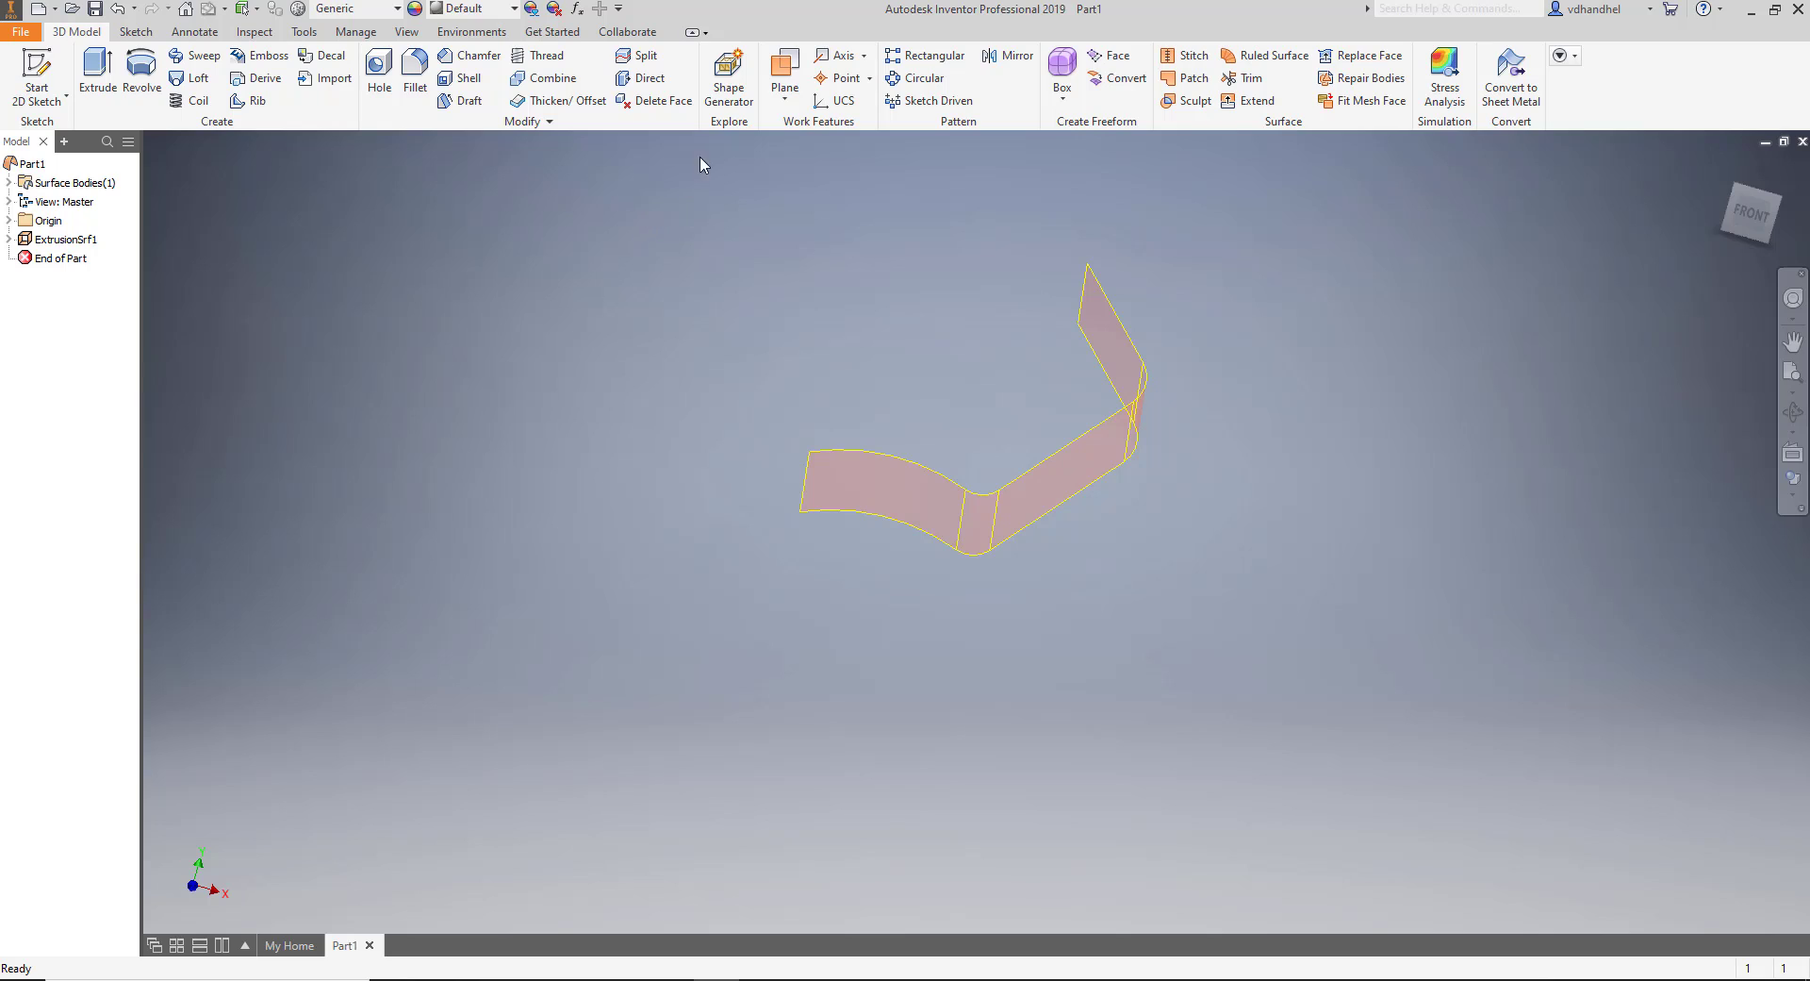
pyautogui.click(787, 74)
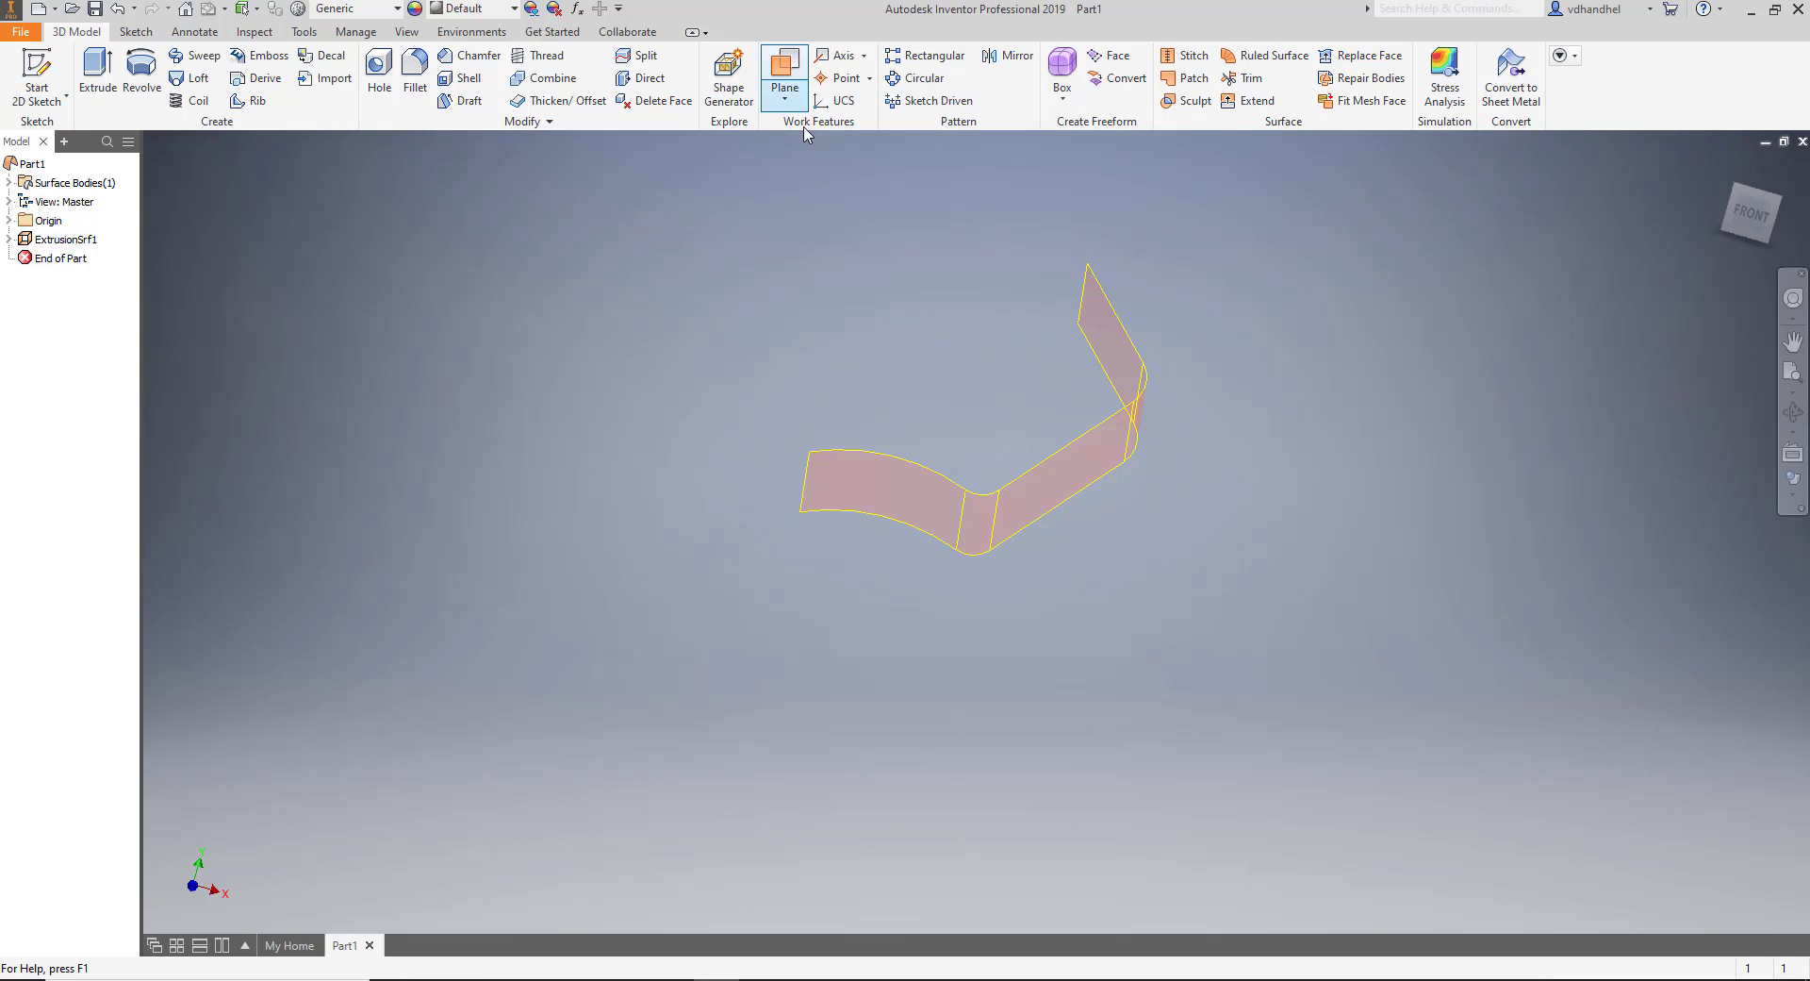
pyautogui.click(808, 479)
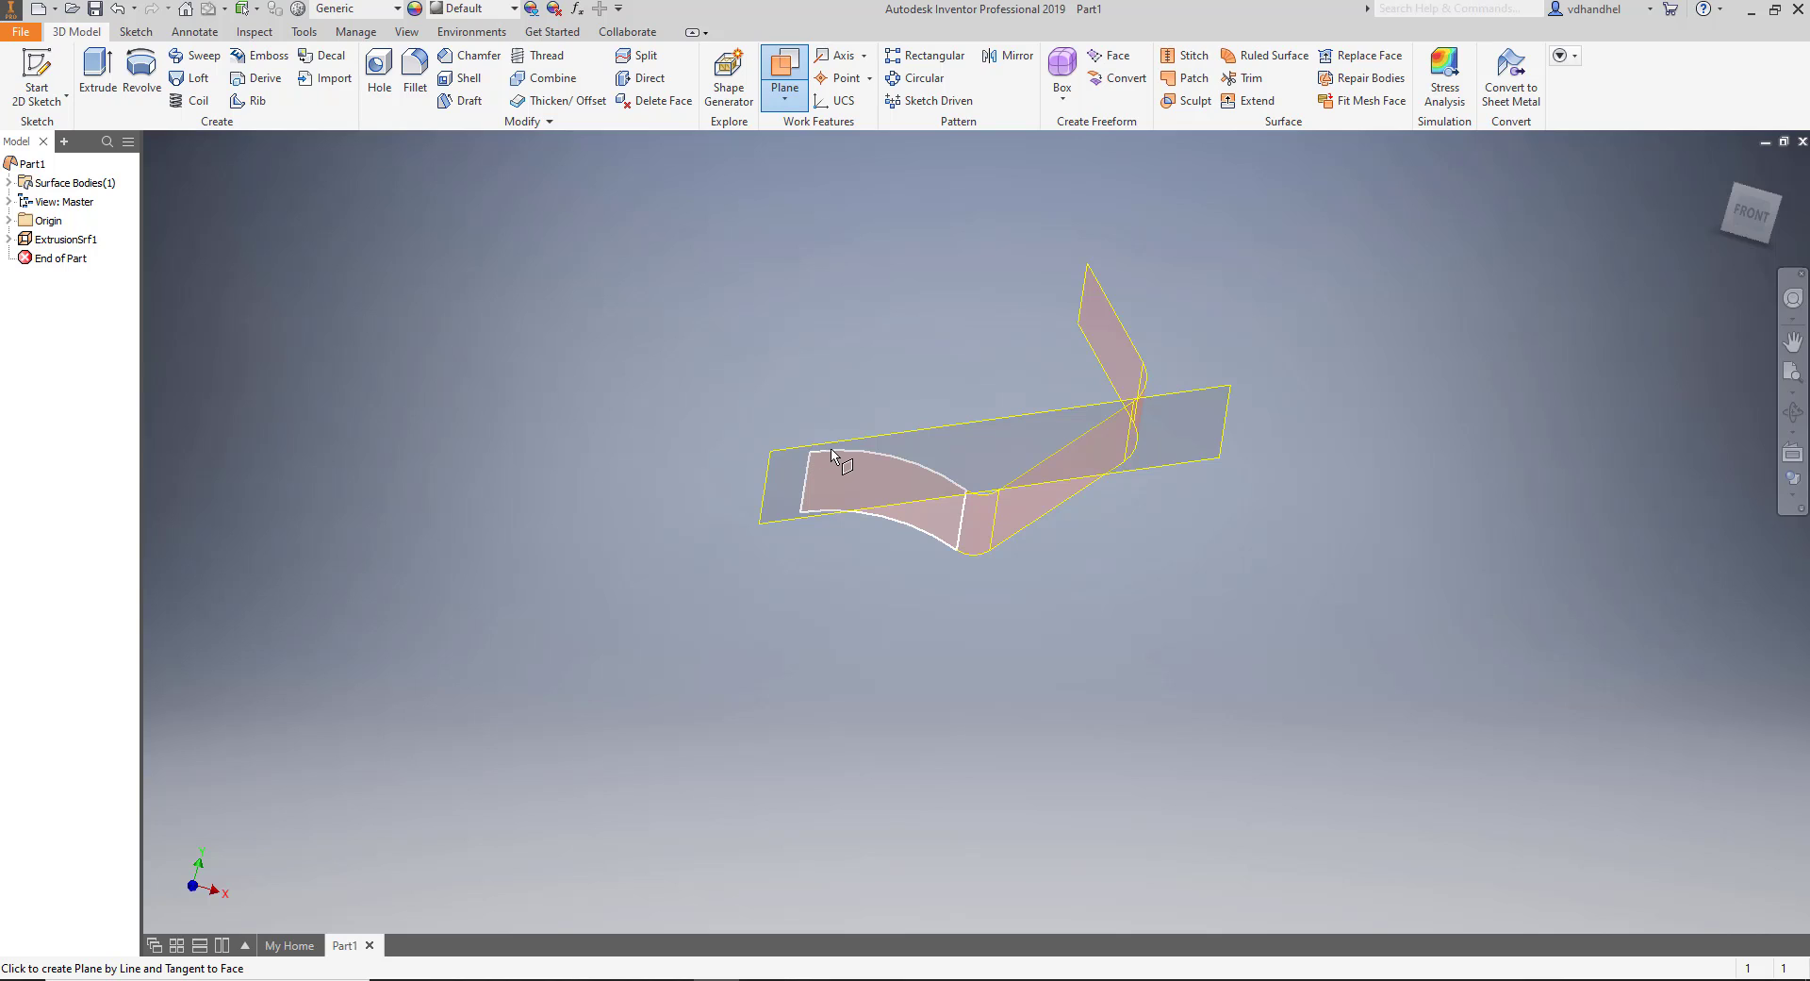
pyautogui.scroll(-3, 802, 480)
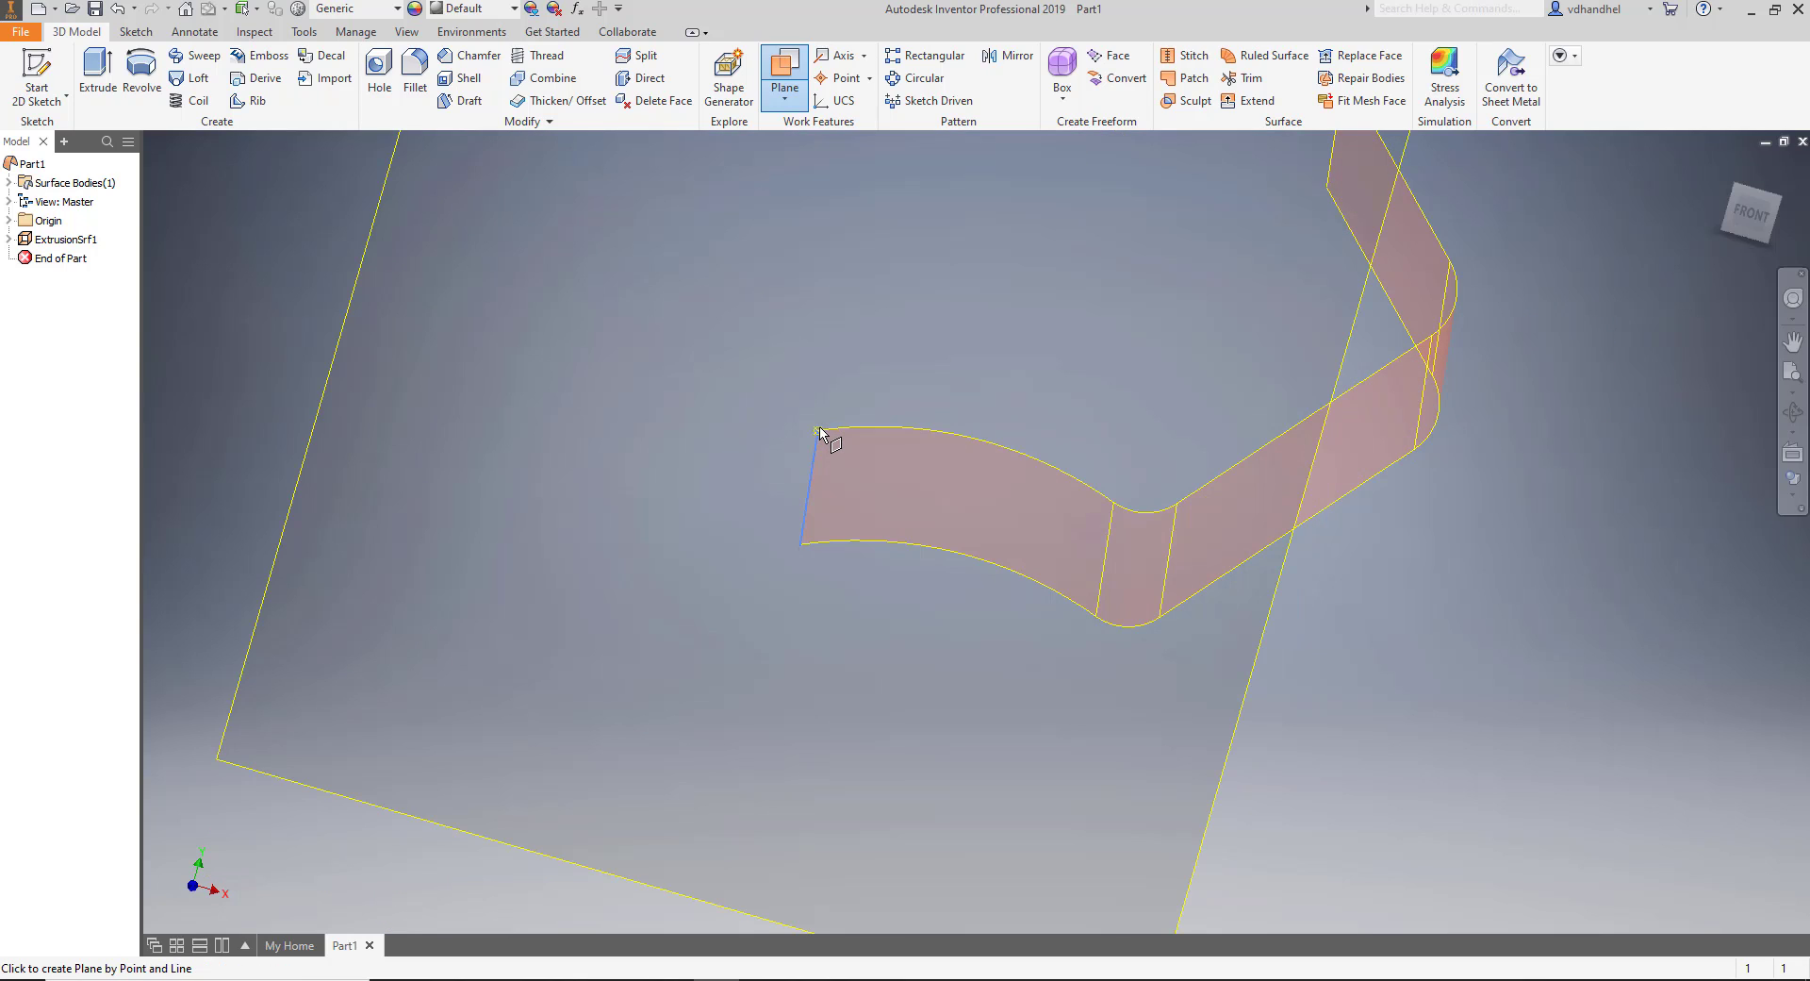
pyautogui.click(819, 433)
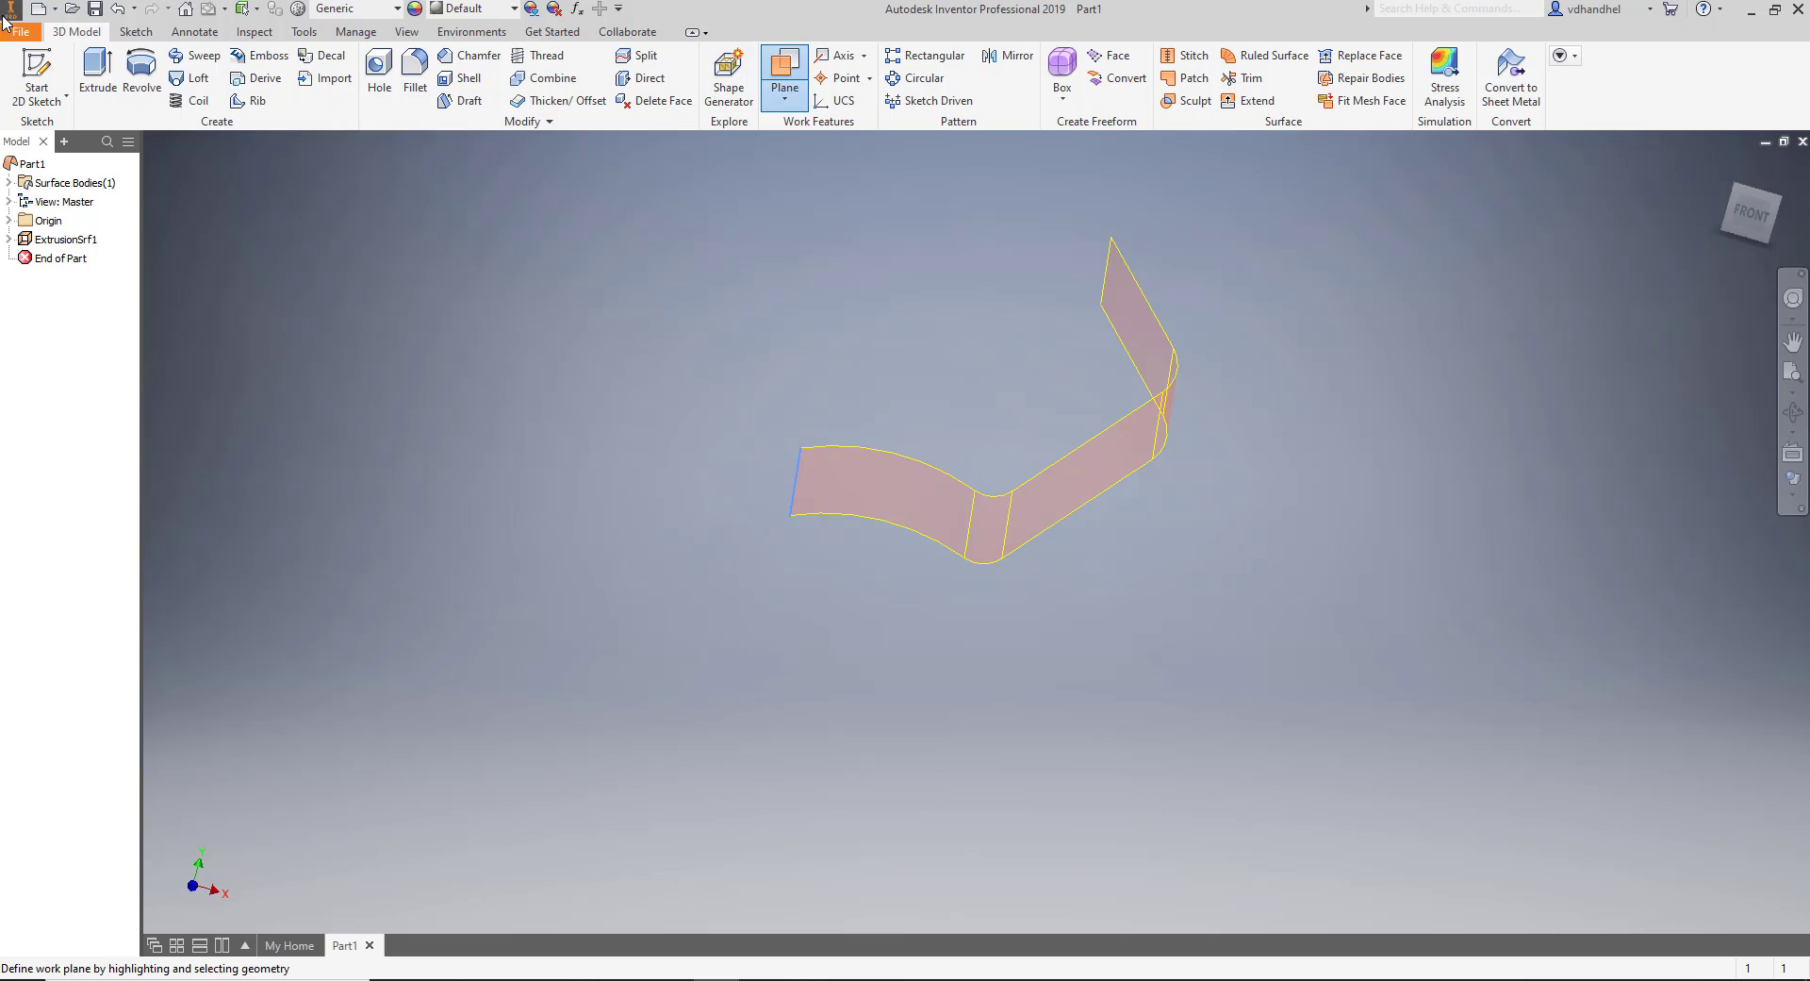
pyautogui.click(789, 517)
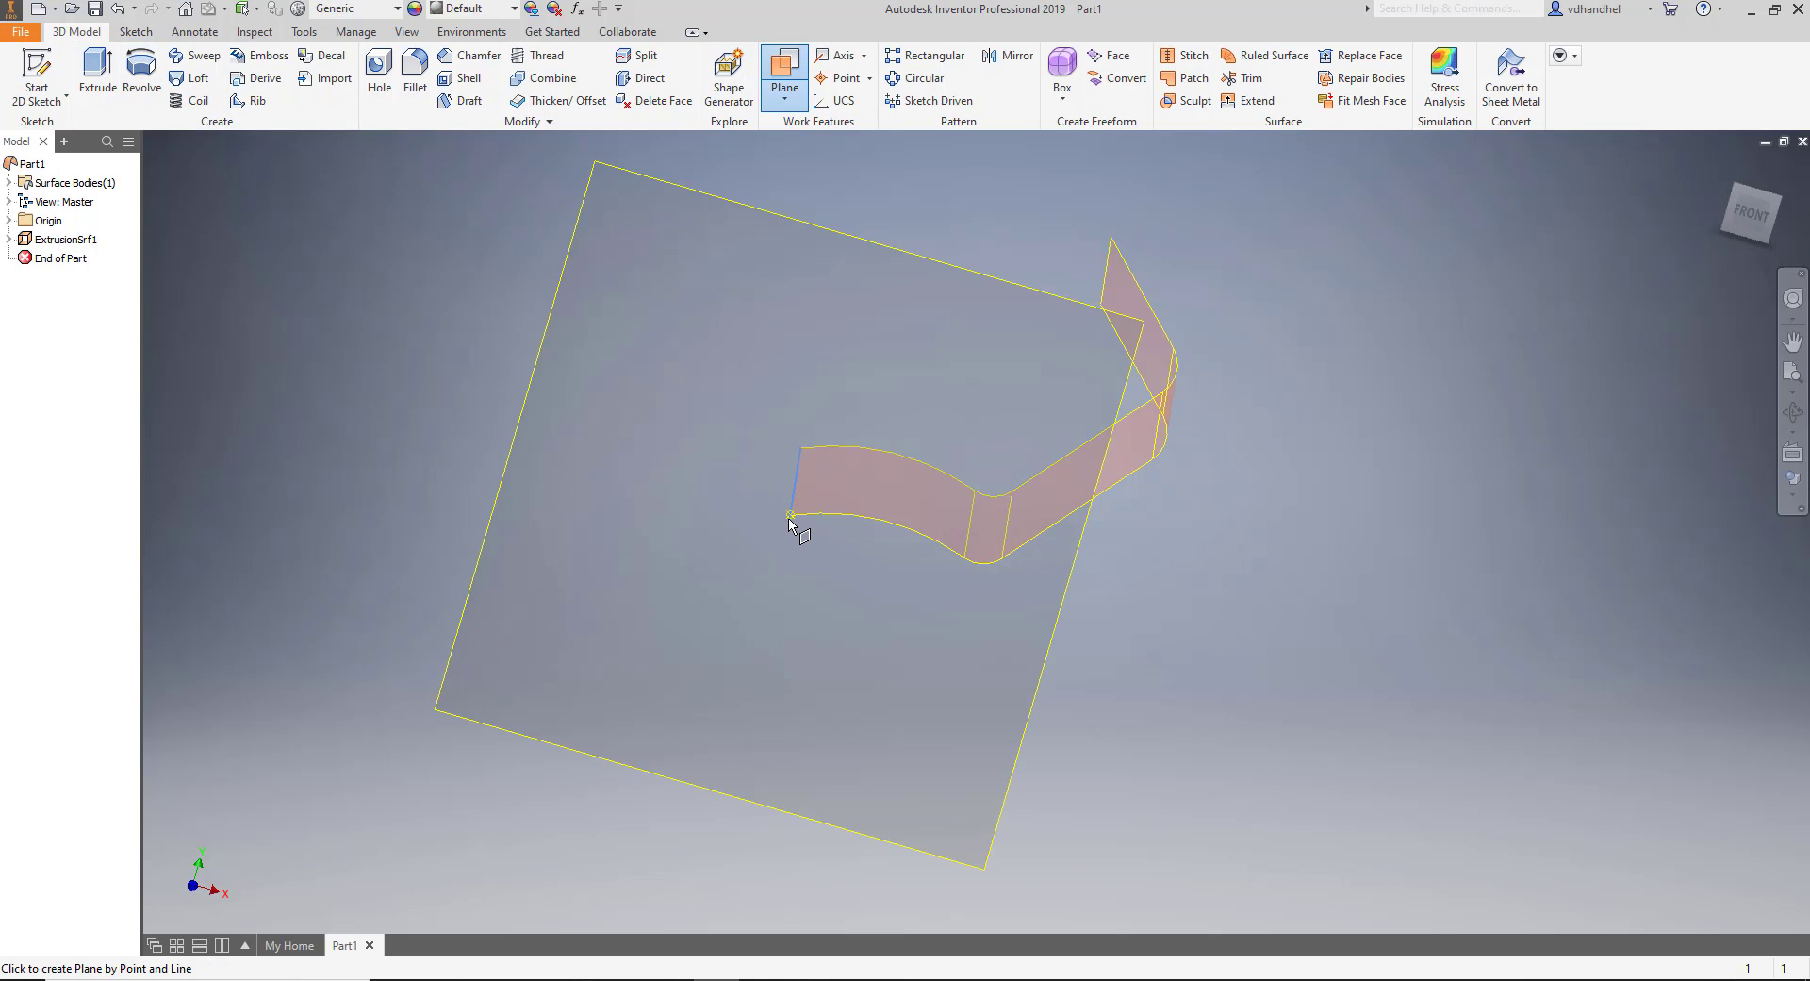
pyautogui.press('F5')
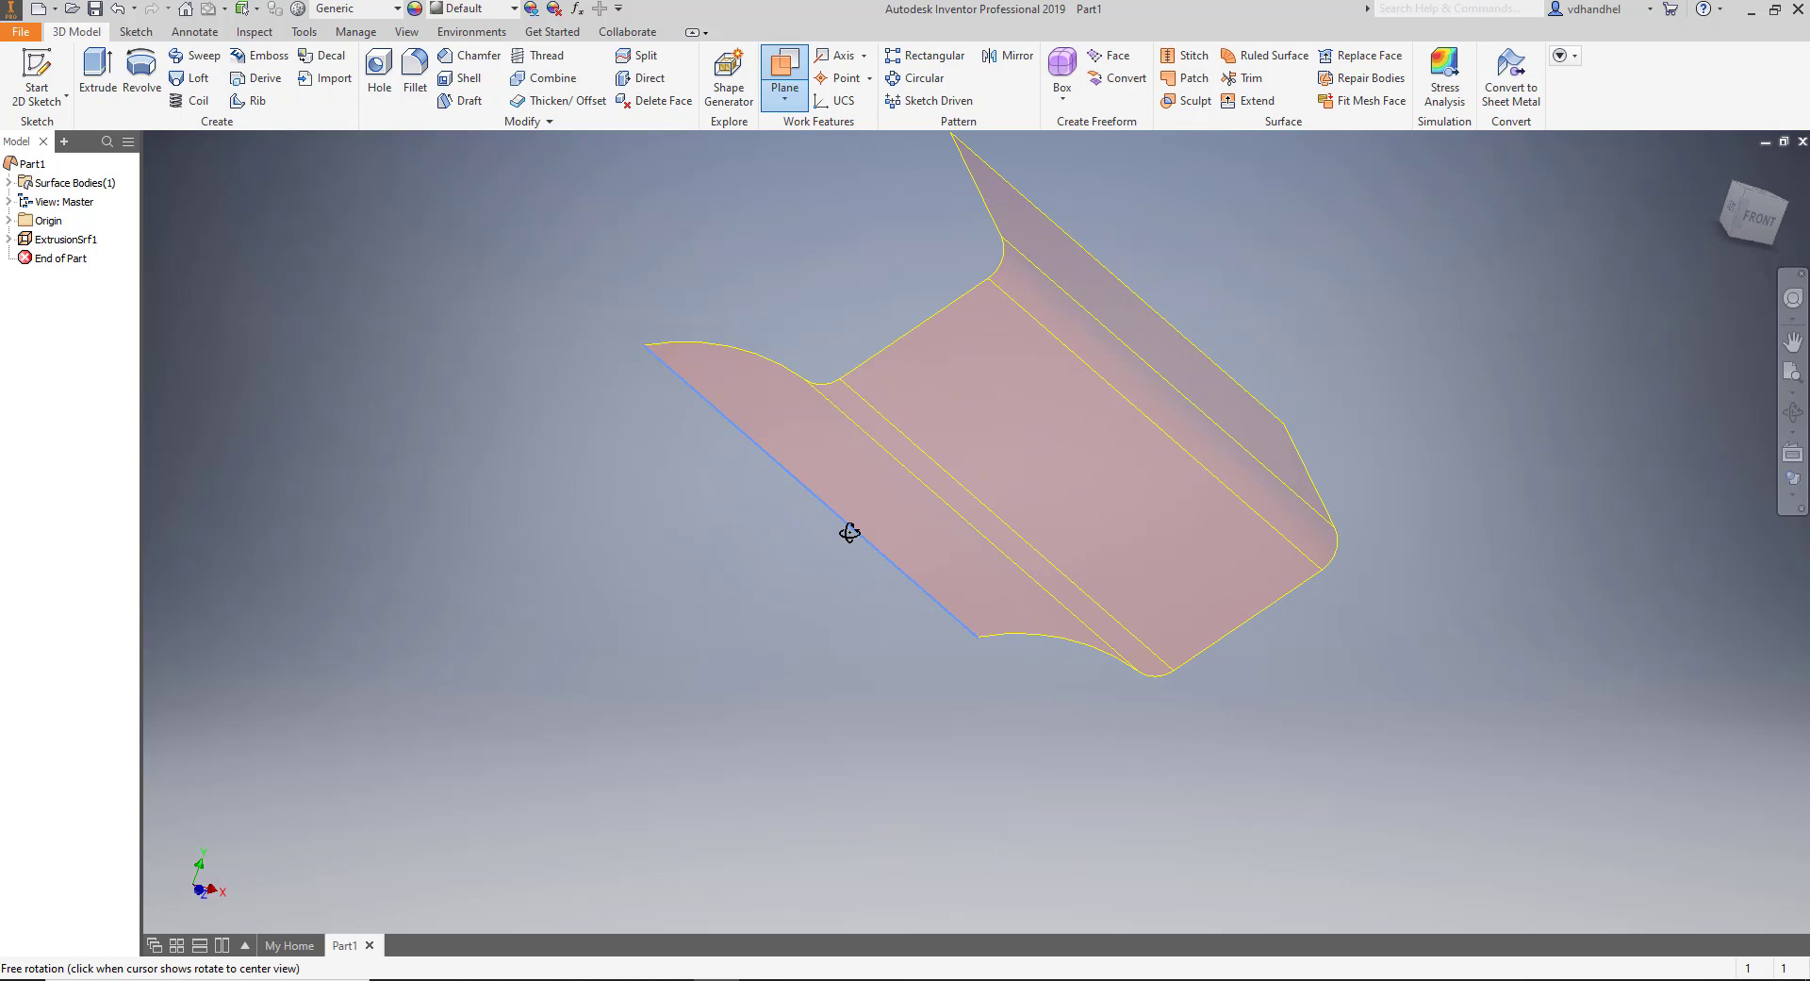
pyautogui.keyDown('shift'); pyautogui.moveTo(816, 506); pyautogui.dragTo(762, 489, button='middle'); pyautogui.keyUp('shift')
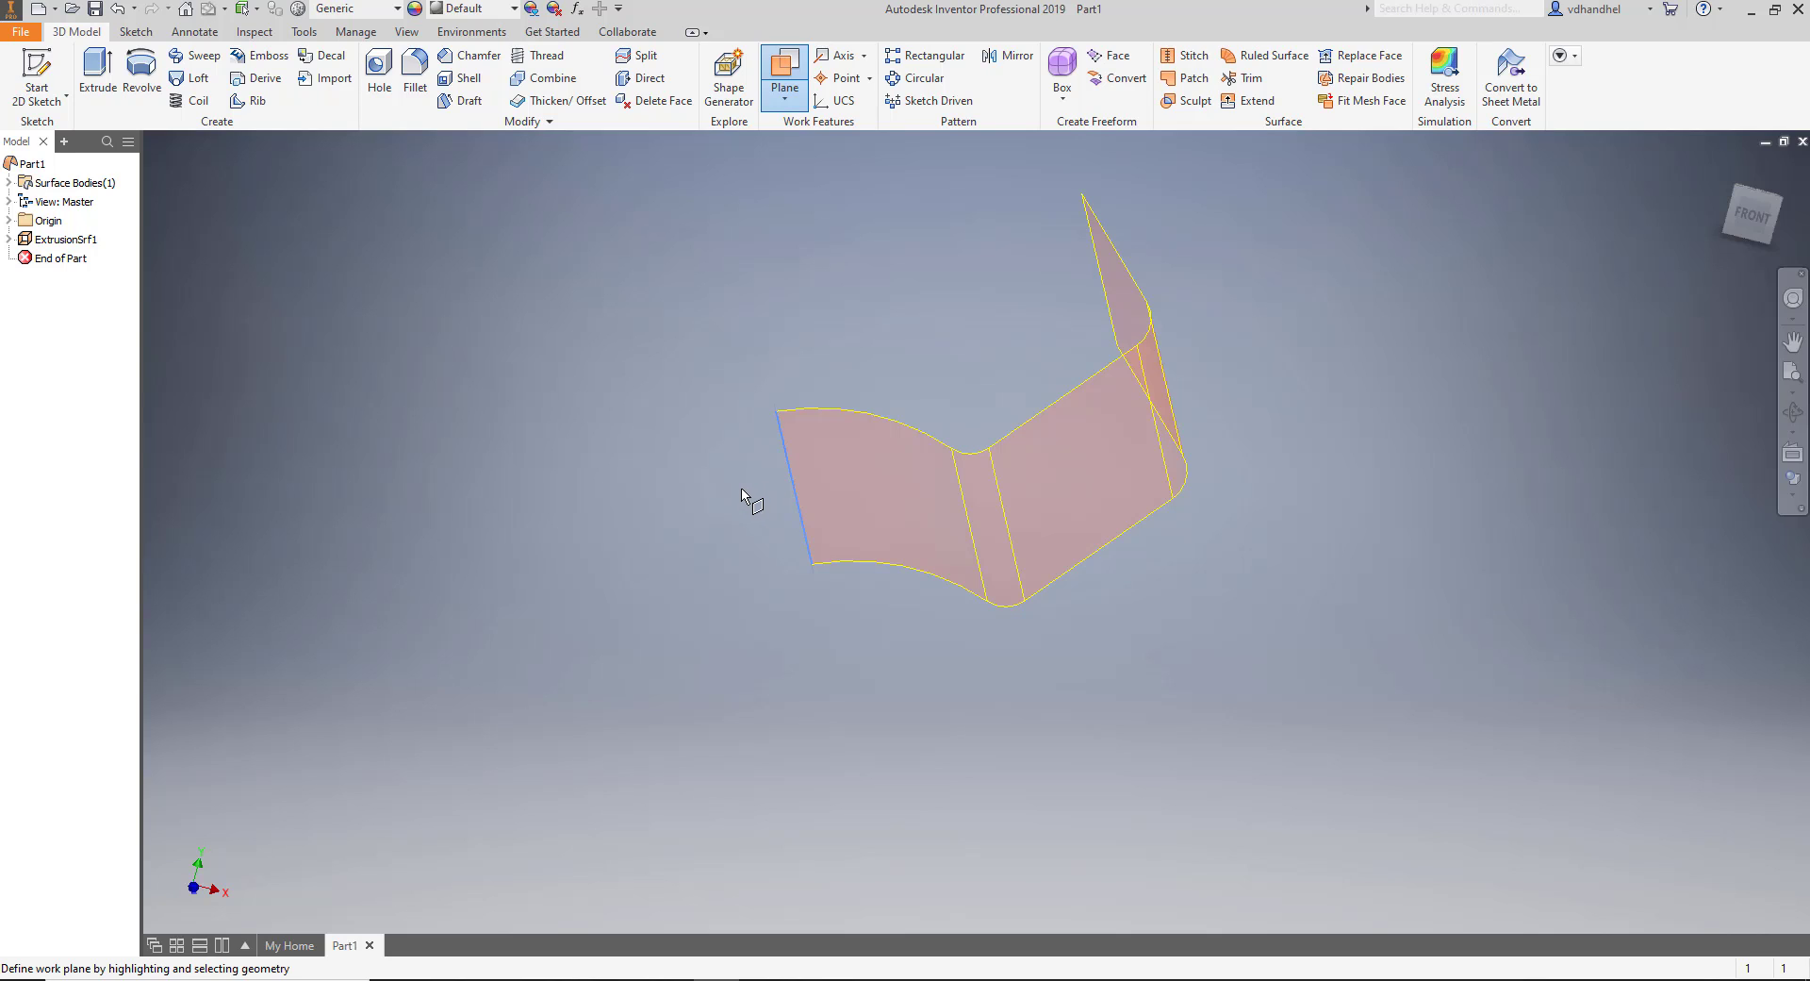
pyautogui.click(1765, 216)
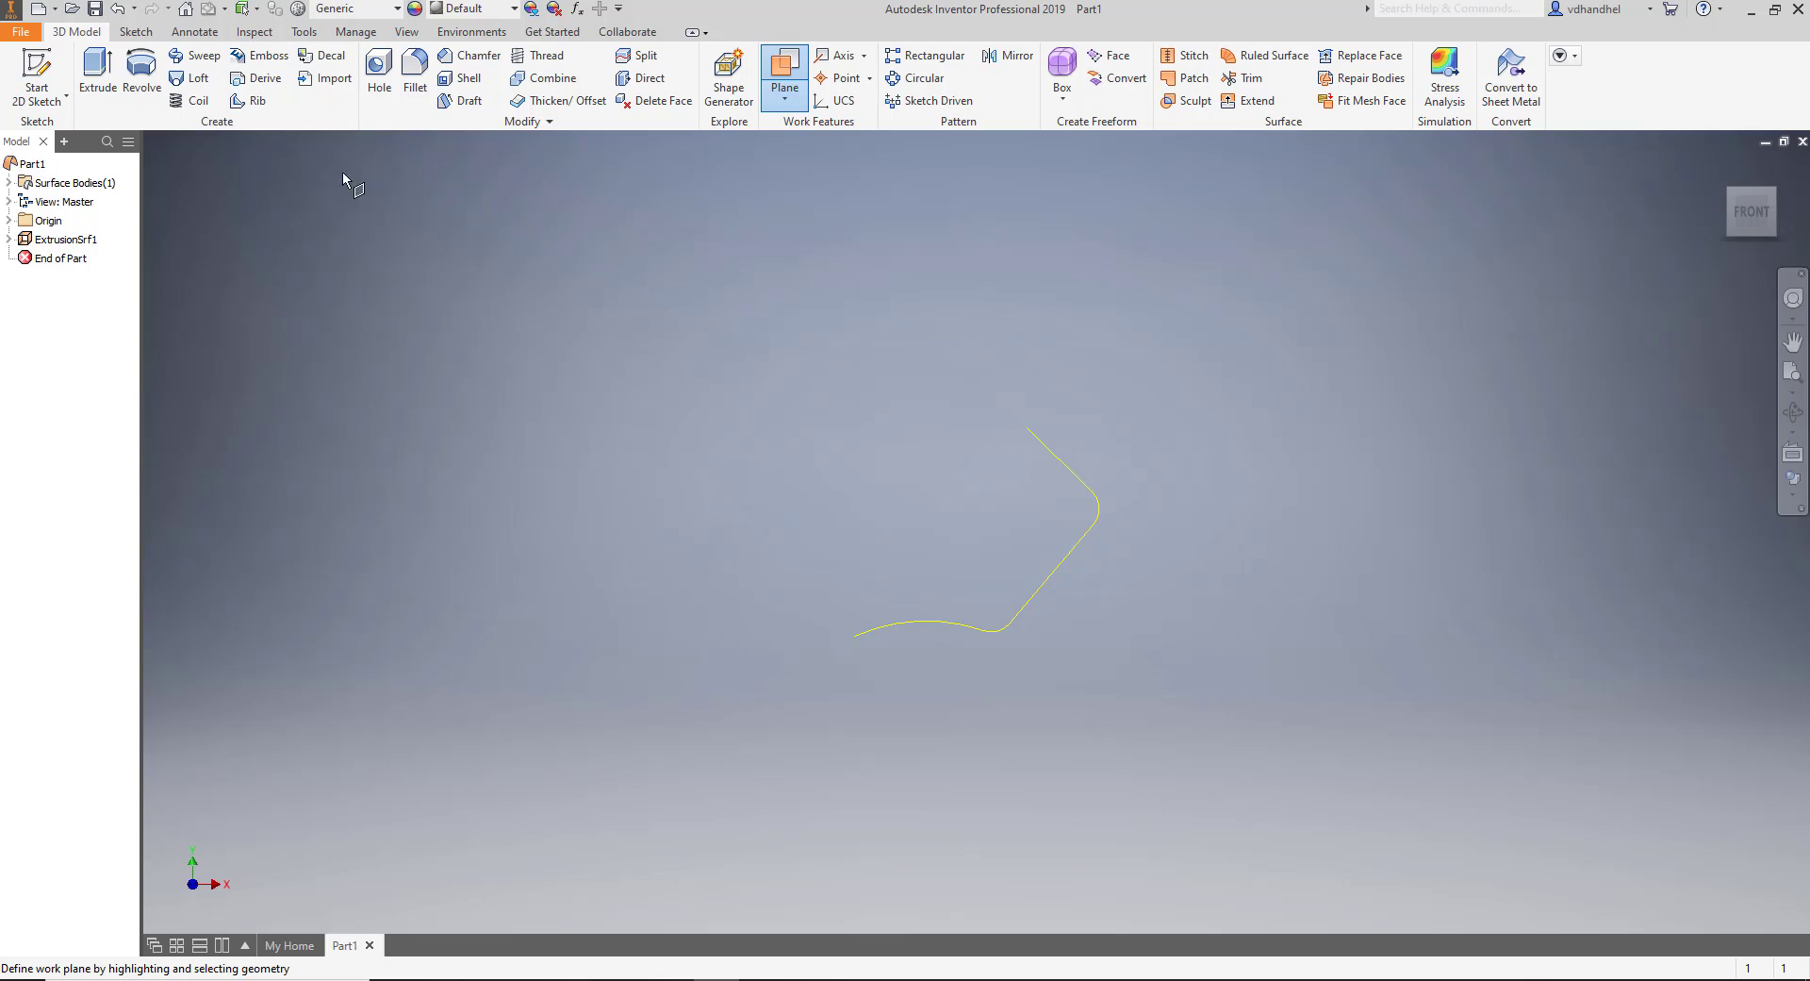
pyautogui.click(8, 182)
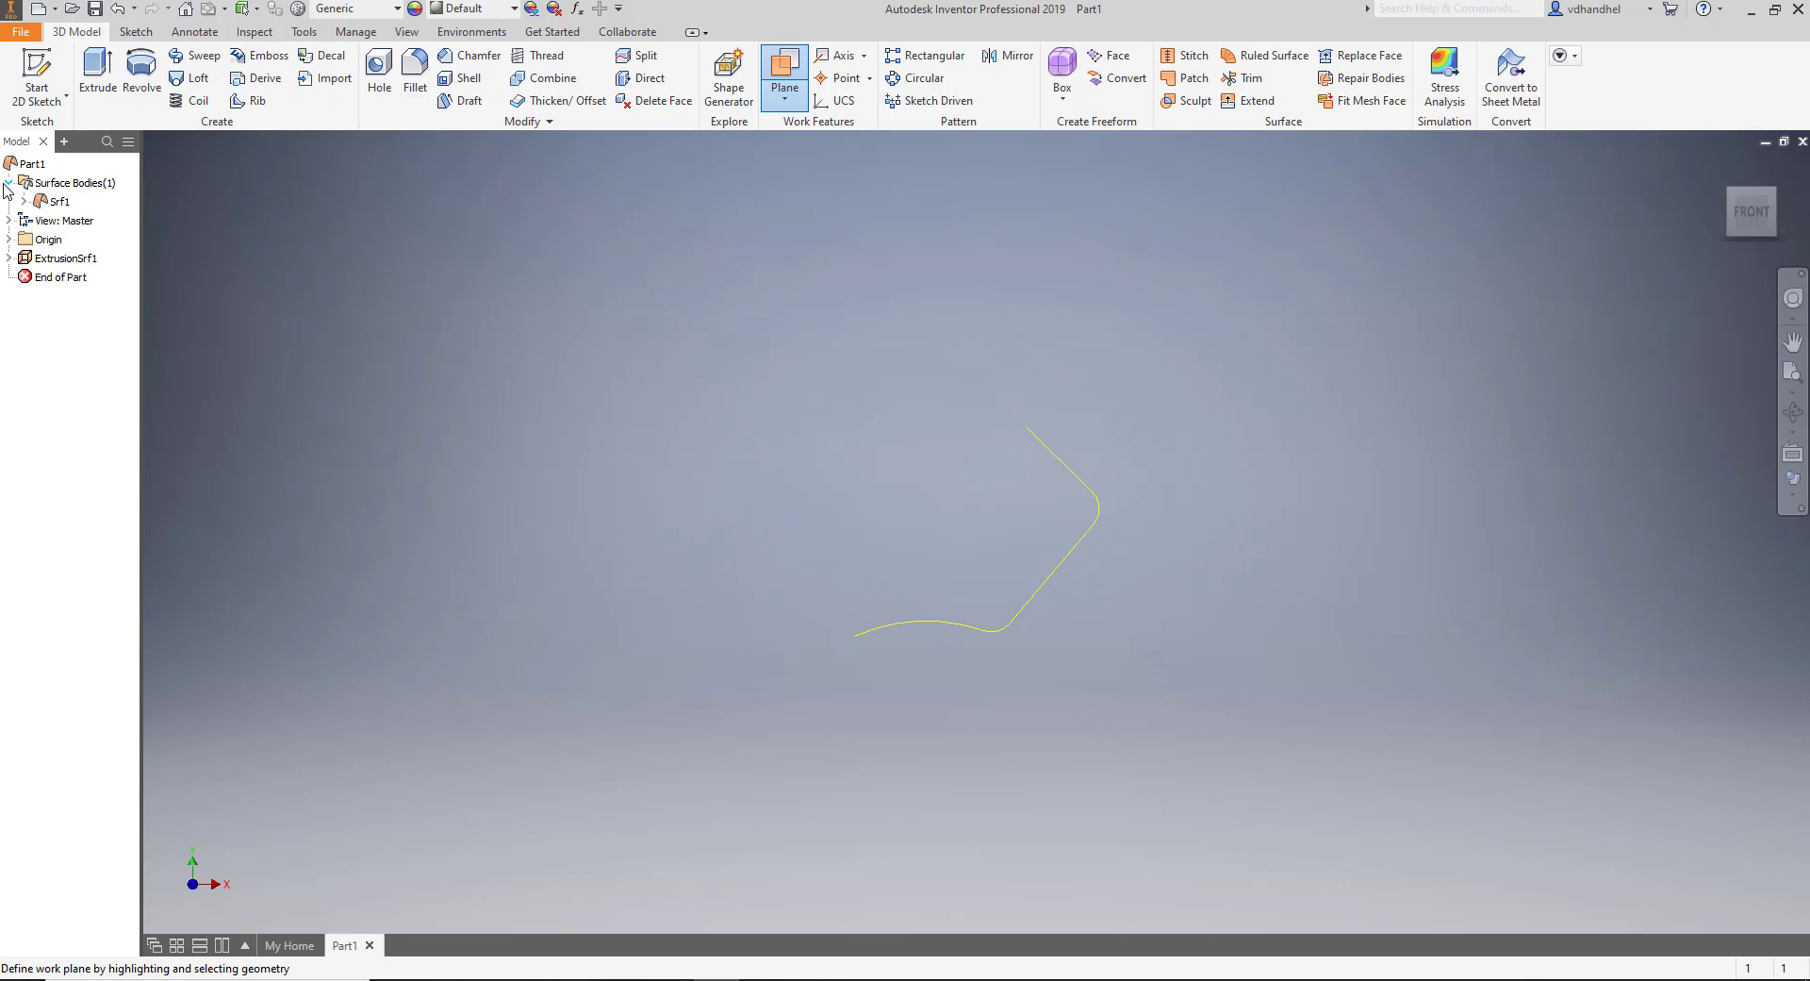
pyautogui.click(8, 183)
# Start a new 2D sketch on the XY plane.
pyautogui.click(8, 221)
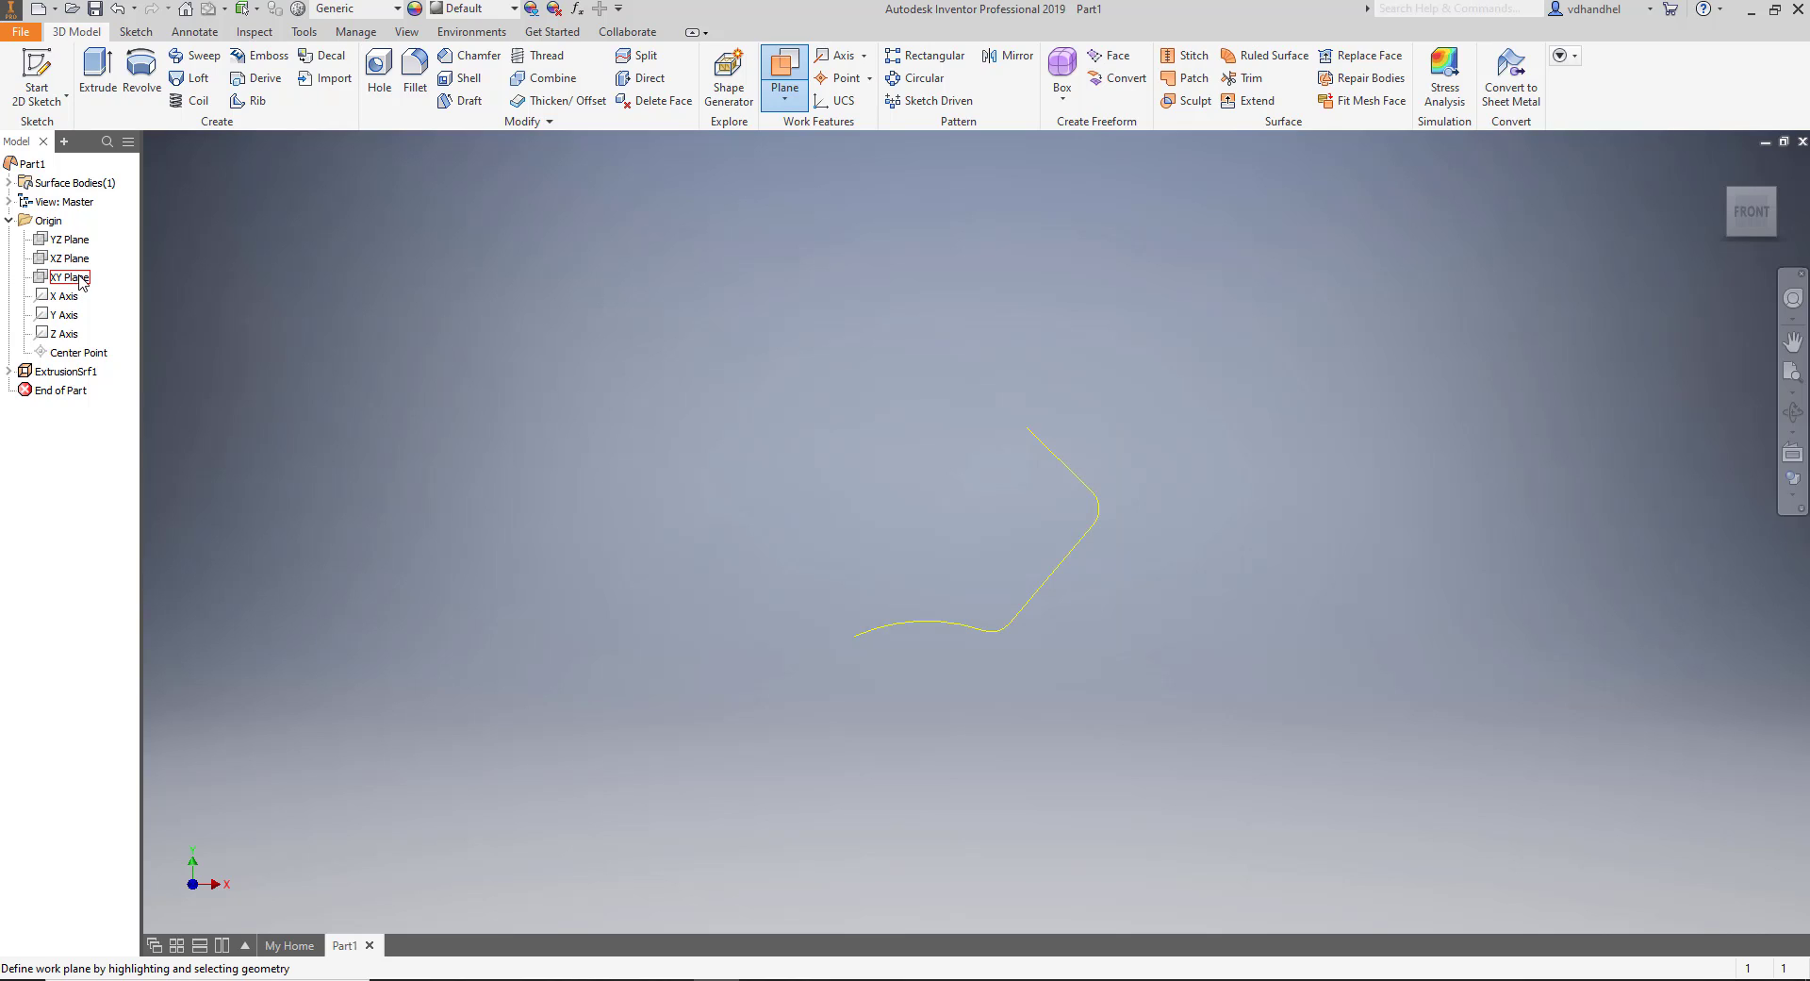
pyautogui.press('Escape')
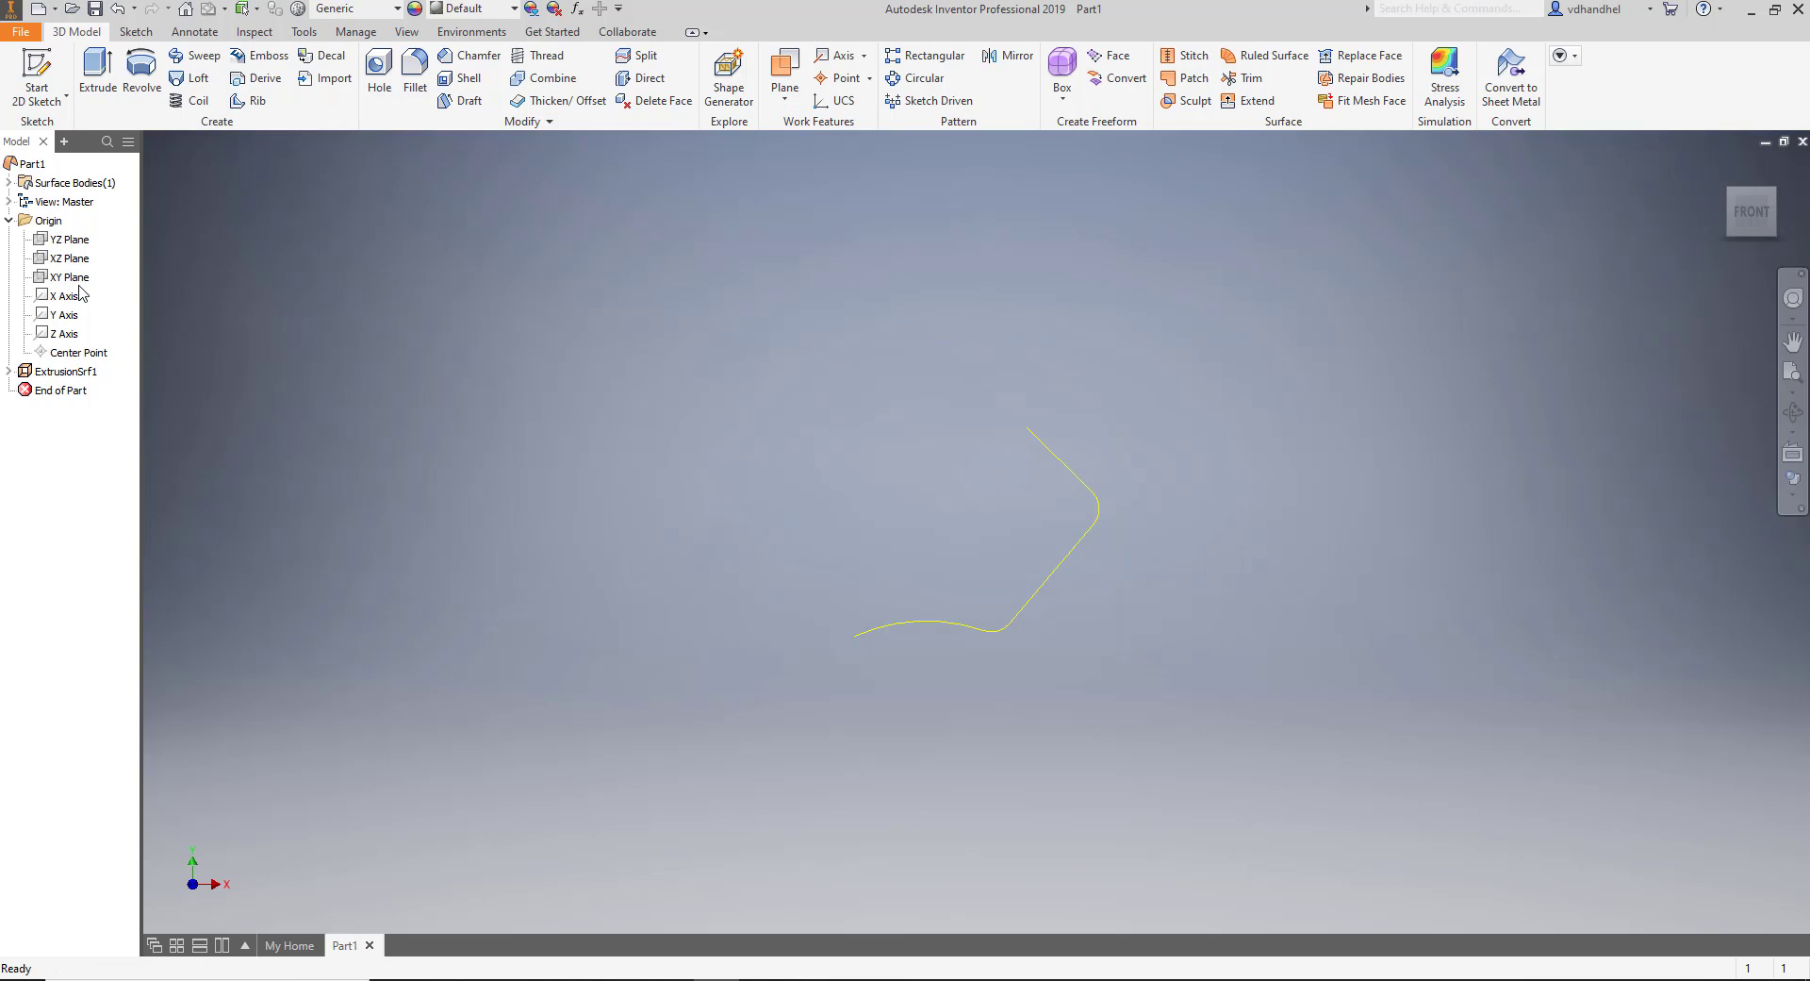
pyautogui.click(69, 276)
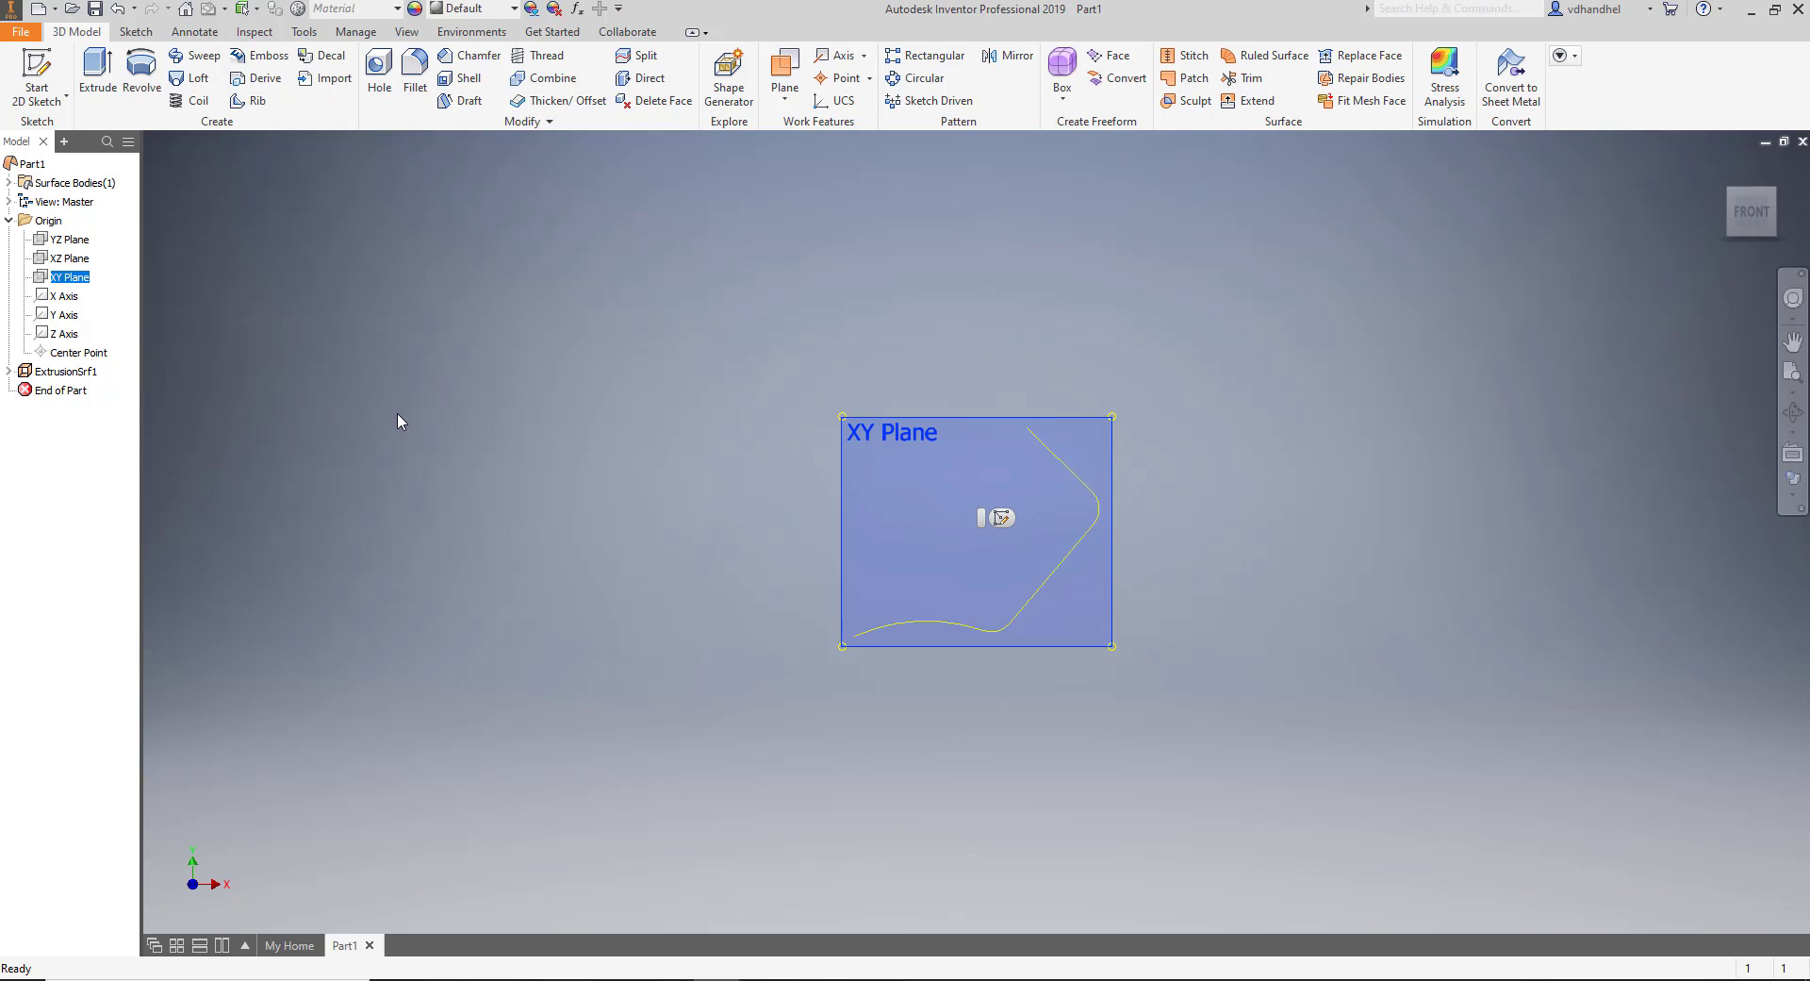
pyautogui.keyDown('shift'); pyautogui.moveTo(398, 419); pyautogui.dragTo(438, 443, button='middle'); pyautogui.keyUp('shift')
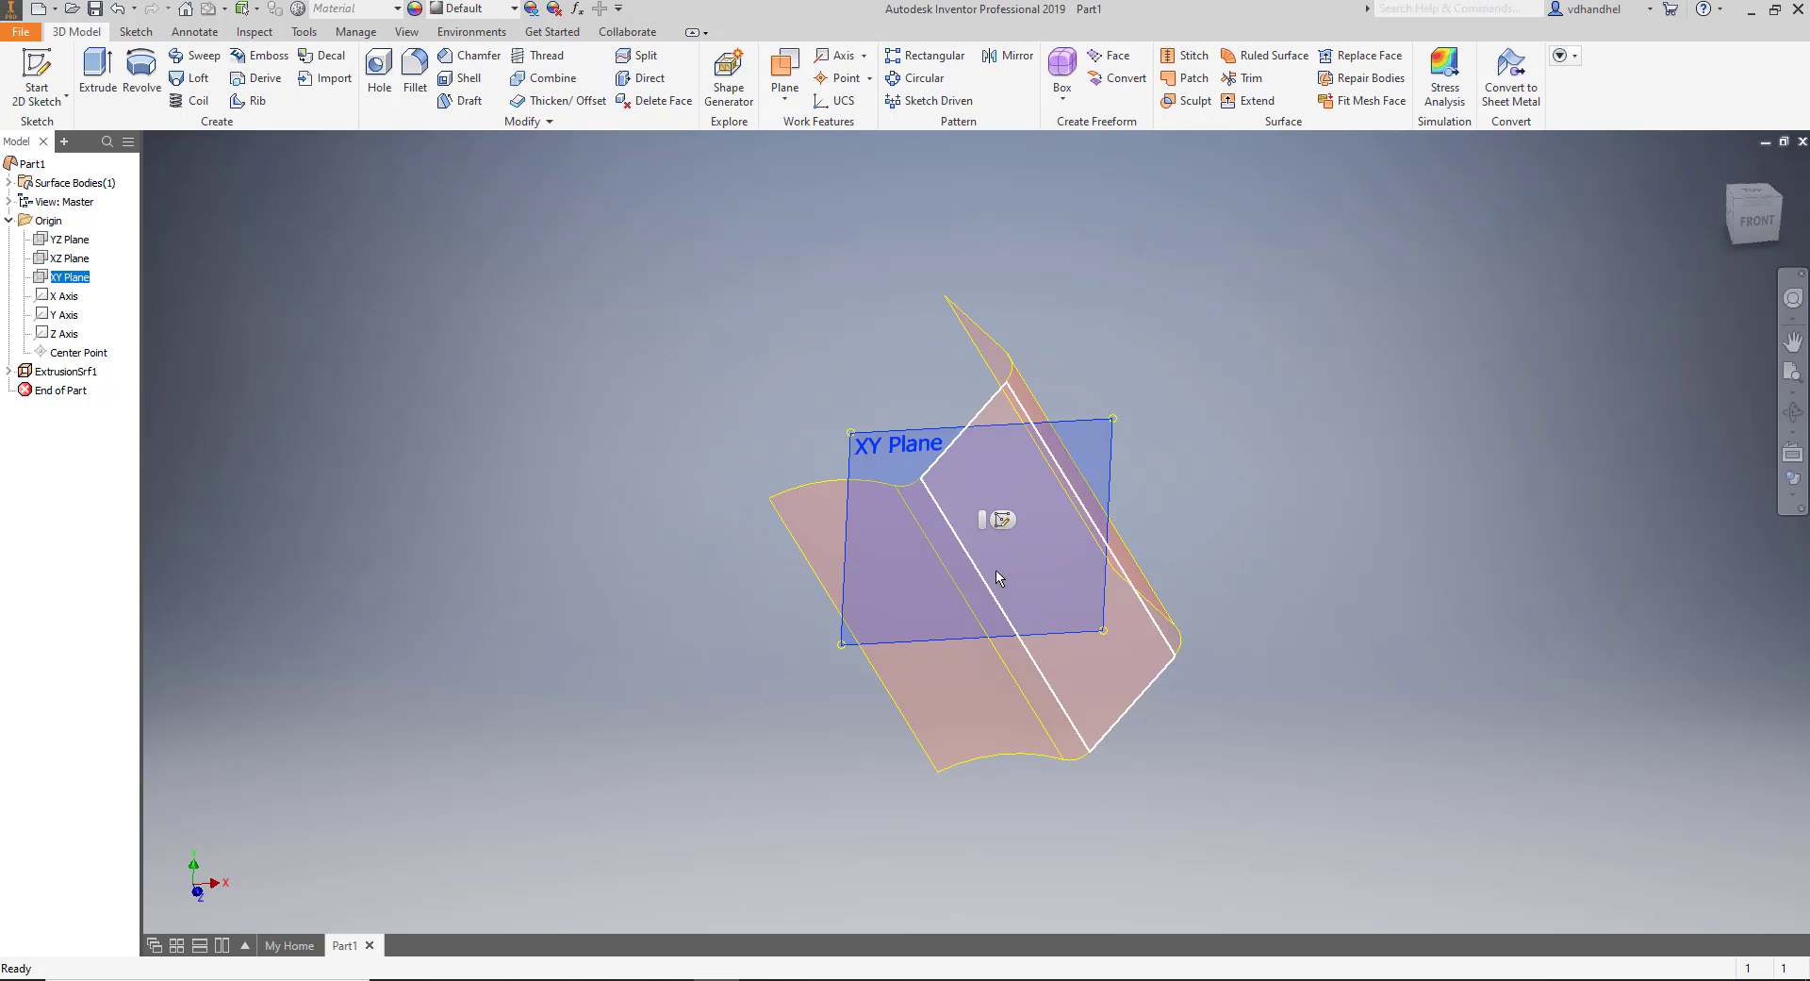
pyautogui.click(1003, 519)
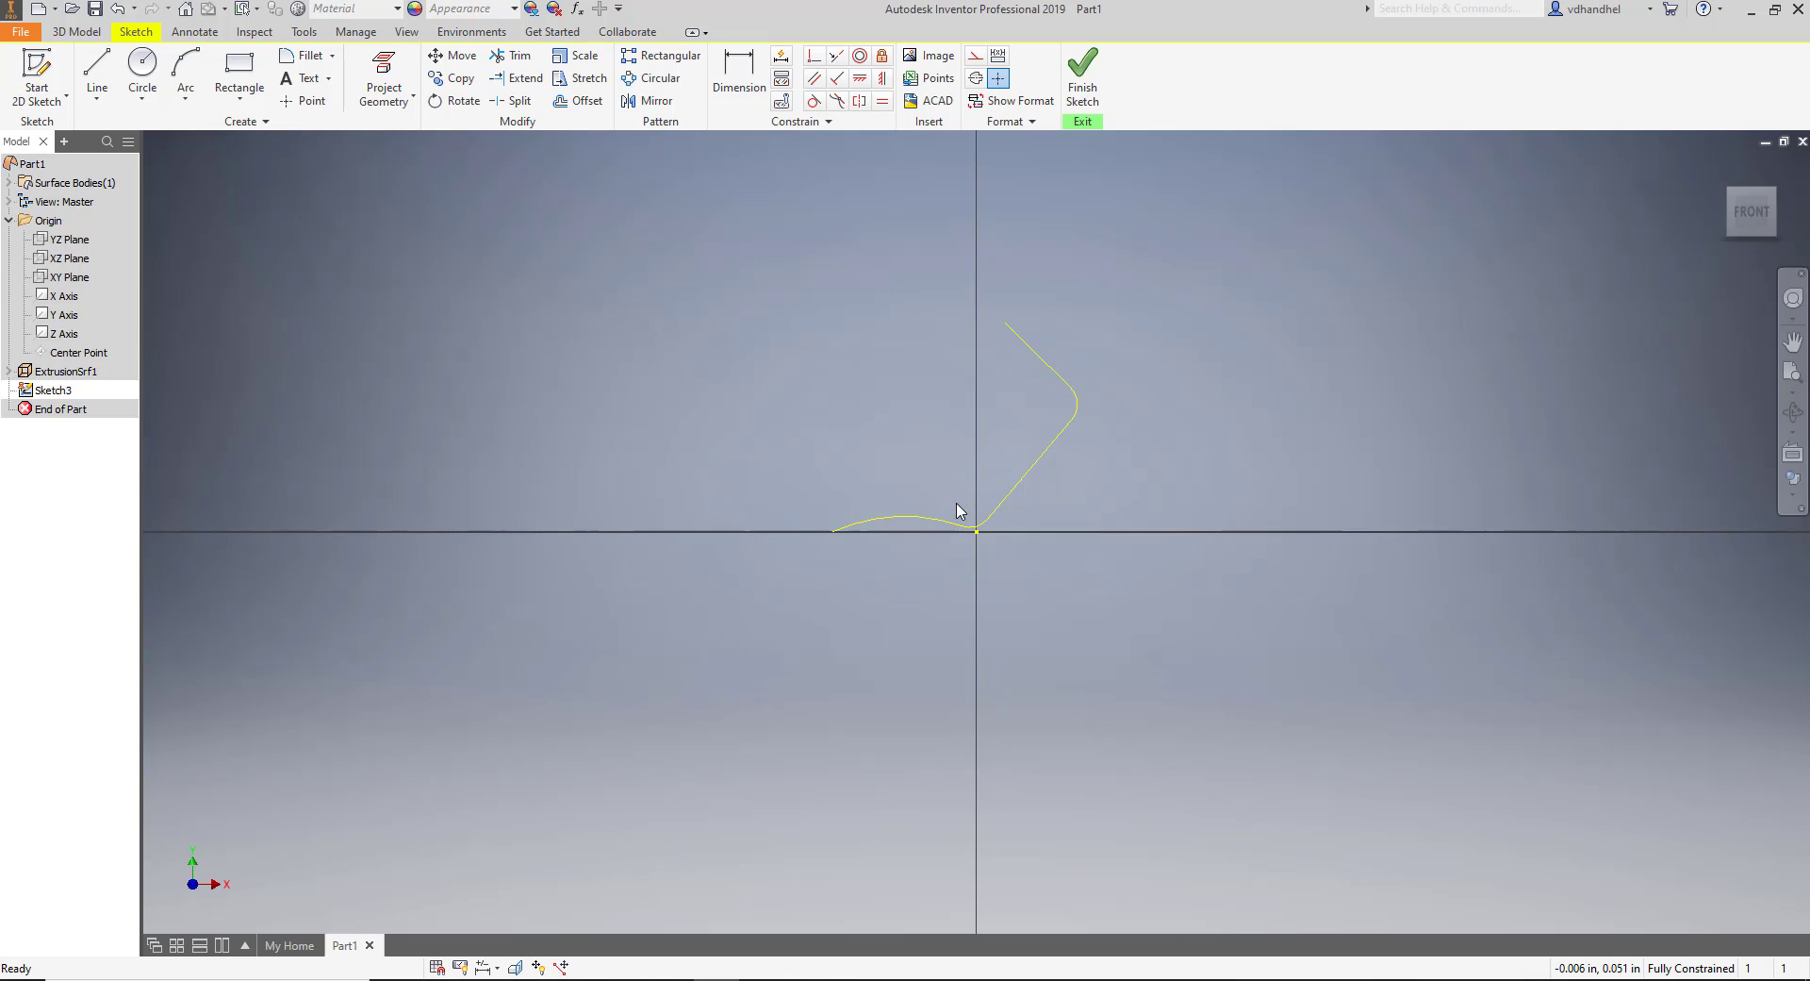
pyautogui.click(186, 68)
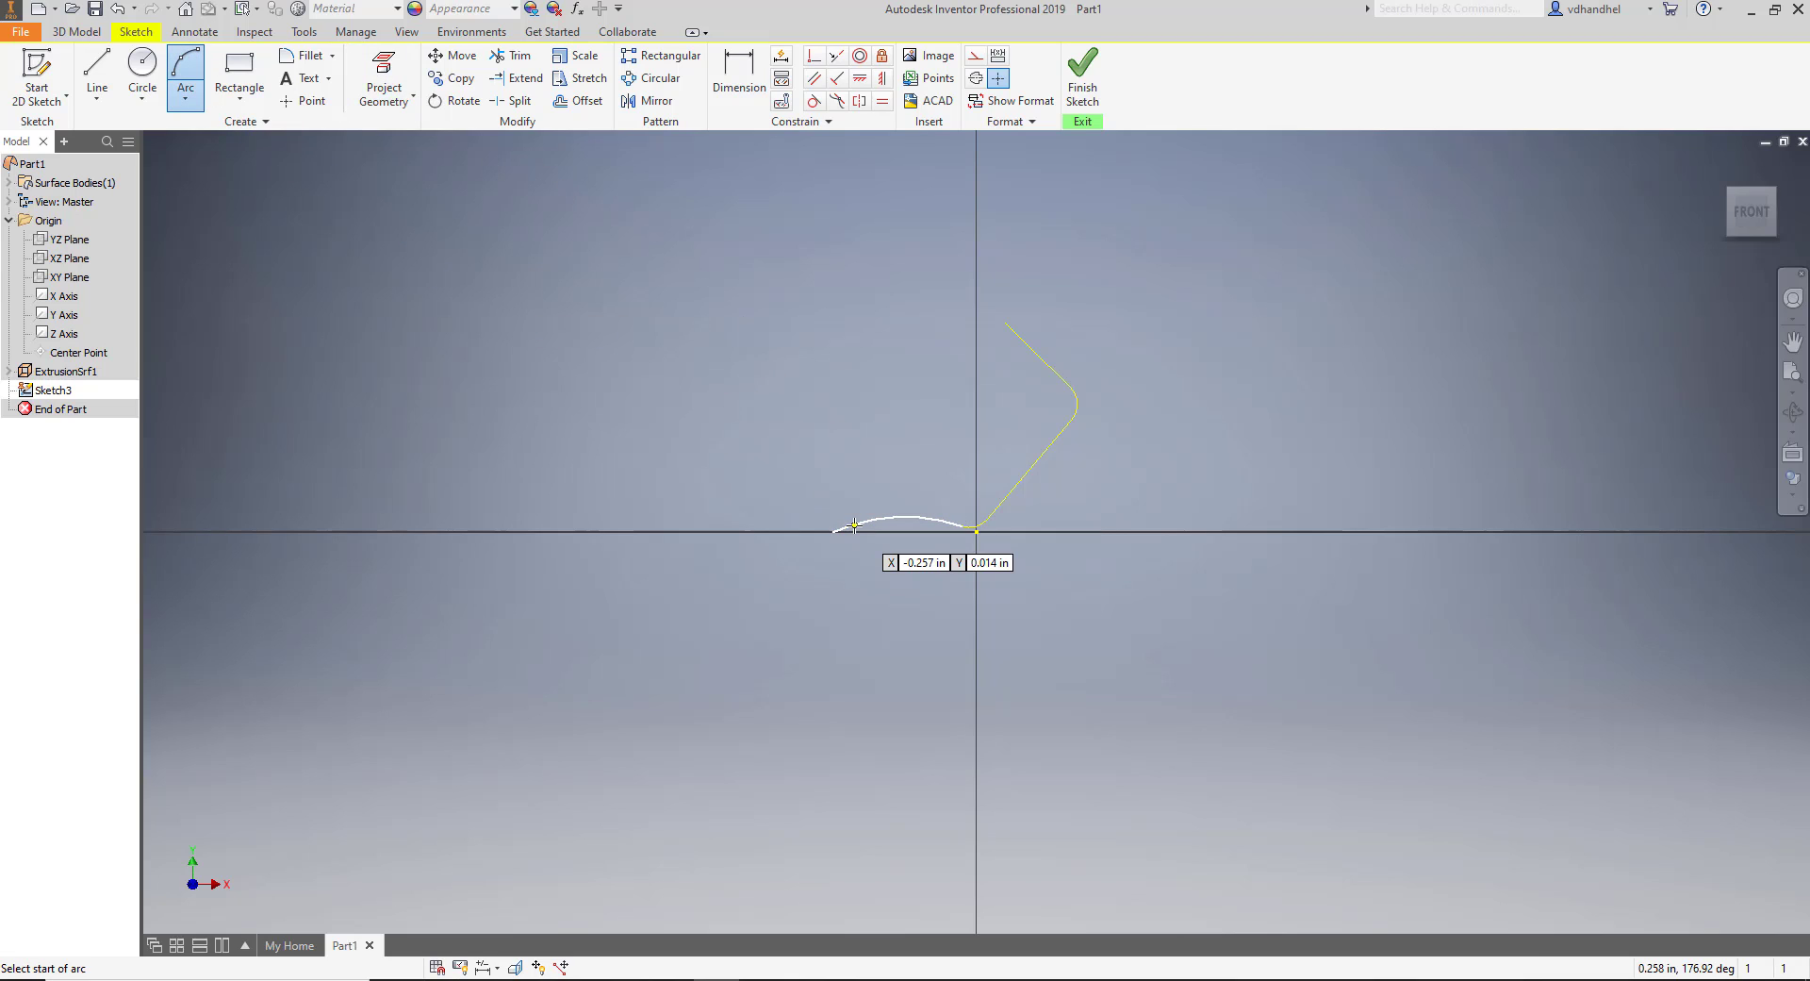
pyautogui.scroll(5, 853, 528)
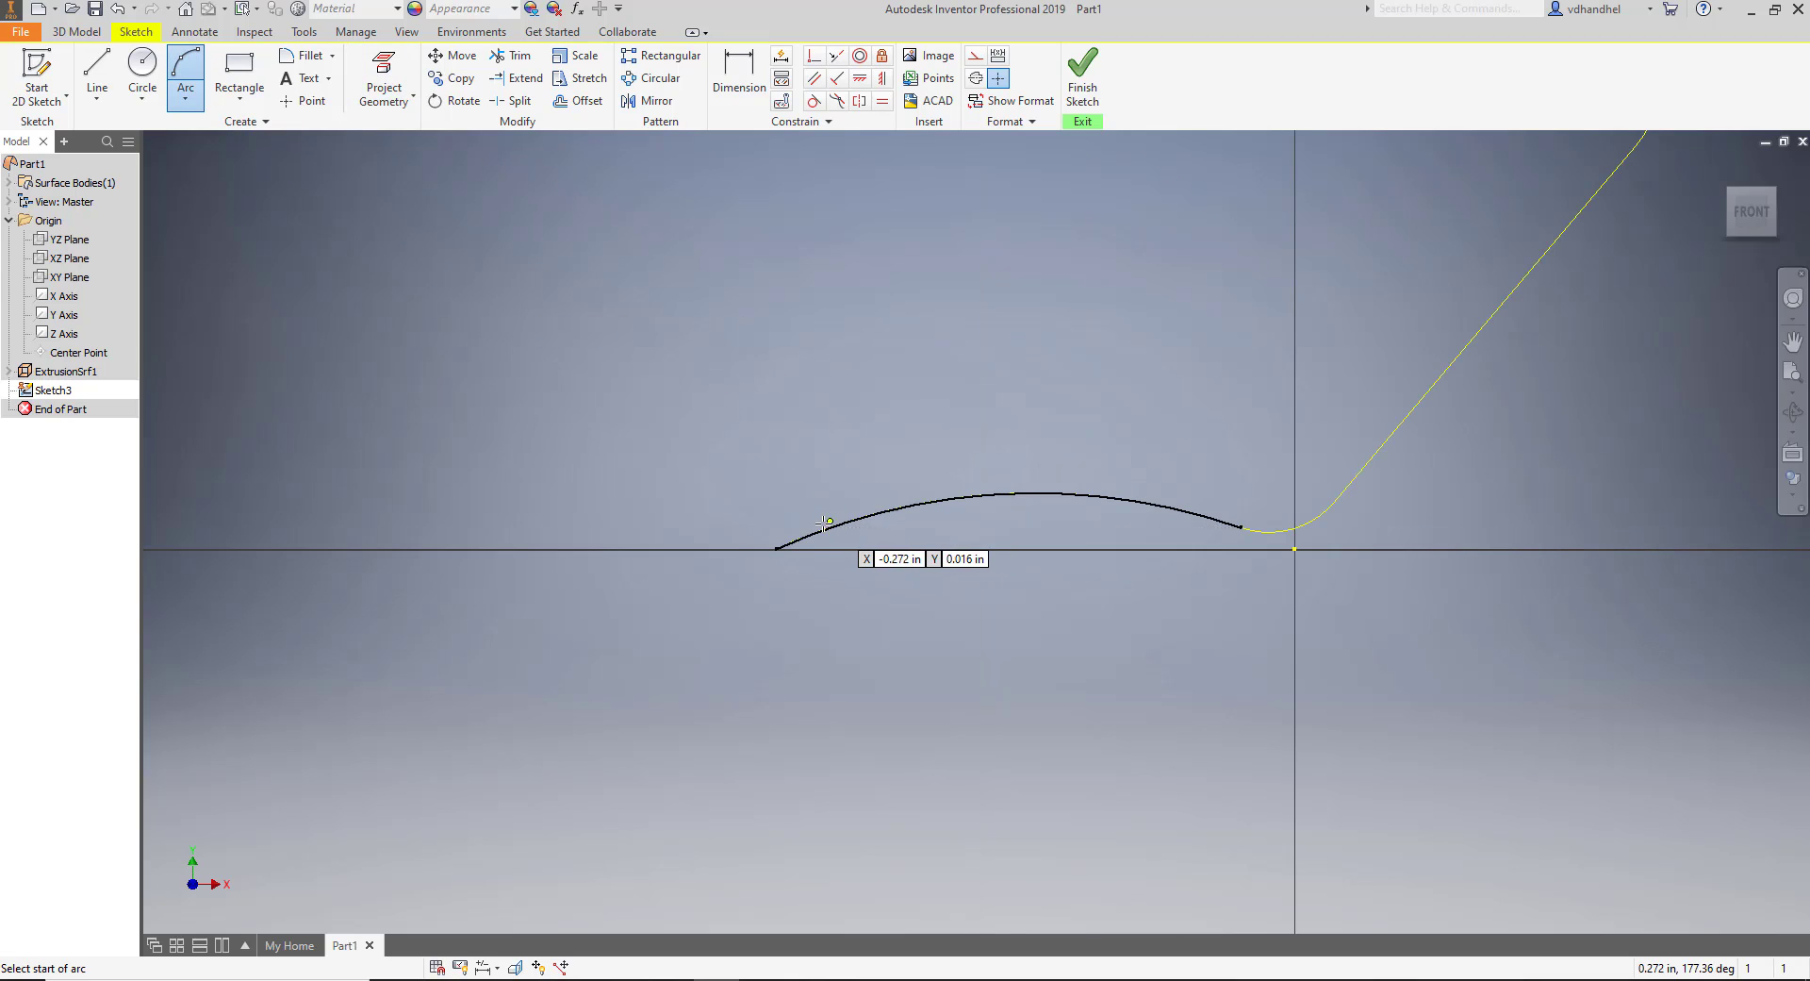
pyautogui.click(777, 552)
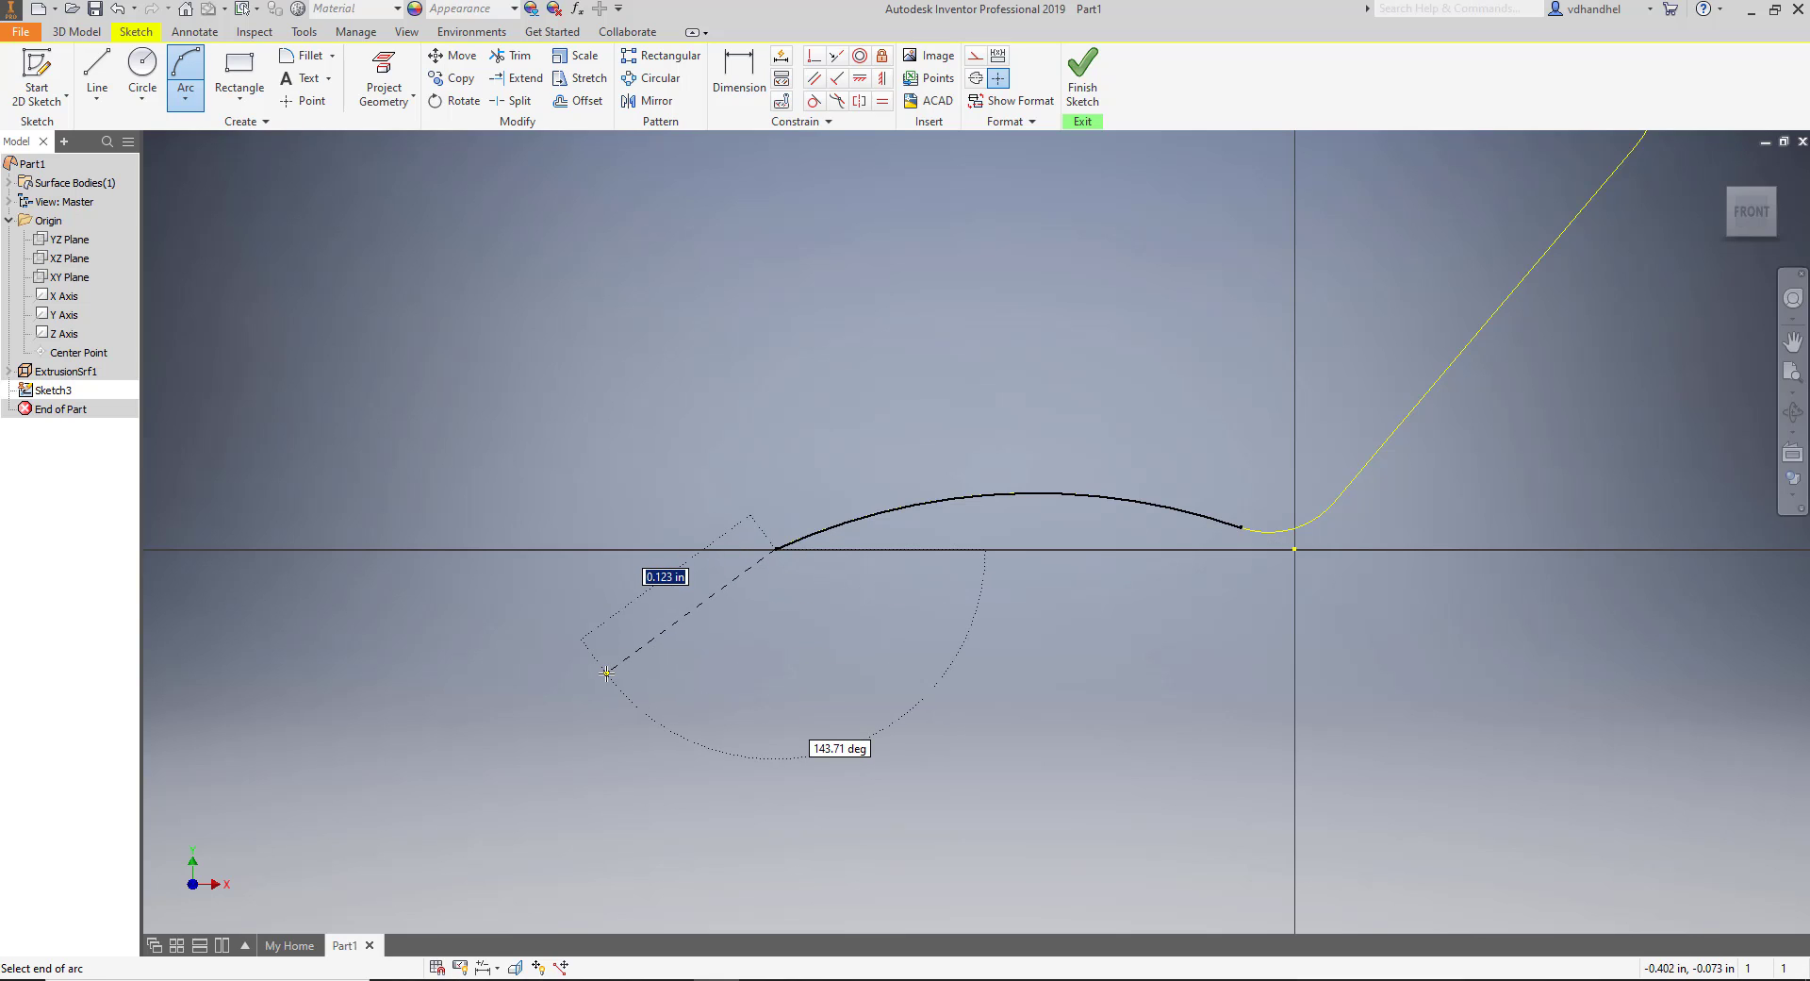
pyautogui.scroll(-3, 606, 673)
pyautogui.moveTo(606, 672); pyautogui.dragTo(613, 457, button='middle')
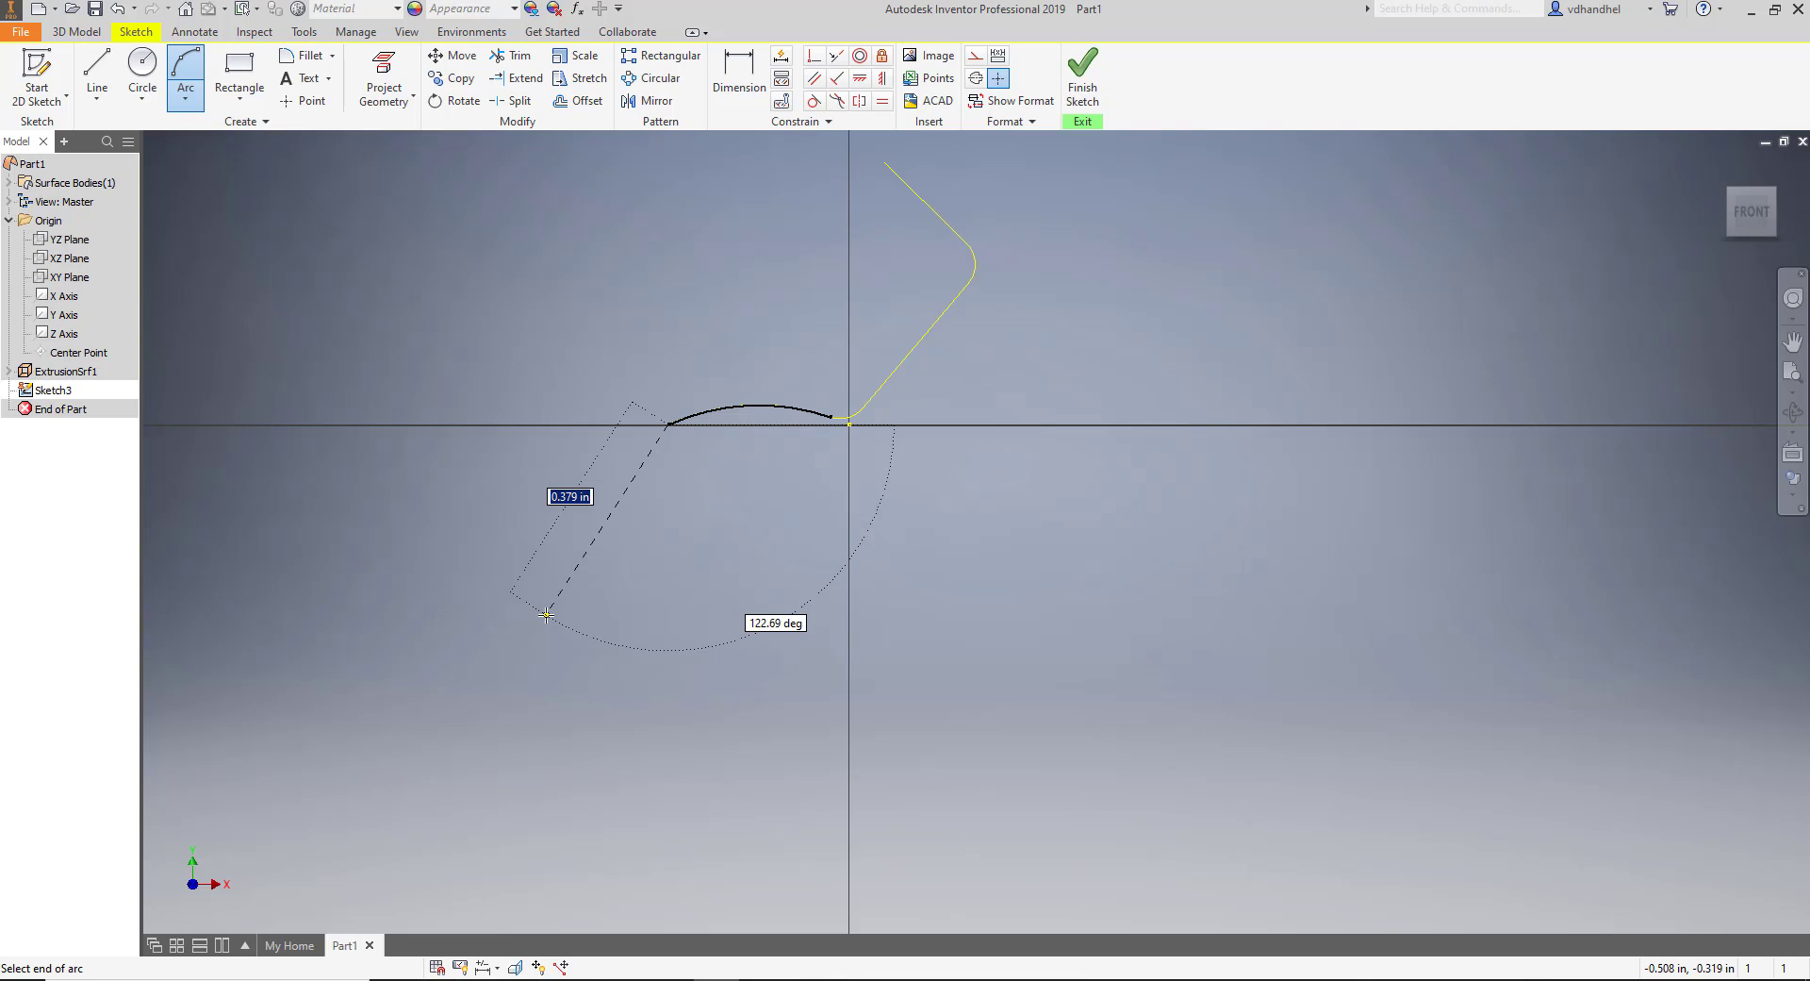
pyautogui.press('Escape')
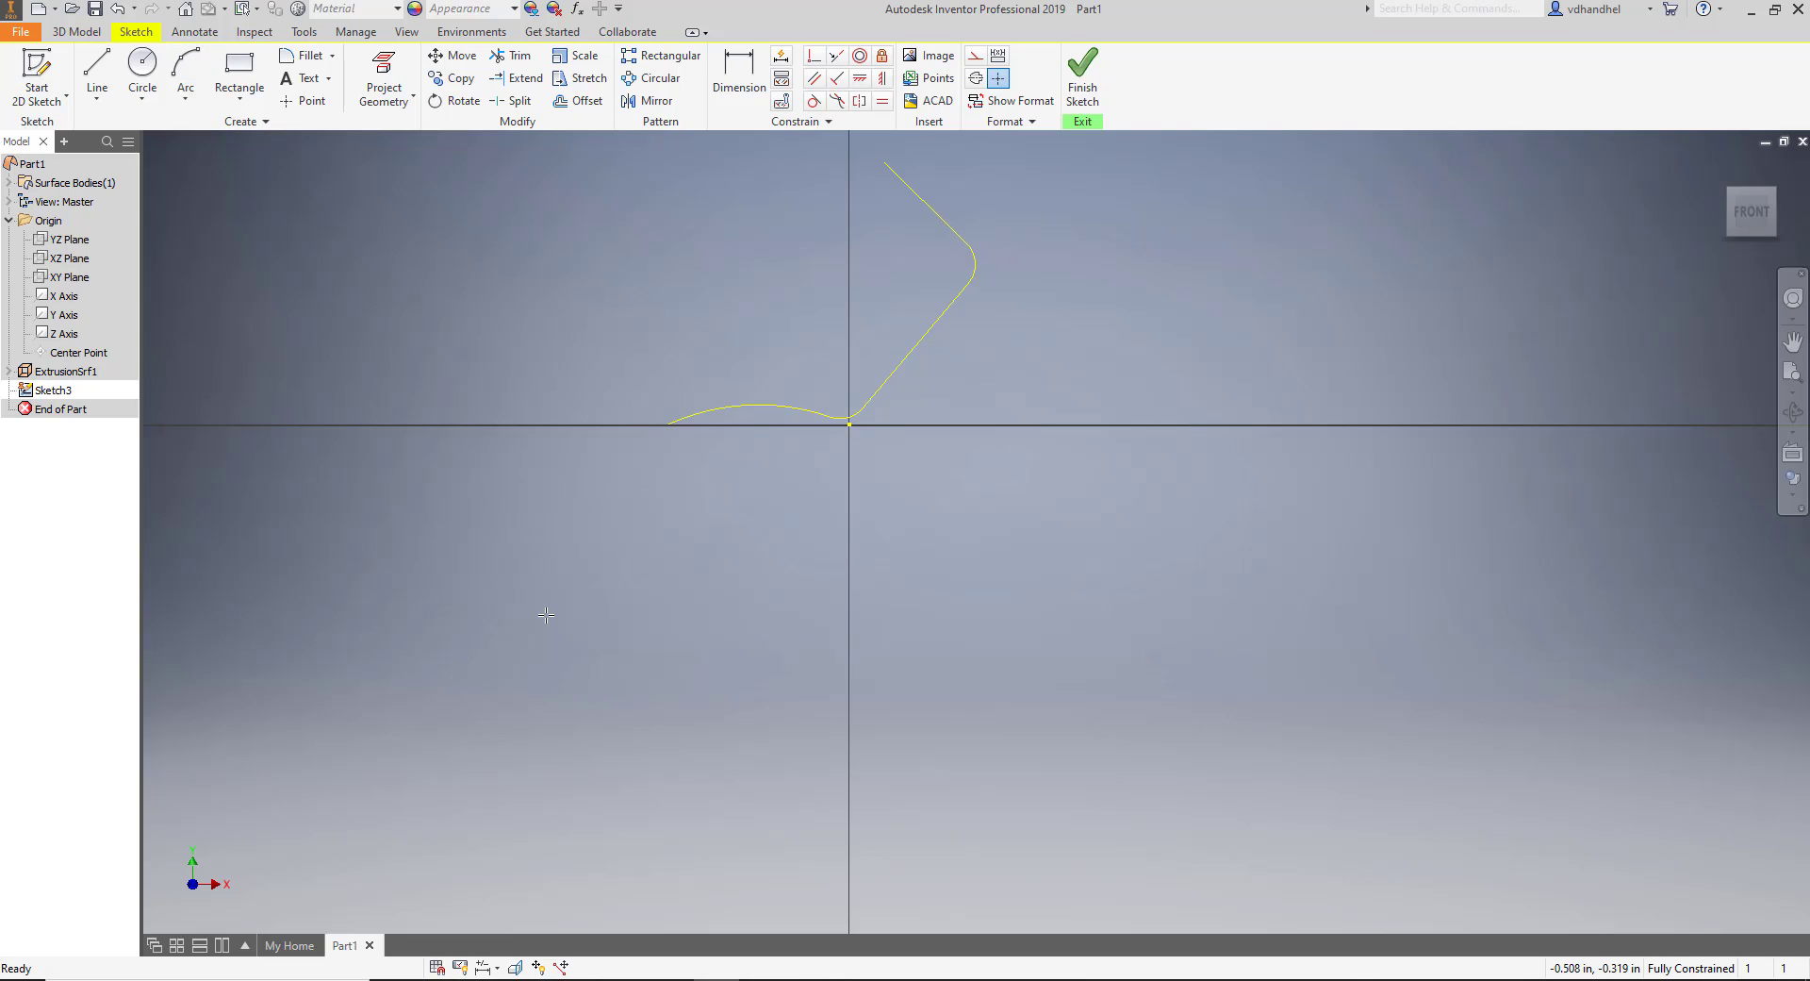
pyautogui.click(523, 79)
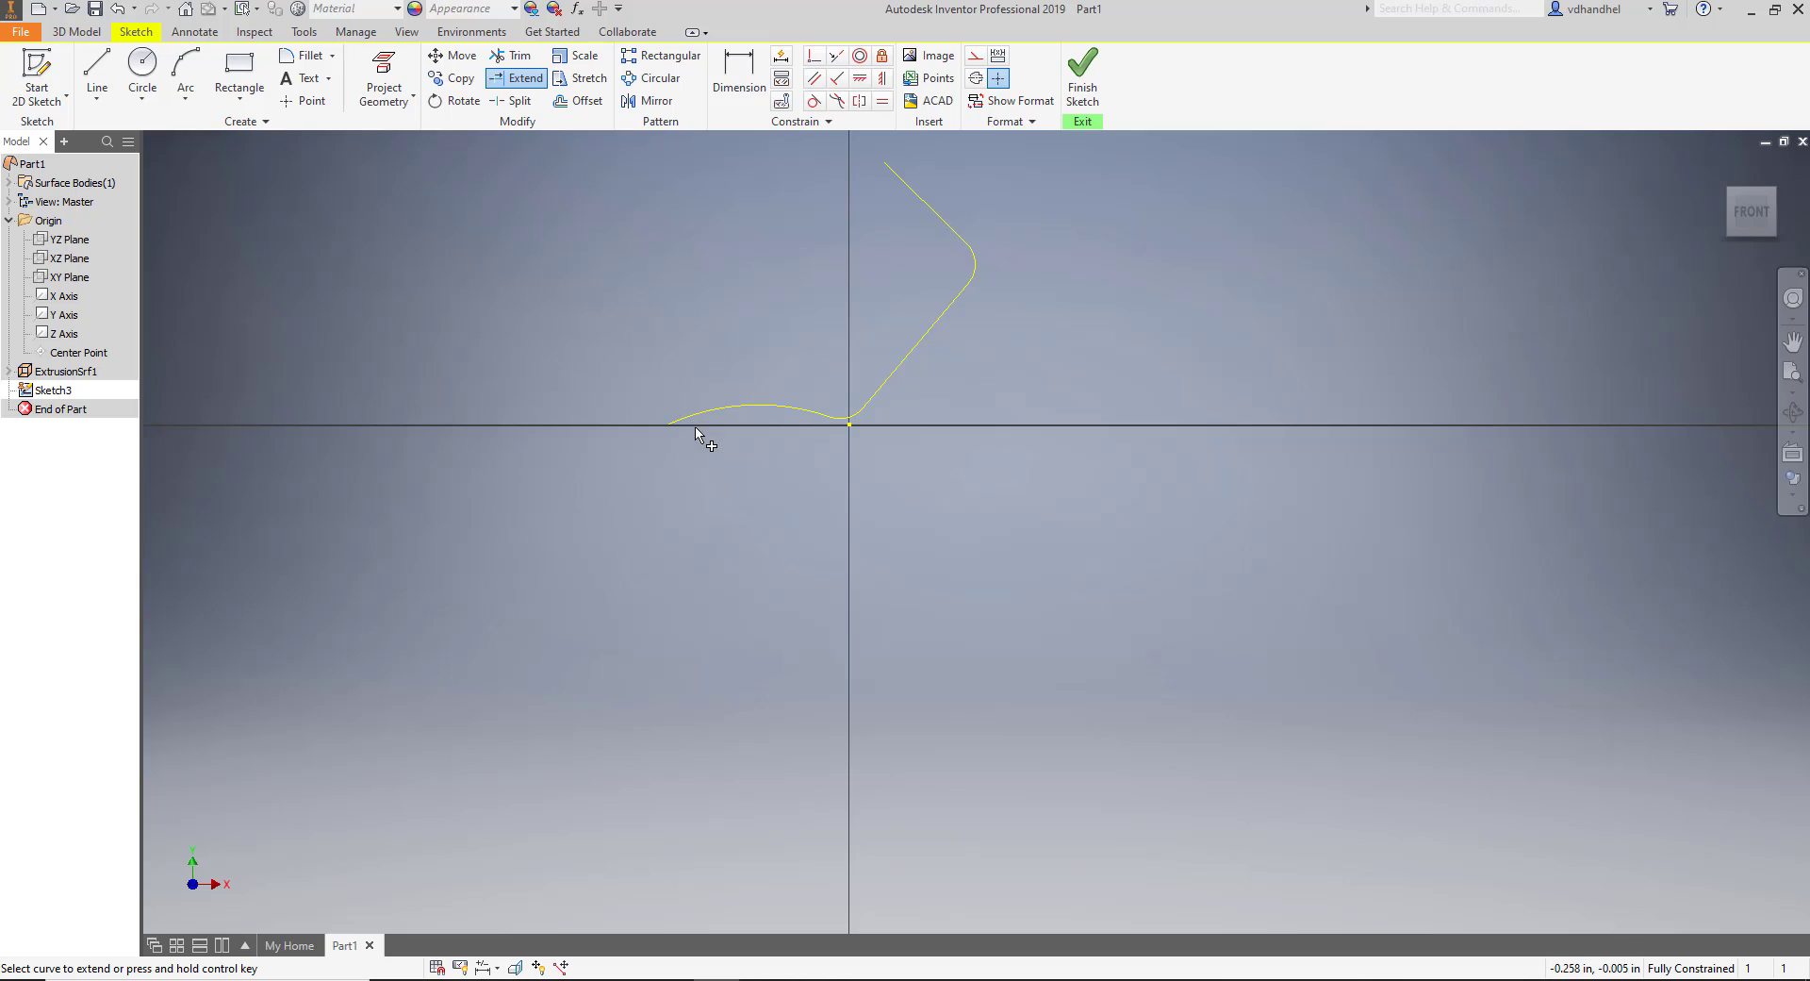
# Draw a three-point arc from the curved surface's free end, continuing its curvature downward with a radius of about 0.366 in.
pyautogui.click(198, 66)
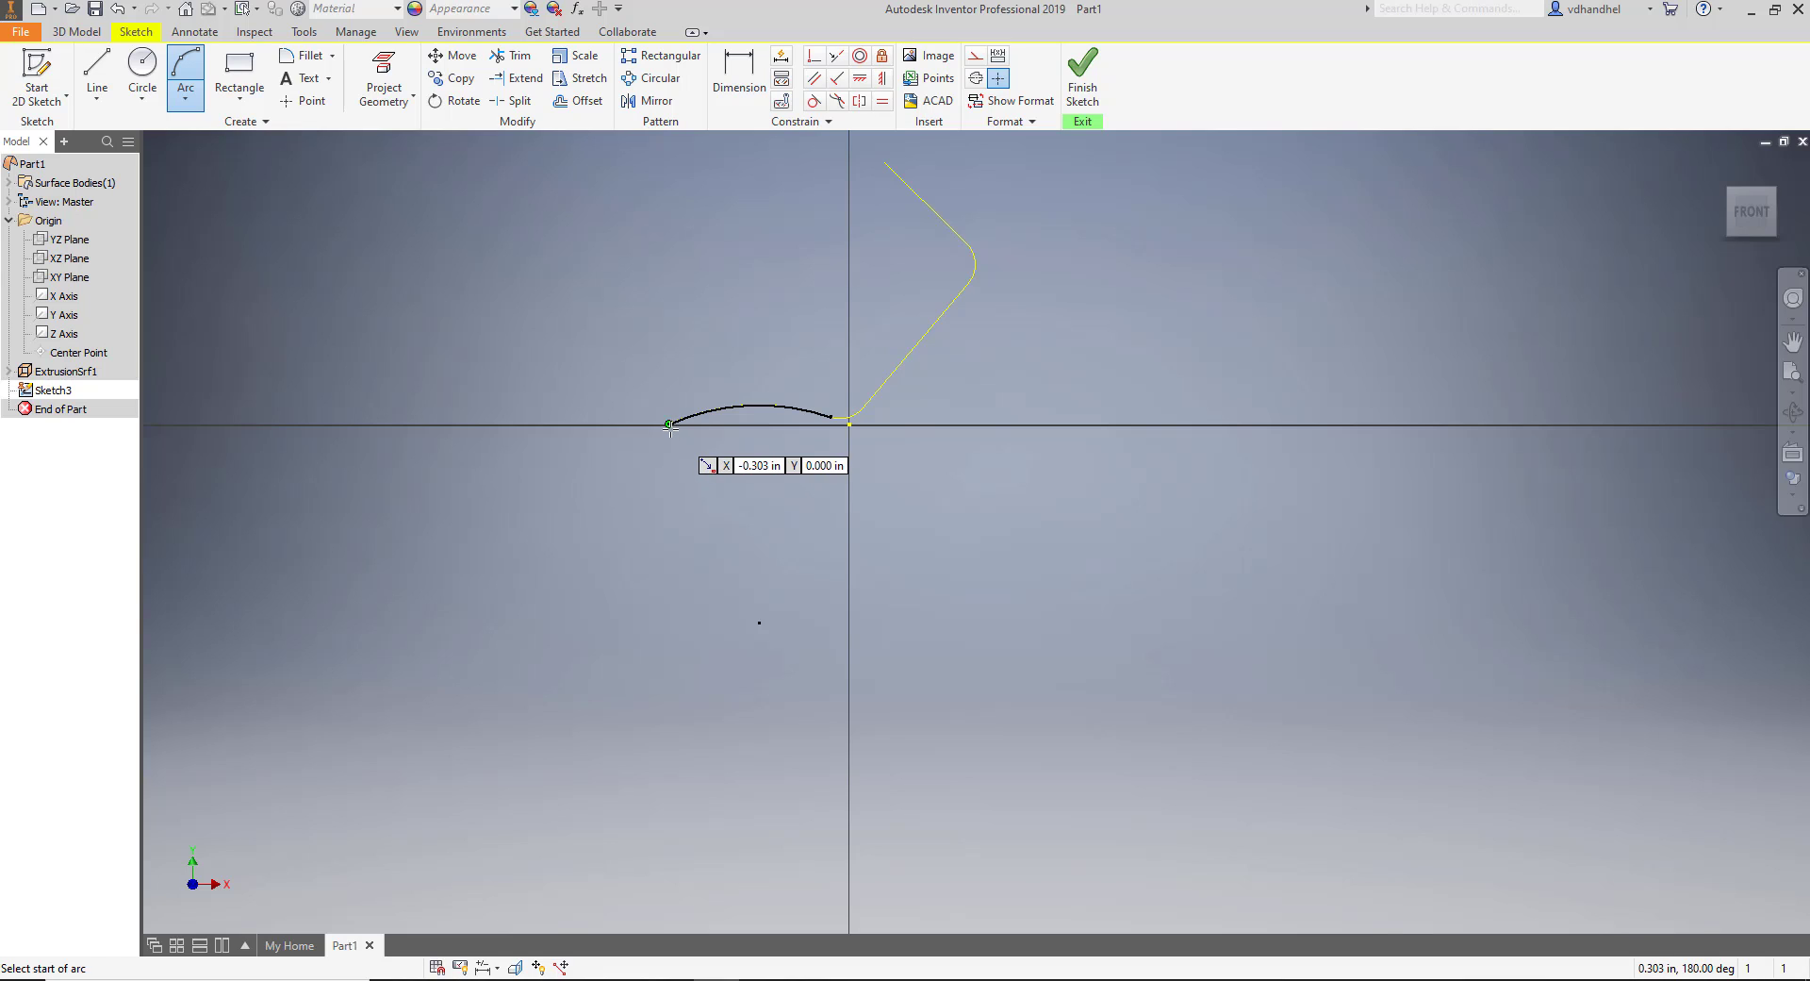
pyautogui.scroll(5, 669, 422)
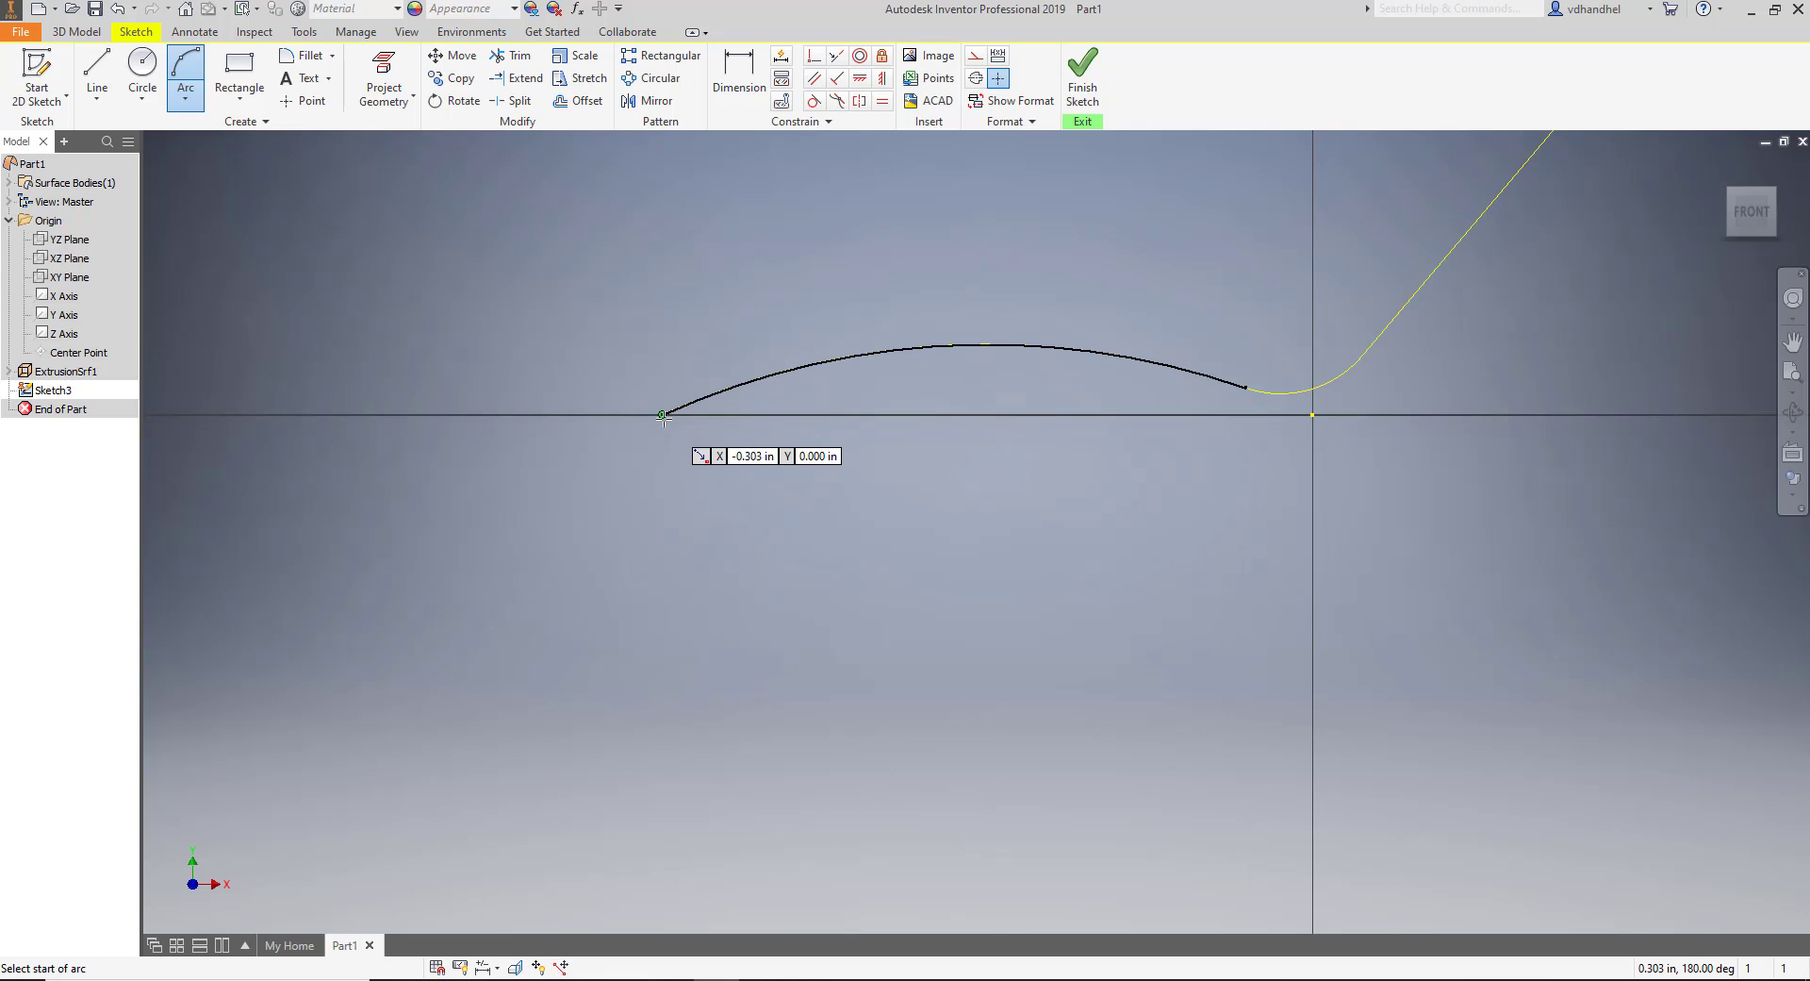
pyautogui.click(661, 415)
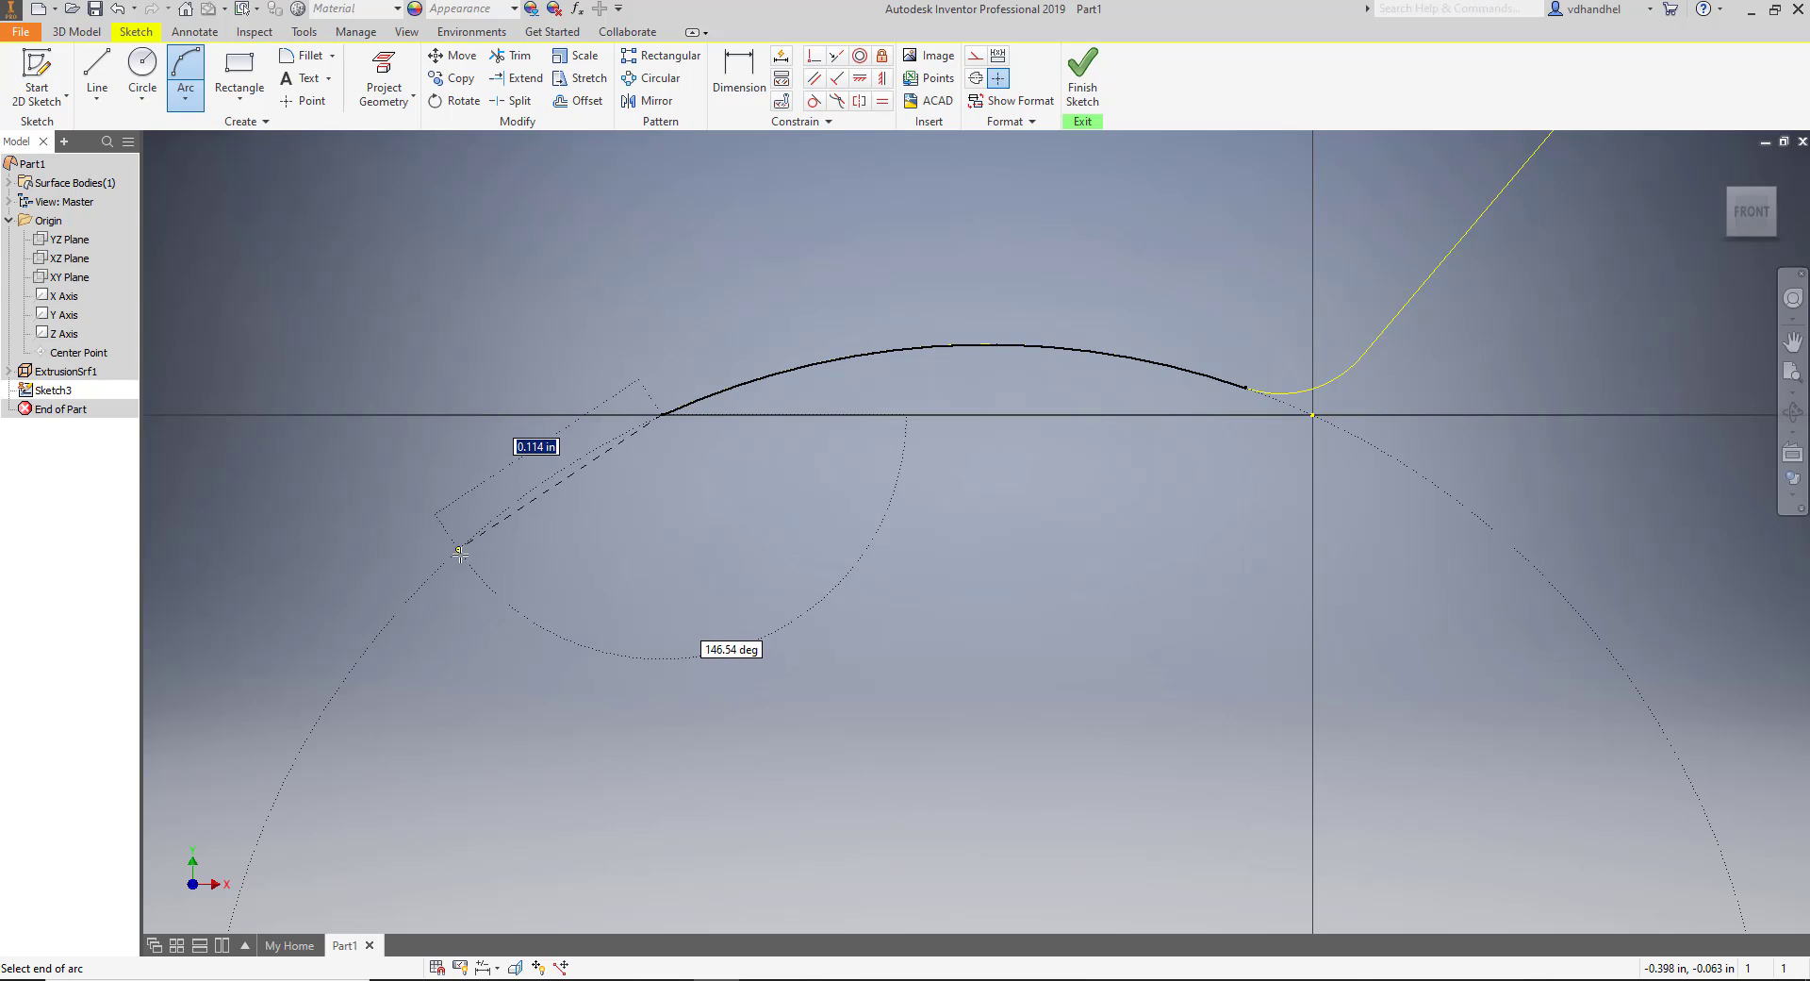
pyautogui.scroll(-2, 336, 694)
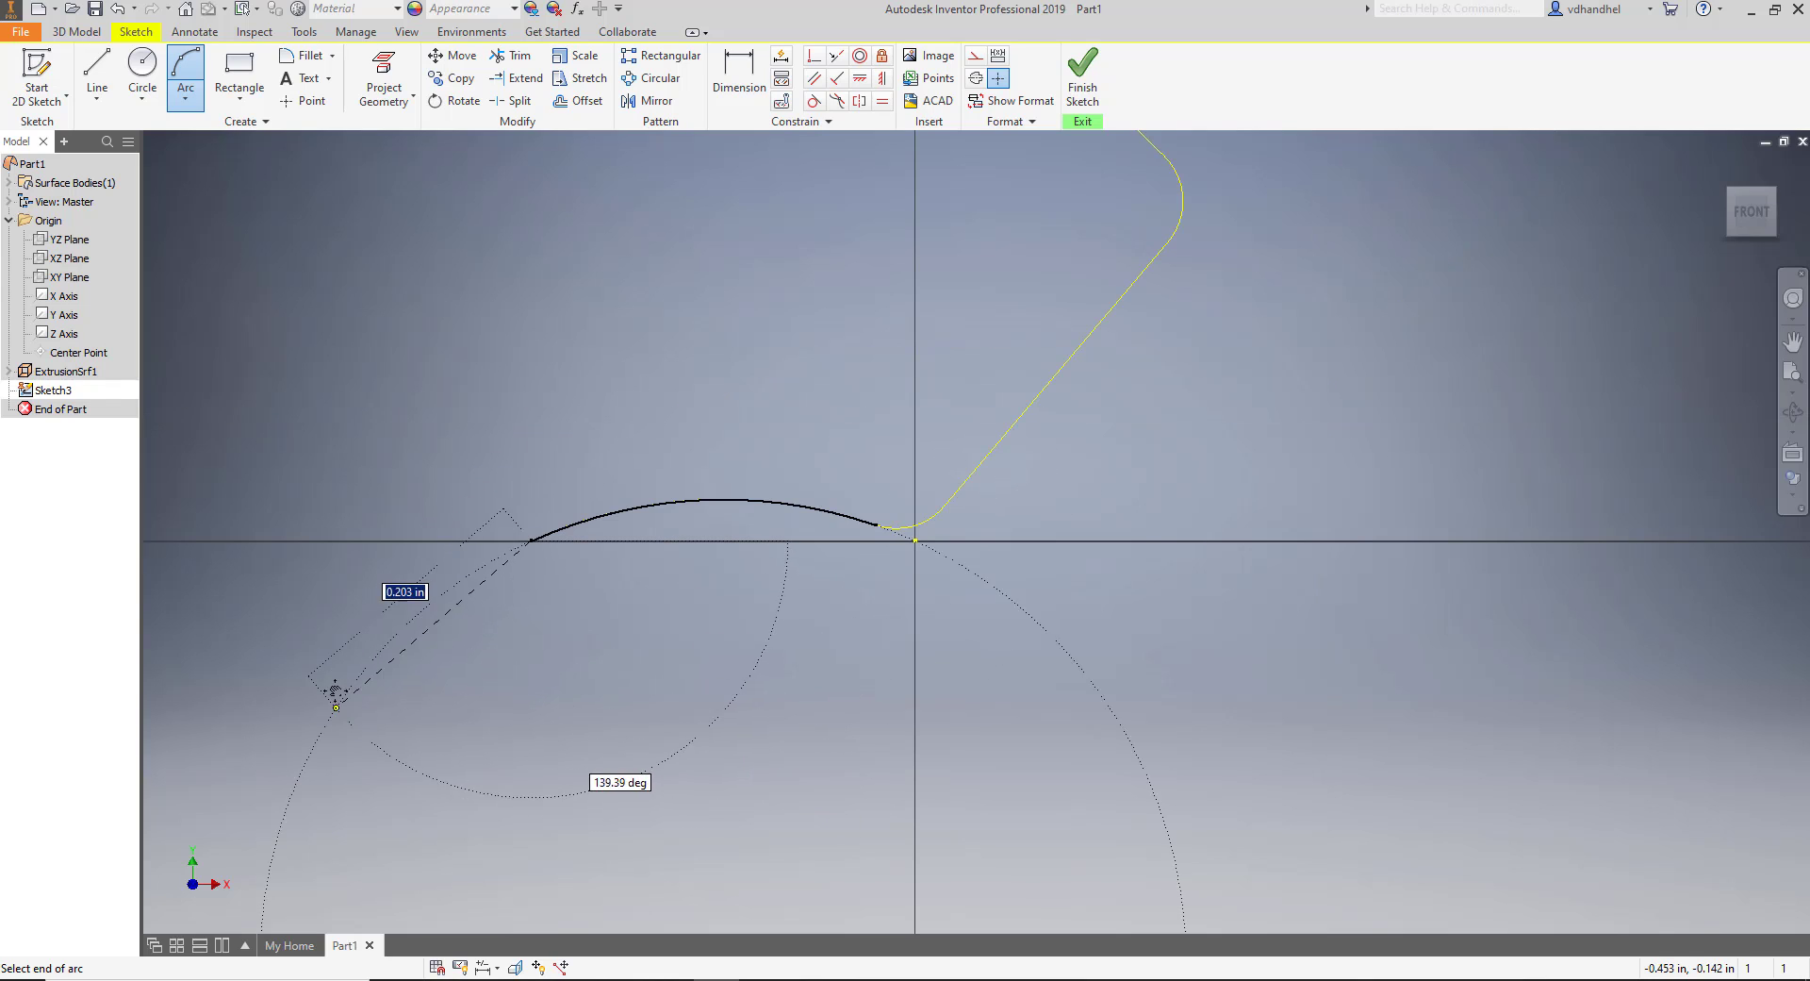
pyautogui.moveTo(336, 694); pyautogui.dragTo(401, 338, button='middle')
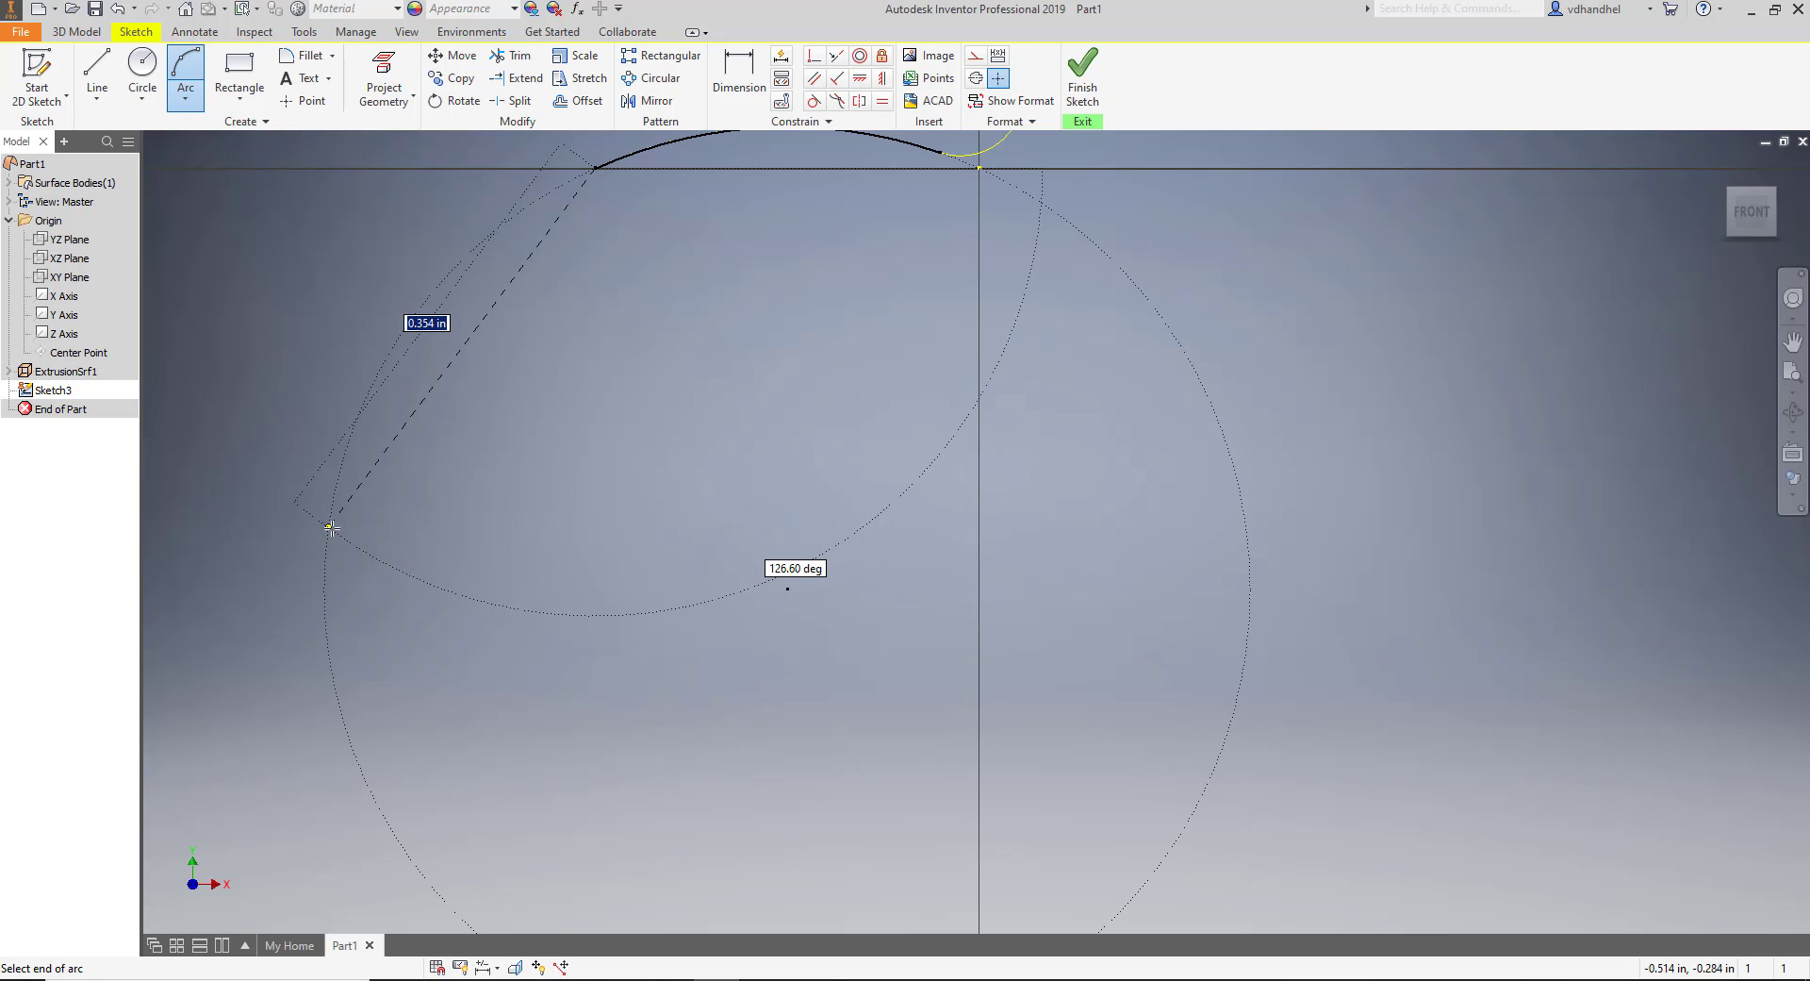
pyautogui.click(331, 527)
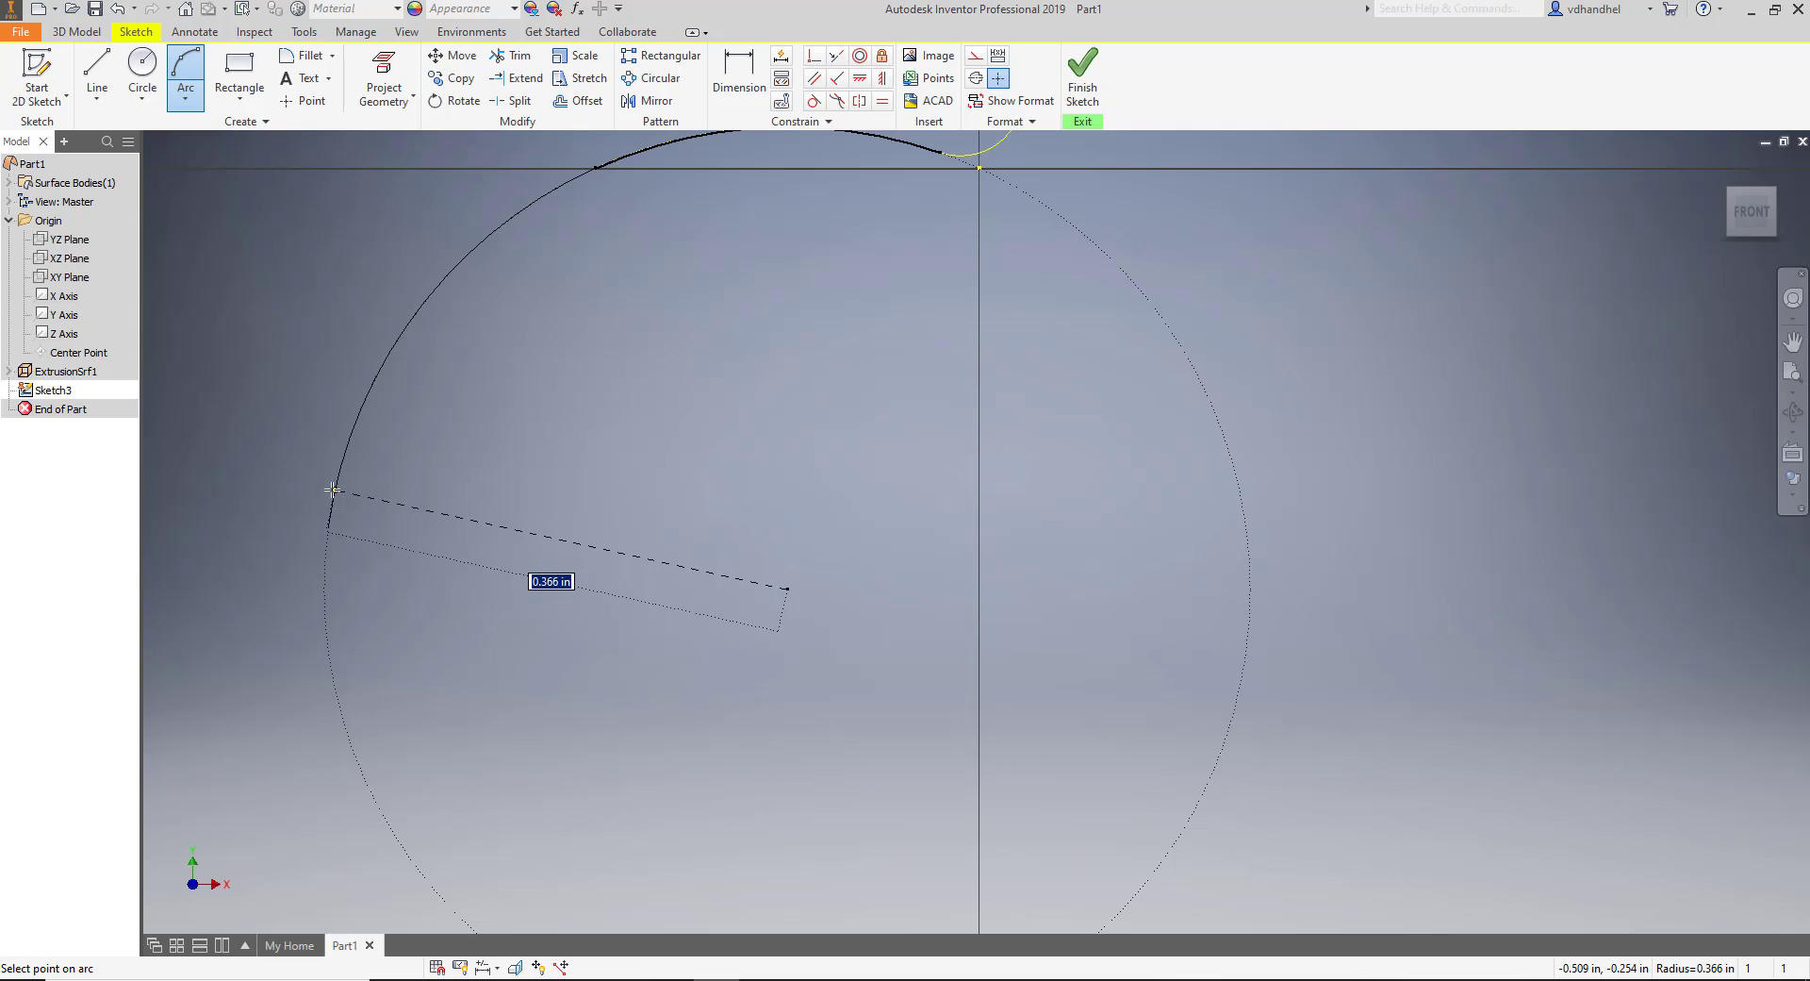
pyautogui.click(332, 490)
pyautogui.scroll(-4, 387, 509)
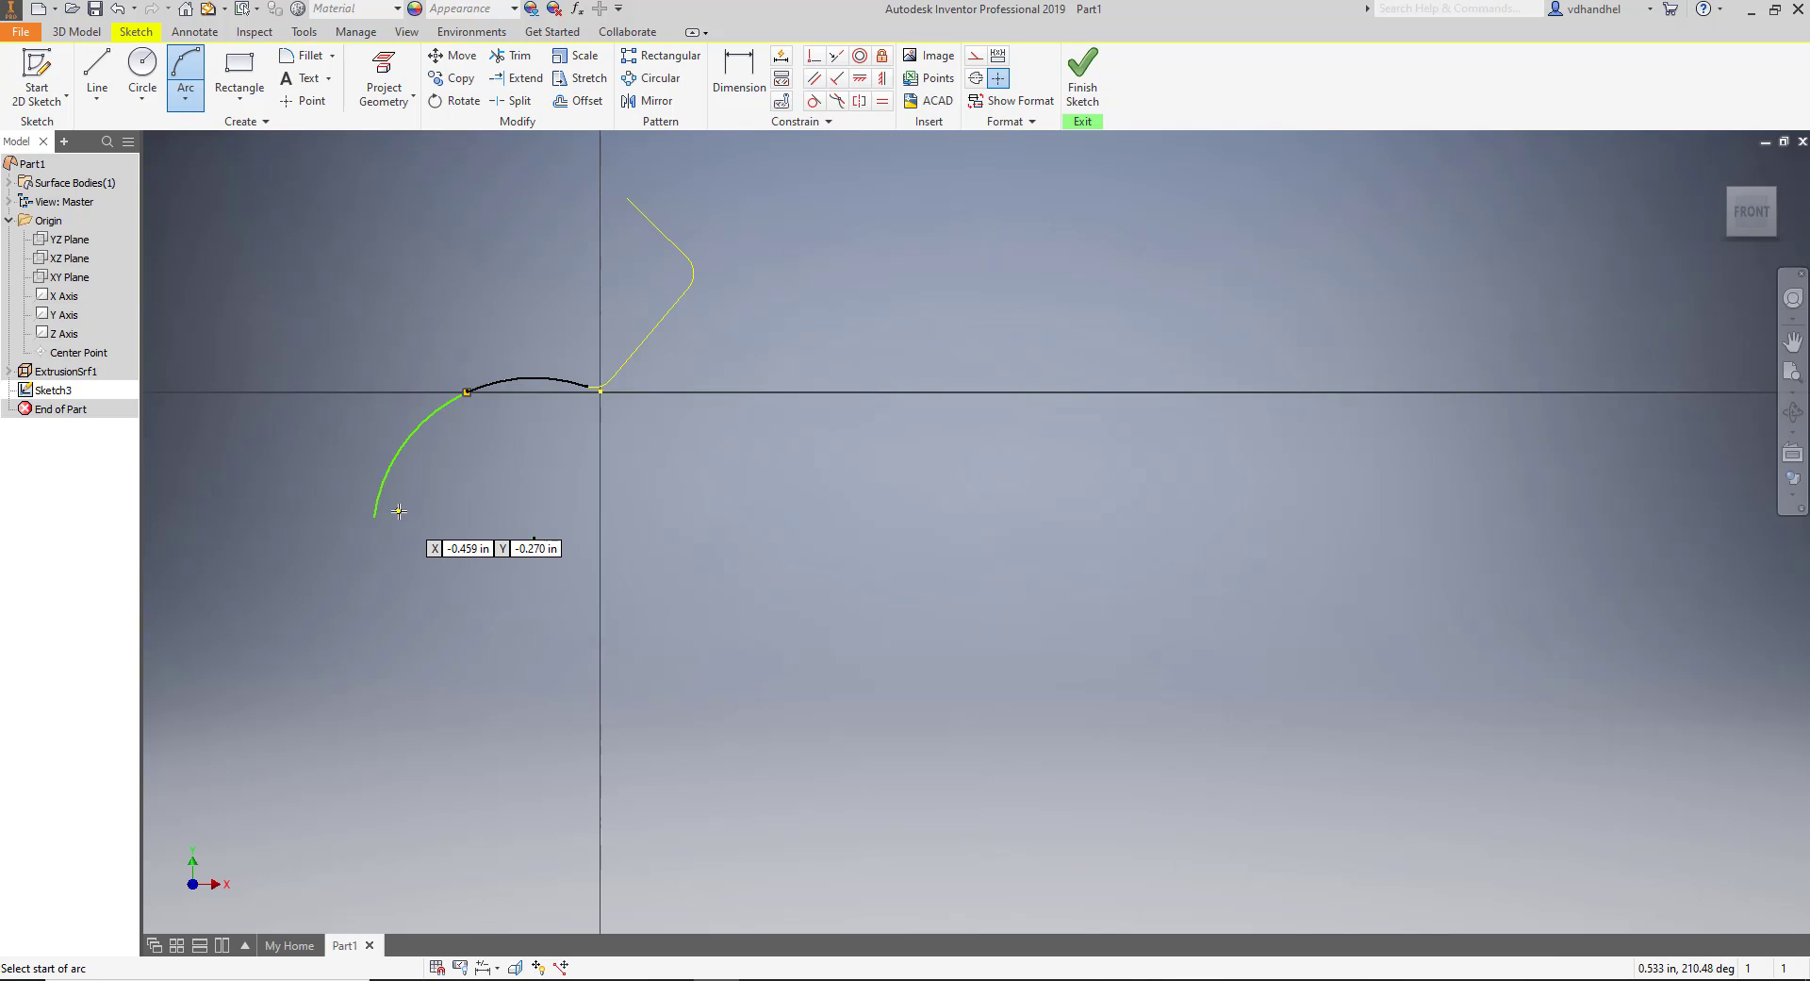
pyautogui.press('Escape')
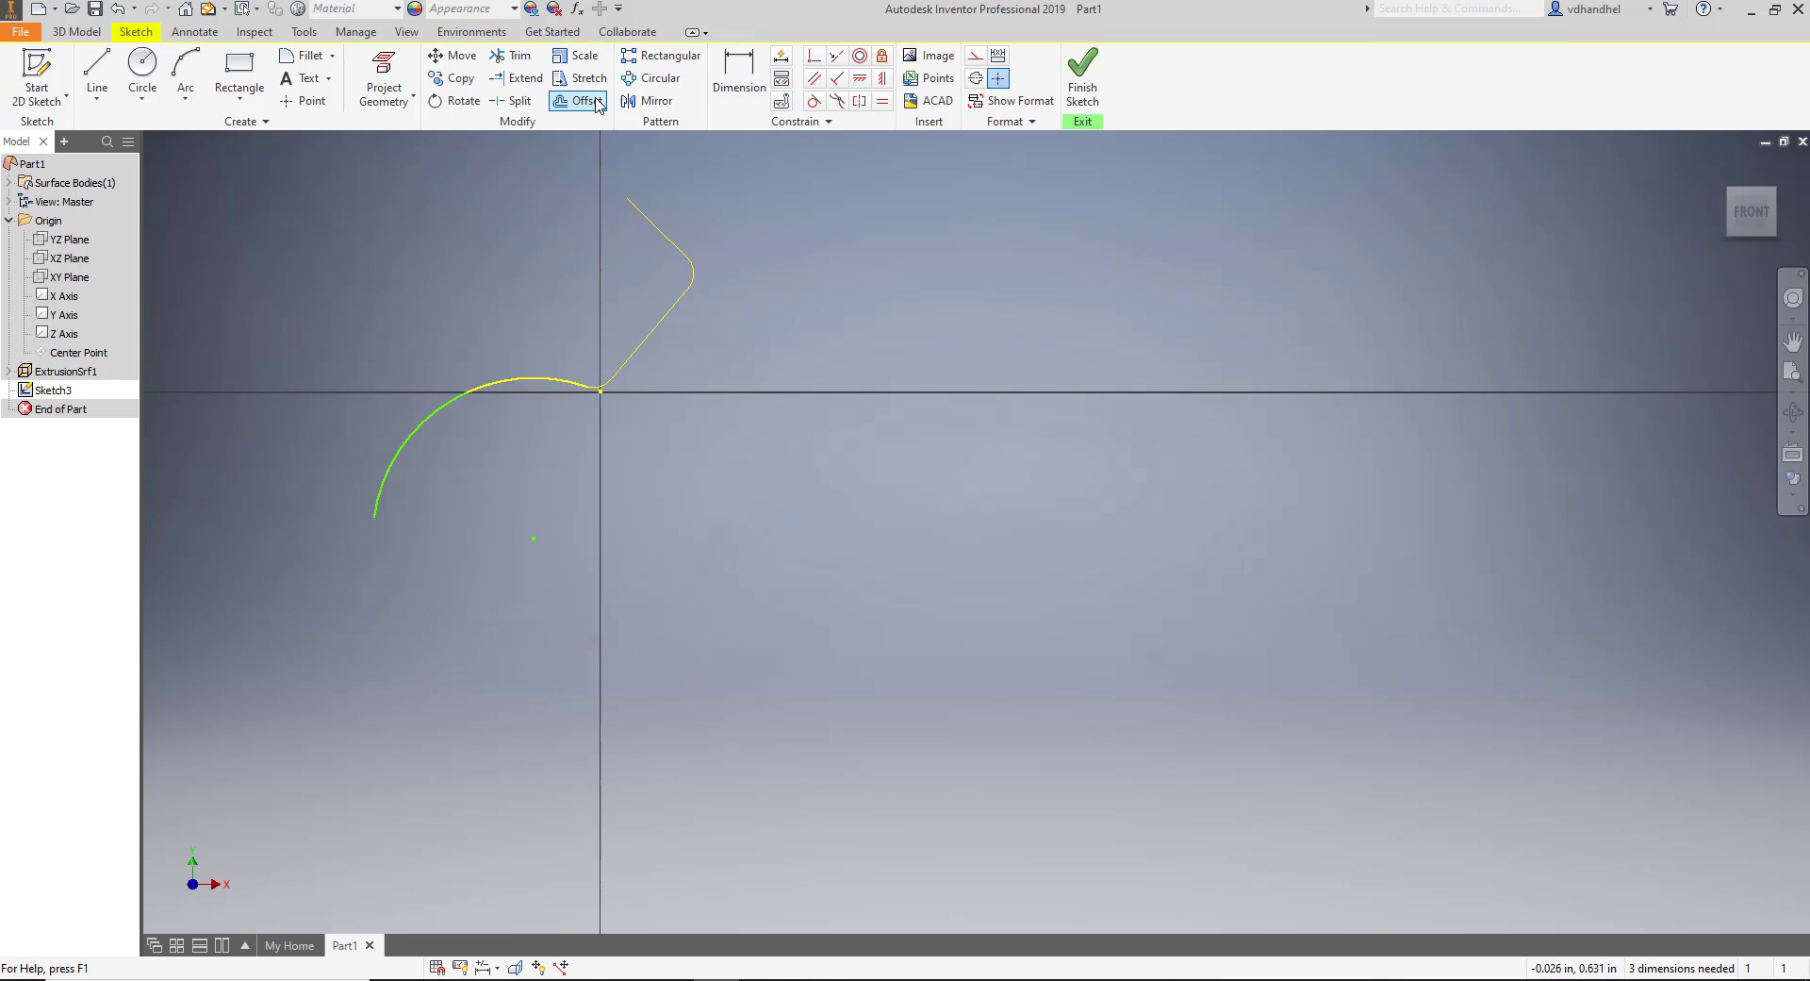
# Dimension the radius of the new arc.
pyautogui.click(721, 87)
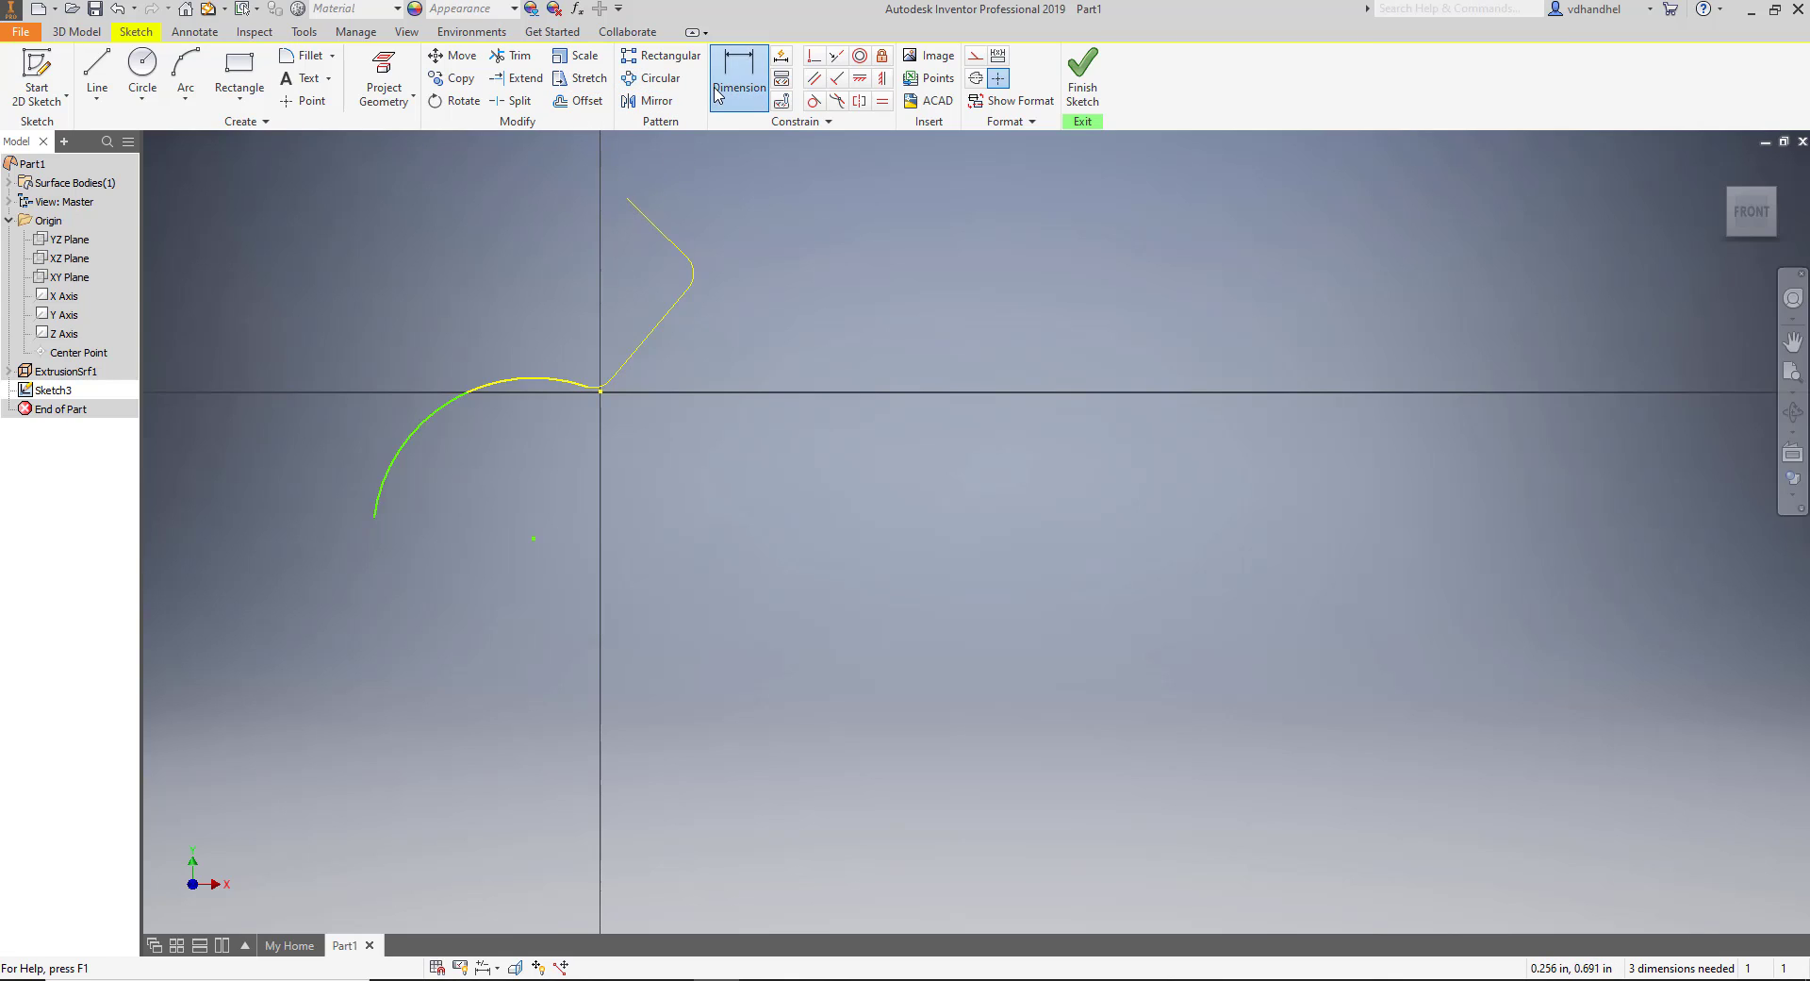
pyautogui.click(426, 419)
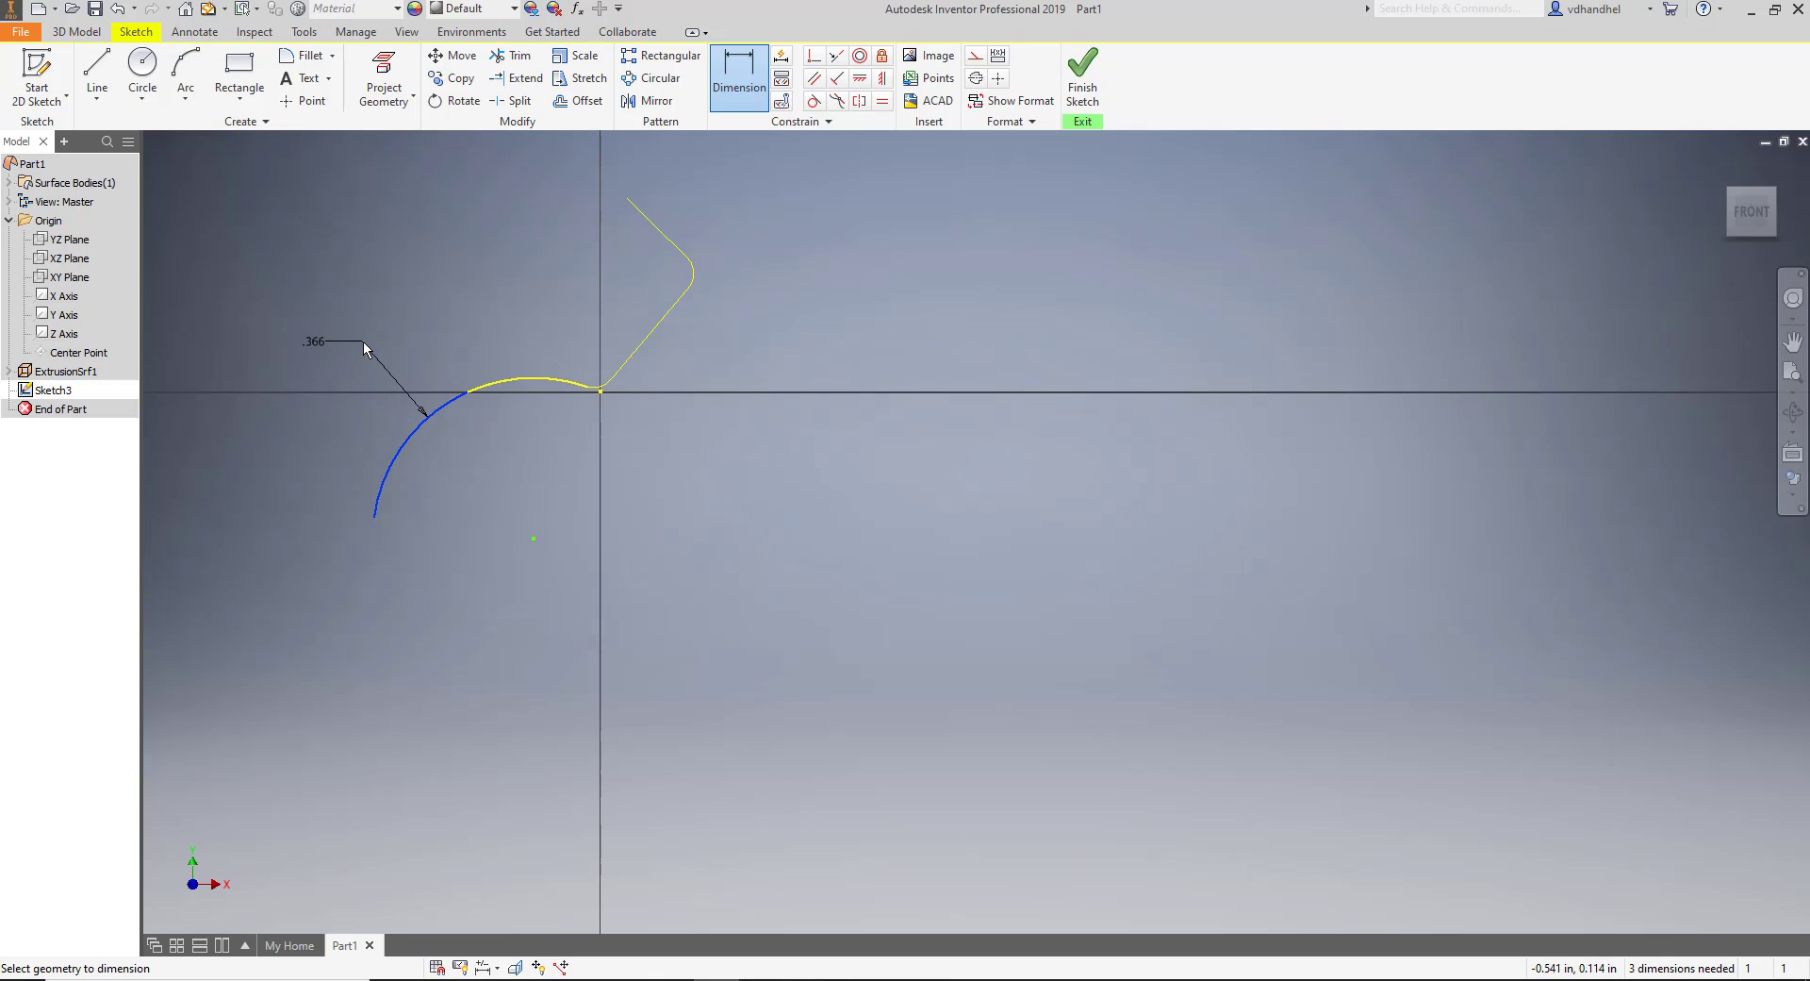
pyautogui.click(364, 341)
pyautogui.click(458, 411)
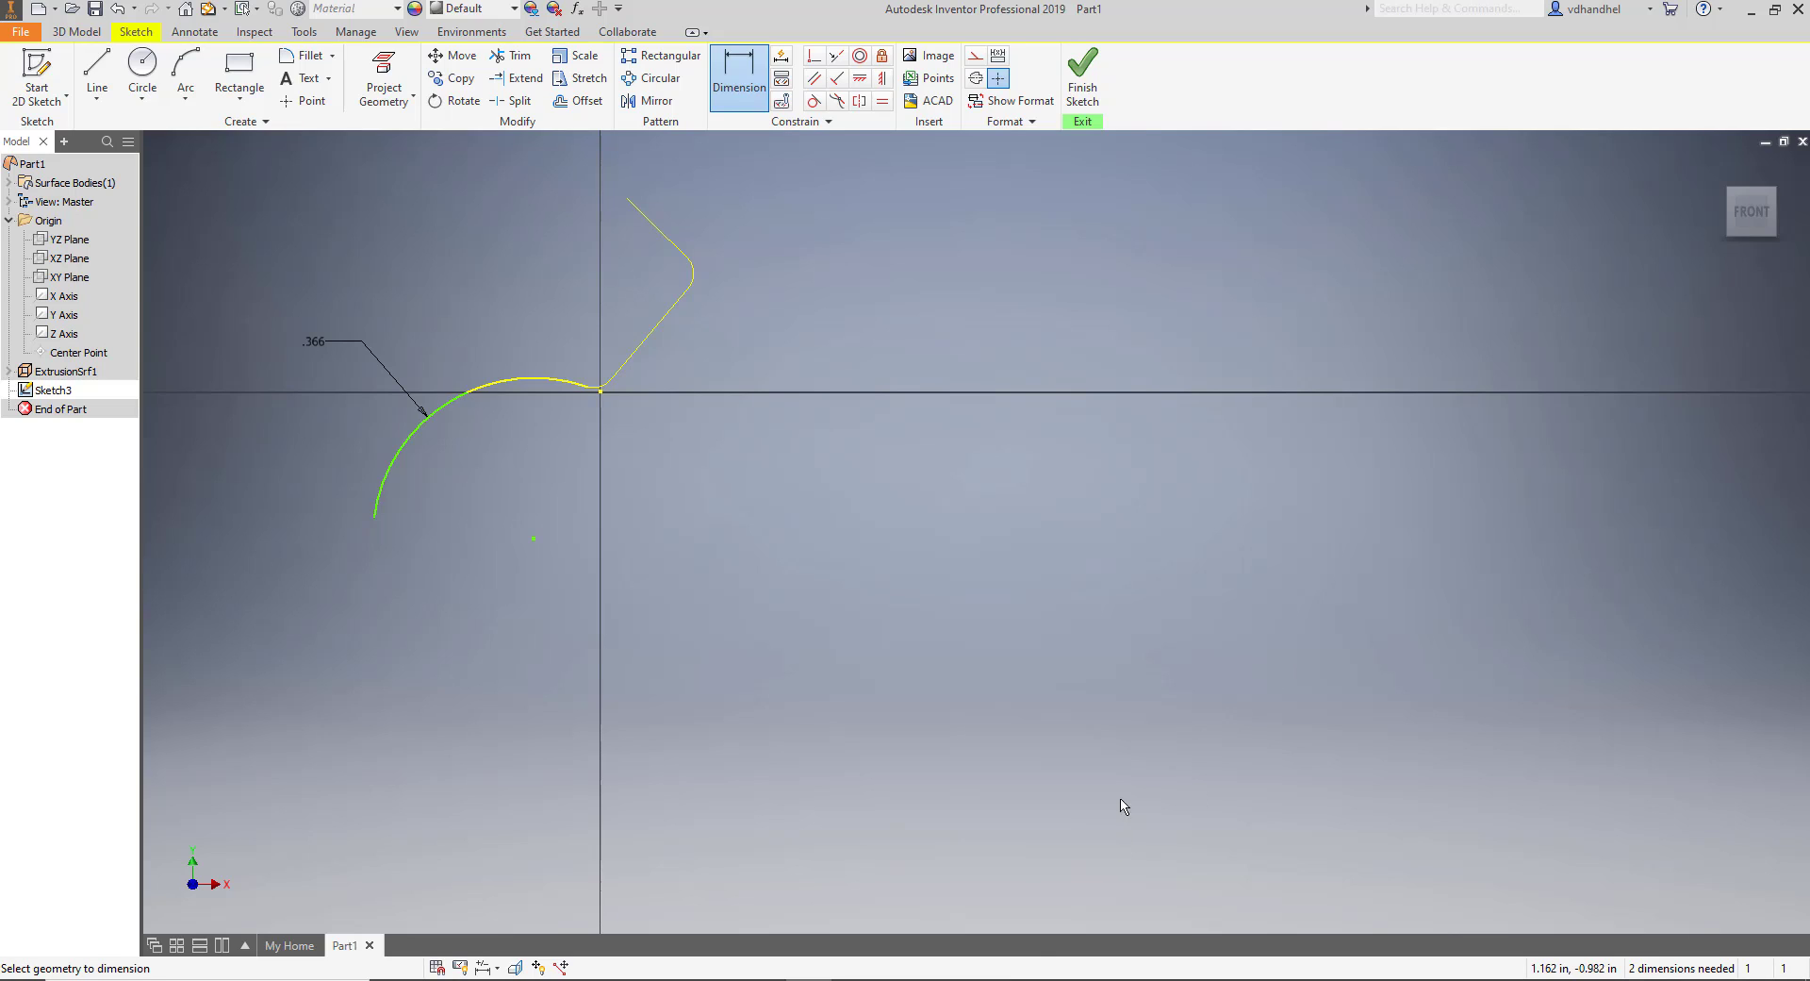
# Extrude the new arc as a surface with asymmetric distances of 0.5625 in one way and 0.750 in the other.
pyautogui.click(77, 32)
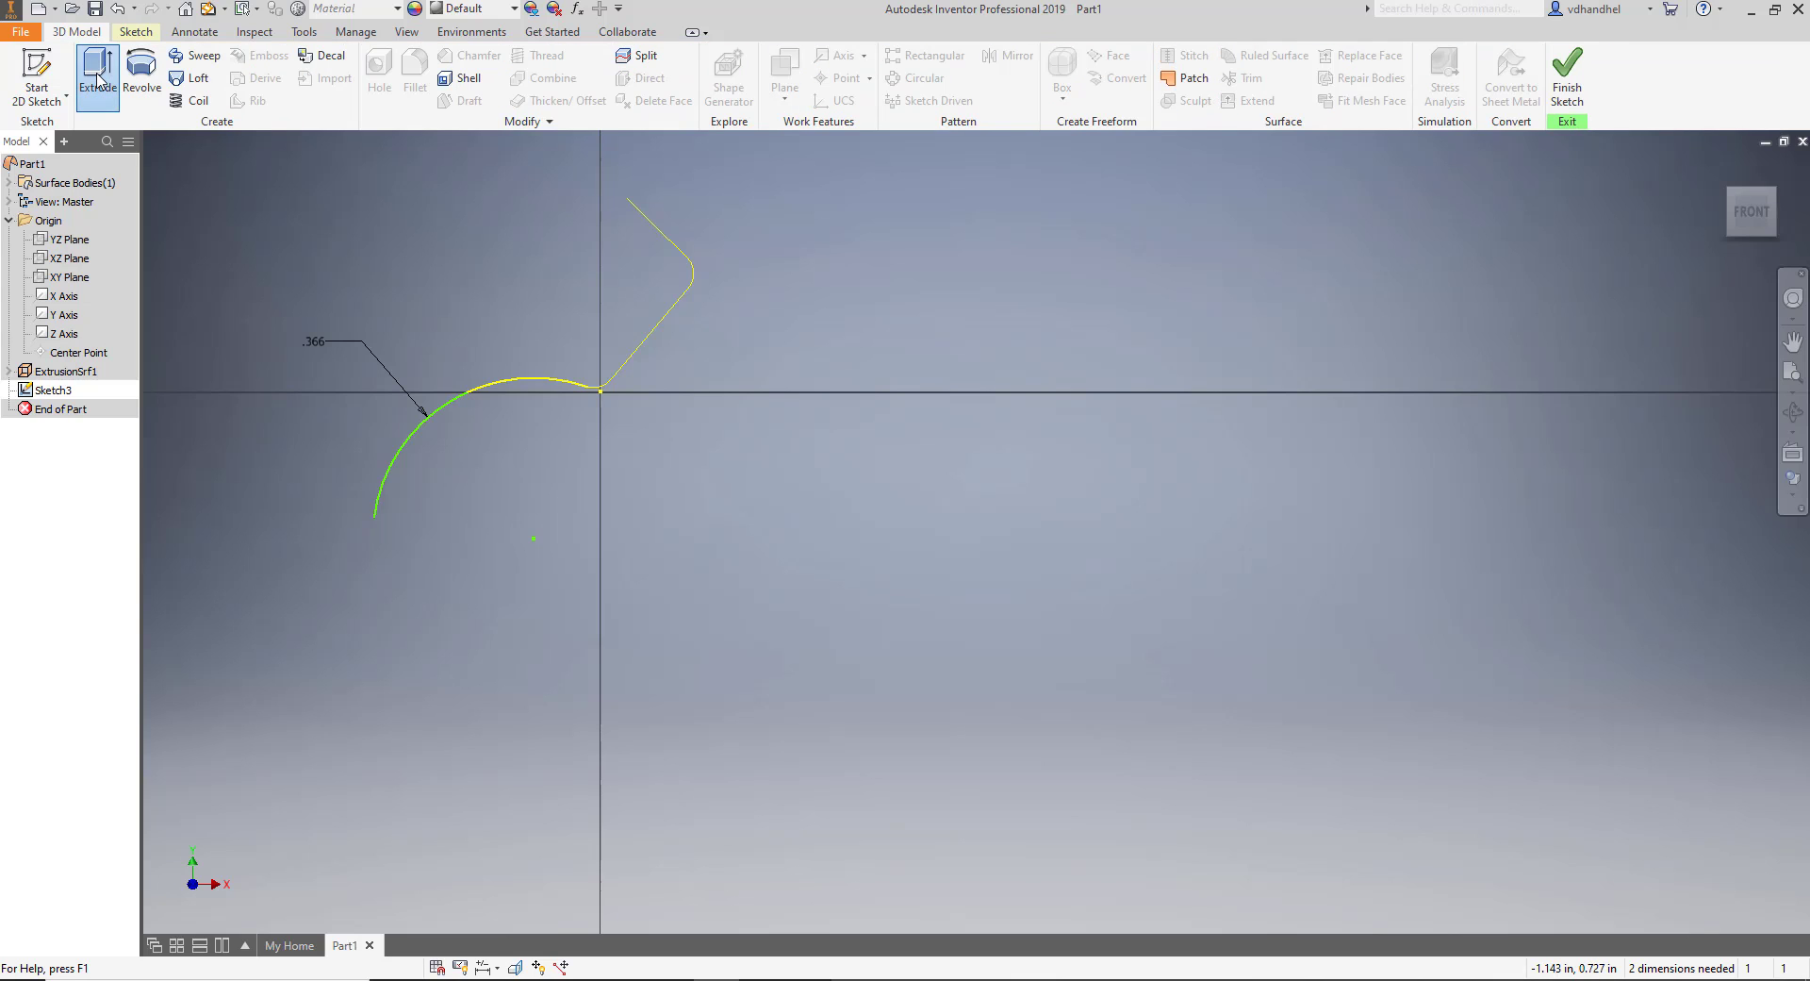
pyautogui.click(98, 76)
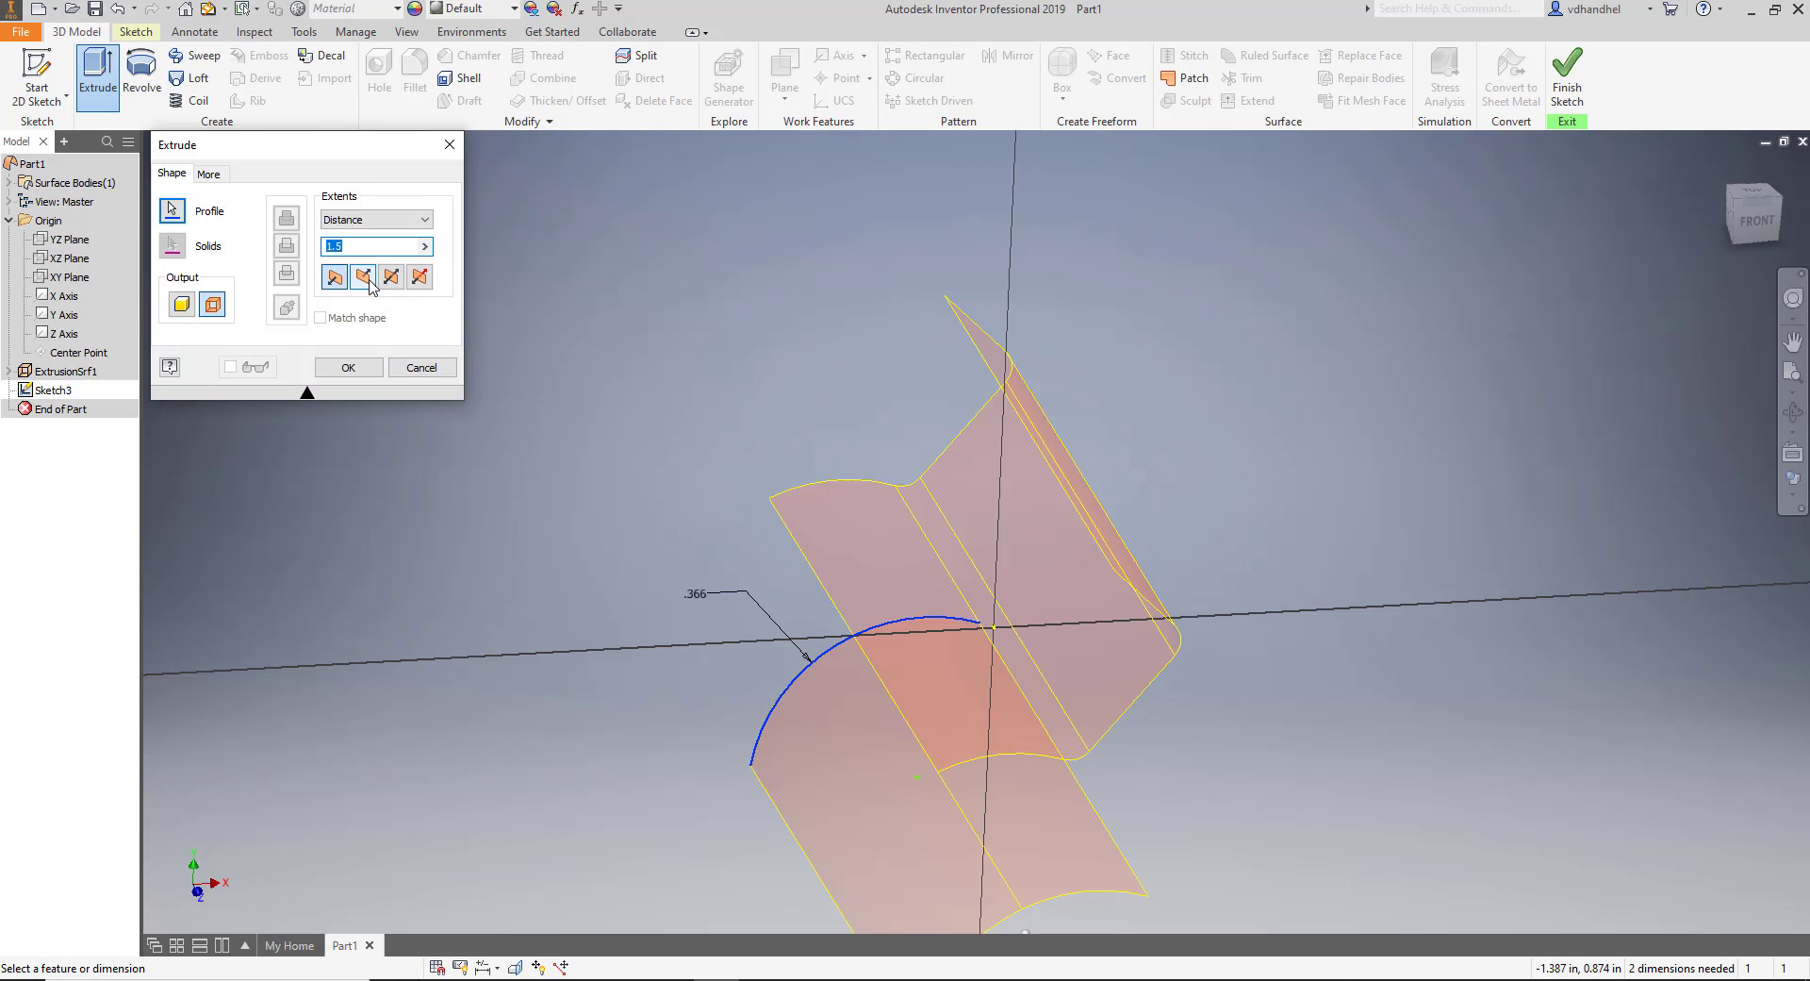
pyautogui.click(417, 279)
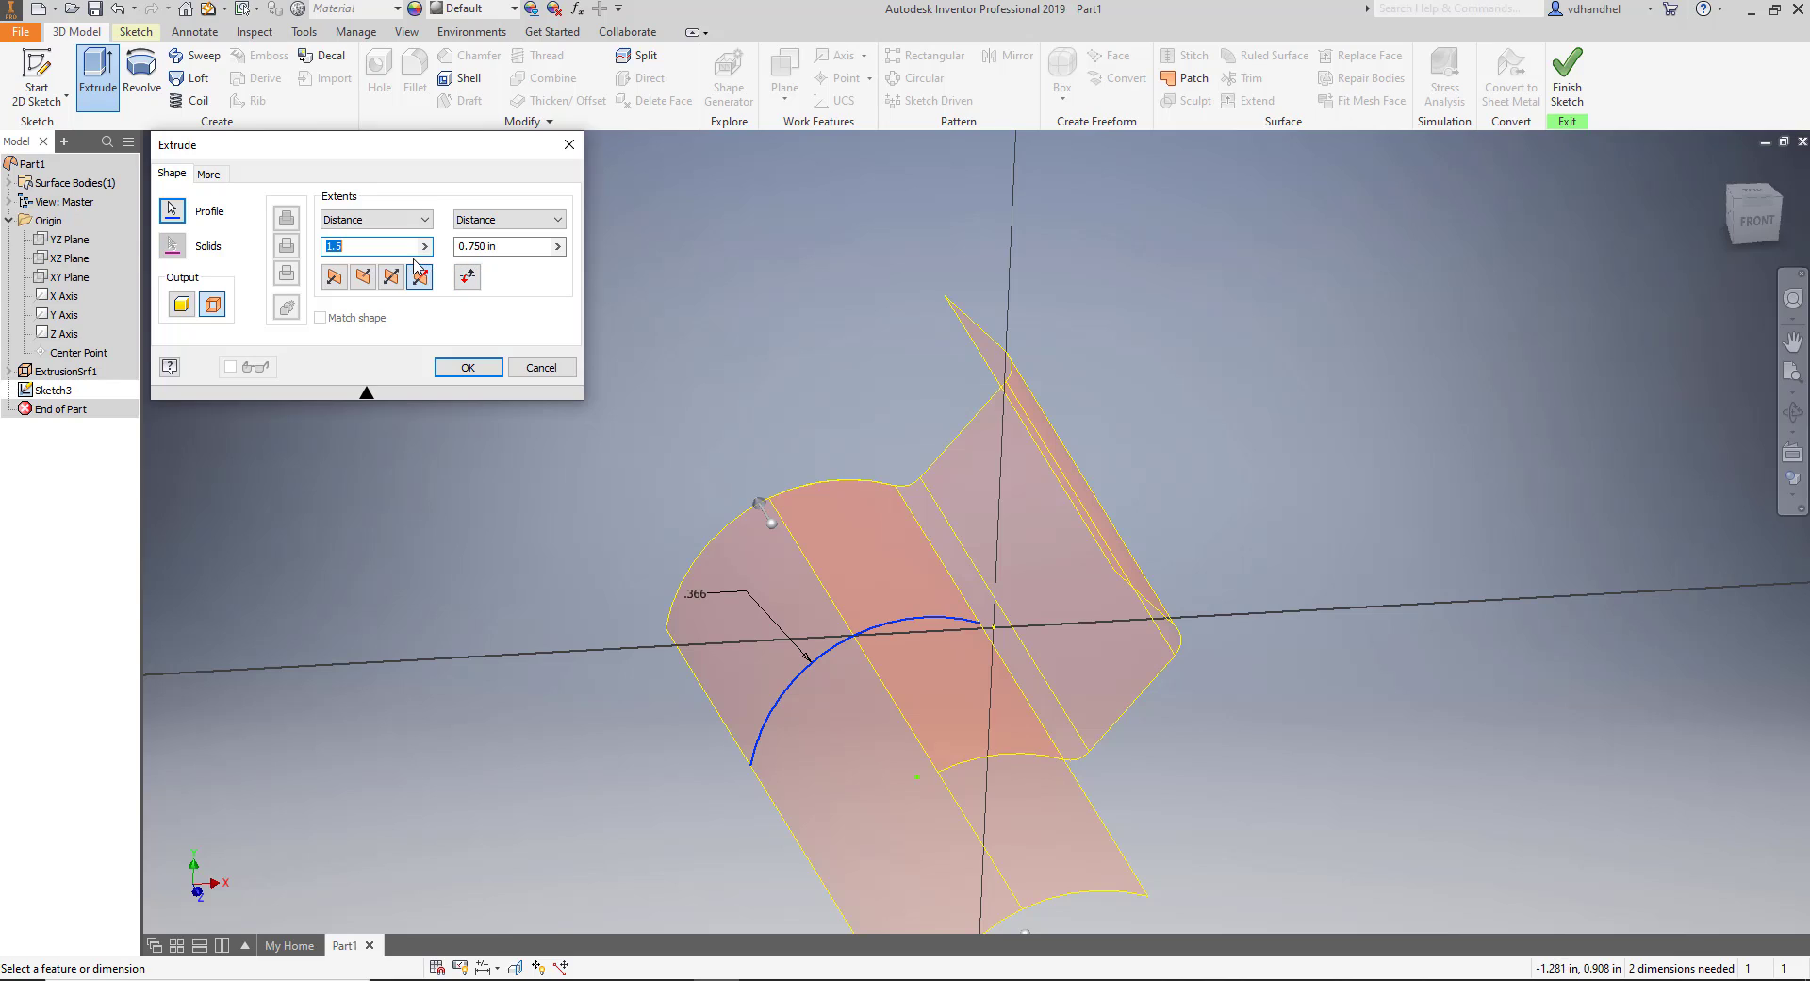
pyautogui.scroll(2, 1059, 836)
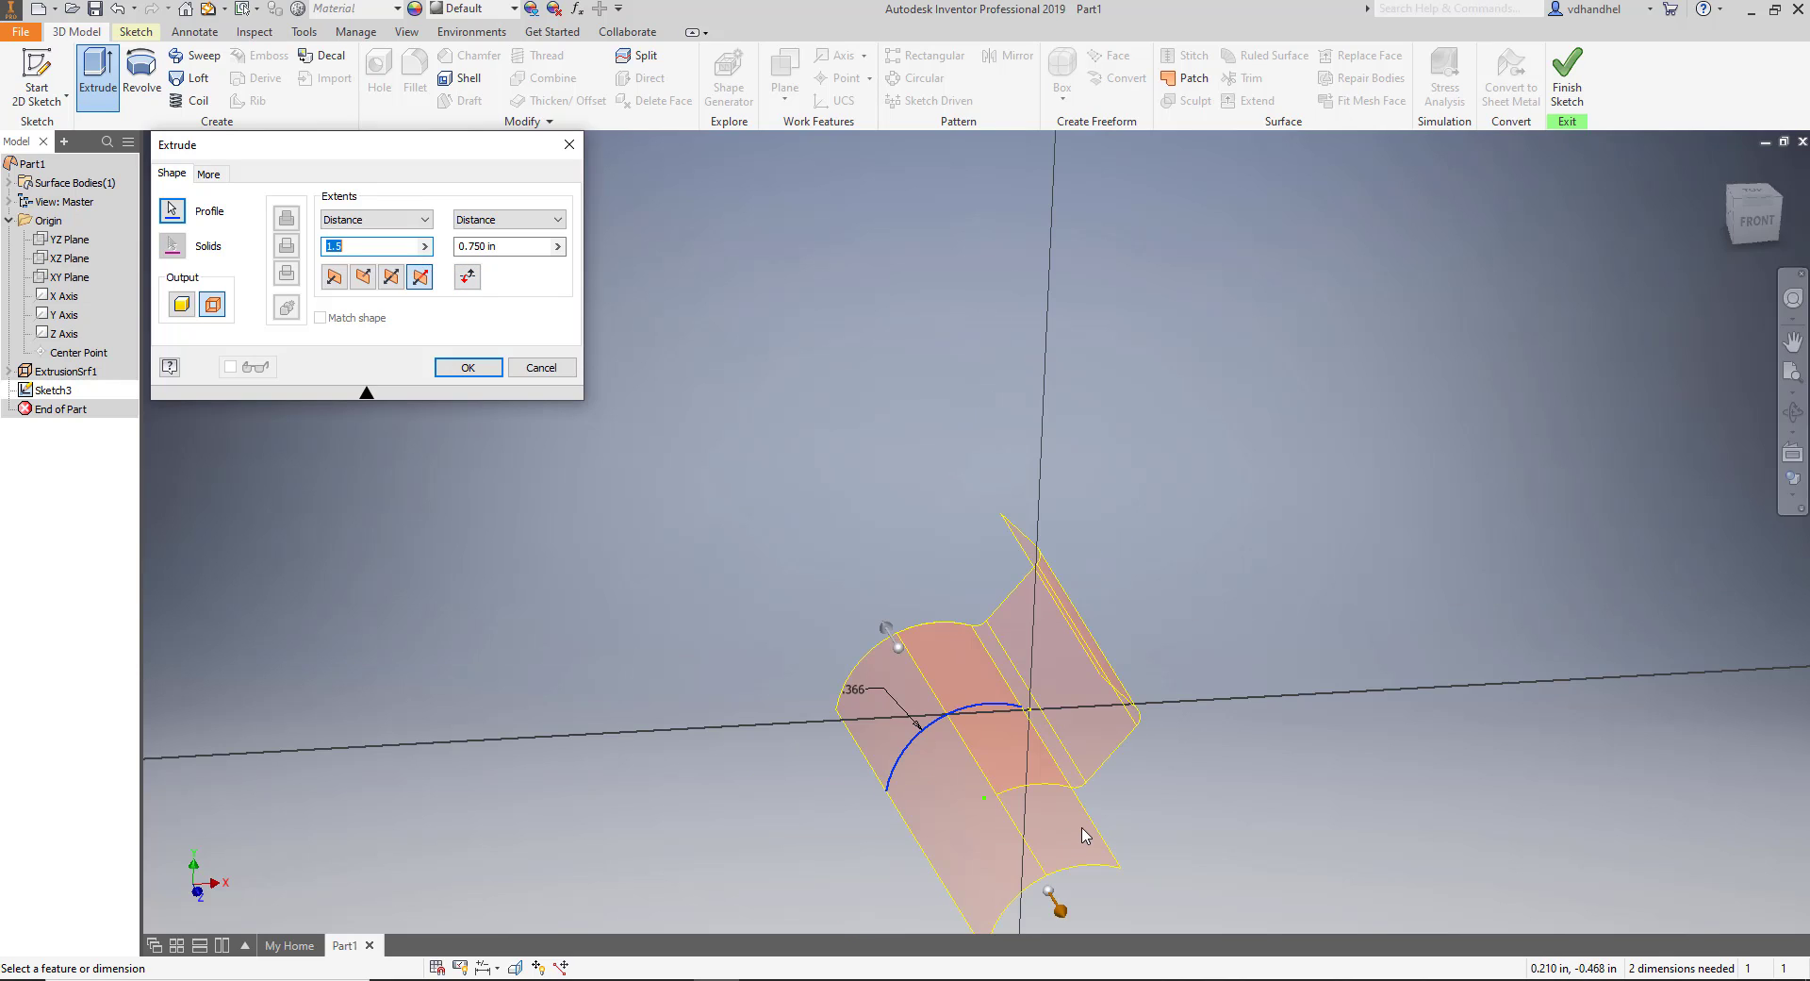
pyautogui.moveTo(1046, 839); pyautogui.dragTo(954, 765)
pyautogui.scroll(-5, 984, 767)
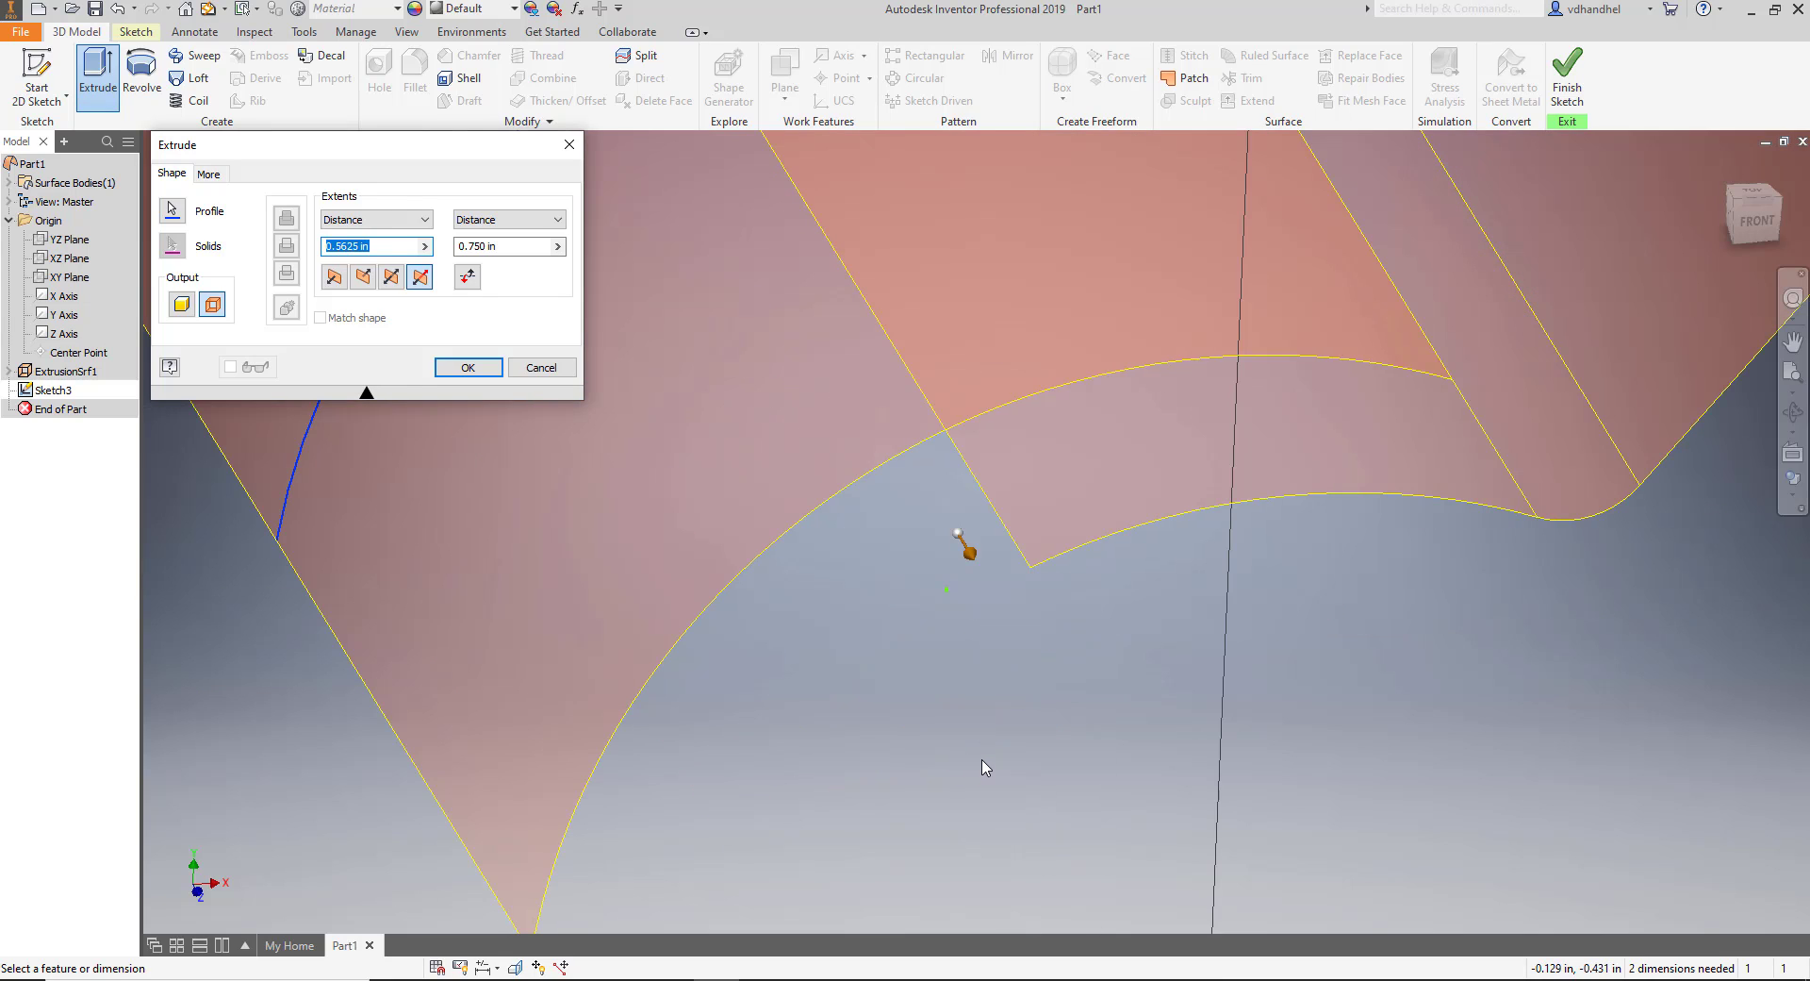
pyautogui.scroll(5, 1011, 707)
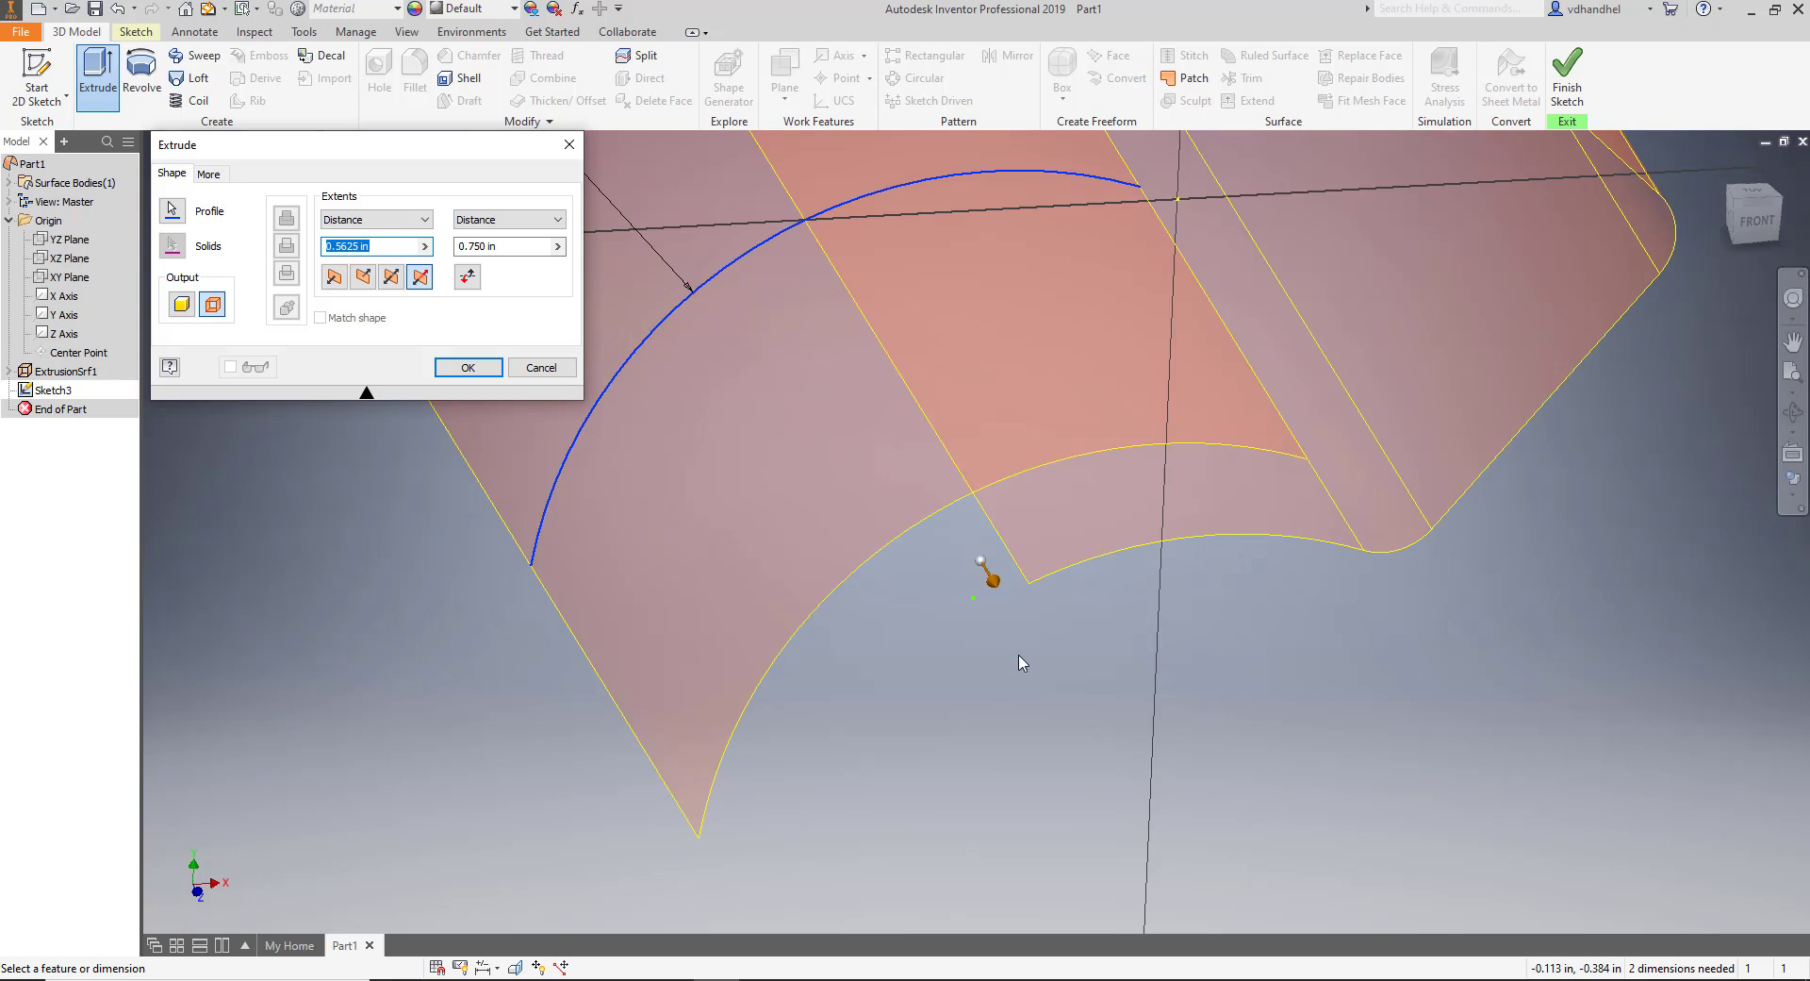
pyautogui.moveTo(1018, 660); pyautogui.dragTo(1049, 707, button='middle')
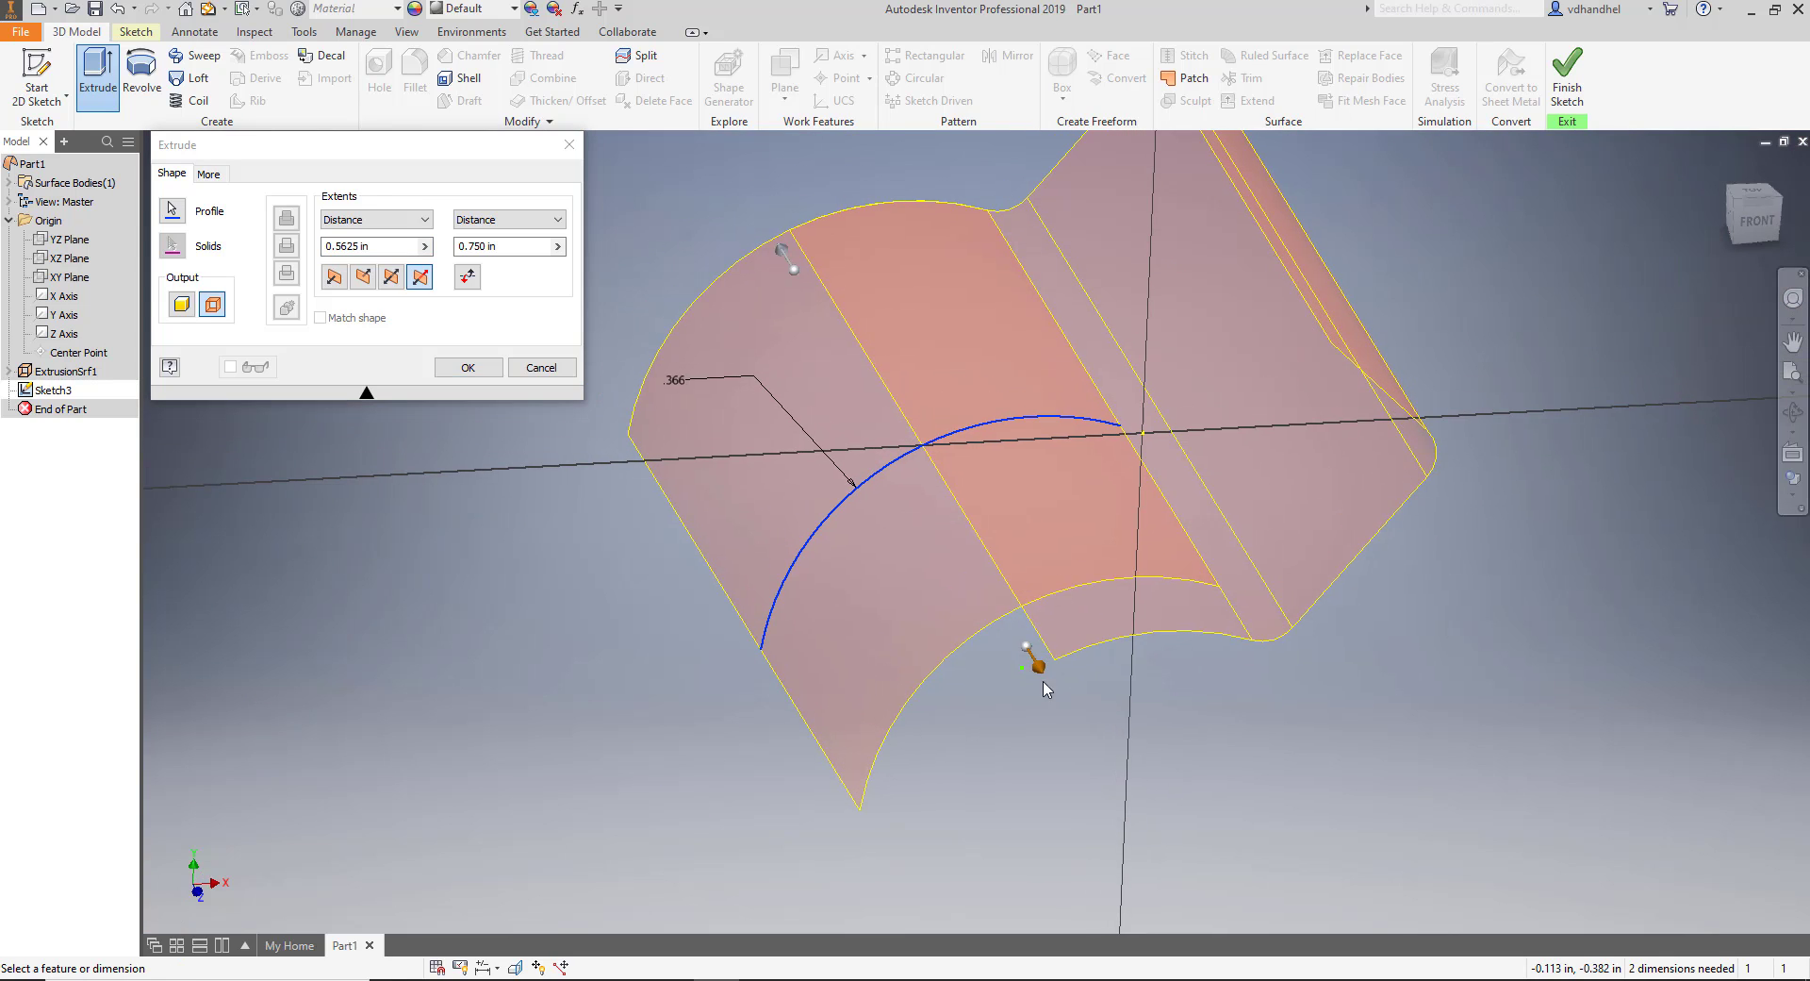
pyautogui.scroll(-2, 947, 401)
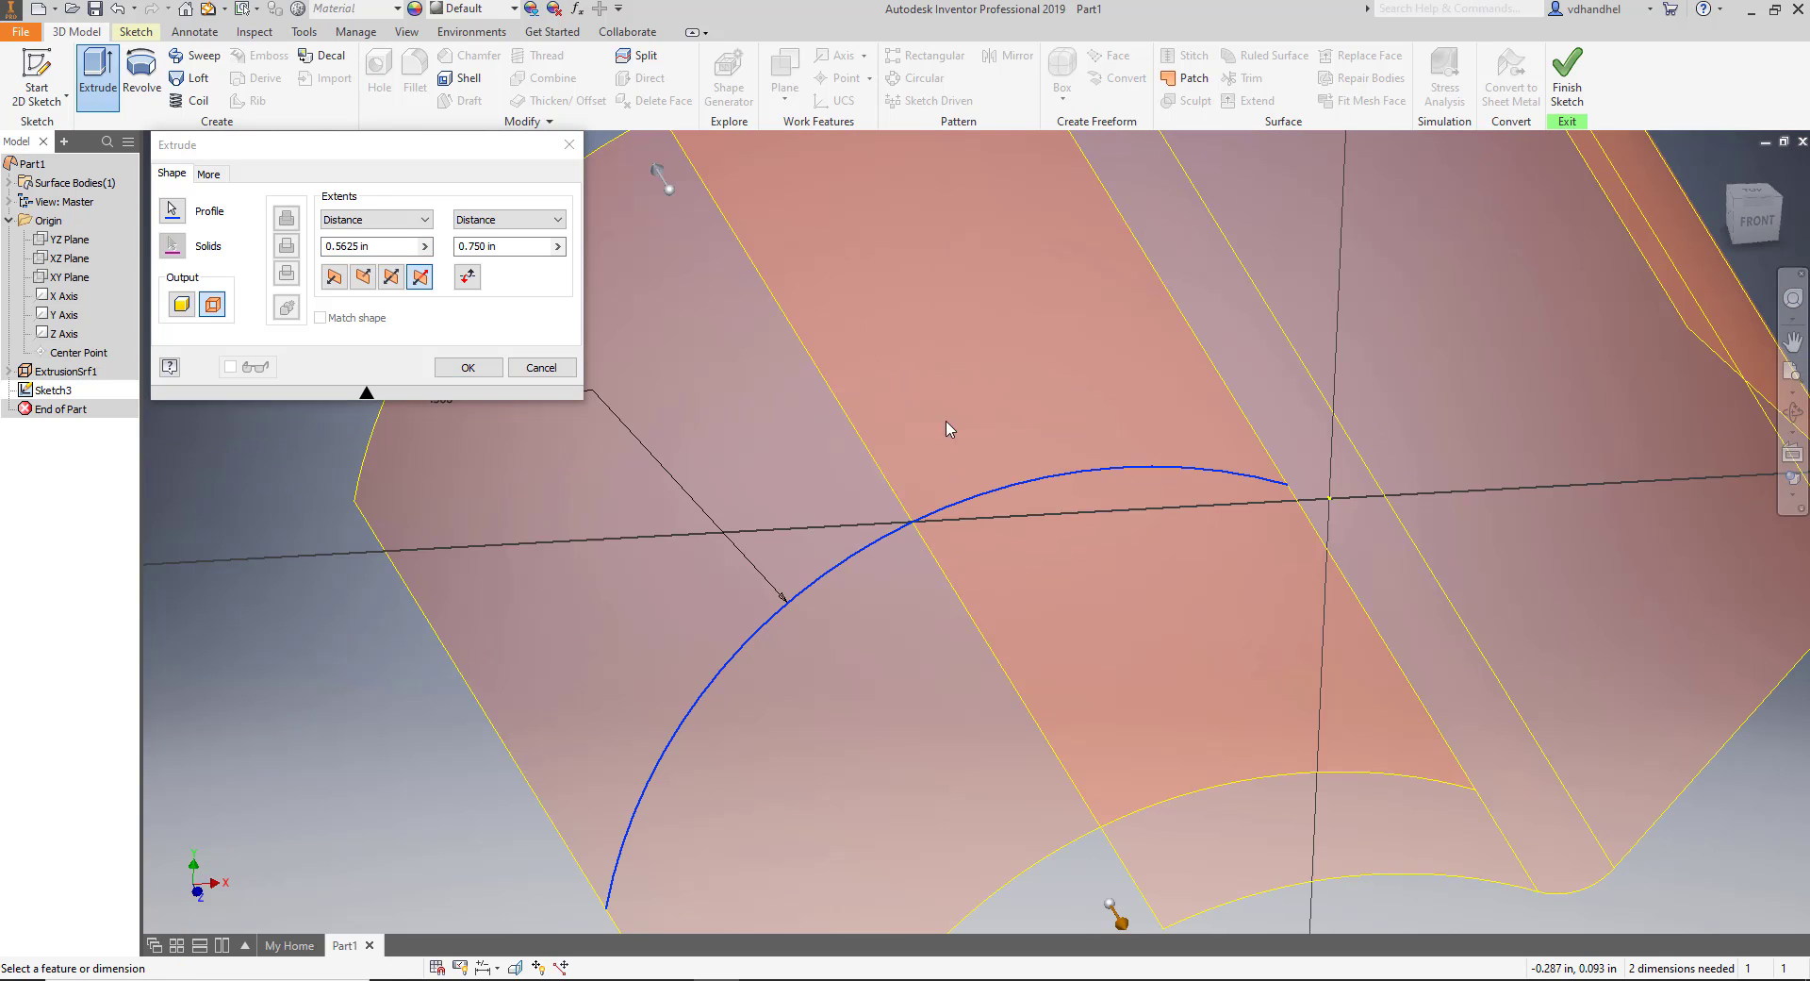
pyautogui.scroll(3, 951, 429)
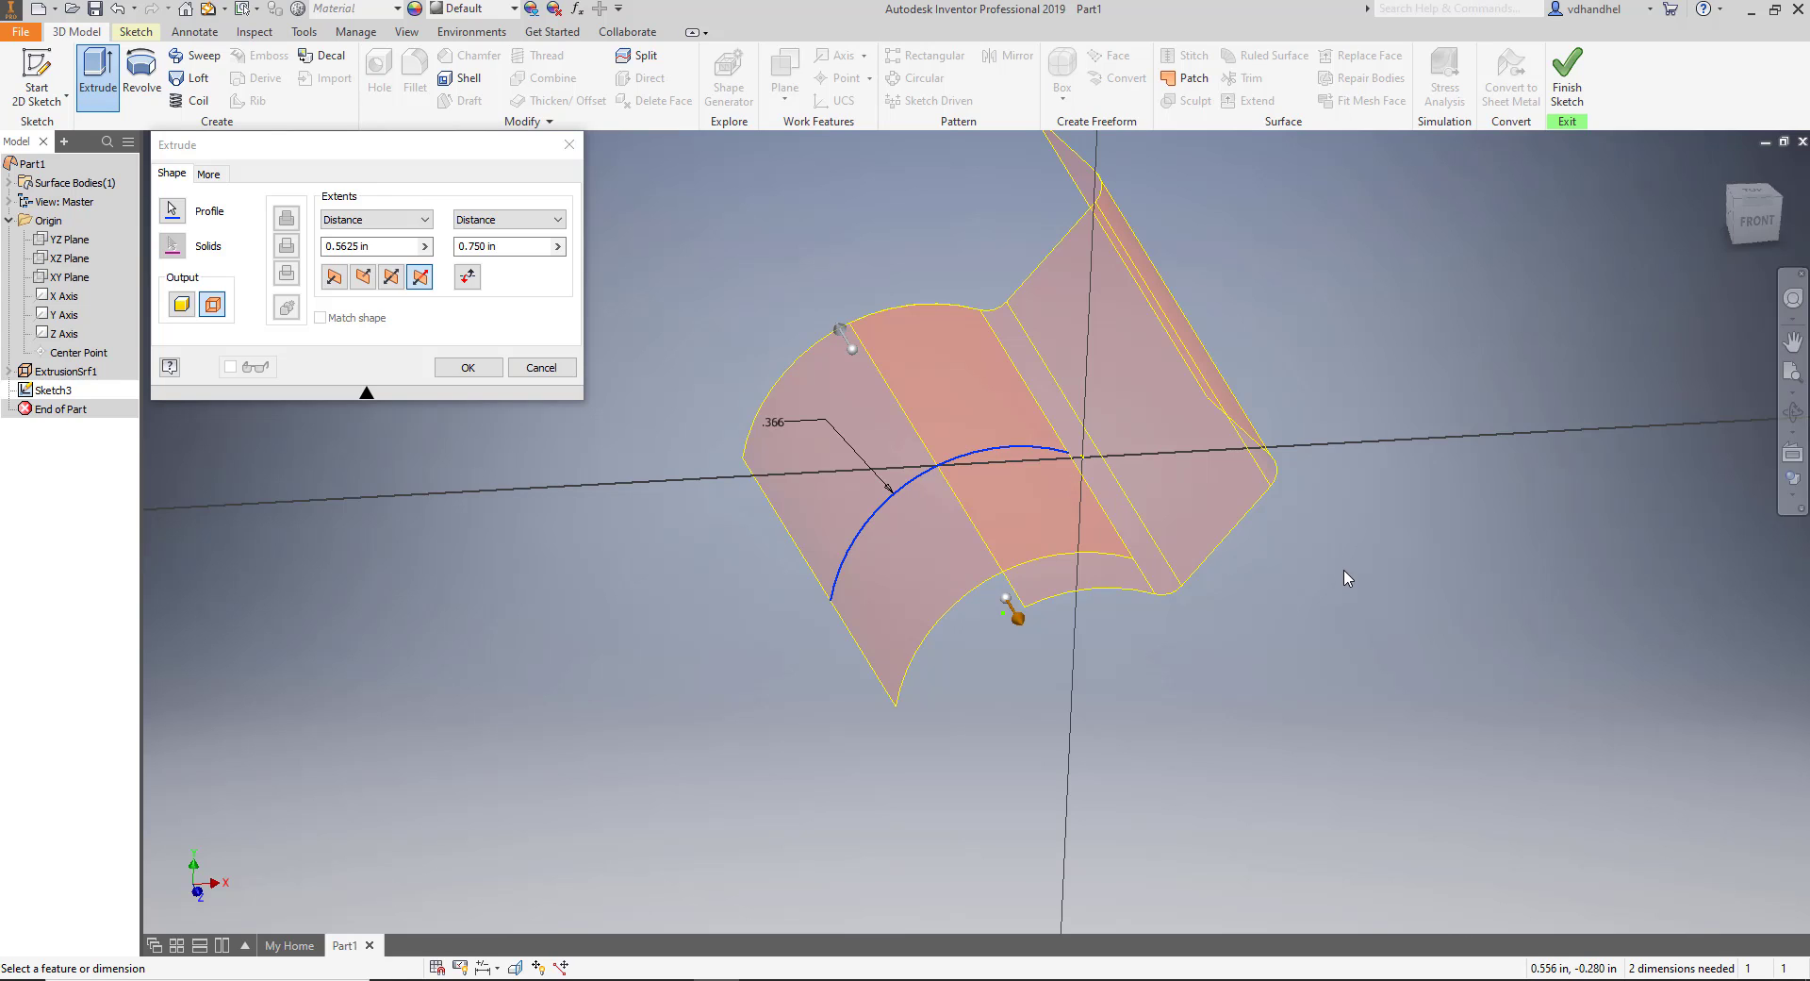
pyautogui.moveTo(1346, 578)
pyautogui.keyDown('shift'); pyautogui.mouseDown(button='middle')
pyautogui.moveTo(1301, 557)
pyautogui.moveTo(1314, 529)
pyautogui.moveTo(1253, 564)
pyautogui.moveTo(1402, 594)
pyautogui.moveTo(1301, 537)
pyautogui.moveTo(1358, 557)
pyautogui.mouseUp(button='middle'); pyautogui.keyUp('shift')
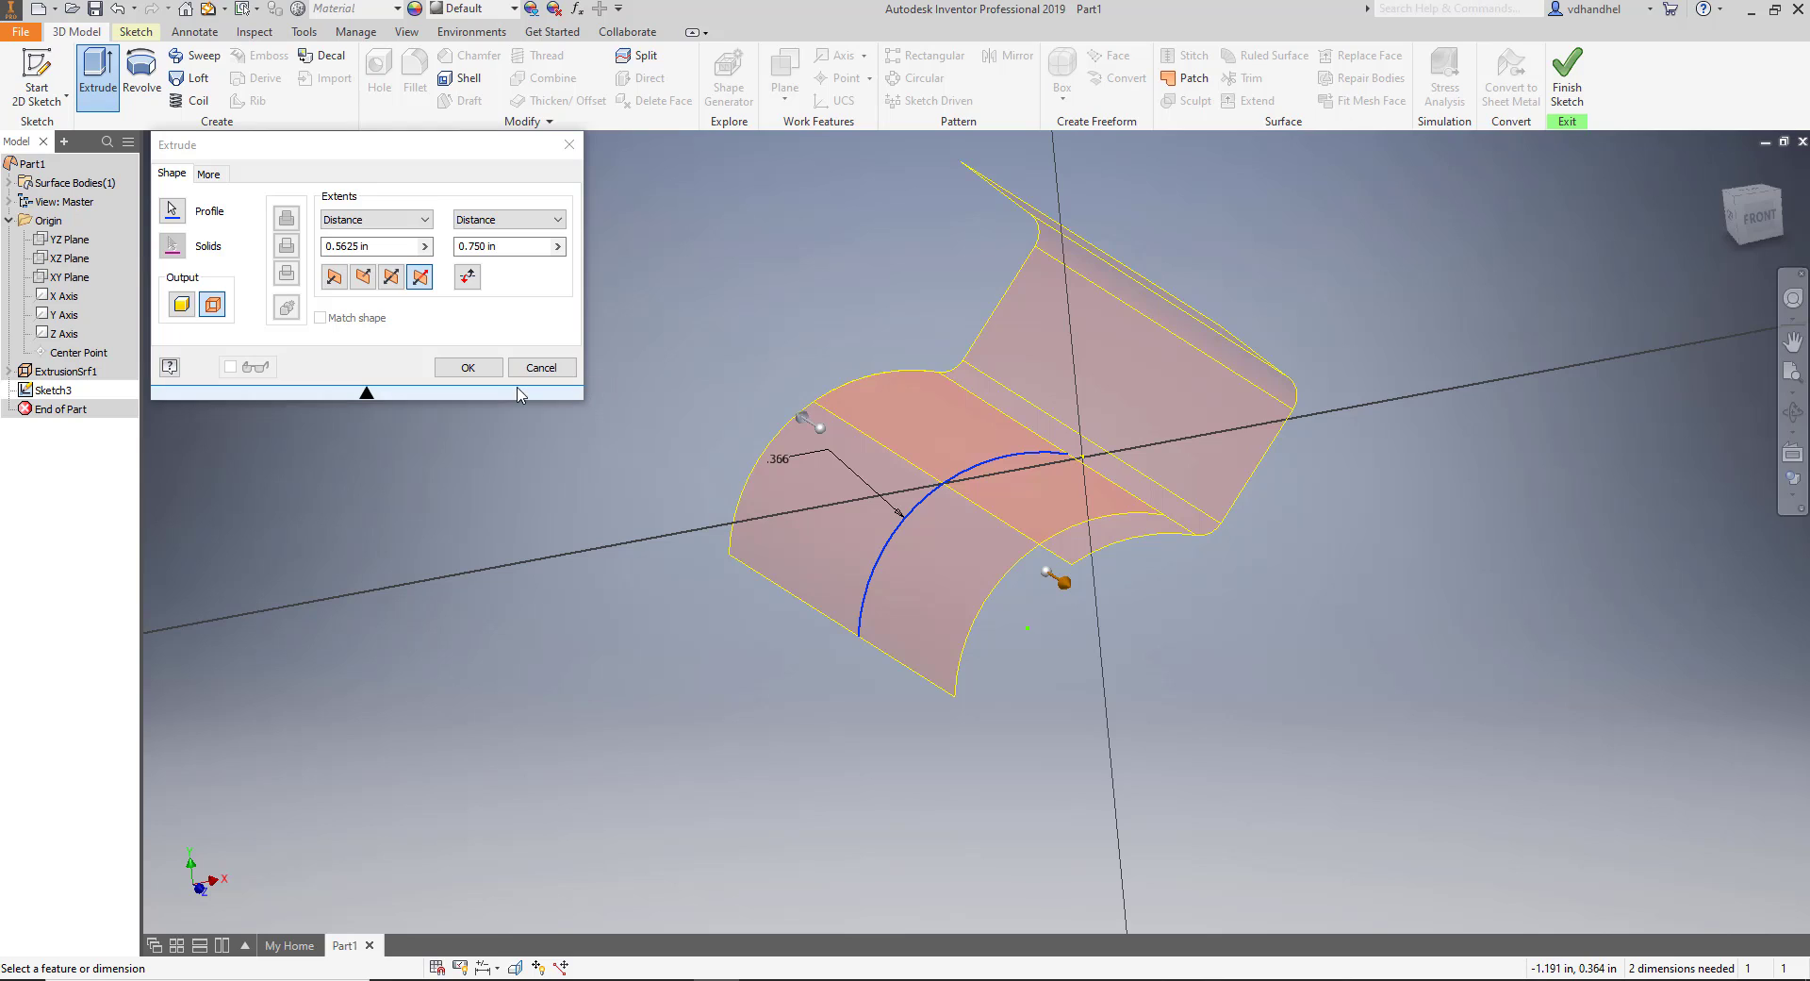
pyautogui.click(480, 372)
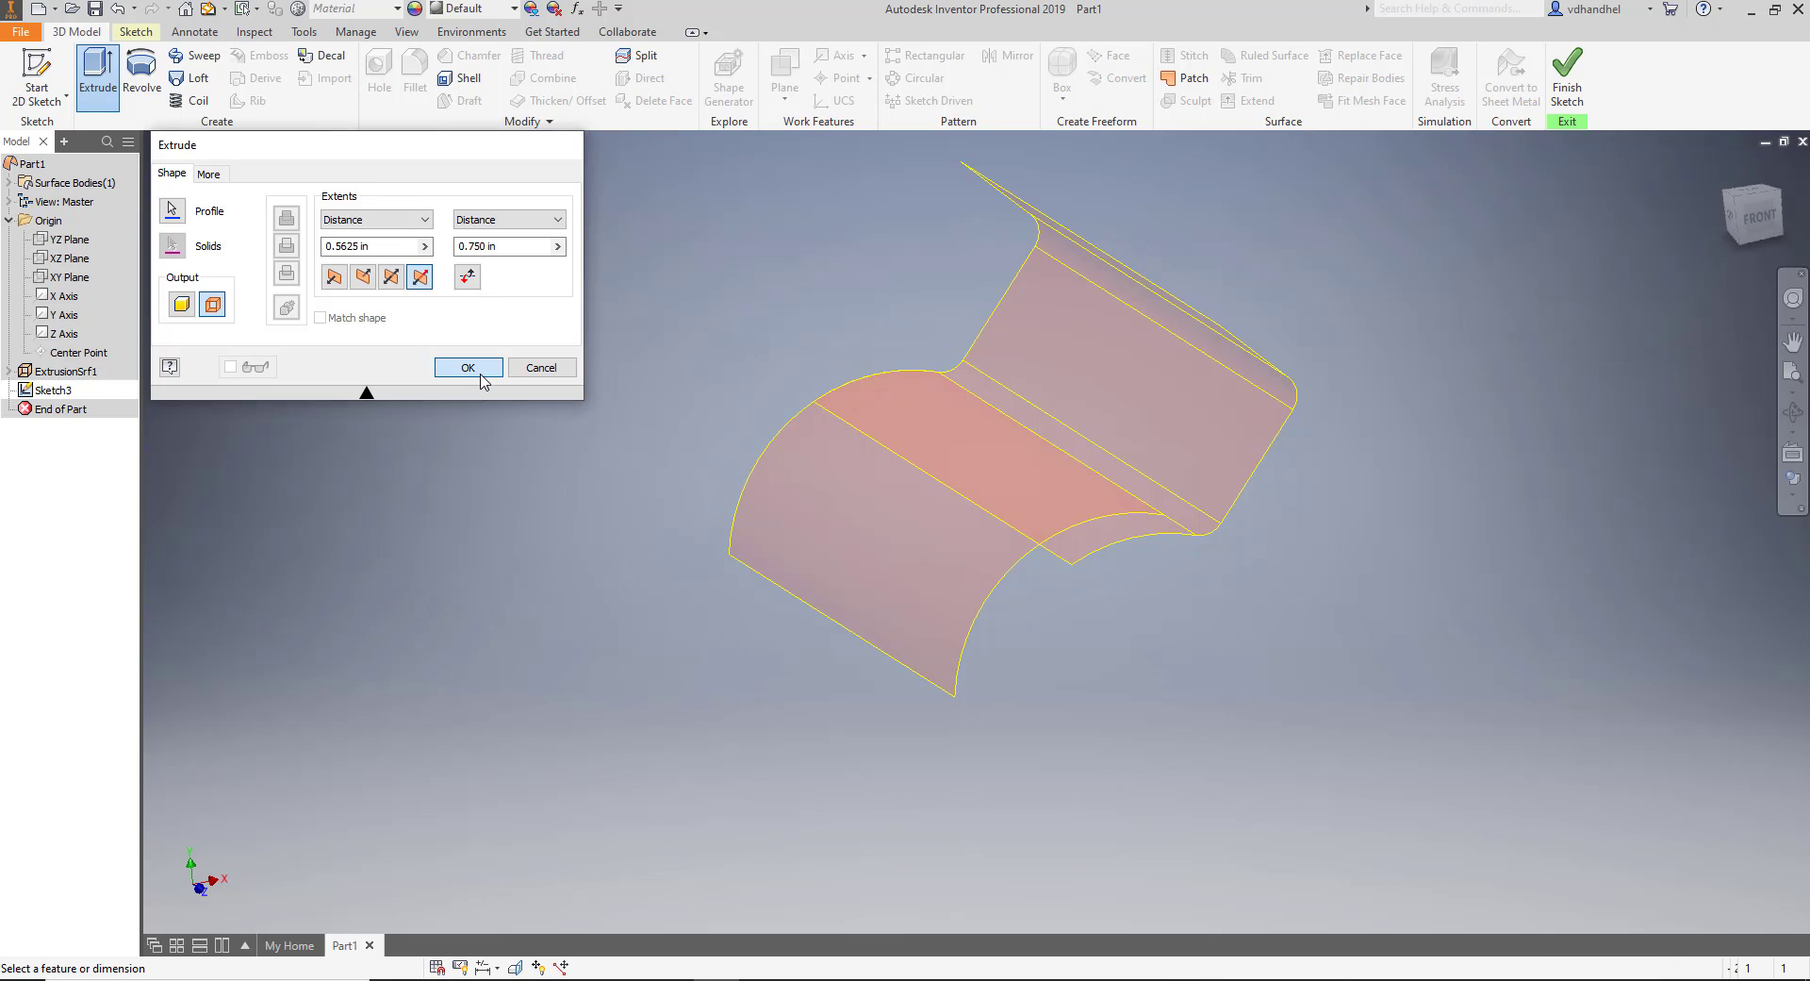
pyautogui.keyDown('shift'); pyautogui.moveTo(1319, 625); pyautogui.dragTo(1264, 603, button='middle'); pyautogui.keyUp('shift')
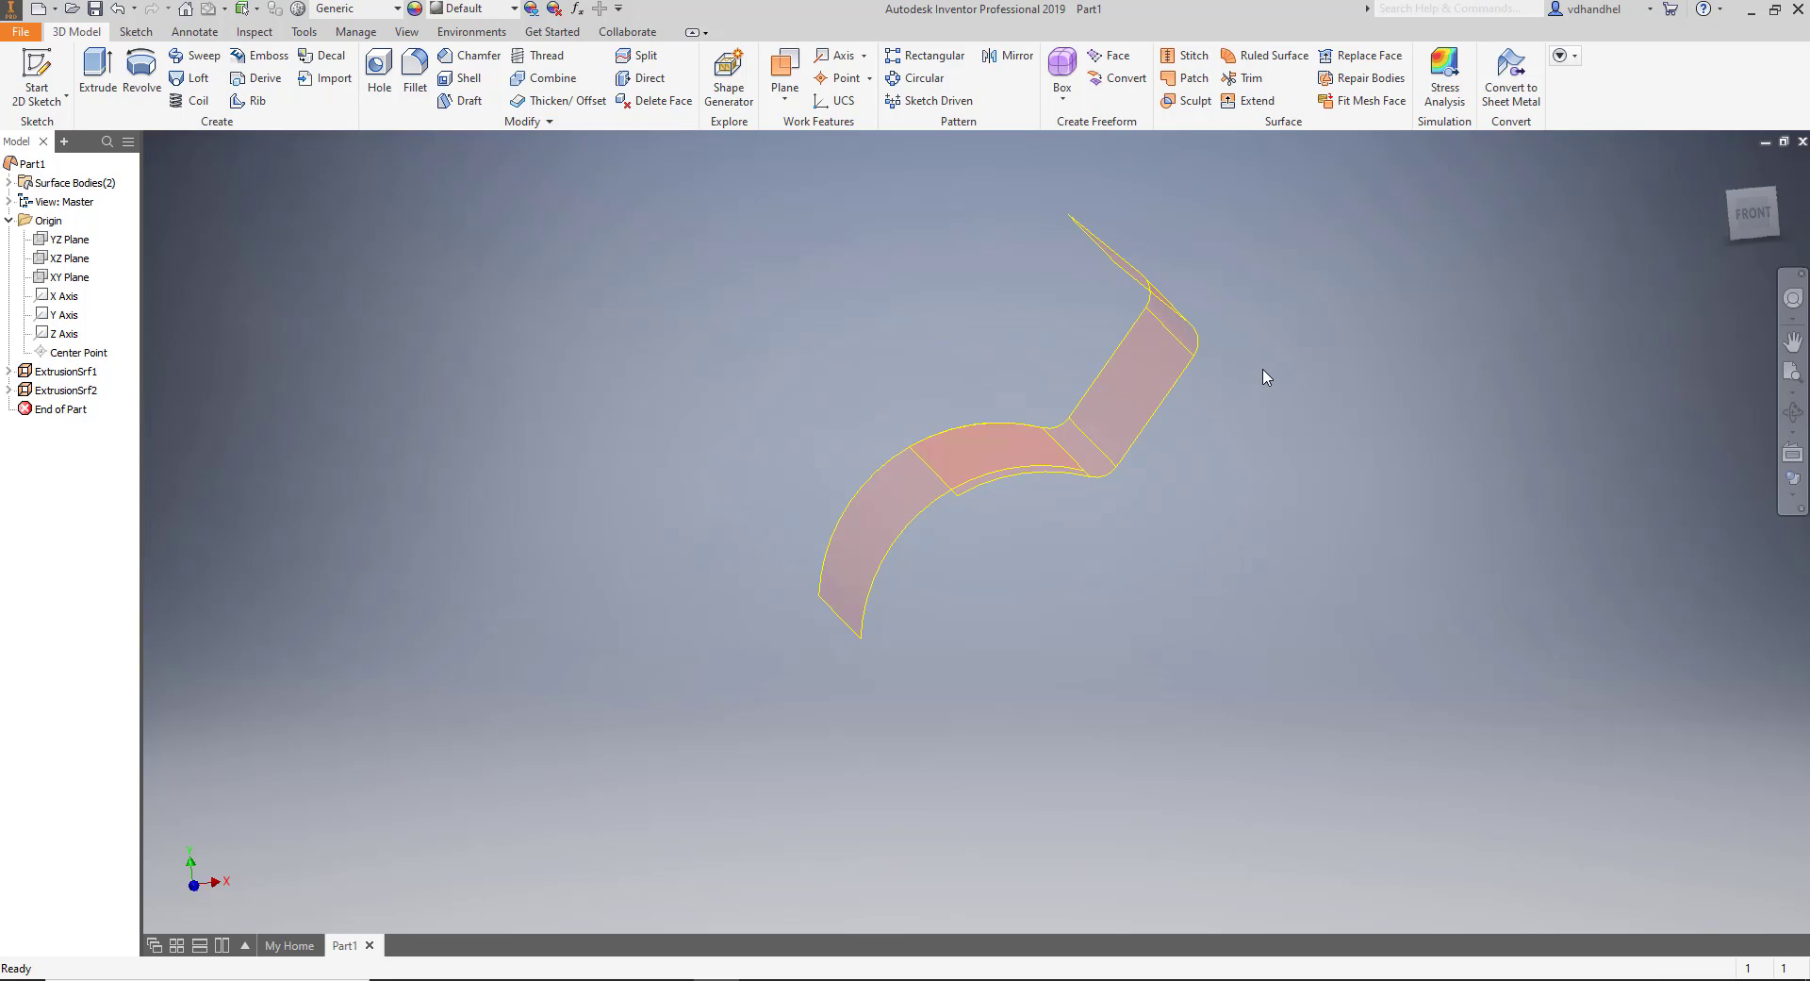
pyautogui.click(1251, 81)
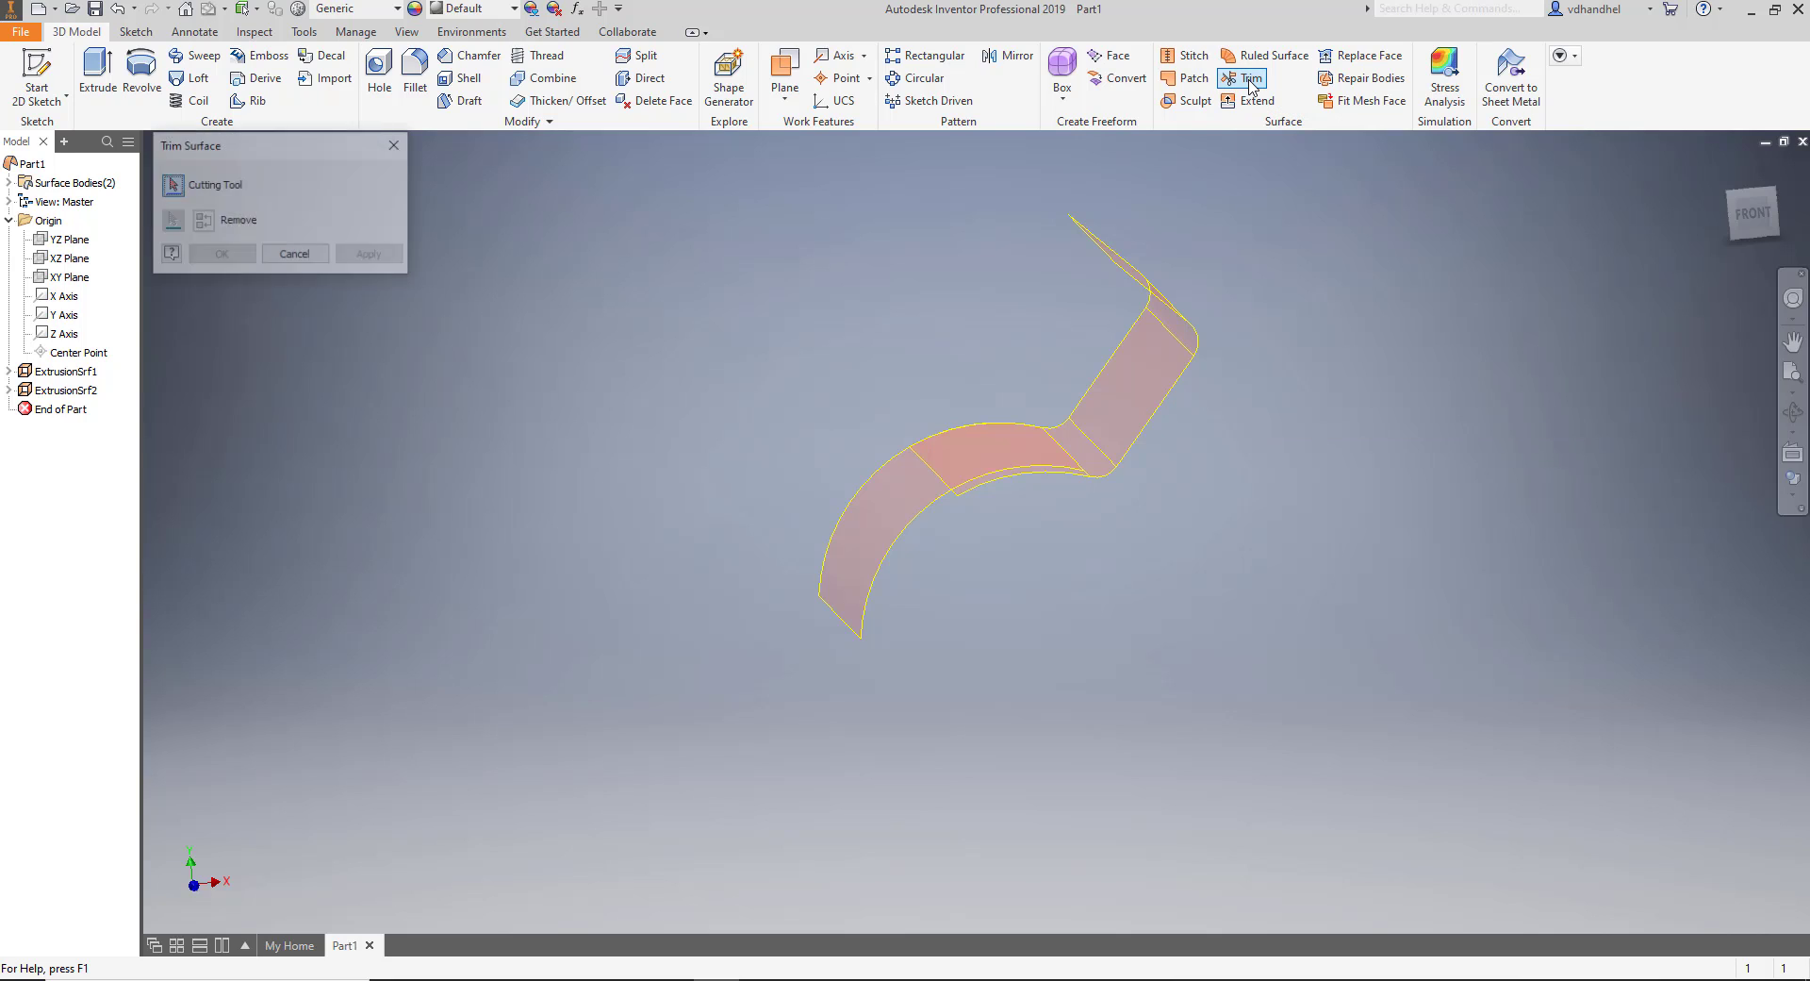
pyautogui.click(891, 518)
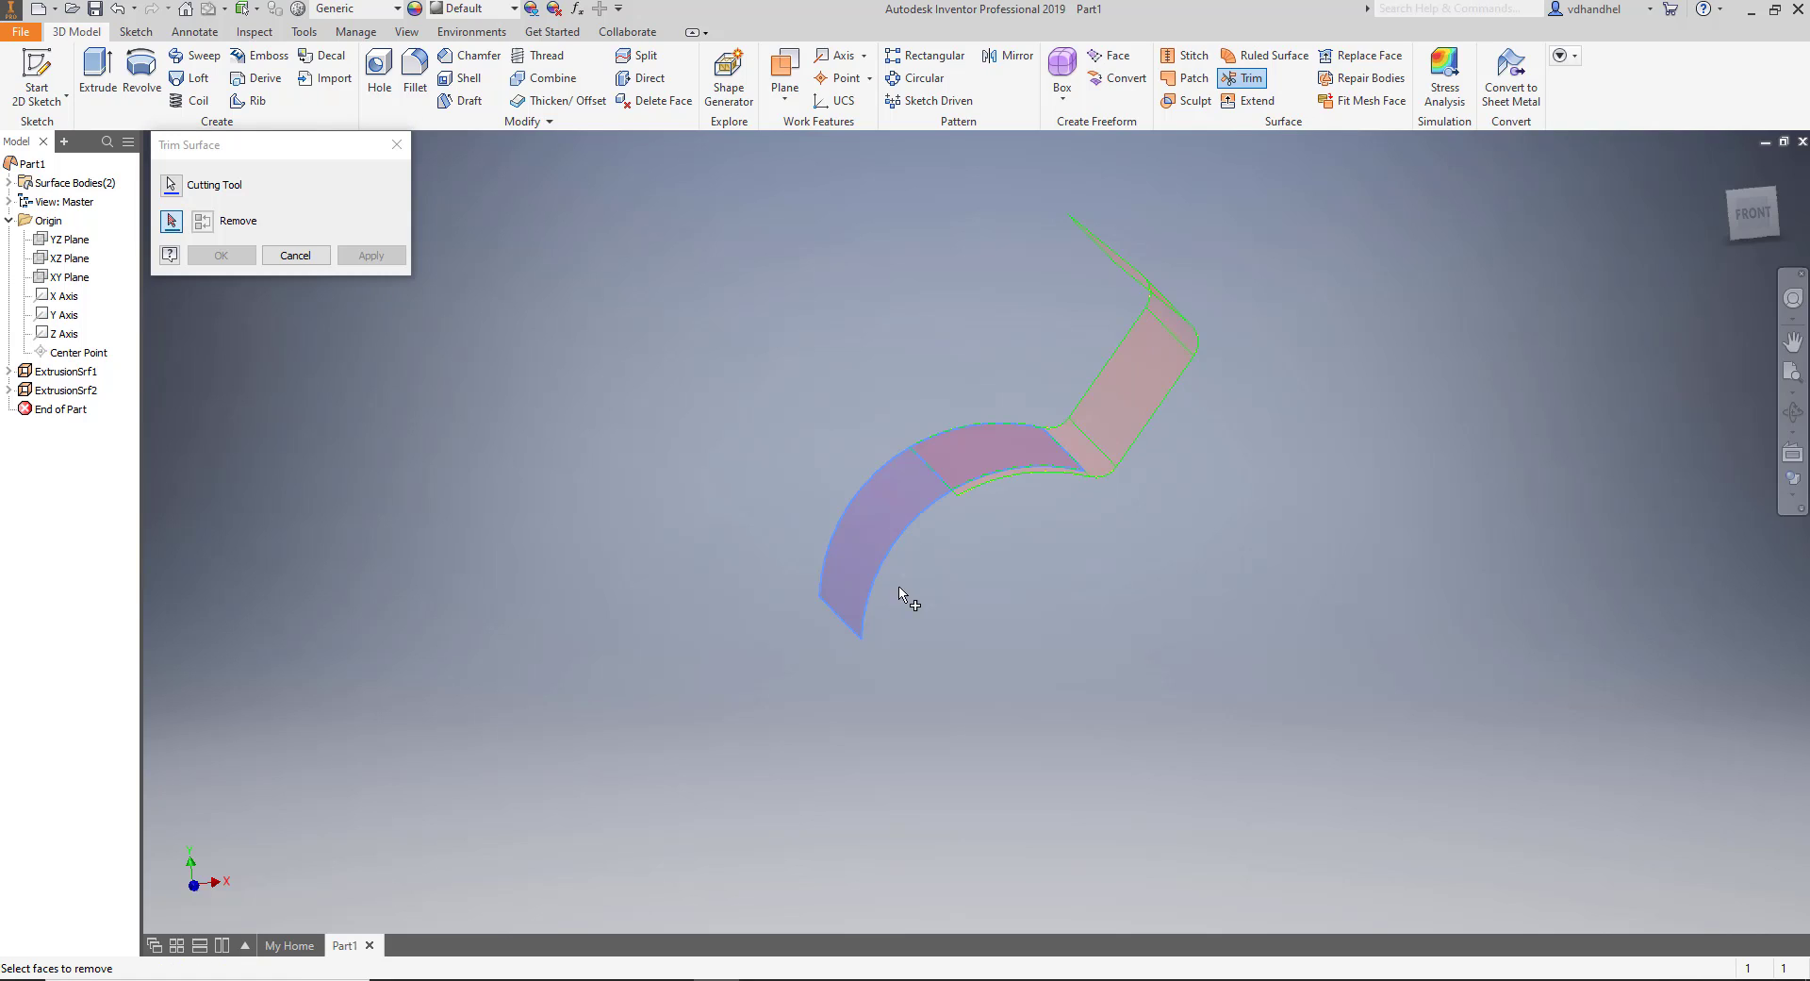
pyautogui.click(206, 224)
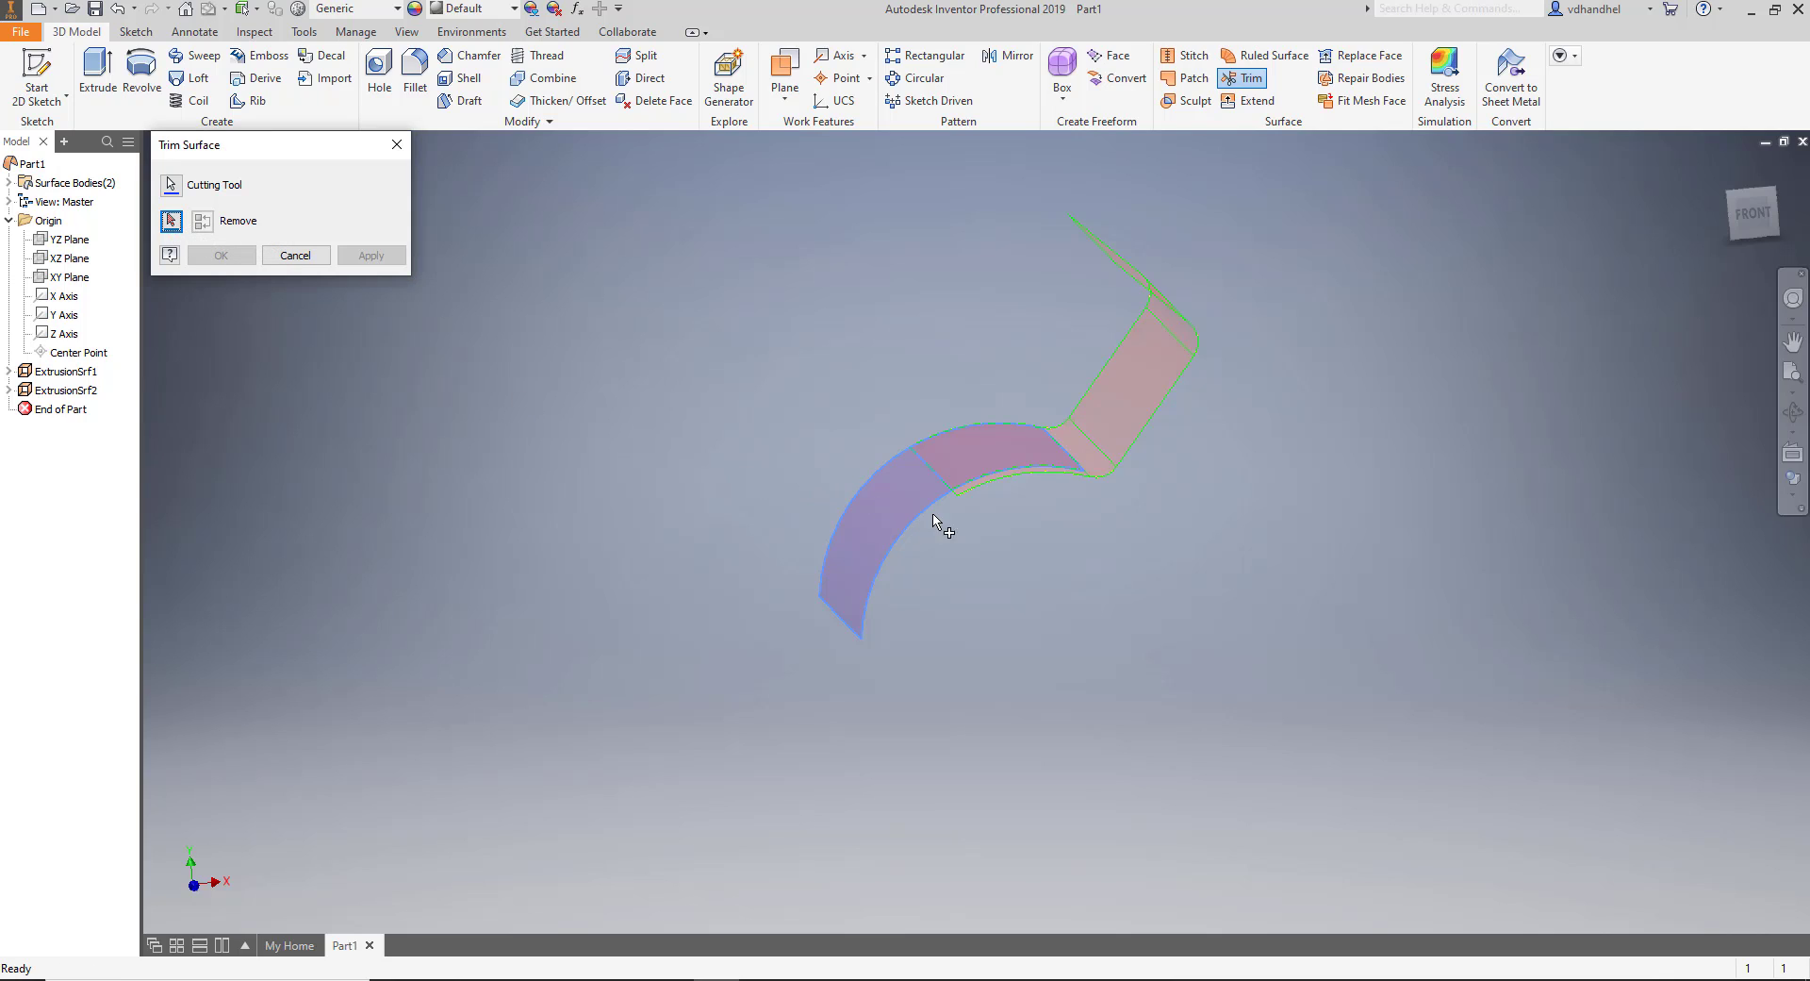
pyautogui.keyDown('shift'); pyautogui.moveTo(1041, 545); pyautogui.dragTo(1084, 573, button='middle'); pyautogui.keyUp('shift')
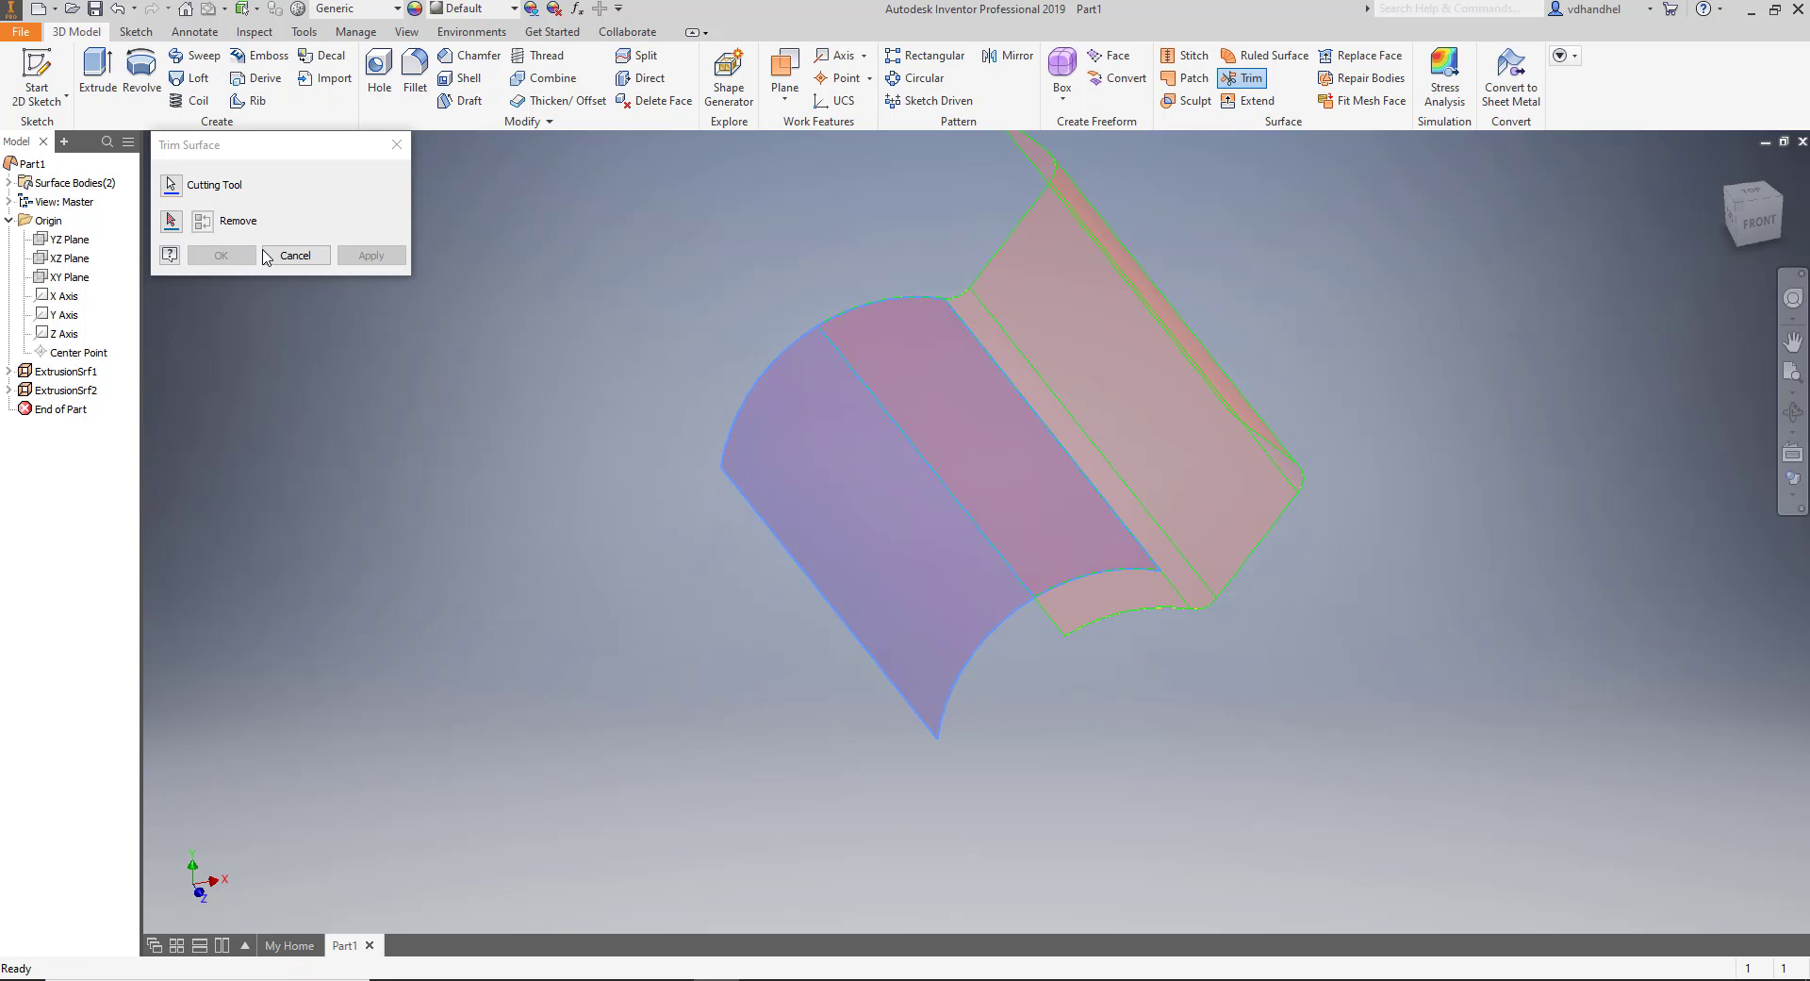
pyautogui.click(295, 255)
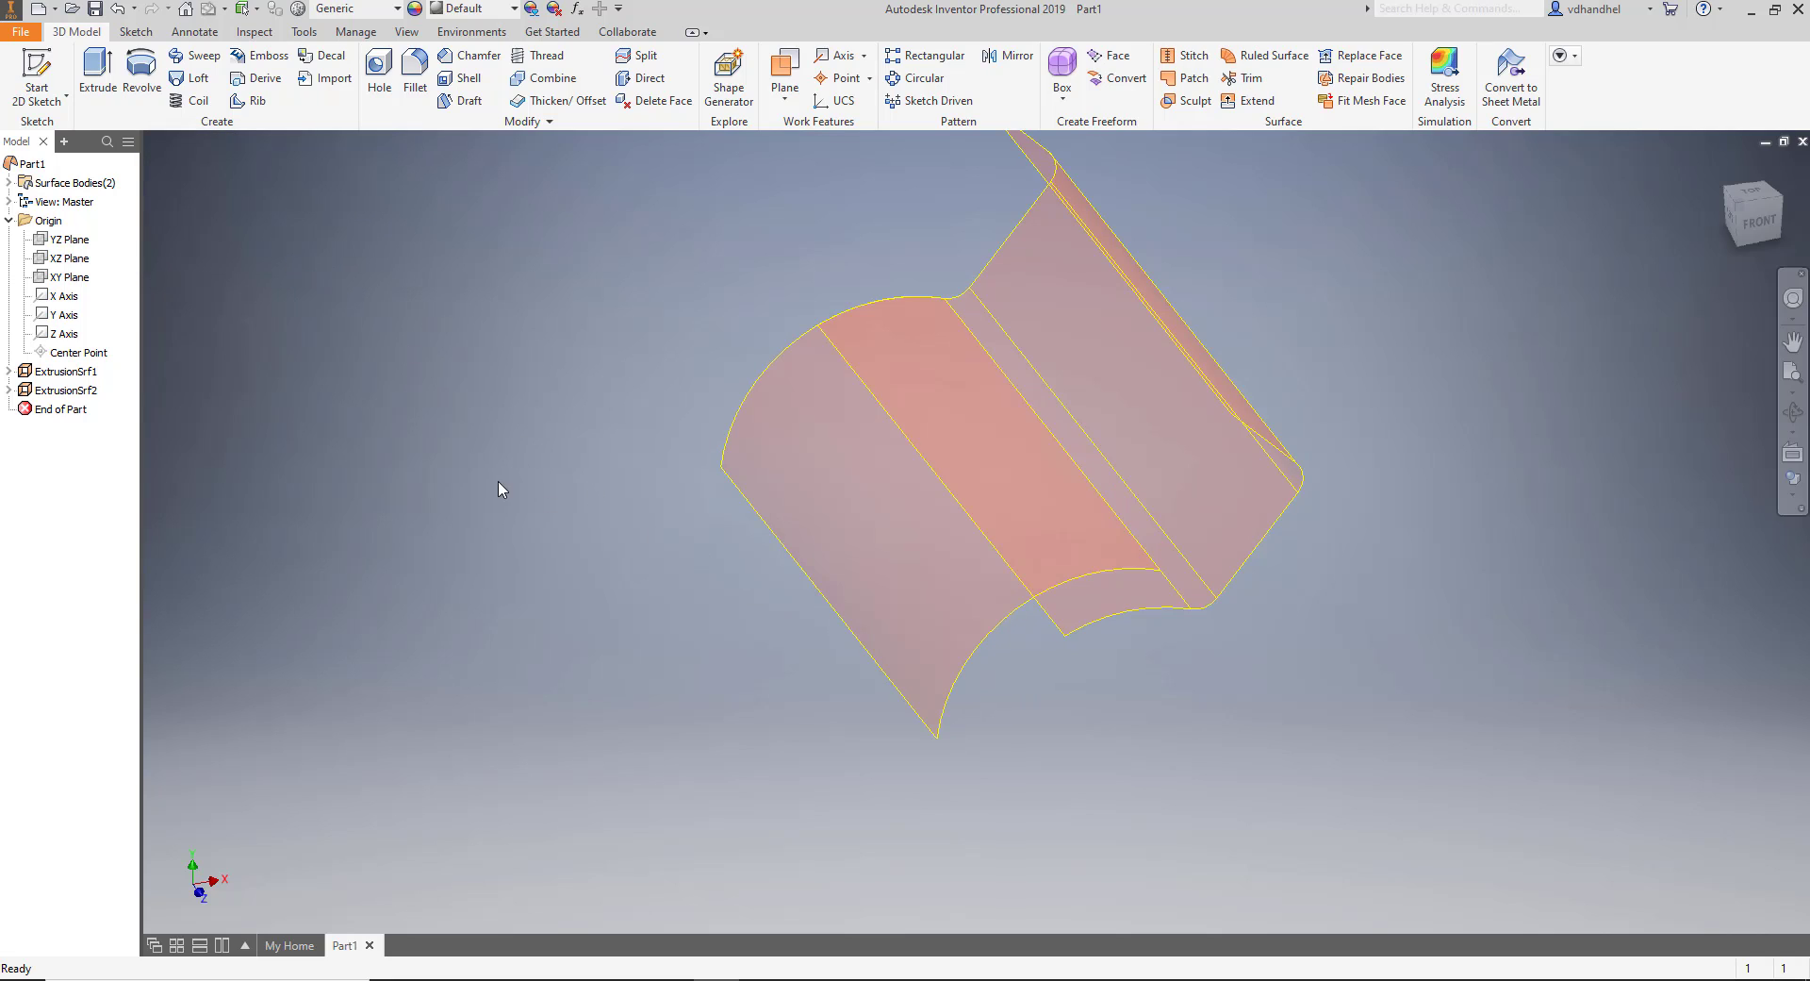
# Start a new 2D sketch on the XZ plane.
pyautogui.click(80, 262)
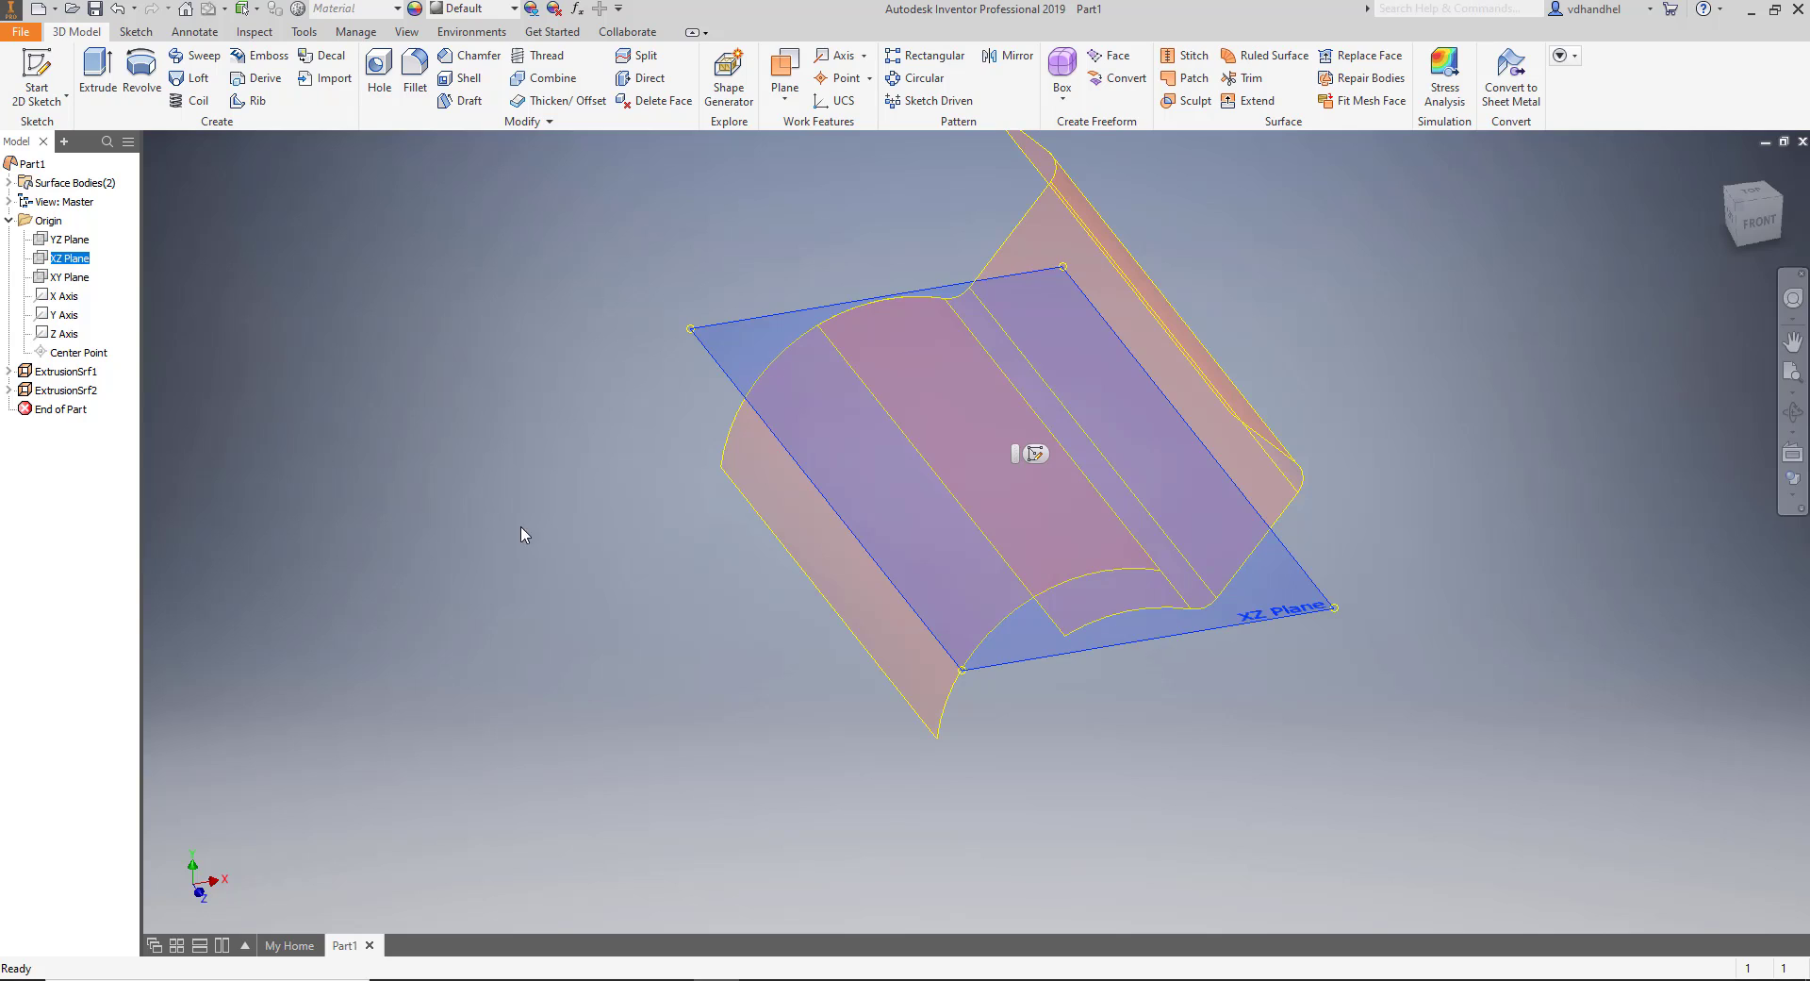
pyautogui.keyDown('shift'); pyautogui.moveTo(582, 558); pyautogui.dragTo(635, 562, button='middle'); pyautogui.keyUp('shift')
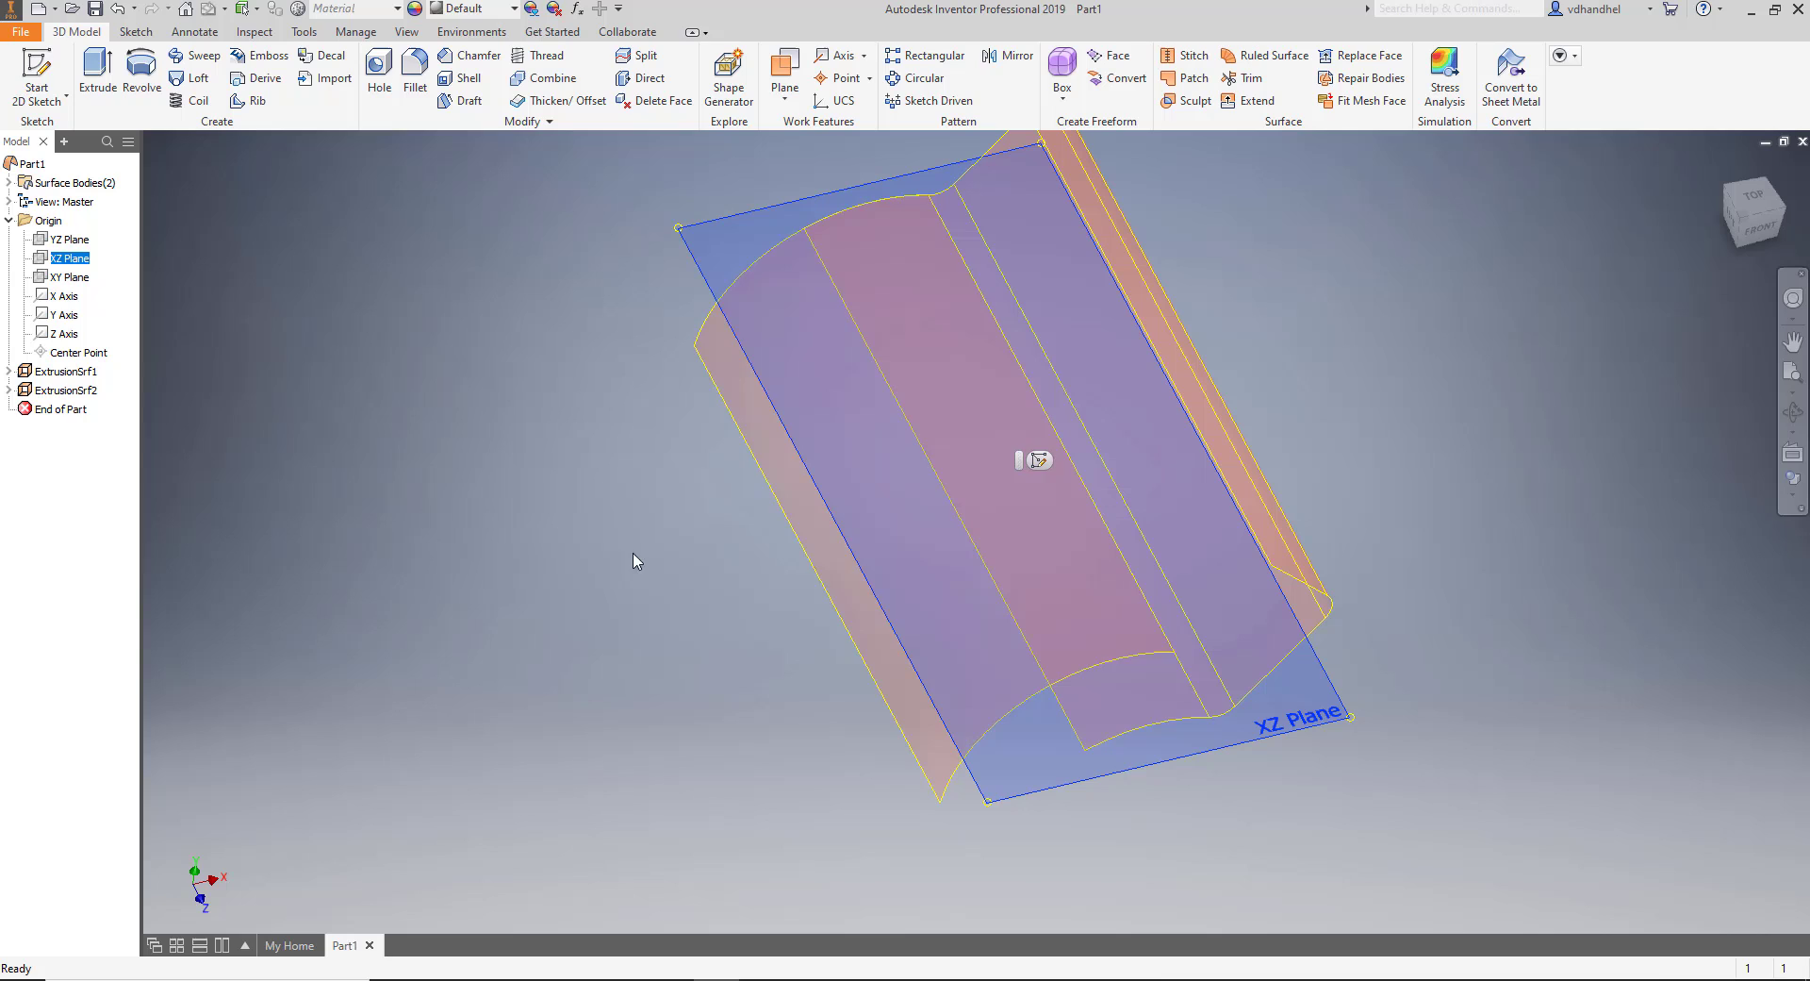
pyautogui.click(1041, 460)
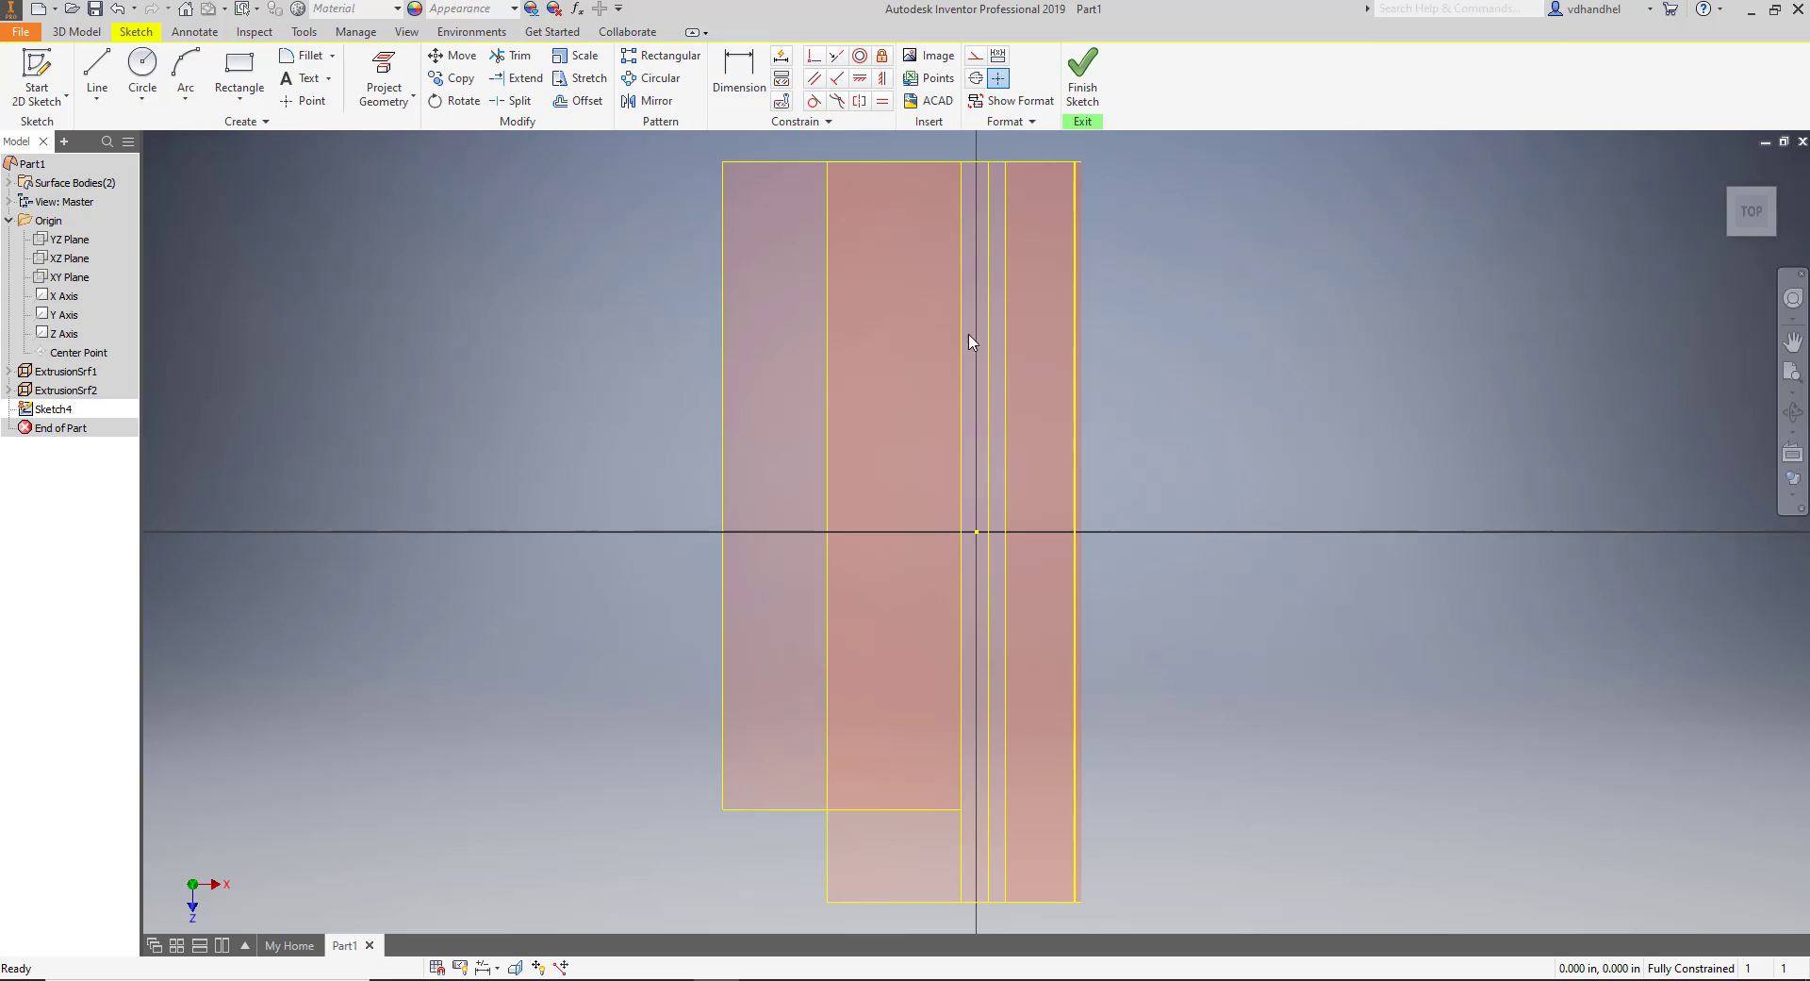
# Draw a vertical construction line about 0.974 in long from the origin up past the far edge of the surfaces.
pyautogui.click(97, 76)
pyautogui.moveTo(909, 268); pyautogui.dragTo(951, 420, button='middle')
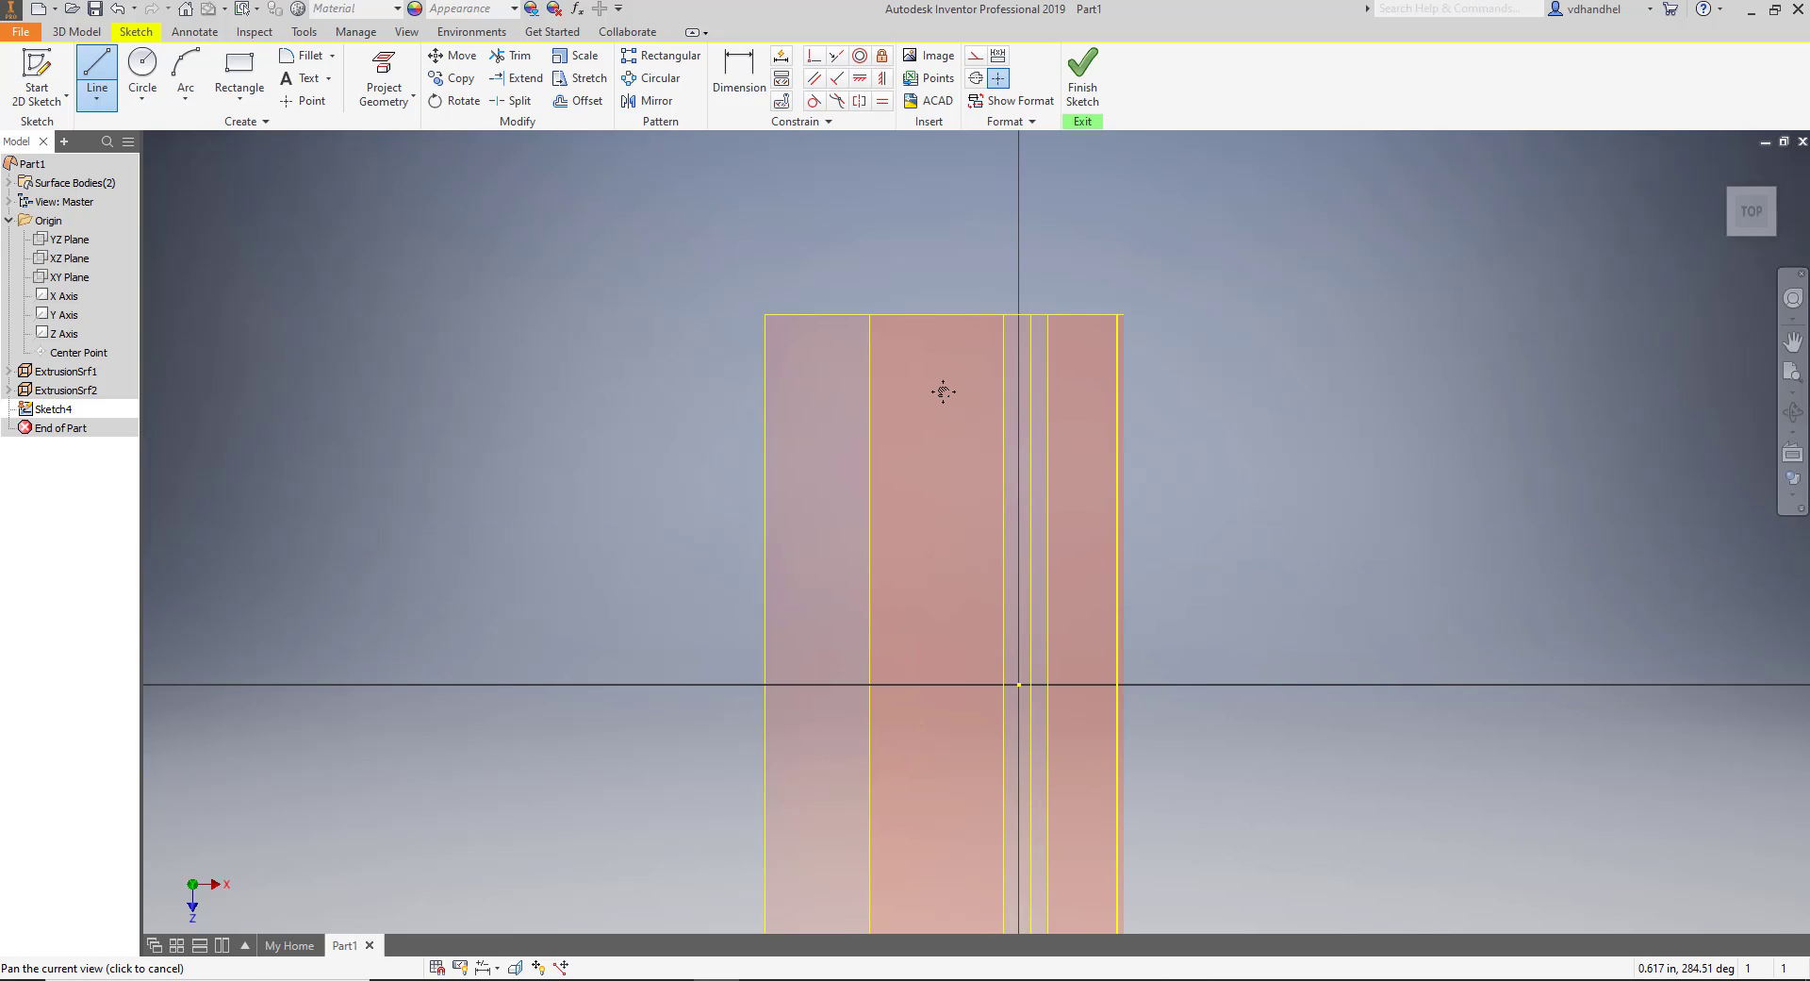
pyautogui.click(976, 56)
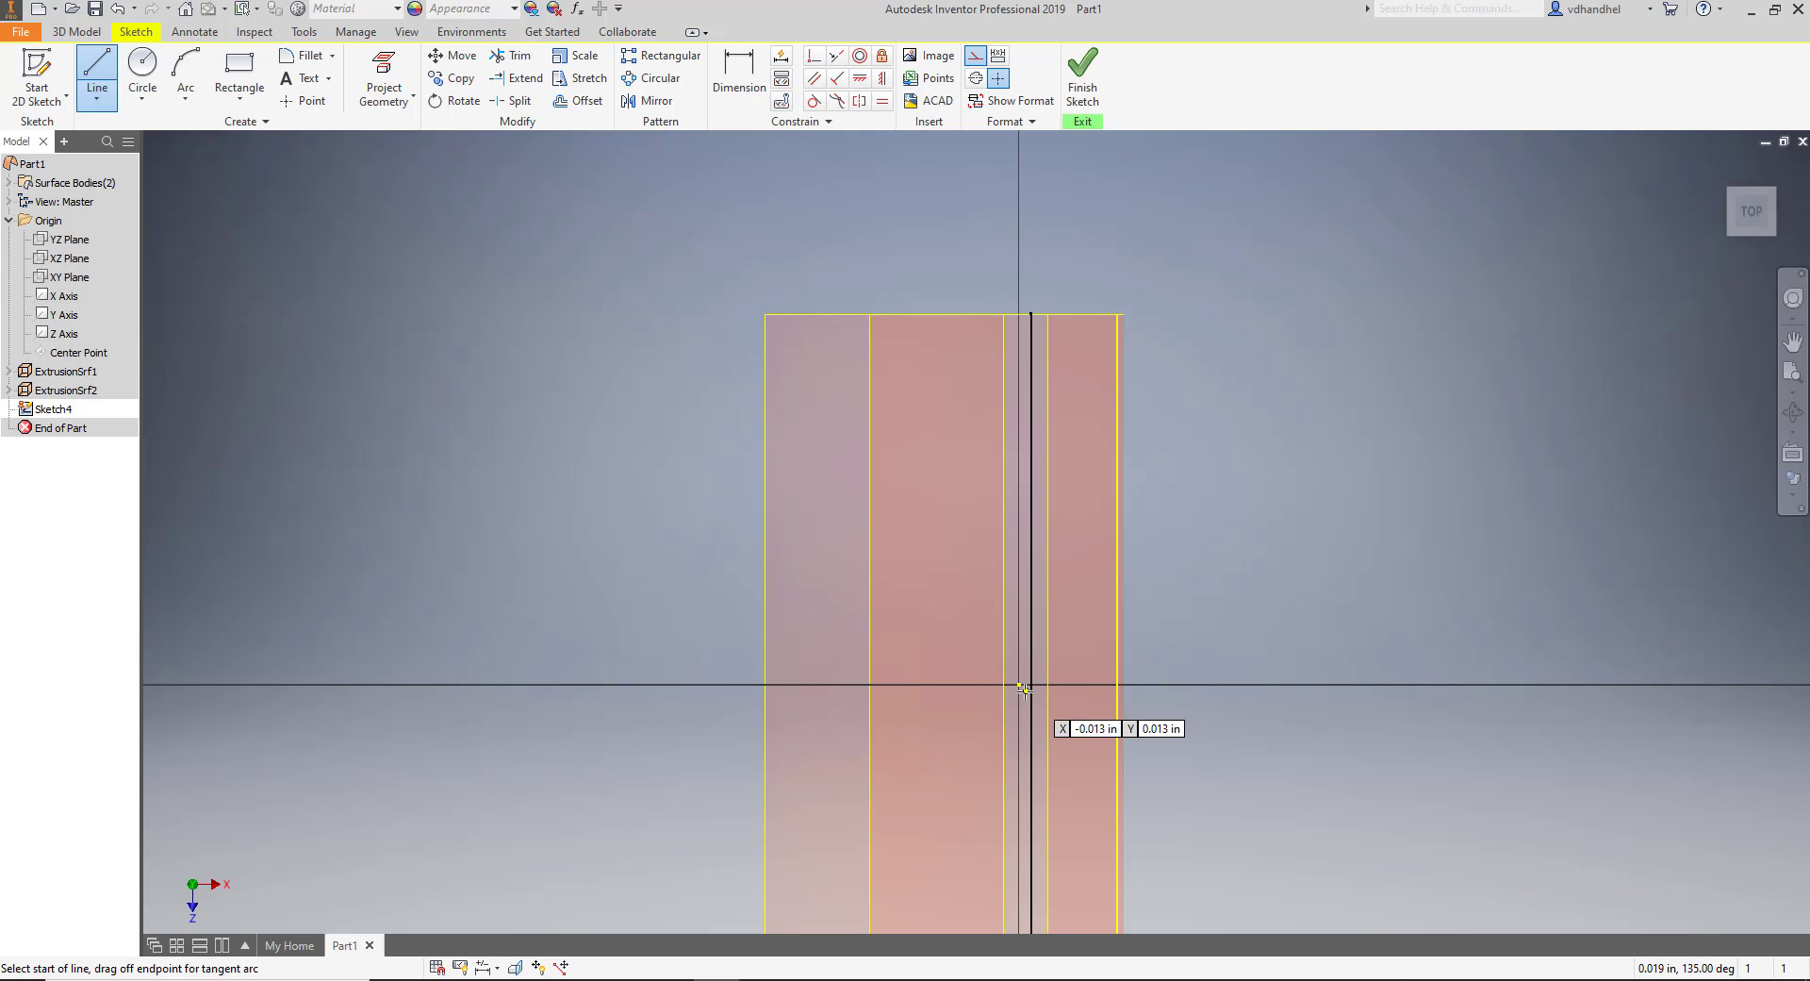
pyautogui.click(1019, 686)
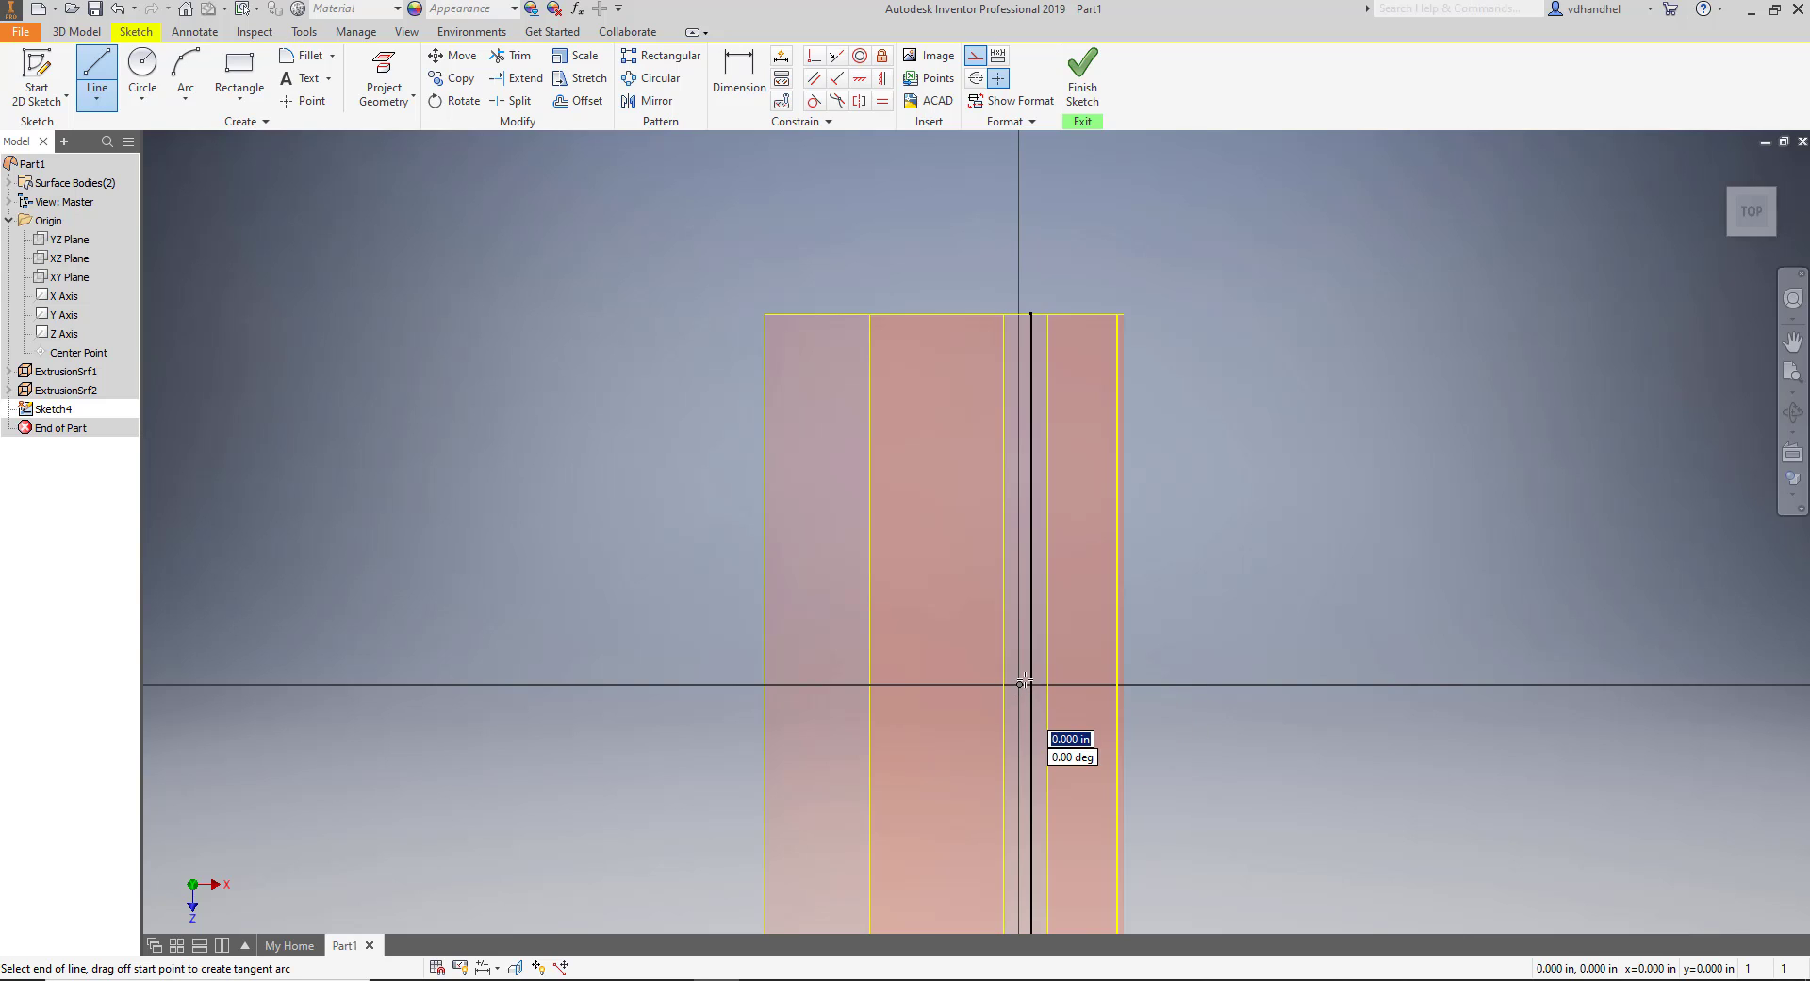
pyautogui.click(1018, 203)
pyautogui.rightClick(625, 201)
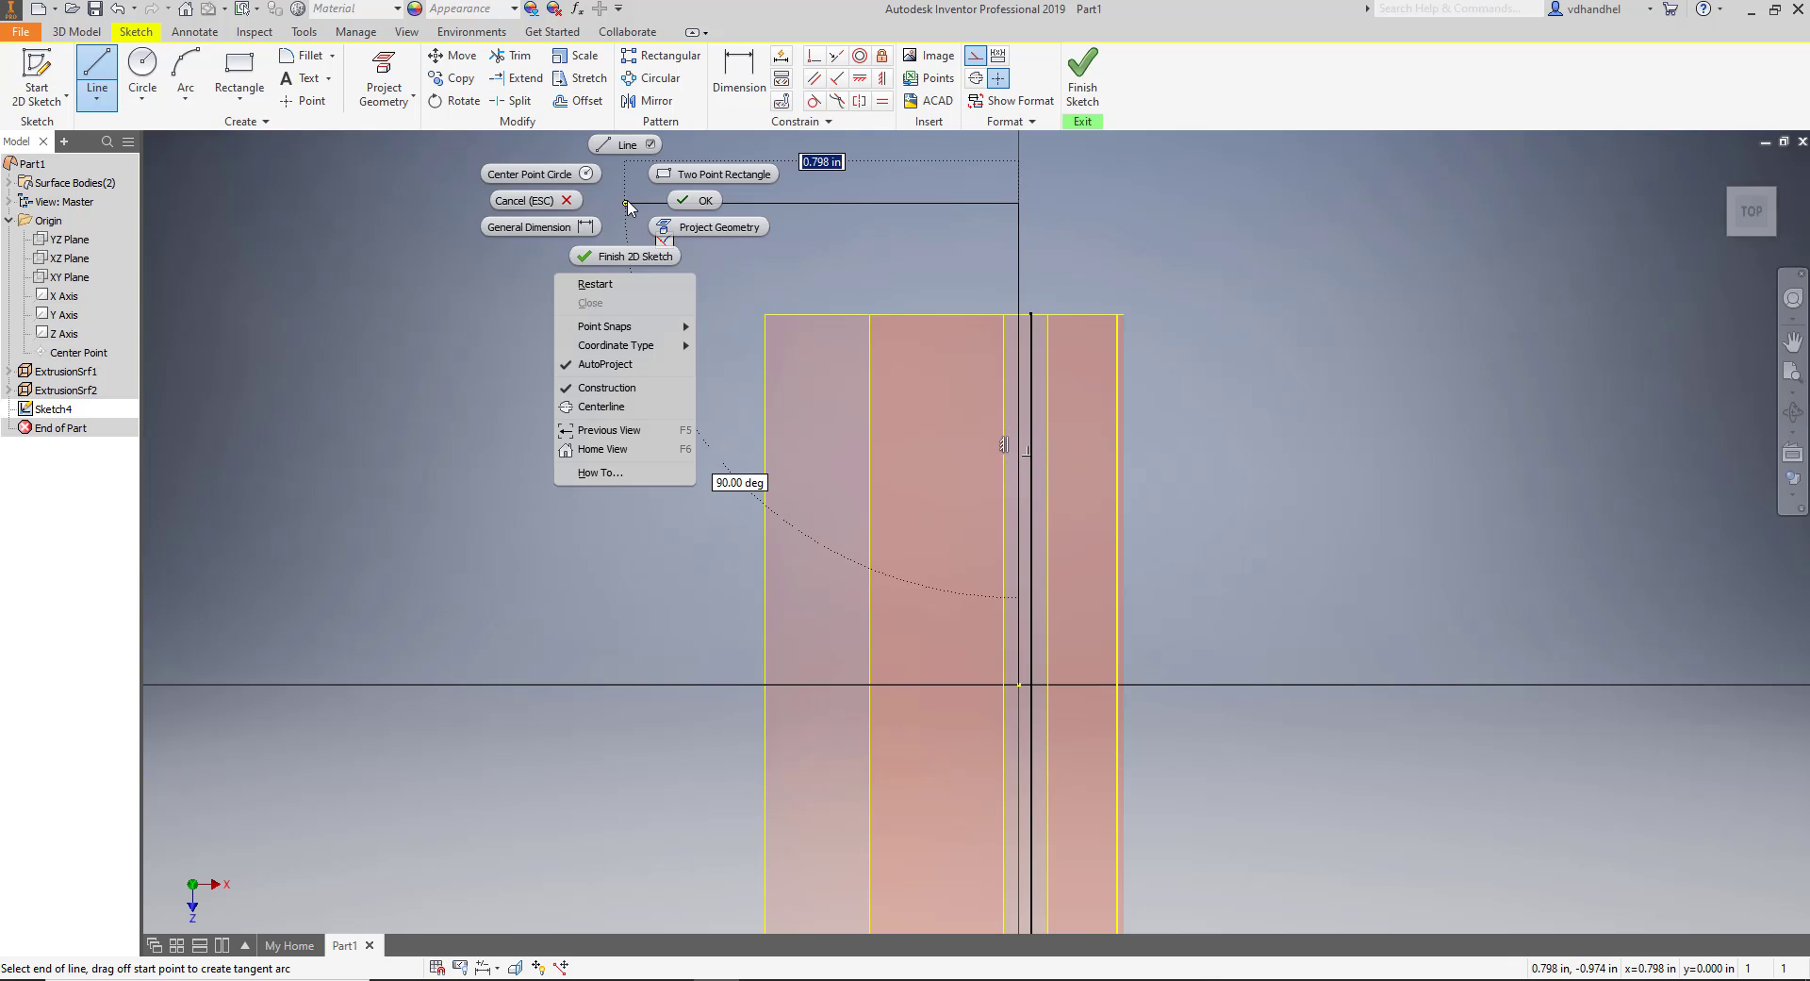
# Draw a horizontal construction line about 1.088 in long from the origin out past the new curved surface's free edge.
pyautogui.click(631, 151)
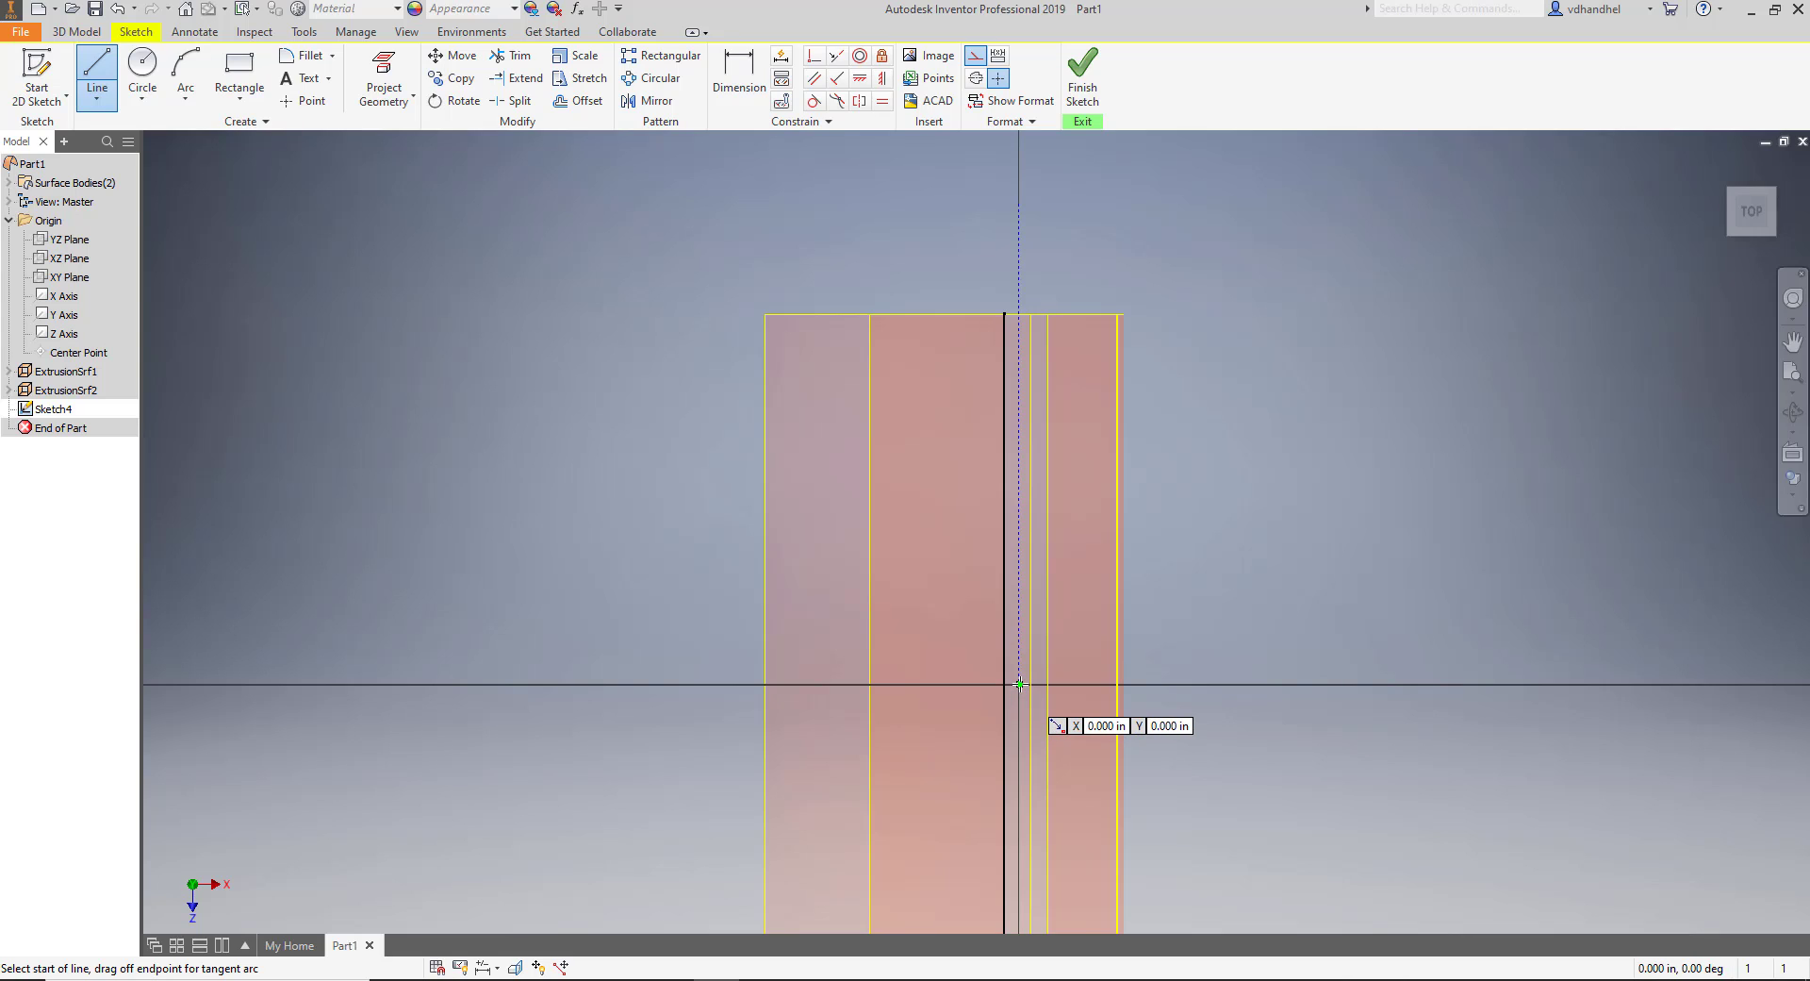
pyautogui.click(1019, 689)
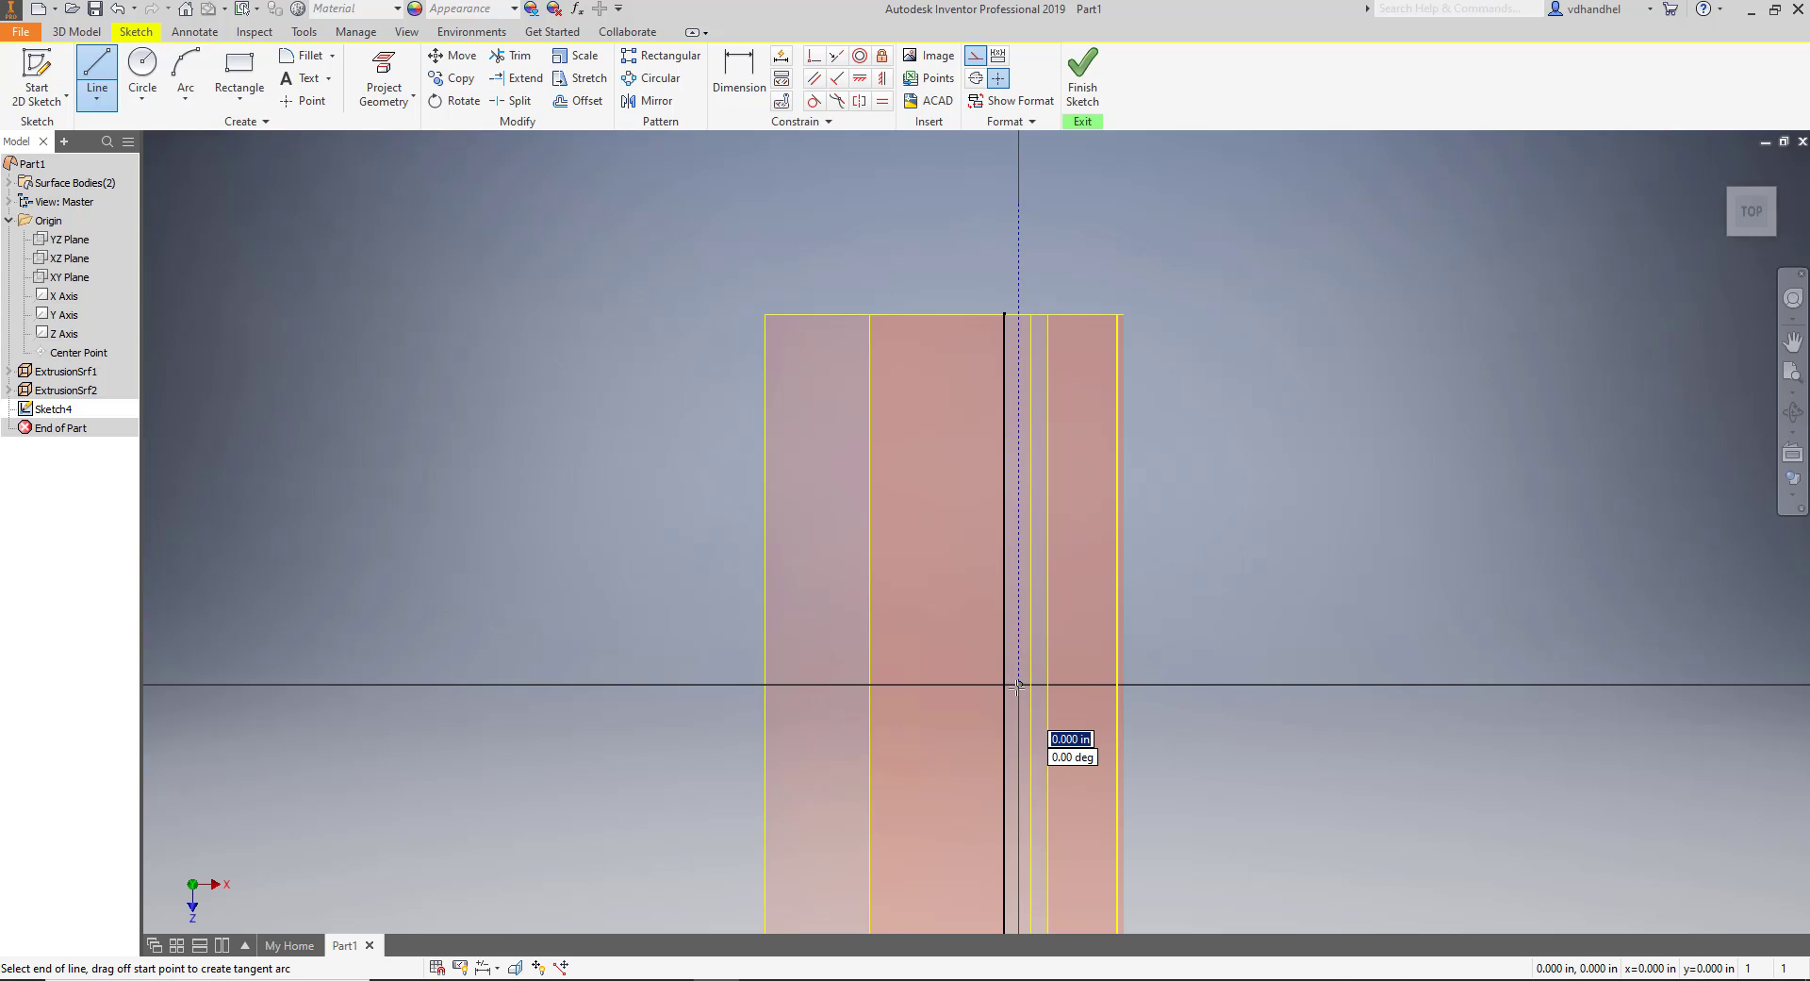
pyautogui.click(482, 684)
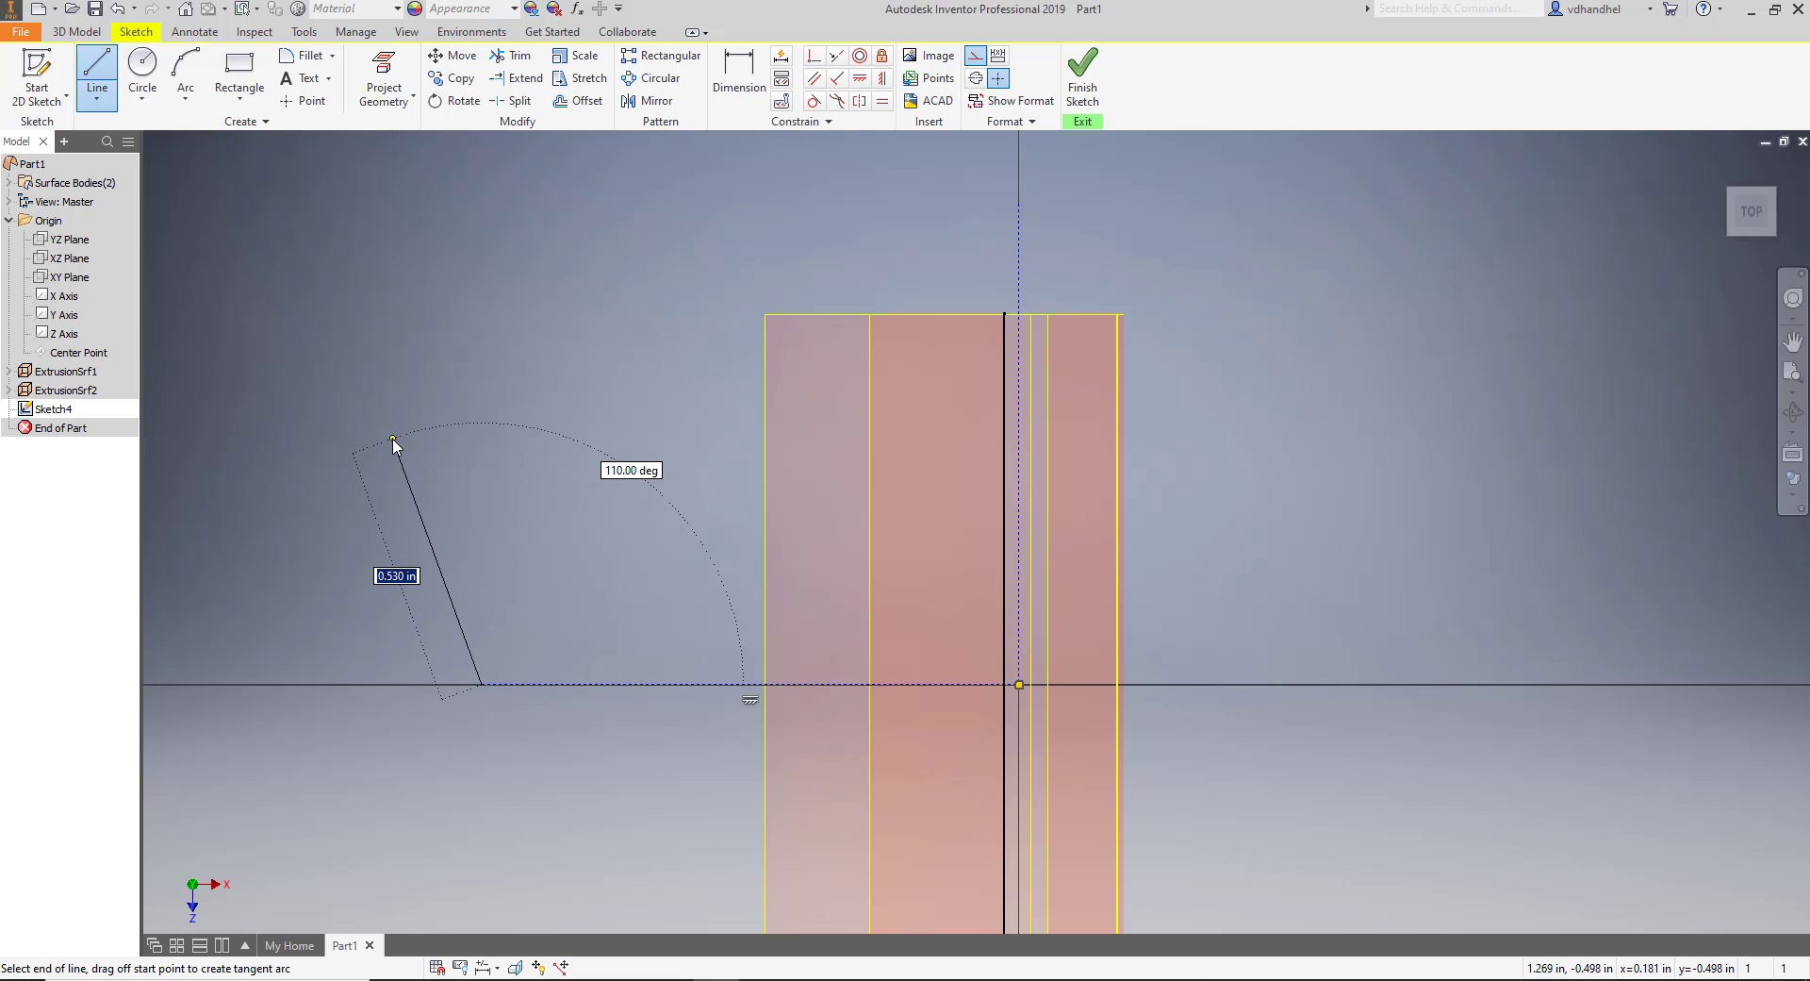
pyautogui.rightClick(392, 439)
pyautogui.click(462, 439)
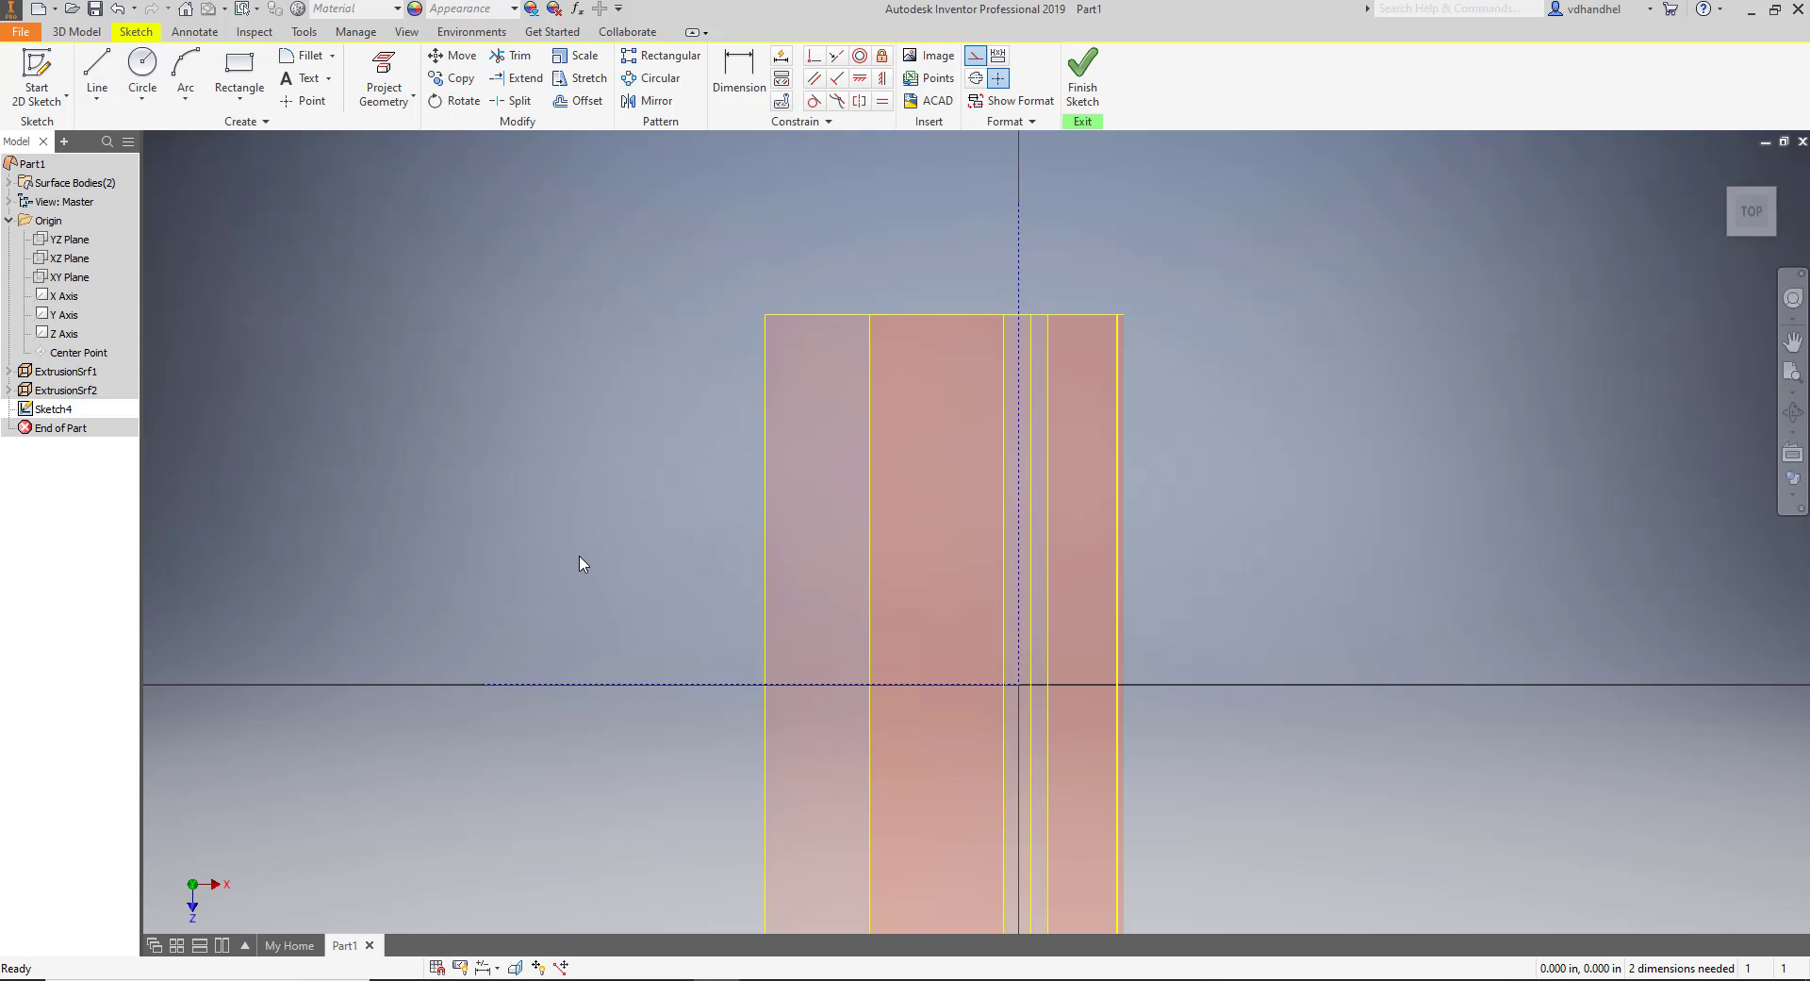
# Draw a horizontal line about 0.258 in long near the far end, from just outside the free edge to the first surface's curved edge.
pyautogui.press('F2')
pyautogui.moveTo(585, 566); pyautogui.dragTo(464, 493)
pyautogui.press('Escape')
pyautogui.press('l')
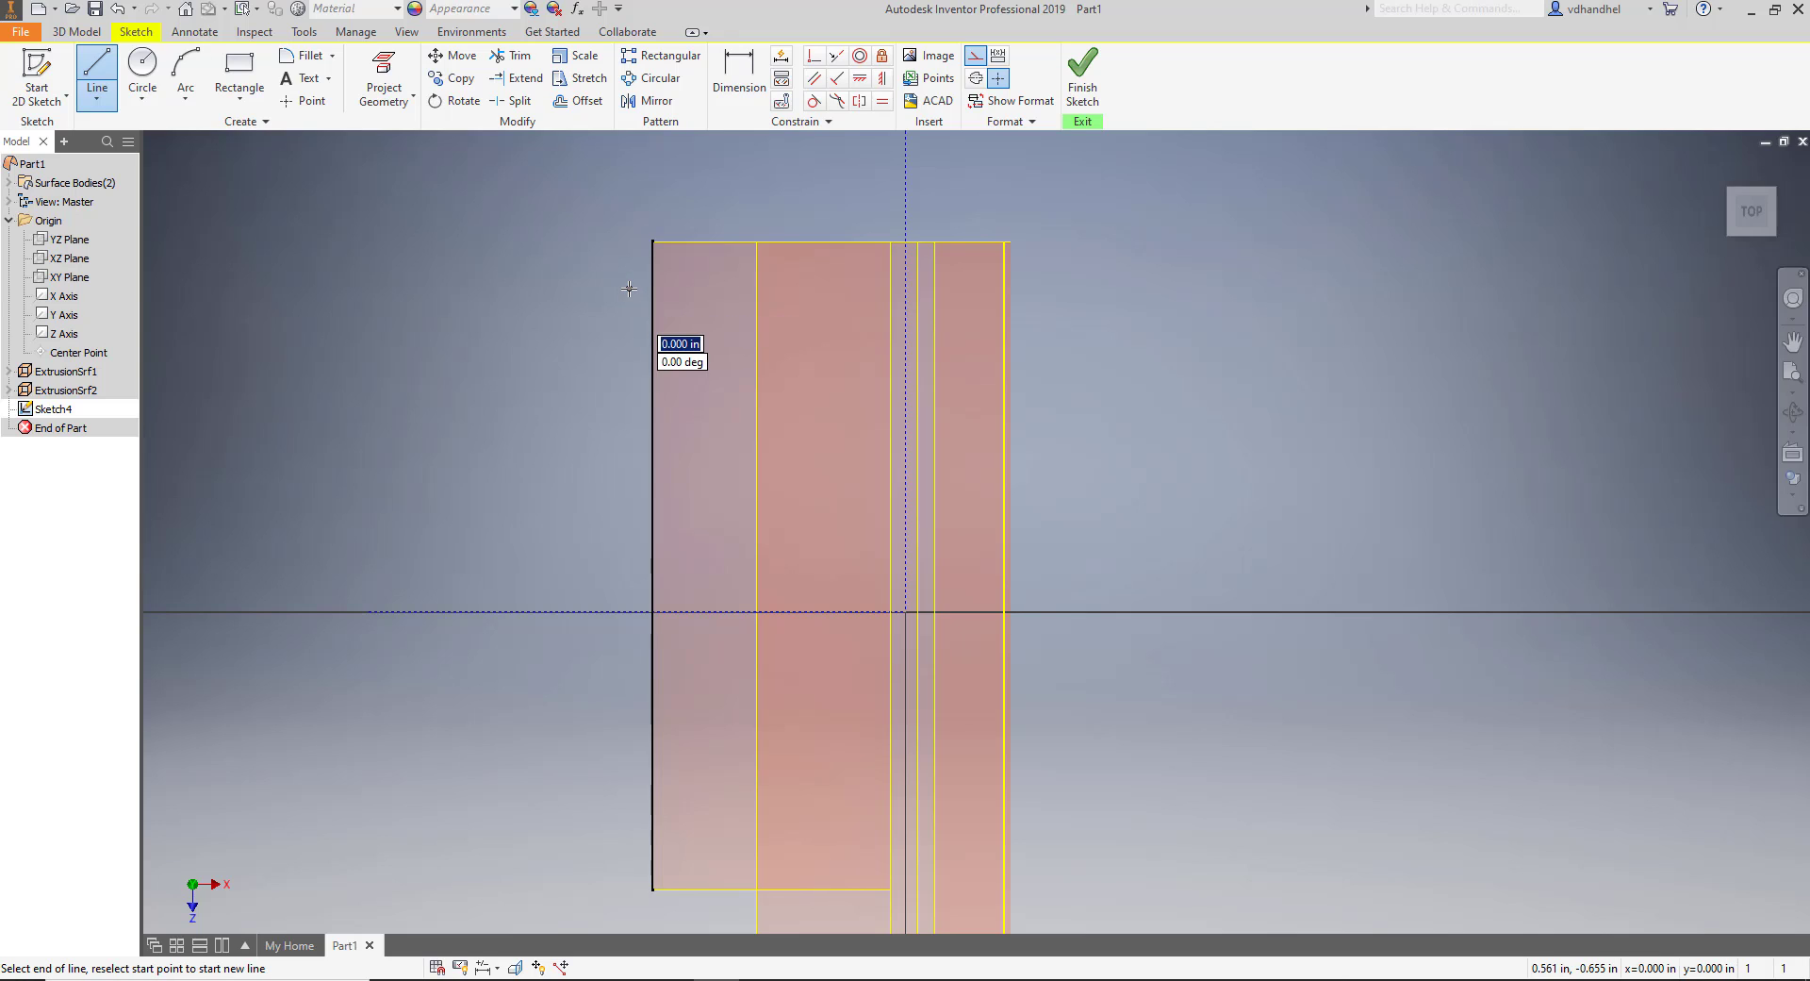
pyautogui.click(629, 287)
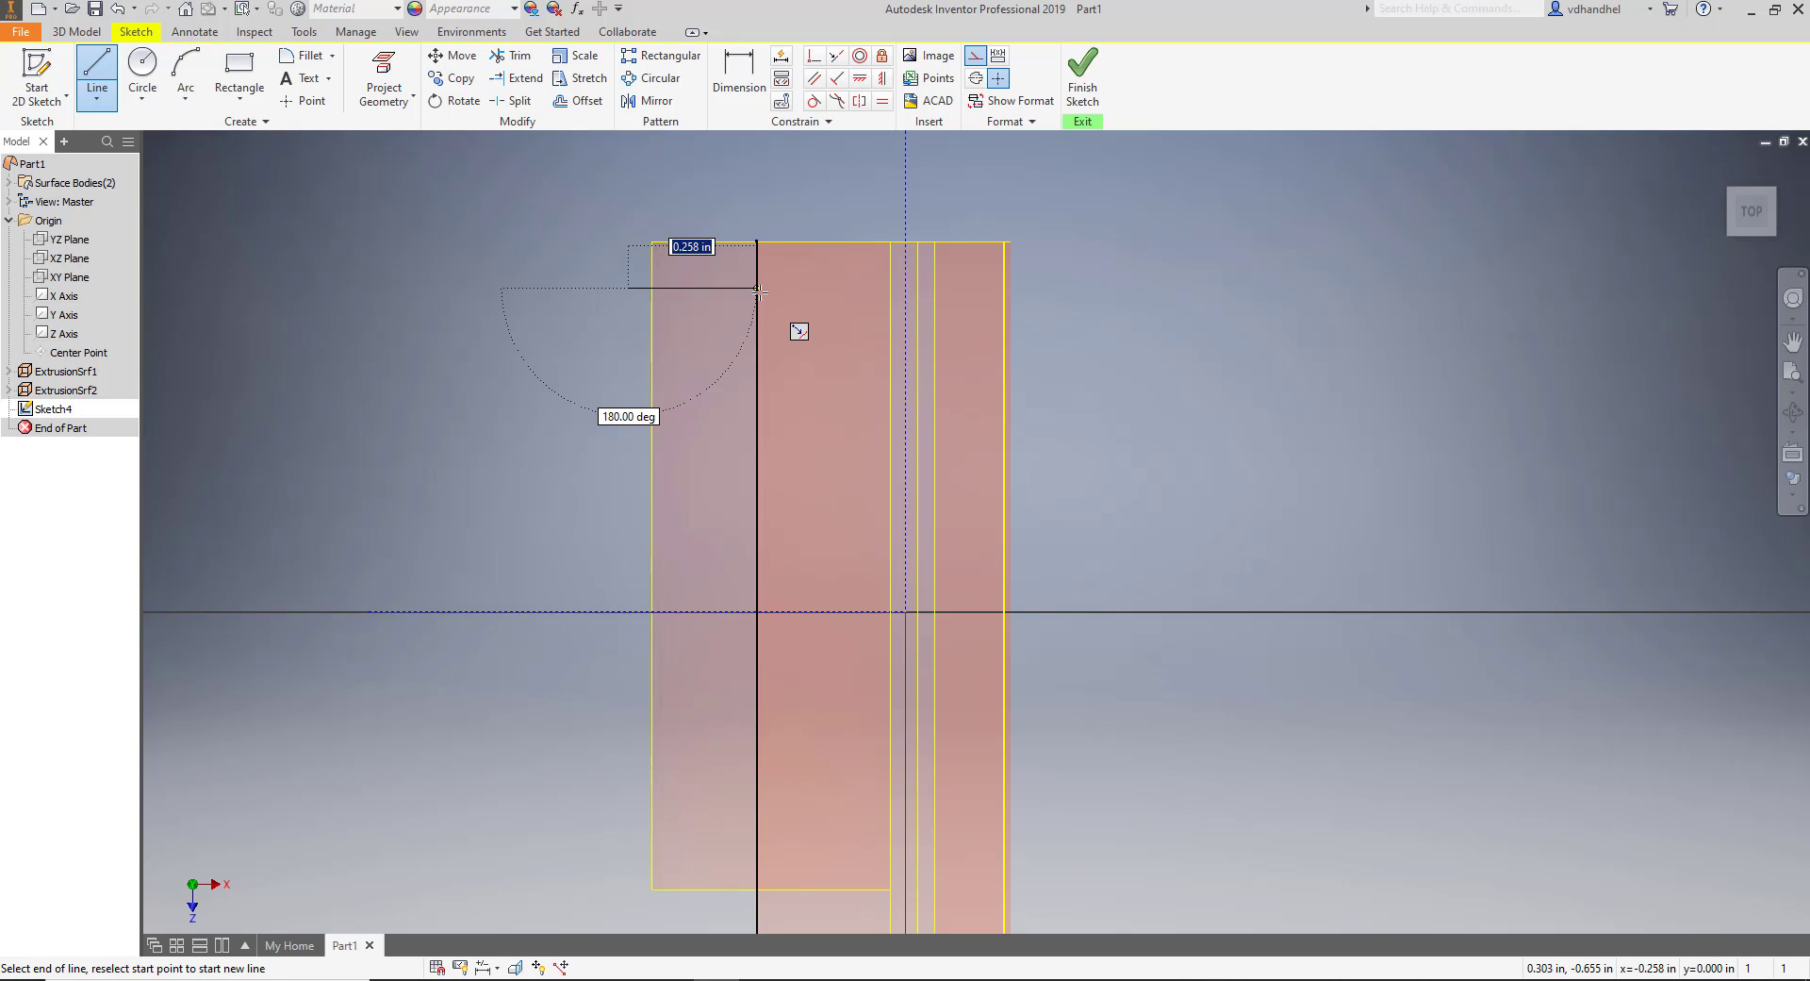
pyautogui.click(759, 289)
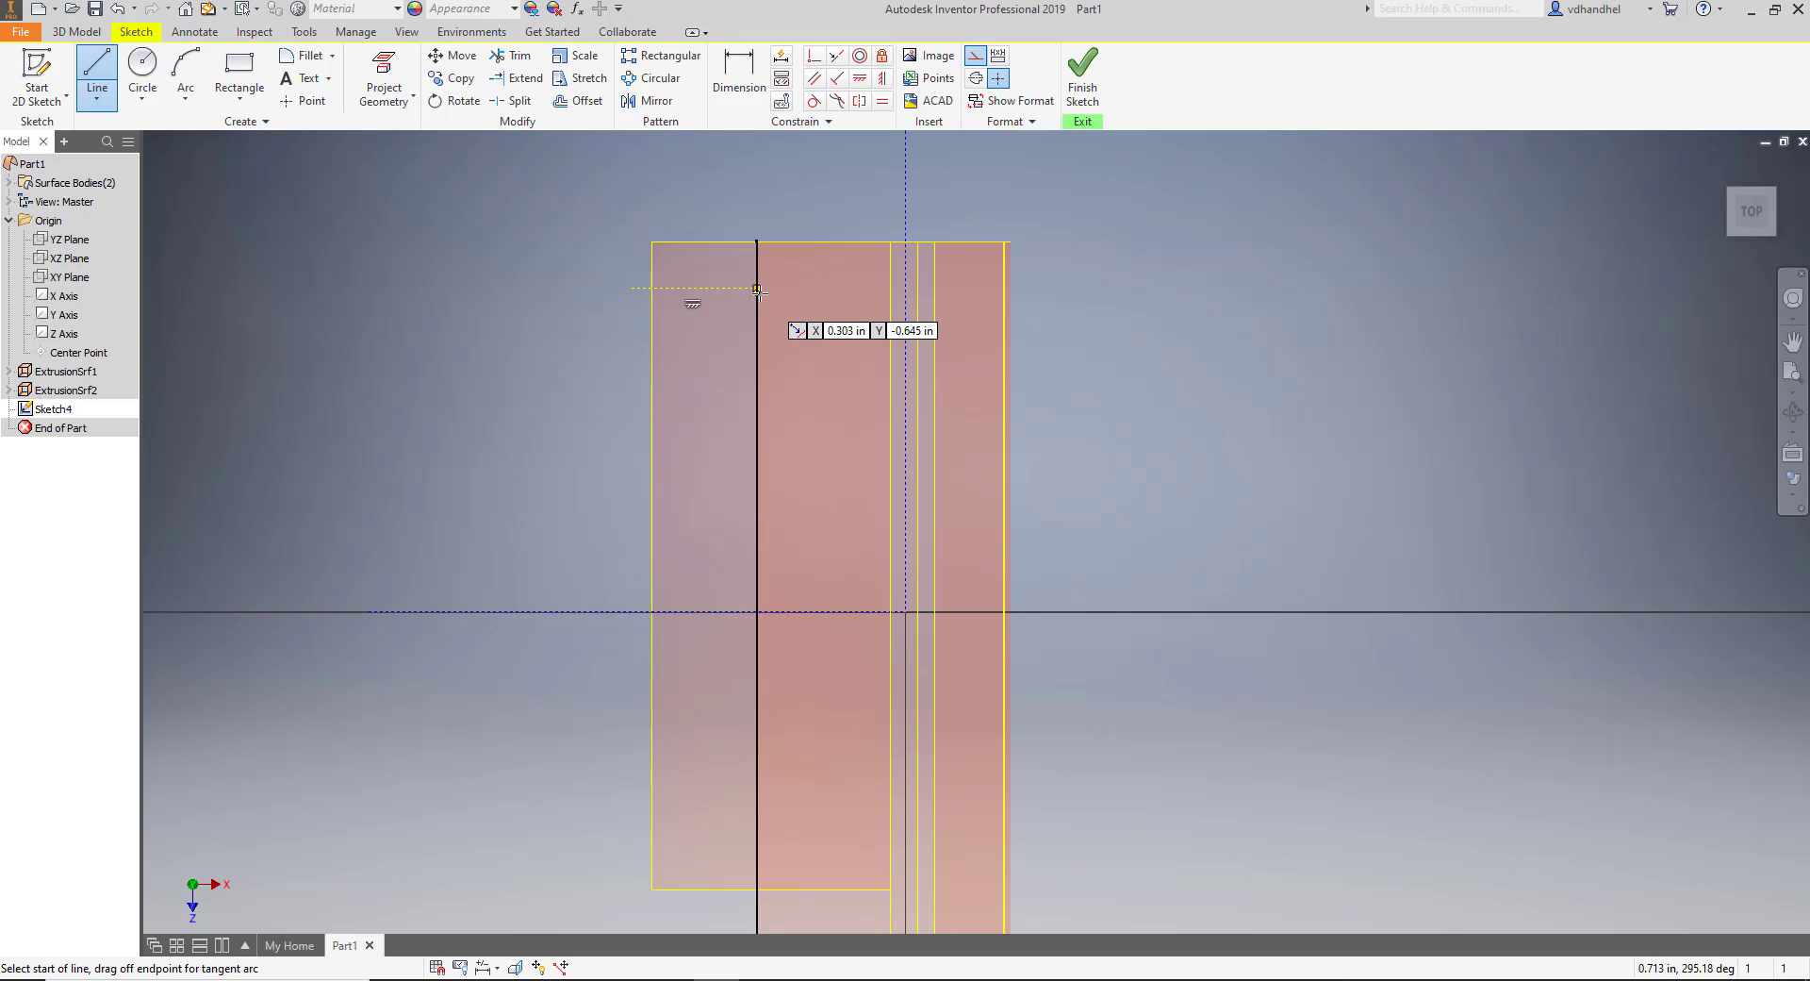
pyautogui.press('Escape')
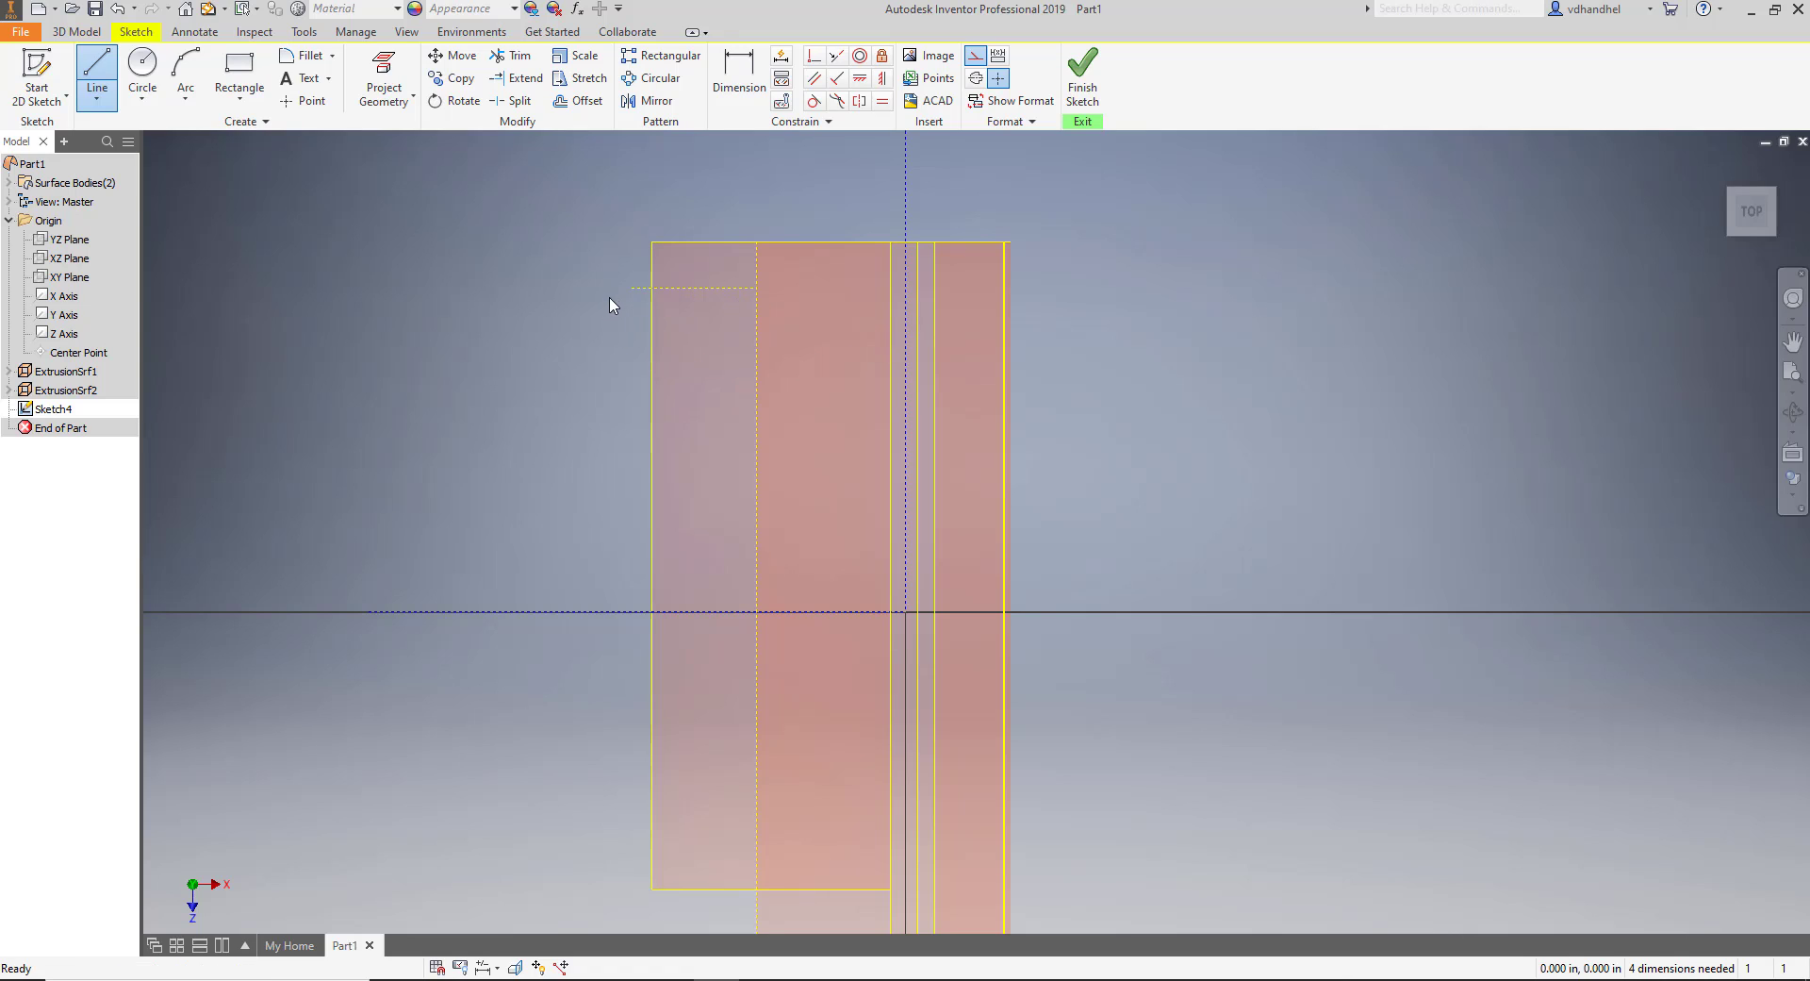
# Convert the short horizontal line near the surfaces' far end from construction to normal sketch geometry.
pyautogui.click(647, 289)
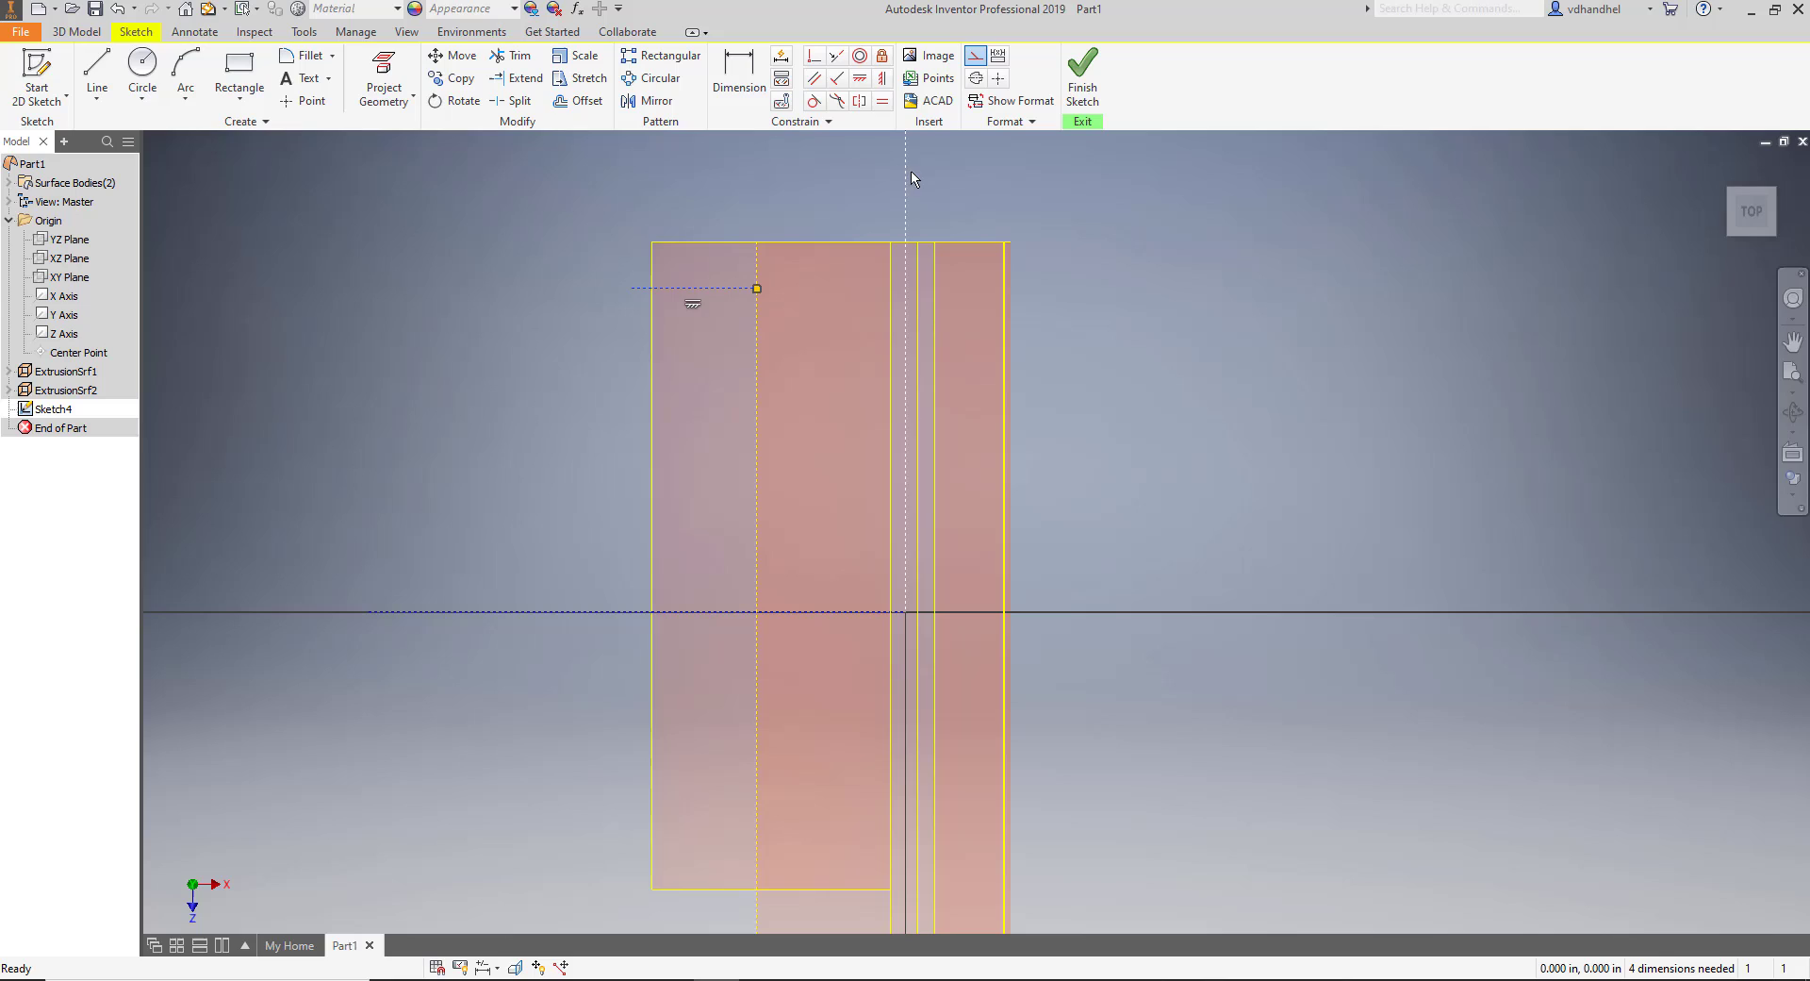
pyautogui.click(978, 59)
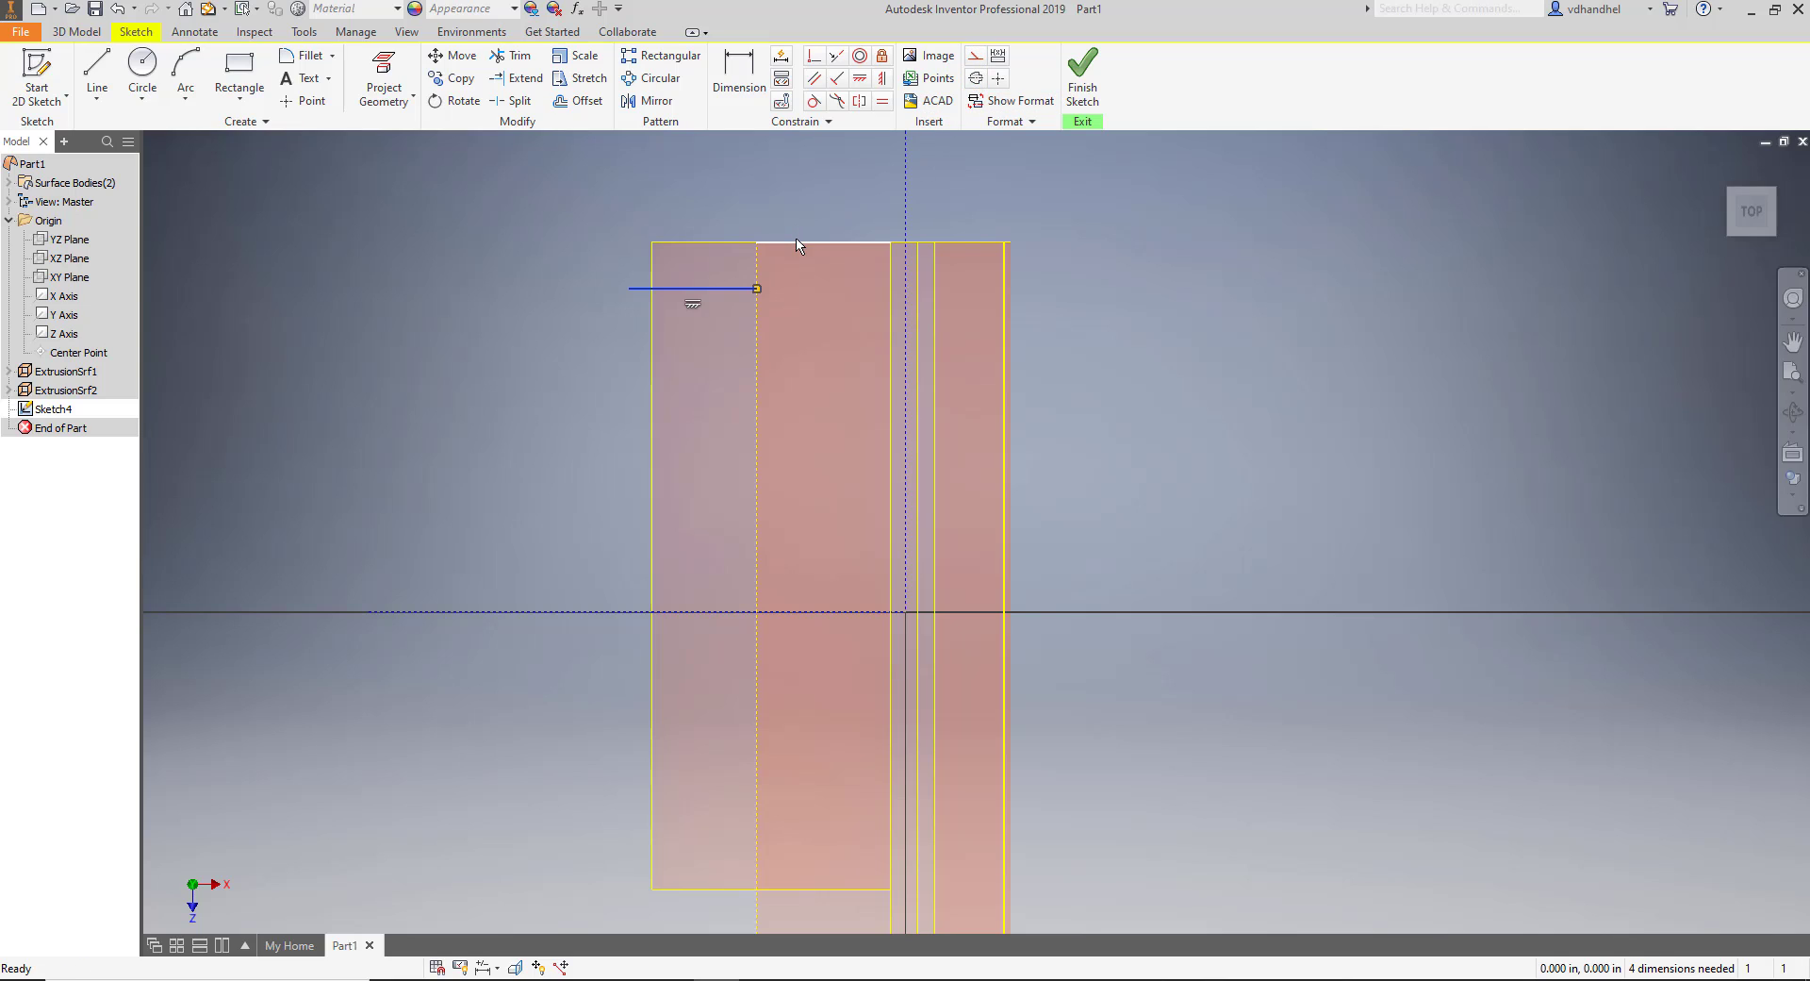
pyautogui.moveTo(798, 245)
pyautogui.keyDown('shift'); pyautogui.moveTo(1069, 340); pyautogui.dragTo(1084, 283, button='middle'); pyautogui.keyUp('shift')
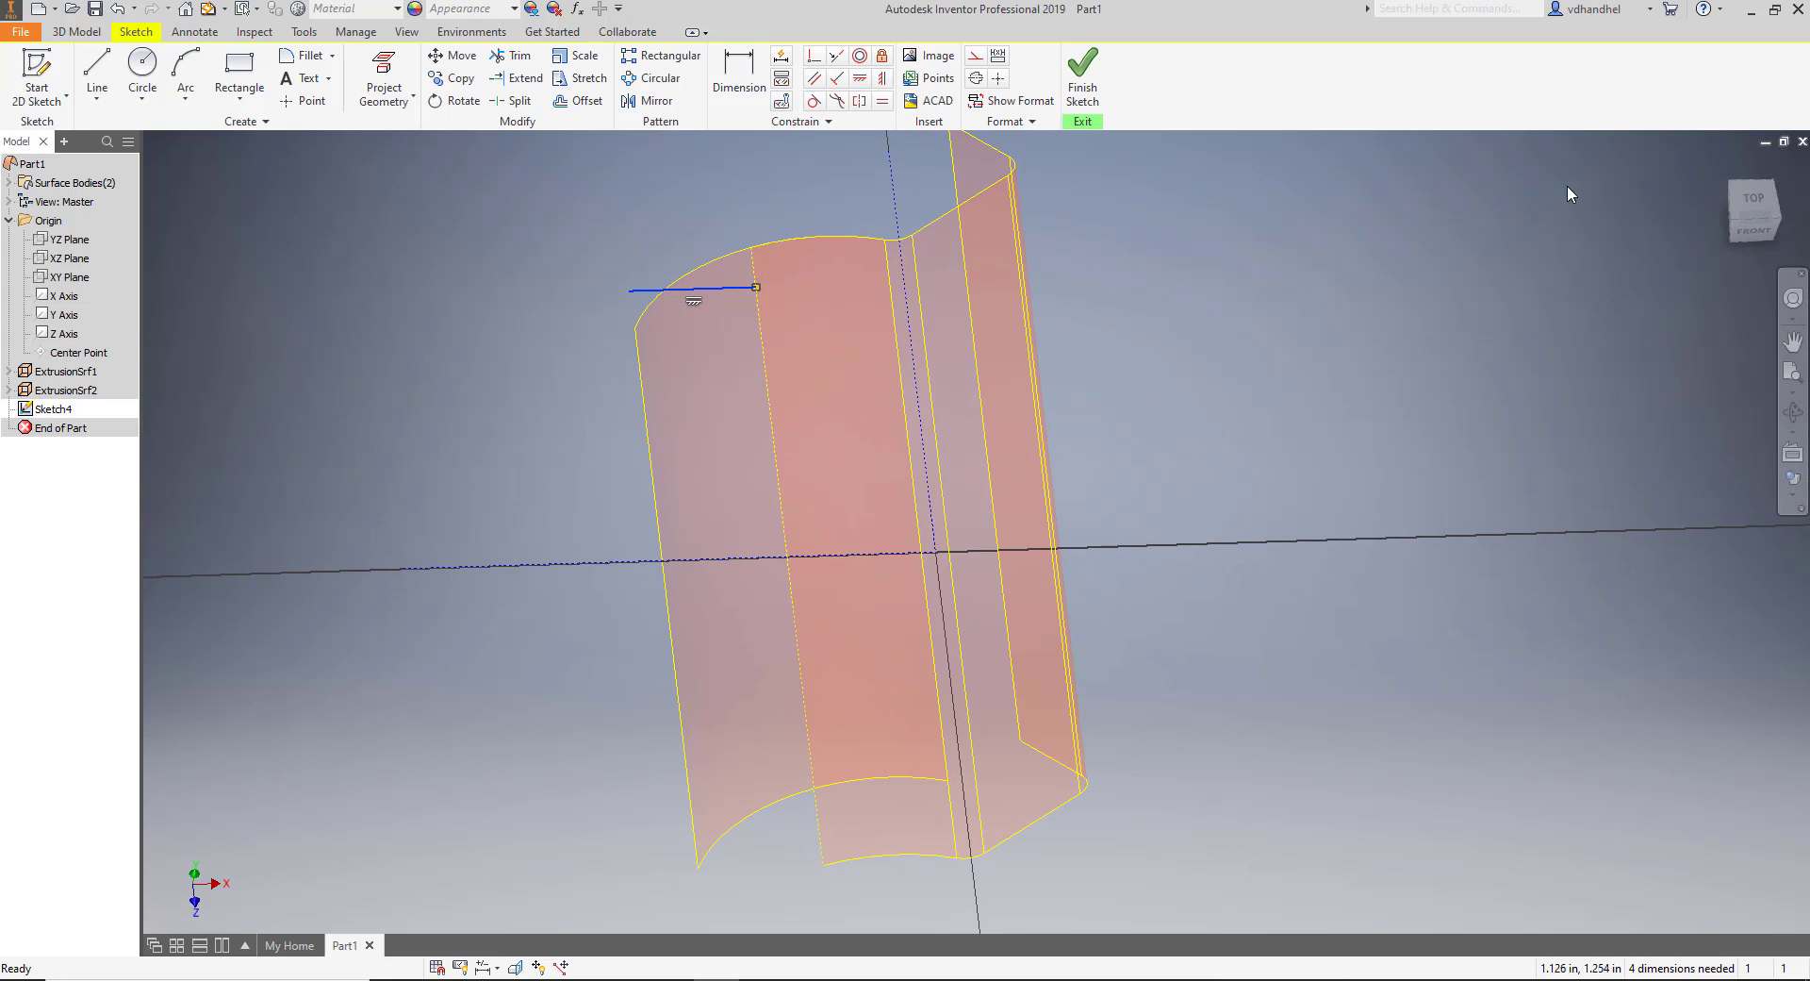
# Draw a vertical construction line about 0.2 in long from the short horizontal line's inner end along the first surface's curved edge.
pyautogui.click(1757, 207)
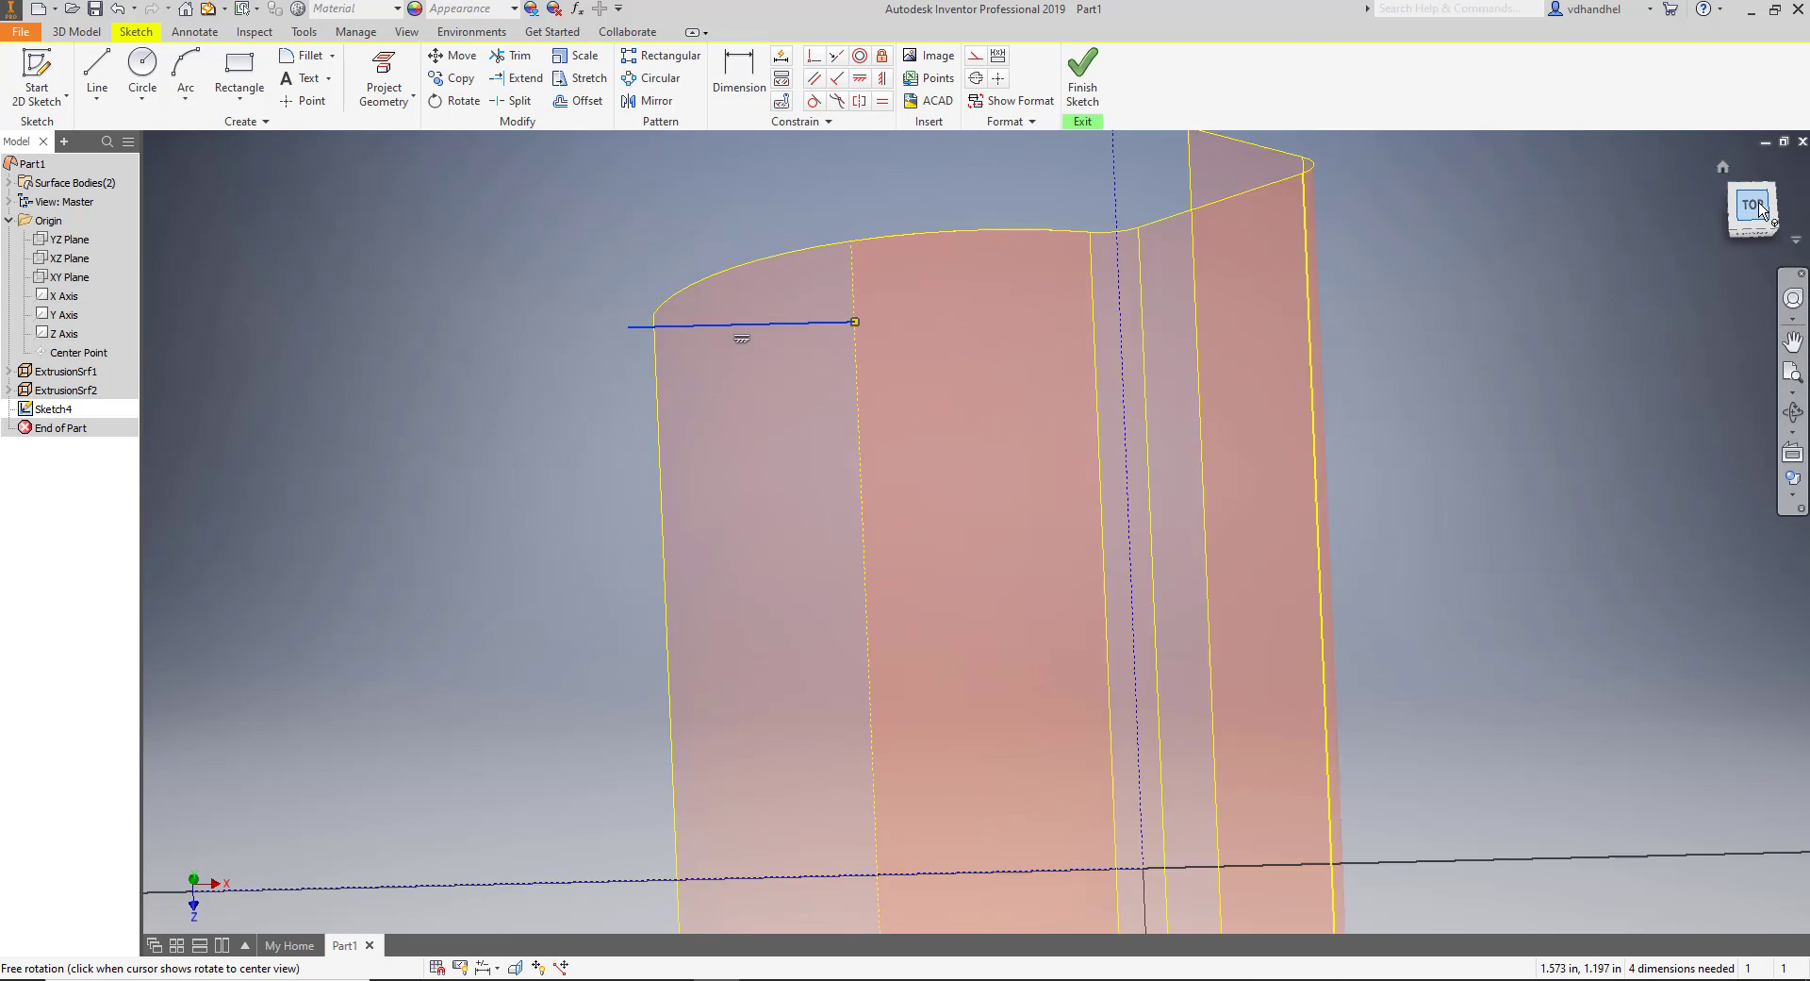
pyautogui.scroll(2, 1265, 485)
pyautogui.press('F2')
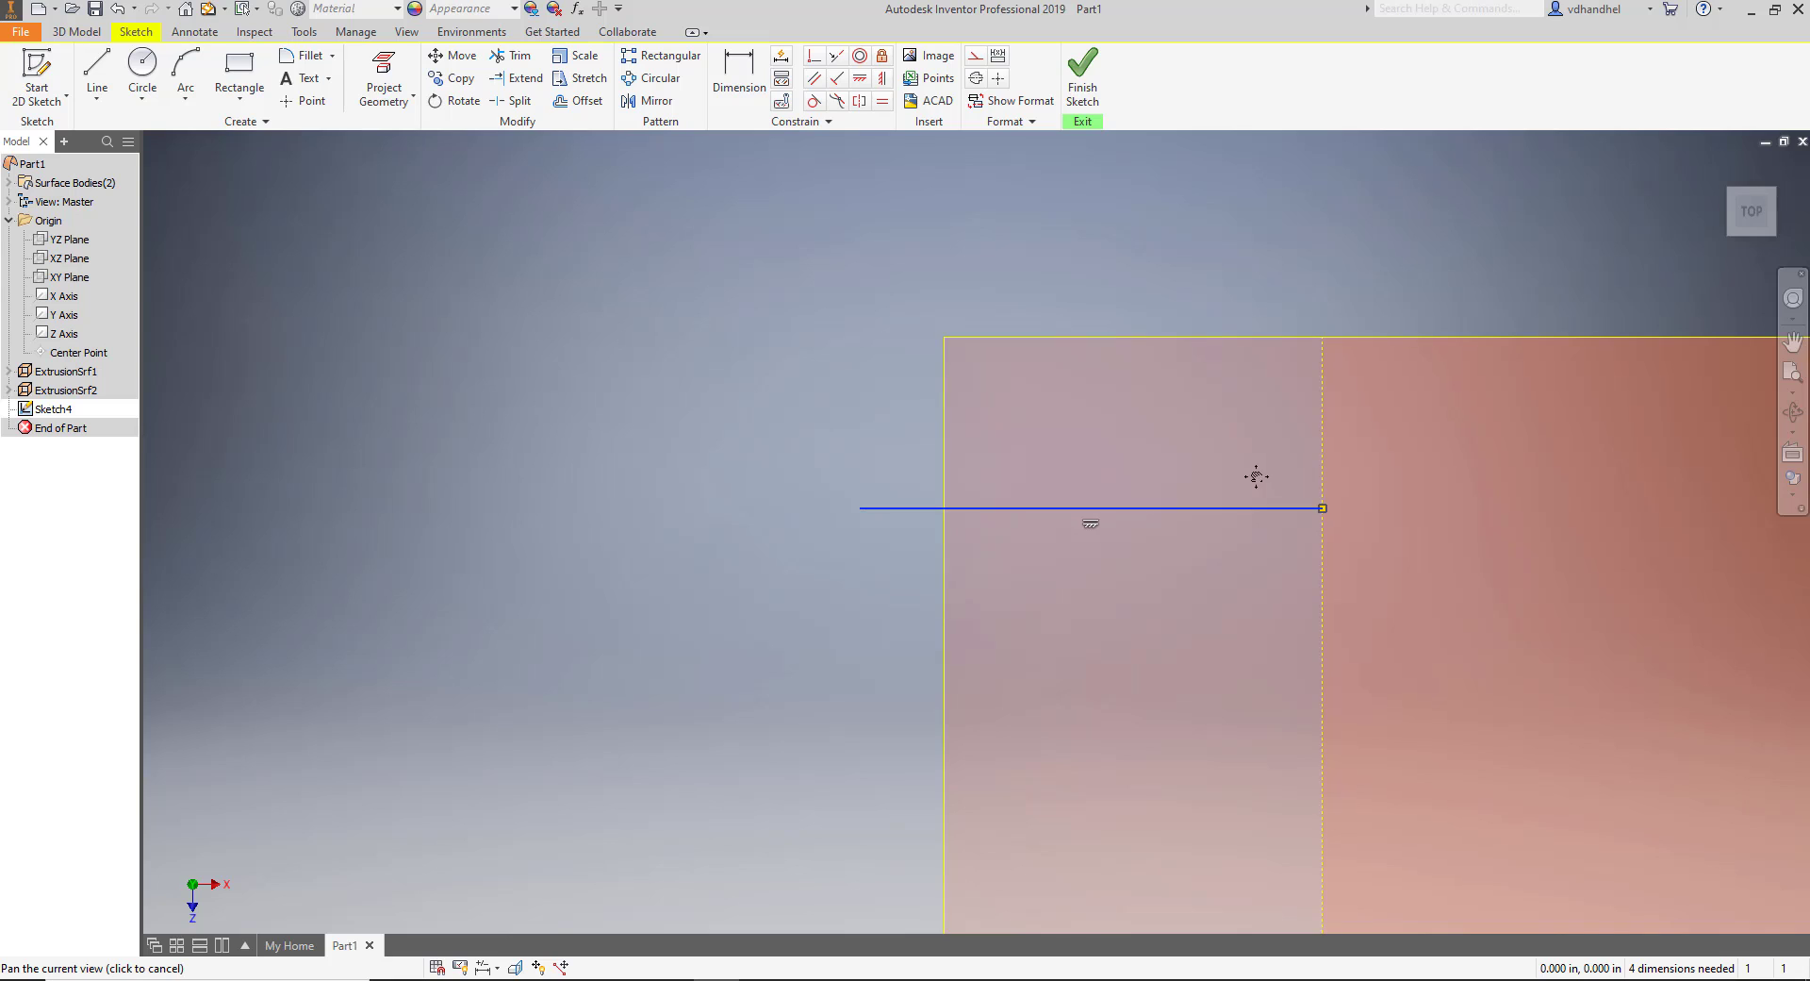
pyautogui.scroll(2, 1179, 434)
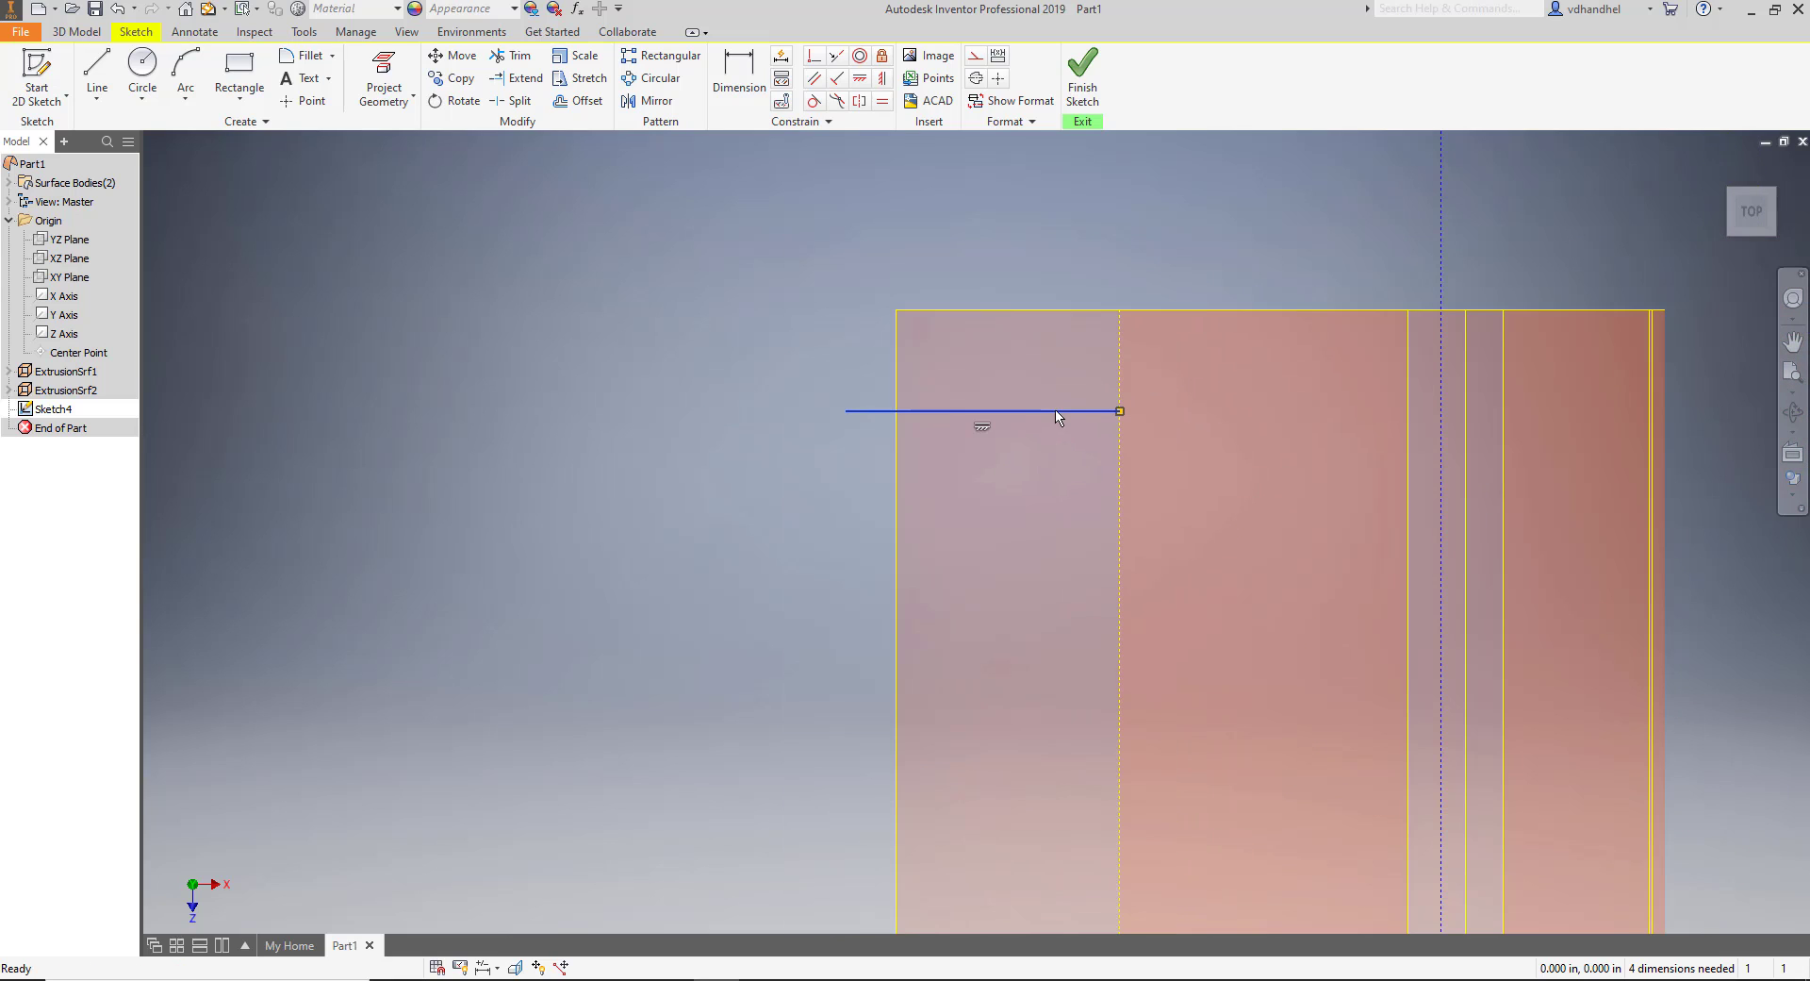
pyautogui.moveTo(1071, 489); pyautogui.dragTo(891, 385, button='middle')
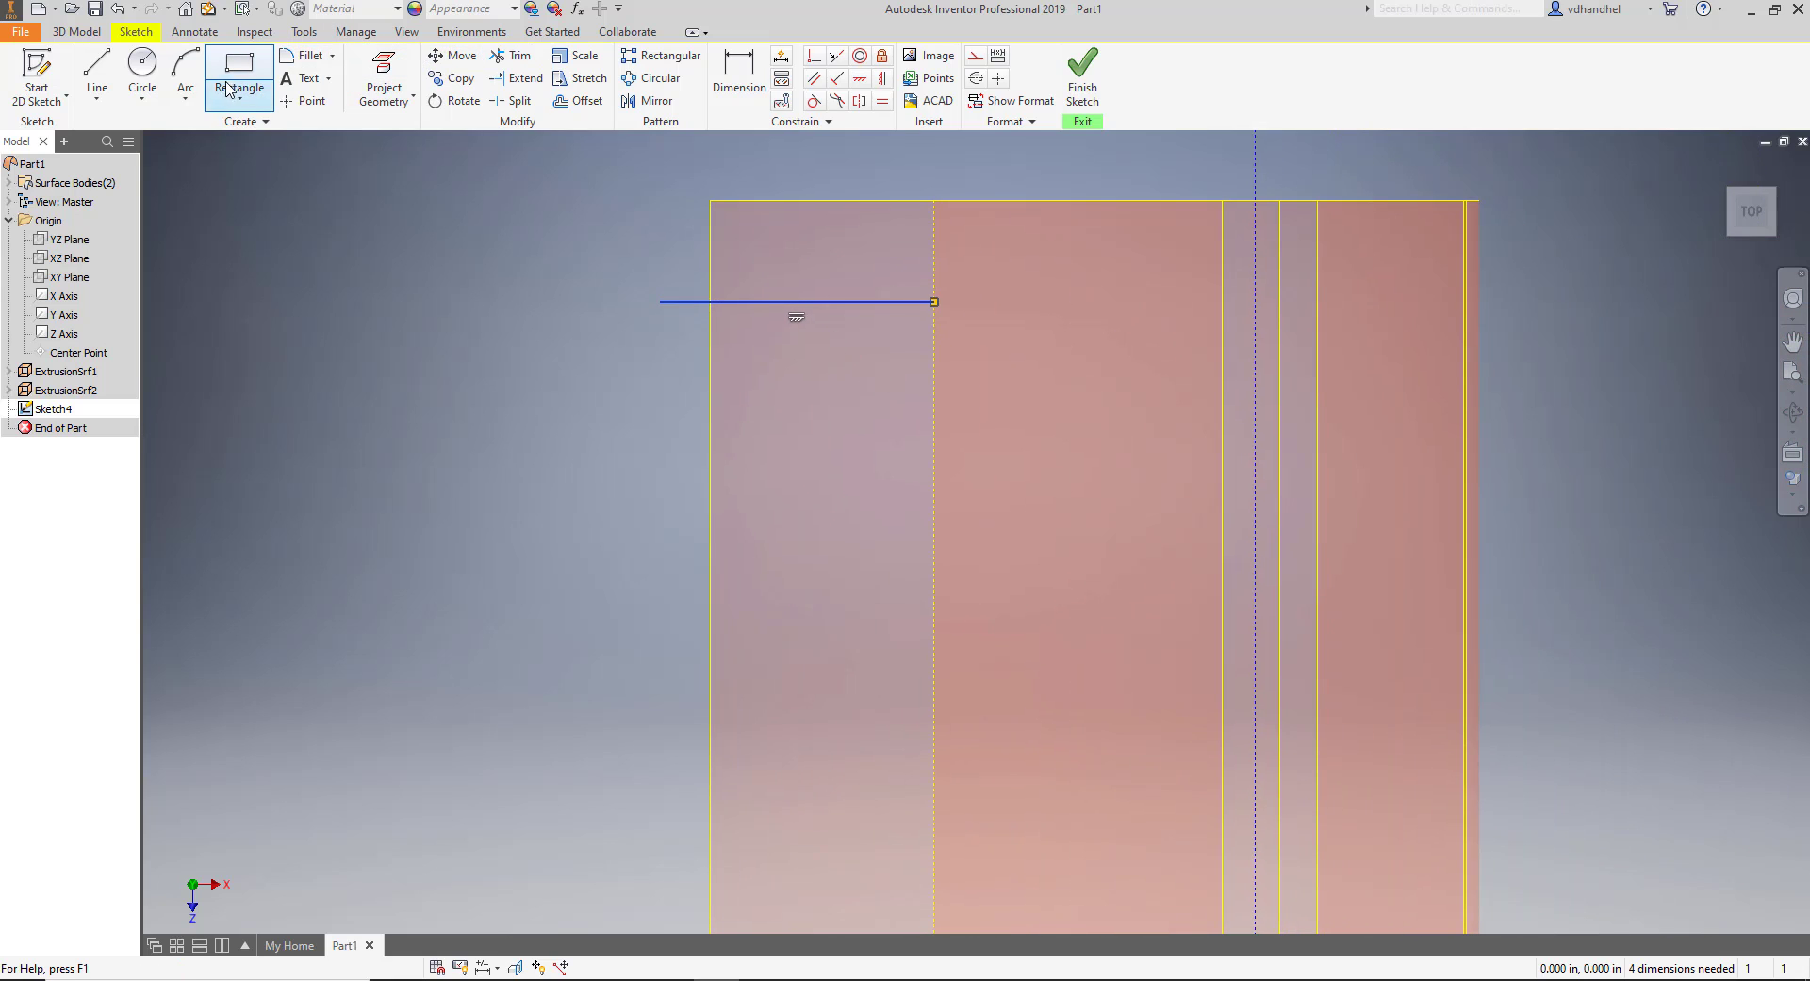
pyautogui.click(97, 76)
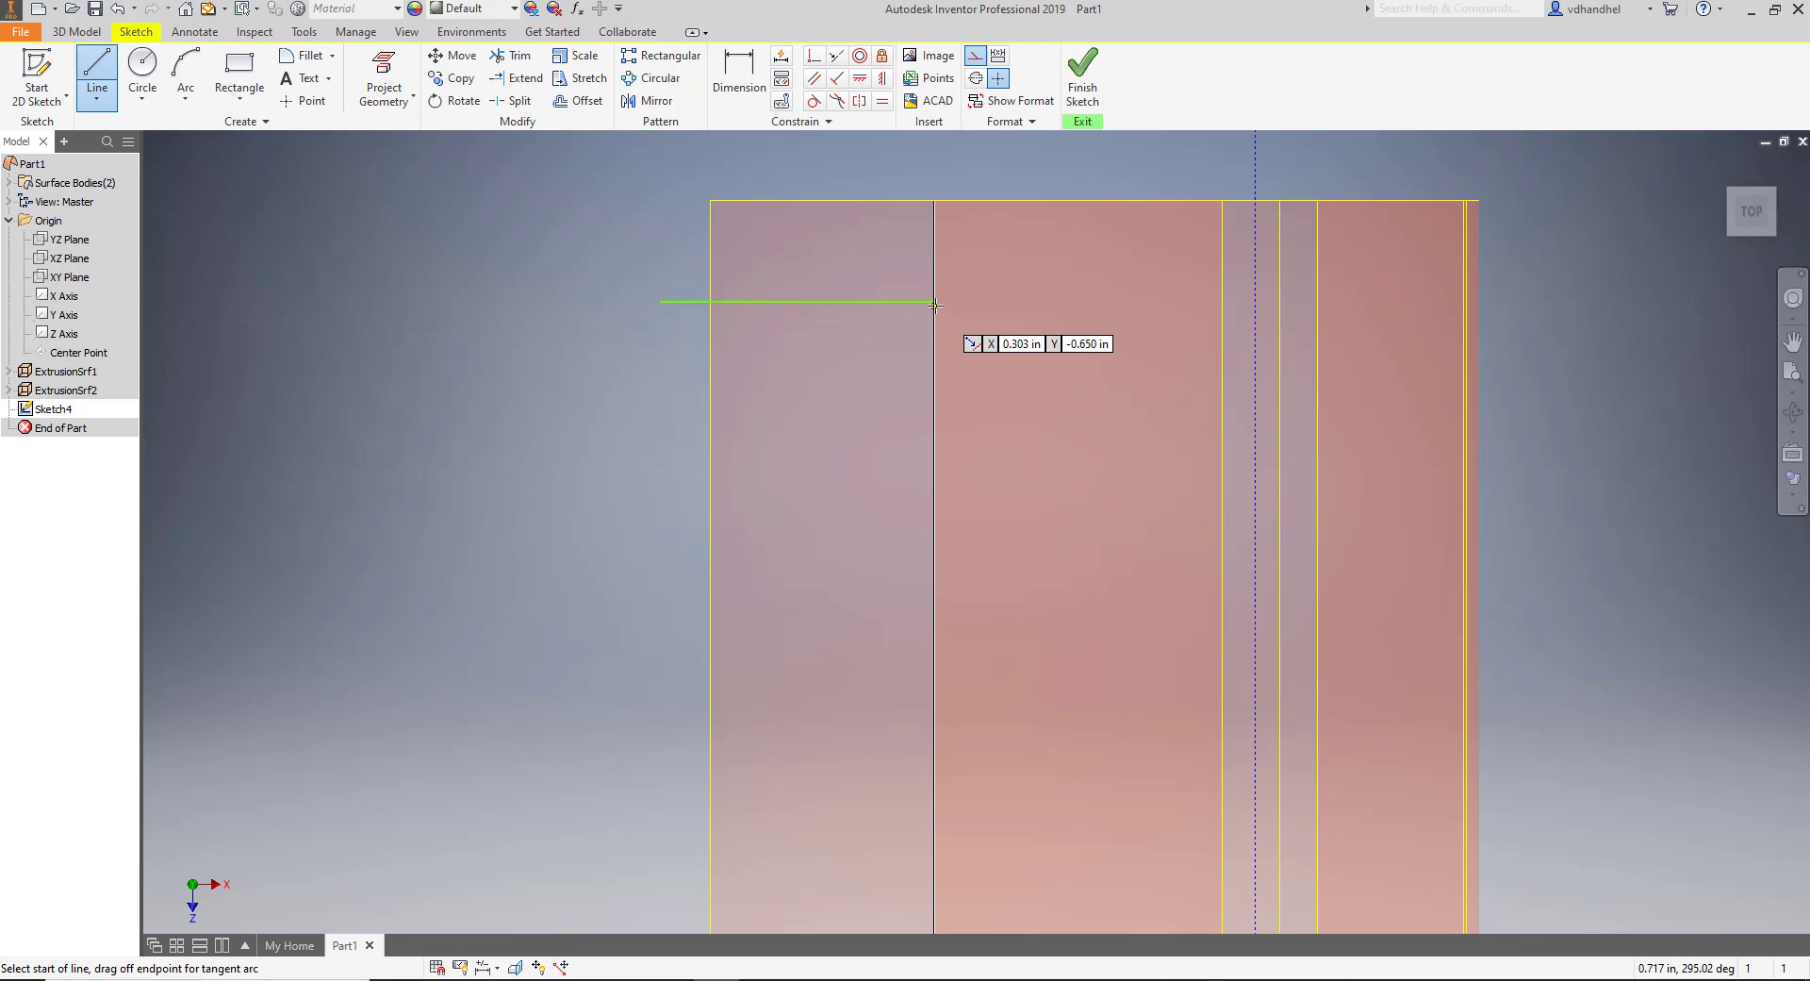
pyautogui.click(934, 302)
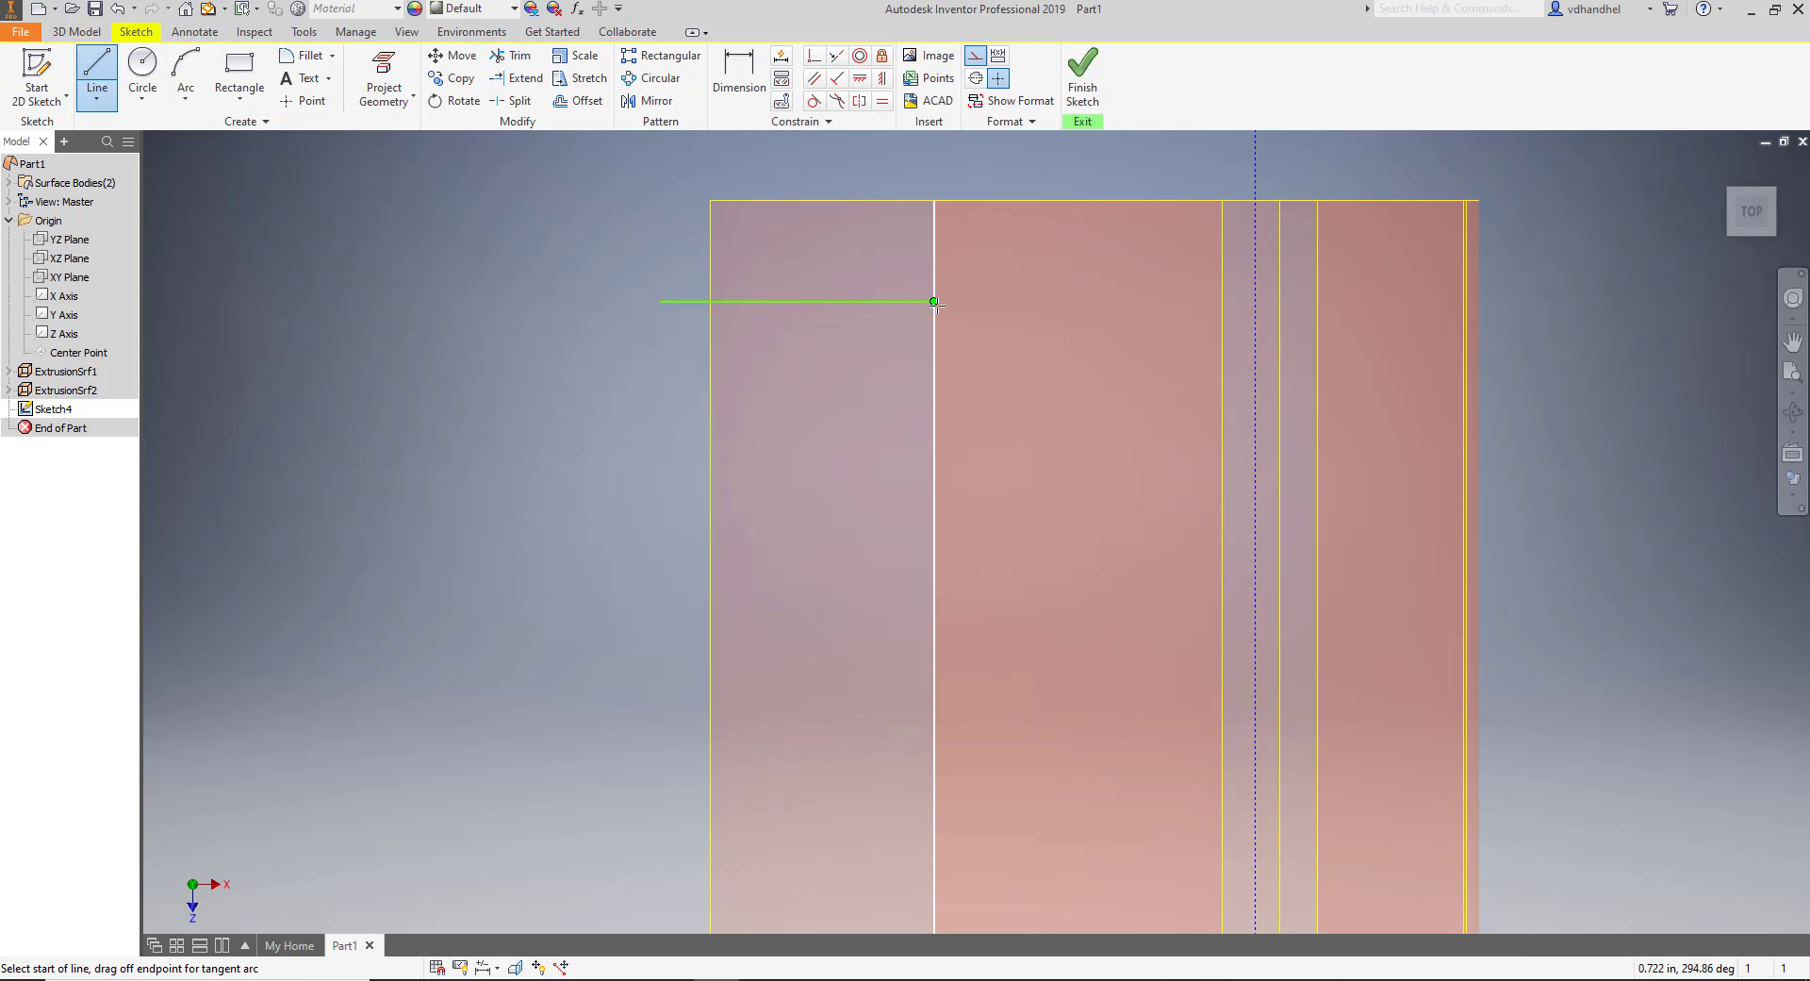
pyautogui.doubleClick(936, 510)
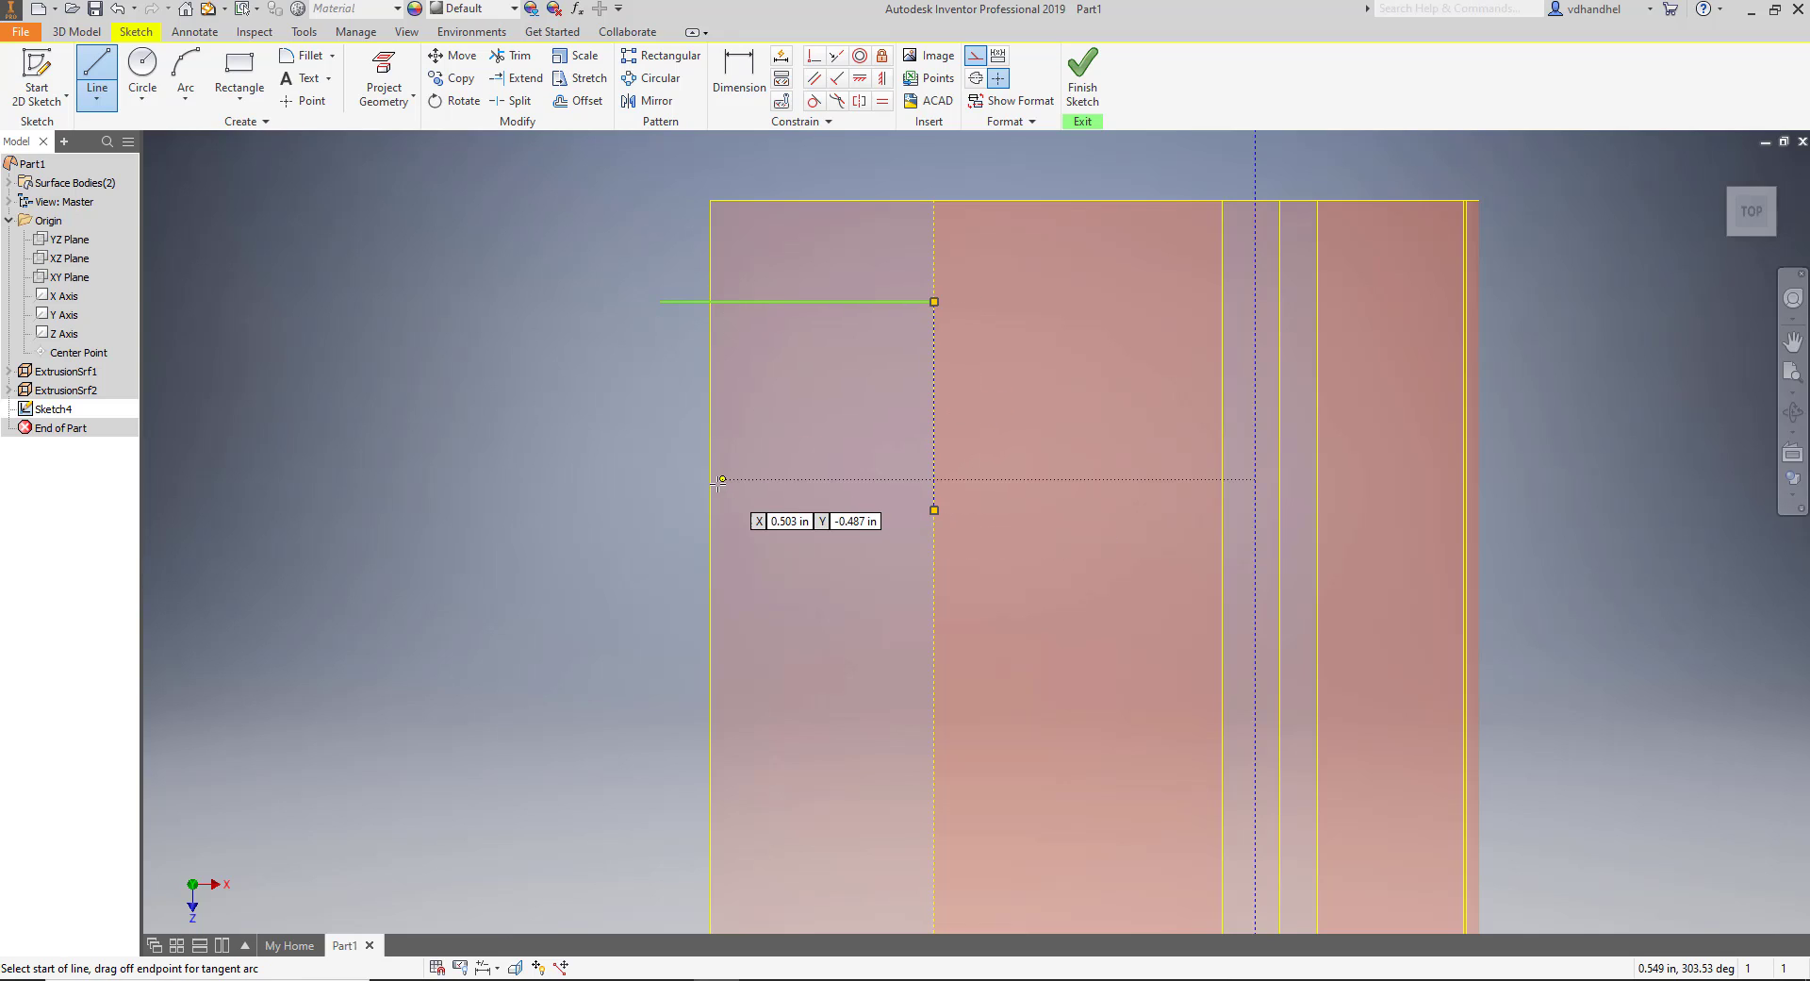
pyautogui.click(660, 478)
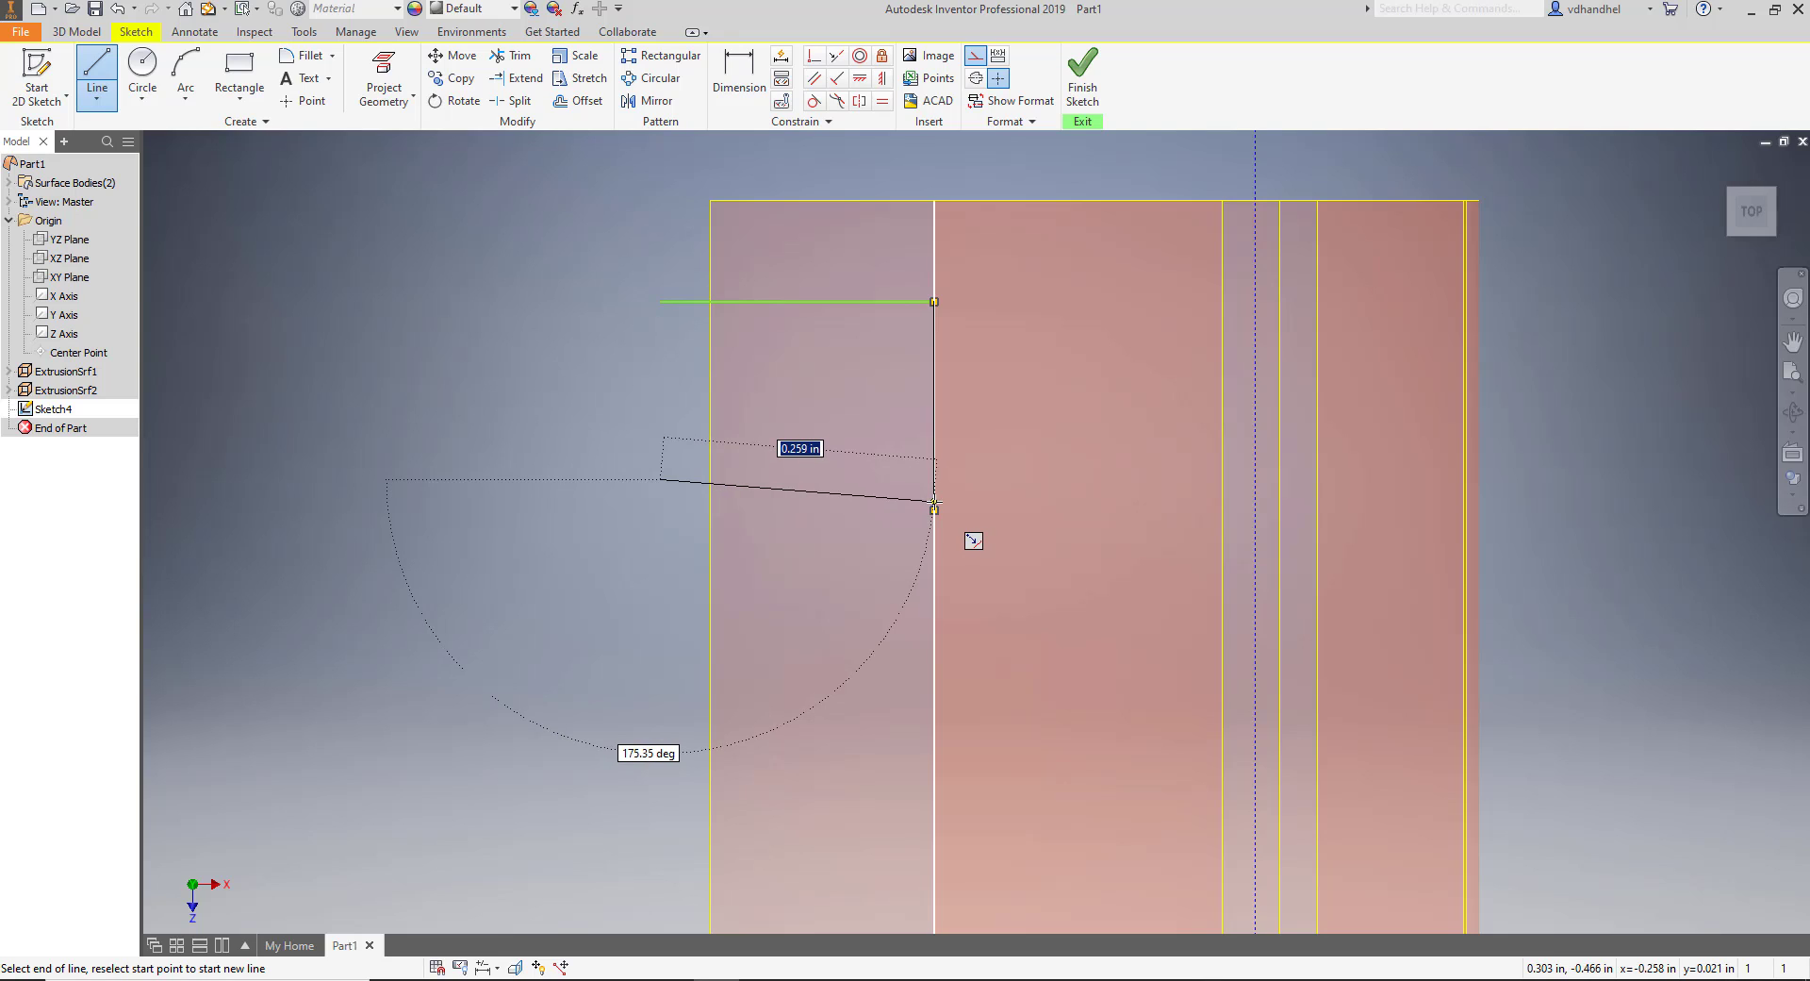
pyautogui.press('Escape')
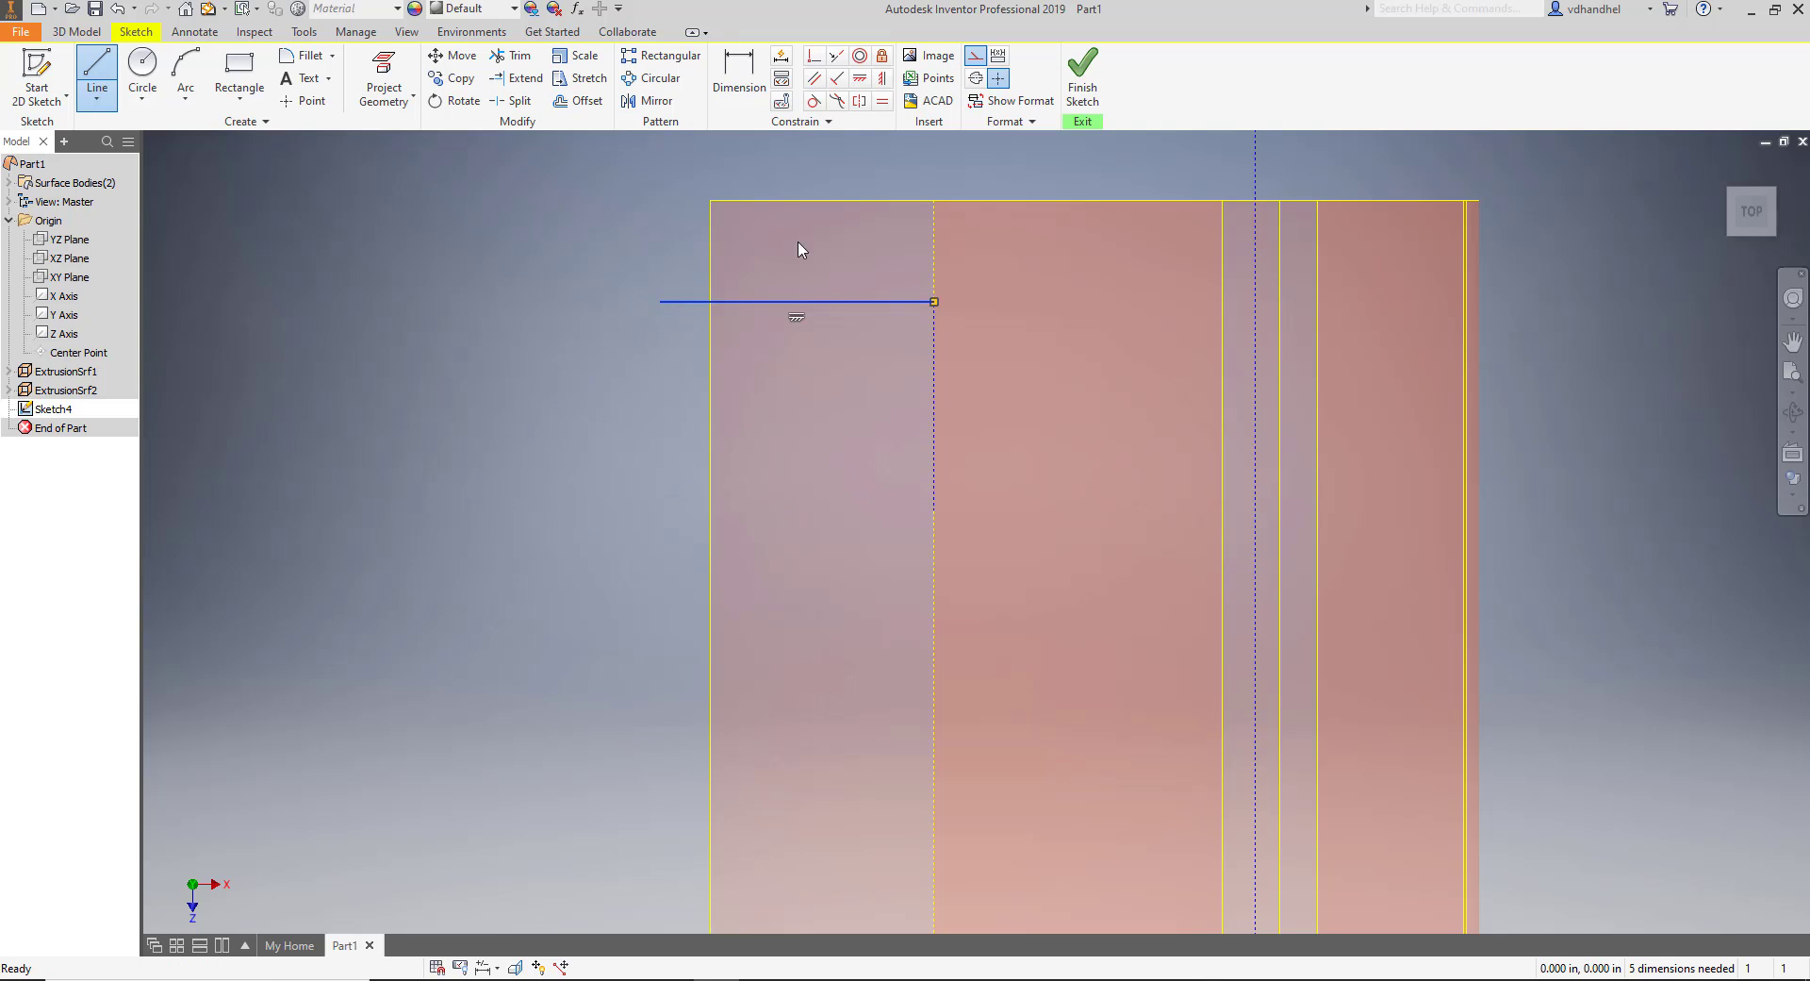
# Draw a construction line from the vertical line's lower end past the free edge, continuing up about 0.241 in across the short horizontal line.
pyautogui.click(106, 75)
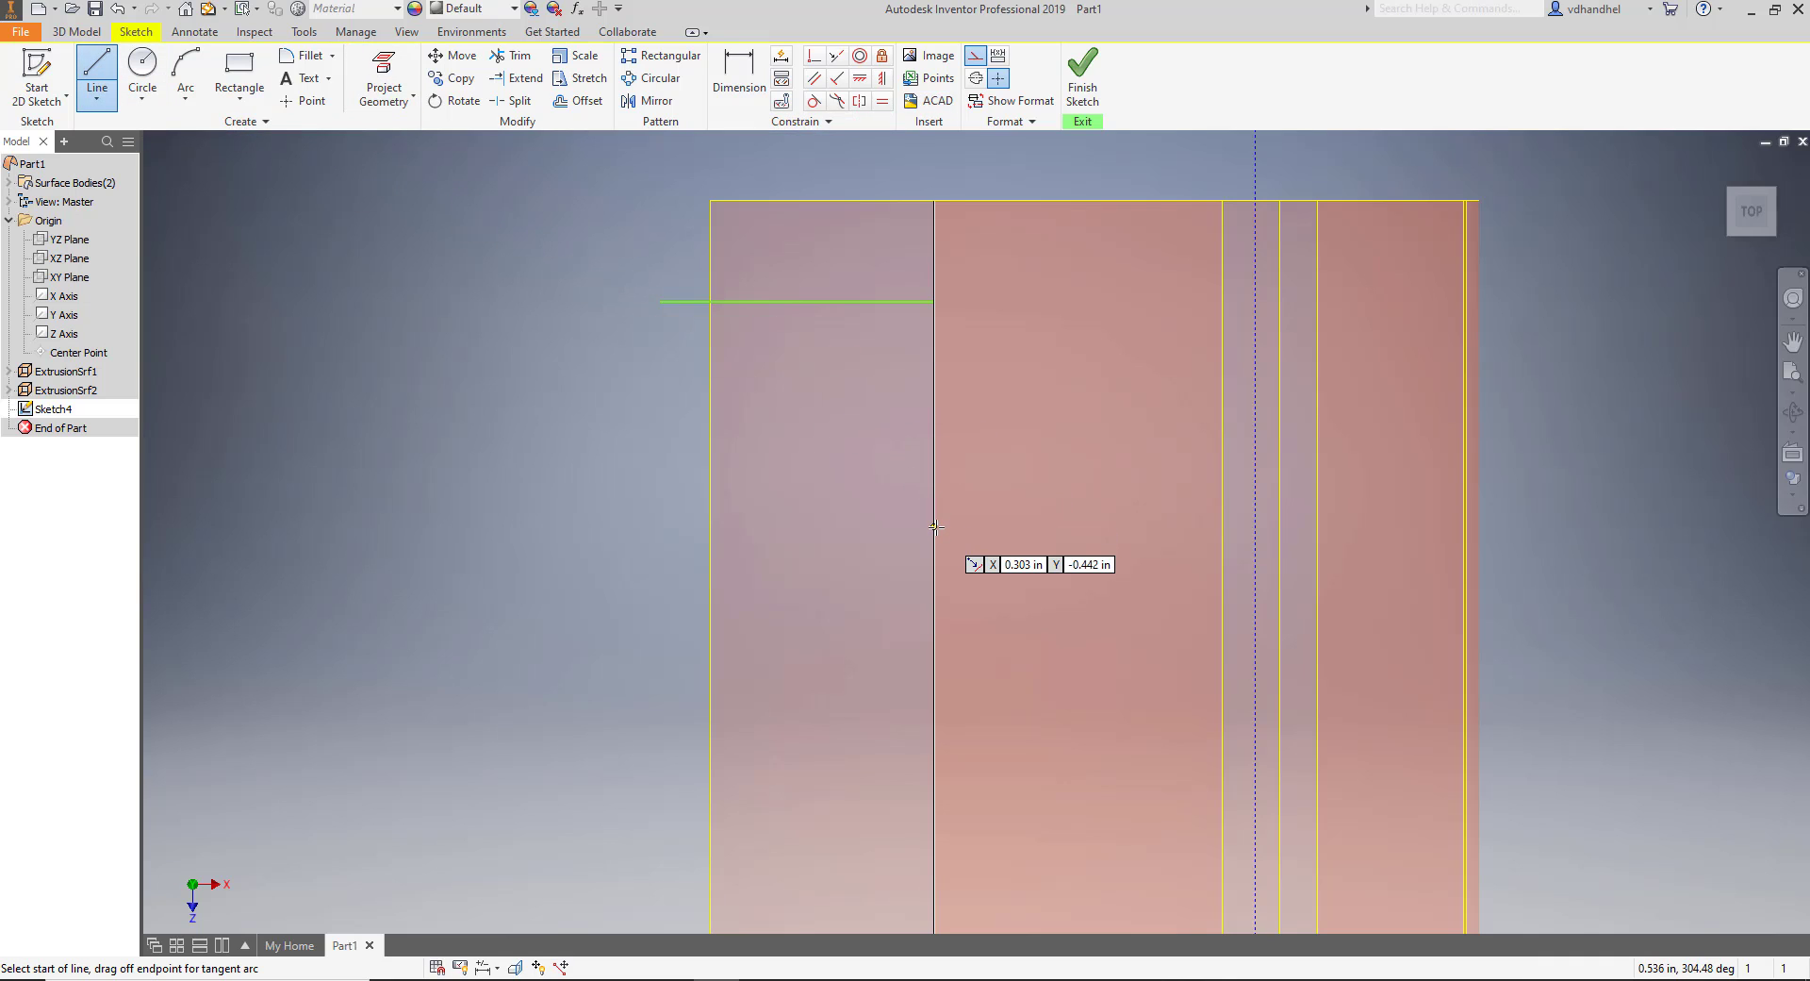
pyautogui.scroll(3, 936, 526)
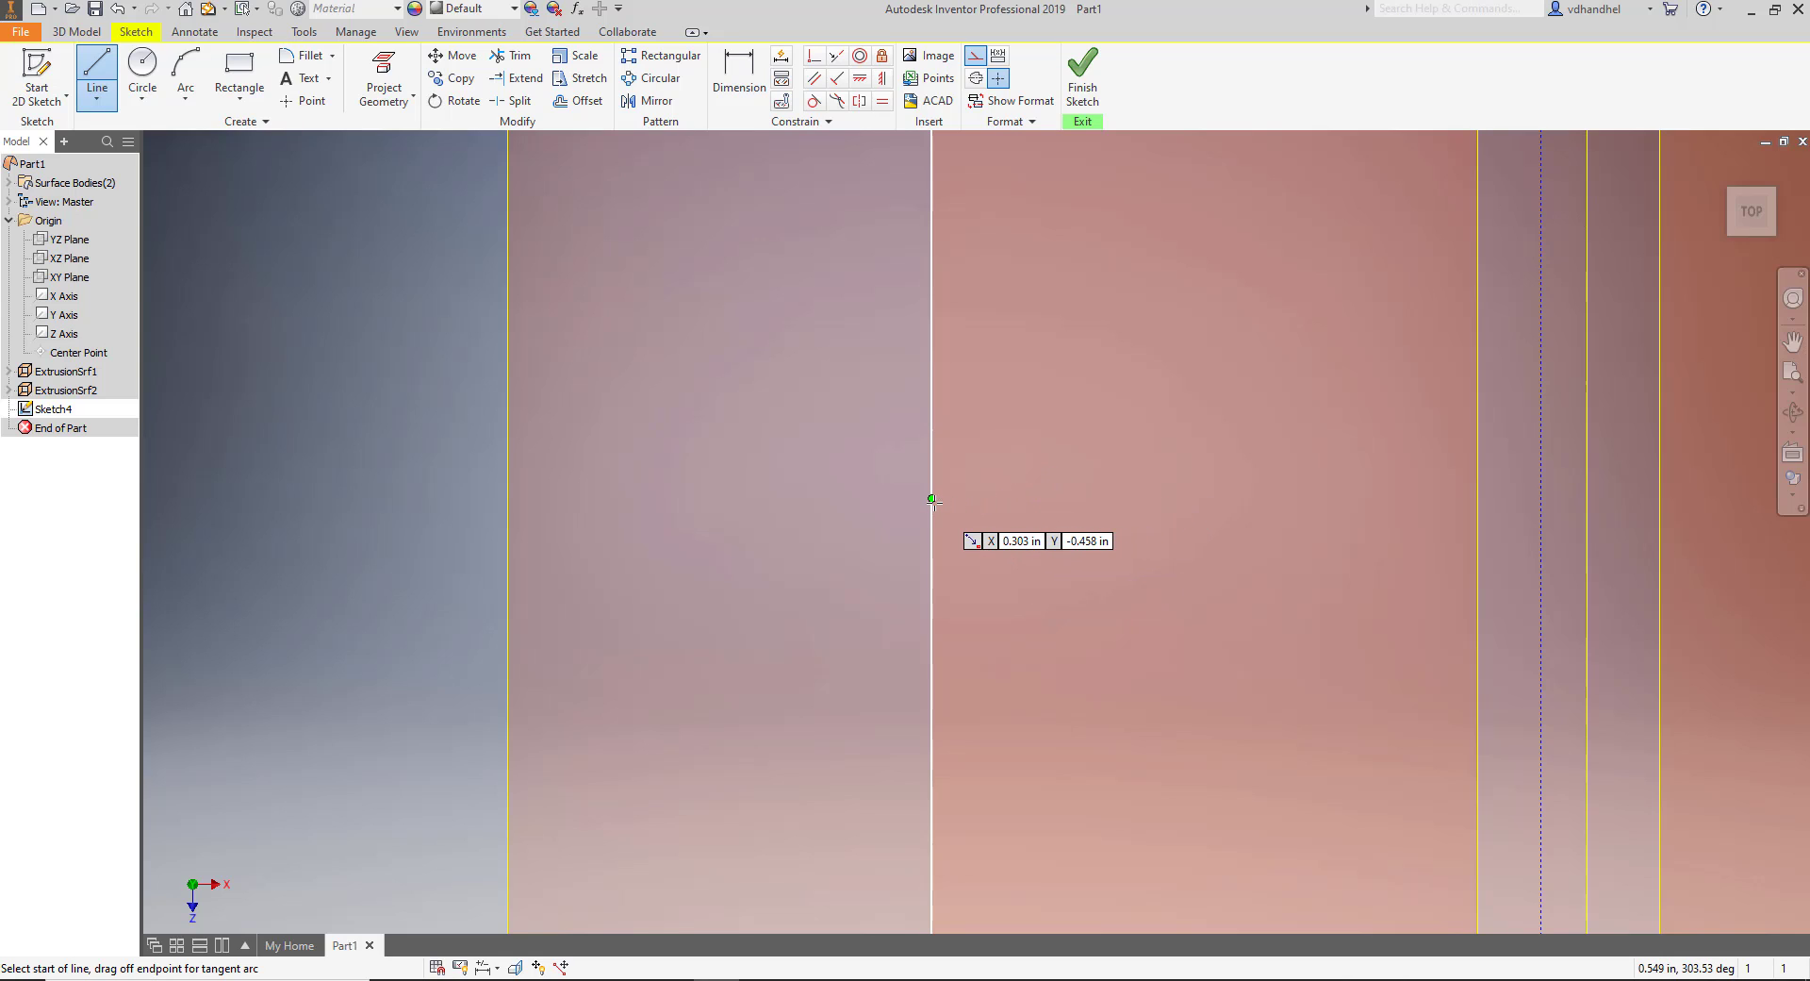
pyautogui.scroll(-3, 932, 500)
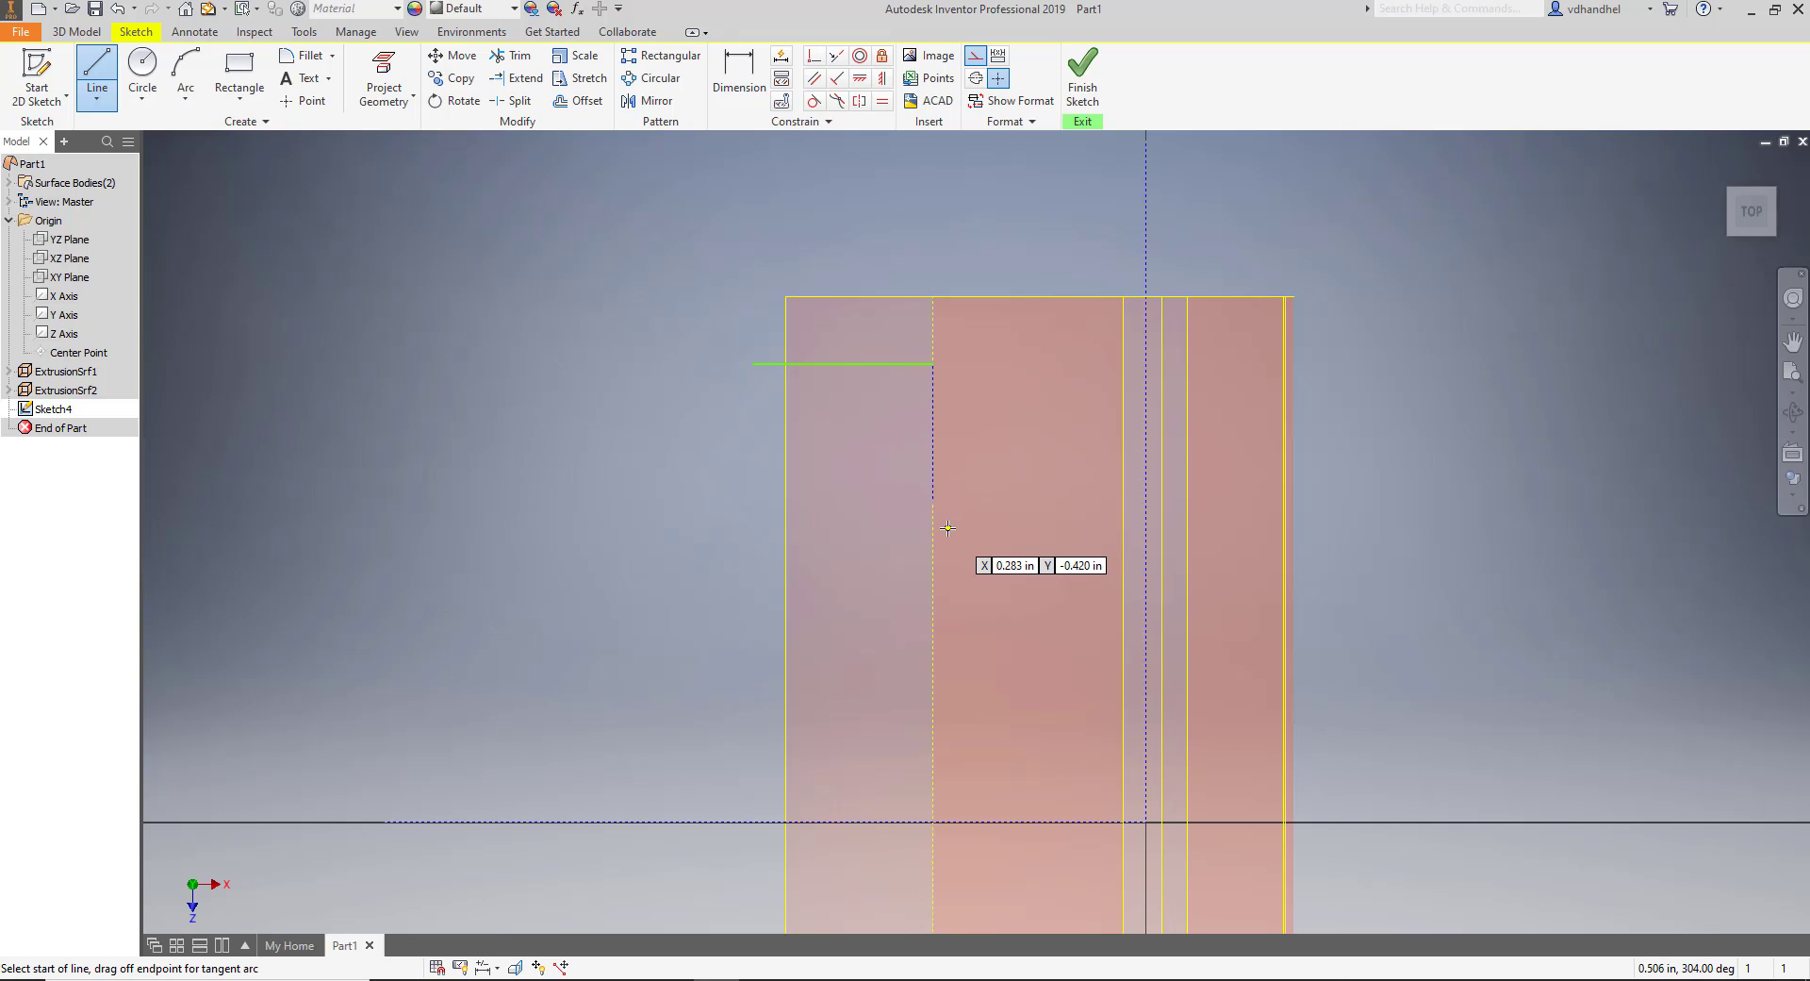
pyautogui.click(934, 501)
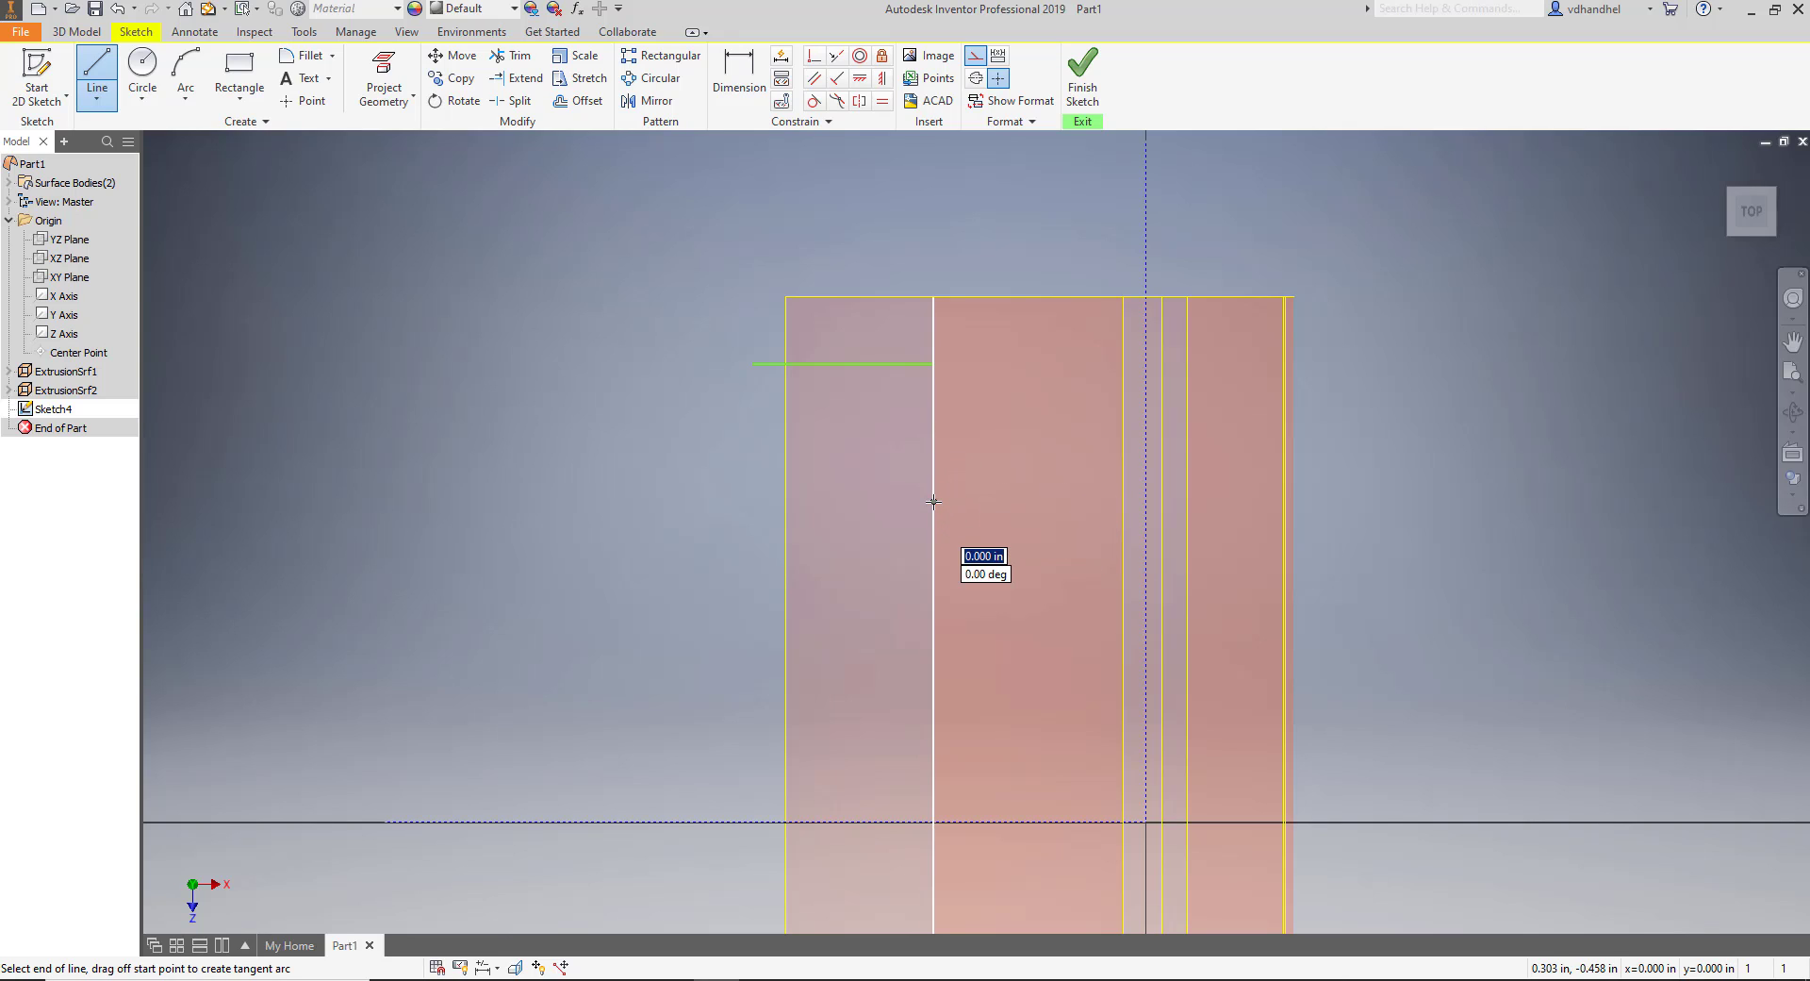
pyautogui.click(750, 497)
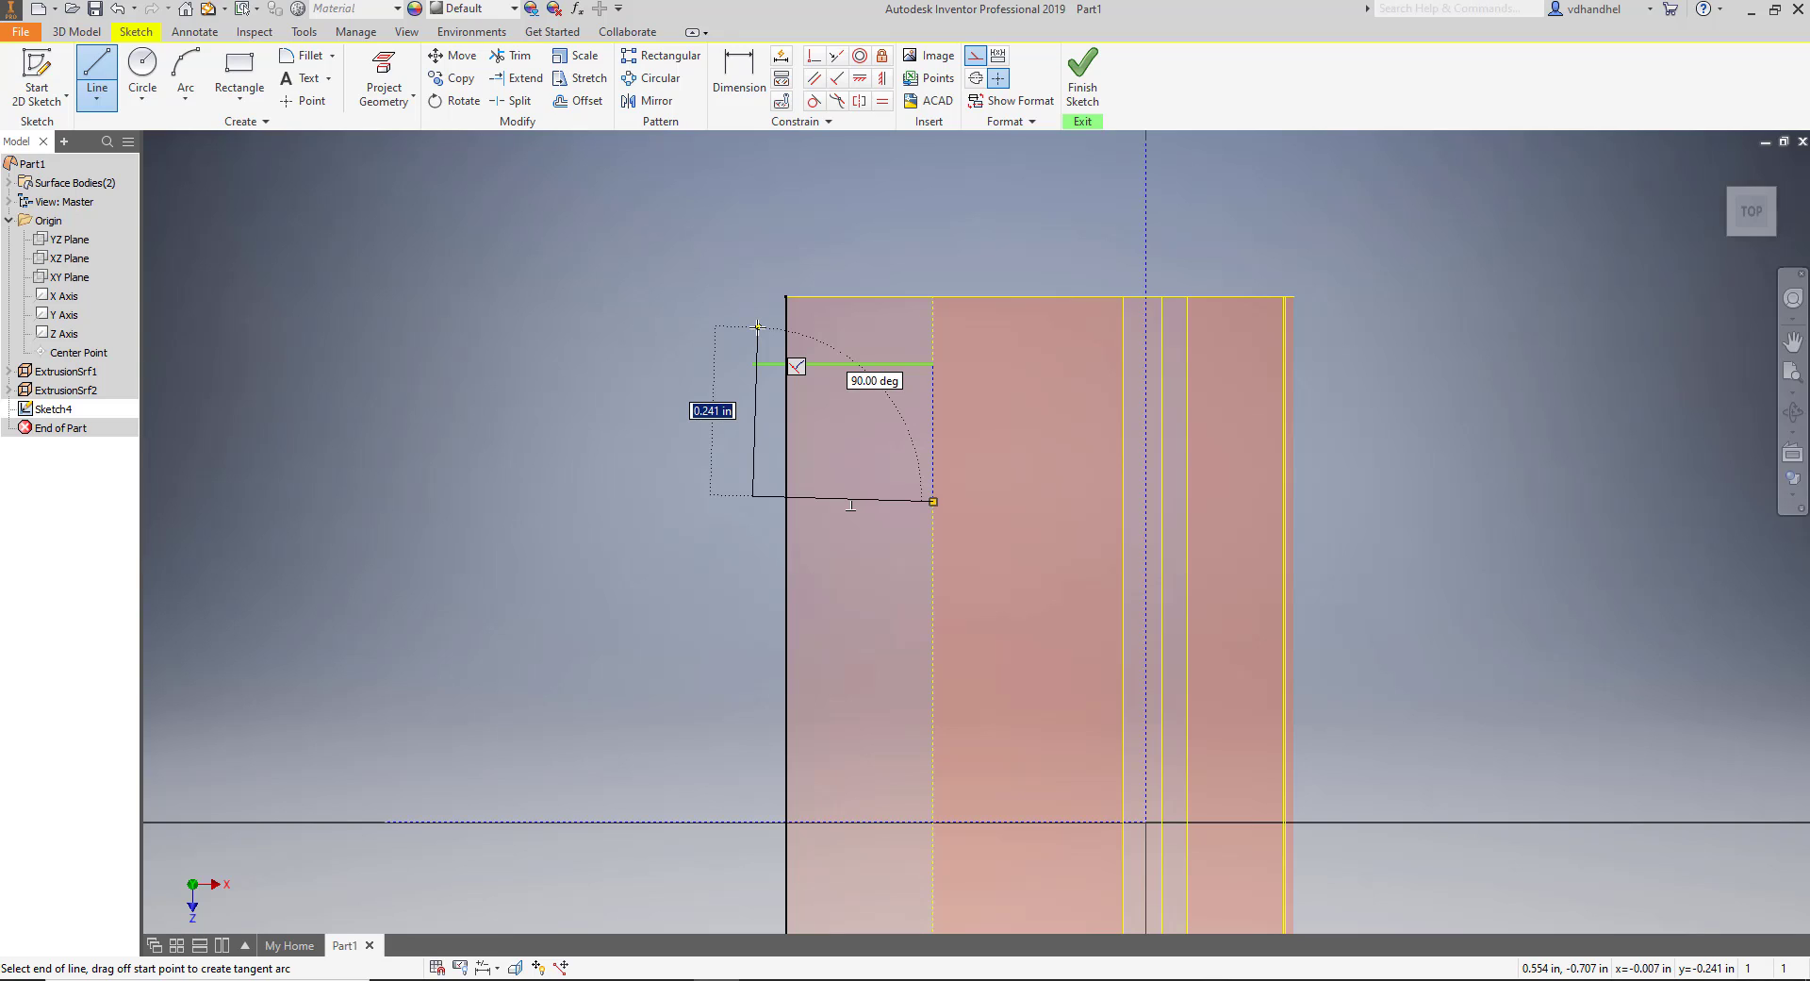
pyautogui.click(757, 326)
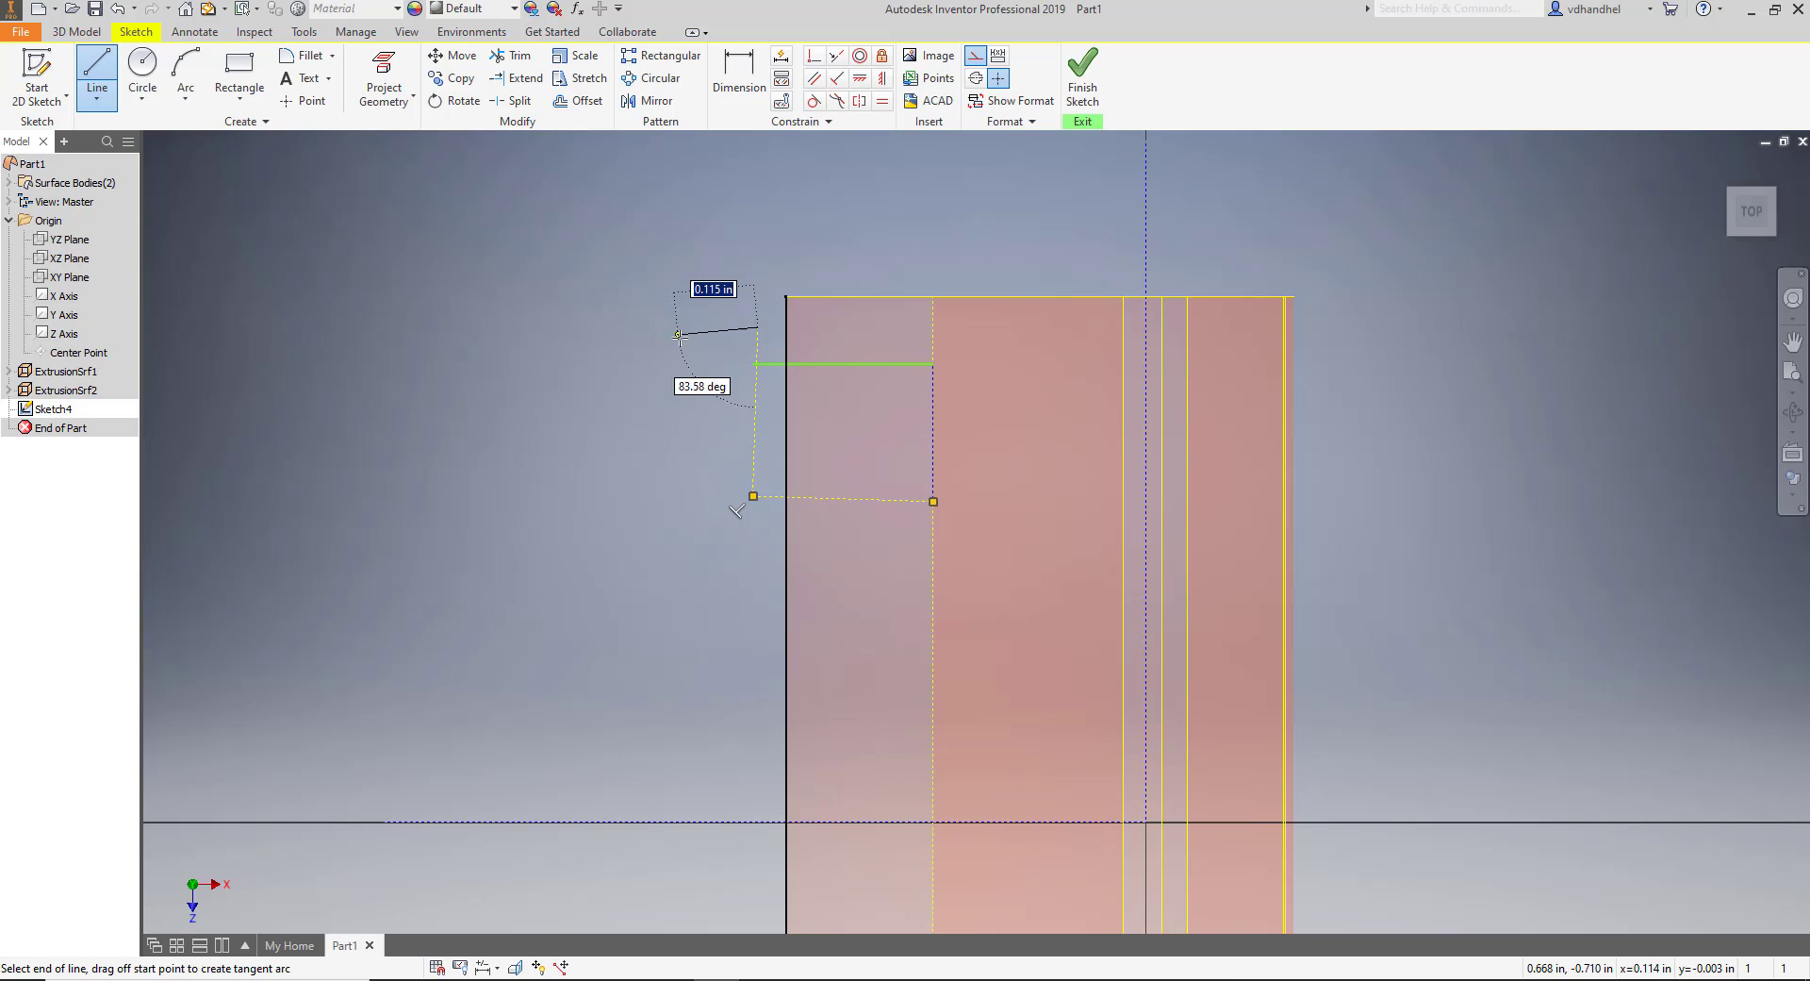
pyautogui.press('Escape')
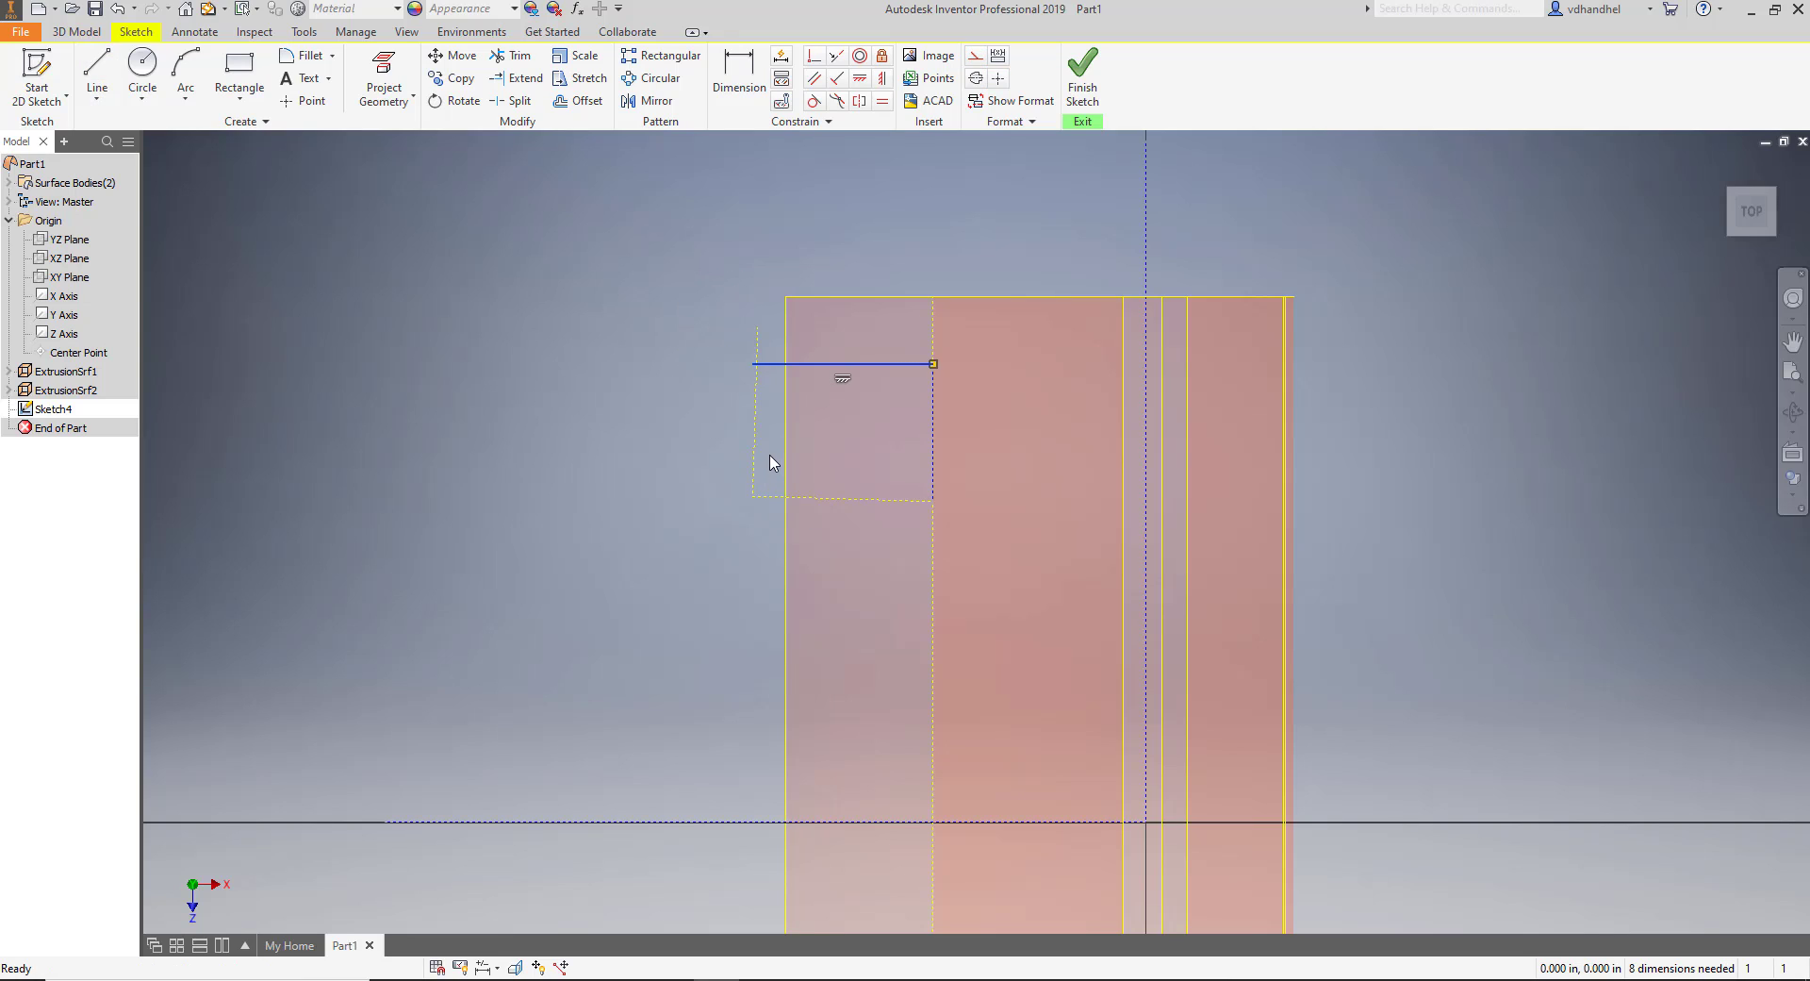
pyautogui.moveTo(768, 462)
pyautogui.keyDown('shift'); pyautogui.mouseDown(button='middle')
pyautogui.moveTo(669, 400)
pyautogui.moveTo(720, 396)
pyautogui.mouseUp(button='middle'); pyautogui.keyUp('shift')
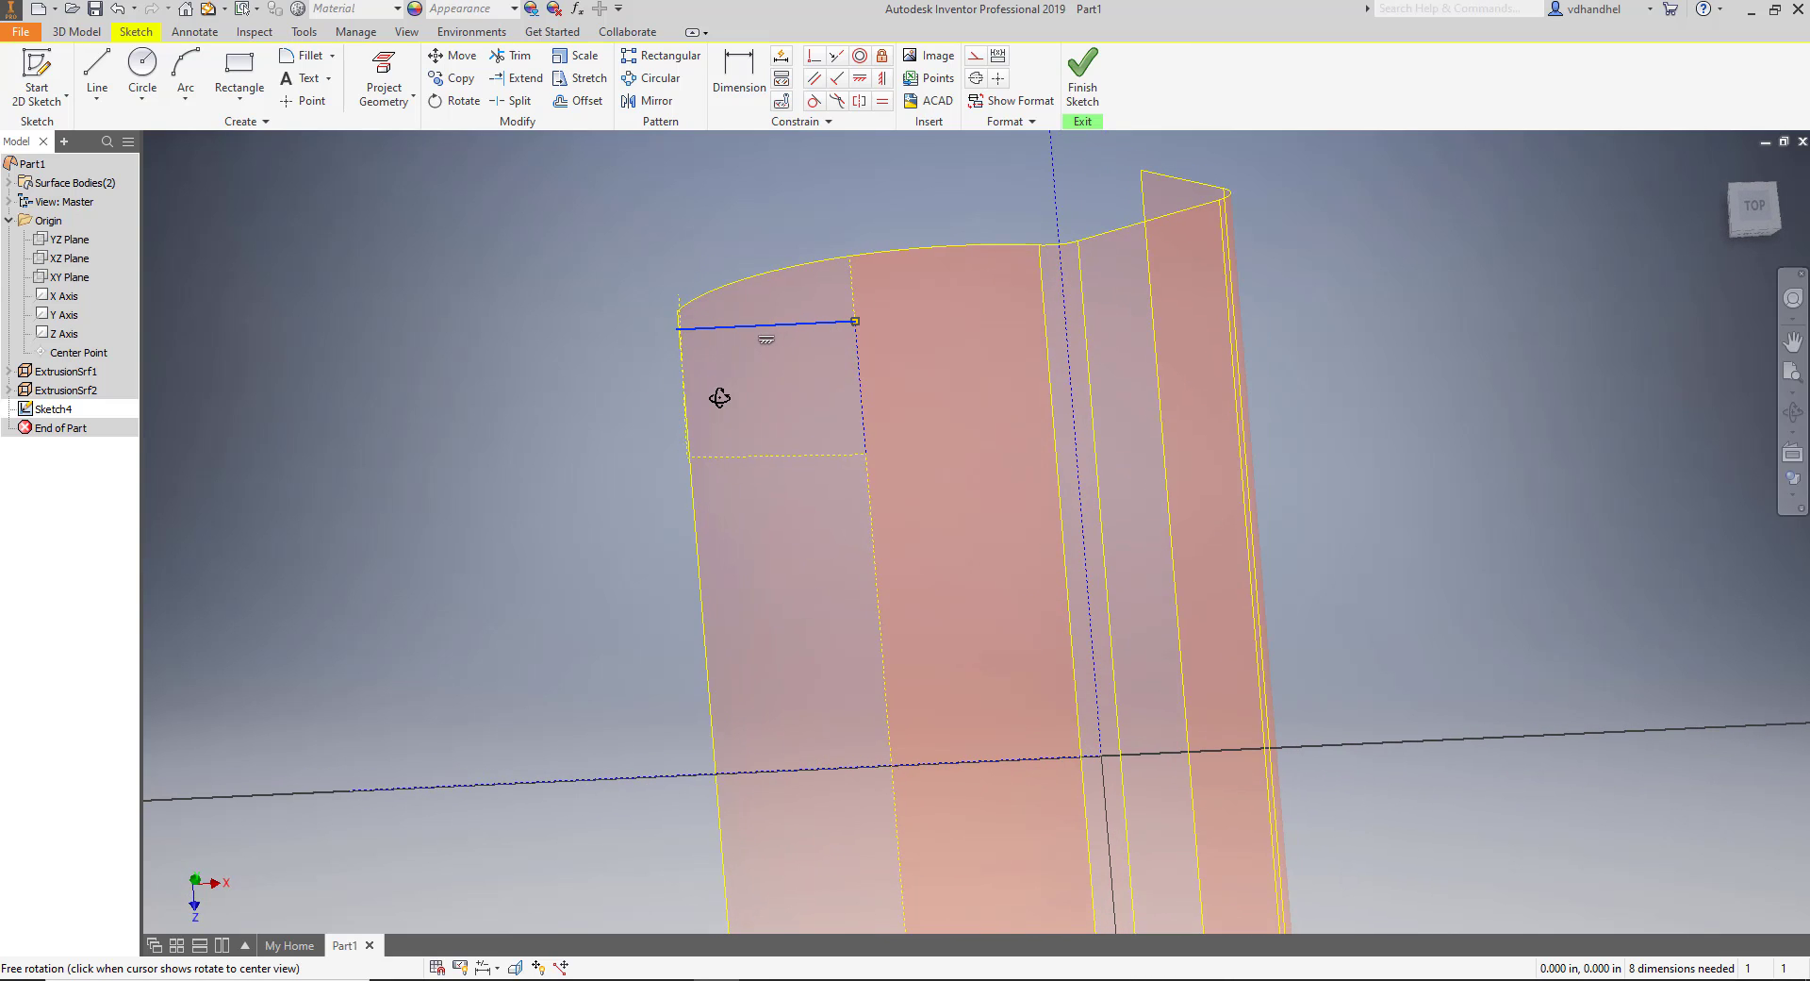
pyautogui.click(1754, 202)
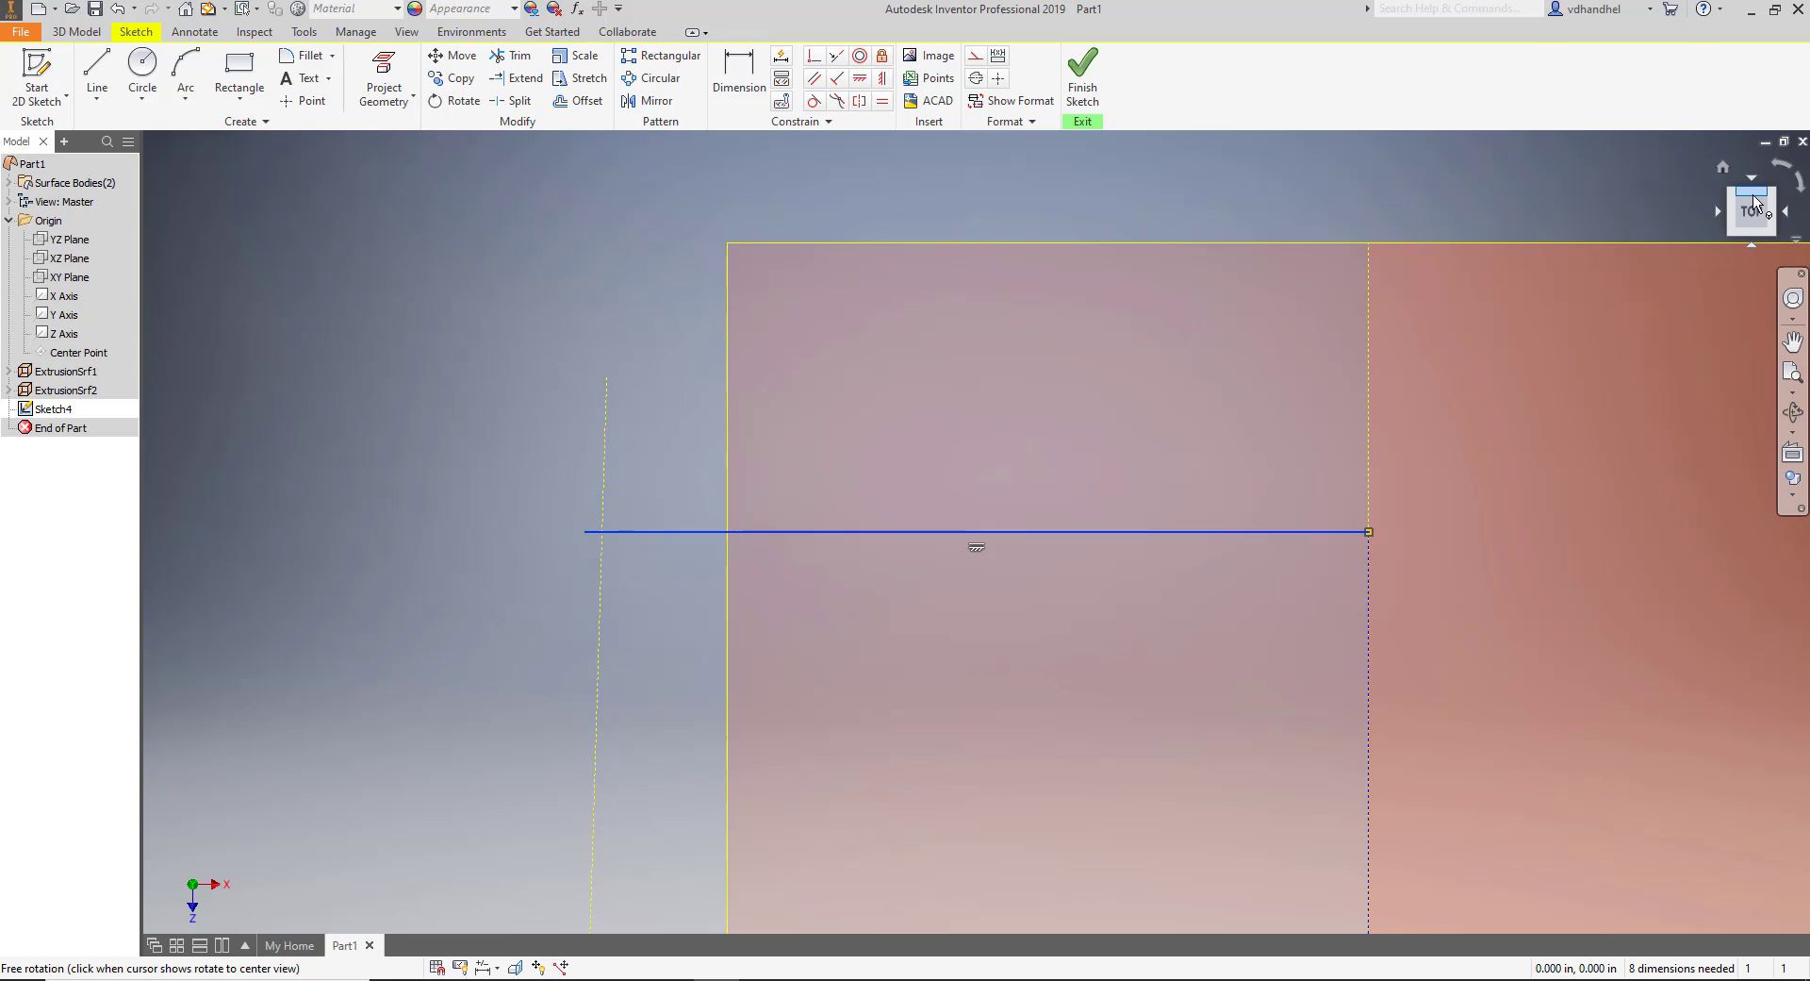
pyautogui.scroll(3, 1010, 513)
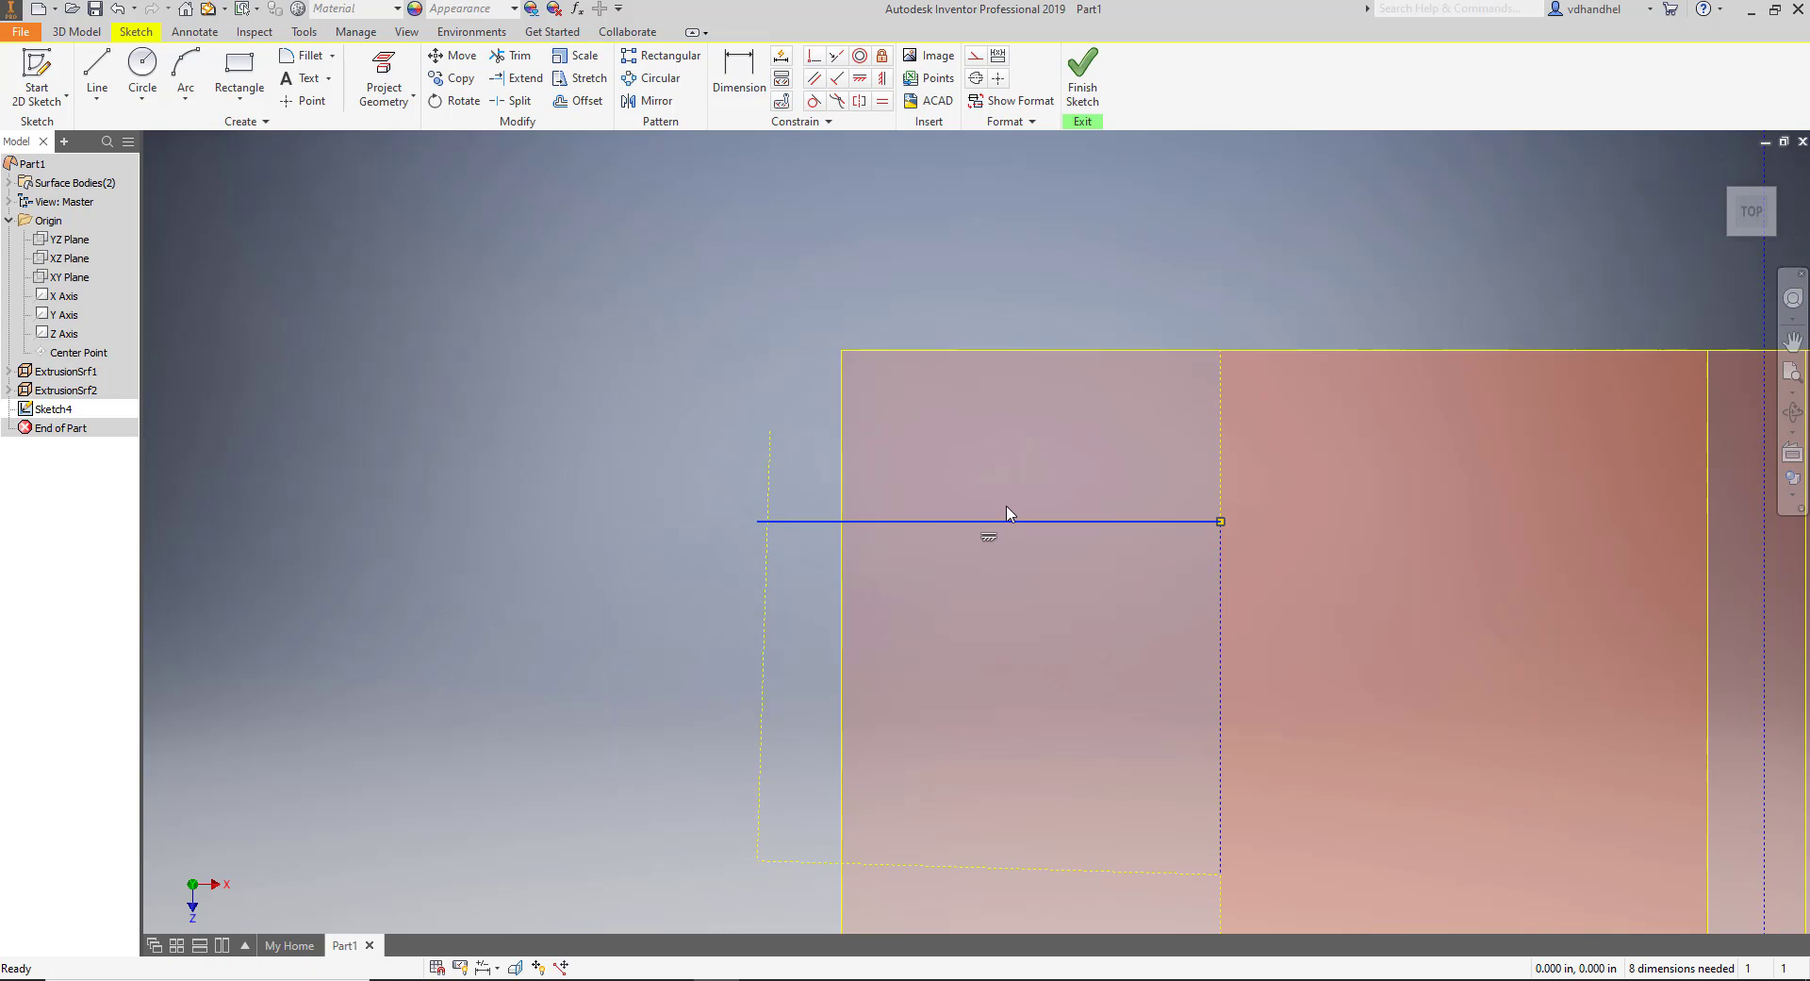
pyautogui.moveTo(1010, 512)
pyautogui.mouseDown(button='middle')
pyautogui.moveTo(808, 392)
pyautogui.moveTo(574, 364)
pyautogui.mouseUp(button='middle')
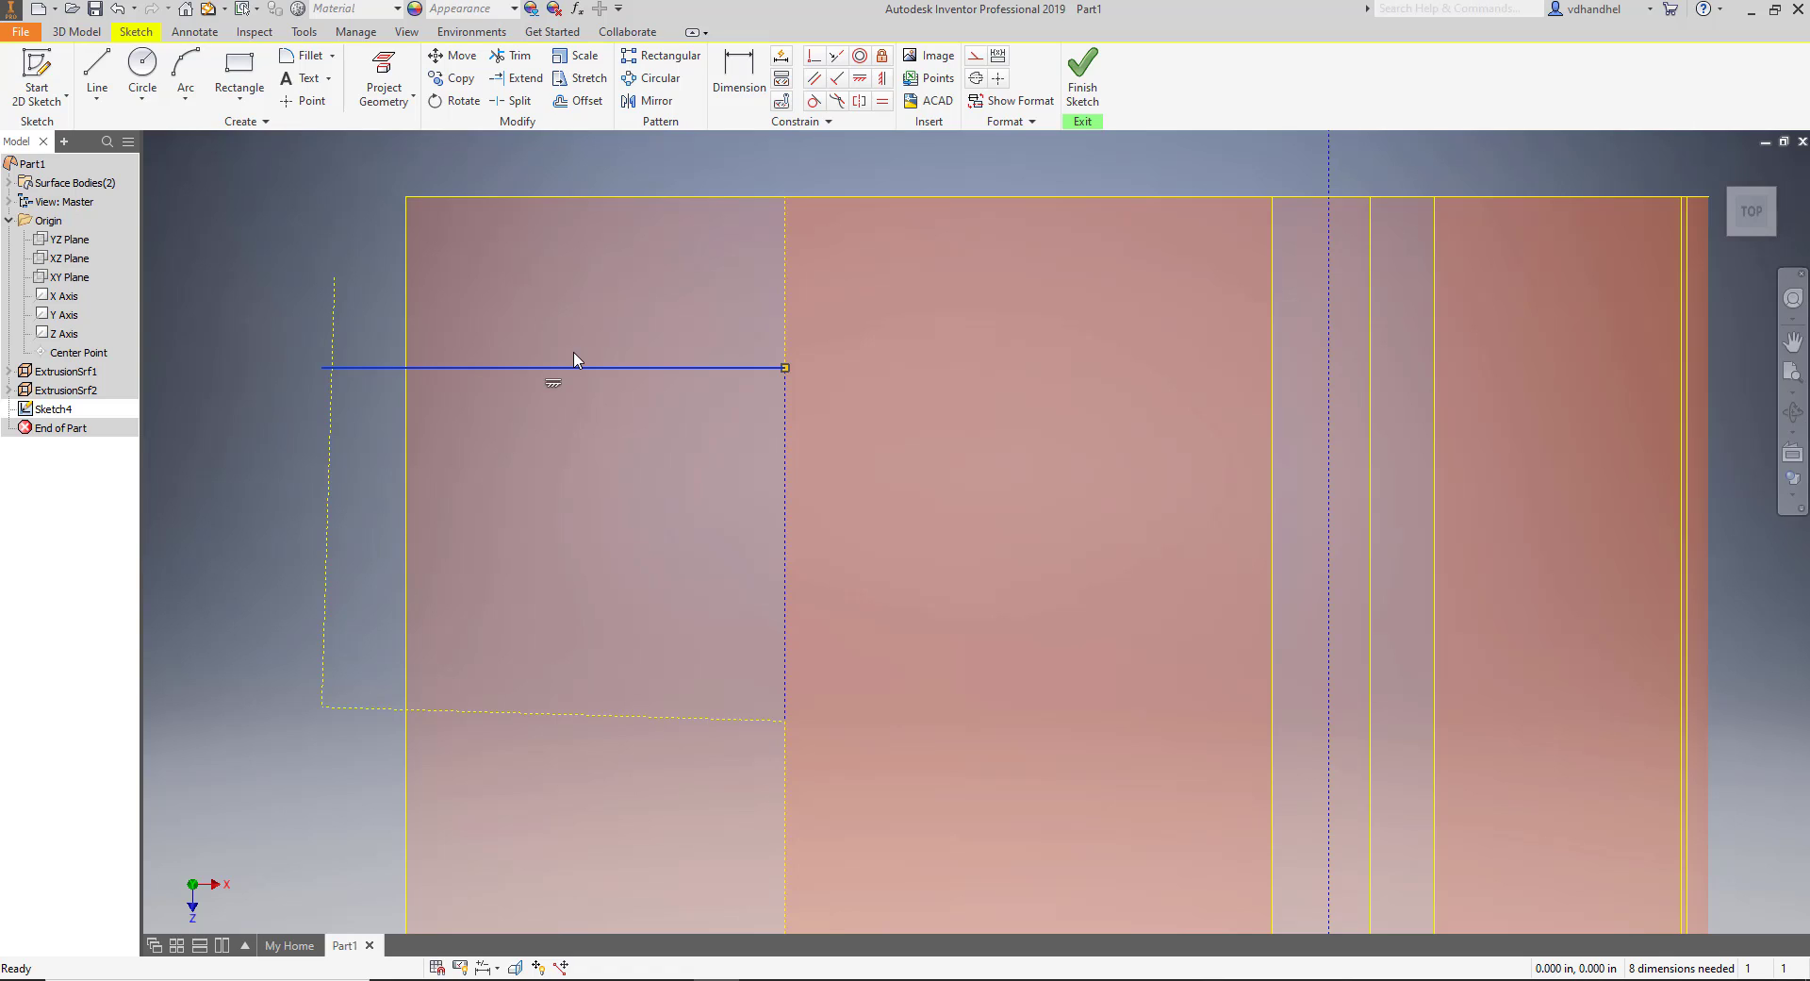
pyautogui.scroll(3, 631, 469)
pyautogui.moveTo(630, 469); pyautogui.dragTo(555, 423, button='middle')
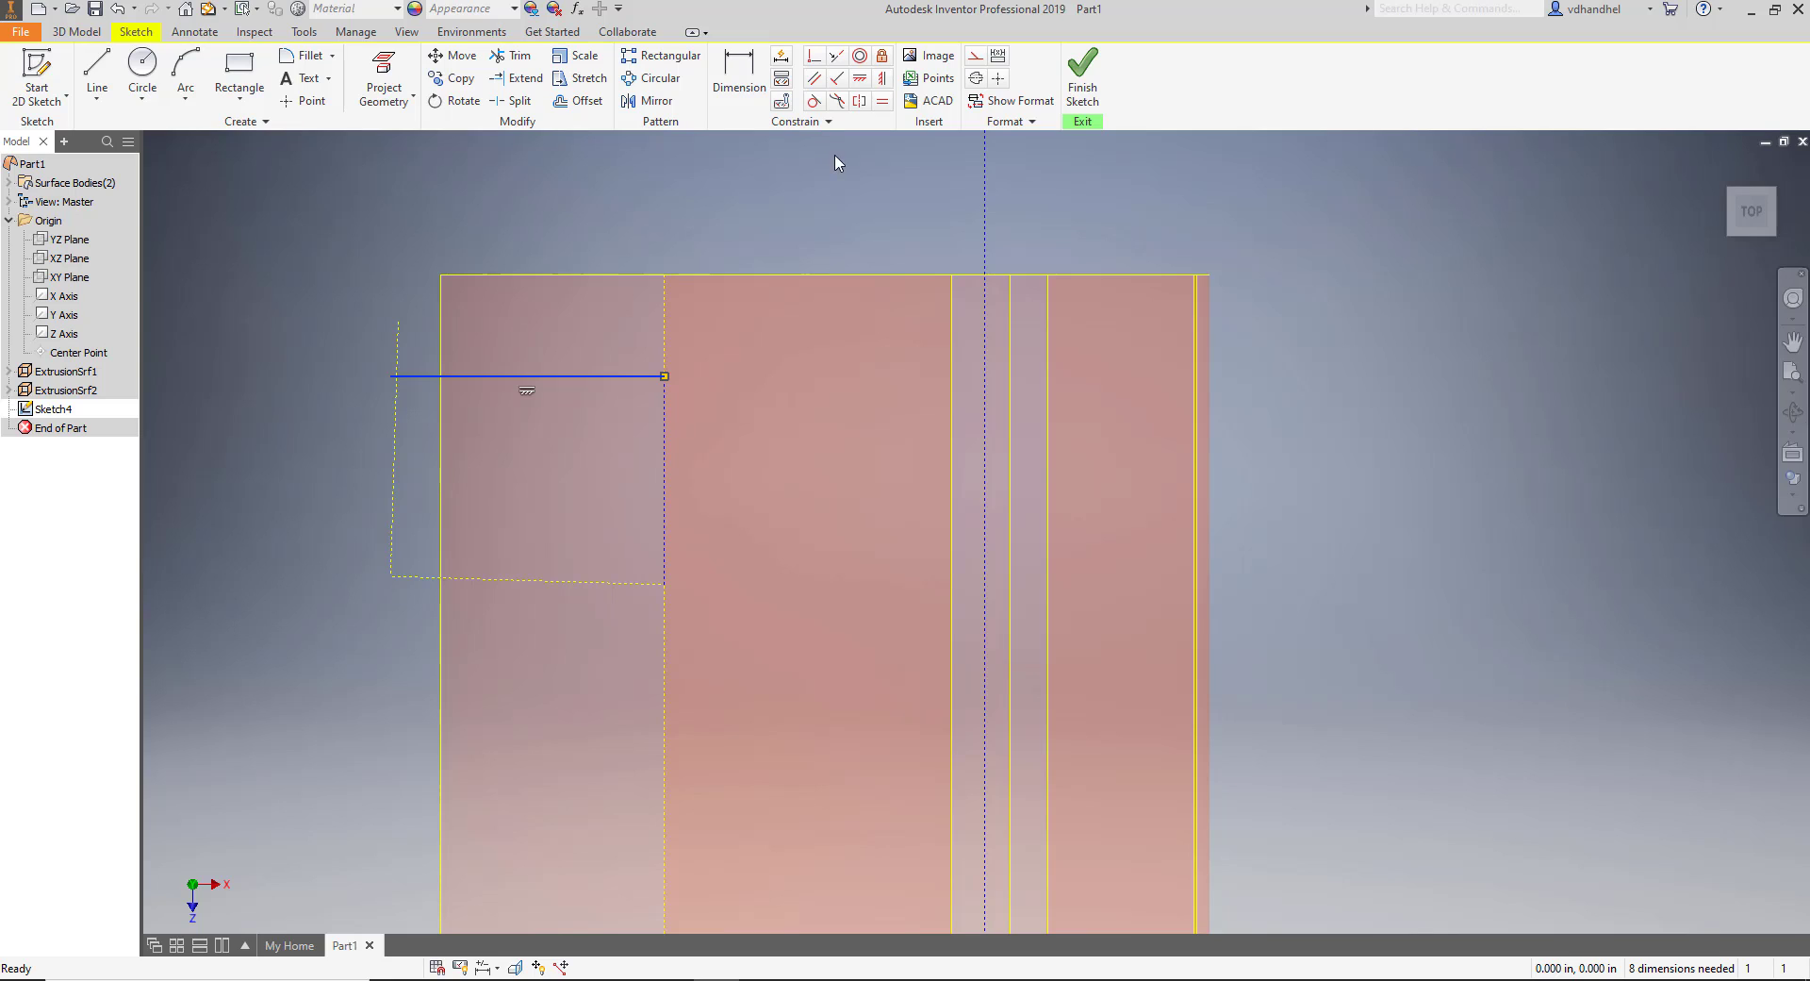
pyautogui.scroll(3, 902, 311)
pyautogui.moveTo(1208, 468); pyautogui.dragTo(1172, 440, button='middle')
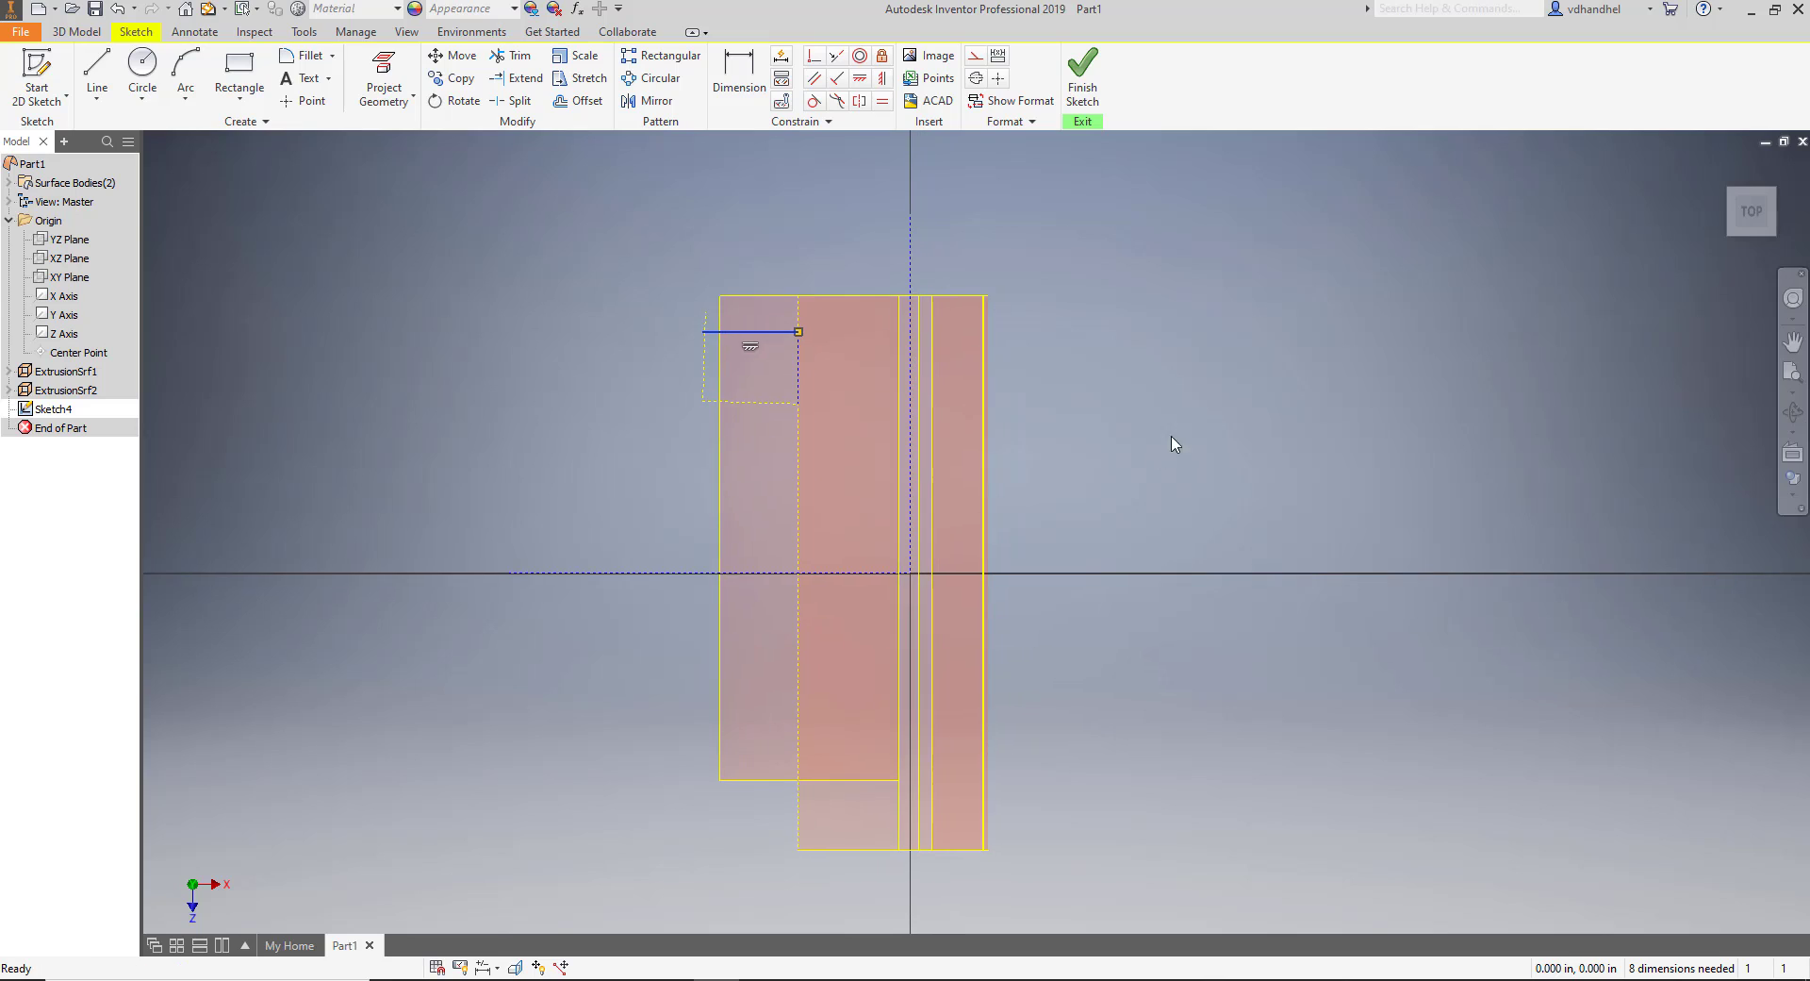
pyautogui.click(1756, 213)
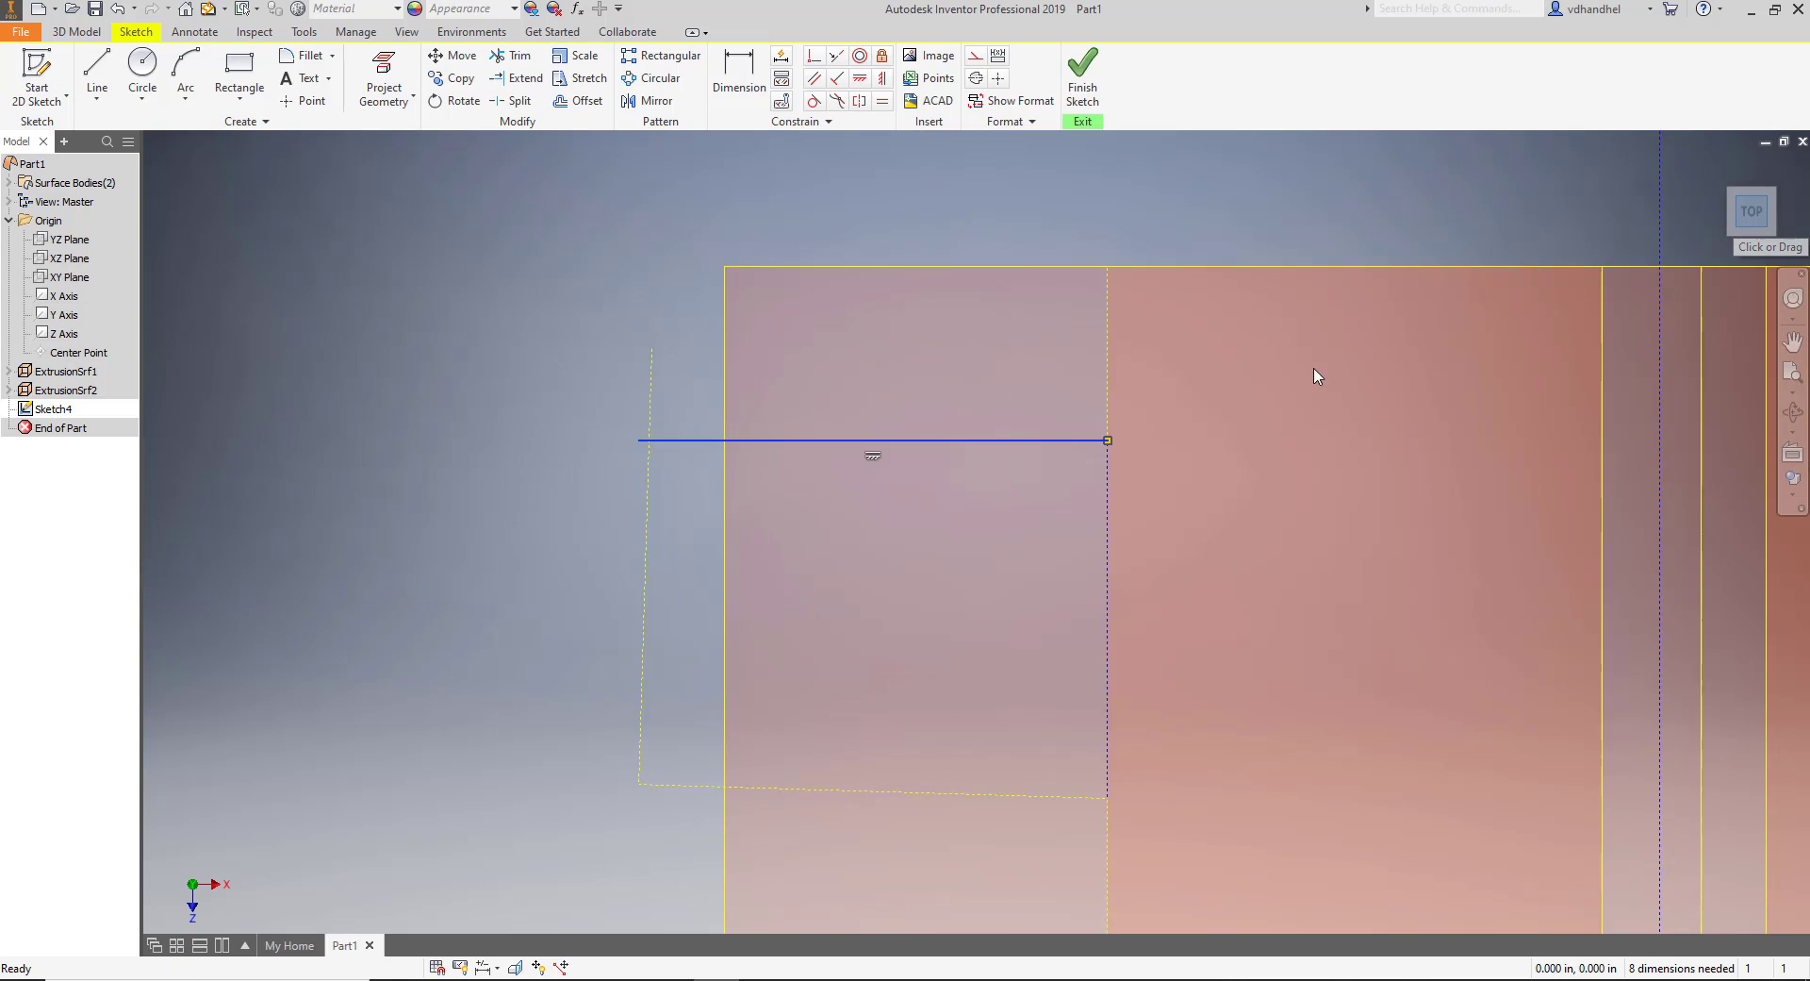
pyautogui.scroll(-1, 1277, 432)
pyautogui.moveTo(1269, 473); pyautogui.dragTo(1059, 368, button='middle')
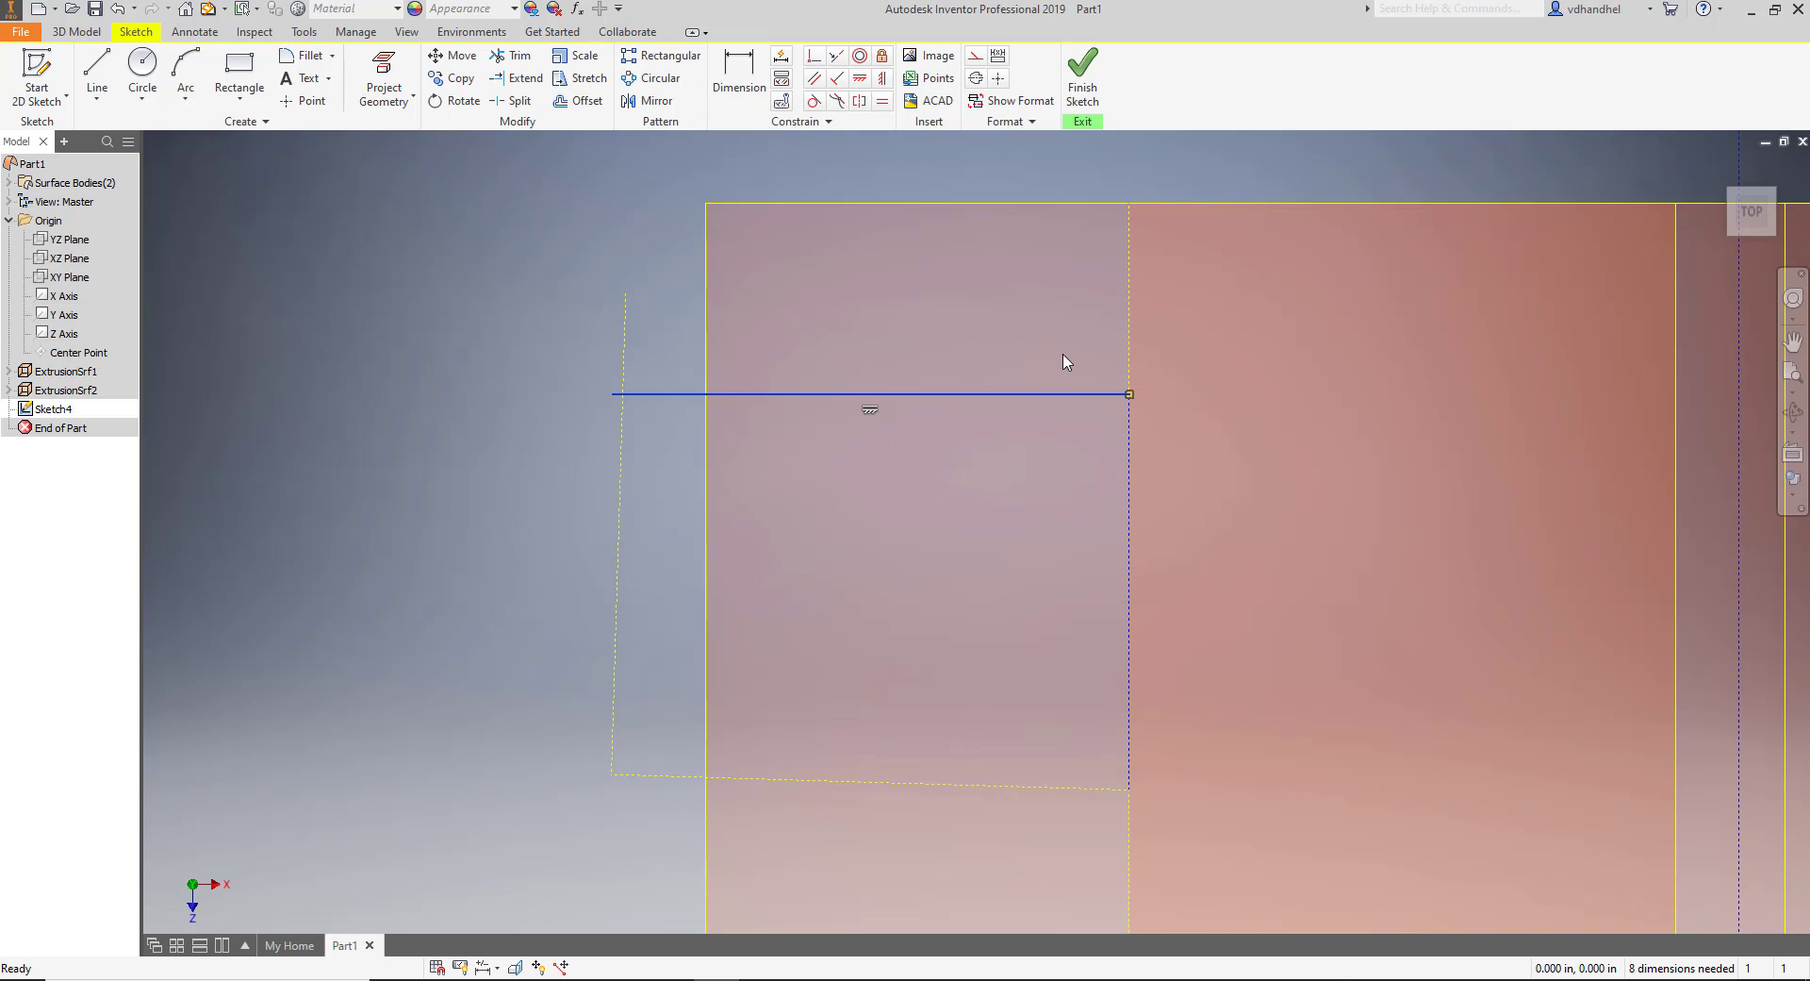
pyautogui.scroll(2, 1074, 469)
pyautogui.moveTo(1075, 469); pyautogui.dragTo(704, 369, button='middle')
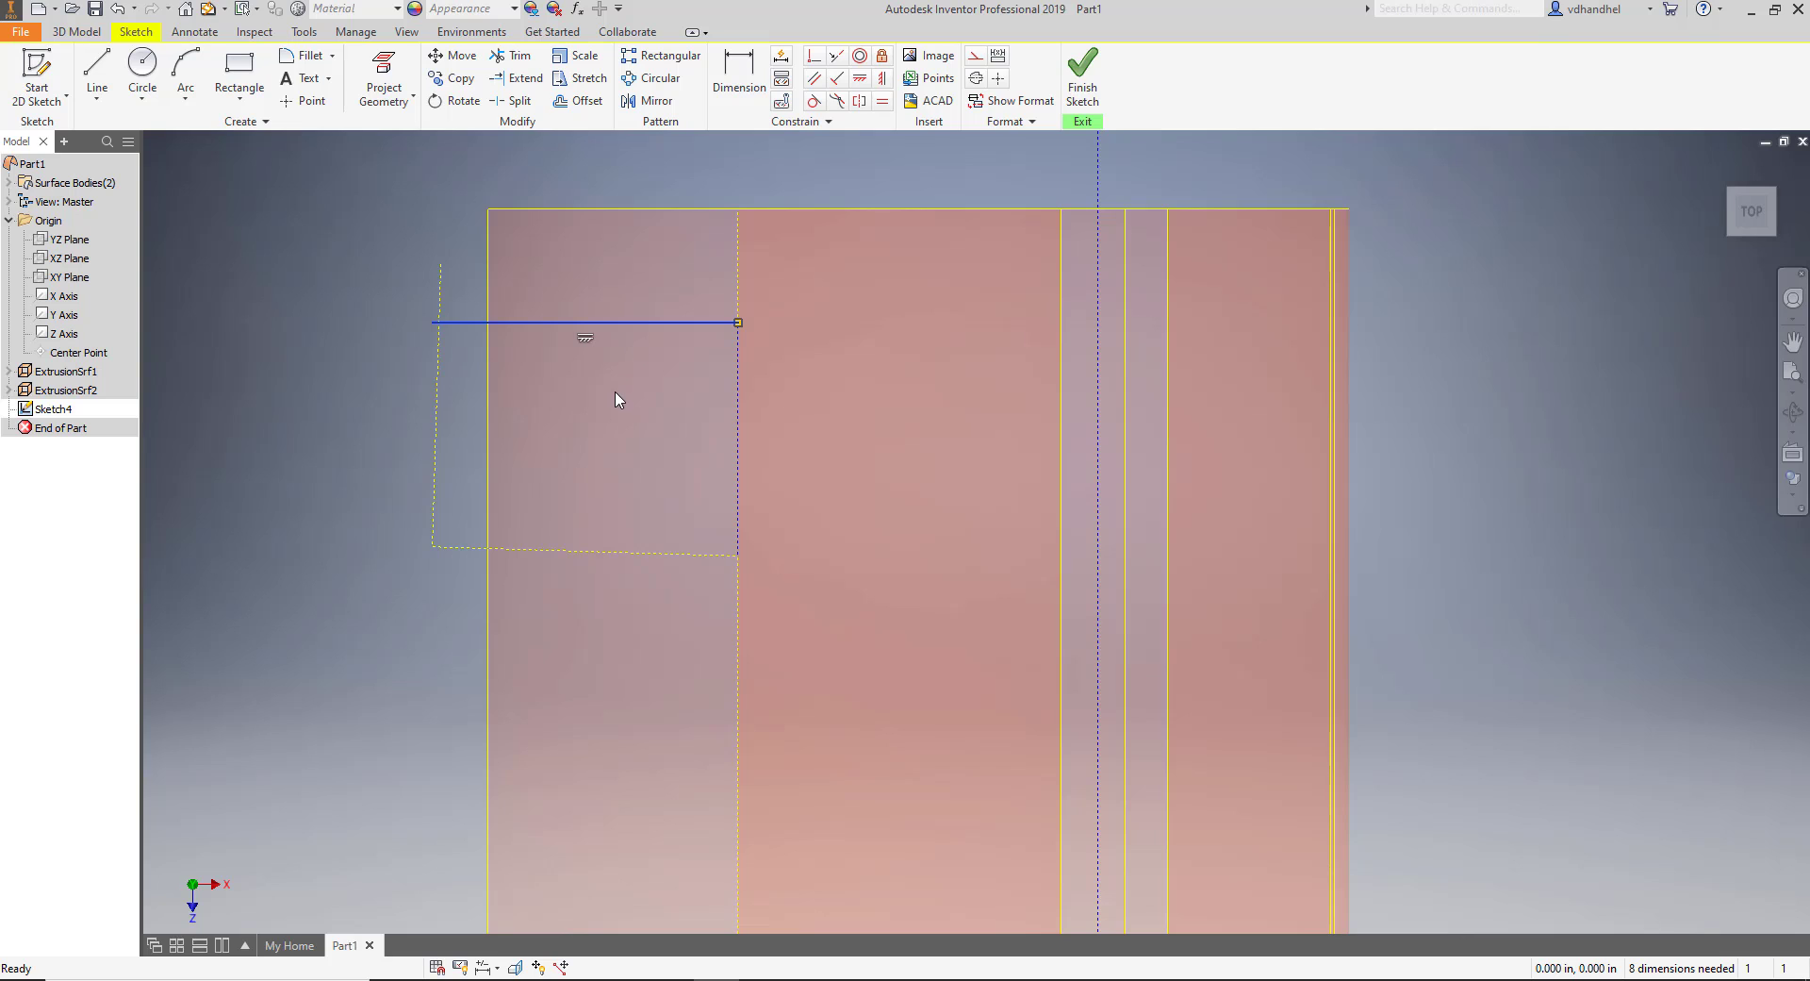
pyautogui.scroll(3, 614, 394)
pyautogui.moveTo(613, 391); pyautogui.dragTo(598, 364, button='middle')
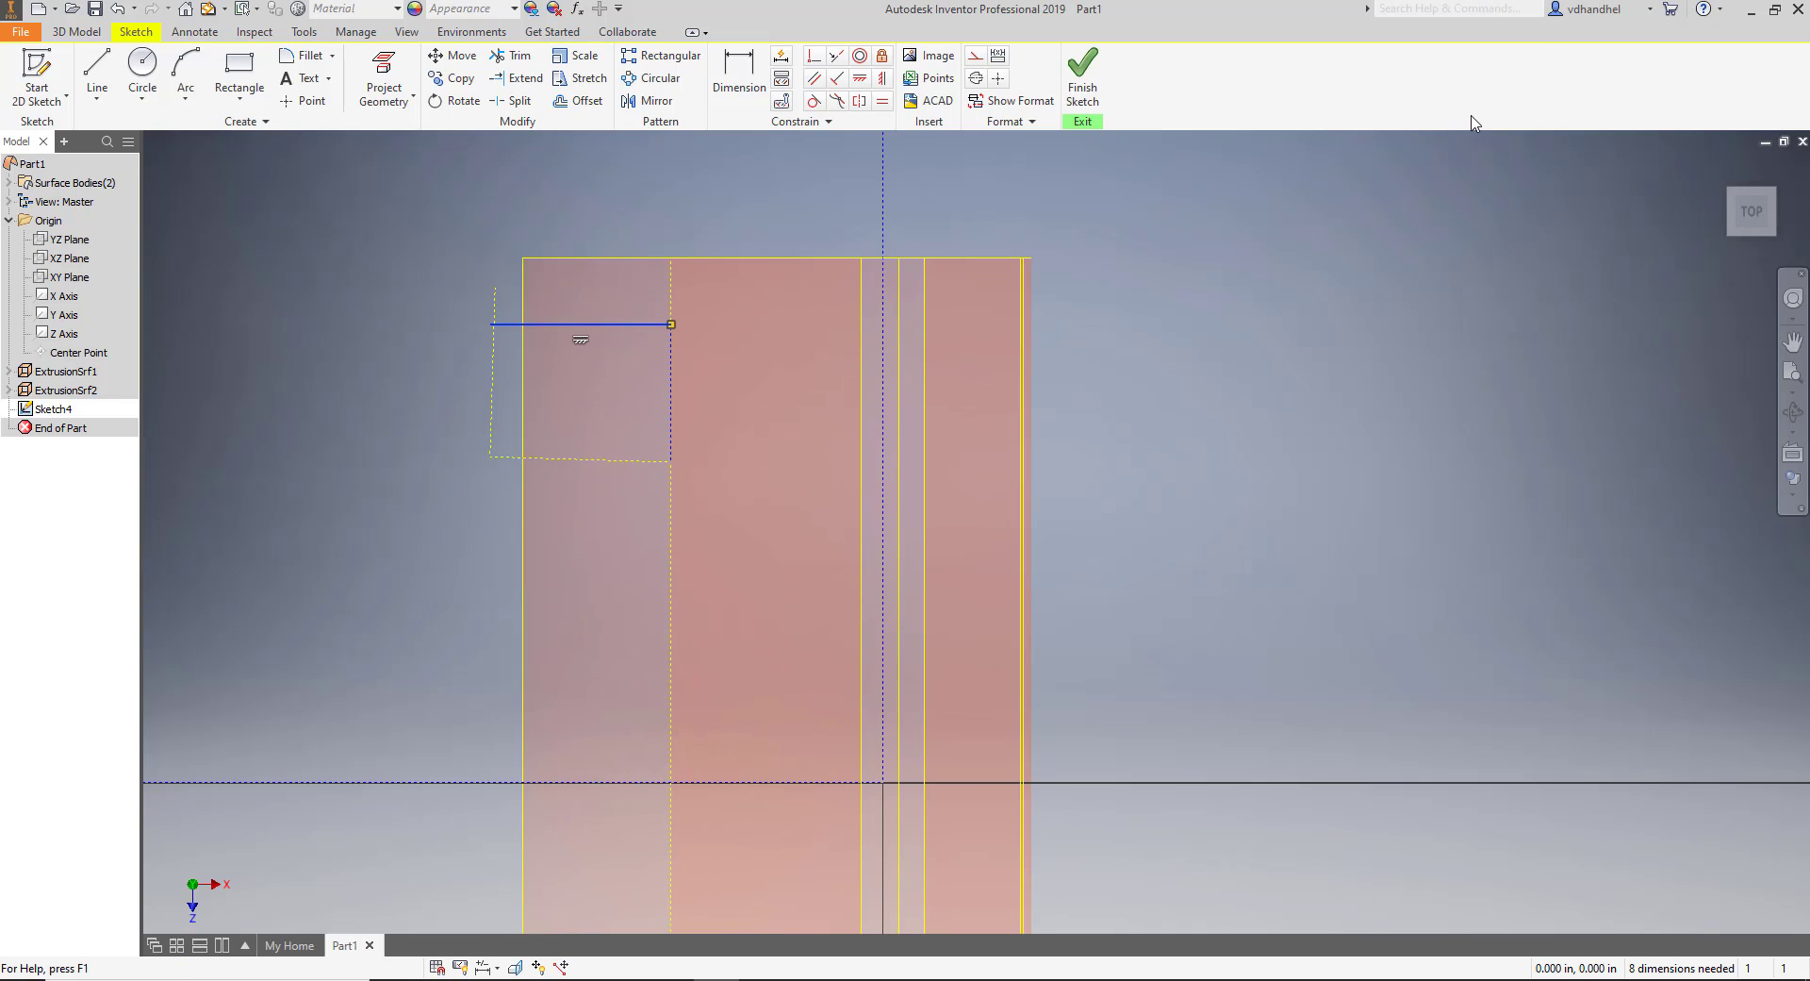
pyautogui.scroll(-6, 908, 371)
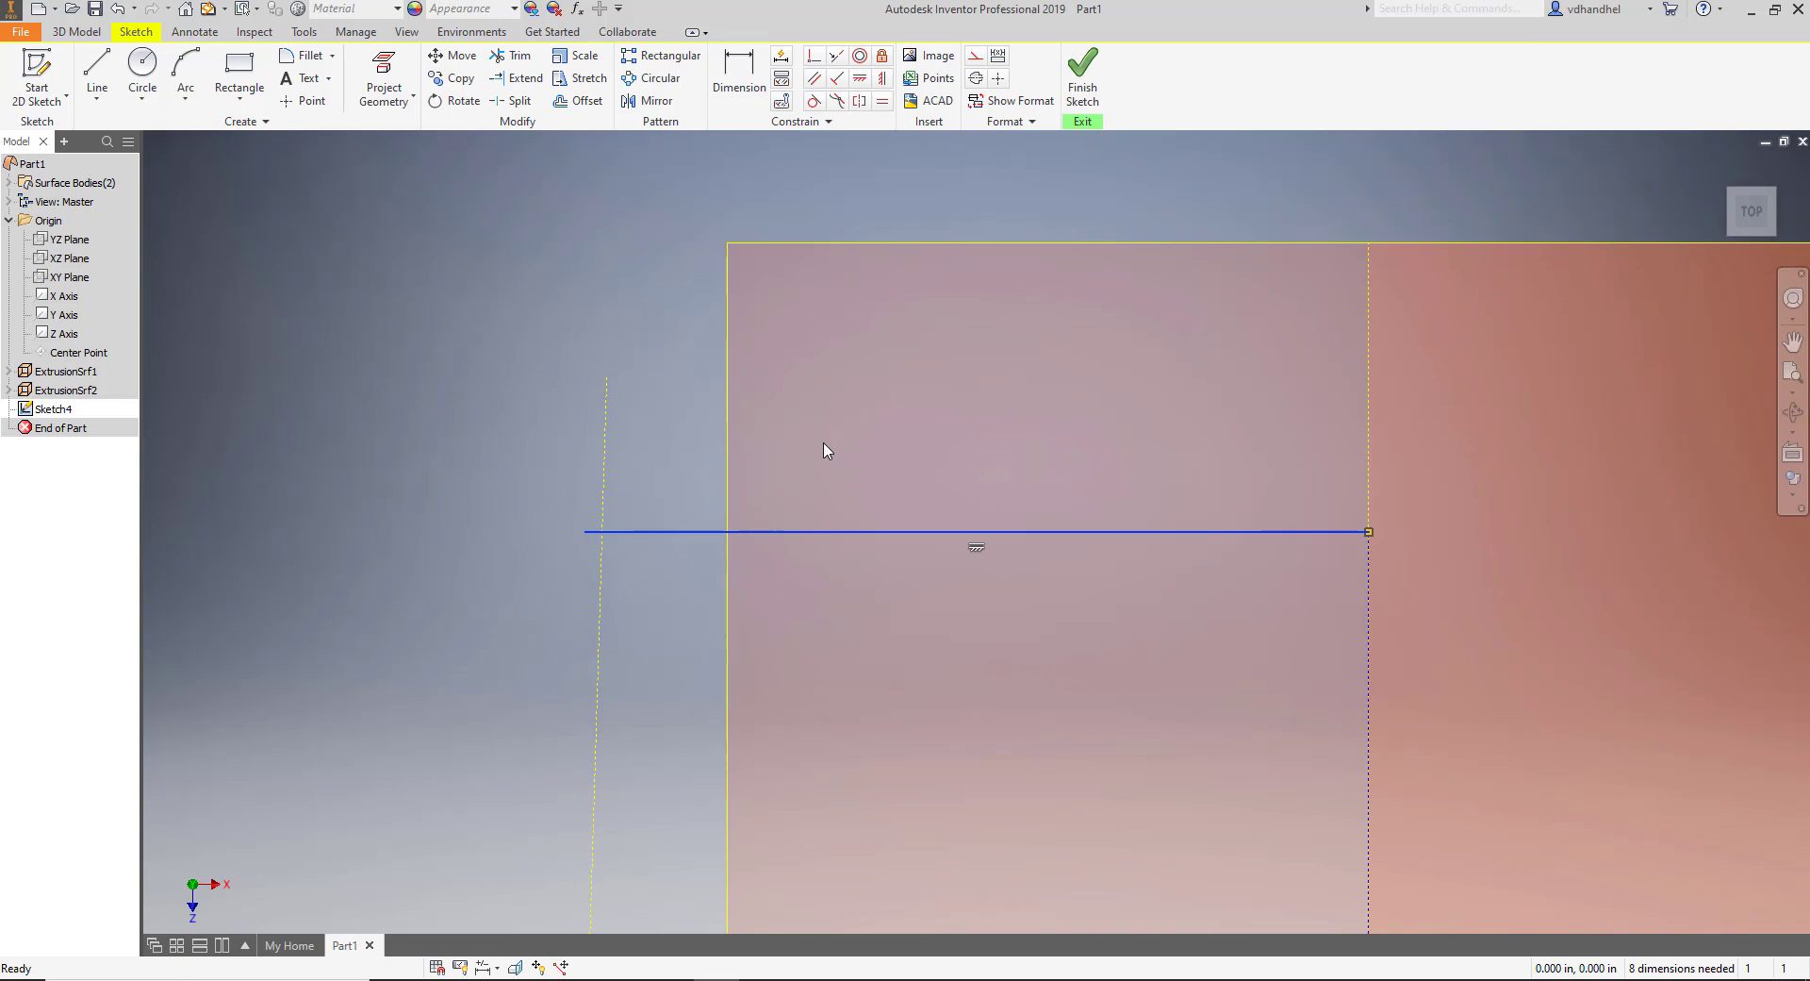
pyautogui.scroll(4, 828, 452)
pyautogui.moveTo(827, 464)
pyautogui.mouseDown(button='middle')
pyautogui.moveTo(666, 341)
pyautogui.moveTo(477, 309)
pyautogui.mouseUp(button='middle')
pyautogui.scroll(-3, 615, 356)
pyautogui.scroll(2, 613, 354)
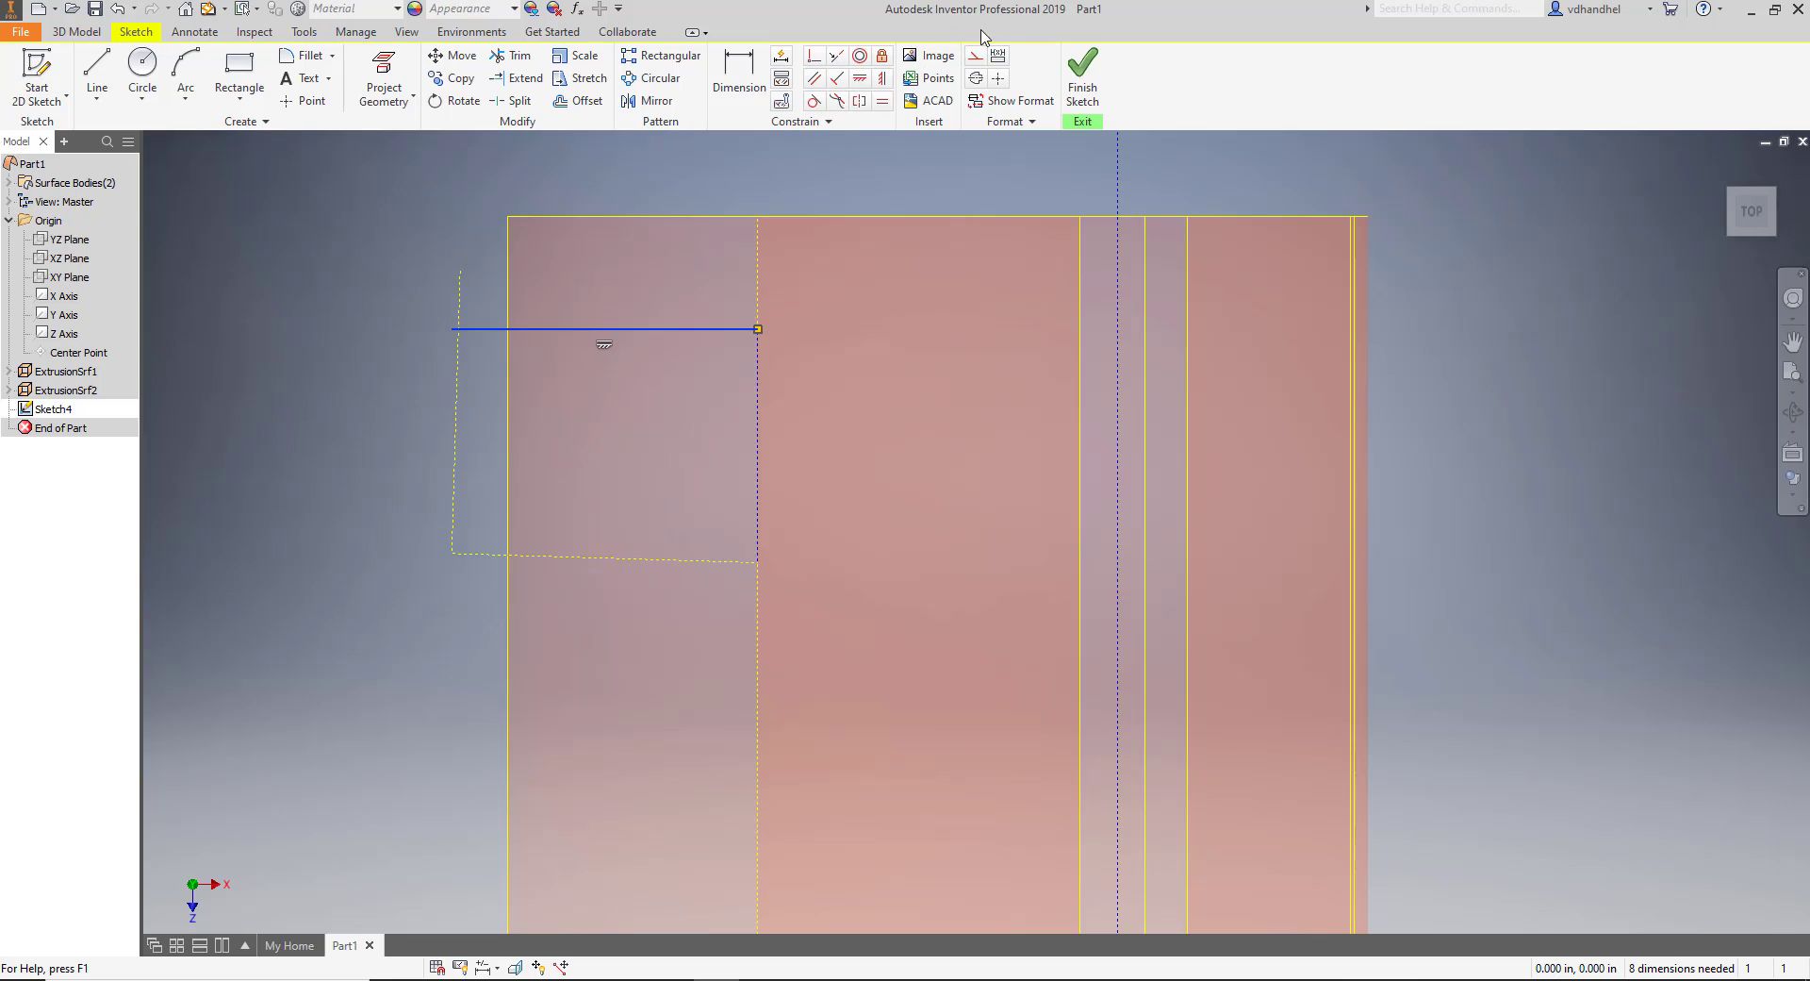
# Try to apply a horizontal constraint to the short solid line near the surfaces' far end.
pyautogui.click(860, 78)
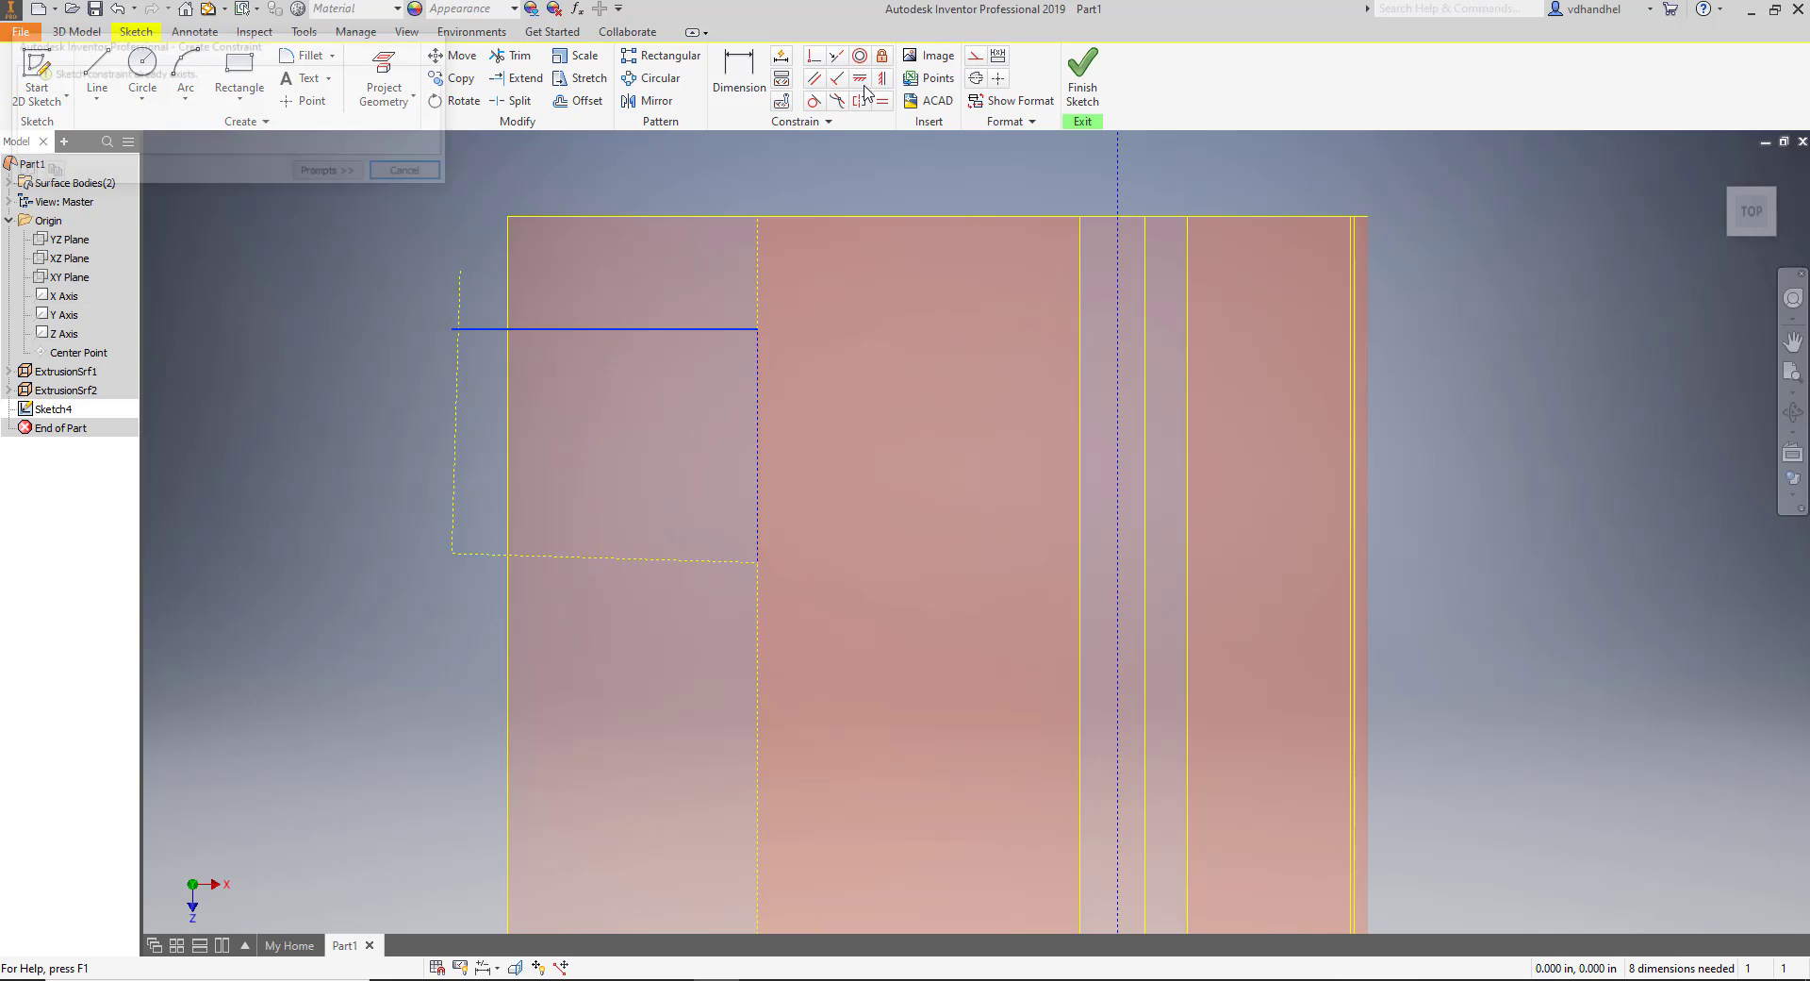
pyautogui.click(410, 173)
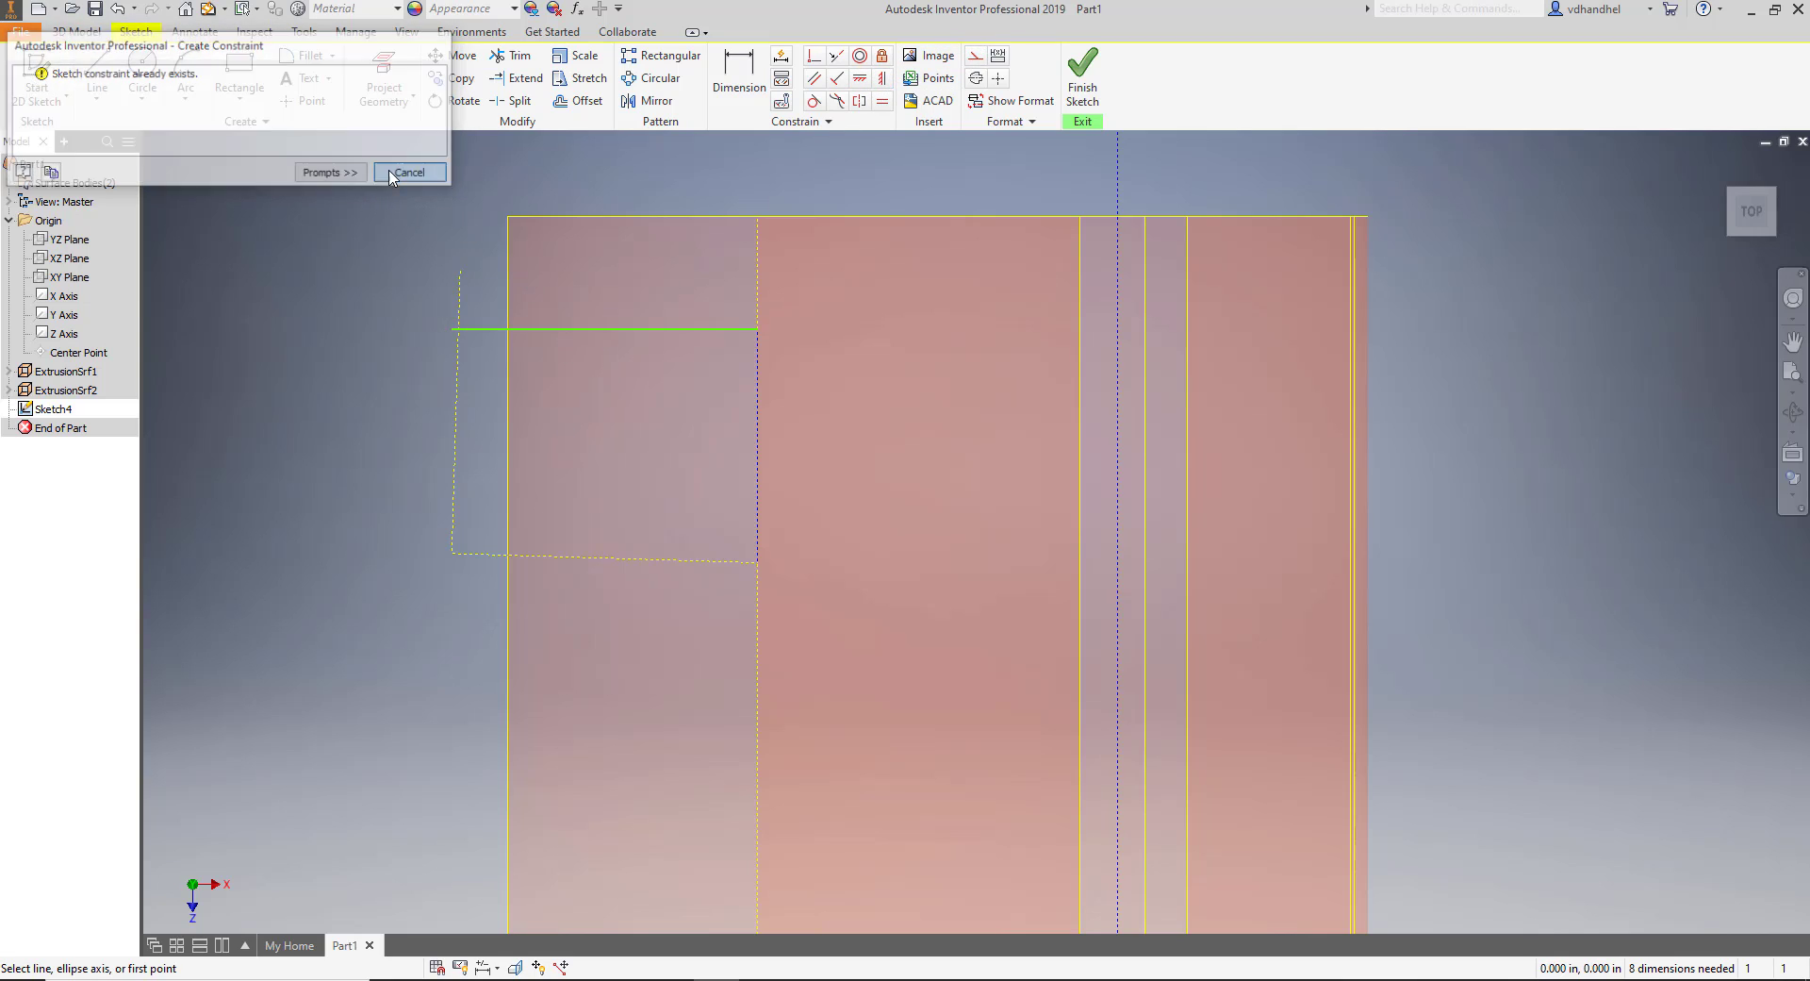
pyautogui.click(596, 330)
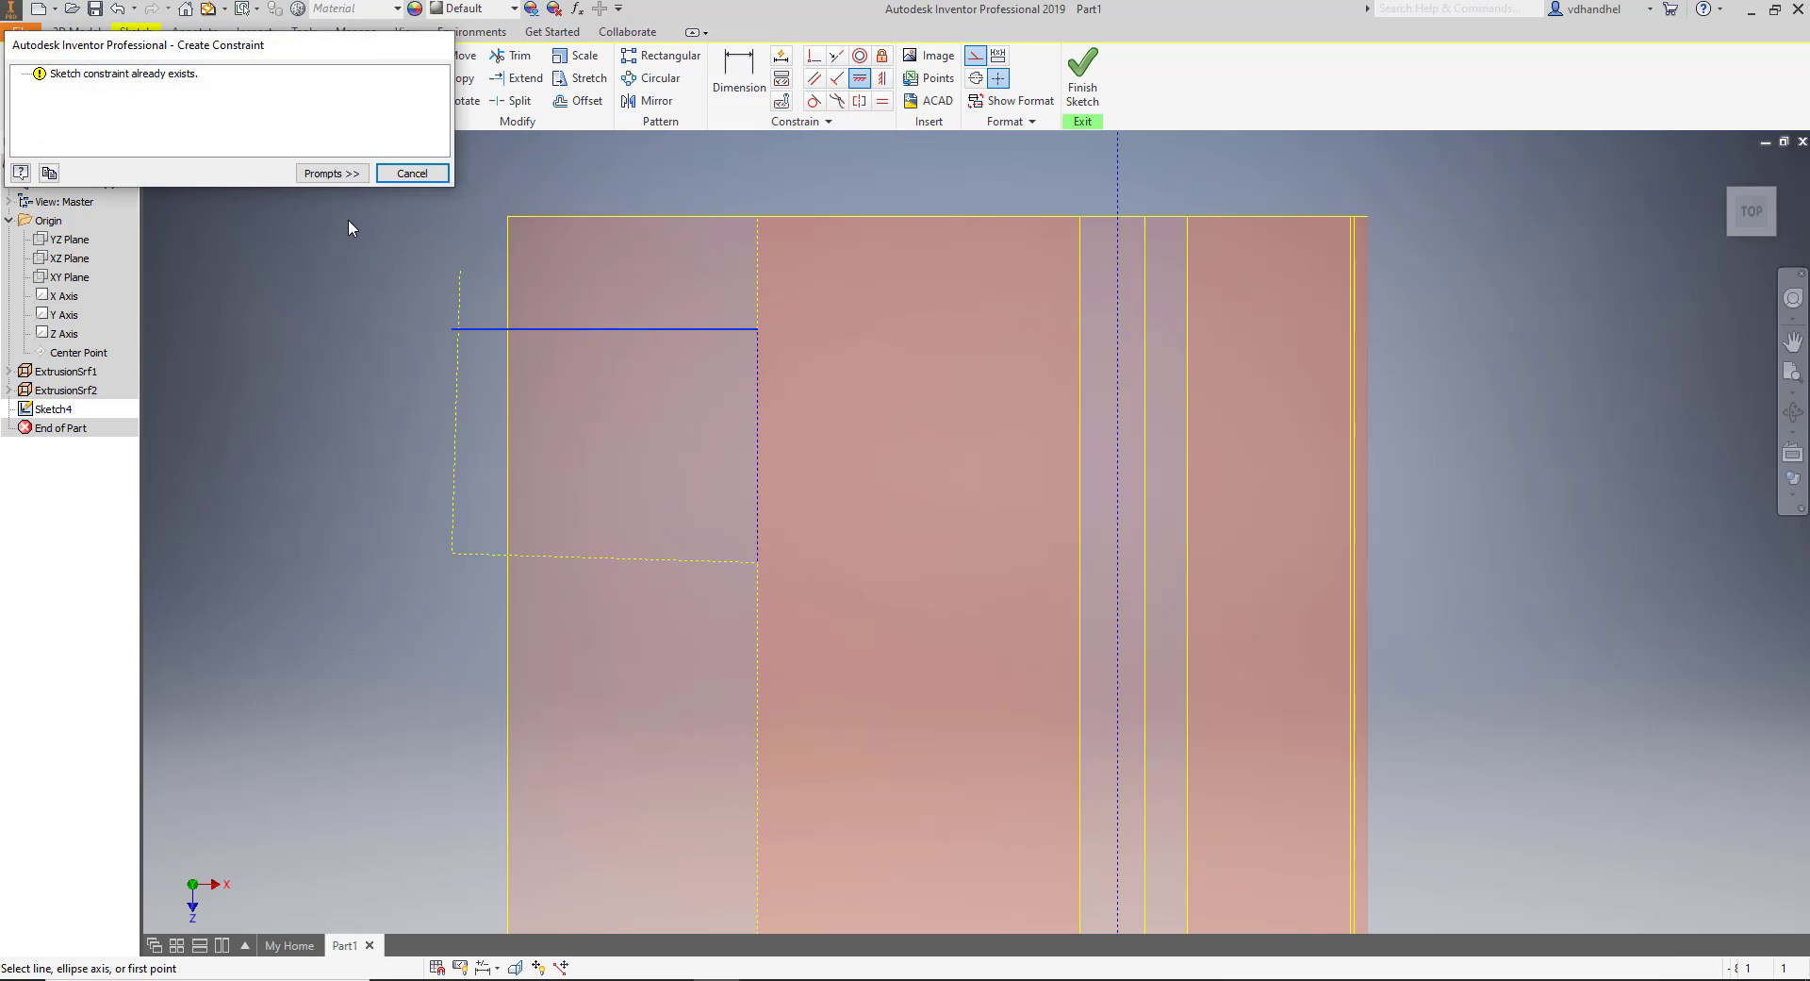
pyautogui.click(410, 173)
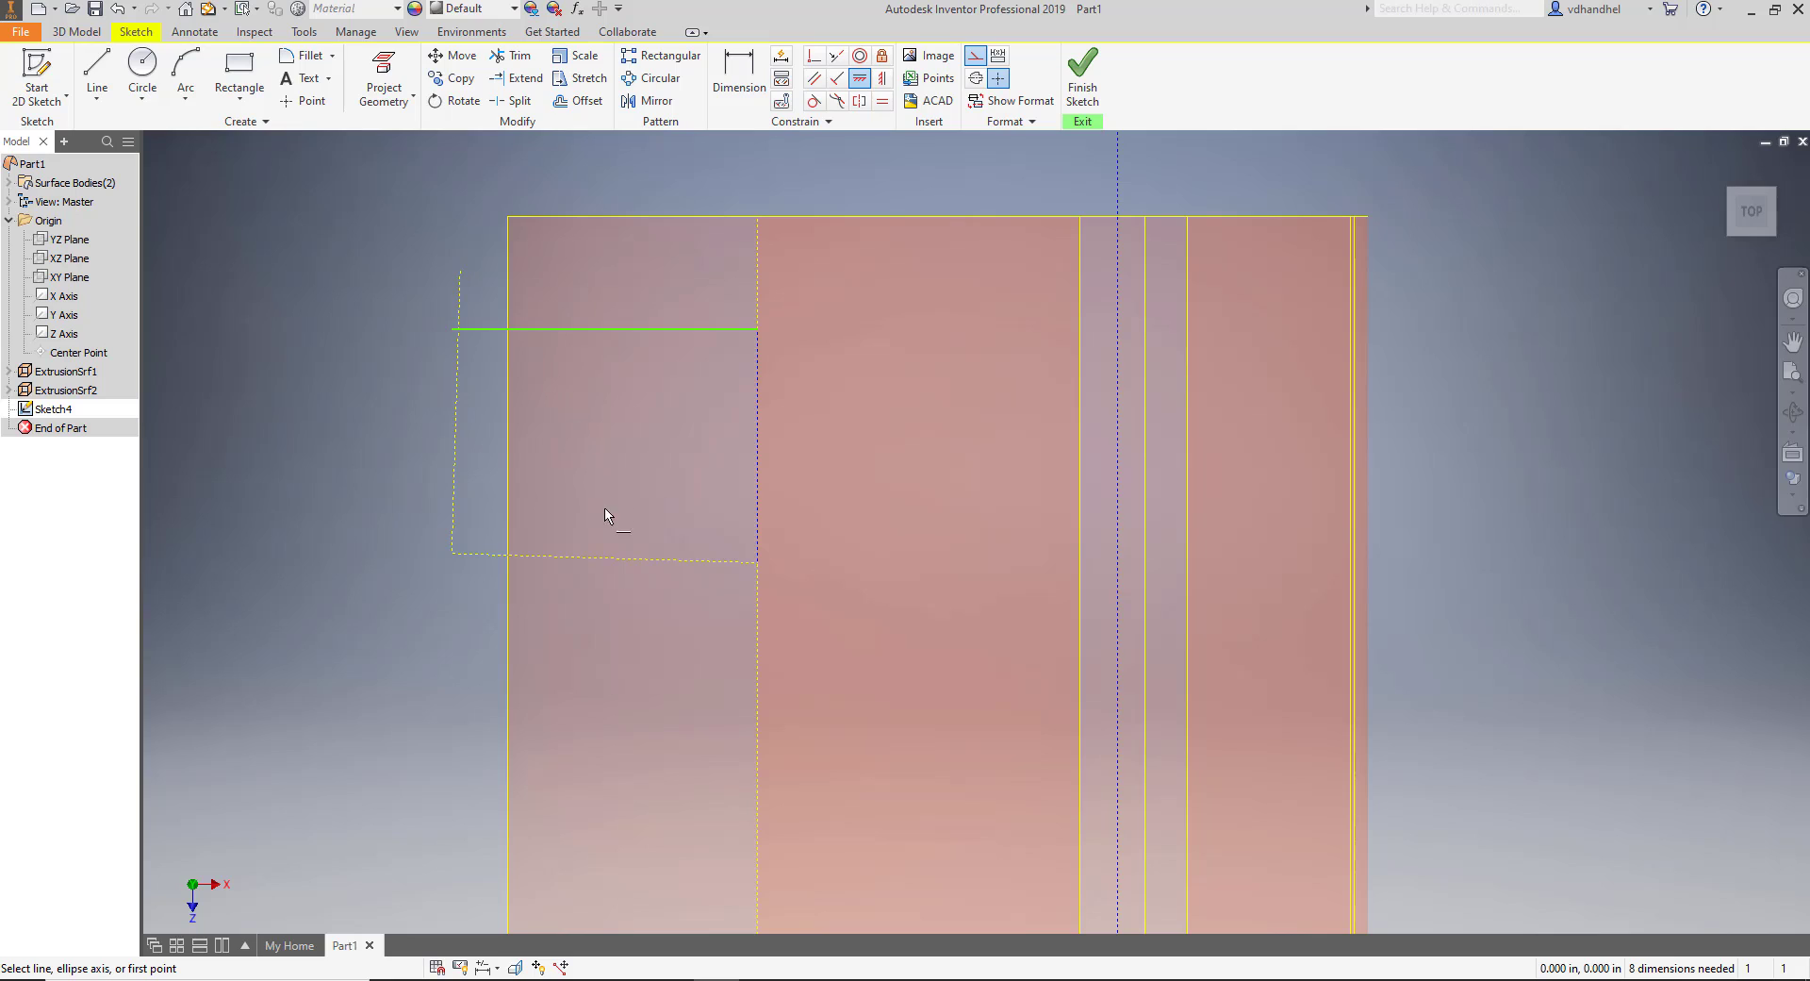
# Constrain the slightly slanted lower construction line parallel to the short solid horizontal line above it.
pyautogui.click(813, 78)
pyautogui.click(635, 337)
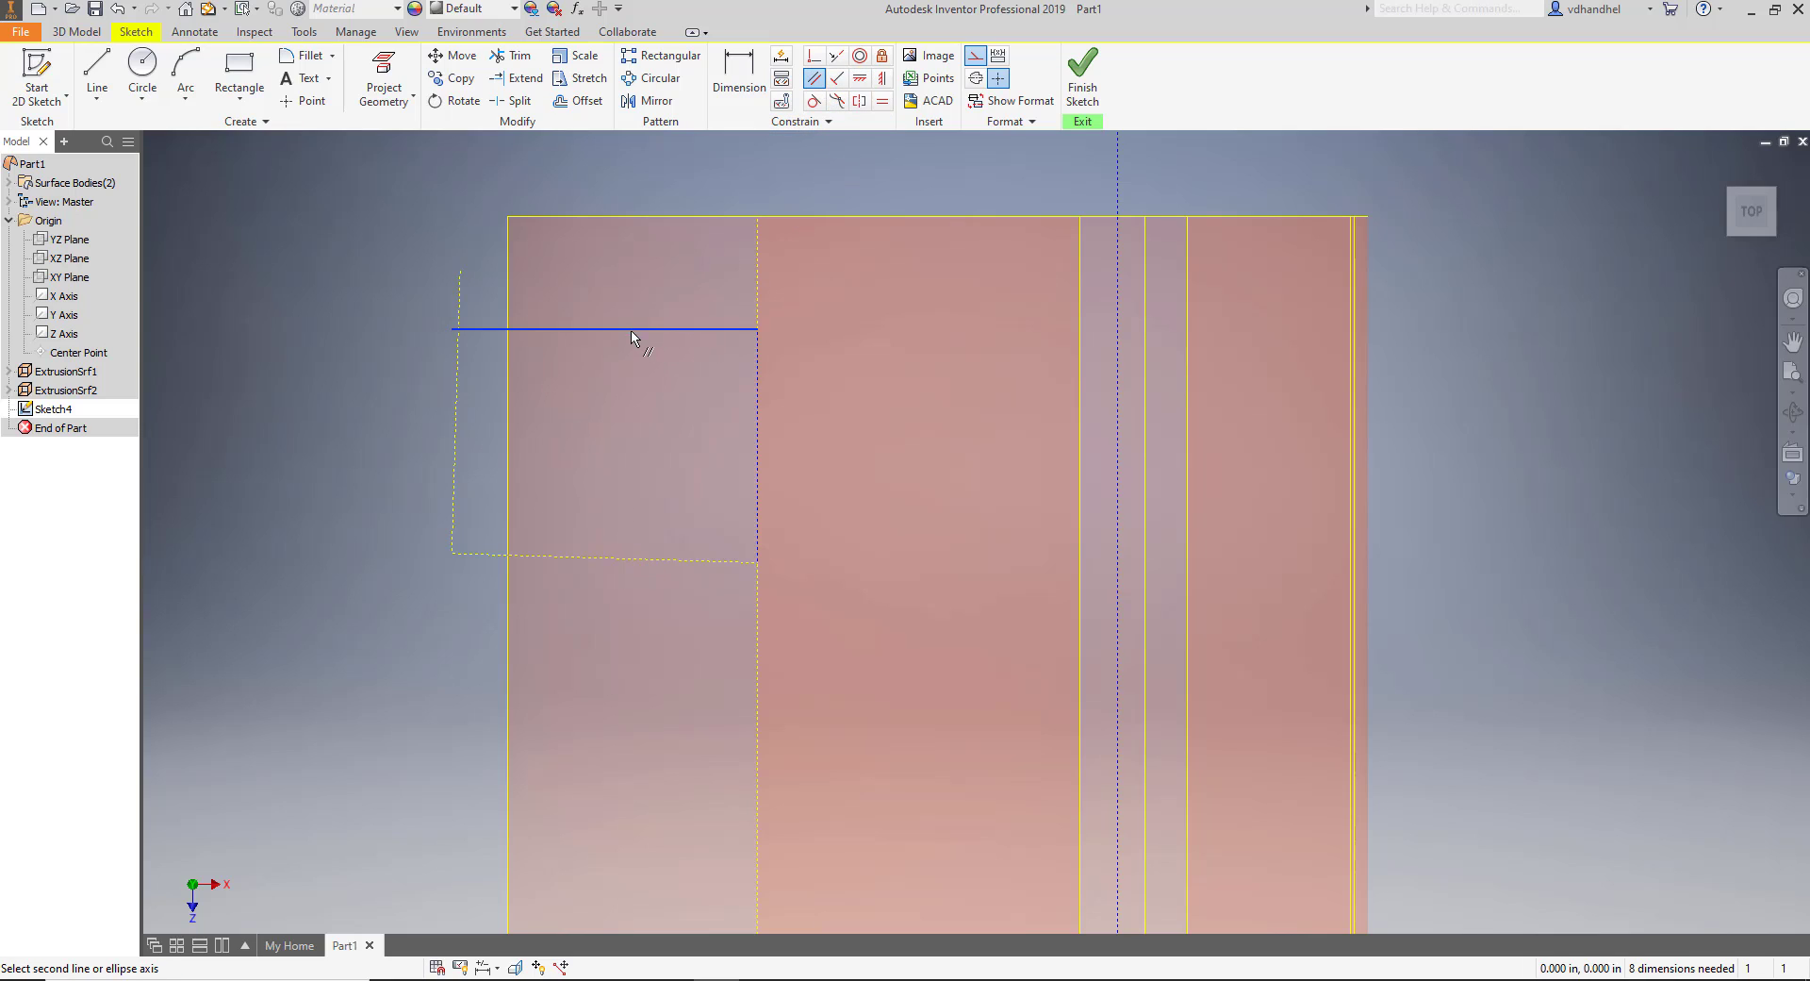
pyautogui.click(594, 566)
pyautogui.moveTo(608, 488); pyautogui.dragTo(551, 464, button='middle')
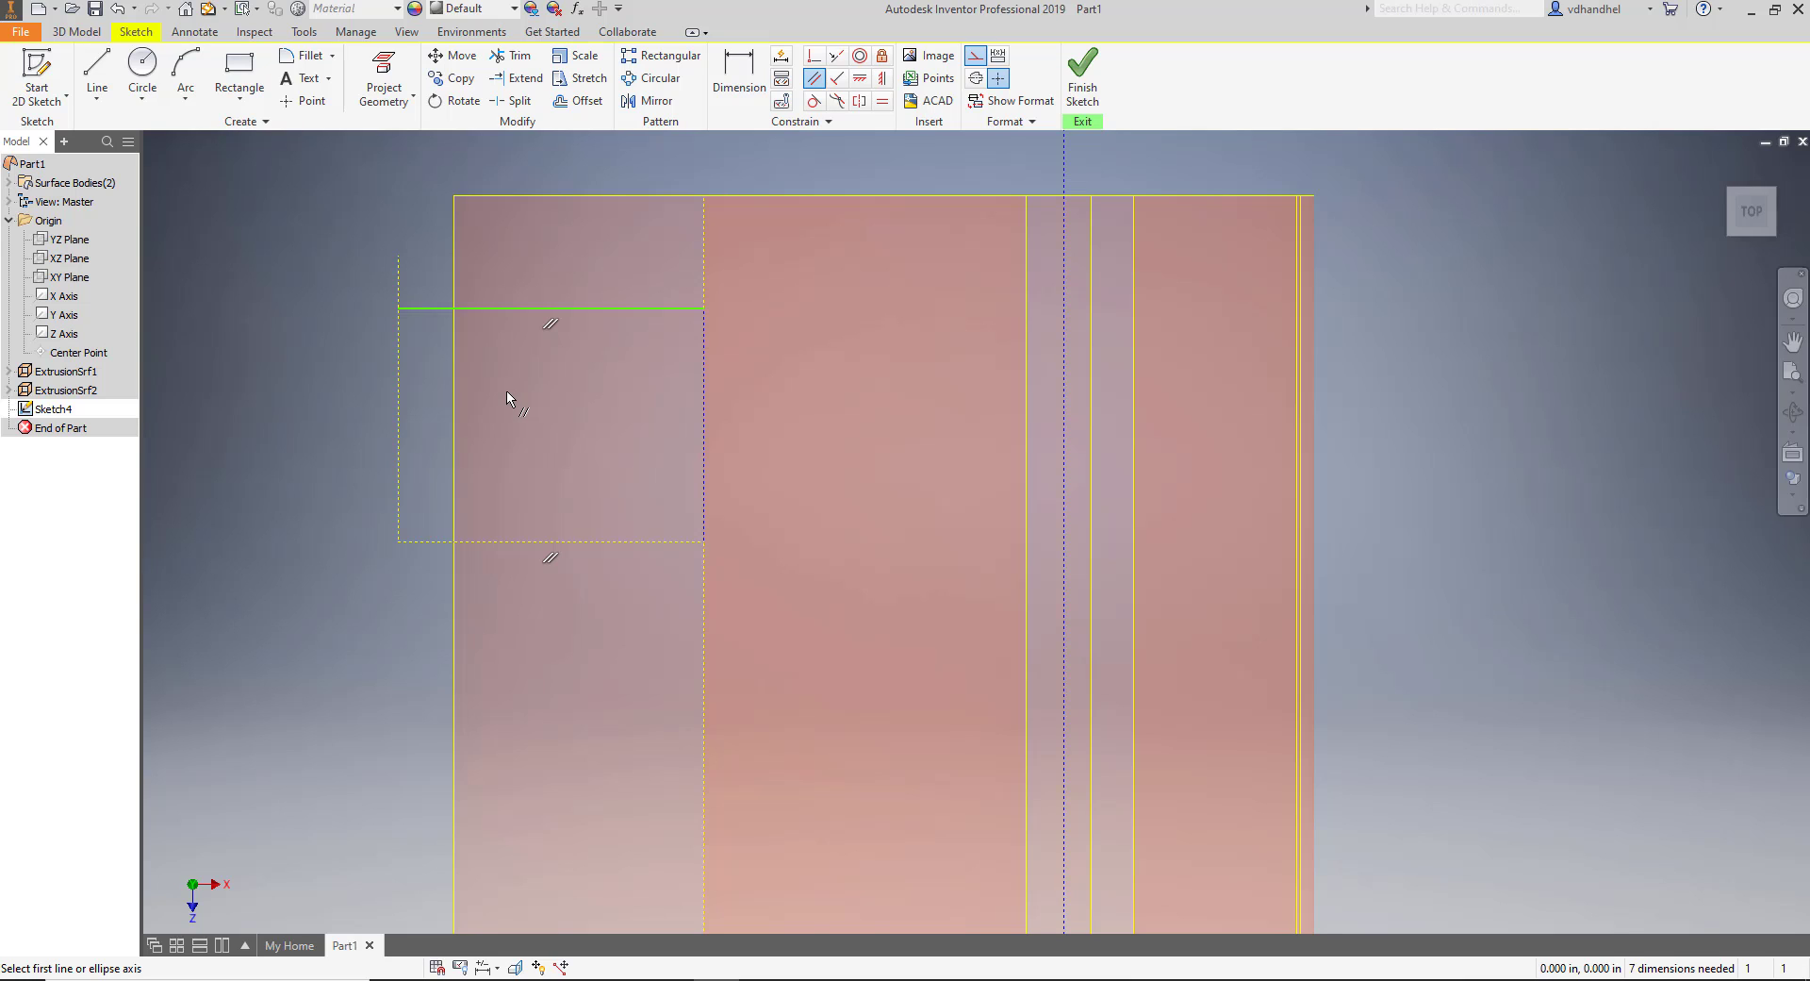
pyautogui.scroll(-3, 509, 399)
pyautogui.moveTo(506, 403); pyautogui.dragTo(375, 343, button='middle')
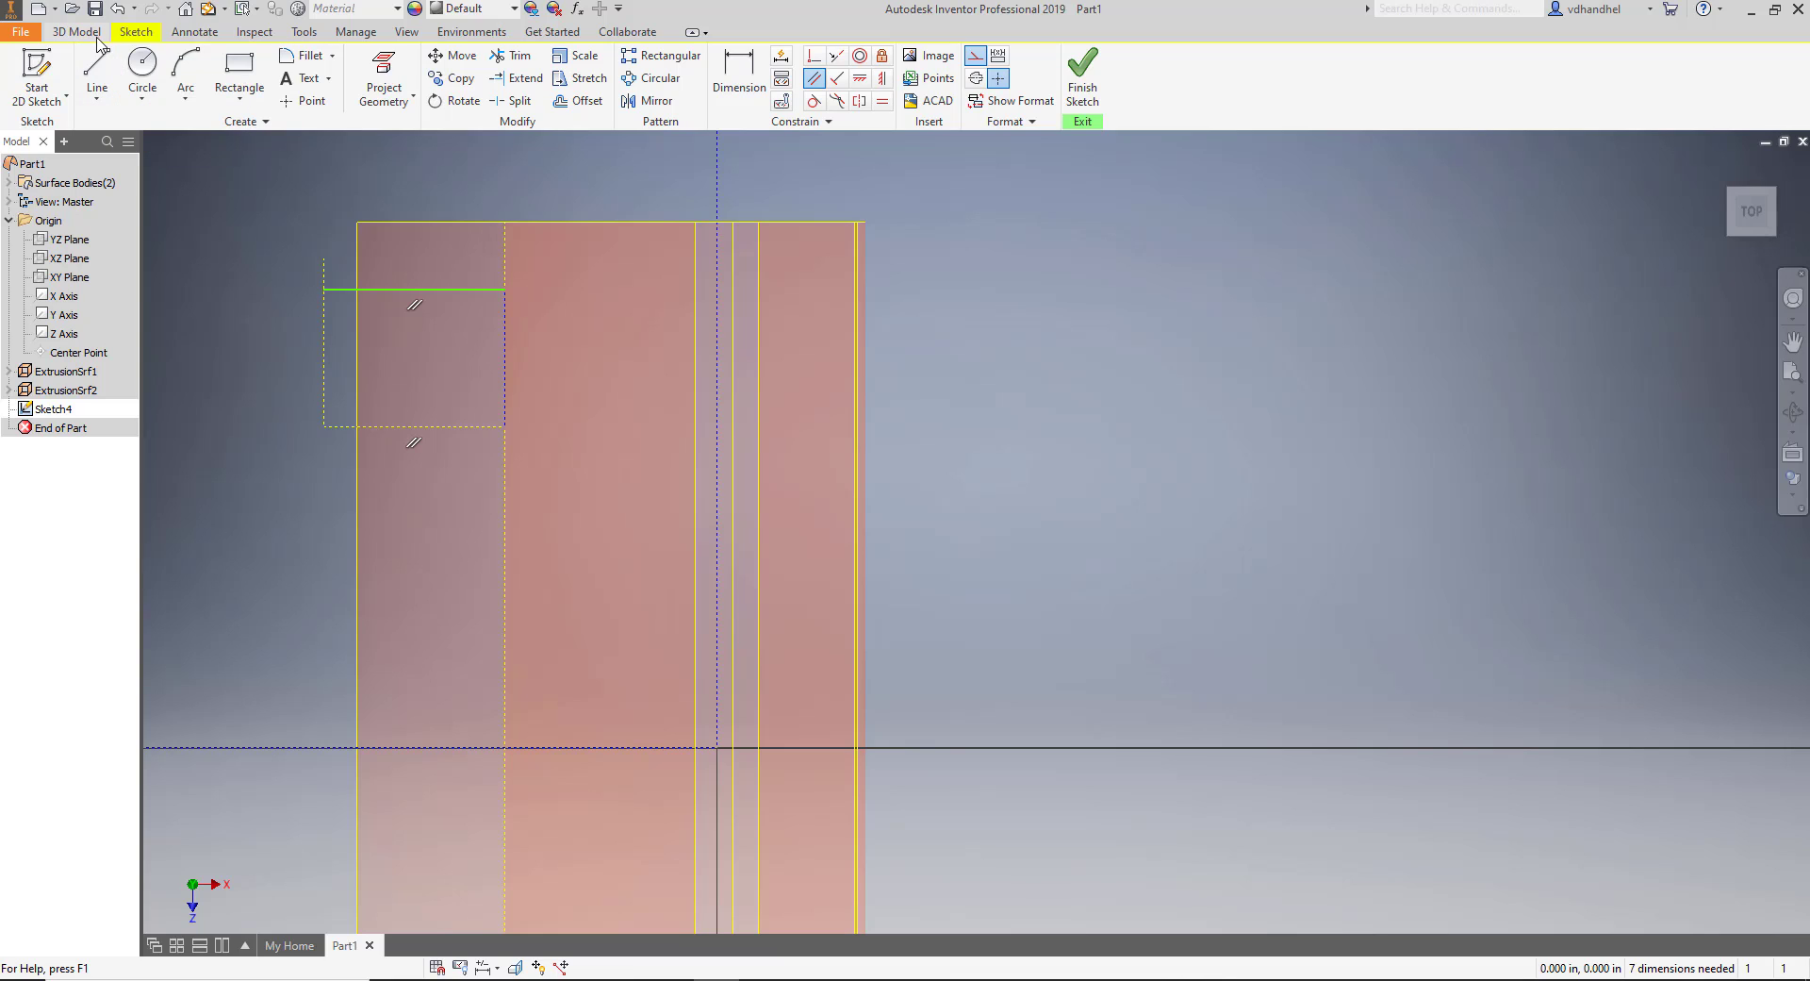
# Convert the outer vertical line, the lower horizontal line and the projected surface edge from construction to regular sketch geometry.
pyautogui.click(337, 426)
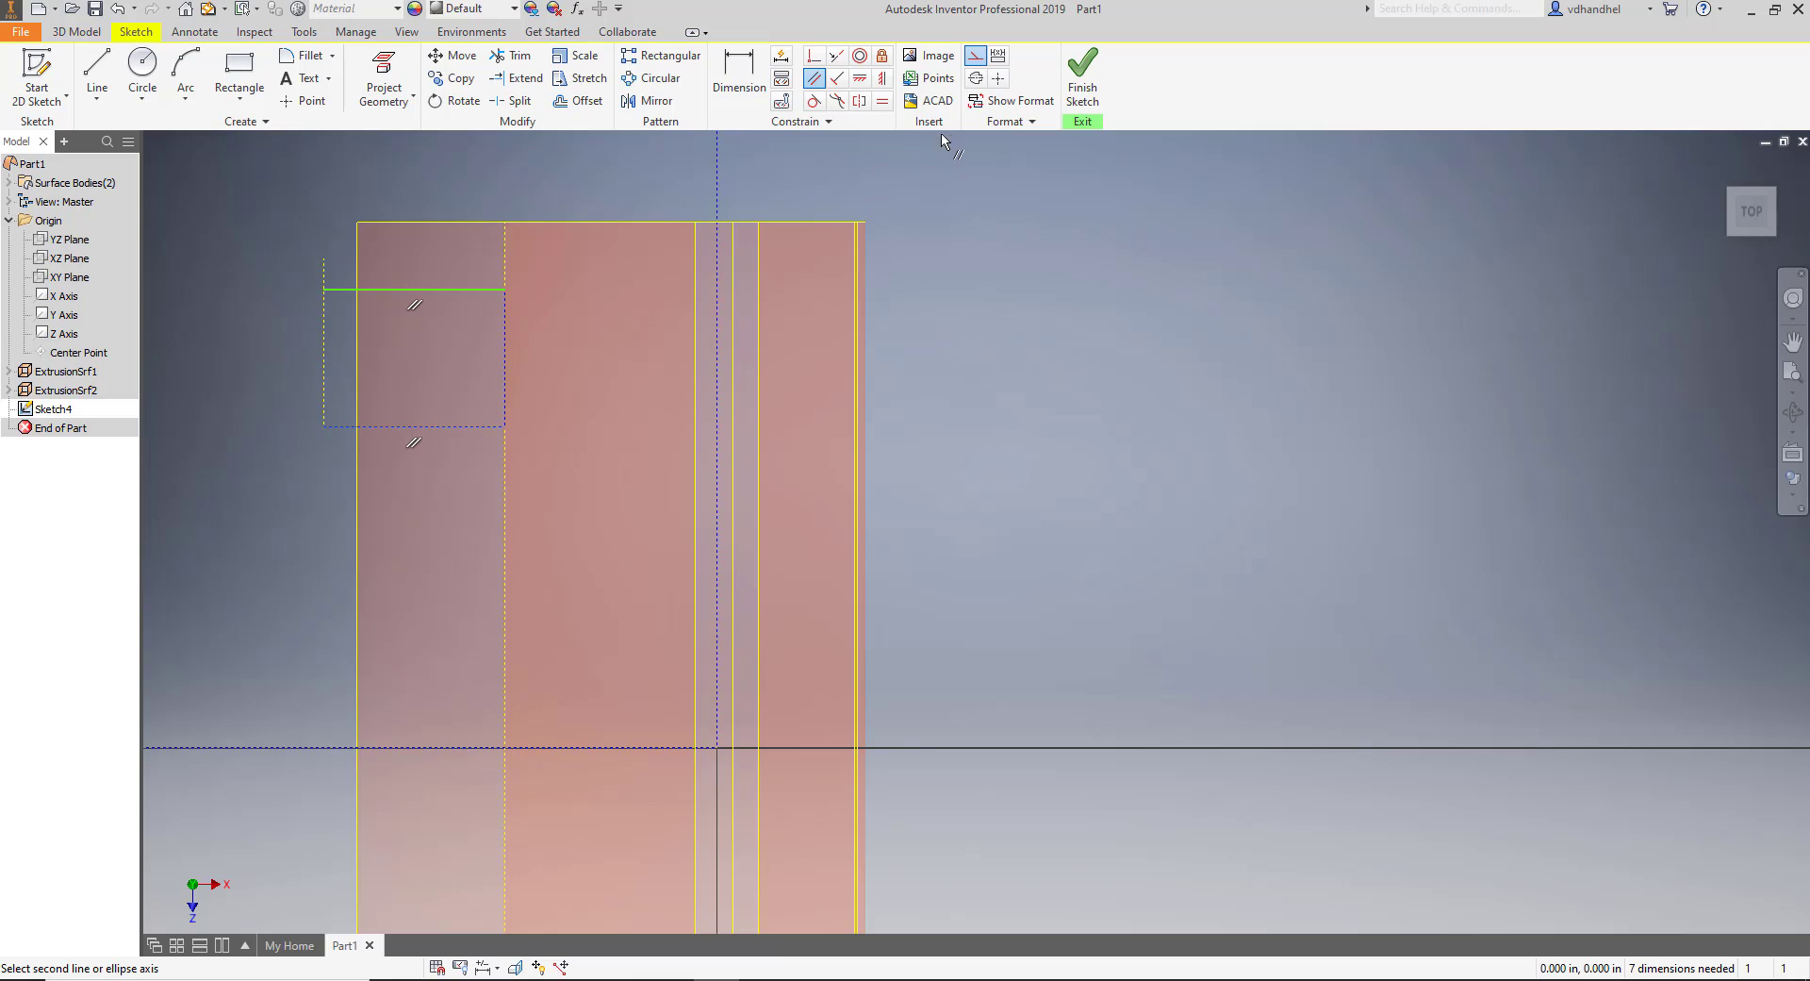
pyautogui.click(978, 60)
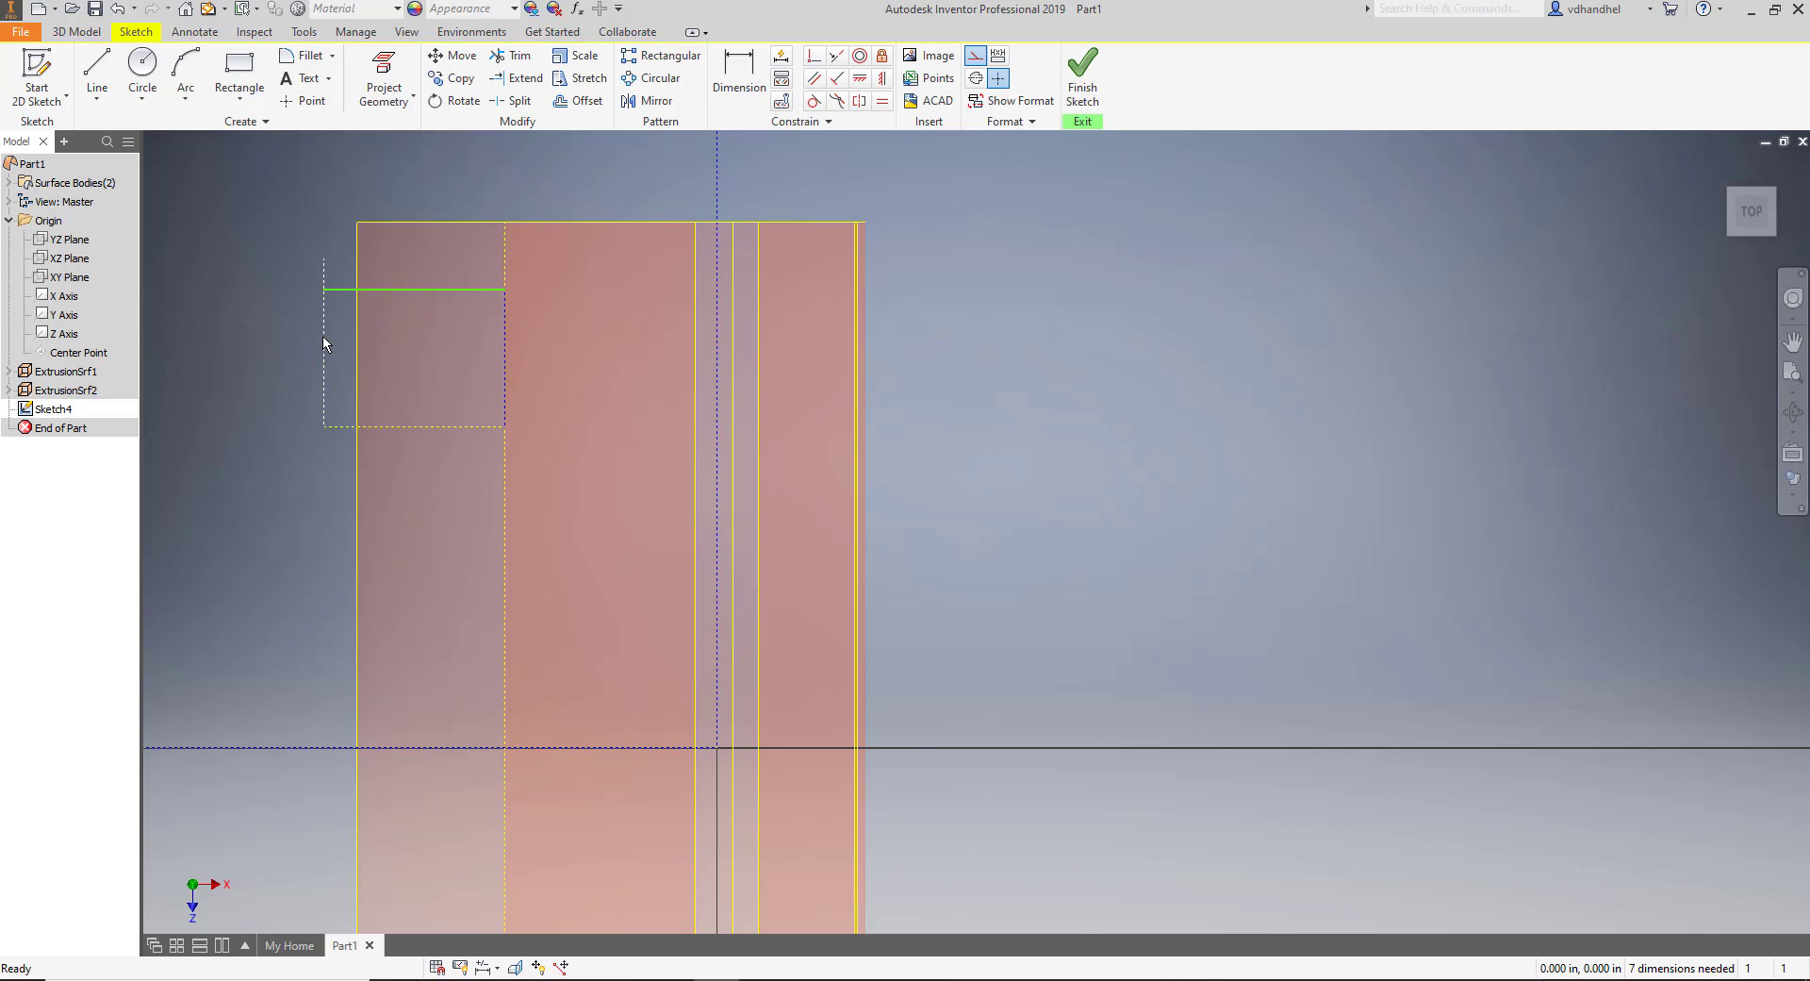
pyautogui.click(996, 78)
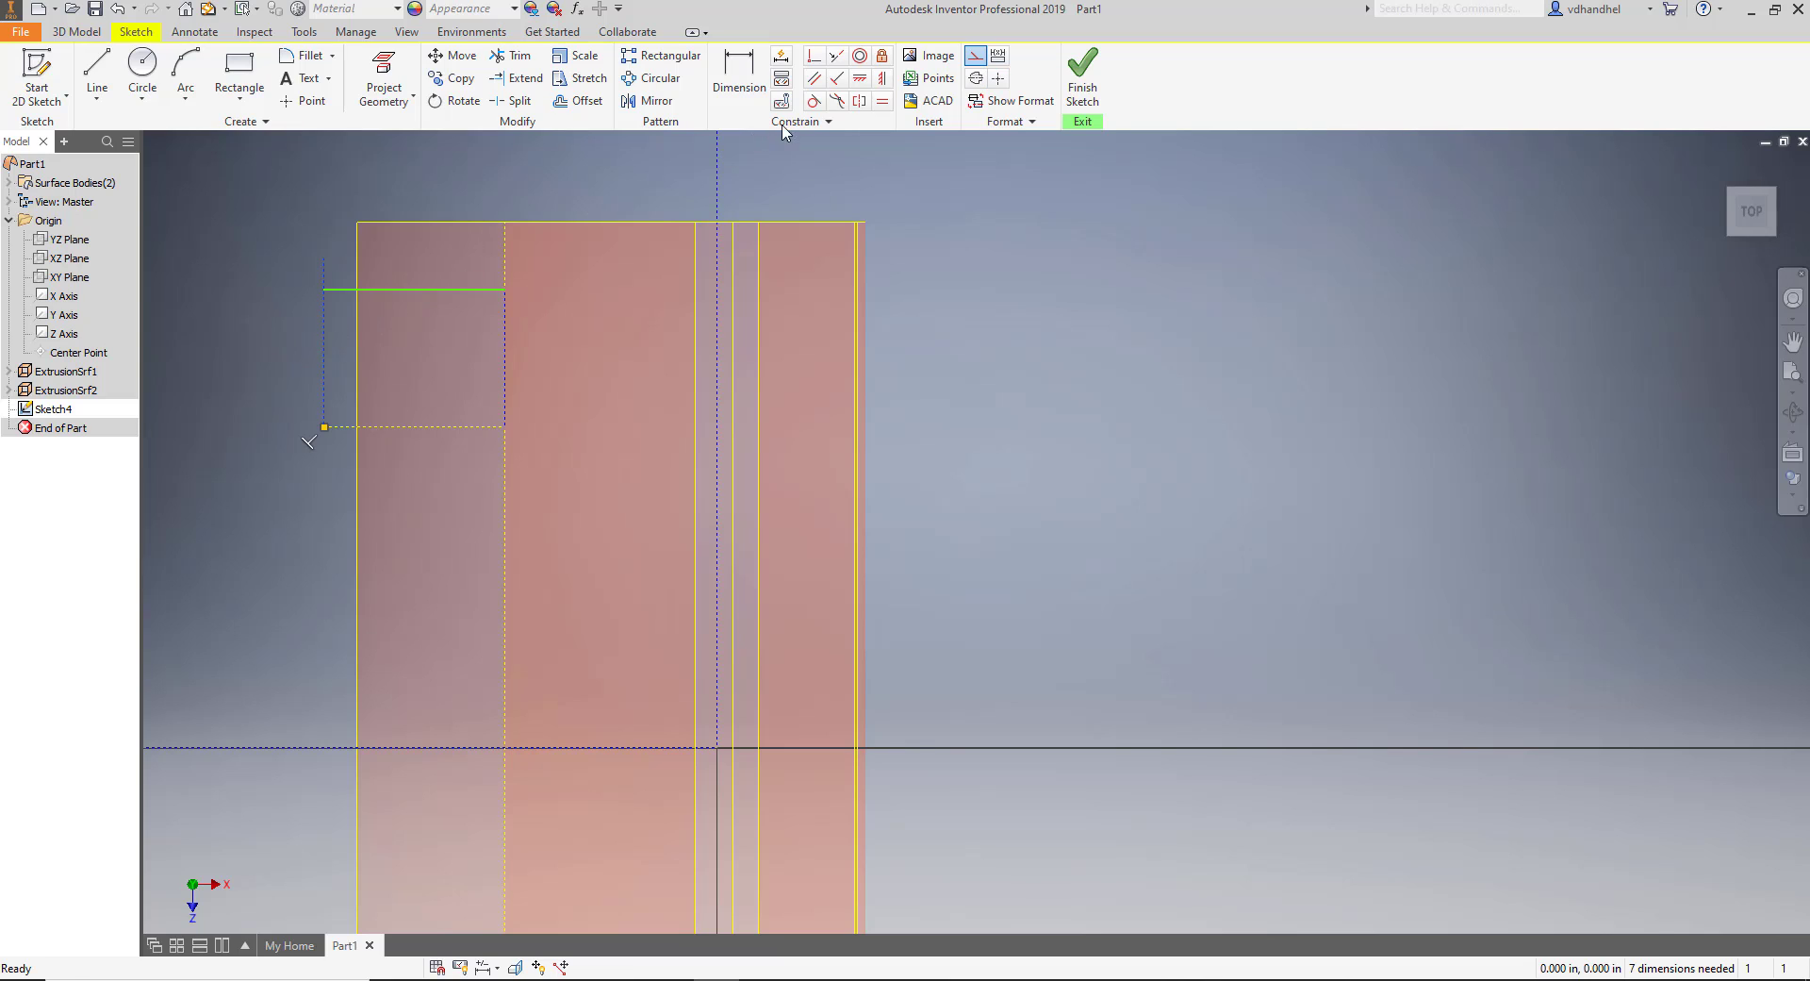
pyautogui.click(975, 56)
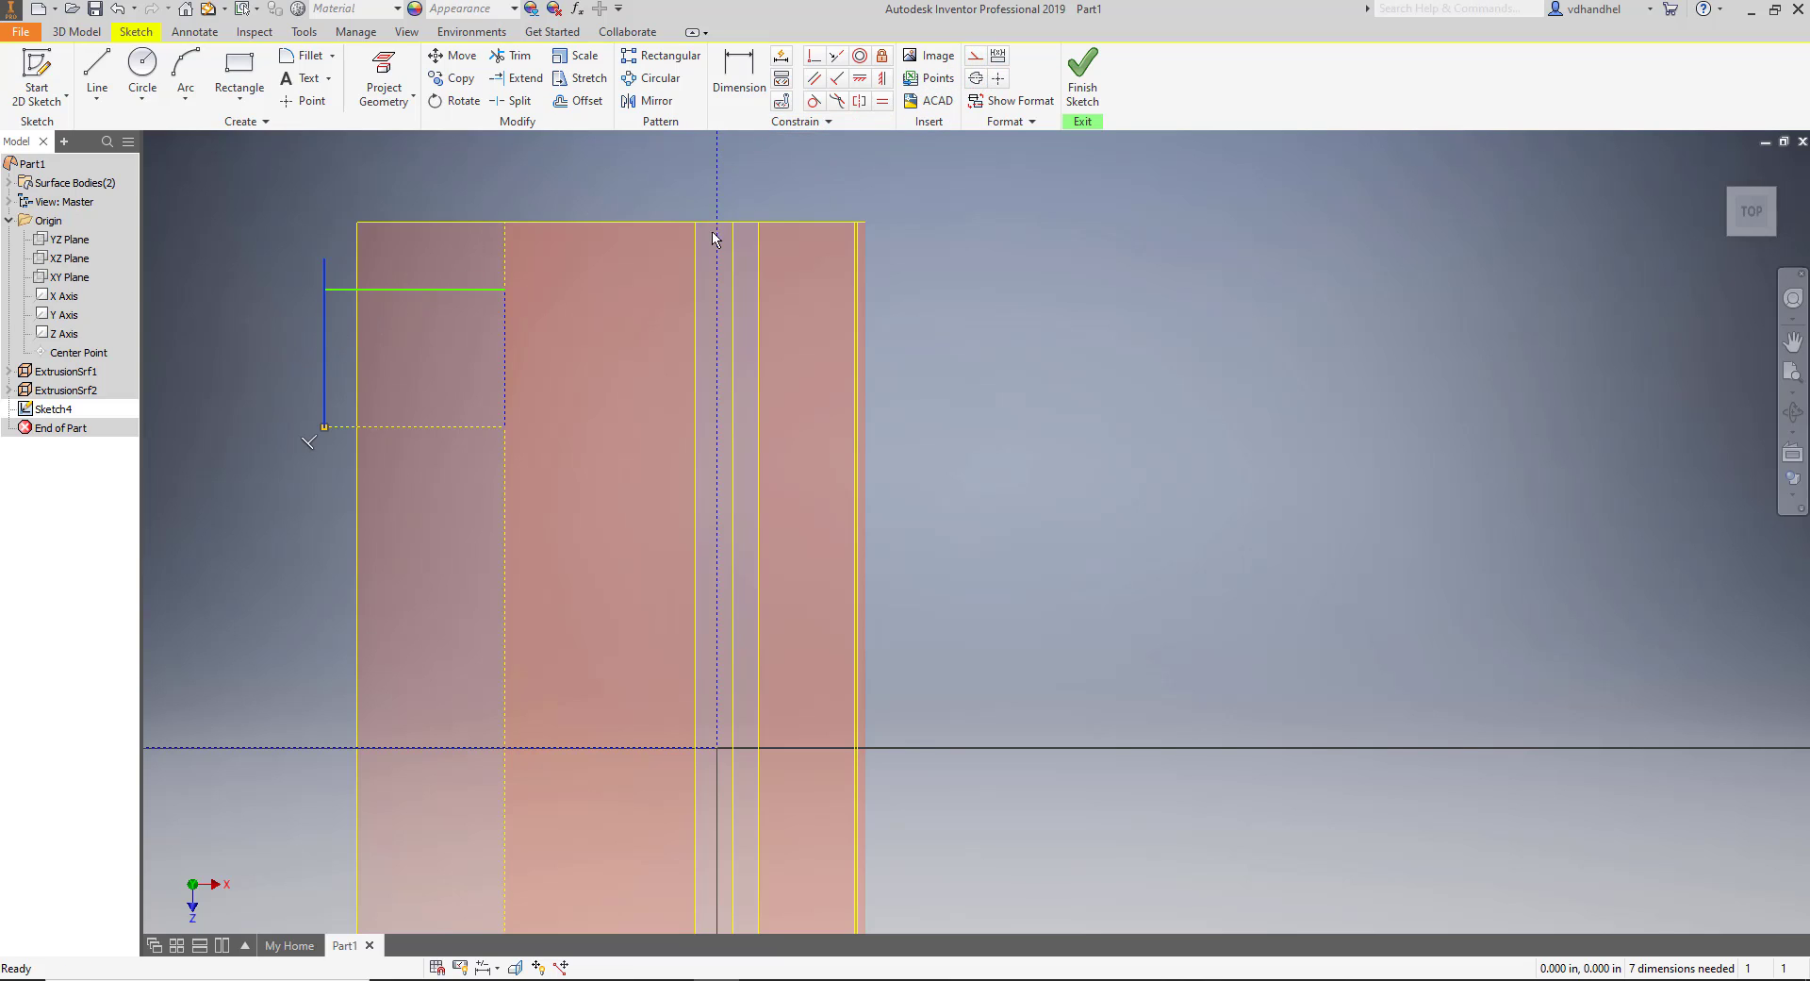
pyautogui.click(462, 429)
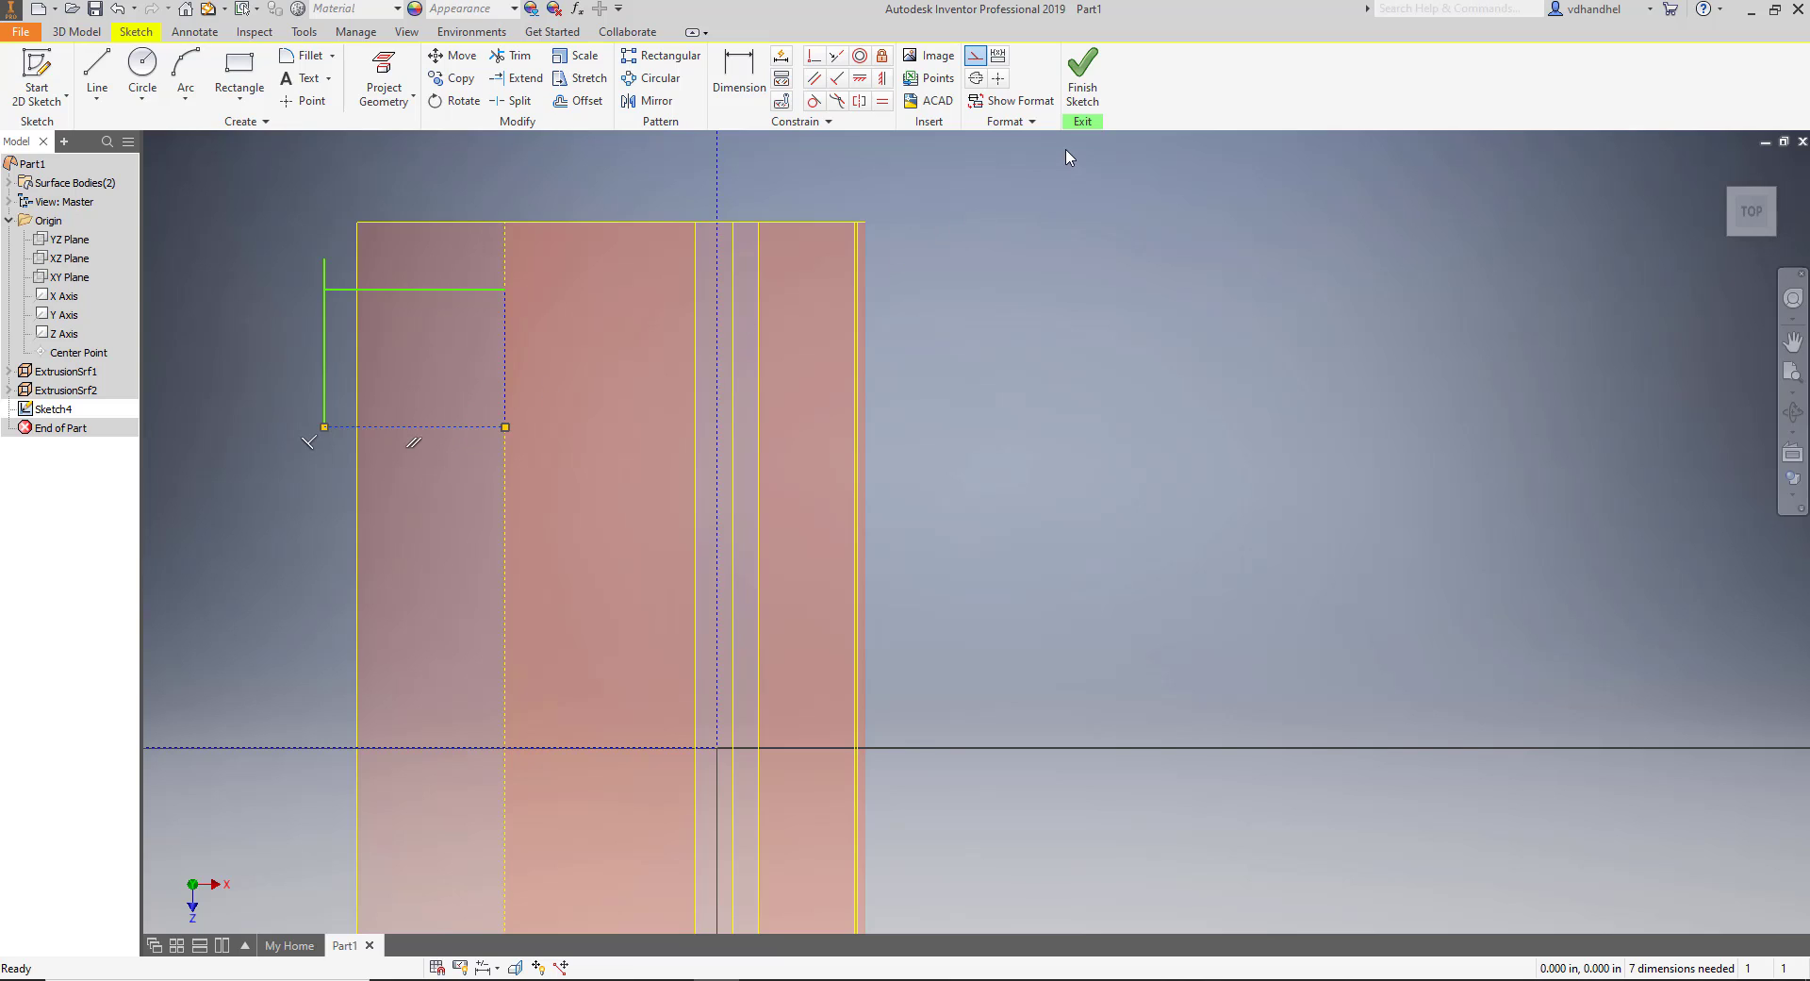
pyautogui.click(975, 56)
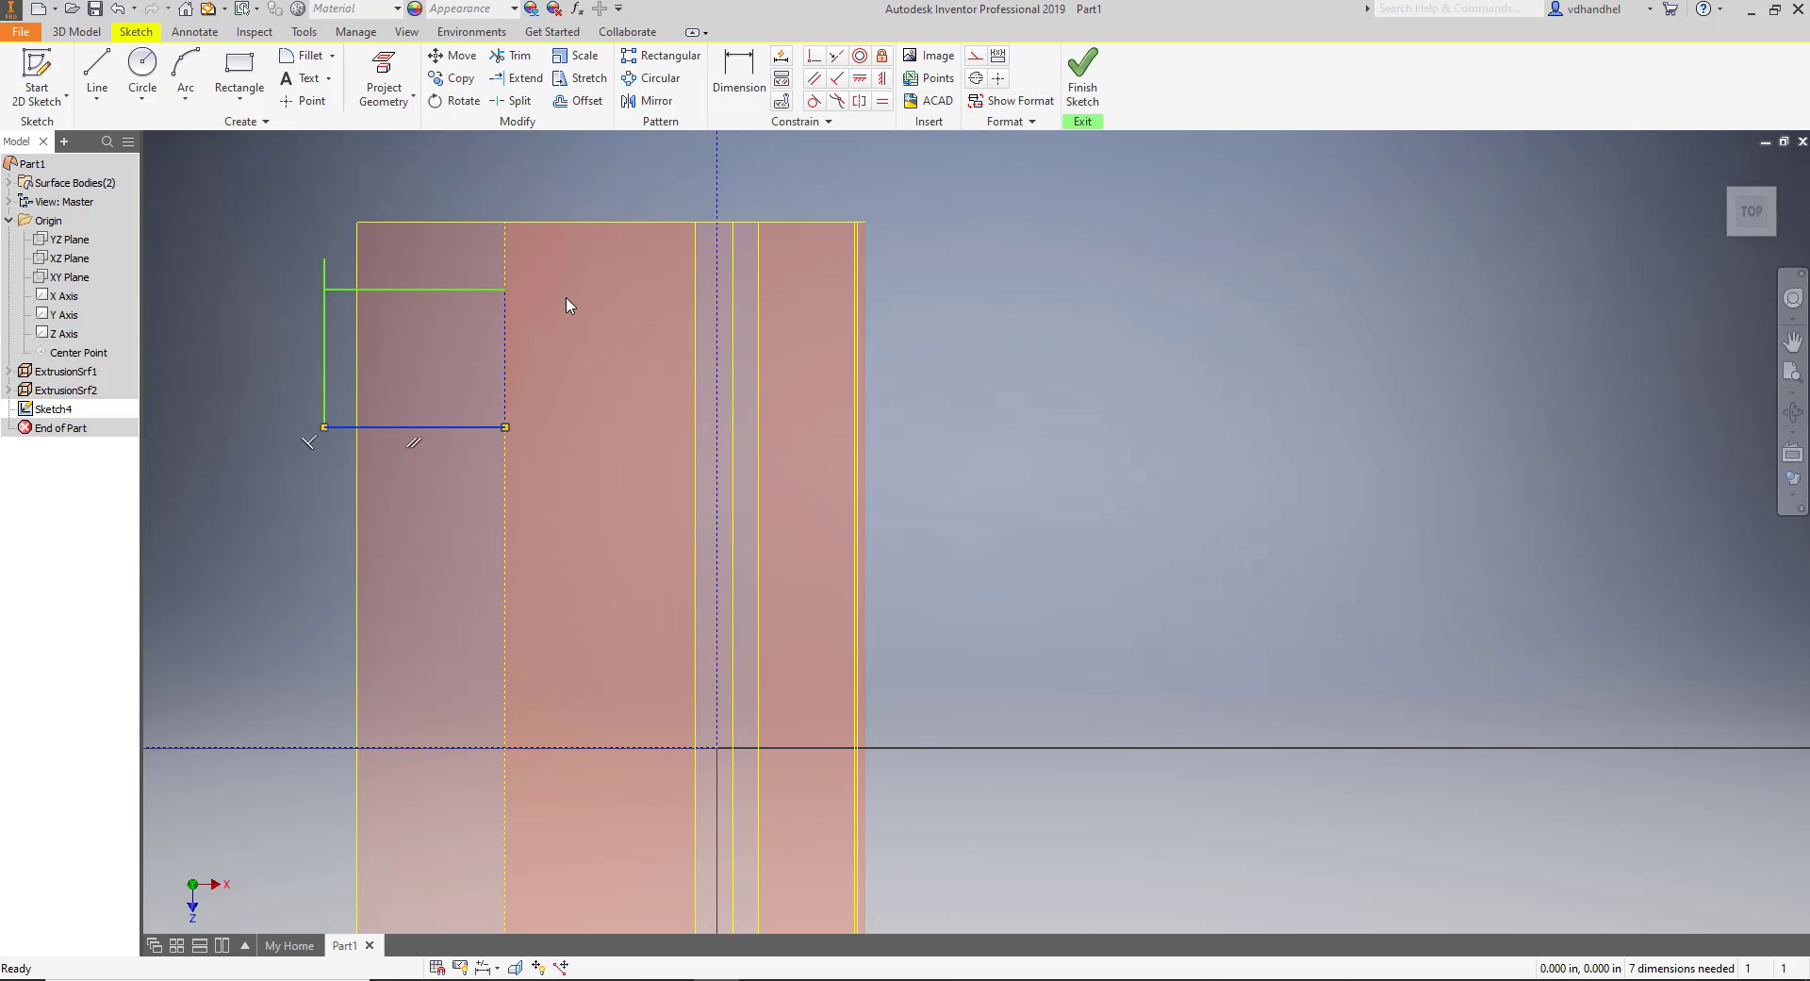
pyautogui.click(507, 347)
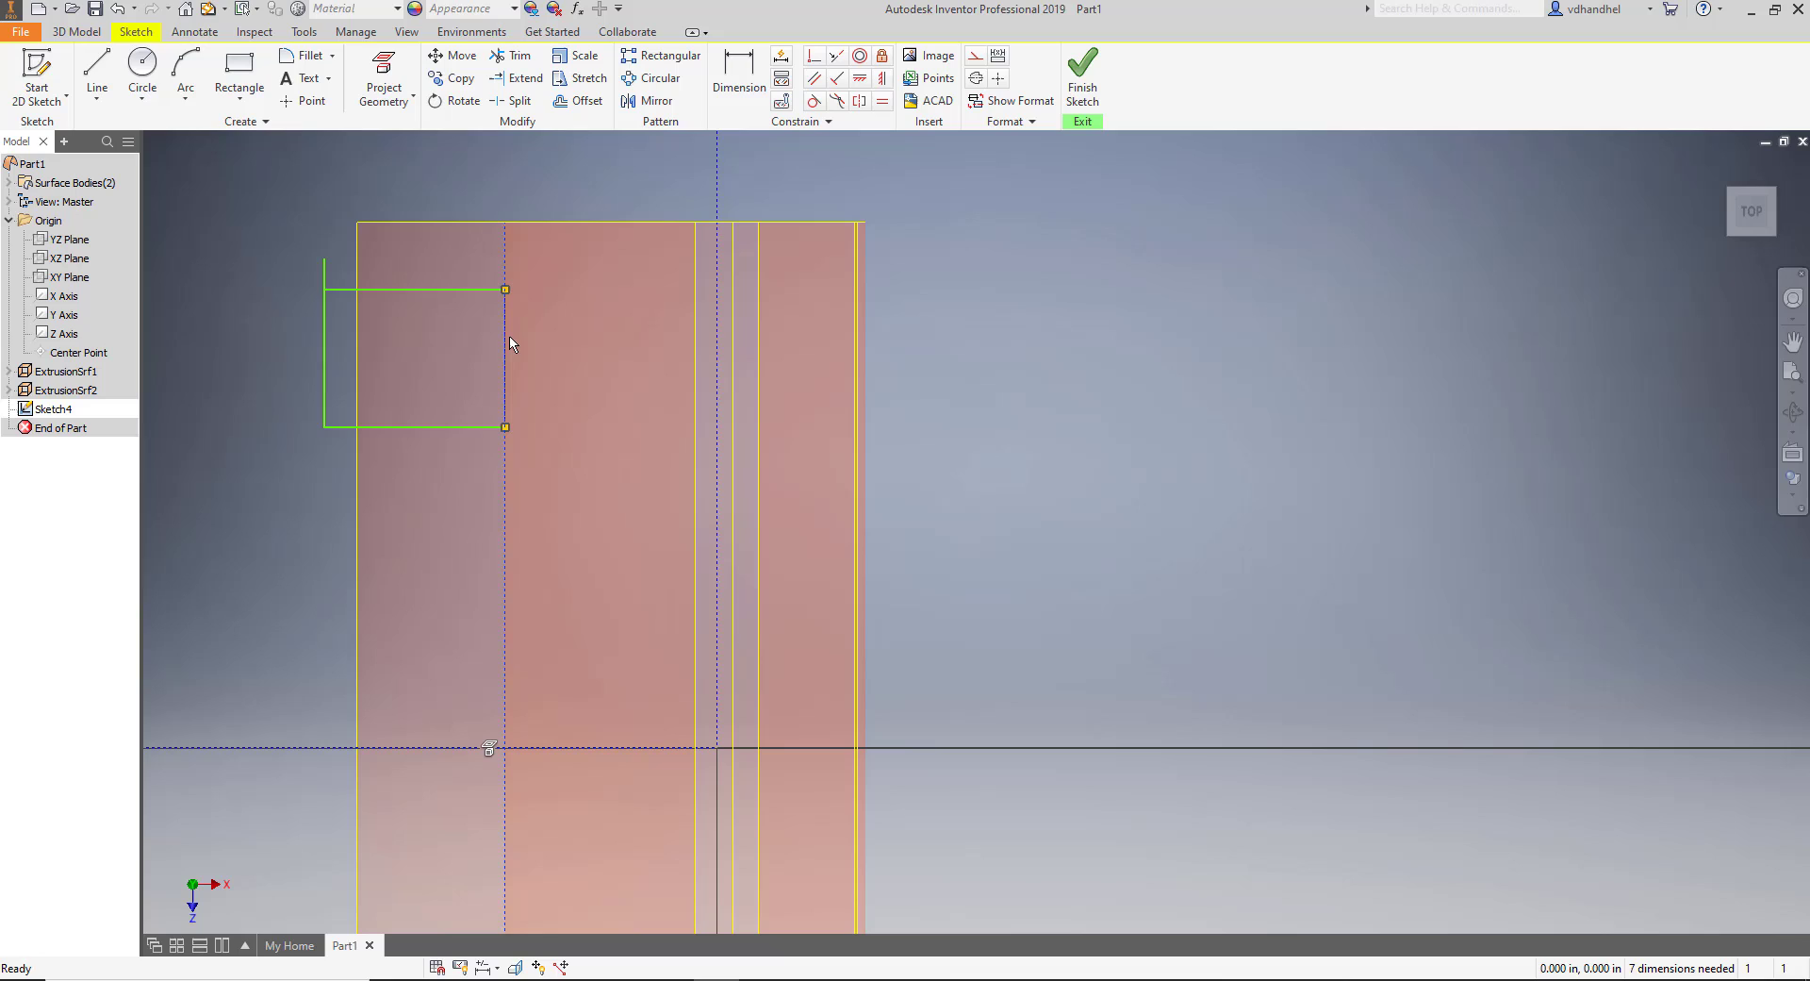
pyautogui.click(976, 59)
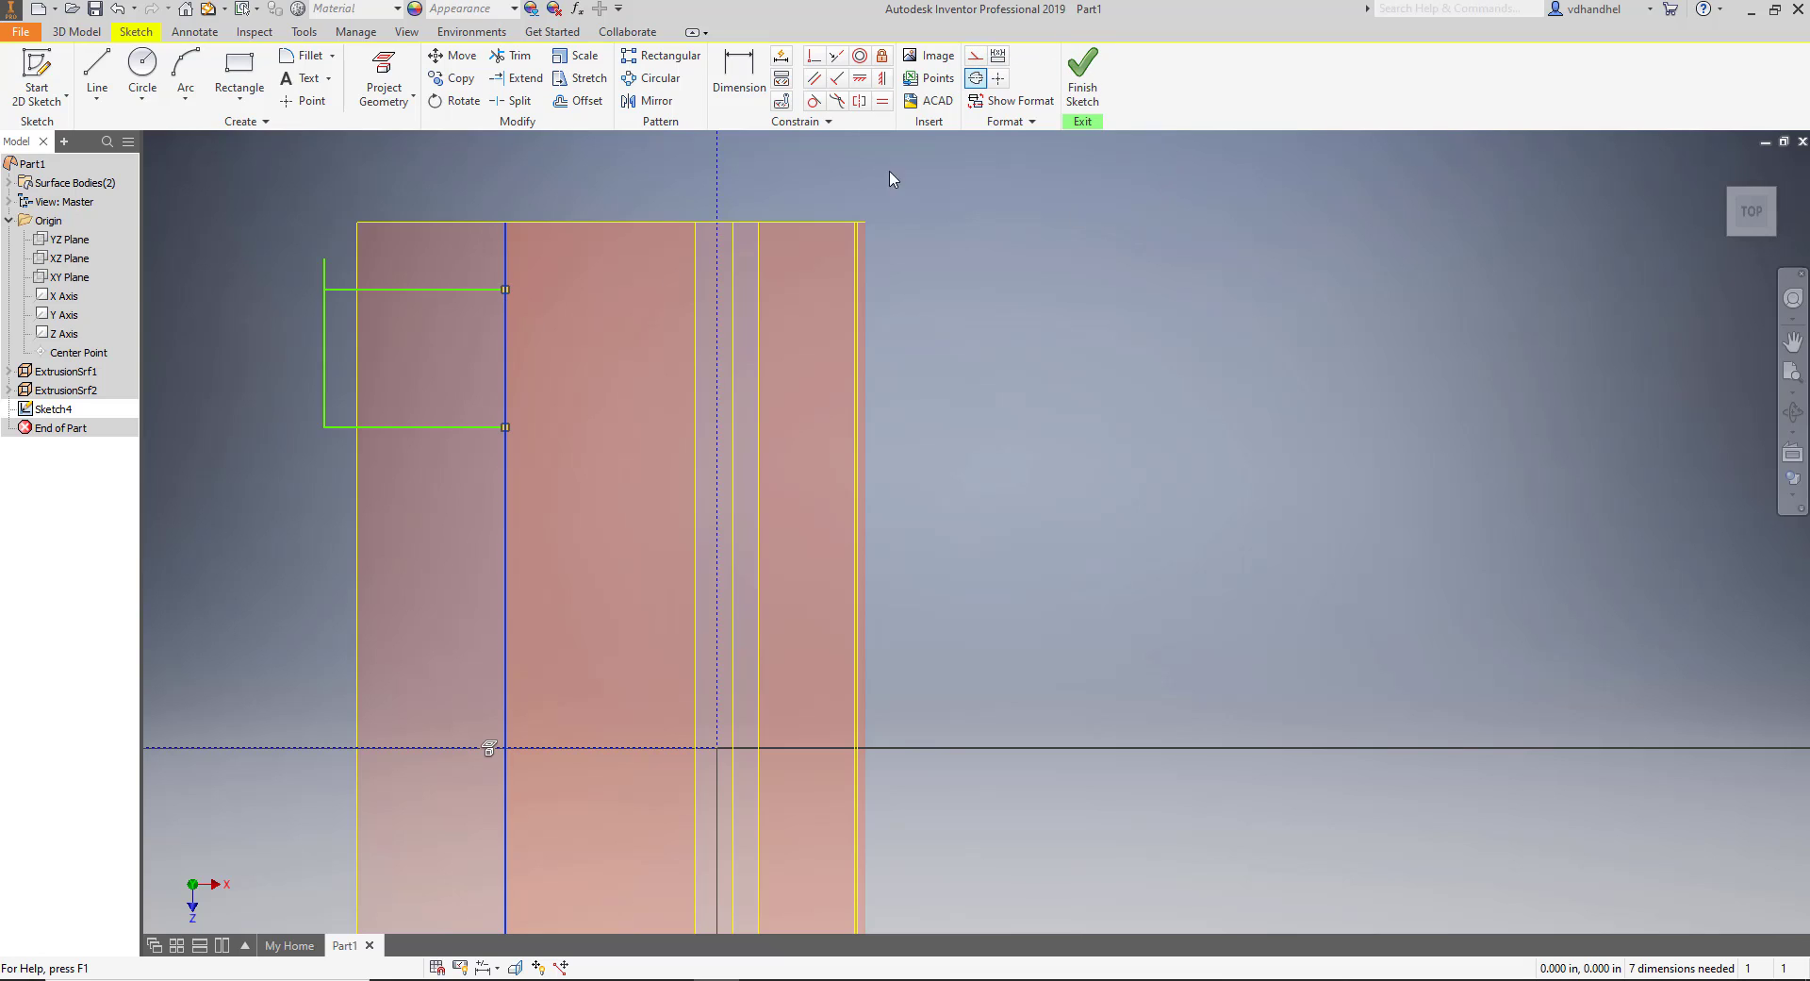
# Trim the part of the outer vertical line that overshoots the upper horizontal line.
pyautogui.click(516, 56)
pyautogui.click(323, 273)
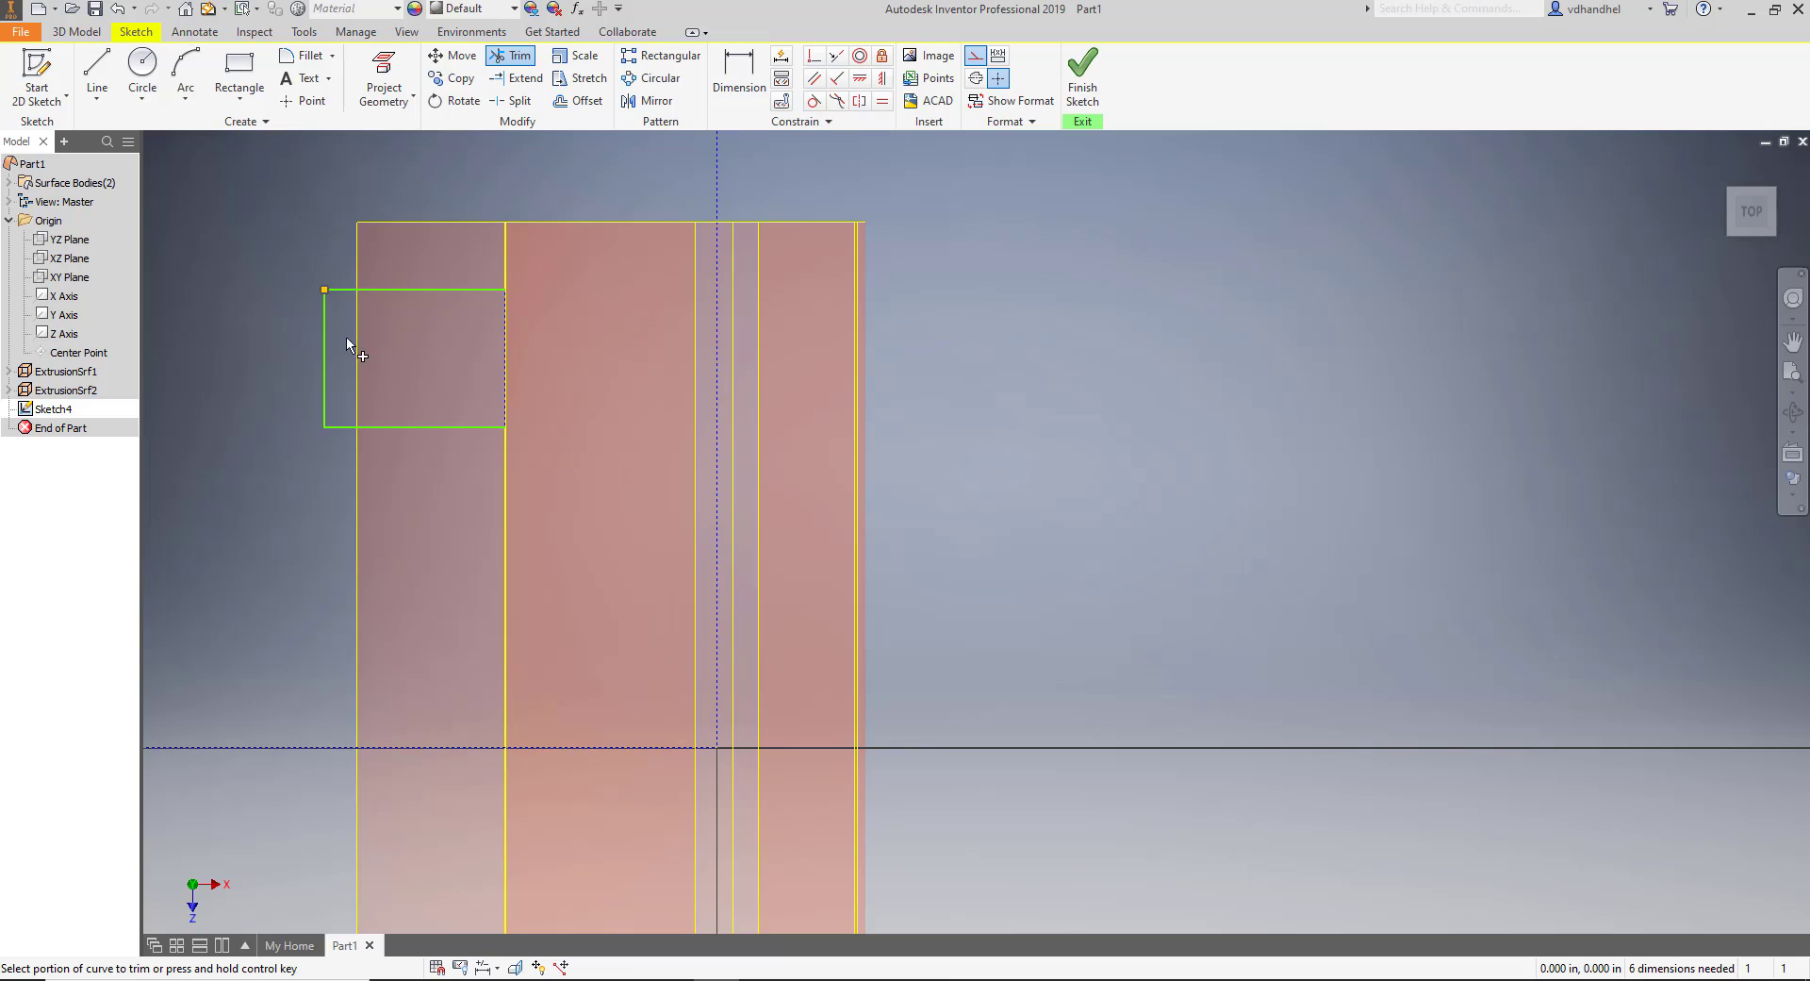
pyautogui.scroll(-2, 359, 382)
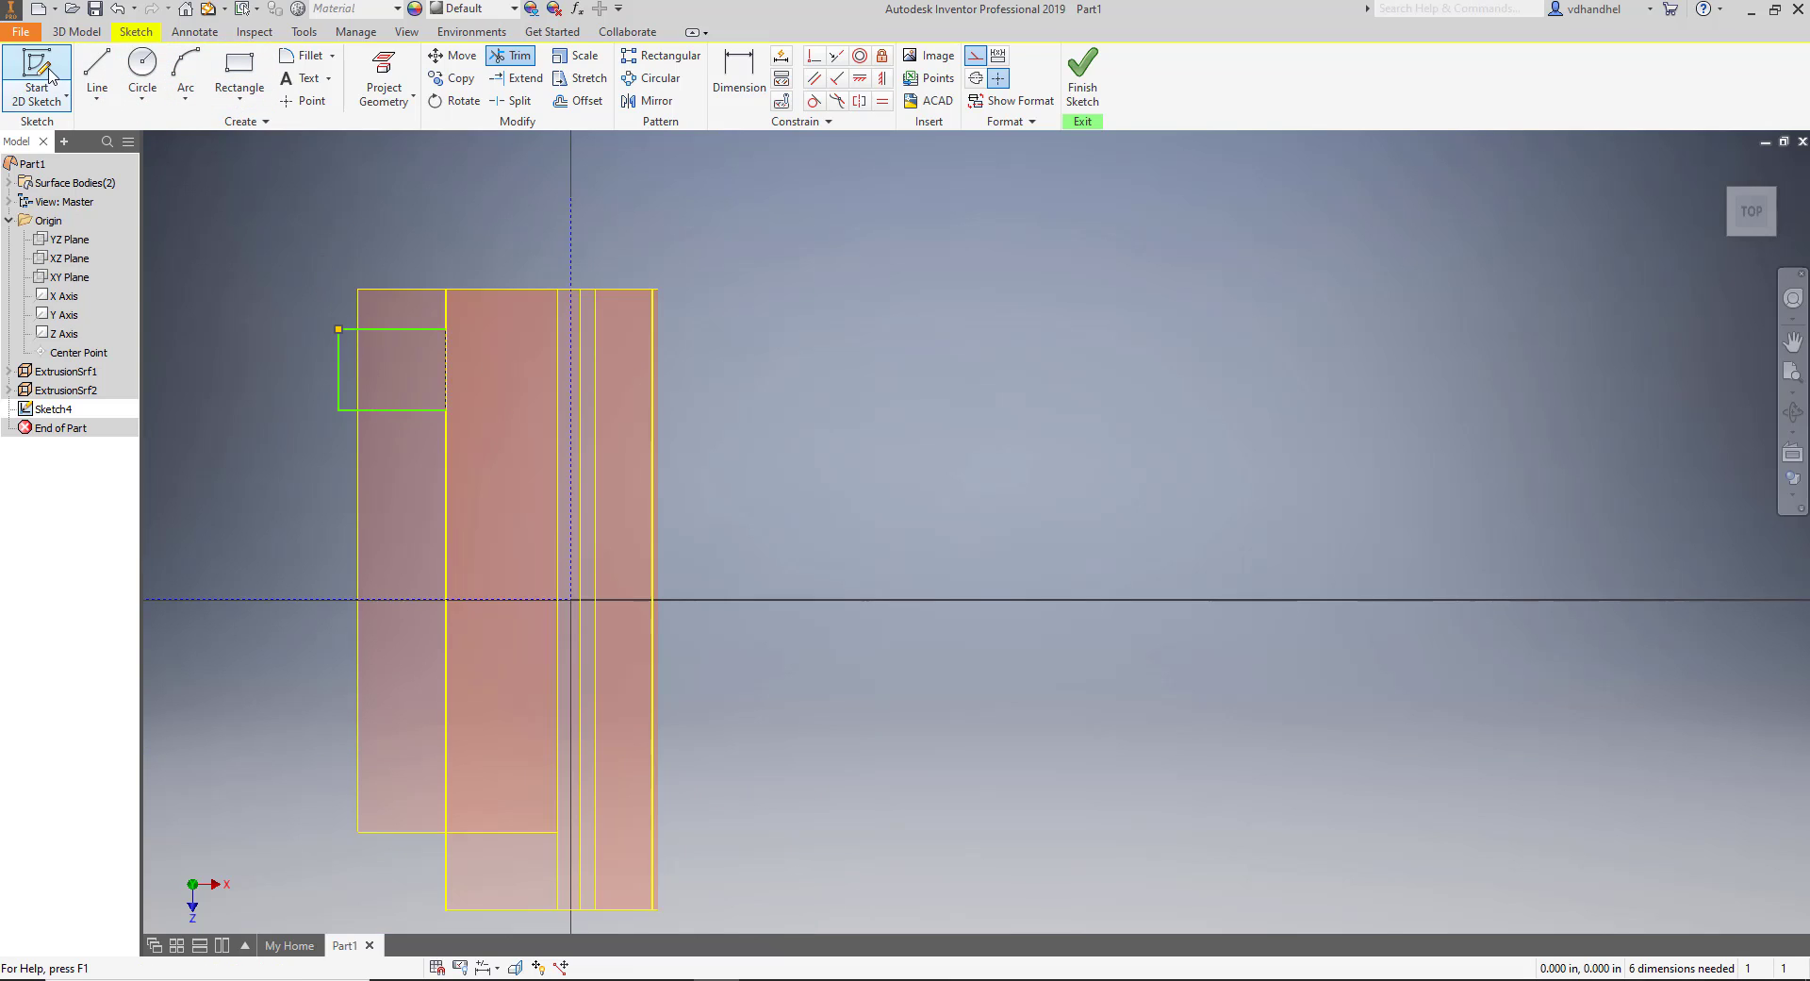
pyautogui.click(79, 31)
pyautogui.click(94, 57)
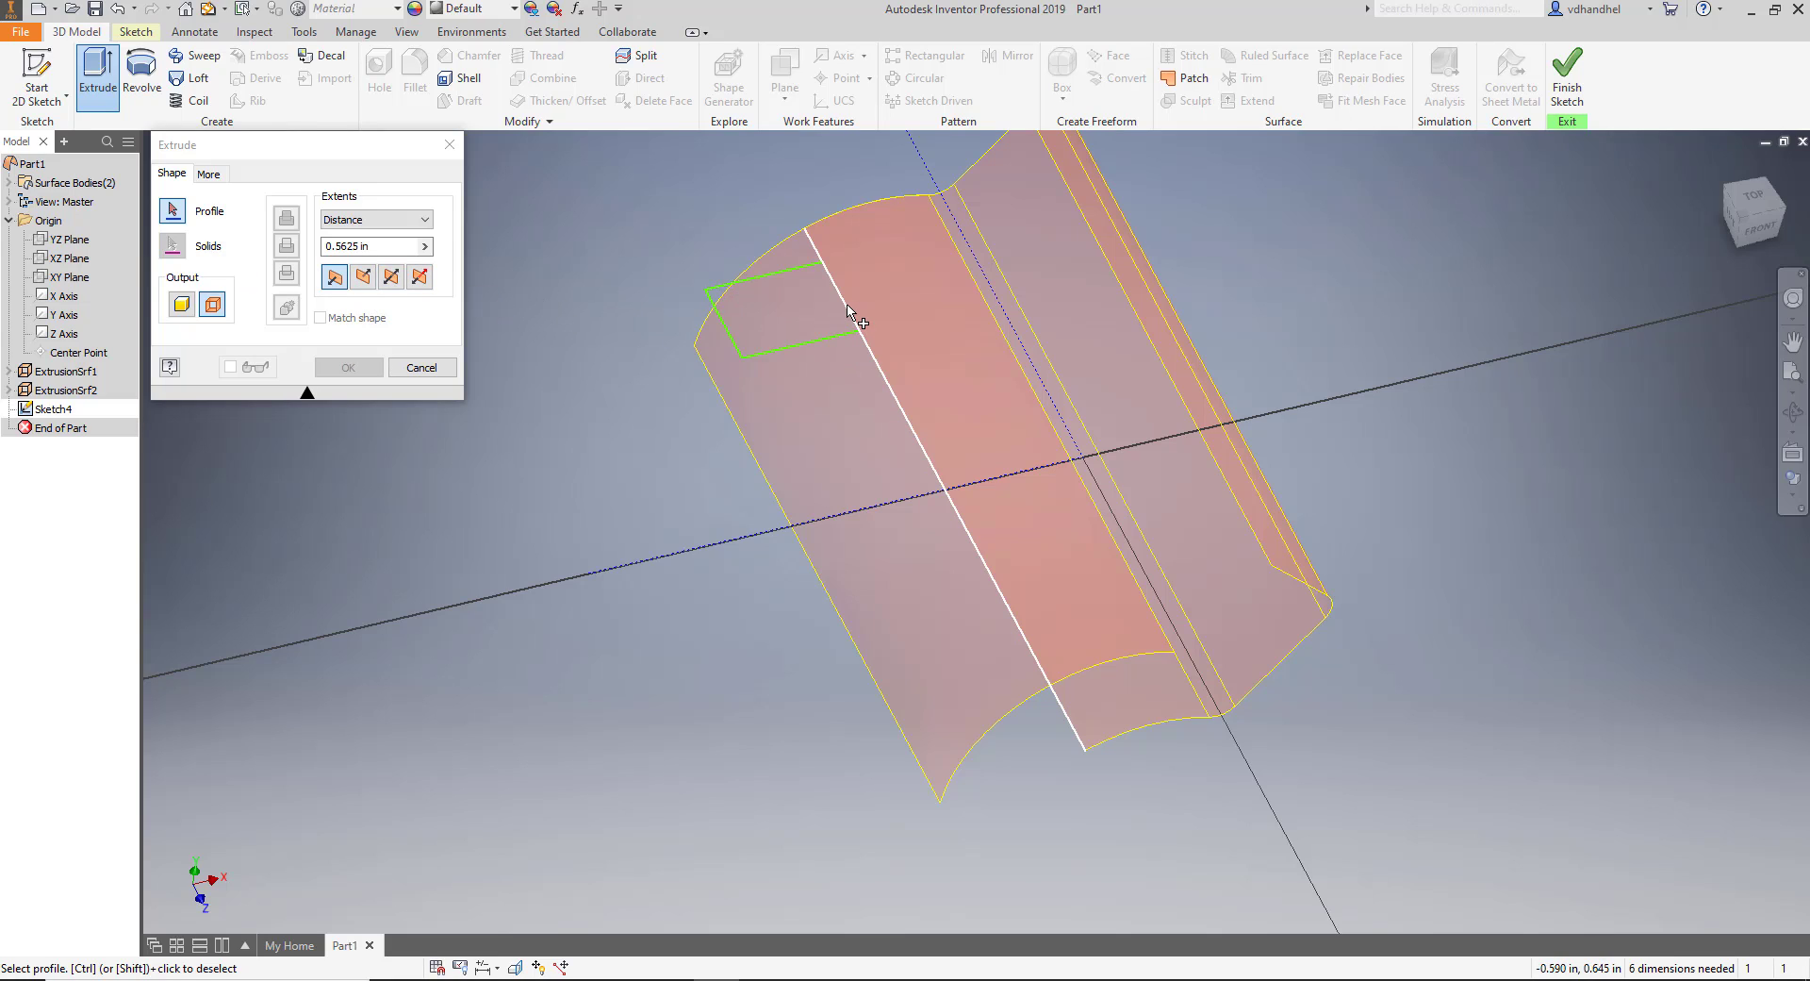
pyautogui.click(421, 367)
# Project the first surface's edge at the open side of the rectangle into the sketch.
pyautogui.click(136, 31)
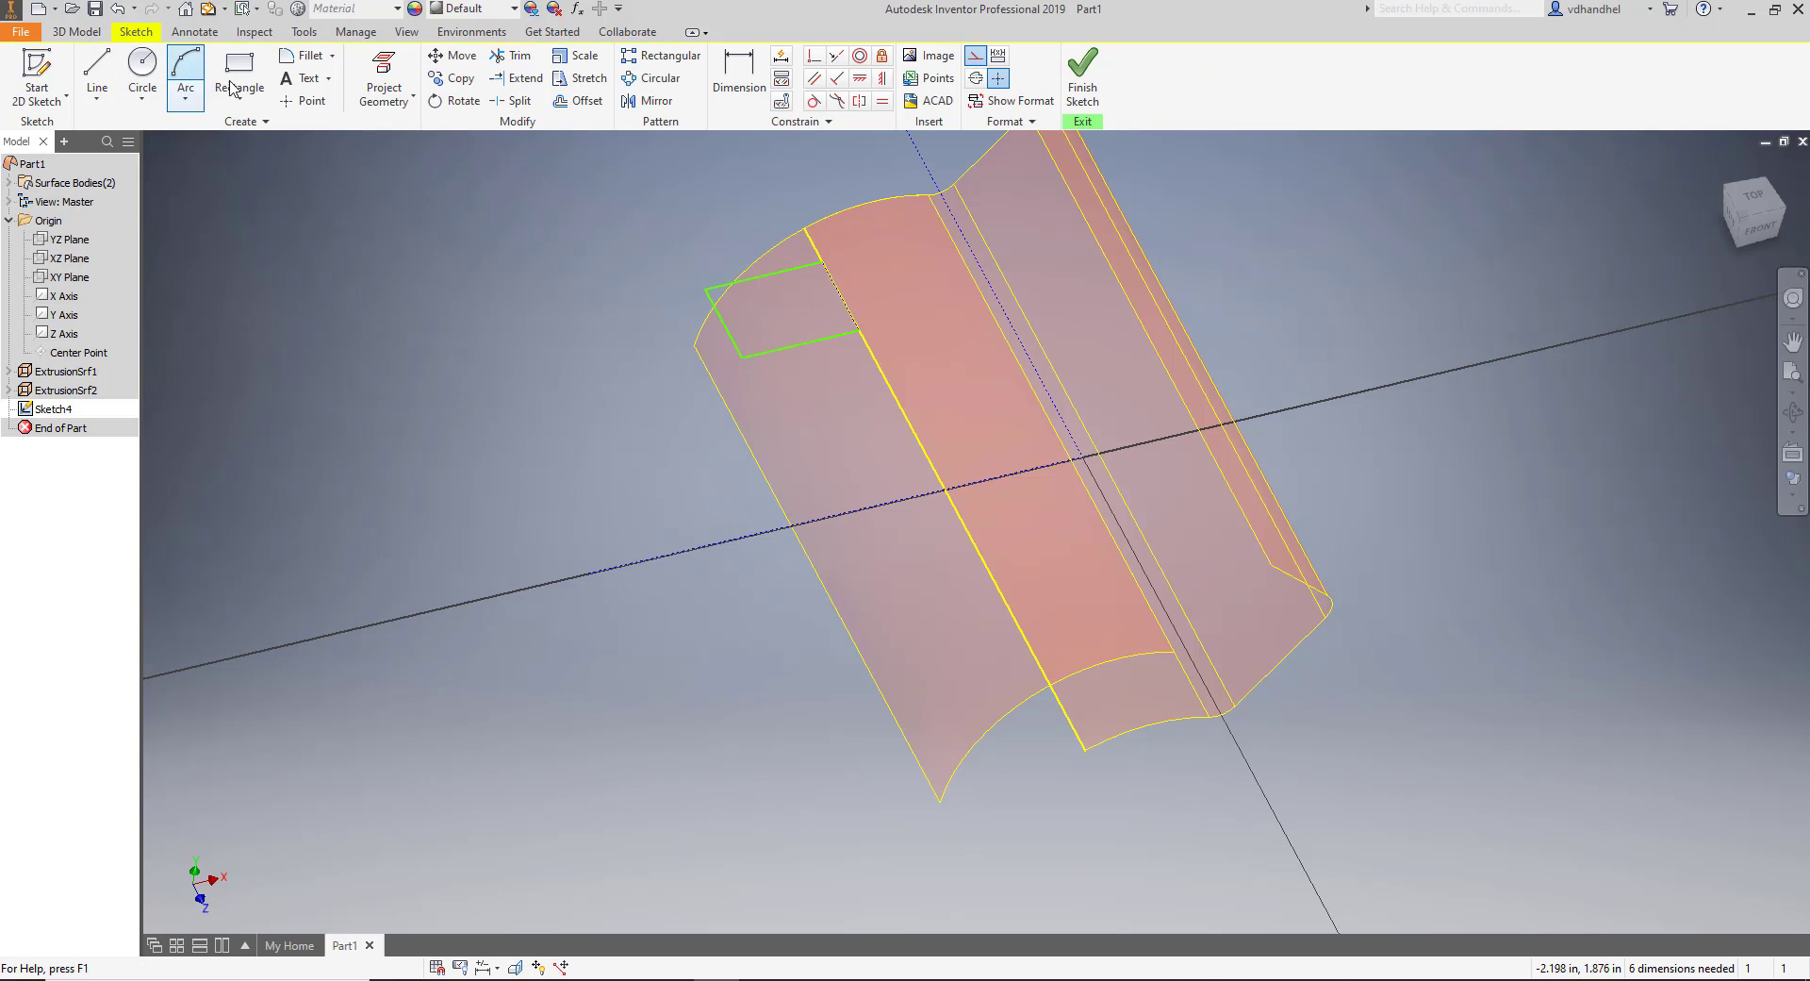
pyautogui.click(384, 77)
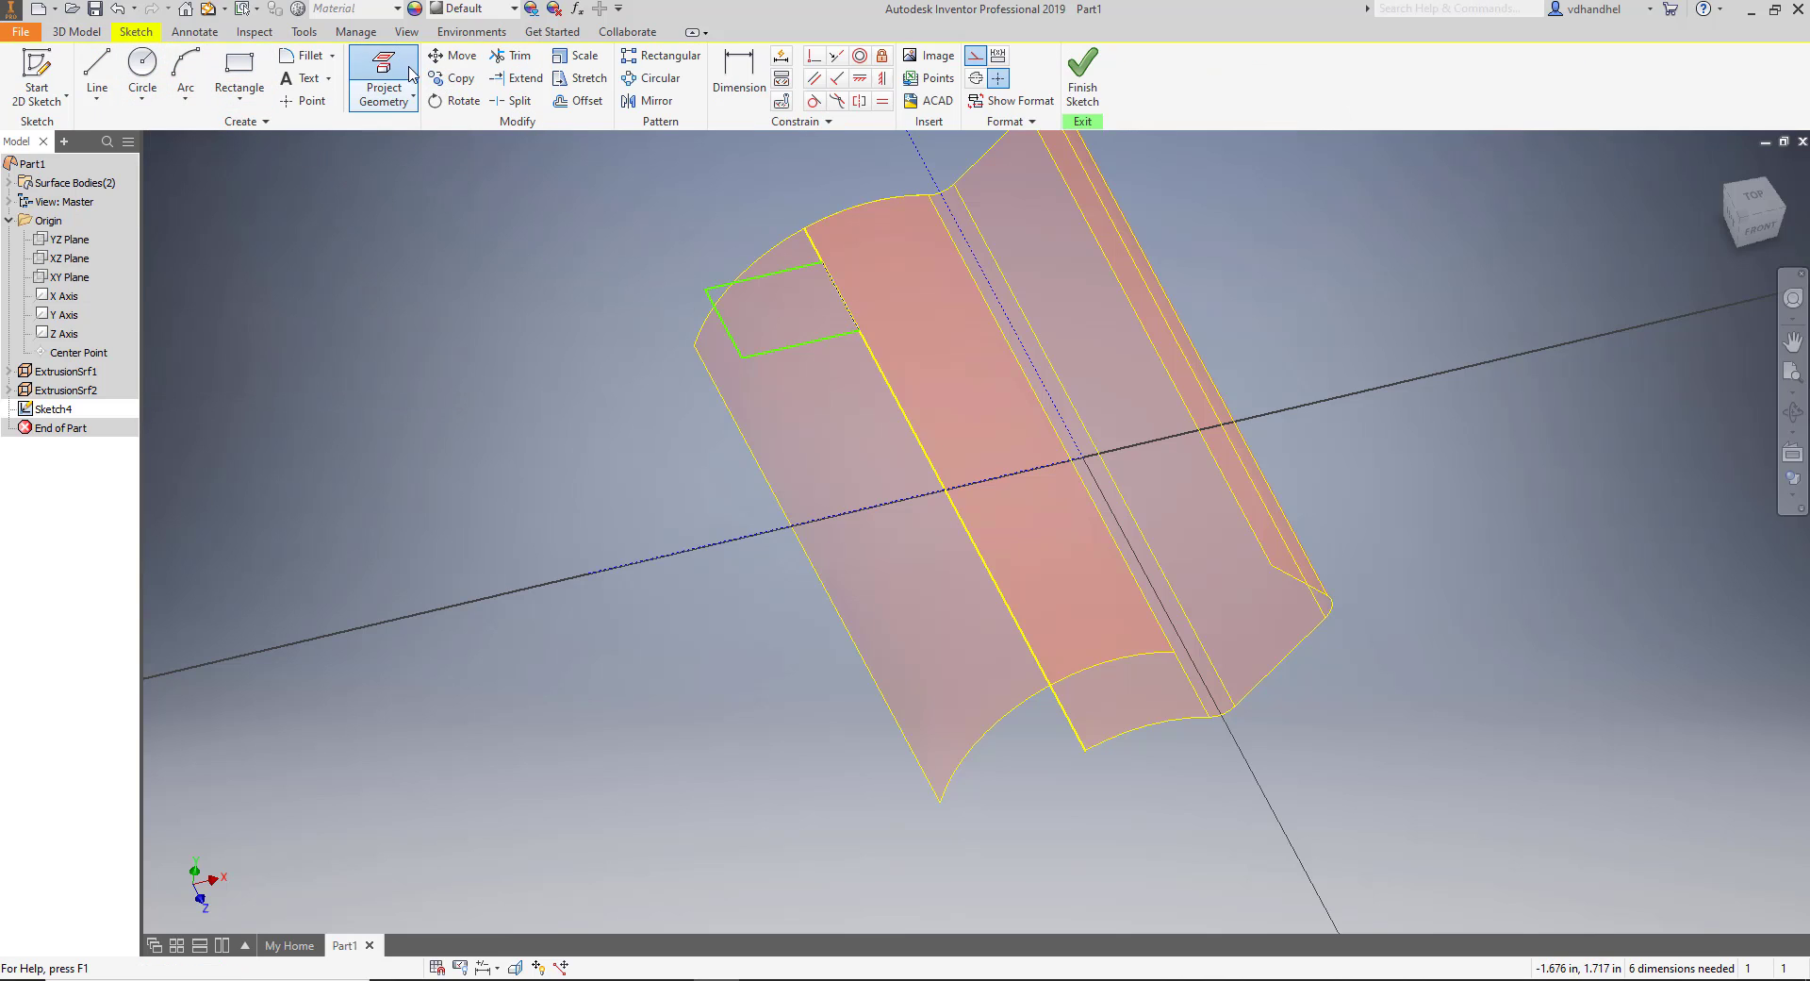
pyautogui.click(858, 326)
pyautogui.click(80, 32)
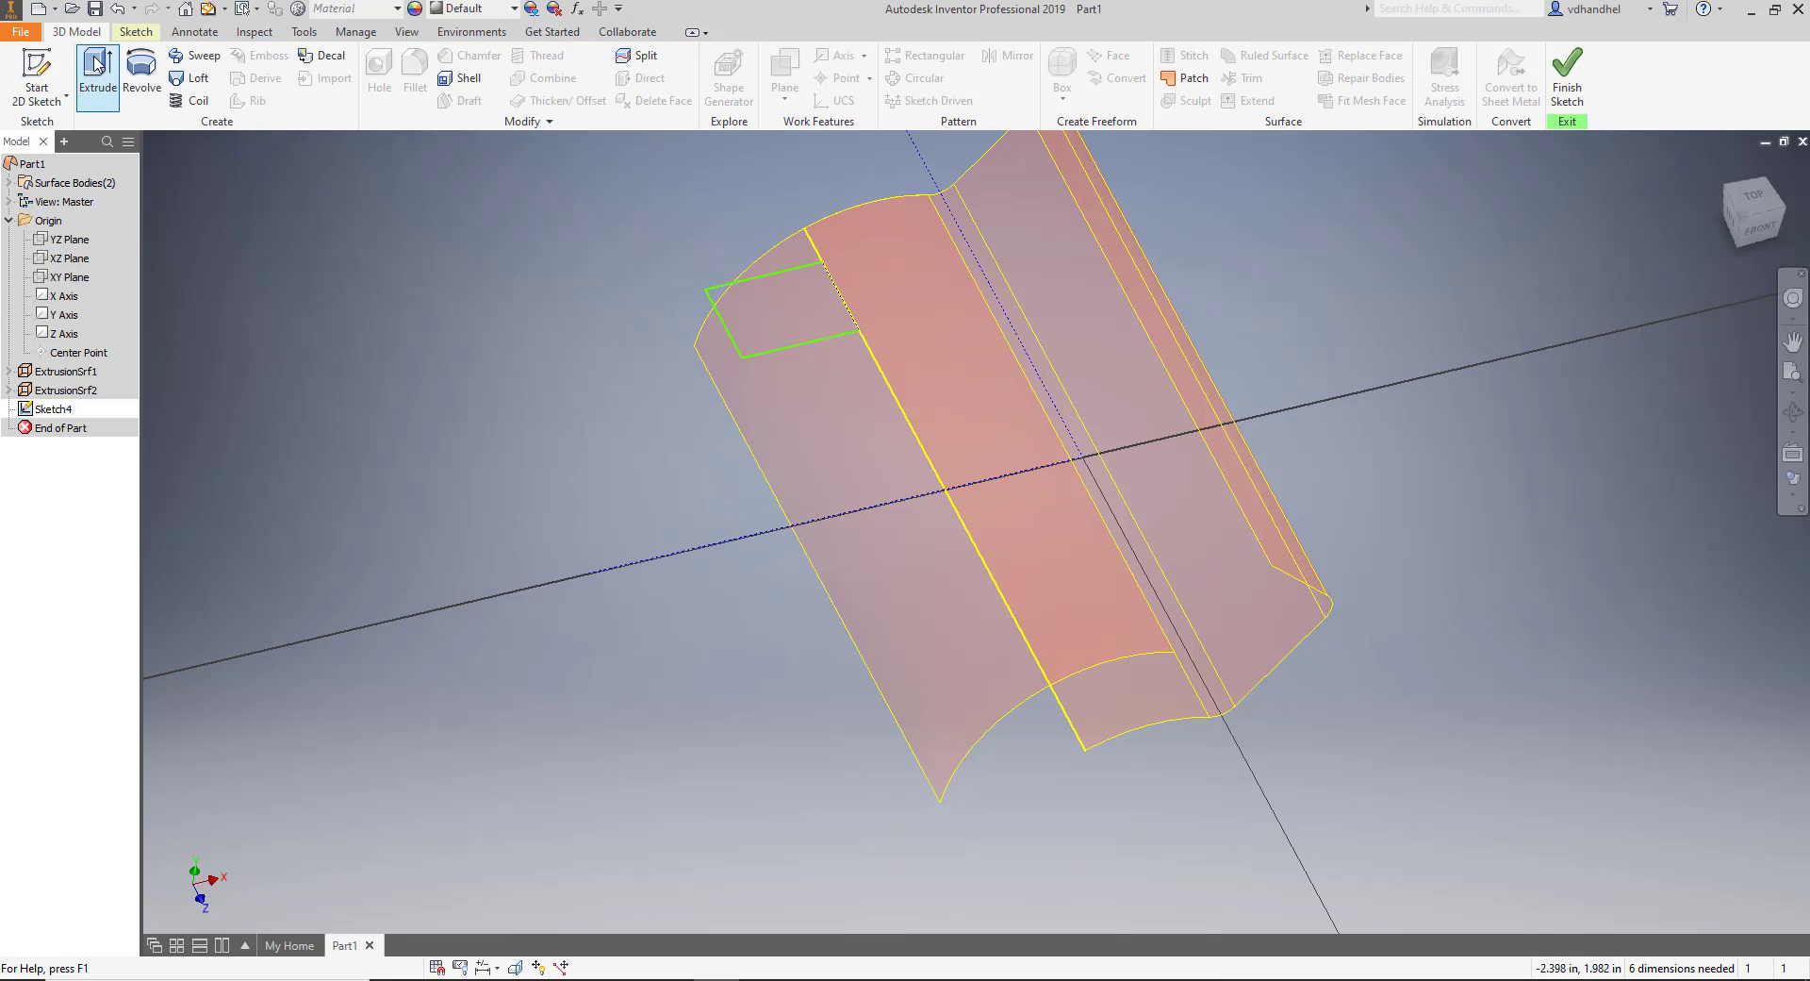
pyautogui.click(98, 75)
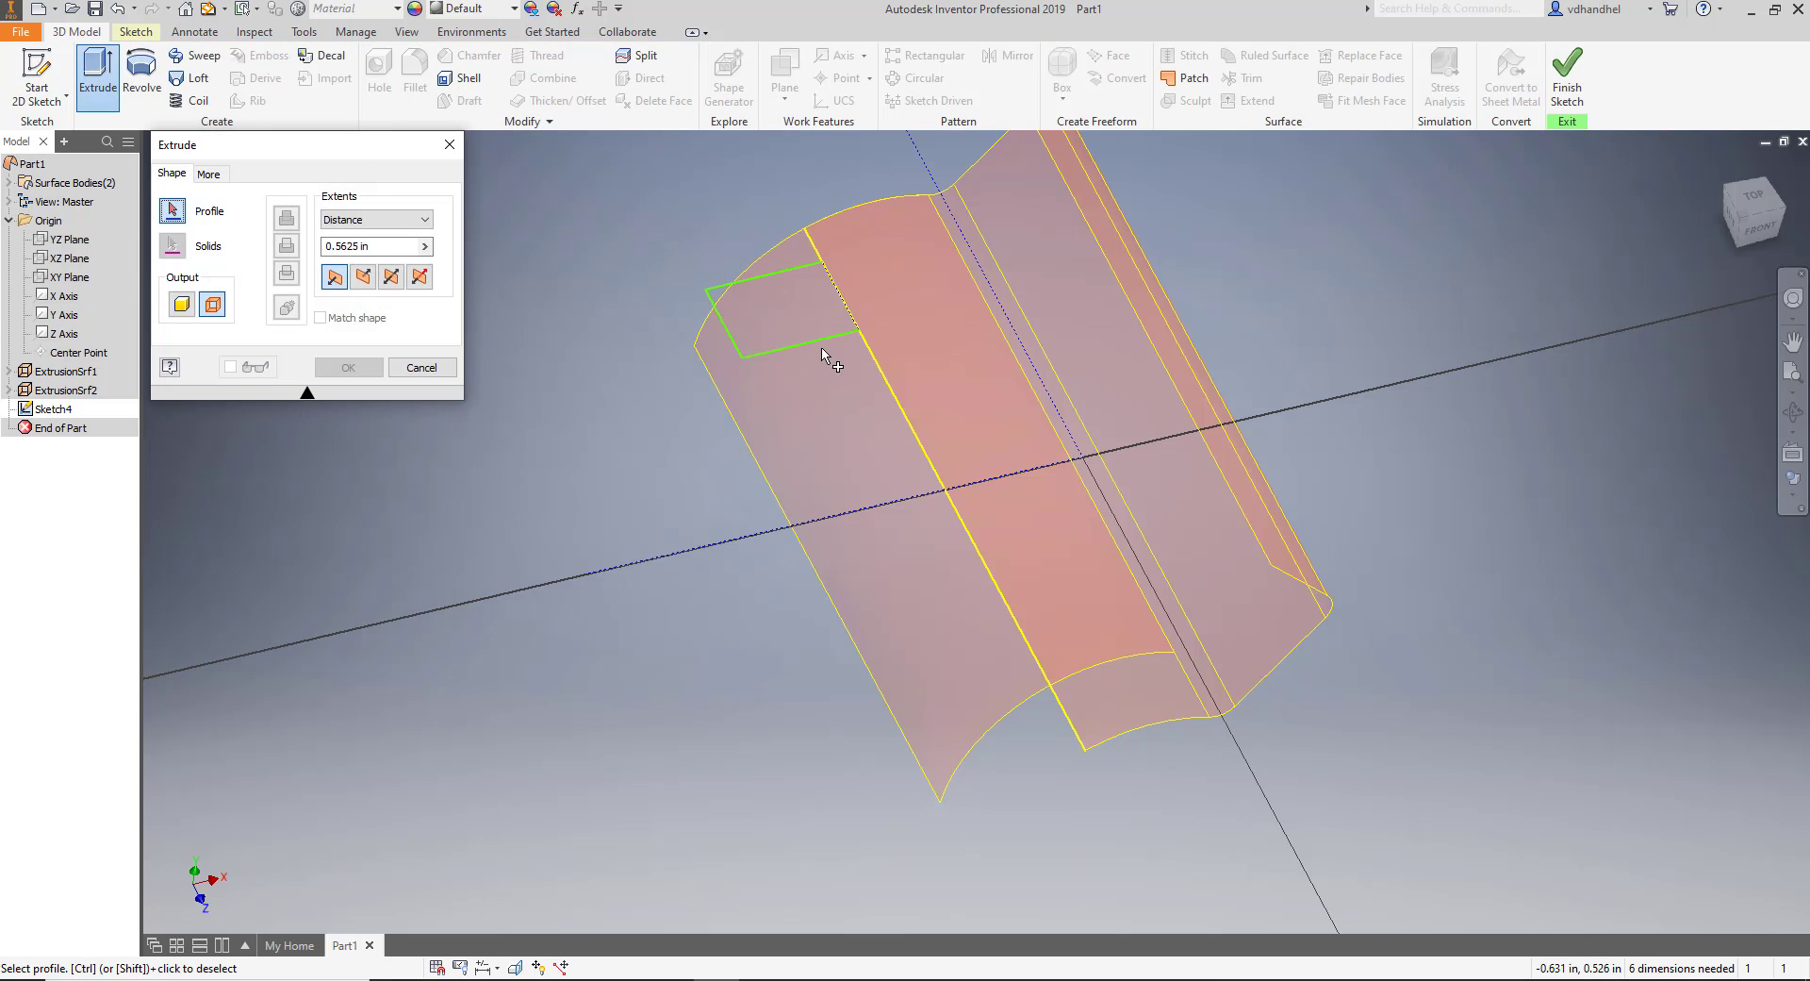
pyautogui.click(428, 375)
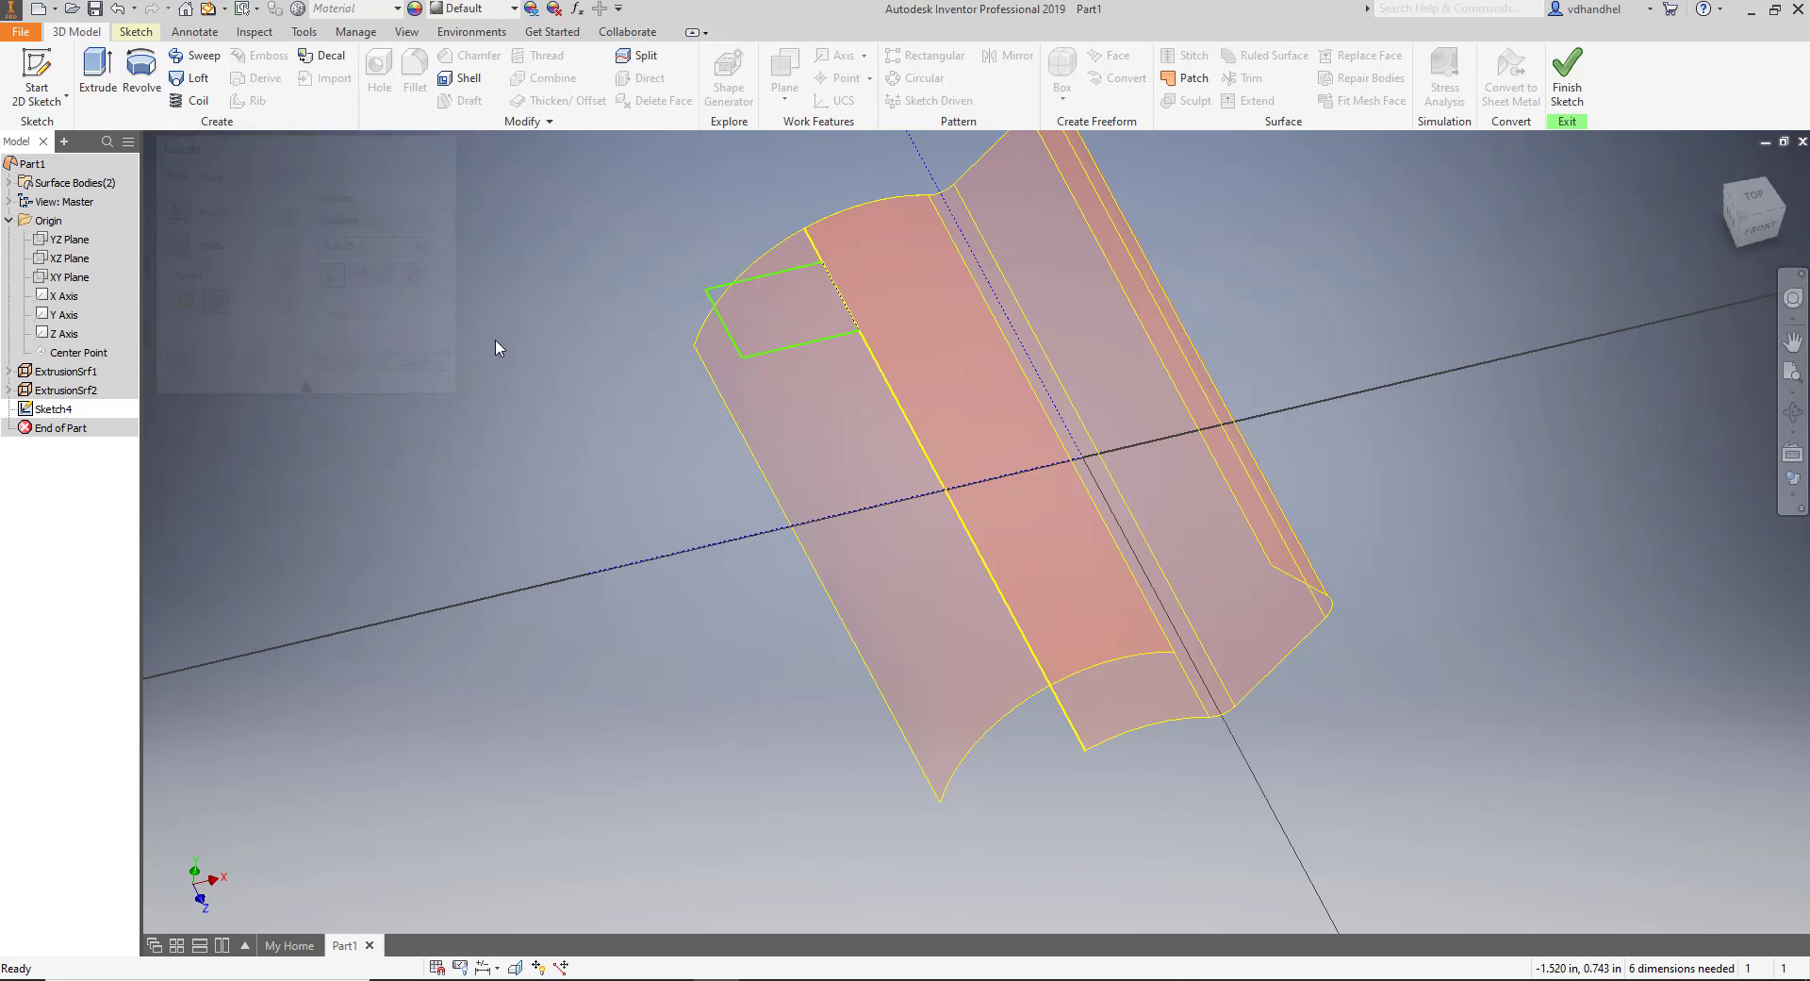
# Delete the inner vertical sketch line that runs along the surface edge at the rectangle's open side.
pyautogui.click(1755, 200)
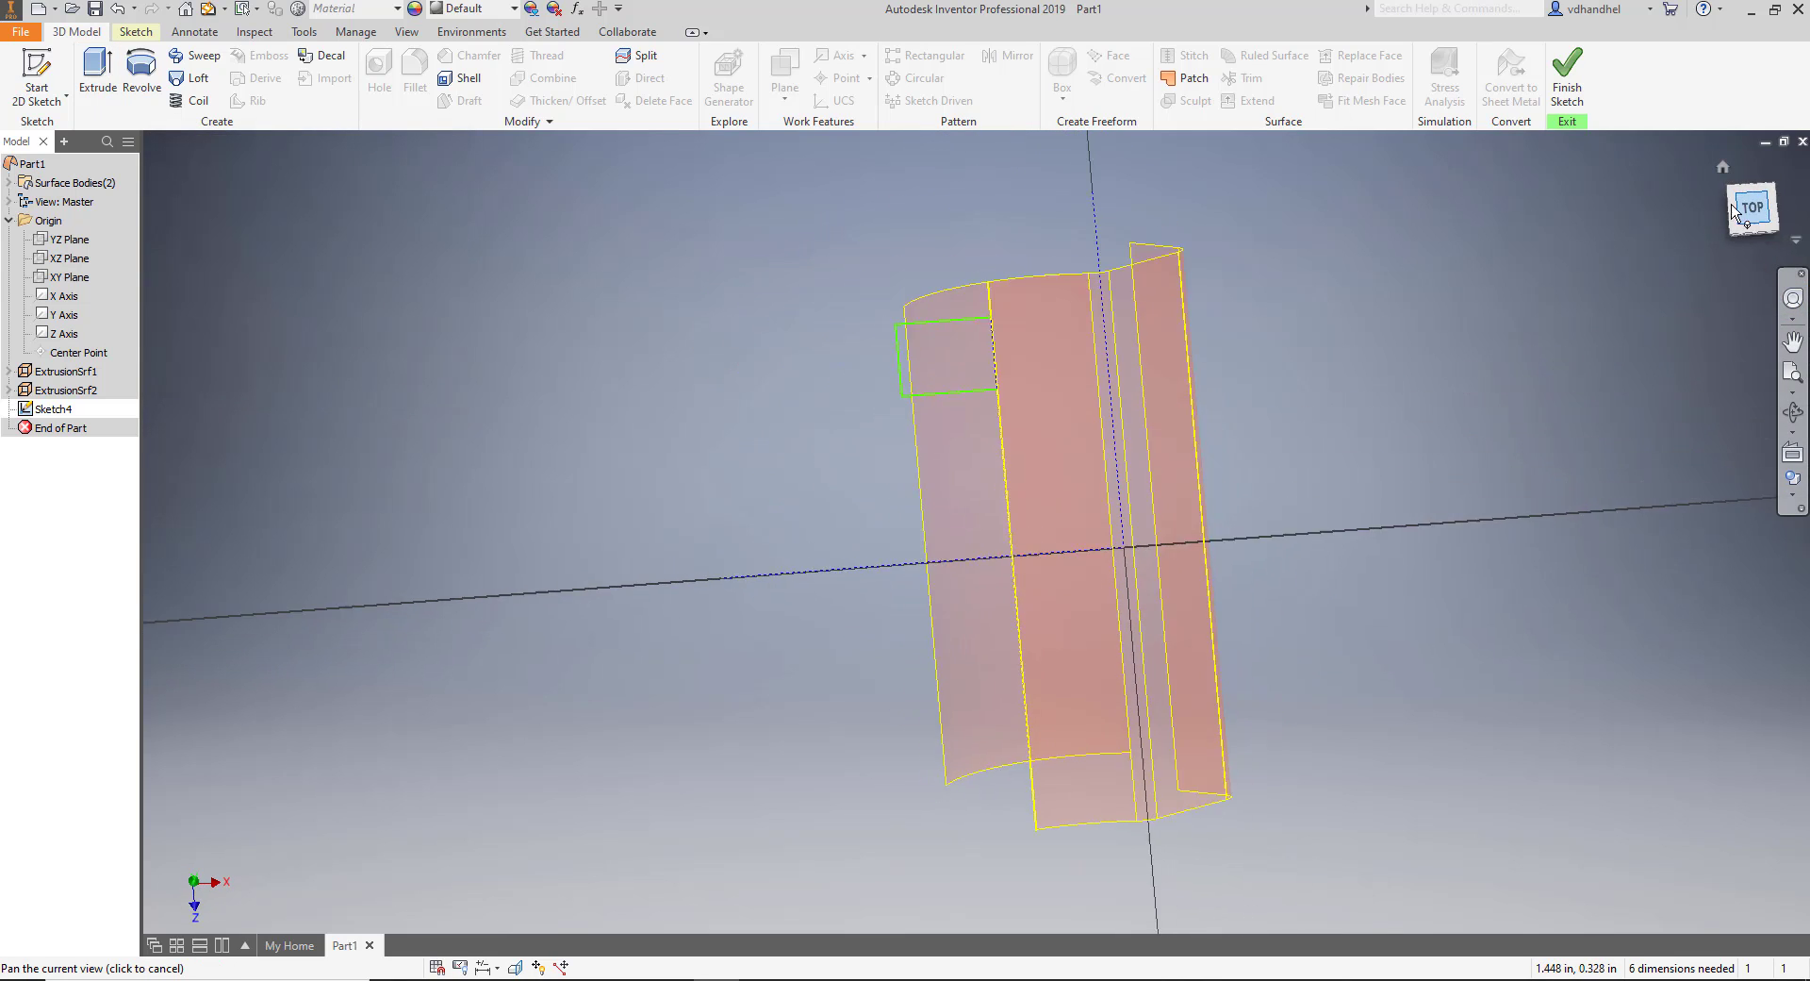
pyautogui.click(988, 404)
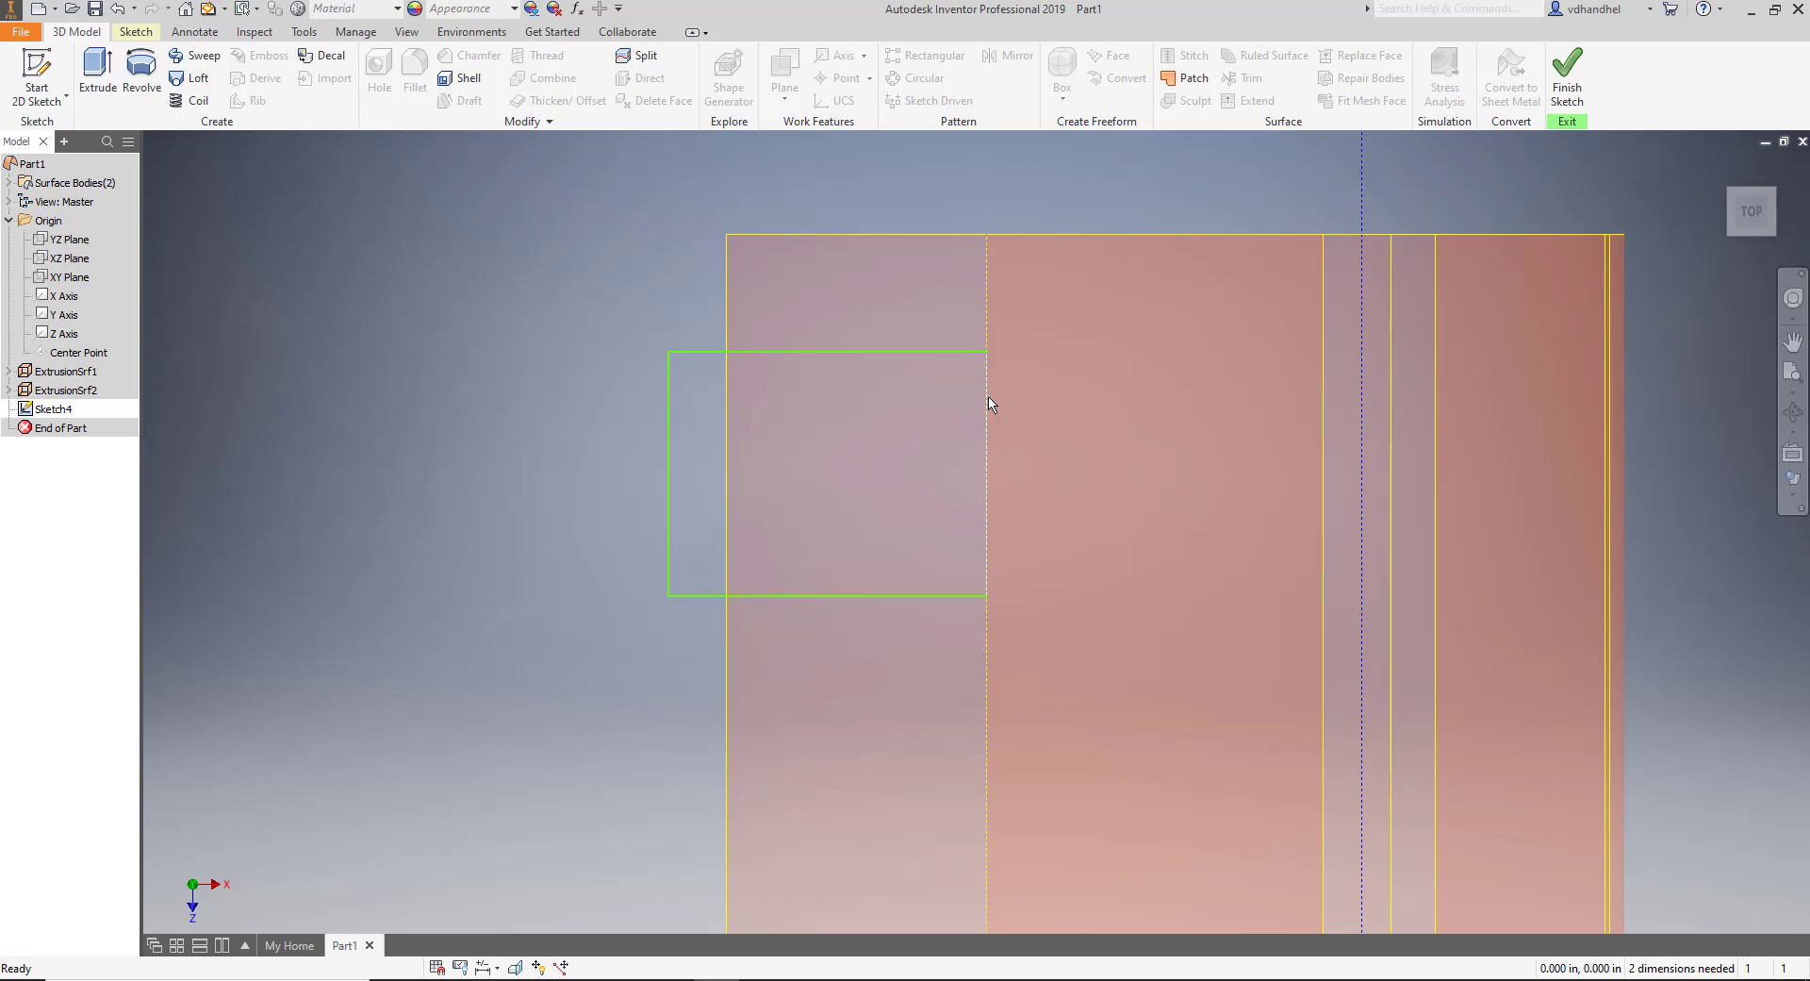
pyautogui.press('Delete')
# Draw a line along the surface edge joining the inner ends of the upper and lower horizontal lines.
pyautogui.click(137, 32)
pyautogui.click(97, 75)
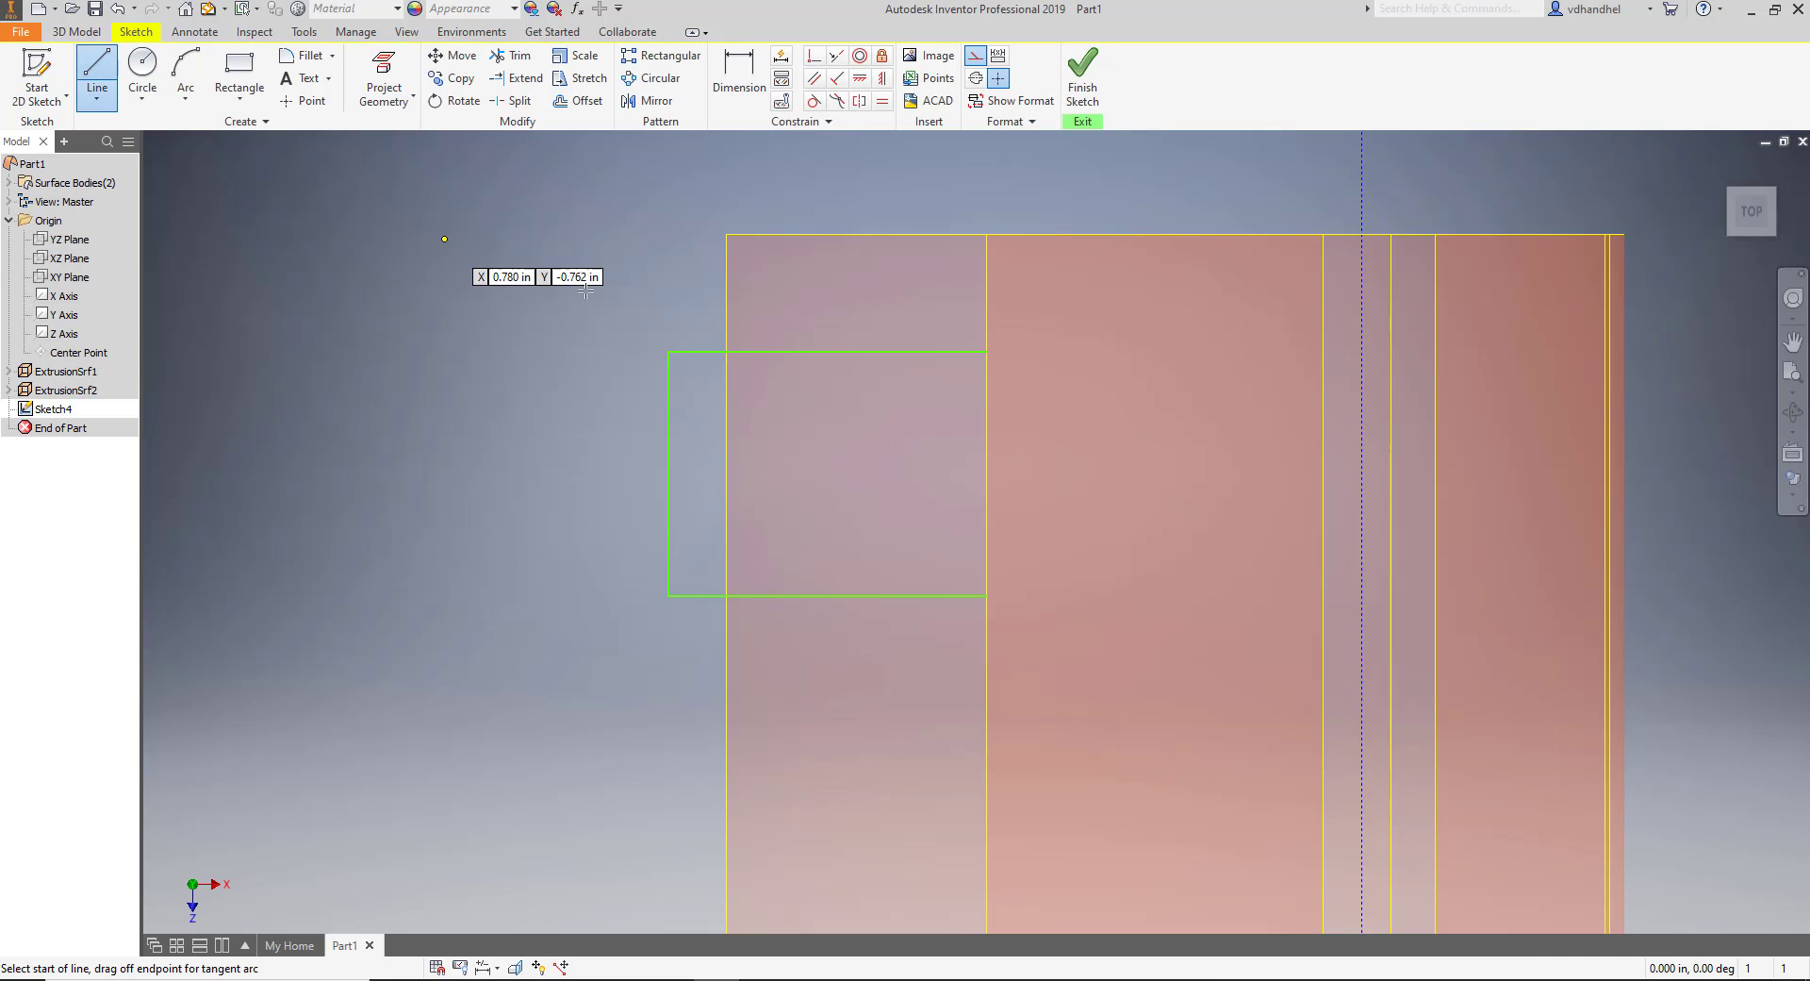
pyautogui.click(988, 354)
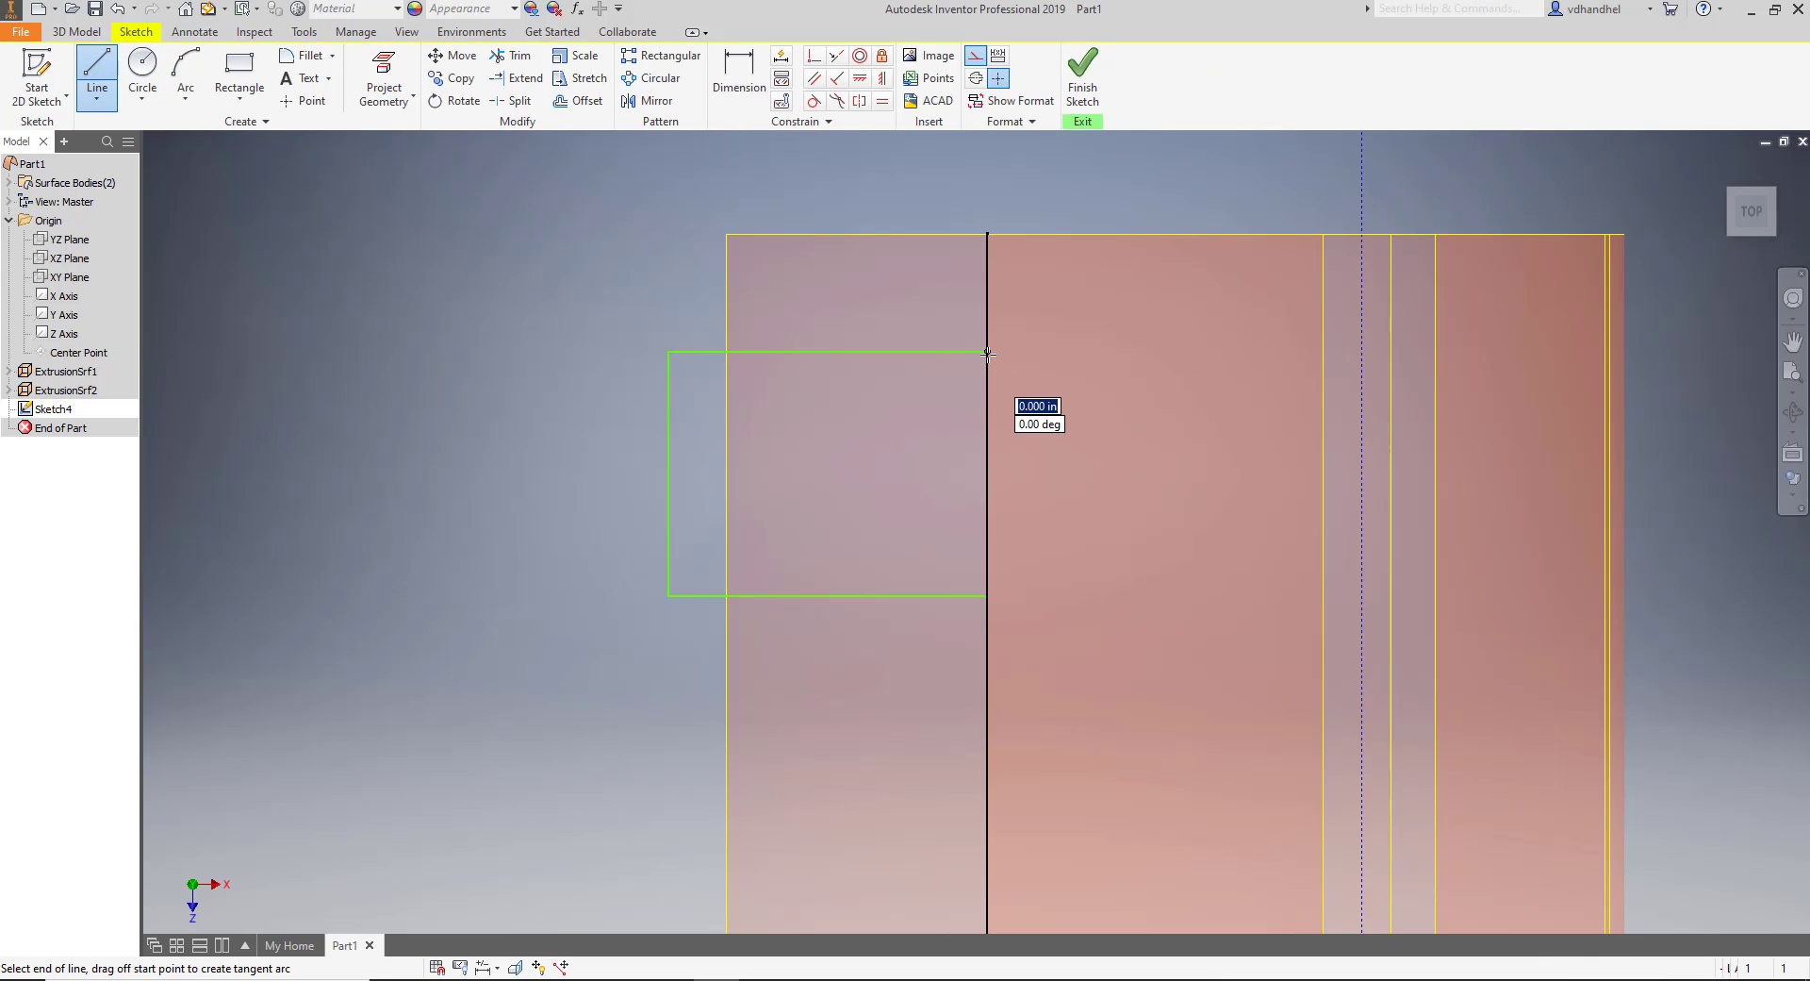
pyautogui.click(987, 600)
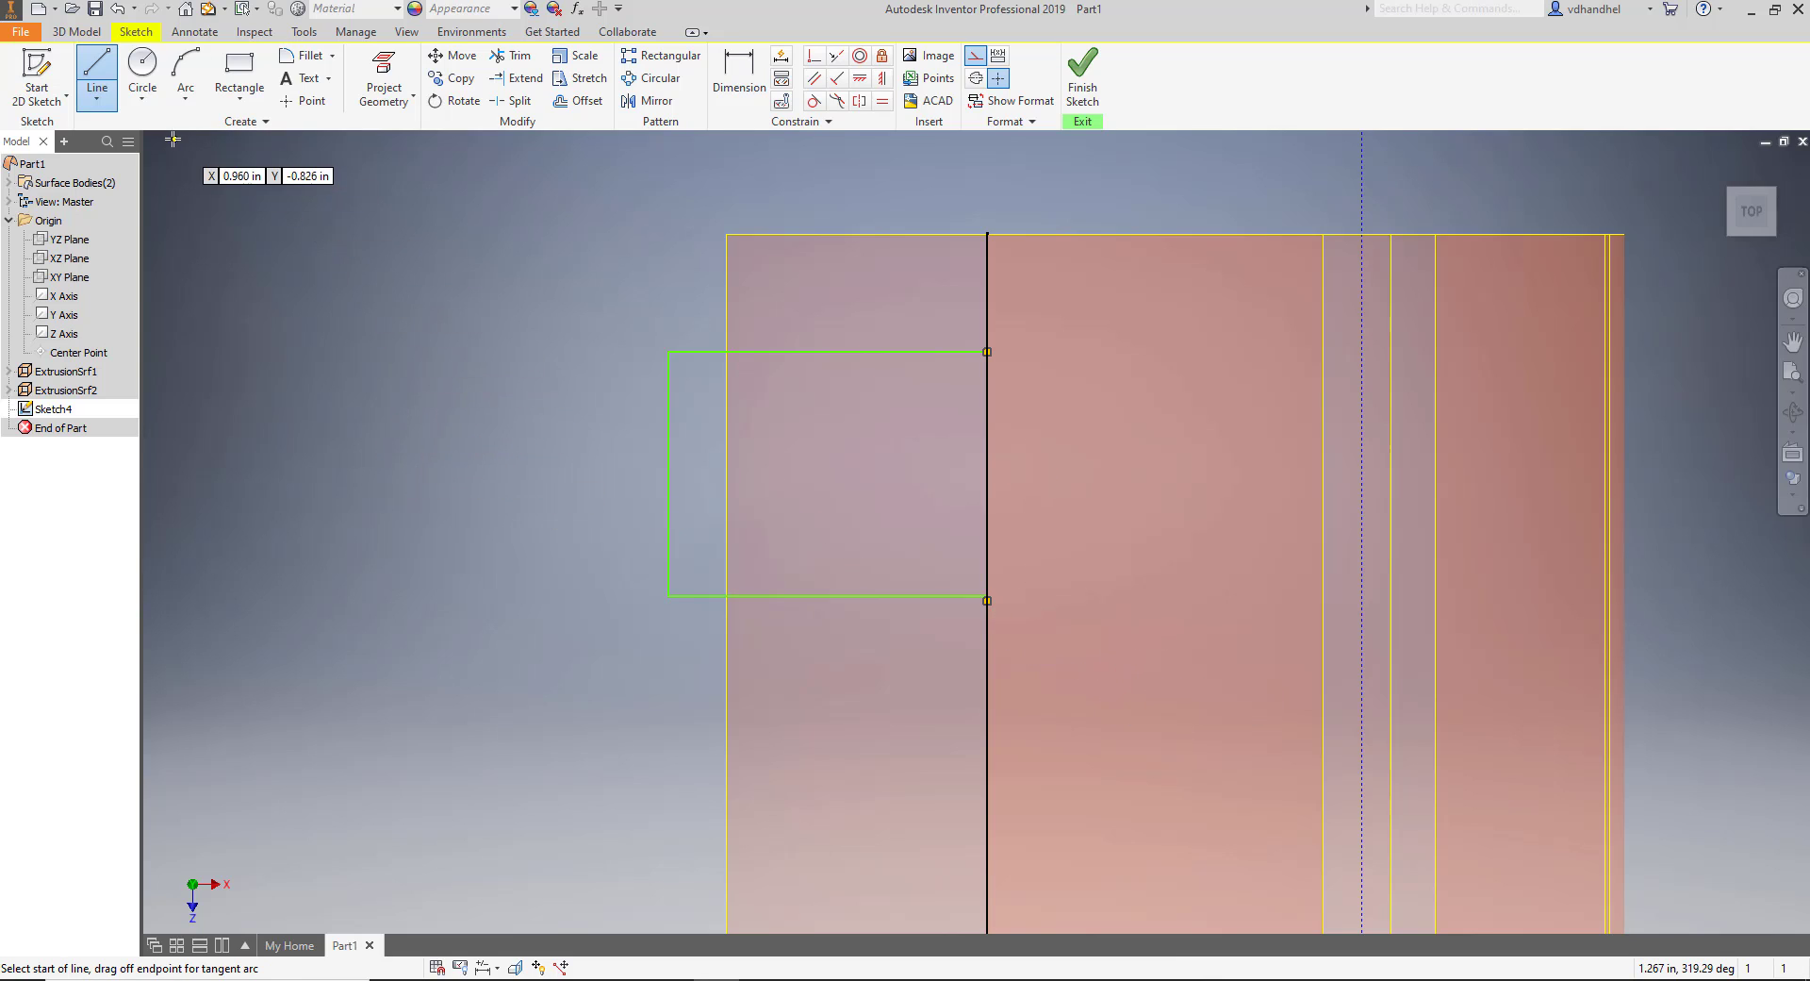
pyautogui.click(83, 34)
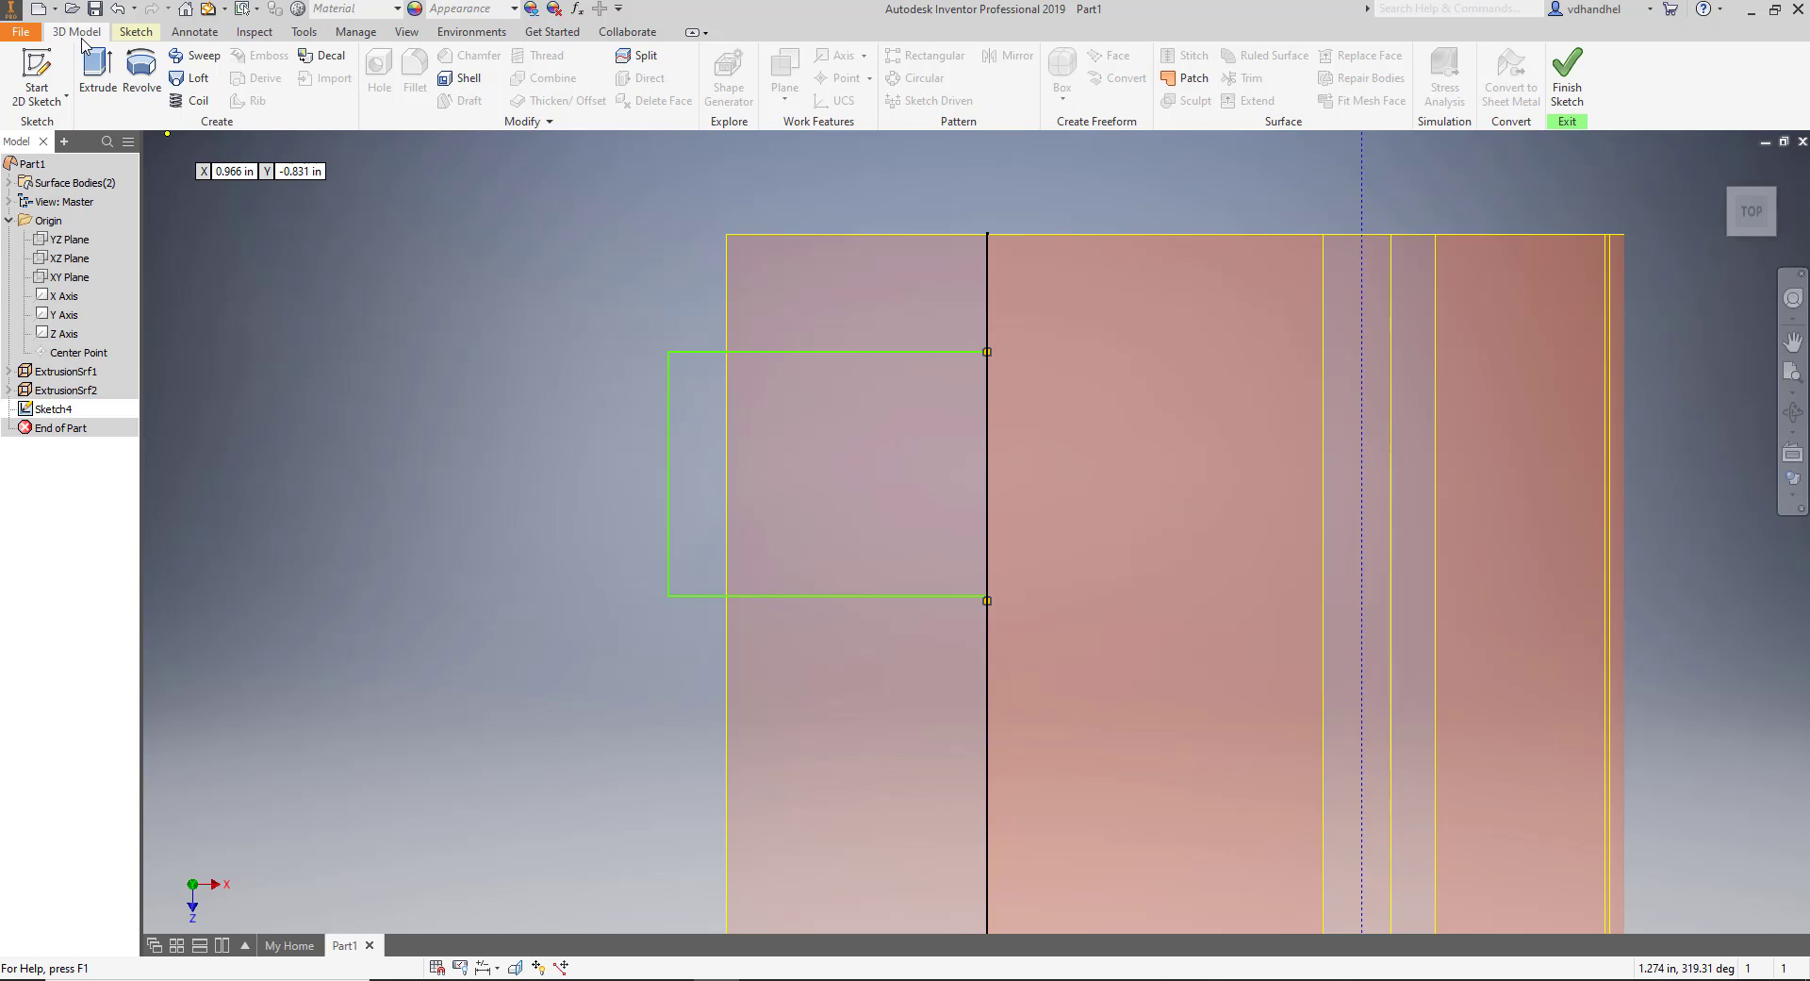
pyautogui.click(97, 73)
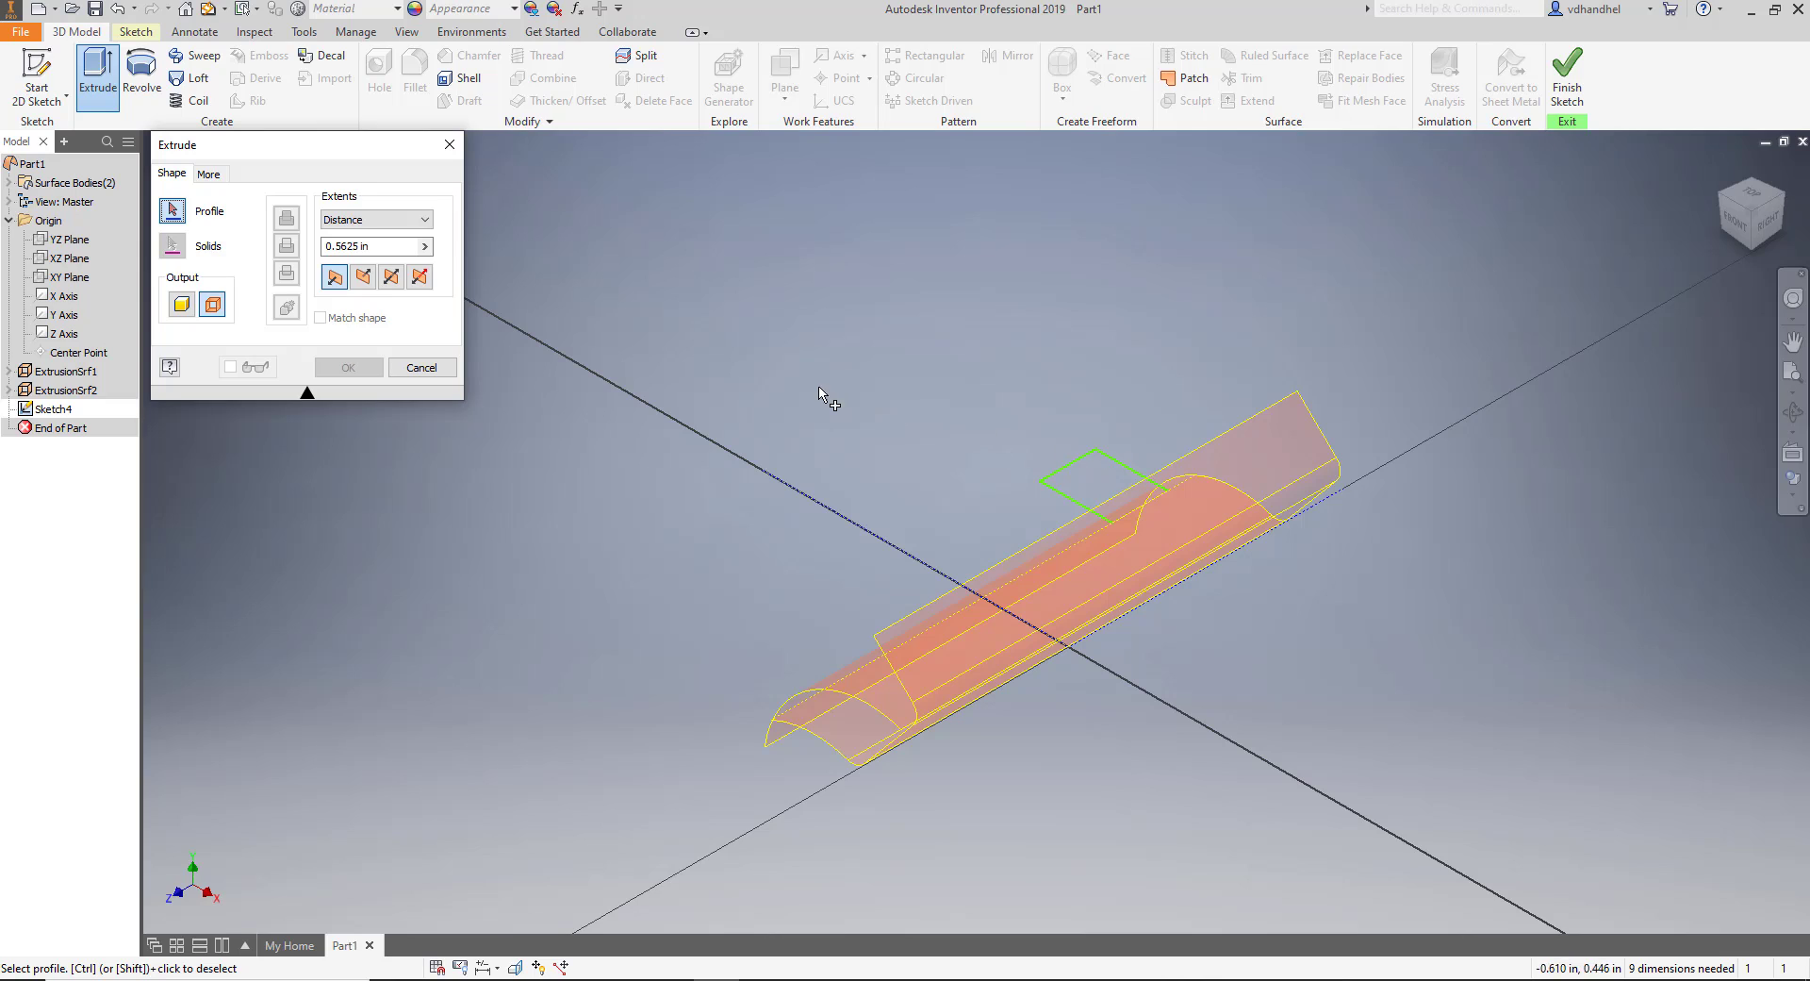
pyautogui.click(442, 370)
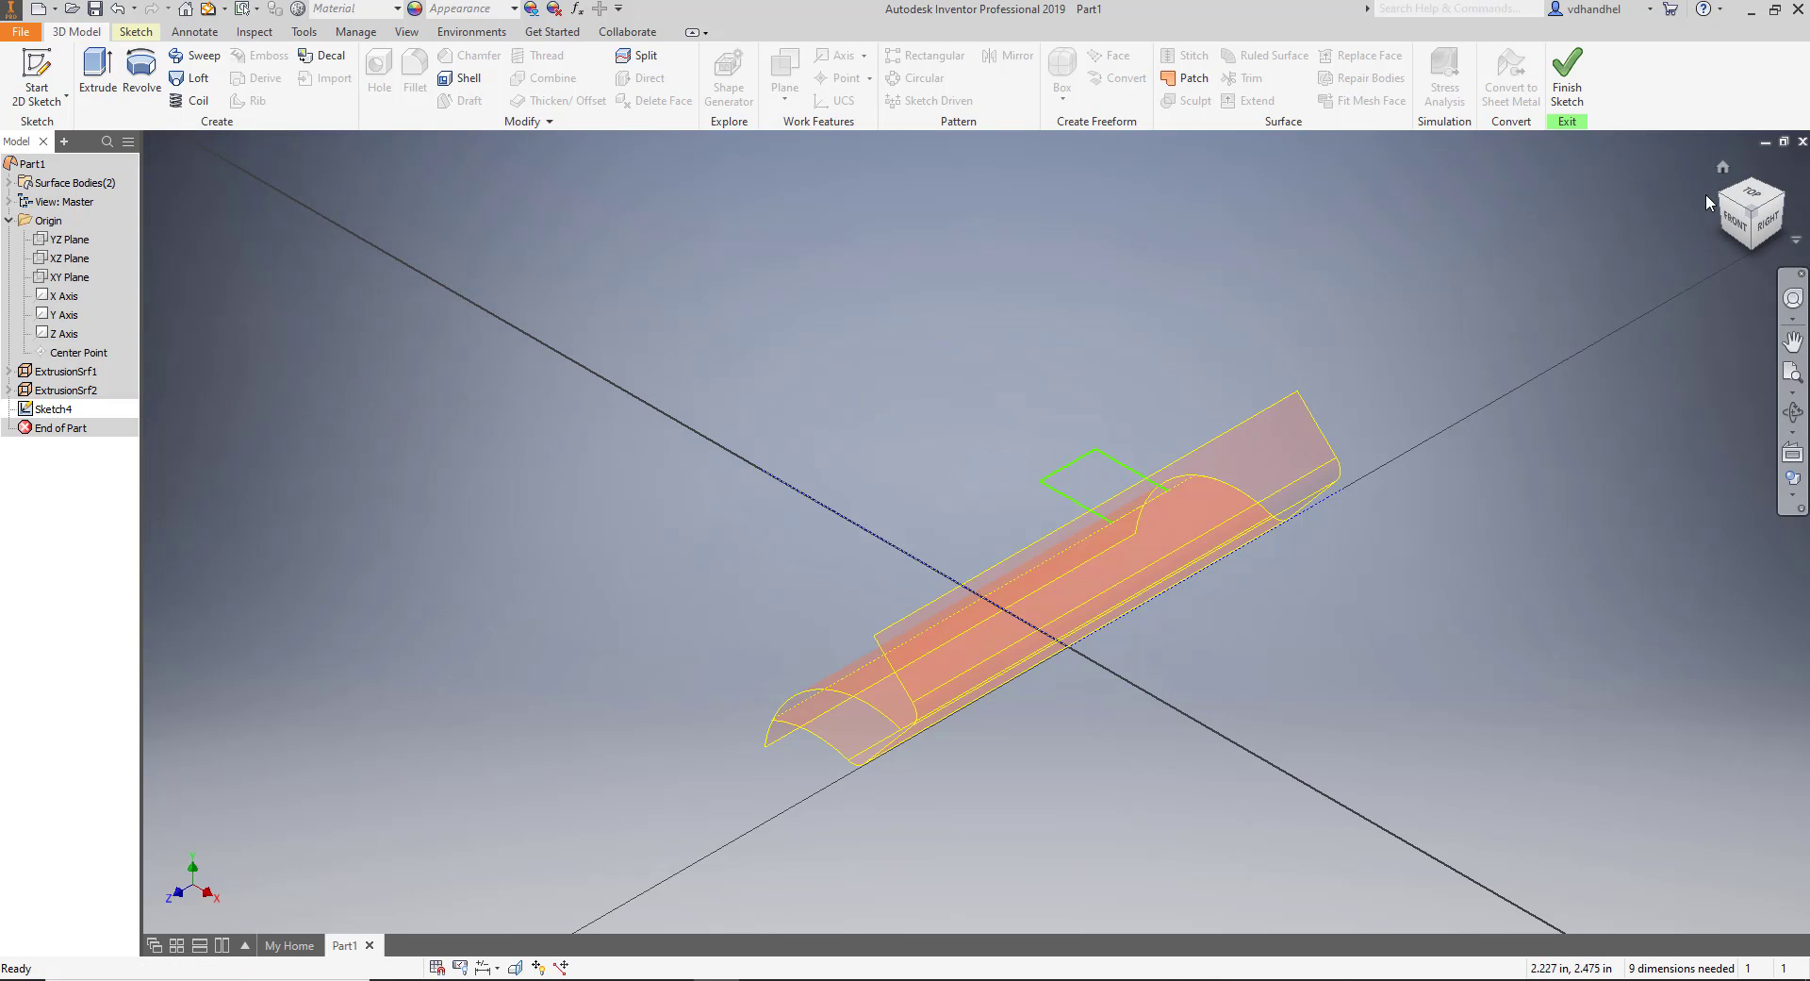
# Delete the closing line drawn along the surface edge between the two horizontal lines.
pyautogui.moveTo(1705, 194); pyautogui.dragTo(1766, 200, button='middle')
pyautogui.click(1764, 200)
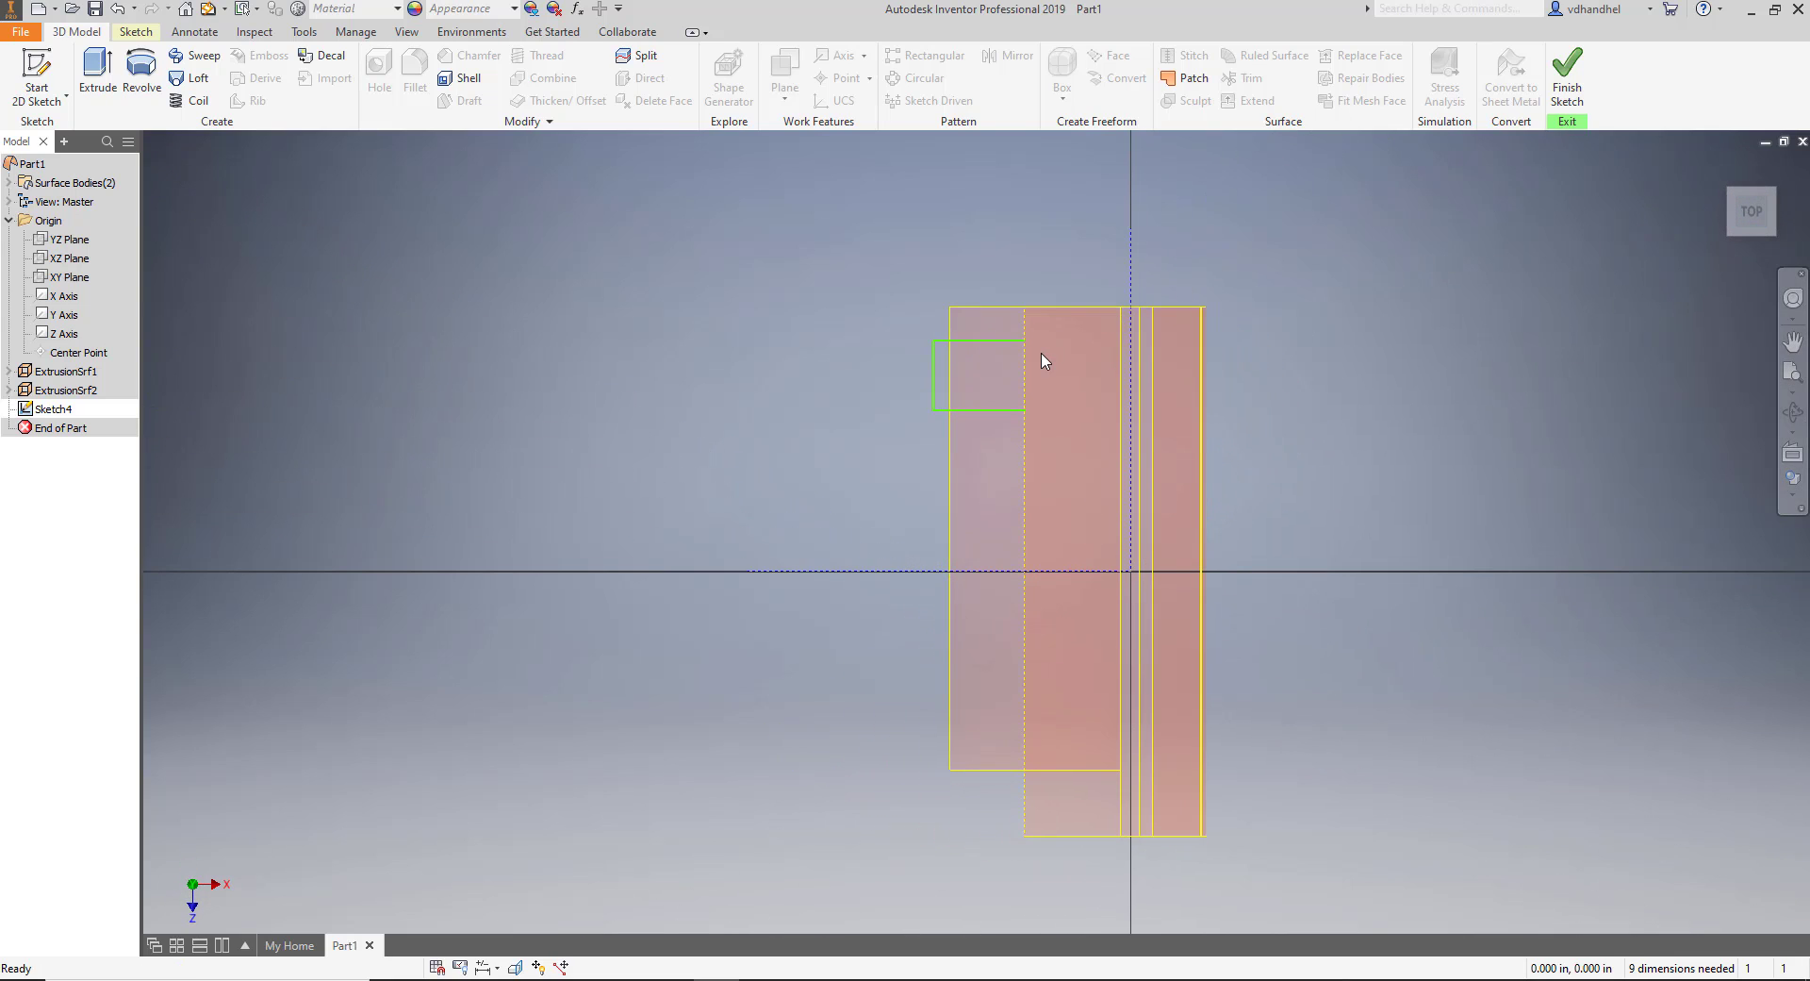
pyautogui.scroll(-5, 1026, 368)
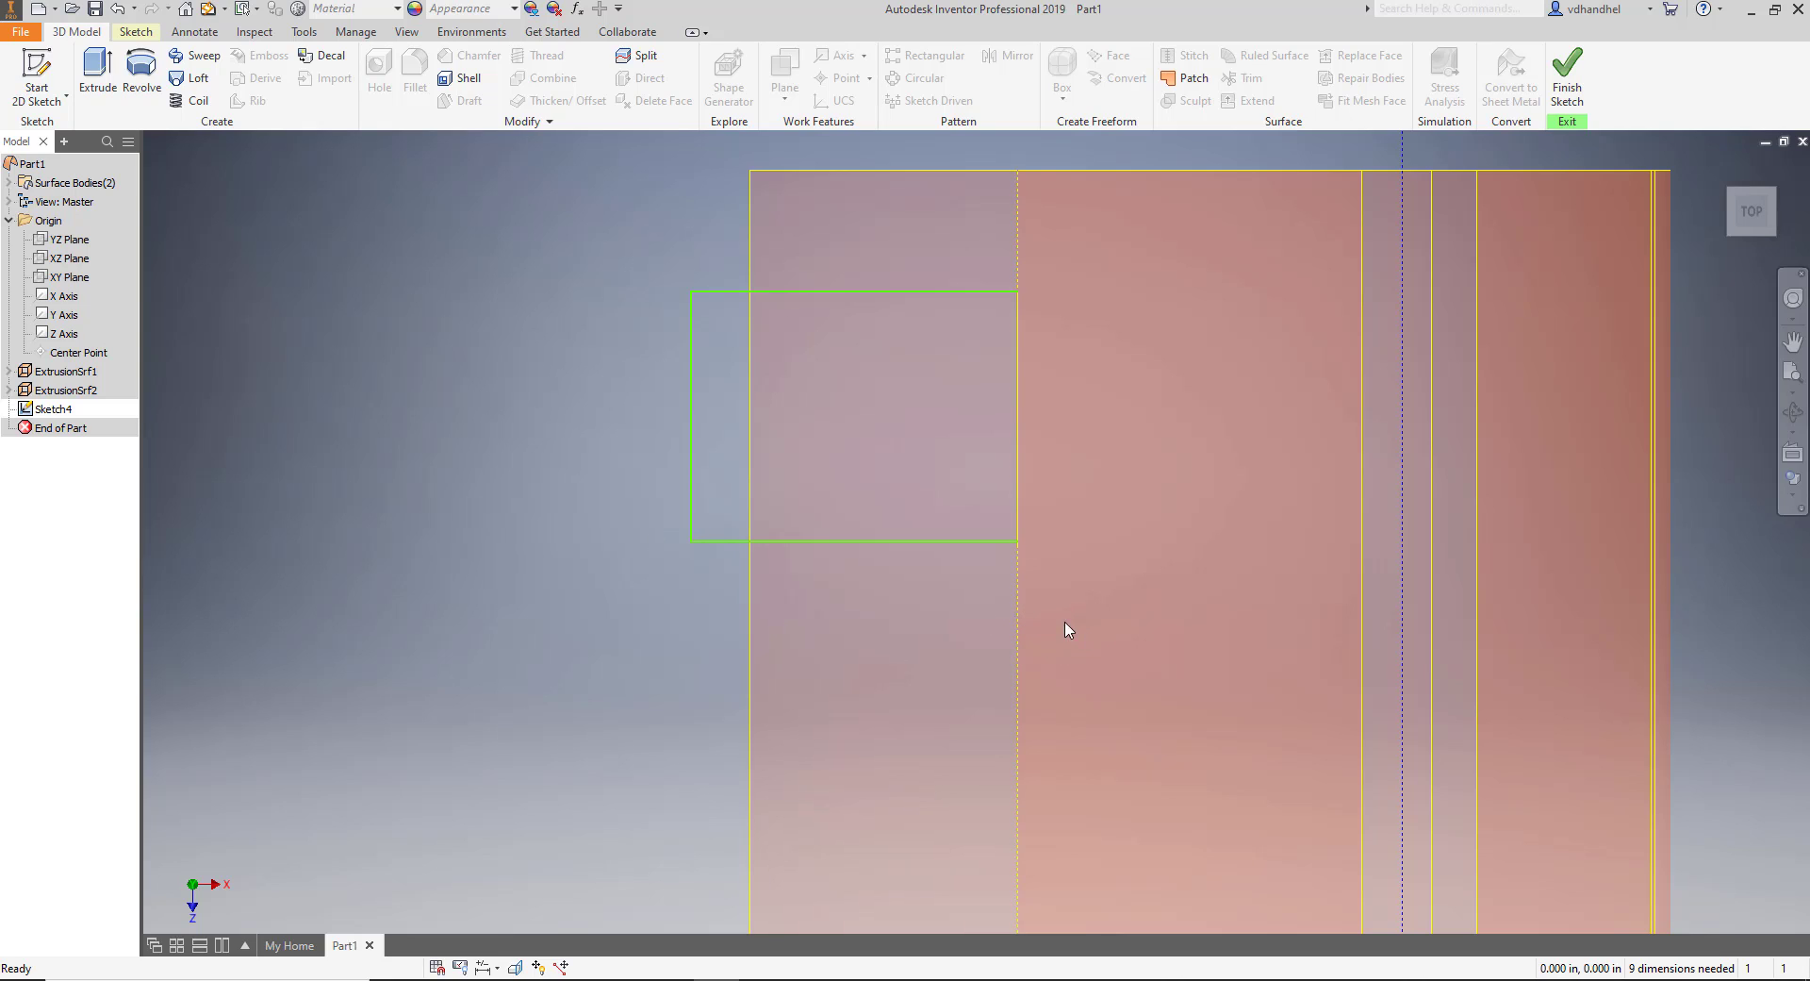
pyautogui.click(1018, 604)
# Project the surface edge between the two horizontal lines into the sketch and finish the sketch.
pyautogui.click(140, 33)
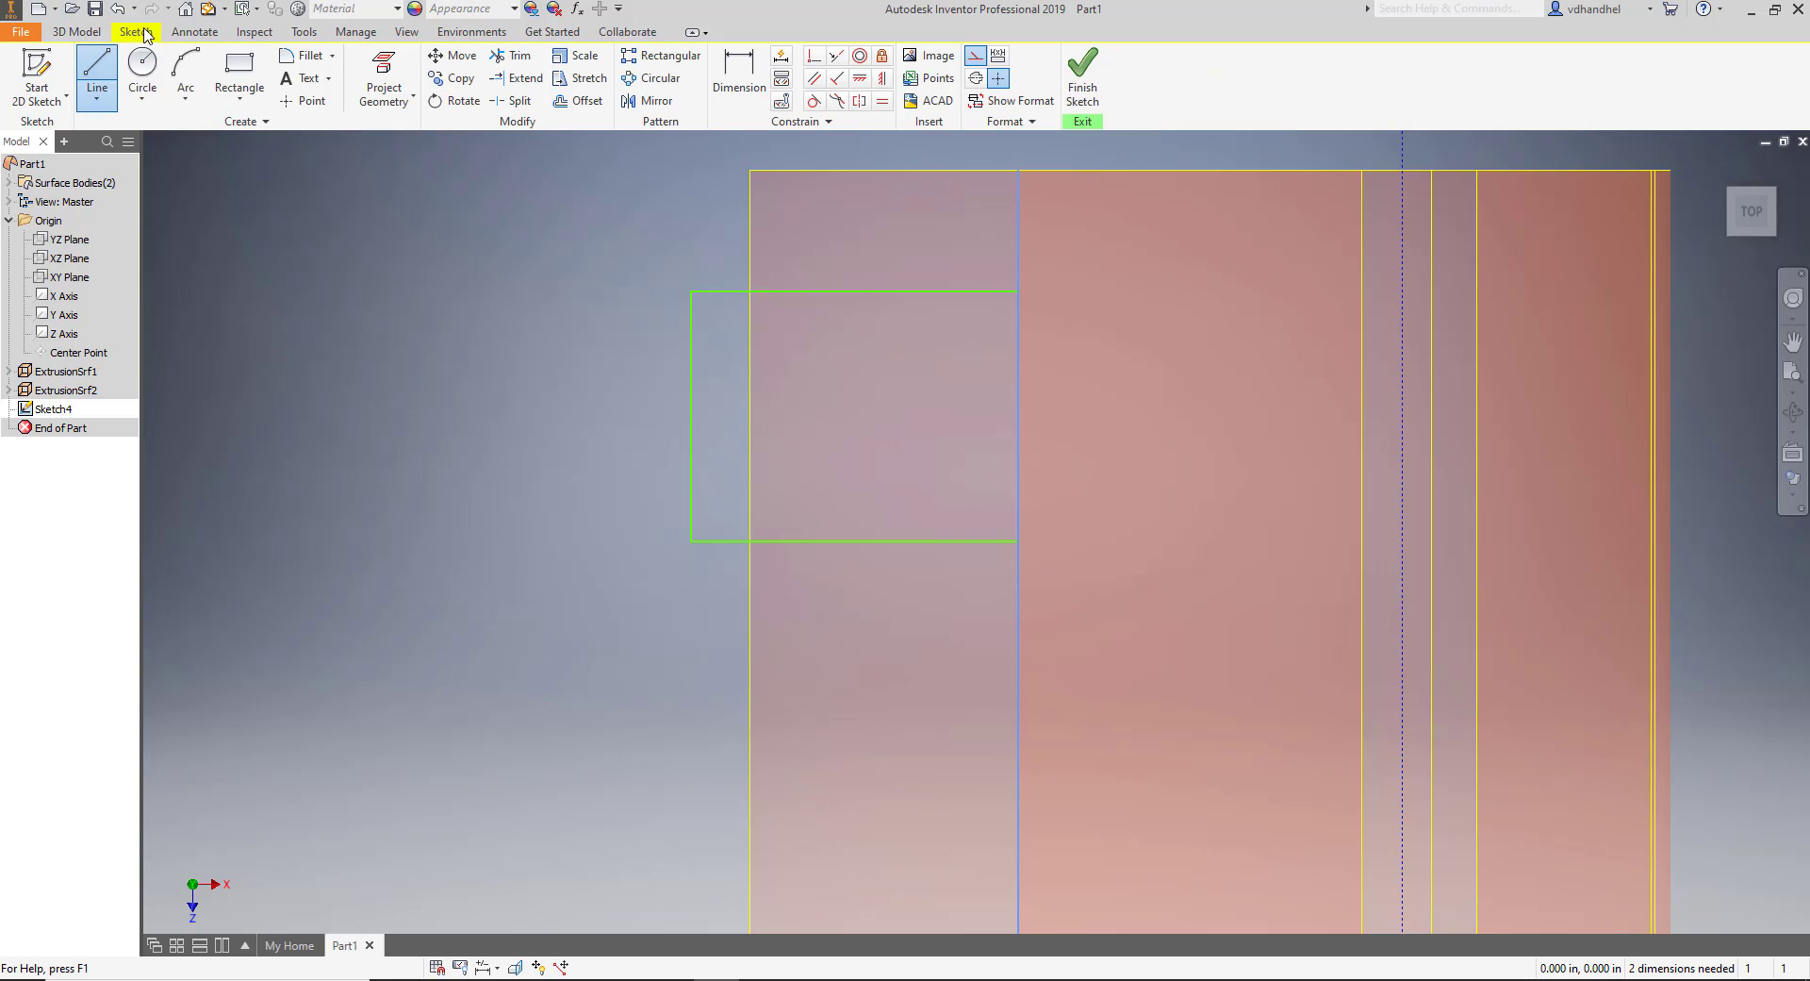
pyautogui.press('Escape')
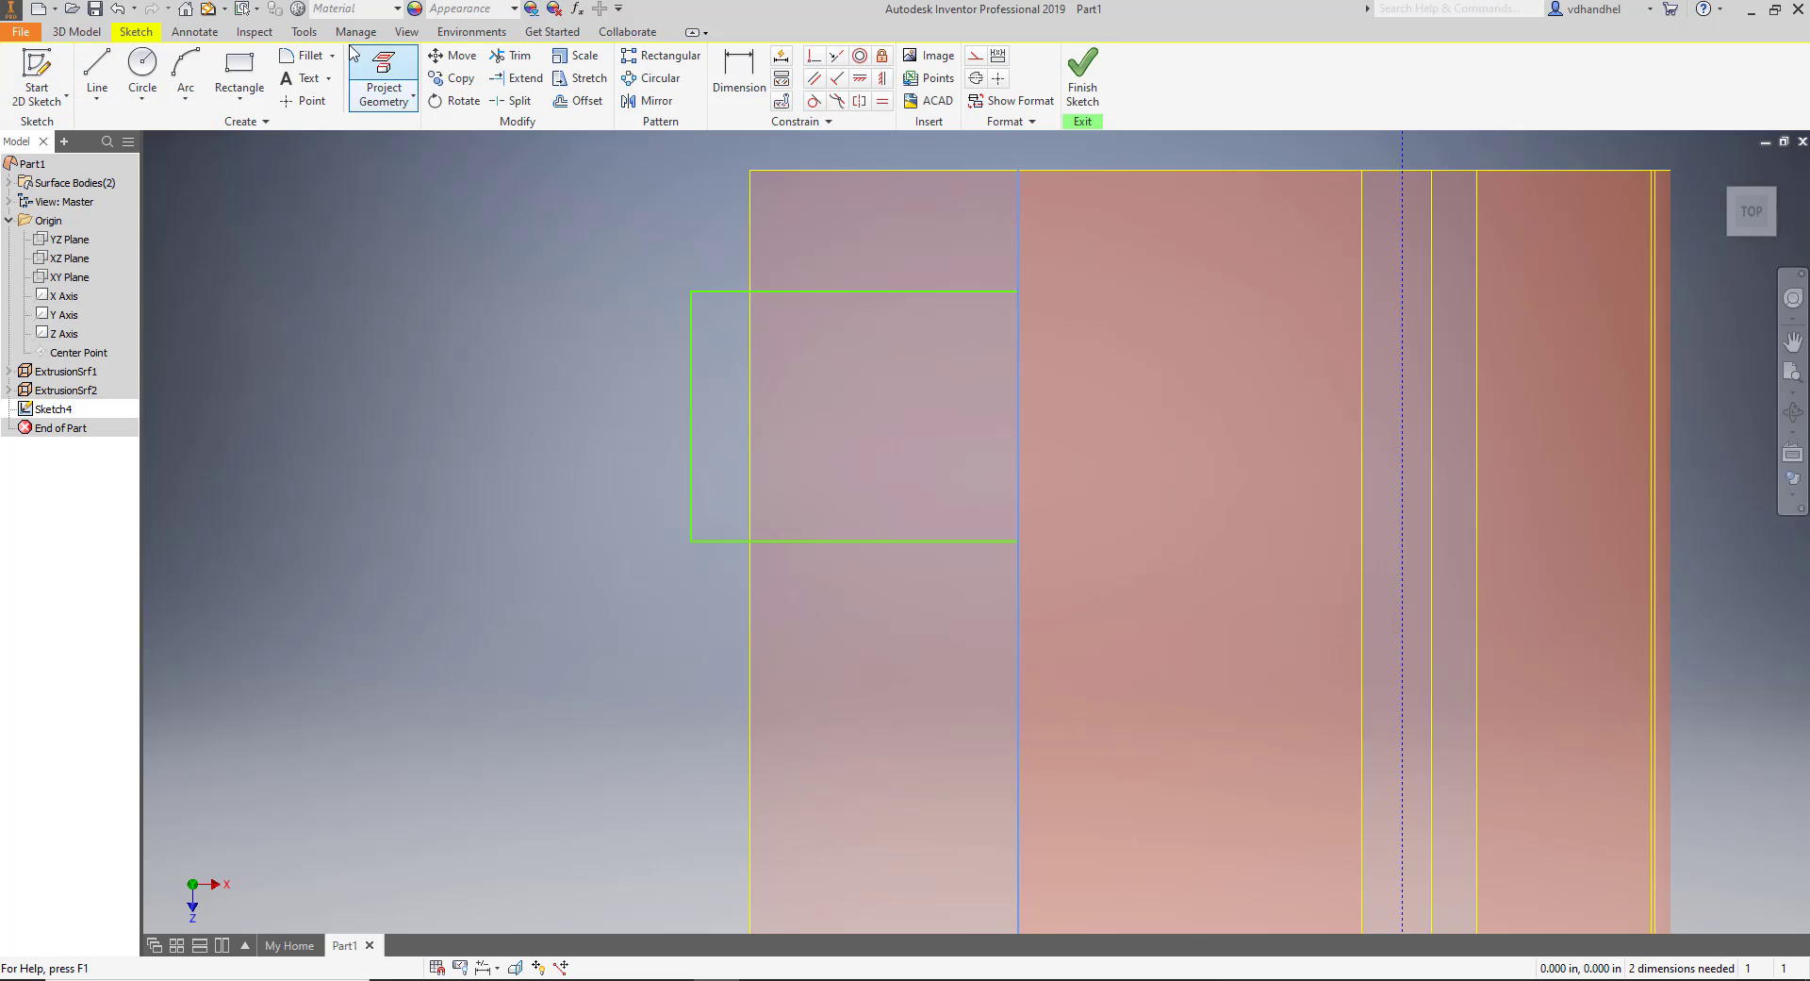
pyautogui.click(384, 81)
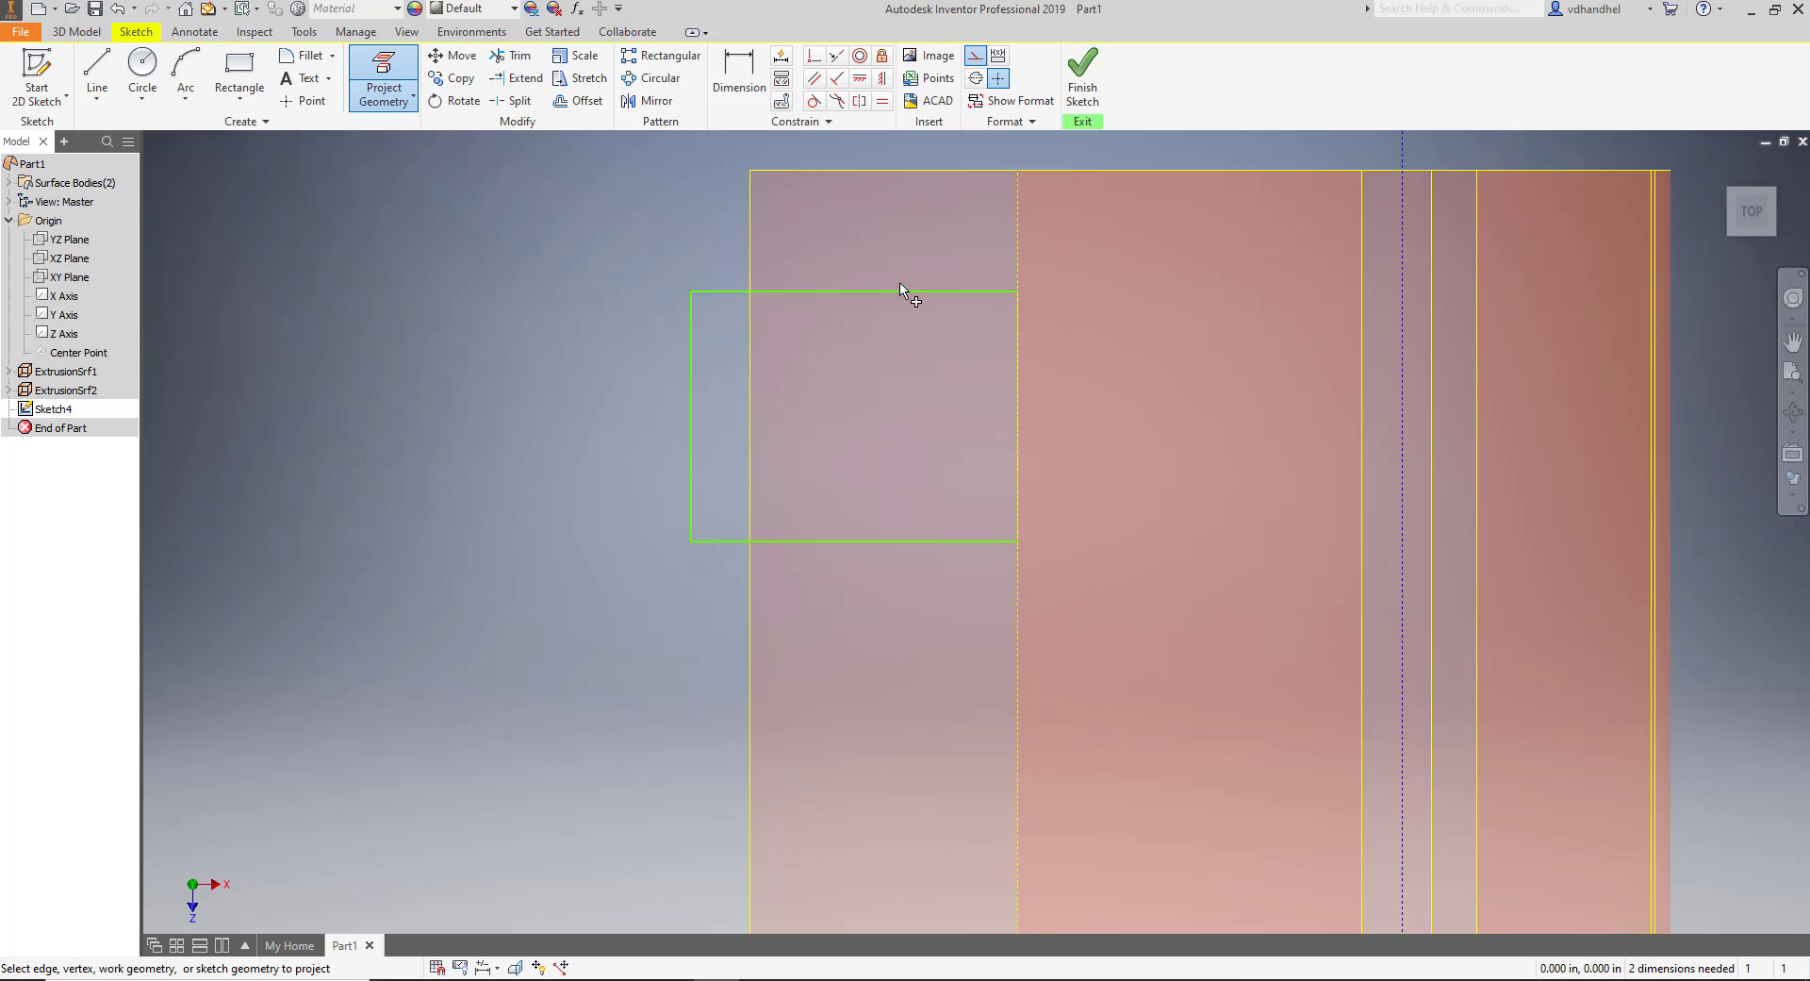
pyautogui.click(1019, 325)
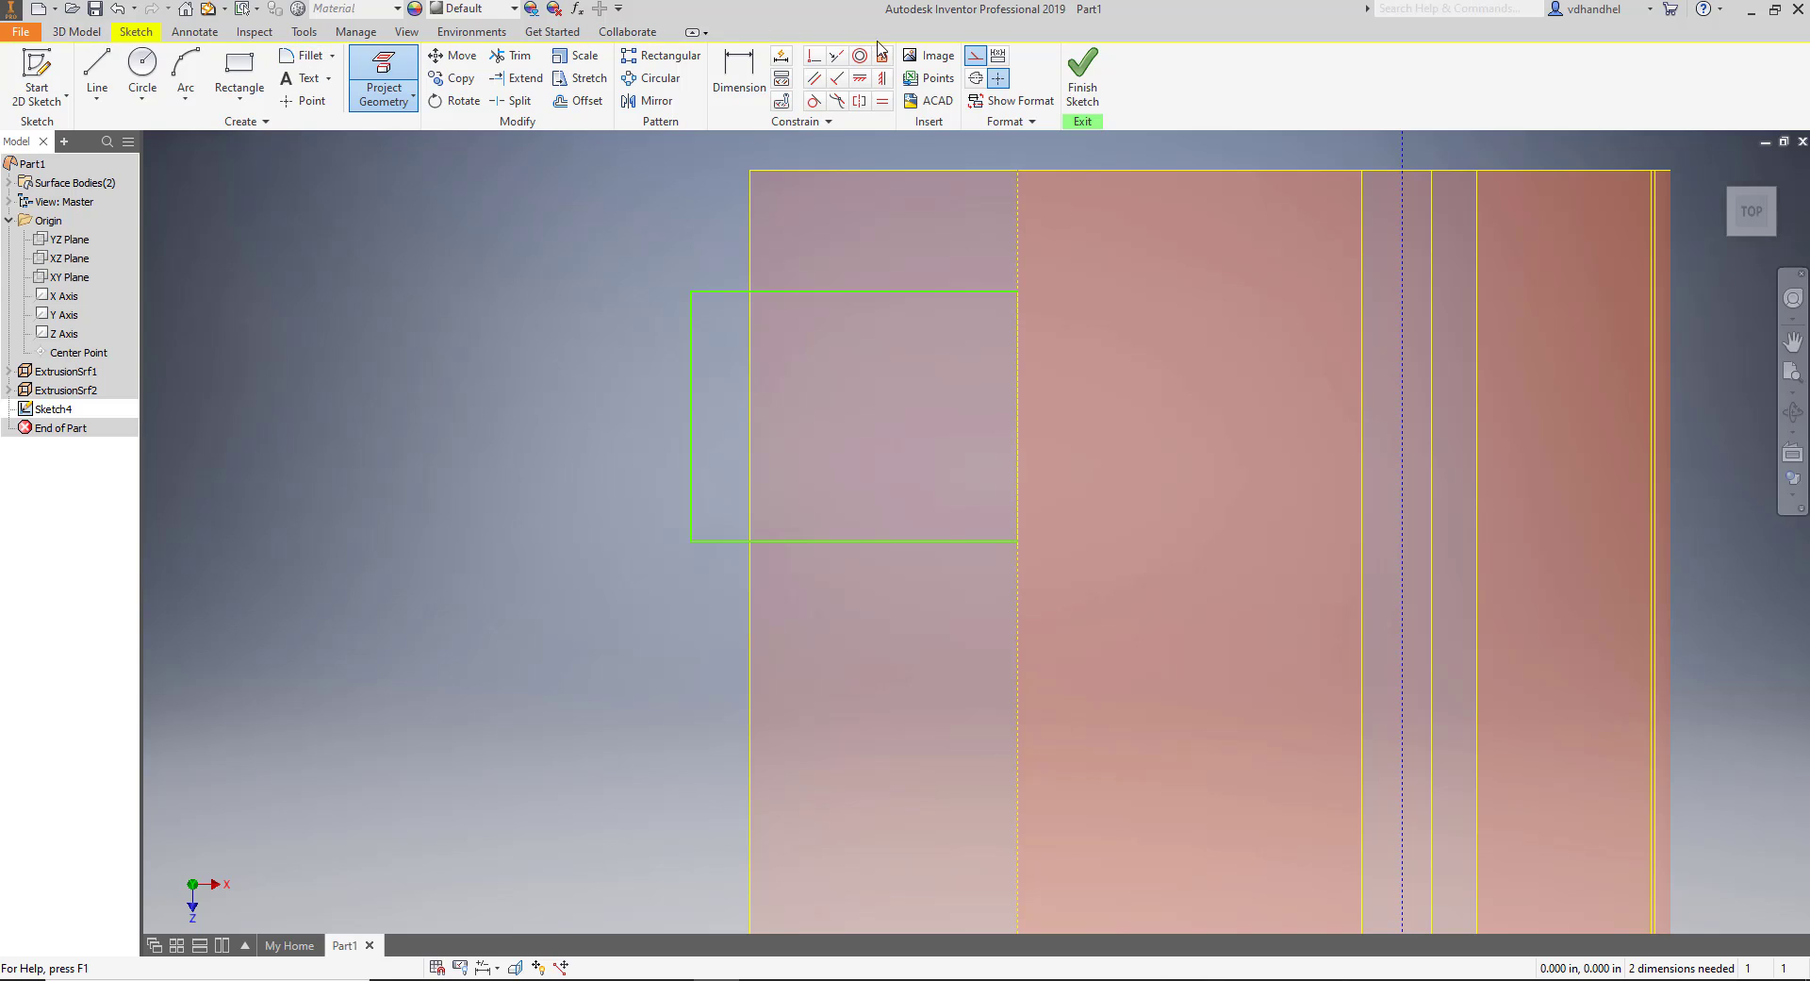
pyautogui.click(1082, 113)
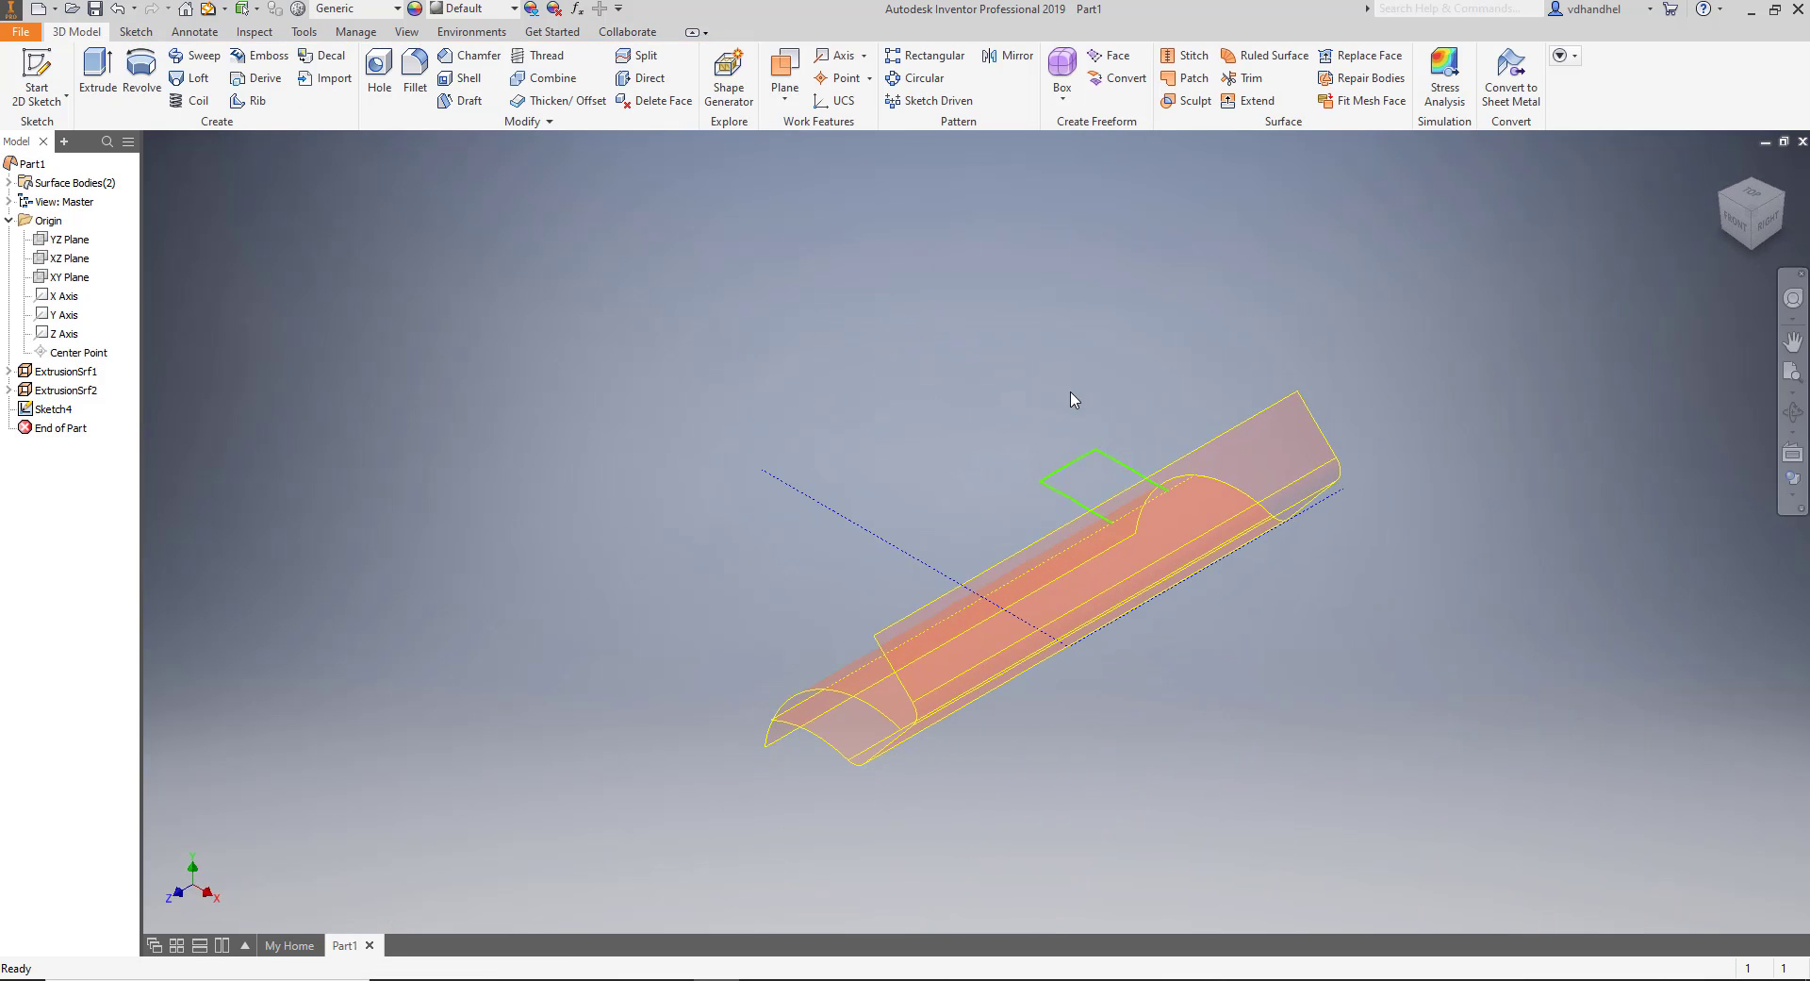
pyautogui.click(97, 75)
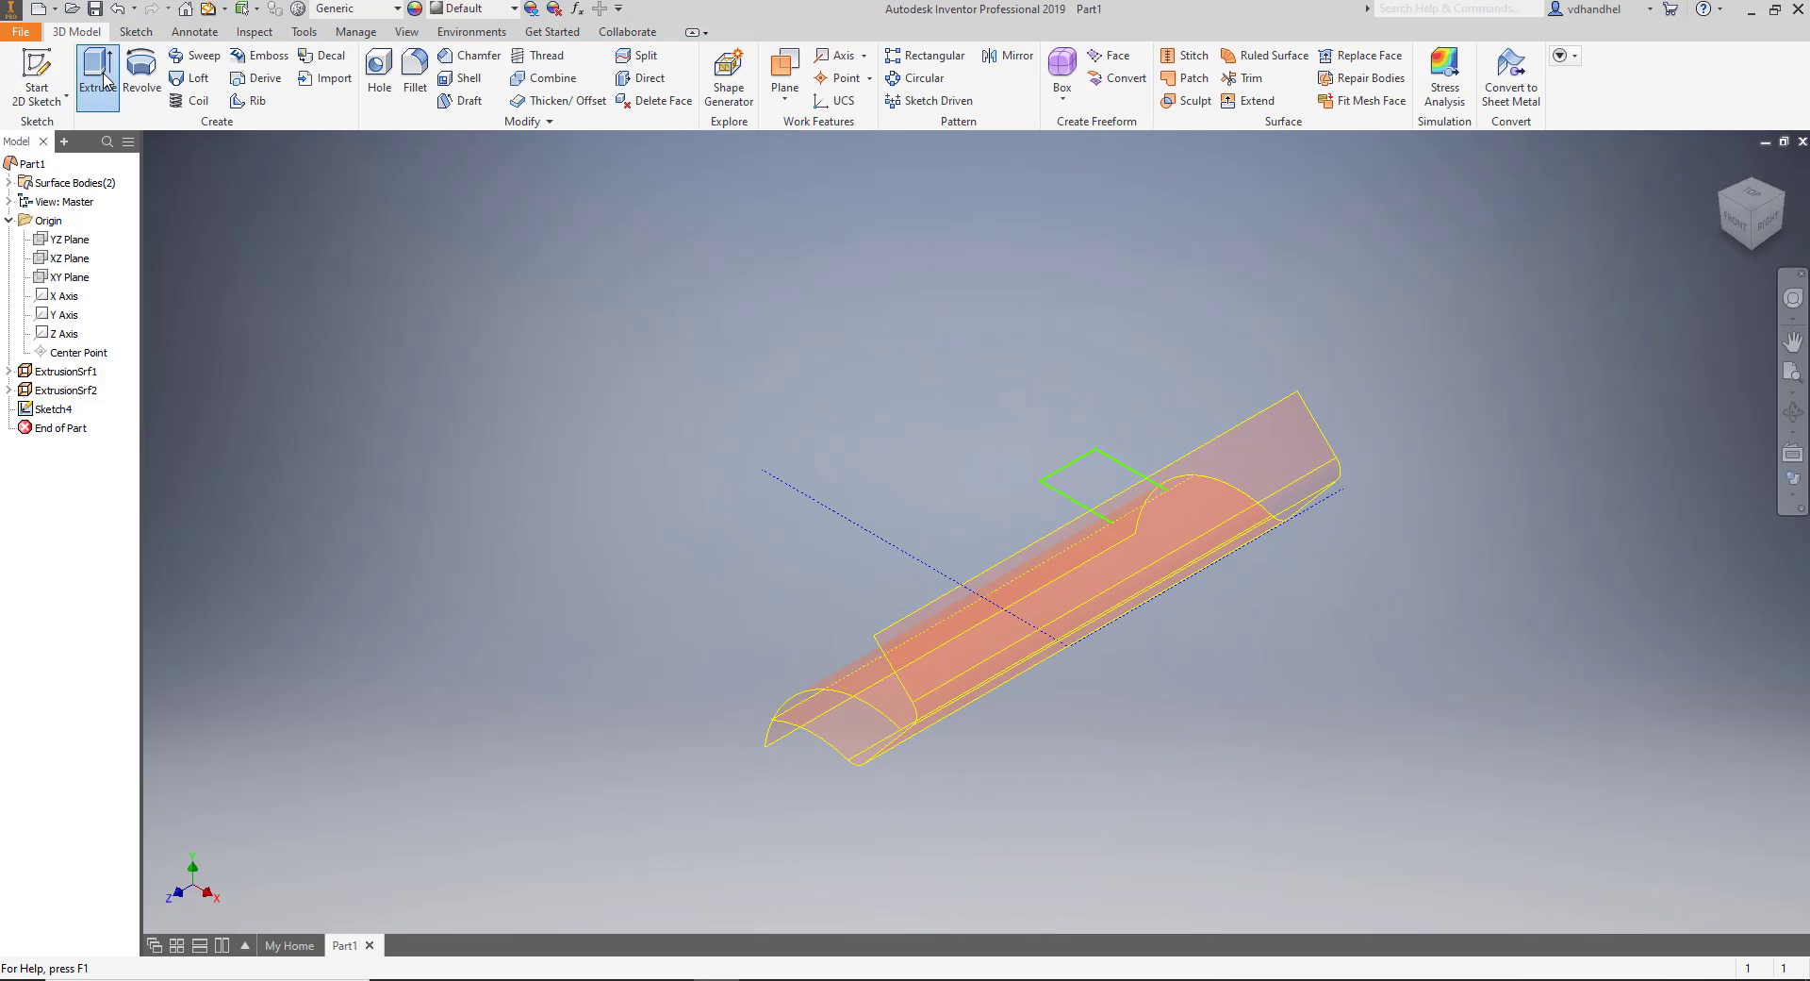
pyautogui.scroll(5, 1137, 470)
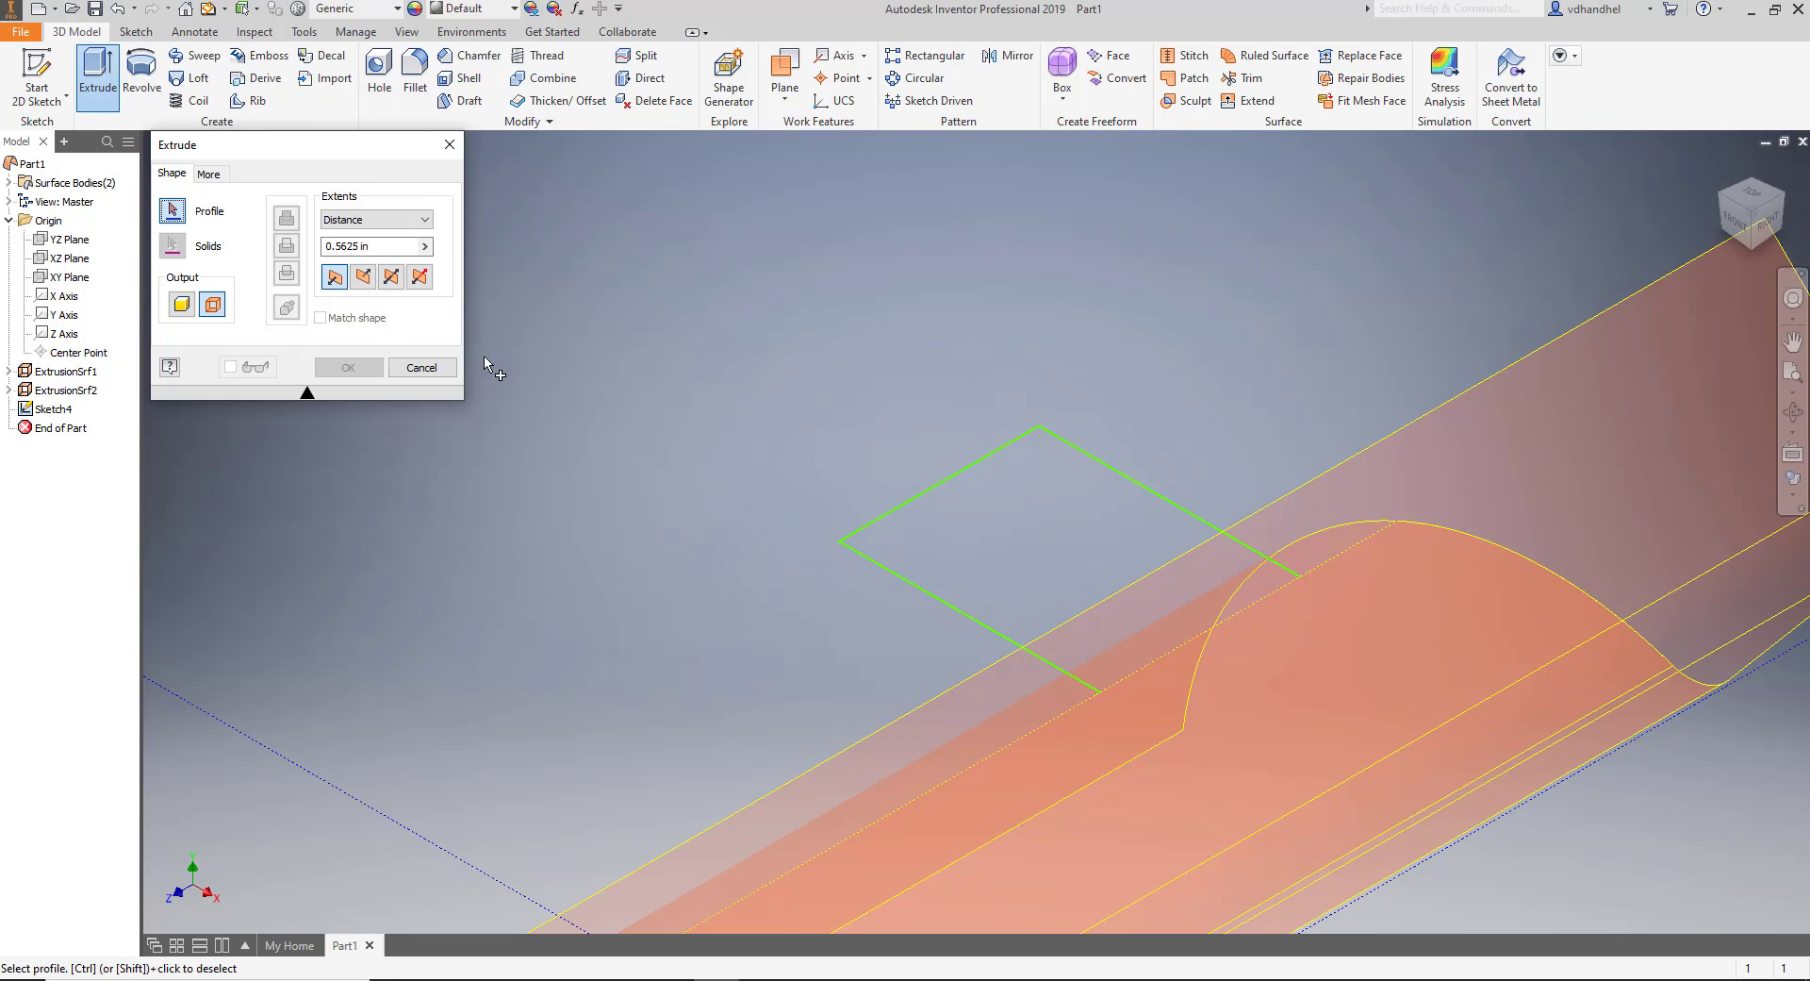
pyautogui.click(448, 369)
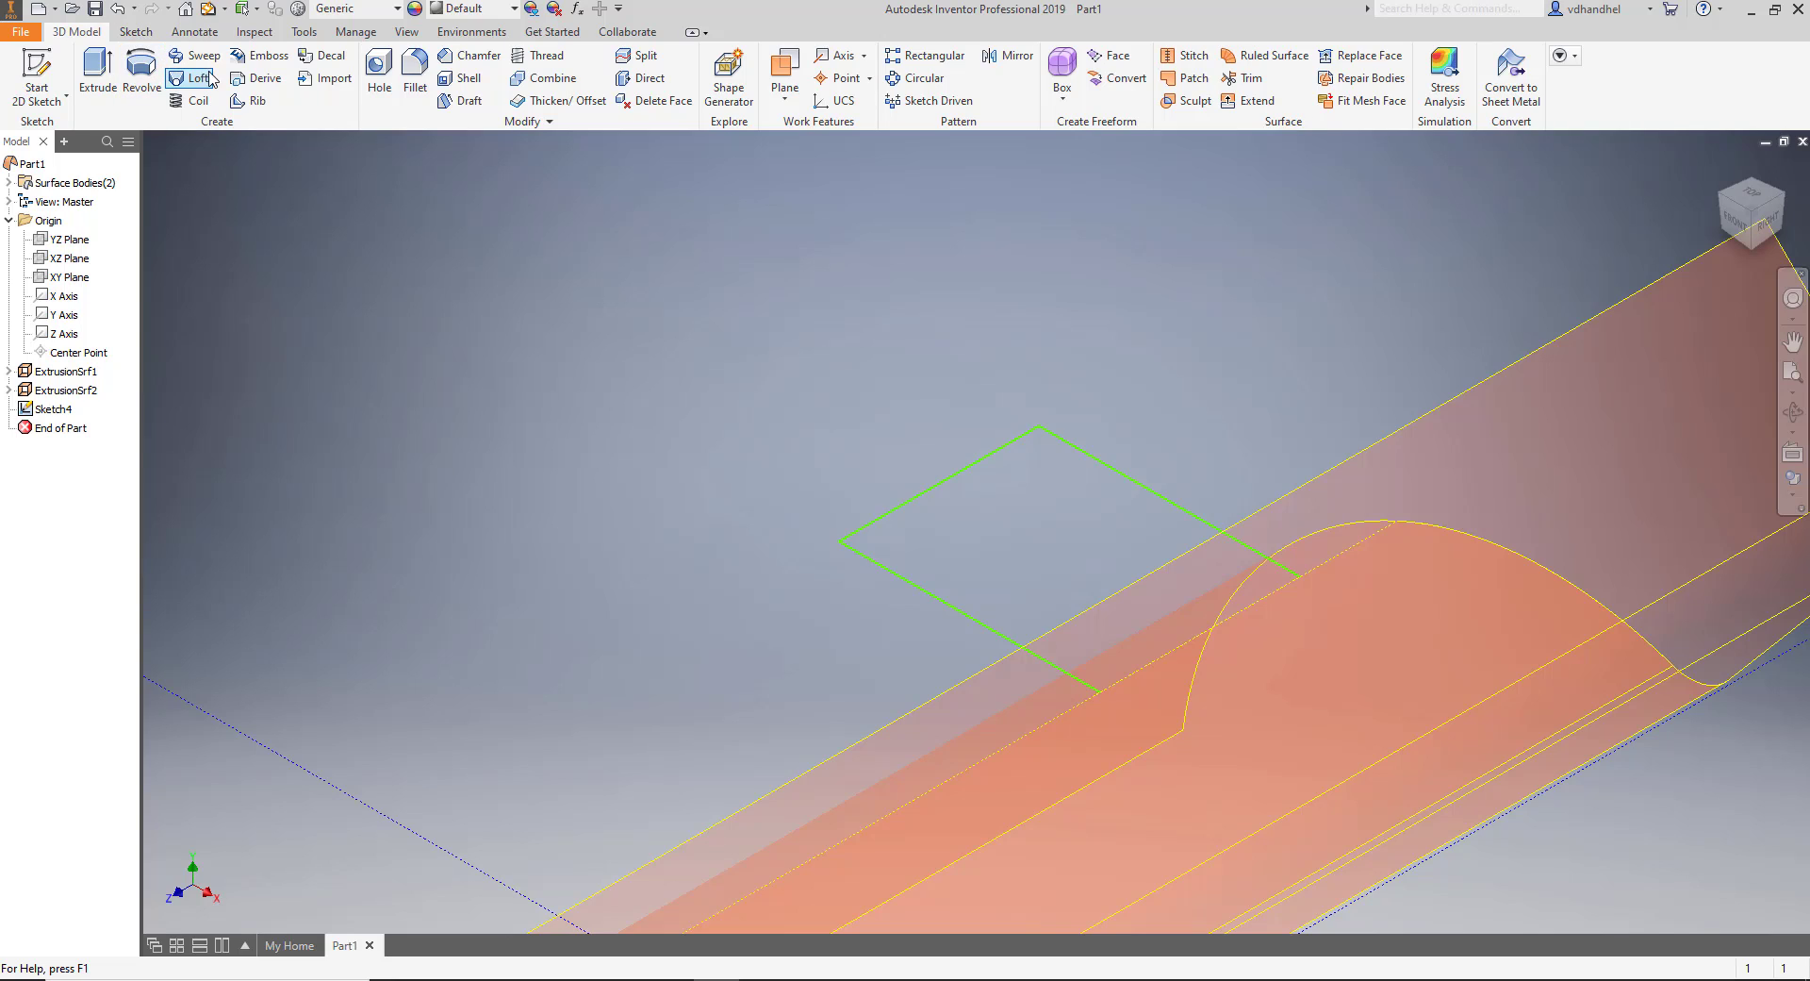
pyautogui.keyDown('shift'); pyautogui.moveTo(378, 255); pyautogui.dragTo(518, 320, button='middle'); pyautogui.keyUp('shift')
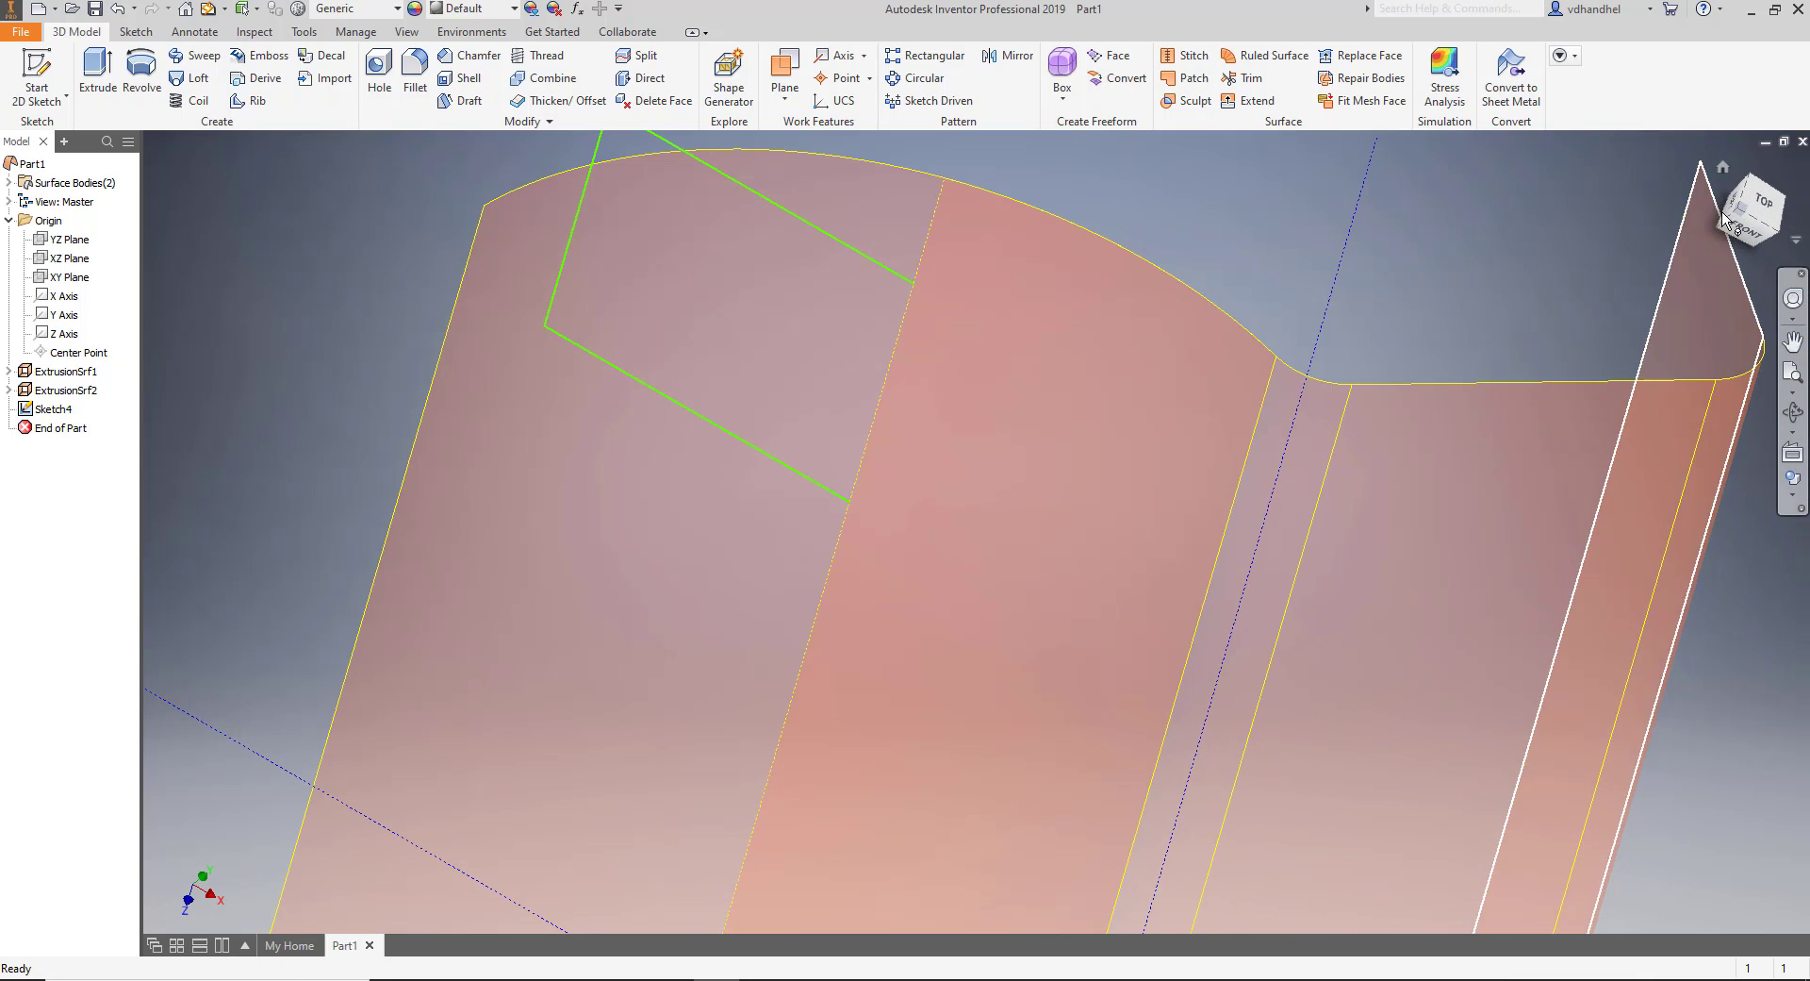
pyautogui.click(1765, 202)
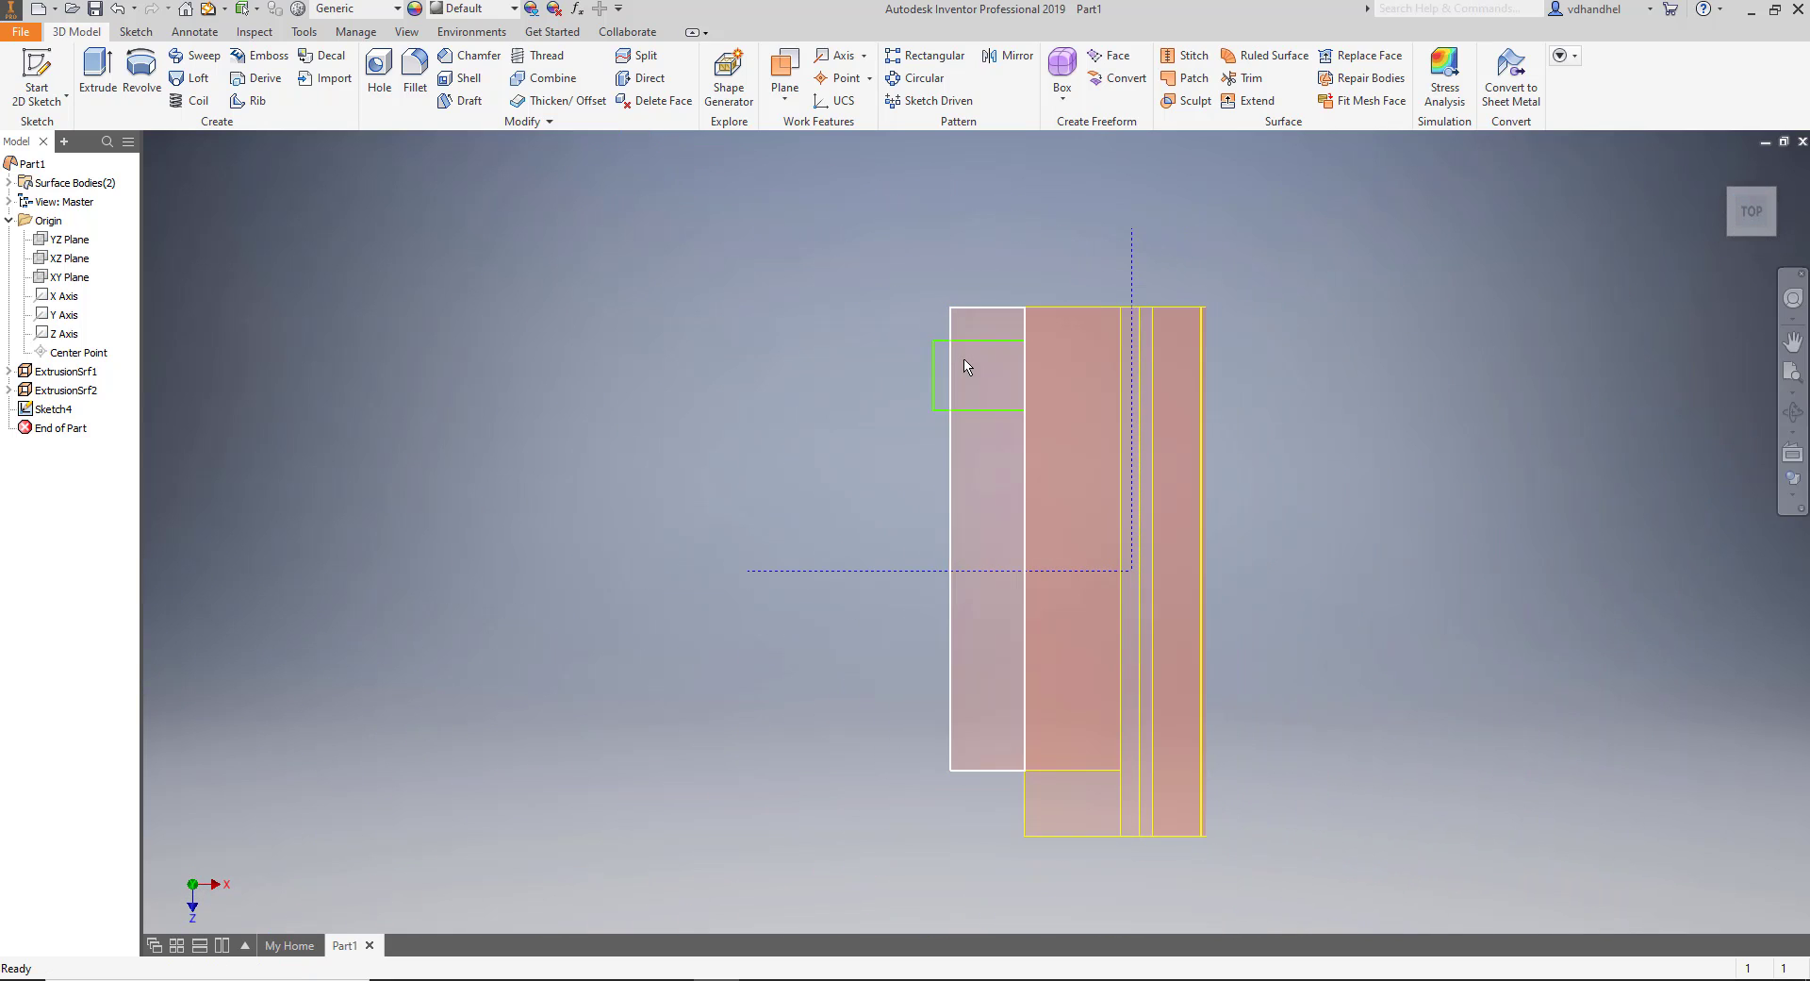
pyautogui.scroll(5, 955, 371)
pyautogui.scroll(-3, 981, 381)
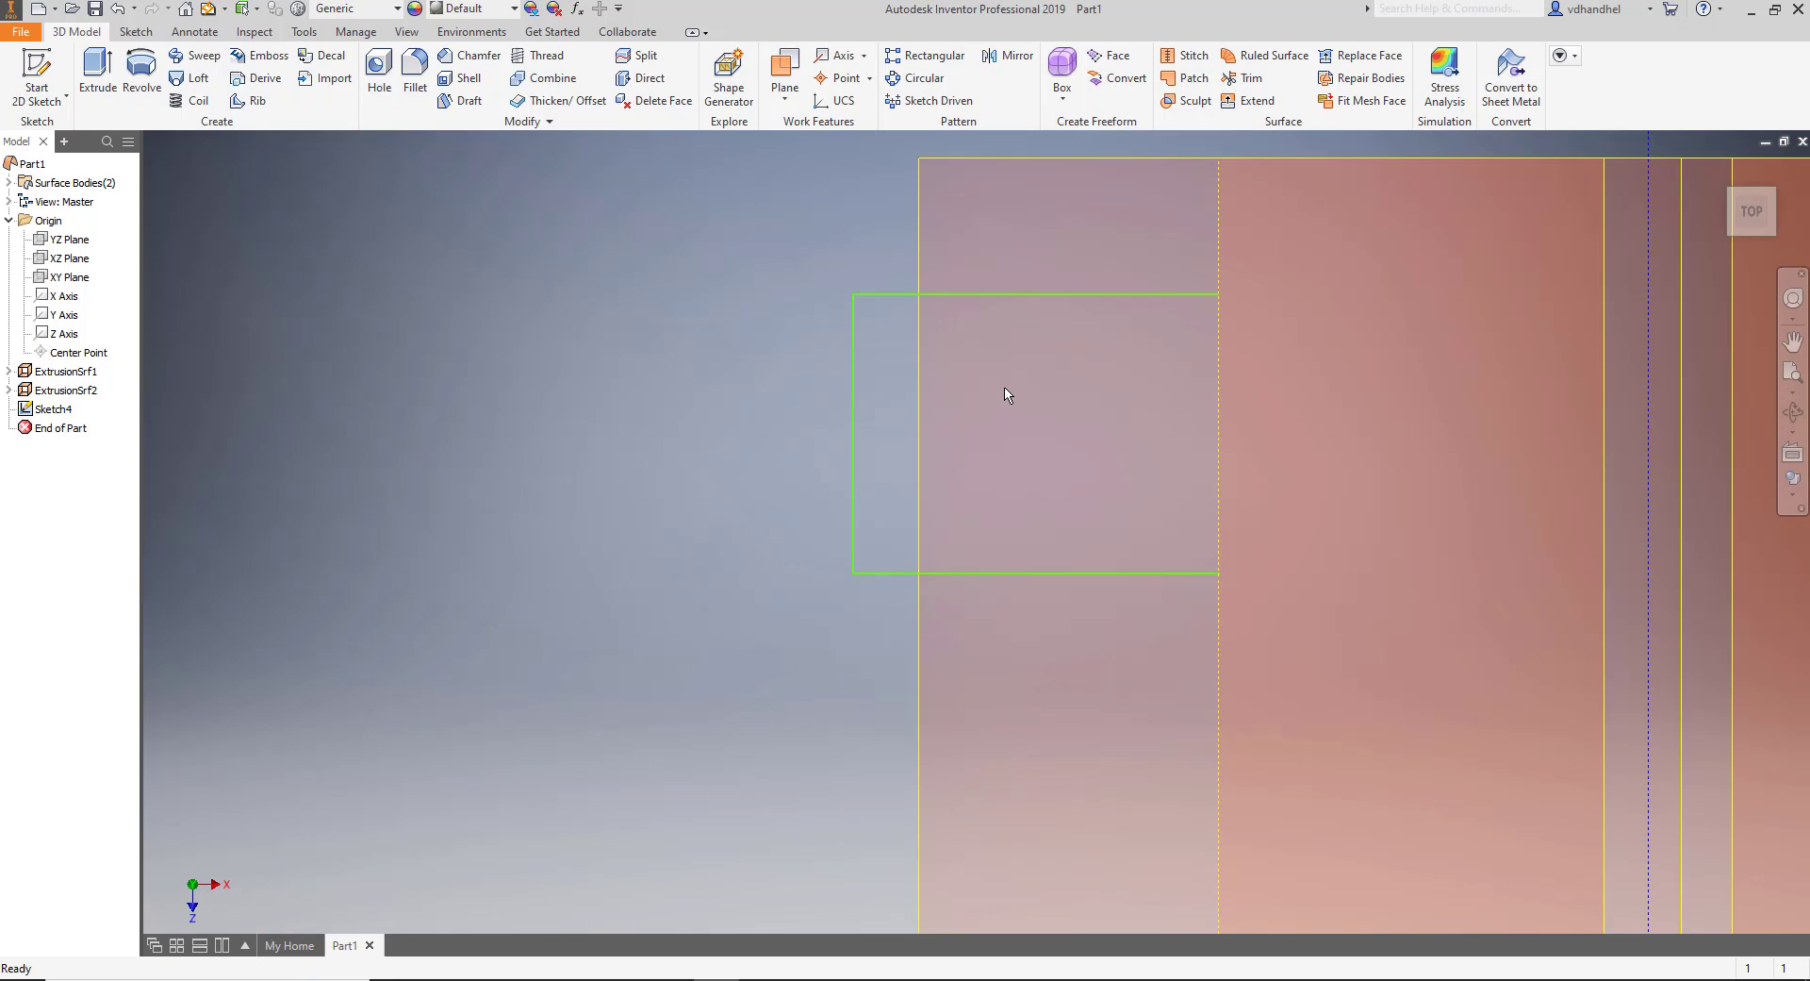
pyautogui.moveTo(1017, 394); pyautogui.dragTo(584, 434, button='middle')
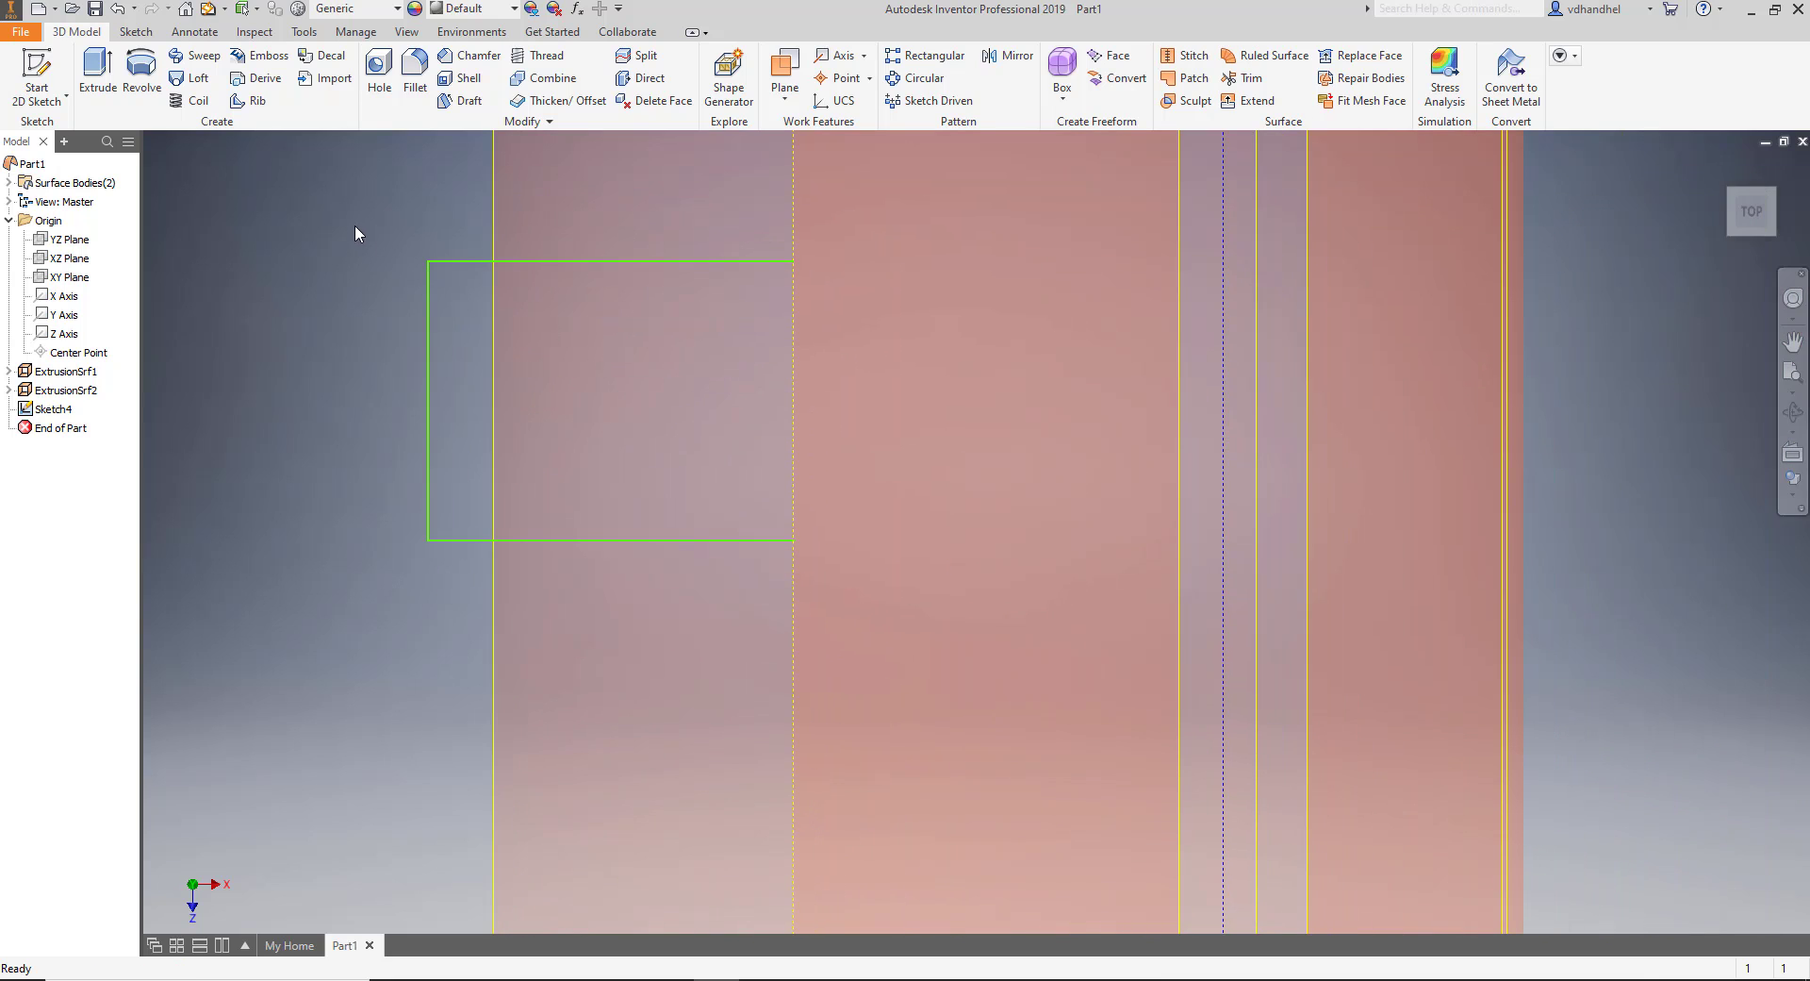
pyautogui.click(99, 74)
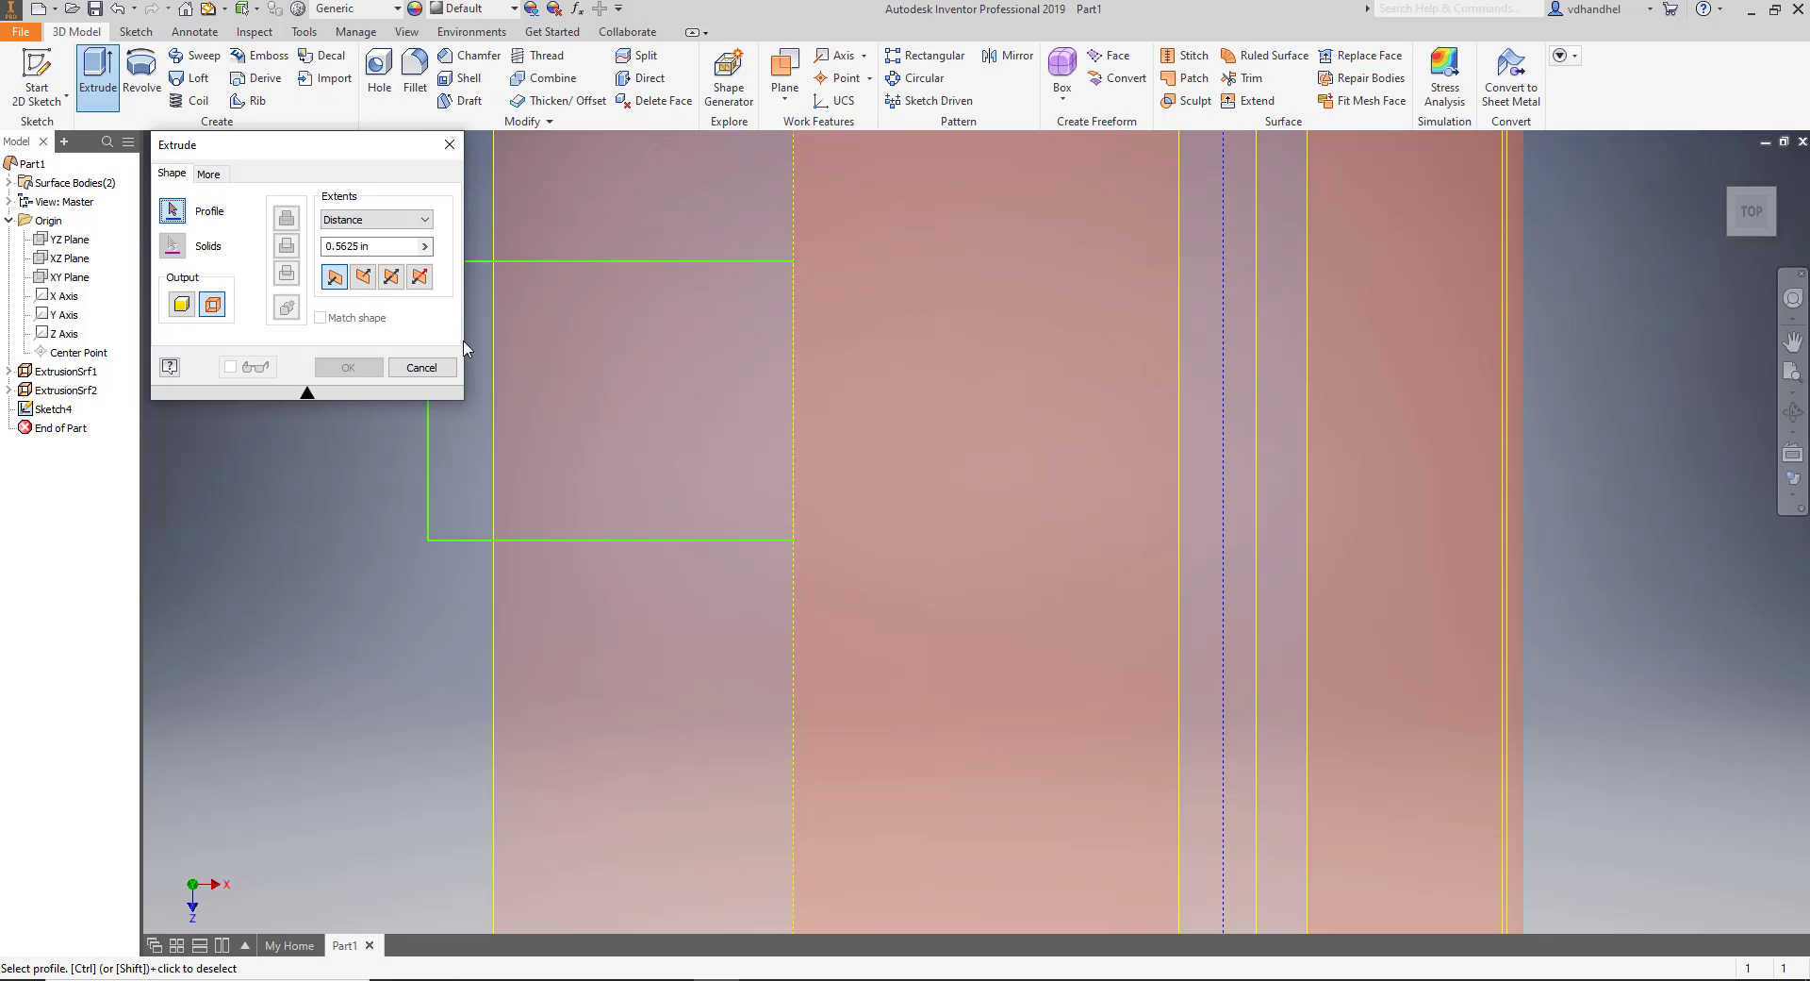
pyautogui.click(435, 368)
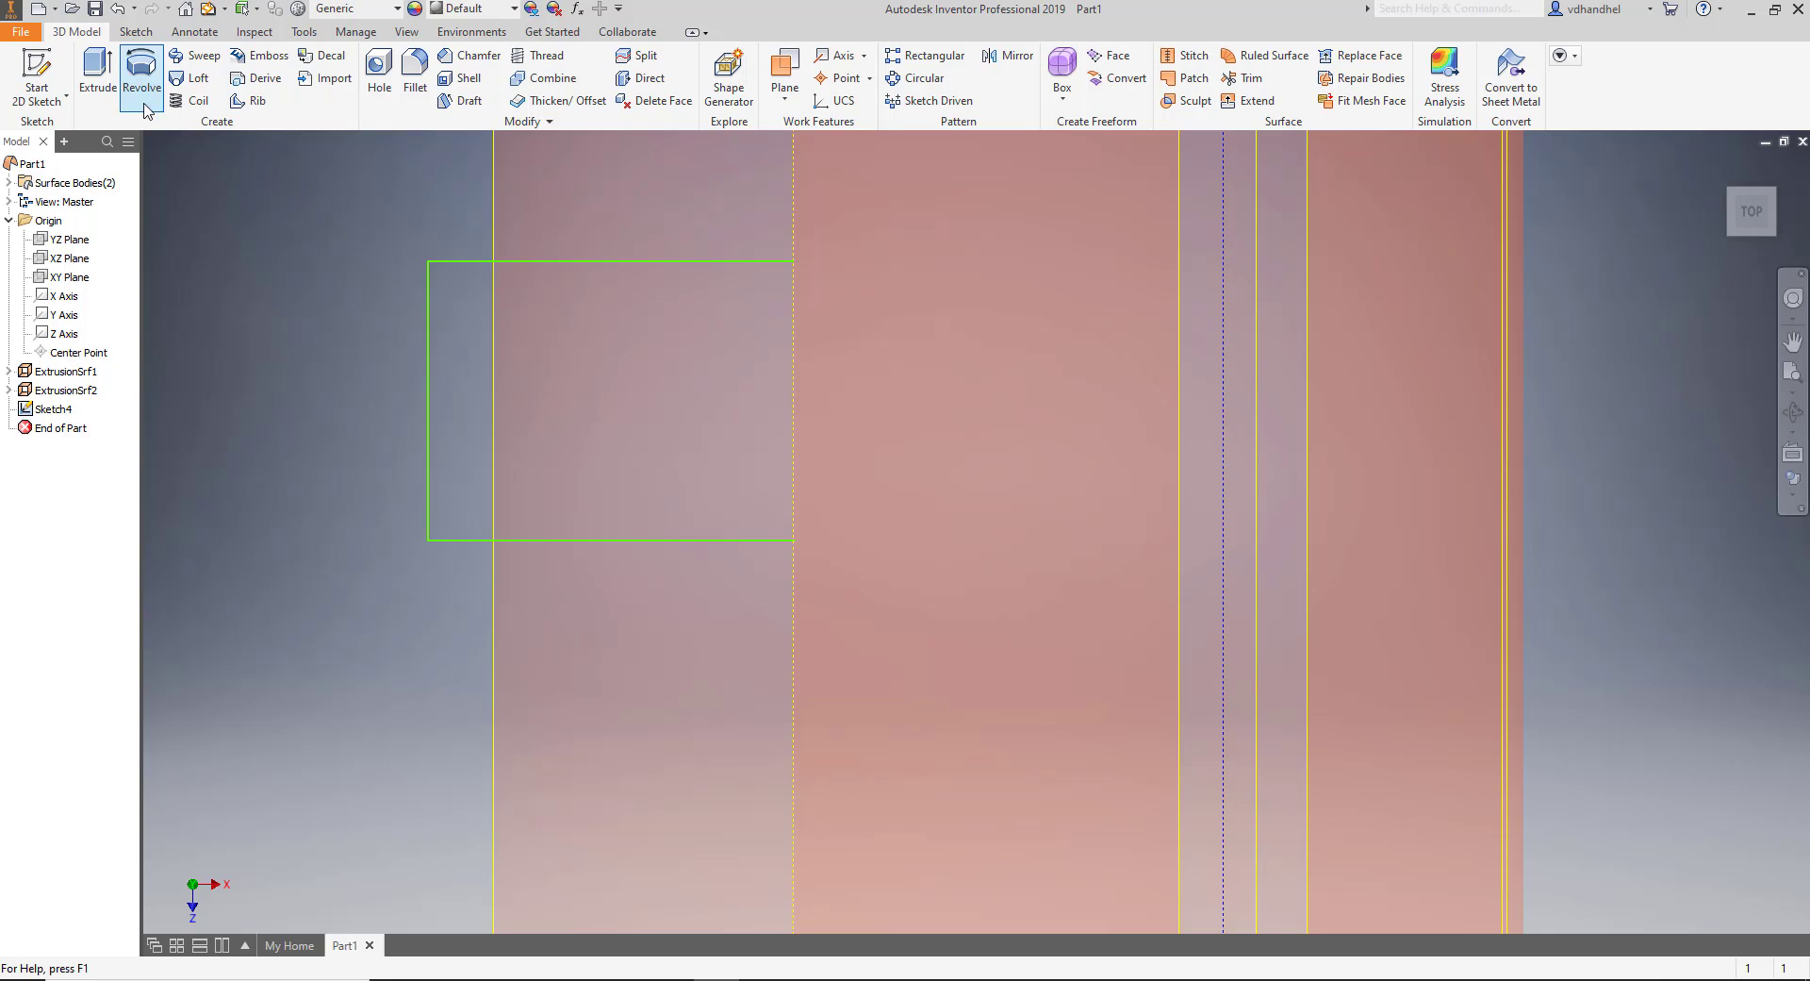
pyautogui.click(98, 75)
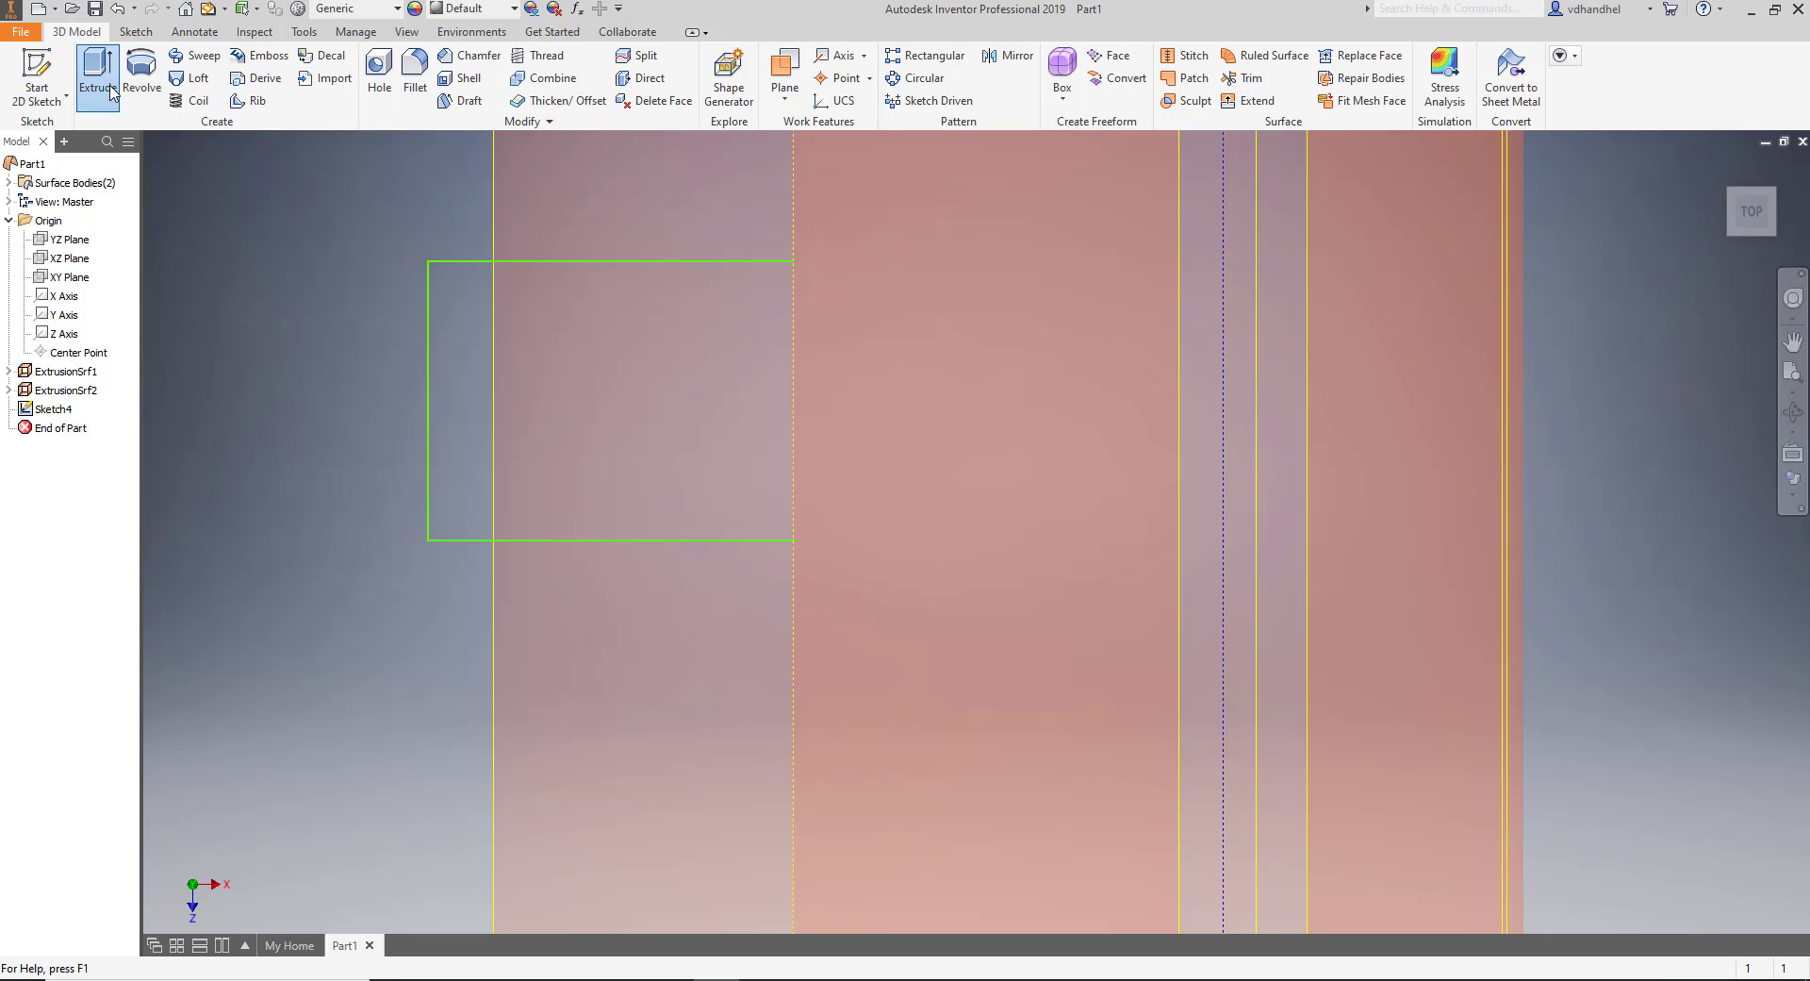
pyautogui.click(582, 261)
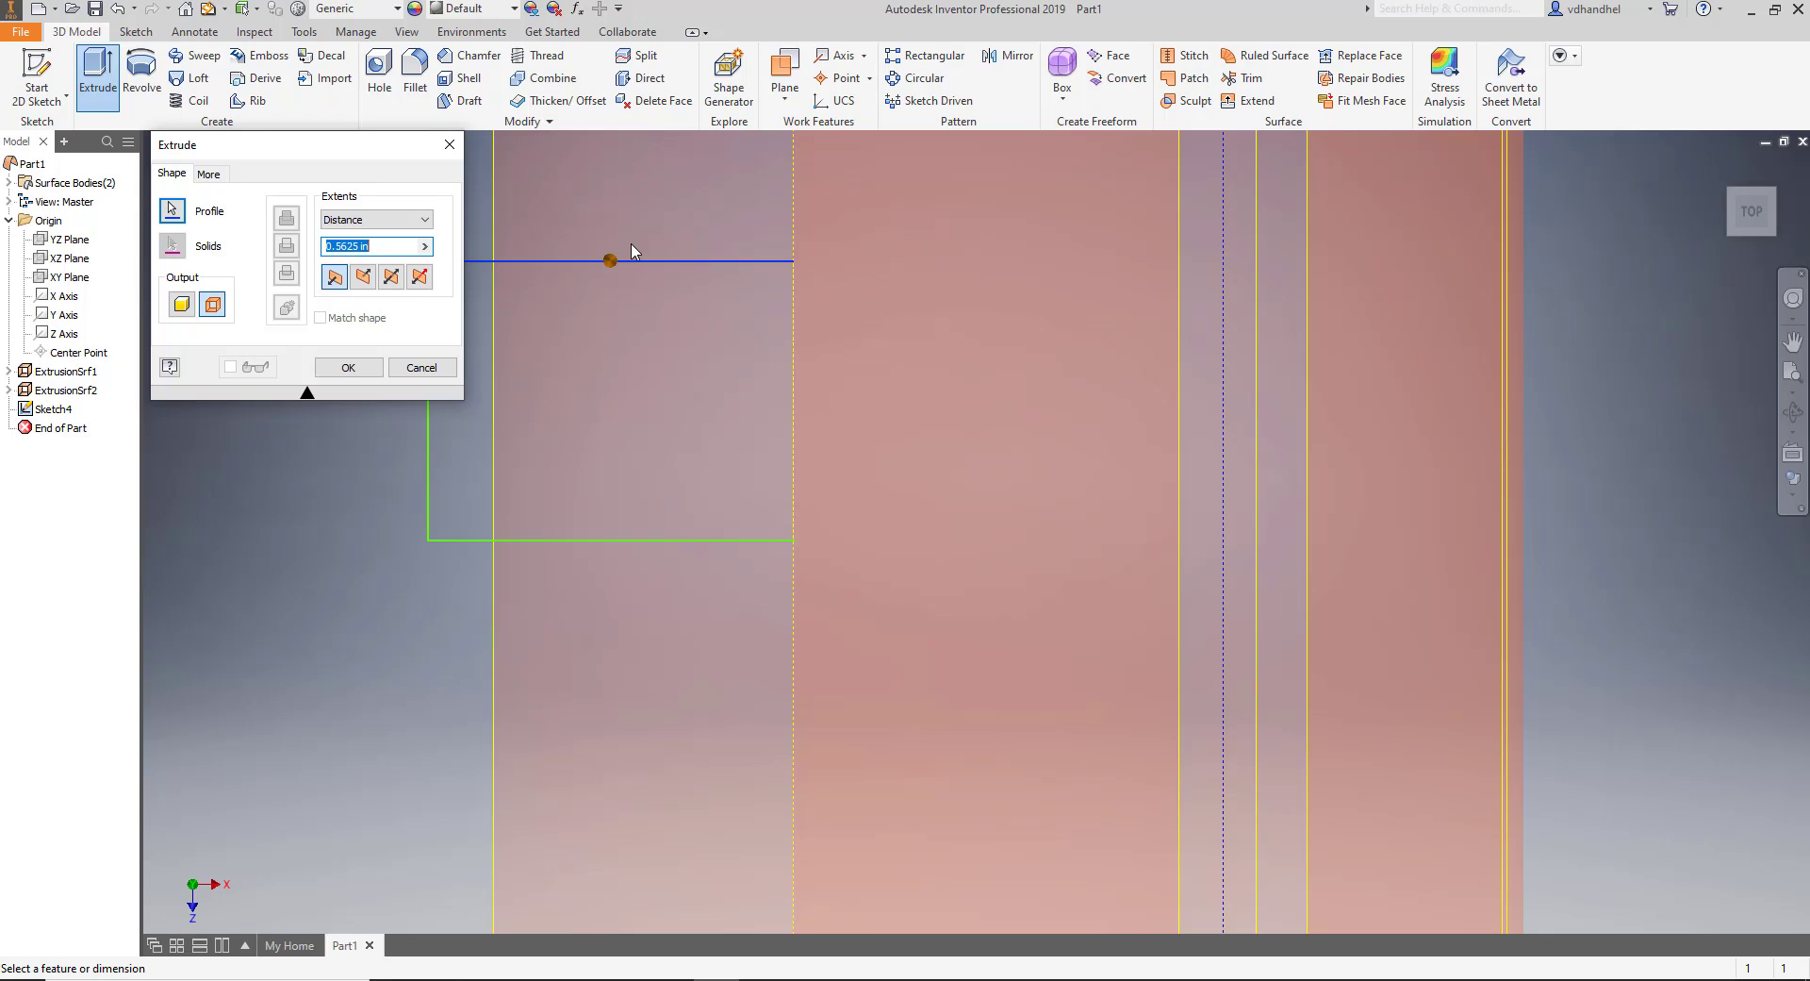
pyautogui.click(425, 369)
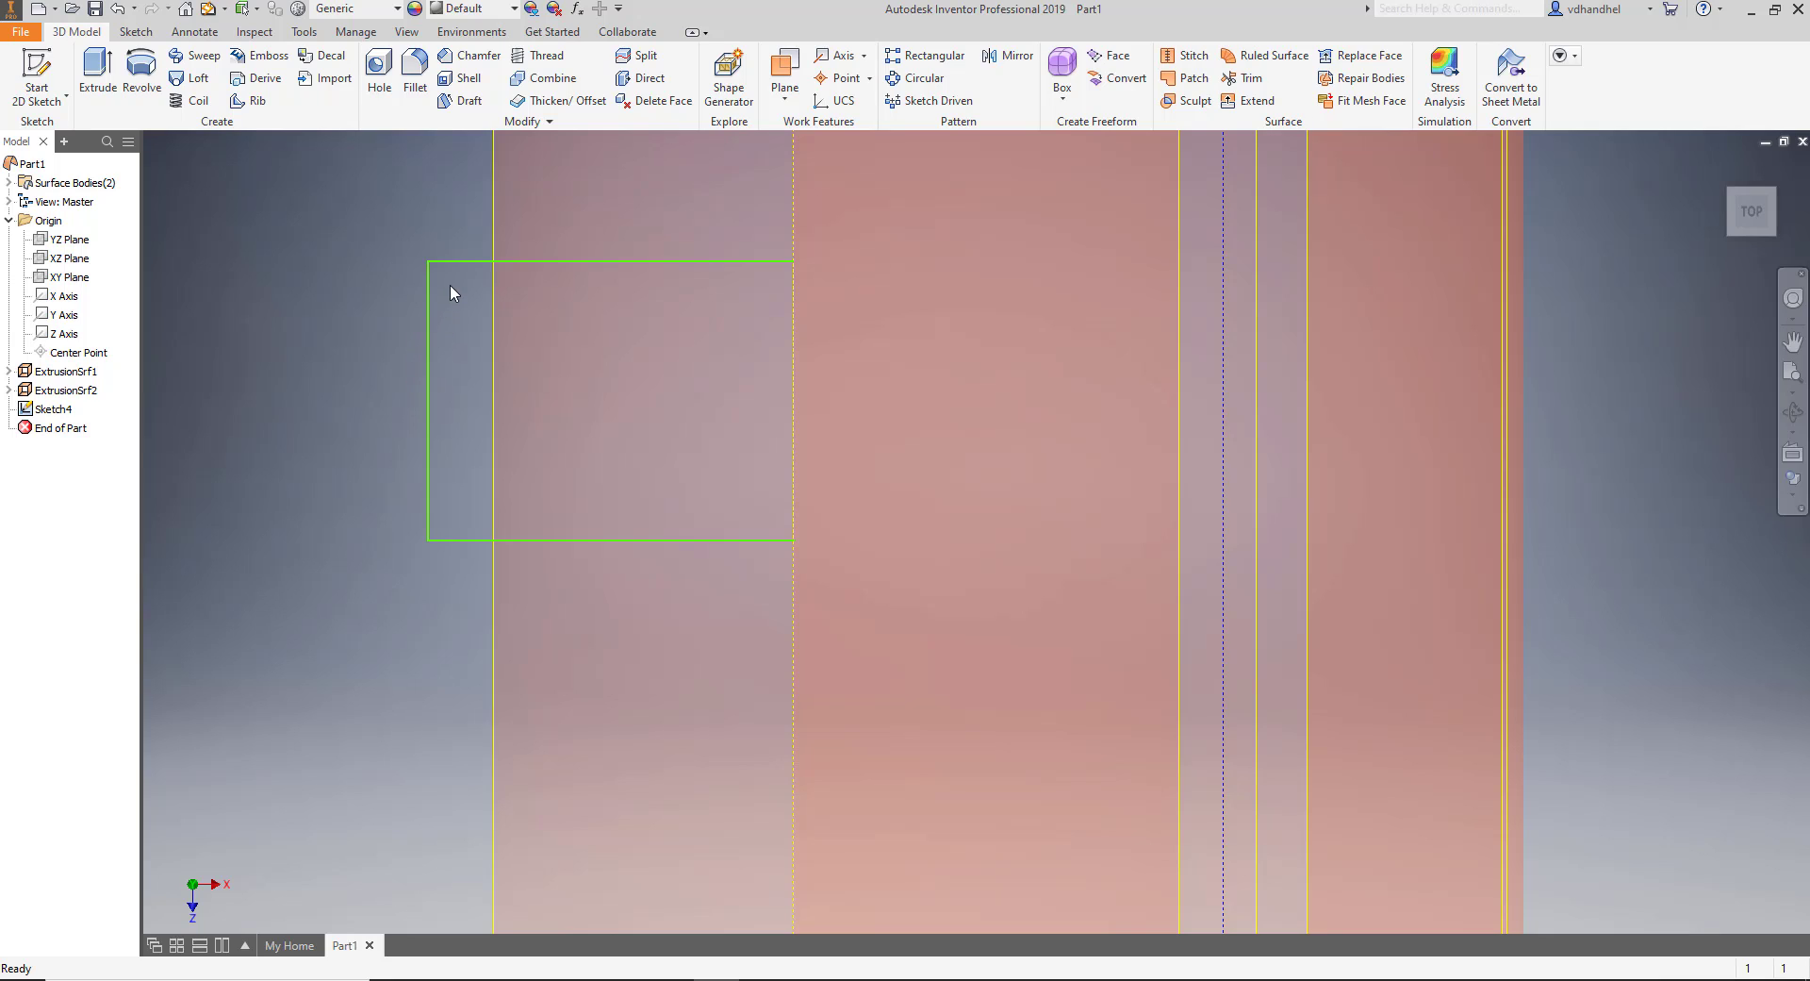
pyautogui.click(112, 91)
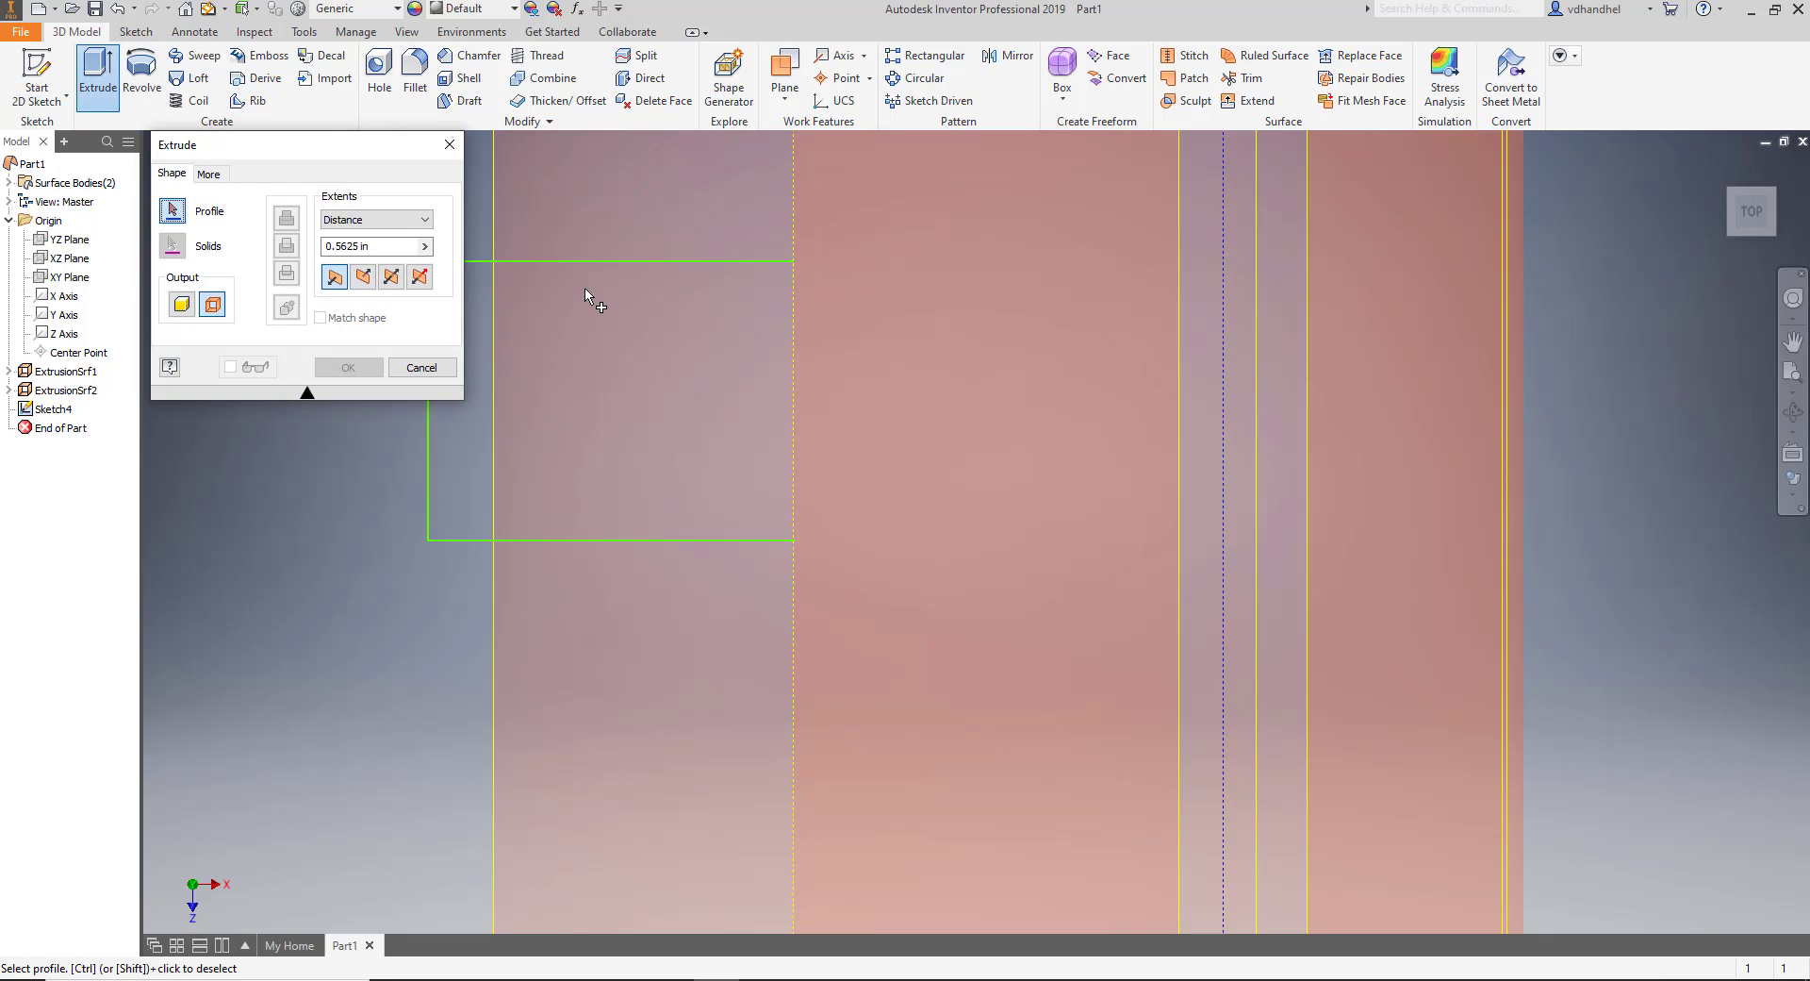
pyautogui.click(426, 368)
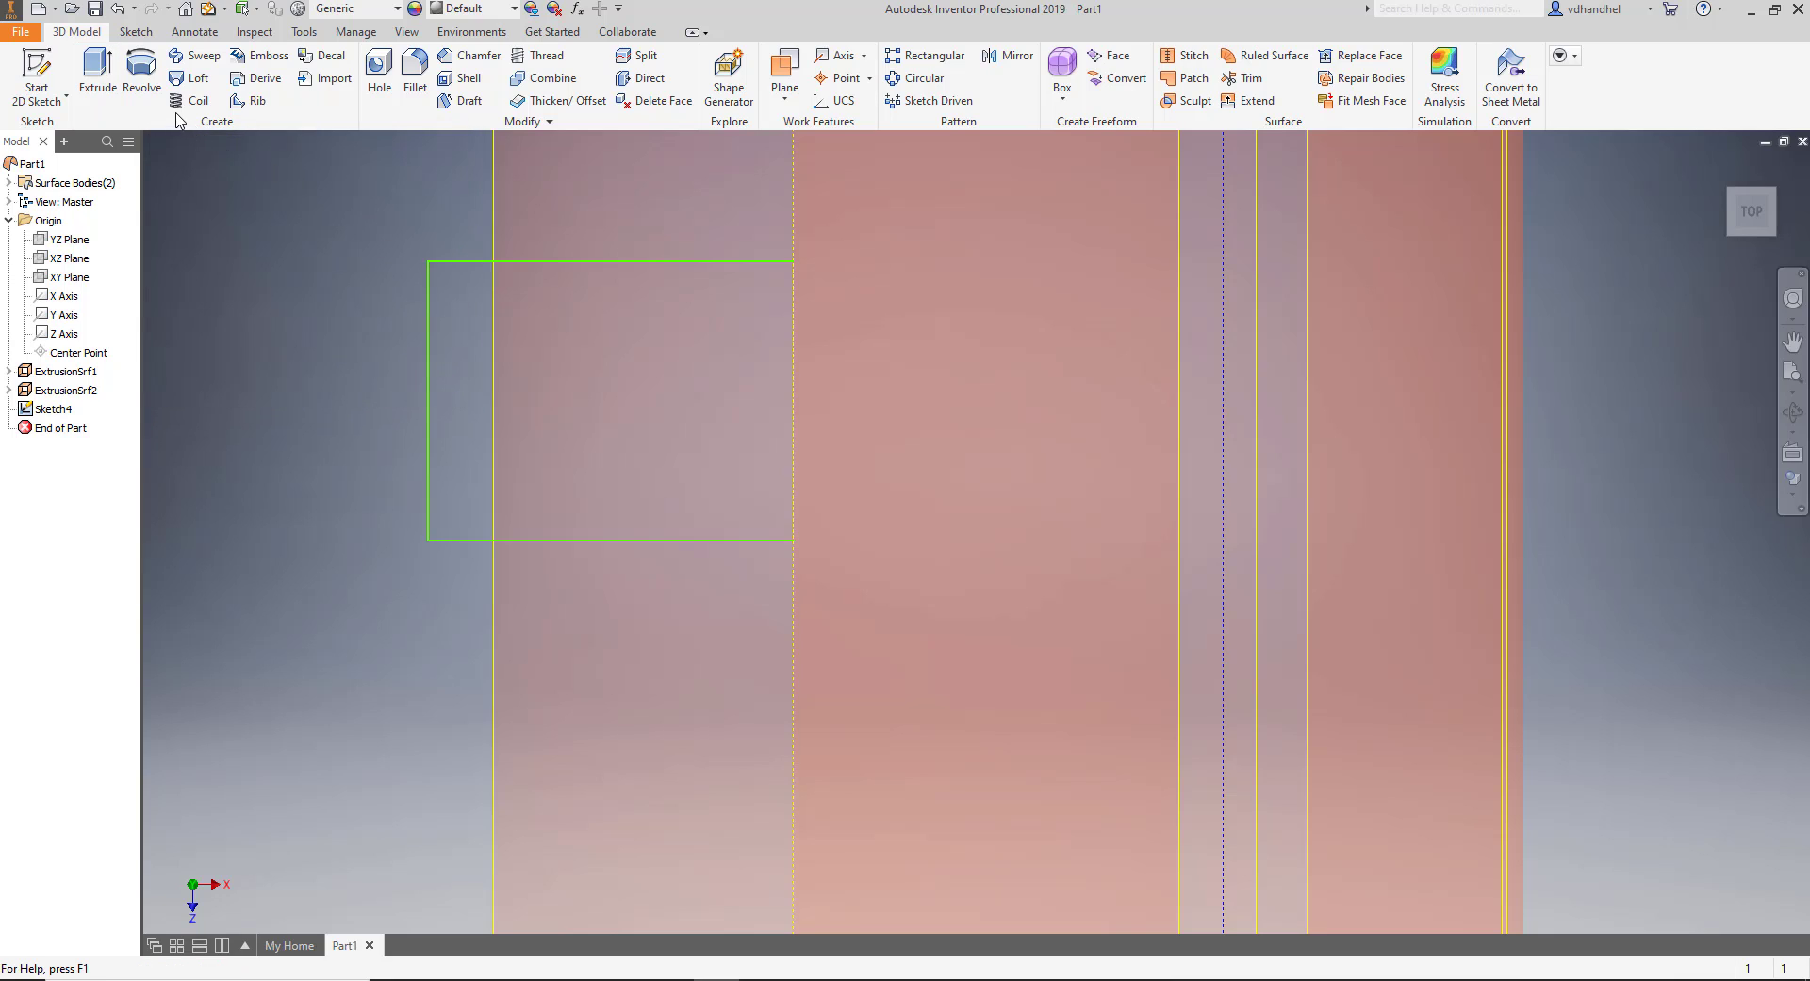
# Examine the open side of the rectangular sketch against the adjoining surface edge from above and in an orbited view.
pyautogui.click(797, 353)
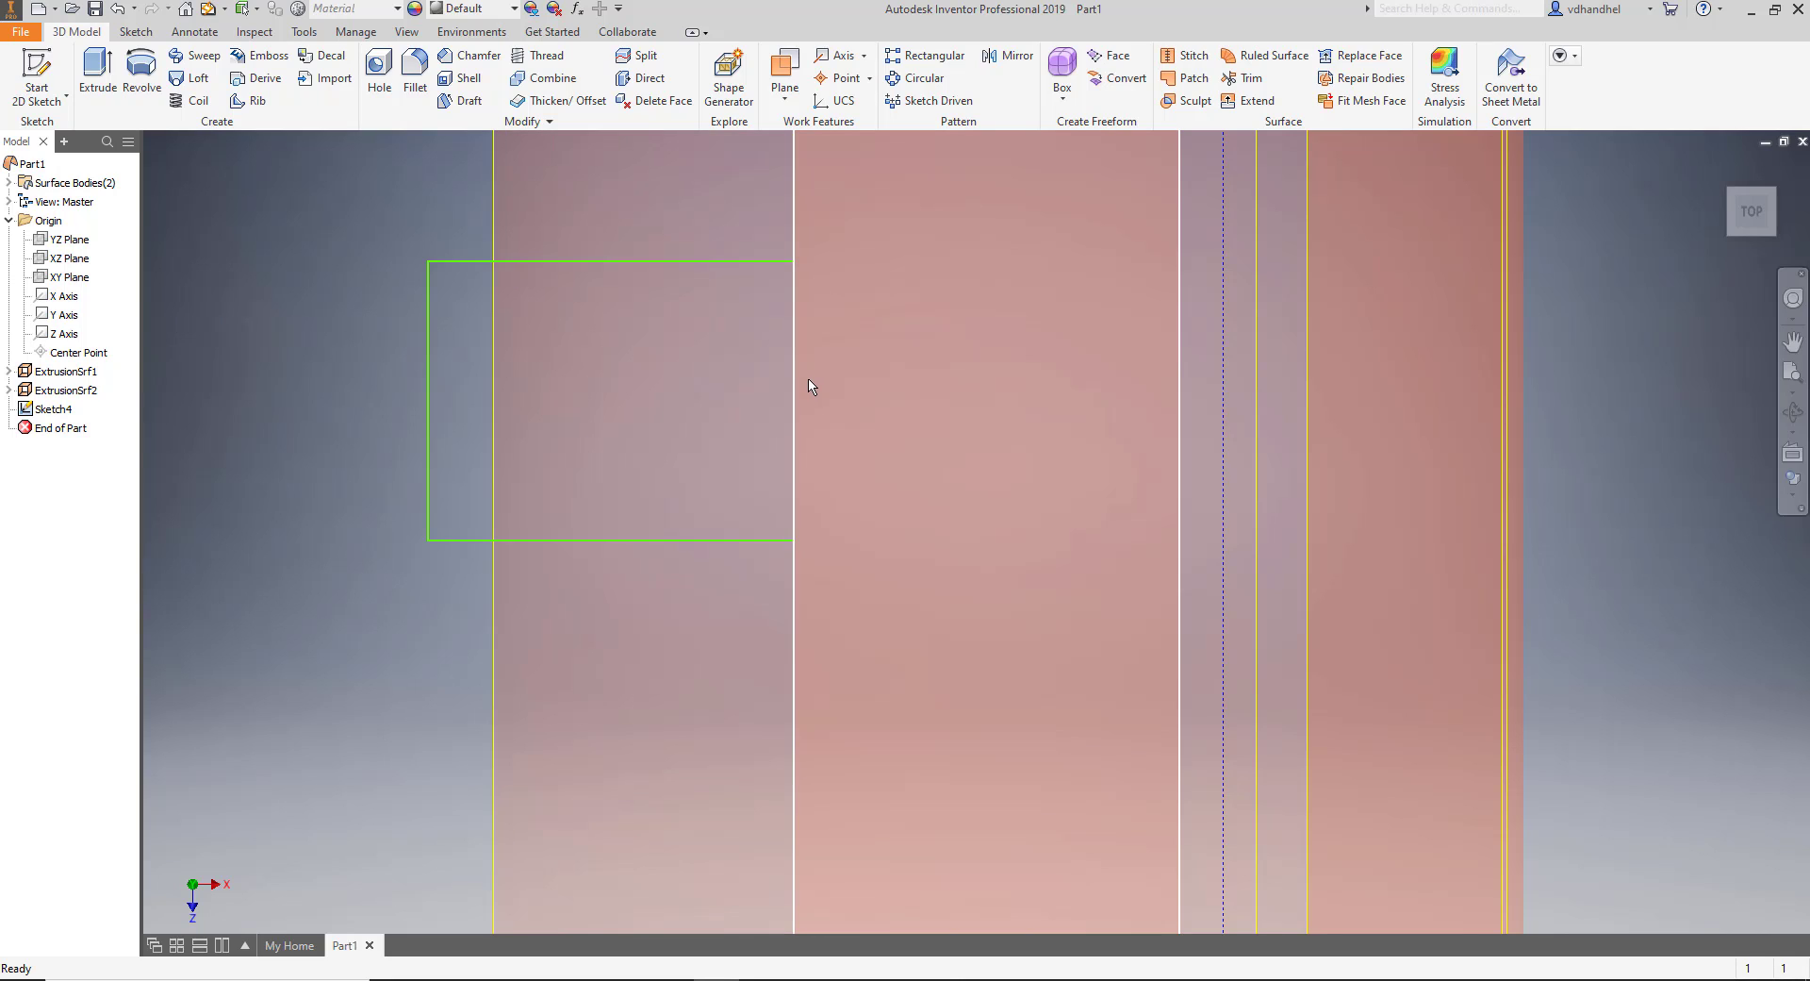
pyautogui.click(795, 379)
pyautogui.click(257, 304)
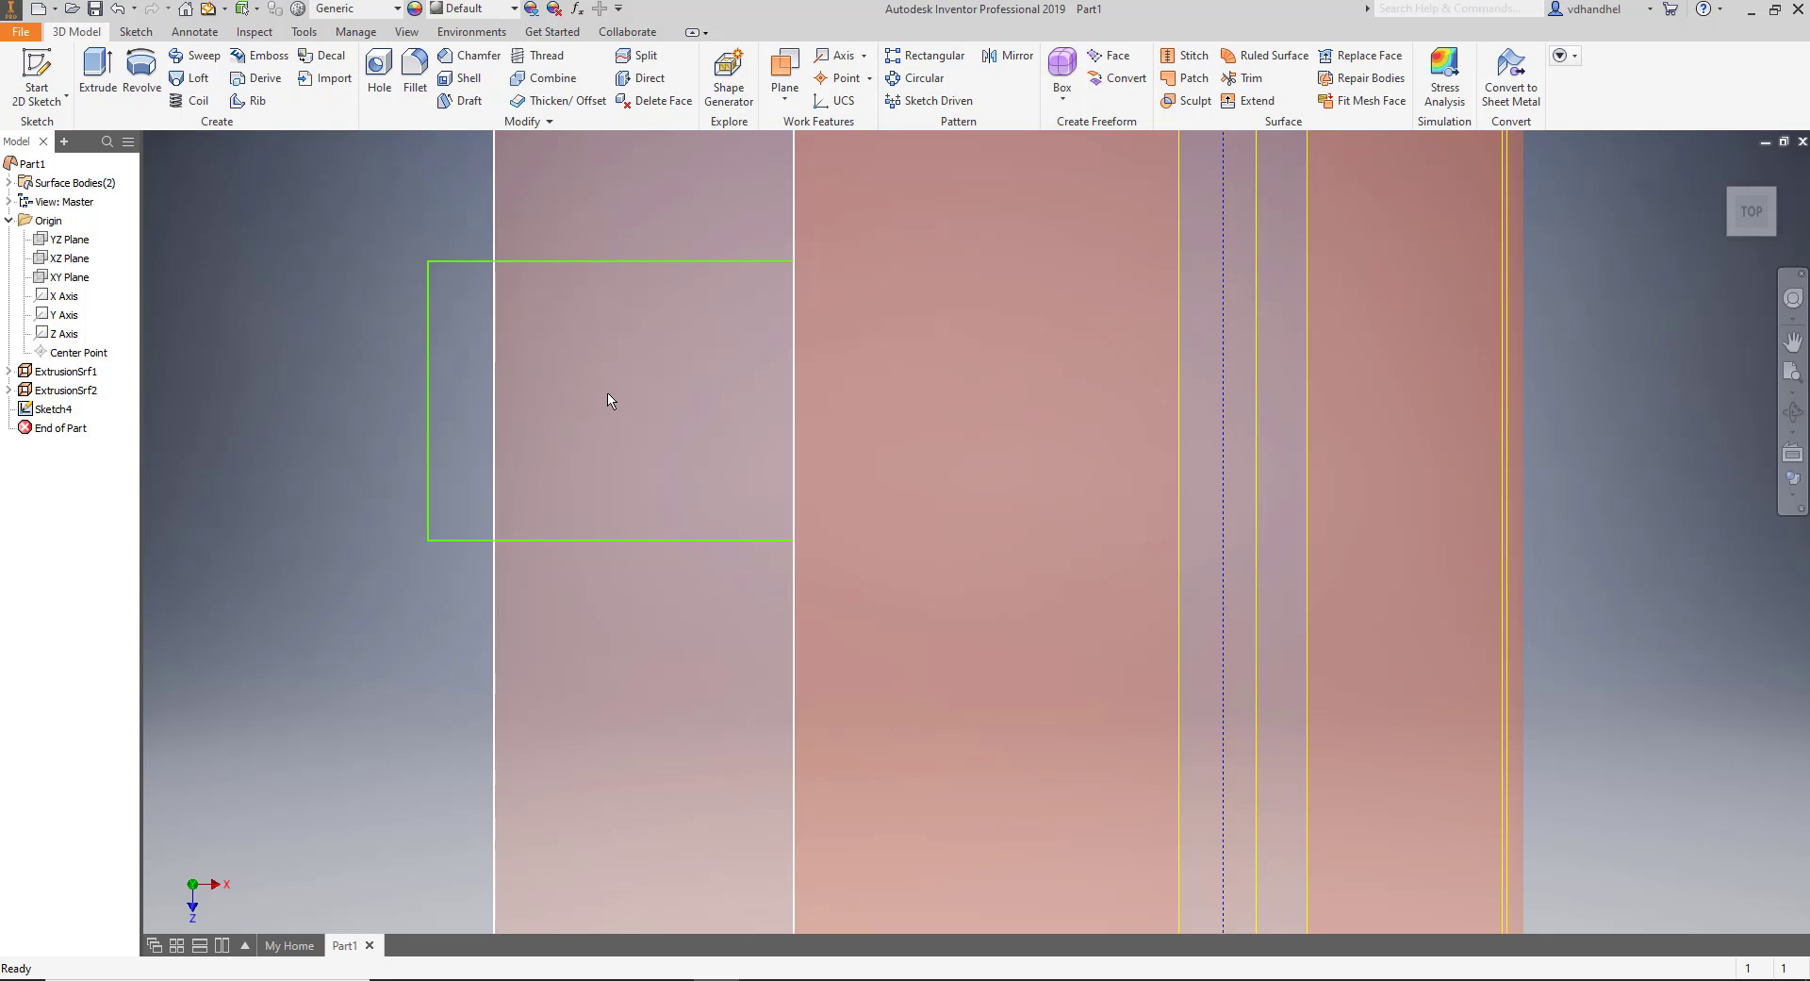
pyautogui.scroll(4, 610, 399)
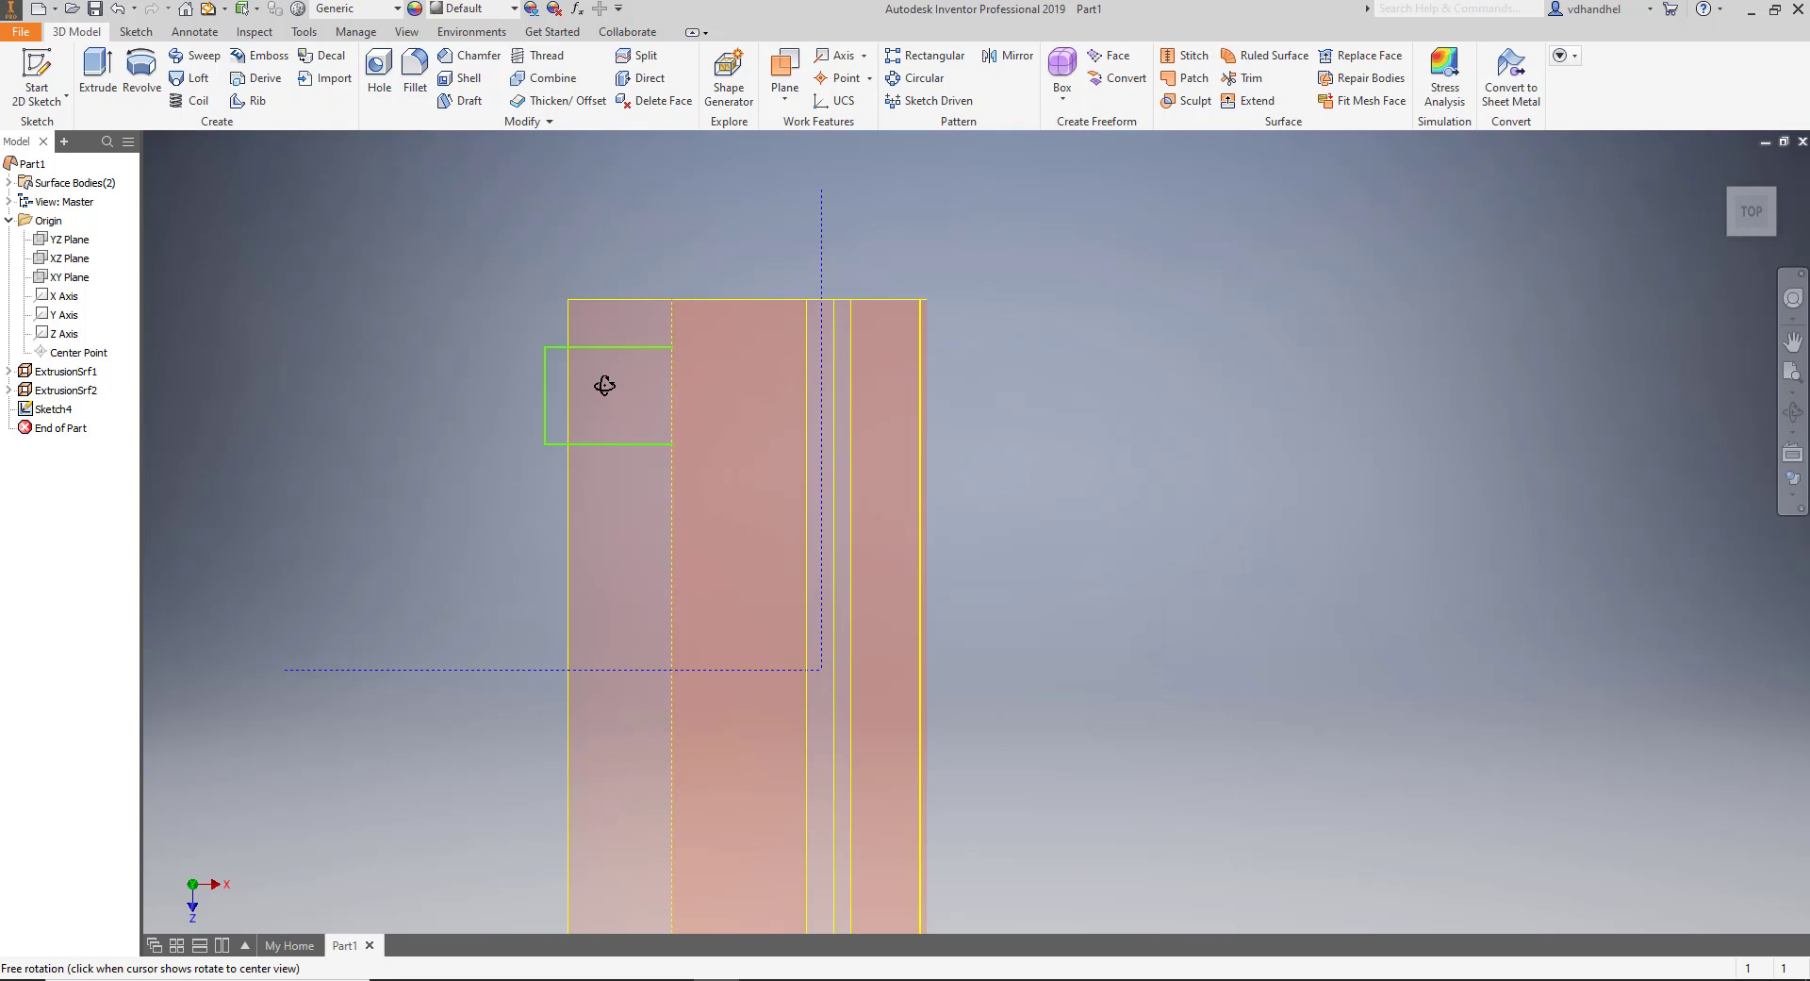
pyautogui.keyDown('shift'); pyautogui.moveTo(597, 388); pyautogui.dragTo(596, 299, button='middle'); pyautogui.keyUp('shift')
pyautogui.press('Escape')
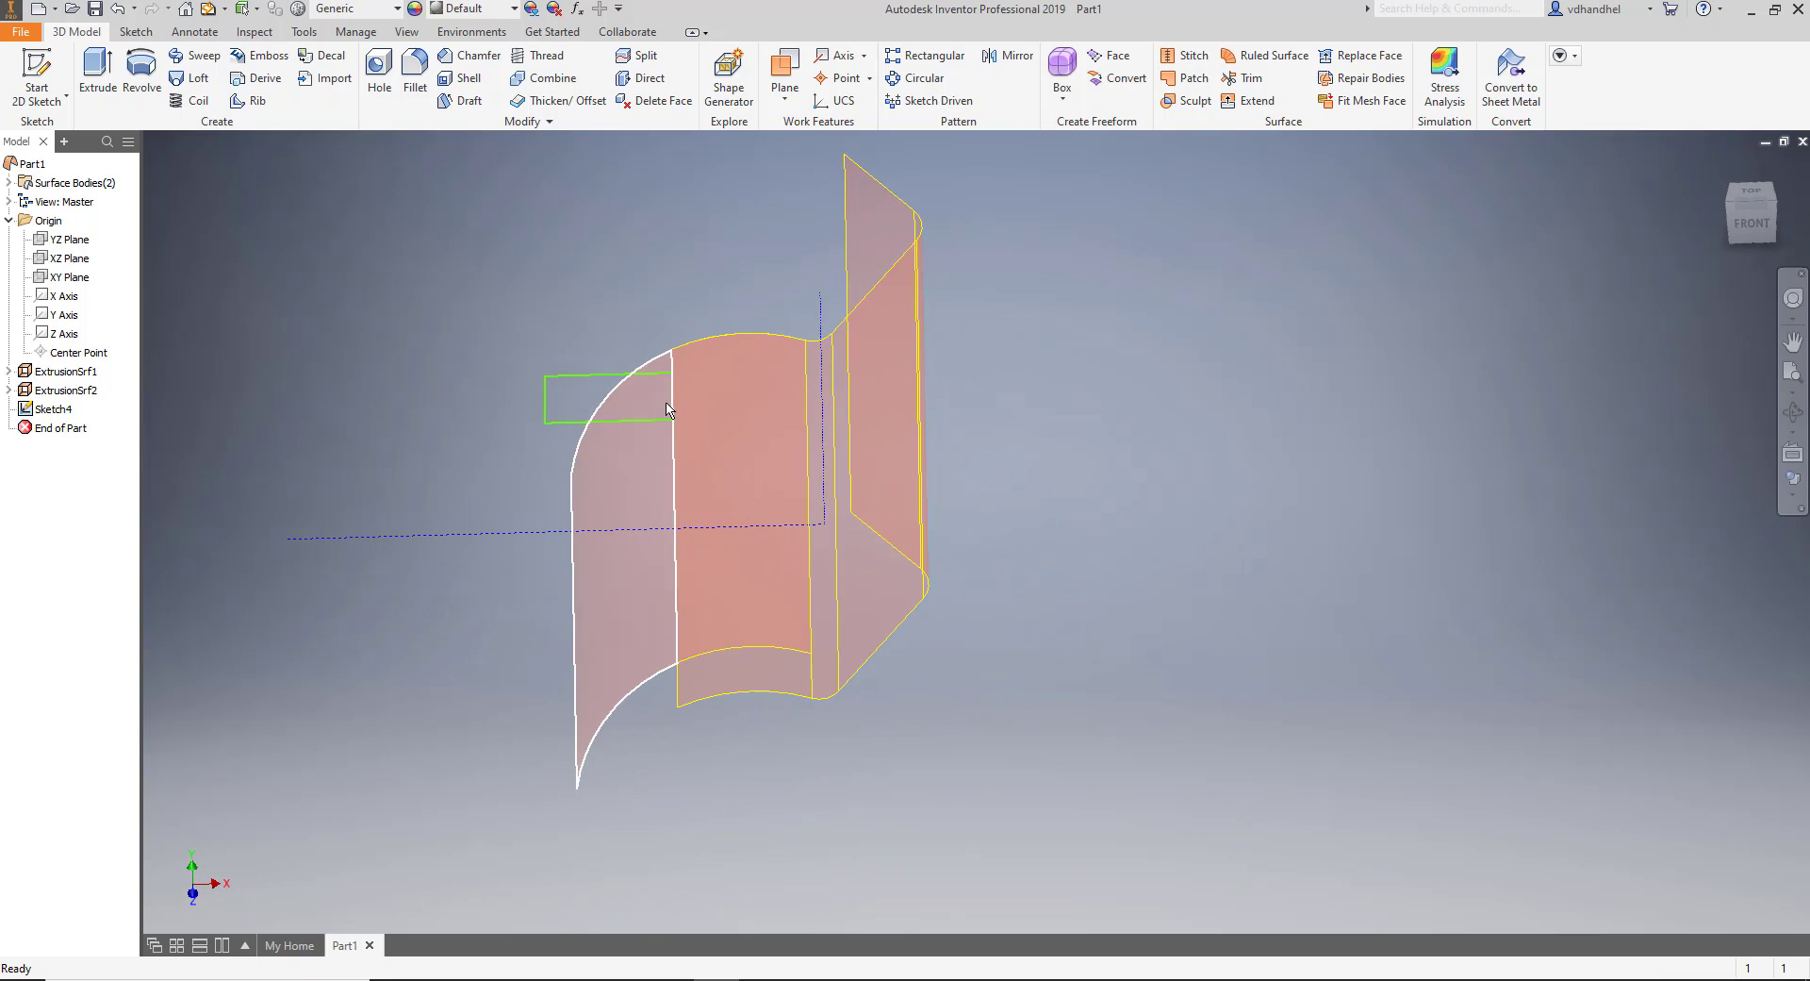
pyautogui.scroll(-4, 667, 404)
pyautogui.scroll(2, 667, 406)
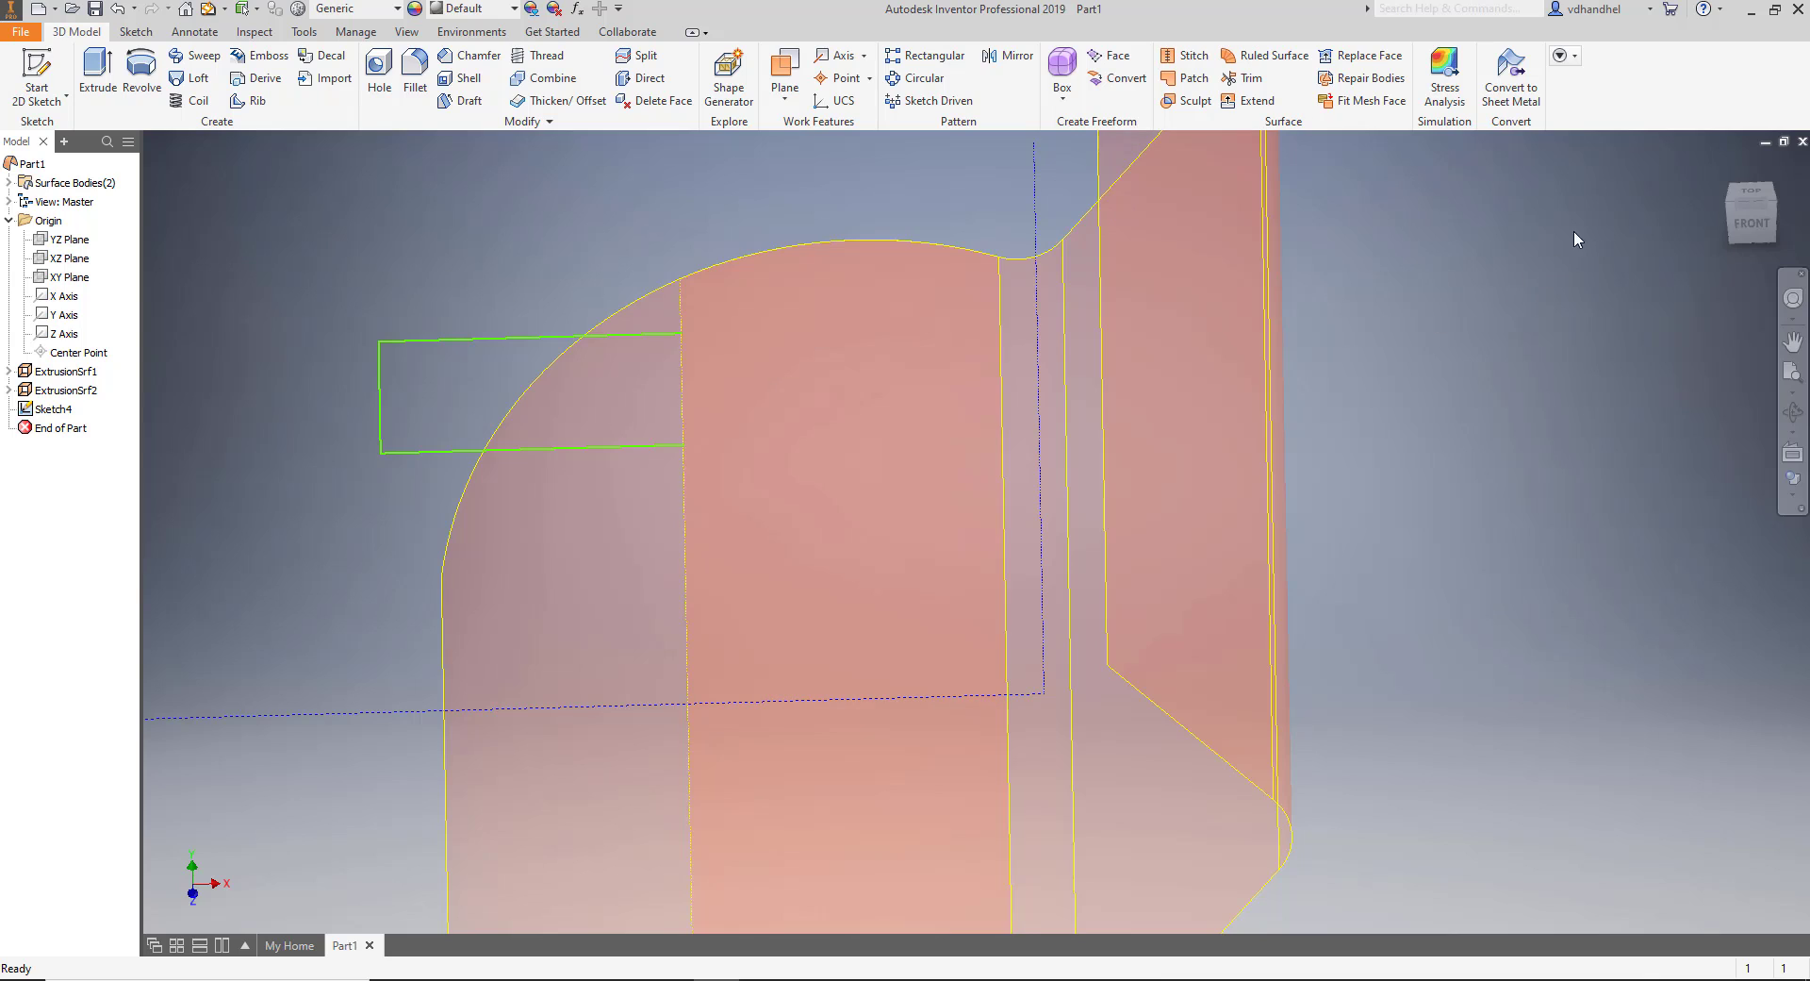
# Reopen the rectangular trimming sketch Sketch4 for editing with the Line tool, viewed from above.
pyautogui.click(1759, 195)
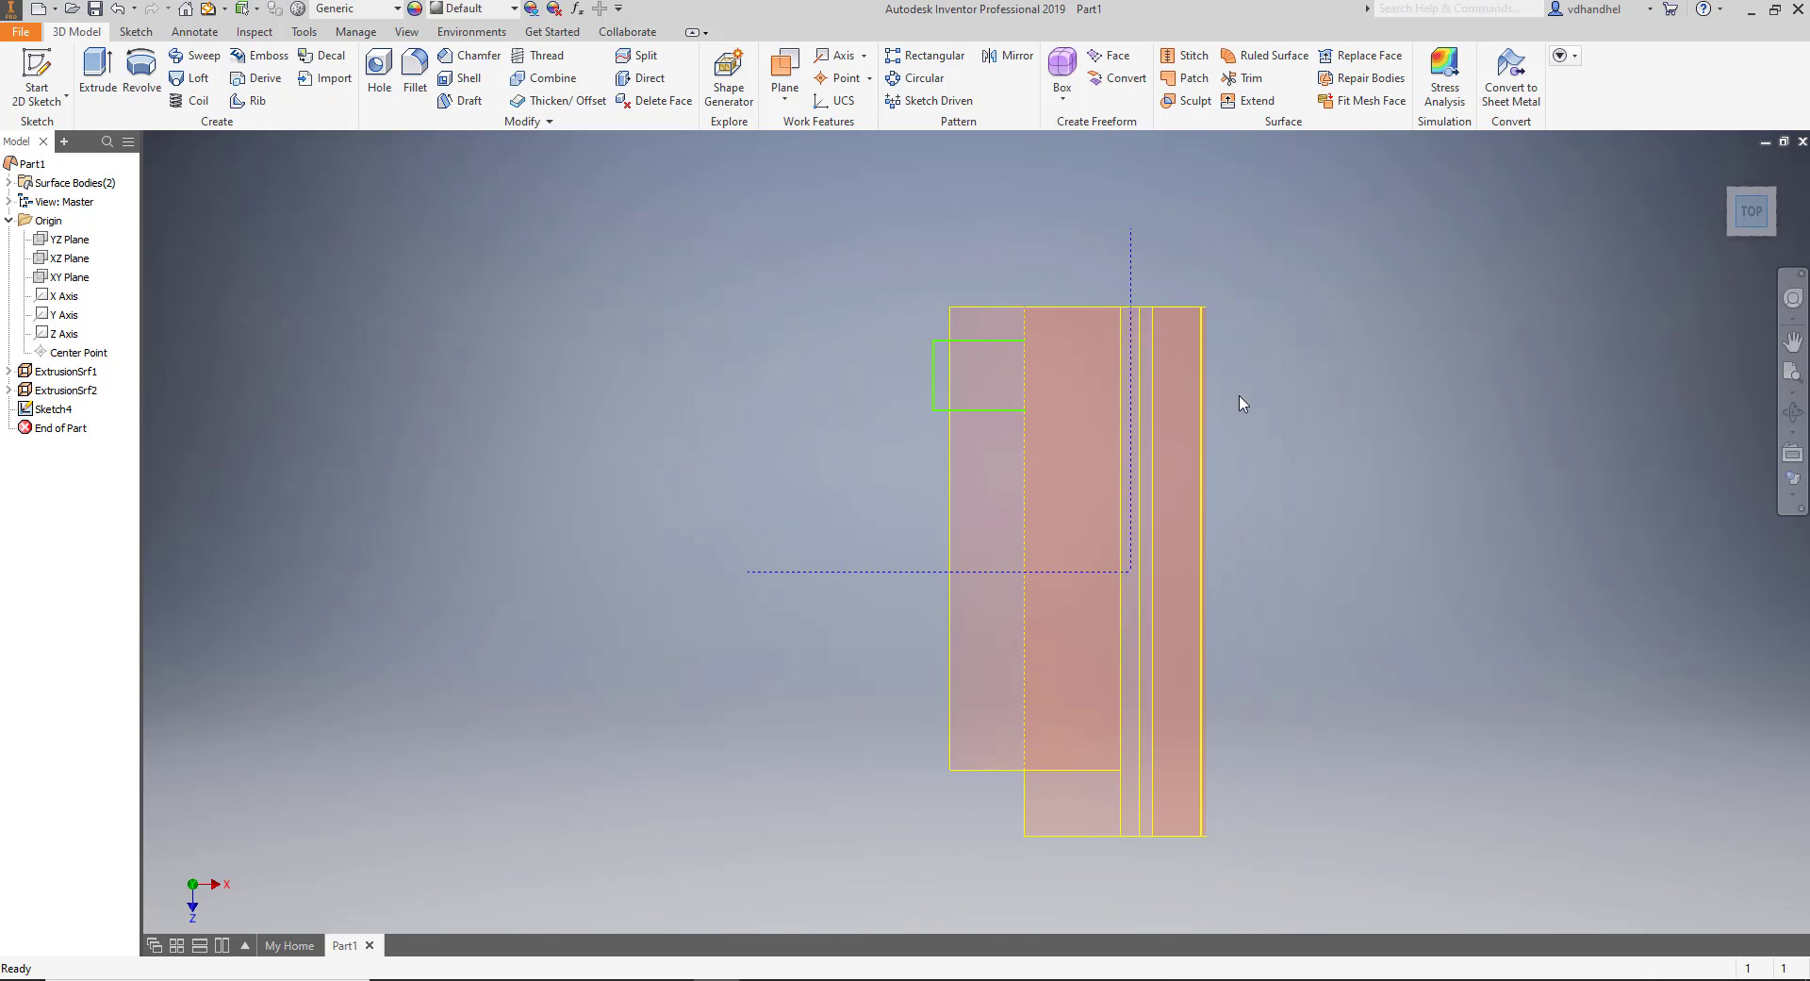
pyautogui.click(136, 31)
pyautogui.click(107, 67)
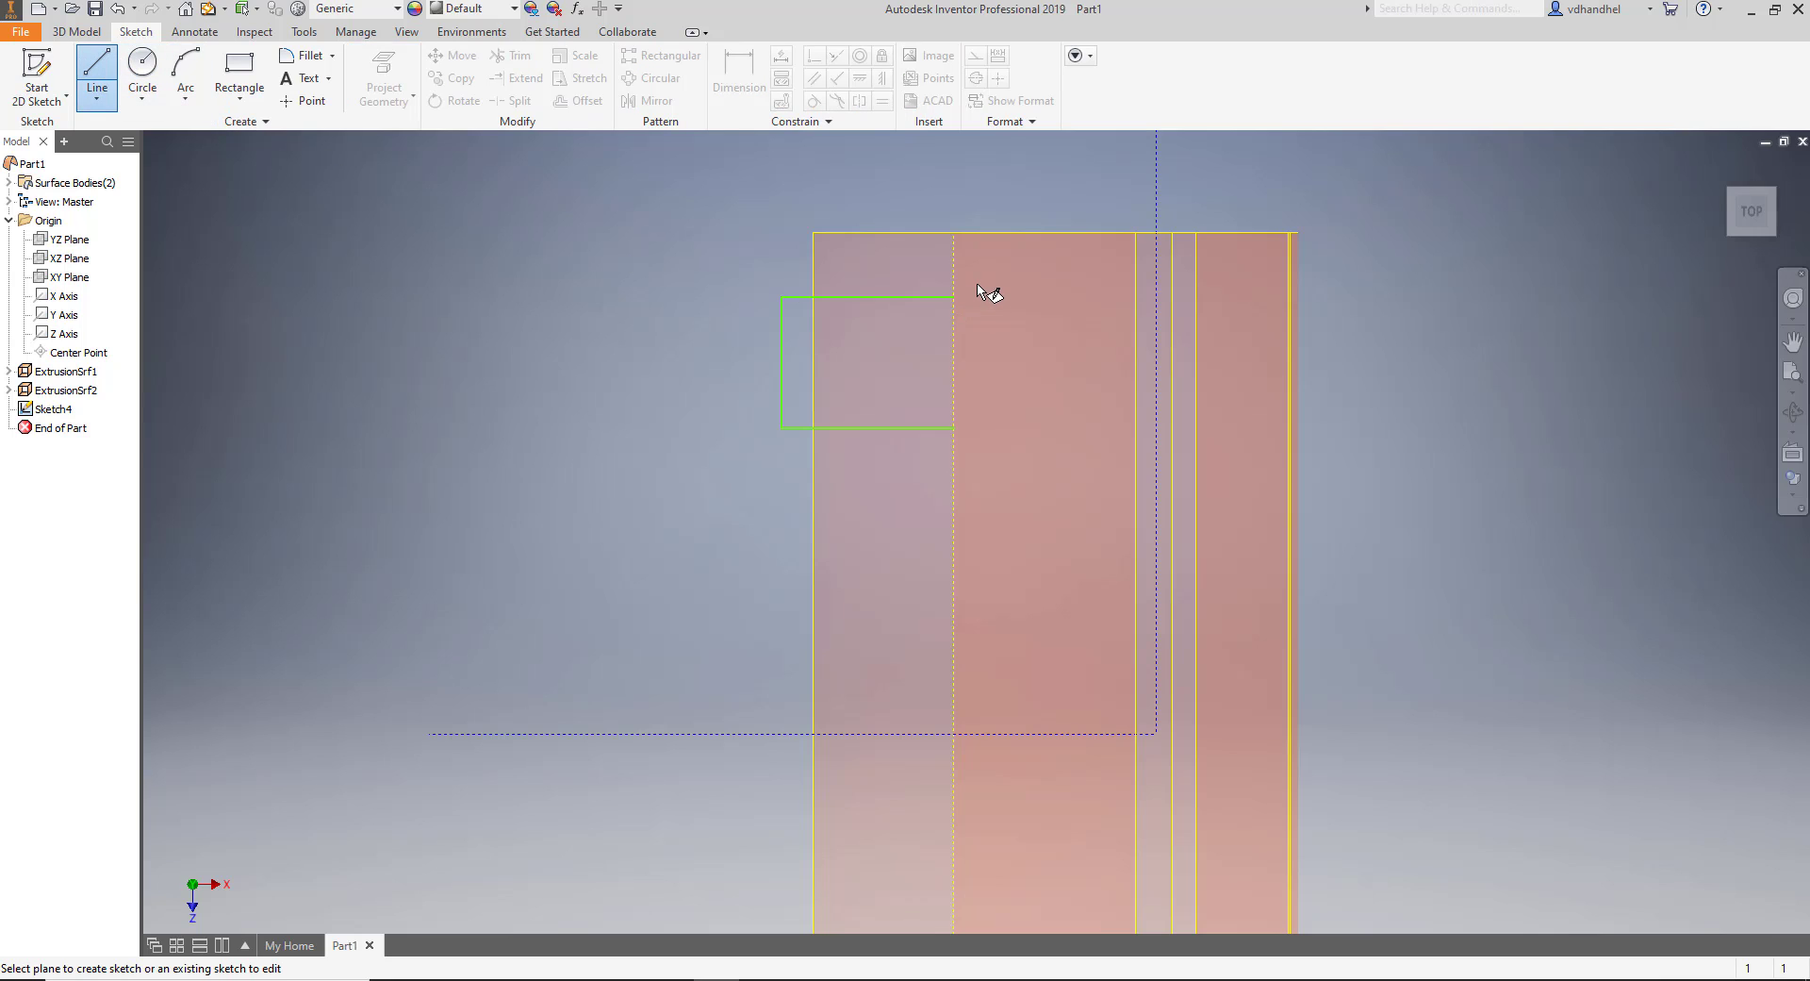
pyautogui.scroll(5, 980, 288)
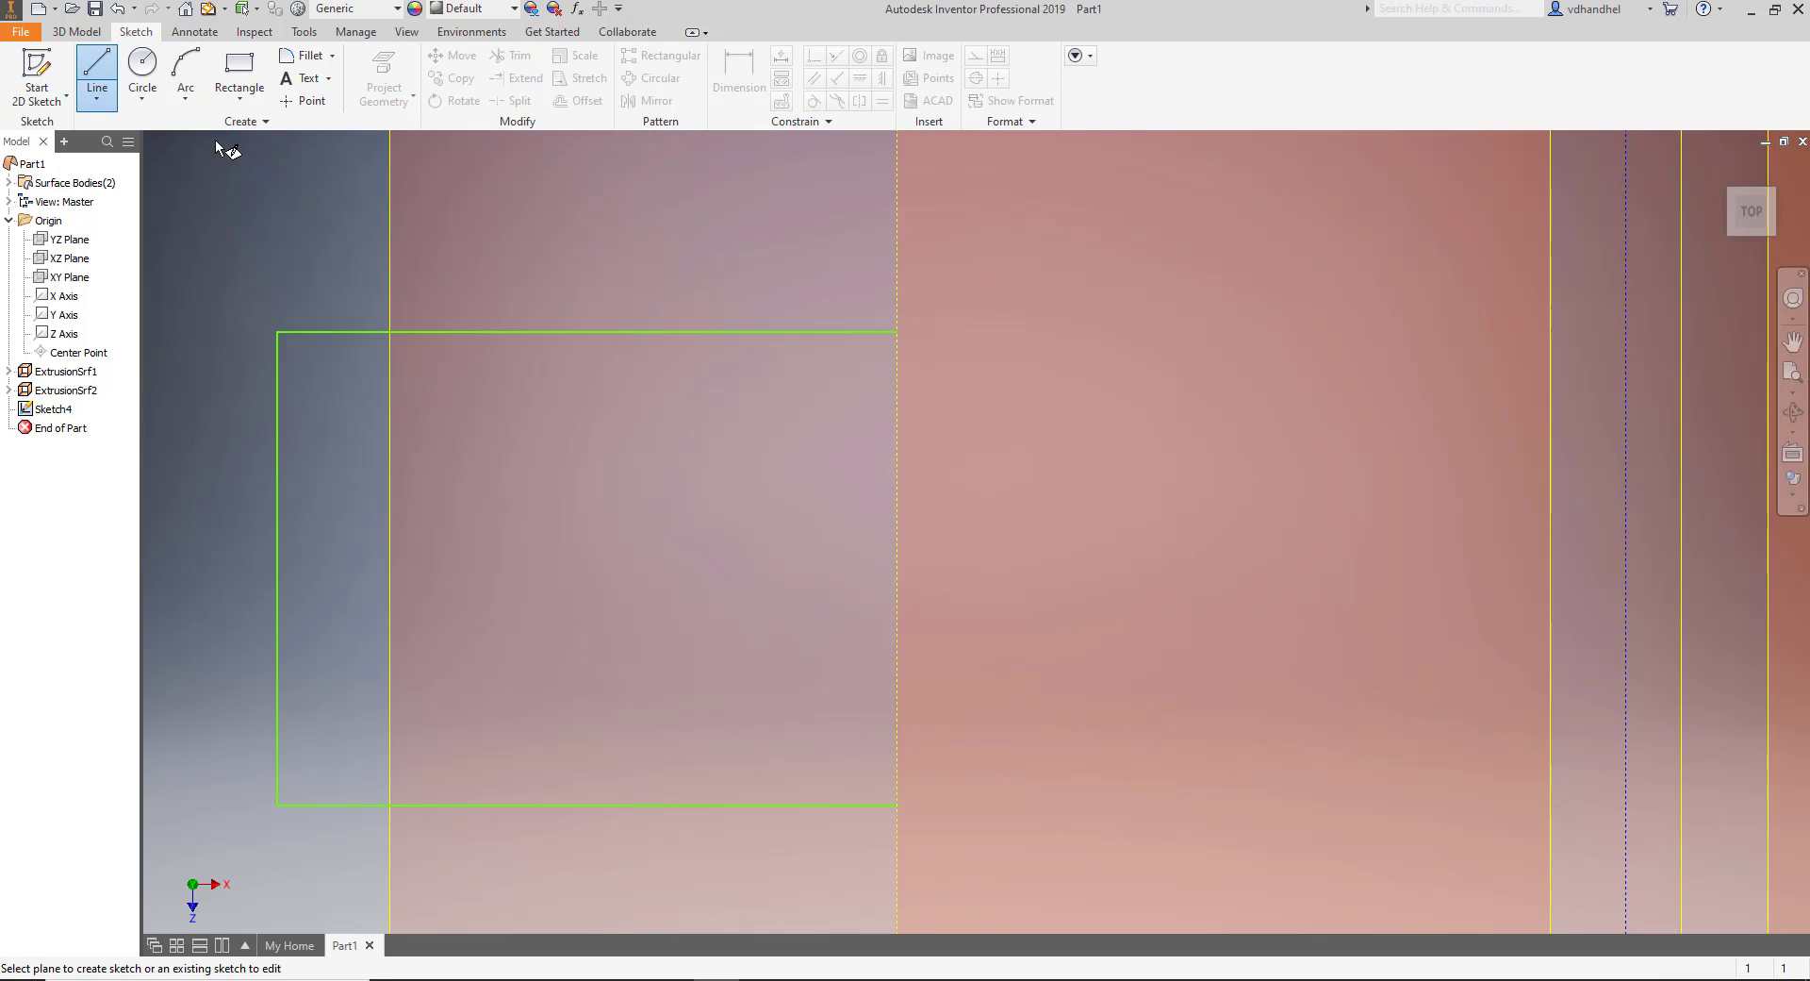
pyautogui.moveTo(1746, 231)
pyautogui.scroll(-8, 1588, 268)
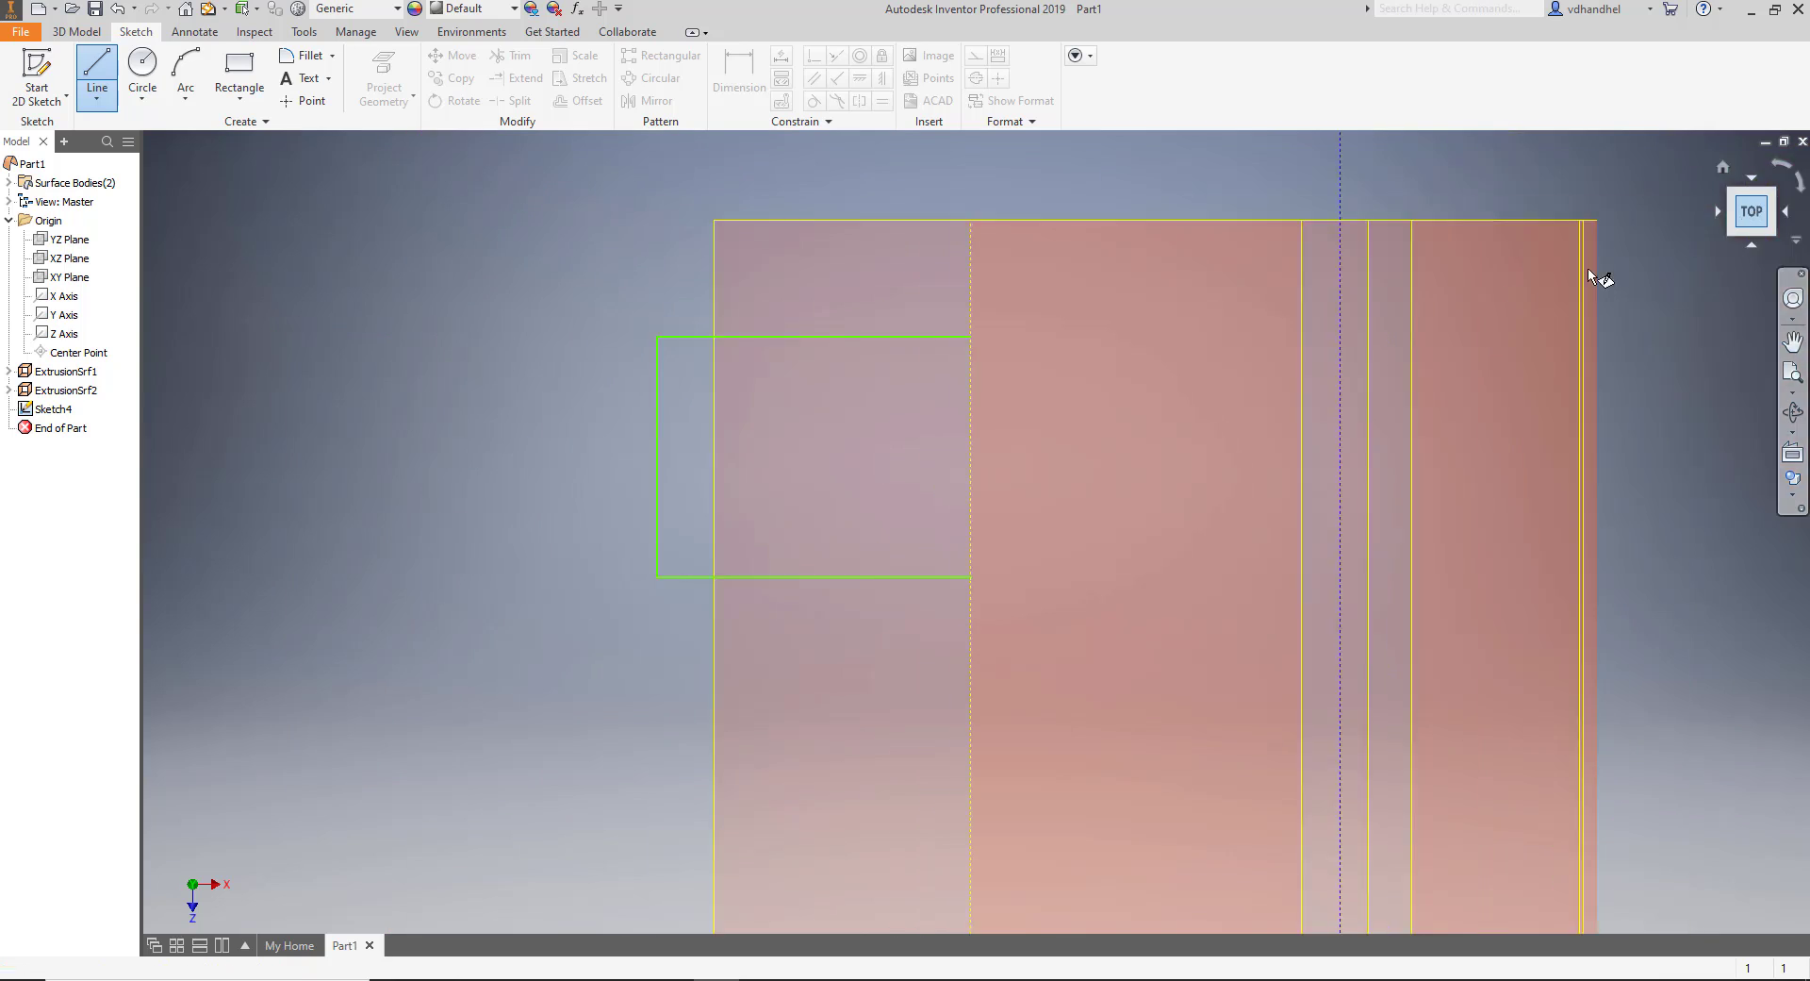
pyautogui.scroll(5, 982, 331)
pyautogui.moveTo(1051, 424); pyautogui.dragTo(769, 372, button='middle')
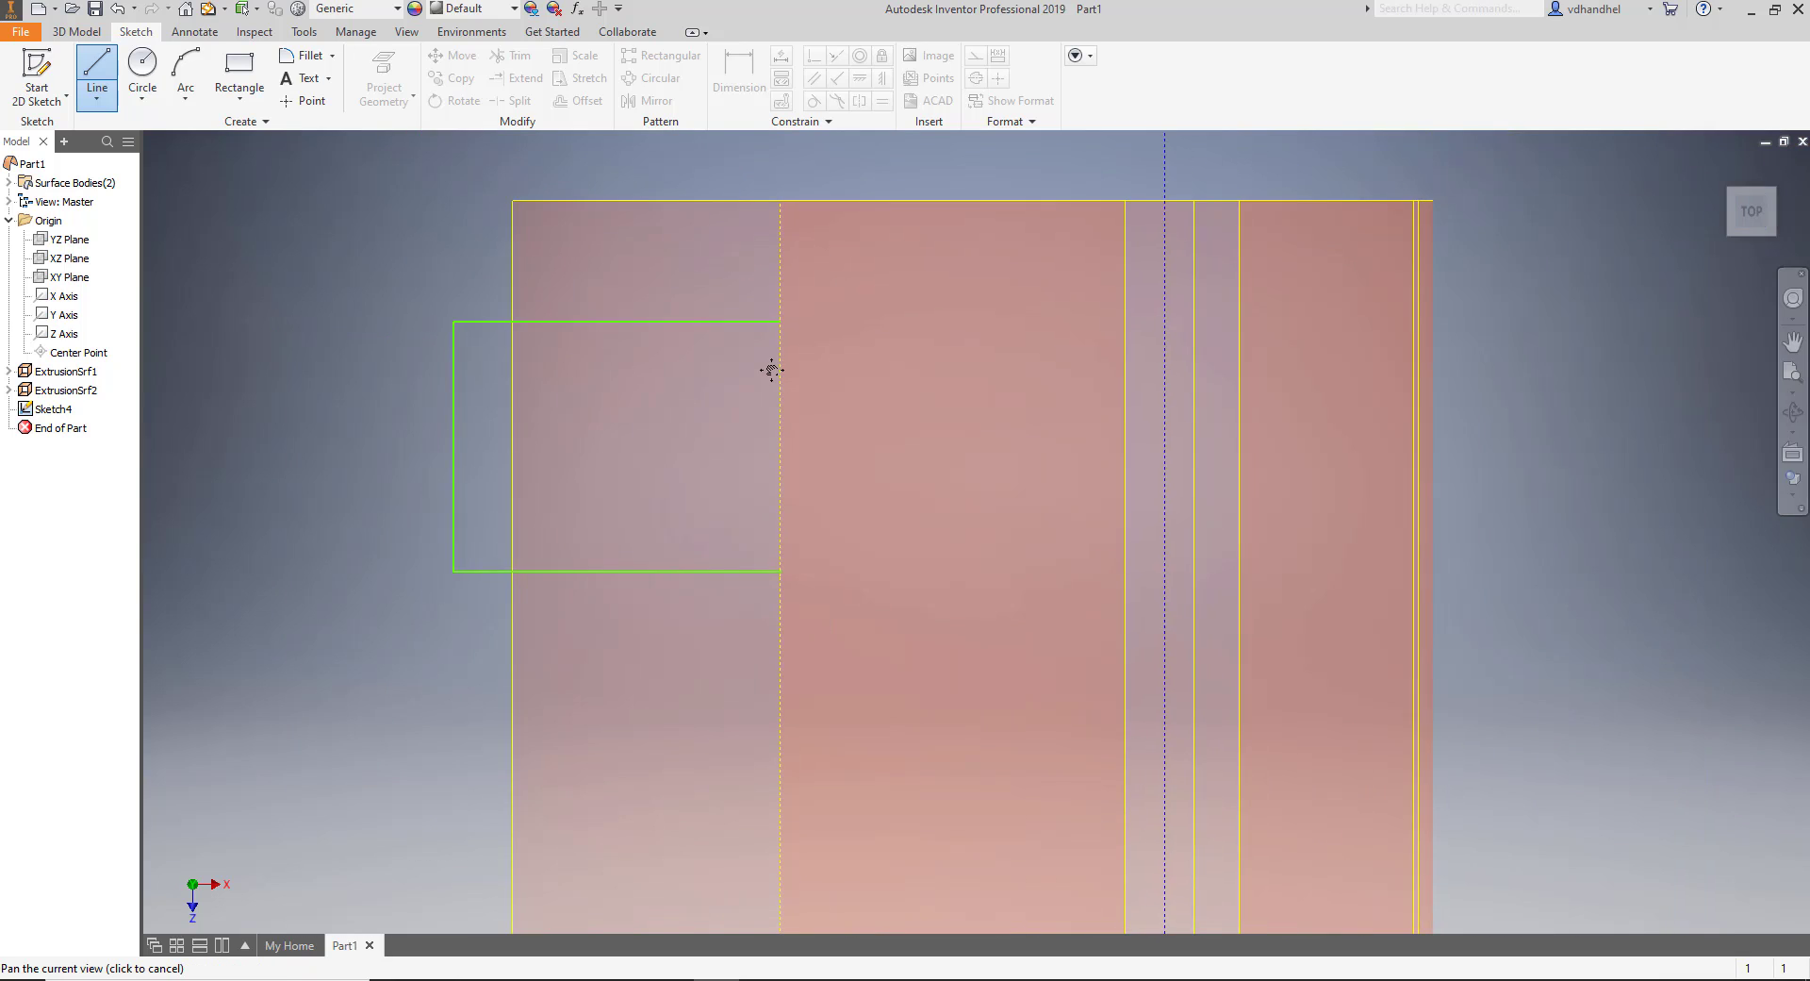
pyautogui.scroll(1, 769, 372)
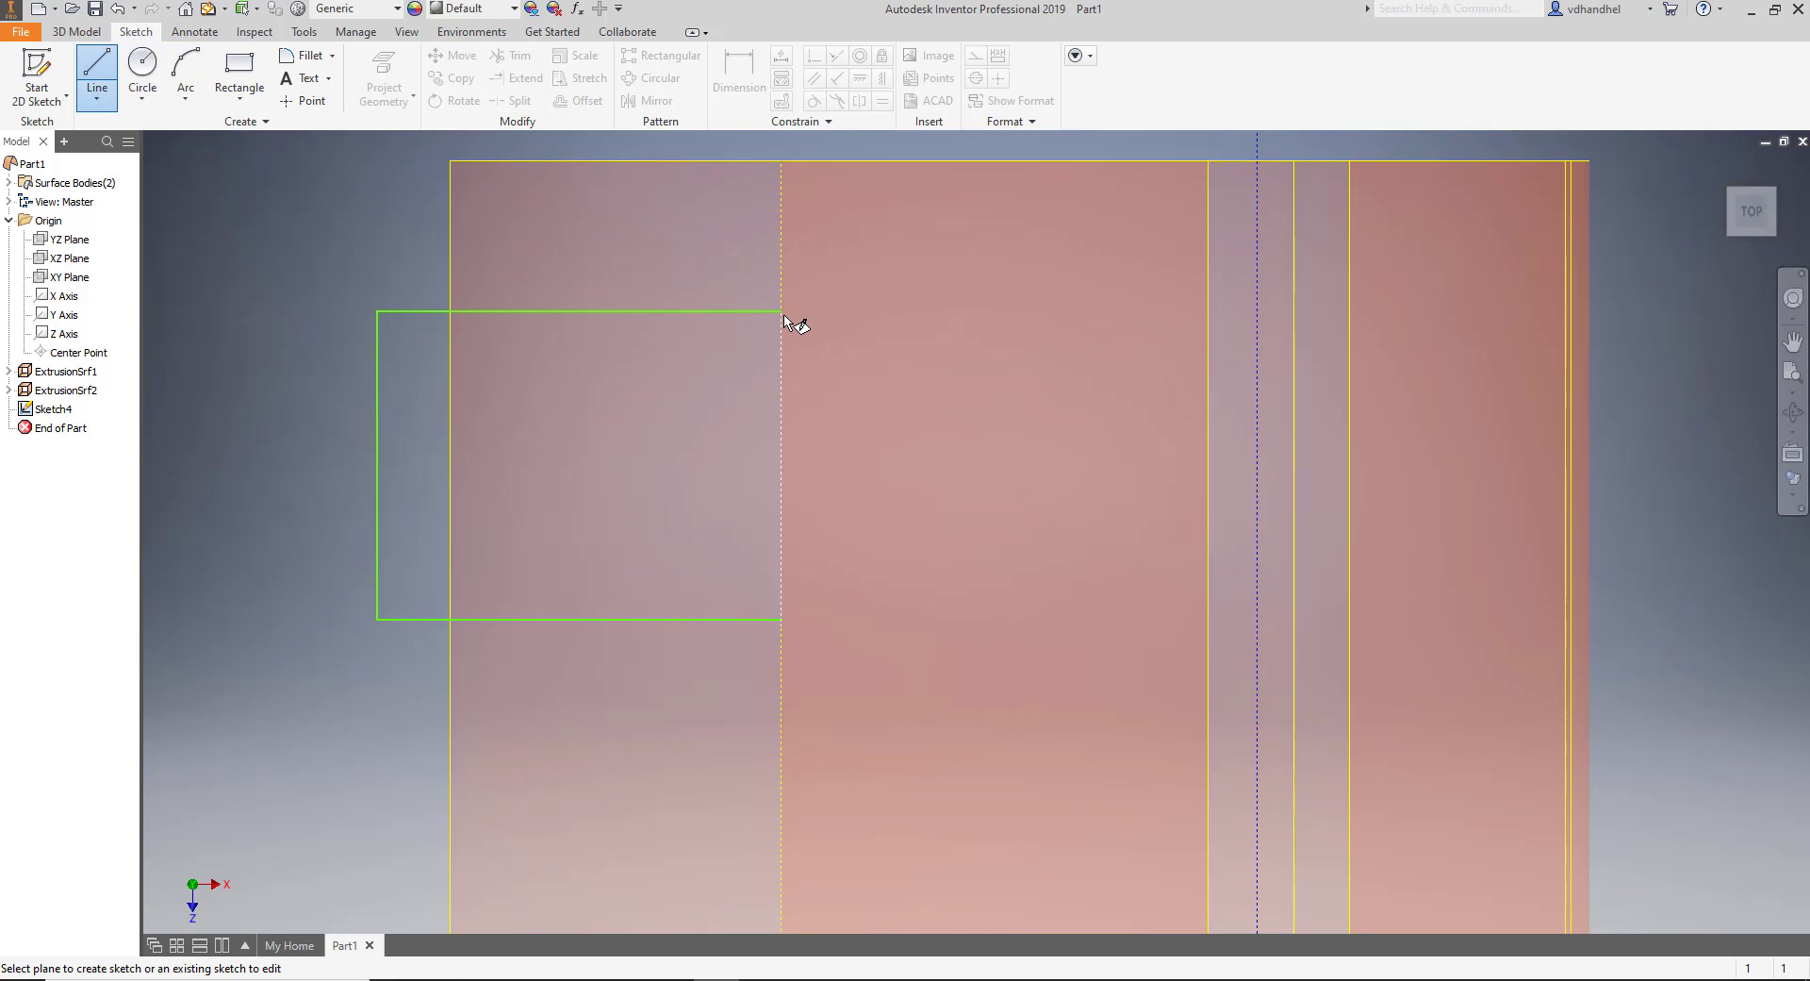
pyautogui.click(97, 98)
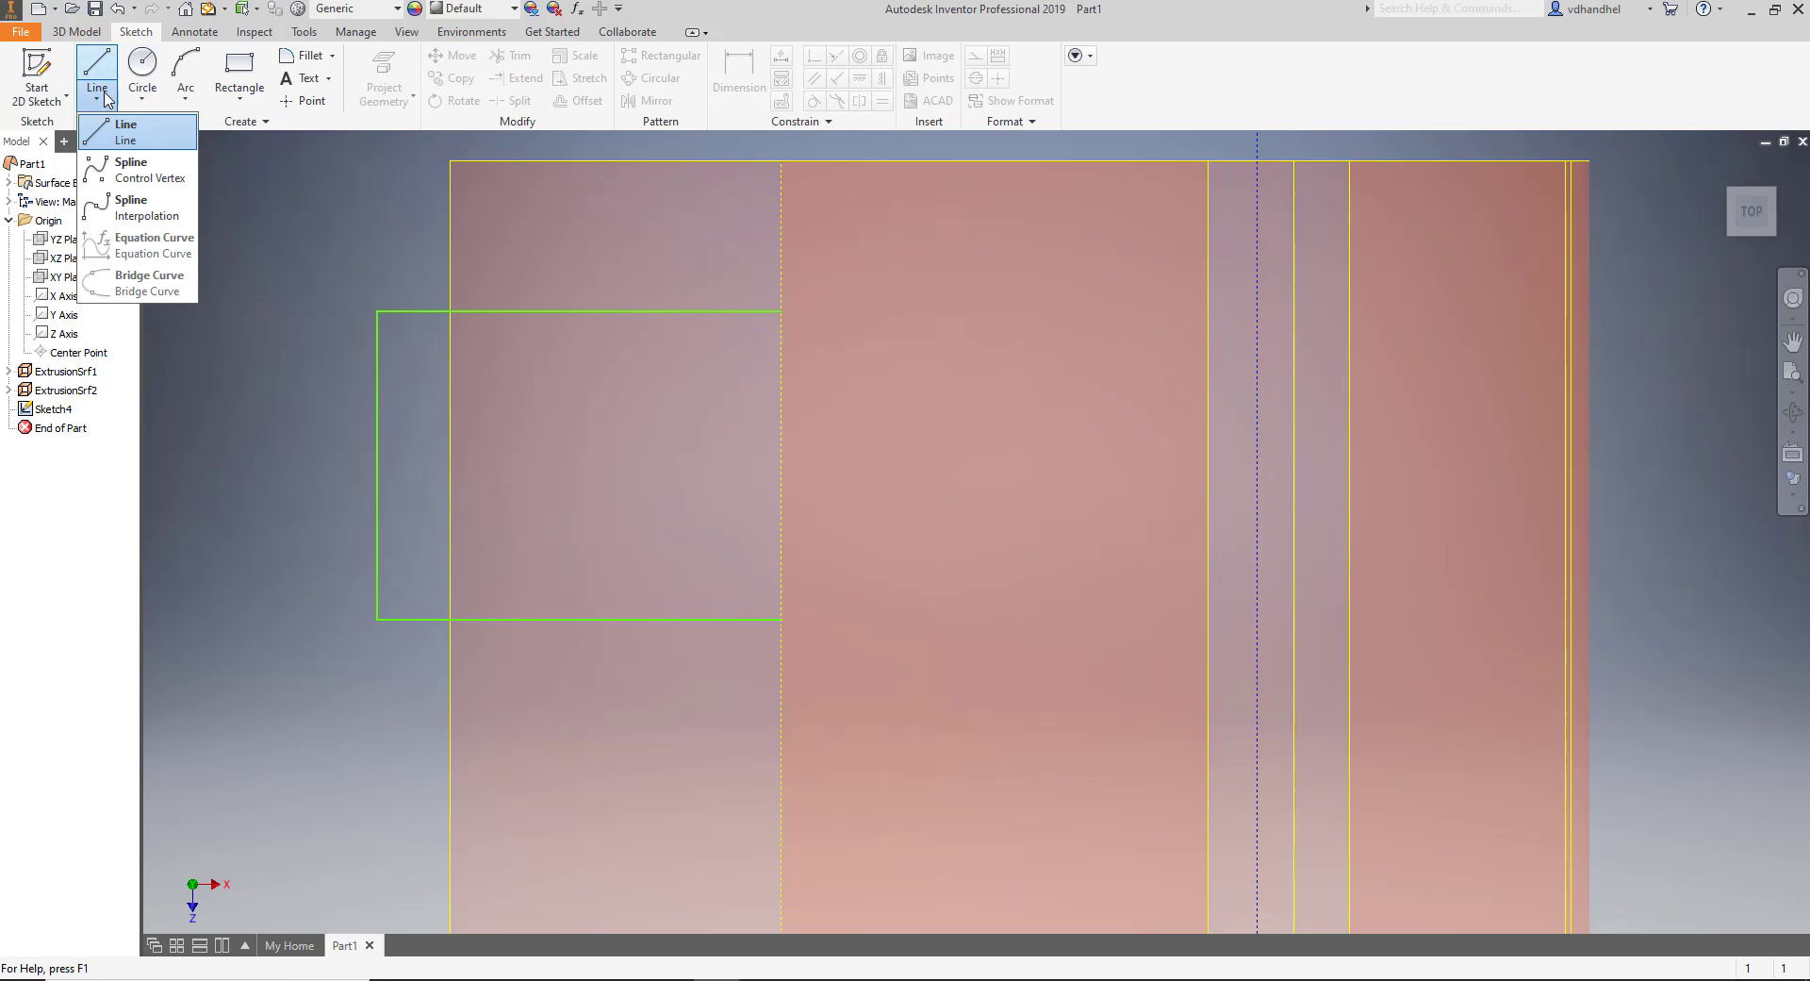
pyautogui.click(123, 132)
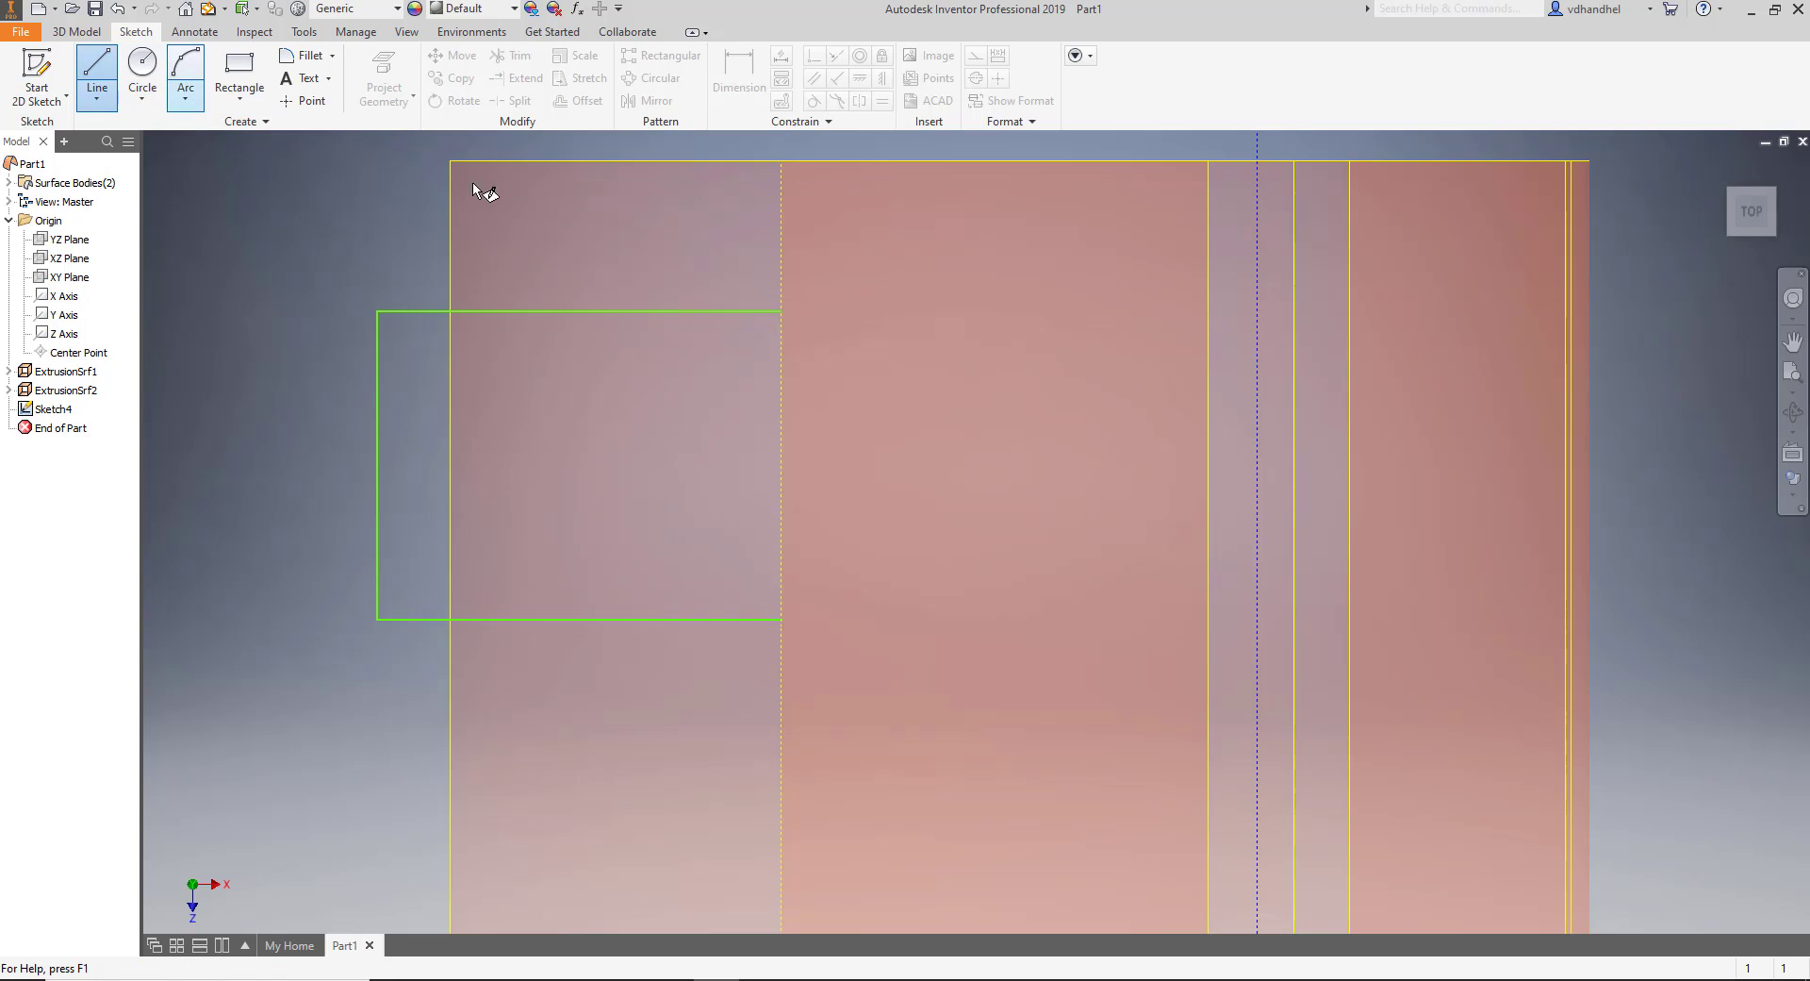
pyautogui.click(783, 314)
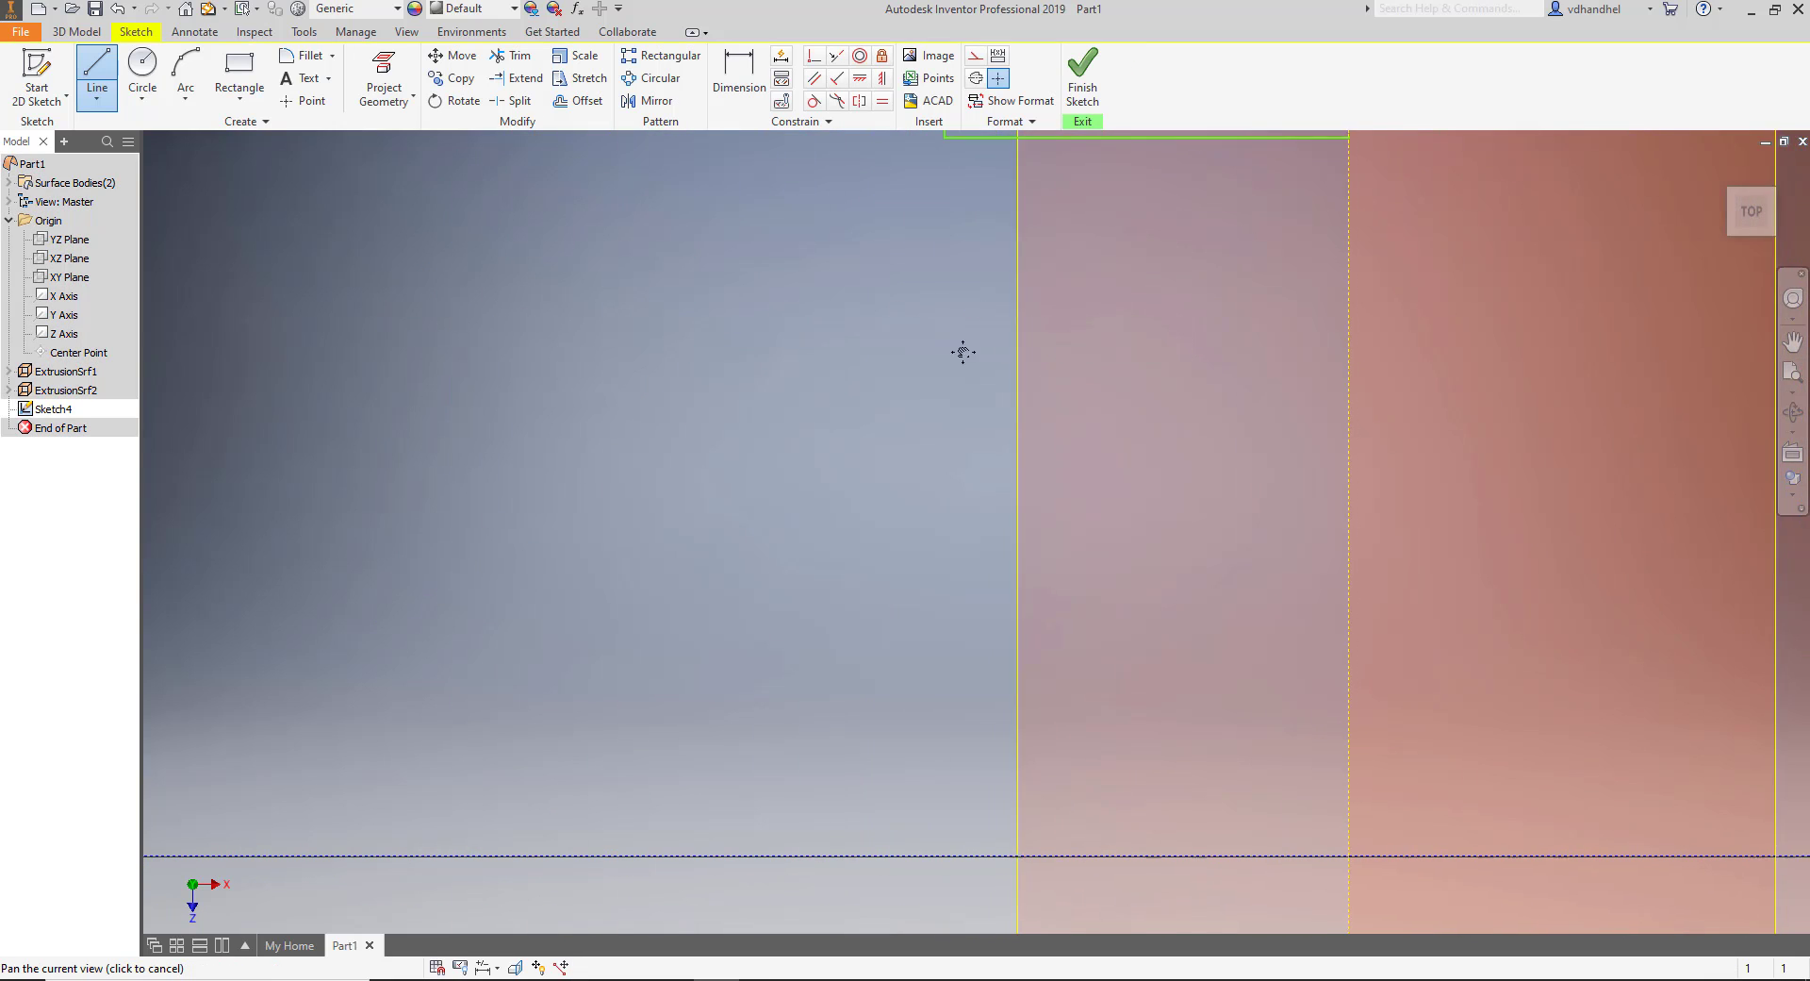
# Draw a line along the surface edge from the upper horizontal line's inner end to the lower one's, closing the rectangle.
pyautogui.moveTo(962, 352)
pyautogui.mouseDown(button='middle')
pyautogui.moveTo(429, 624)
pyautogui.moveTo(530, 611)
pyautogui.mouseUp(button='middle')
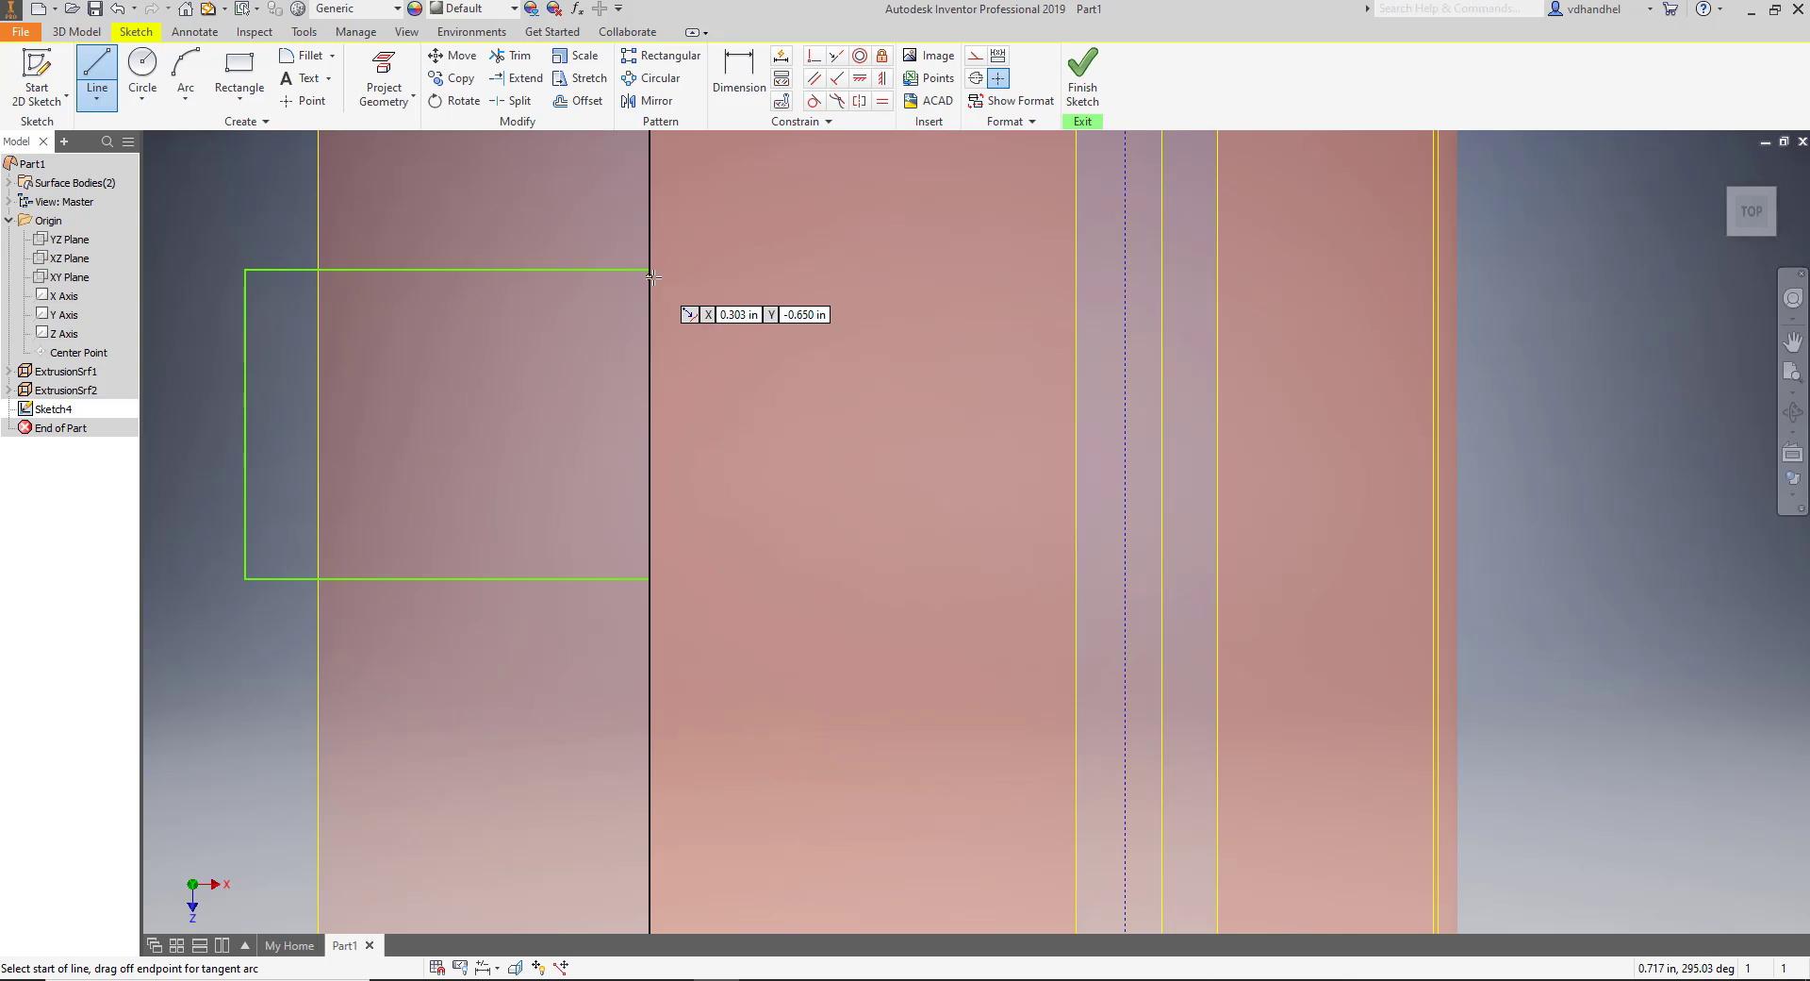
pyautogui.click(649, 270)
pyautogui.moveTo(649, 274)
pyautogui.mouseDown()
pyautogui.moveTo(651, 586)
pyautogui.moveTo(650, 557)
pyautogui.mouseUp()
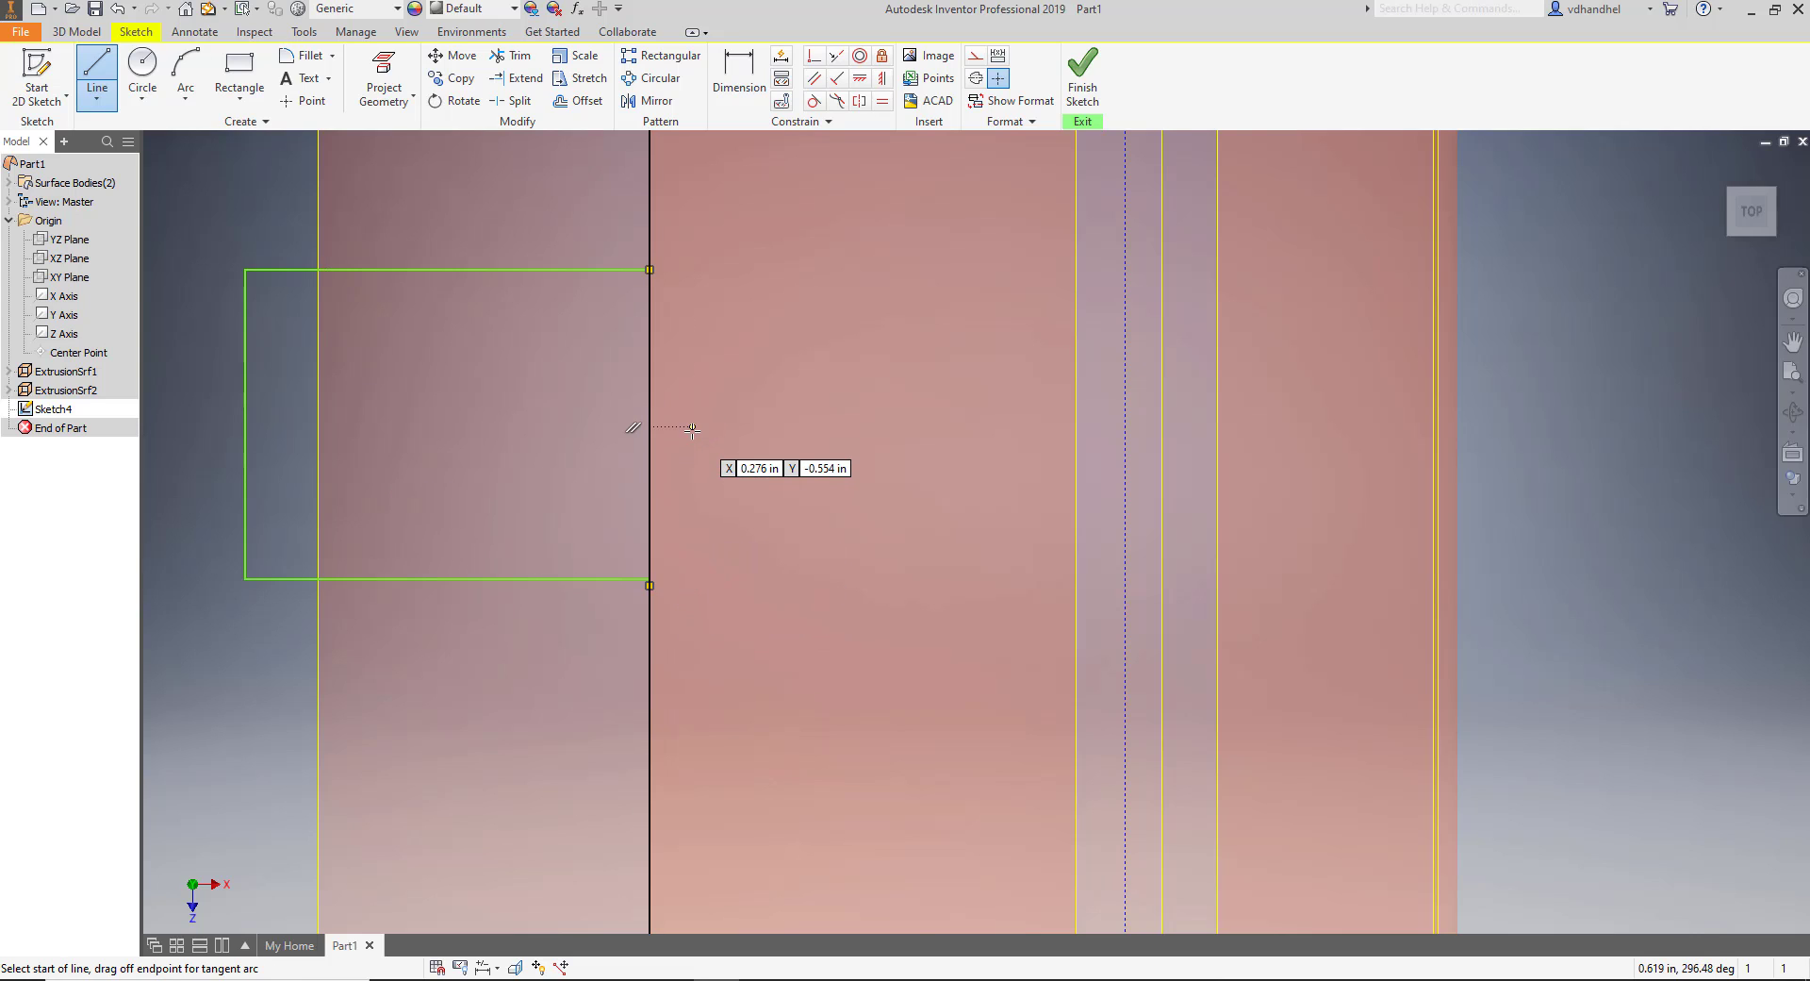
pyautogui.scroll(-3, 692, 388)
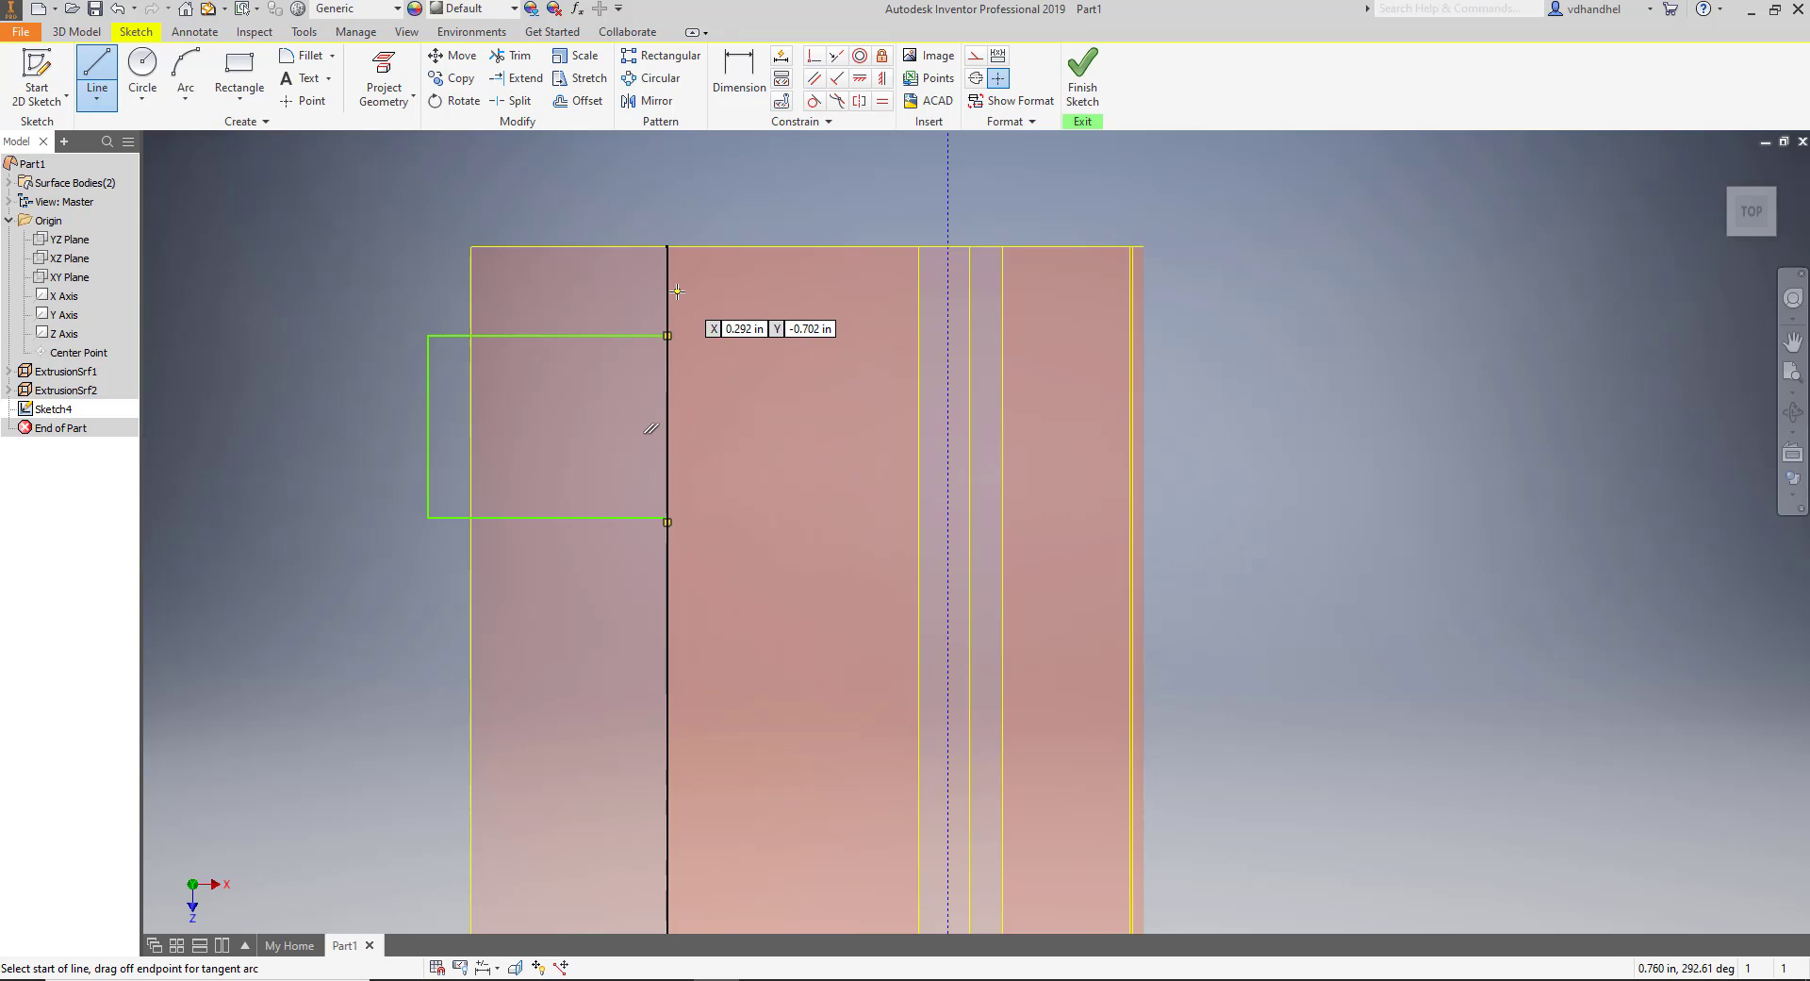
pyautogui.press('Escape')
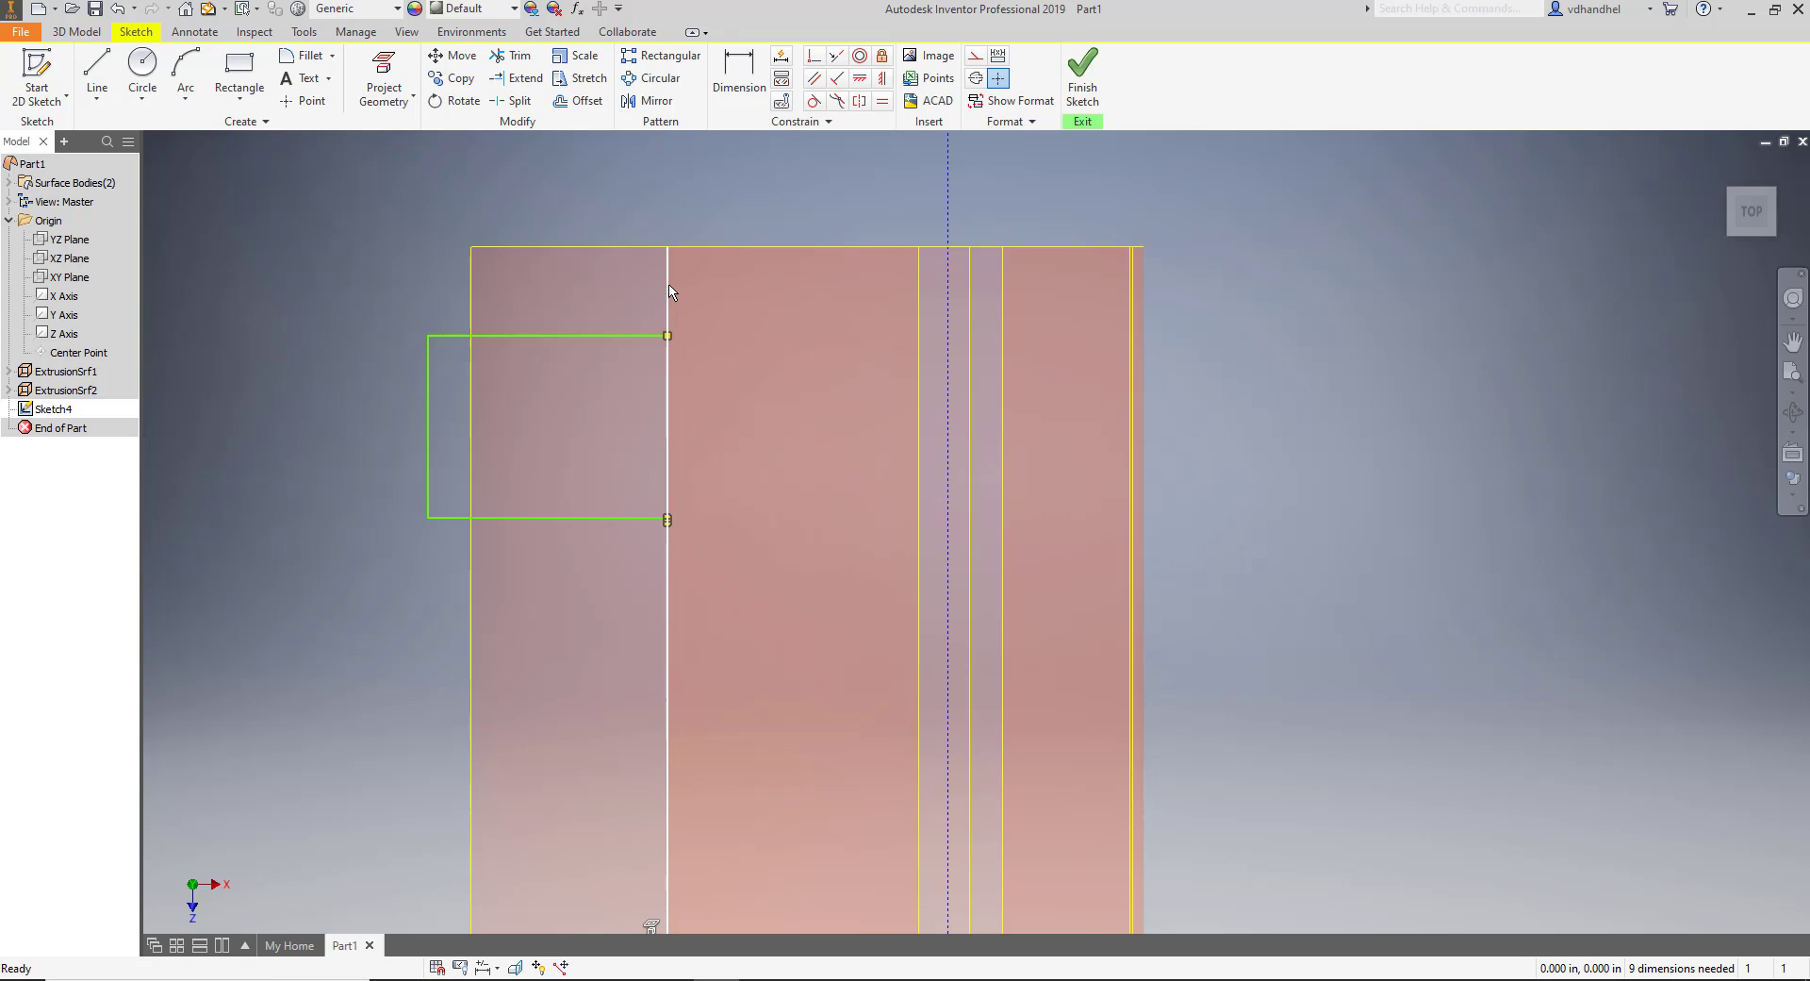
pyautogui.click(668, 292)
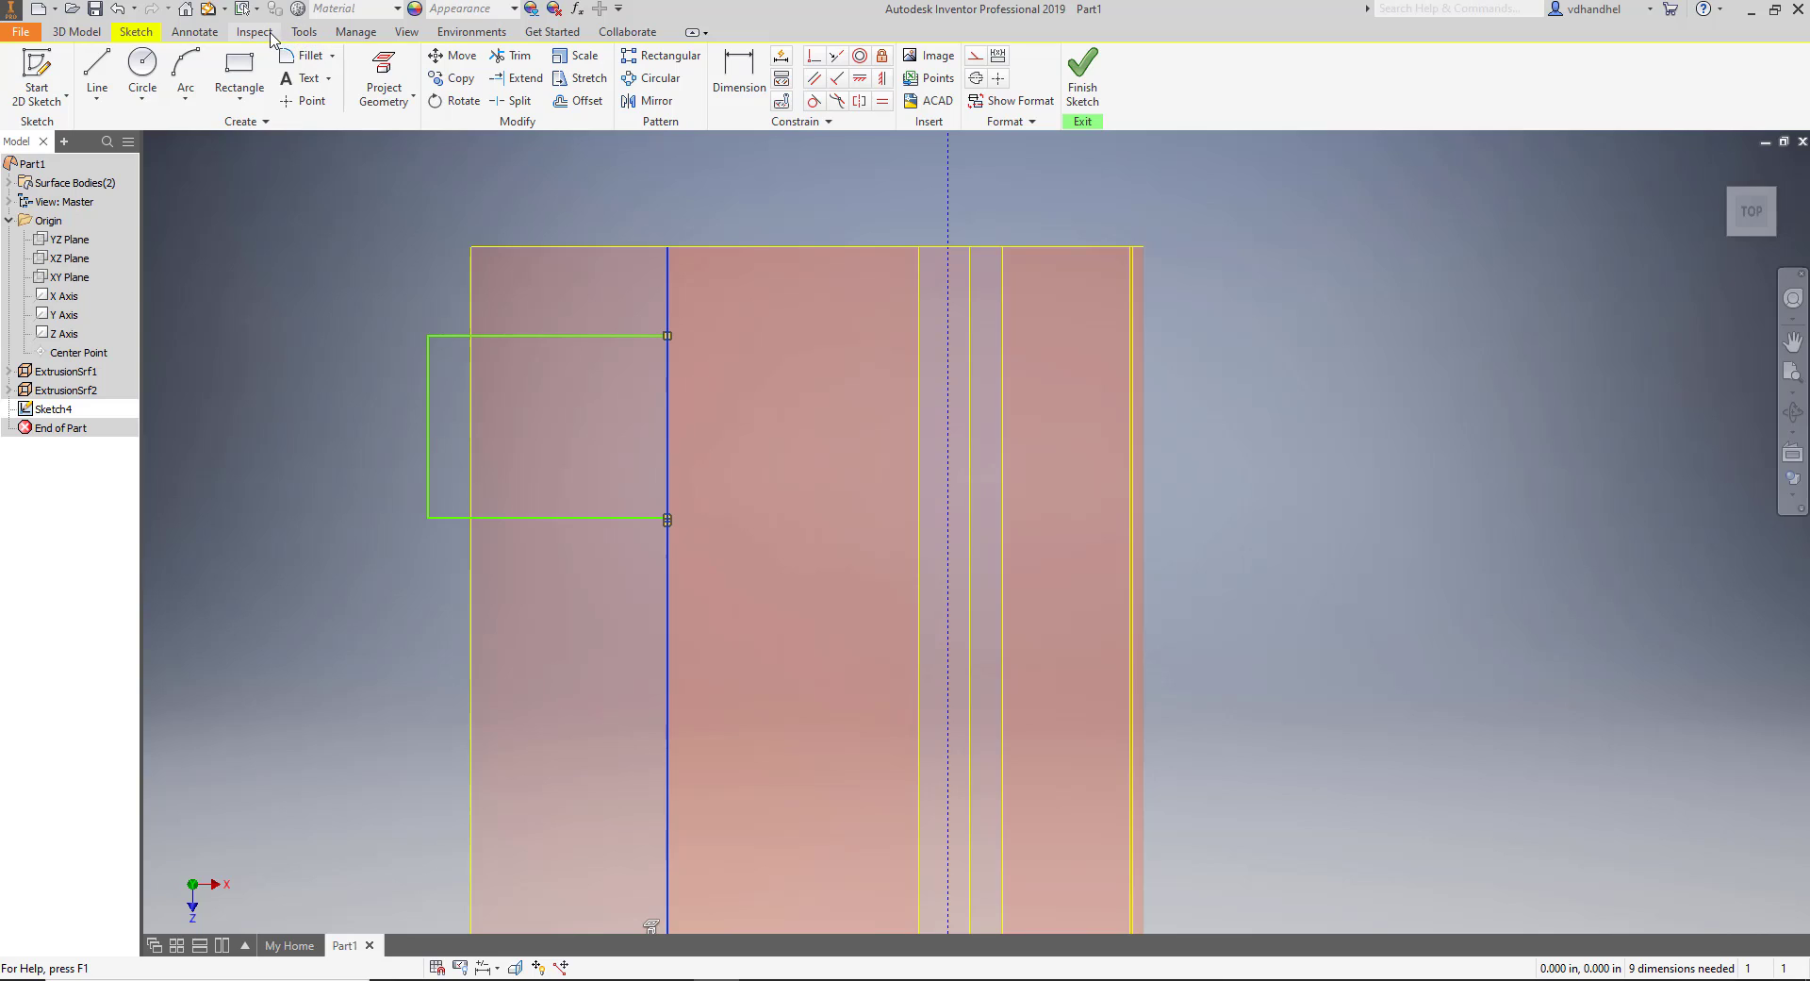
pyautogui.click(509, 56)
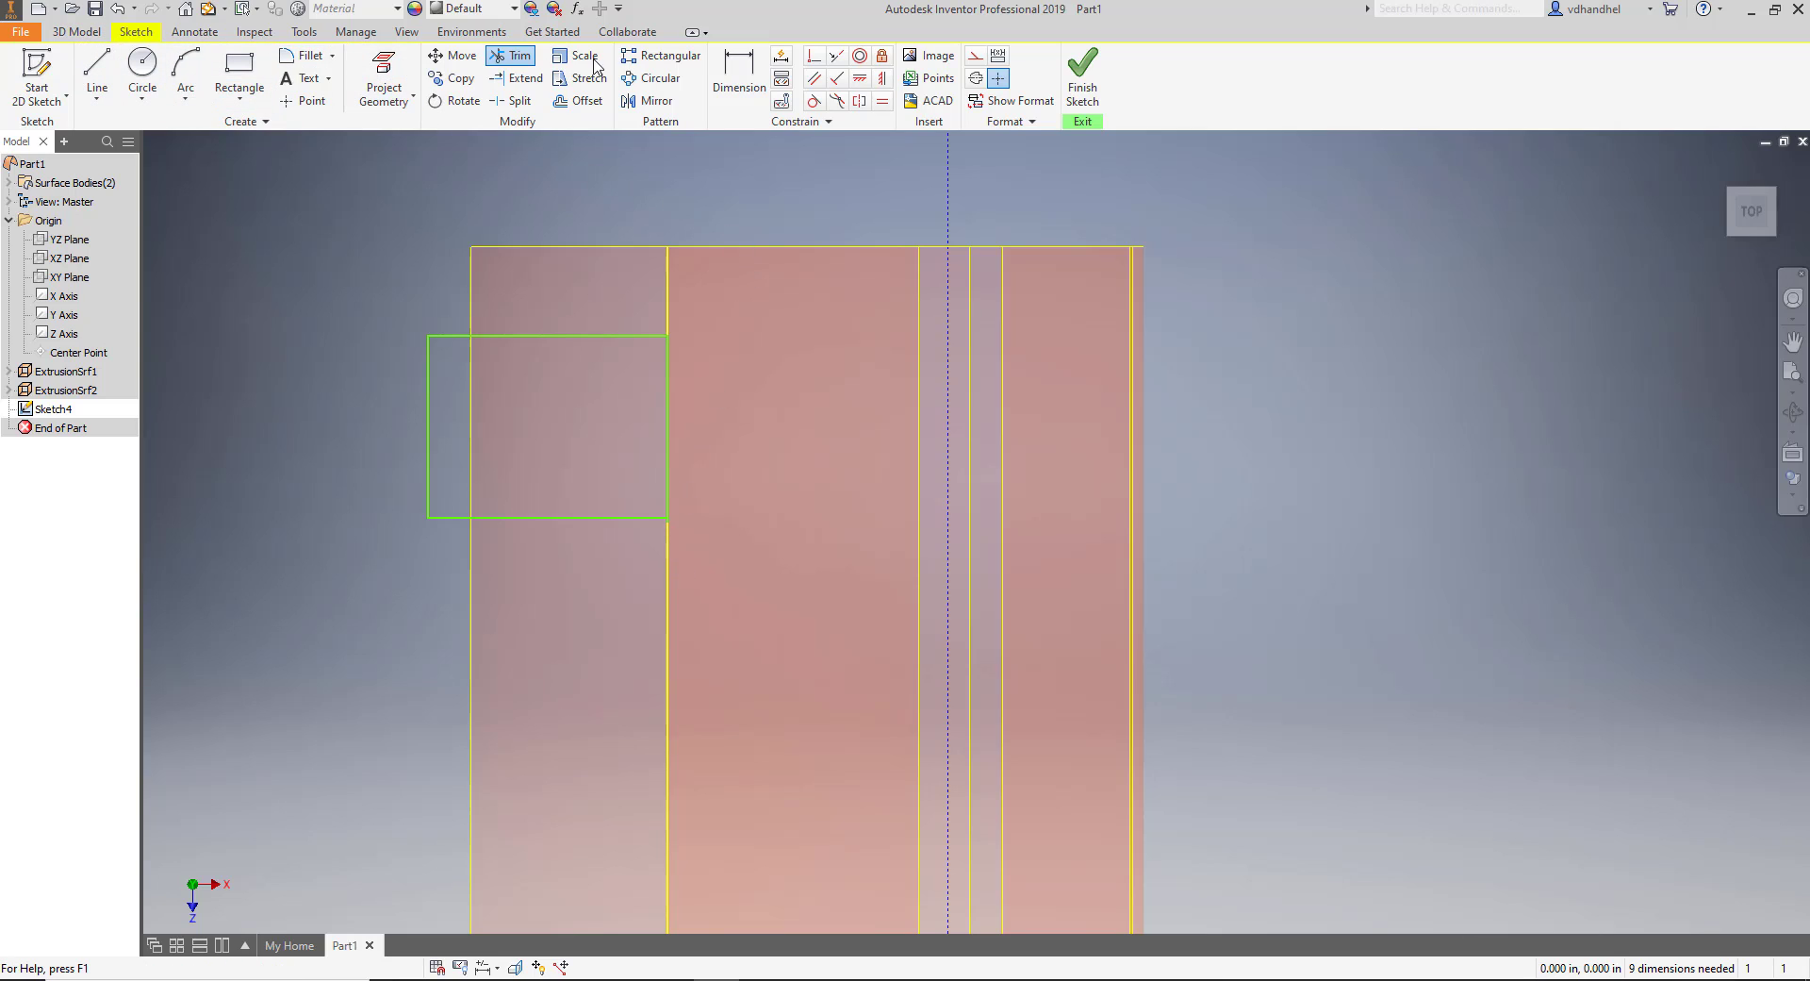
# Dimension the rectangle's upper horizontal line and its outer vertical line, accepting the values as drawn.
pyautogui.click(751, 101)
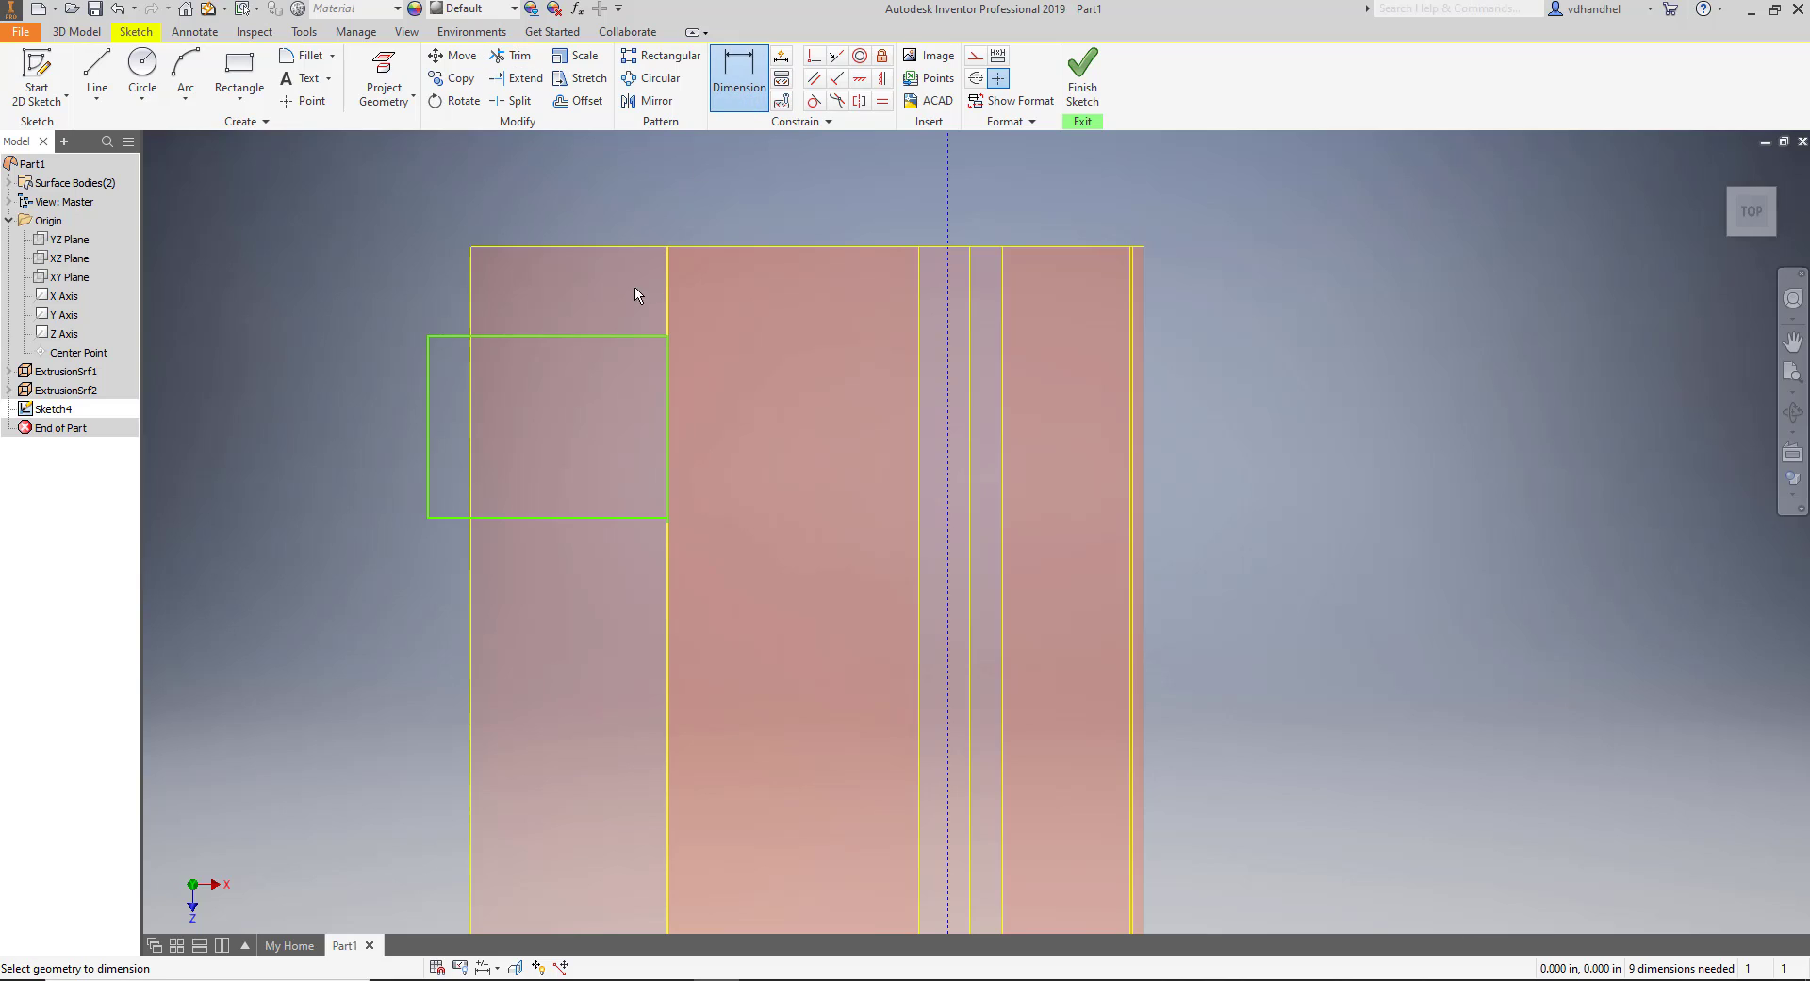
pyautogui.click(600, 335)
pyautogui.click(549, 305)
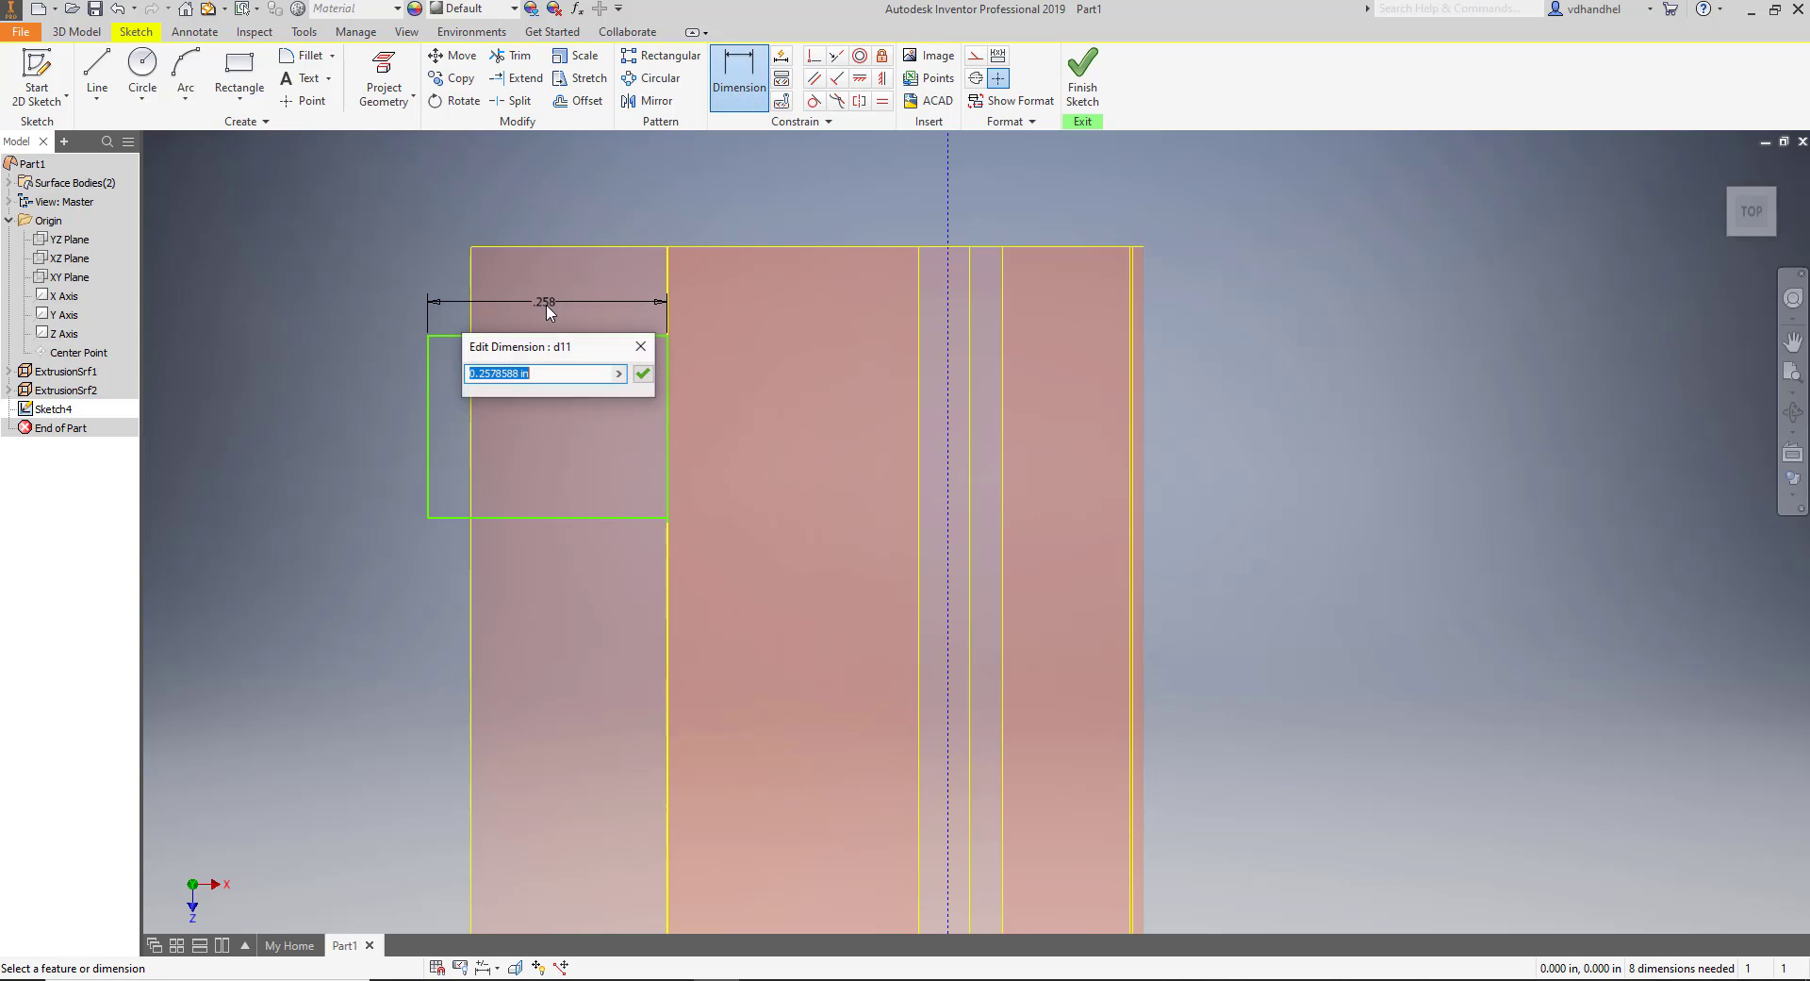
pyautogui.click(640, 372)
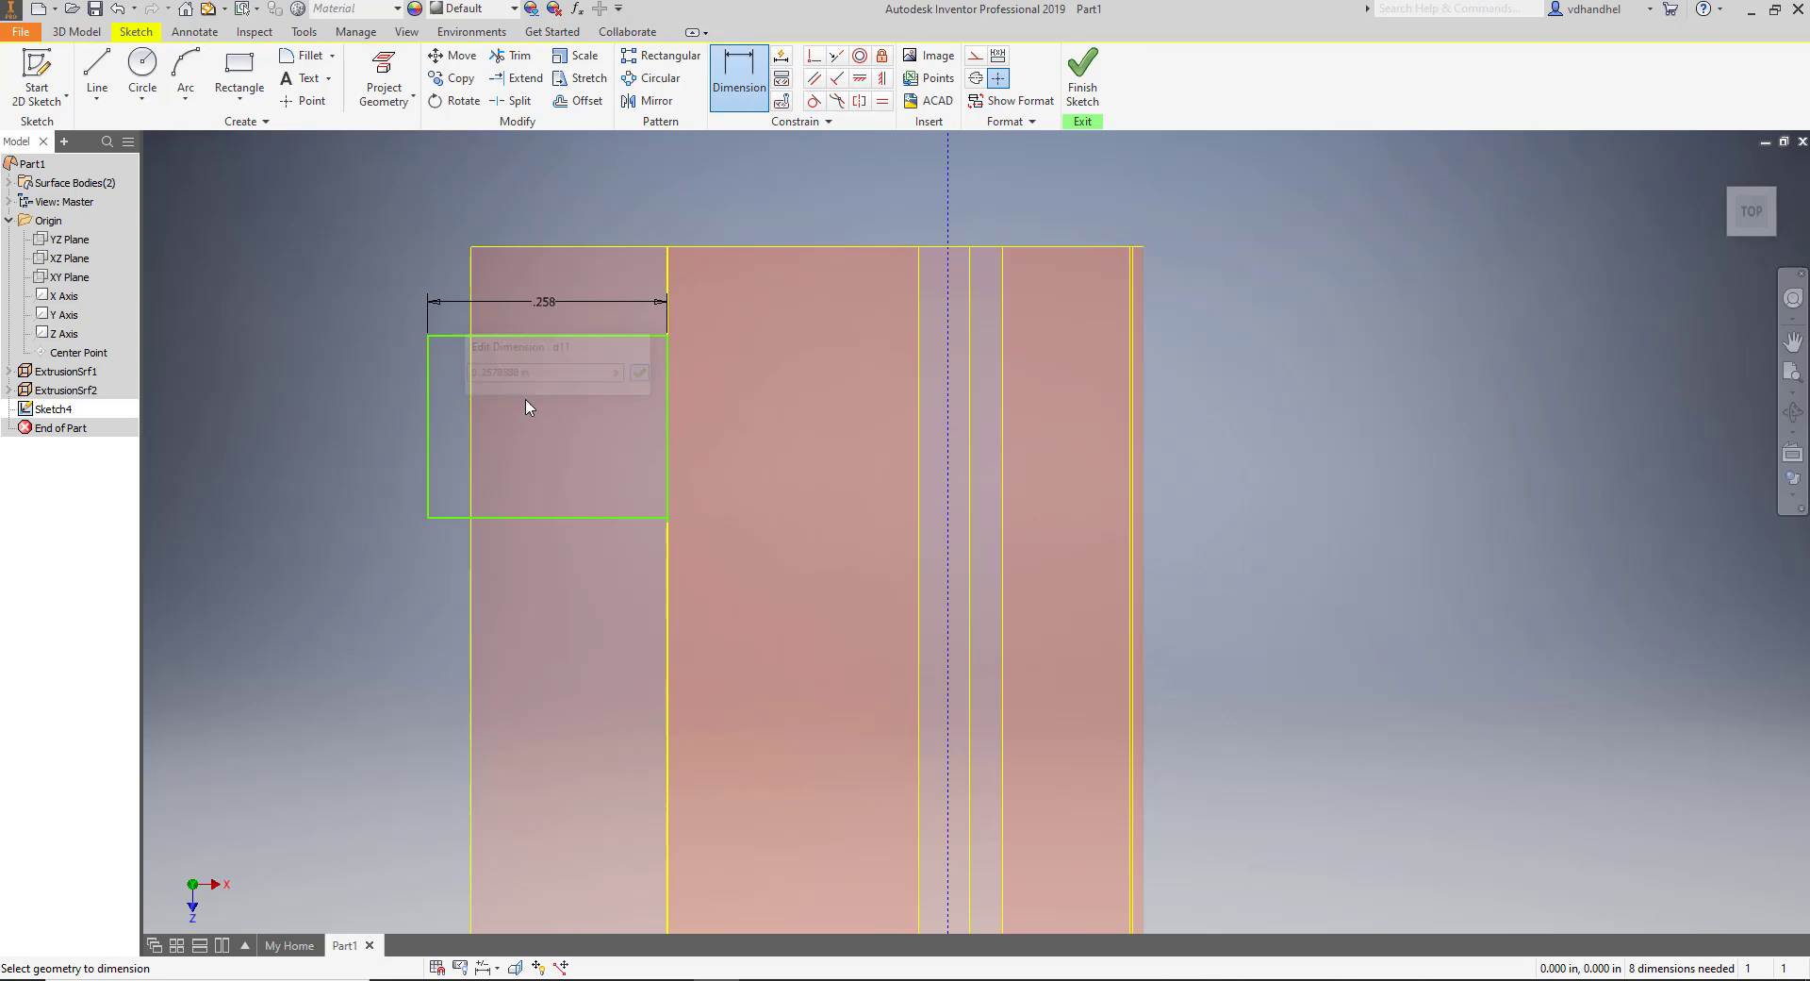
pyautogui.click(427, 428)
pyautogui.click(355, 415)
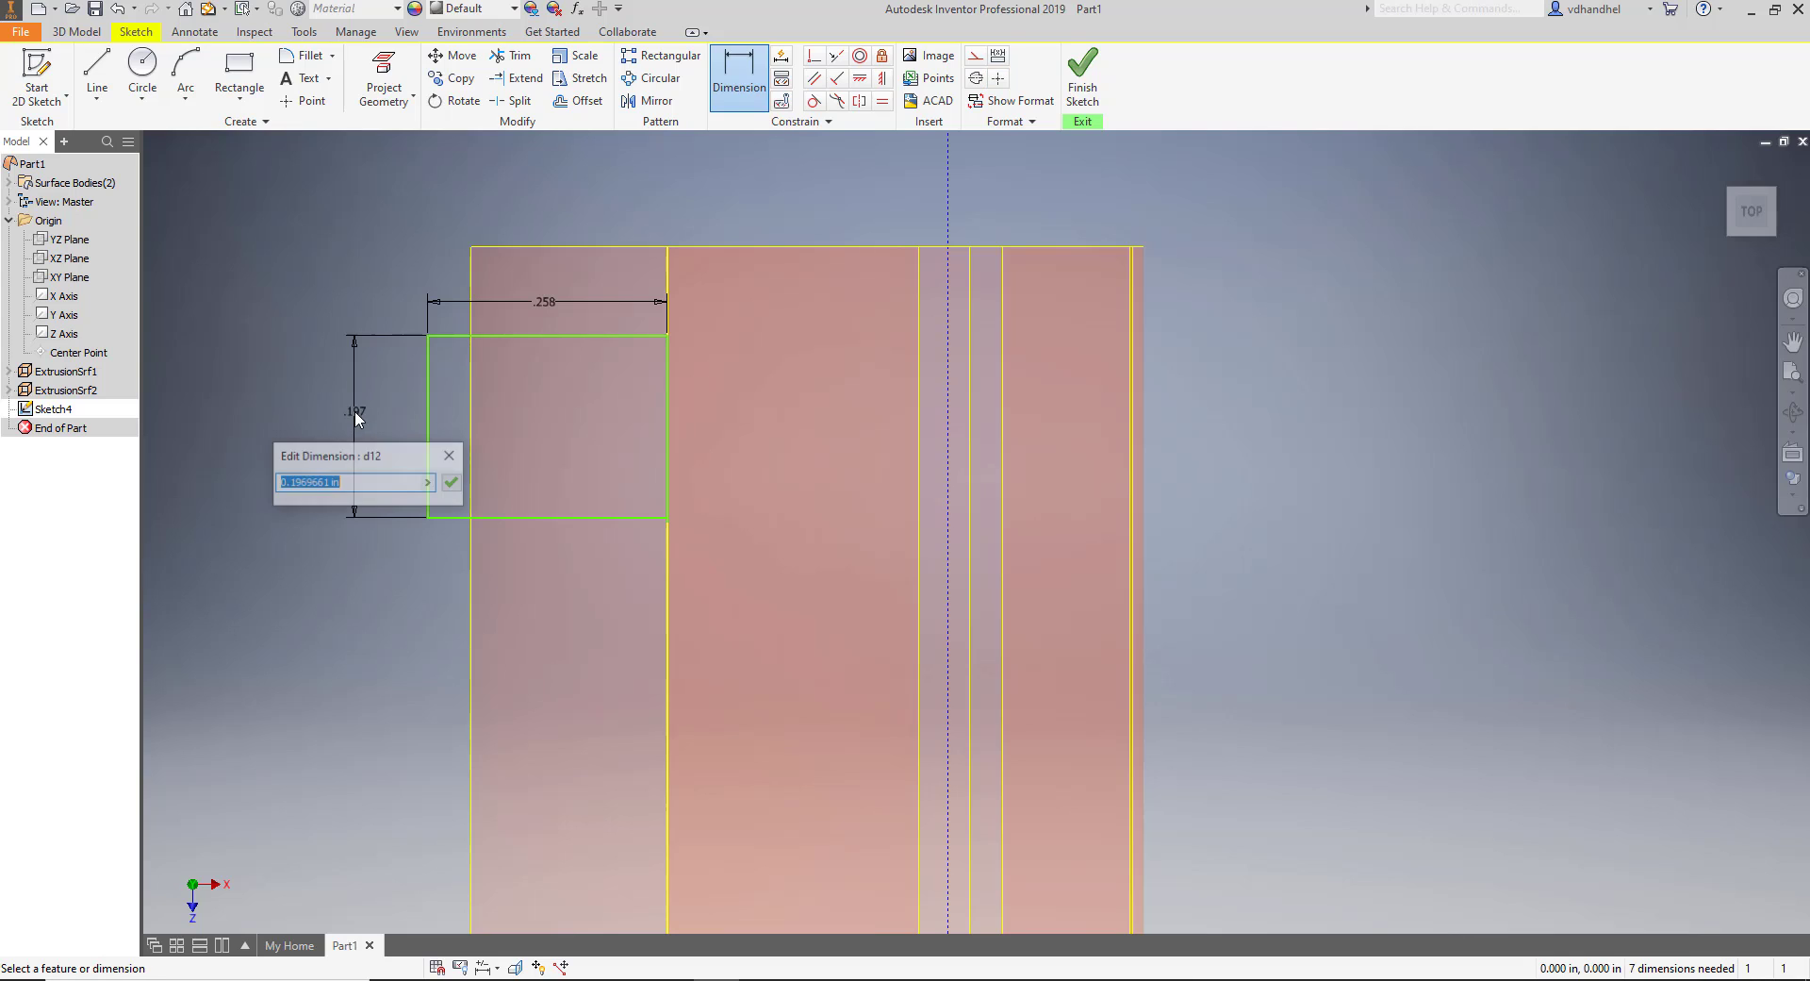
pyautogui.click(454, 484)
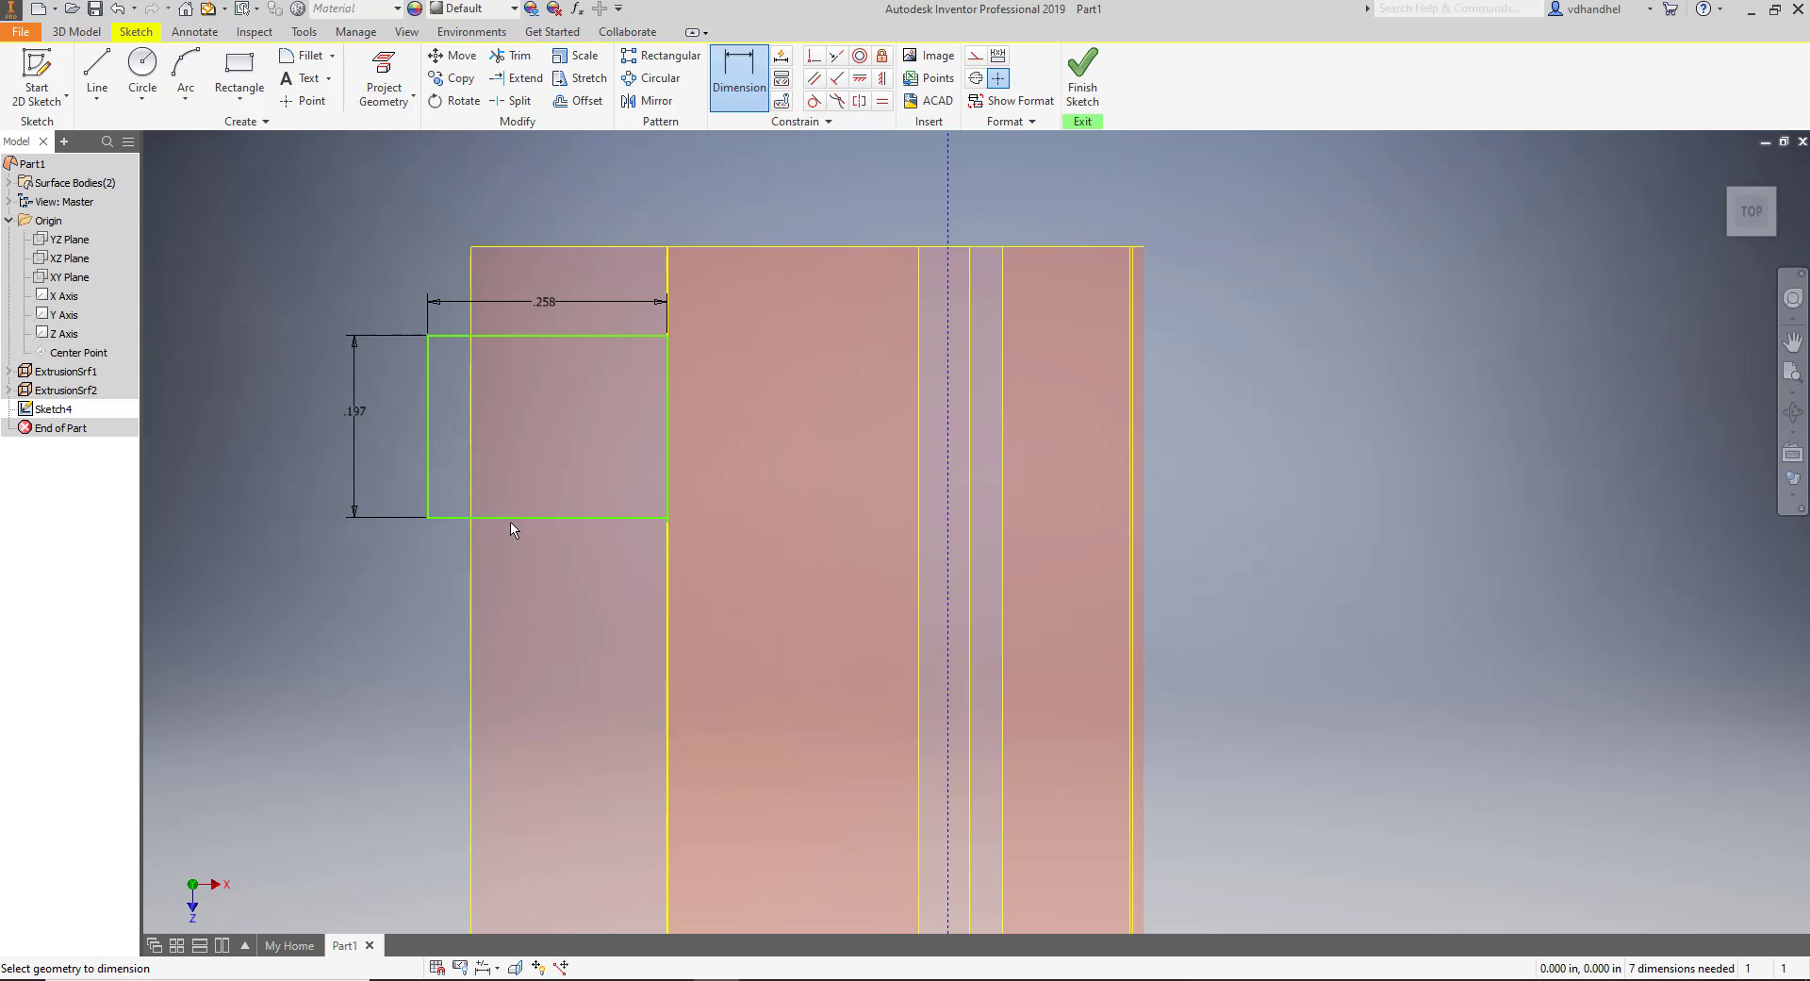
# Dimension the length of the rectangle's lower horizontal line, accepting the value as drawn.
pyautogui.click(515, 519)
pyautogui.click(524, 551)
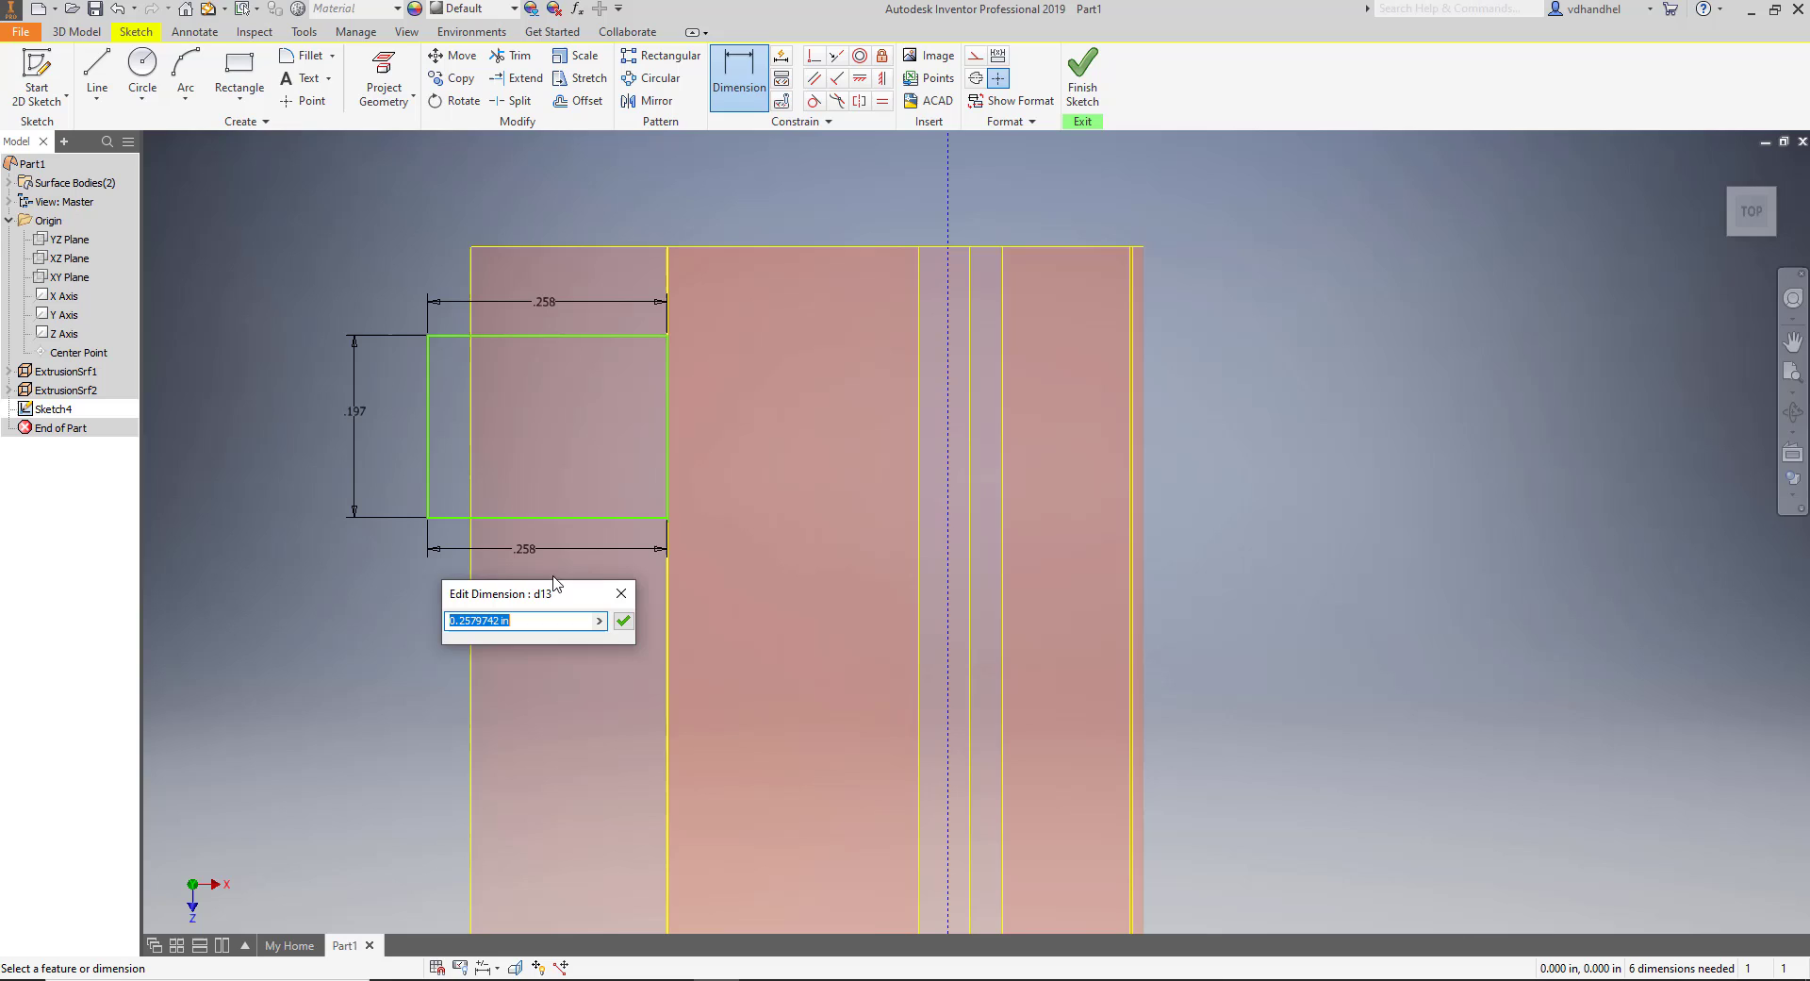
pyautogui.click(621, 622)
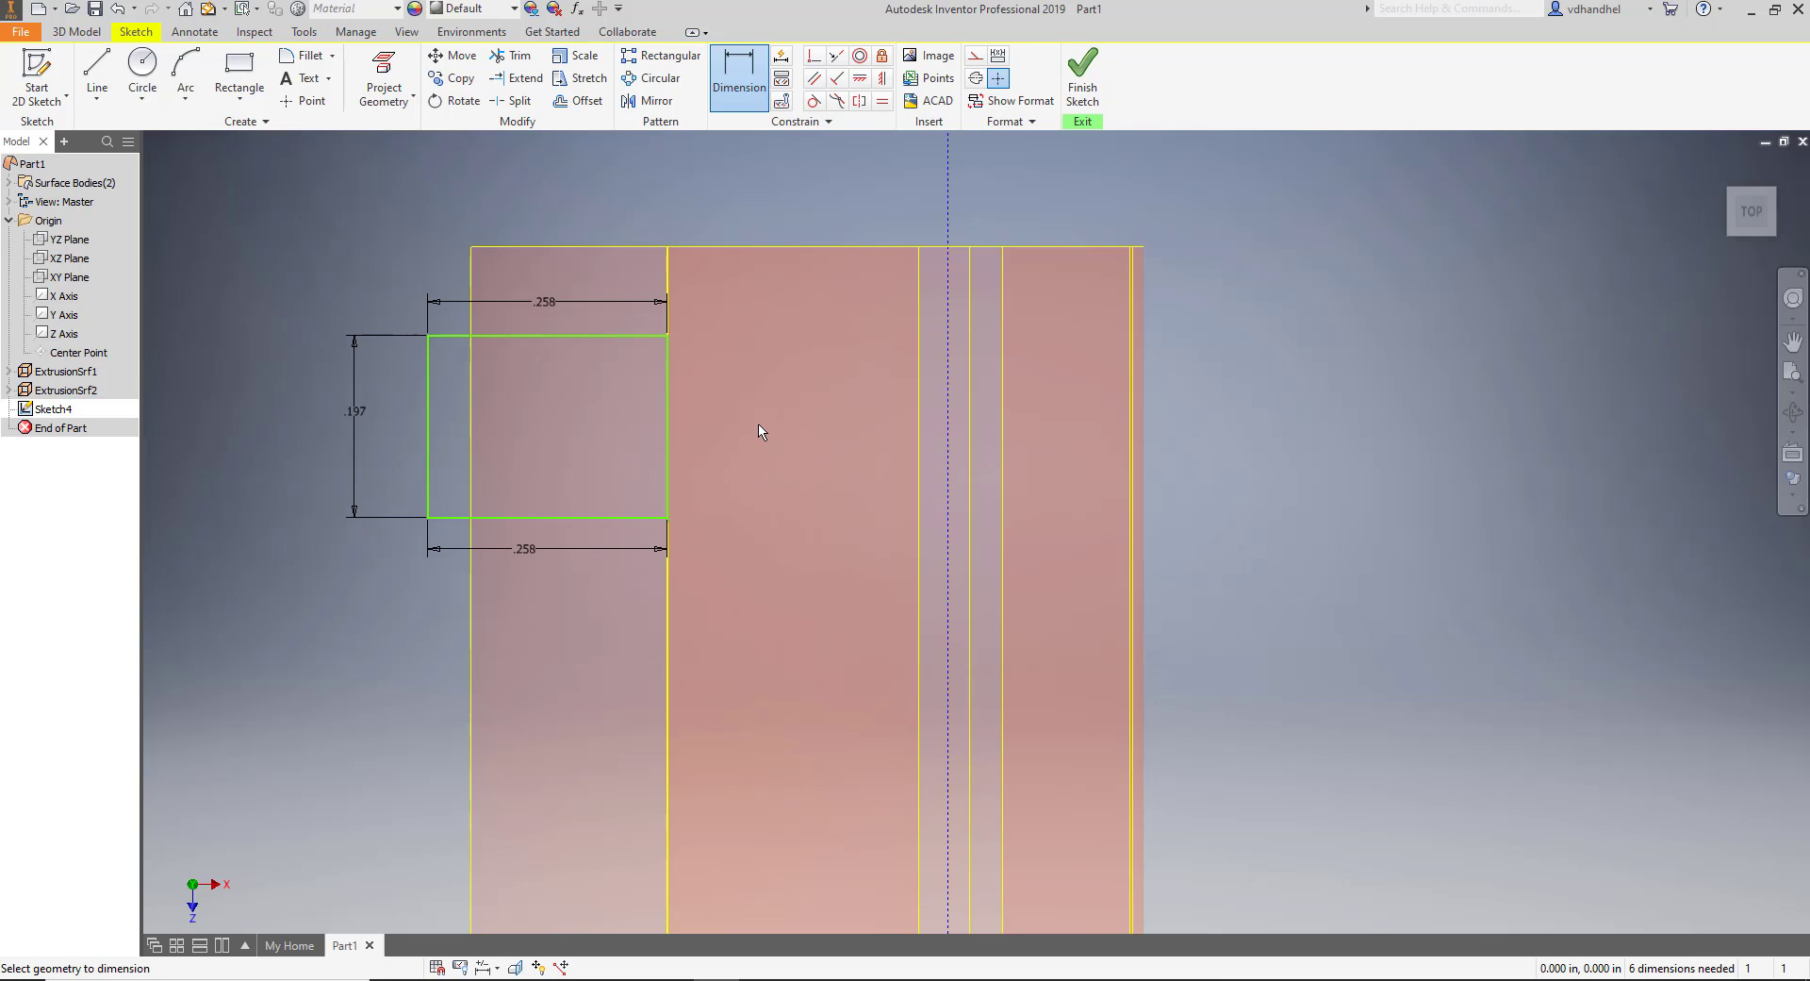
# Dimension the horizontal distance from the rectangle's outer vertical line to the vertical axis, accepting the value as drawn.
pyautogui.scroll(3, 760, 429)
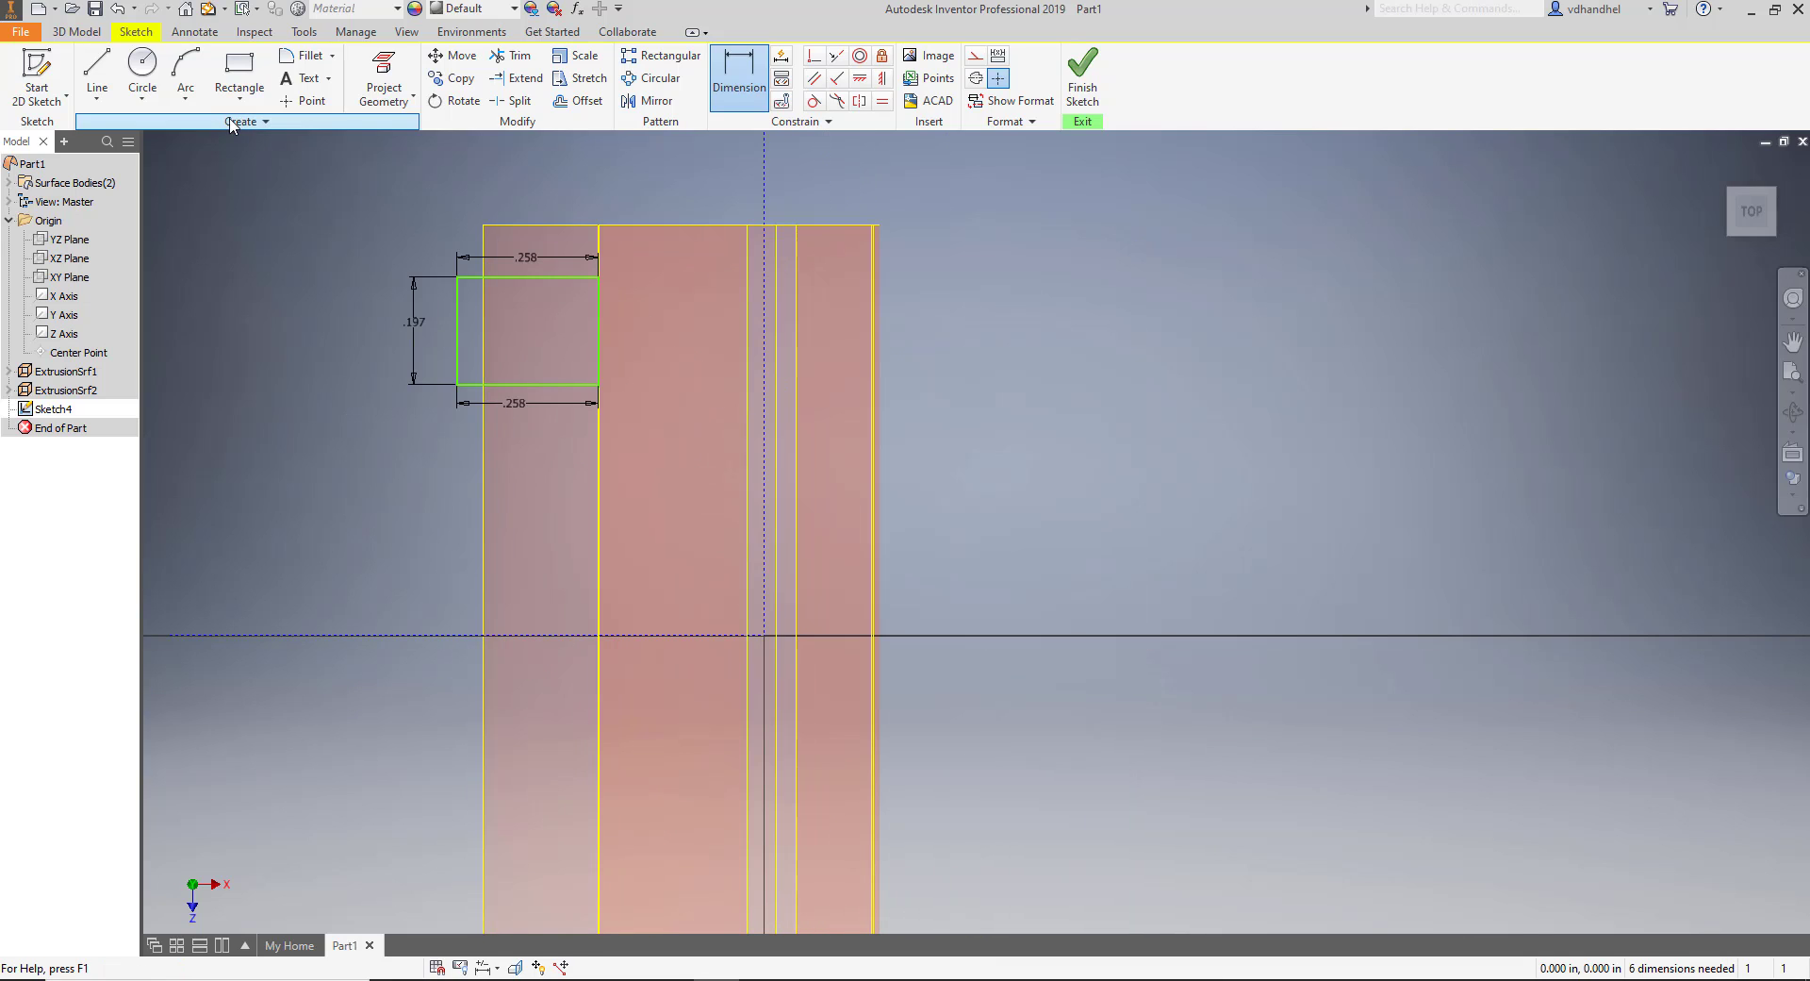
pyautogui.click(110, 75)
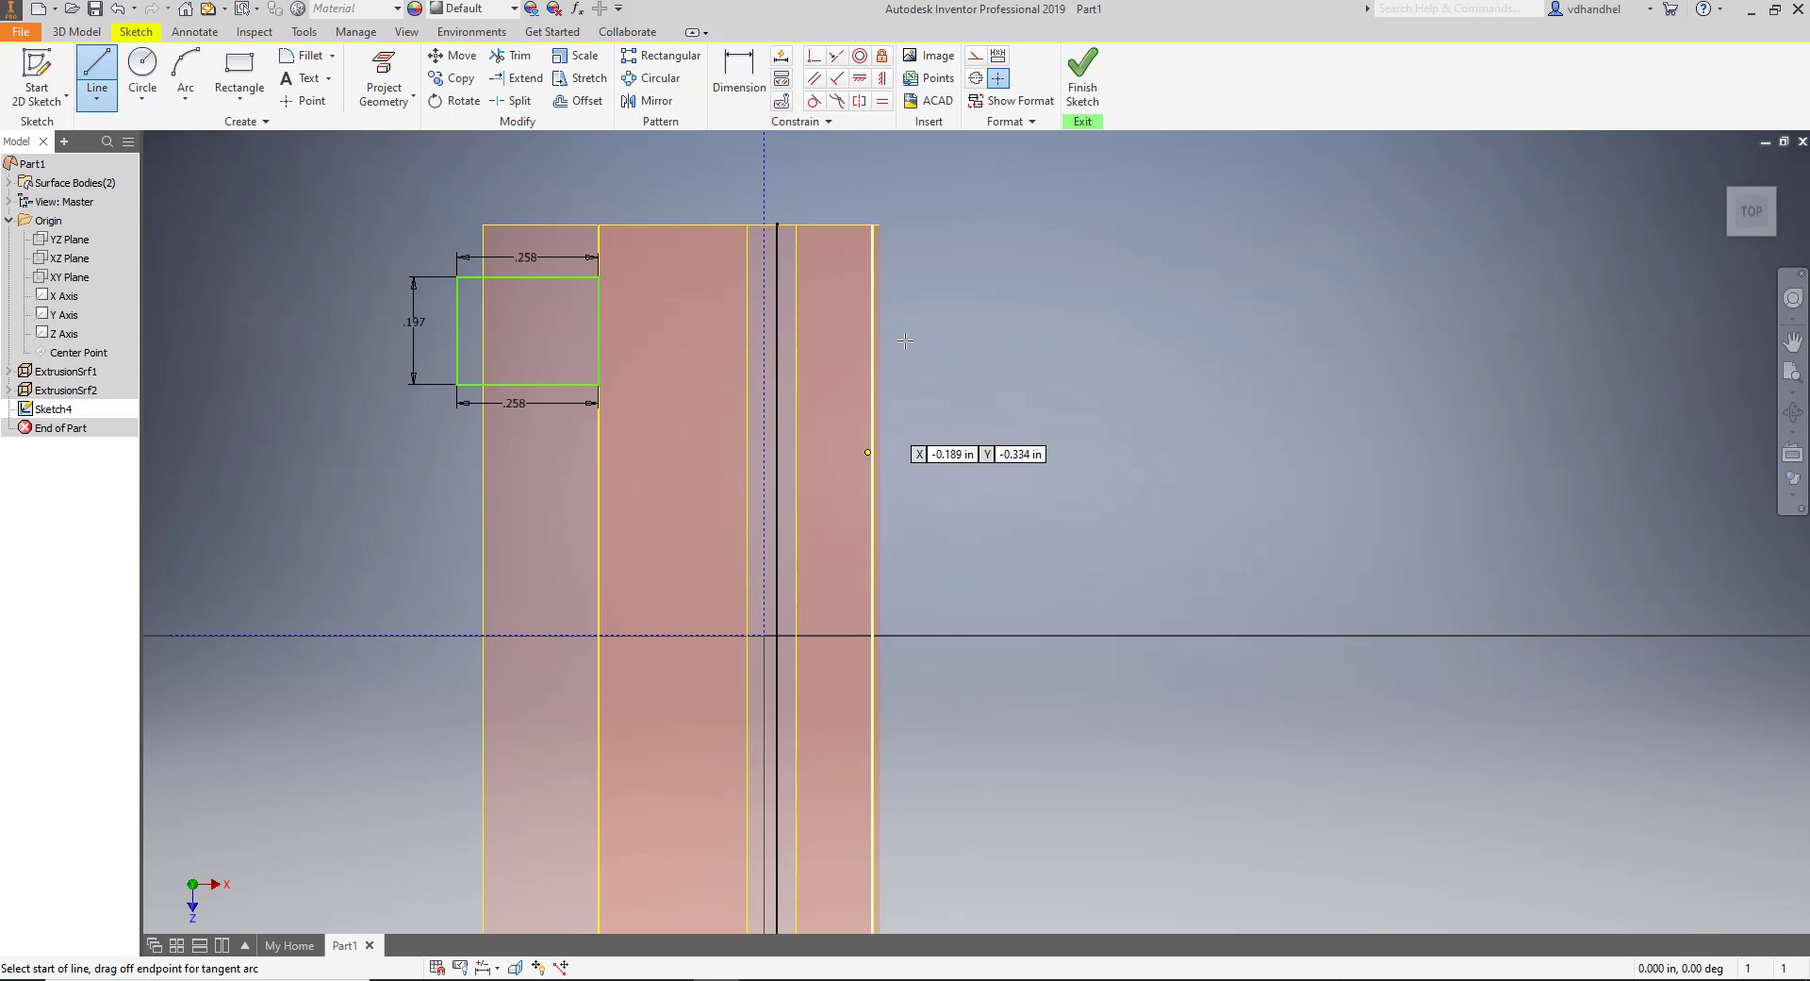
pyautogui.click(754, 102)
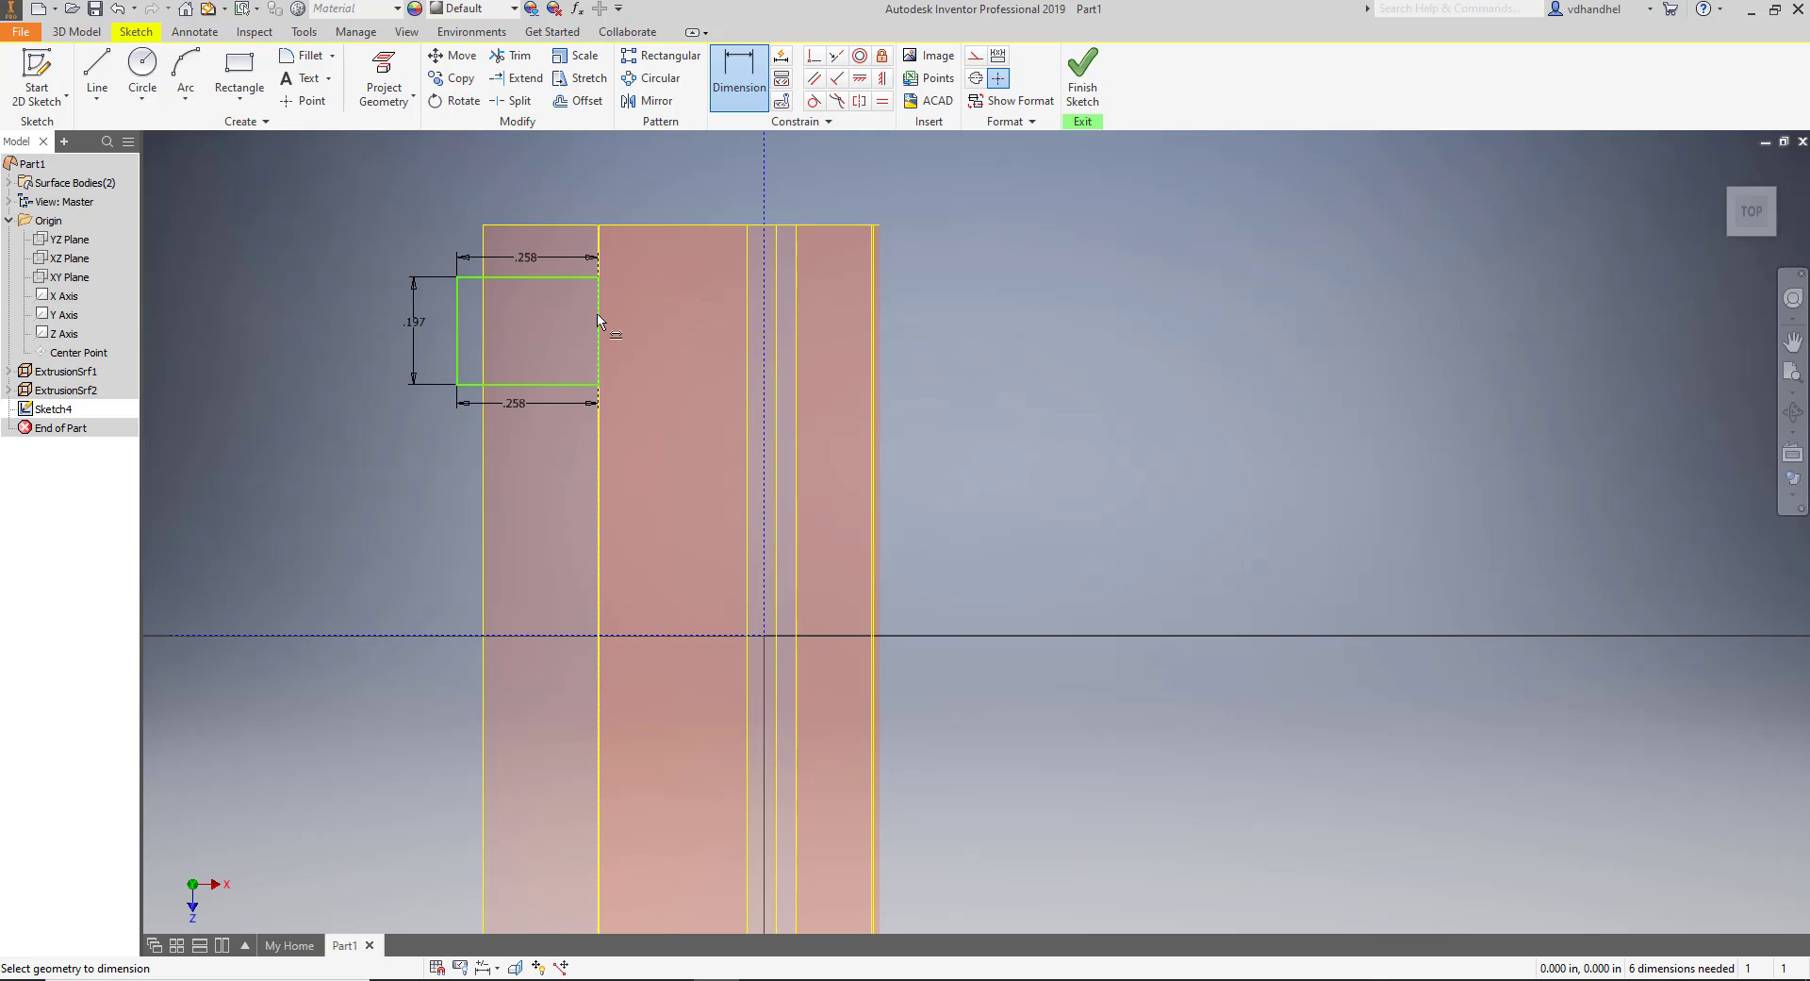
pyautogui.click(459, 307)
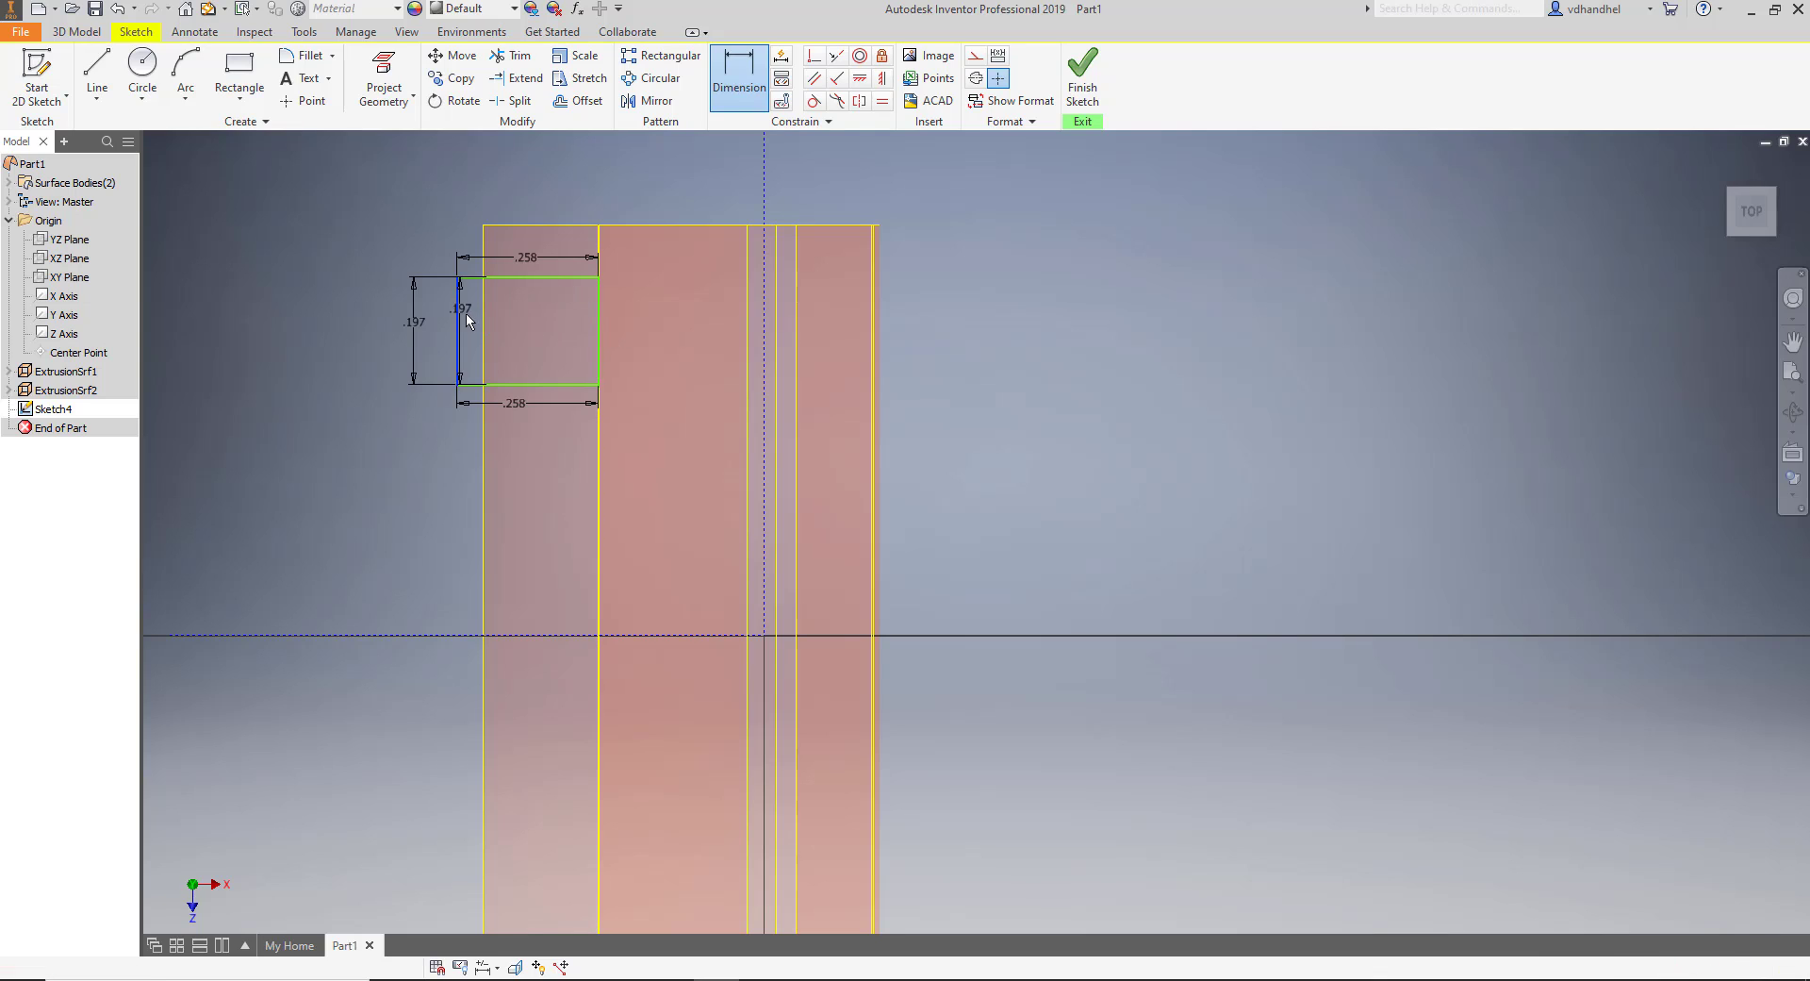
pyautogui.click(764, 390)
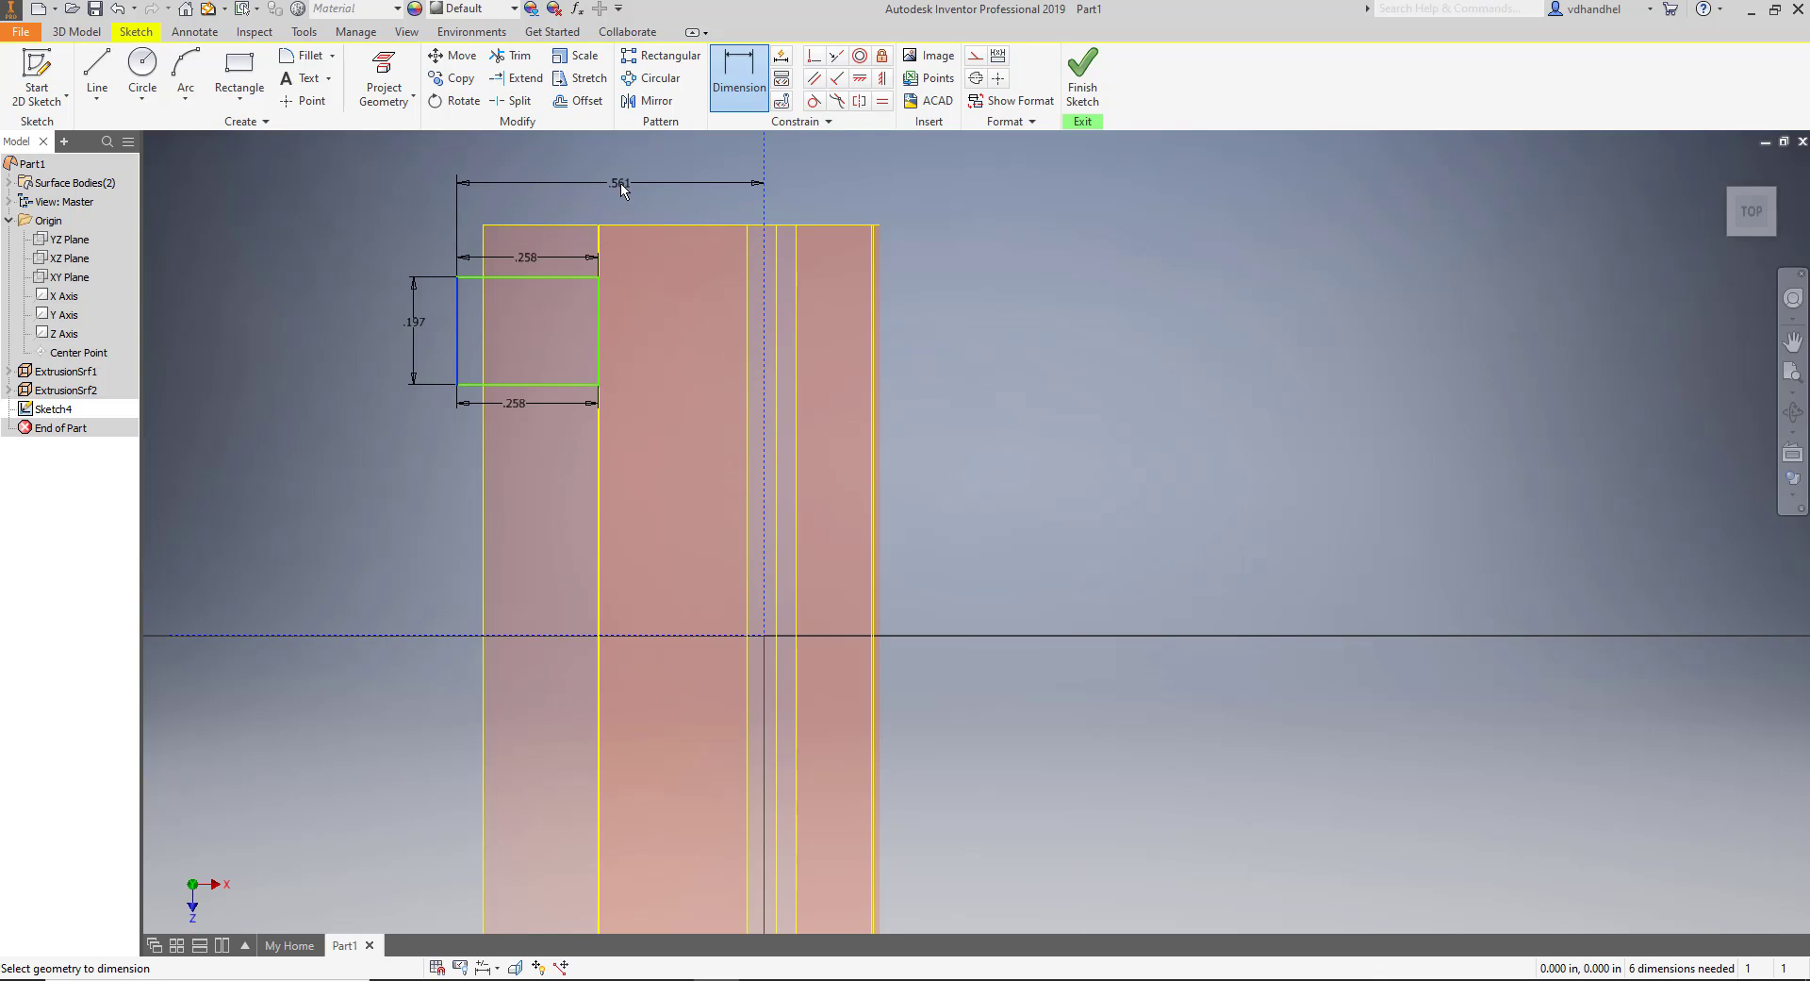
pyautogui.click(621, 181)
pyautogui.click(719, 254)
# Dimension the vertical distance from the rectangle's lower horizontal line to the horizontal axis, accepting the value as drawn.
pyautogui.click(544, 384)
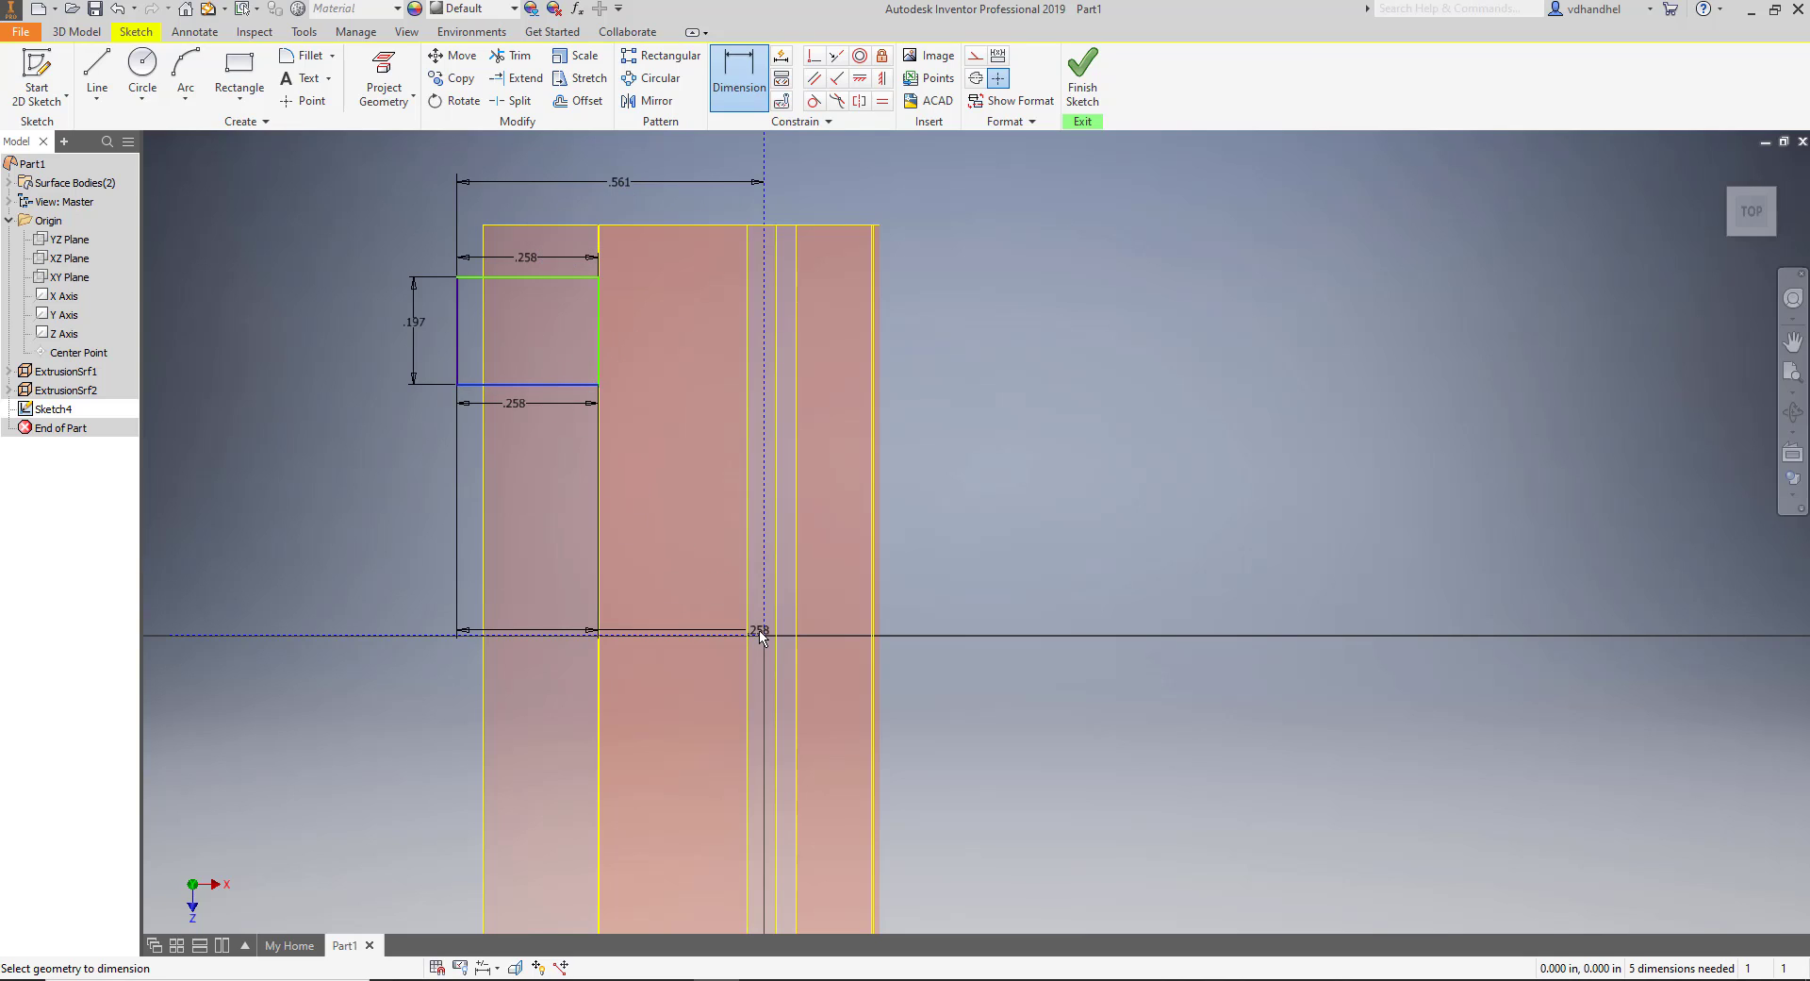
pyautogui.click(736, 635)
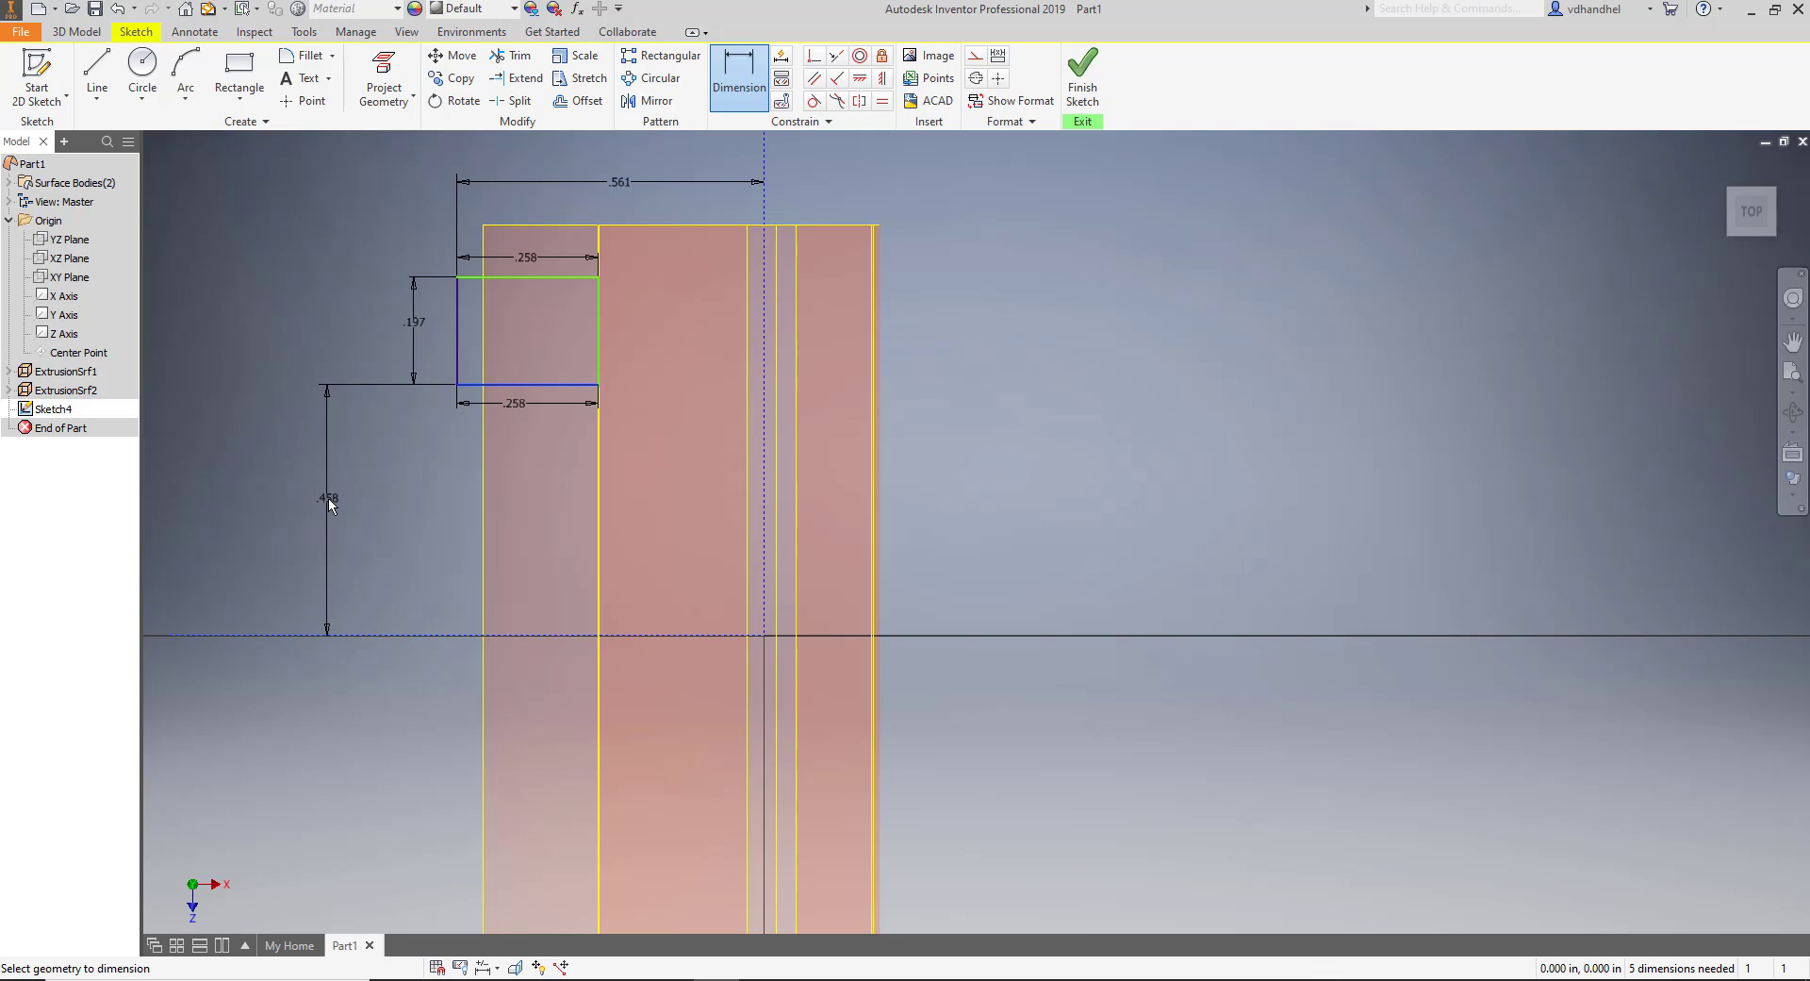
pyautogui.click(327, 496)
pyautogui.click(426, 569)
# Dimension the distance from the rectangle's inner vertical line to the vertical axis, accept it as drawn, and finish the sketch.
pyautogui.click(604, 347)
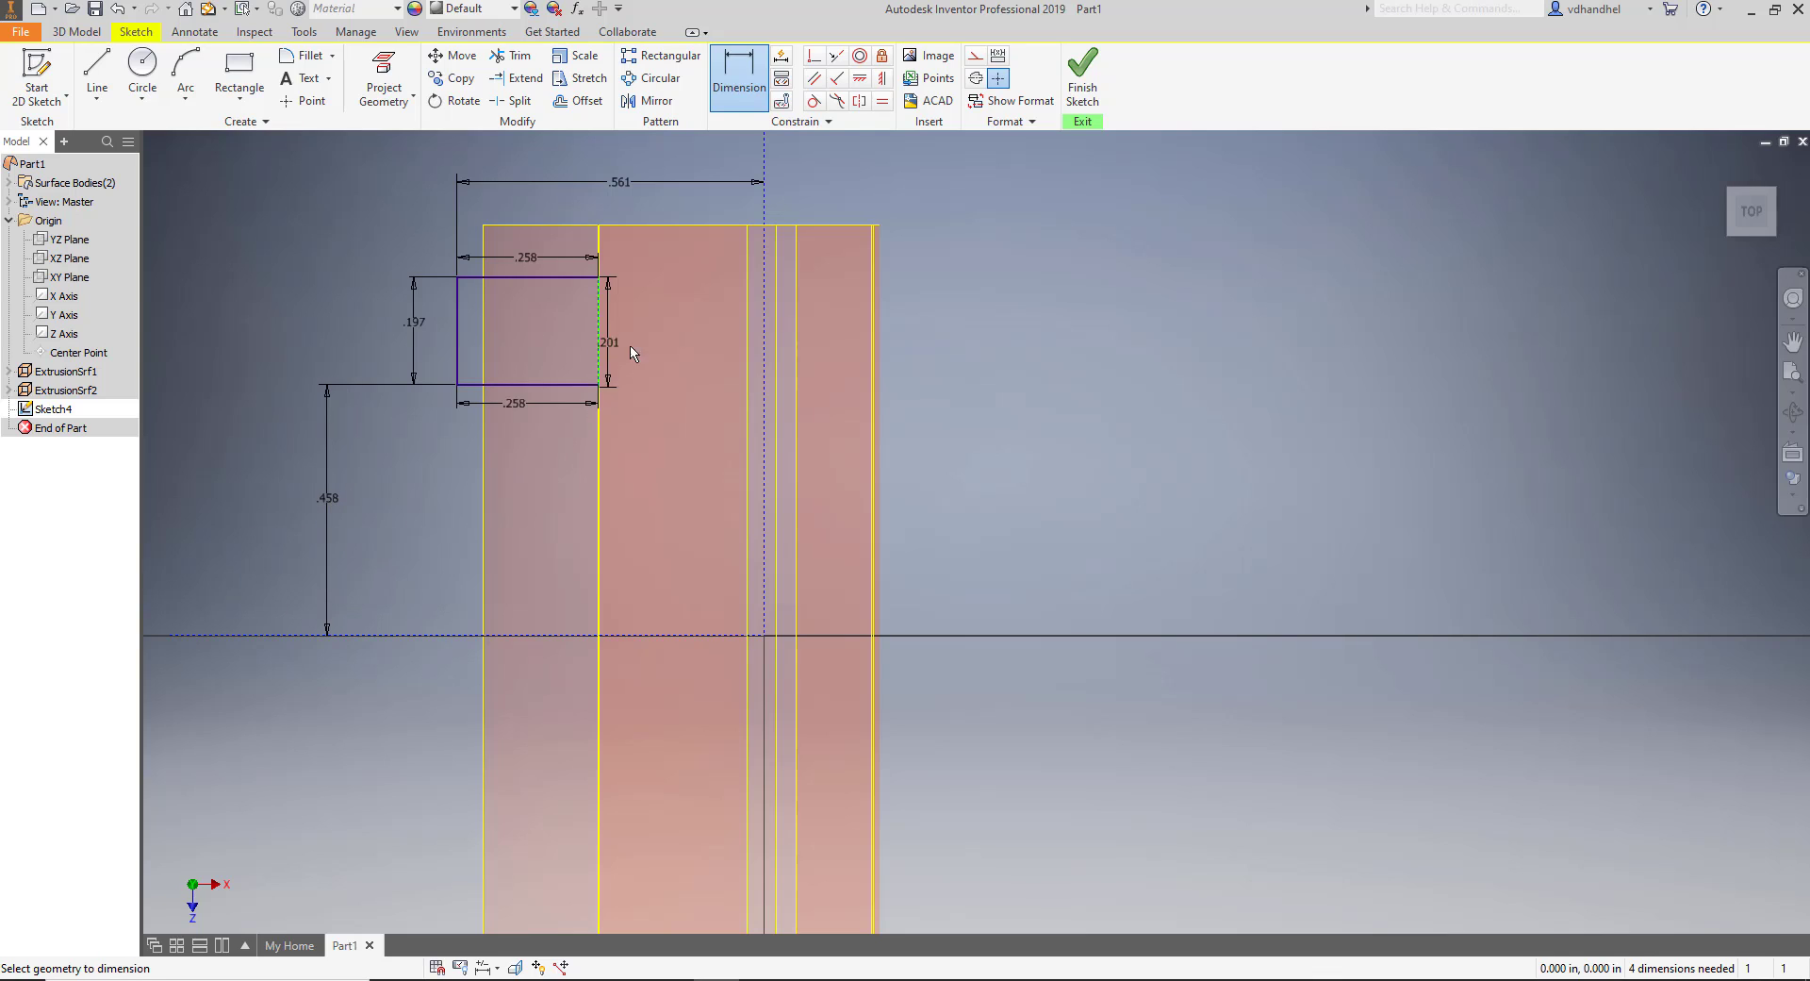
pyautogui.click(765, 375)
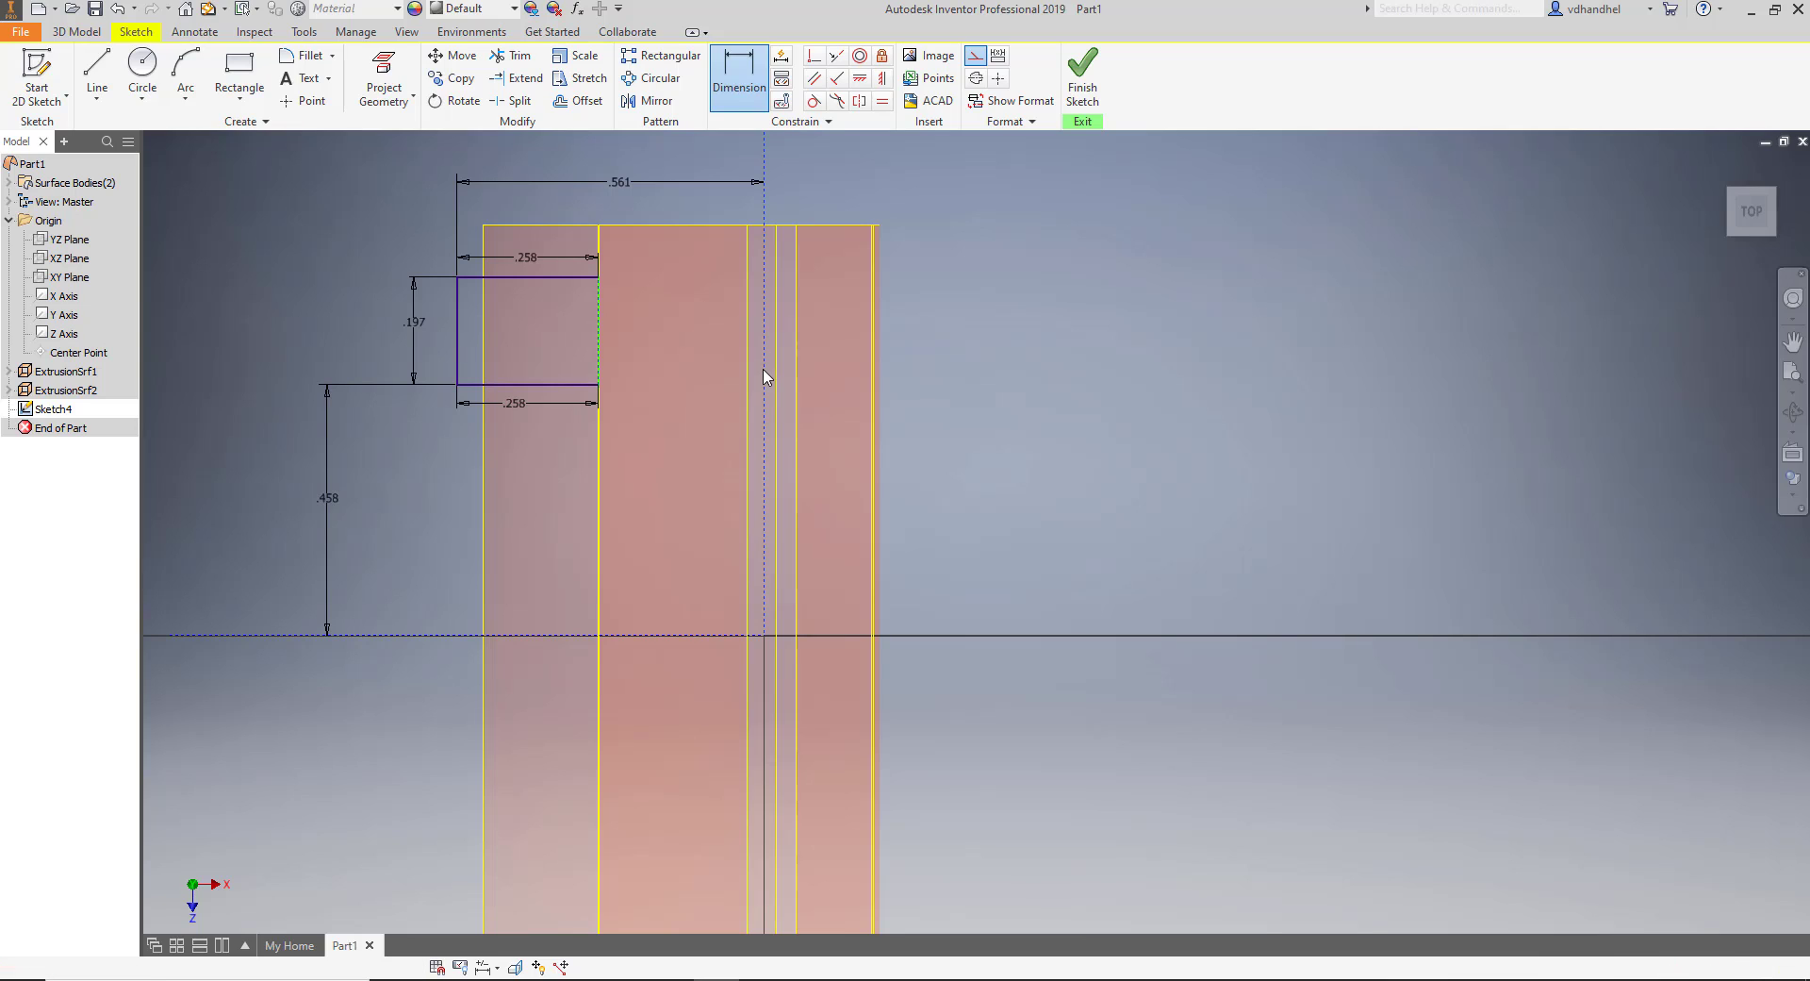
pyautogui.click(678, 213)
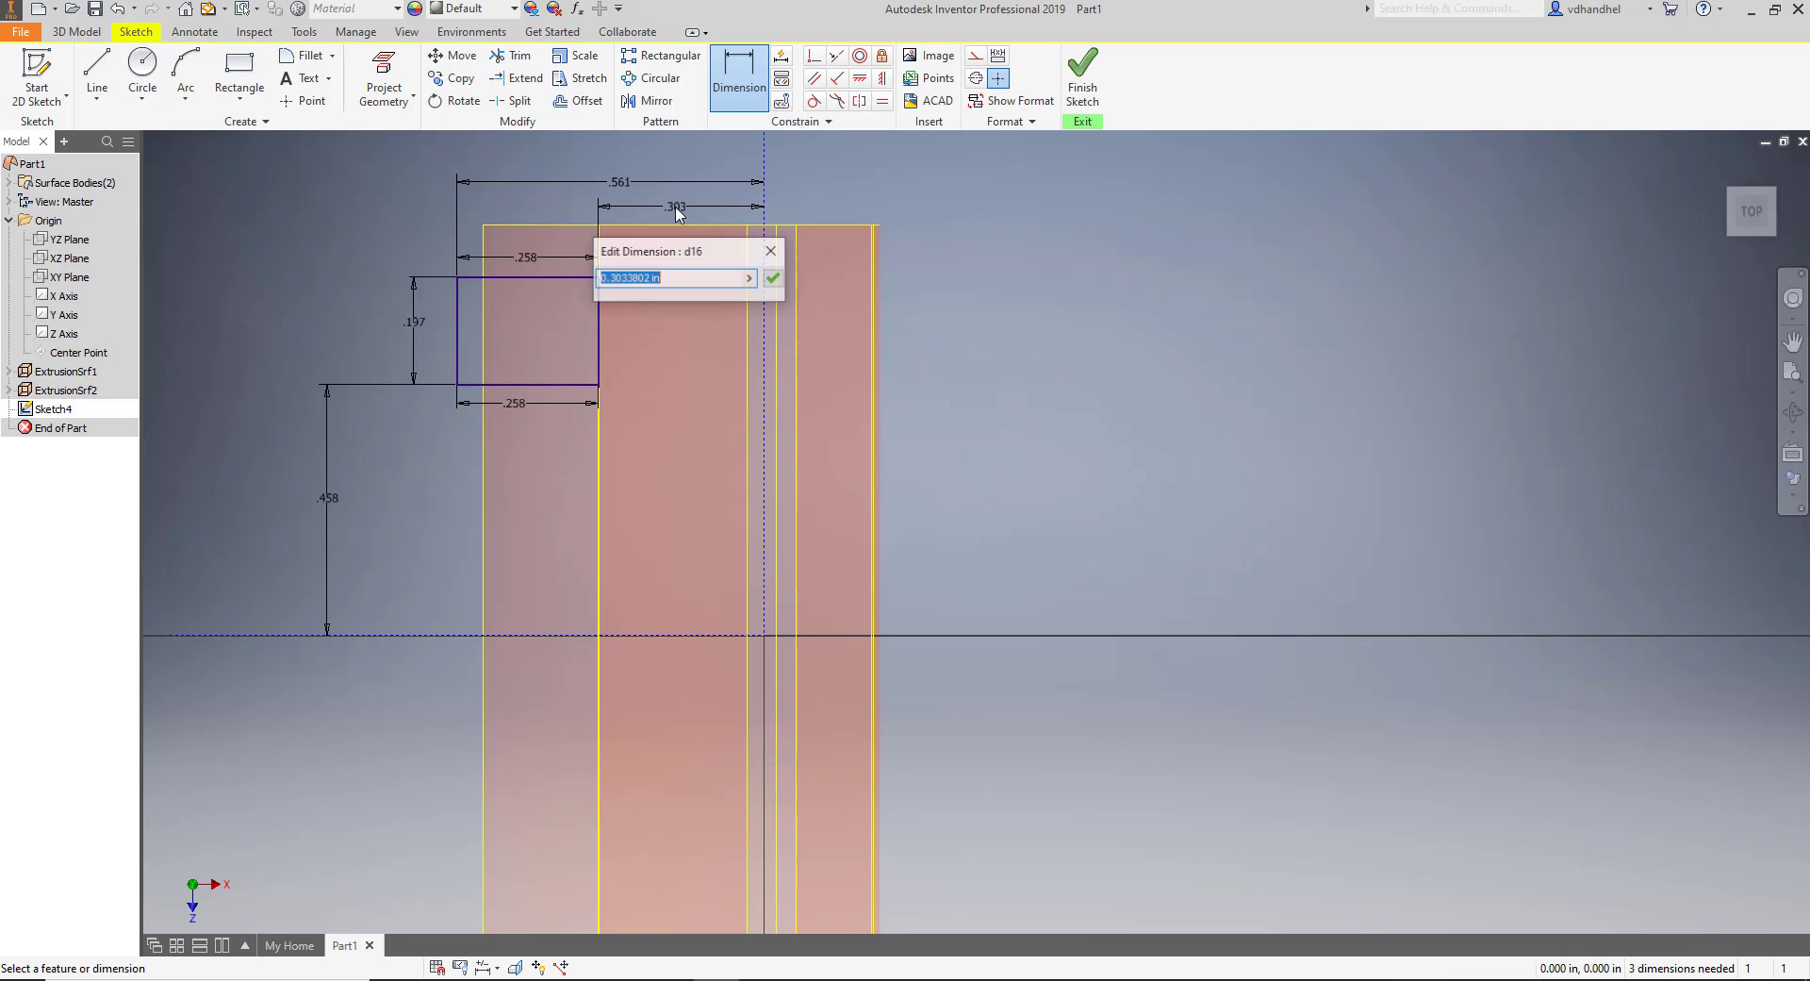
pyautogui.click(772, 277)
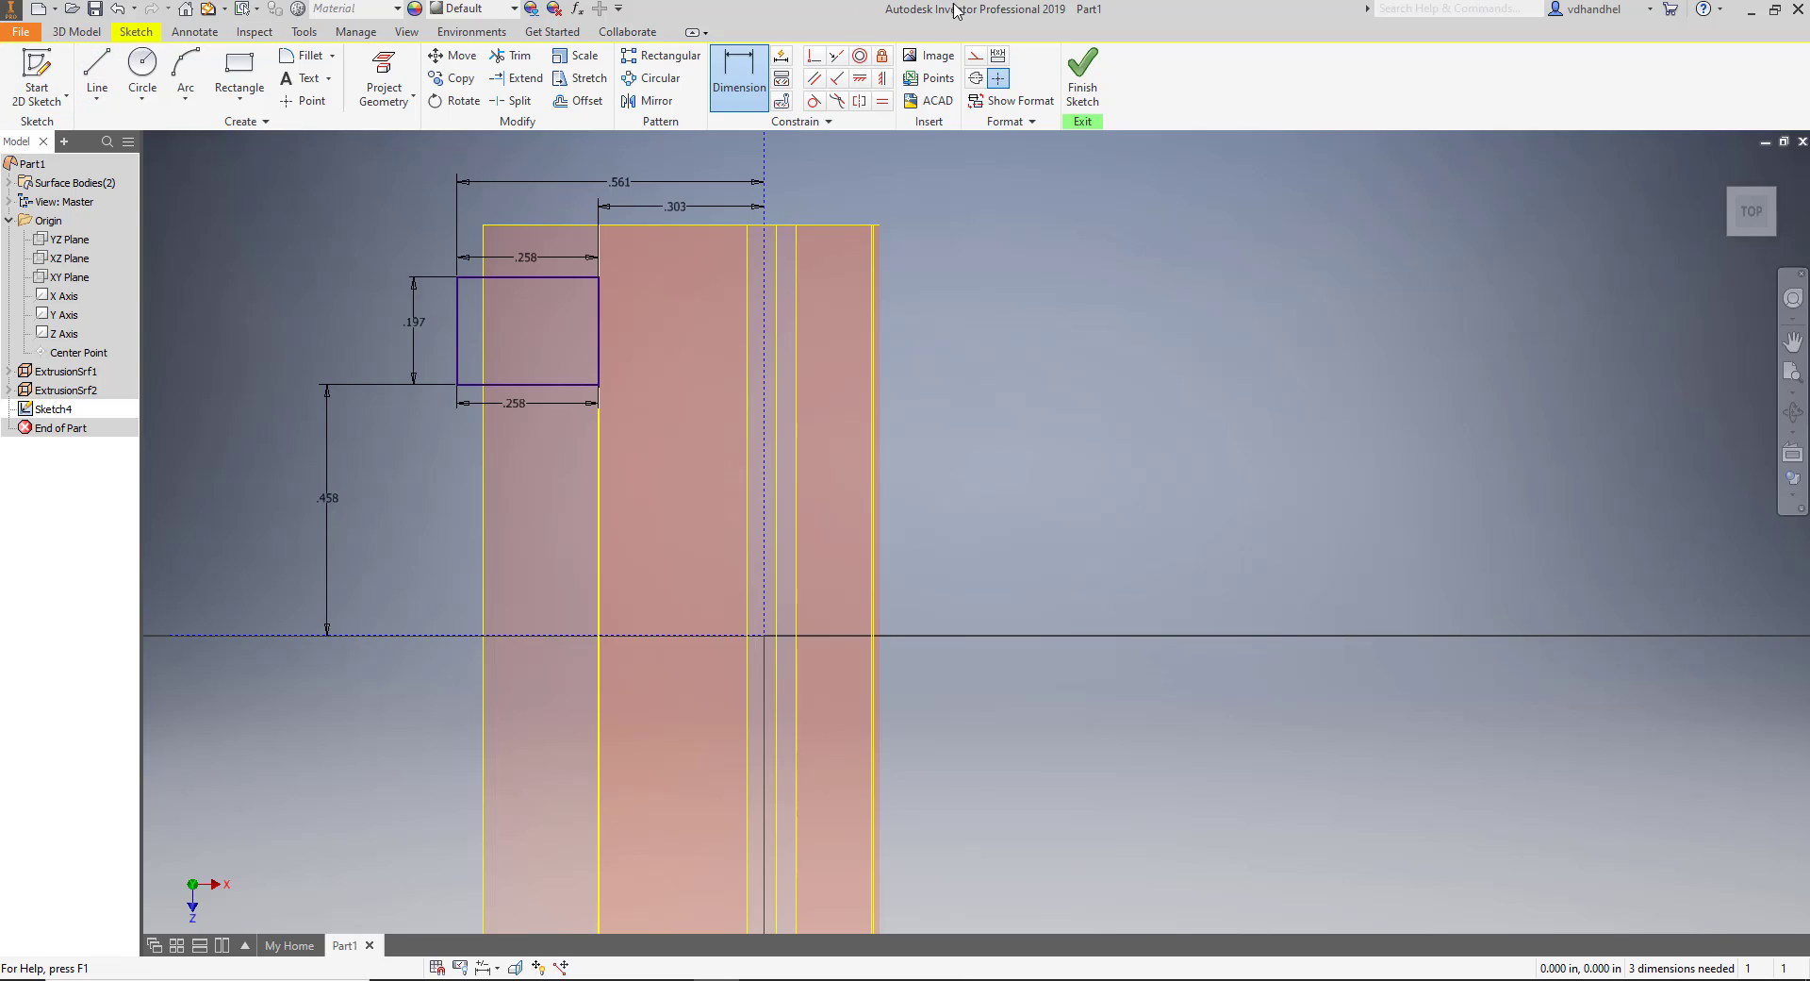
pyautogui.click(1081, 76)
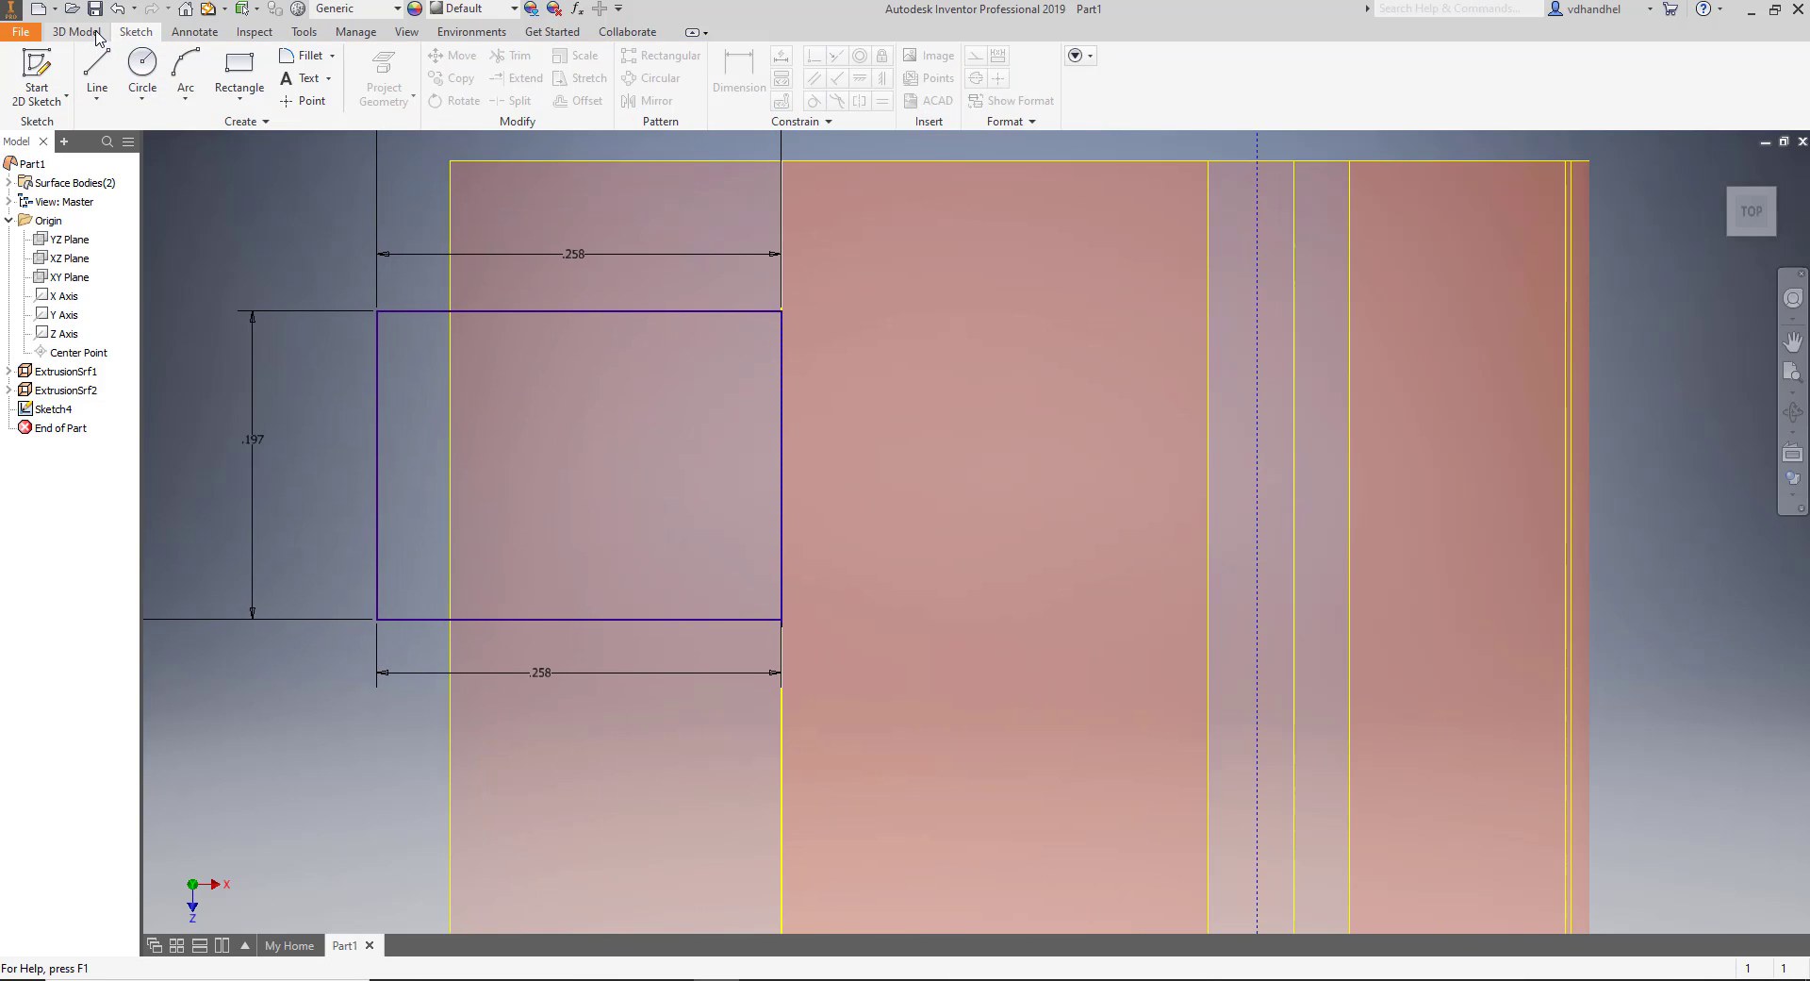
pyautogui.click(103, 74)
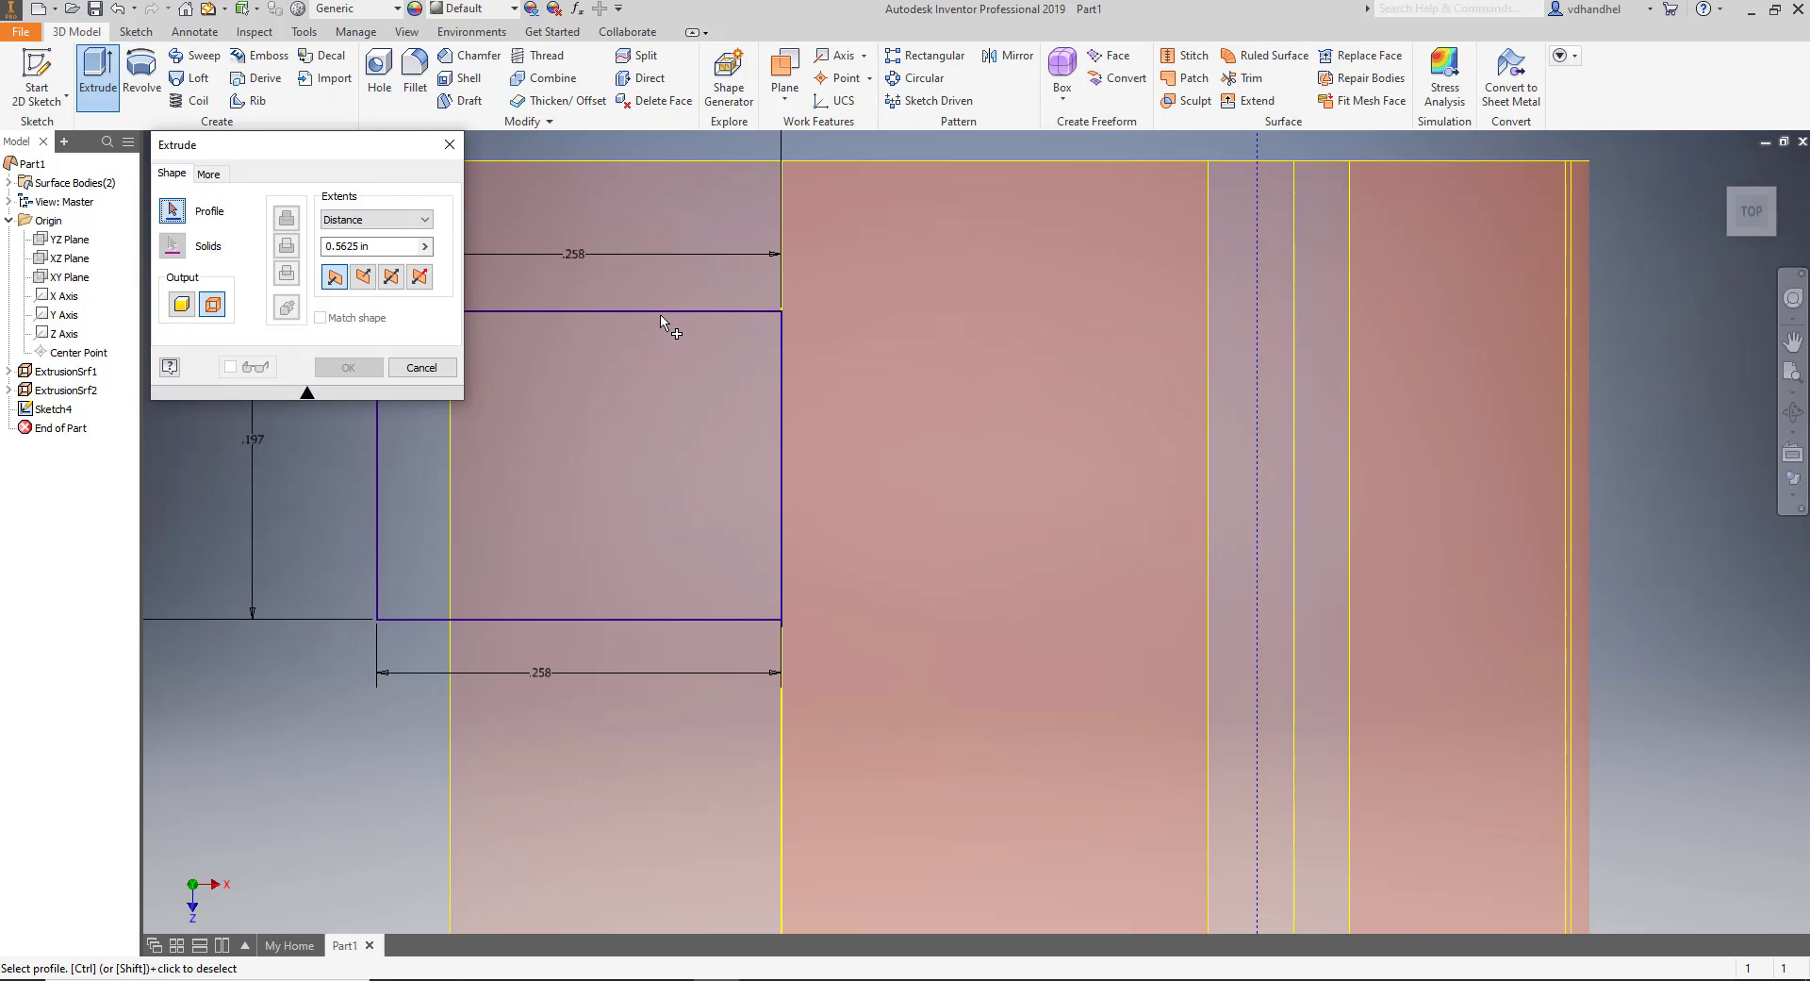
pyautogui.click(424, 368)
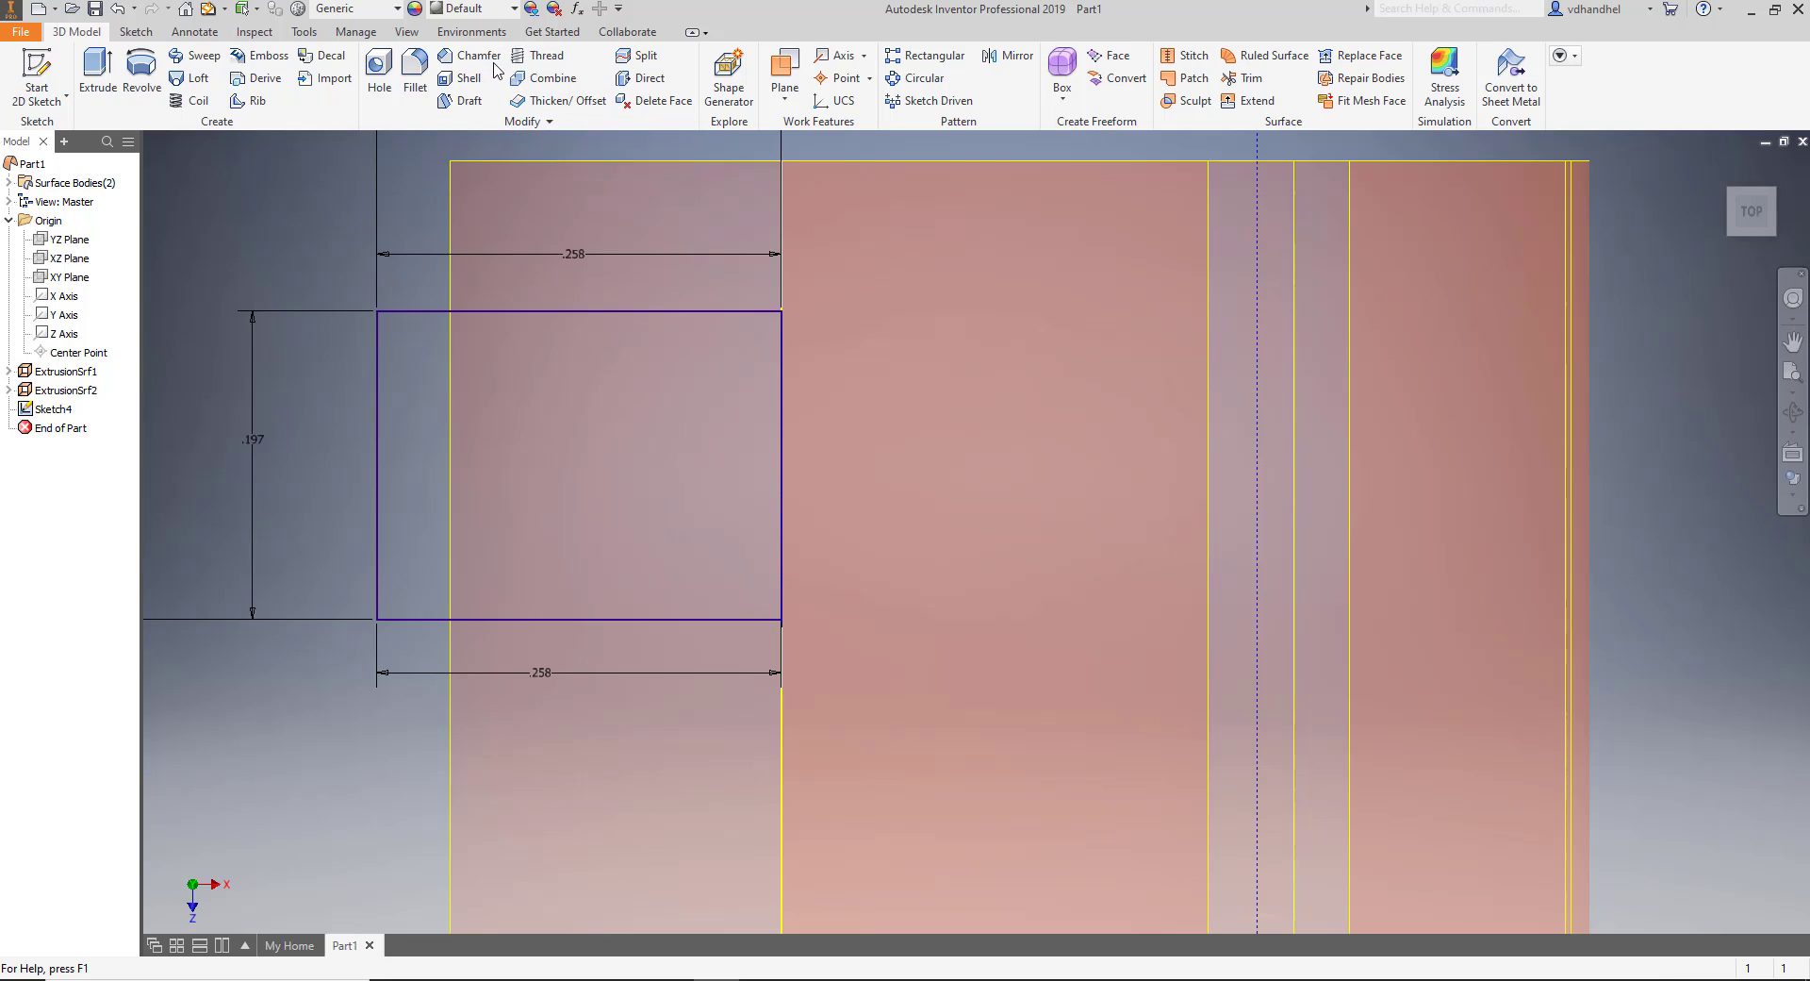
pyautogui.click(142, 34)
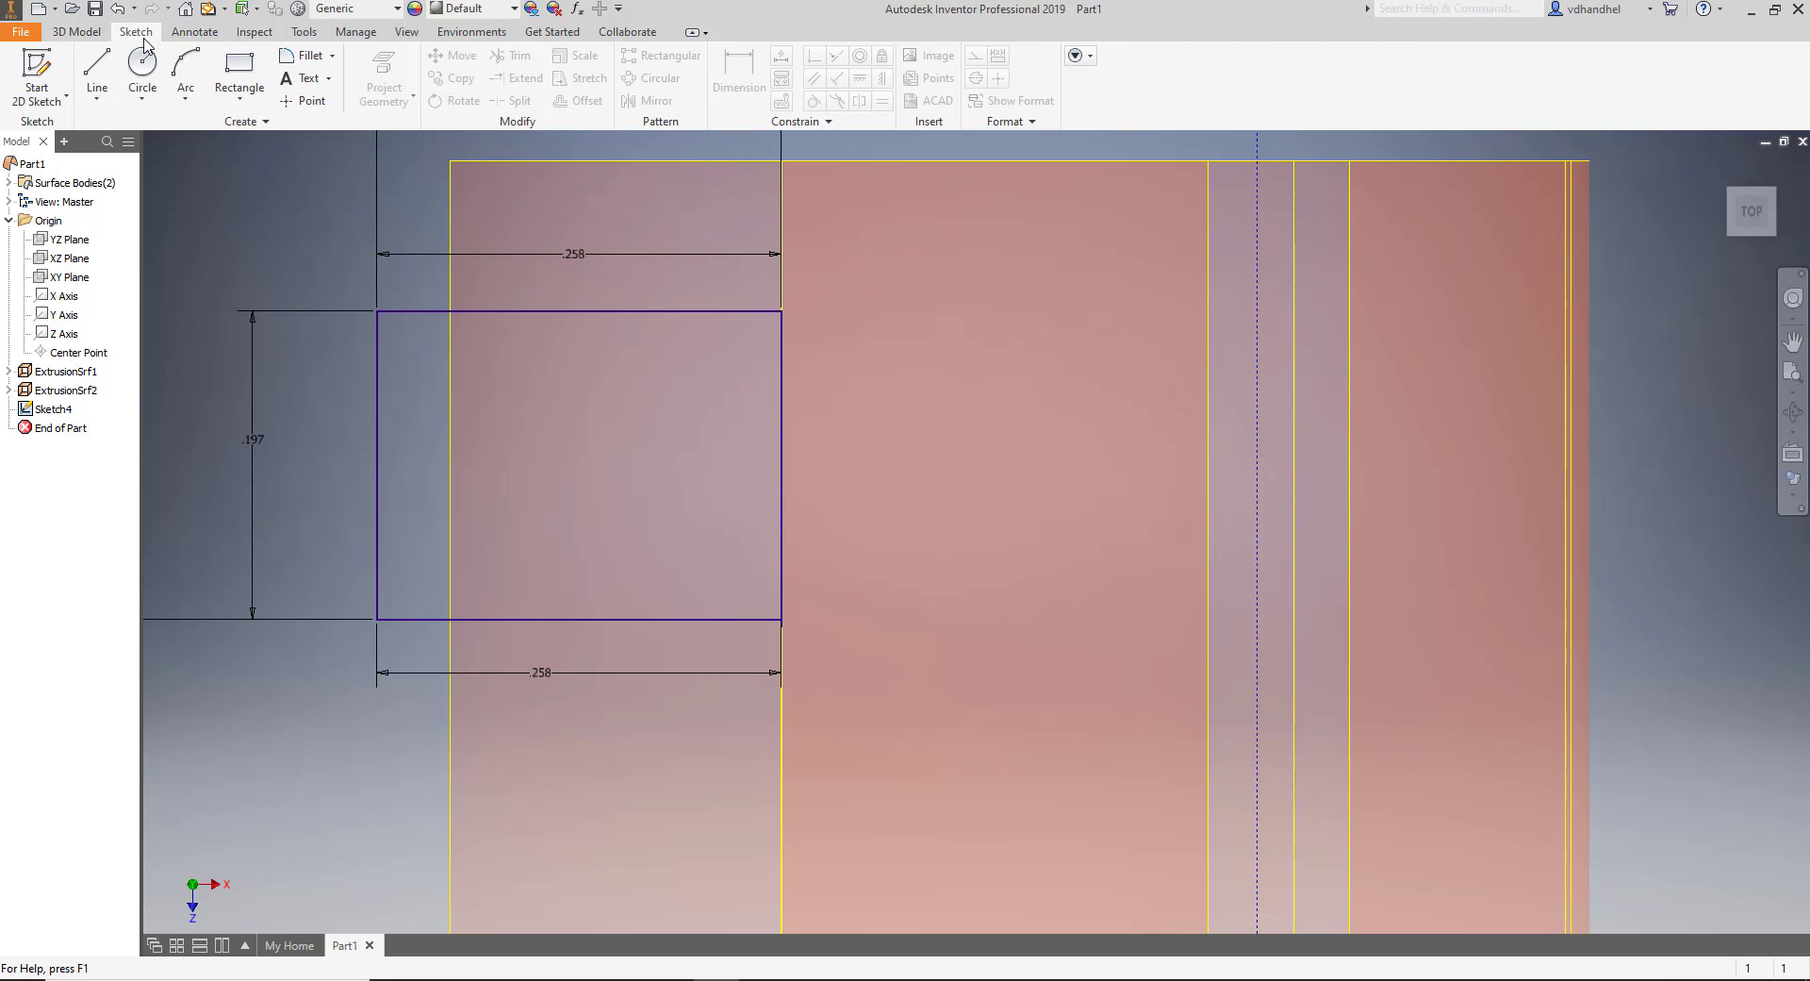
pyautogui.click(76, 32)
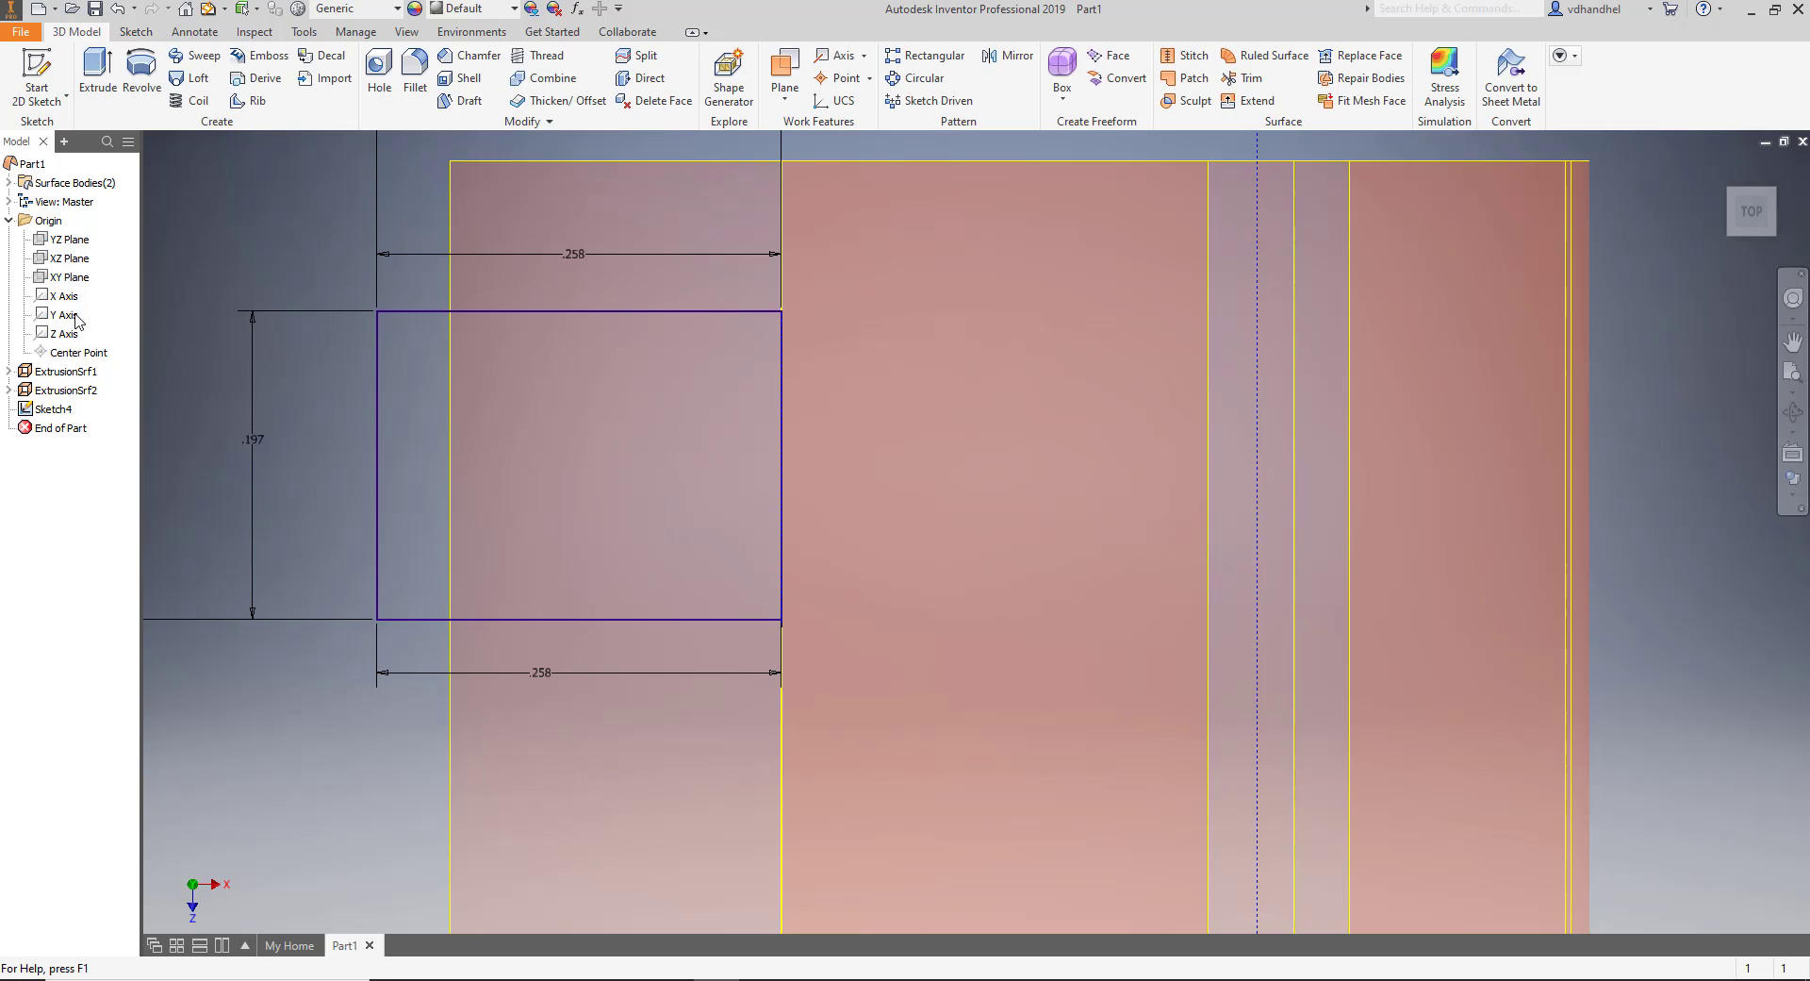
# Reopen the rectangular sketch Sketch4 for editing at its lower inner corner.
pyautogui.doubleClick(53, 408)
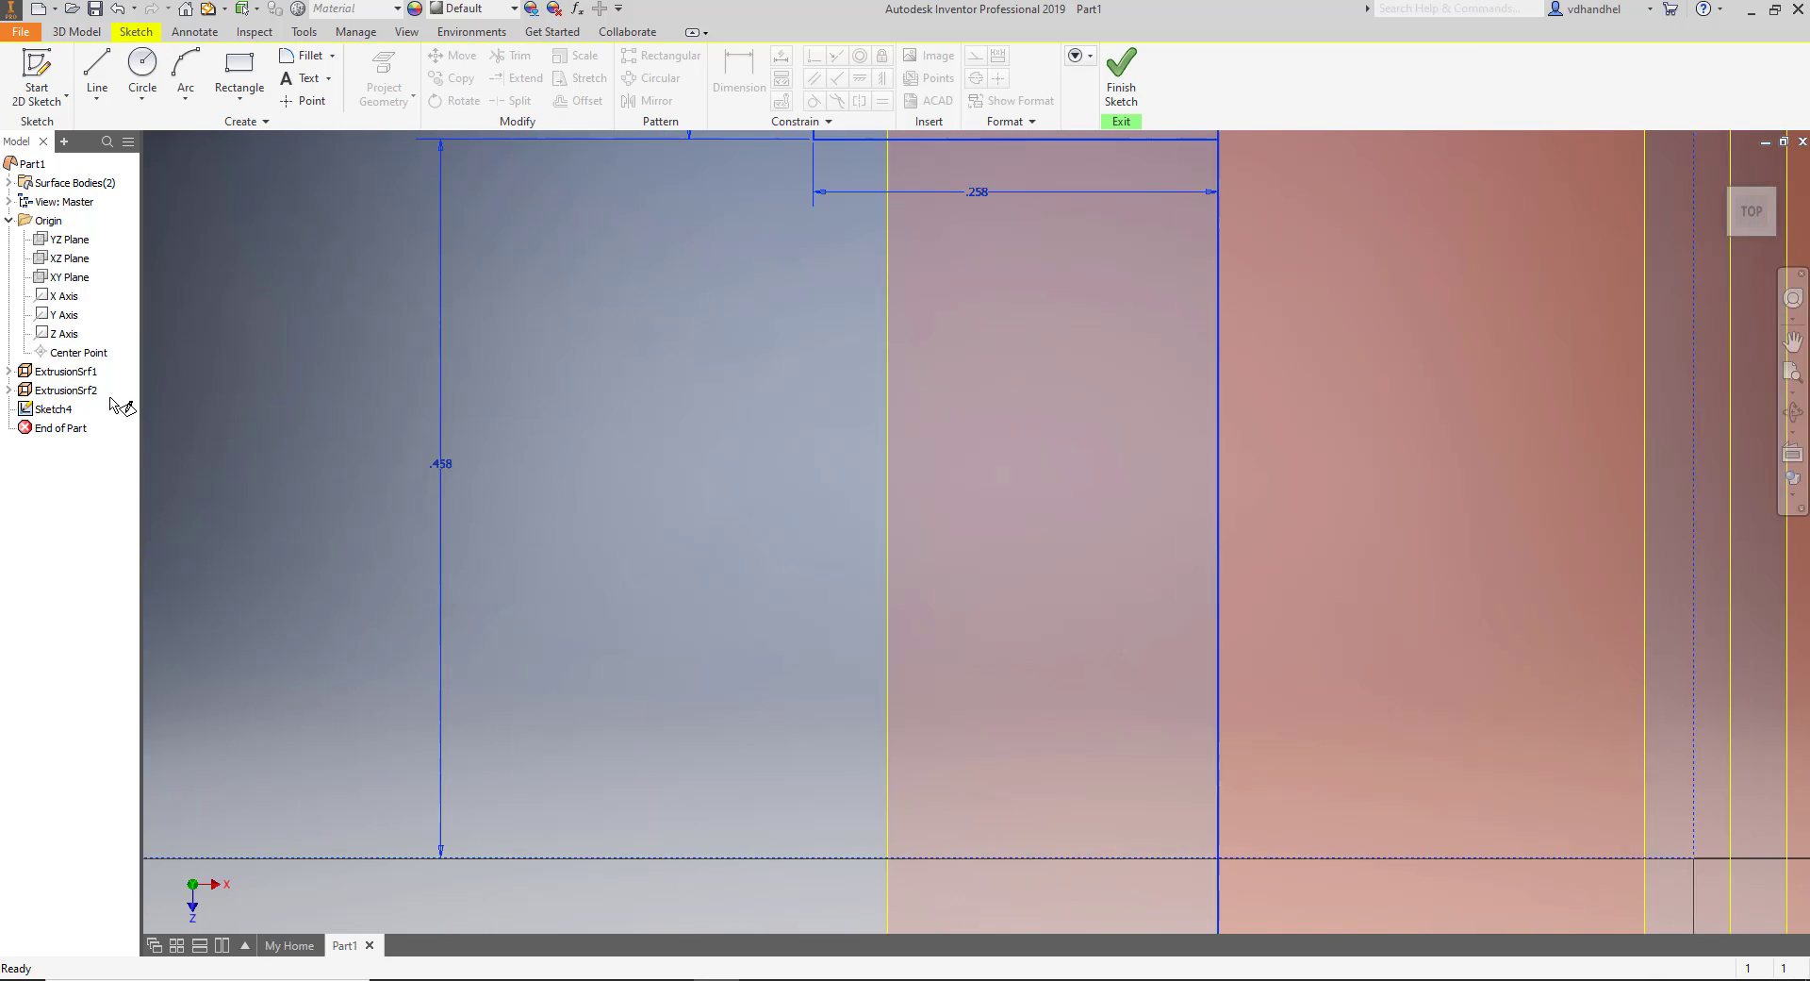
pyautogui.scroll(4, 964, 319)
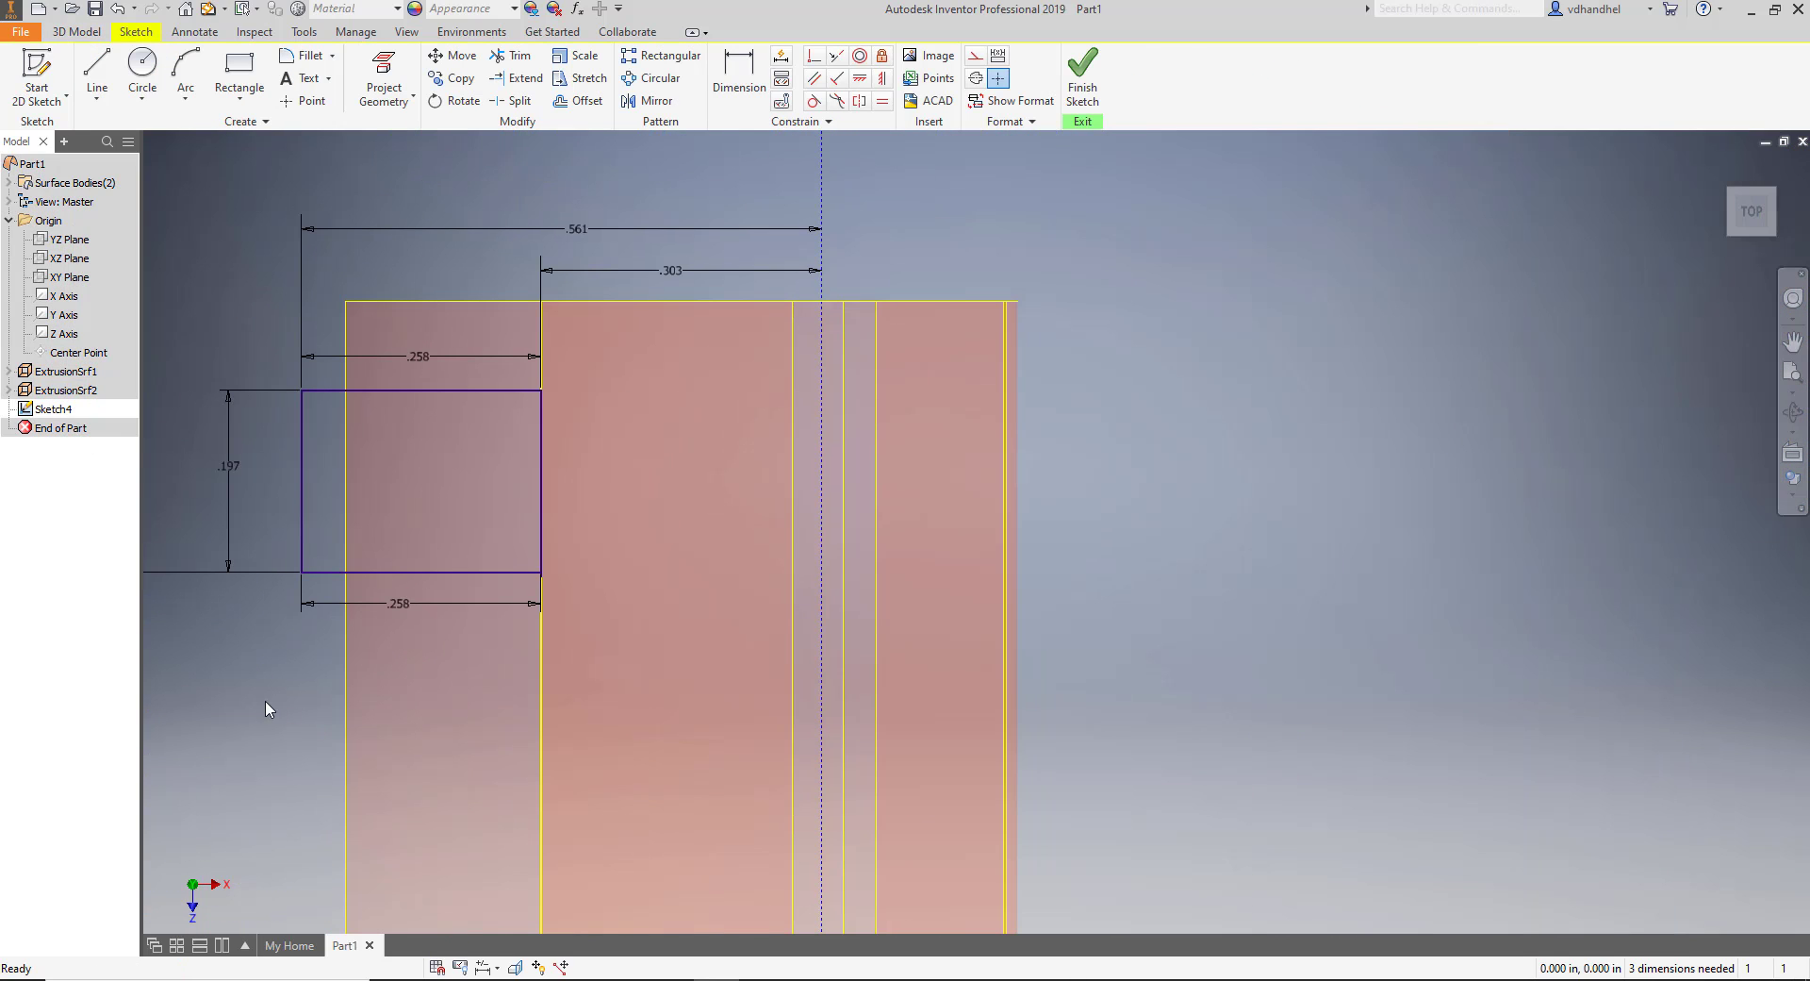
pyautogui.scroll(-2, 320, 584)
pyautogui.scroll(-2, 320, 580)
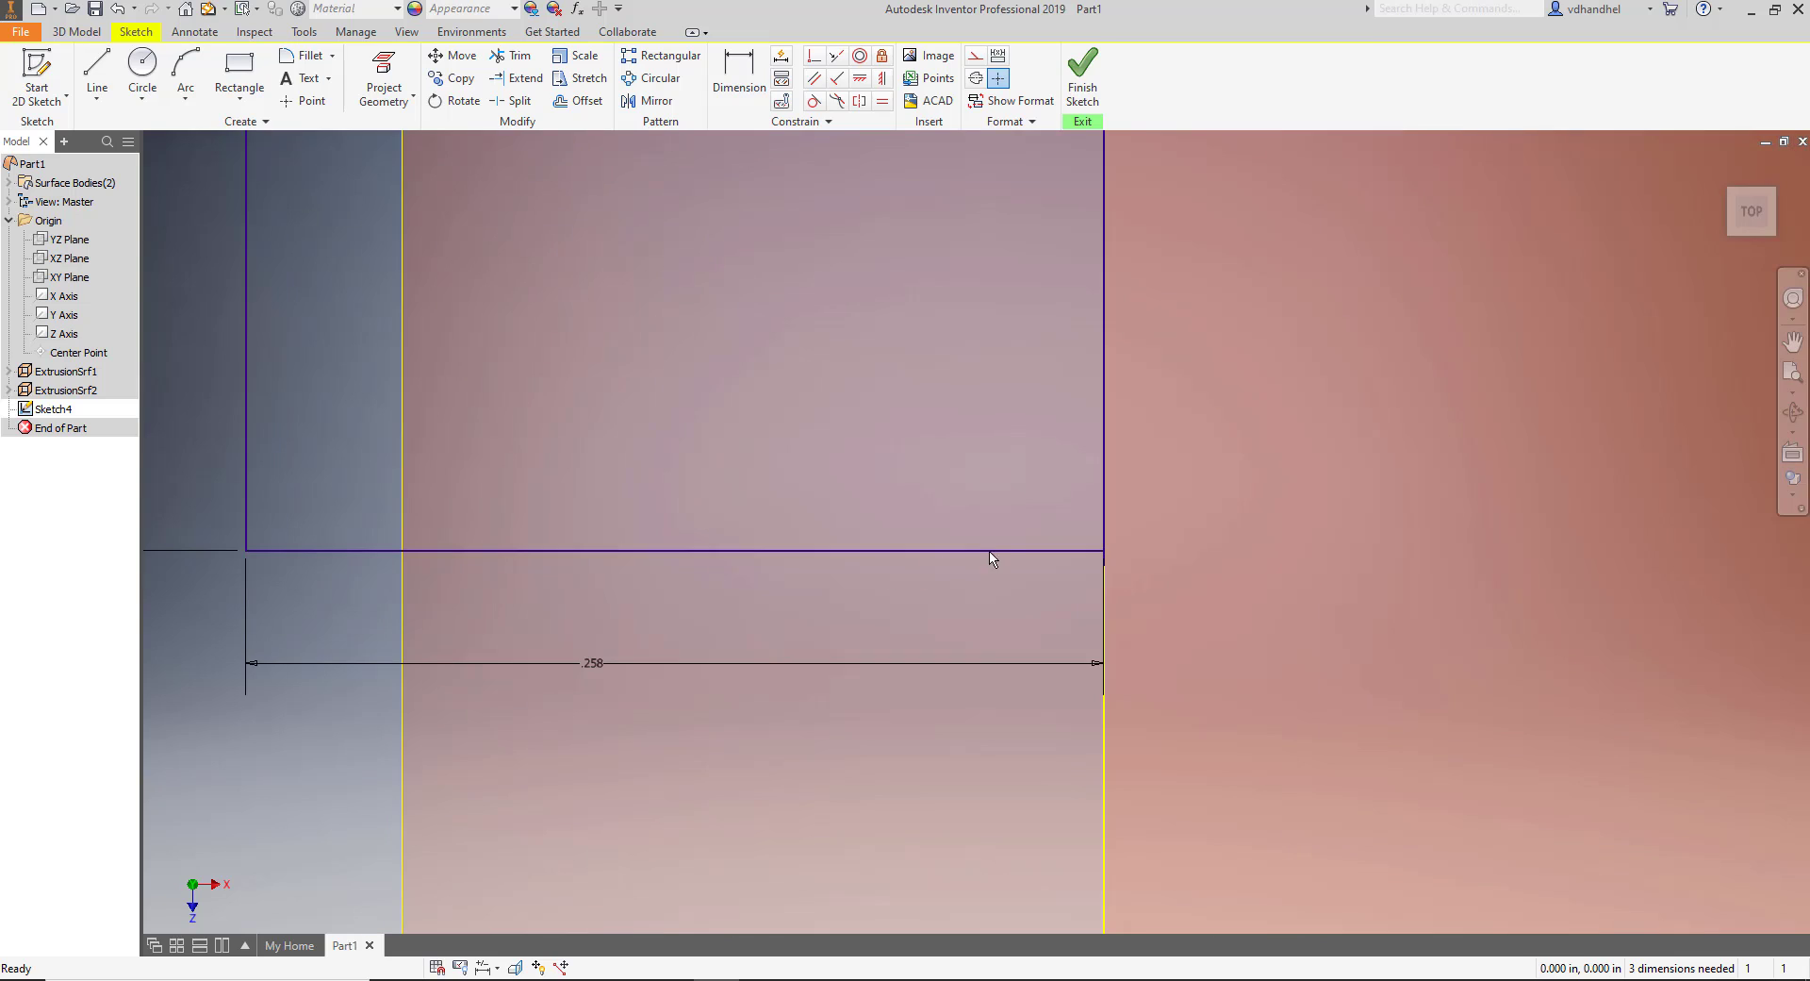
# Try to trim the inner vertical line's overhang below the rectangle's lower horizontal line.
pyautogui.click(517, 55)
pyautogui.scroll(-3, 1122, 596)
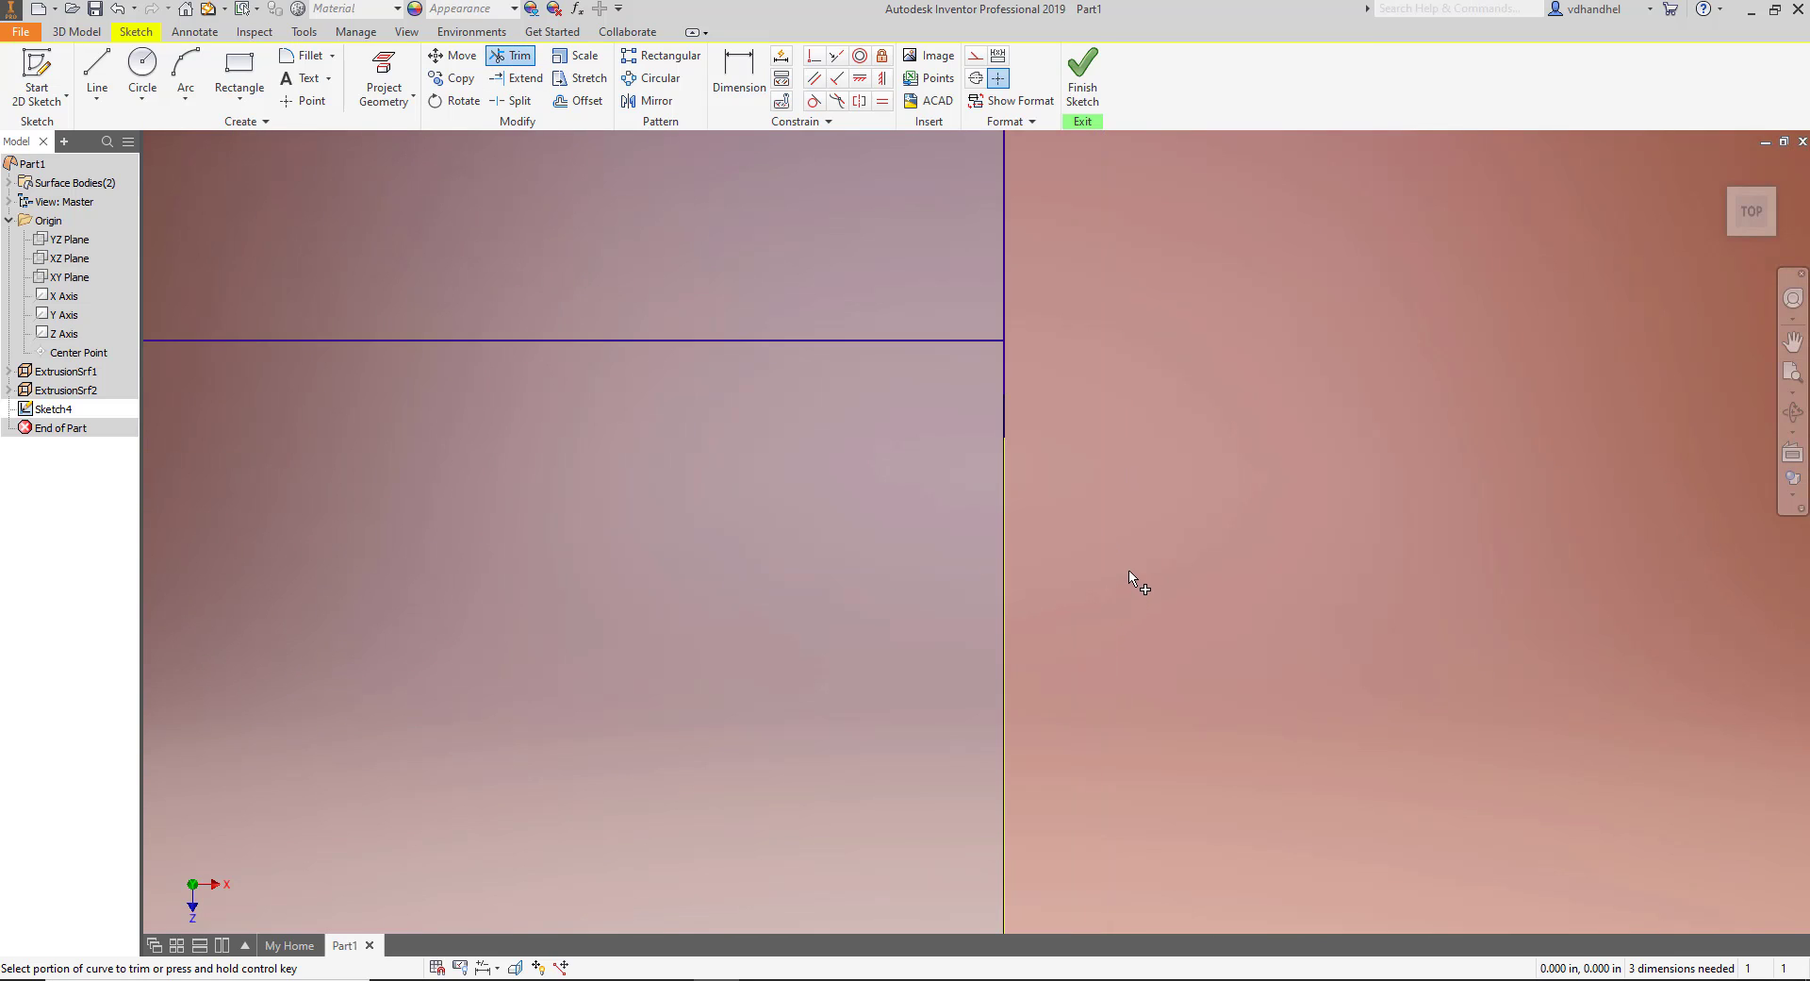
pyautogui.click(1007, 415)
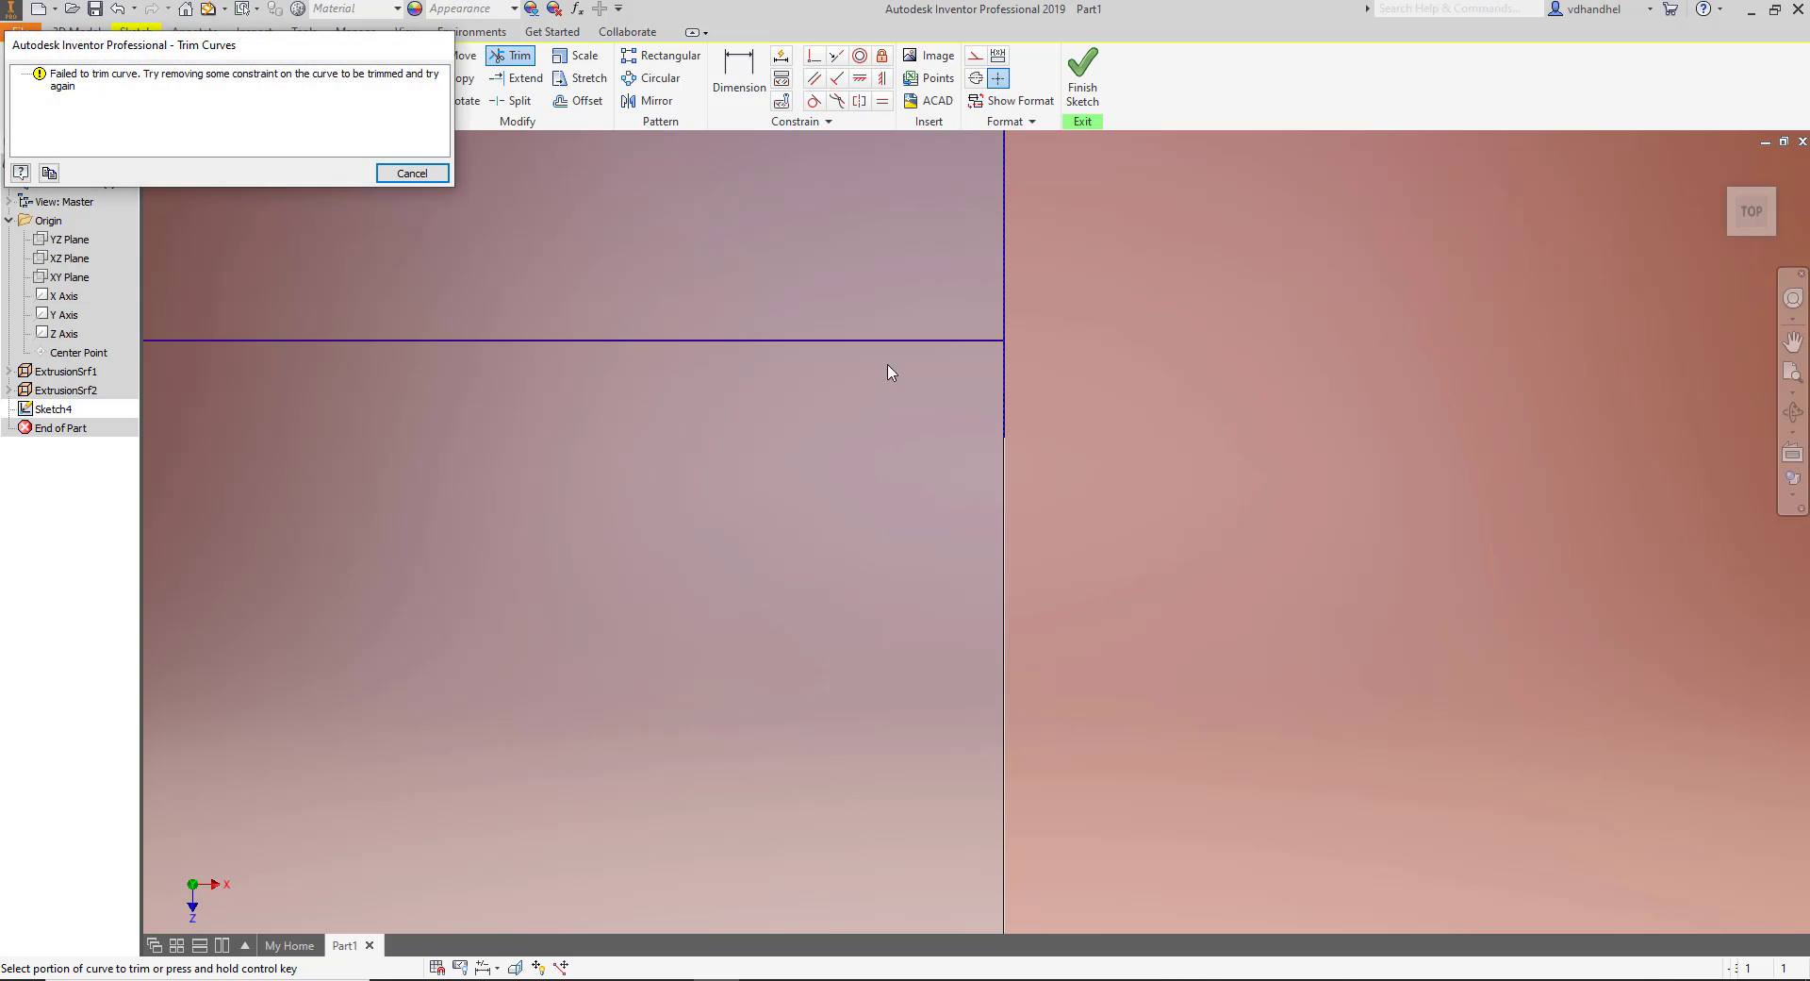
pyautogui.click(412, 173)
# Delete the length dimensions of the rectangle's lower and upper horizontal lines.
pyautogui.scroll(2, 903, 382)
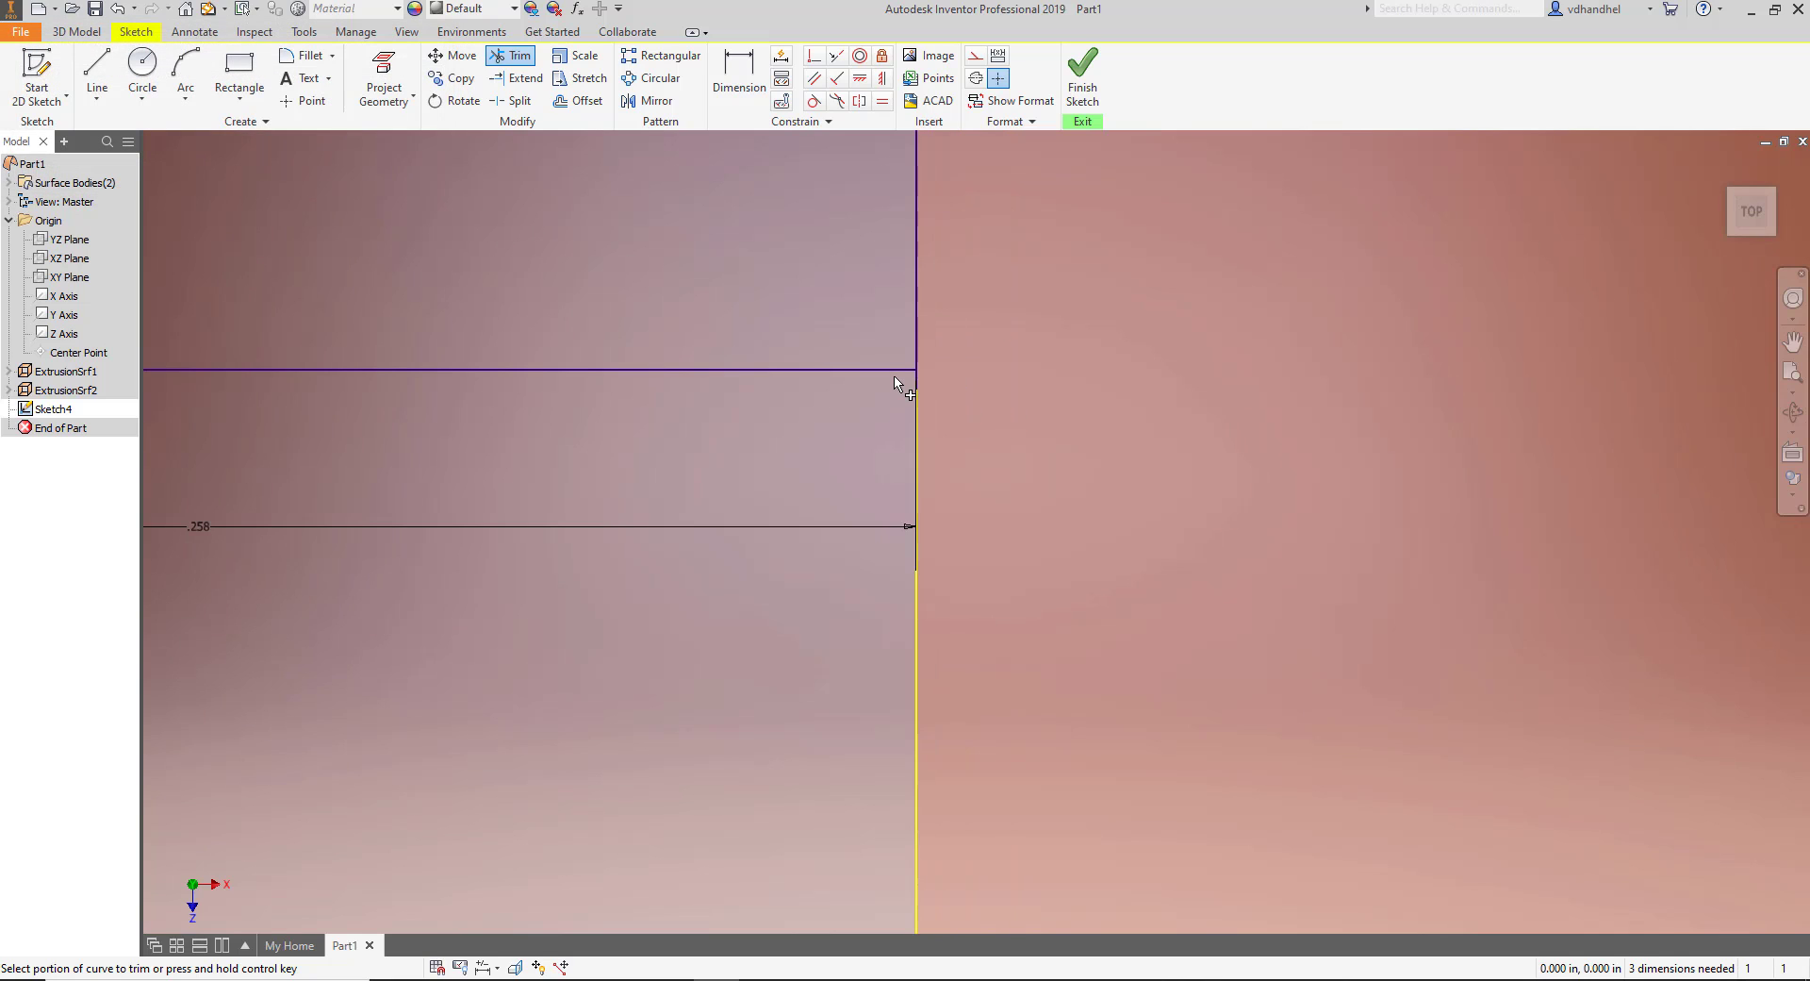
pyautogui.scroll(1, 901, 385)
pyautogui.scroll(2, 896, 382)
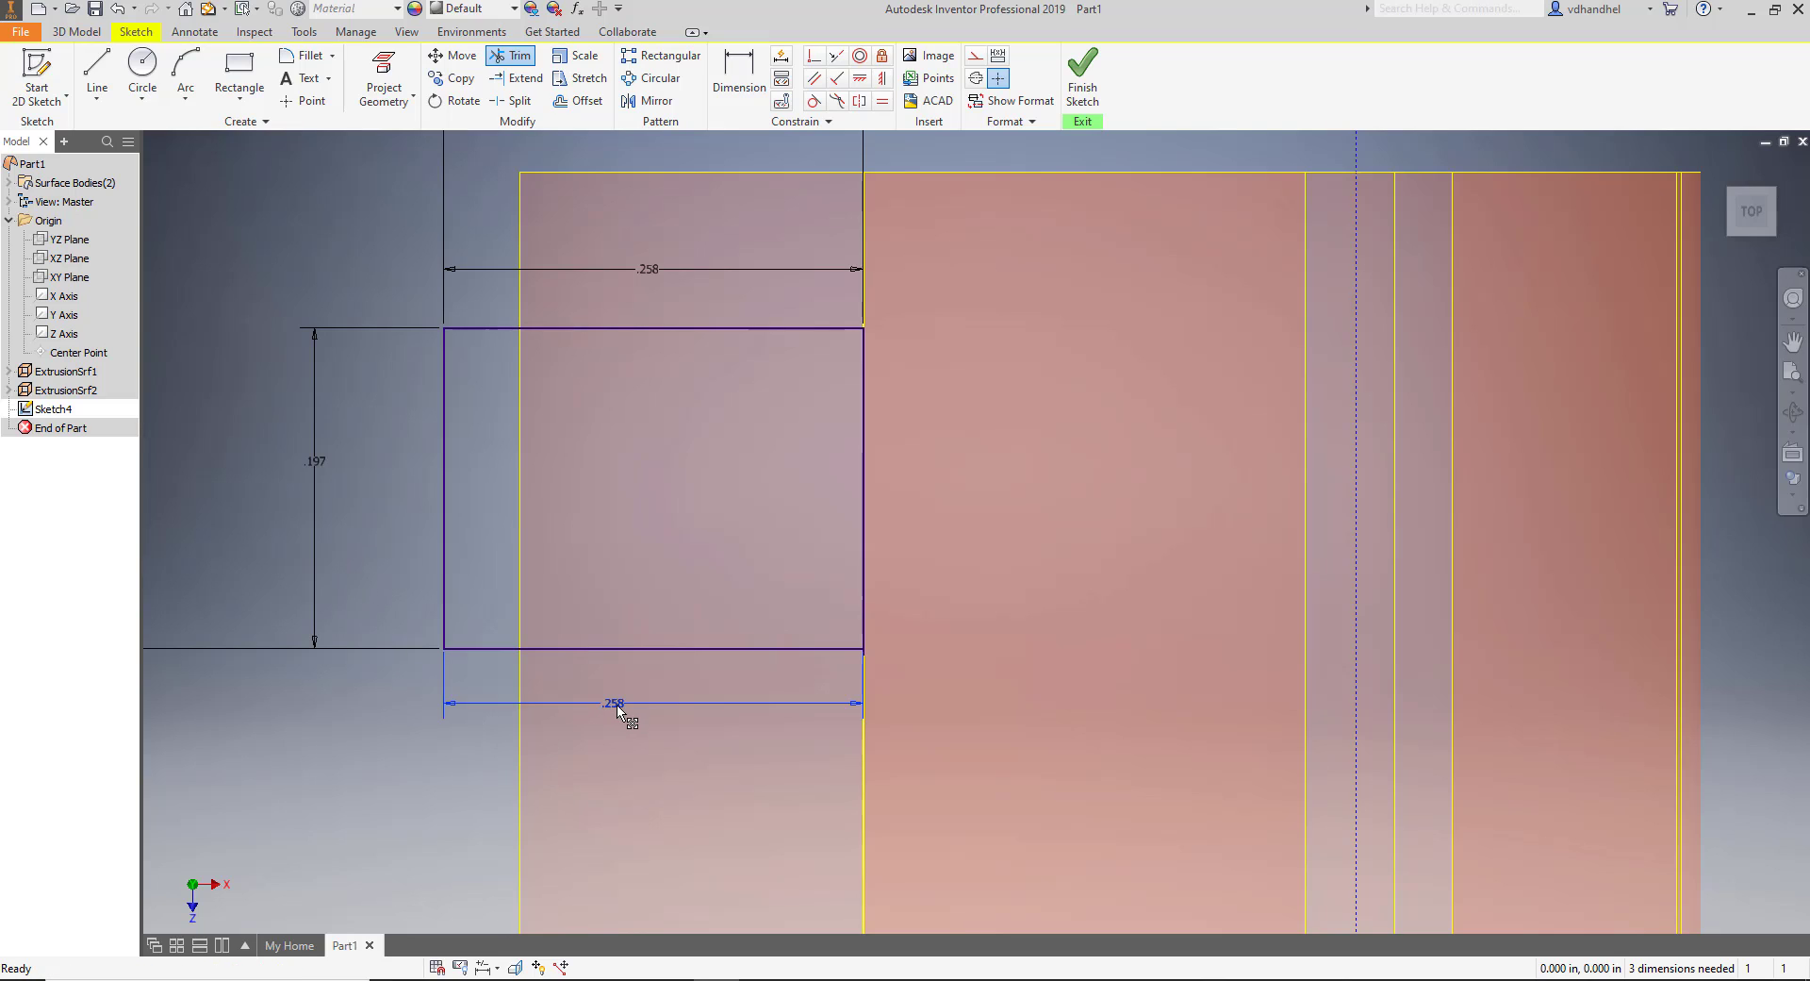
pyautogui.press('Escape')
pyautogui.press('Delete')
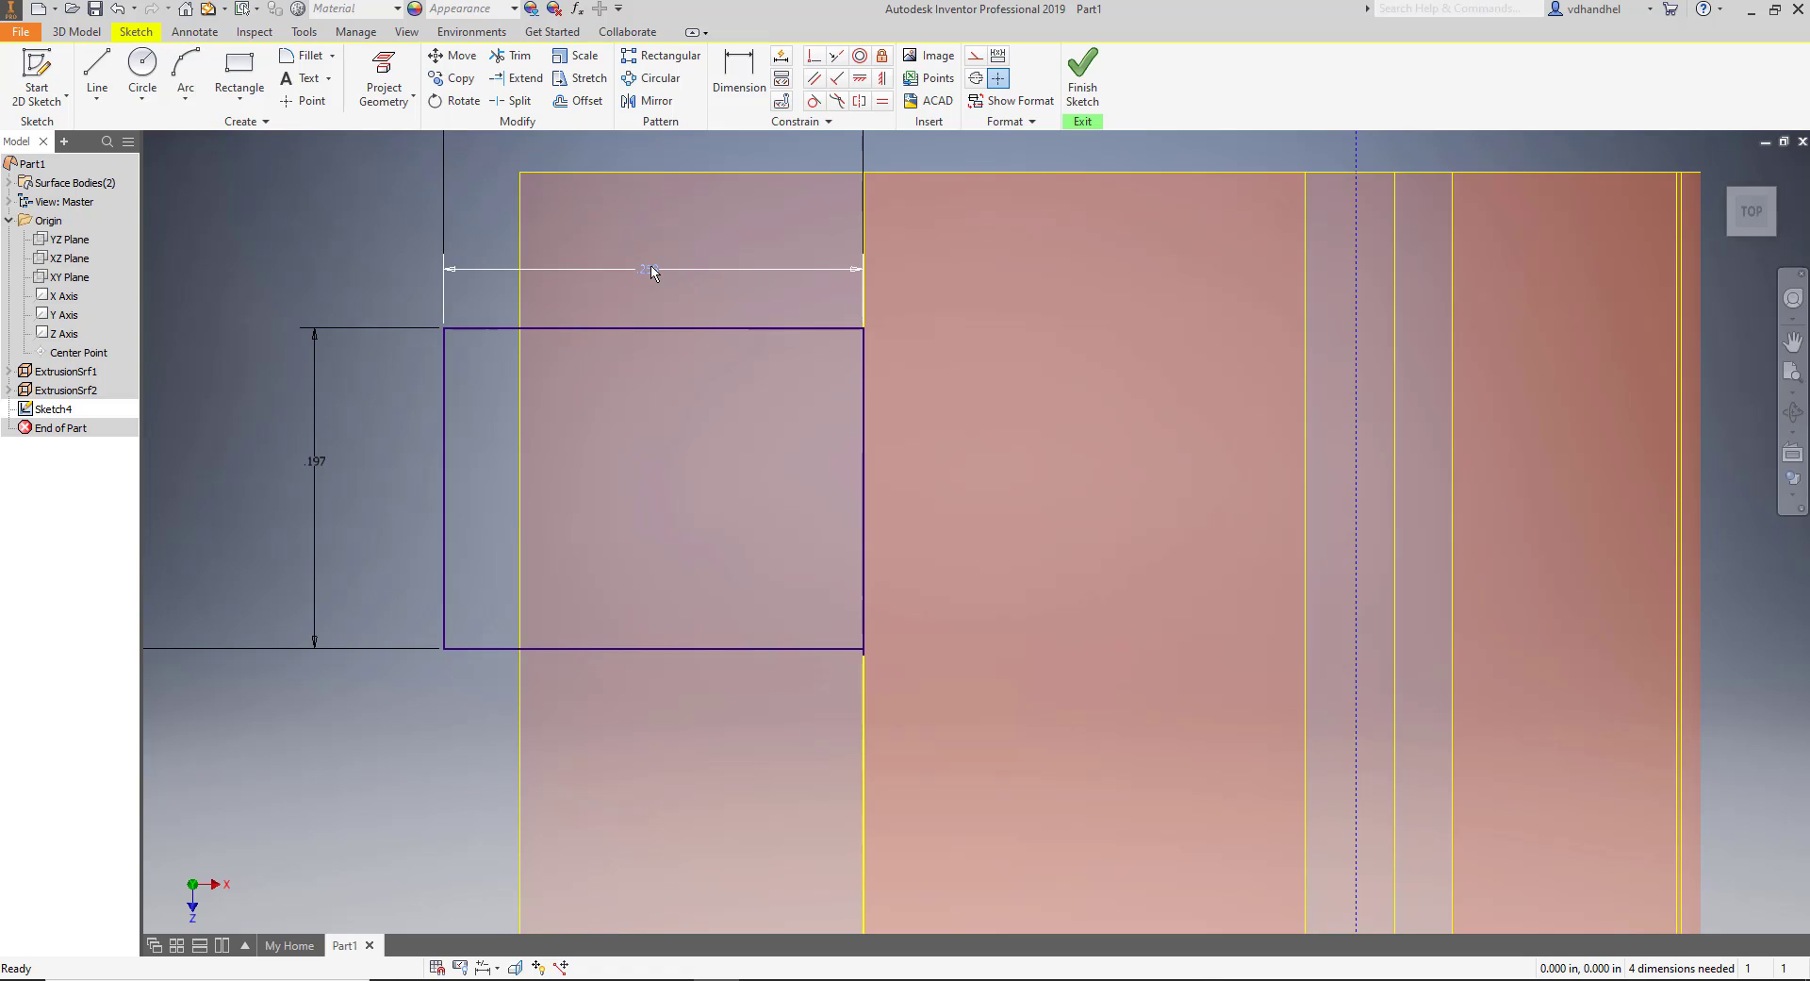
pyautogui.press('Delete')
# Trim the overlapping vertical line ends that extend below the rectangle's lower inner corner.
pyautogui.press('x')
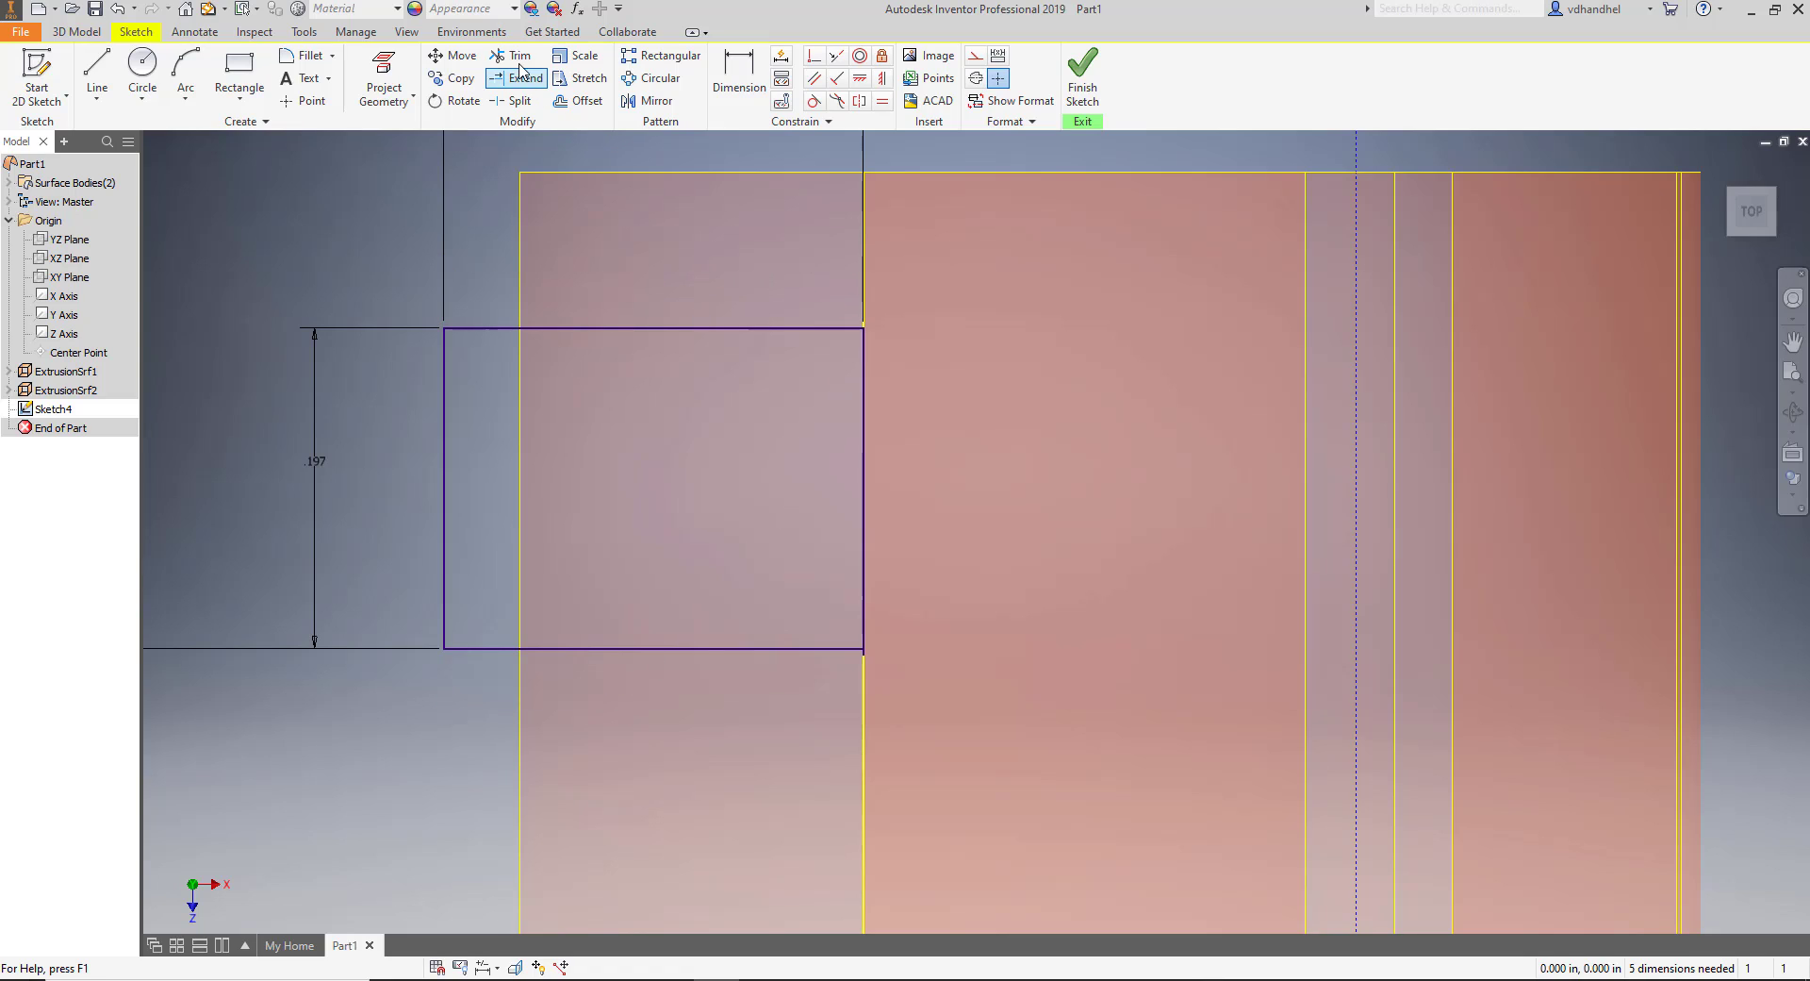
pyautogui.scroll(-3, 869, 675)
pyautogui.scroll(-3, 870, 675)
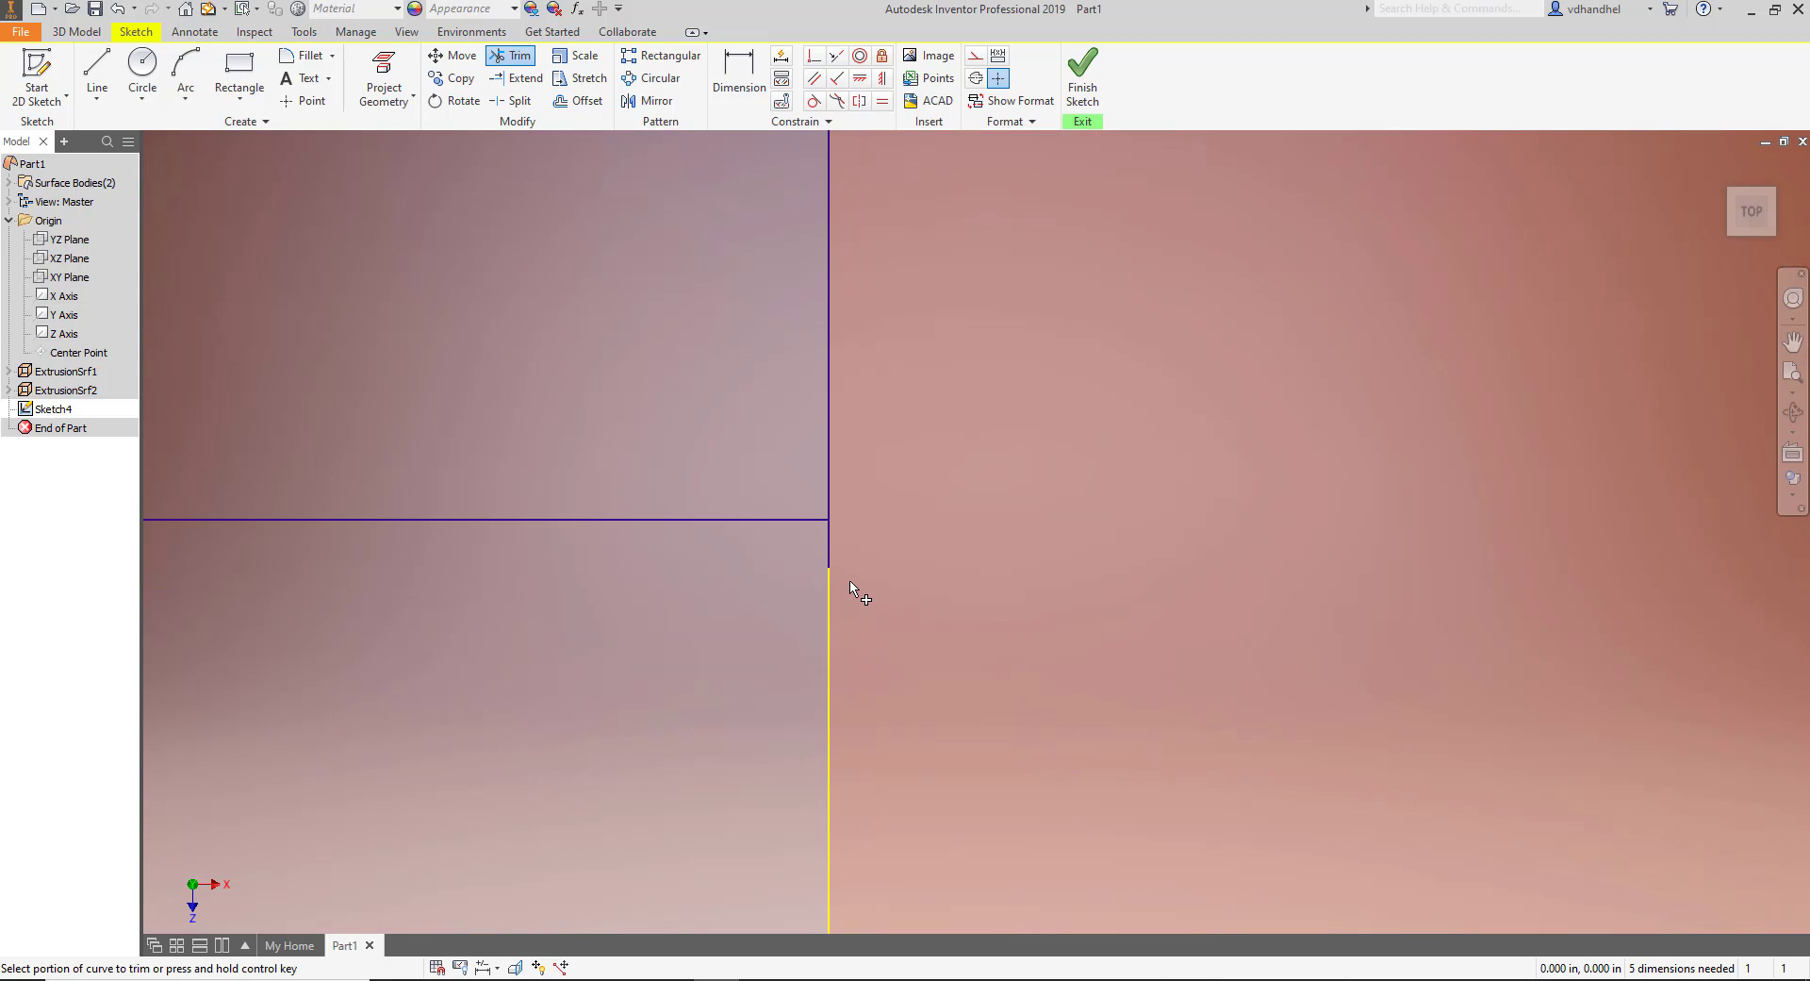
pyautogui.scroll(-4, 856, 598)
pyautogui.click(711, 391)
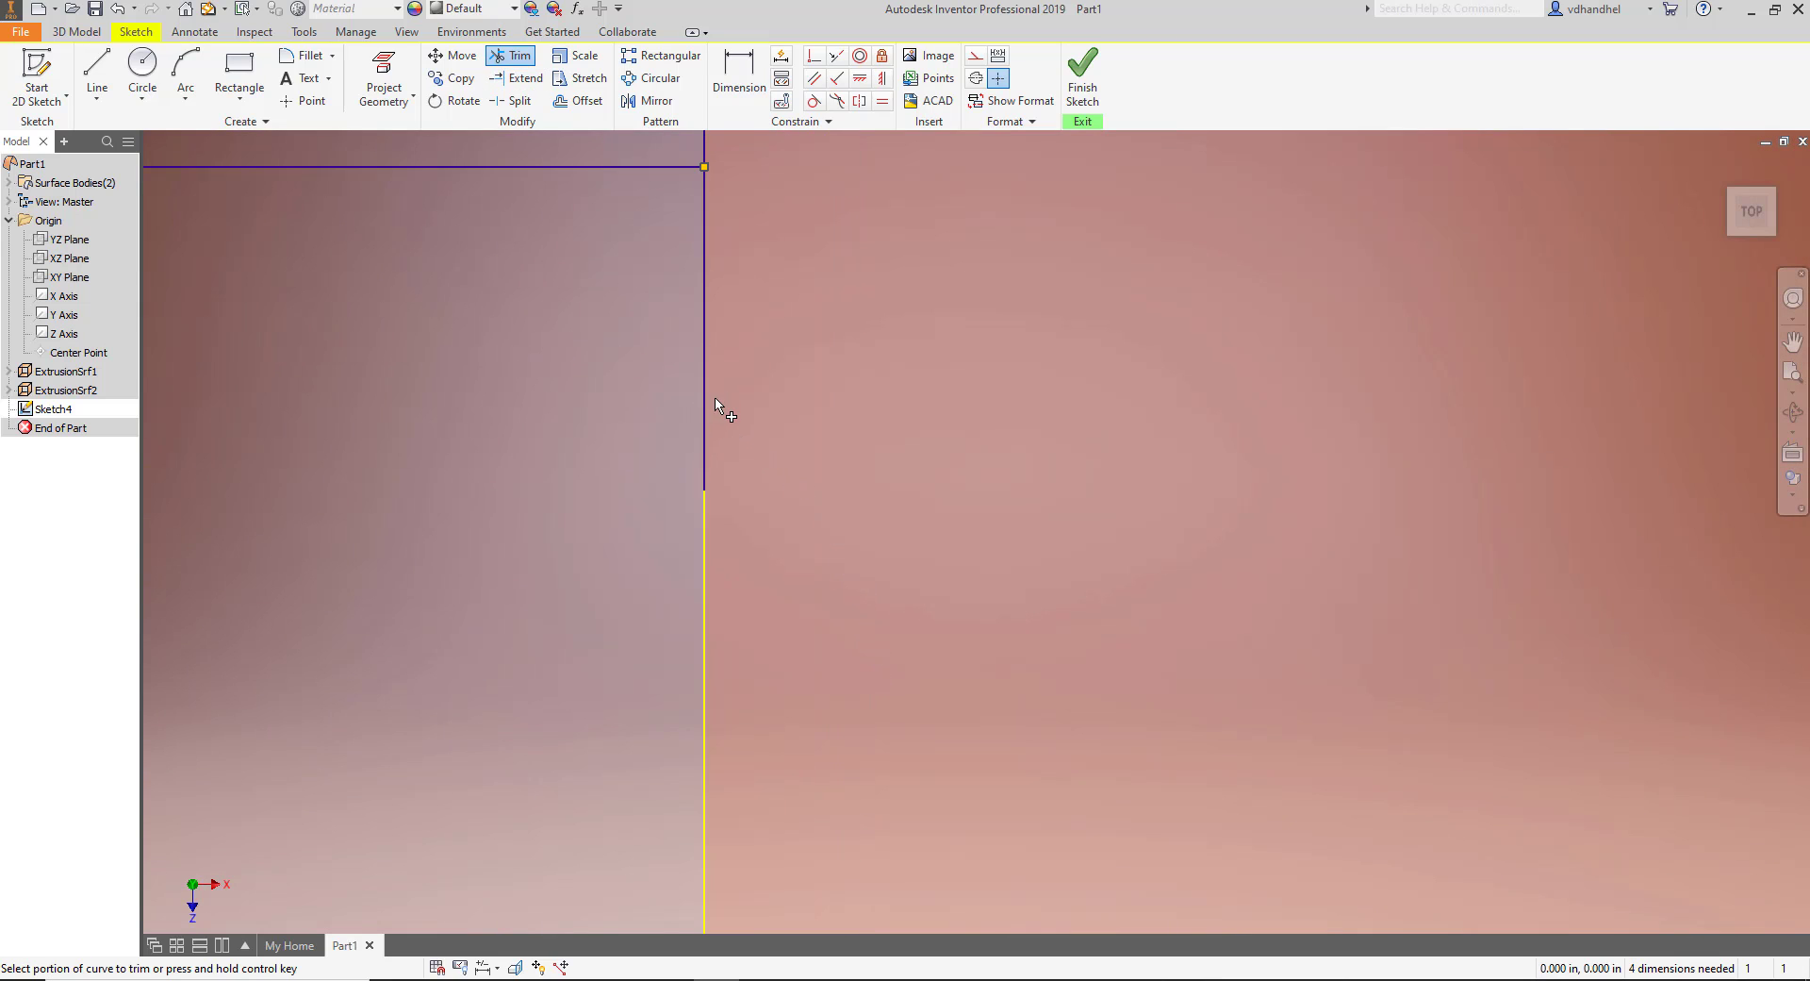
pyautogui.click(711, 403)
# Try to trim the edge segment above the rectangle's upper inner corner, and finish the sketch.
pyautogui.scroll(5, 726, 400)
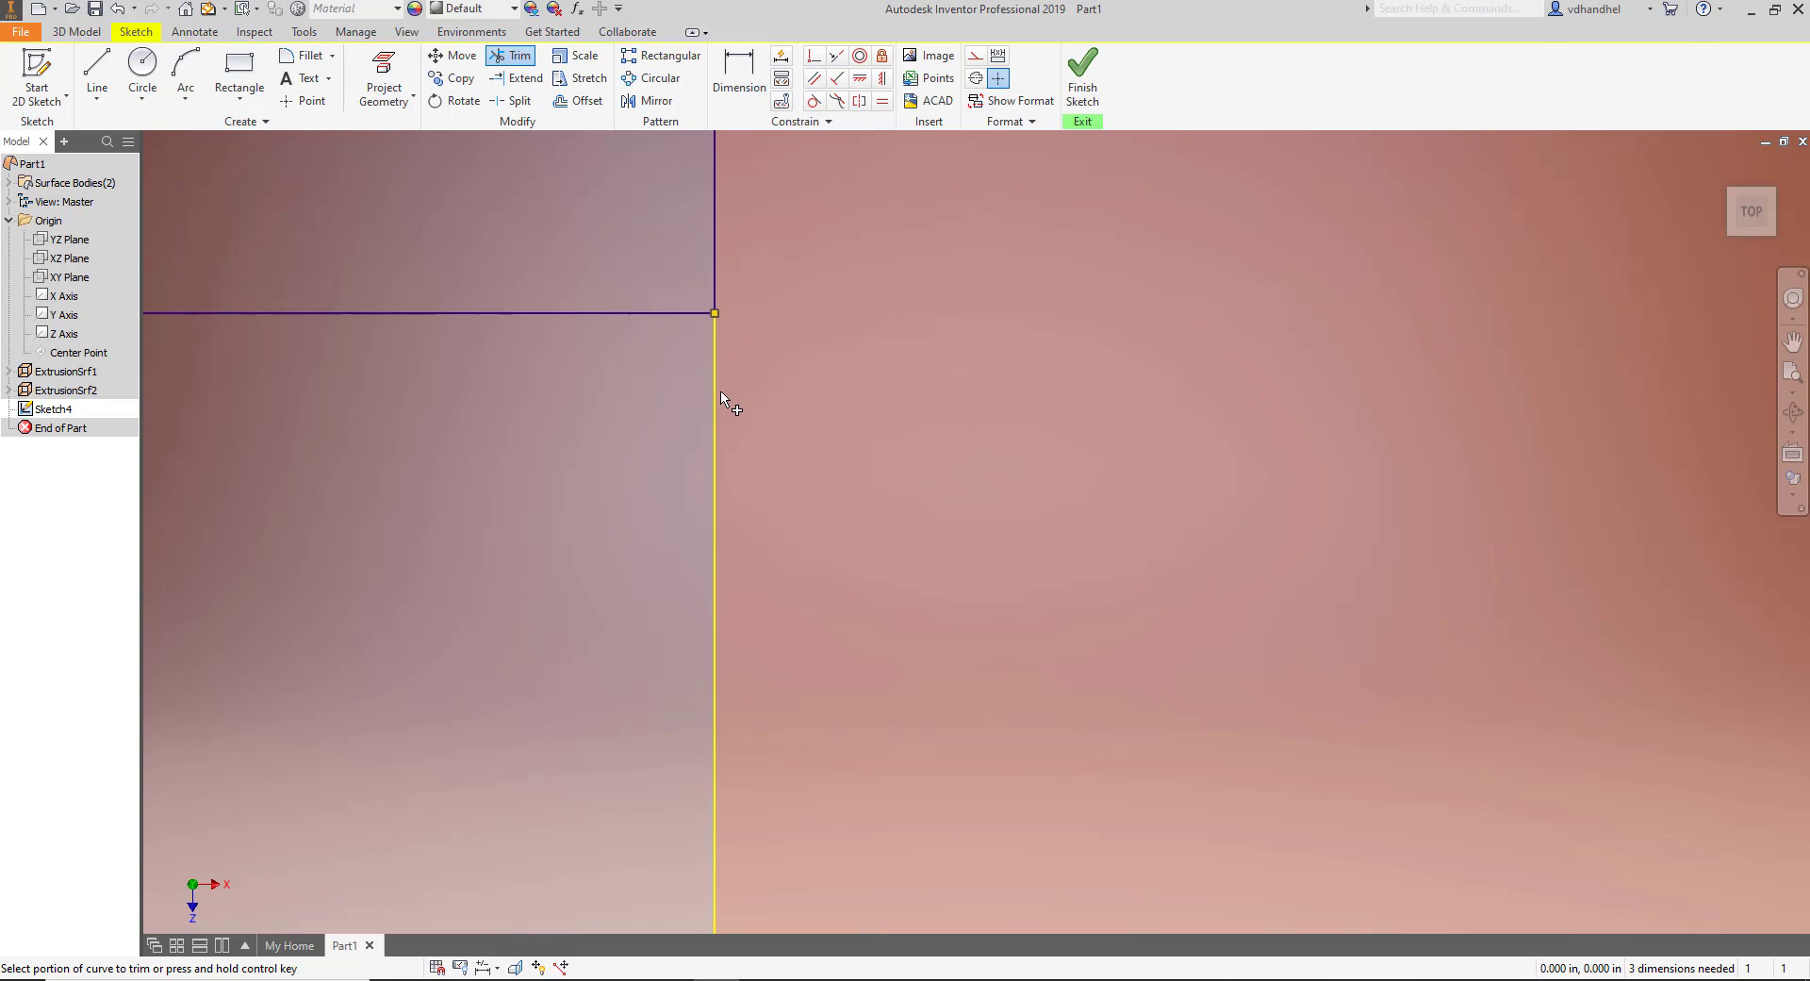
pyautogui.scroll(2, 722, 394)
pyautogui.scroll(-4, 745, 193)
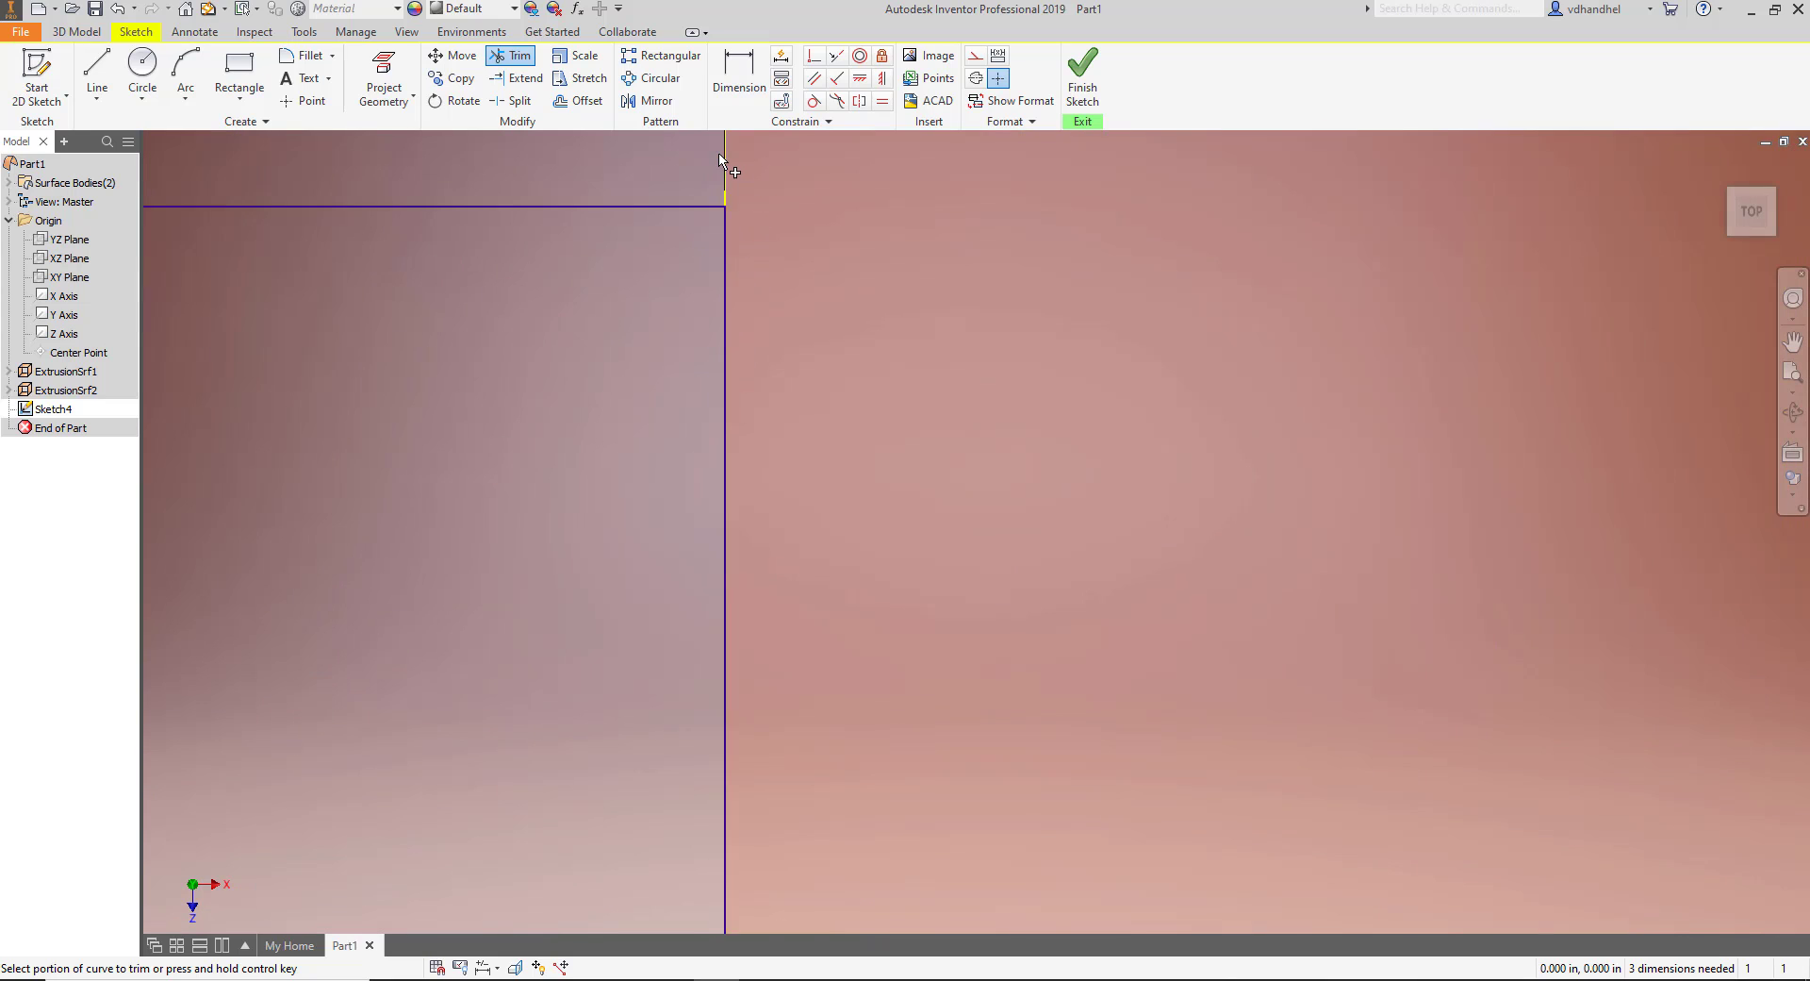
pyautogui.moveTo(731, 216); pyautogui.dragTo(718, 298, button='middle')
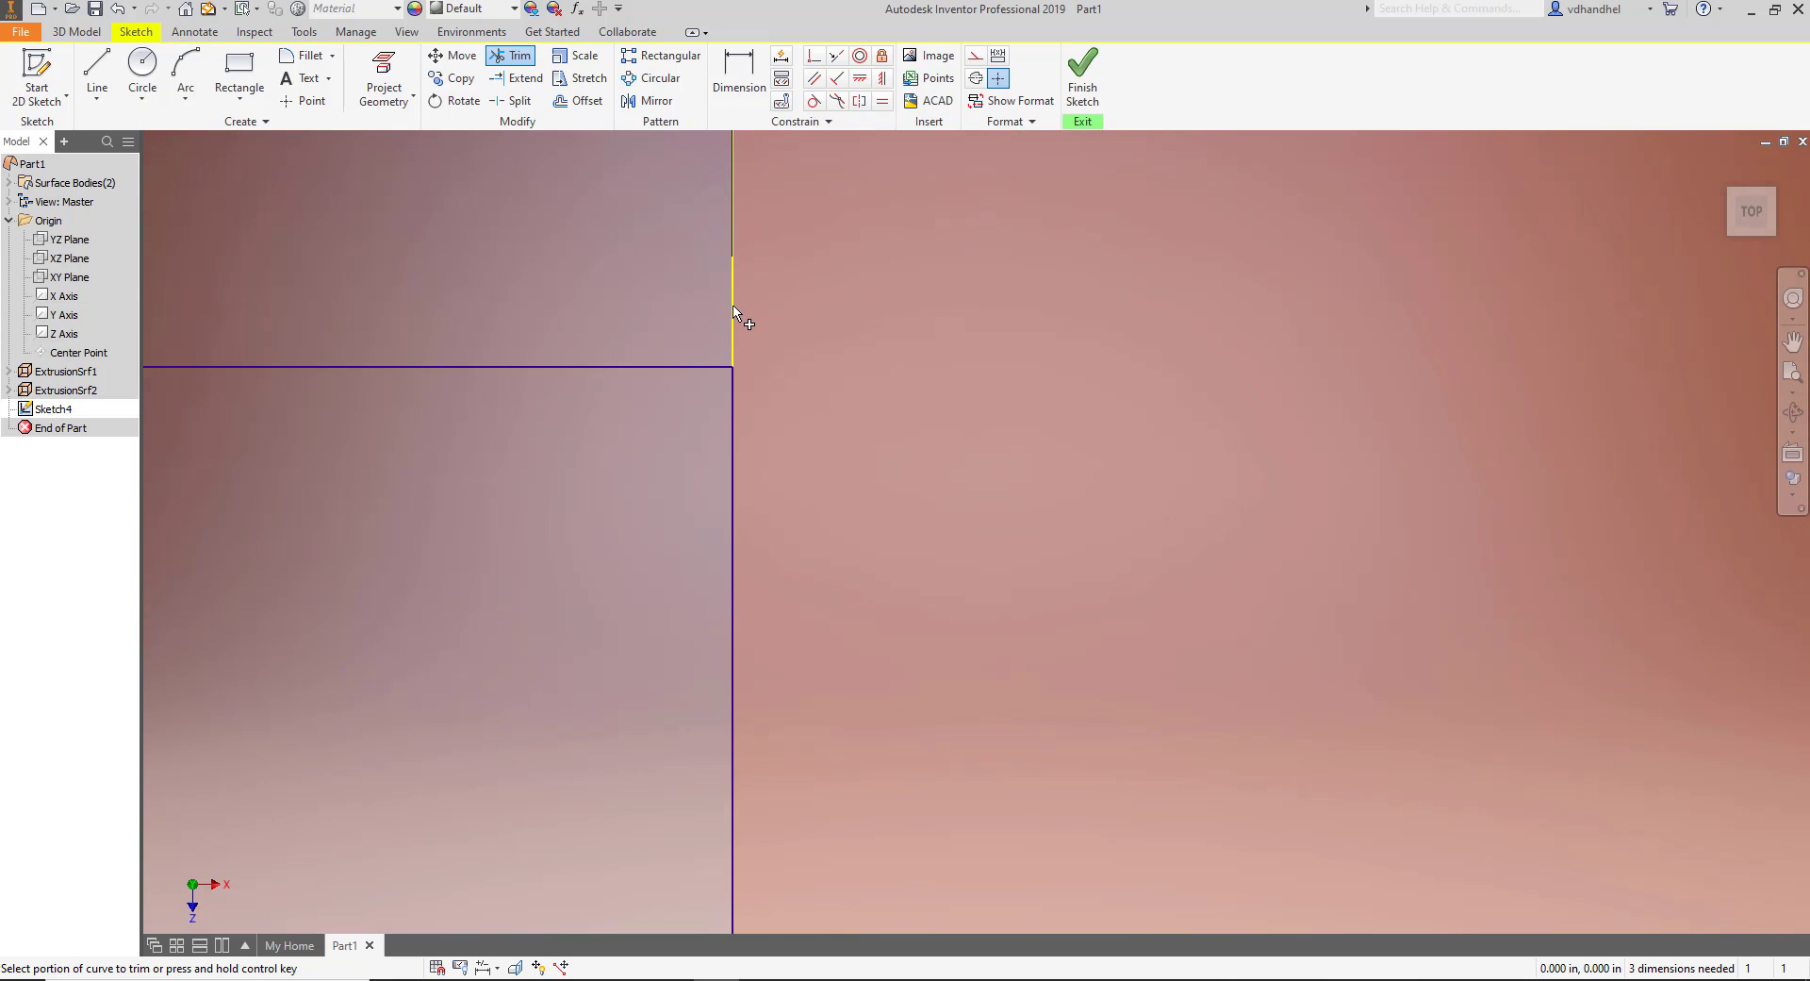
pyautogui.click(734, 314)
pyautogui.scroll(5, 735, 314)
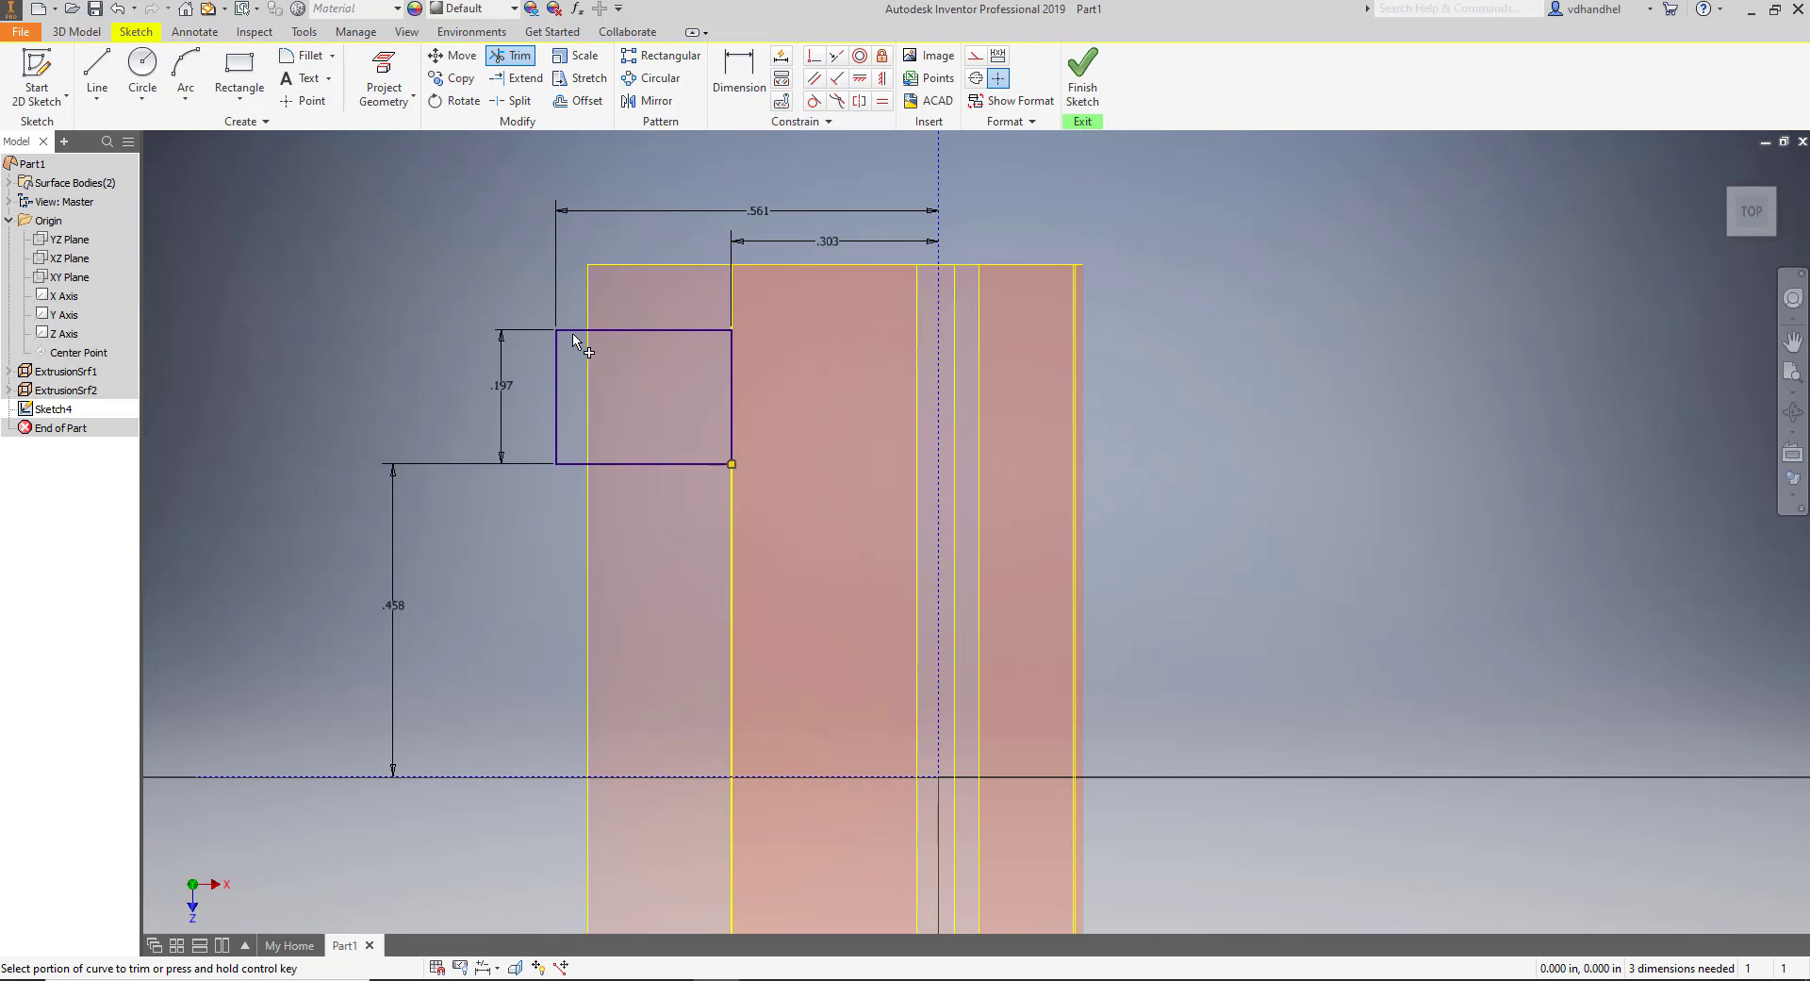
pyautogui.scroll(-4, 574, 336)
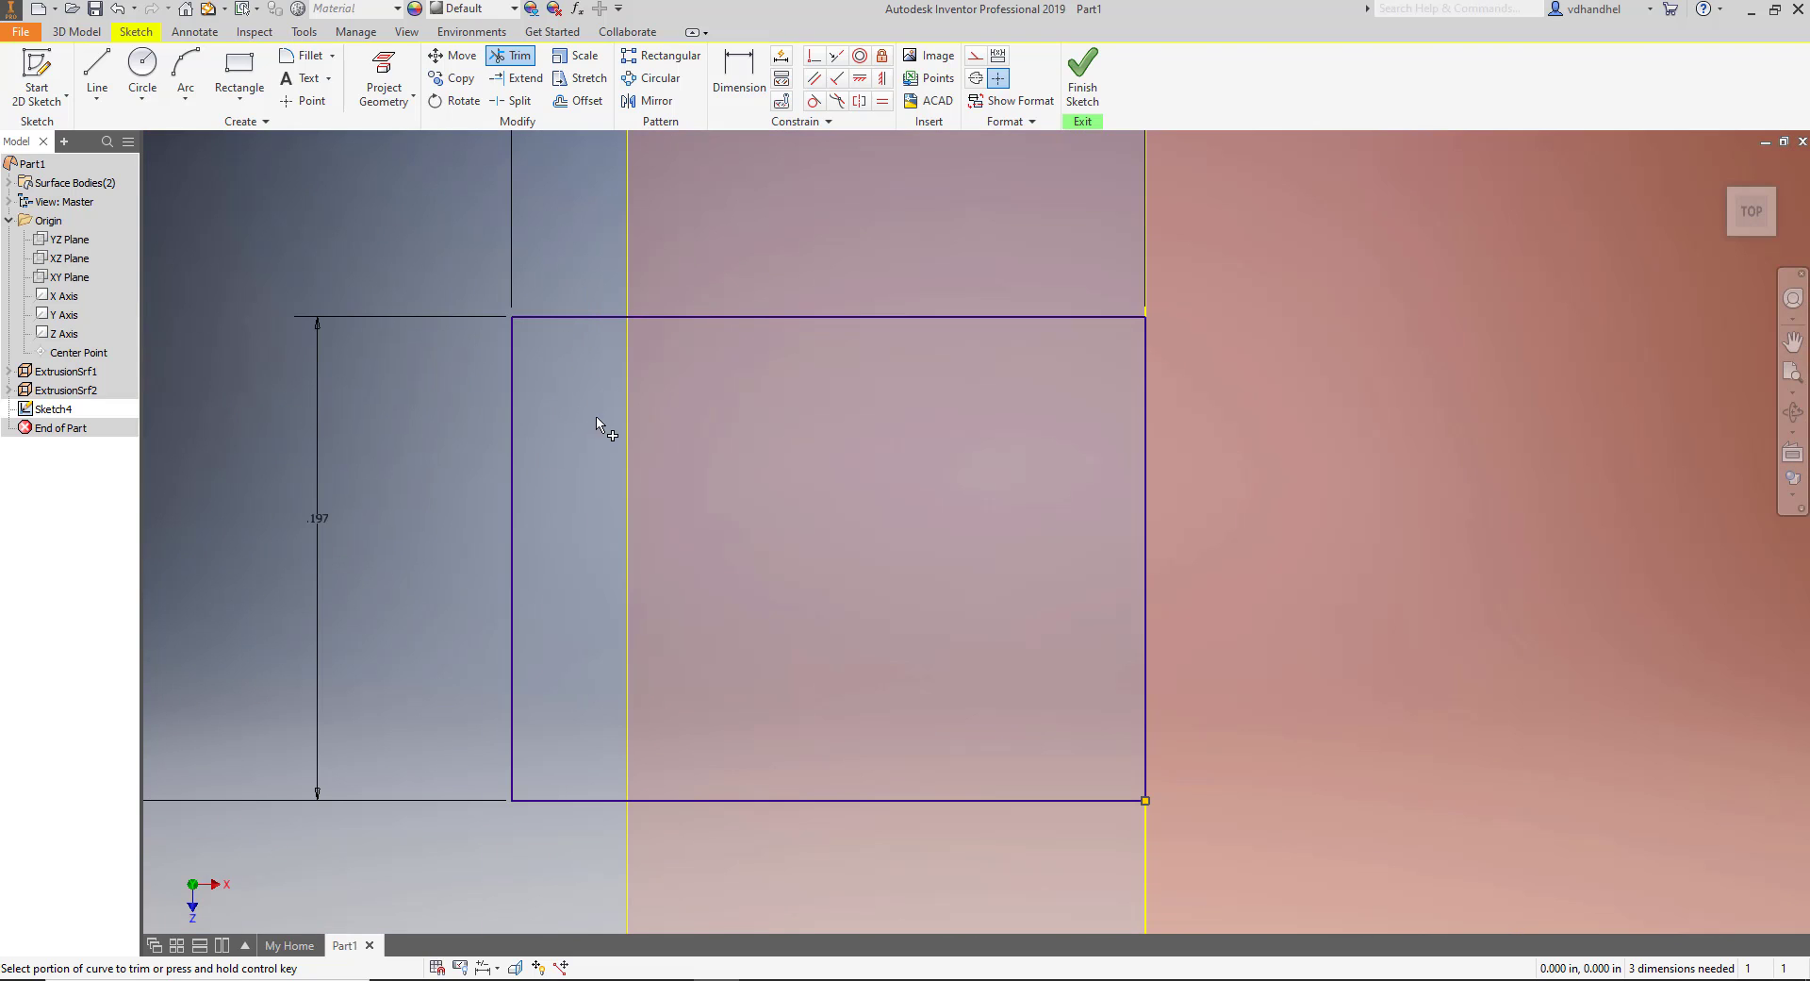
pyautogui.click(1082, 76)
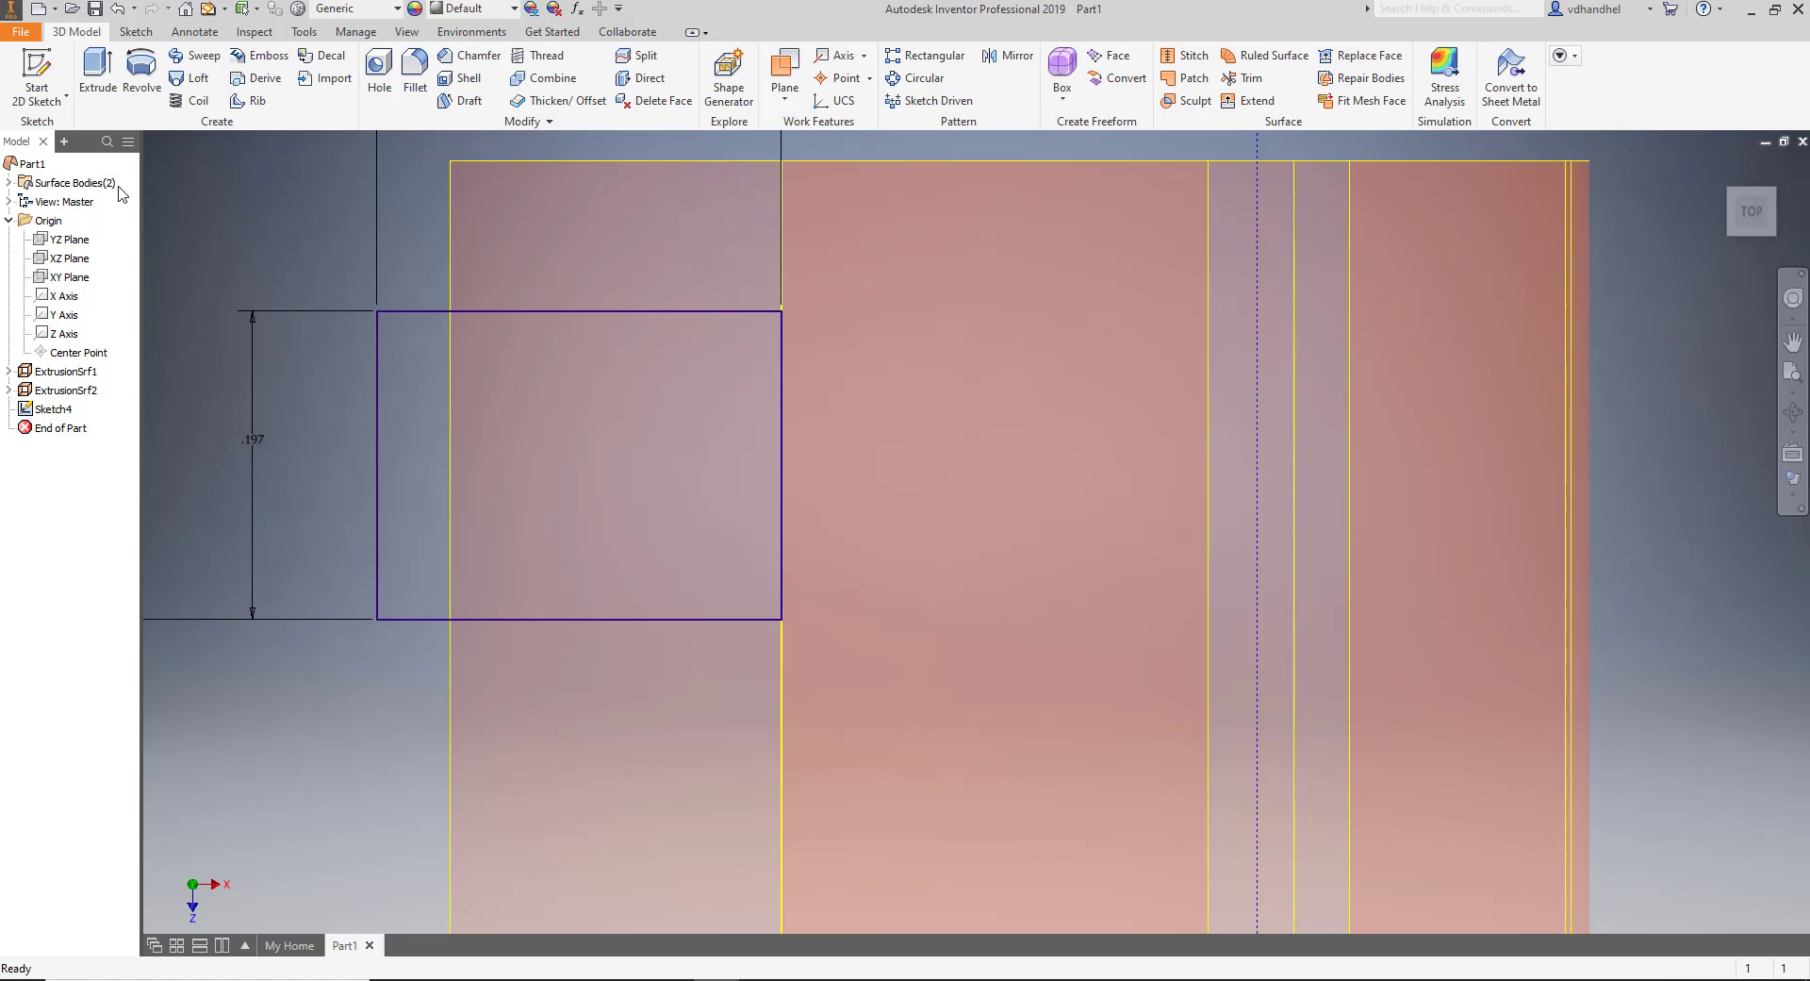
pyautogui.click(99, 91)
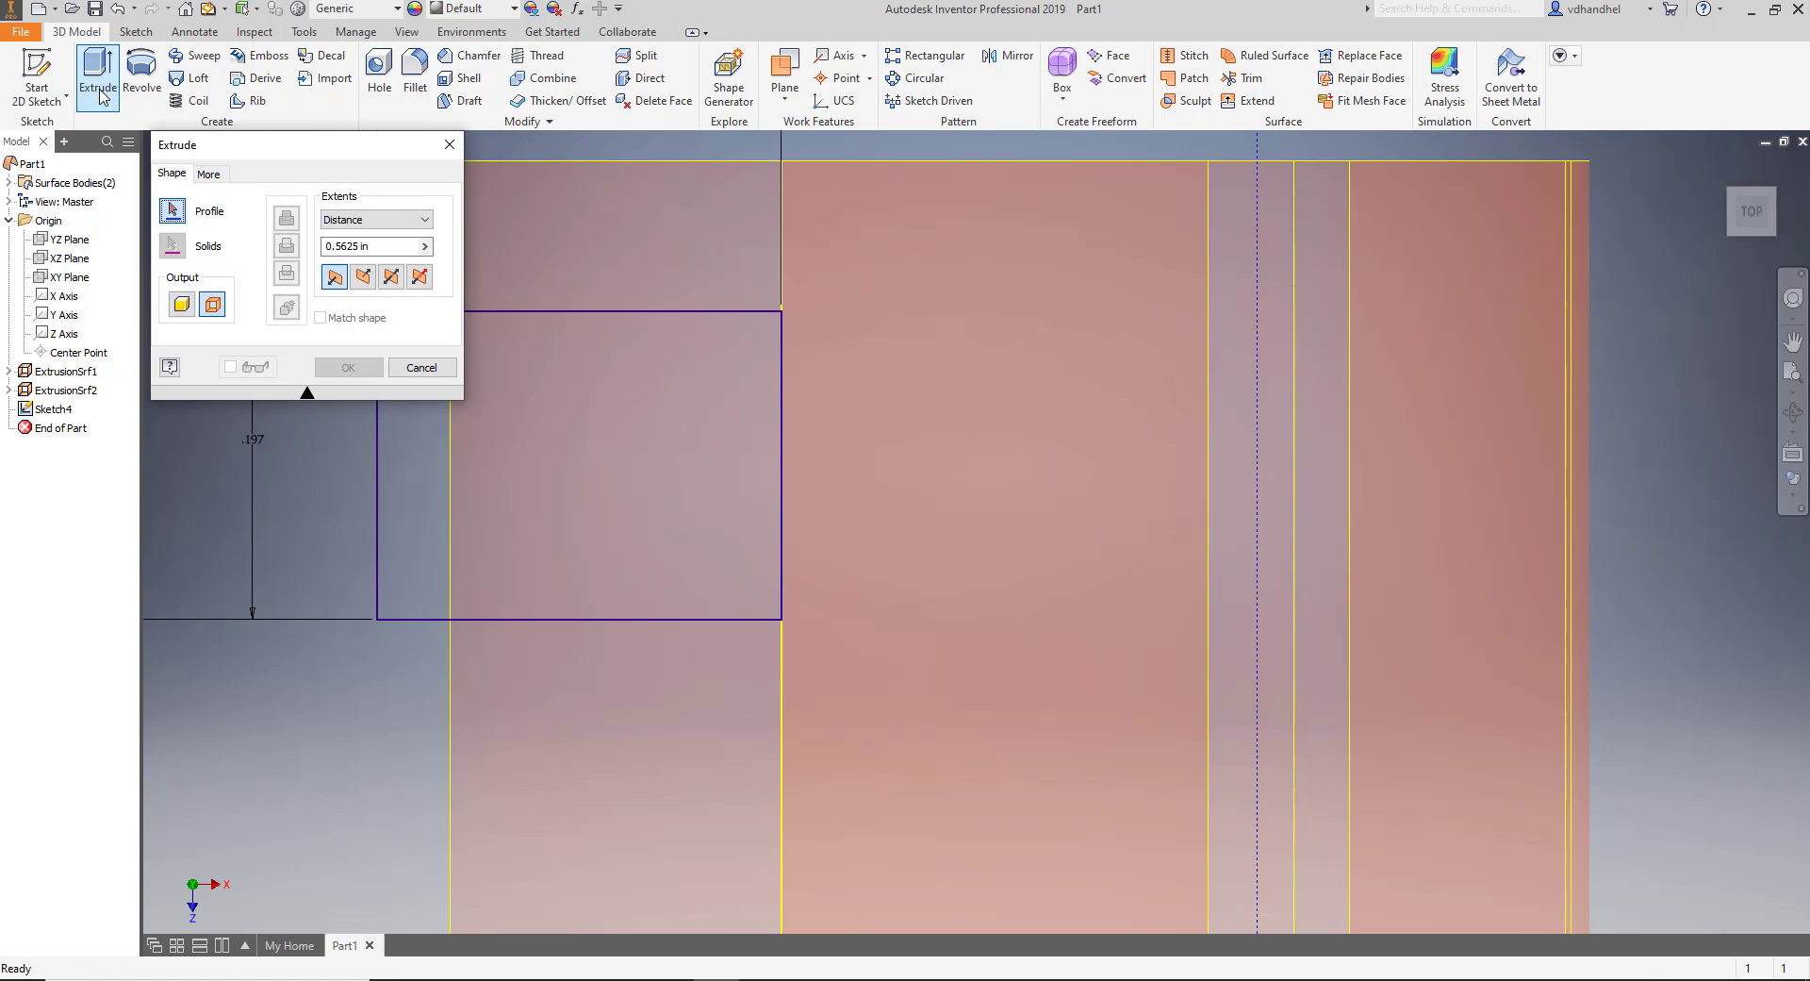
pyautogui.click(664, 323)
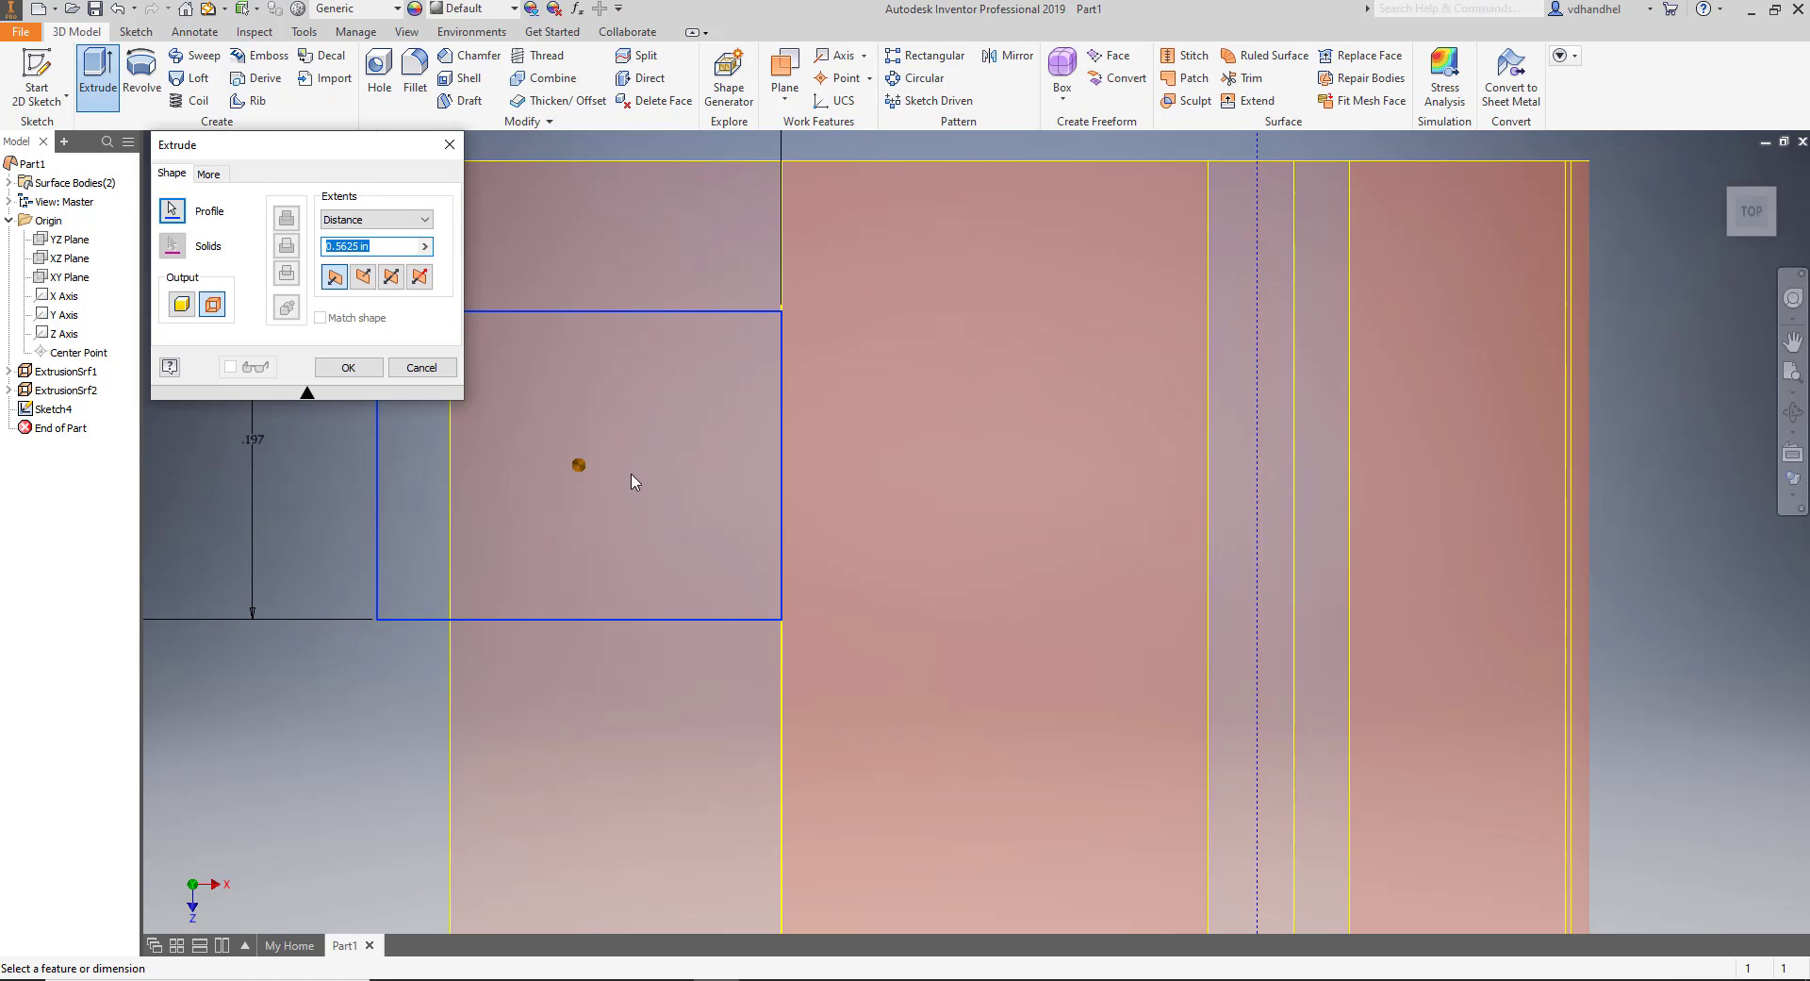
pyautogui.scroll(-3, 637, 481)
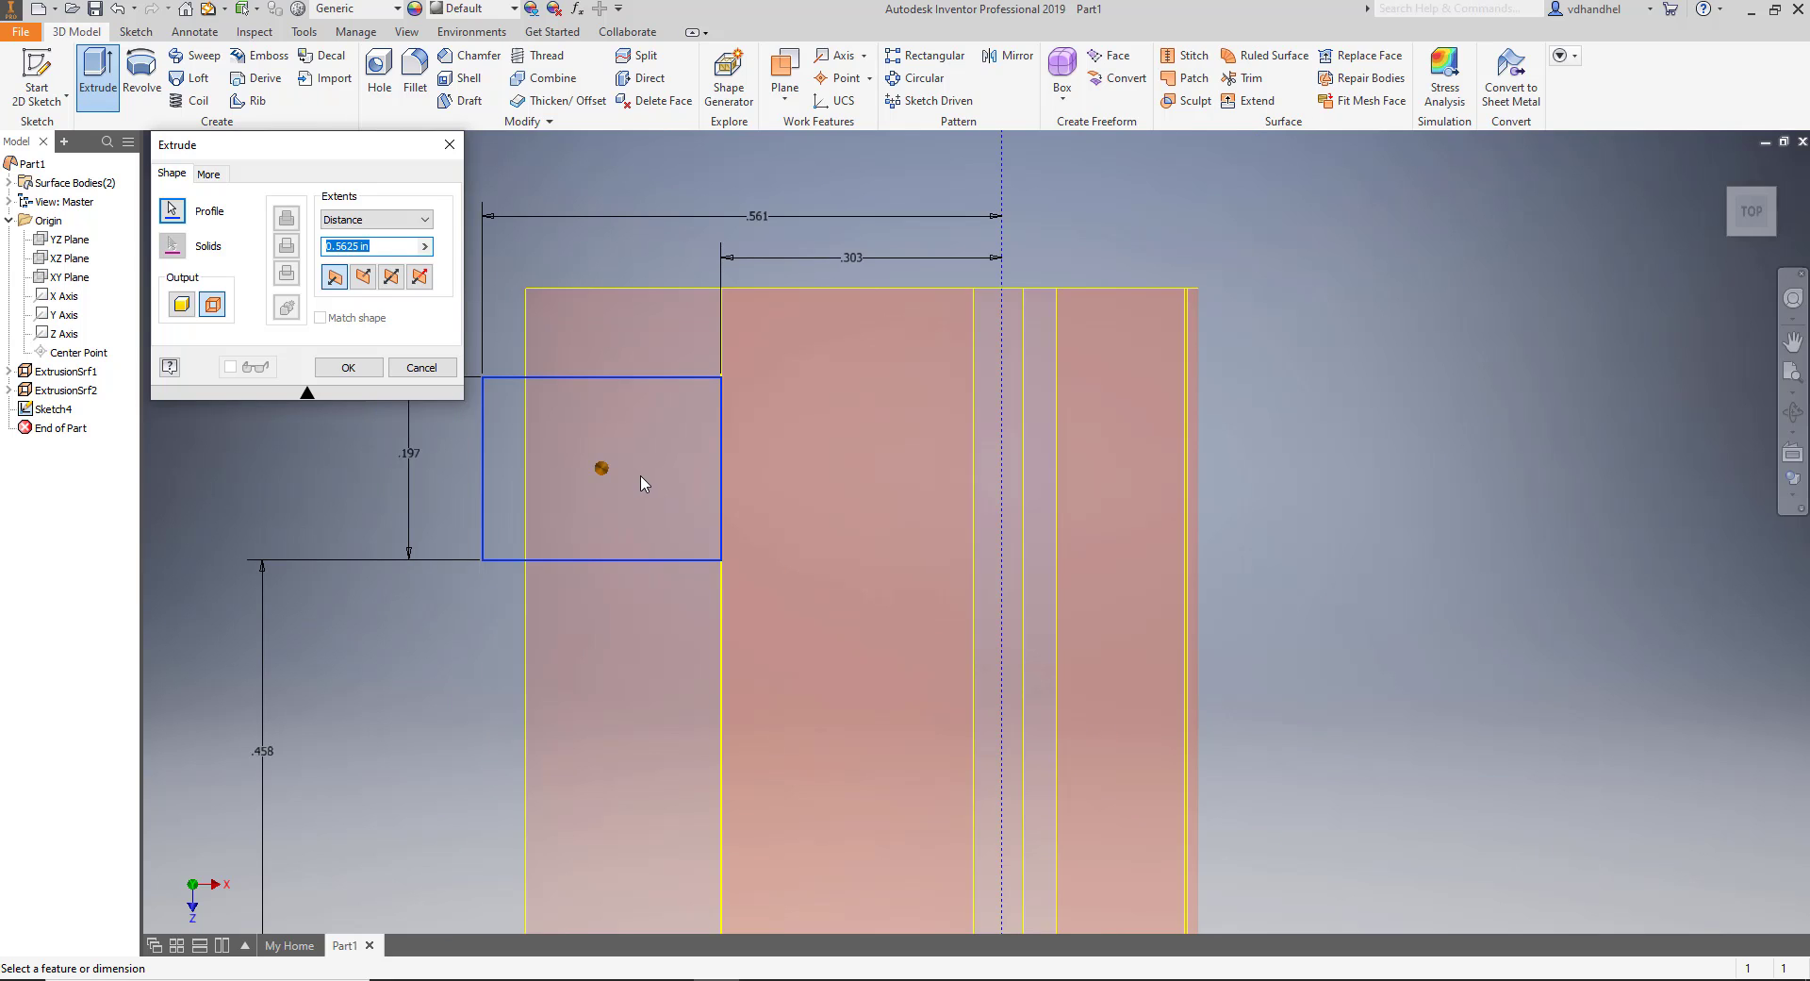
pyautogui.keyDown('shift'); pyautogui.moveTo(642, 481); pyautogui.dragTo(704, 444, button='middle'); pyautogui.keyUp('shift')
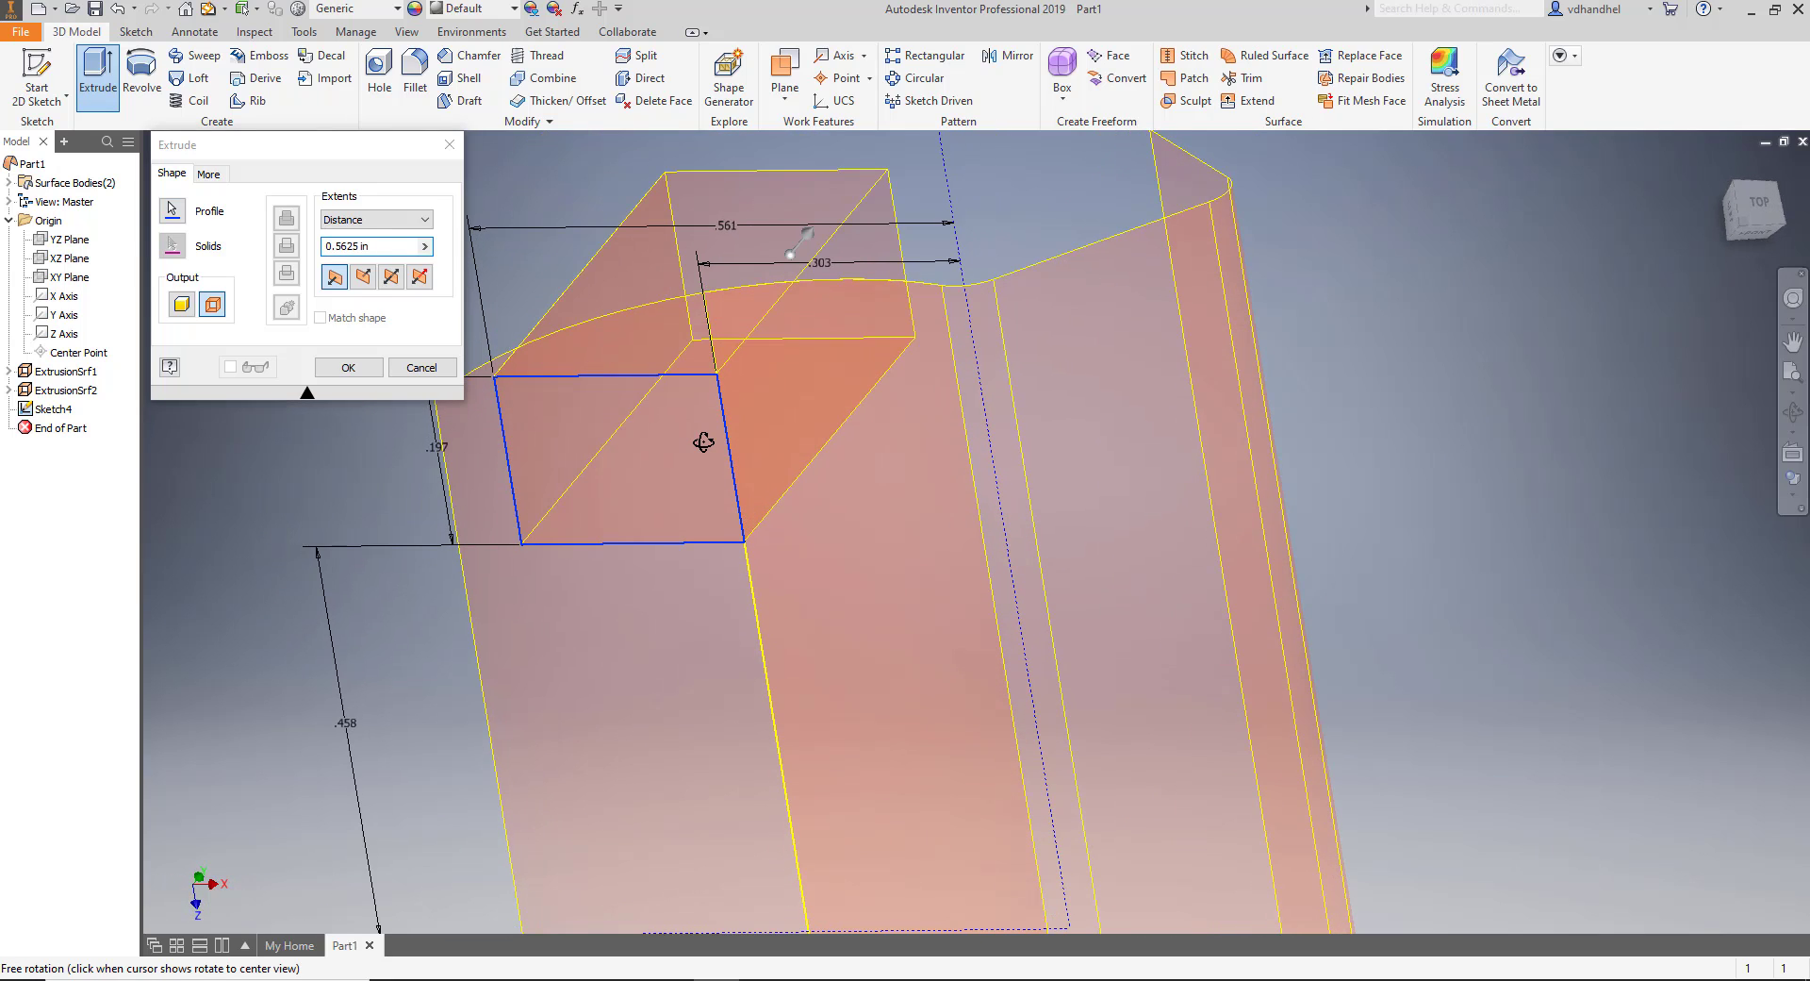
pyautogui.click(352, 222)
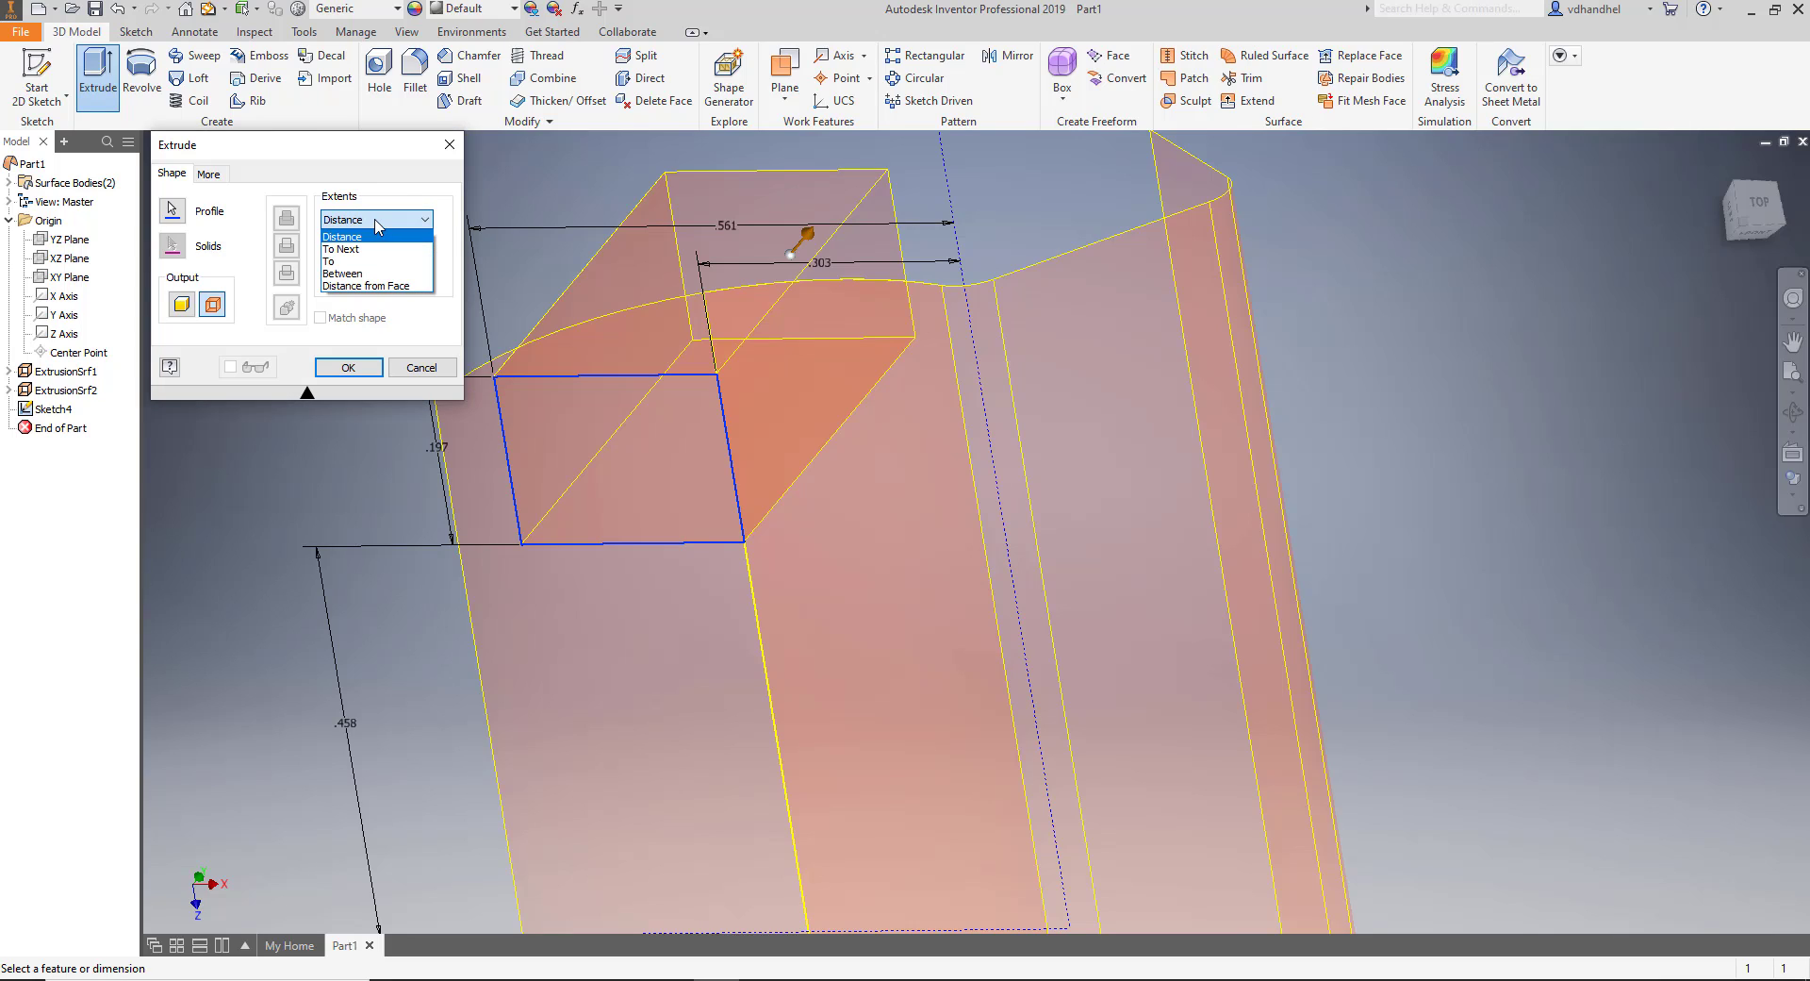
pyautogui.click(368, 235)
pyautogui.click(364, 276)
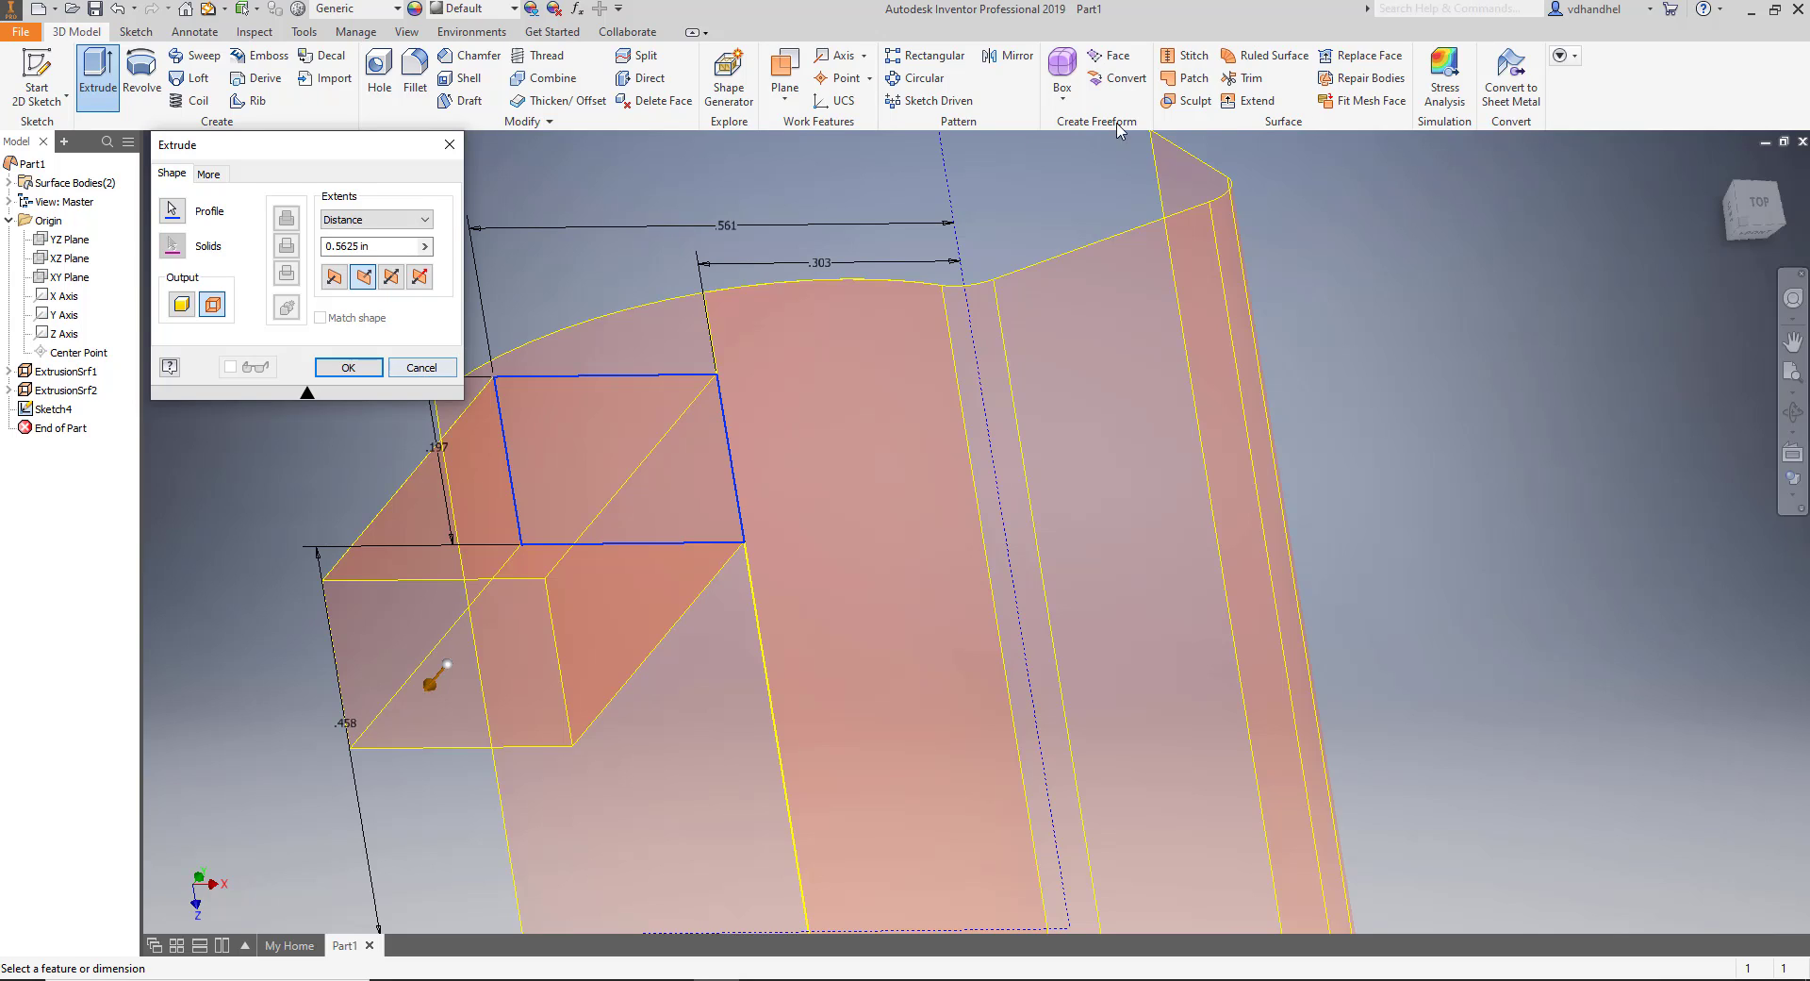
pyautogui.click(422, 368)
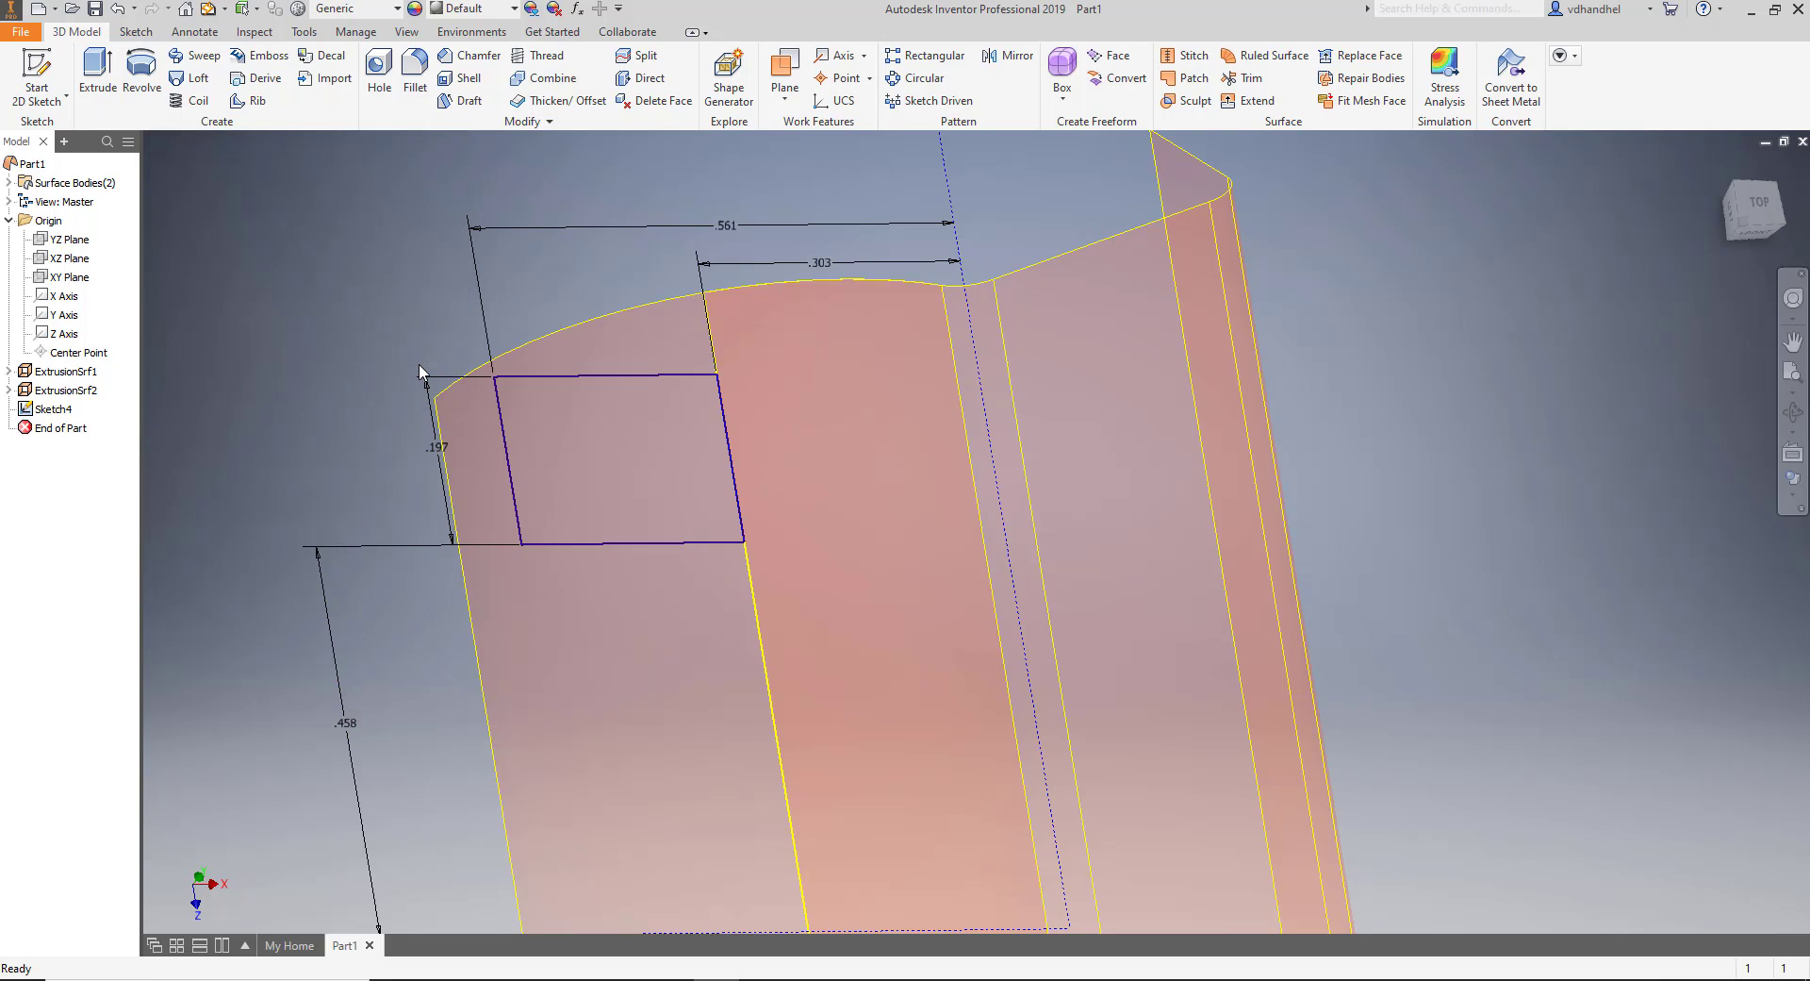
# Trim the surface using the rectangle sketch as the cutting tool, removing the face region inside the rectangle's bounds.
pyautogui.click(1254, 83)
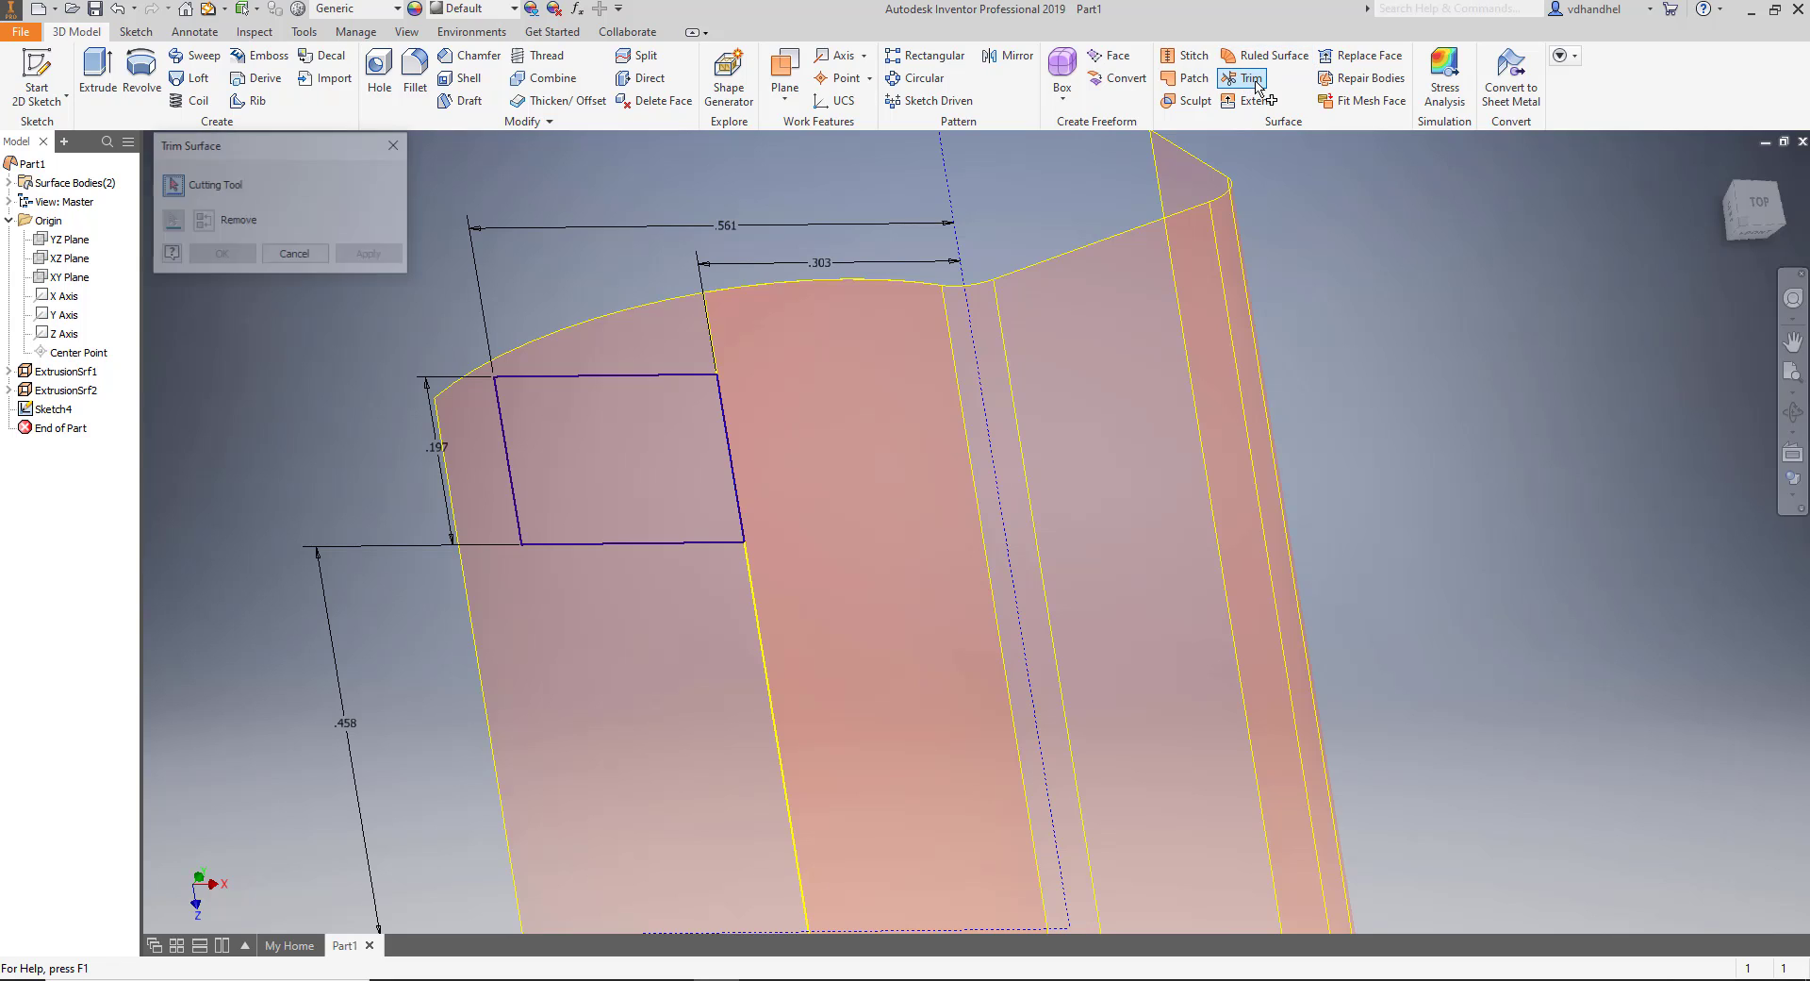
pyautogui.click(585, 376)
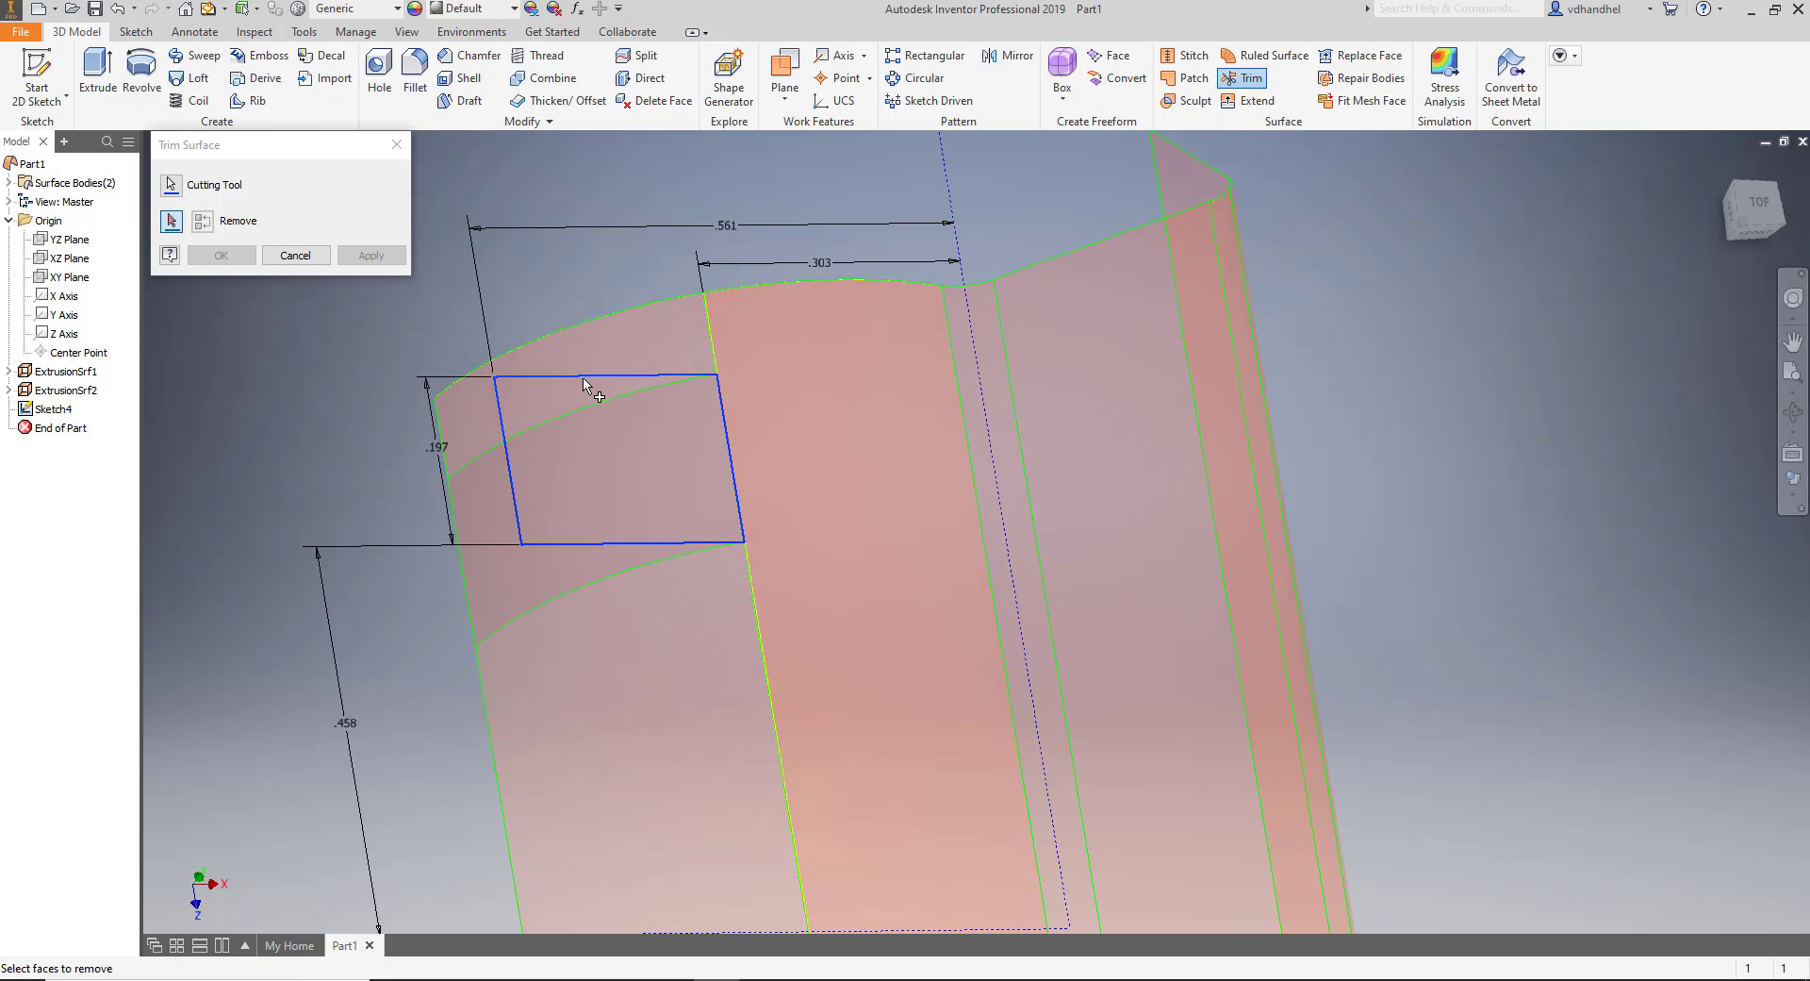
pyautogui.click(174, 226)
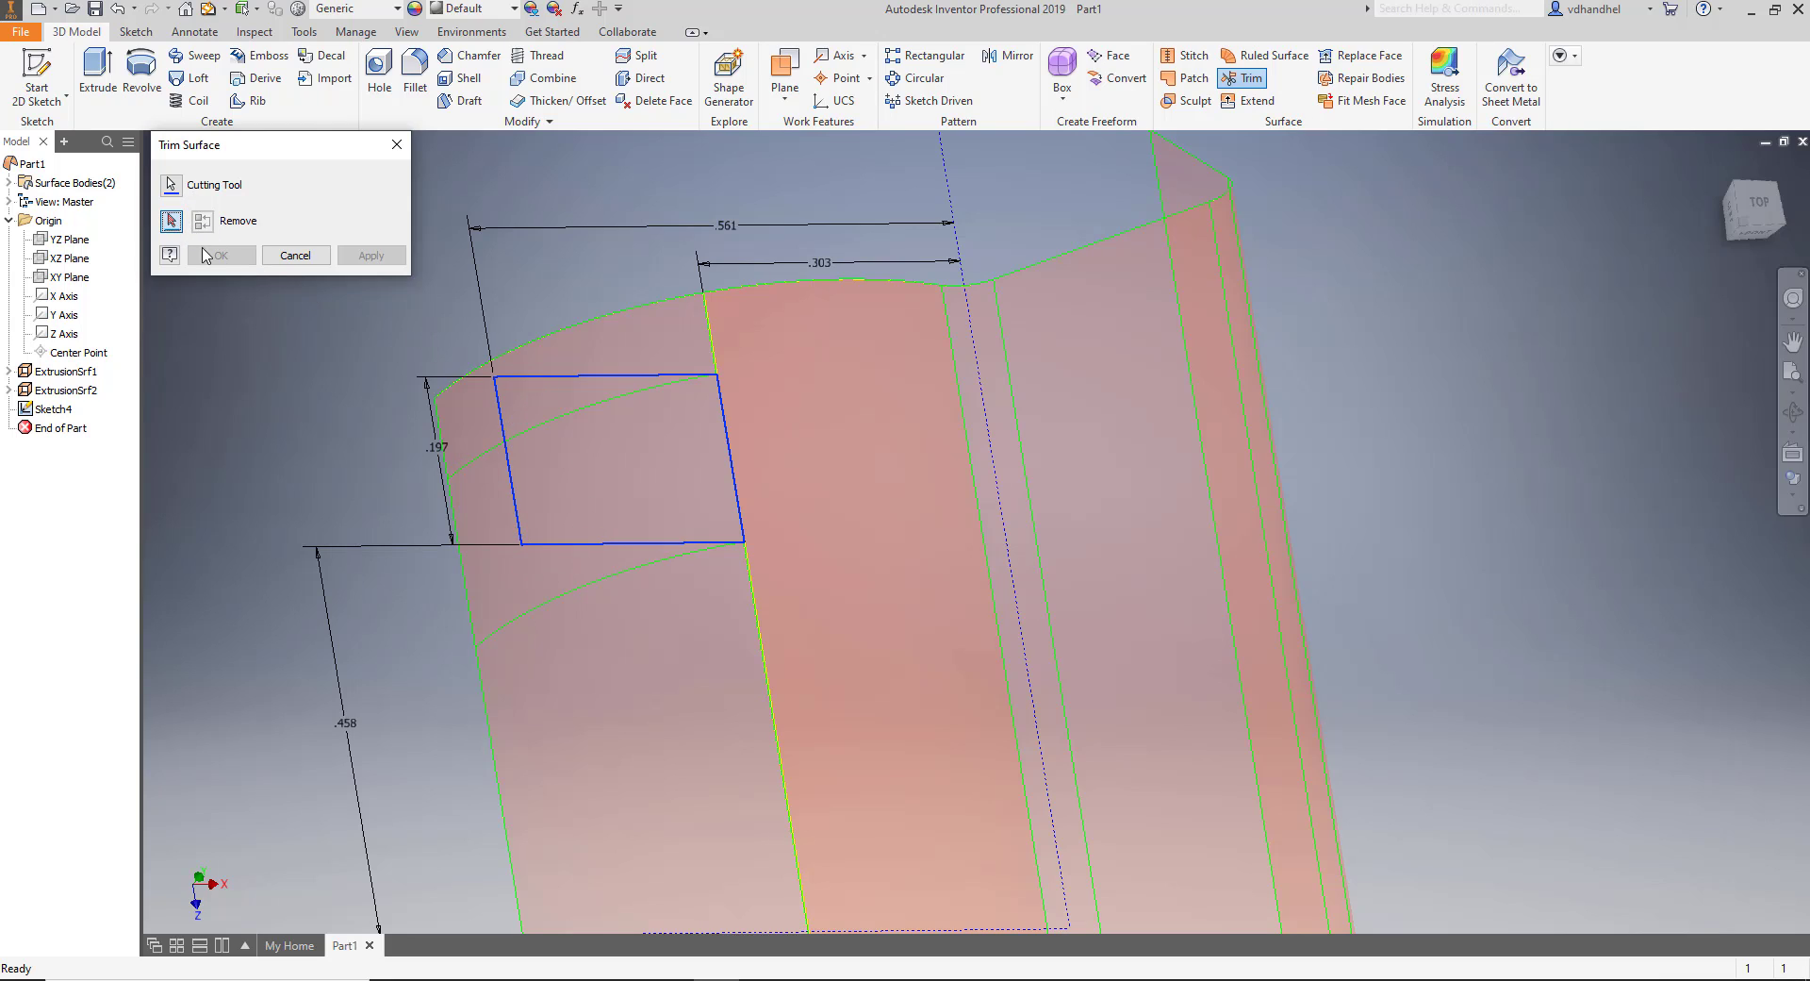
pyautogui.click(525, 458)
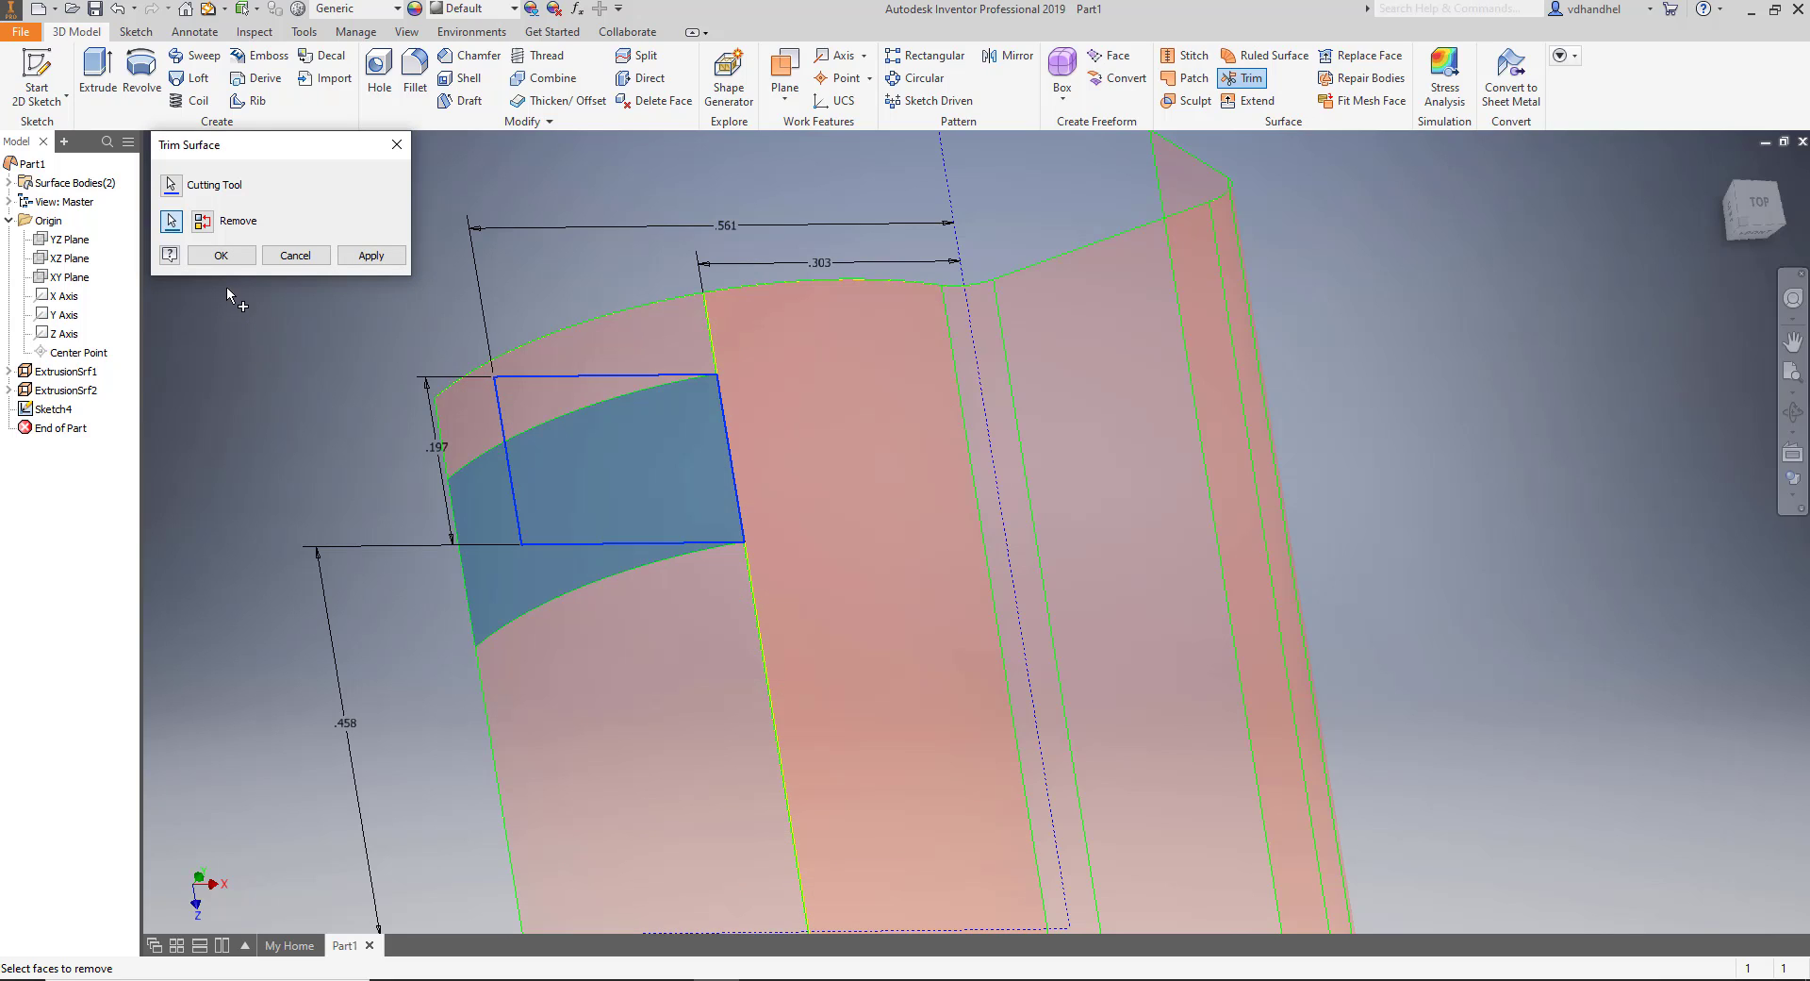
pyautogui.click(350, 255)
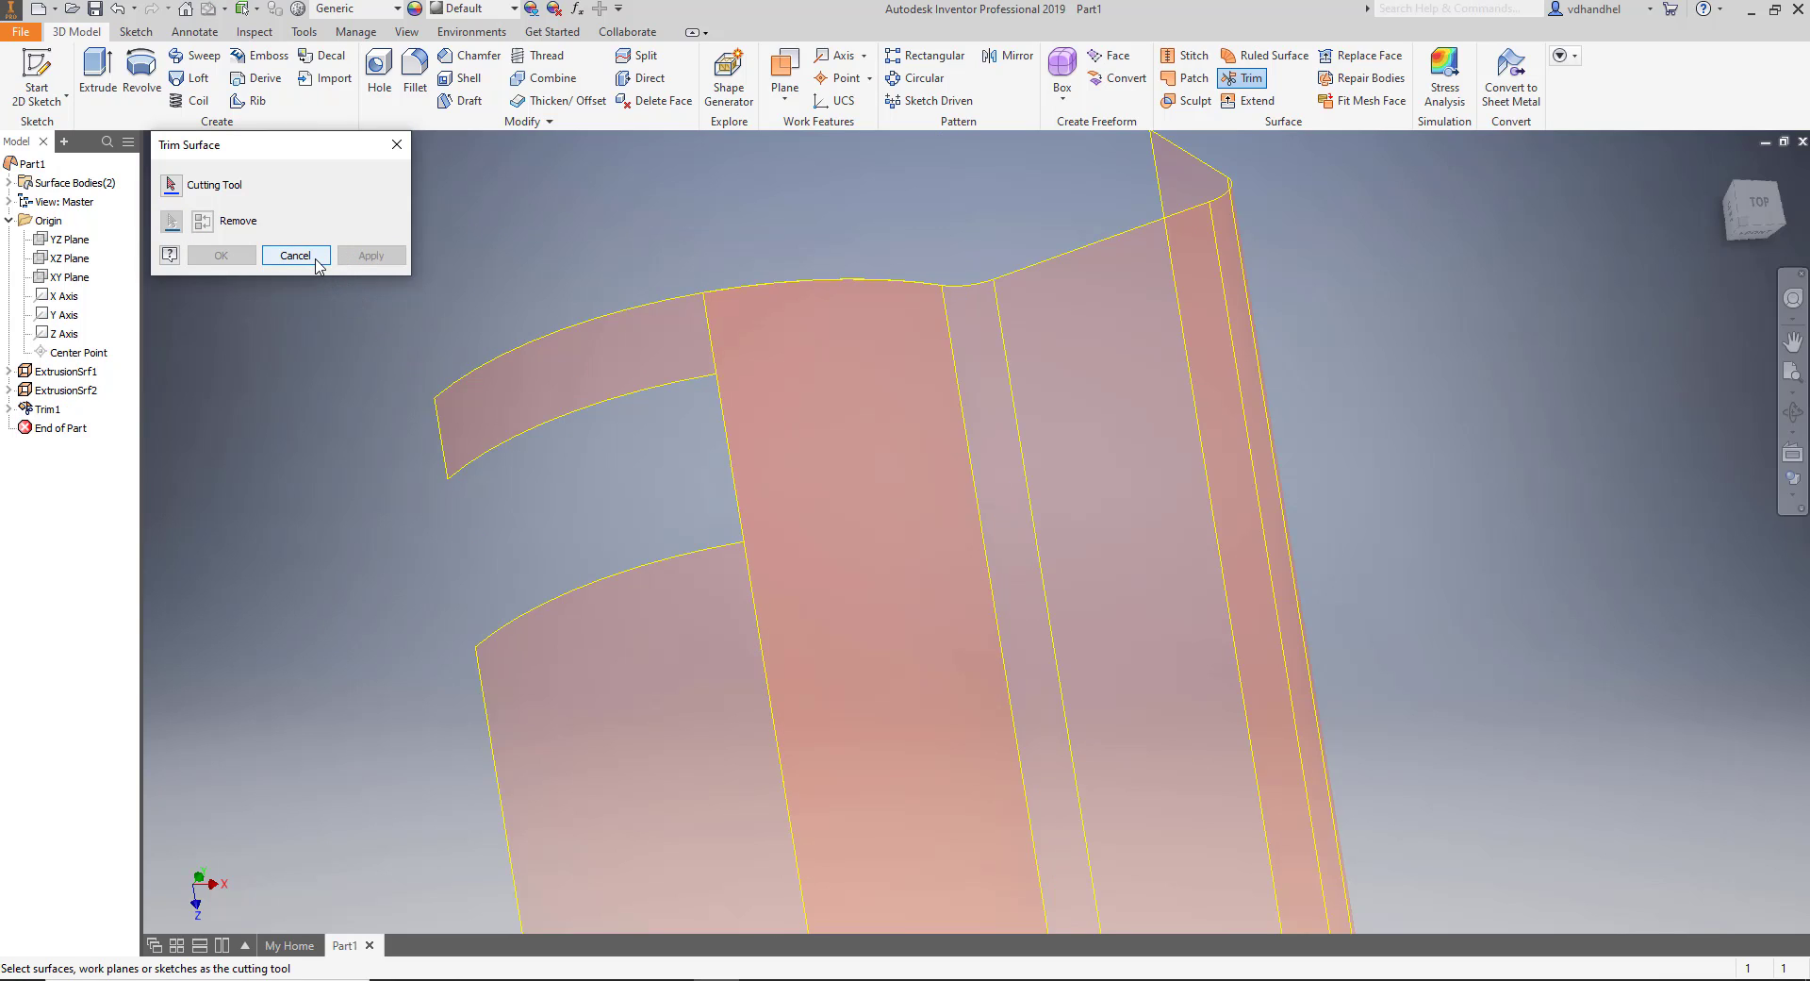
pyautogui.click(315, 256)
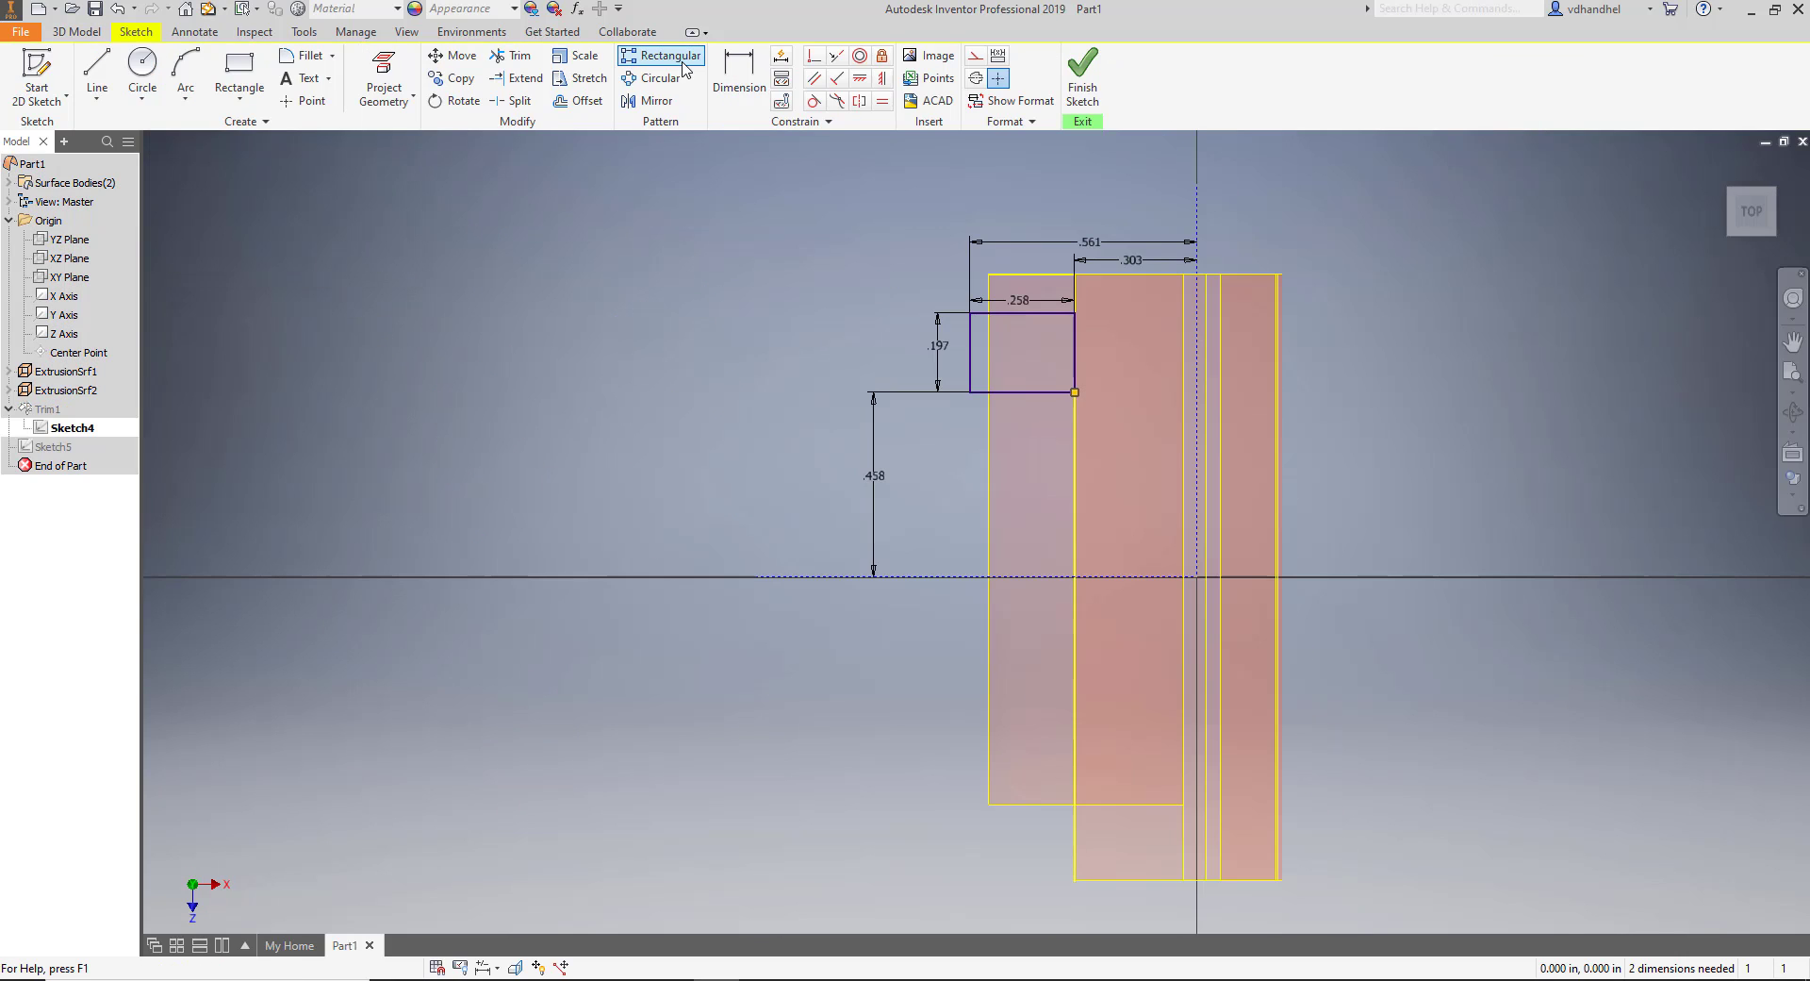
# Set up a rectangular sketch pattern of the rectangle's lines, running down along its inner vertical line.
pyautogui.click(660, 55)
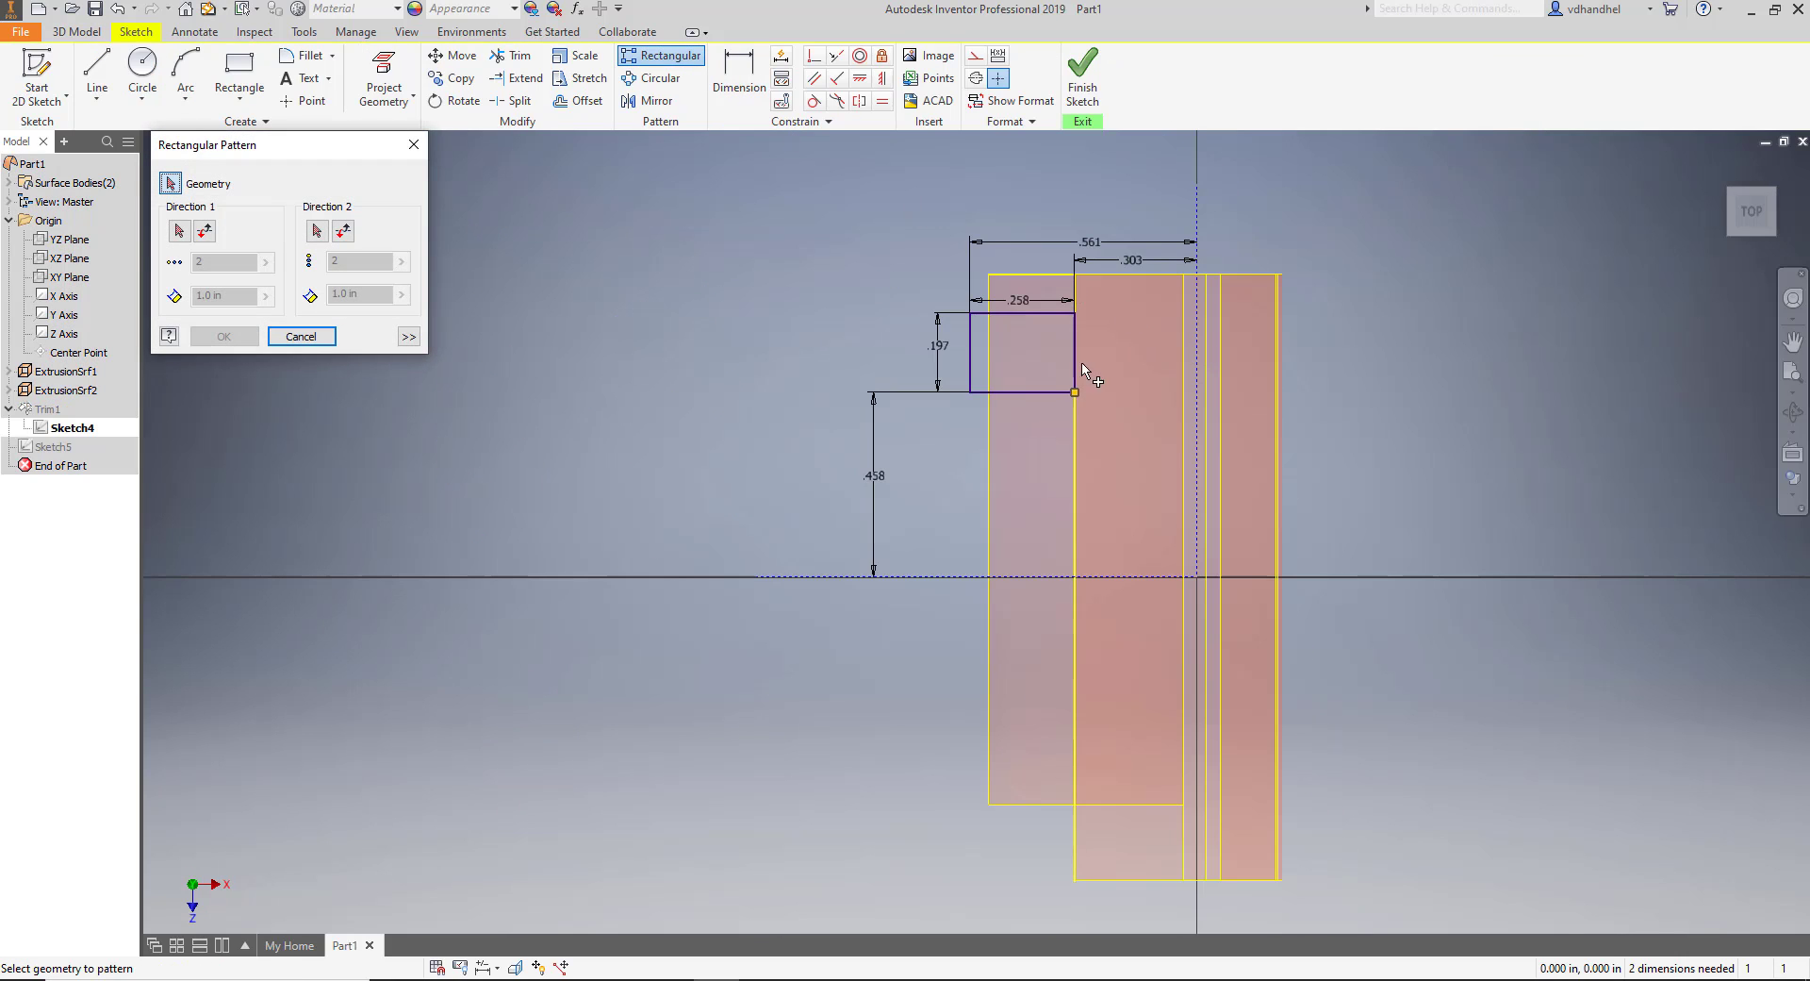
pyautogui.click(973, 347)
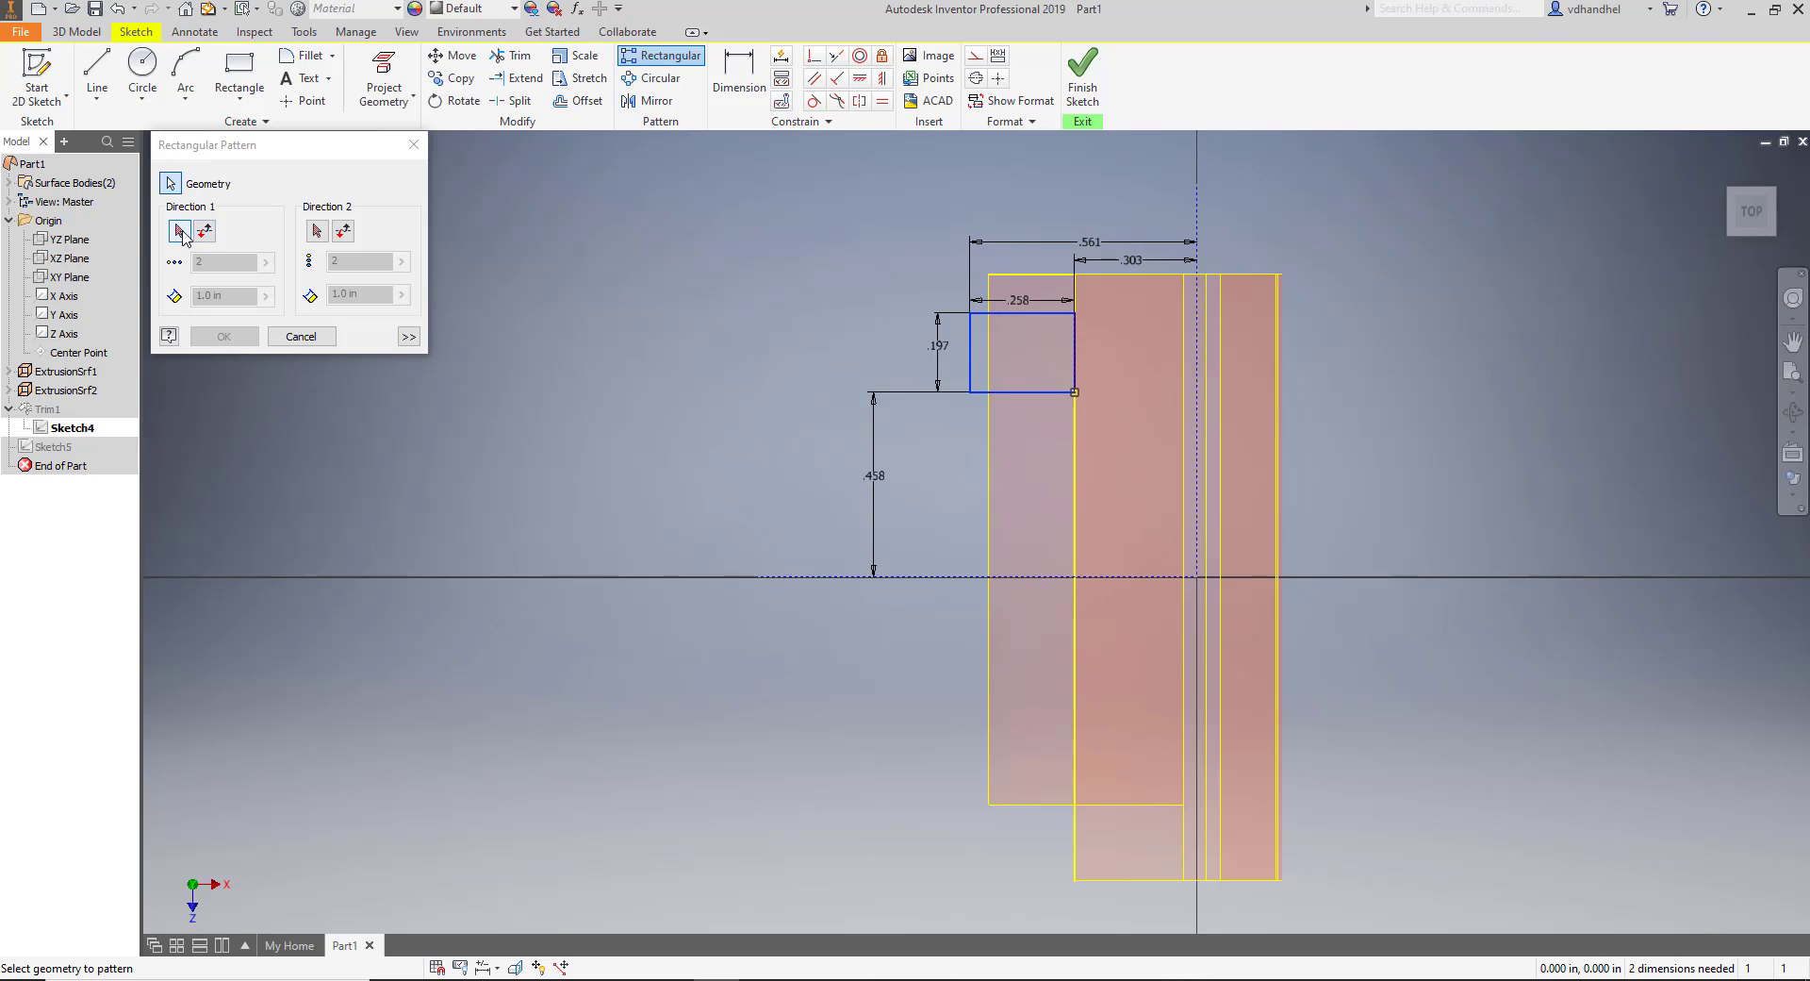
pyautogui.click(181, 232)
pyautogui.click(1075, 363)
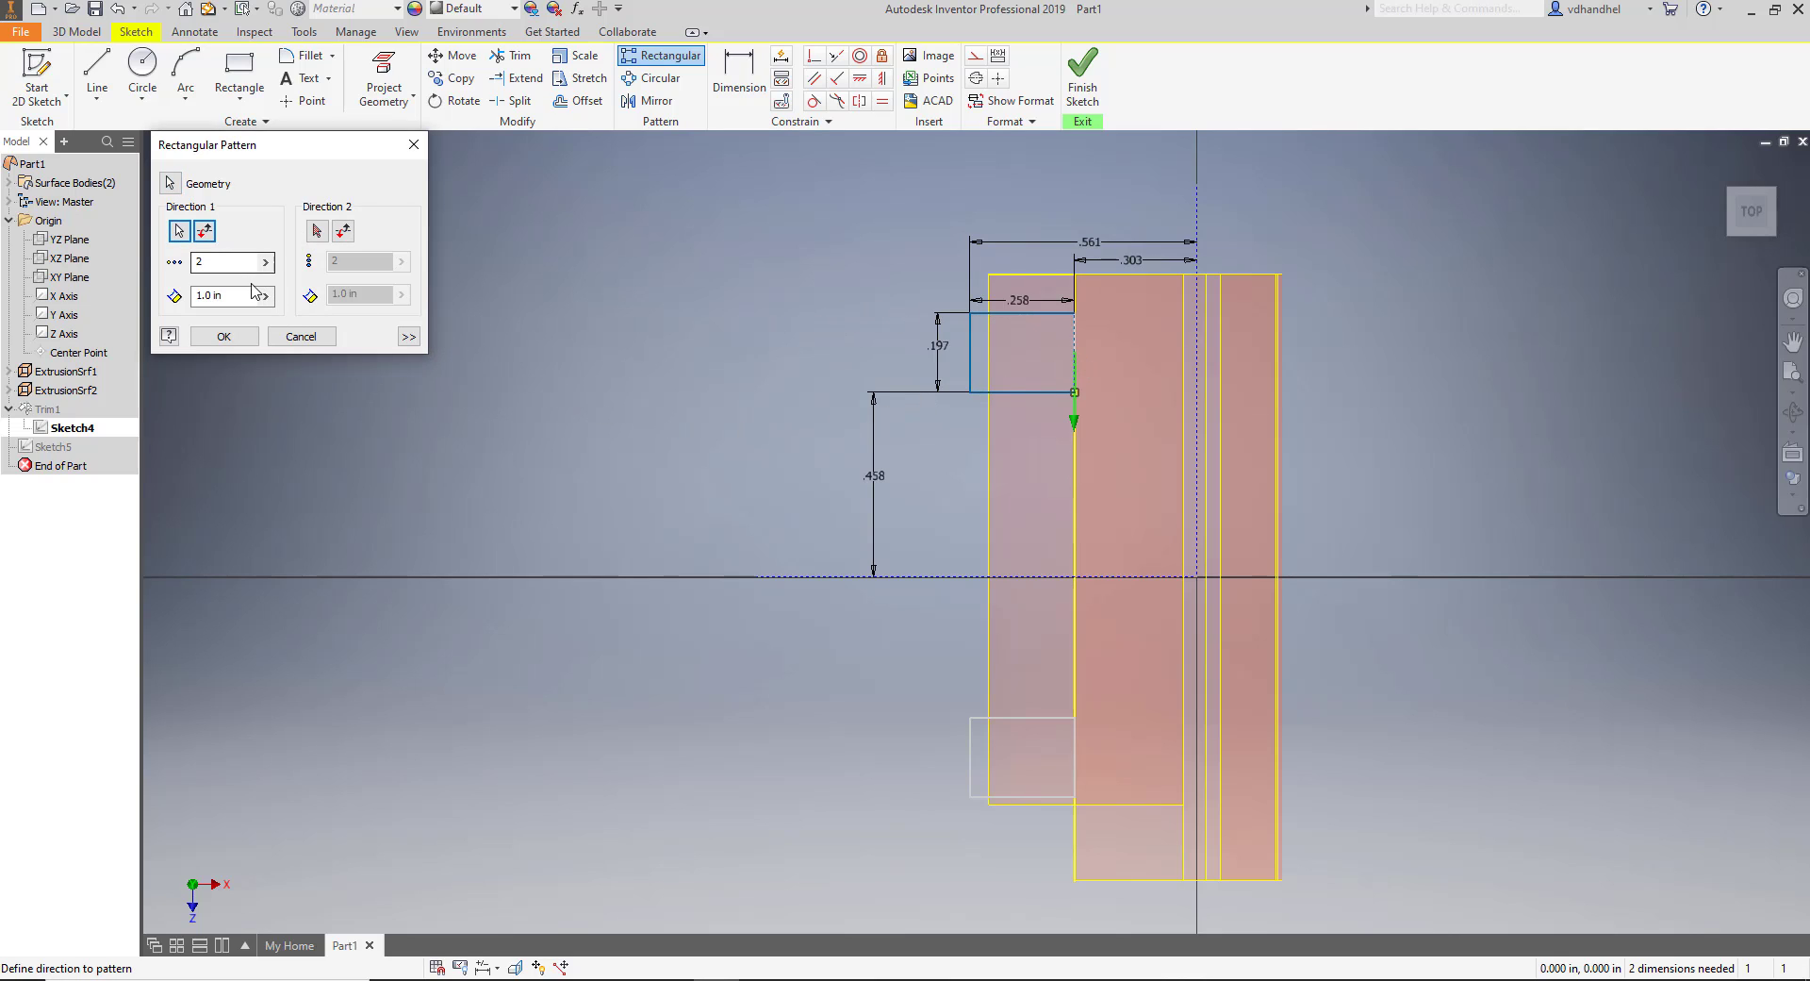
# Set the pattern's first direction to 4 instances spaced 0.25 in apart.
pyautogui.moveTo(254, 296); pyautogui.dragTo(199, 304)
pyautogui.write('.25')
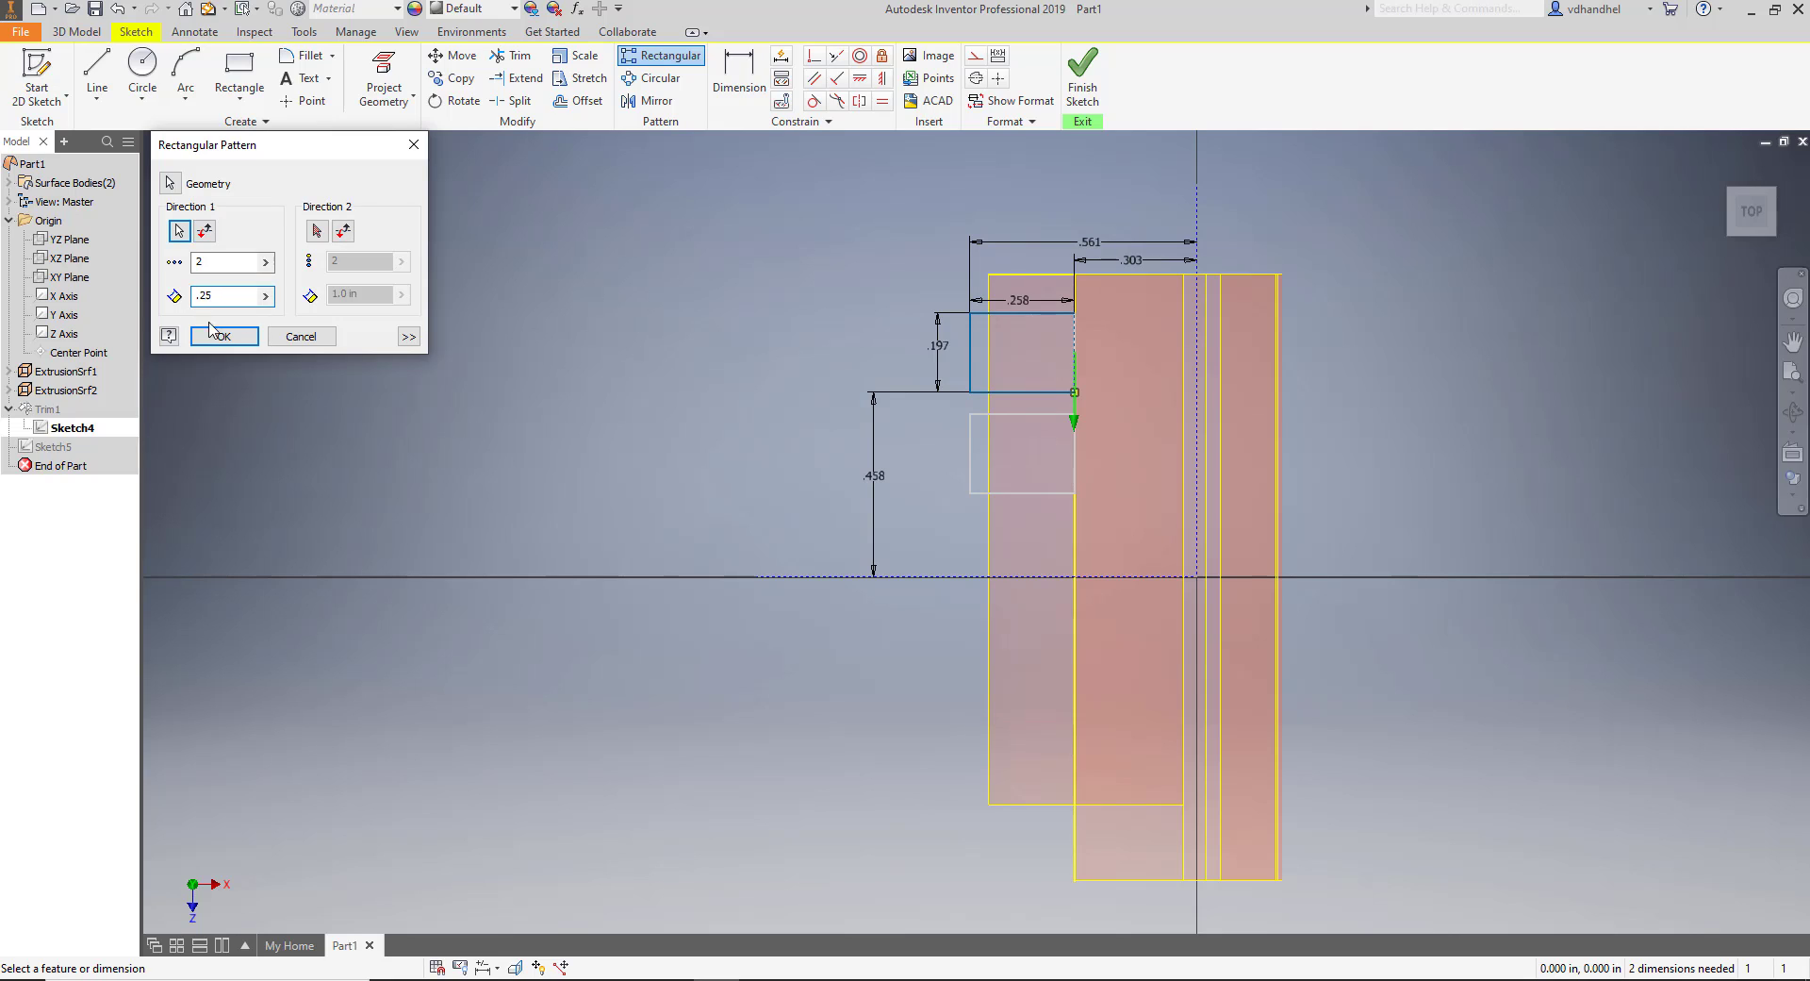
pyautogui.moveTo(247, 262); pyautogui.dragTo(166, 264)
pyautogui.write('4')
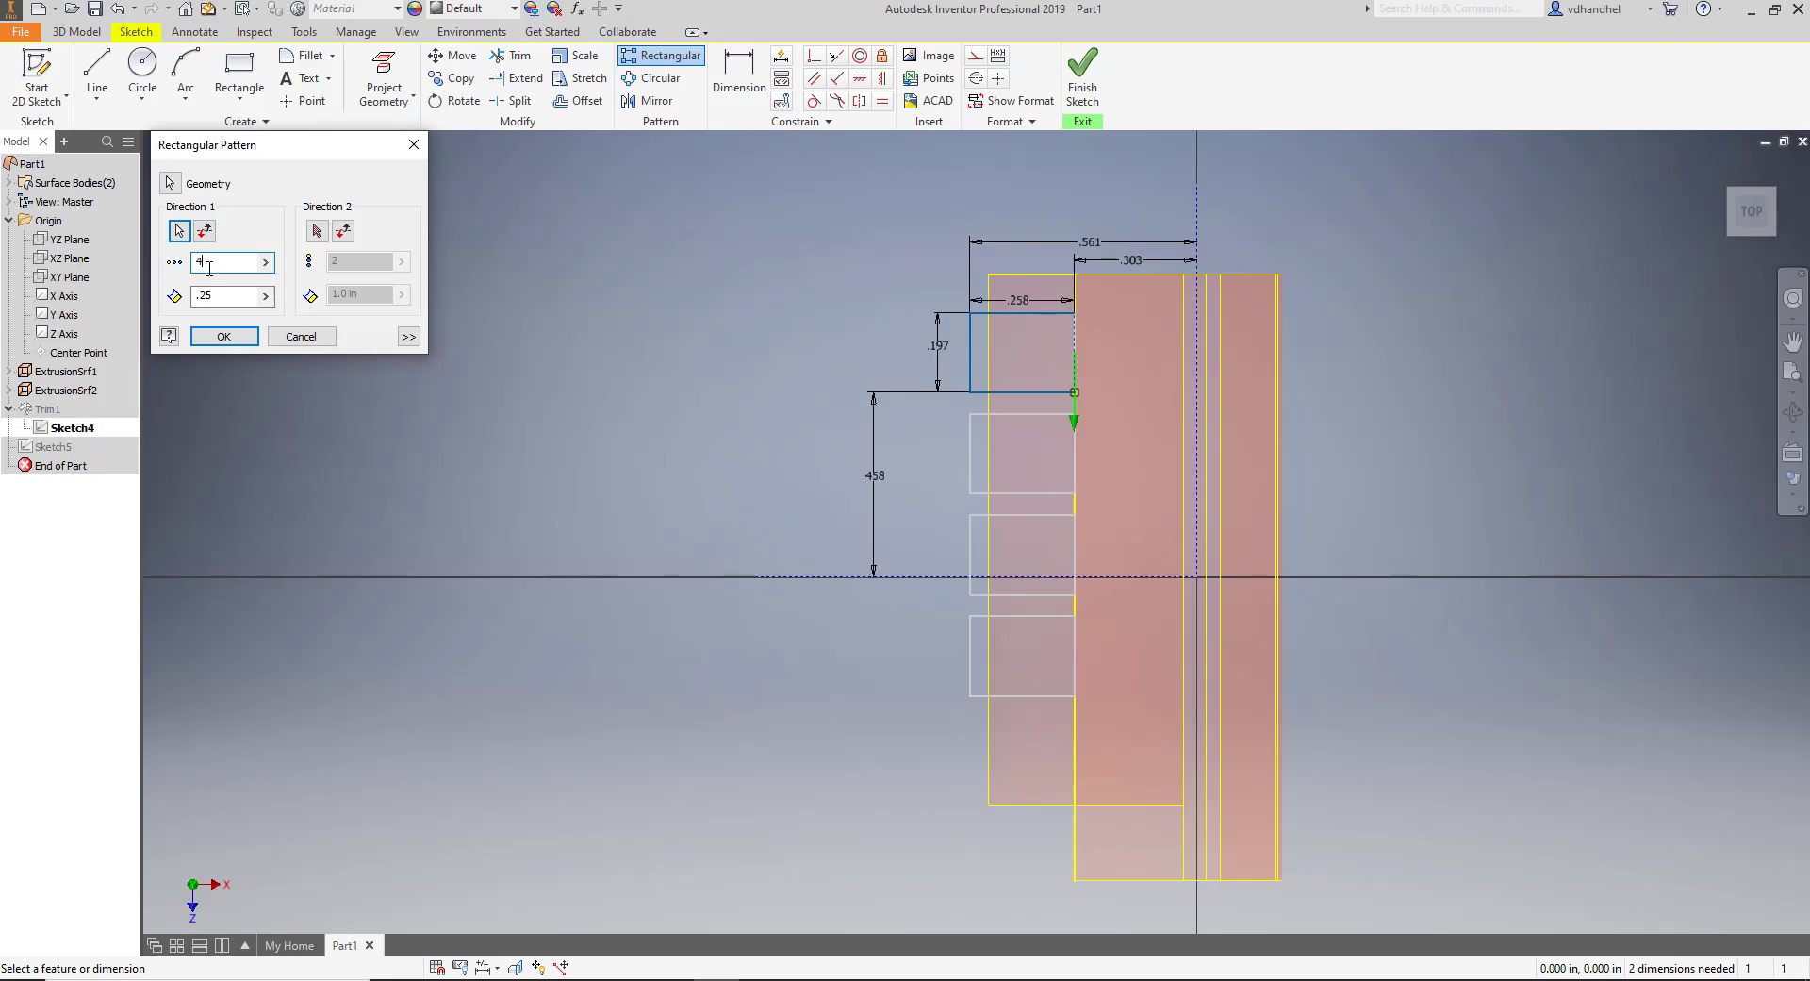
pyautogui.press('BackSpace')
pyautogui.write('5')
pyautogui.press('BackSpace')
pyautogui.write('4')
# Adjust the pattern spacing to 0.31 in, create the patterned rectangles and finish the sketch.
pyautogui.click(194, 295)
pyautogui.doubleClick(193, 295)
pyautogui.write('.3')
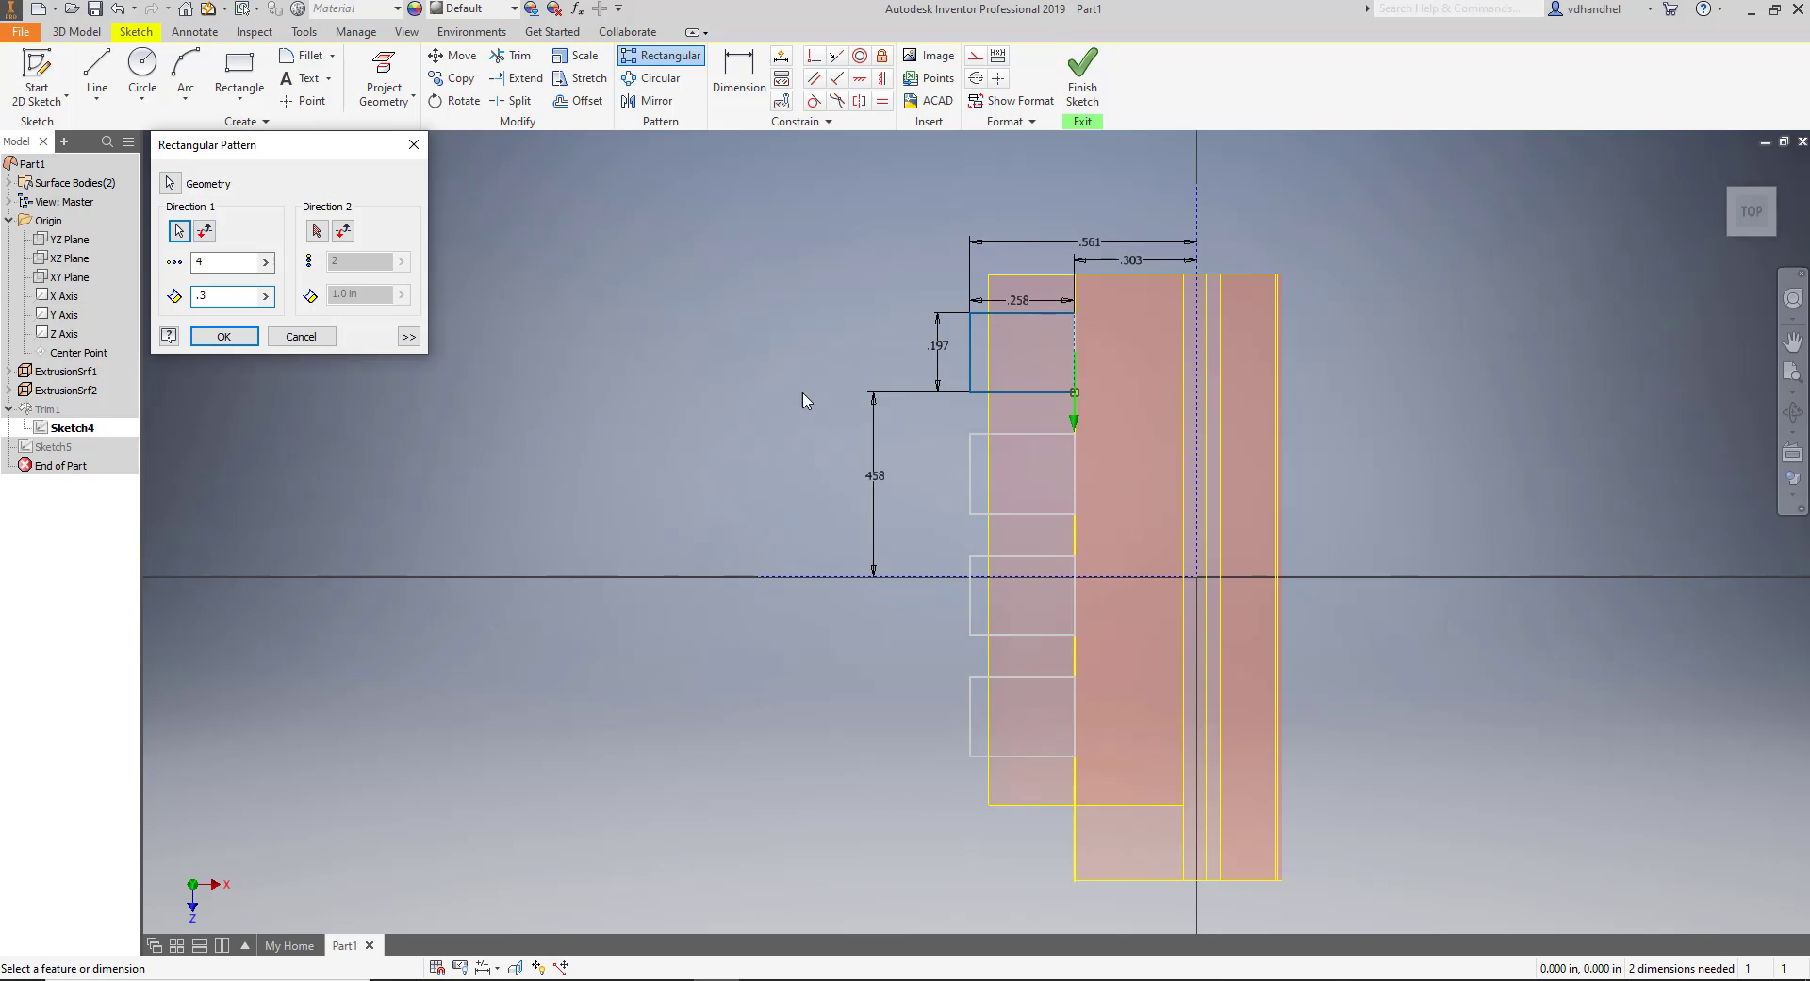
pyautogui.scroll(3, 963, 367)
pyautogui.scroll(-3, 967, 369)
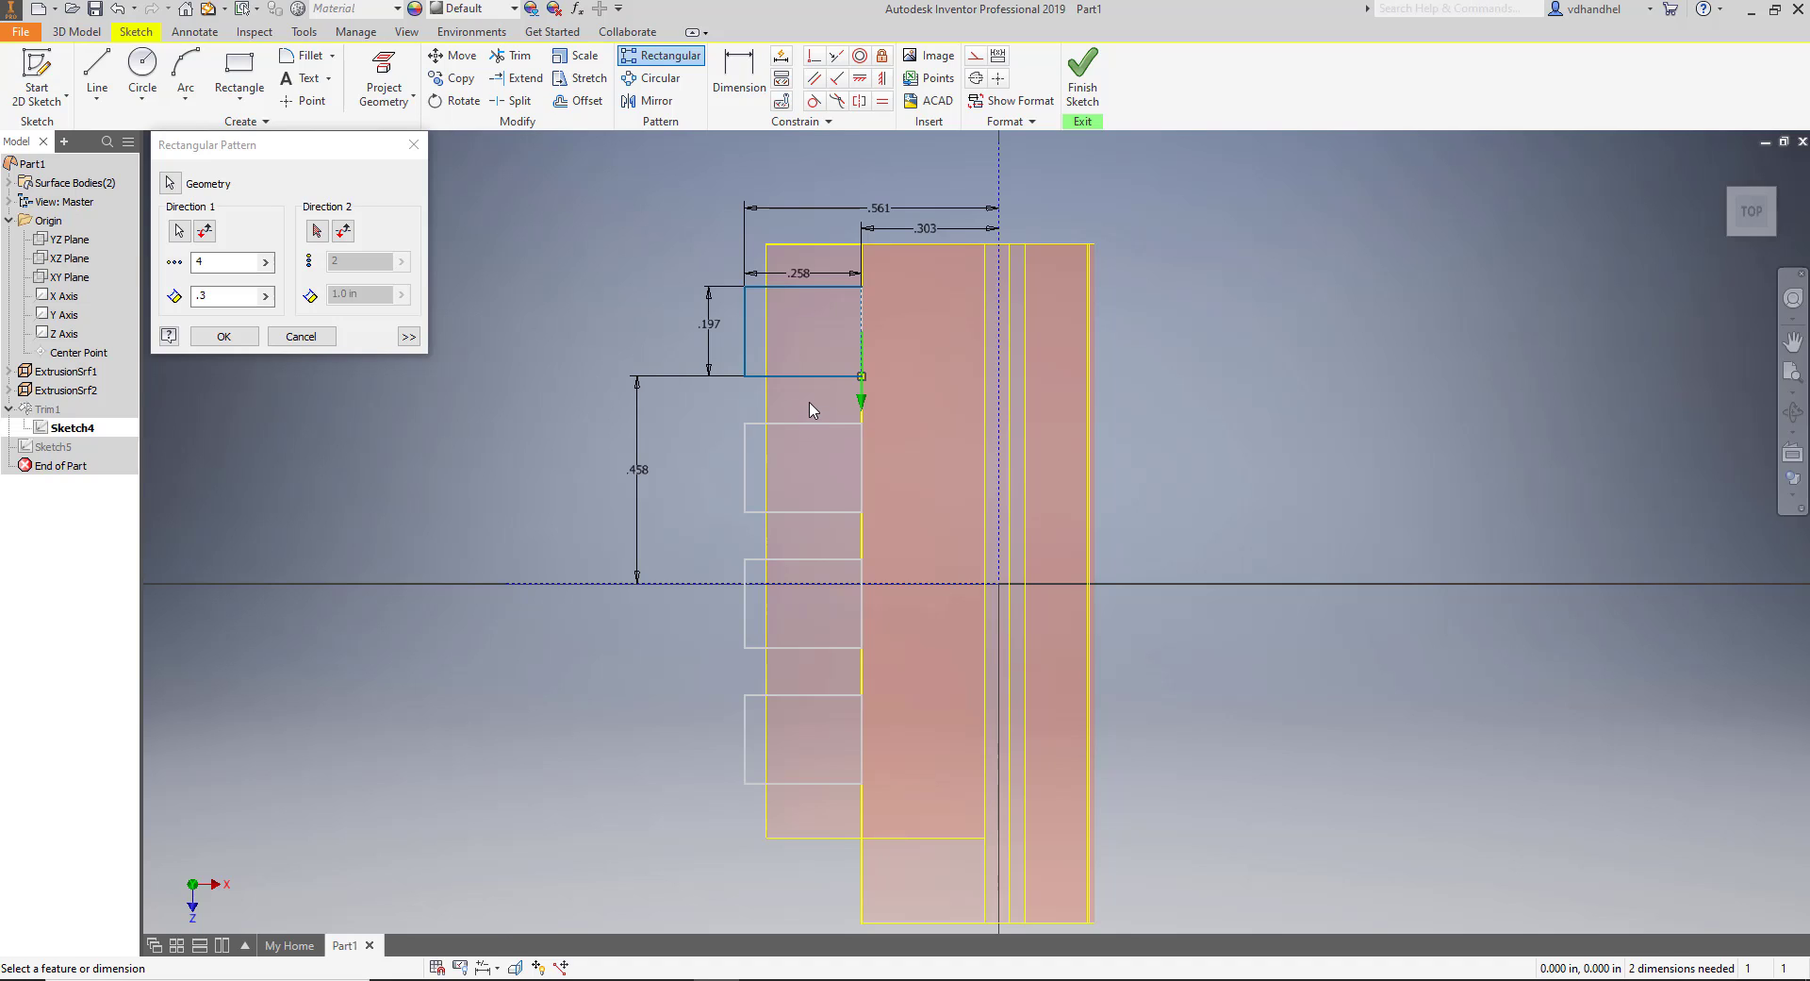
pyautogui.click(241, 296)
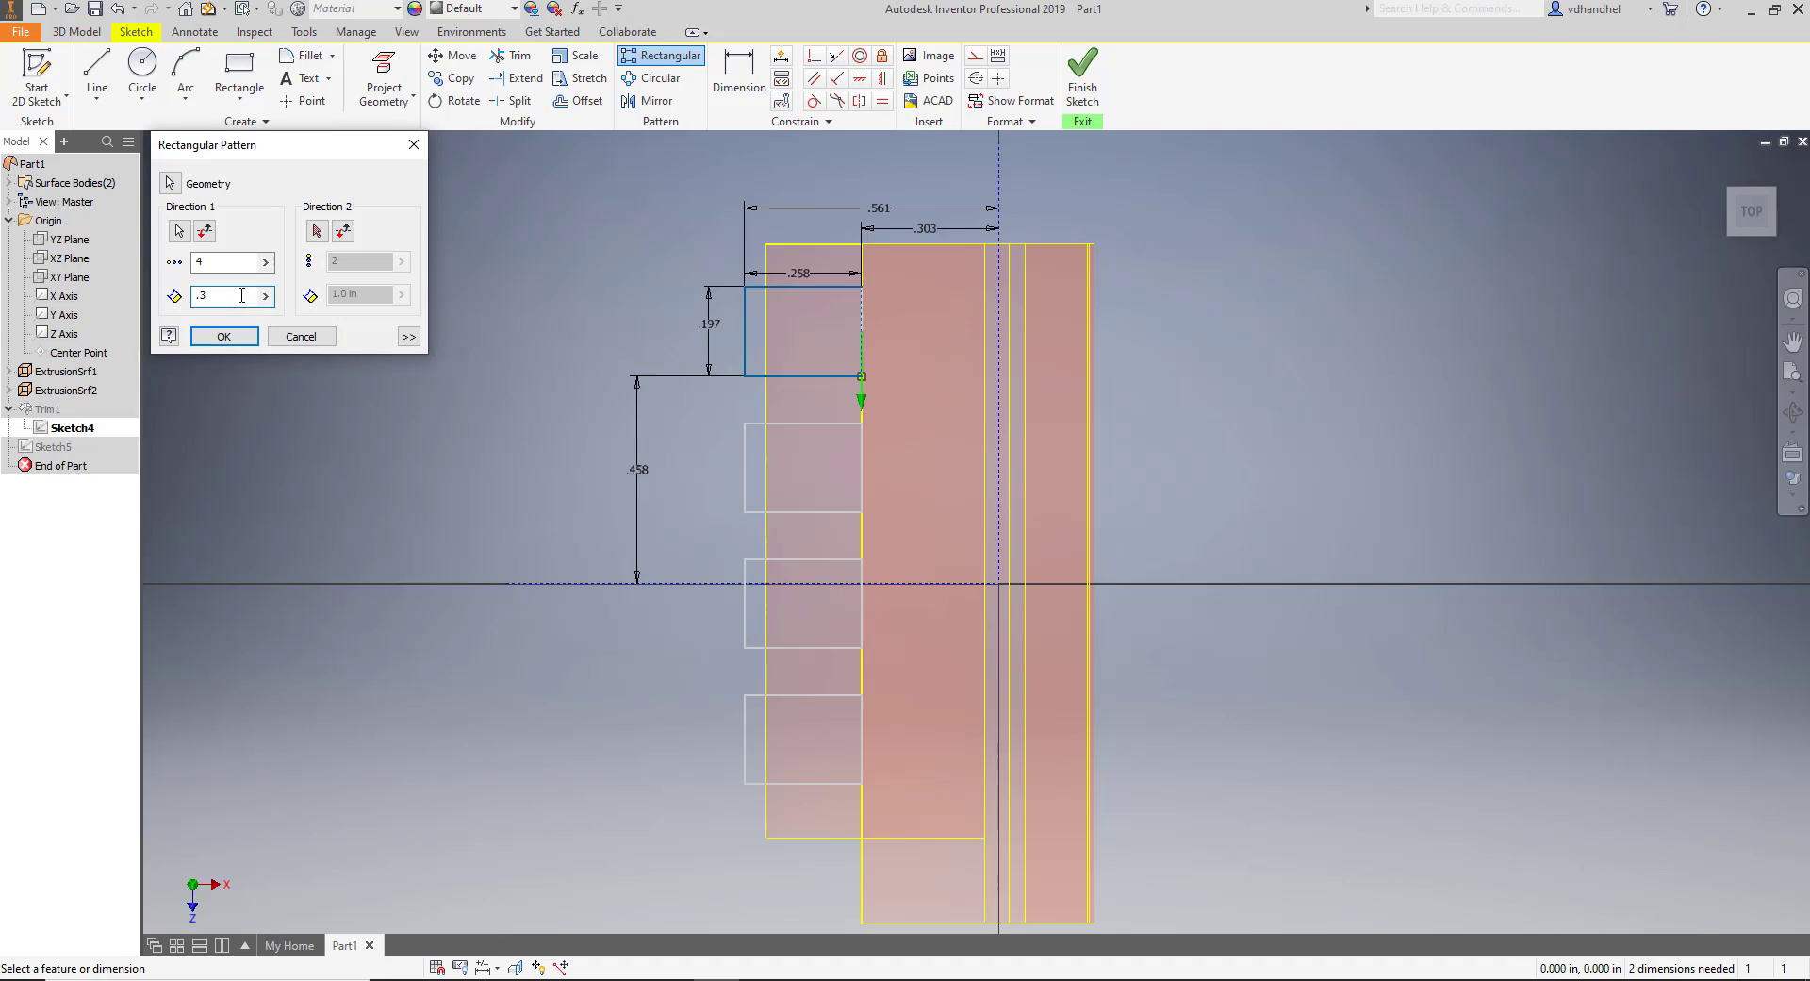
pyautogui.write('2')
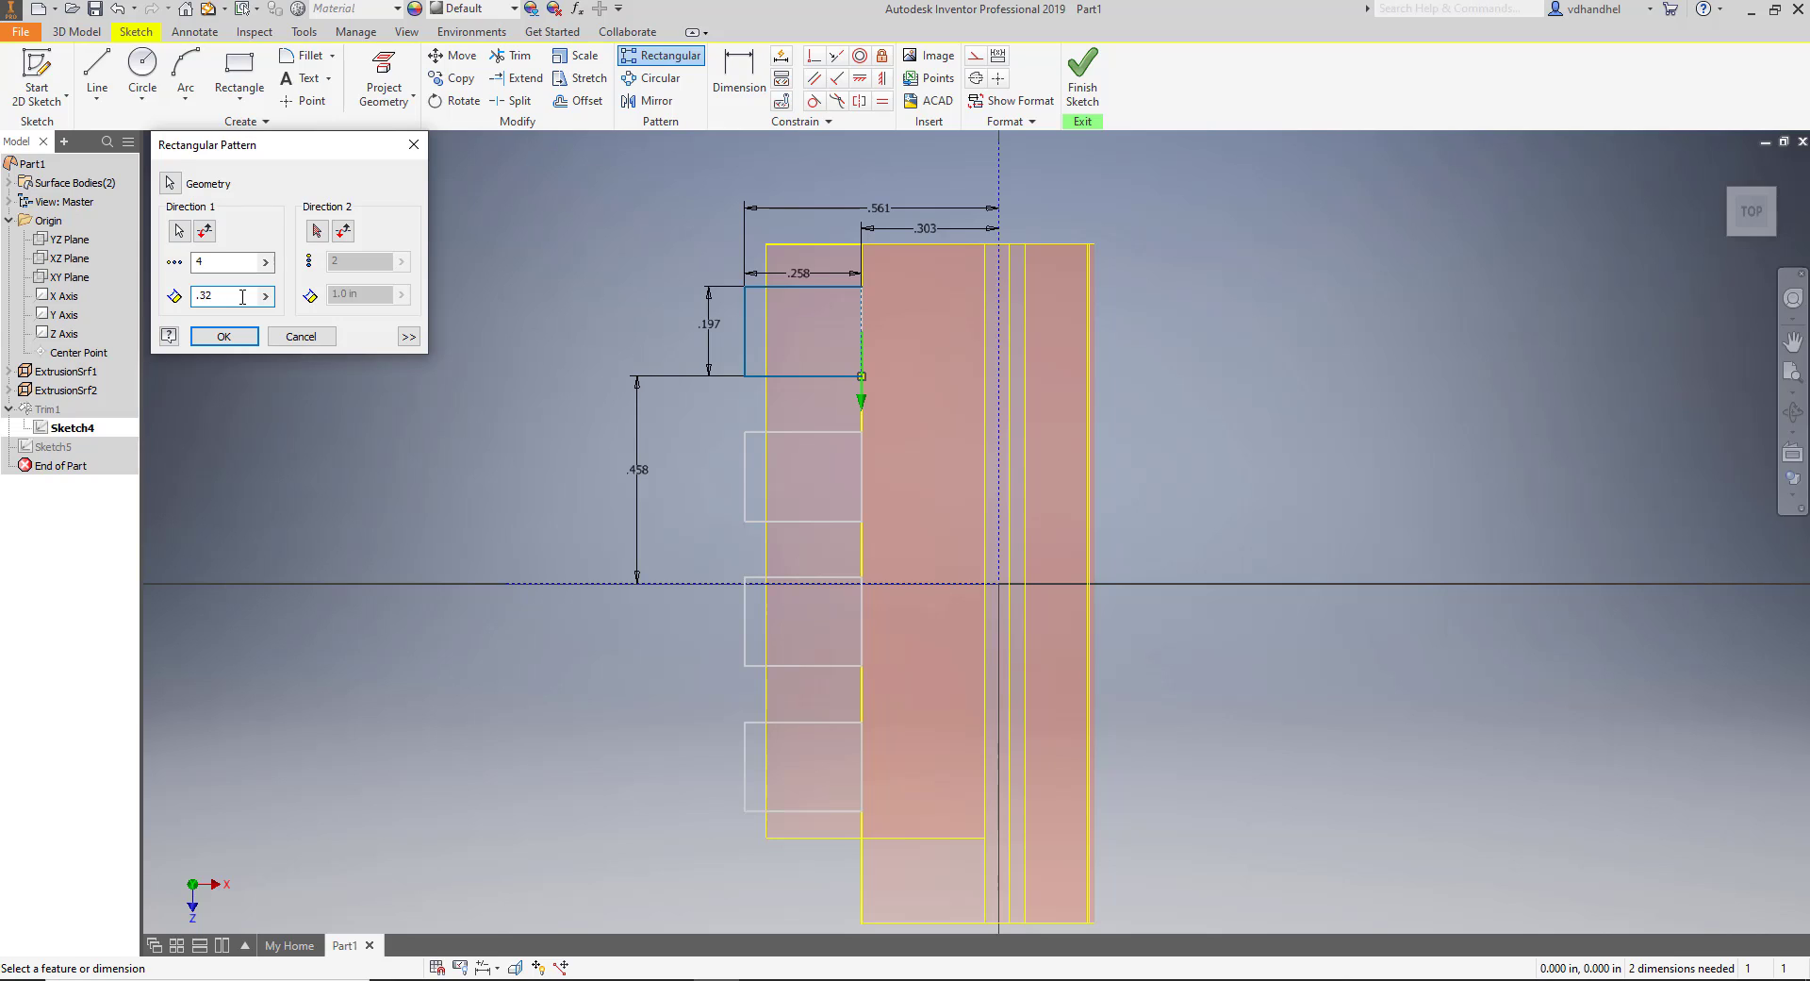
pyautogui.press('BackSpace')
pyautogui.write('1')
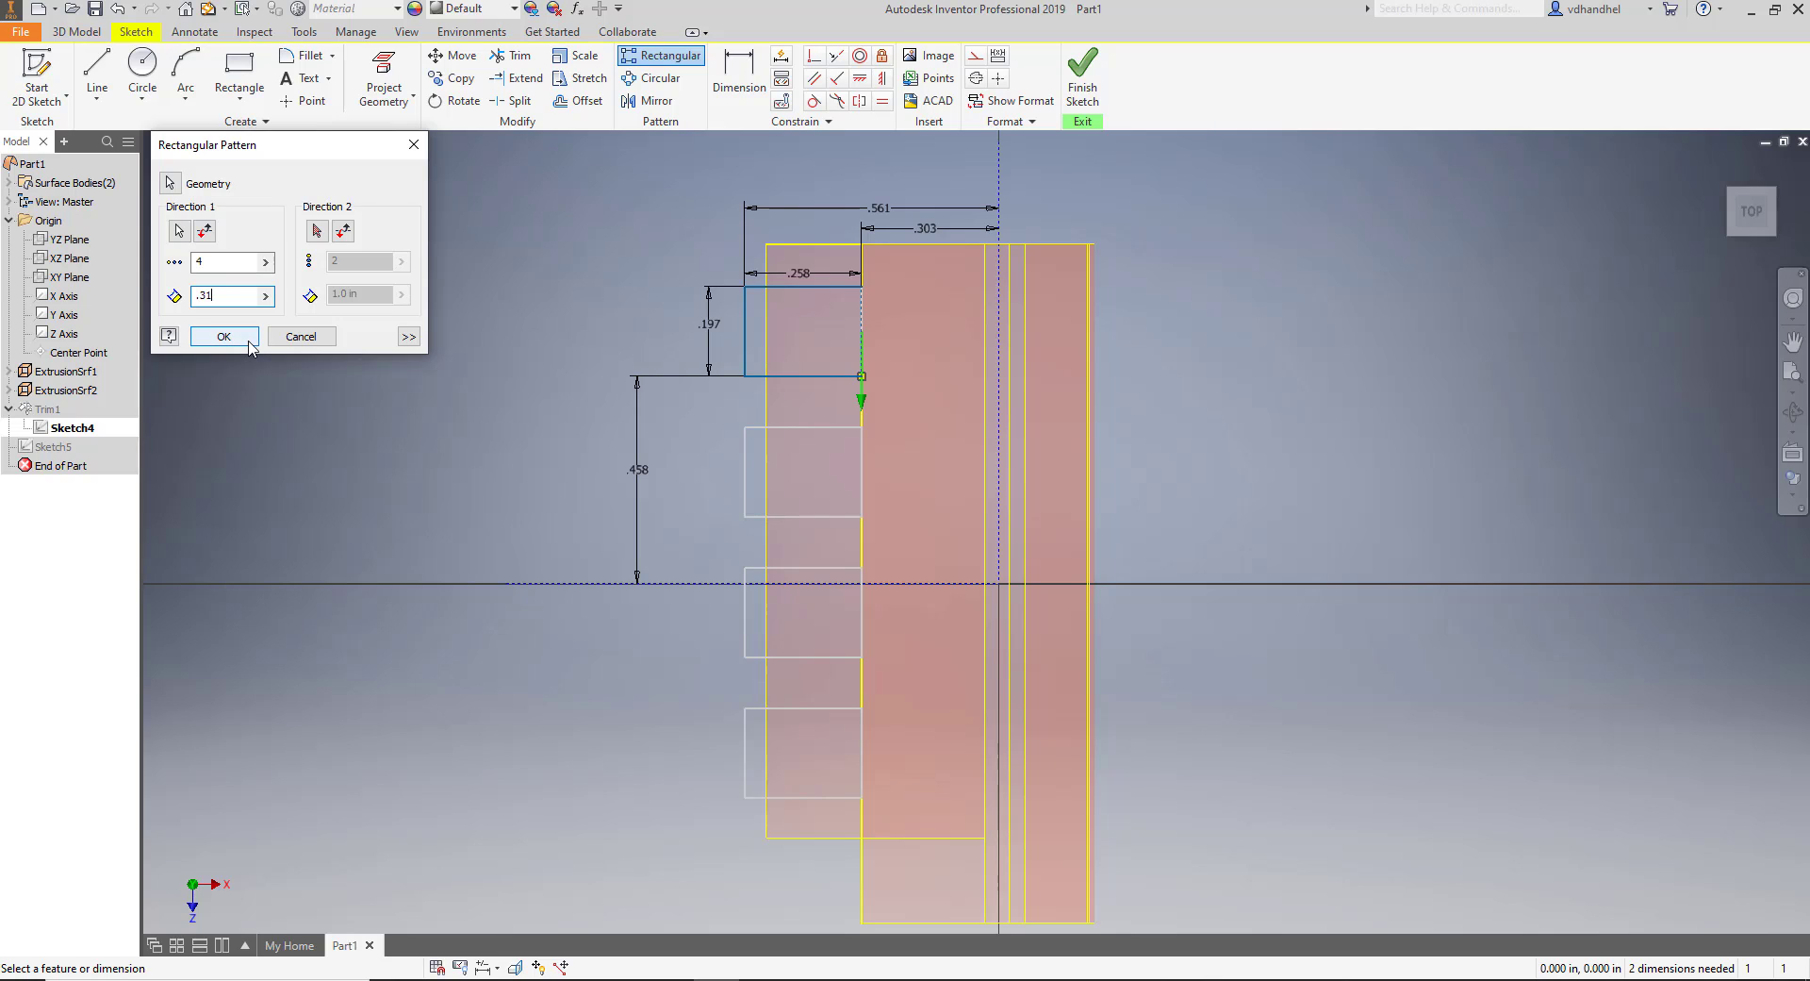
pyautogui.click(248, 339)
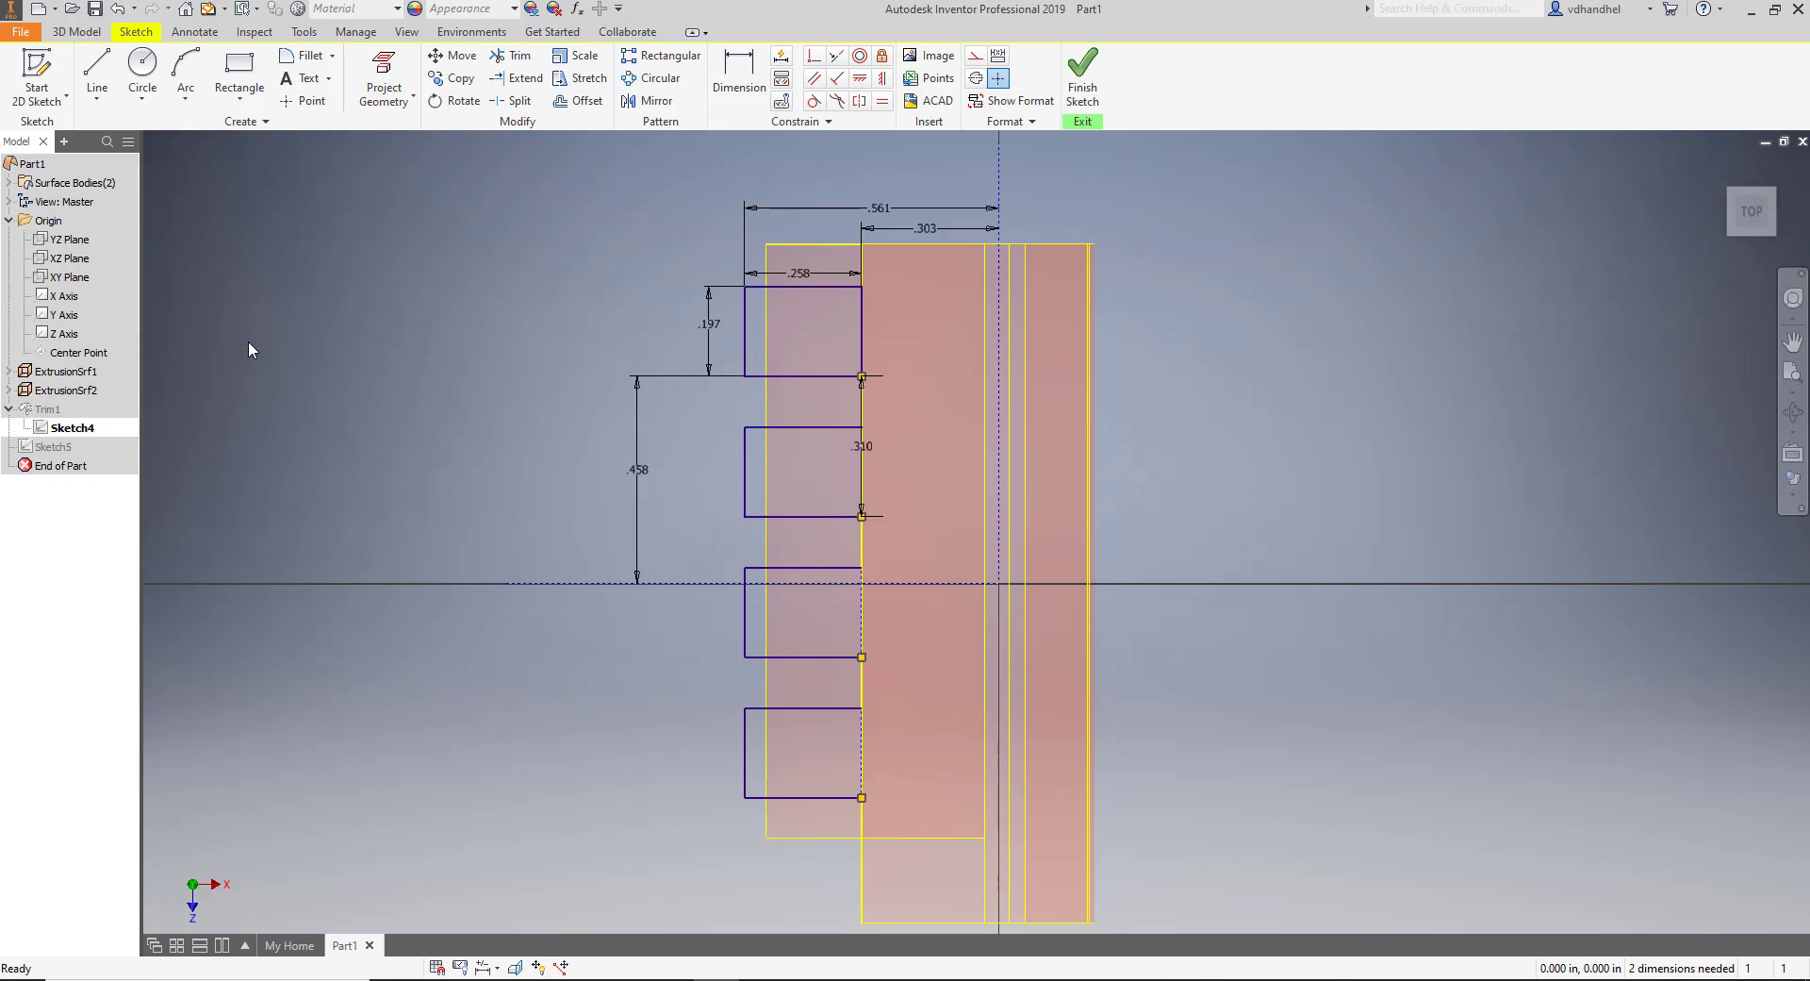
pyautogui.click(1081, 75)
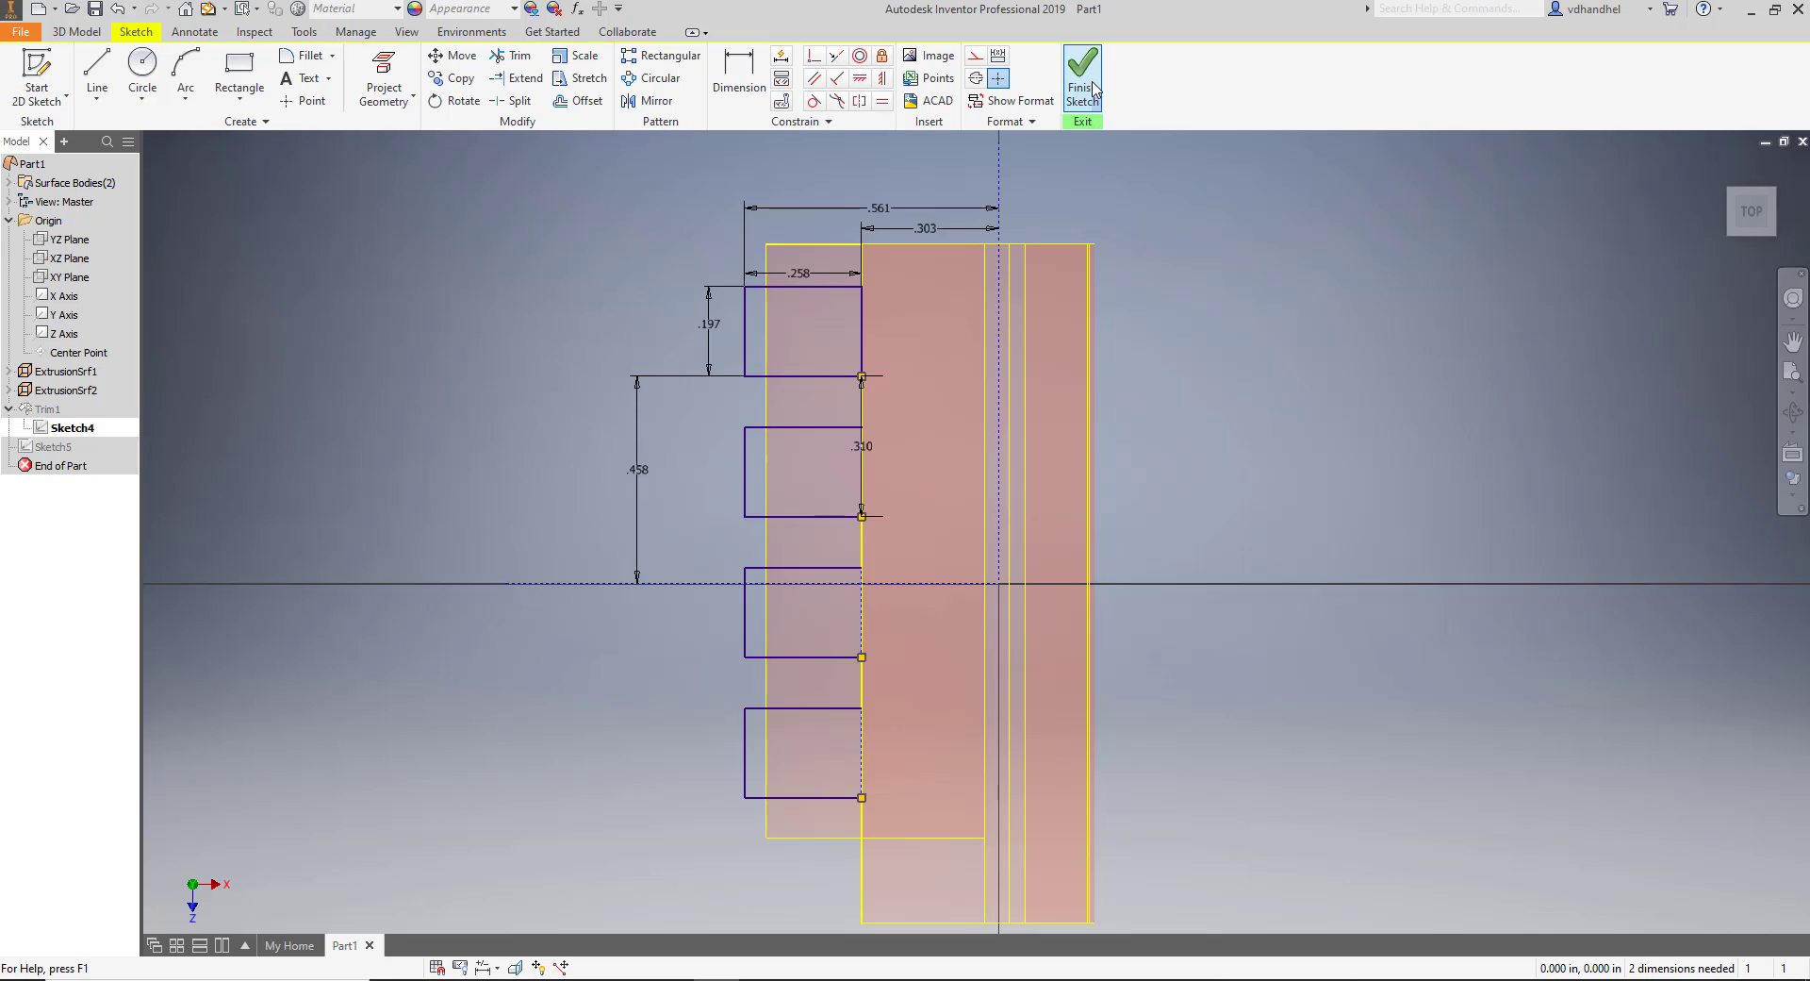
# Delete Sketch5 and the Trim1 feature, keeping the patterned rectangle sketch that the trim consumed.
pyautogui.rightClick(66, 446)
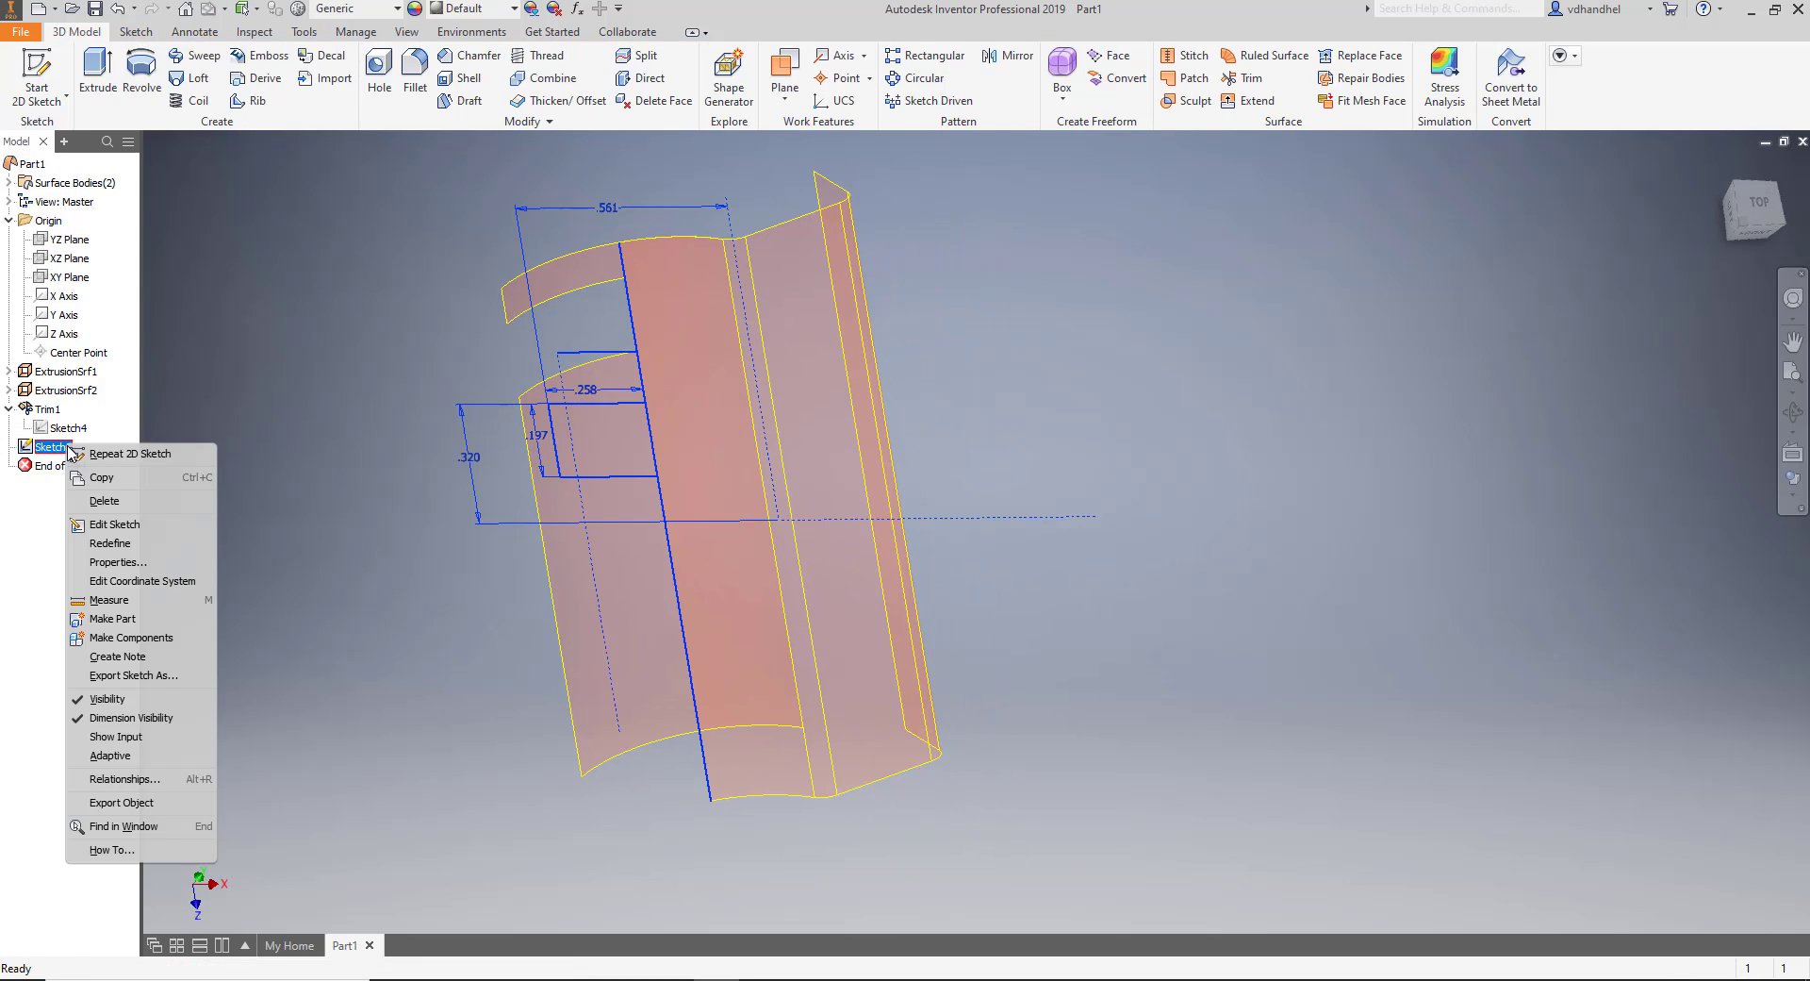
pyautogui.click(106, 500)
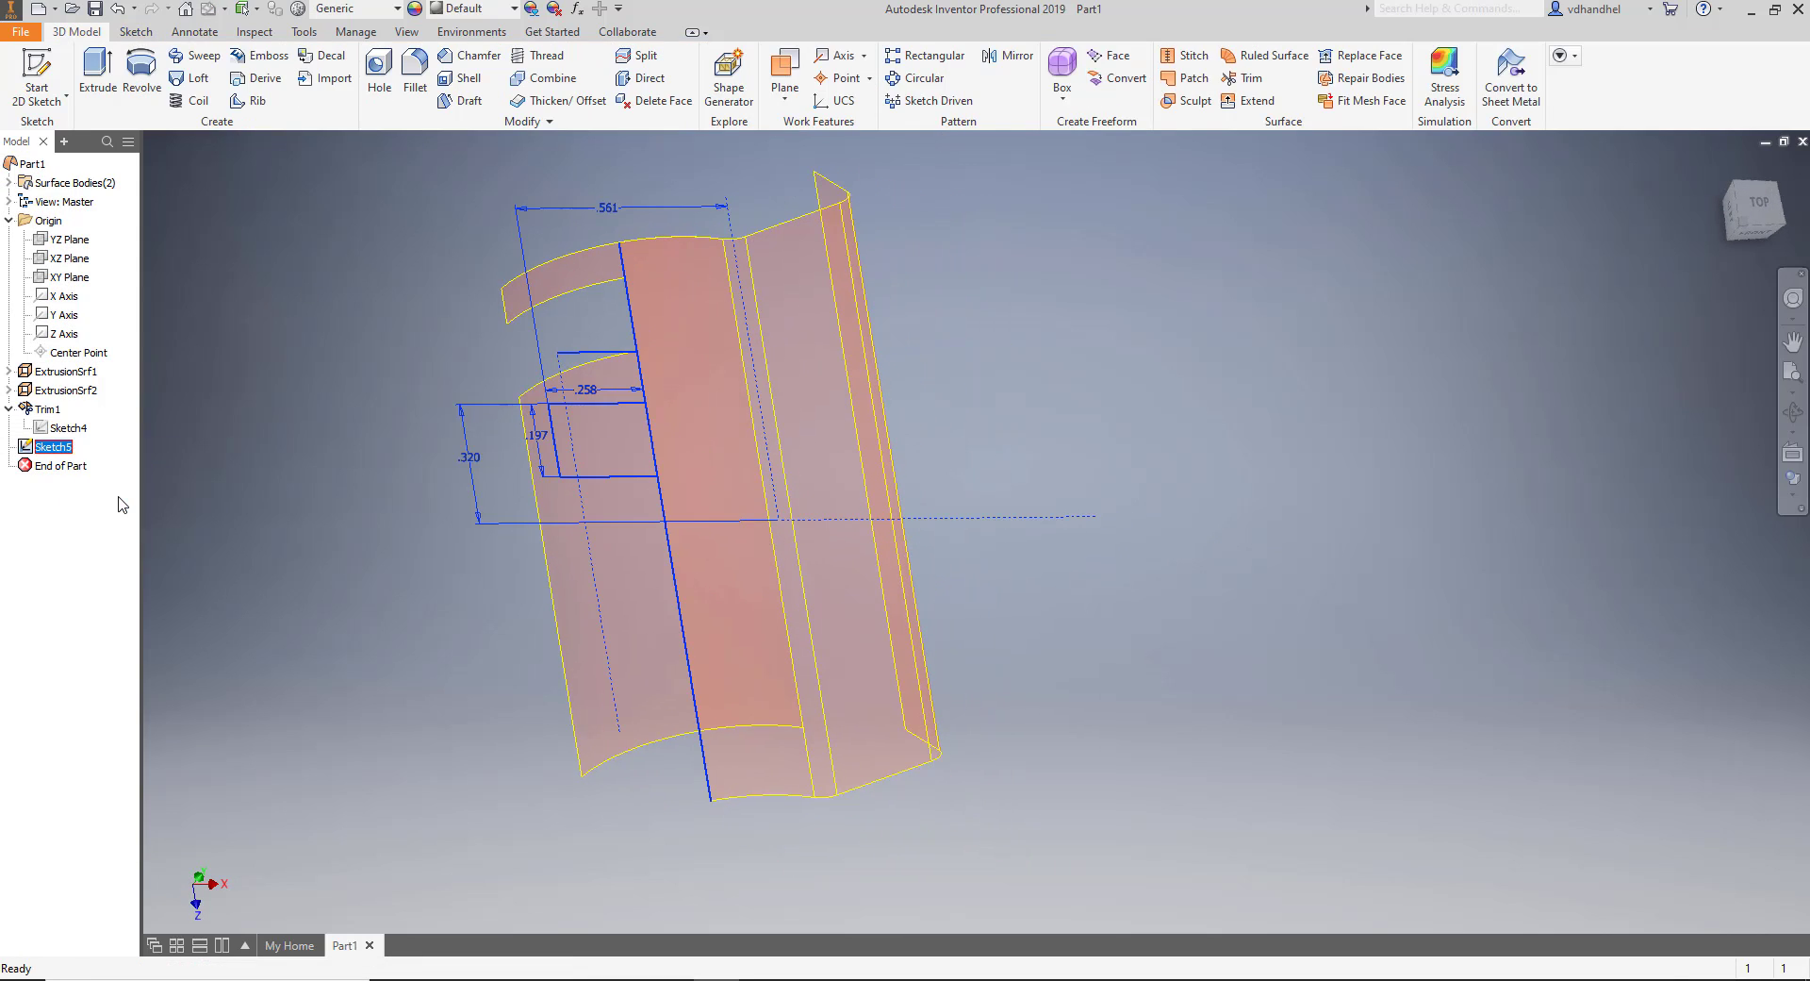
pyautogui.rightClick(47, 412)
pyautogui.click(94, 441)
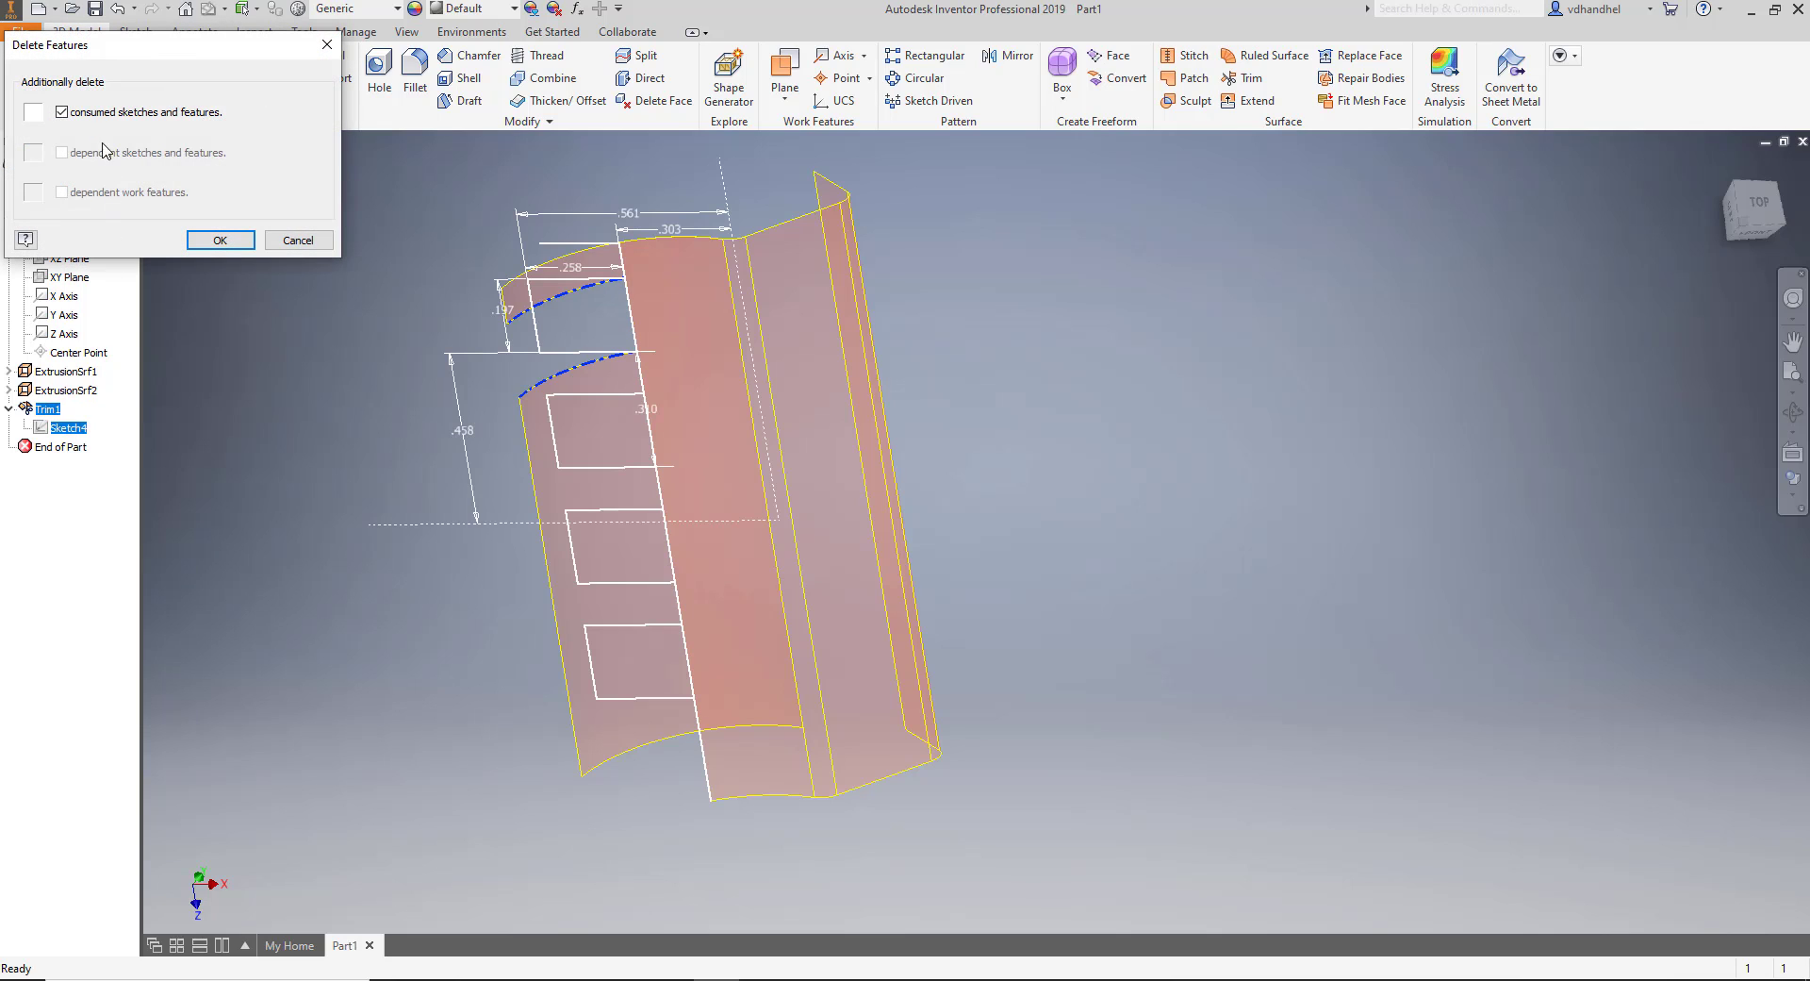
pyautogui.click(106, 113)
pyautogui.click(220, 239)
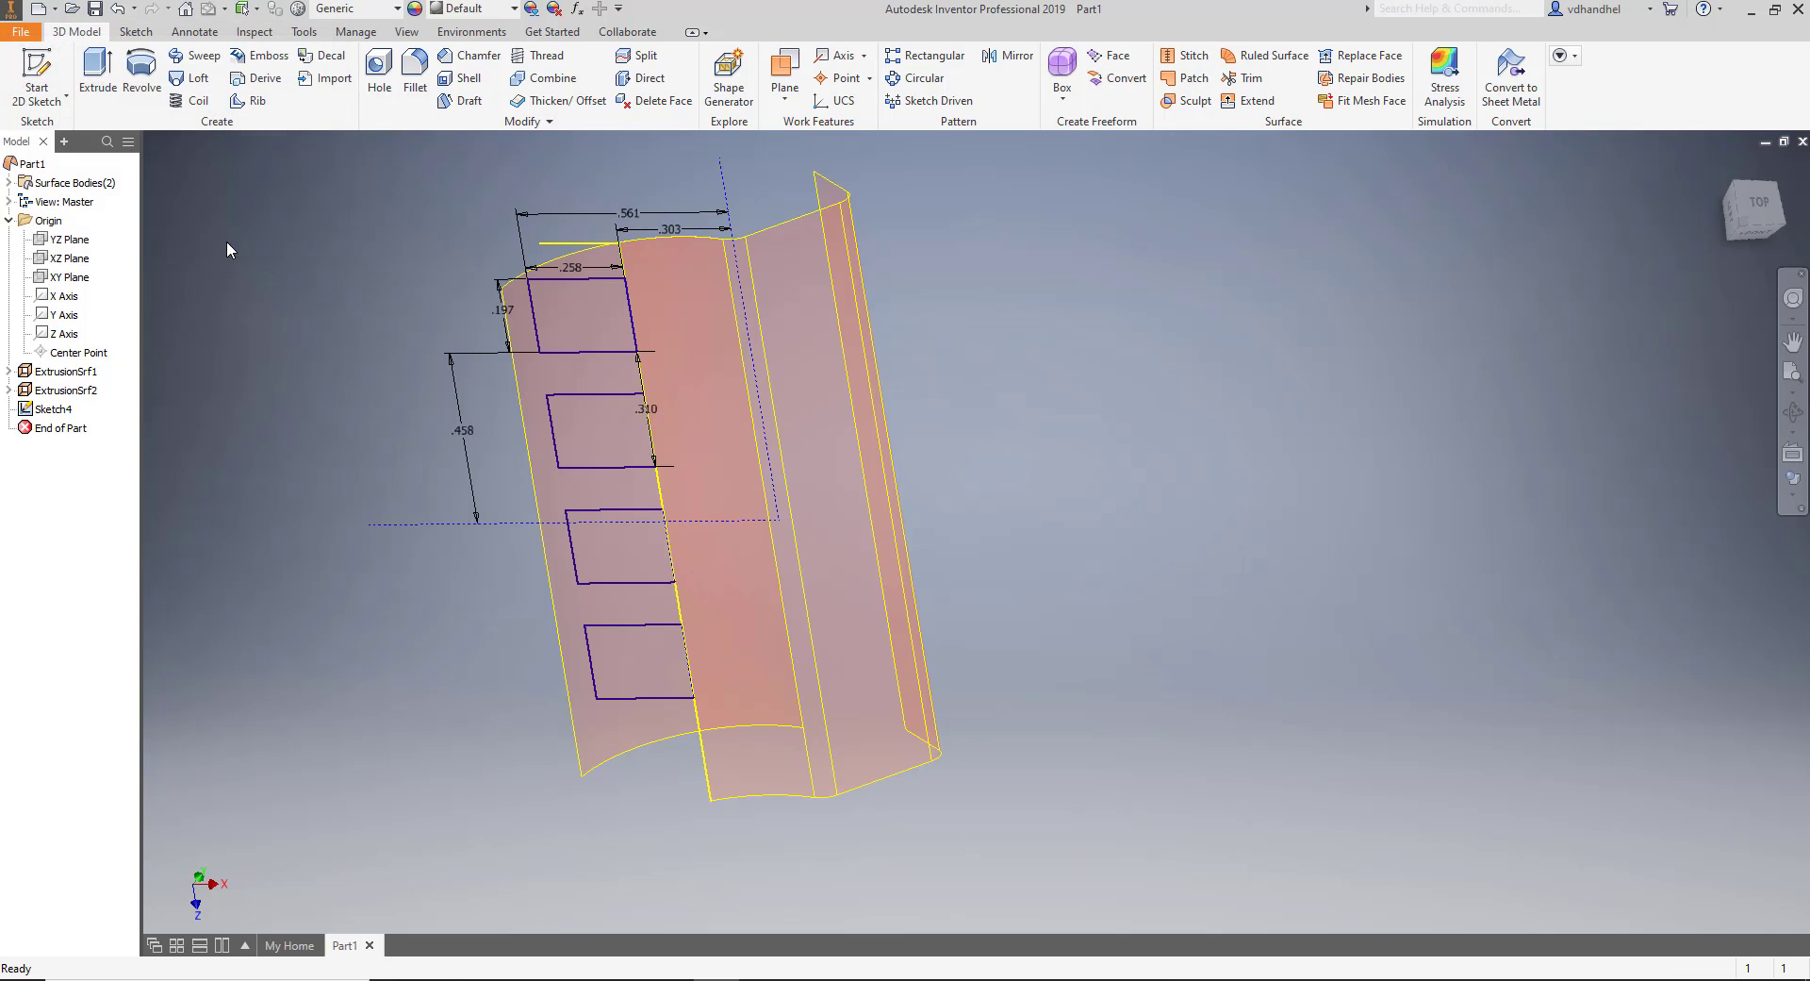
pyautogui.doubleClick(85, 411)
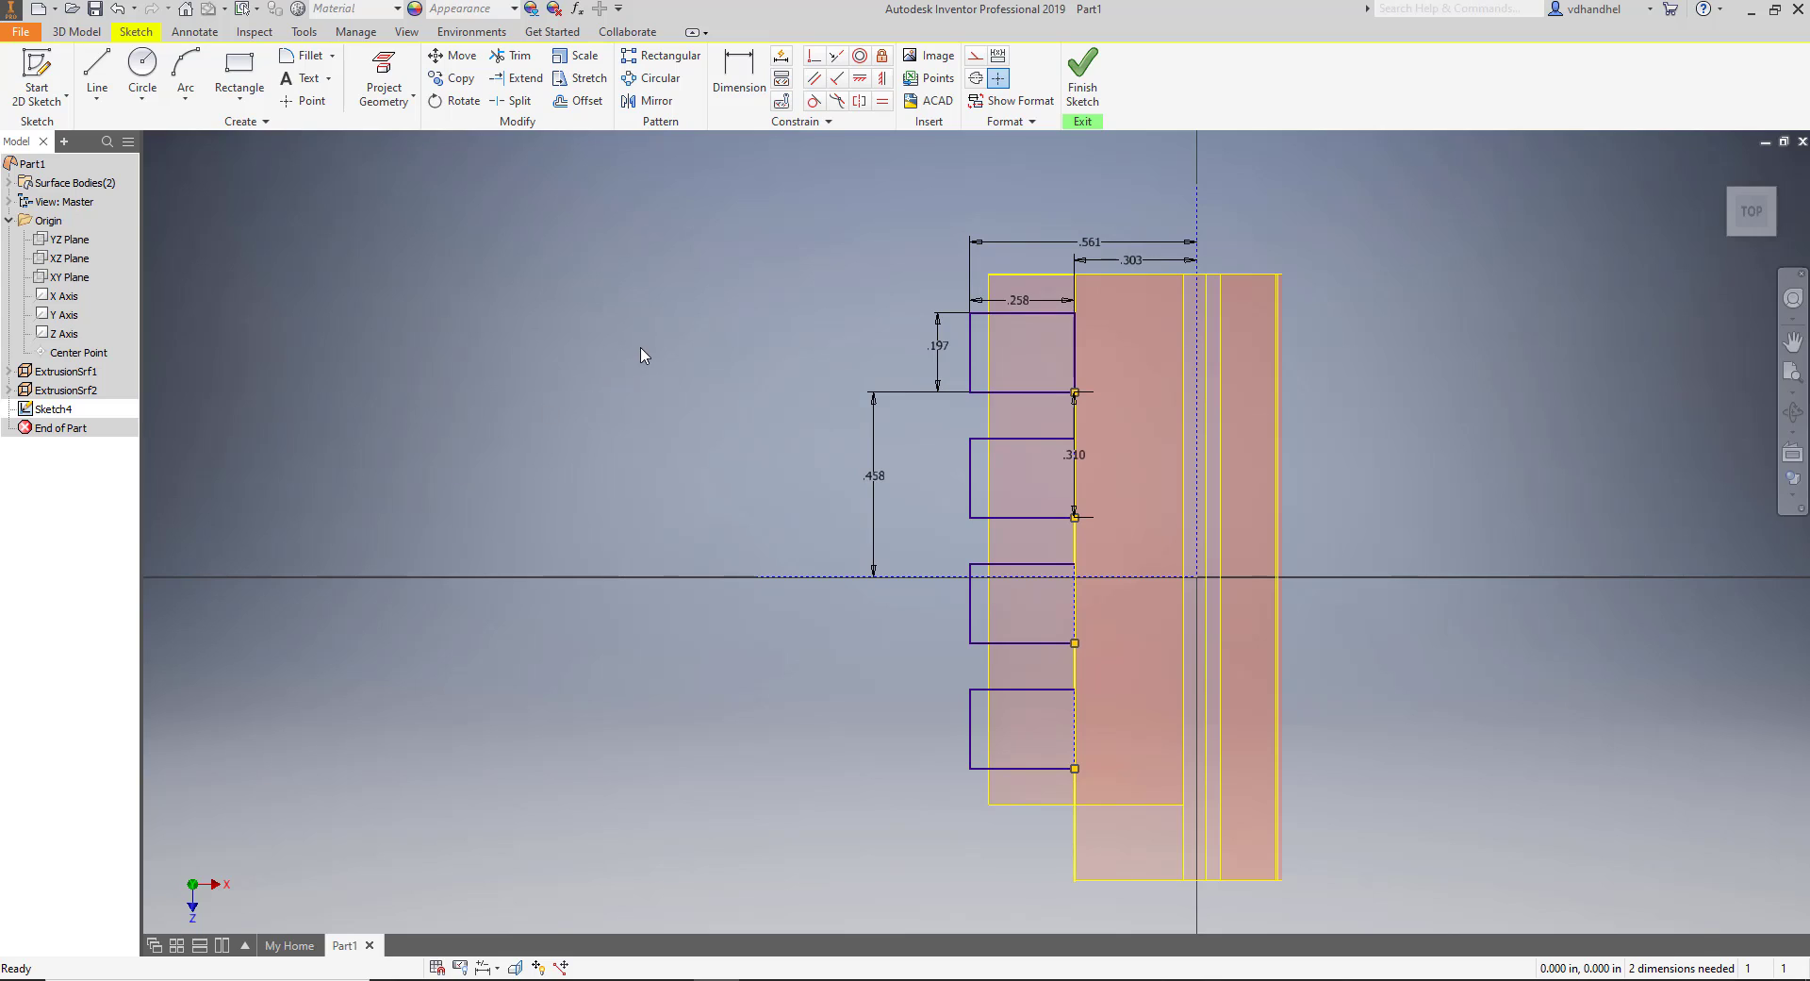
pyautogui.click(92, 35)
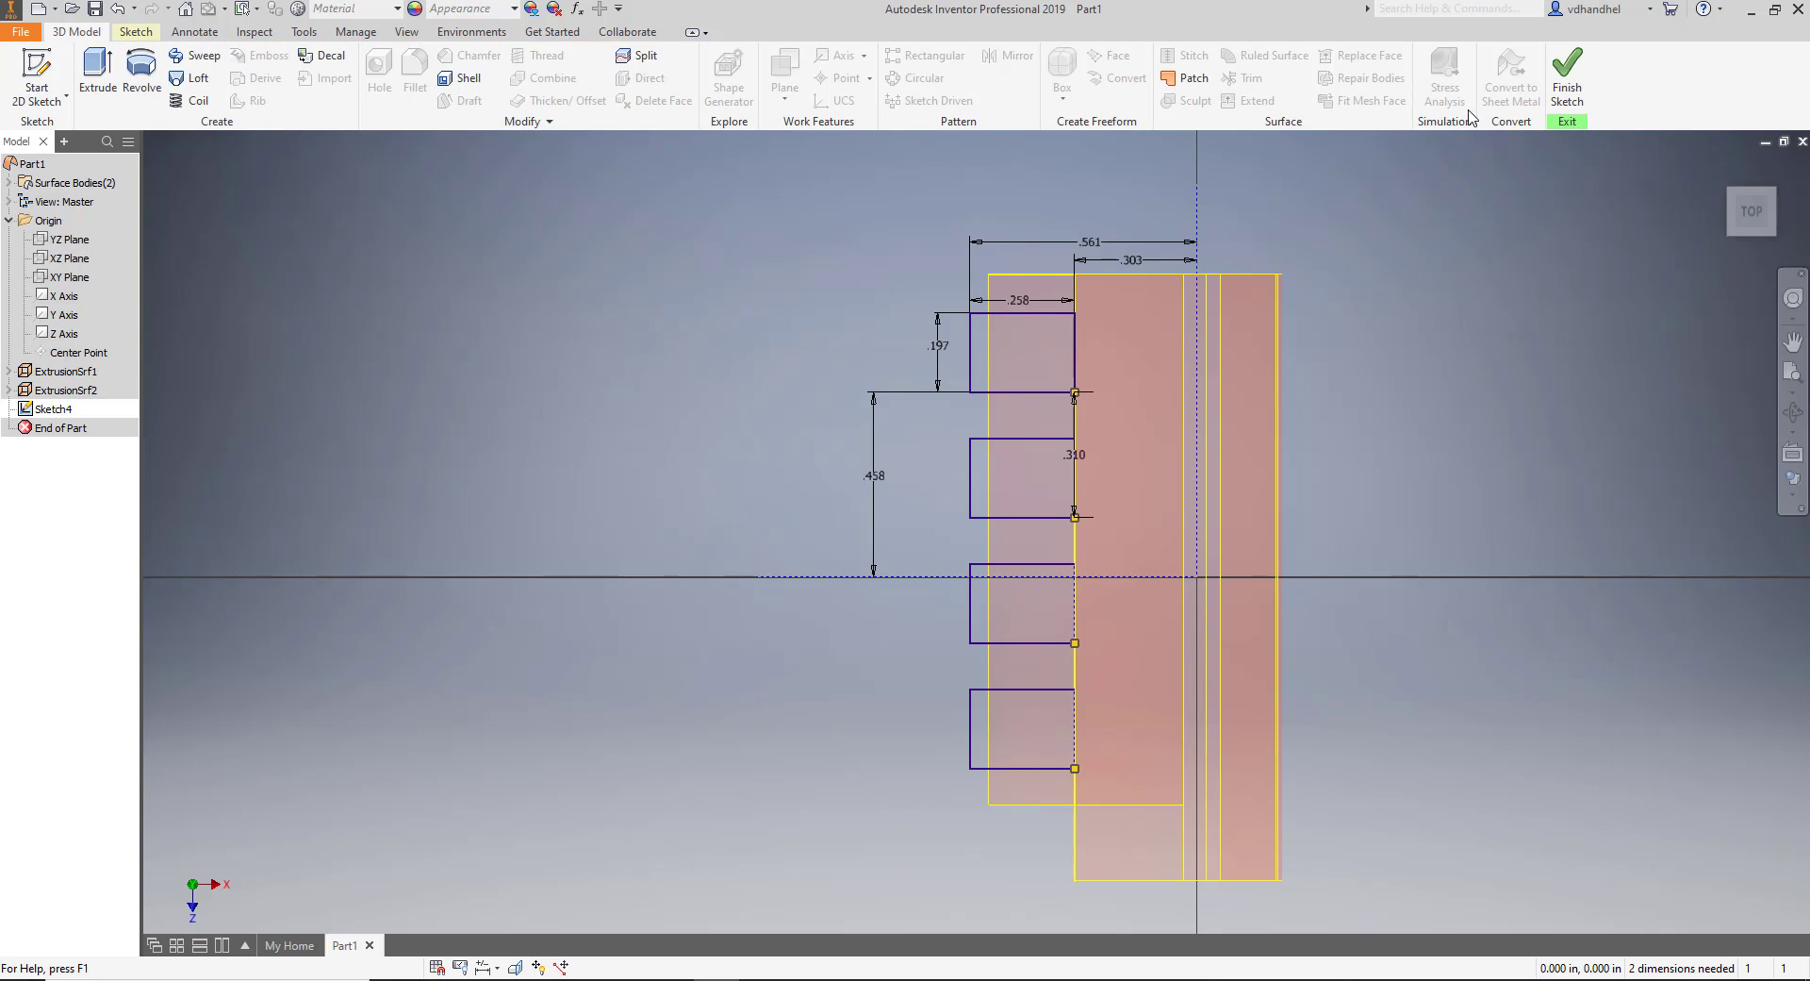
pyautogui.click(1567, 75)
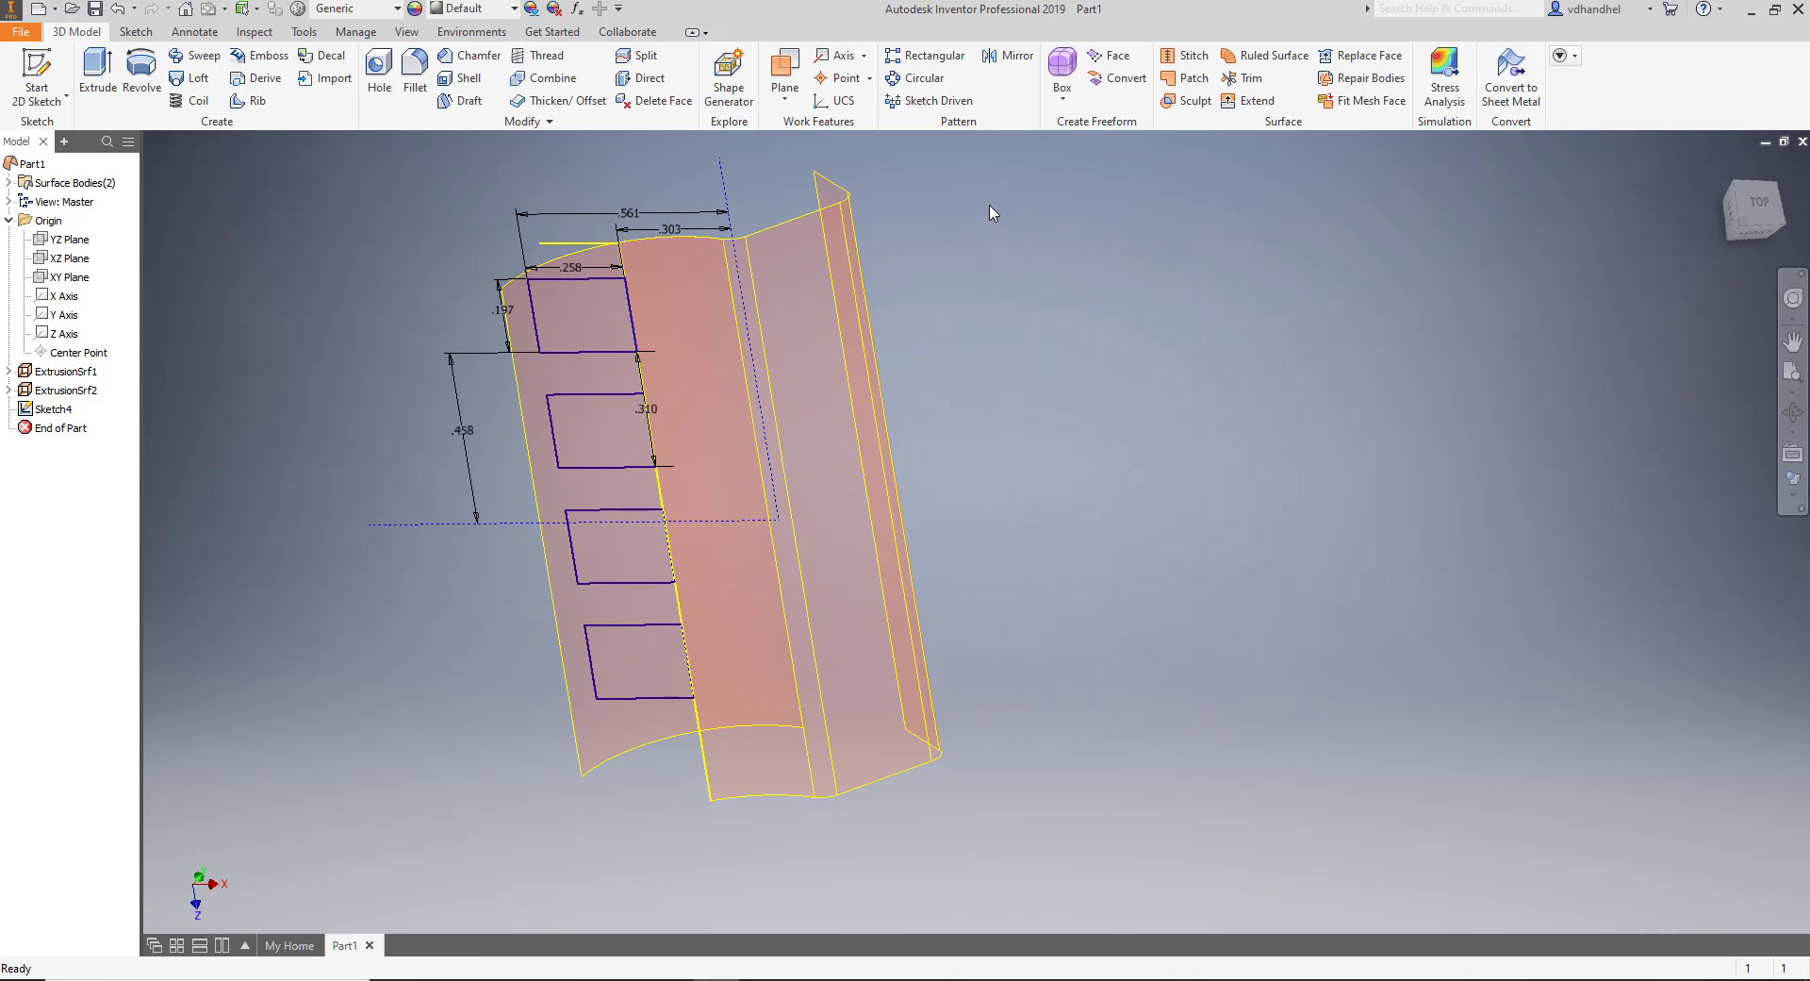
# Trim the extruded arc surface using the first rectangle of the patterned sketch as cutting tool, removing the region inside it.
pyautogui.click(1243, 78)
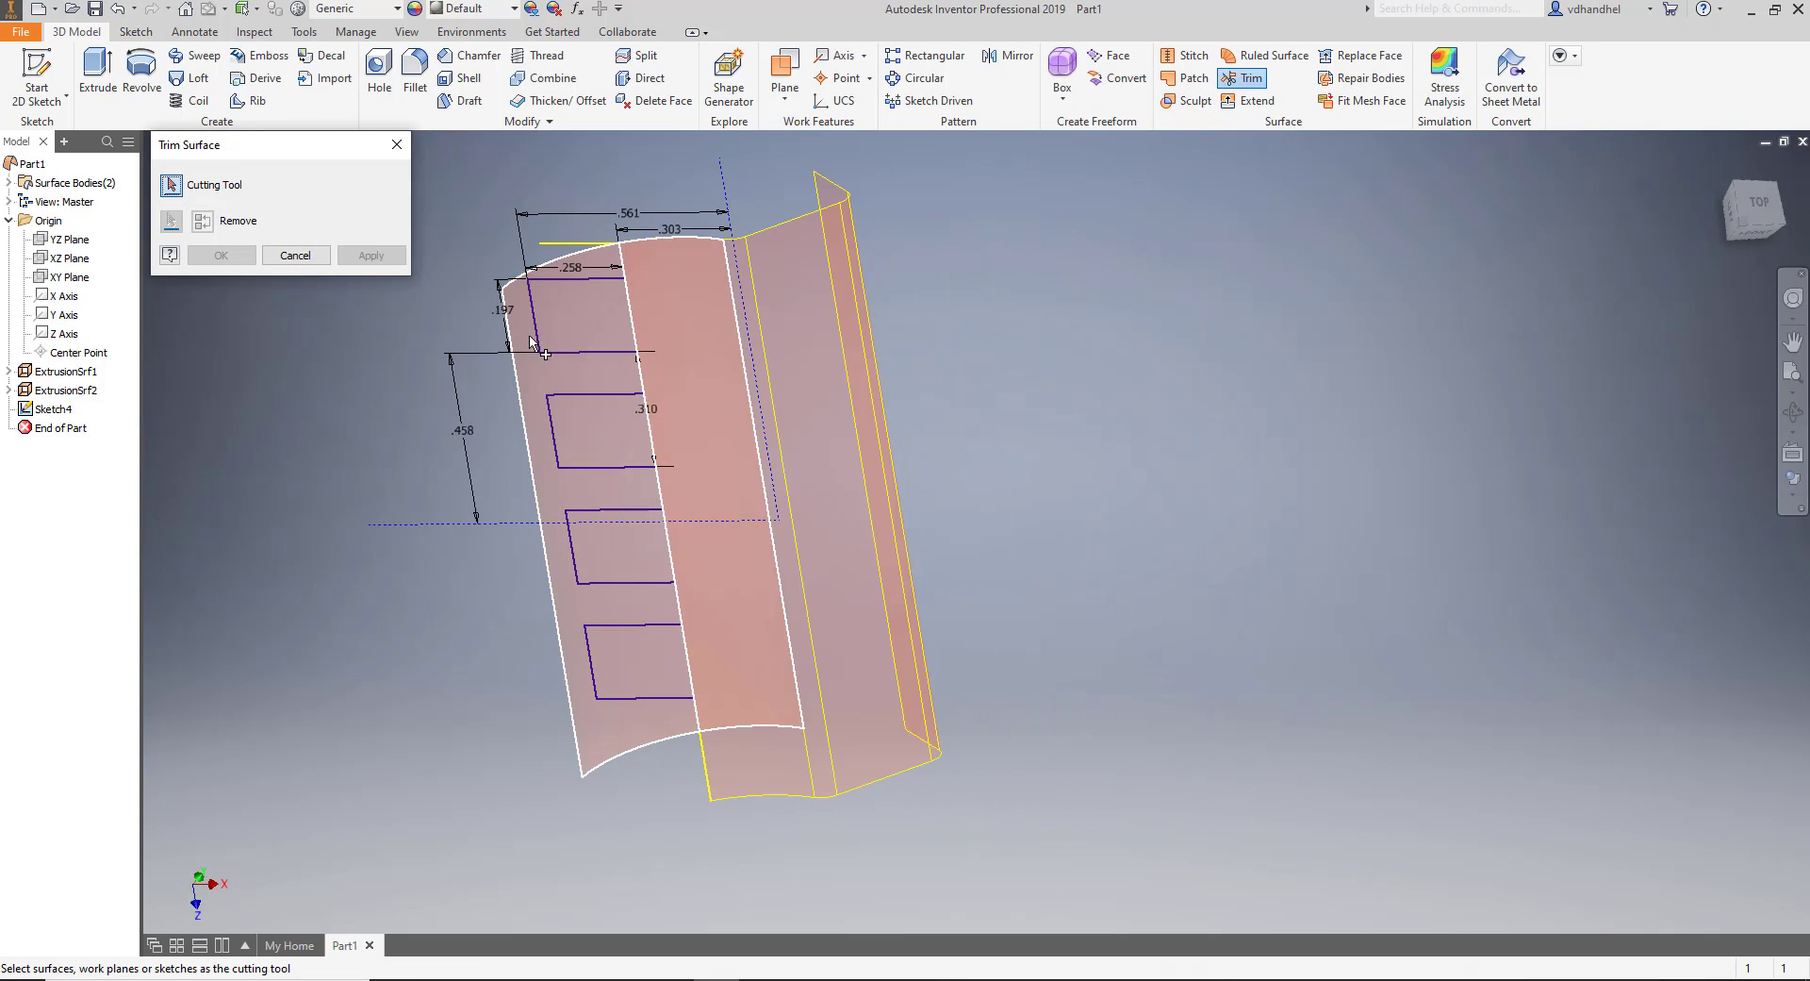
pyautogui.scroll(3, 561, 292)
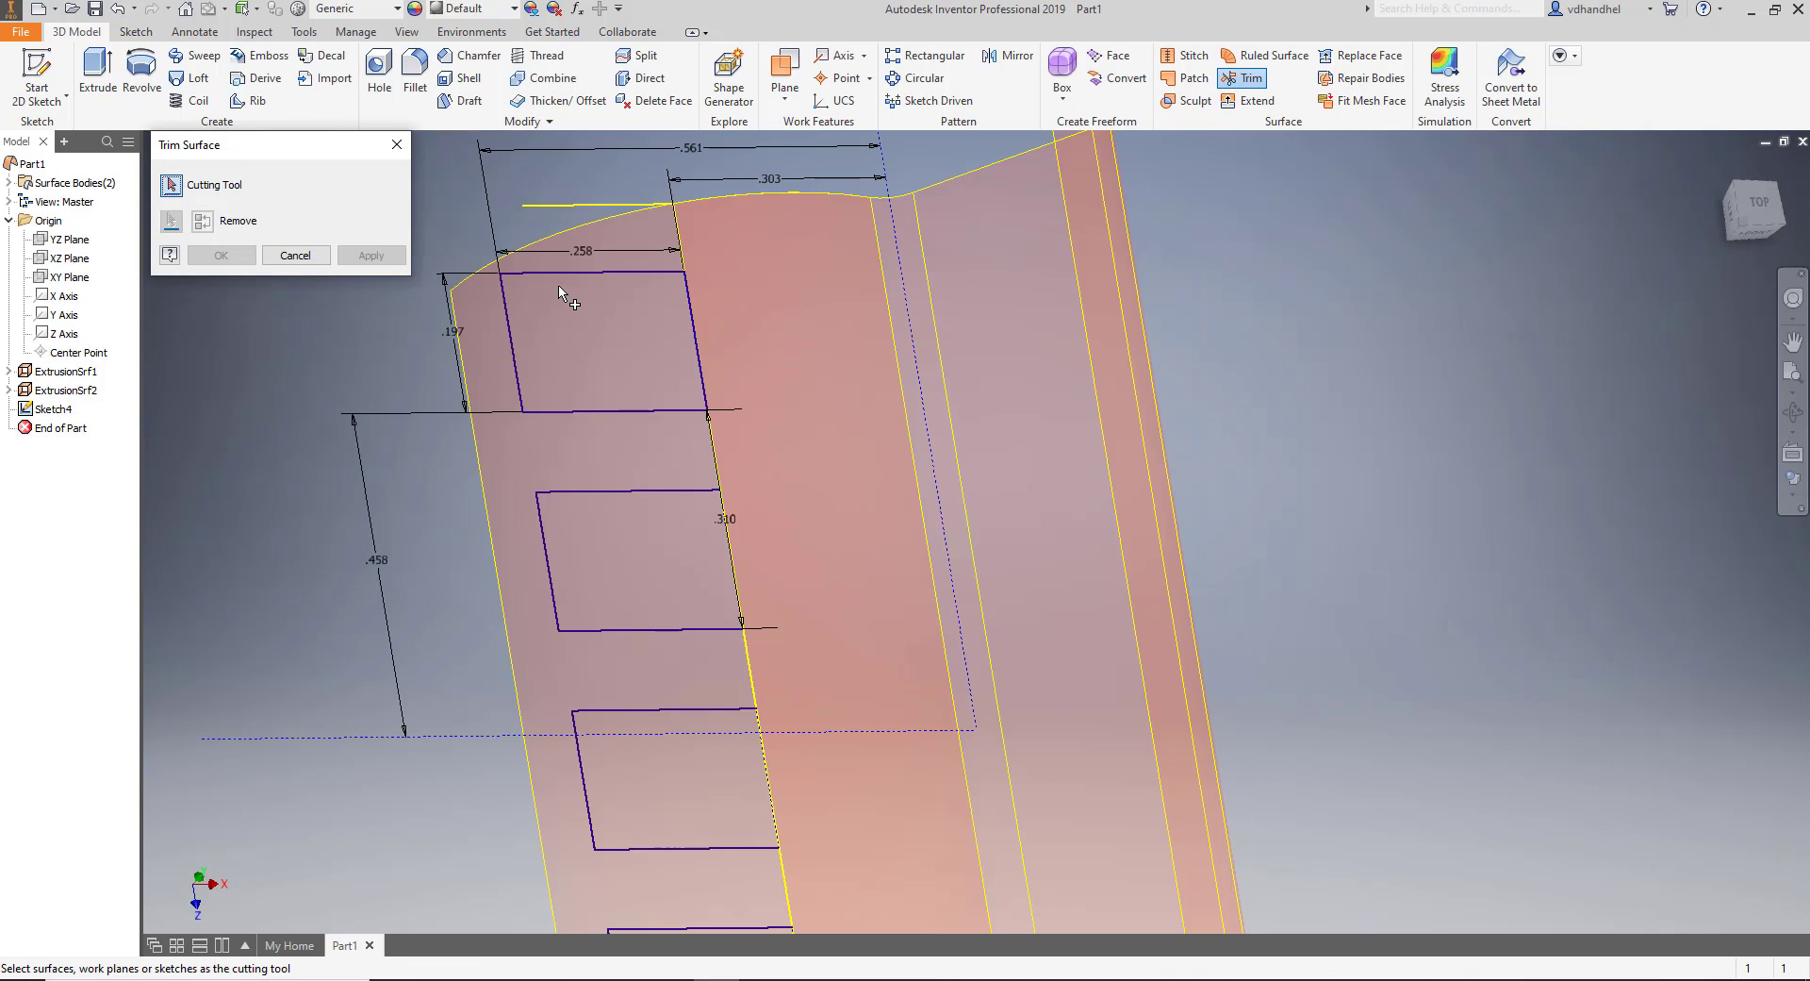
pyautogui.click(512, 346)
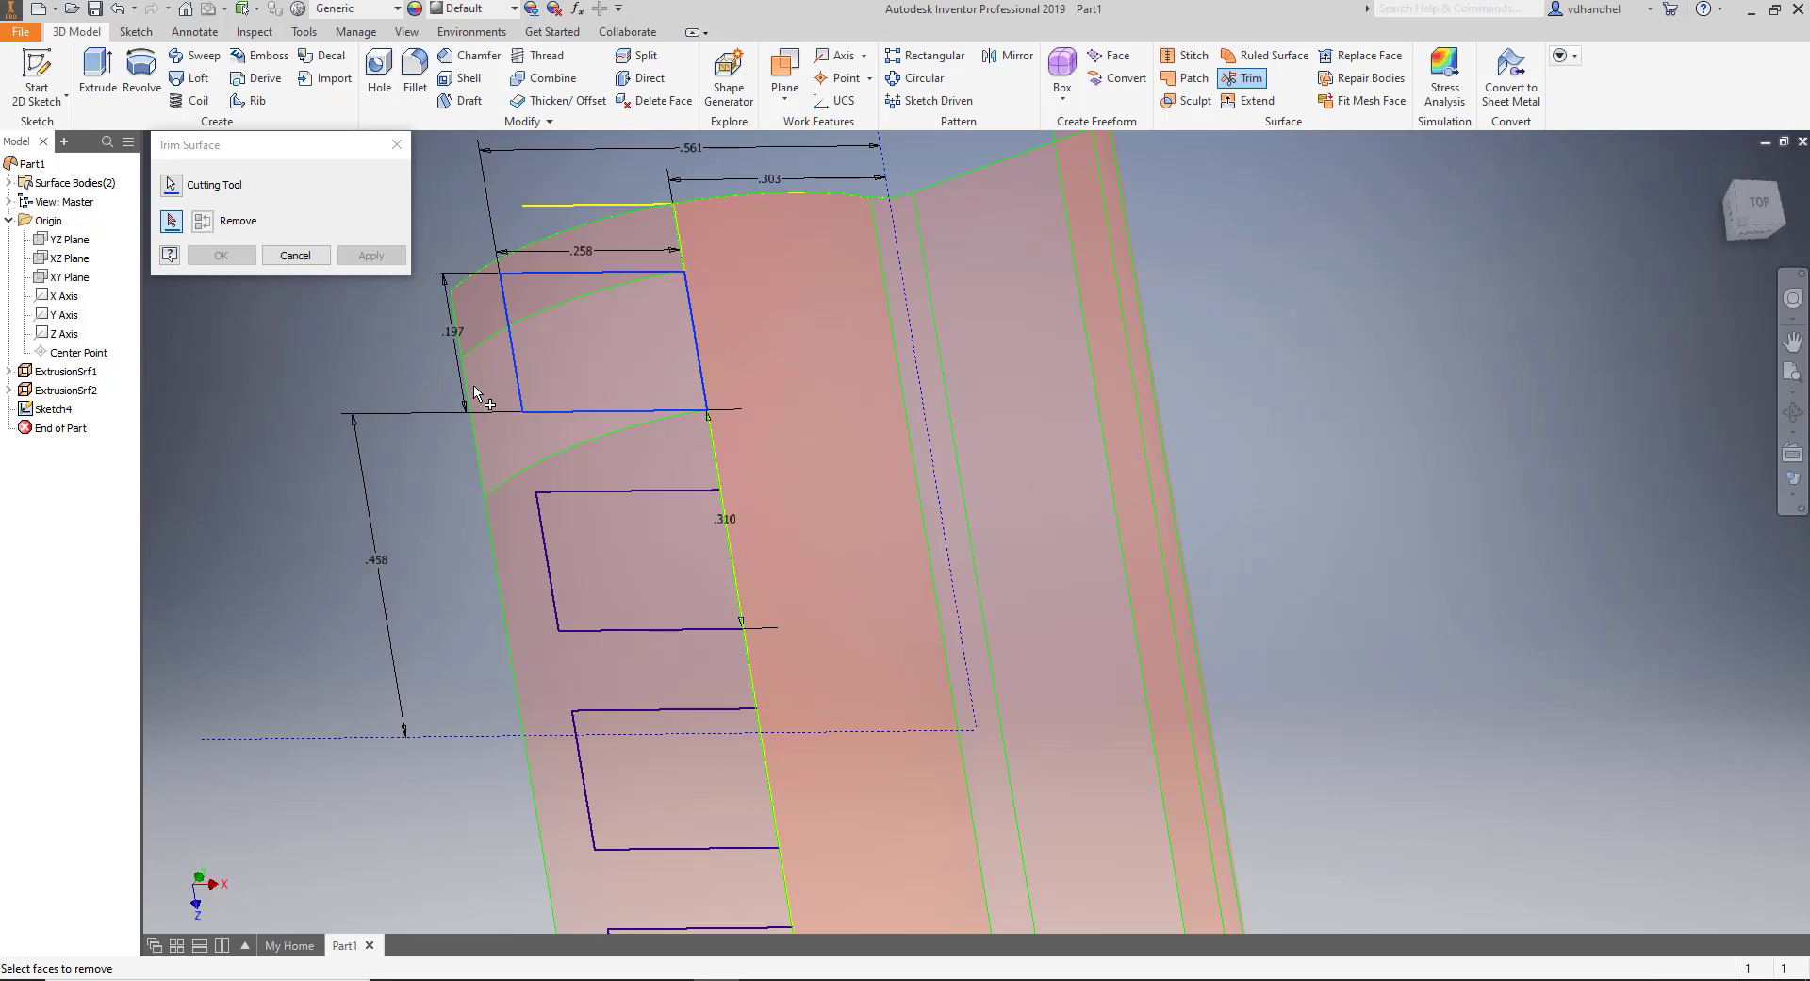
pyautogui.click(179, 224)
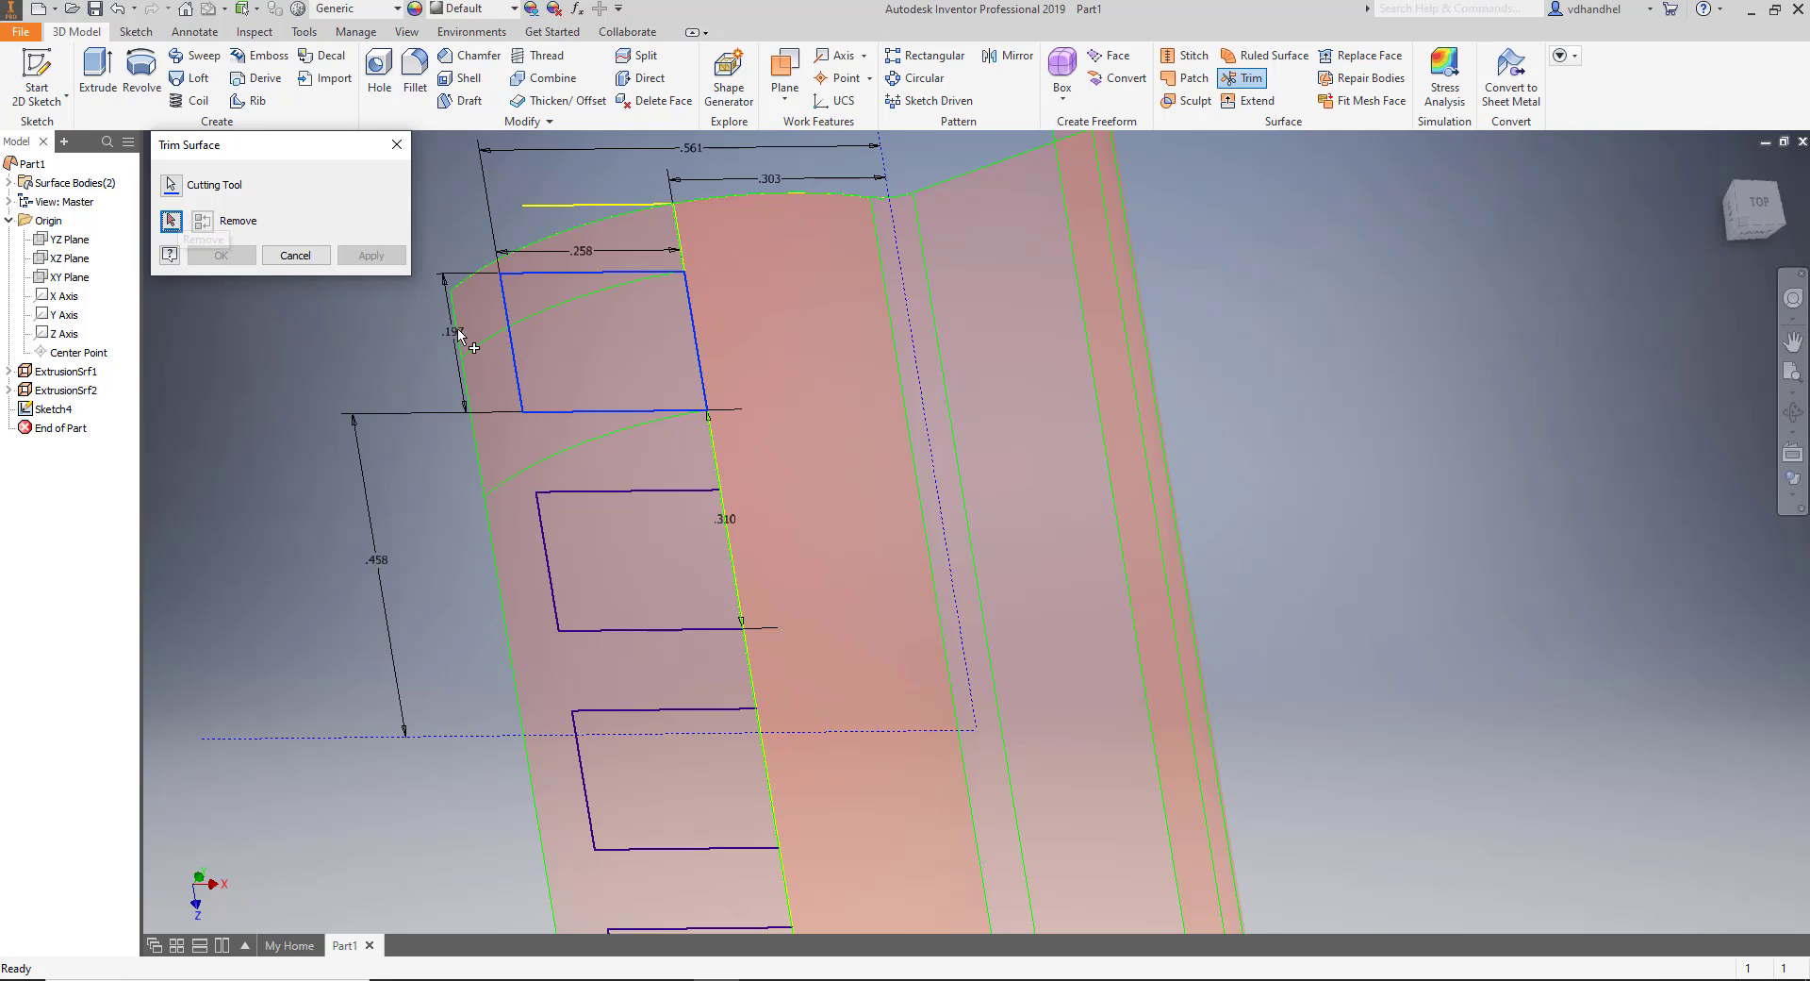
pyautogui.click(171, 221)
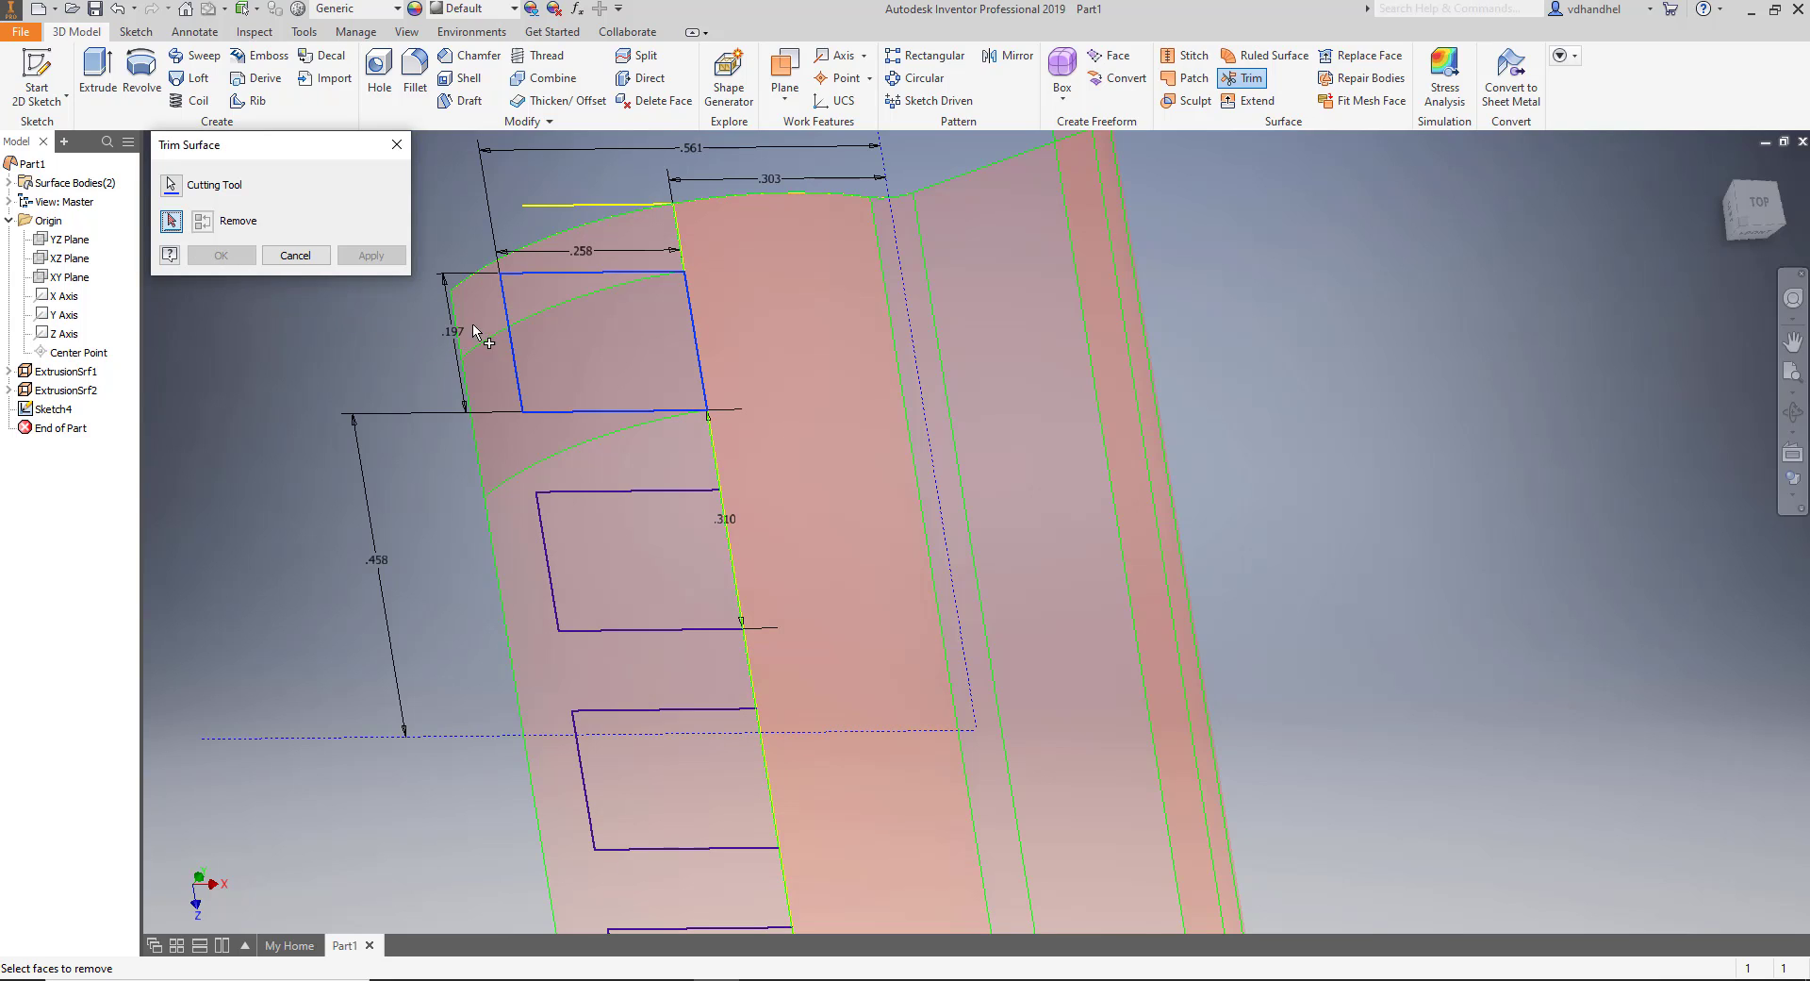
pyautogui.click(495, 354)
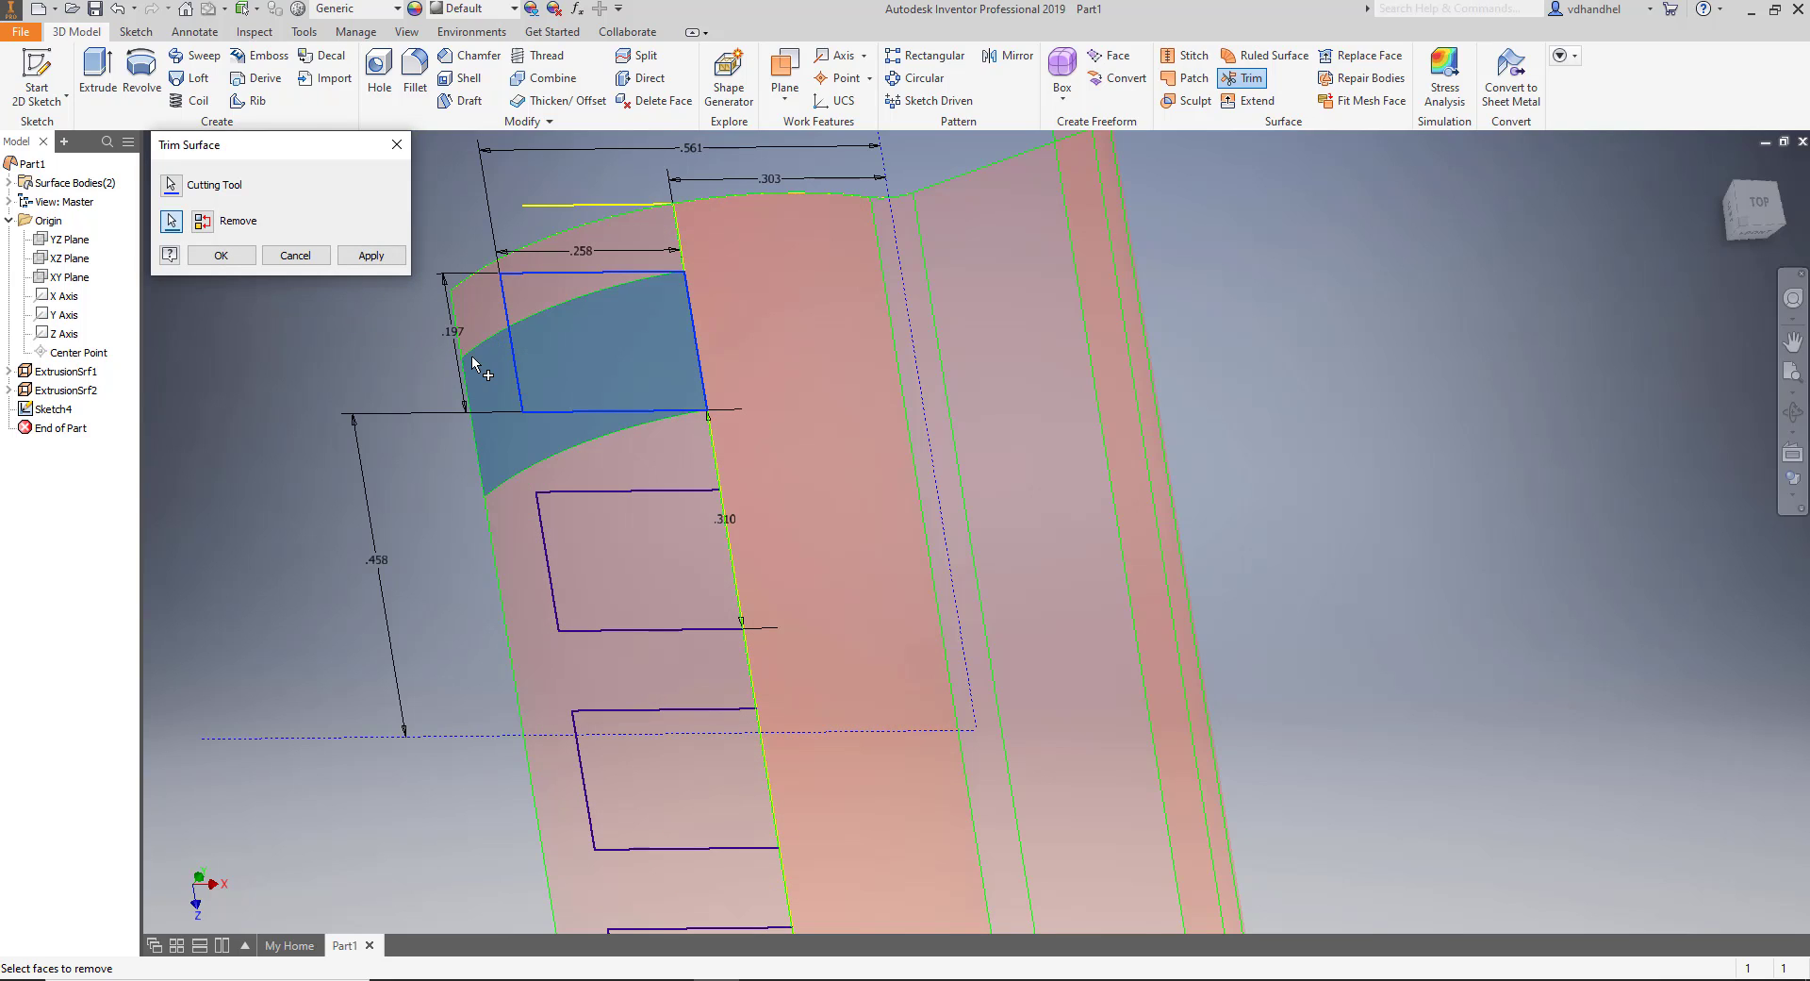
pyautogui.click(380, 262)
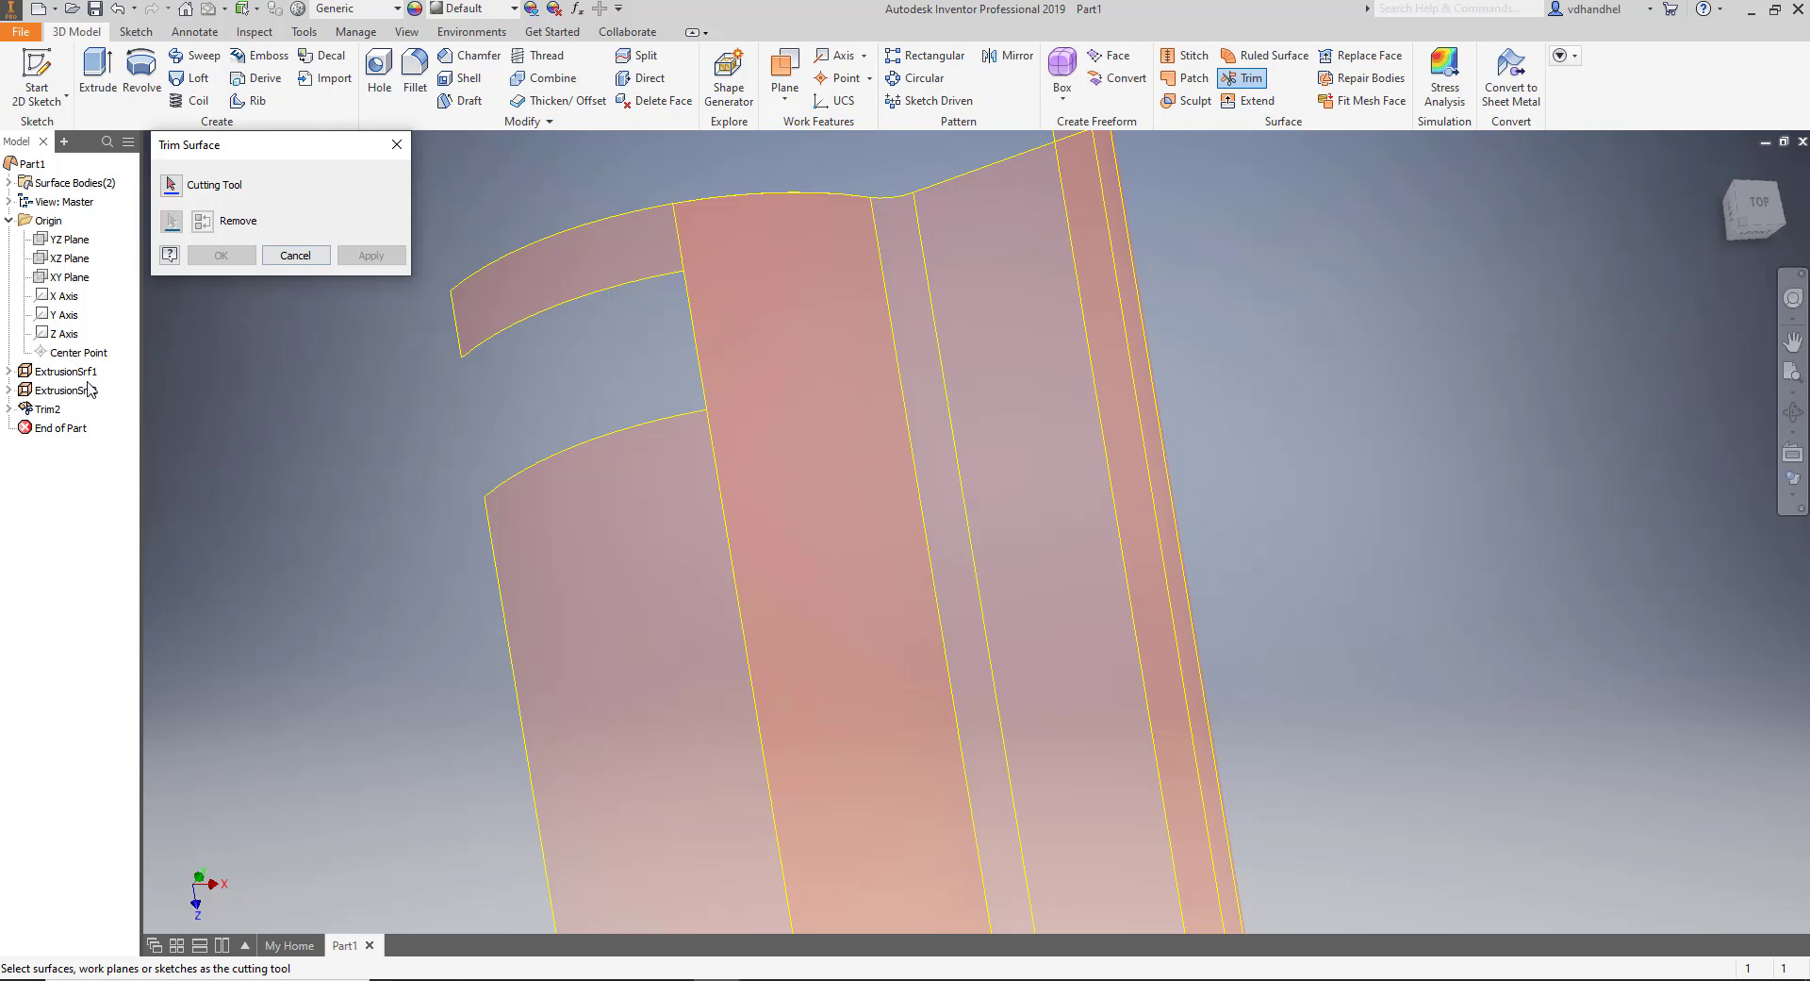
# Share Sketch4 from the Trim2 feature so its other rectangles can be used again.
pyautogui.click(9, 409)
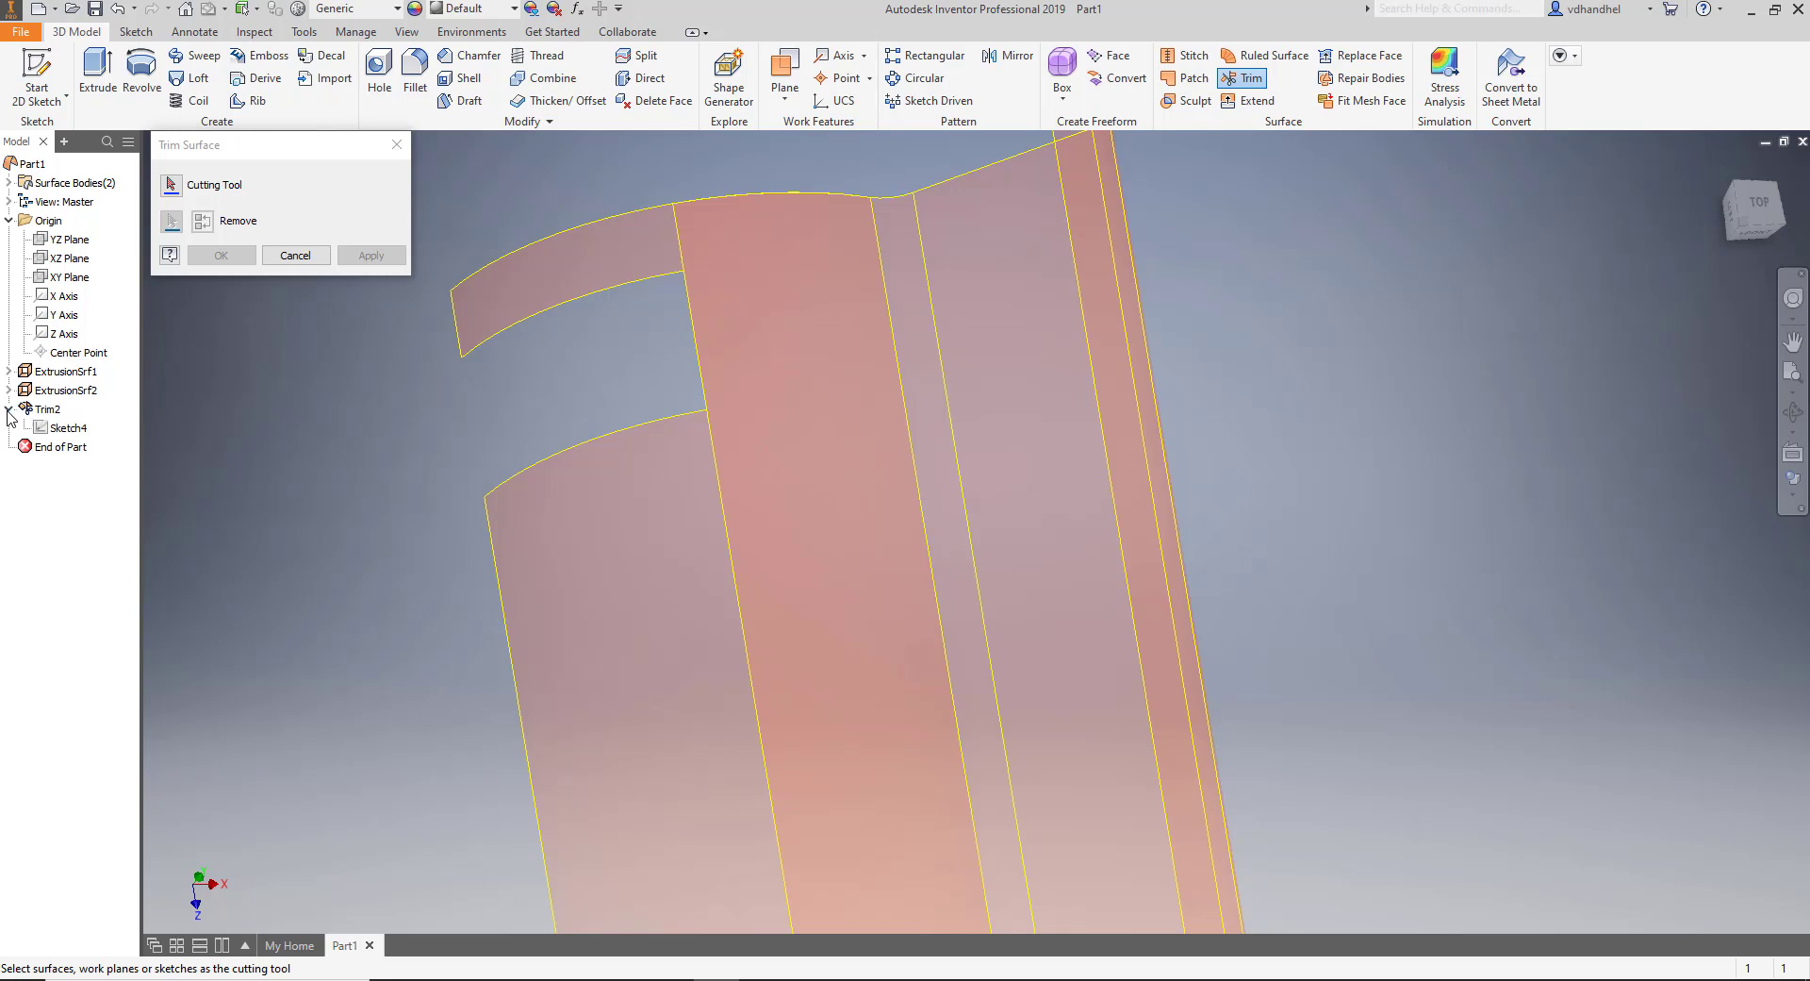
pyautogui.rightClick(74, 426)
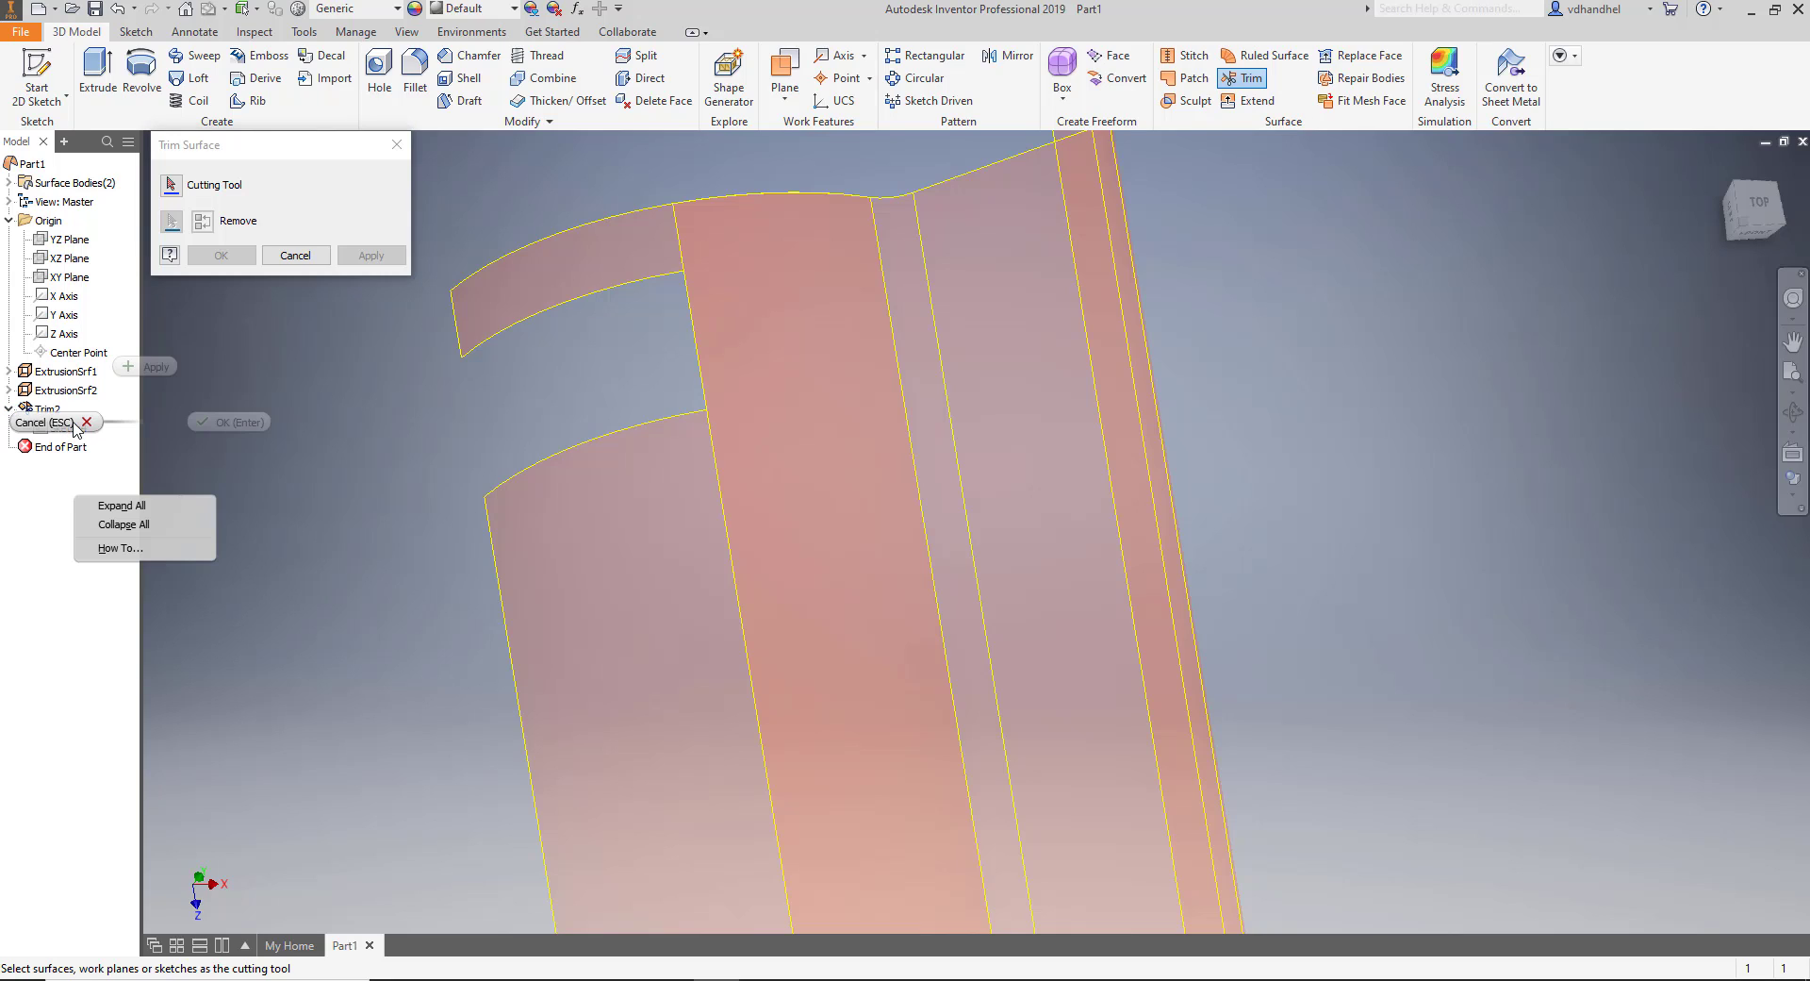
pyautogui.click(44, 483)
pyautogui.rightClick(81, 429)
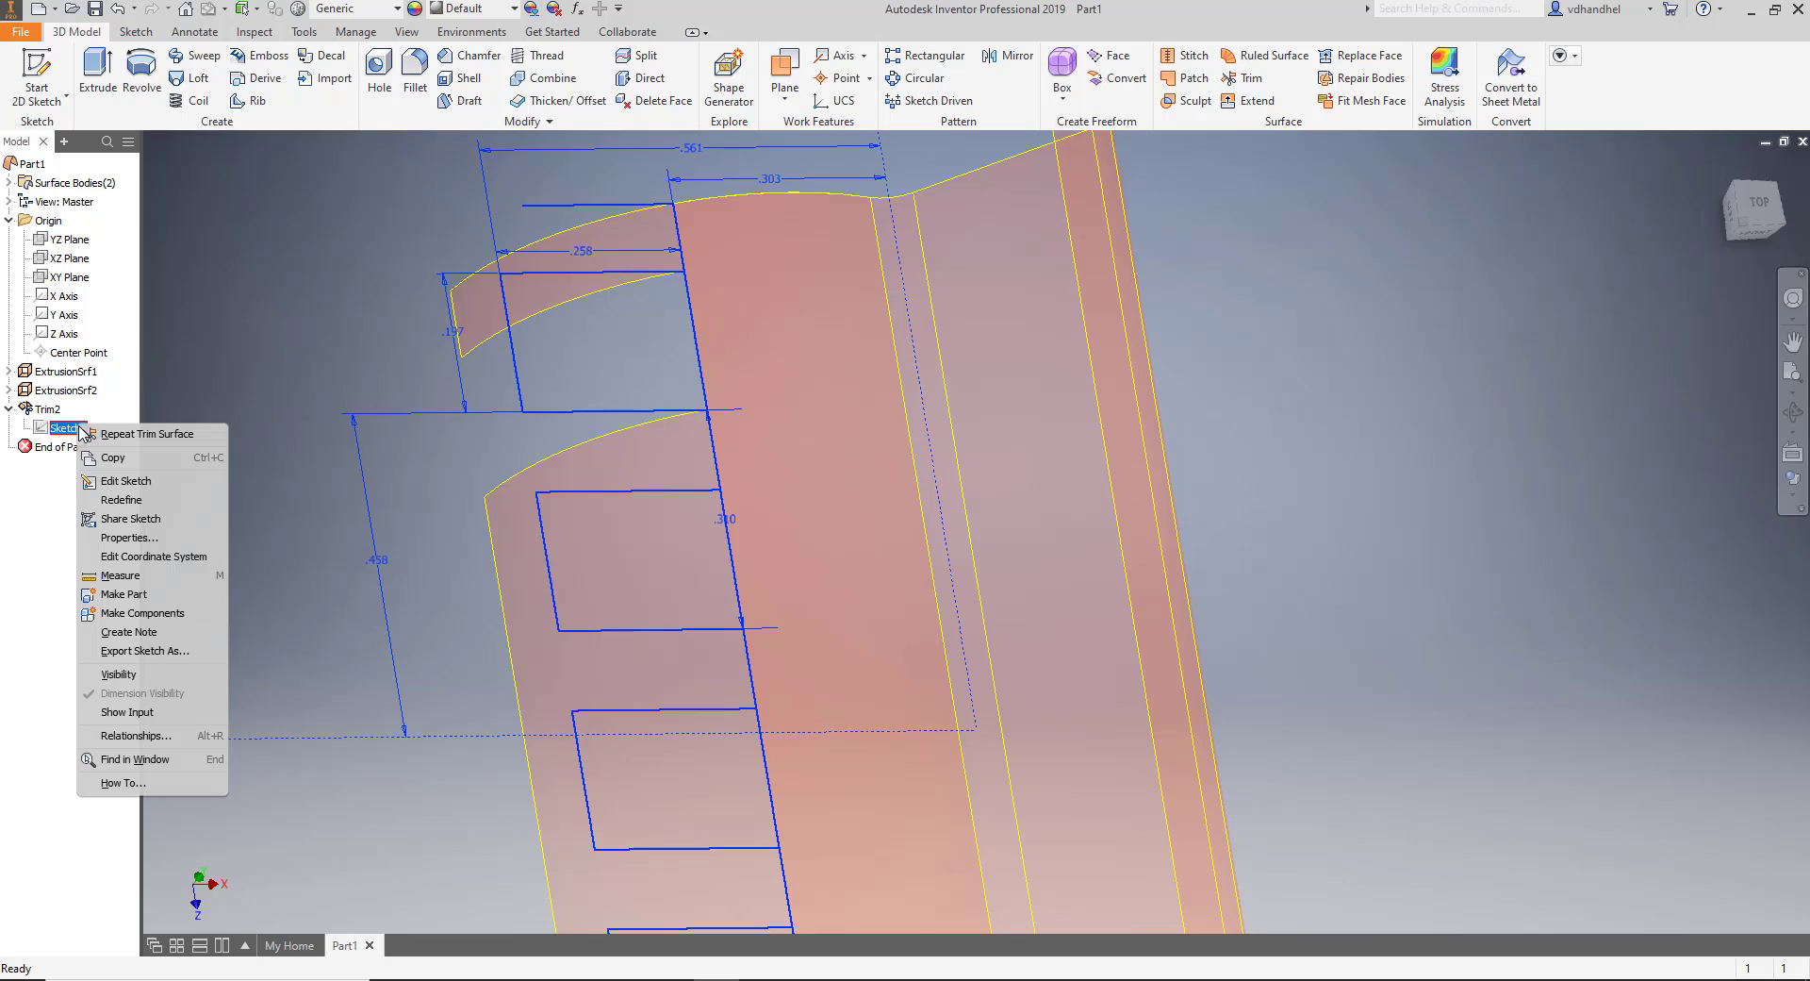
pyautogui.click(128, 518)
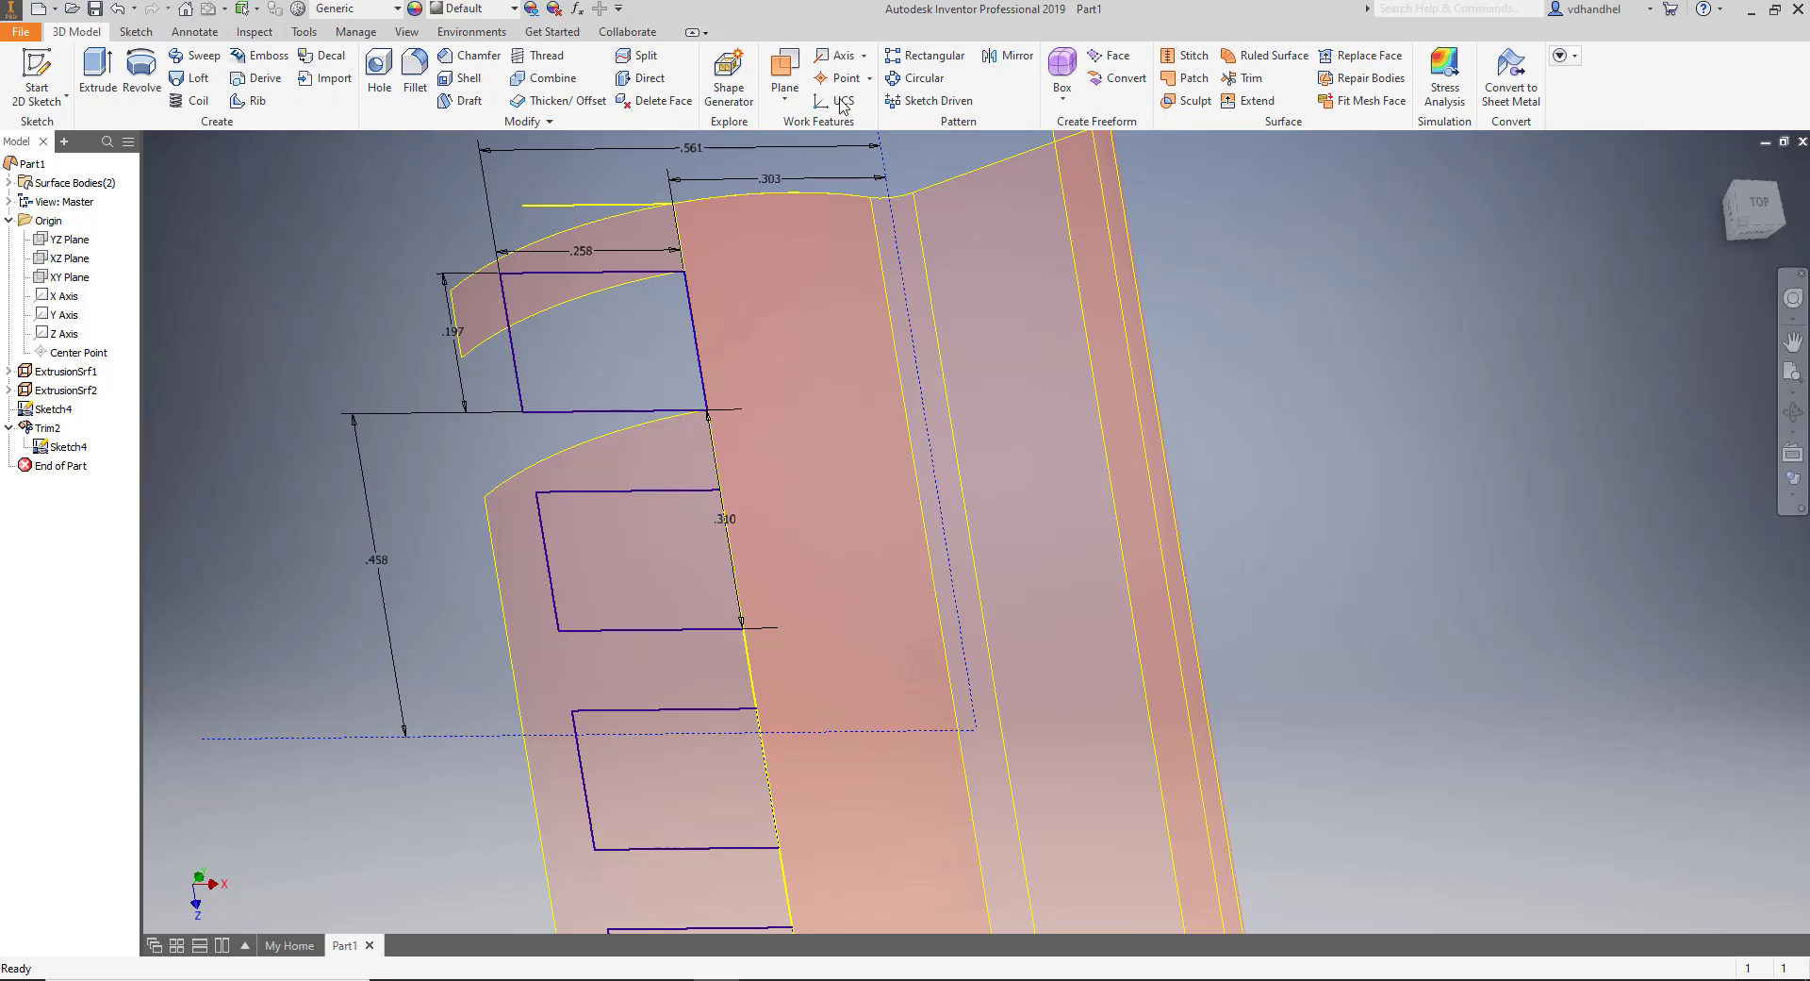
# Try to trim the arc surface with the second rectangle of the pattern.
pyautogui.click(1241, 79)
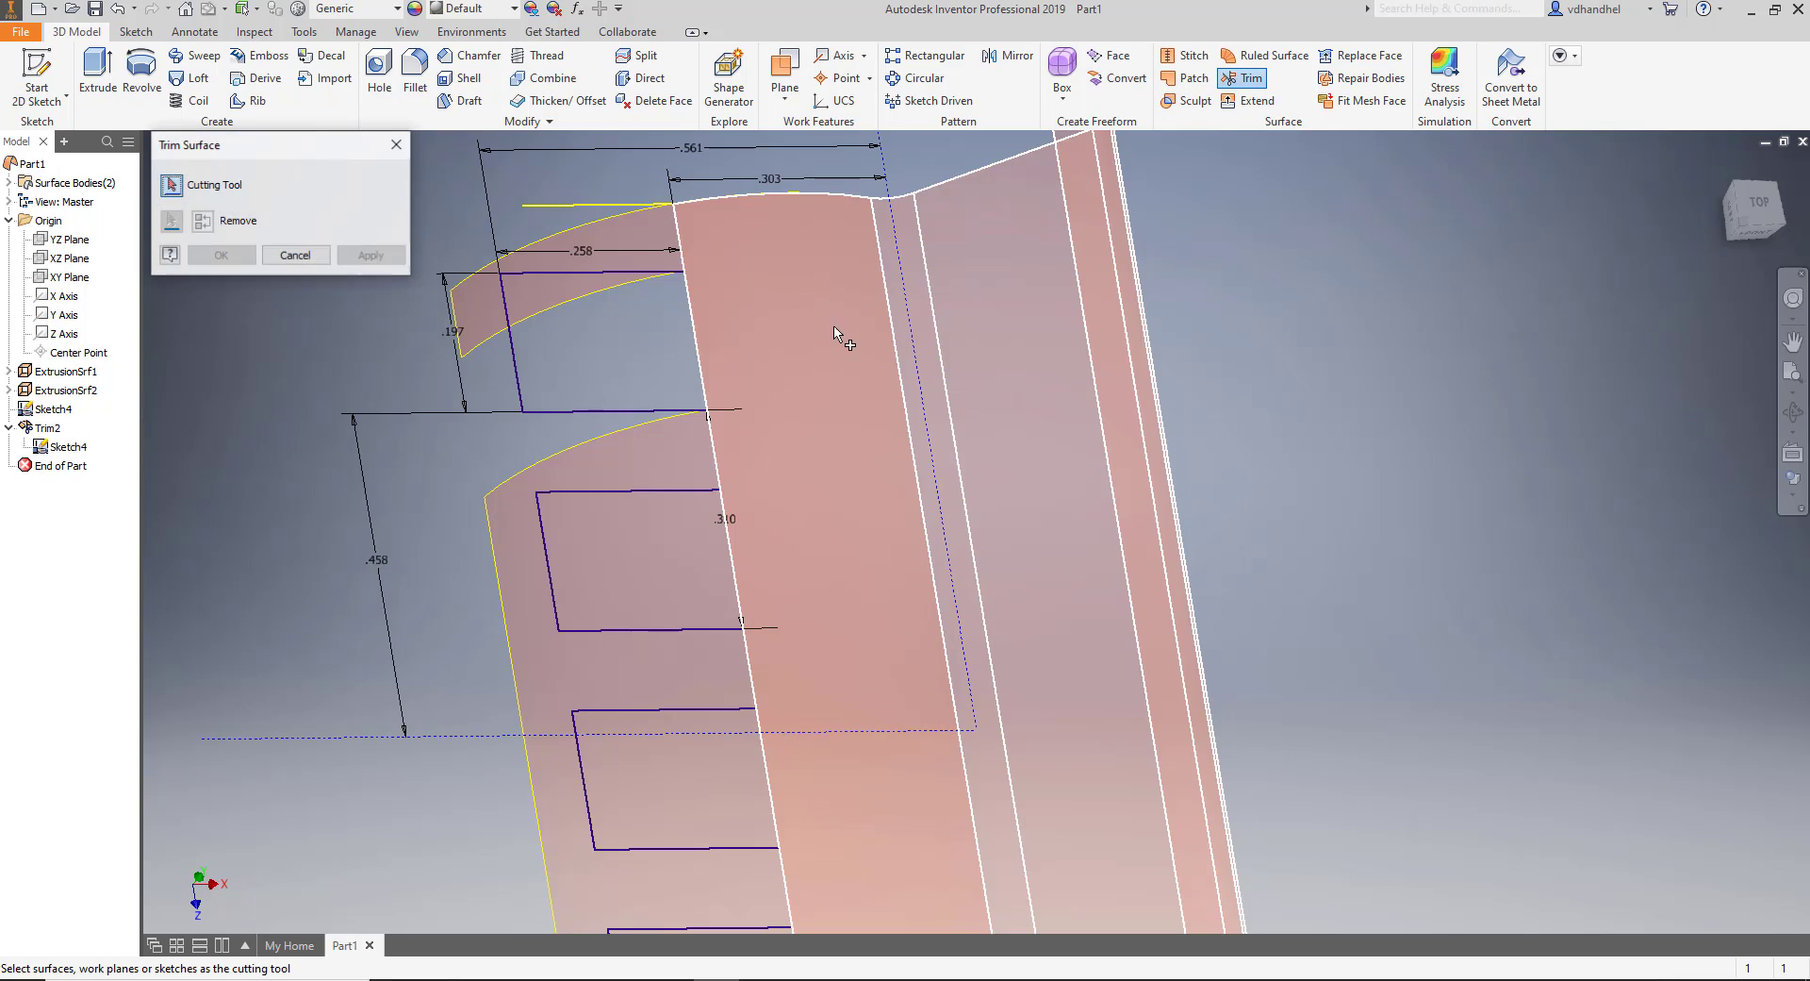
pyautogui.click(543, 537)
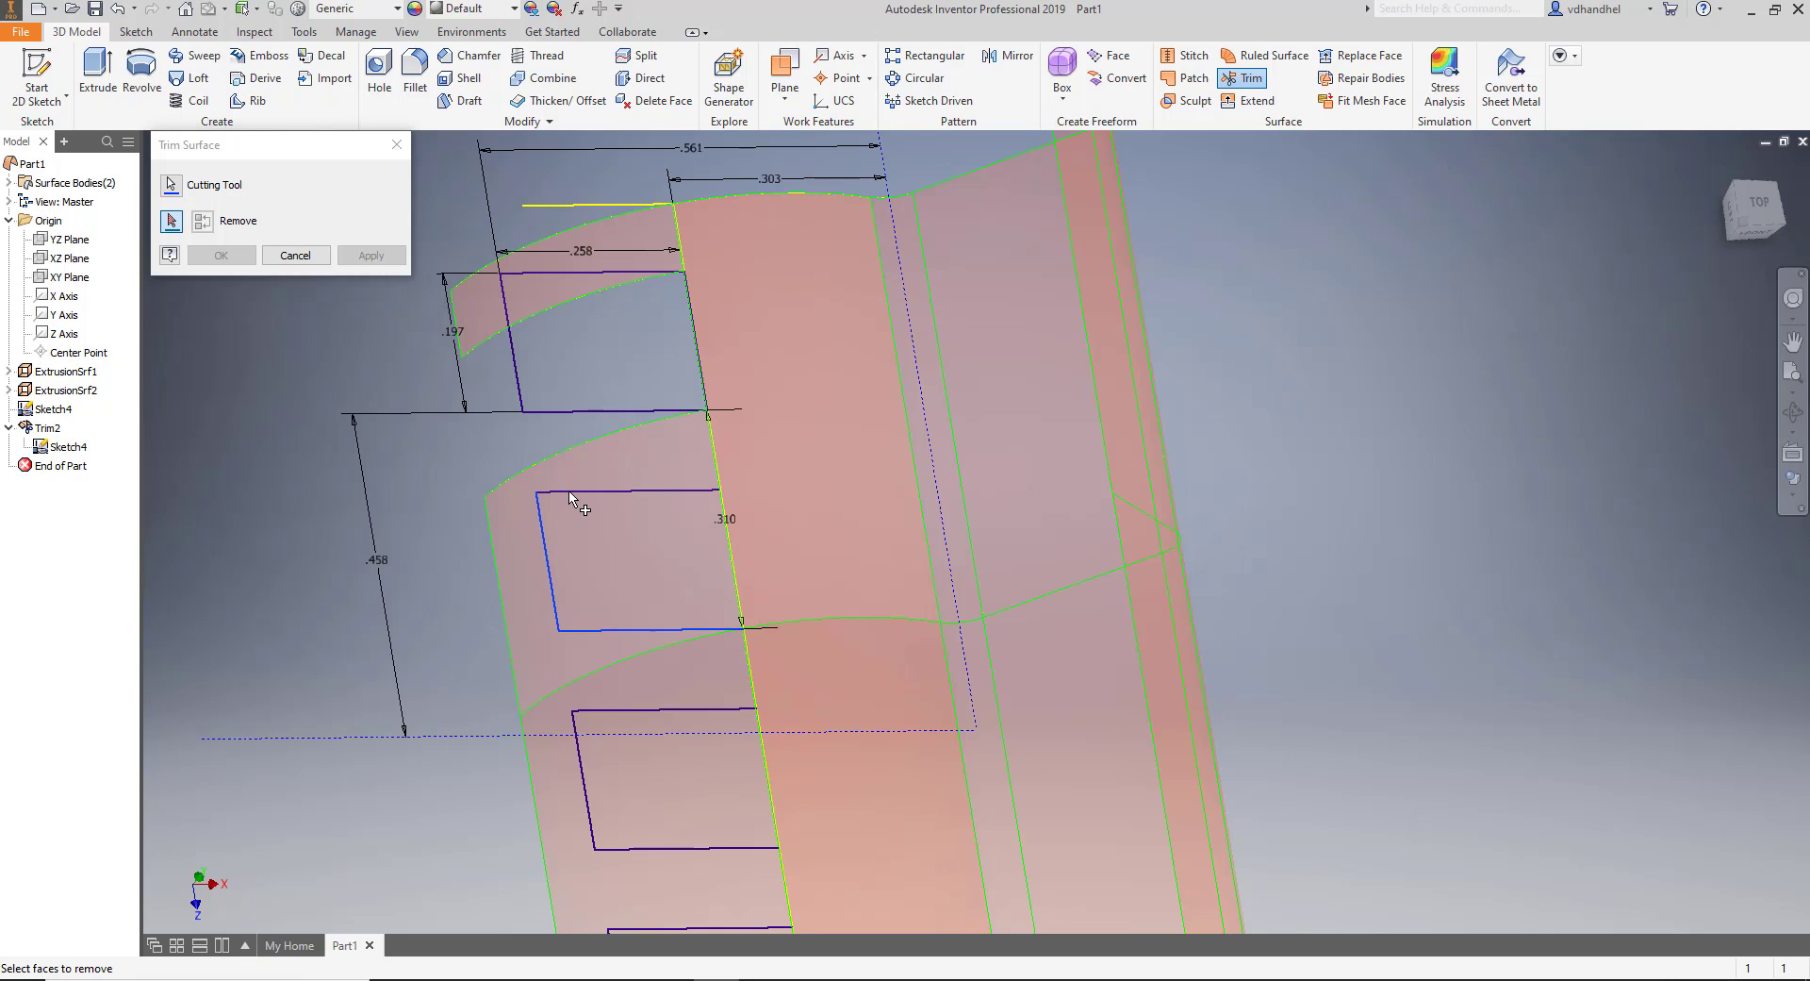
pyautogui.click(572, 495)
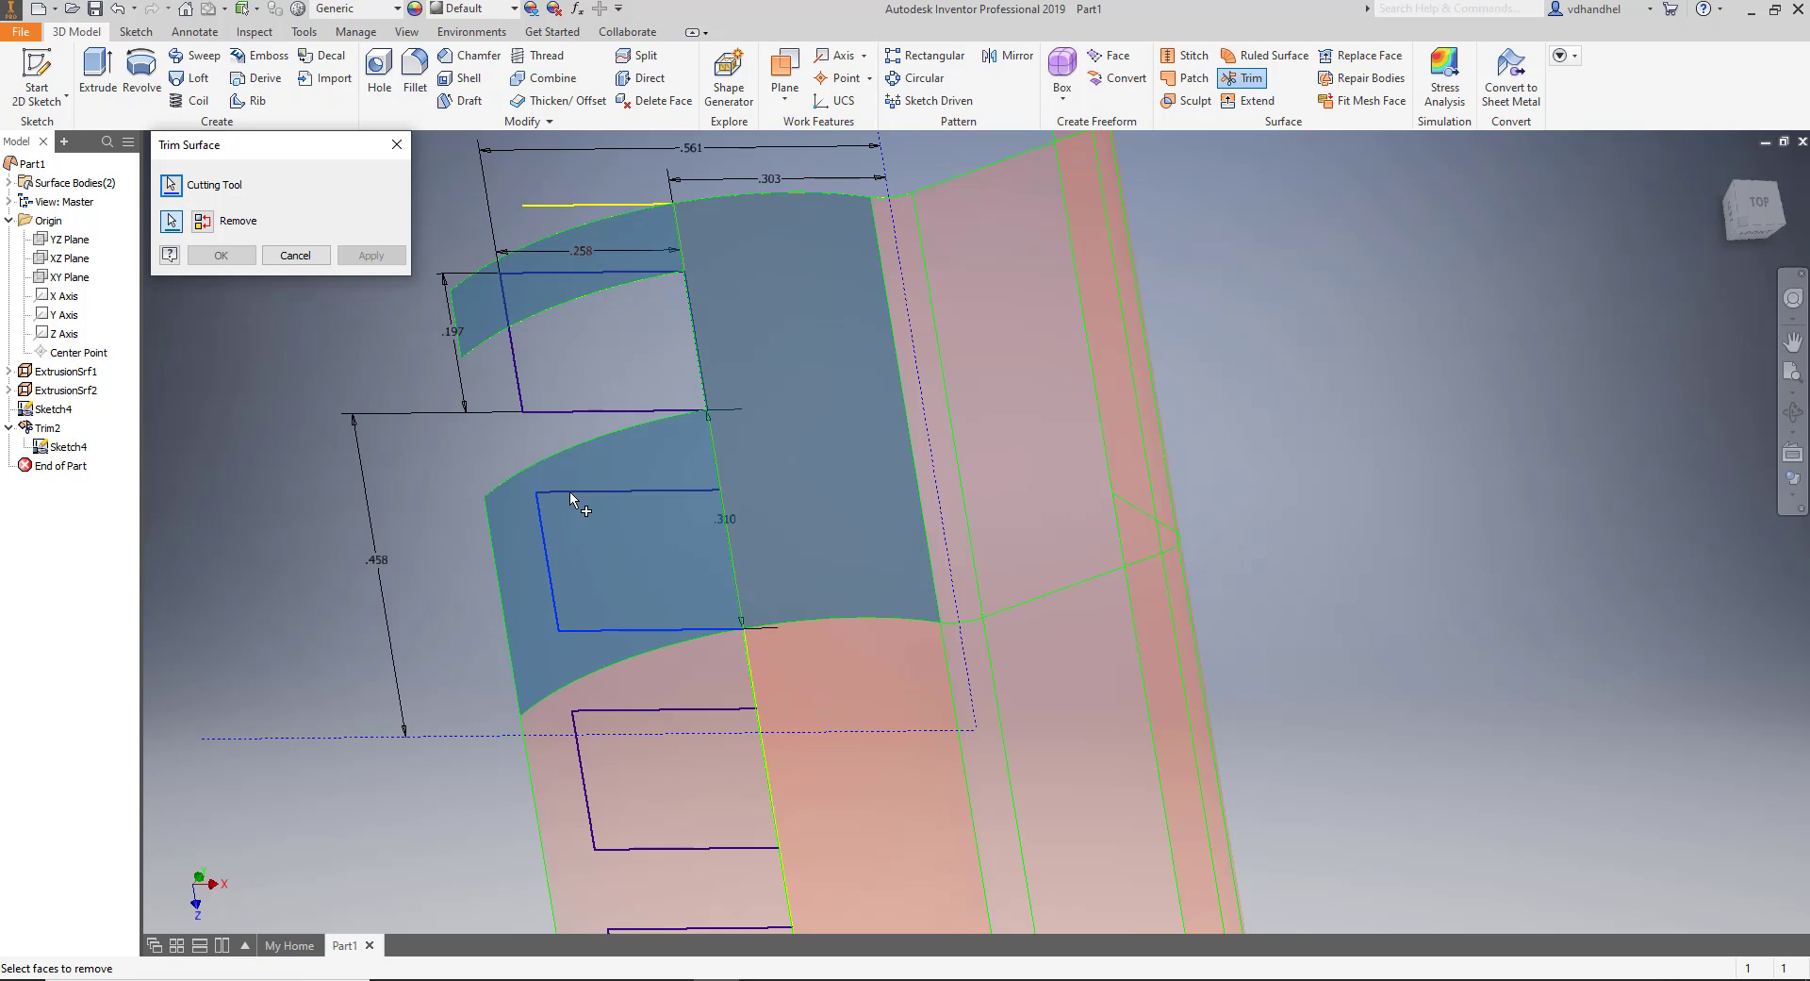
pyautogui.click(315, 261)
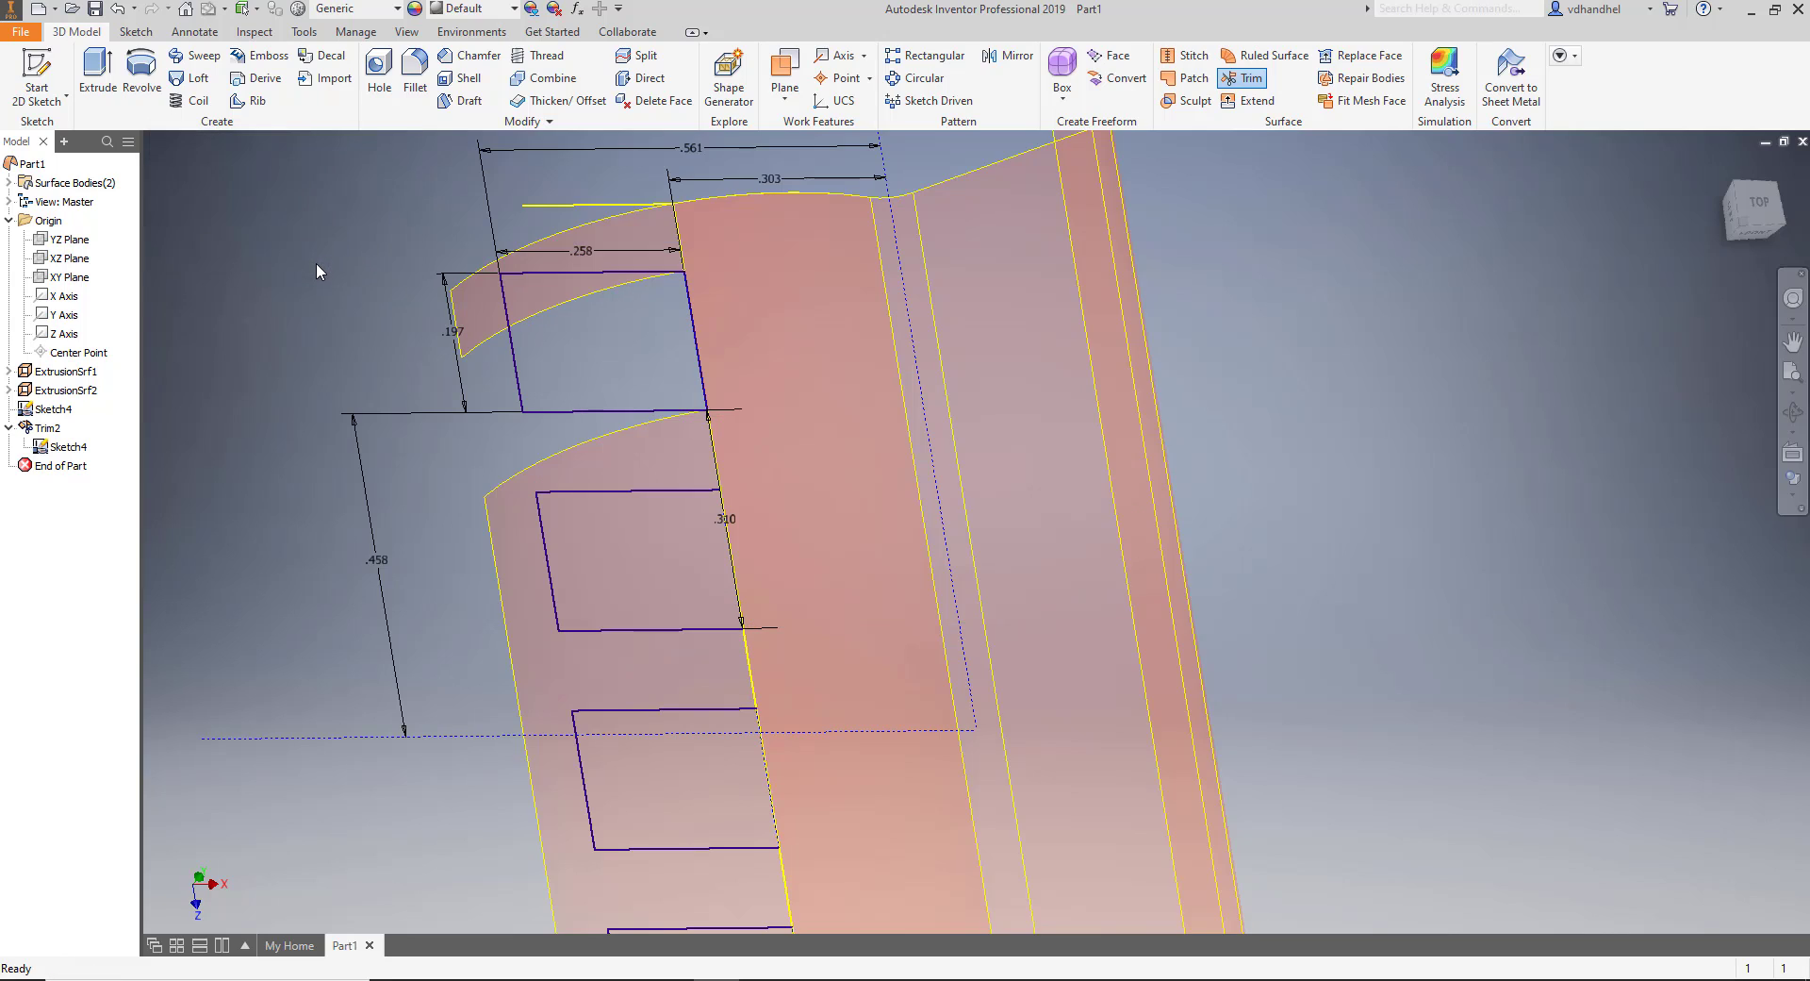
# Unshare Sketch4 and delete the Trim2 feature, keeping the sketch it consumed.
pyautogui.rightClick(74, 447)
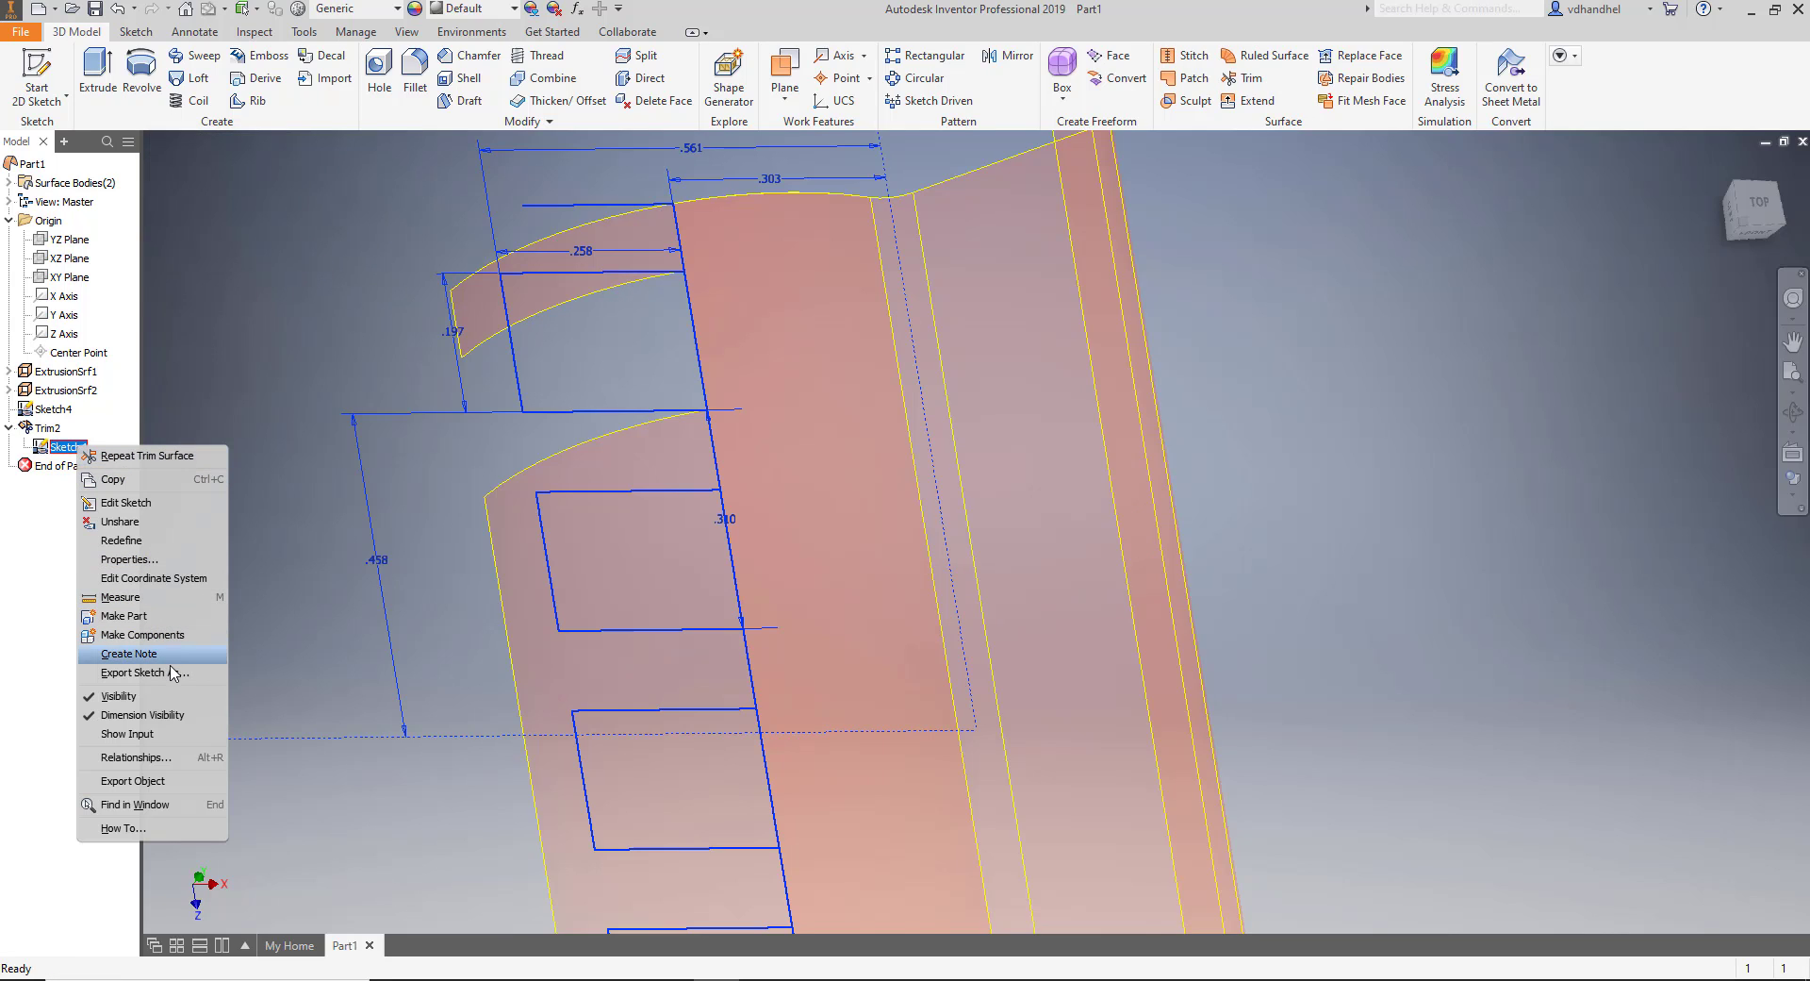
pyautogui.click(120, 521)
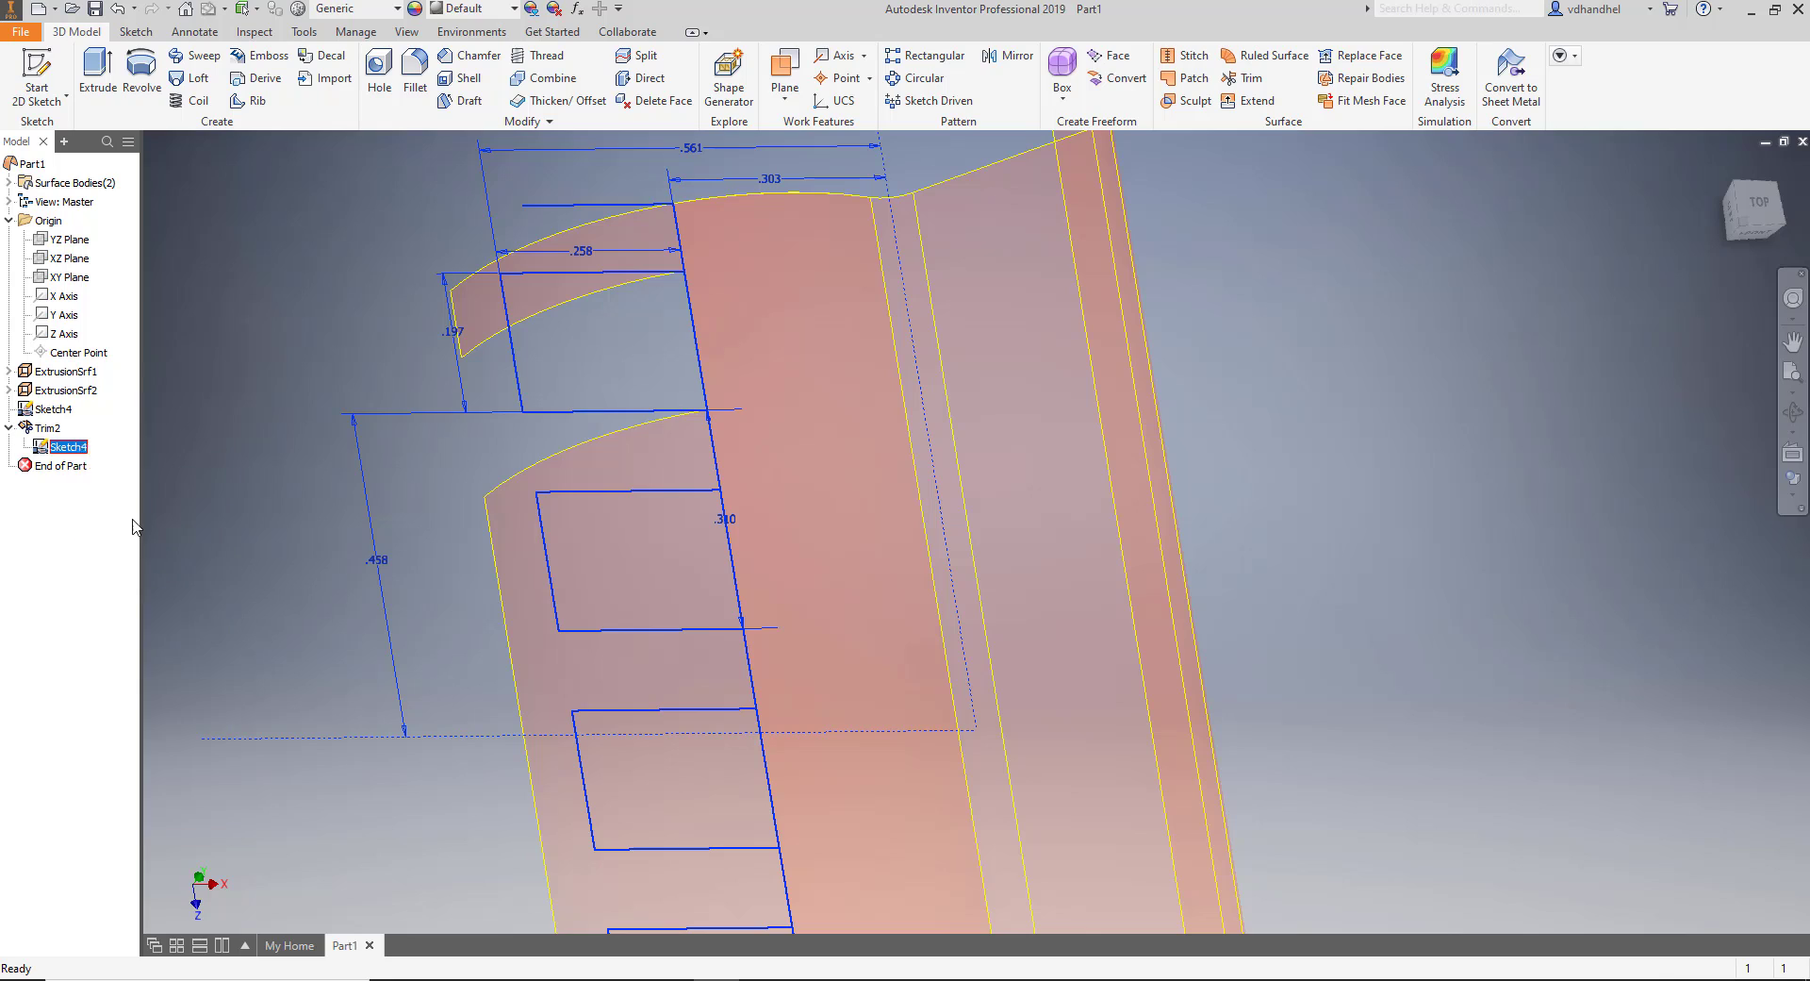
pyautogui.rightClick(44, 409)
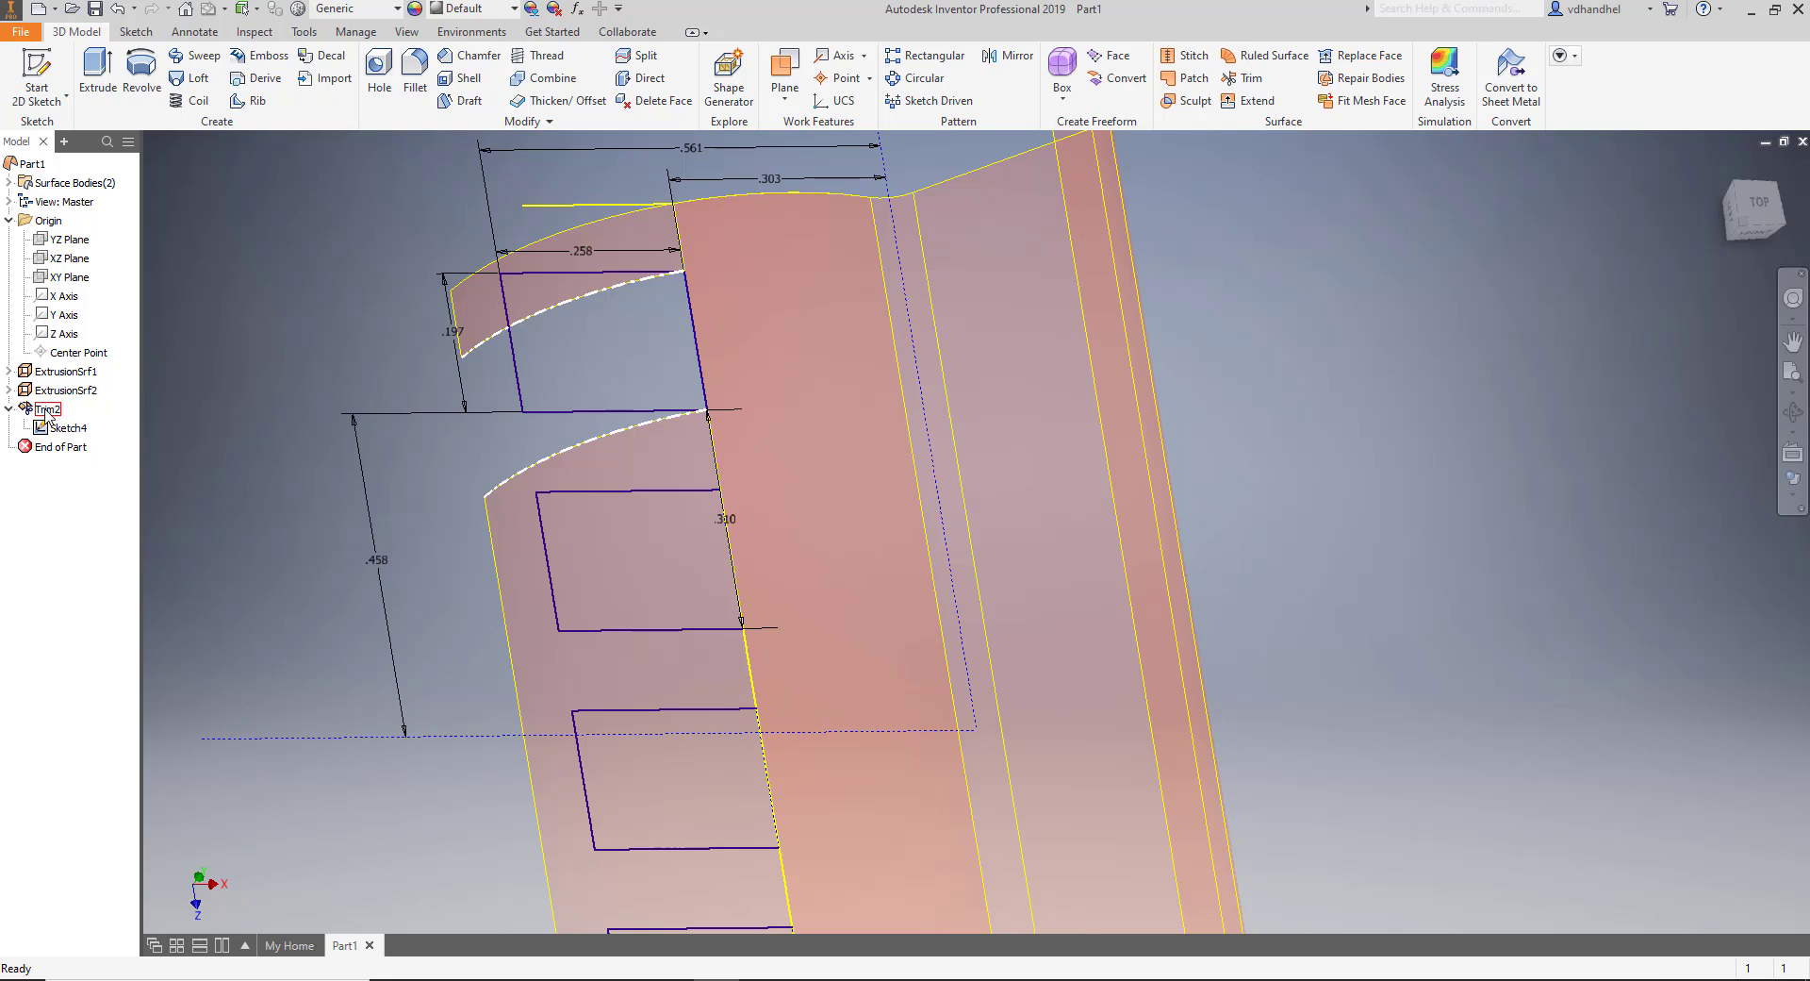
pyautogui.click(83, 441)
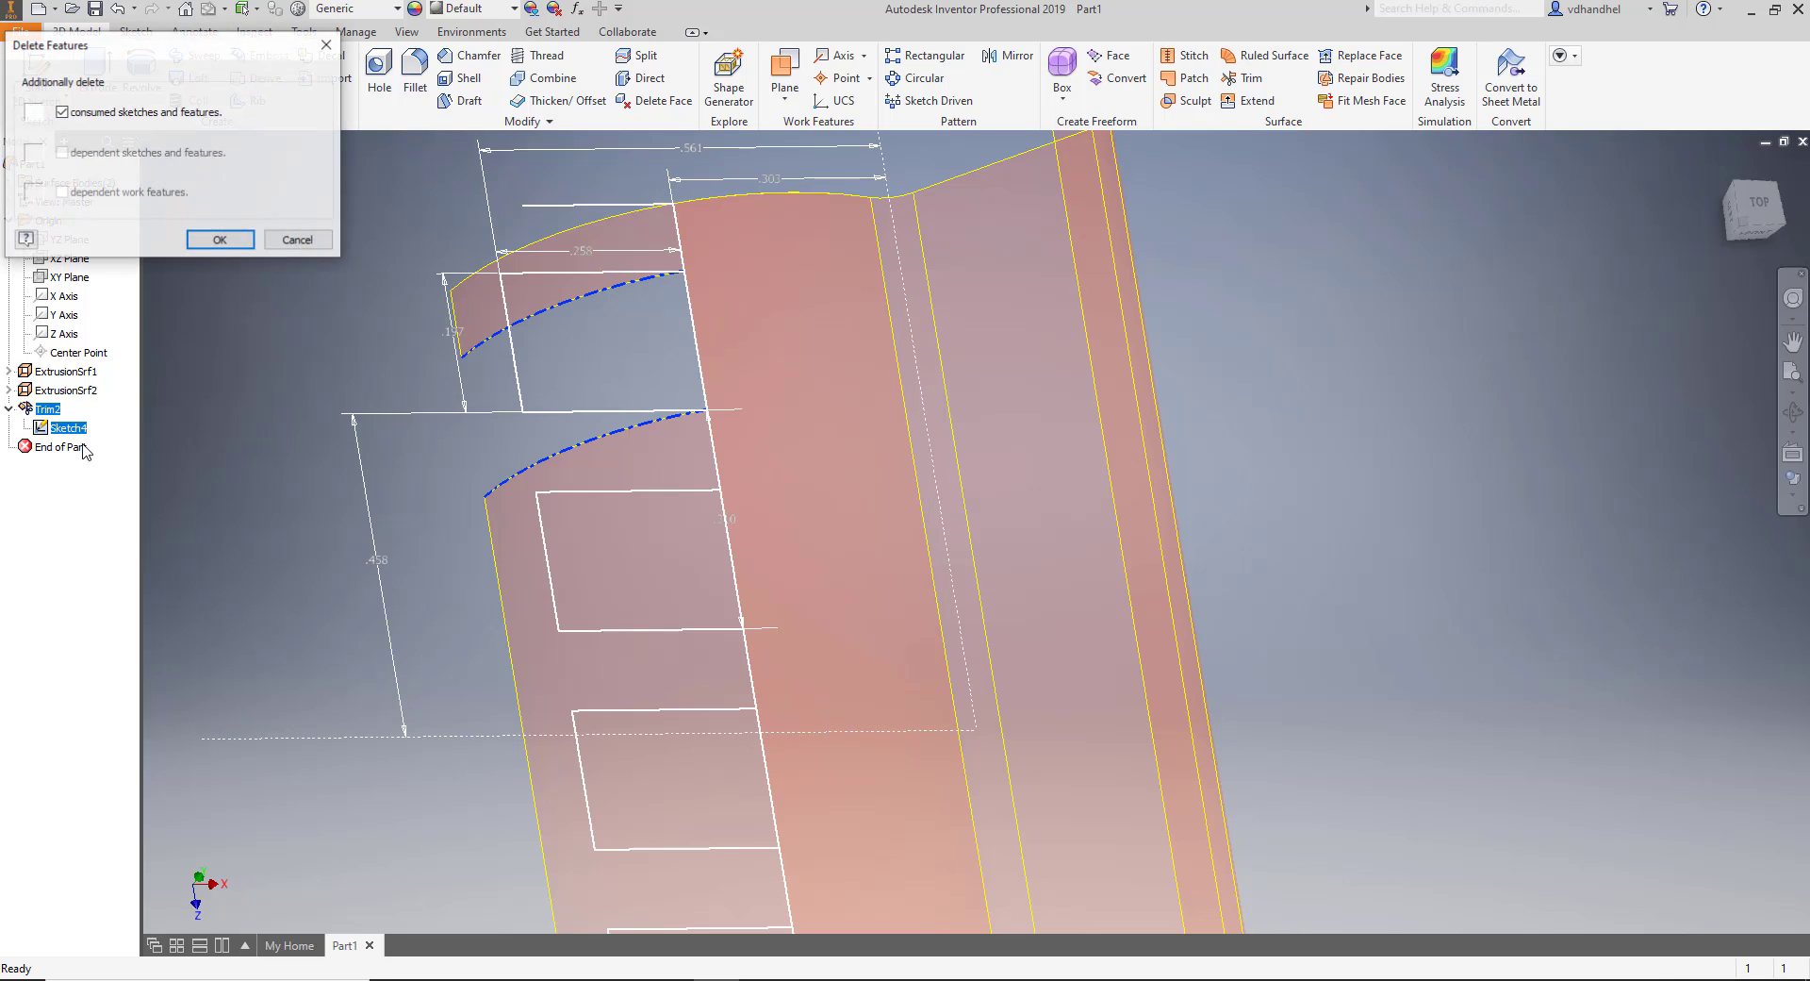
pyautogui.click(221, 240)
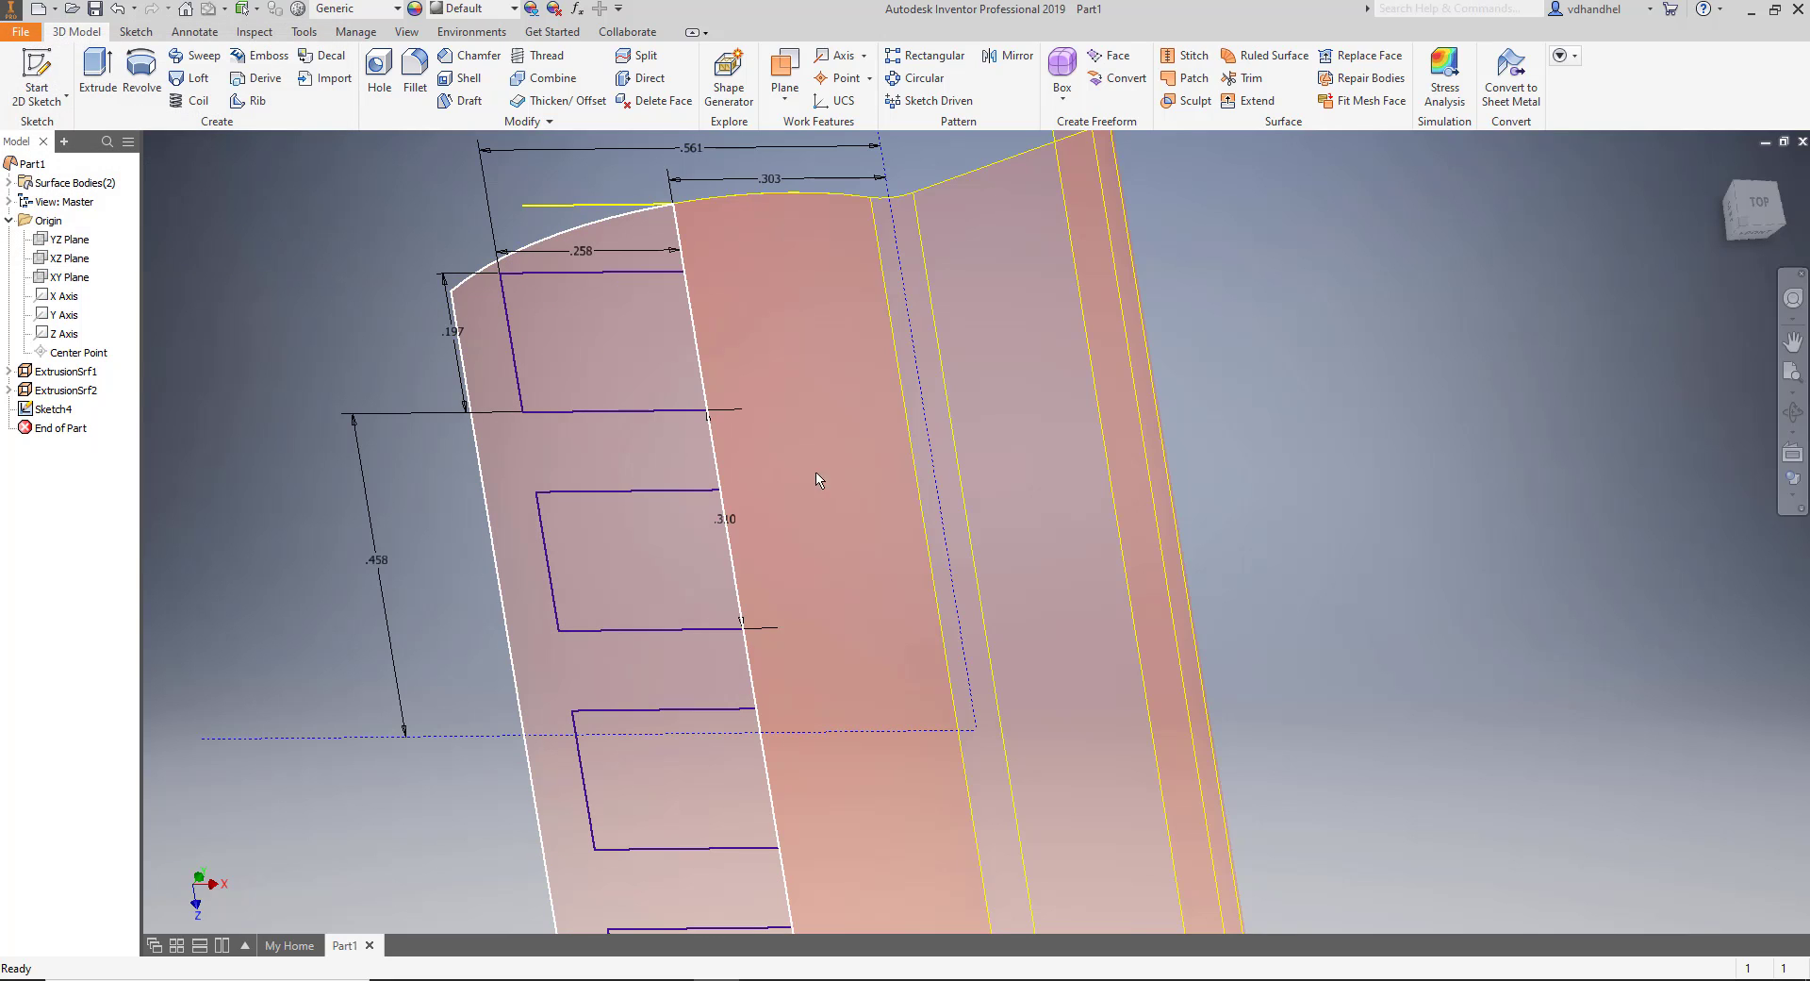
# Examine the inner corners of the patterned rectangles closely along the arc surface's edge, including from the top view.
pyautogui.scroll(-6, 716, 415)
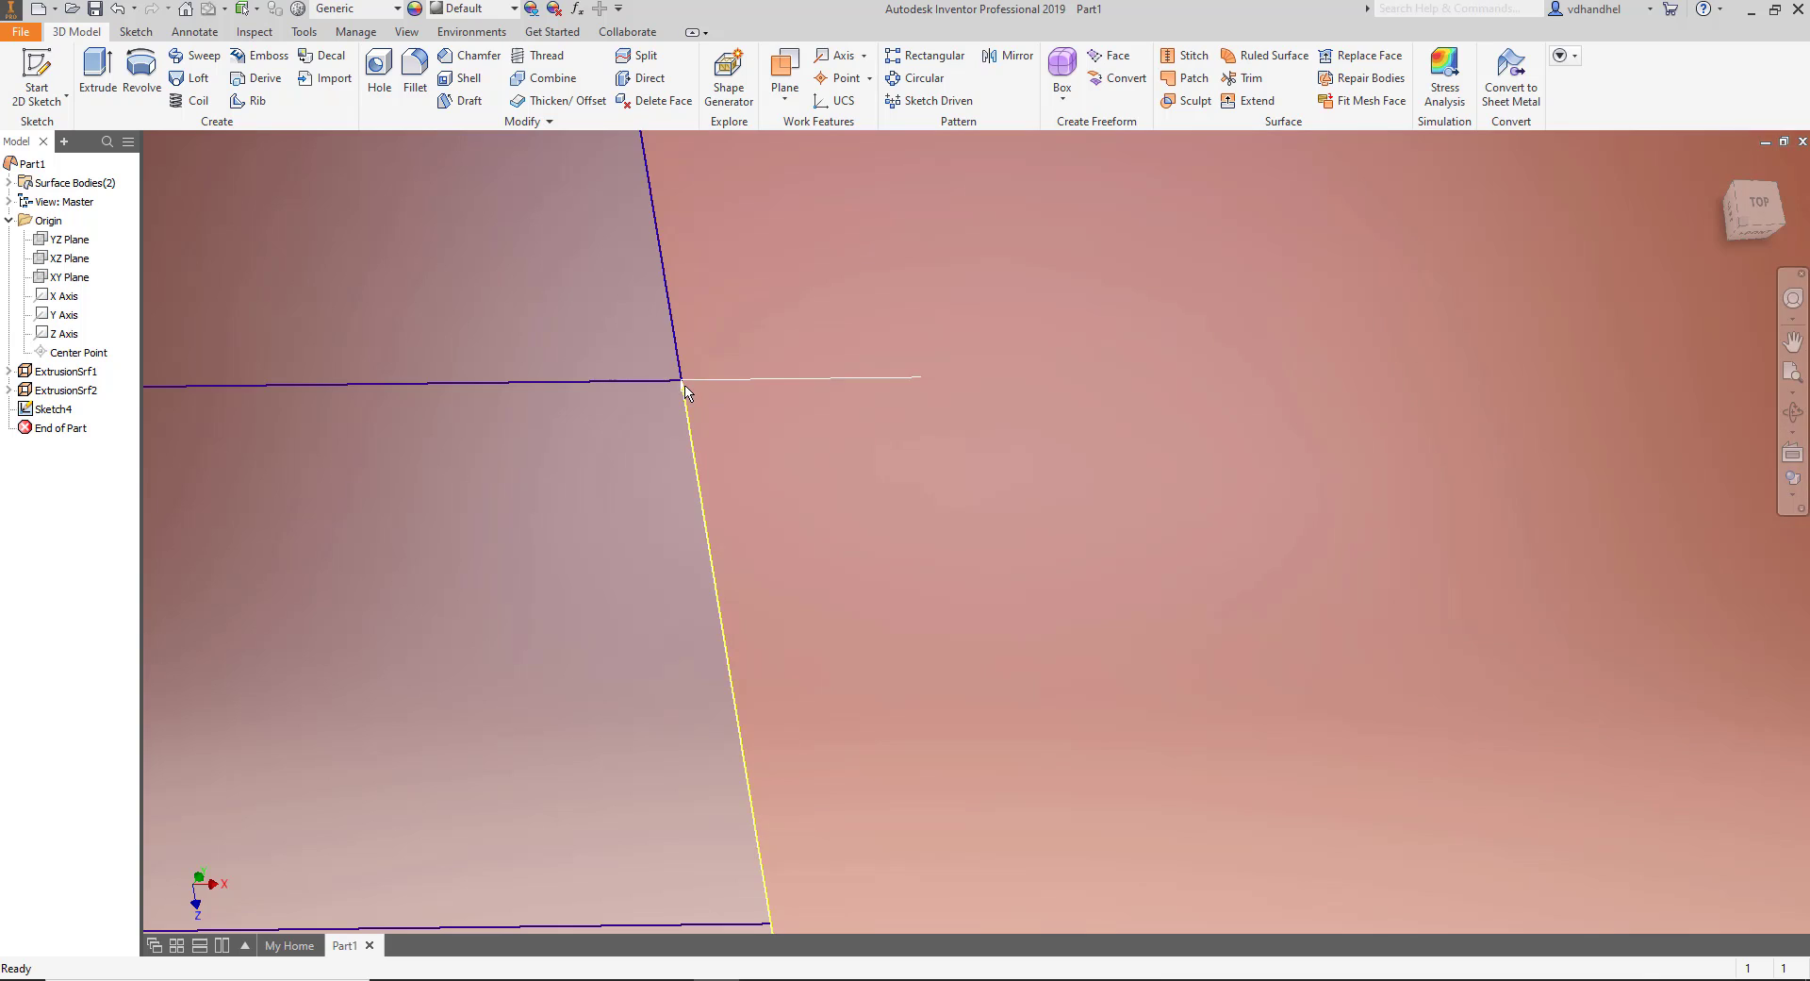
pyautogui.scroll(2, 671, 377)
pyautogui.scroll(-2, 709, 347)
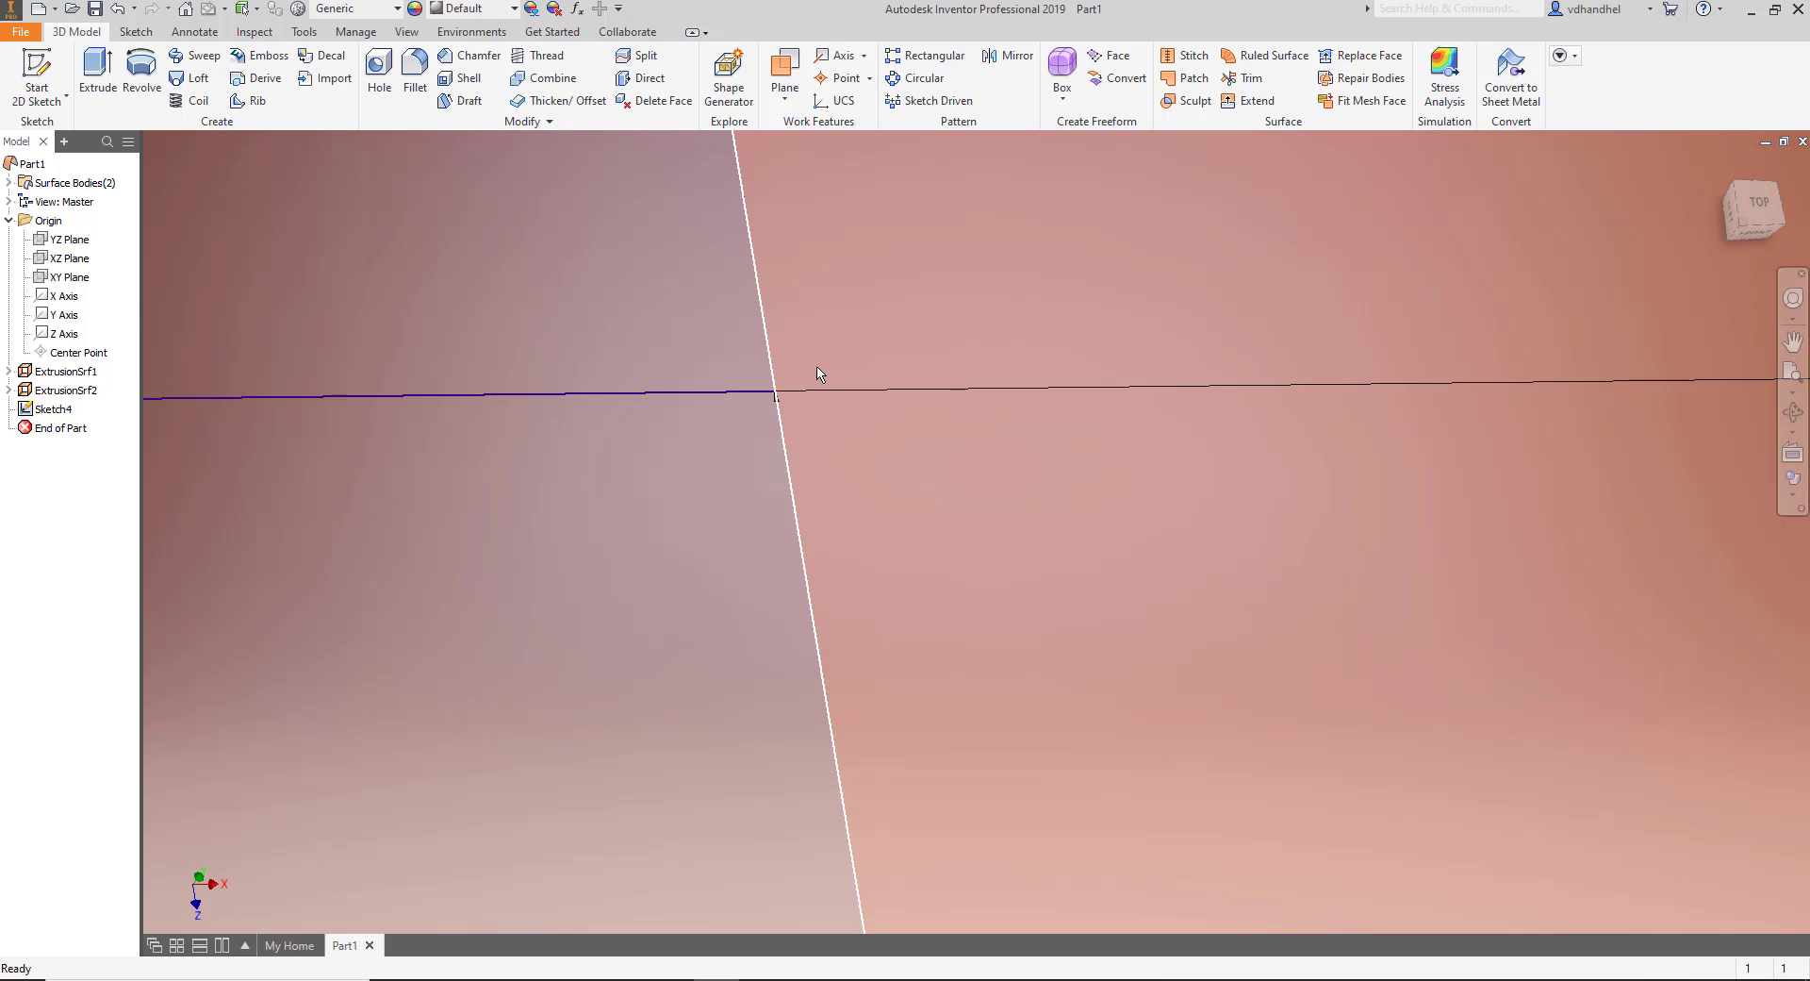
pyautogui.click(1793, 340)
pyautogui.click(1759, 206)
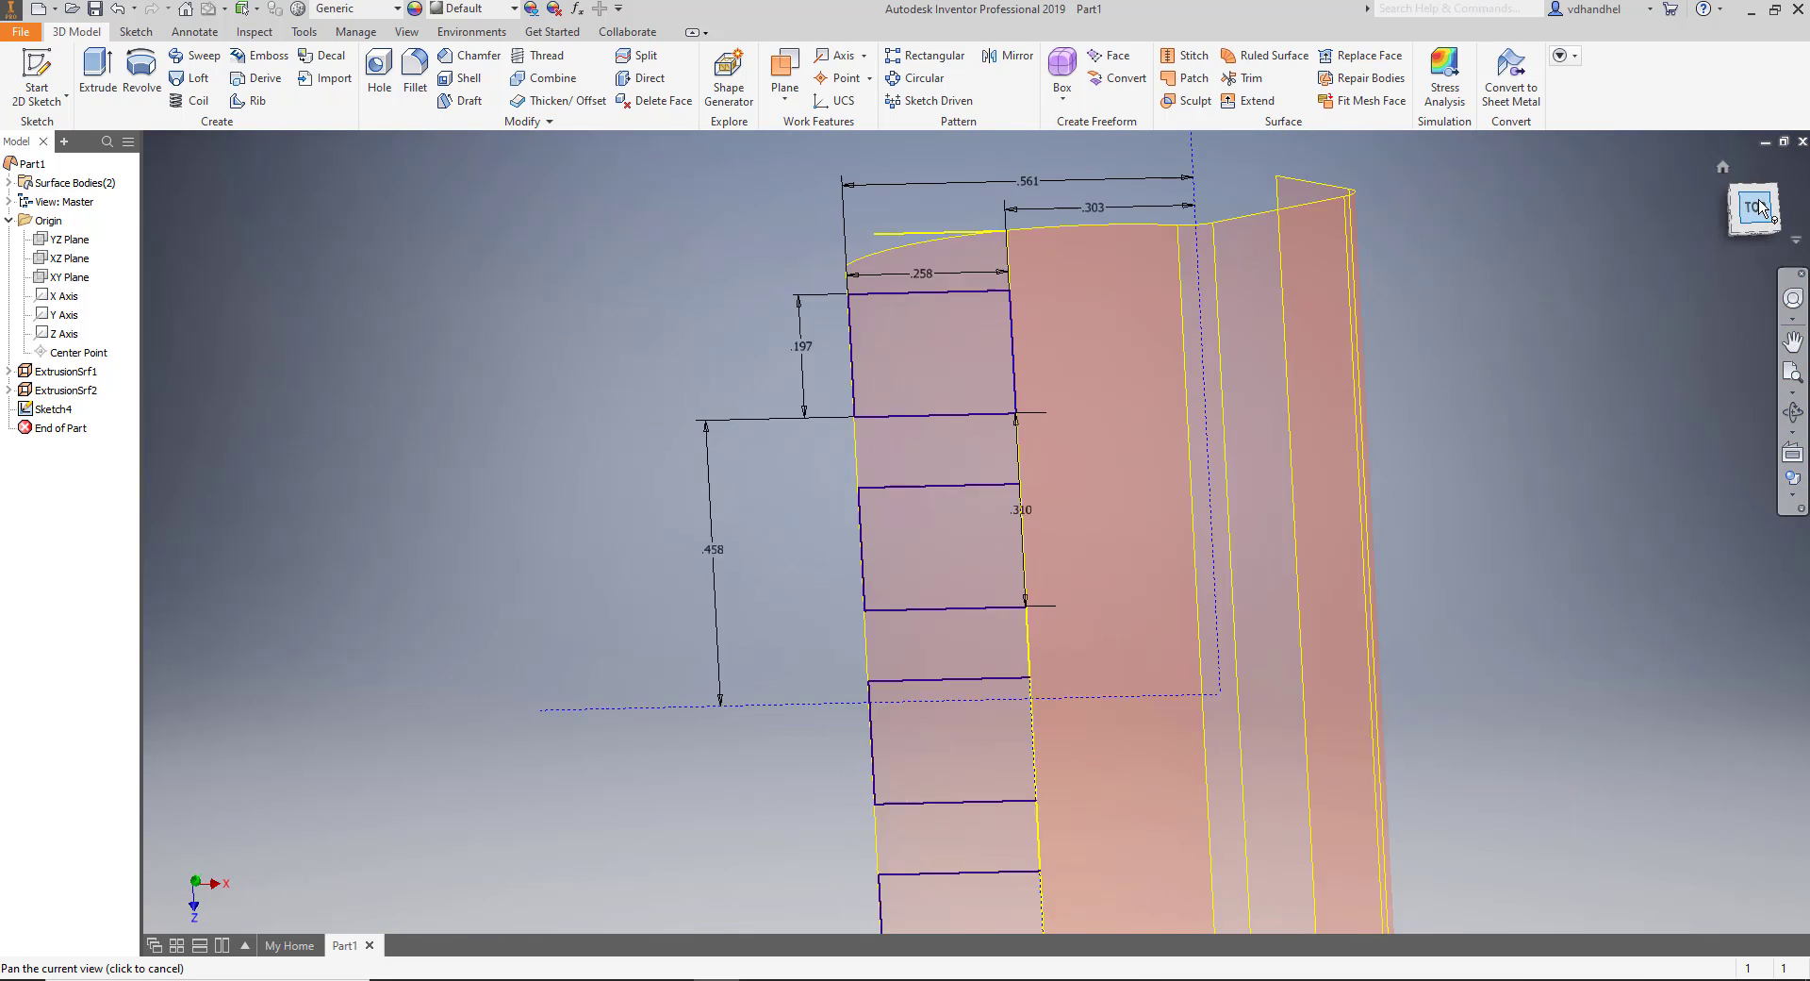
pyautogui.scroll(5, 1070, 444)
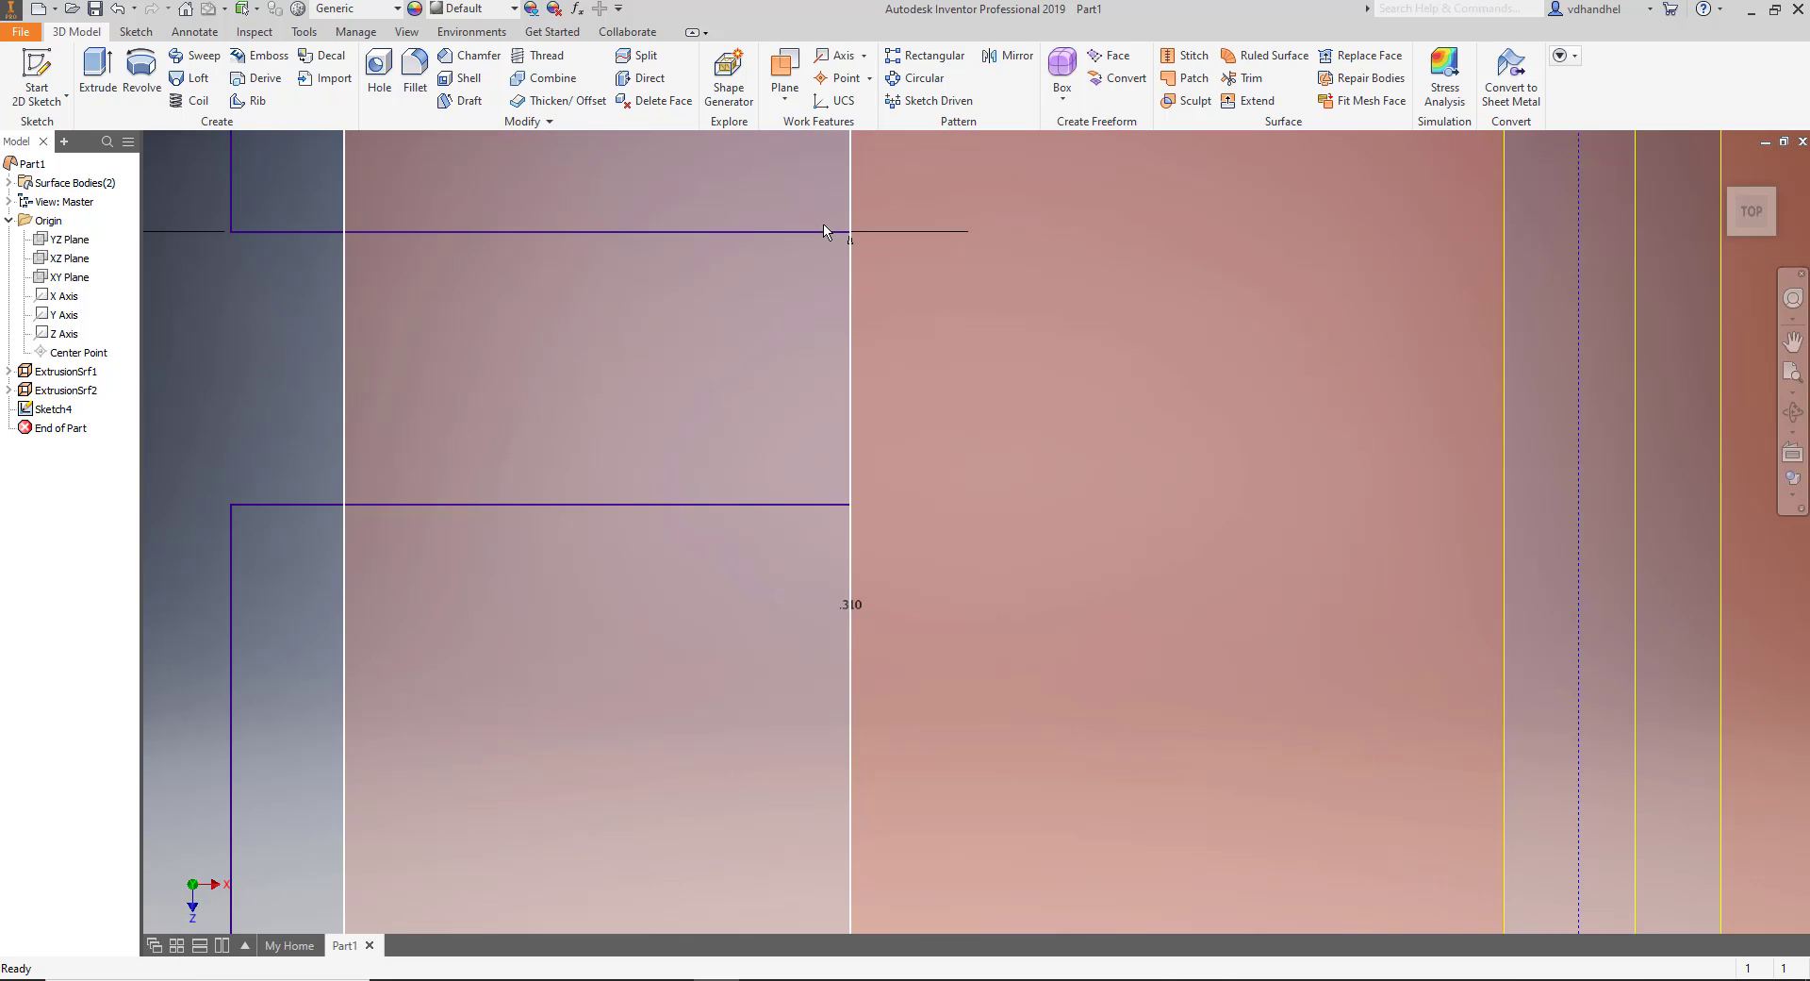
pyautogui.scroll(2, 823, 231)
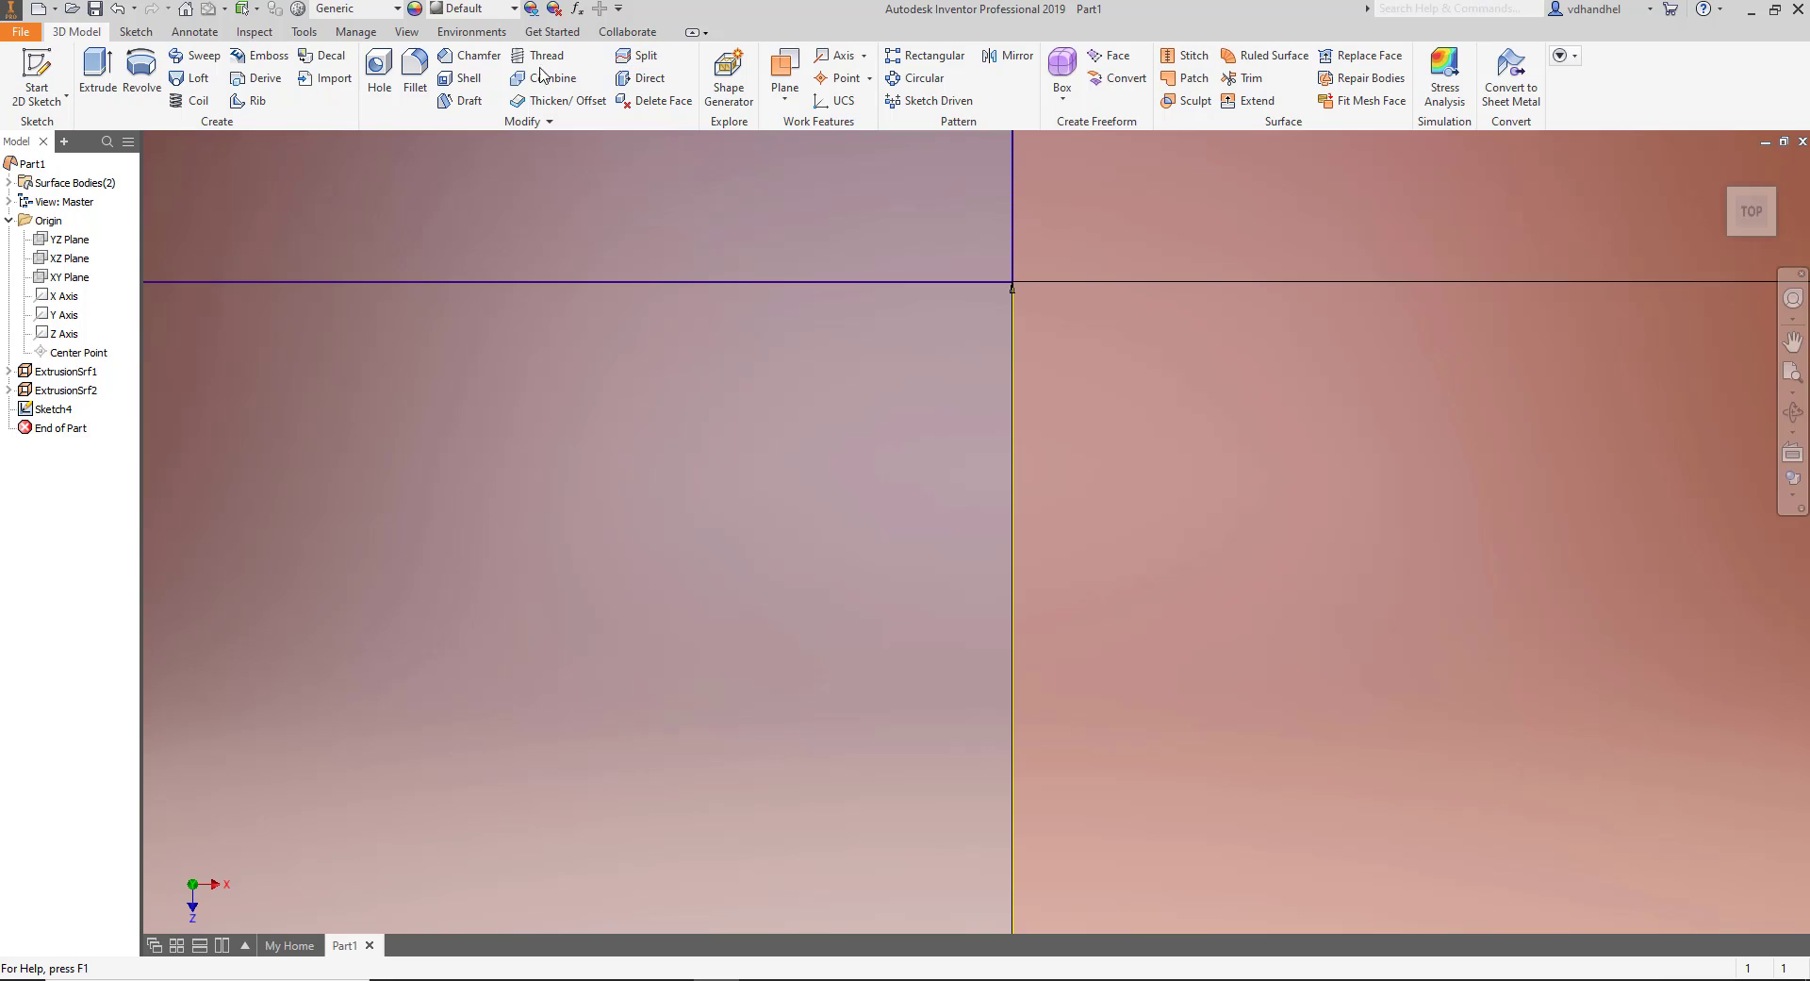
# Open Sketch4 for editing and inspect how the patterned rectangles' inner corners meet the vertical line.
pyautogui.click(142, 34)
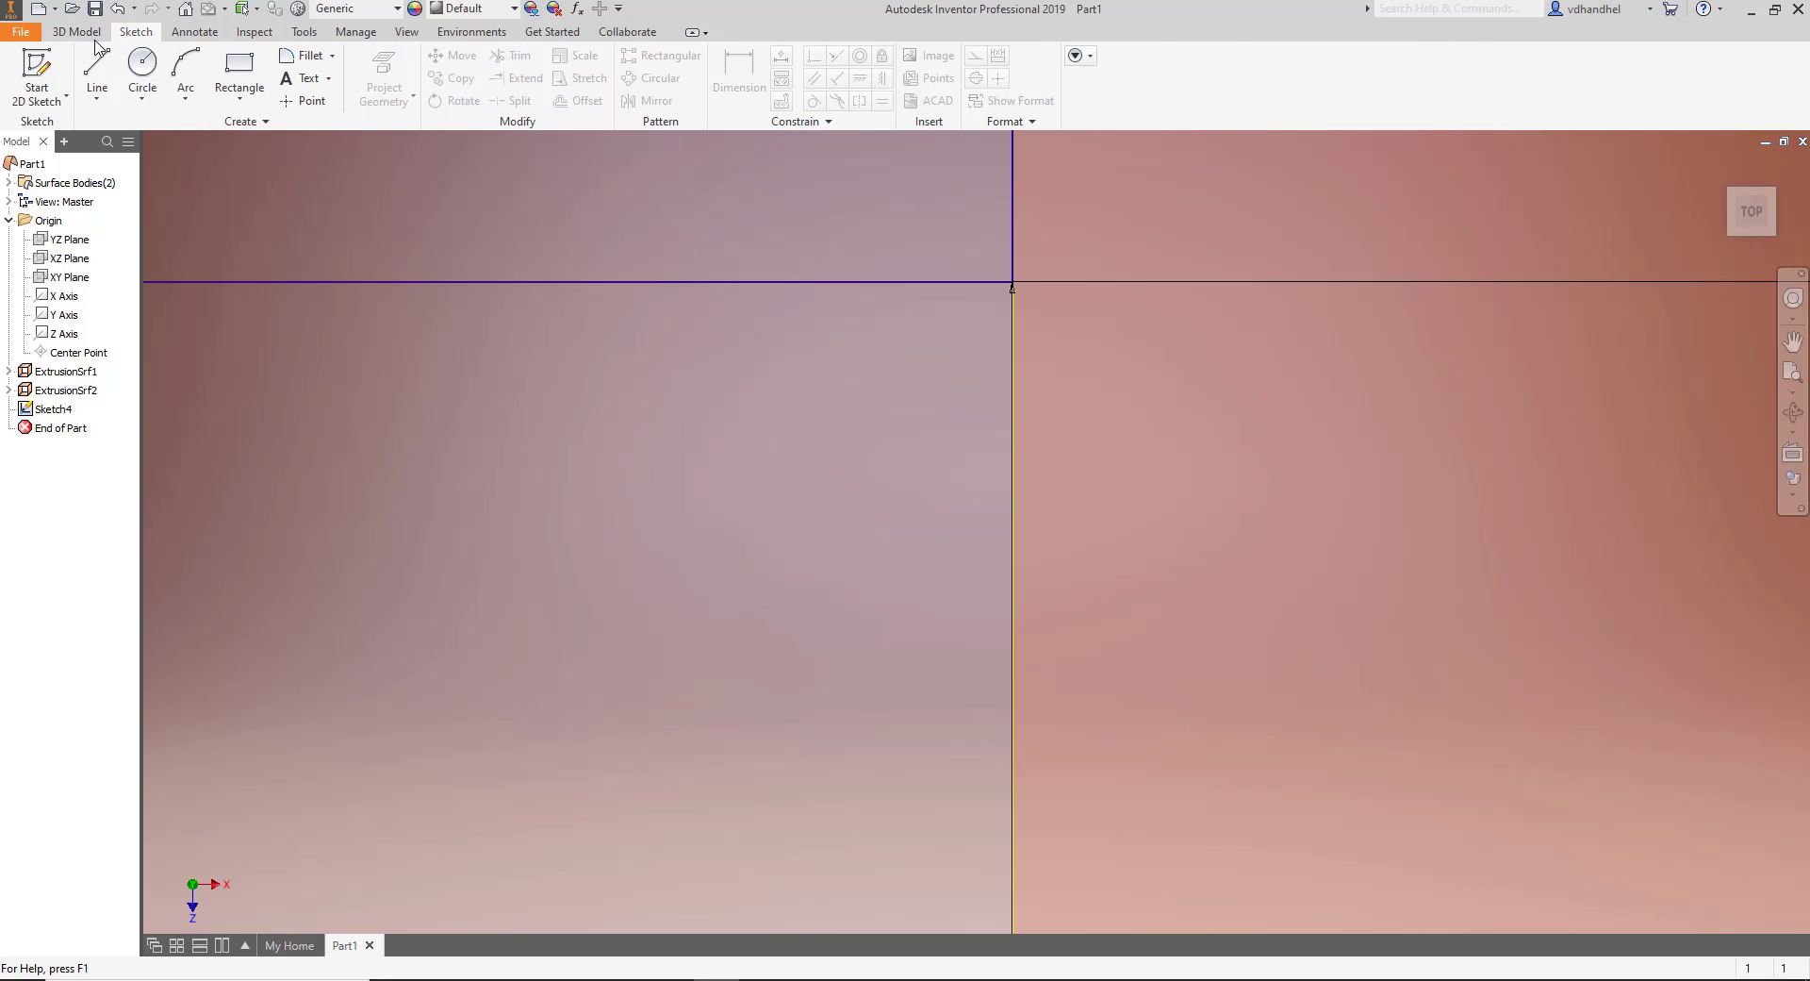
pyautogui.doubleClick(61, 415)
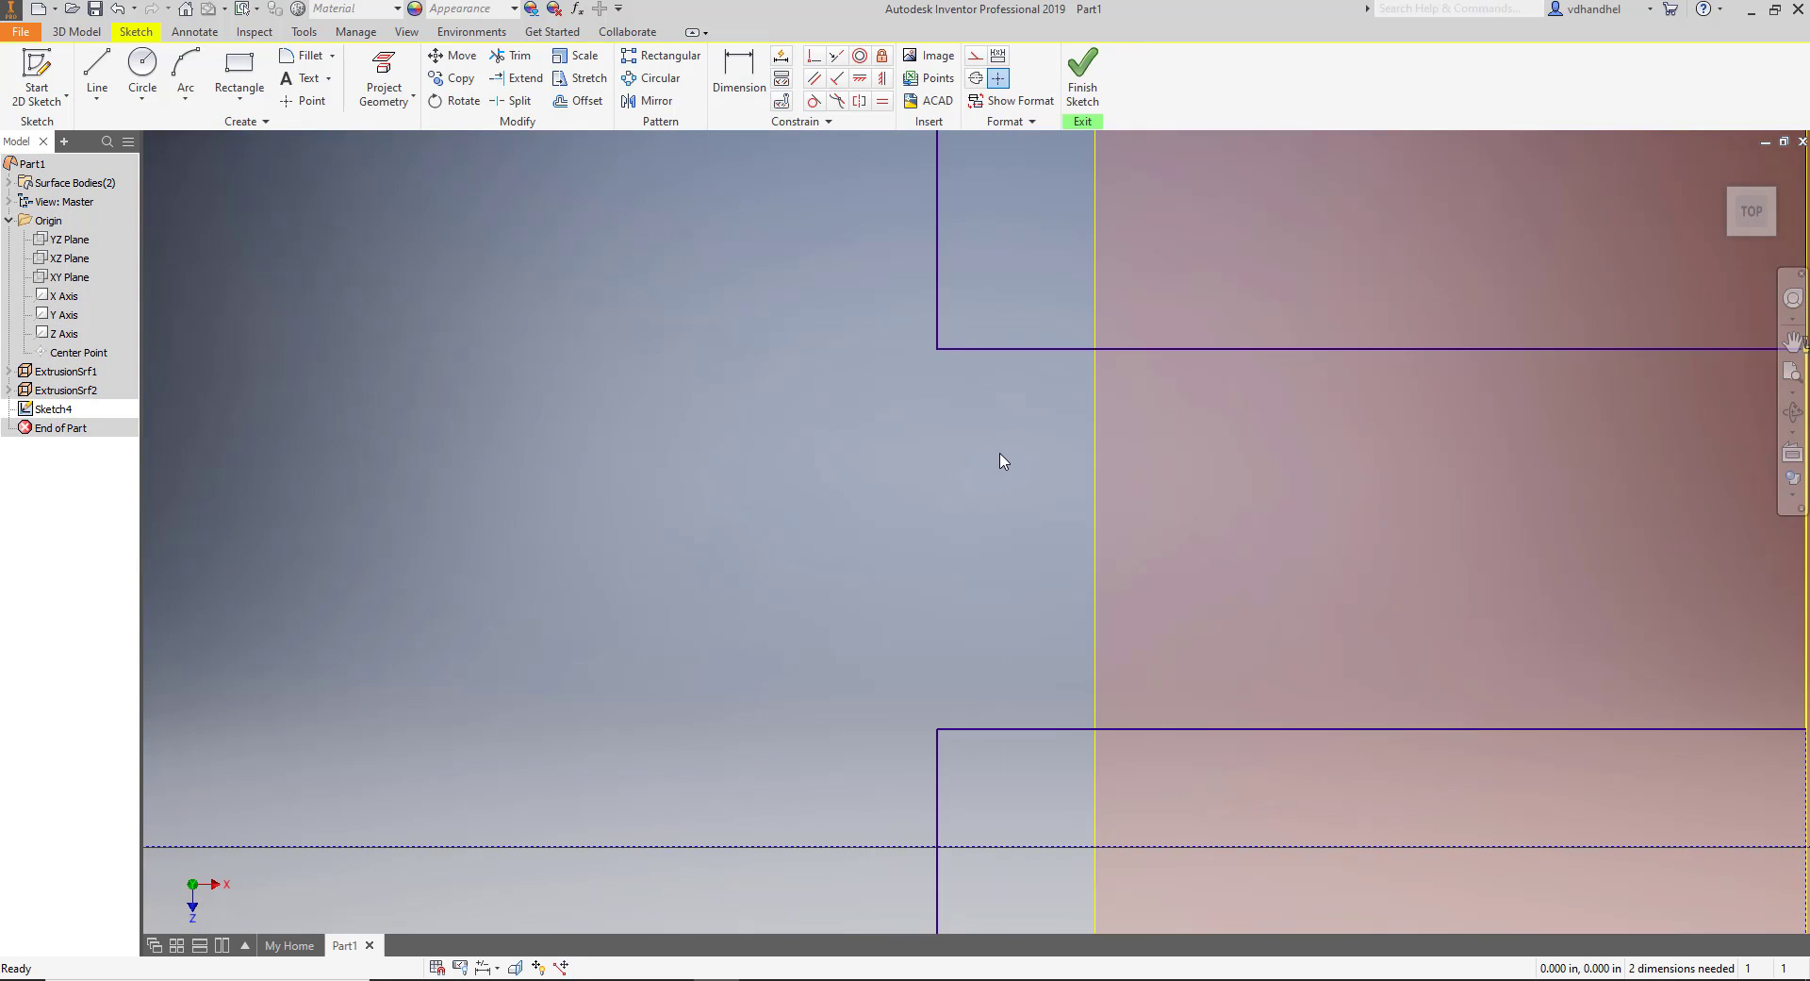
pyautogui.scroll(-5, 1002, 460)
pyautogui.moveTo(880, 452); pyautogui.dragTo(428, 377, button='middle')
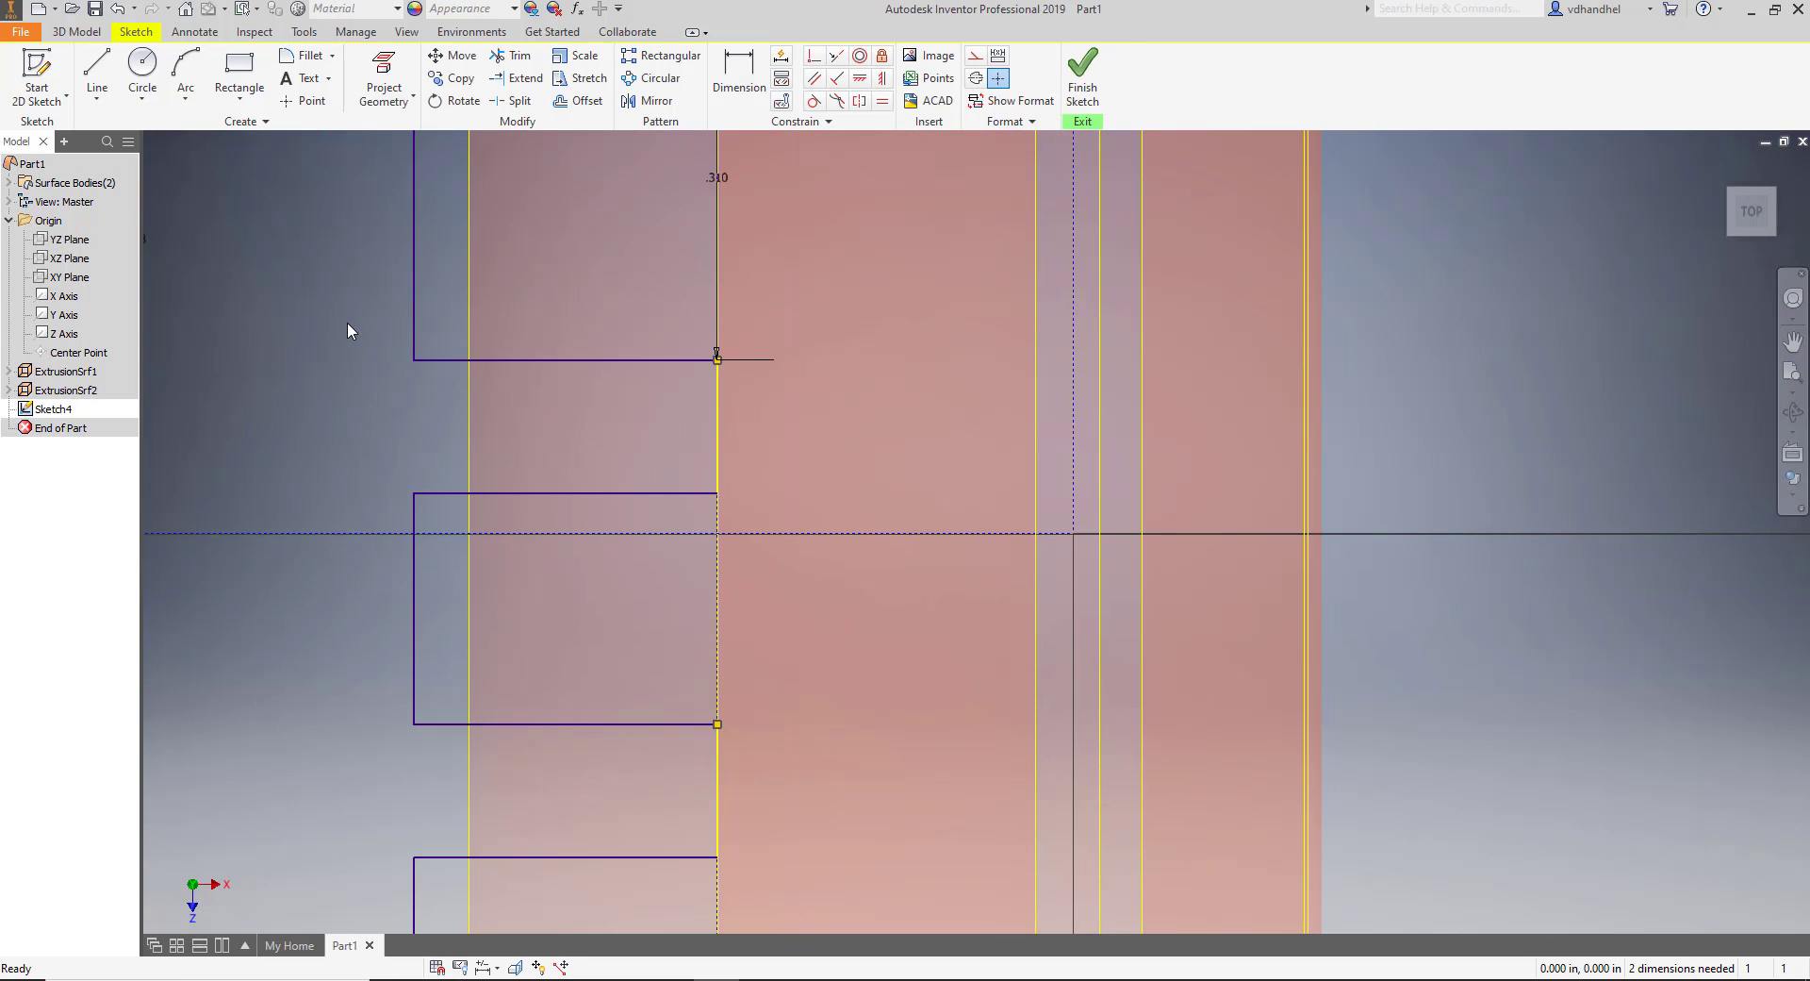
pyautogui.scroll(5, 717, 359)
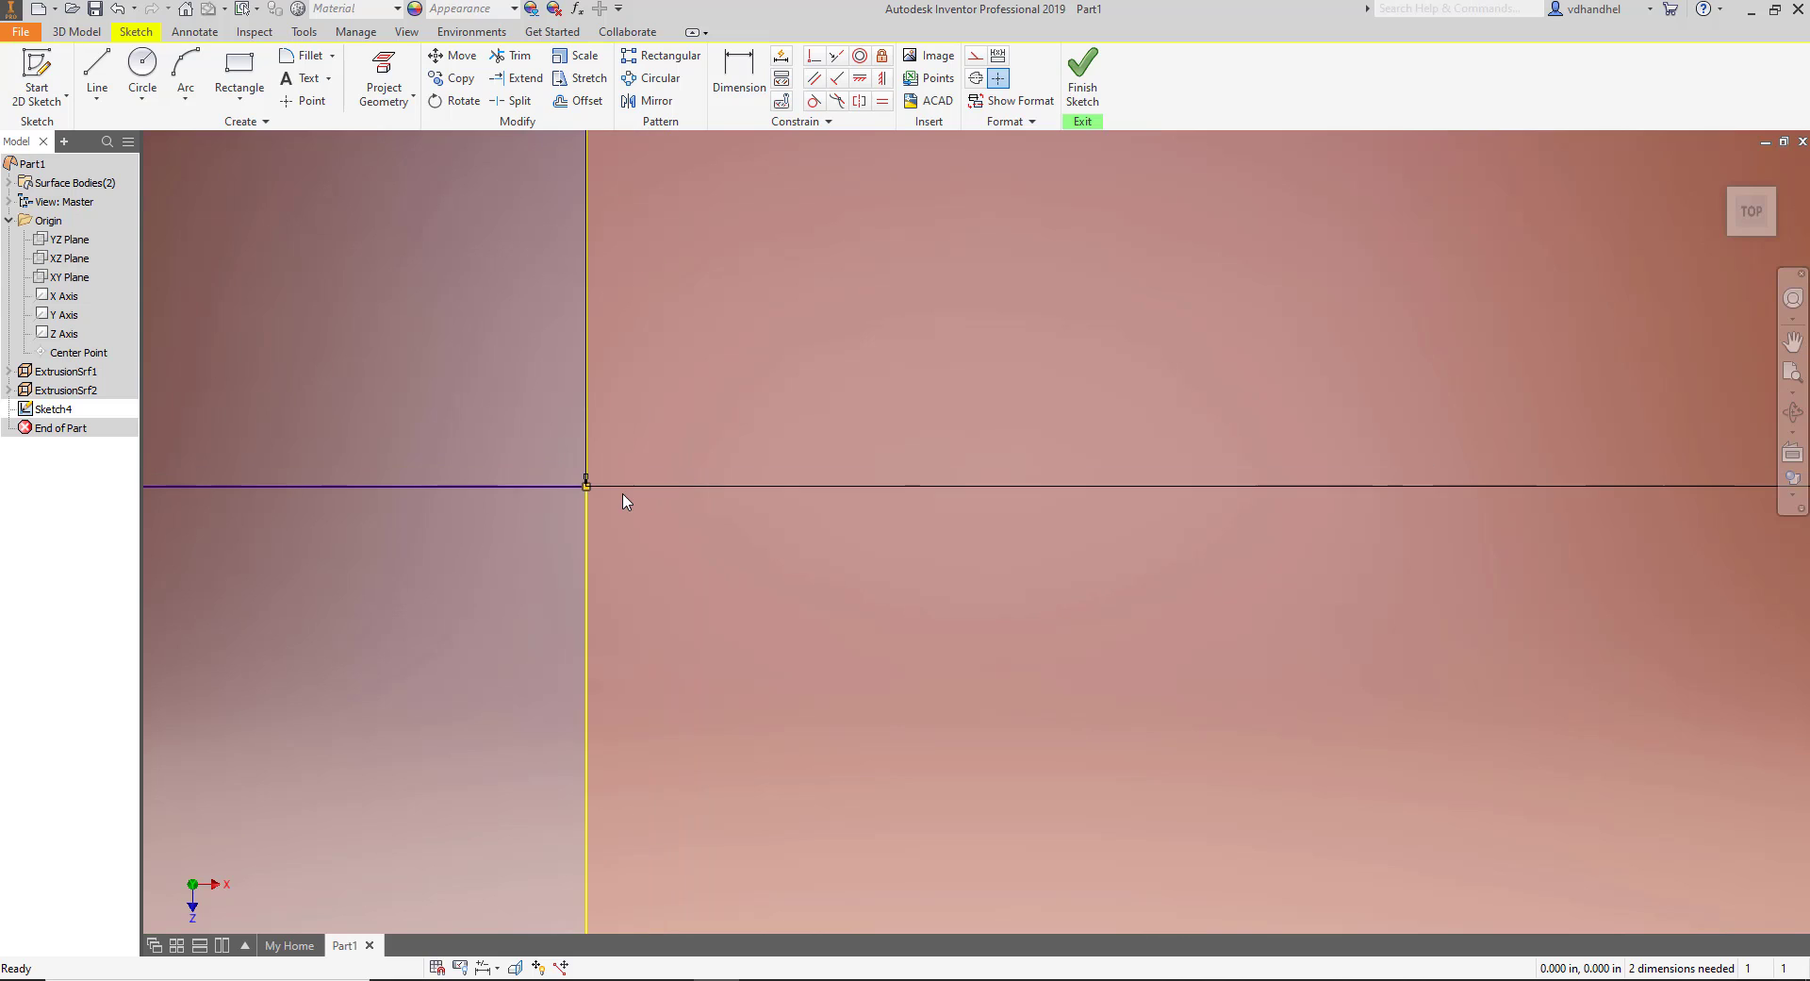
pyautogui.scroll(2, 554, 492)
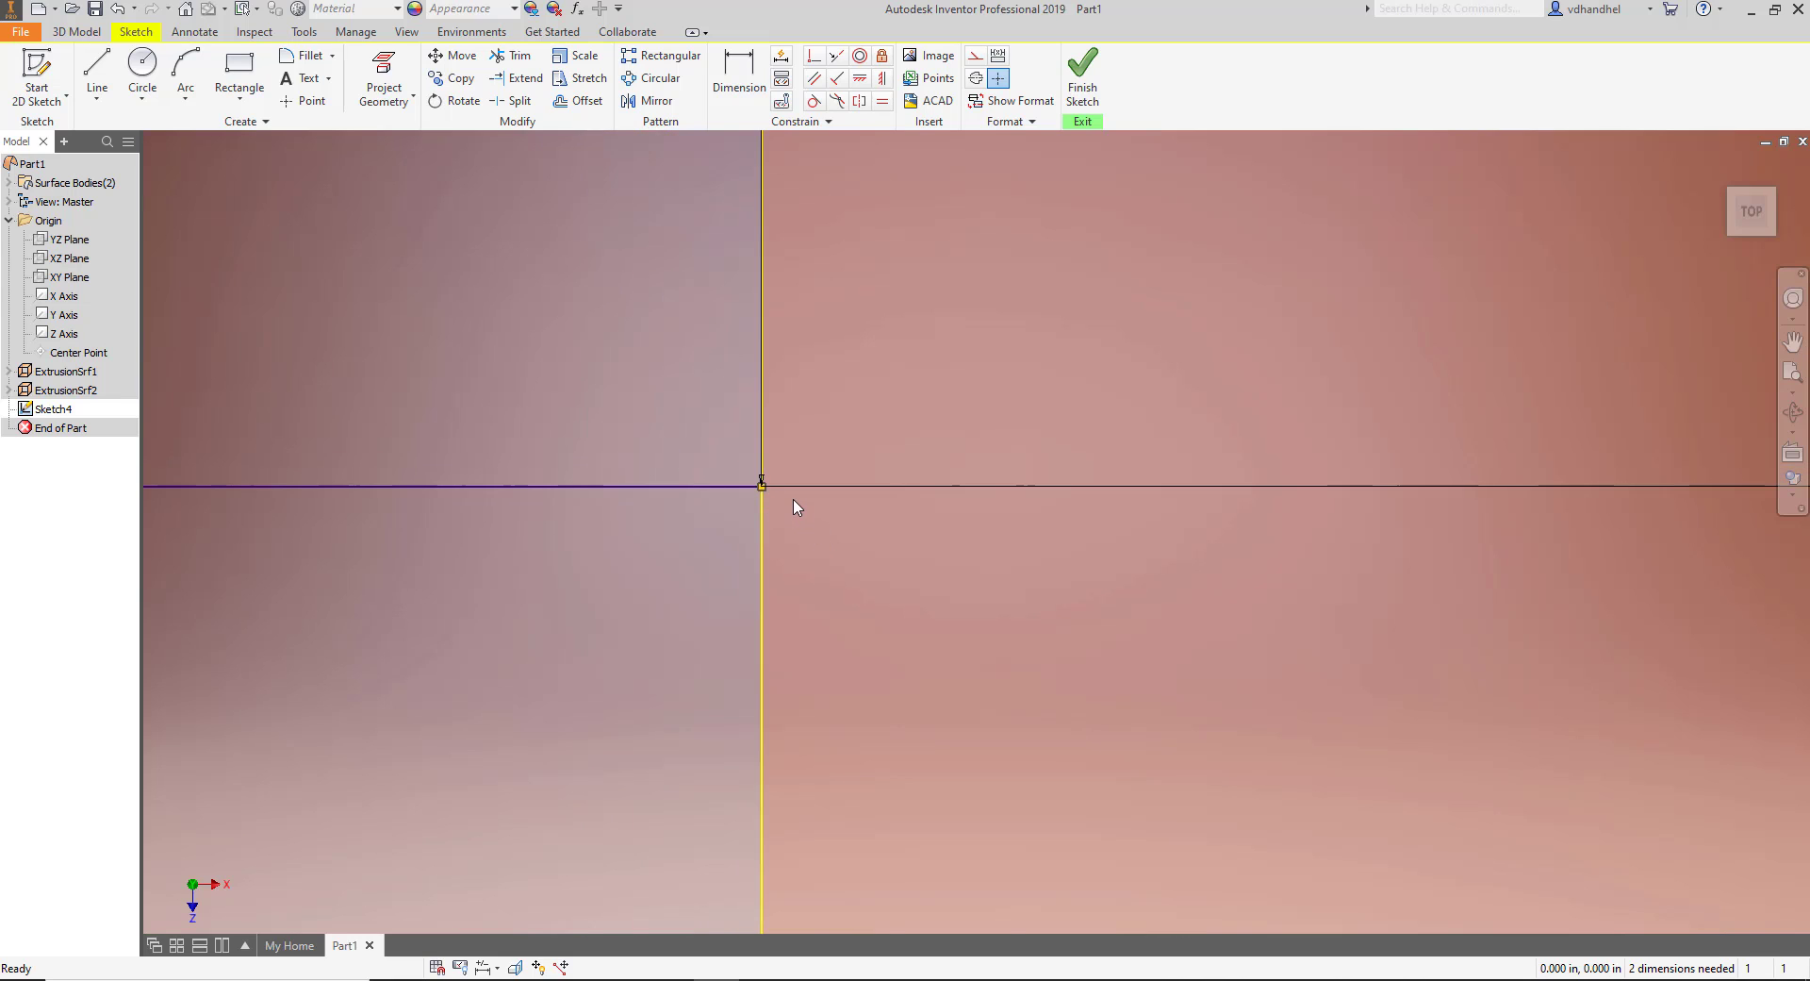
pyautogui.scroll(-4, 794, 504)
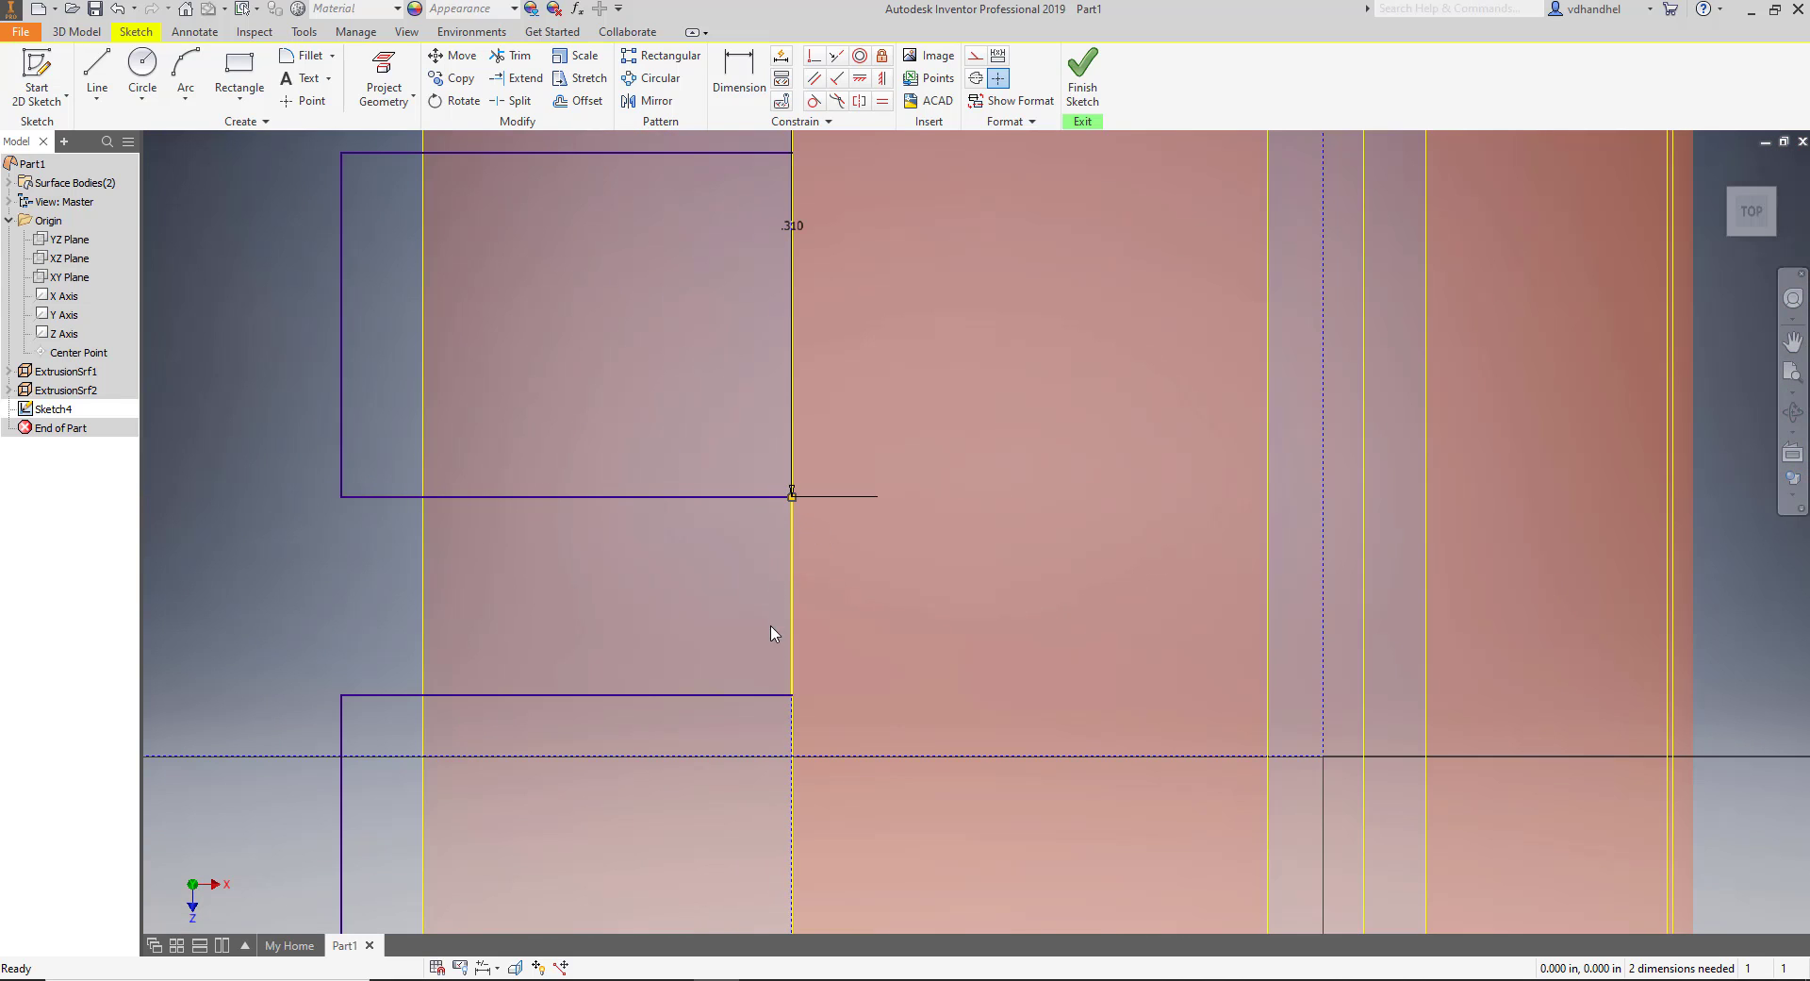
pyautogui.scroll(3, 773, 631)
pyautogui.scroll(-5, 756, 649)
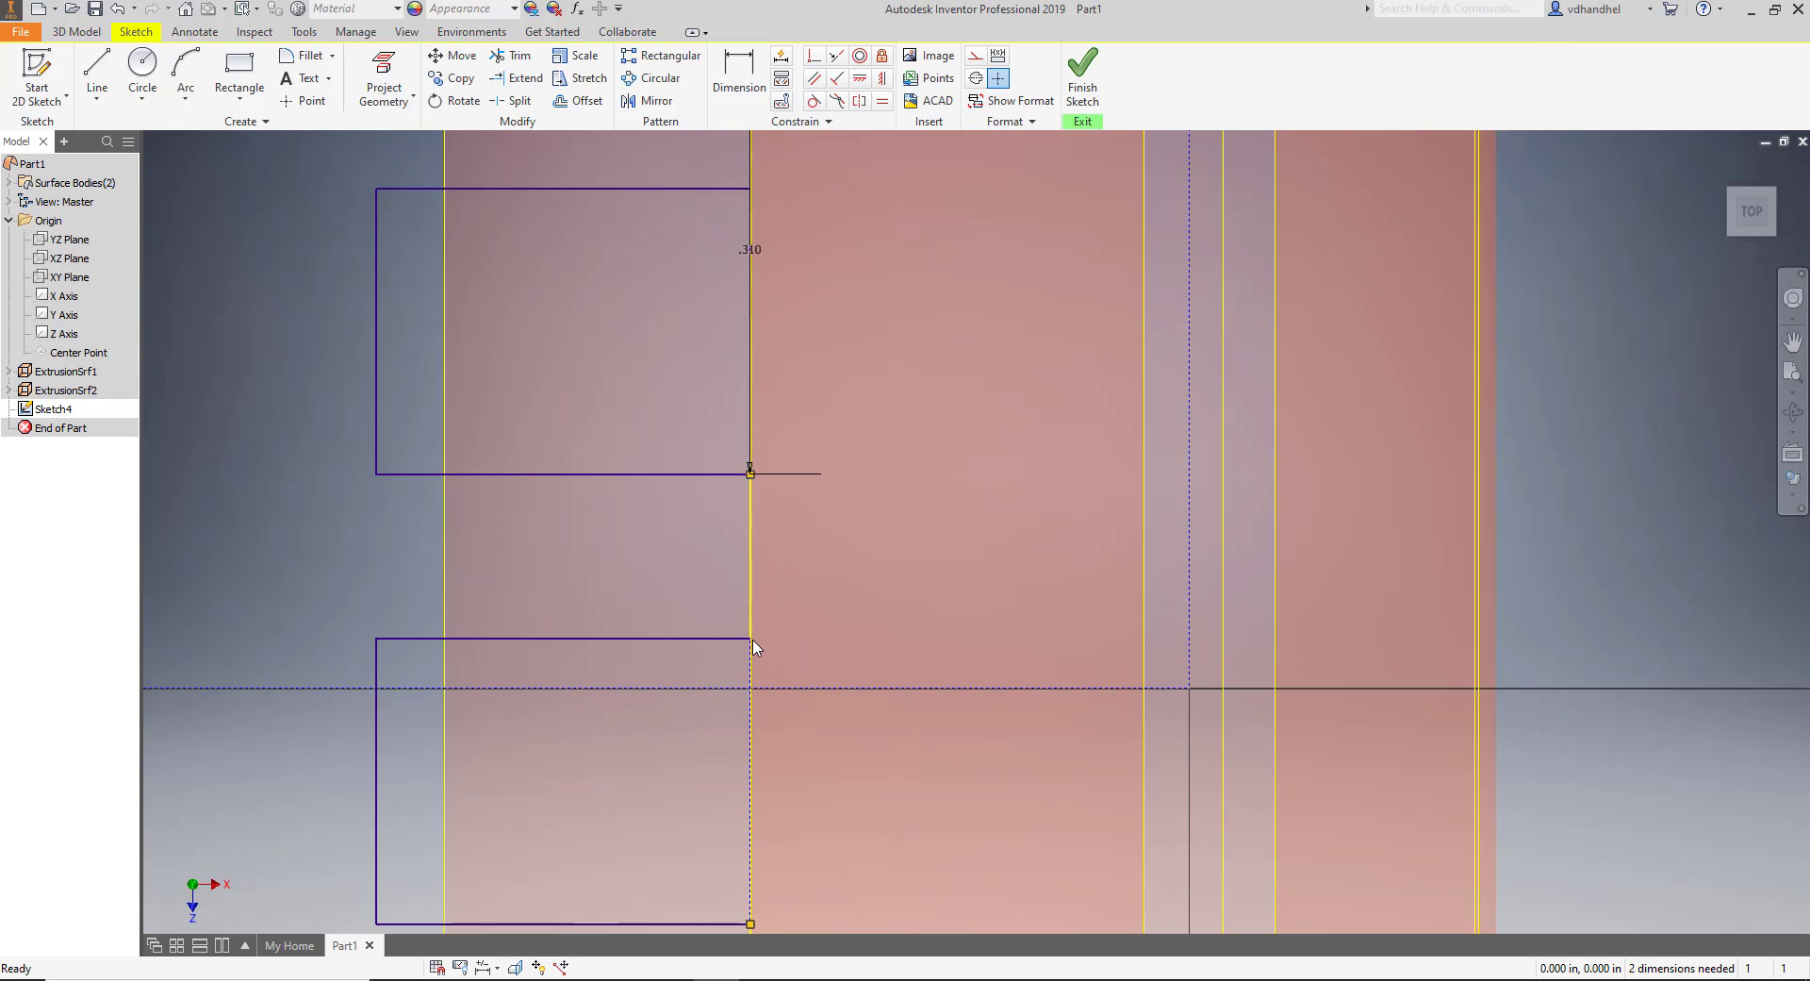
pyautogui.scroll(-3, 754, 647)
pyautogui.scroll(-4, 719, 722)
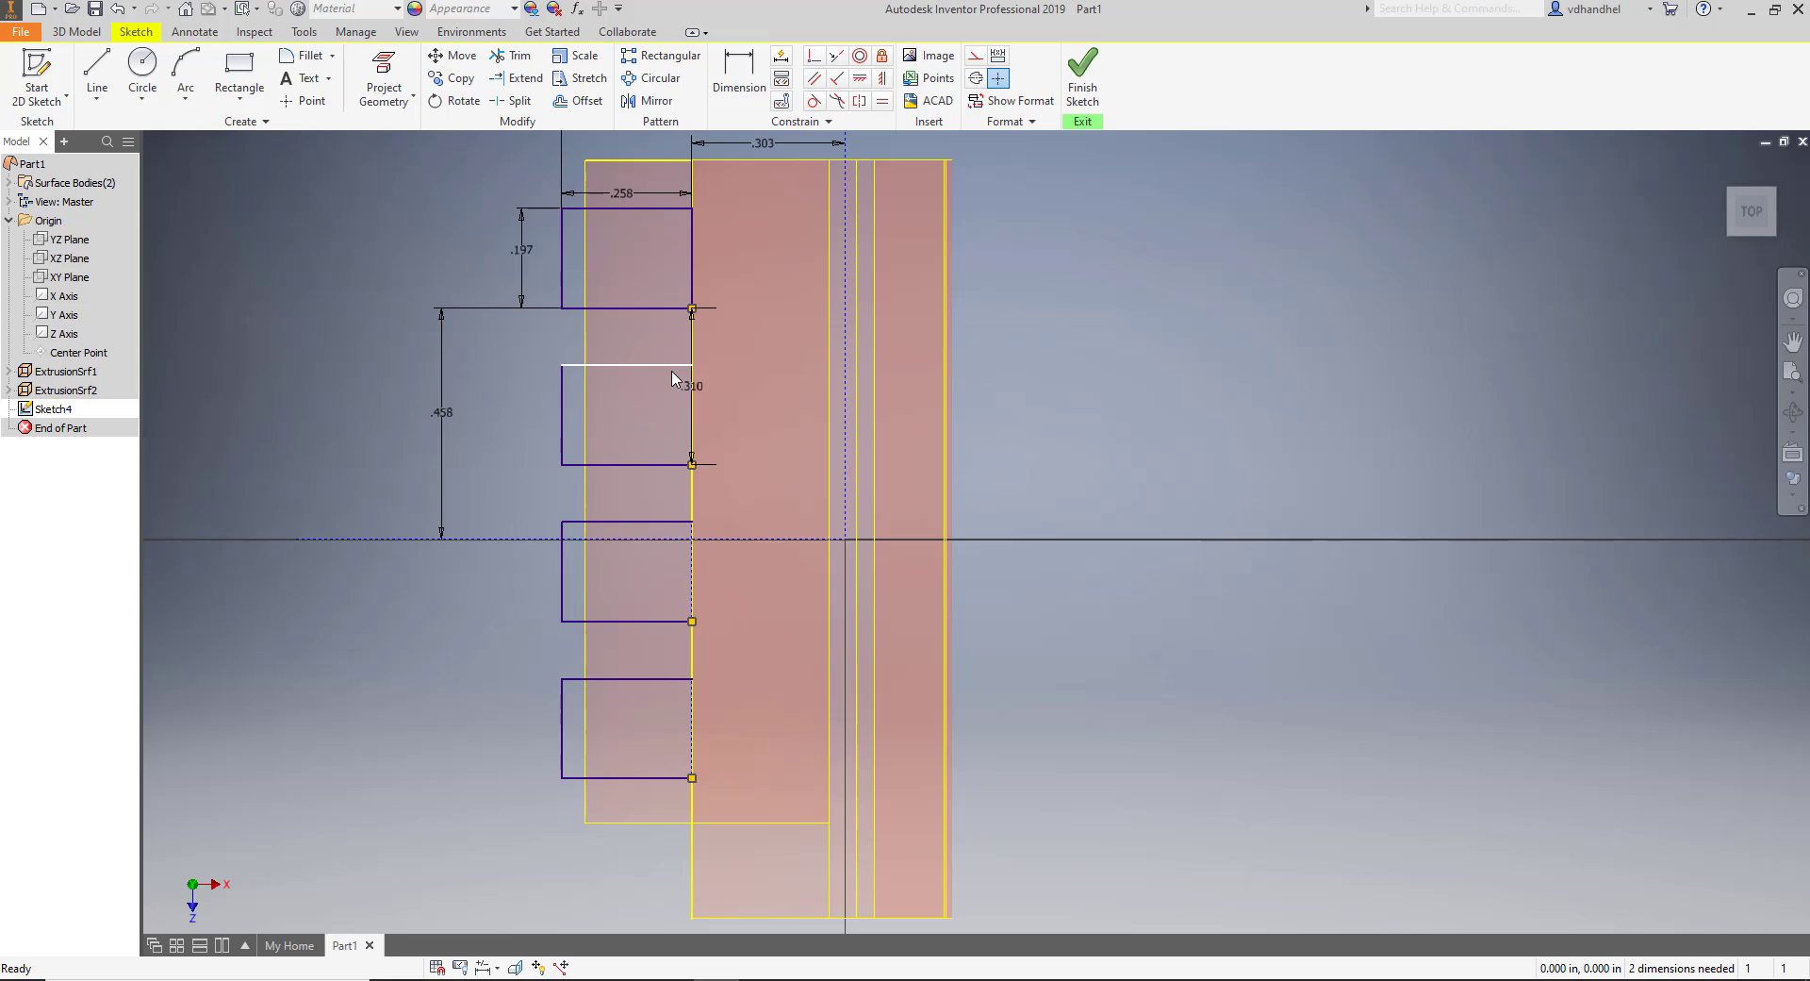
pyautogui.scroll(3, 681, 371)
pyautogui.scroll(3, 683, 374)
pyautogui.scroll(-2, 683, 374)
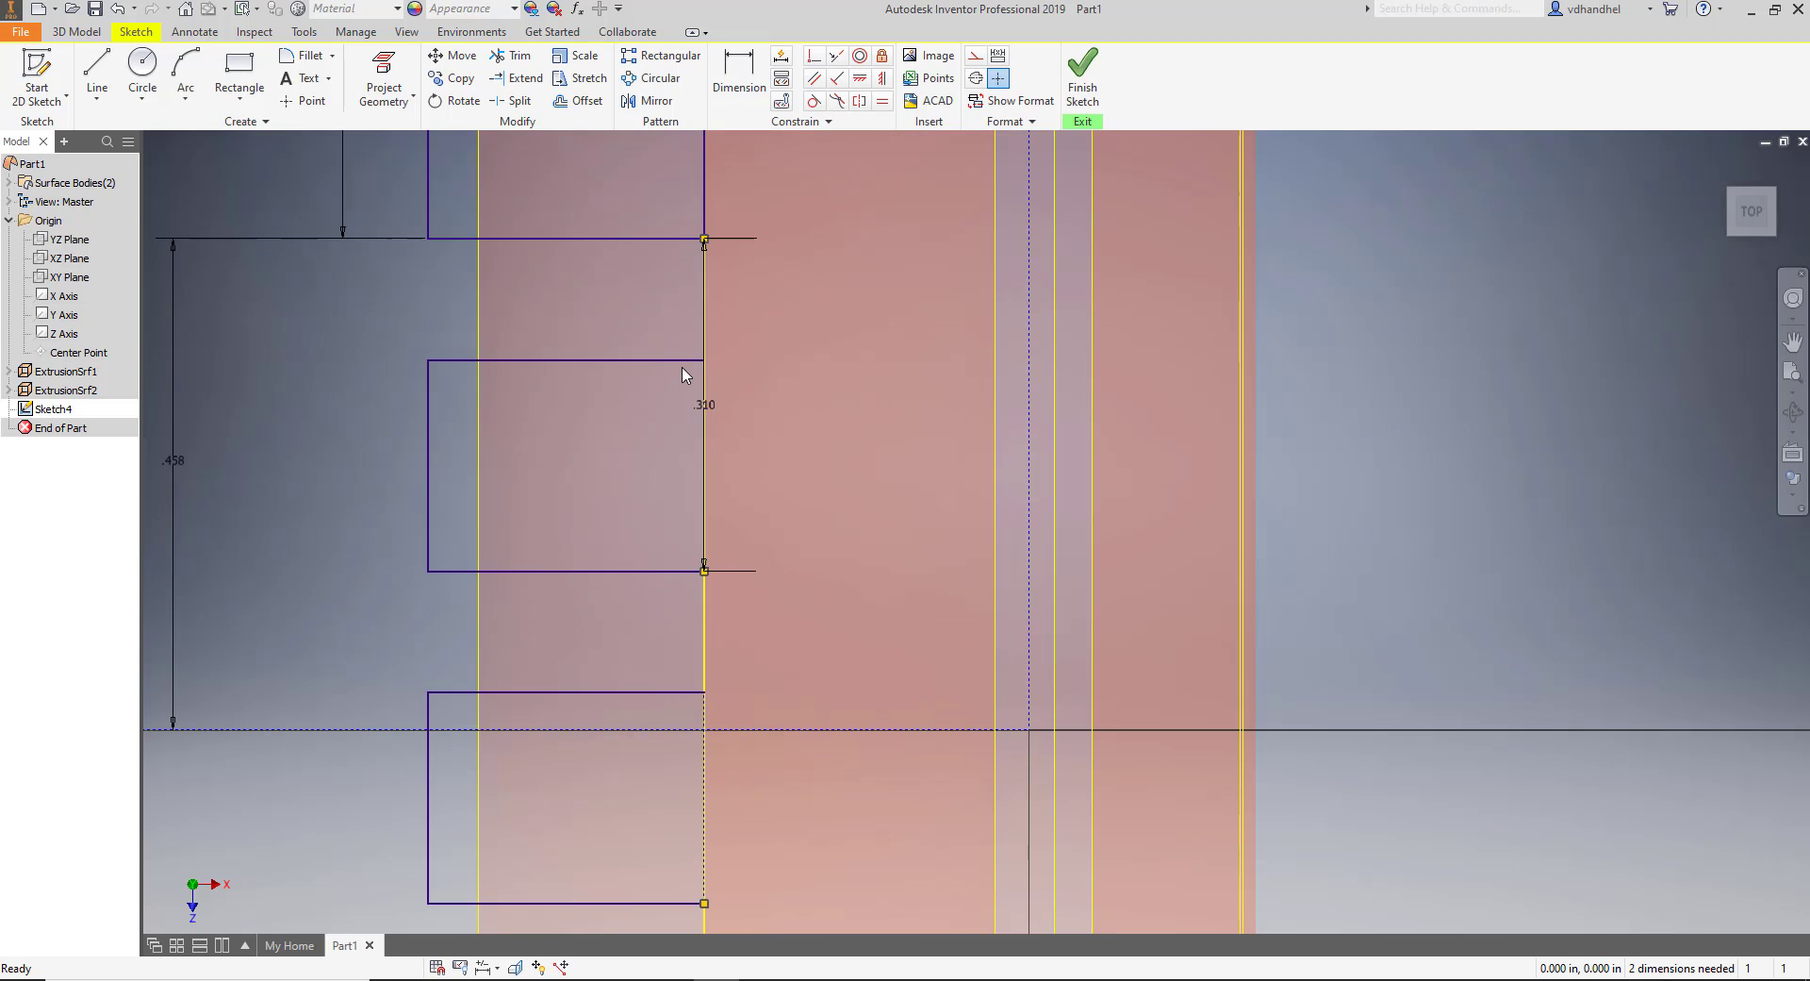
pyautogui.click(94, 32)
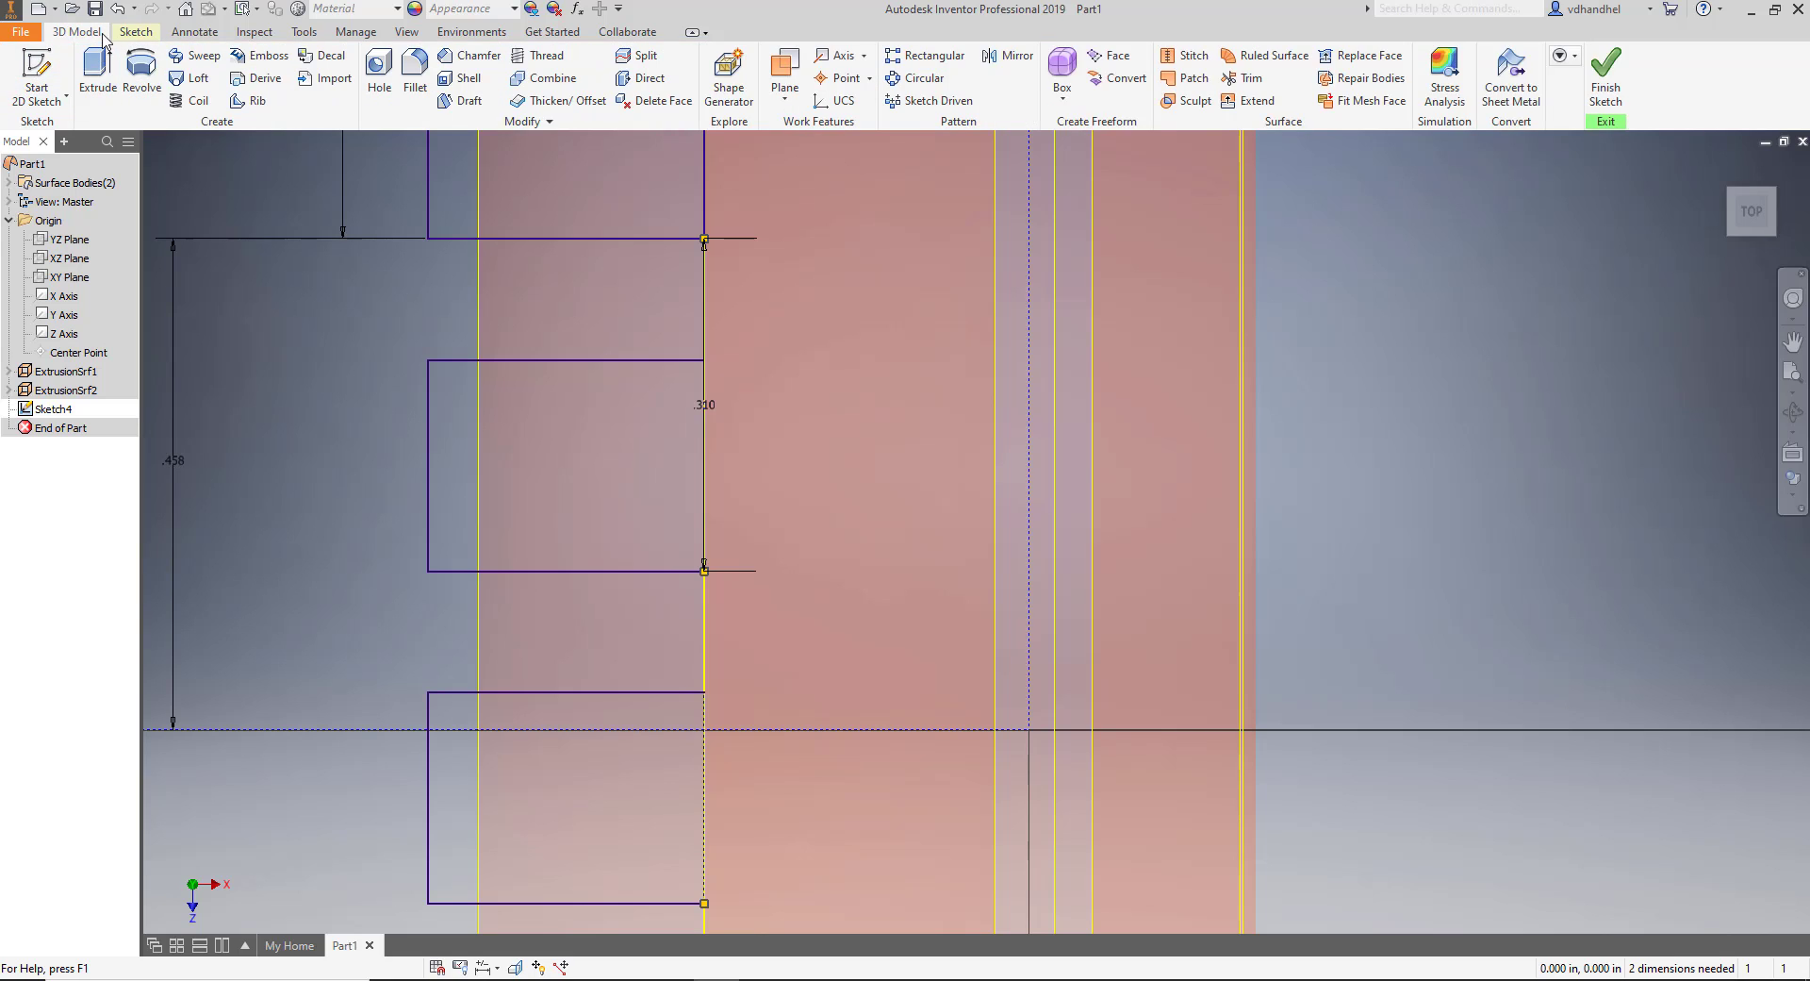
# Draw vertical lines closing the open inner sides of the second and third patterned rectangles in Sketch4, joining their corner points.
pyautogui.click(136, 31)
pyautogui.click(97, 76)
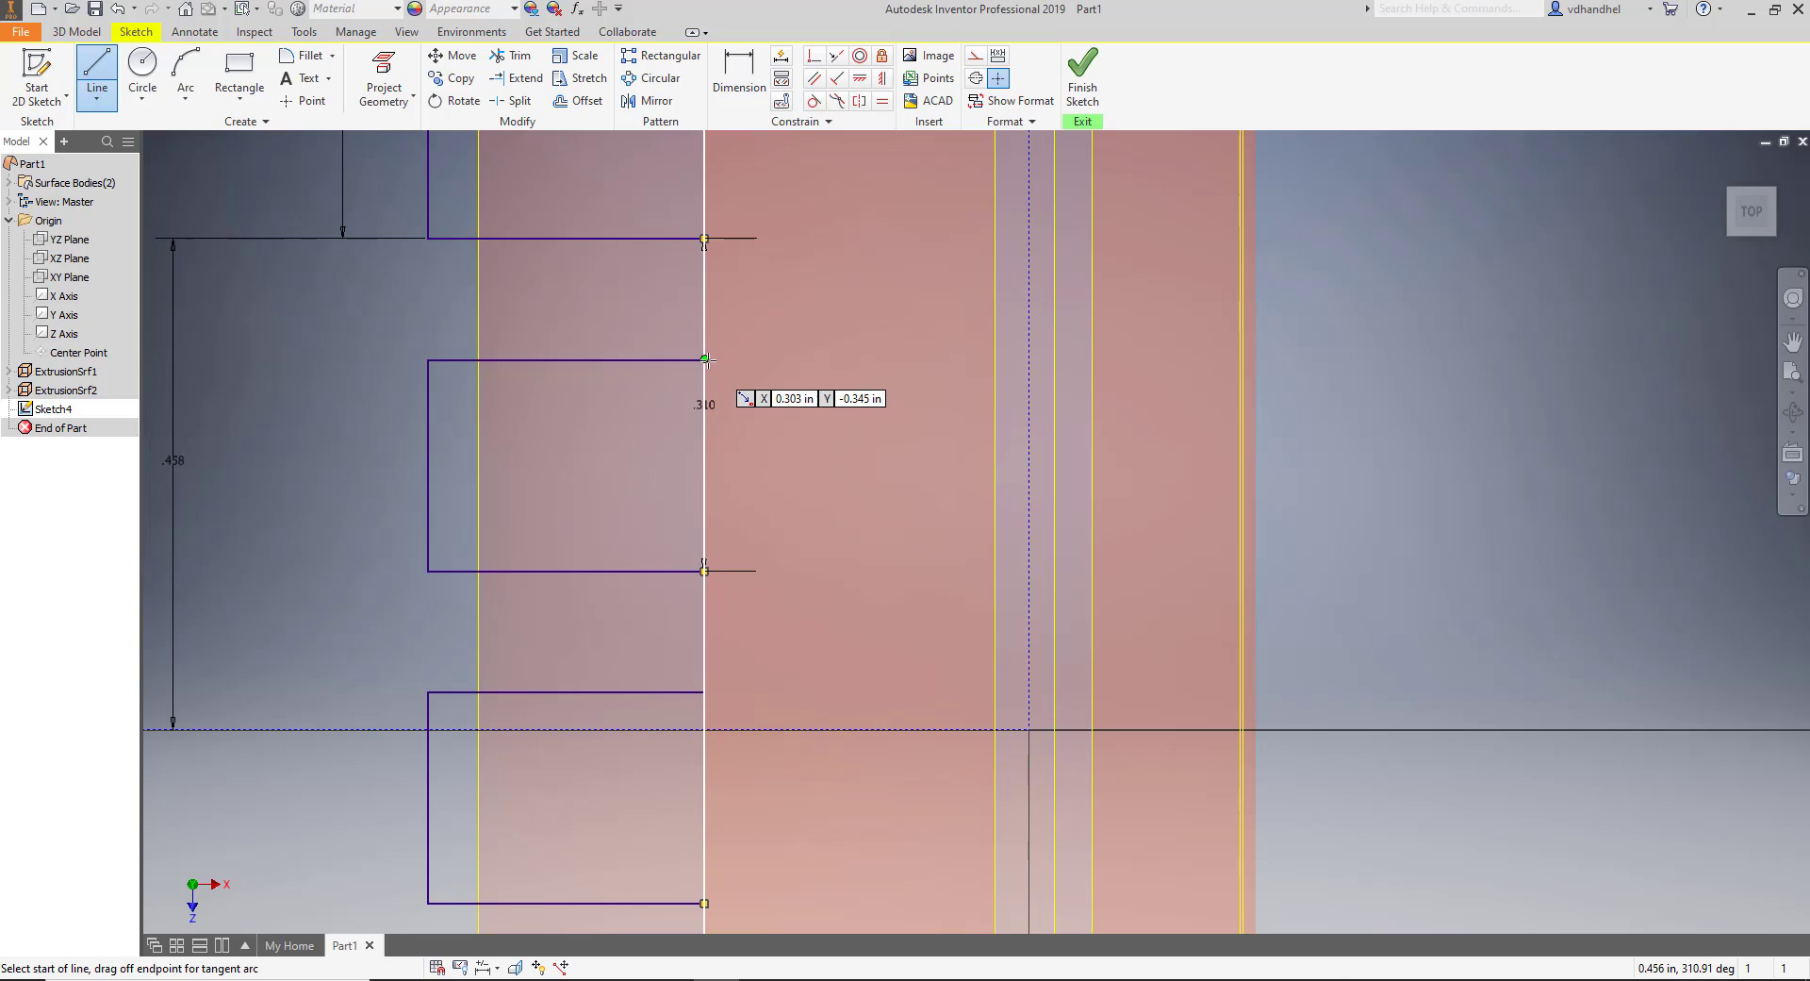
pyautogui.click(705, 359)
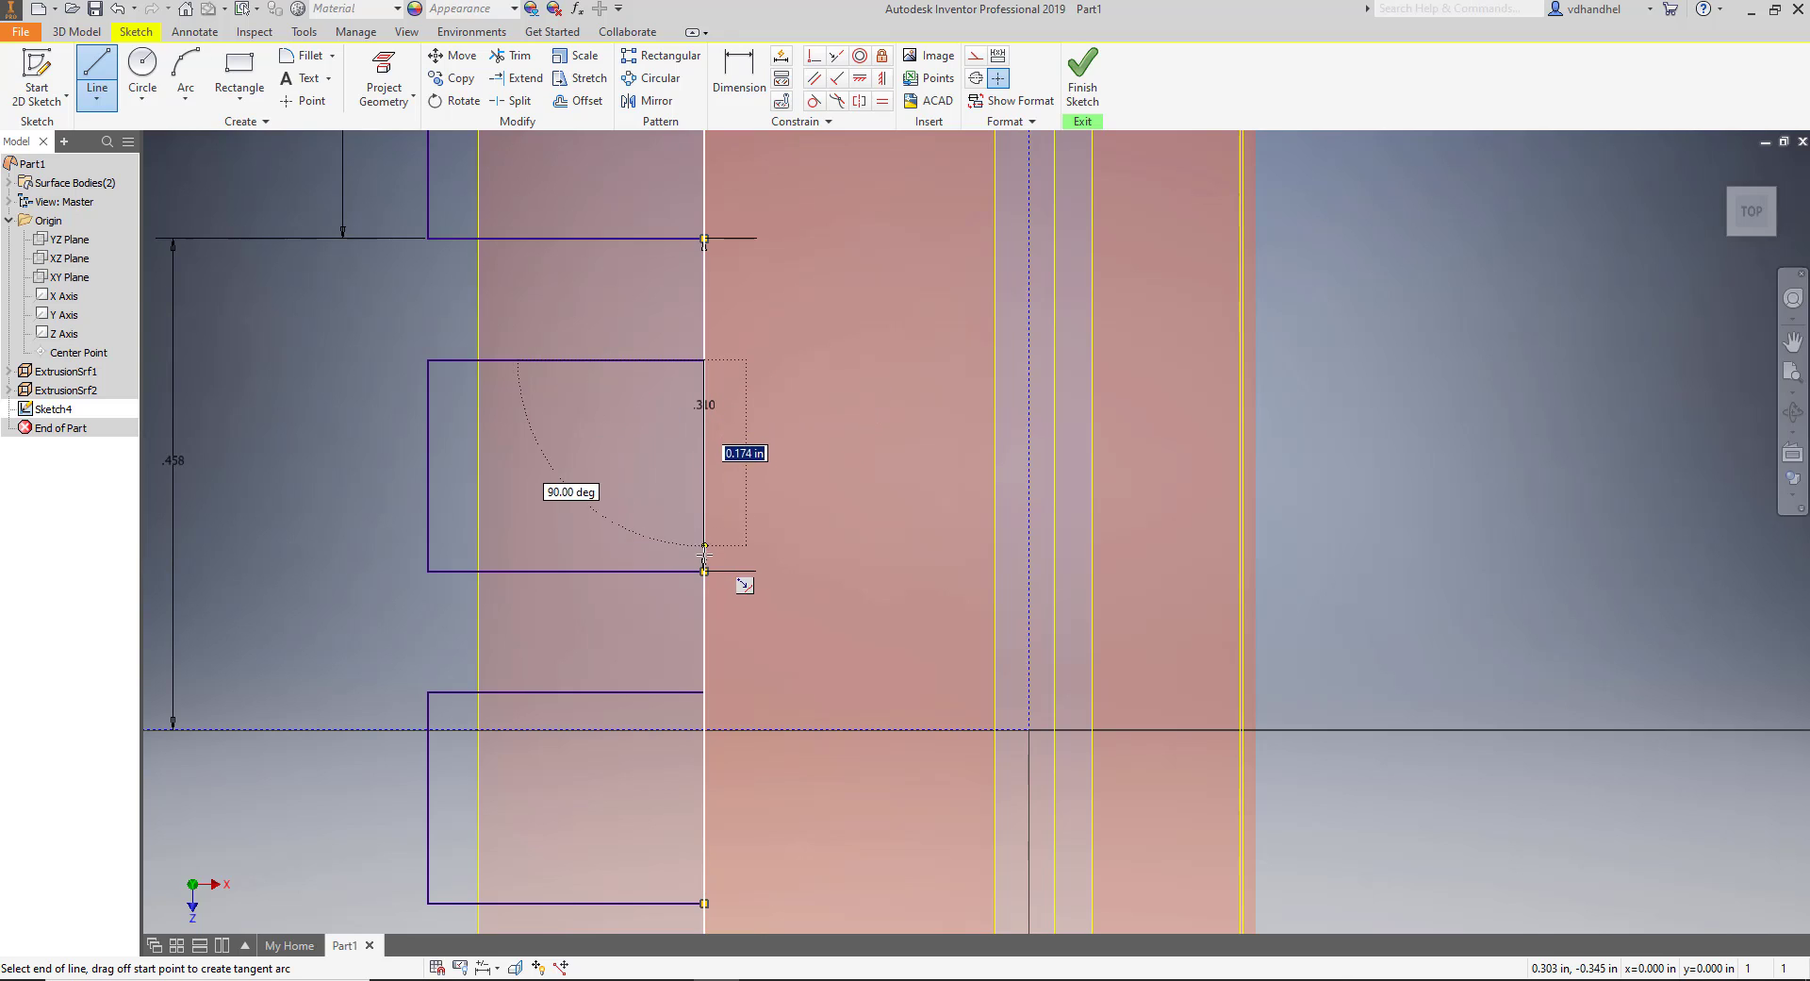
pyautogui.click(705, 569)
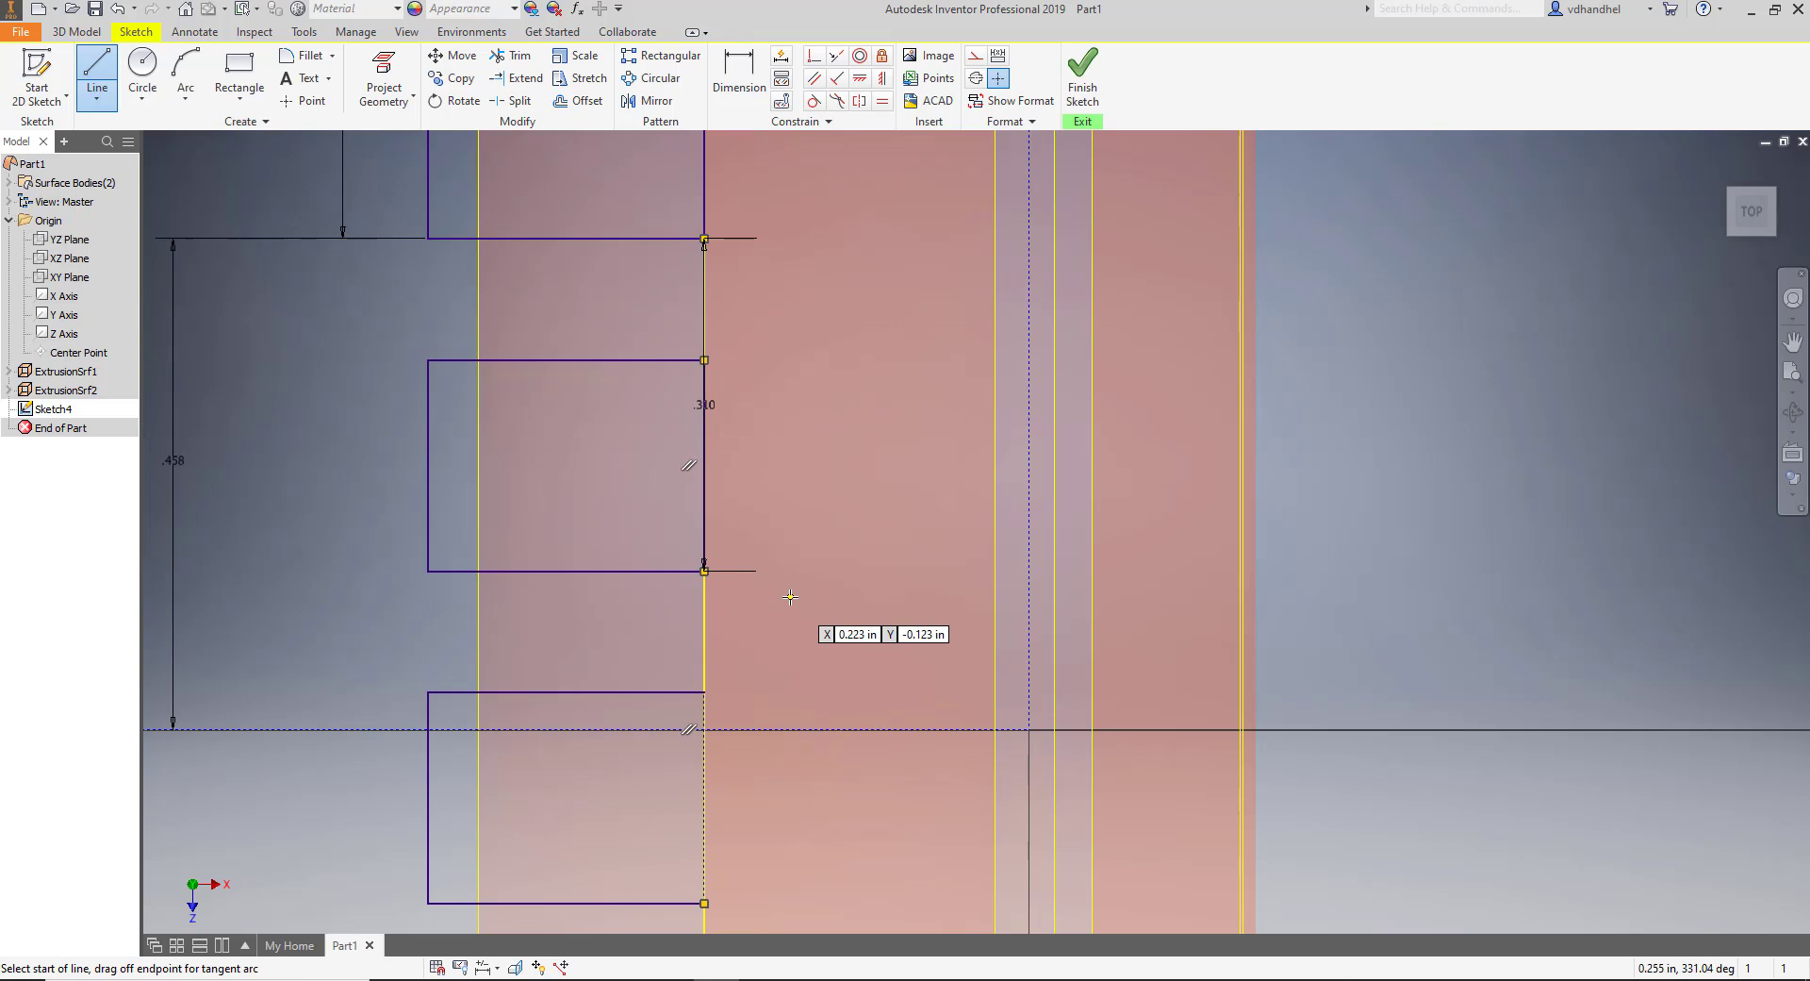
pyautogui.moveTo(831, 610)
pyautogui.mouseDown(button='middle')
pyautogui.moveTo(788, 383)
pyautogui.moveTo(732, 444)
pyautogui.mouseUp(button='middle')
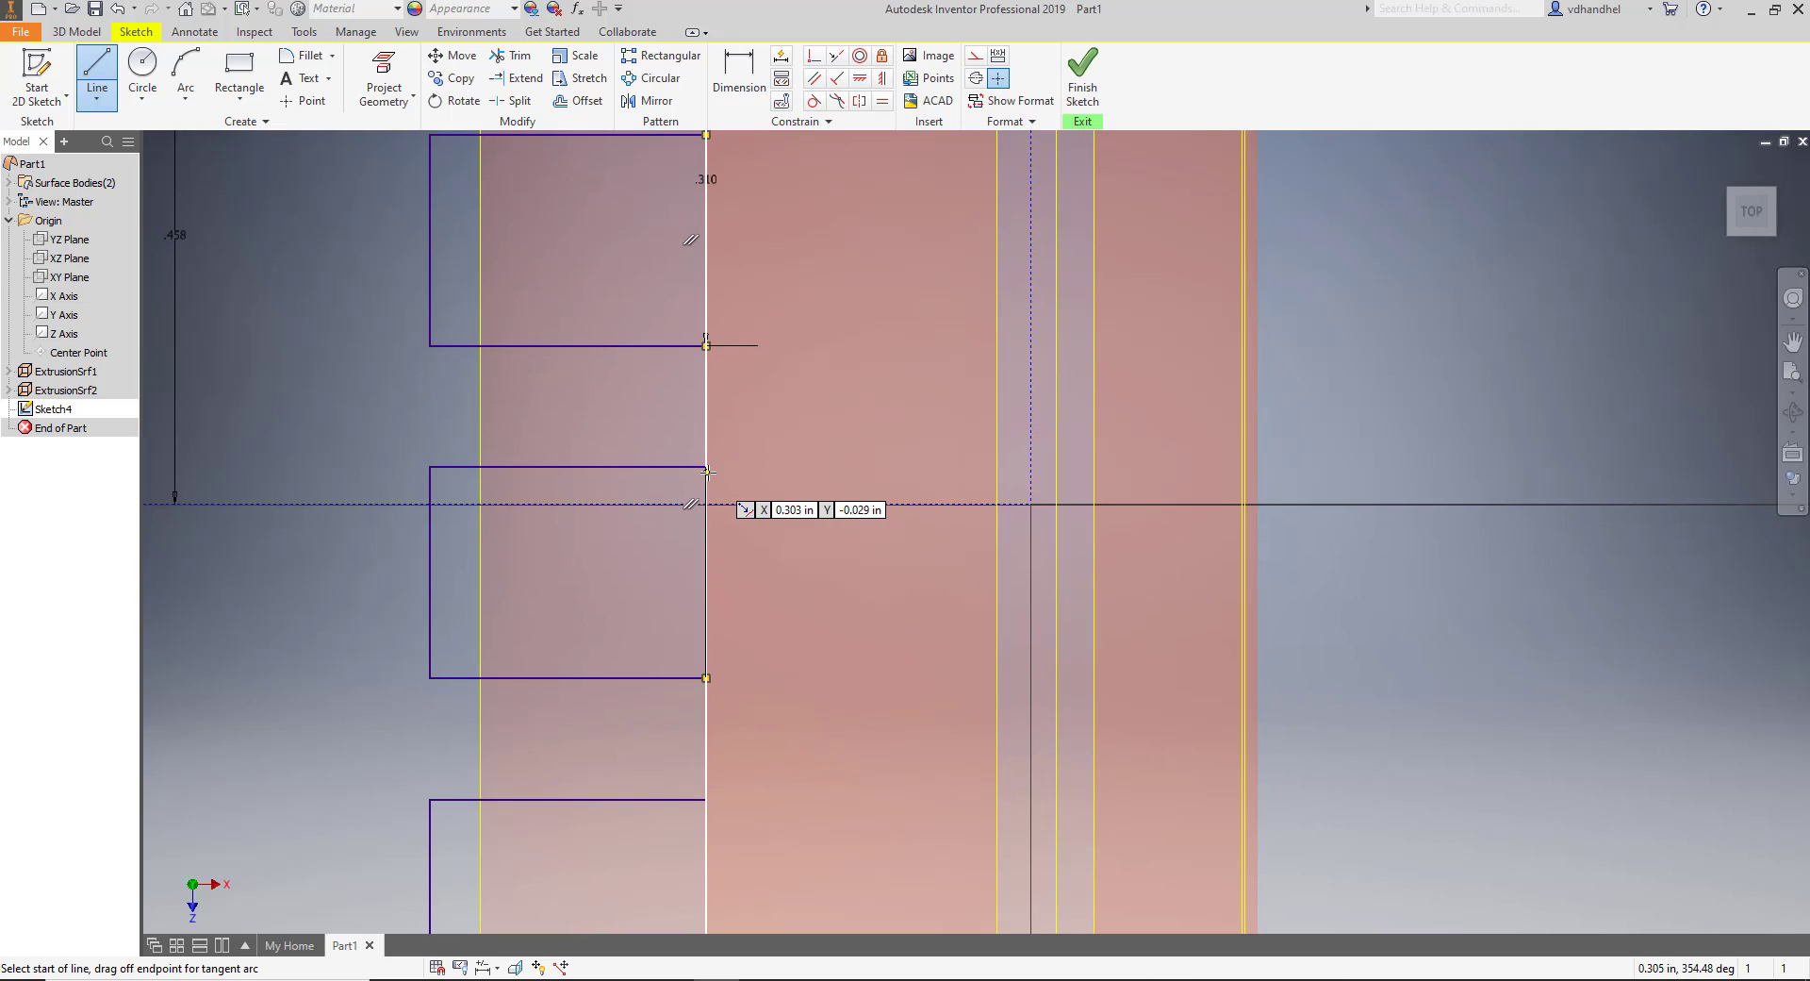
pyautogui.click(707, 467)
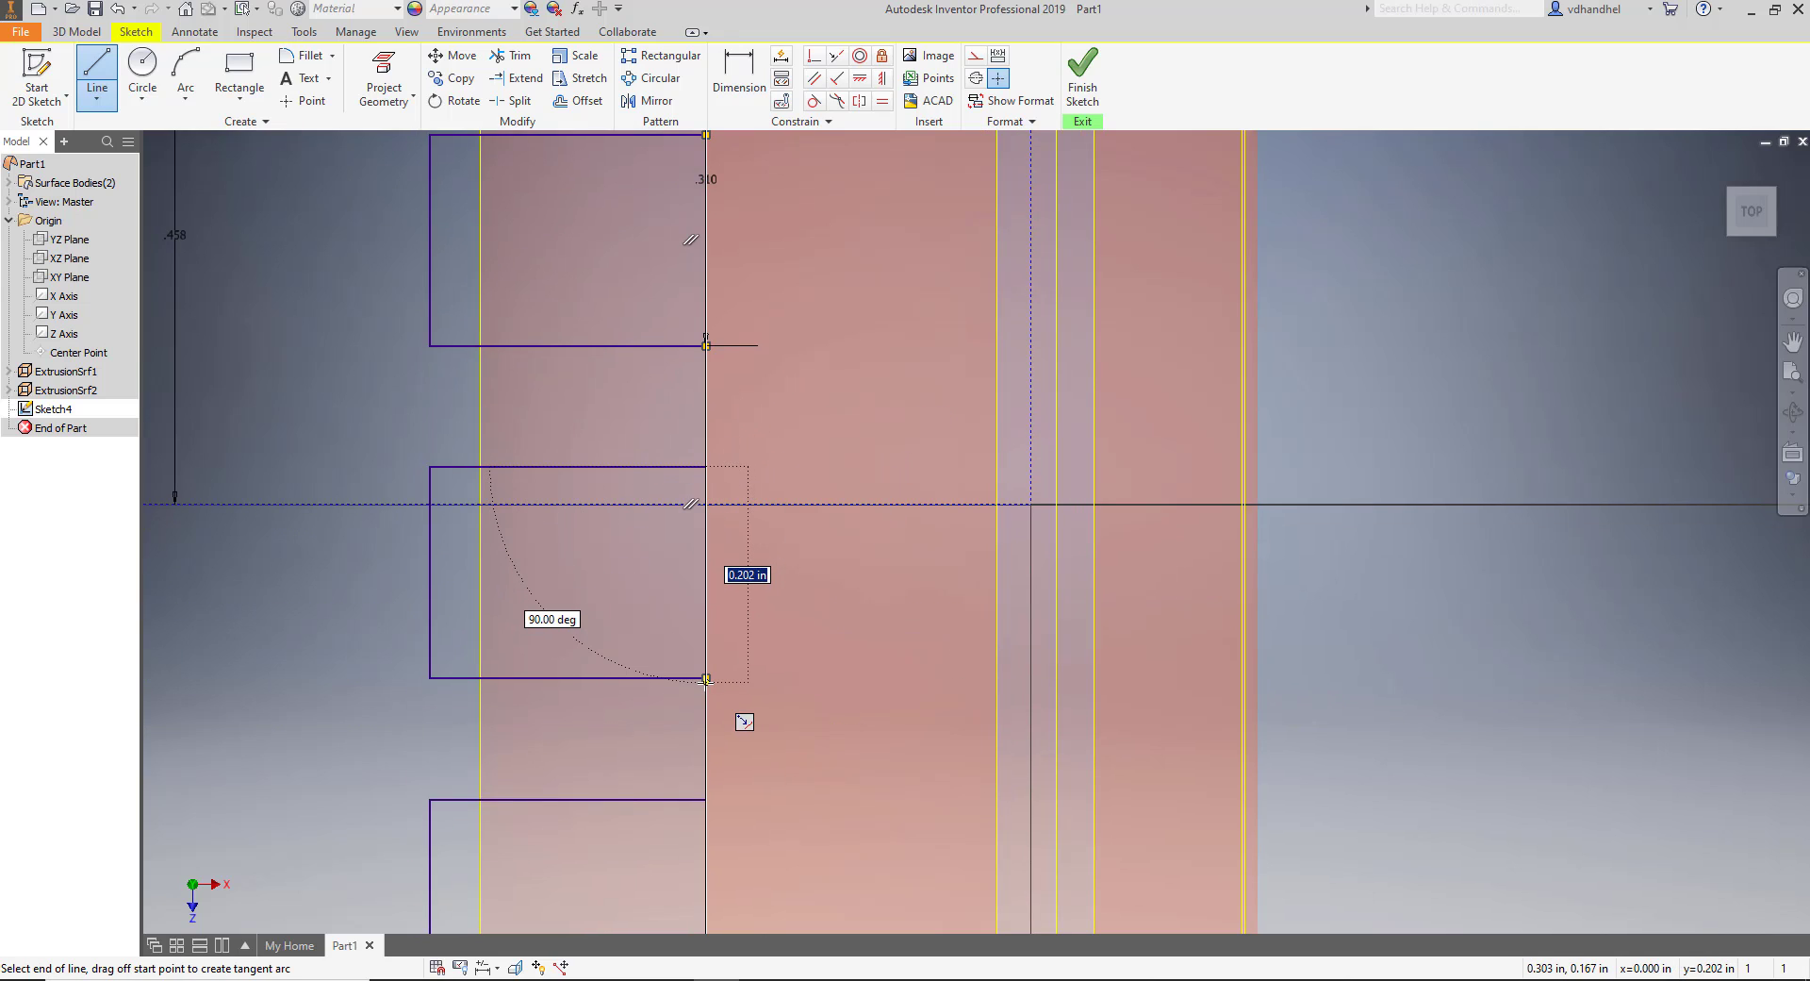
pyautogui.click(707, 679)
# Close the fourth rectangle with a vertical line between its inner corners and finish the sketch.
pyautogui.scroll(-2, 735, 676)
pyautogui.moveTo(735, 676)
pyautogui.mouseDown(button='middle')
pyautogui.moveTo(773, 400)
pyautogui.moveTo(760, 473)
pyautogui.mouseUp(button='middle')
pyautogui.click(760, 473)
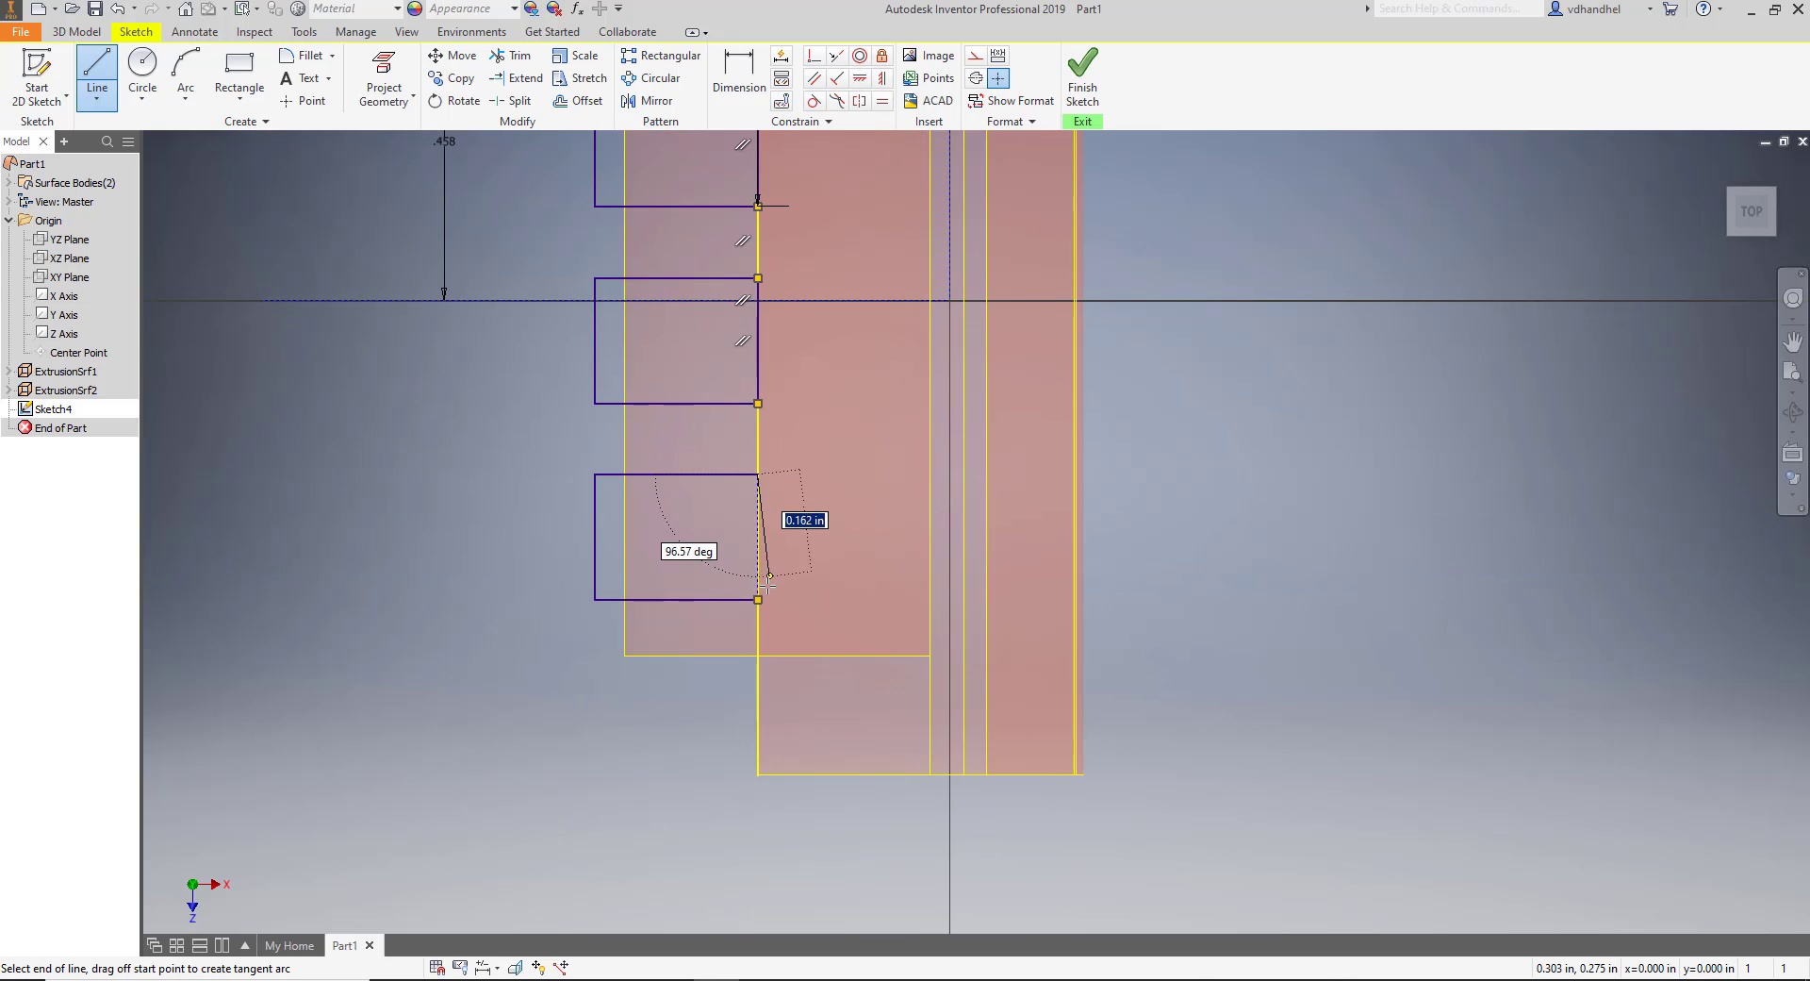
pyautogui.click(760, 598)
pyautogui.scroll(-2, 943, 528)
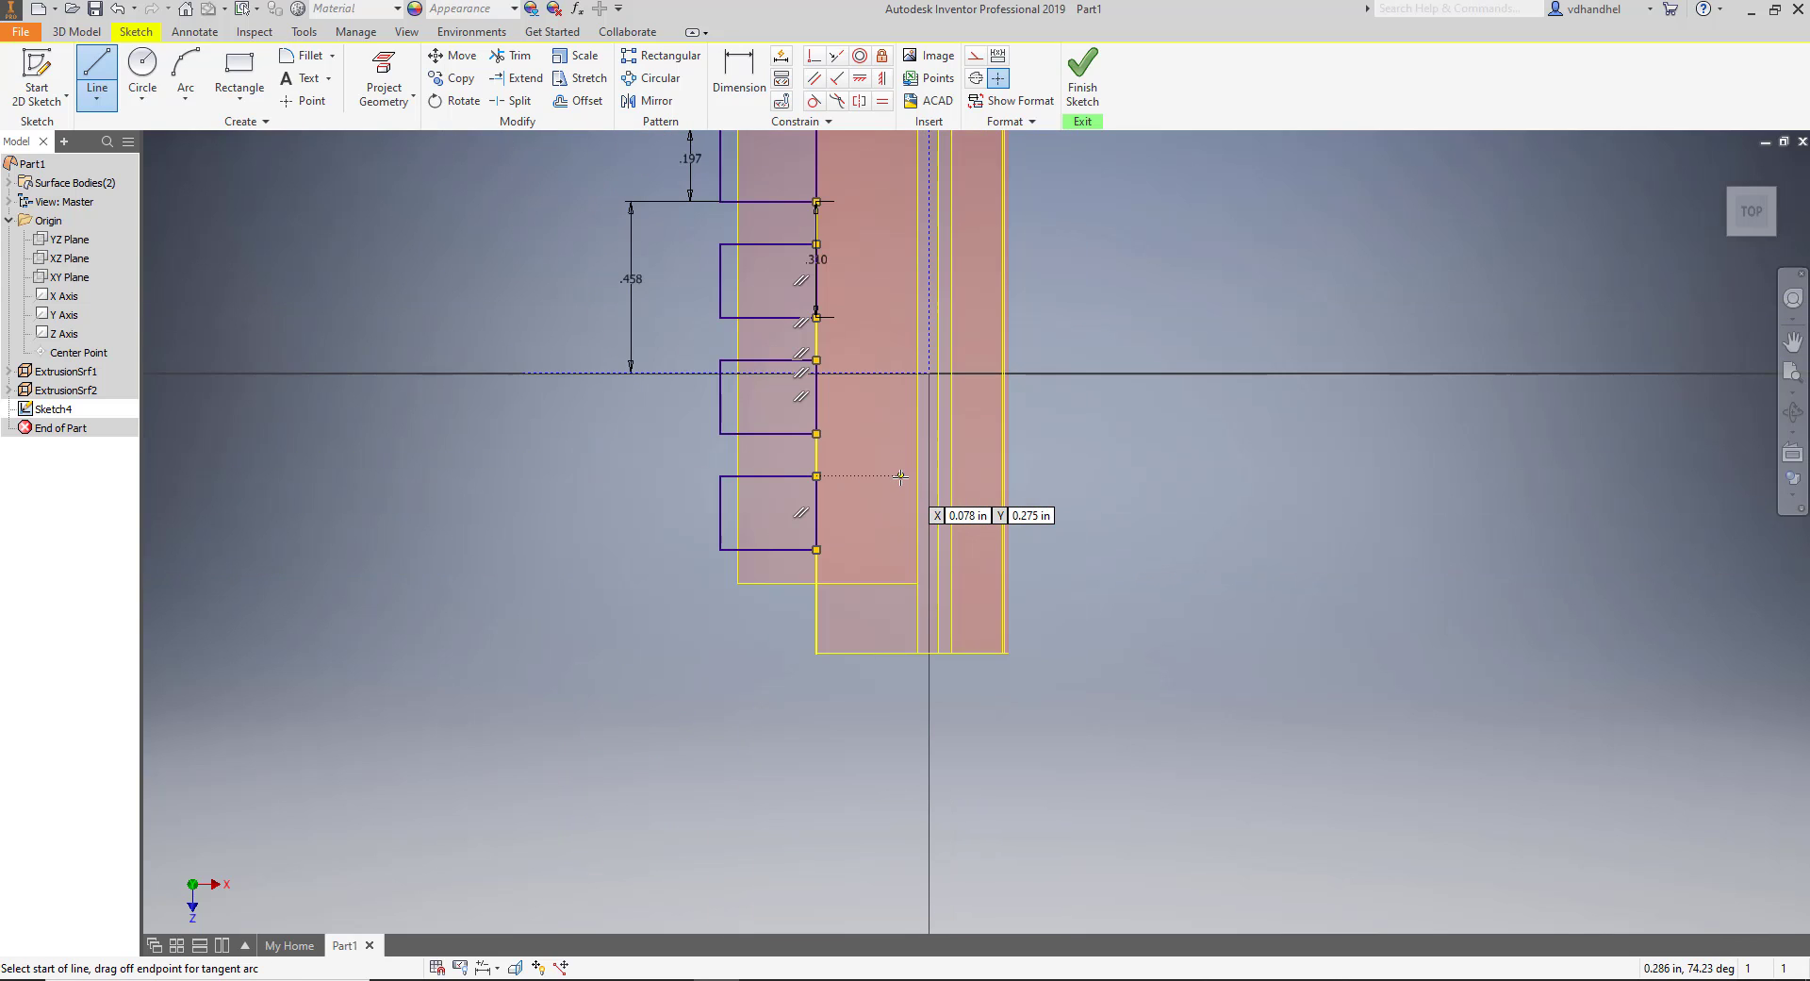
pyautogui.scroll(-2, 900, 476)
pyautogui.moveTo(900, 476); pyautogui.dragTo(774, 559, button='middle')
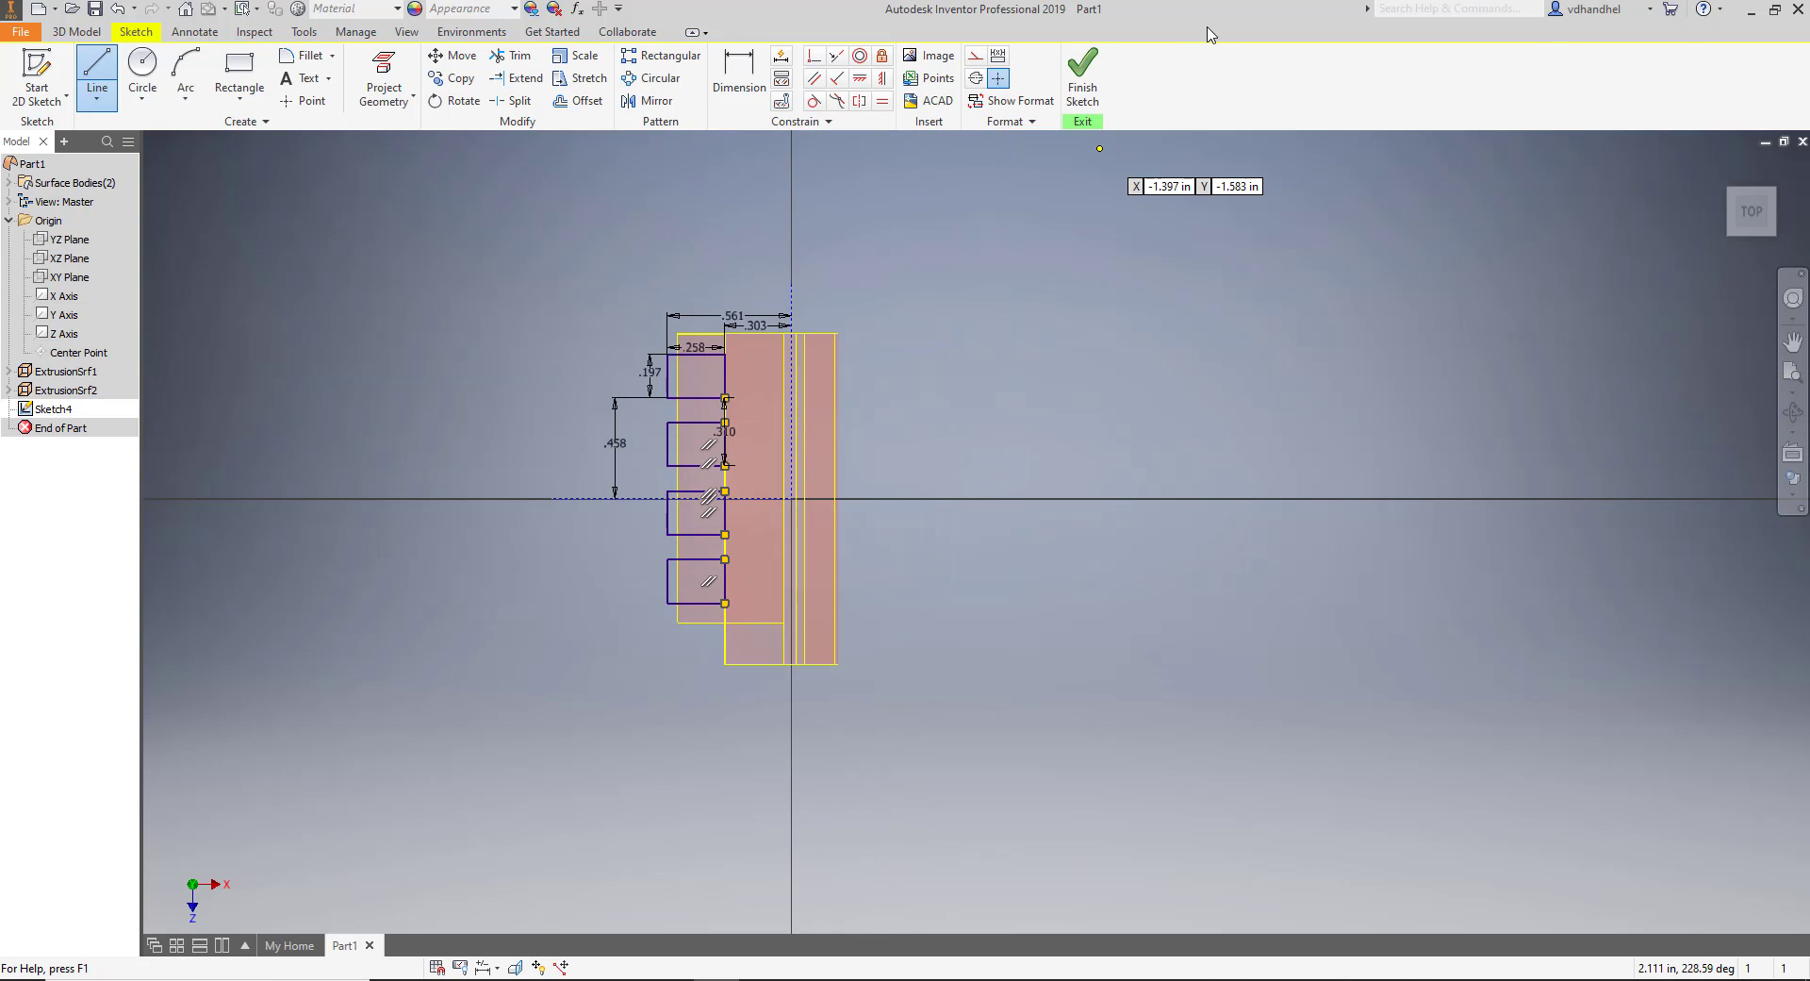
pyautogui.click(1085, 87)
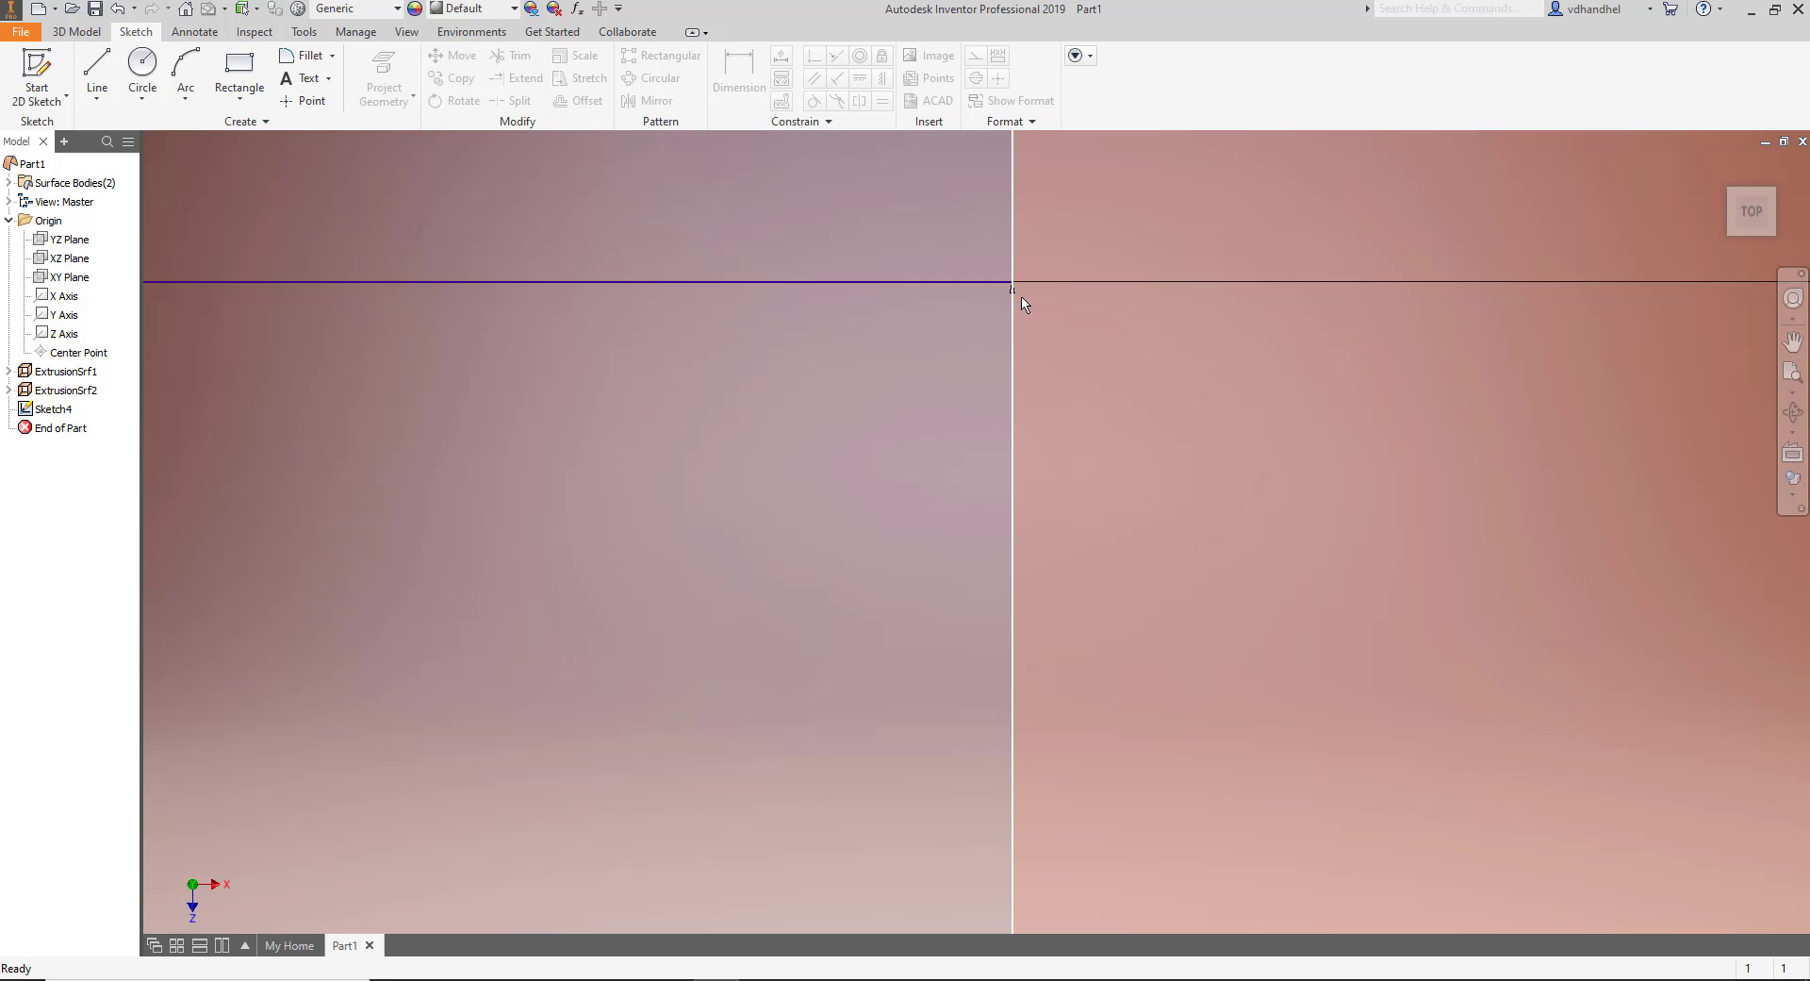
pyautogui.scroll(-3, 685, 475)
pyautogui.scroll(-6, 686, 474)
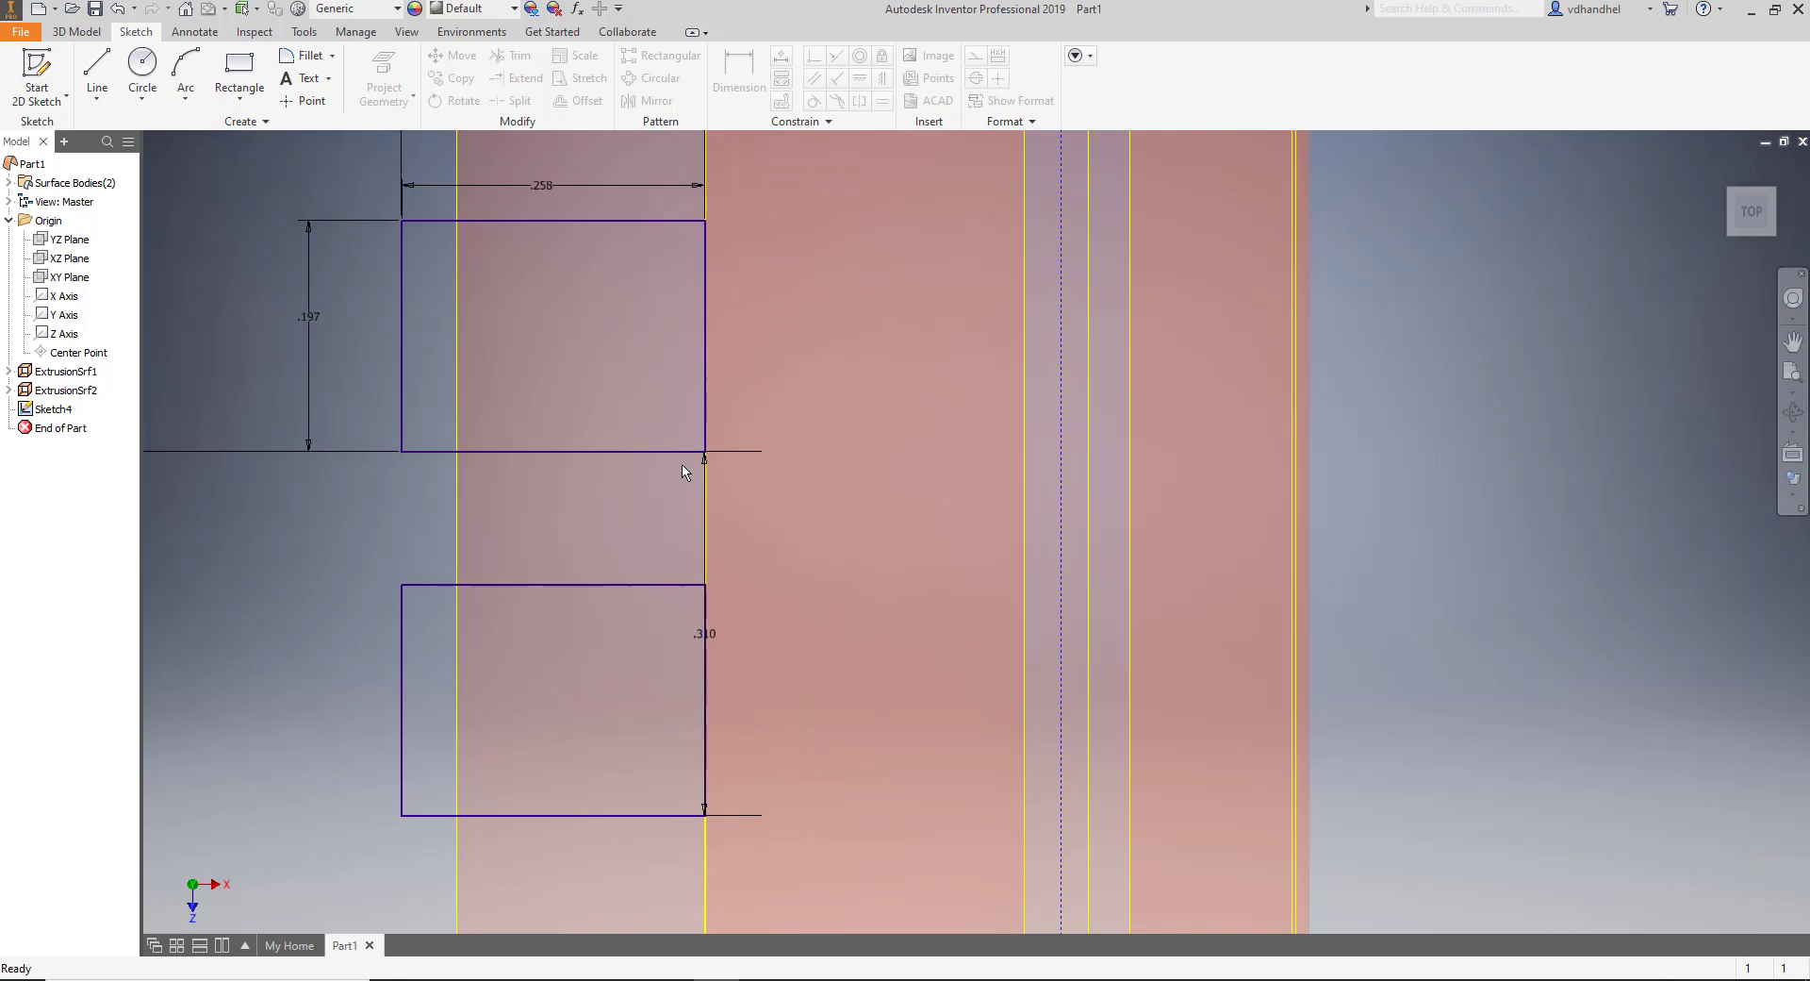
pyautogui.moveTo(688, 469); pyautogui.dragTo(726, 387, button='middle')
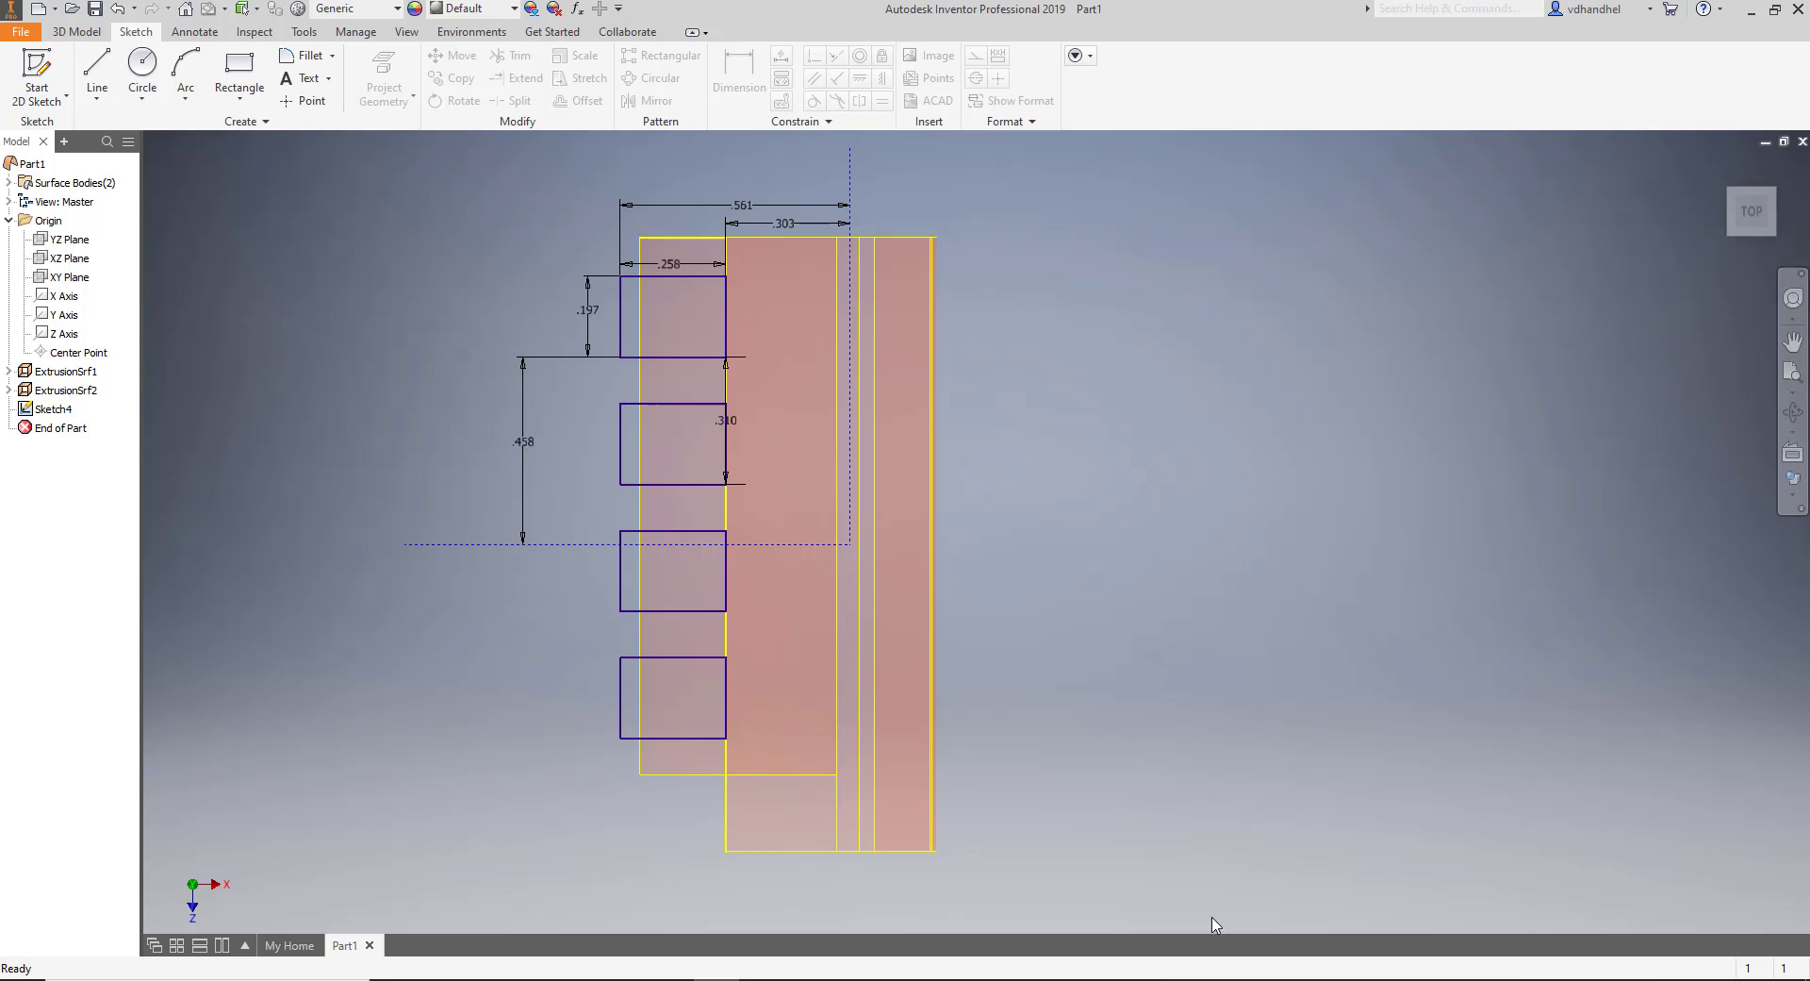
pyautogui.click(86, 36)
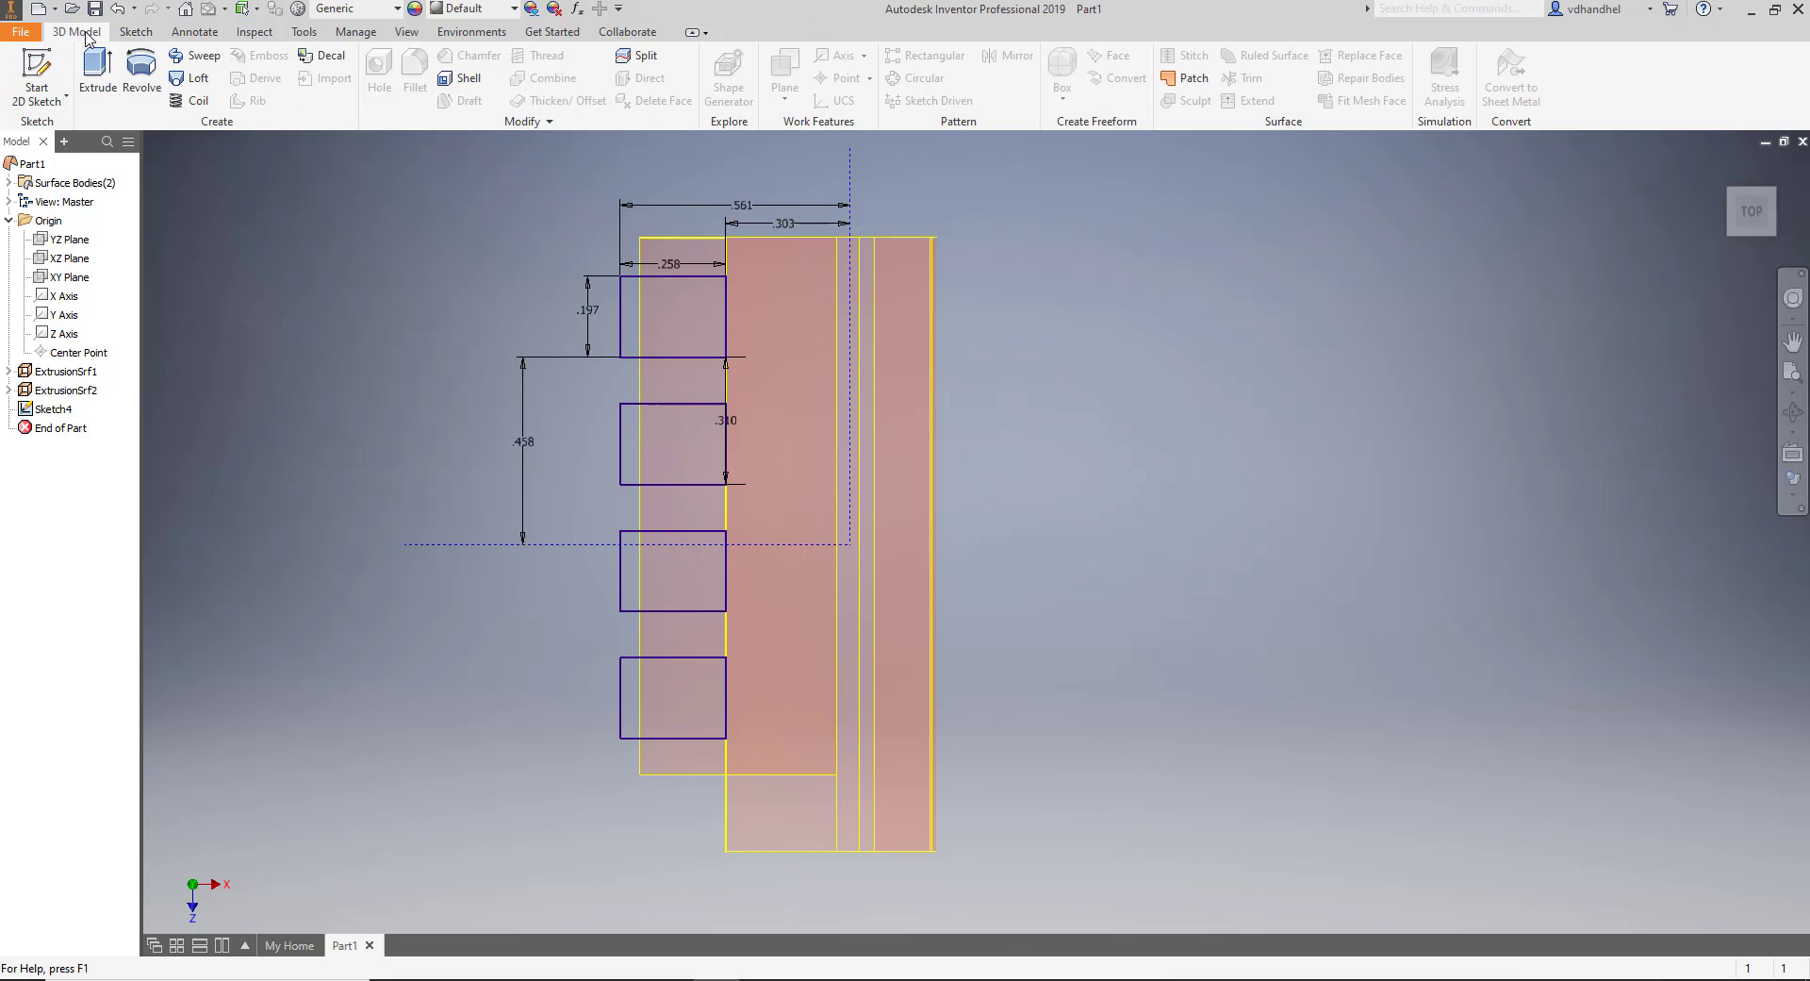
pyautogui.click(54, 408)
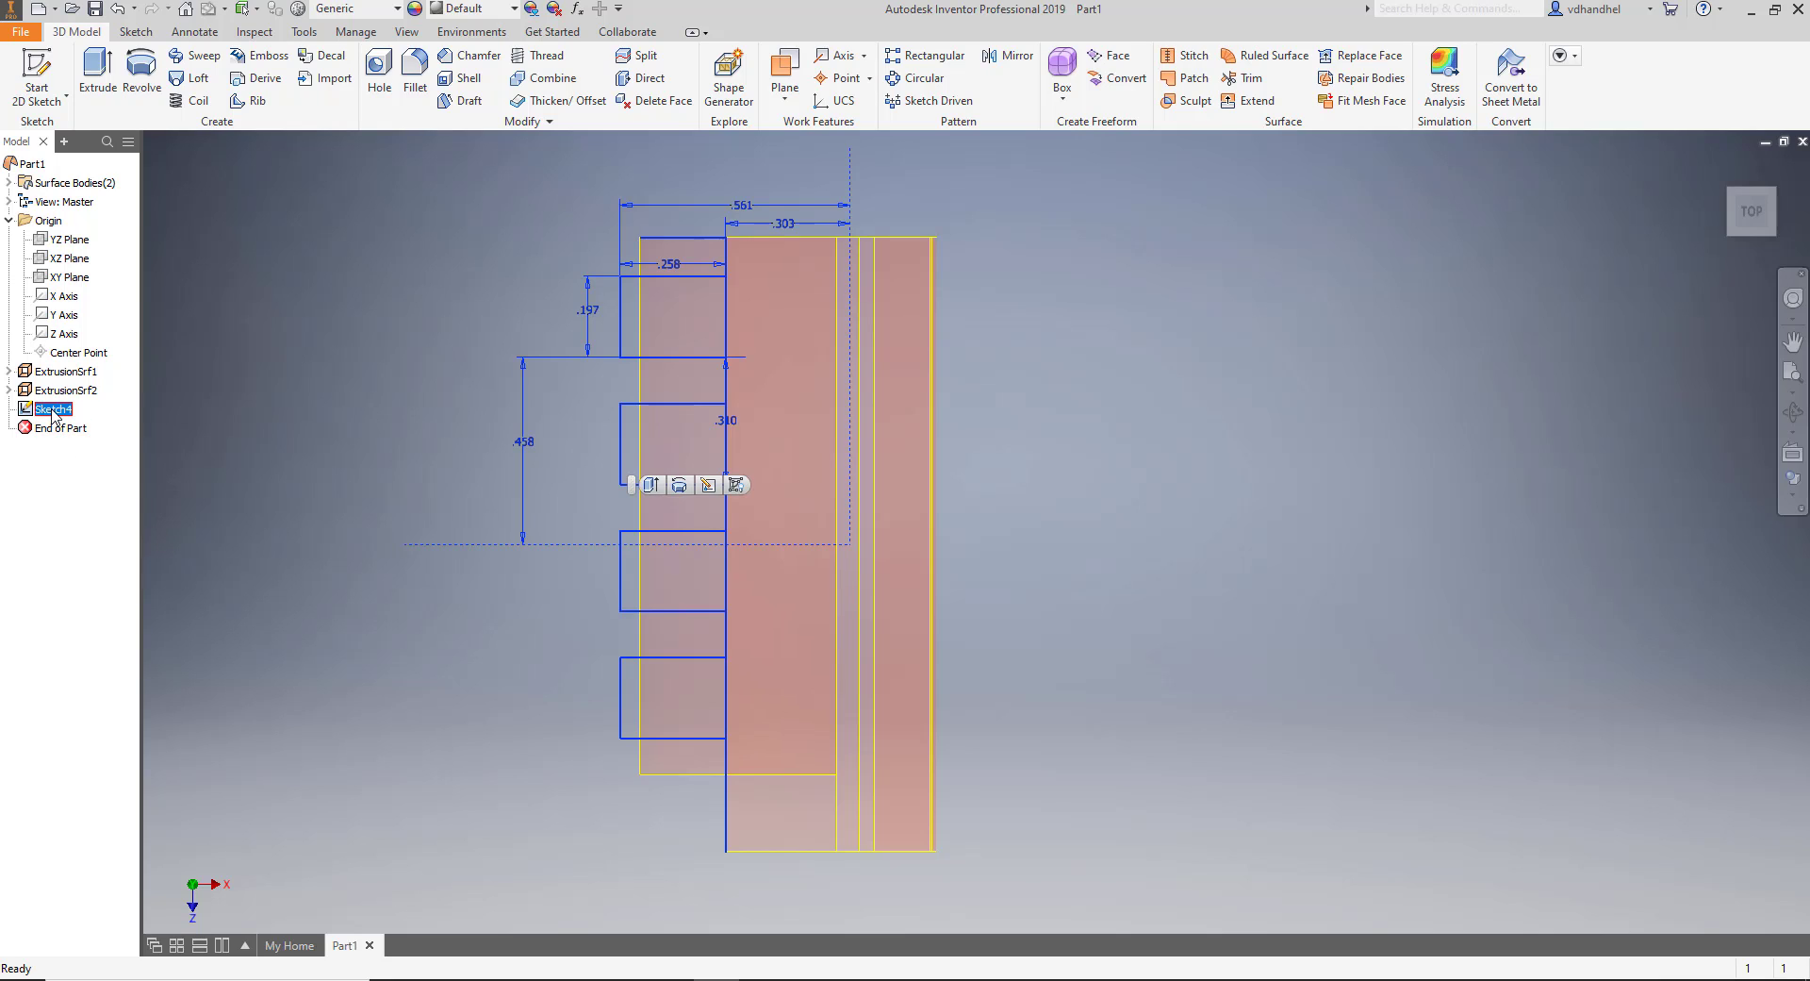
pyautogui.click(135, 32)
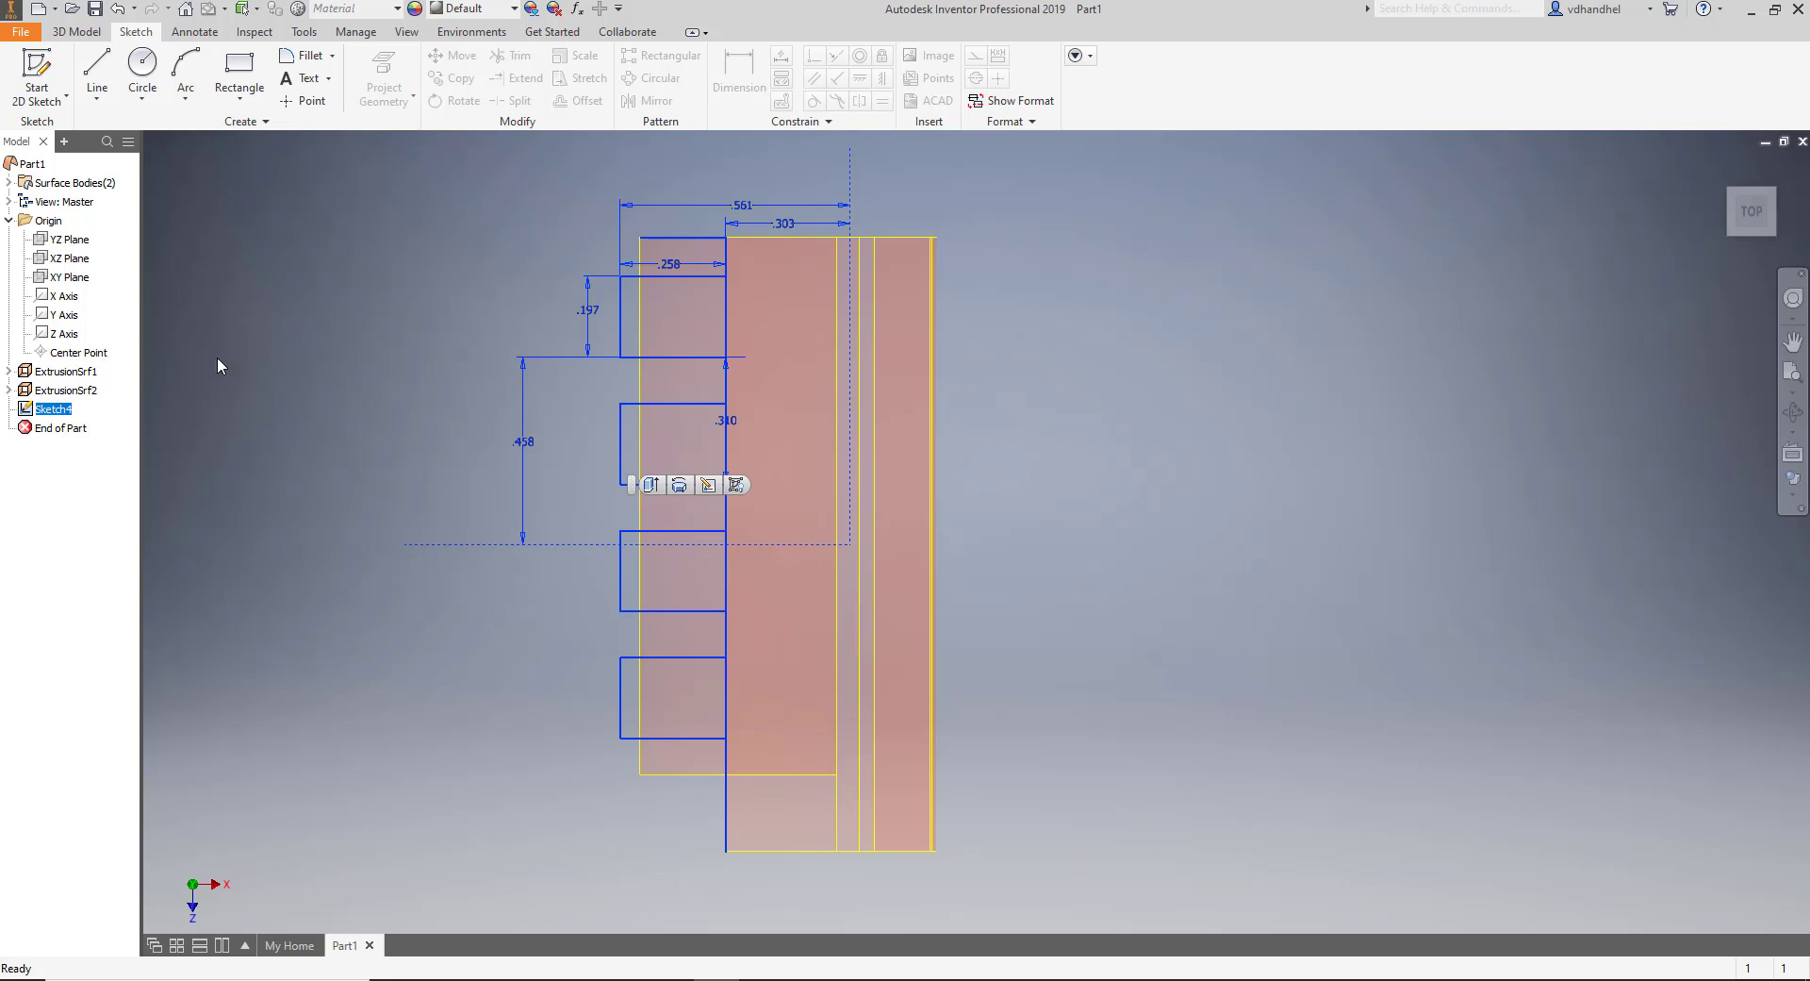
pyautogui.click(258, 313)
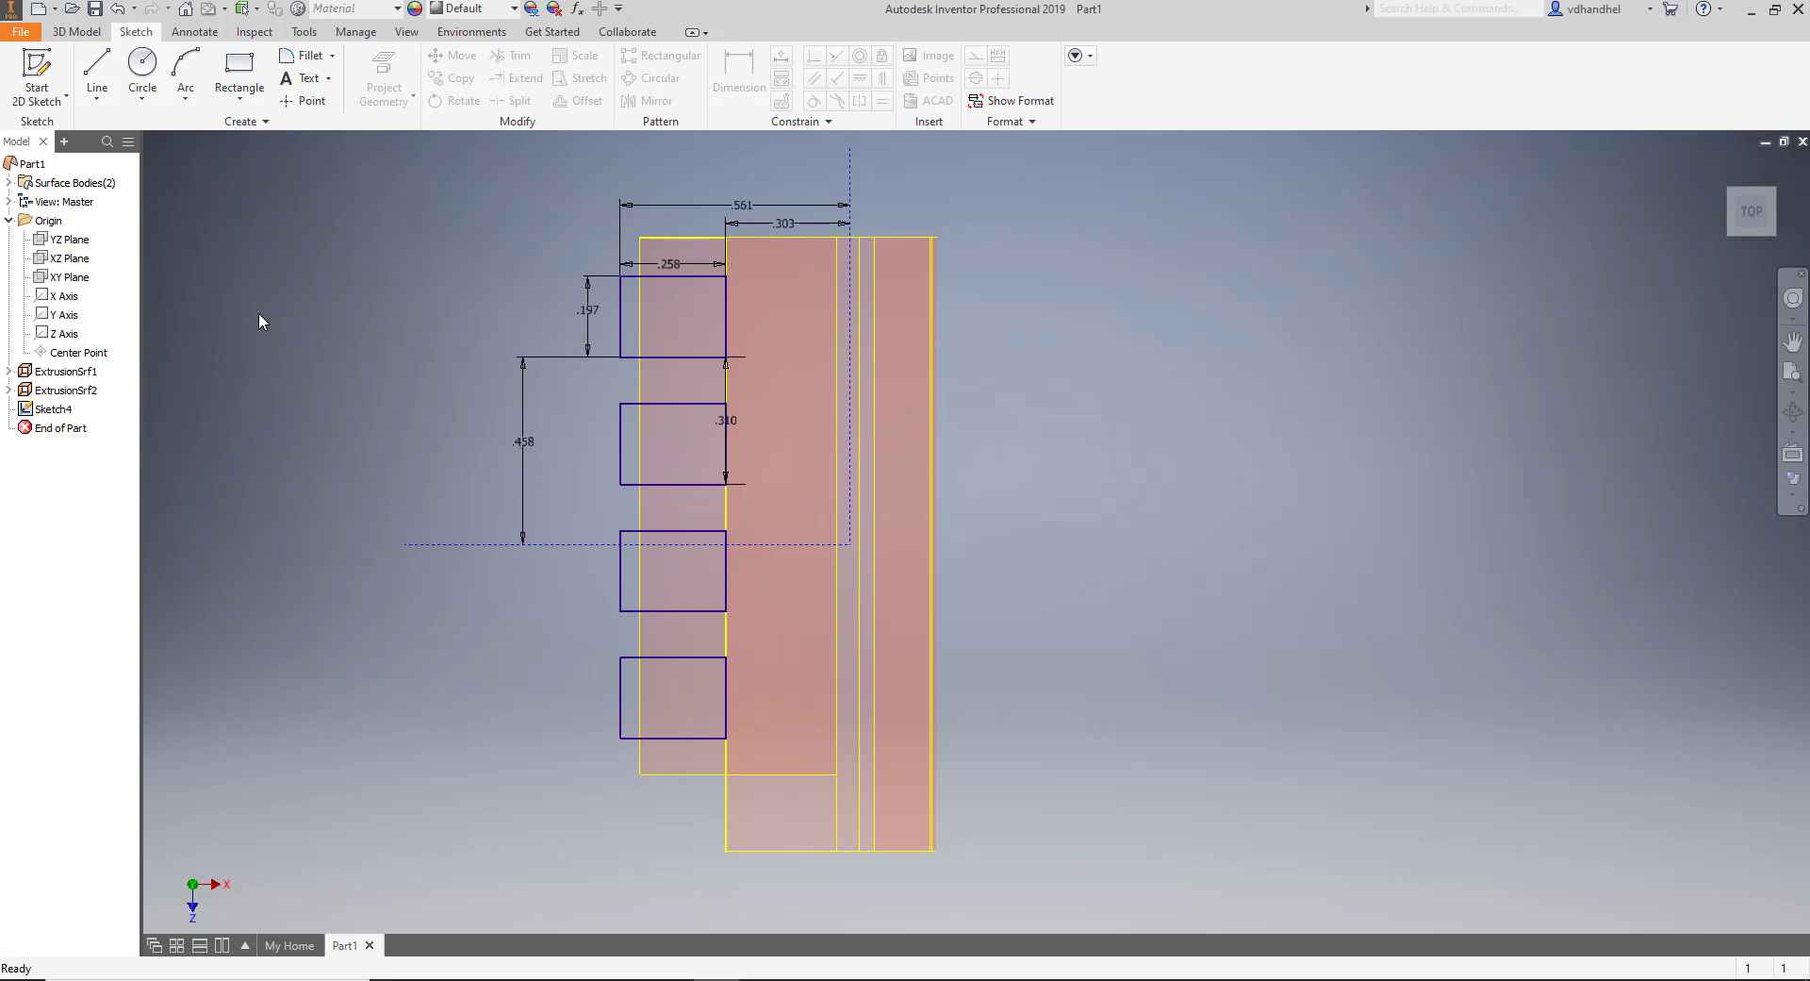
pyautogui.click(76, 31)
pyautogui.click(1244, 77)
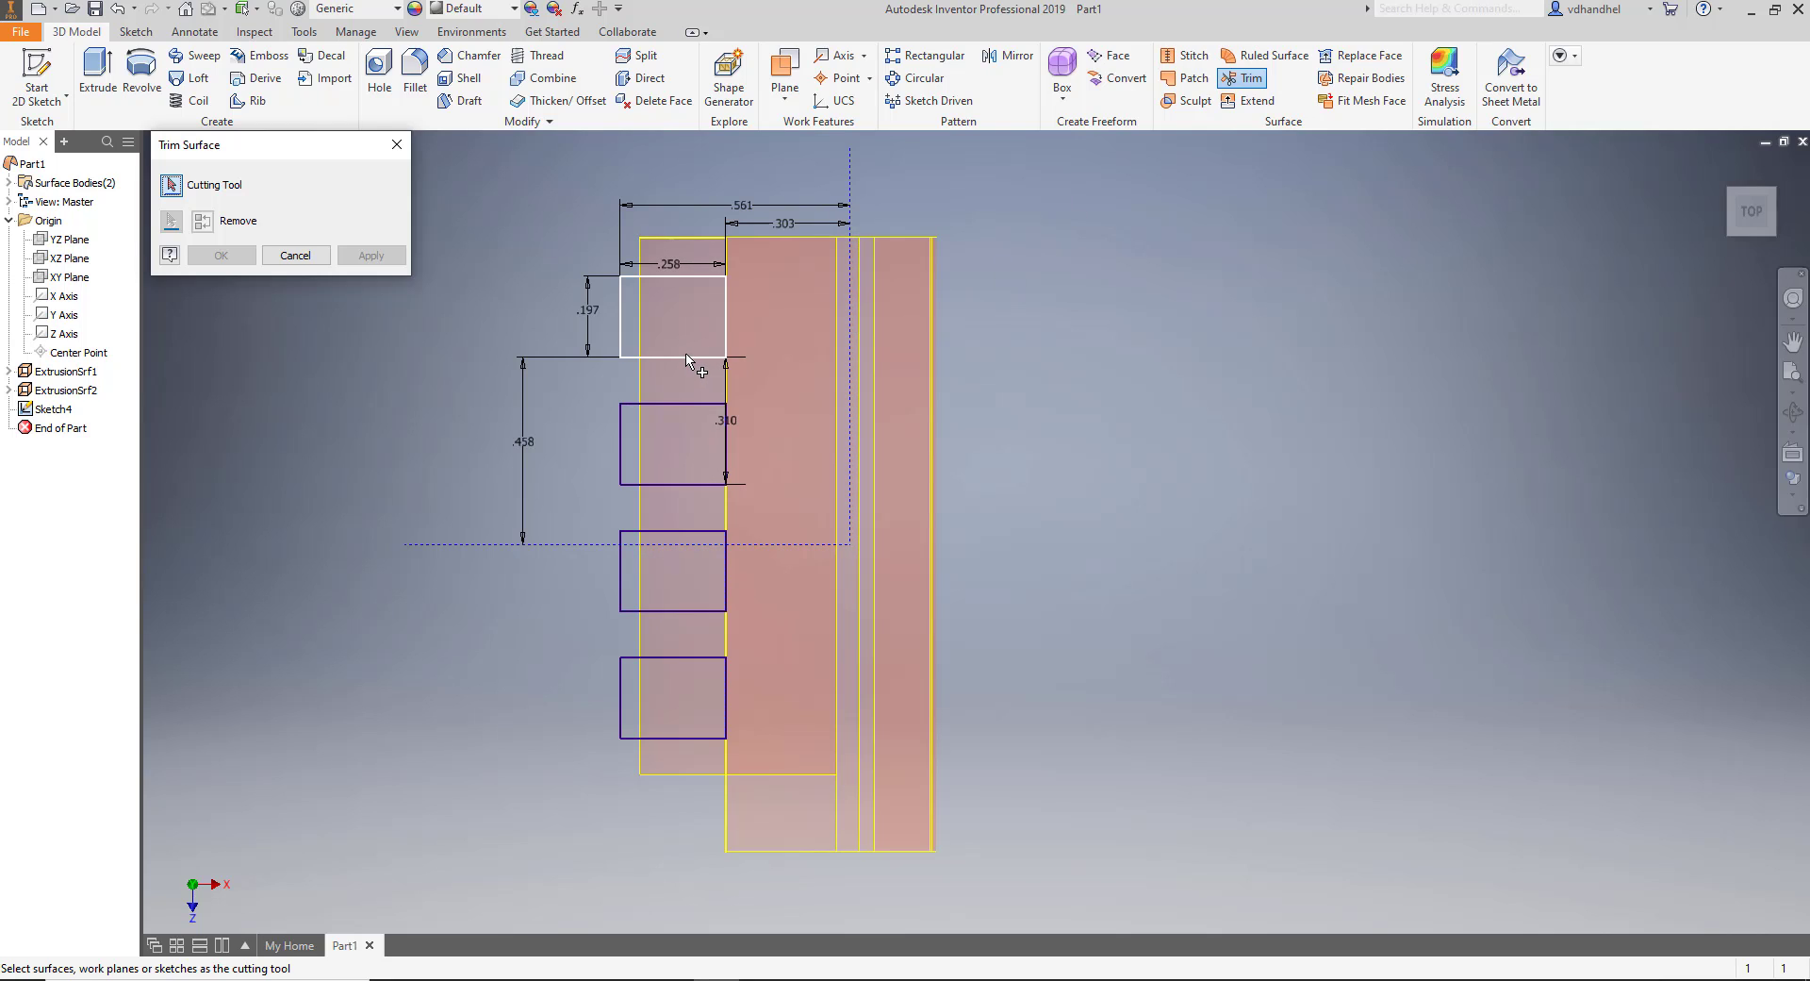
pyautogui.moveTo(686, 356)
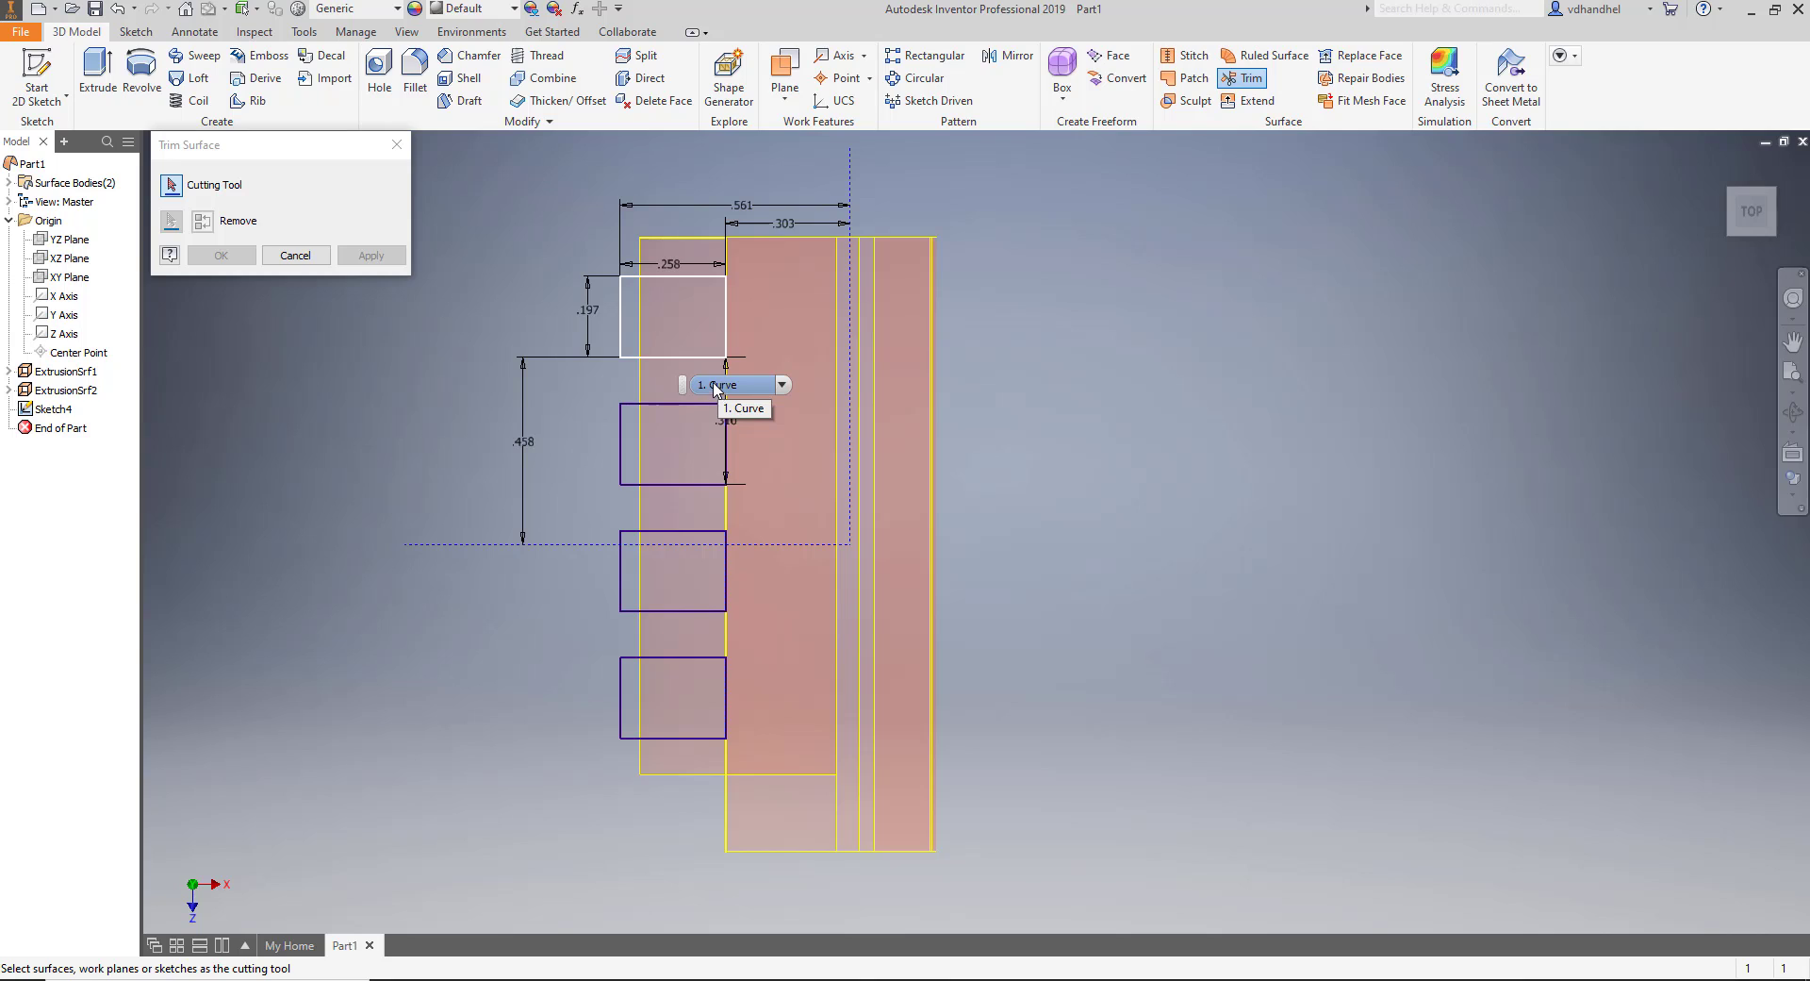
pyautogui.click(716, 386)
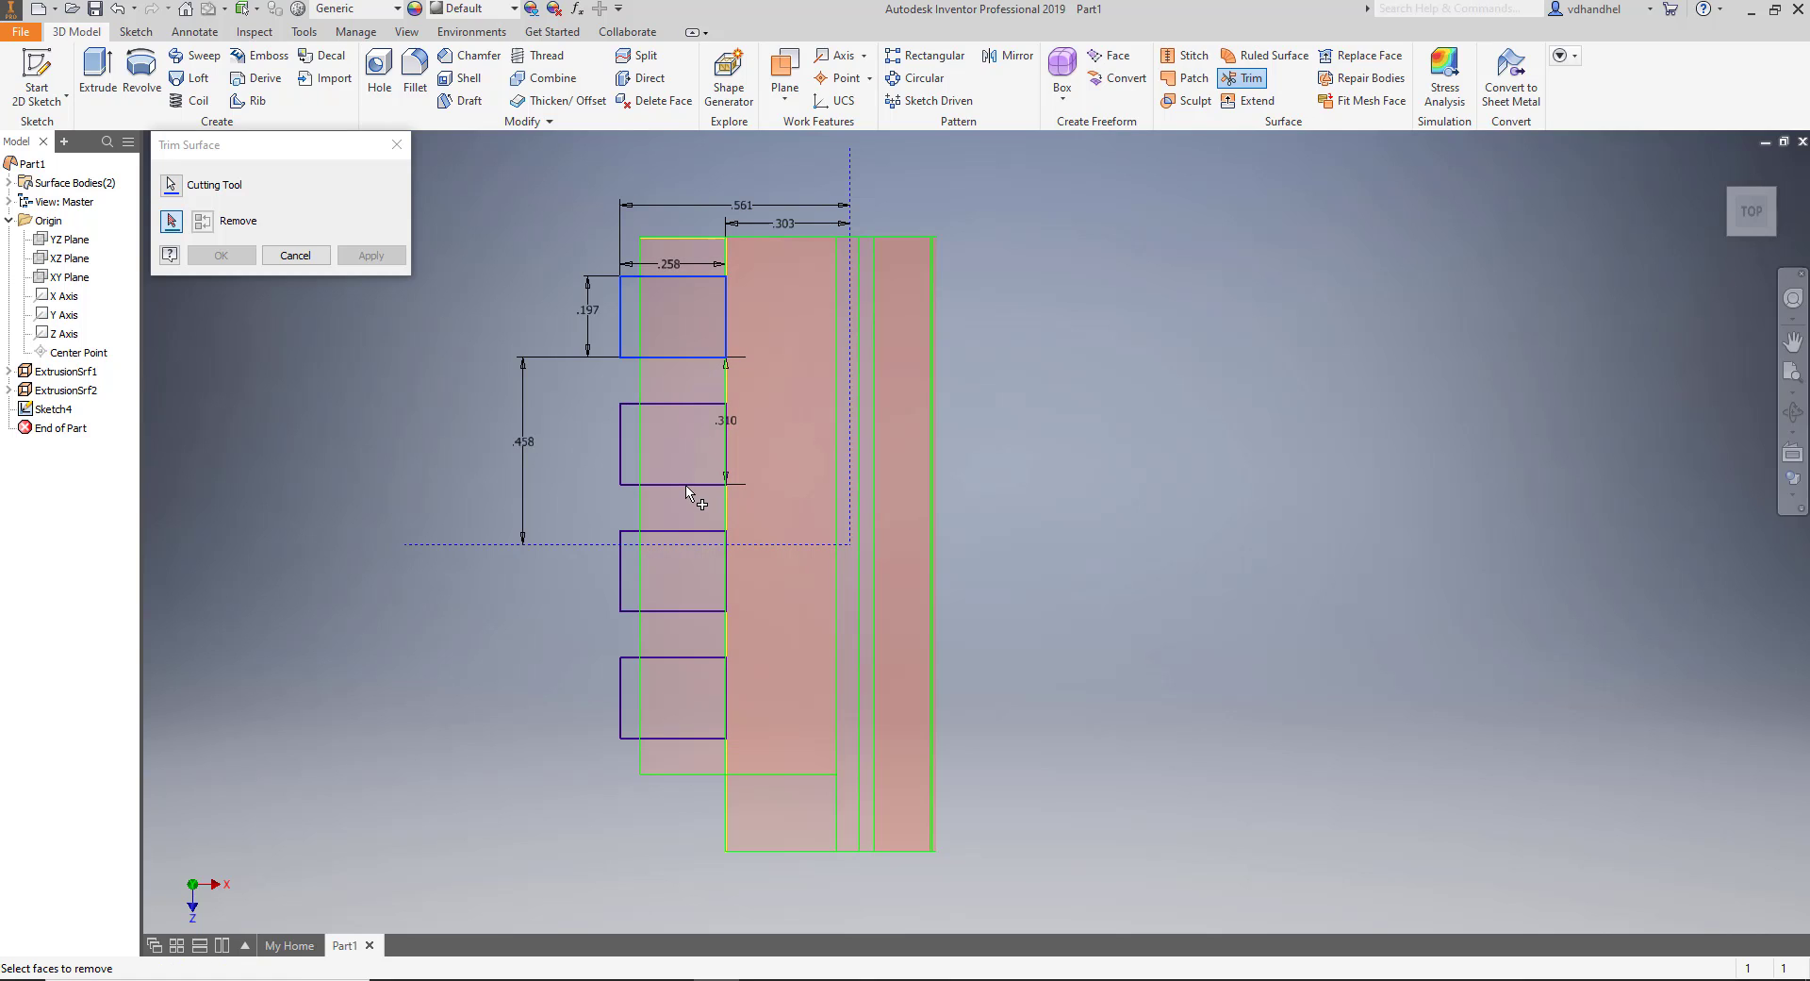
pyautogui.click(670, 420)
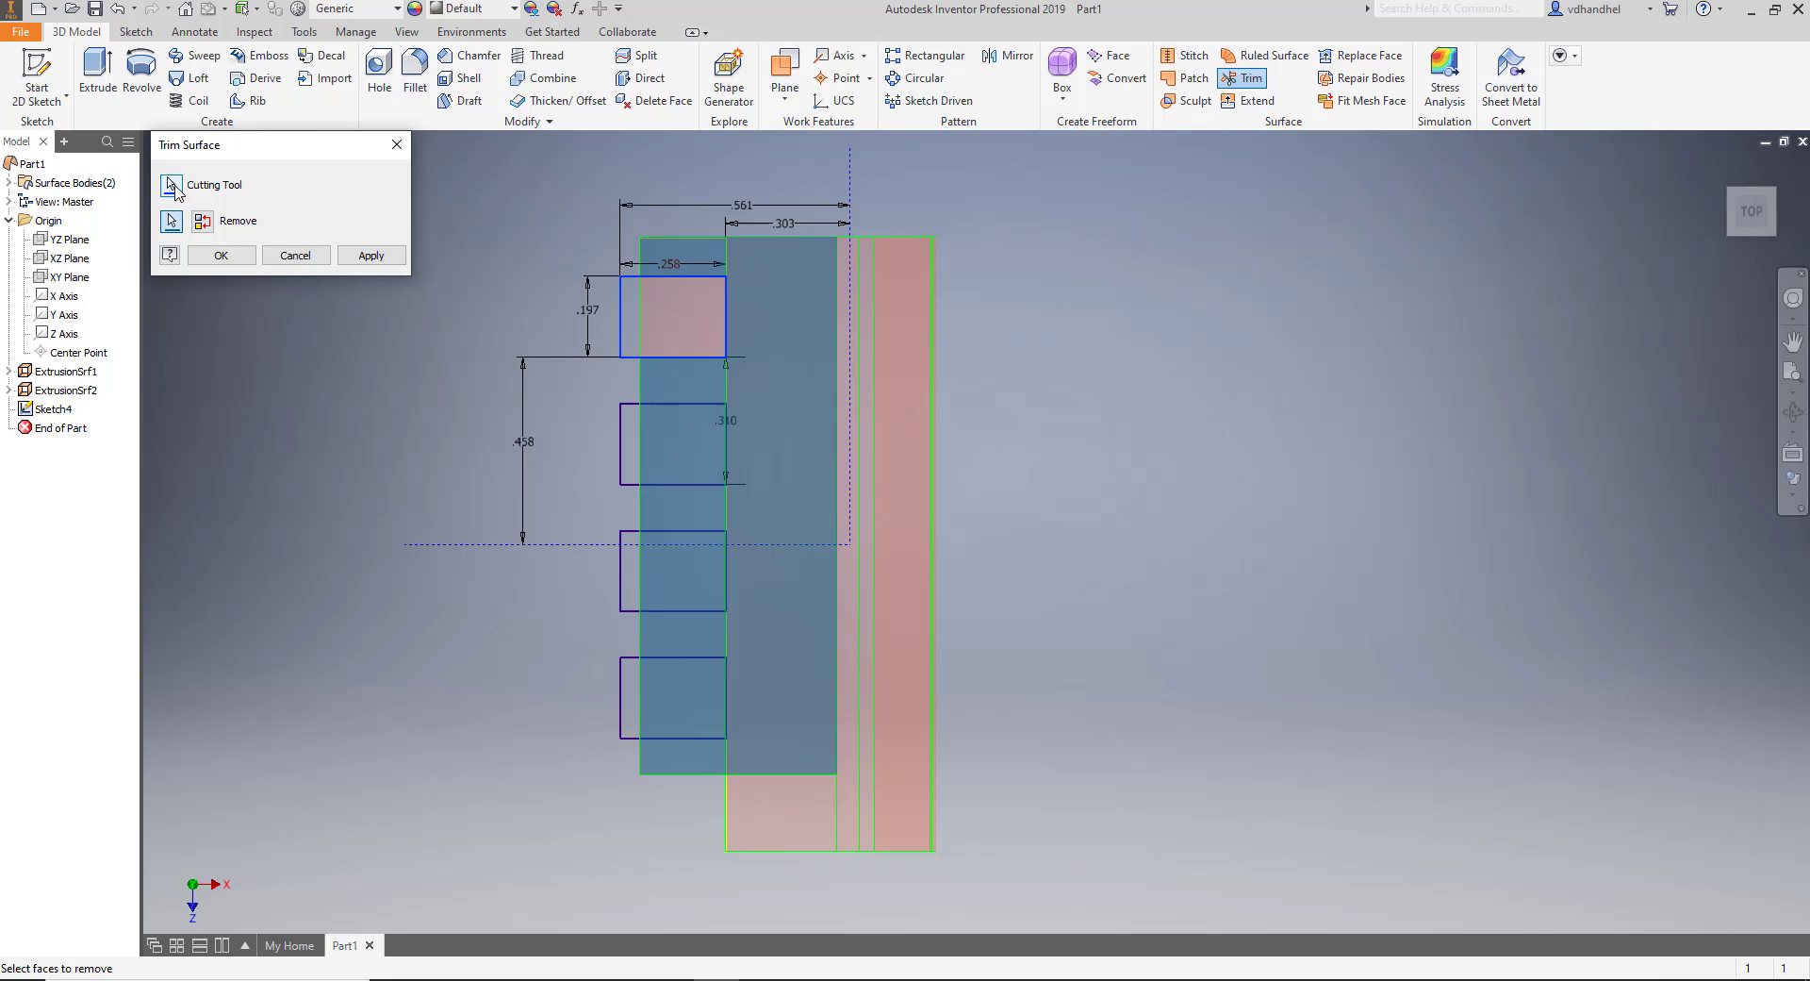
pyautogui.click(295, 256)
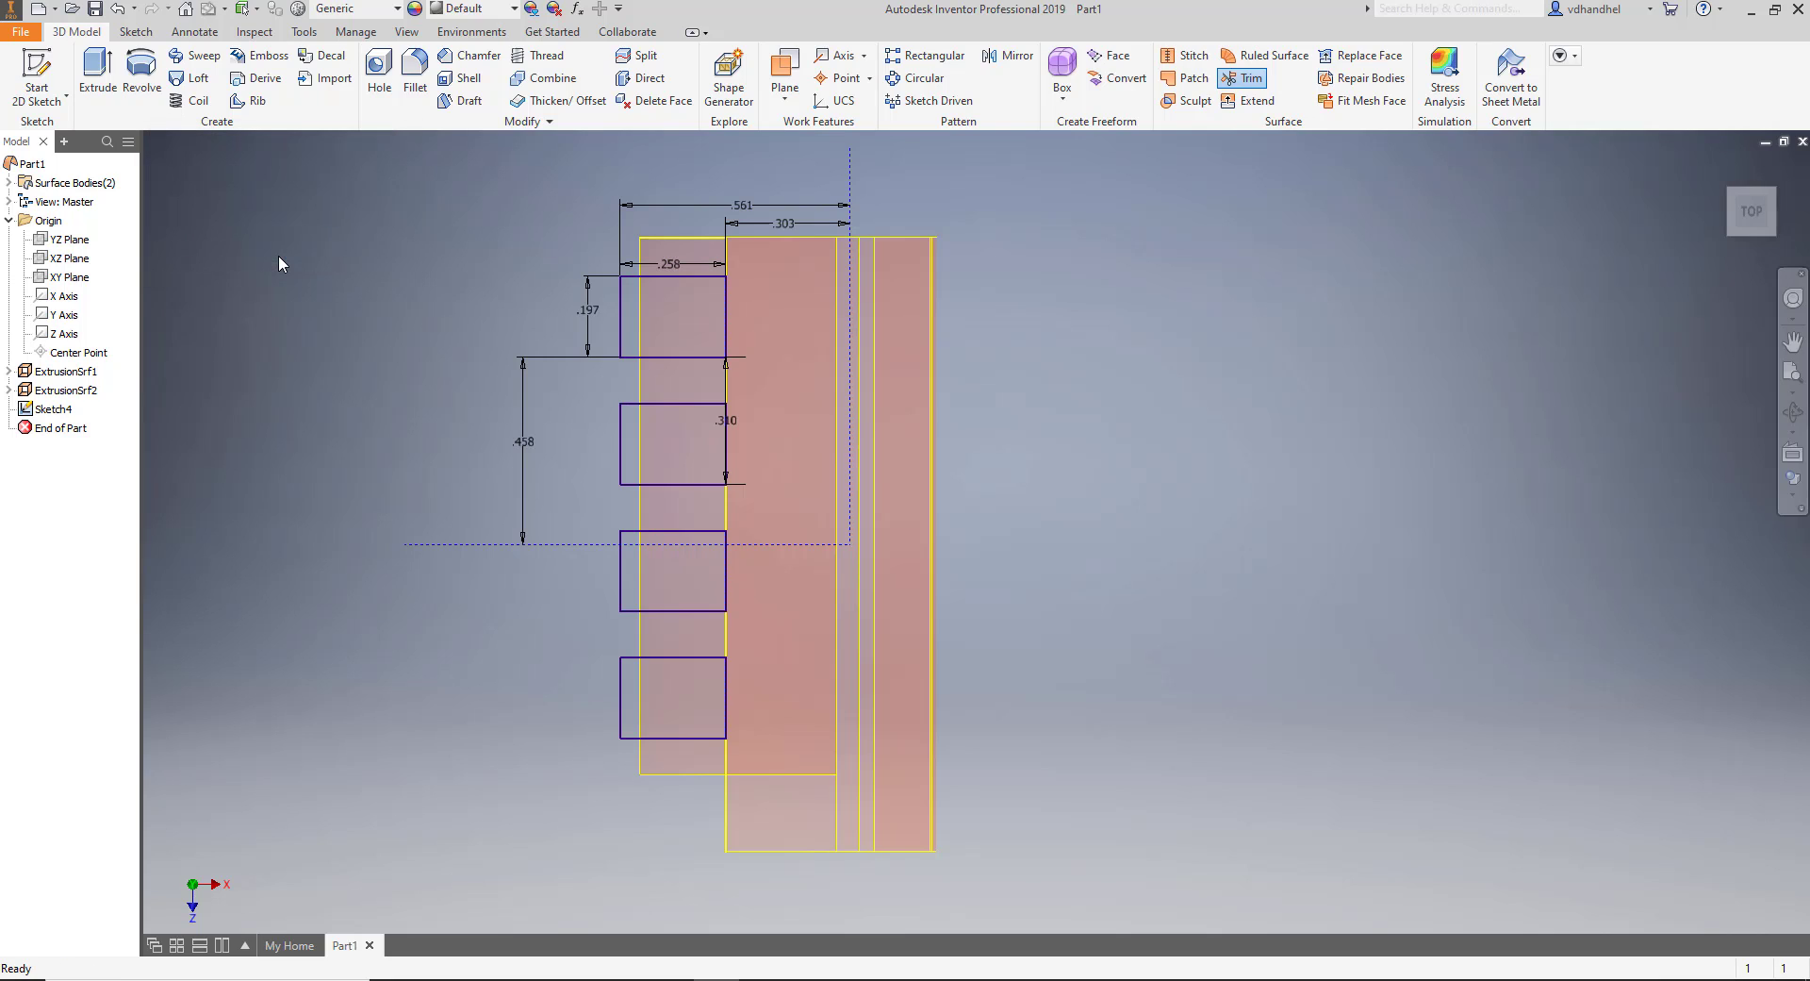
# Trim the arc surface with the first rectangle of Sketch4 as cutting tool, removing only the face region inside that rectangle.
pyautogui.click(1243, 78)
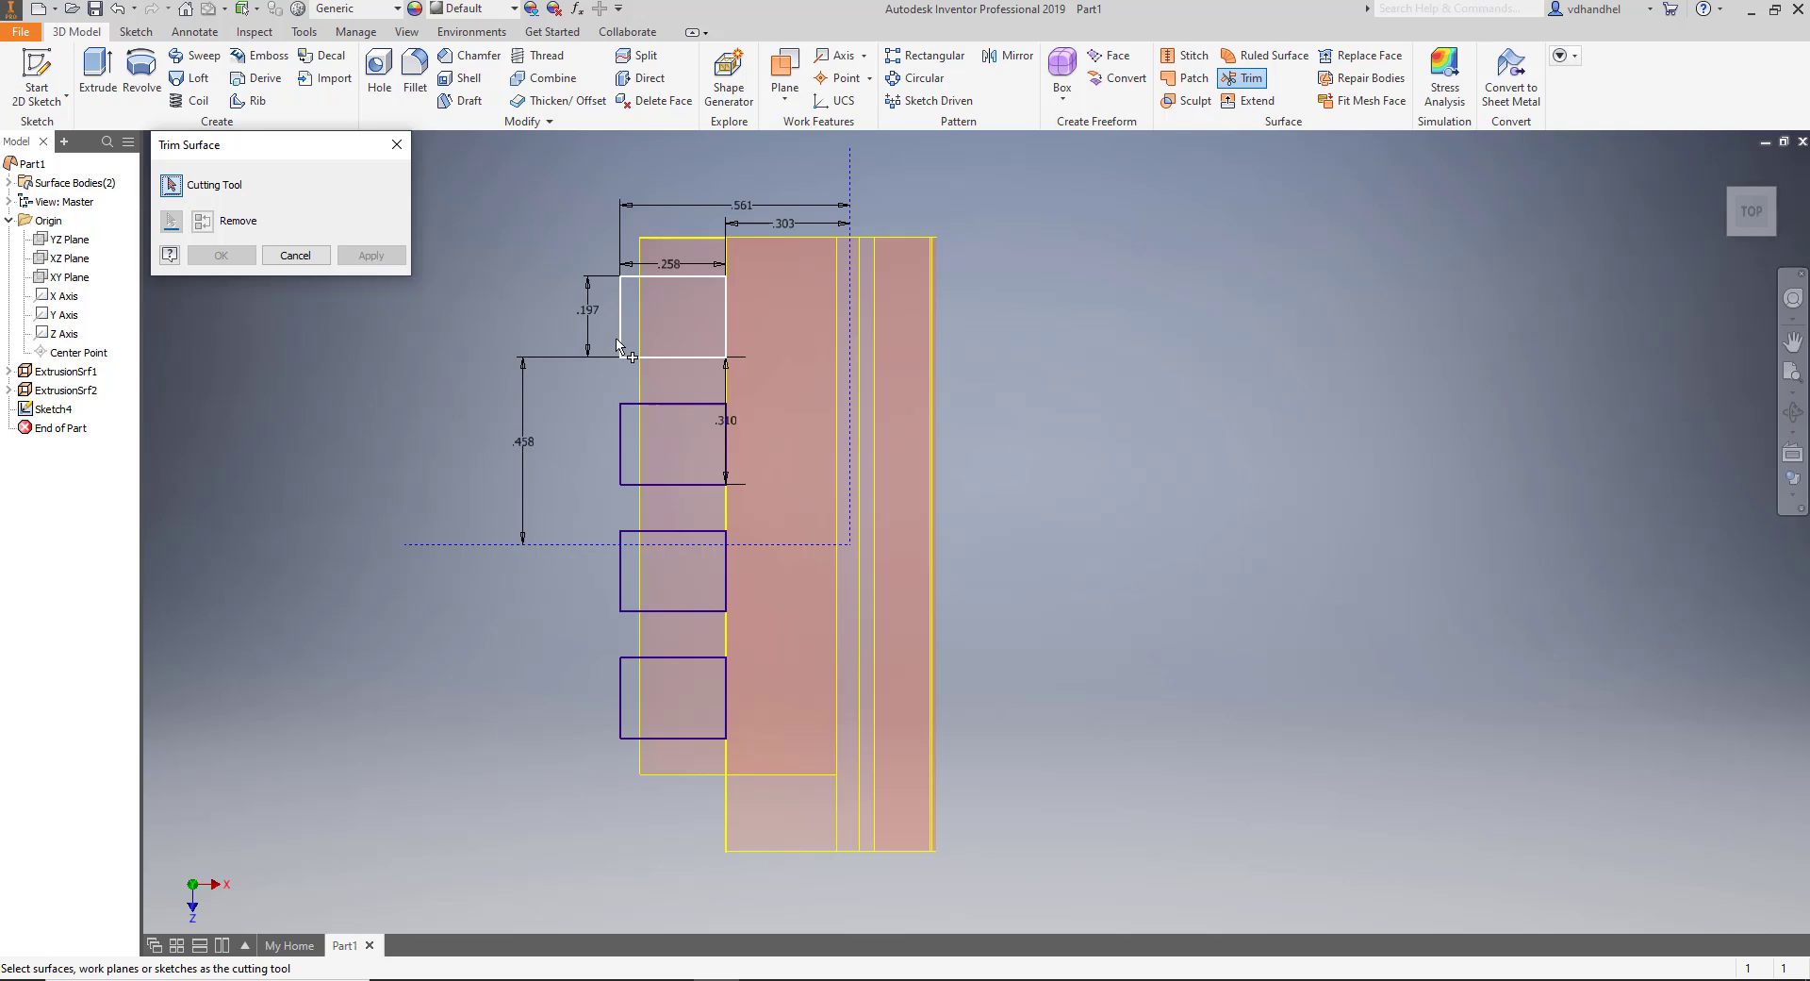
pyautogui.click(621, 322)
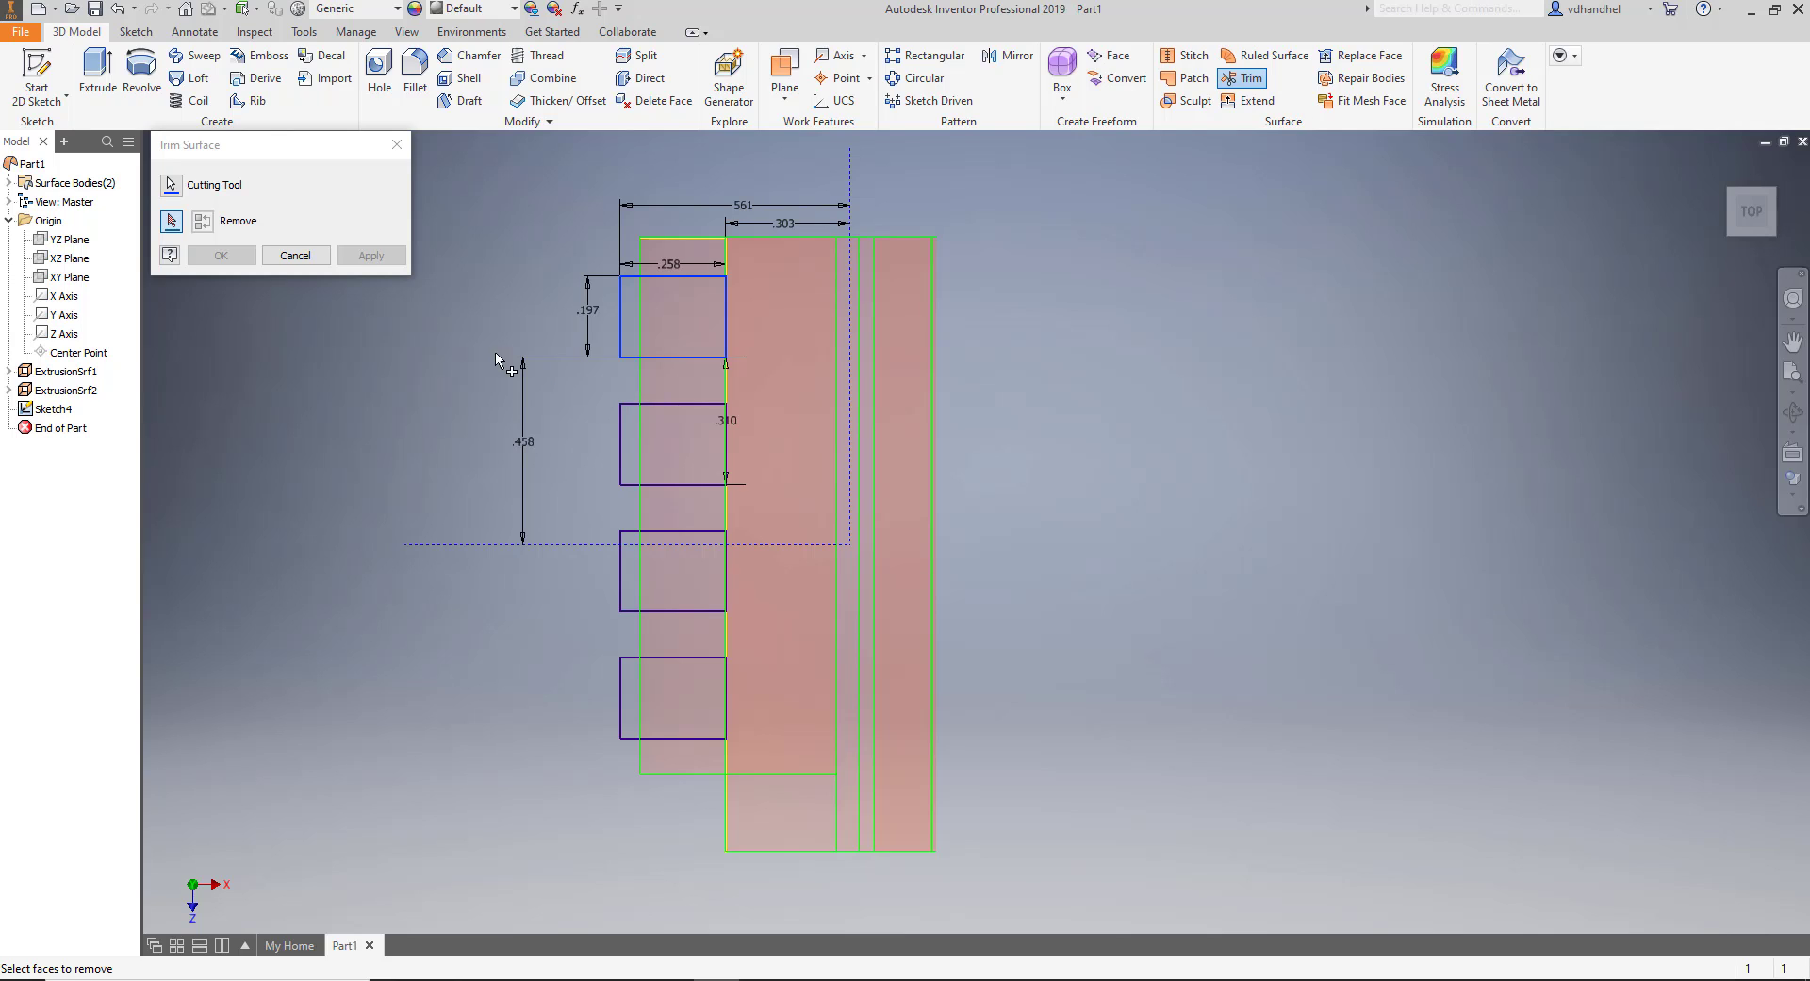
pyautogui.click(170, 222)
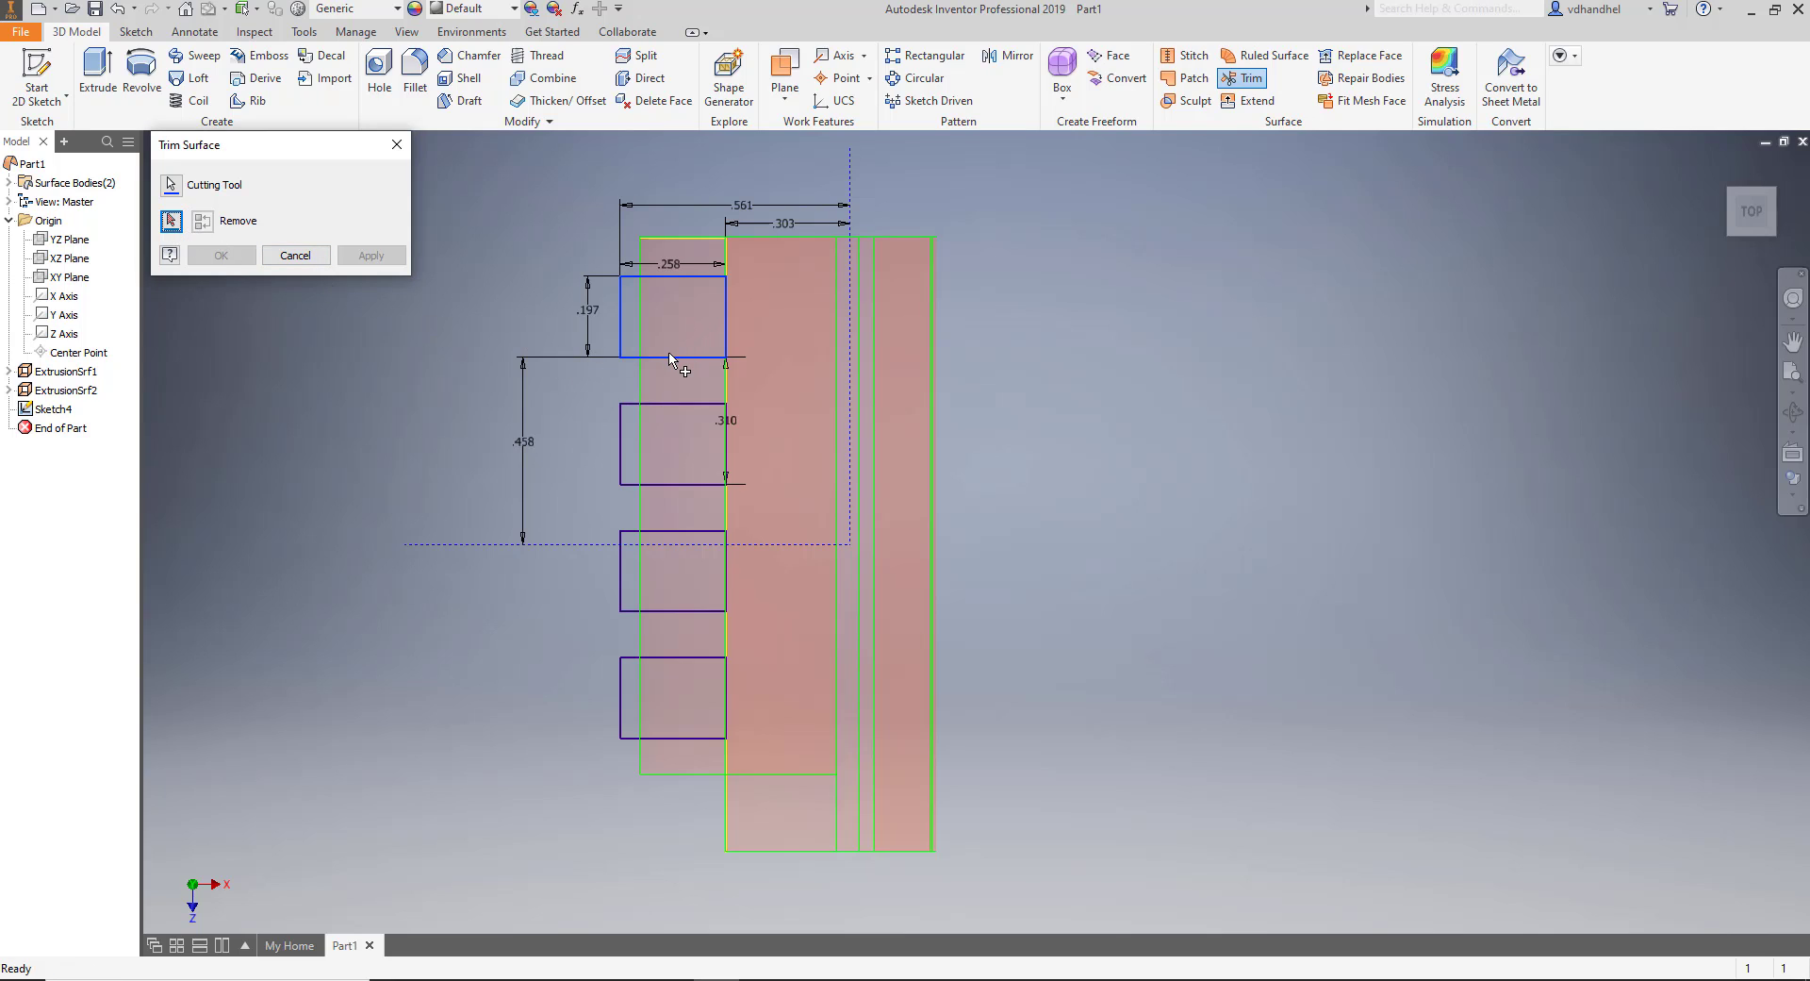
pyautogui.press('F4')
pyautogui.moveTo(356, 323); pyautogui.dragTo(509, 330)
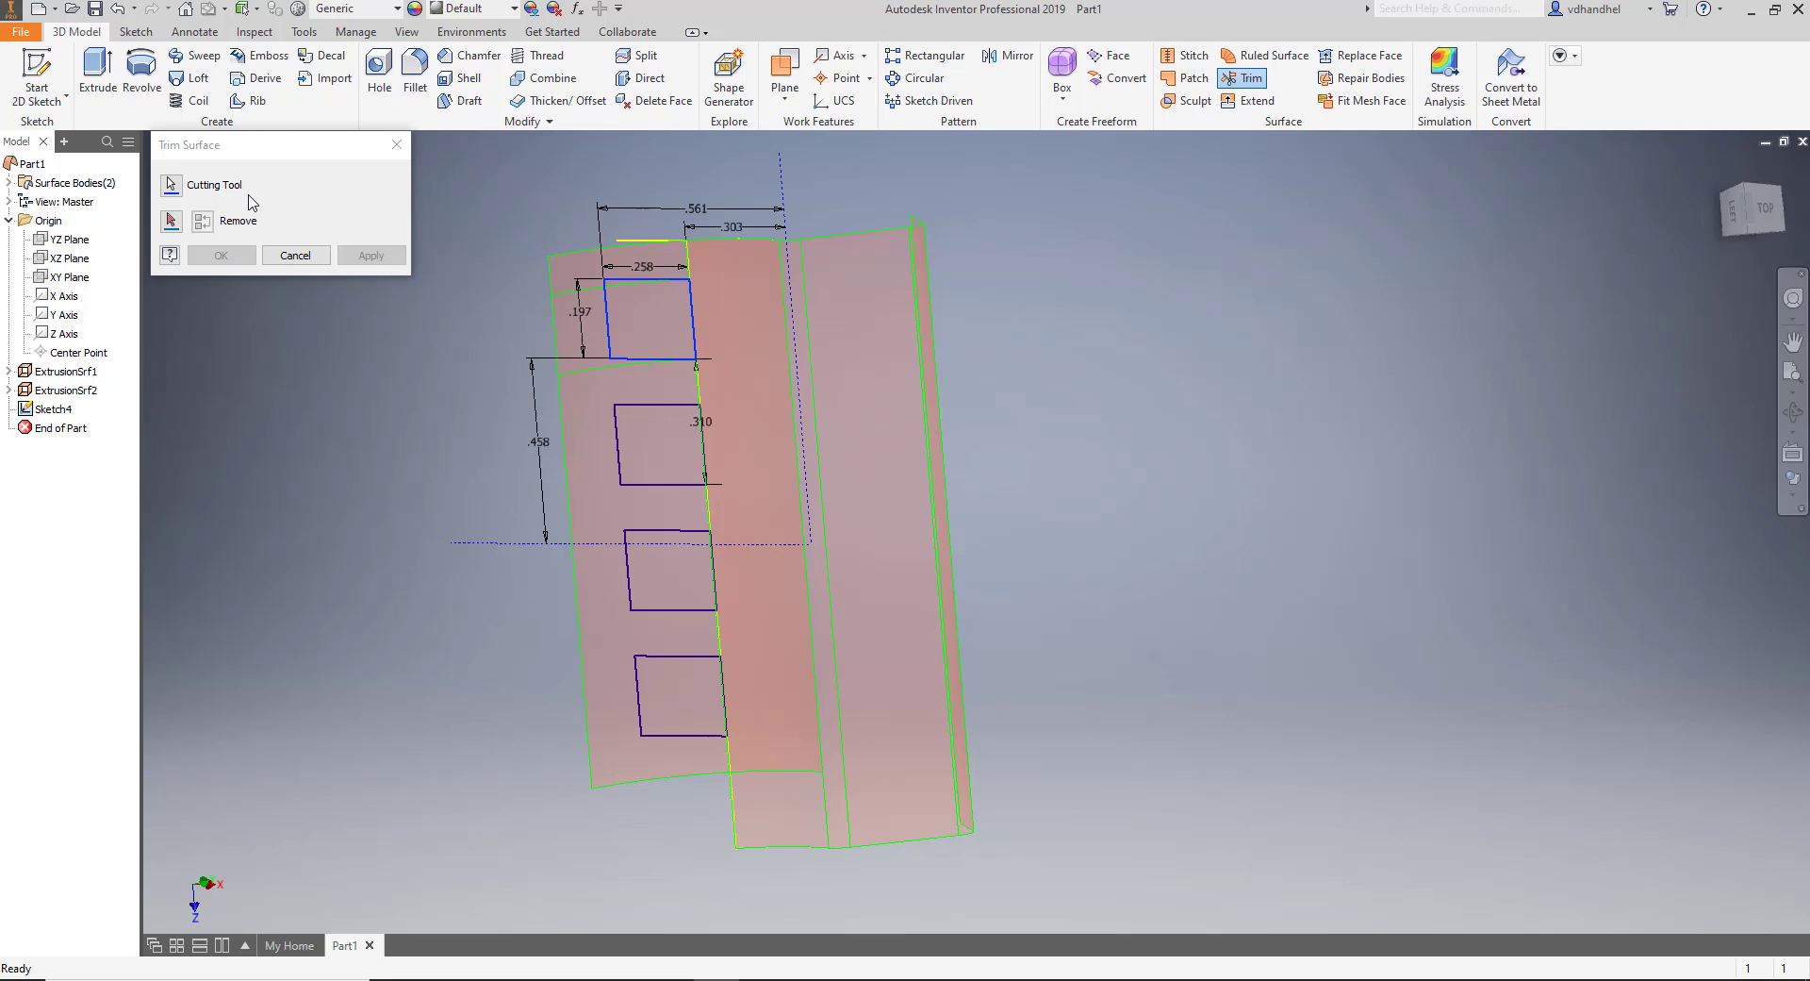
pyautogui.click(171, 222)
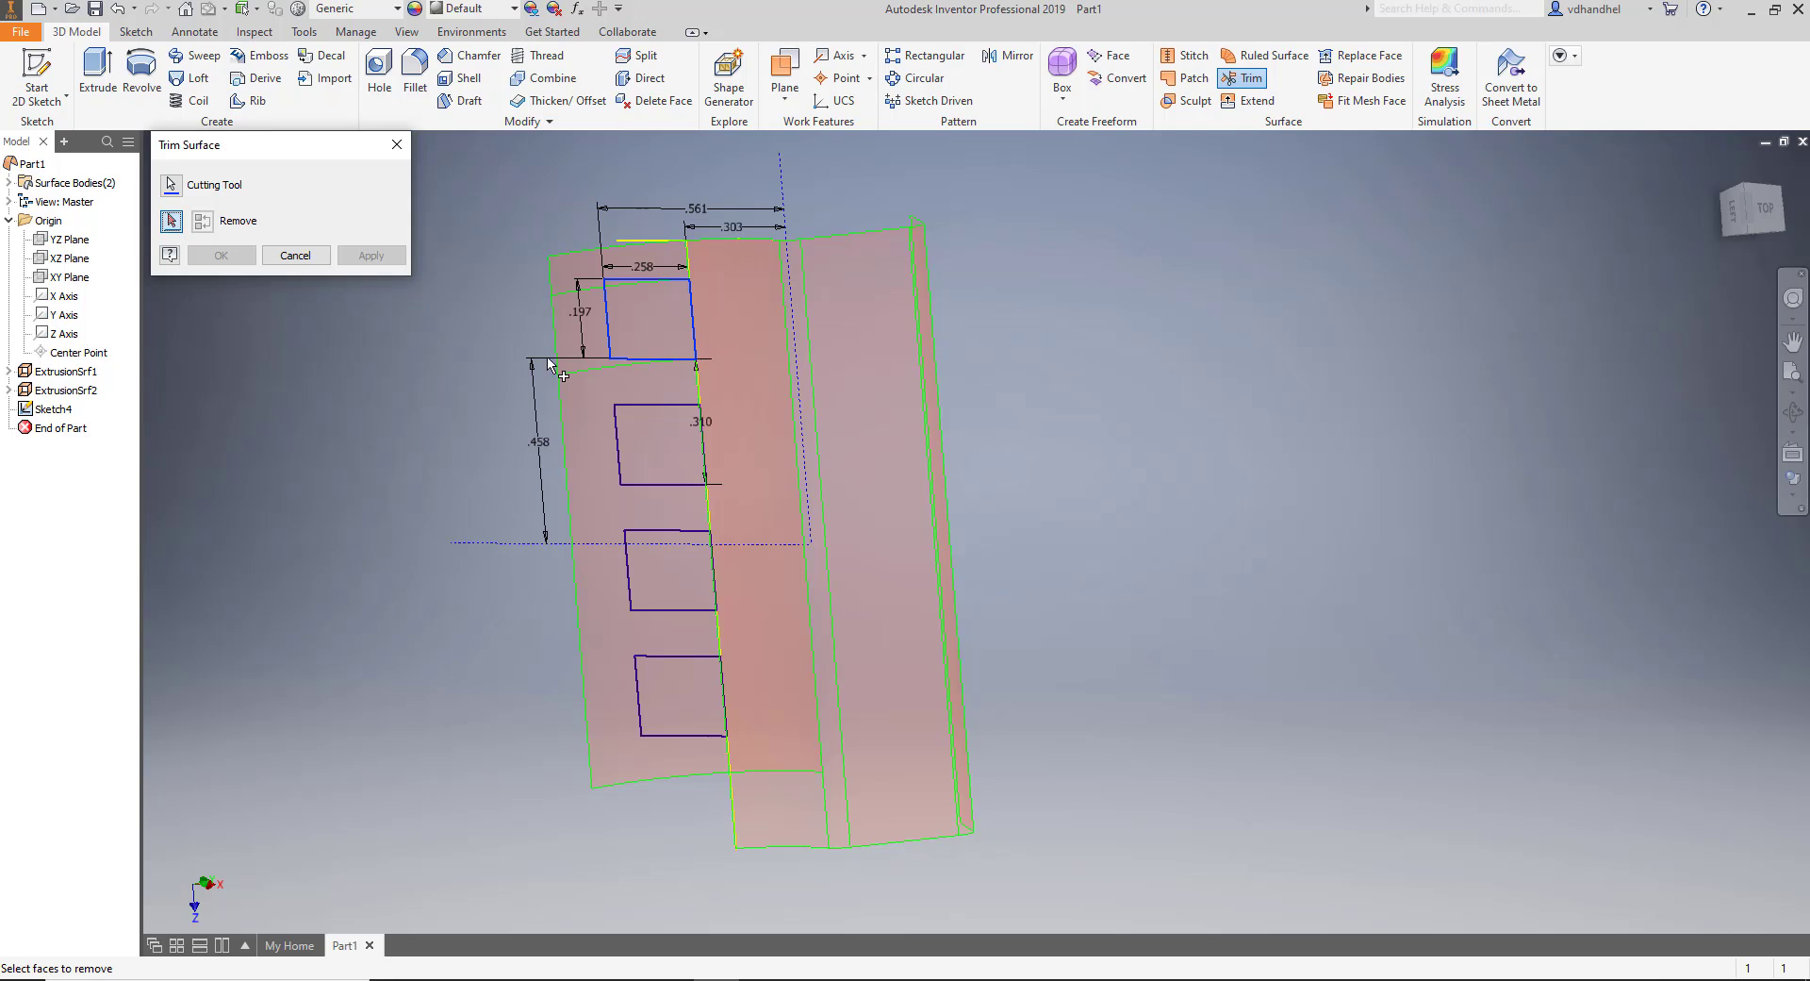
pyautogui.click(594, 354)
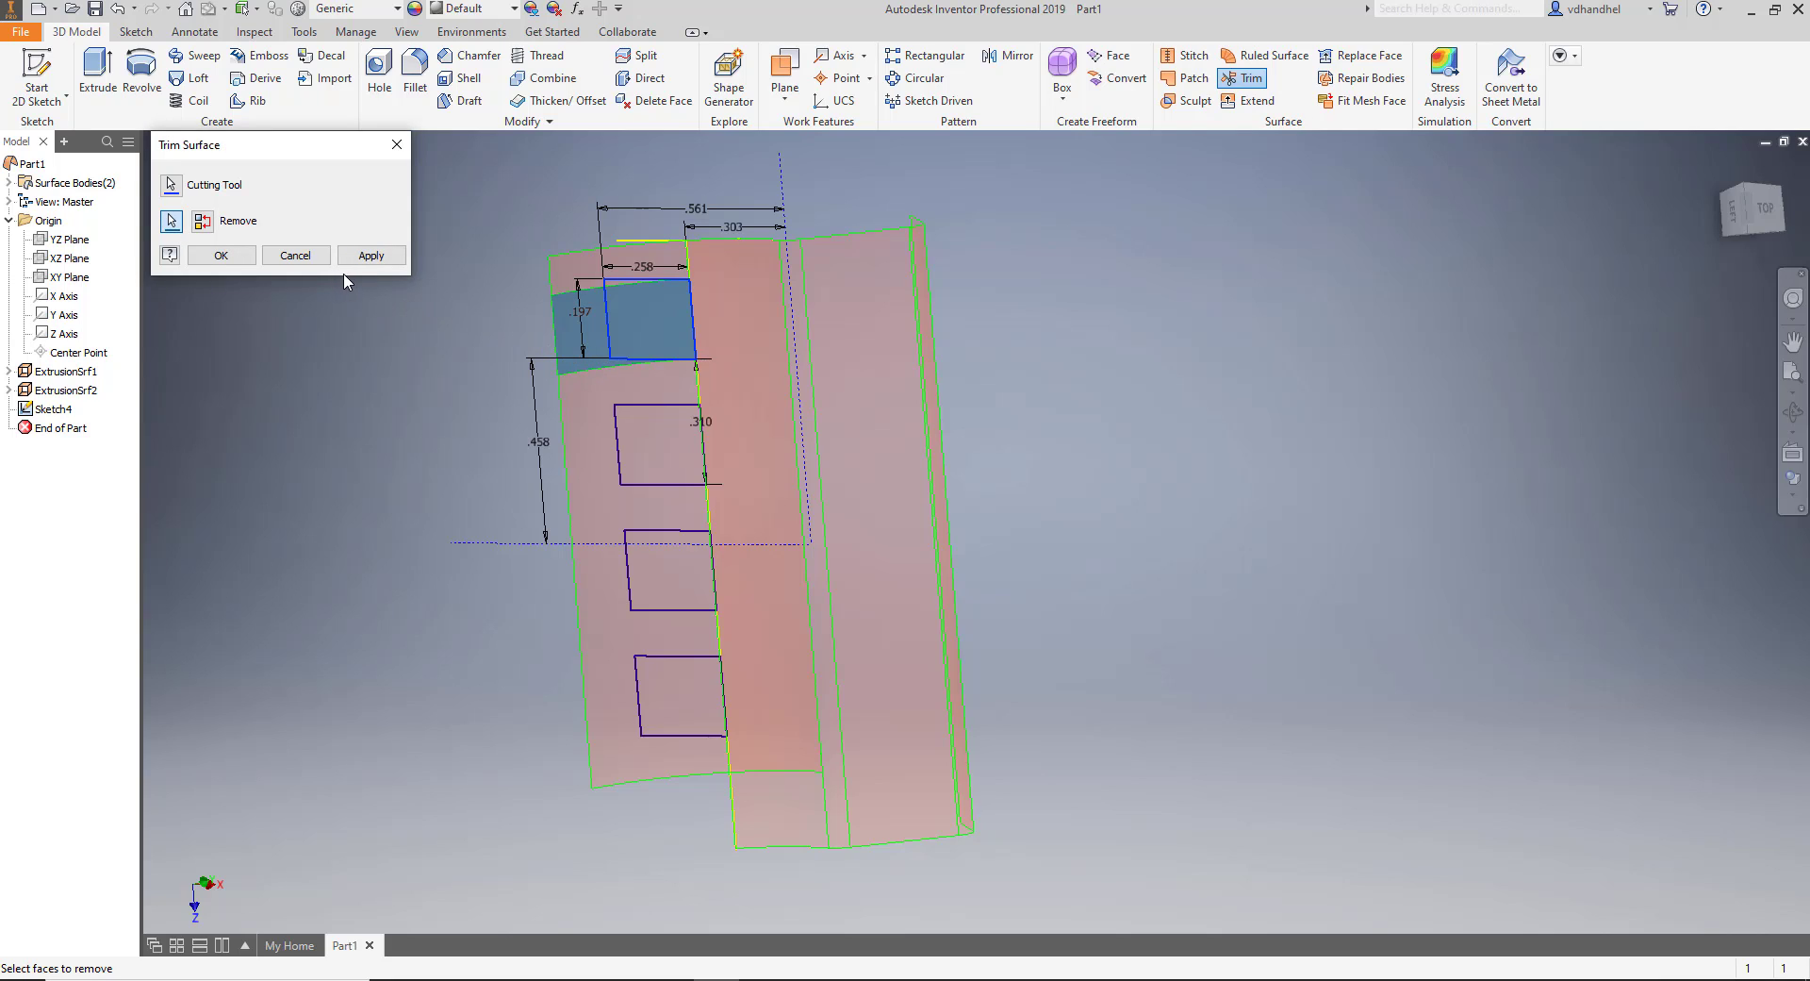
pyautogui.click(356, 258)
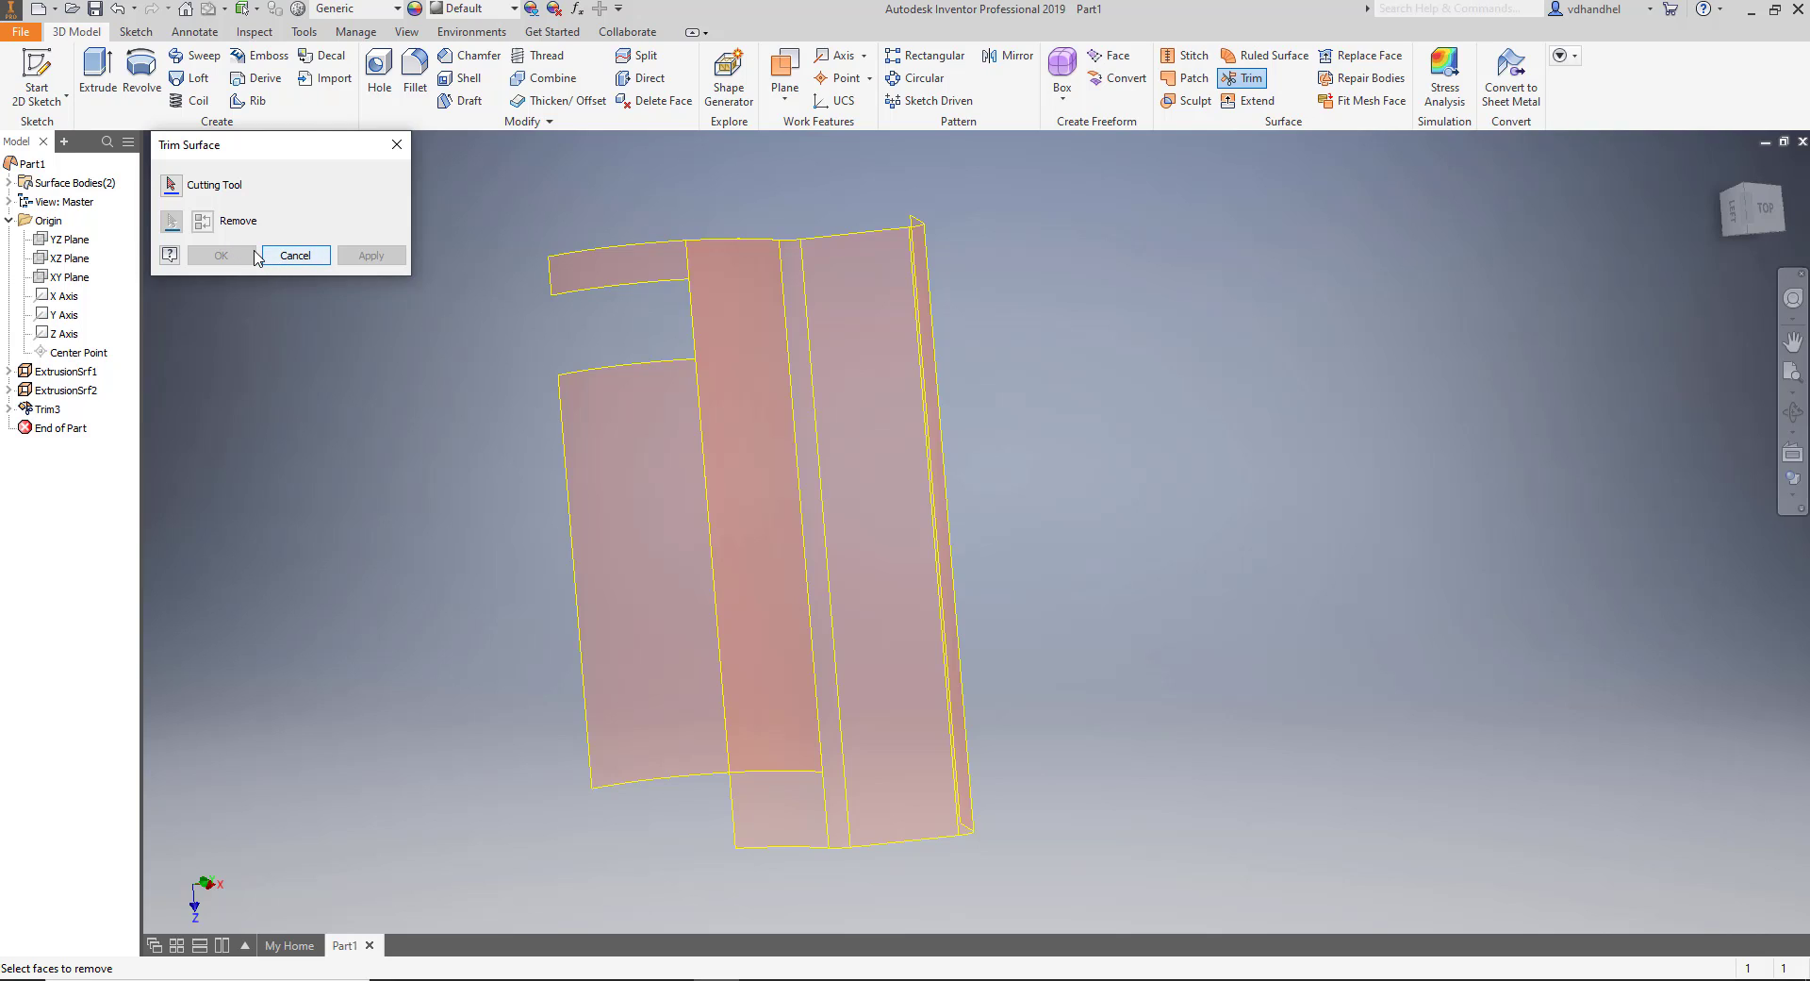
pyautogui.click(294, 255)
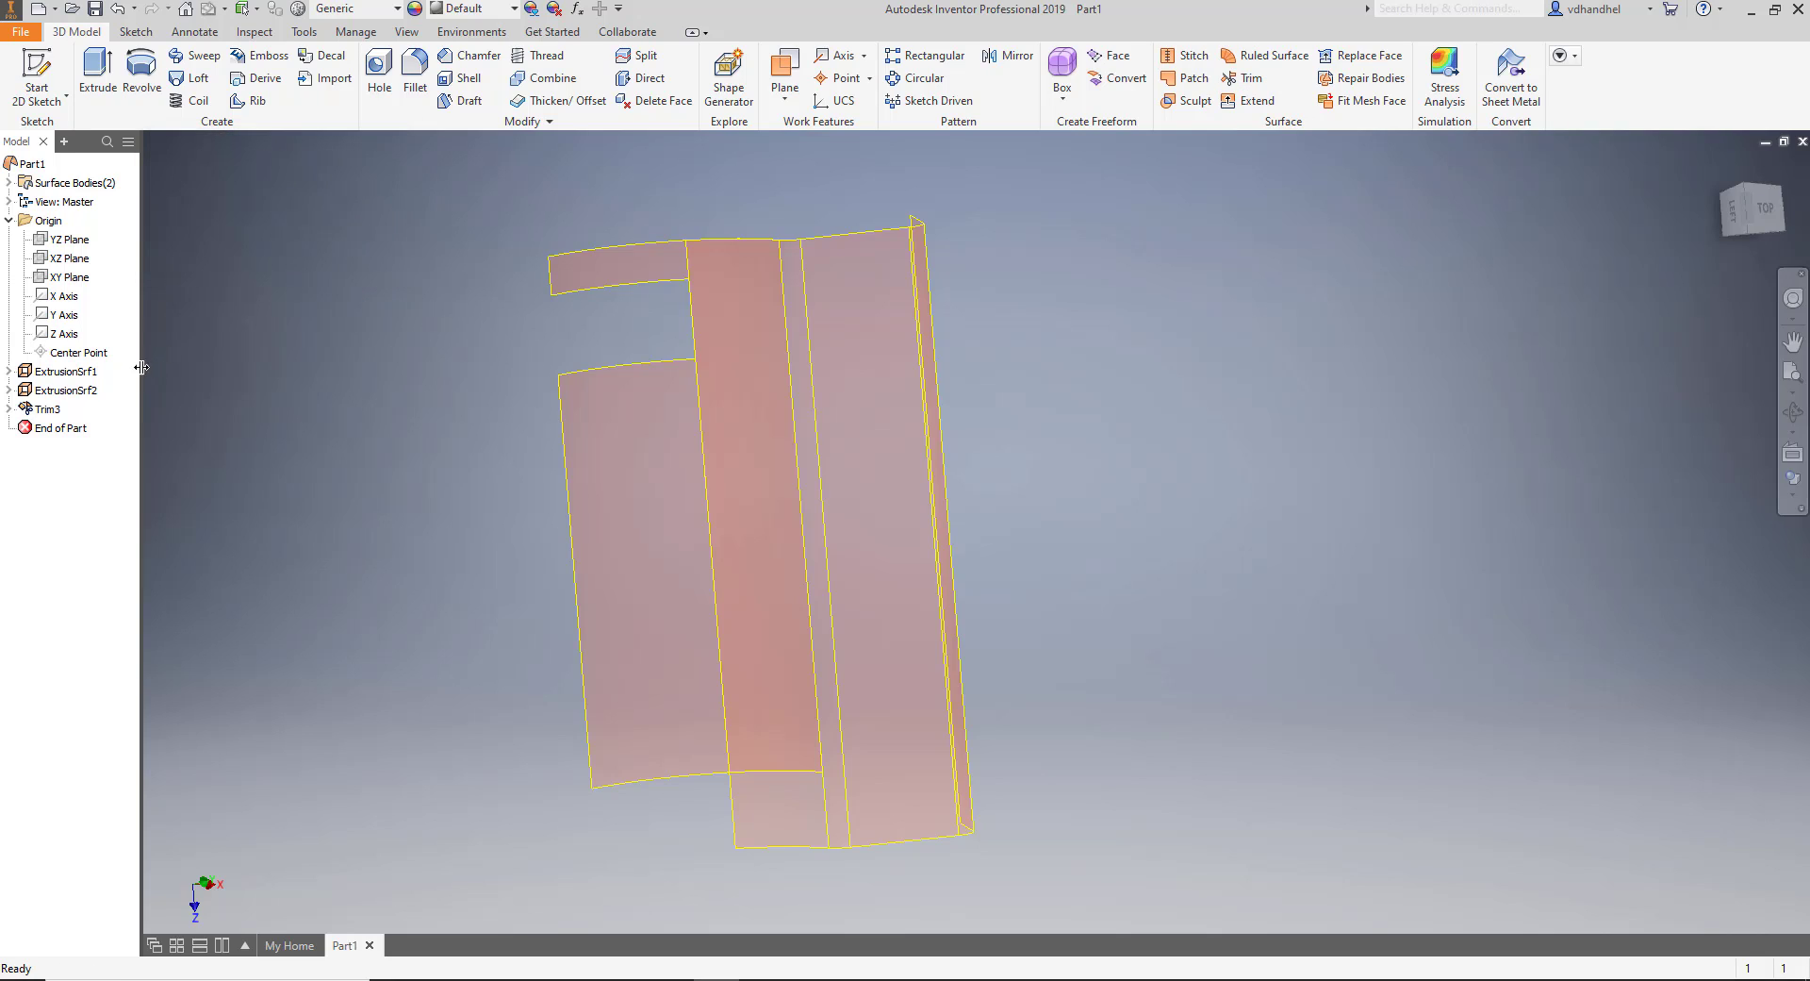
# Share Sketch4 from under the Trim3 feature so its remaining rectangles can be reused.
pyautogui.click(11, 409)
pyautogui.click(61, 430)
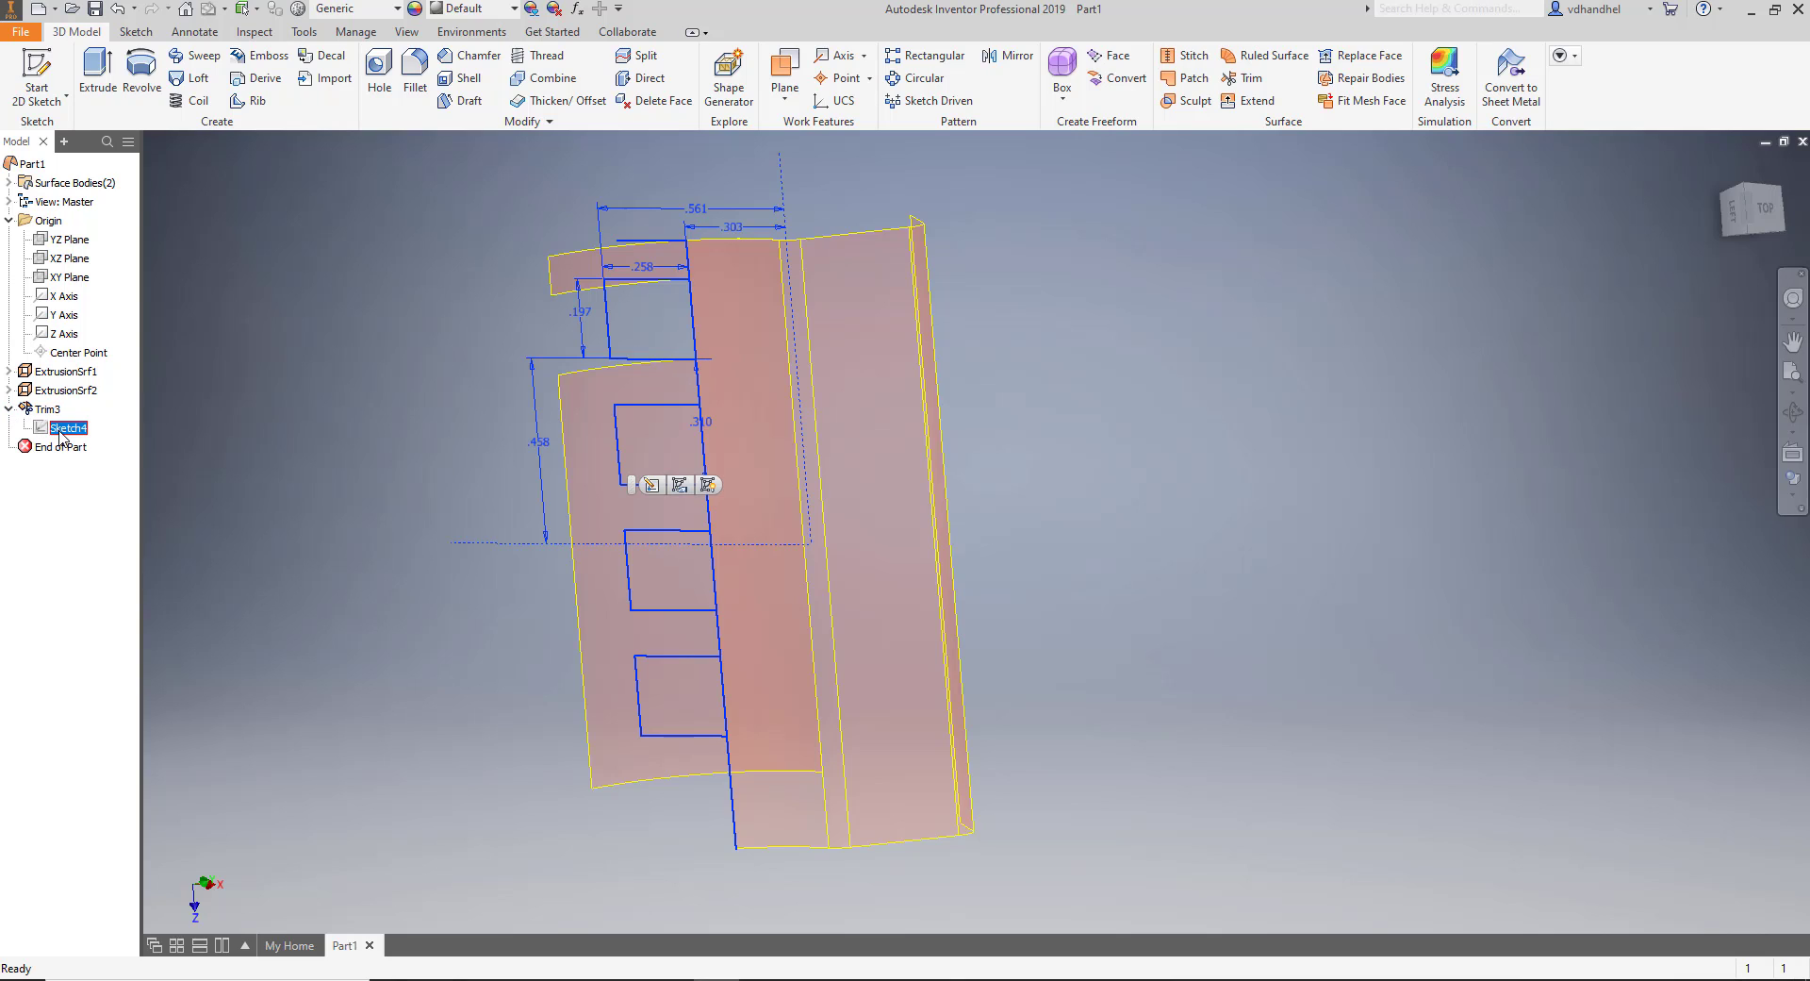
pyautogui.rightClick(61, 432)
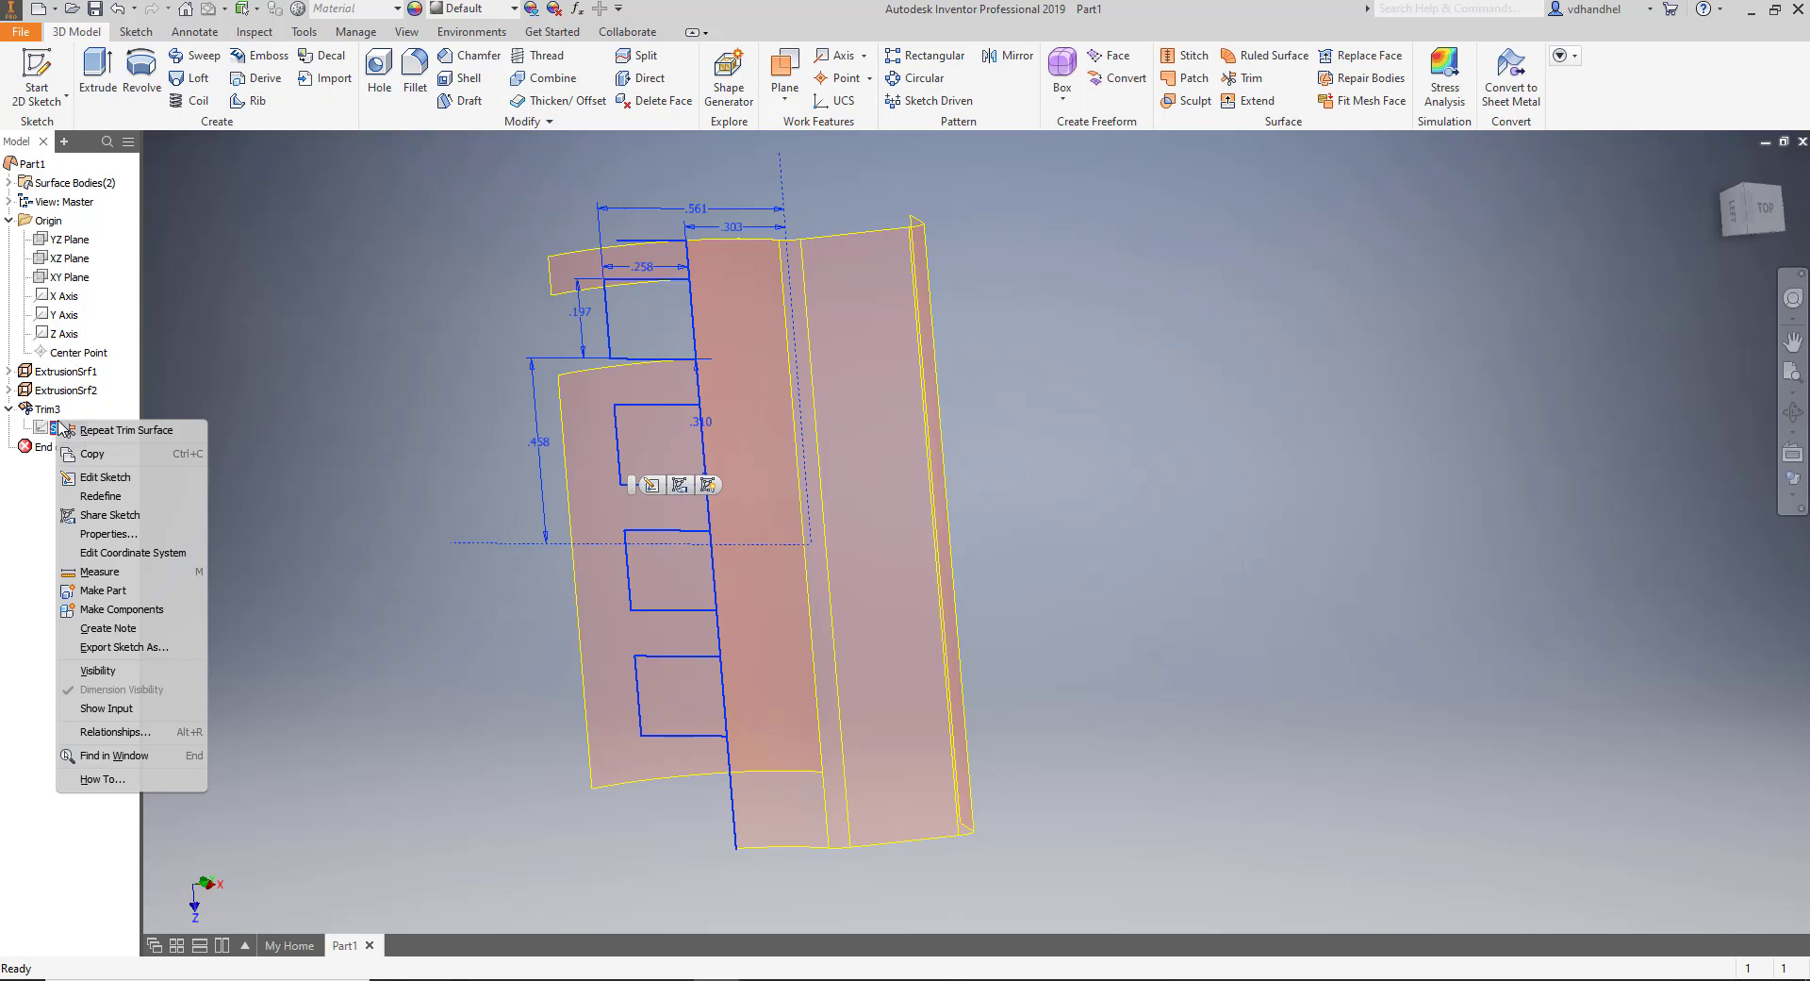
pyautogui.click(170, 520)
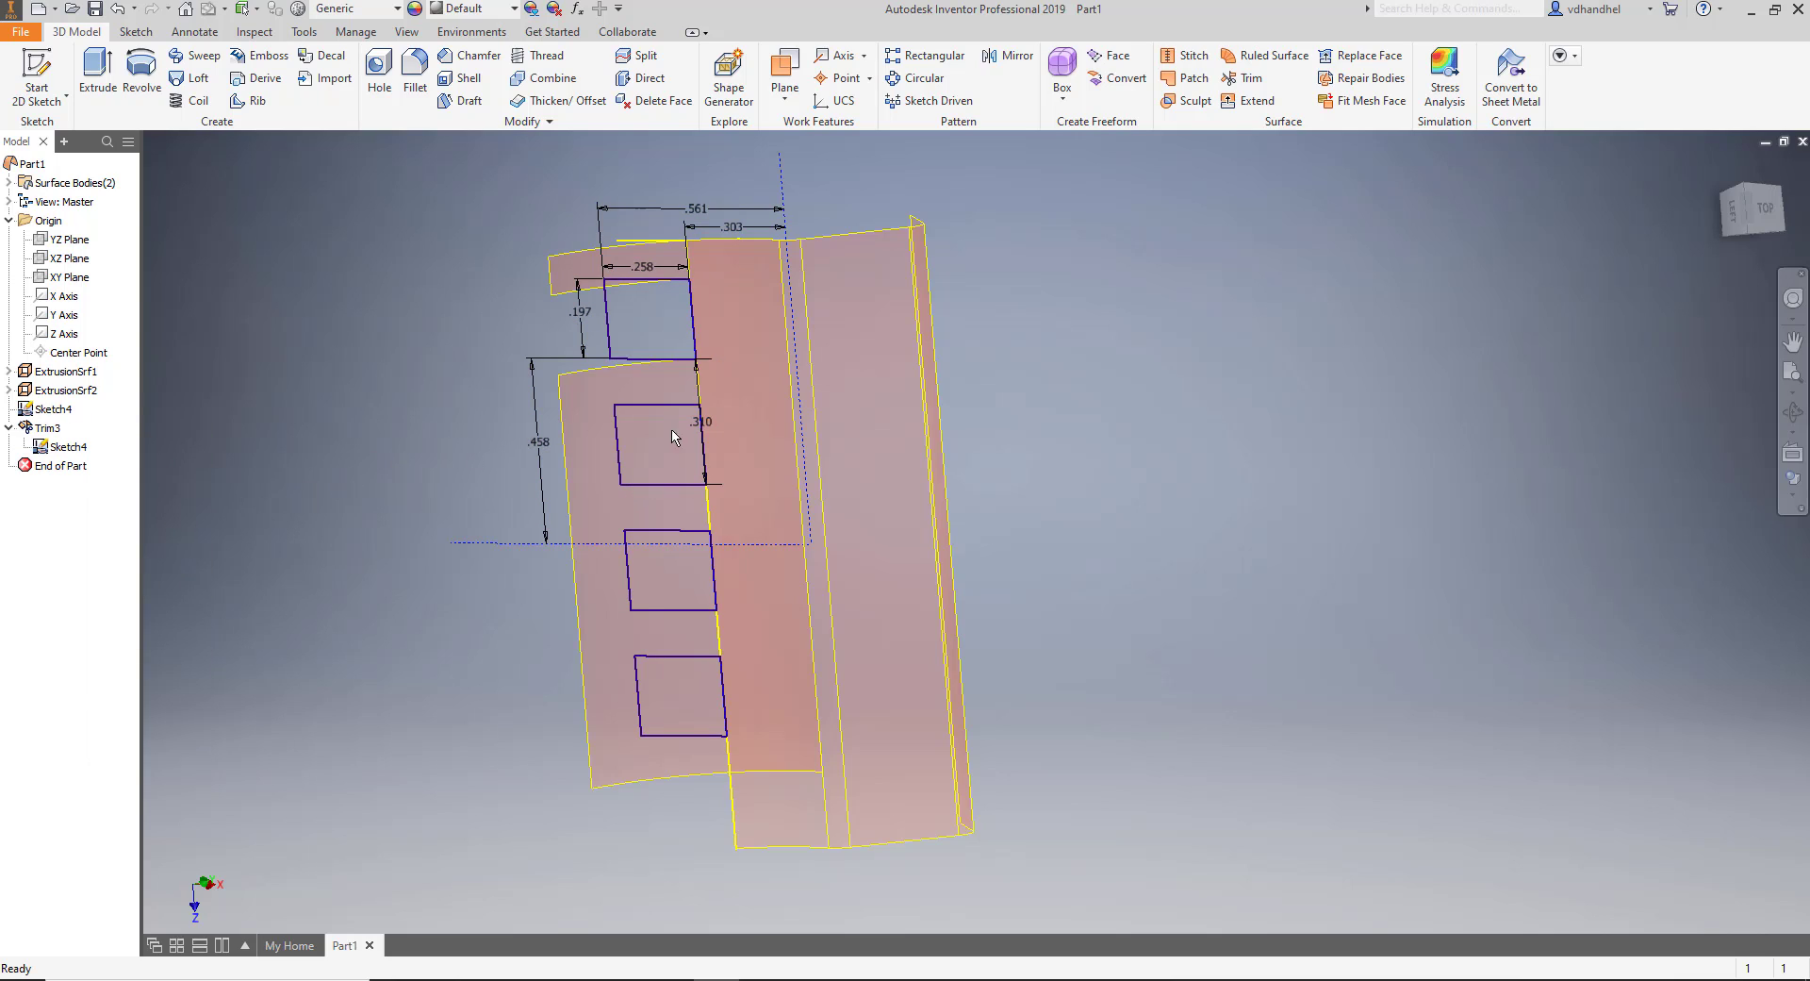
# Trim the arc surface with the second rectangle of the shared sketch, removing the face region inside it.
pyautogui.click(1244, 78)
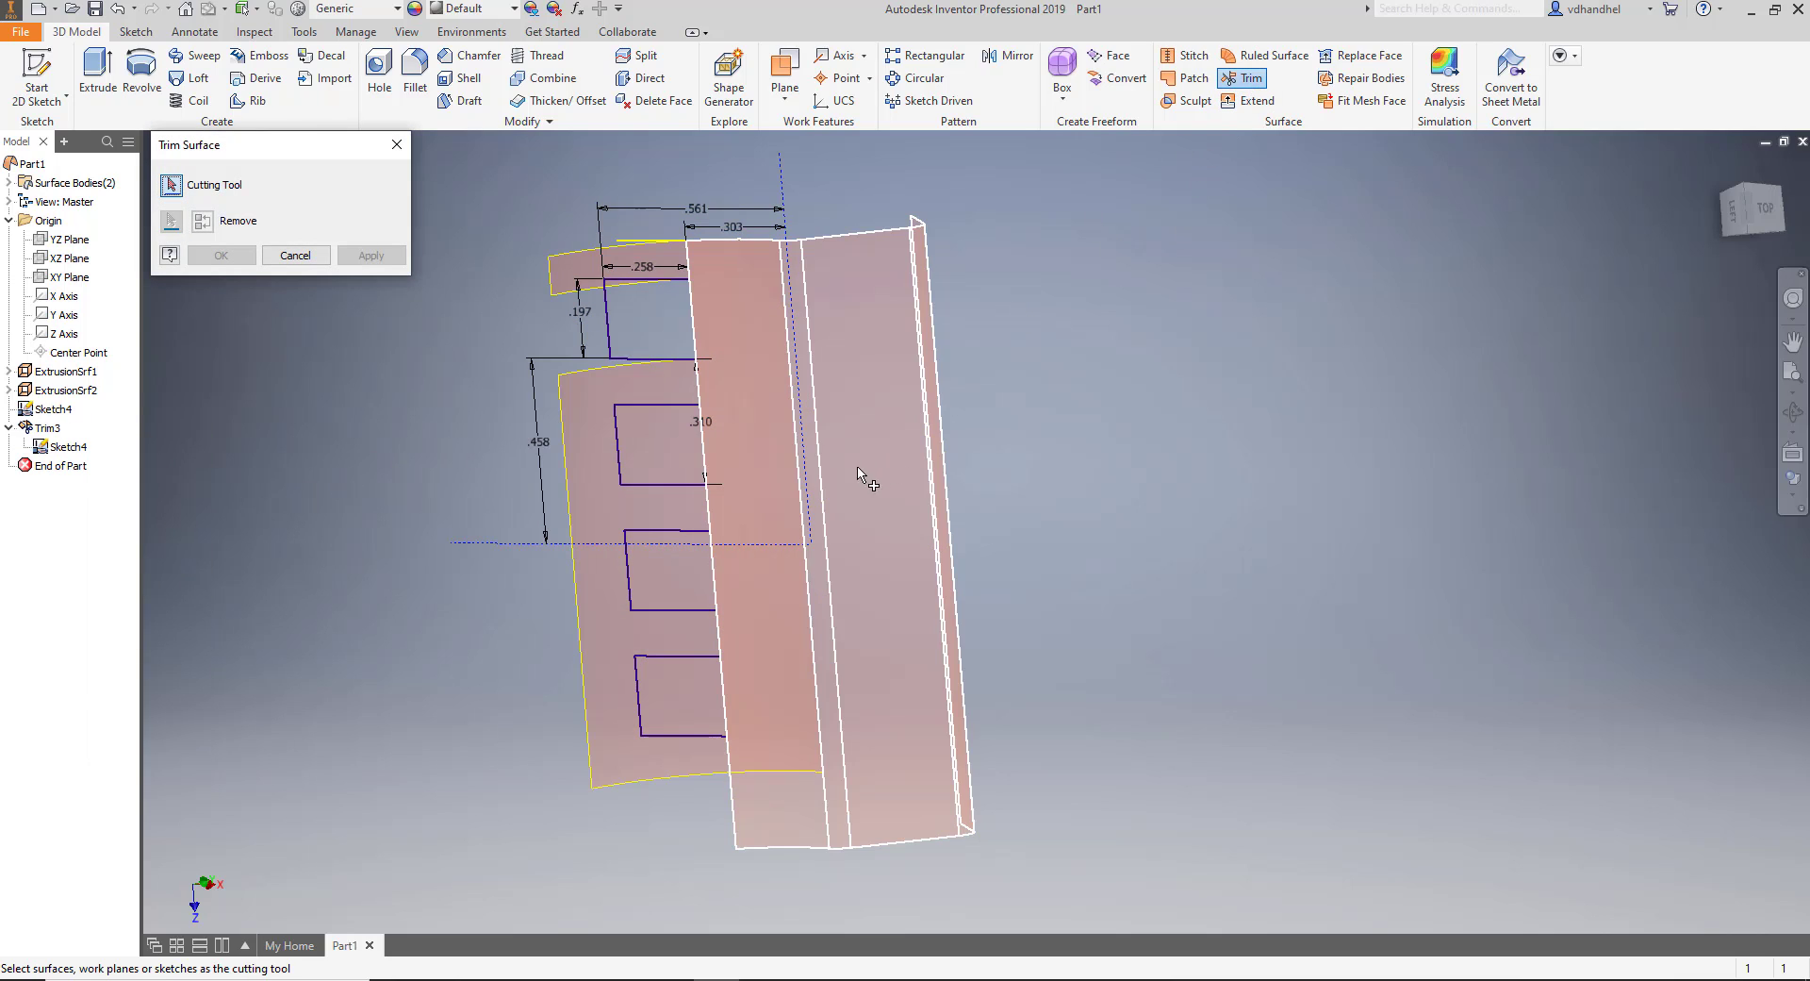
pyautogui.click(628, 412)
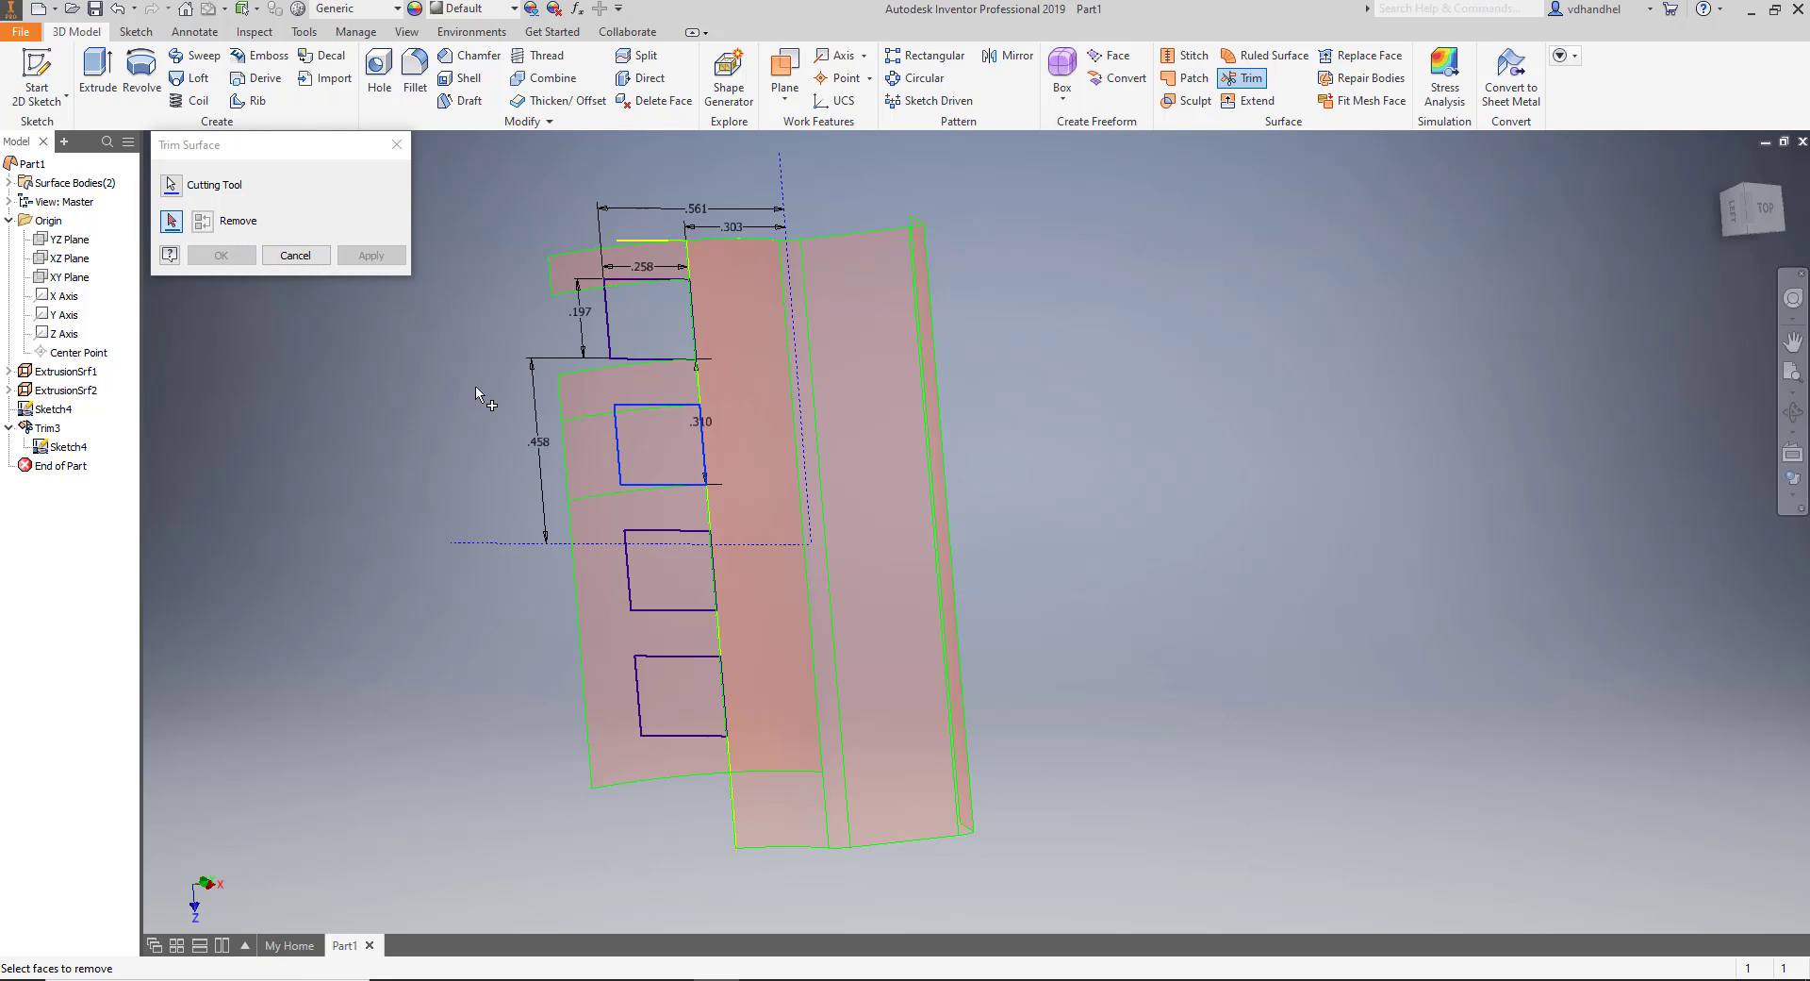
pyautogui.click(606, 457)
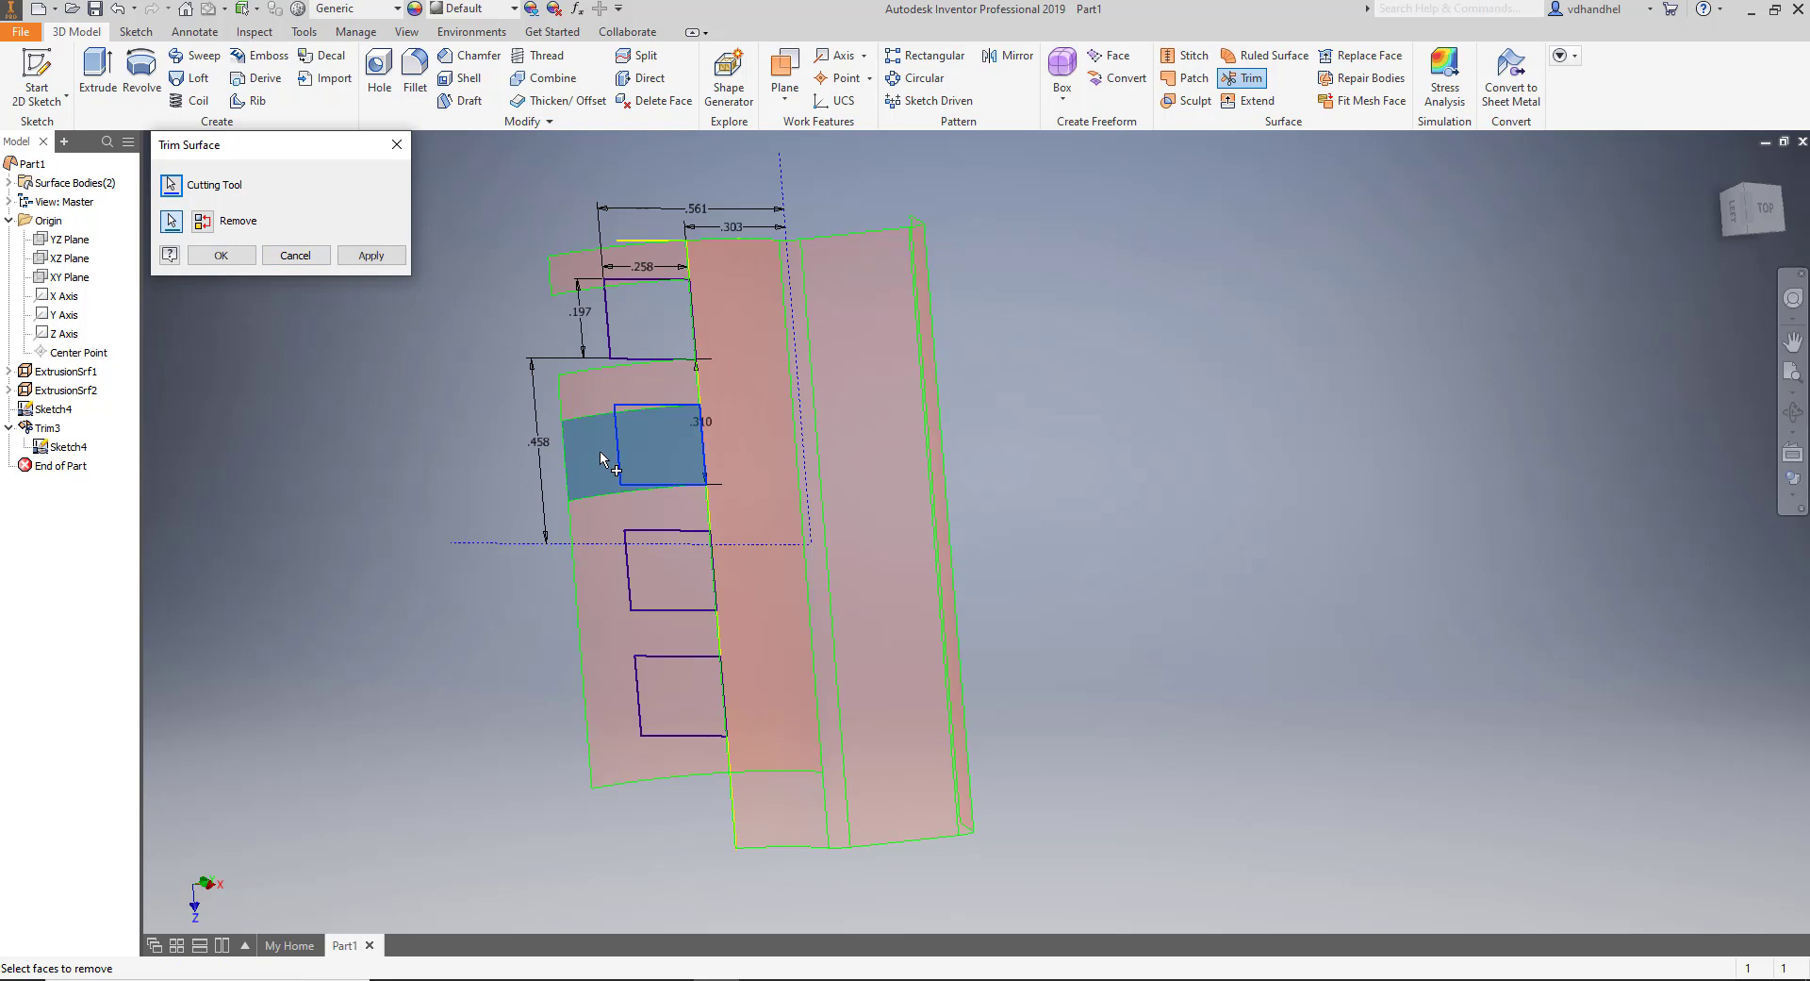
pyautogui.click(360, 256)
pyautogui.click(300, 255)
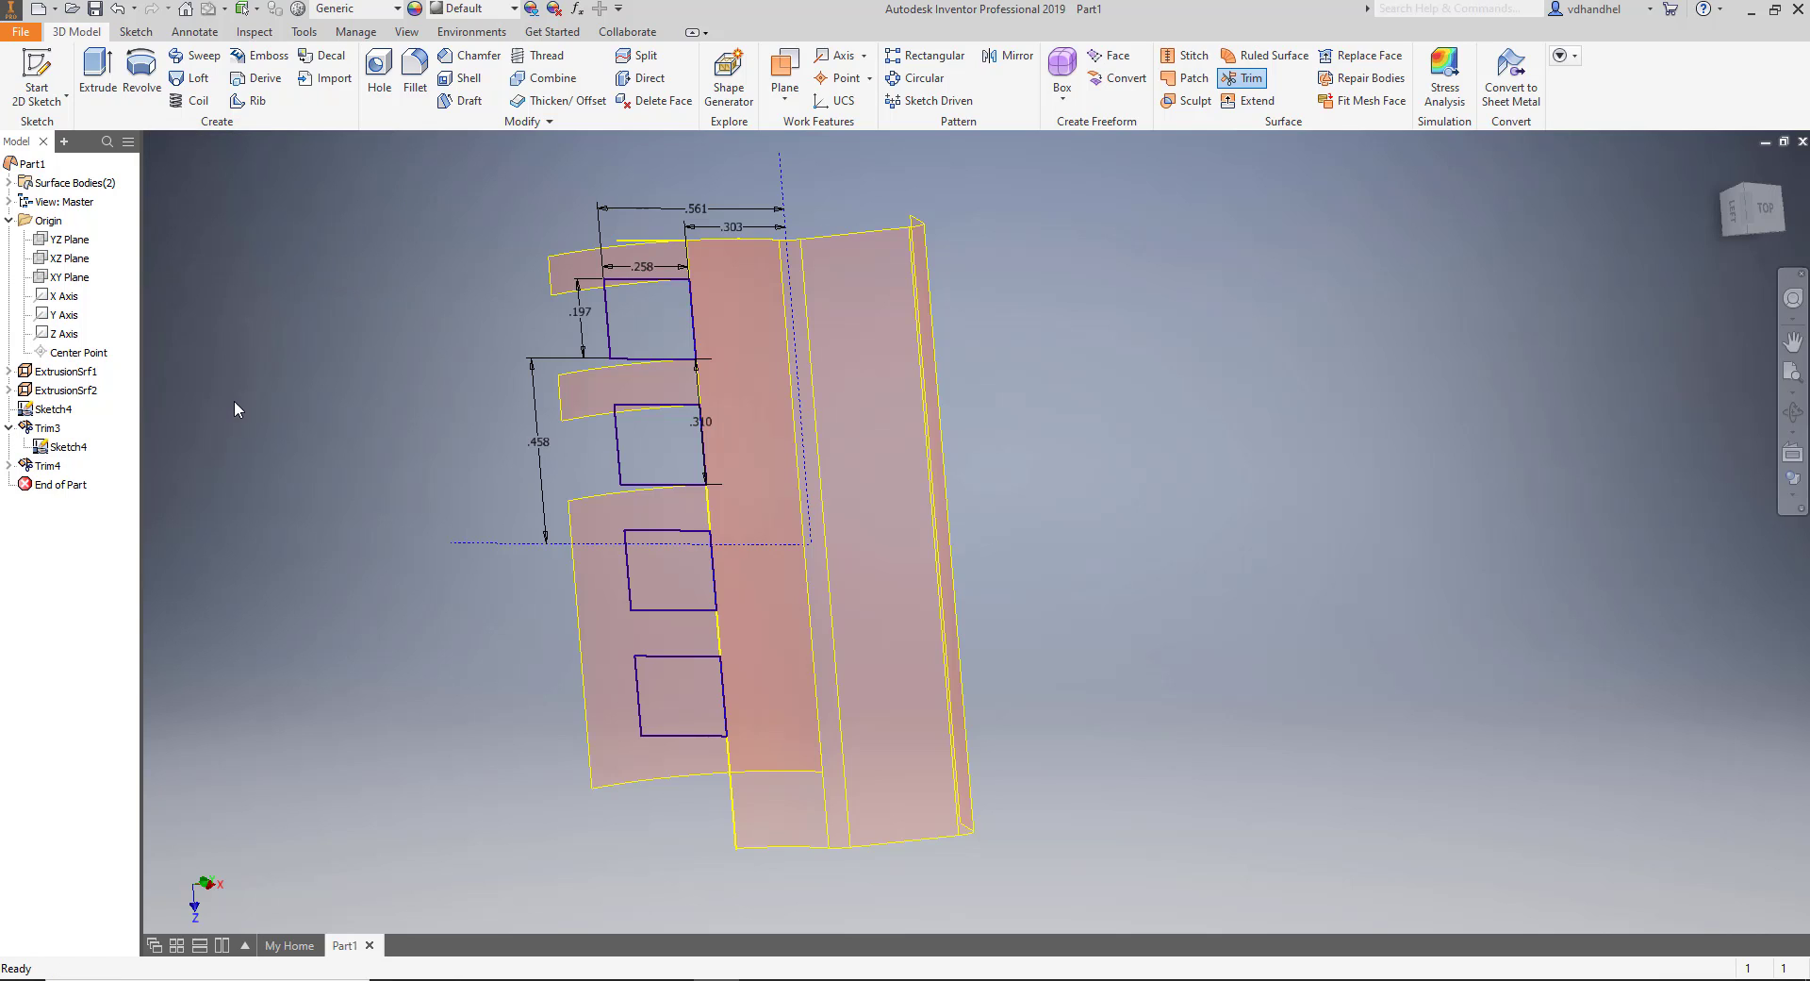
# Trim the arc surface with the third rectangle of the shared Sketch4, removing the face region inside it.
pyautogui.click(1242, 83)
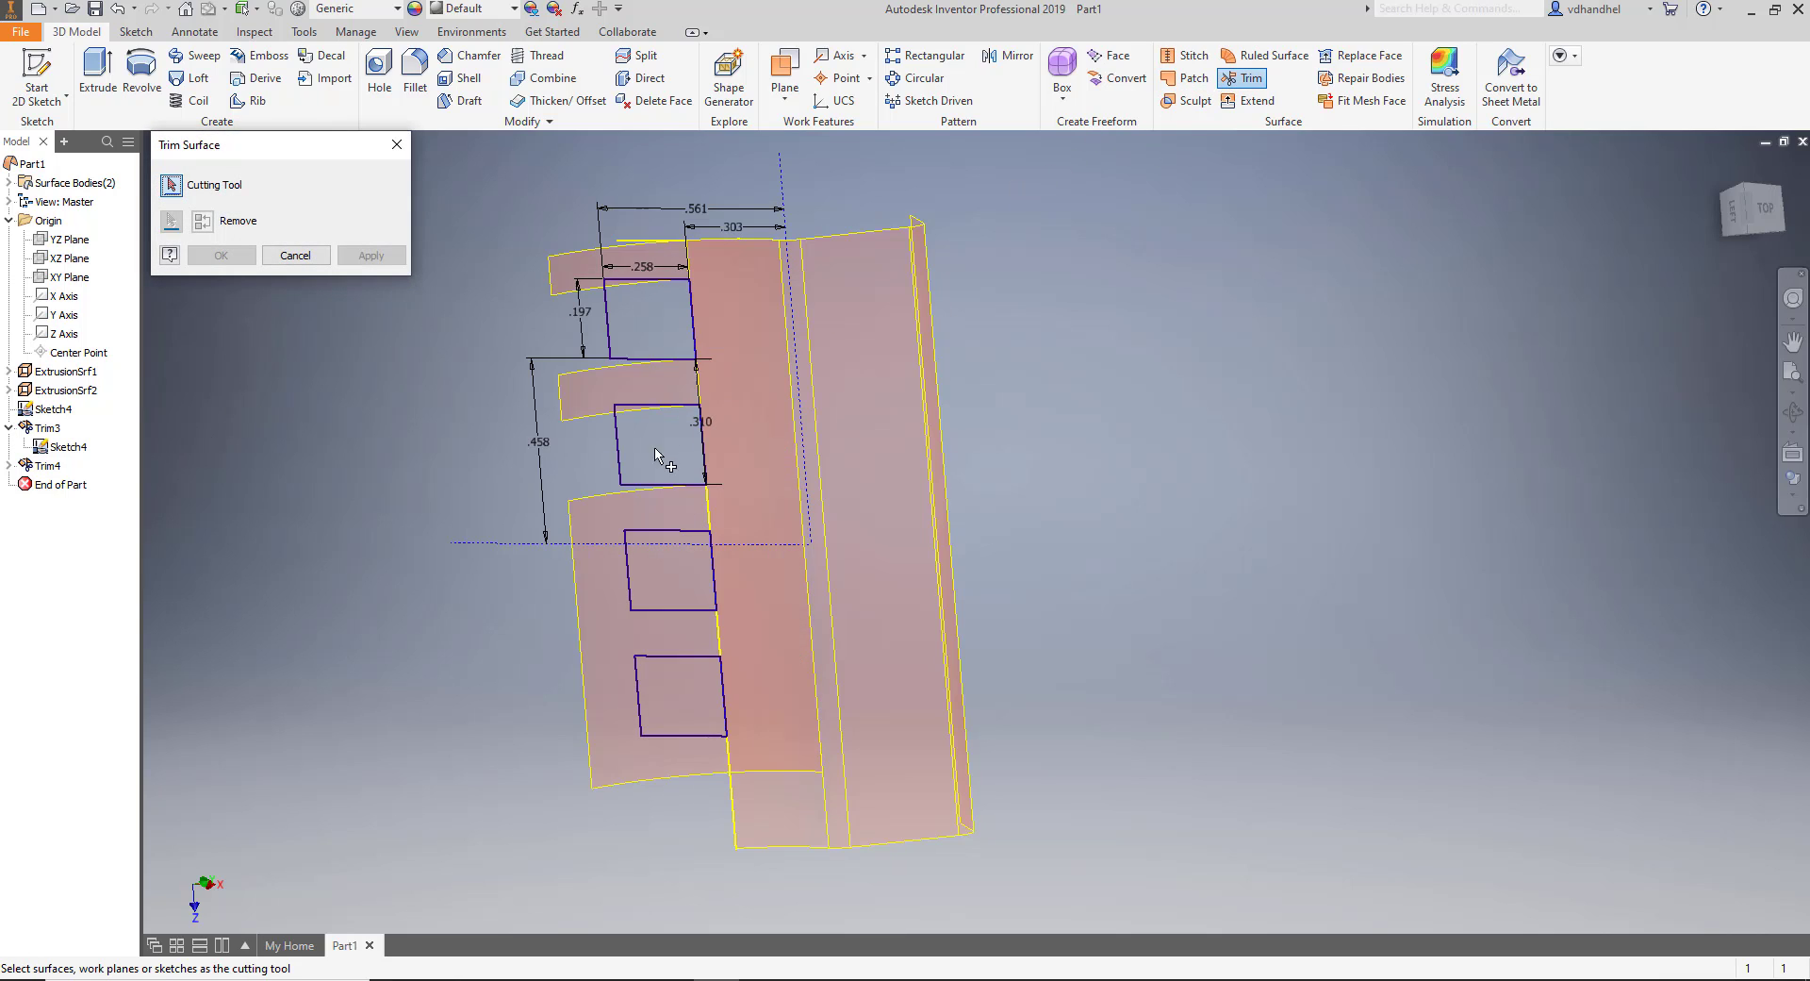
pyautogui.click(628, 556)
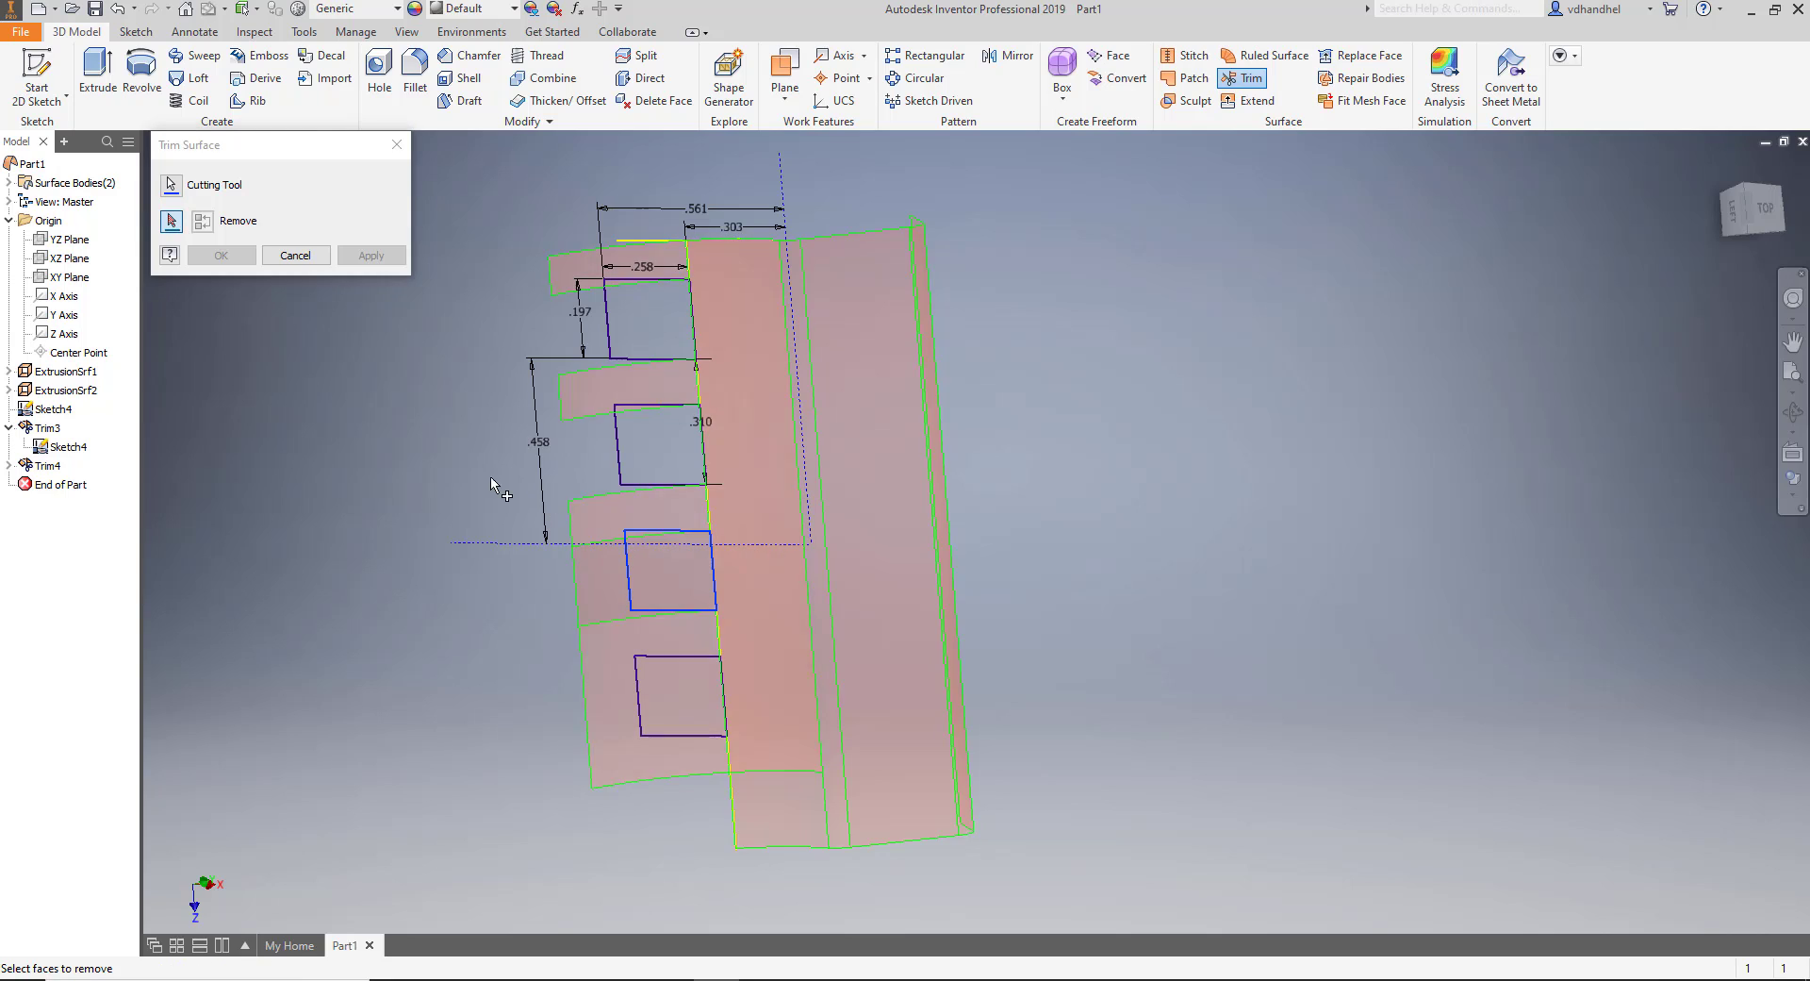
pyautogui.click(593, 571)
pyautogui.click(371, 254)
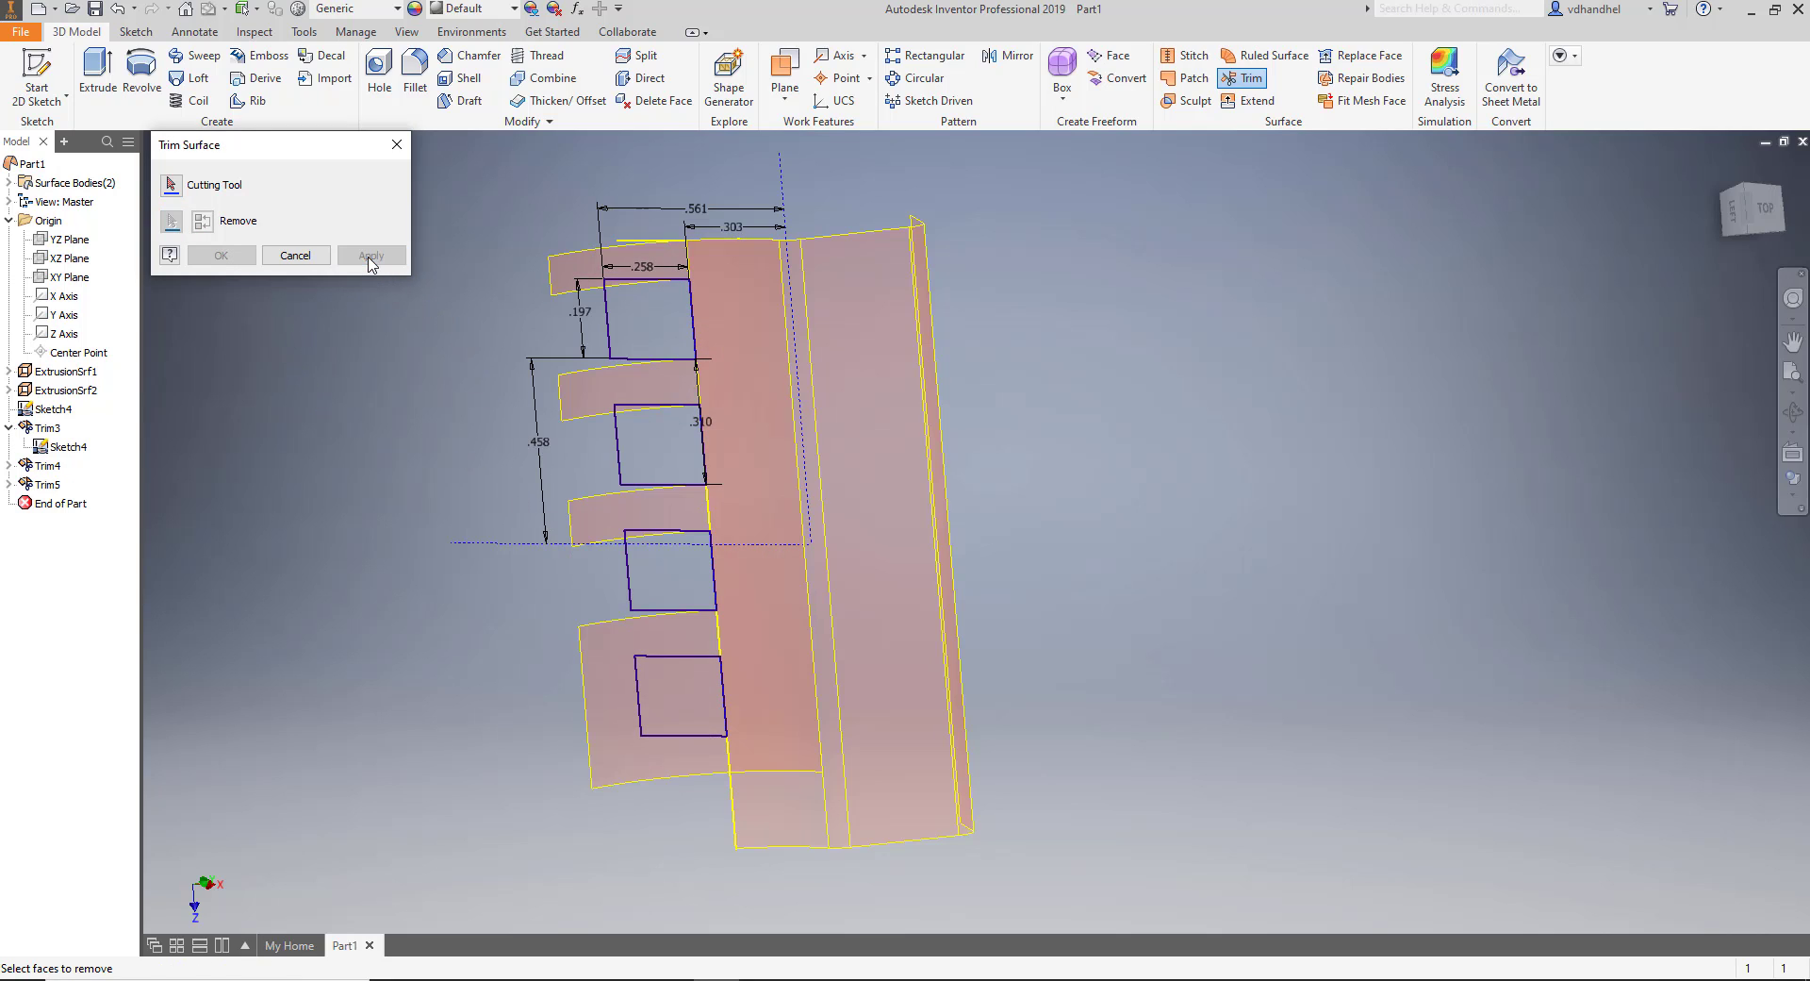
# Trim the arc surface with the fourth rectangle of the shared Sketch4, removing the face region inside it, and end the Trim command.
pyautogui.click(641, 672)
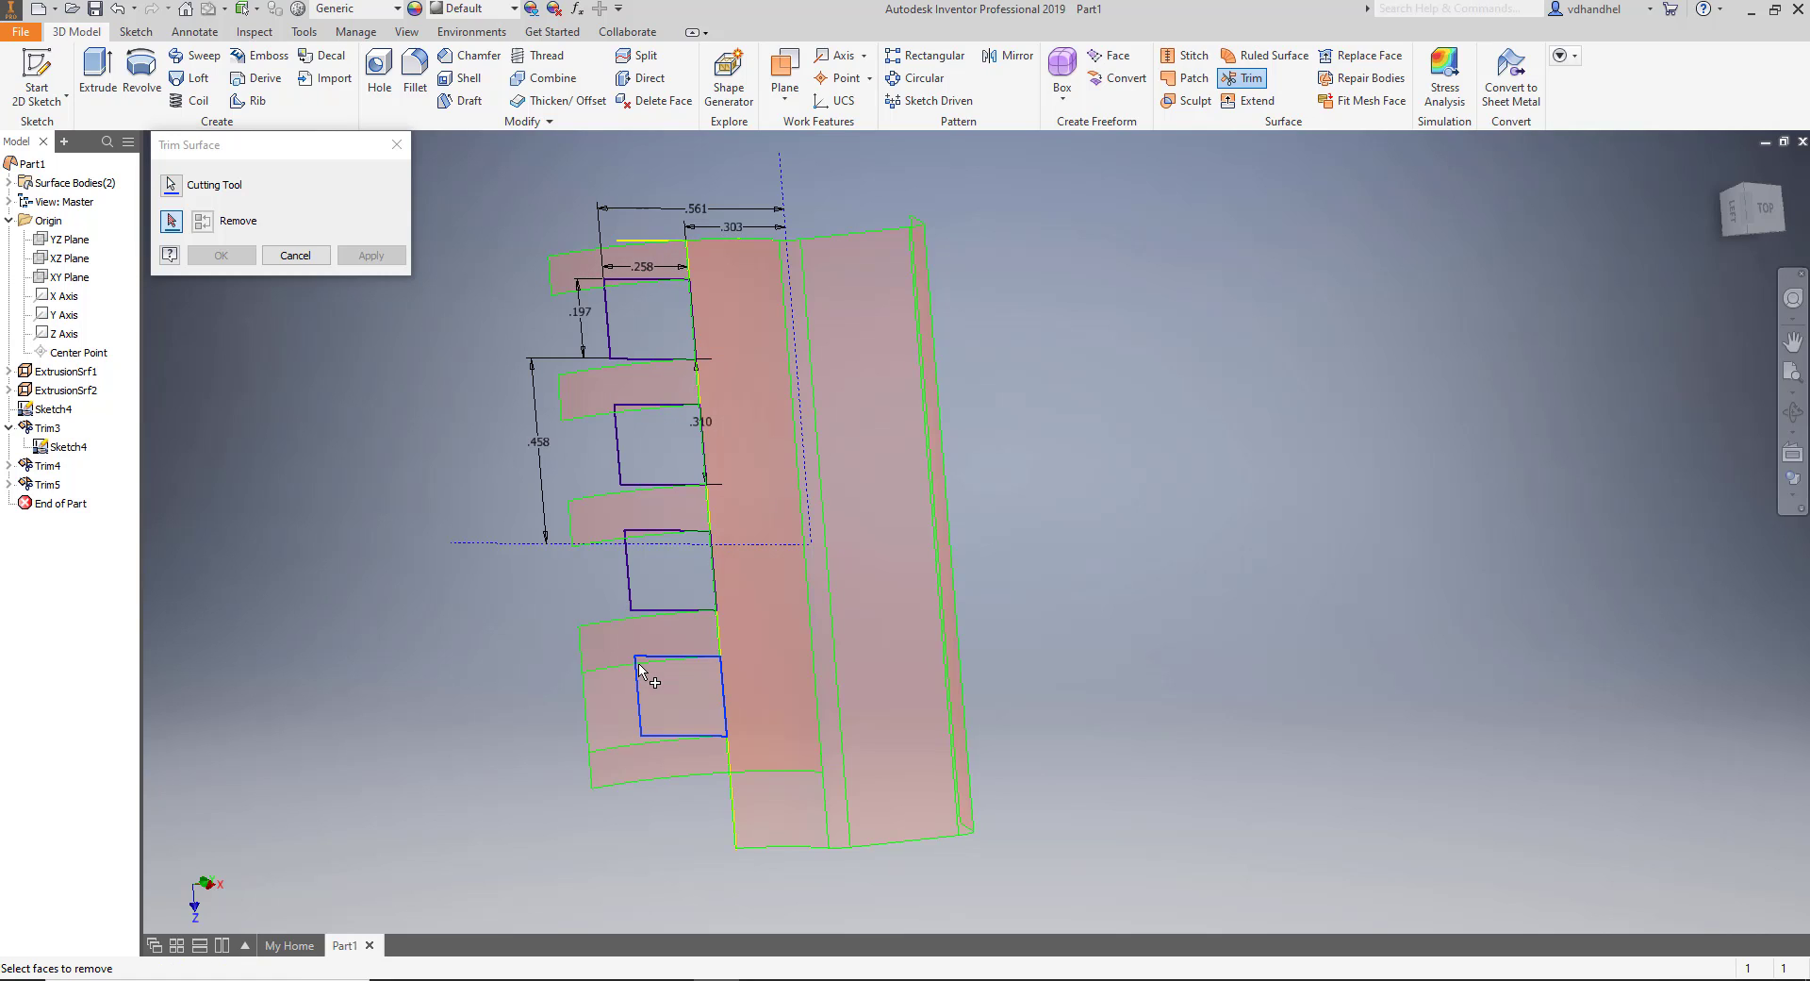
pyautogui.click(172, 222)
pyautogui.click(634, 738)
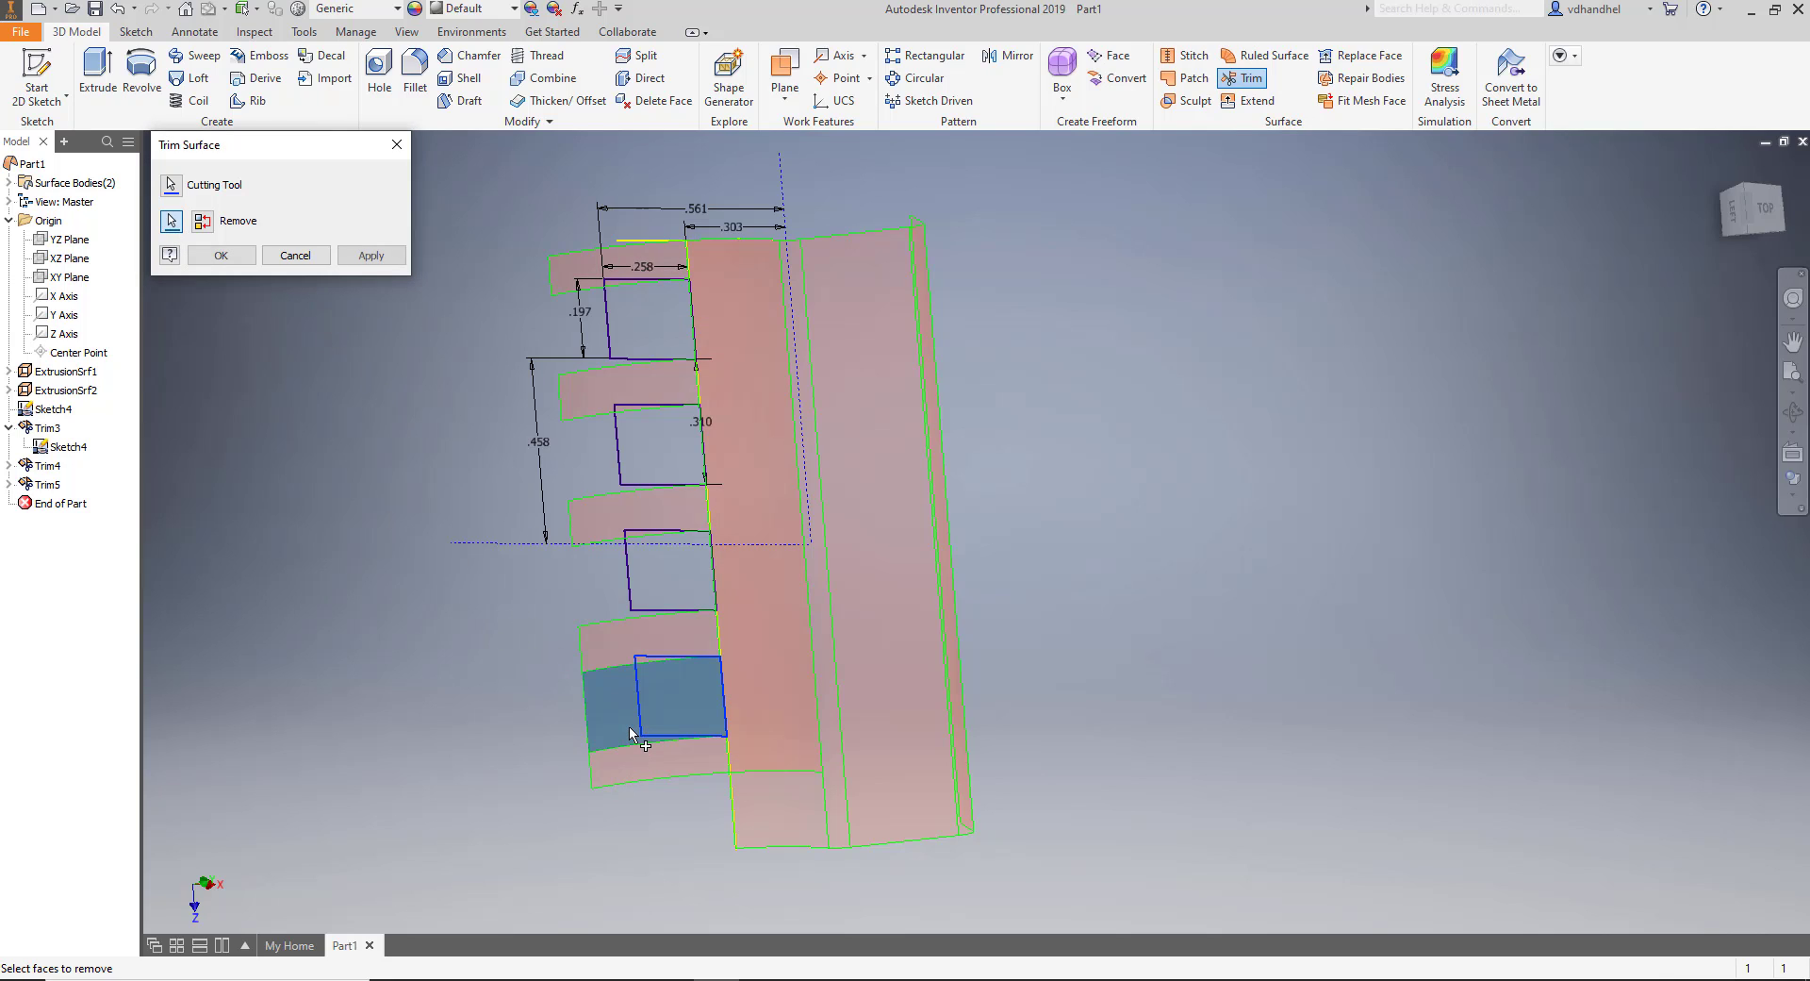
pyautogui.click(369, 254)
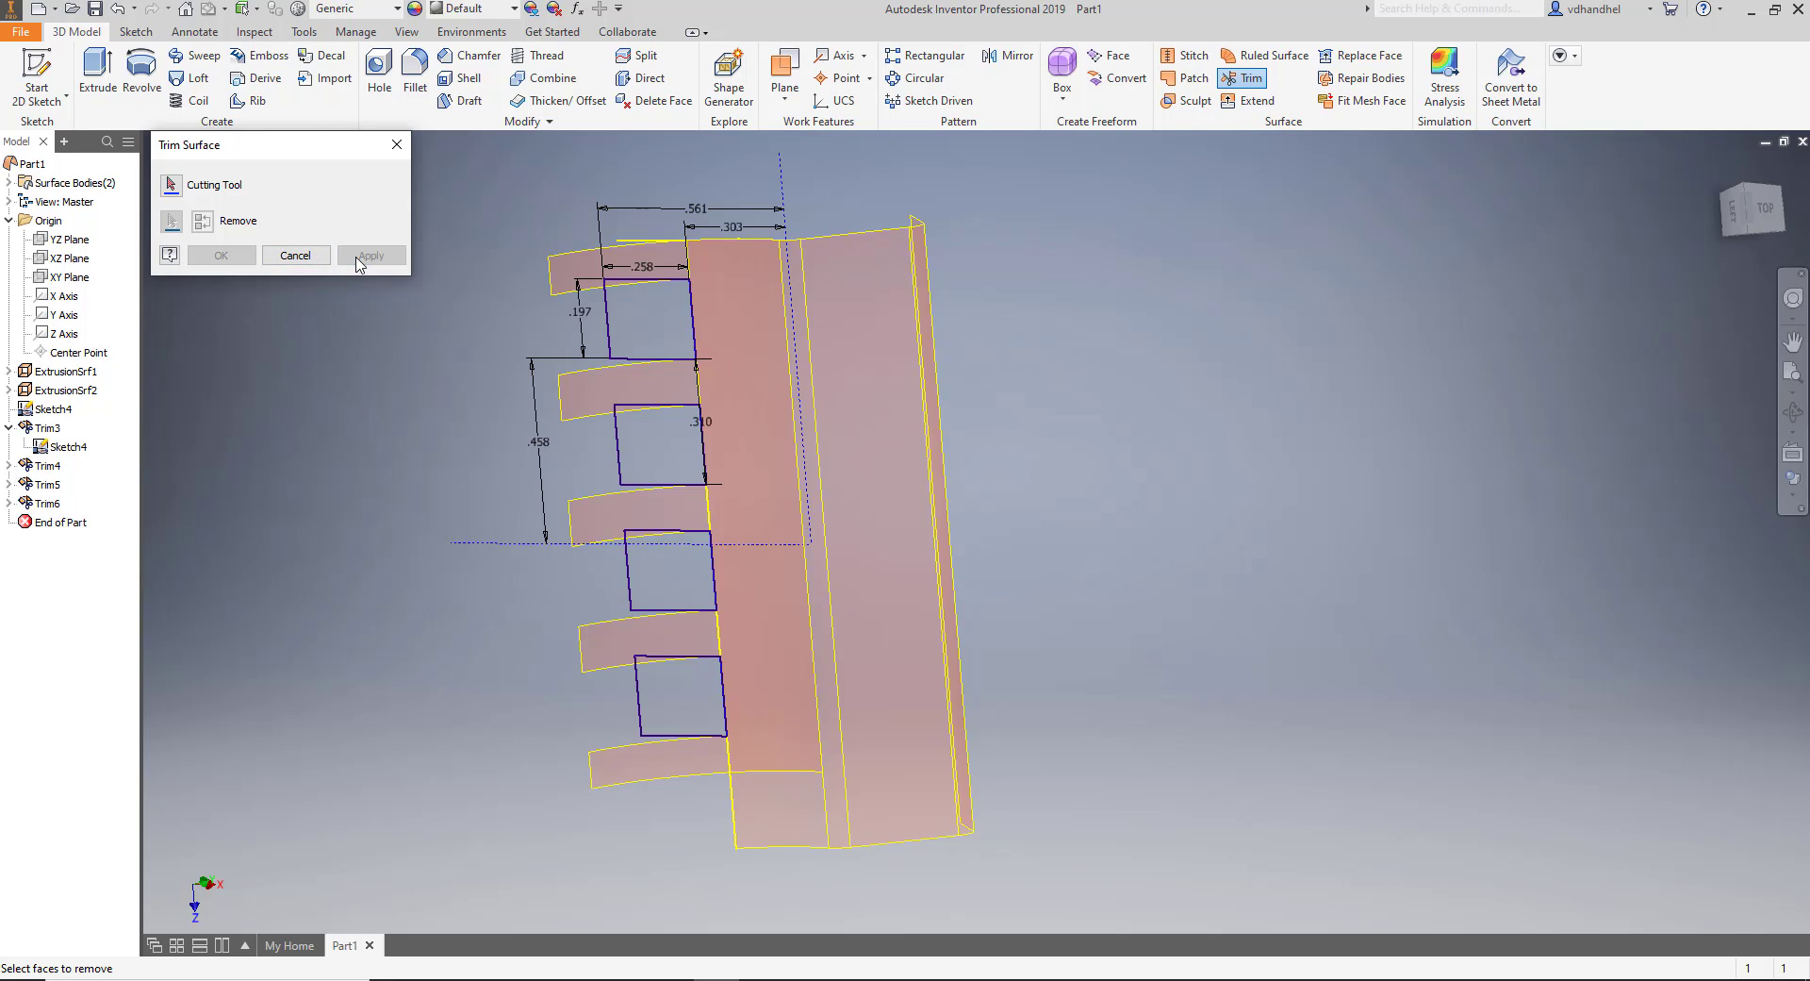
pyautogui.click(295, 256)
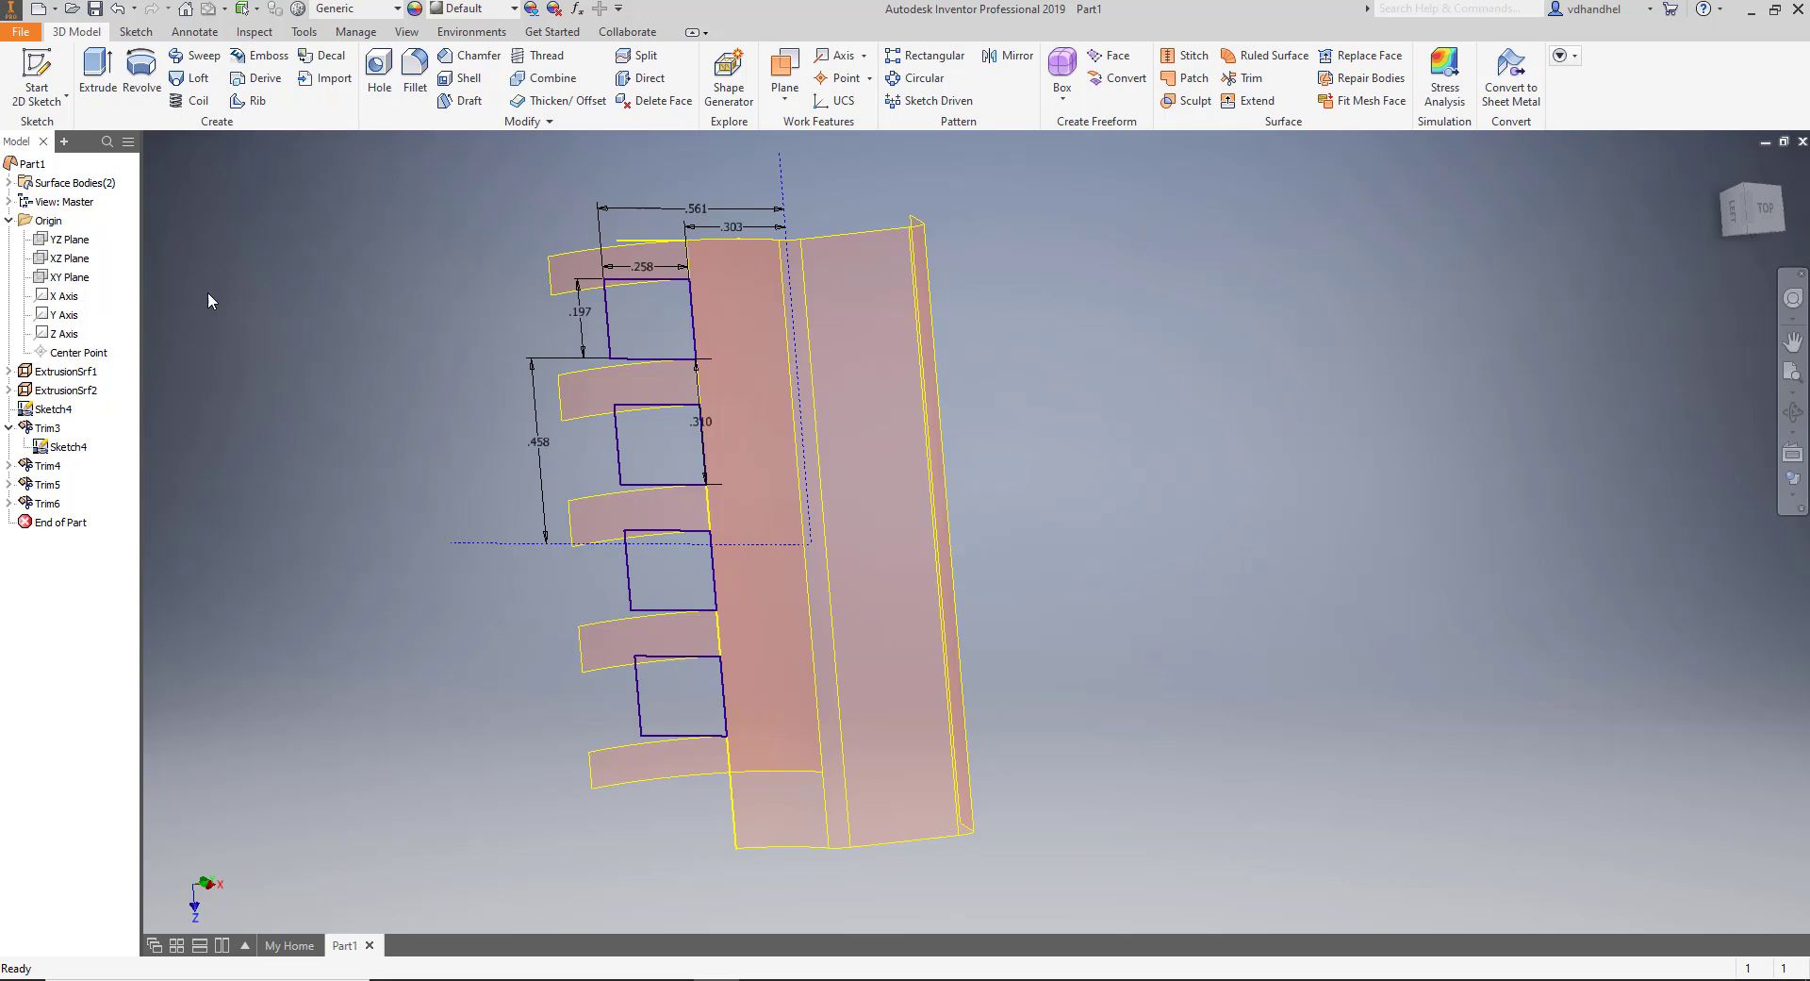
# Turn off the dimension visibility and the visibility of Sketch4 under Trim3.
pyautogui.rightClick(69, 450)
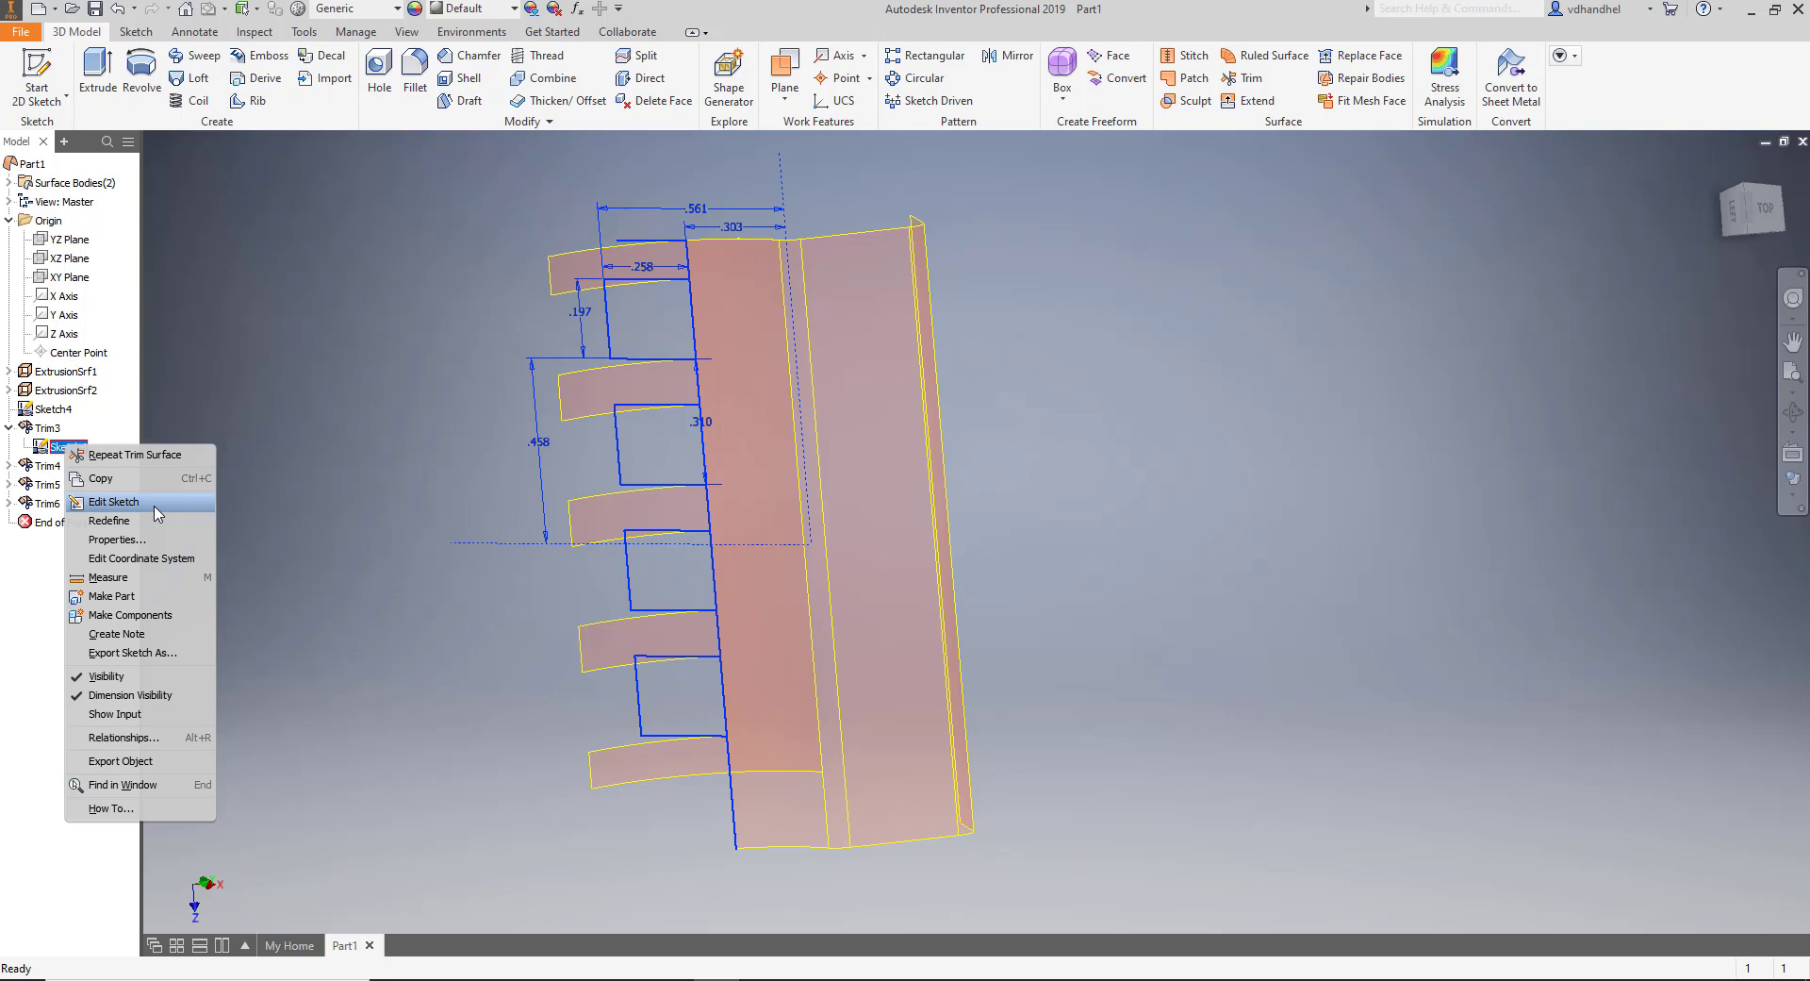
pyautogui.click(151, 698)
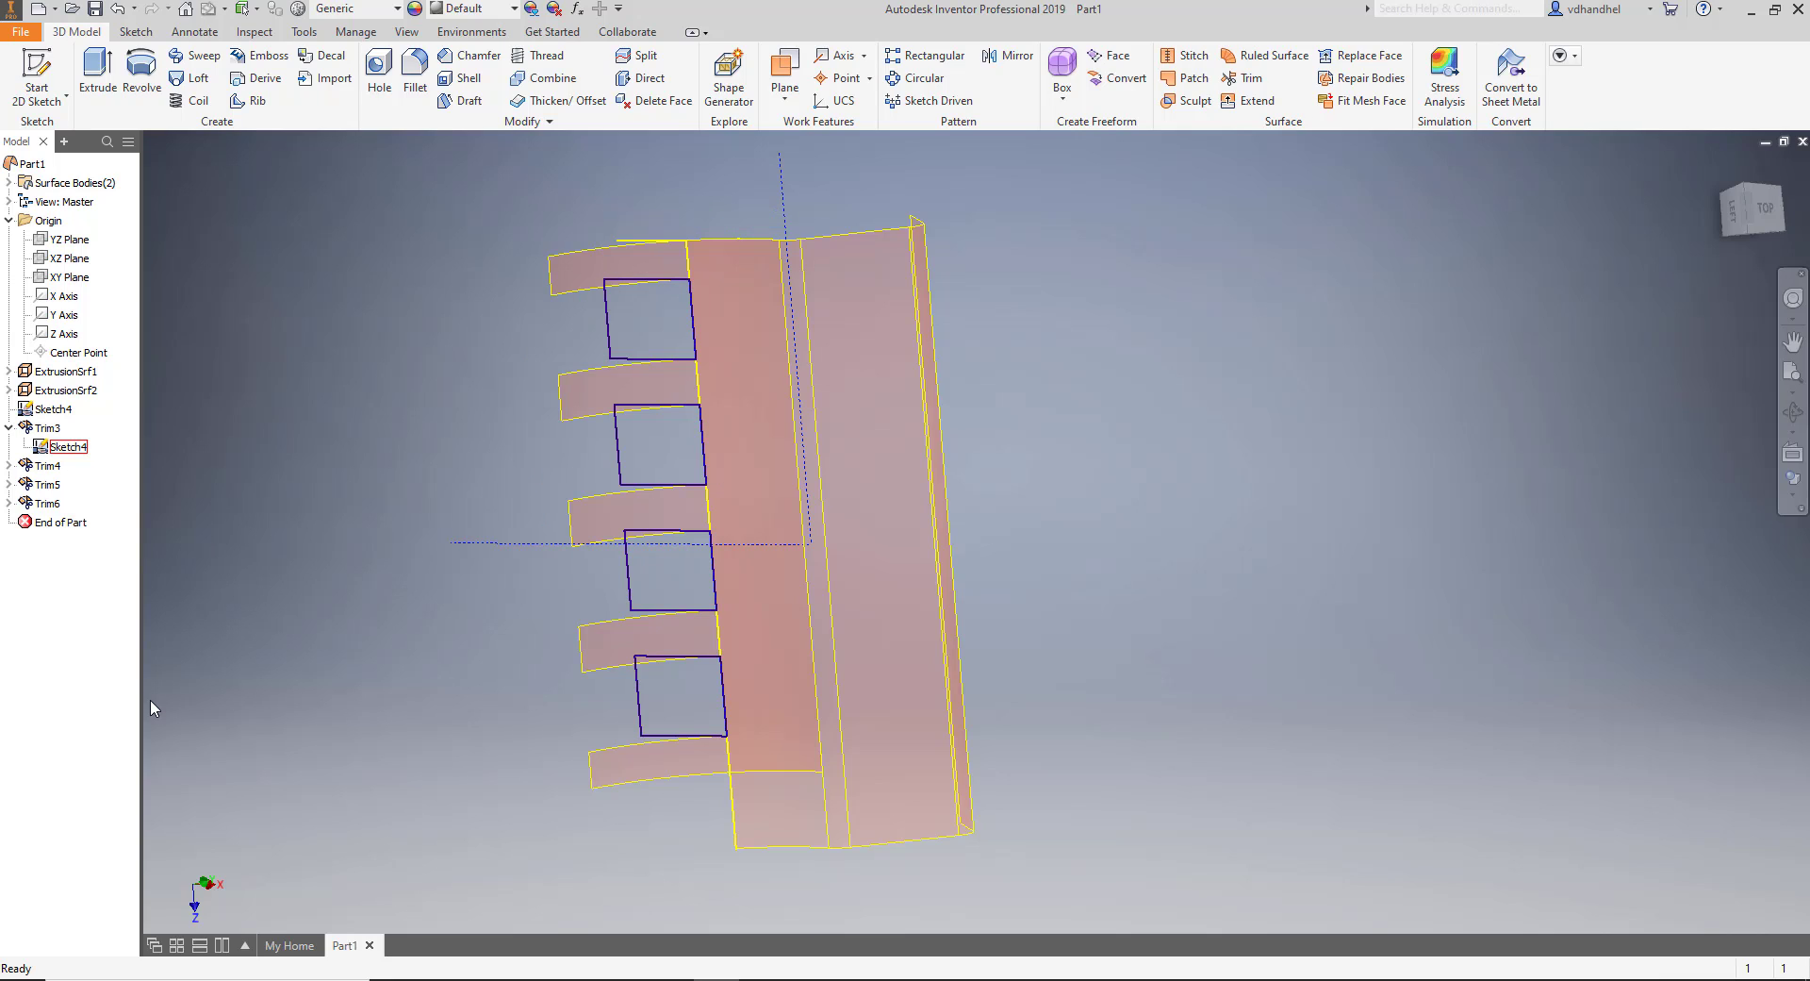
pyautogui.rightClick(74, 451)
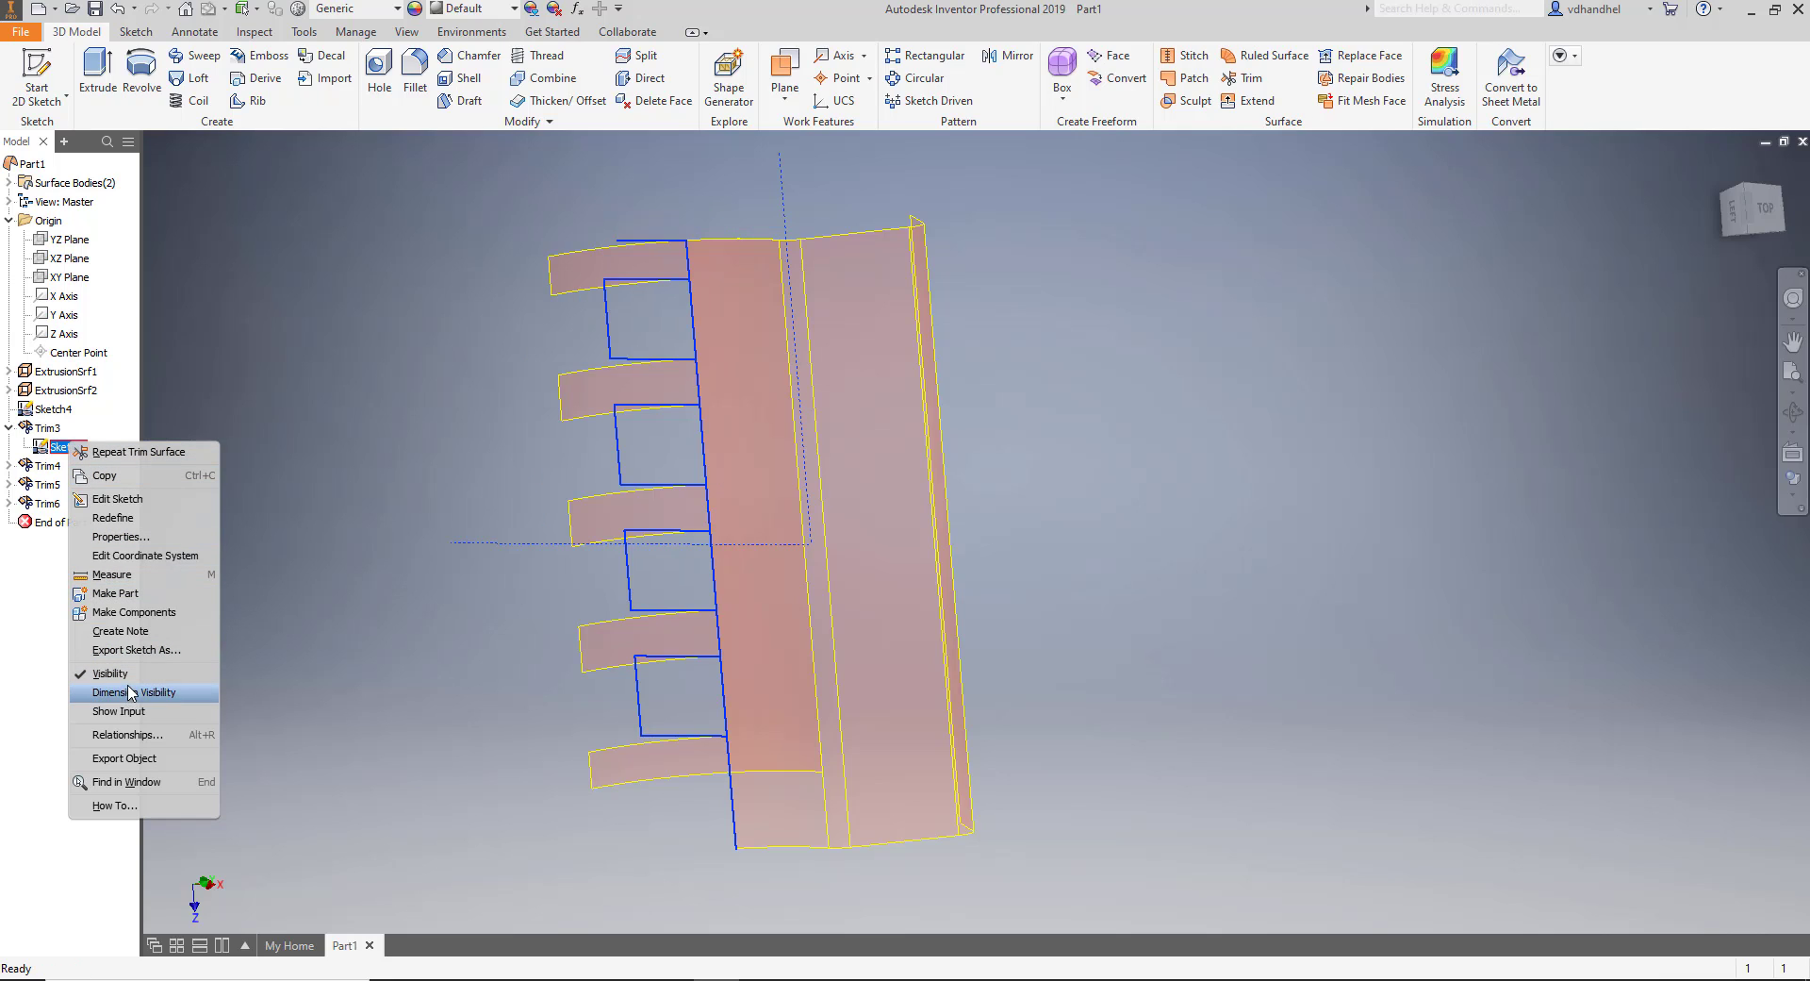
pyautogui.click(132, 677)
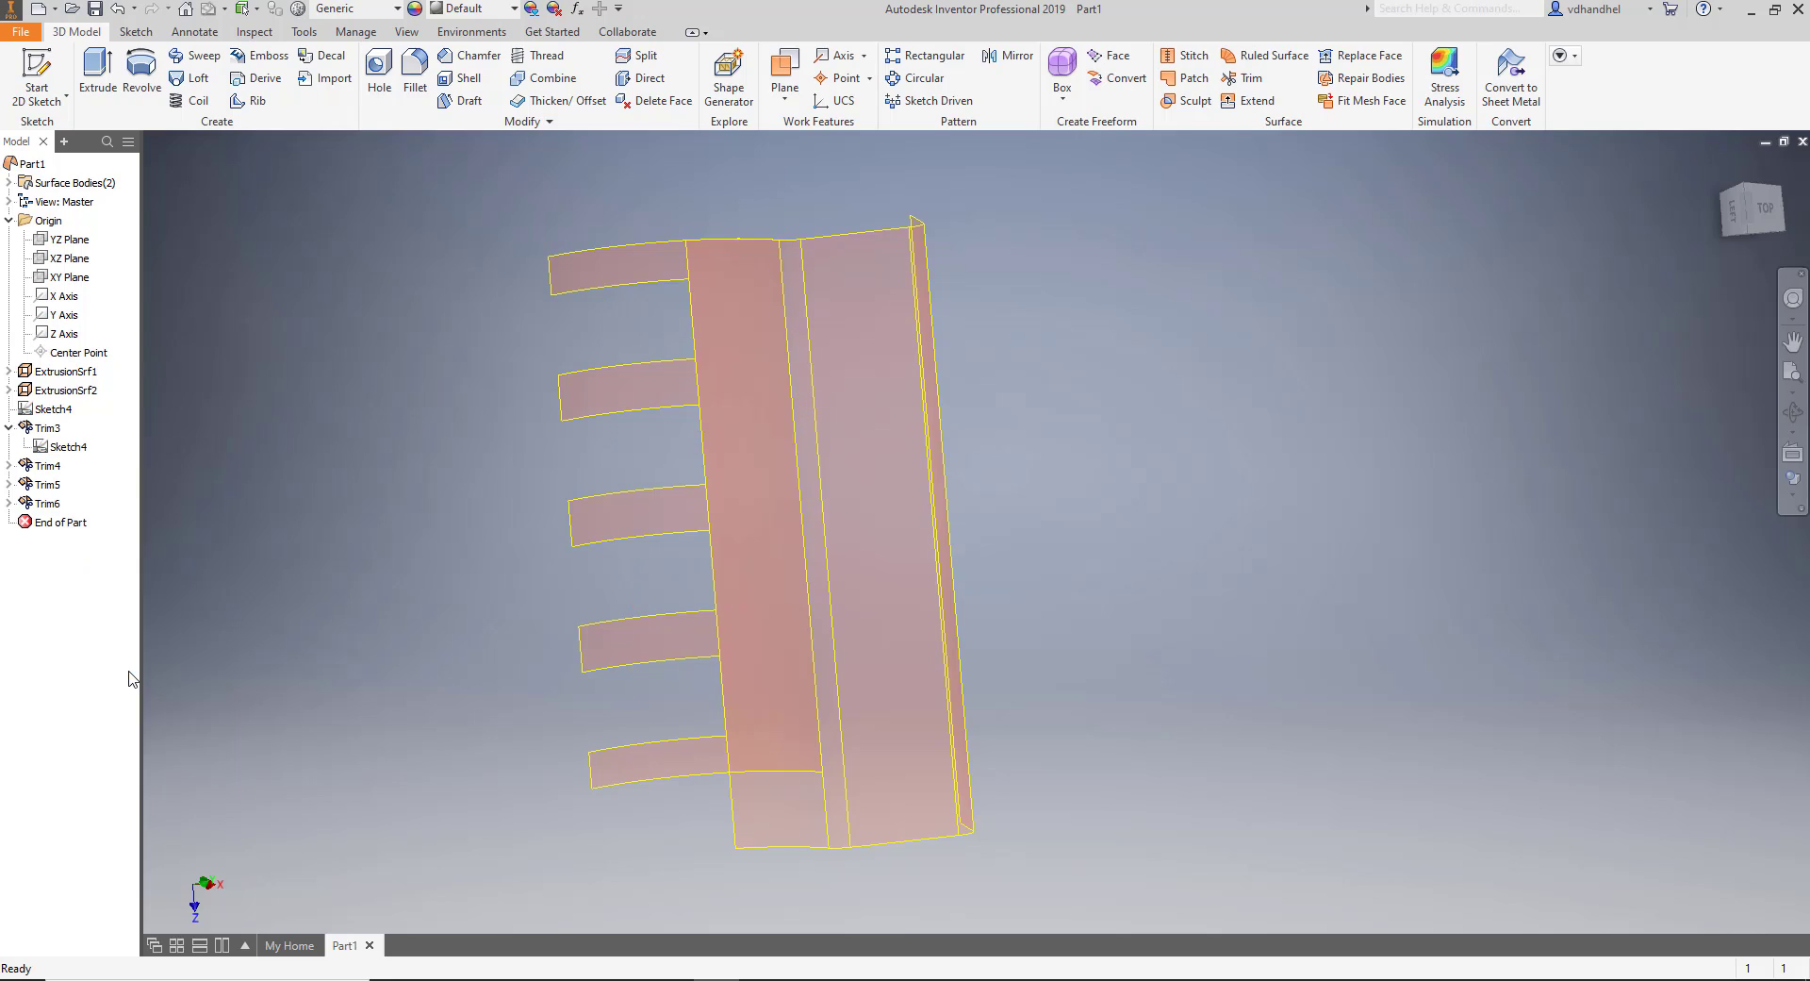
pyautogui.rightClick(66, 447)
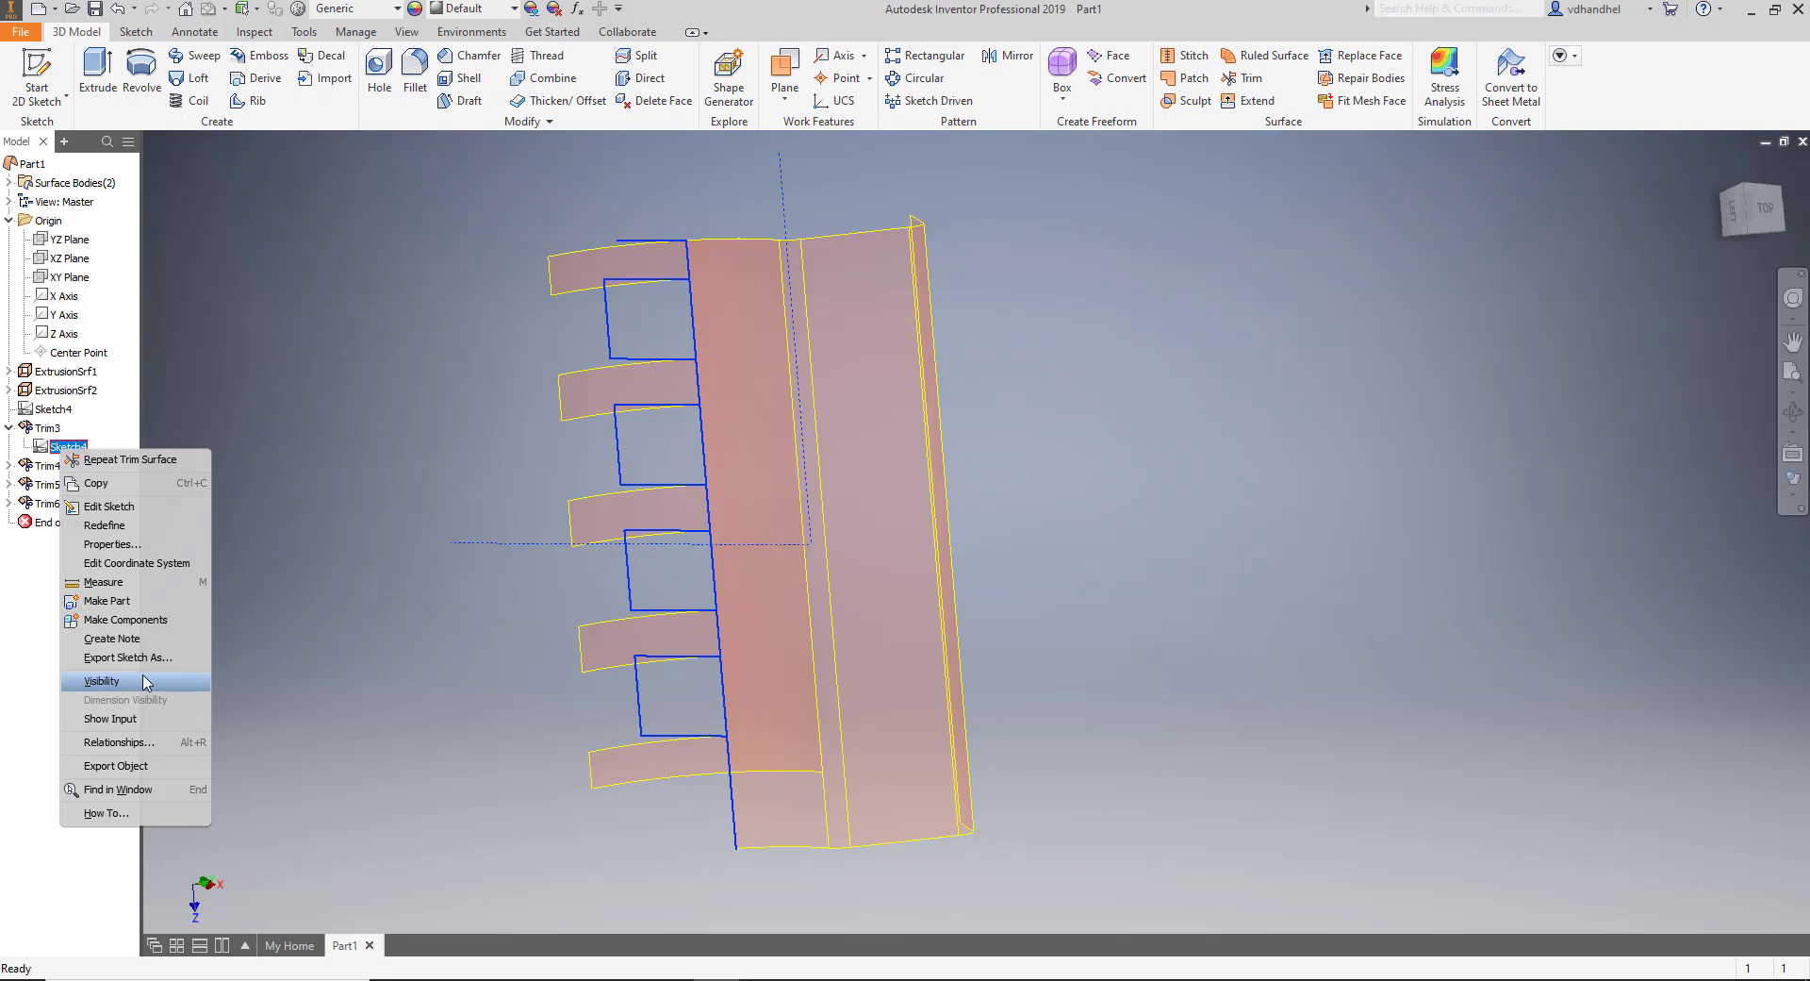
pyautogui.click(322, 495)
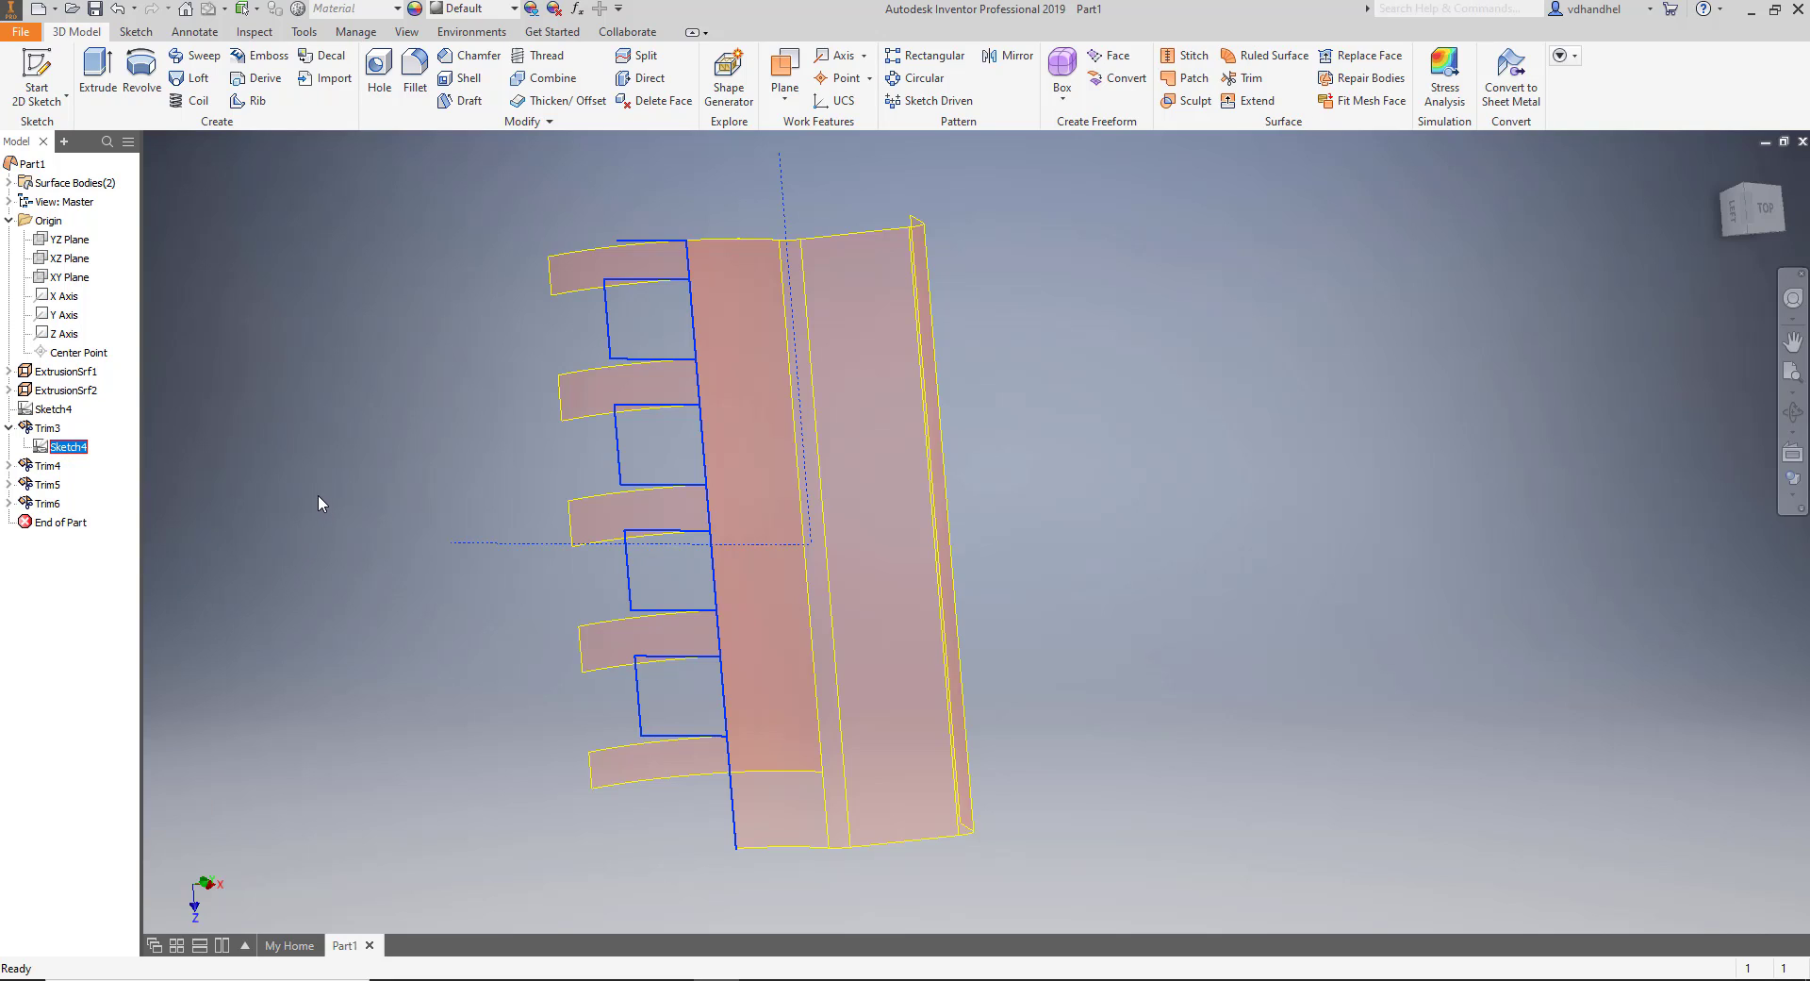
pyautogui.click(206, 455)
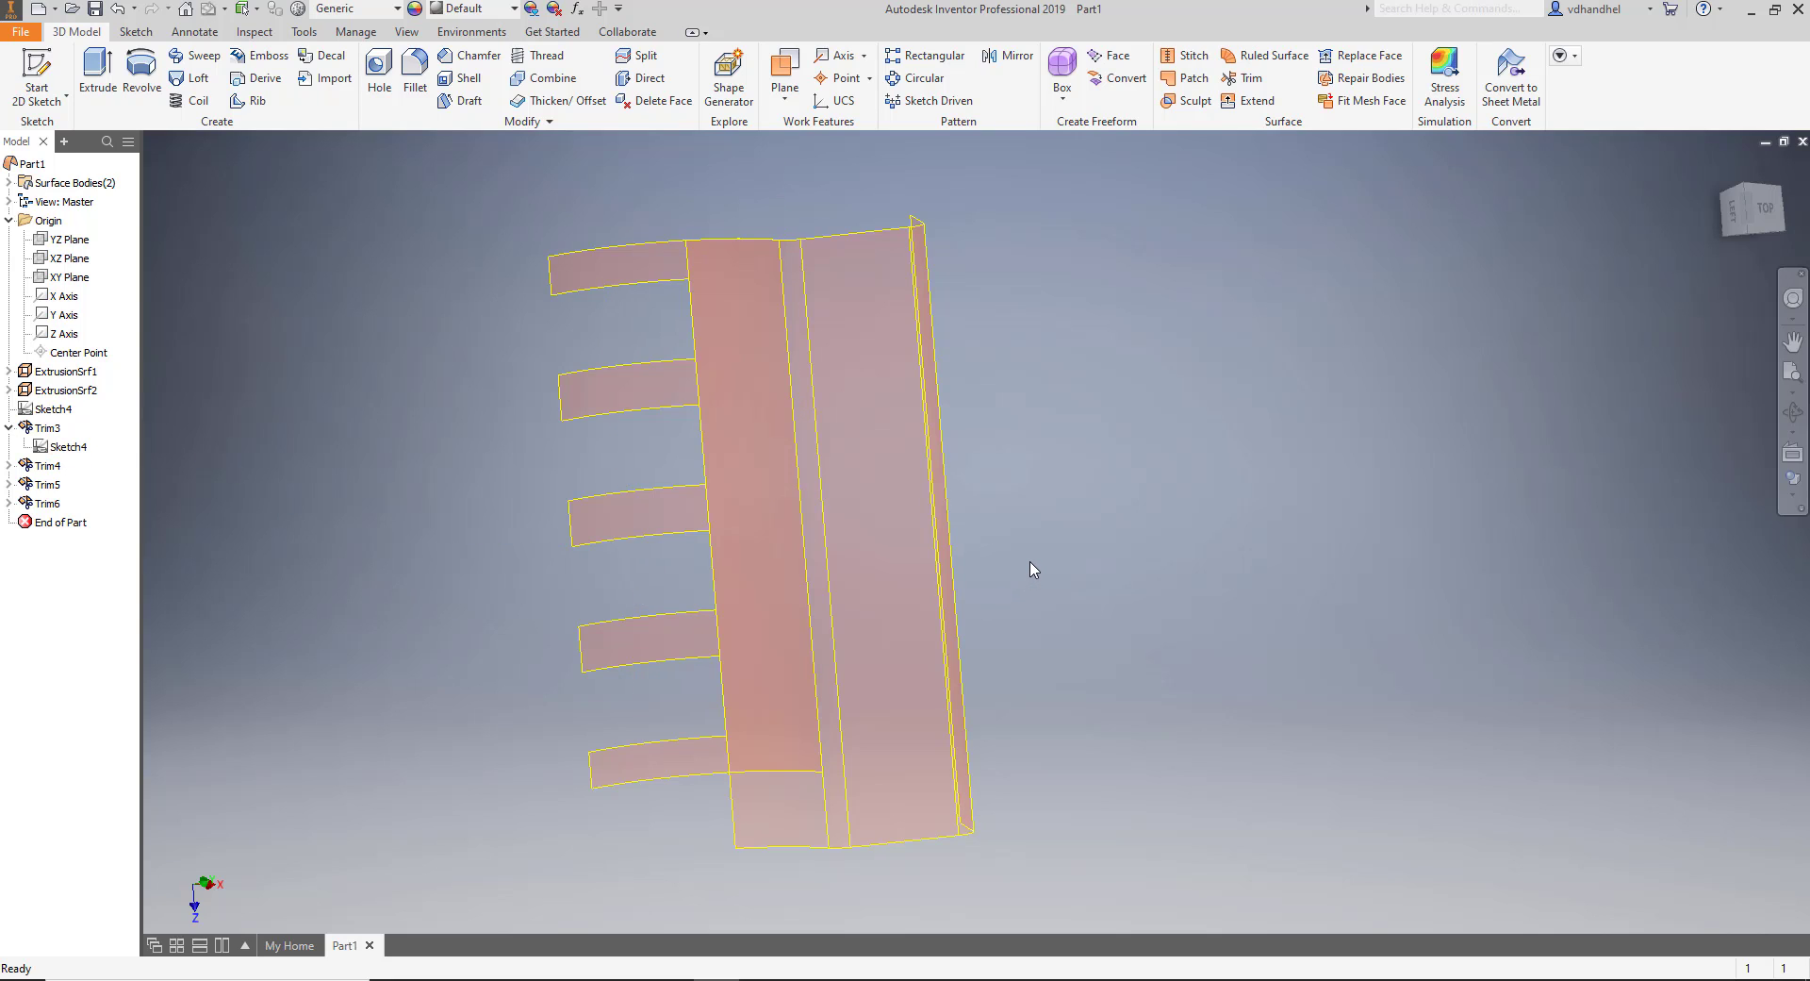
pyautogui.keyDown('shift'); pyautogui.moveTo(1033, 568); pyautogui.dragTo(1063, 506, button='middle'); pyautogui.keyUp('shift')
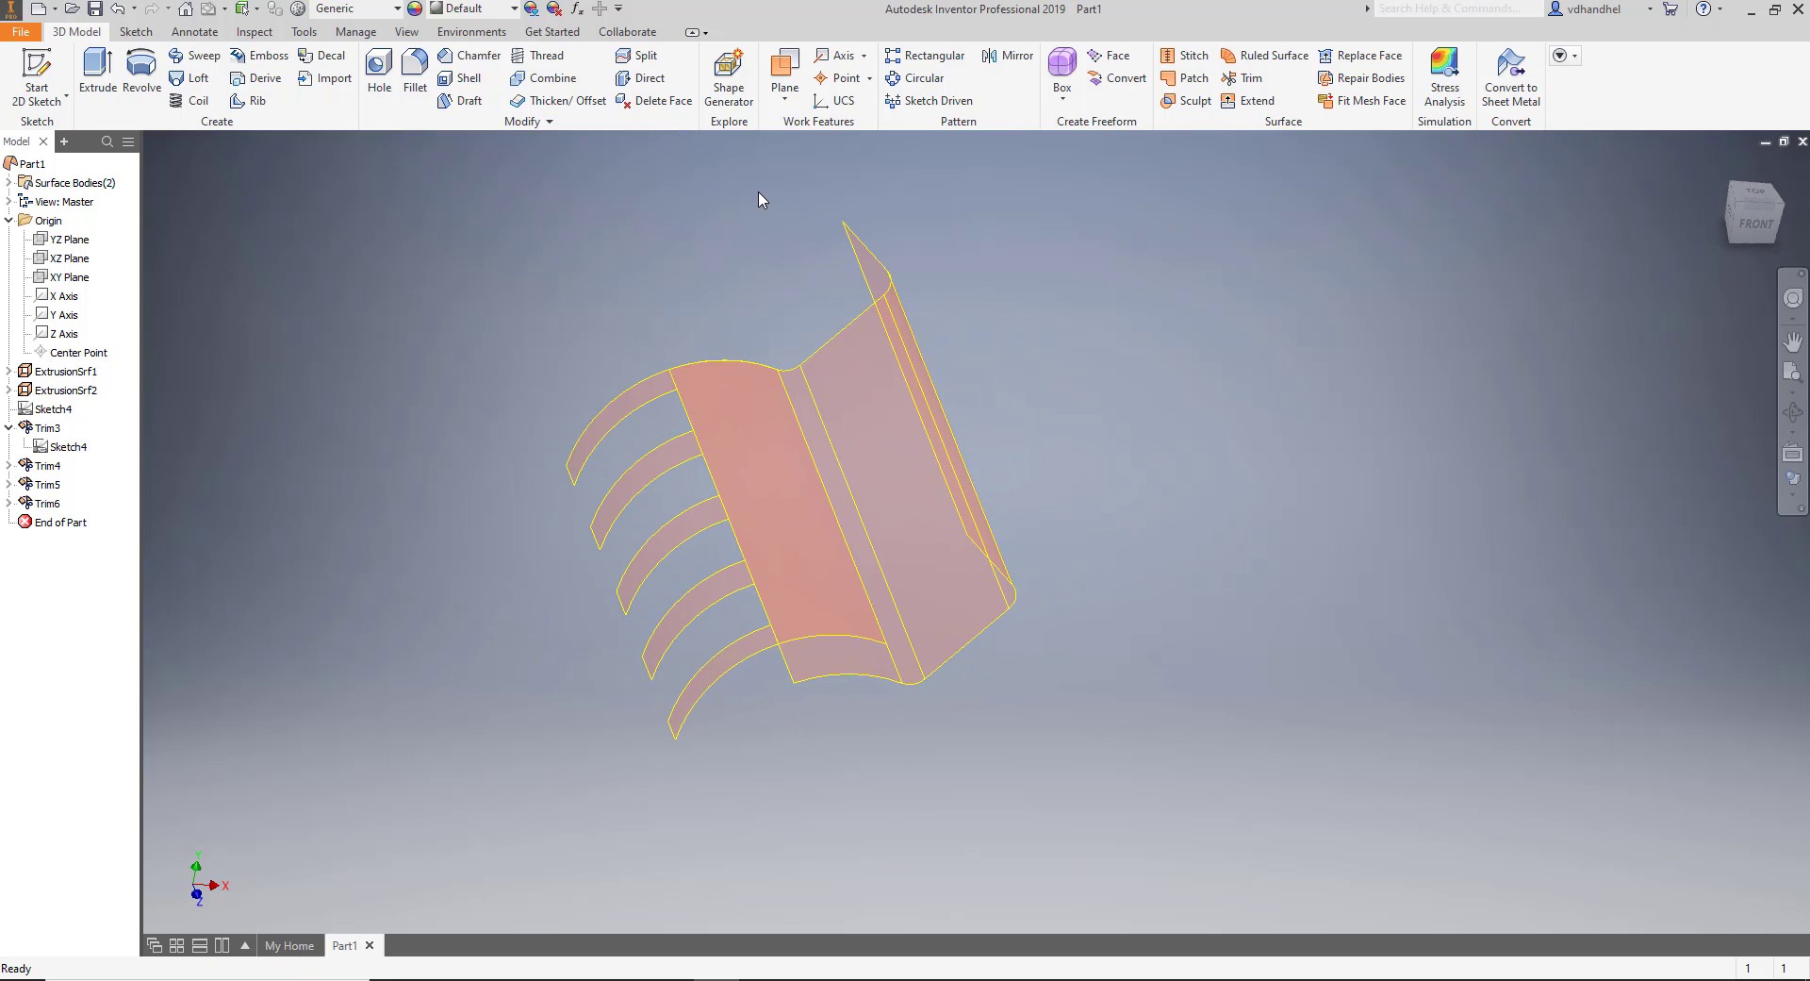
pyautogui.click(578, 104)
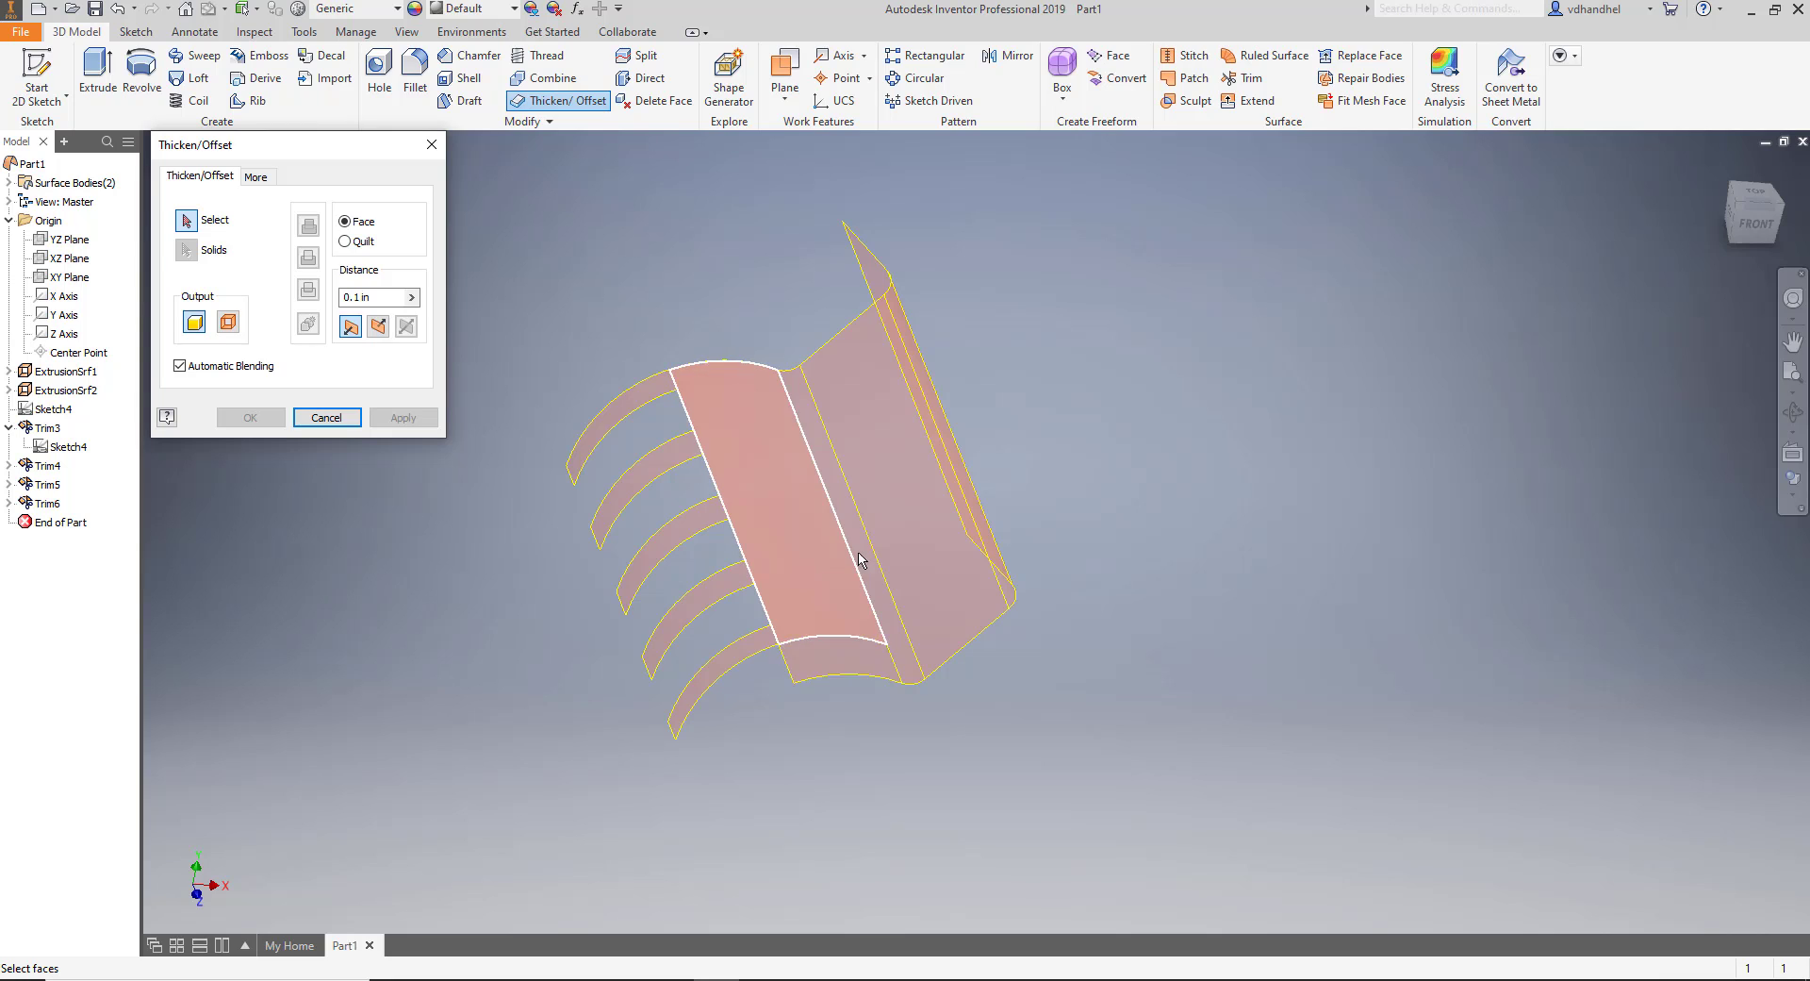
pyautogui.click(905, 499)
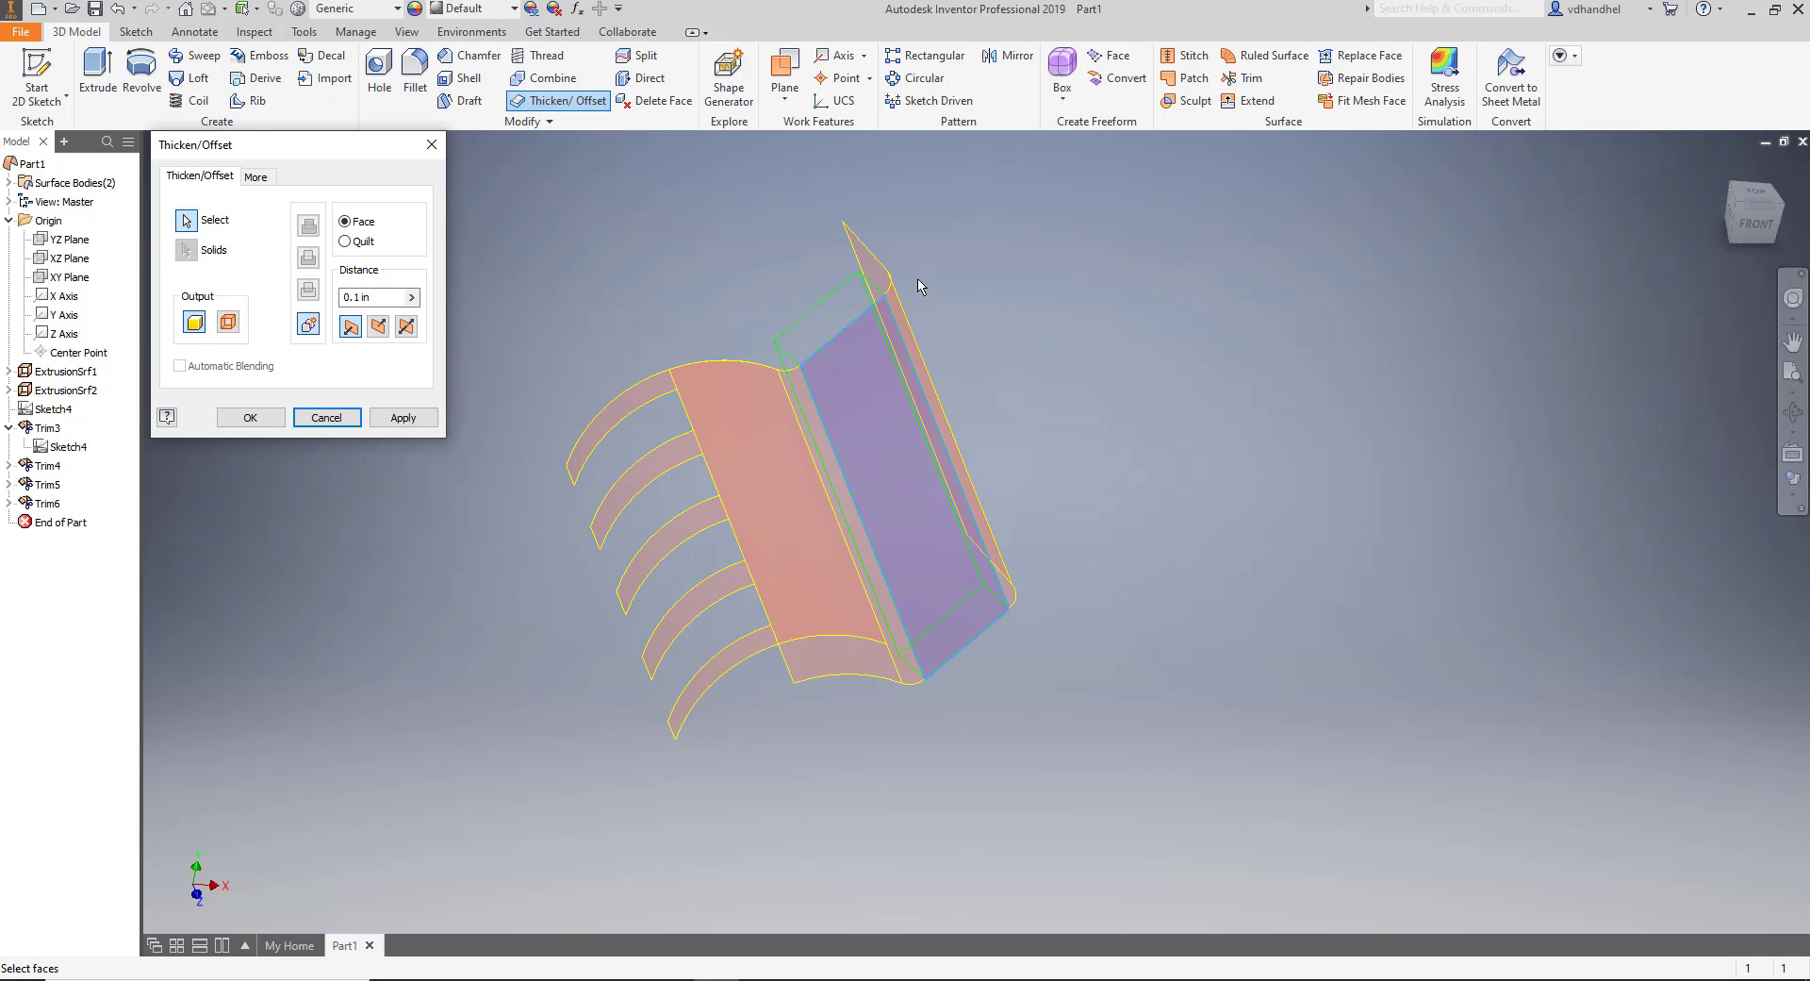
pyautogui.scroll(-5, 920, 286)
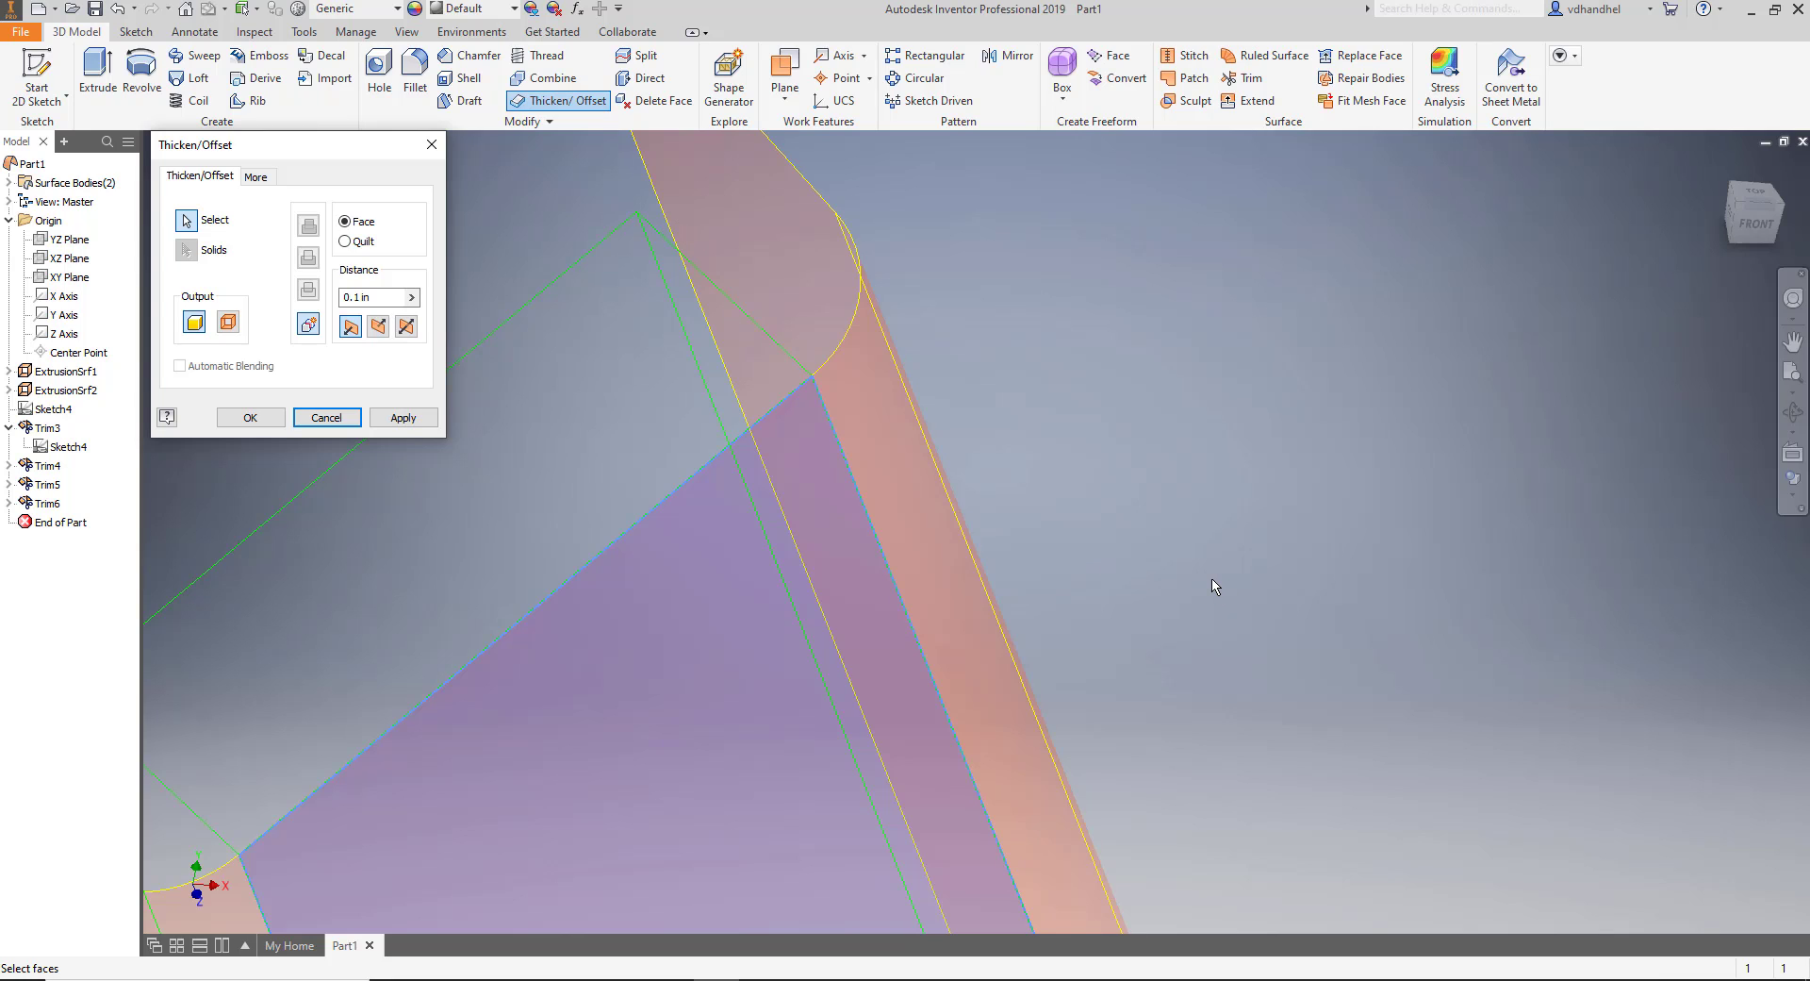
pyautogui.scroll(3, 1213, 585)
pyautogui.keyDown('shift'); pyautogui.moveTo(1196, 570); pyautogui.dragTo(1122, 324, button='middle'); pyautogui.keyUp('shift')
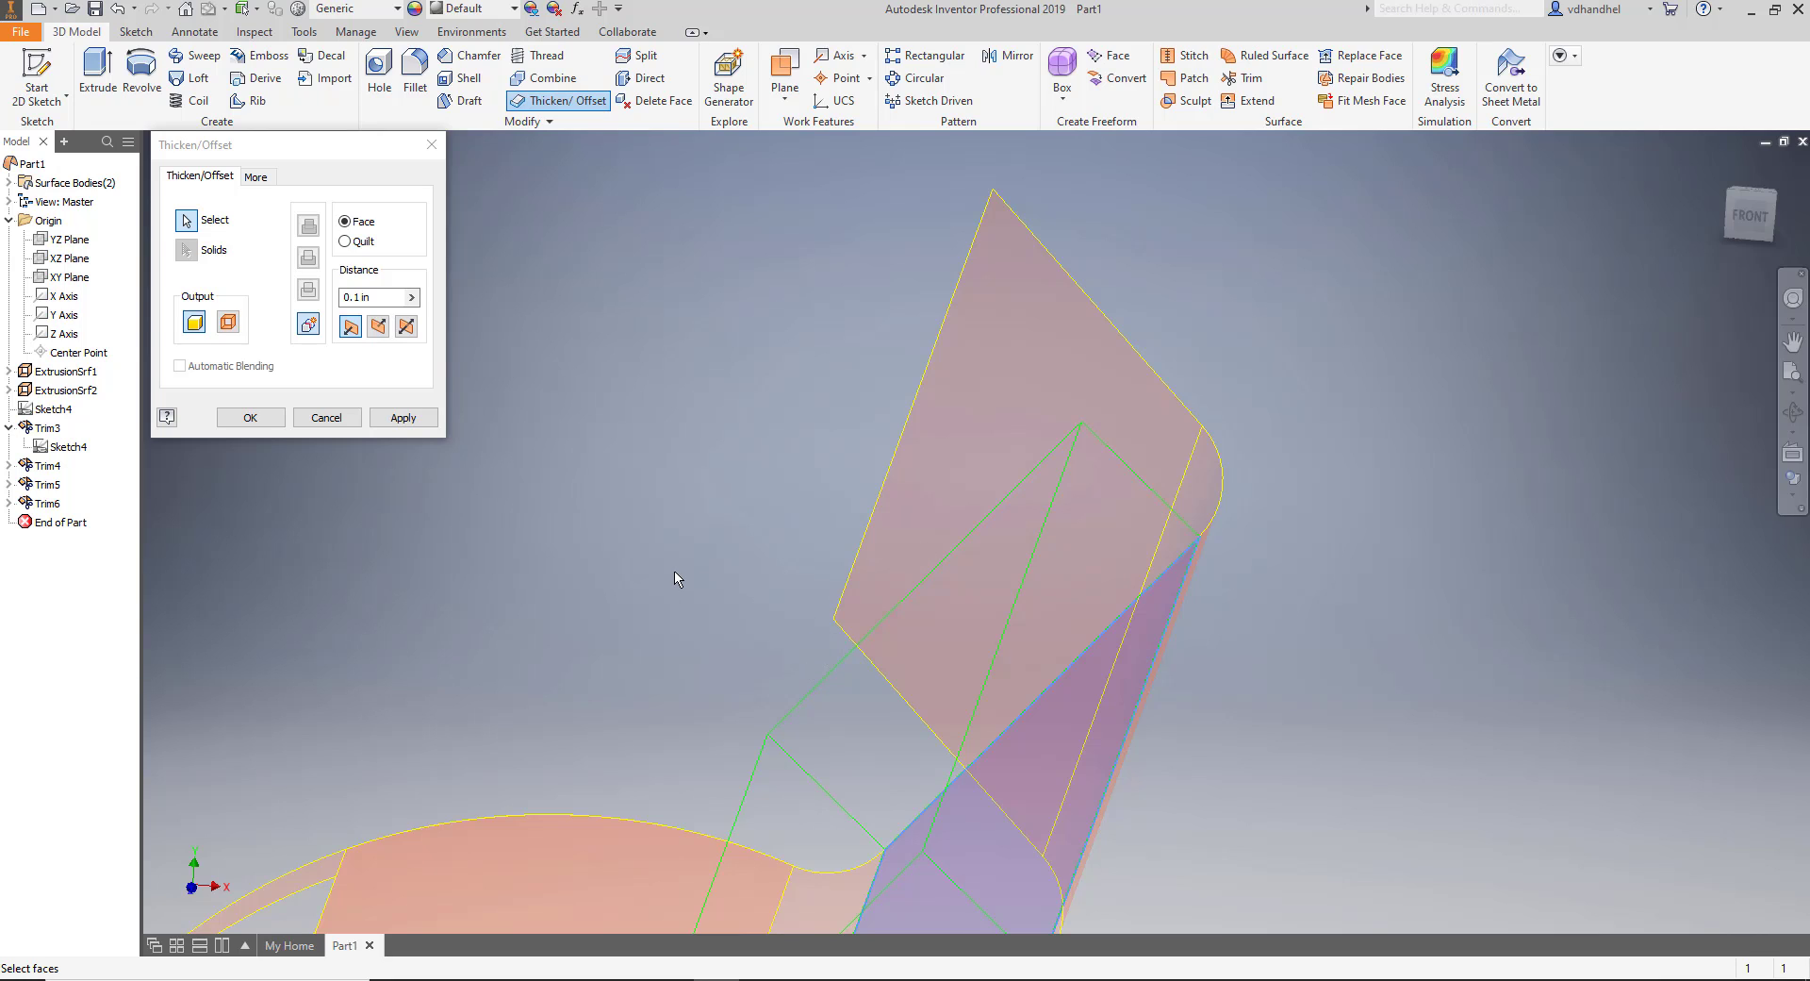
pyautogui.click(186, 220)
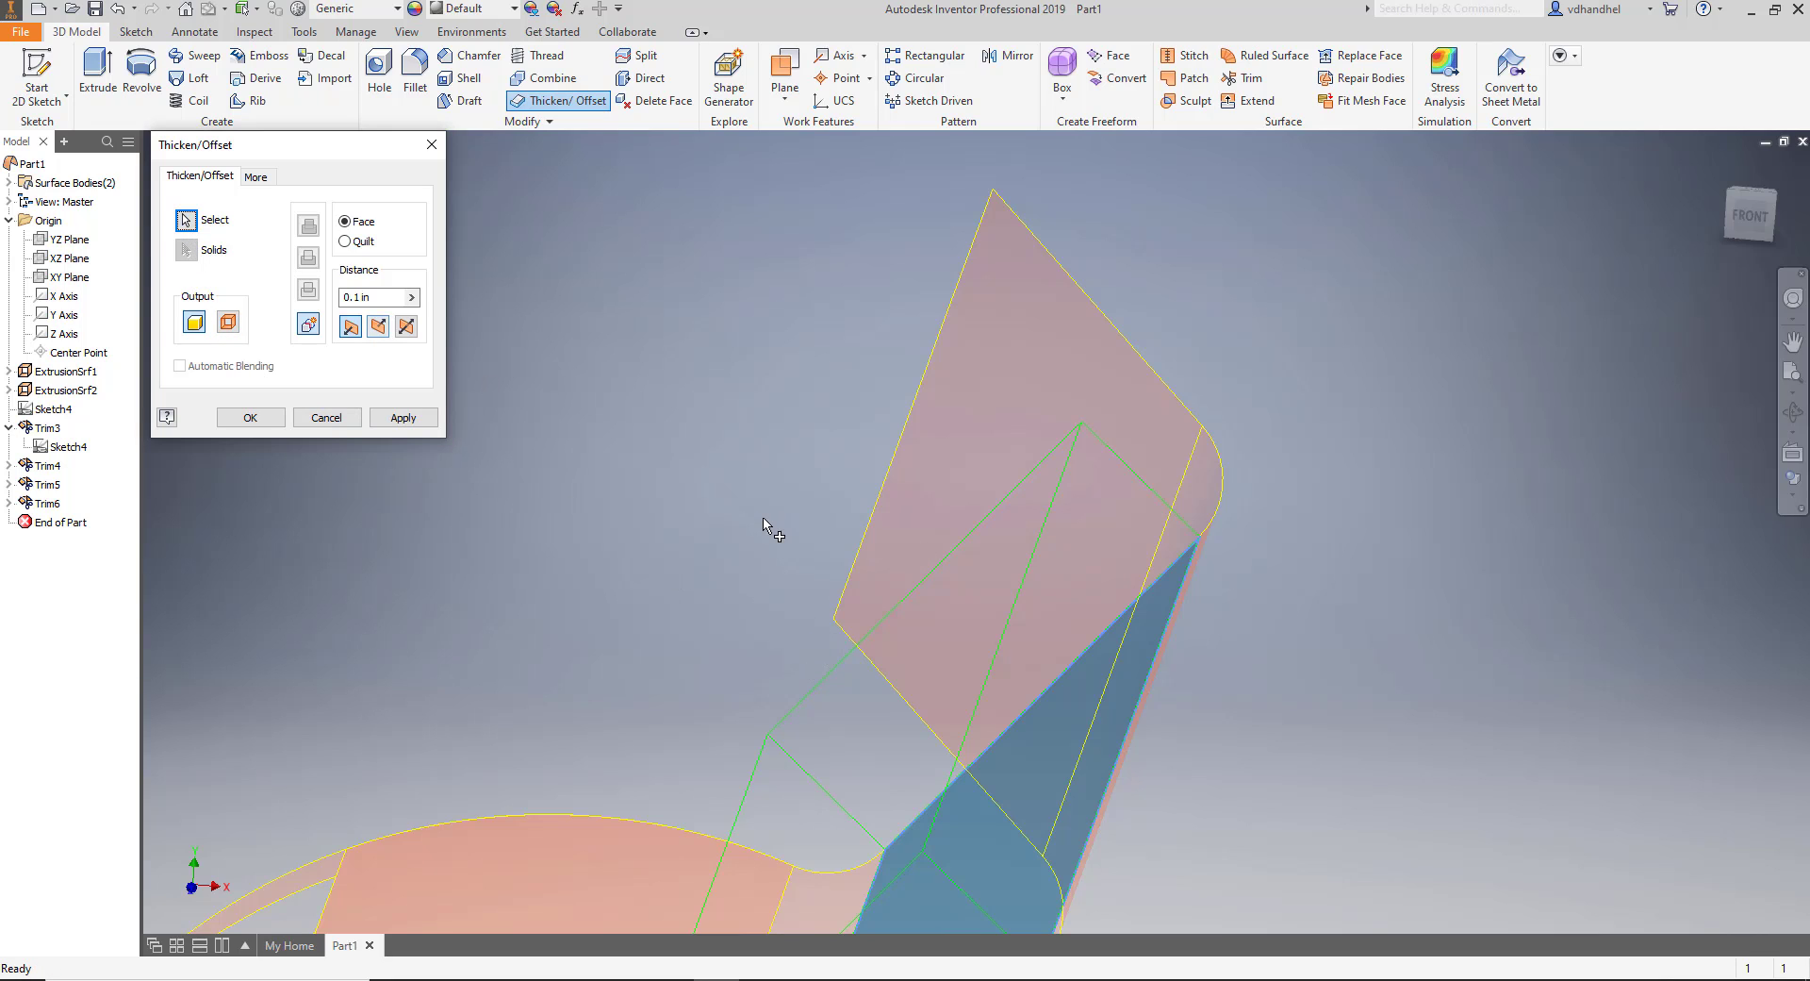
pyautogui.scroll(2, 768, 526)
pyautogui.keyDown('shift'); pyautogui.moveTo(765, 525); pyautogui.dragTo(854, 494, button='middle'); pyautogui.keyUp('shift')
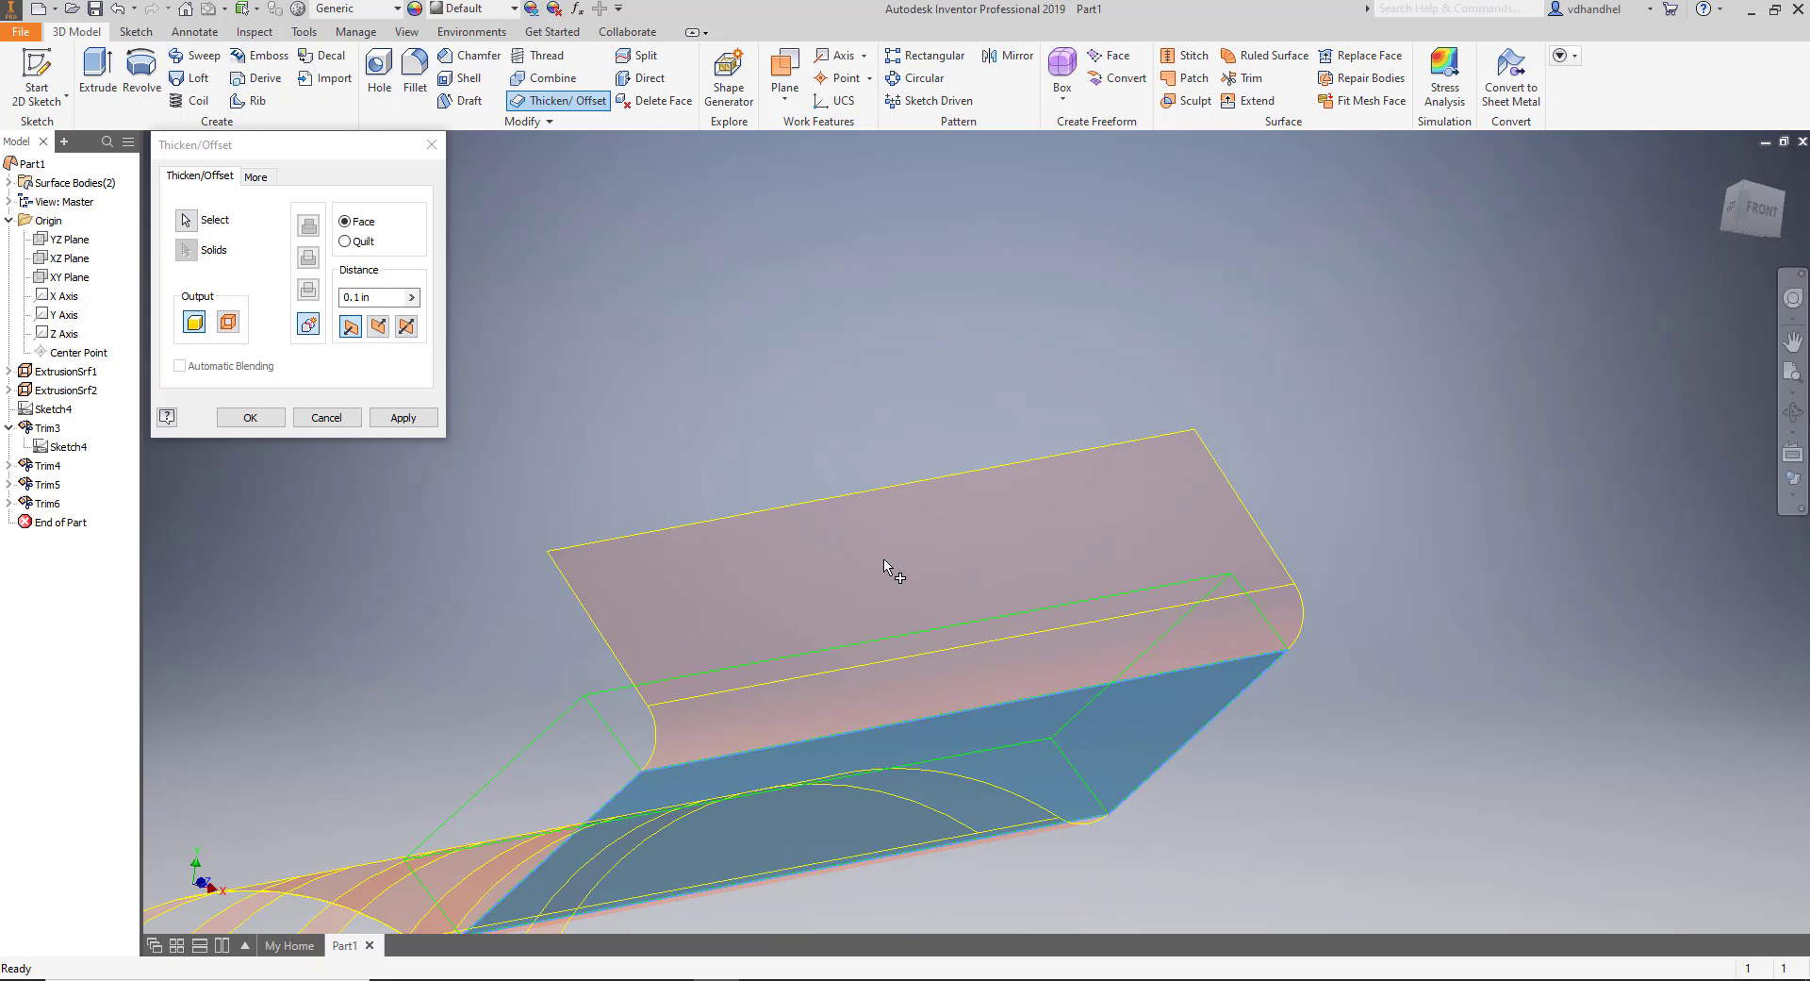
pyautogui.keyDown('shift'); pyautogui.moveTo(889, 565); pyautogui.dragTo(716, 594, button='middle'); pyautogui.keyUp('shift')
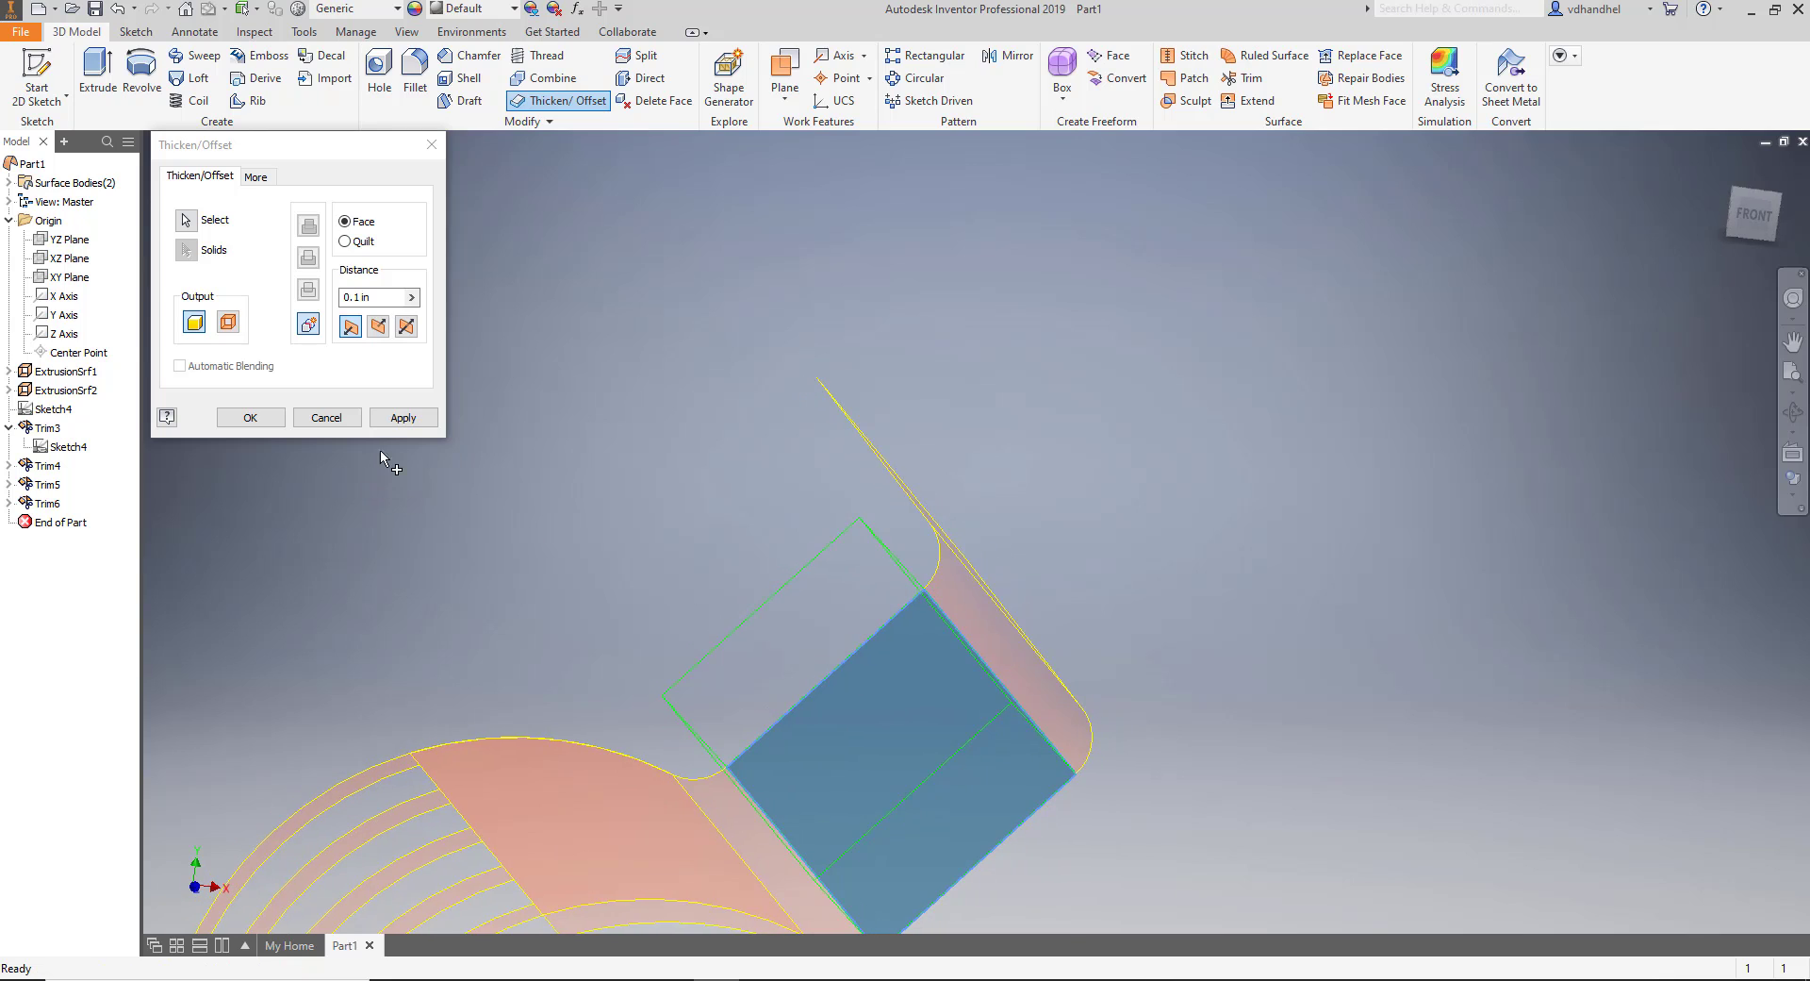
pyautogui.click(330, 416)
# Collapse the Origin folder in the model tree and select the whole part.
pyautogui.scroll(-3, 443, 476)
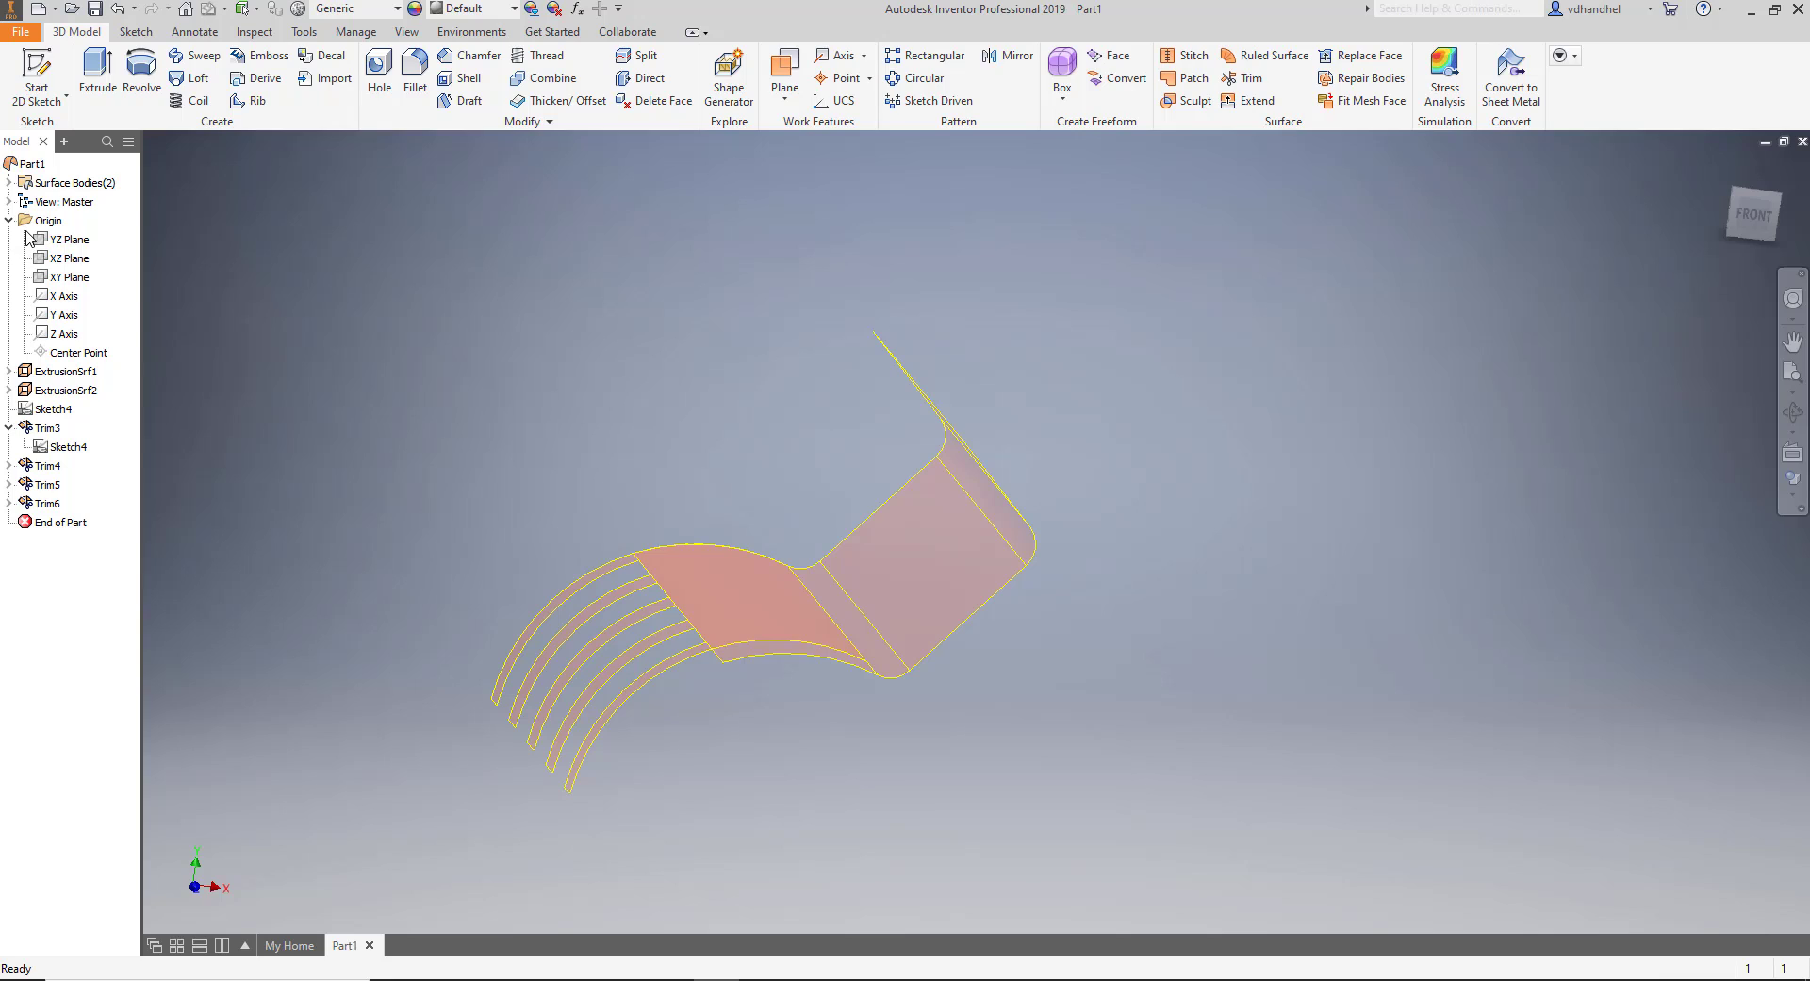
pyautogui.click(66, 202)
pyautogui.click(8, 201)
pyautogui.click(8, 200)
pyautogui.click(8, 221)
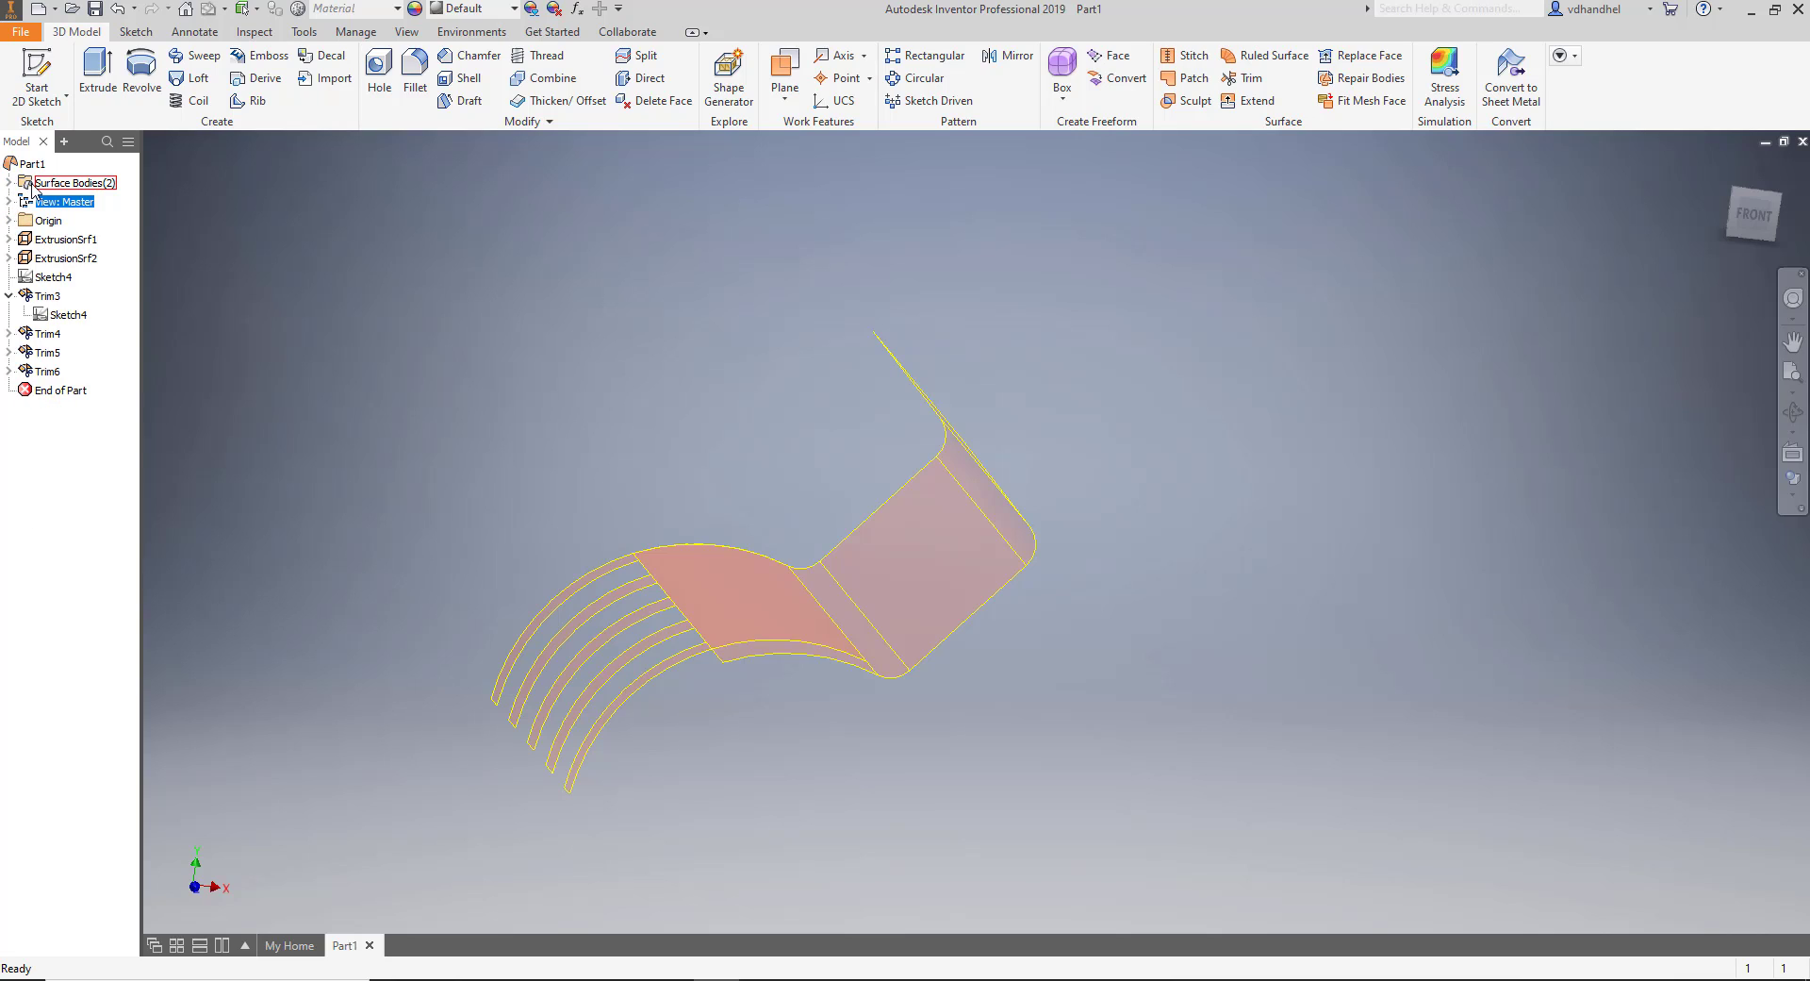
pyautogui.click(38, 186)
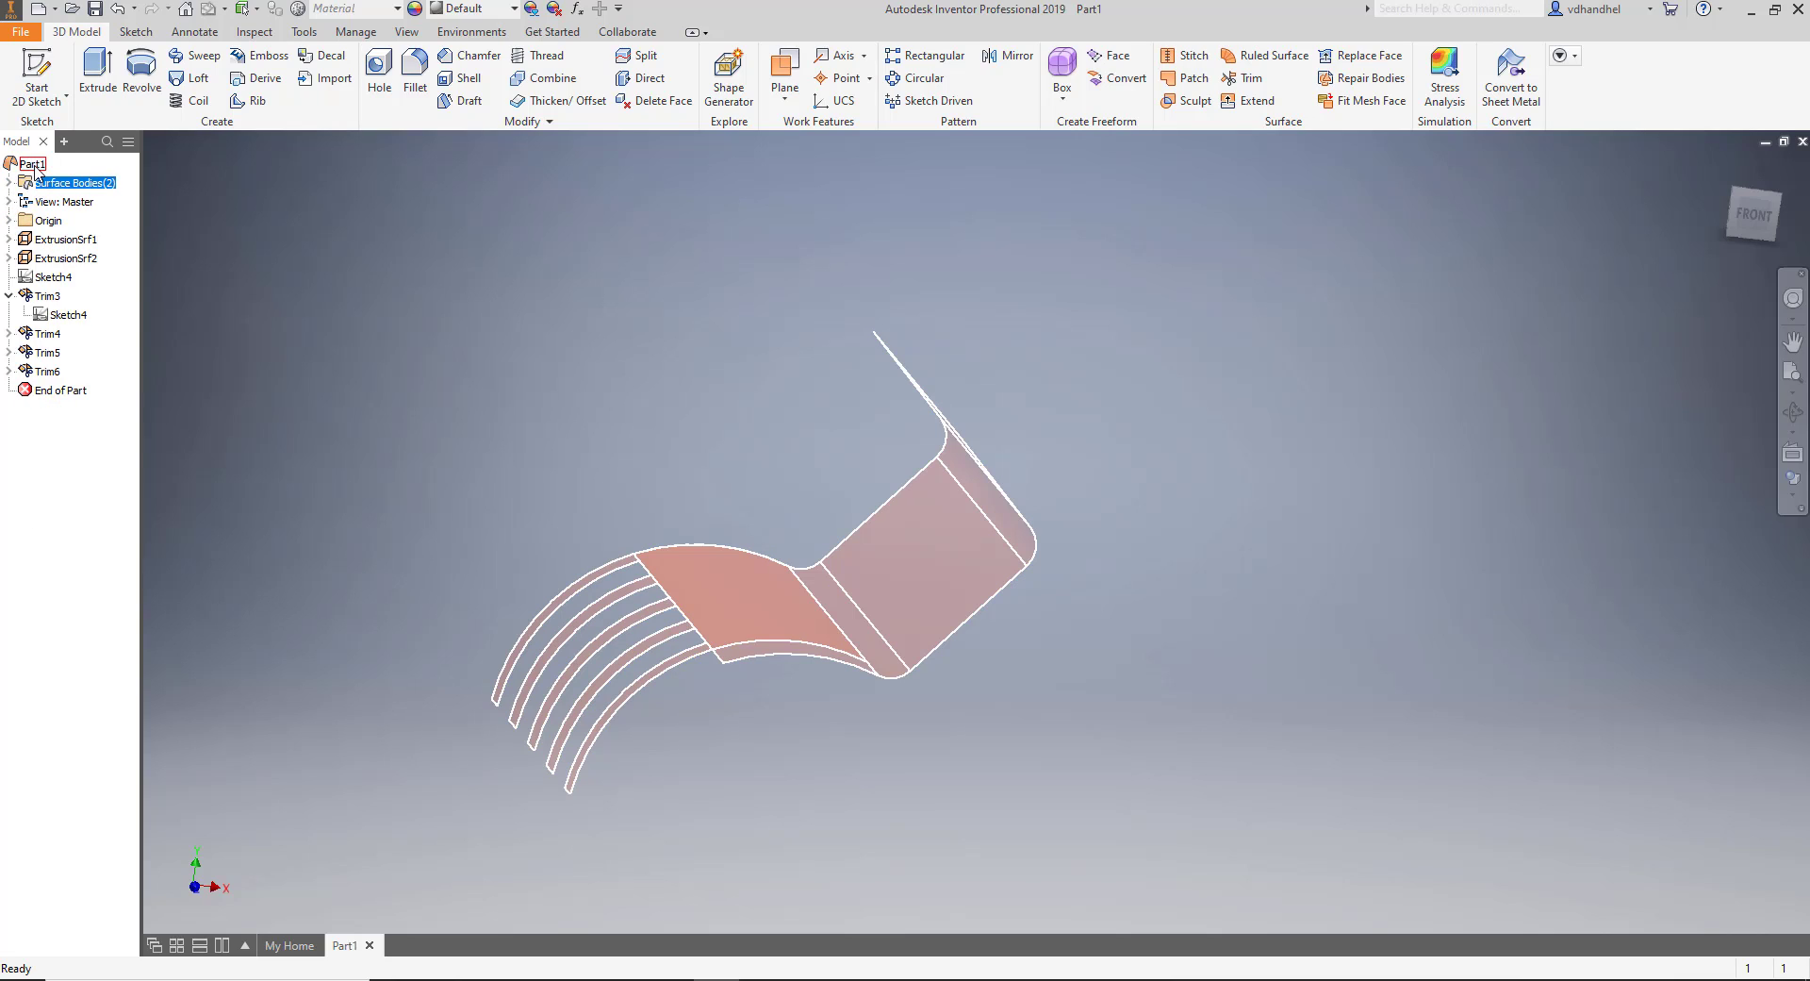
pyautogui.click(33, 164)
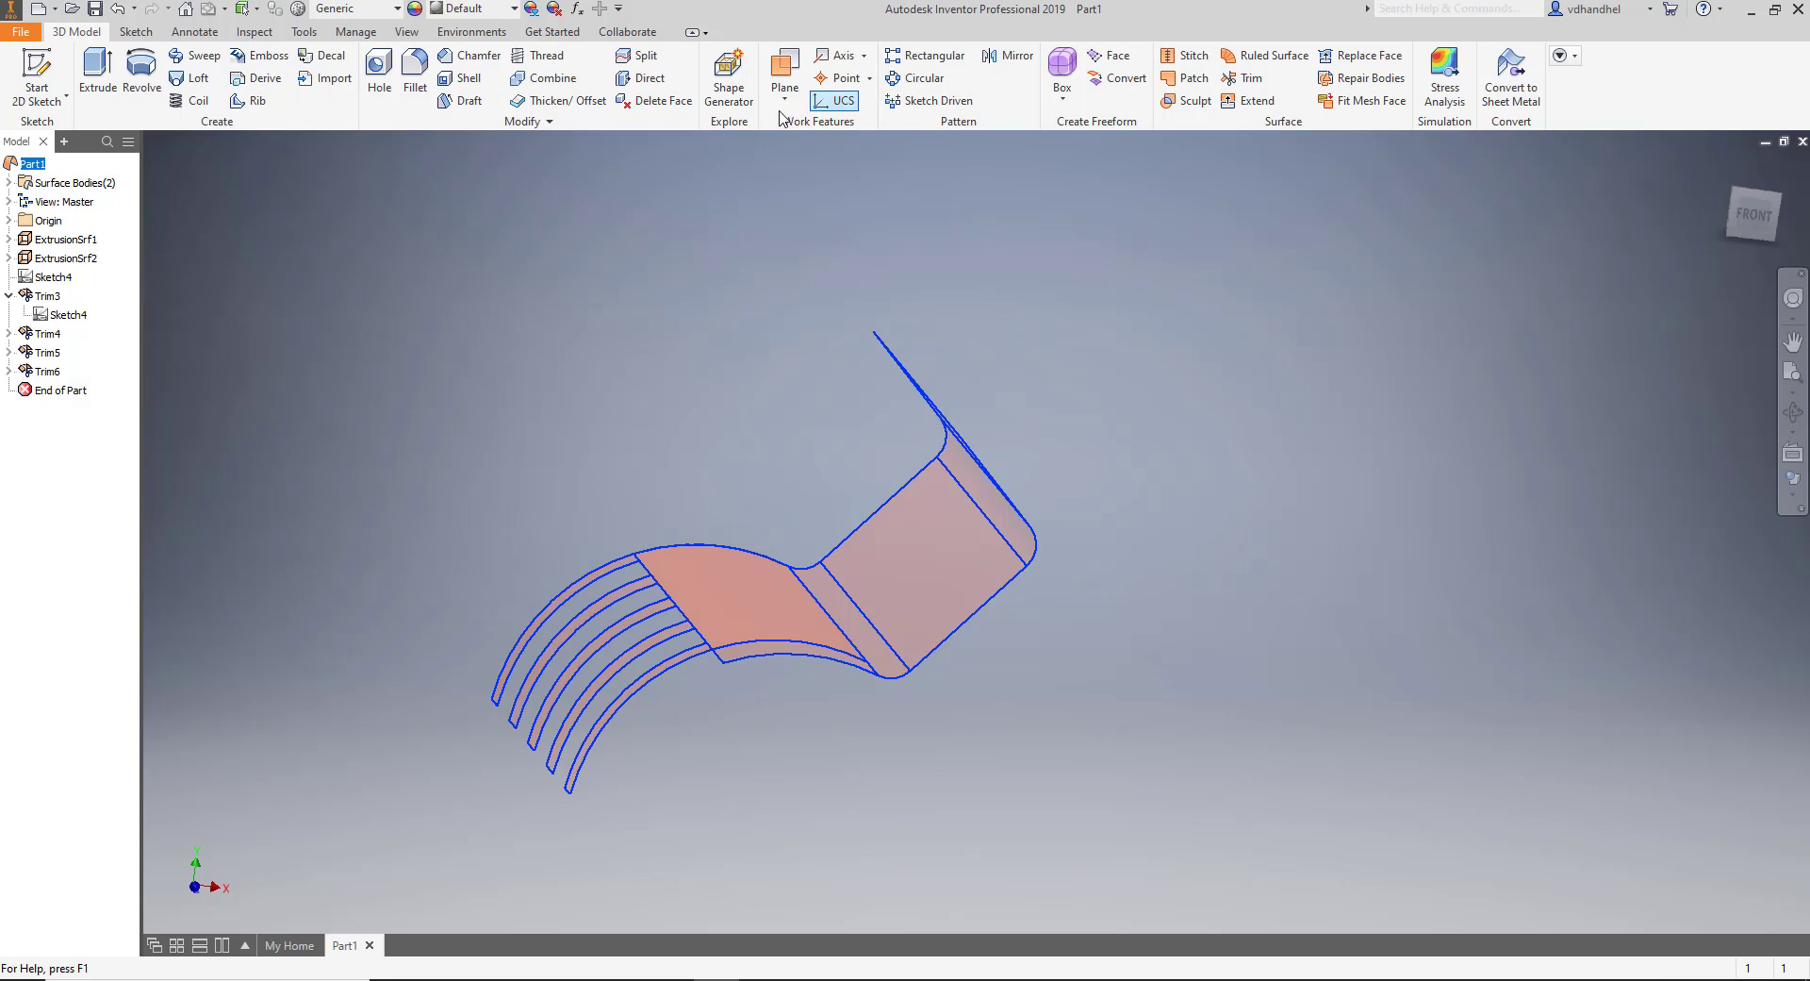
# Start a Thicken/Offset and select all faces of the notched arc surface, including its five fingers.
pyautogui.click(556, 100)
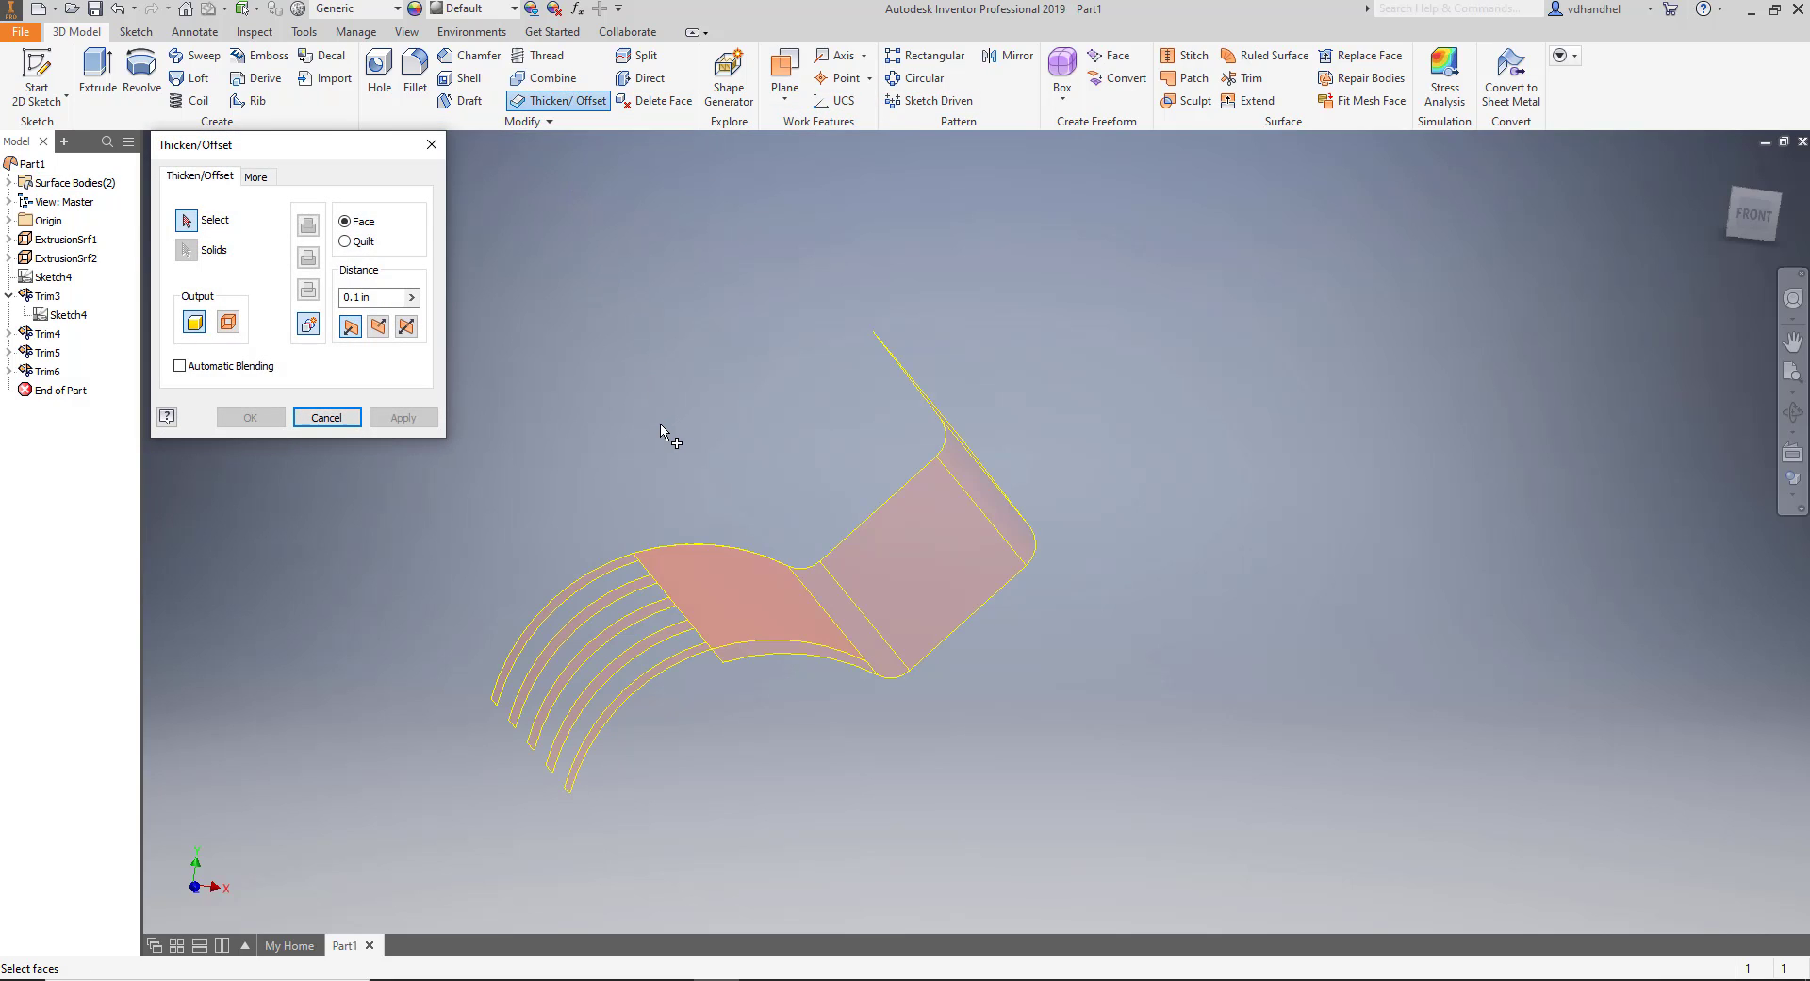
pyautogui.click(227, 322)
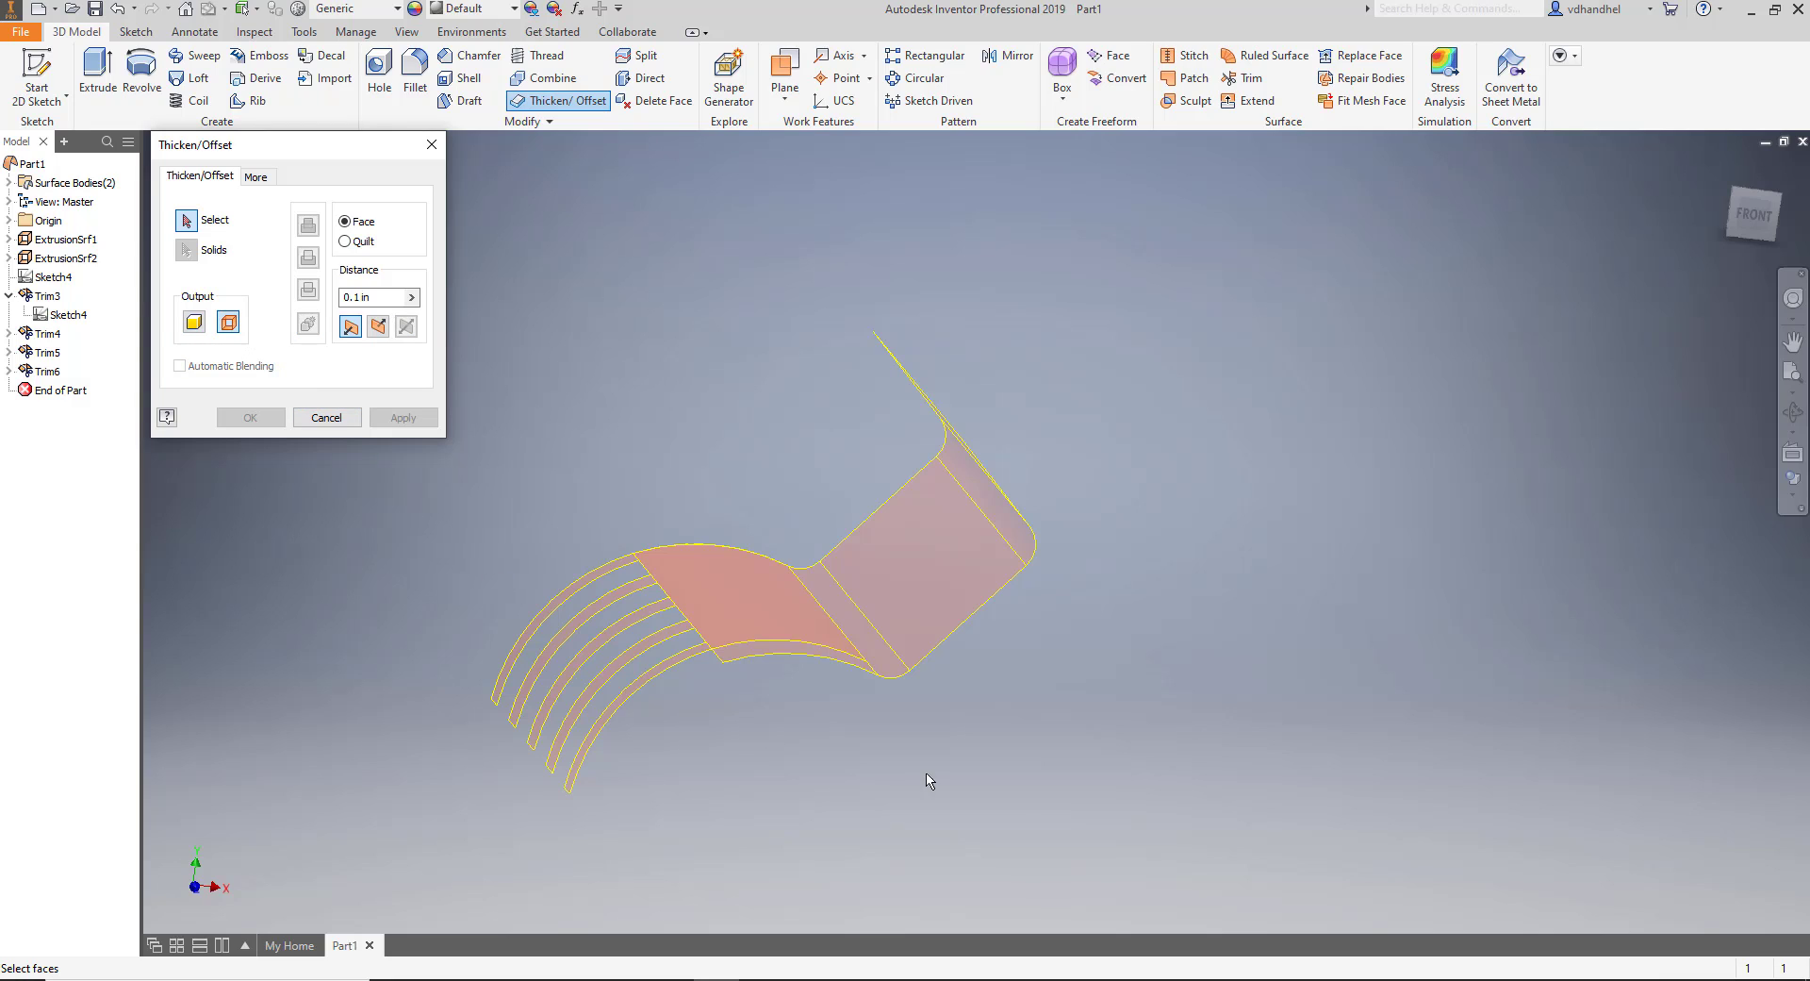
pyautogui.moveTo(1016, 838); pyautogui.dragTo(532, 343)
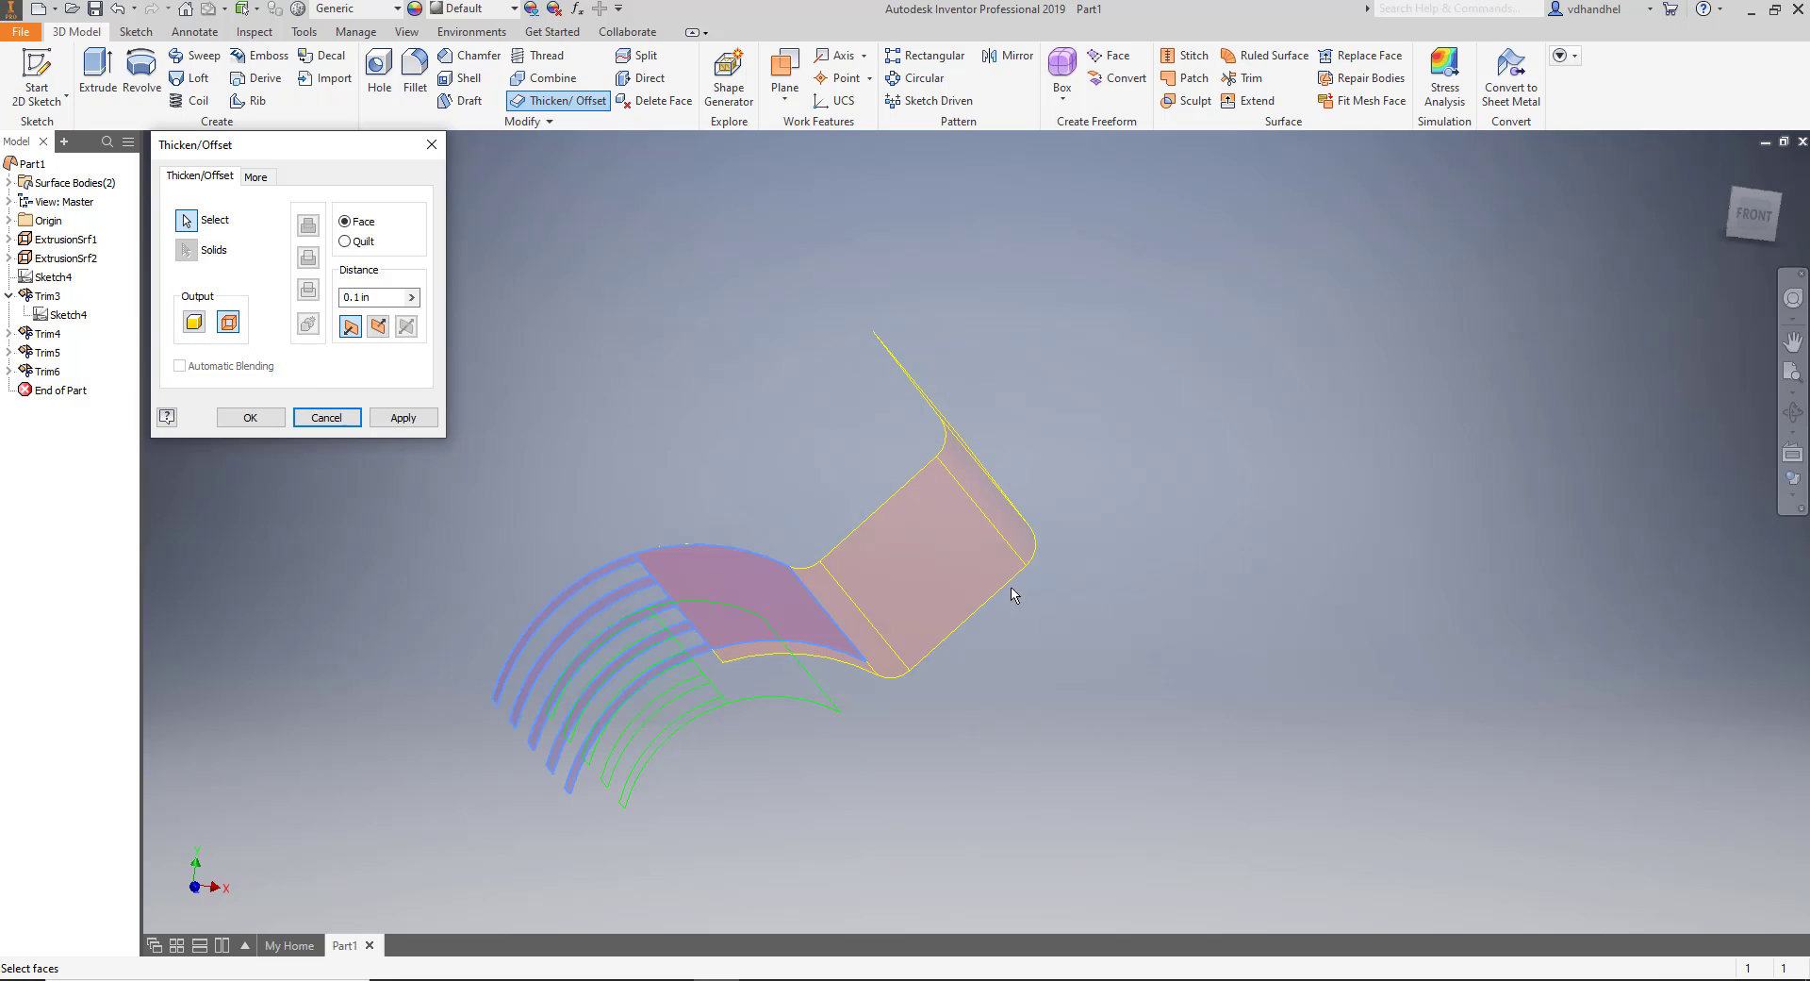
pyautogui.moveTo(1182, 752); pyautogui.dragTo(745, 295)
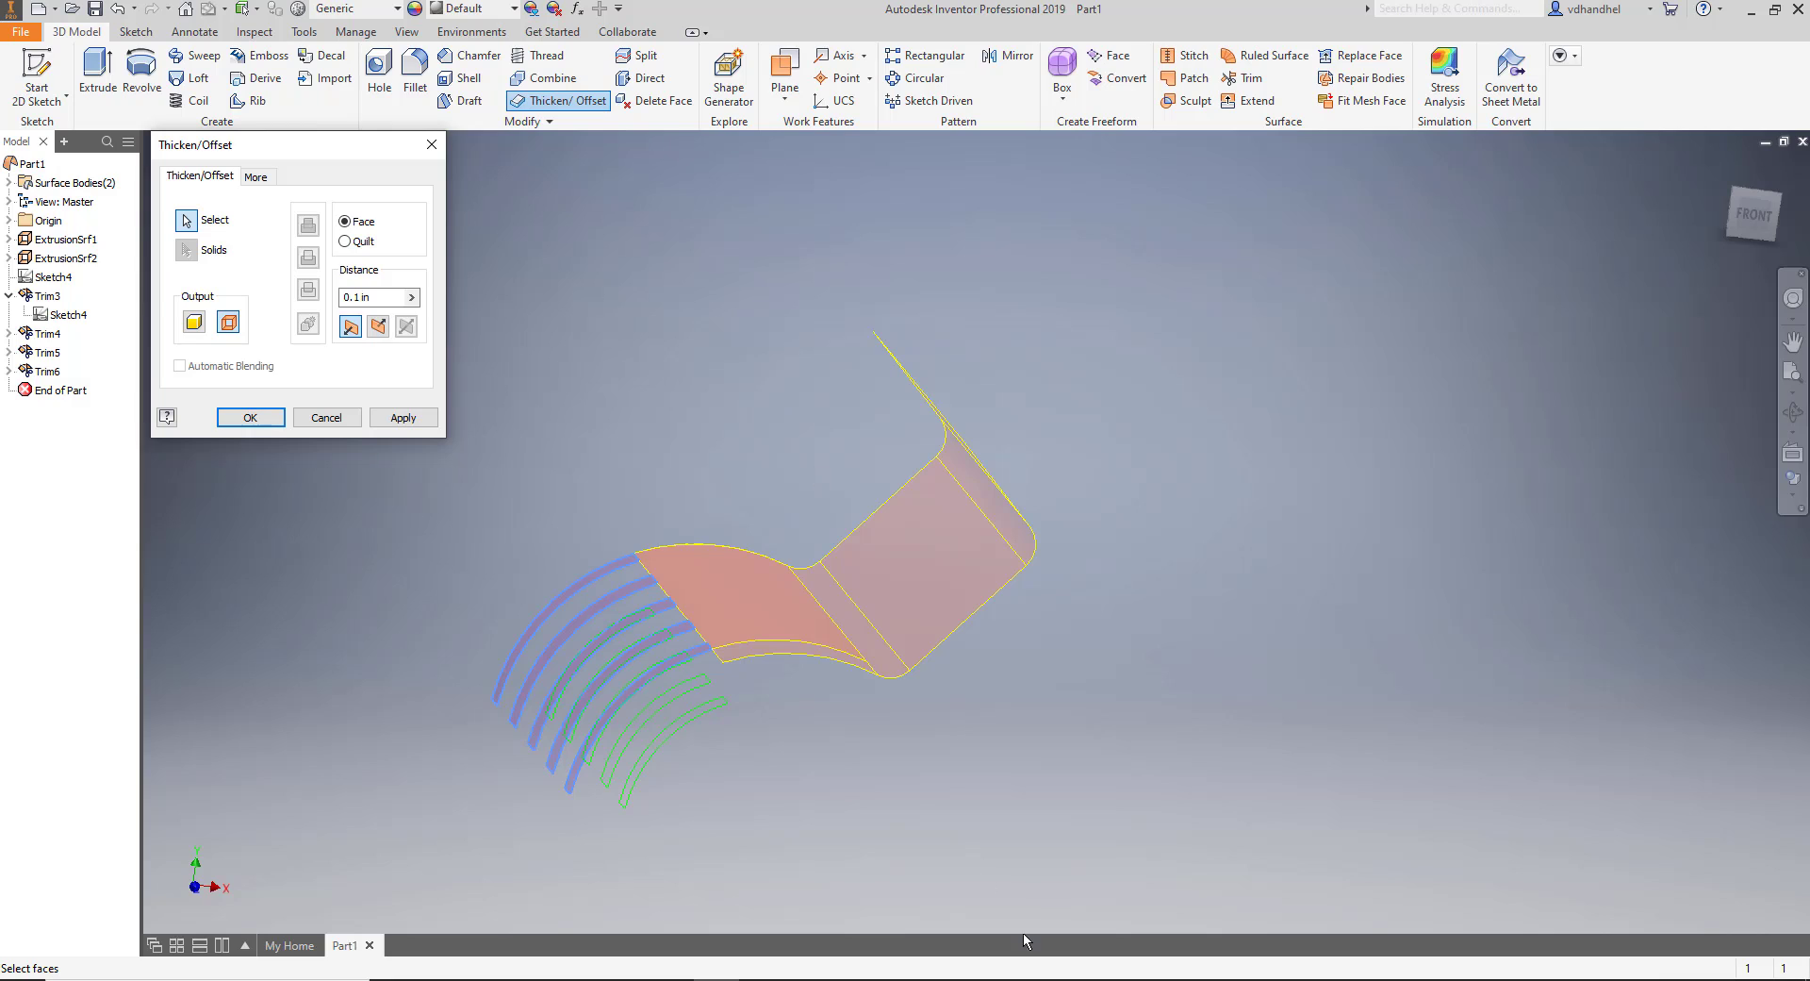
pyautogui.moveTo(1254, 919); pyautogui.dragTo(466, 189)
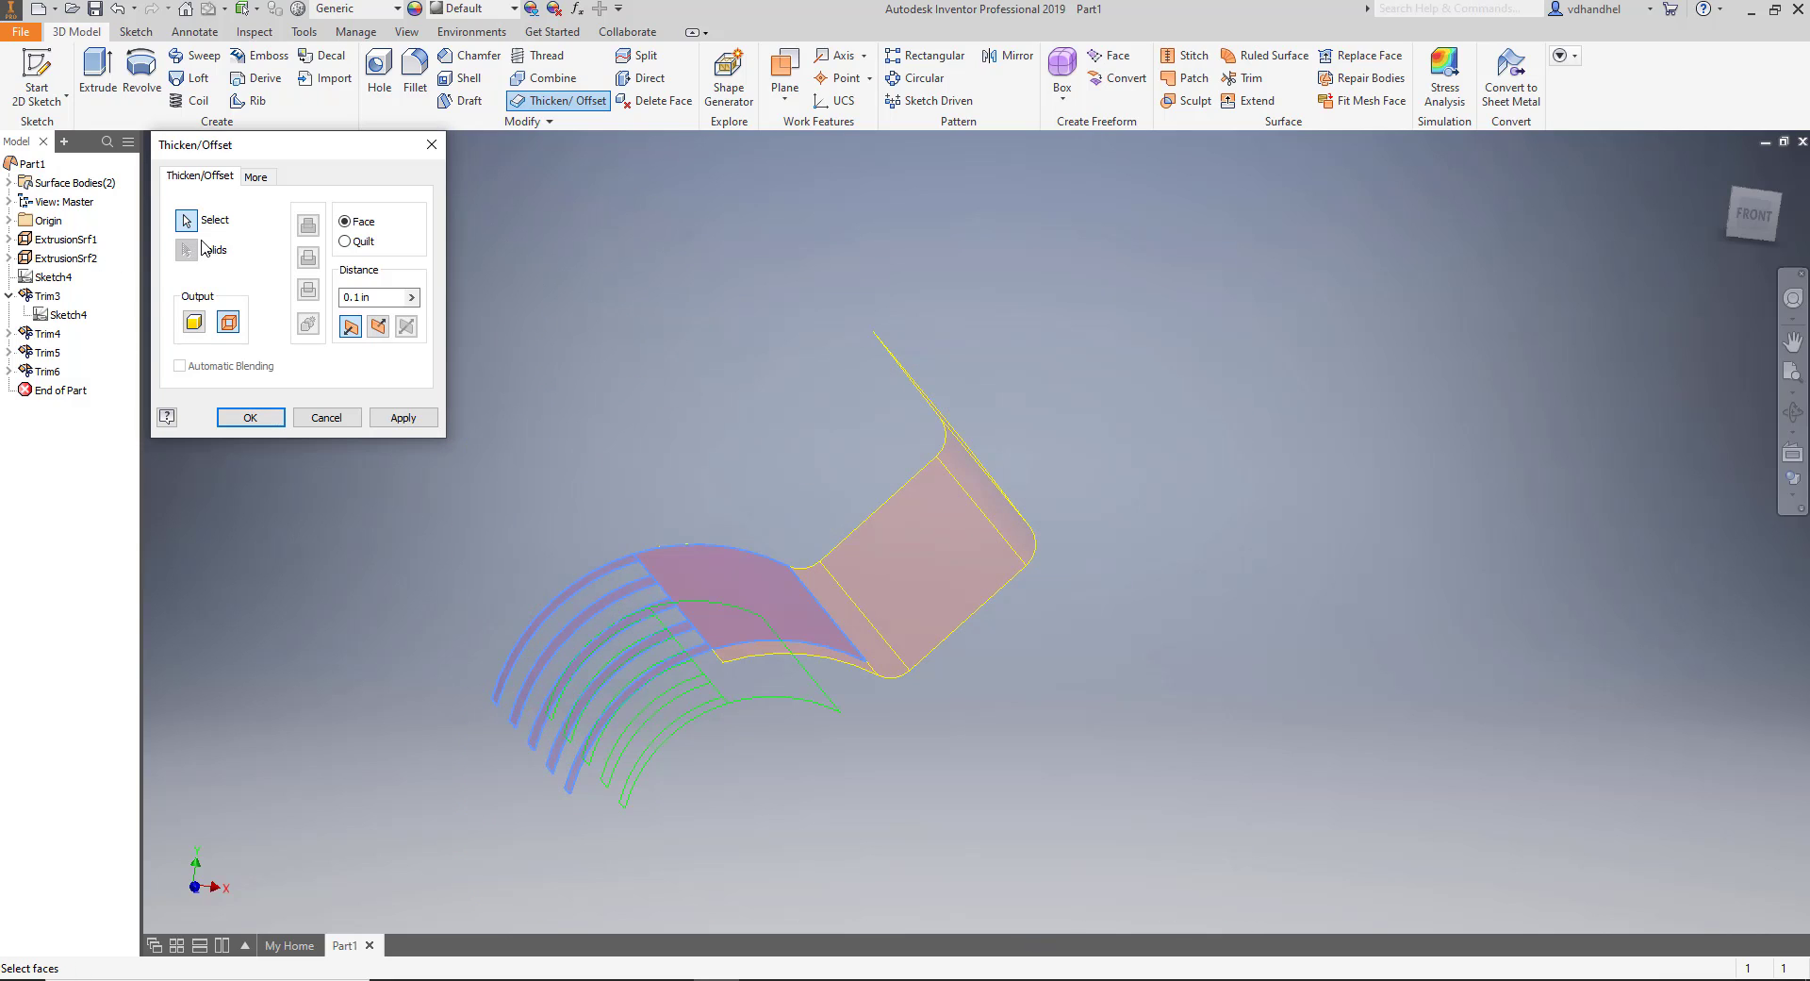
# Set the Thicken output to solid and the distance to 0.051 in, and apply it to the notched arc surface.
pyautogui.click(194, 322)
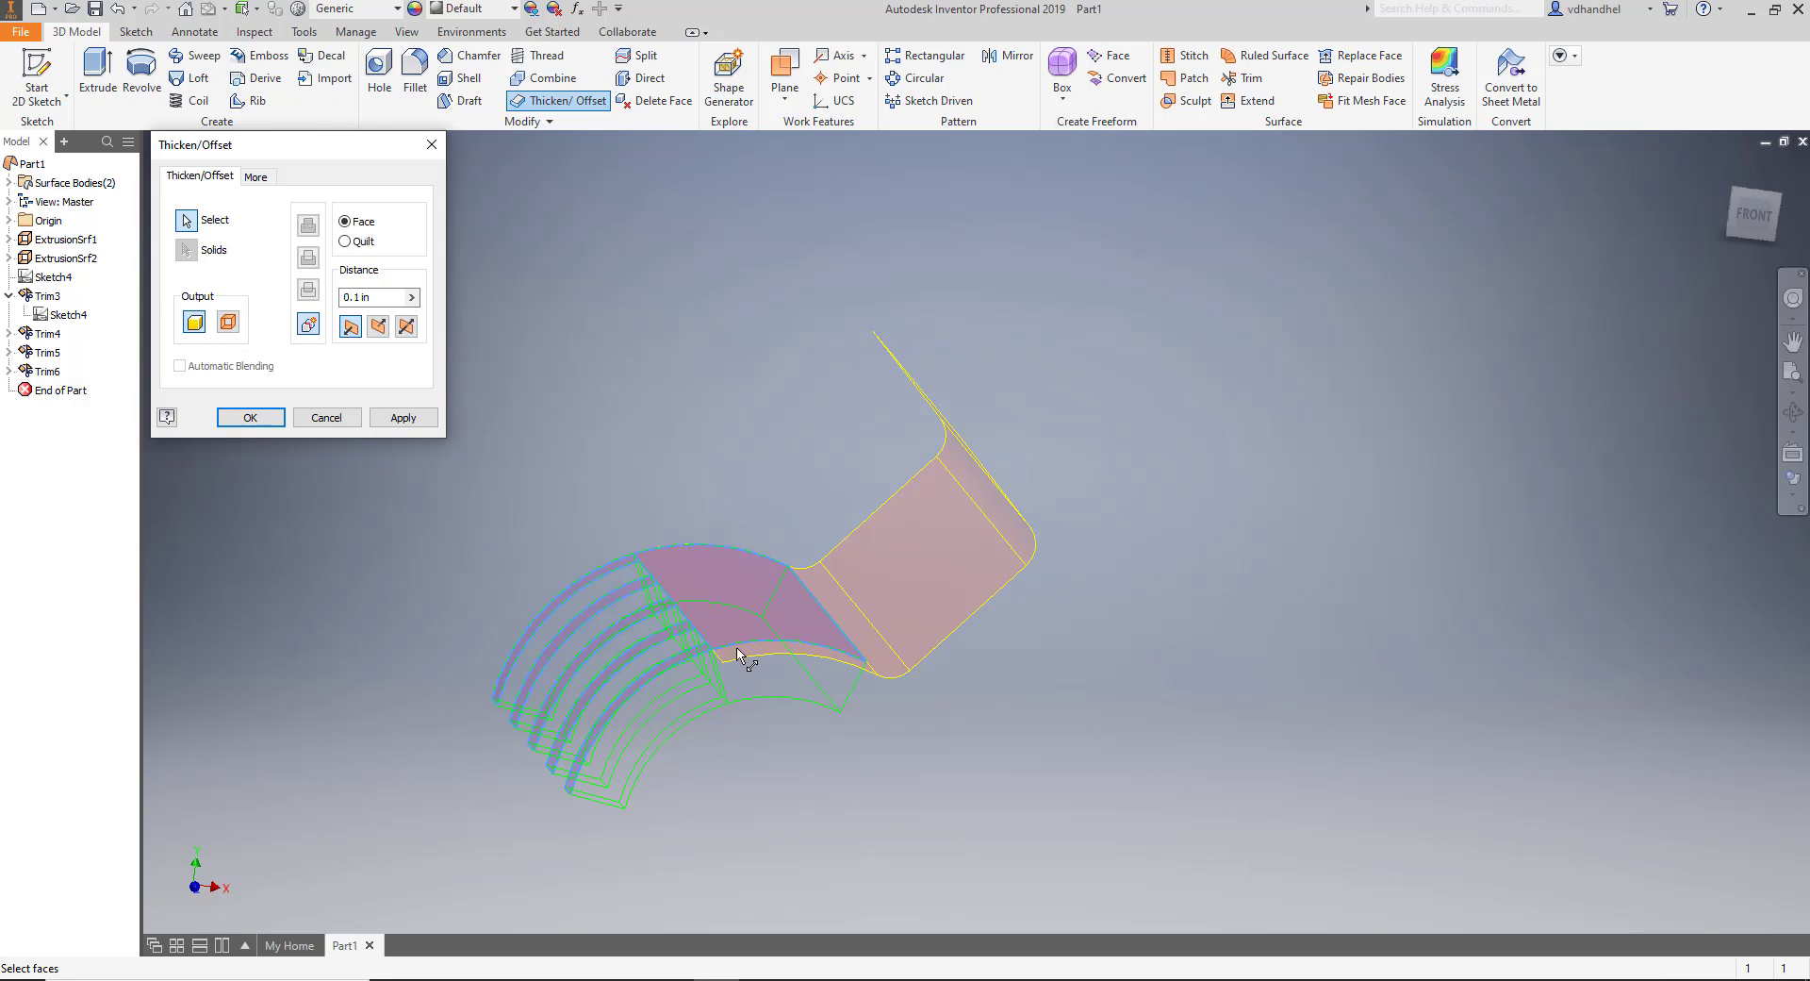
pyautogui.keyDown('shift'); pyautogui.moveTo(990, 760); pyautogui.dragTo(1038, 760, button='middle'); pyautogui.keyUp('shift')
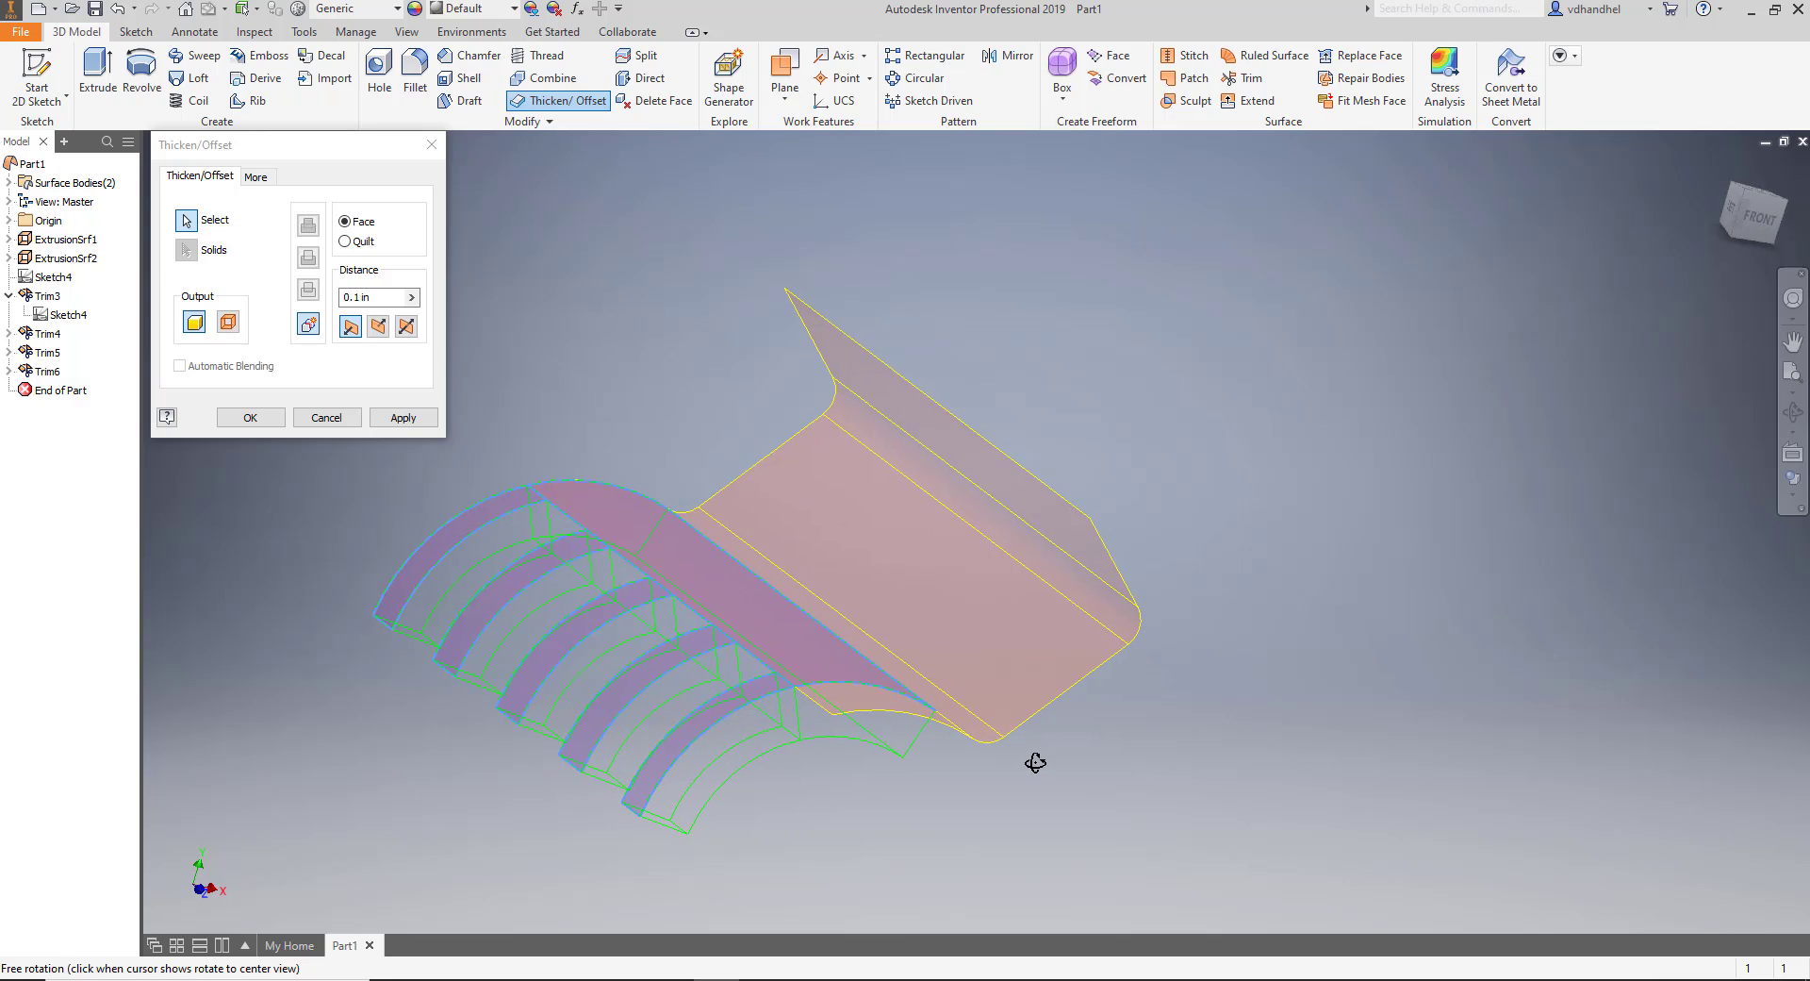
pyautogui.click(356, 297)
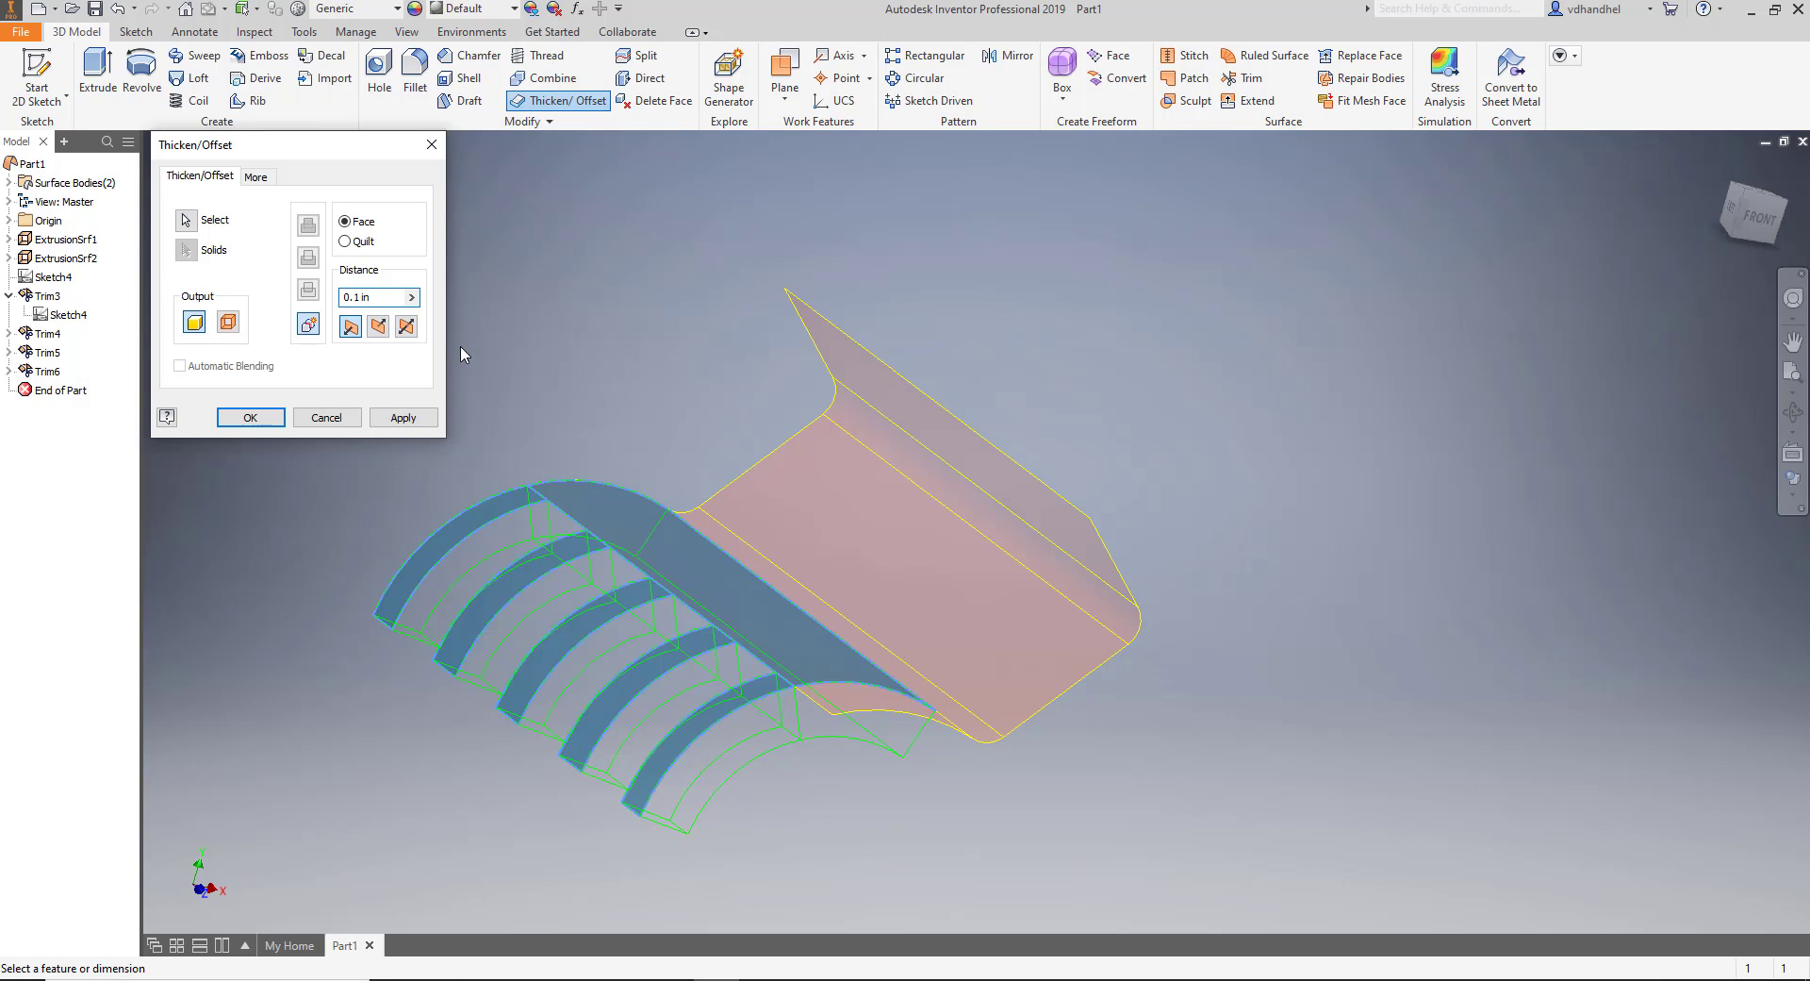
pyautogui.write('05')
pyautogui.keyDown('shift'); pyautogui.moveTo(456, 354); pyautogui.dragTo(403, 352, button='middle'); pyautogui.keyUp('shift')
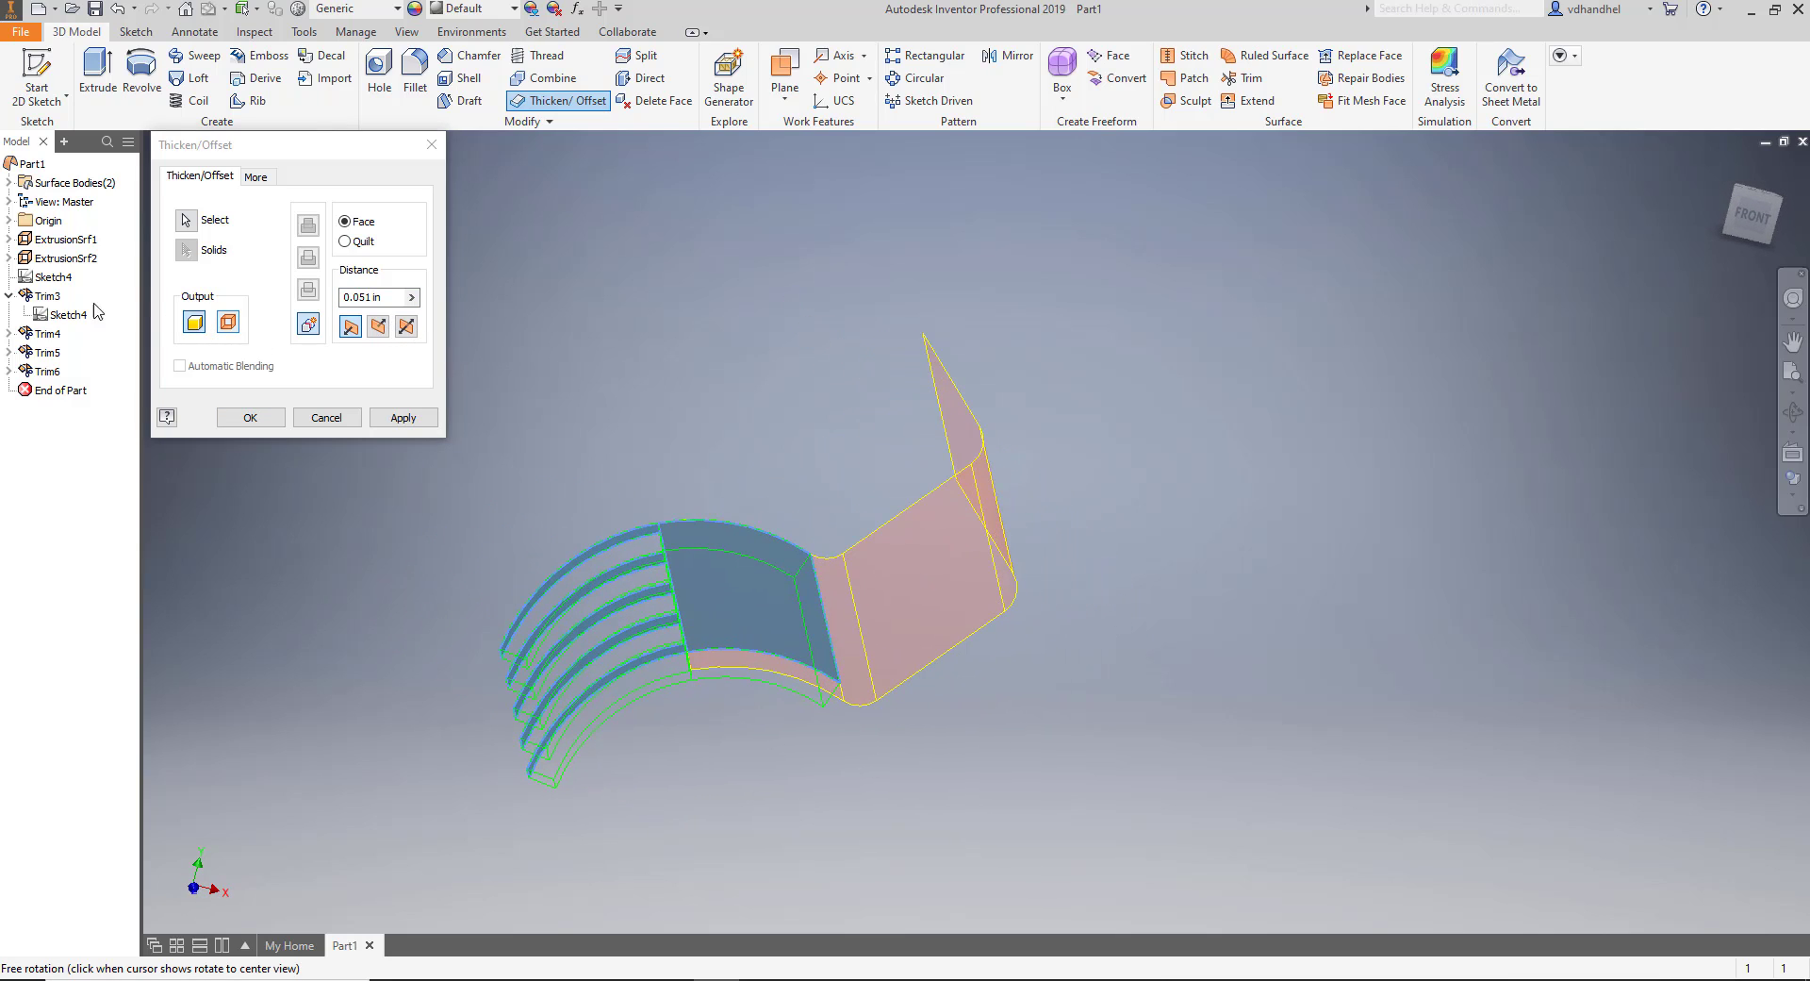
pyautogui.scroll(-4, 771, 537)
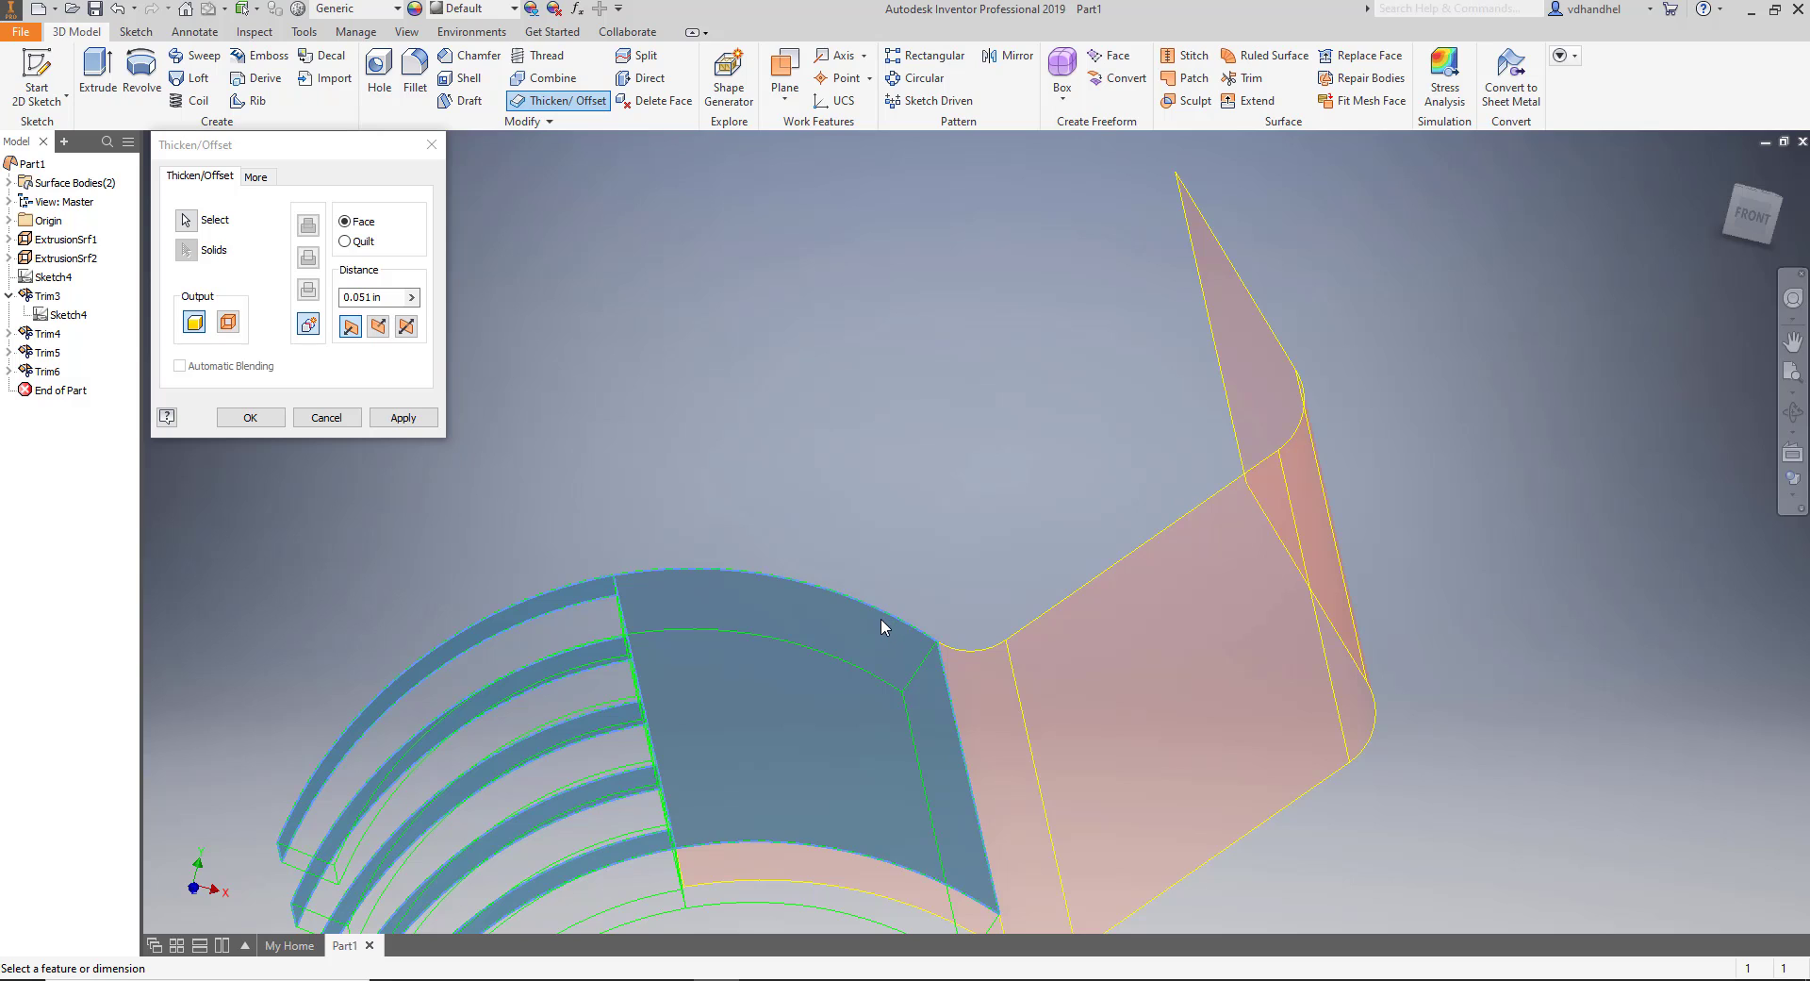
pyautogui.scroll(3, 880, 618)
pyautogui.keyDown('shift'); pyautogui.moveTo(880, 618); pyautogui.dragTo(460, 525, button='middle'); pyautogui.keyUp('shift')
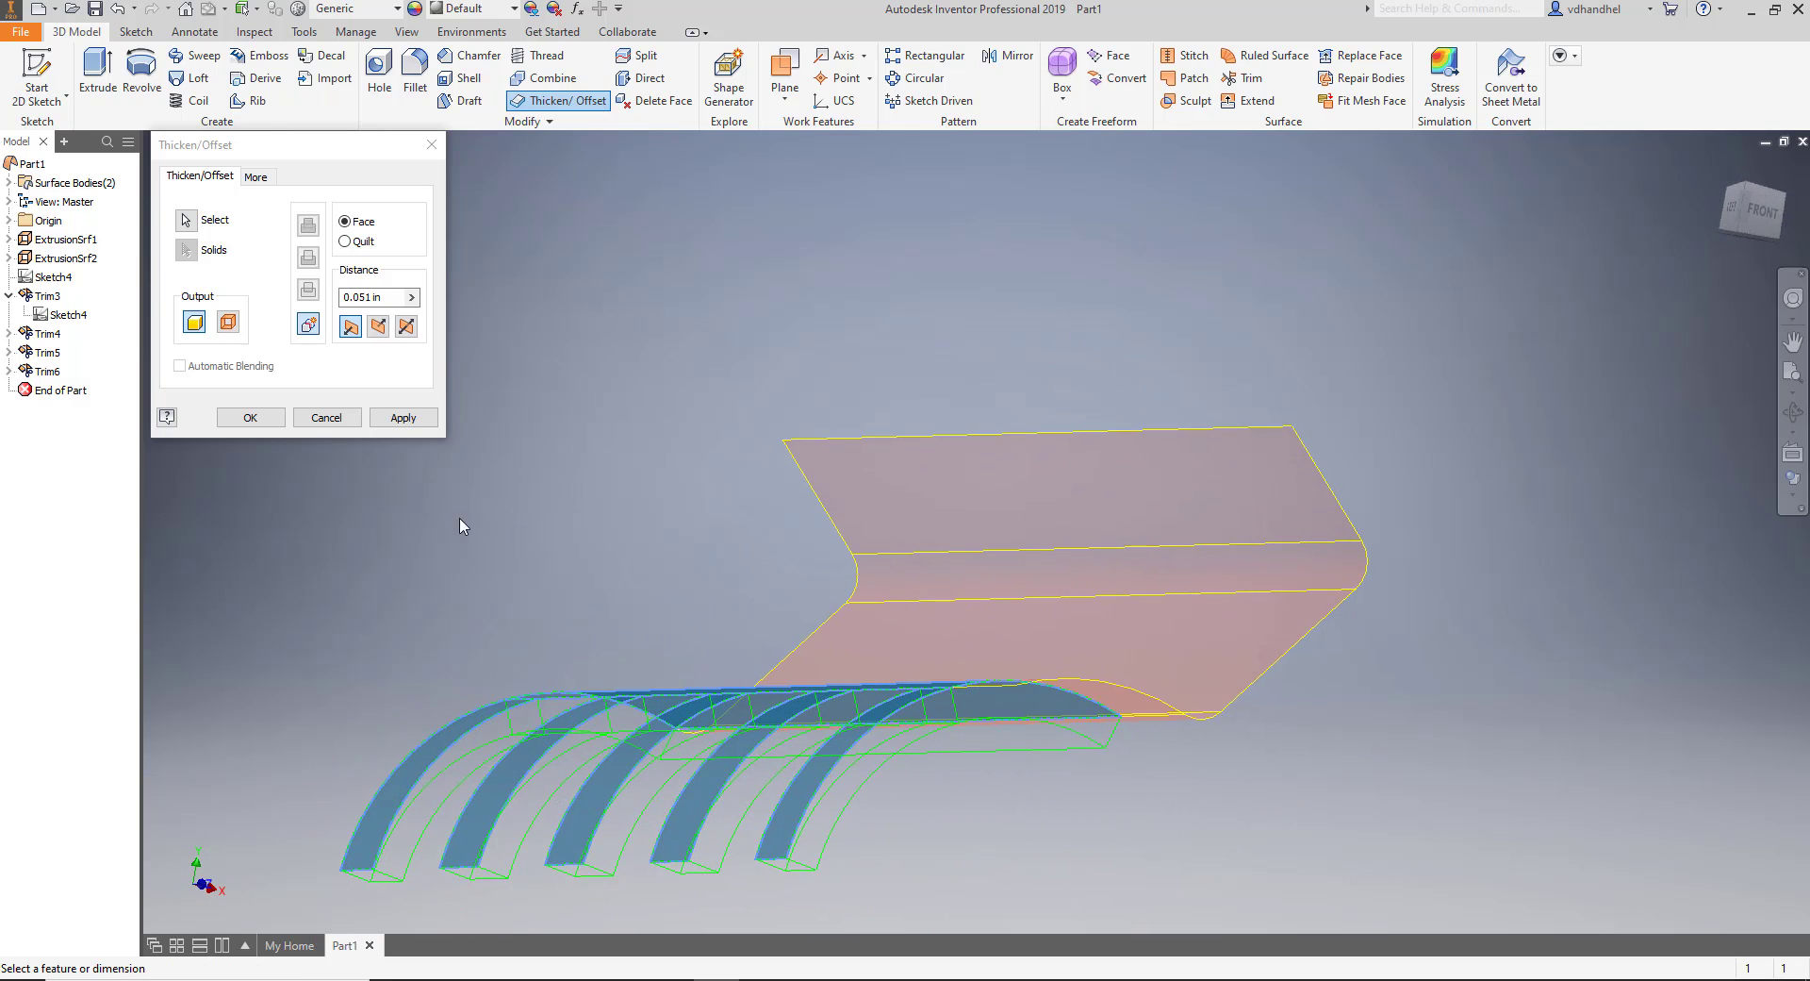
pyautogui.click(402, 417)
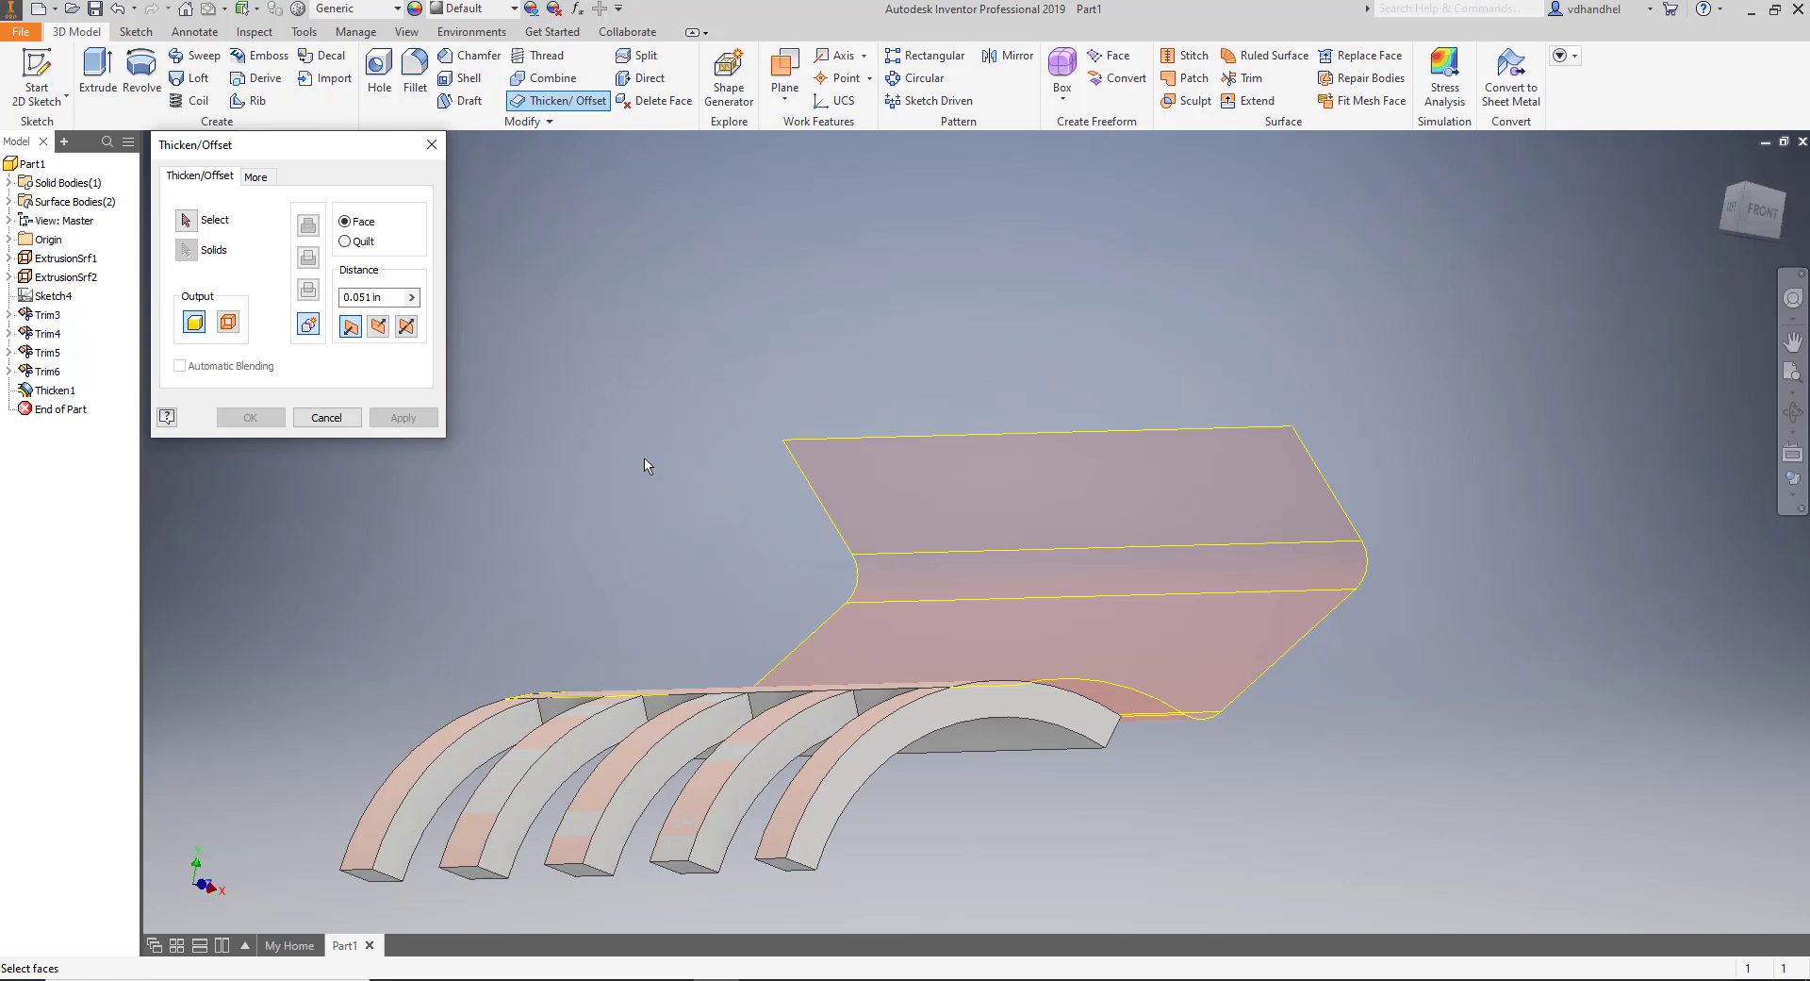
# Thicken the flat sloped face and the lower bend face next to the arc by 0.051 in, each as a new solid.
pyautogui.keyDown('shift'); pyautogui.moveTo(645, 465); pyautogui.dragTo(535, 473, button='middle'); pyautogui.keyUp('shift')
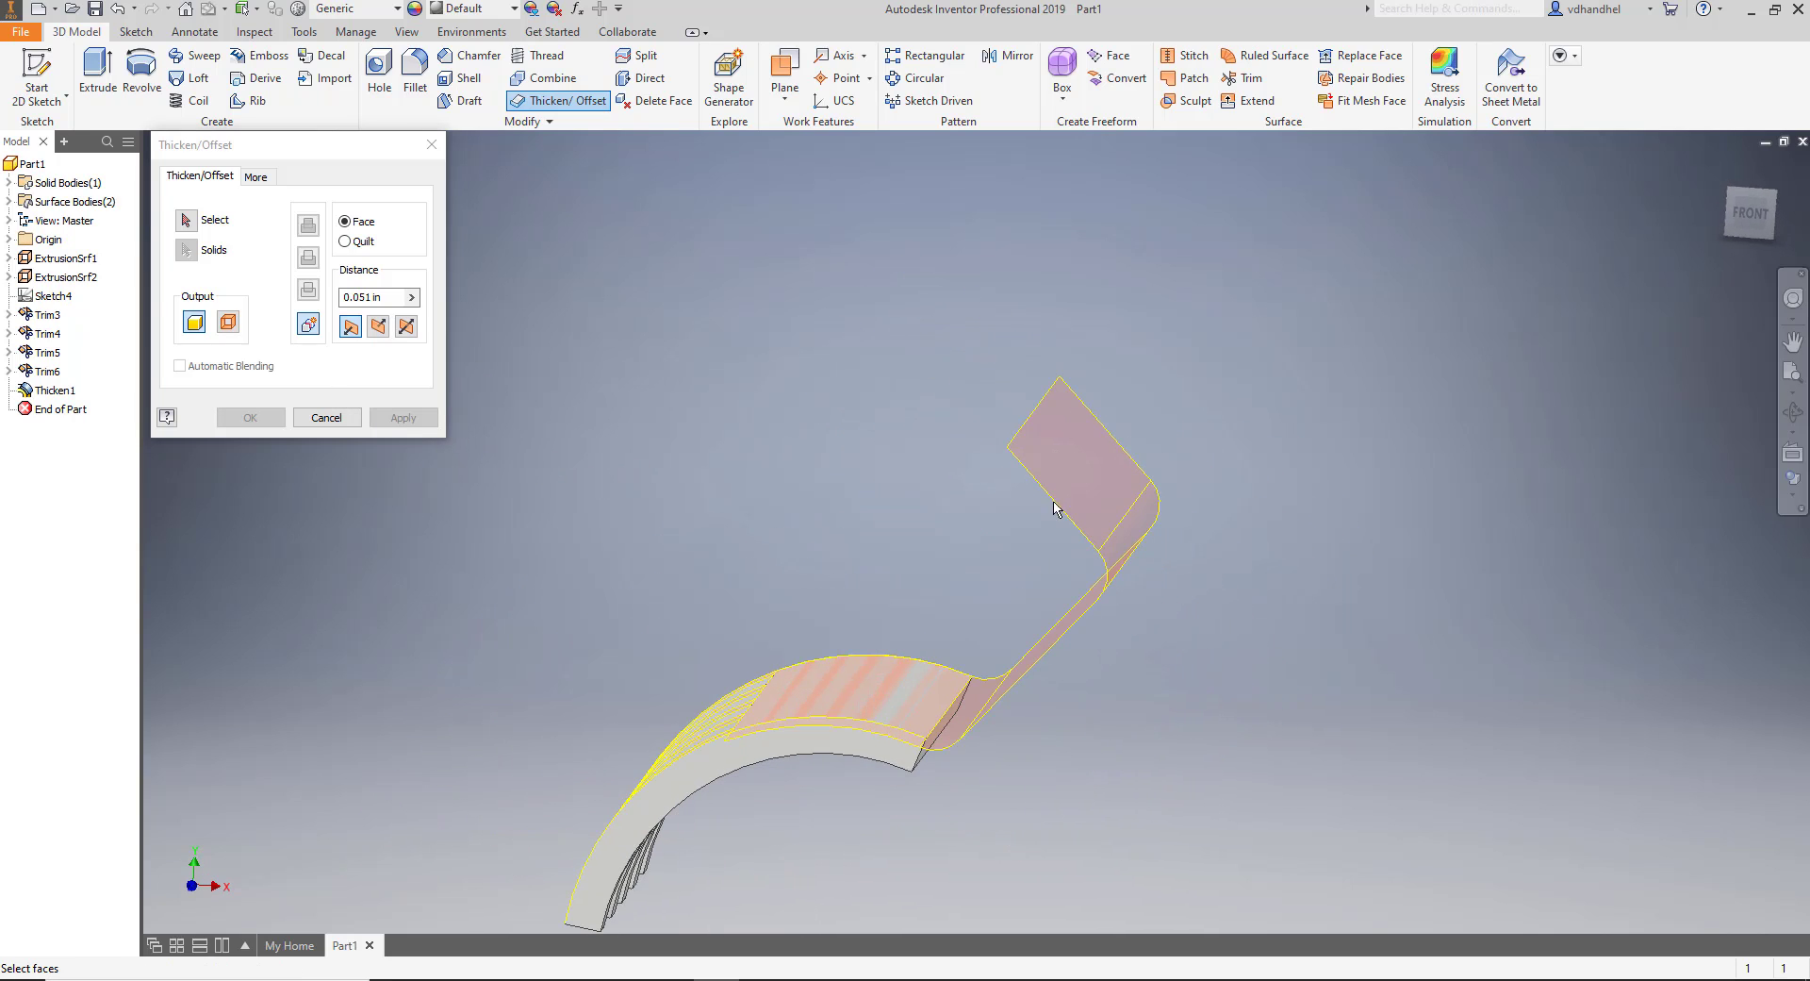
pyautogui.keyDown('shift'); pyautogui.moveTo(1115, 639); pyautogui.dragTo(1144, 638, button='middle'); pyautogui.keyUp('shift')
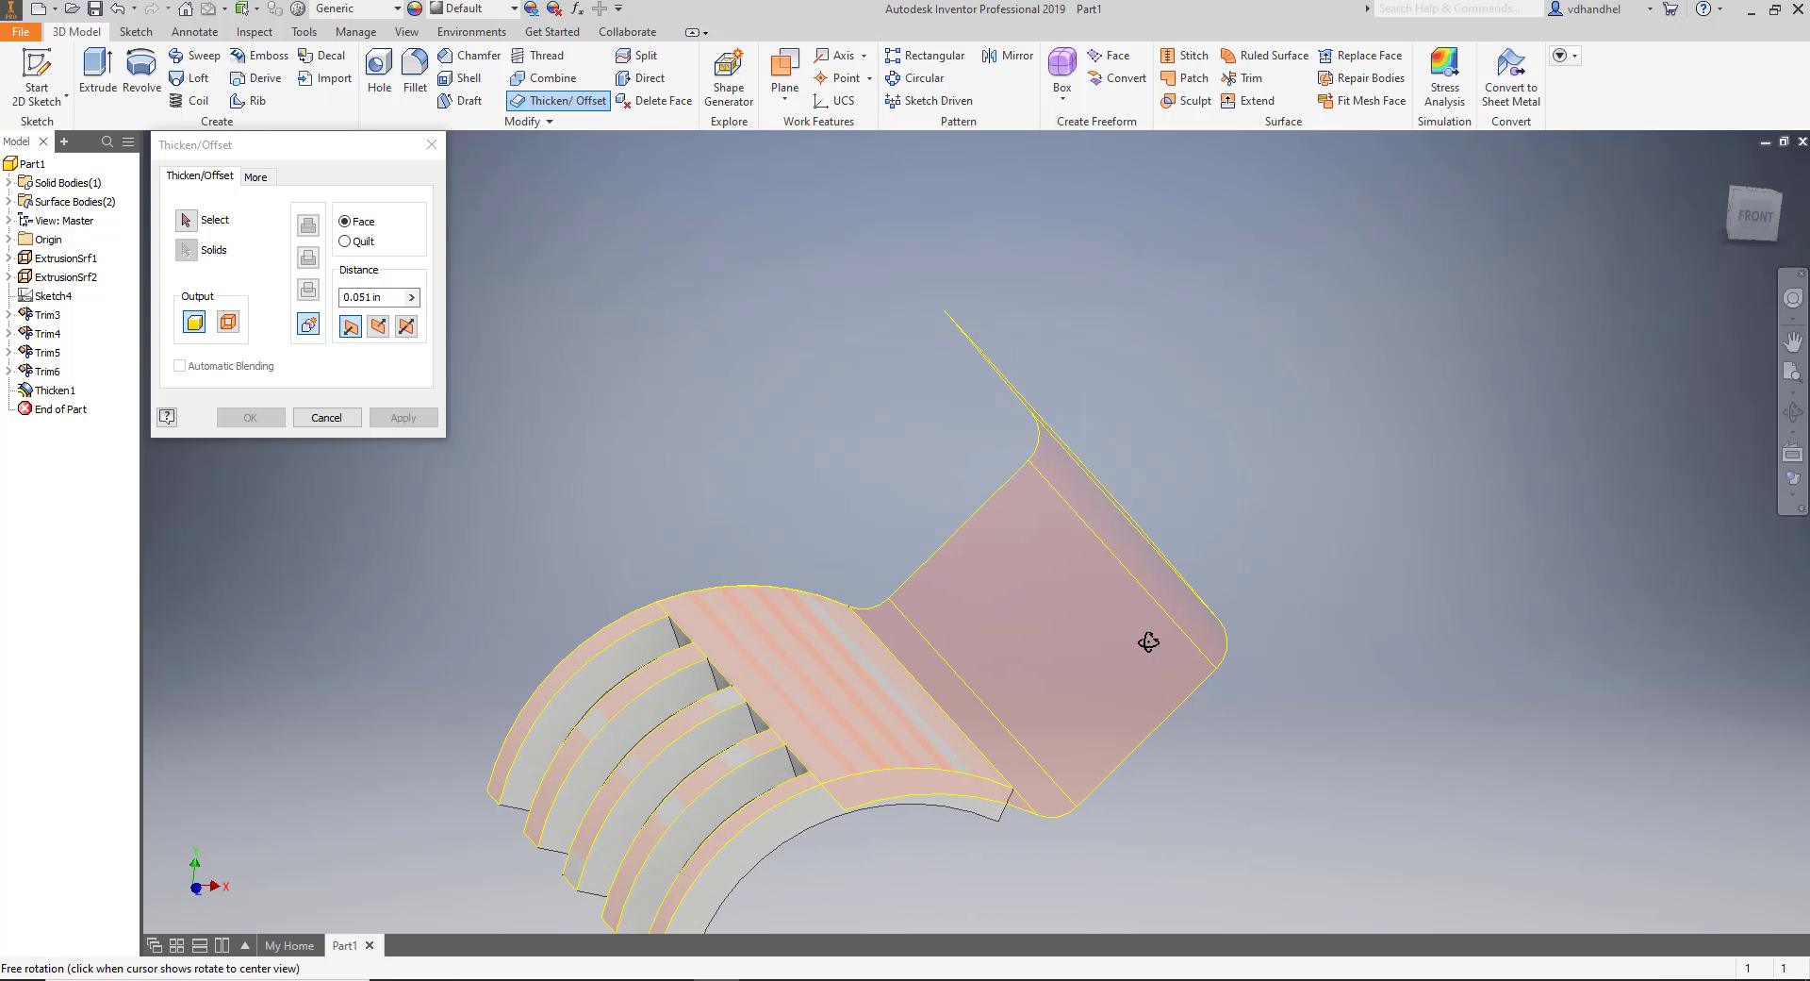
pyautogui.click(1099, 659)
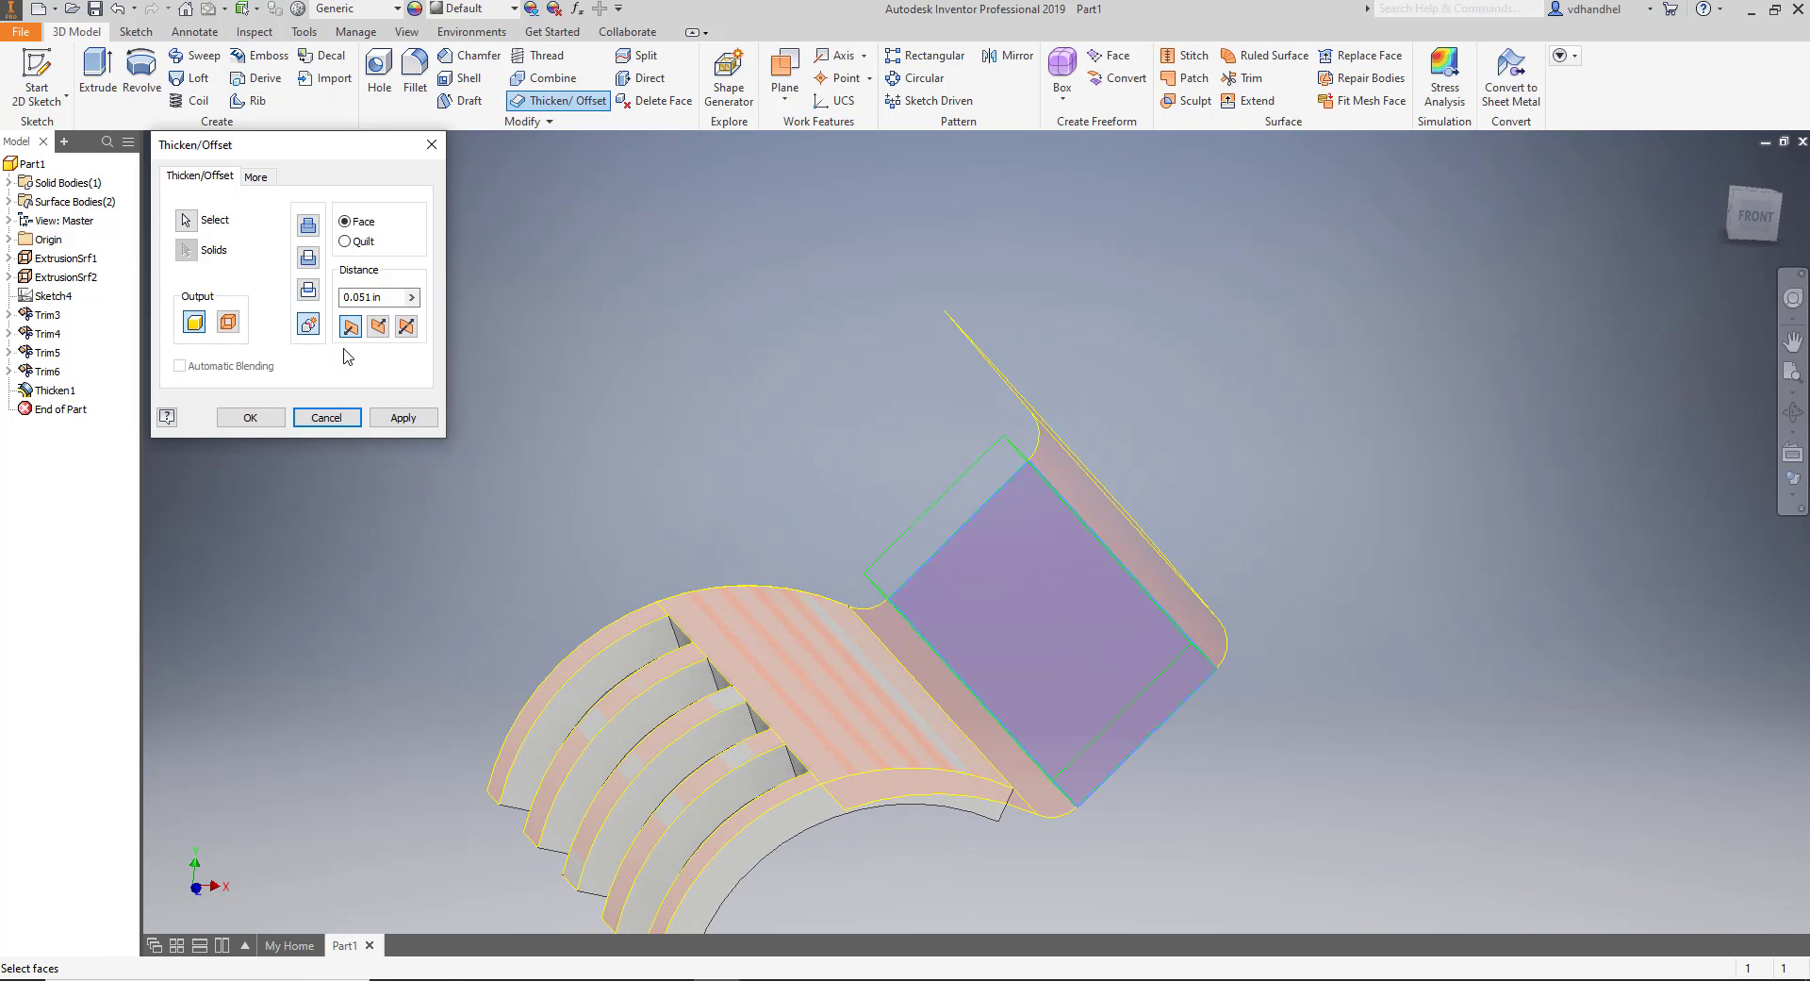
pyautogui.click(401, 417)
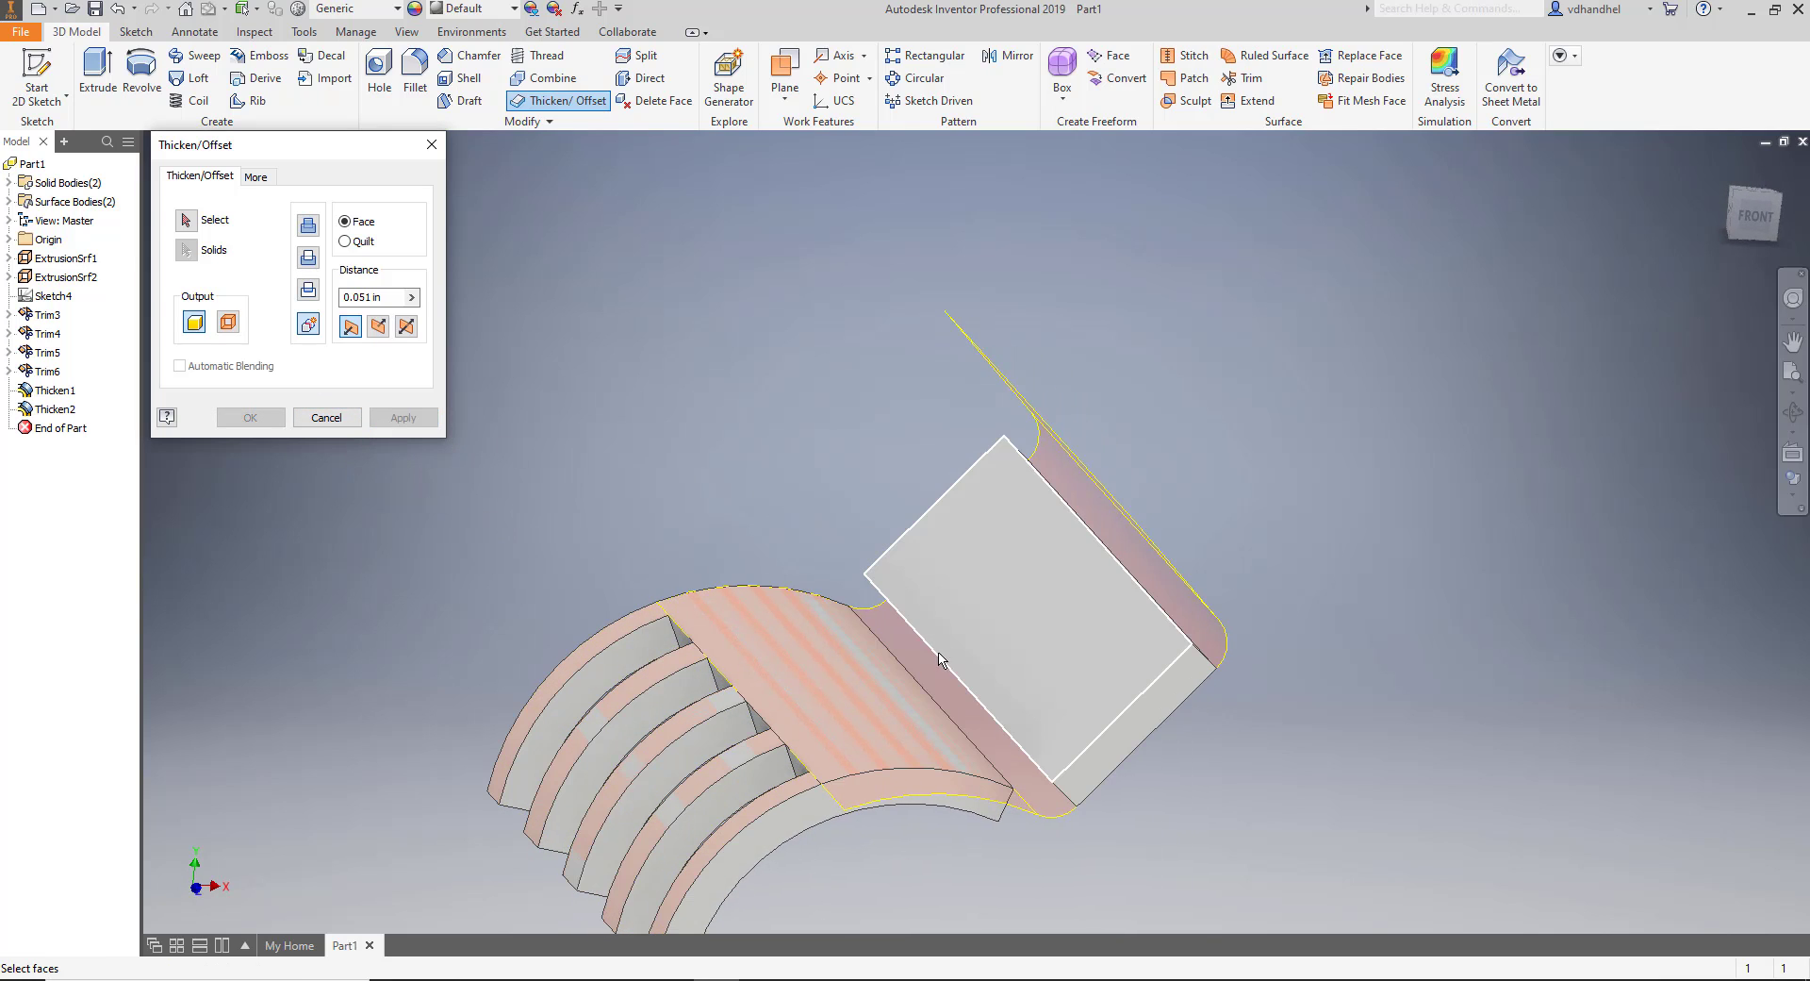
pyautogui.click(936, 697)
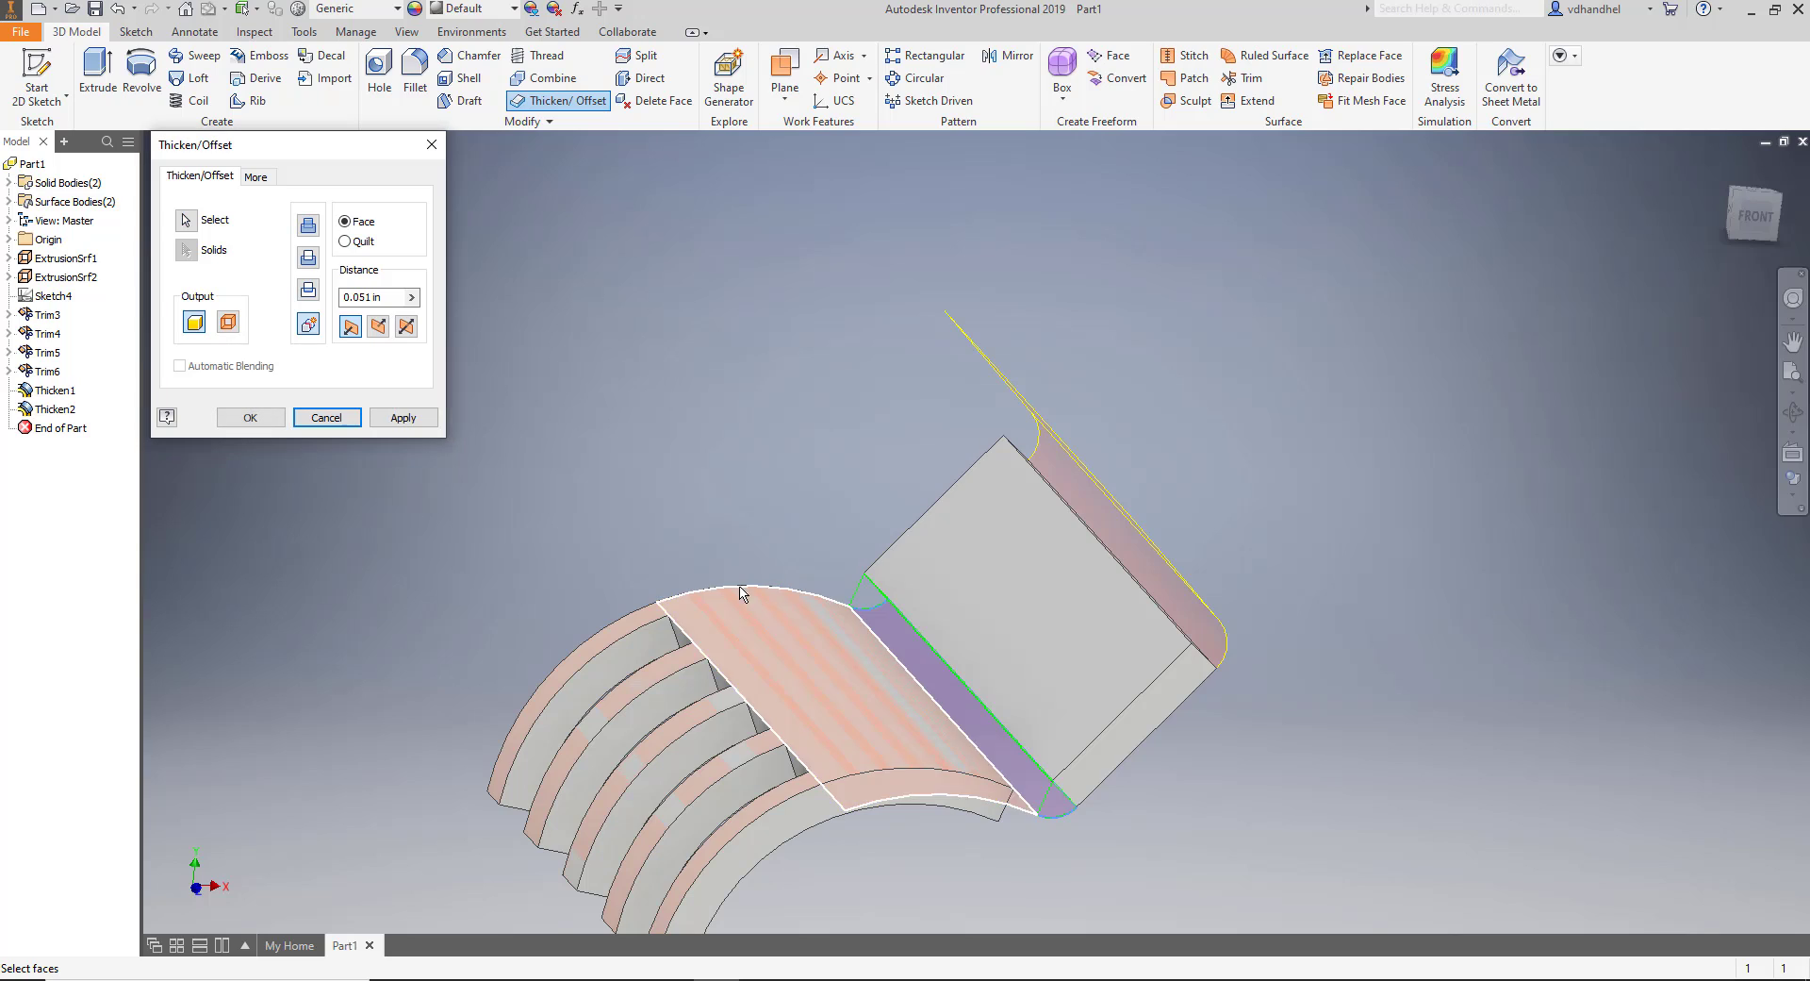
pyautogui.click(405, 419)
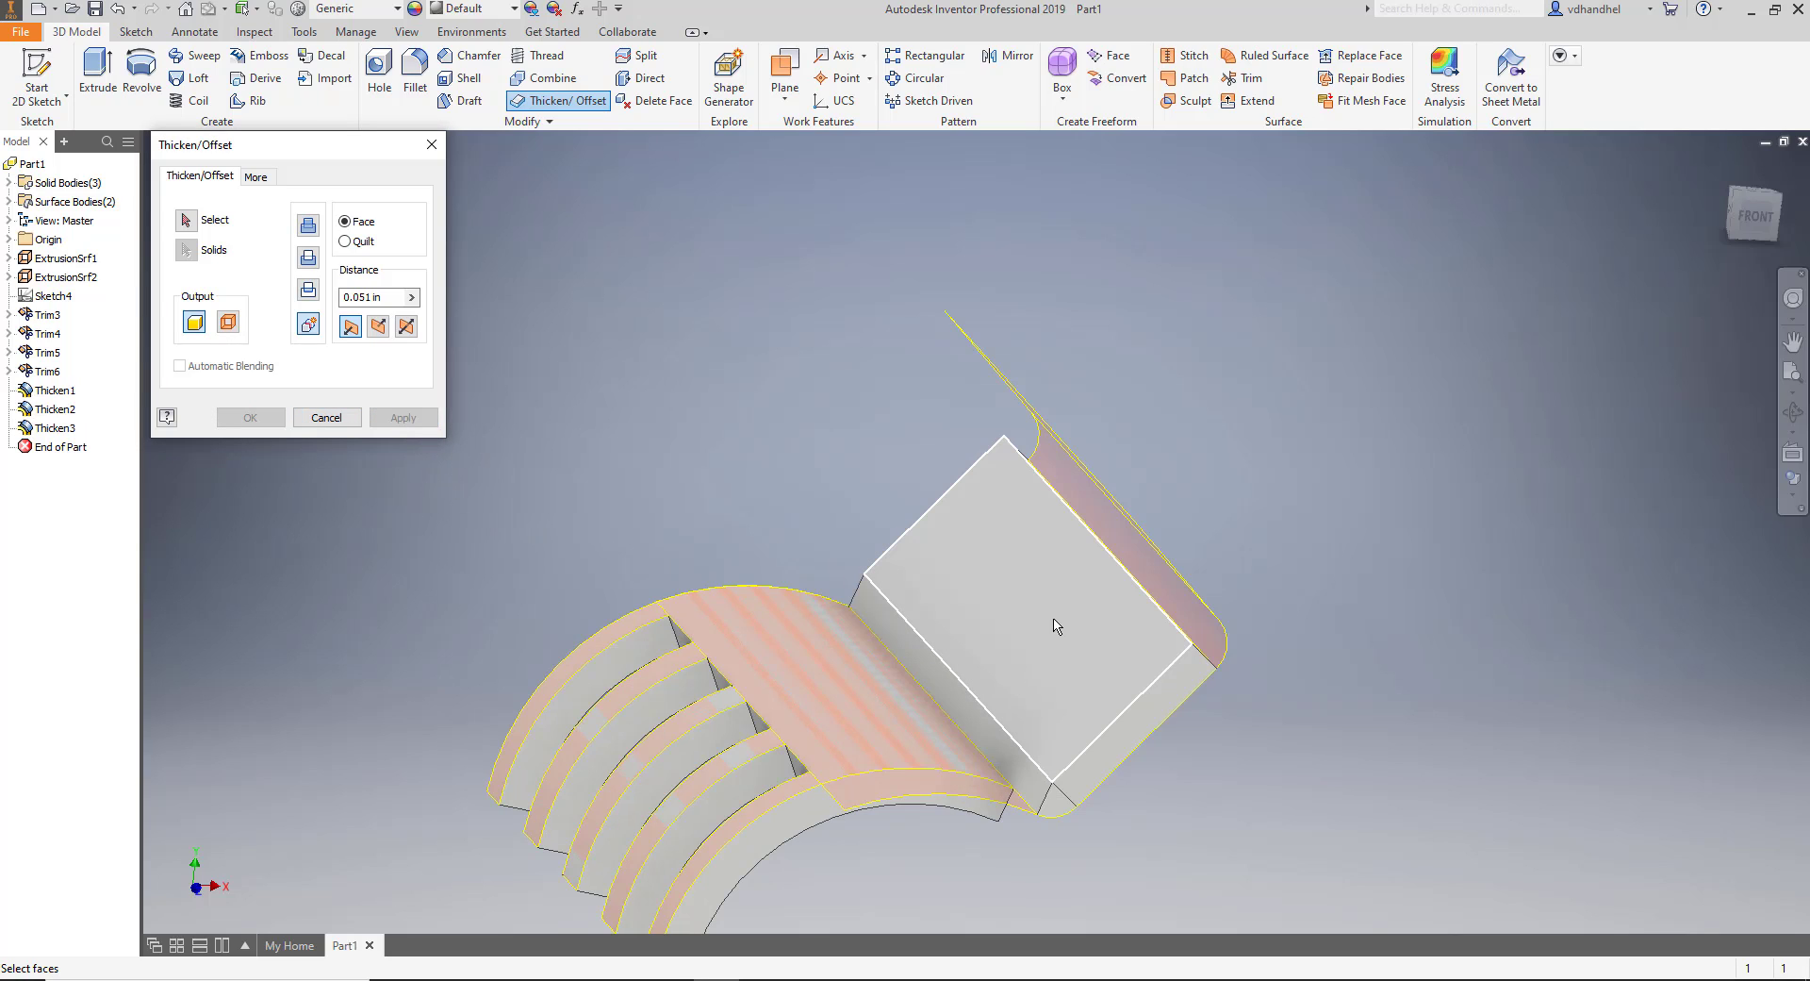
# Try thickening the upper bend face and the flat end flange by 0.051 in, each as a new solid.
pyautogui.click(1133, 558)
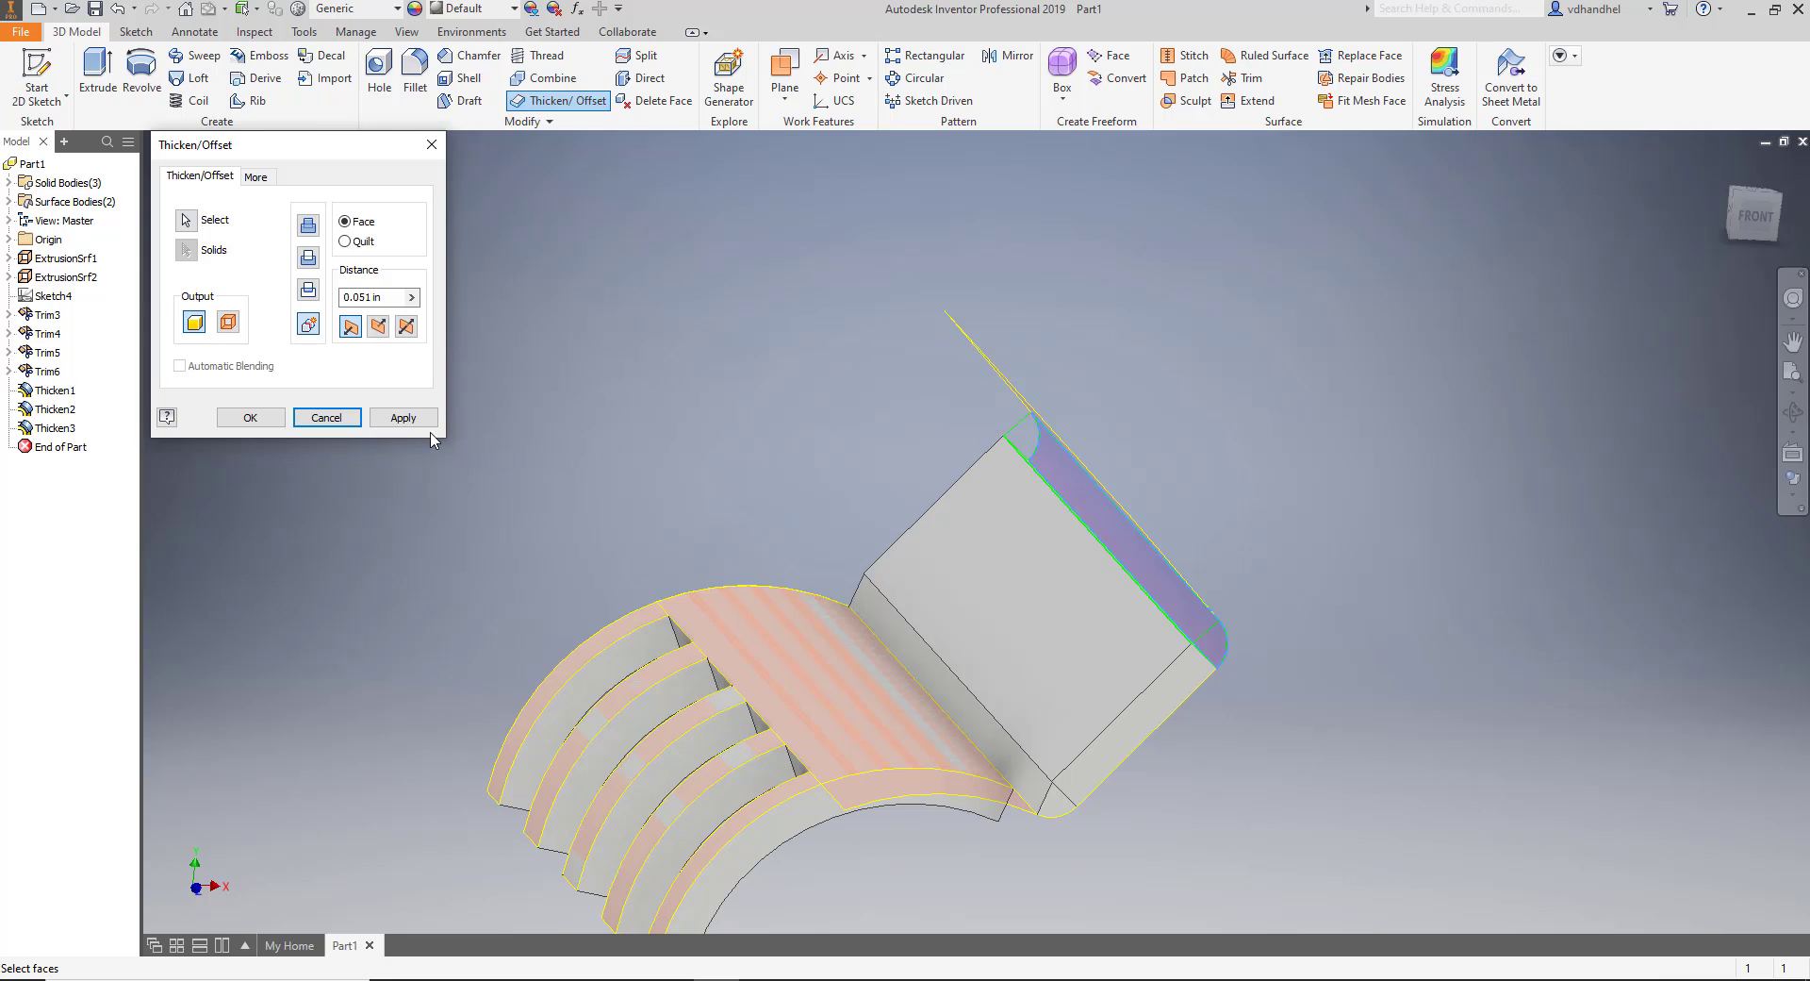
pyautogui.click(404, 418)
pyautogui.keyDown('shift'); pyautogui.moveTo(578, 525); pyautogui.dragTo(816, 484, button='middle'); pyautogui.keyUp('shift')
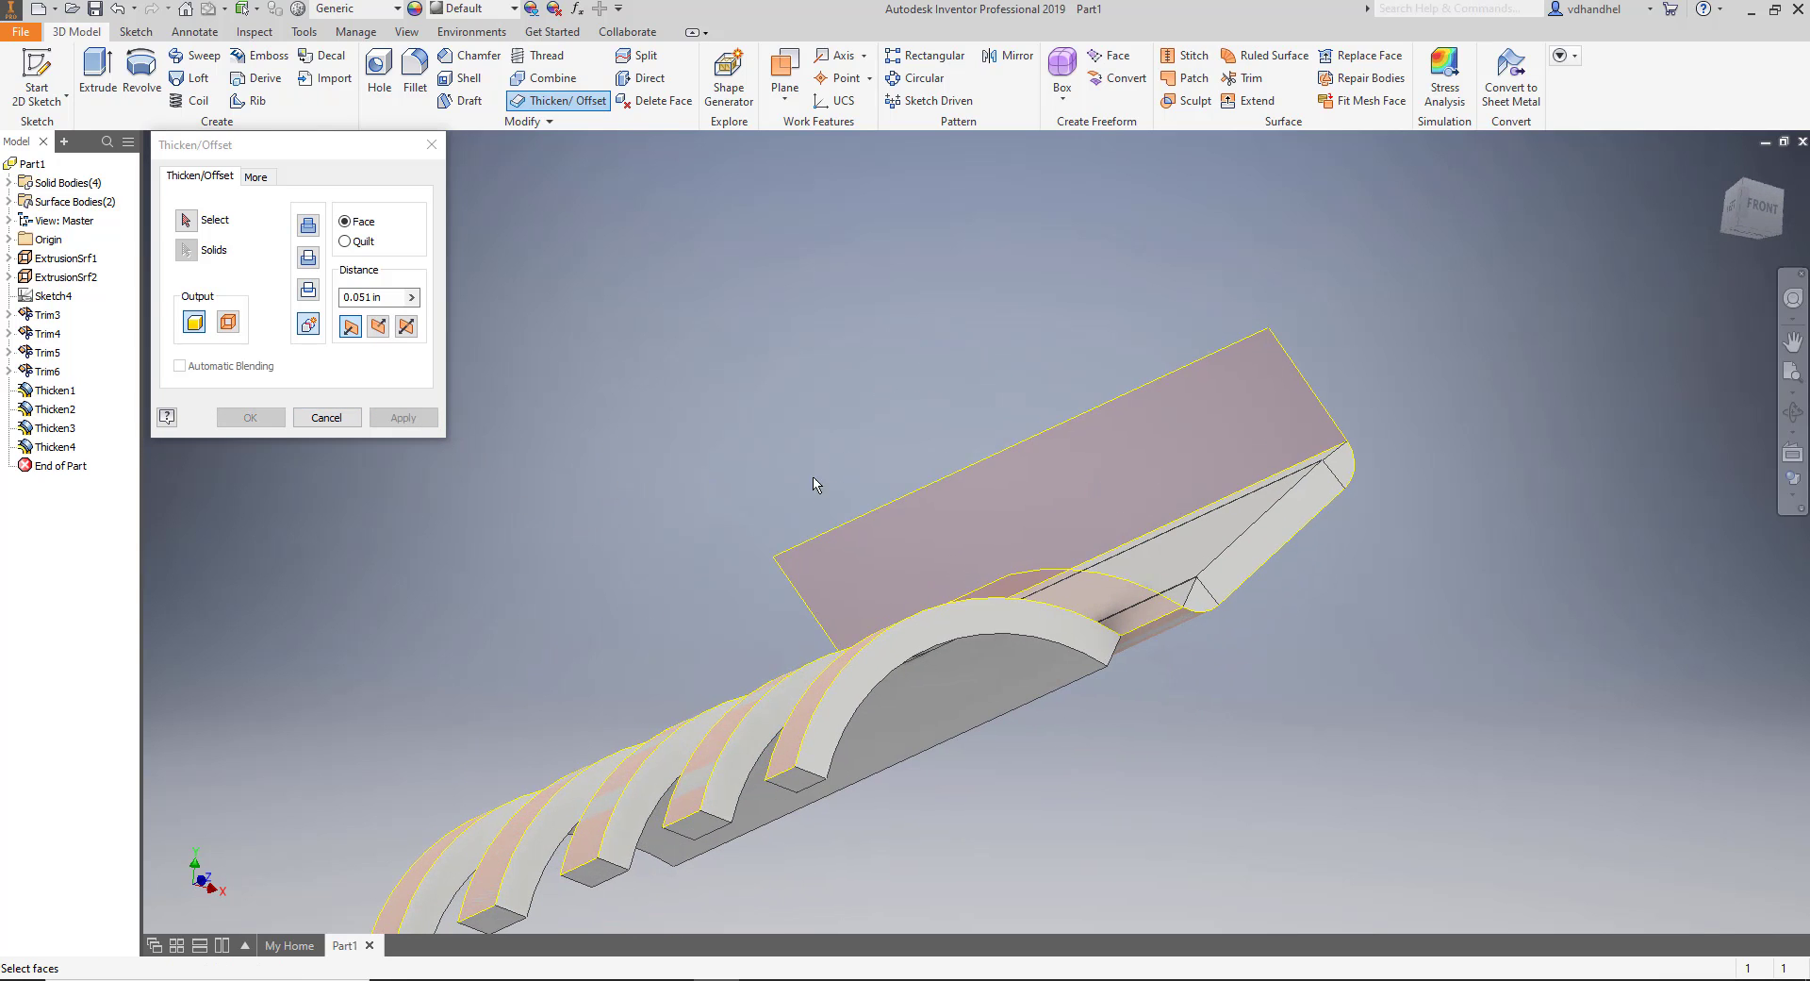
pyautogui.click(905, 488)
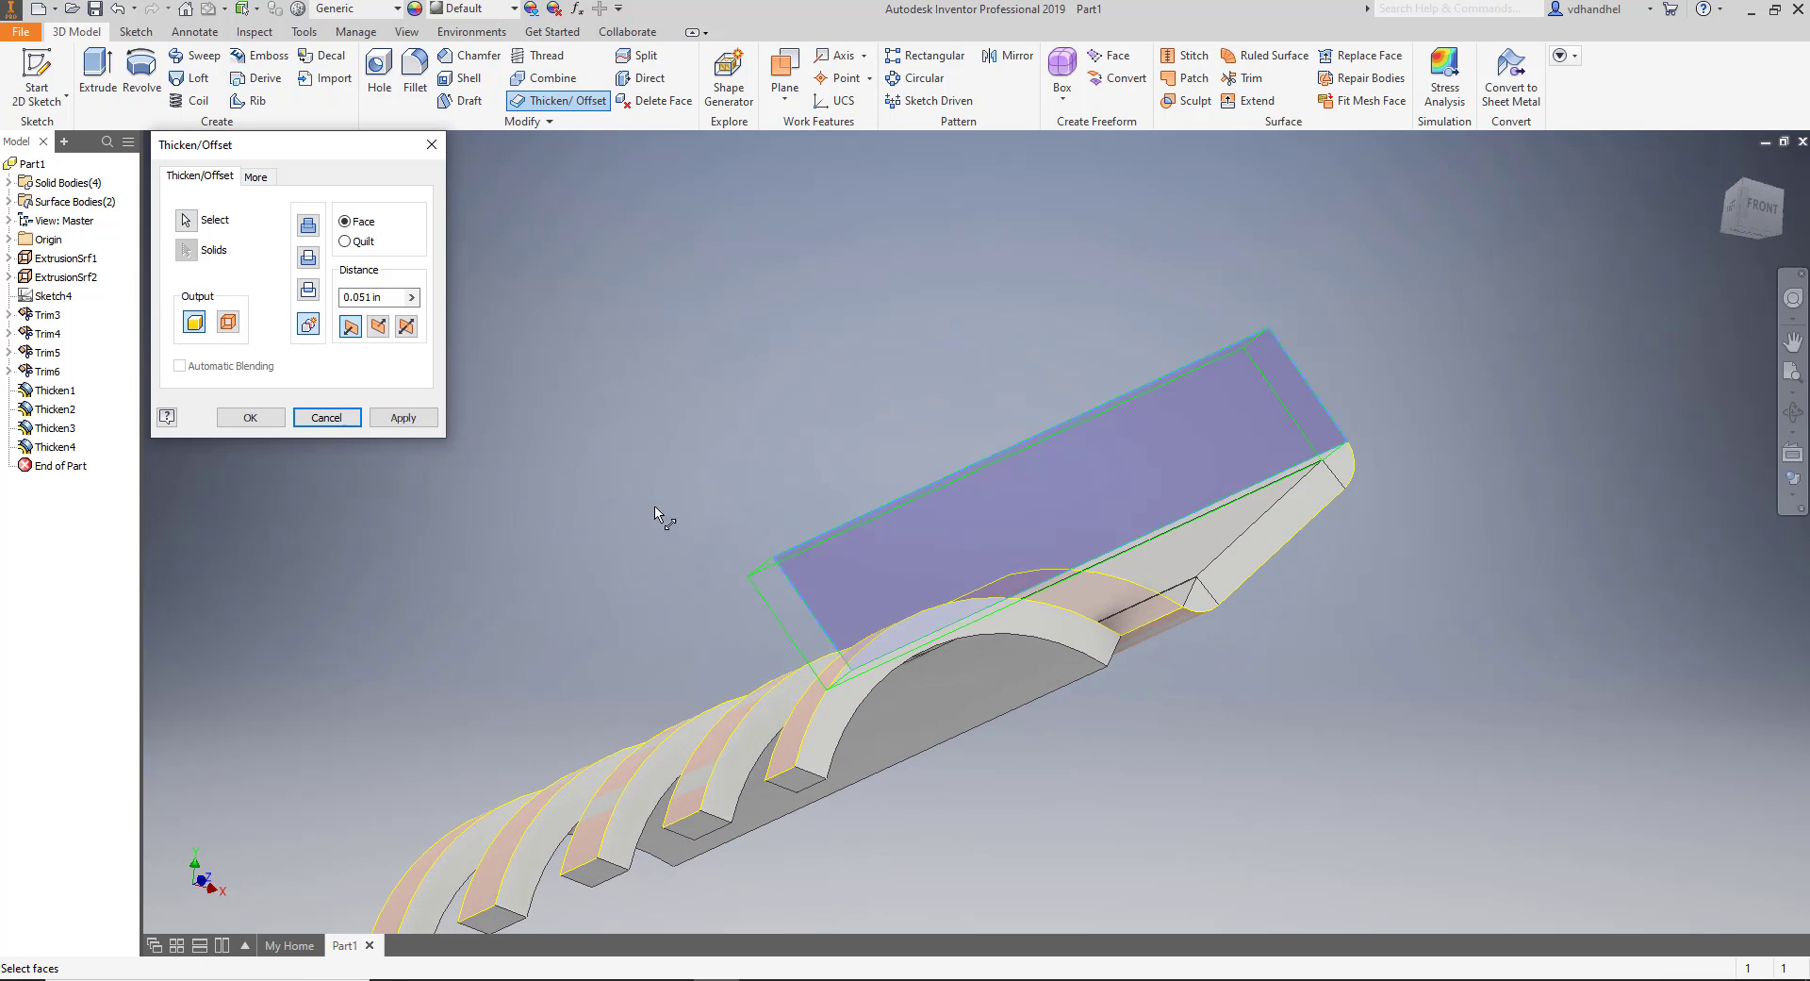
pyautogui.click(403, 417)
pyautogui.keyDown('shift'); pyautogui.moveTo(578, 514); pyautogui.dragTo(475, 529, button='middle'); pyautogui.keyUp('shift')
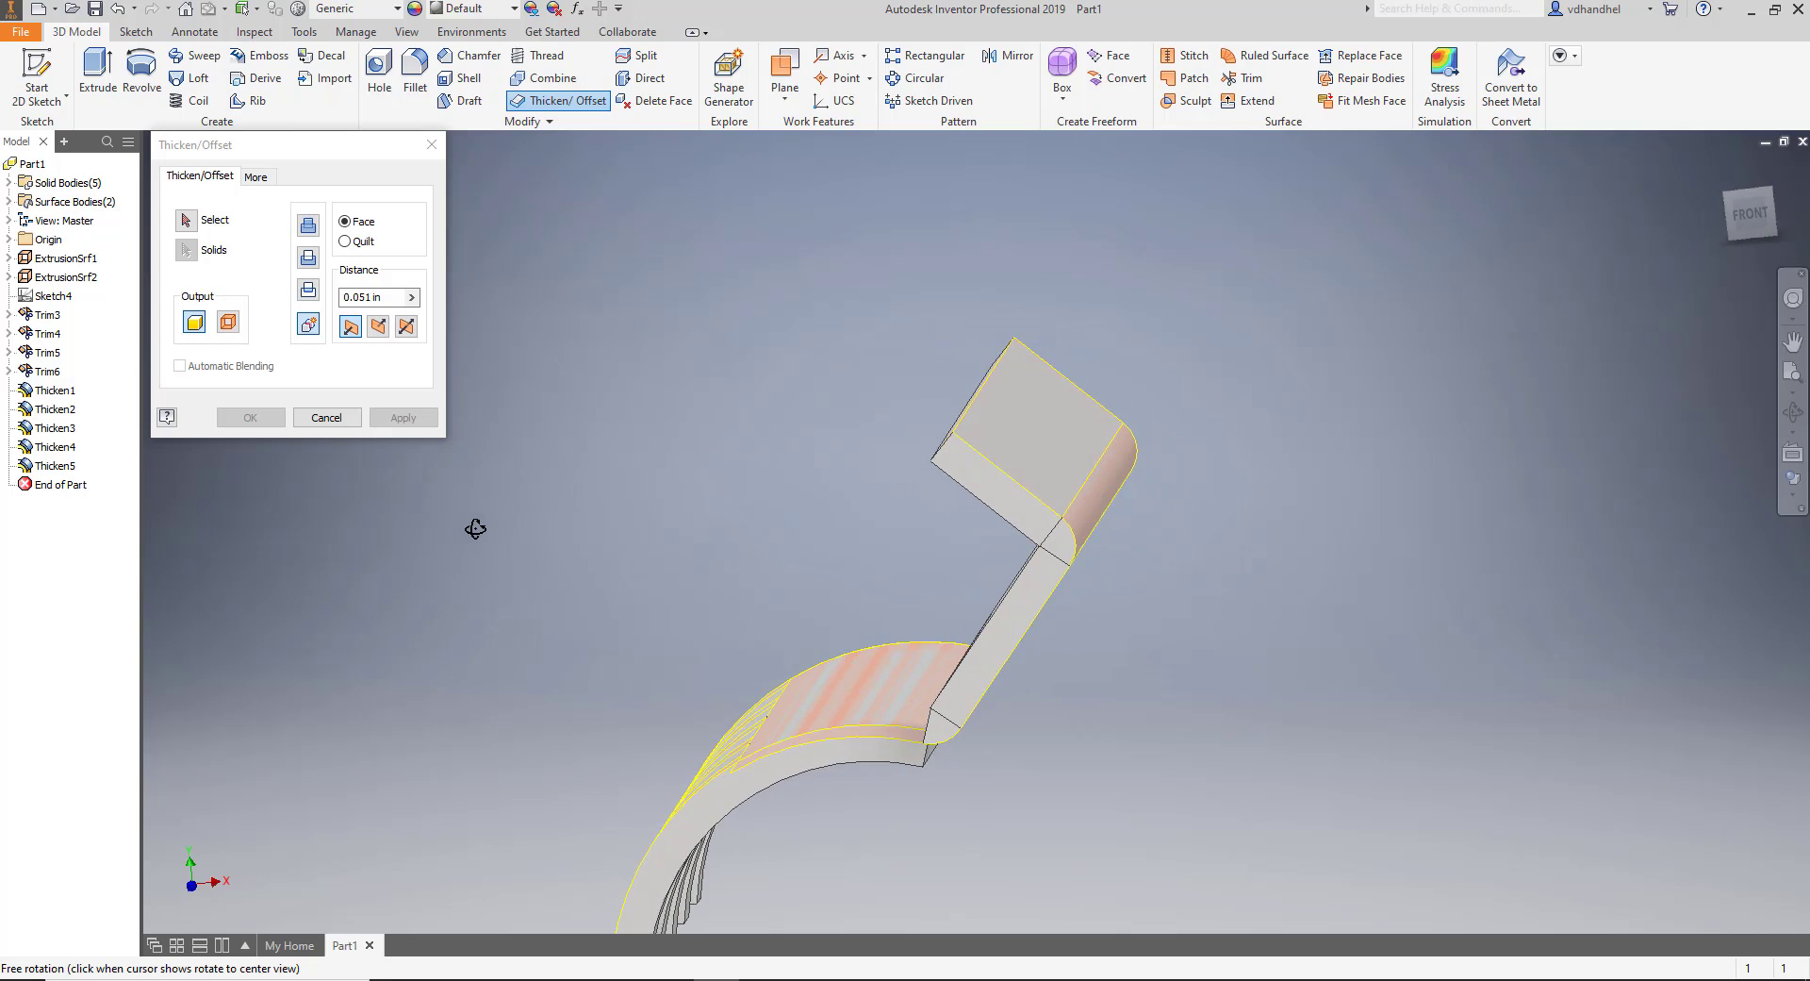
# End the Thicken/Offset command and undo the thickening of the end flange and the upper bend.
pyautogui.click(356, 408)
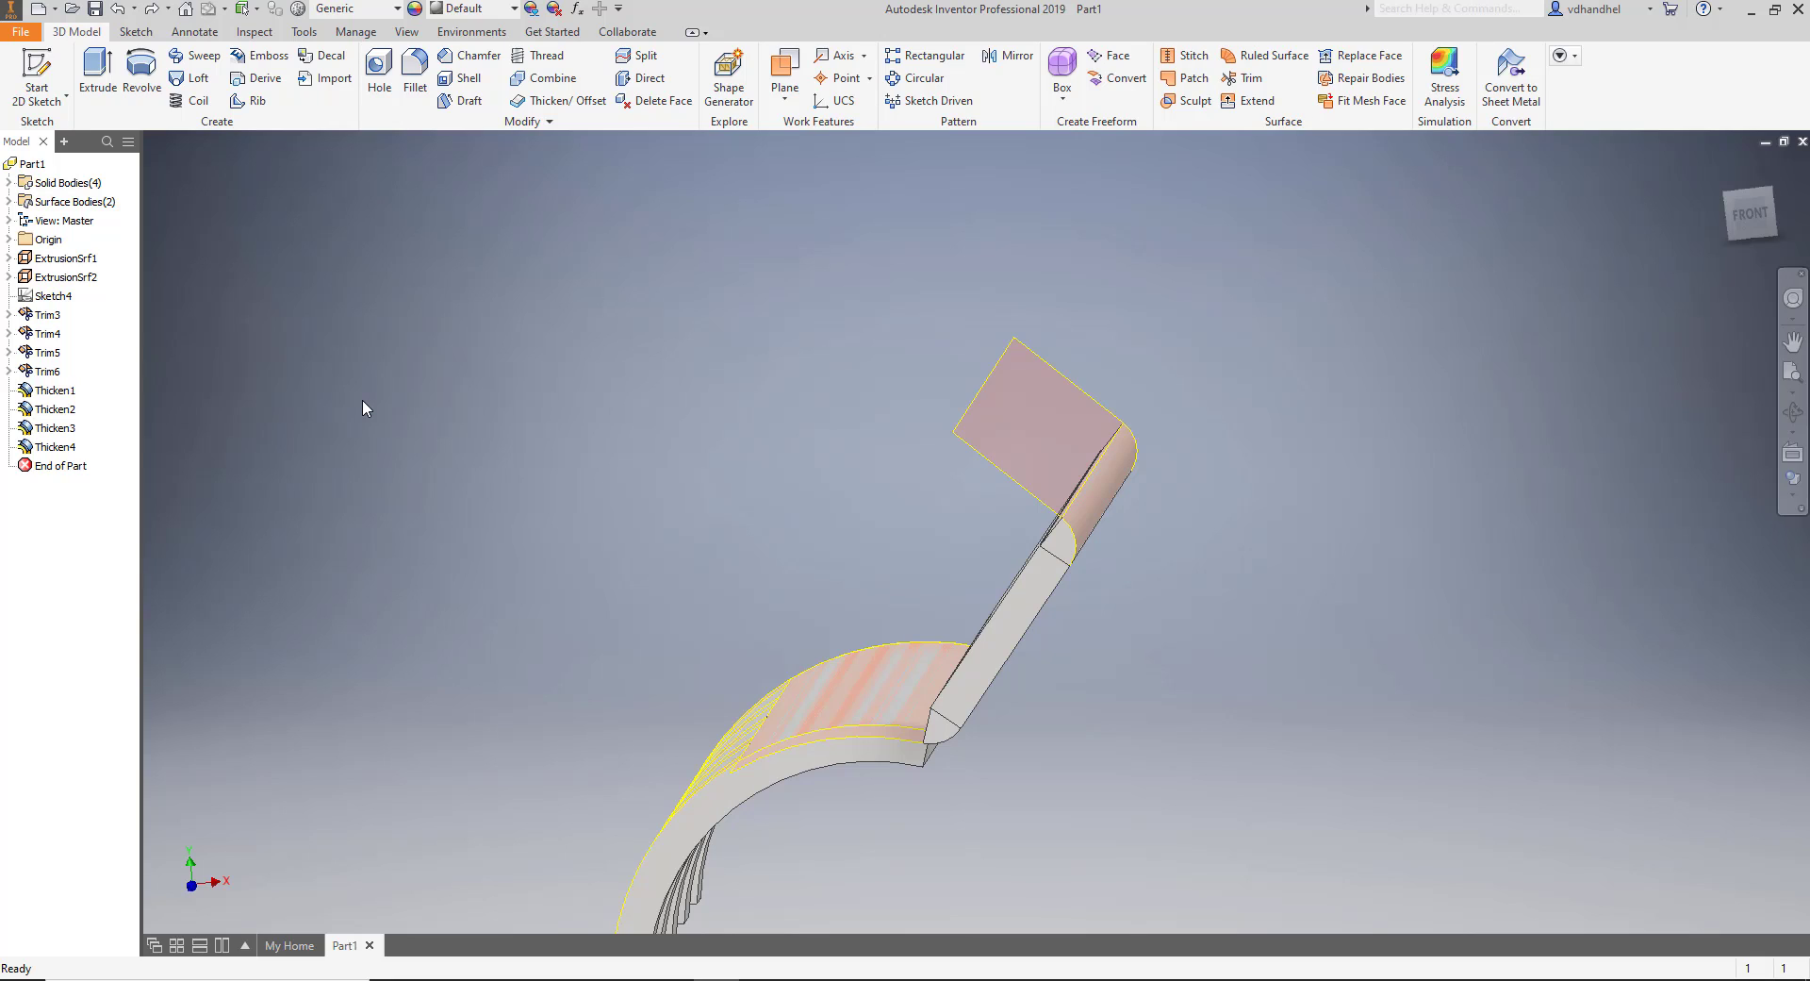
pyautogui.hotkey('ctrl', 'z')
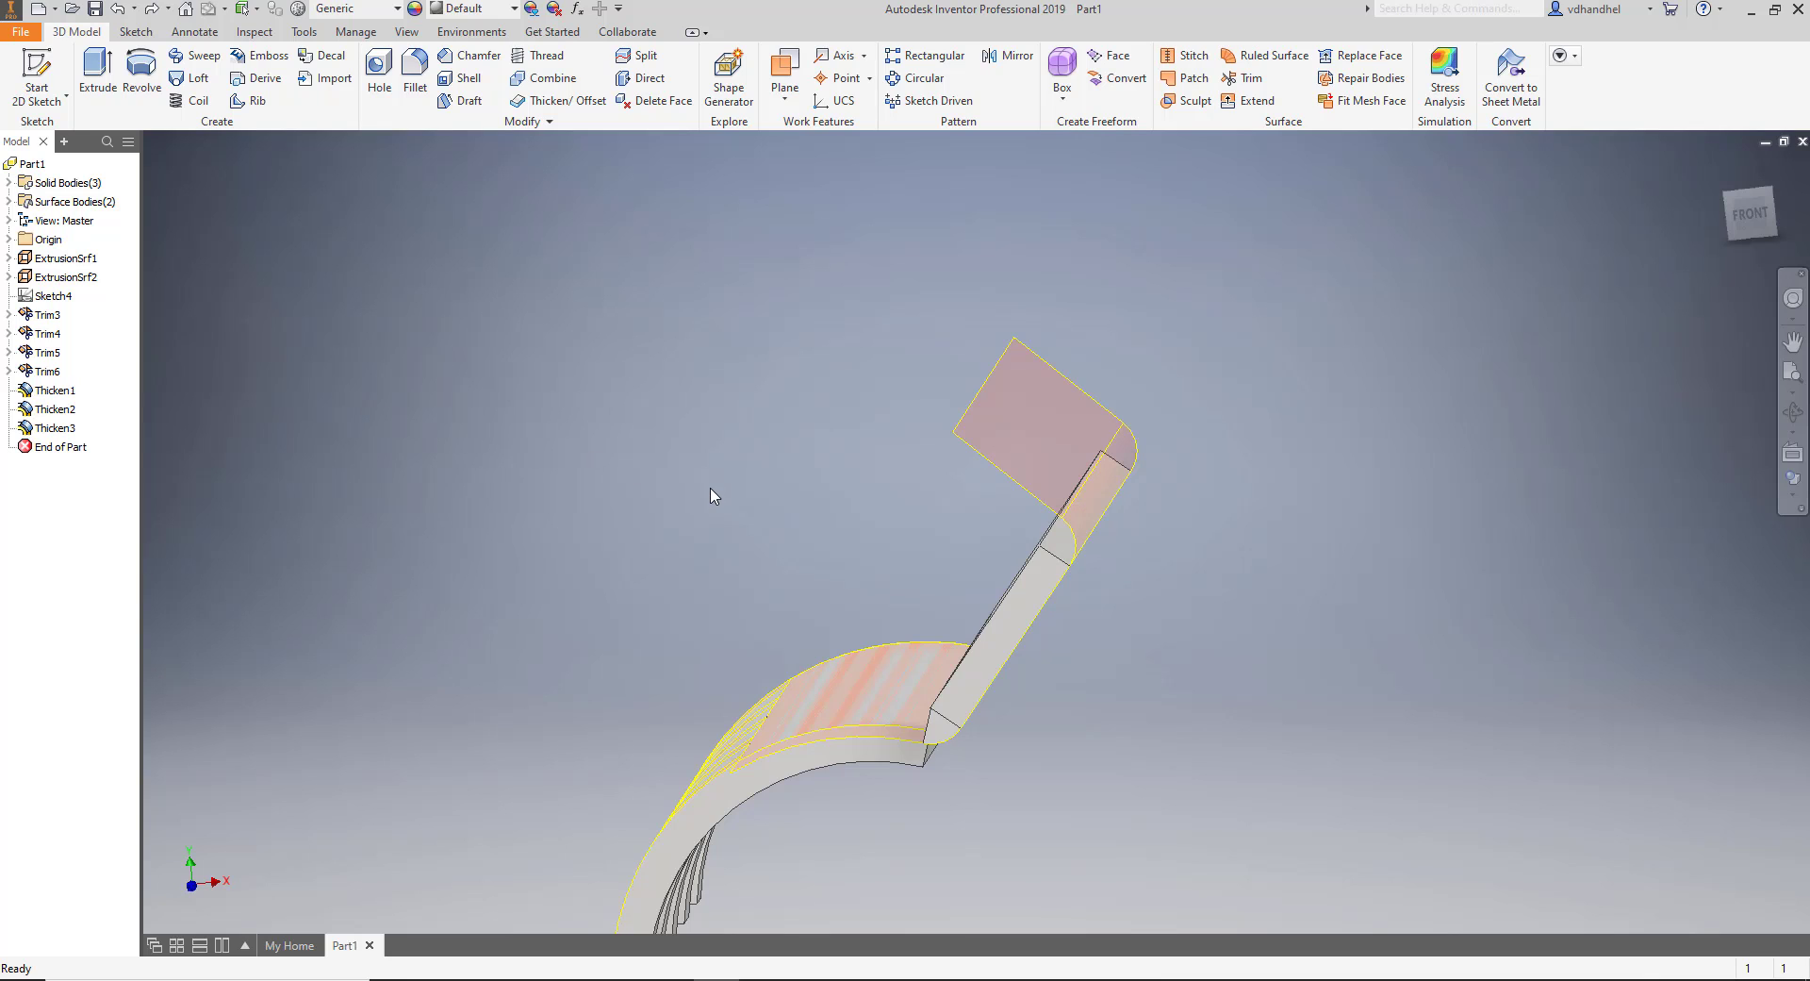
# Start a Thicken/Offset with solid output and a 0.051 in distance, selecting the upper bend face.
pyautogui.moveTo(717, 497)
pyautogui.keyDown('shift'); pyautogui.mouseDown(button='middle')
pyautogui.moveTo(760, 481)
pyautogui.moveTo(726, 483)
pyautogui.mouseUp(button='middle'); pyautogui.keyUp('shift')
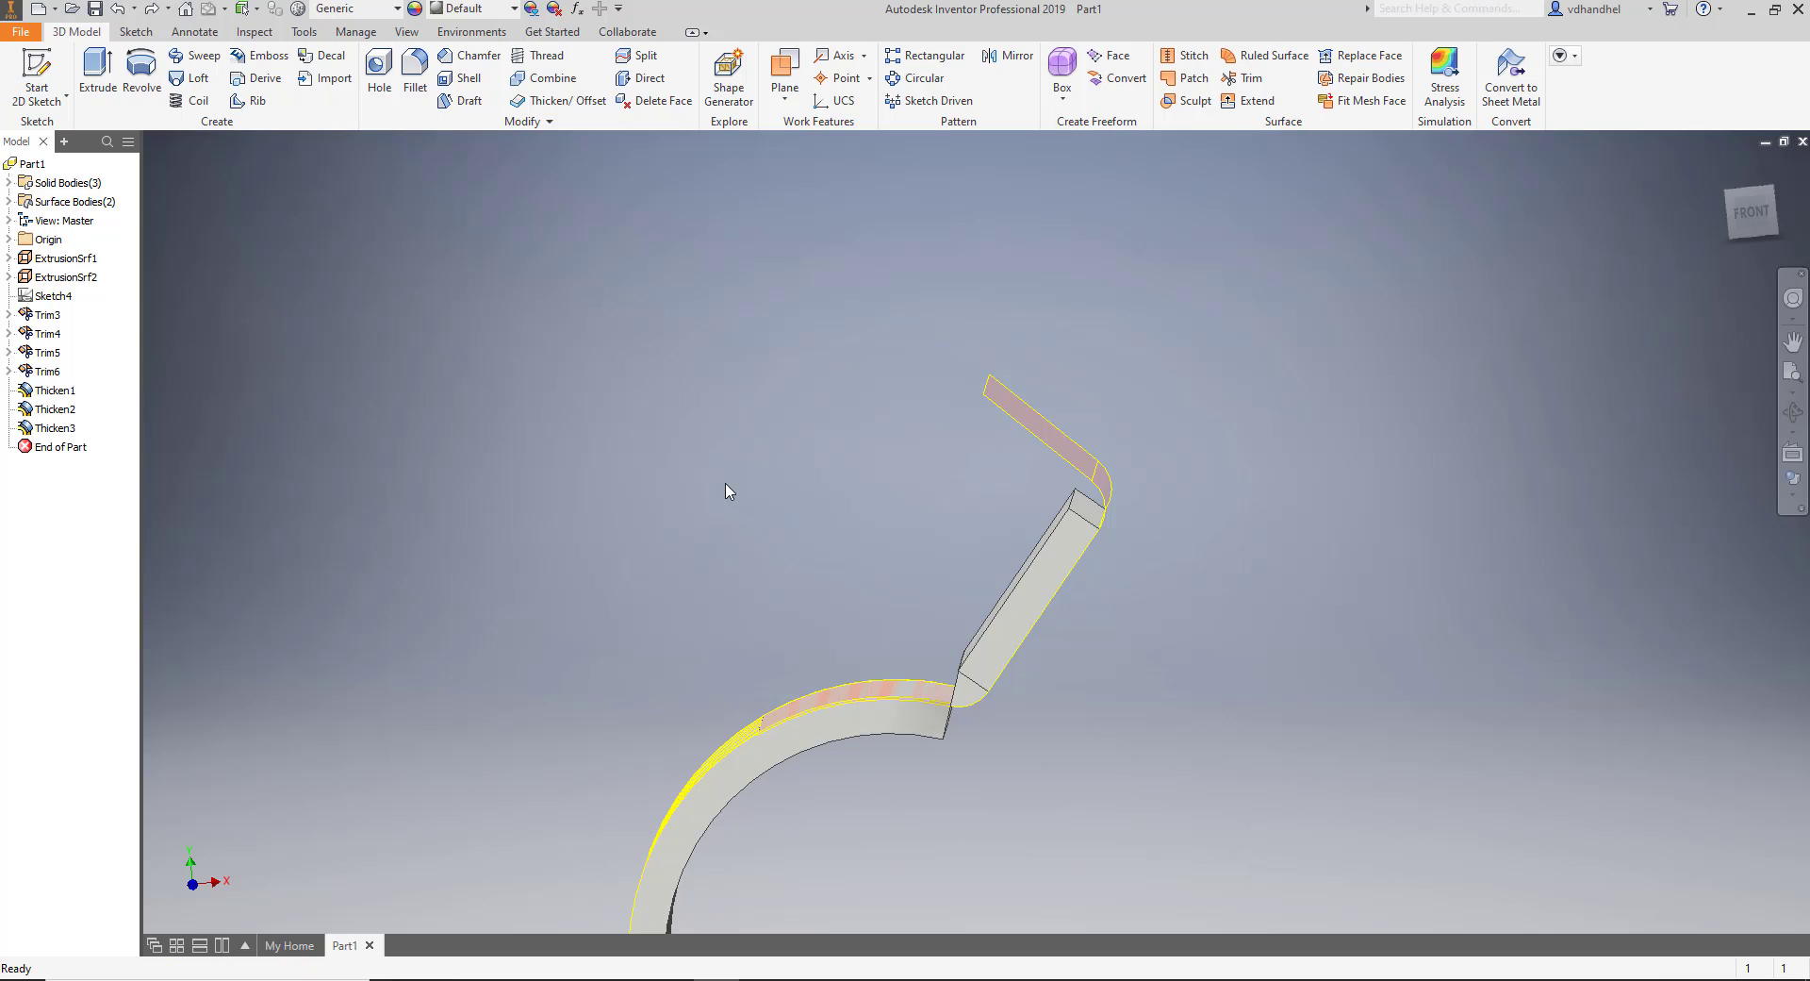
pyautogui.scroll(5, 1099, 513)
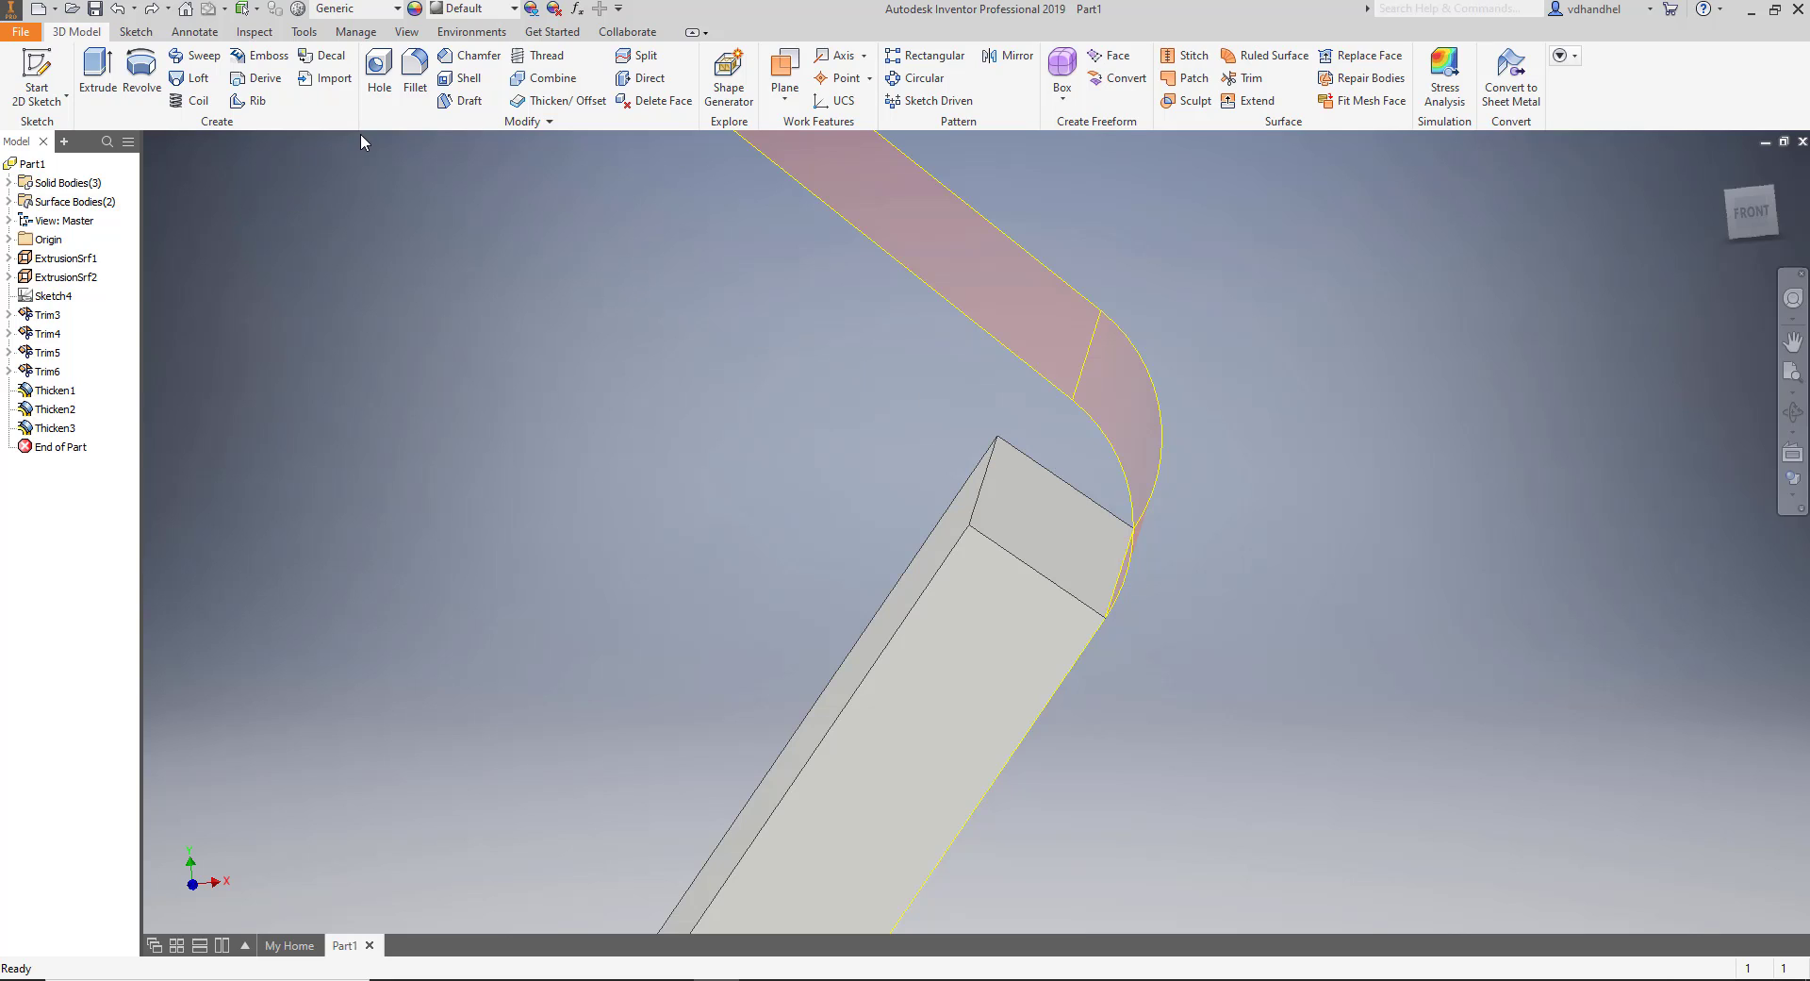
pyautogui.click(558, 100)
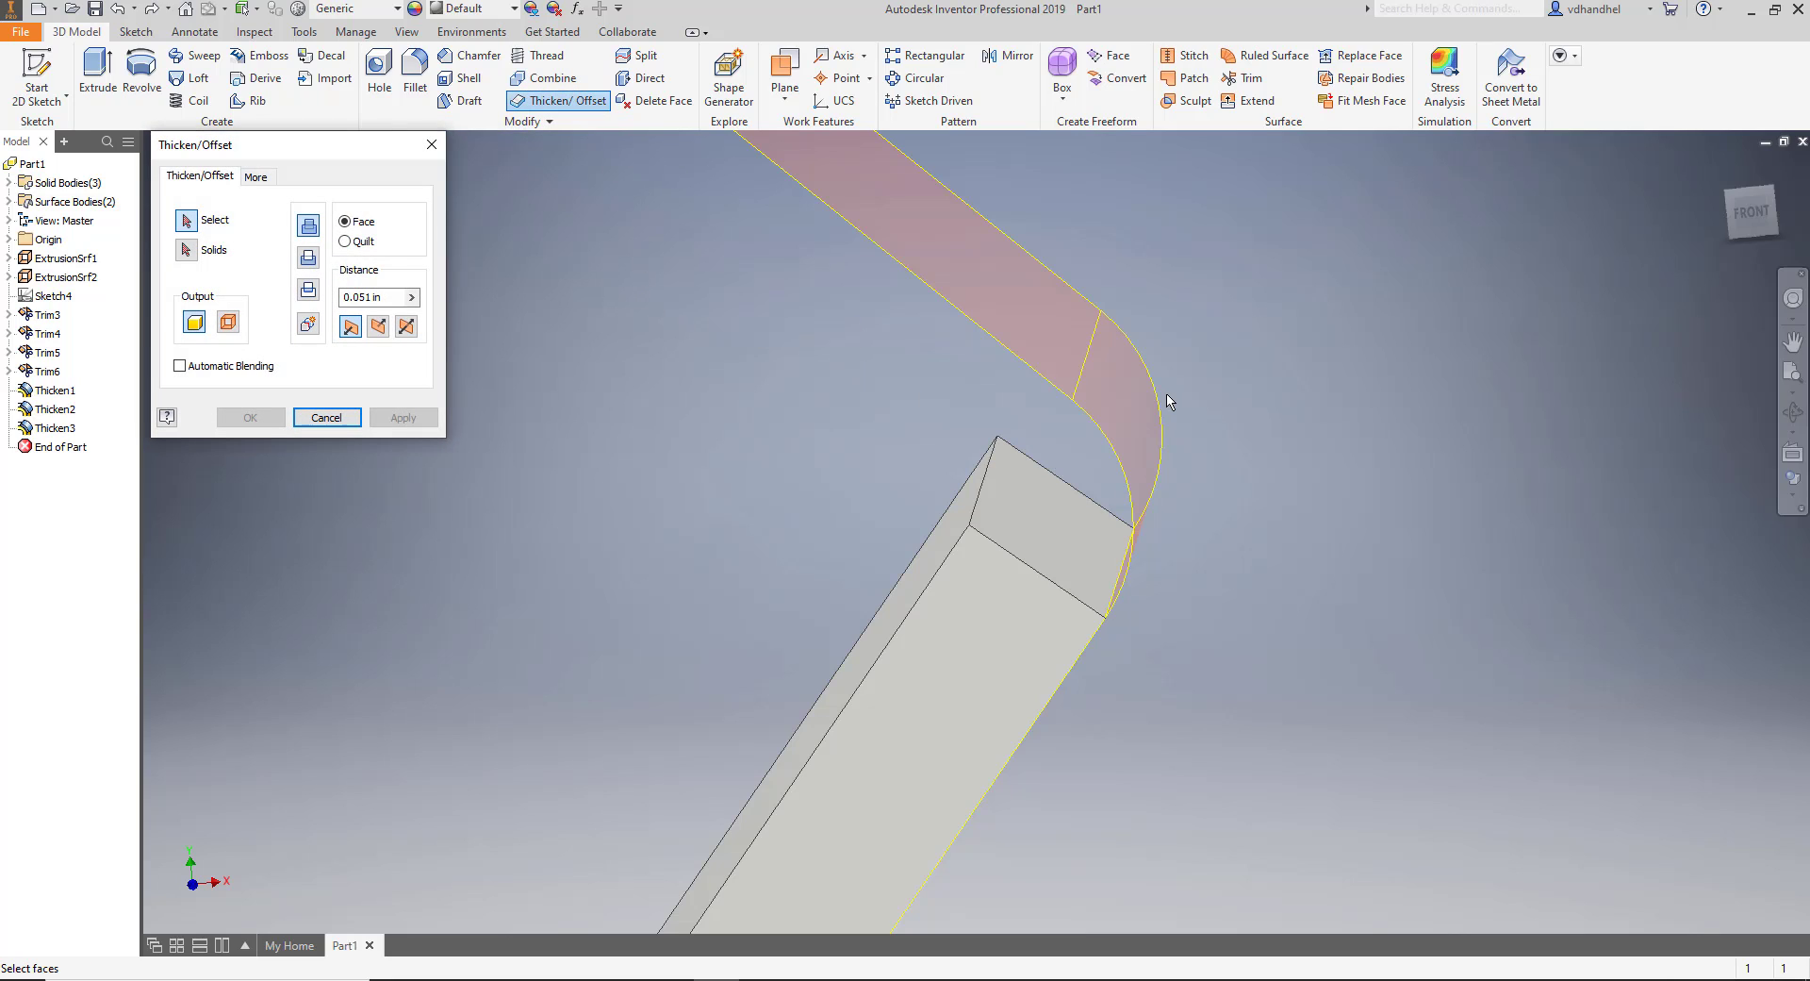
pyautogui.click(1150, 412)
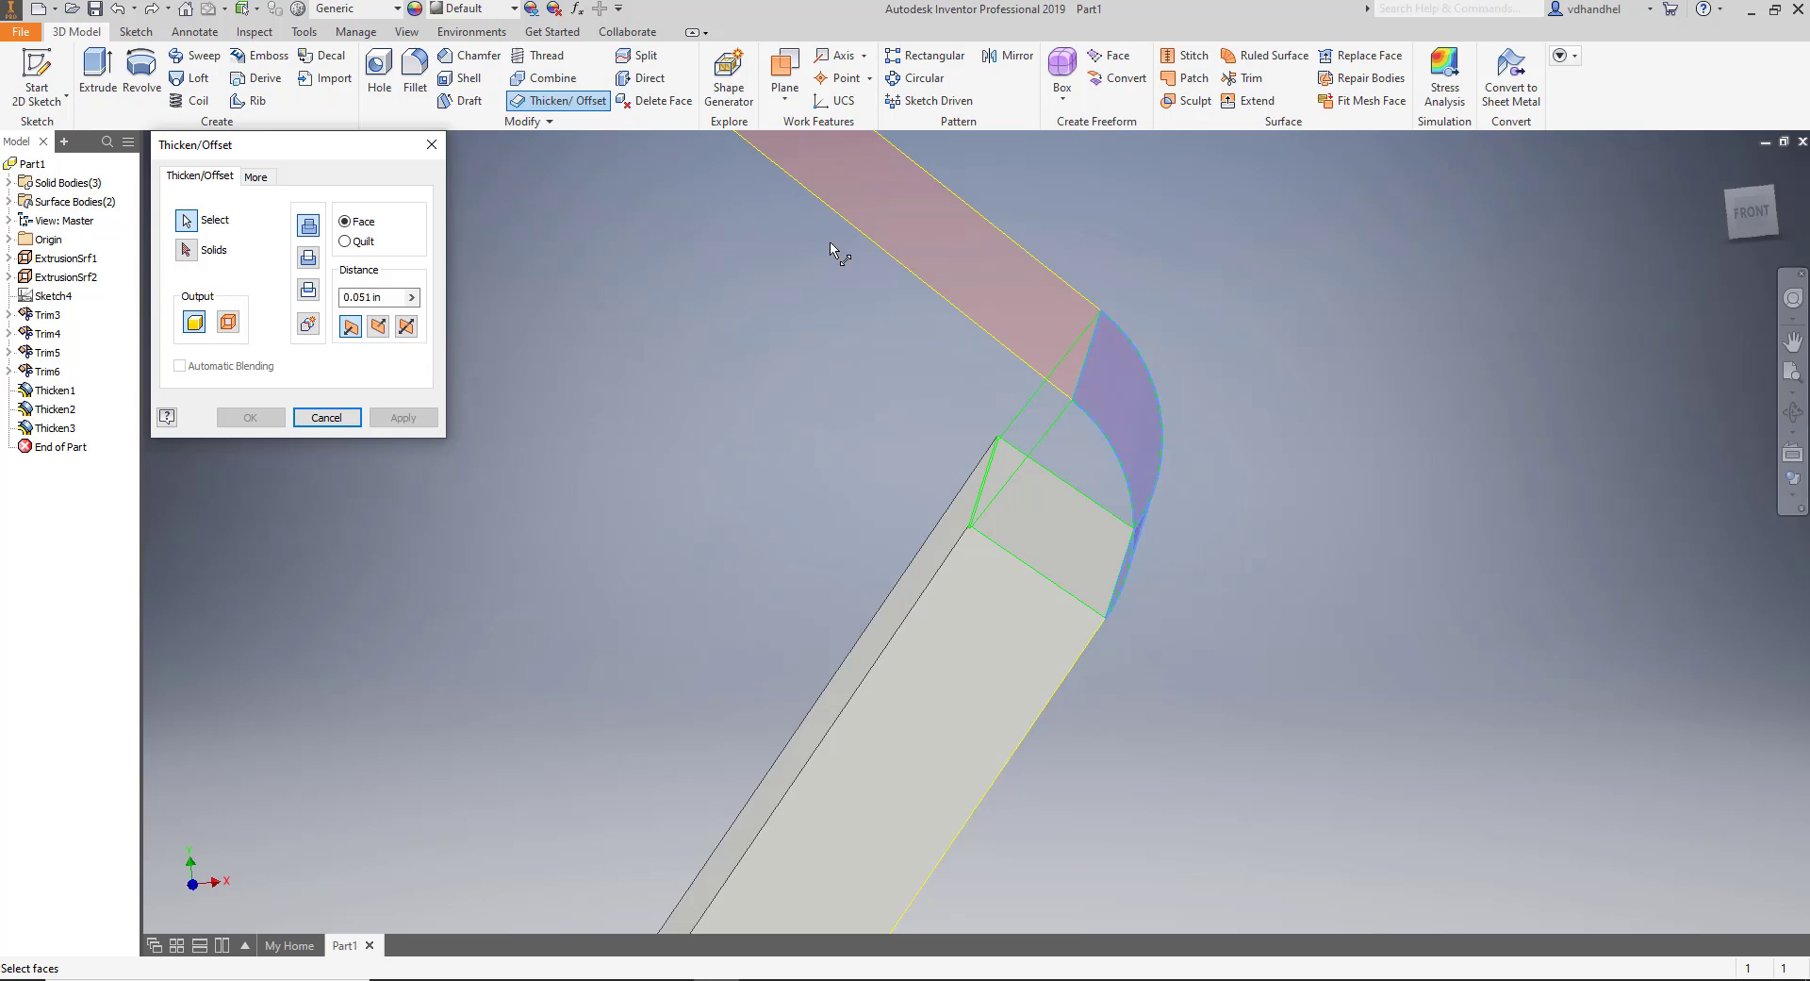
pyautogui.click(880, 225)
pyautogui.scroll(-3, 757, 408)
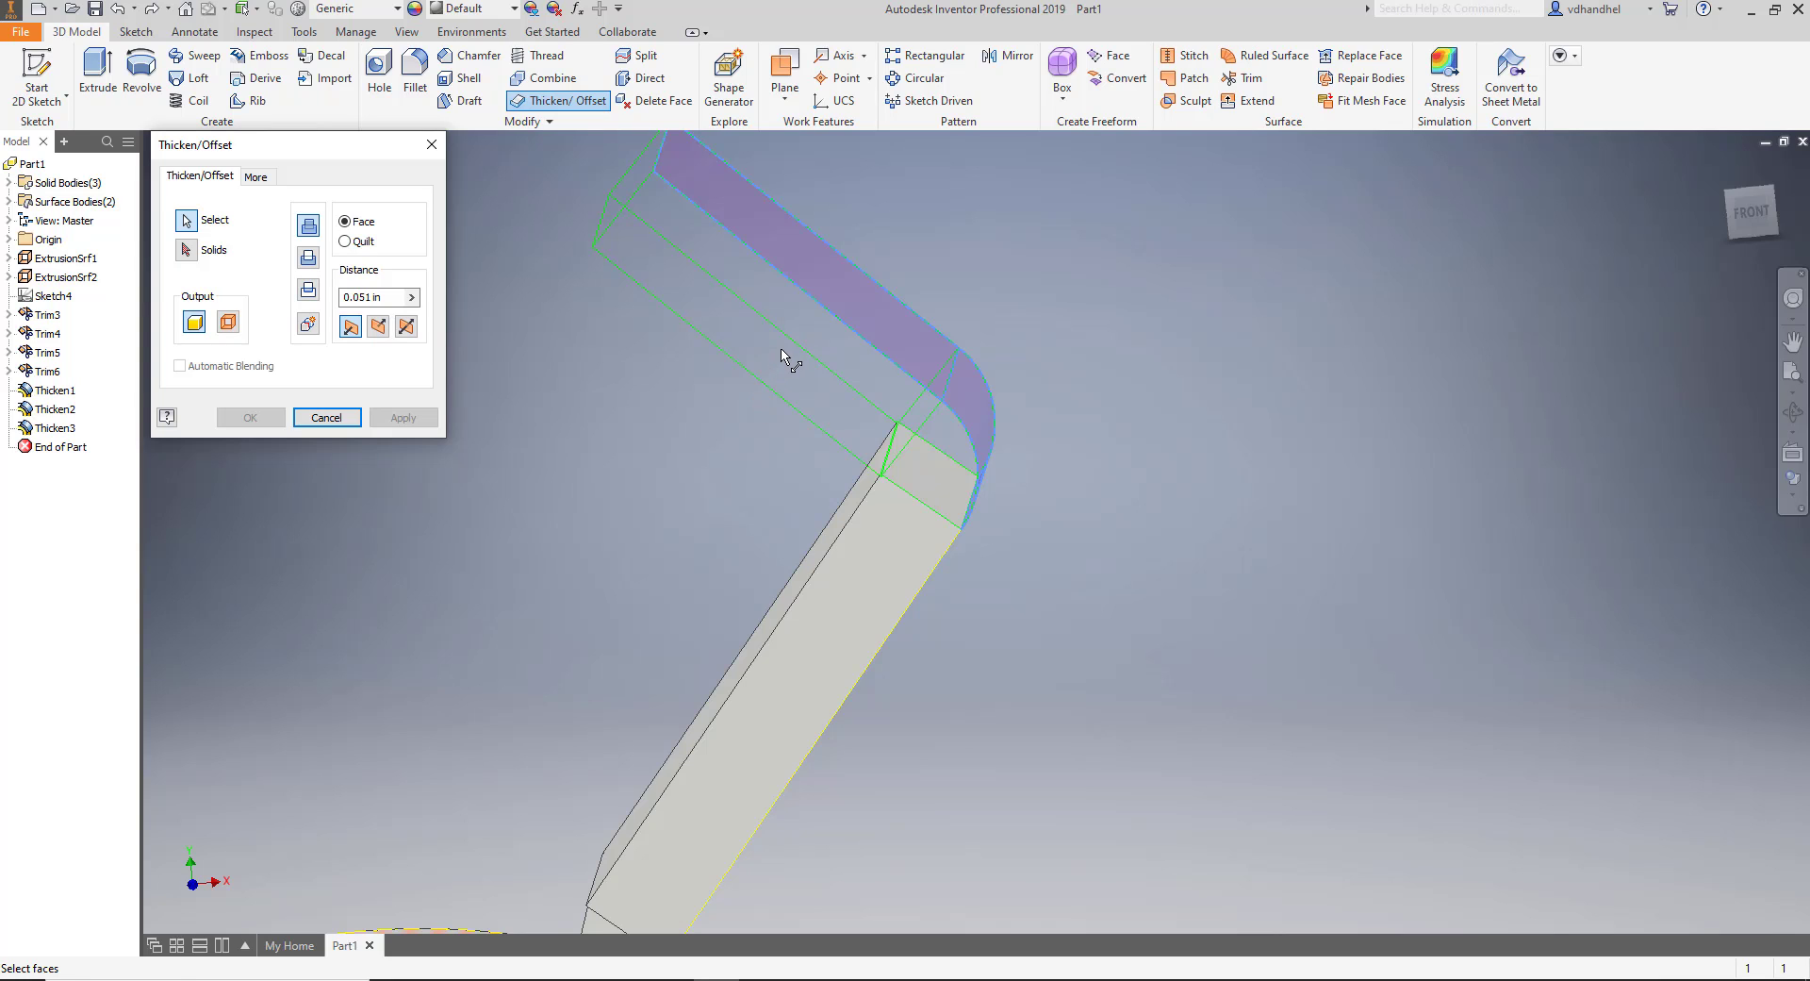
pyautogui.scroll(5, 909, 626)
pyautogui.keyDown('shift'); pyautogui.moveTo(925, 570); pyautogui.dragTo(1056, 594, button='middle'); pyautogui.keyUp('shift')
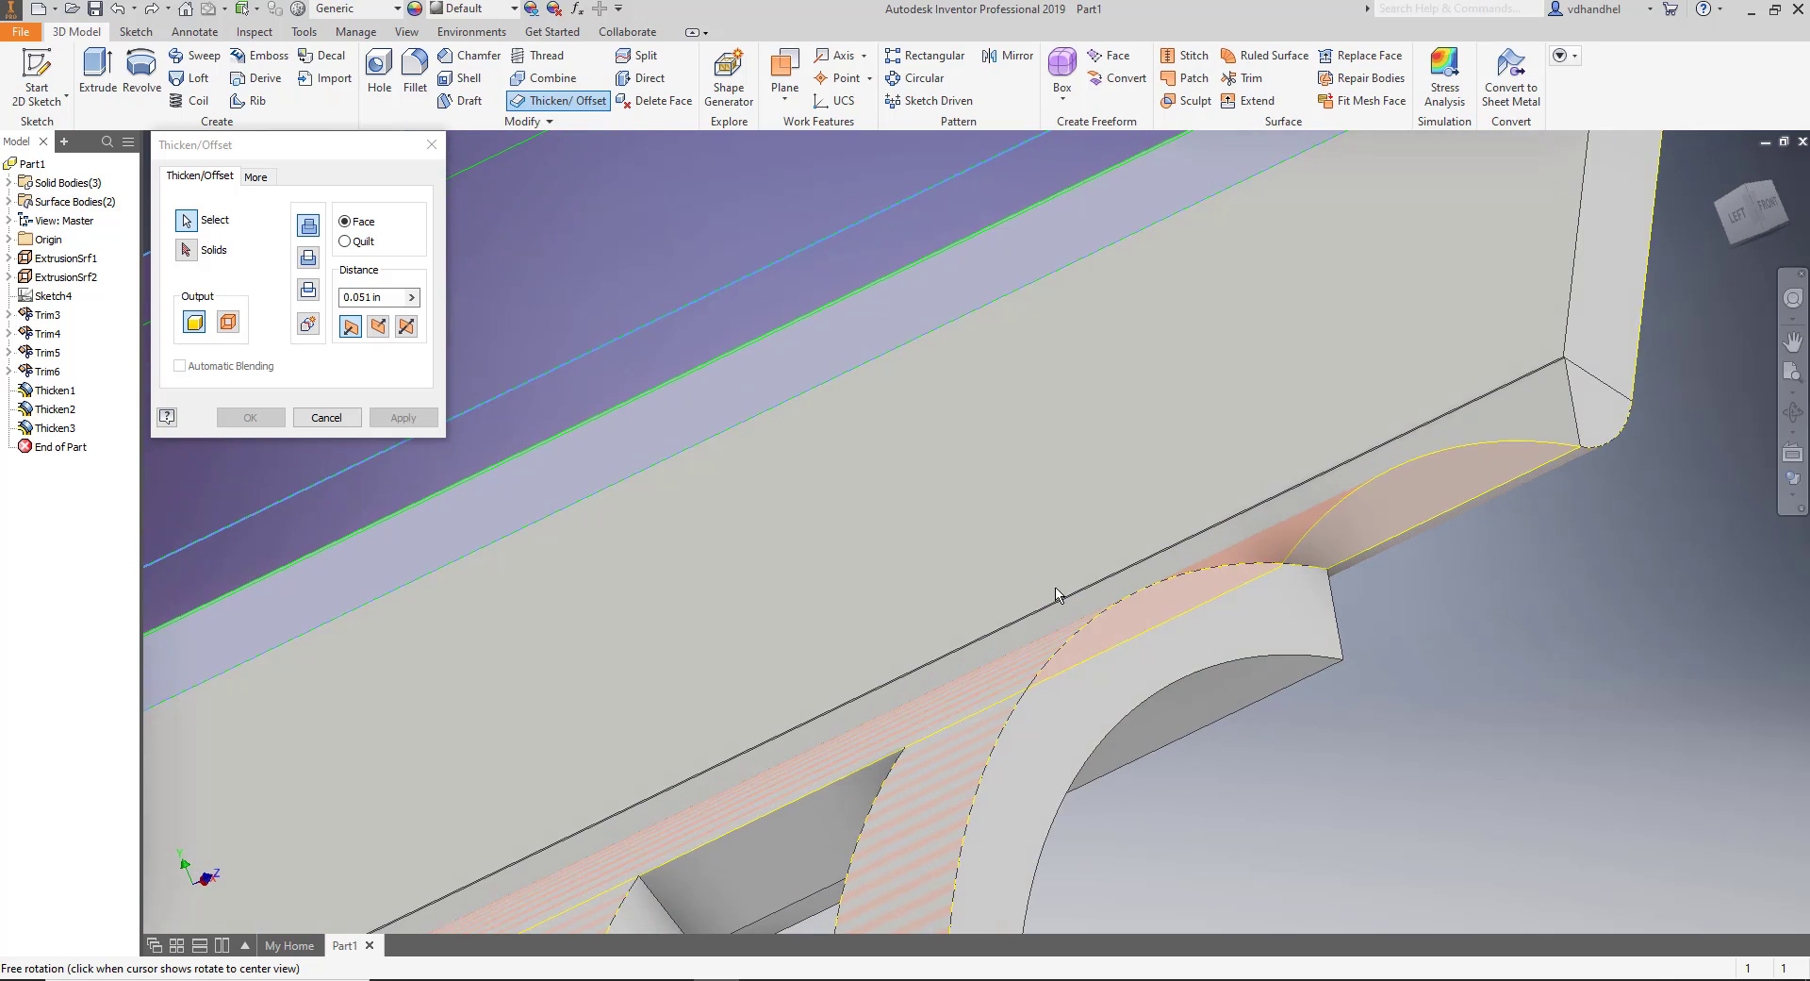
pyautogui.scroll(-2, 1319, 538)
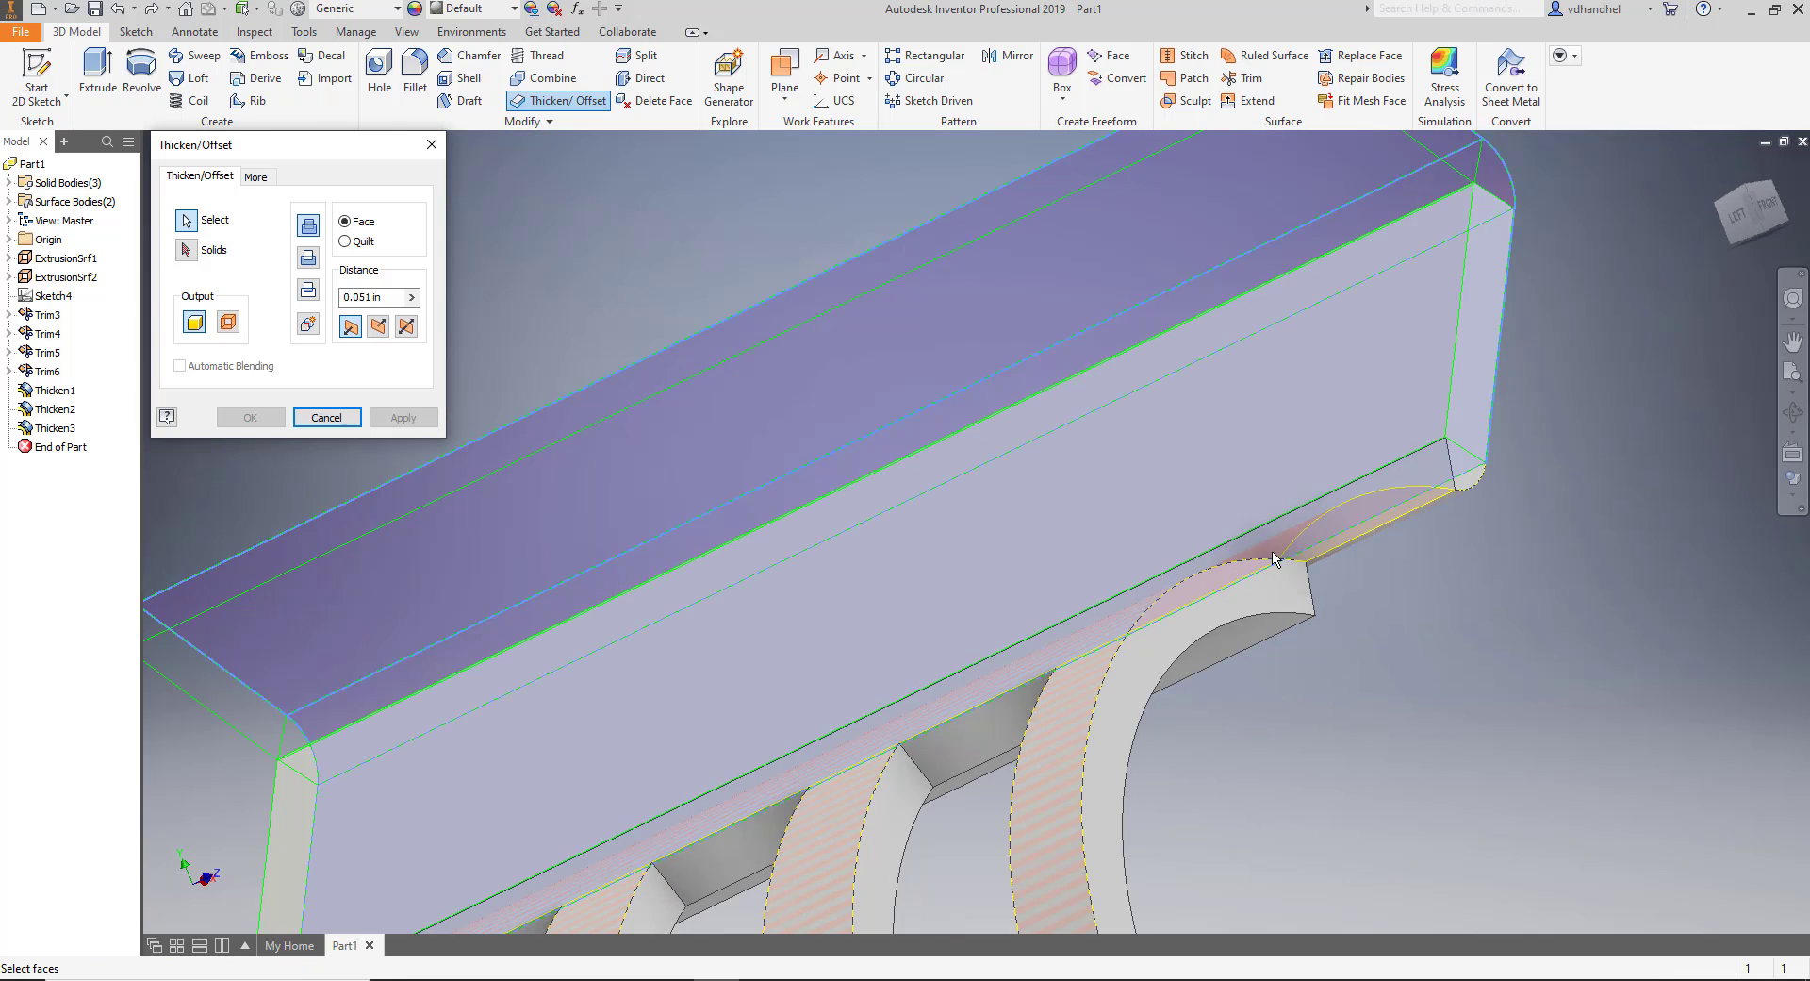
pyautogui.scroll(-5, 1254, 556)
pyautogui.moveTo(1203, 542)
pyautogui.keyDown('shift'); pyautogui.mouseDown(button='middle')
pyautogui.moveTo(1120, 538)
pyautogui.moveTo(1099, 594)
pyautogui.moveTo(1138, 621)
pyautogui.moveTo(1208, 528)
pyautogui.moveTo(1191, 509)
pyautogui.mouseUp(button='middle'); pyautogui.keyUp('shift')
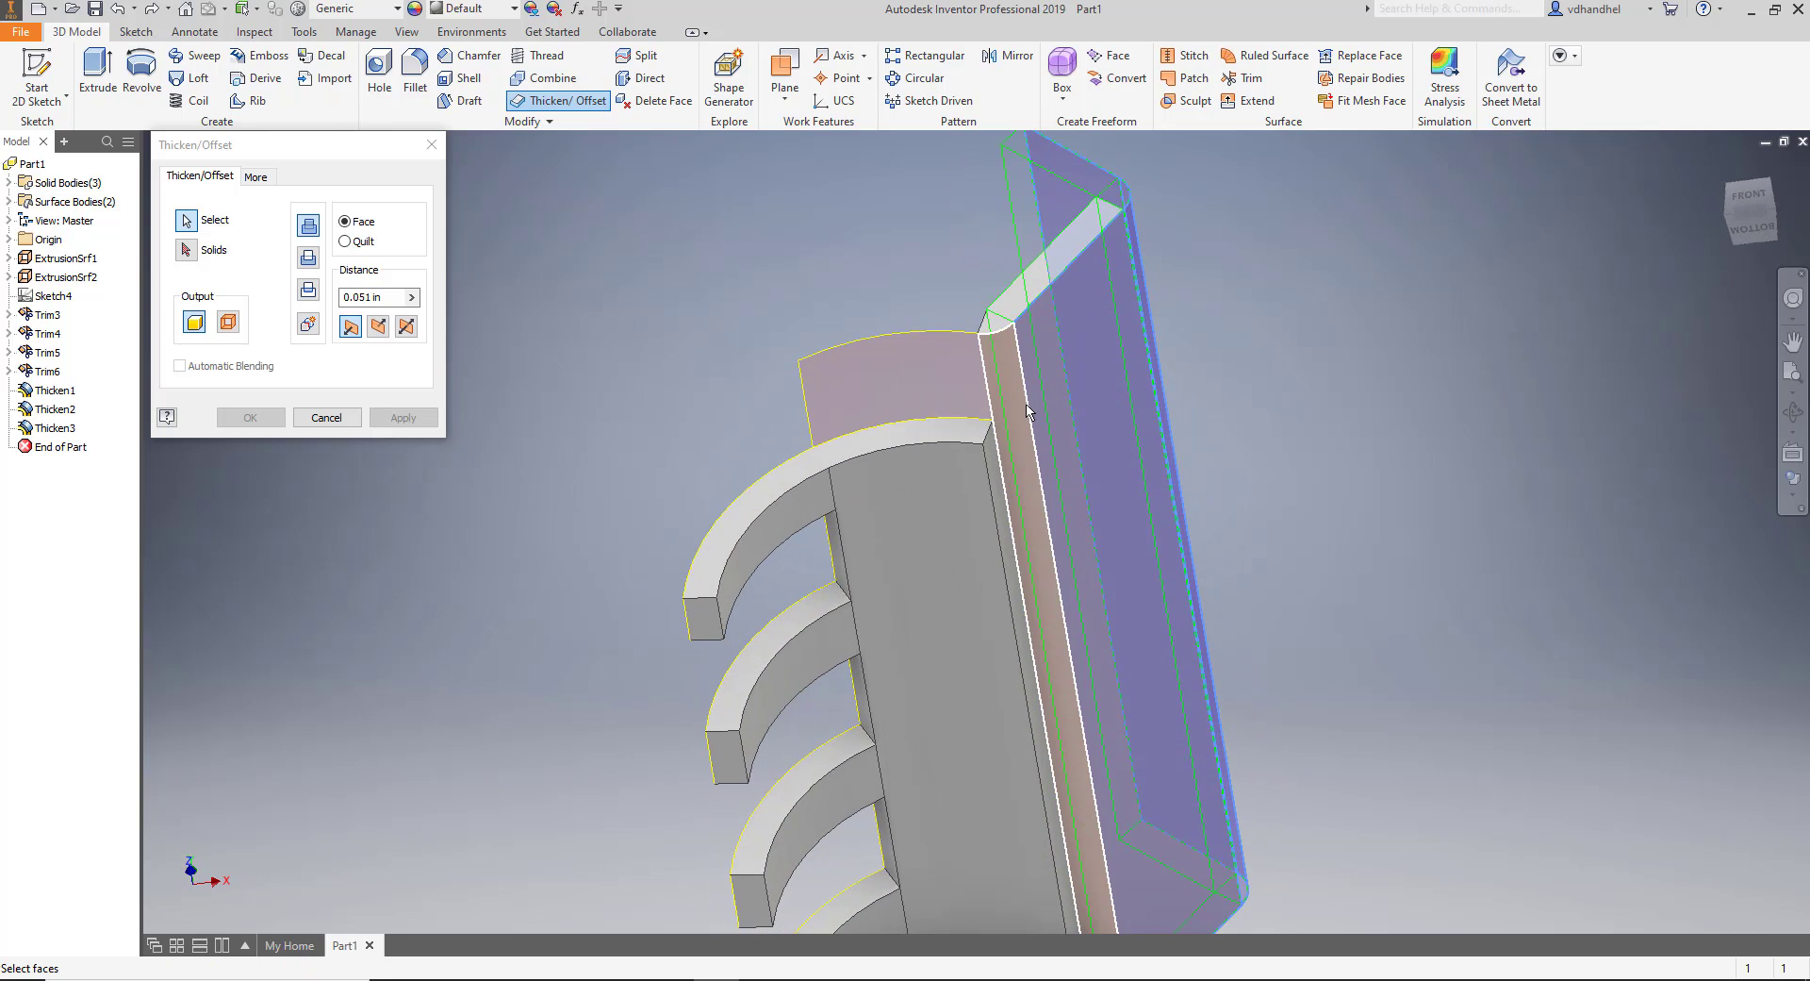
pyautogui.keyDown('shift'); pyautogui.moveTo(1028, 412); pyautogui.dragTo(1091, 578, button='middle'); pyautogui.keyUp('shift')
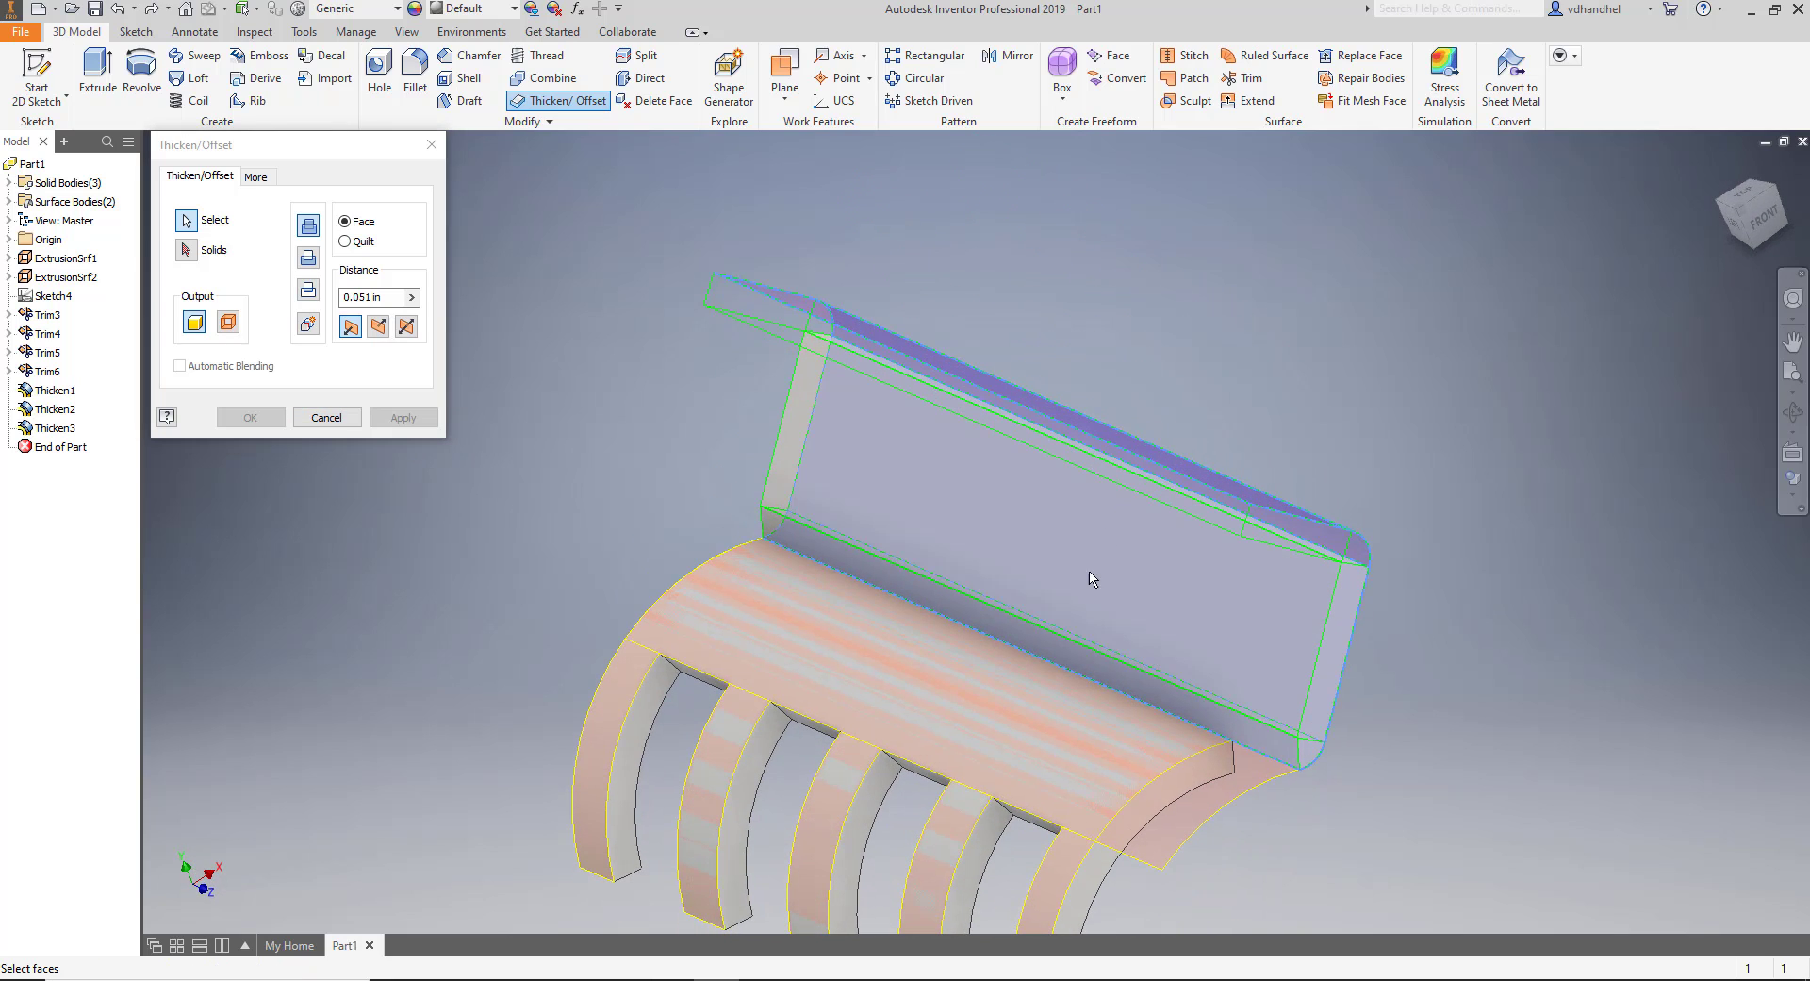
pyautogui.keyDown('shift'); pyautogui.moveTo(1139, 795); pyautogui.dragTo(1050, 751, button='middle'); pyautogui.keyUp('shift')
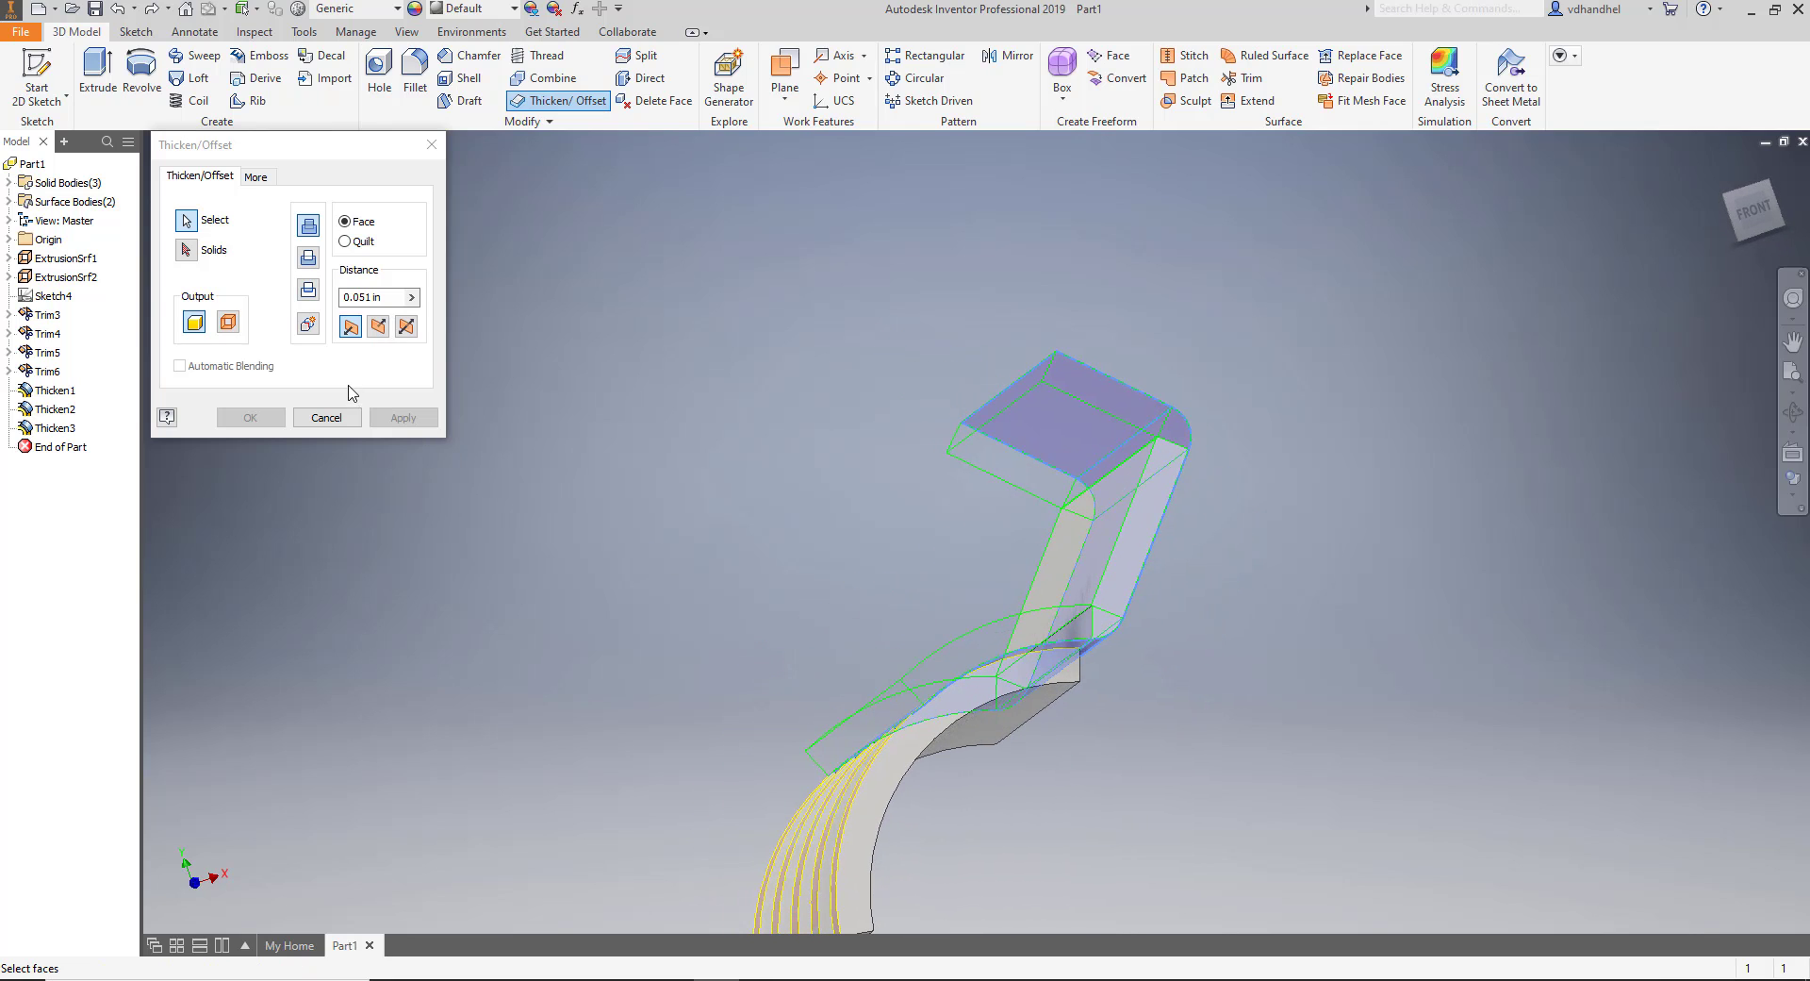
pyautogui.click(332, 418)
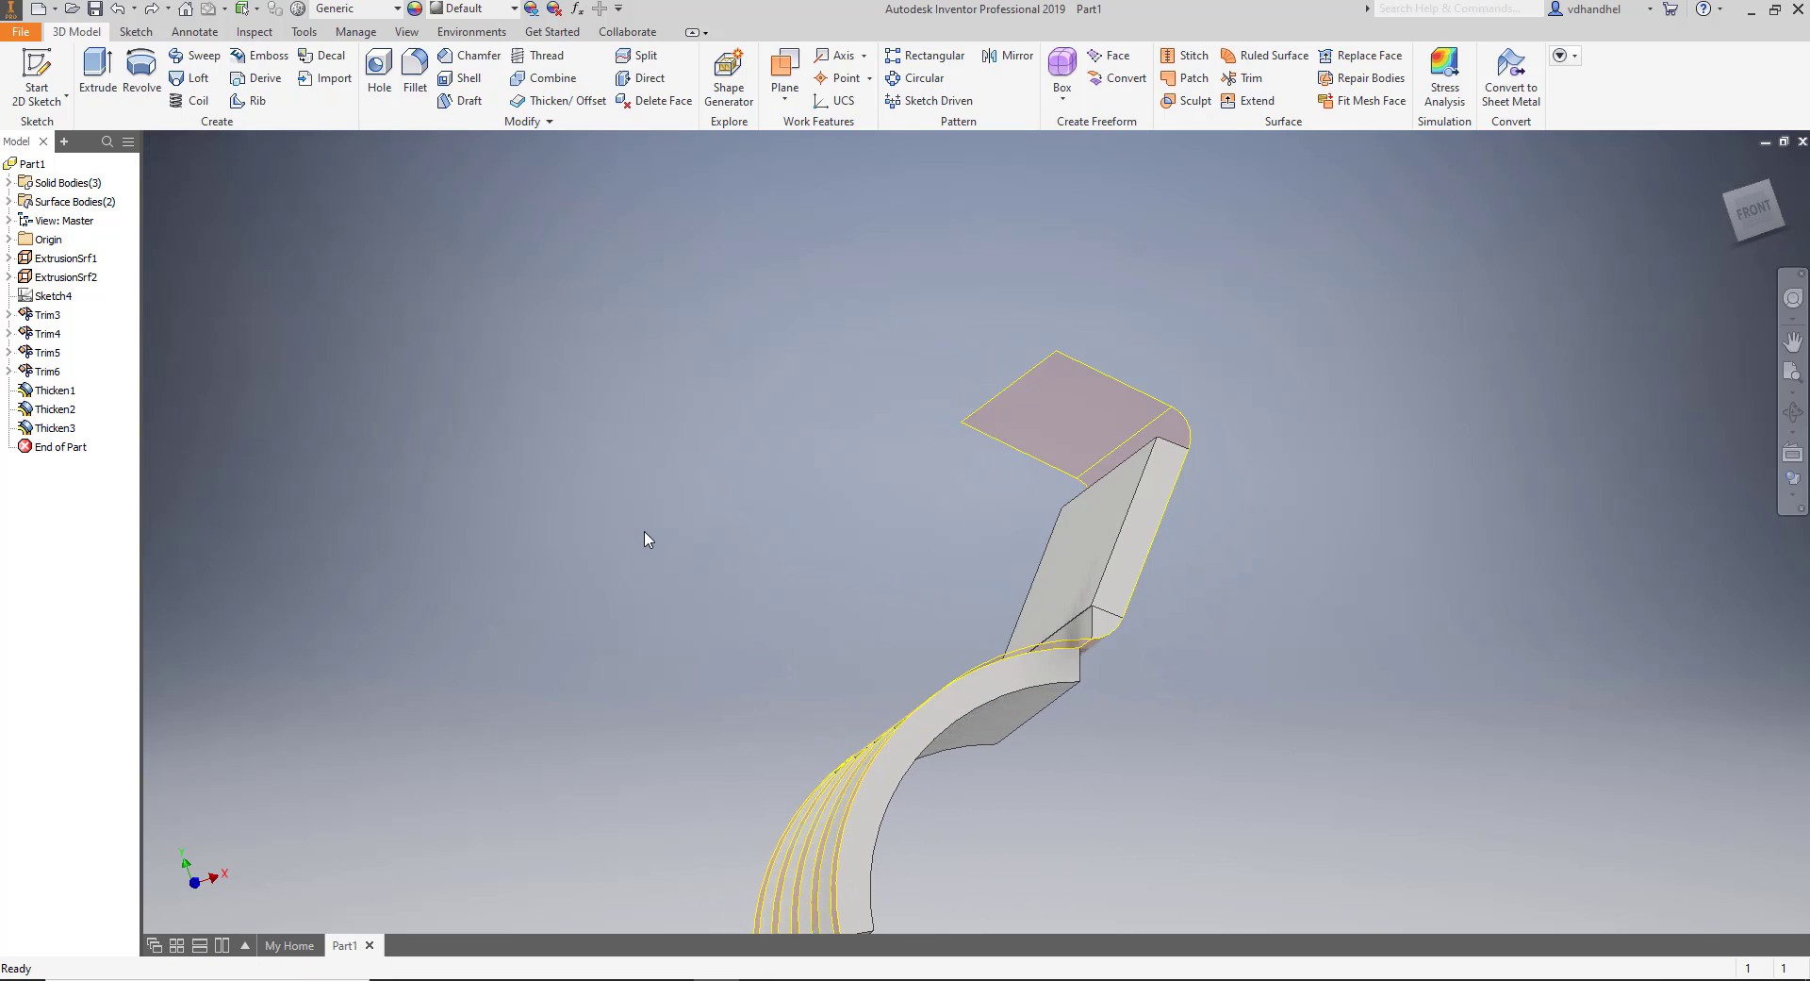
pyautogui.moveTo(645, 537)
pyautogui.keyDown('shift'); pyautogui.mouseDown(button='middle')
pyautogui.moveTo(569, 505)
pyautogui.moveTo(642, 533)
pyautogui.mouseUp(button='middle'); pyautogui.keyUp('shift')
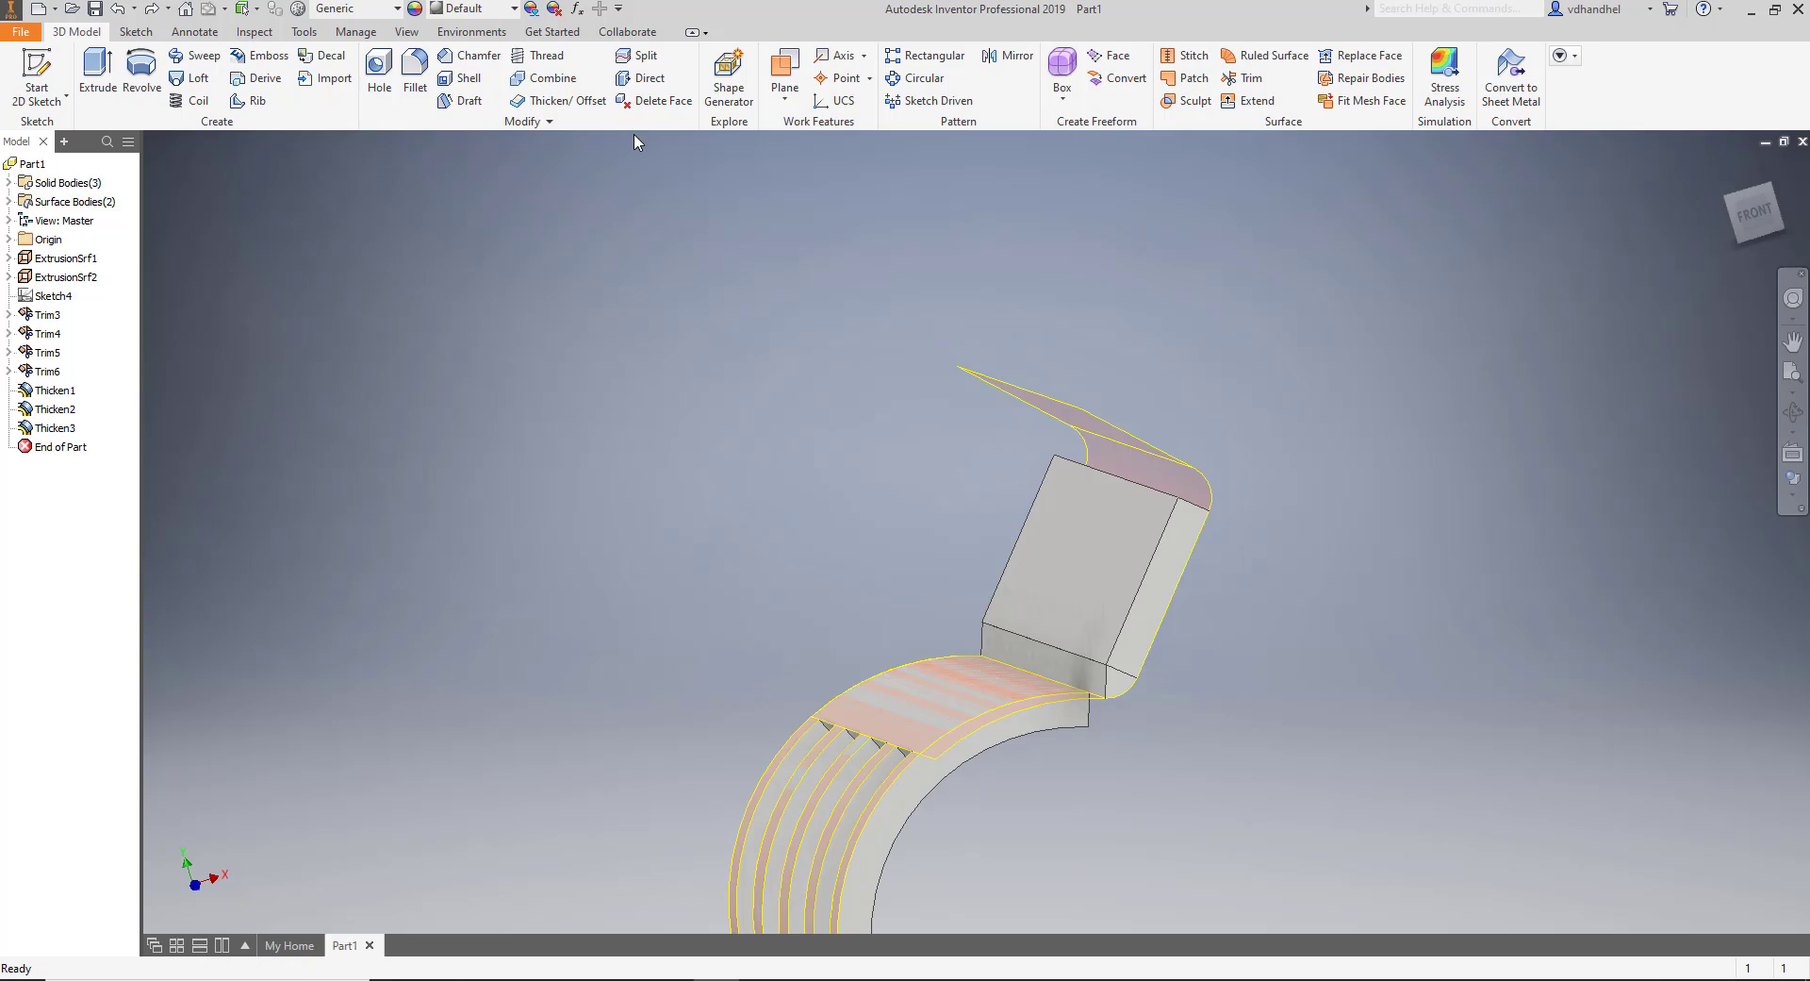
pyautogui.click(558, 100)
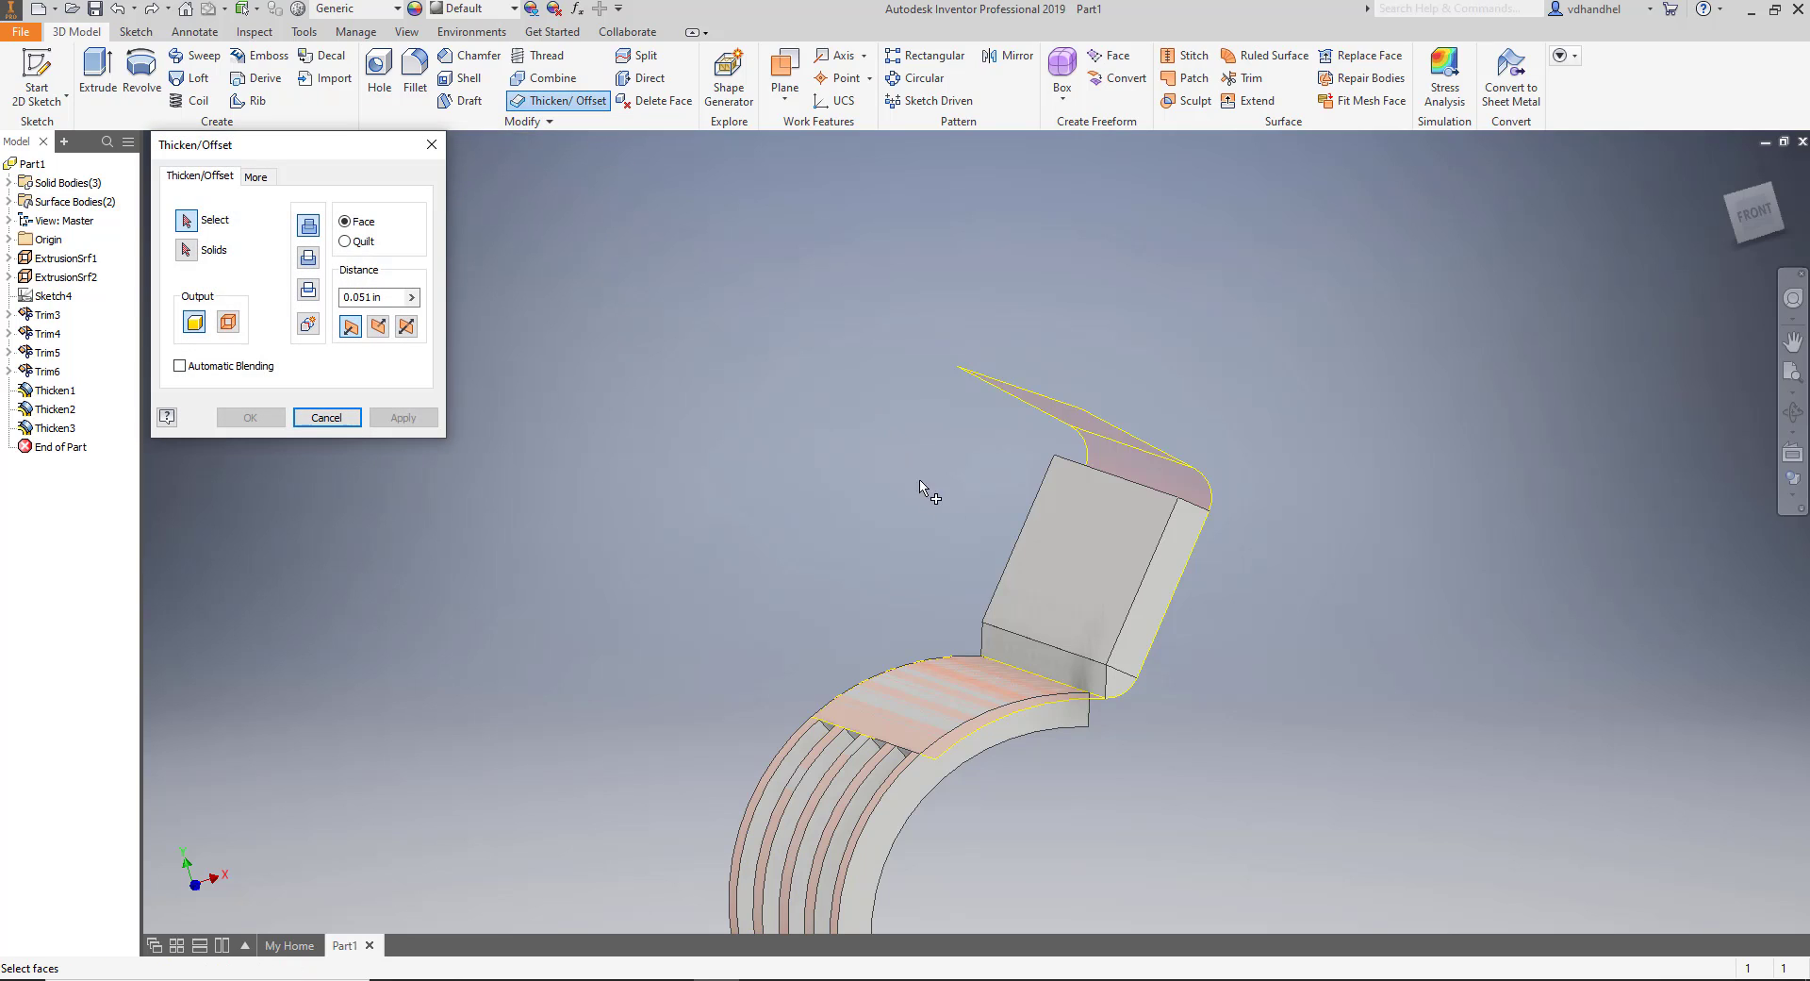
pyautogui.click(988, 669)
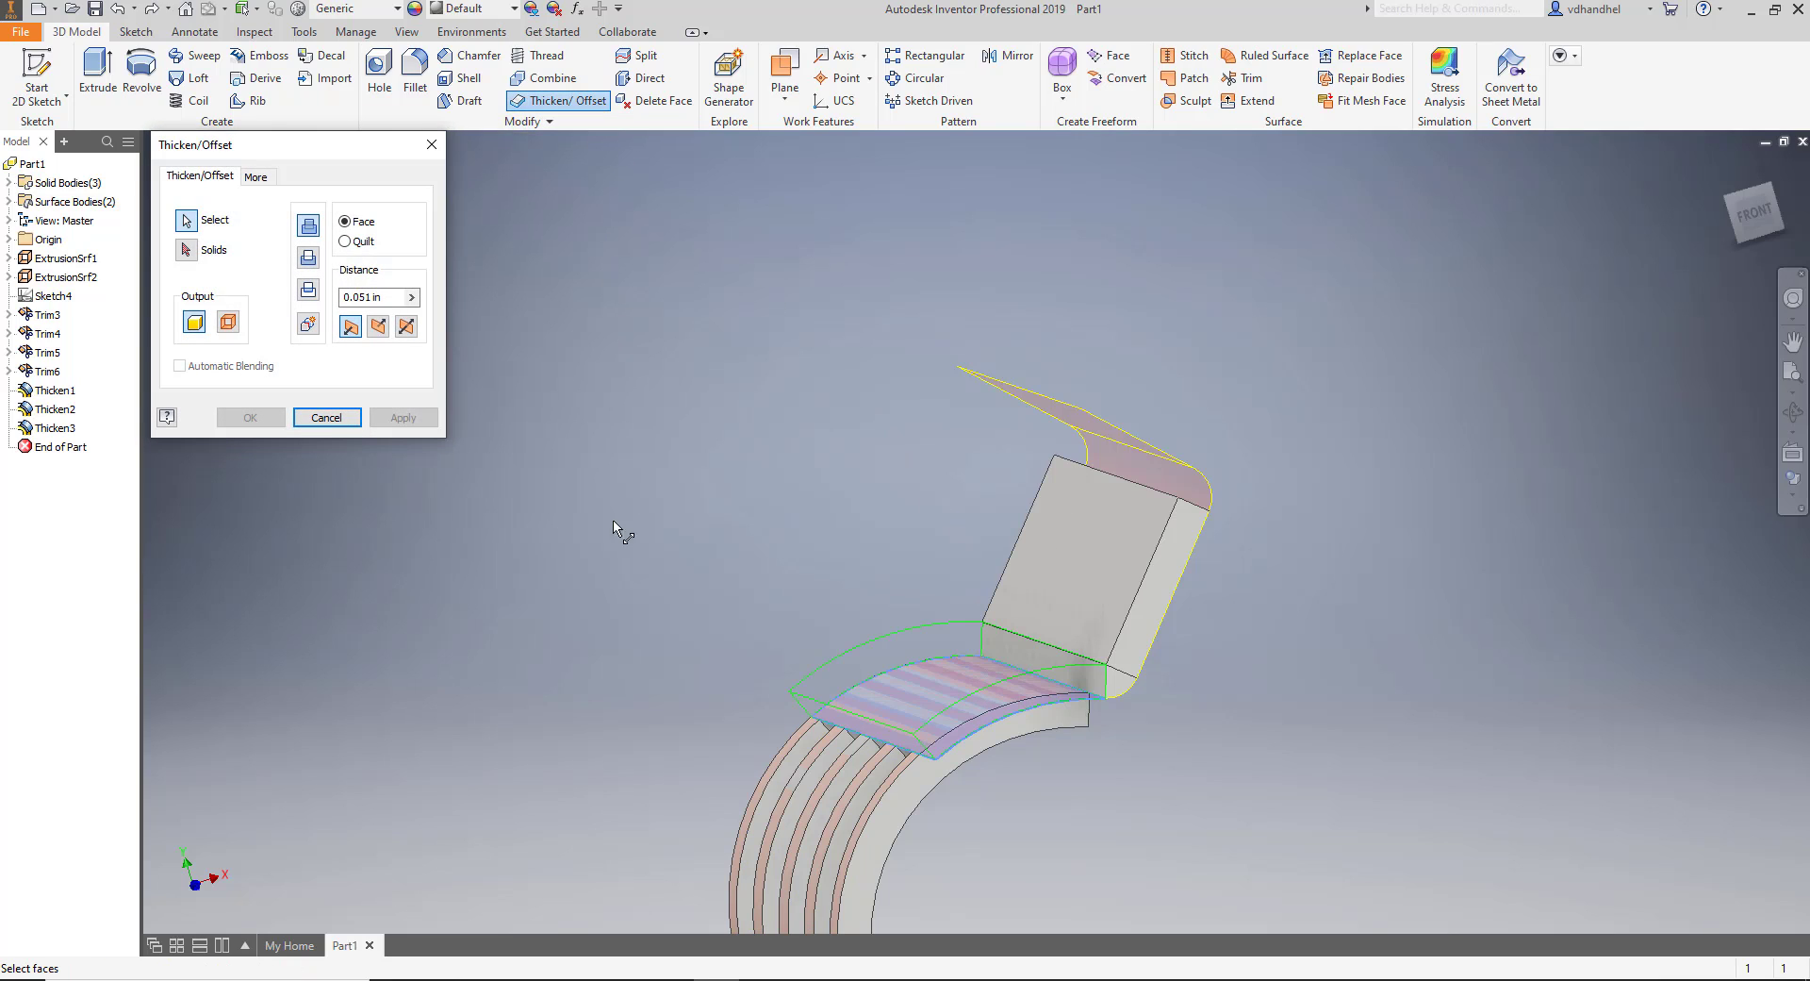
pyautogui.click(378, 325)
pyautogui.moveTo(505, 412)
pyautogui.keyDown('shift'); pyautogui.mouseDown(button='middle')
pyautogui.moveTo(473, 392)
pyautogui.moveTo(482, 406)
pyautogui.mouseUp(button='middle'); pyautogui.keyUp('shift')
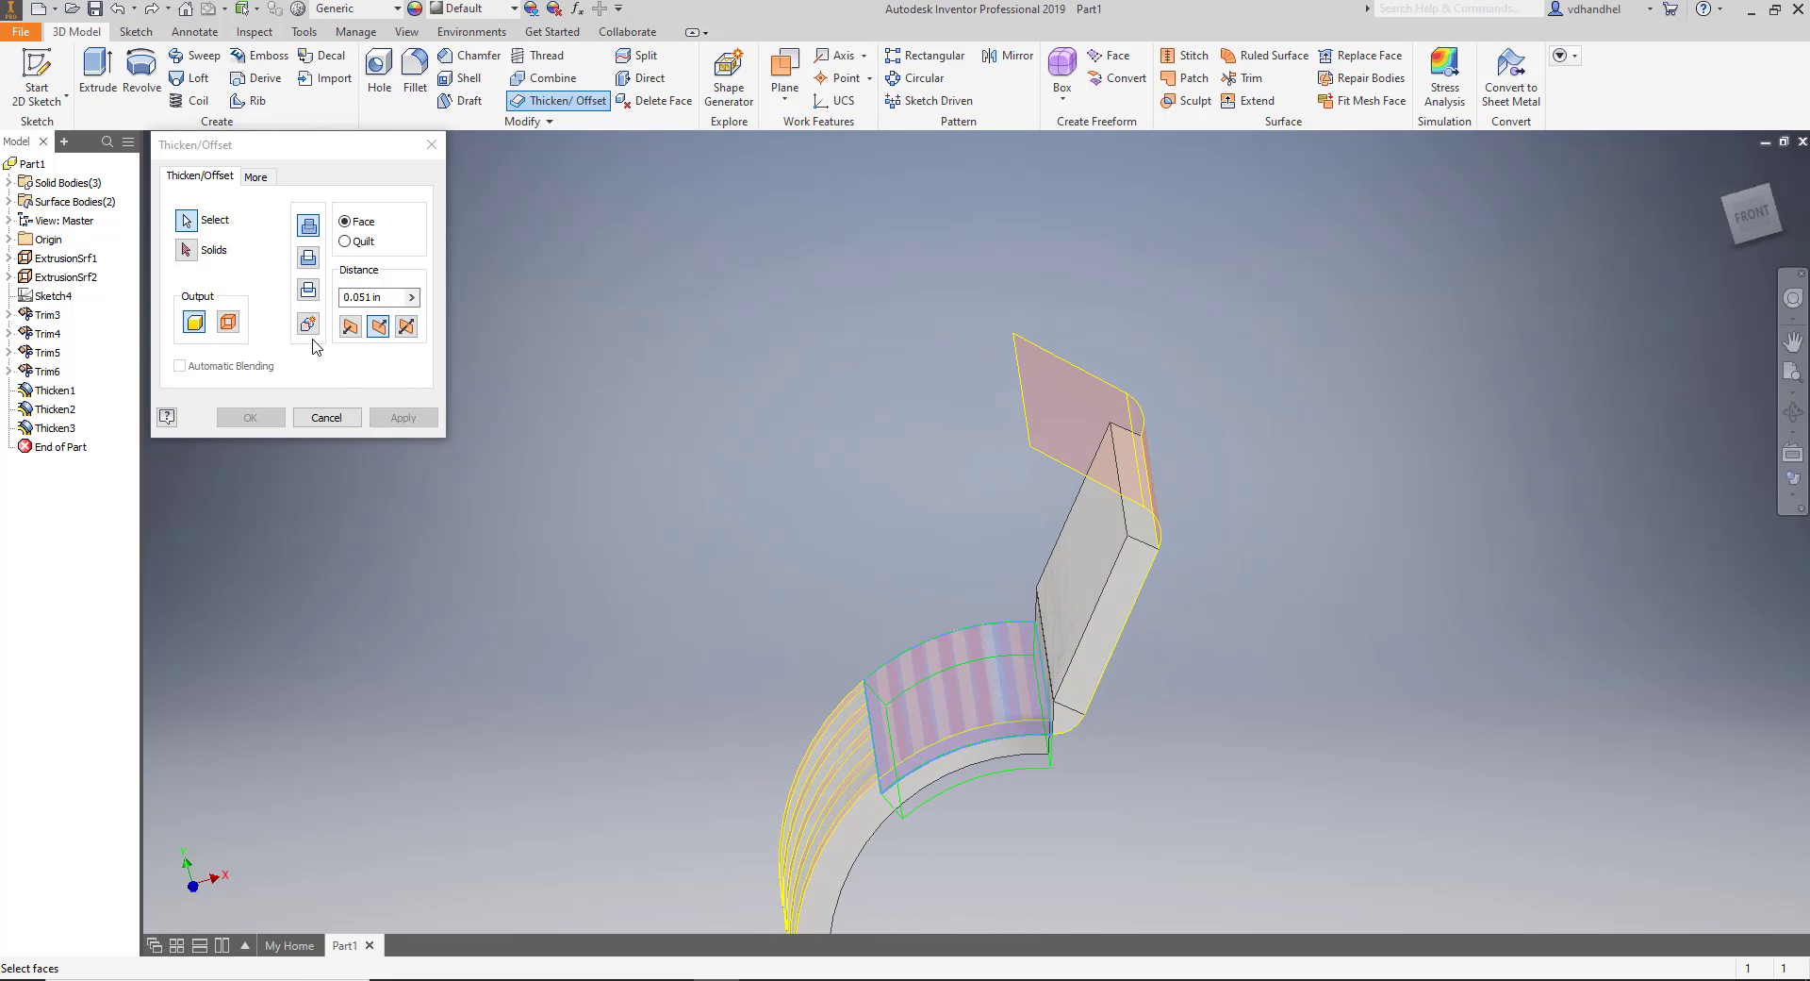
pyautogui.click(187, 251)
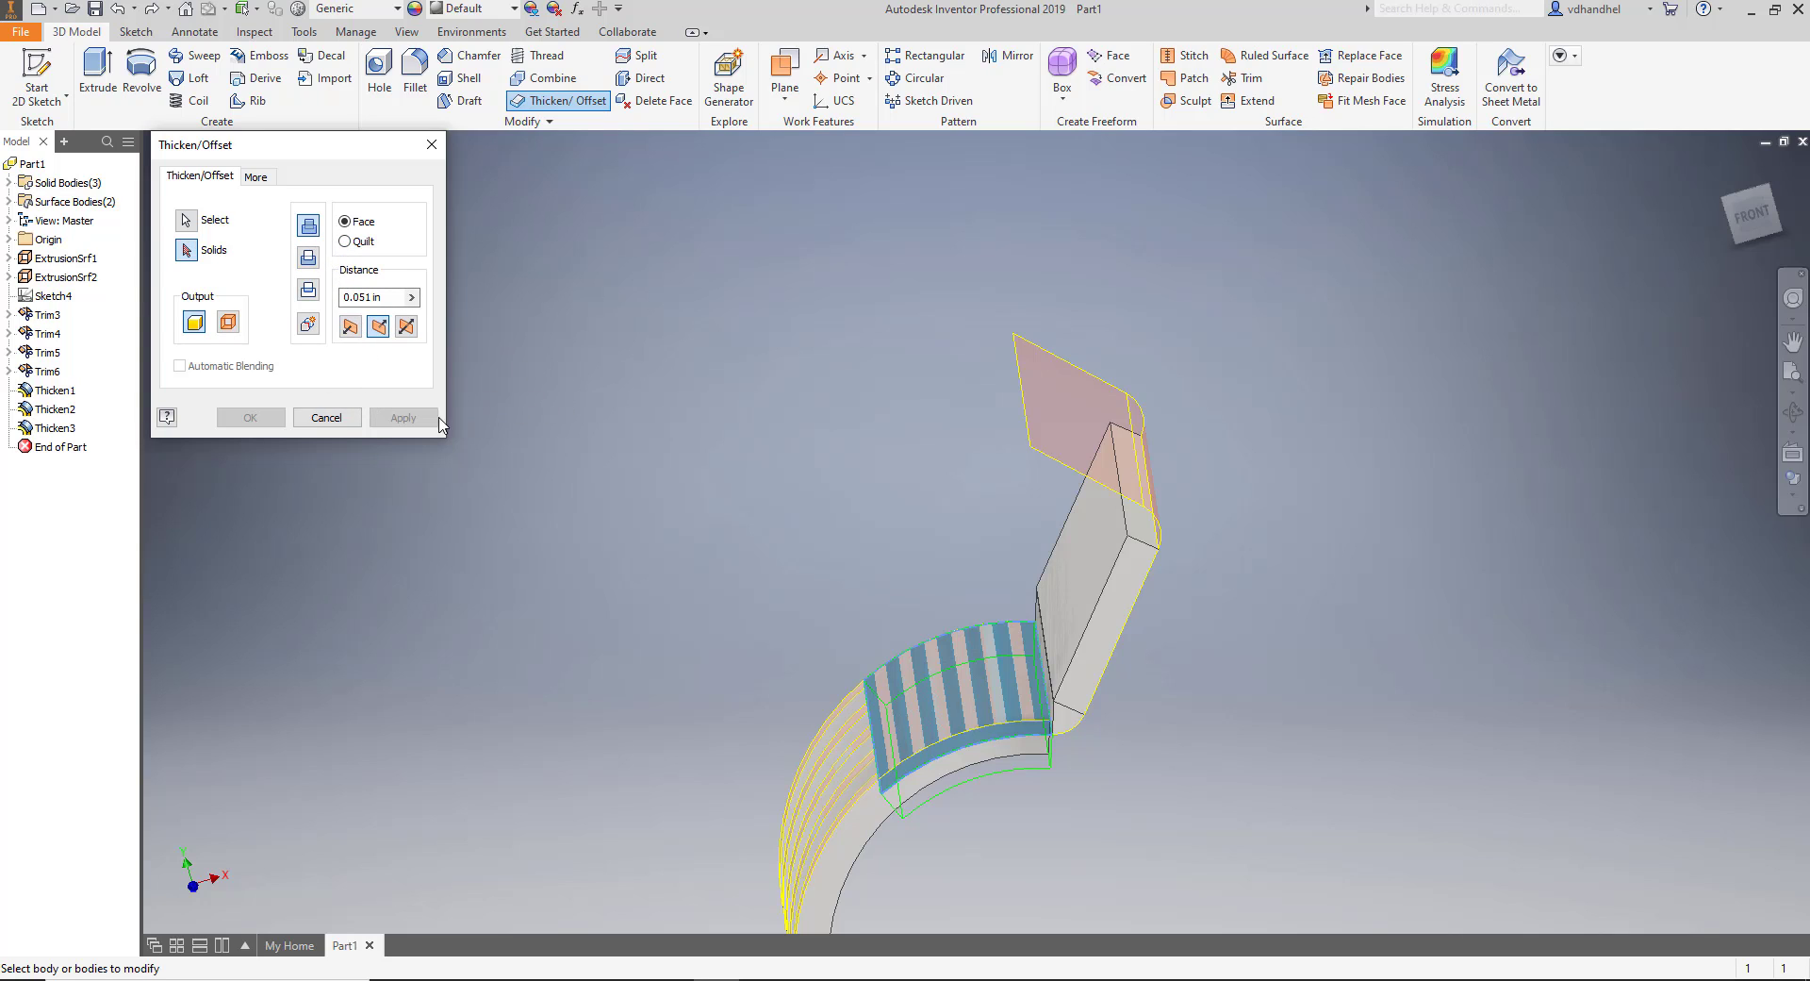
pyautogui.click(326, 417)
pyautogui.press('F5')
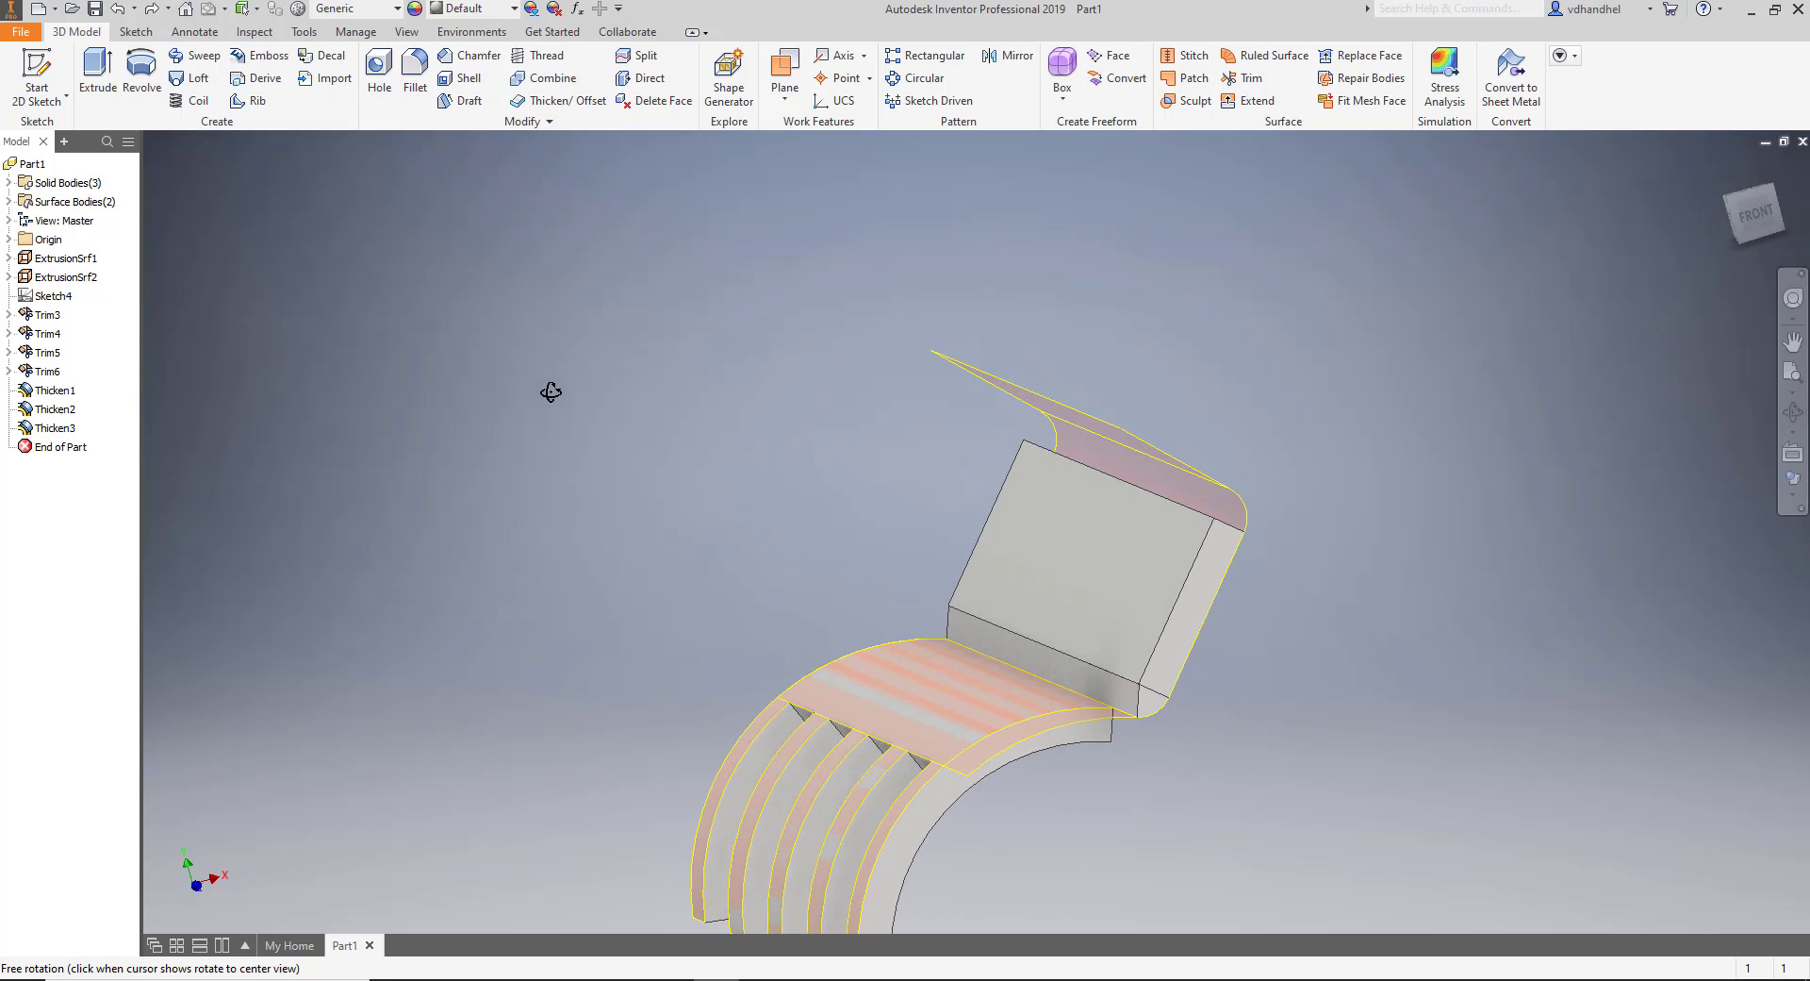
pyautogui.click(517, 103)
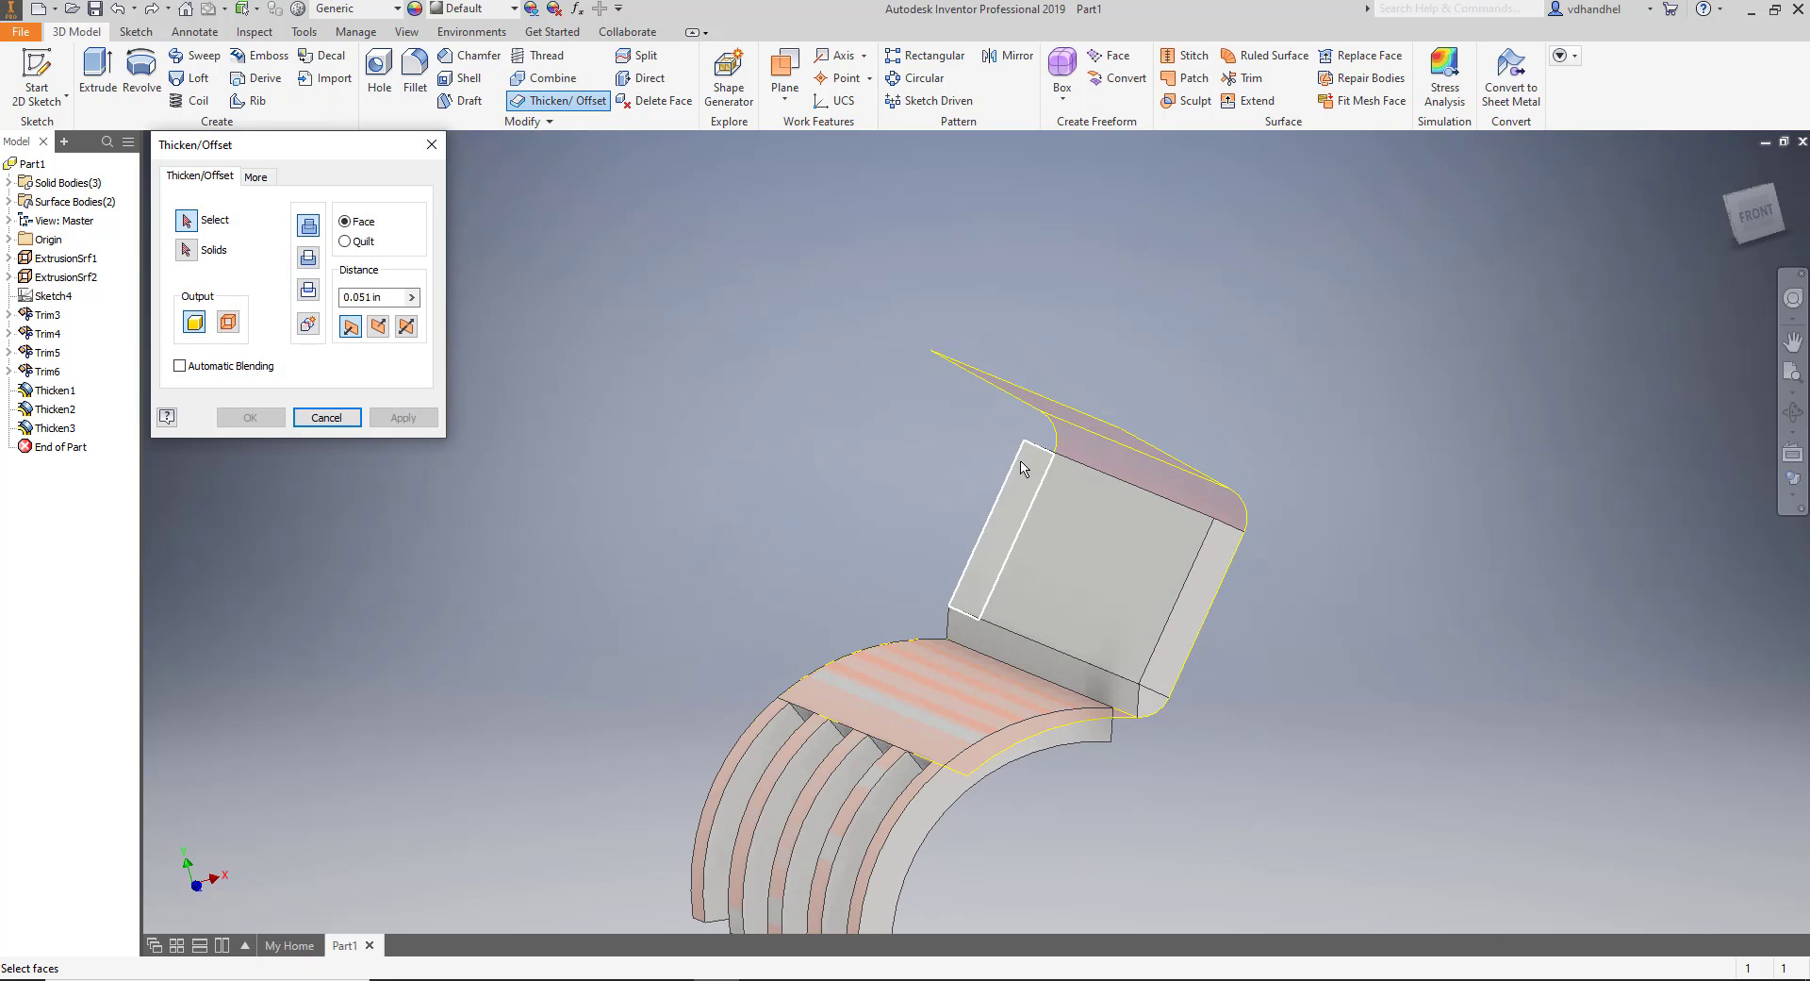
pyautogui.keyDown('shift'); pyautogui.moveTo(1037, 445); pyautogui.dragTo(1032, 433, button='middle'); pyautogui.keyUp('shift')
pyautogui.click(1070, 415)
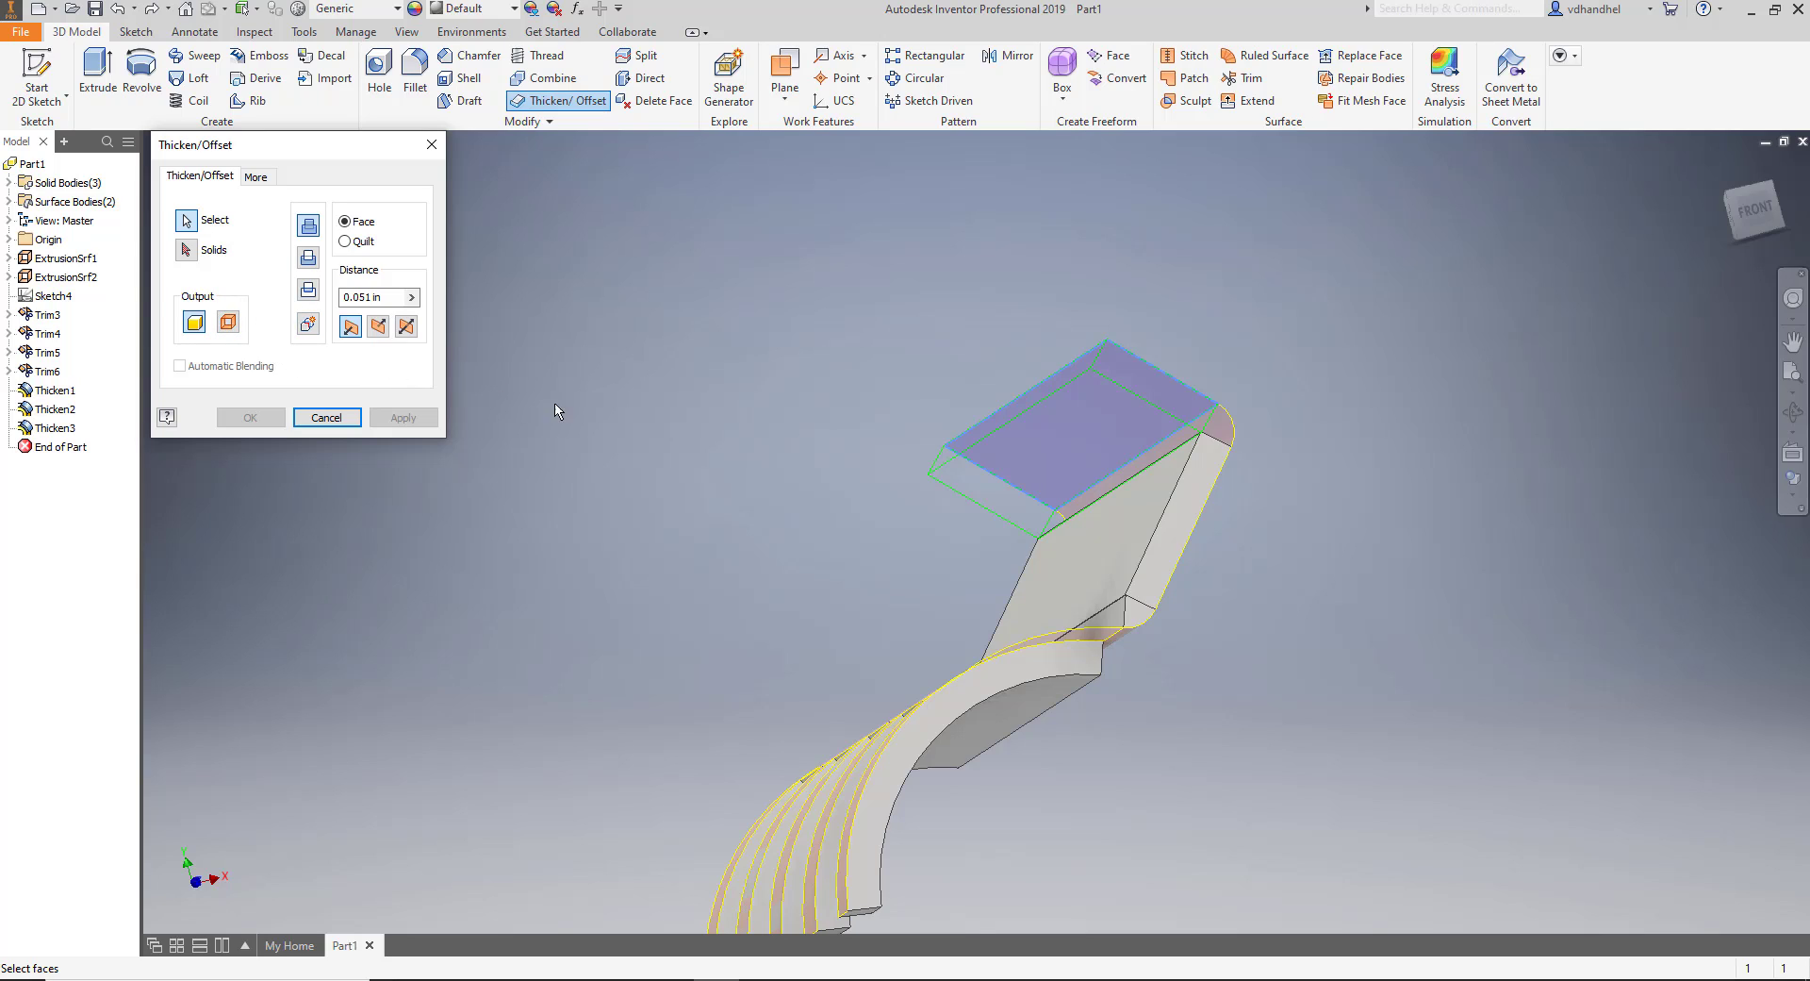
pyautogui.click(380, 328)
pyautogui.click(308, 258)
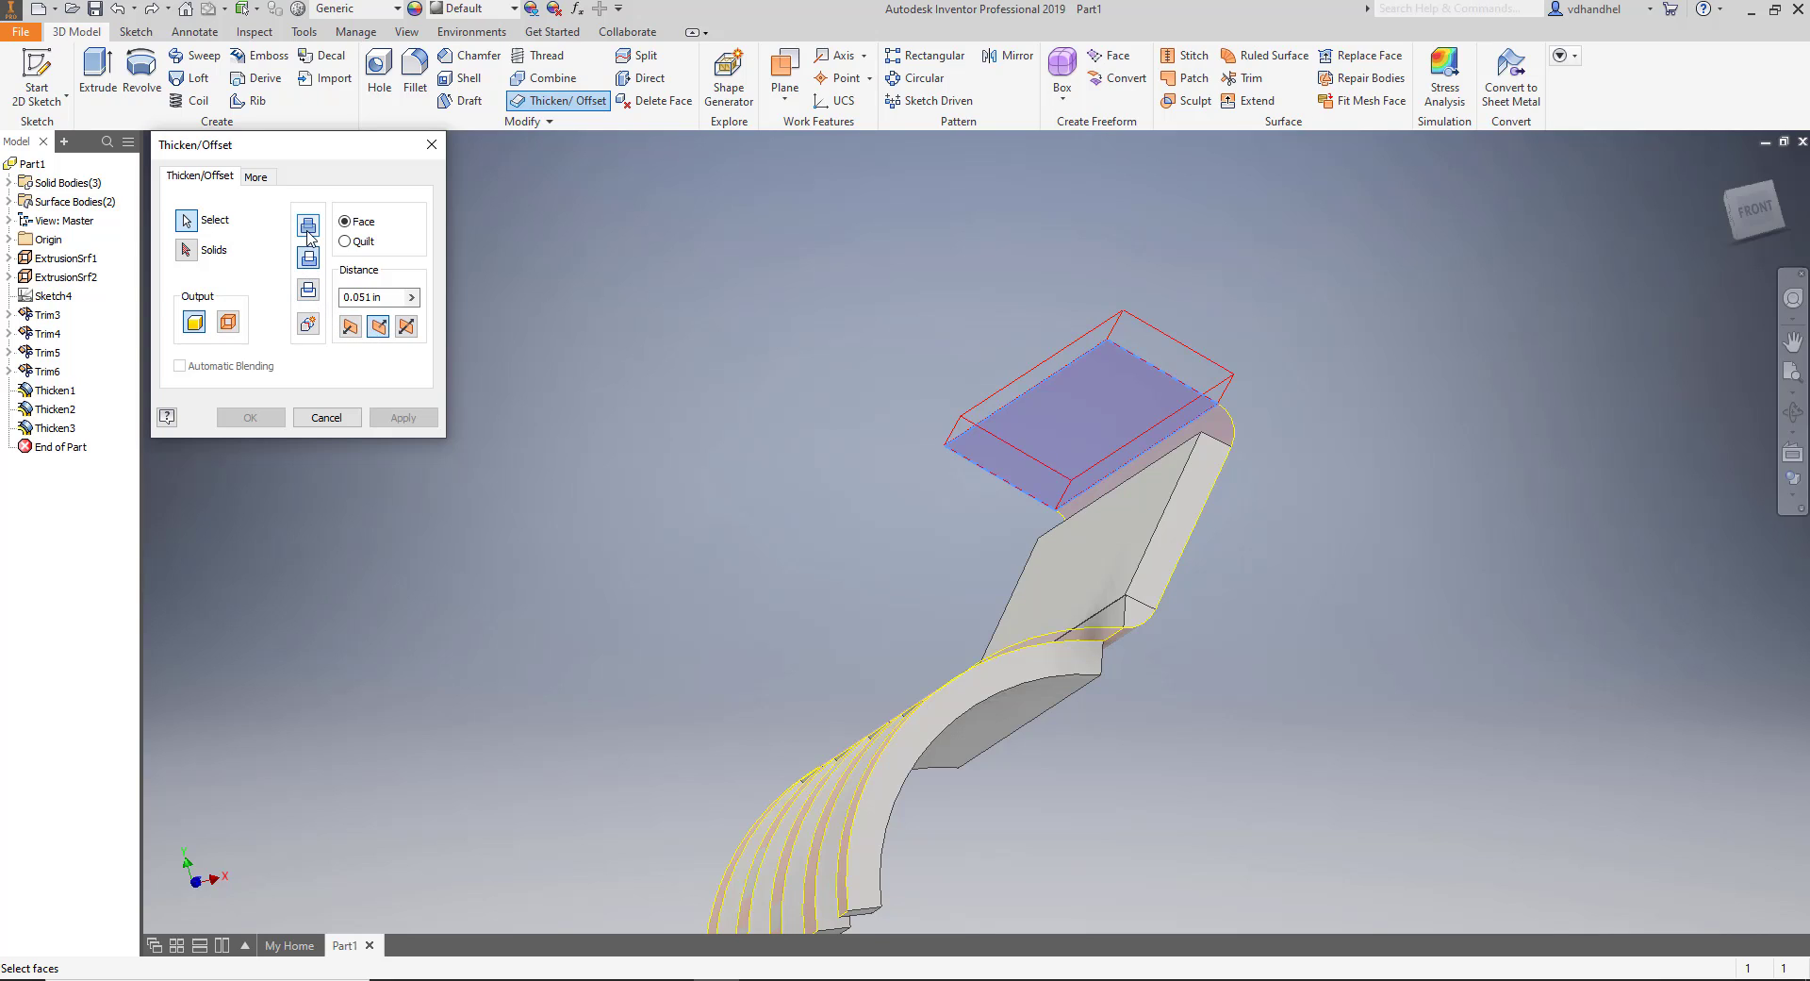
pyautogui.click(309, 227)
pyautogui.click(356, 242)
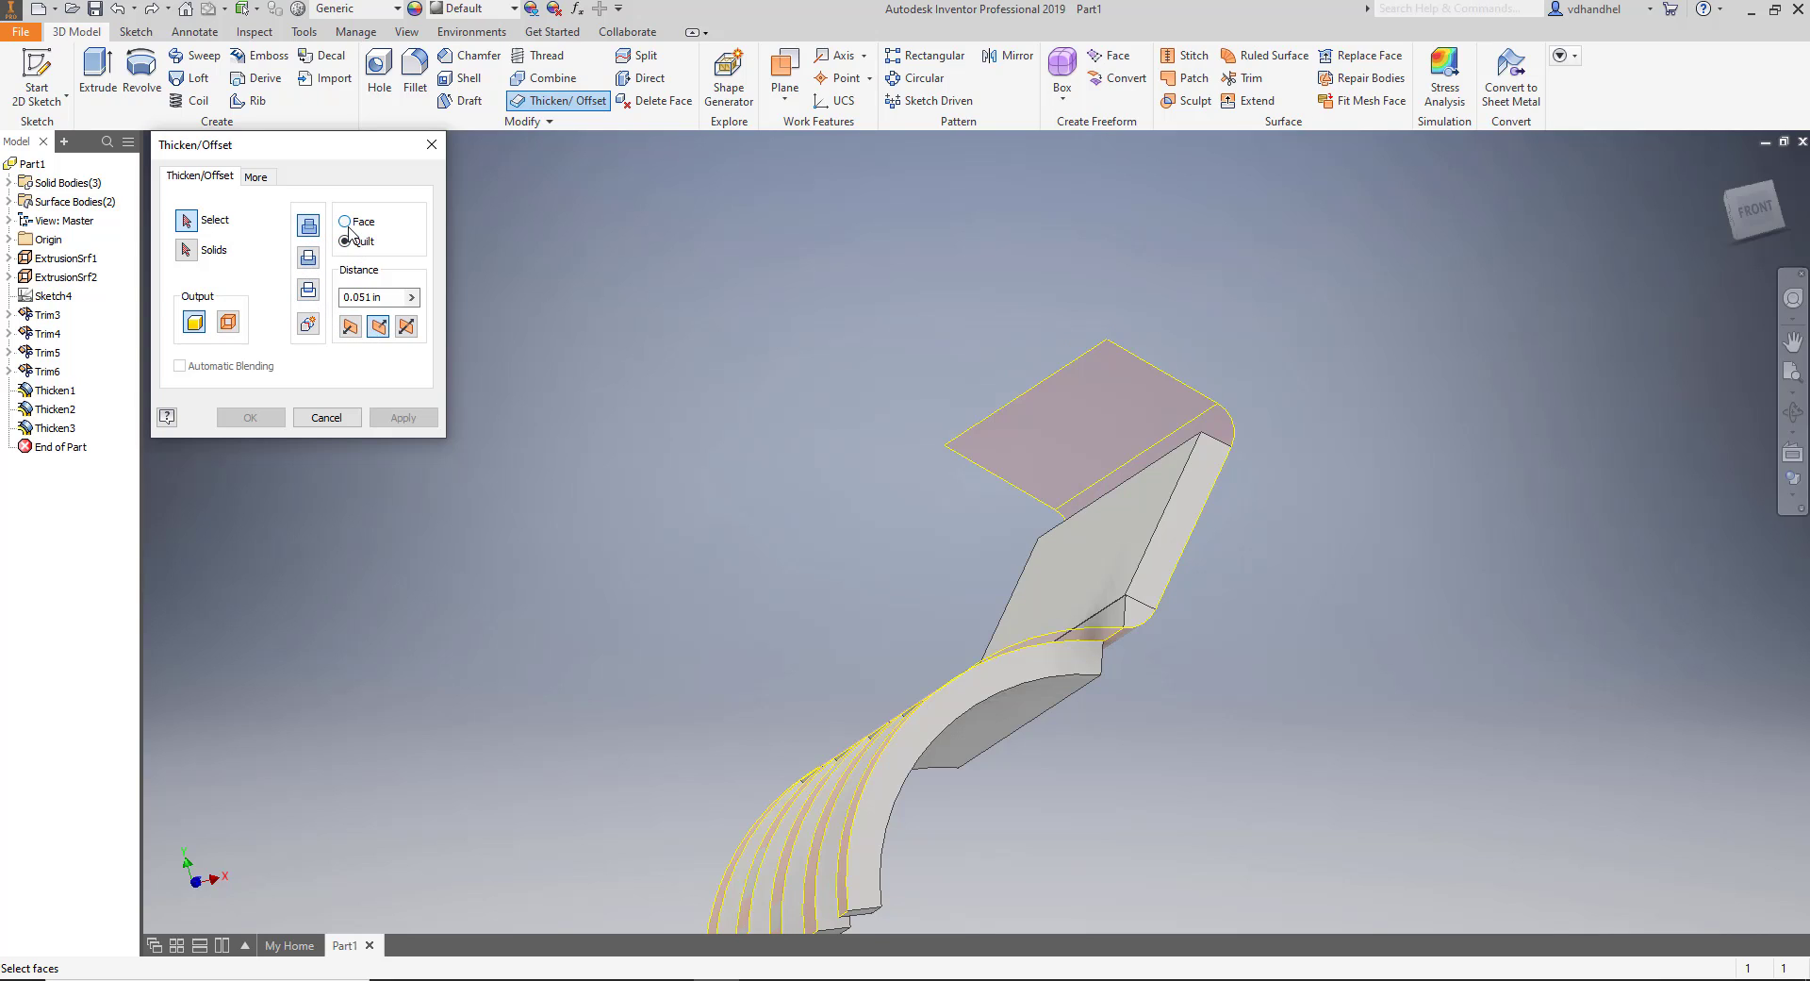
pyautogui.click(187, 252)
pyautogui.click(326, 417)
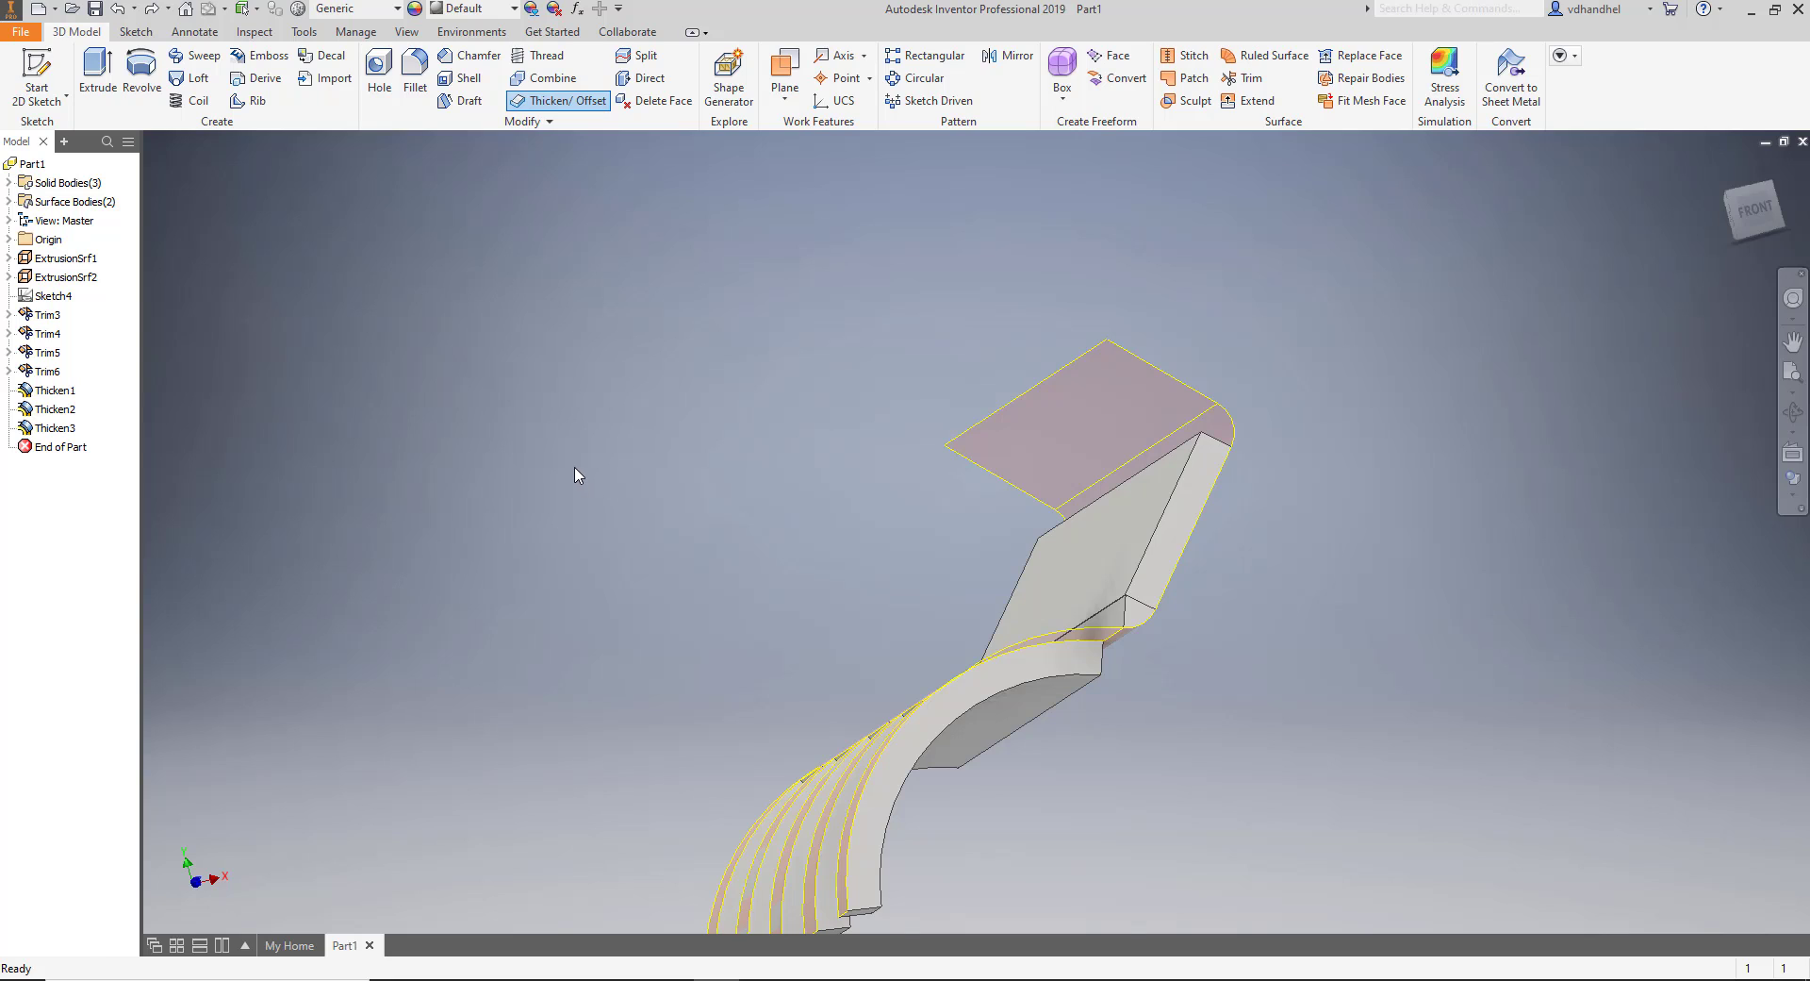
# Delete the three existing thicken features, Thicken3, Thicken2 and Thicken1, leaving only the trimmed surfaces.
pyautogui.keyDown('shift'); pyautogui.moveTo(578, 474); pyautogui.dragTo(517, 510, button='middle'); pyautogui.keyUp('shift')
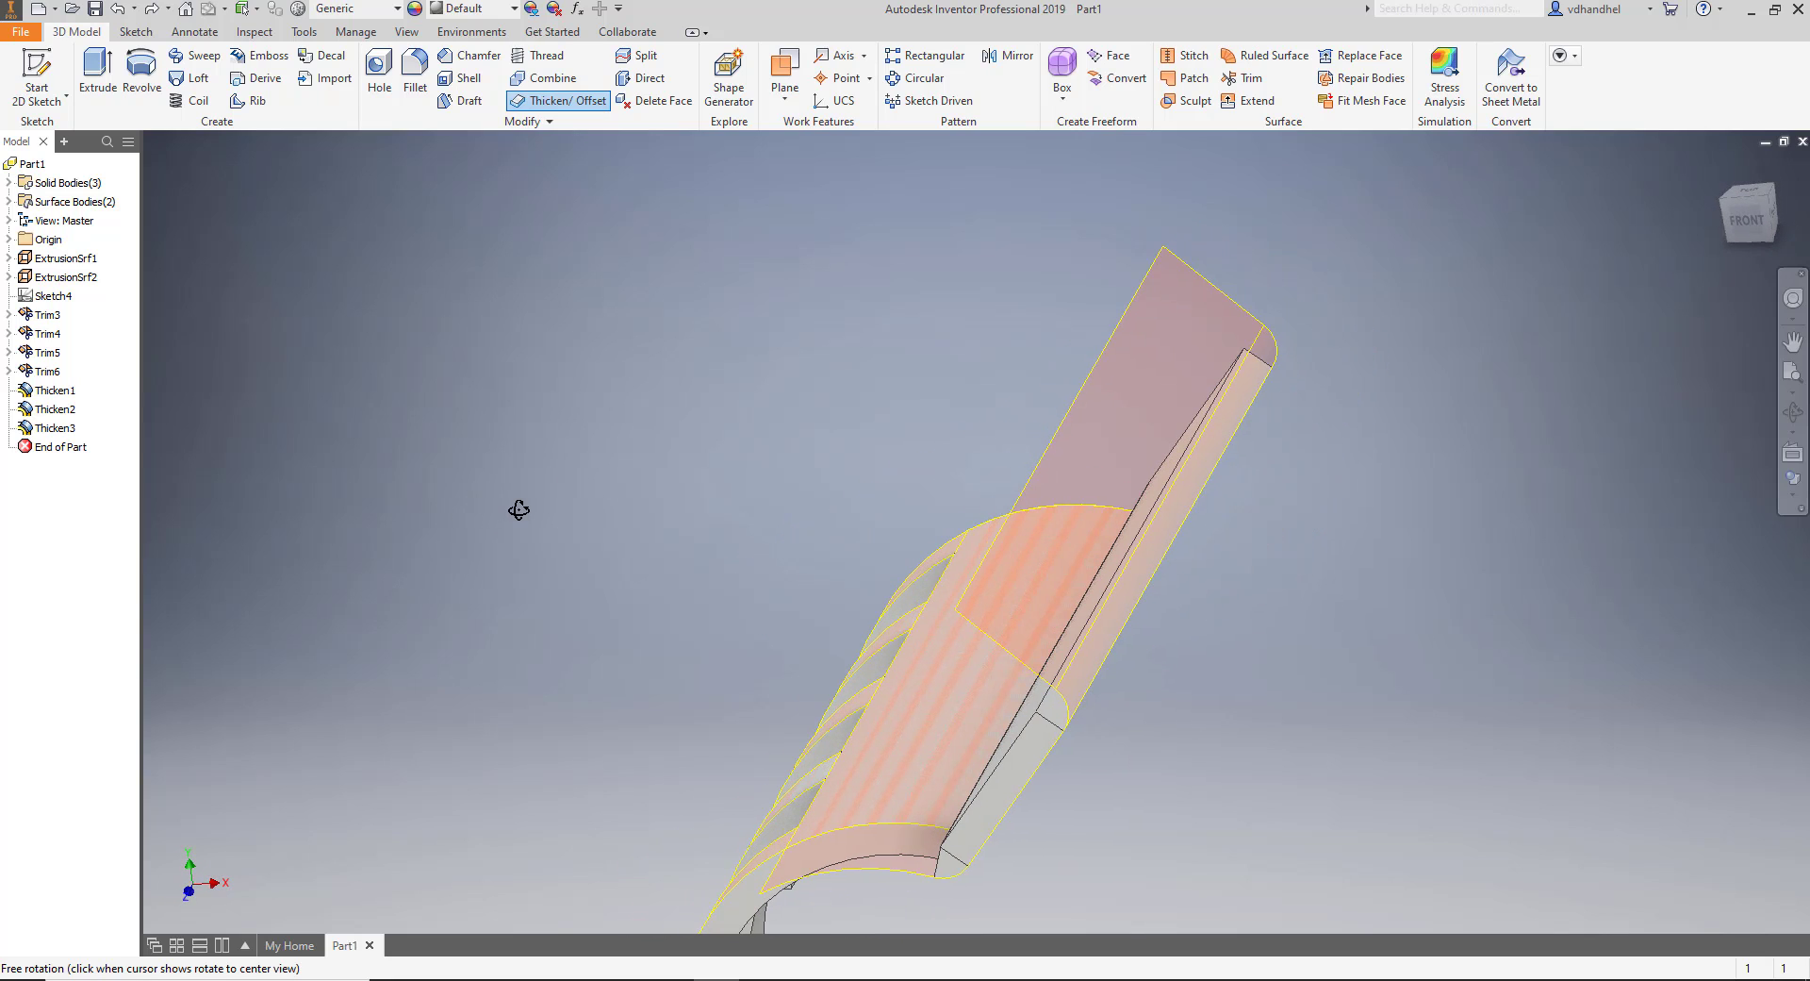
pyautogui.click(71, 430)
pyautogui.rightClick(71, 433)
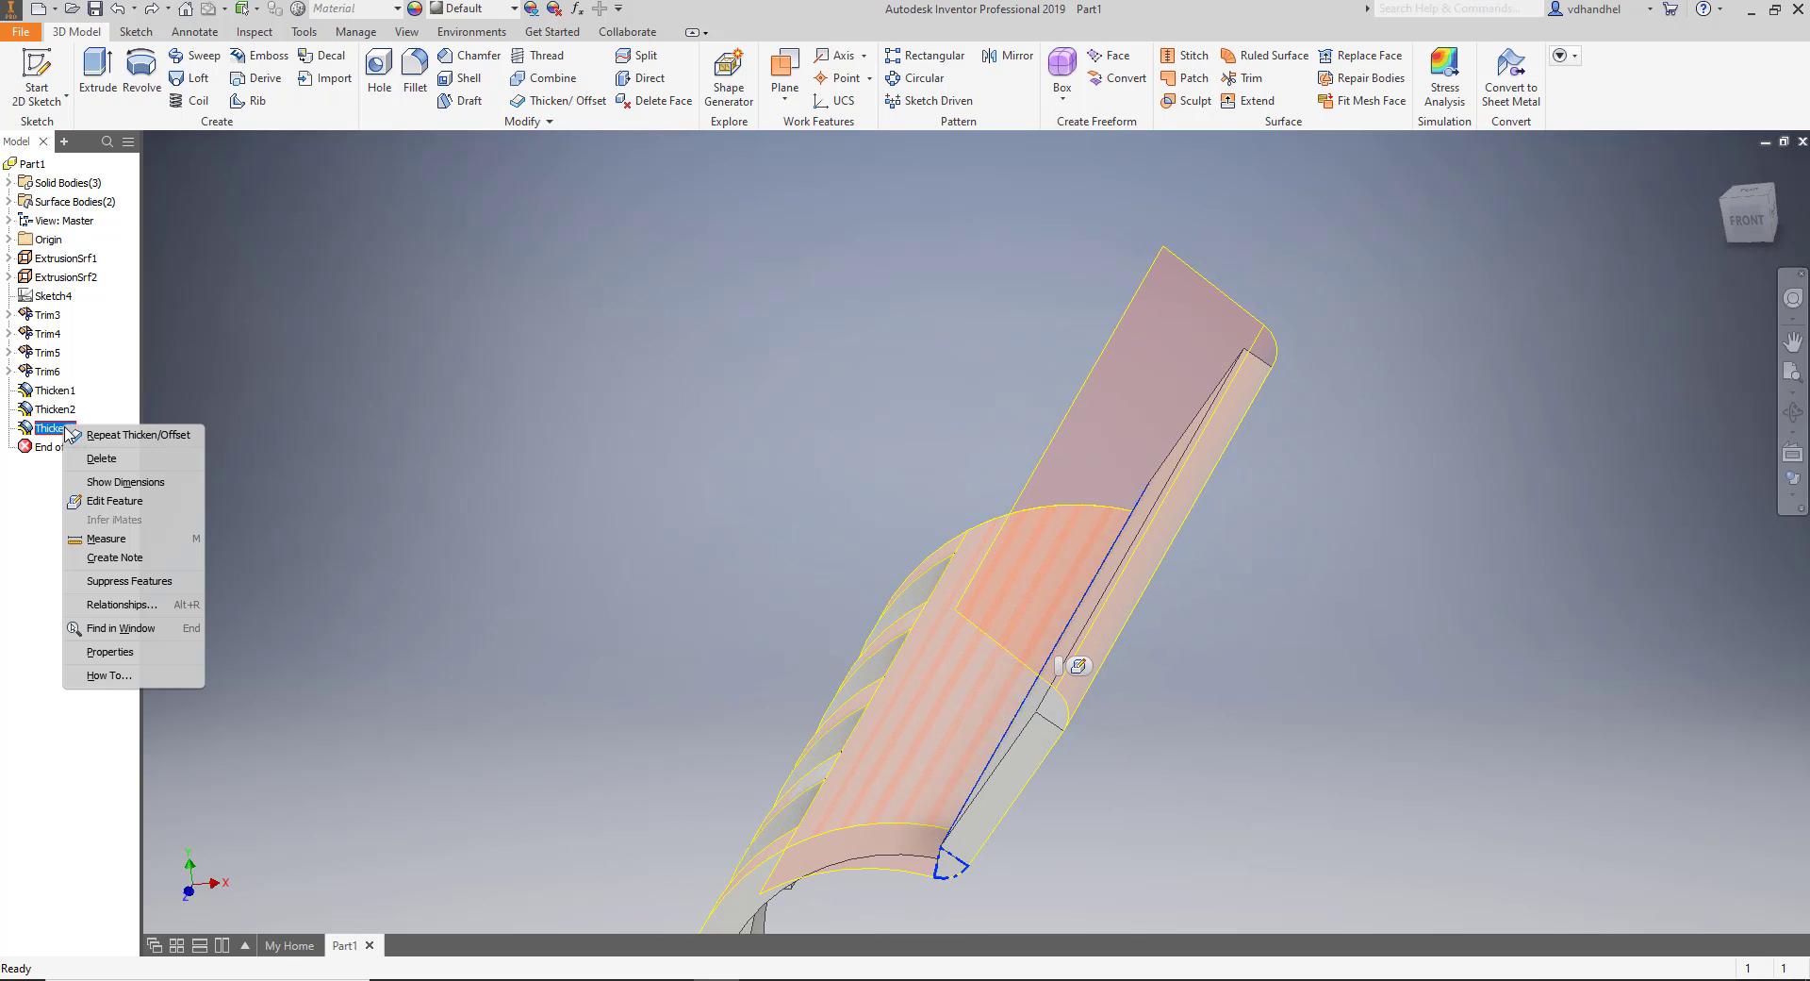
pyautogui.click(89, 451)
pyautogui.rightClick(64, 415)
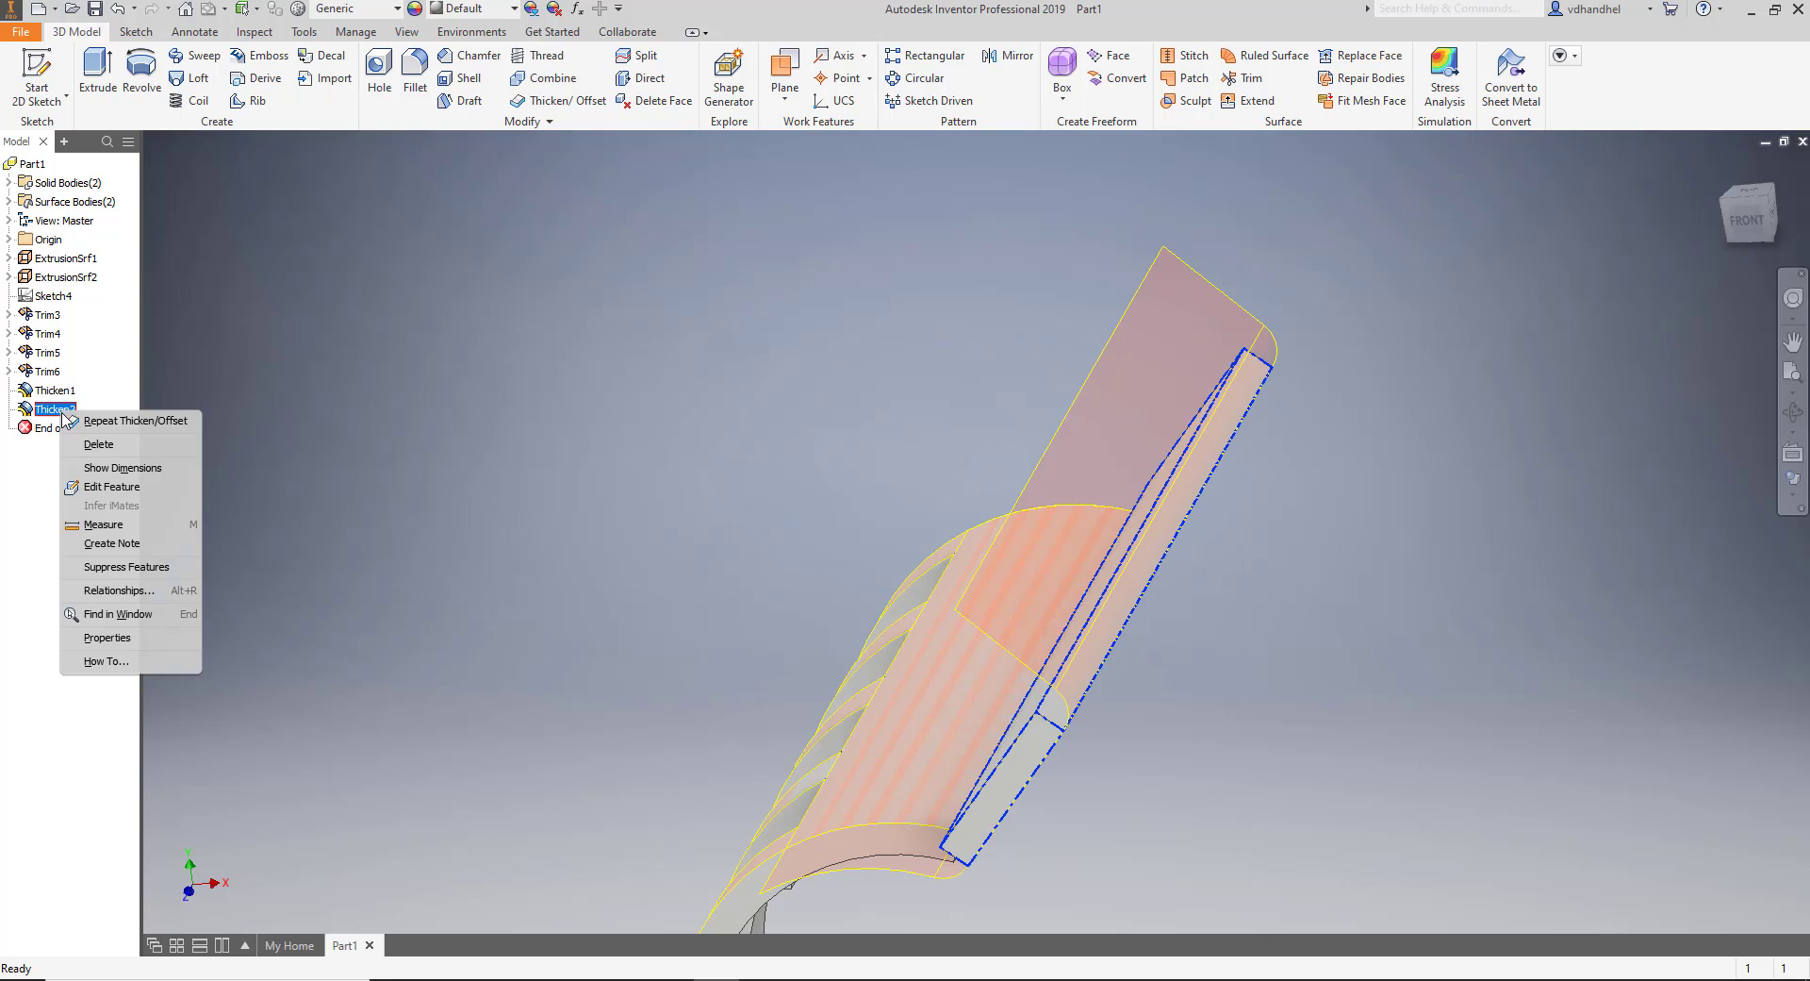
pyautogui.click(94, 445)
pyautogui.rightClick(68, 396)
pyautogui.click(110, 427)
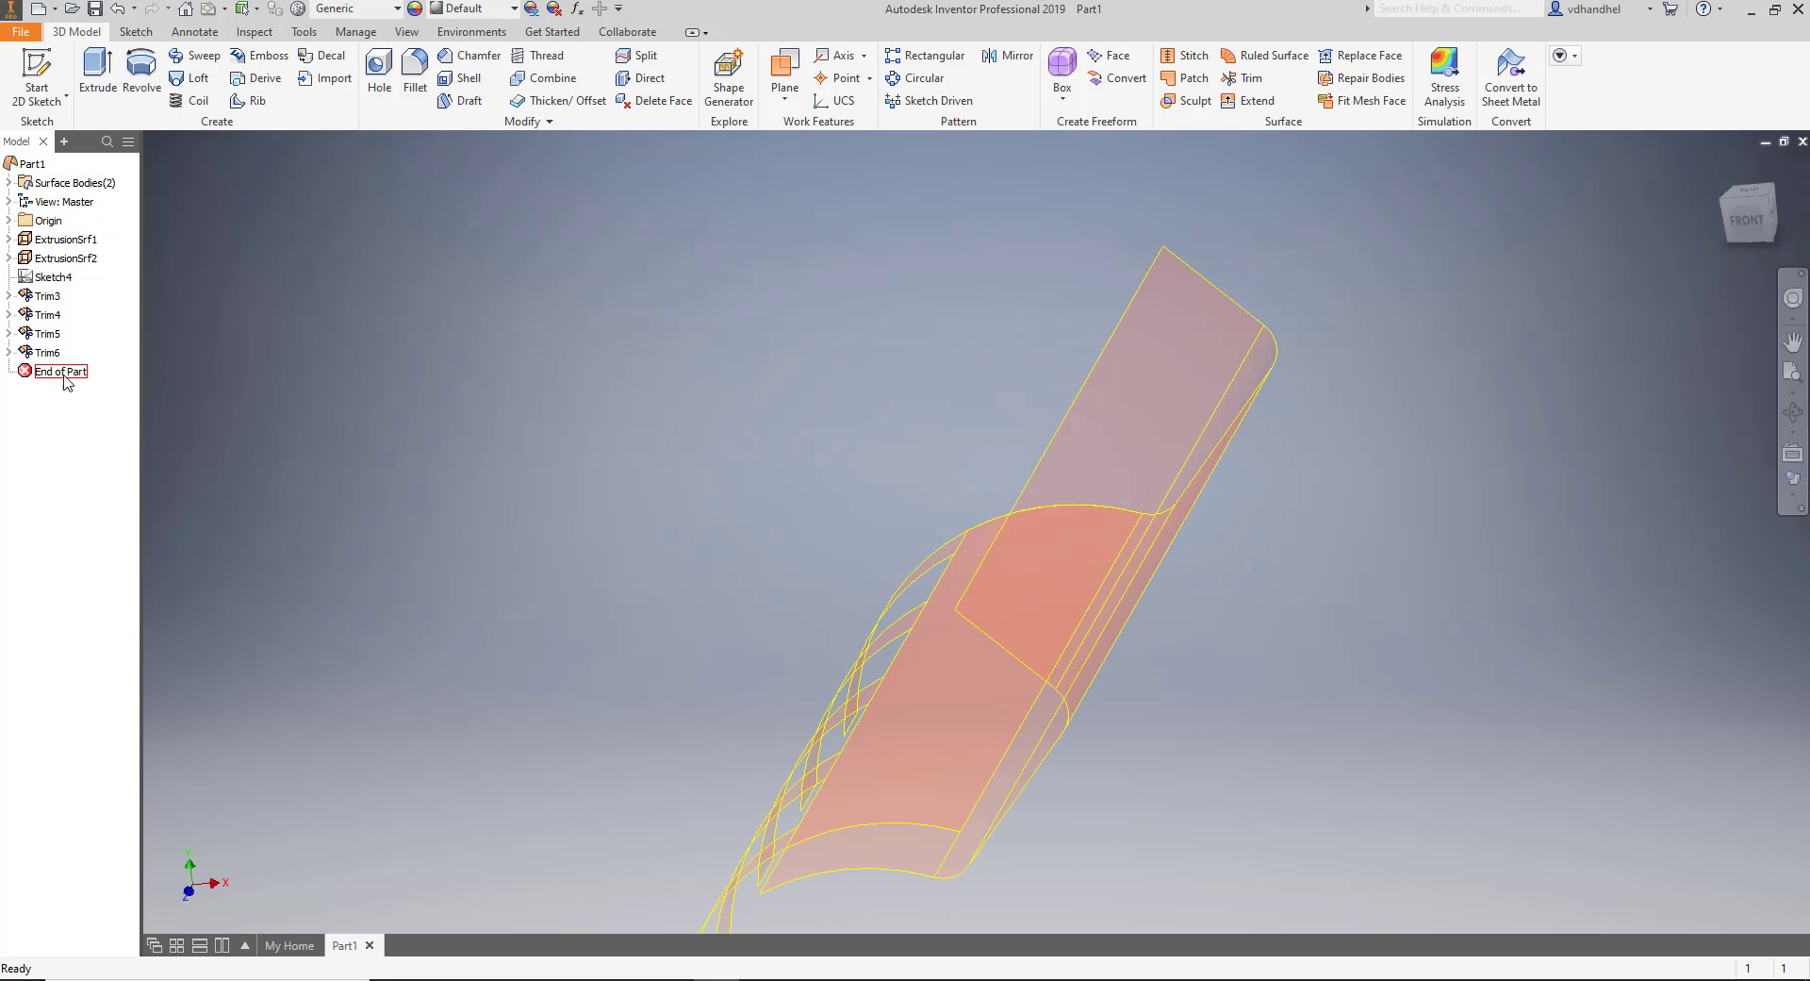
# Thicken the large curved face and its finger strips 0.051 in outward on the convex side as a new solid.
pyautogui.keyDown('shift'); pyautogui.moveTo(202, 393); pyautogui.dragTo(259, 375, button='middle'); pyautogui.keyUp('shift')
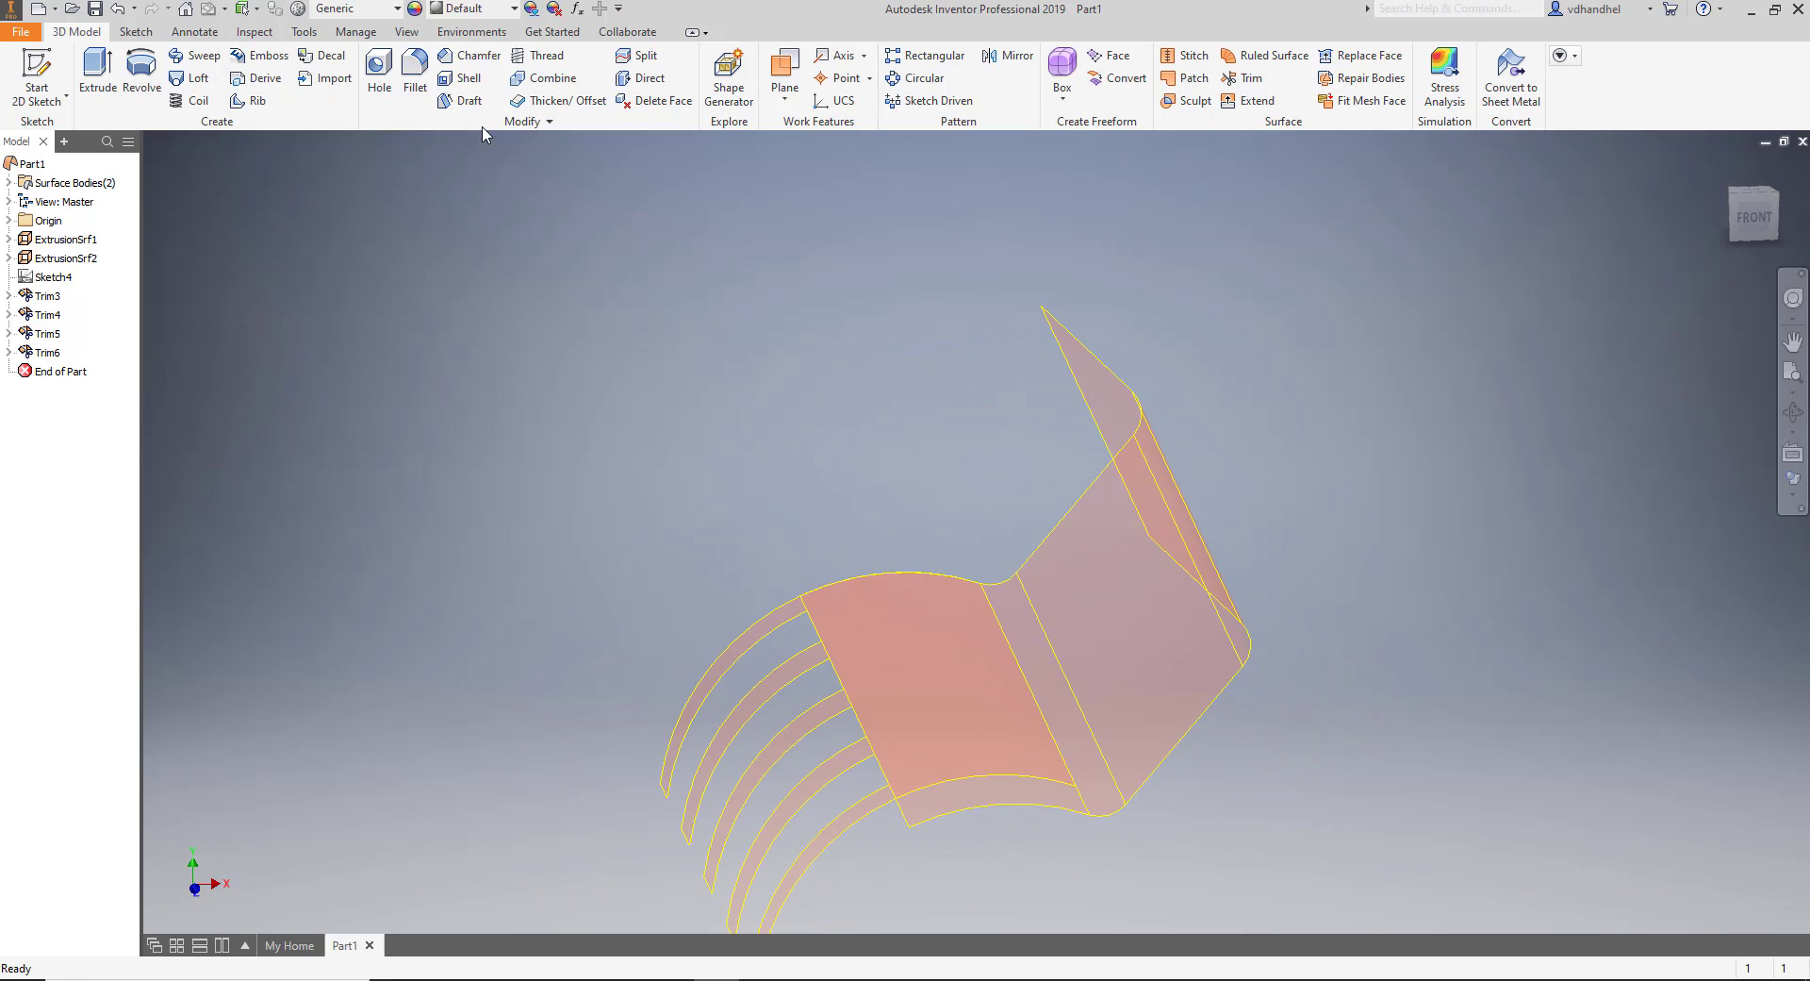
pyautogui.click(544, 98)
pyautogui.scroll(-3, 1058, 525)
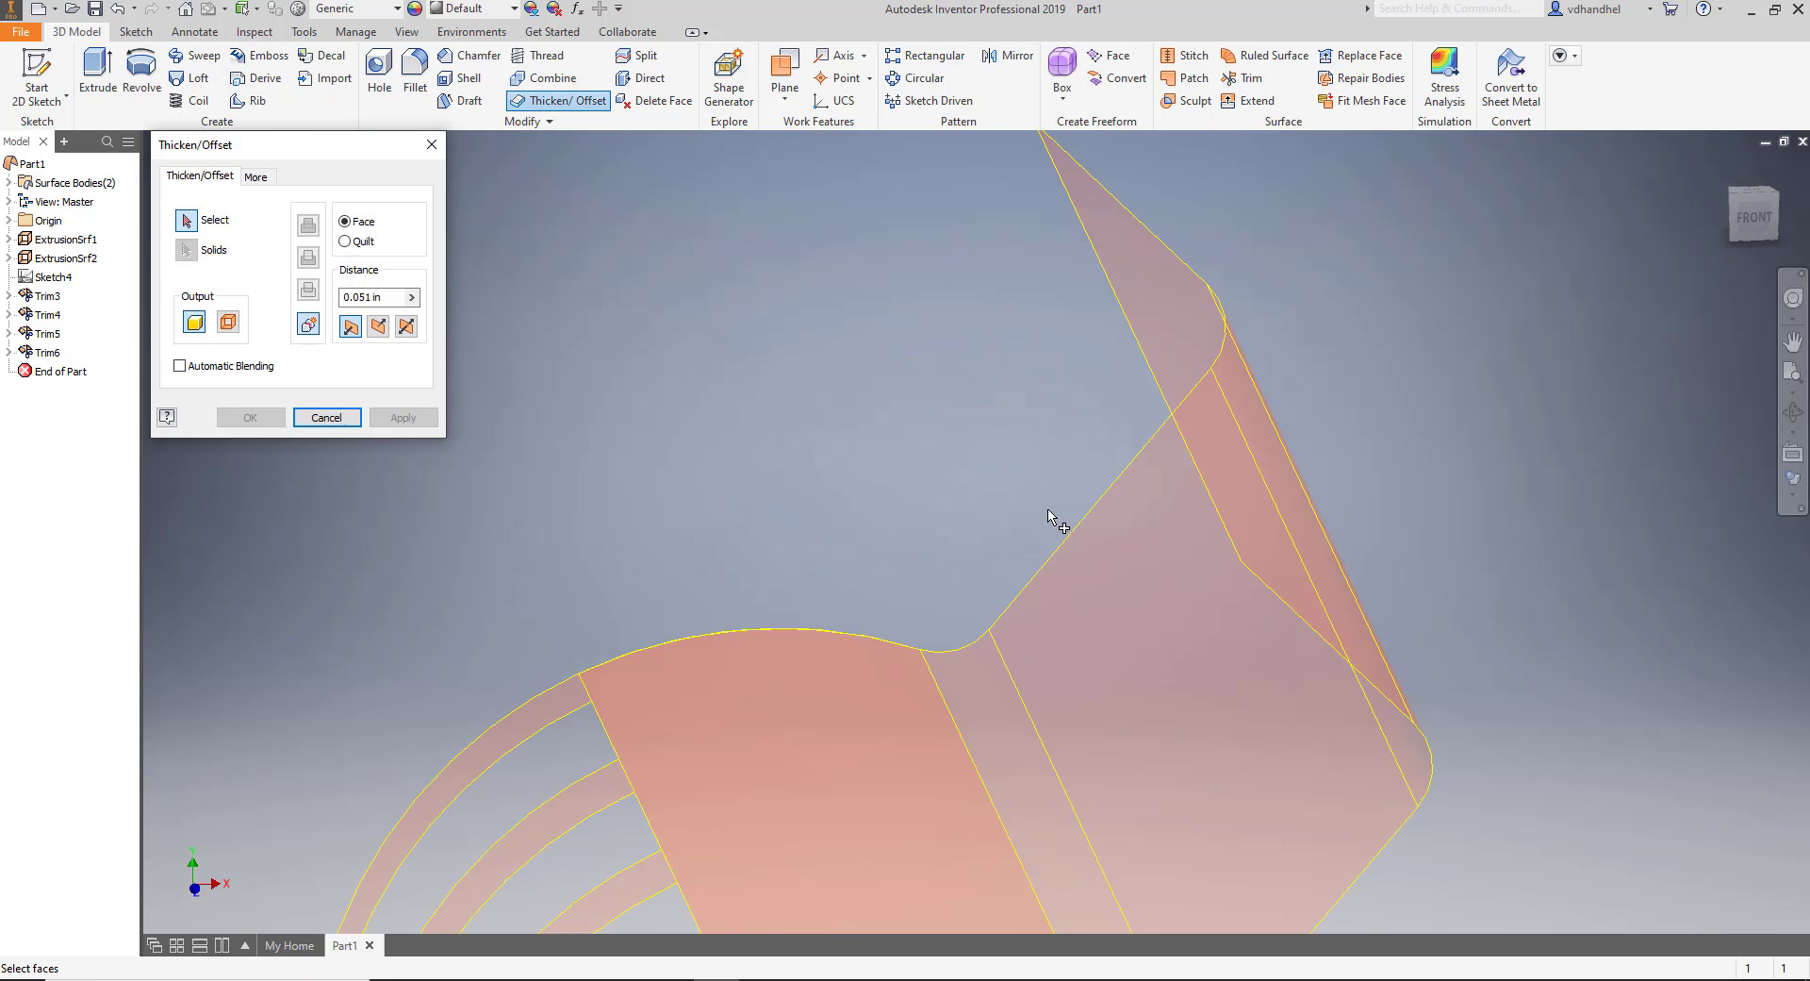
pyautogui.scroll(2, 1042, 669)
pyautogui.keyDown('shift'); pyautogui.moveTo(1041, 669); pyautogui.dragTo(869, 534, button='middle'); pyautogui.keyUp('shift')
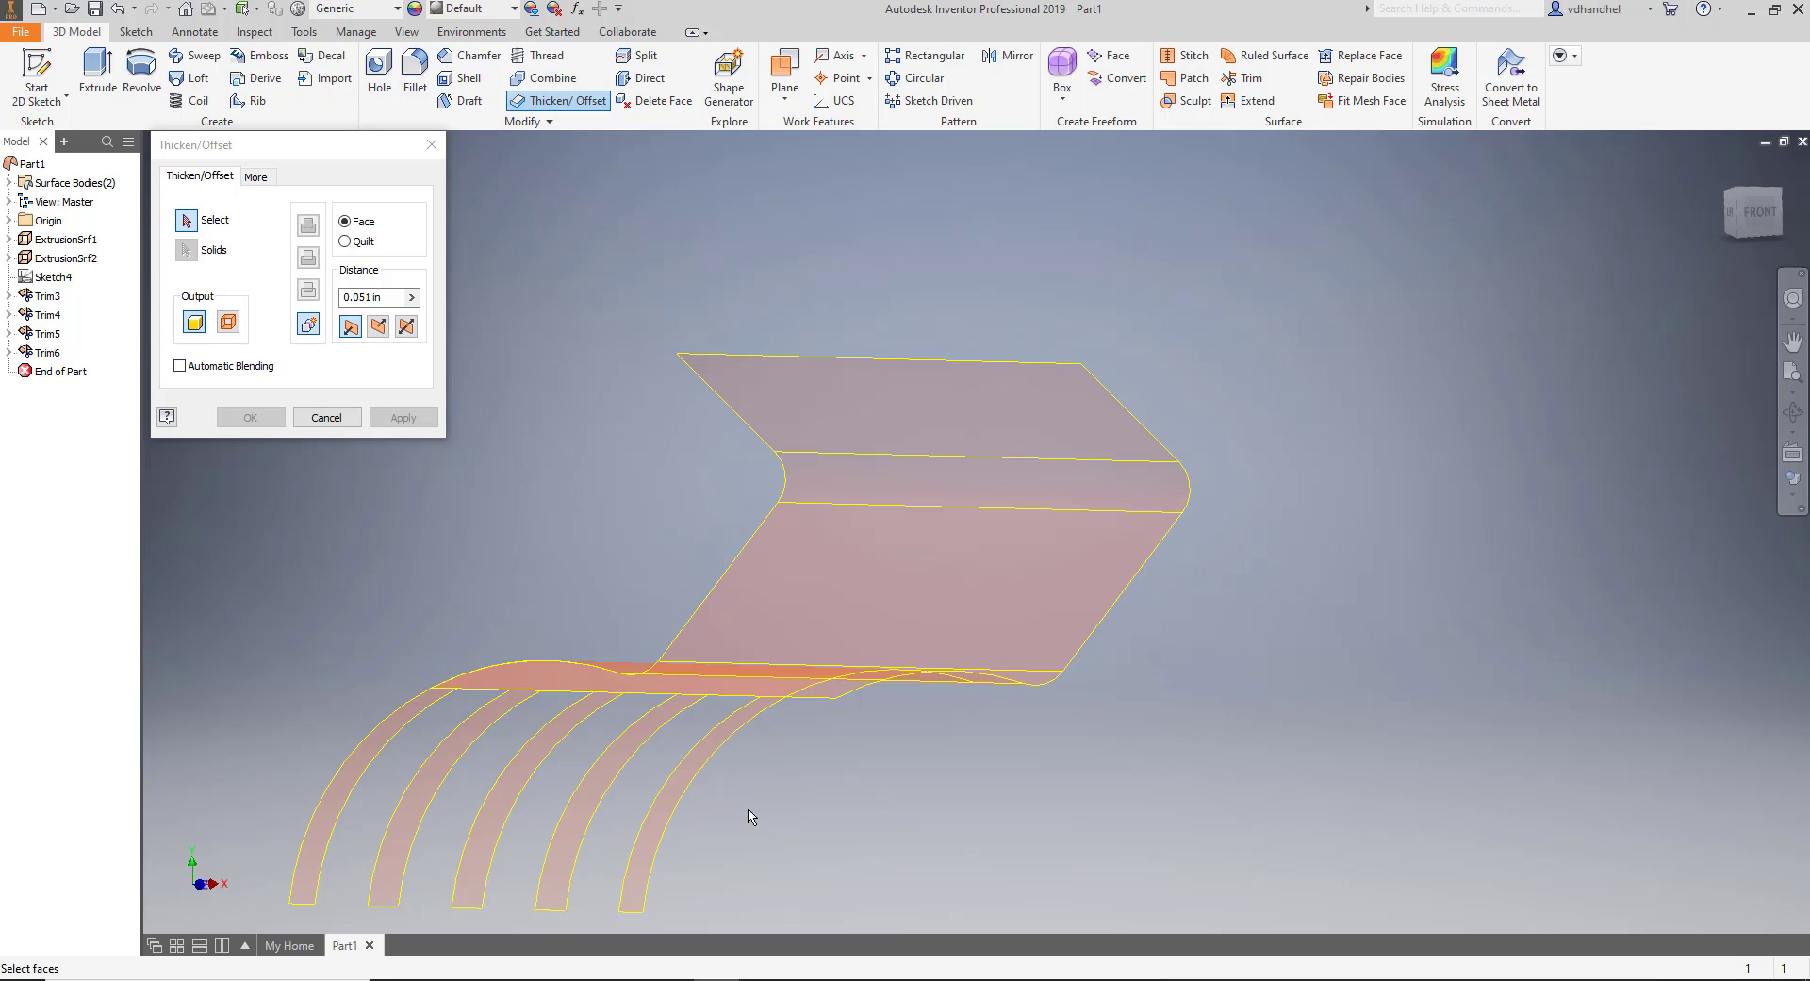
pyautogui.moveTo(747, 790); pyautogui.dragTo(873, 553, button='middle')
pyautogui.moveTo(1092, 775); pyautogui.dragTo(450, 392)
pyautogui.keyDown('shift'); pyautogui.moveTo(1022, 585); pyautogui.dragTo(981, 602, button='middle'); pyautogui.keyUp('shift')
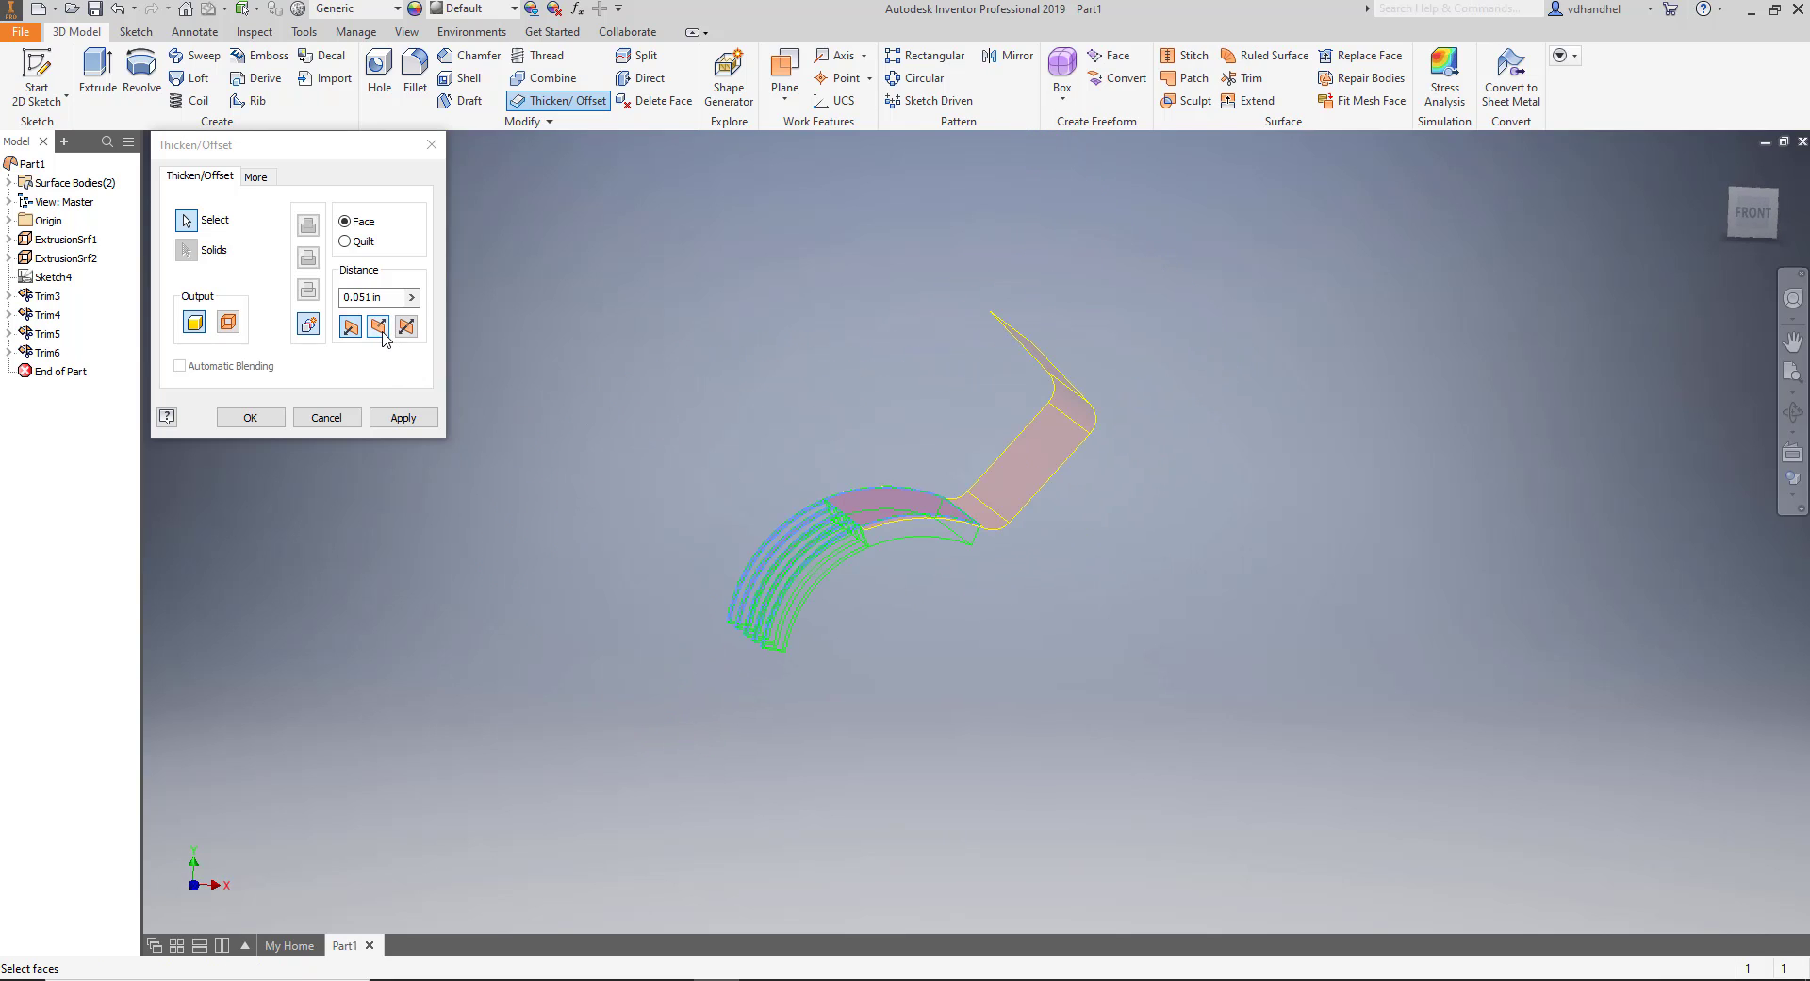
pyautogui.scroll(5, 958, 462)
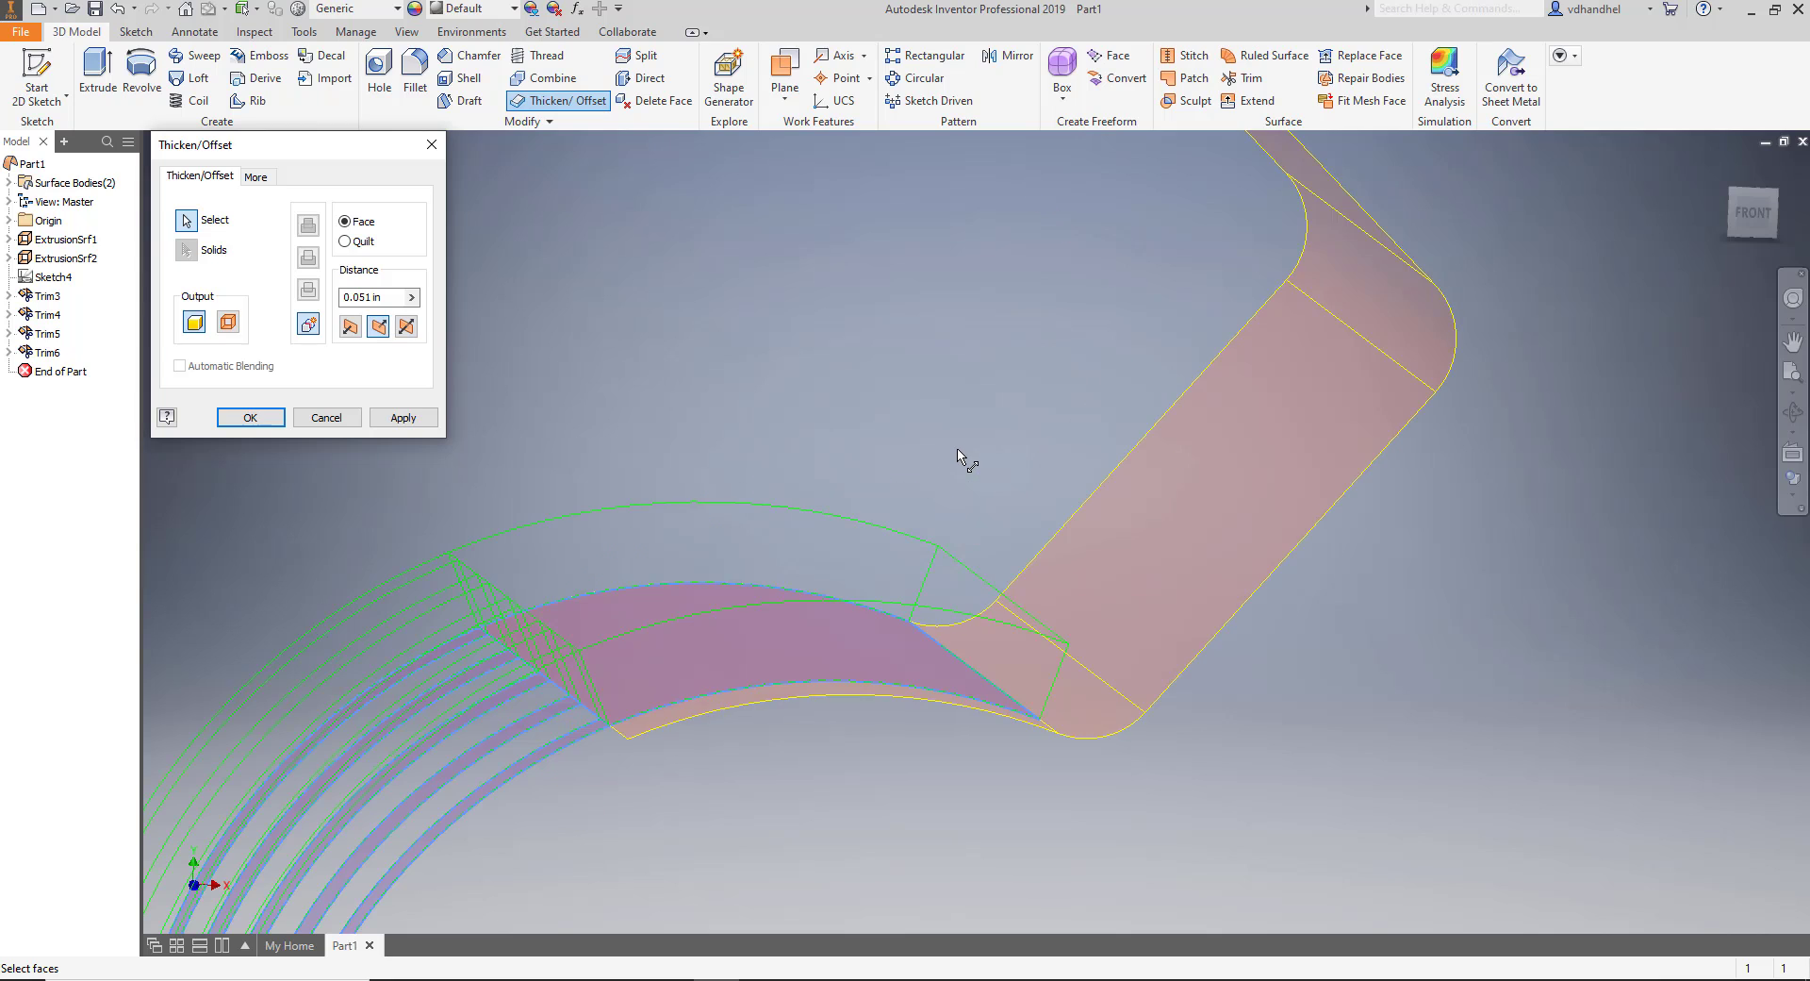
pyautogui.scroll(-2, 1002, 600)
pyautogui.keyDown('shift'); pyautogui.moveTo(999, 598); pyautogui.dragTo(962, 558, button='middle'); pyautogui.keyUp('shift')
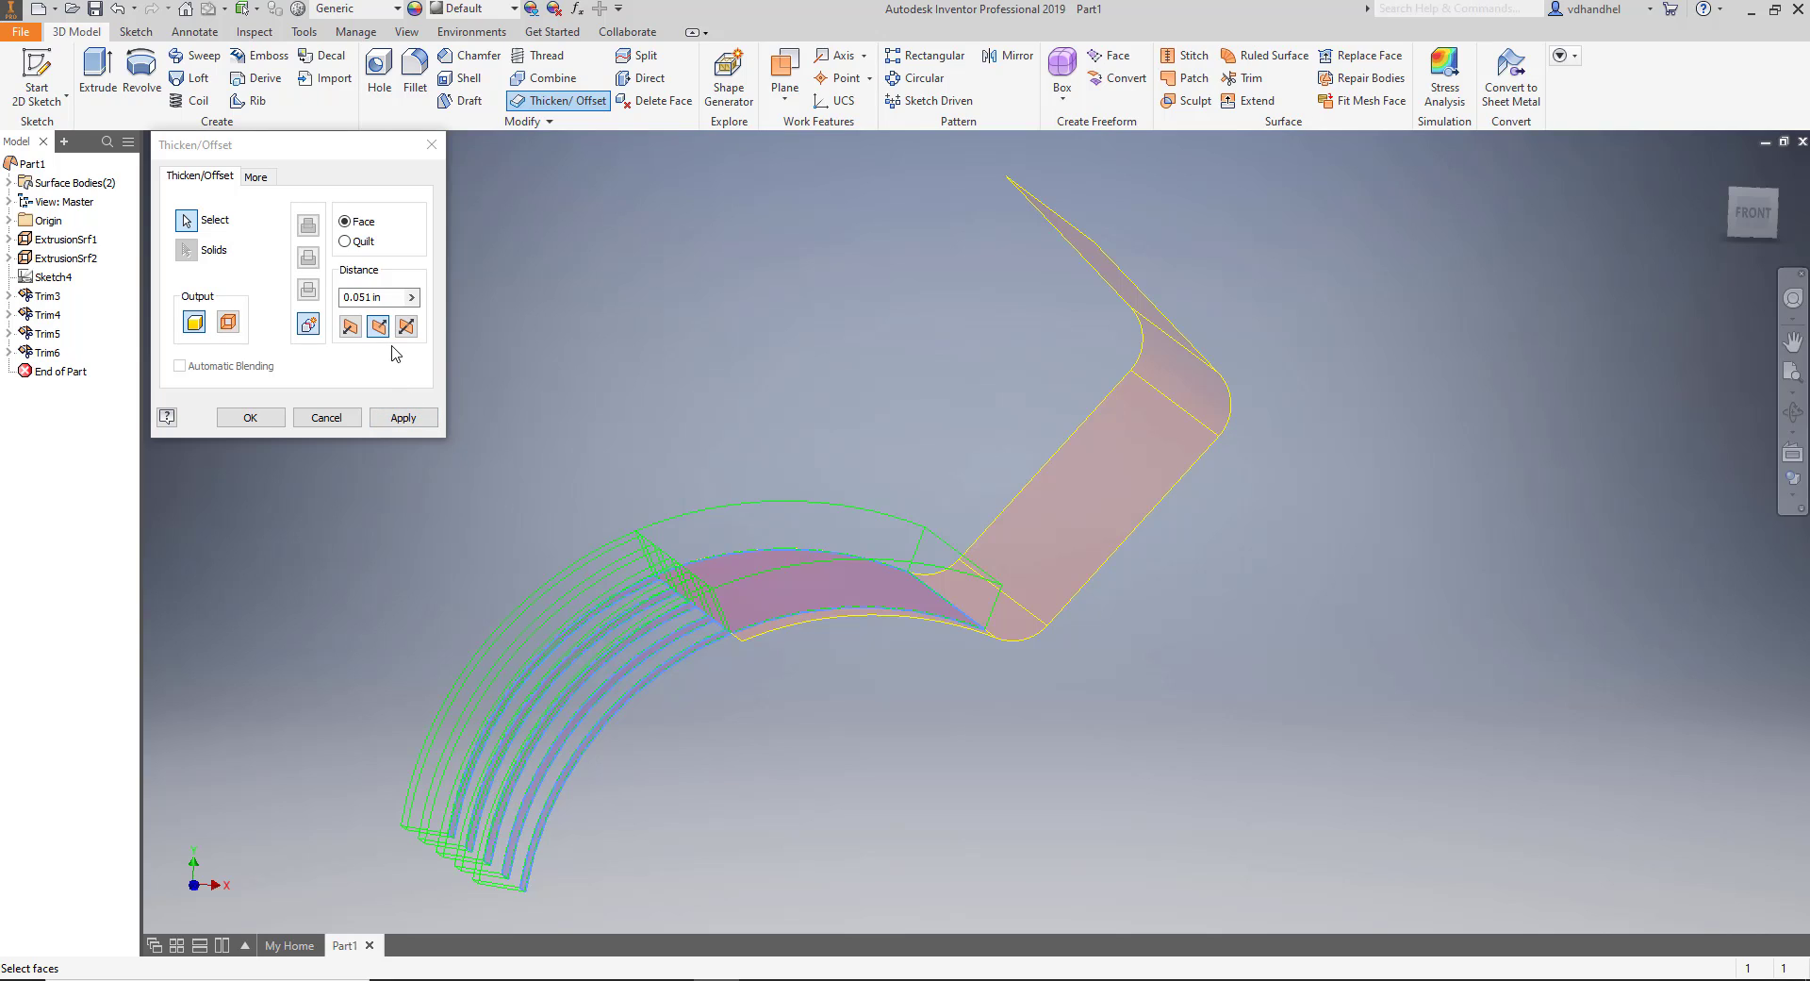
pyautogui.click(403, 418)
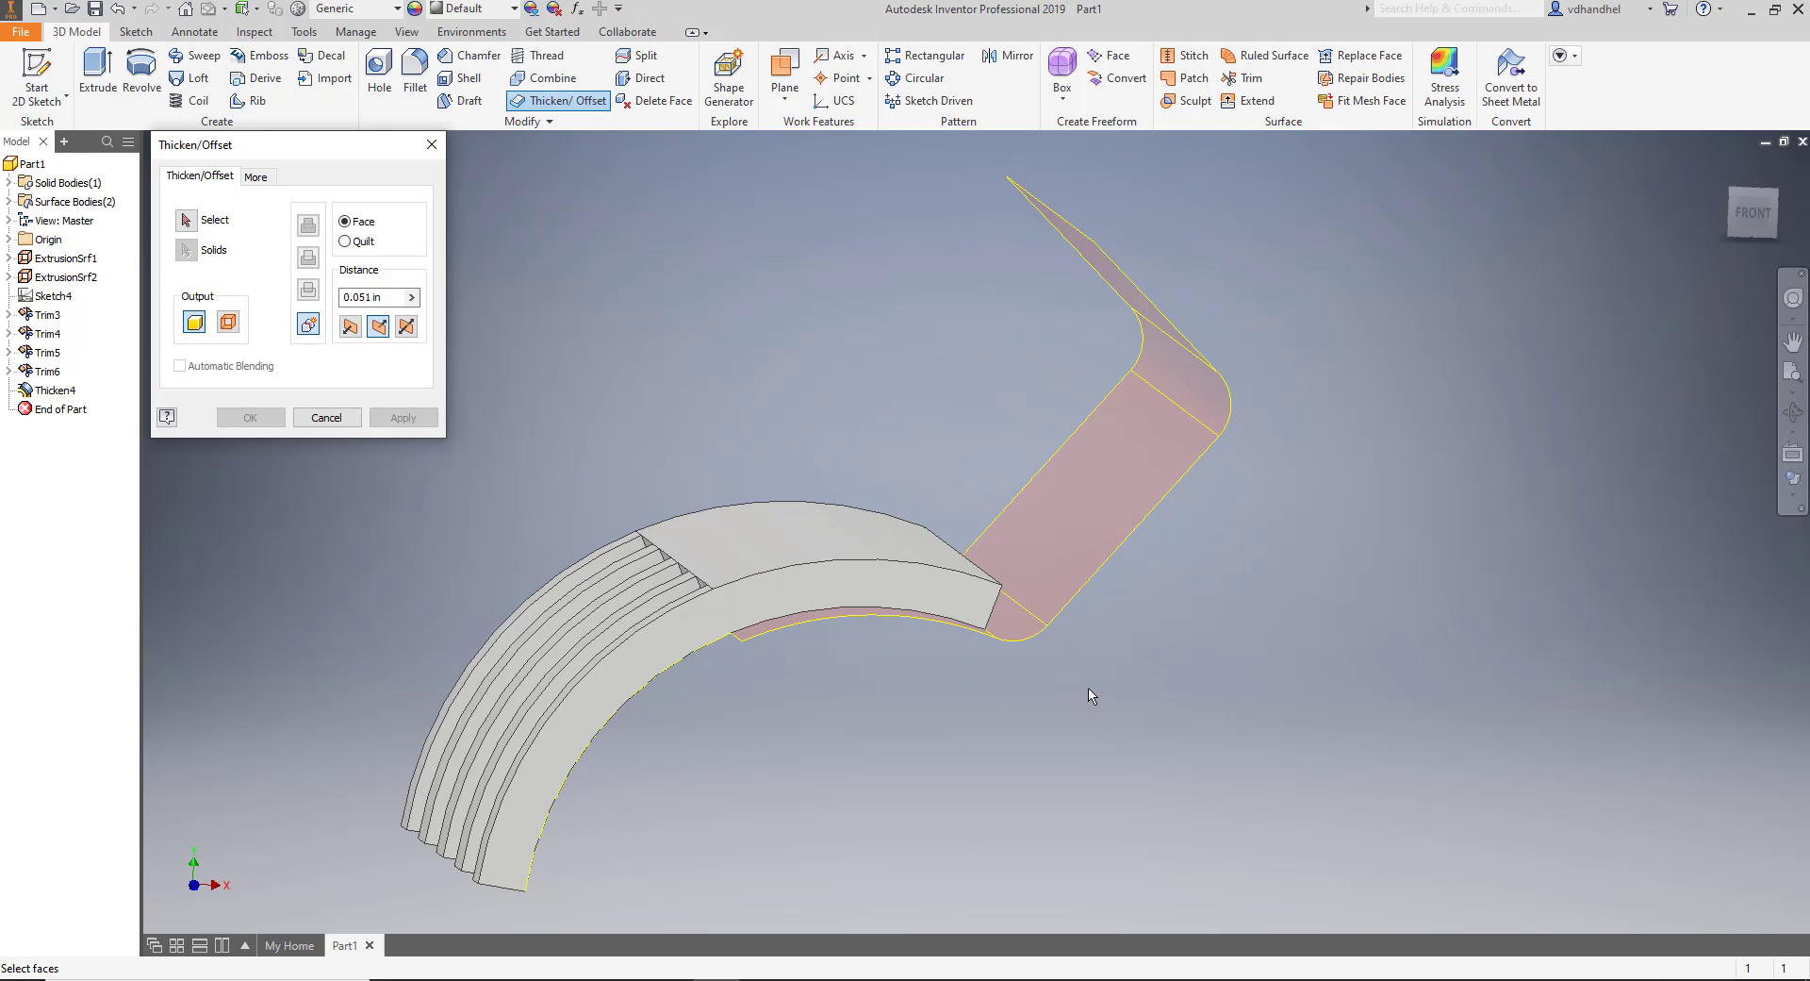
# Thicken the slanted flat face 0.051 in toward the curved body as a new solid.
pyautogui.click(1035, 578)
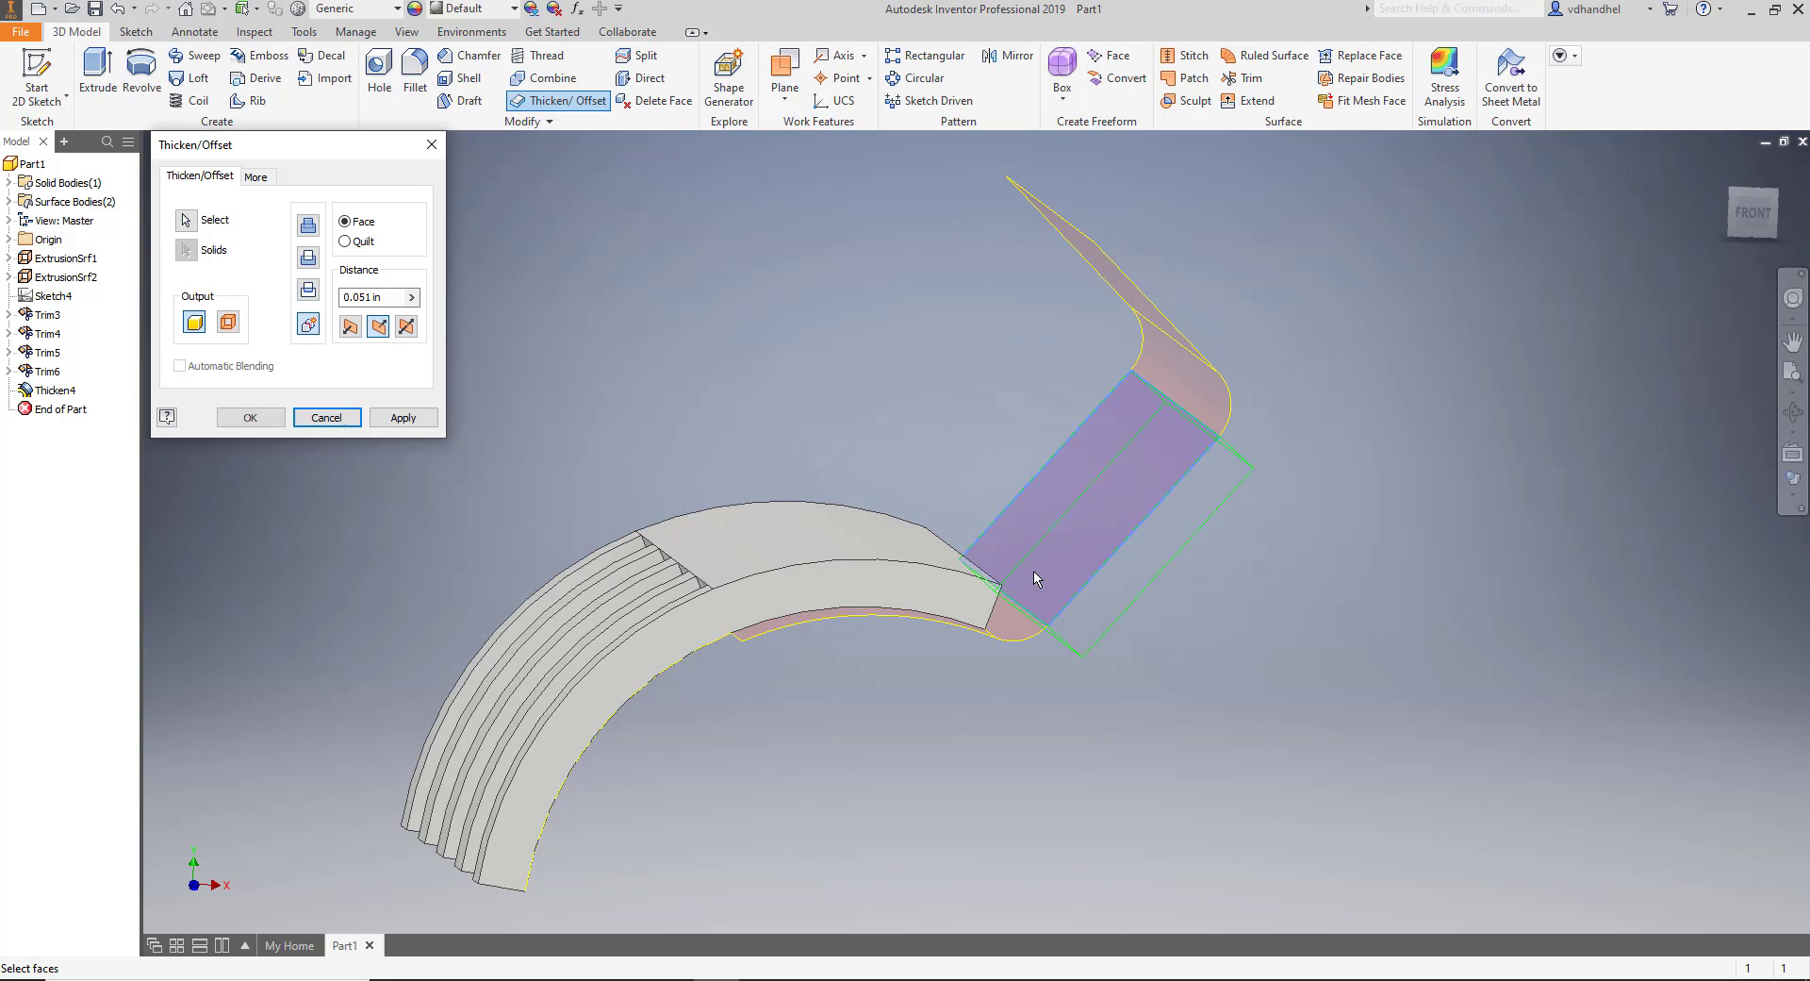
pyautogui.click(378, 330)
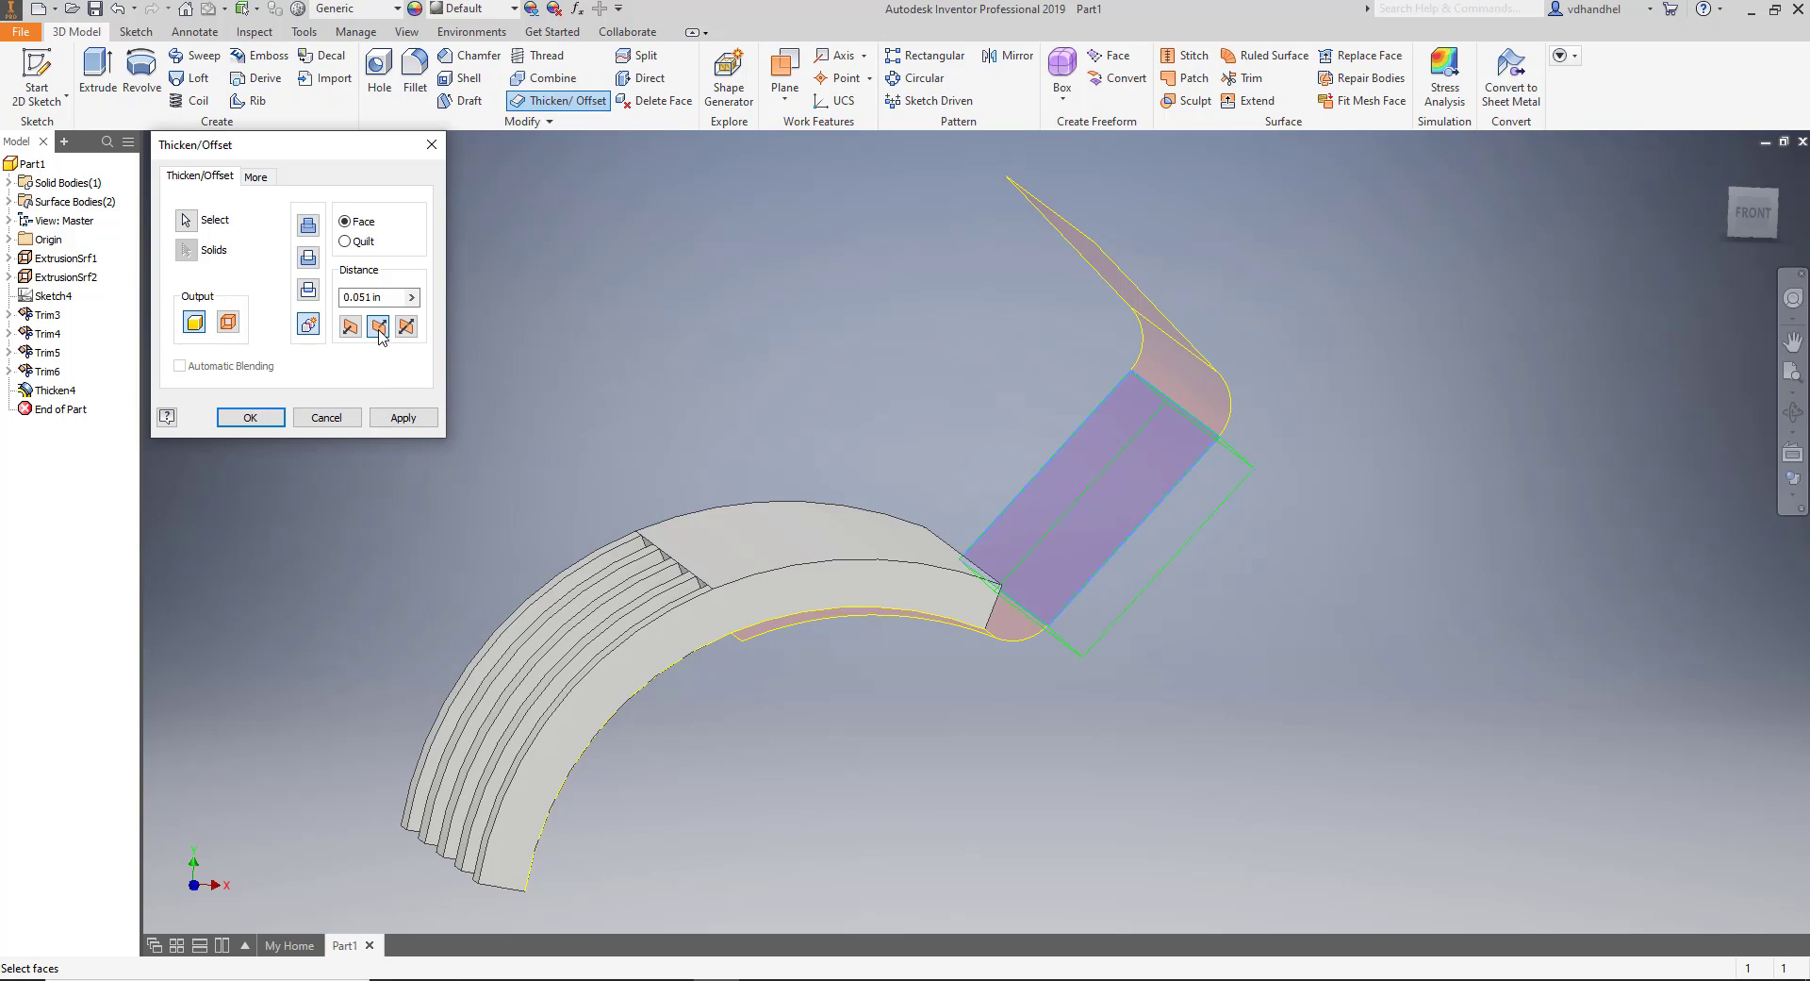
pyautogui.click(354, 328)
pyautogui.click(403, 417)
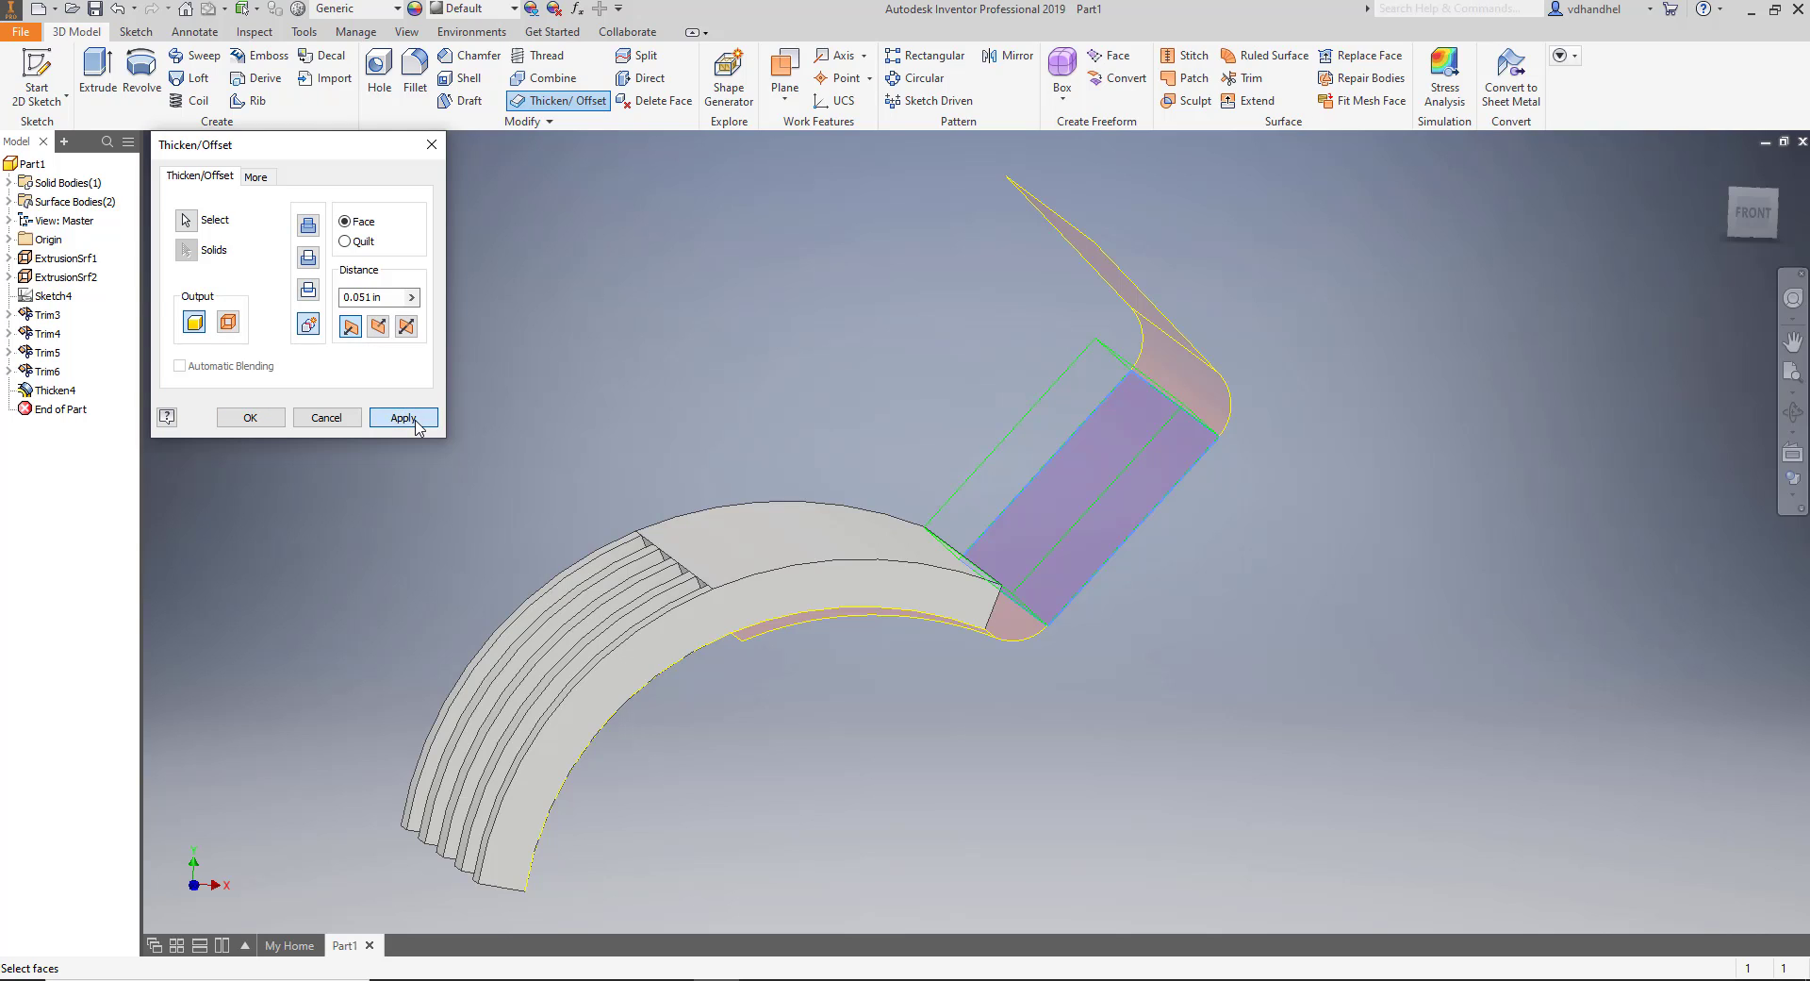
# Thicken the small bend face between the curved body and the slanted plate 0.051 in as a new solid.
pyautogui.click(1024, 630)
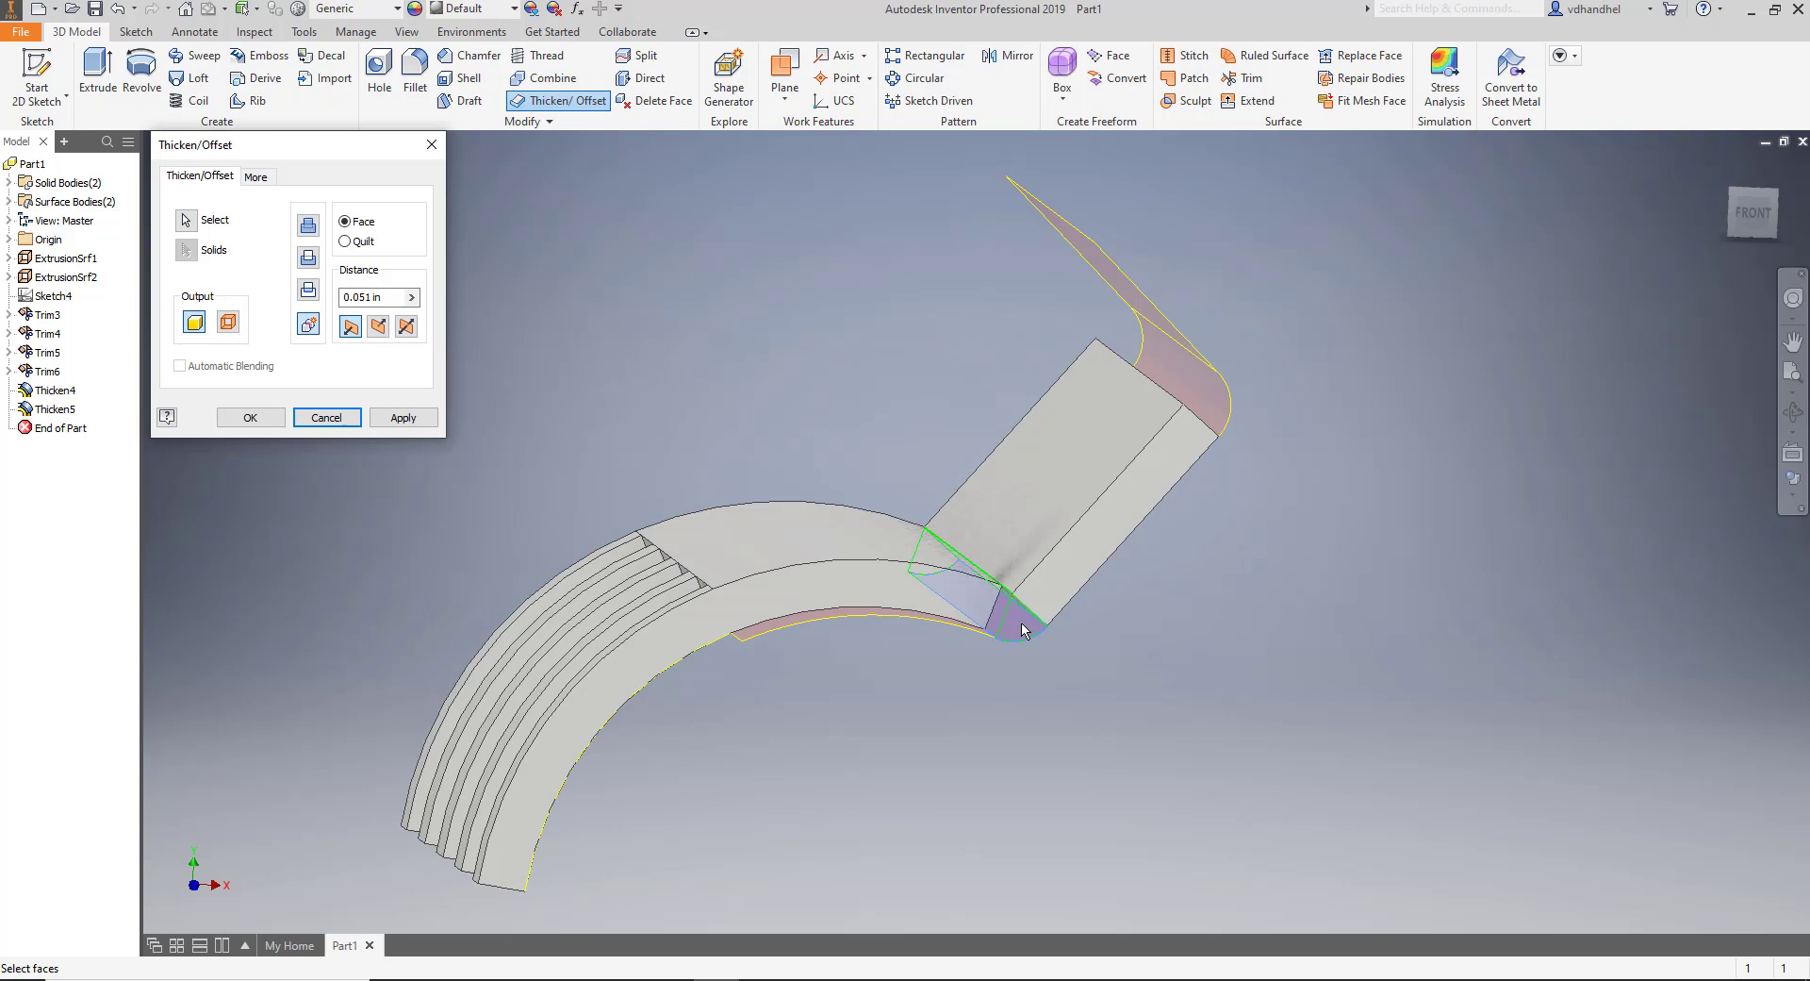
pyautogui.click(390, 417)
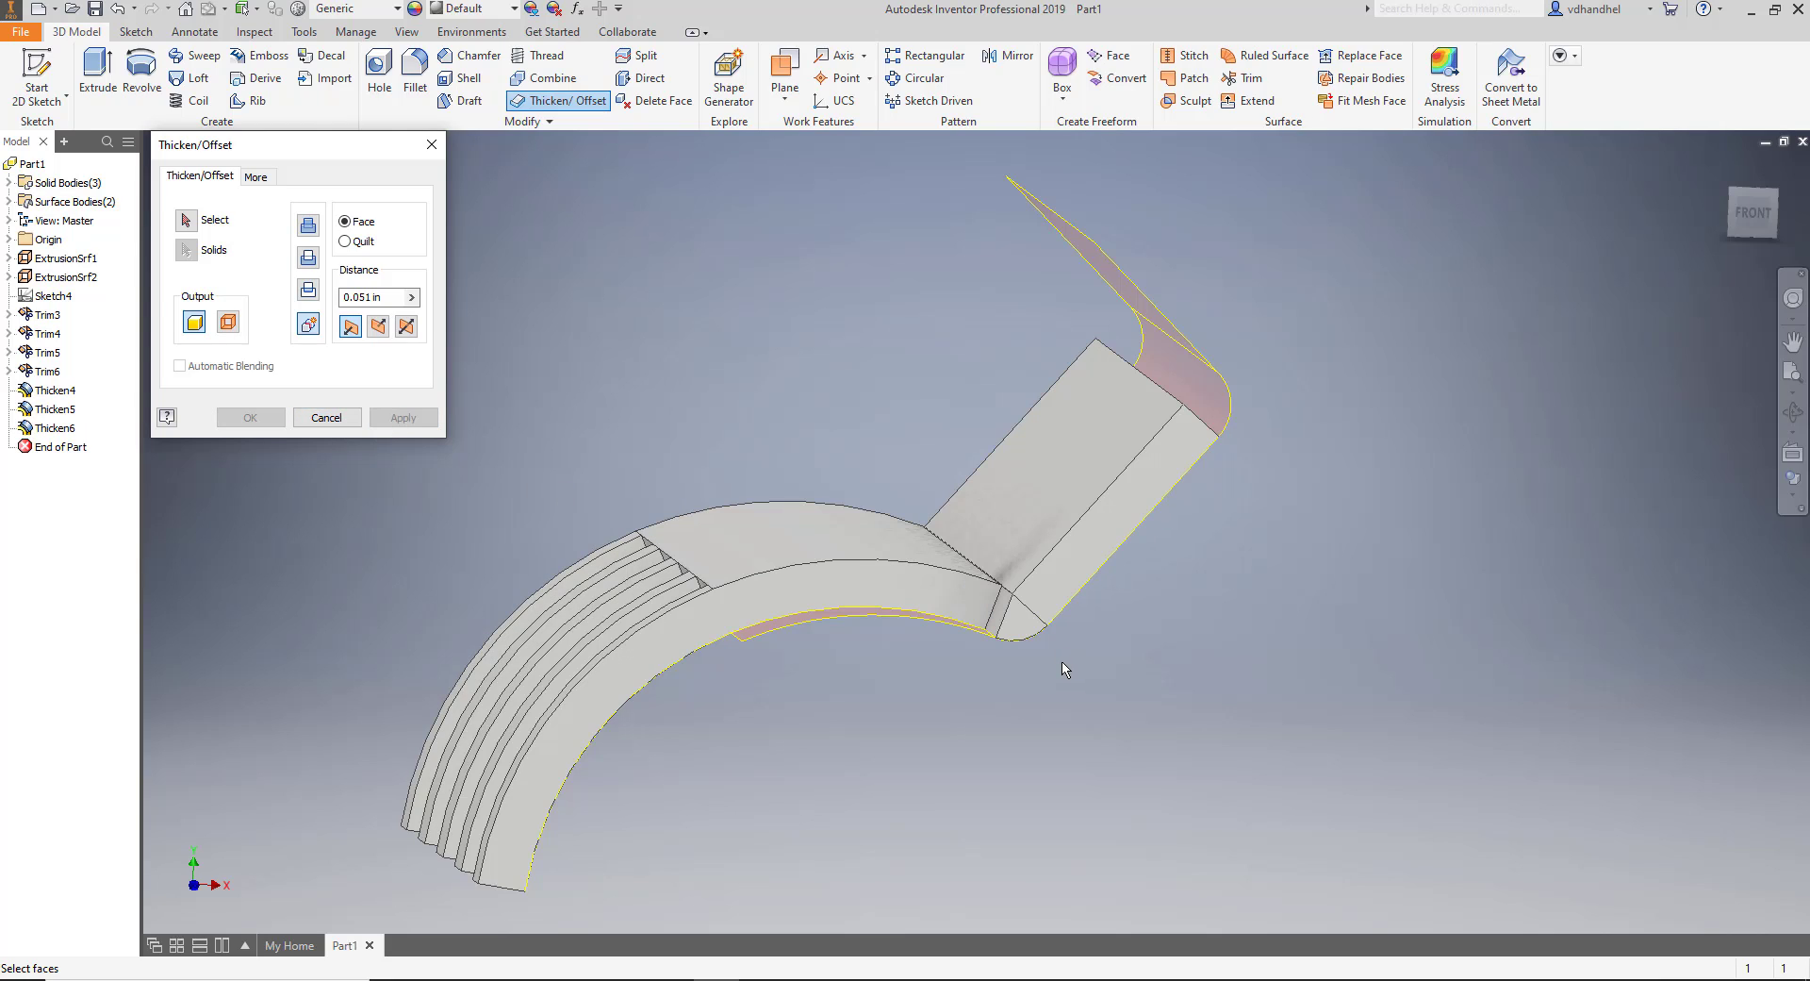
pyautogui.scroll(5, 1084, 671)
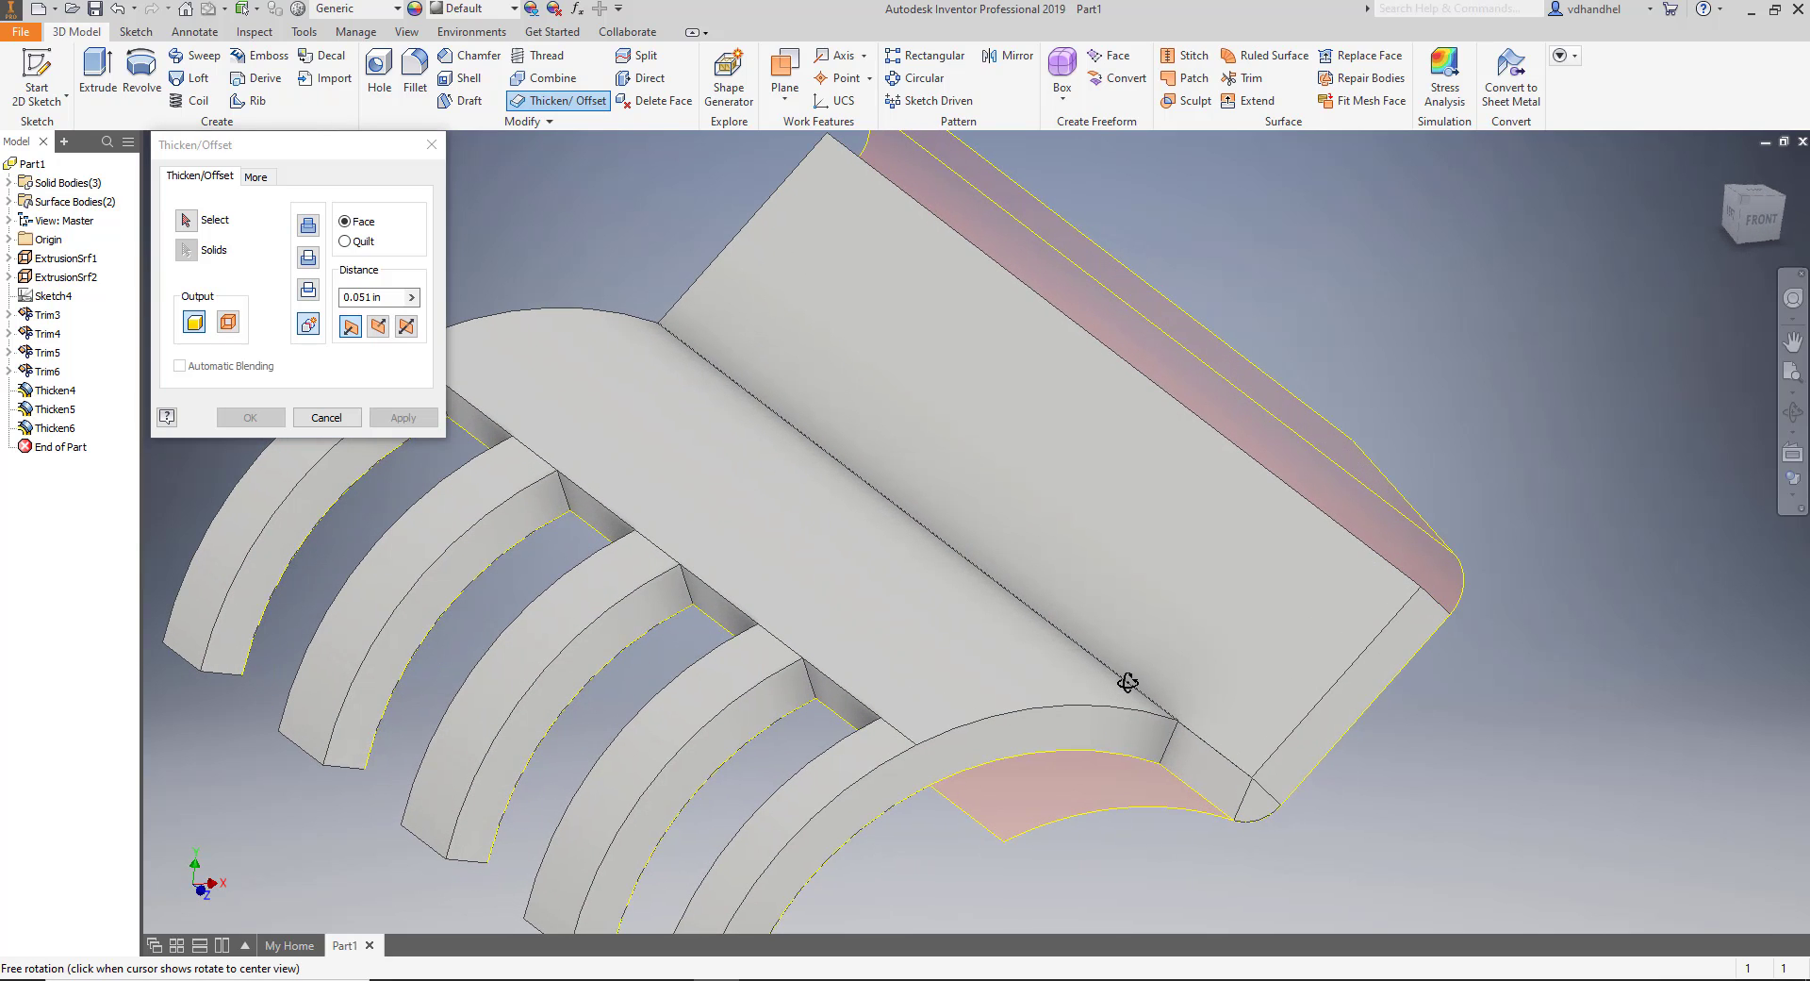
# Thicken the remaining curved strip face between the finger bases and the small bend 0.051 in on the convex side as a new solid.
pyautogui.scroll(-2, 1132, 689)
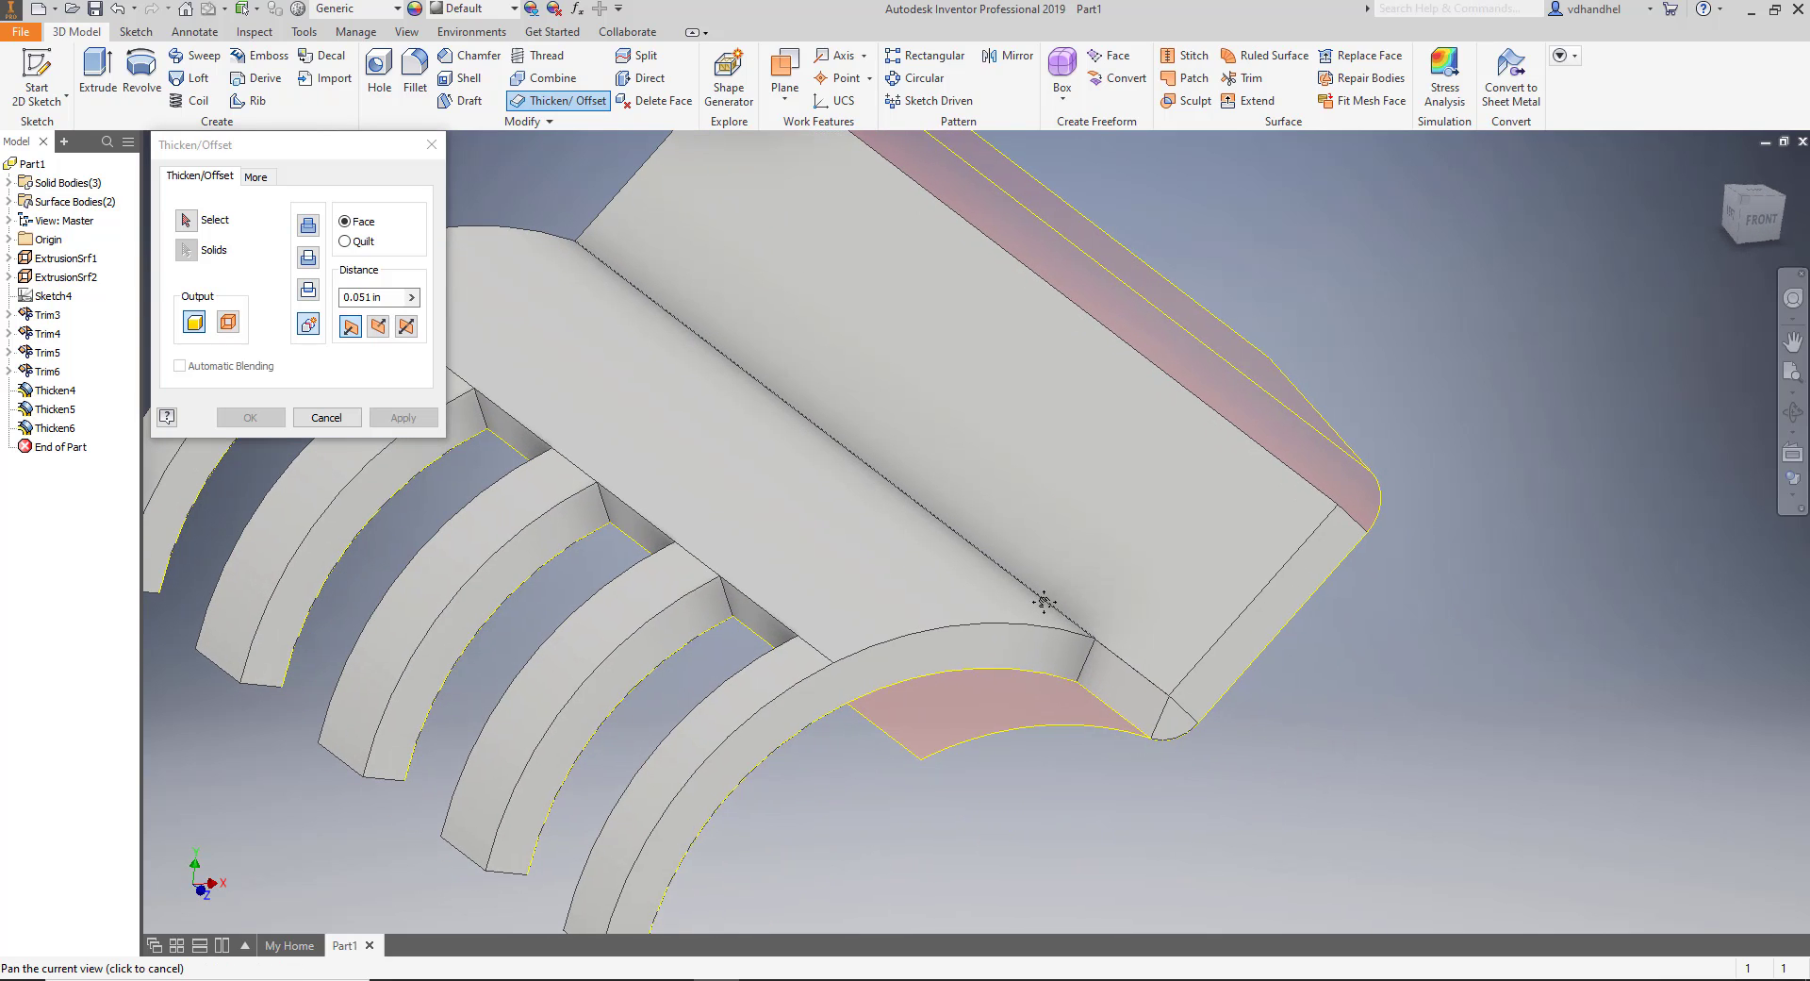
pyautogui.click(1046, 714)
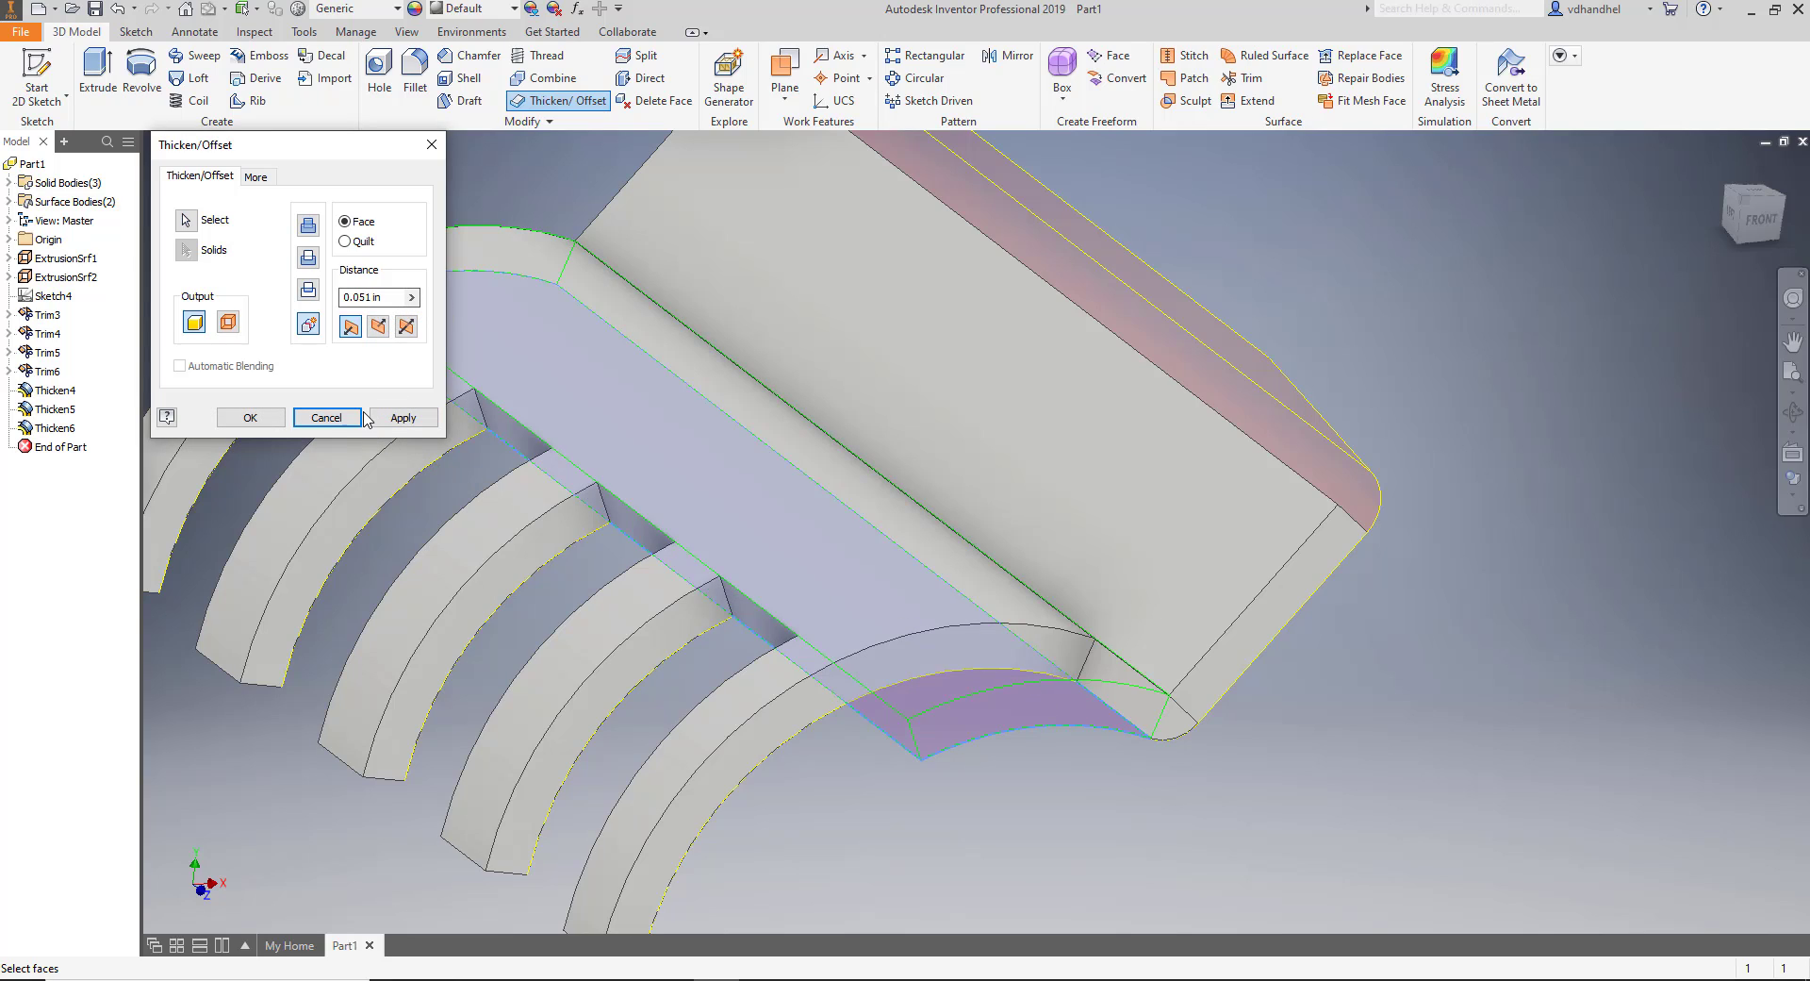
pyautogui.click(402, 417)
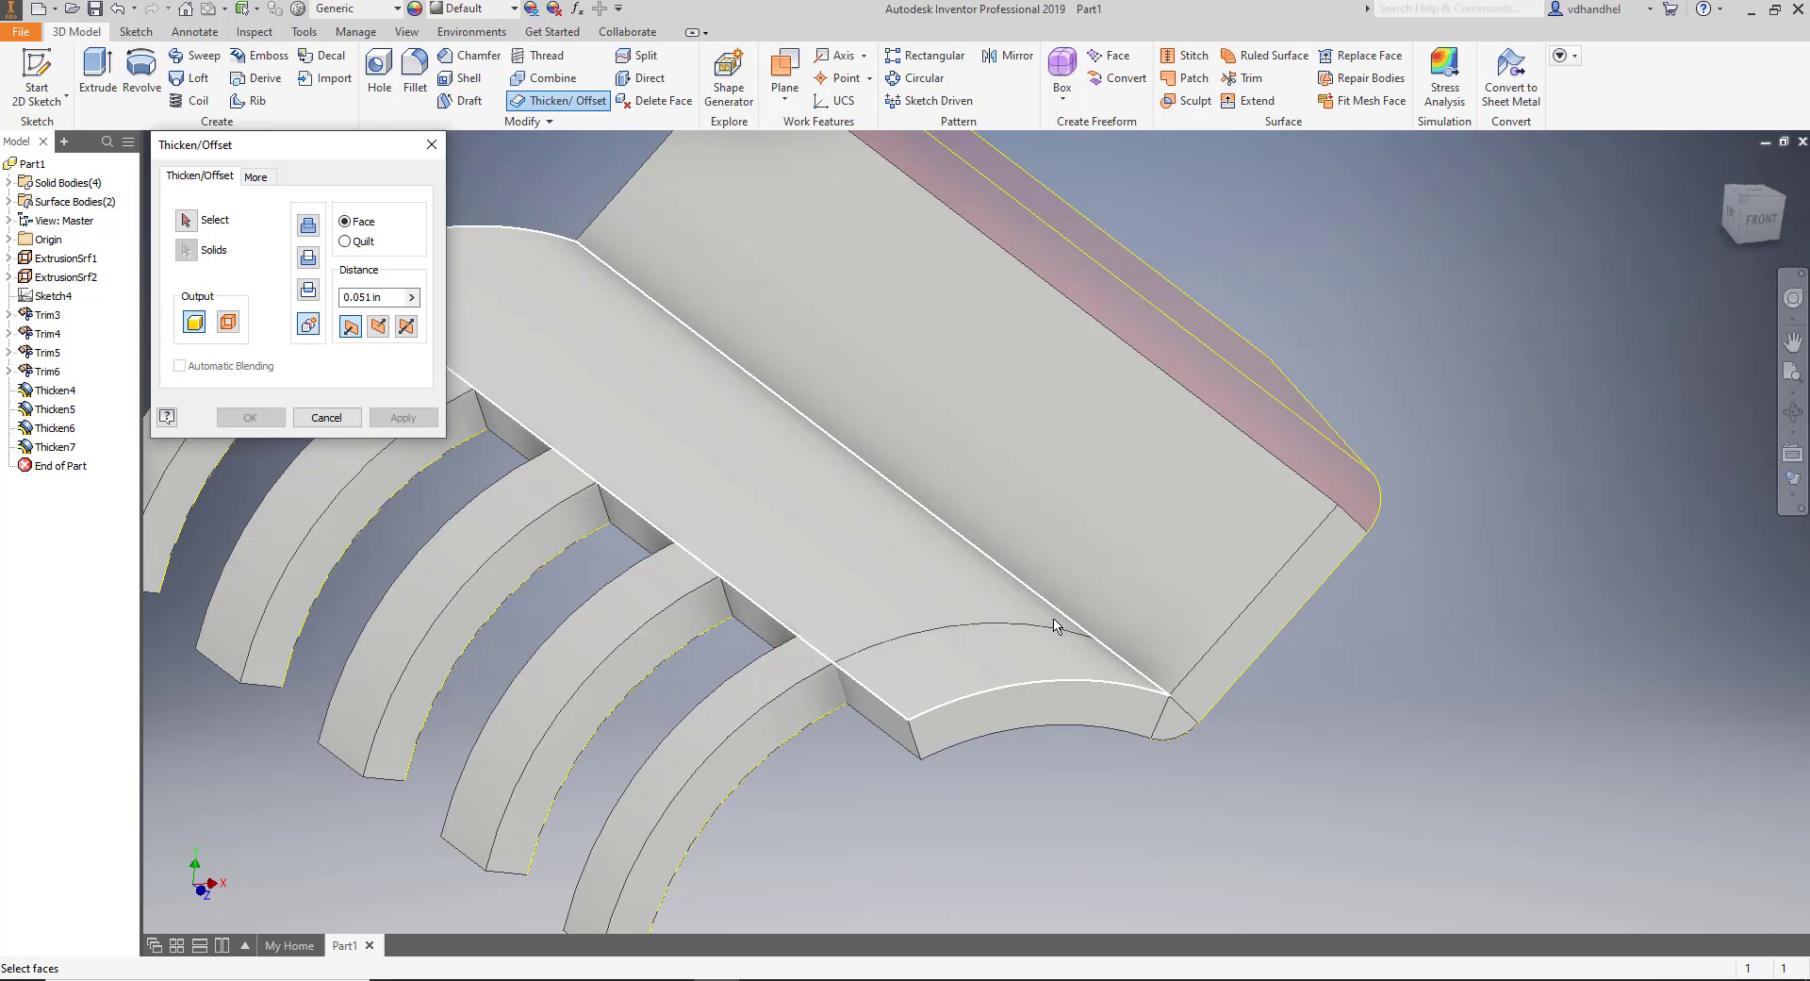
# Thicken the rounded bend face at the far end of the slanted plate 0.051 in toward the inside of the bend as a new solid.
pyautogui.keyDown('shift'); pyautogui.moveTo(1054, 624); pyautogui.dragTo(998, 456, button='middle'); pyautogui.keyUp('shift')
pyautogui.click(1056, 429)
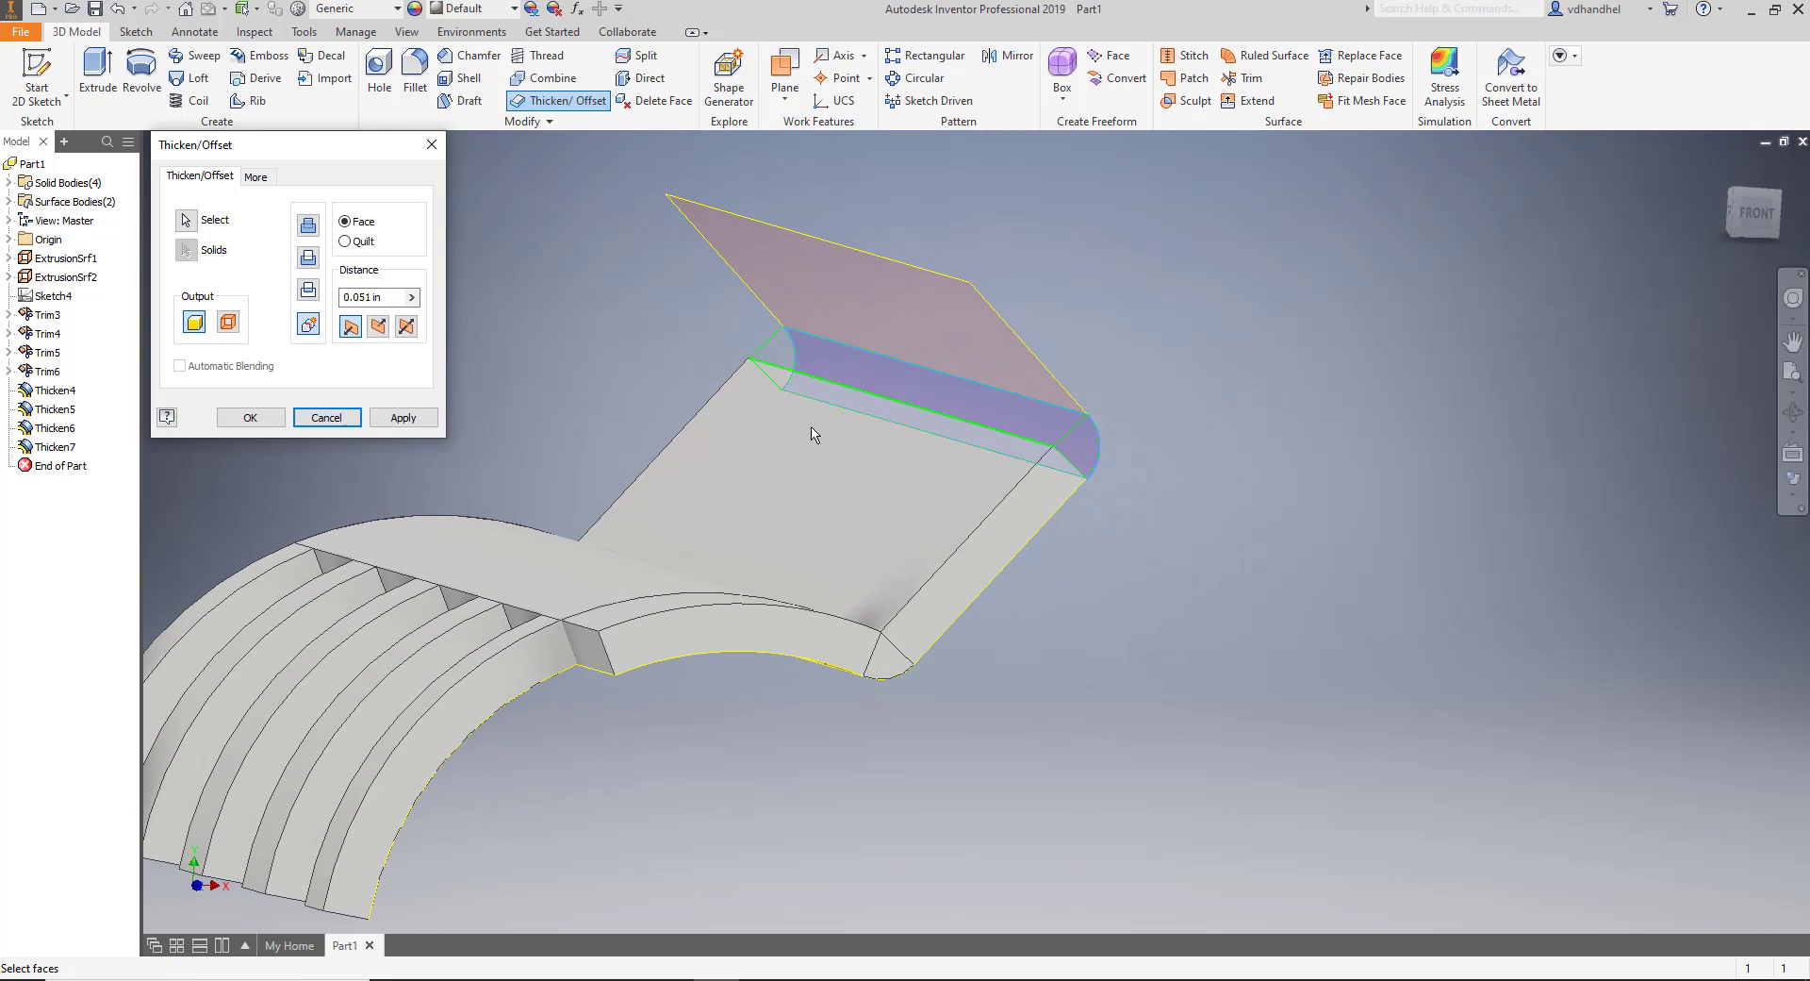
pyautogui.click(403, 417)
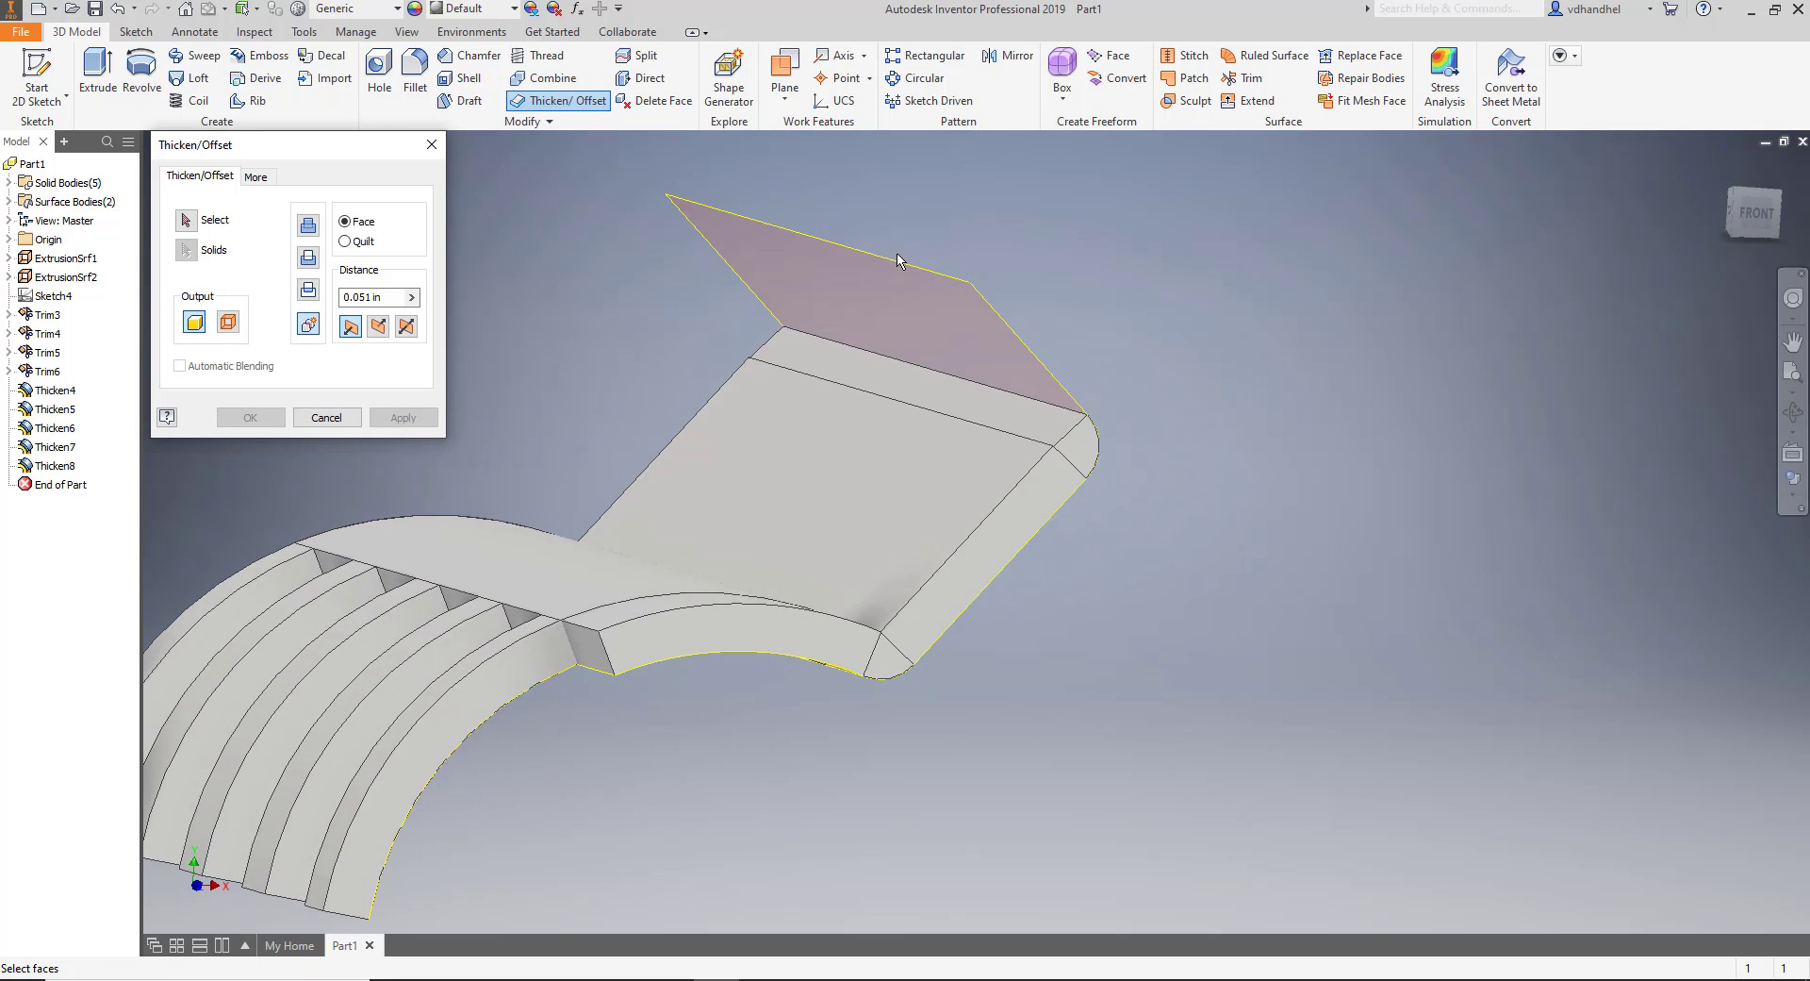
# Thicken the flat end flap beyond the rounded bend 0.051 in inward as a new solid and finish thickening.
pyautogui.click(901, 316)
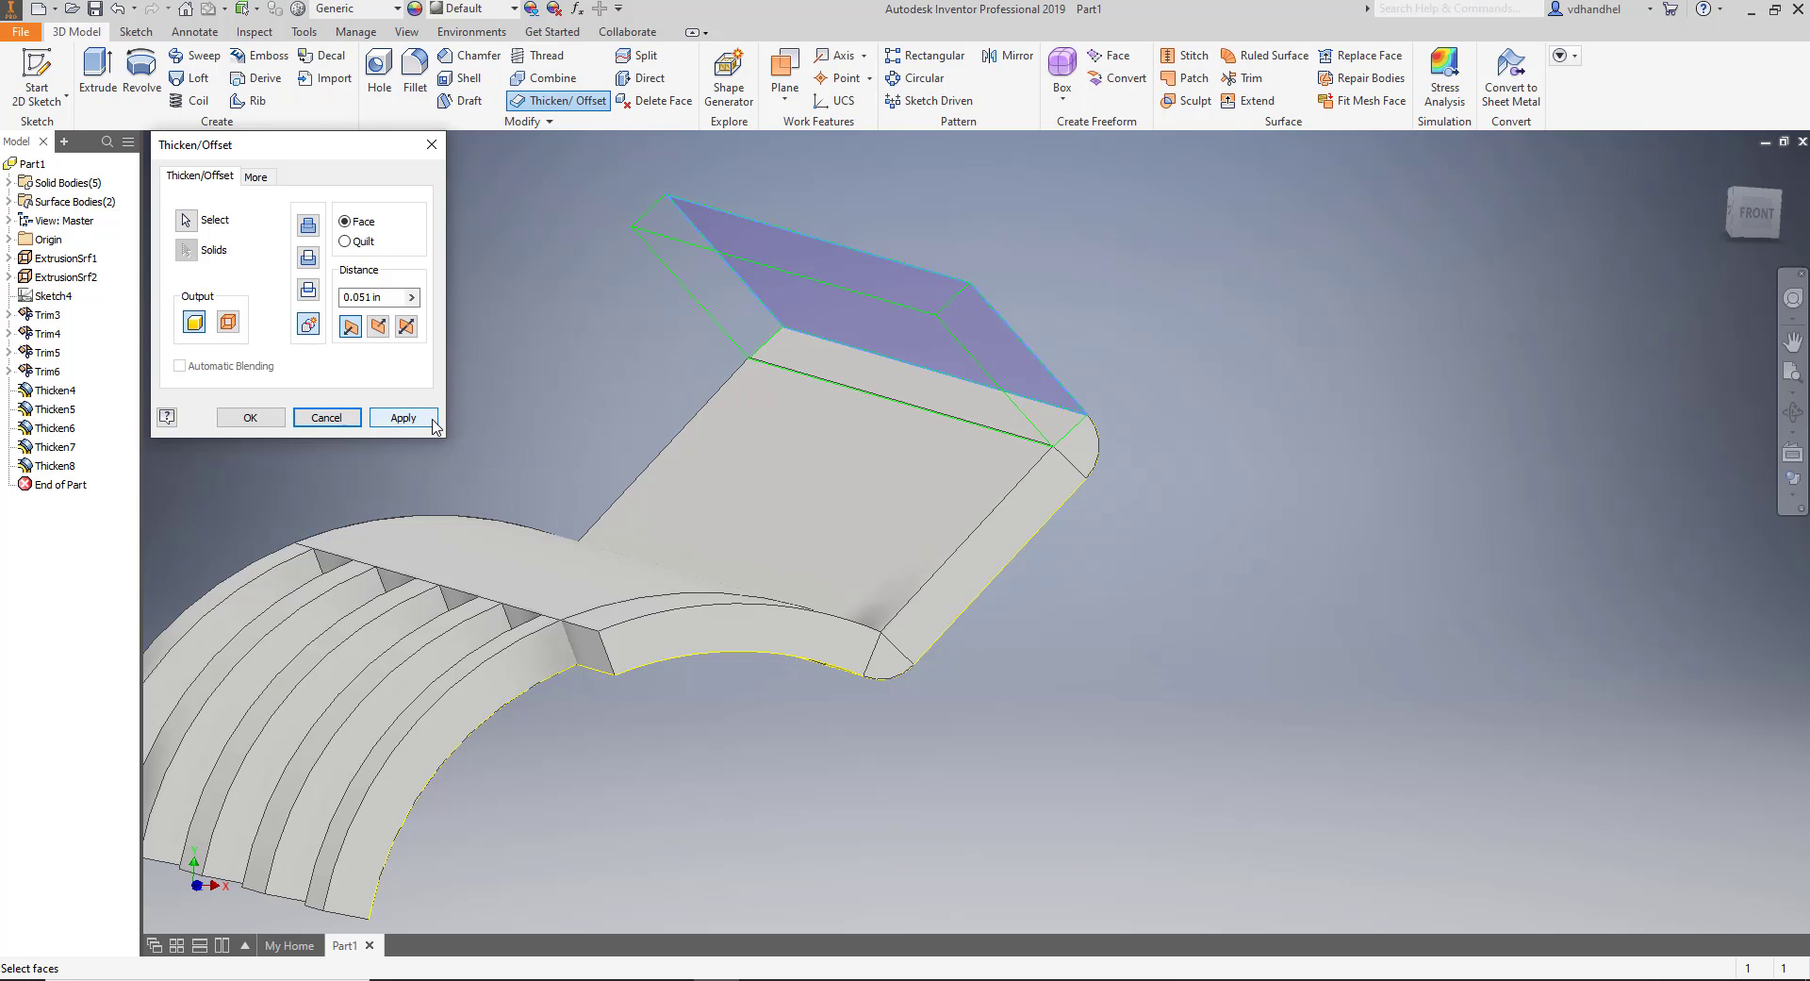
pyautogui.click(403, 416)
pyautogui.keyDown('shift'); pyautogui.moveTo(659, 488); pyautogui.dragTo(1039, 497, button='middle'); pyautogui.keyUp('shift')
pyautogui.scroll(-6, 669, 517)
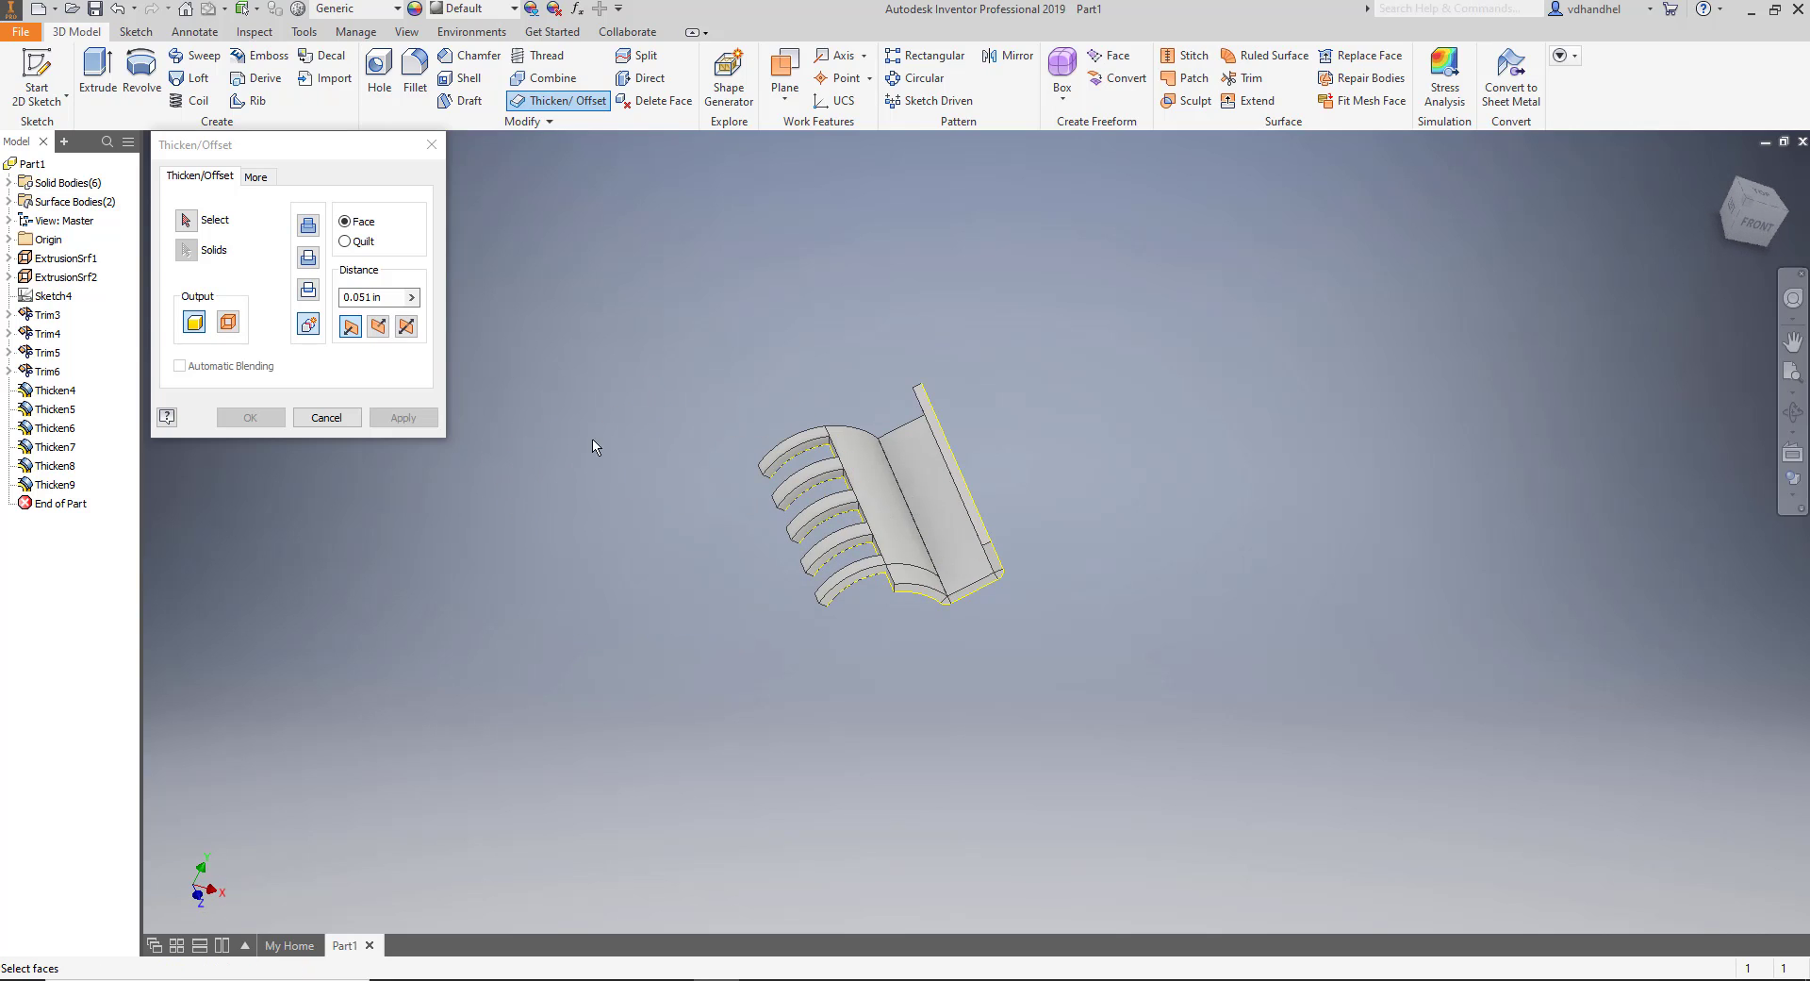
pyautogui.click(326, 417)
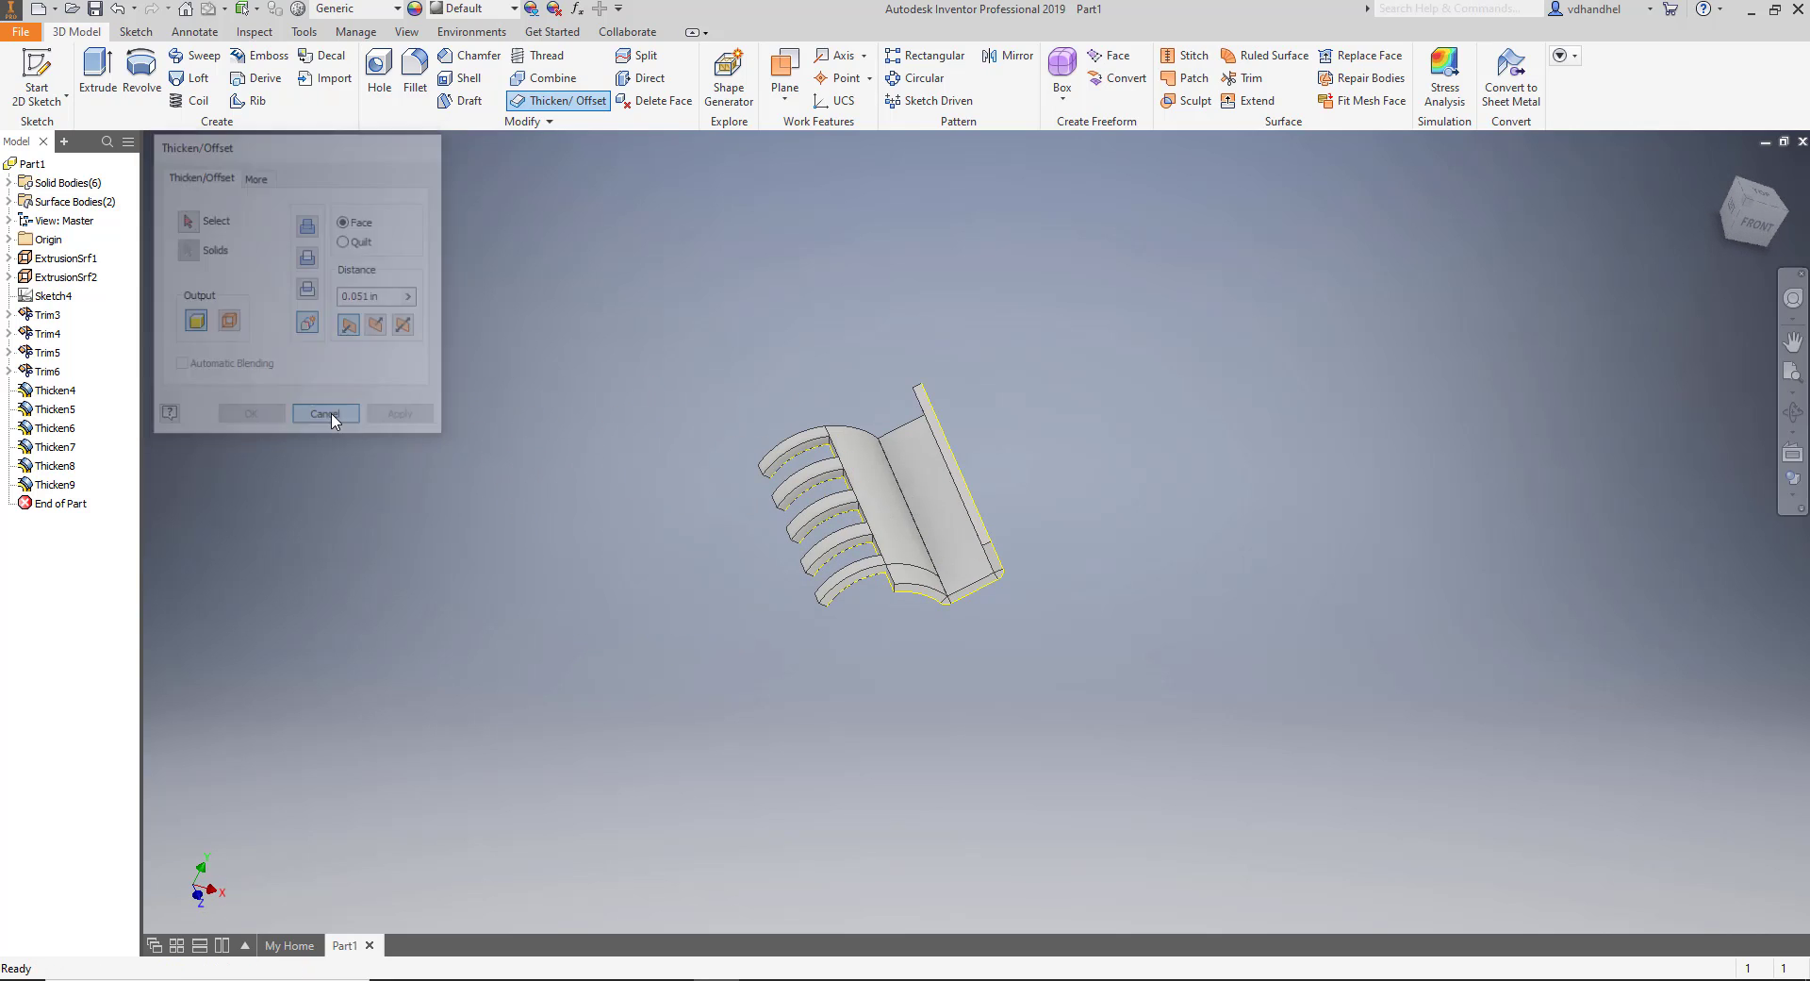
# Hide both surface bodies, Srf1 and Srf2.
pyautogui.click(9, 201)
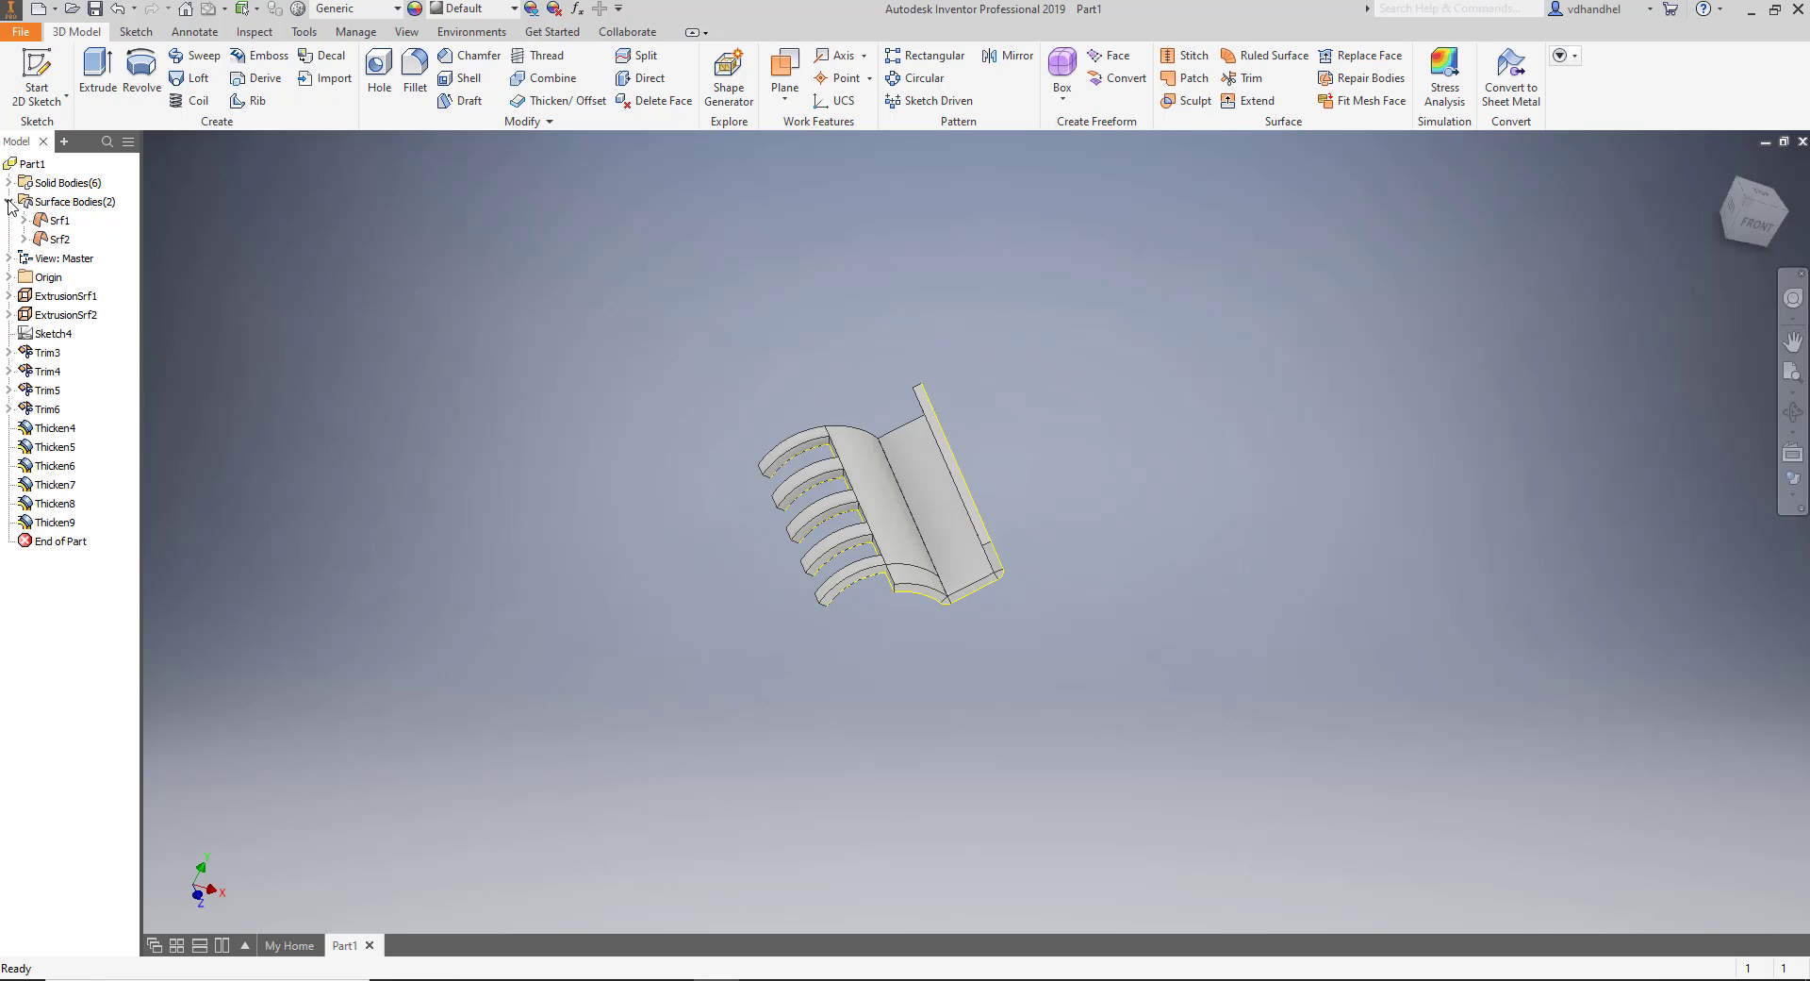
pyautogui.rightClick(65, 224)
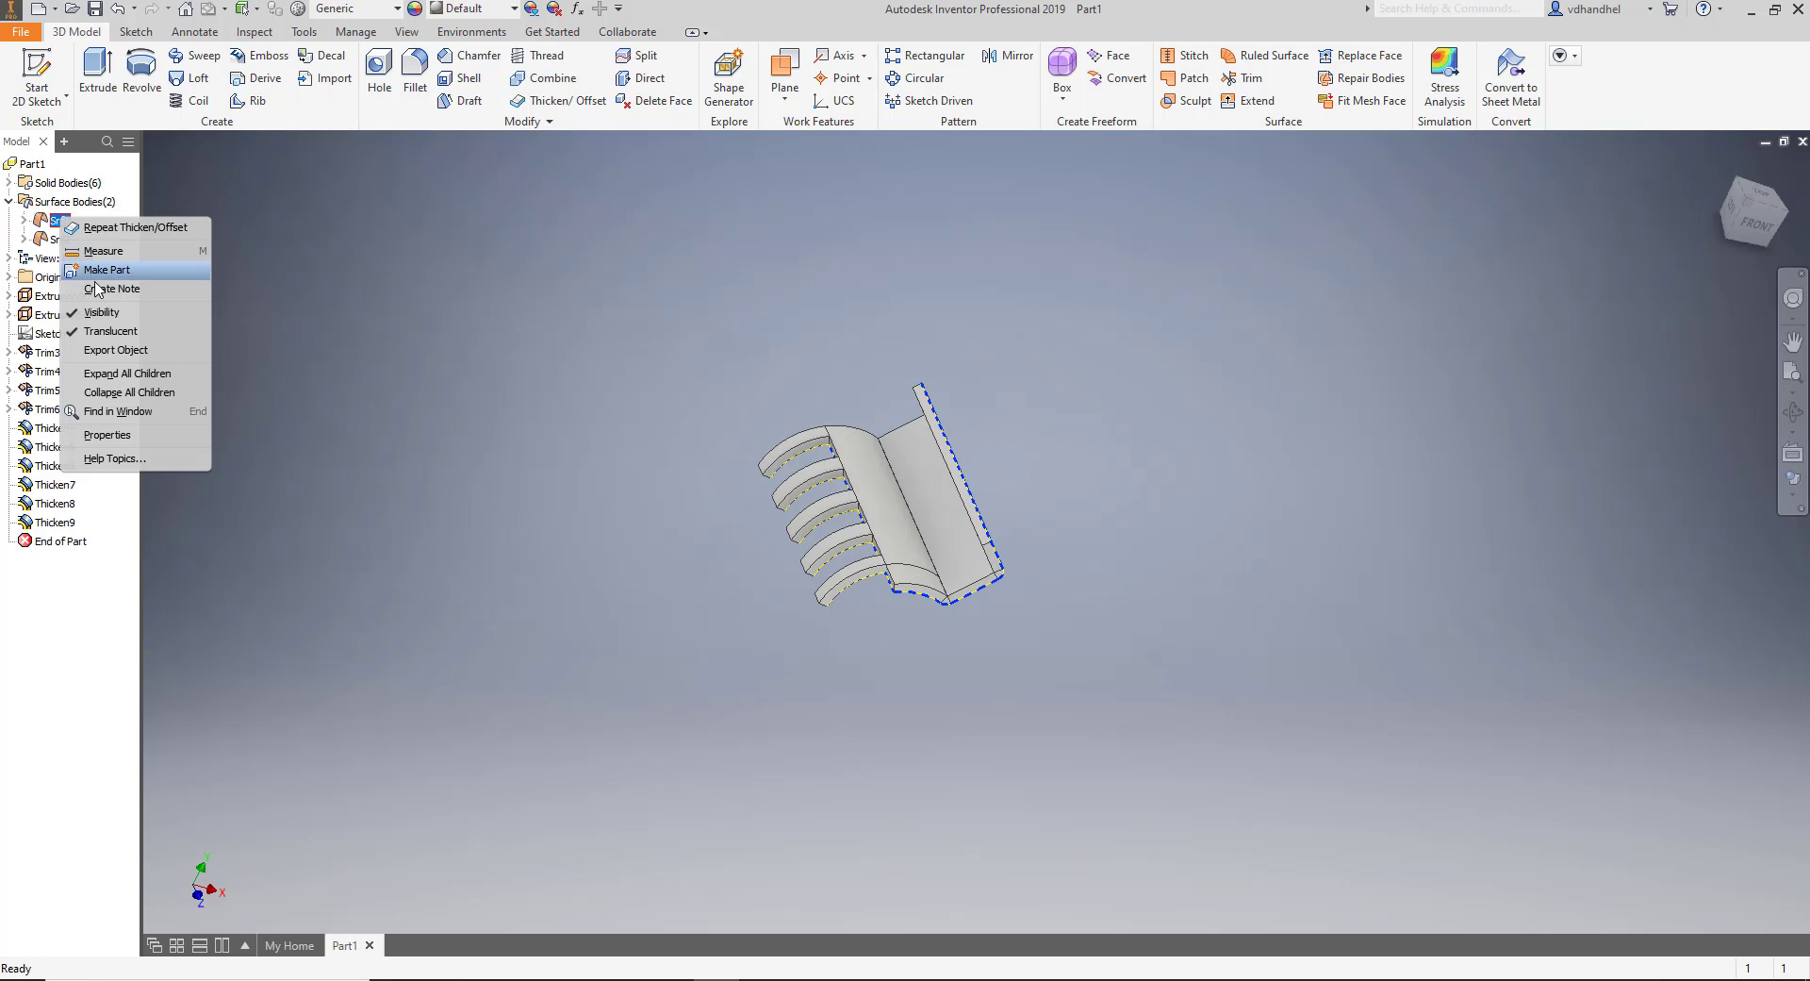
pyautogui.click(106, 316)
pyautogui.rightClick(59, 239)
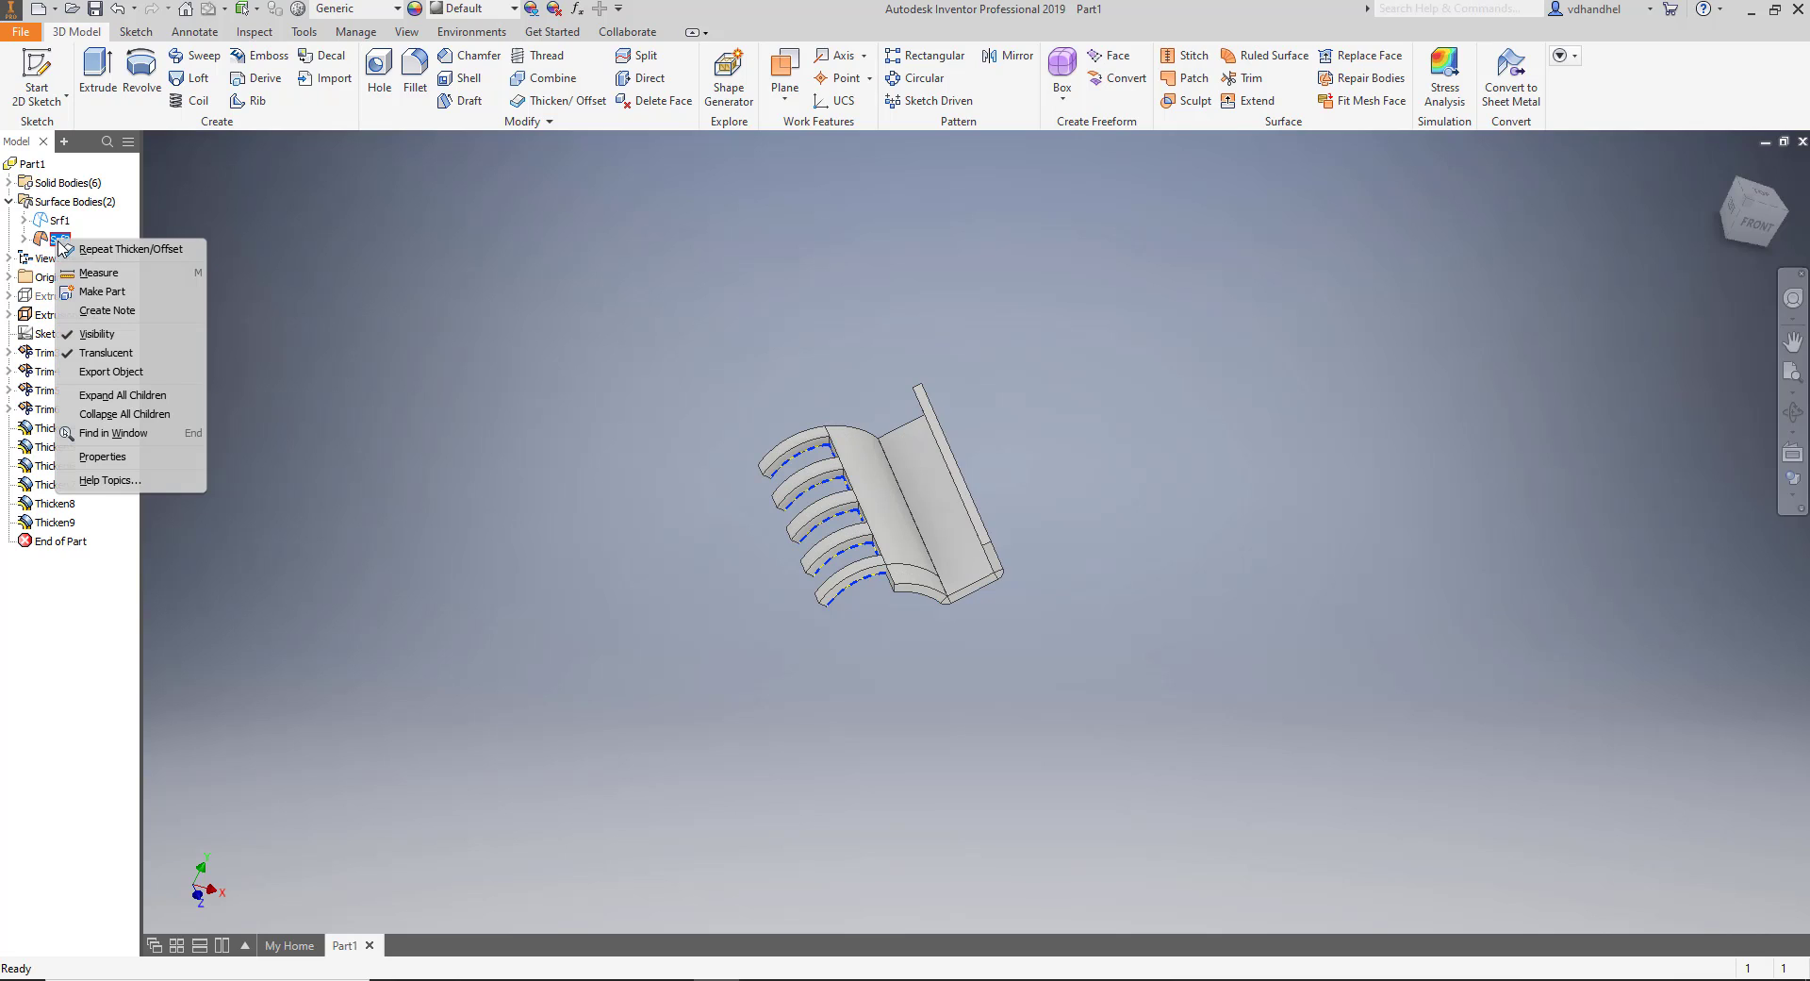
pyautogui.click(104, 334)
pyautogui.scroll(-8, 953, 509)
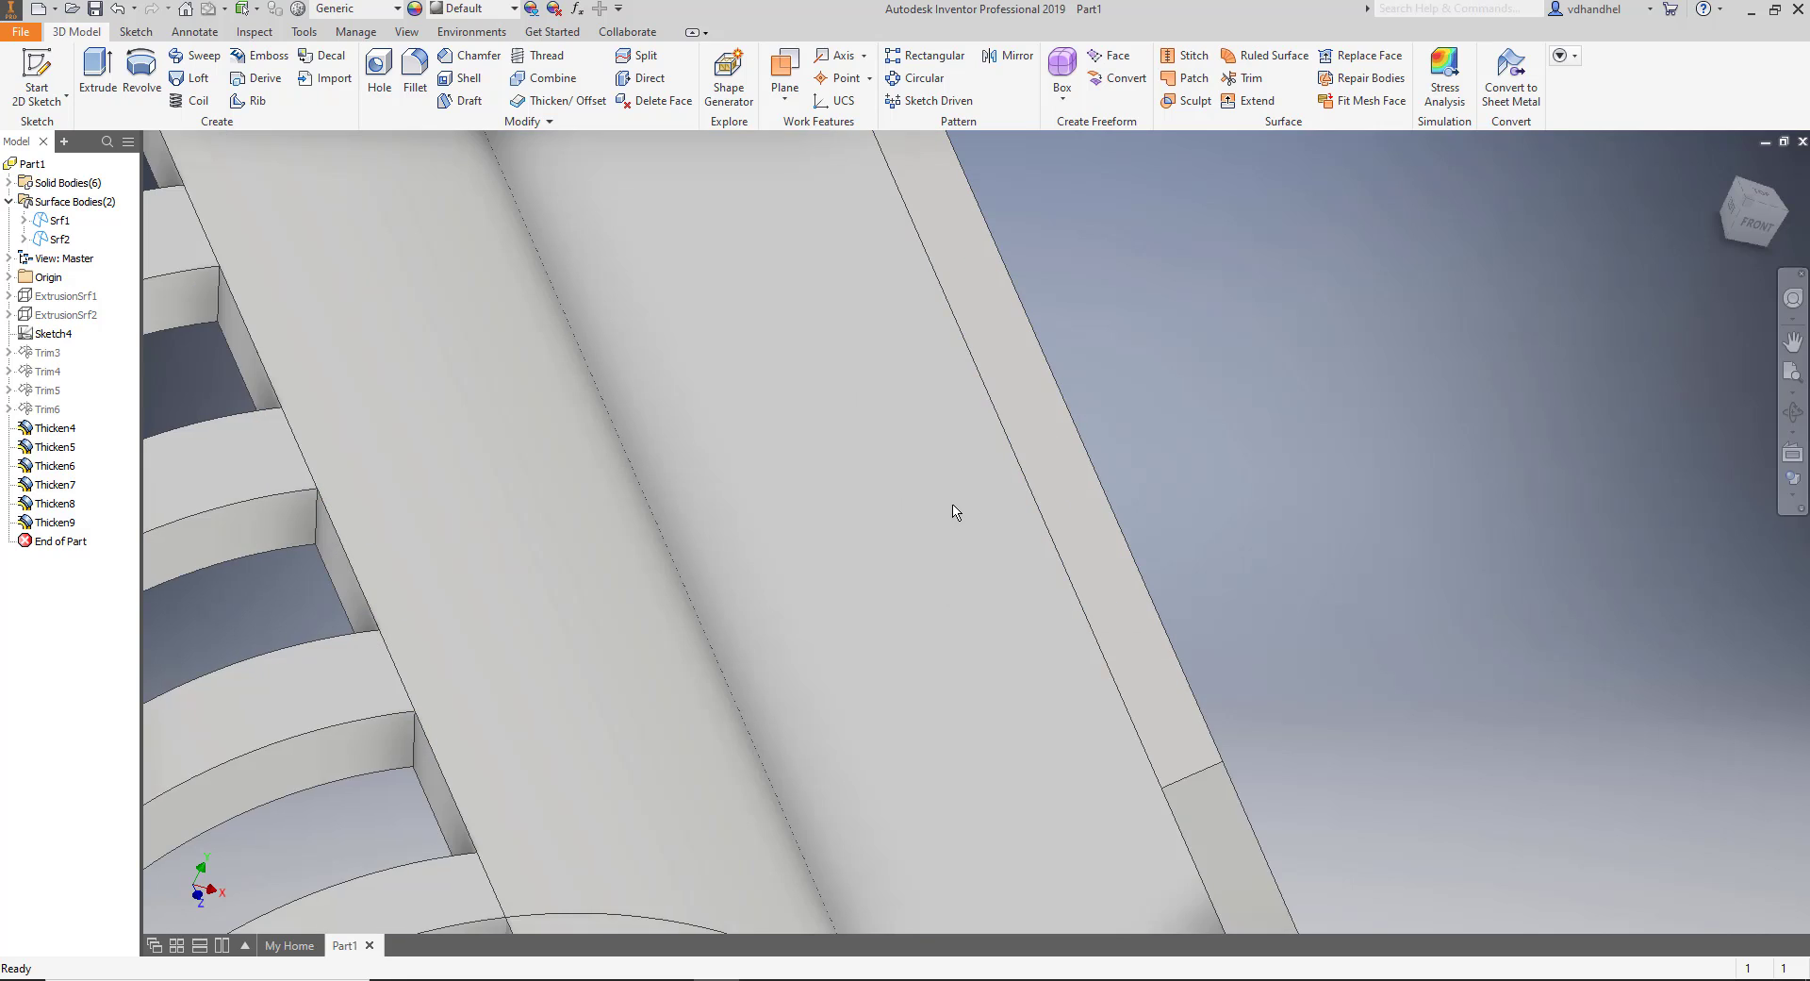
pyautogui.scroll(6, 954, 512)
pyautogui.moveTo(953, 509); pyautogui.dragTo(877, 456, button='middle')
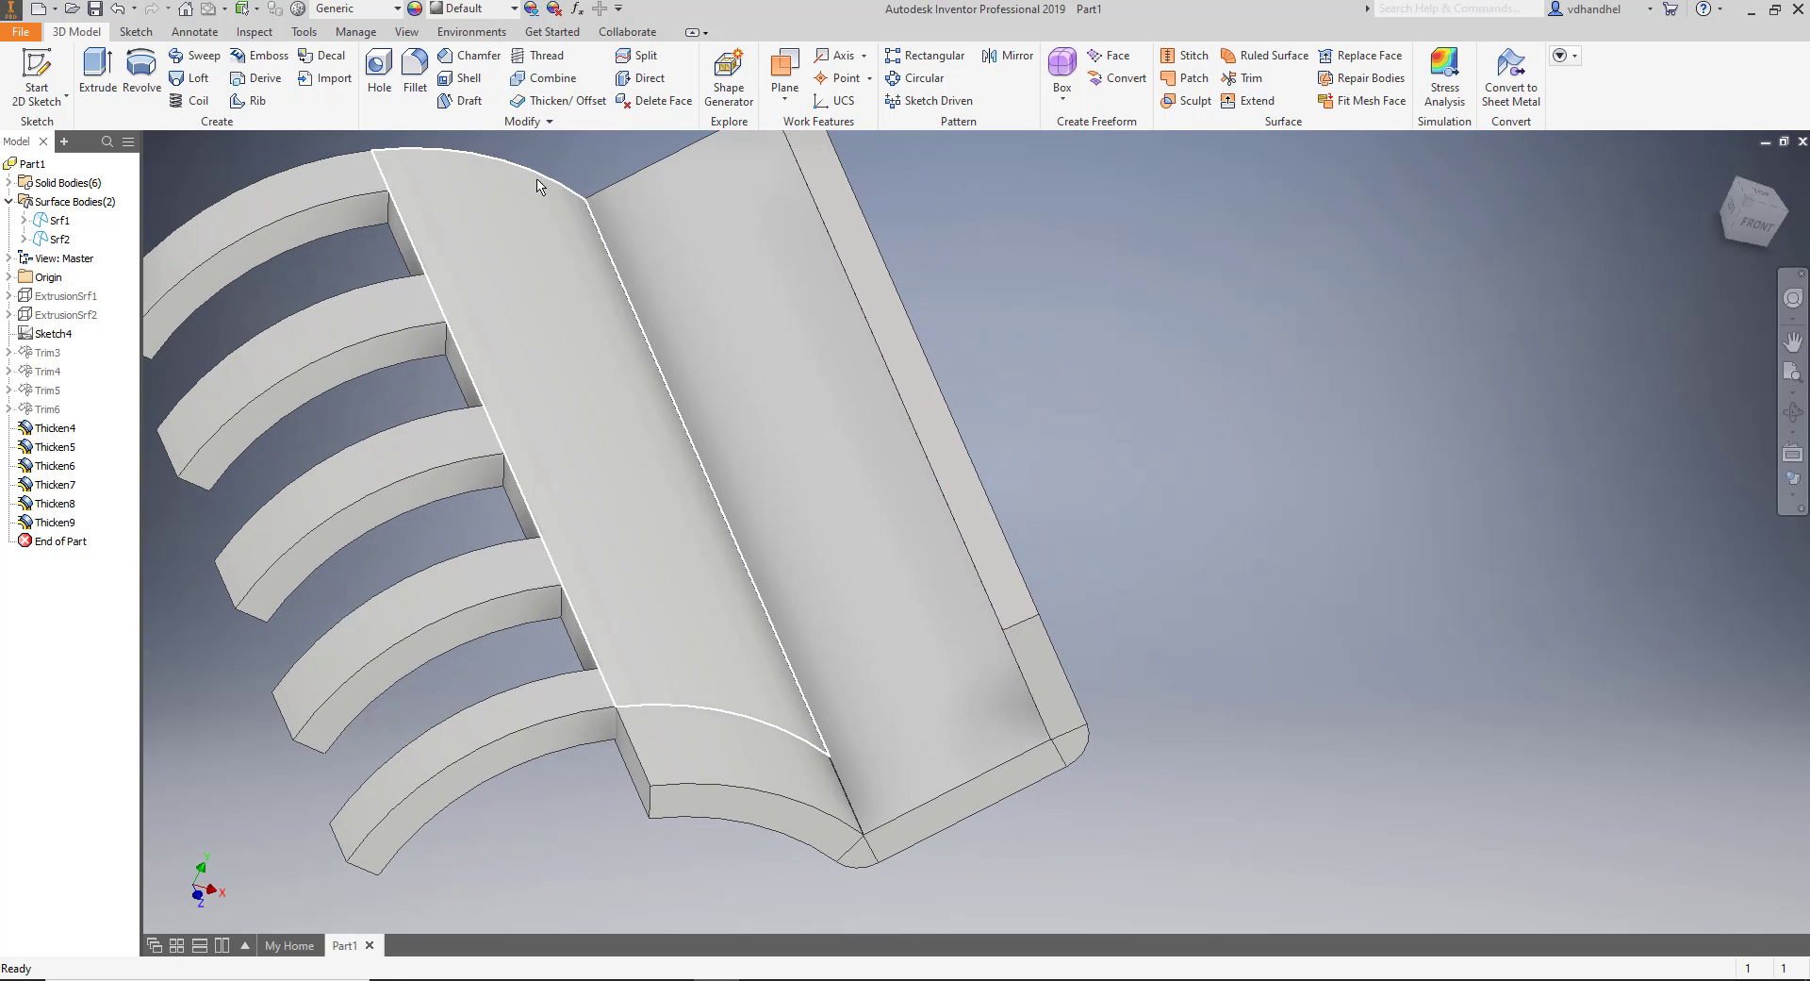
pyautogui.click(412, 104)
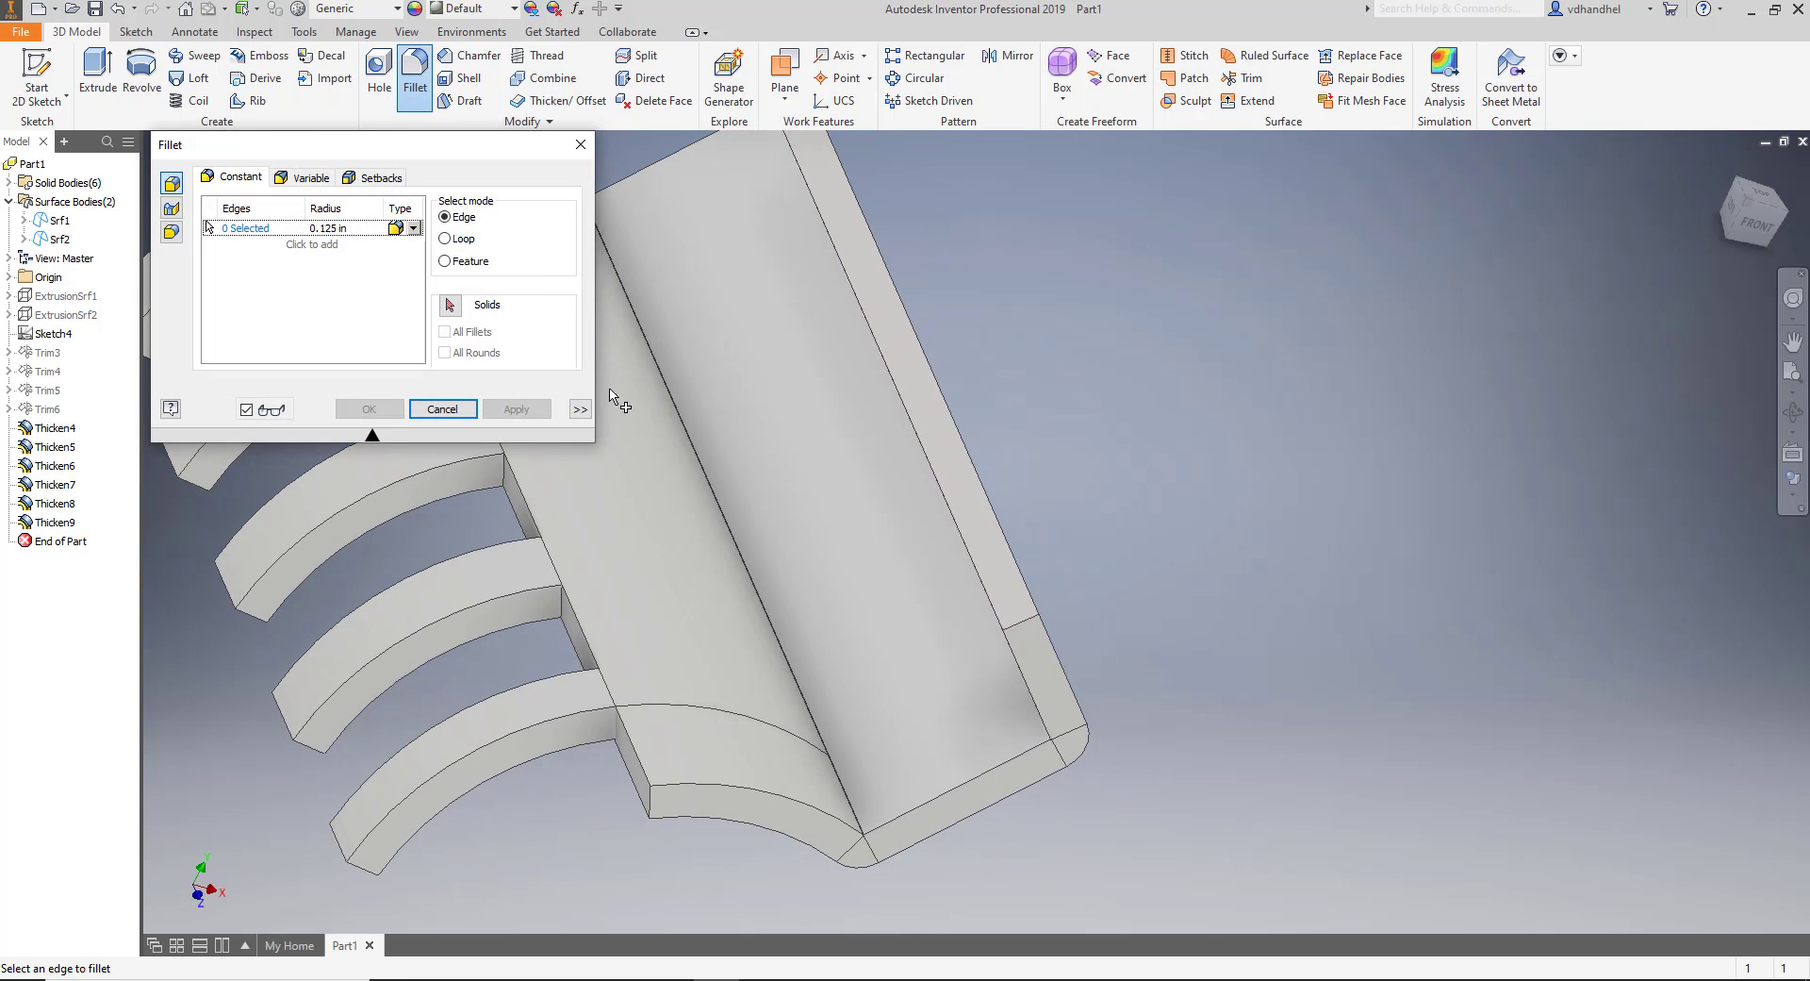
pyautogui.click(714, 486)
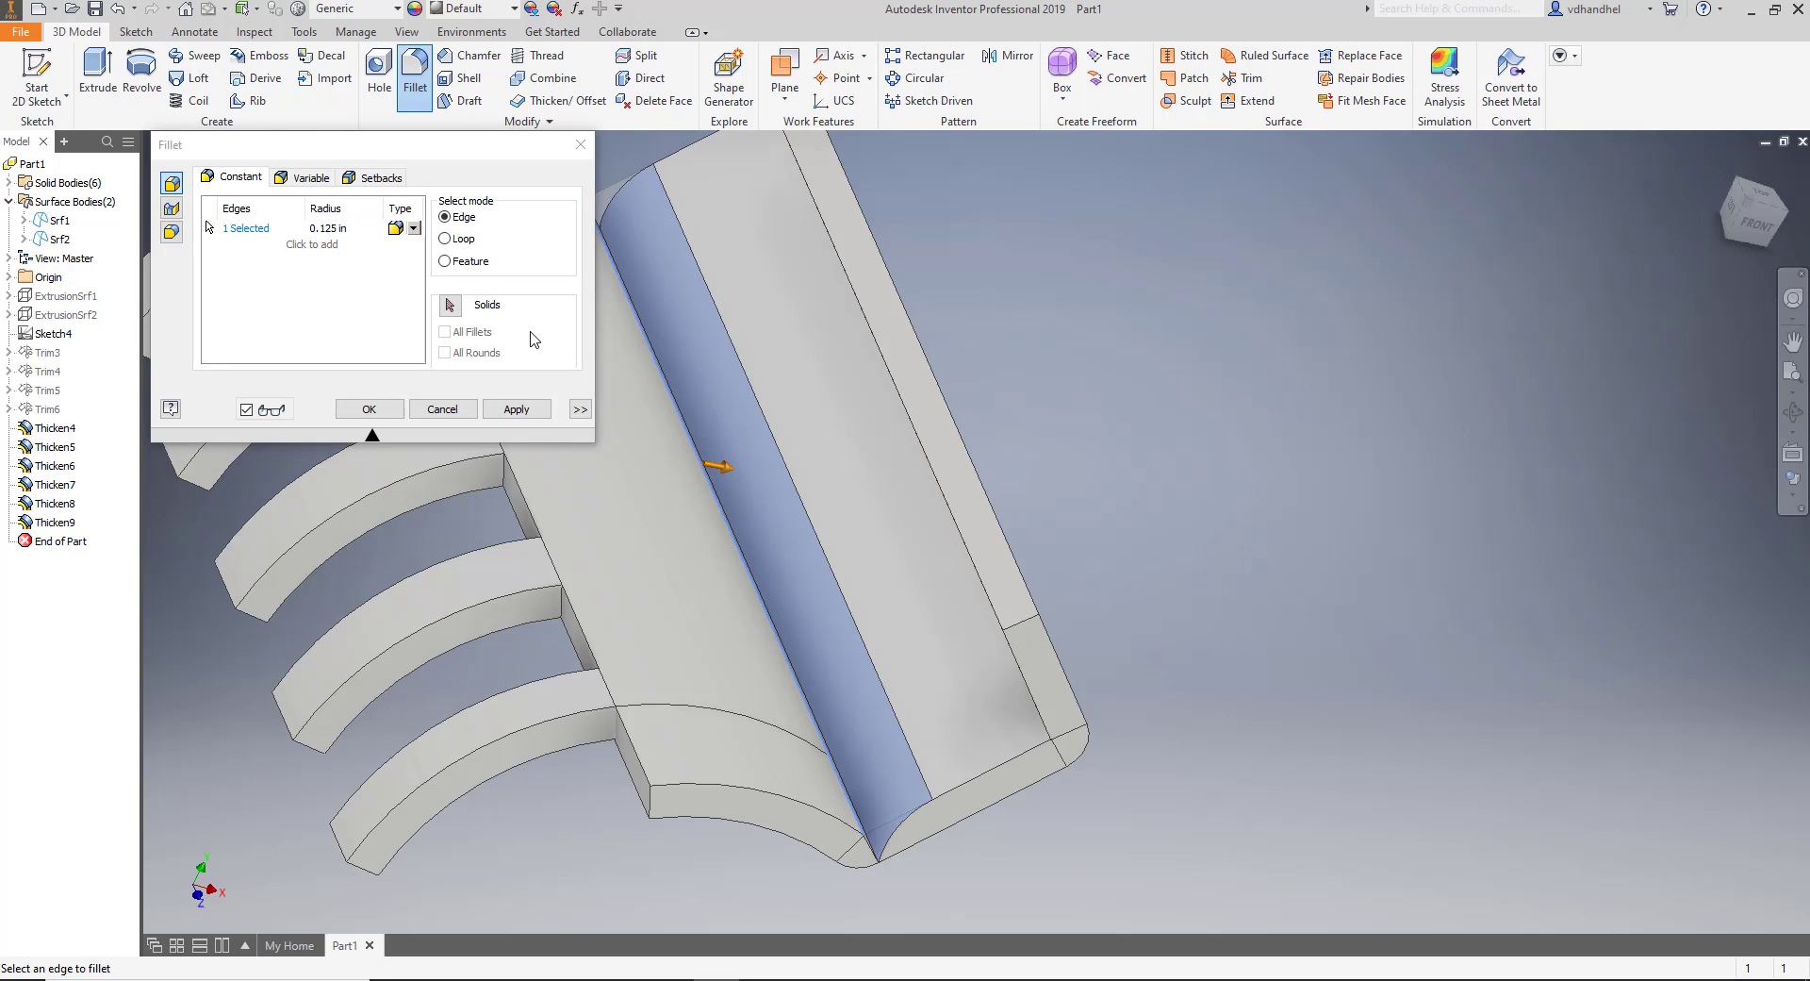
pyautogui.click(328, 230)
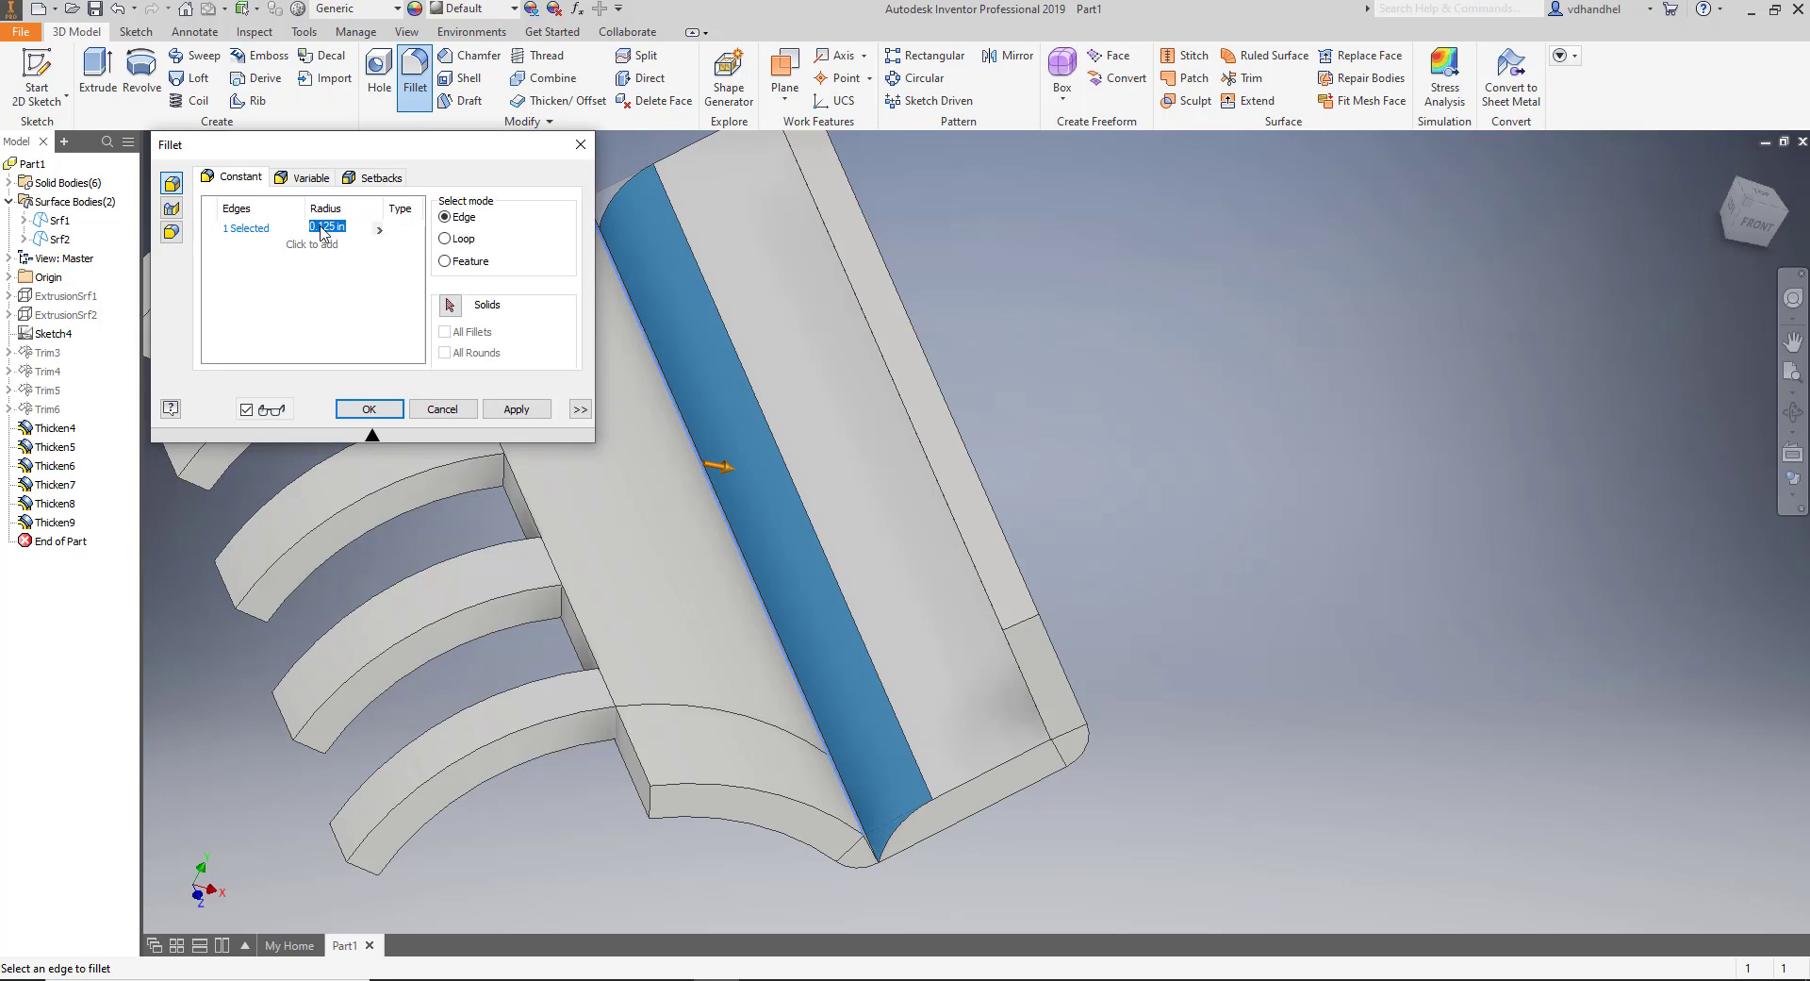
pyautogui.click(320, 227)
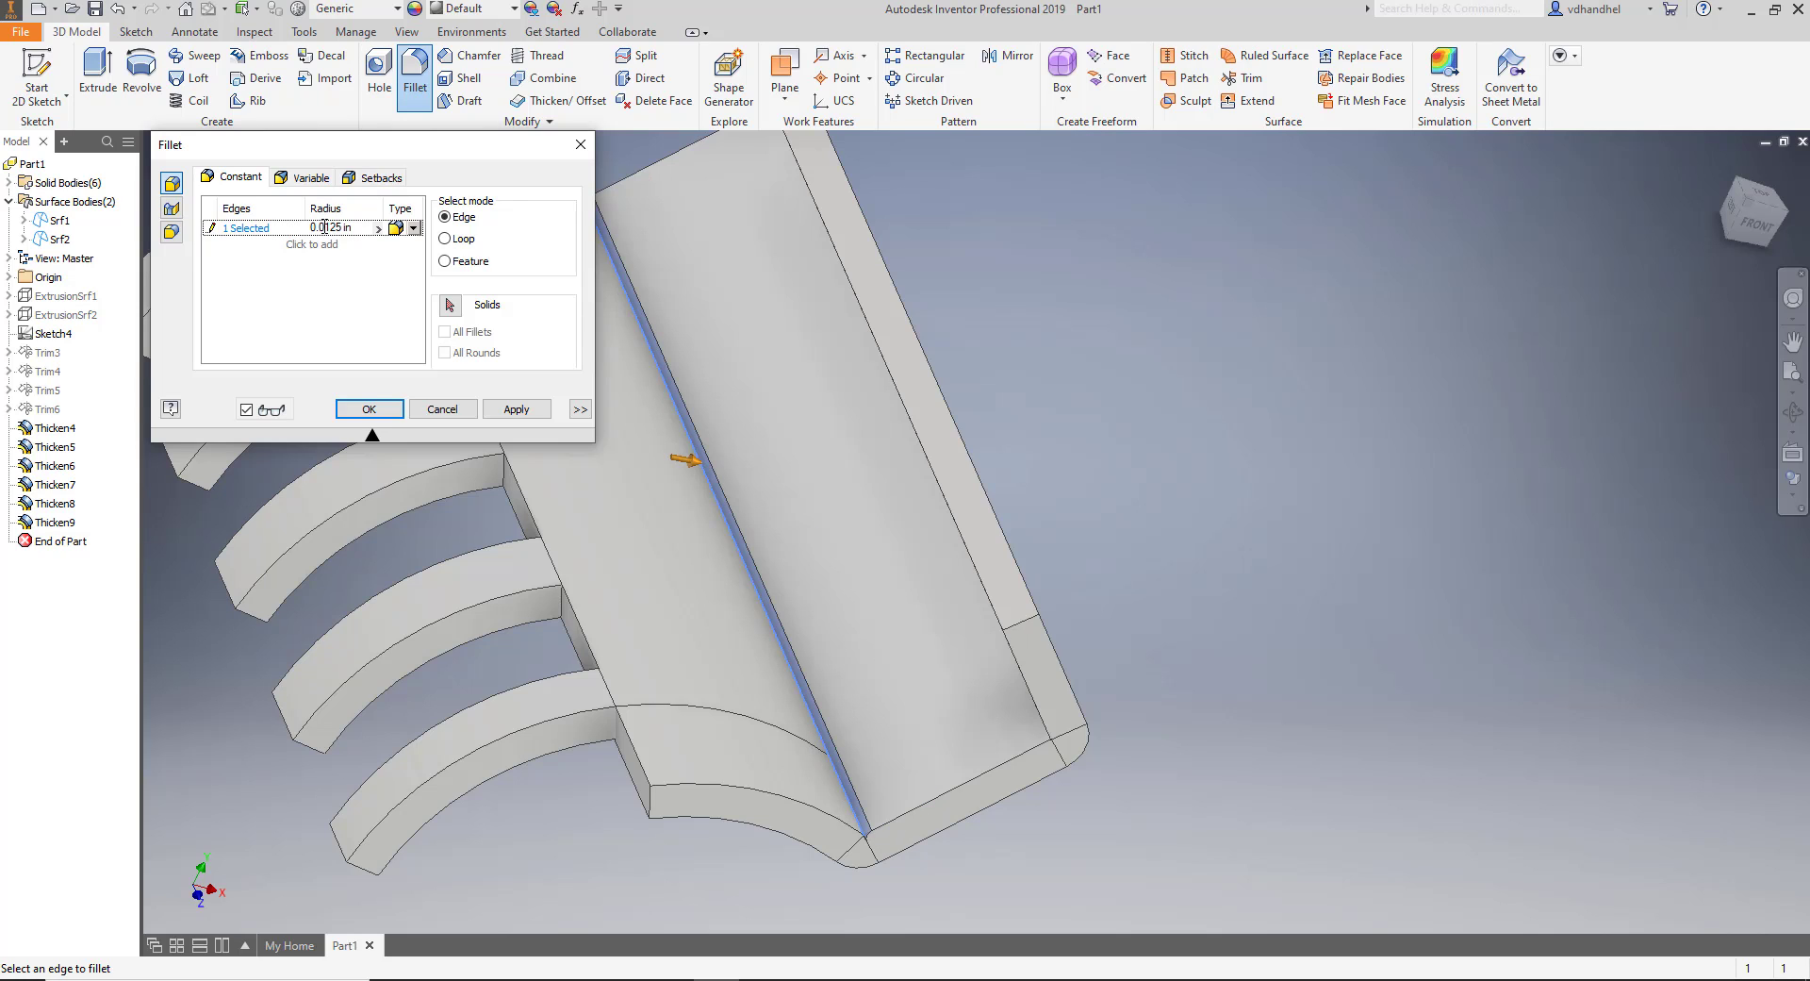
pyautogui.keyDown('shift'); pyautogui.moveTo(906, 660); pyautogui.dragTo(866, 694, button='middle'); pyautogui.keyUp('shift')
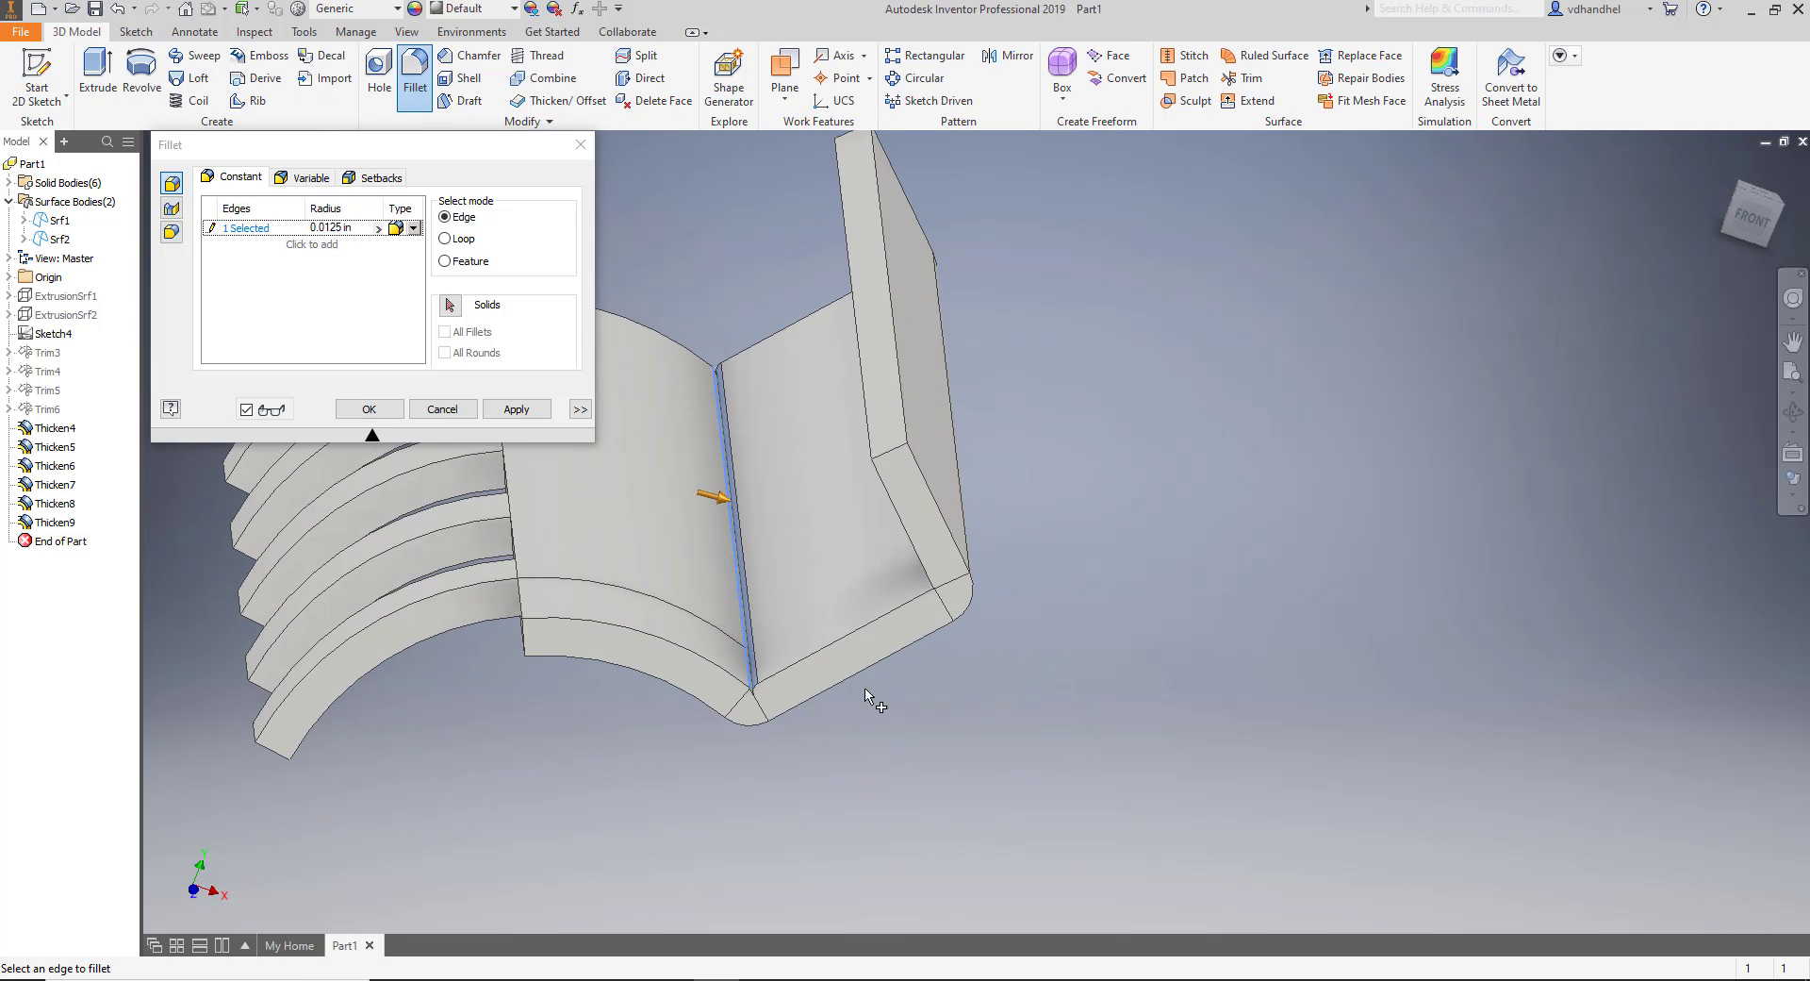
pyautogui.scroll(-2, 741, 700)
pyautogui.scroll(6, 754, 702)
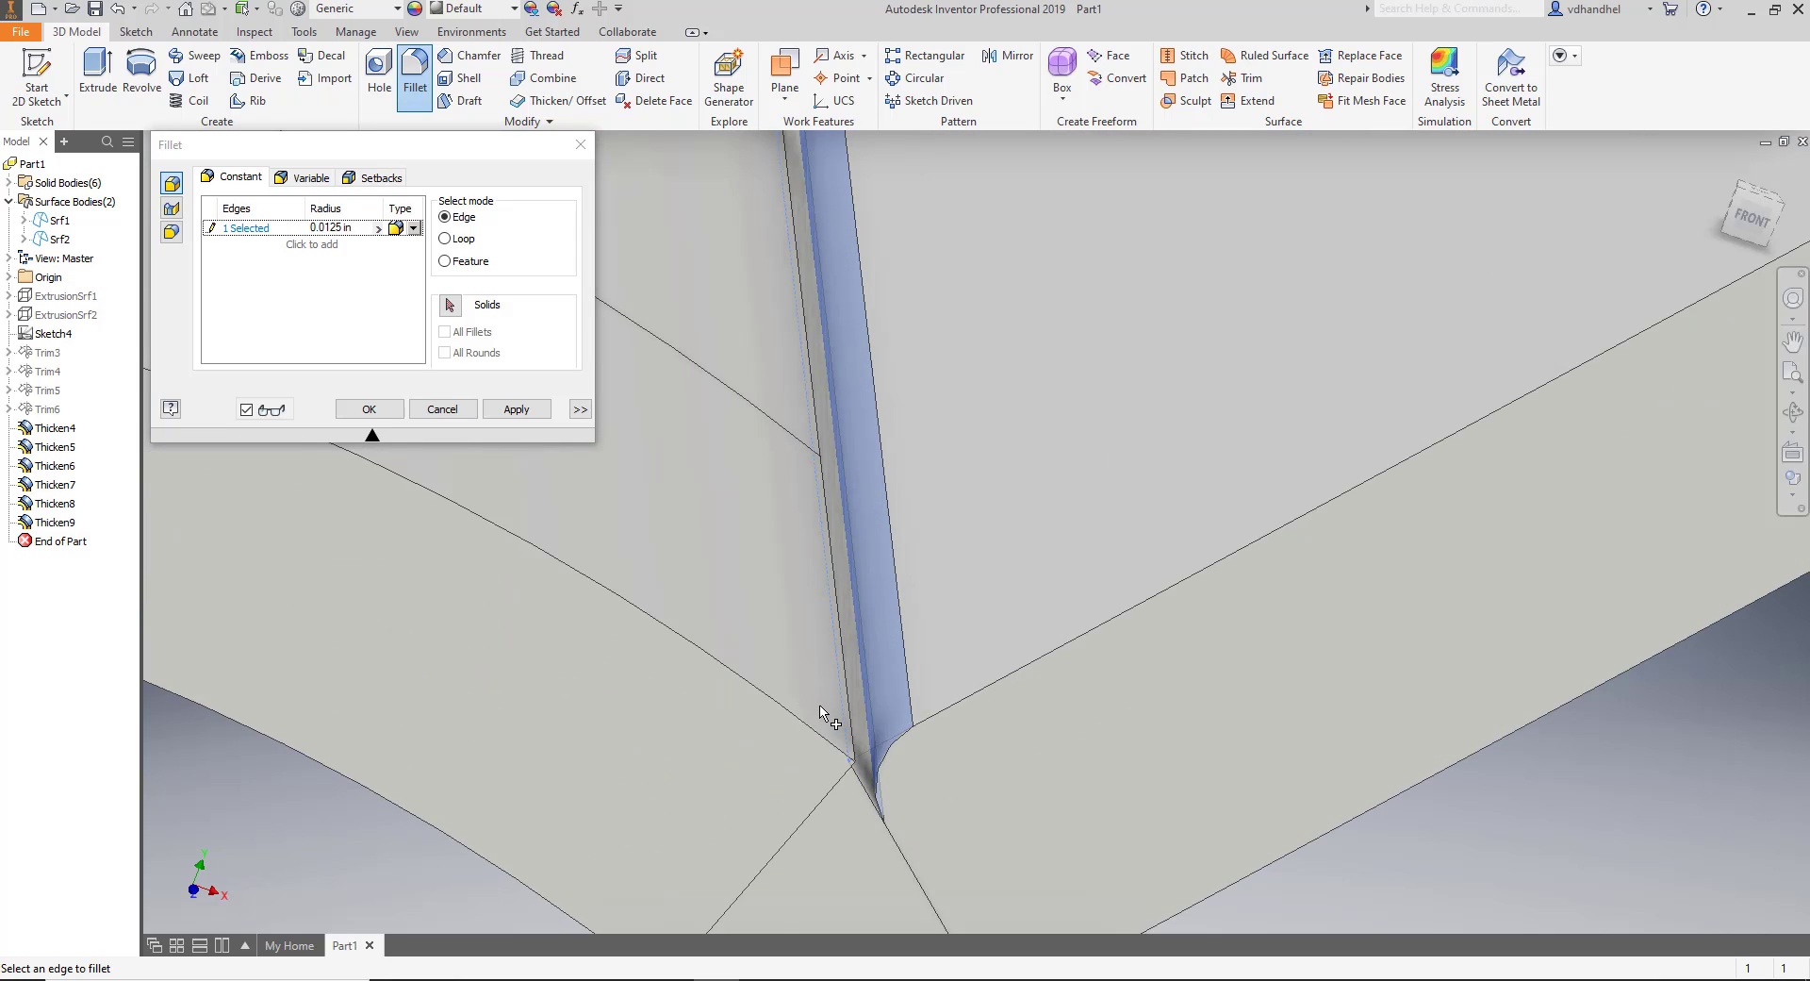
pyautogui.click(880, 741)
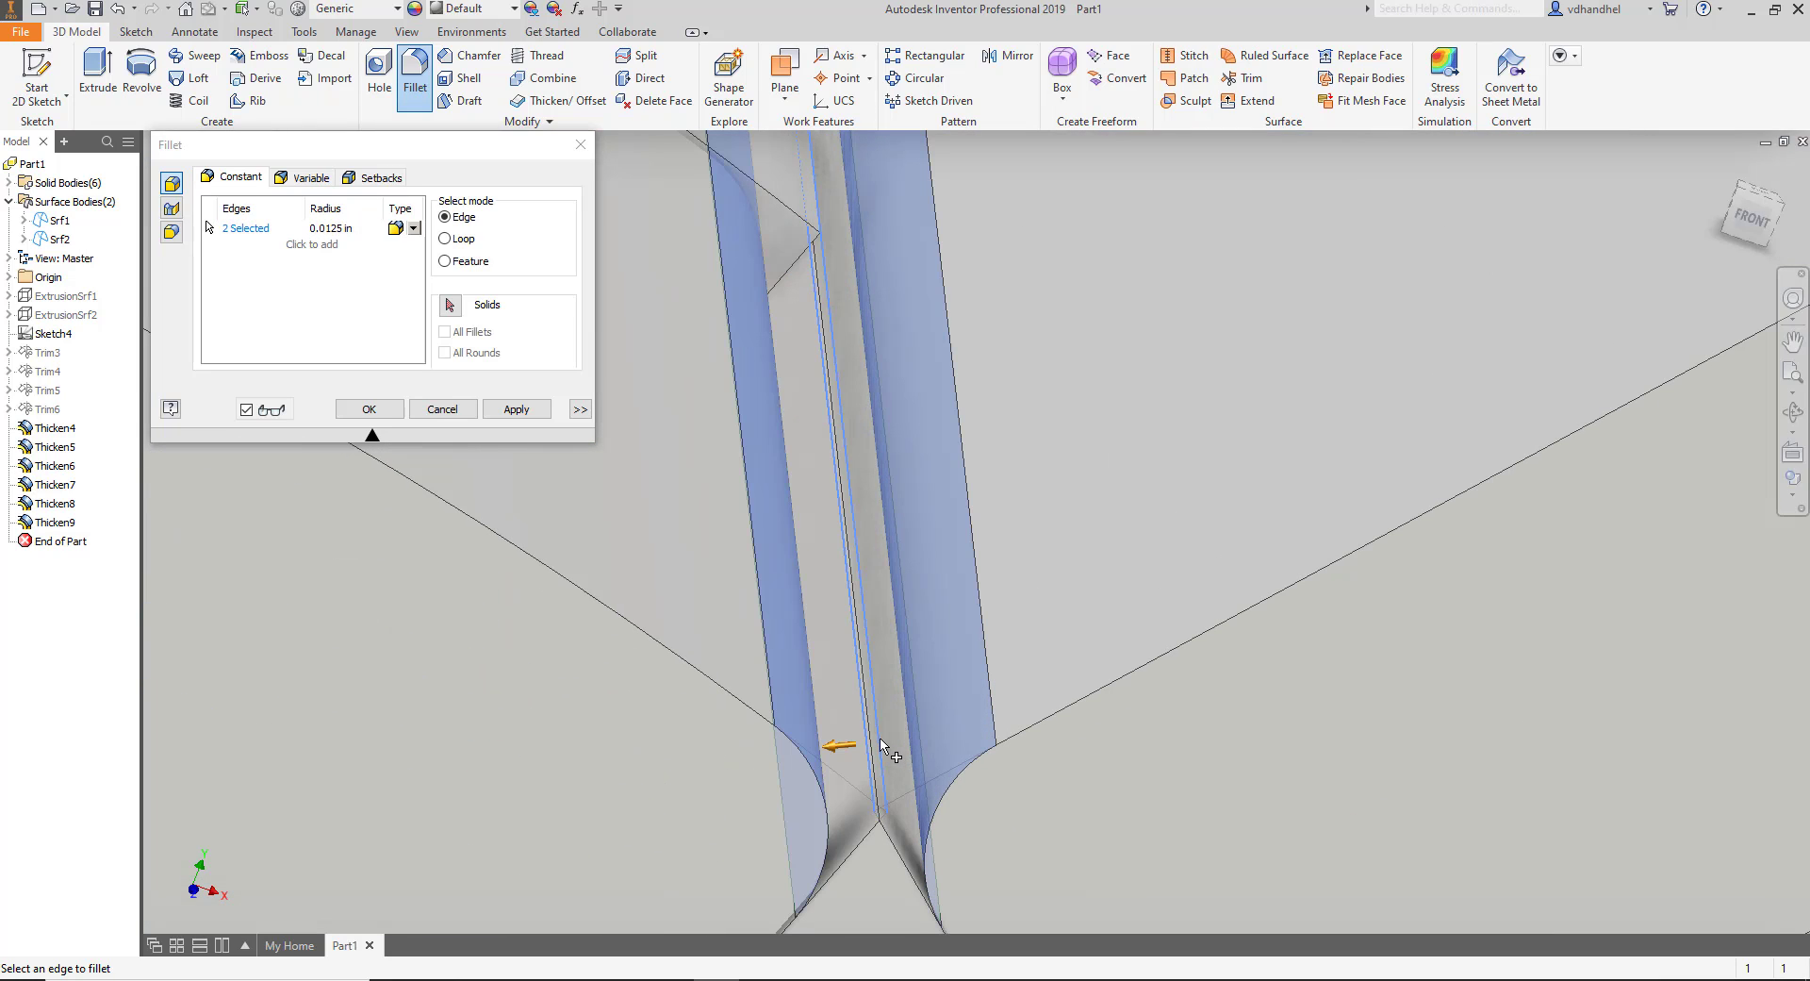
pyautogui.scroll(-3, 882, 743)
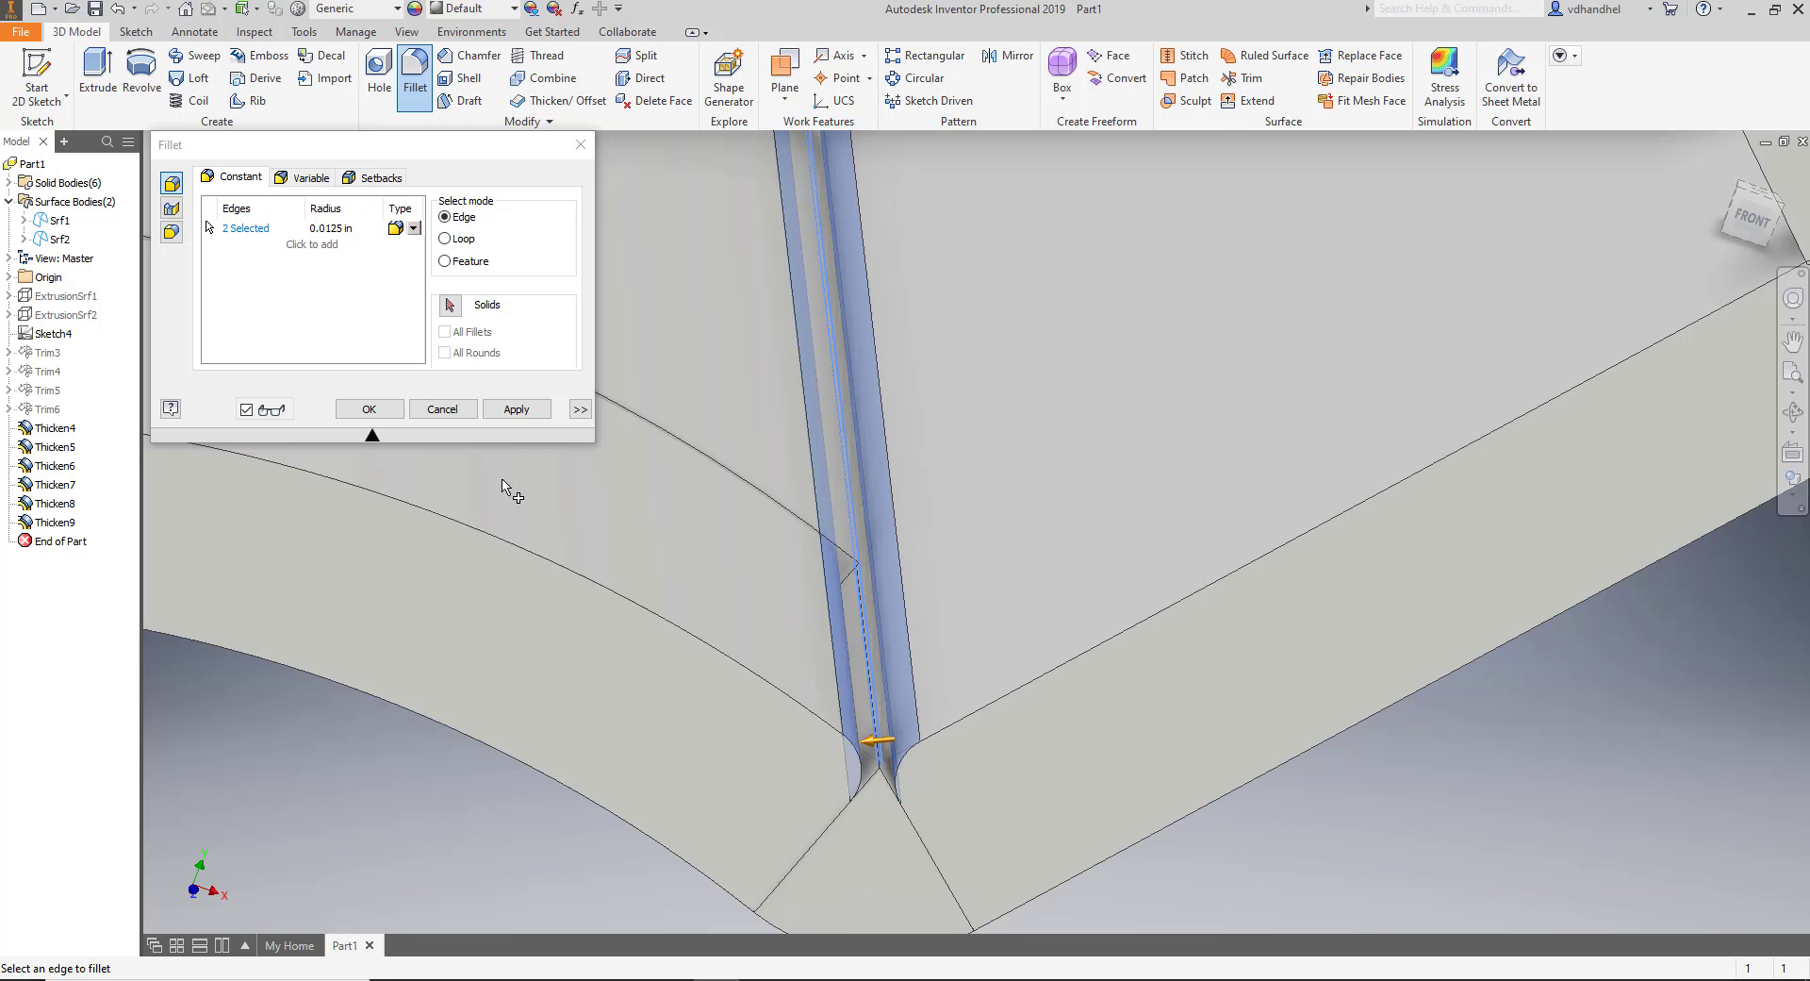
pyautogui.click(441, 409)
# Examine the corner joints between the thickened bodies around both bends.
pyautogui.scroll(-3, 1007, 766)
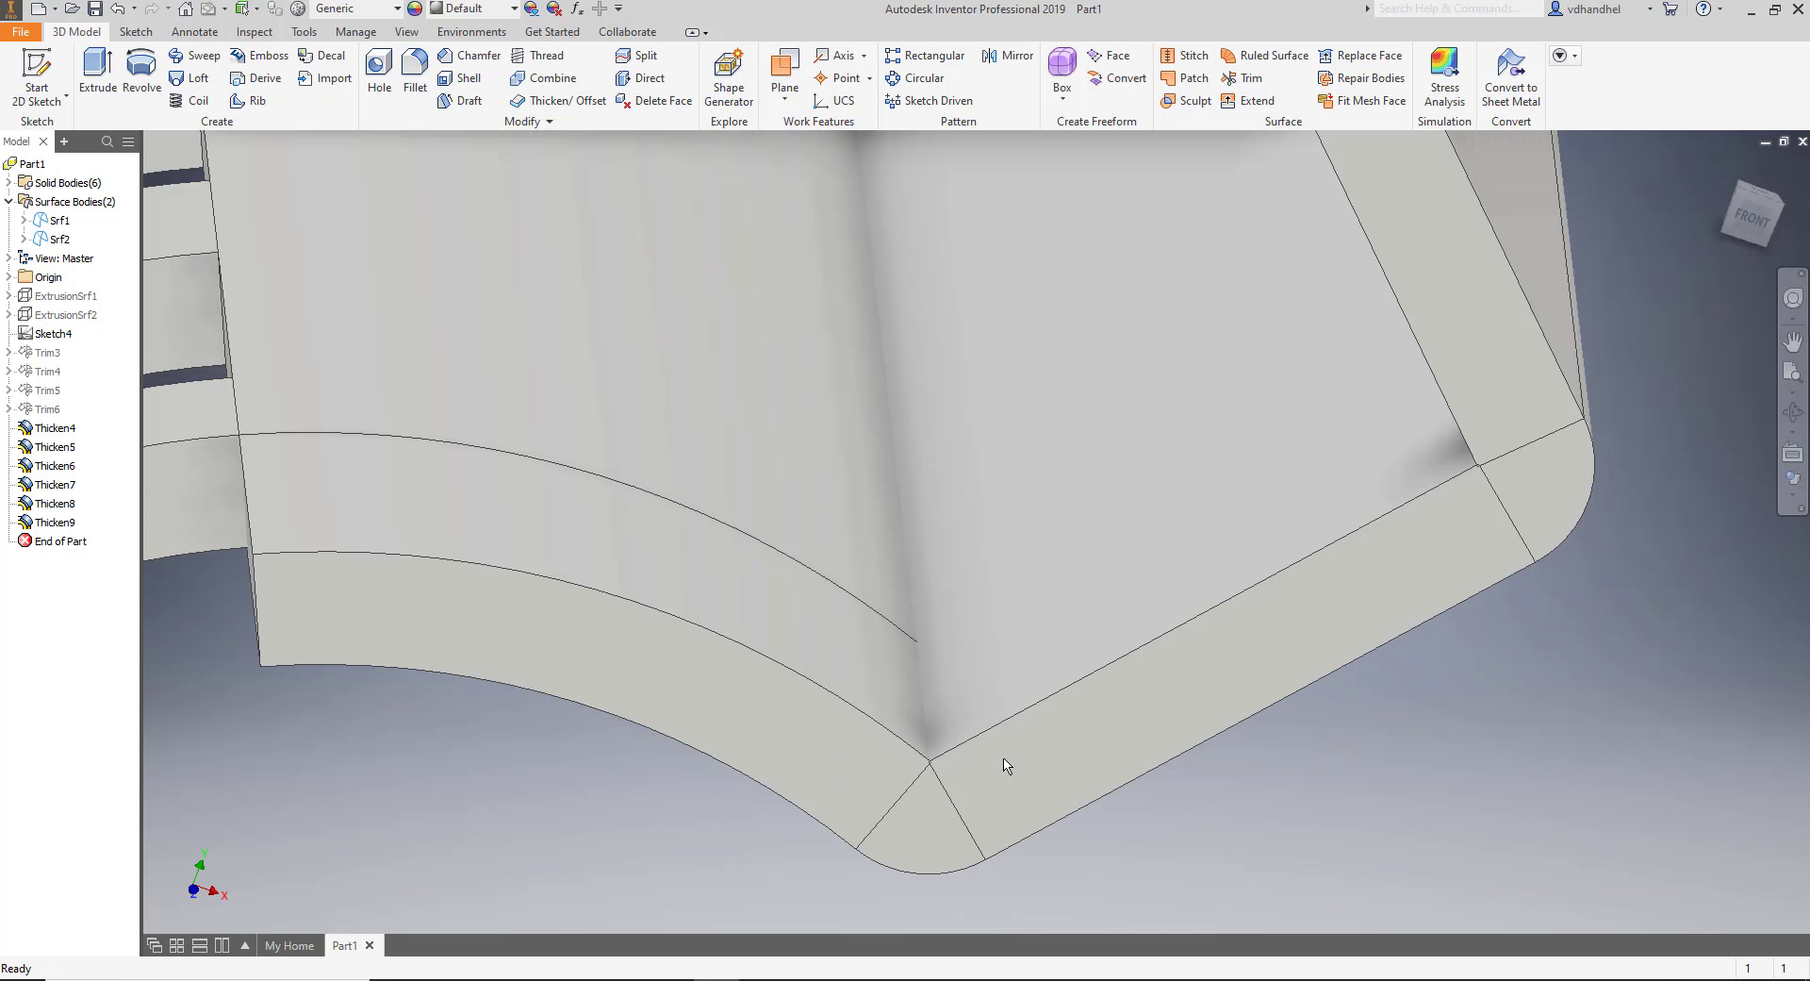
pyautogui.scroll(-2, 1007, 765)
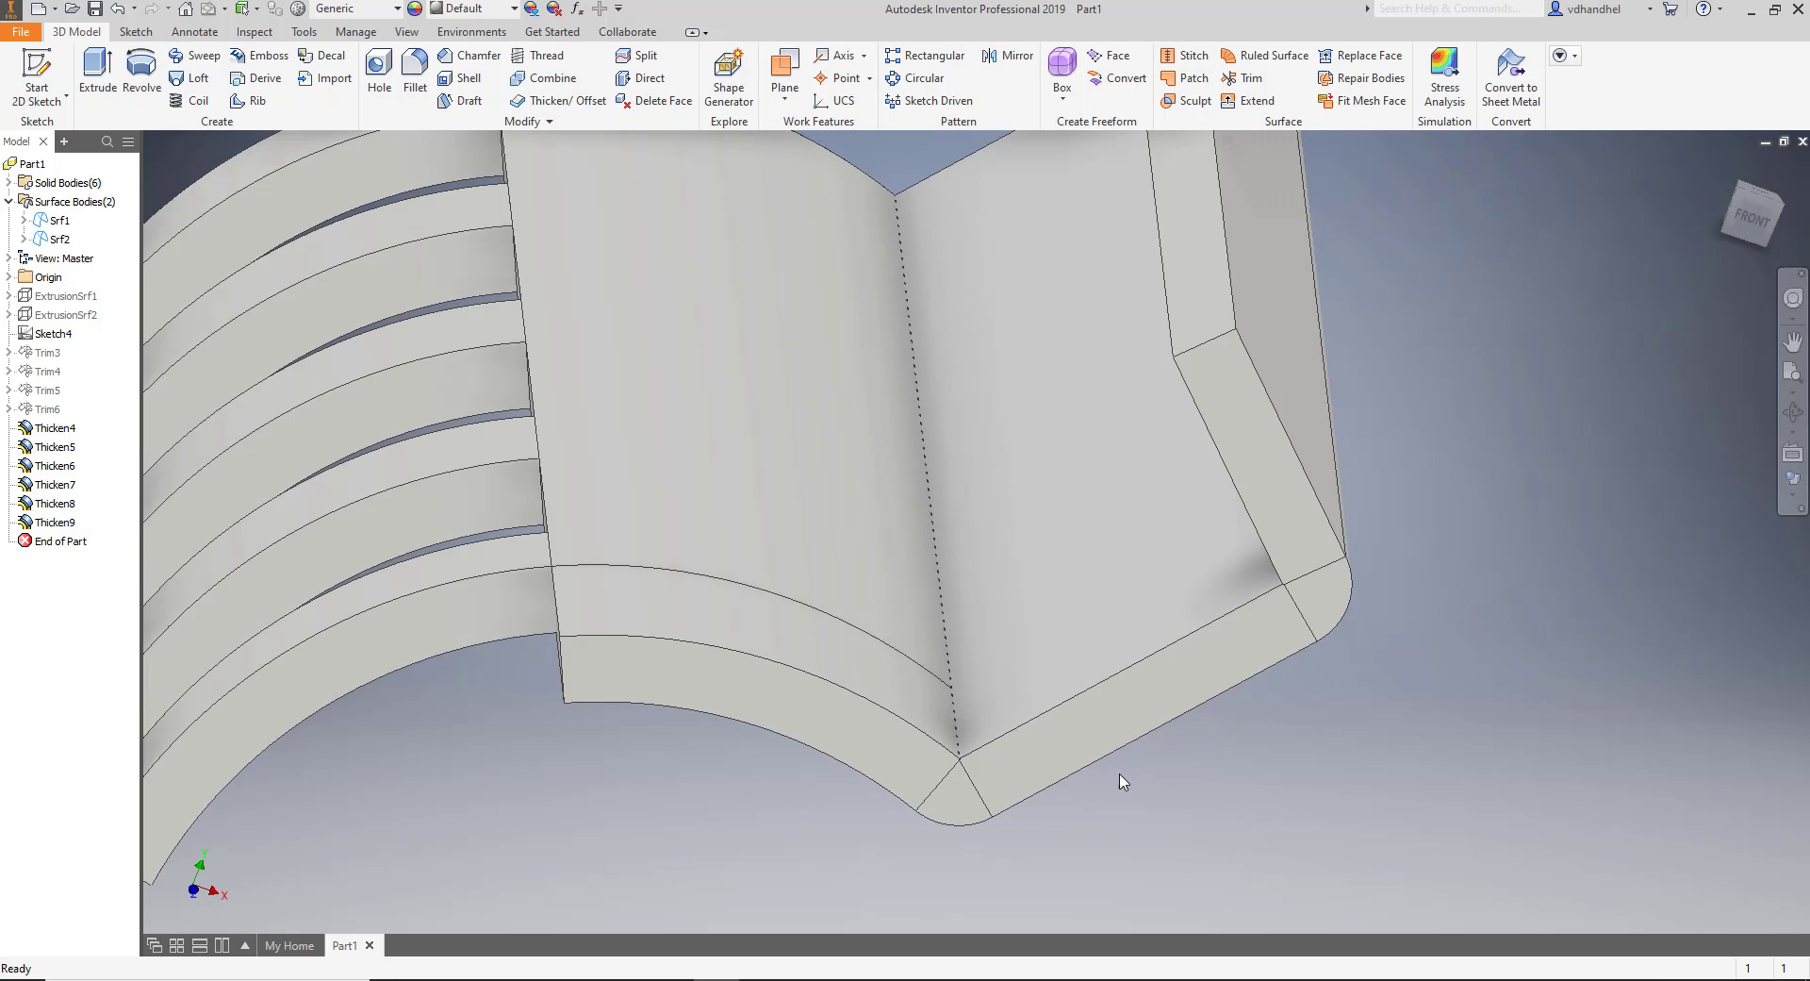
pyautogui.moveTo(1117, 768)
pyautogui.keyDown('shift'); pyautogui.mouseDown(button='middle')
pyautogui.moveTo(1103, 727)
pyautogui.moveTo(1142, 746)
pyautogui.moveTo(1099, 739)
pyautogui.moveTo(1084, 711)
pyautogui.moveTo(1127, 746)
pyautogui.mouseUp(button='middle'); pyautogui.keyUp('shift')
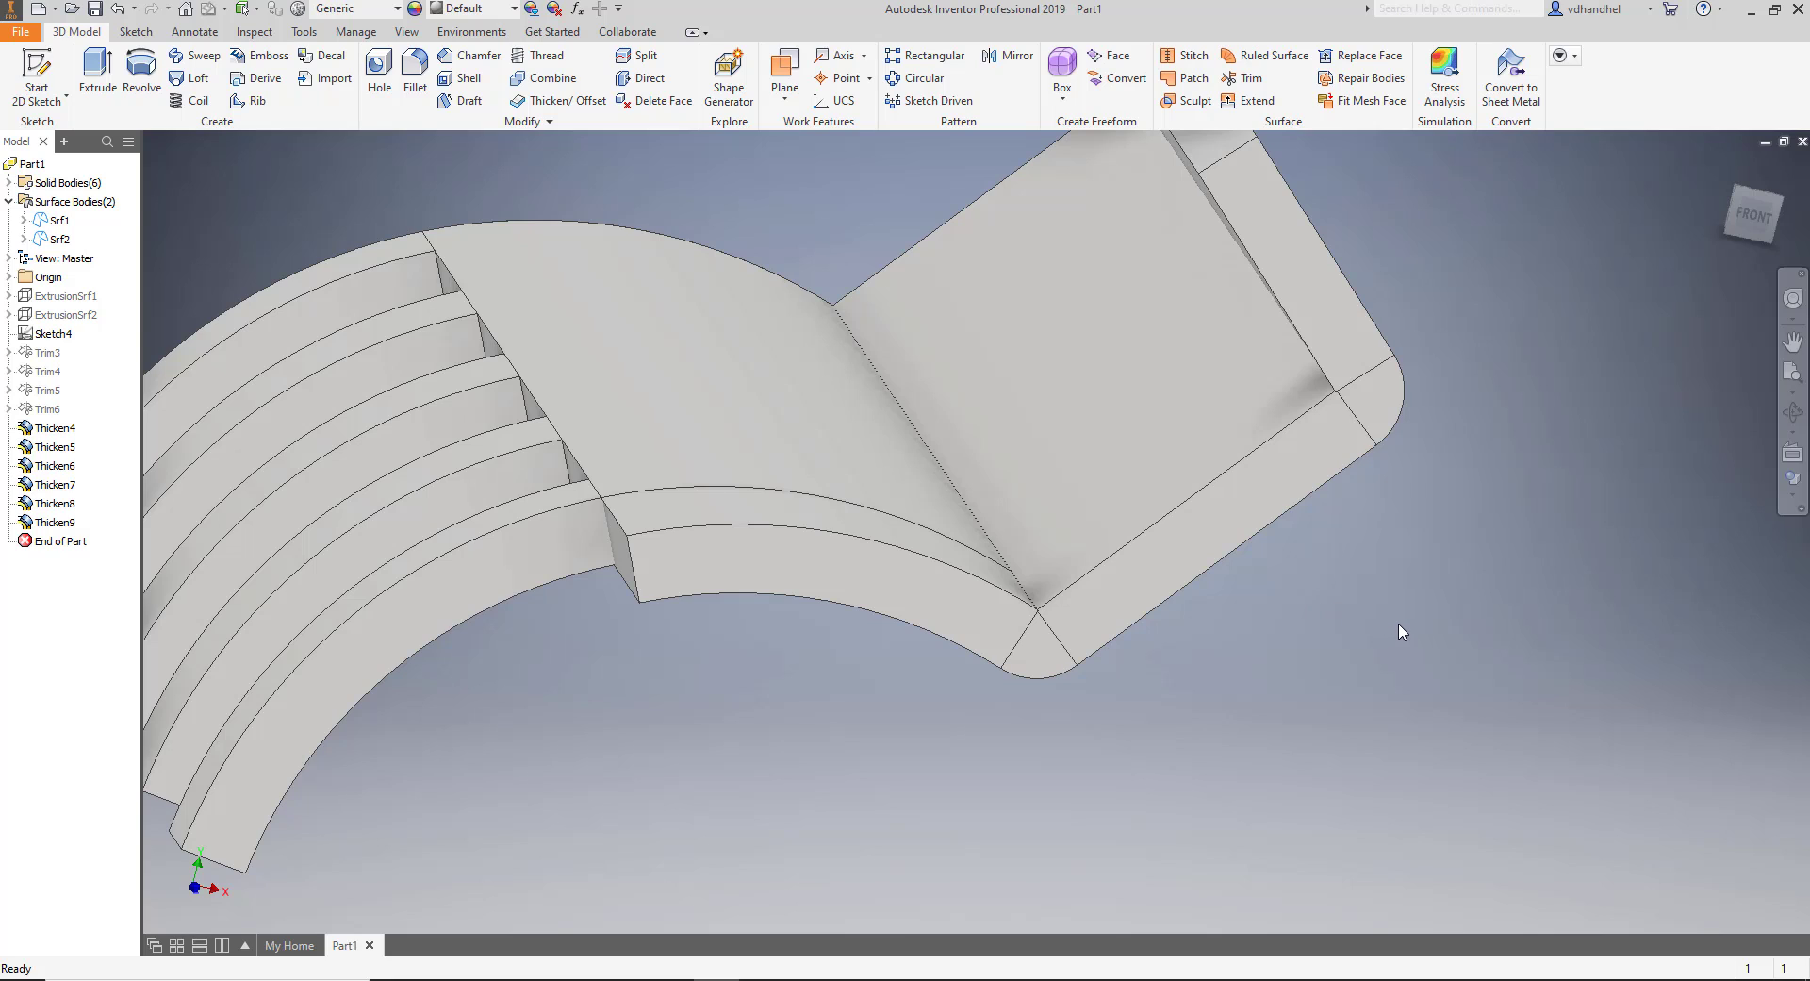
pyautogui.moveTo(860, 732); pyautogui.dragTo(491, 863, button='middle')
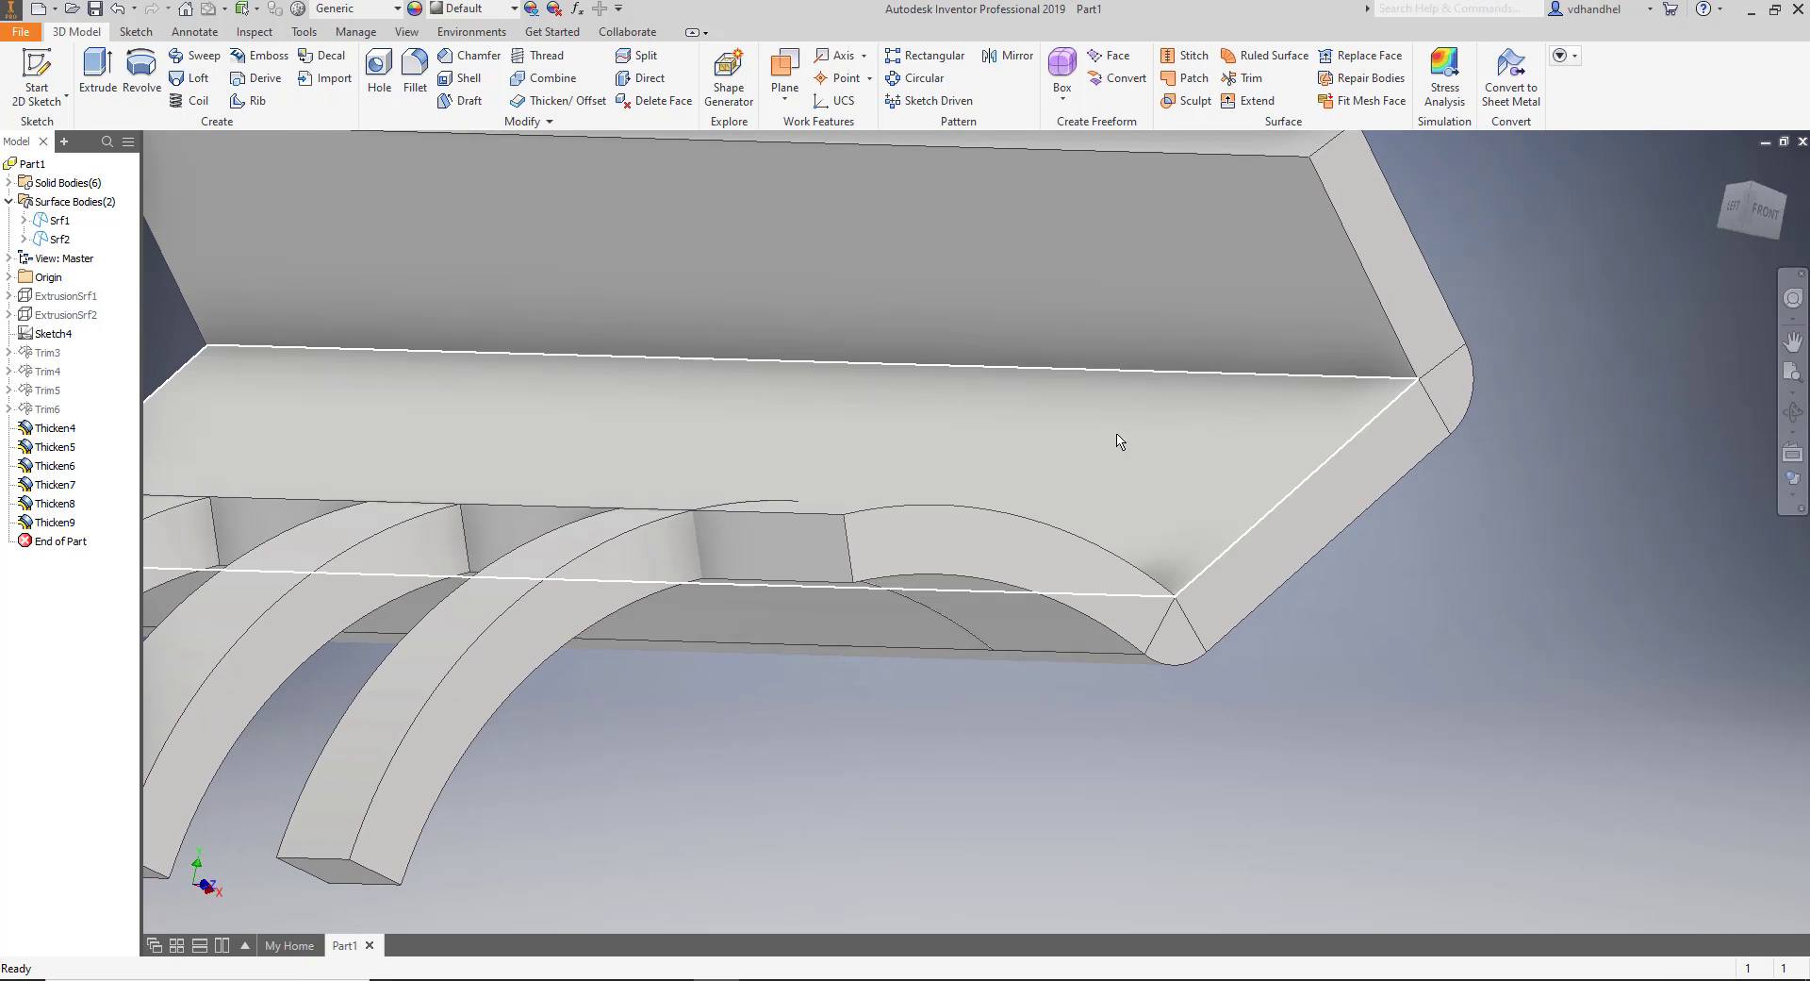
pyautogui.scroll(-3, 1384, 349)
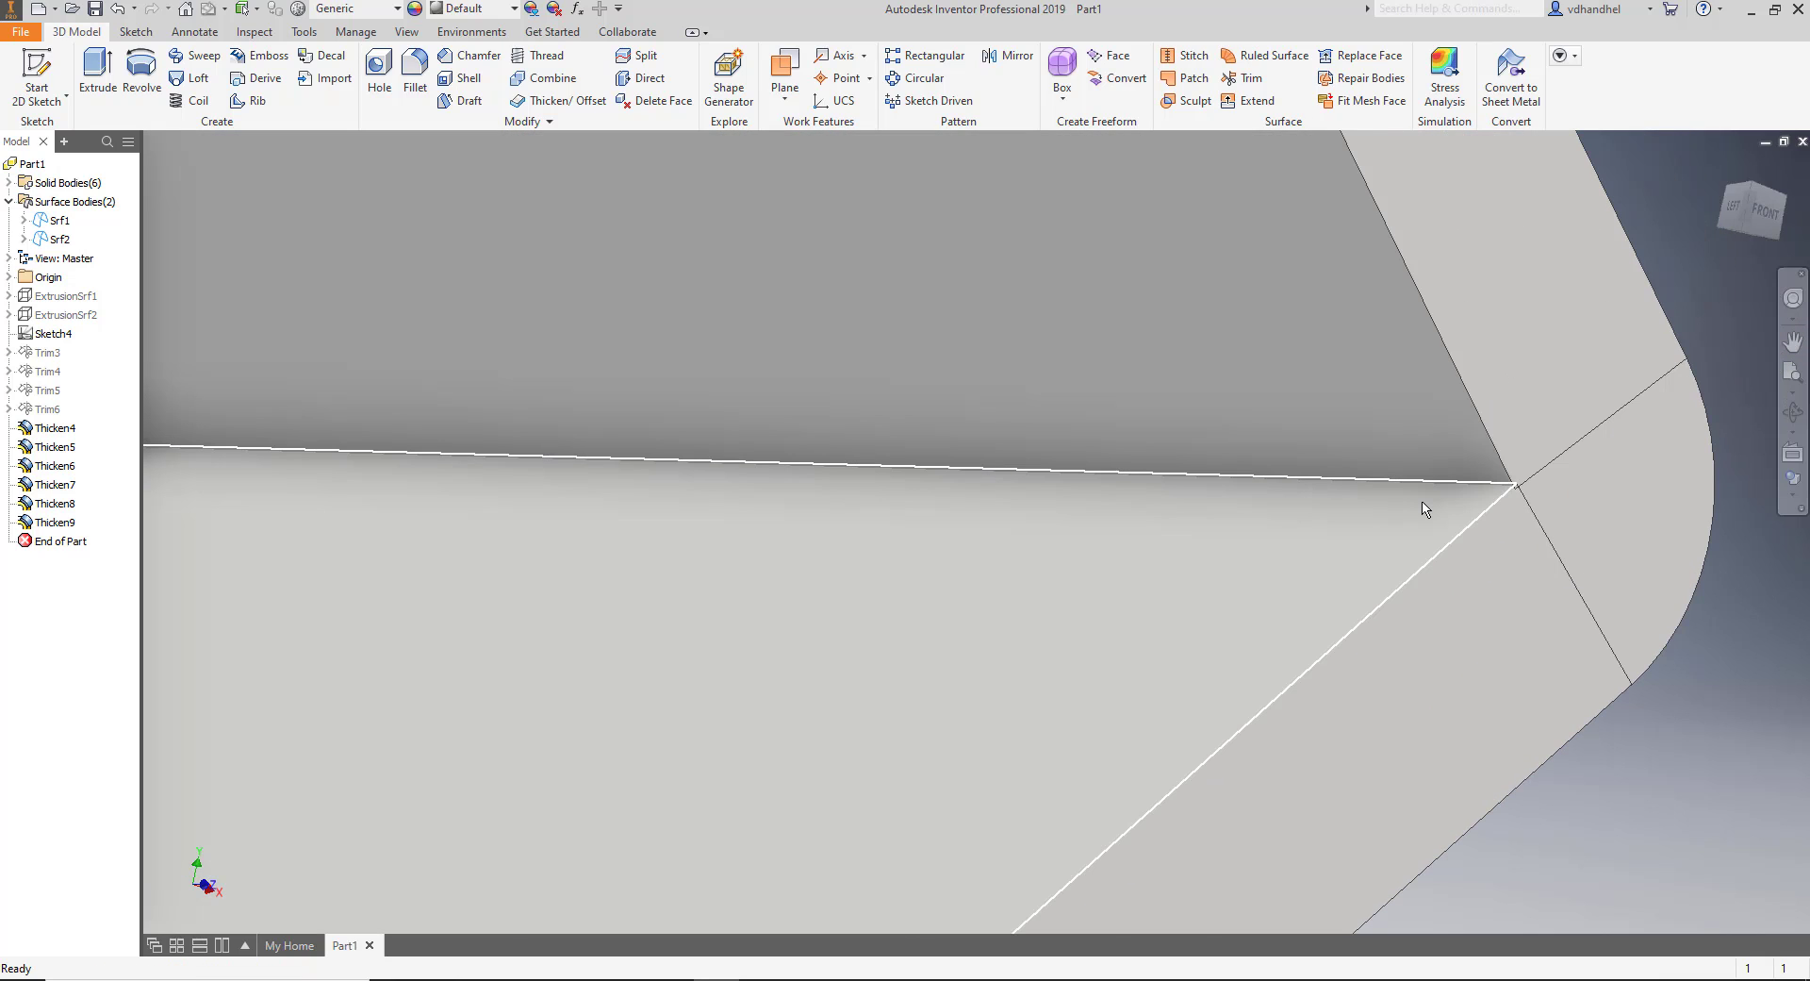
pyautogui.click(60, 239)
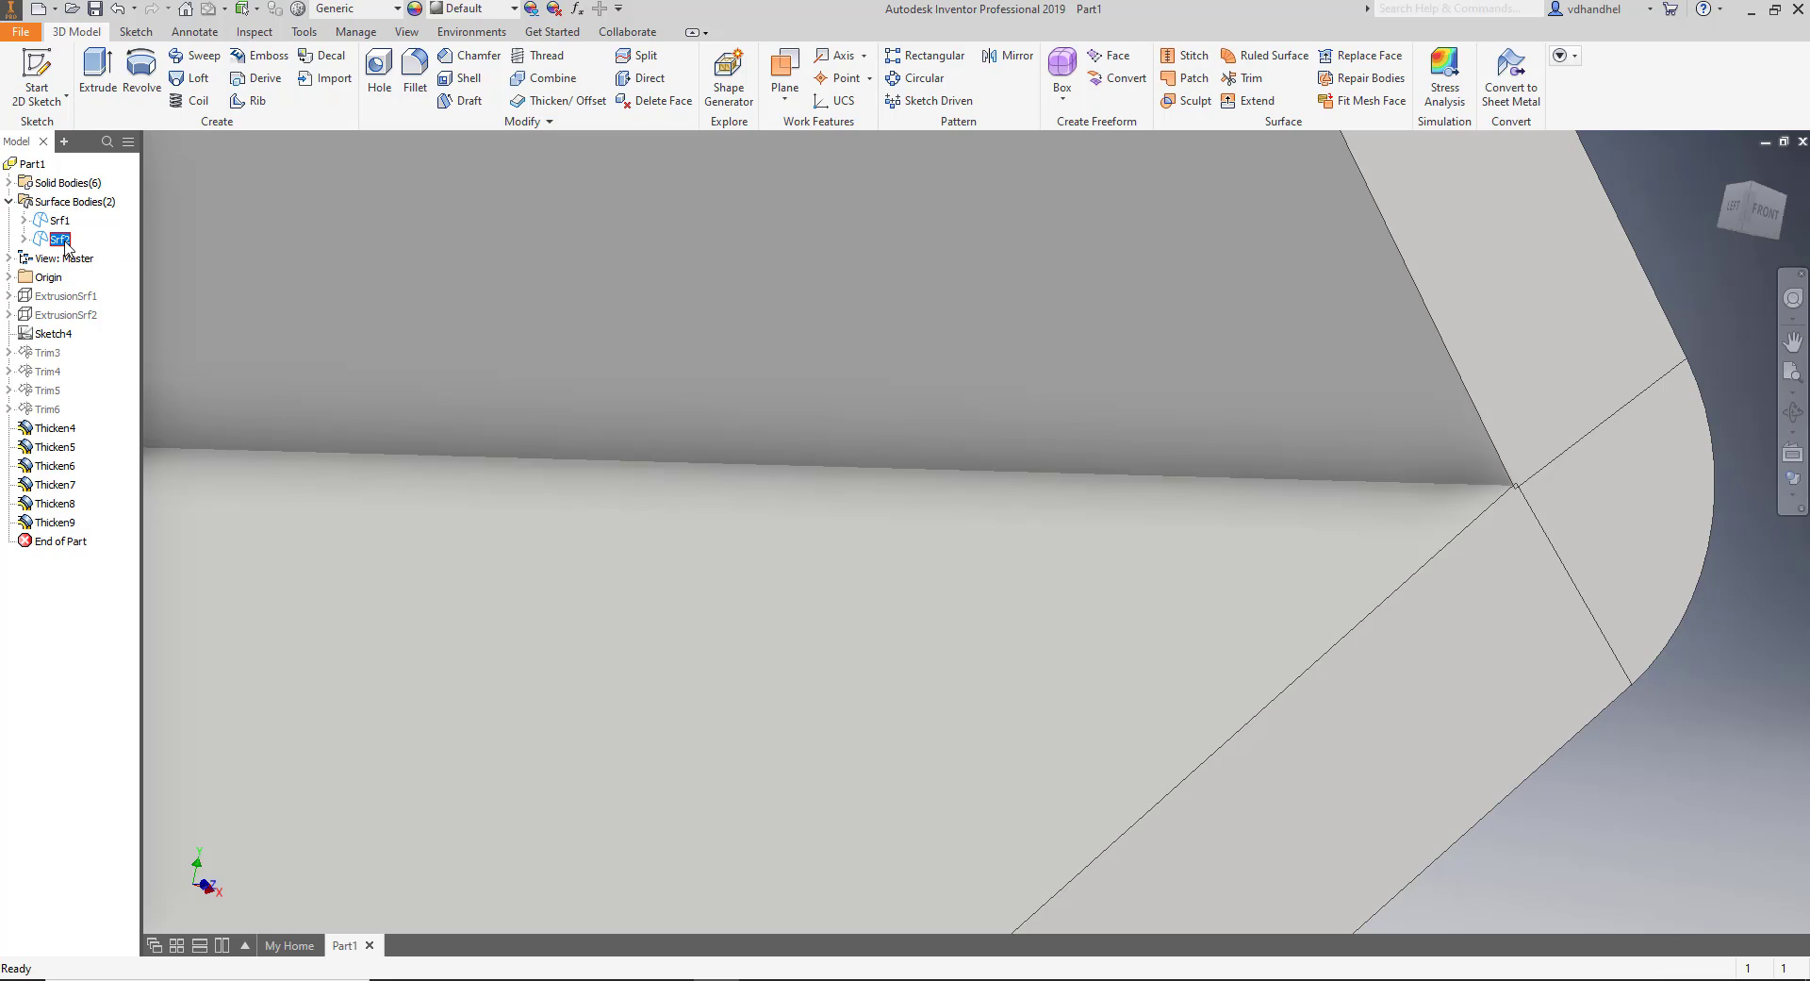
pyautogui.keyDown('ctrl'); pyautogui.click(59, 220); pyautogui.keyUp('ctrl')
pyautogui.rightClick(62, 246)
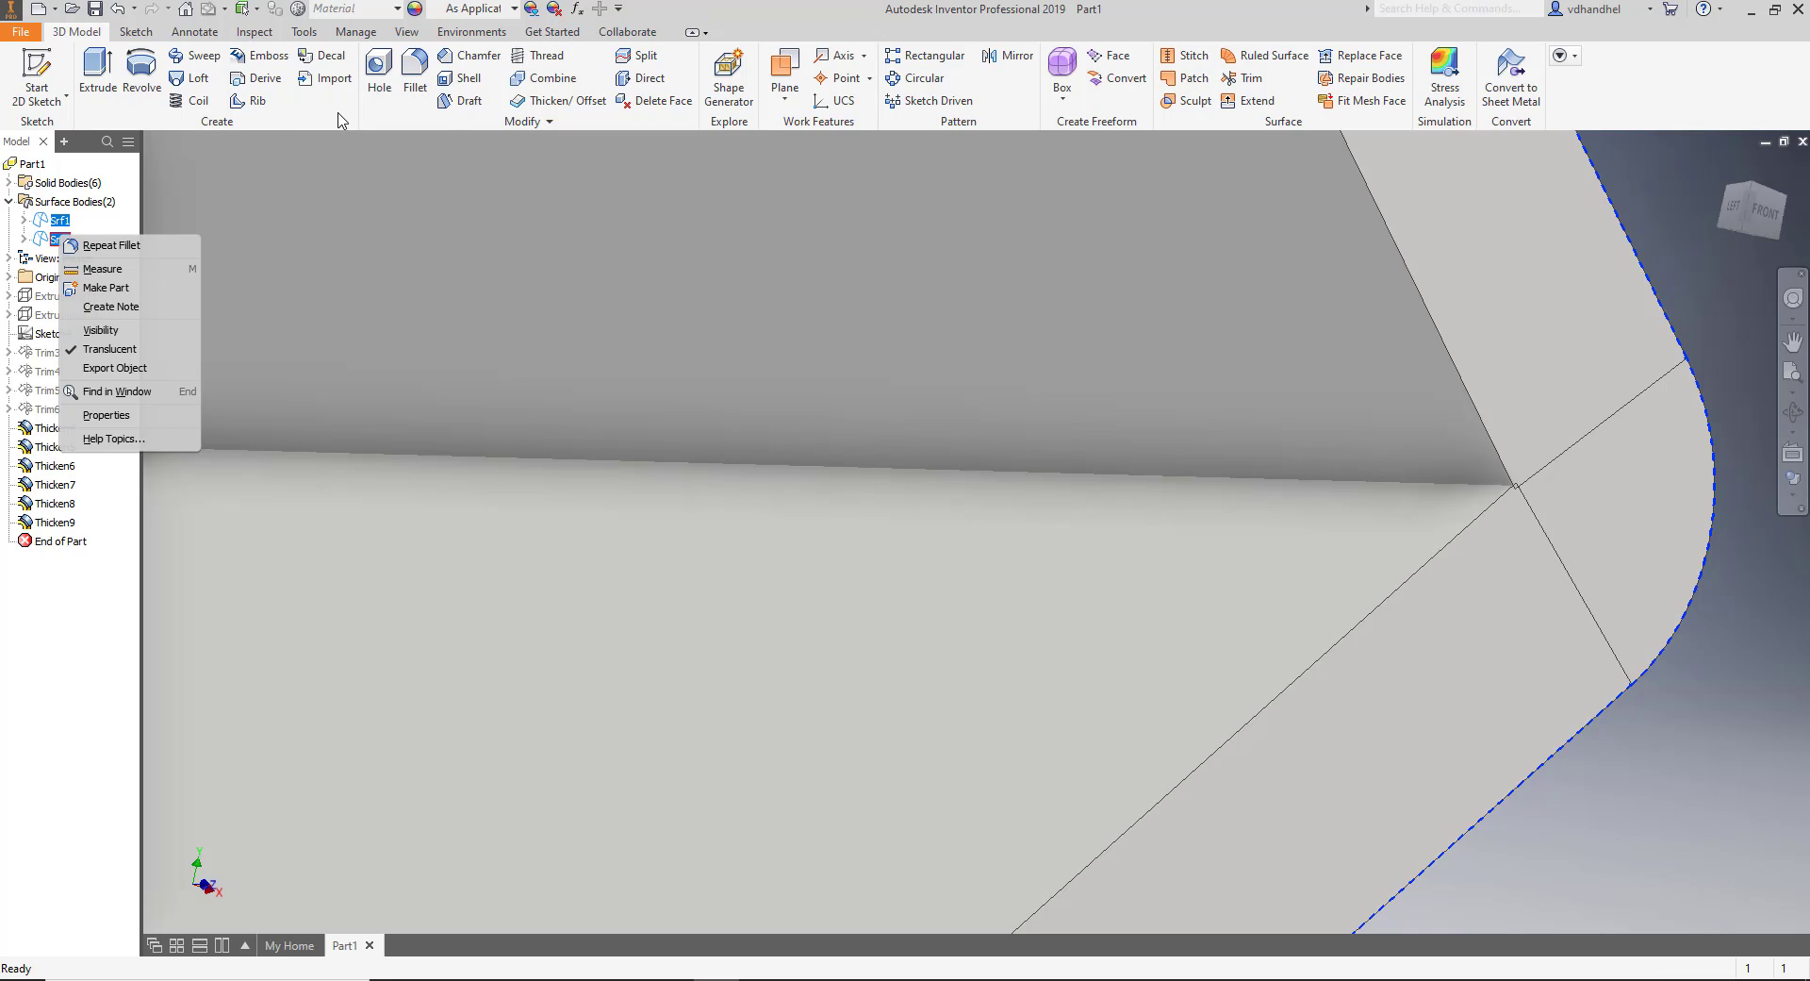
pyautogui.click(136, 34)
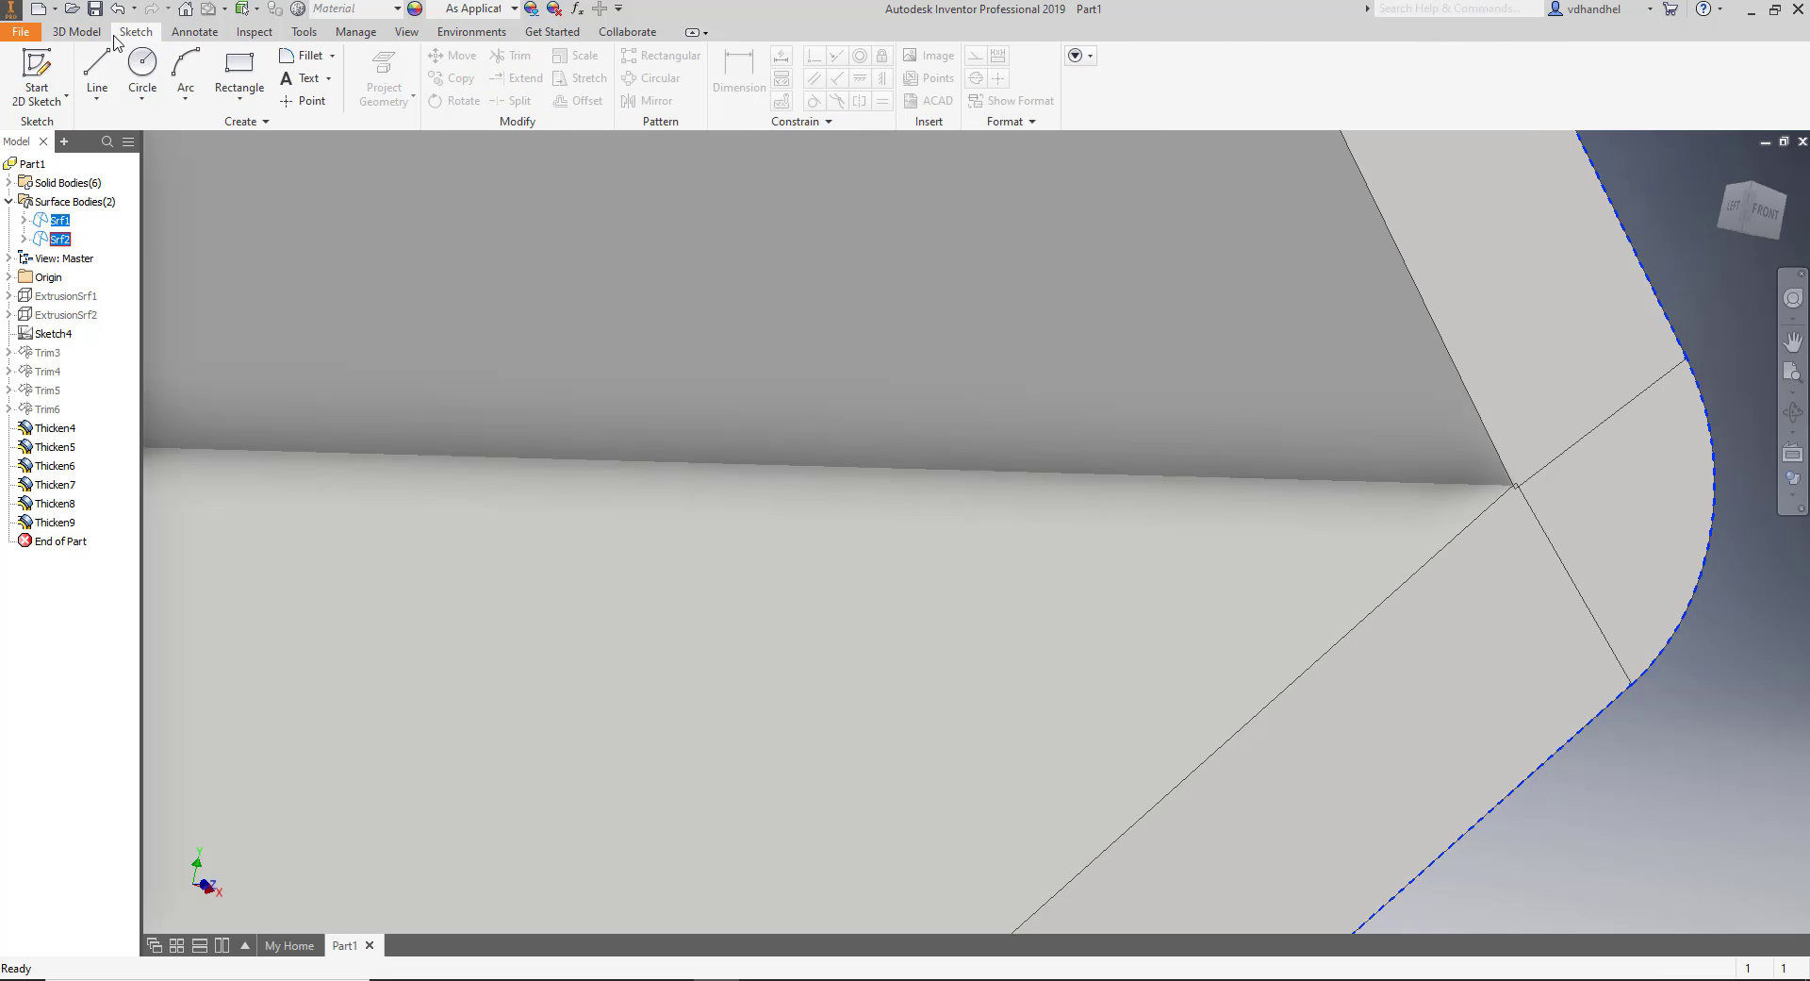
pyautogui.click(77, 32)
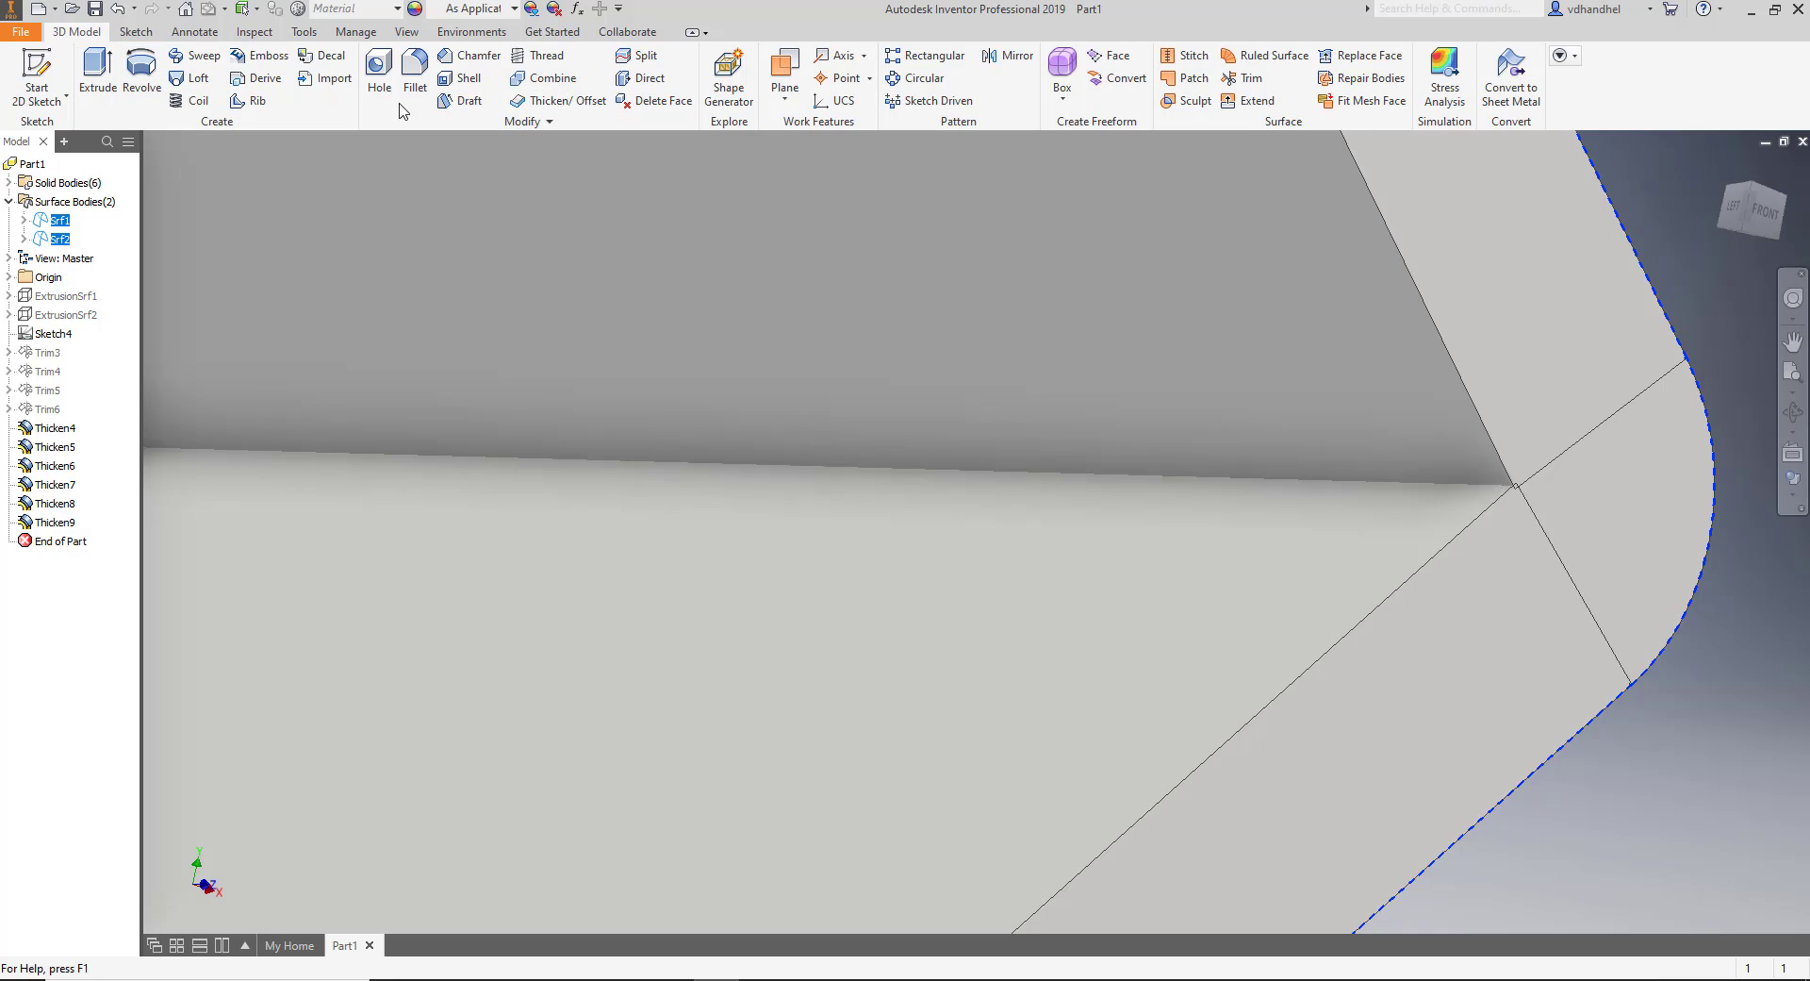
# Combine the end flap and its rounded bend solid with the slanted plate using Join, taking the slanted plate as the base.
pyautogui.click(545, 77)
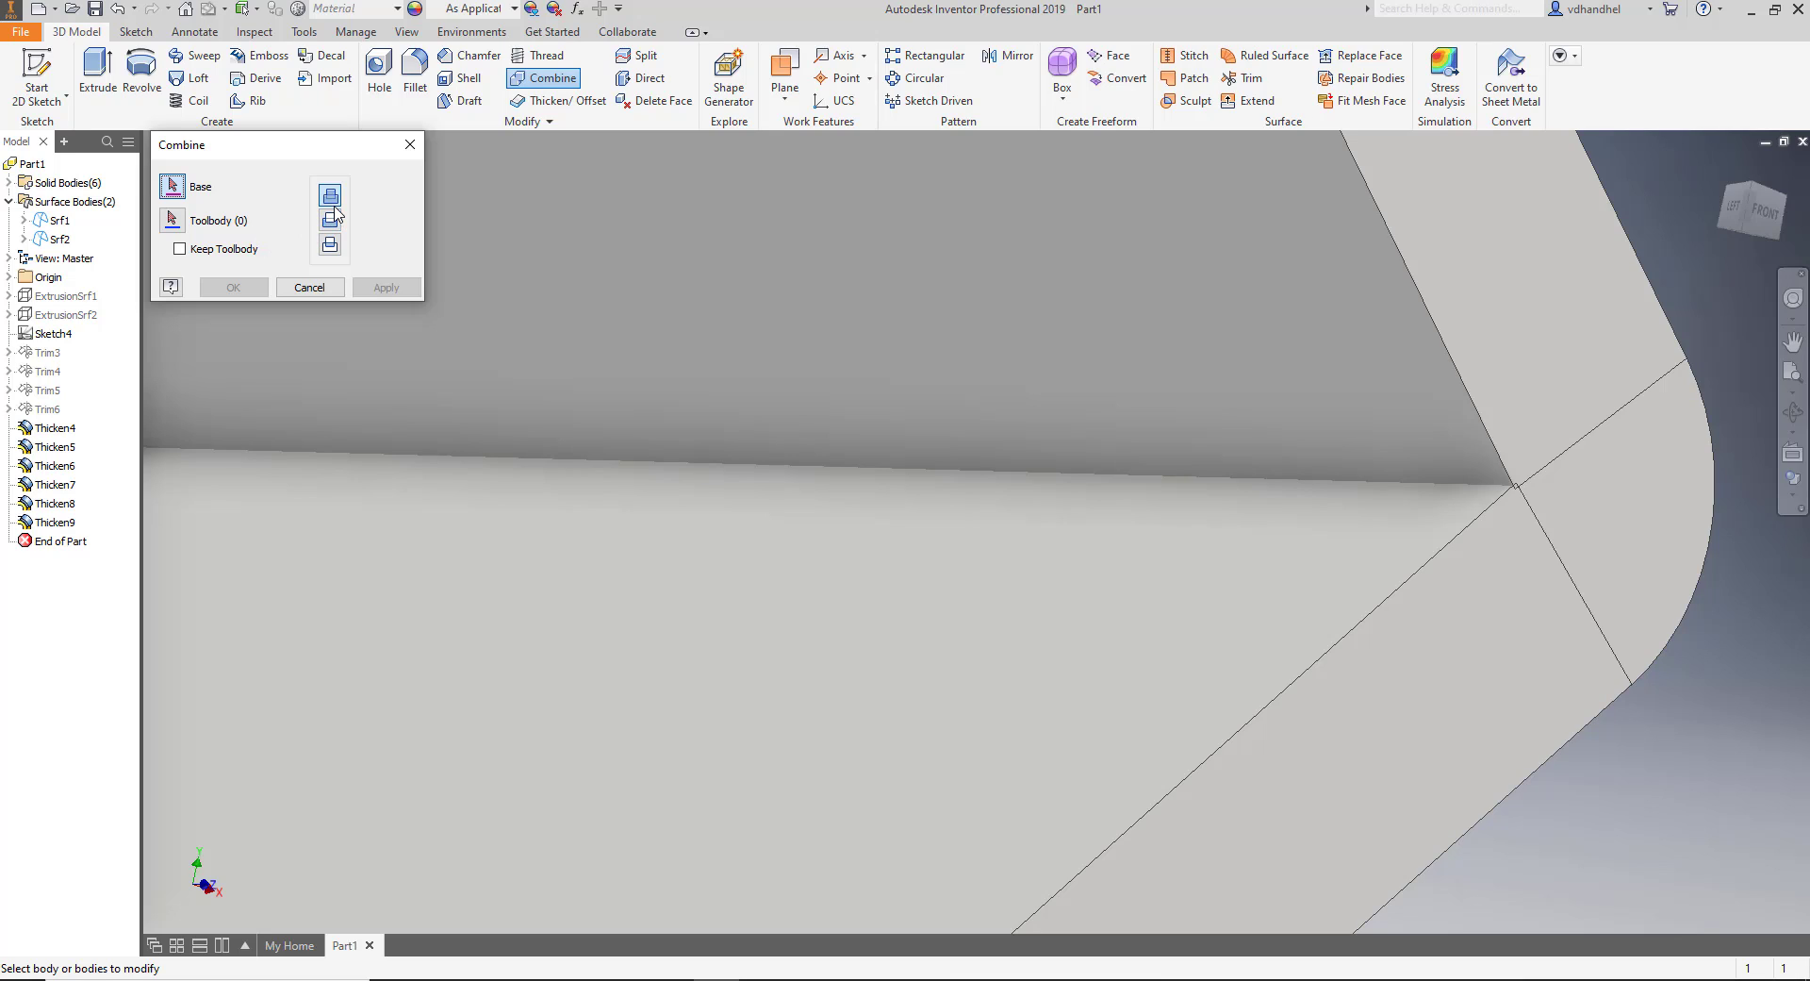
pyautogui.click(1520, 507)
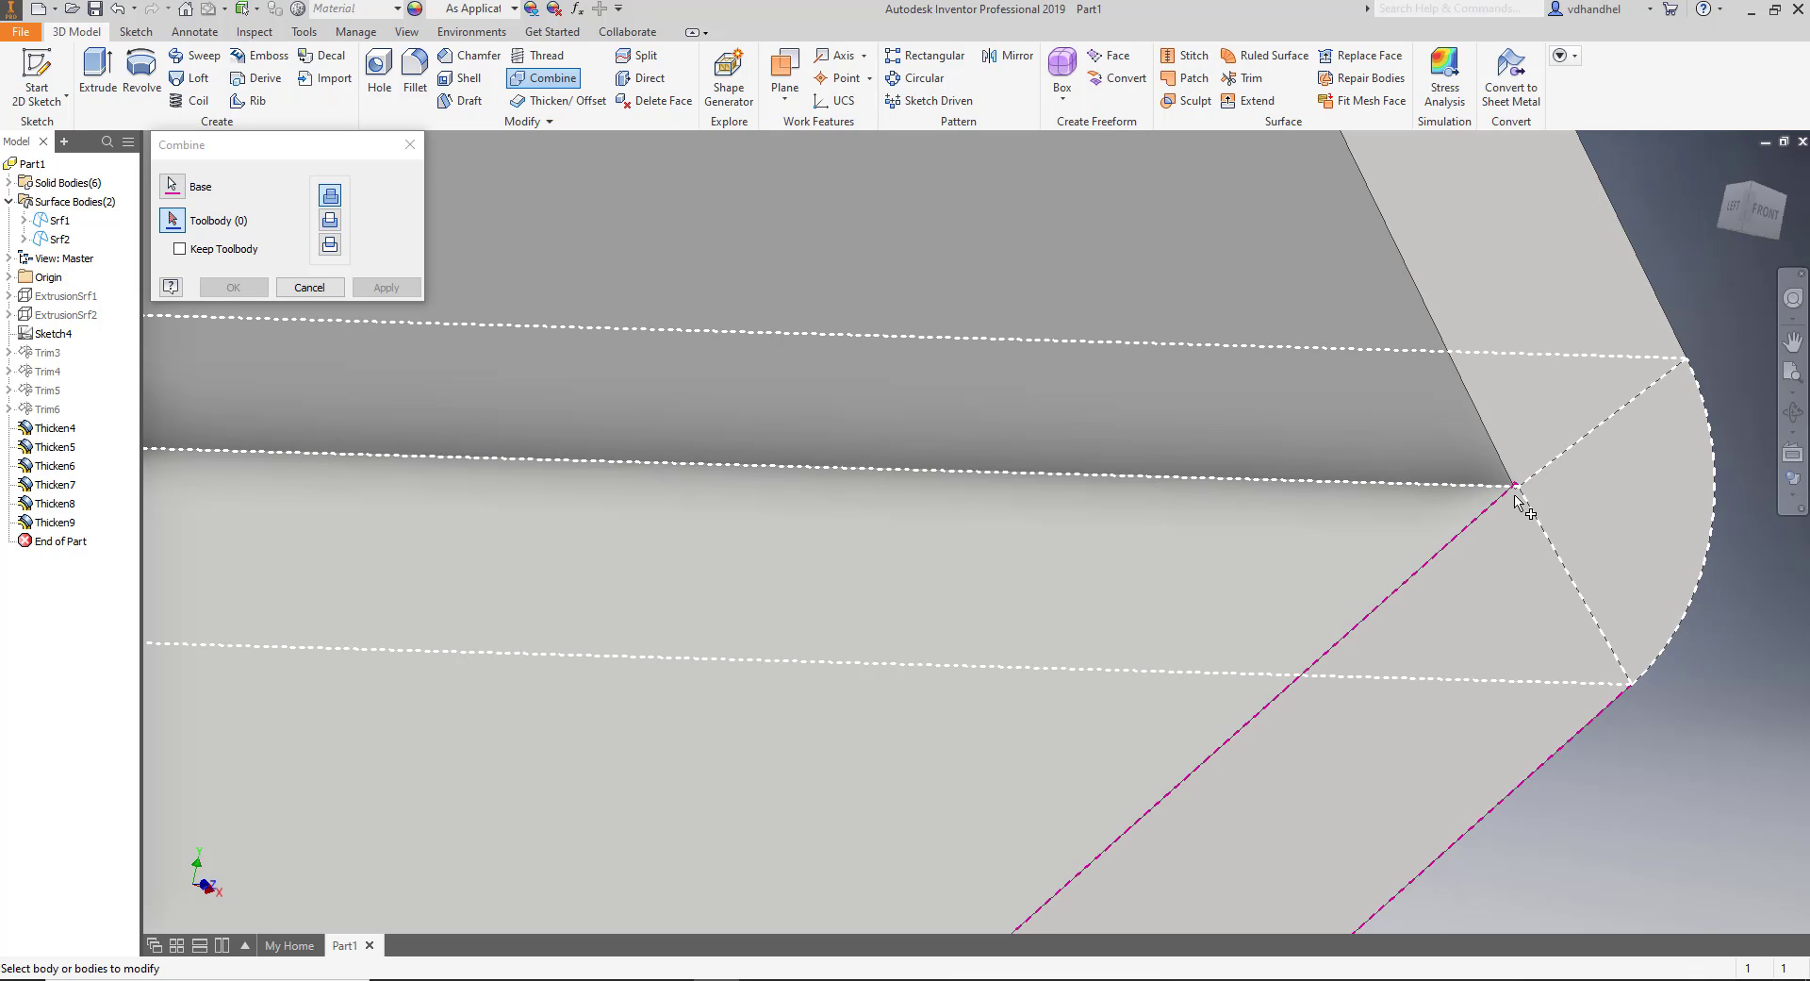
pyautogui.click(1541, 405)
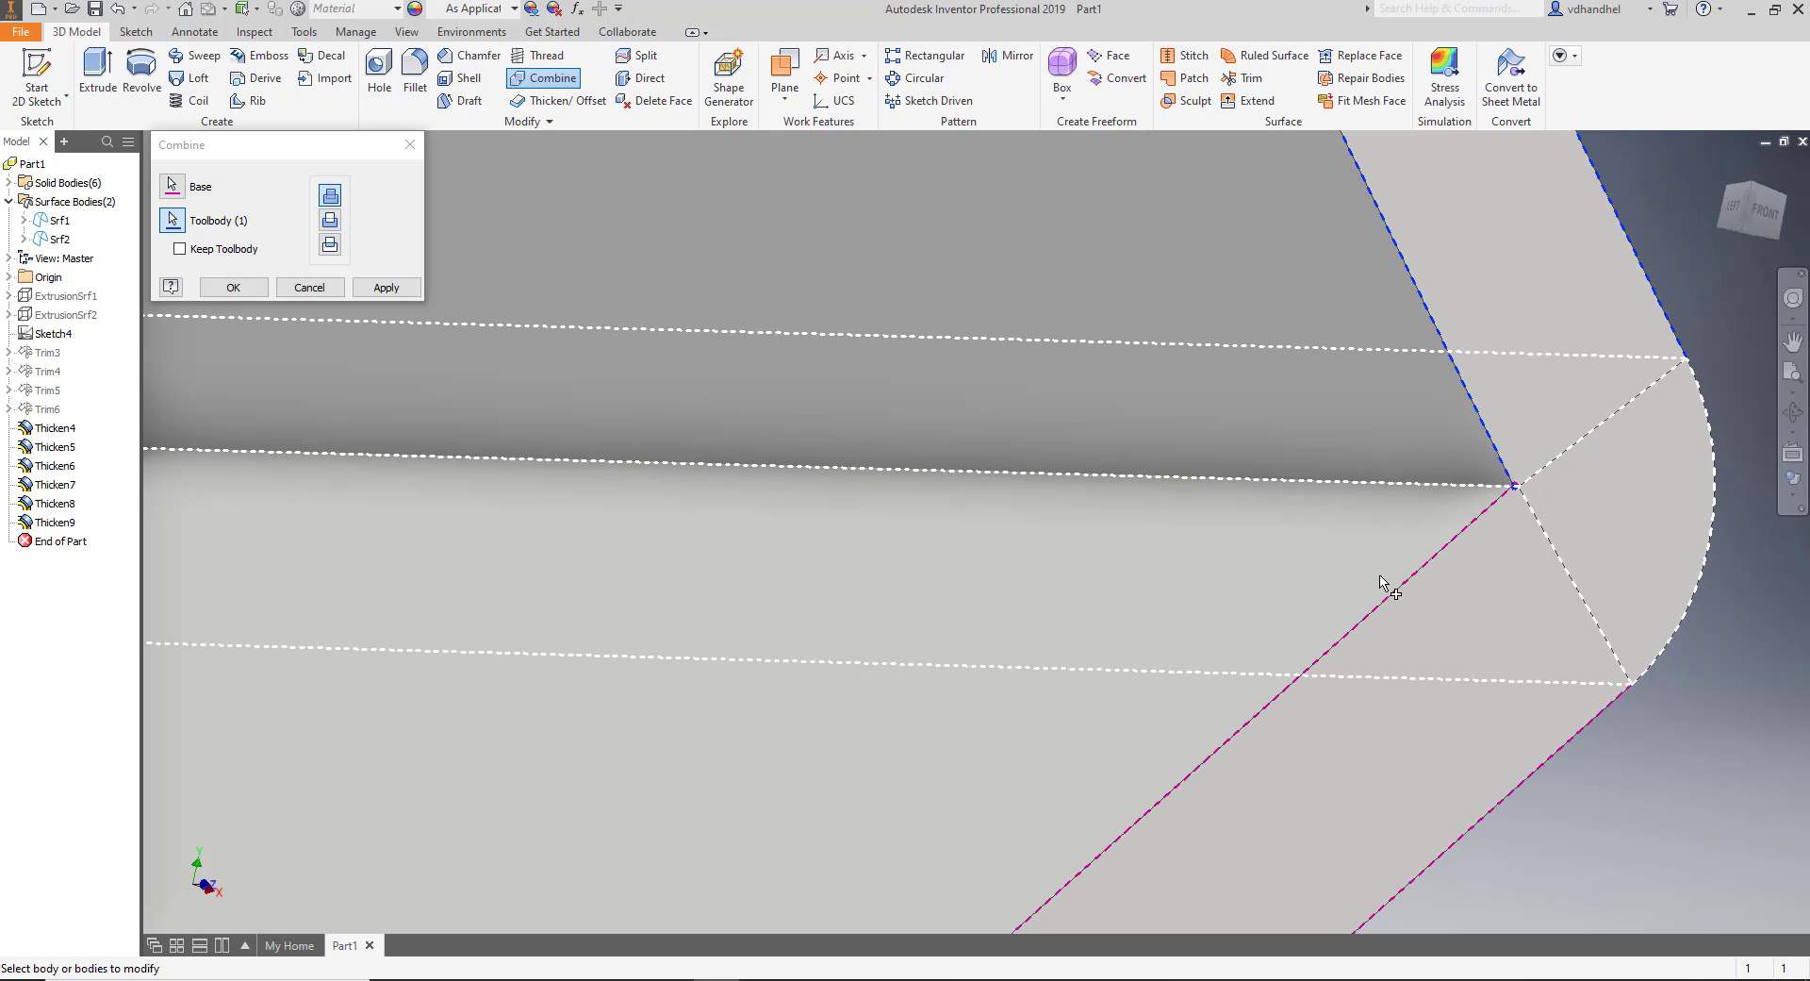
pyautogui.click(1611, 497)
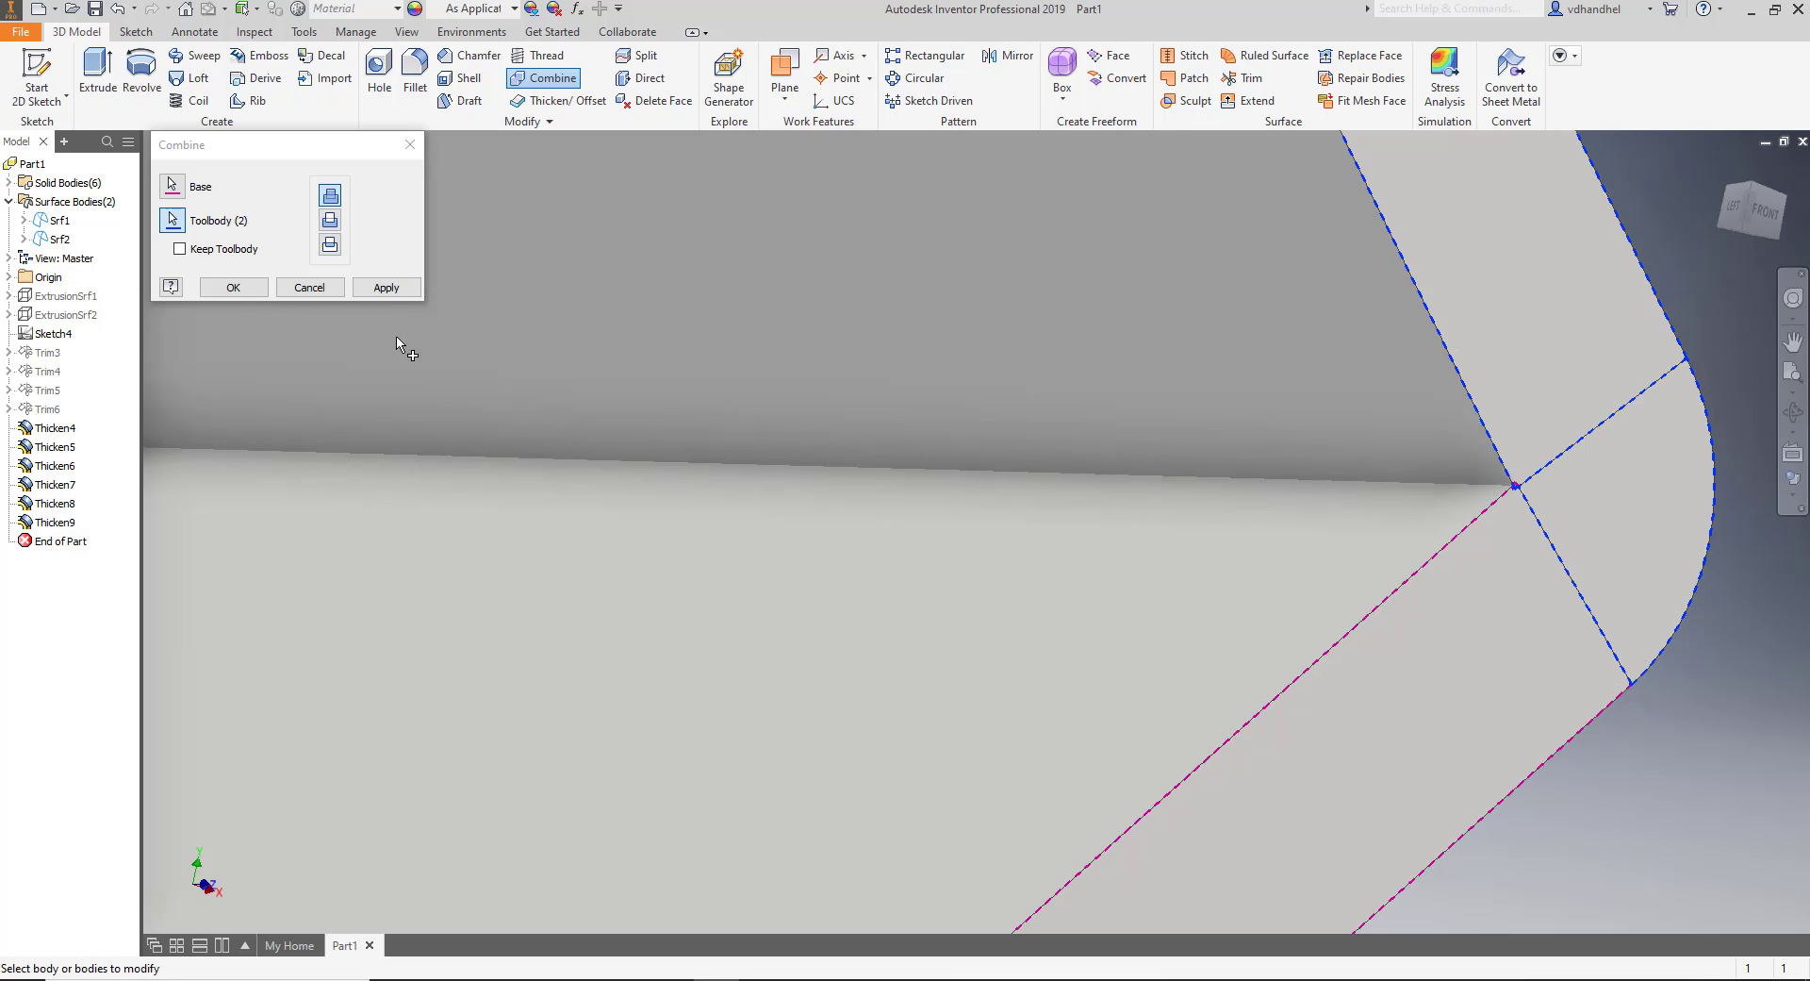
pyautogui.click(386, 287)
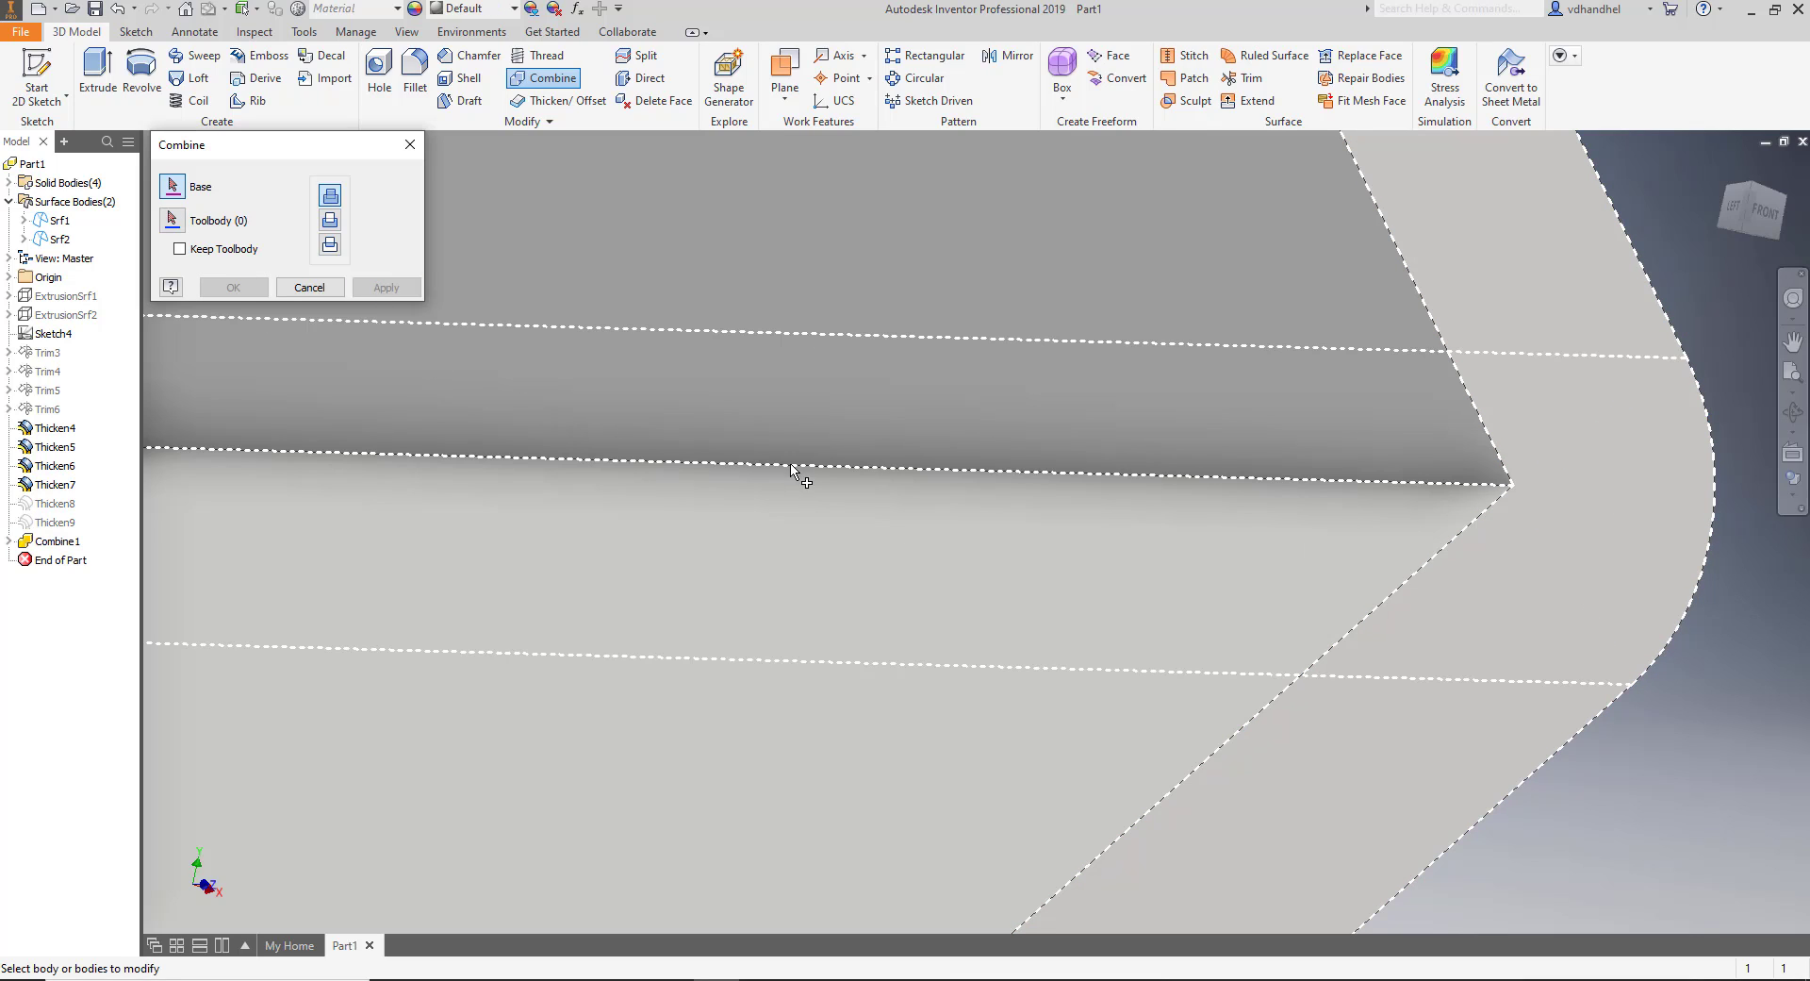
# Join the curved plate and the slanted plate to the small rounded bend solid between them, taking the bend solid as the base.
pyautogui.scroll(4, 794, 472)
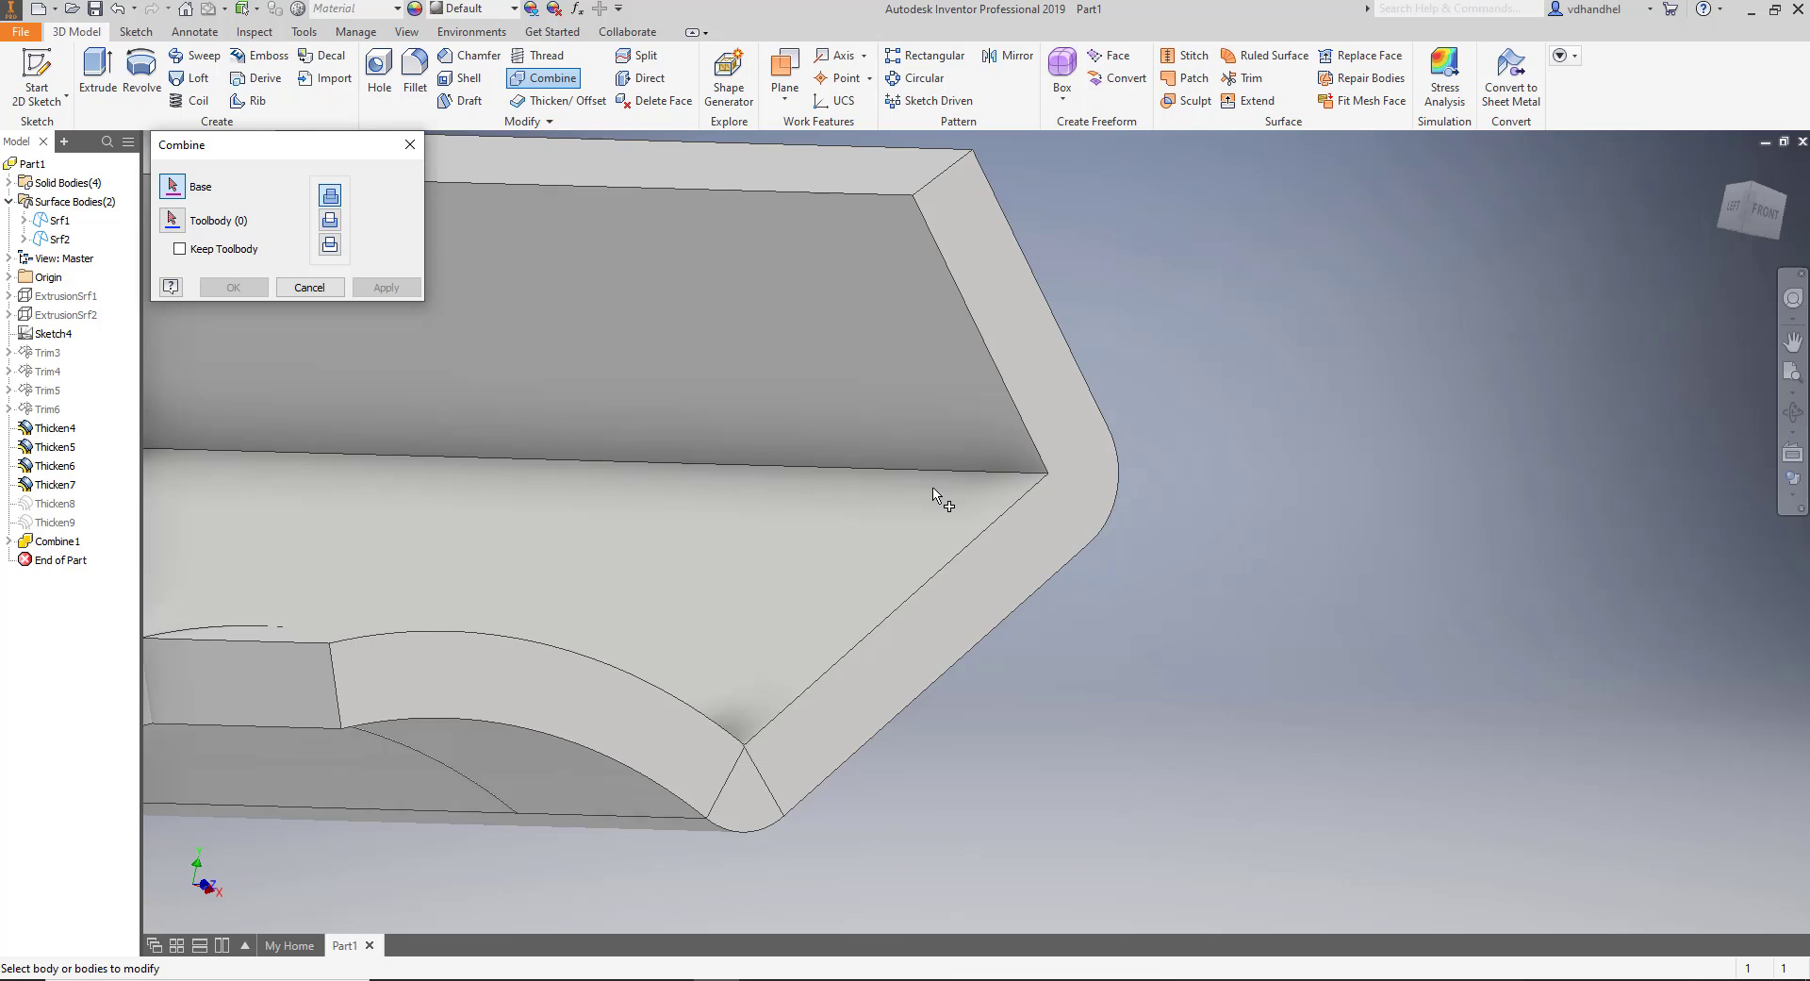
pyautogui.moveTo(934, 495); pyautogui.dragTo(1052, 431, button='middle')
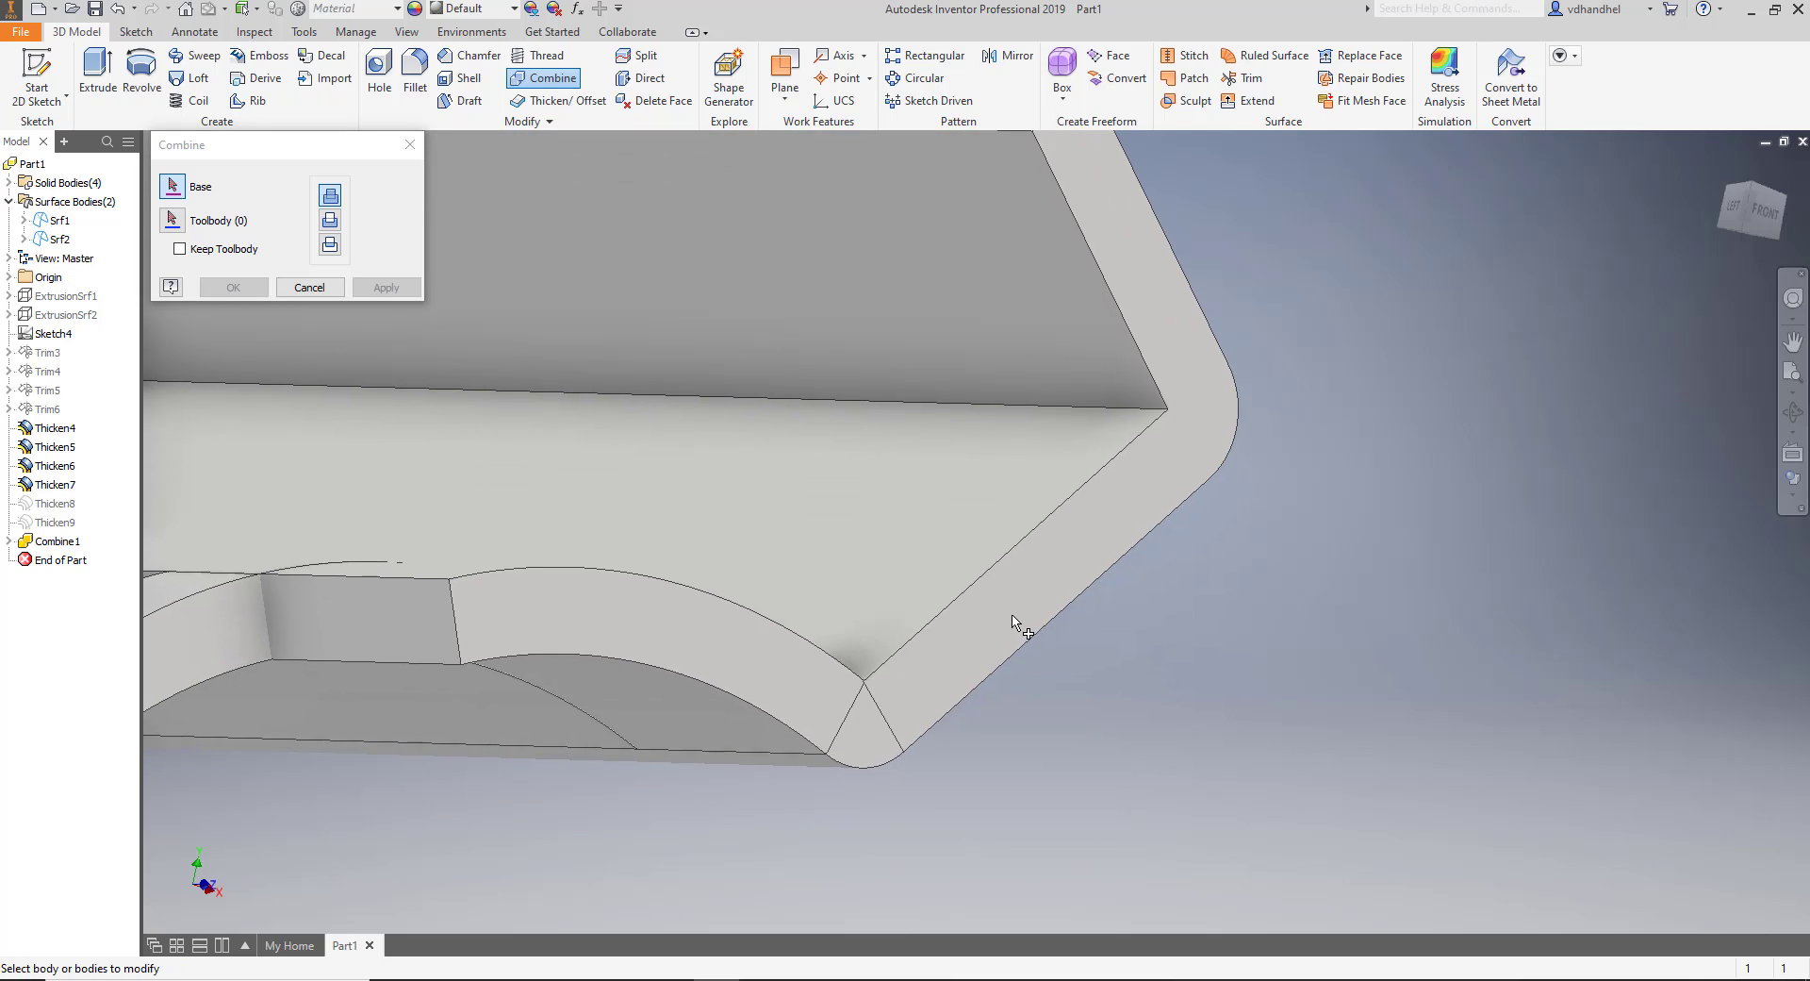
pyautogui.scroll(-3, 967, 665)
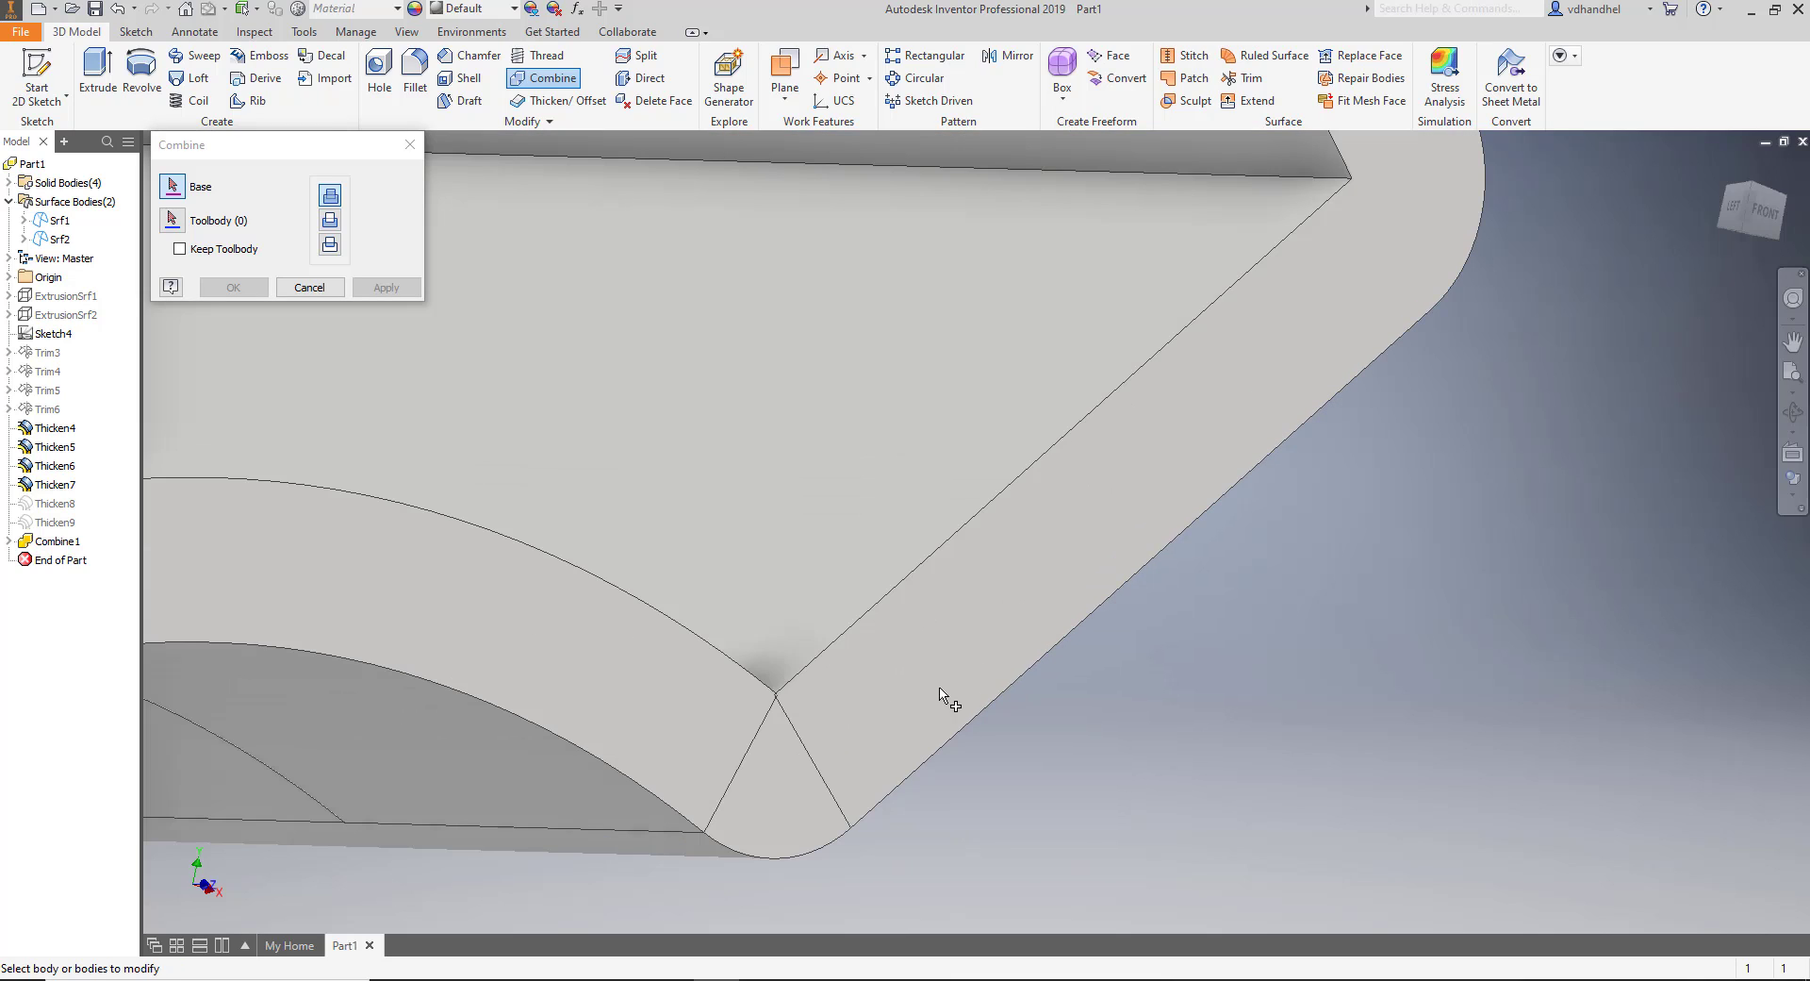
pyautogui.click(790, 754)
pyautogui.click(734, 751)
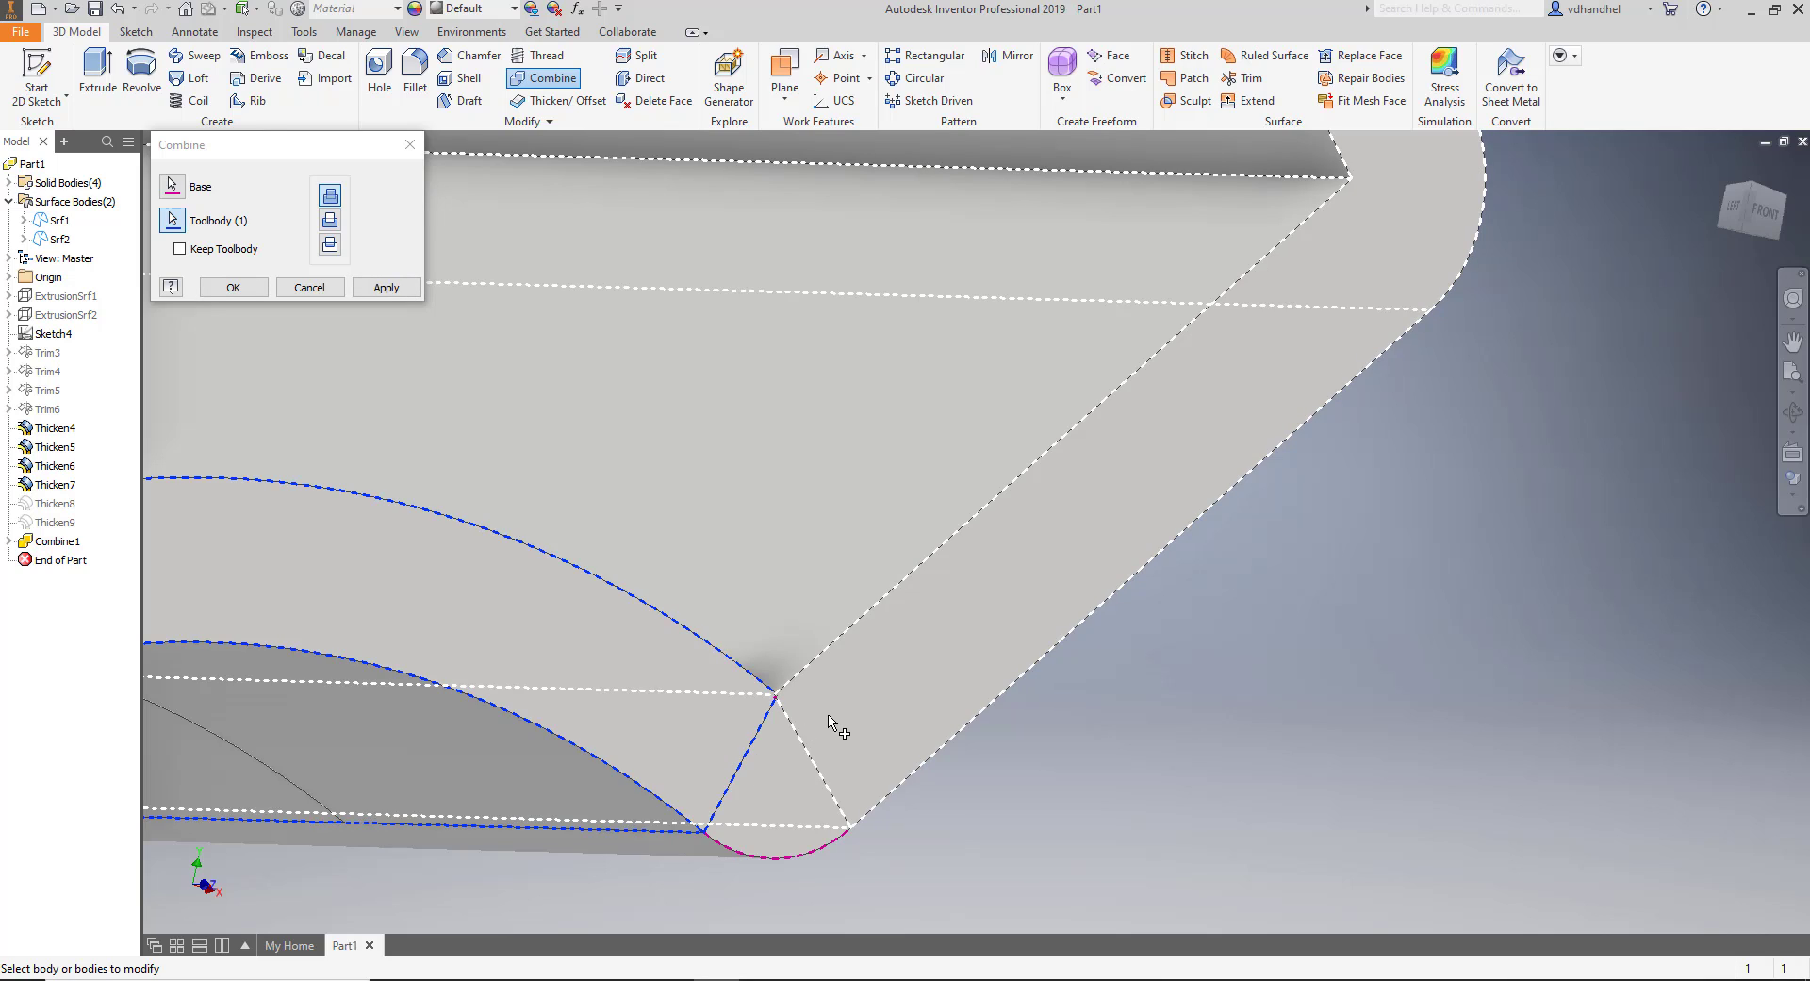
pyautogui.click(831, 728)
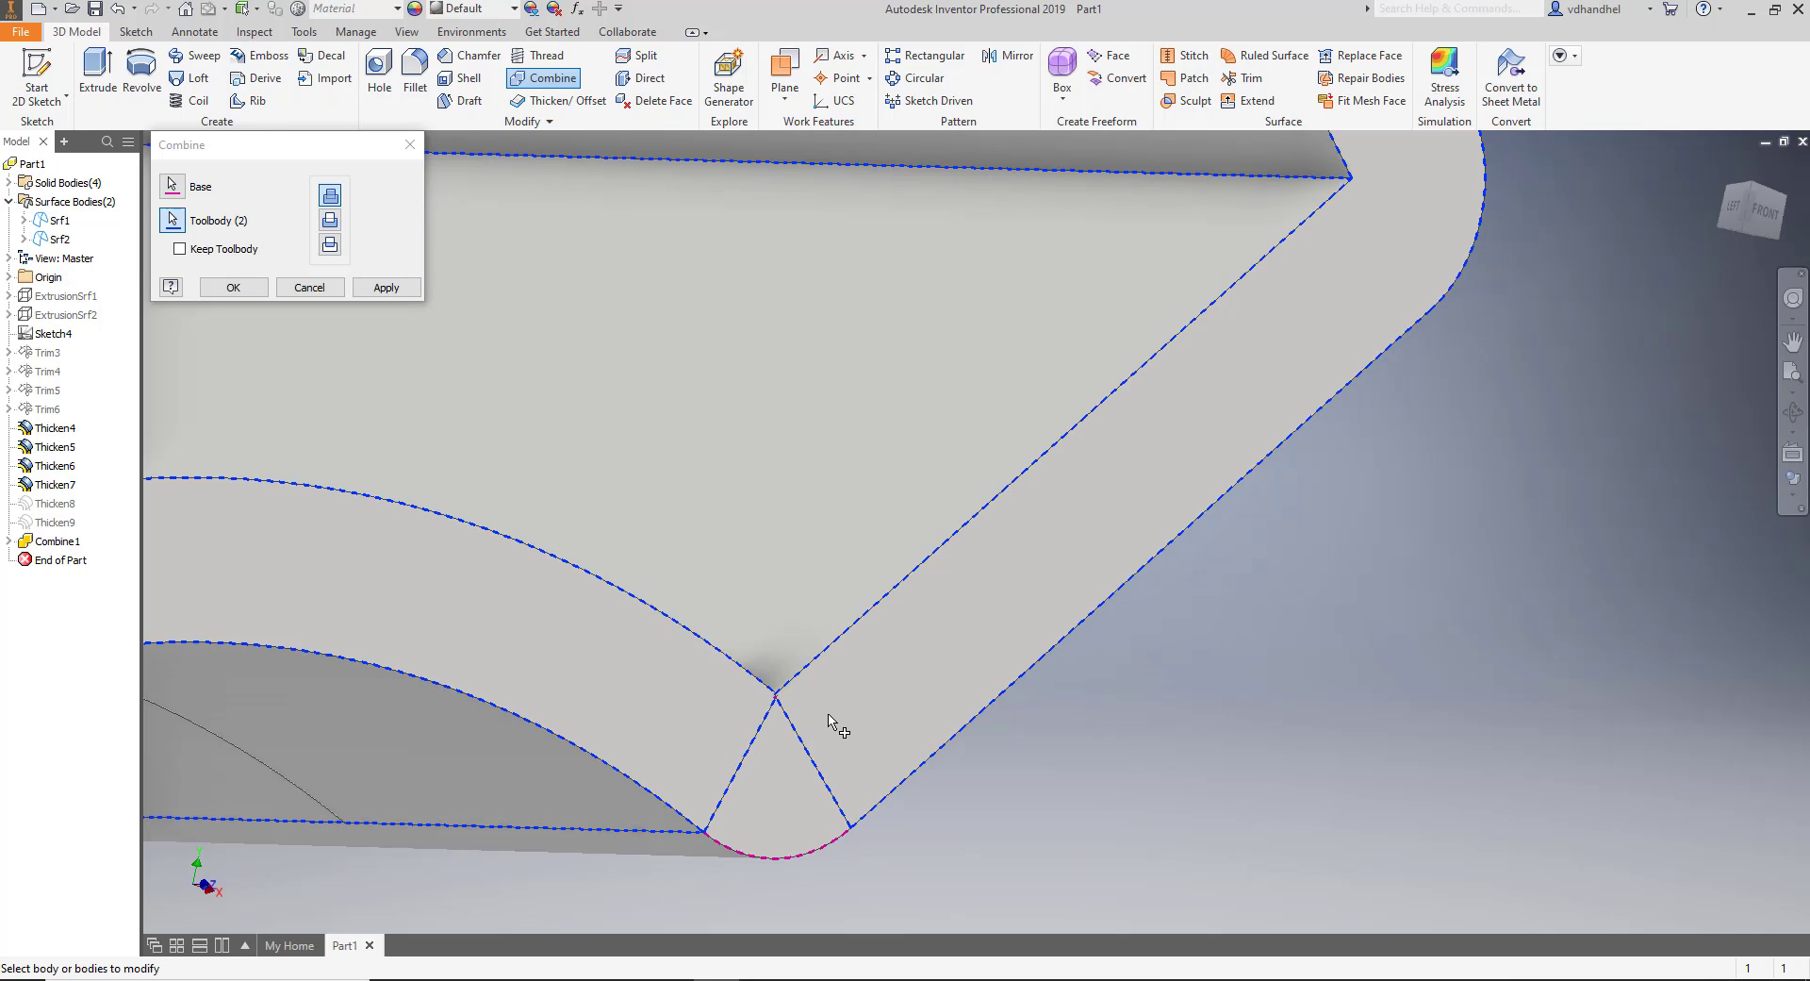
pyautogui.click(379, 287)
# Join the fingered solid to the bent plate body, taking the bent plate body as the base, and finish combining.
pyautogui.scroll(-5, 790, 630)
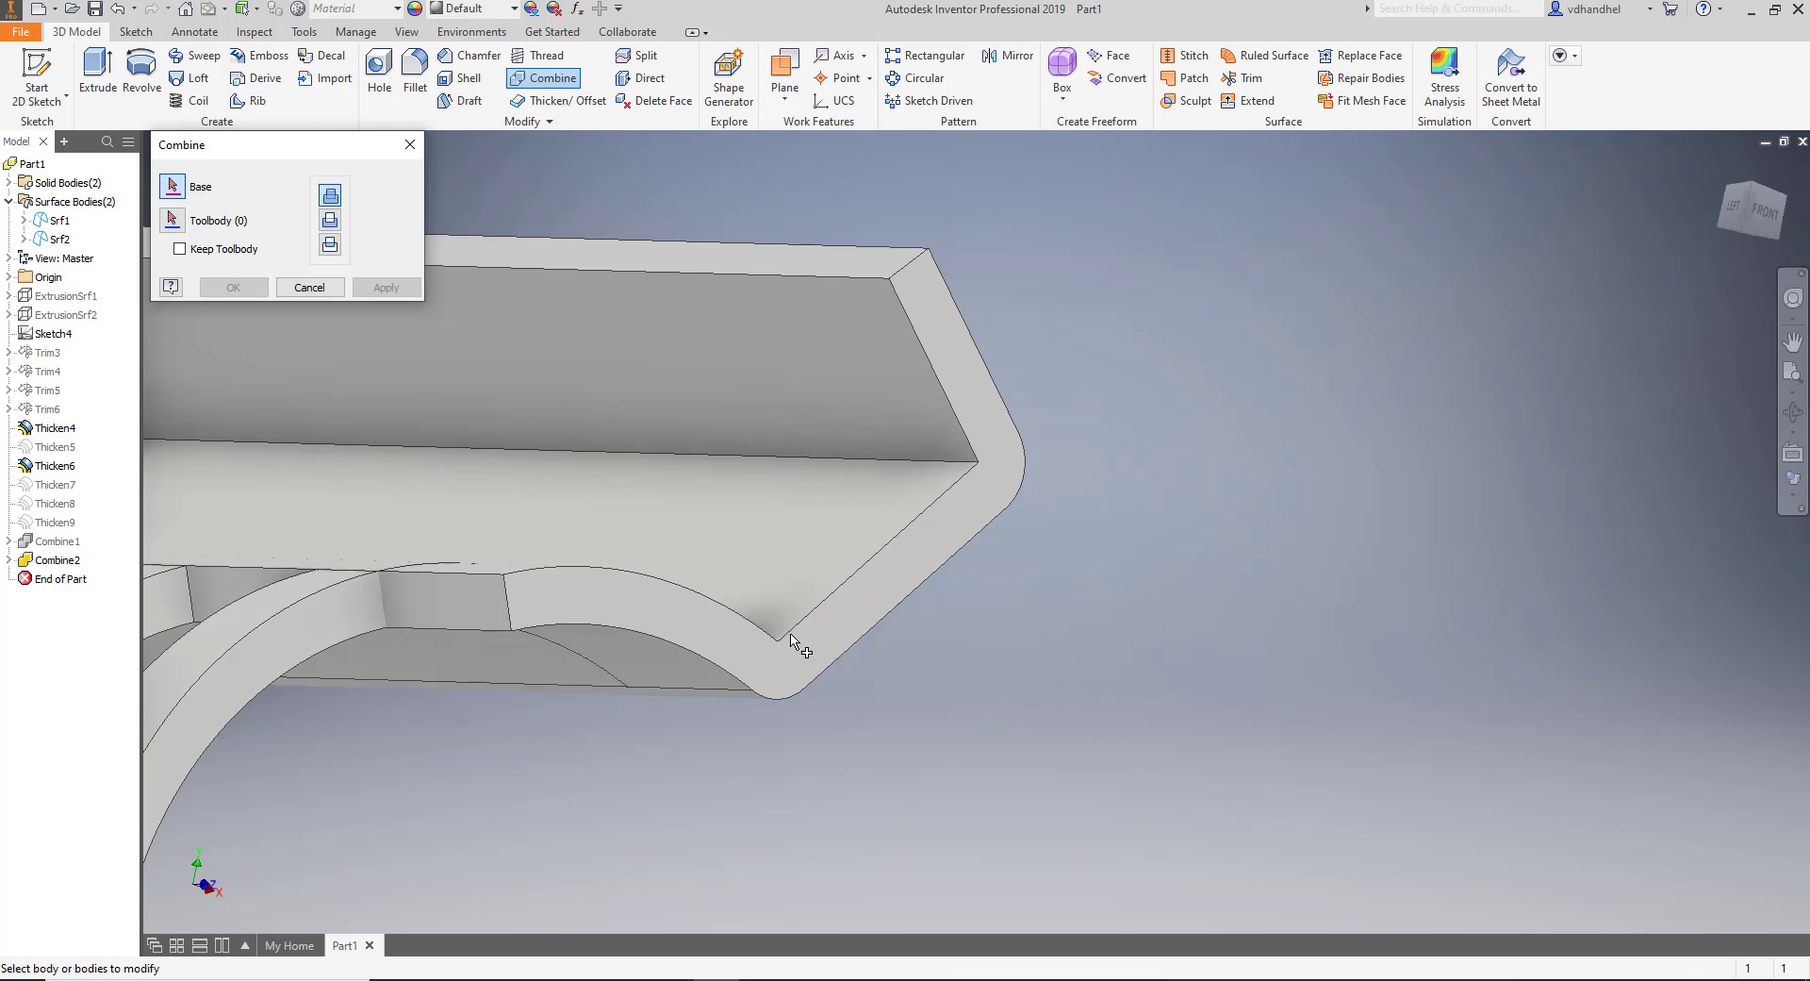
pyautogui.scroll(3, 1009, 604)
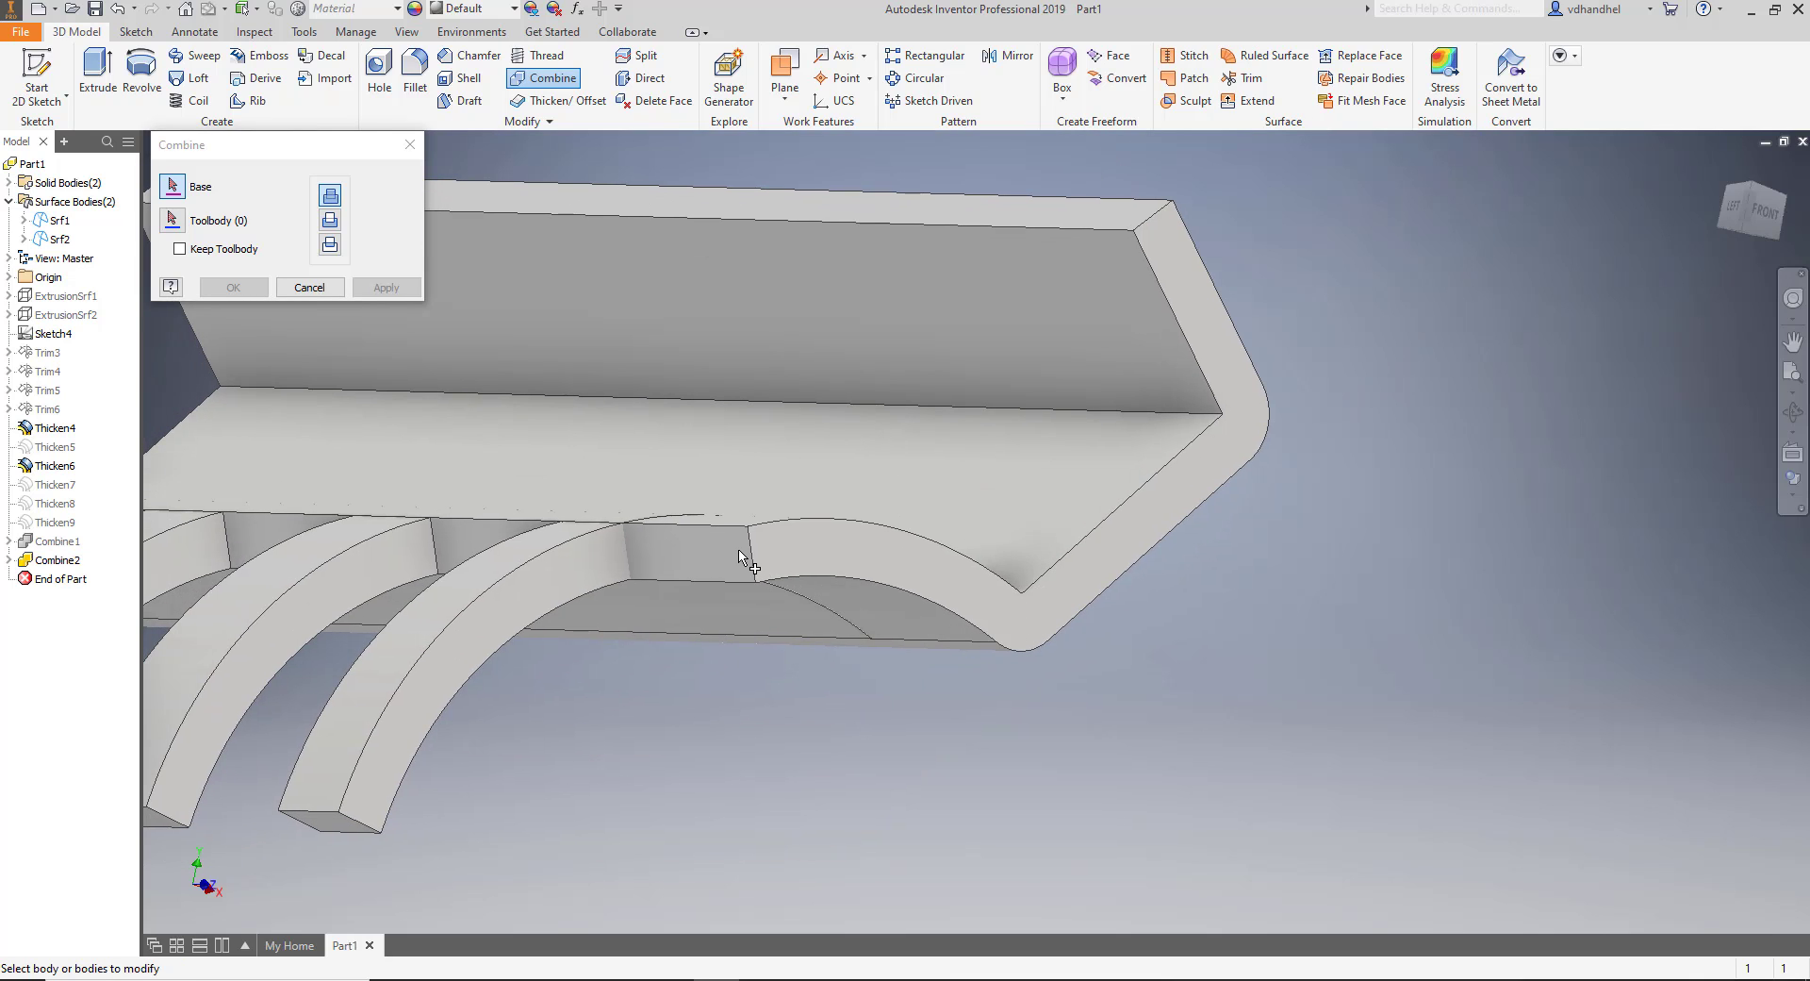
pyautogui.keyDown('shift'); pyautogui.moveTo(740, 558); pyautogui.dragTo(789, 524, button='middle'); pyautogui.keyUp('shift')
pyautogui.scroll(4, 724, 606)
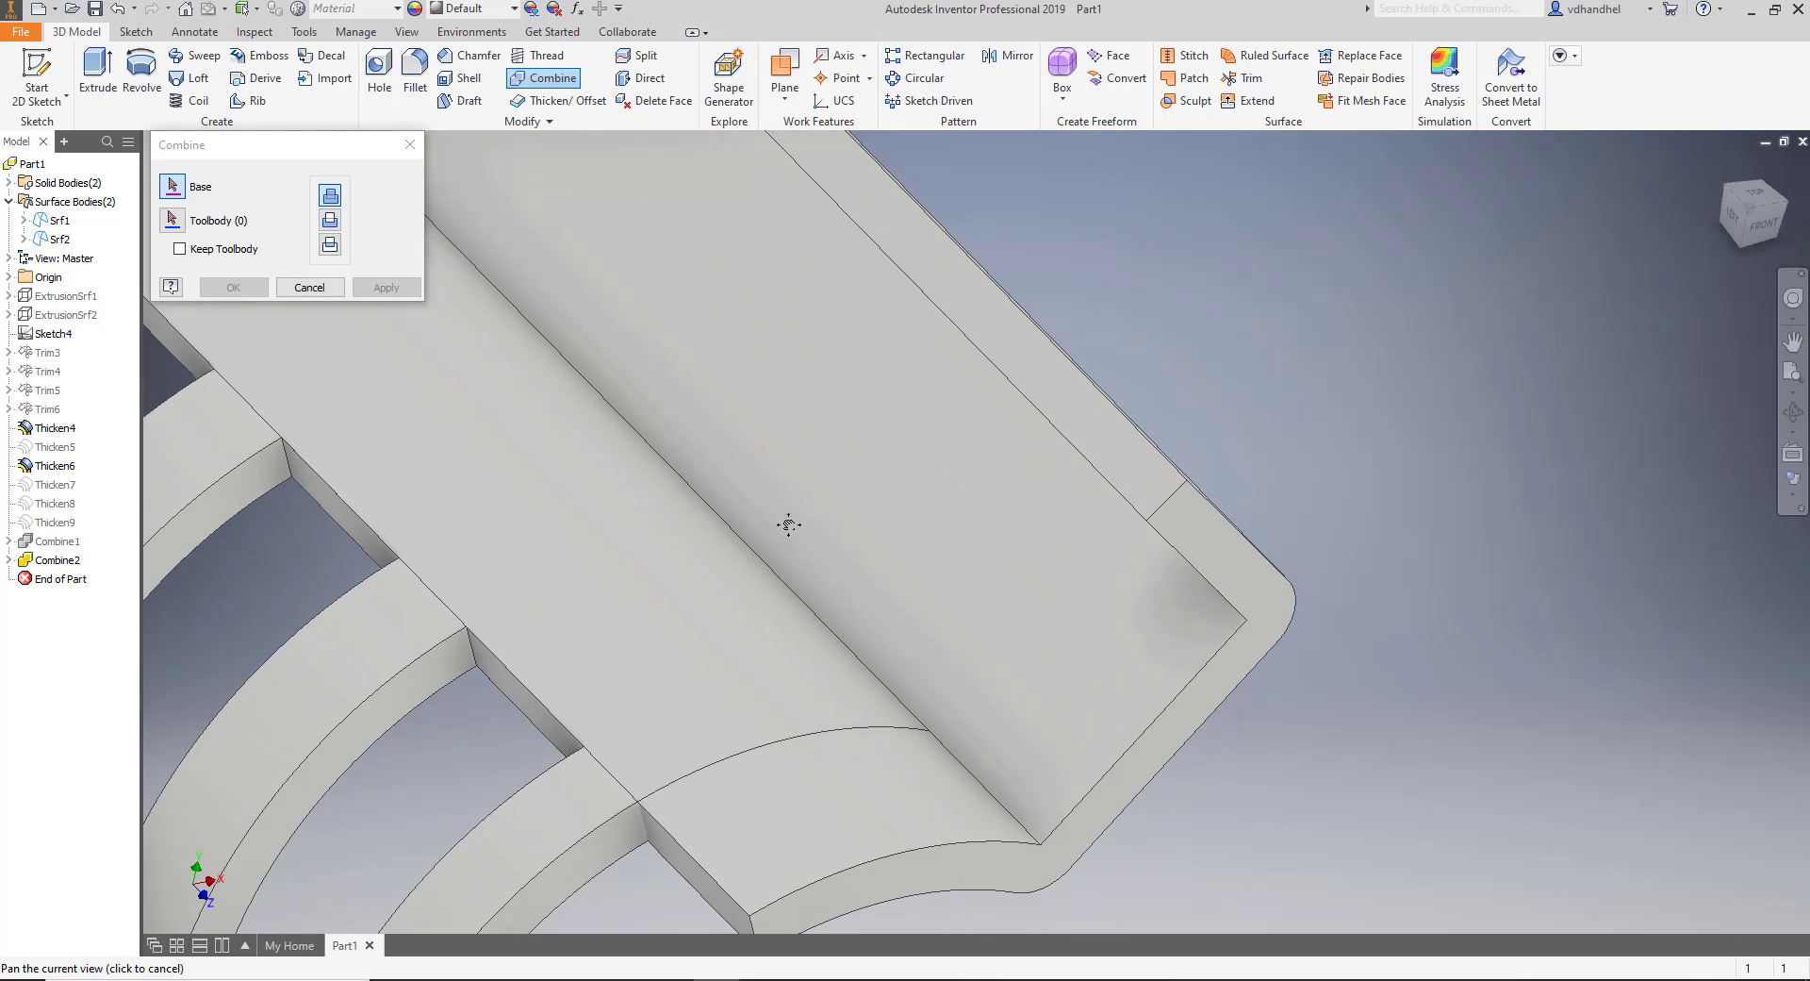
pyautogui.click(735, 792)
pyautogui.click(734, 757)
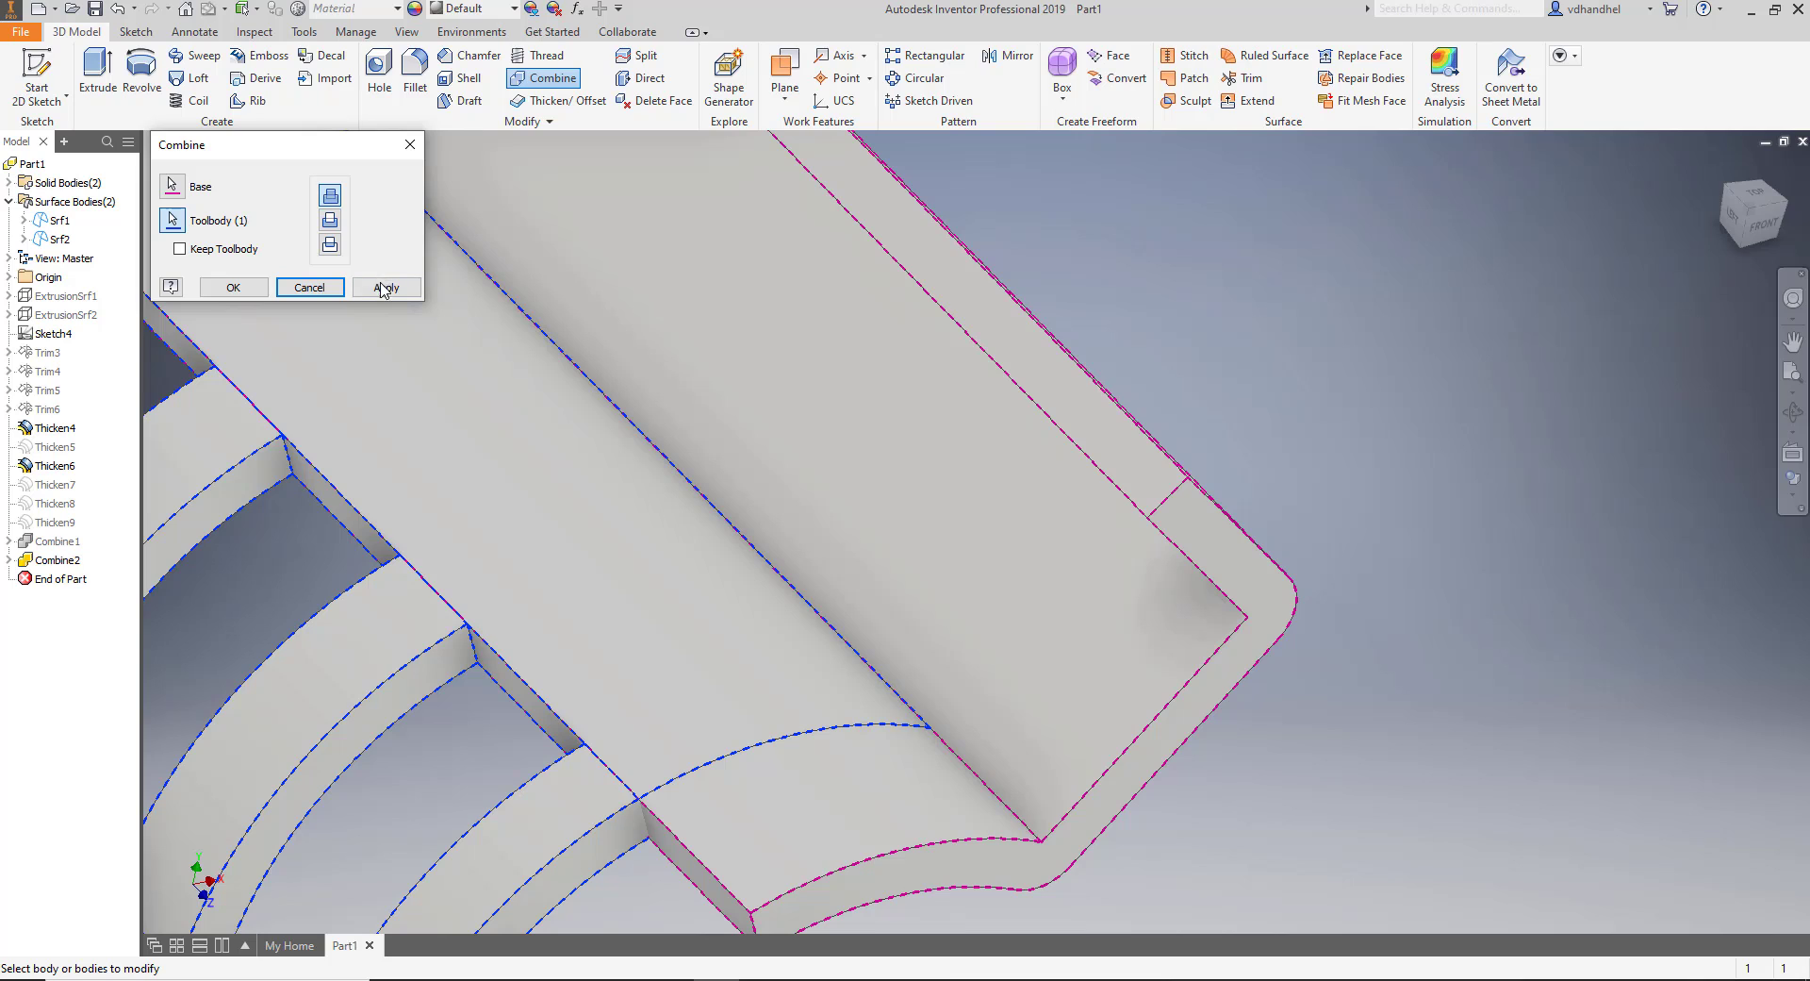
pyautogui.click(384, 289)
pyautogui.scroll(-2, 505, 475)
pyautogui.moveTo(505, 475); pyautogui.dragTo(525, 403, button='middle')
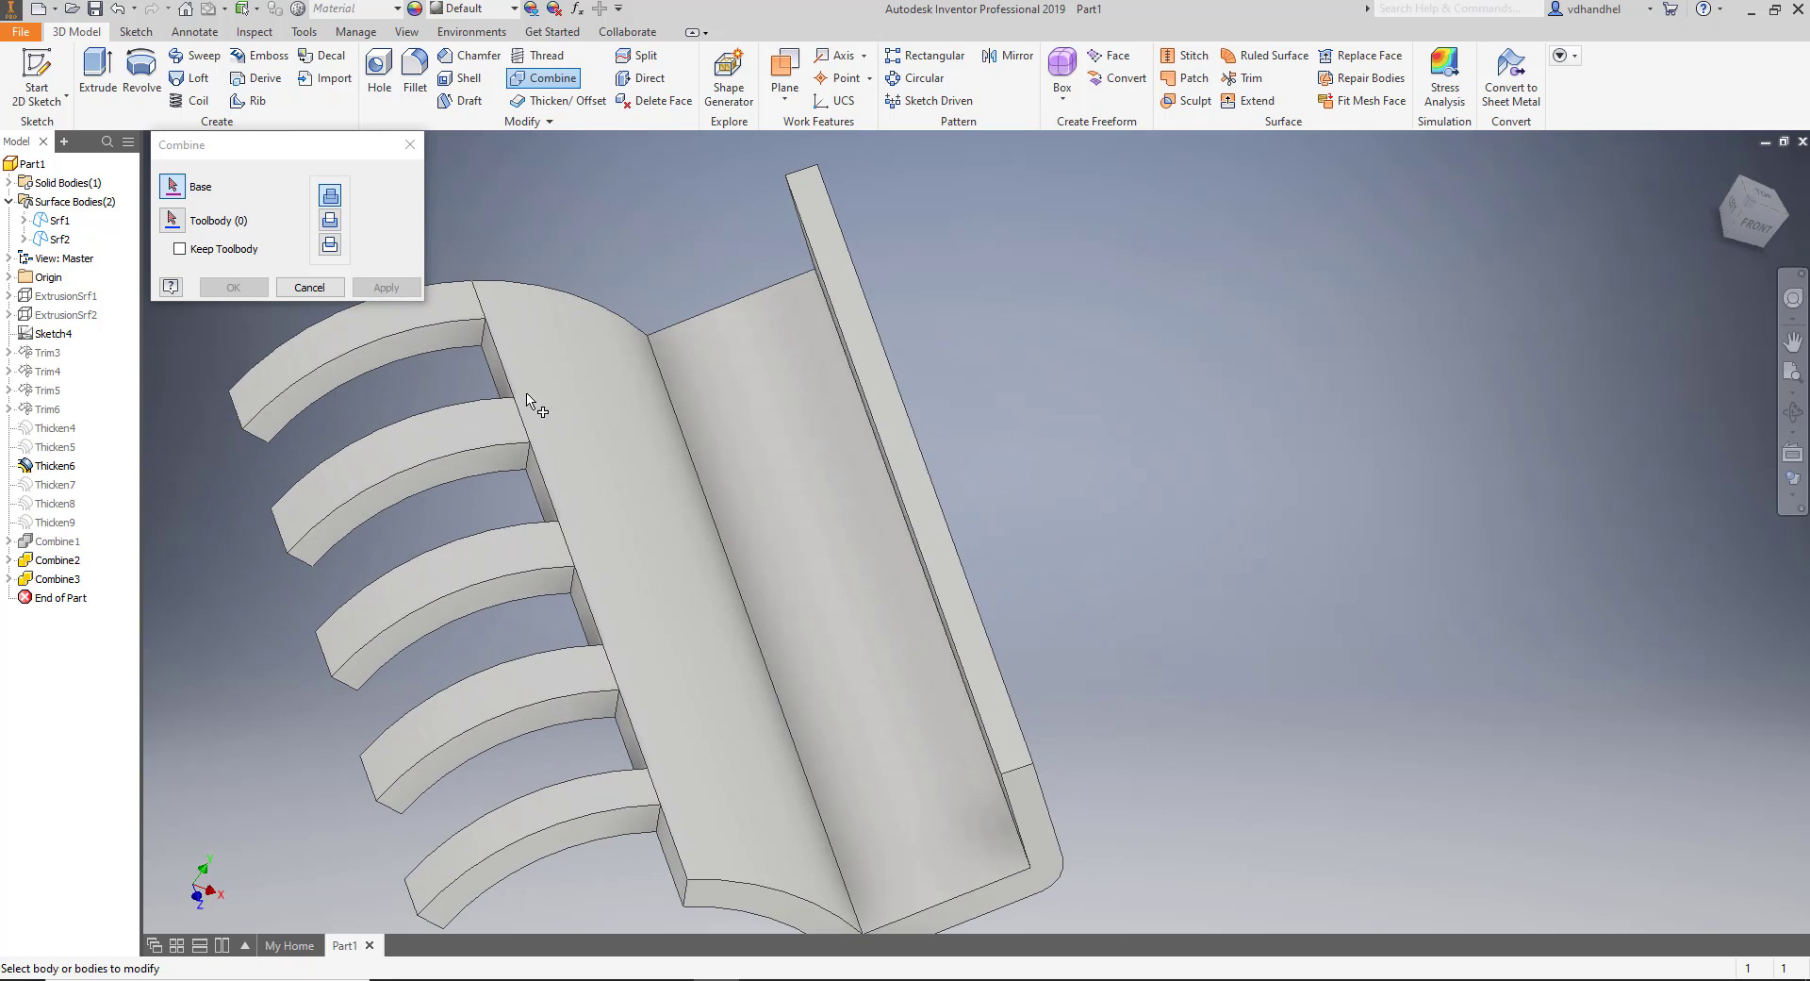
pyautogui.click(309, 289)
# Fillet the inner edge of the bend between the curved plate and the slanted plate with a 0.05 in radius.
pyautogui.scroll(3, 638, 461)
pyautogui.moveTo(638, 461); pyautogui.dragTo(358, 406, button='middle')
pyautogui.press('f')
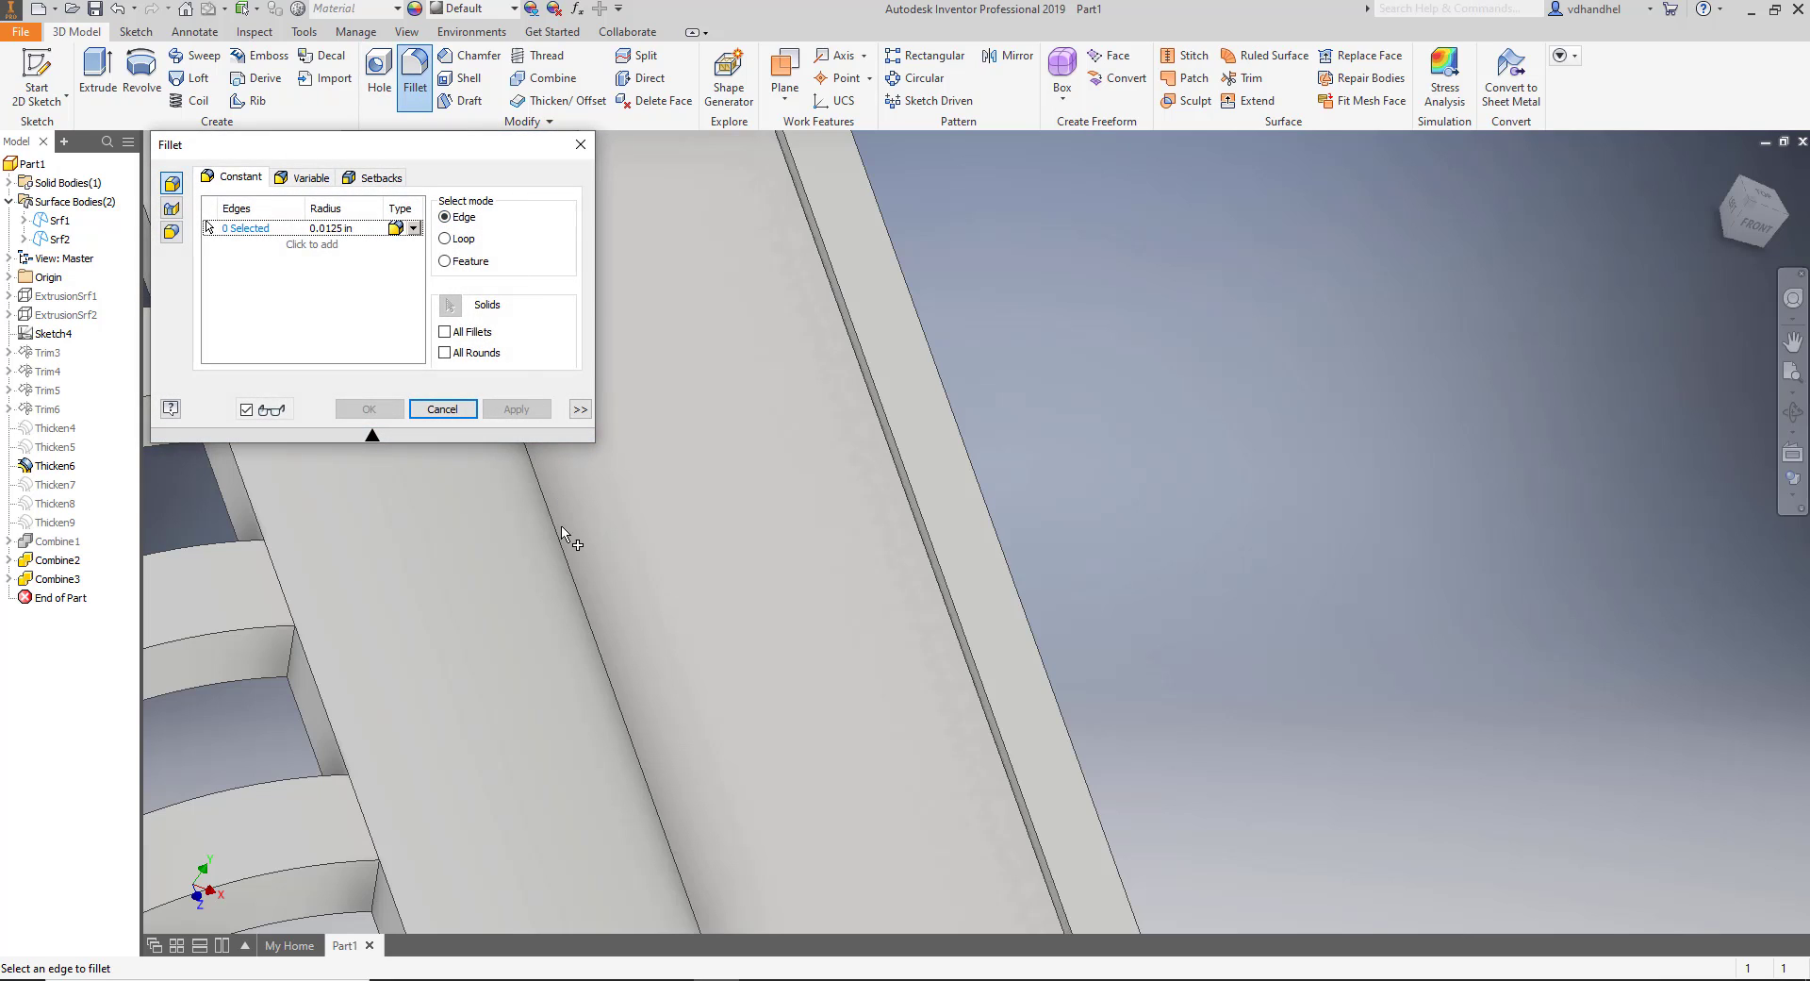
pyautogui.click(562, 532)
pyautogui.scroll(2, 687, 640)
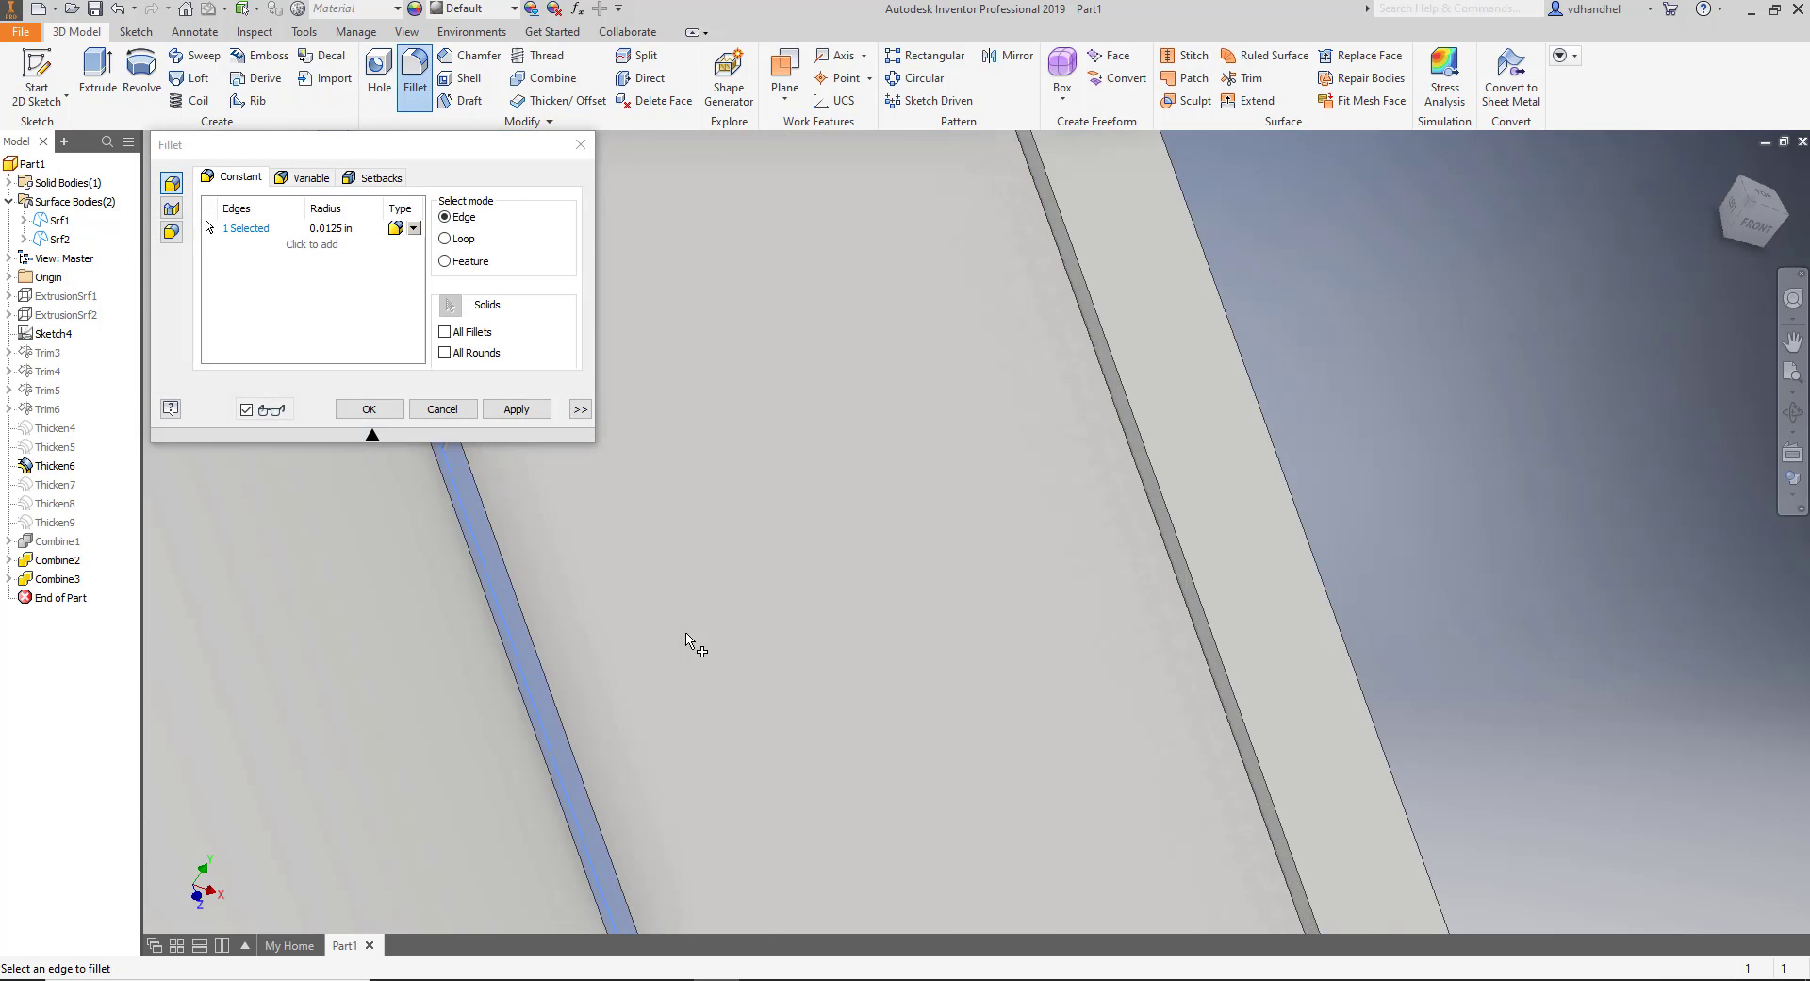
pyautogui.moveTo(687, 641); pyautogui.dragTo(1030, 424, button='middle')
pyautogui.scroll(-2, 1030, 424)
pyautogui.scroll(1, 1071, 525)
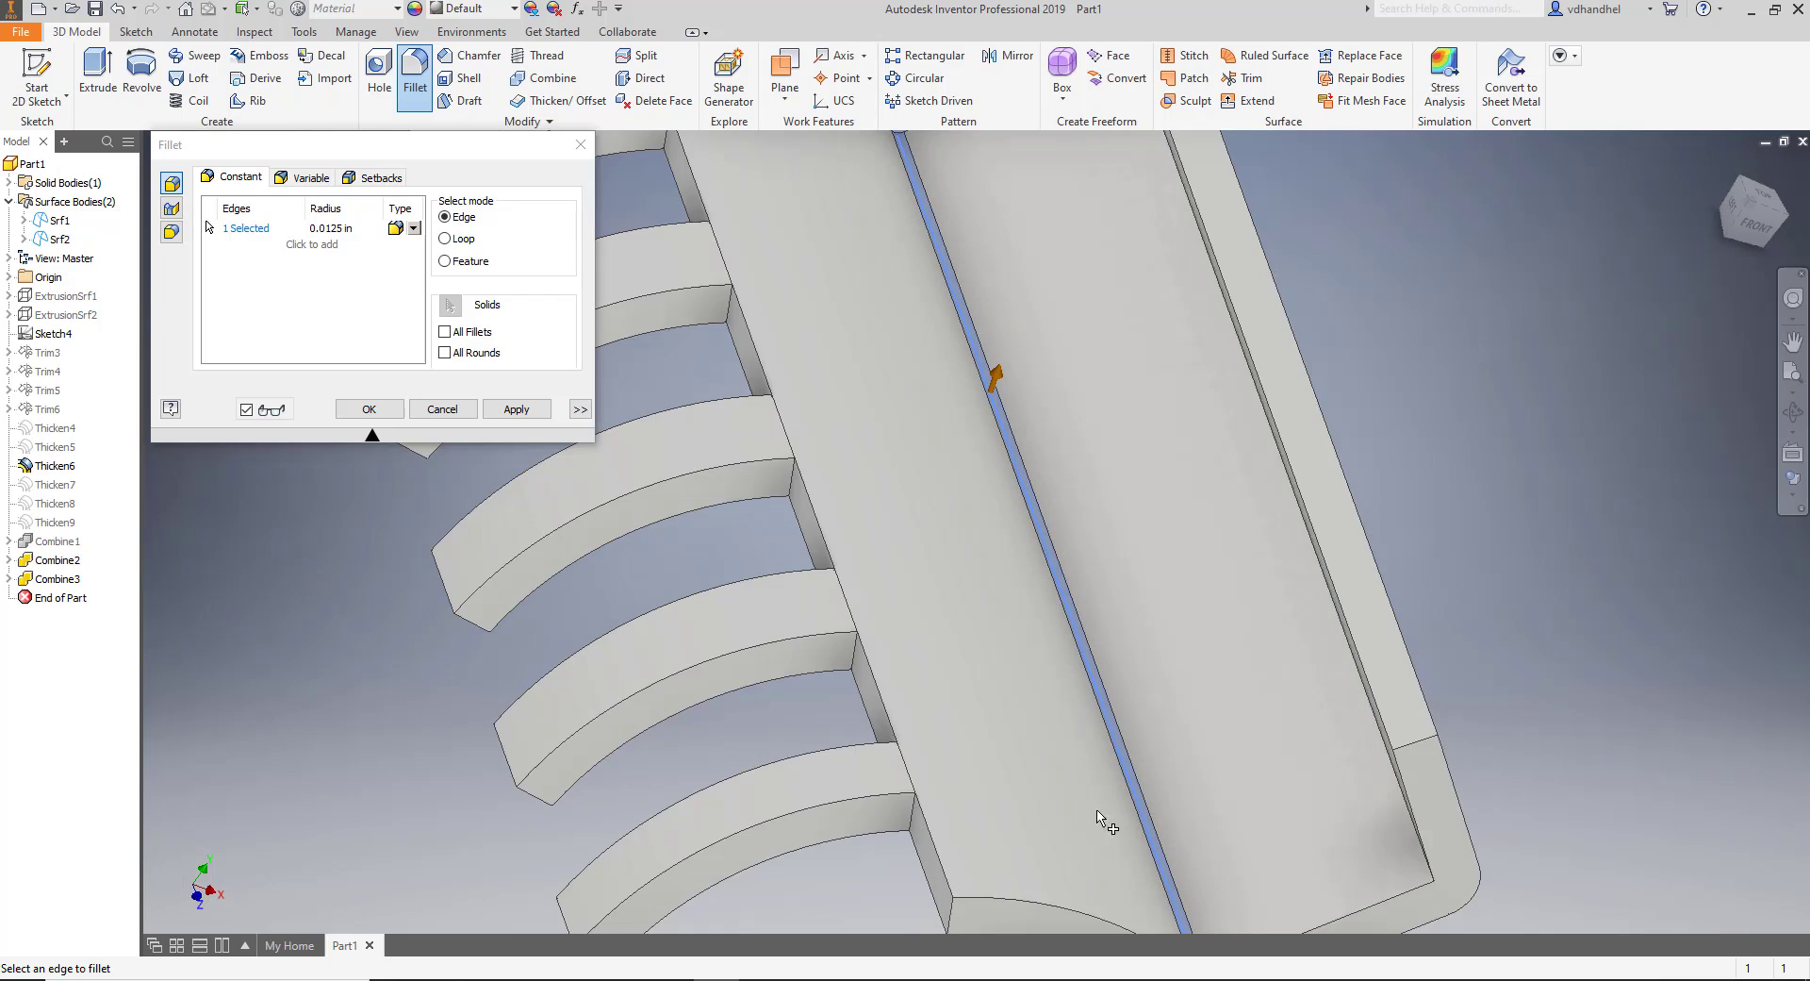
pyautogui.scroll(-3, 1118, 802)
pyautogui.keyDown('shift'); pyautogui.moveTo(1118, 800); pyautogui.dragTo(1082, 716, button='middle'); pyautogui.keyUp('shift')
pyautogui.scroll(3, 1075, 707)
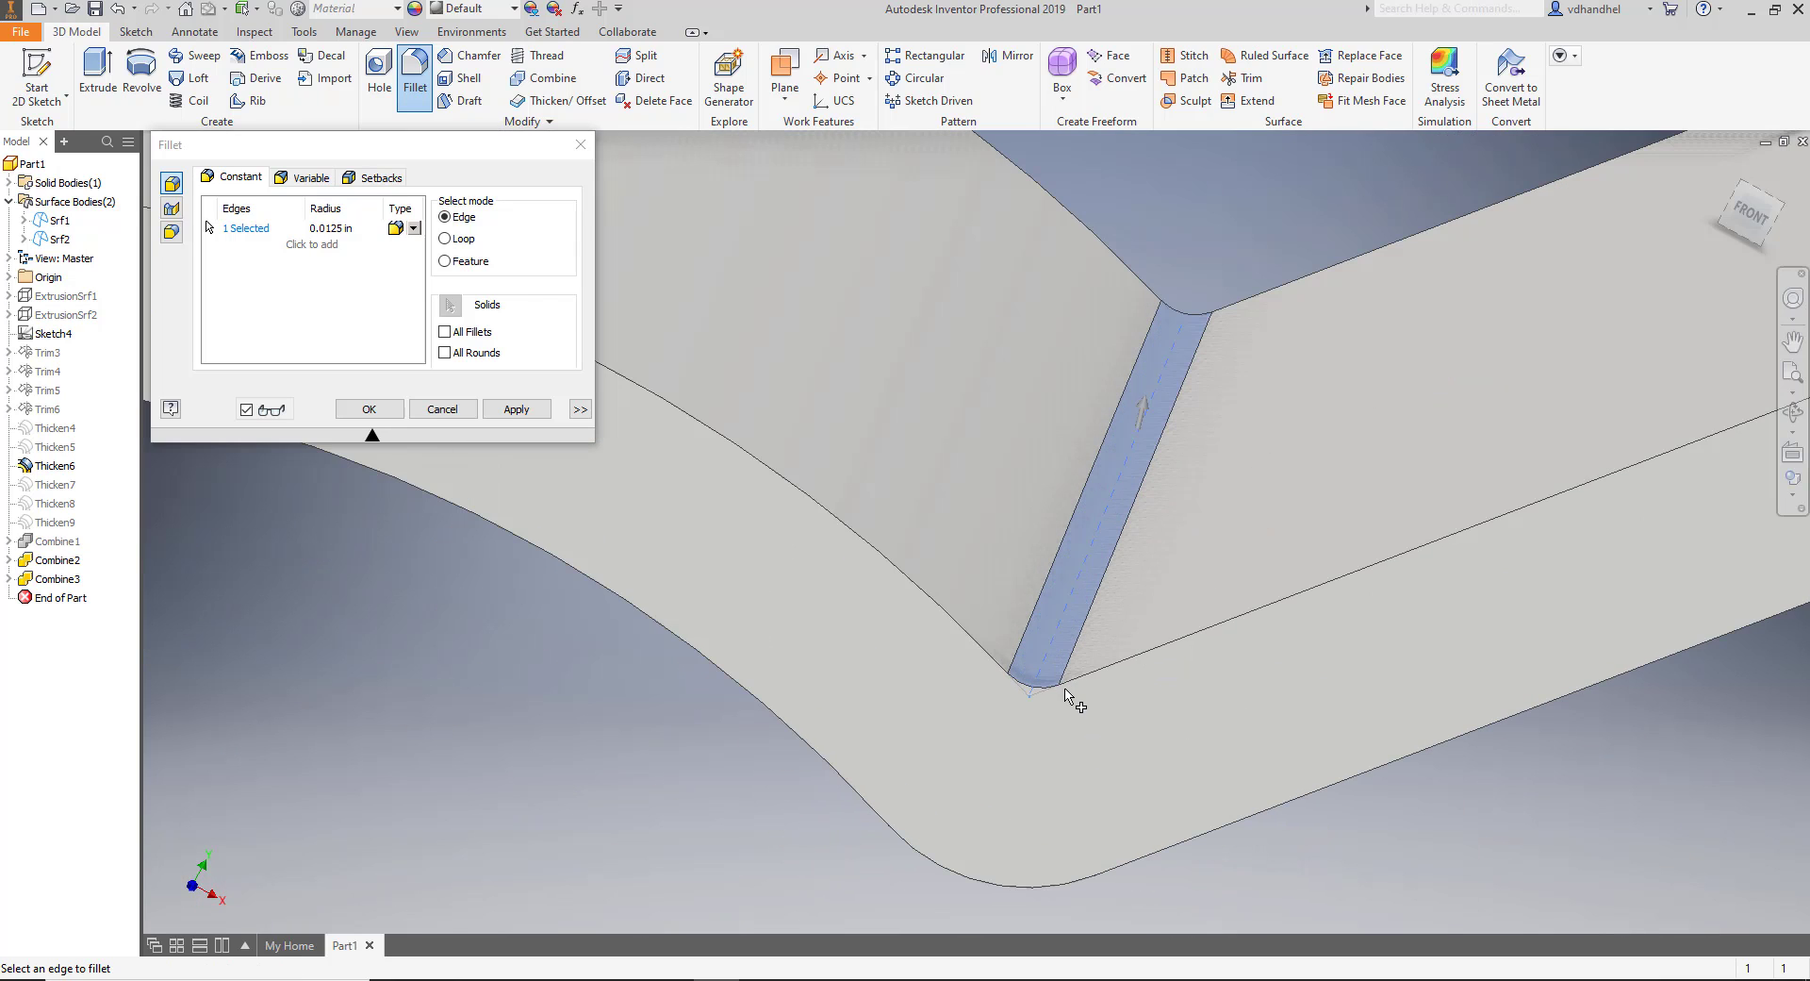
pyautogui.scroll(2, 1044, 680)
pyautogui.scroll(-3, 1040, 676)
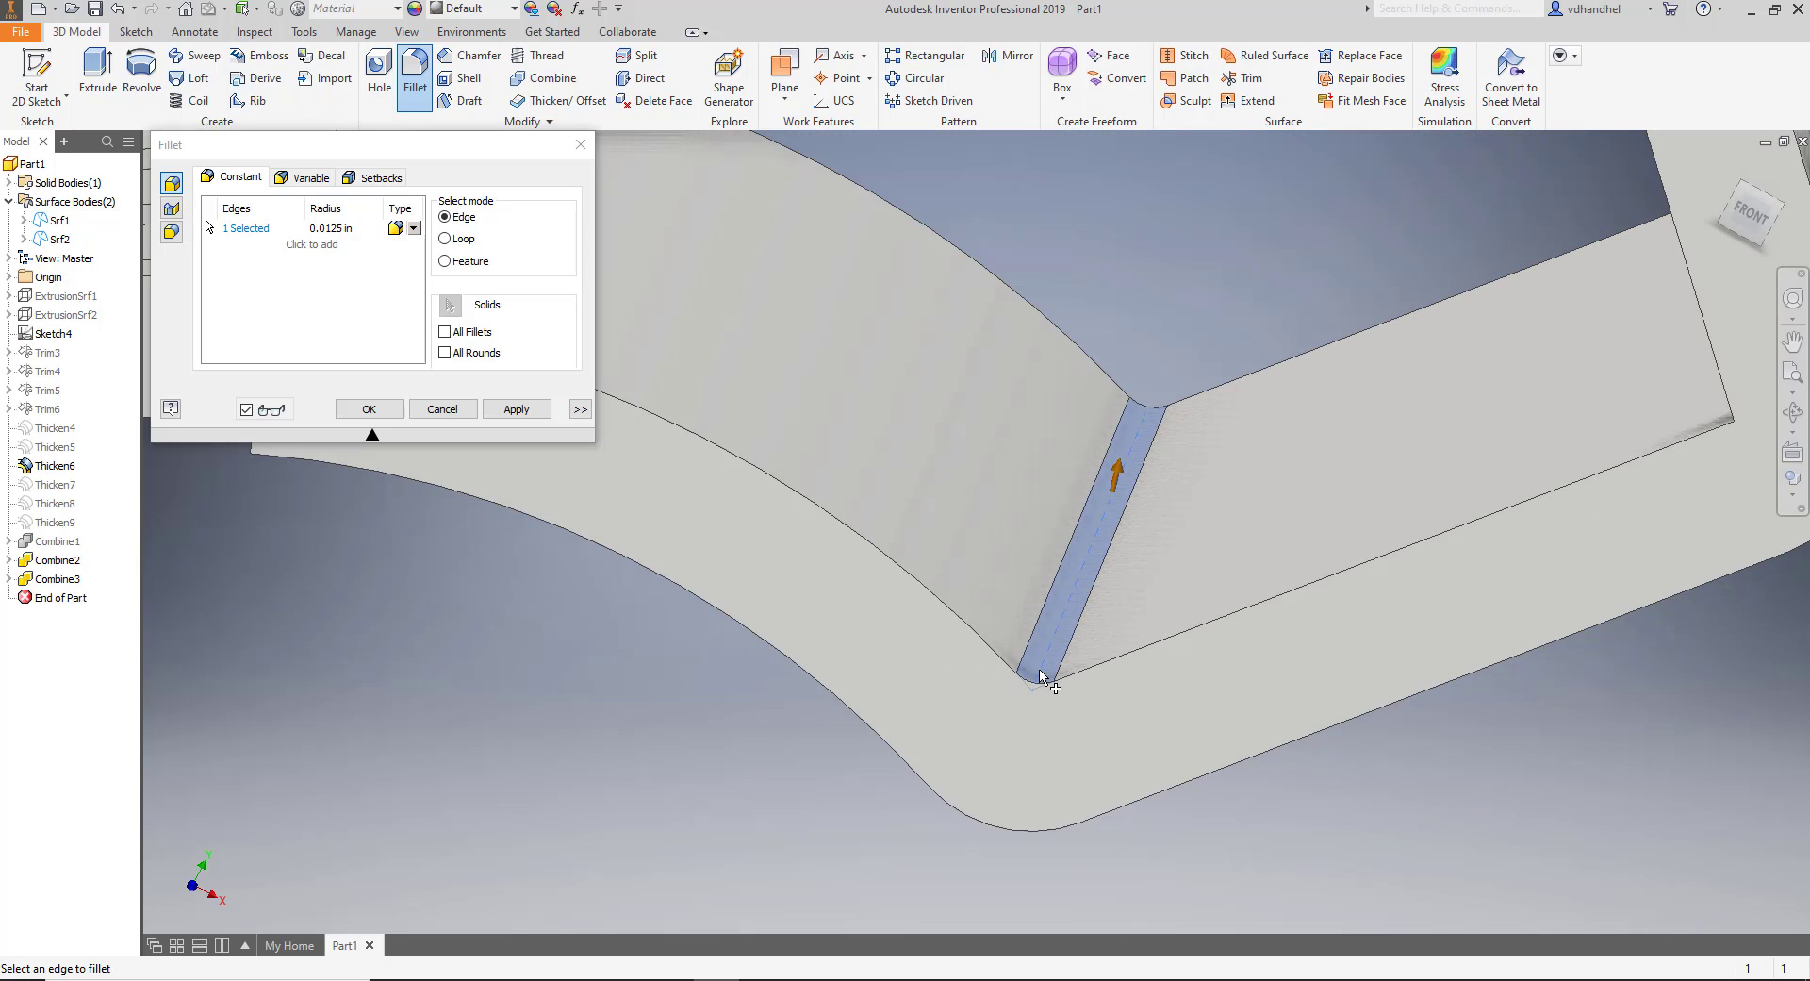
pyautogui.click(327, 227)
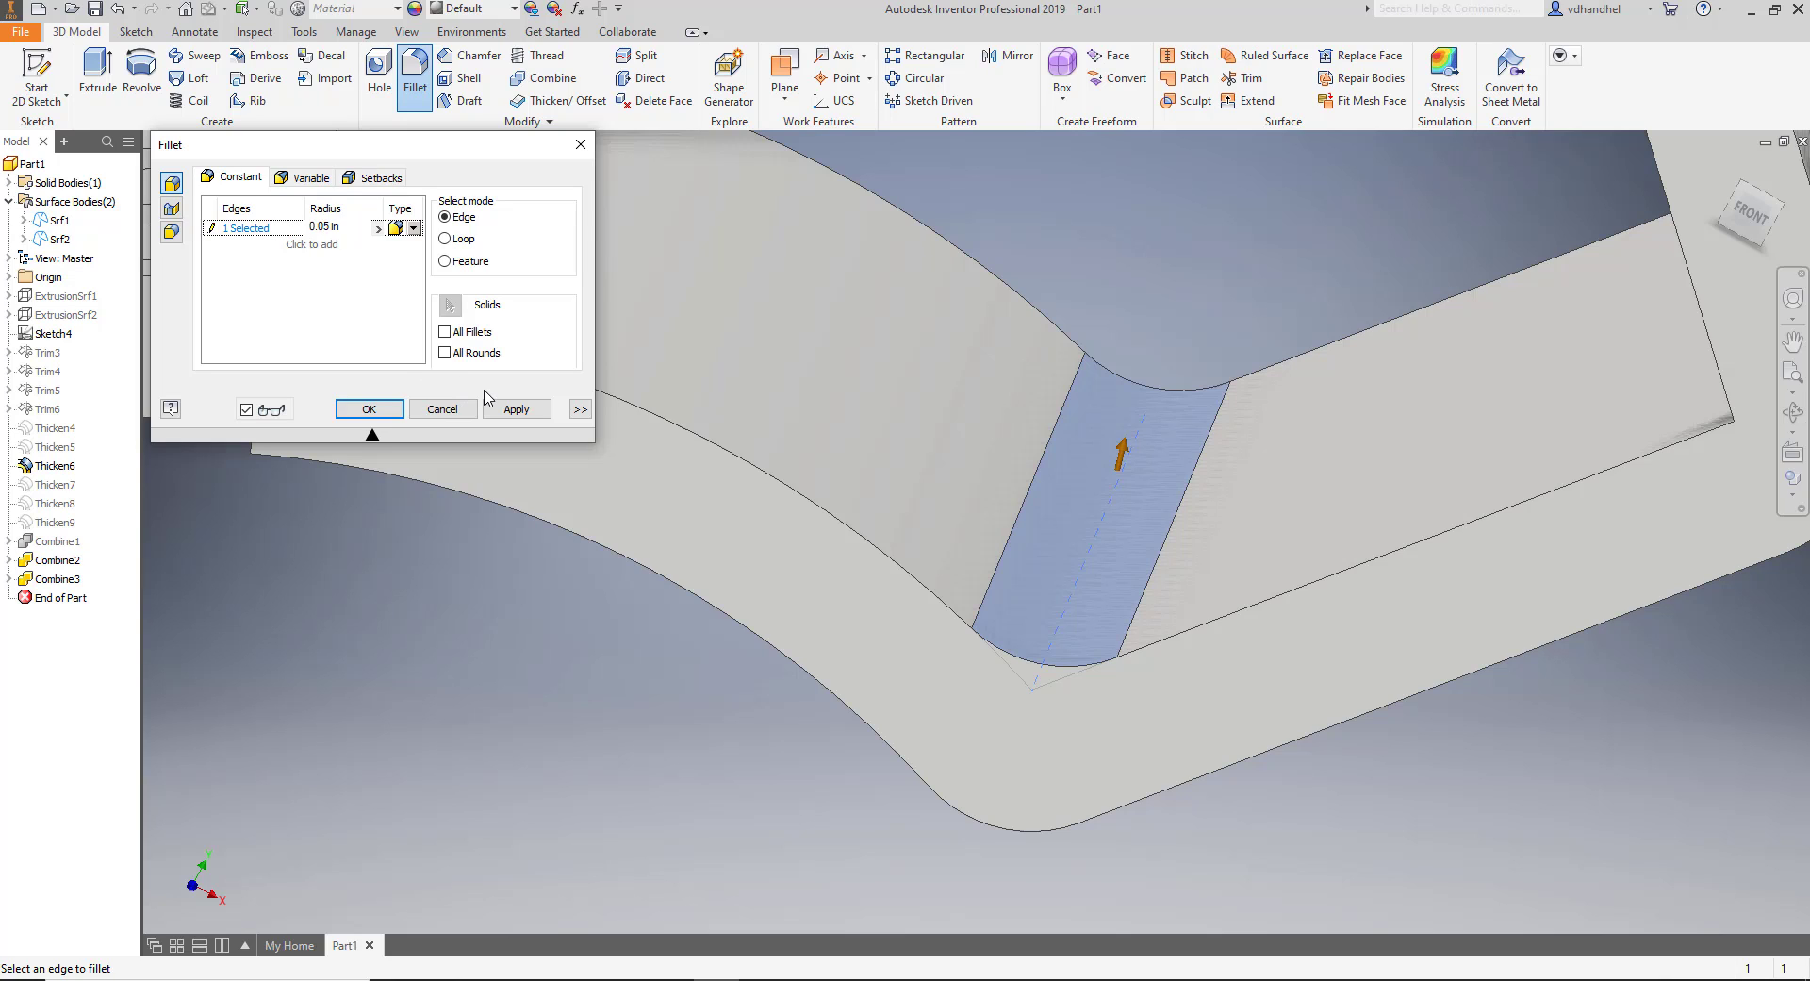
pyautogui.click(516, 409)
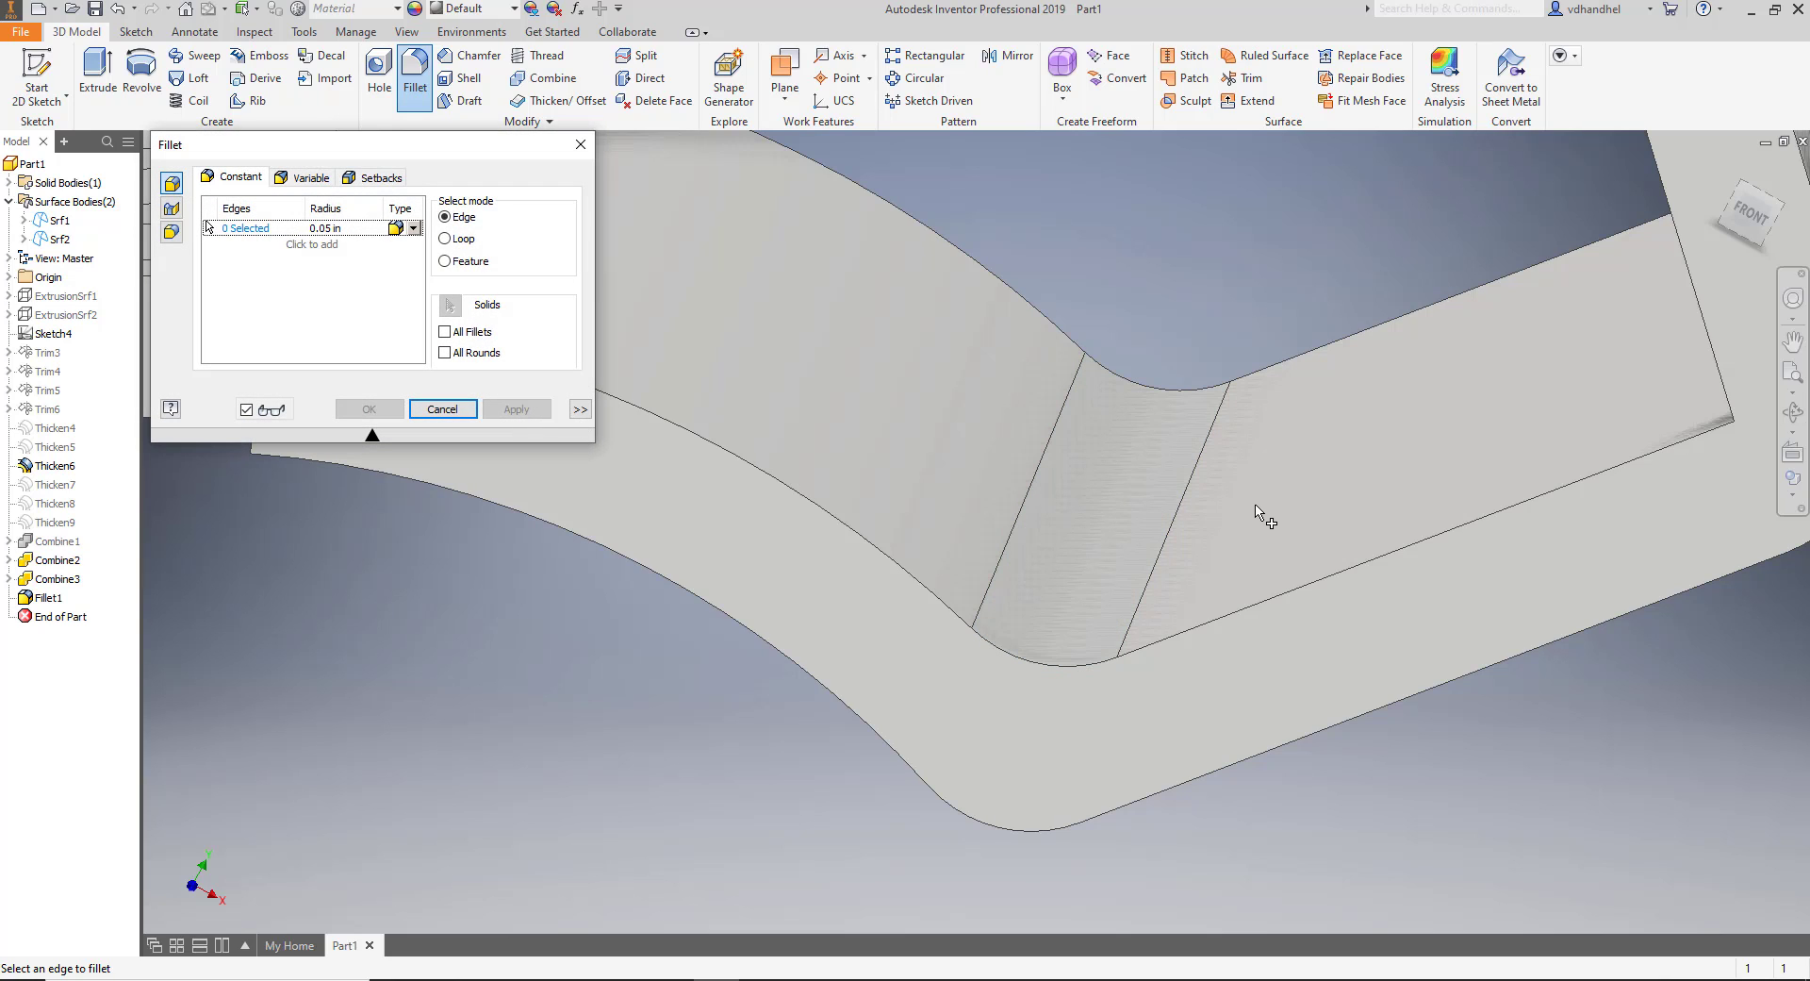
# Fillet the inner edge of the bend between the slanted plate and the end flap at 0.045 in and finish filleting.
pyautogui.scroll(-5, 1254, 512)
pyautogui.scroll(6, 1190, 528)
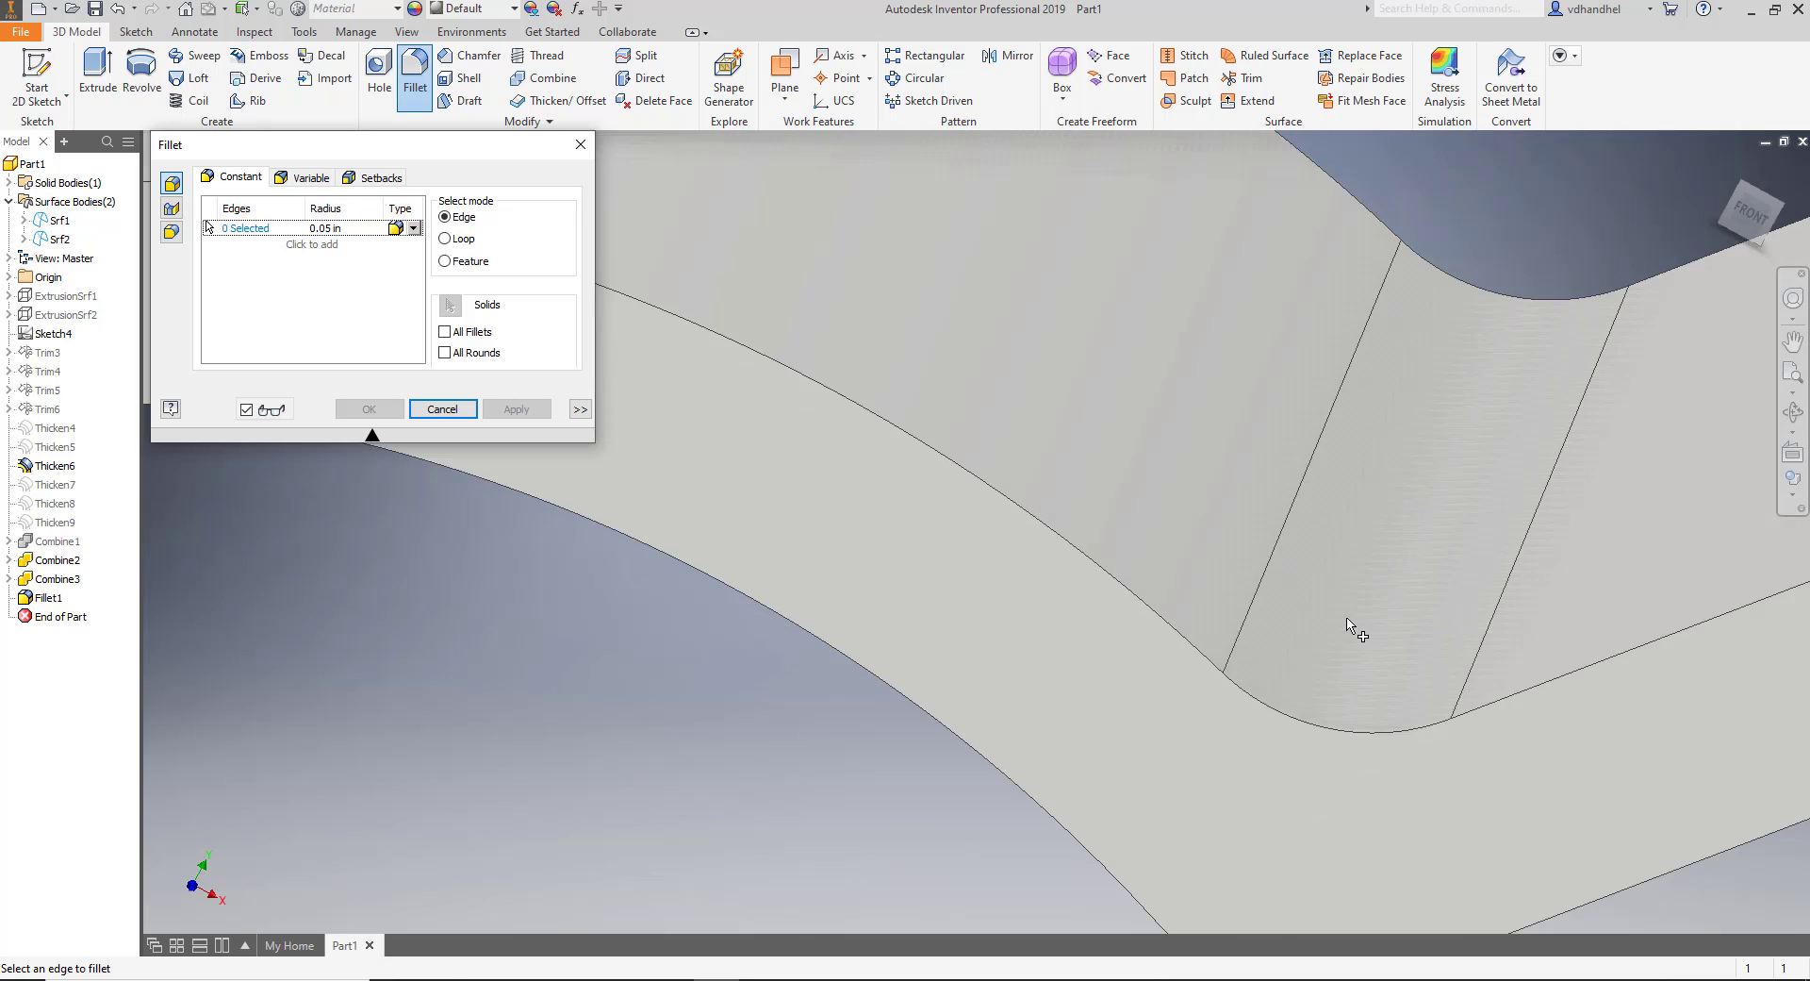
pyautogui.scroll(-1, 1350, 627)
pyautogui.moveTo(1357, 614); pyautogui.dragTo(833, 829, button='middle')
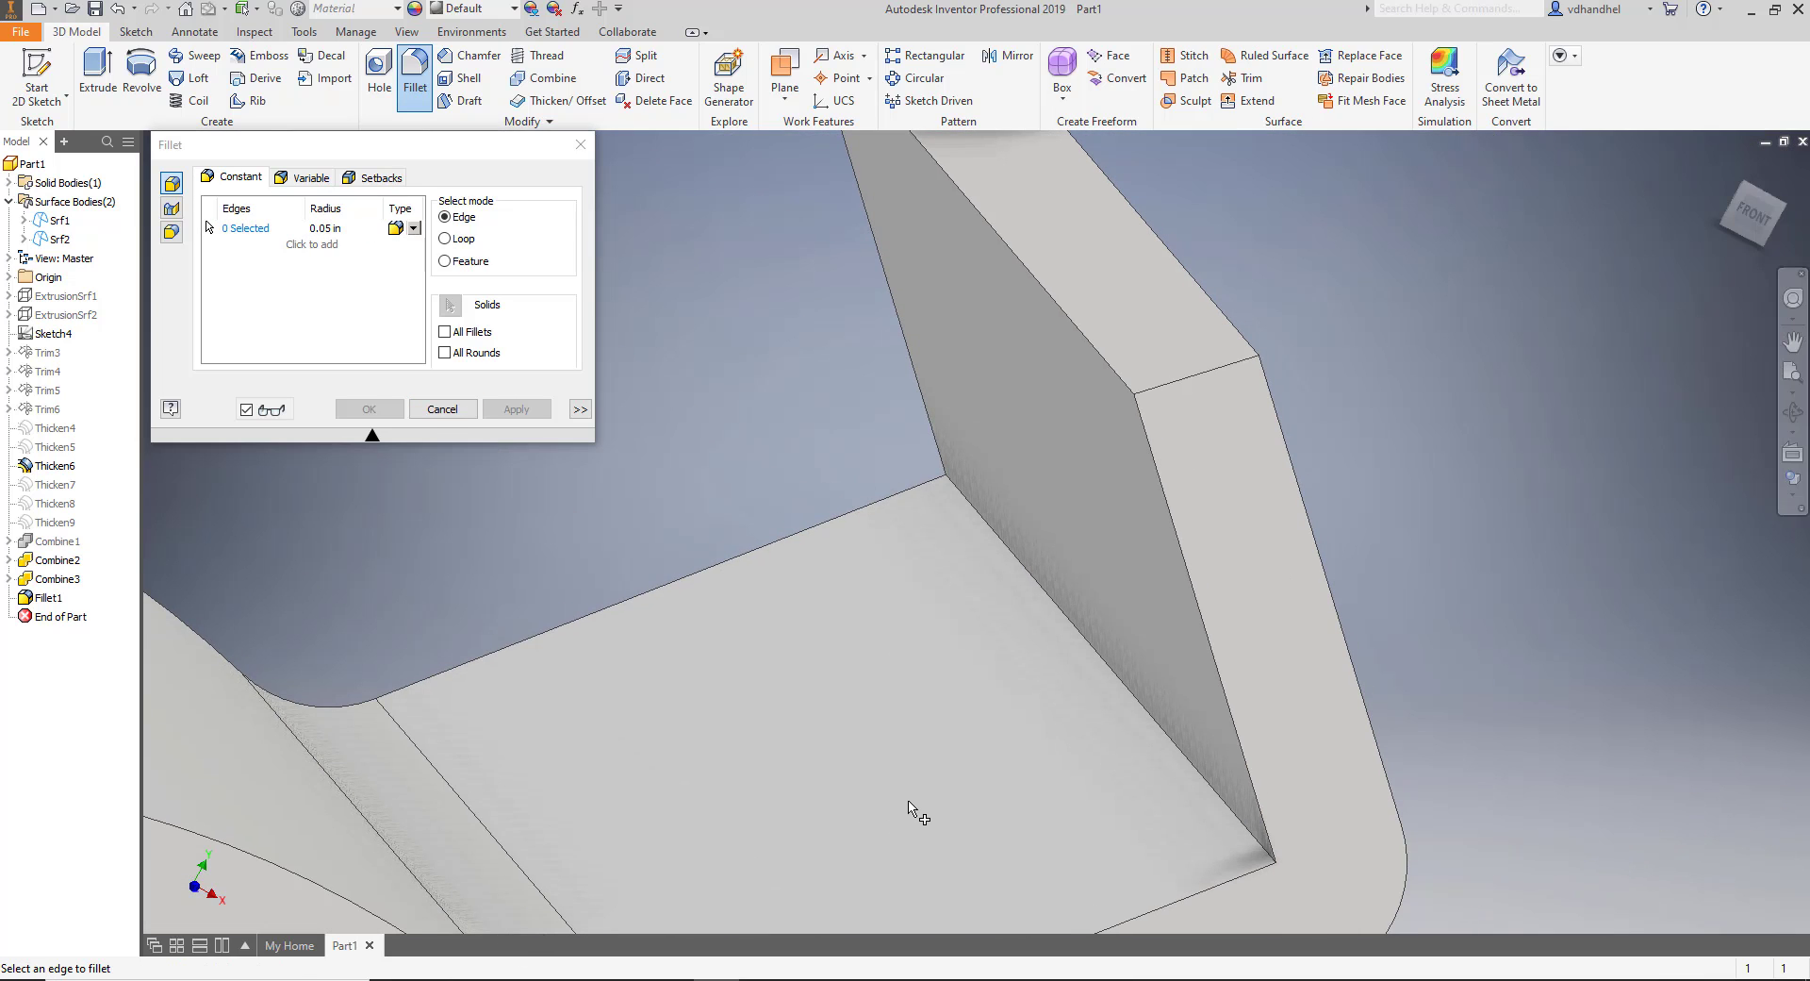
pyautogui.click(1160, 727)
pyautogui.moveTo(1159, 727)
pyautogui.keyDown('shift'); pyautogui.mouseDown(button='middle')
pyautogui.moveTo(1122, 702)
pyautogui.moveTo(1135, 711)
pyautogui.mouseUp(button='middle'); pyautogui.keyUp('shift')
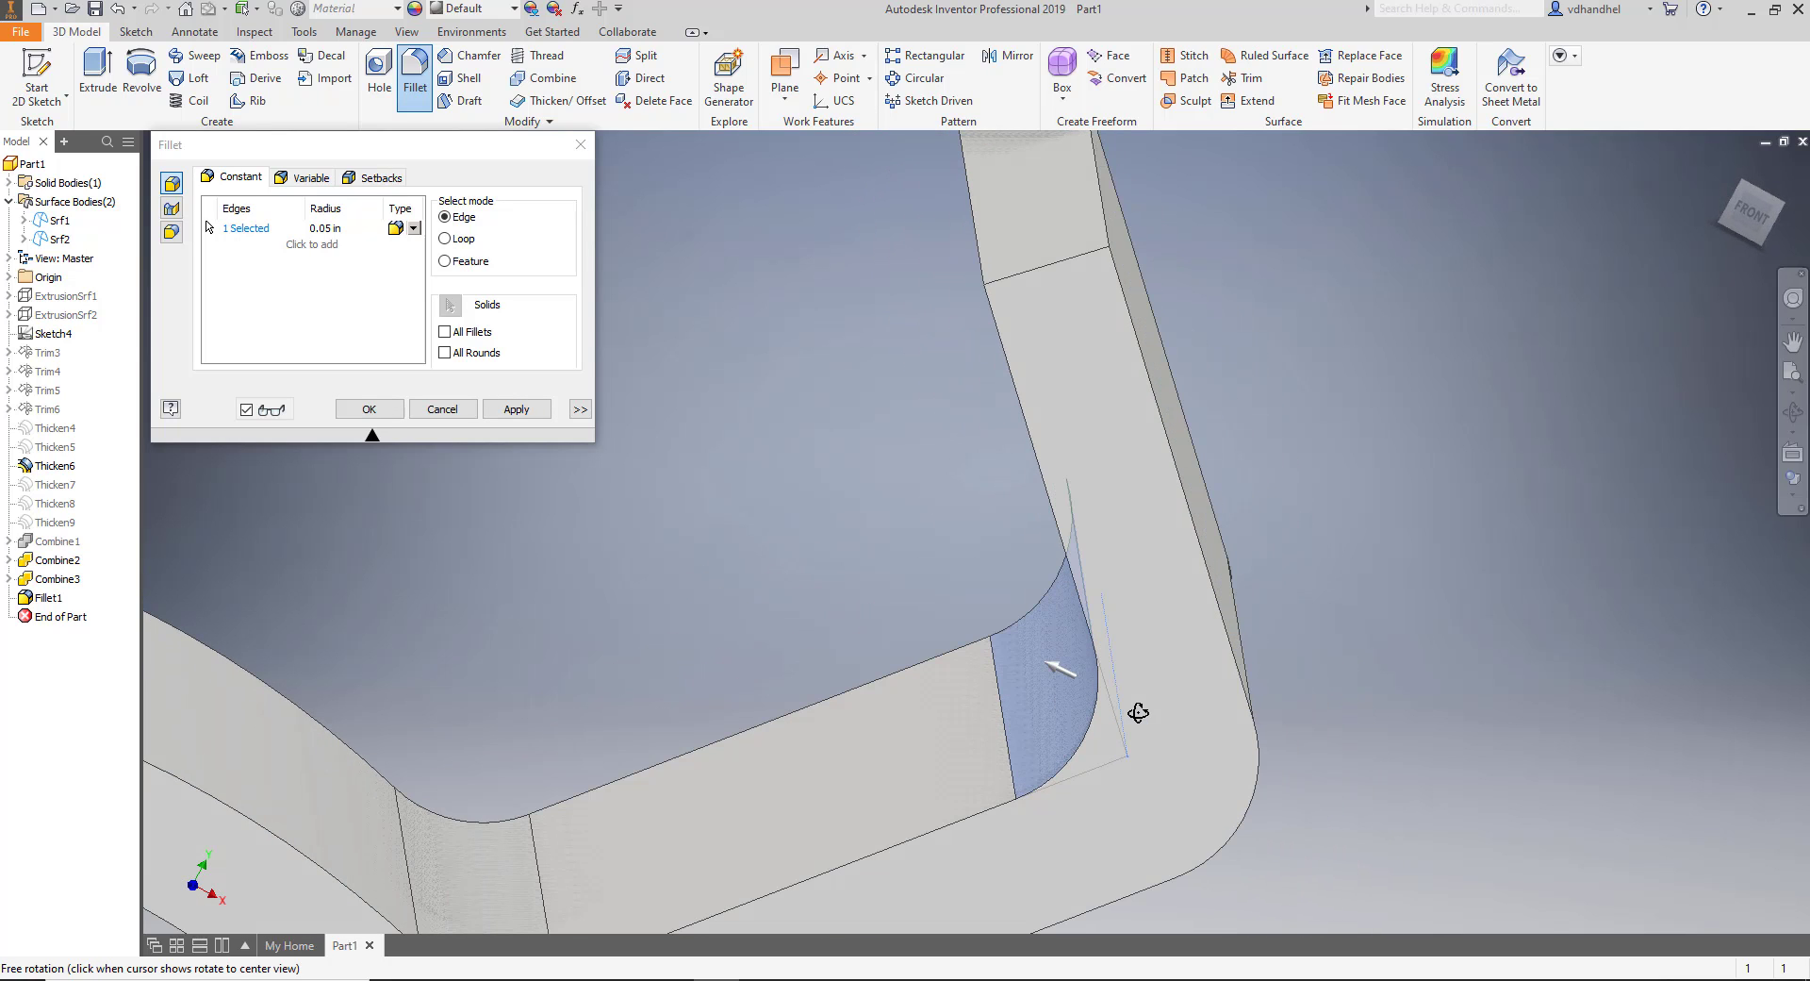
pyautogui.moveTo(1115, 649)
pyautogui.keyDown('shift'); pyautogui.mouseDown(button='middle')
pyautogui.moveTo(1049, 624)
pyautogui.moveTo(1101, 635)
pyautogui.mouseUp(button='middle'); pyautogui.keyUp('shift')
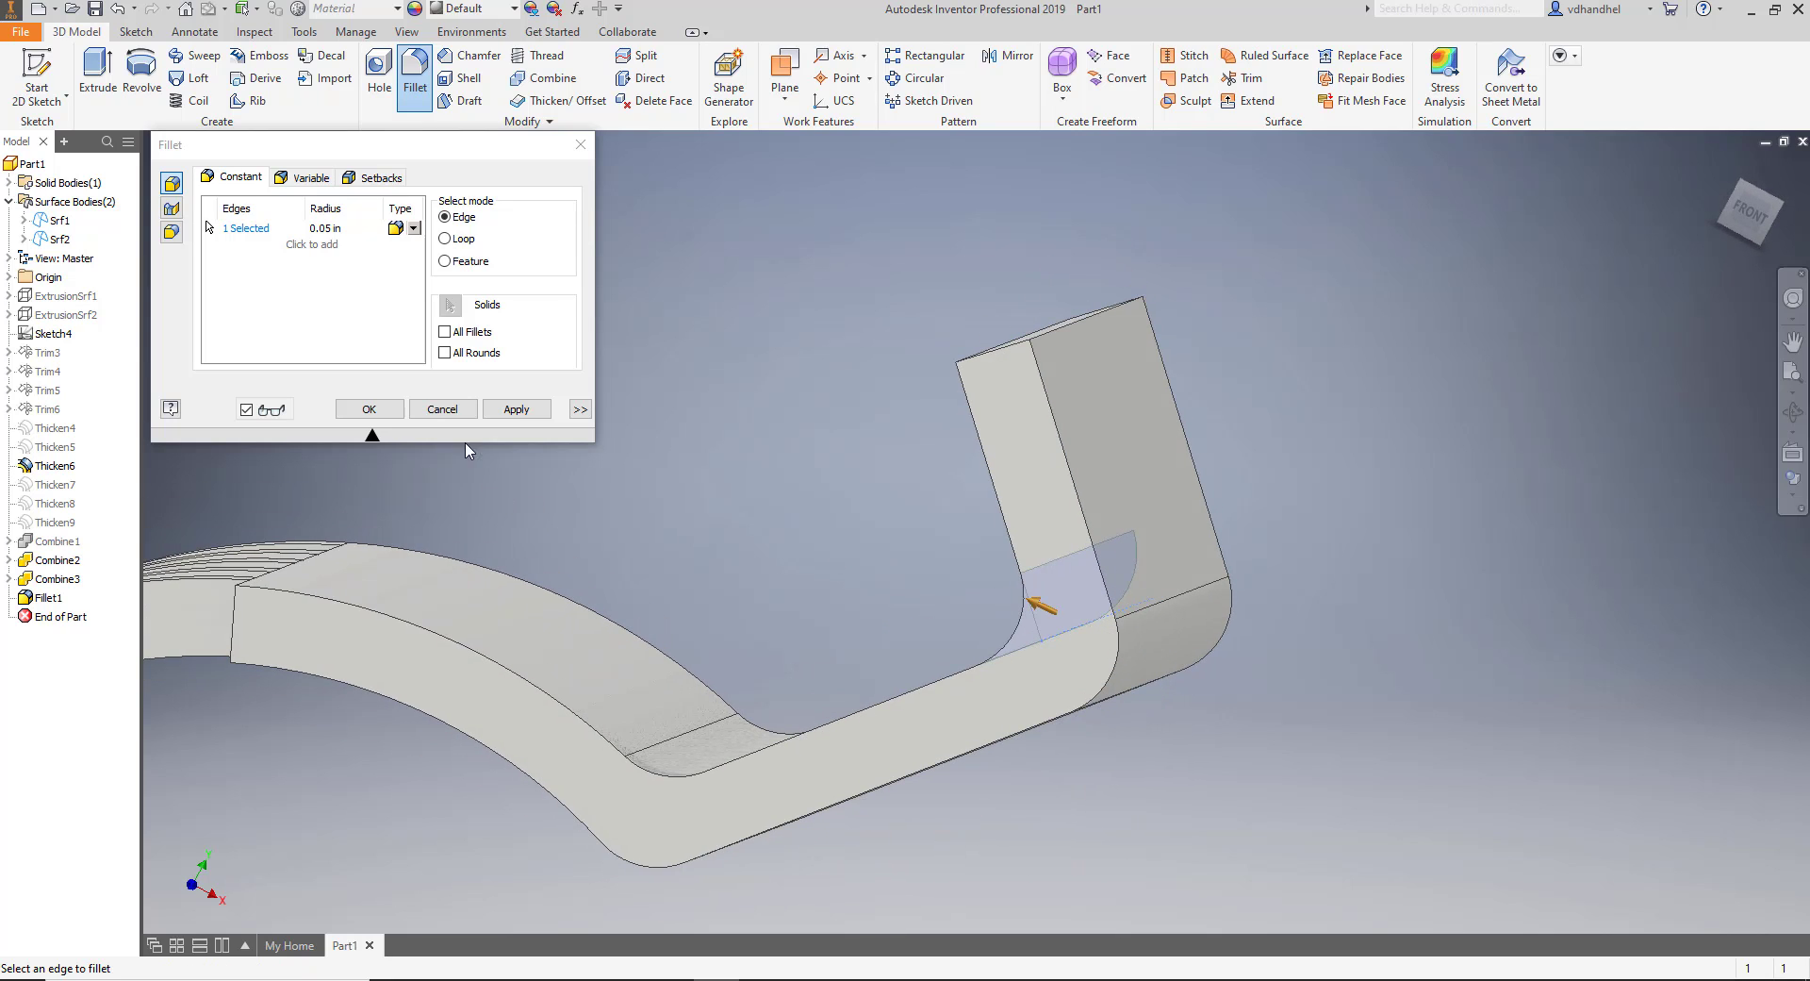
pyautogui.click(323, 227)
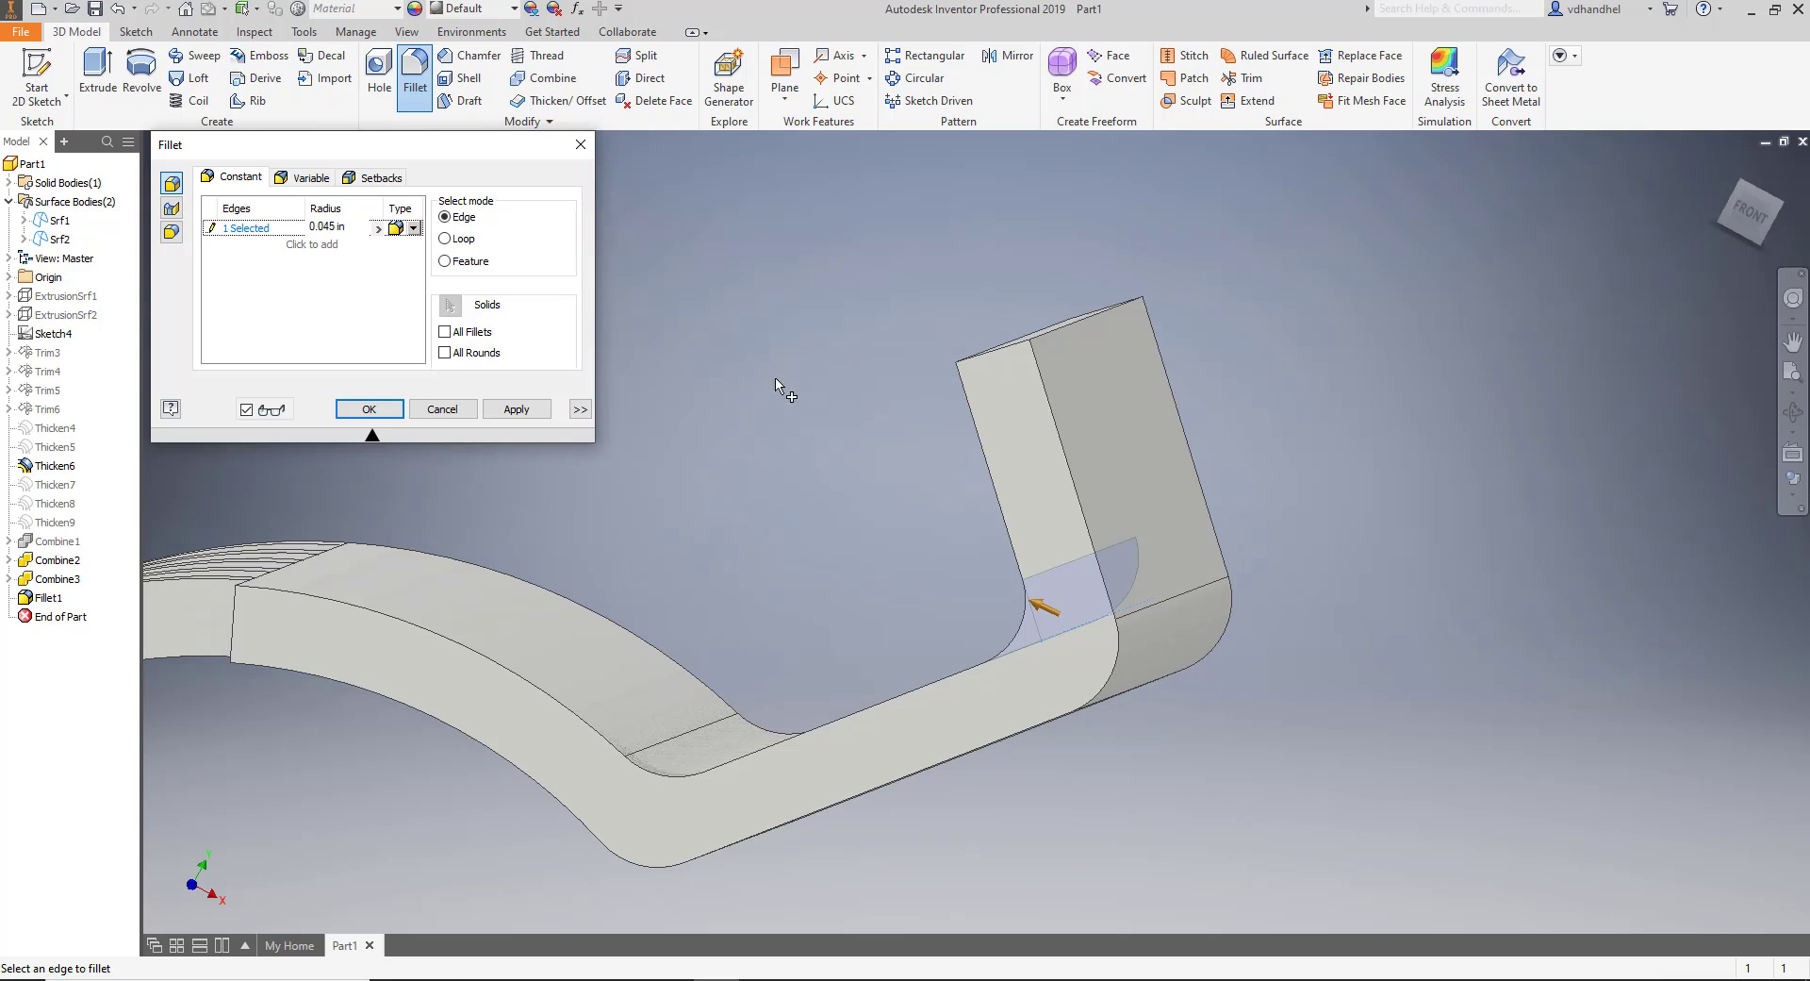
pyautogui.moveTo(1115, 454)
pyautogui.keyDown('shift'); pyautogui.mouseDown(button='middle')
pyautogui.moveTo(1099, 416)
pyautogui.moveTo(1106, 444)
pyautogui.mouseUp(button='middle'); pyautogui.keyUp('shift')
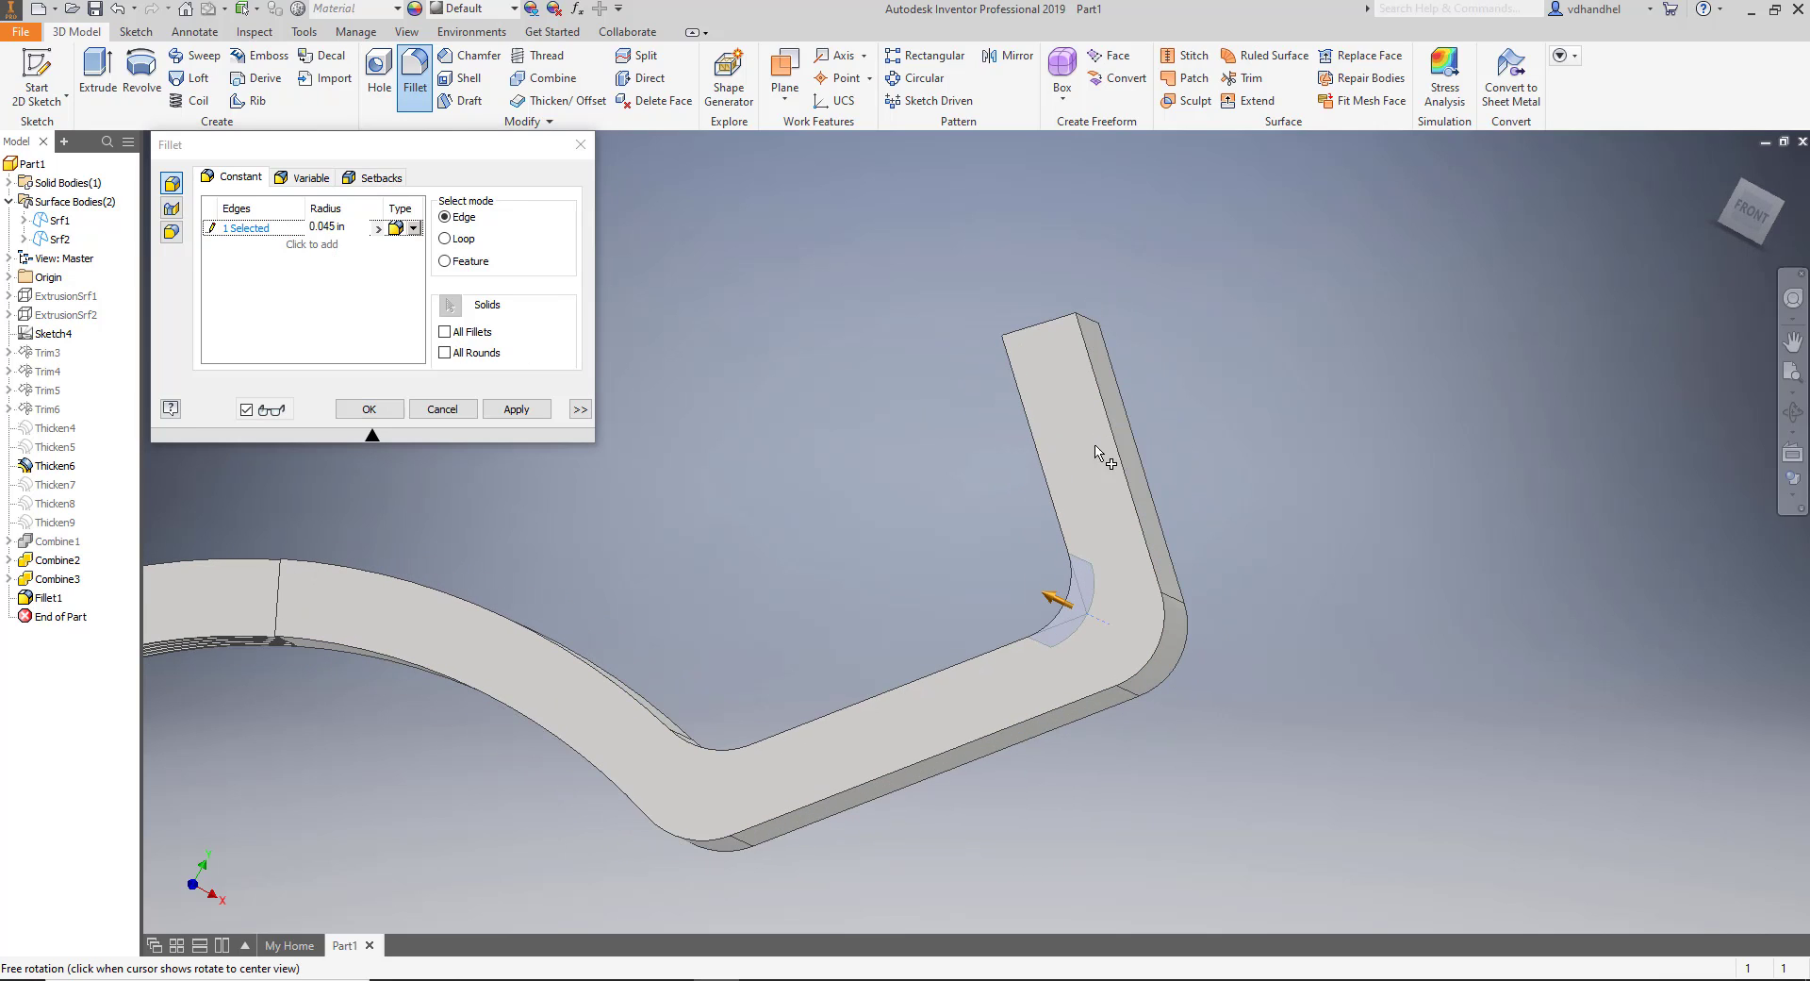
pyautogui.click(500, 407)
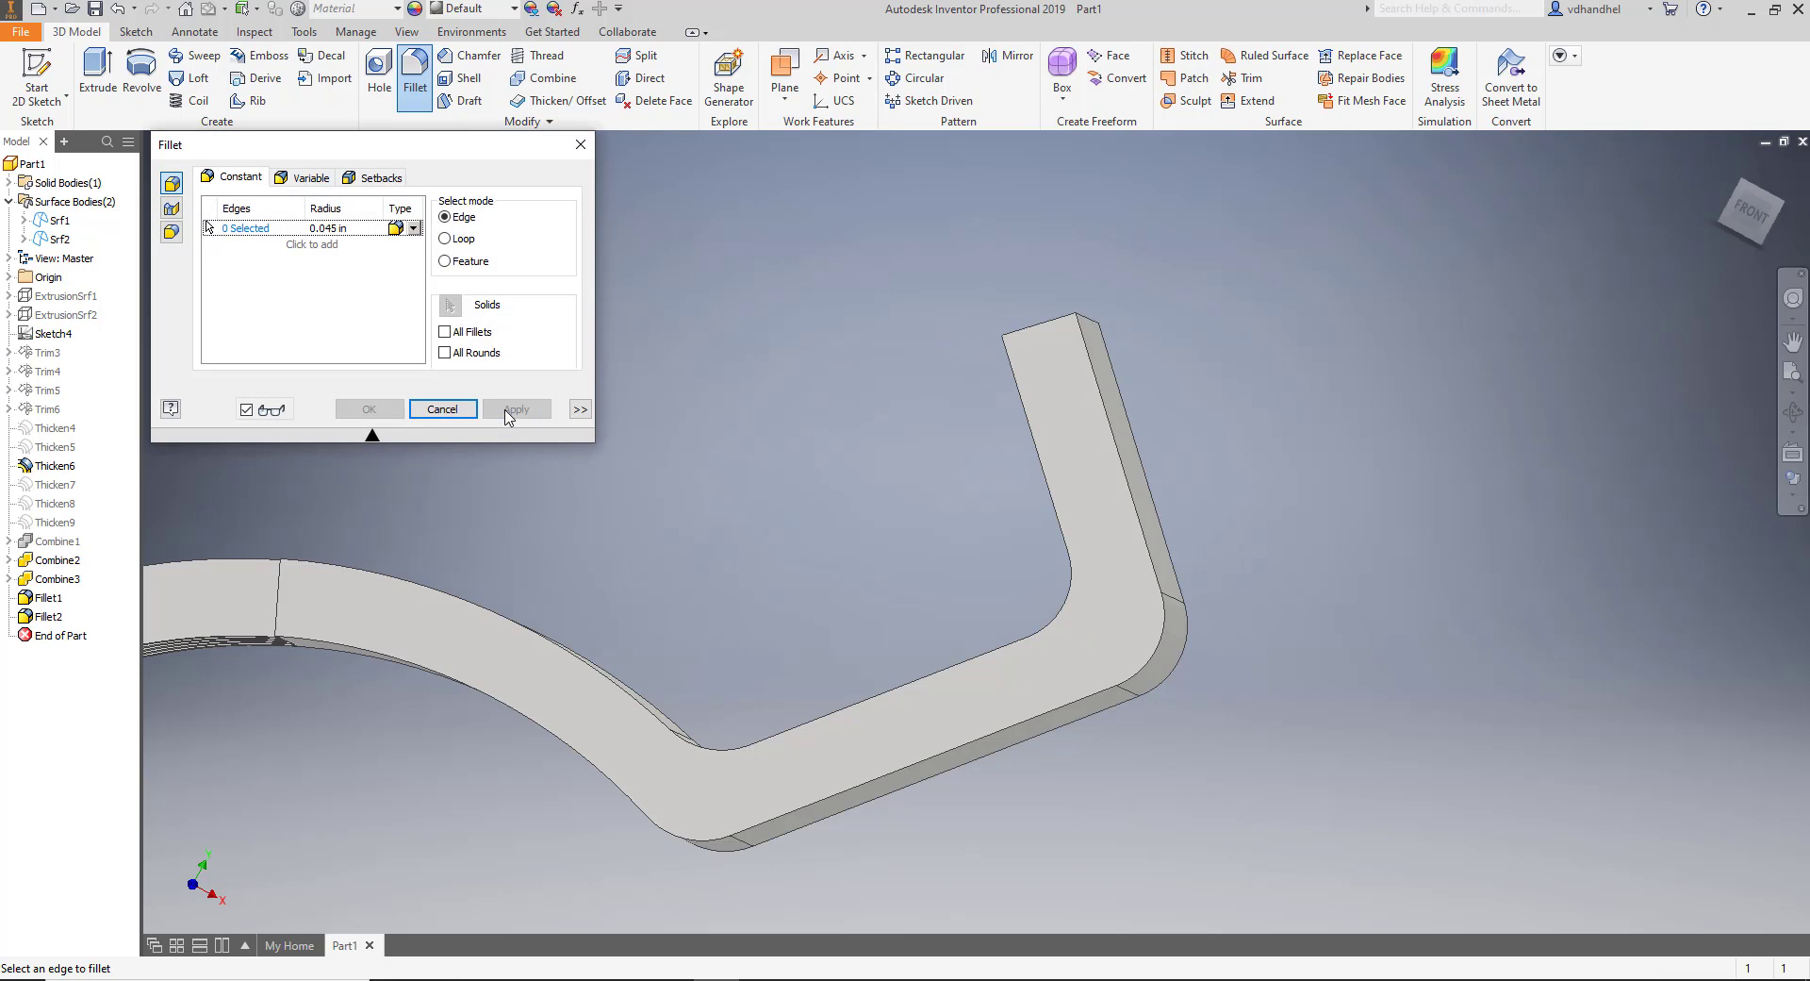
pyautogui.click(442, 408)
# Start a fillet on the inside corner edge where the end finger meets the curved plate, with a 0.05 in radius.
pyautogui.keyDown('shift'); pyautogui.moveTo(711, 493); pyautogui.dragTo(829, 509, button='middle'); pyautogui.keyUp('shift')
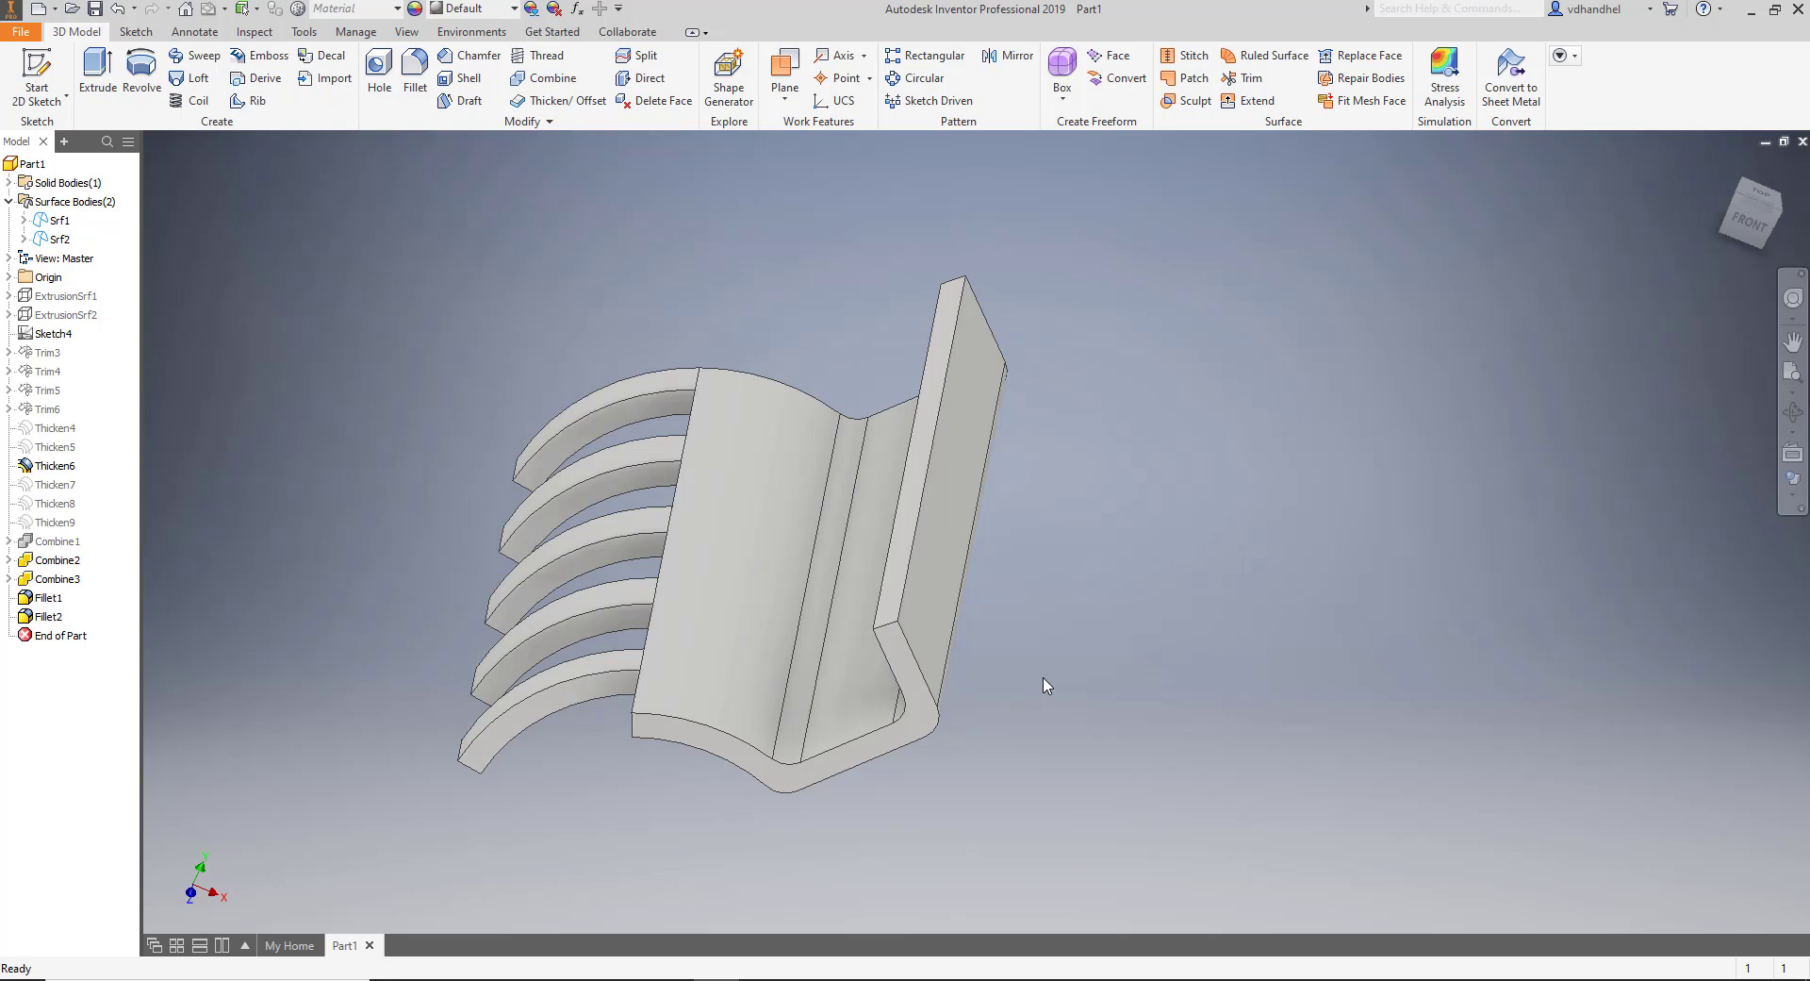
pyautogui.keyDown('shift'); pyautogui.moveTo(1044, 682); pyautogui.dragTo(1143, 651, button='middle'); pyautogui.keyUp('shift')
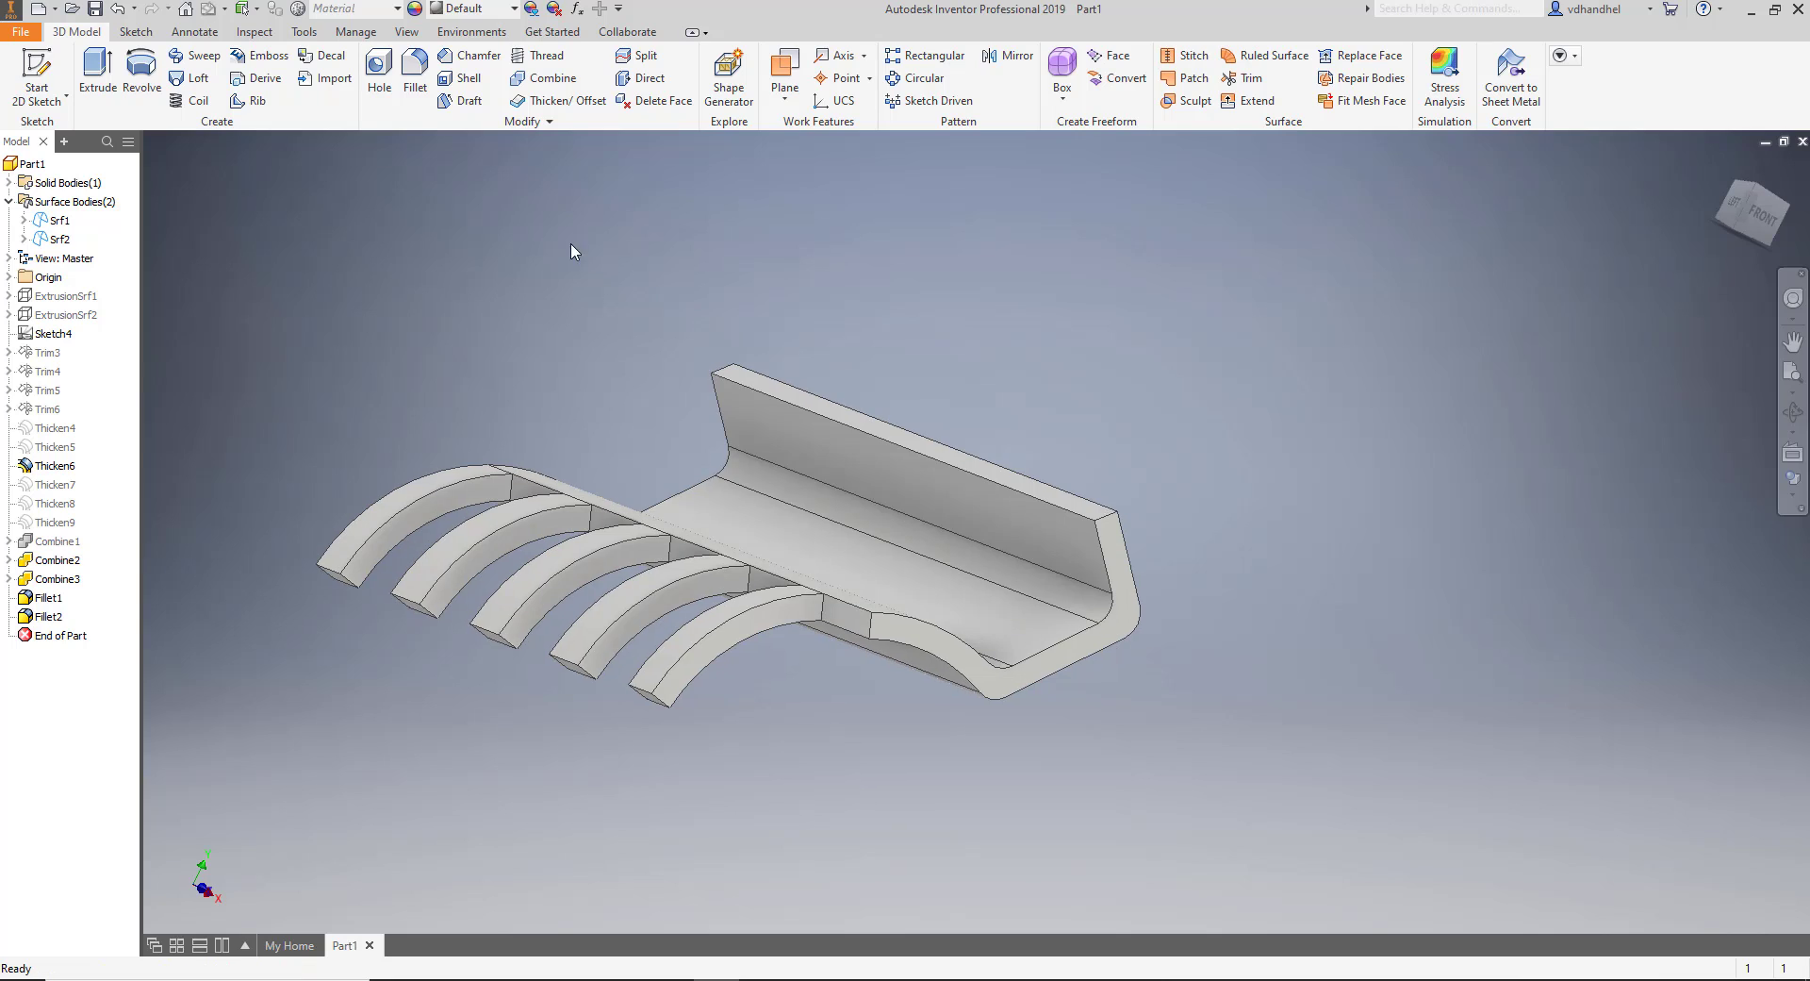
pyautogui.click(415, 83)
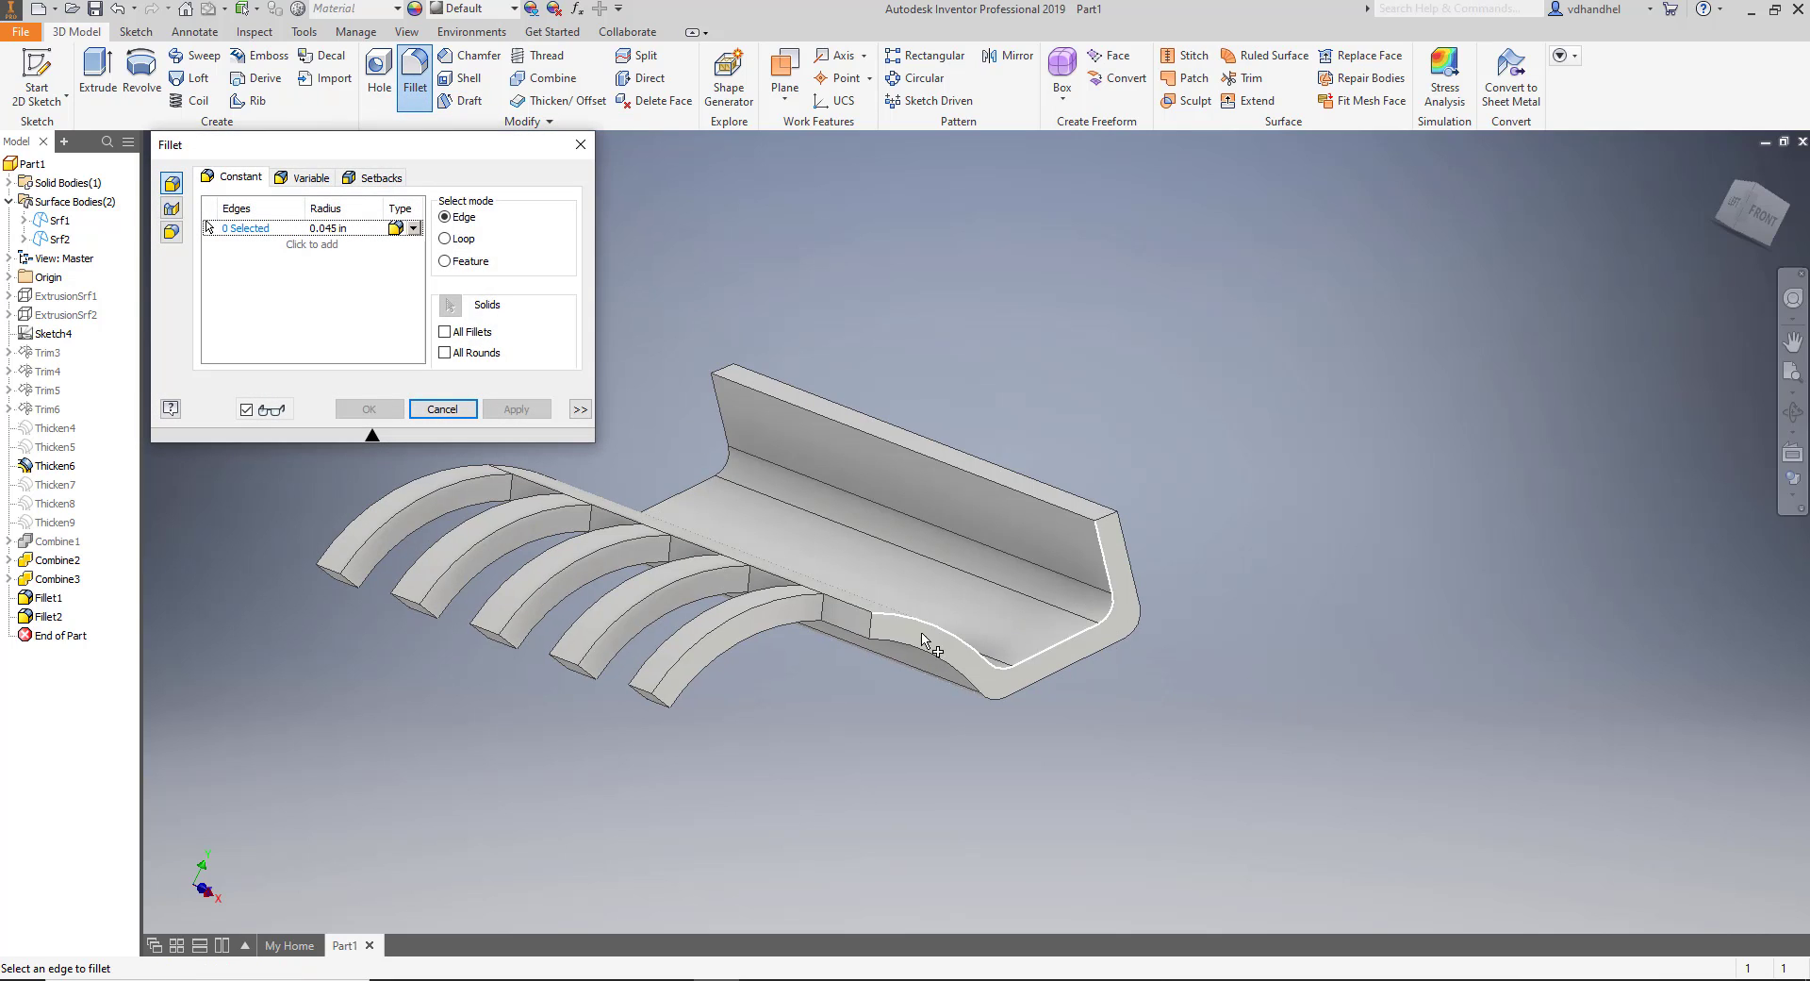
pyautogui.scroll(5, 815, 637)
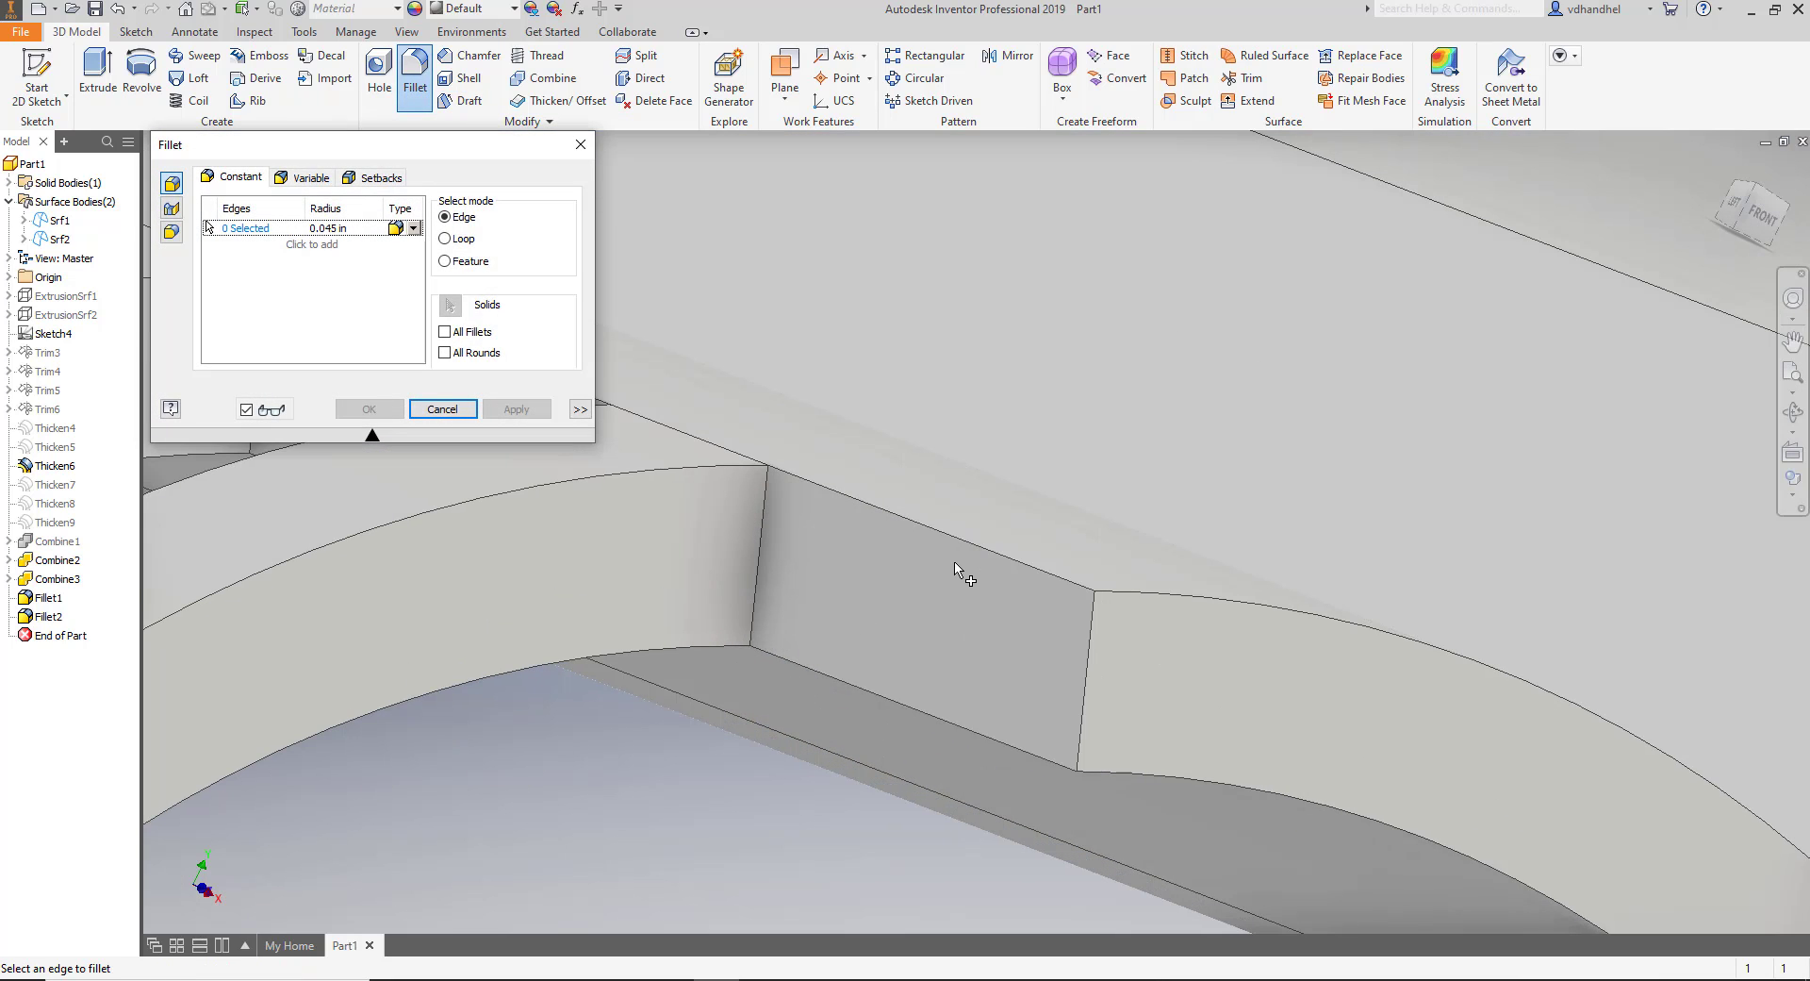
pyautogui.scroll(1, 905, 597)
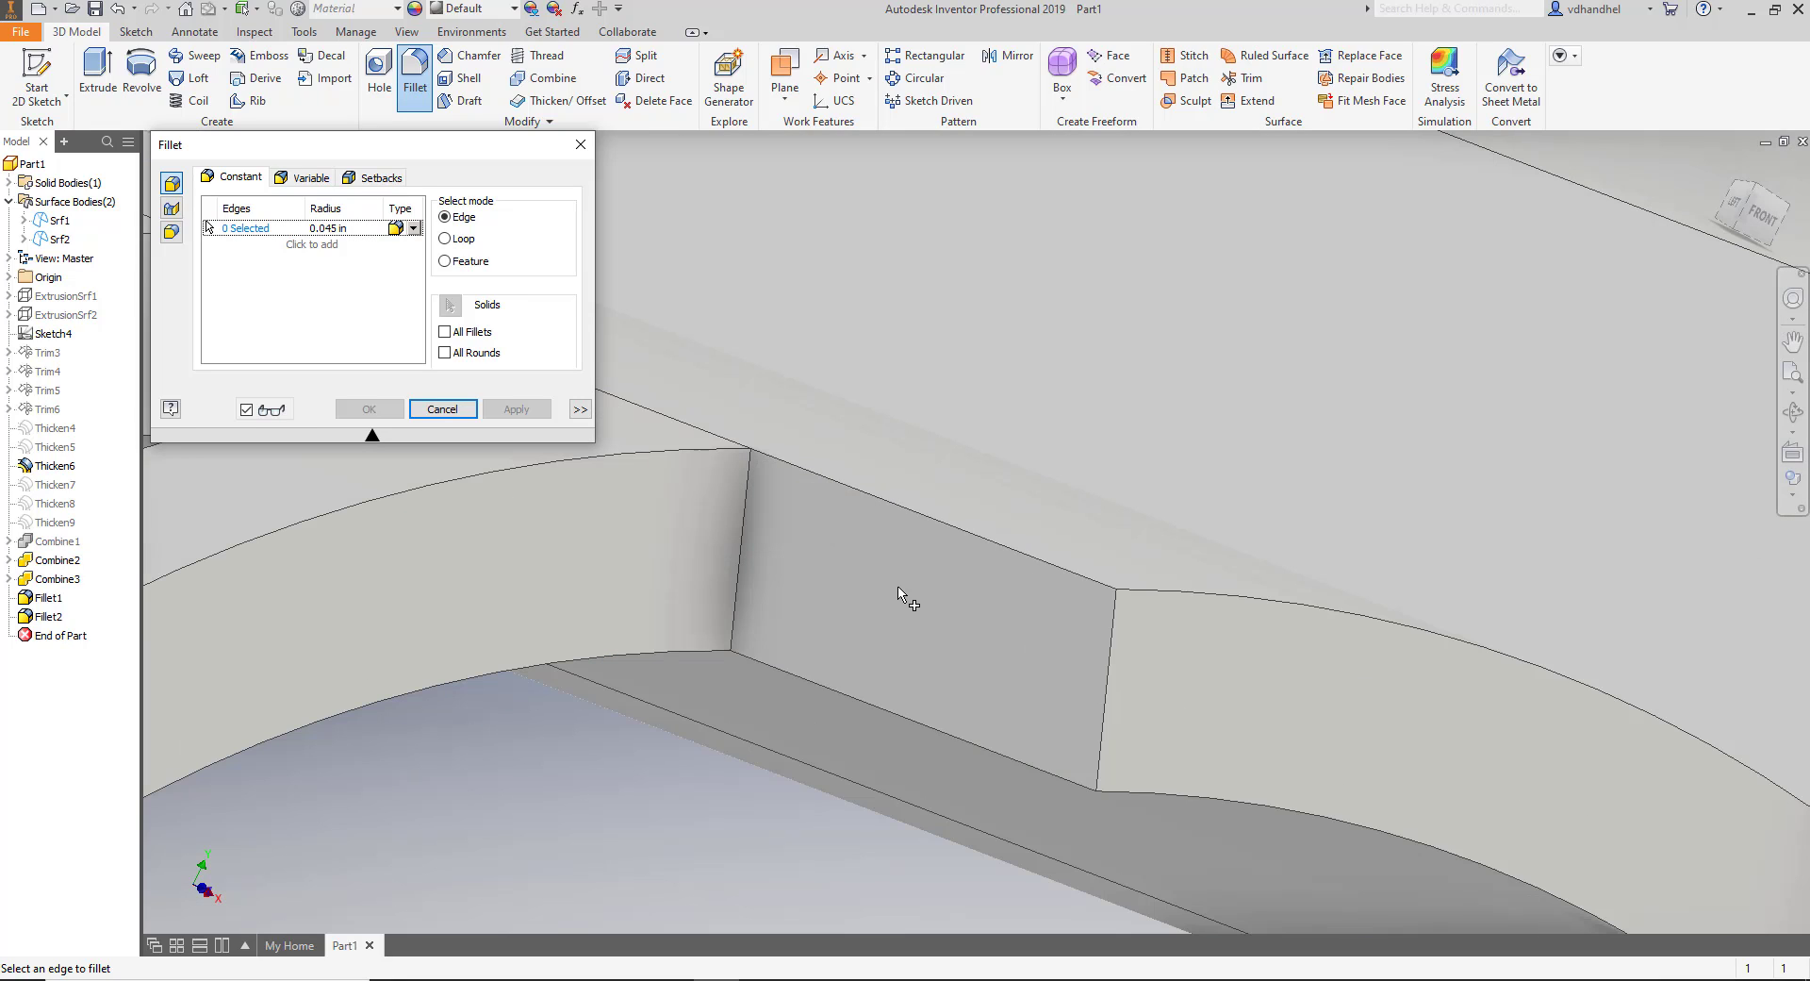
pyautogui.click(744, 555)
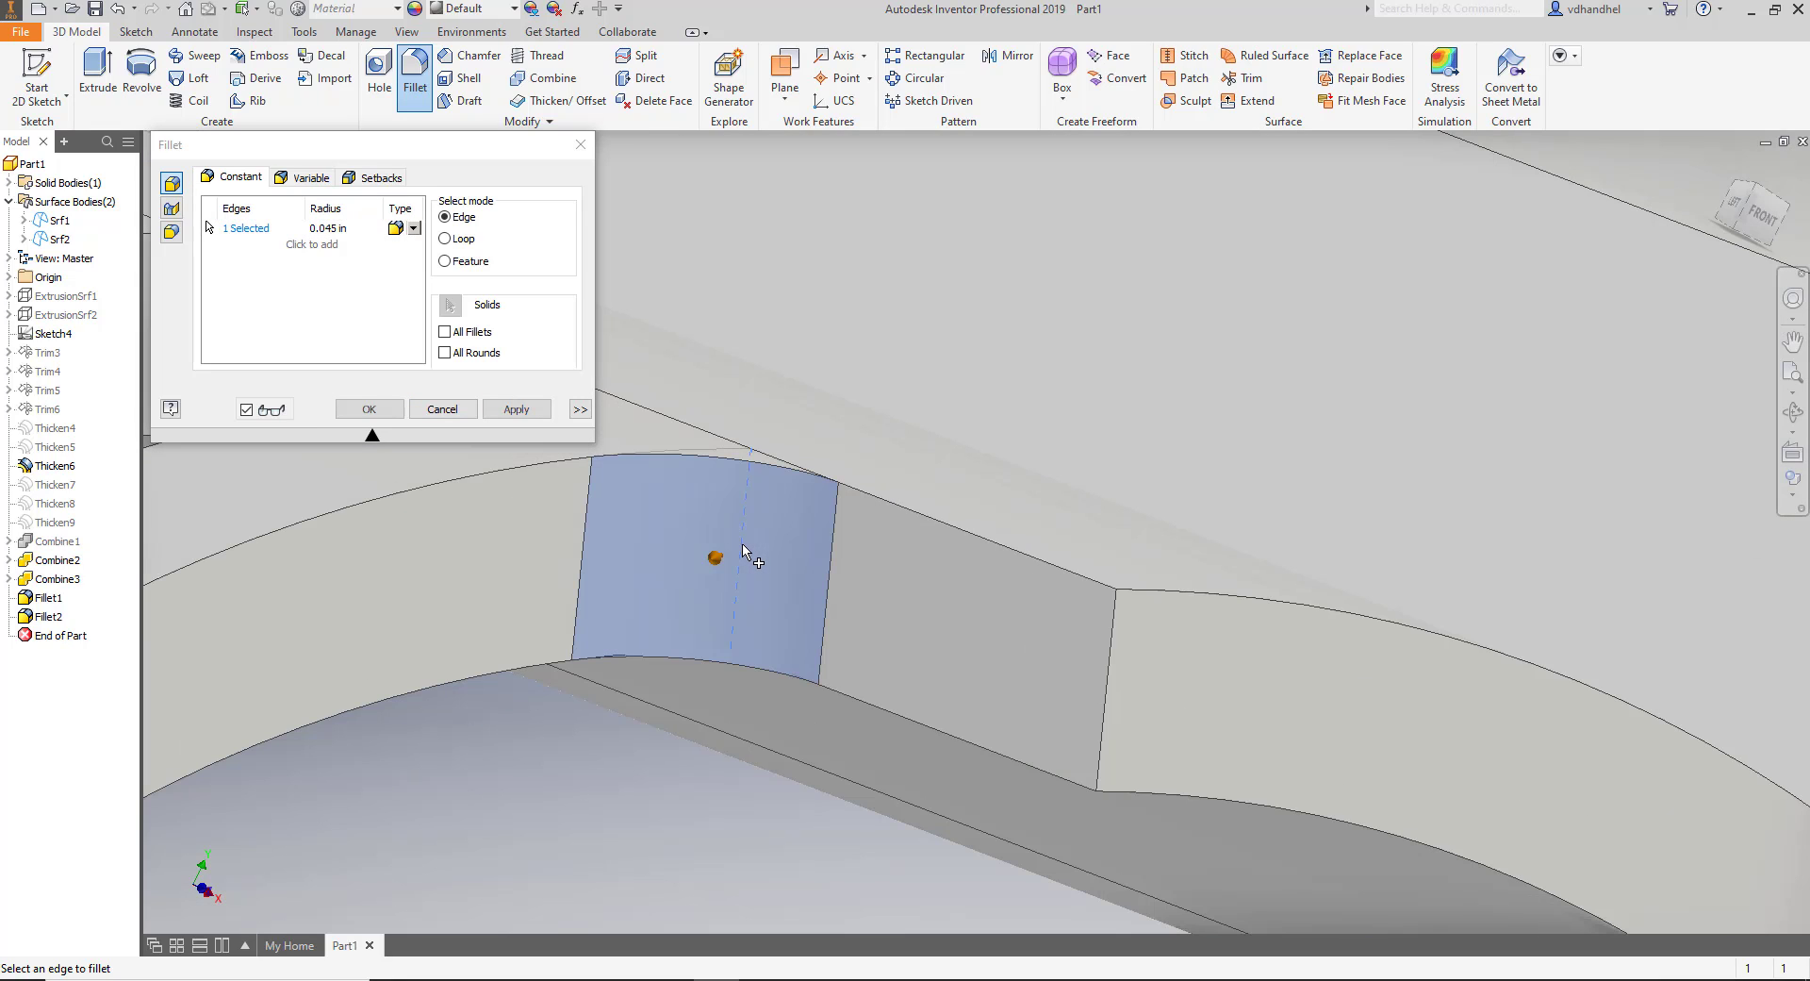
pyautogui.scroll(-1, 870, 574)
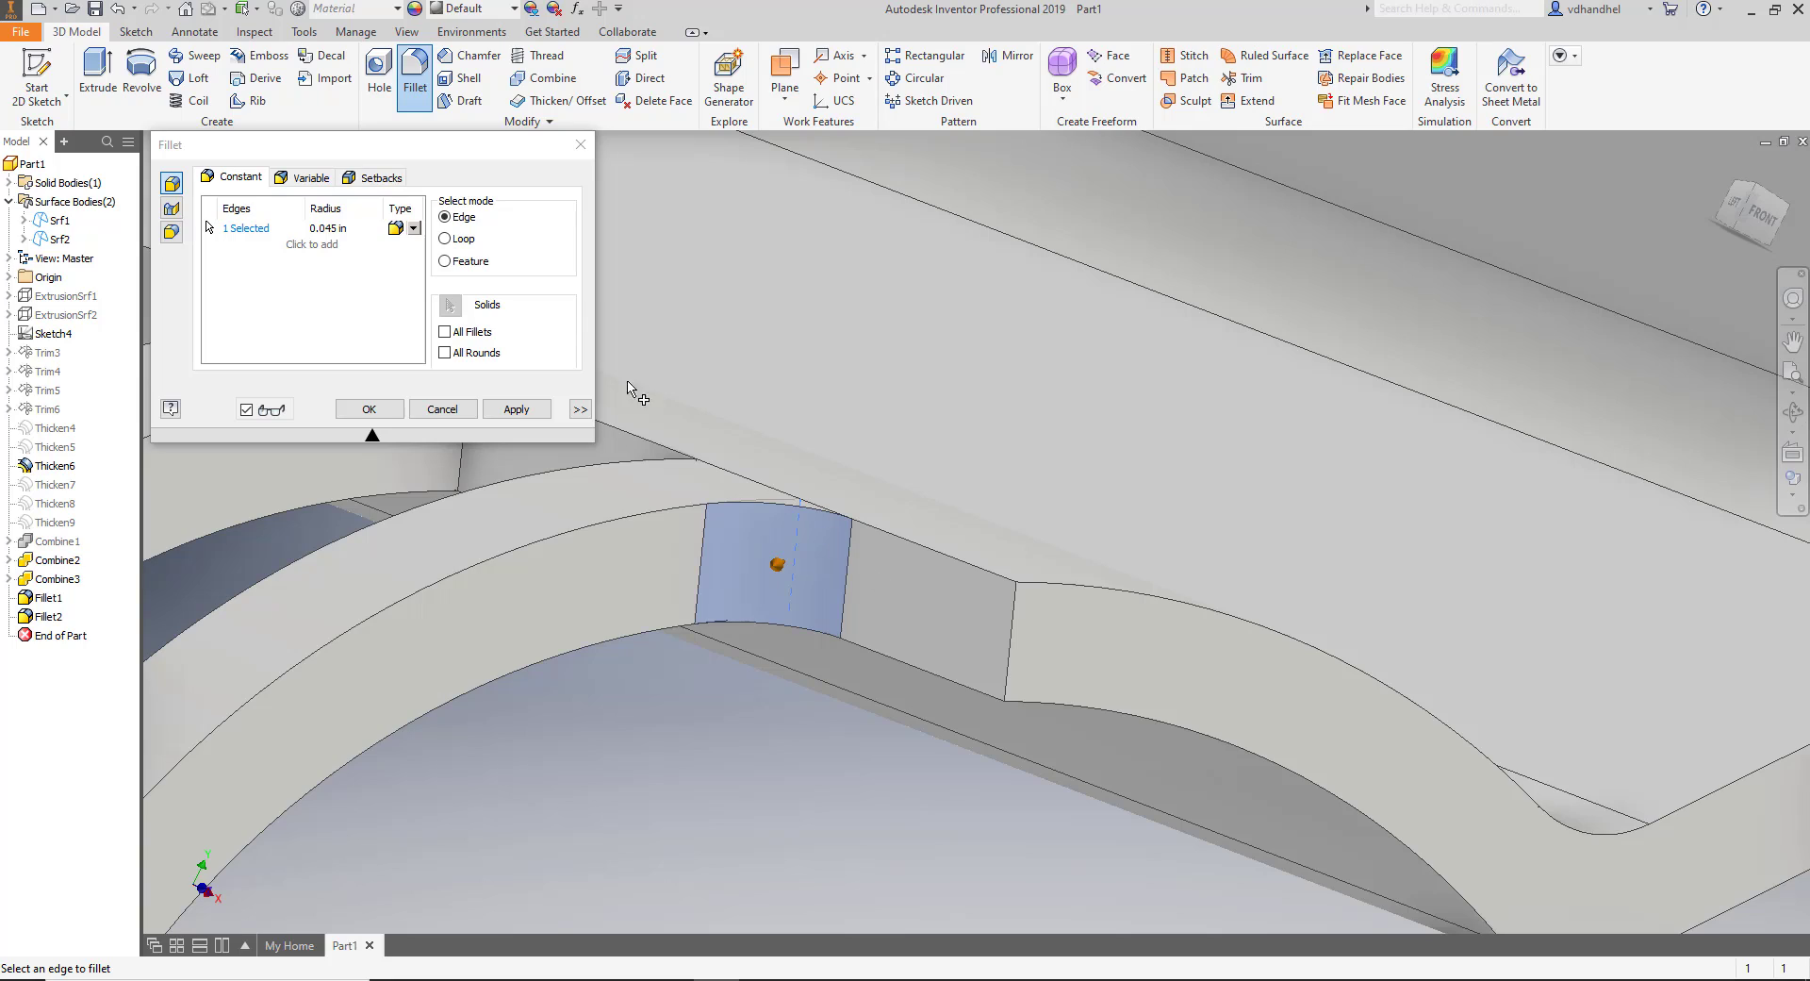
pyautogui.click(322, 226)
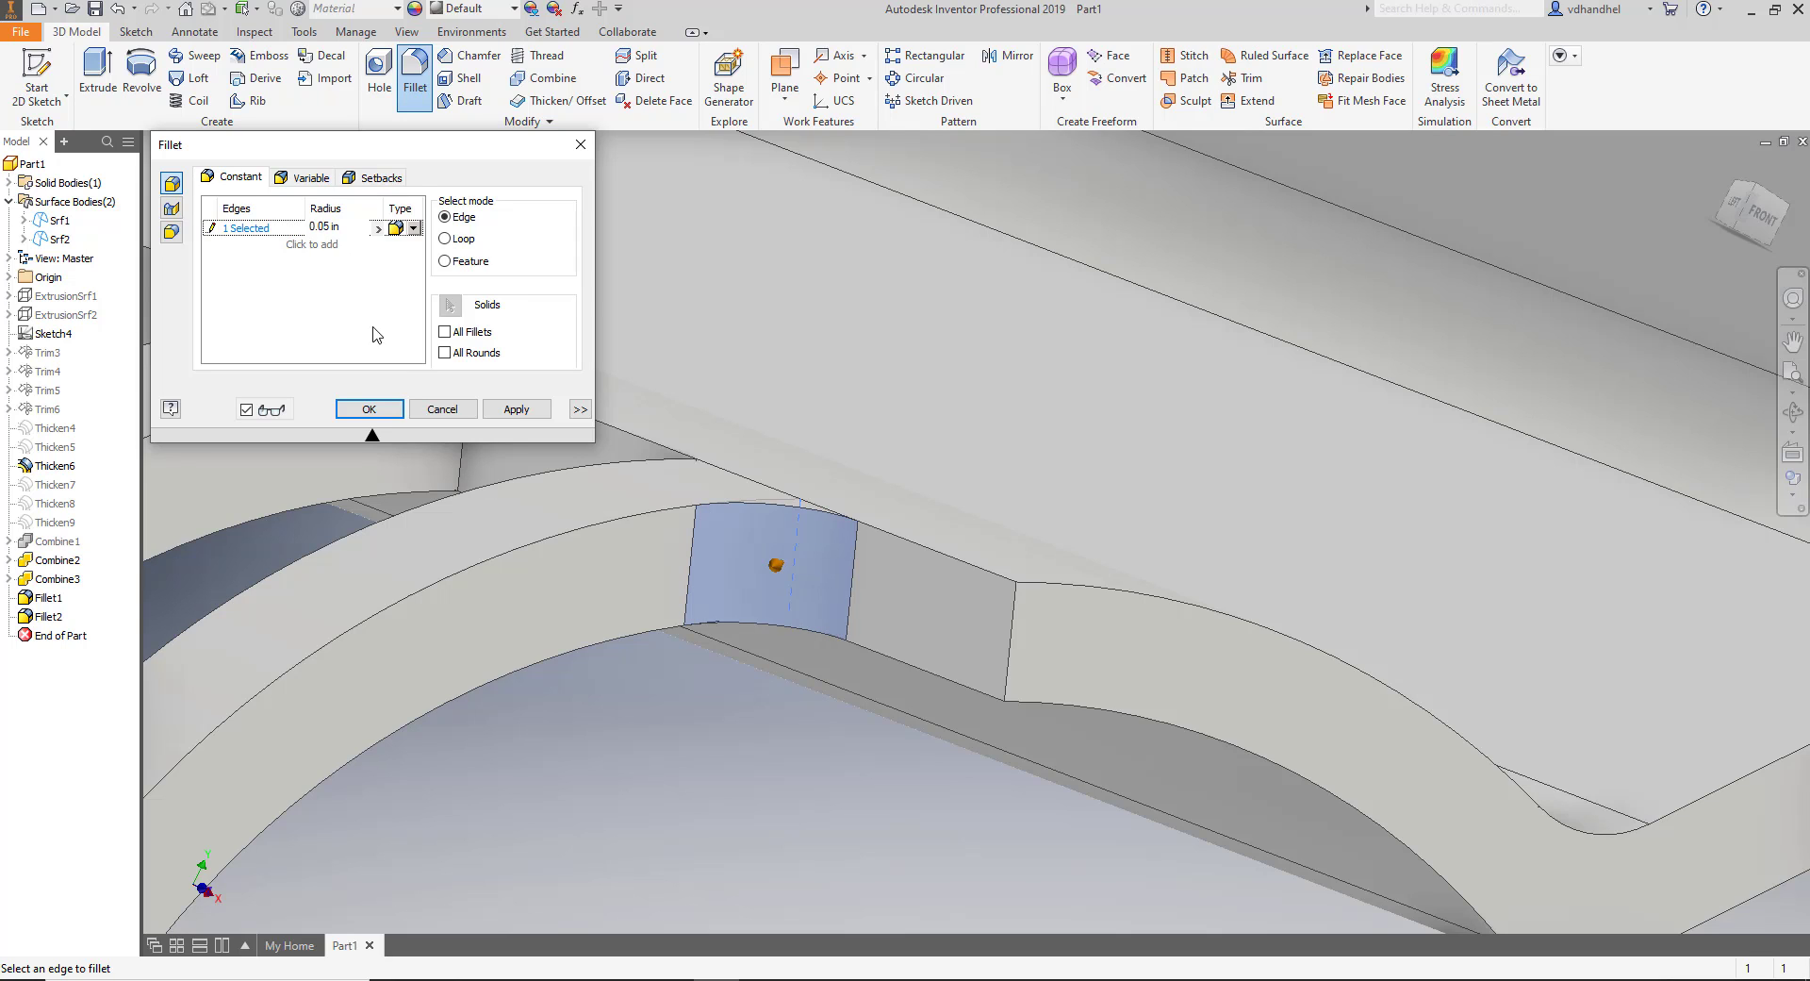
# Set the fillet radius of the end finger's inside root corner to 0.1085 in and apply it.
pyautogui.moveTo(947, 627)
pyautogui.keyDown('shift'); pyautogui.mouseDown(button='middle')
pyautogui.moveTo(953, 642)
pyautogui.moveTo(893, 448)
pyautogui.moveTo(894, 418)
pyautogui.moveTo(904, 492)
pyautogui.moveTo(928, 396)
pyautogui.moveTo(921, 707)
pyautogui.moveTo(925, 631)
pyautogui.mouseUp(button='middle'); pyautogui.keyUp('shift')
pyautogui.scroll(-2, 905, 651)
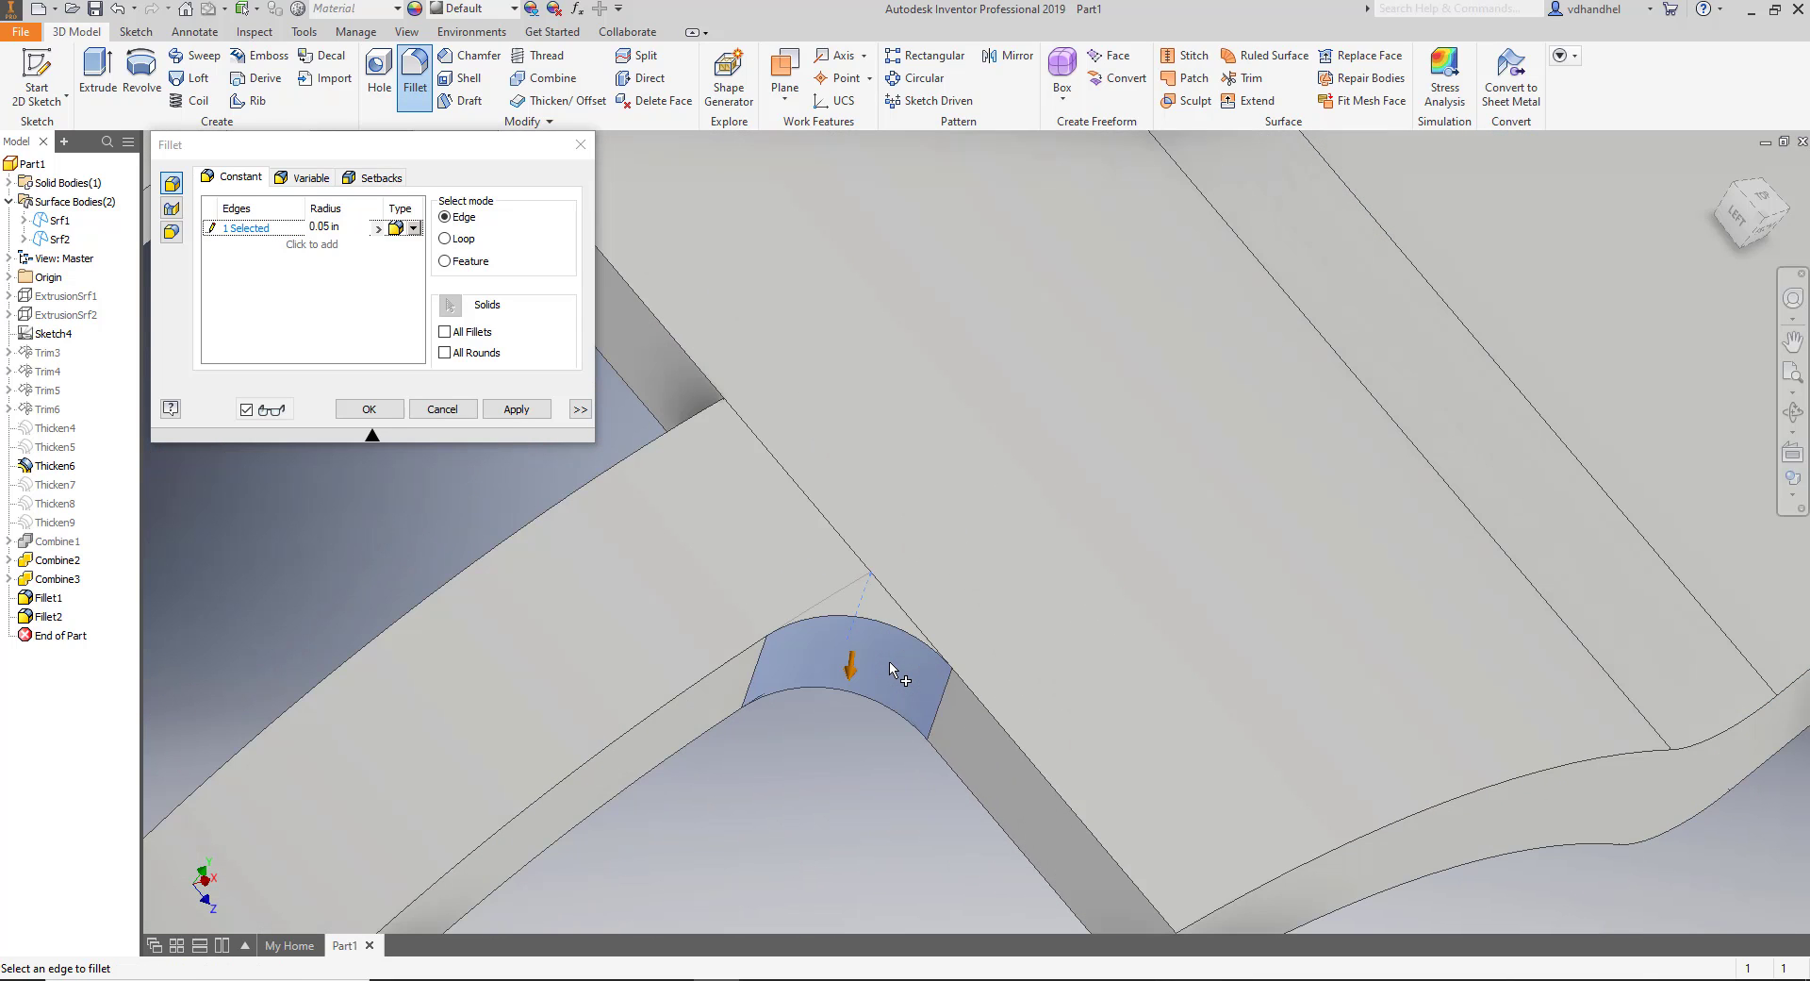
pyautogui.scroll(-1, 894, 672)
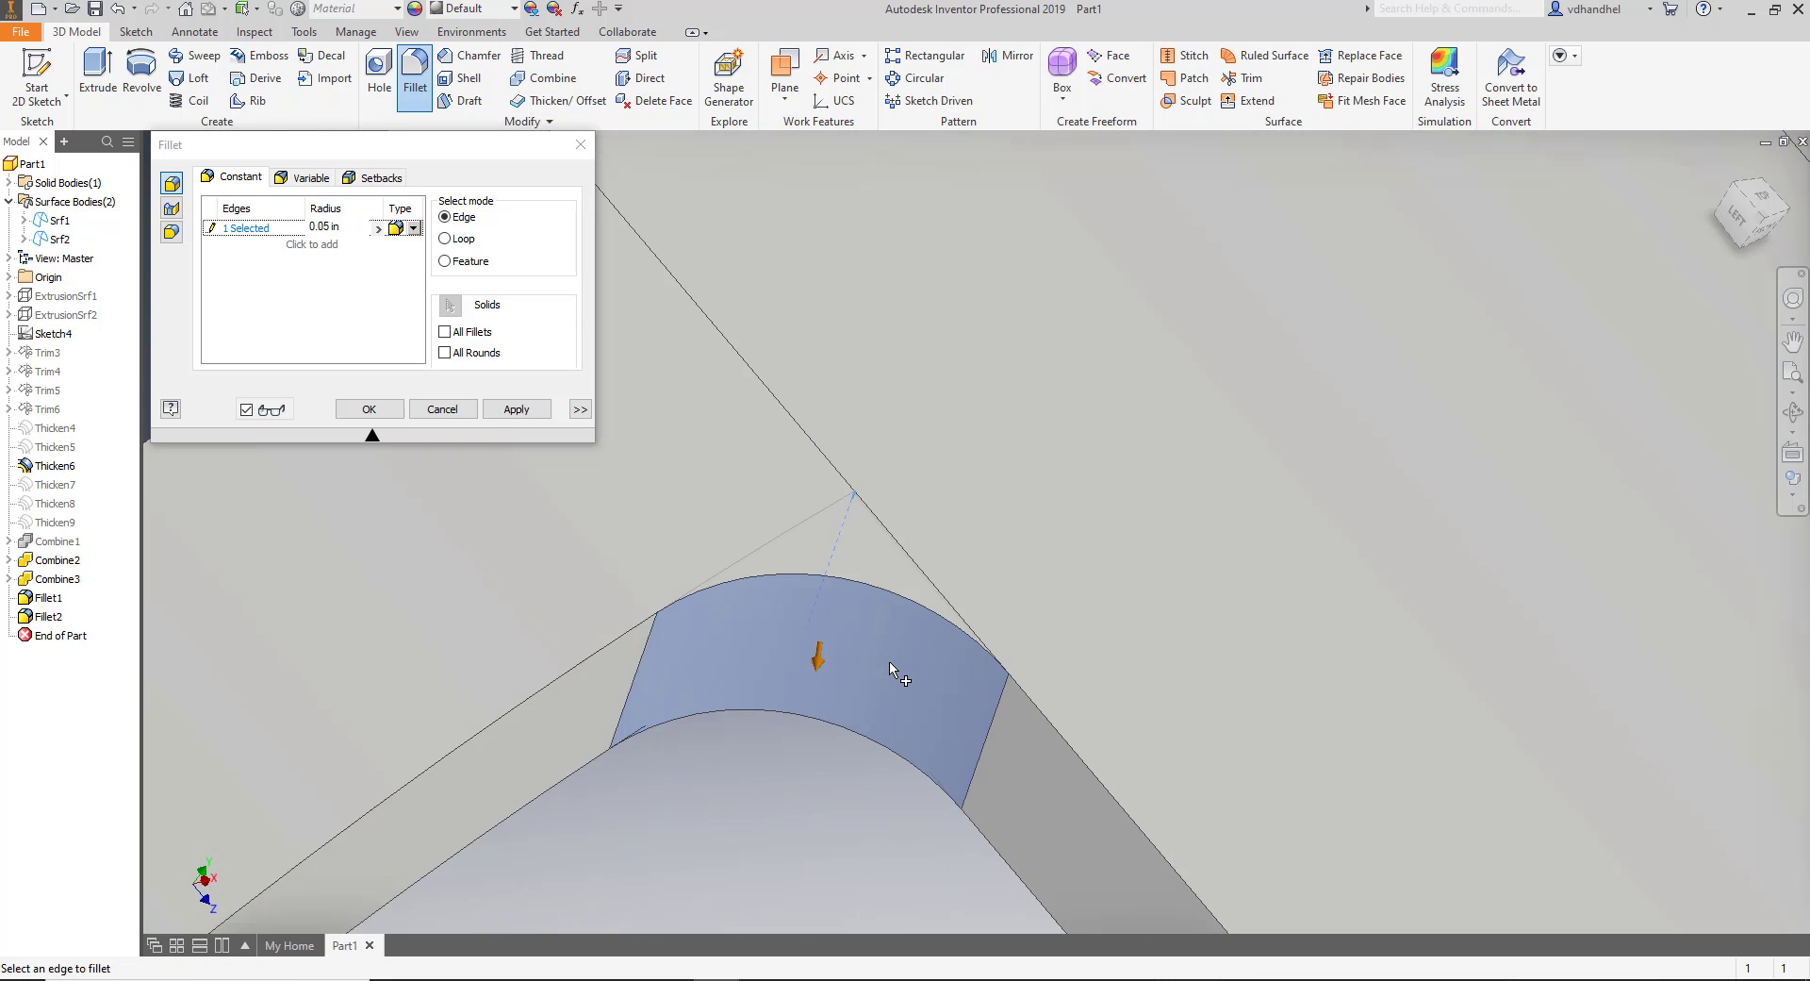
pyautogui.click(326, 227)
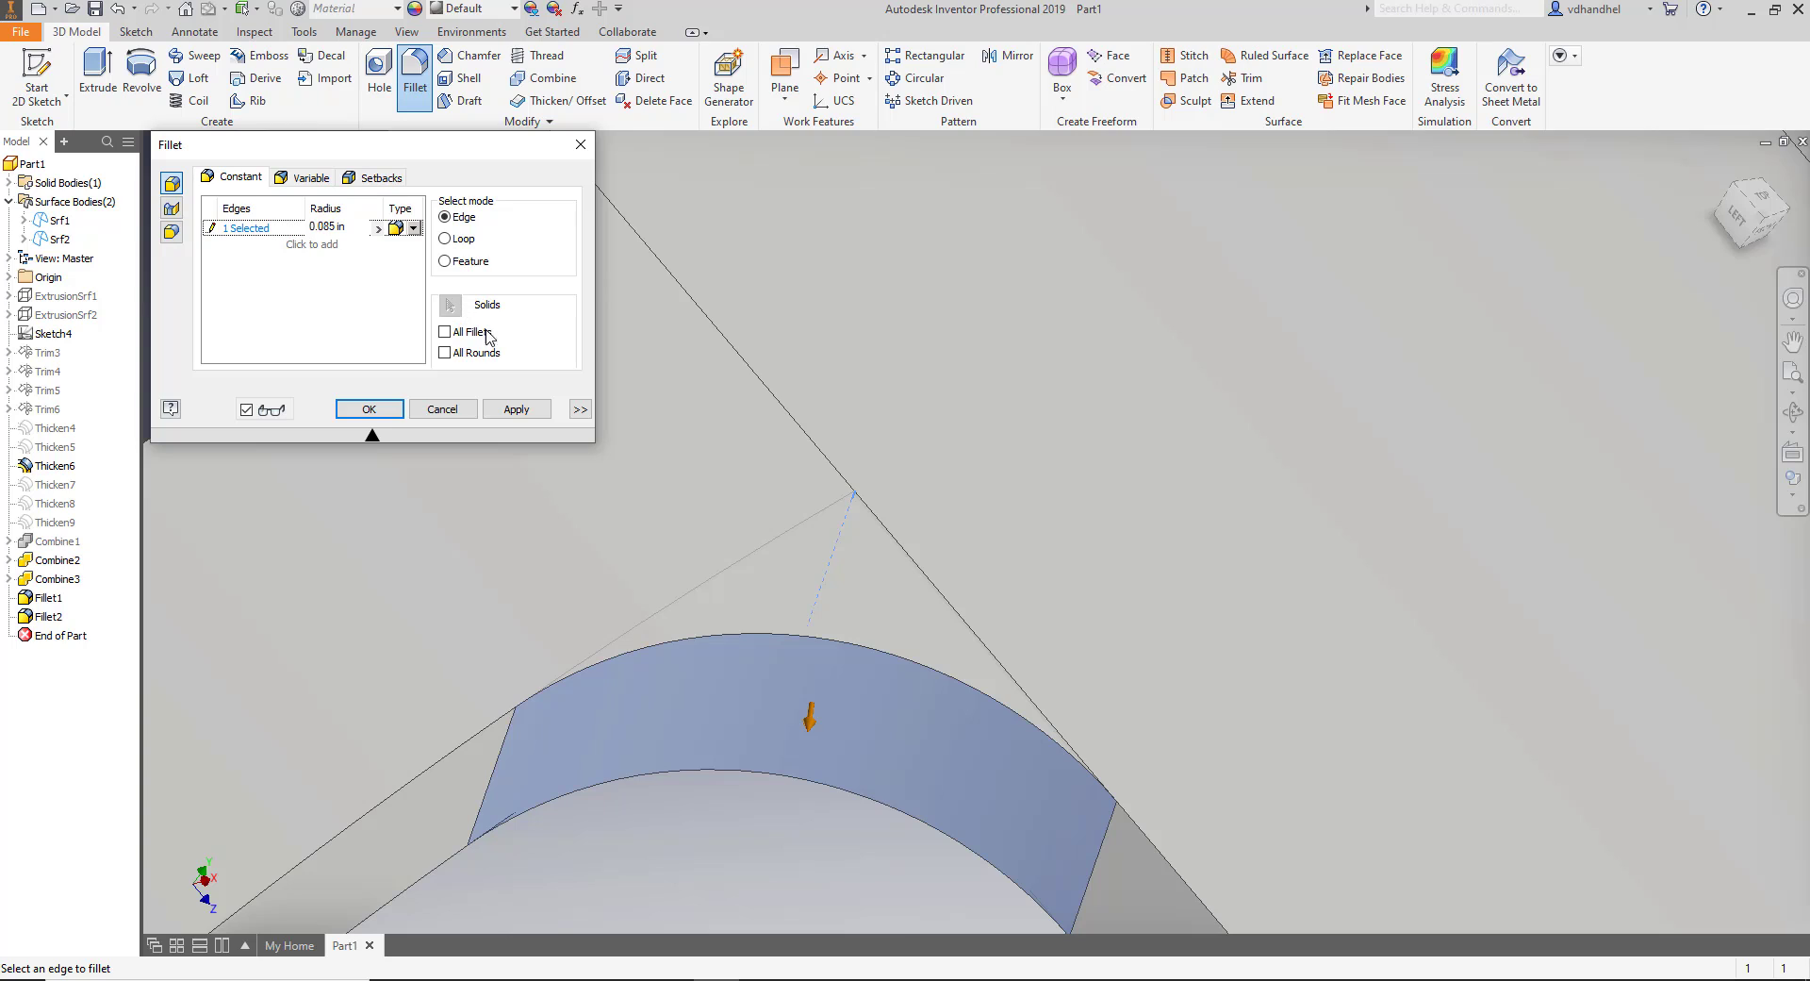
pyautogui.scroll(-3, 1085, 557)
pyautogui.scroll(-1, 943, 490)
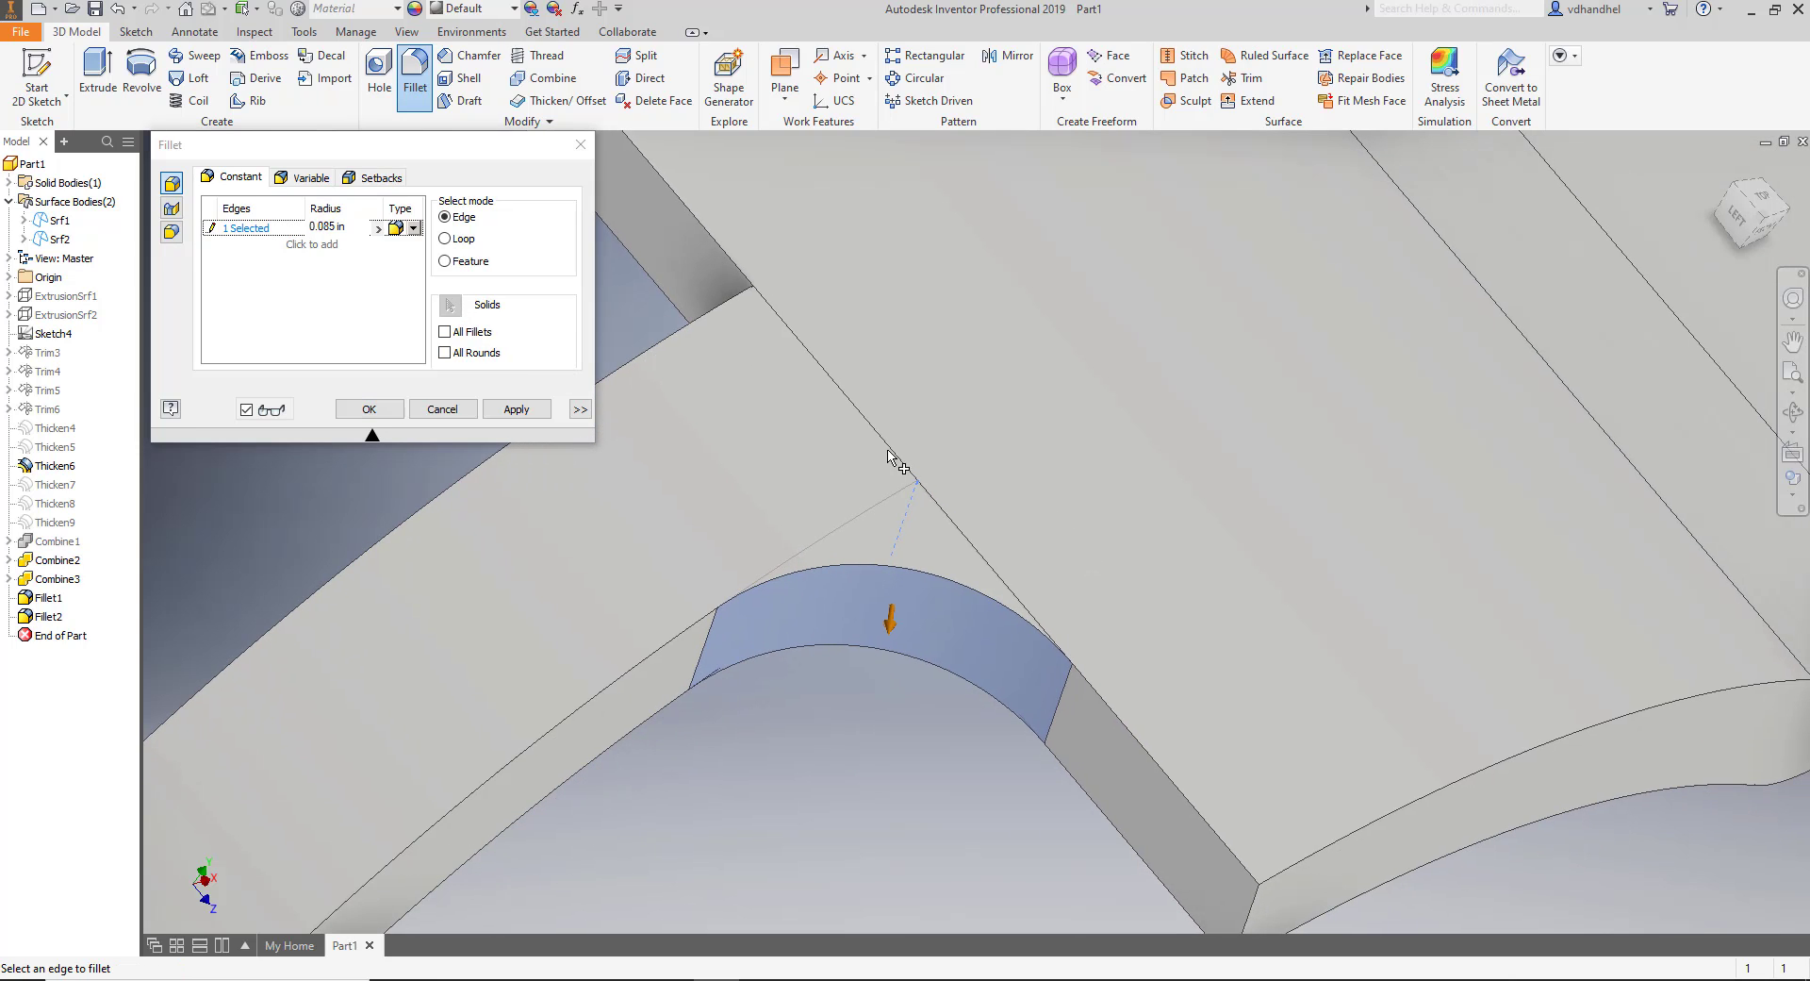
pyautogui.click(317, 227)
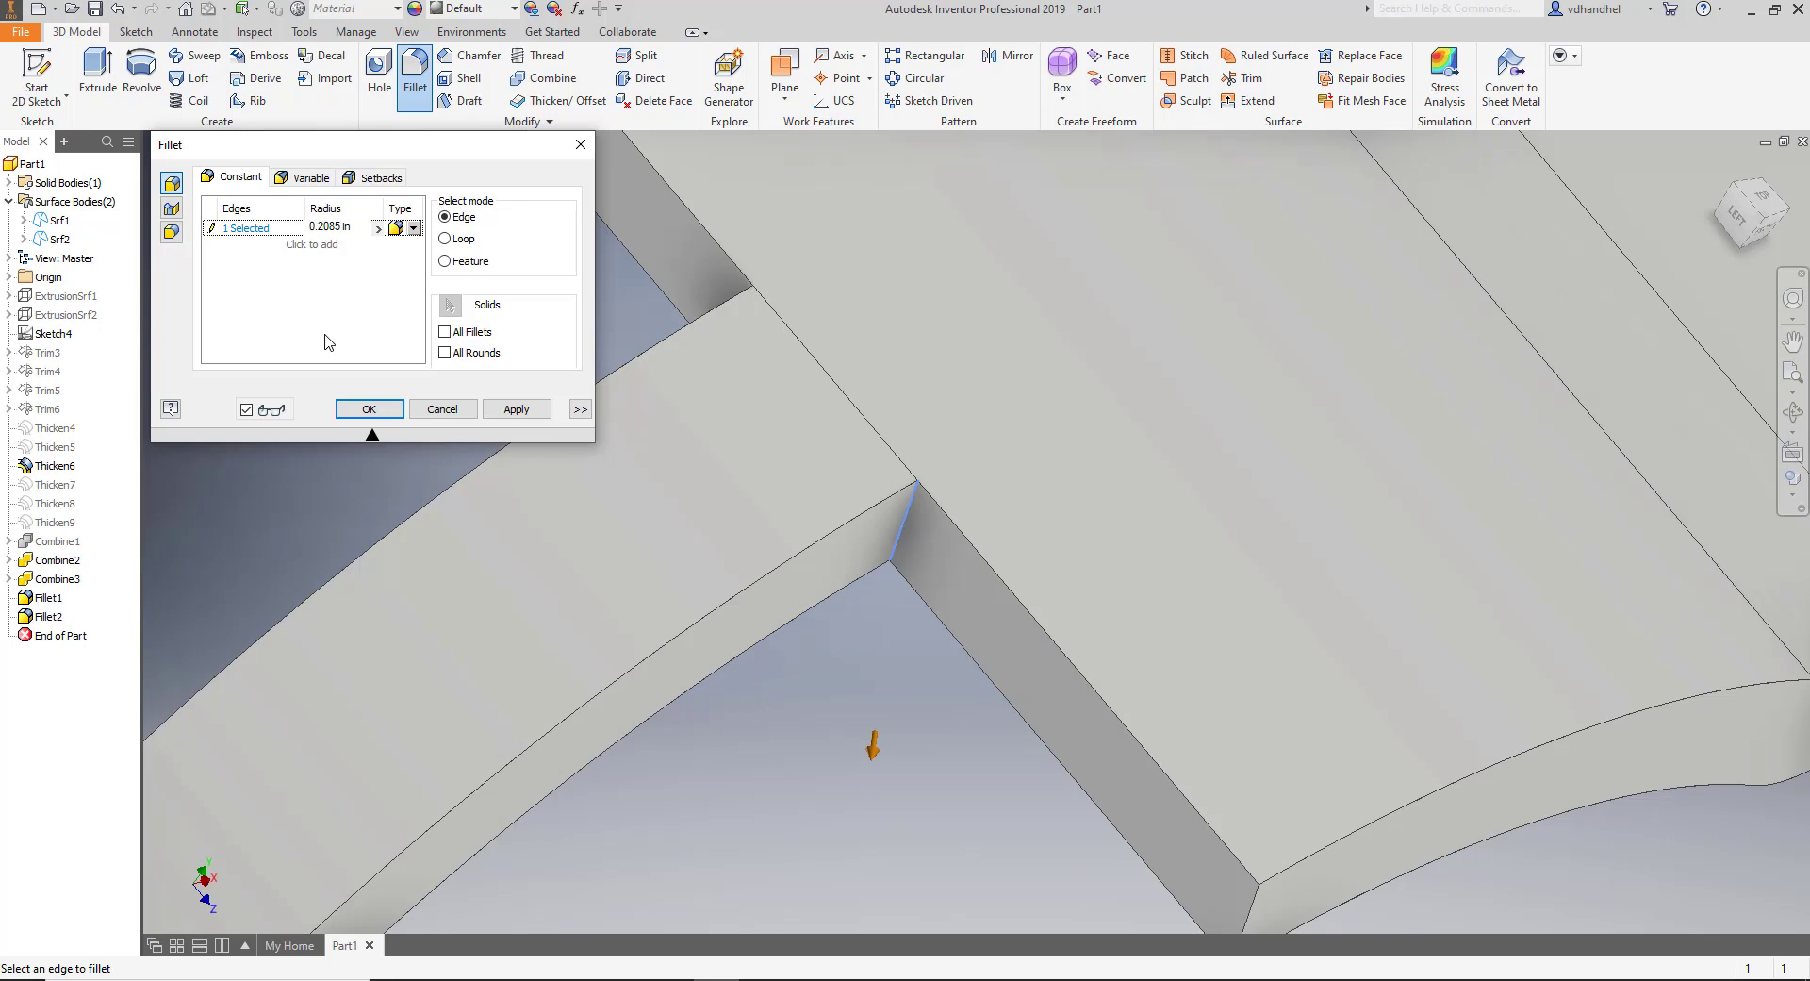
pyautogui.write('1')
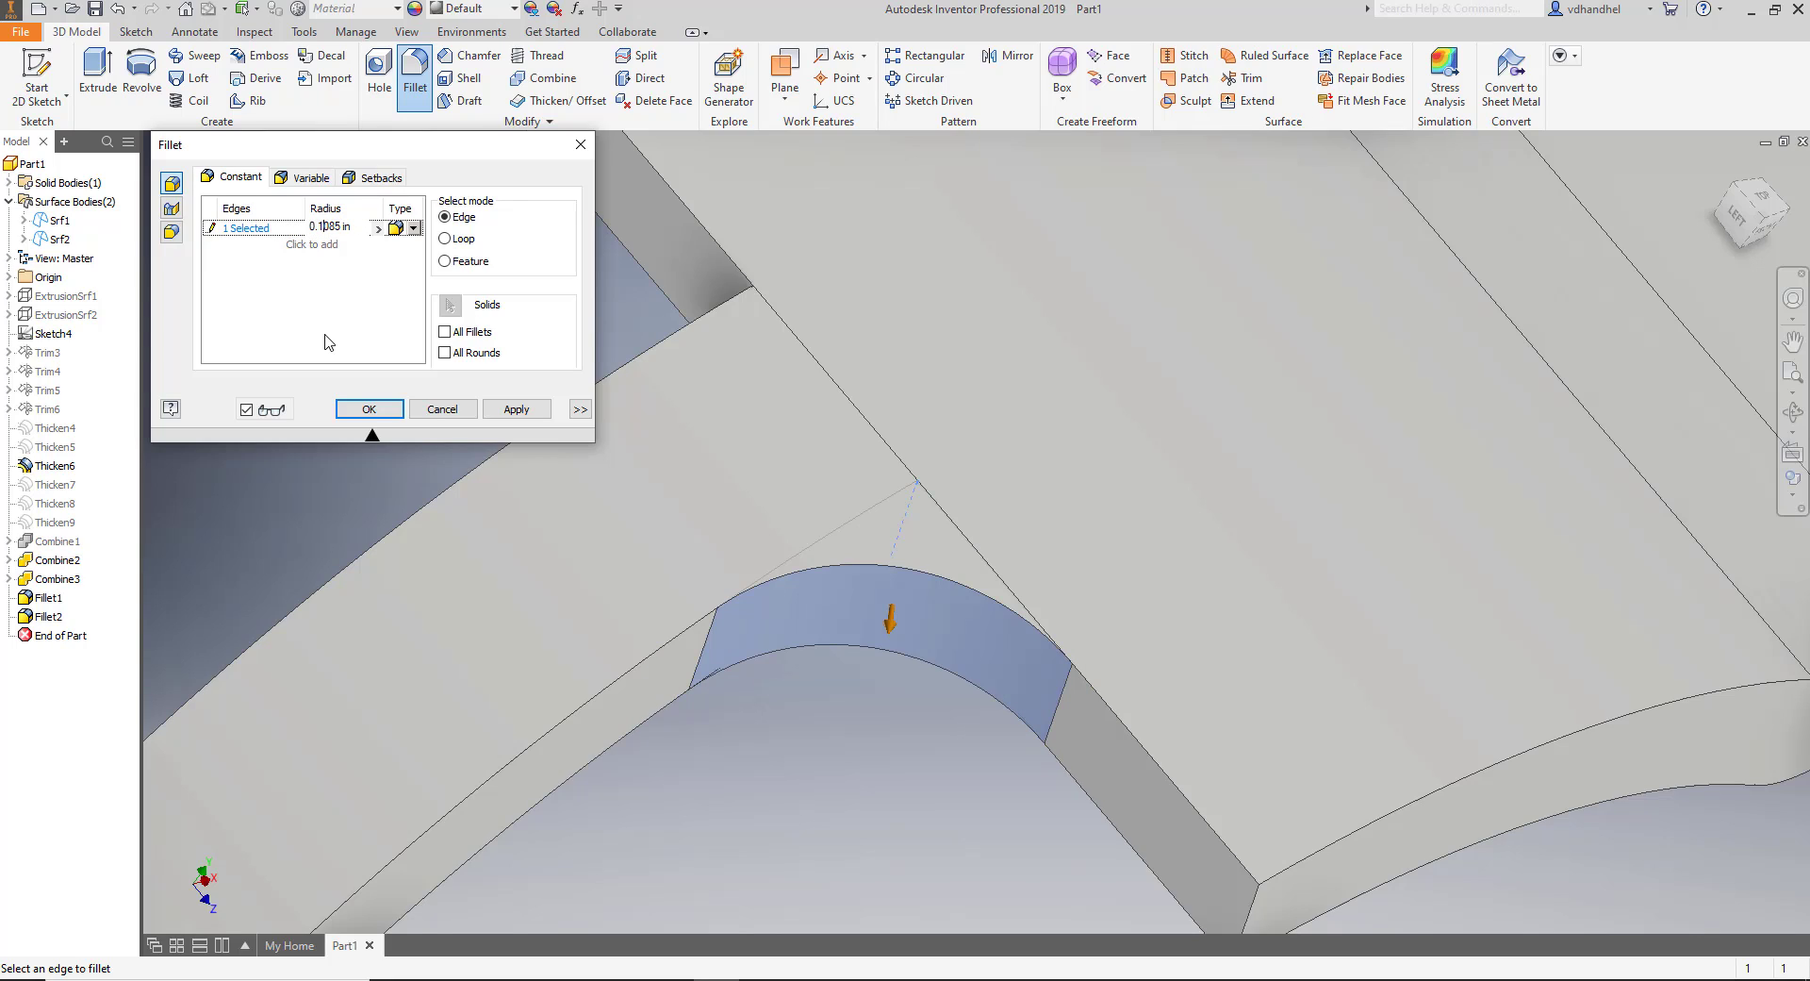
pyautogui.scroll(2, 905, 641)
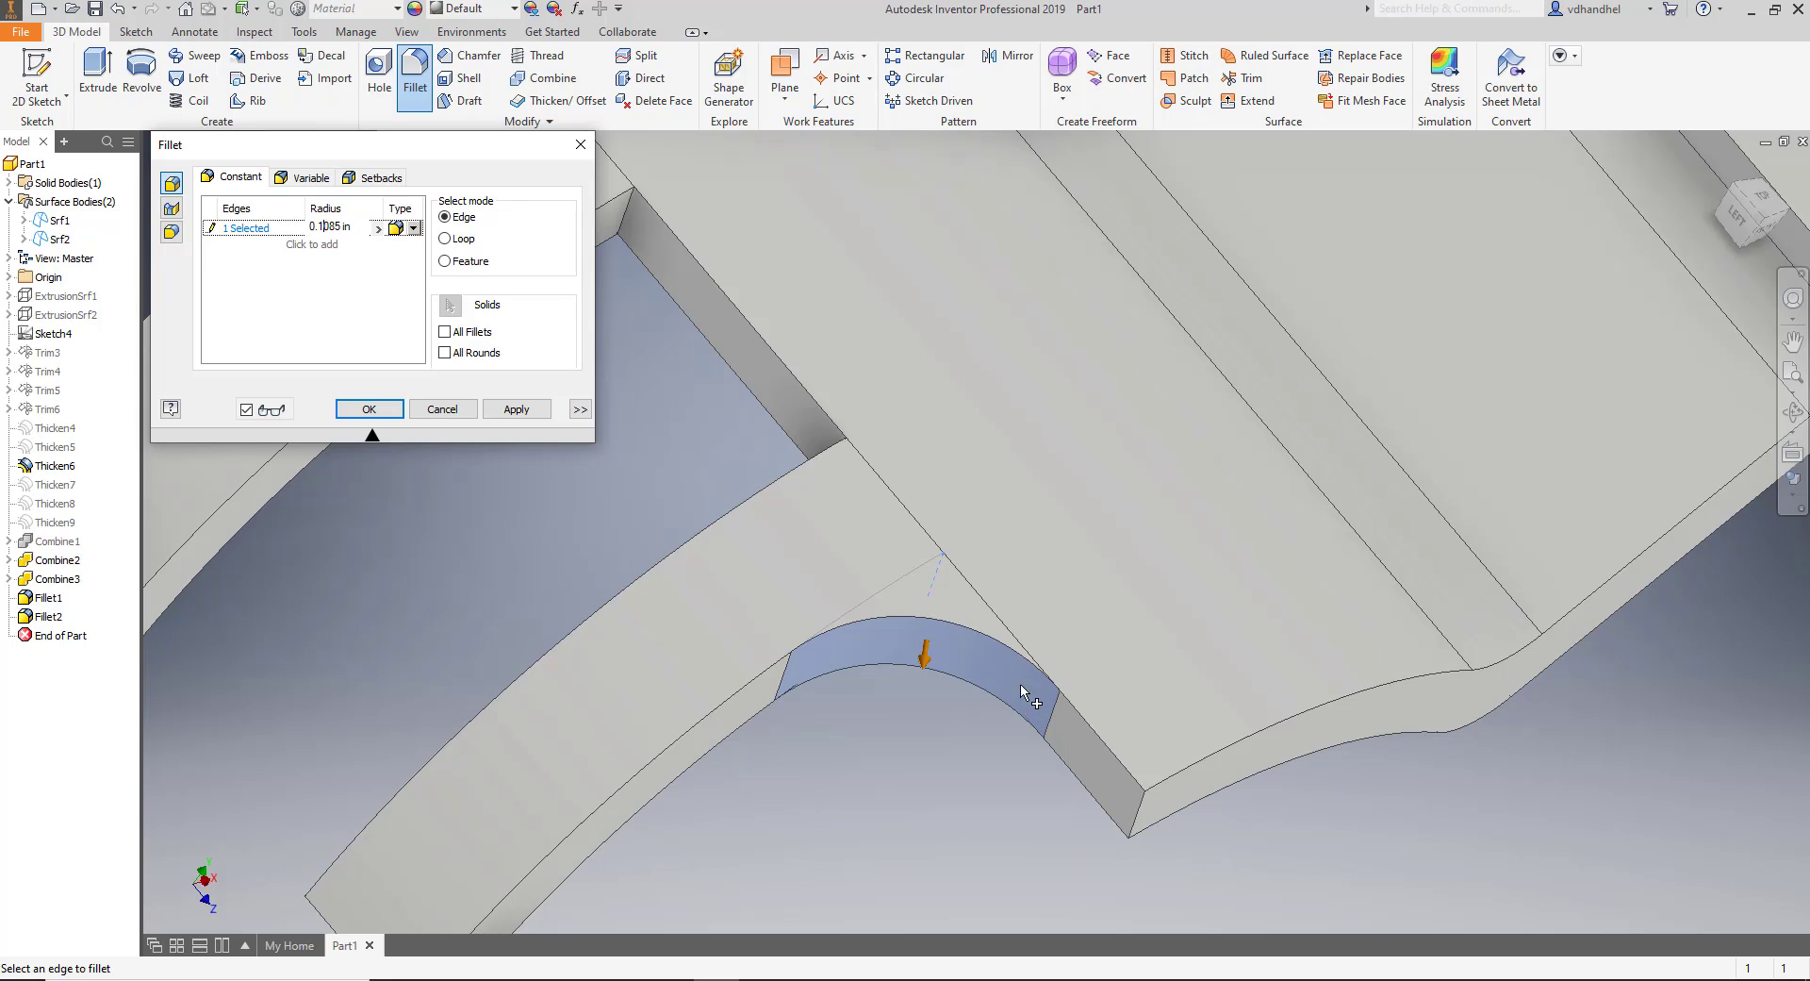
pyautogui.click(517, 409)
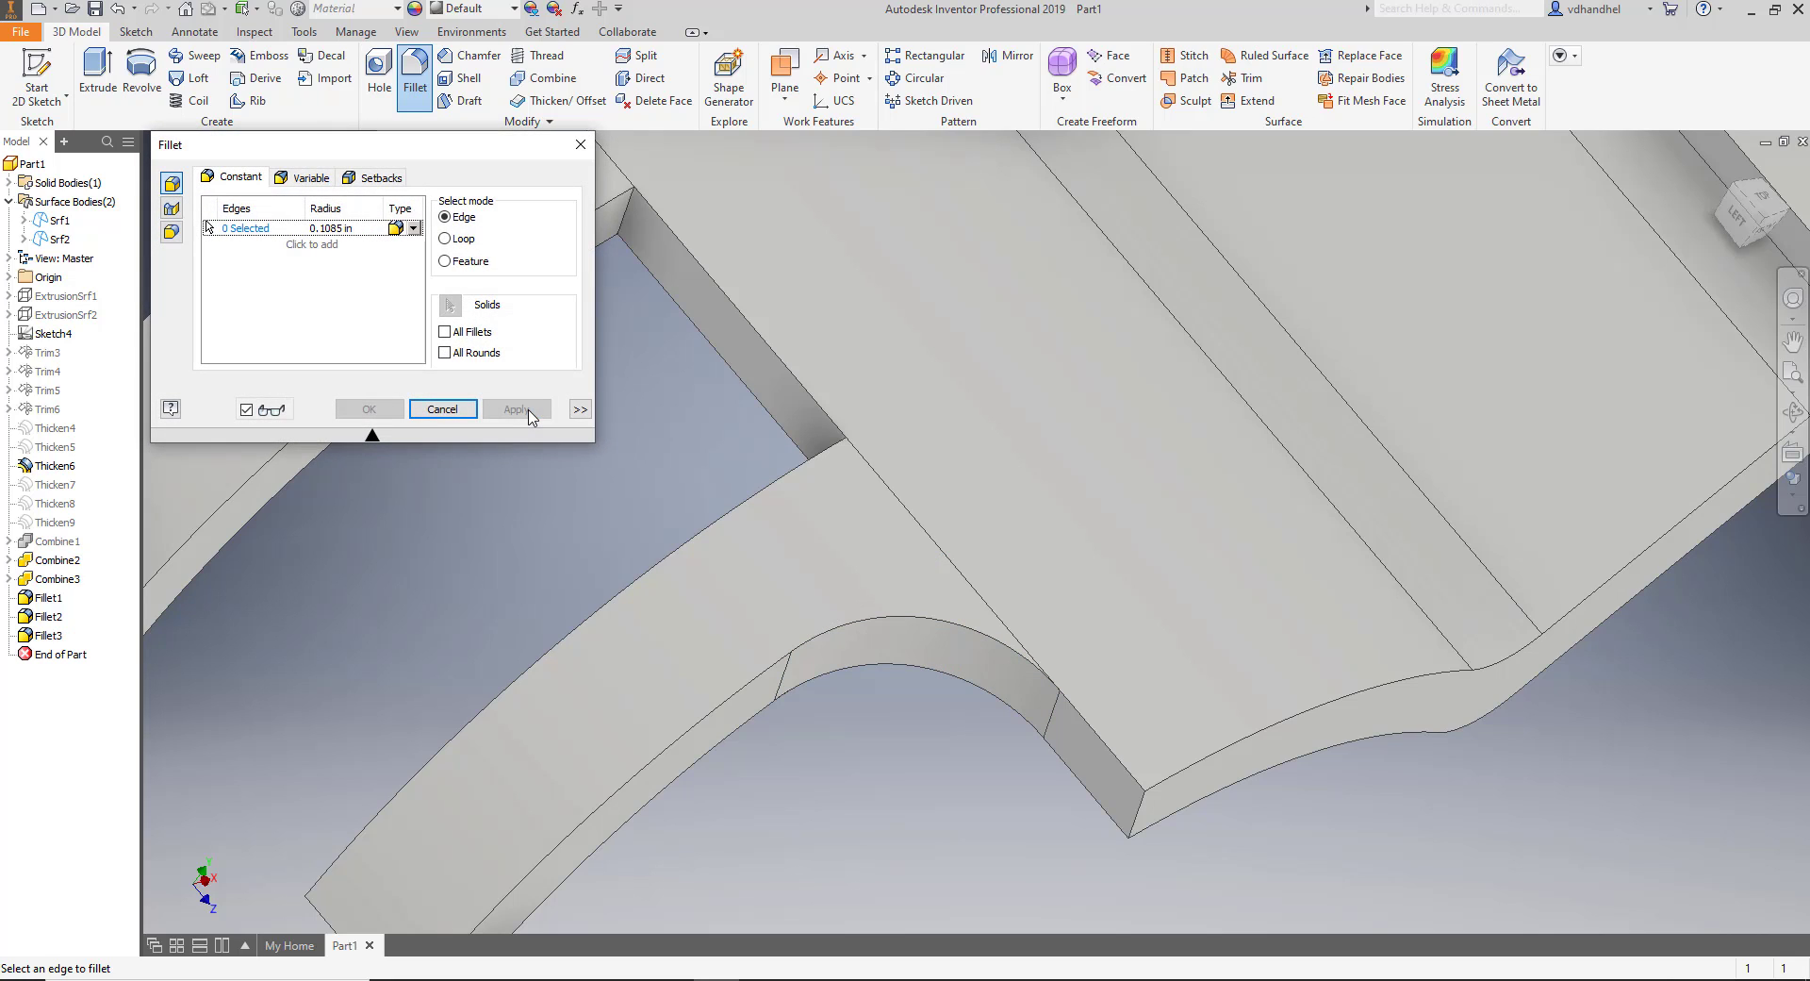
# Fillet the curved plate's outer corner edge beside the filleted end finger with a 0.1085 in radius and finish filleting.
pyautogui.click(1140, 813)
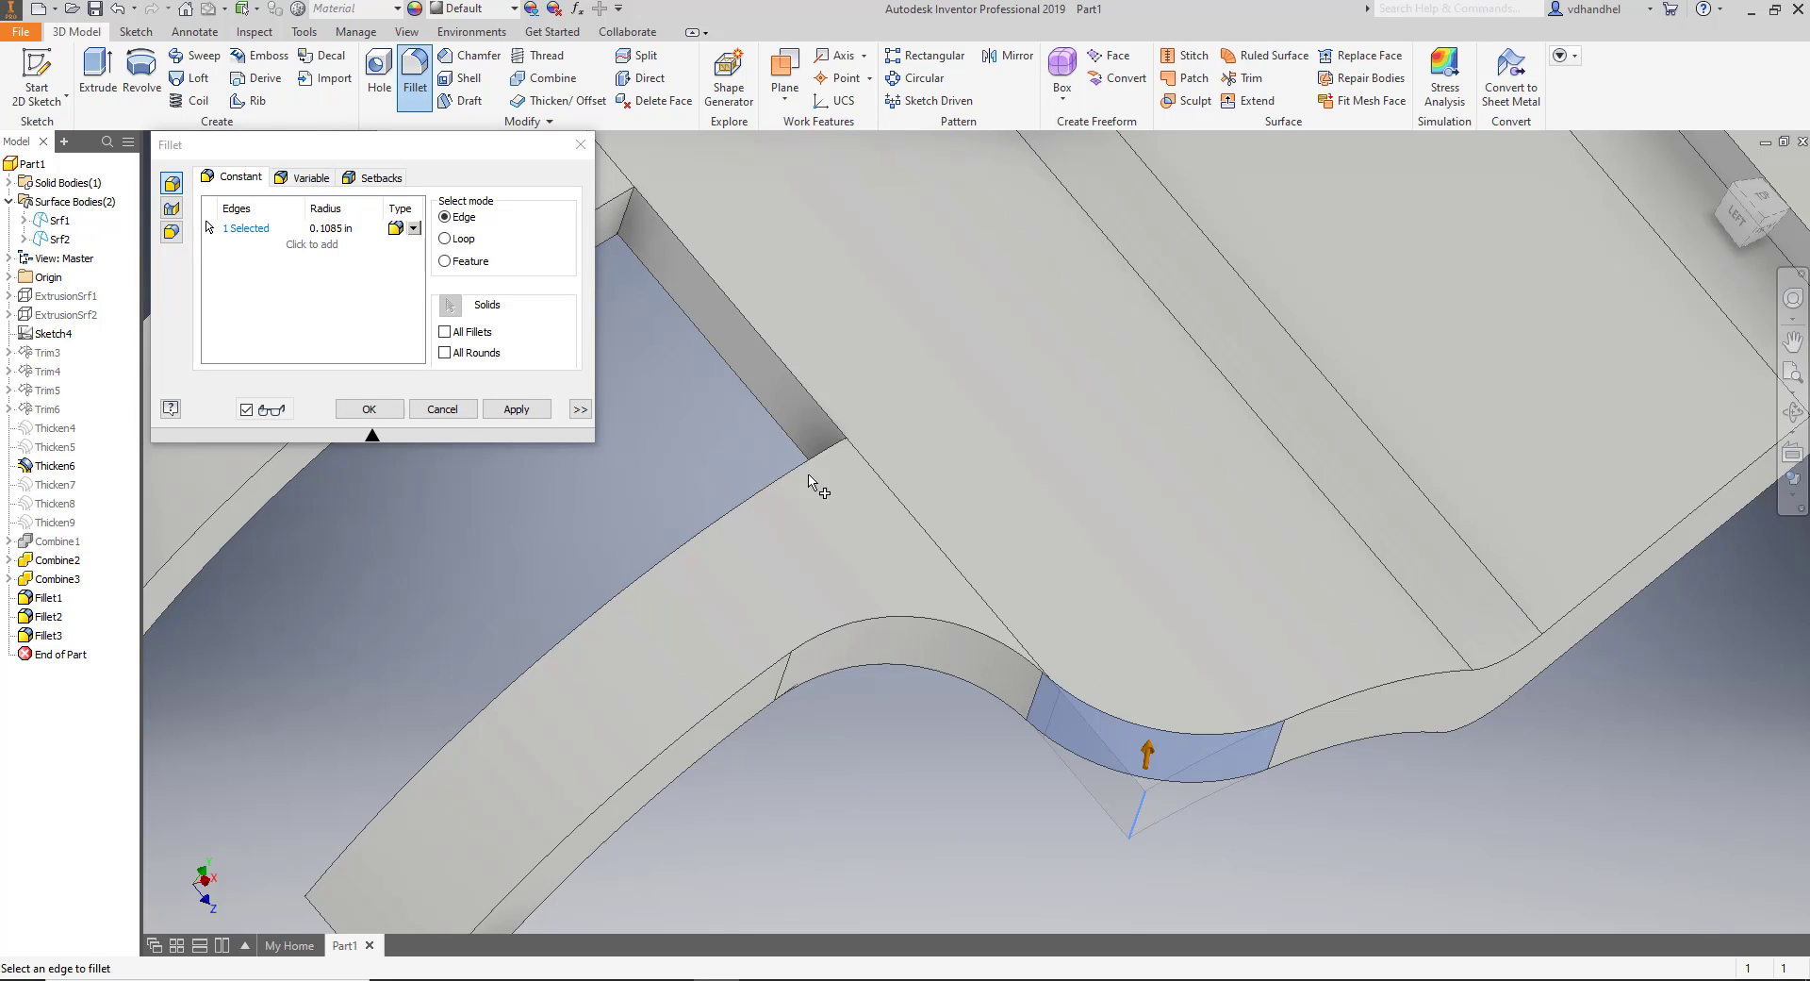
pyautogui.click(541, 410)
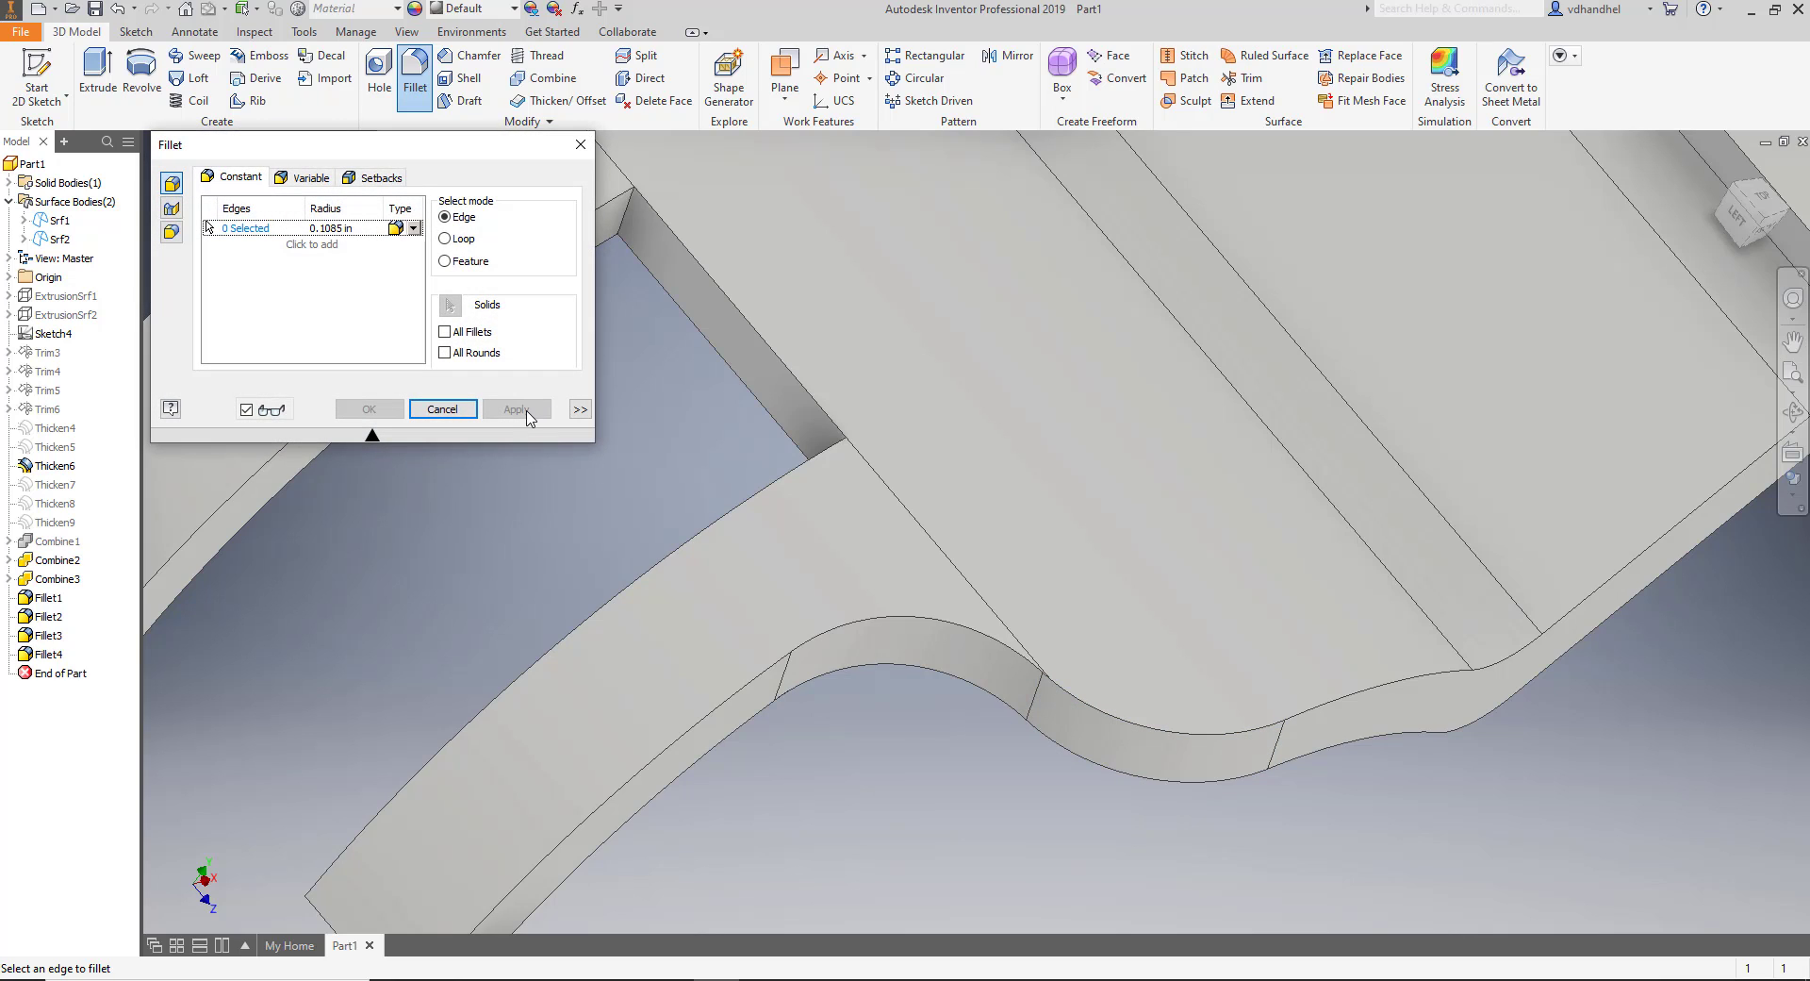
pyautogui.click(424, 412)
# Start a fillet on the inside root corner edge of the opposite end finger, with a 0.015 in radius.
pyautogui.scroll(5, 1062, 699)
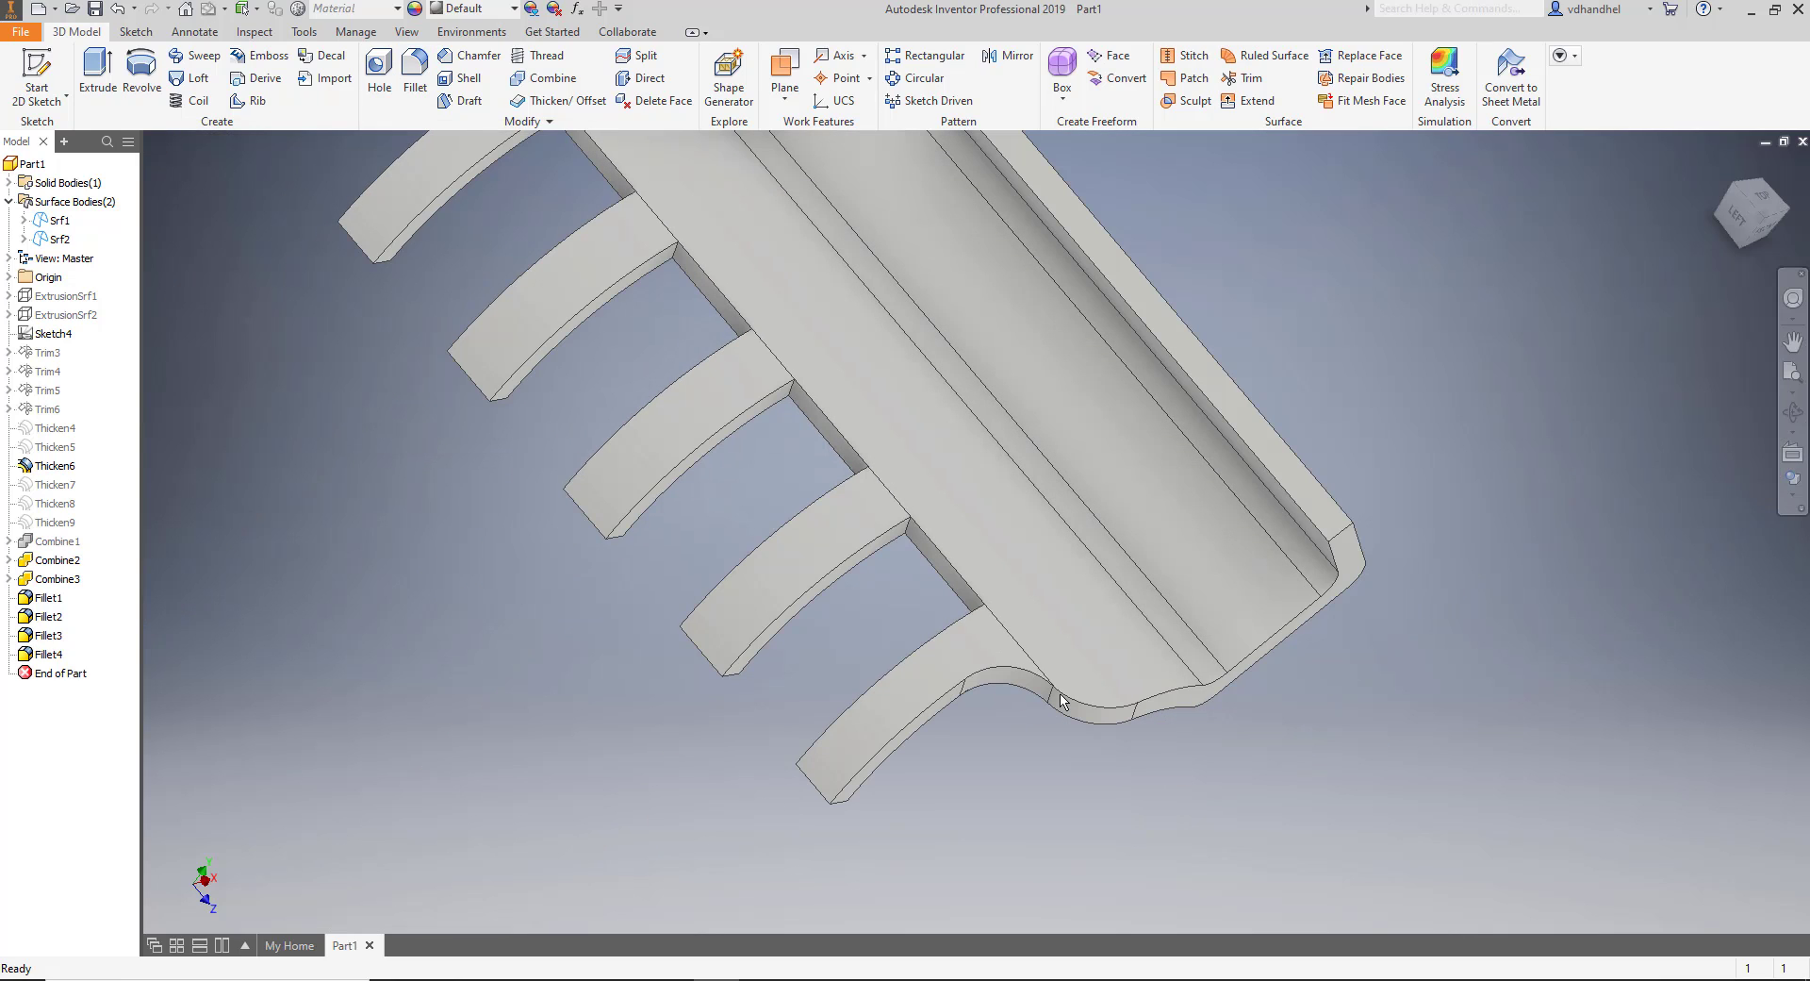
pyautogui.scroll(3, 1060, 698)
pyautogui.scroll(-4, 766, 361)
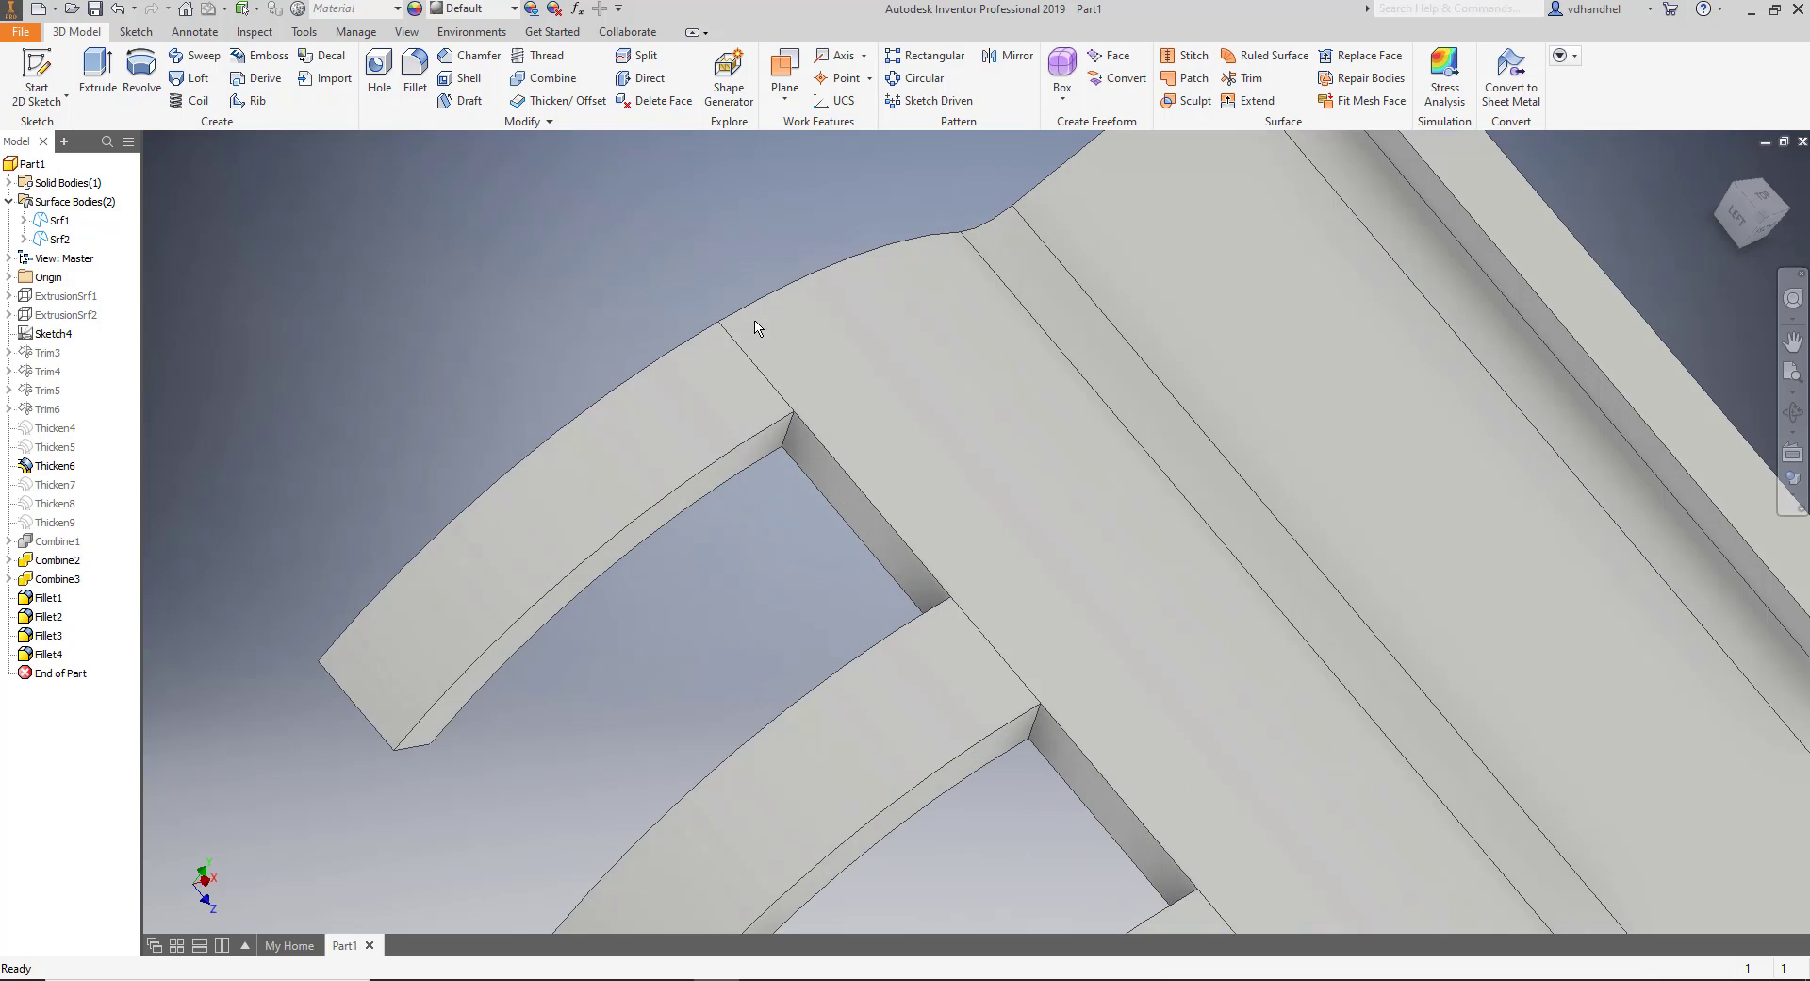
pyautogui.scroll(-4, 759, 434)
pyautogui.scroll(2, 803, 469)
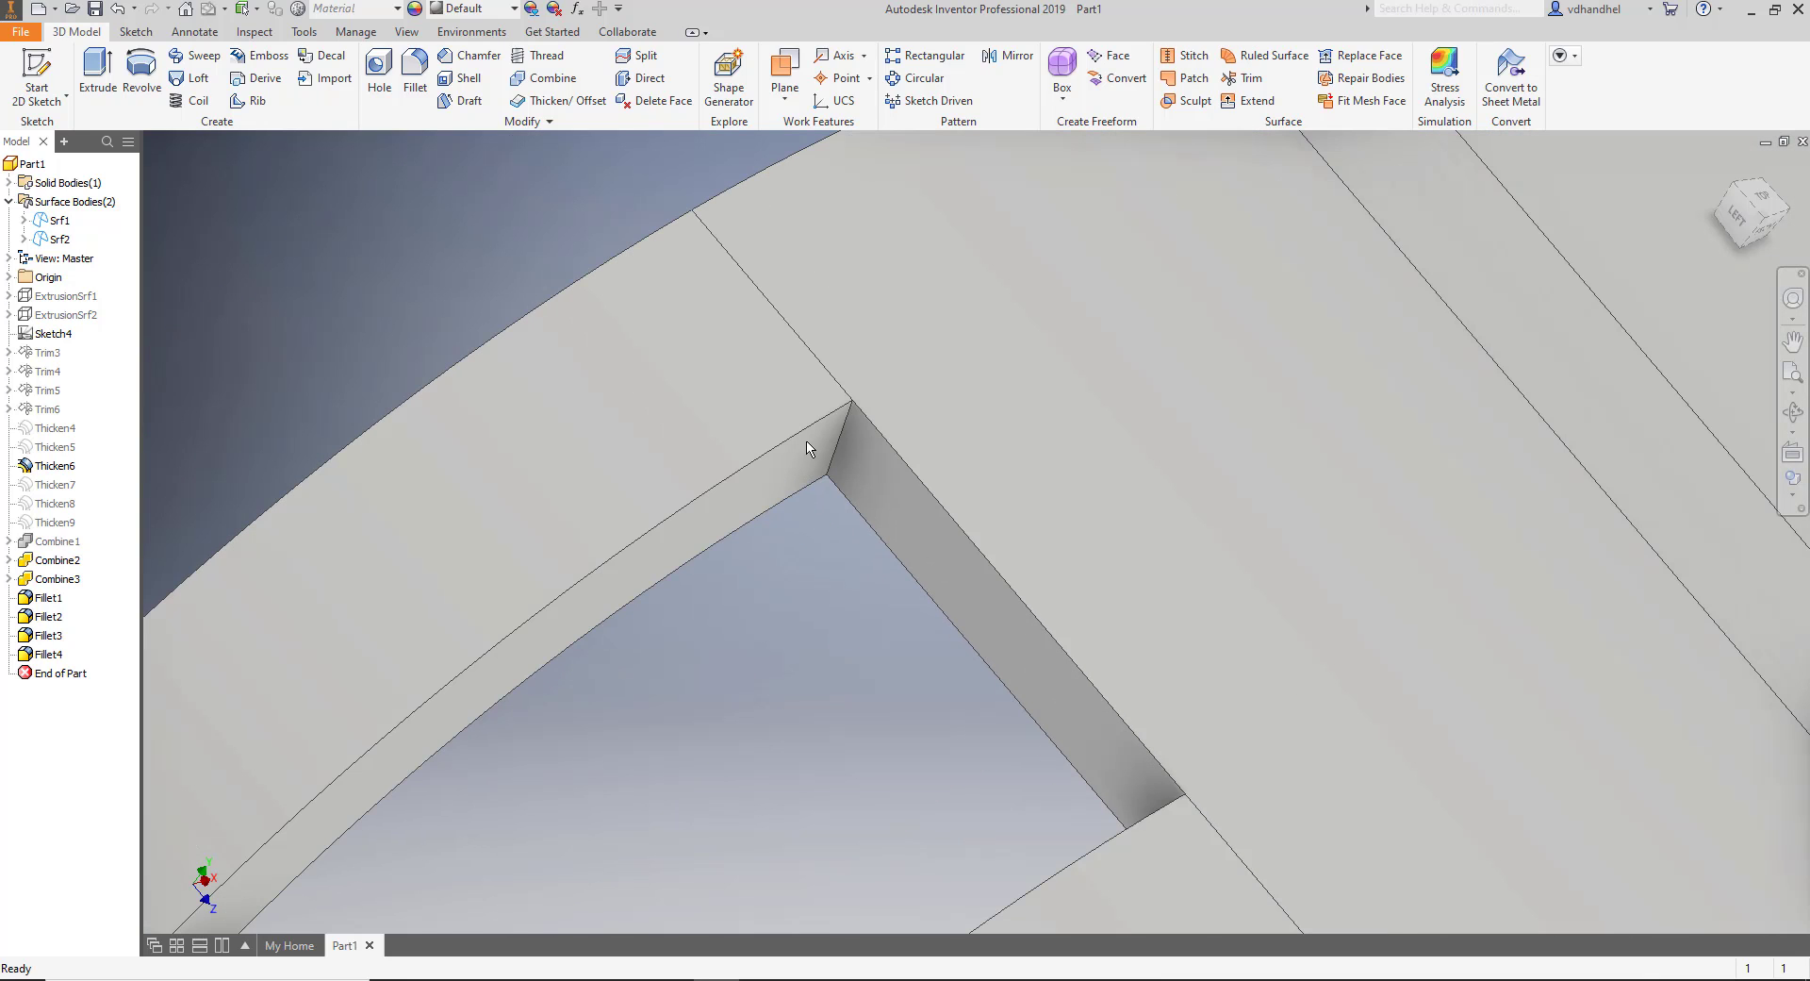
pyautogui.scroll(4, 875, 524)
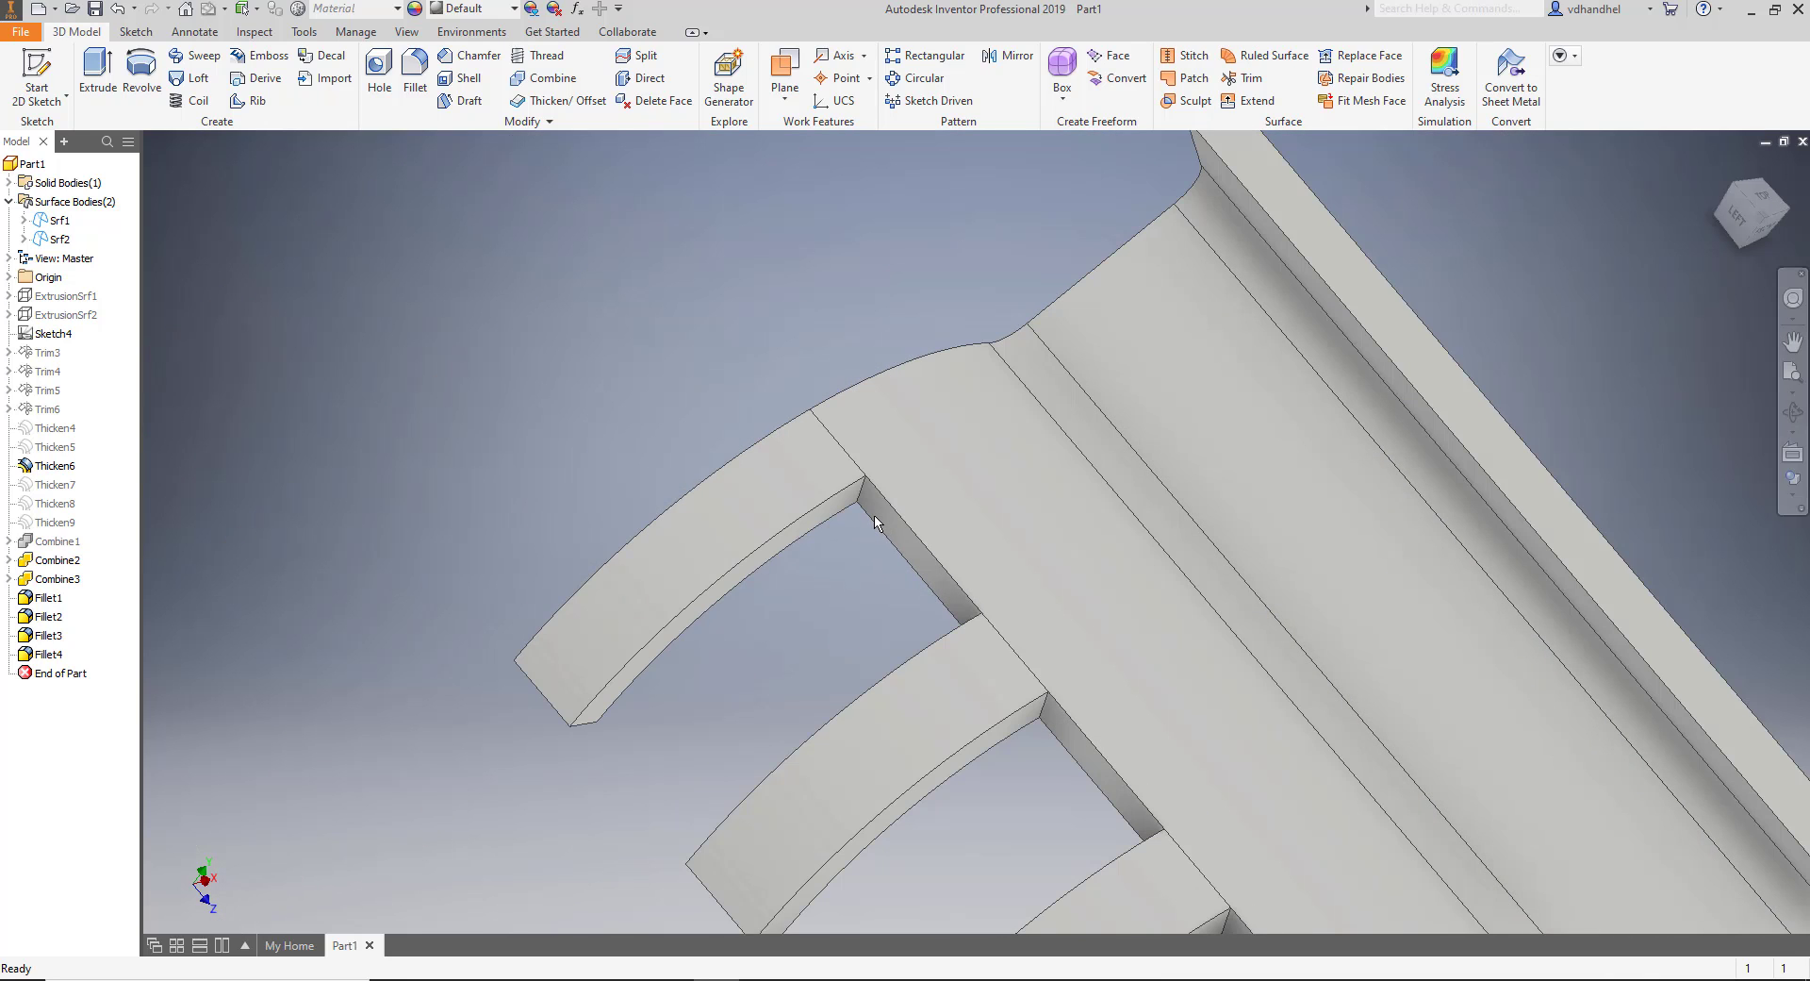
pyautogui.scroll(-4, 875, 524)
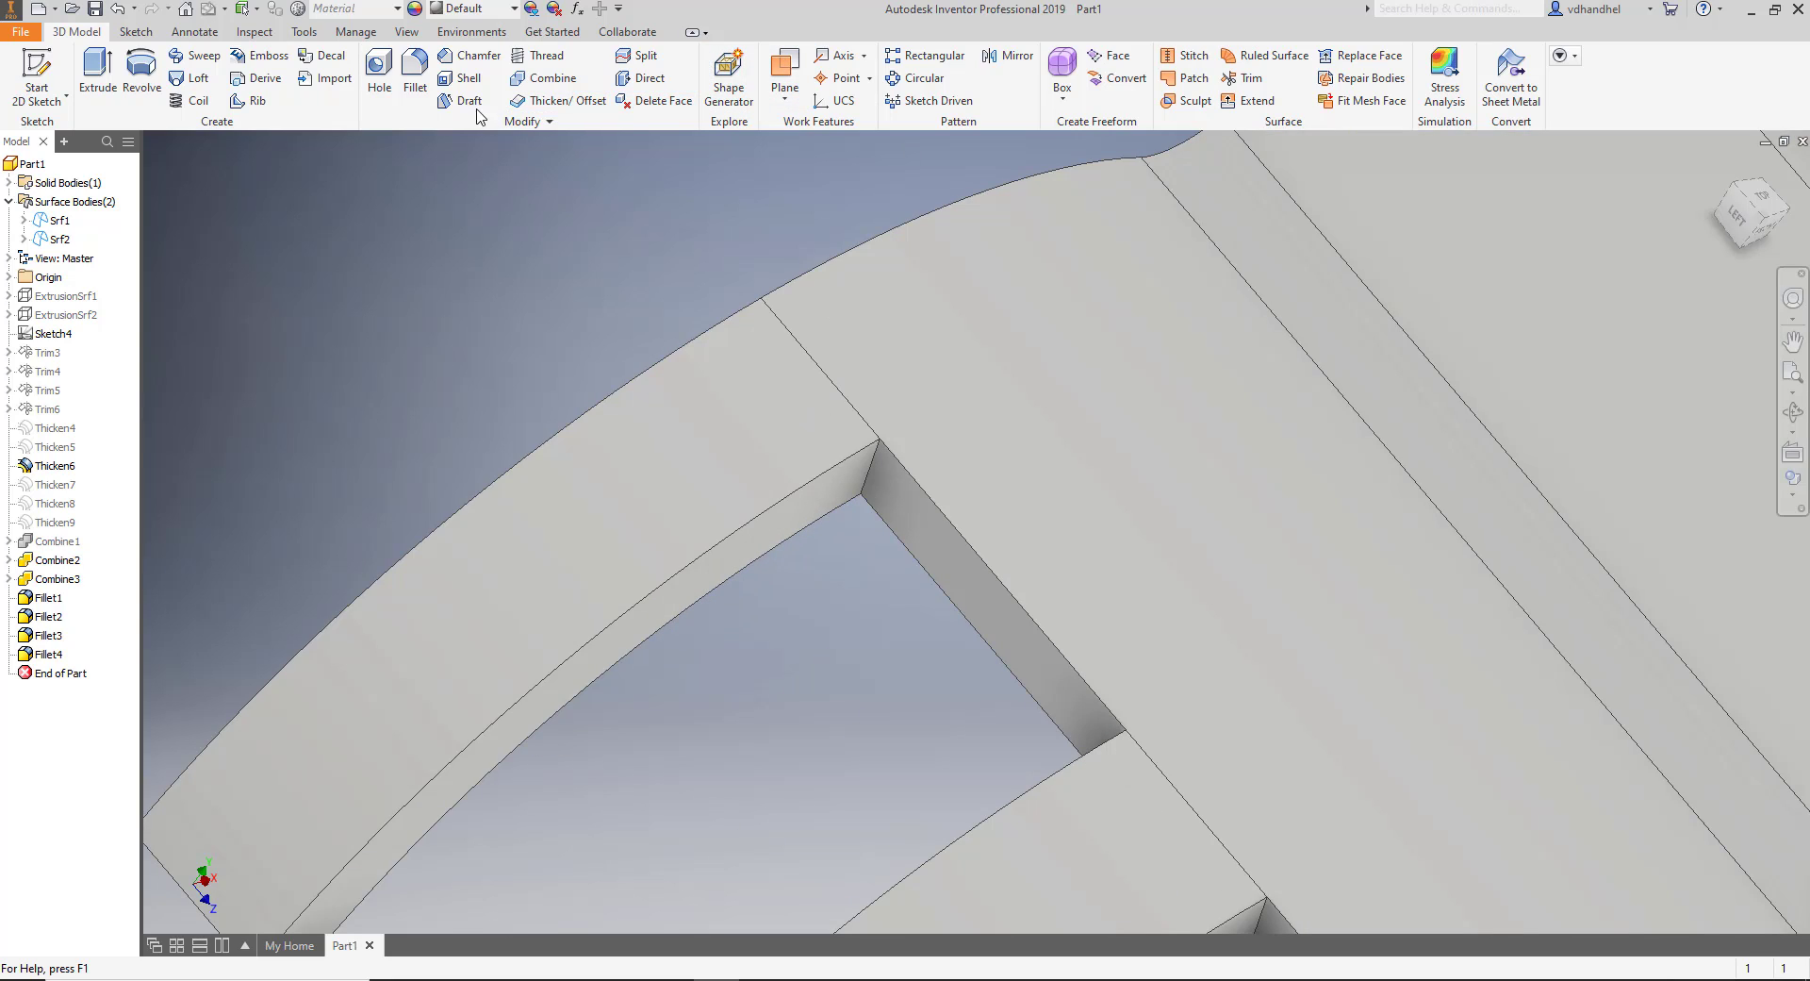
pyautogui.click(415, 76)
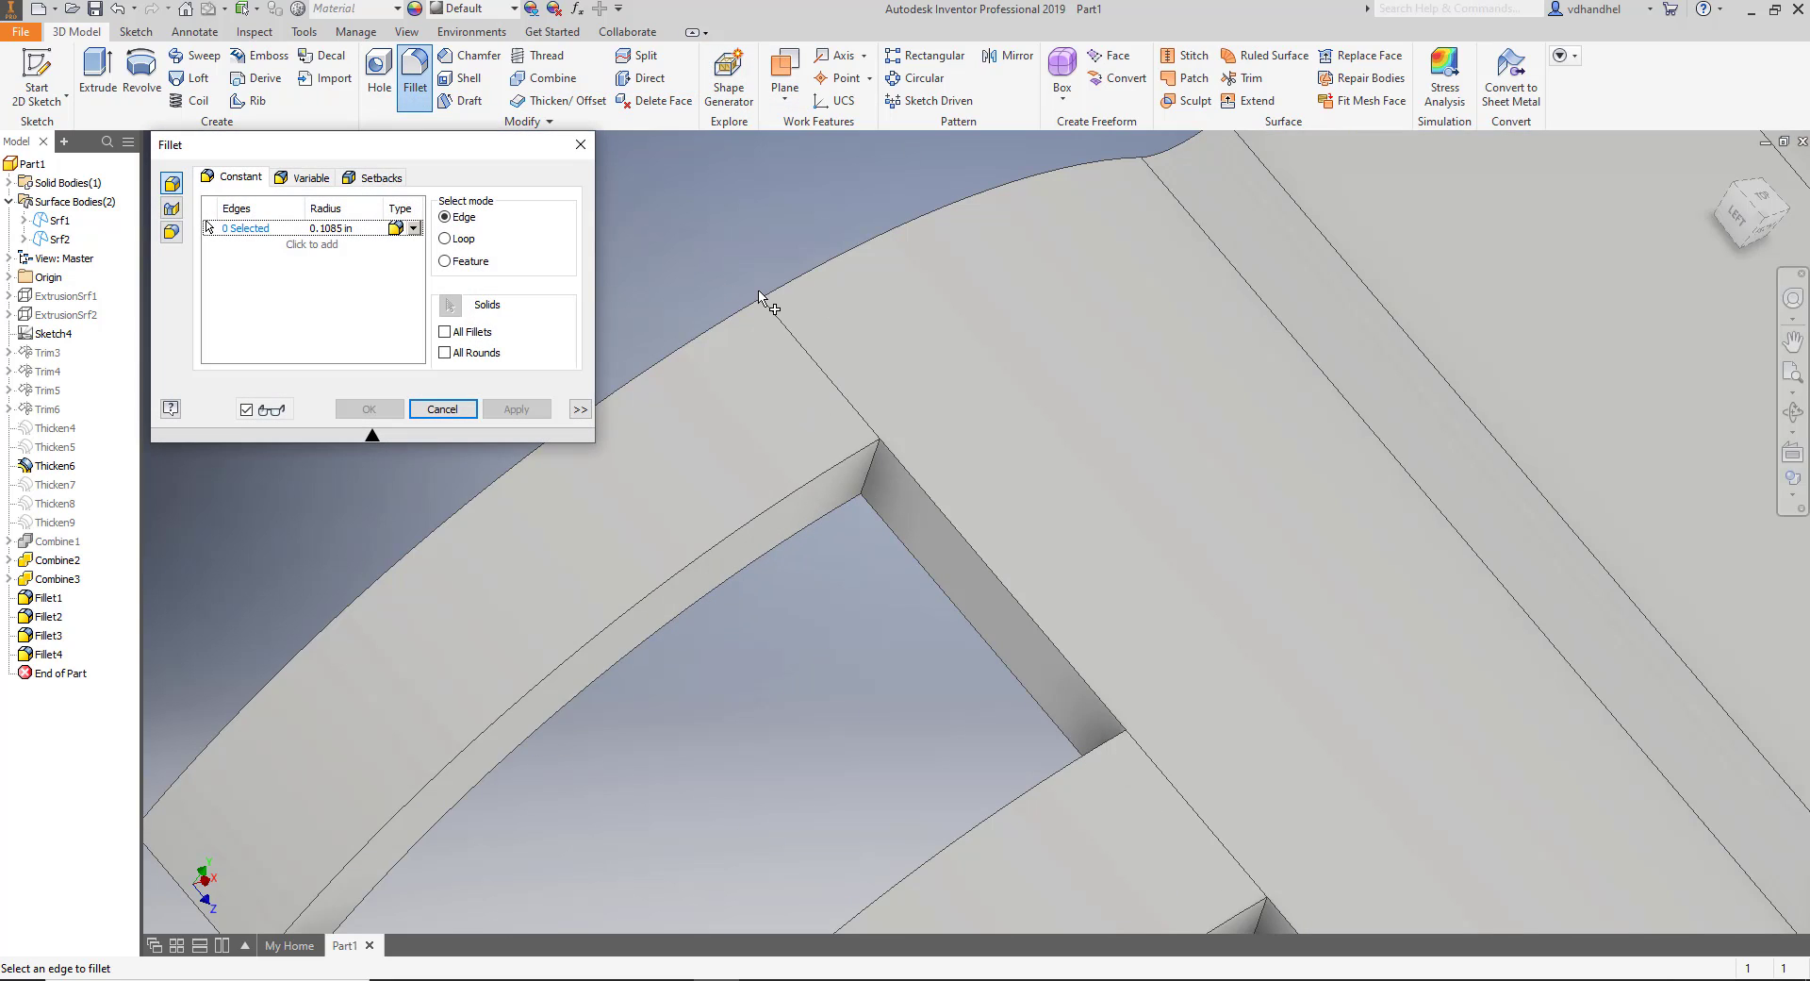
pyautogui.click(873, 475)
pyautogui.scroll(2, 873, 475)
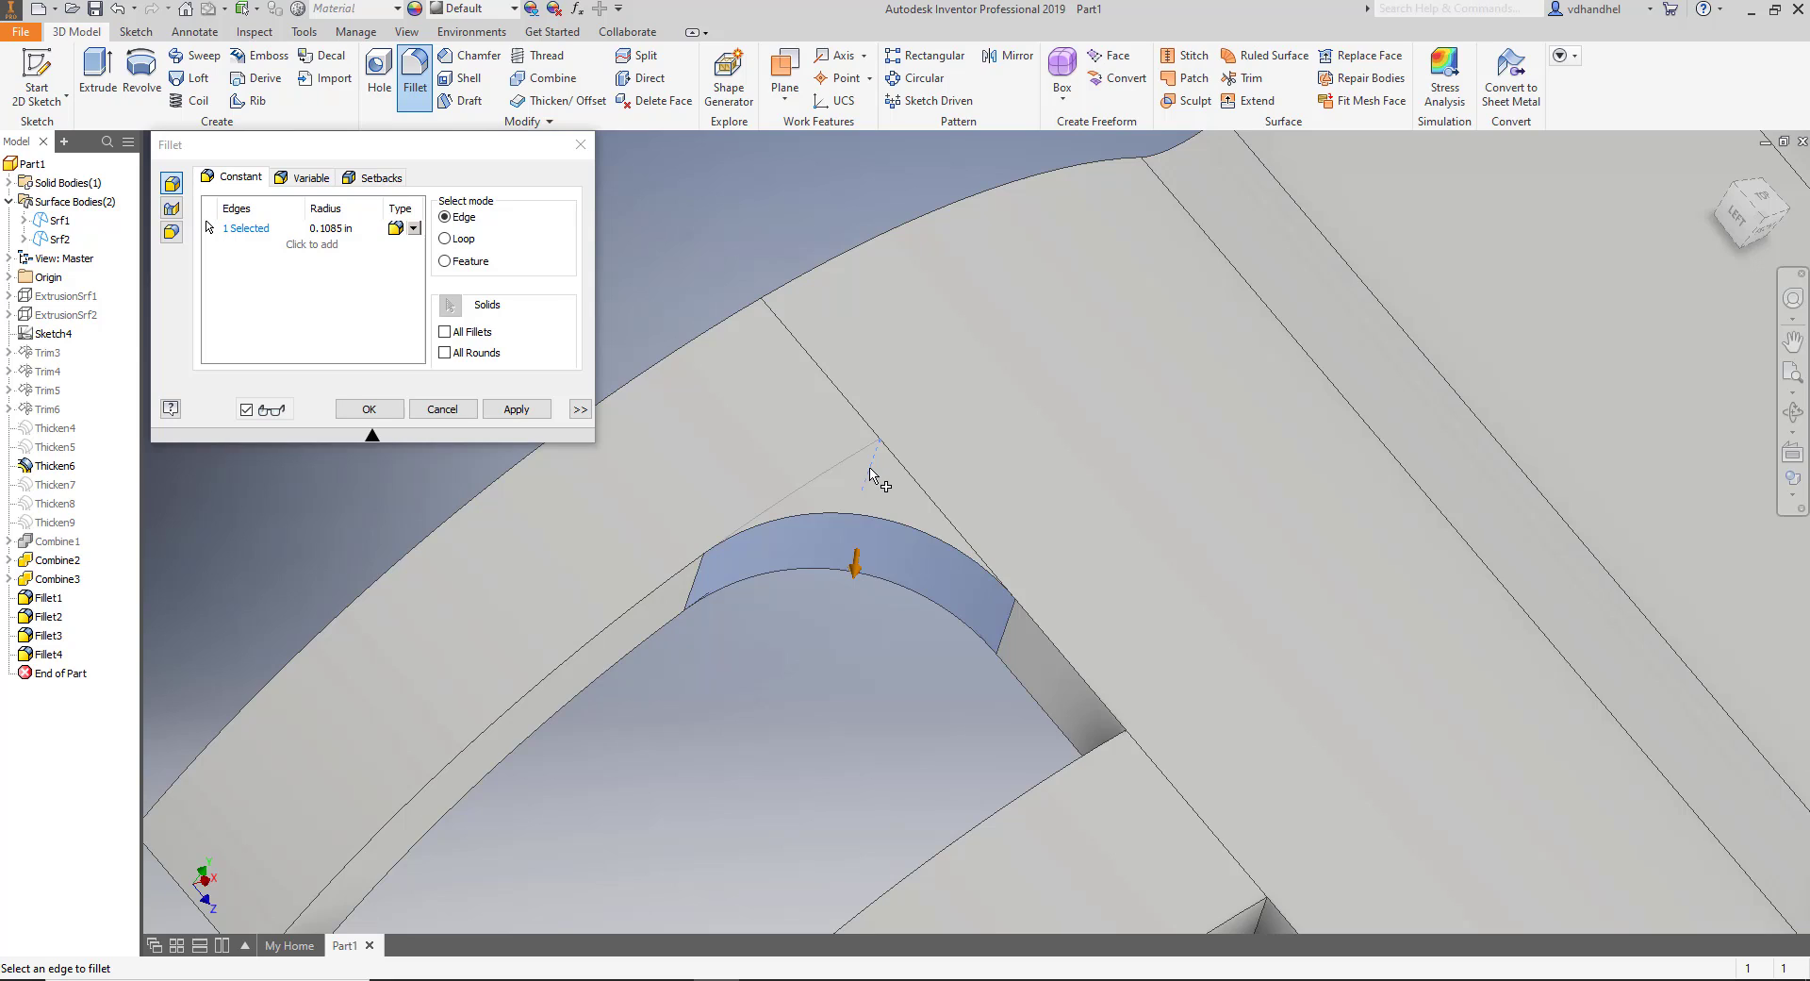
pyautogui.click(323, 229)
pyautogui.click(320, 227)
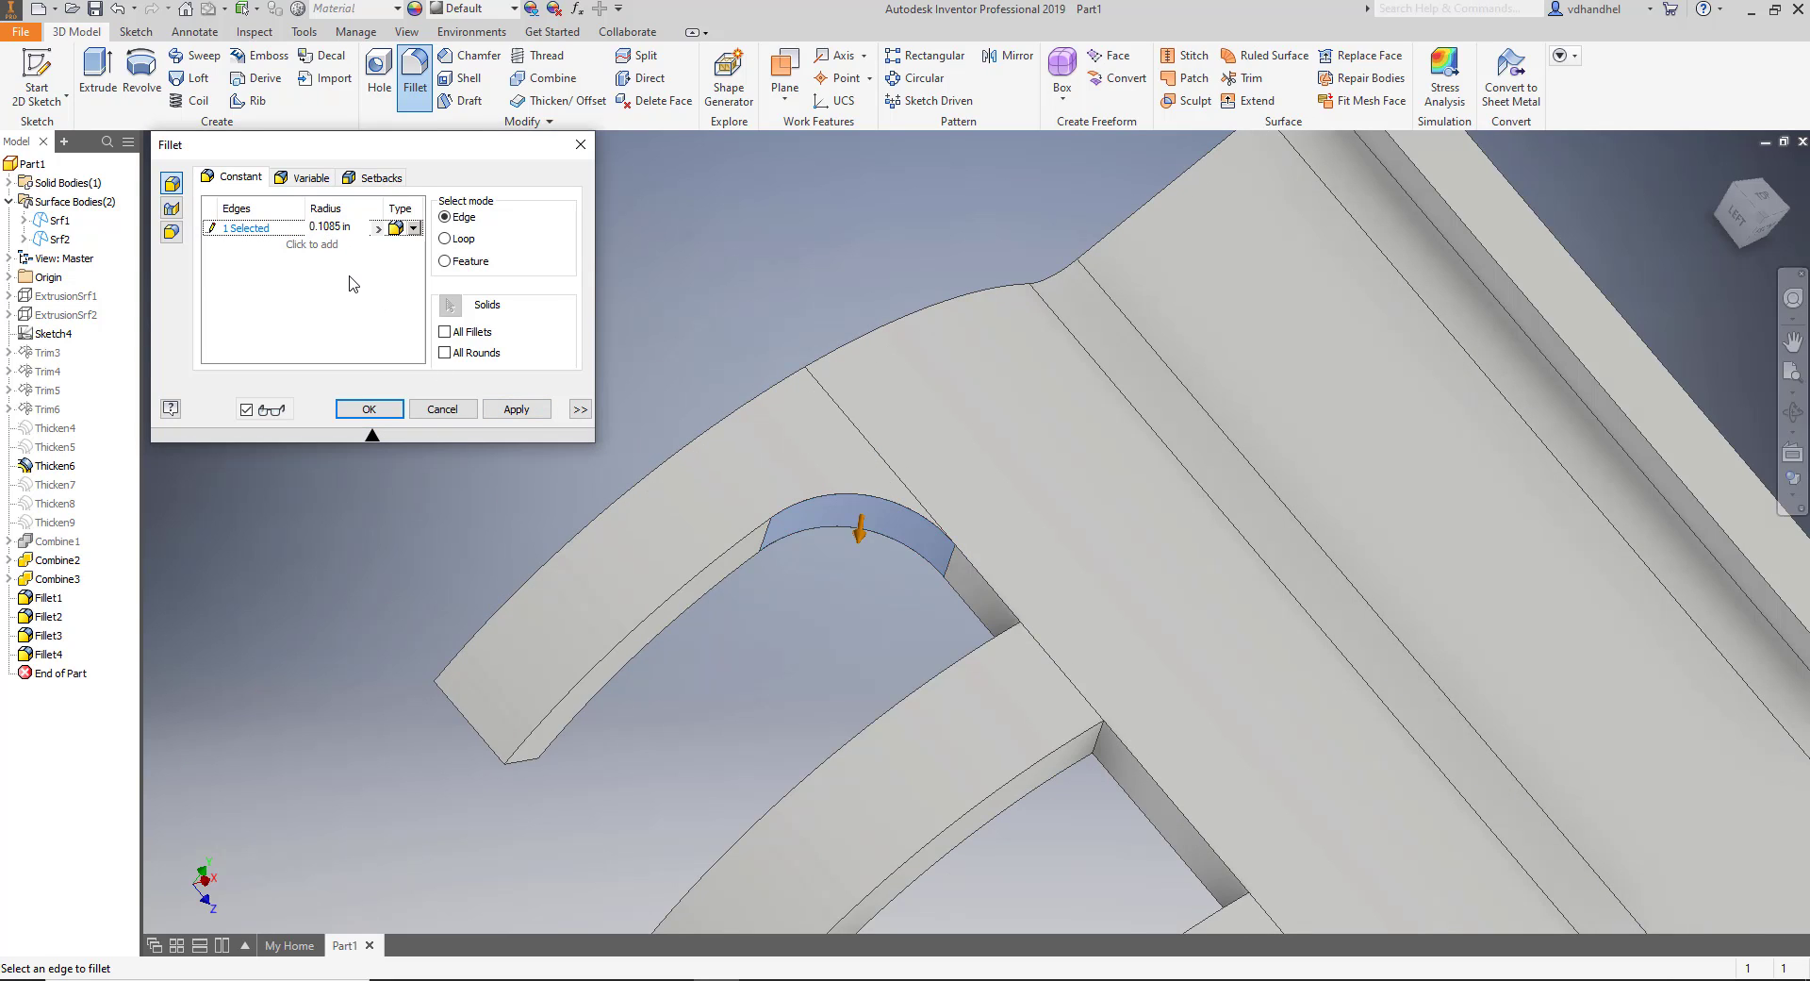
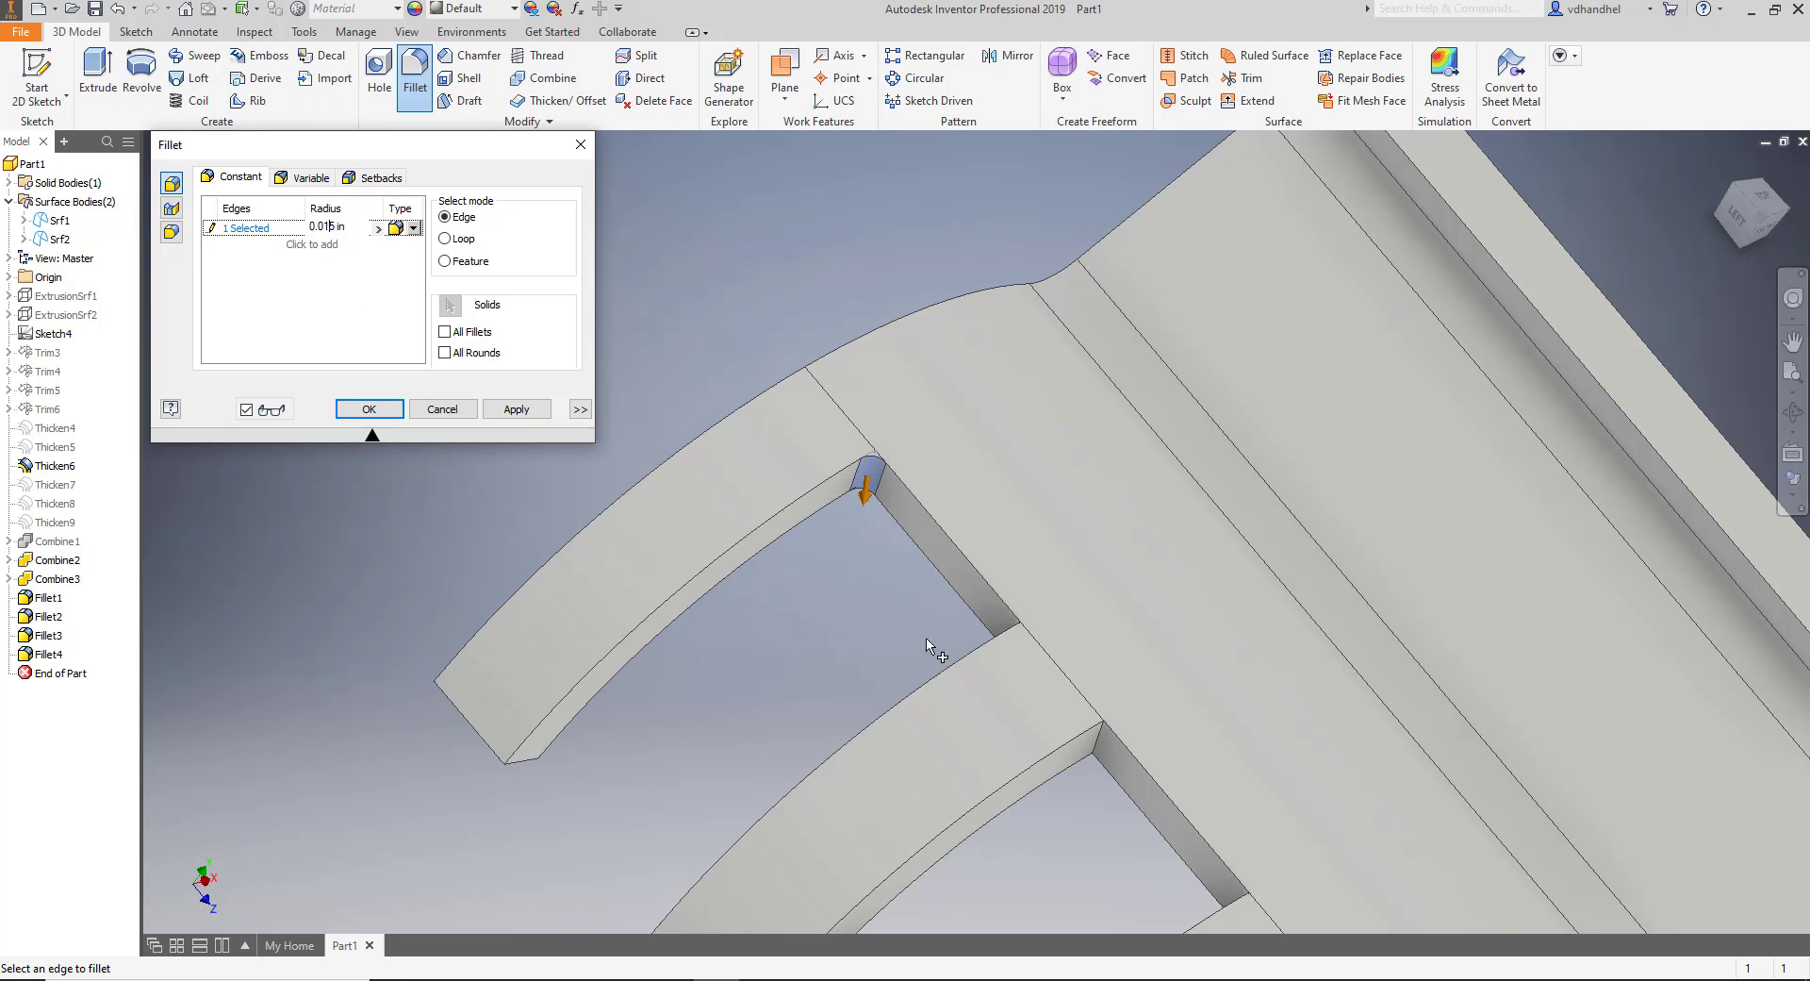
# Add the matching root corner edges on the same side of the three middle fingers to the 0.015 in fillet.
pyautogui.scroll(-3, 992, 585)
pyautogui.scroll(-3, 849, 477)
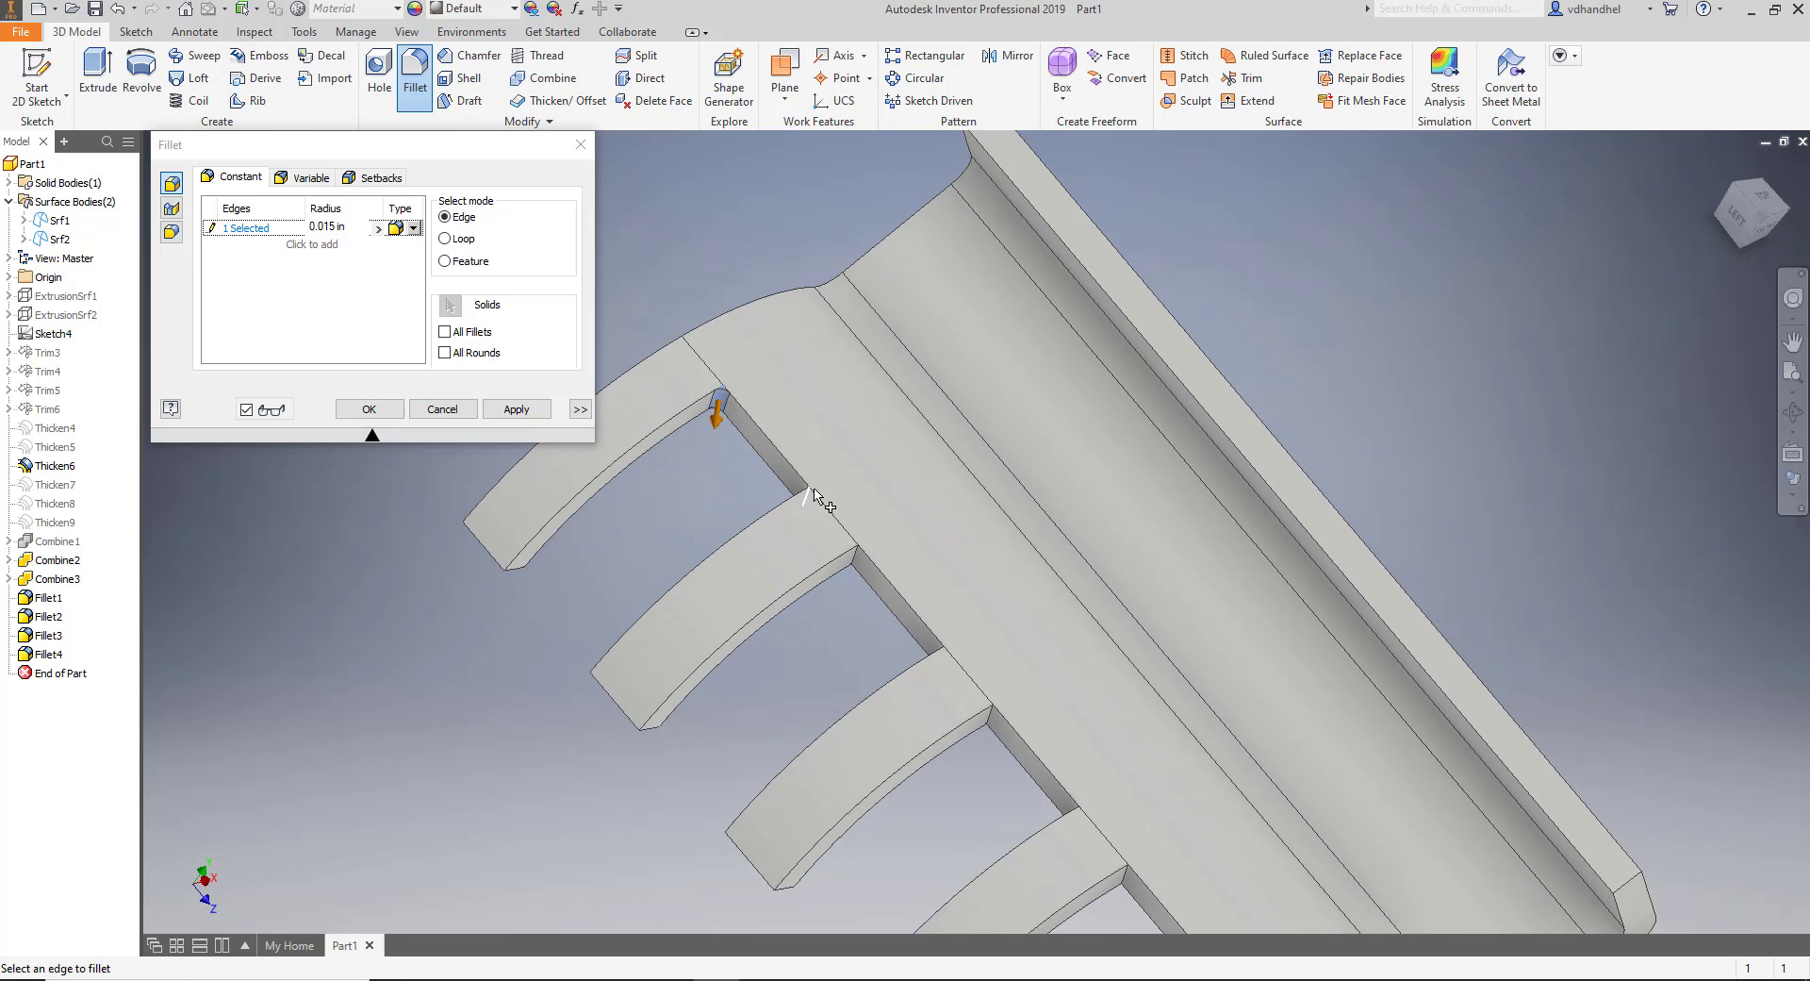
pyautogui.scroll(5, 854, 564)
pyautogui.click(867, 557)
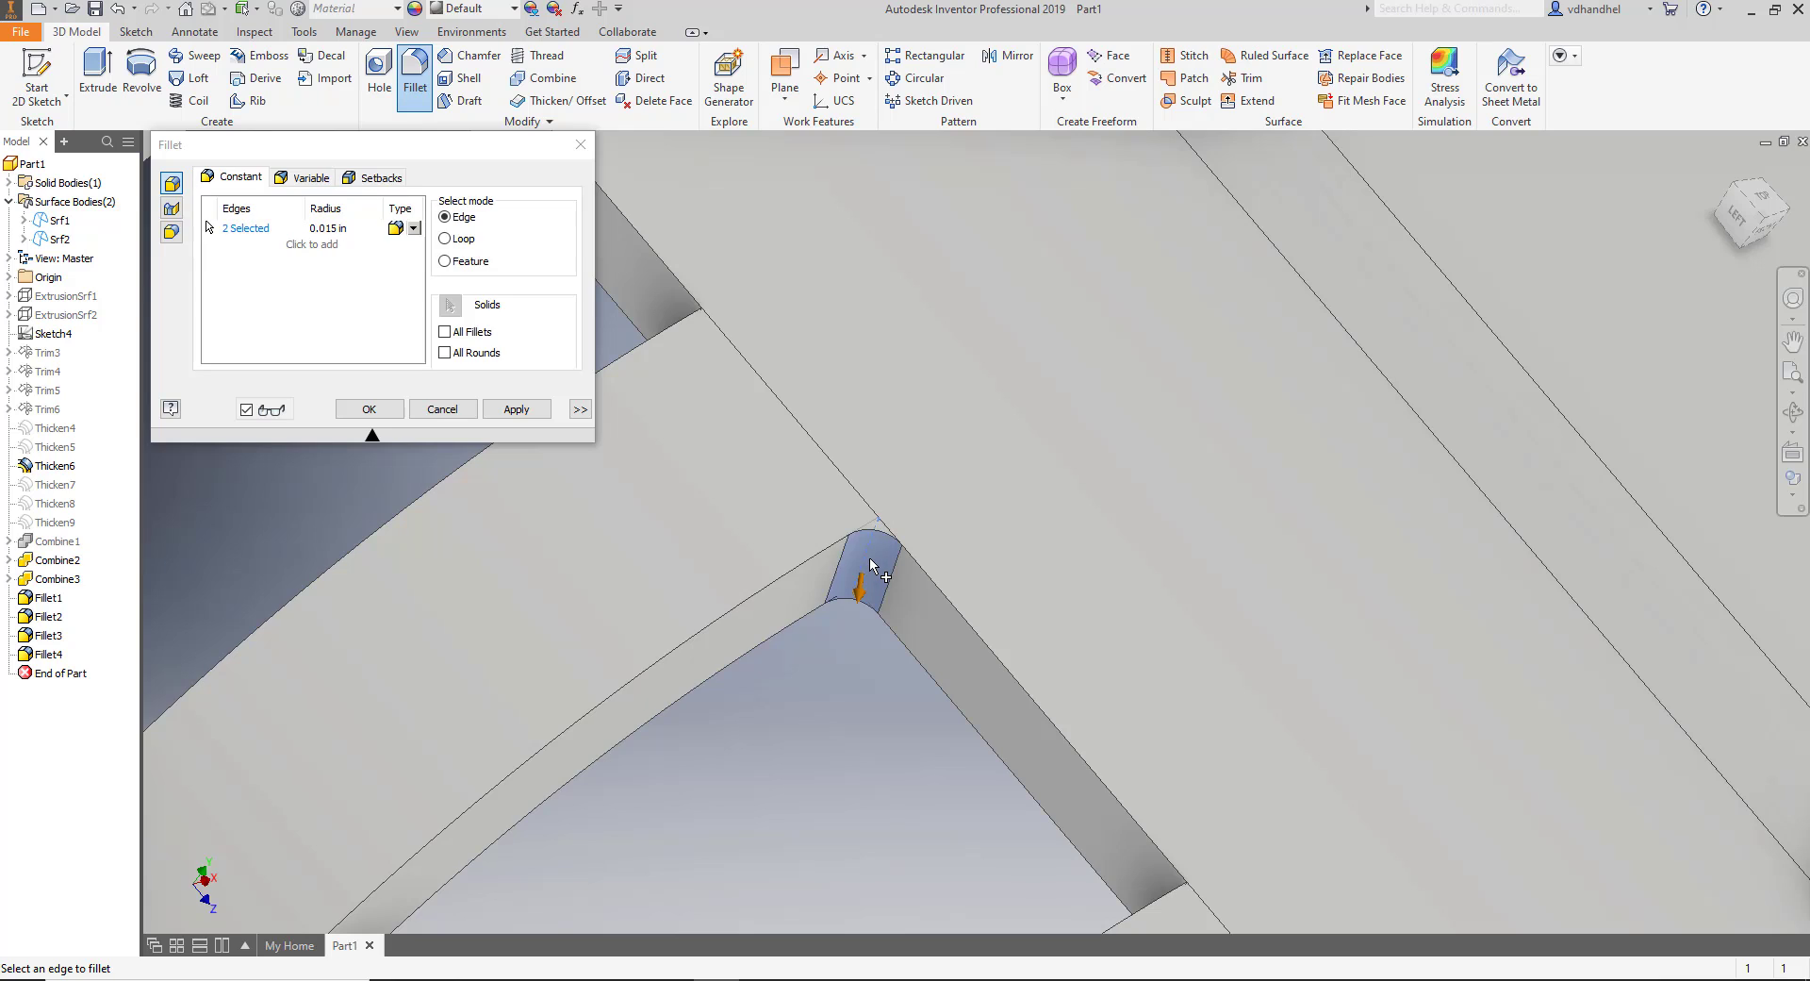
pyautogui.scroll(-4, 869, 557)
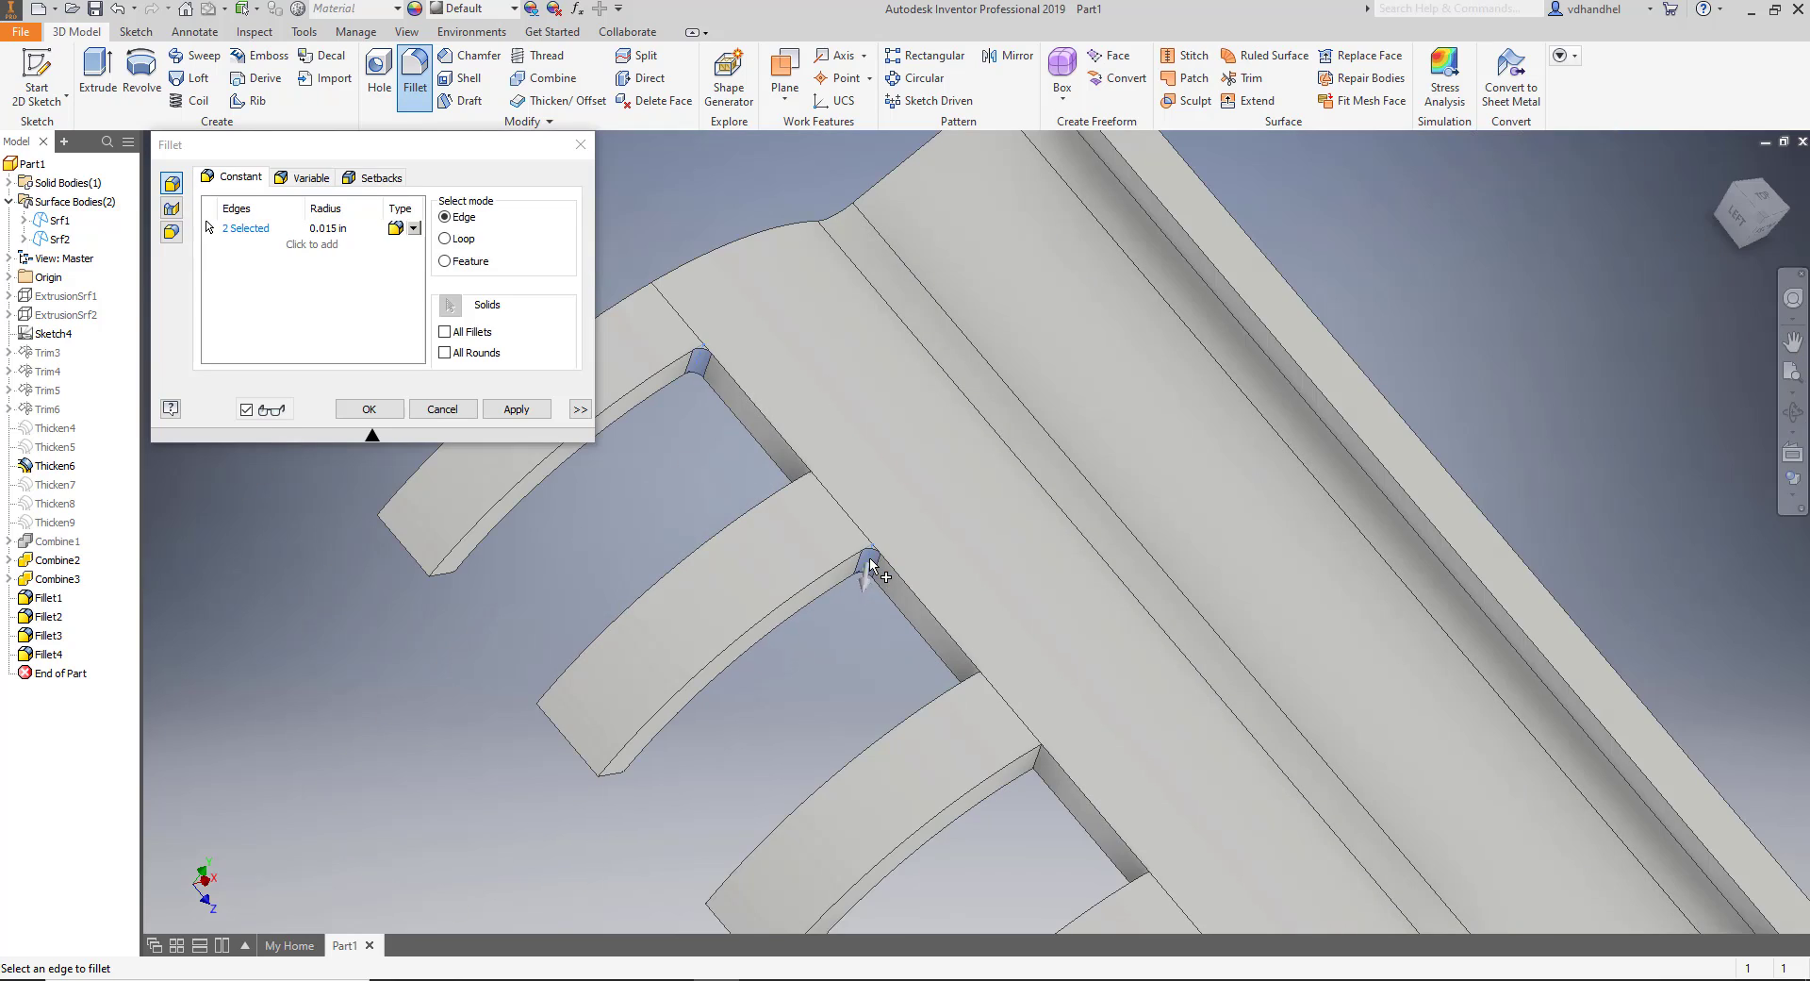
pyautogui.click(1039, 769)
pyautogui.moveTo(1034, 768); pyautogui.dragTo(1063, 668, button='middle')
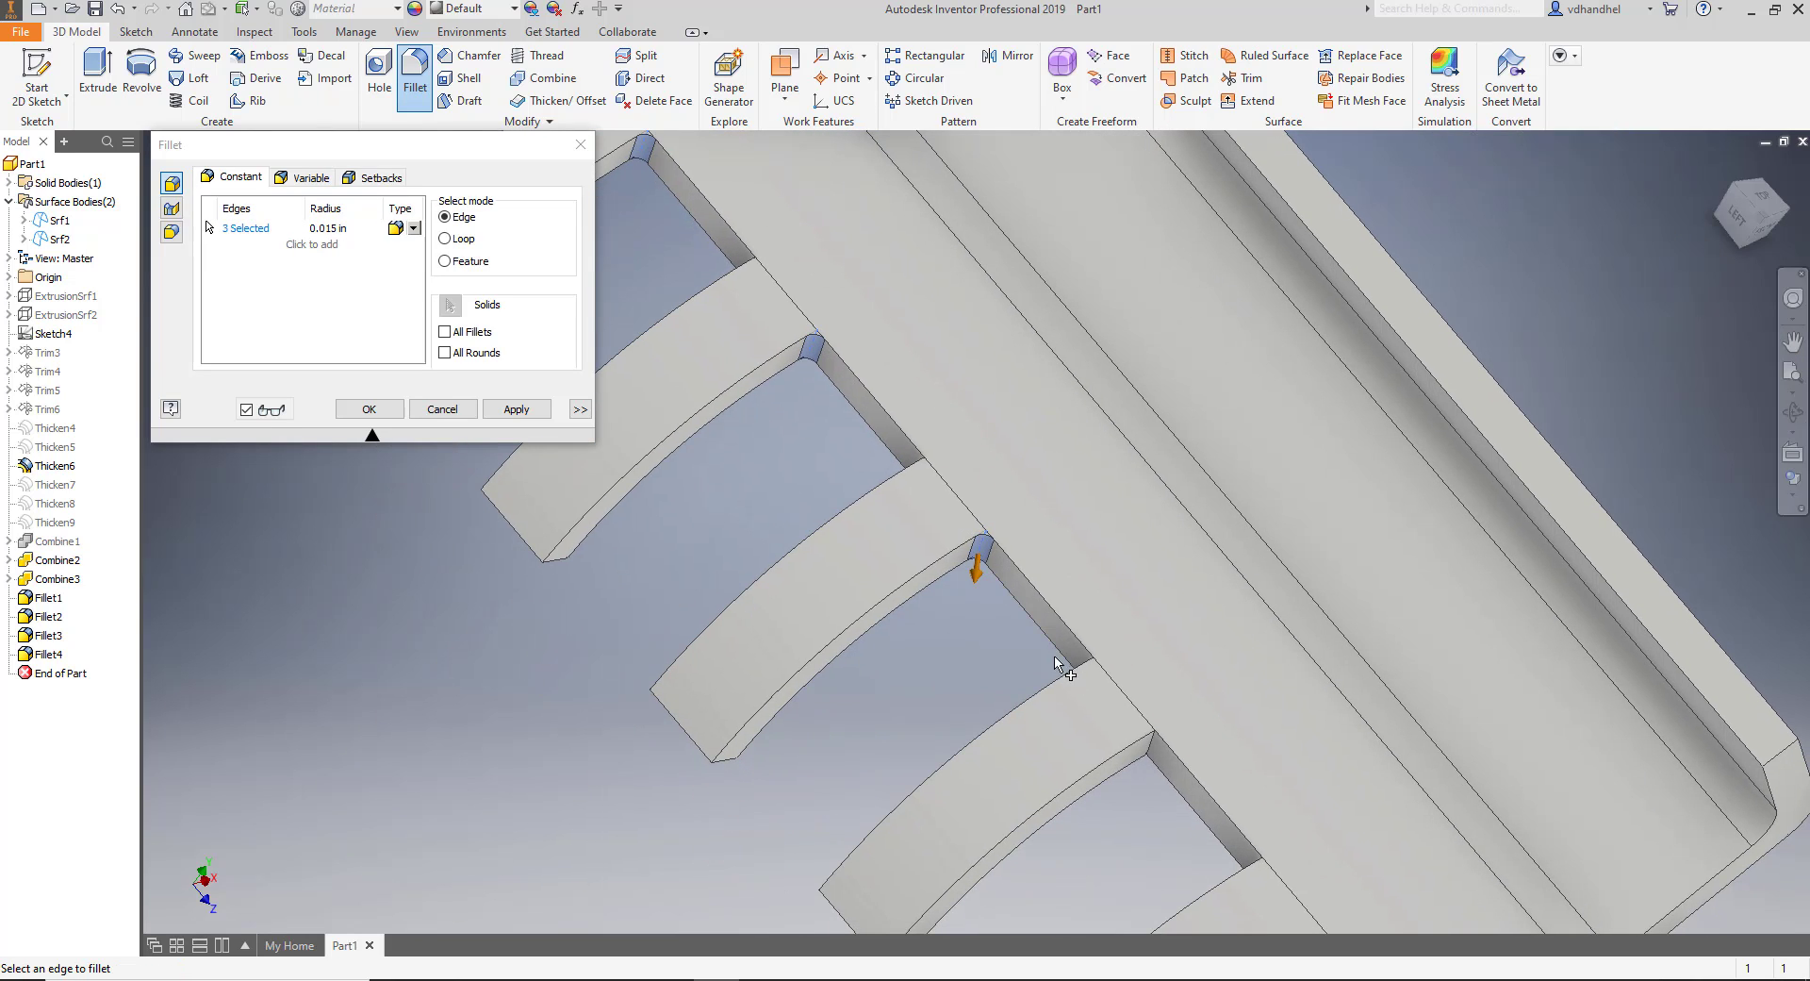
pyautogui.click(1157, 755)
pyautogui.scroll(-3, 1153, 751)
pyautogui.moveTo(1151, 747); pyautogui.dragTo(1170, 707, button='middle')
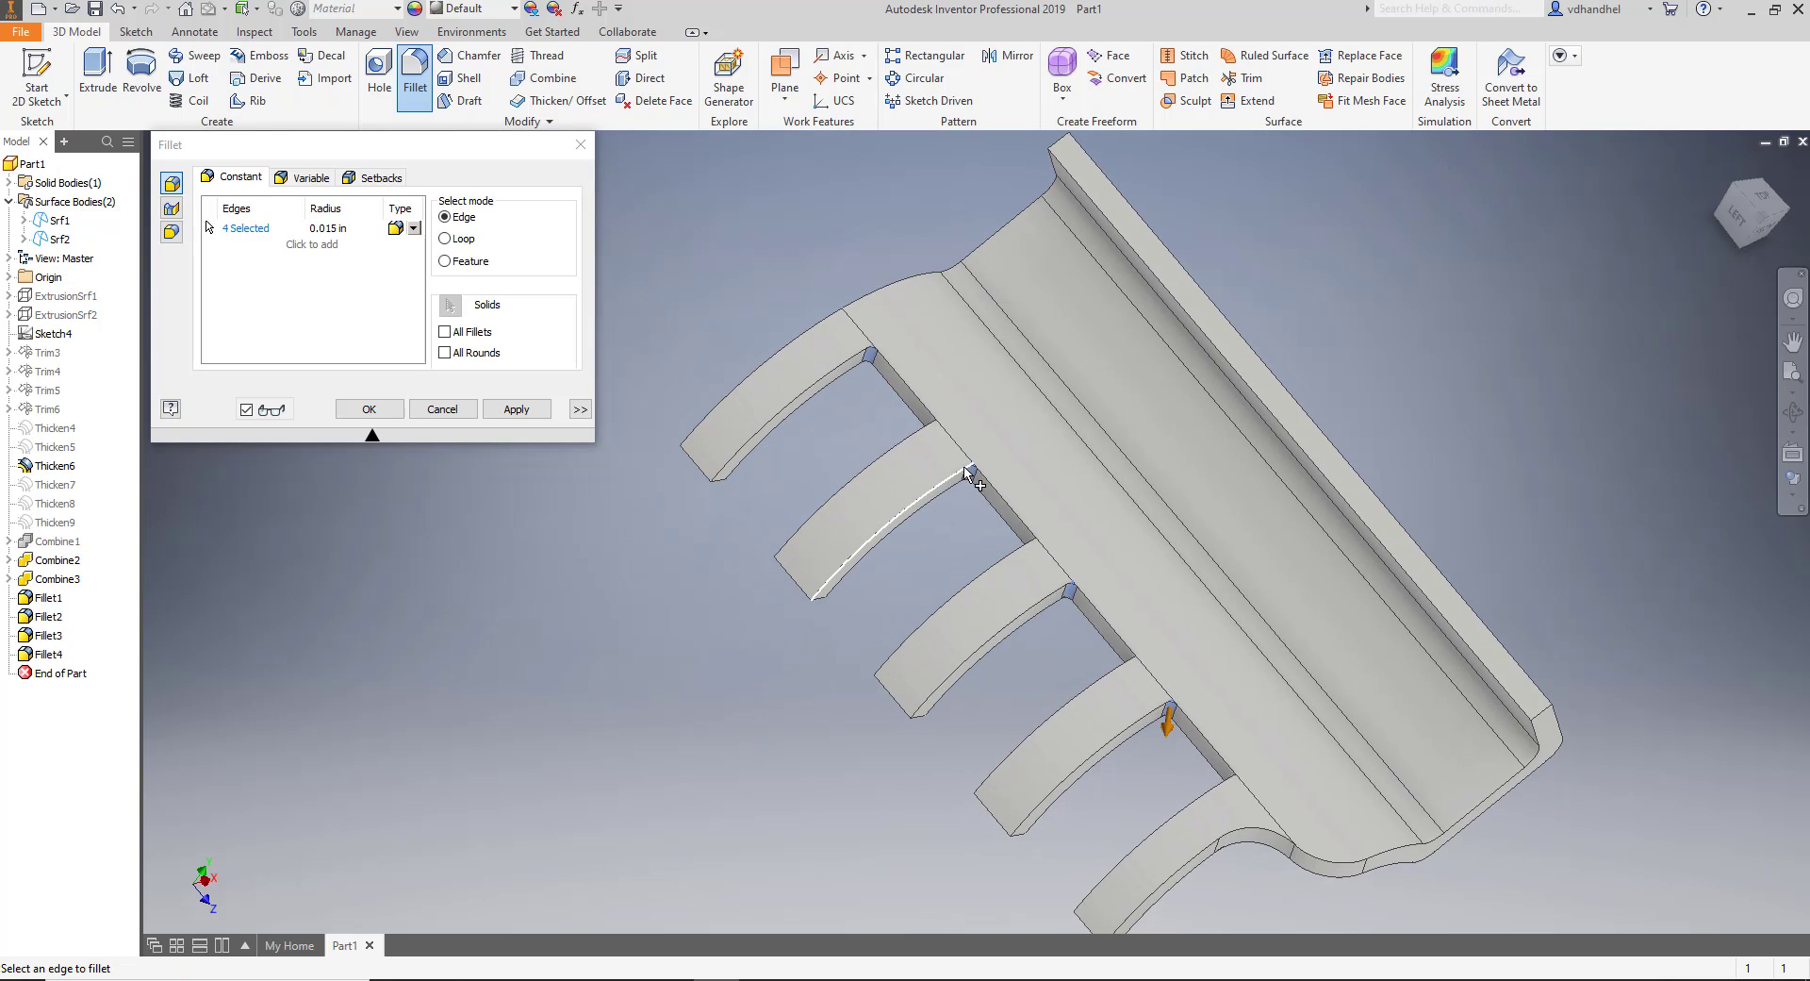
# Add the four root corner edges on the other side of the finger slots to the 0.015 in fillet.
pyautogui.keyDown('shift'); pyautogui.moveTo(970, 465); pyautogui.dragTo(1048, 480, button='middle'); pyautogui.keyUp('shift')
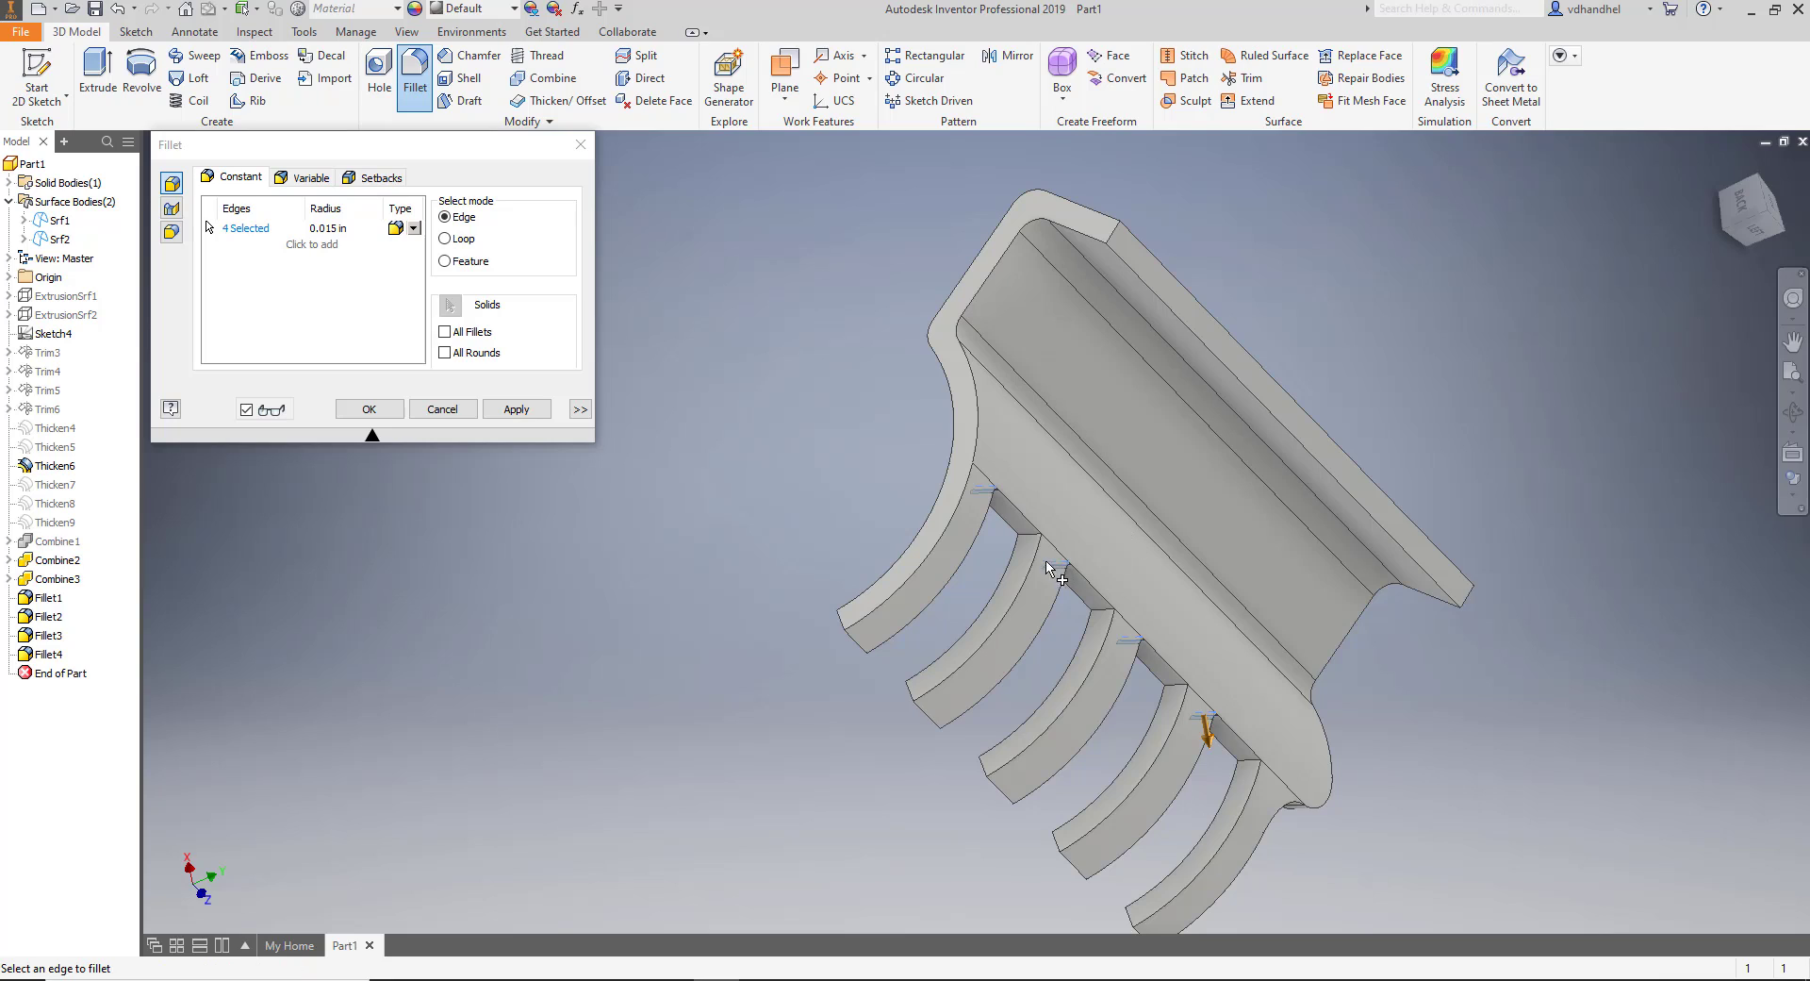
pyautogui.scroll(5, 1037, 557)
pyautogui.click(1074, 493)
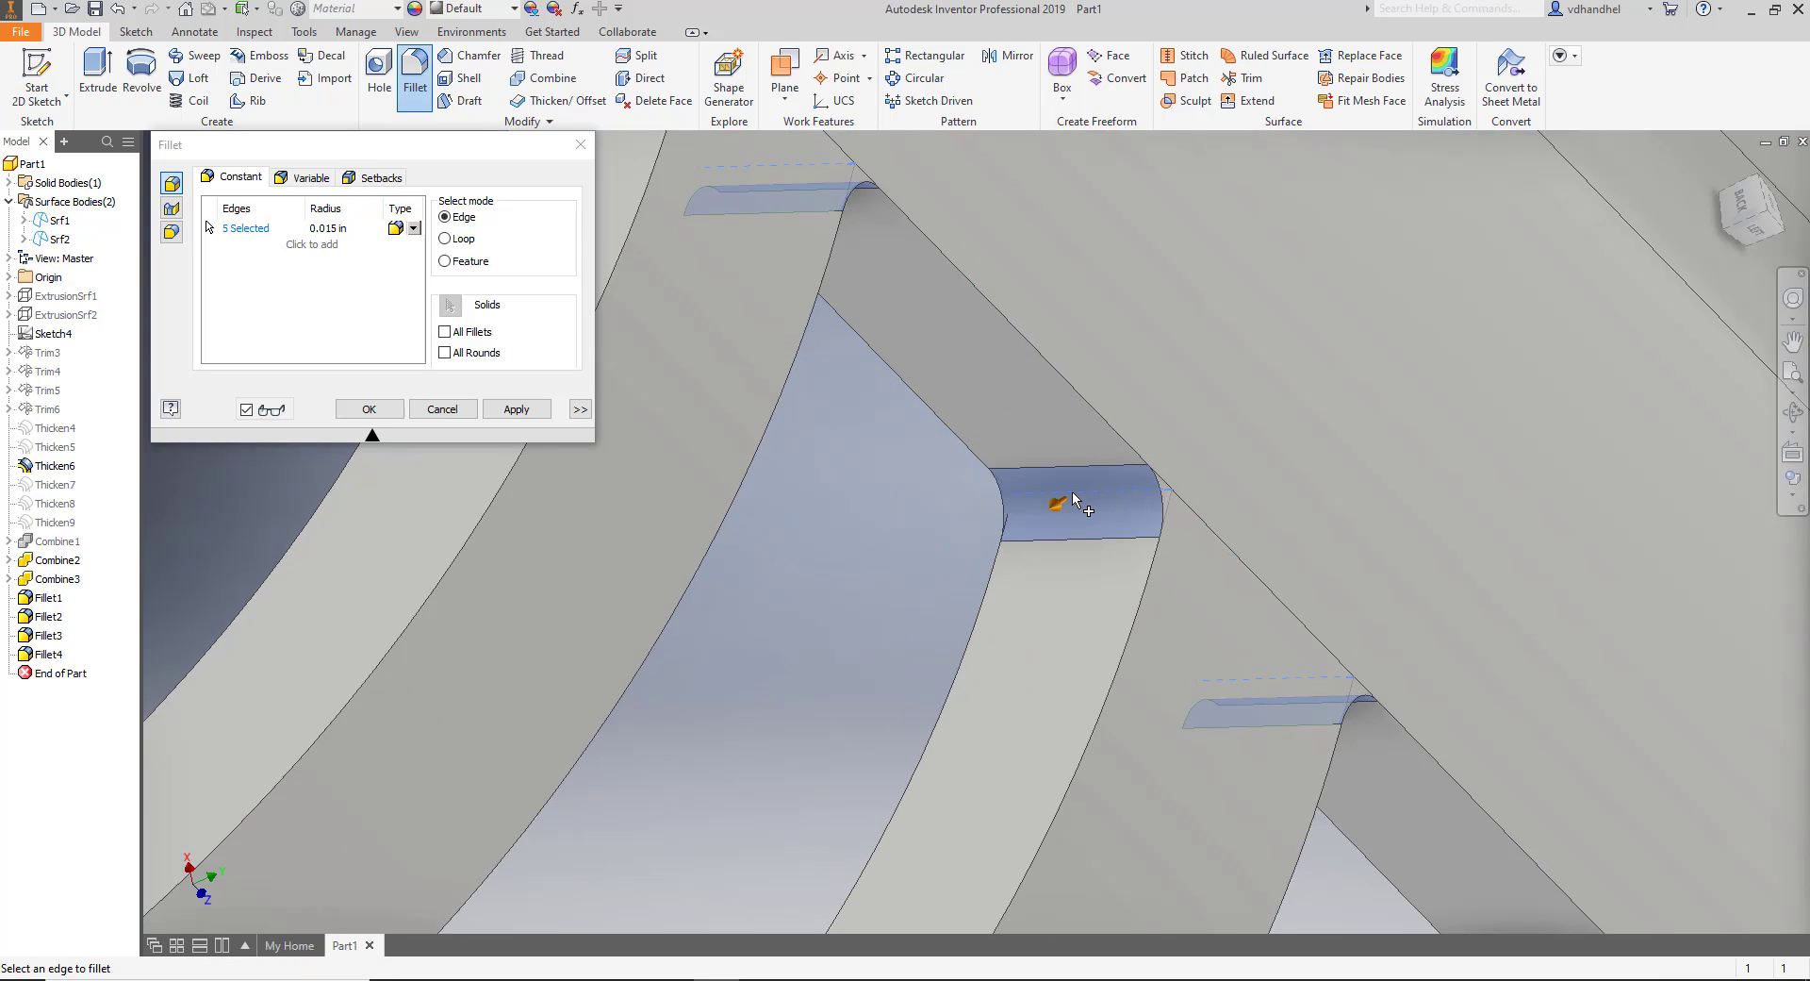
pyautogui.scroll(-5, 1072, 497)
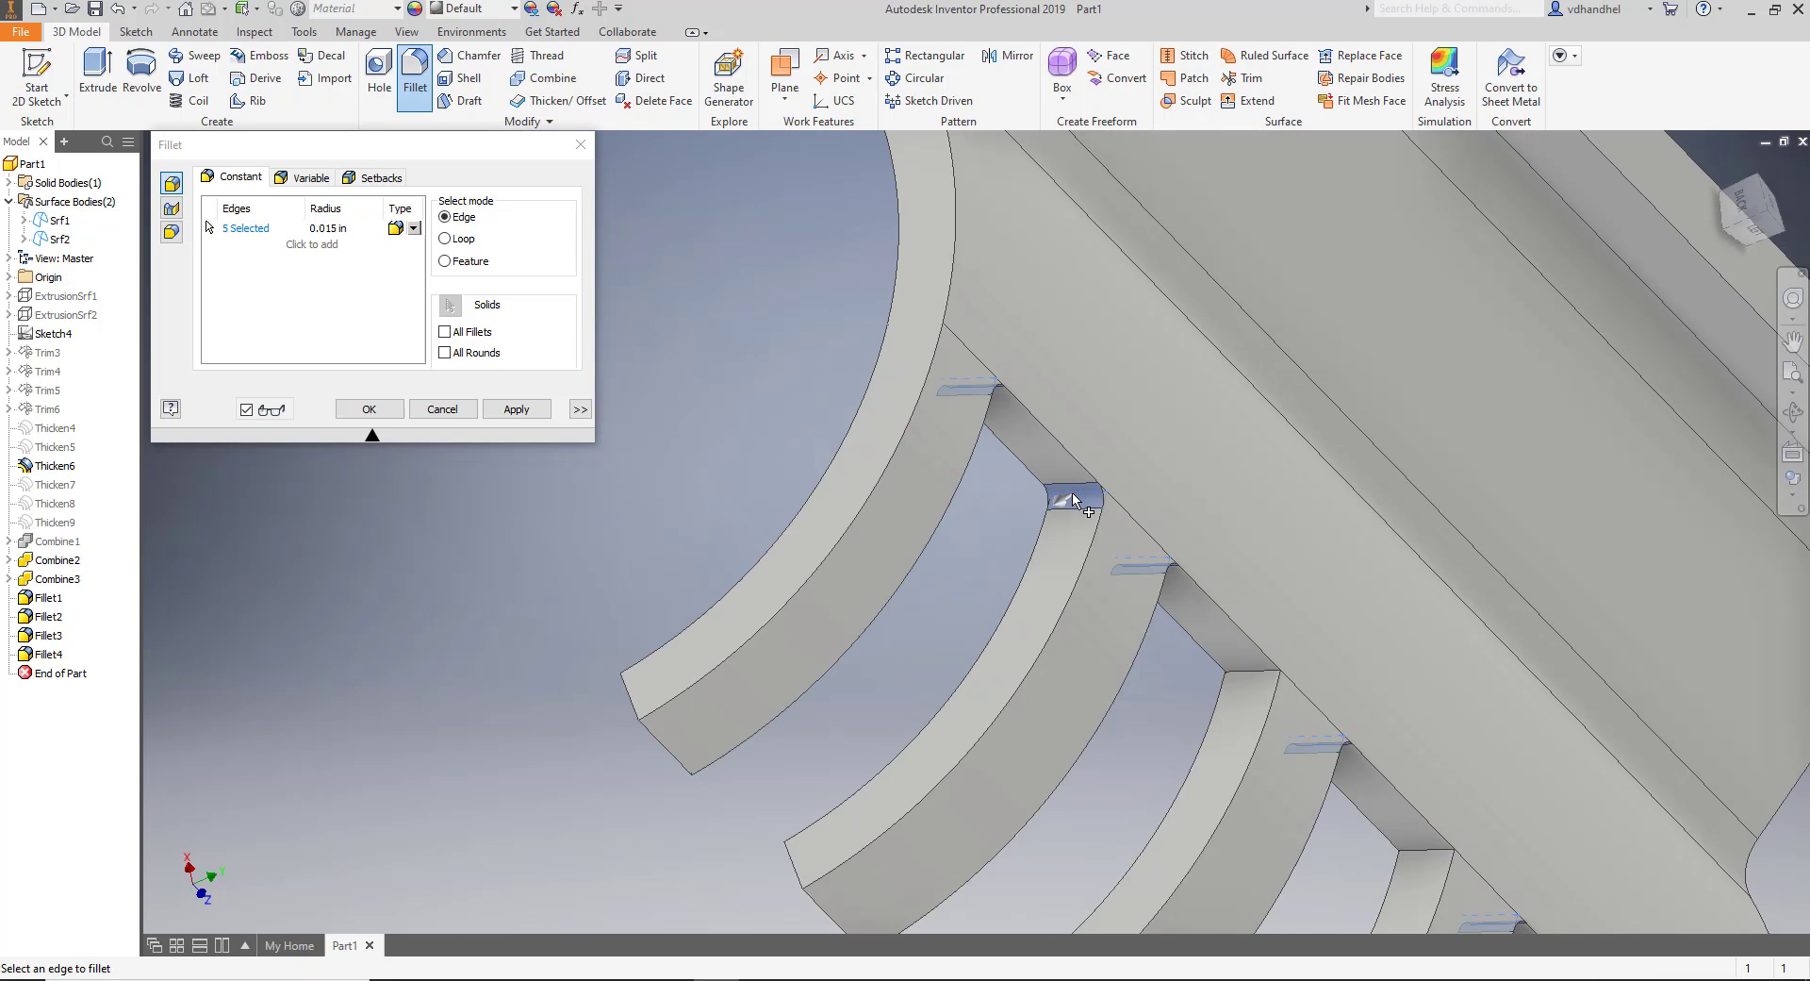
pyautogui.click(1248, 679)
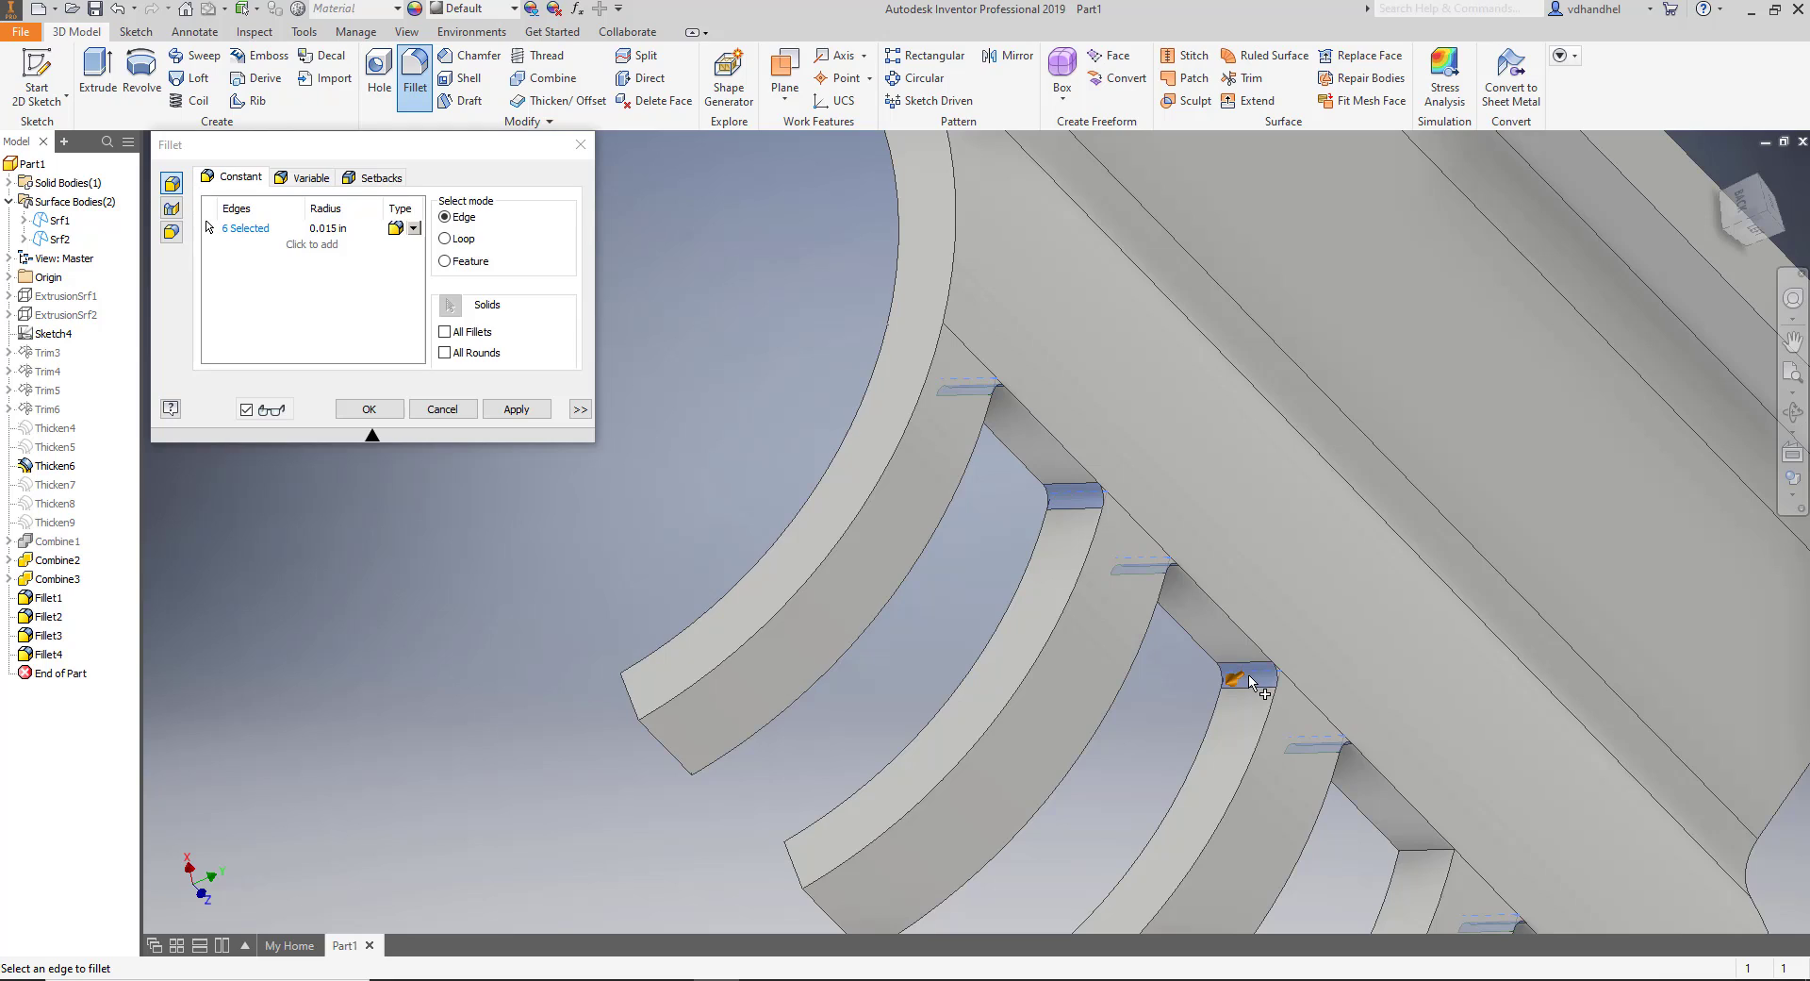
pyautogui.click(1430, 856)
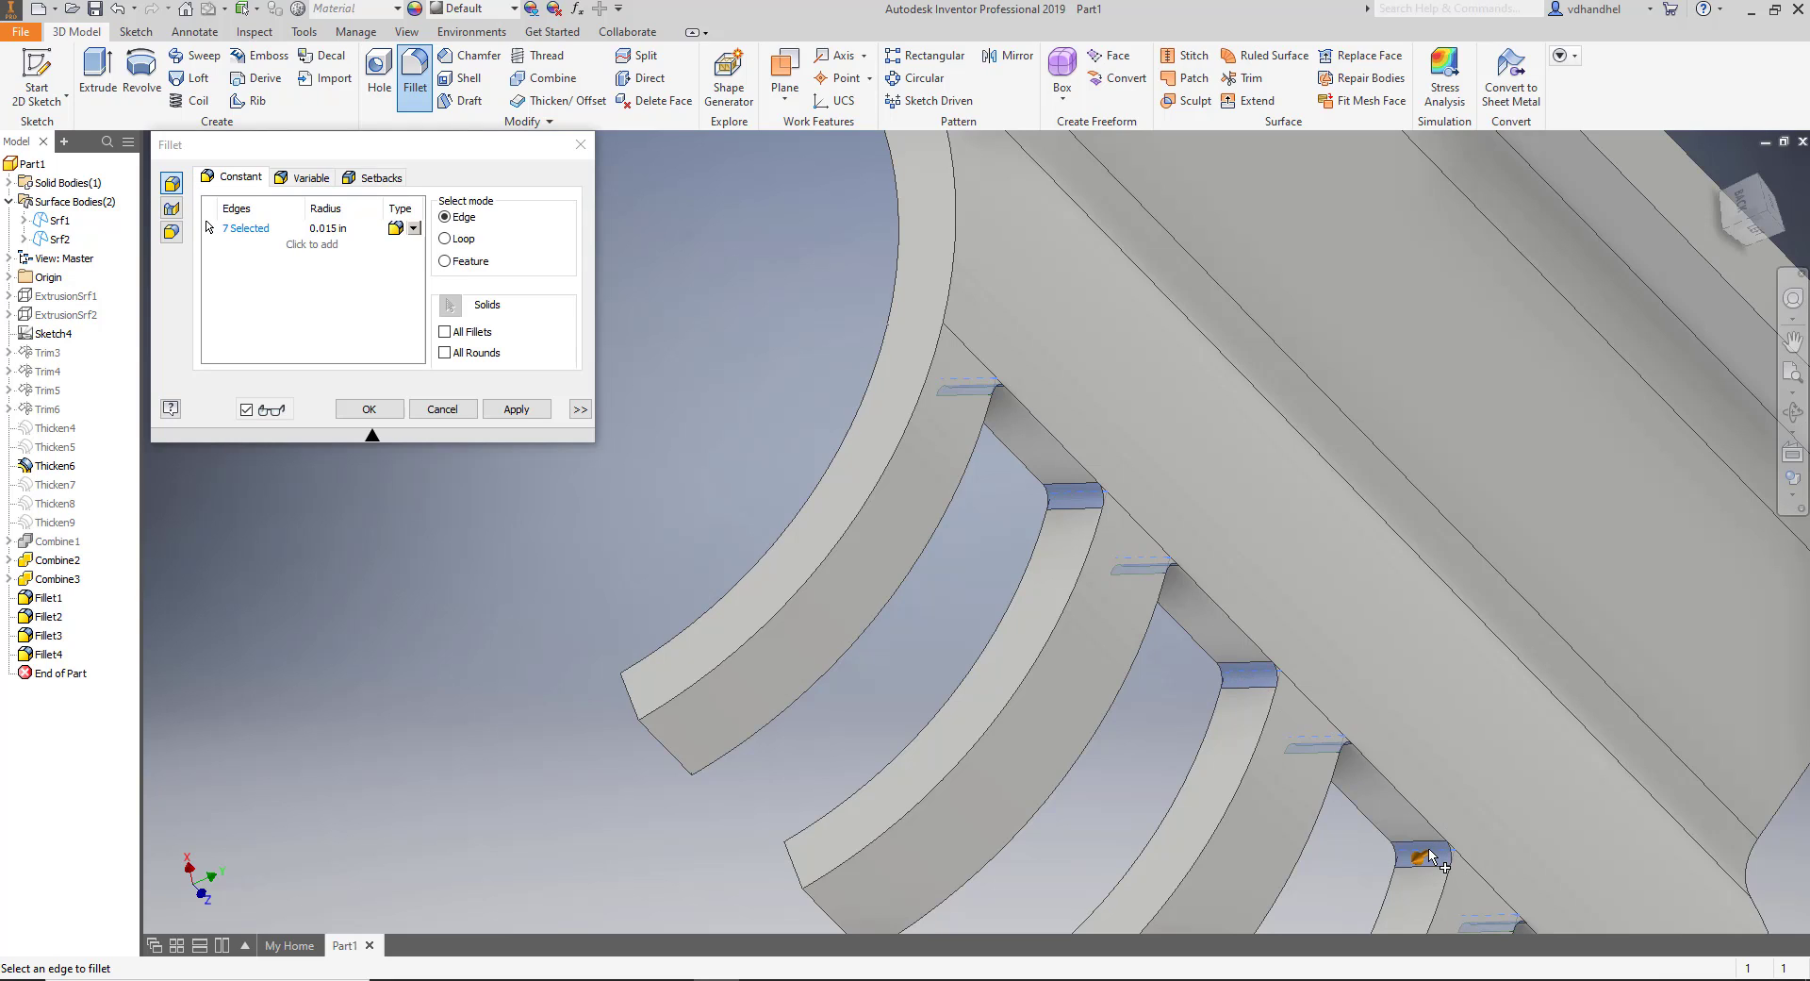
pyautogui.scroll(4, 1431, 856)
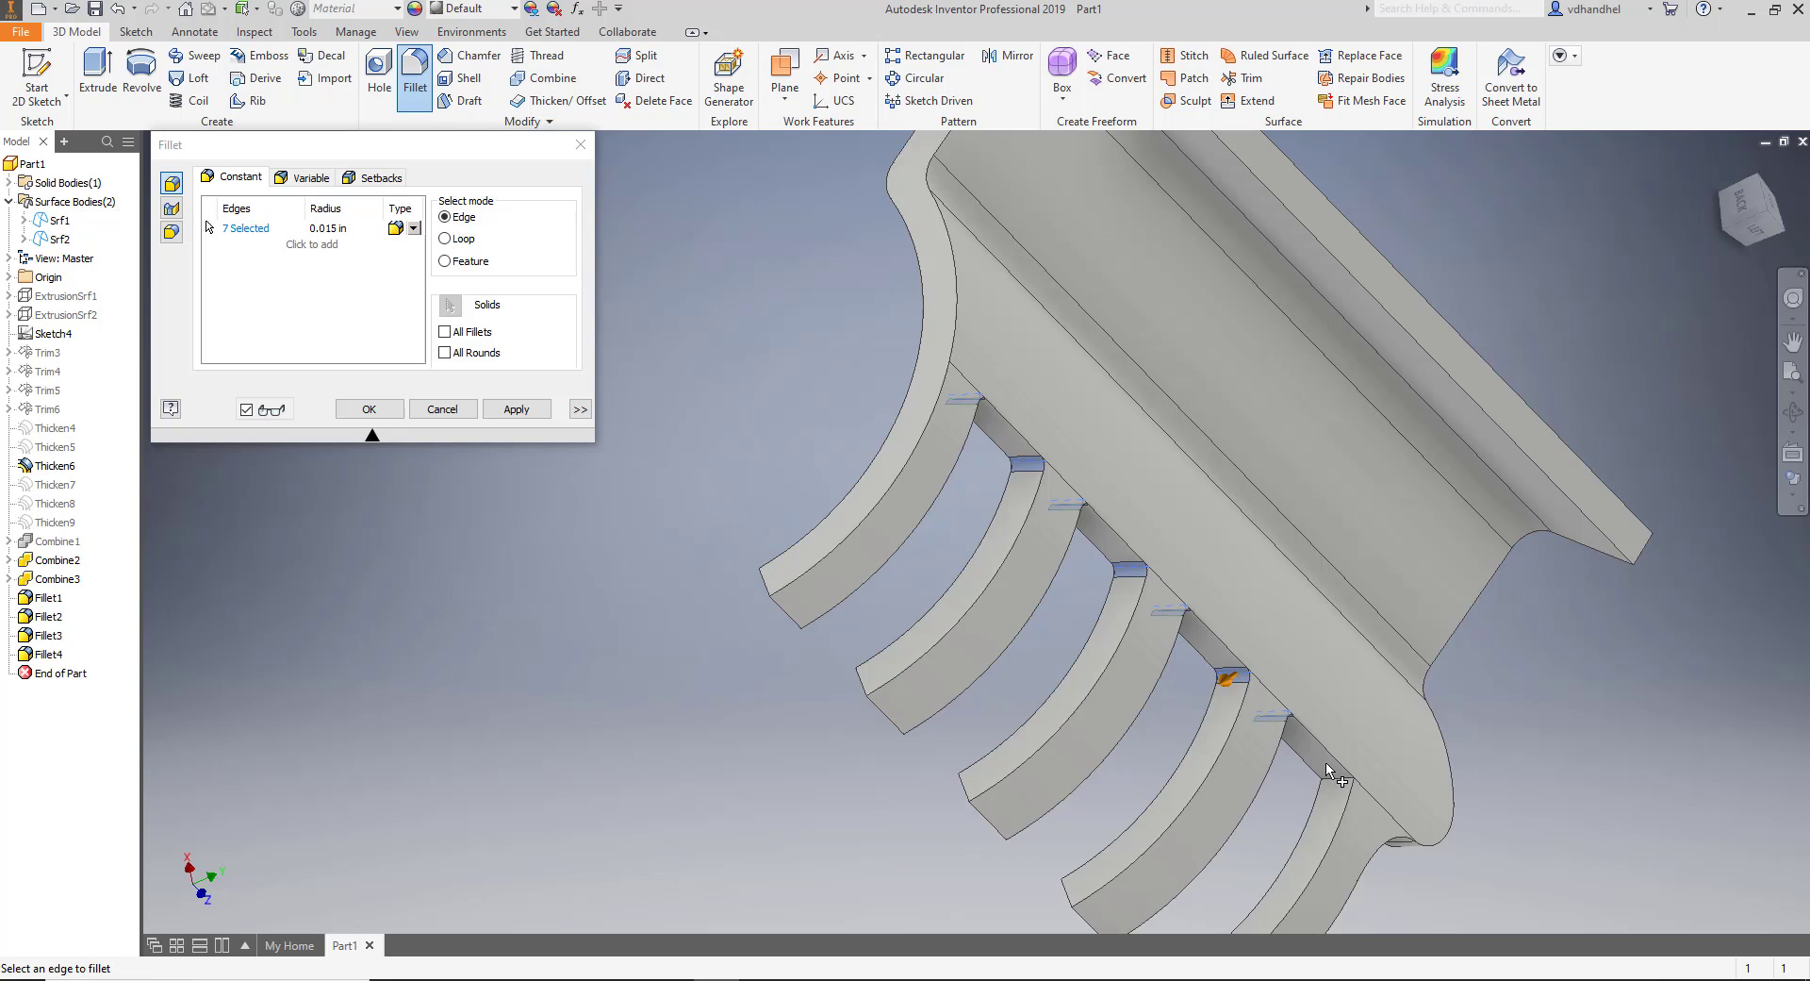
pyautogui.scroll(-8, 1348, 796)
pyautogui.click(1372, 819)
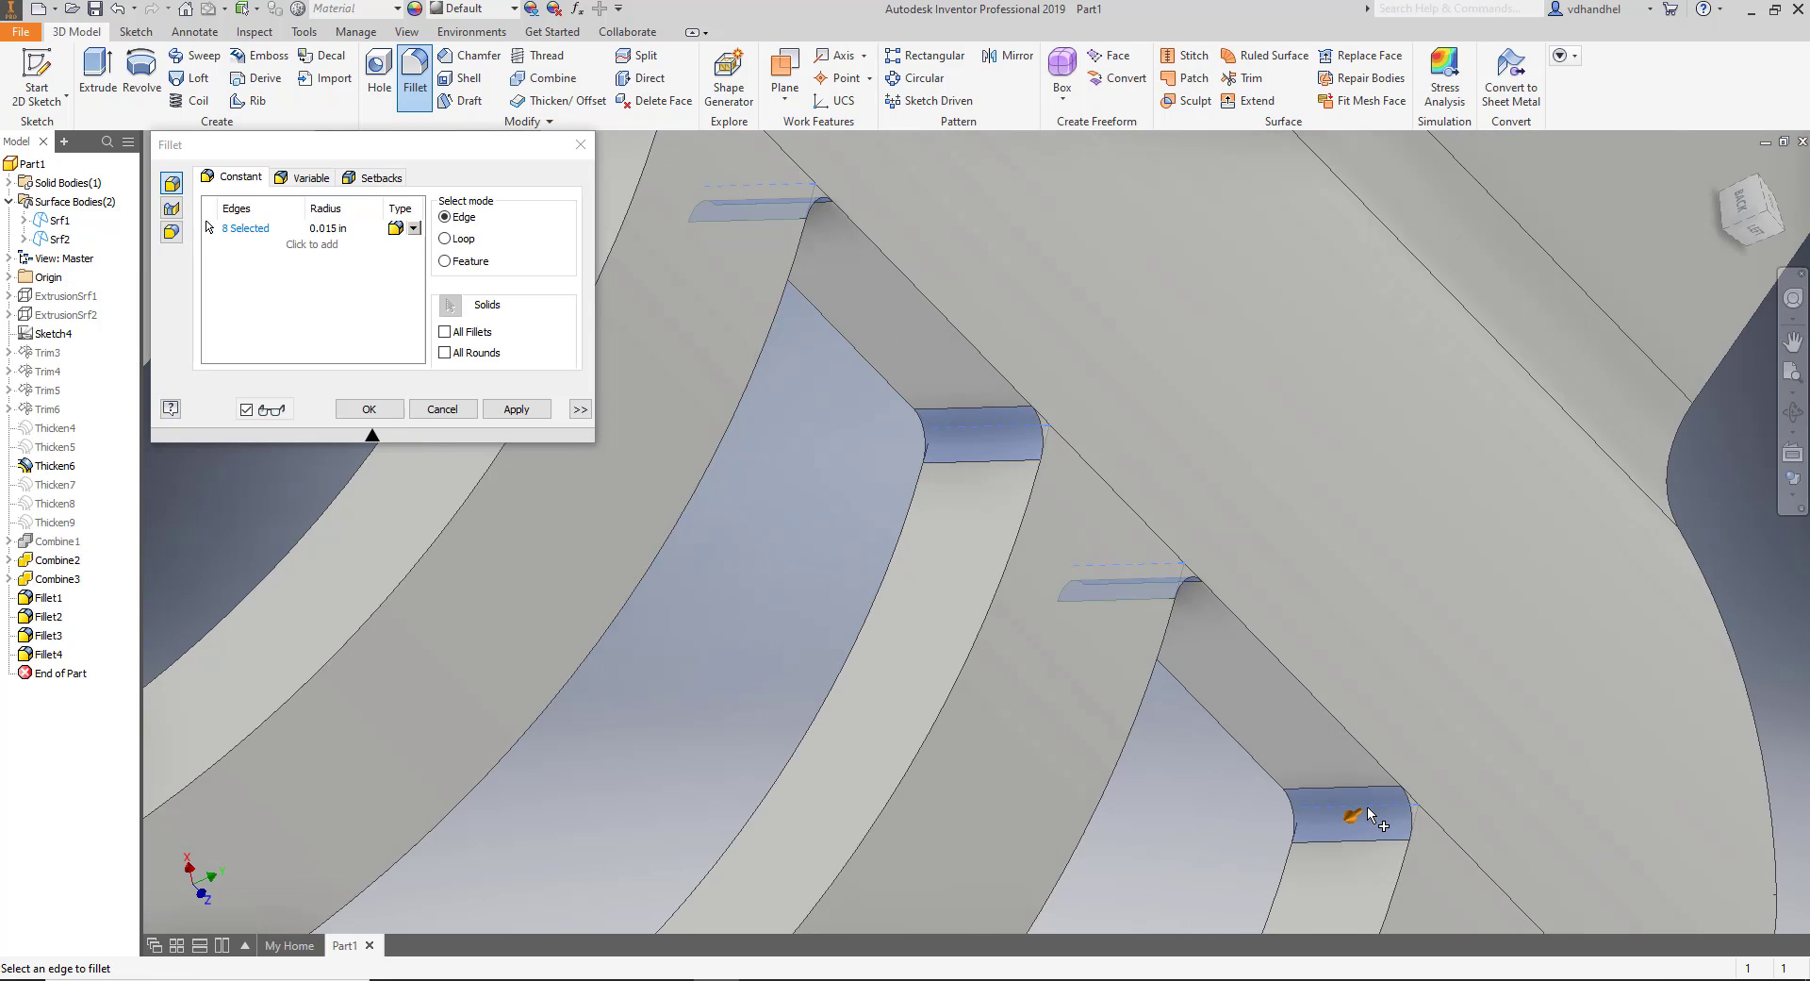
pyautogui.scroll(4, 1367, 811)
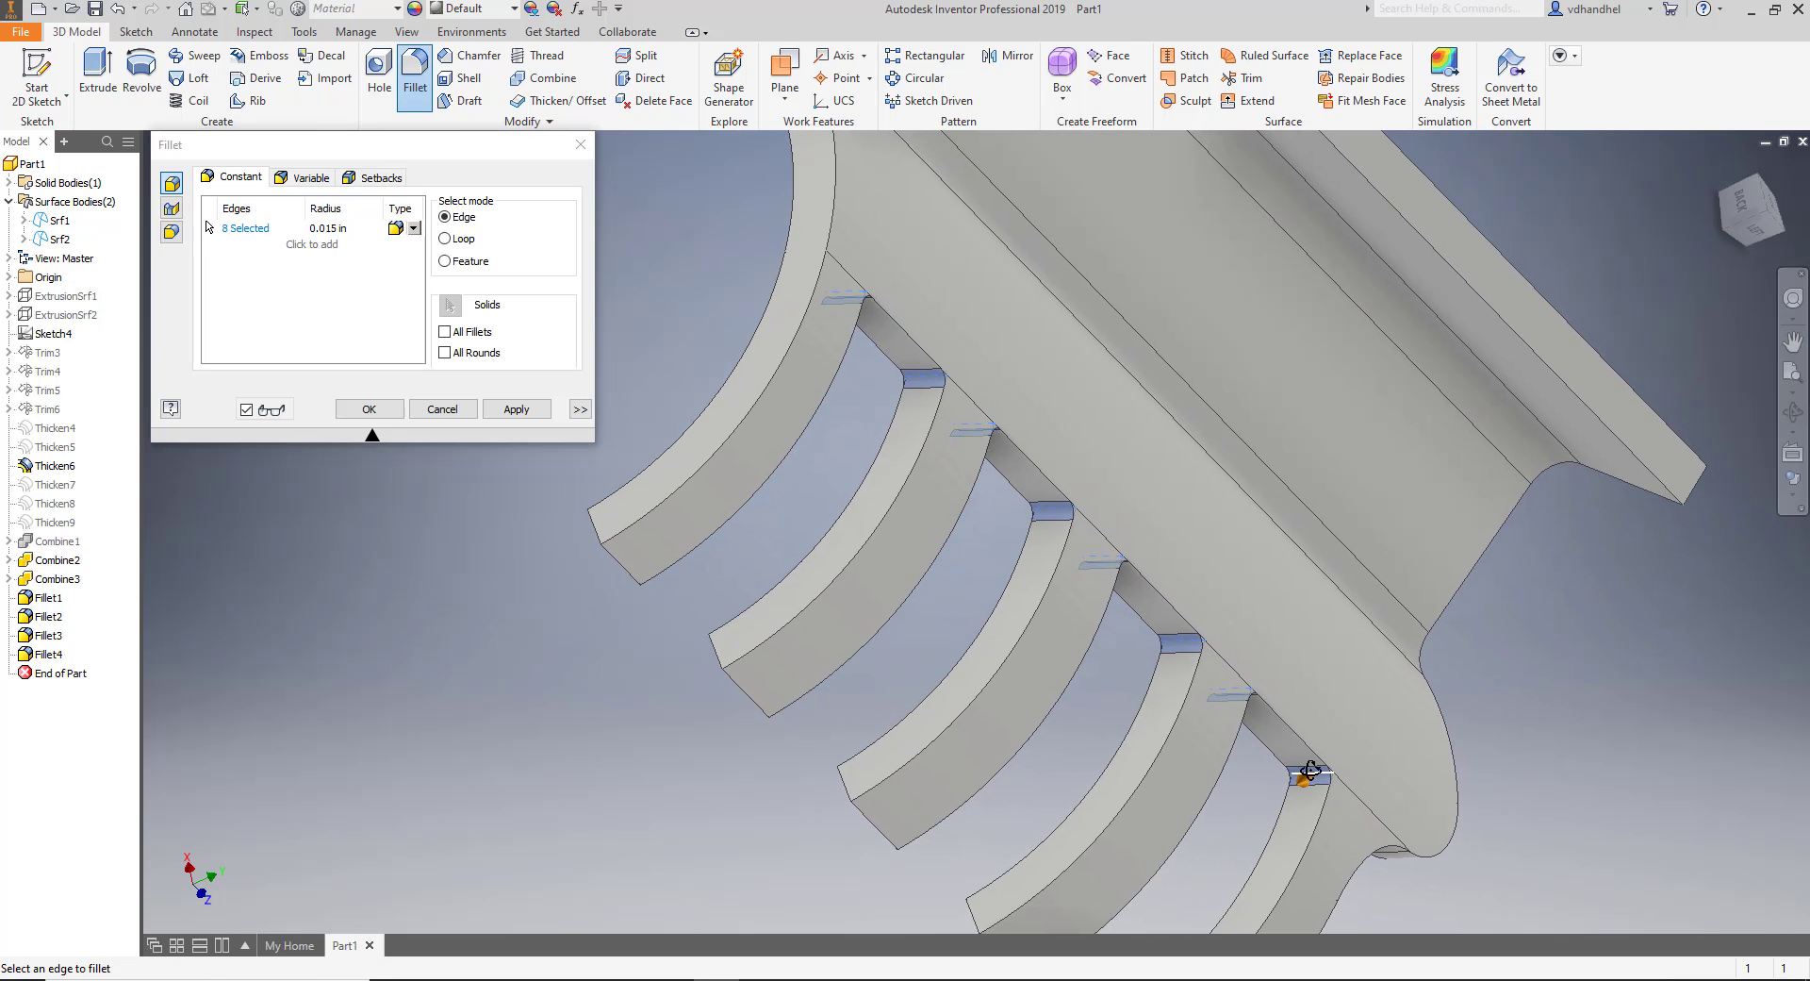
pyautogui.keyDown('shift'); pyautogui.moveTo(1305, 760); pyautogui.dragTo(1258, 734, button='middle'); pyautogui.keyUp('shift')
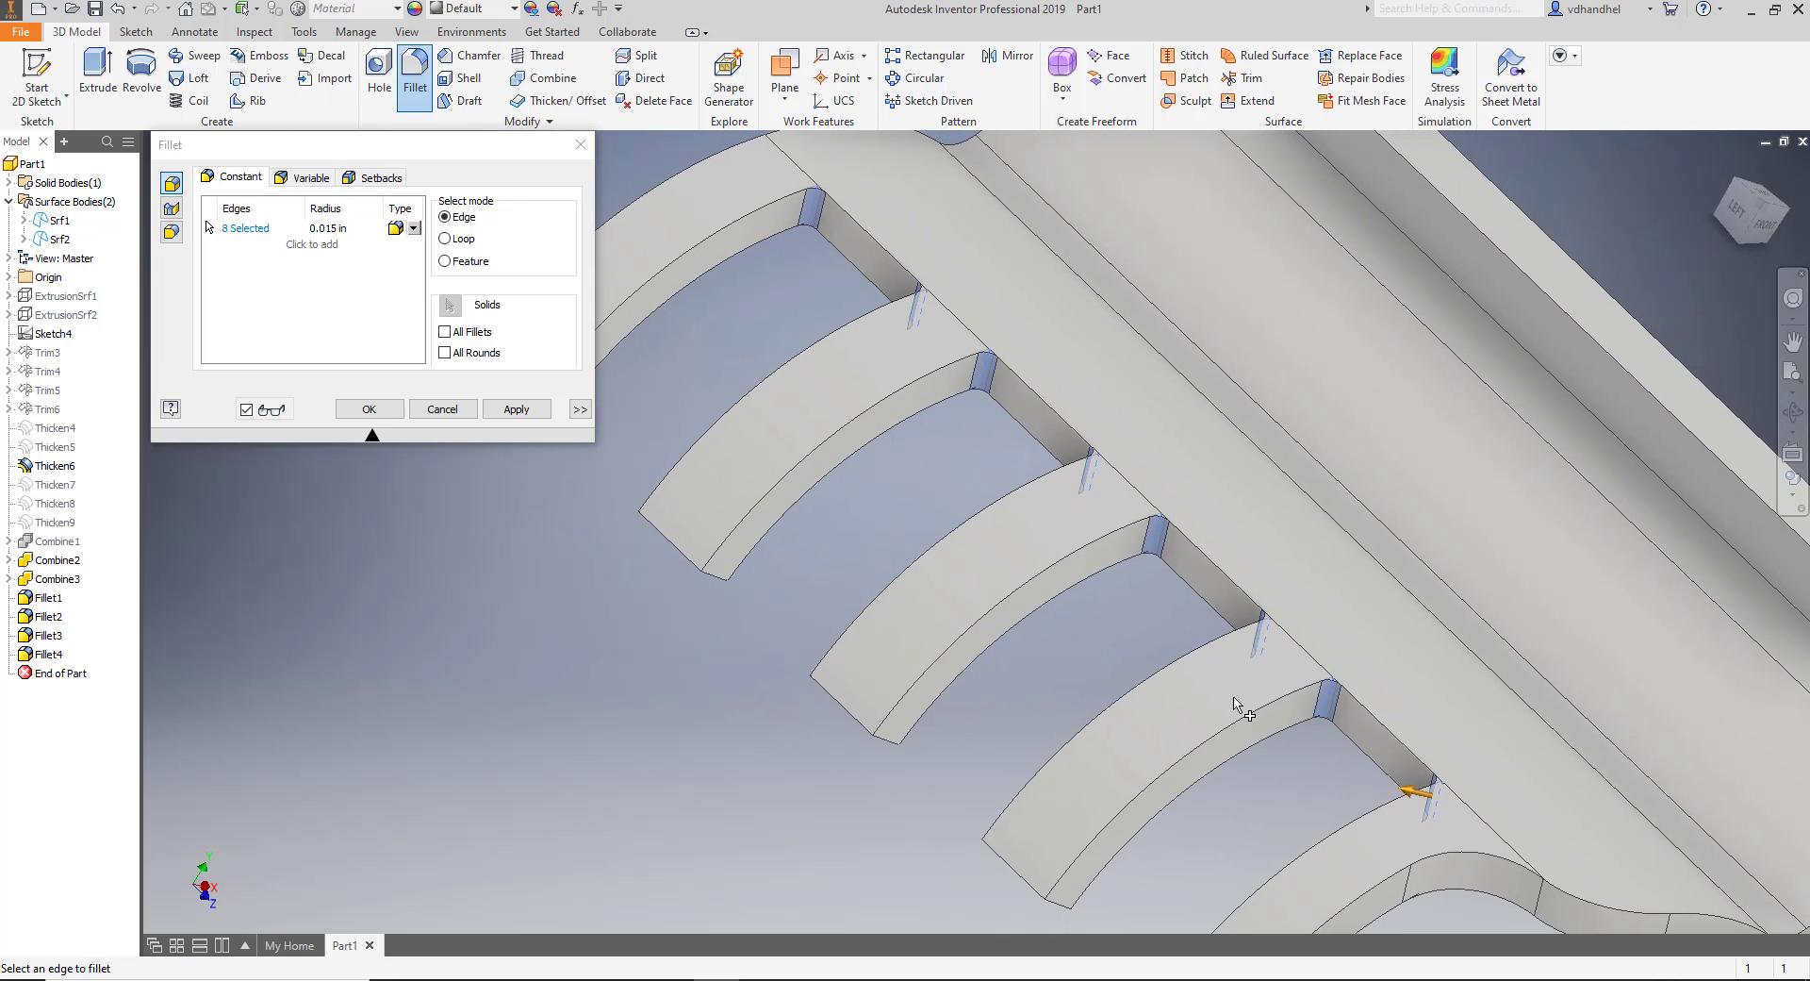
pyautogui.scroll(2, 1237, 702)
pyautogui.scroll(-1, 1233, 694)
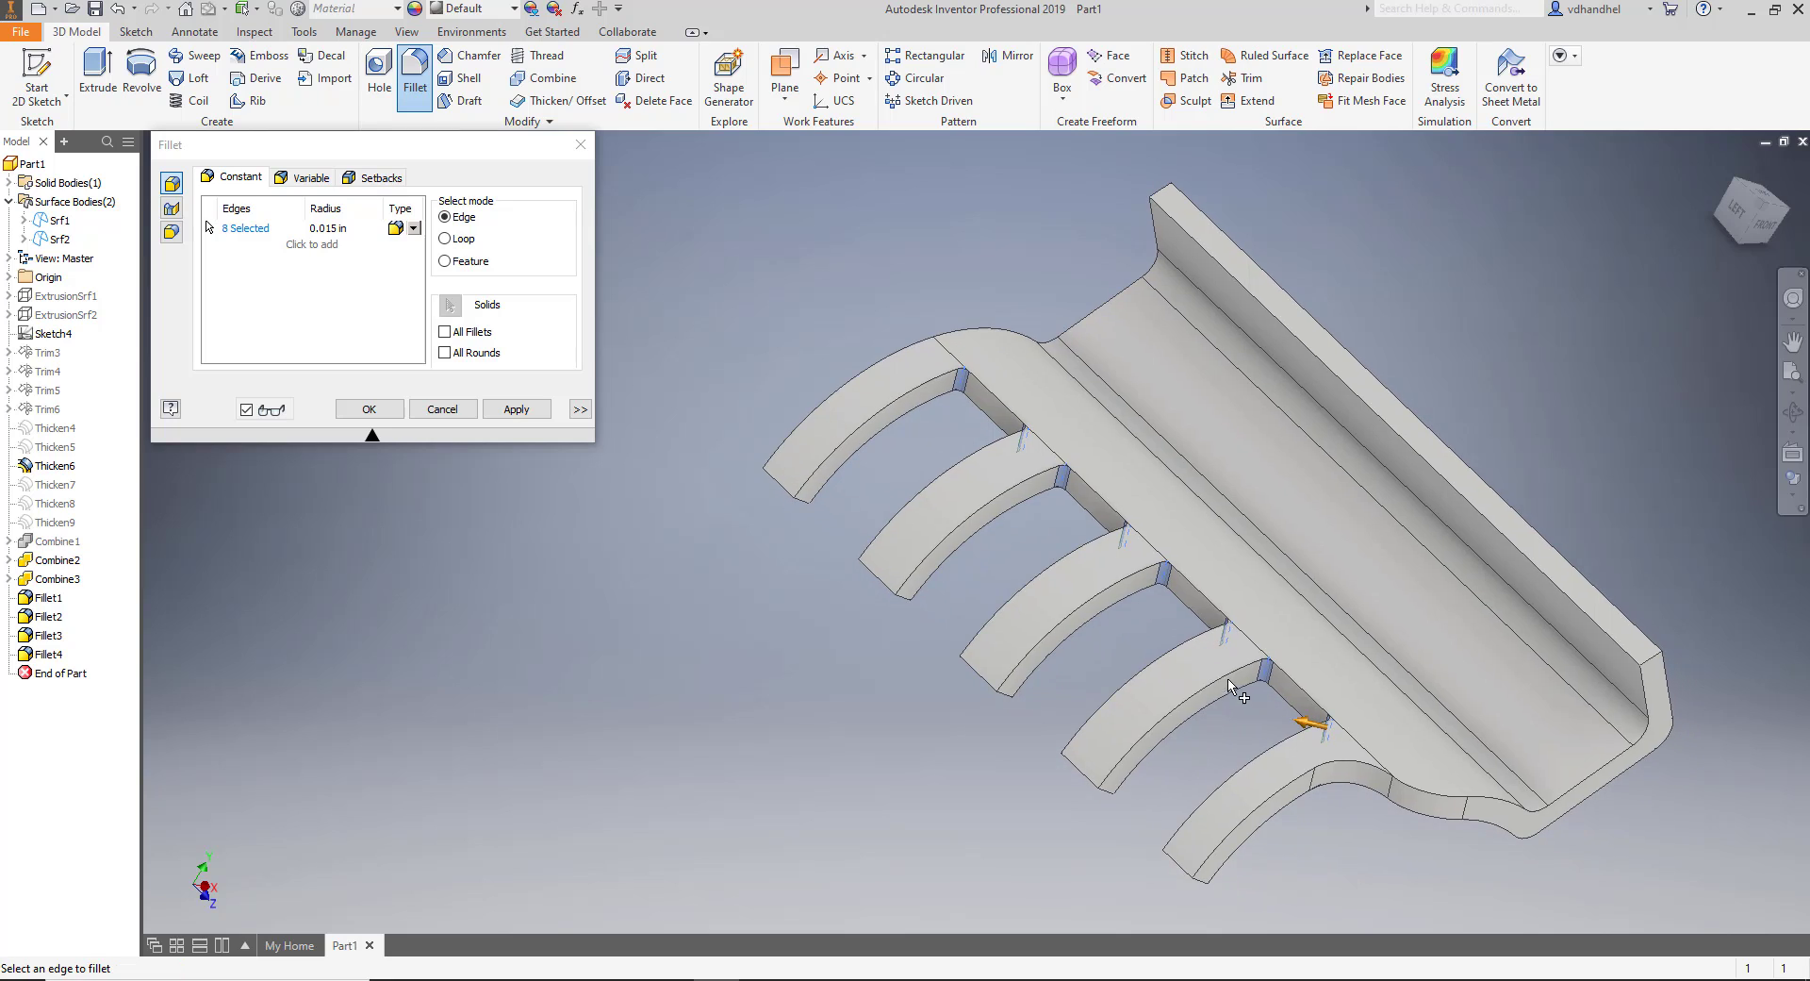
pyautogui.scroll(-4, 1306, 796)
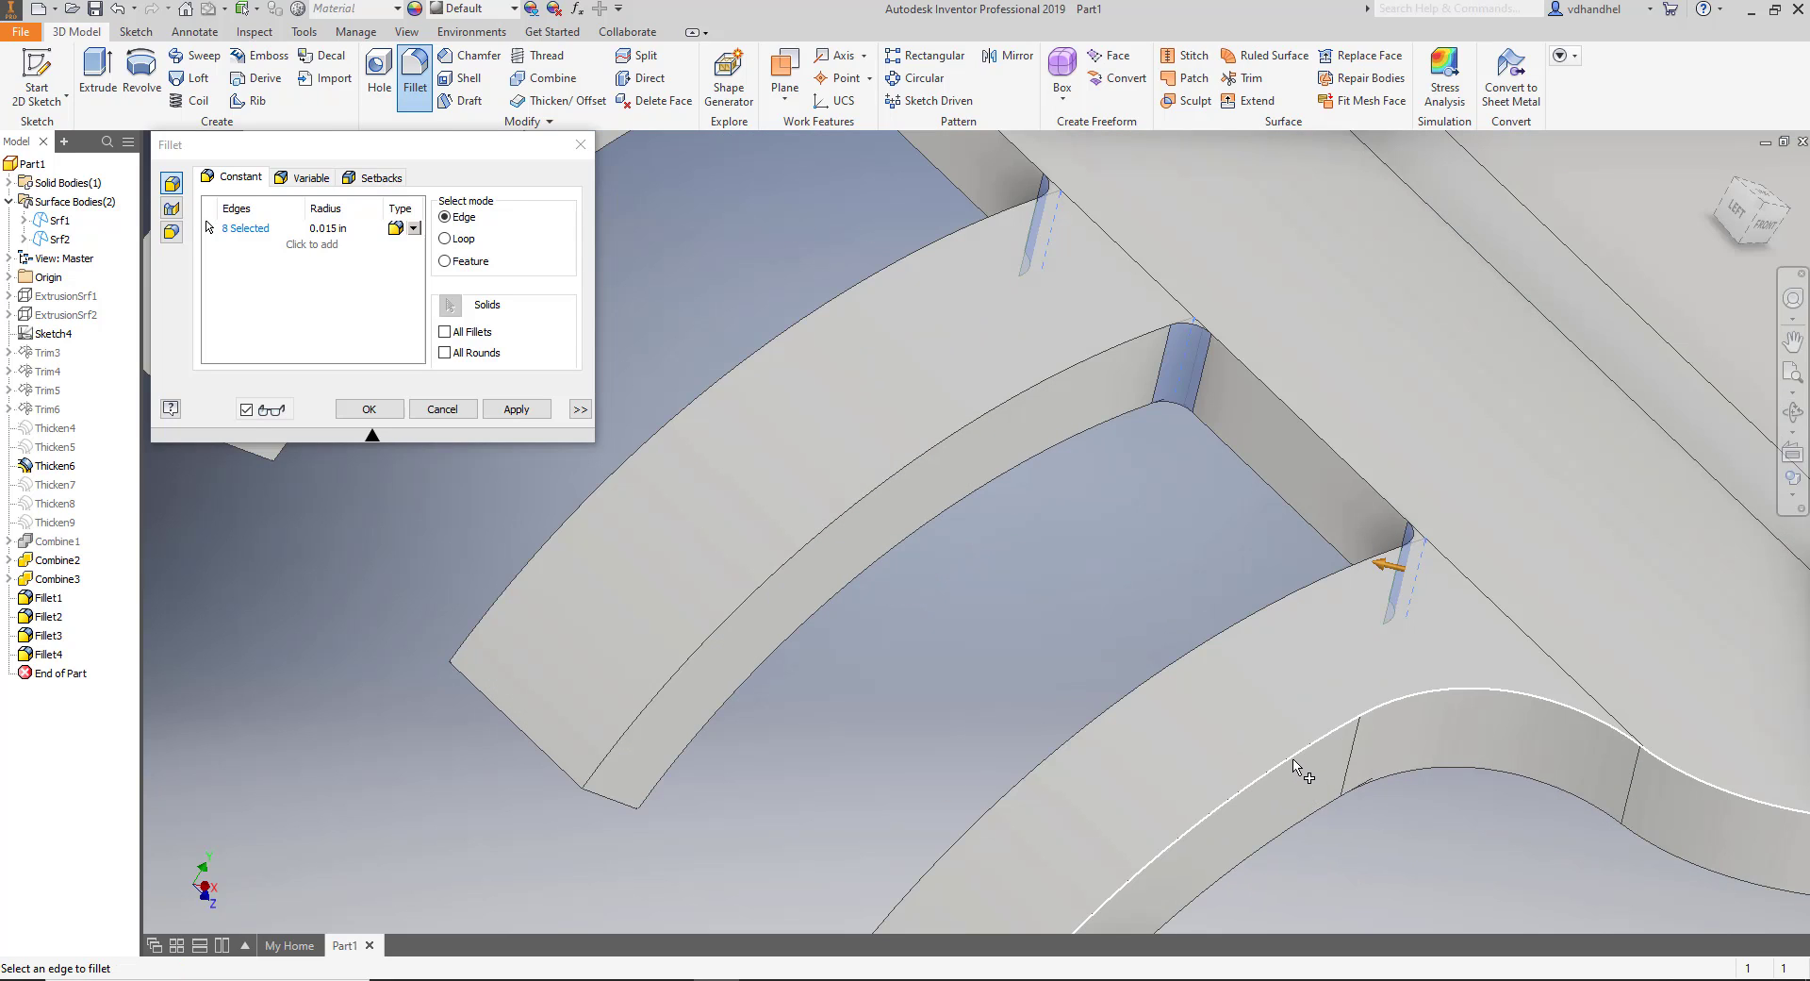
# Add both edge chains running from the end finger along the plate's profiled end face to the 0.015 in fillet.
pyautogui.scroll(3, 1301, 770)
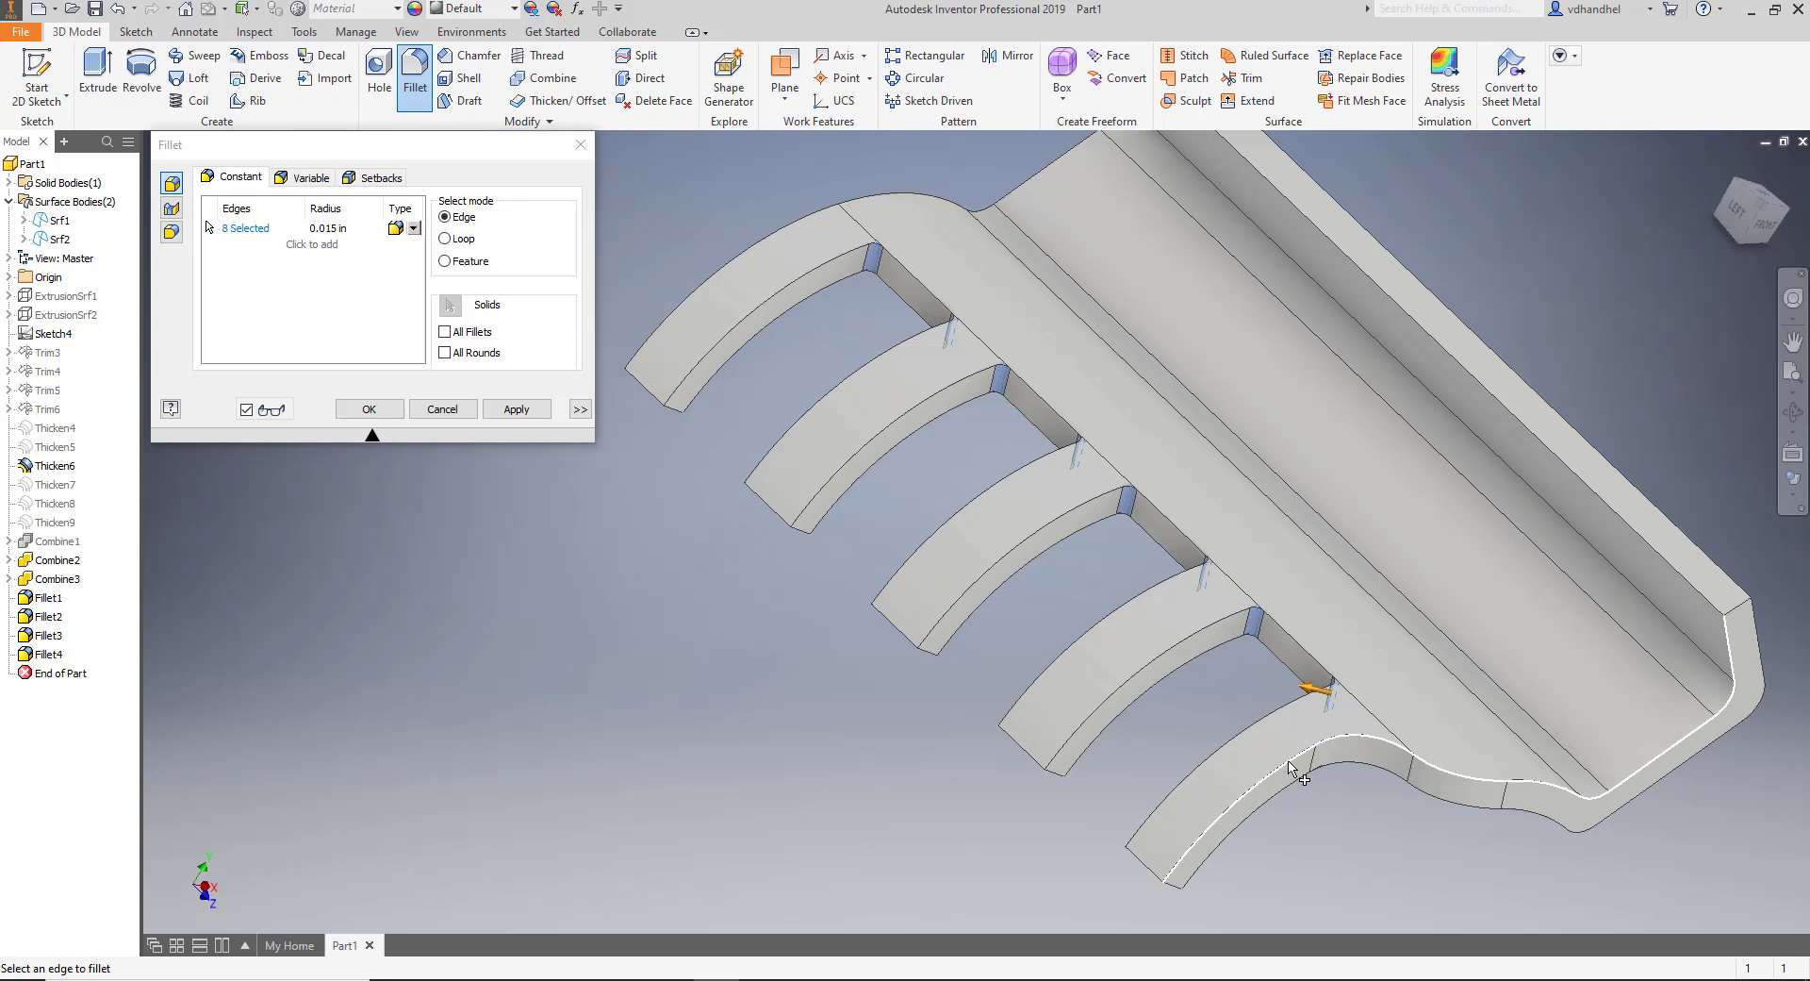
pyautogui.click(1289, 765)
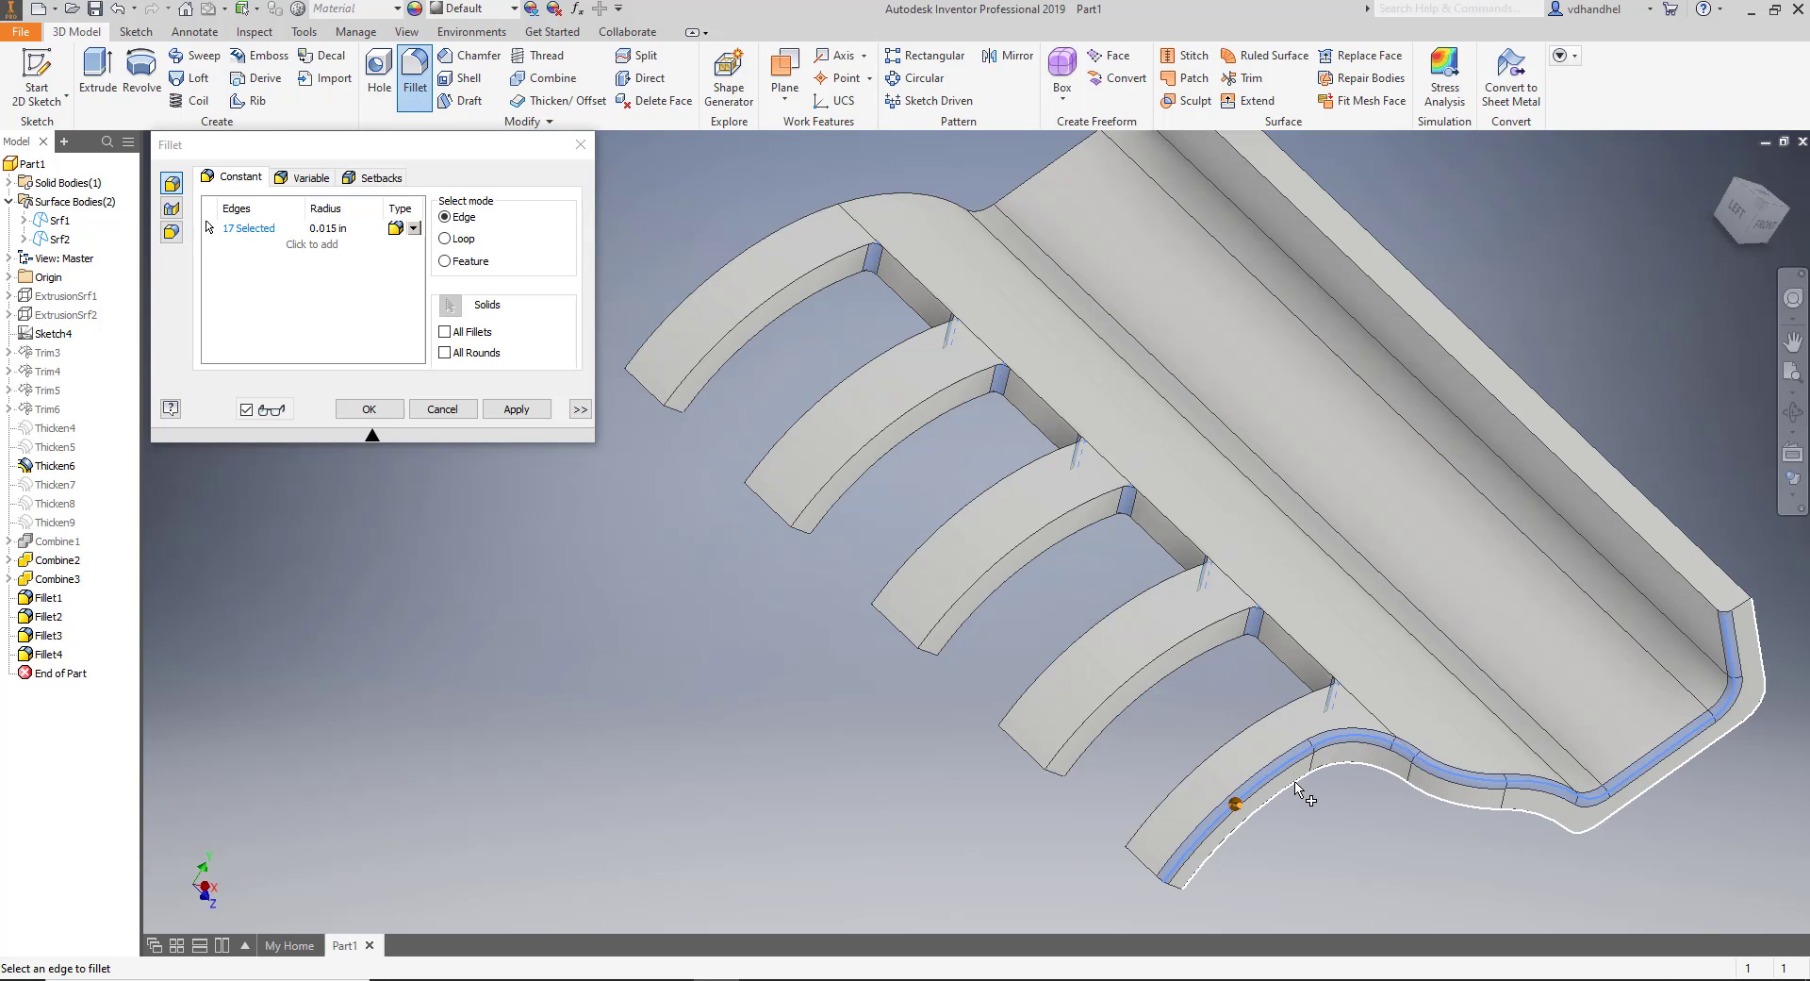
pyautogui.scroll(-2, 1295, 783)
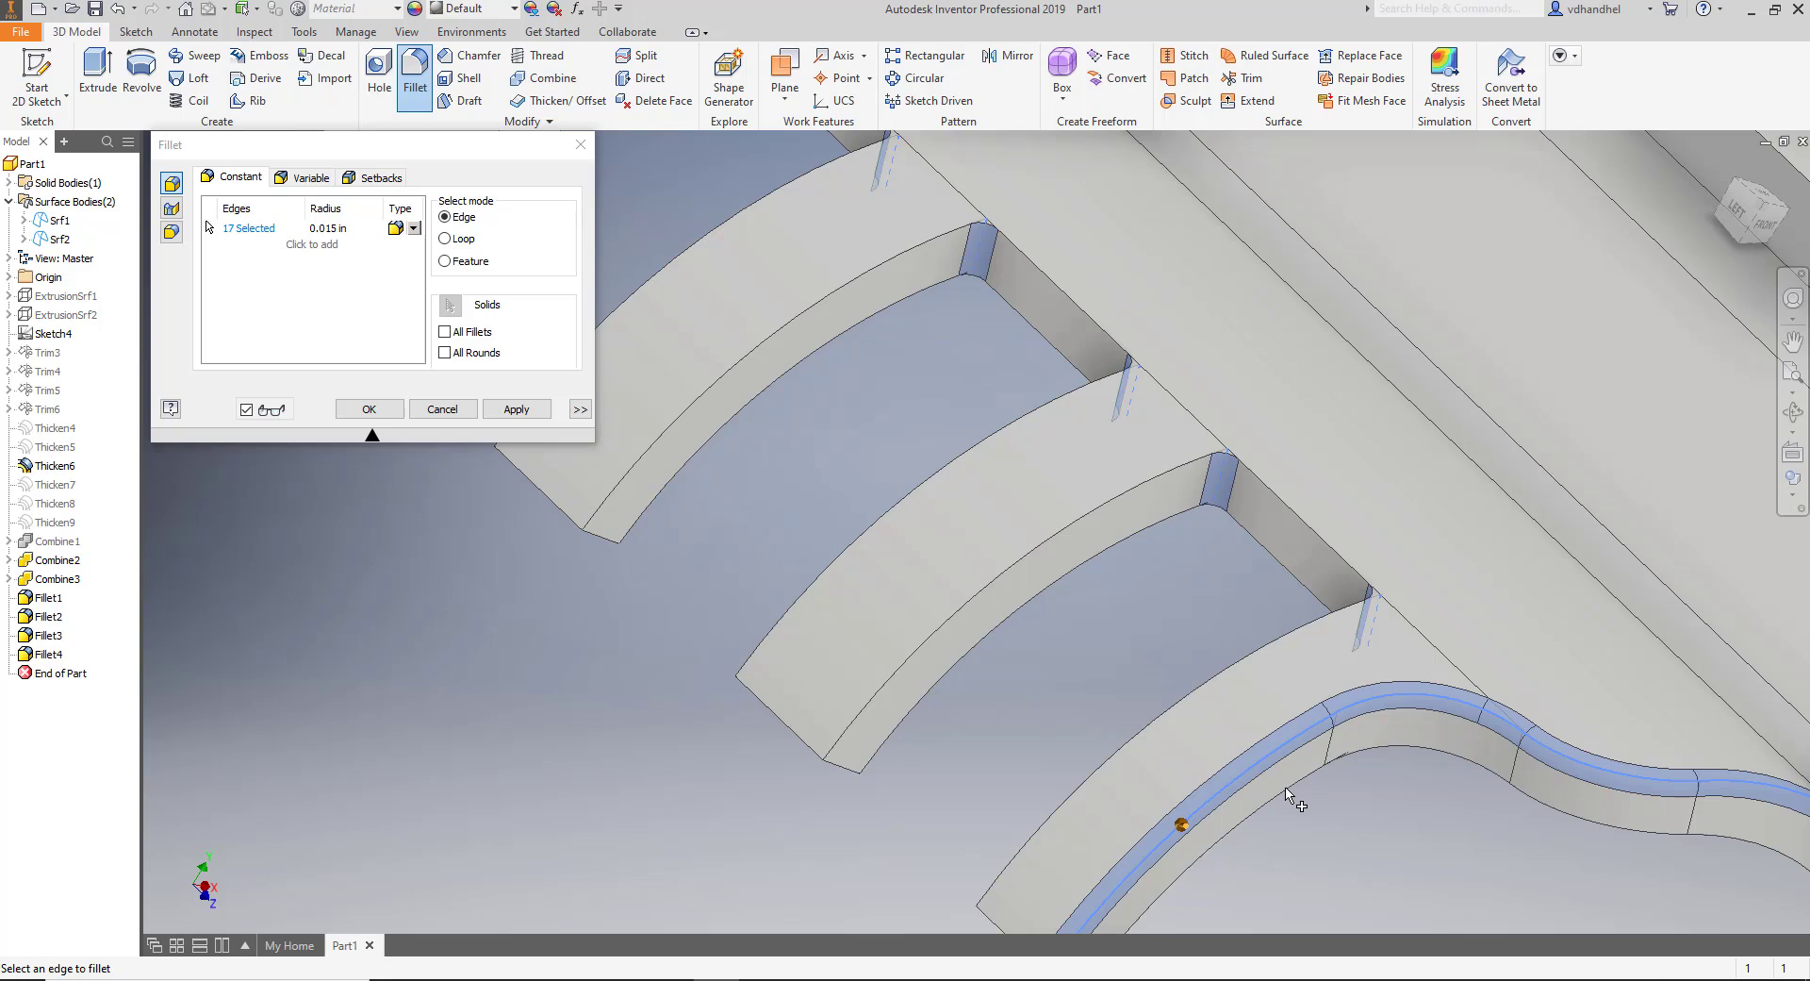
pyautogui.scroll(2, 1280, 799)
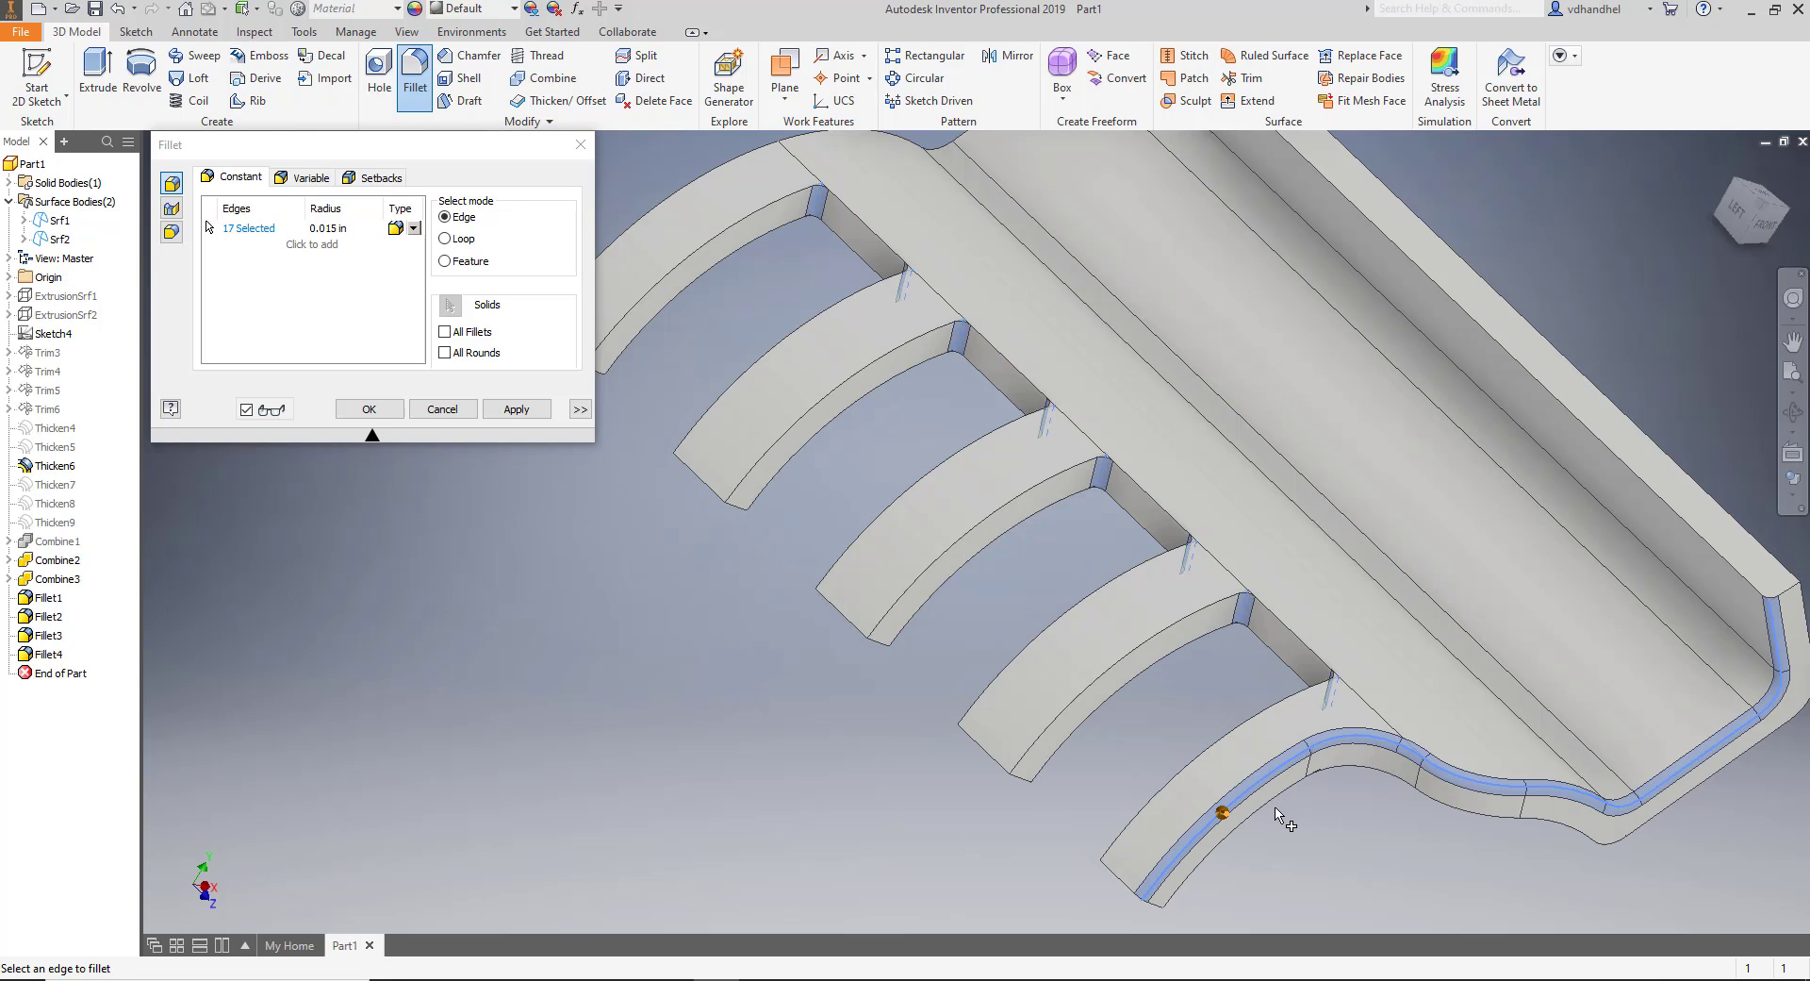
pyautogui.click(1264, 805)
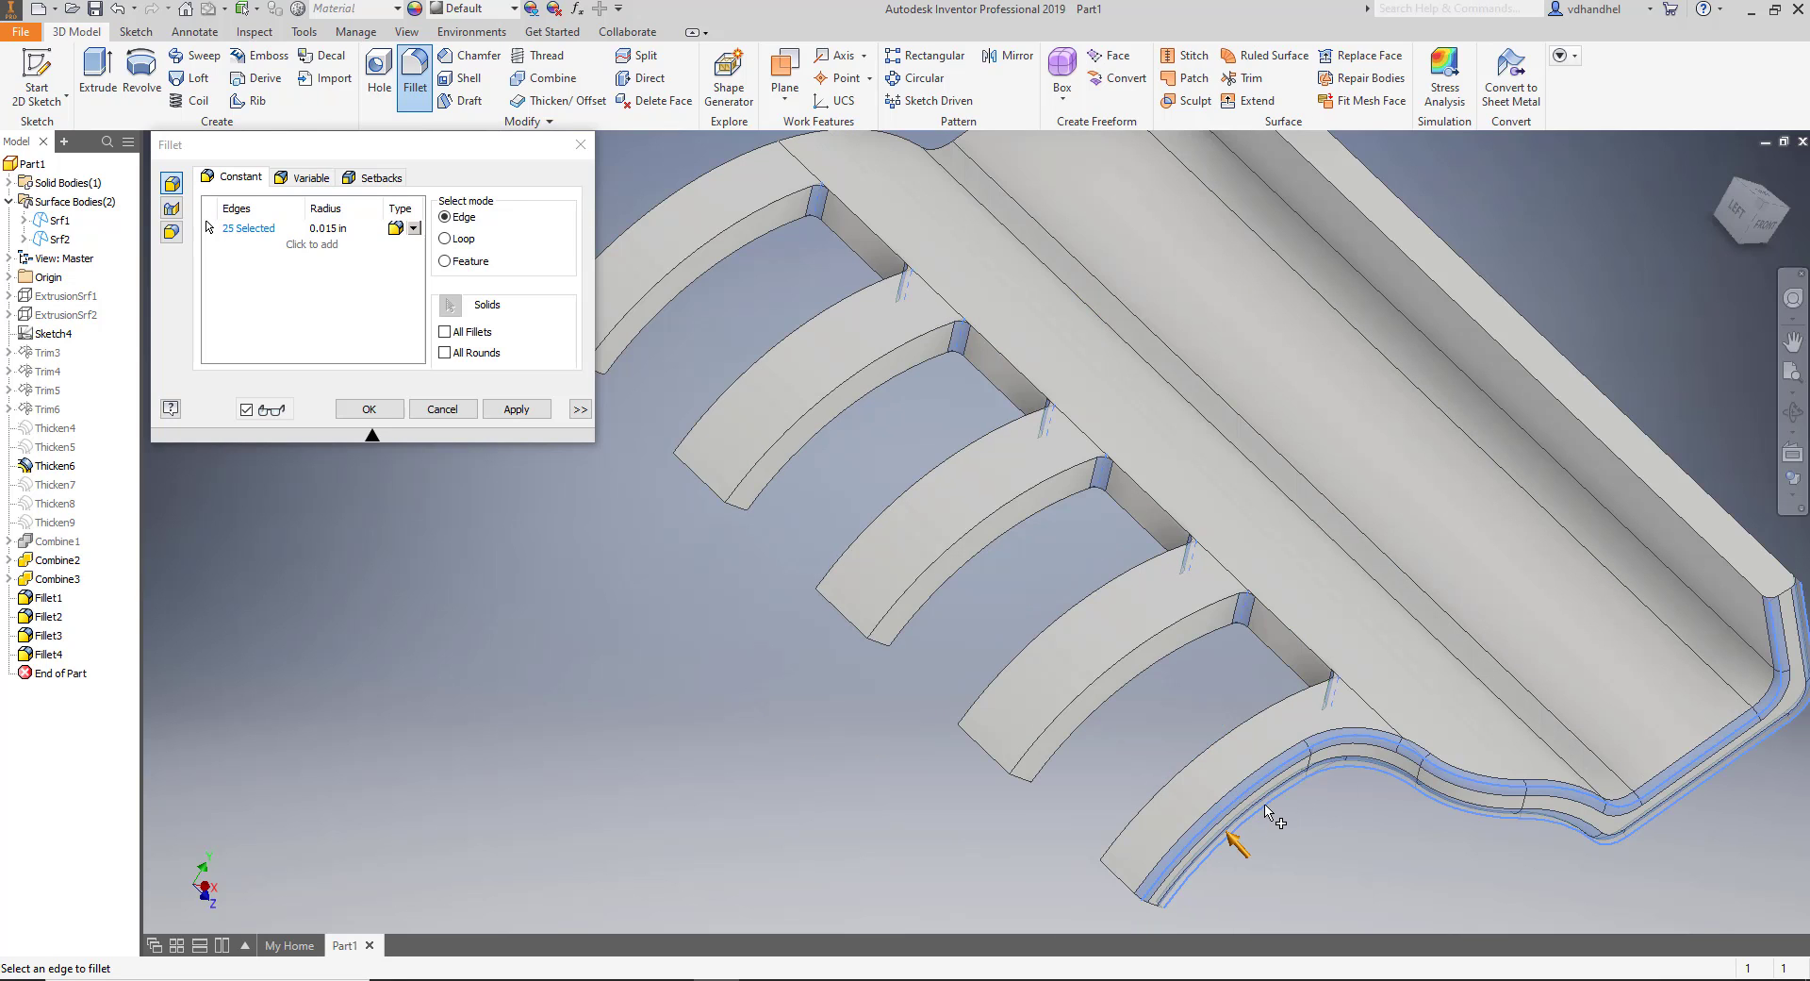
# Add one slot-side edge and one tip edge of that end finger to the 0.015 in fillet.
pyautogui.scroll(2, 1246, 691)
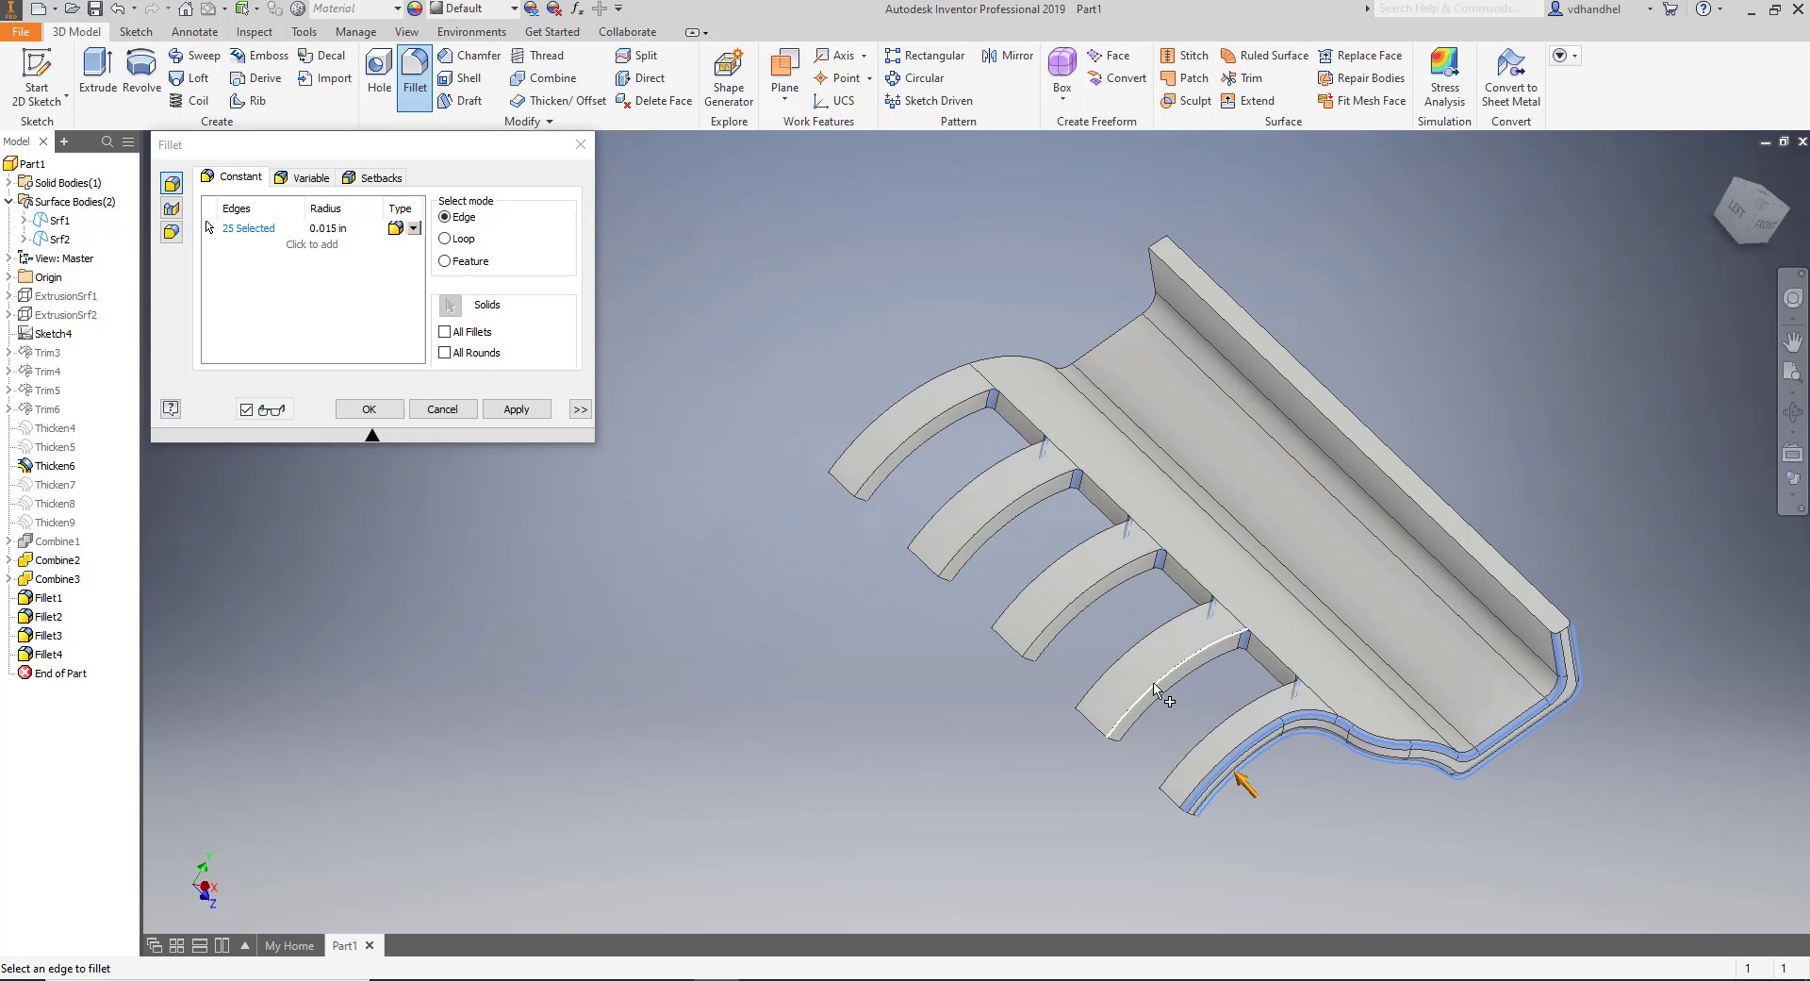
pyautogui.scroll(-3, 1159, 693)
pyautogui.scroll(2, 1411, 735)
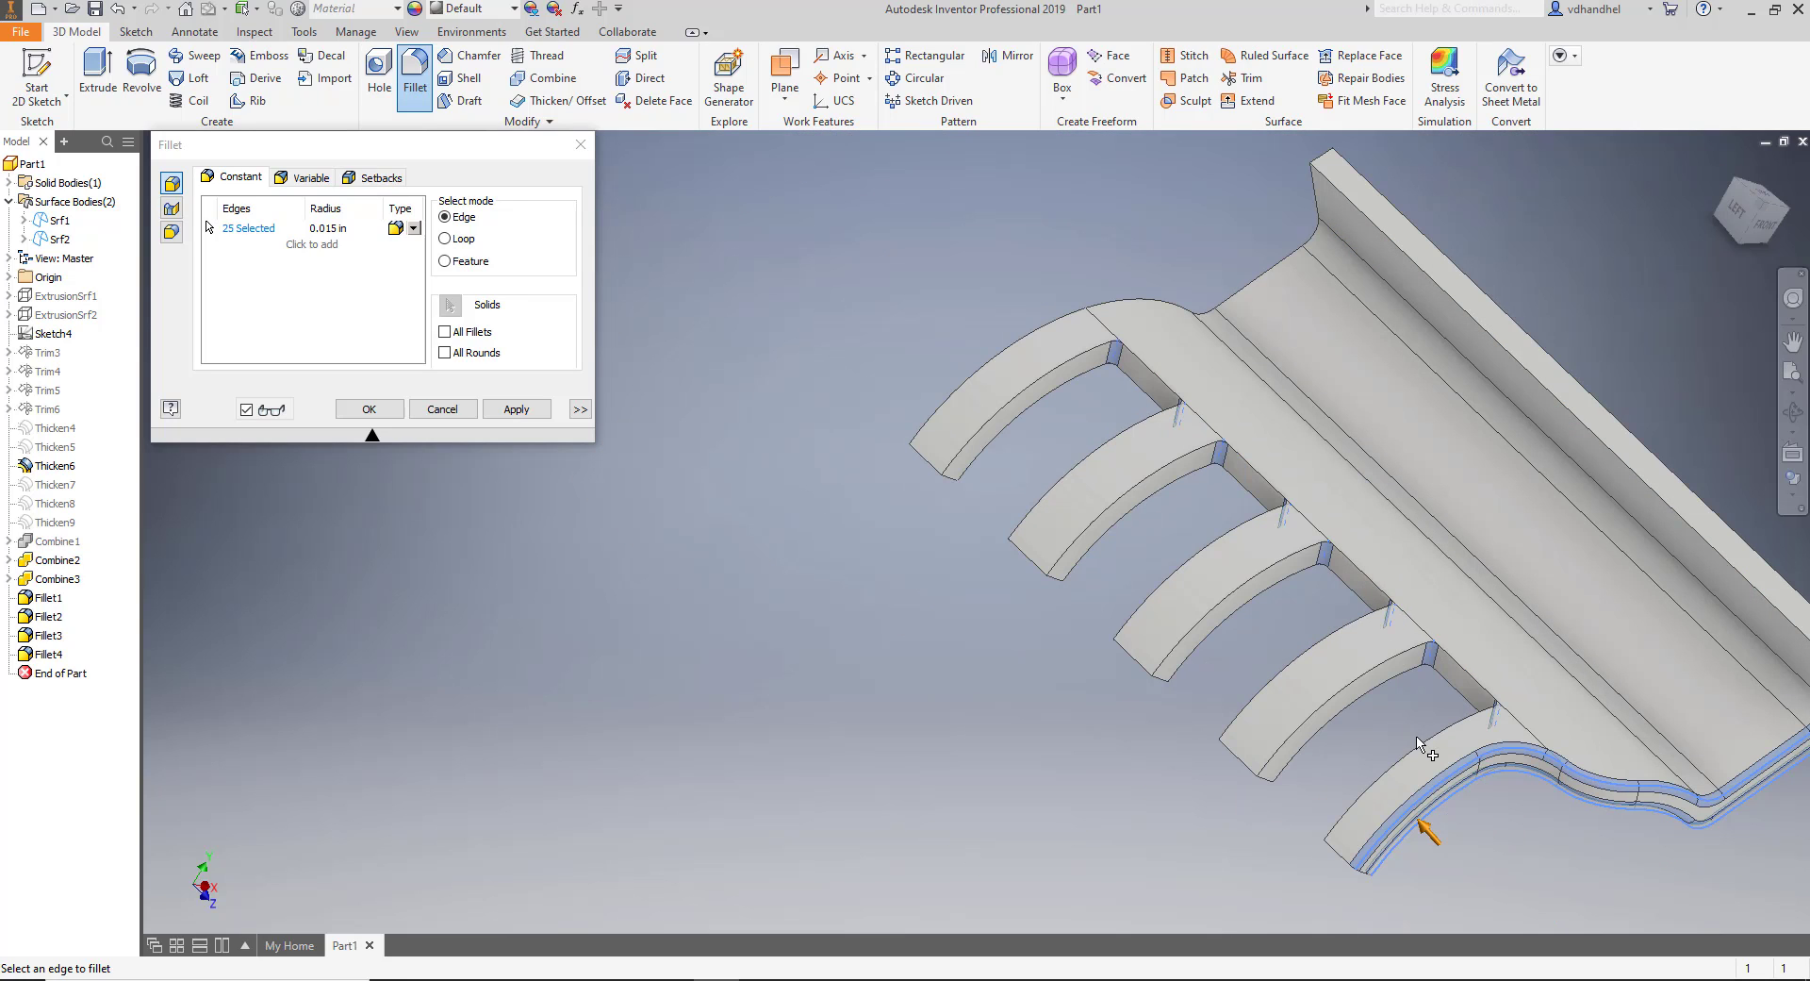
pyautogui.click(1426, 747)
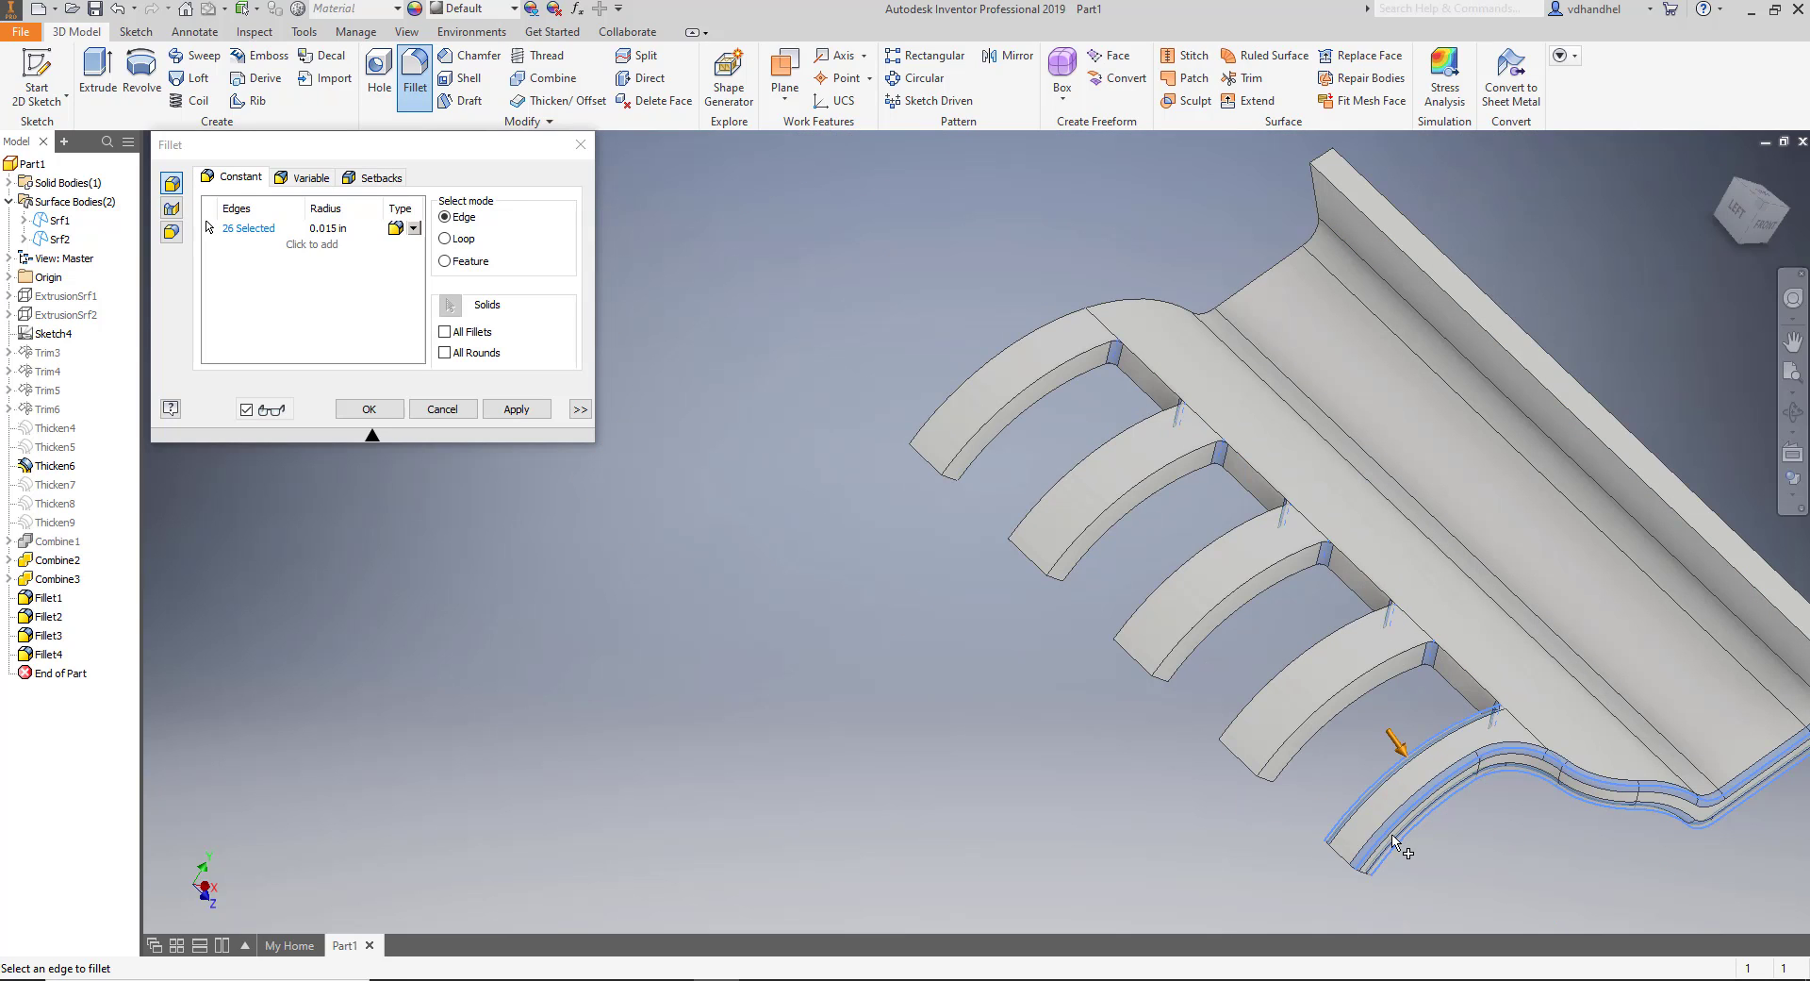
pyautogui.click(1344, 861)
# Add the long side edges and tip edges of the adjacent finger, plus the end finger's remaining slot-side edge, to the 0.015 in fillet.
pyautogui.click(1319, 740)
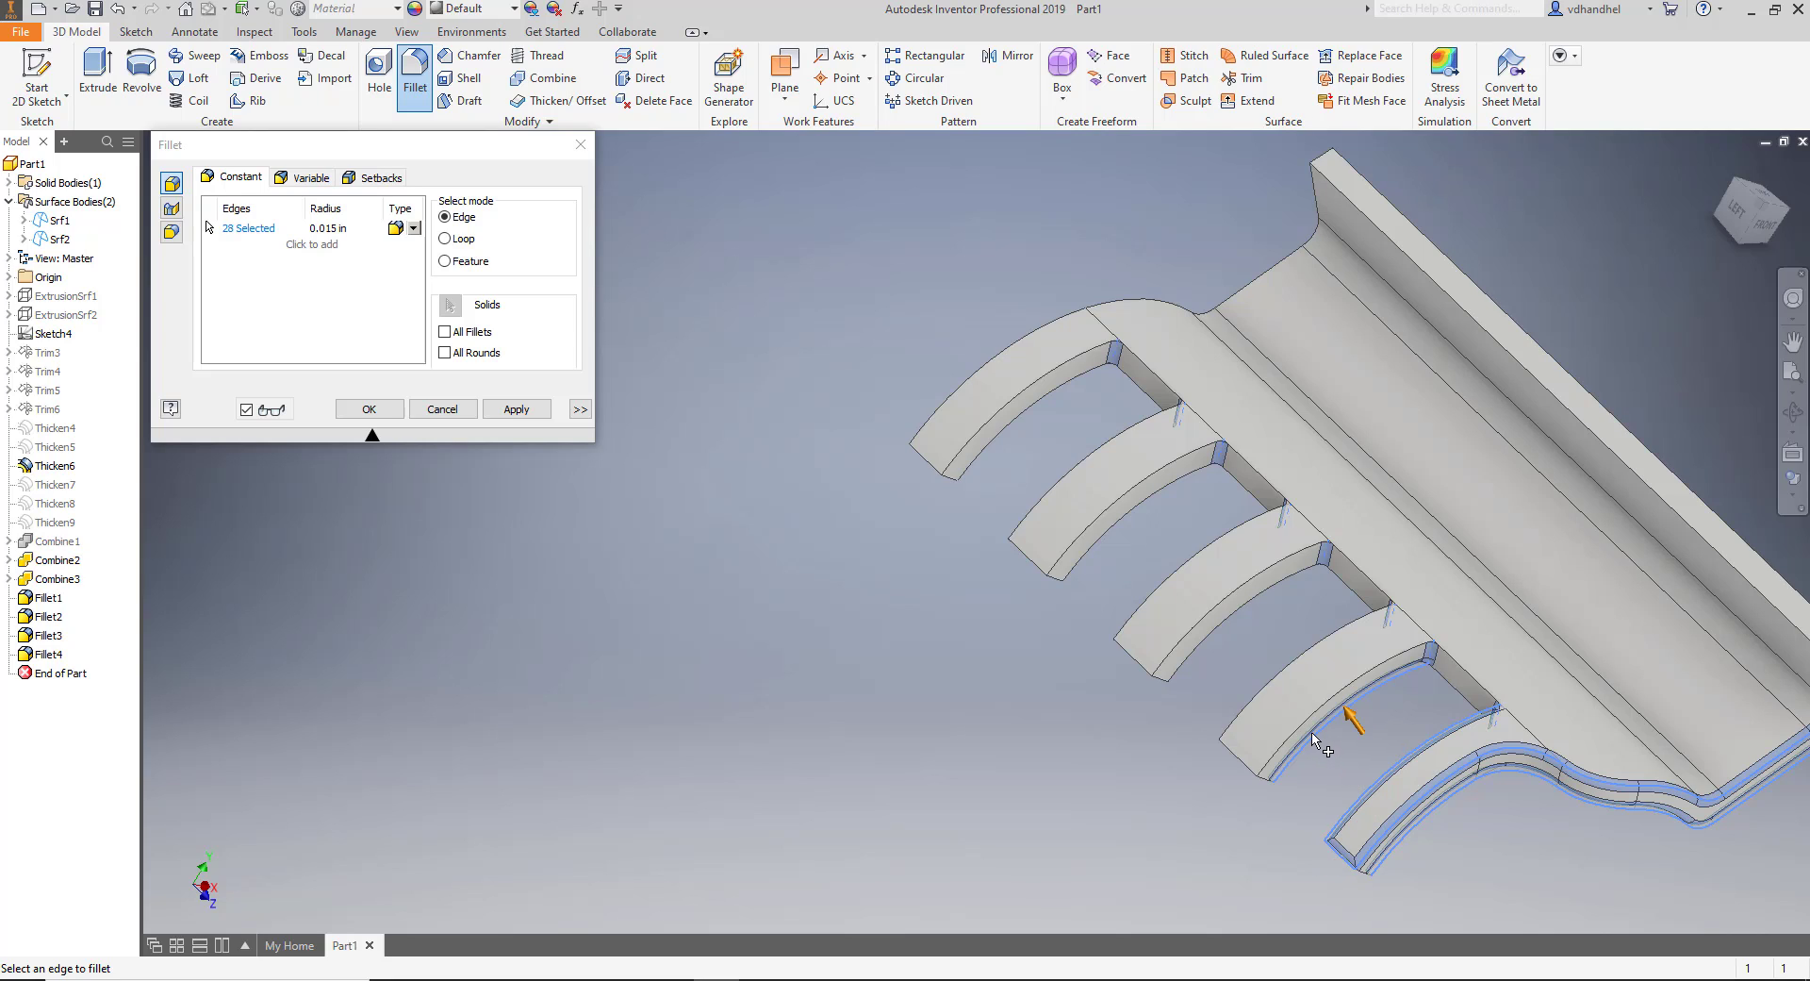
pyautogui.click(1302, 734)
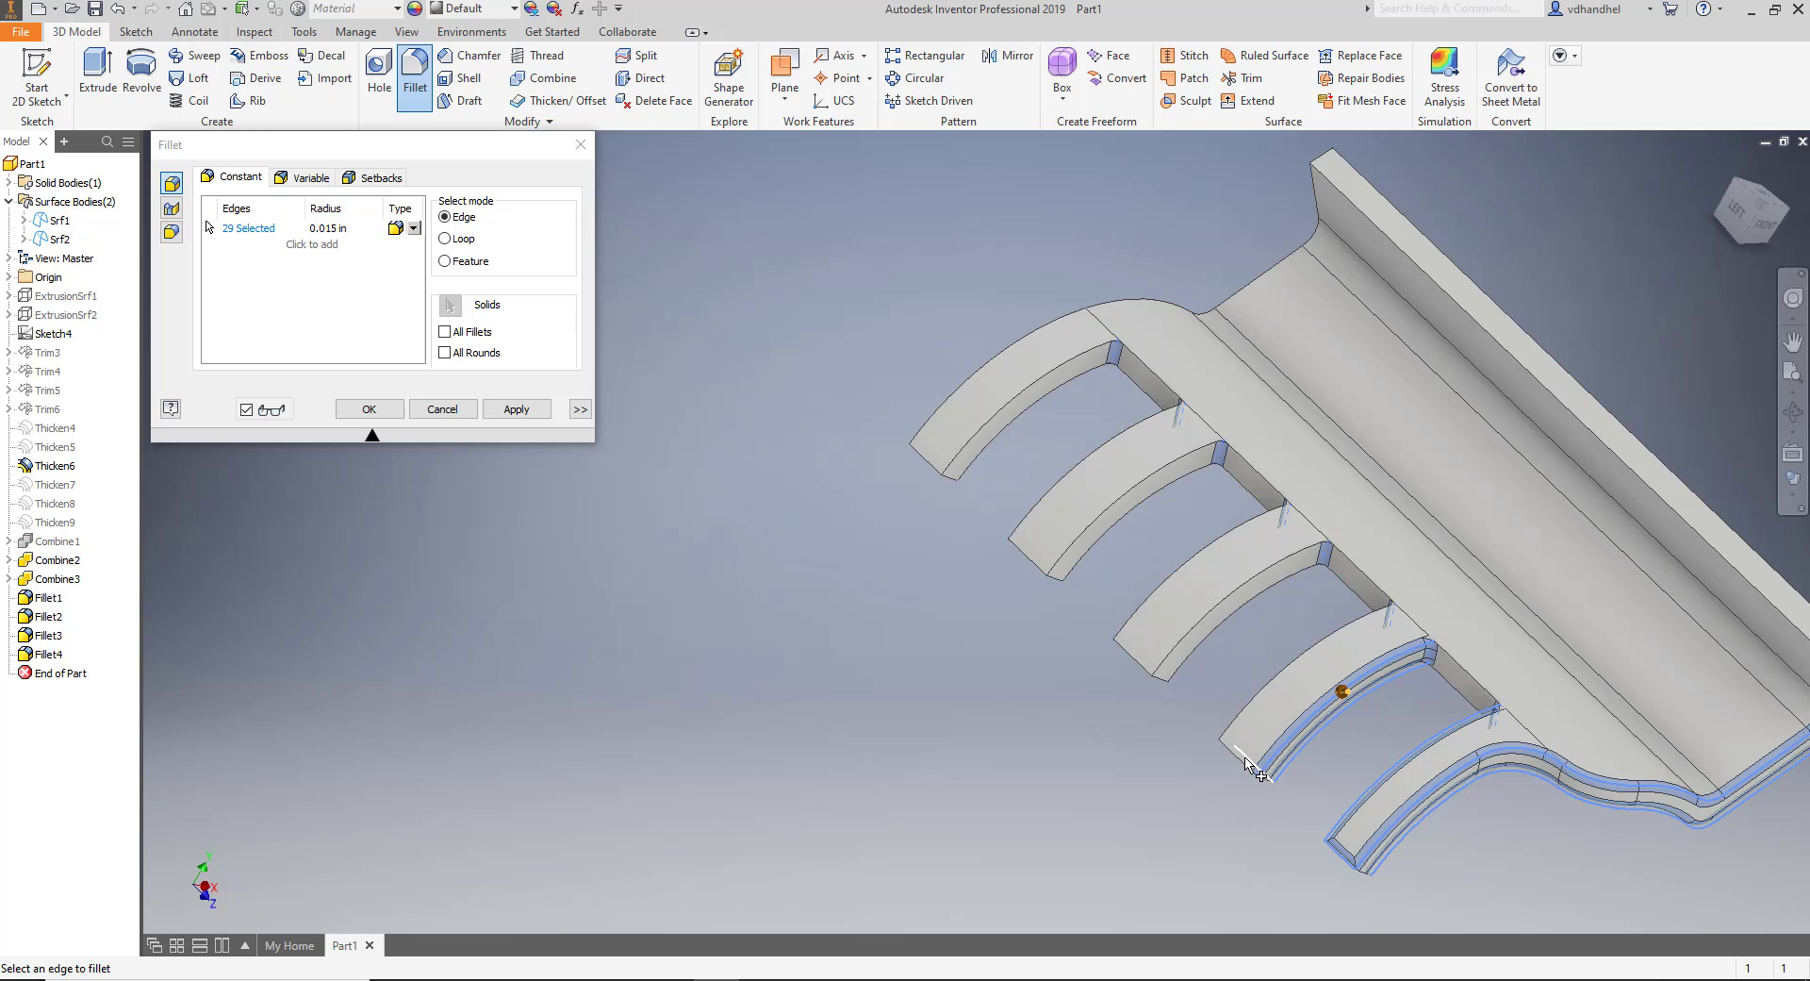
pyautogui.click(1251, 761)
pyautogui.click(1246, 762)
pyautogui.click(1247, 734)
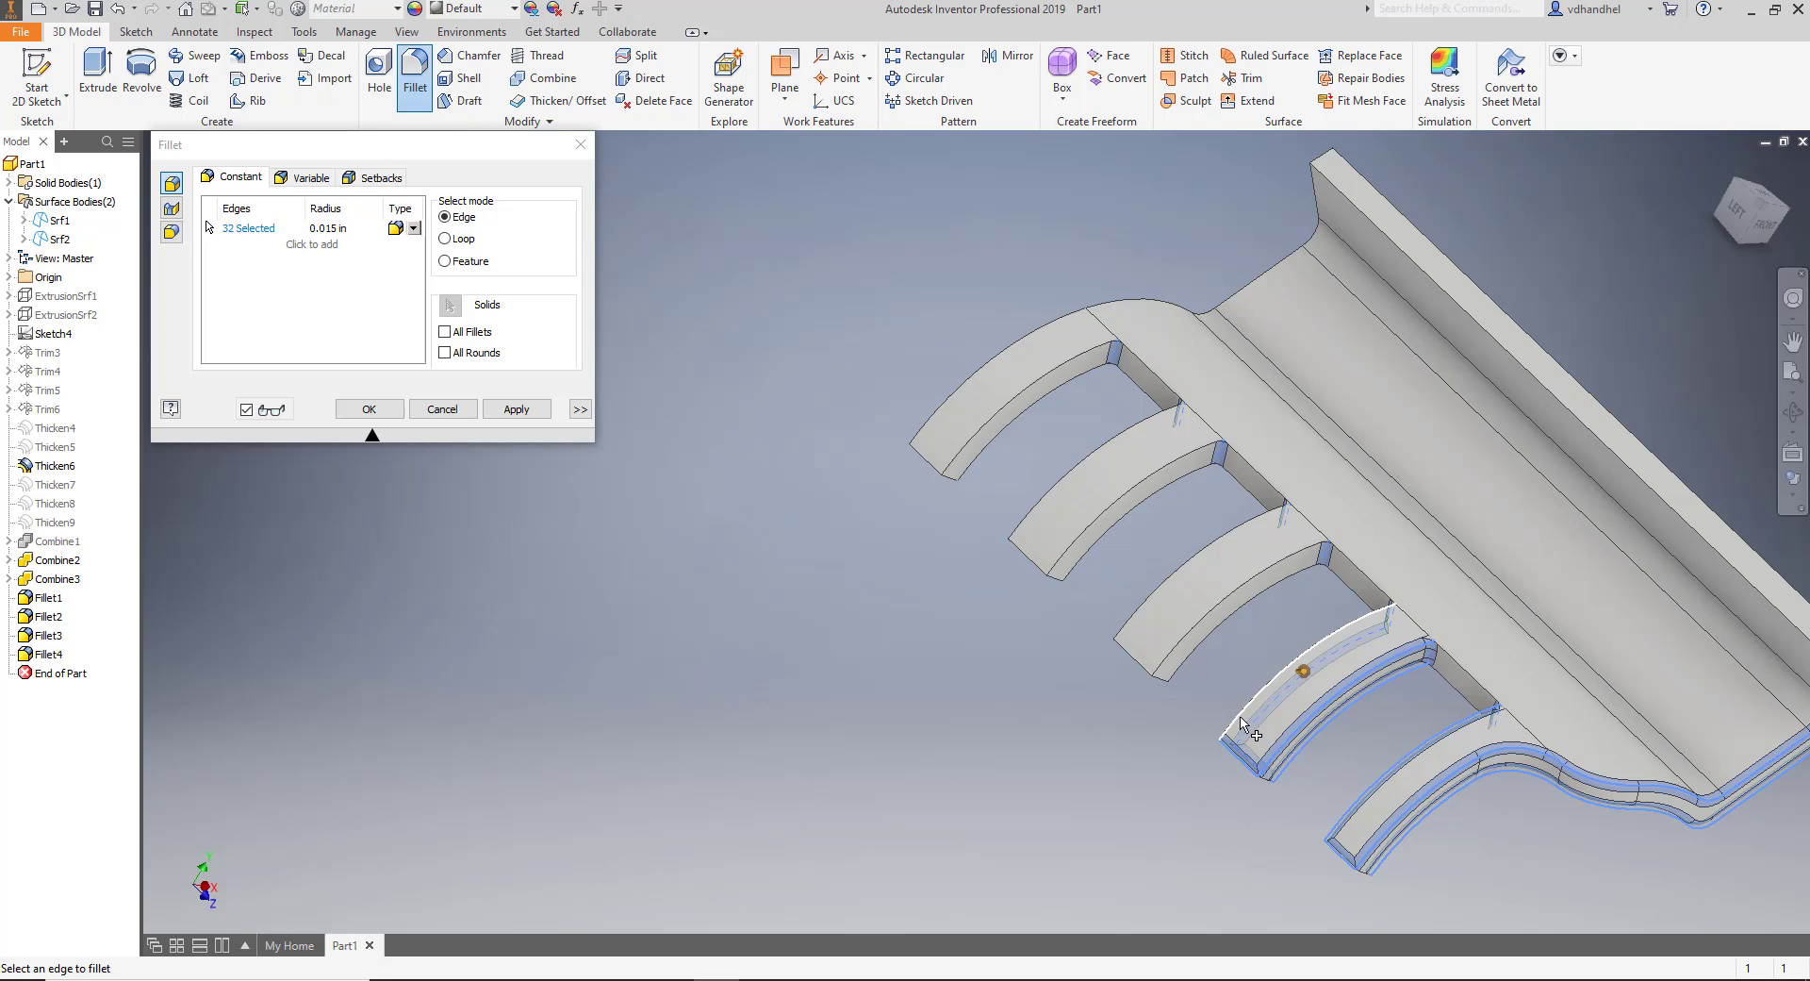
pyautogui.click(1245, 726)
pyautogui.click(1382, 808)
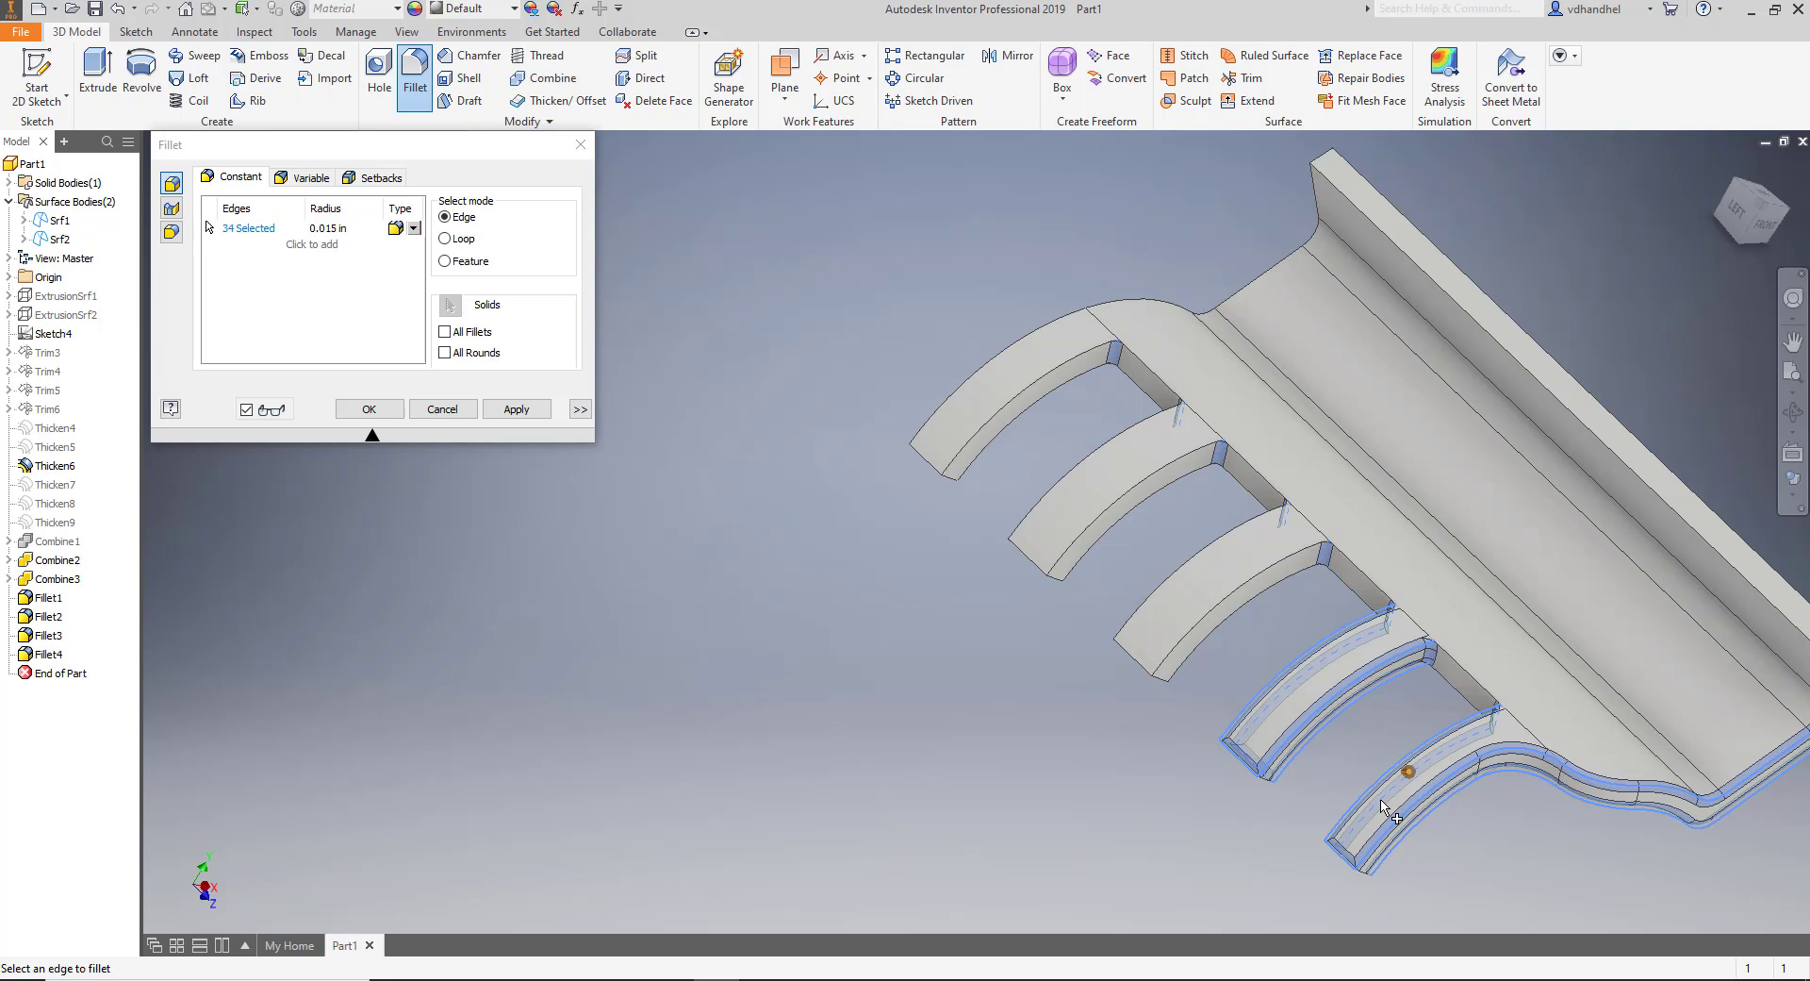
# Add the four long side edges and both tip edges of the middle finger to the 0.015 in fillet.
pyautogui.click(1213, 635)
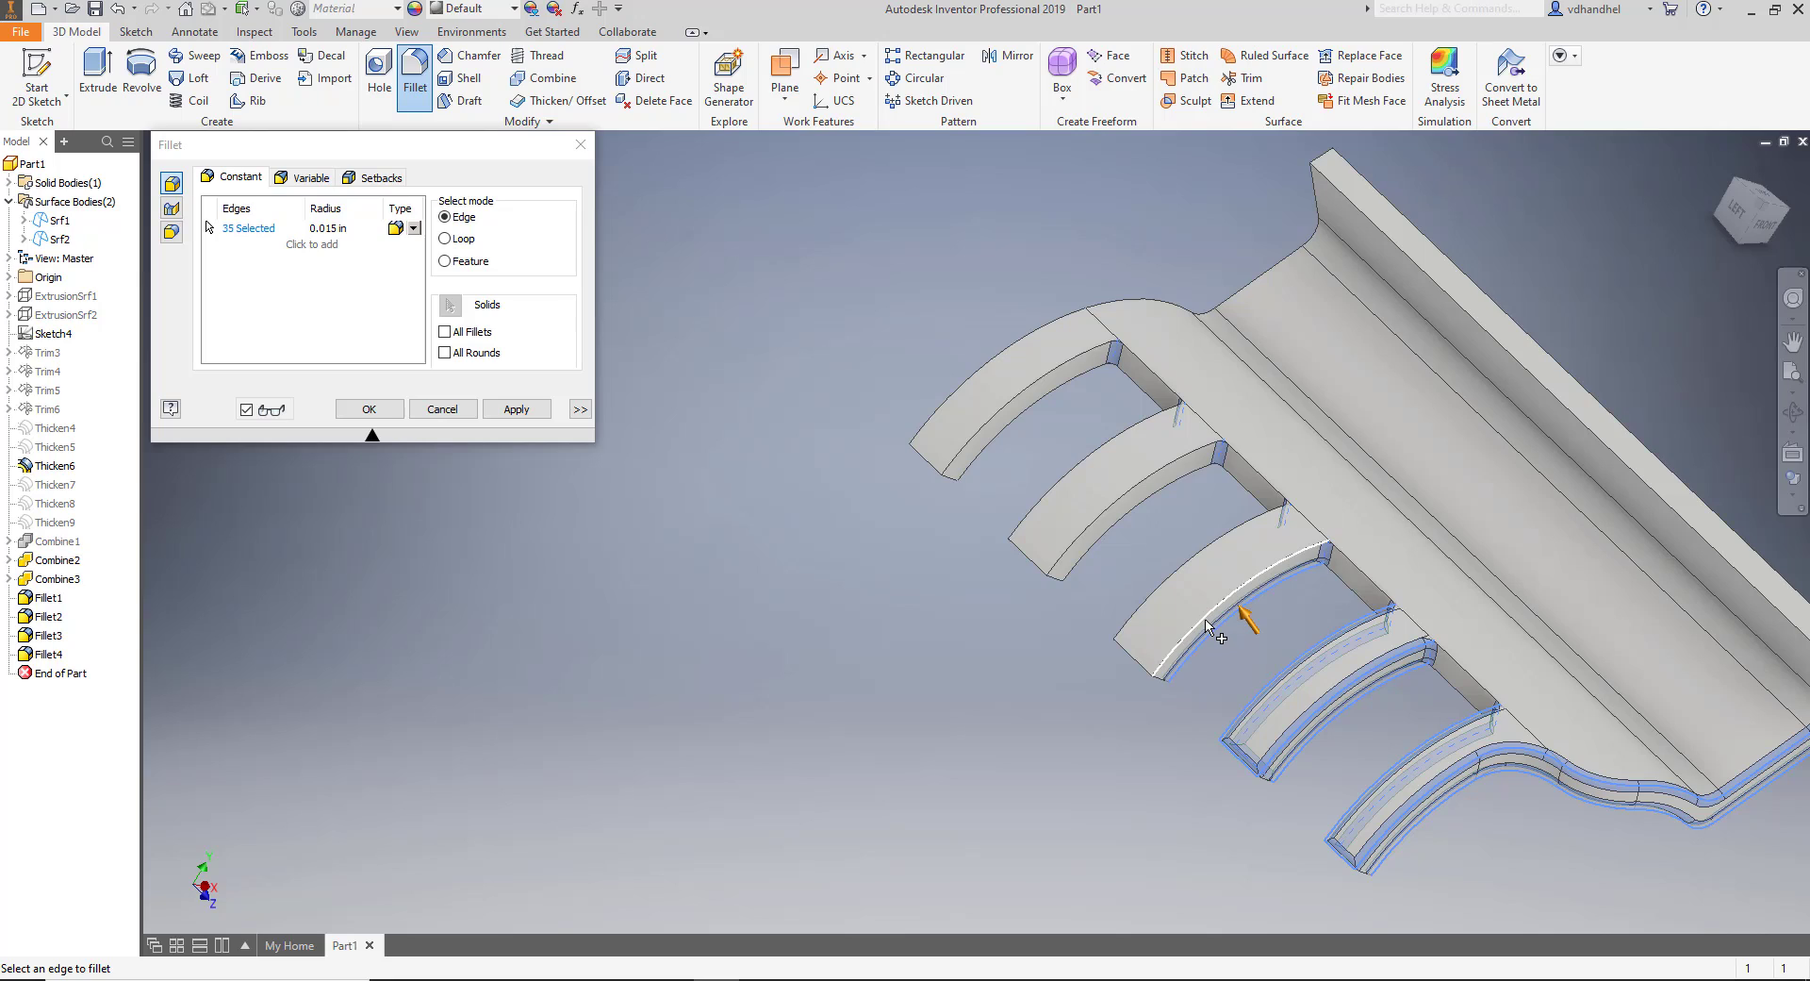
pyautogui.click(1204, 622)
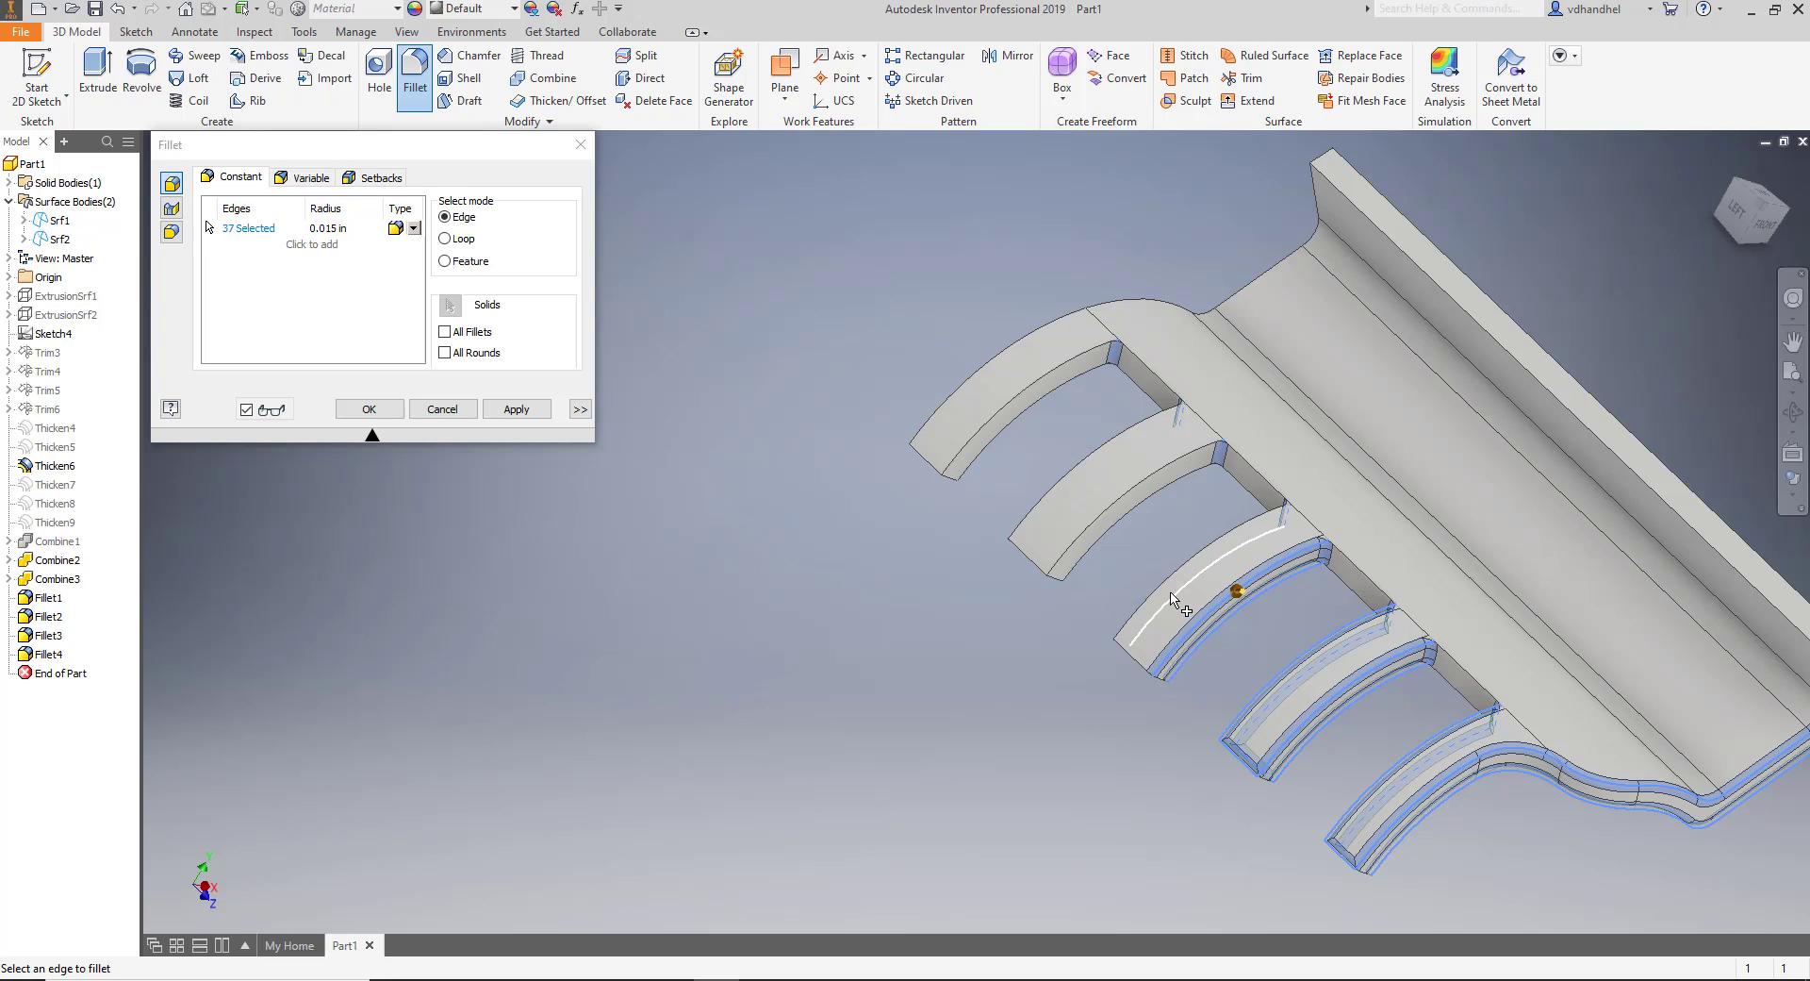
pyautogui.click(1170, 597)
pyautogui.click(1166, 595)
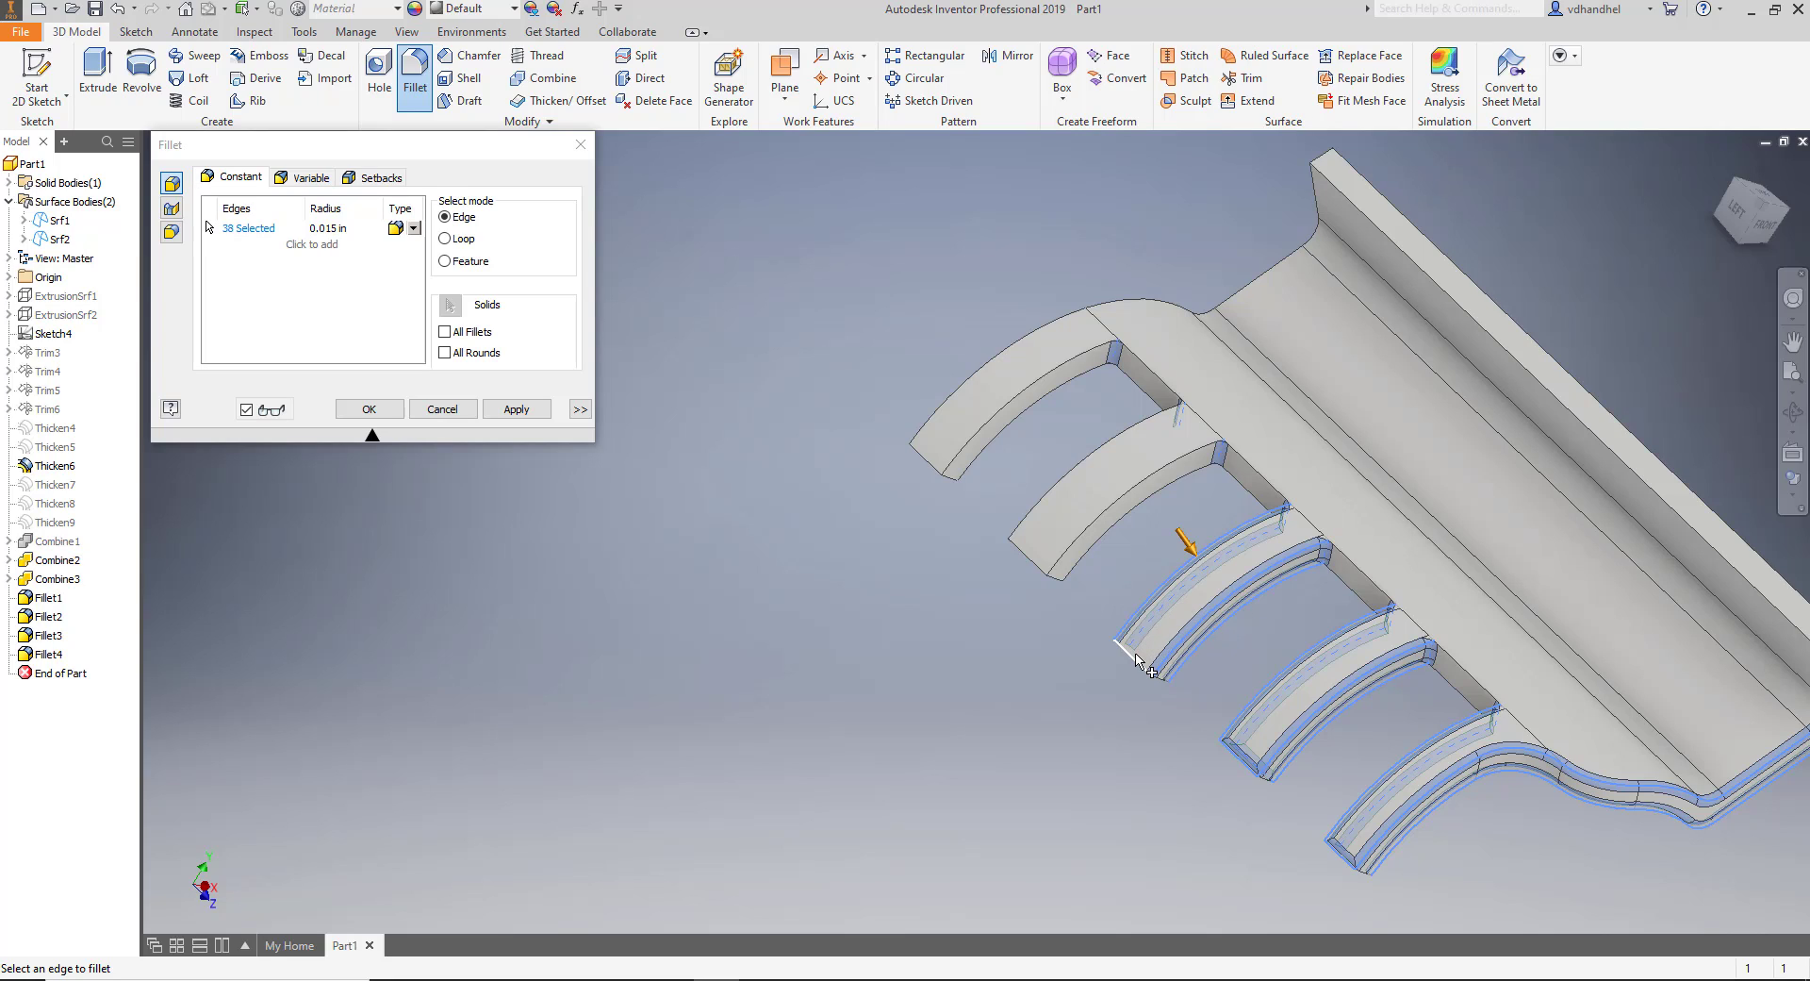
pyautogui.click(1139, 663)
pyautogui.click(1131, 659)
# Add the four long side edges and both tip edges of the fourth finger to the 0.015 in fillet.
pyautogui.scroll(5, 1223, 477)
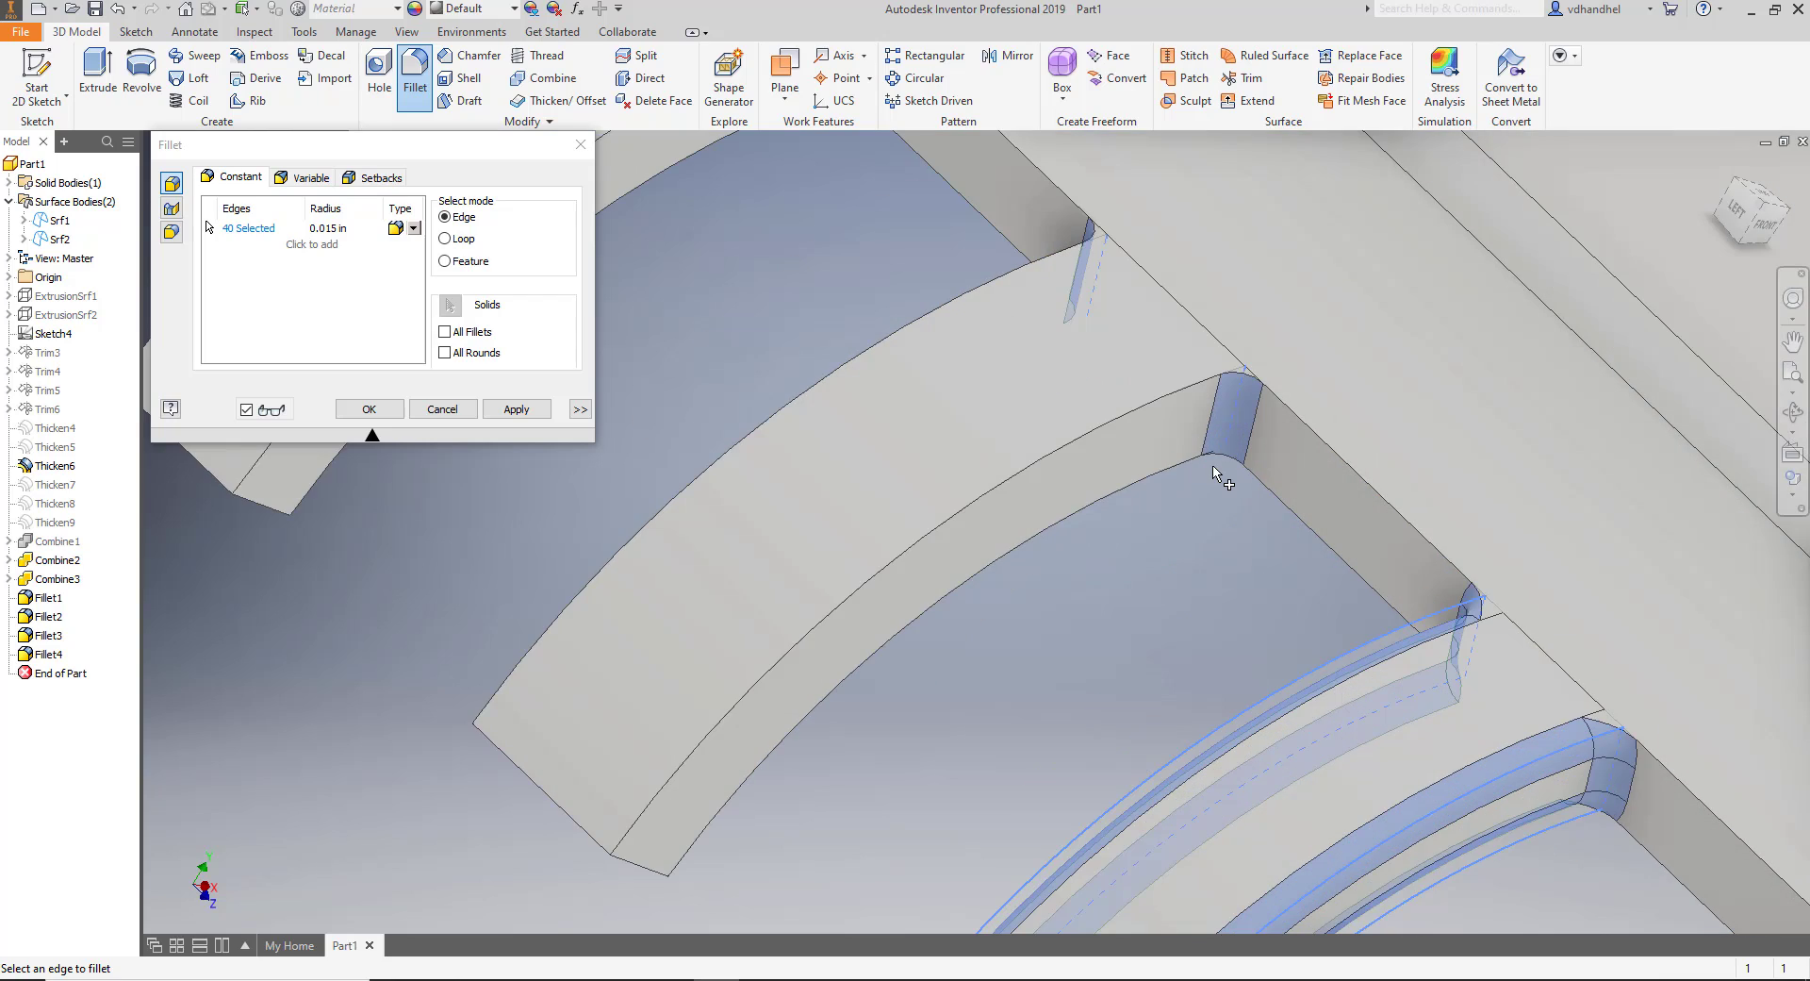
pyautogui.click(1158, 483)
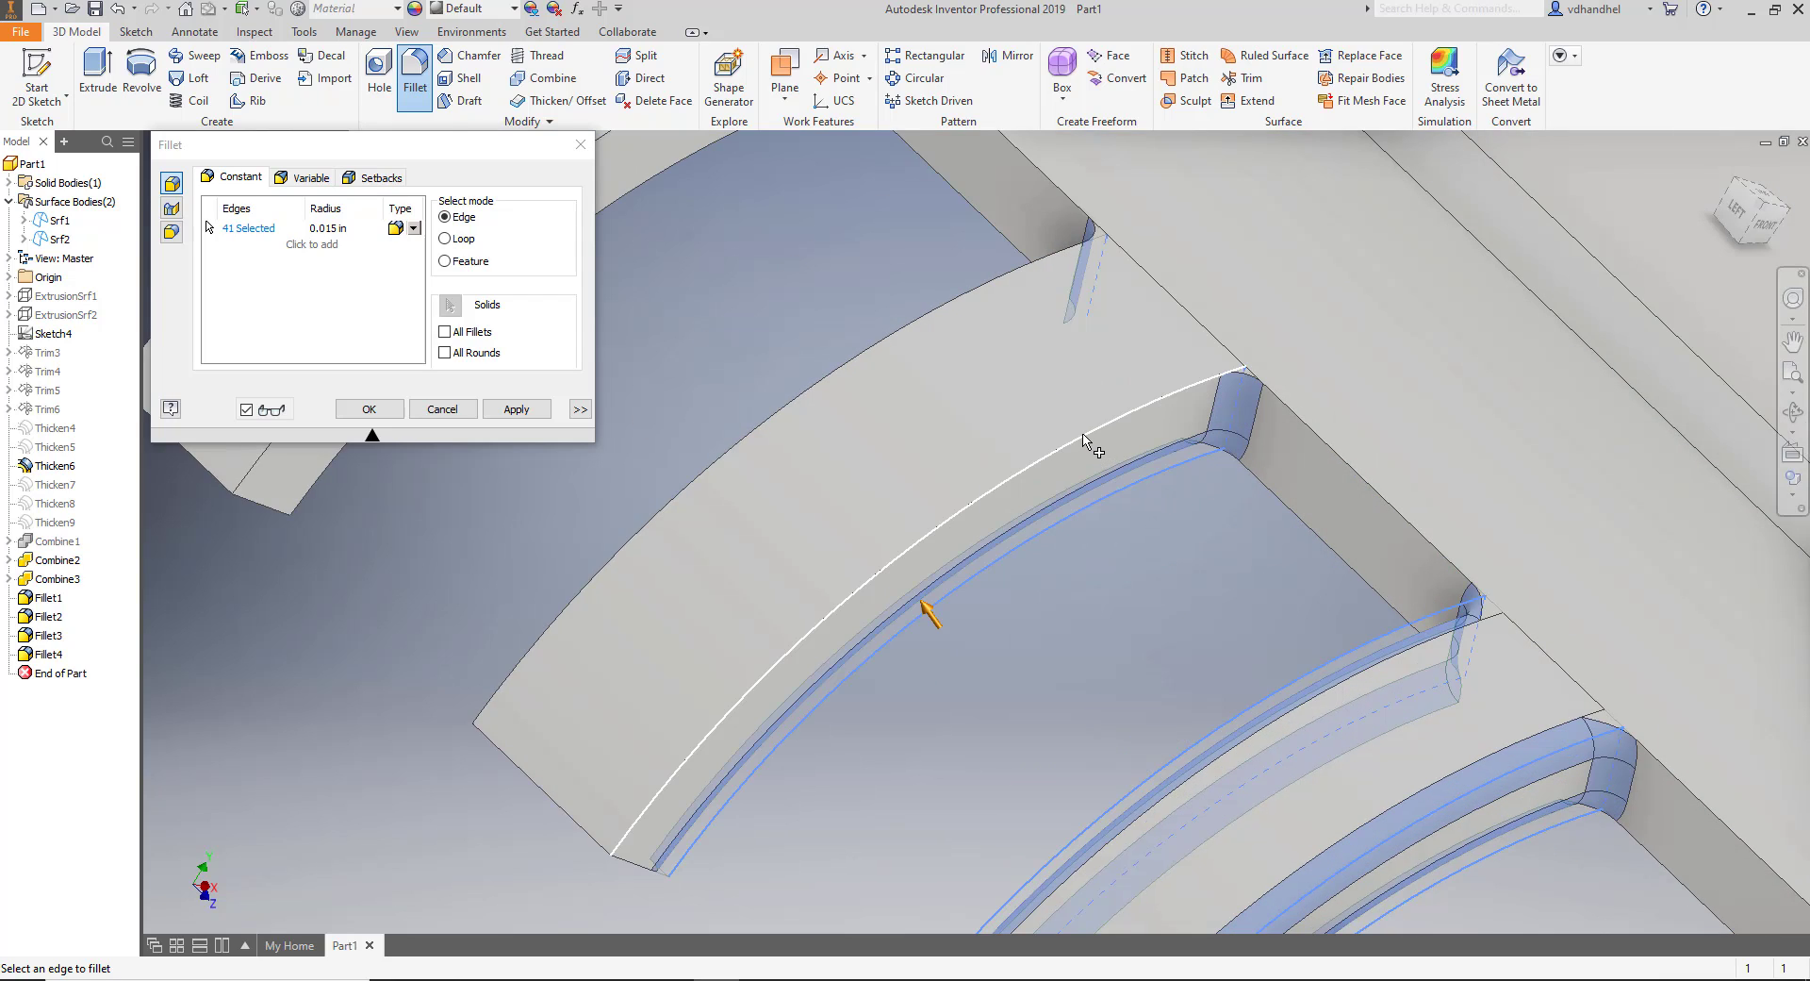
pyautogui.click(1084, 439)
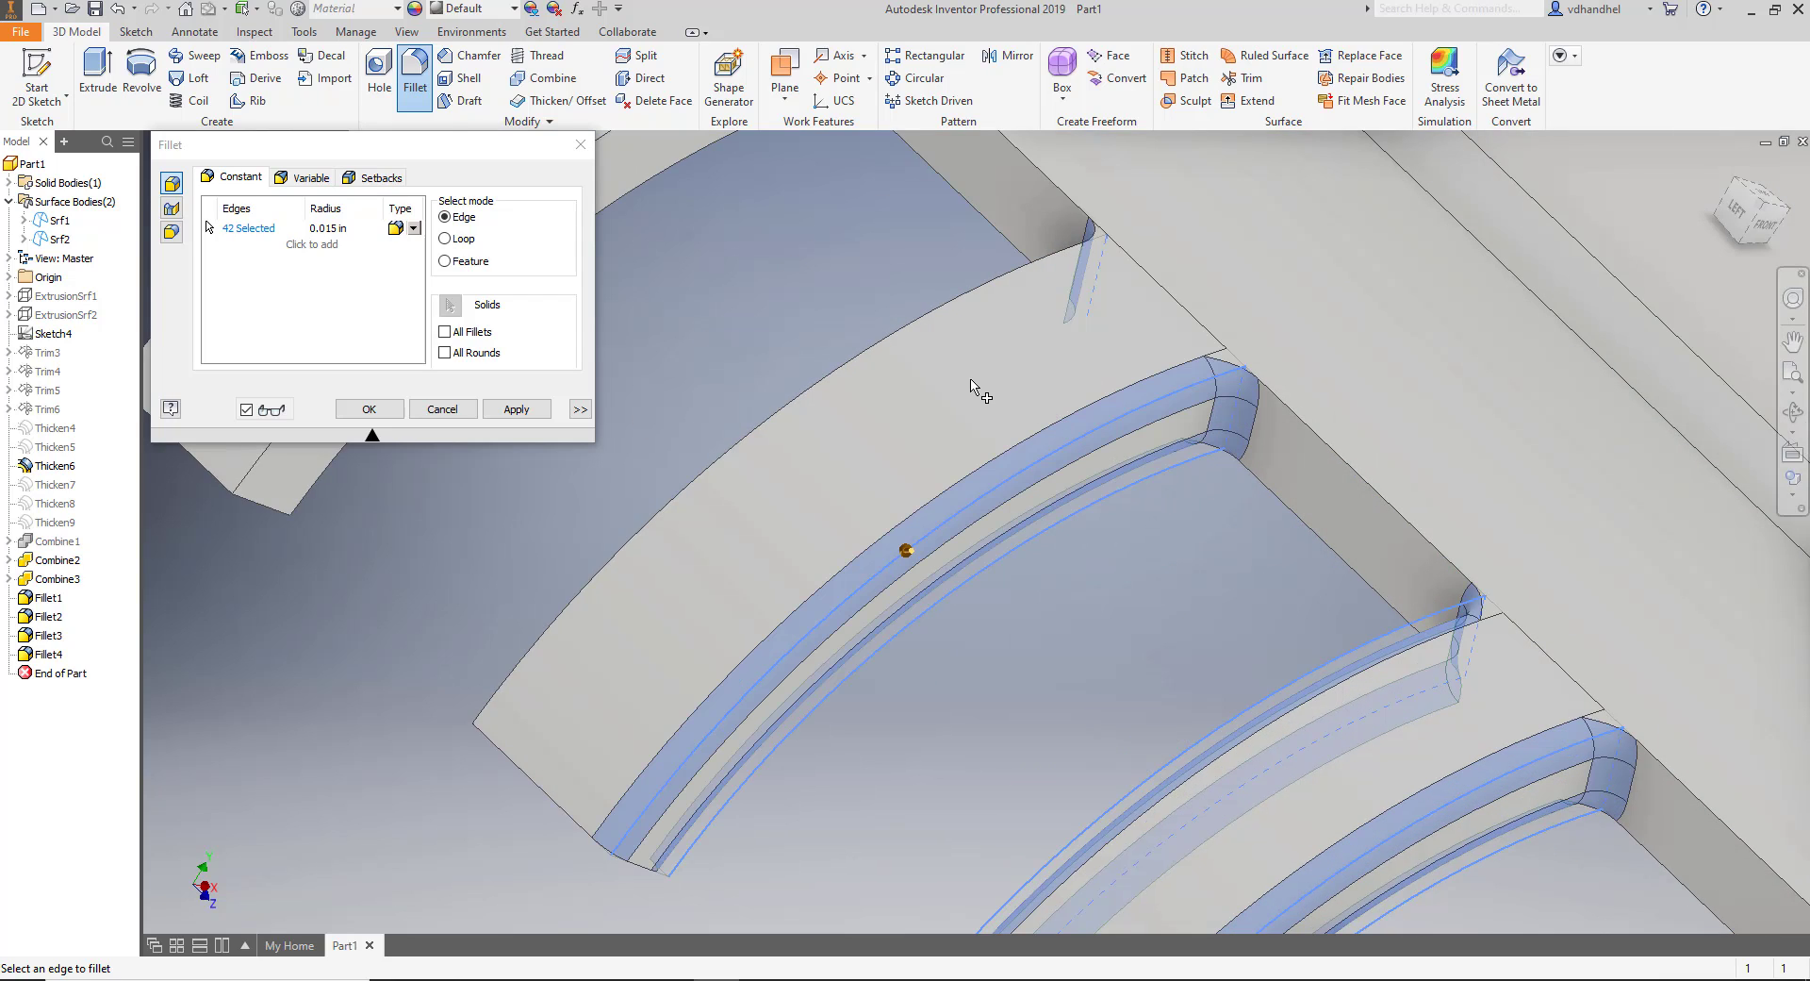
pyautogui.click(918, 345)
pyautogui.click(913, 337)
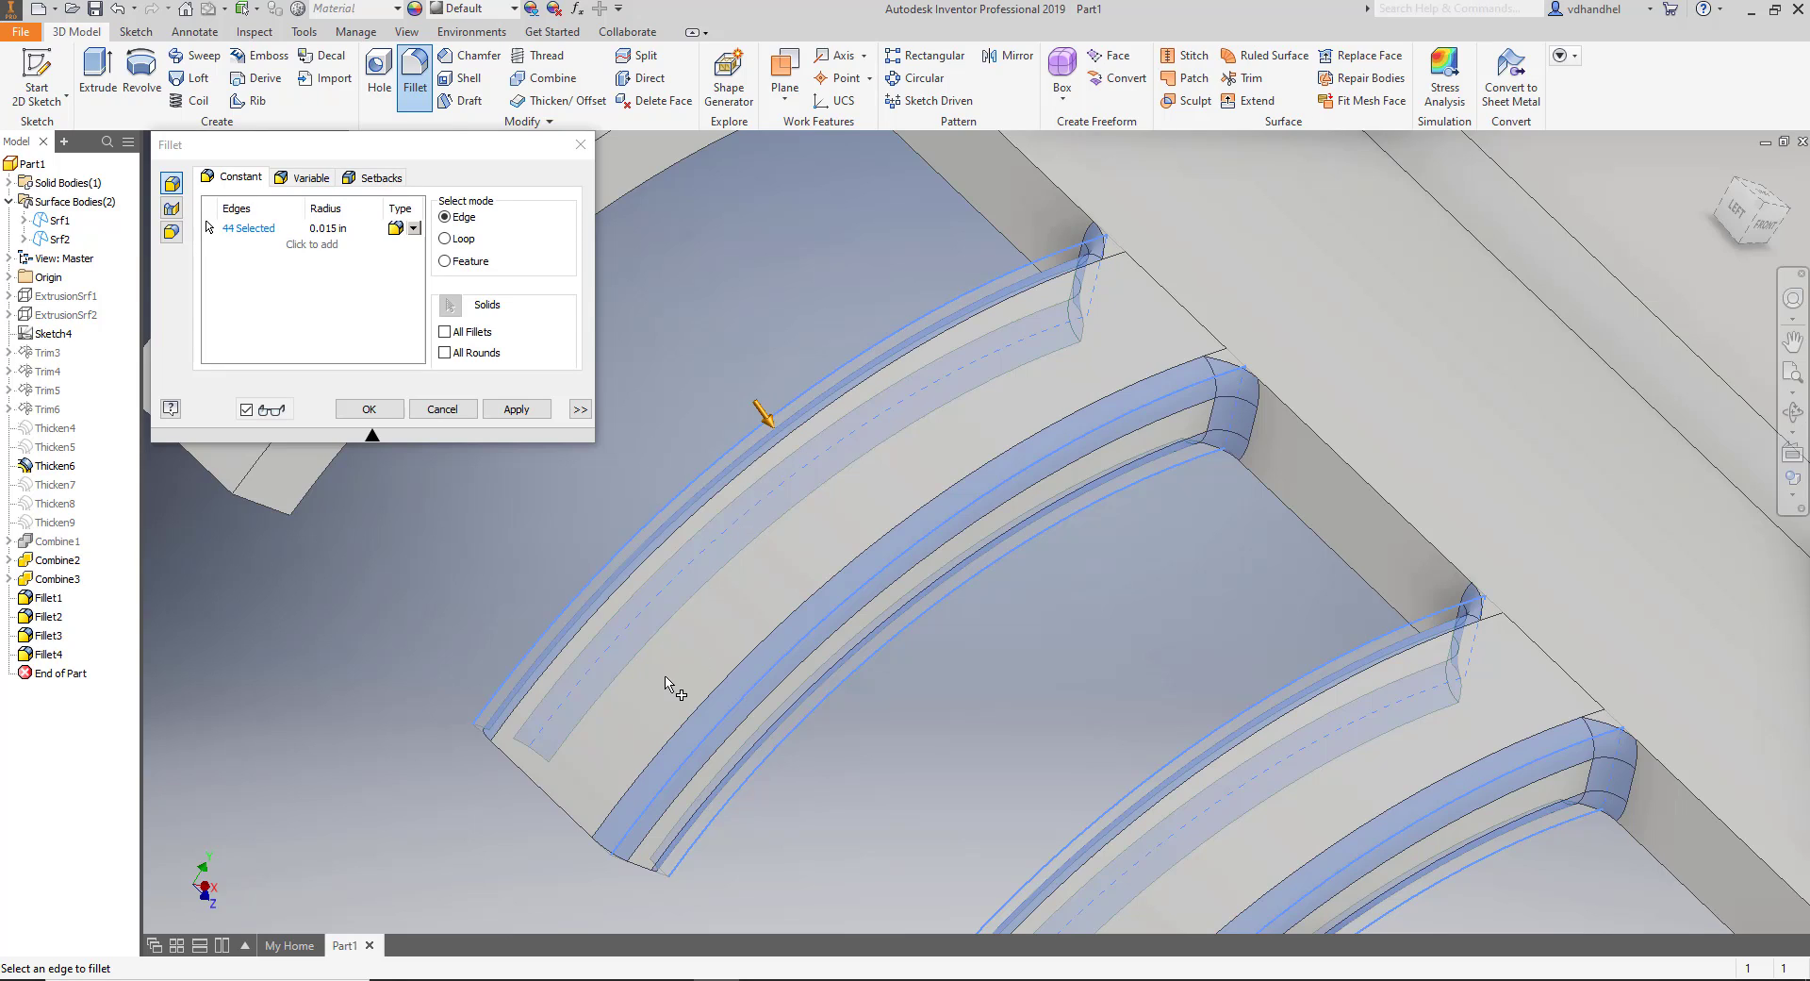
pyautogui.click(577, 809)
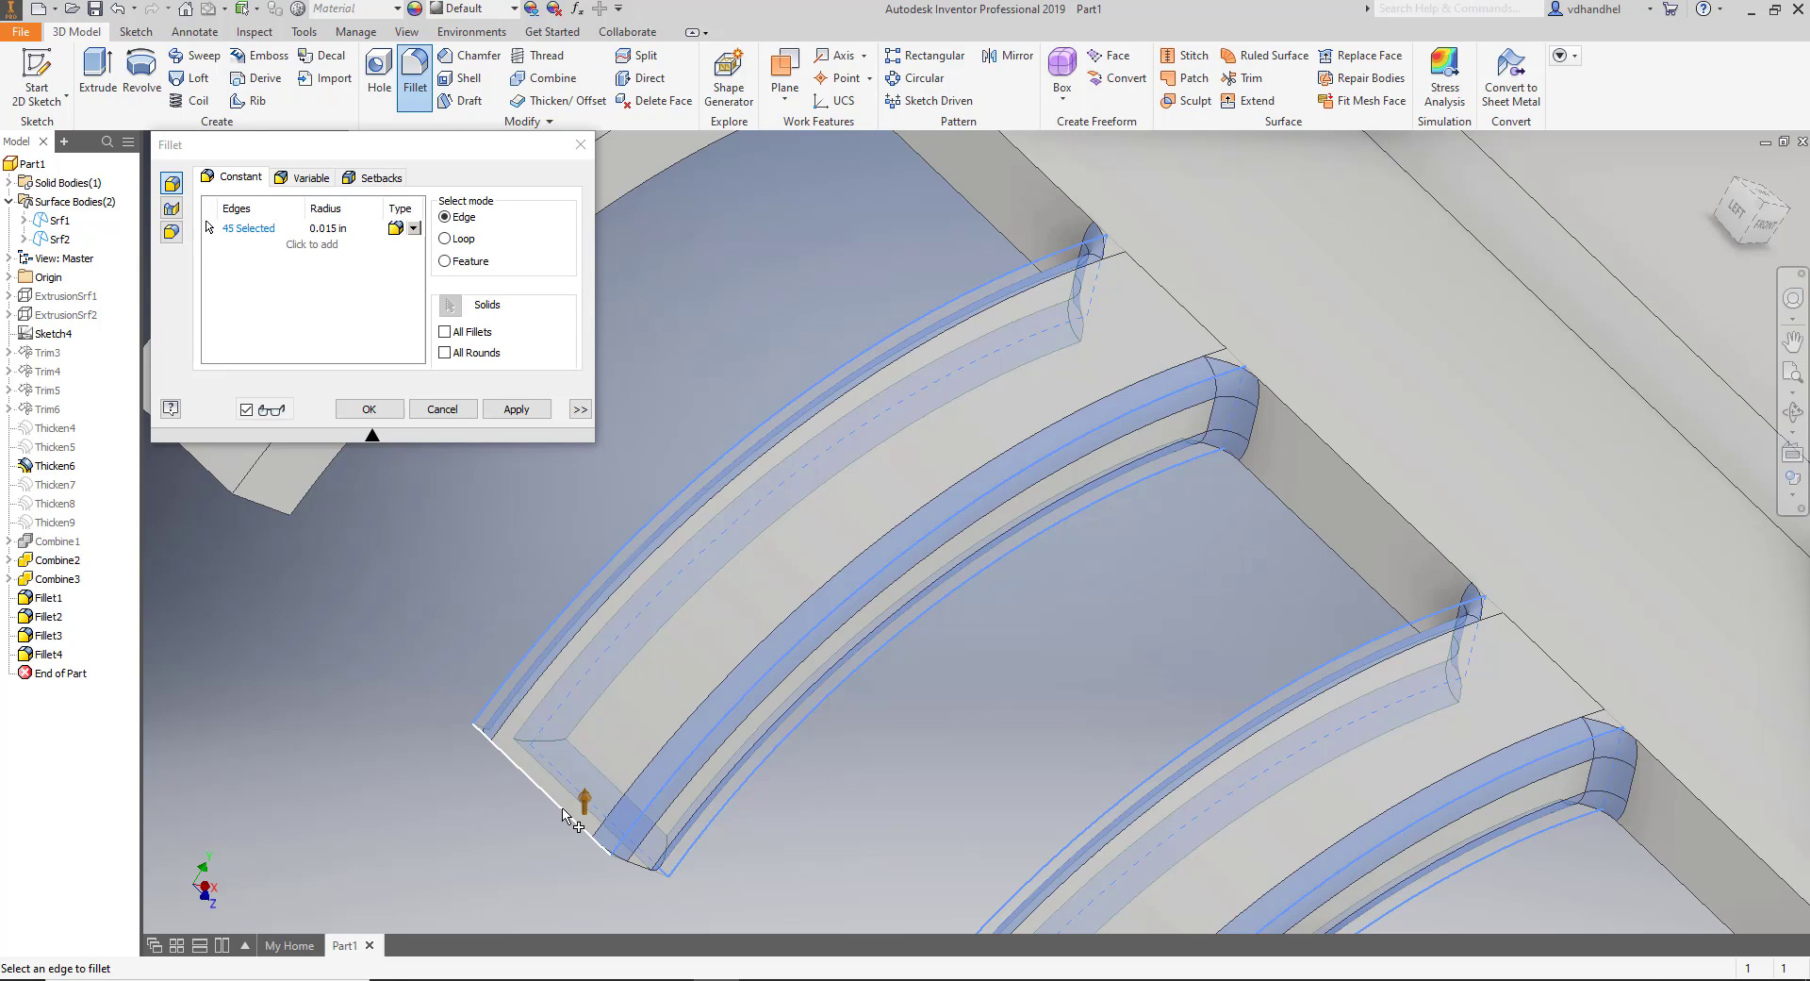
pyautogui.click(563, 810)
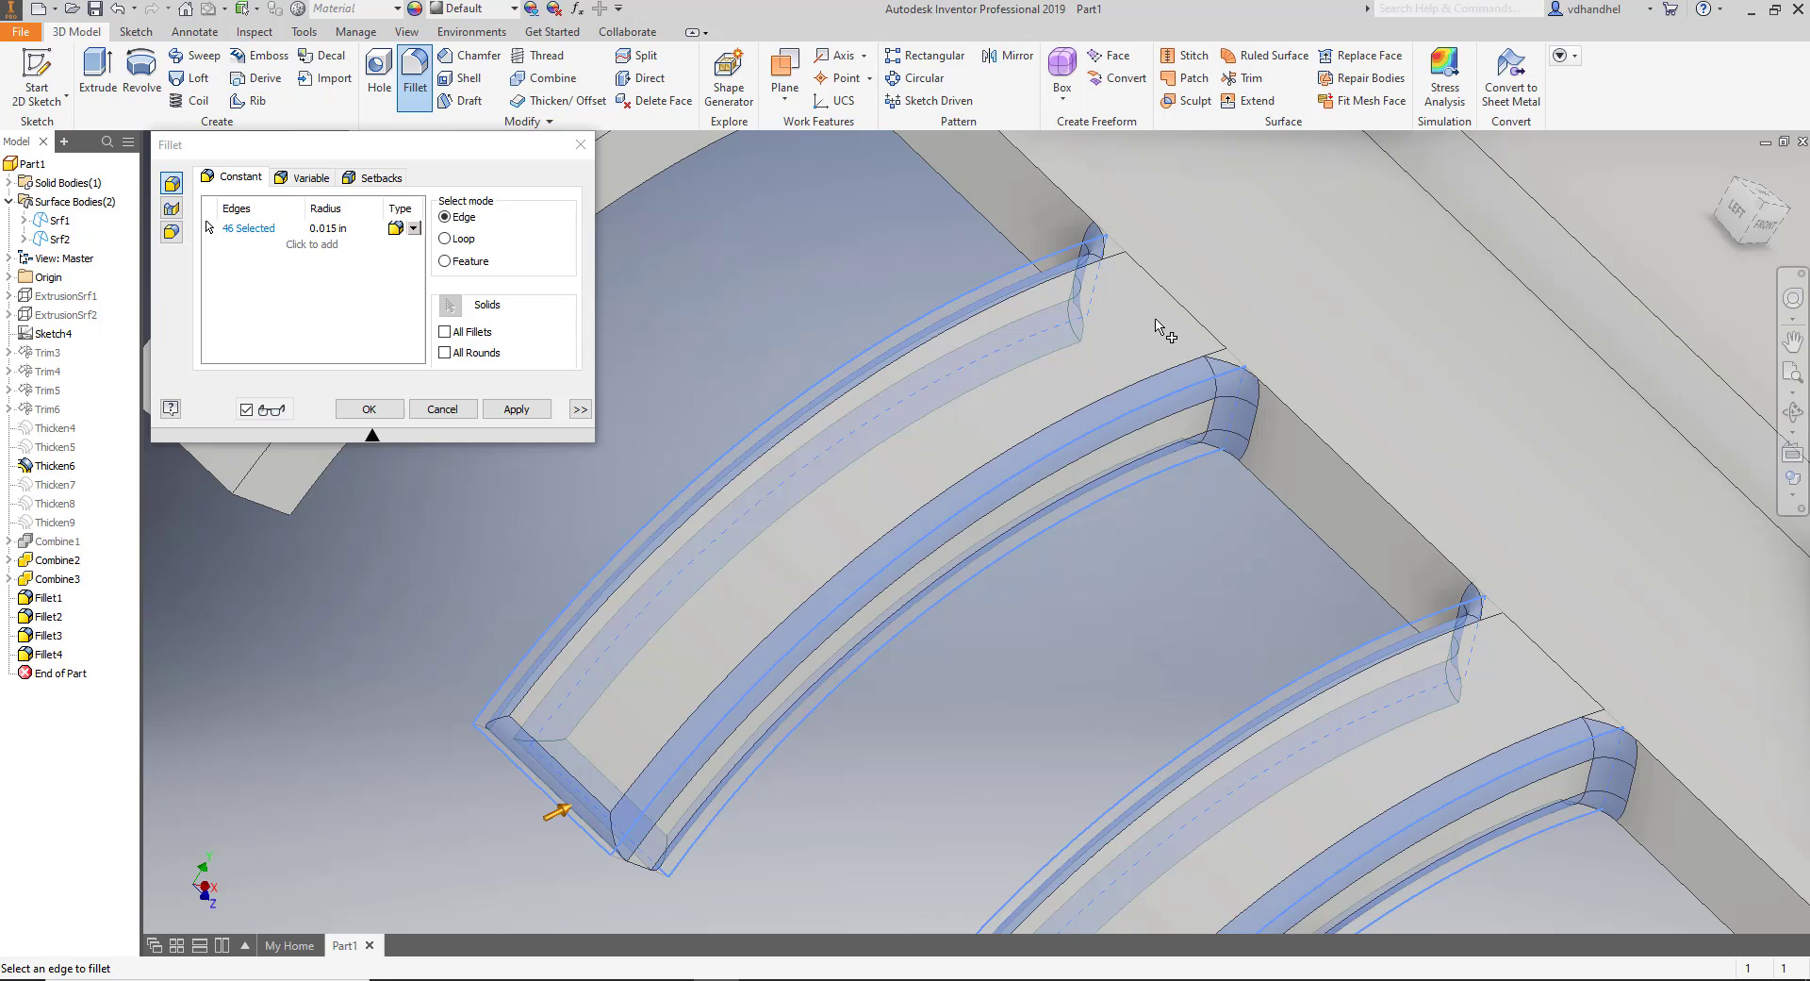
# Add the last finger's two slot-side edges and one outer-side edge chain, and apply the 0.015 in fillet.
pyautogui.scroll(3, 1223, 391)
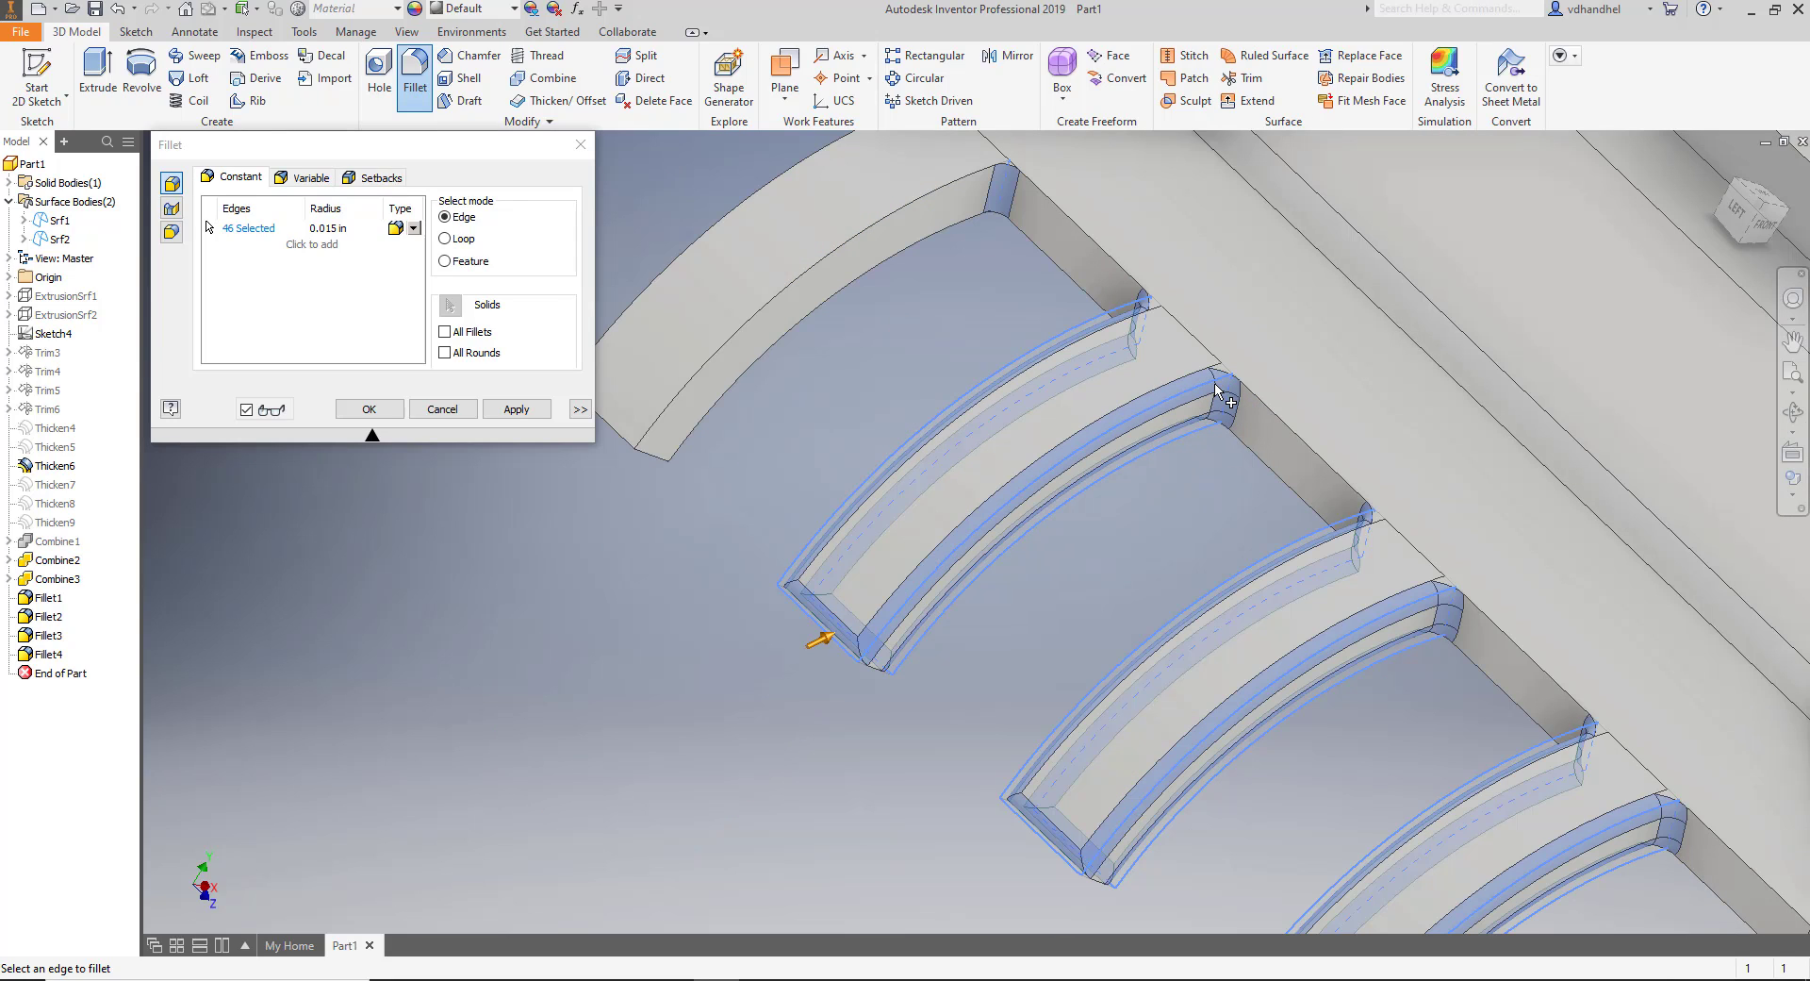
pyautogui.click(836, 272)
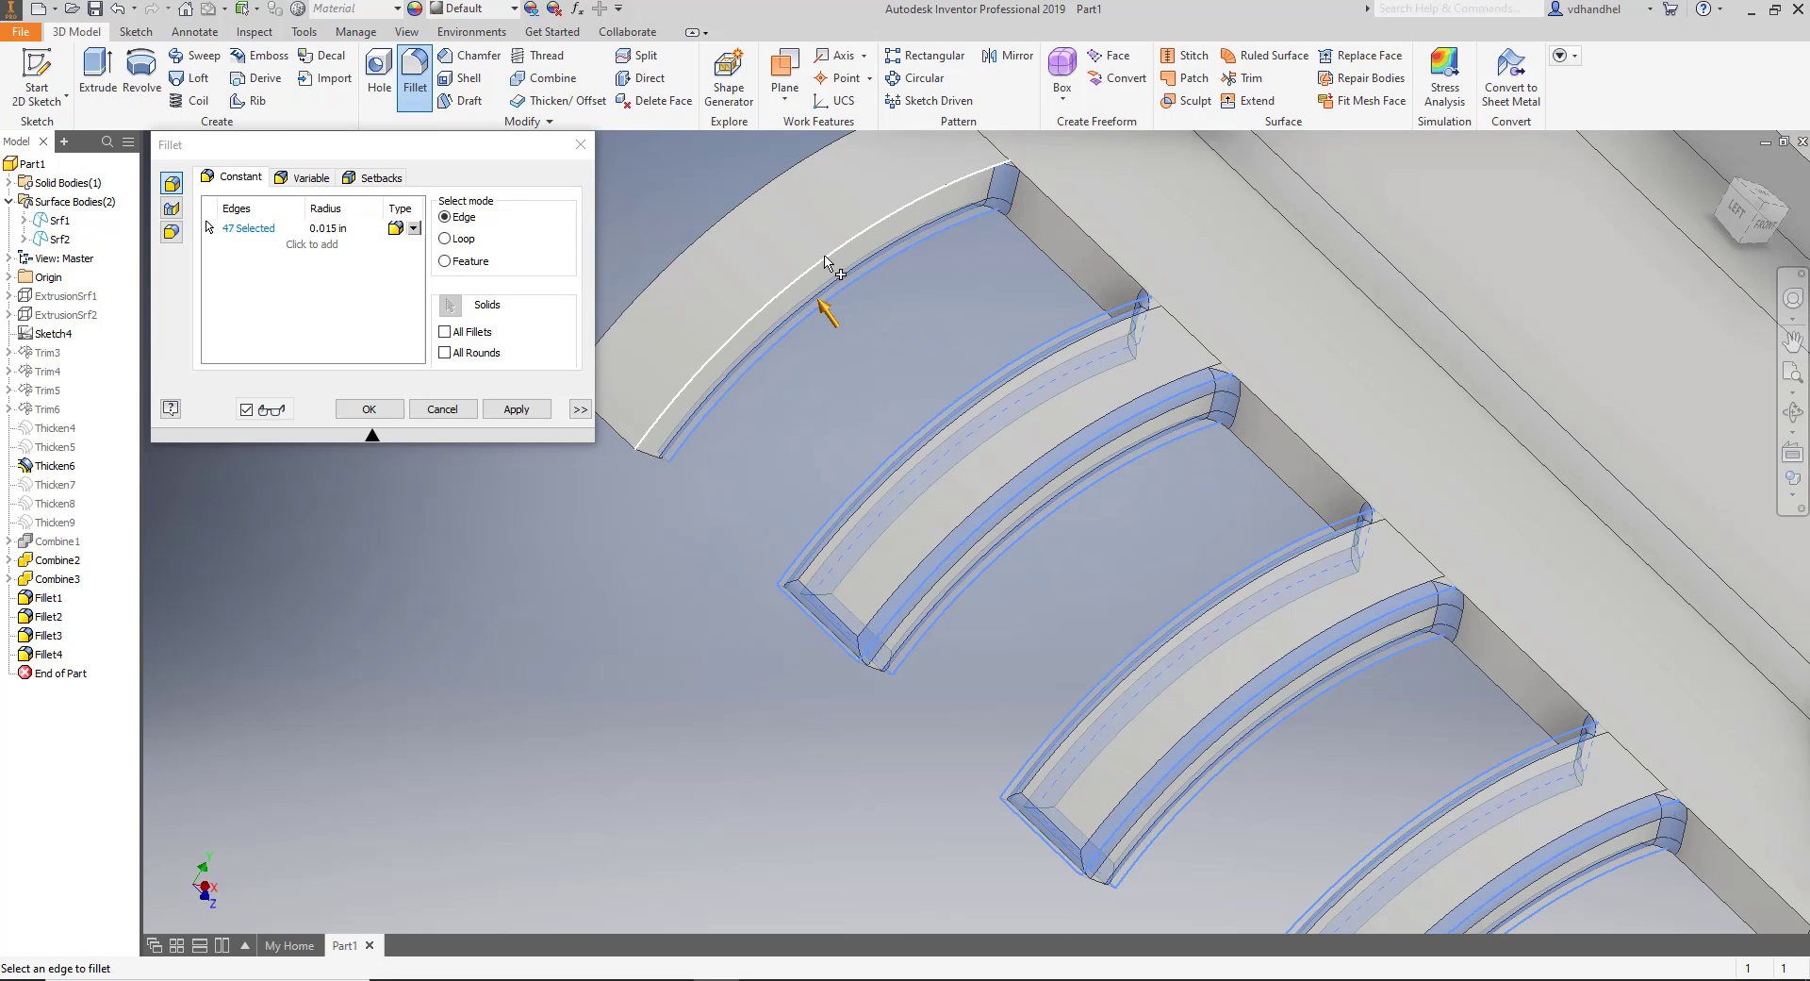
pyautogui.click(825, 260)
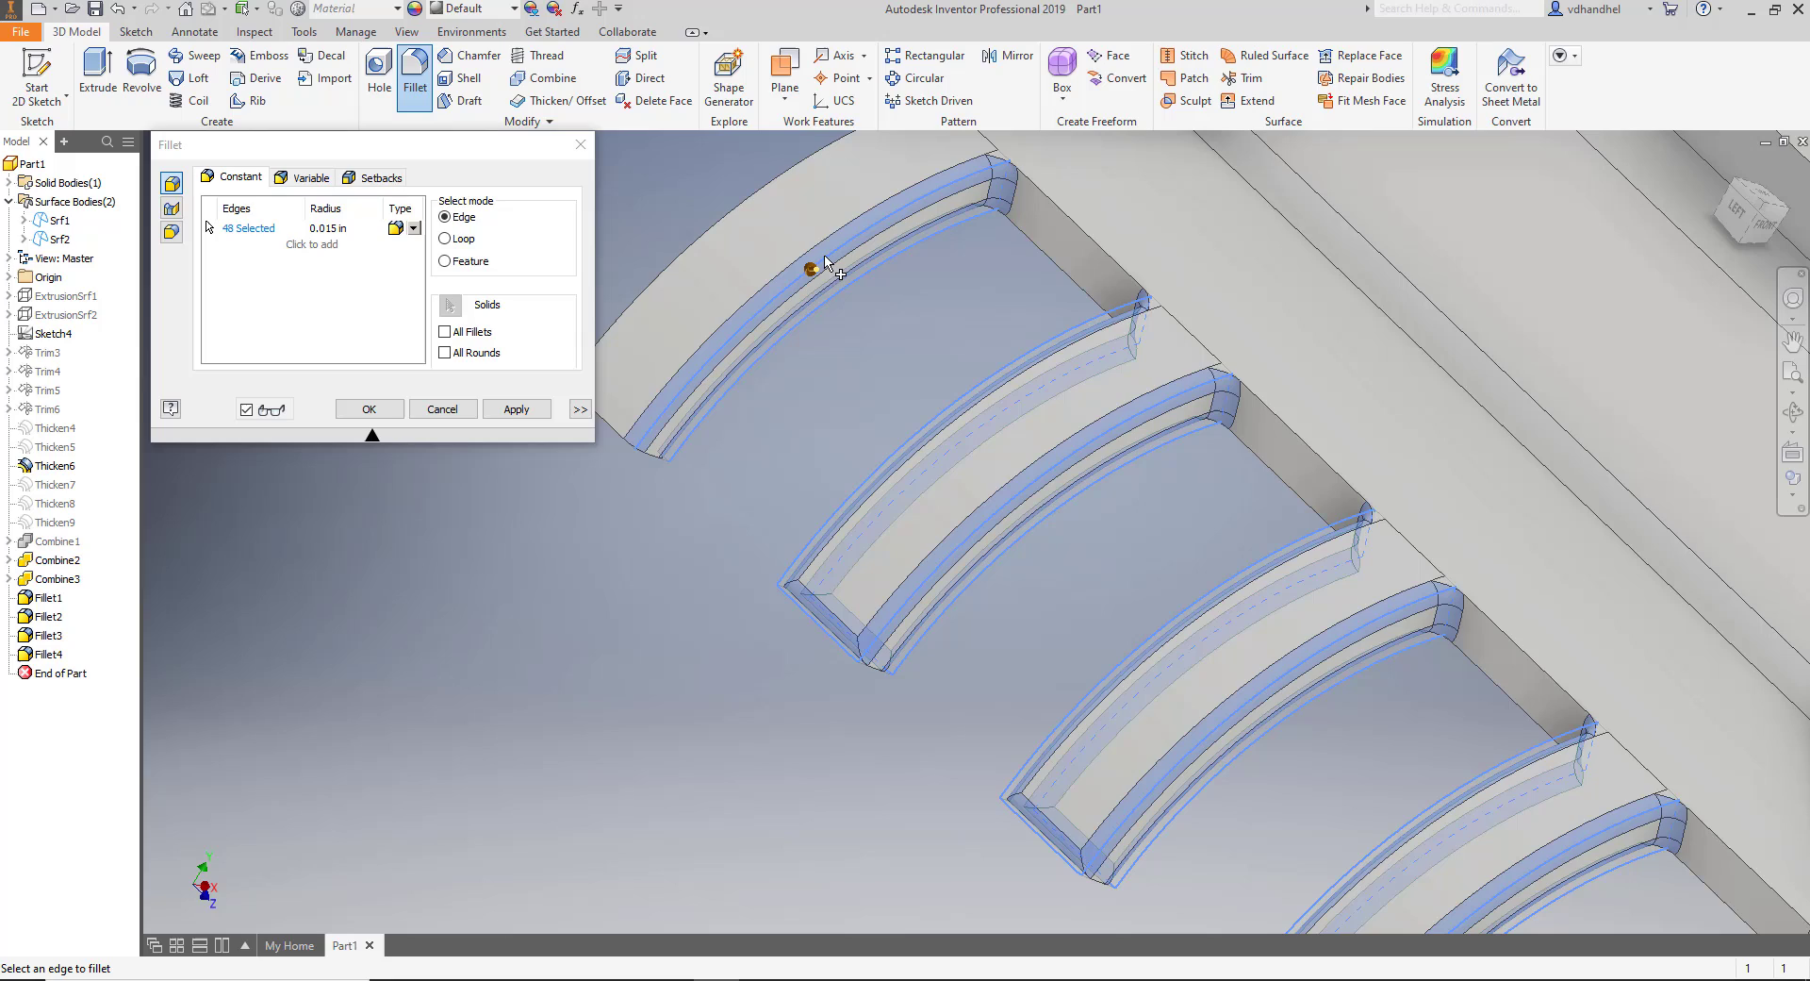
pyautogui.click(753, 233)
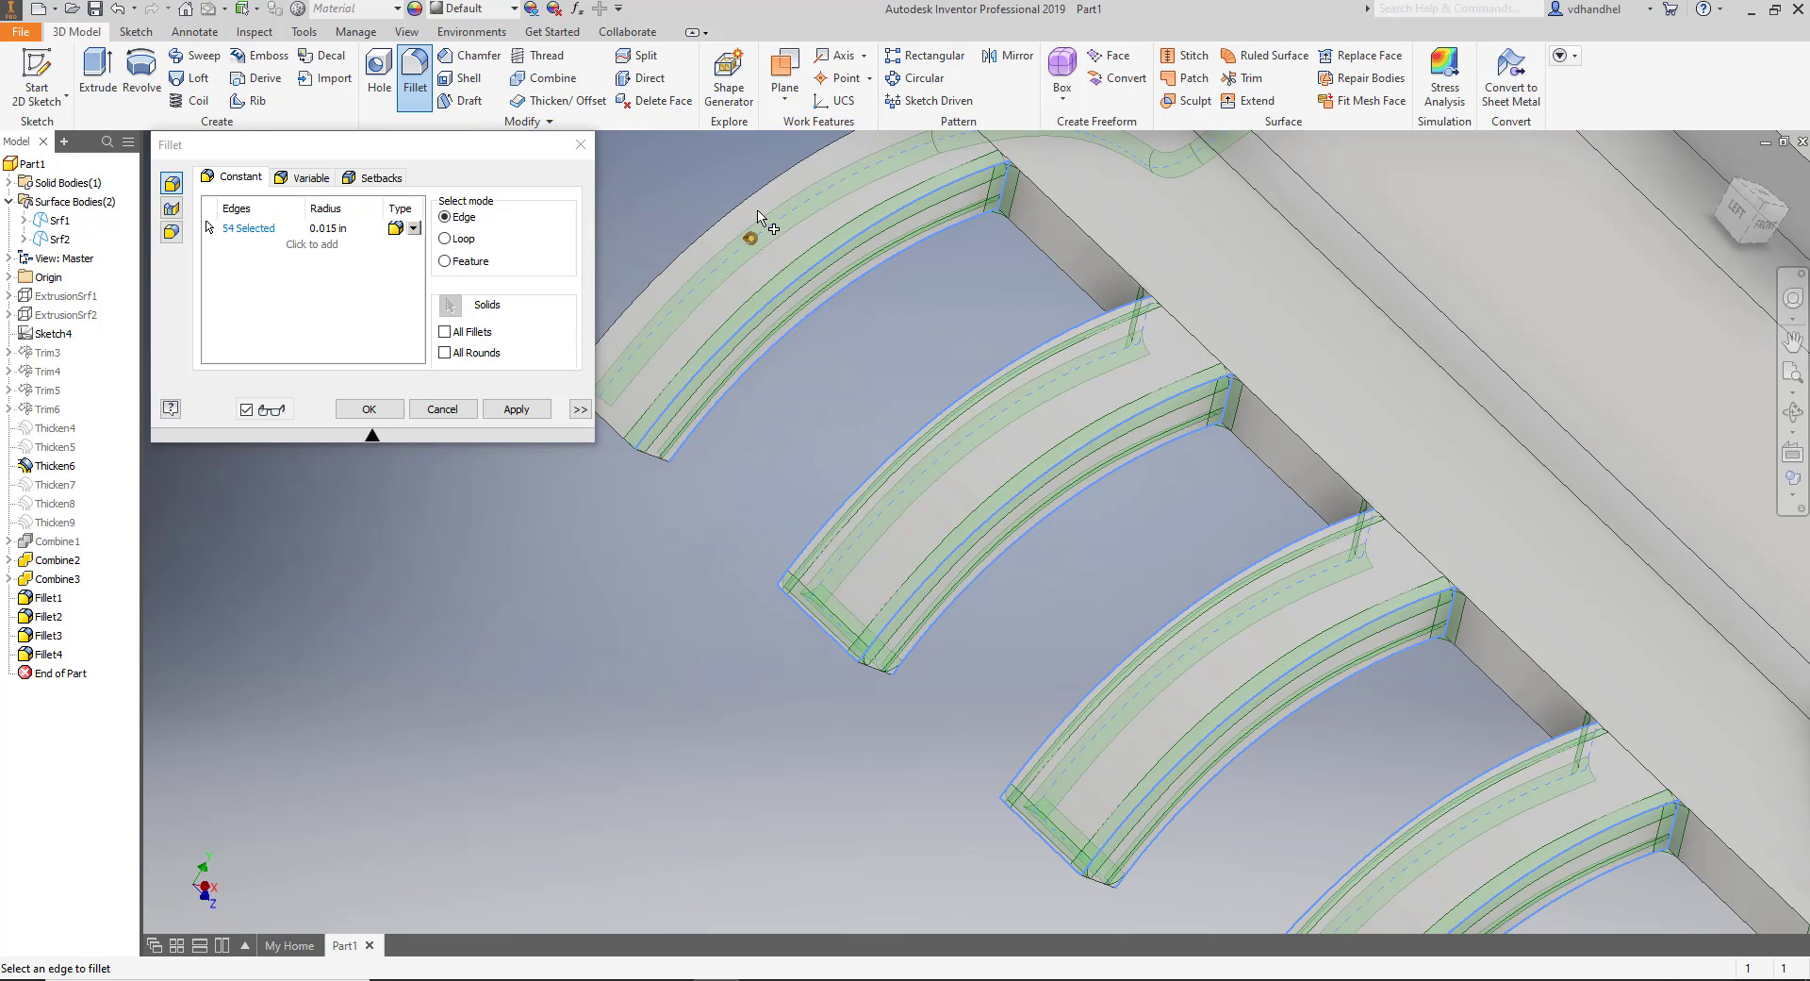
pyautogui.click(508, 409)
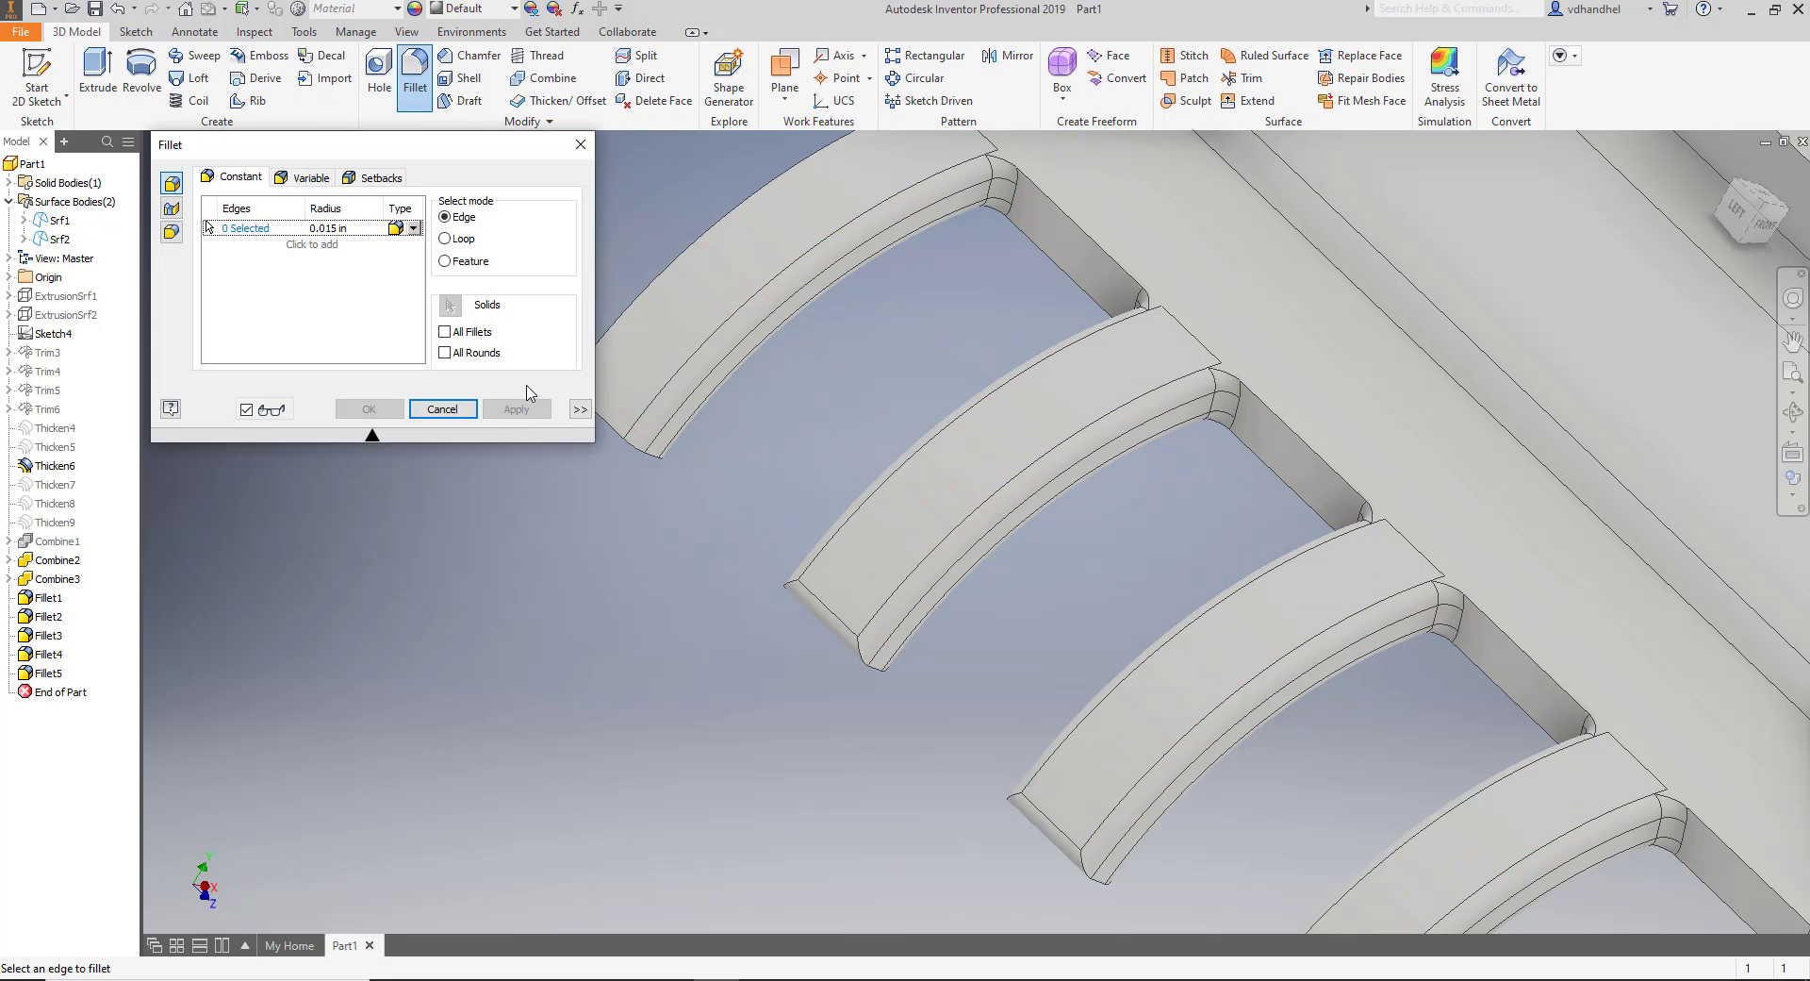
# Fillet the remaining outer edge chain at the last finger's end of the part and that finger's tip edges at 0.015 in.
pyautogui.click(705, 235)
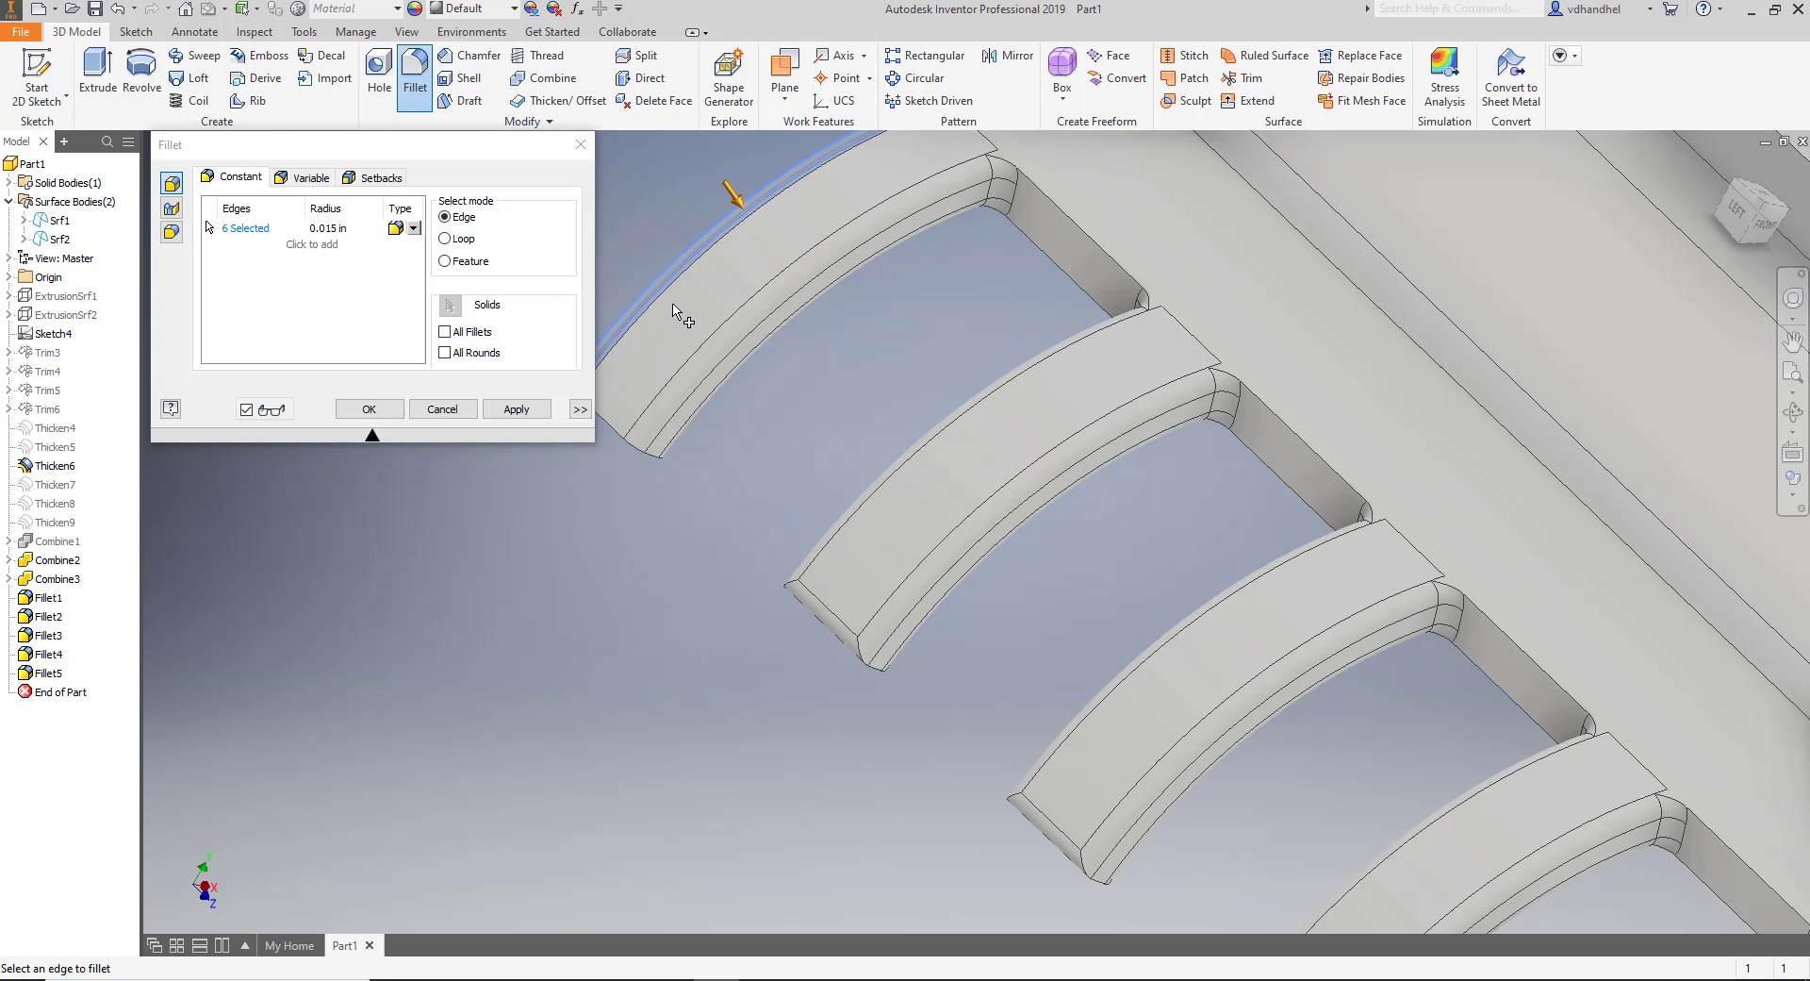
pyautogui.moveTo(672, 310); pyautogui.dragTo(800, 342, button='middle')
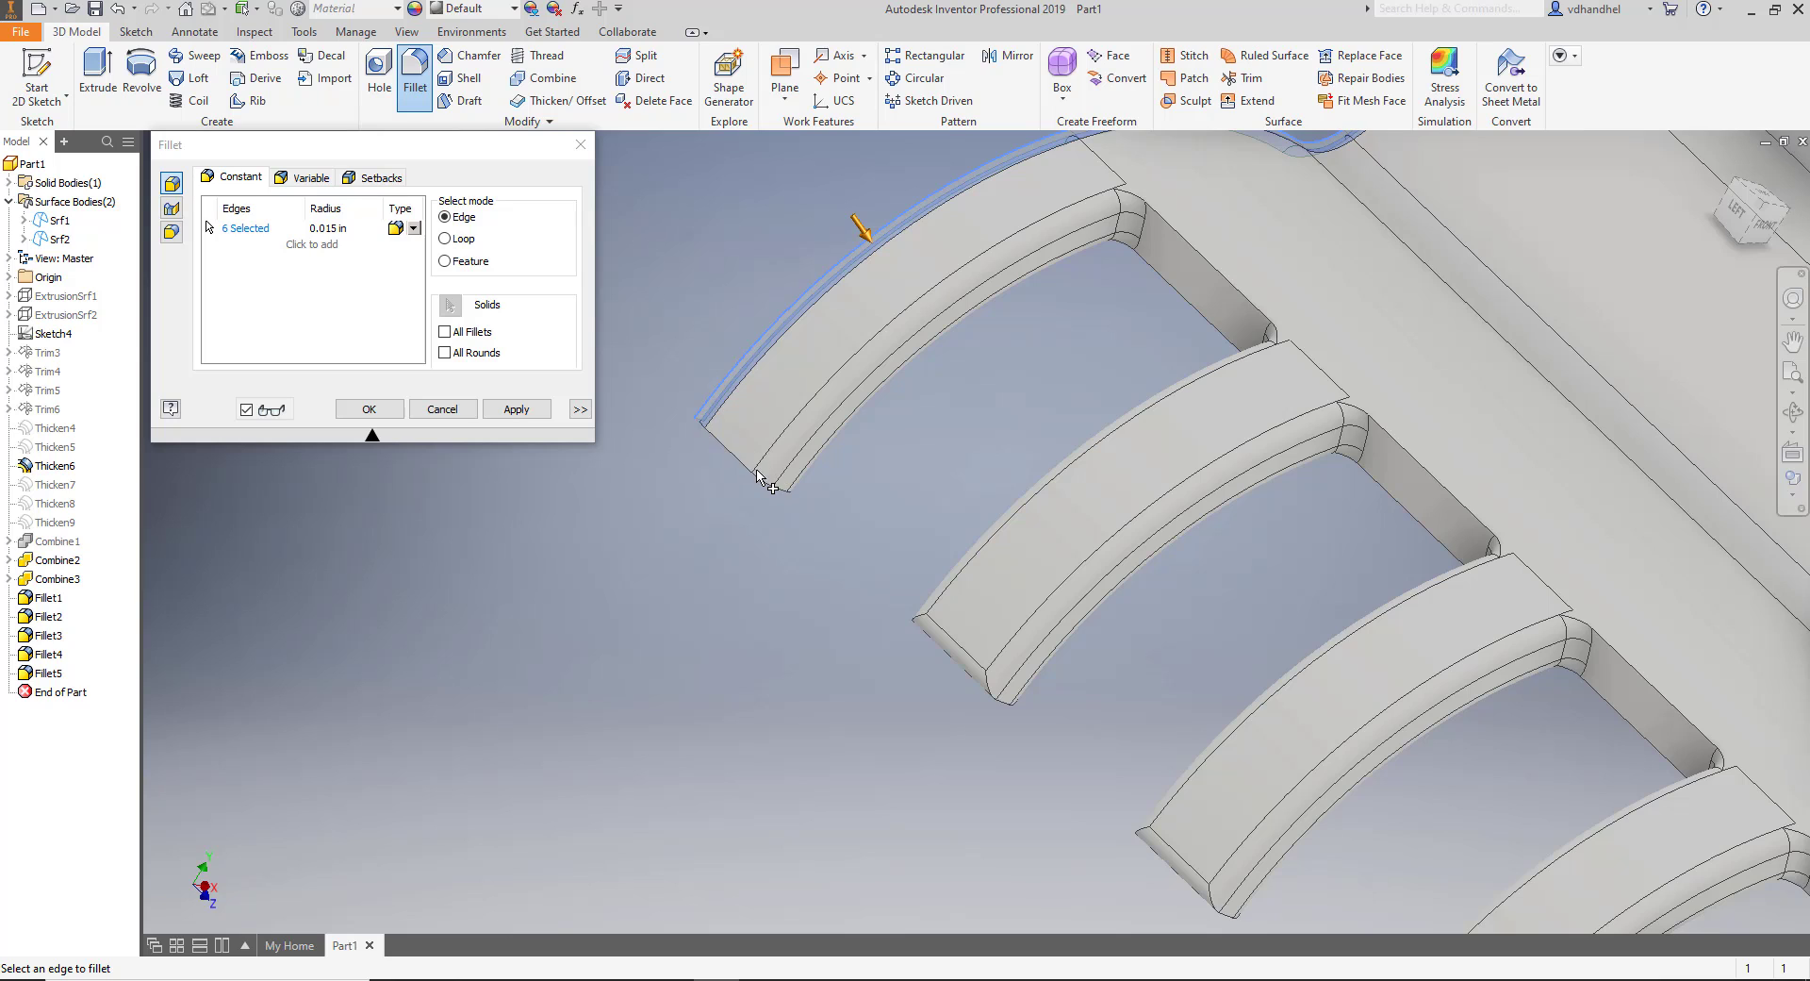
pyautogui.keyDown('shift'); pyautogui.moveTo(722, 456); pyautogui.dragTo(895, 389, button='middle'); pyautogui.keyUp('shift')
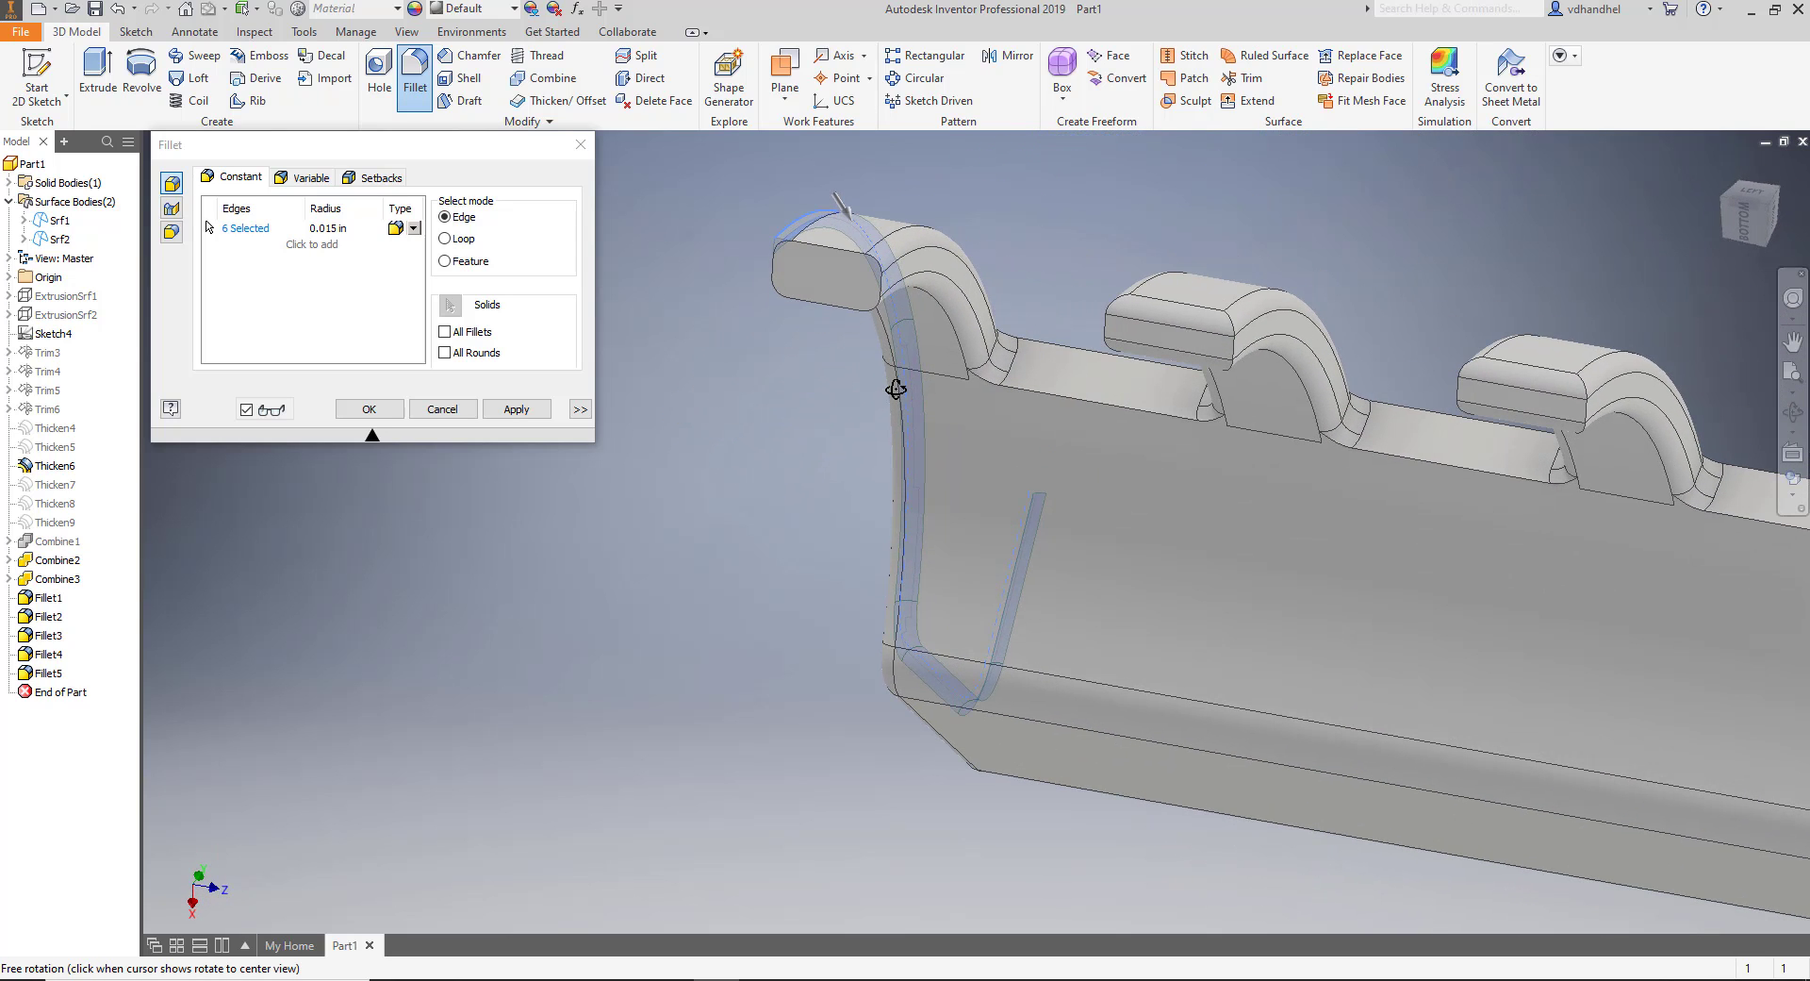
pyautogui.scroll(2, 845, 258)
pyautogui.click(832, 253)
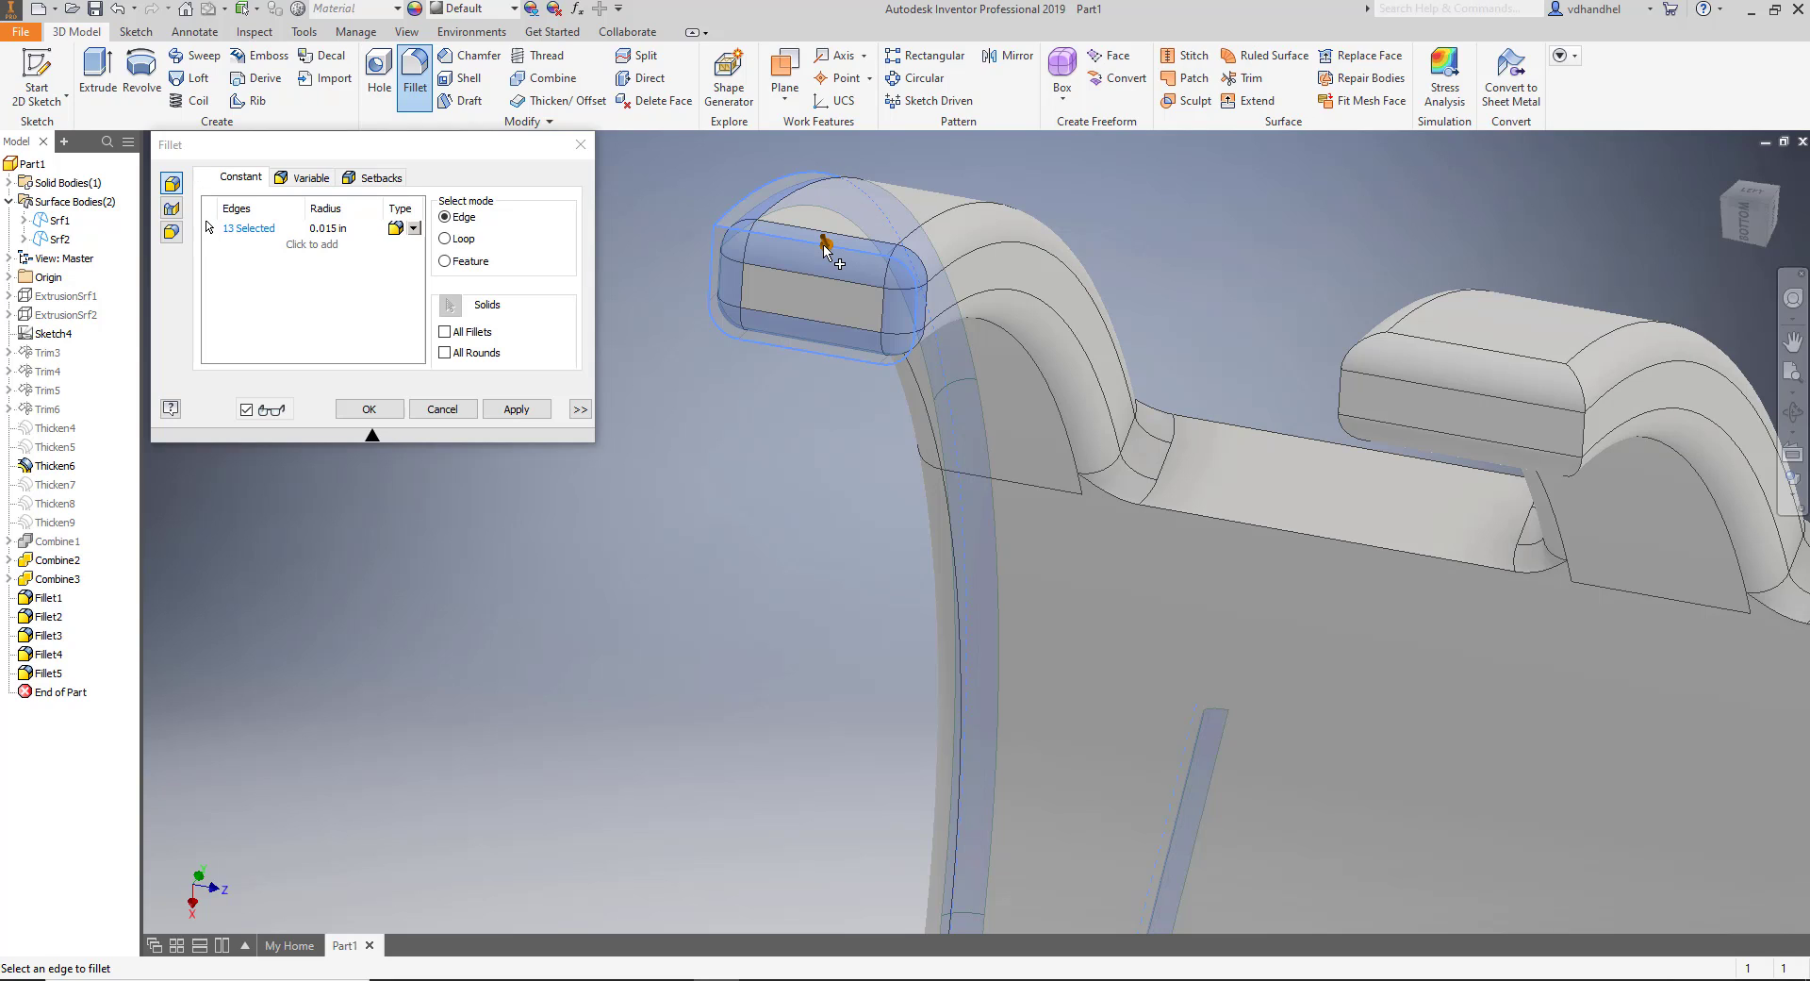
pyautogui.scroll(-2, 888, 334)
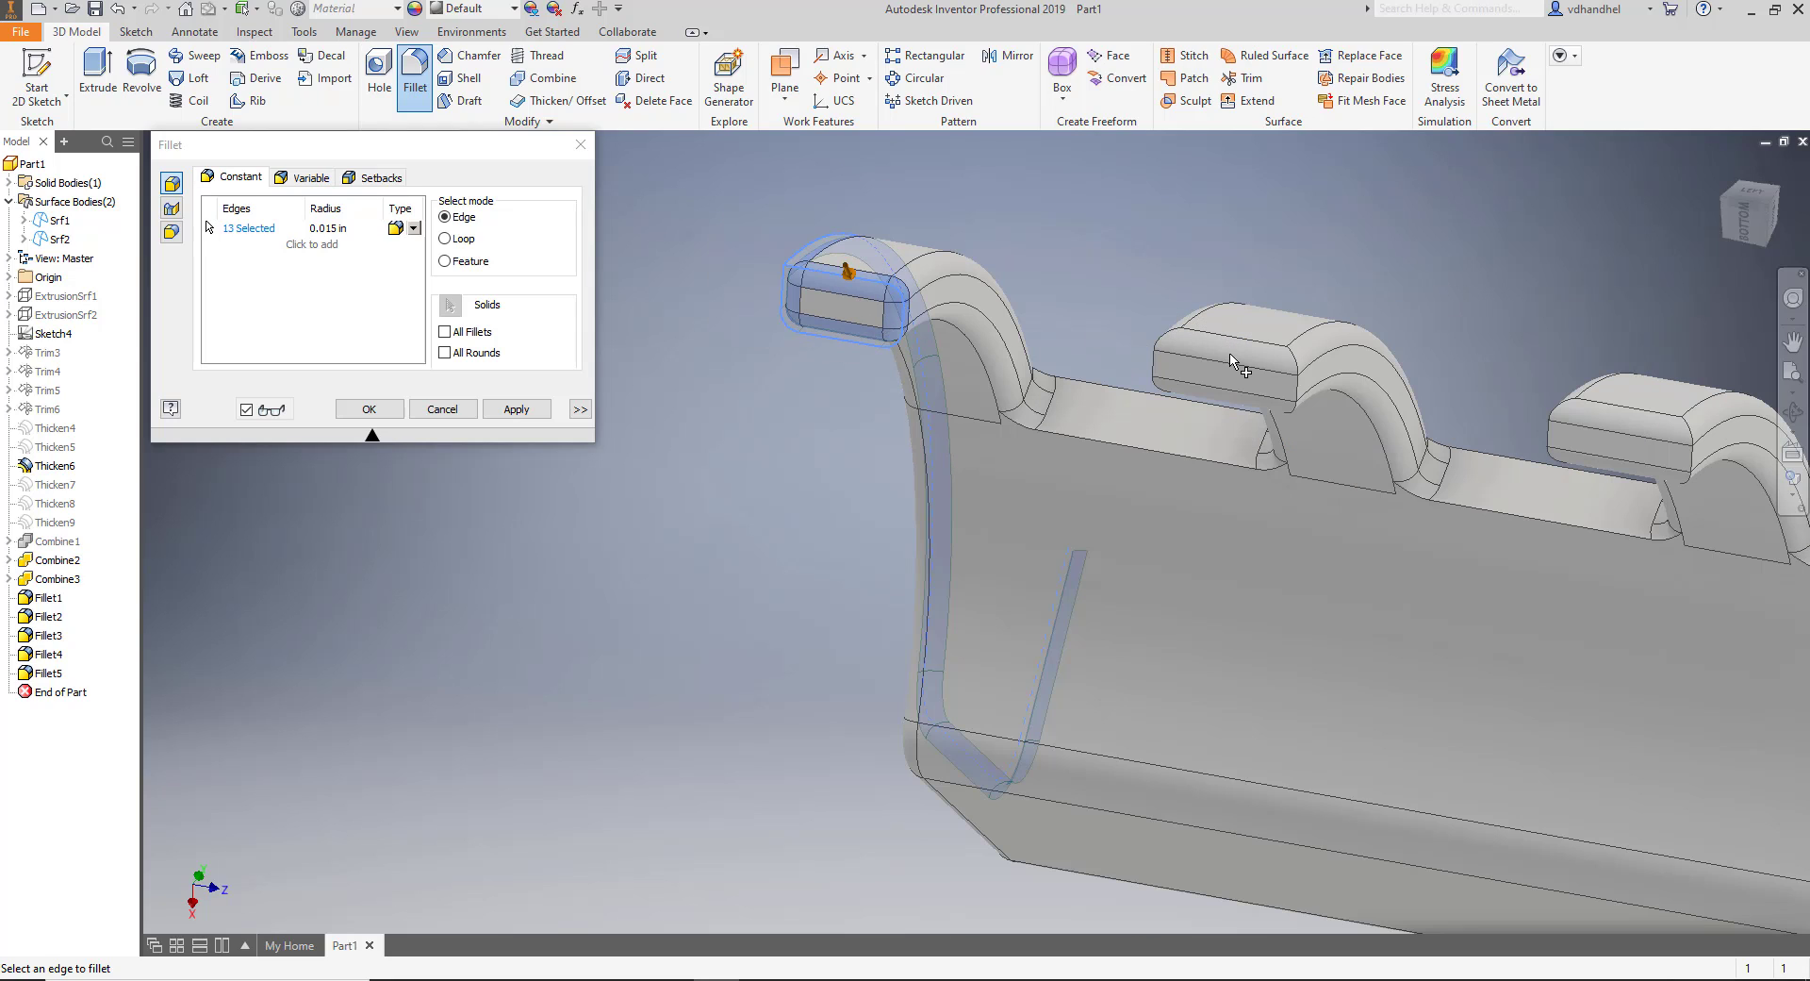
pyautogui.scroll(-2, 1203, 443)
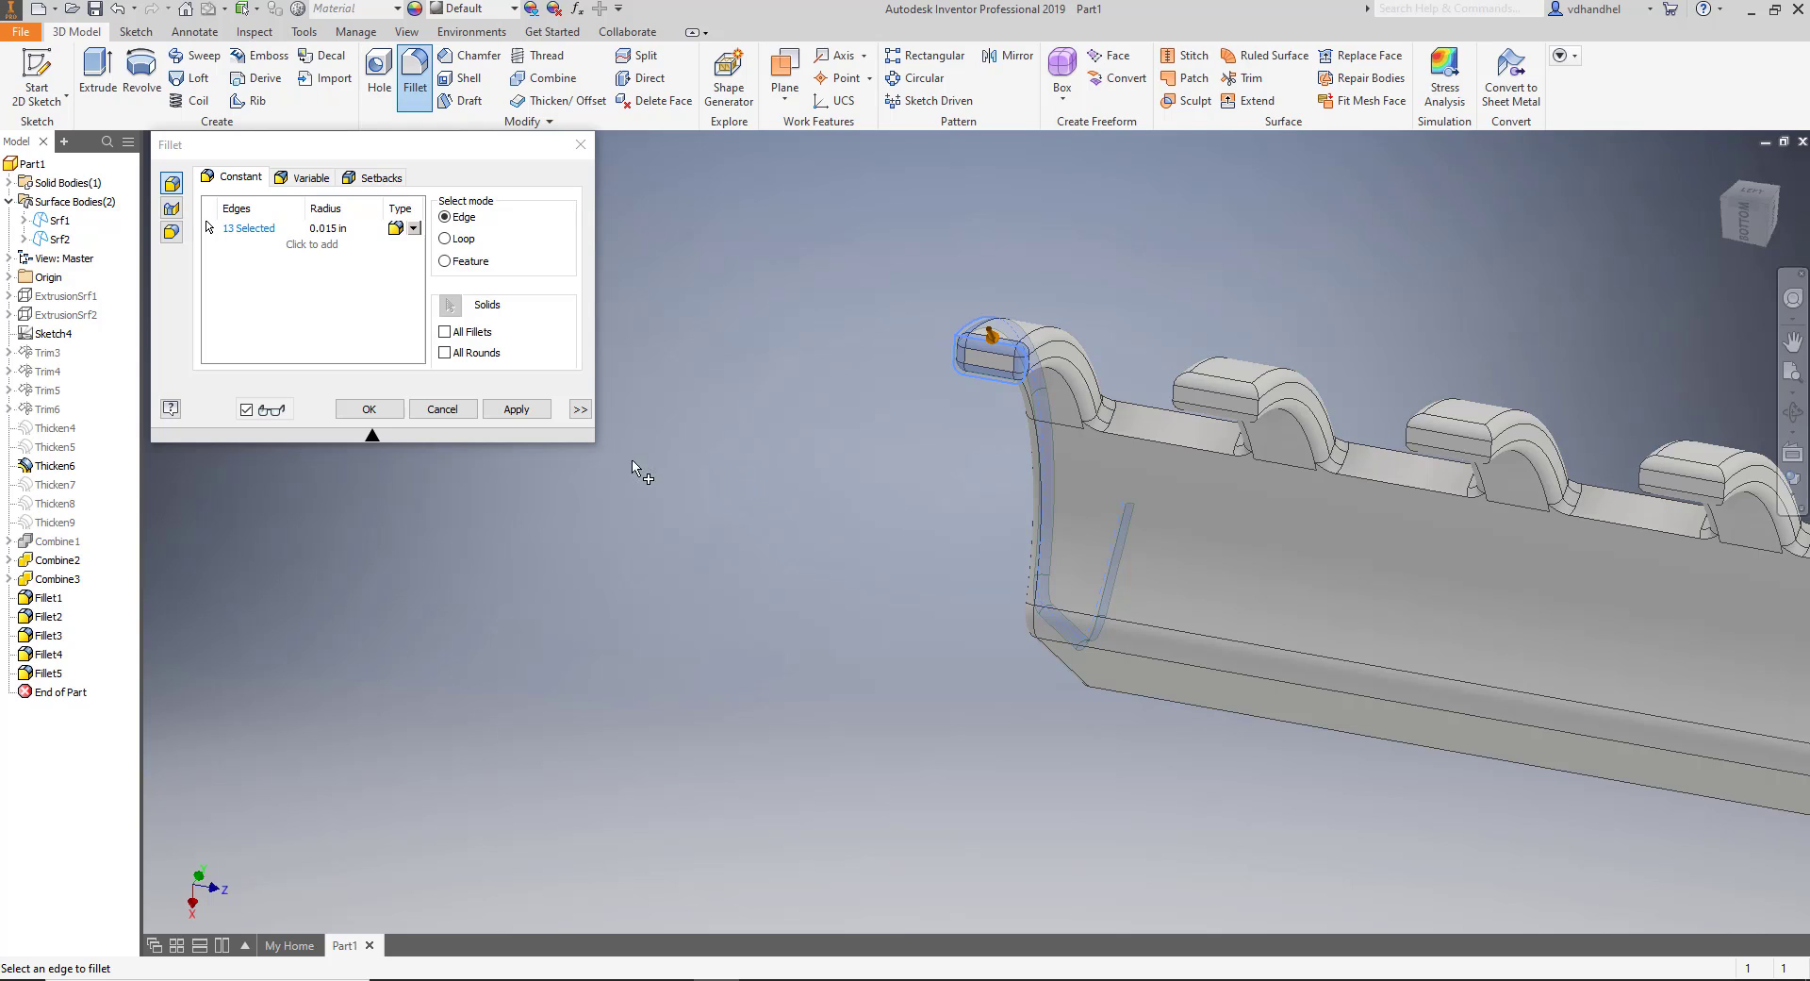
pyautogui.click(516, 409)
pyautogui.scroll(-3, 1150, 509)
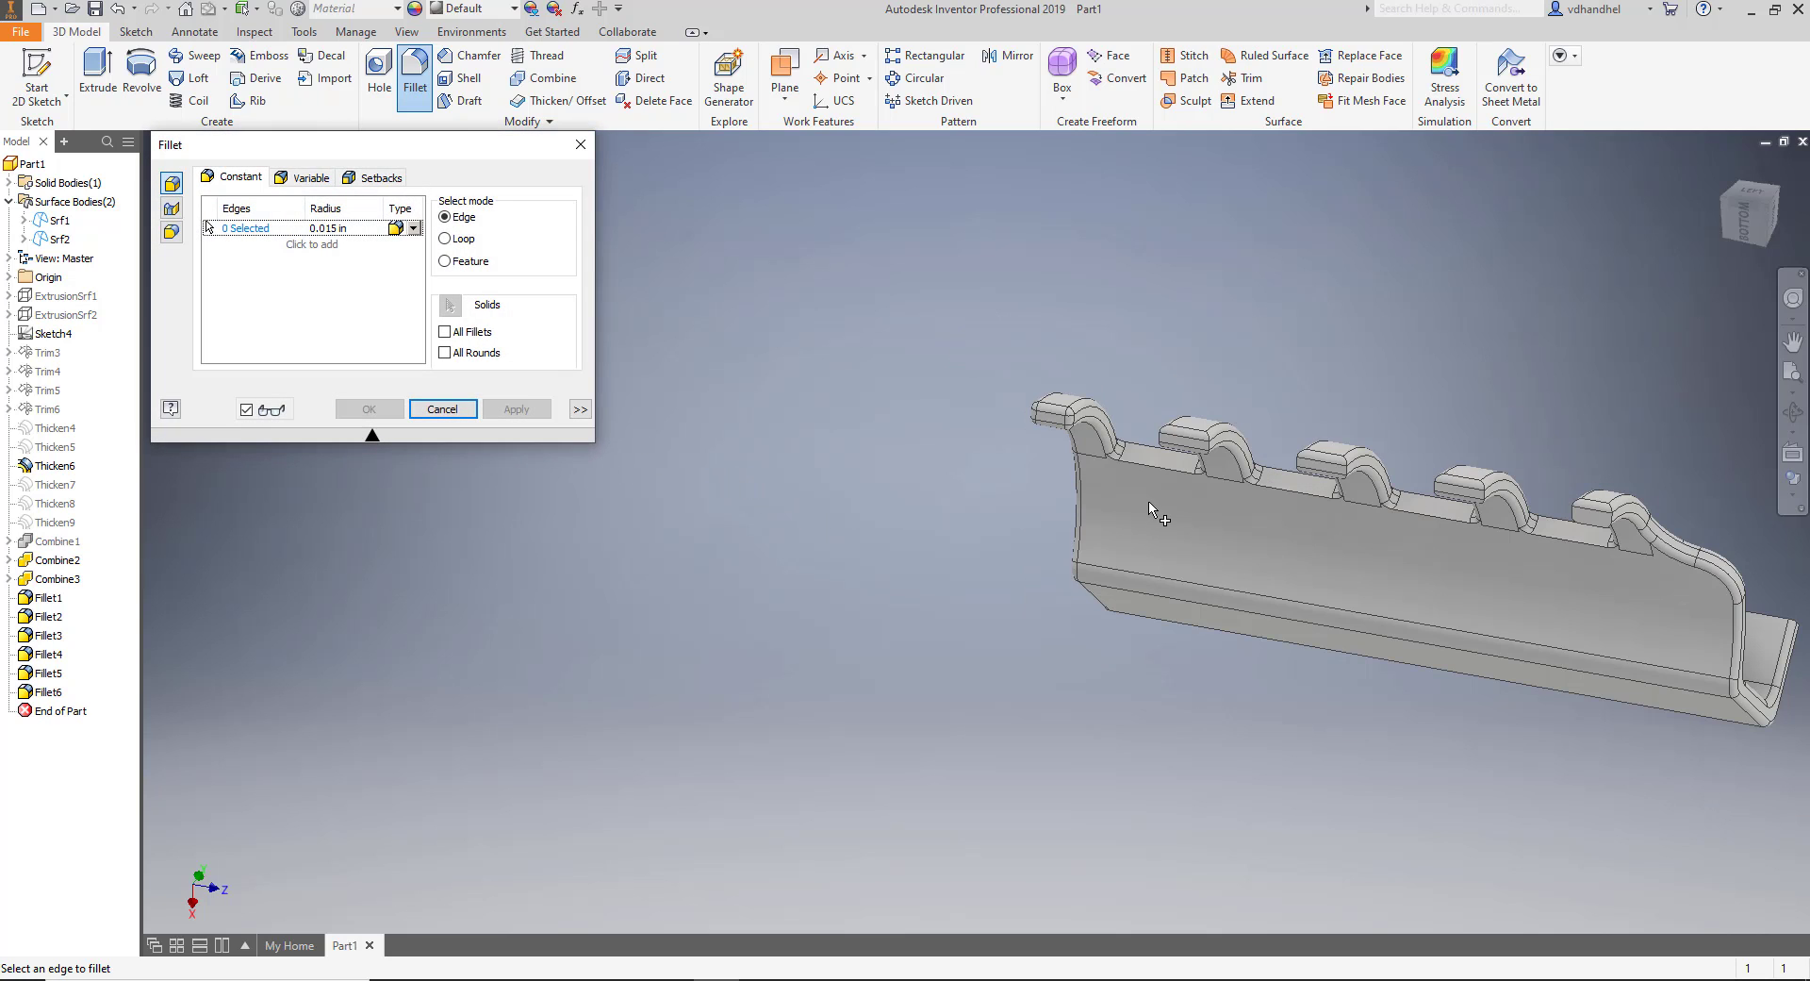
pyautogui.scroll(5, 1200, 452)
pyautogui.scroll(-2, 1196, 444)
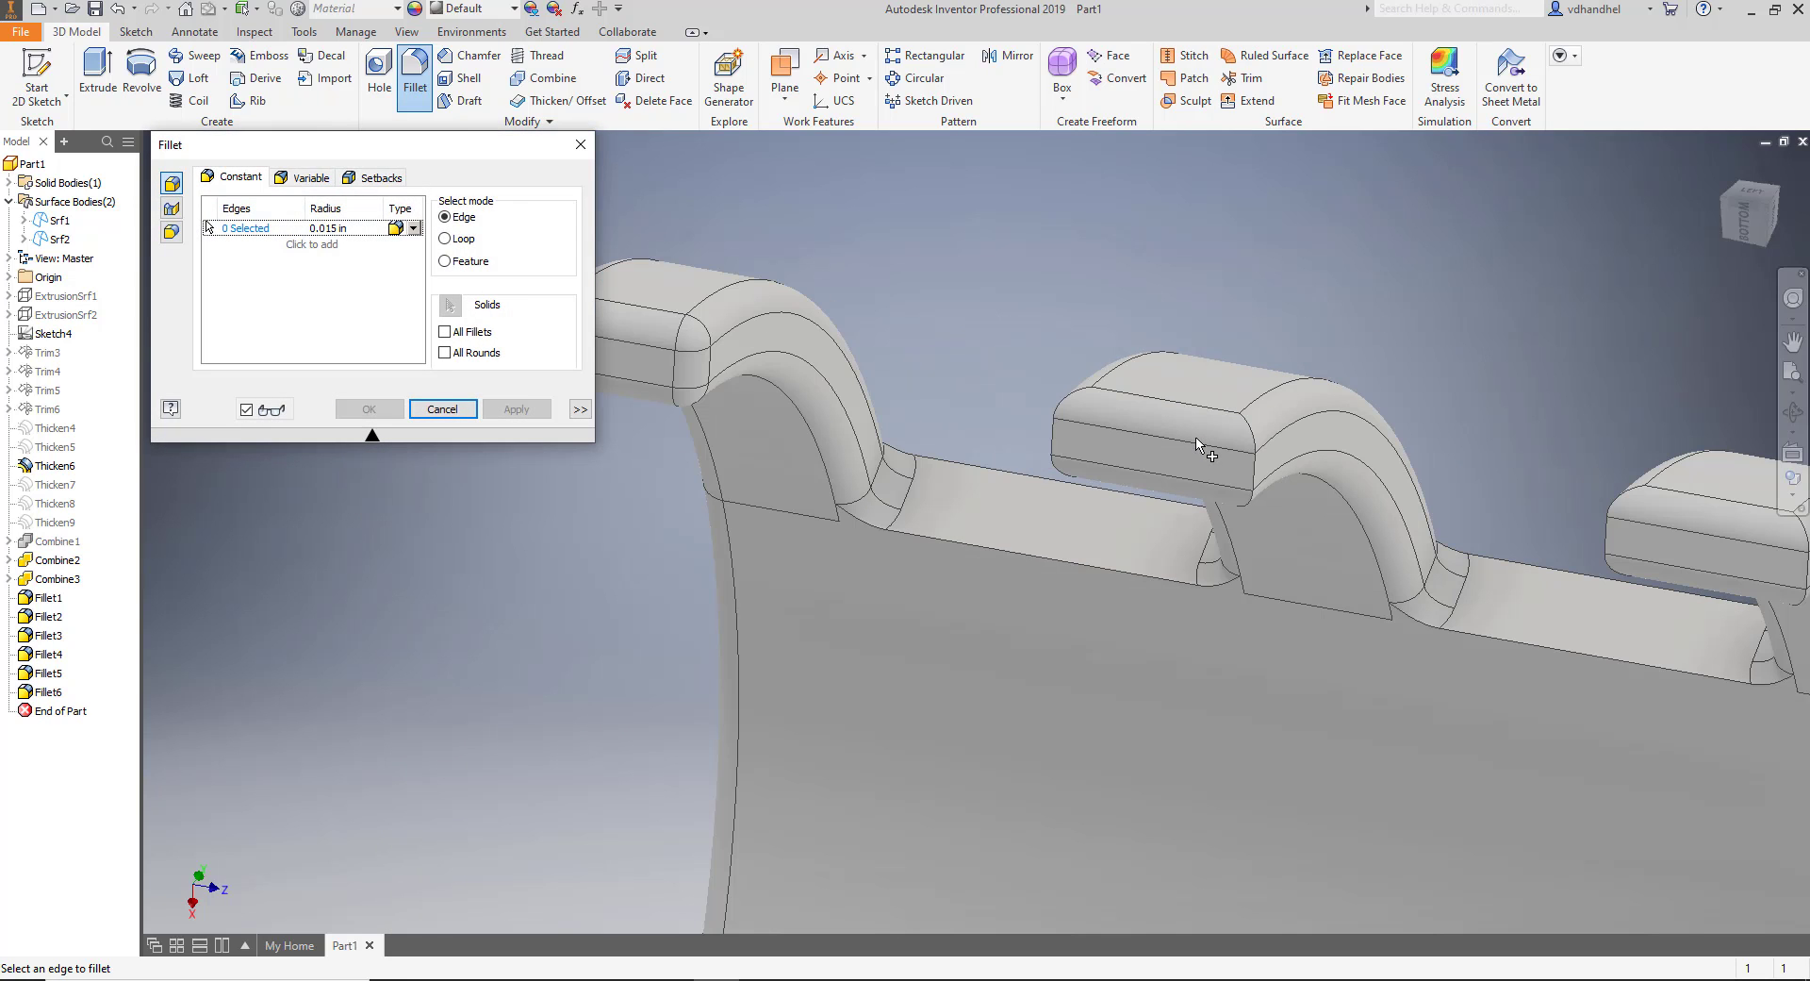
pyautogui.scroll(-3, 1199, 447)
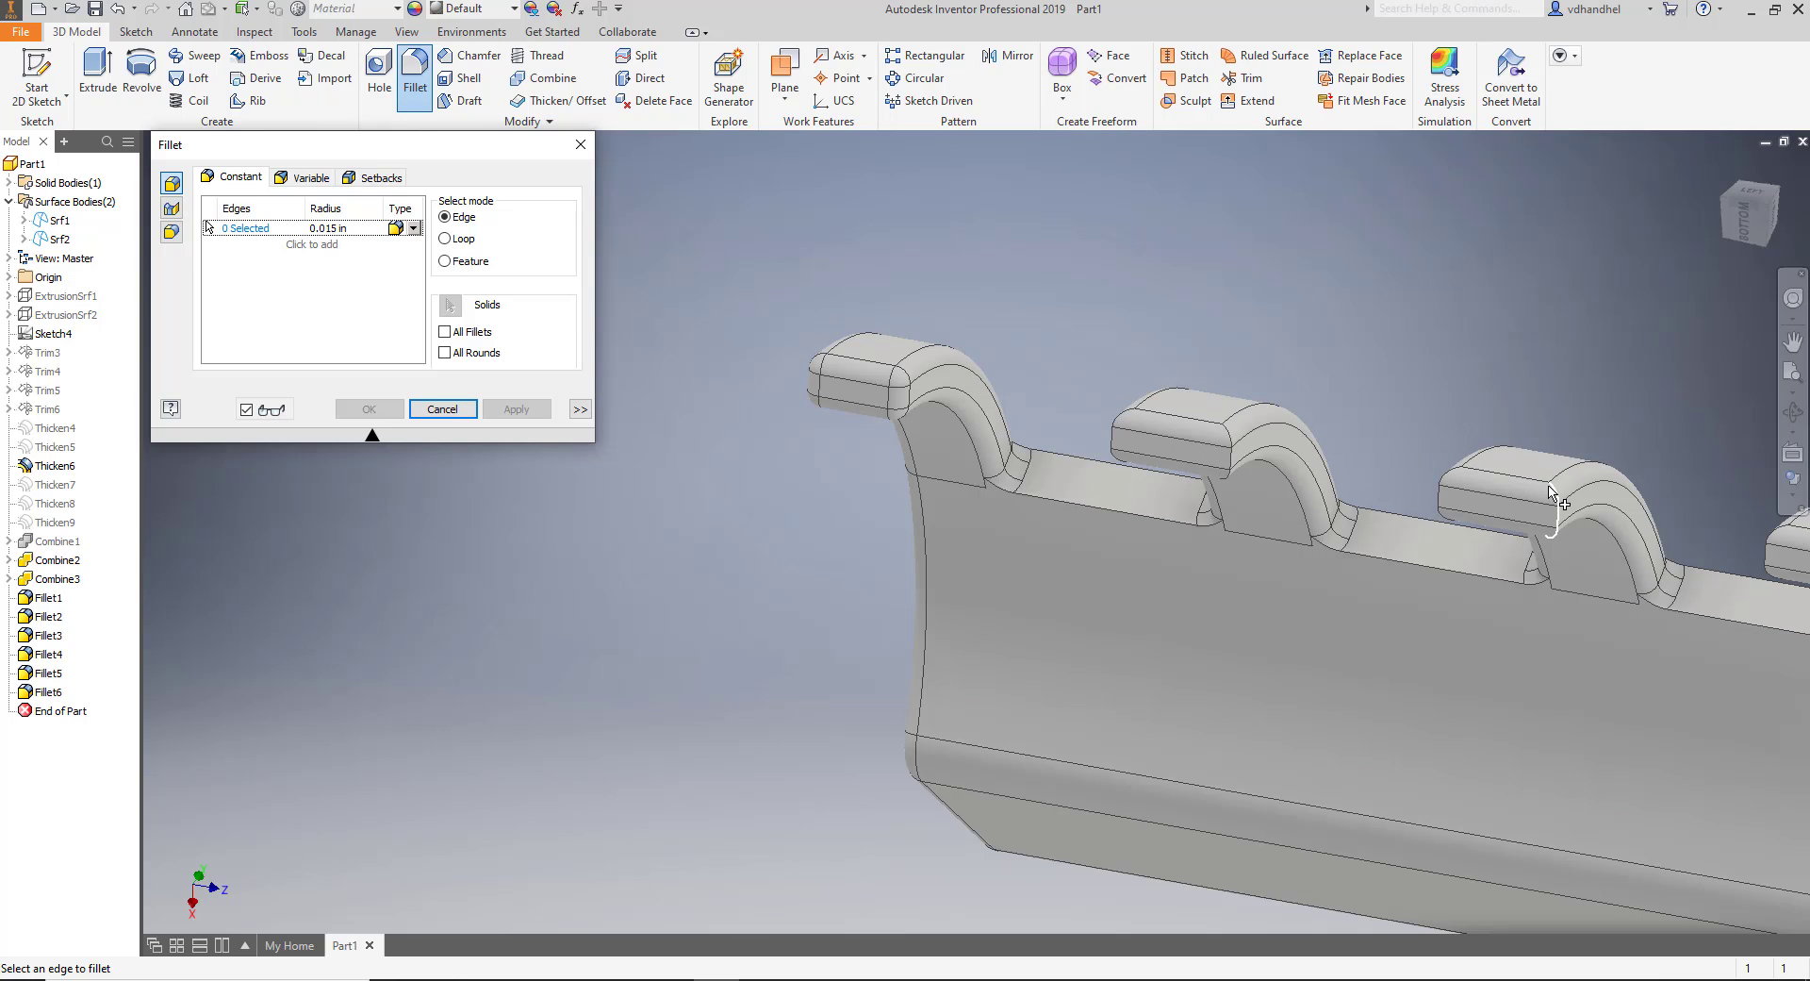
# Select the end edge chains on both sides of the middle finger's tip for a 0.015 in fillet.
pyautogui.scroll(-1, 1551, 492)
pyautogui.scroll(4, 1557, 504)
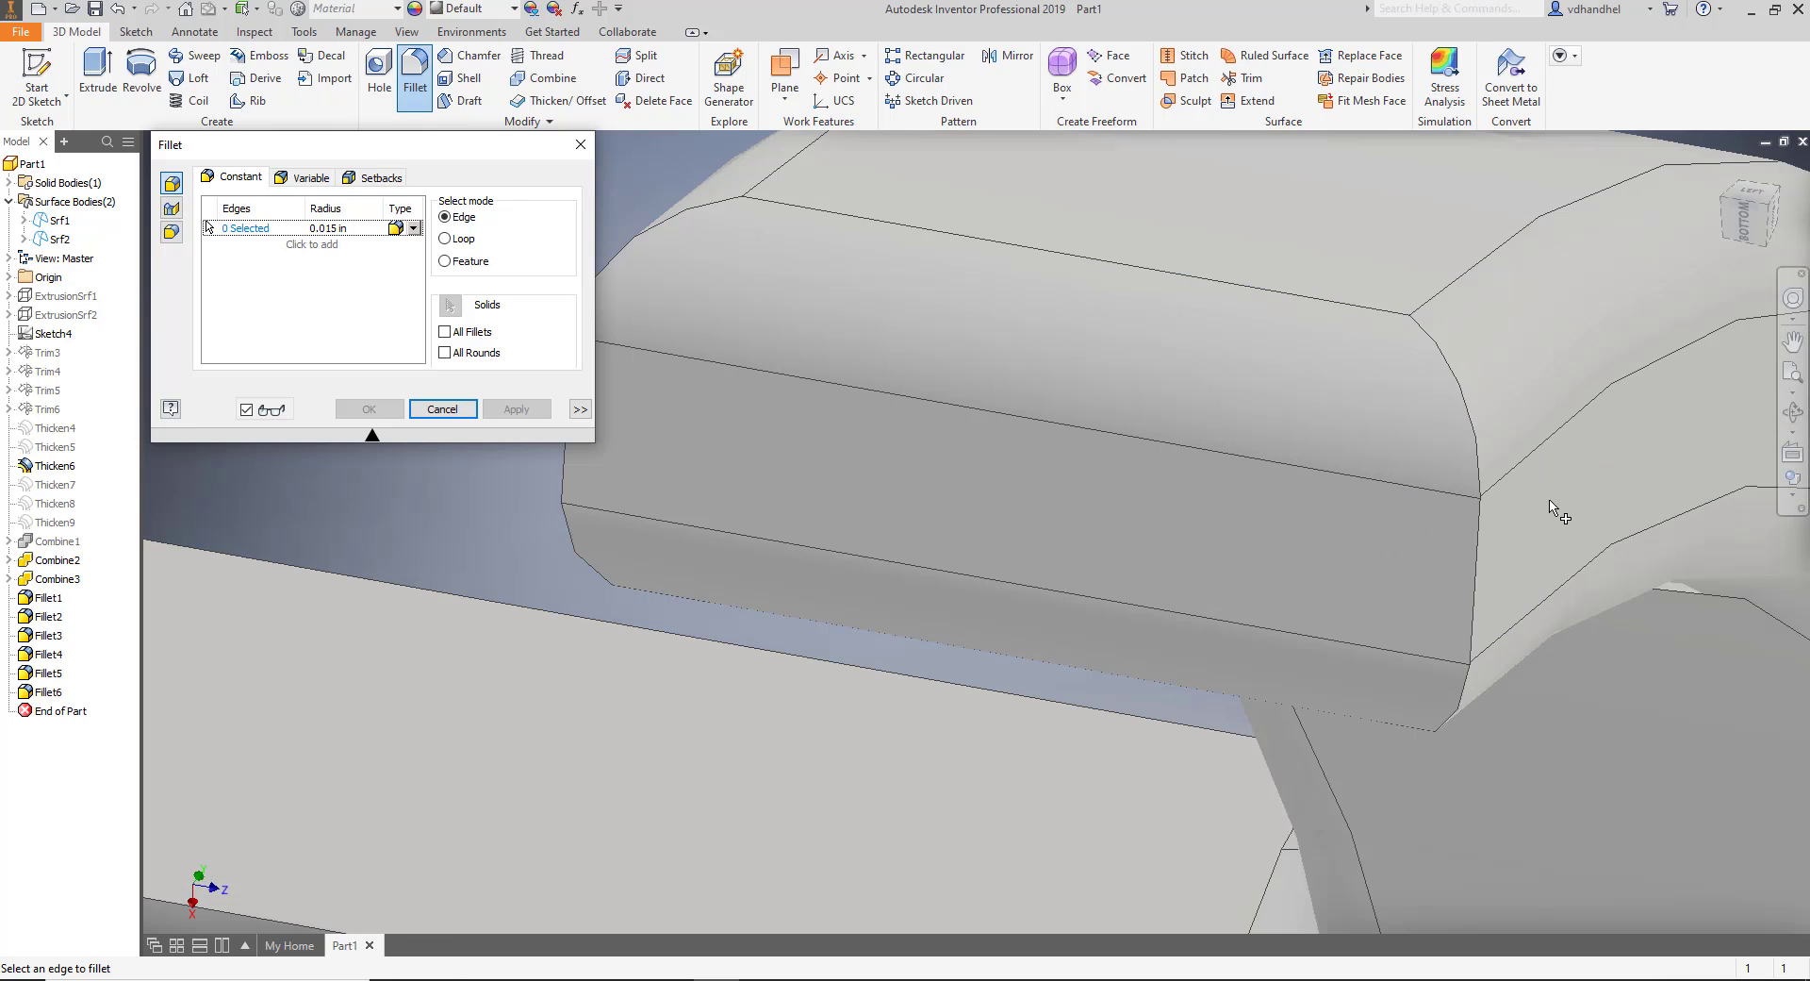
pyautogui.click(1481, 529)
pyautogui.scroll(-3, 1200, 566)
pyautogui.scroll(-1, 933, 572)
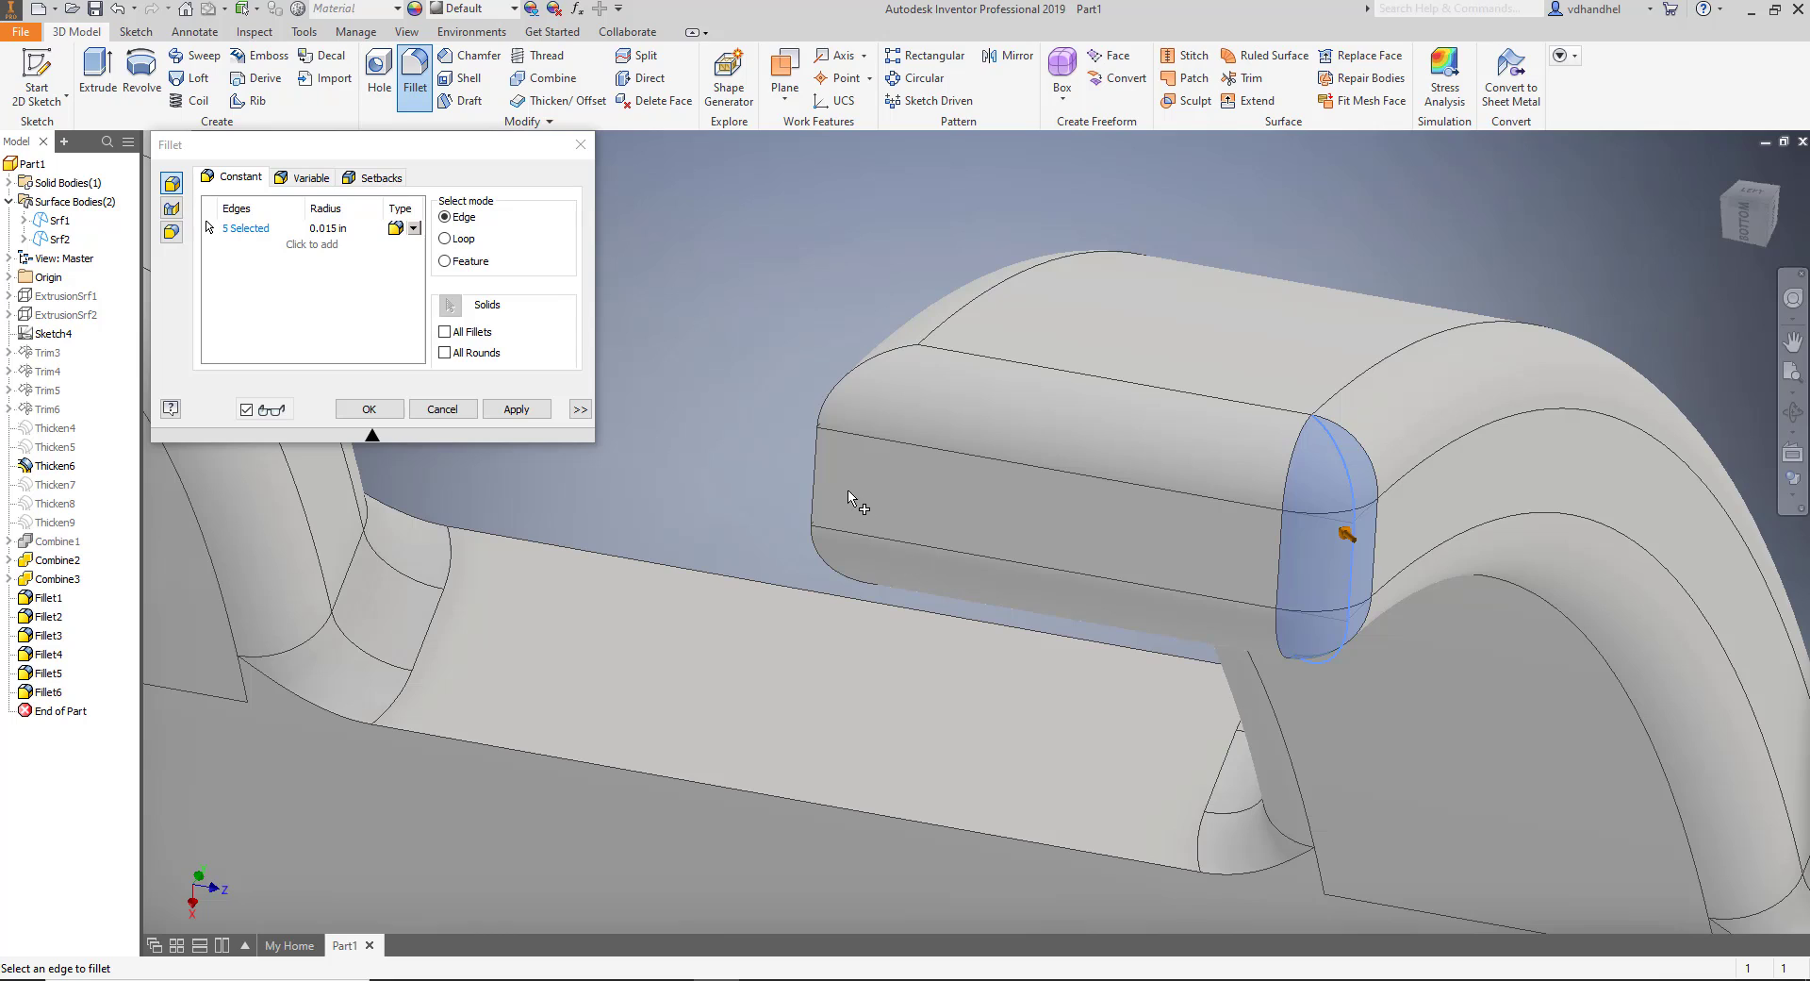
pyautogui.click(820, 476)
pyautogui.scroll(-2, 821, 477)
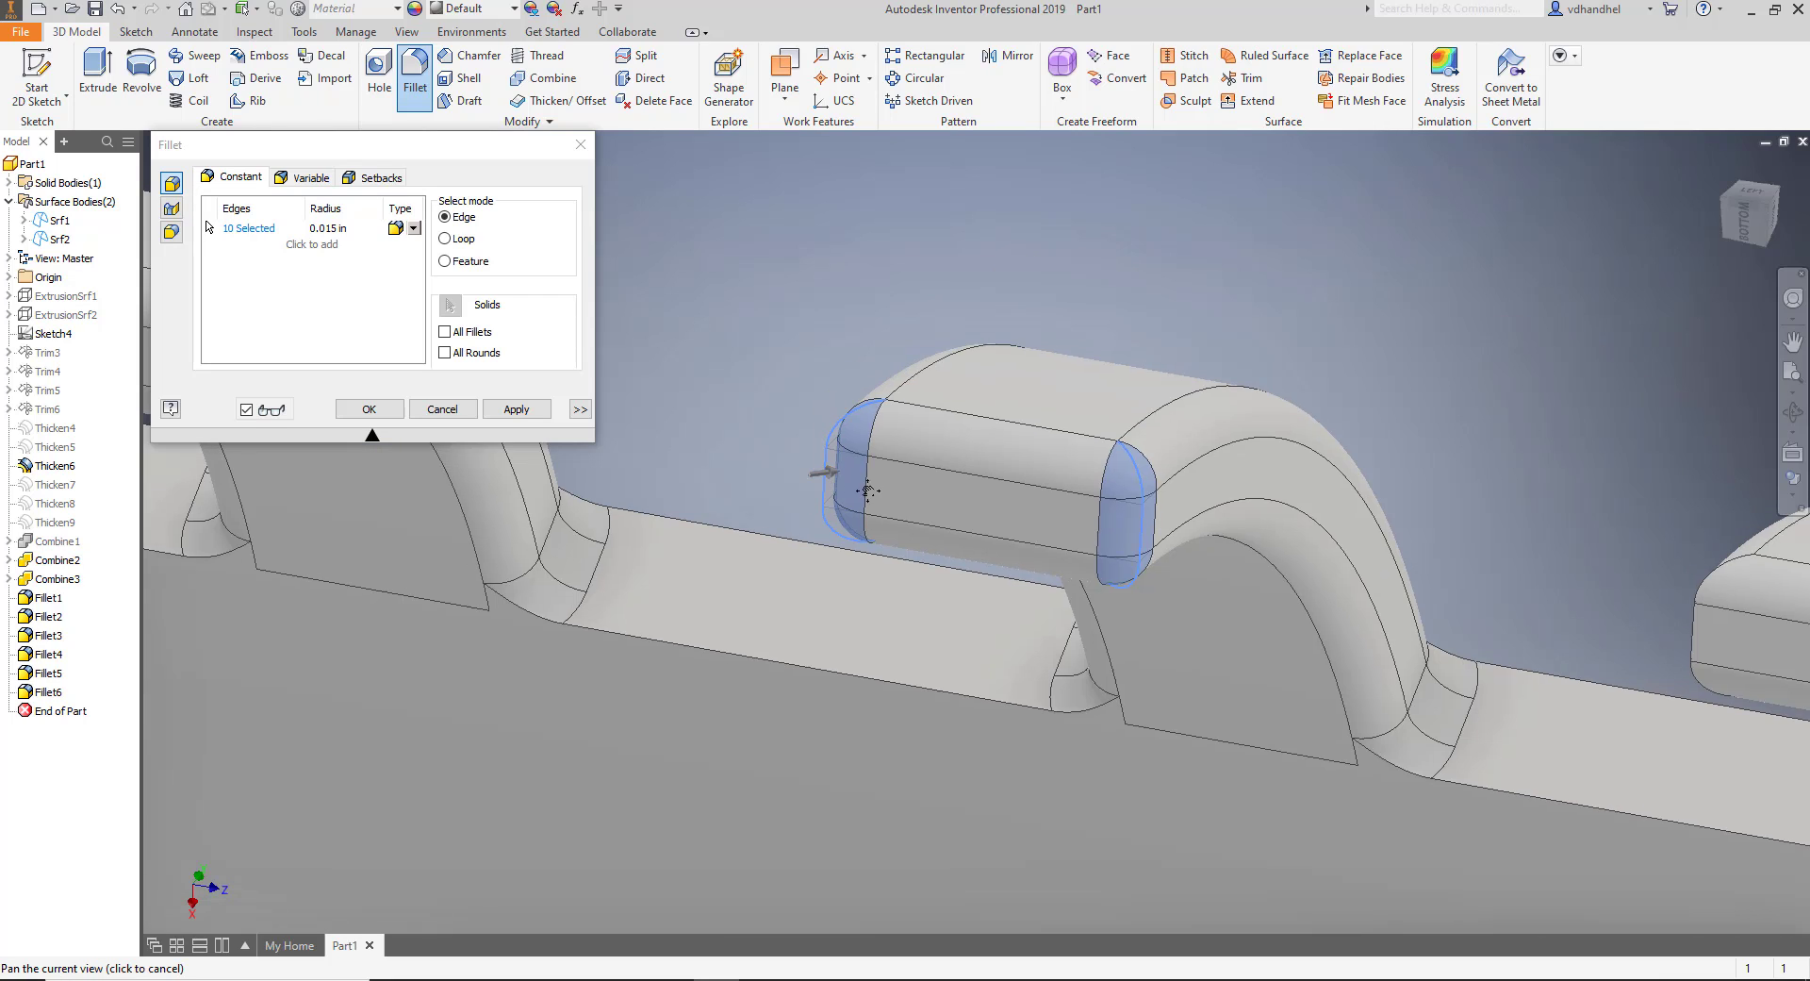
# Add the end edge chains on both sides of the fourth finger's tip to the 0.015 in fillet.
pyautogui.moveTo(820, 477); pyautogui.dragTo(1188, 519, button='middle')
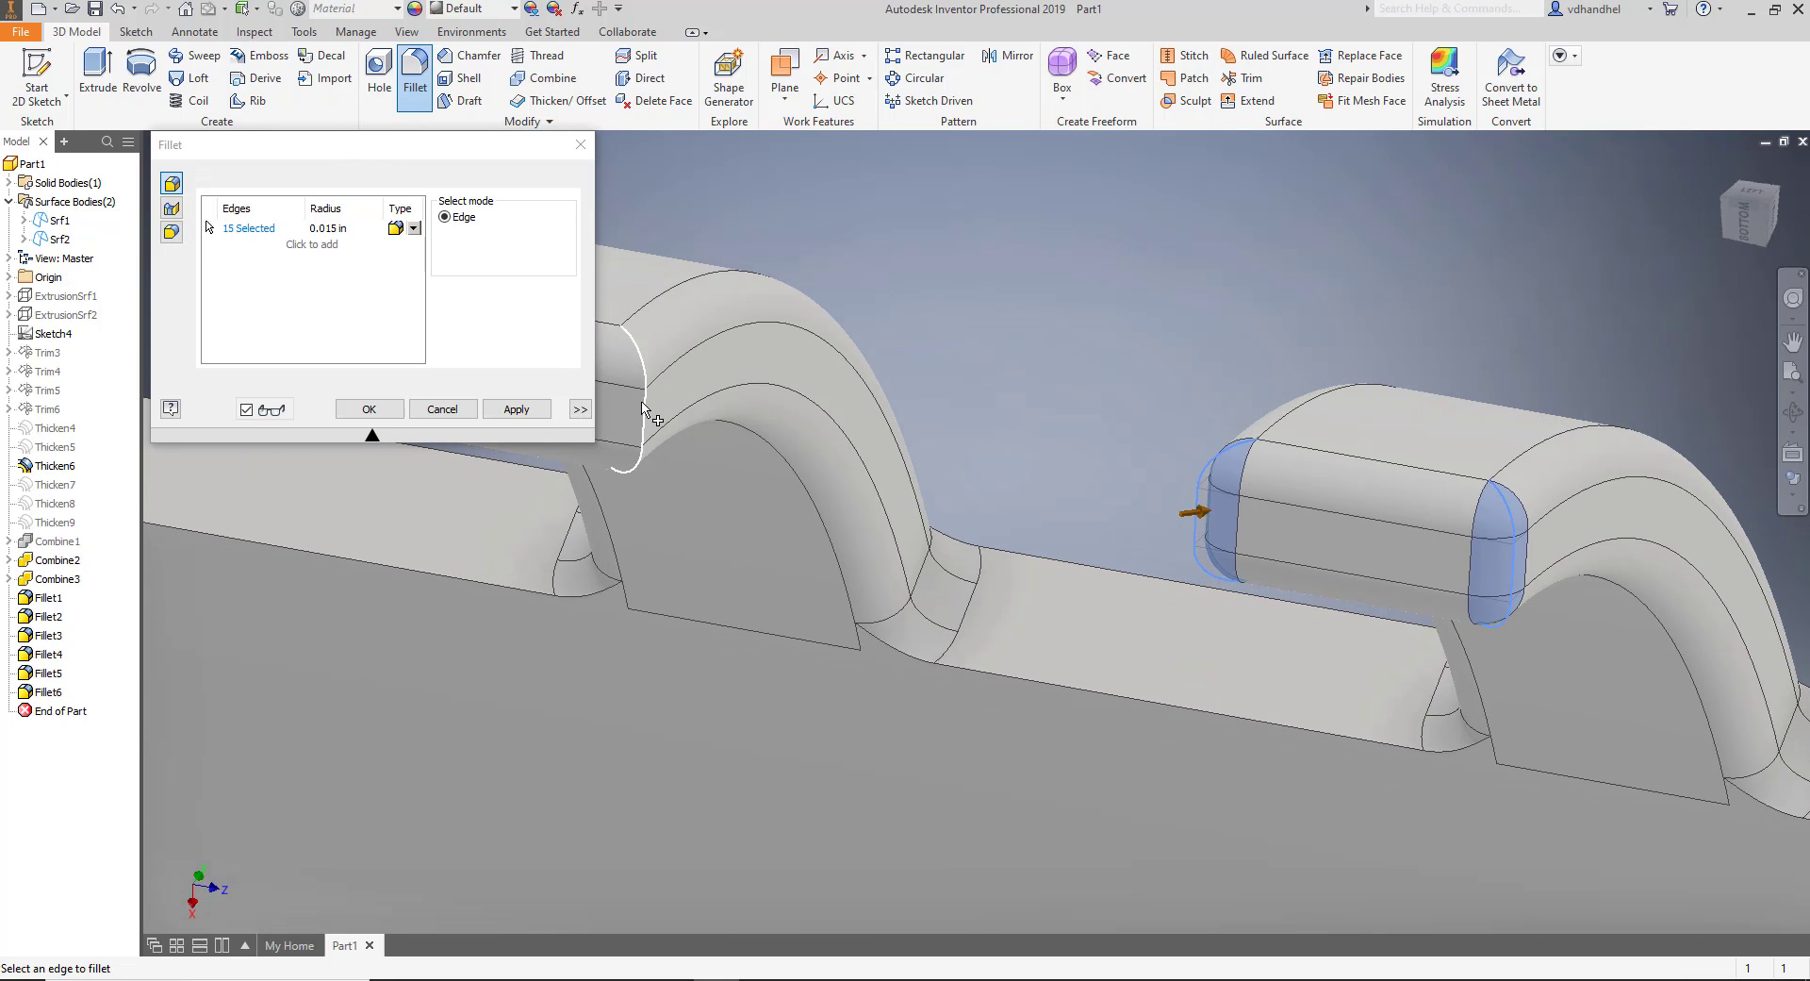
pyautogui.click(641, 408)
pyautogui.moveTo(728, 436); pyautogui.dragTo(1037, 462, button='middle')
pyautogui.click(823, 441)
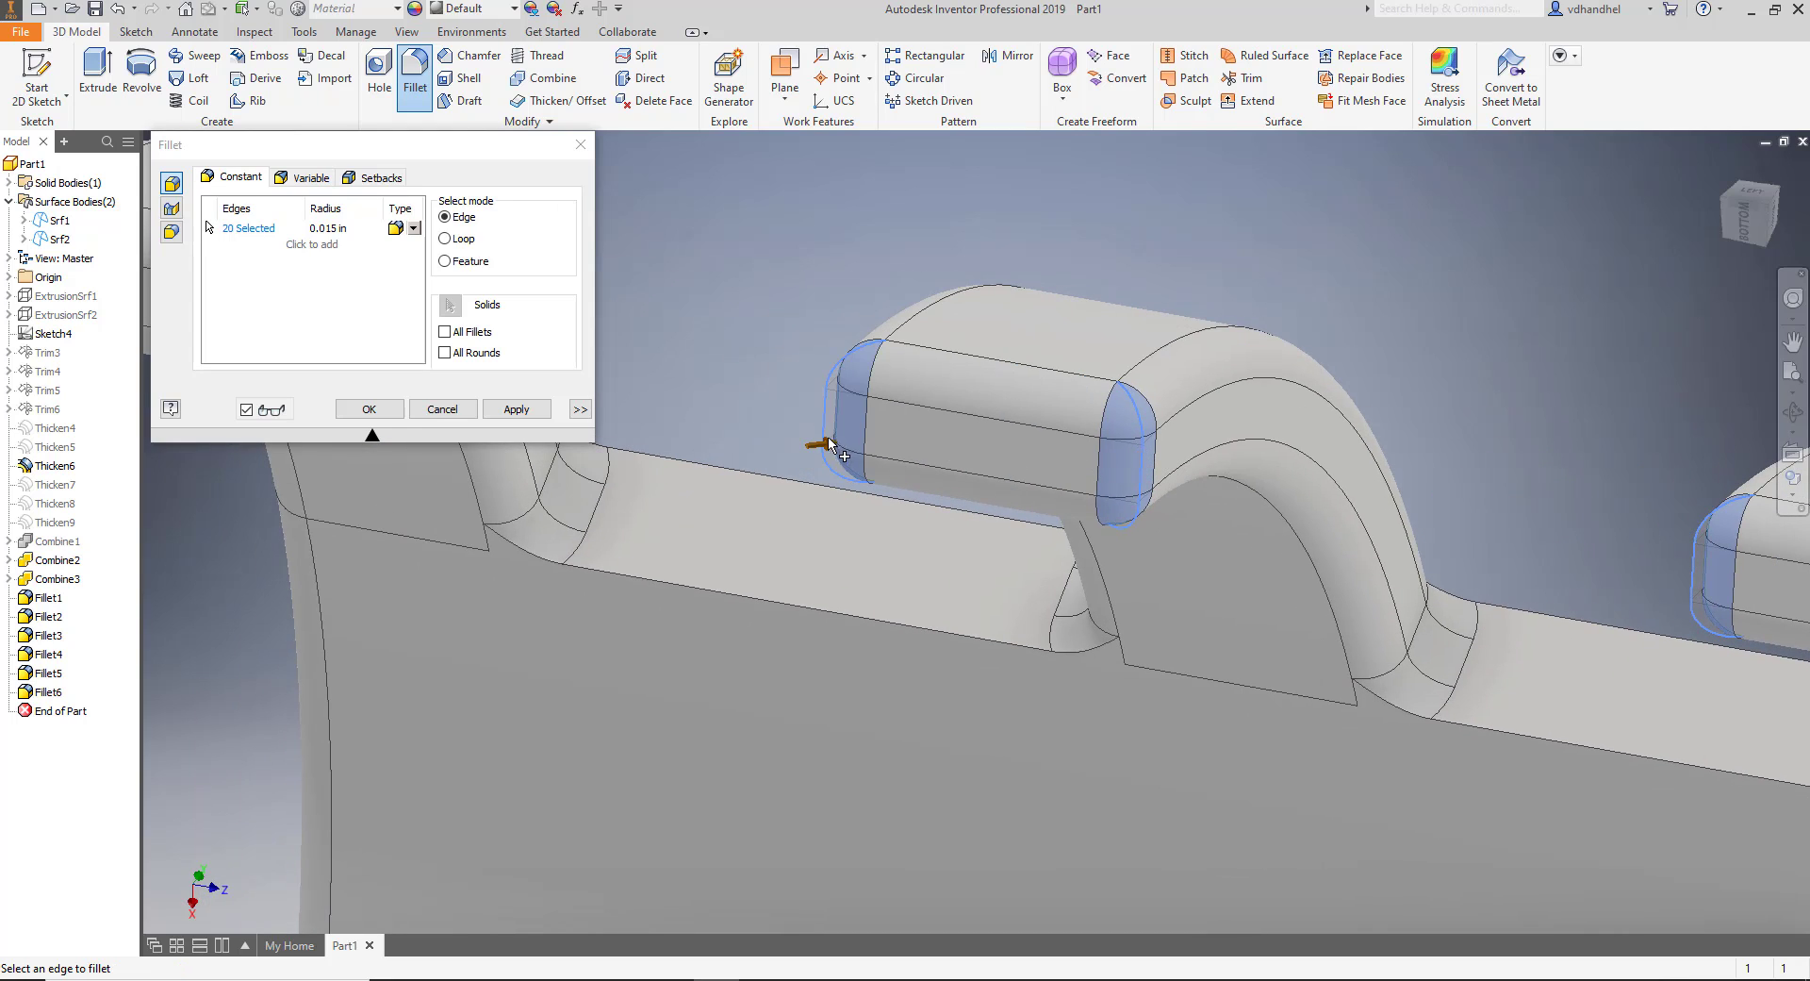
pyautogui.scroll(-2, 823, 443)
pyautogui.moveTo(1348, 442); pyautogui.dragTo(1226, 516, button='middle')
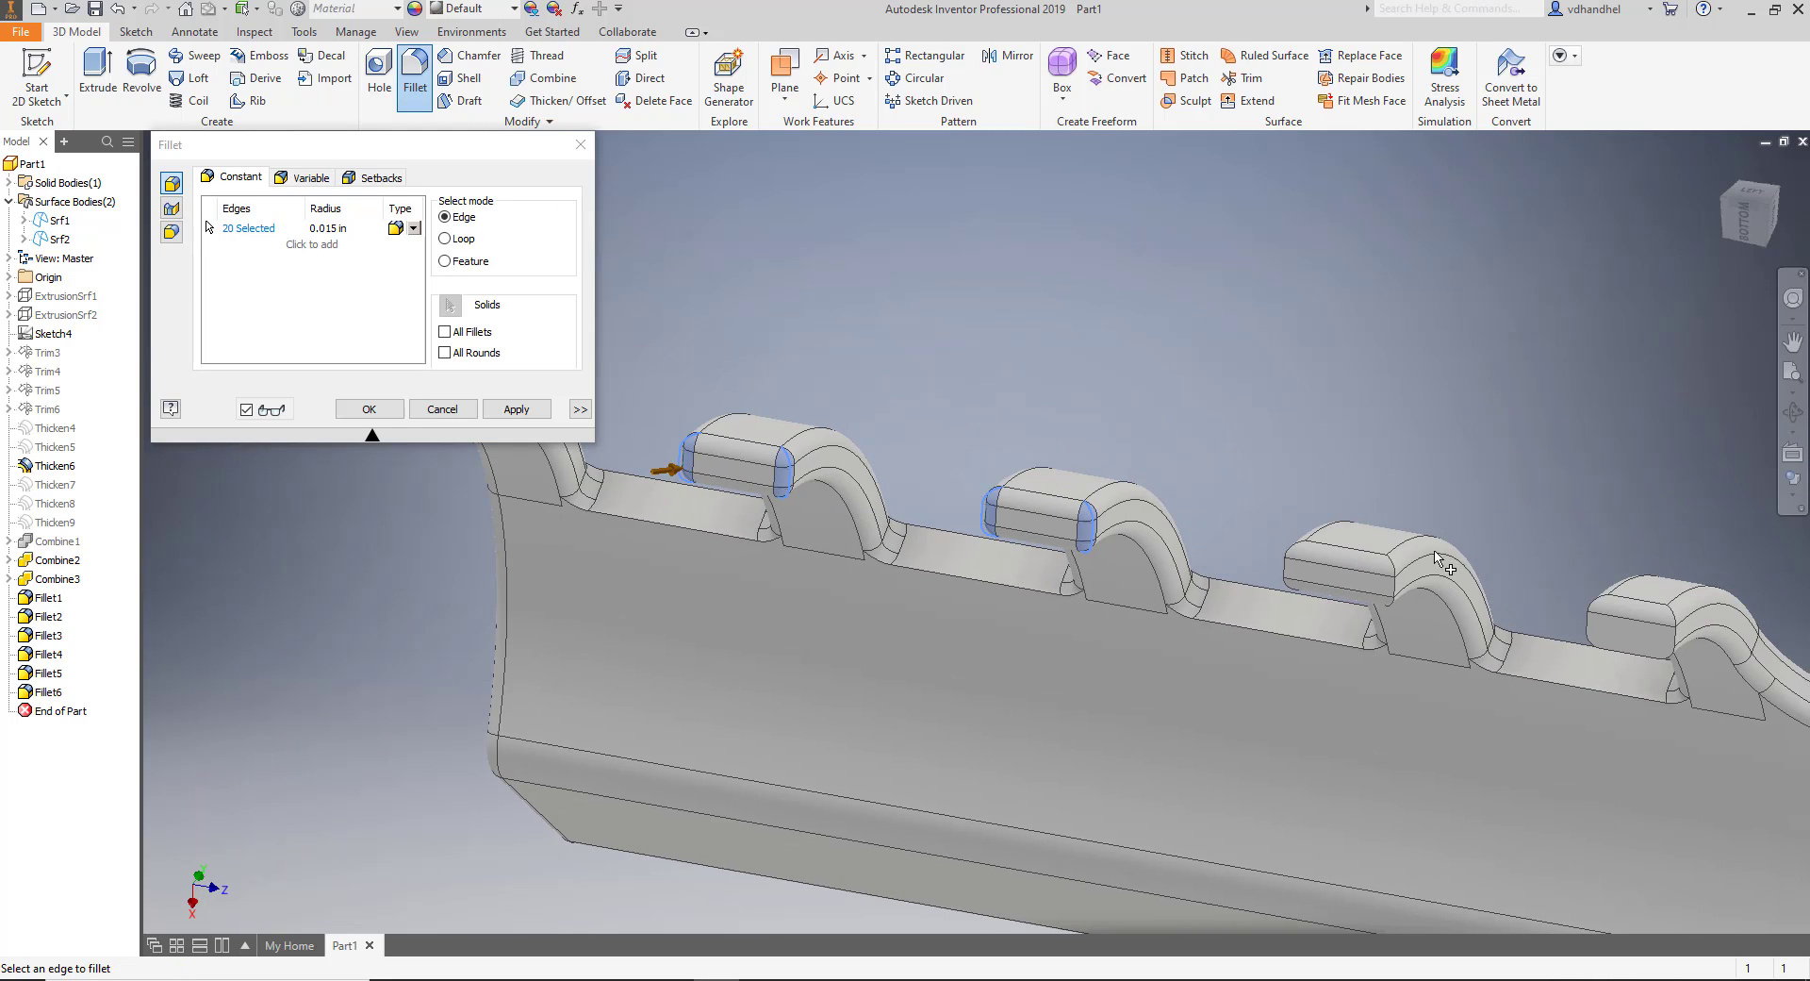
# Add the tip end edge chains of the second and first fingers to the 0.015 in fillet.
pyautogui.scroll(5, 1434, 556)
pyautogui.click(1197, 751)
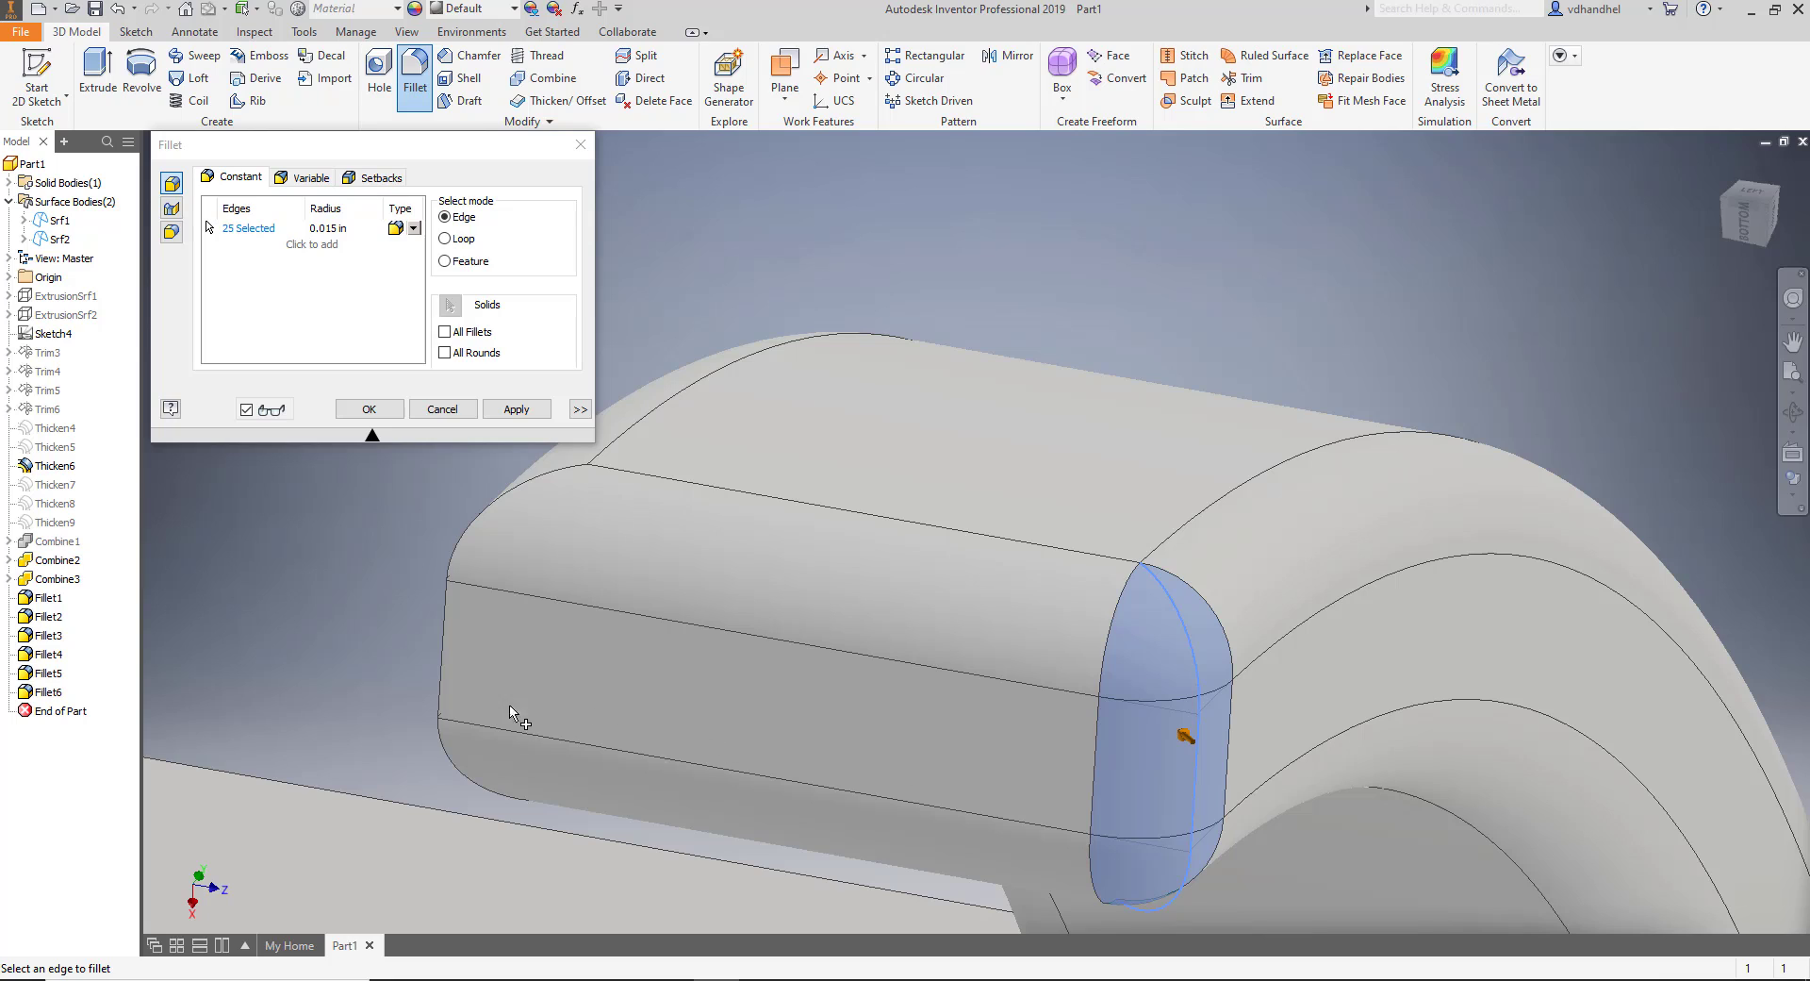
pyautogui.click(453, 659)
pyautogui.scroll(-5, 698, 667)
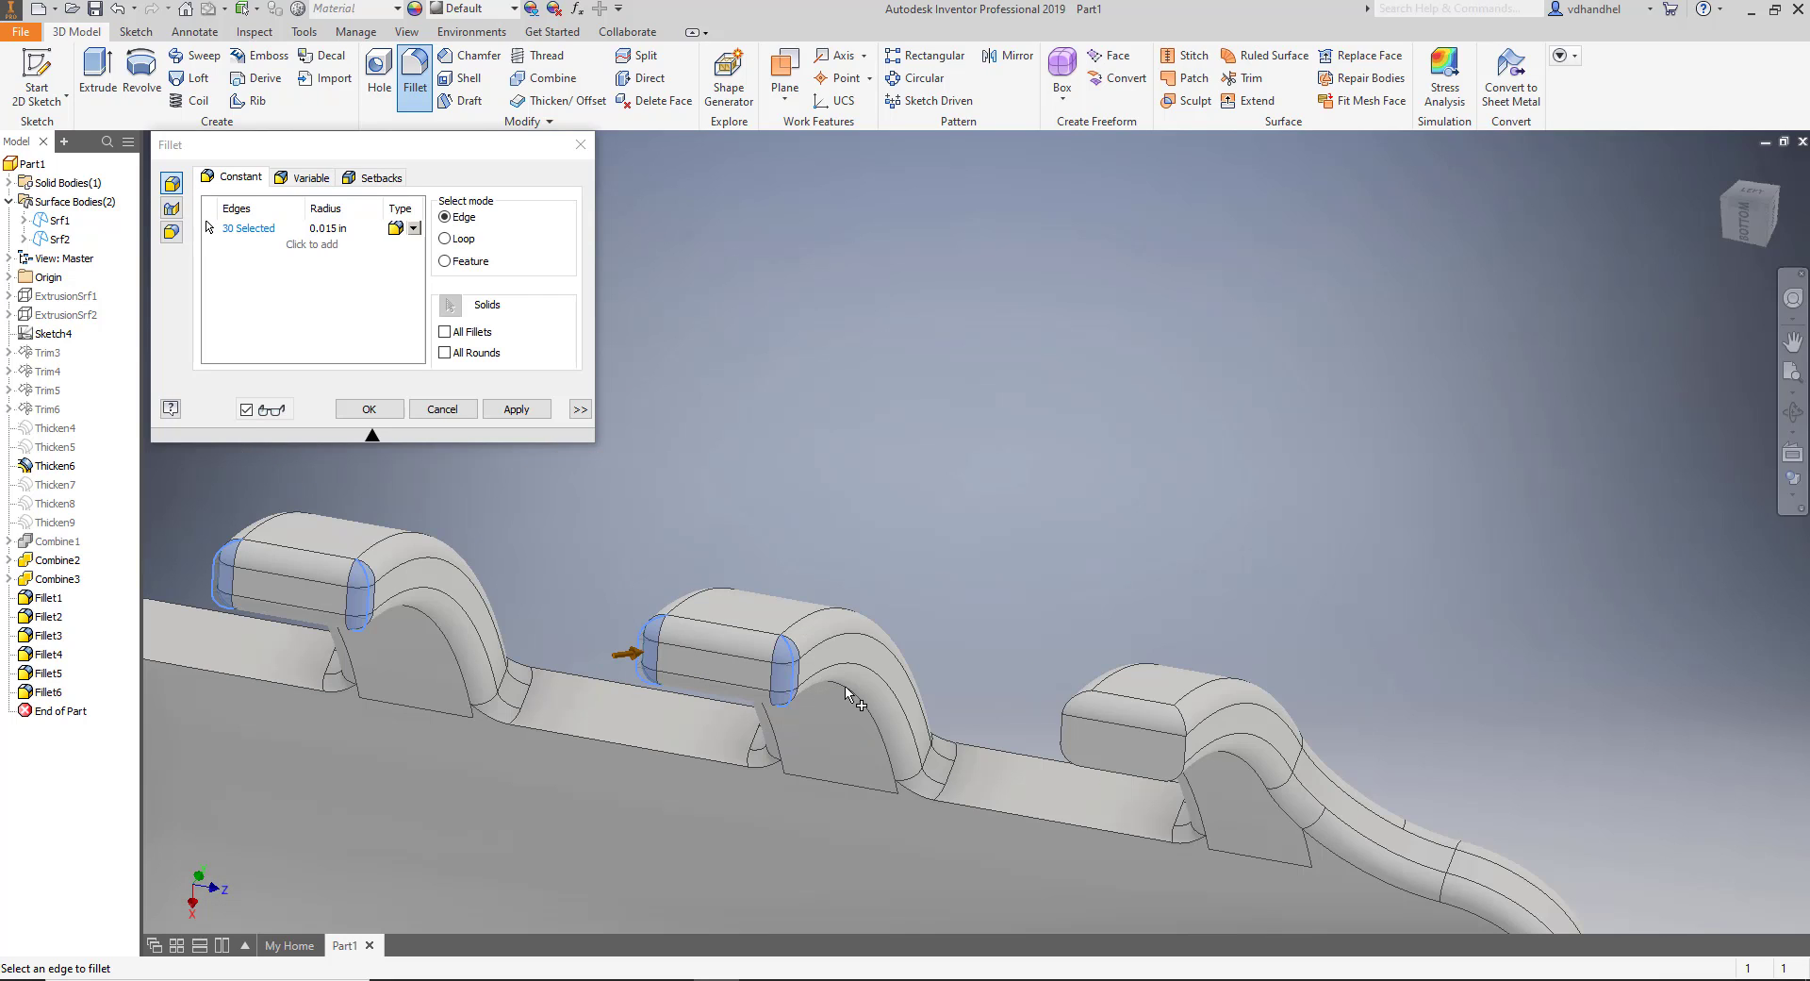
pyautogui.click(1191, 759)
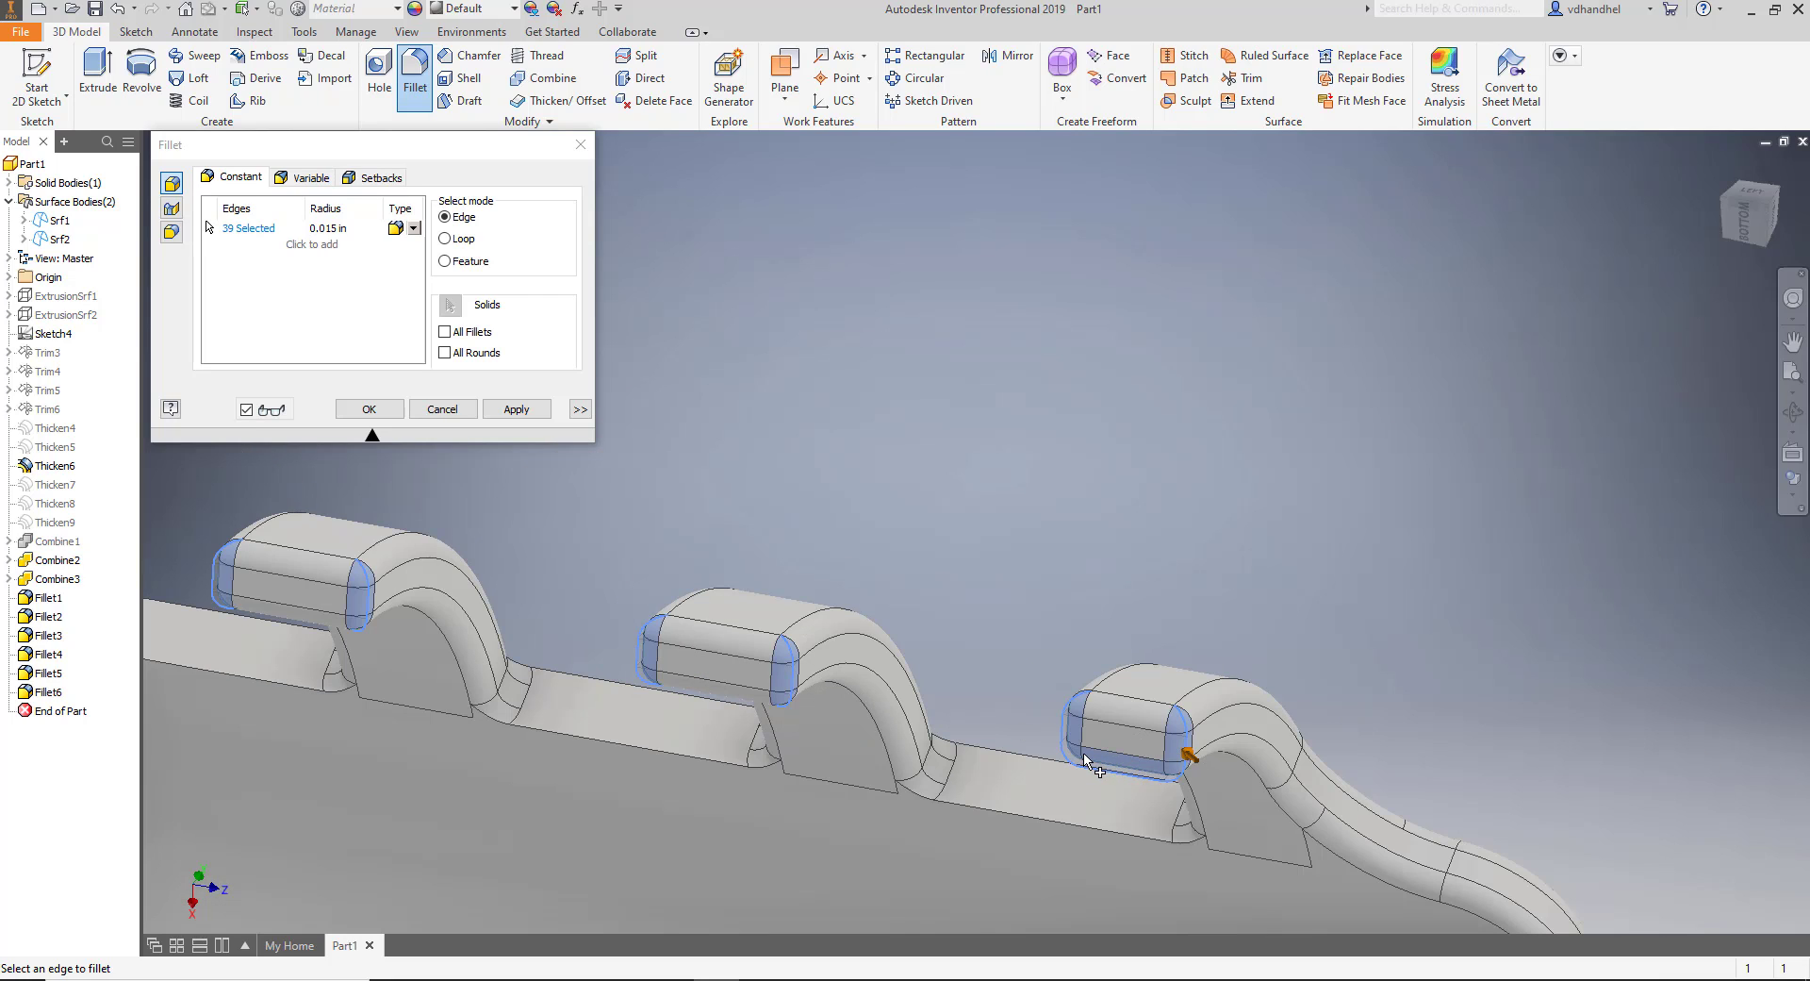
# Add both edge chains of the slot between the first and second fingers, try to apply the 0.015 in fillet, and discard the attempt.
pyautogui.scroll(-5, 1131, 760)
pyautogui.scroll(5, 1075, 797)
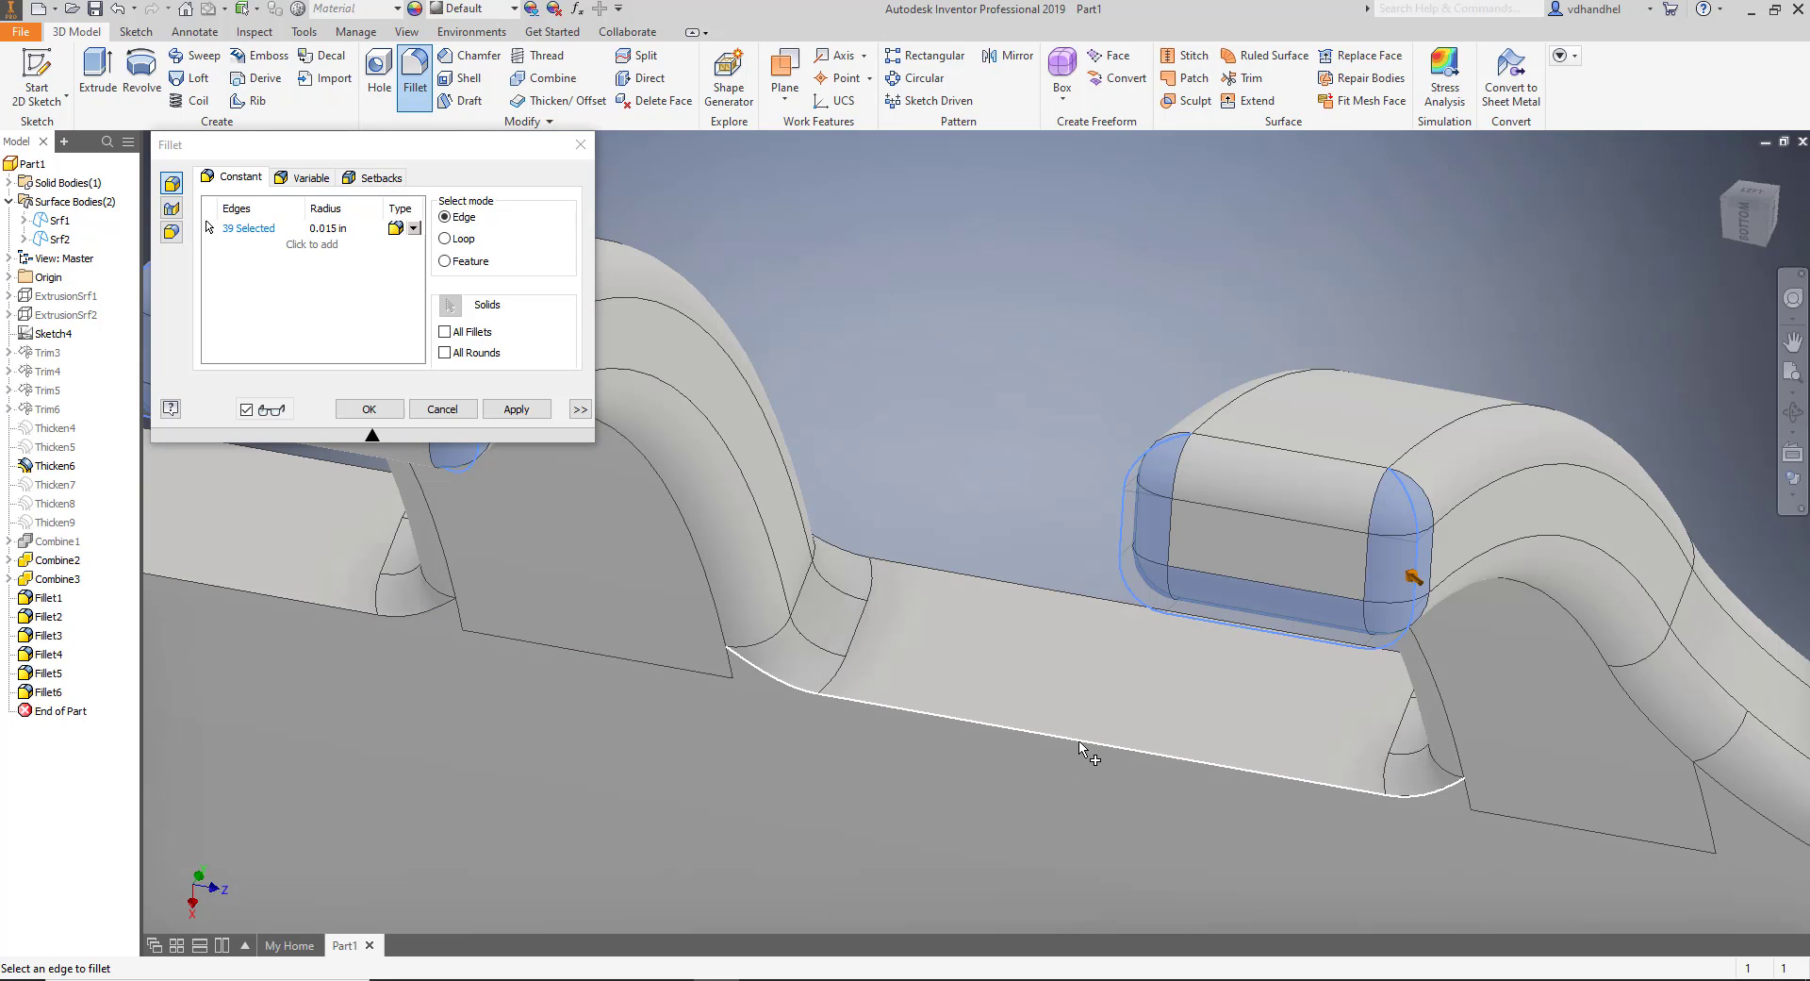
pyautogui.click(1079, 745)
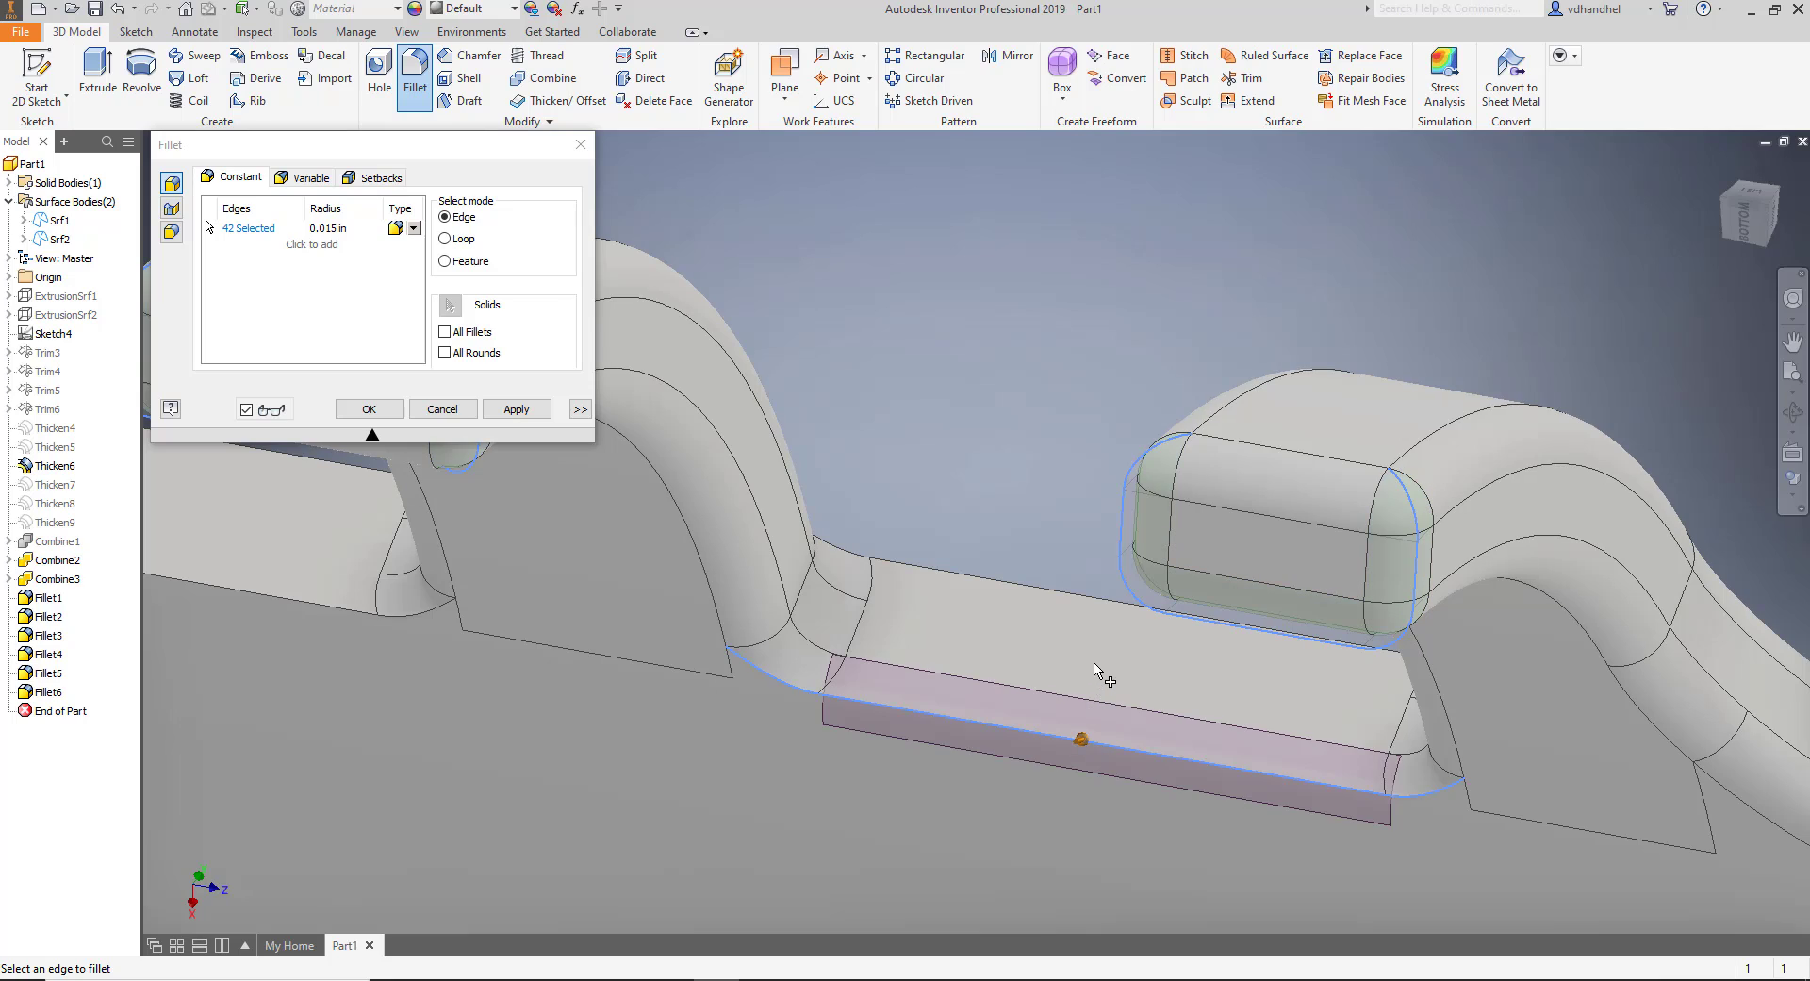
pyautogui.click(1080, 601)
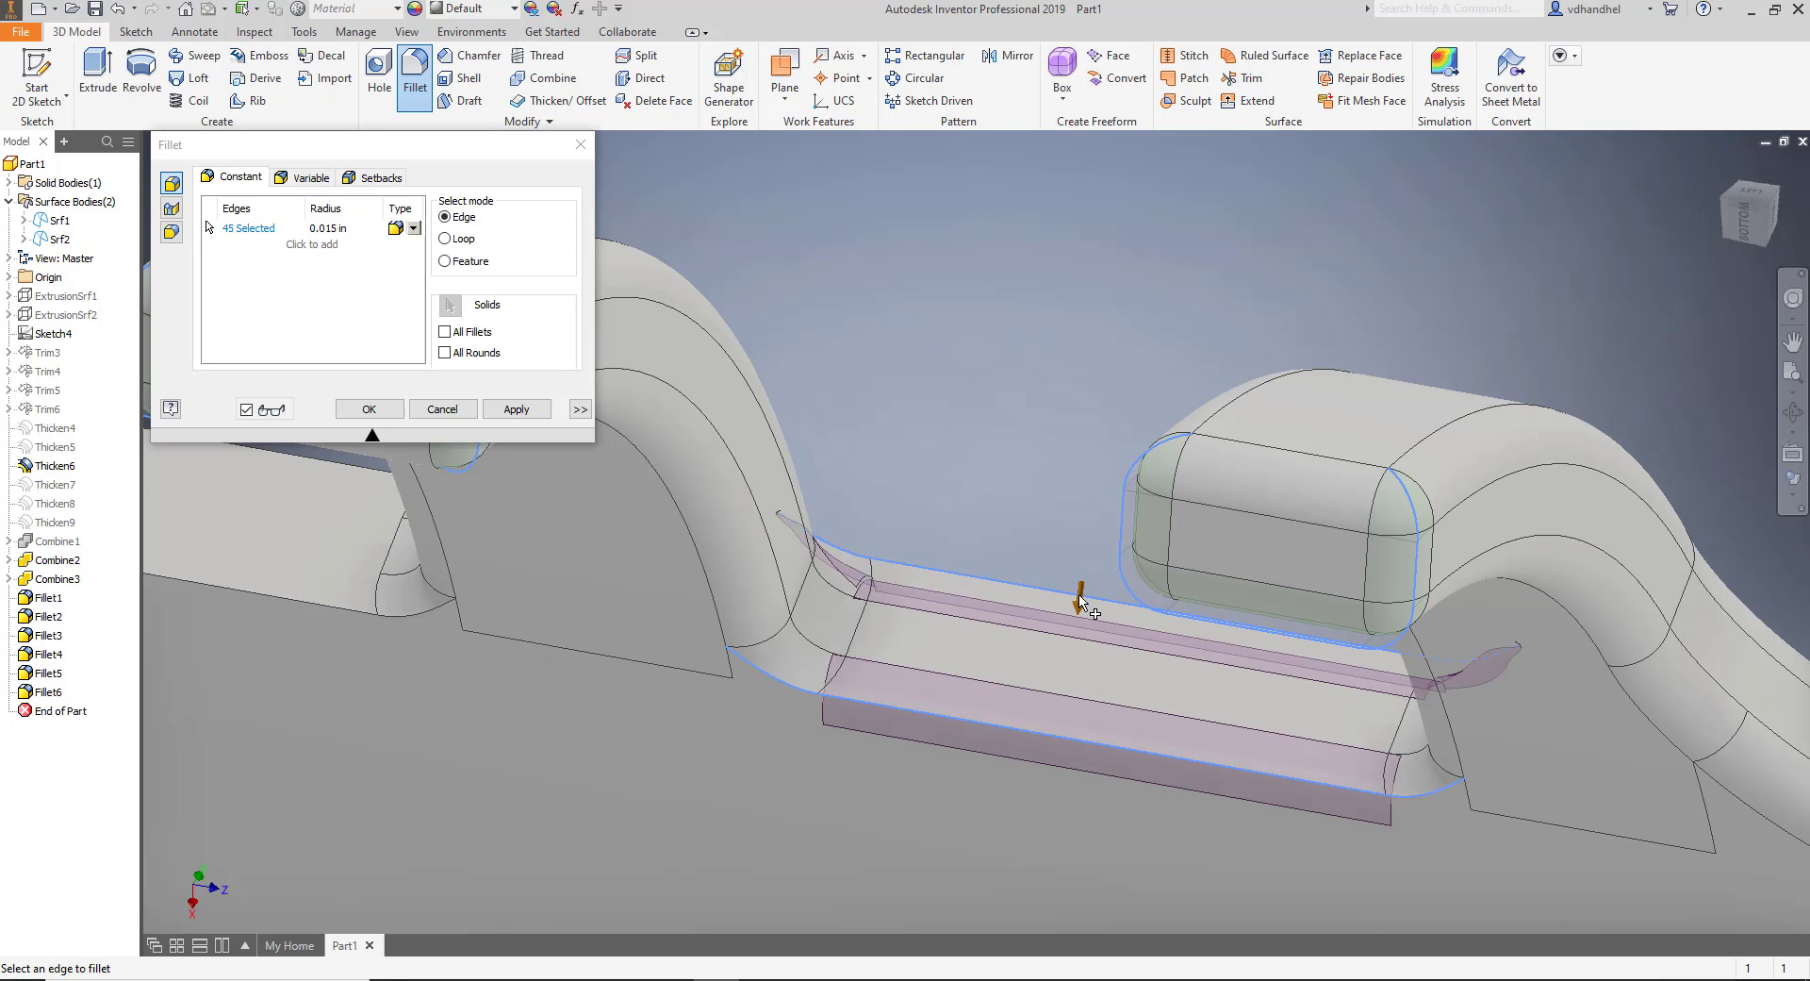
pyautogui.click(515, 409)
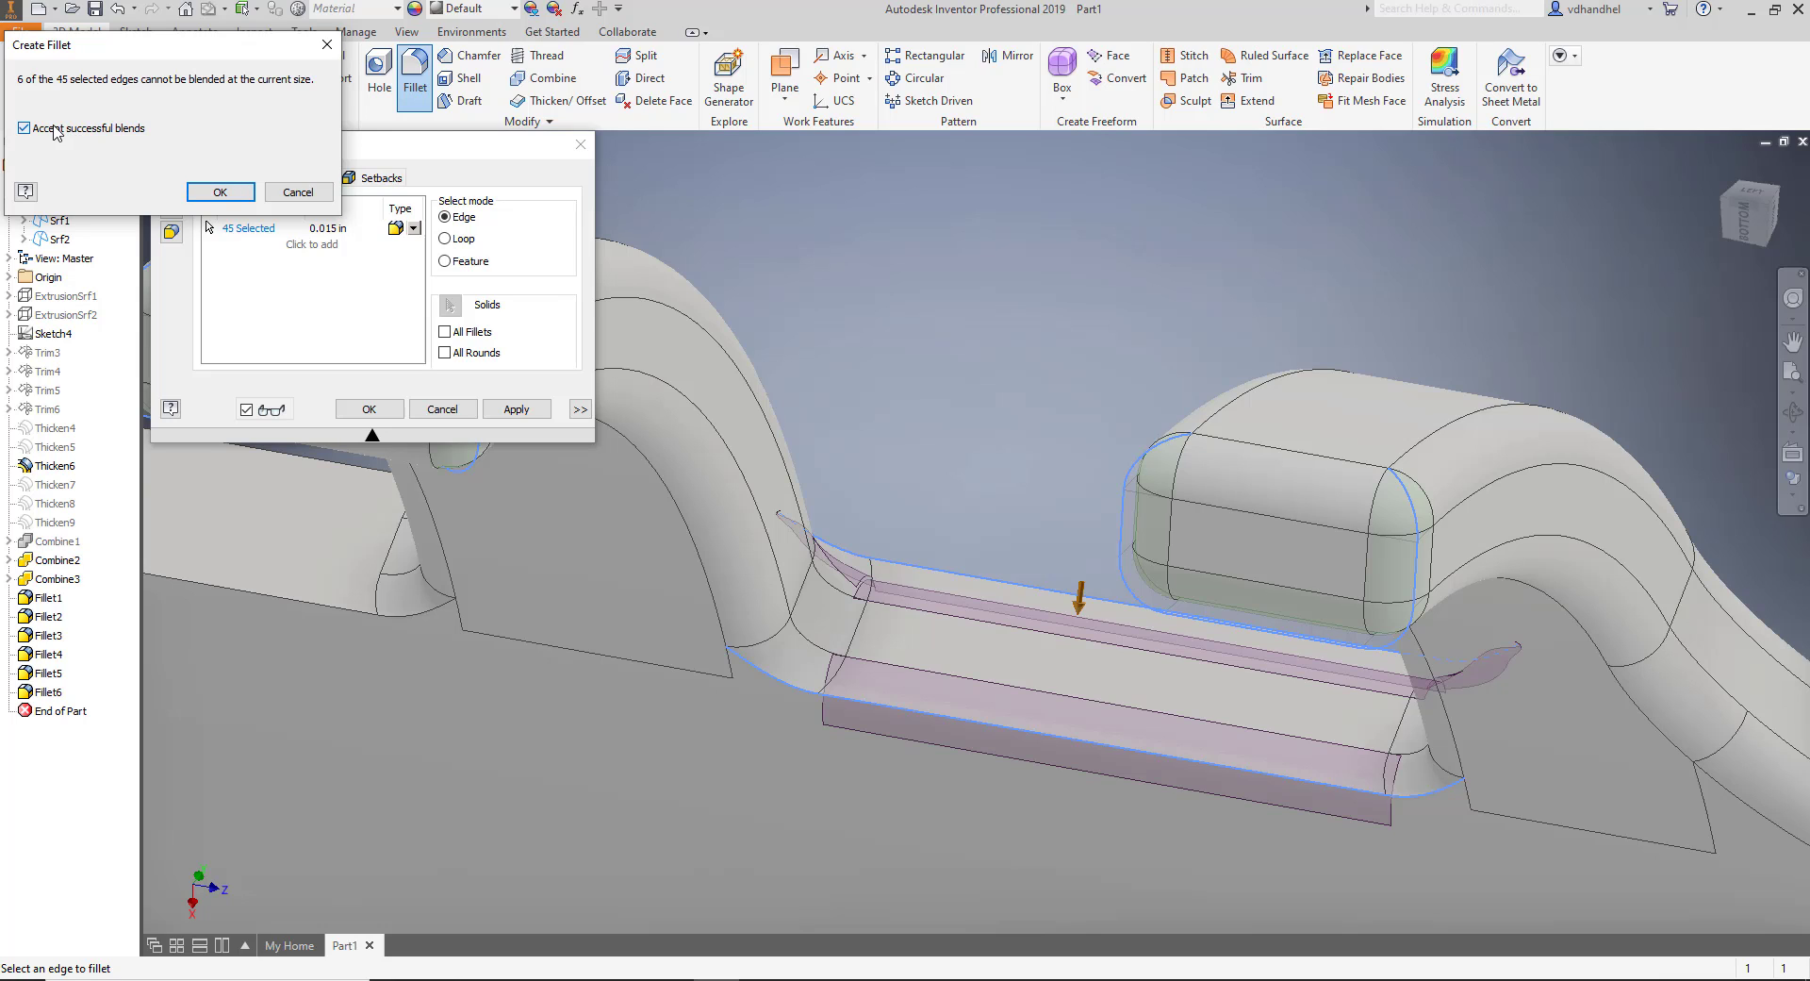
pyautogui.click(218, 192)
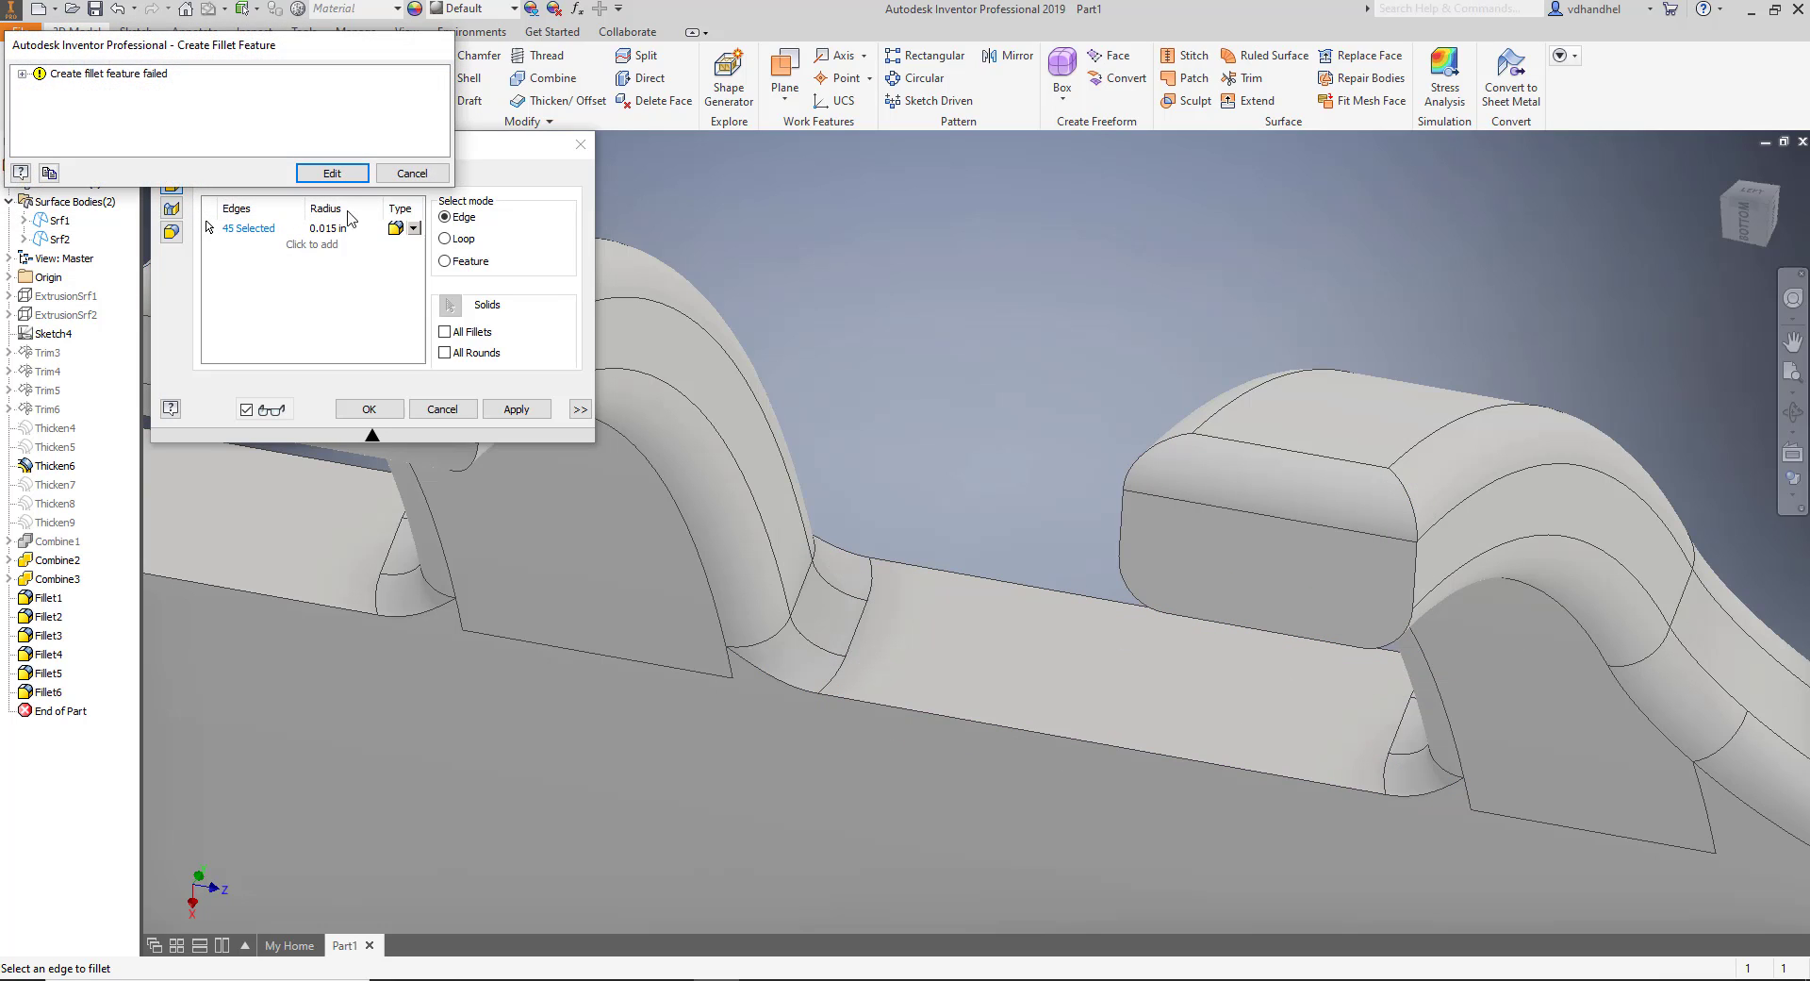
pyautogui.click(415, 175)
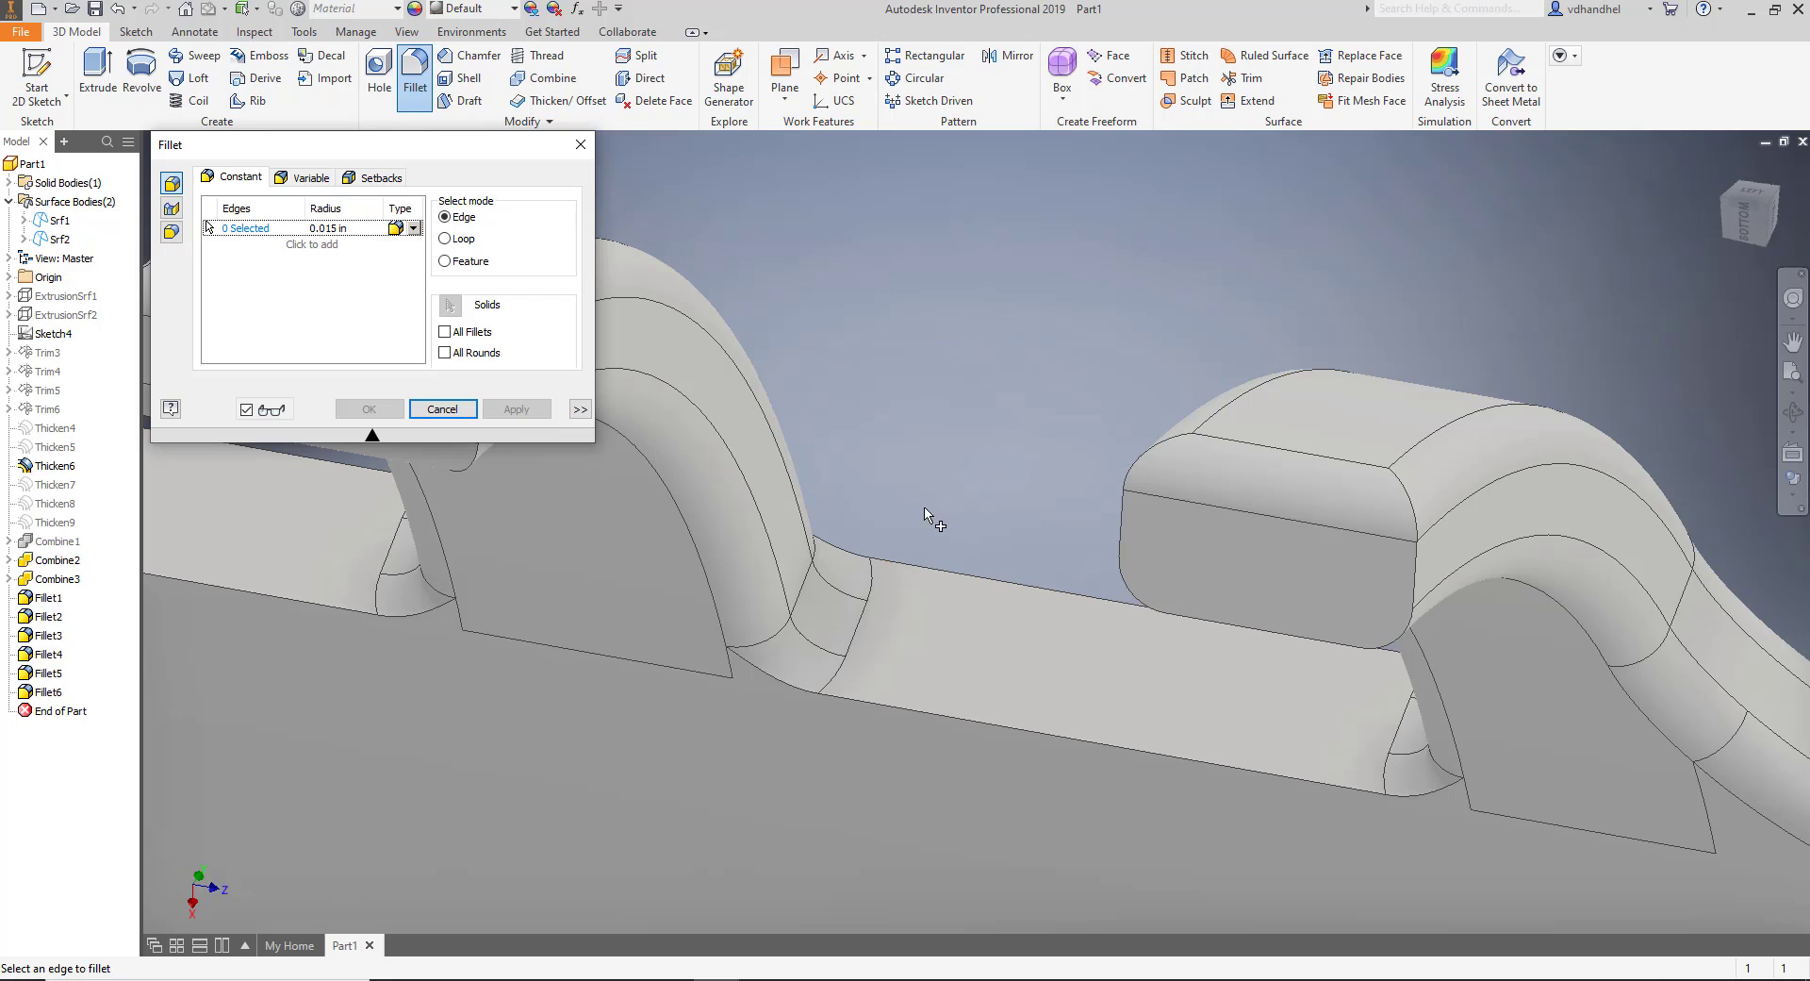
# Select only the tip end edge chains of the first and second fingers for a new 0.015 in fillet.
pyautogui.scroll(2, 1014, 545)
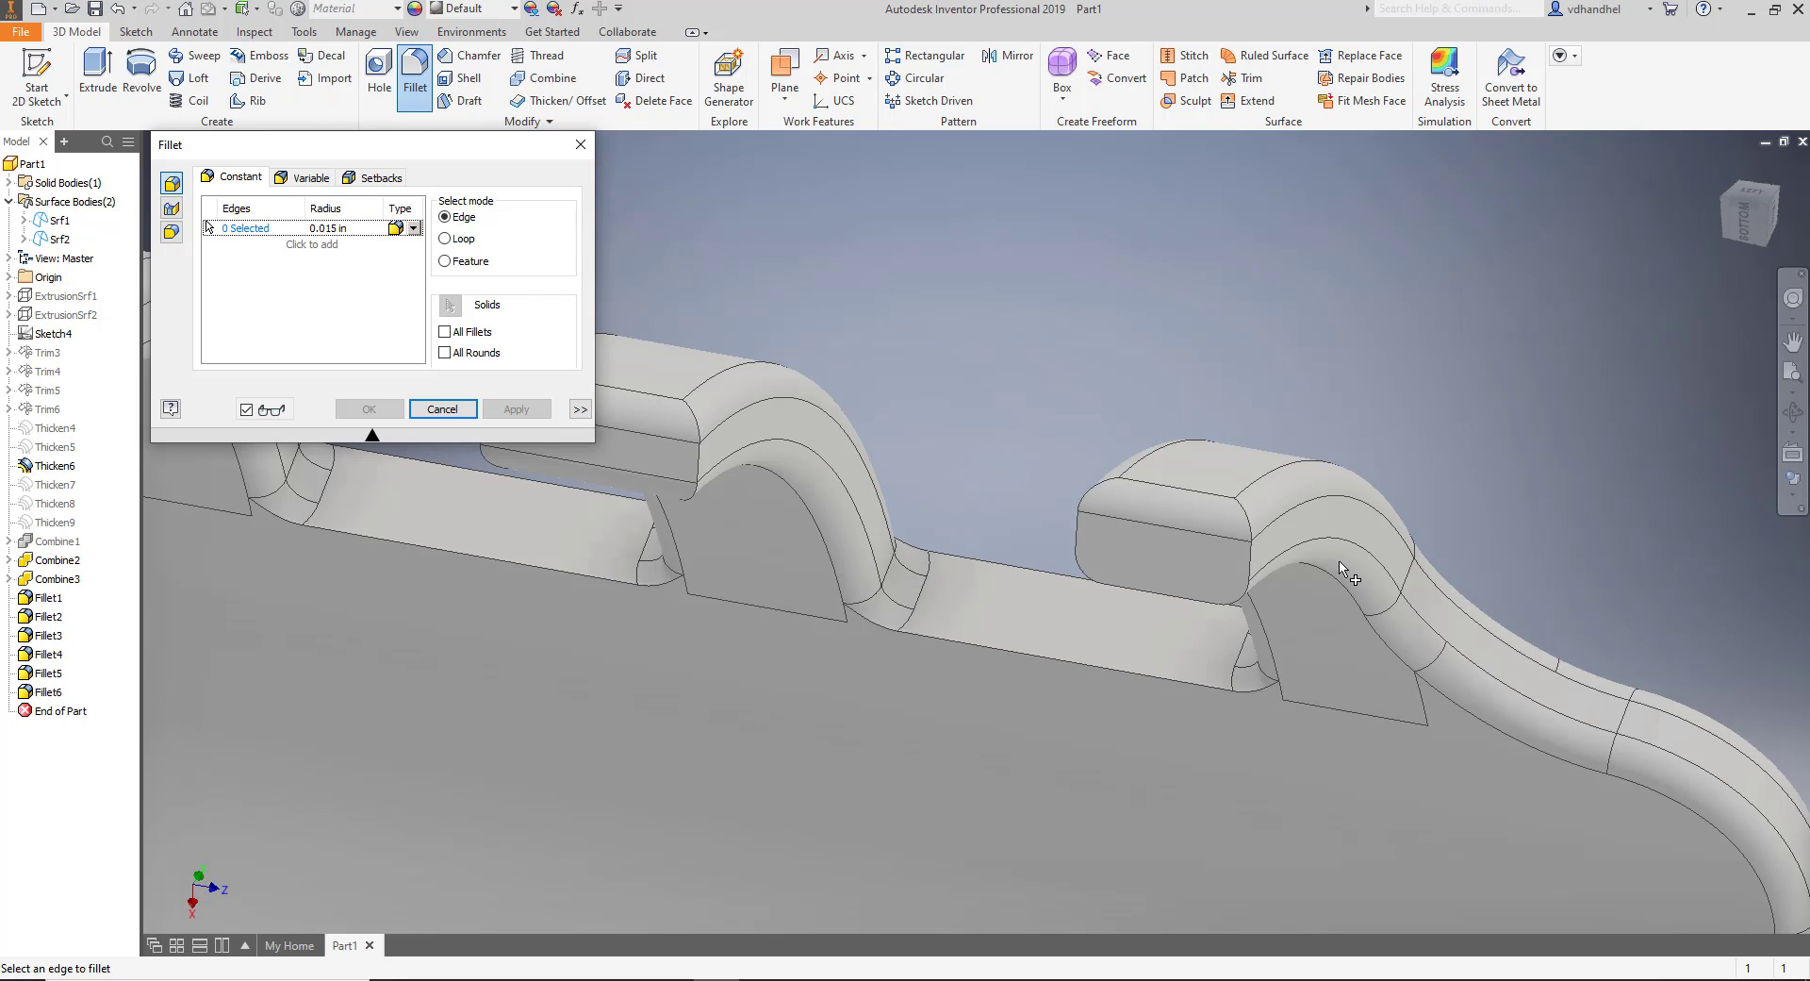
pyautogui.click(1252, 572)
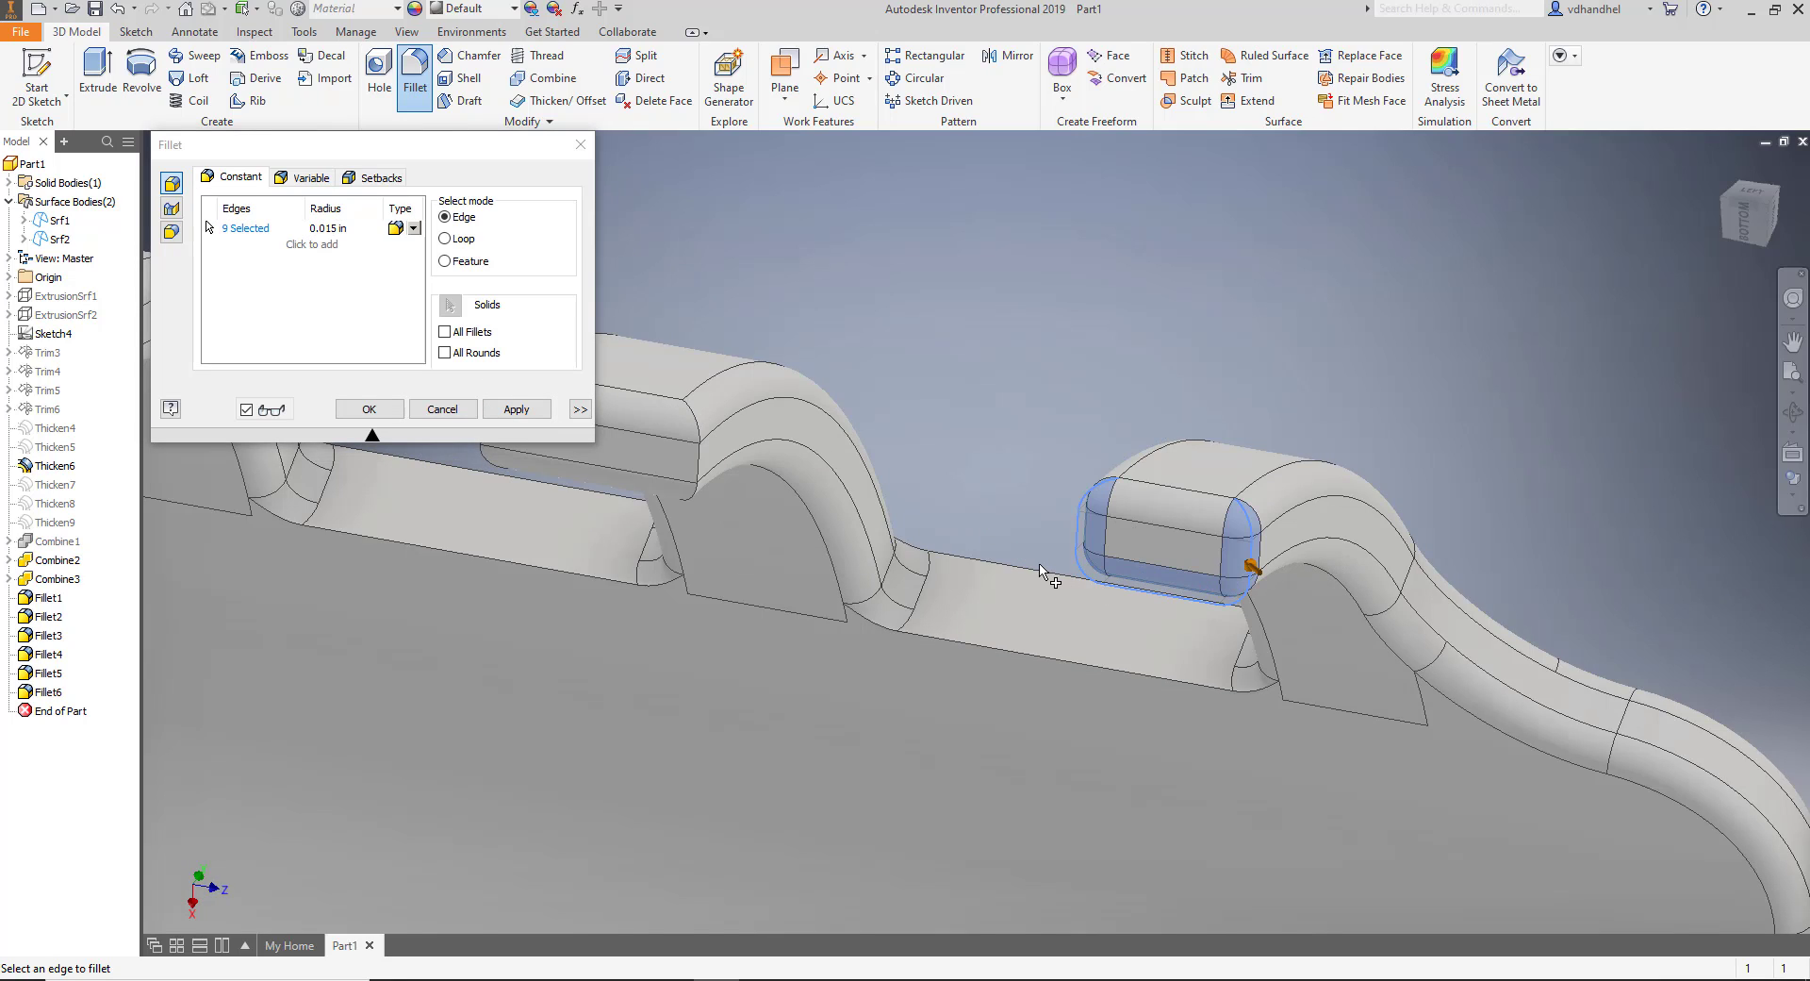
pyautogui.scroll(2, 1042, 557)
pyautogui.click(838, 514)
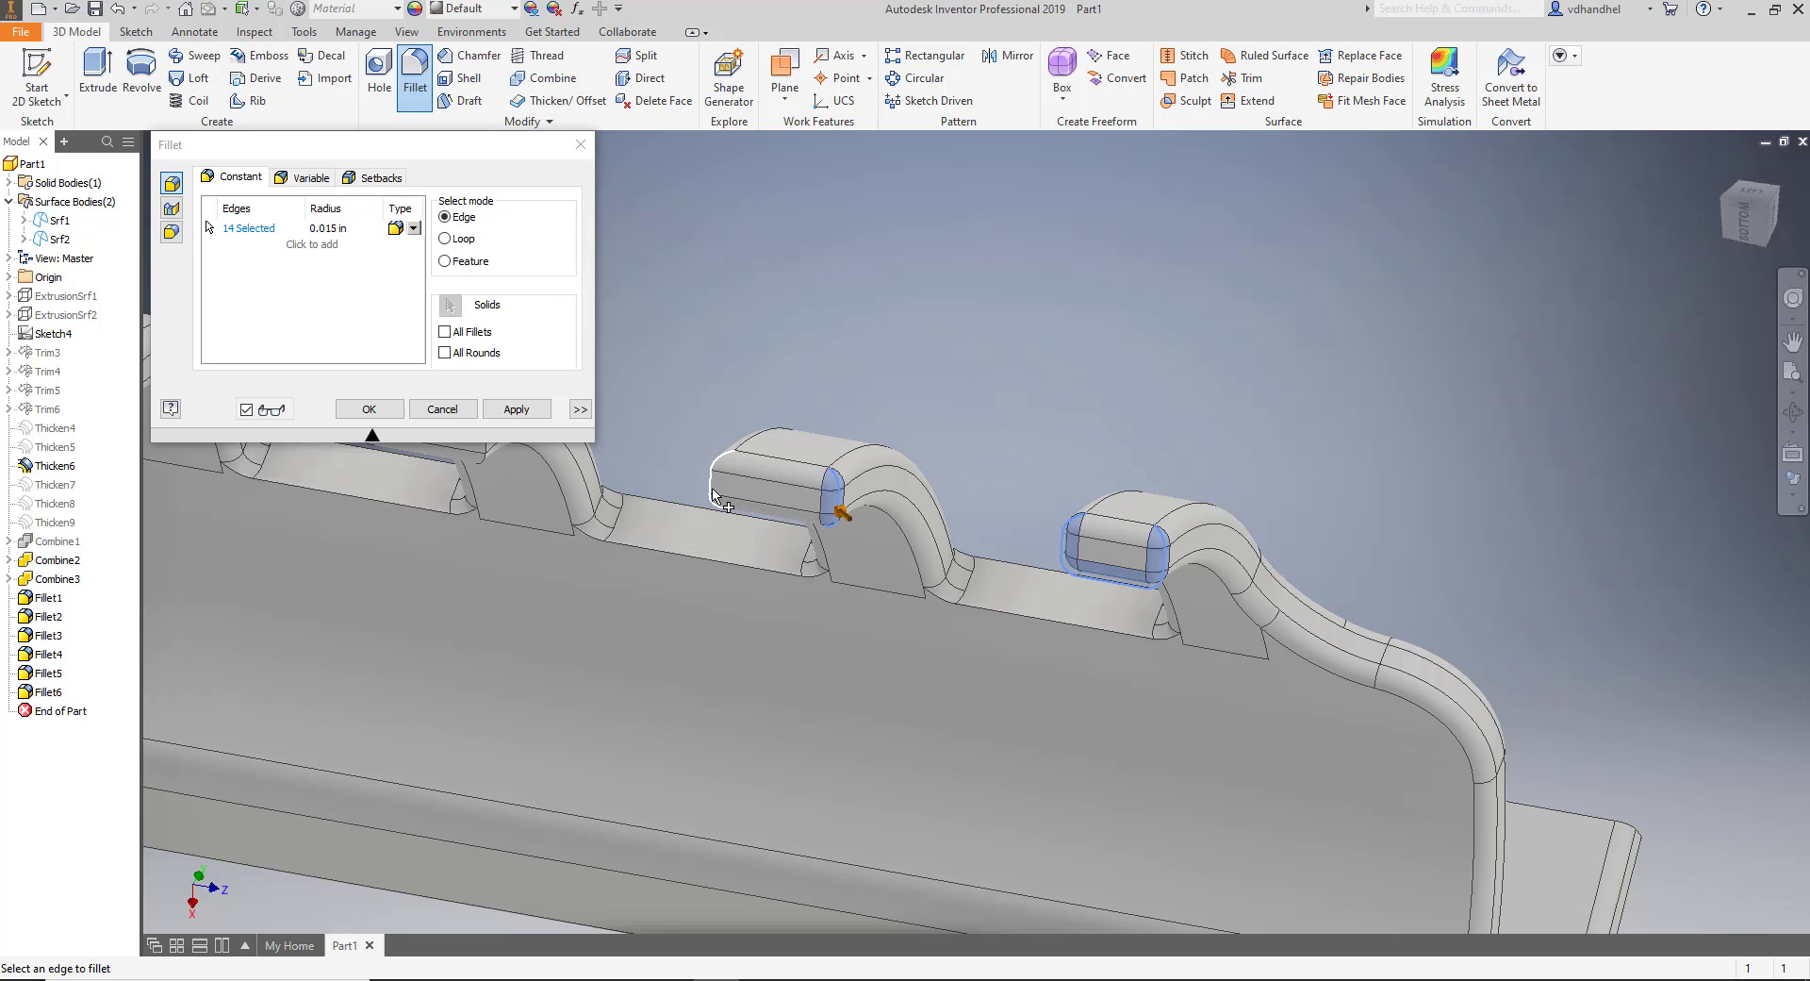
pyautogui.moveTo(922, 508); pyautogui.dragTo(1144, 536, button='middle')
pyautogui.scroll(-4, 905, 471)
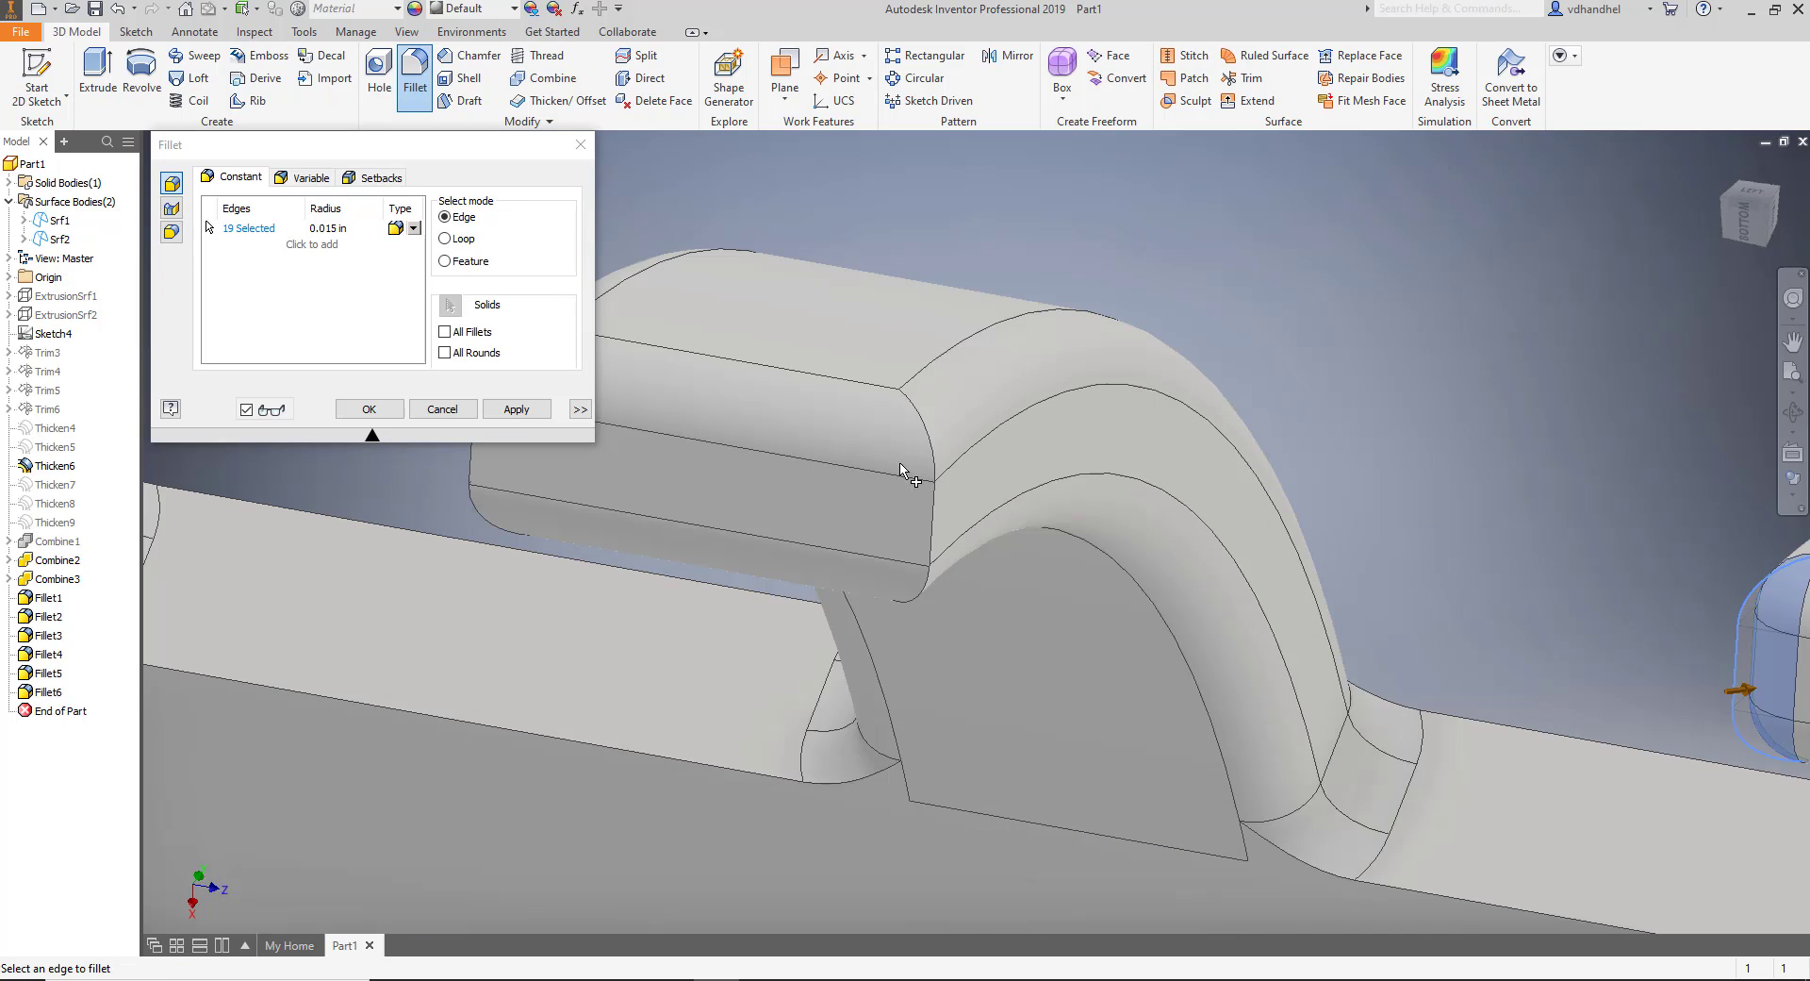
# Add both tip end edge chains of the middle finger to the new 0.015 in fillet selection.
pyautogui.click(925, 491)
pyautogui.scroll(2, 925, 491)
pyautogui.moveTo(919, 497); pyautogui.dragTo(1212, 526, button='middle')
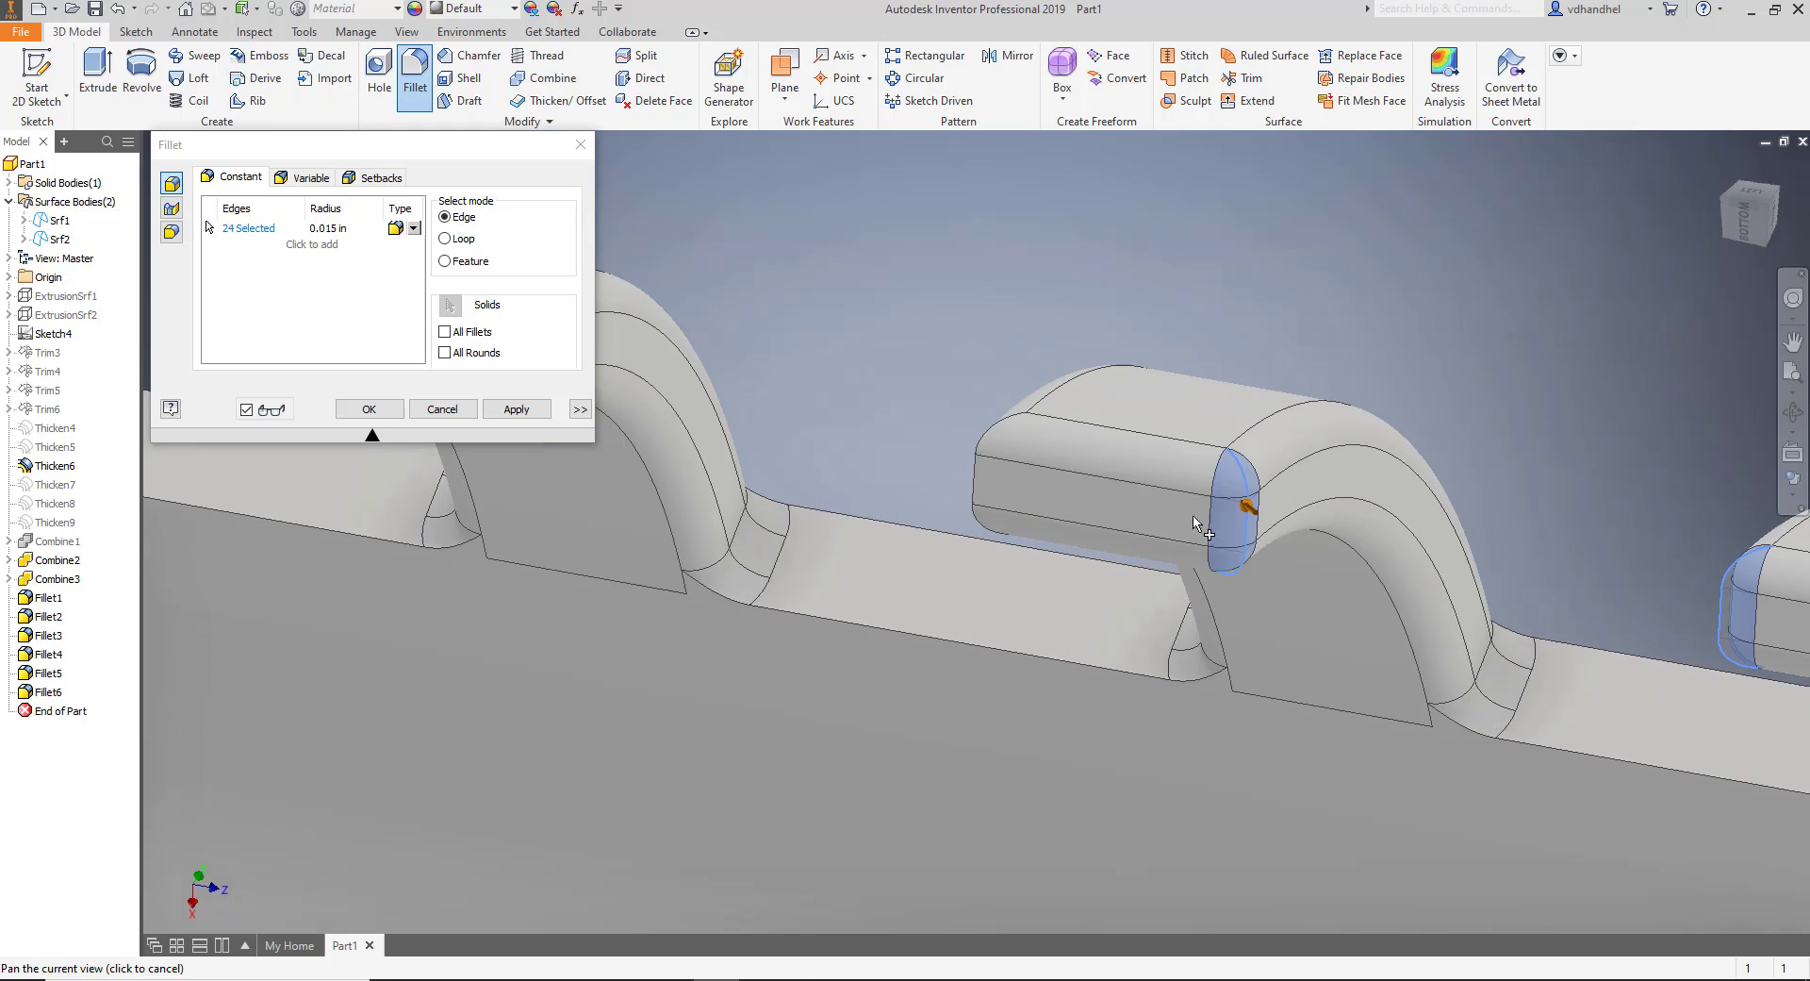
pyautogui.click(978, 485)
pyautogui.moveTo(981, 490); pyautogui.dragTo(1116, 521, button='middle')
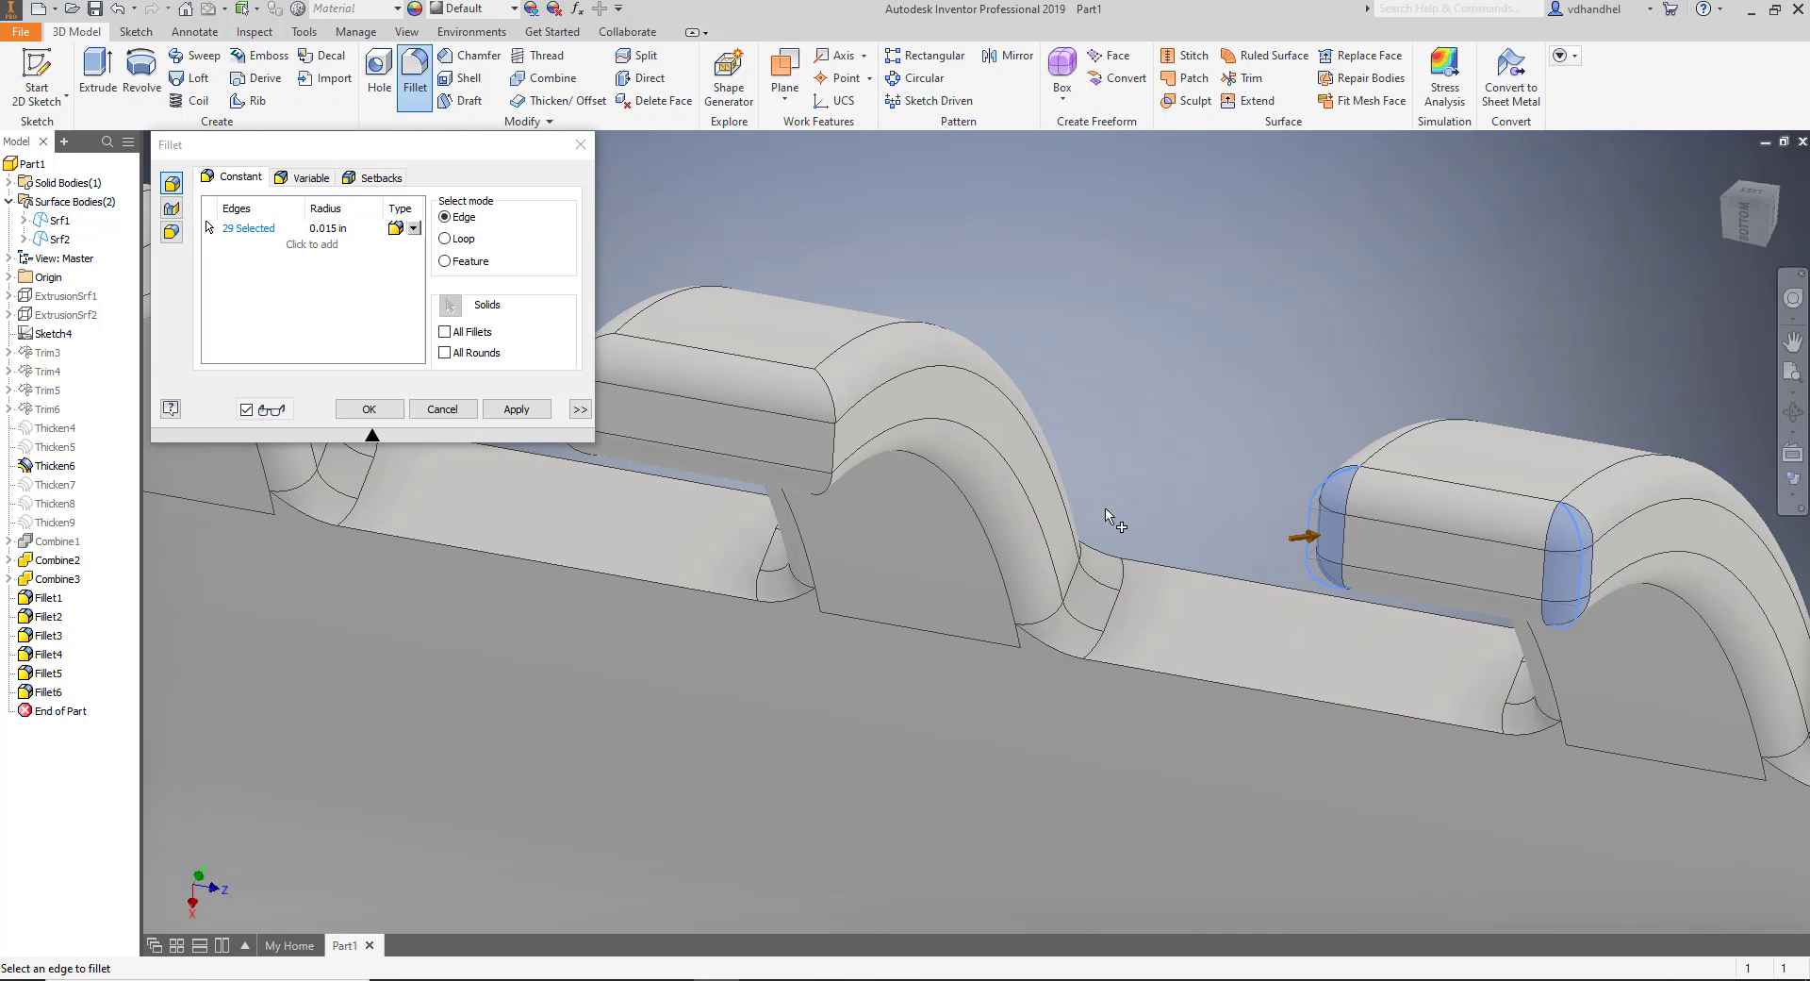
# Add both tip end edge chains of the fourth finger and apply the 0.015 in fillet.
pyautogui.click(836, 435)
pyautogui.moveTo(836, 439); pyautogui.dragTo(1119, 558, button='middle')
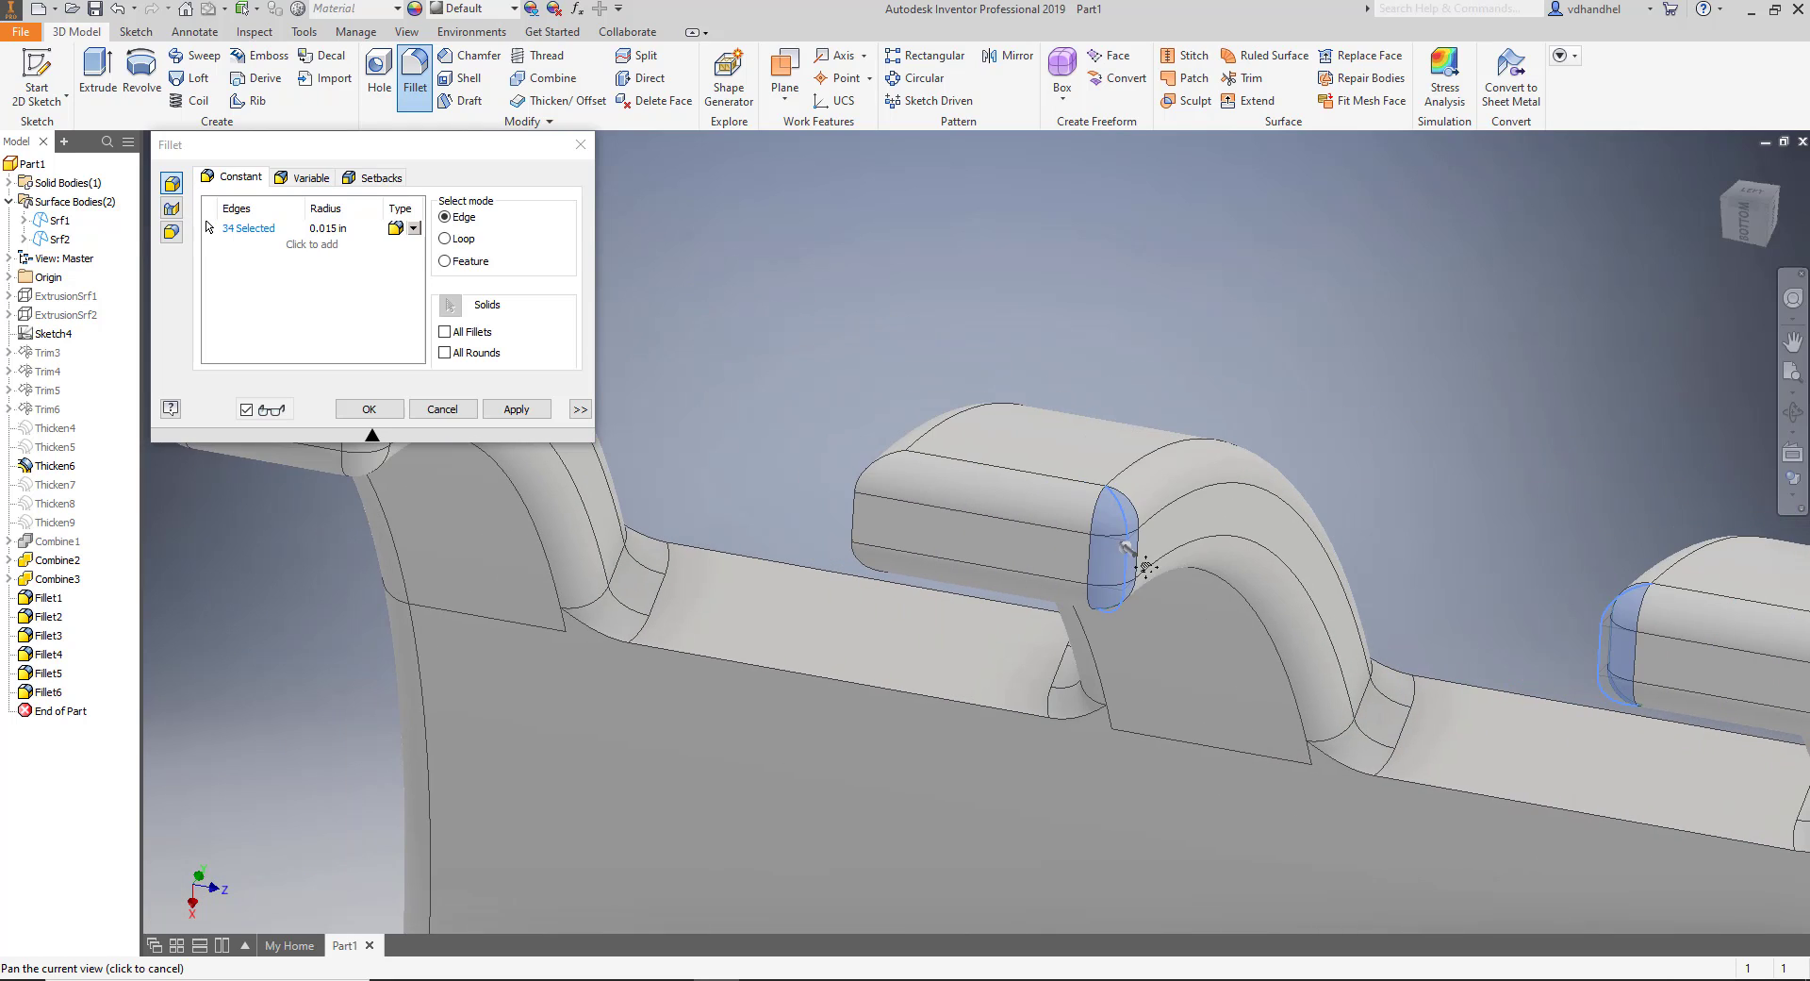
pyautogui.click(860, 509)
pyautogui.scroll(3, 860, 507)
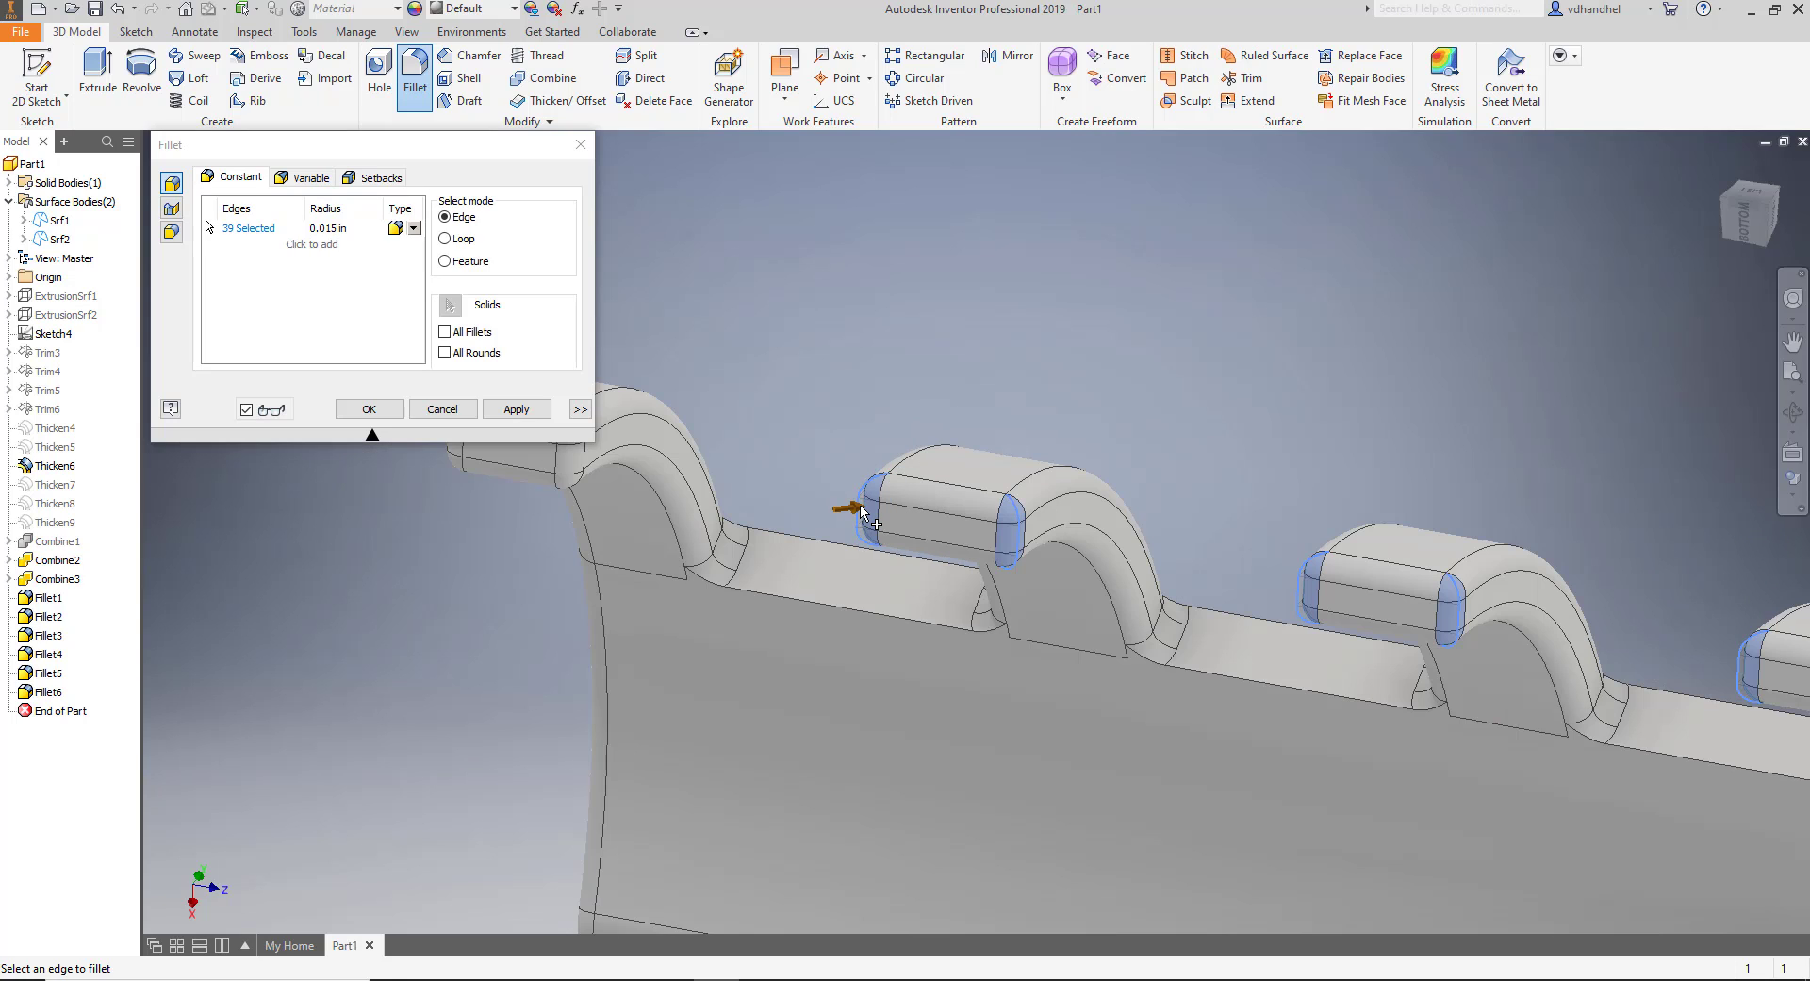
pyautogui.click(516, 408)
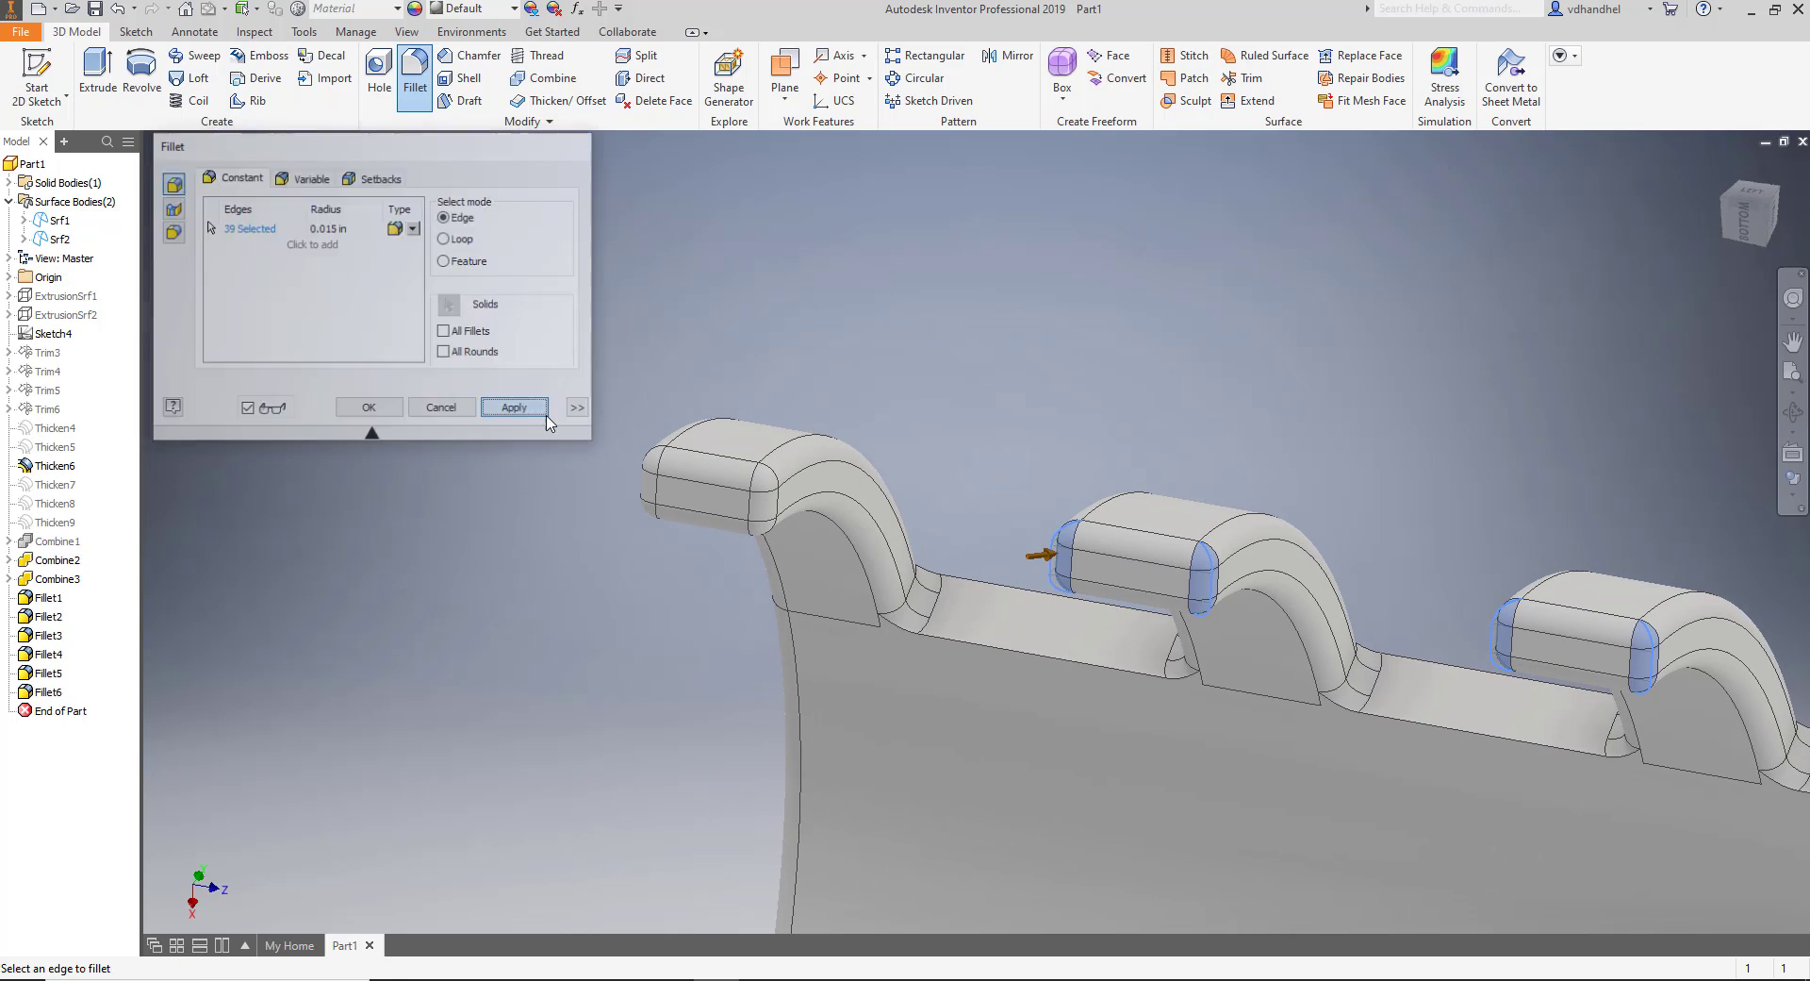
# Select both edge chains of the slot between the last and fourth fingers for a fillet with a 0.0015 in radius.
pyautogui.moveTo(982, 605); pyautogui.dragTo(934, 505, button='middle')
pyautogui.scroll(-3, 933, 505)
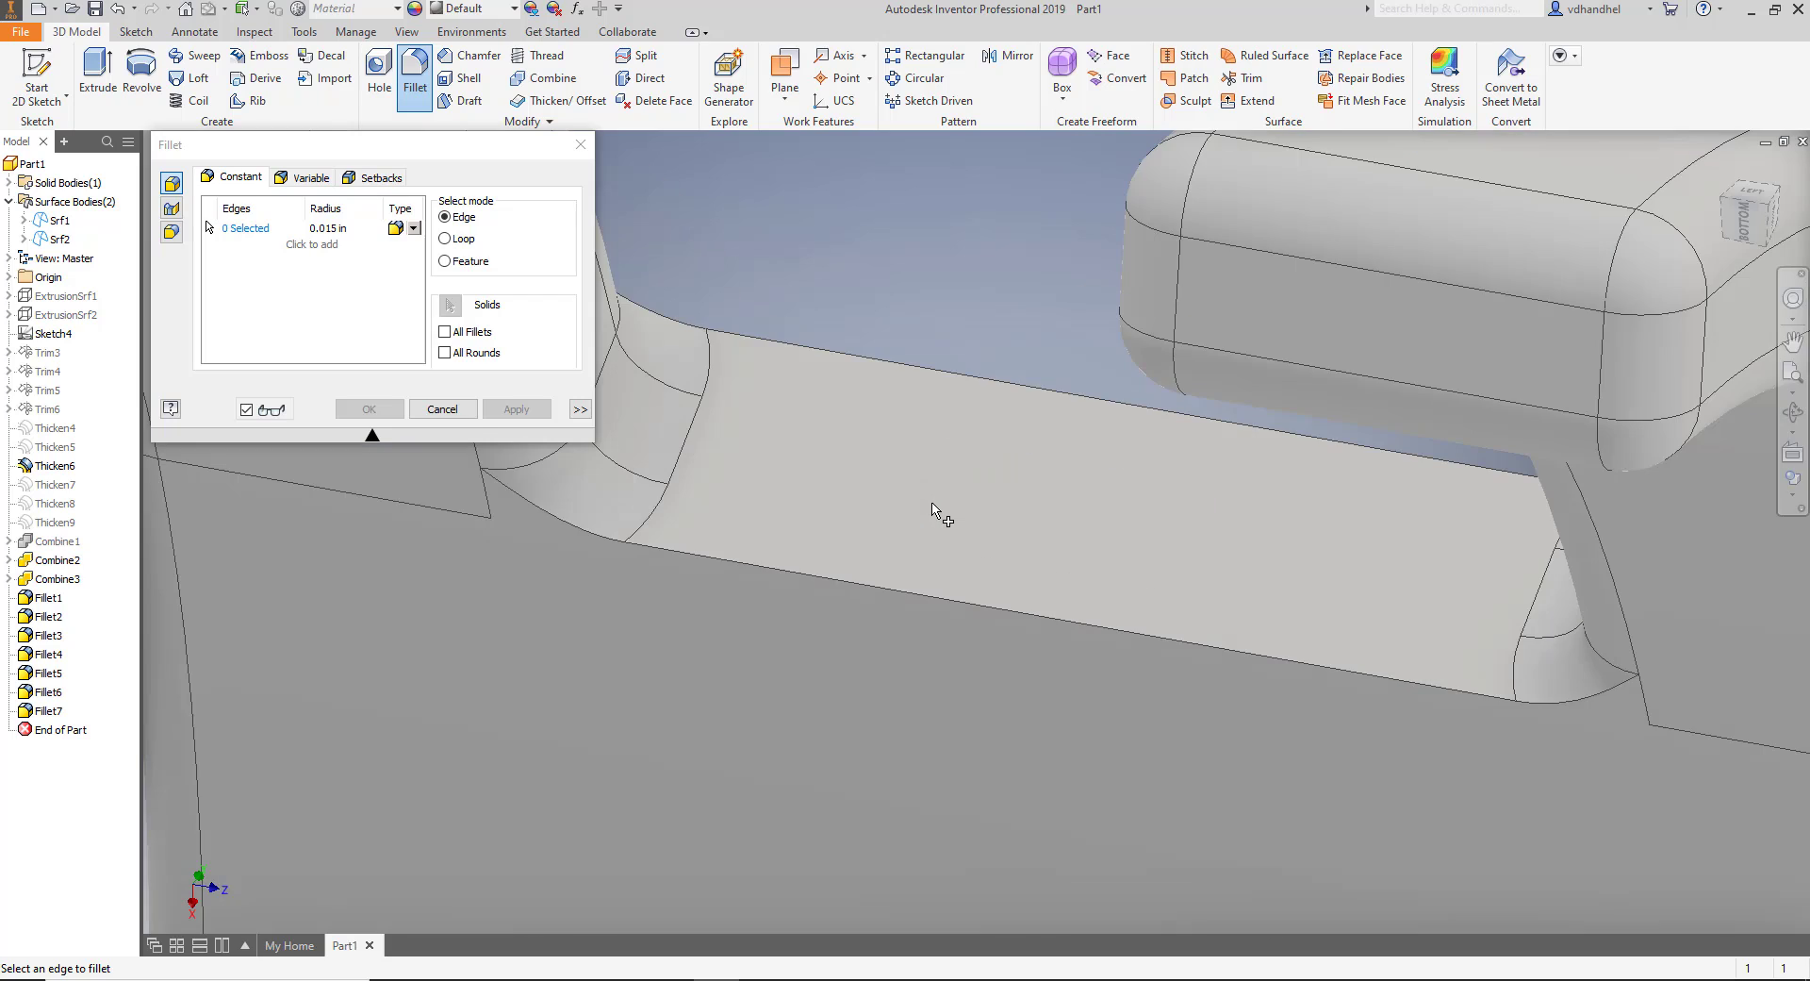
pyautogui.scroll(1, 937, 509)
pyautogui.scroll(2, 1060, 513)
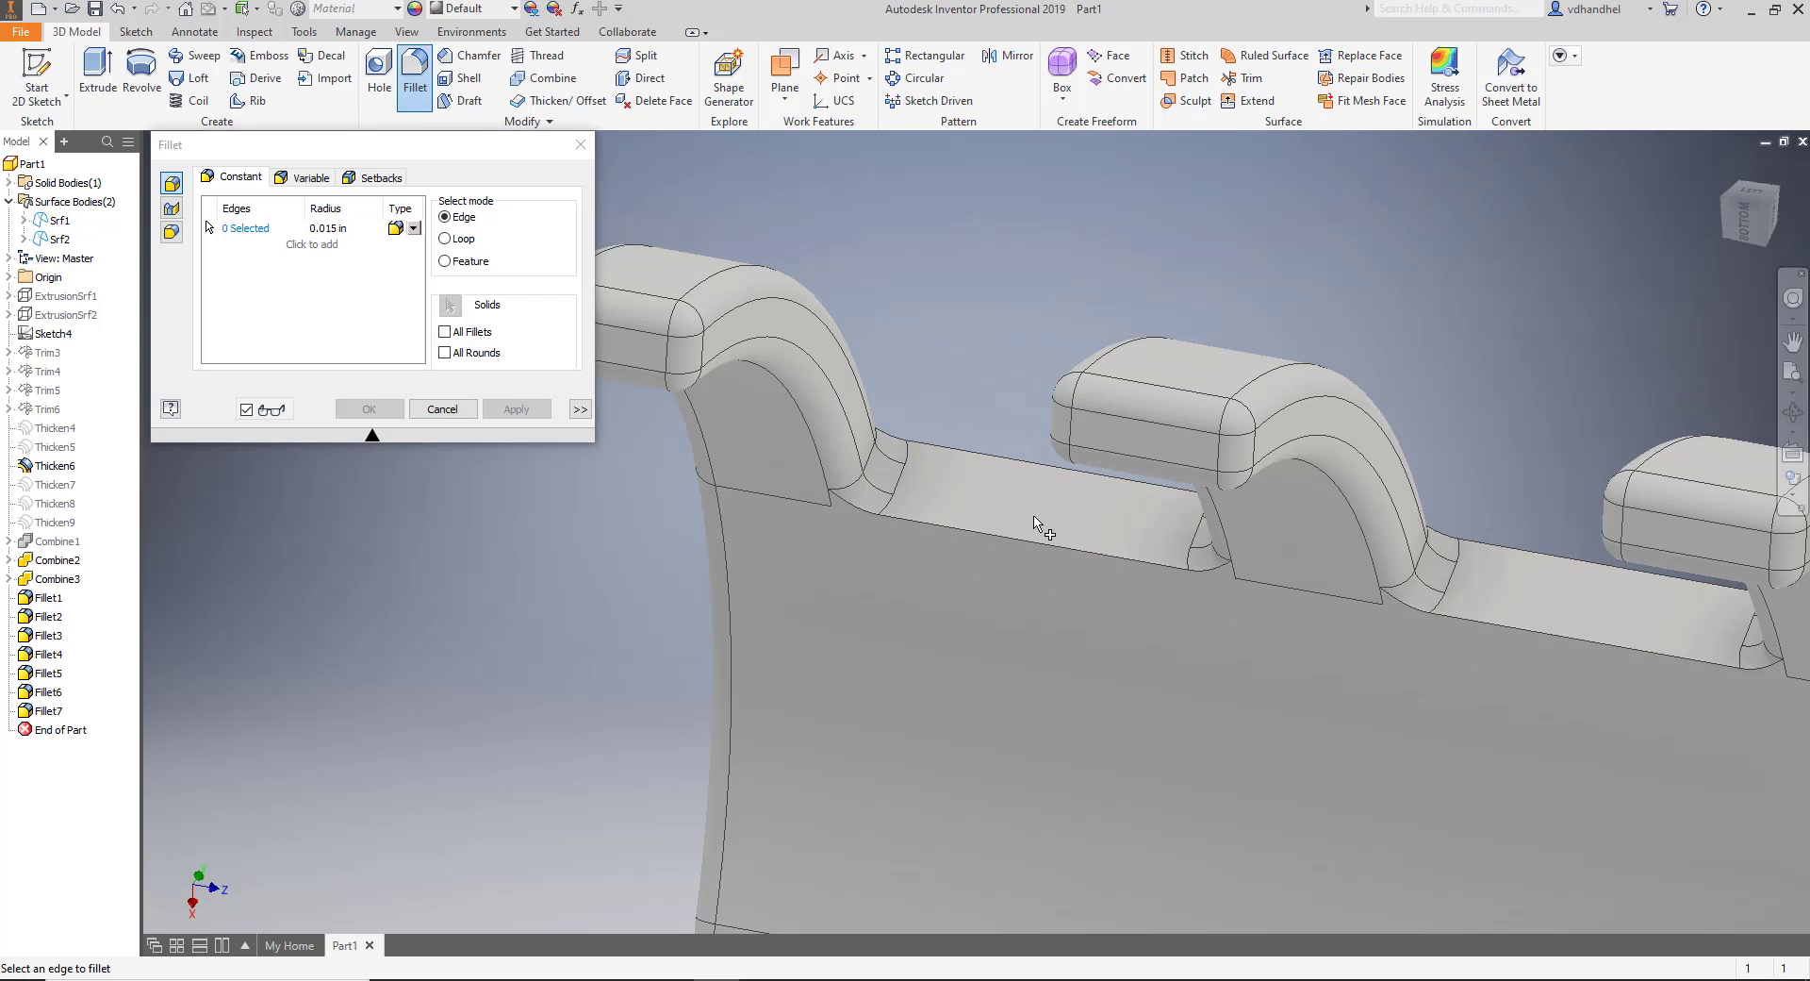
pyautogui.scroll(-2, 1035, 533)
pyautogui.scroll(1, 1030, 535)
pyautogui.moveTo(1030, 538); pyautogui.dragTo(1001, 410, button='middle')
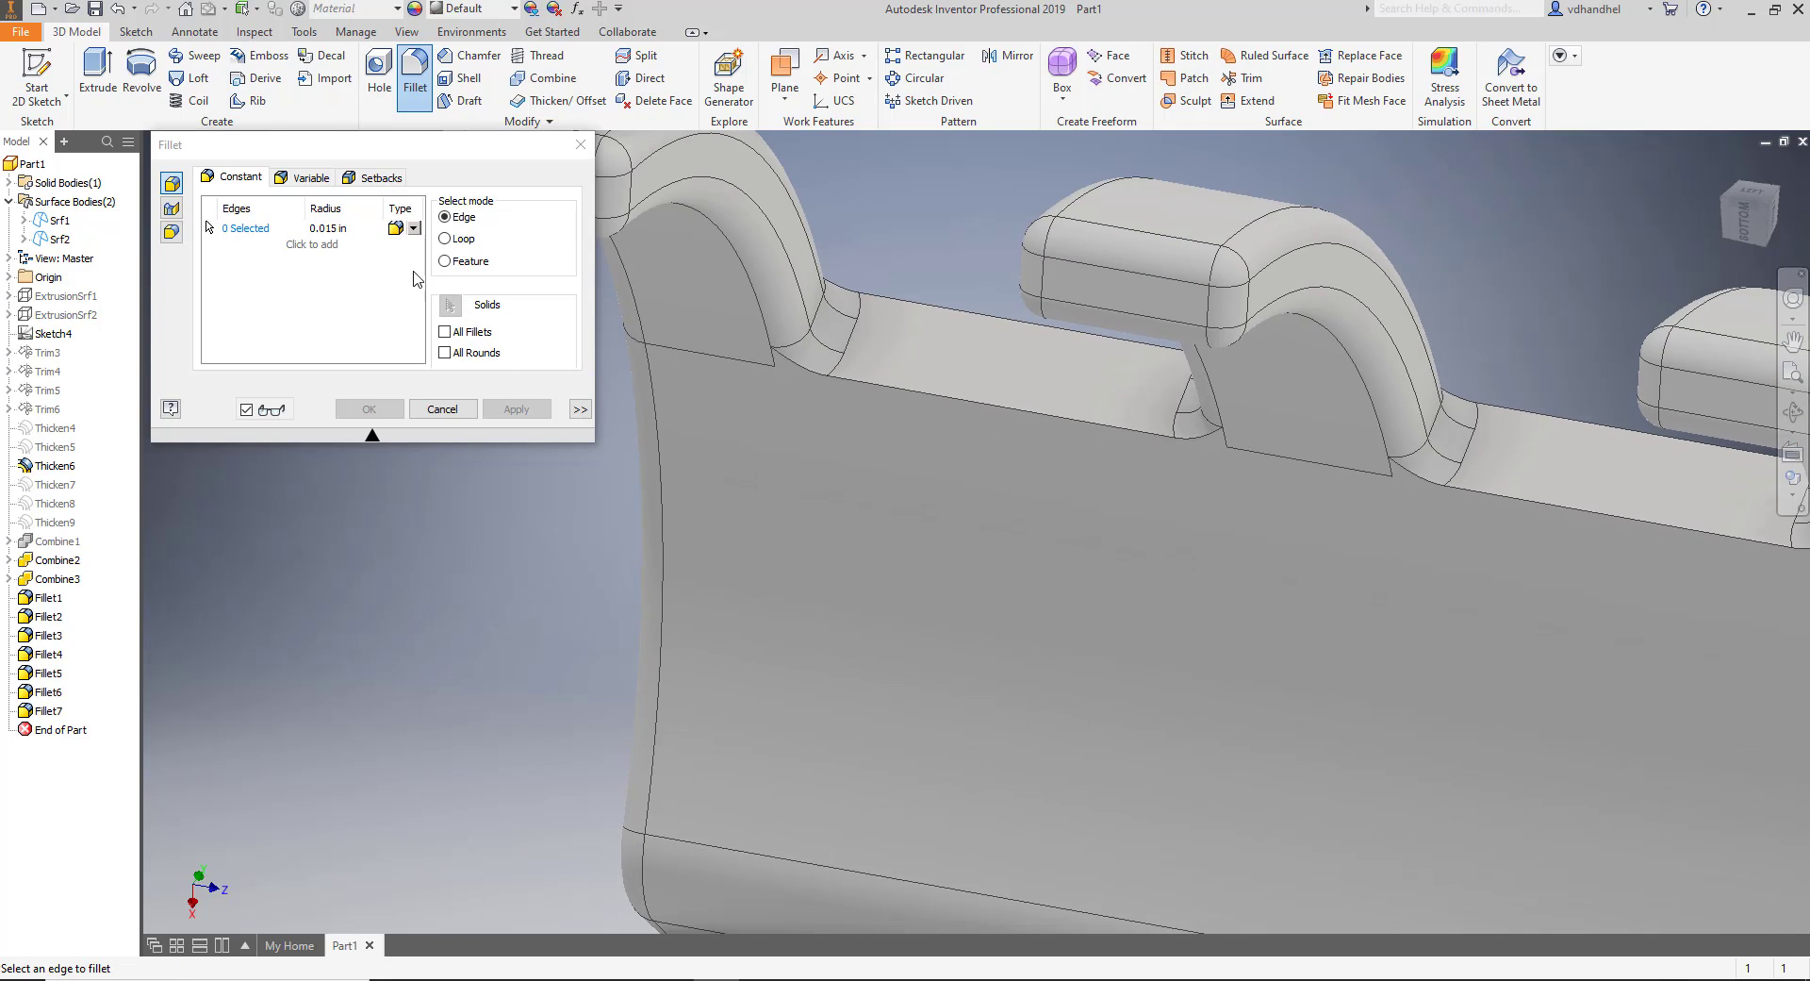
pyautogui.click(881, 385)
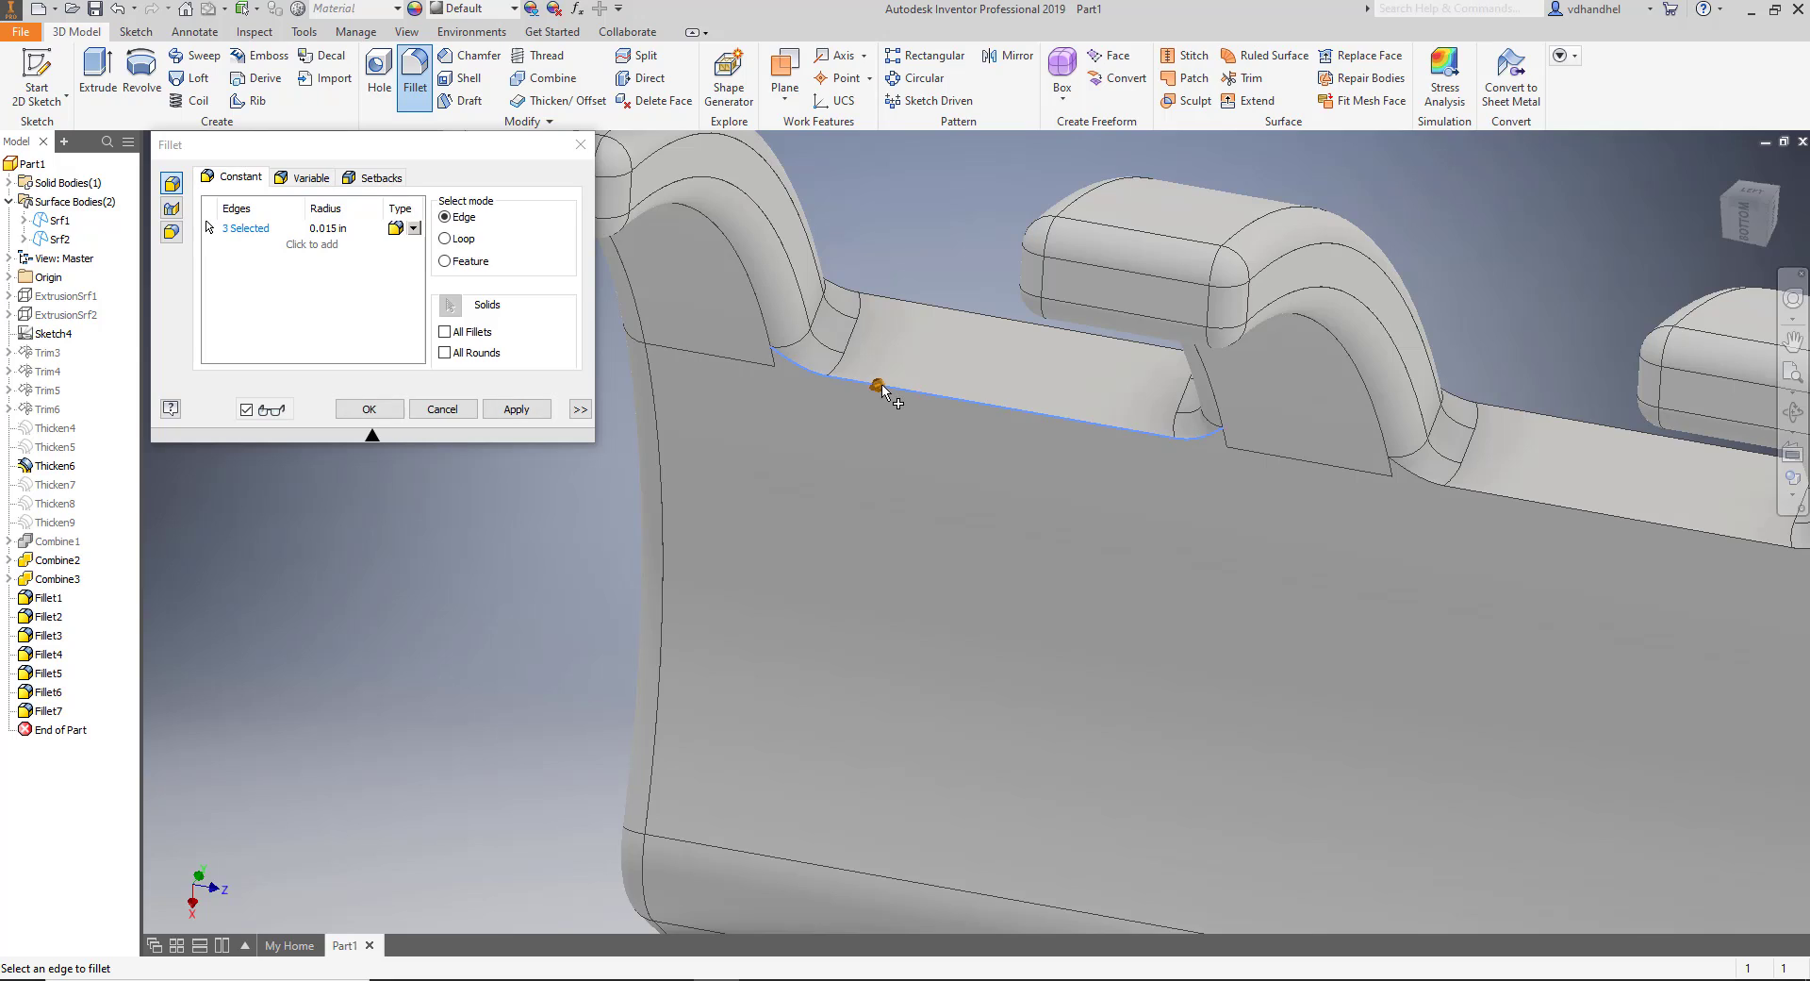
pyautogui.click(328, 230)
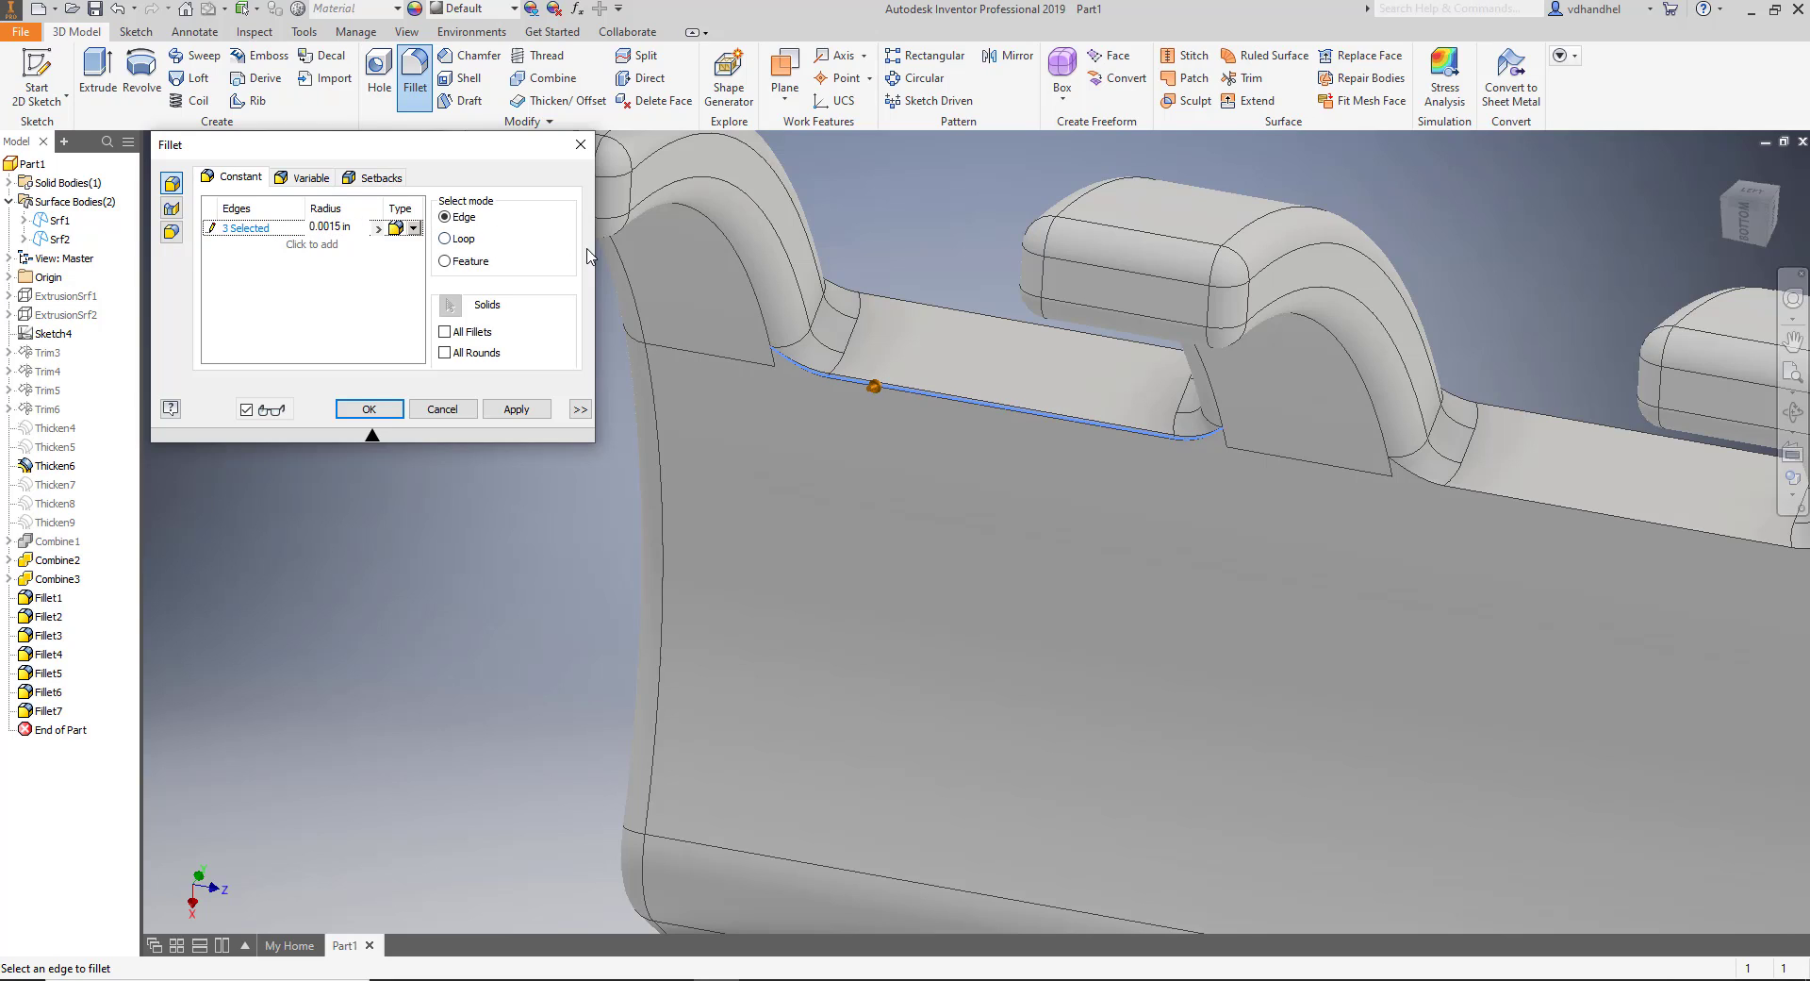
pyautogui.scroll(2, 1004, 325)
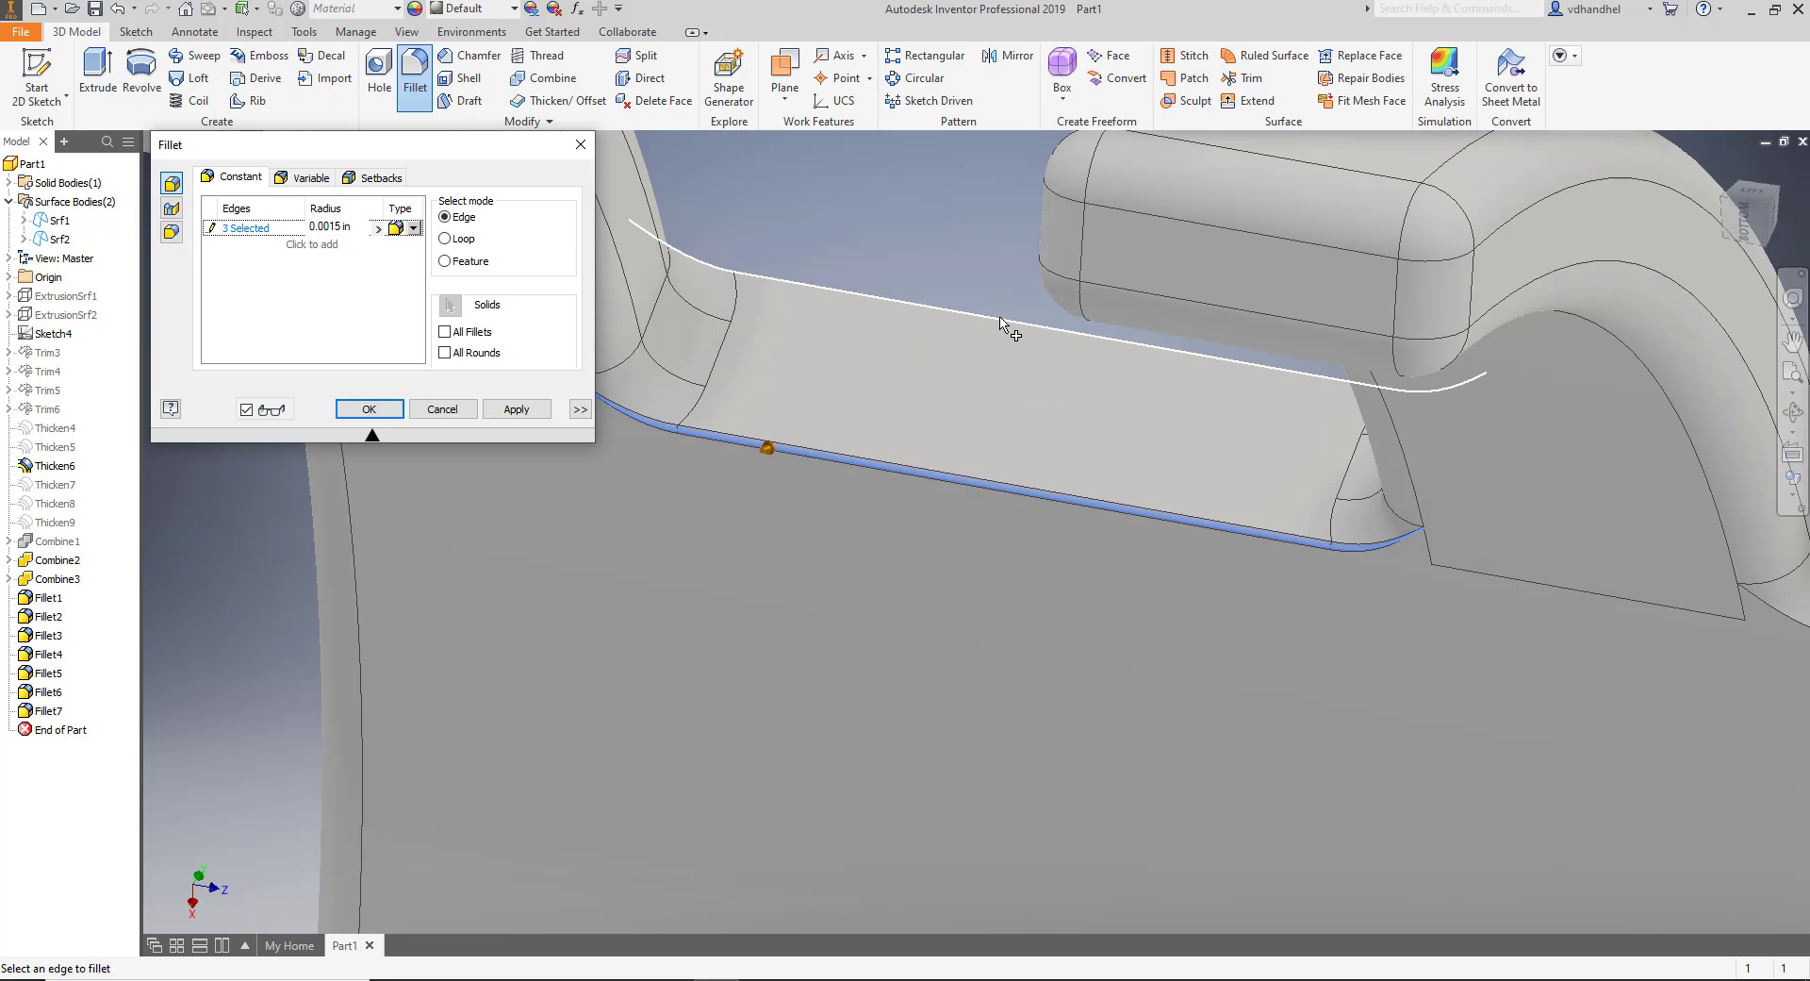
pyautogui.click(1005, 325)
# Add both edge chains of the slots on either side of the middle finger to the 0.0015 in fillet selection.
pyautogui.scroll(-4, 1216, 506)
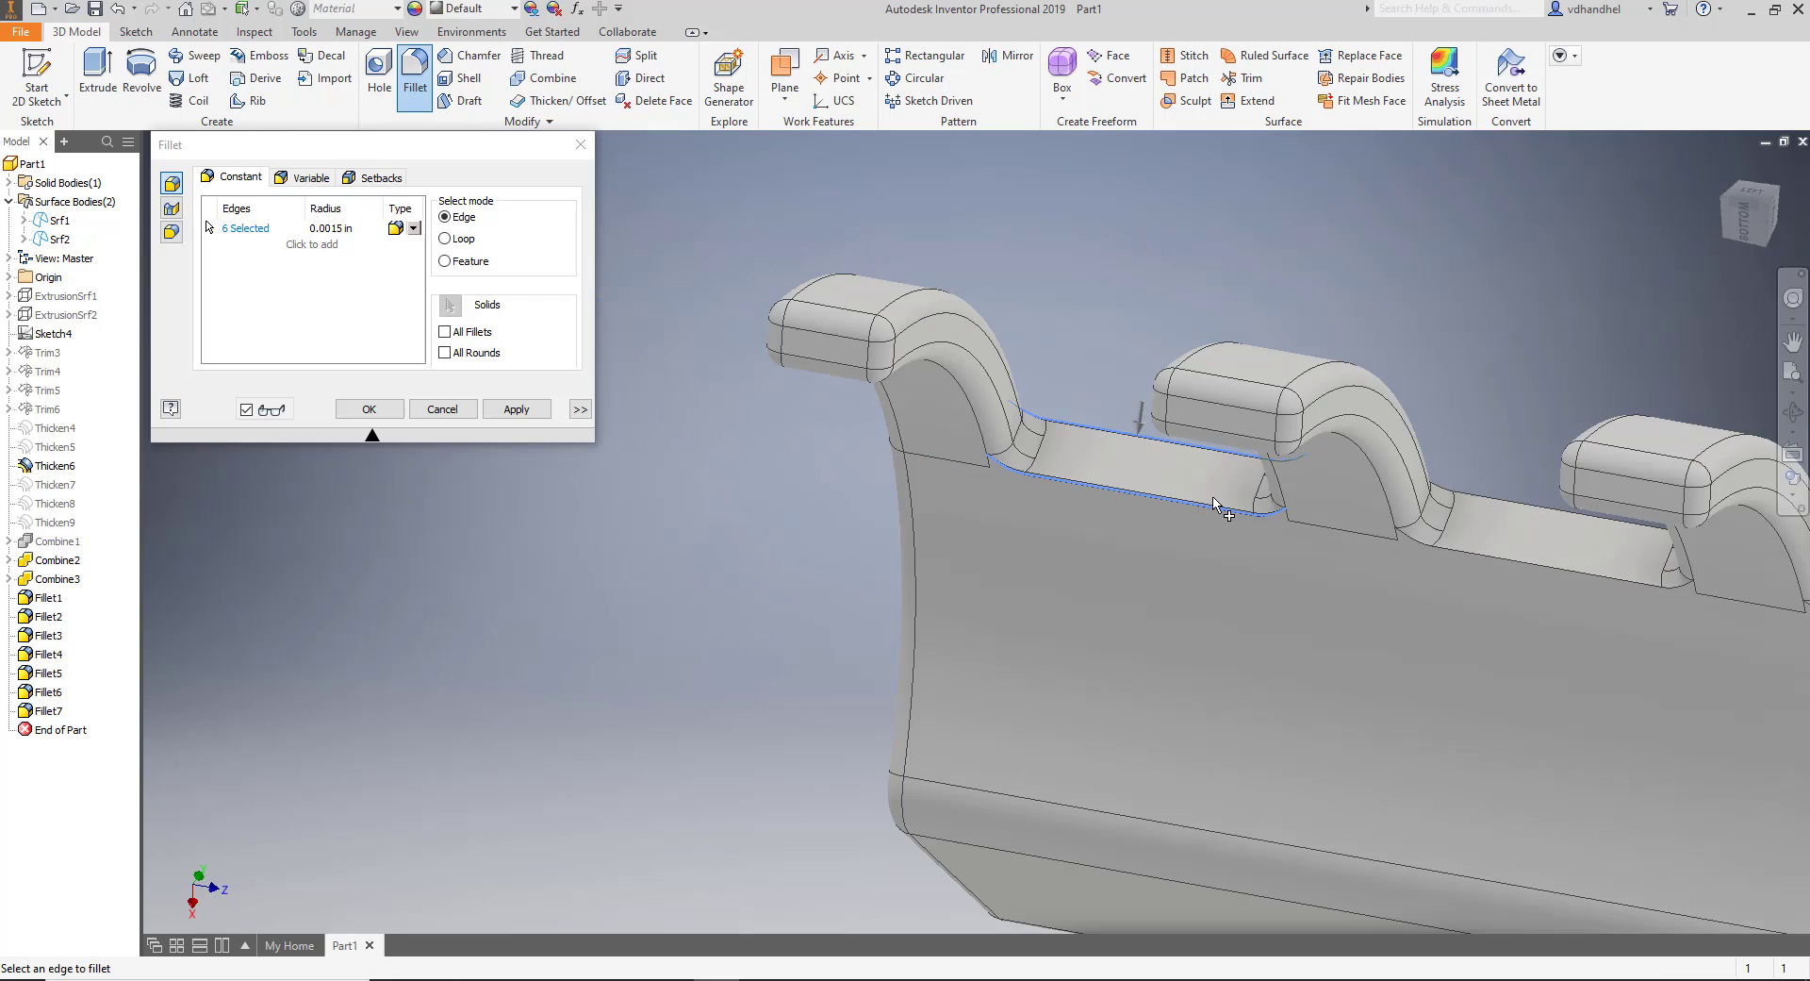
pyautogui.moveTo(1659, 490); pyautogui.dragTo(1225, 537, button='middle')
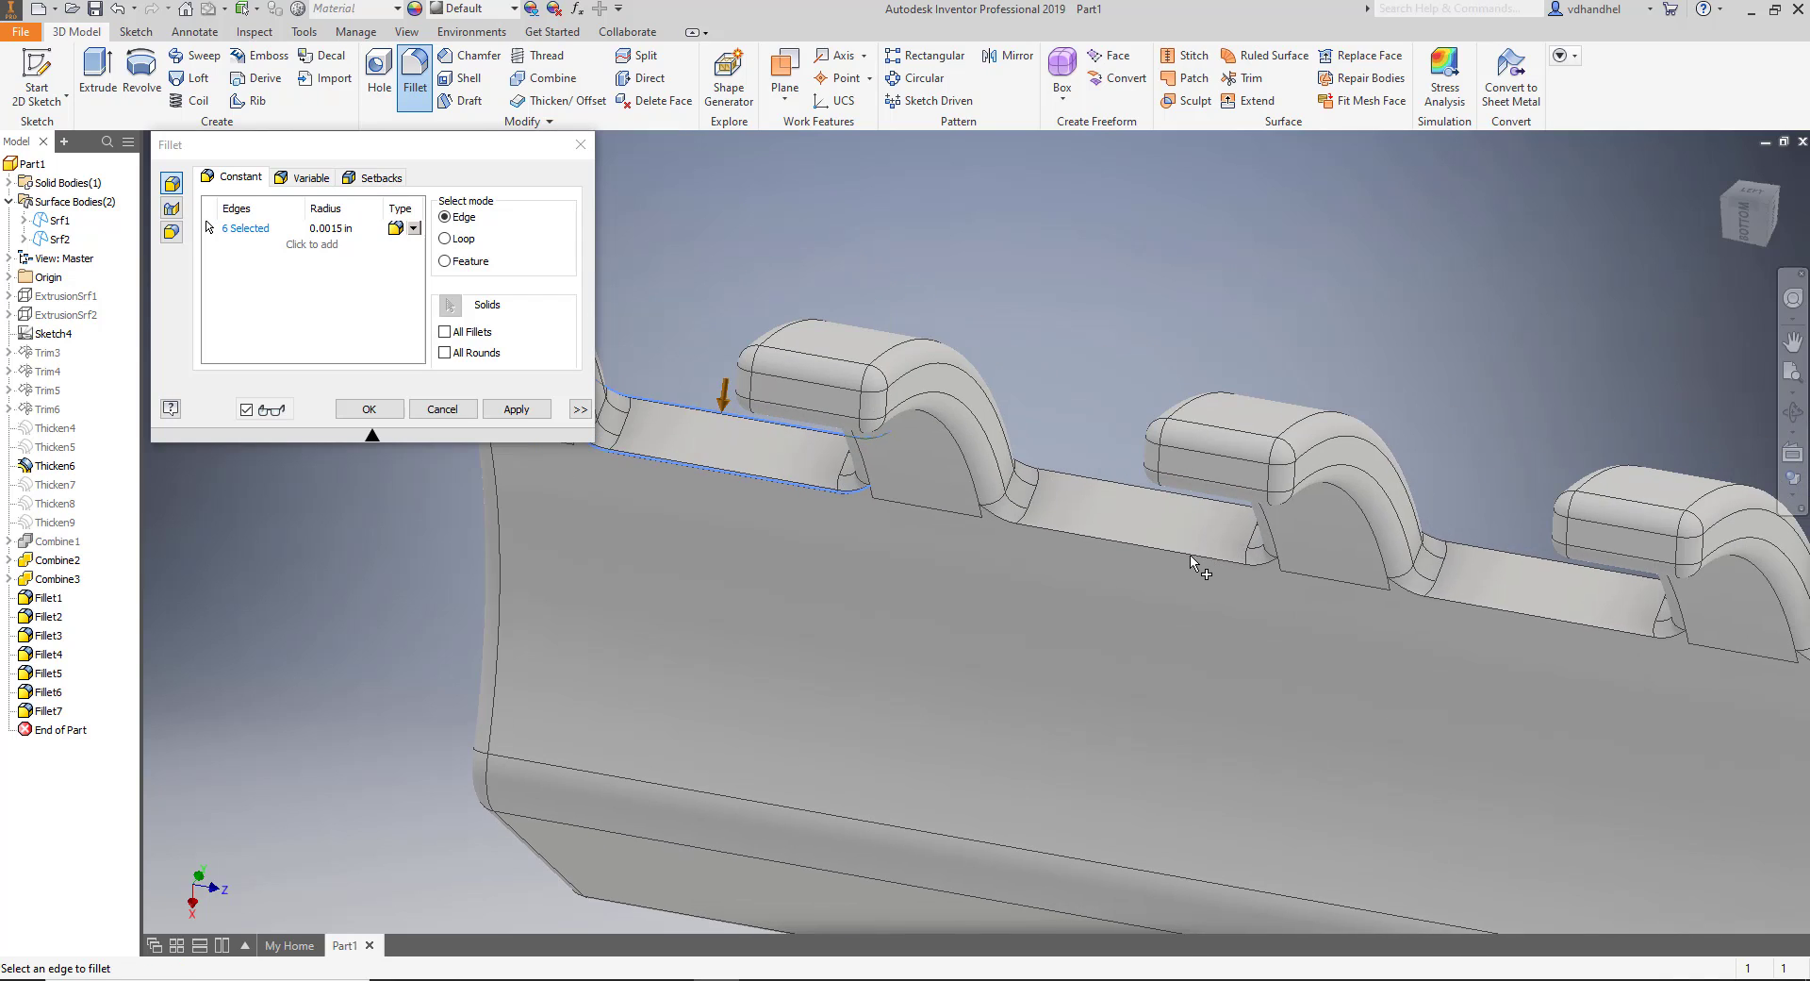
pyautogui.click(1193, 560)
pyautogui.click(1202, 500)
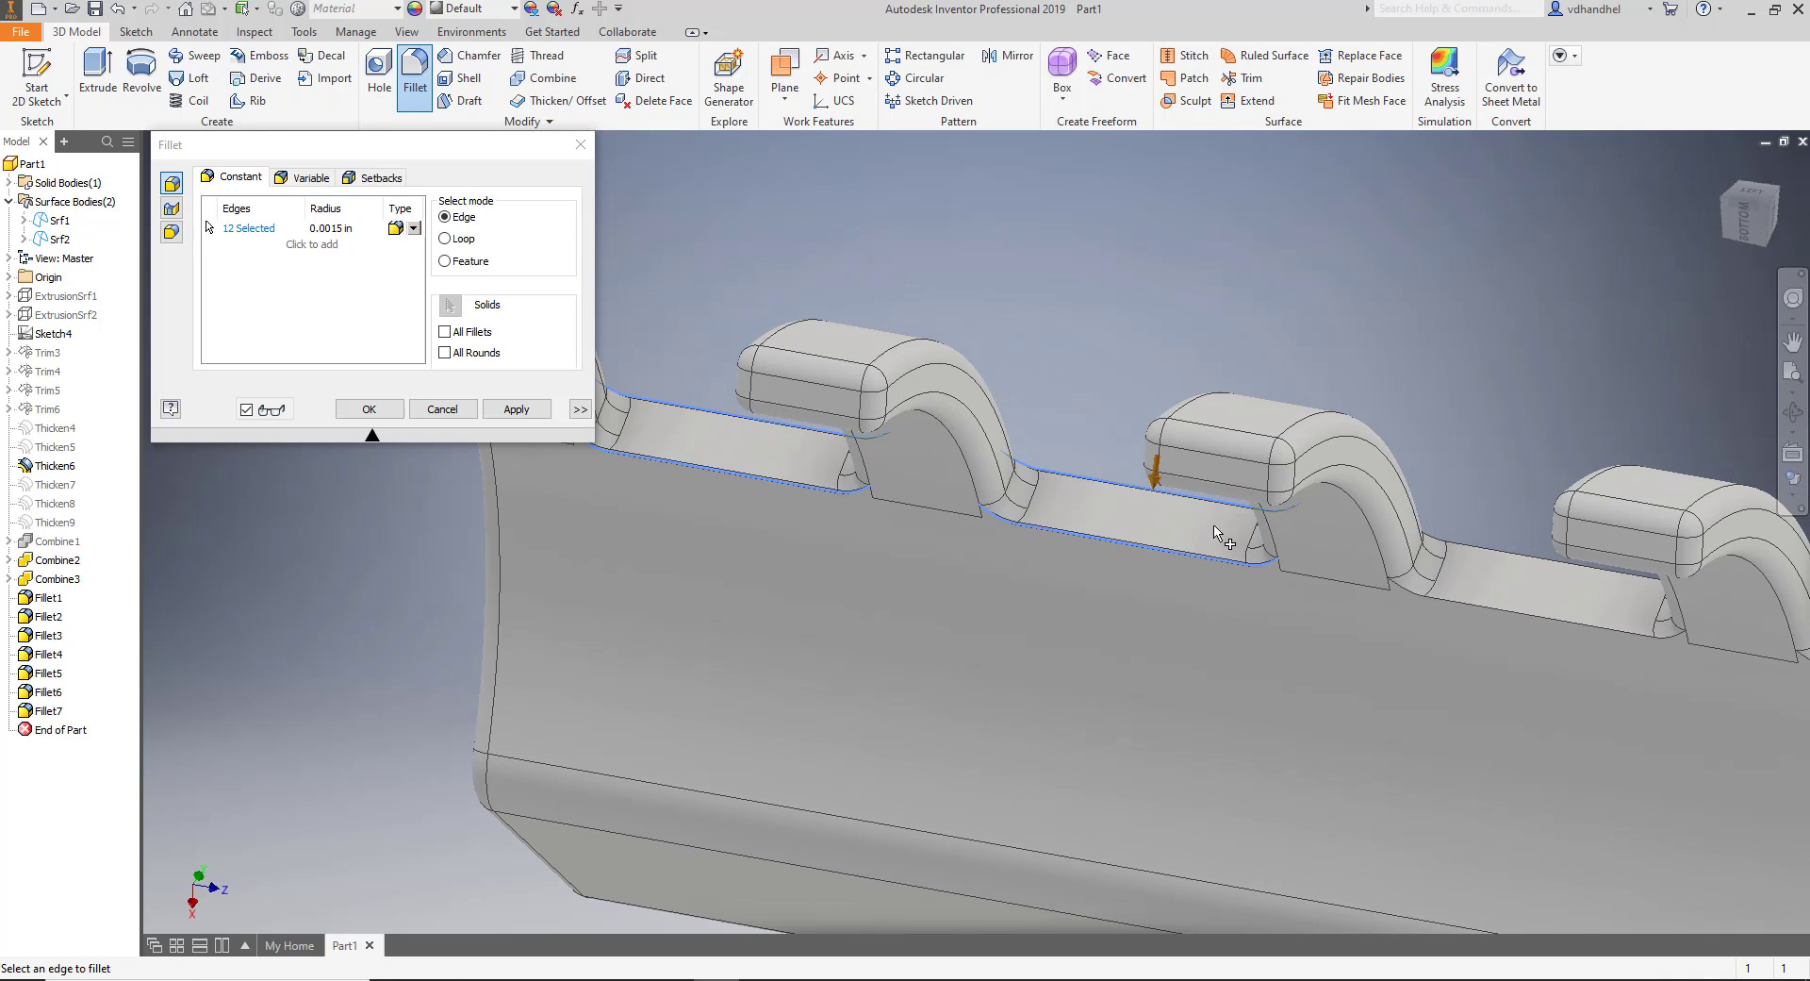
pyautogui.click(1482, 611)
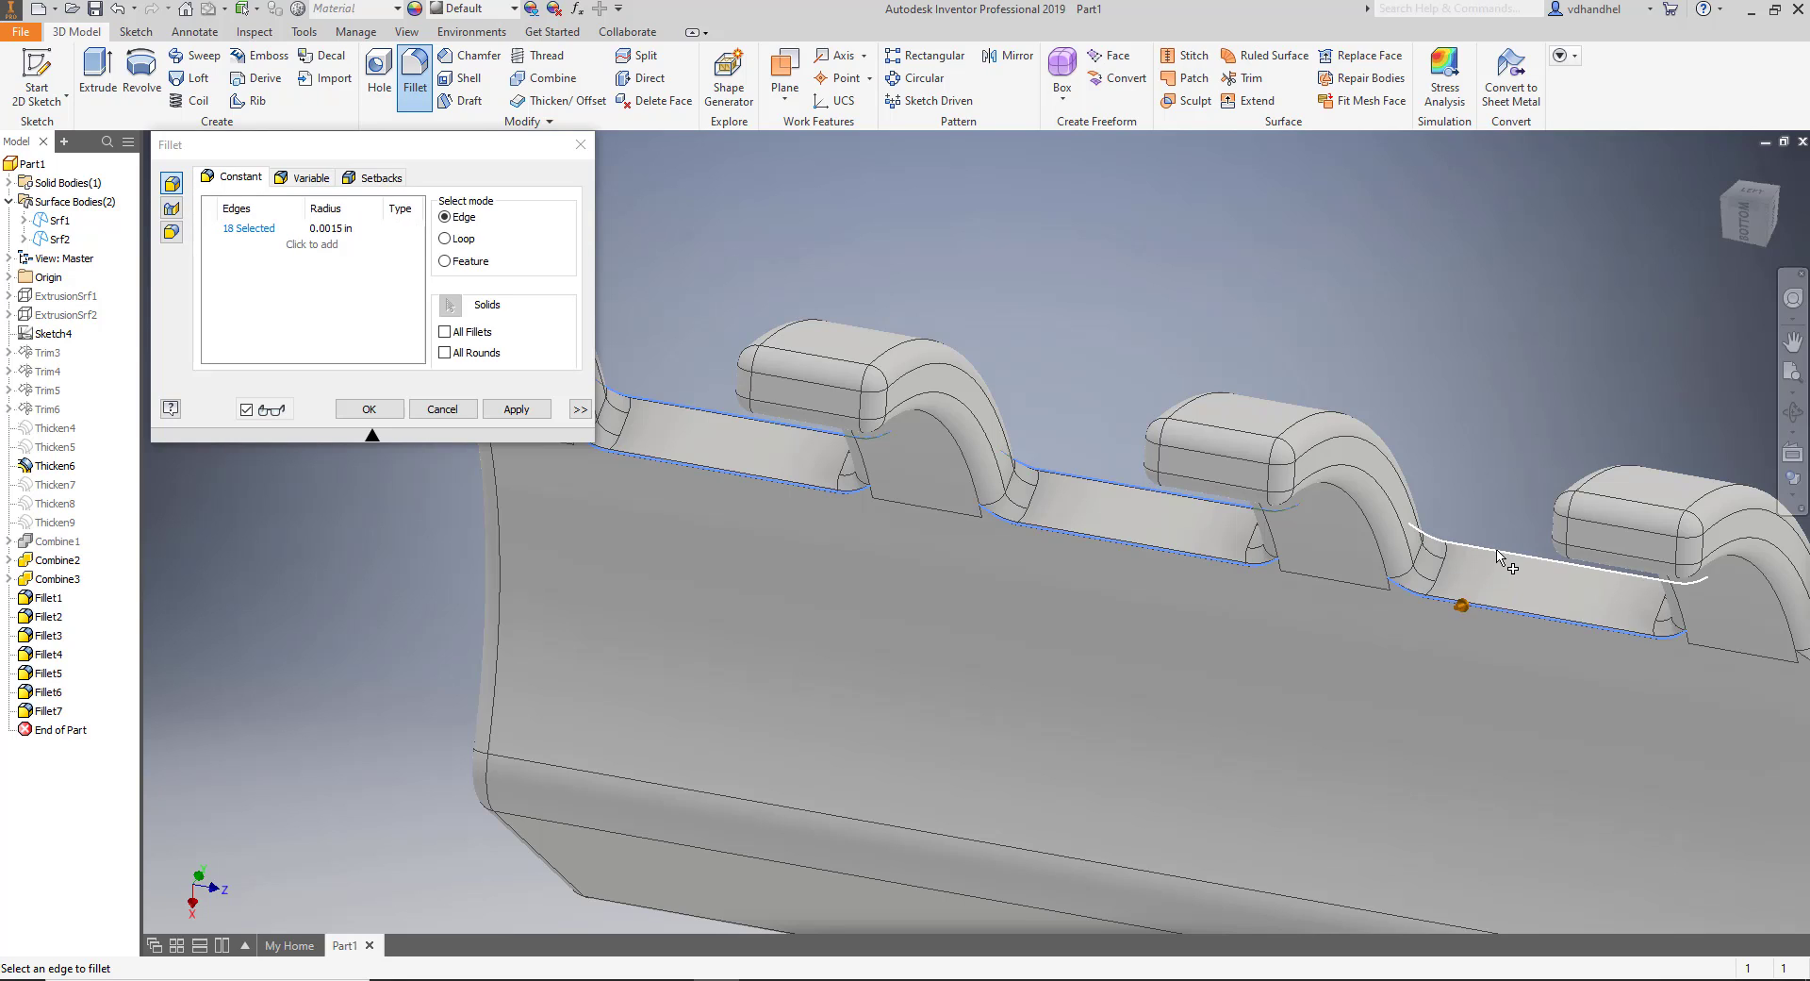
# Add both edge chains of the slot between the second and first fingers and apply the 0.0015 in fillet.
pyautogui.scroll(-5, 1501, 561)
pyautogui.scroll(3, 928, 552)
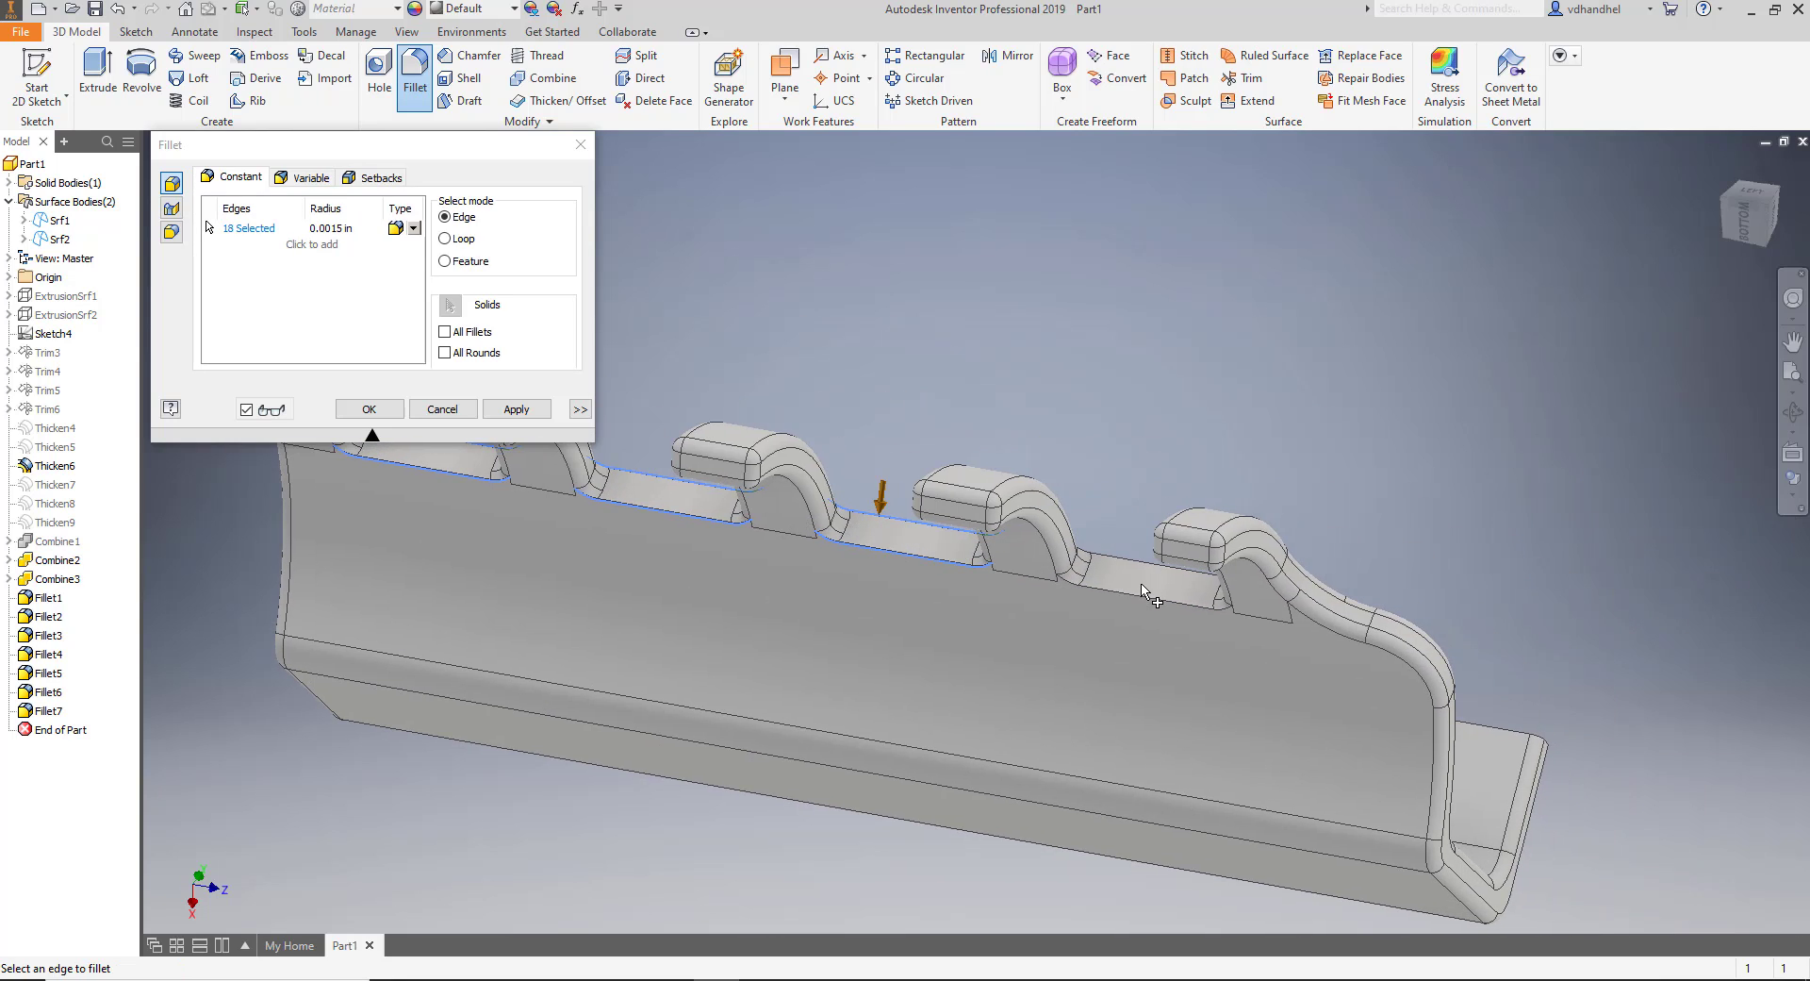
pyautogui.scroll(5, 1141, 586)
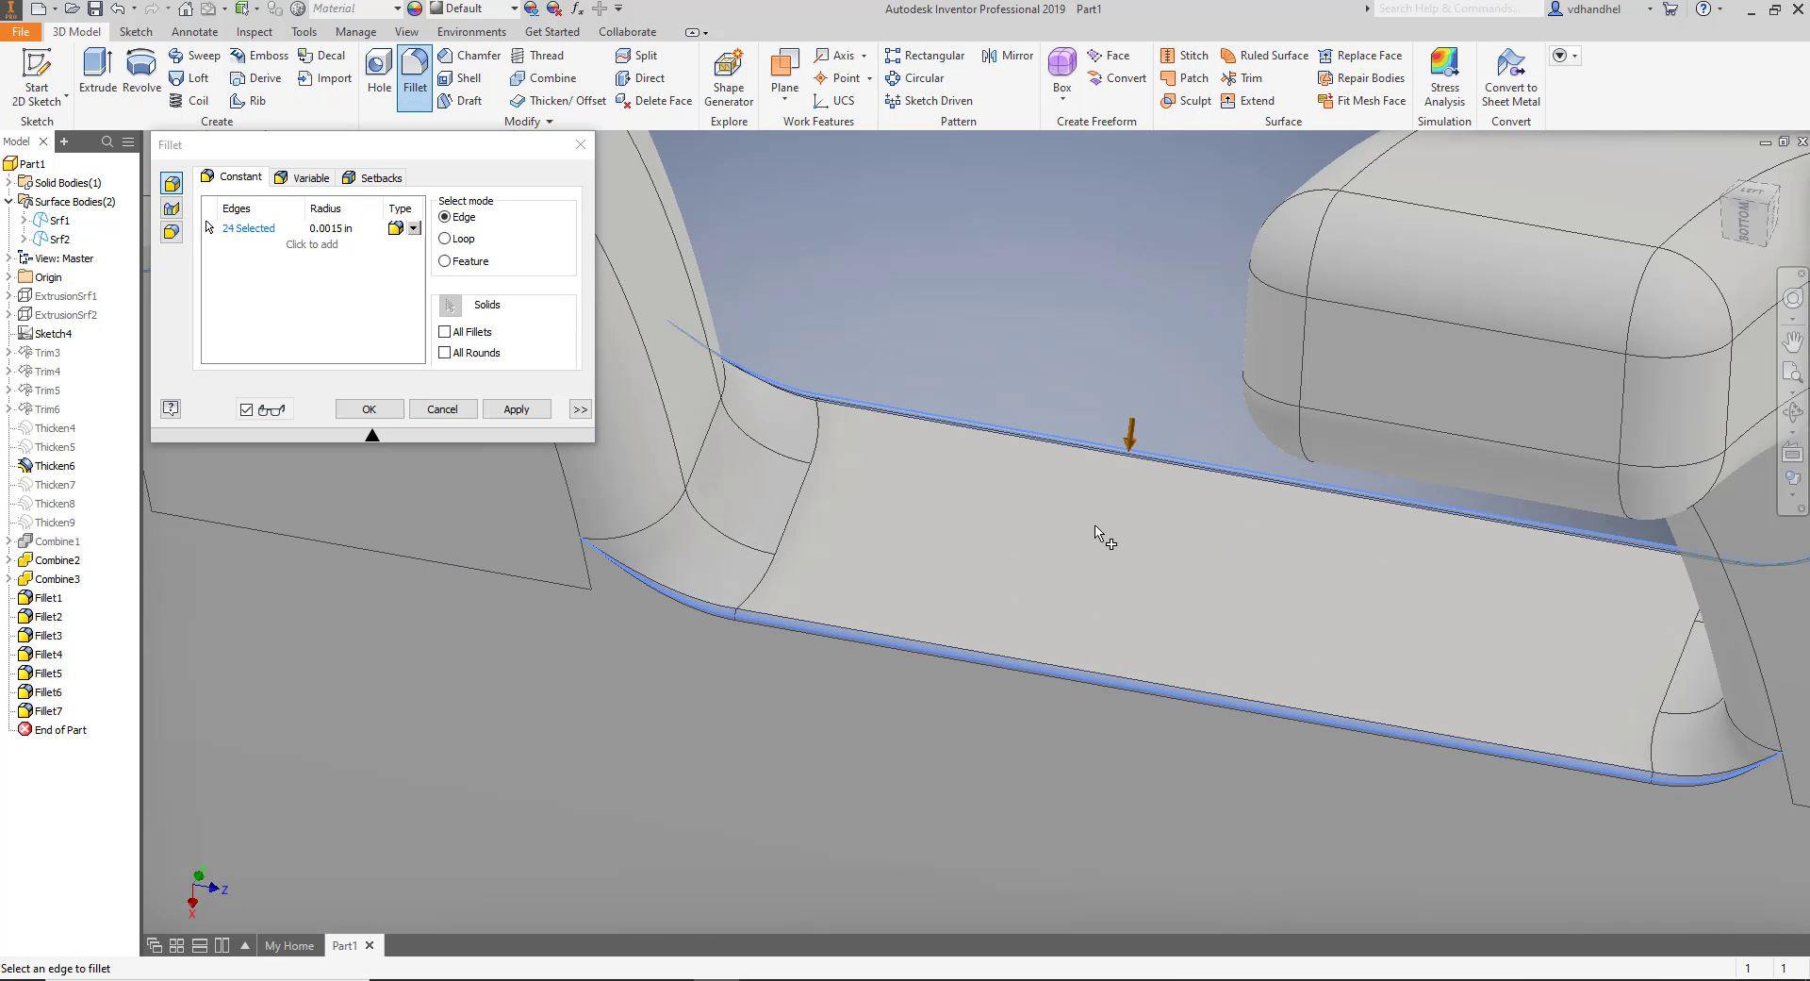
pyautogui.scroll(-5, 1095, 534)
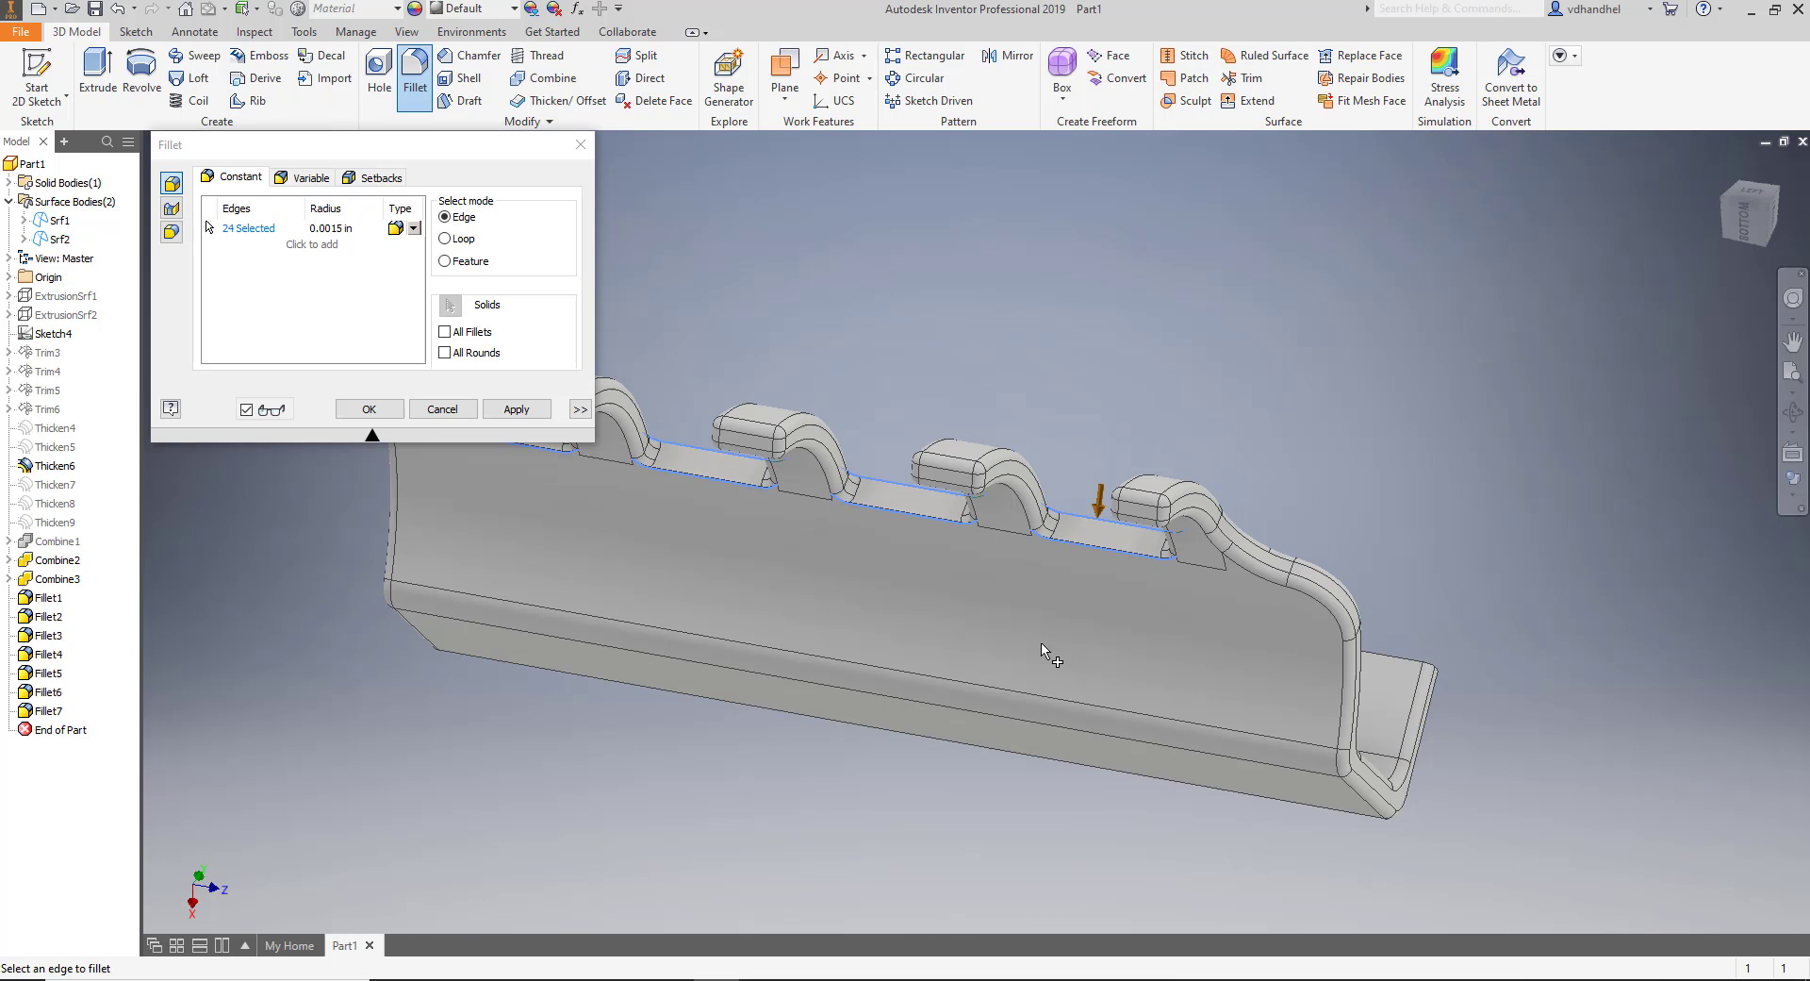
pyautogui.moveTo(1042, 654); pyautogui.dragTo(1086, 632, button='middle')
pyautogui.click(546, 414)
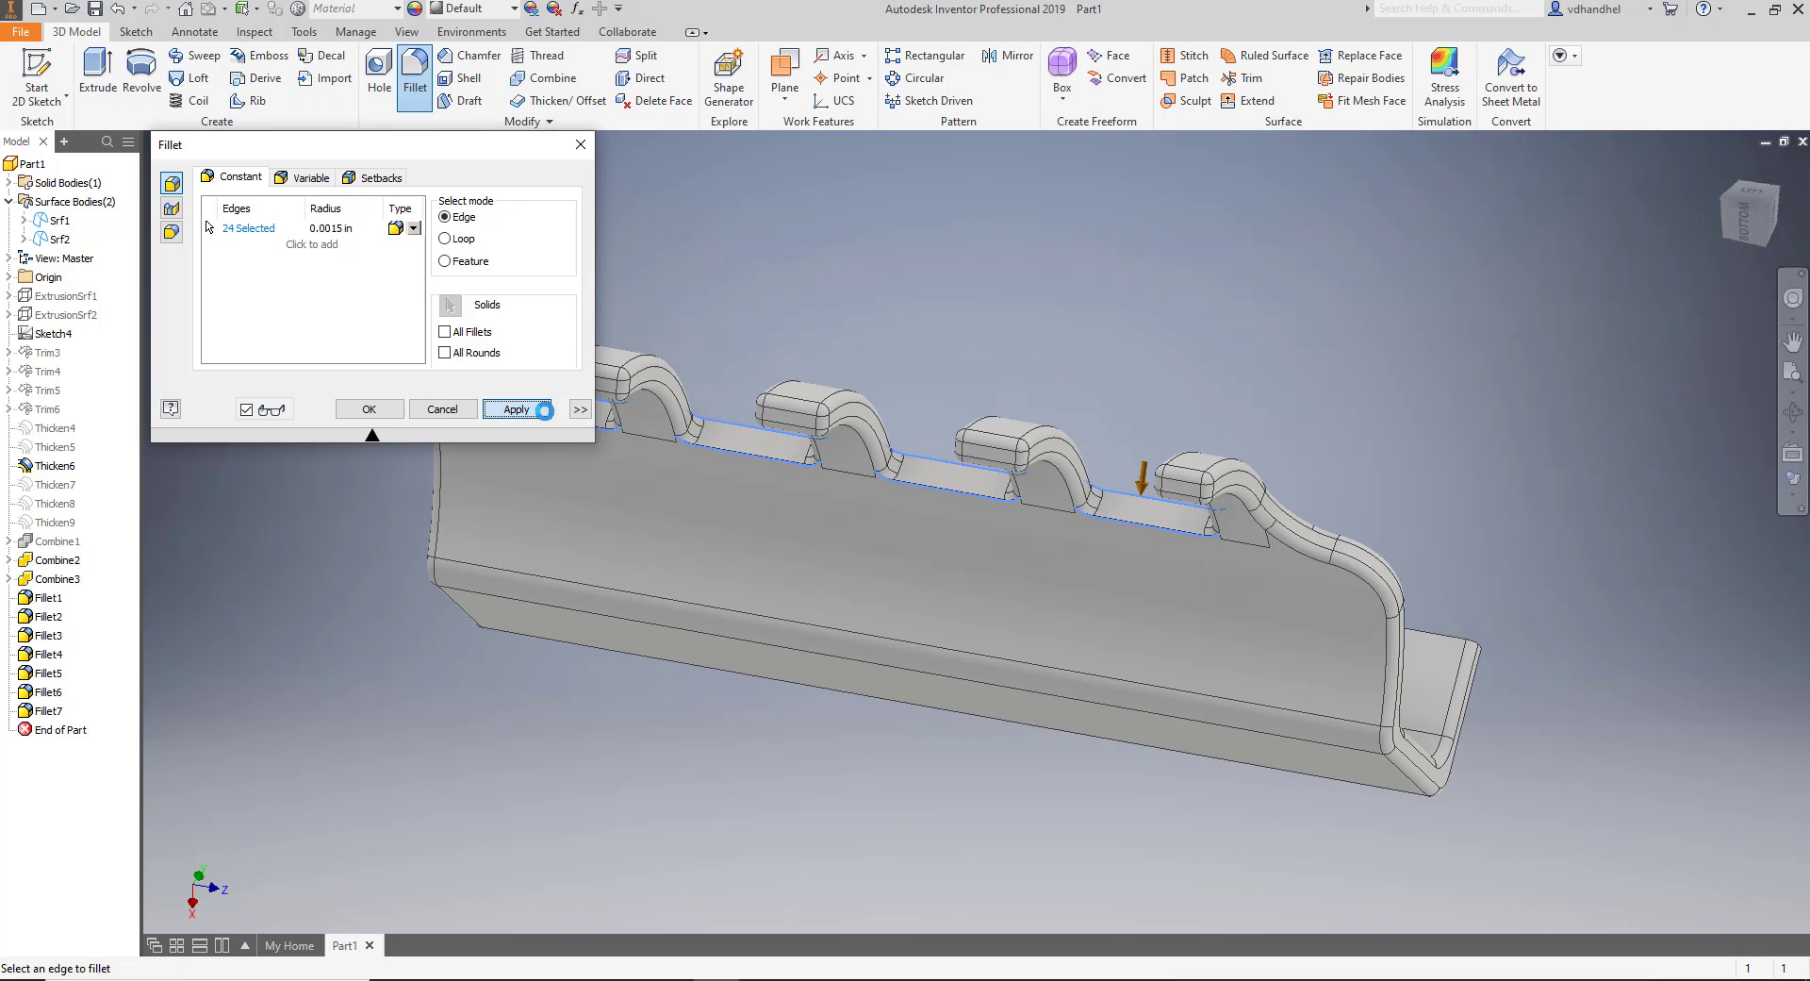
# Examine the slot edges up close from both sides of the part.
pyautogui.scroll(5, 1091, 491)
pyautogui.scroll(-5, 1310, 577)
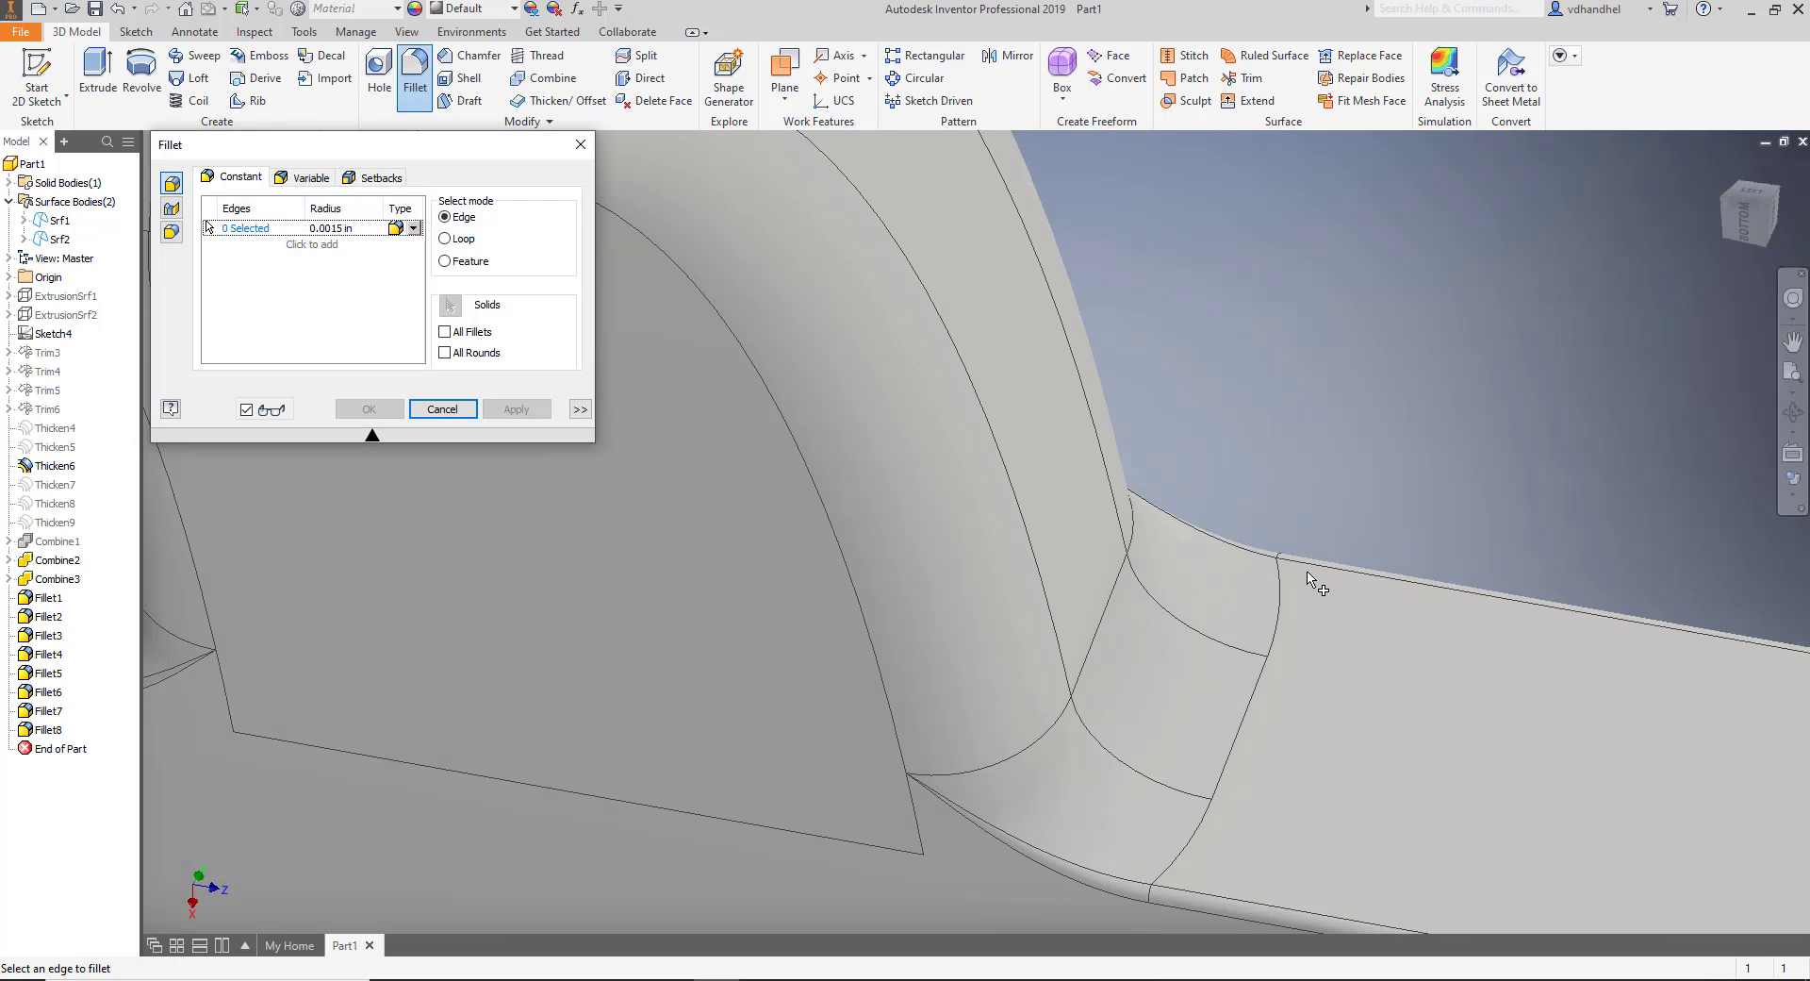
pyautogui.scroll(-2, 1310, 577)
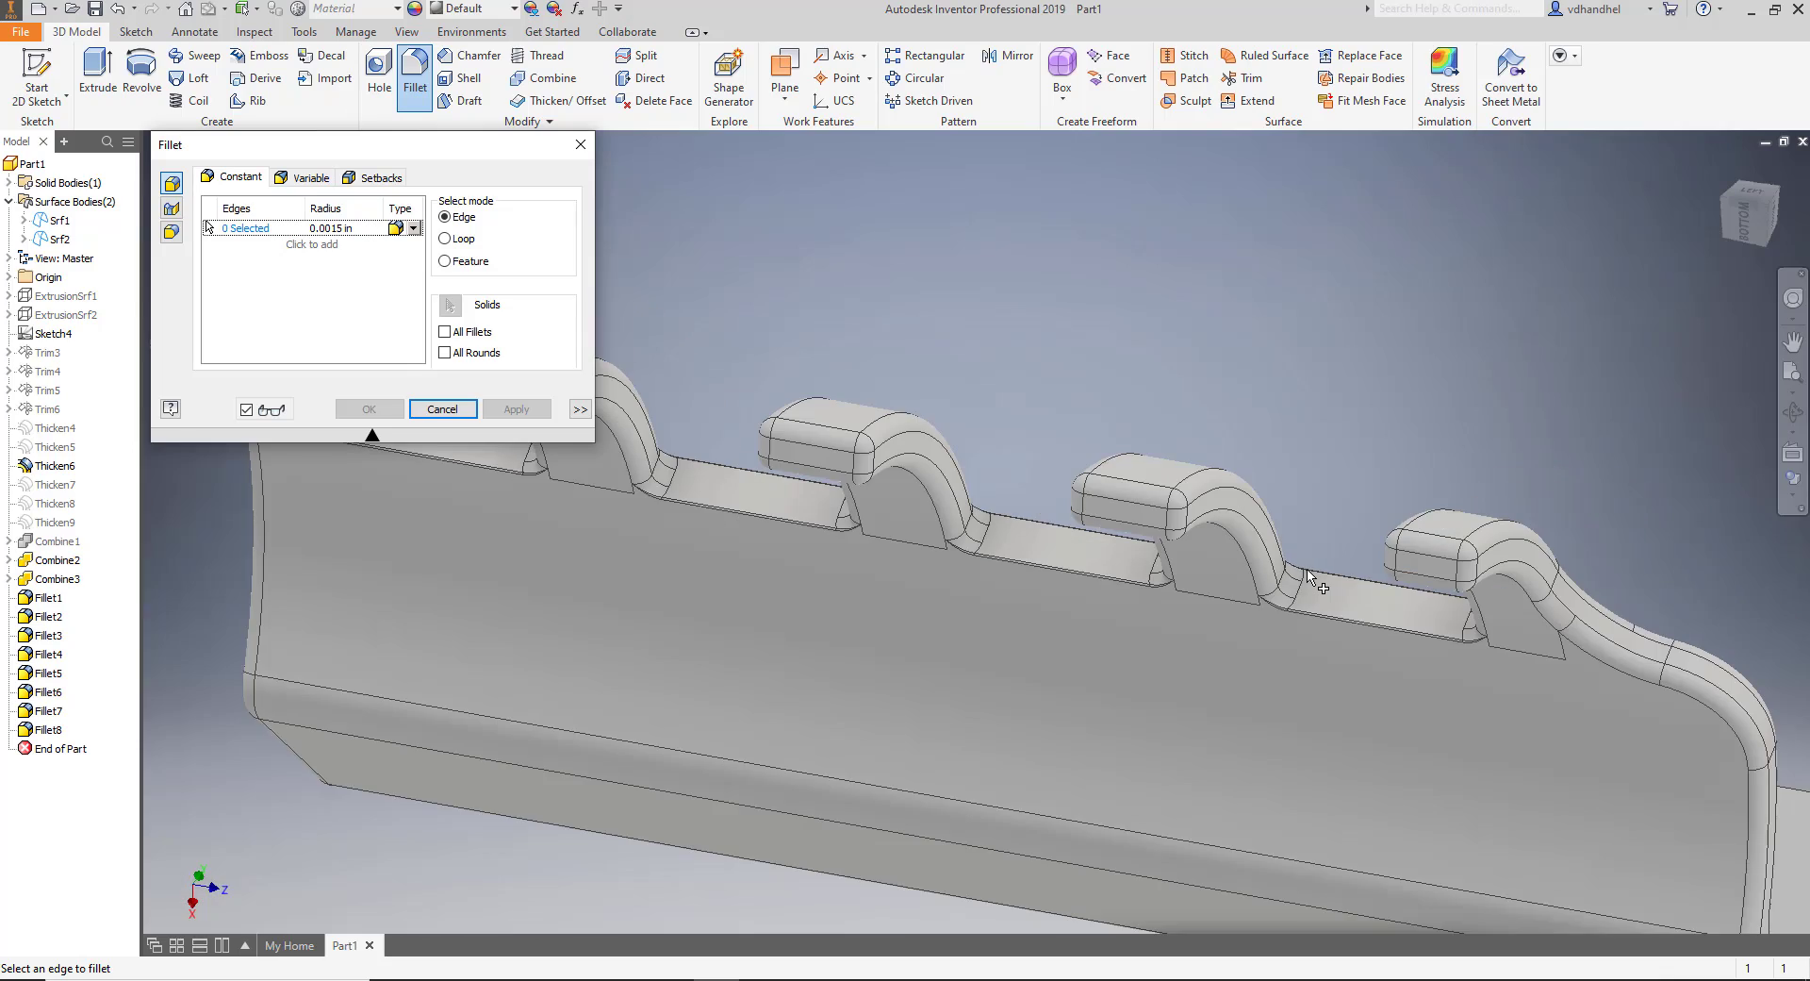
pyautogui.keyDown('shift'); pyautogui.moveTo(1296, 558); pyautogui.dragTo(1159, 625, button='middle'); pyautogui.keyUp('shift')
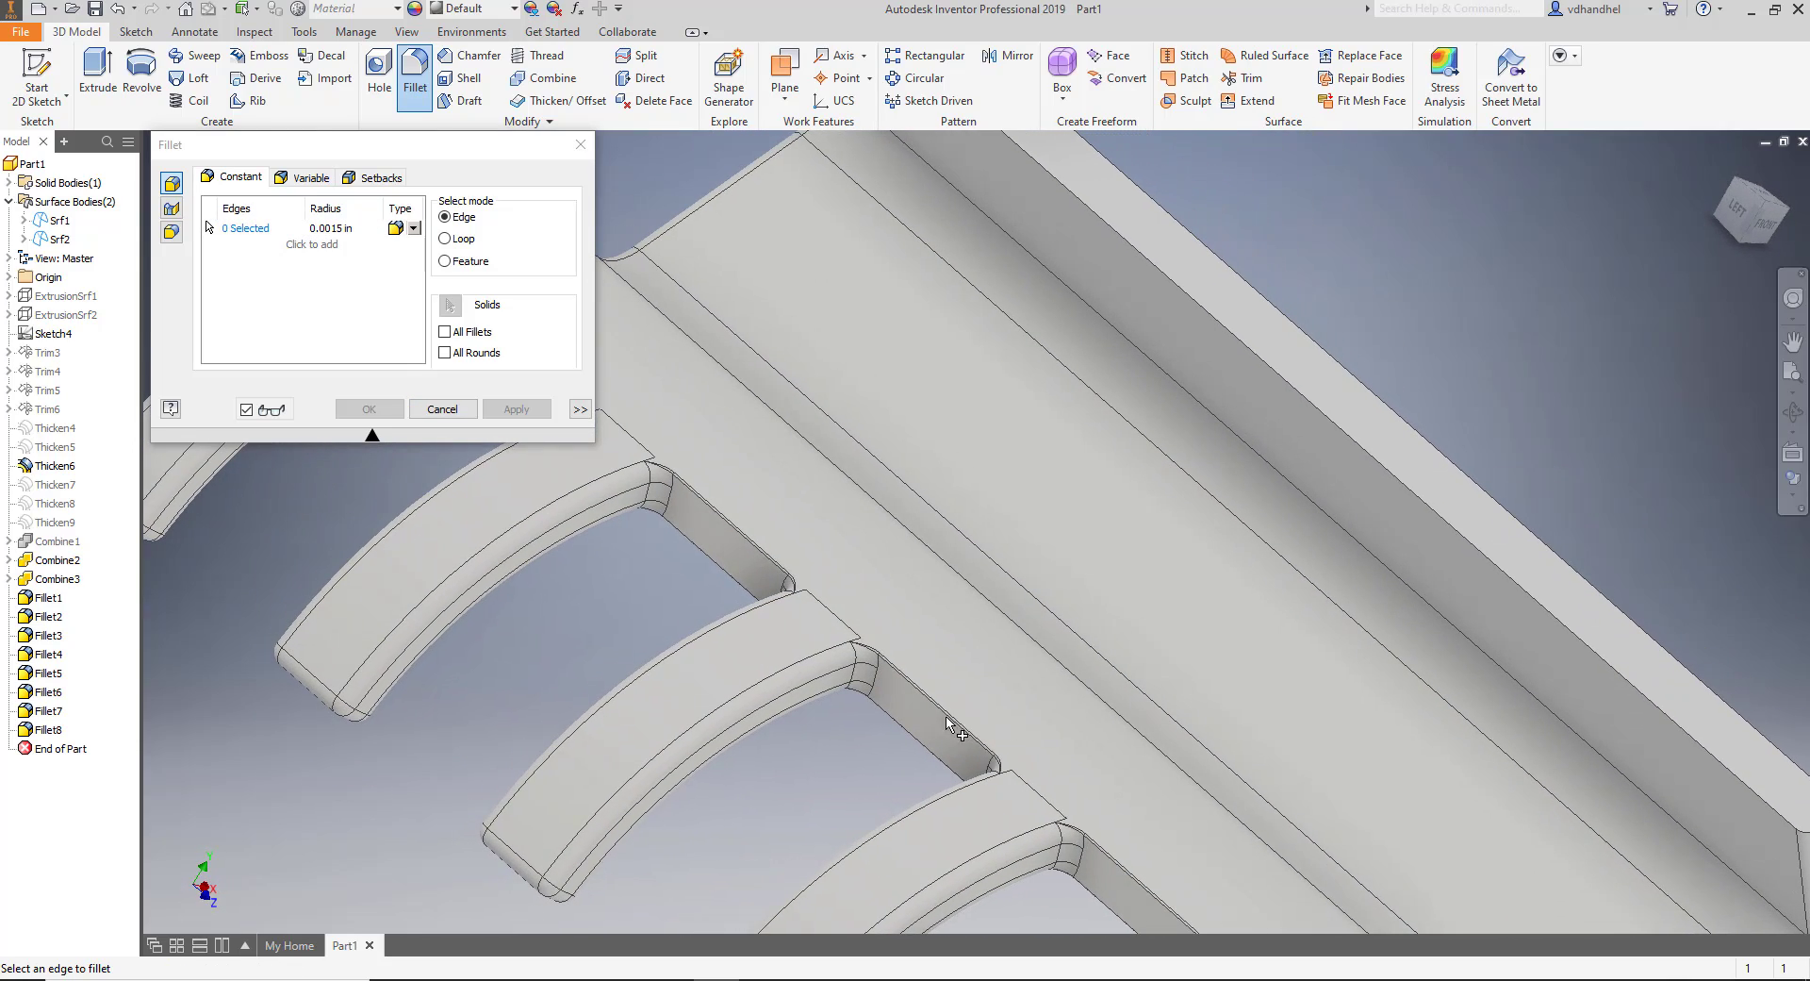
pyautogui.scroll(4, 970, 739)
pyautogui.scroll(-3, 938, 671)
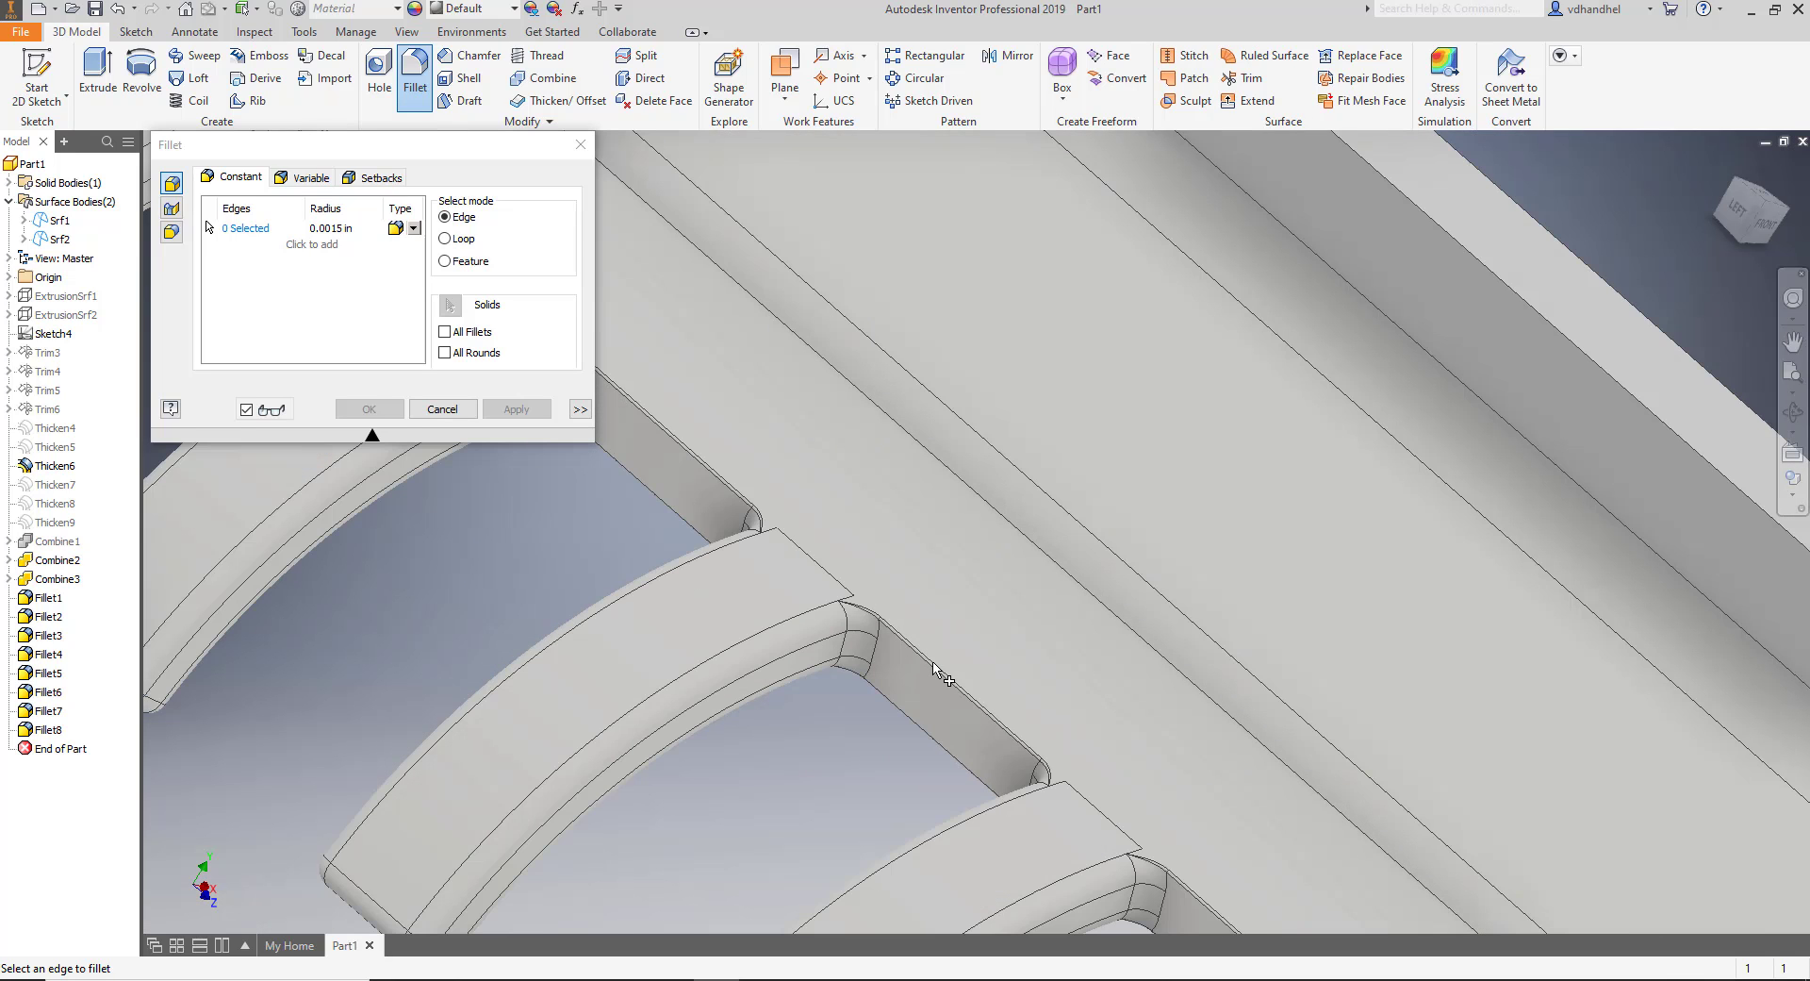
pyautogui.scroll(2, 938, 671)
pyautogui.scroll(-3, 936, 667)
pyautogui.keyDown('shift'); pyautogui.moveTo(881, 626); pyautogui.dragTo(841, 632, button='middle'); pyautogui.keyUp('shift')
pyautogui.scroll(3, 1141, 552)
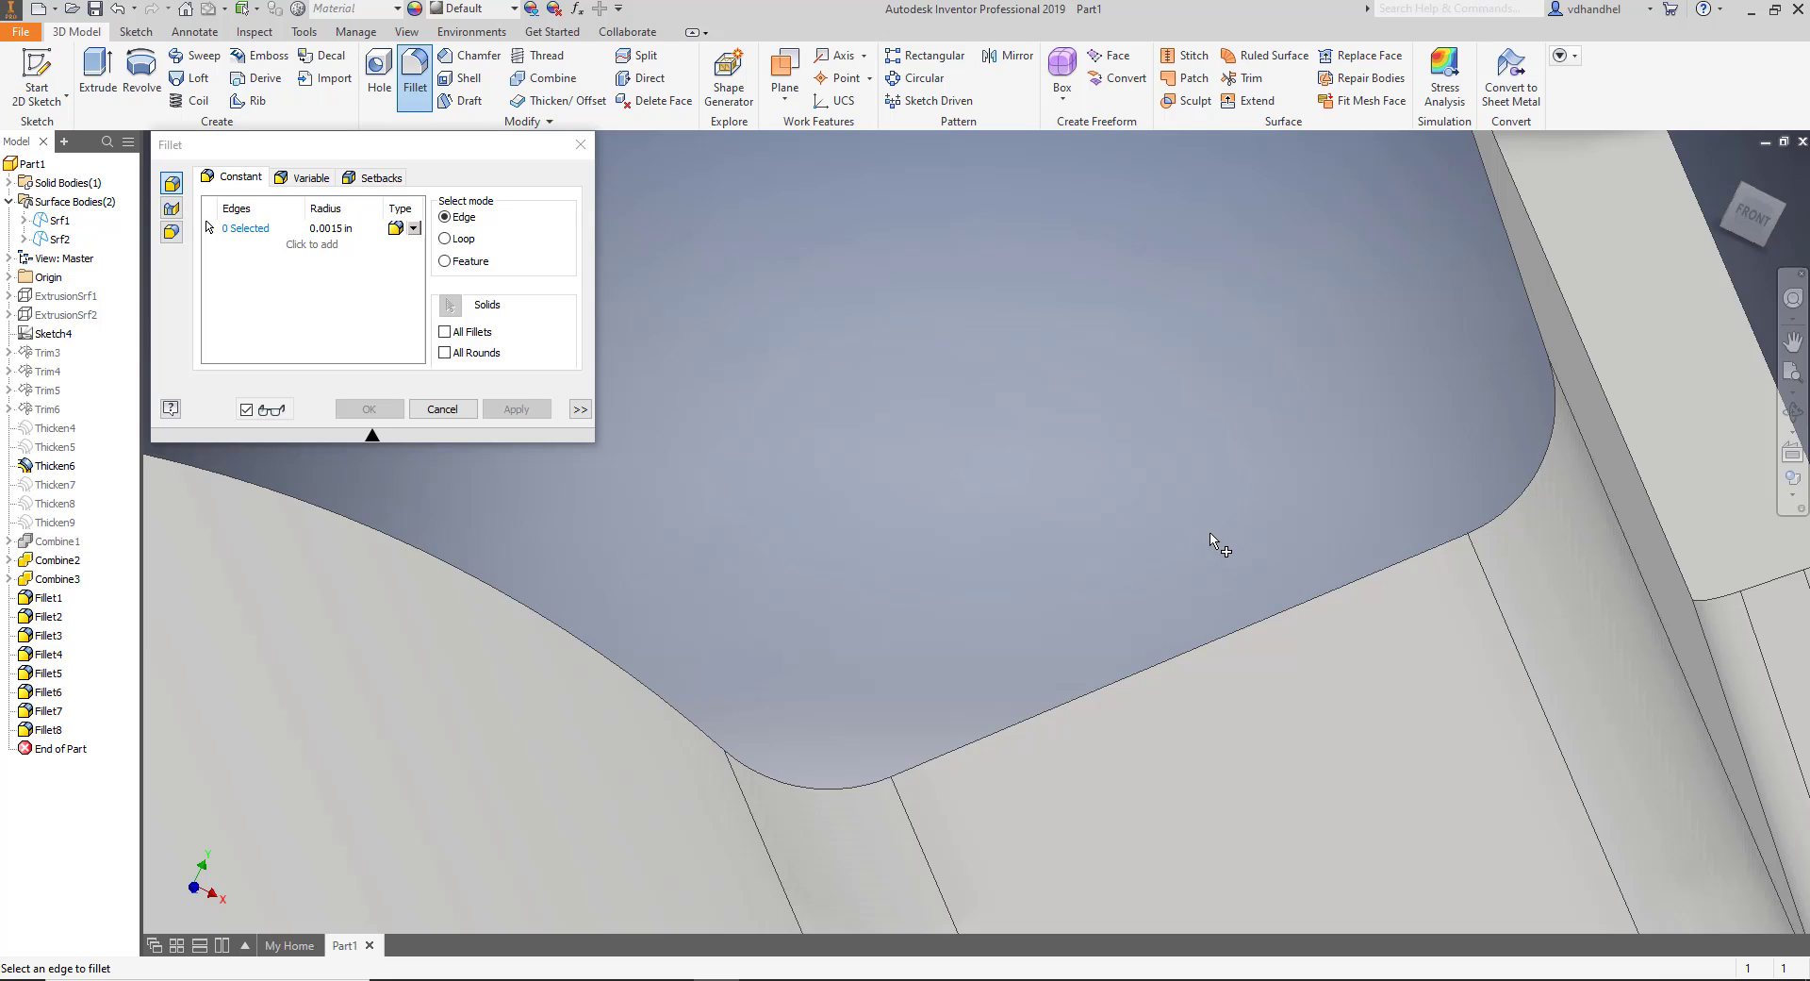
# Fillet the edge loop around the upright flange's narrow end face with a 0.0015 in radius.
pyautogui.moveTo(1216, 544); pyautogui.dragTo(517, 646, button='middle')
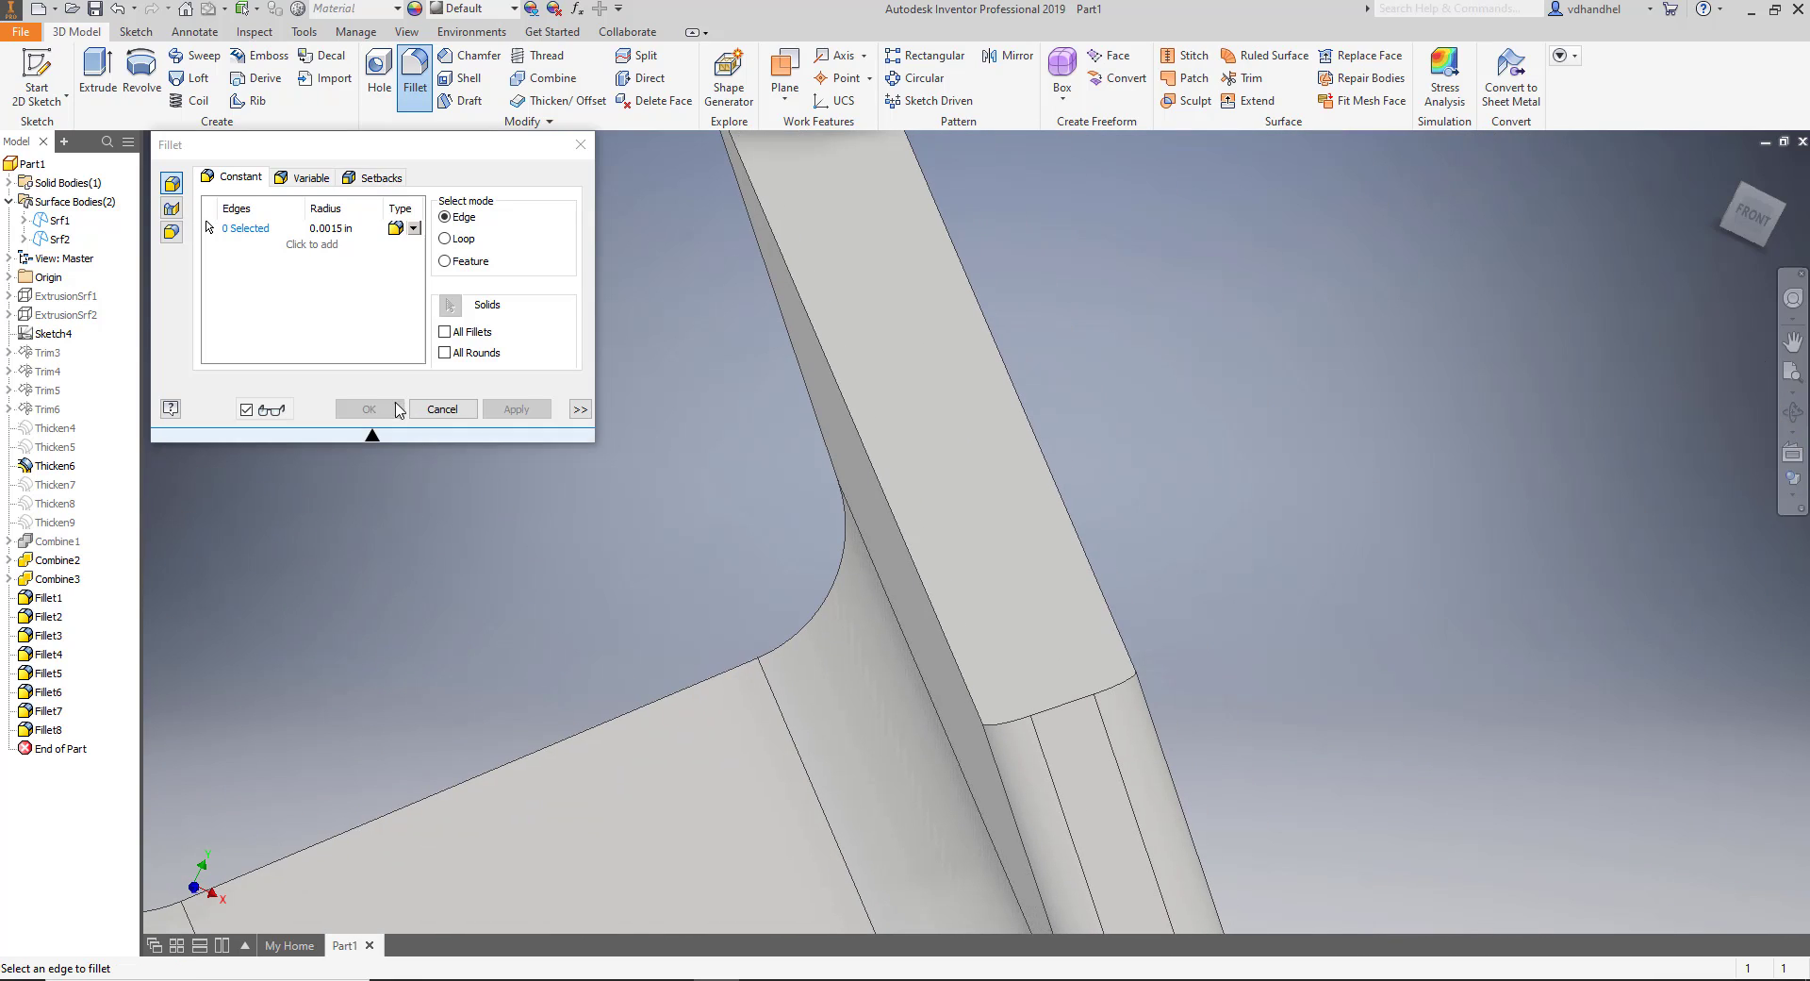
pyautogui.click(858, 420)
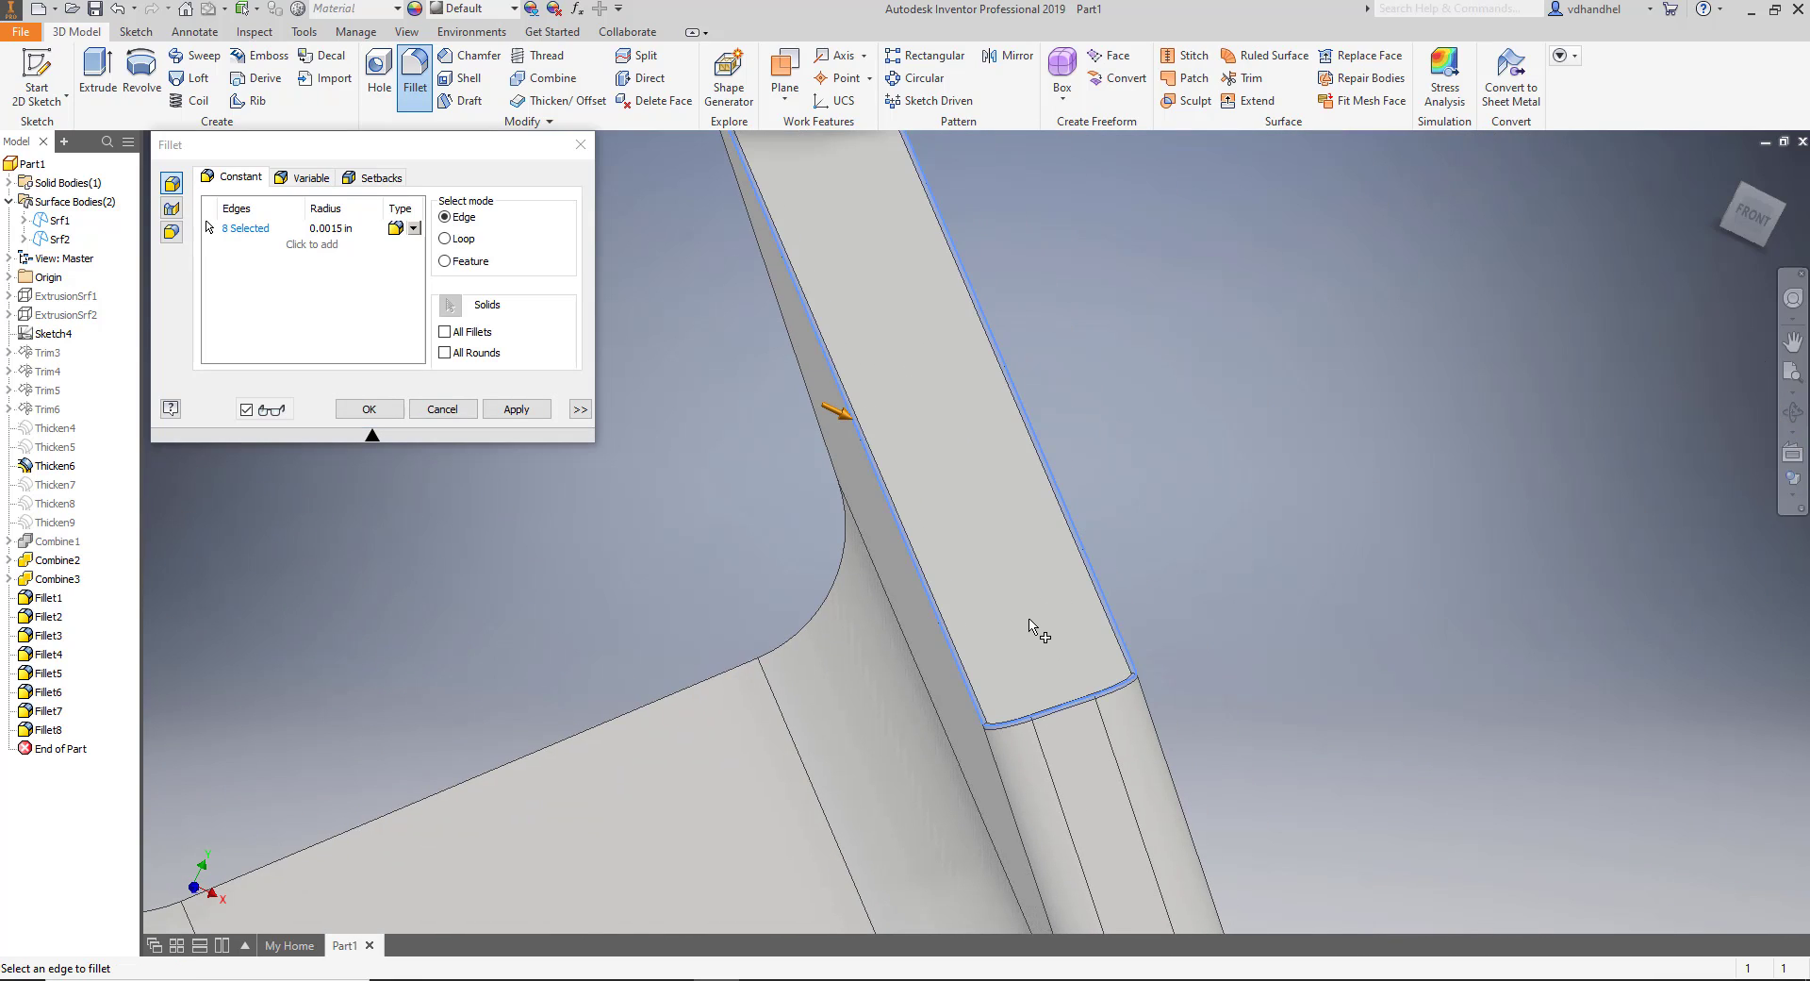
pyautogui.scroll(-2, 1035, 626)
pyautogui.keyDown('shift'); pyautogui.moveTo(1023, 575); pyautogui.dragTo(1103, 762, button='middle'); pyautogui.keyUp('shift')
pyautogui.click(517, 408)
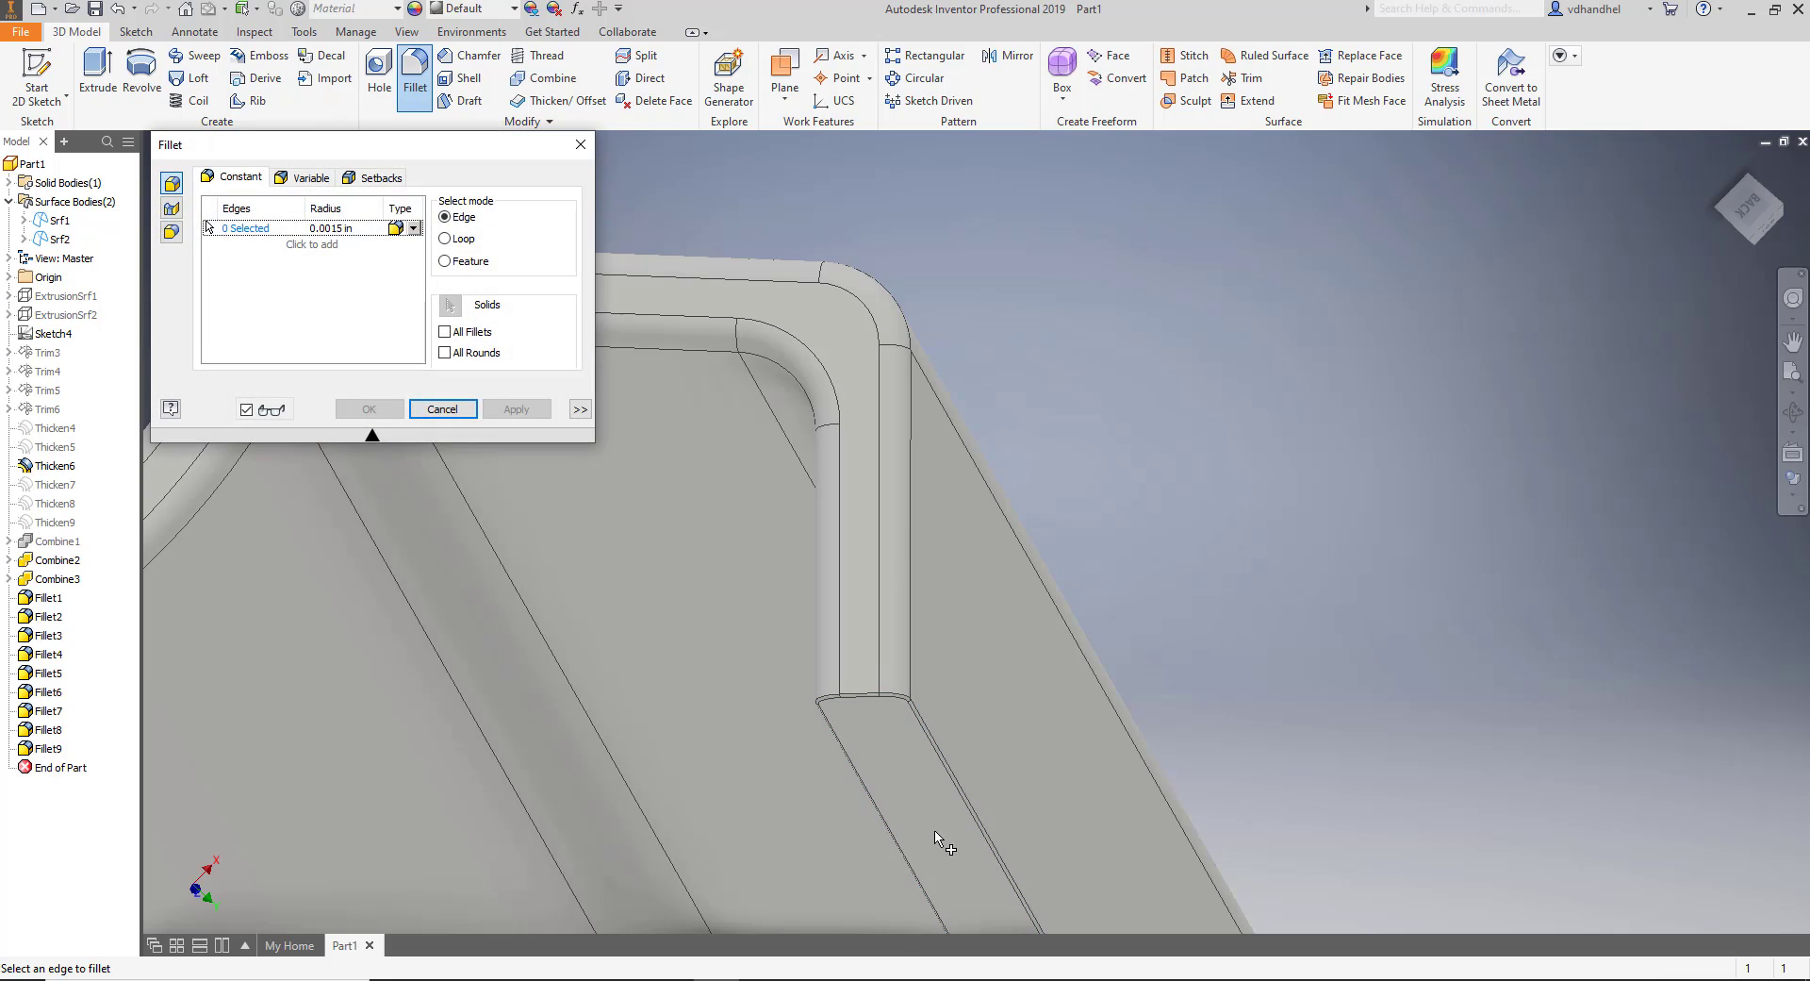
# Examine the filleted flange end, bends and fingers from several angles, and end the Fillet command.
pyautogui.keyDown('shift'); pyautogui.moveTo(936, 838); pyautogui.dragTo(835, 444, button='middle'); pyautogui.keyUp('shift')
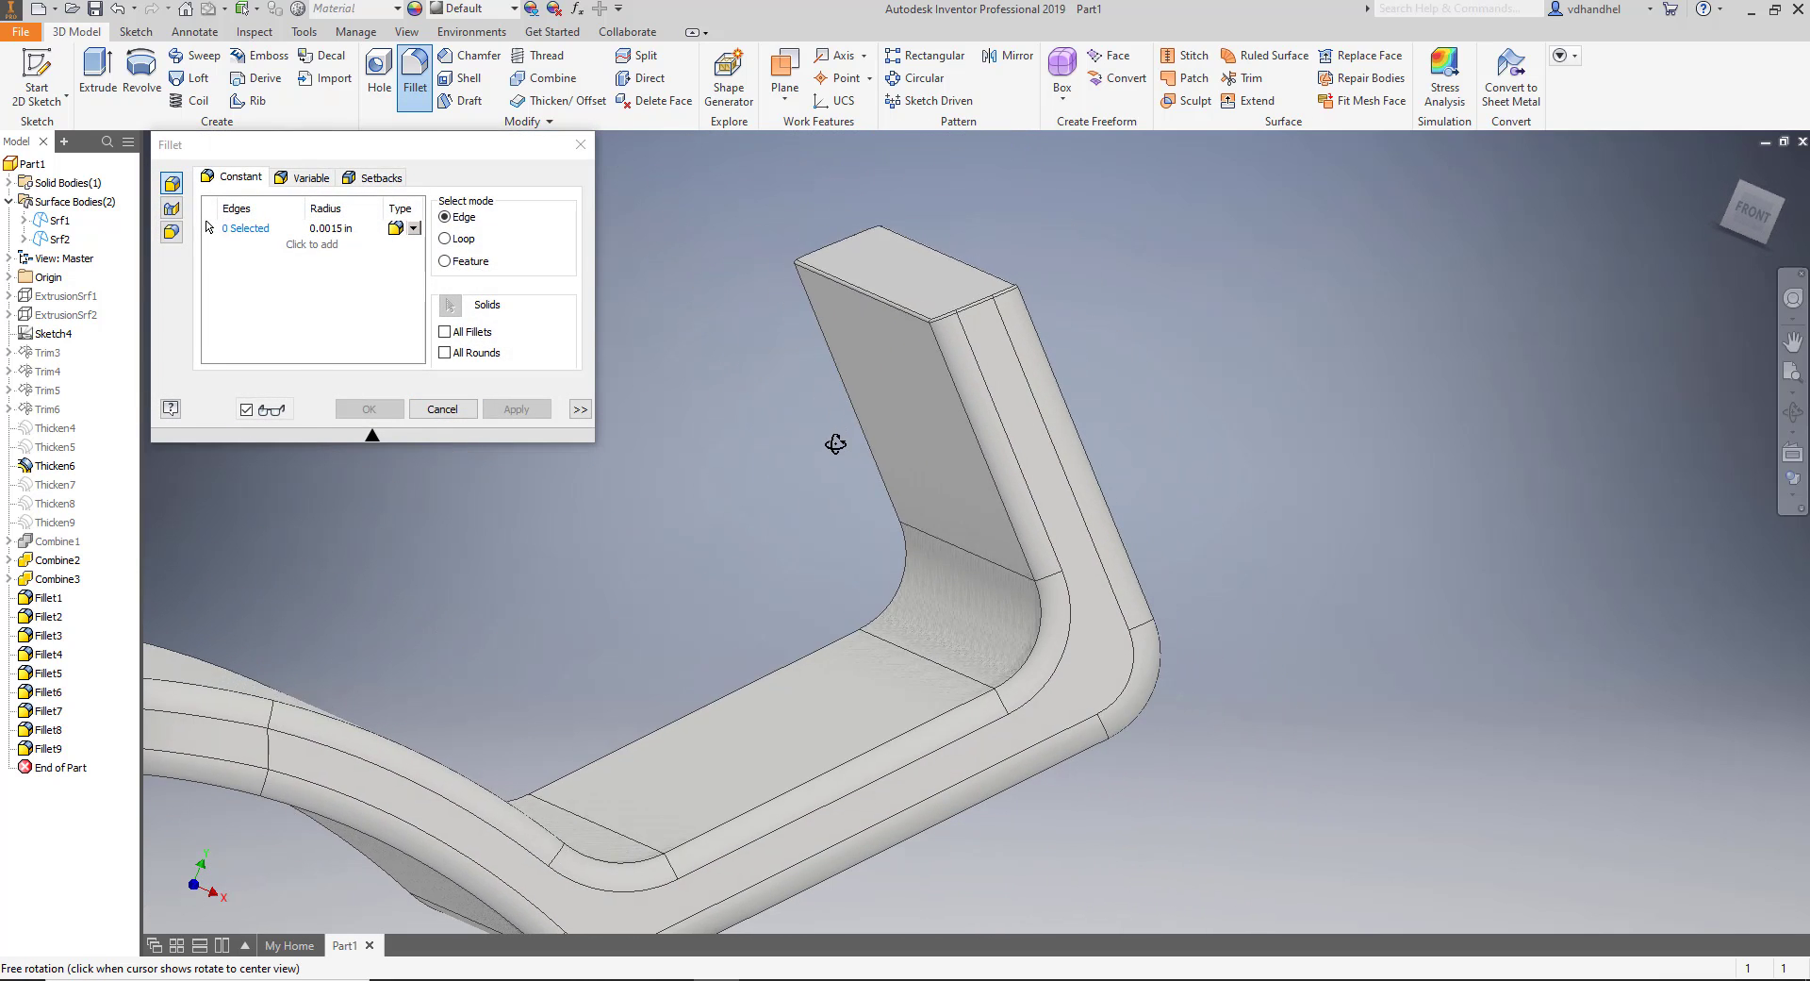
pyautogui.scroll(-3, 830, 444)
pyautogui.scroll(-4, 1022, 626)
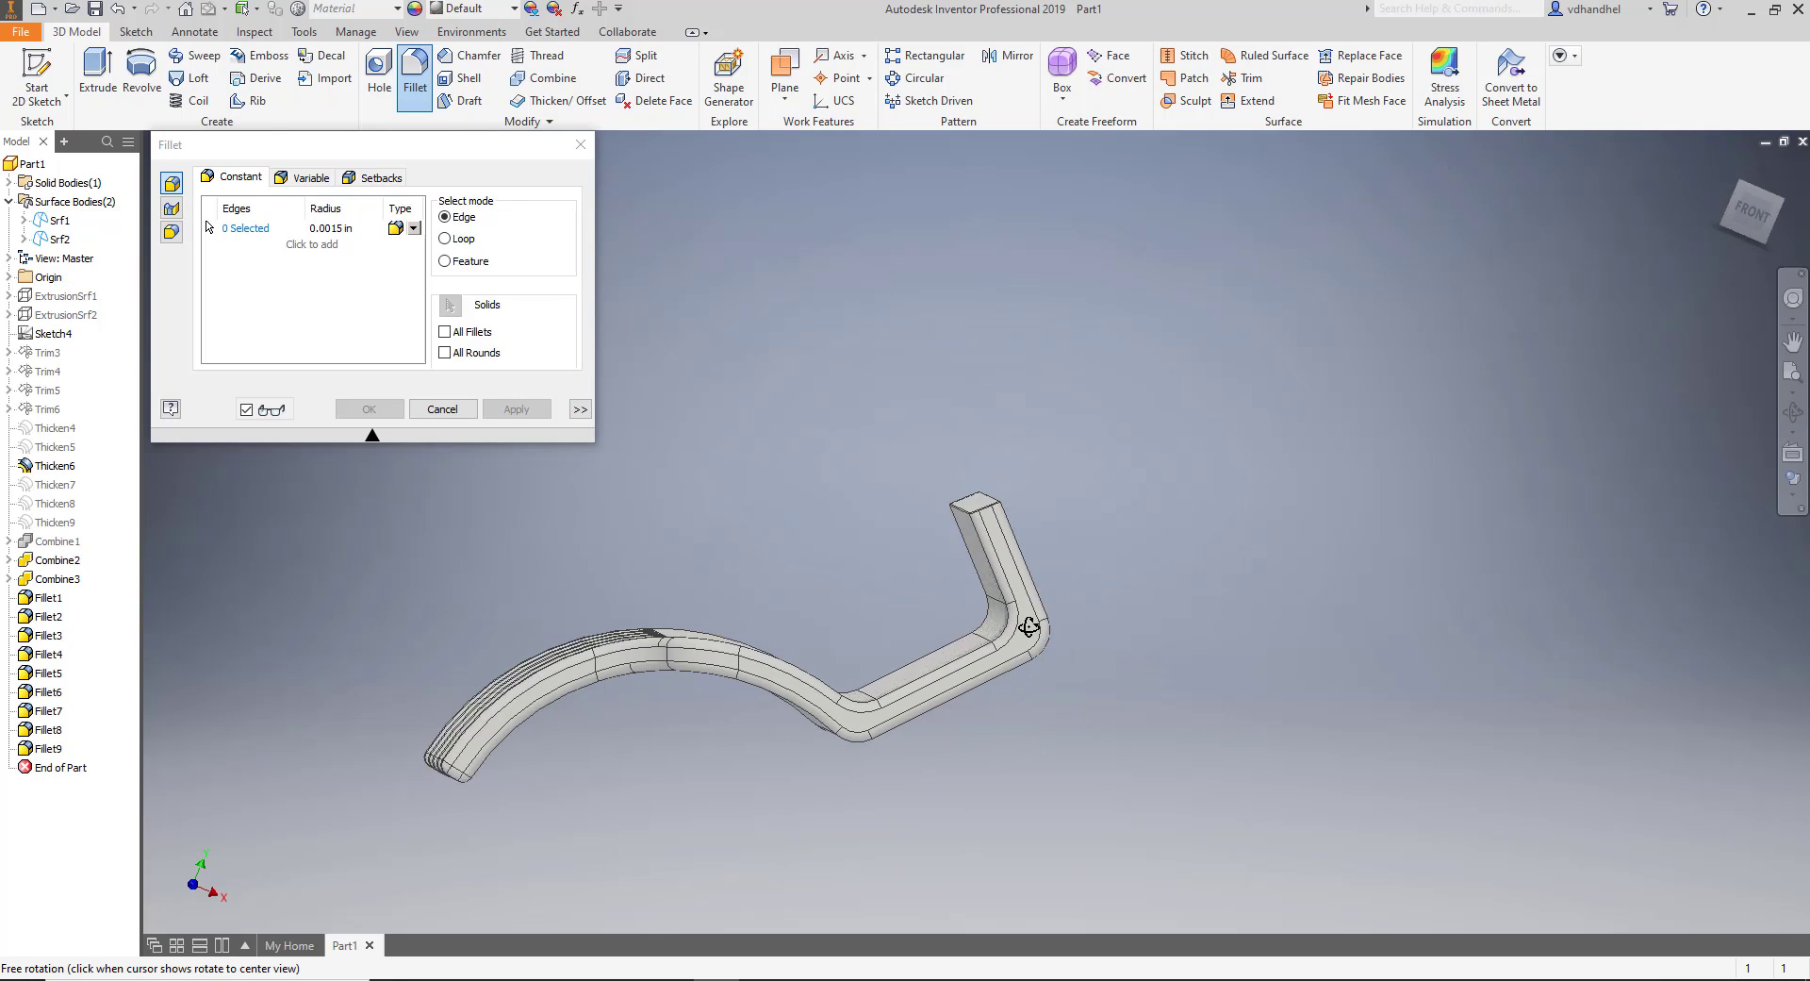
pyautogui.scroll(6, 1028, 626)
pyautogui.scroll(-2, 1023, 658)
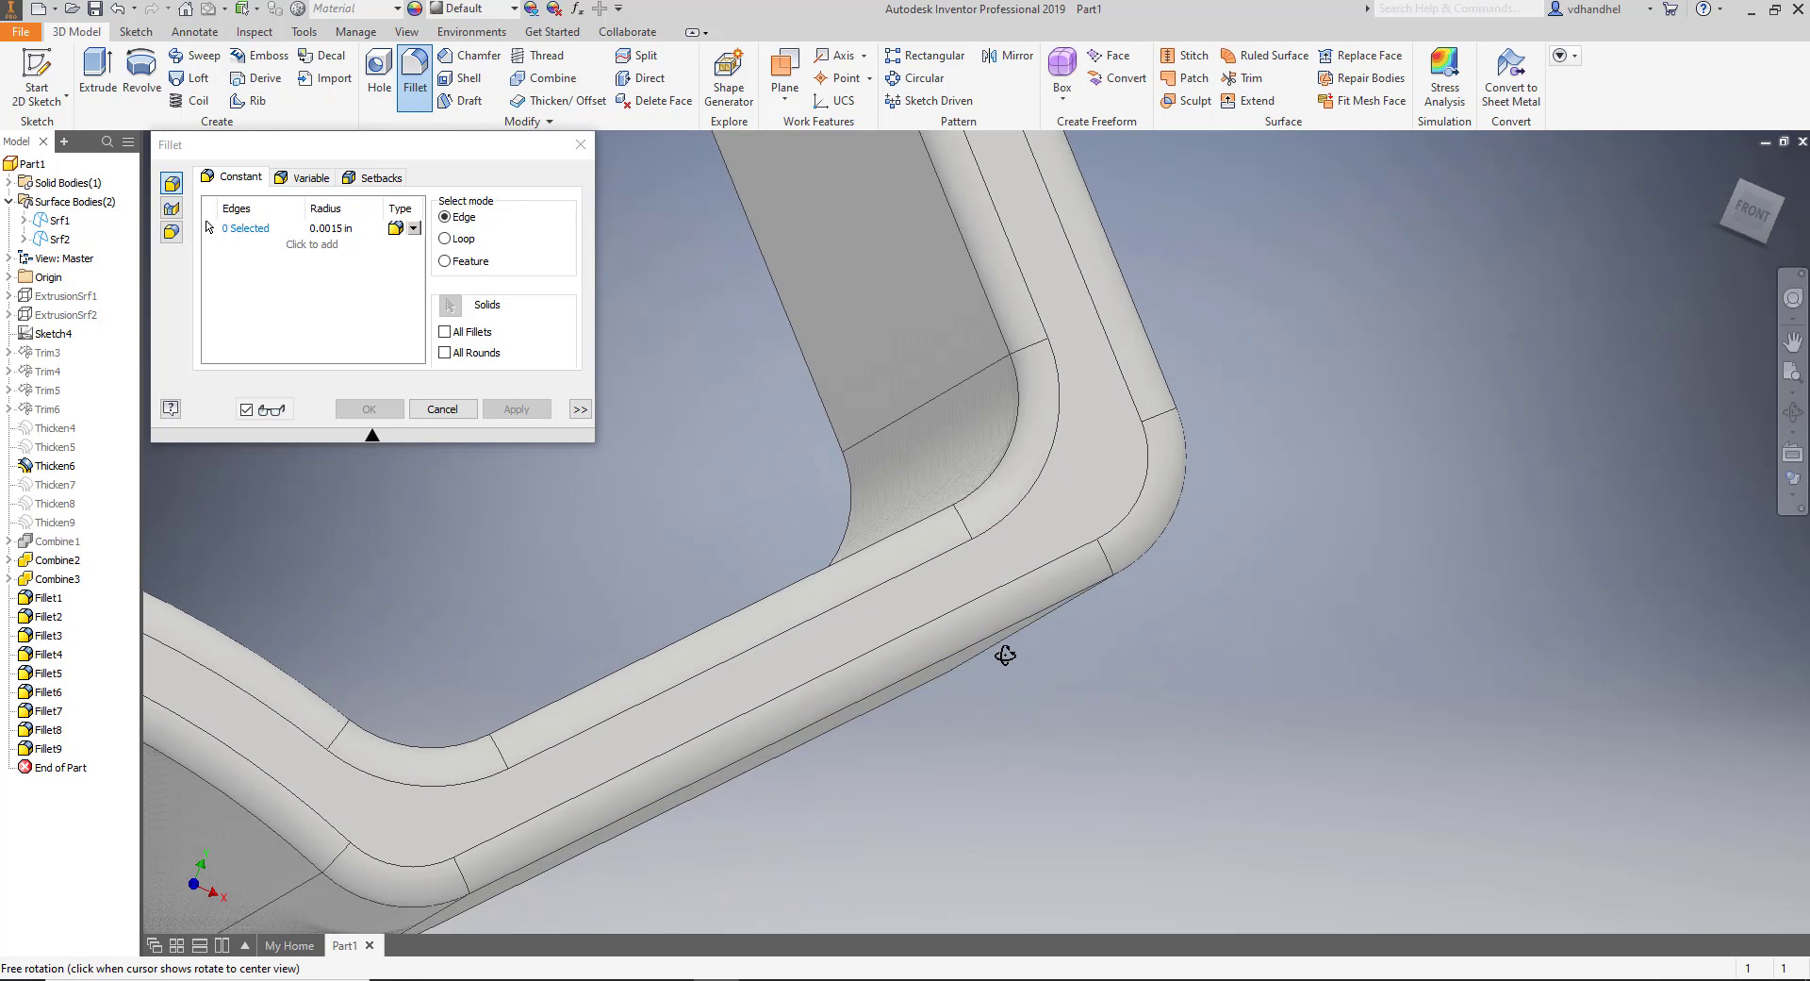
pyautogui.moveTo(1005, 654)
pyautogui.keyDown('shift'); pyautogui.mouseDown(button='middle')
pyautogui.moveTo(1027, 634)
pyautogui.moveTo(985, 671)
pyautogui.mouseUp(button='middle'); pyautogui.keyUp('shift')
pyautogui.scroll(-3, 1103, 651)
pyautogui.moveTo(1103, 651)
pyautogui.keyDown('shift'); pyautogui.mouseDown(button='middle')
pyautogui.moveTo(1099, 635)
pyautogui.moveTo(1144, 653)
pyautogui.moveTo(1113, 642)
pyautogui.mouseUp(button='middle'); pyautogui.keyUp('shift')
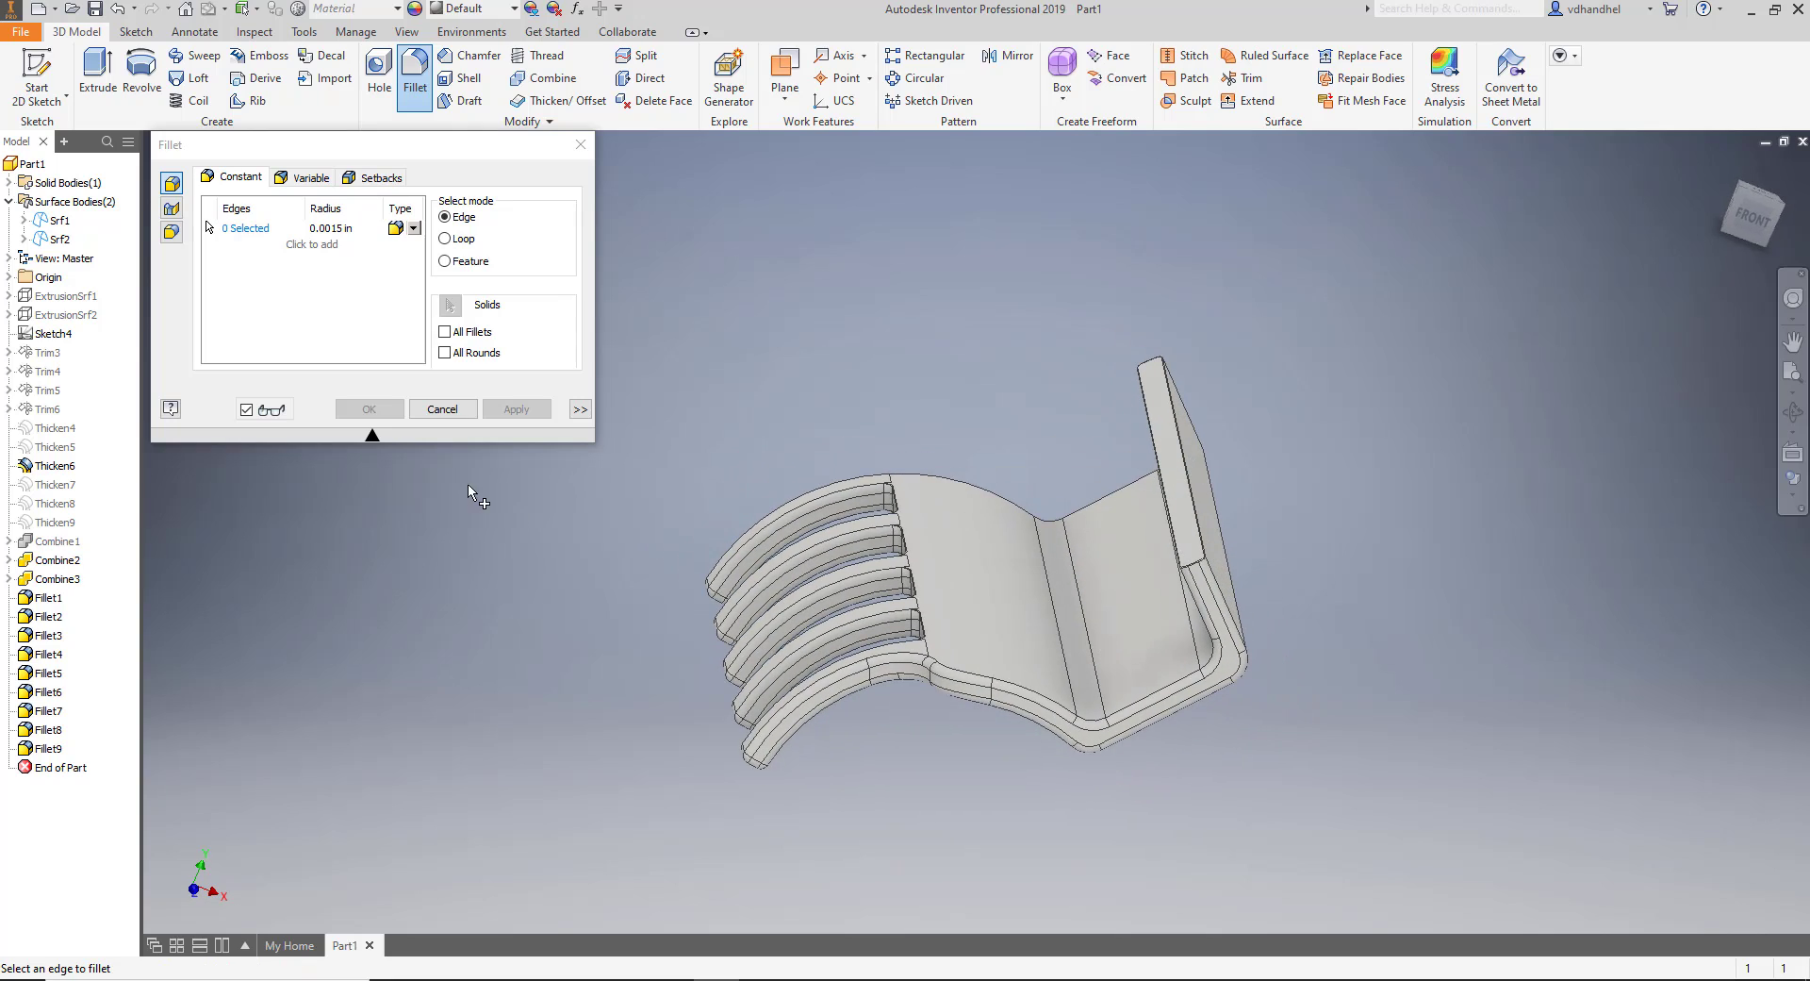
pyautogui.click(440, 409)
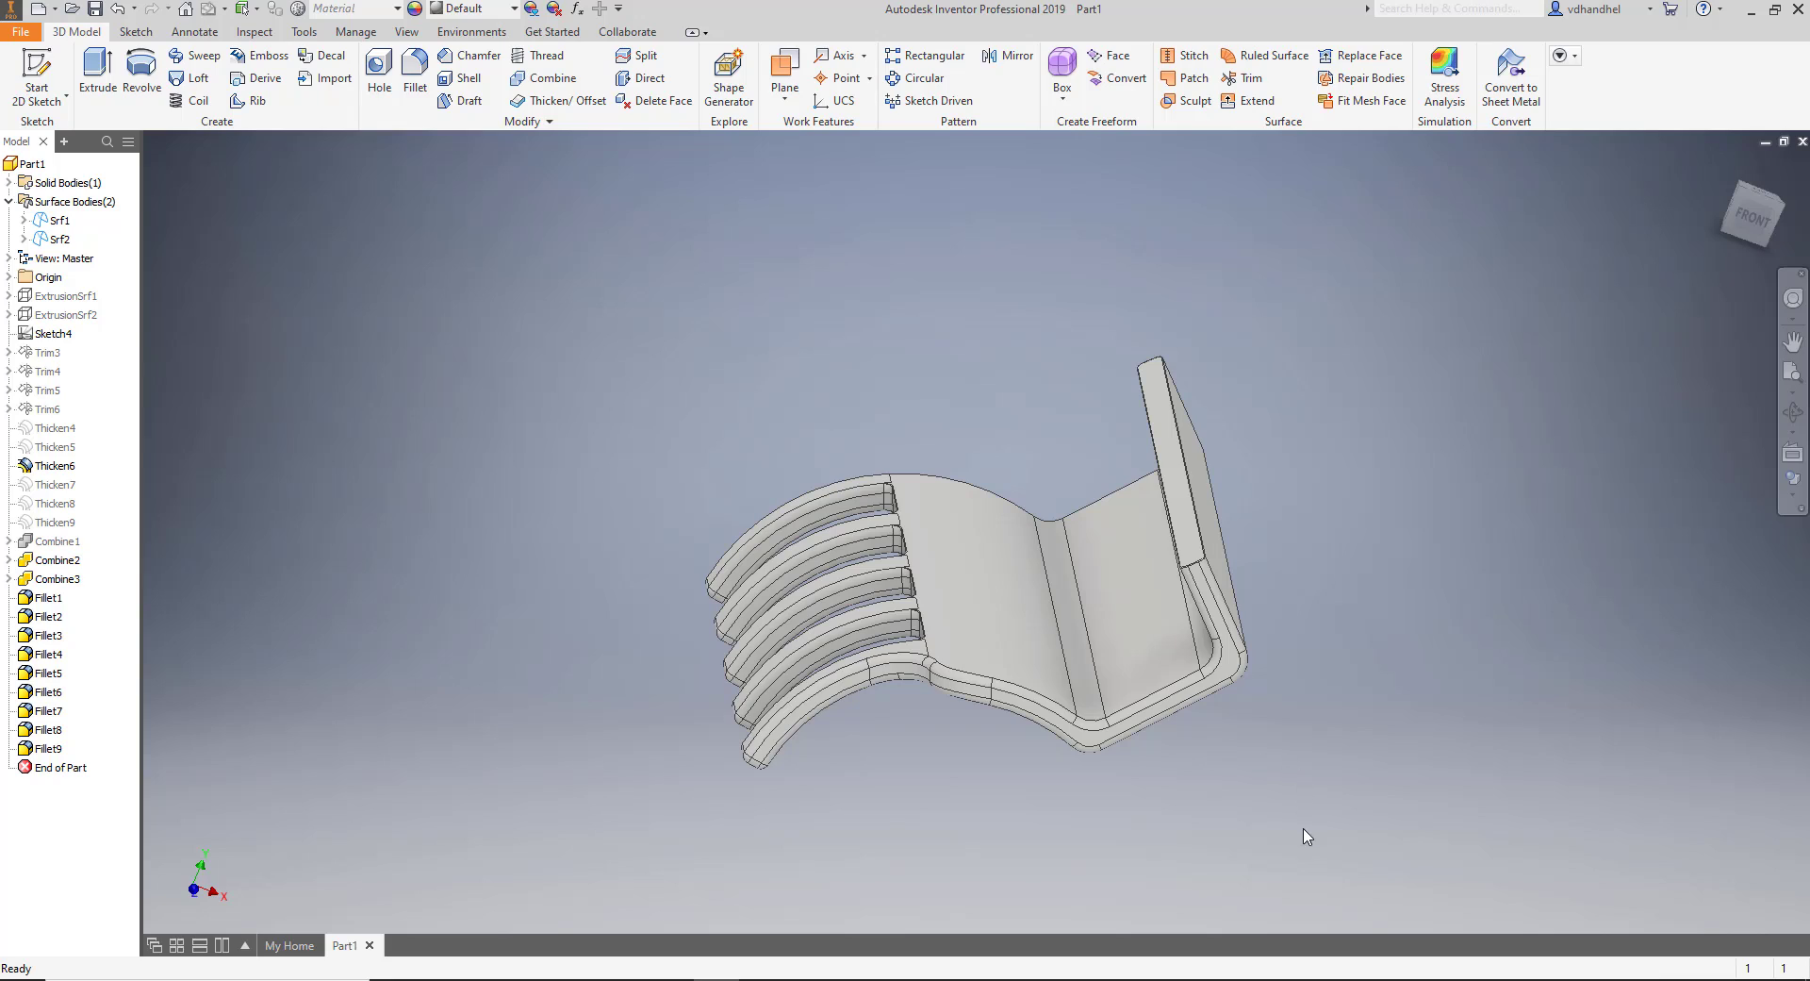
pyautogui.scroll(-3, 1030, 355)
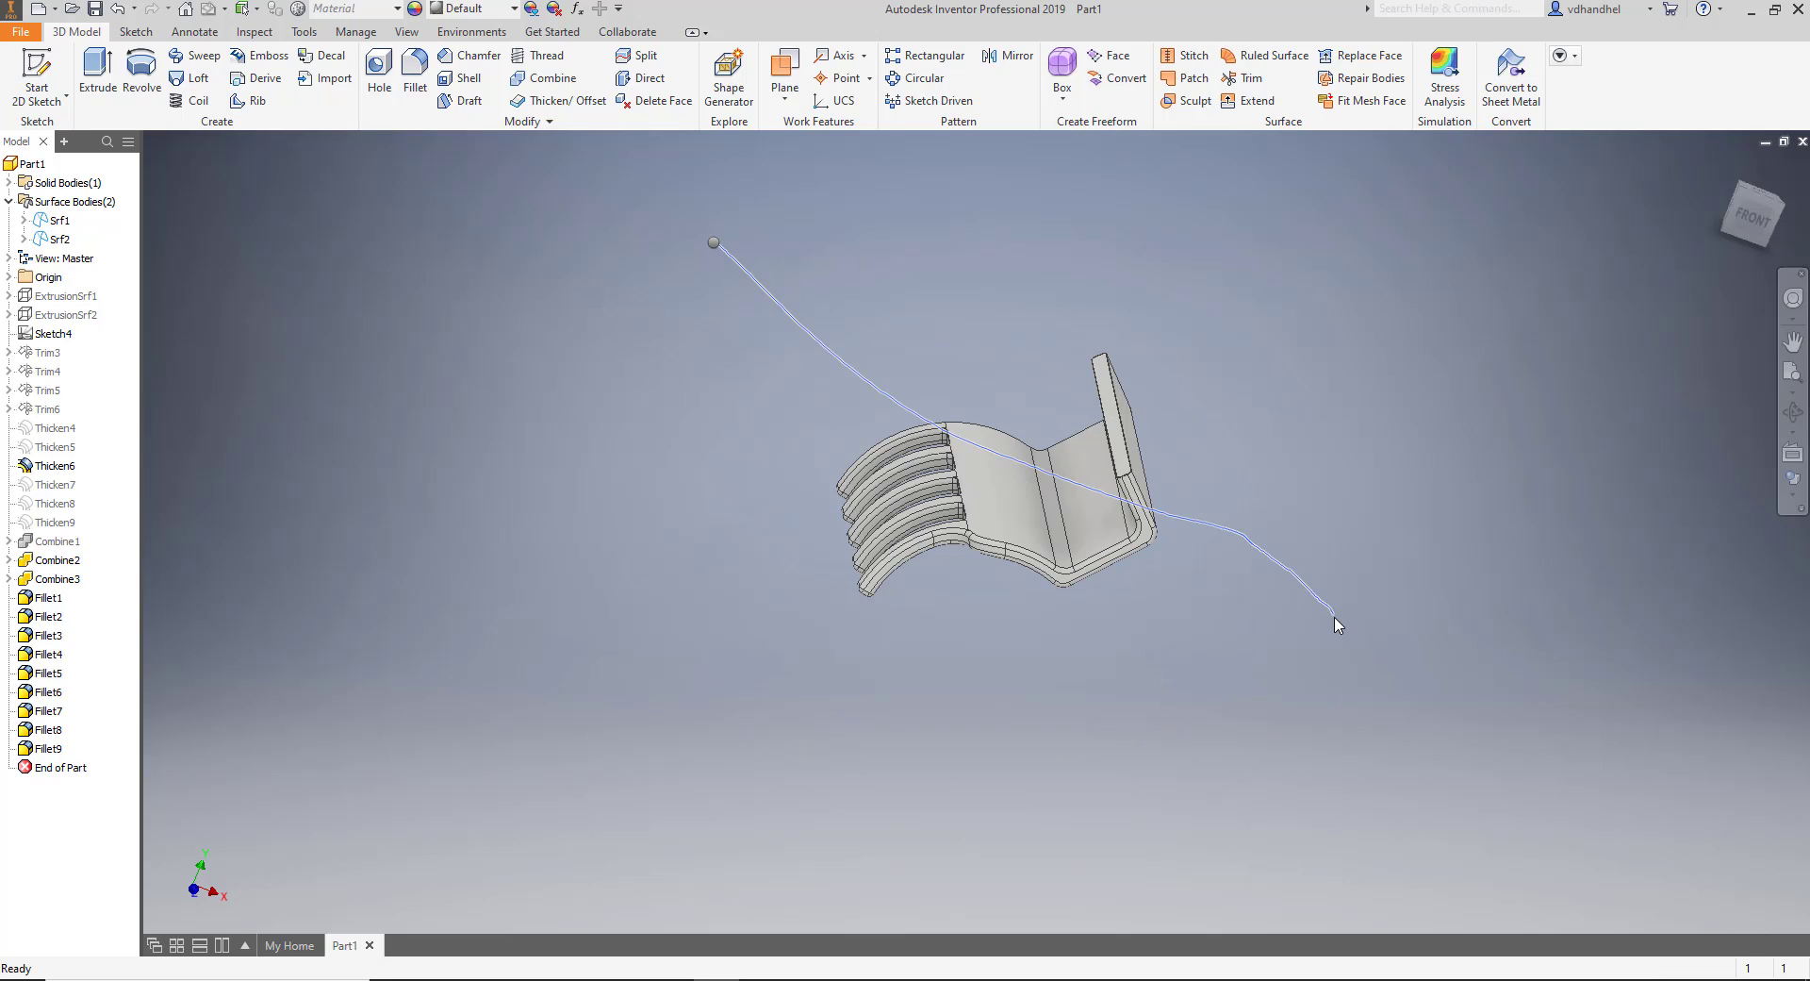
pyautogui.scroll(3, 1169, 498)
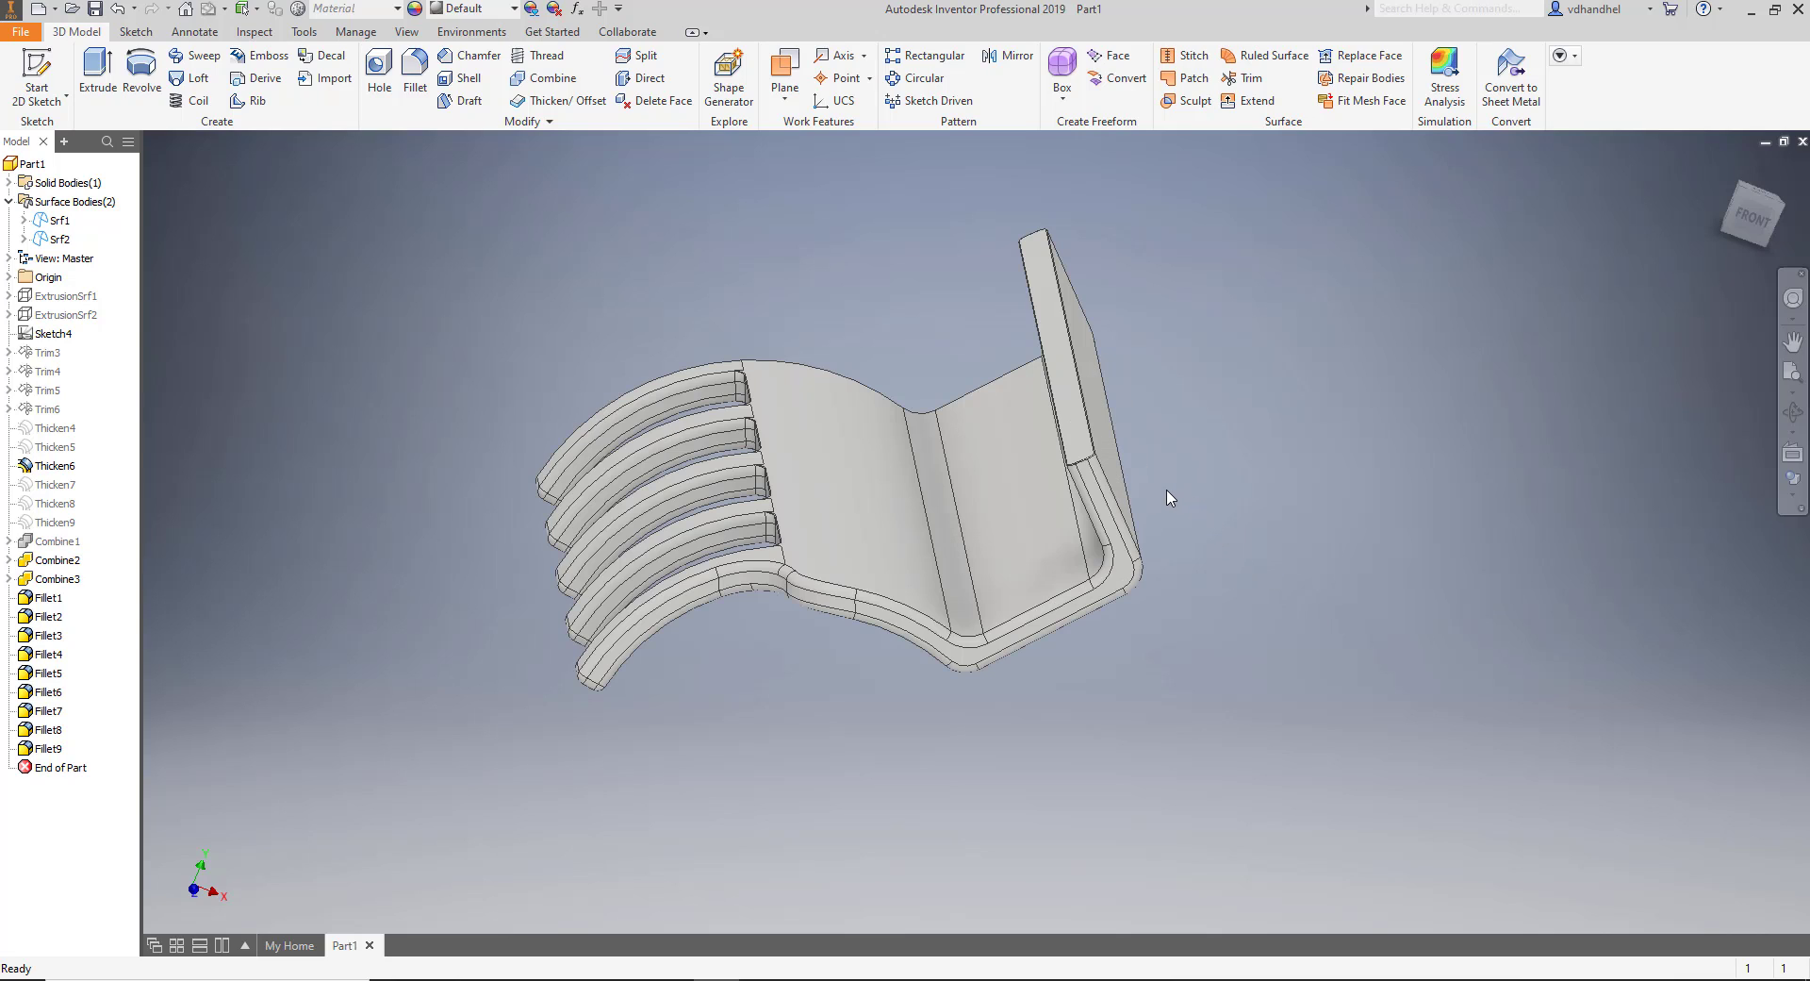
# Adjust the appearance of the curved face beside the fingers to orange-yellow with RGB 255, 187, 0.
pyautogui.click(304, 31)
pyautogui.click(217, 79)
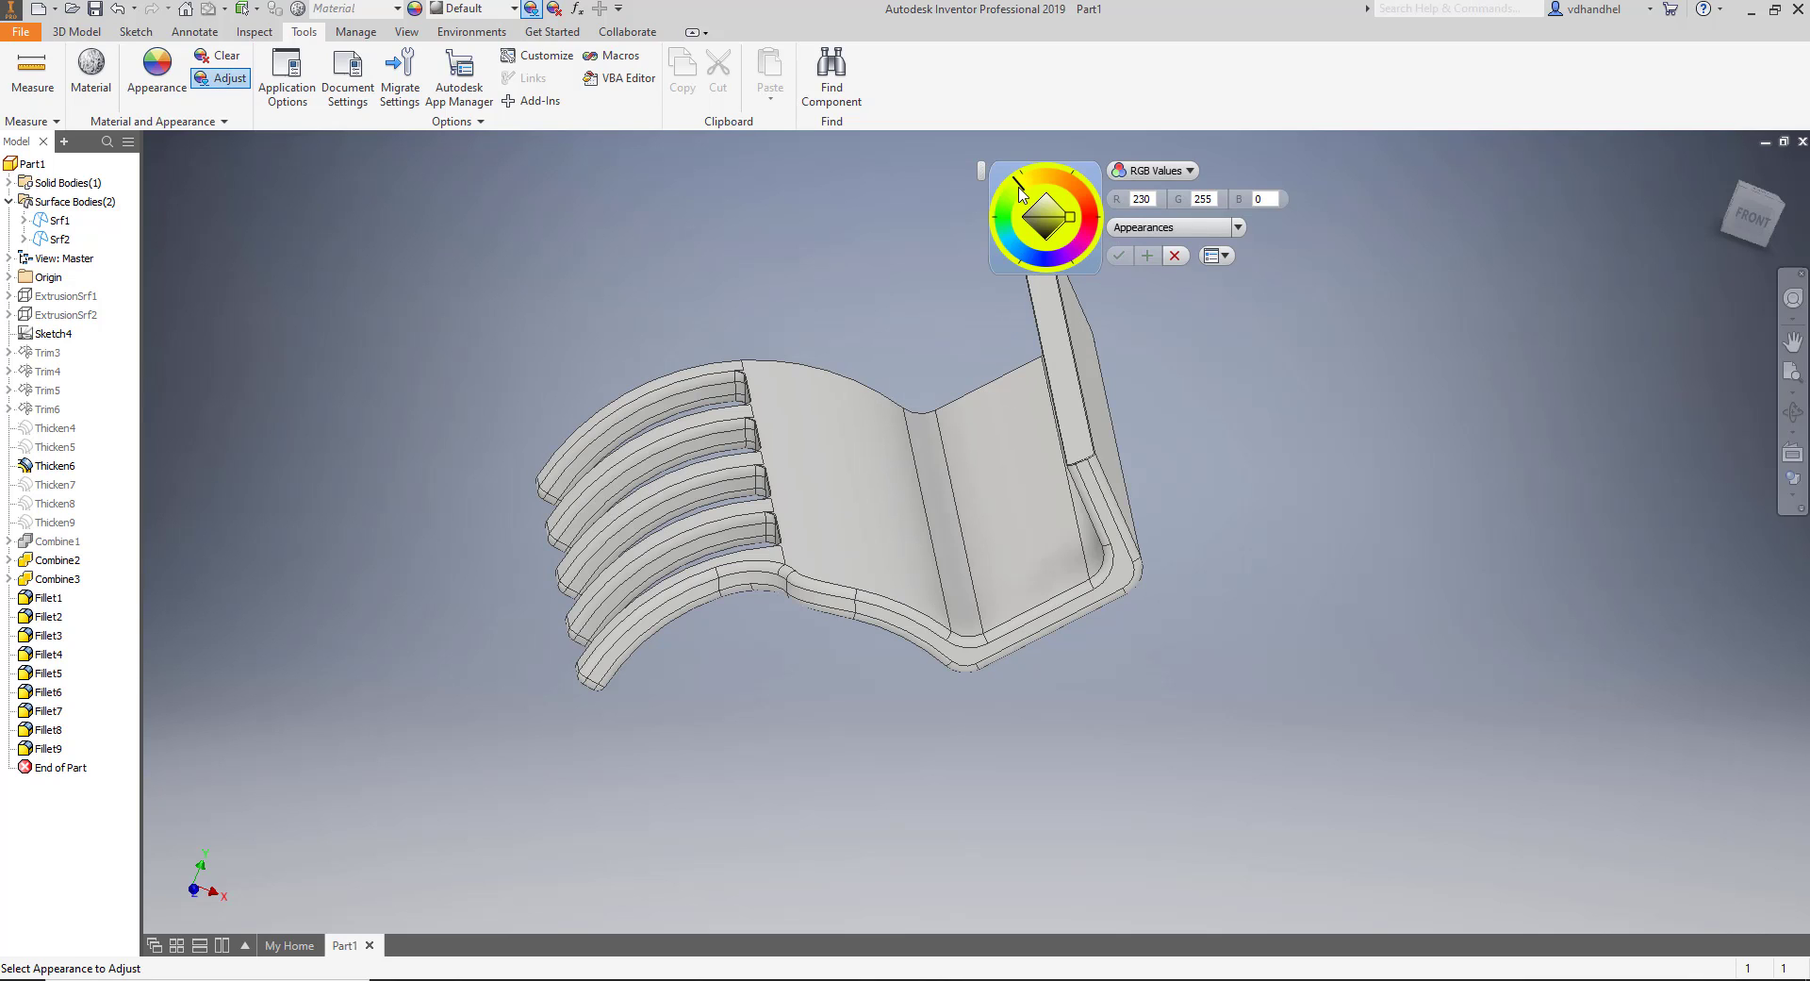
pyautogui.click(827, 469)
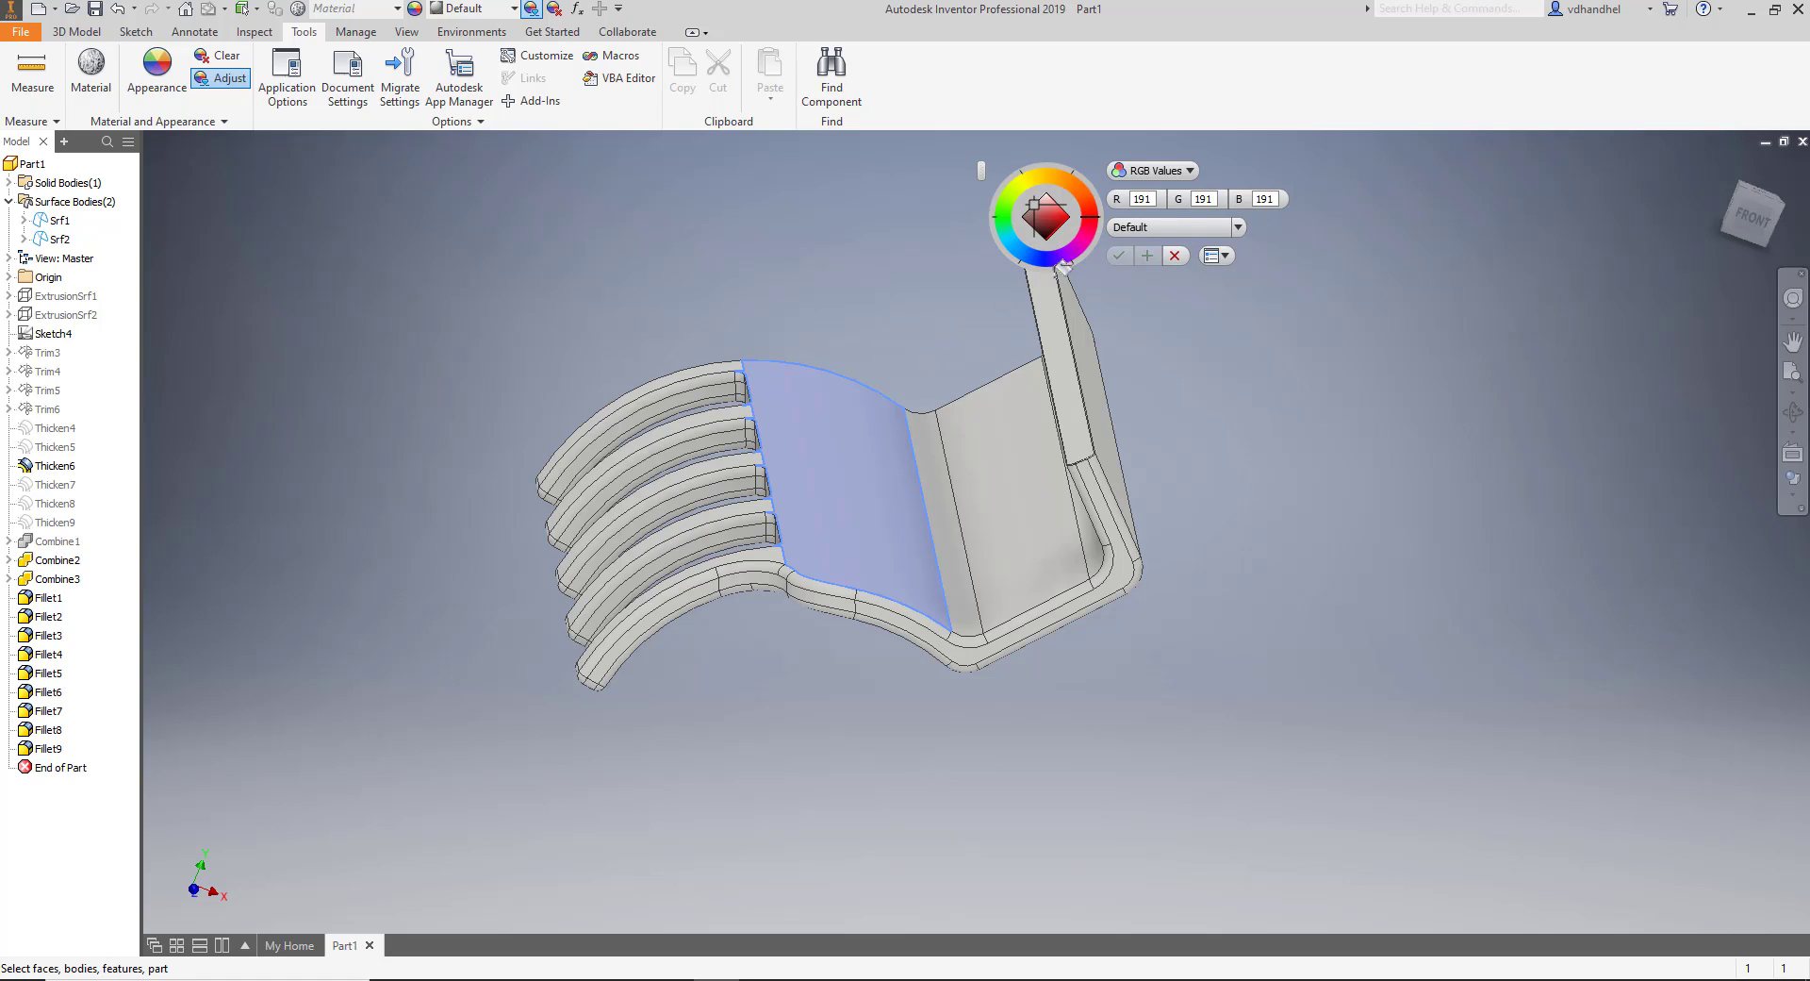
pyautogui.click(1016, 206)
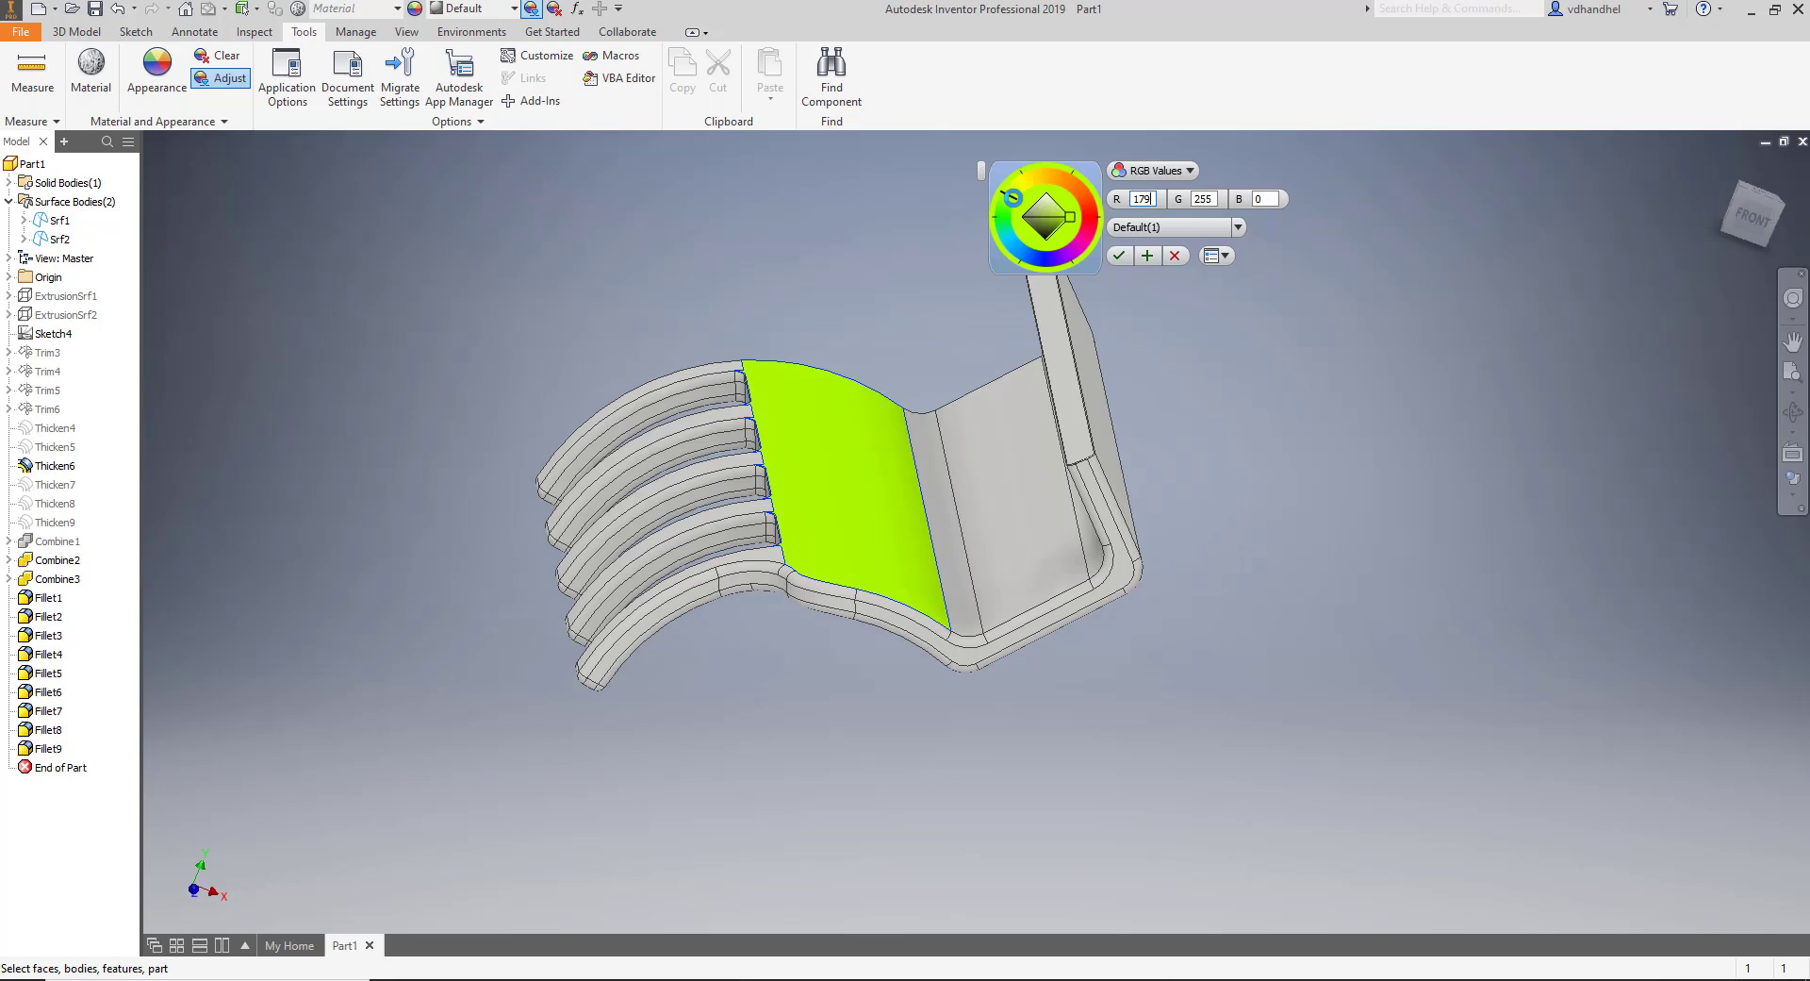
pyautogui.moveTo(1013, 194); pyautogui.dragTo(1007, 240)
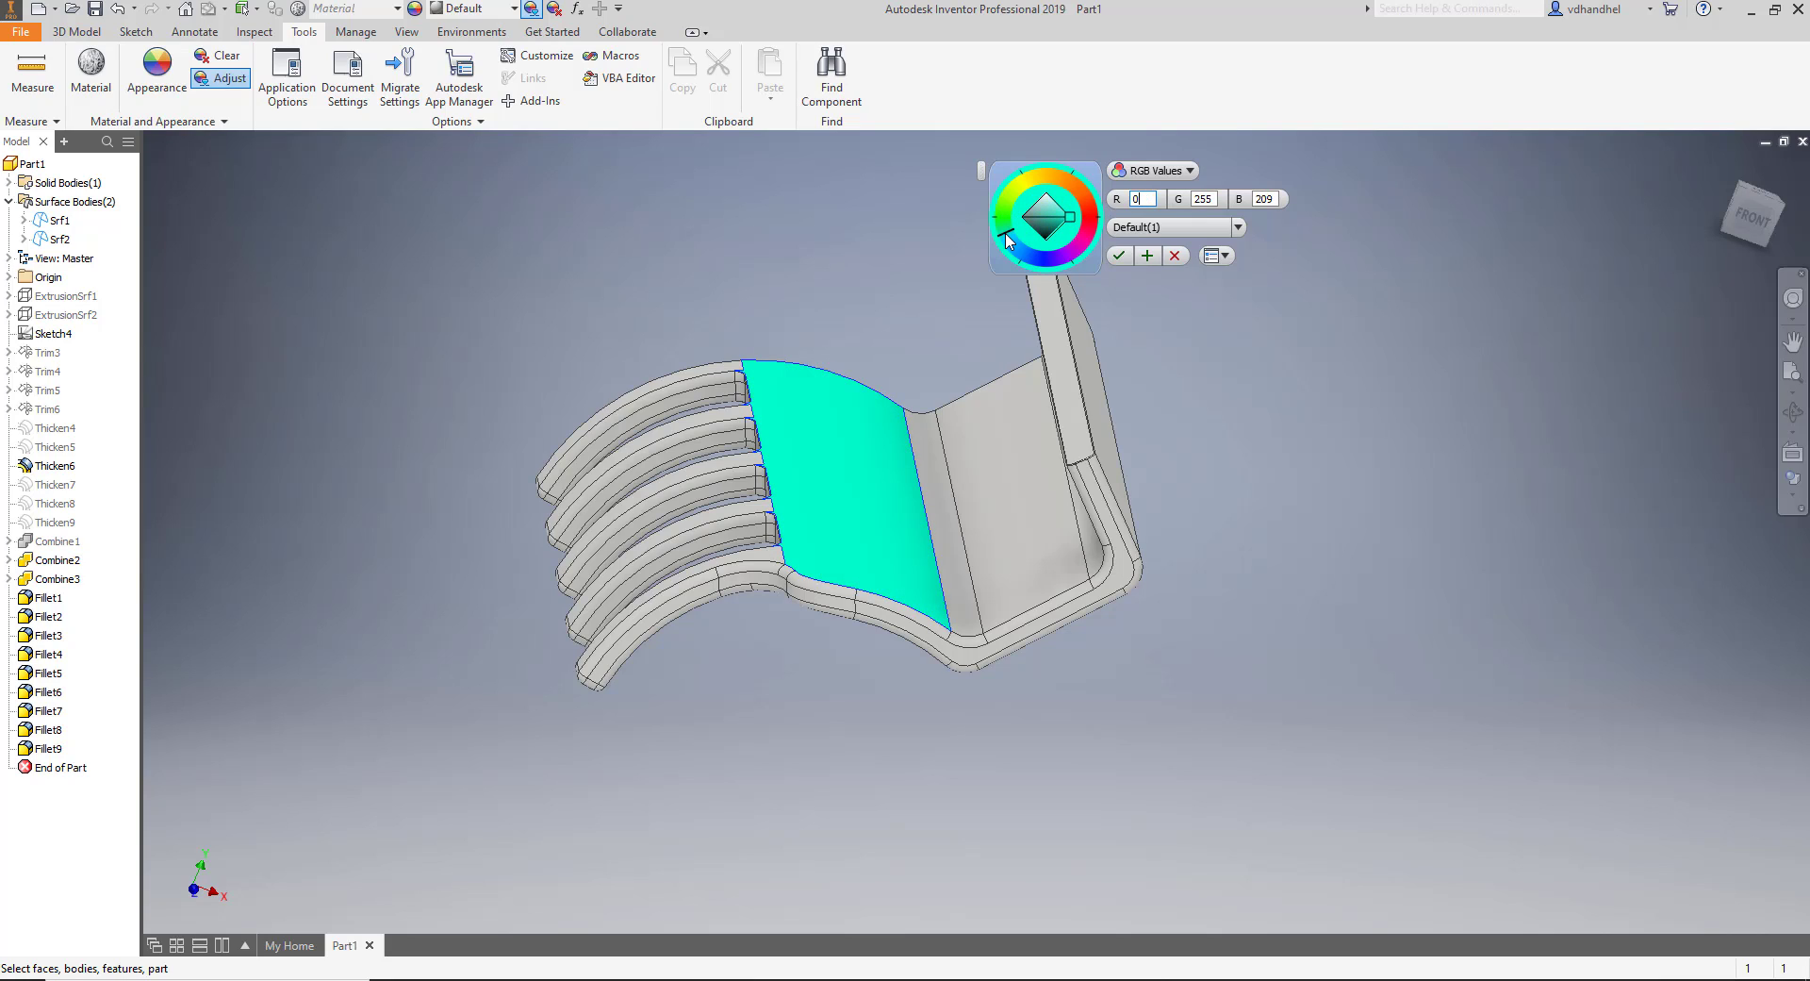
pyautogui.click(1049, 182)
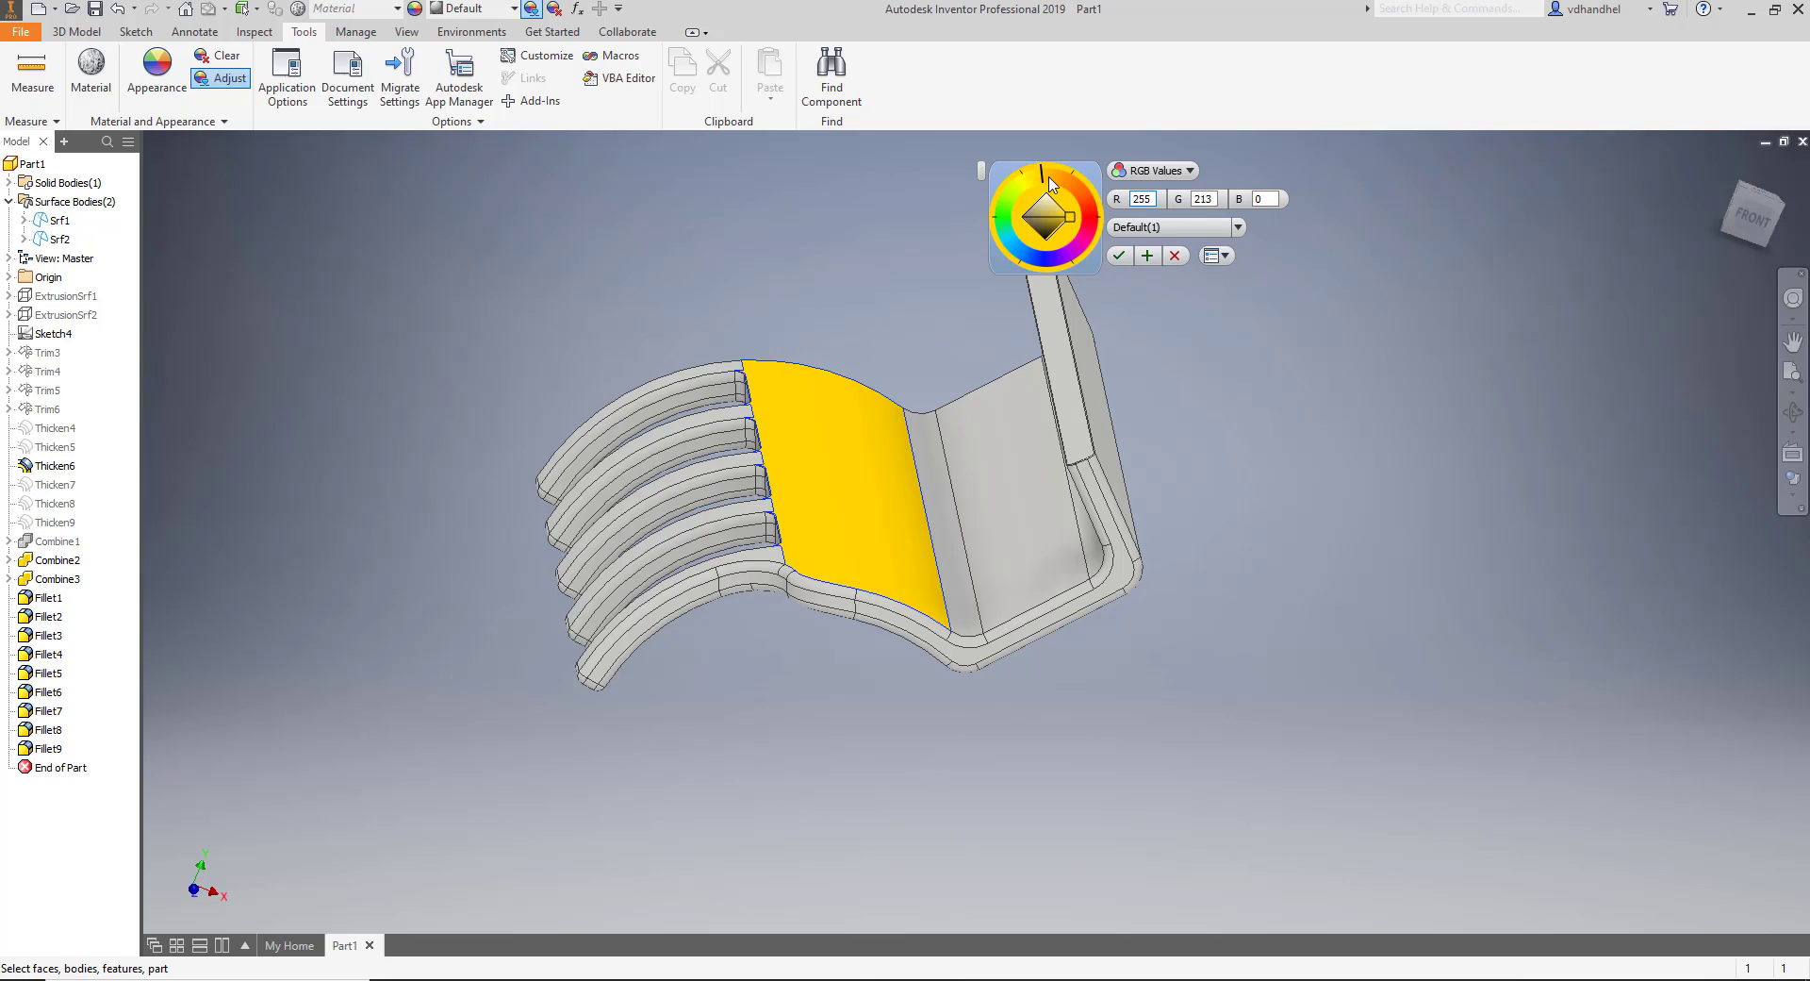
pyautogui.click(1054, 184)
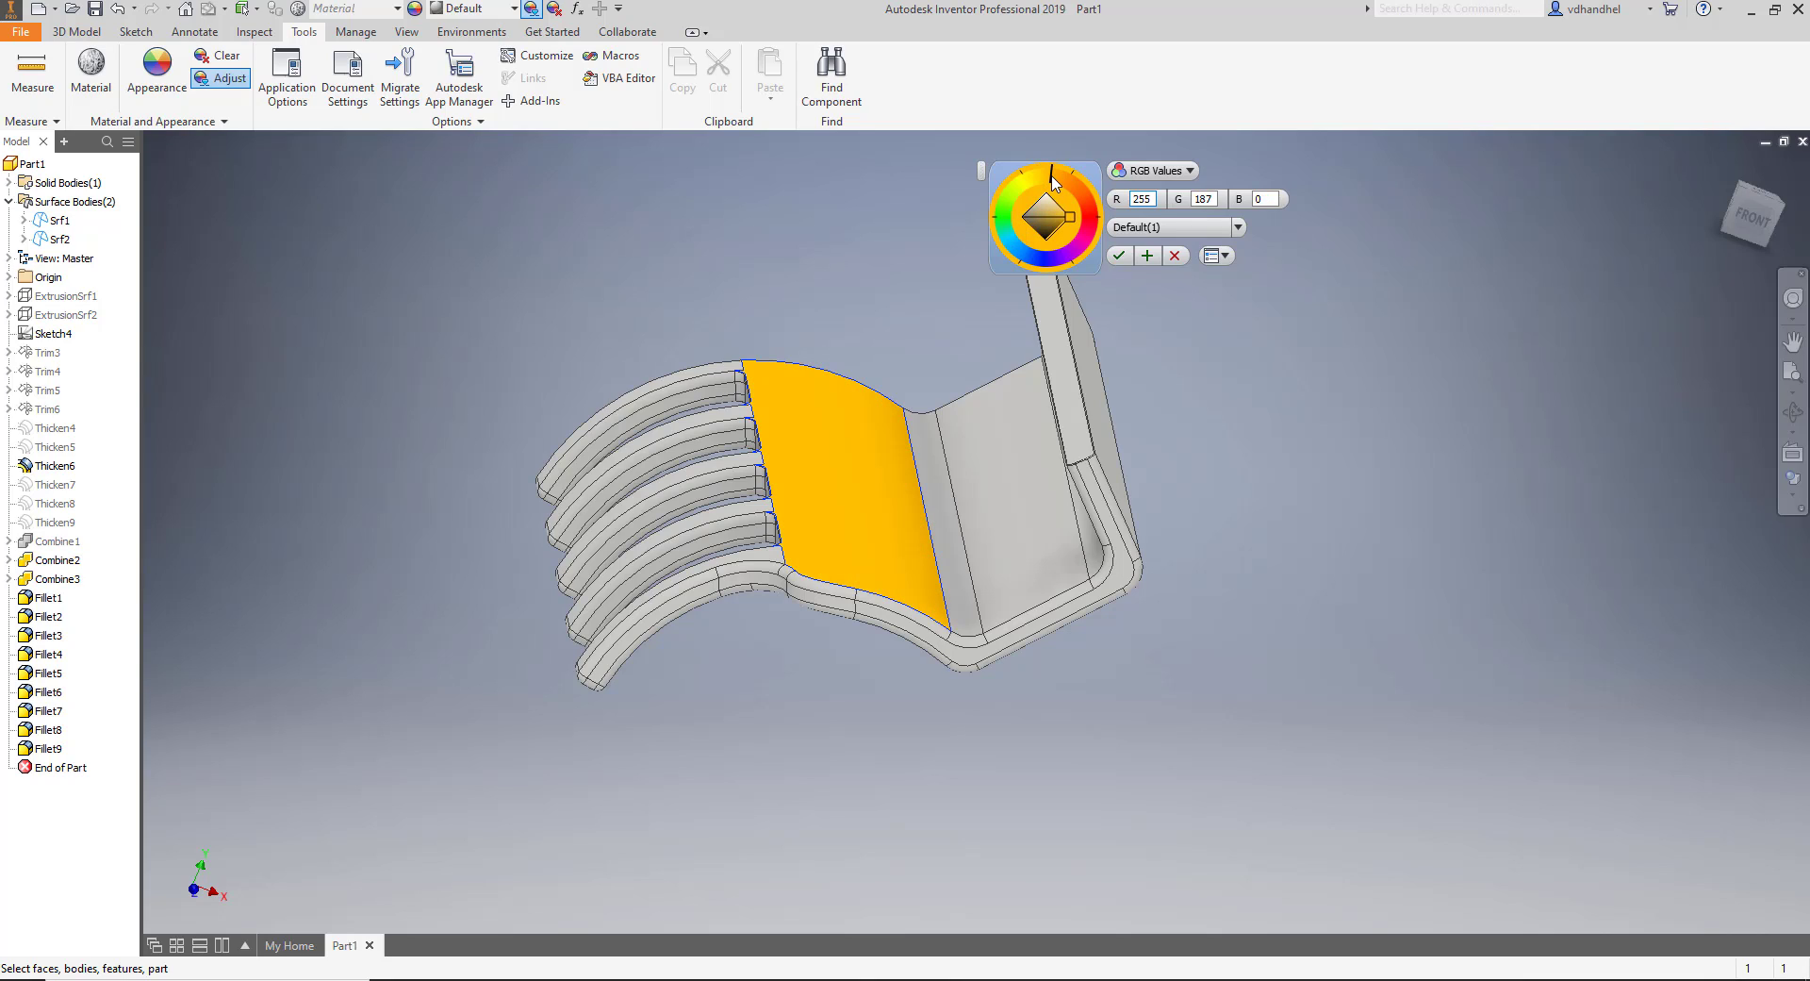
pyautogui.click(1148, 256)
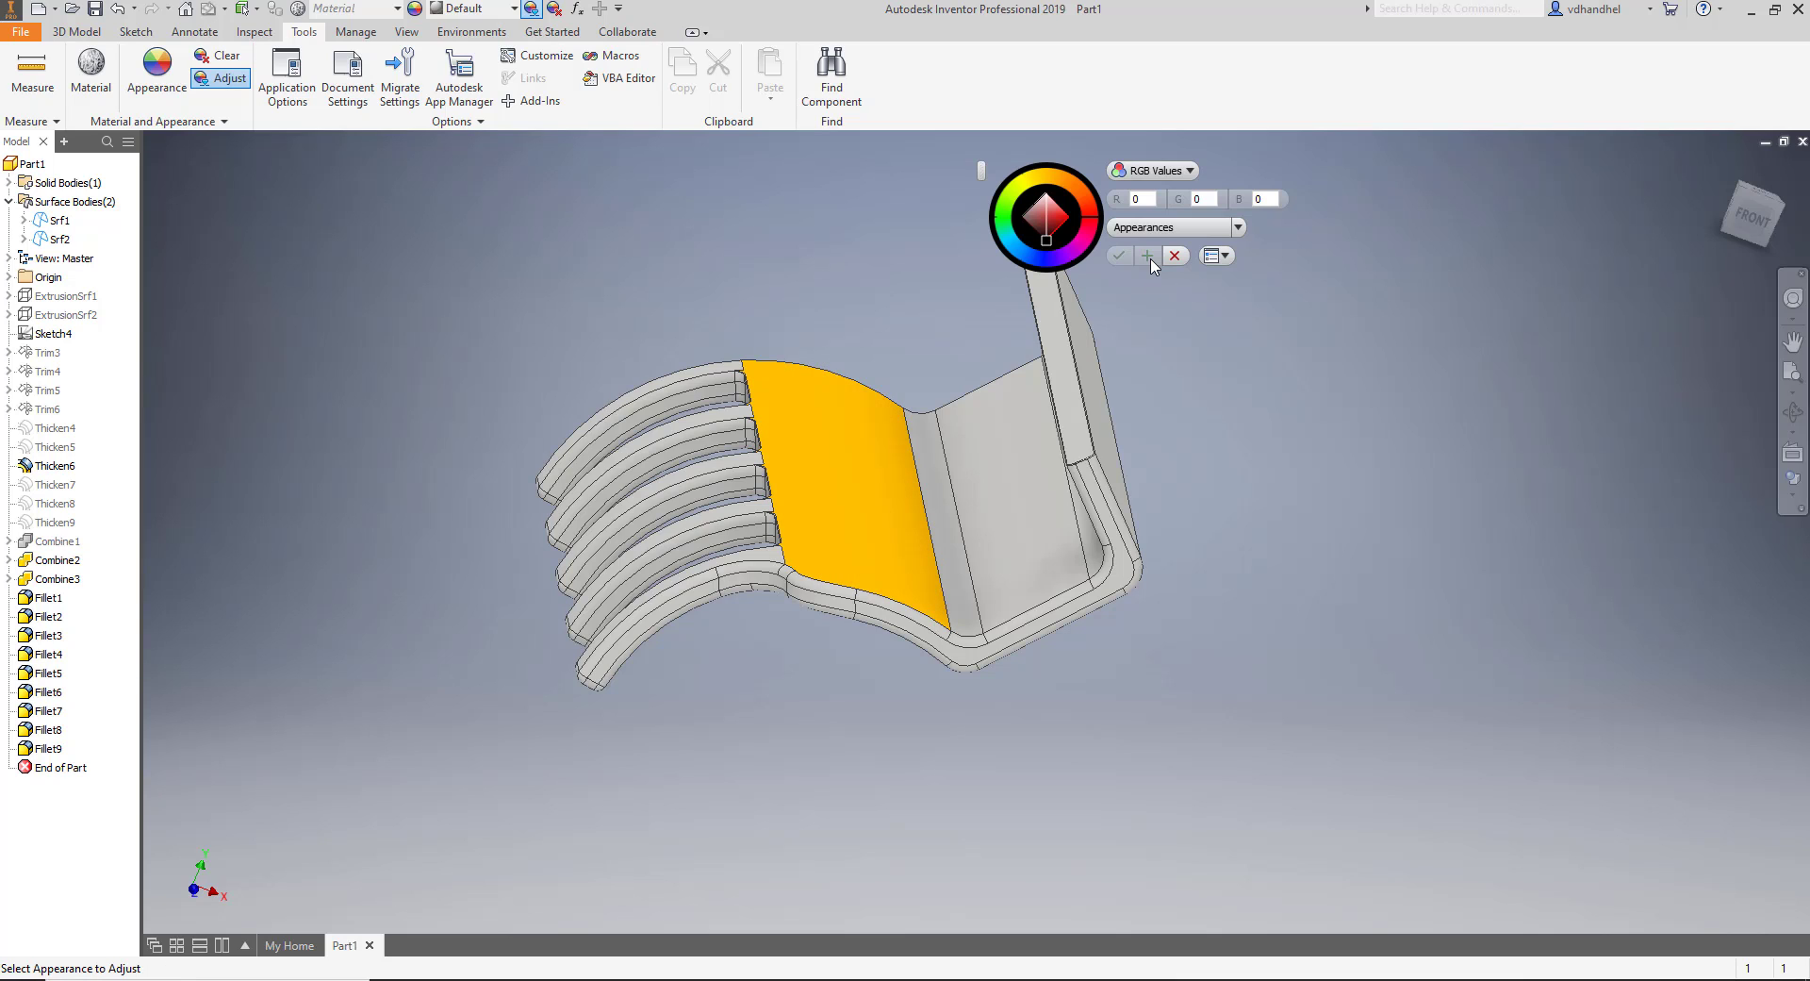
# Adjust the appearance of the rest of the solid body to orange-yellow with RGB 255, 183, 0.
pyautogui.click(1080, 590)
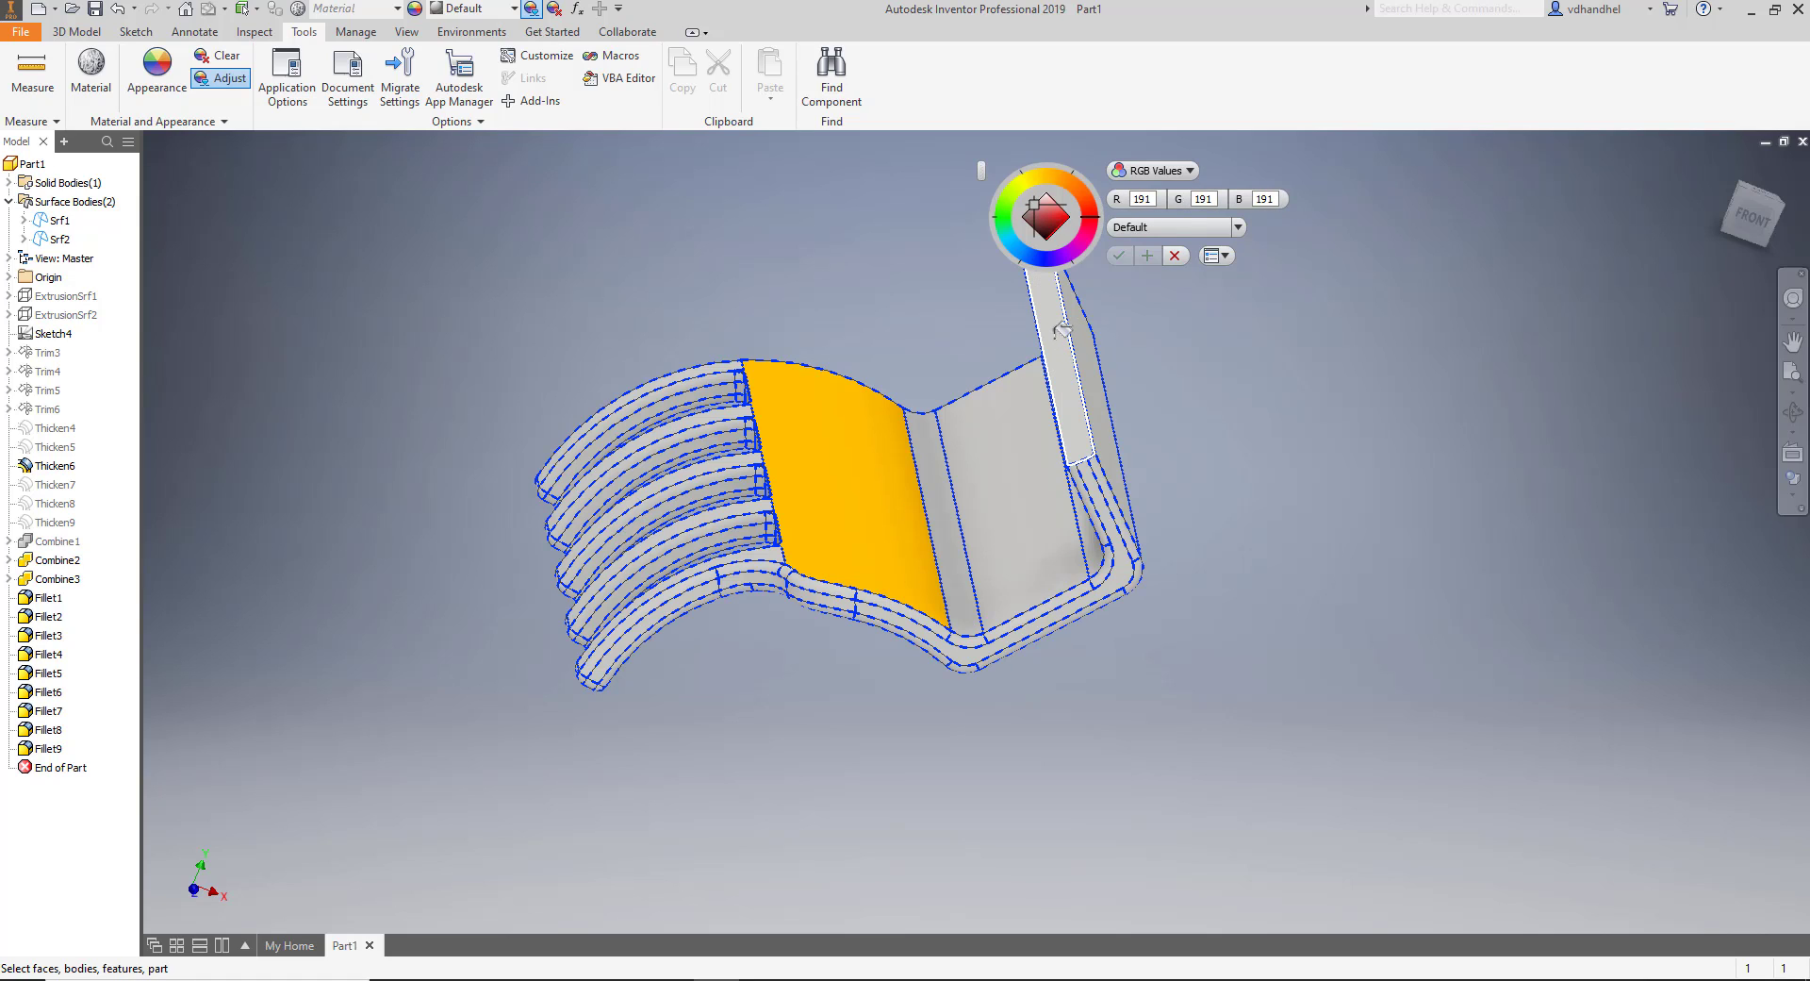
pyautogui.click(1048, 179)
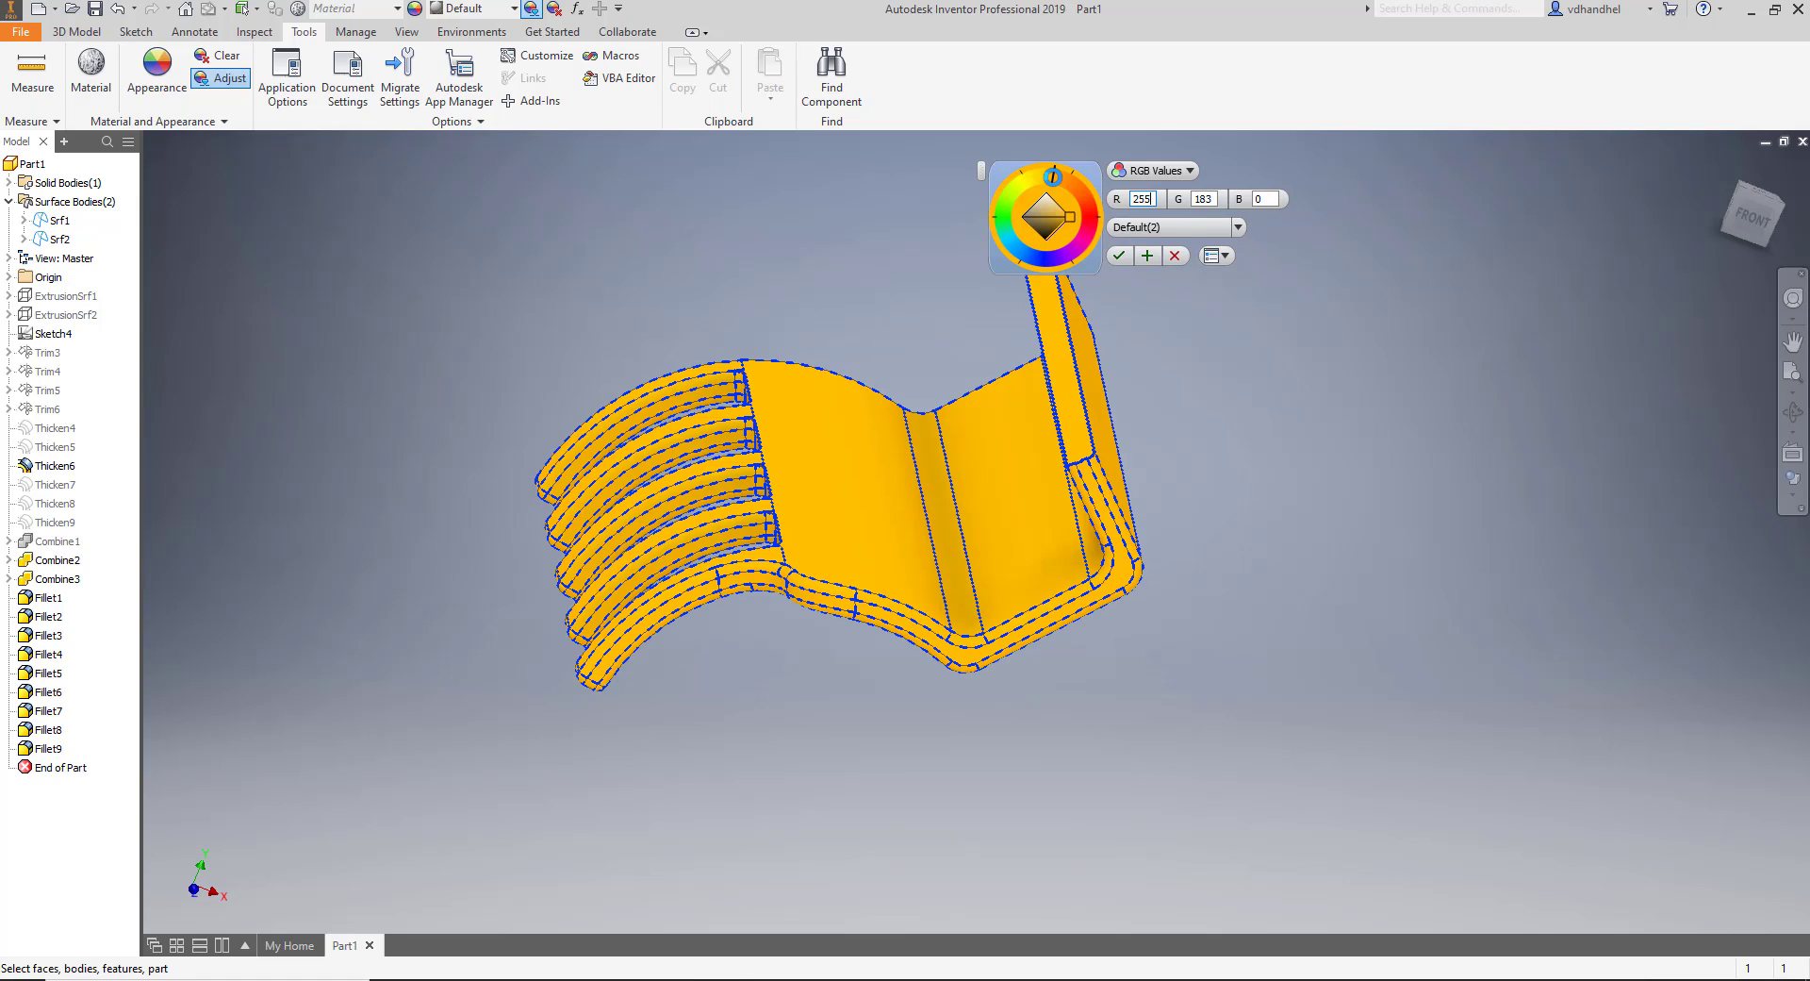
pyautogui.click(1122, 258)
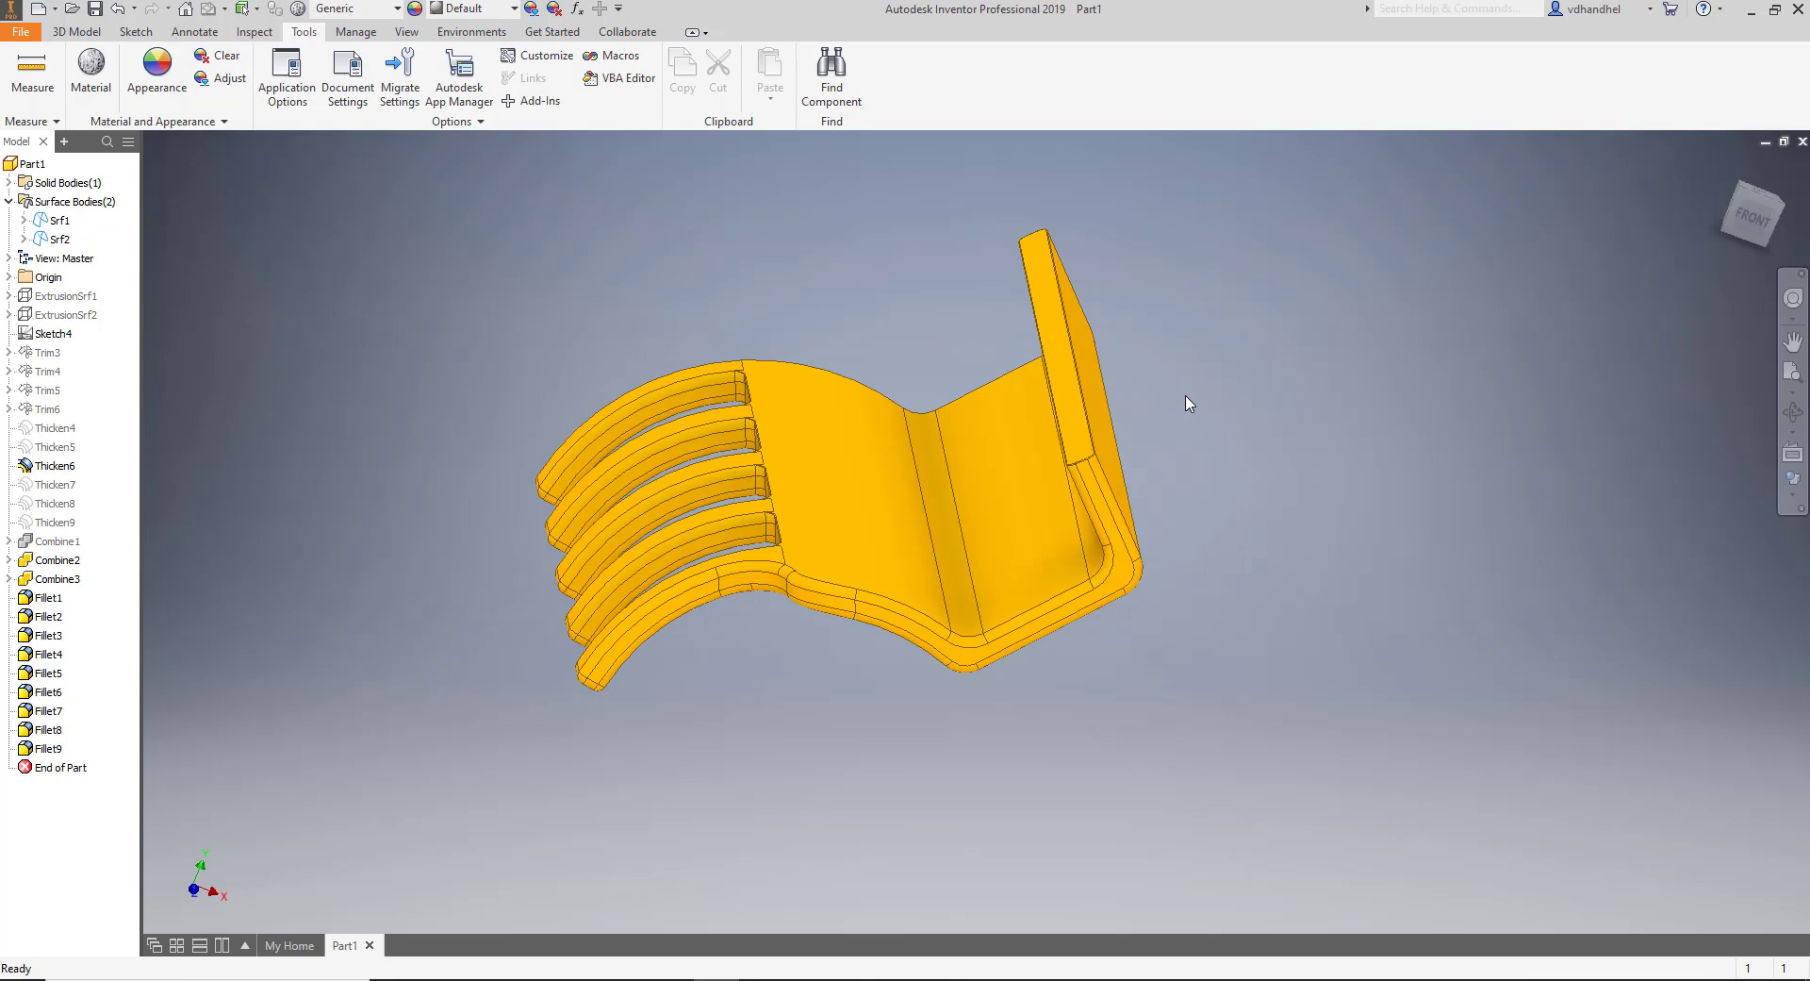
# Look through the Inventor Material Library appearances from Default to the polycarbonate and rubber entries for a suitable part finish.
pyautogui.moveTo(1188, 402)
pyautogui.keyDown('shift'); pyautogui.mouseDown(button='middle')
pyautogui.moveTo(1041, 251)
pyautogui.moveTo(1164, 412)
pyautogui.moveTo(1213, 419)
pyautogui.moveTo(1171, 421)
pyautogui.moveTo(1196, 428)
pyautogui.mouseUp(button='middle'); pyautogui.keyUp('shift')
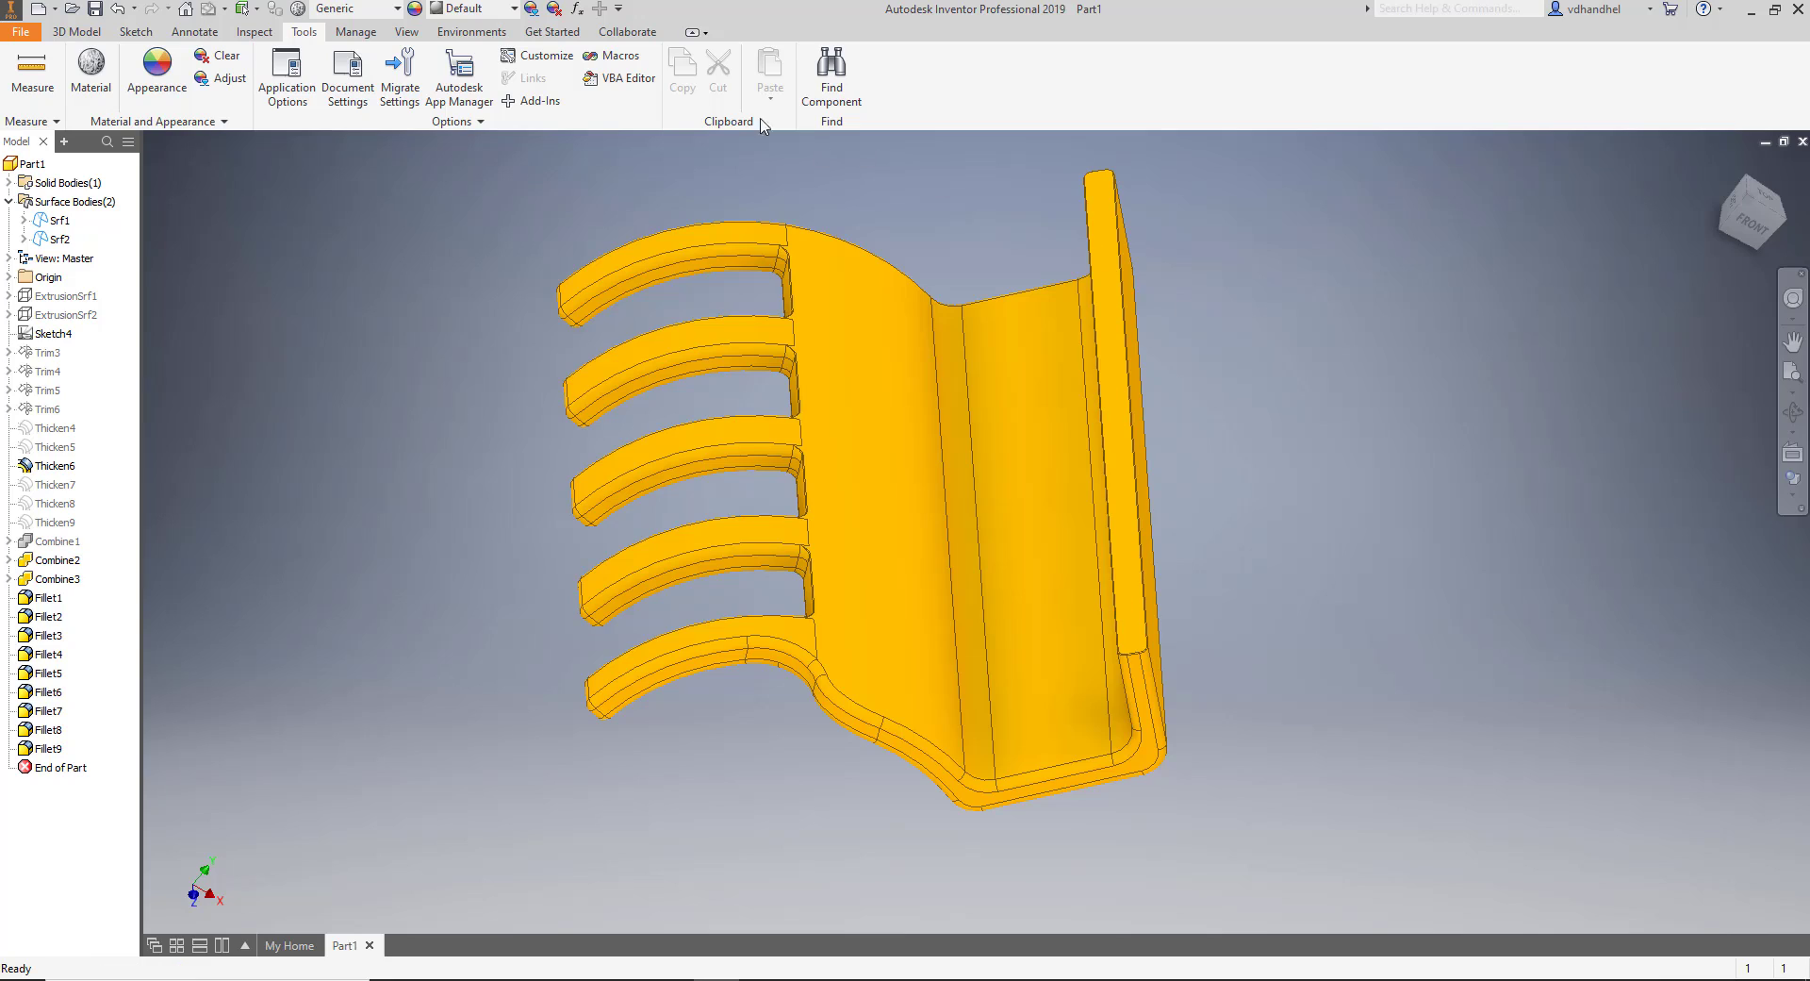
pyautogui.click(489, 13)
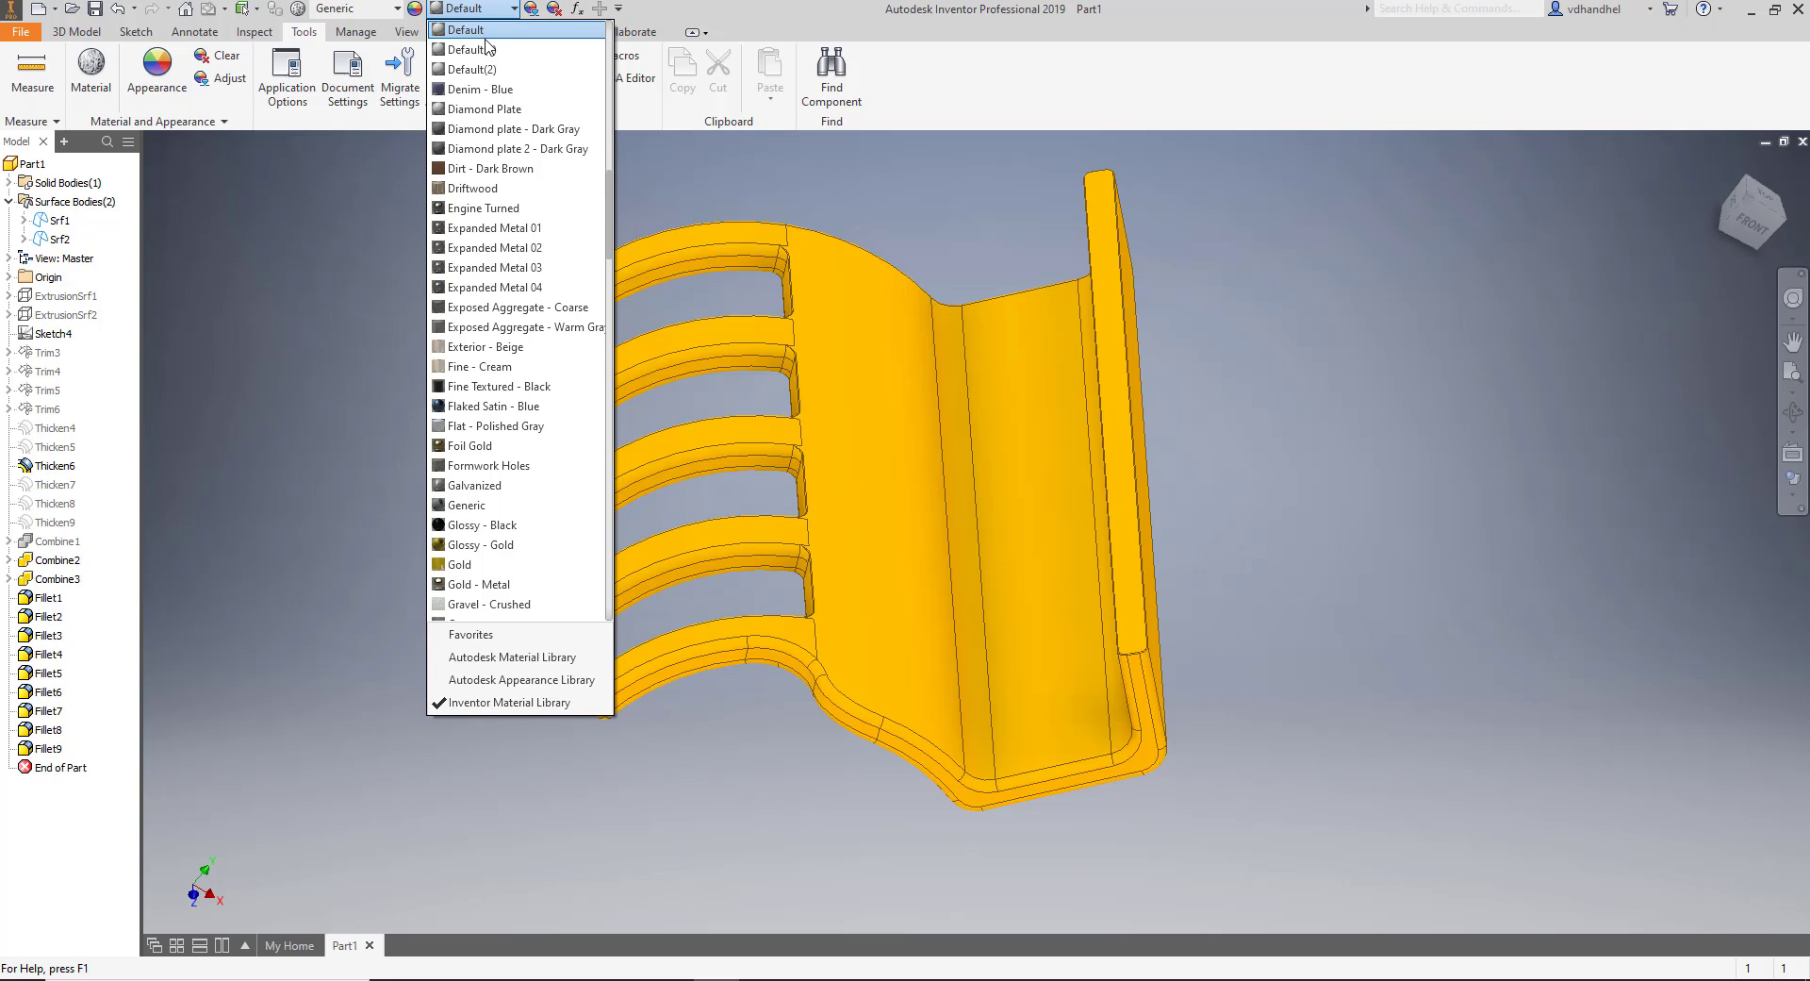
pyautogui.press('p')
pyautogui.scroll(-4, 497, 429)
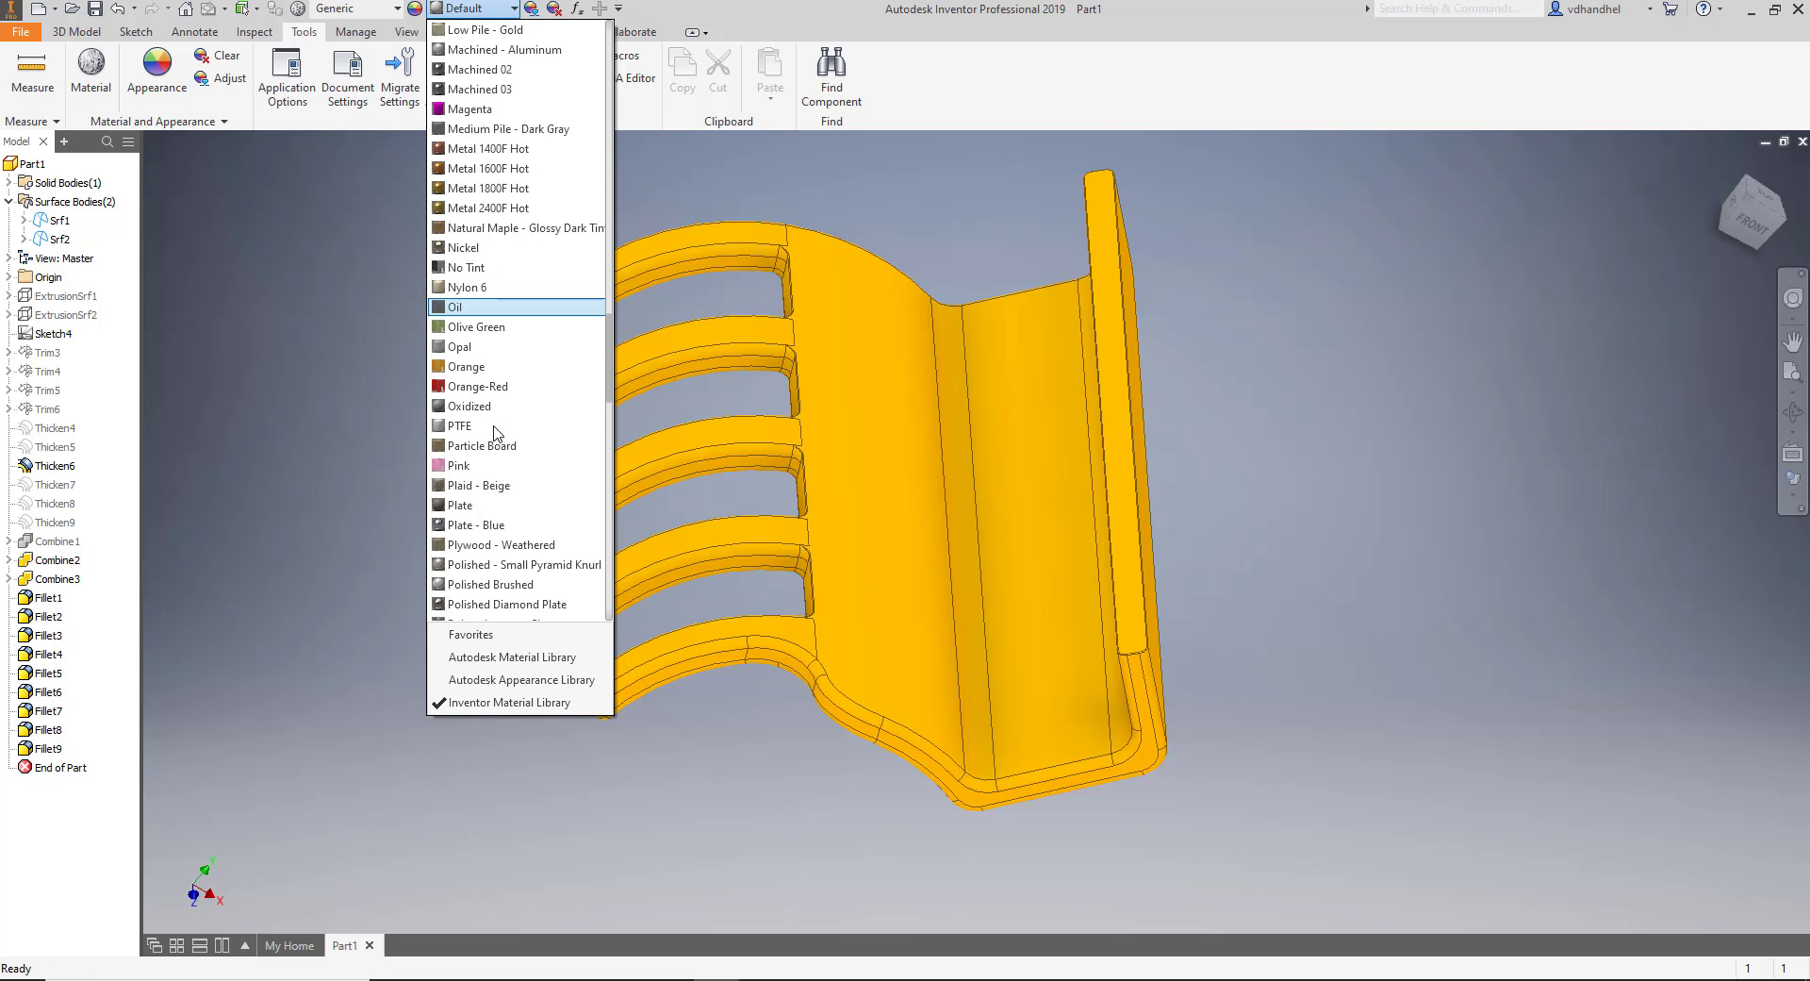
pyautogui.press('Down')
pyautogui.press('Down')
pyautogui.press('Down')
pyautogui.press('Down')
pyautogui.press('Down')
pyautogui.press('Down')
pyautogui.press('Down')
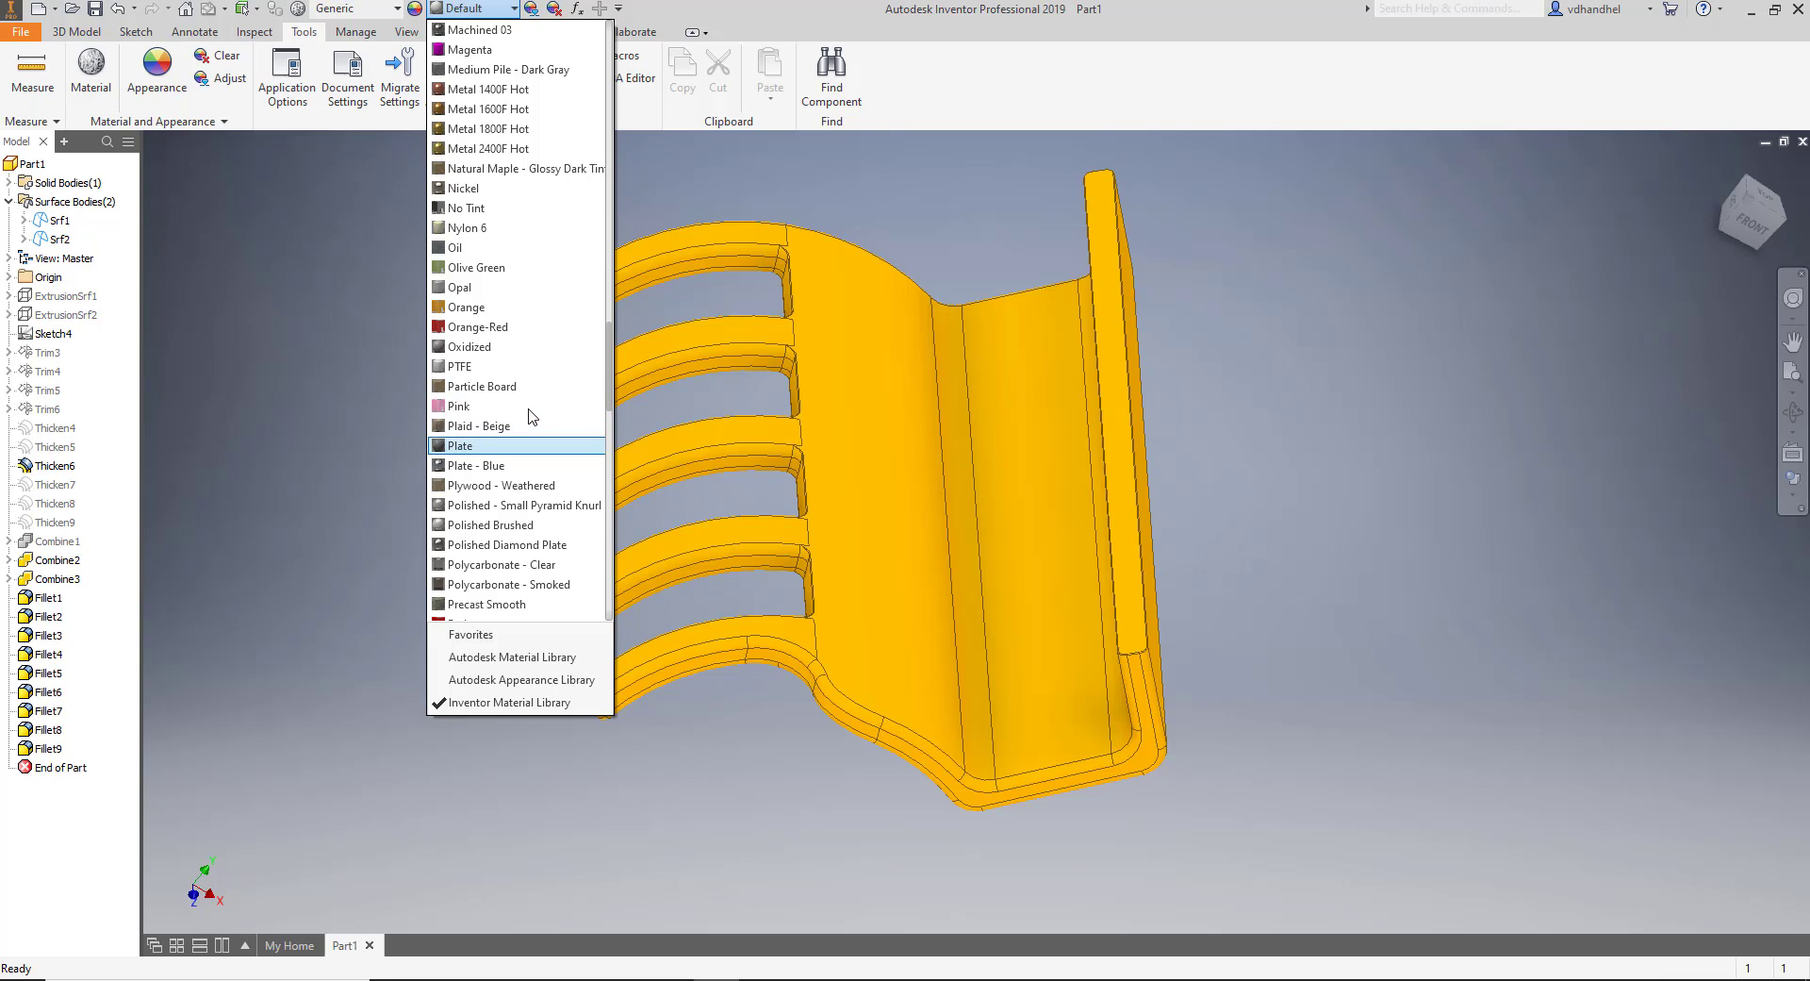
pyautogui.press('Down')
pyautogui.press('Down')
pyautogui.press('Down')
pyautogui.press('Down')
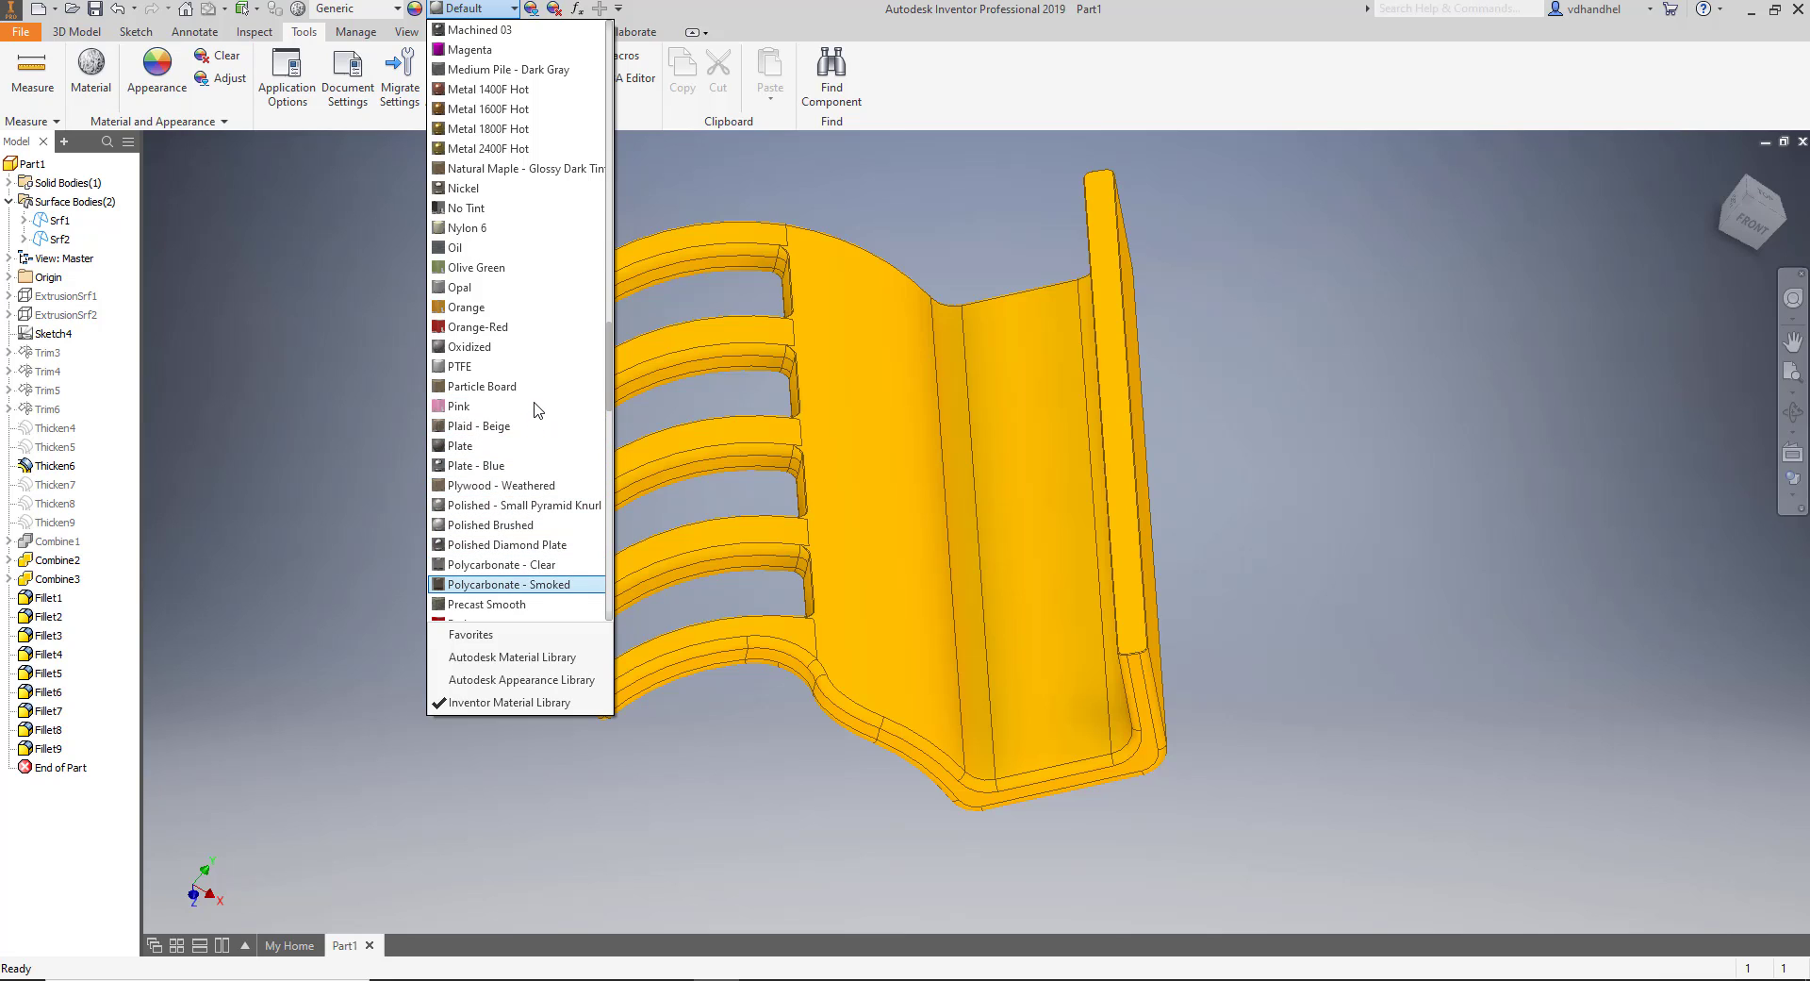
pyautogui.scroll(-3, 539, 405)
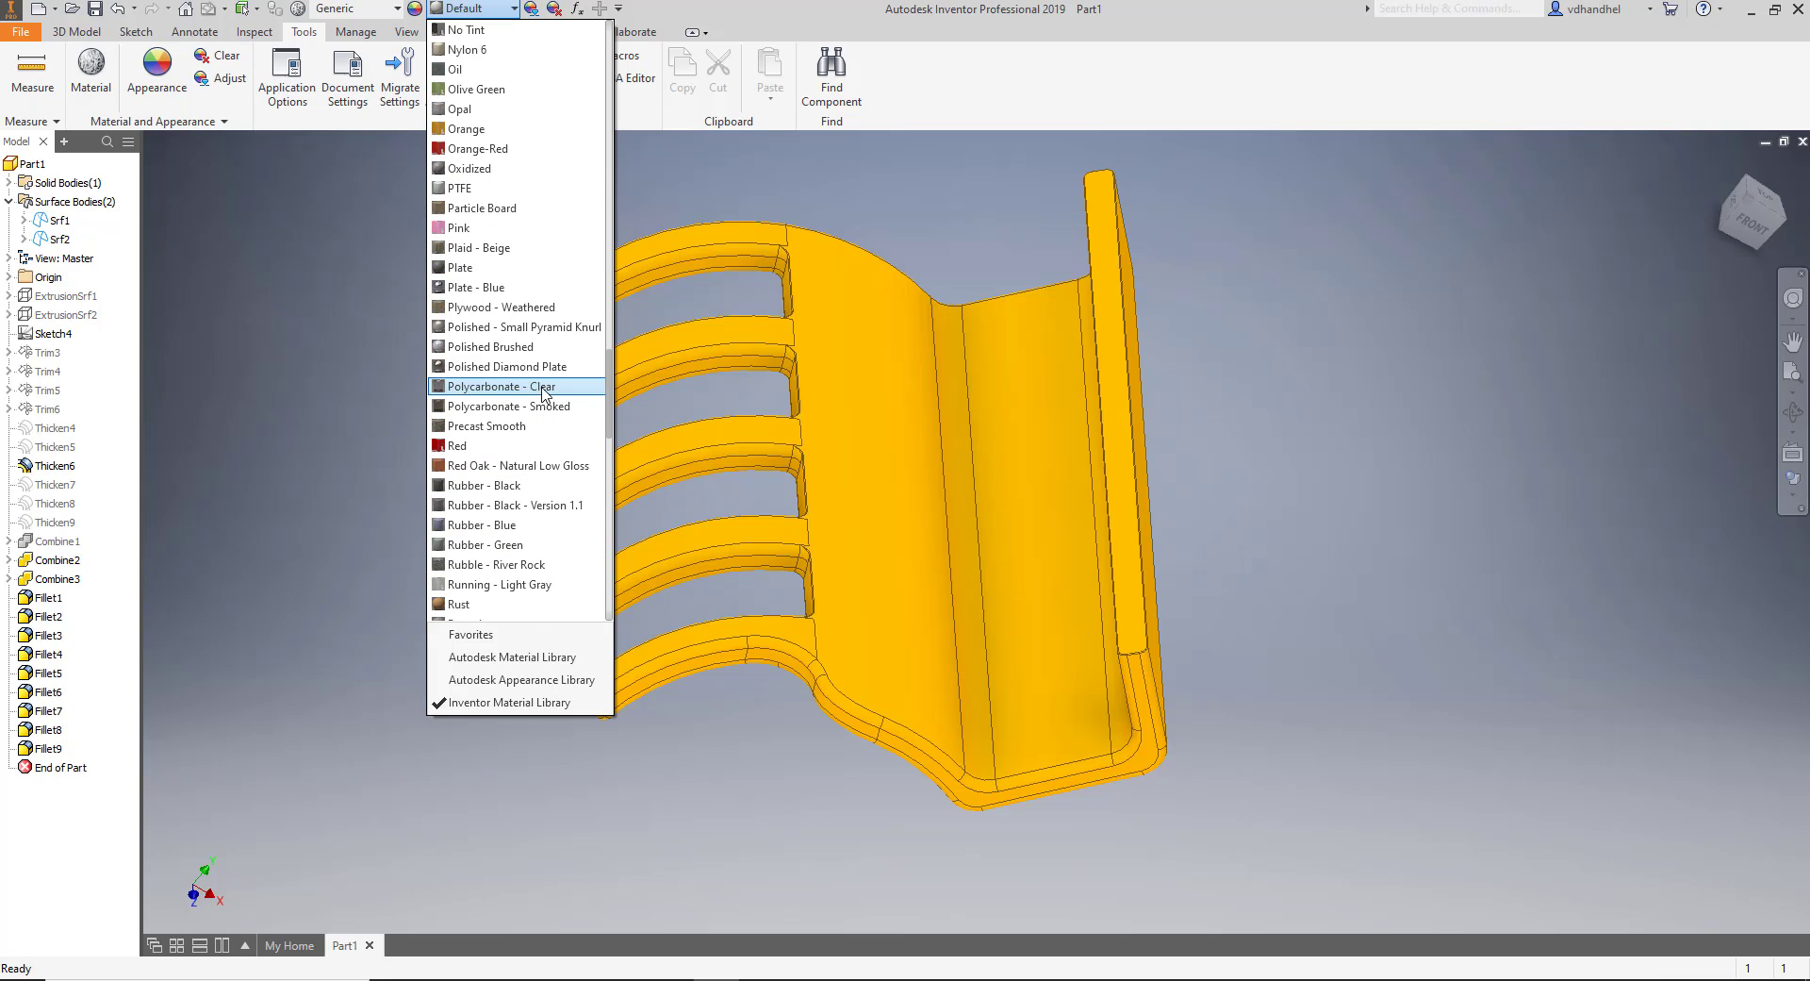
pyautogui.click(340, 137)
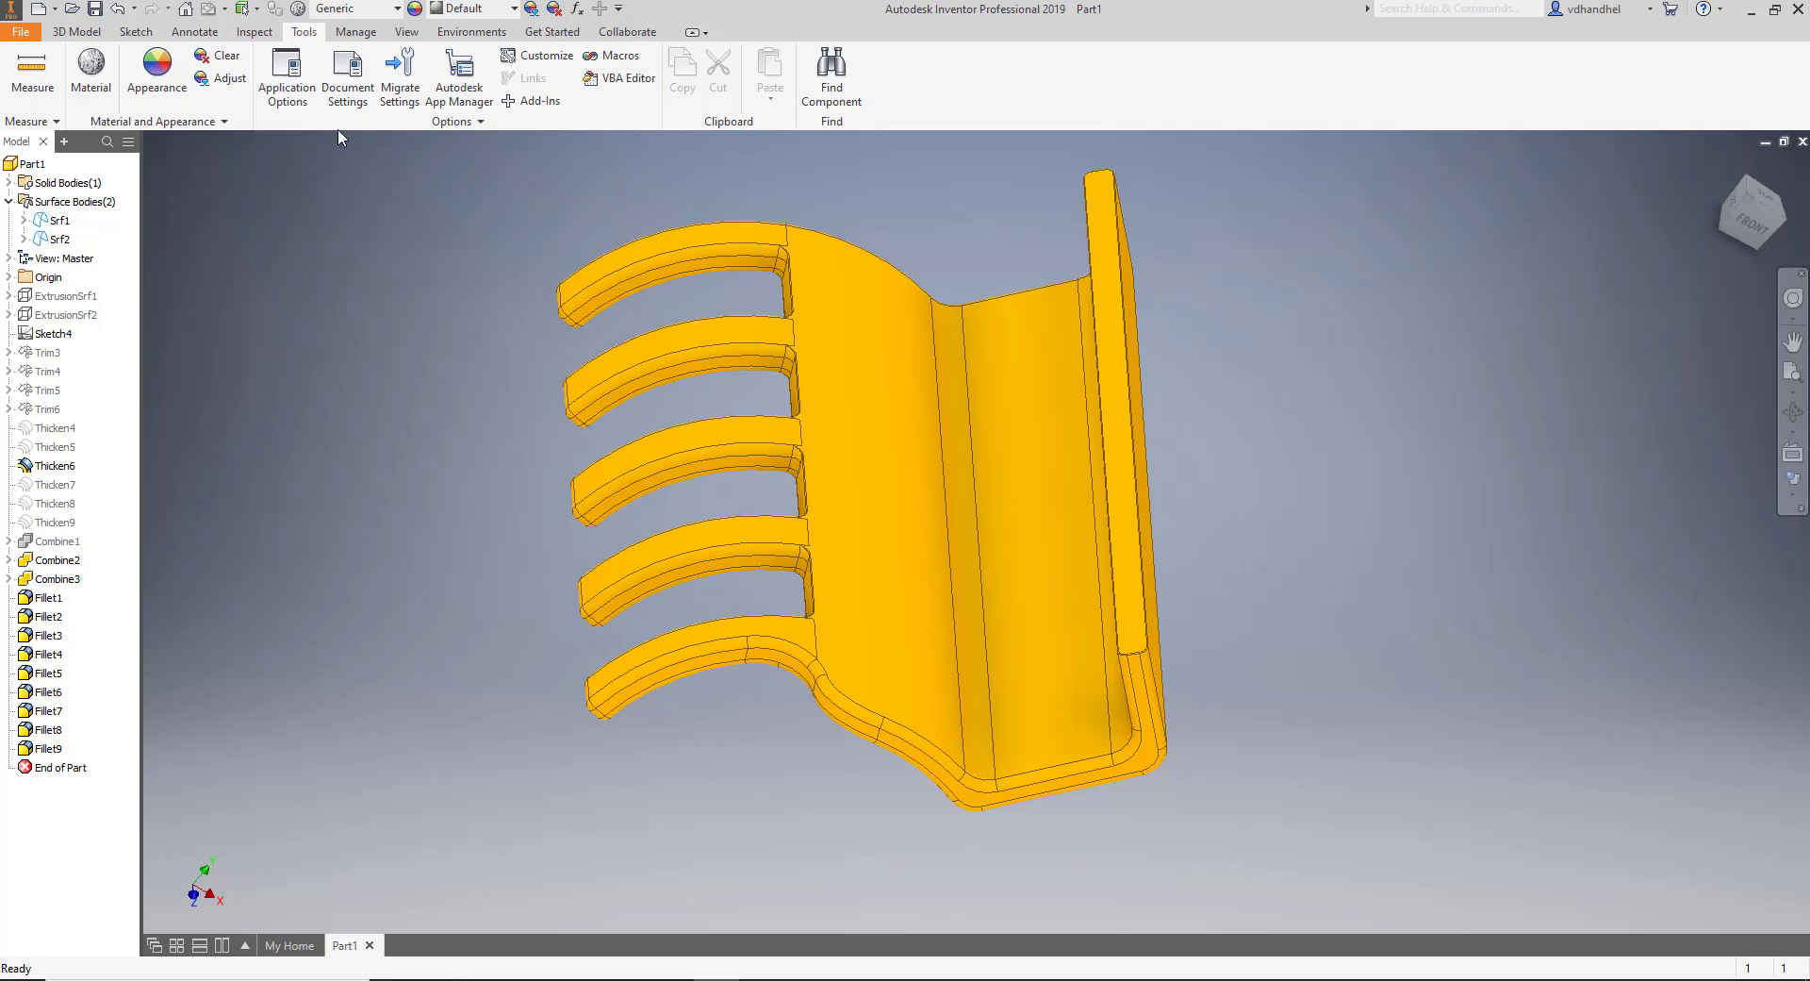
# Search the material library for "plastic" and select Polycarbonate, Clear as a candidate material for the part.
pyautogui.click(91, 75)
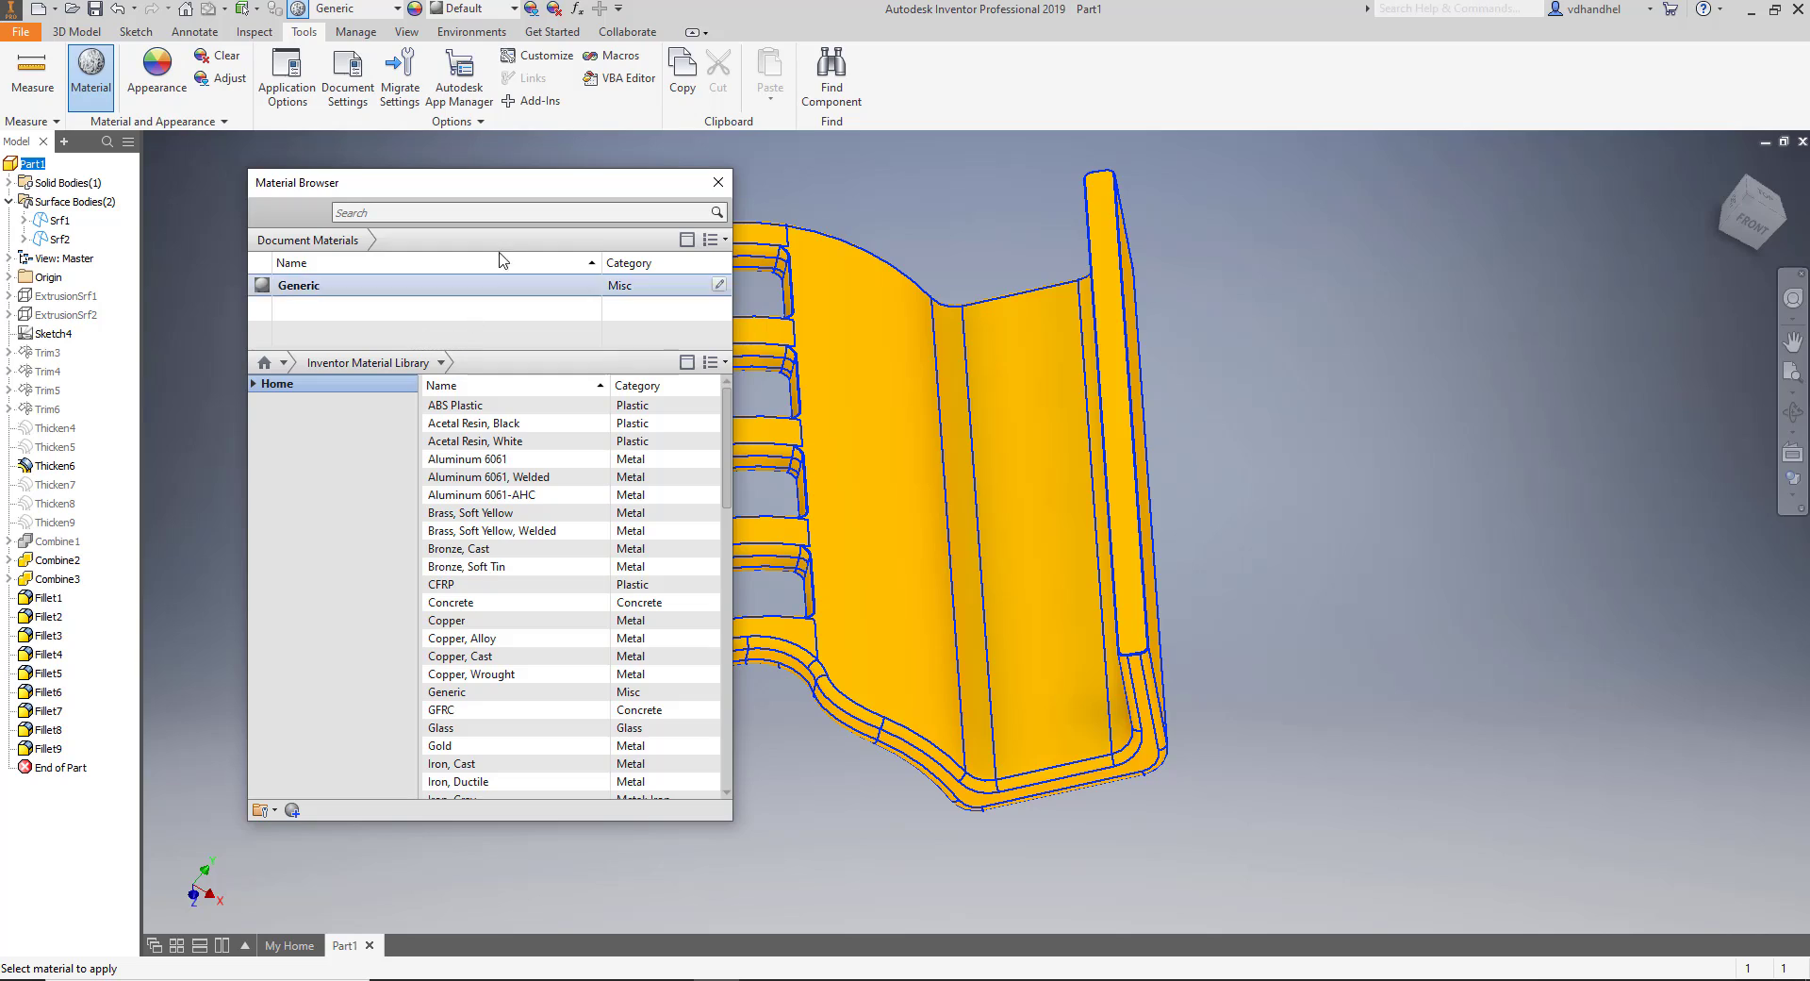
pyautogui.click(478, 205)
pyautogui.click(478, 211)
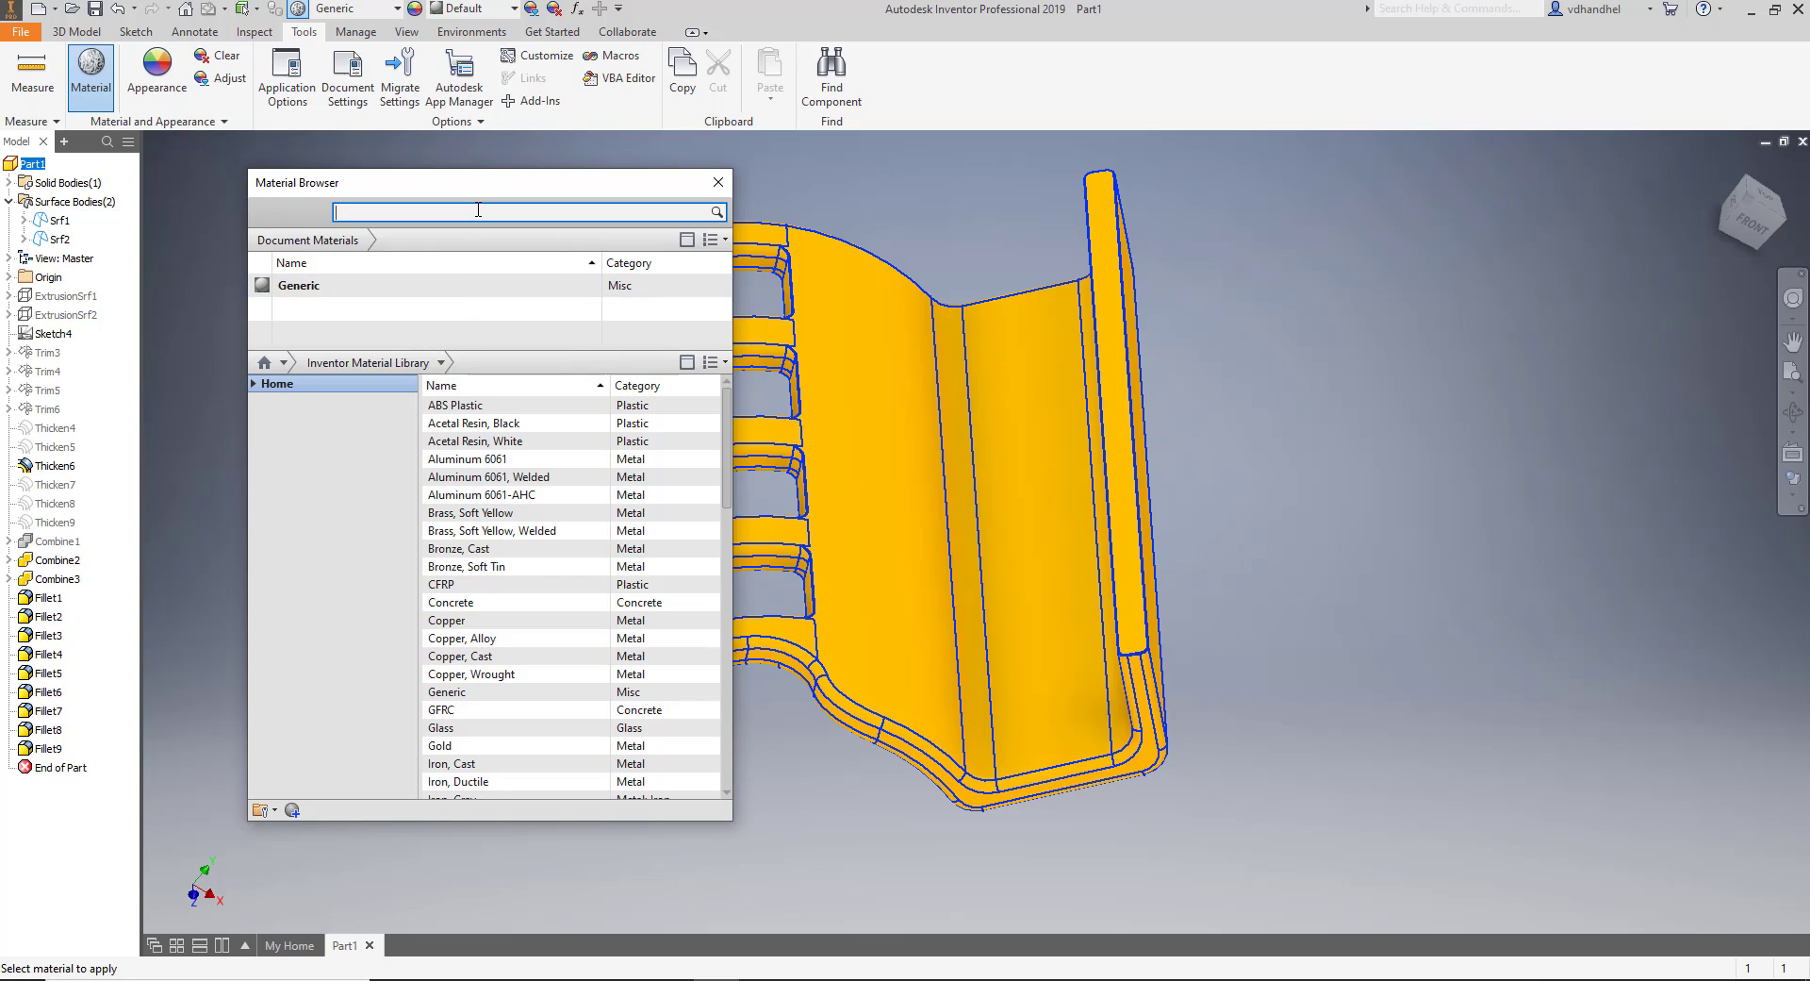
pyautogui.write('plastic')
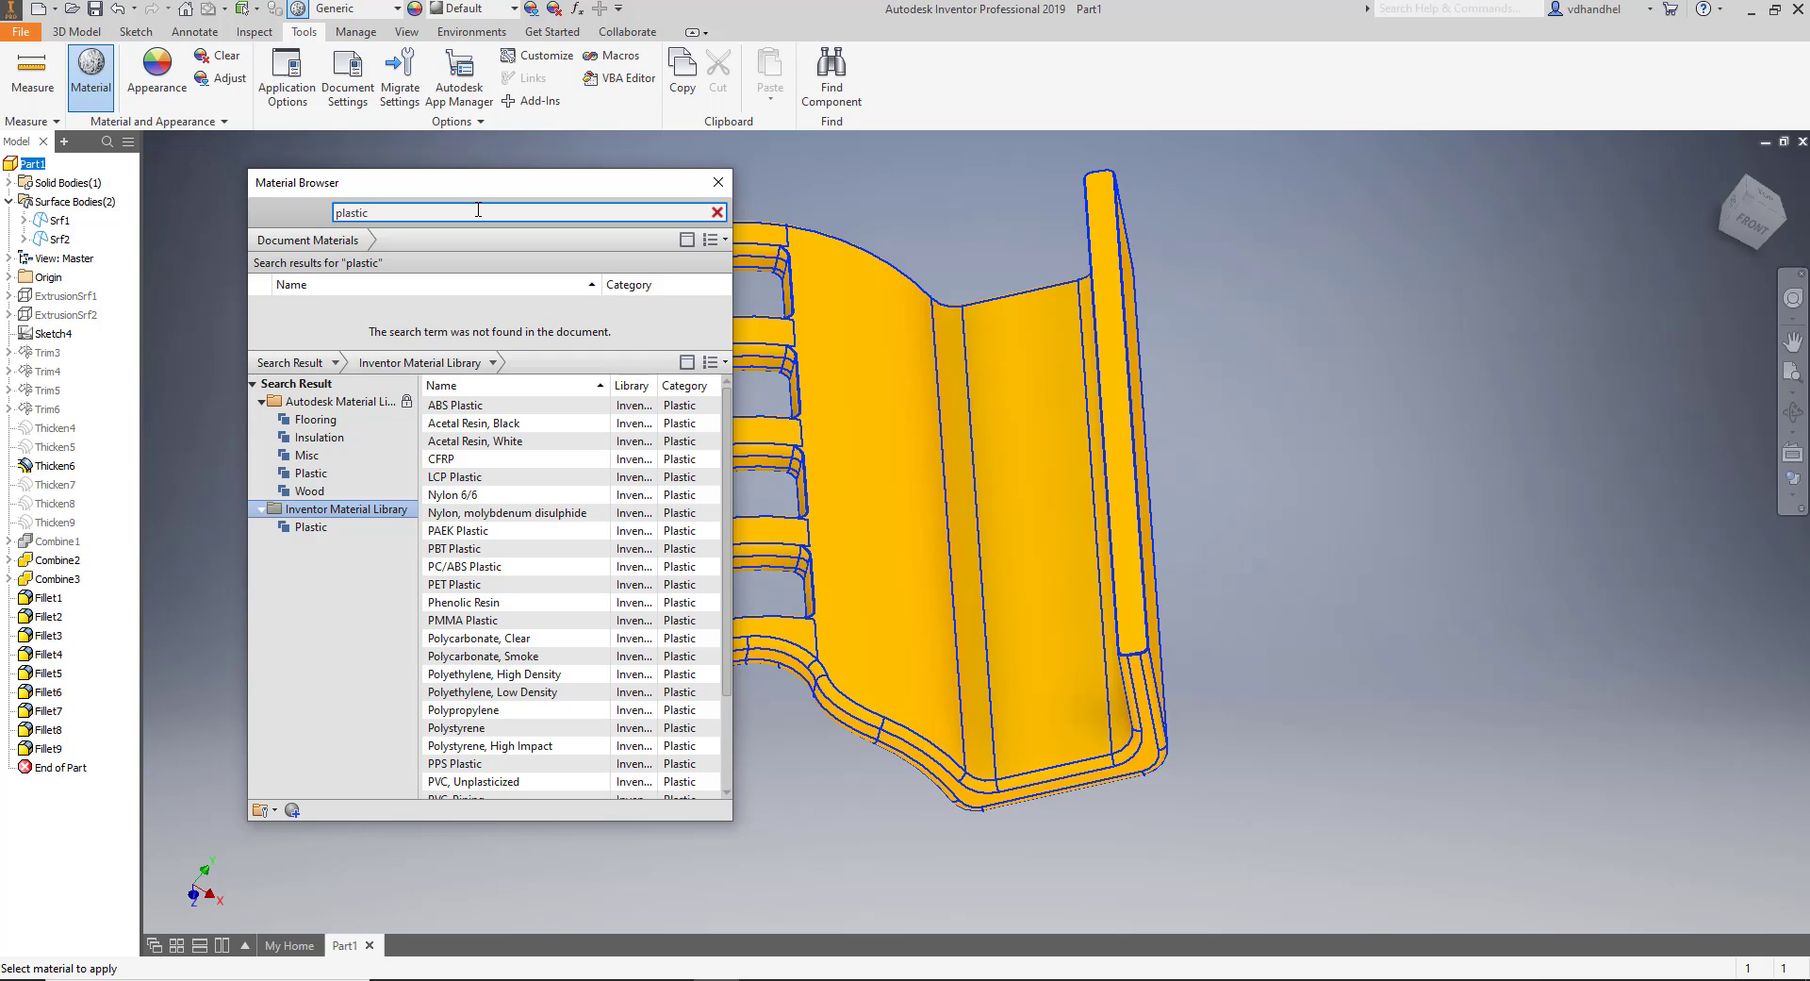
pyautogui.moveTo(590, 565)
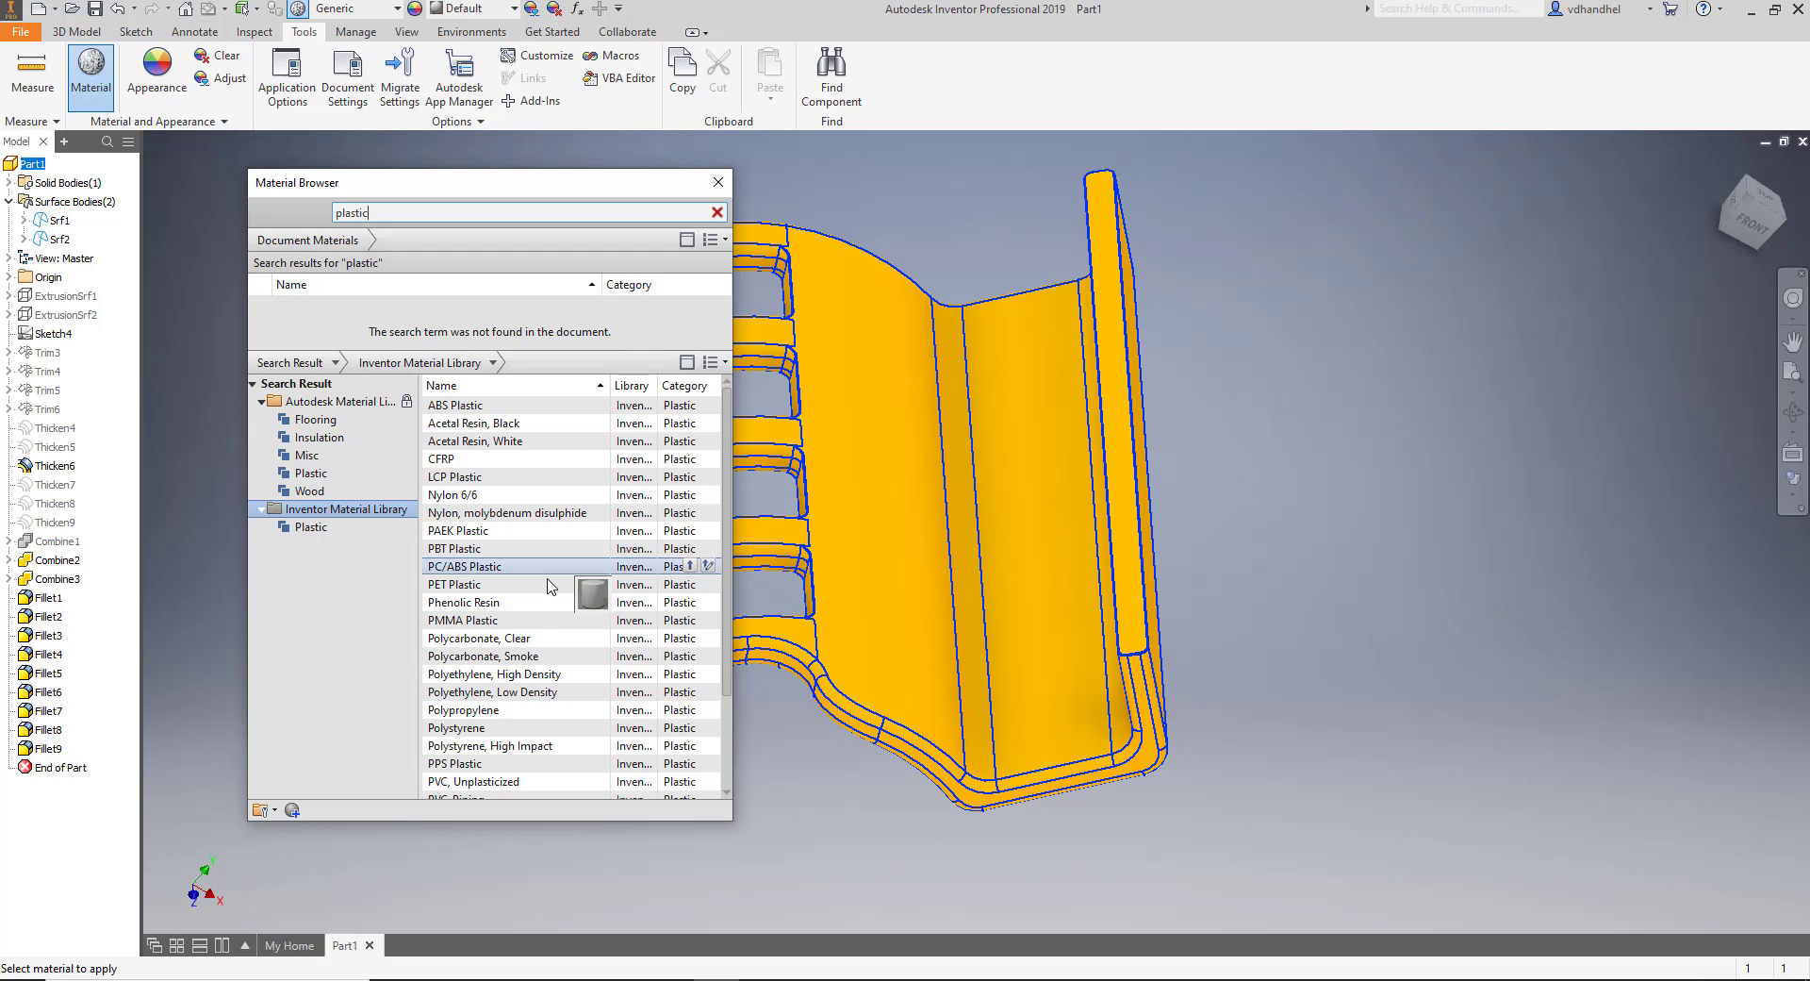
pyautogui.click(517, 640)
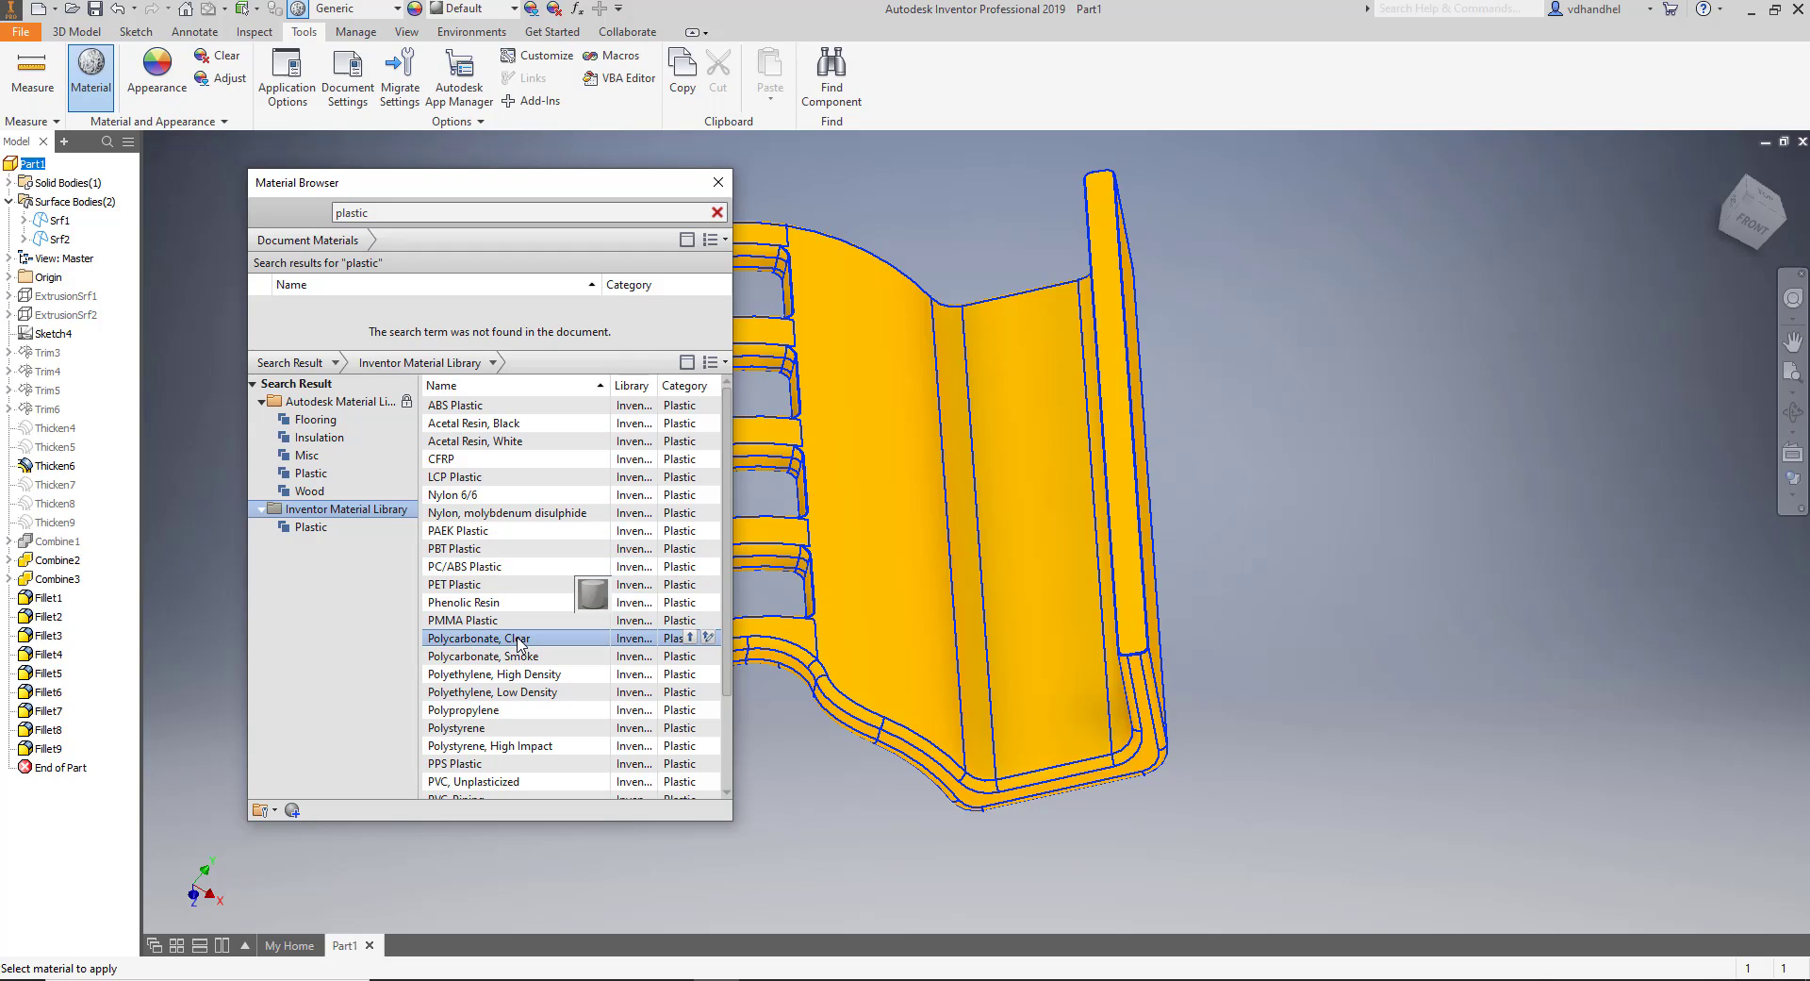
pyautogui.scroll(-3, 1008, 552)
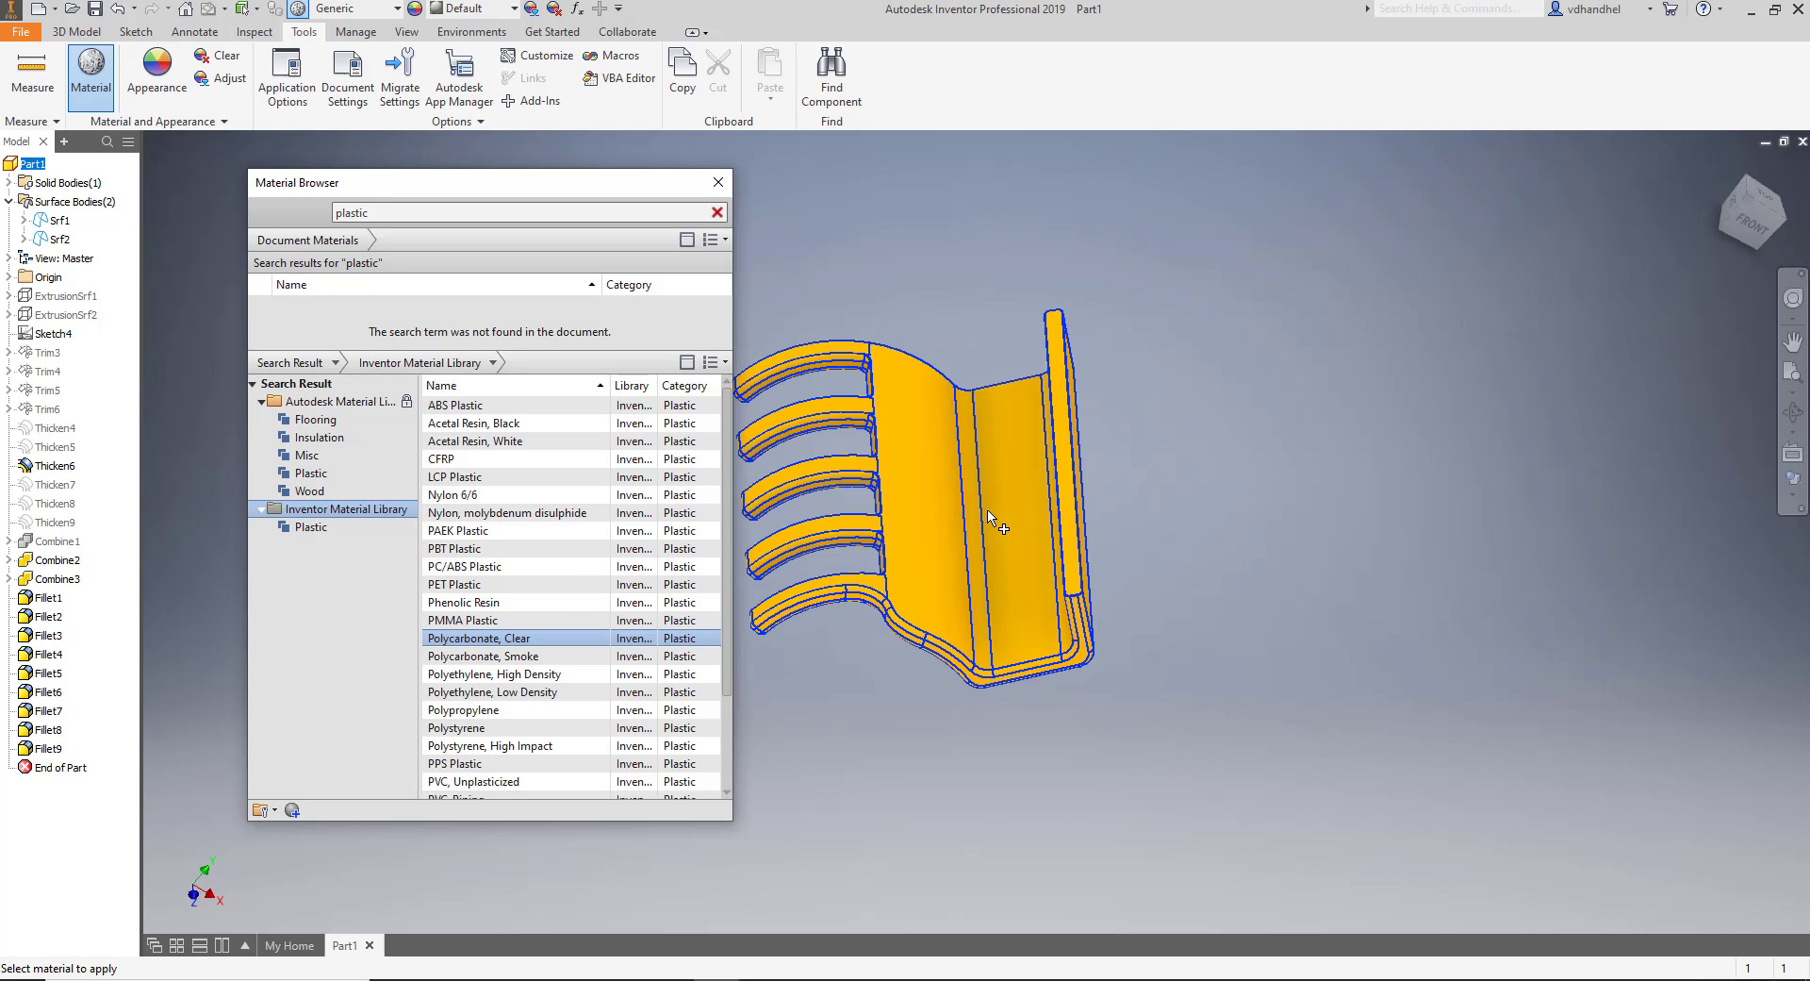
pyautogui.scroll(1, 1225, 525)
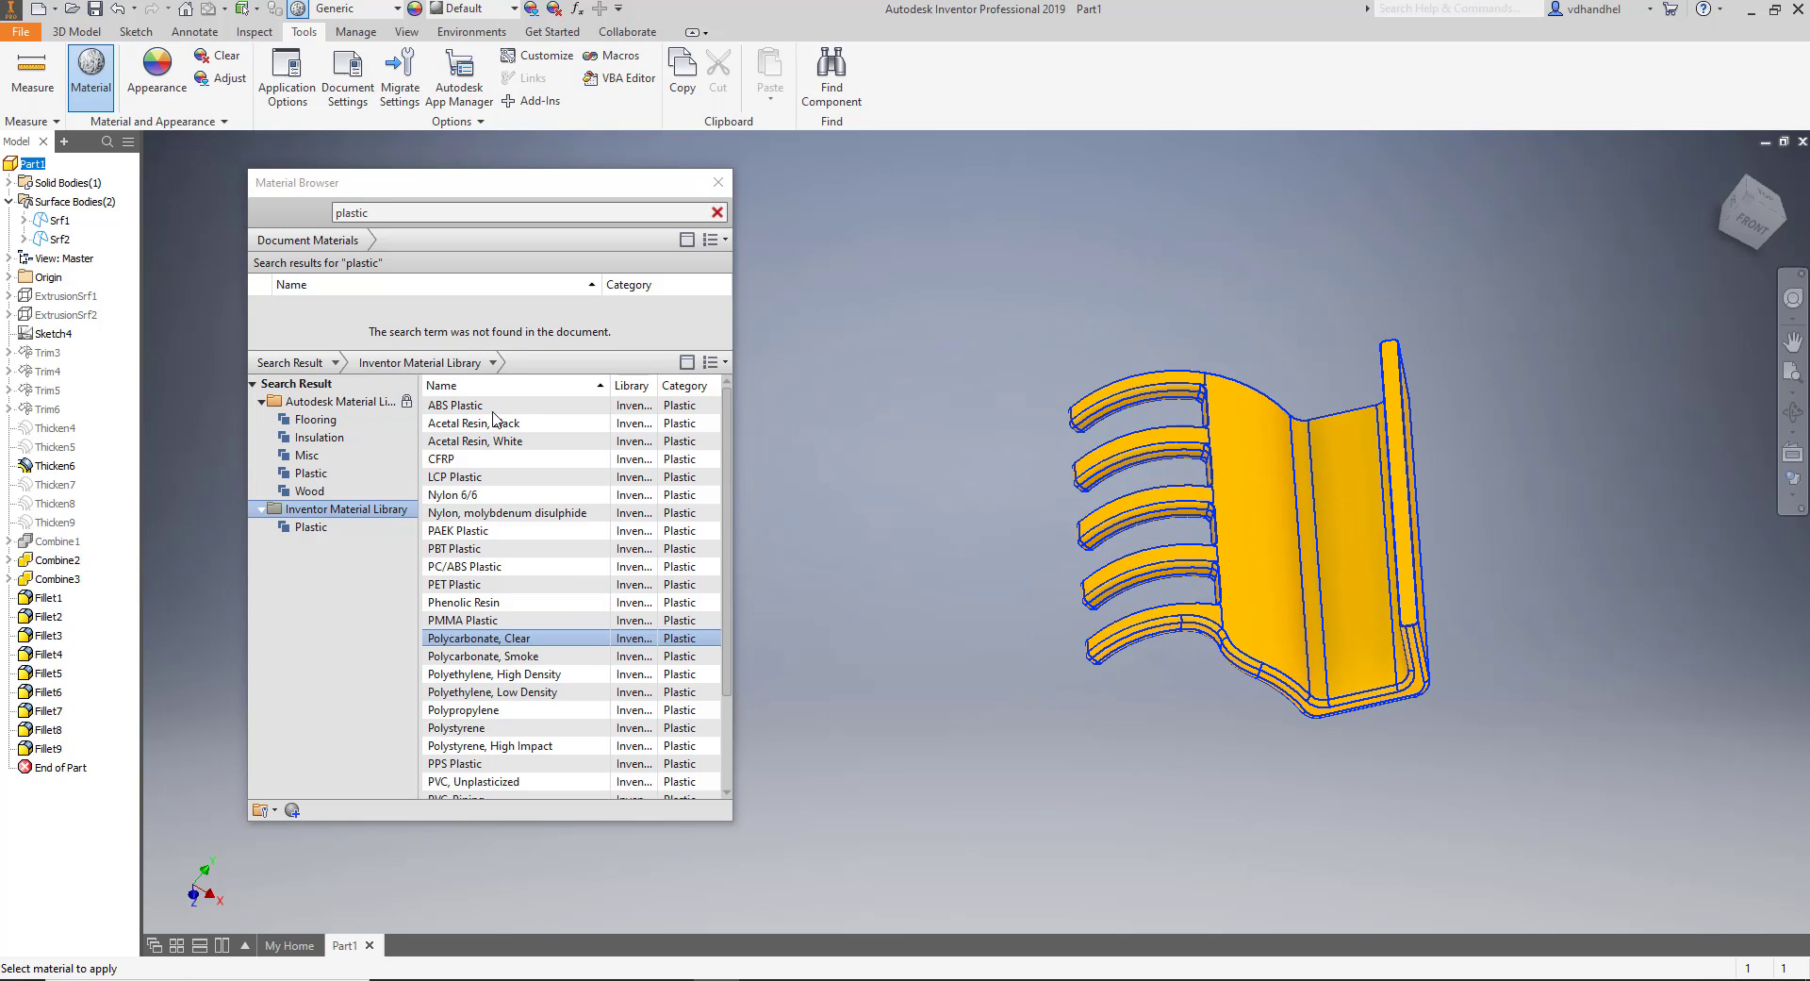
# Add ABS Plastic from the Inventor Material Library to the document materials and close its material editor.
pyautogui.click(447, 412)
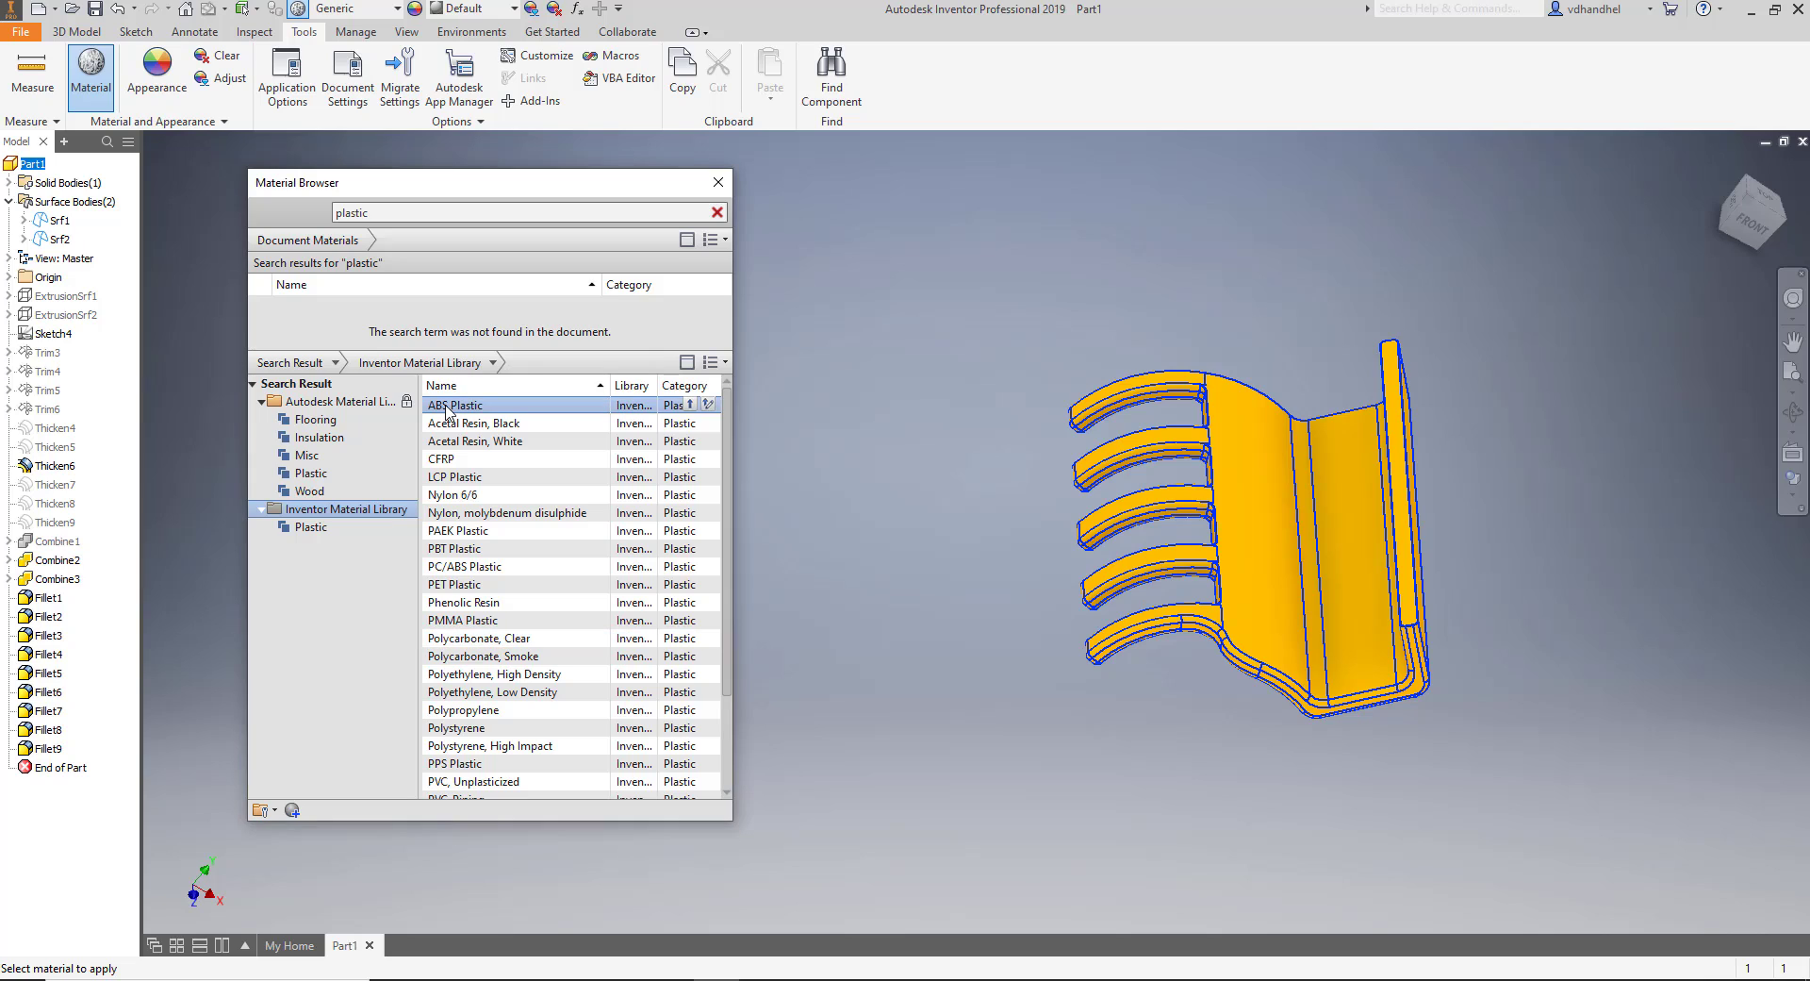
pyautogui.doubleClick(447, 411)
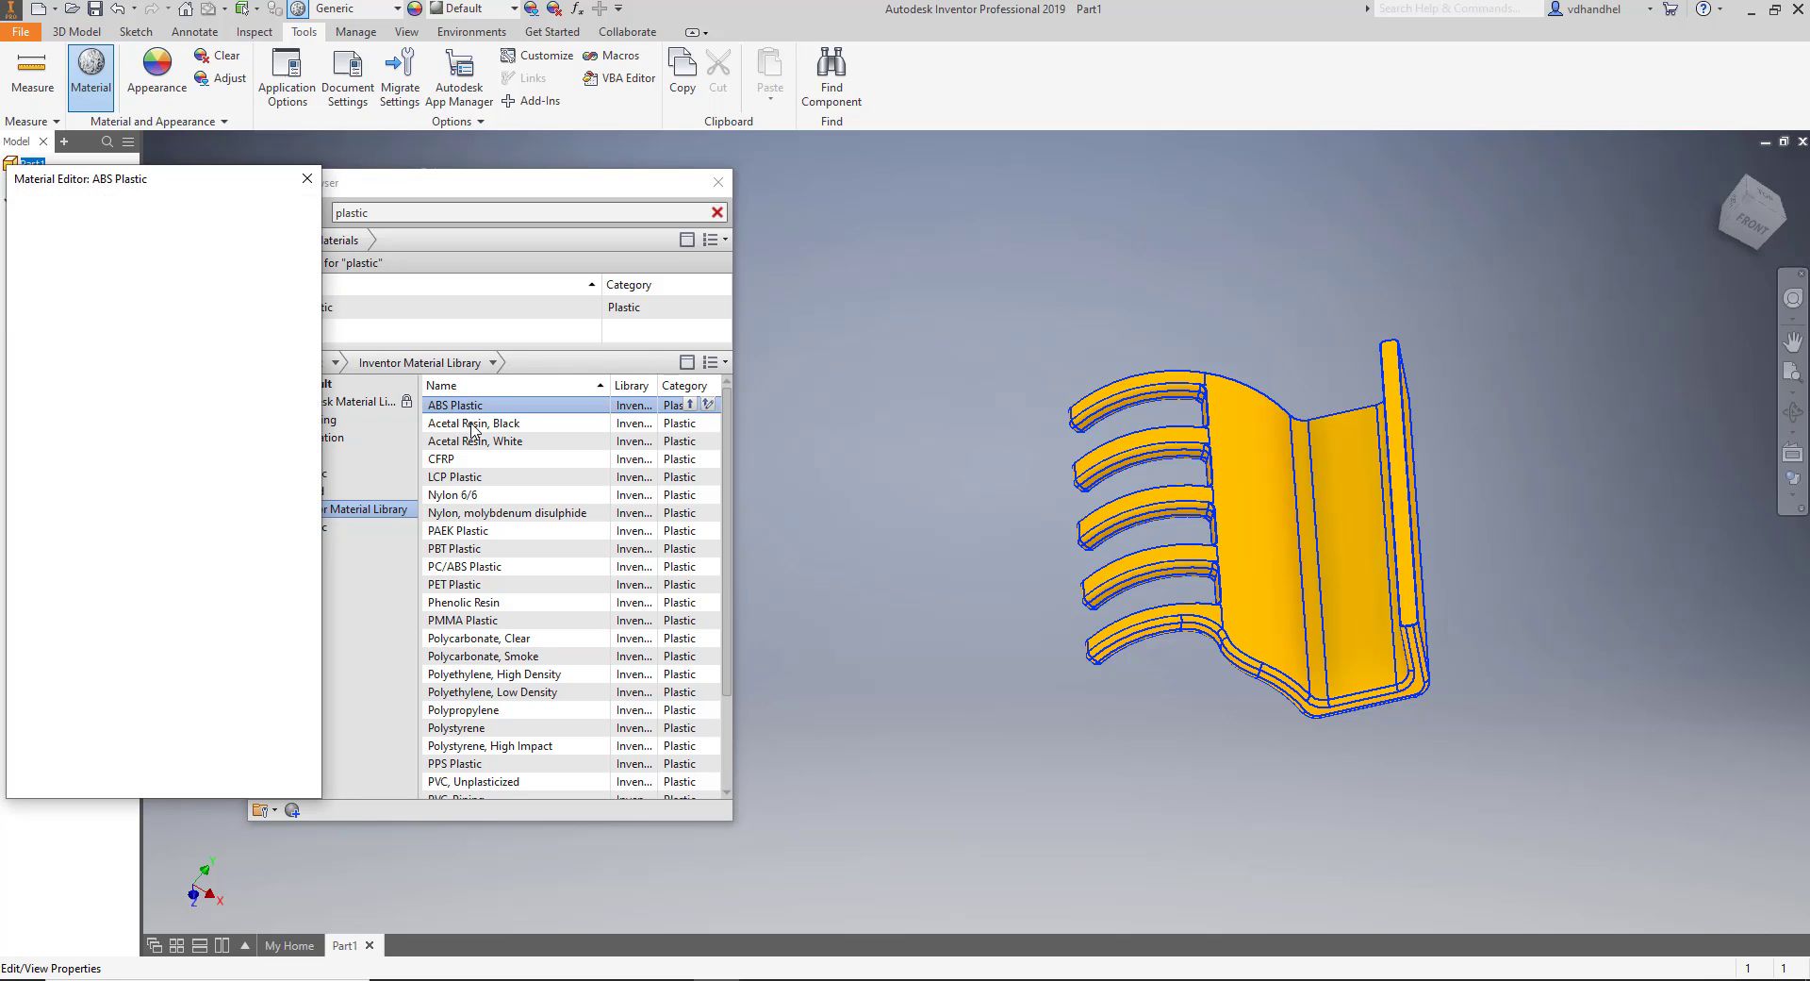
pyautogui.click(307, 178)
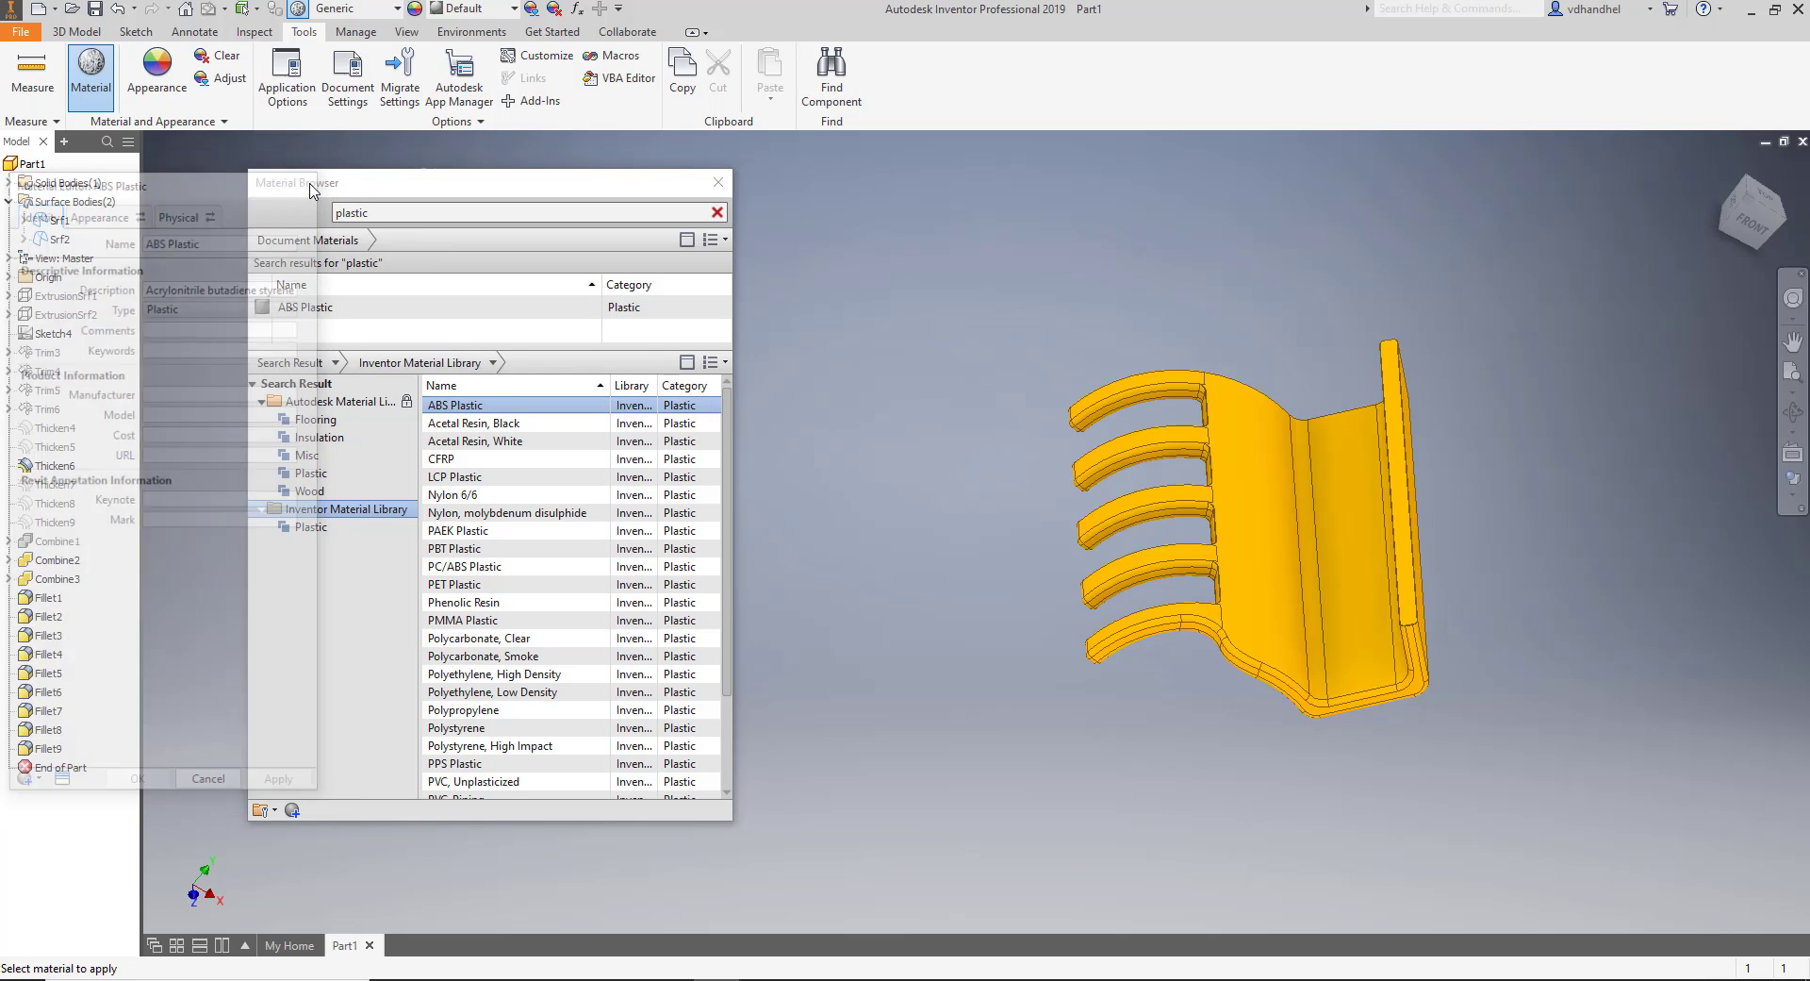
# Try to assign the ABS Plastic material to the part, using the document's local copy, and close the Material Browser.
pyautogui.doubleClick(472, 411)
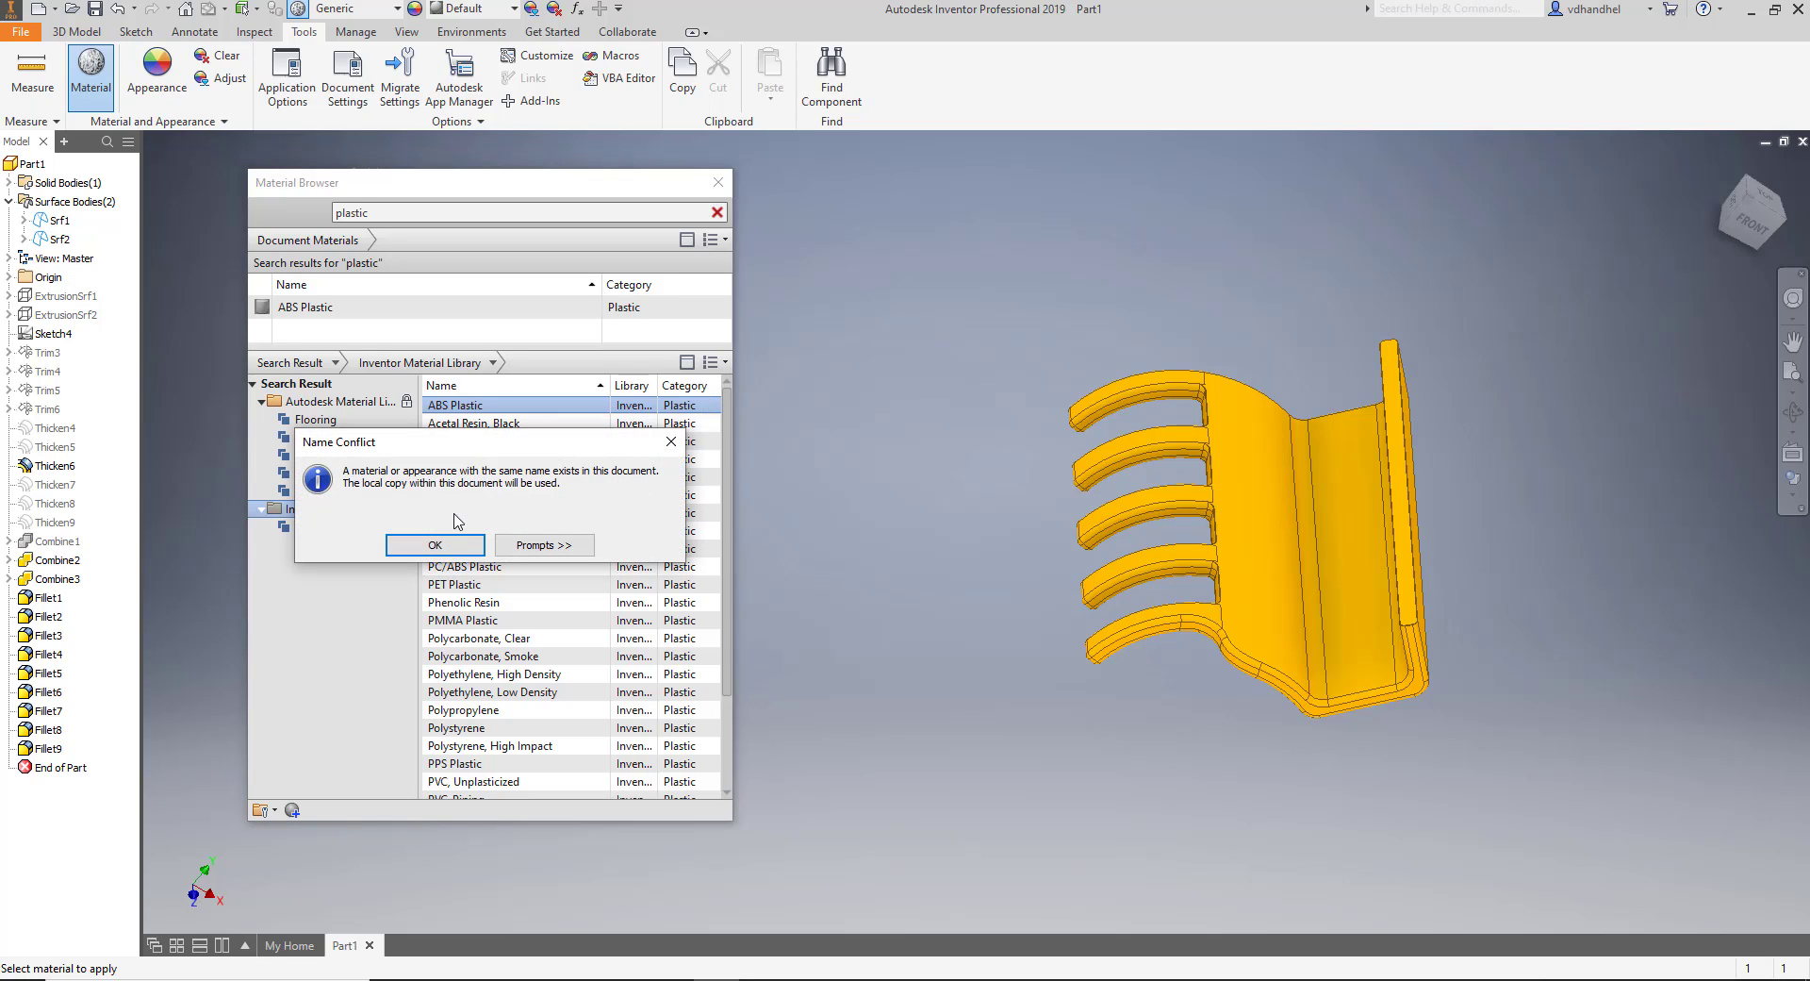
pyautogui.press('Return')
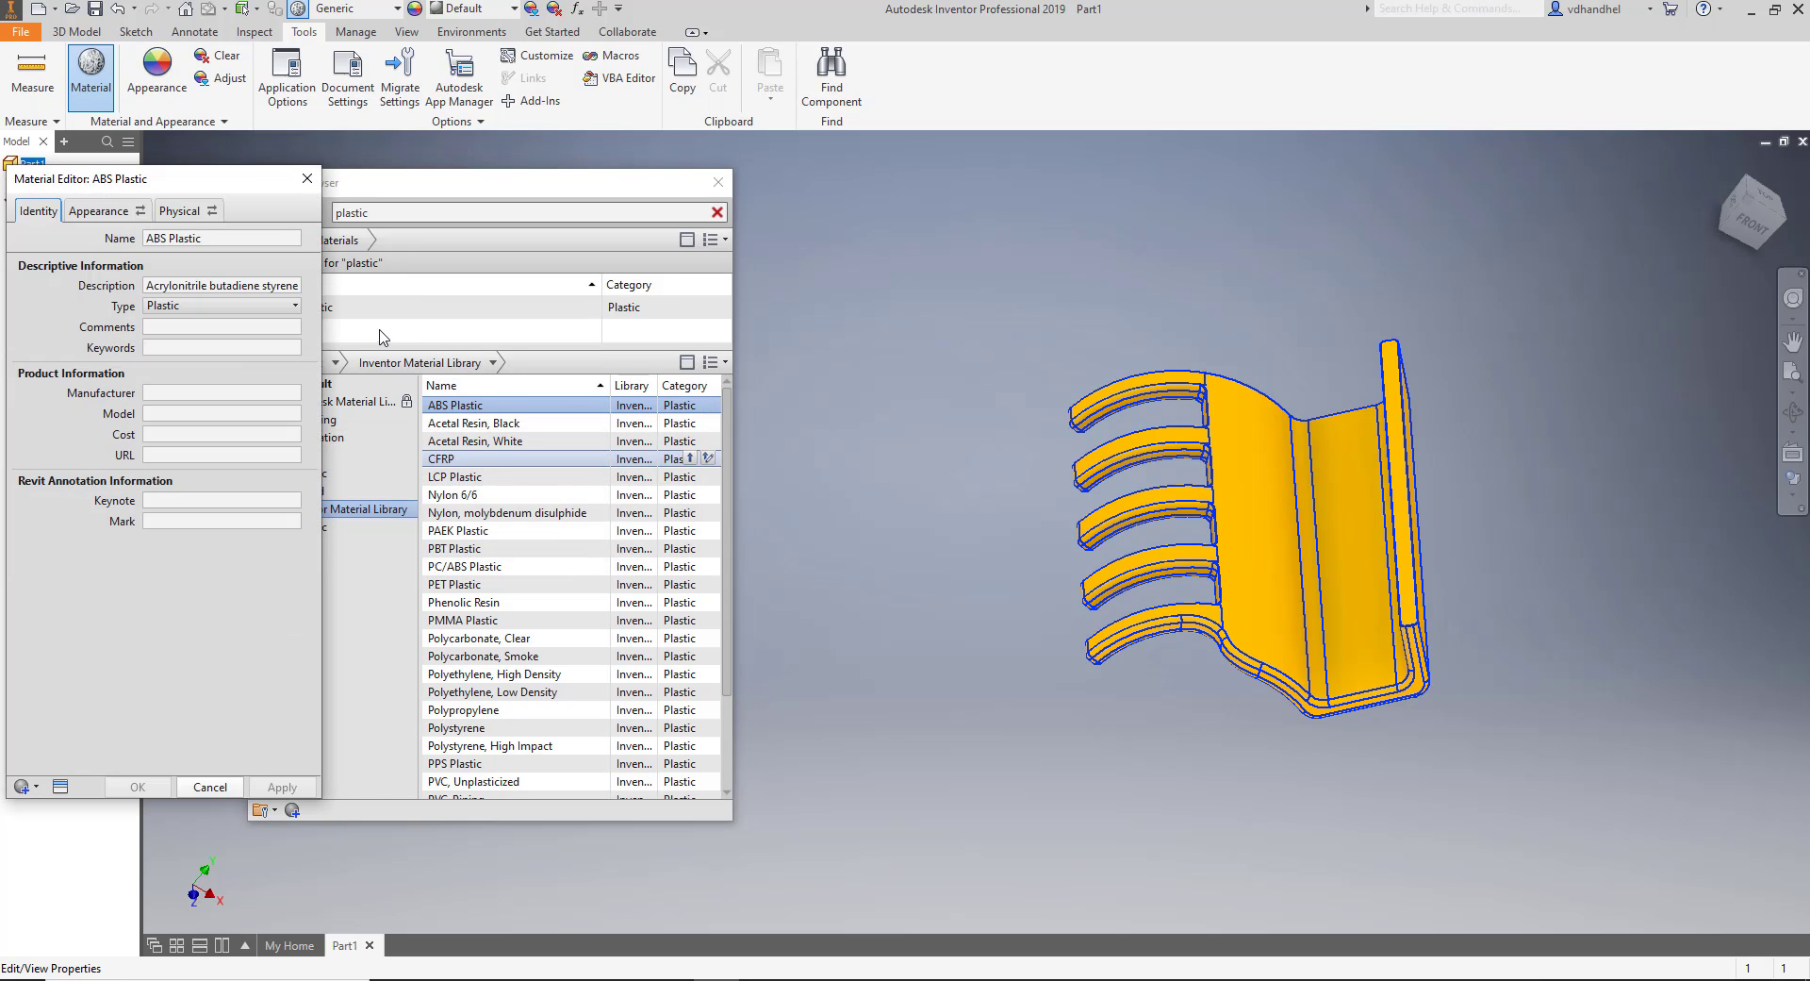
pyautogui.click(307, 178)
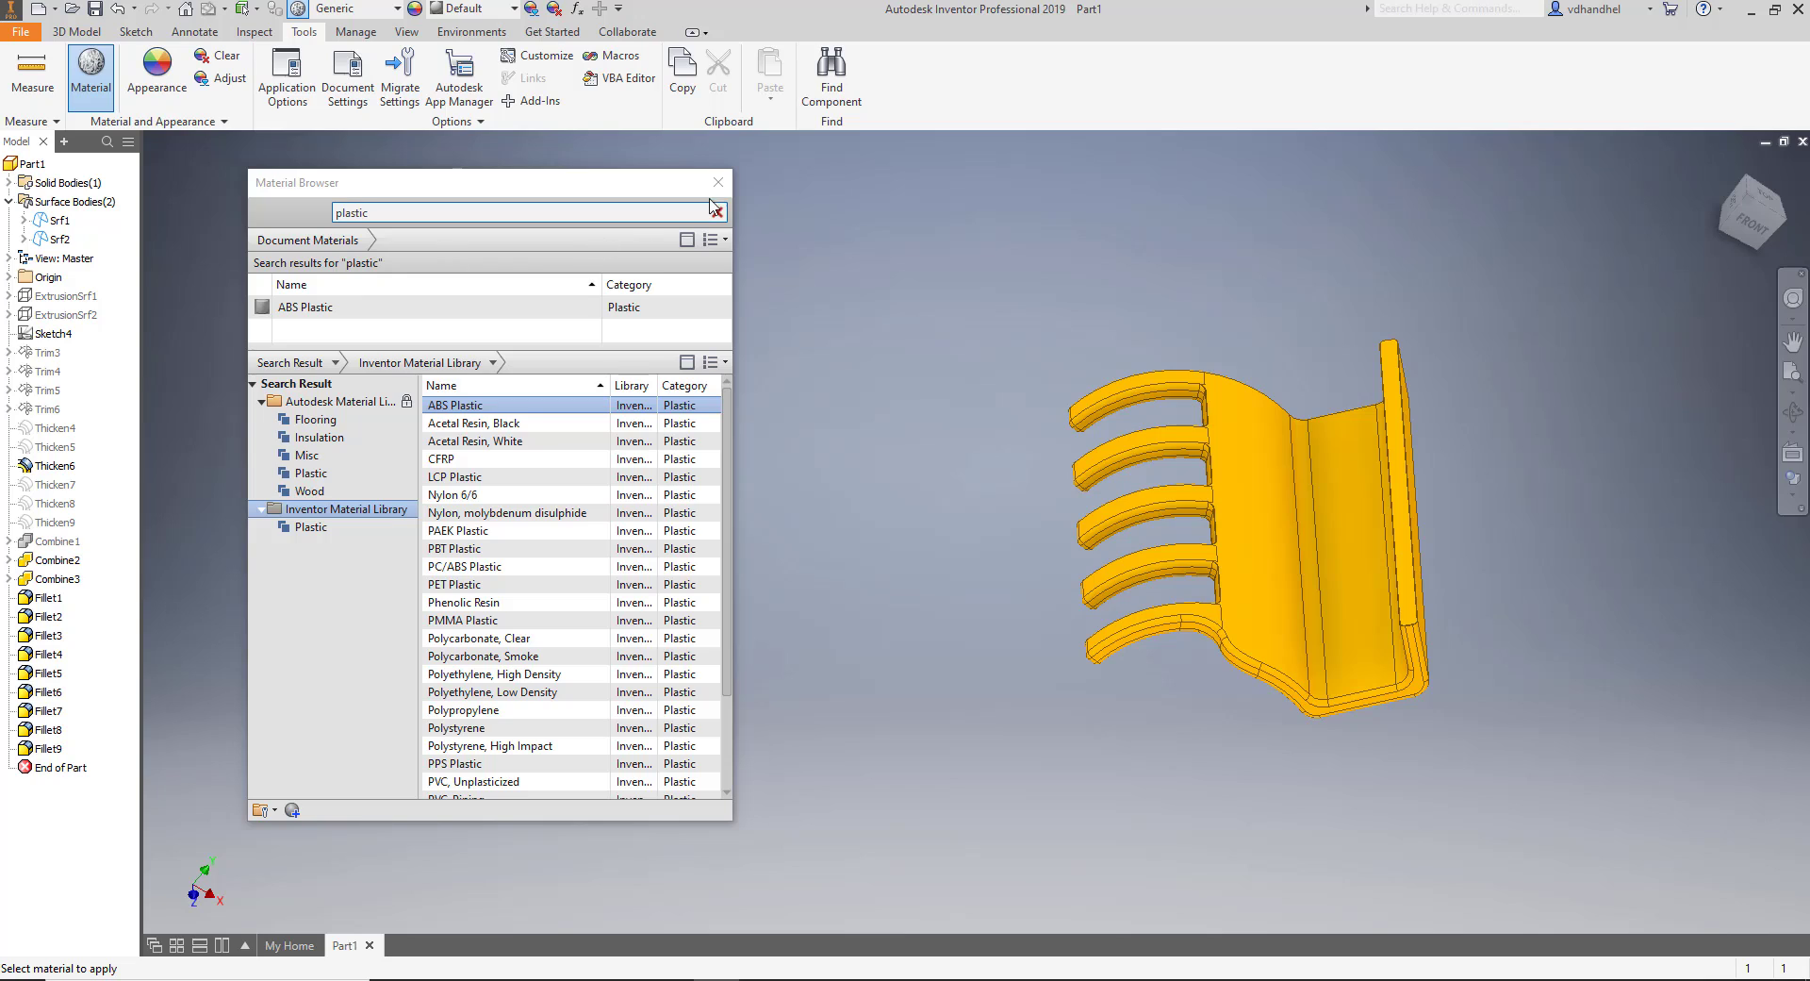
pyautogui.click(365, 309)
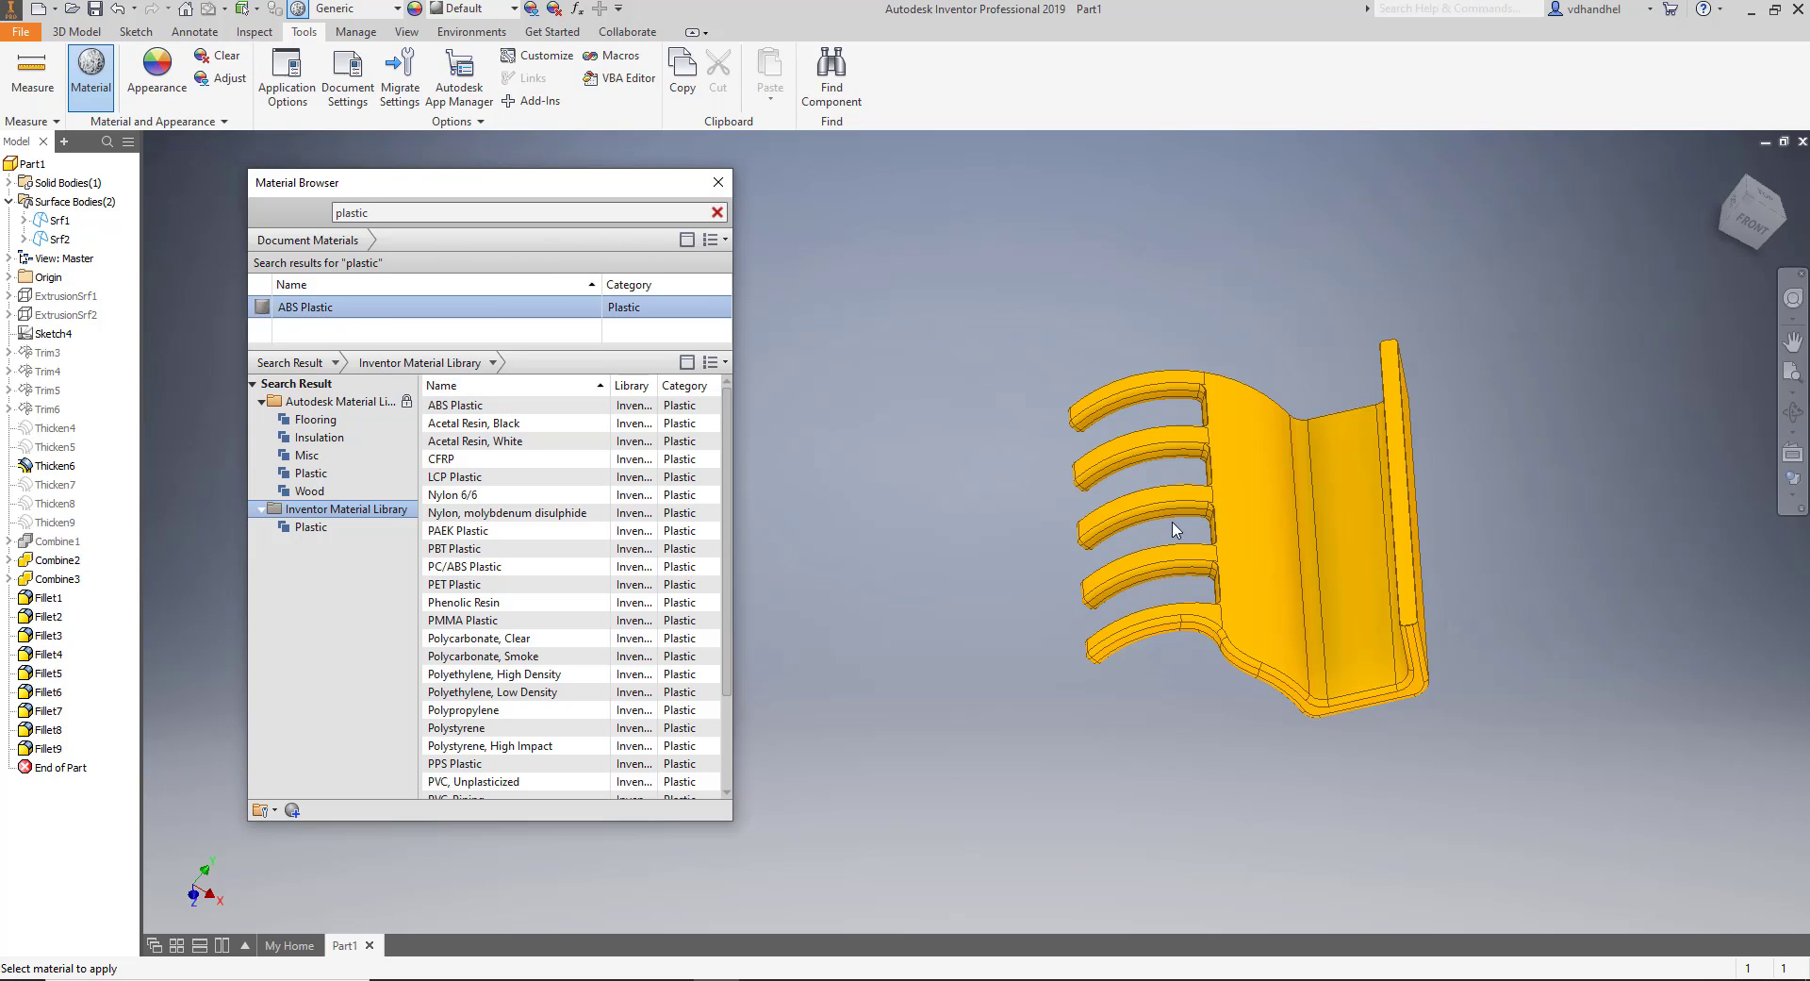
pyautogui.click(718, 182)
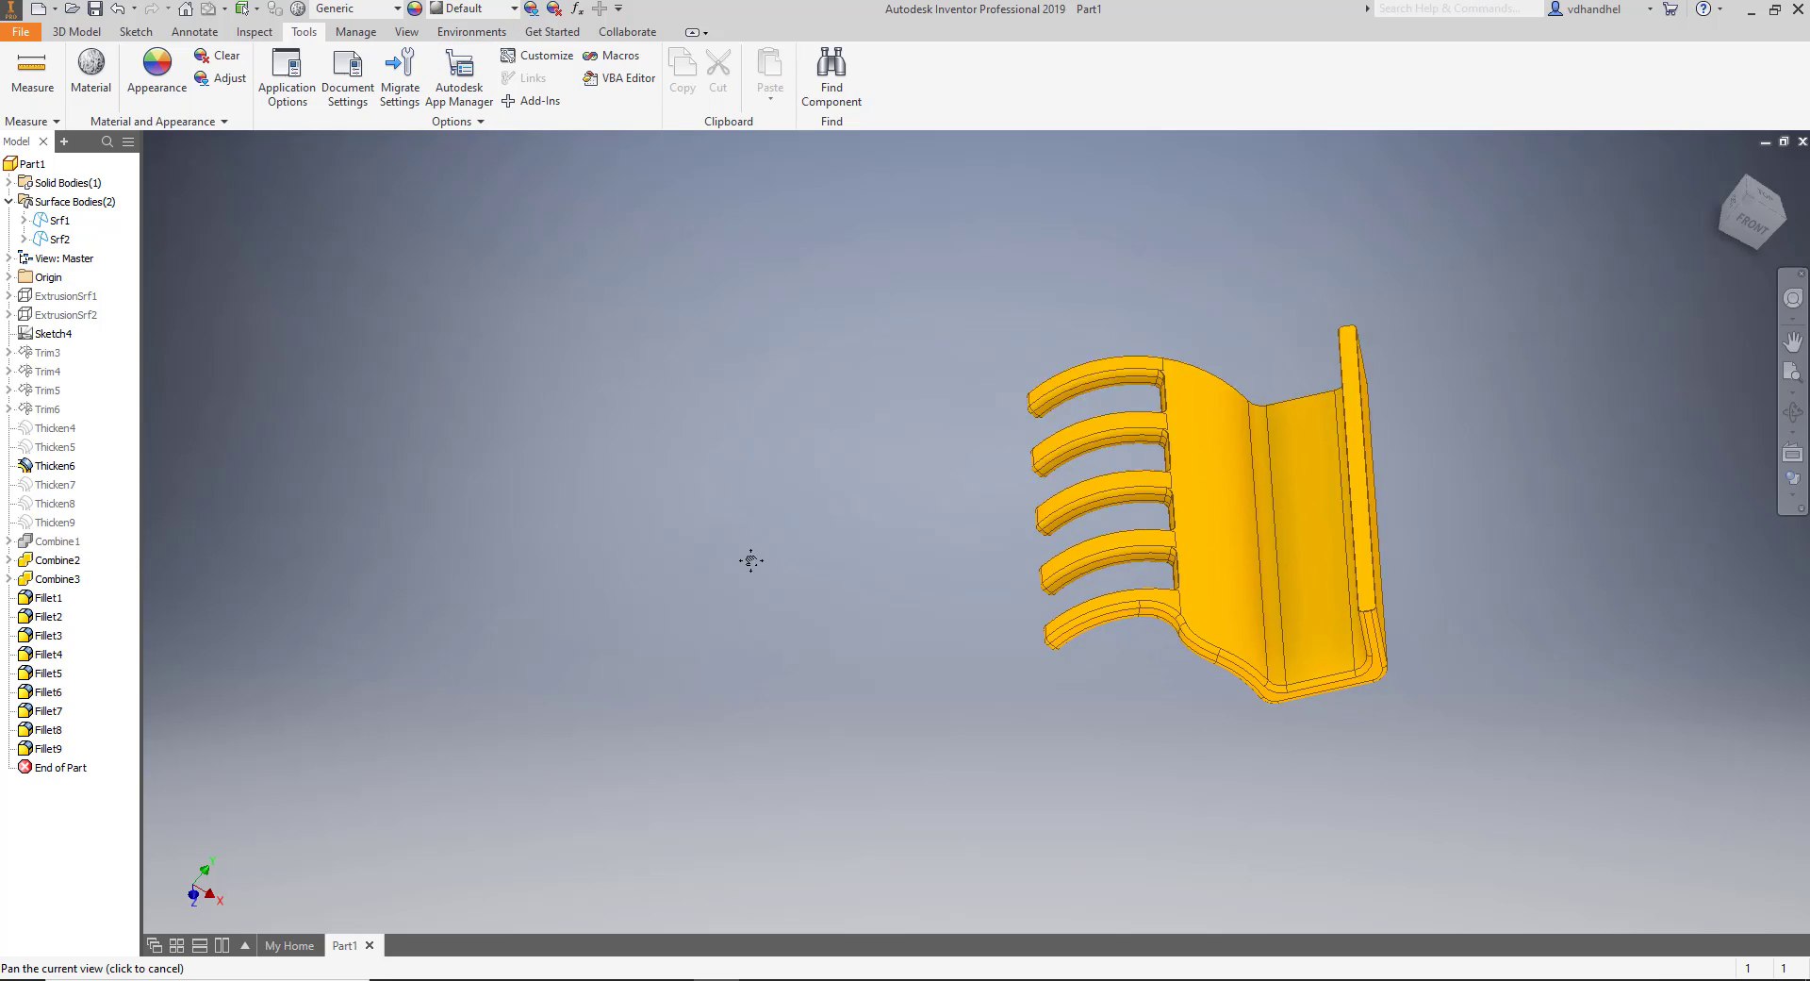
pyautogui.moveTo(748, 557); pyautogui.dragTo(683, 484, button='middle')
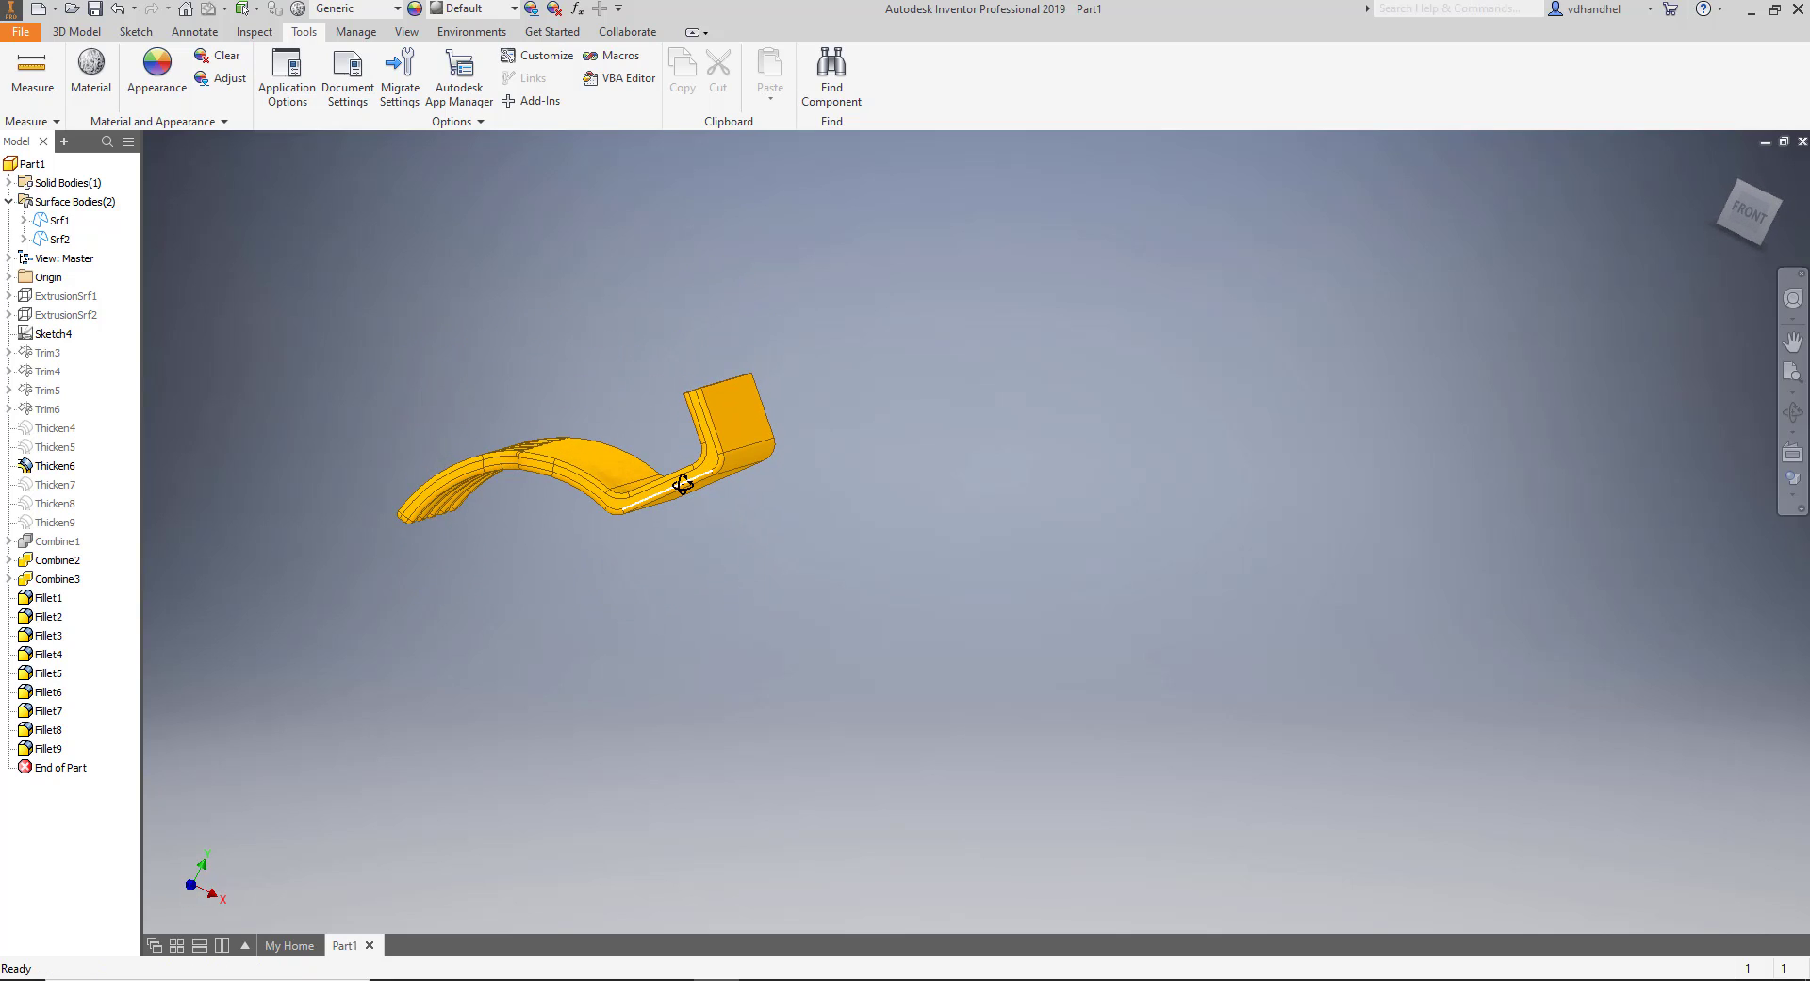
pyautogui.moveTo(683, 484)
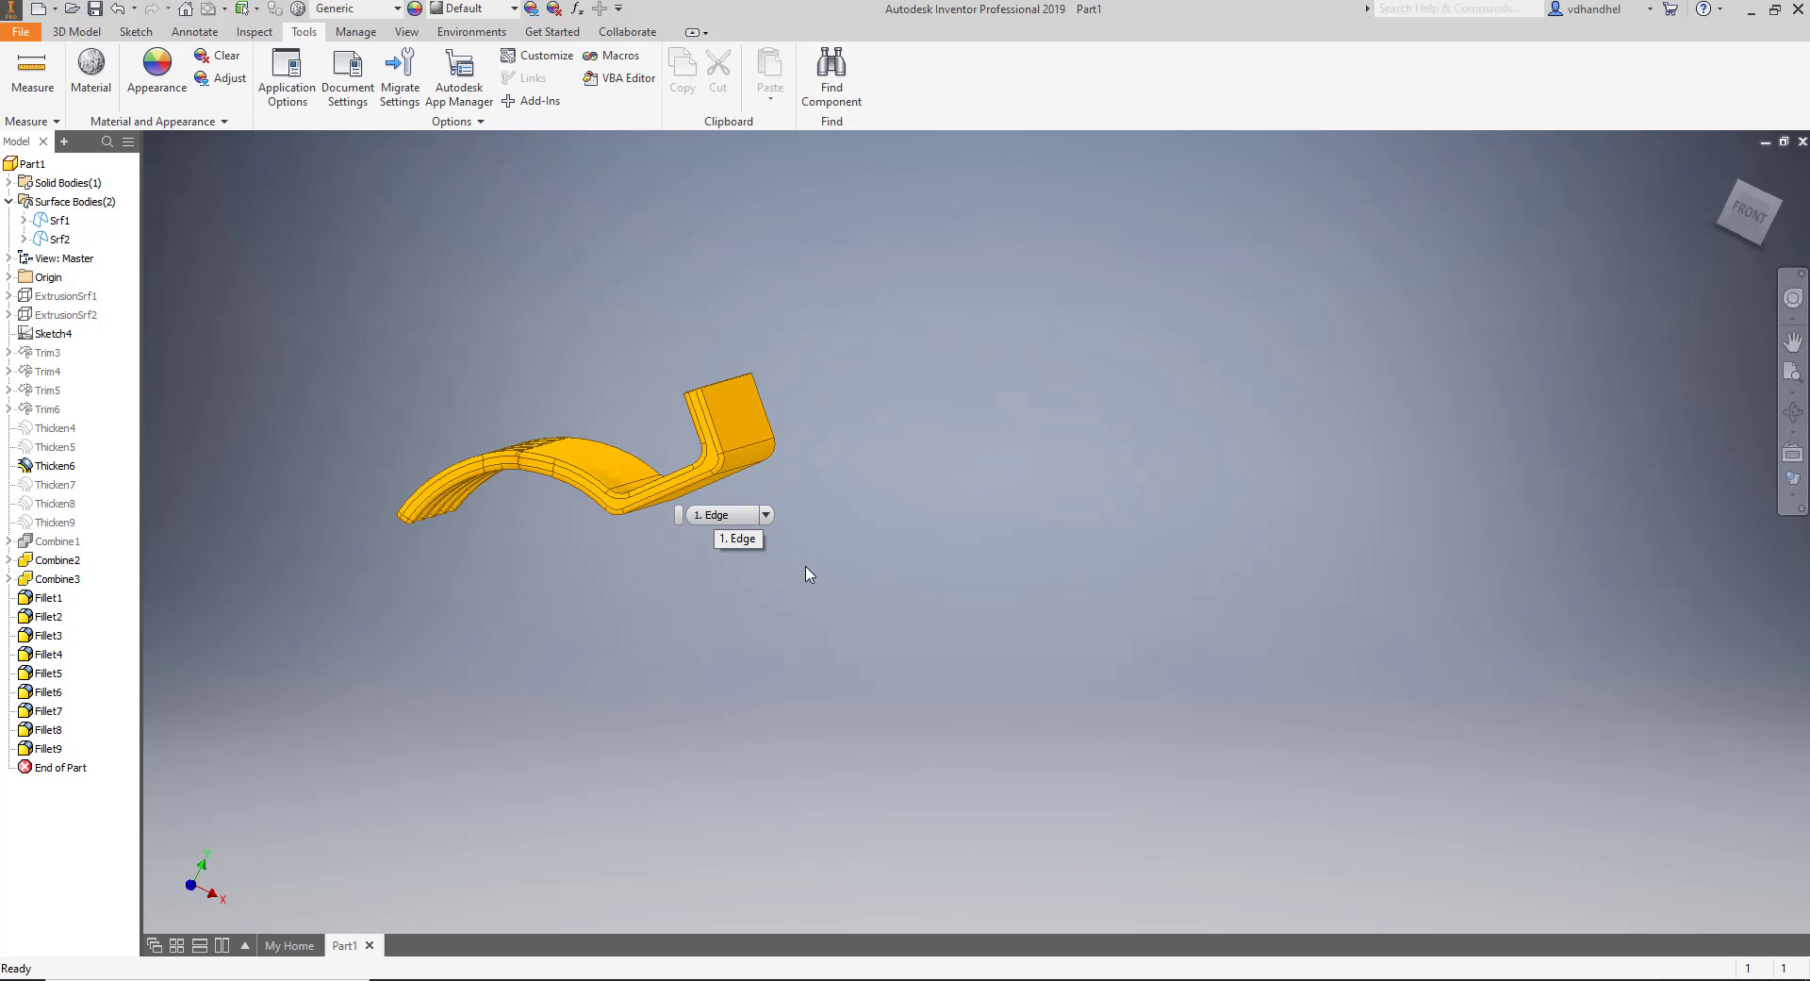
pyautogui.keyDown('shift'); pyautogui.moveTo(811, 566); pyautogui.dragTo(852, 606, button='middle'); pyautogui.keyUp('shift')
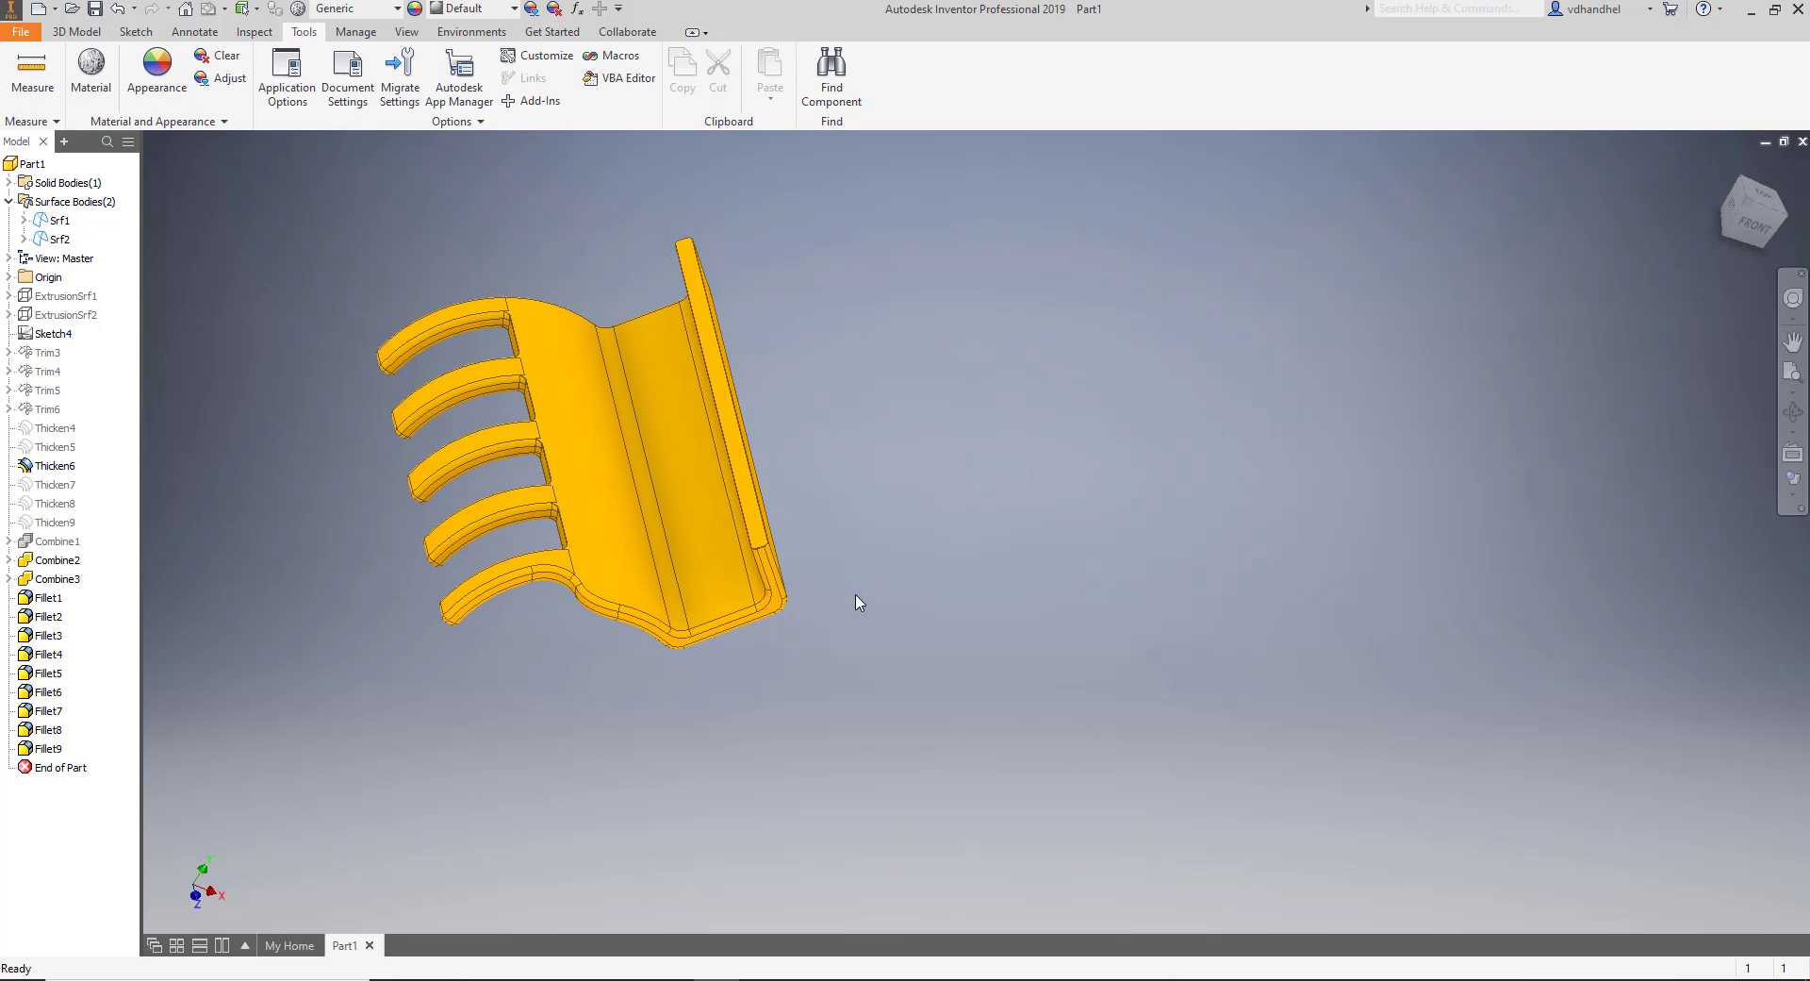
pyautogui.keyDown('shift'); pyautogui.moveTo(943, 670); pyautogui.dragTo(903, 618, button='middle'); pyautogui.keyUp('shift')
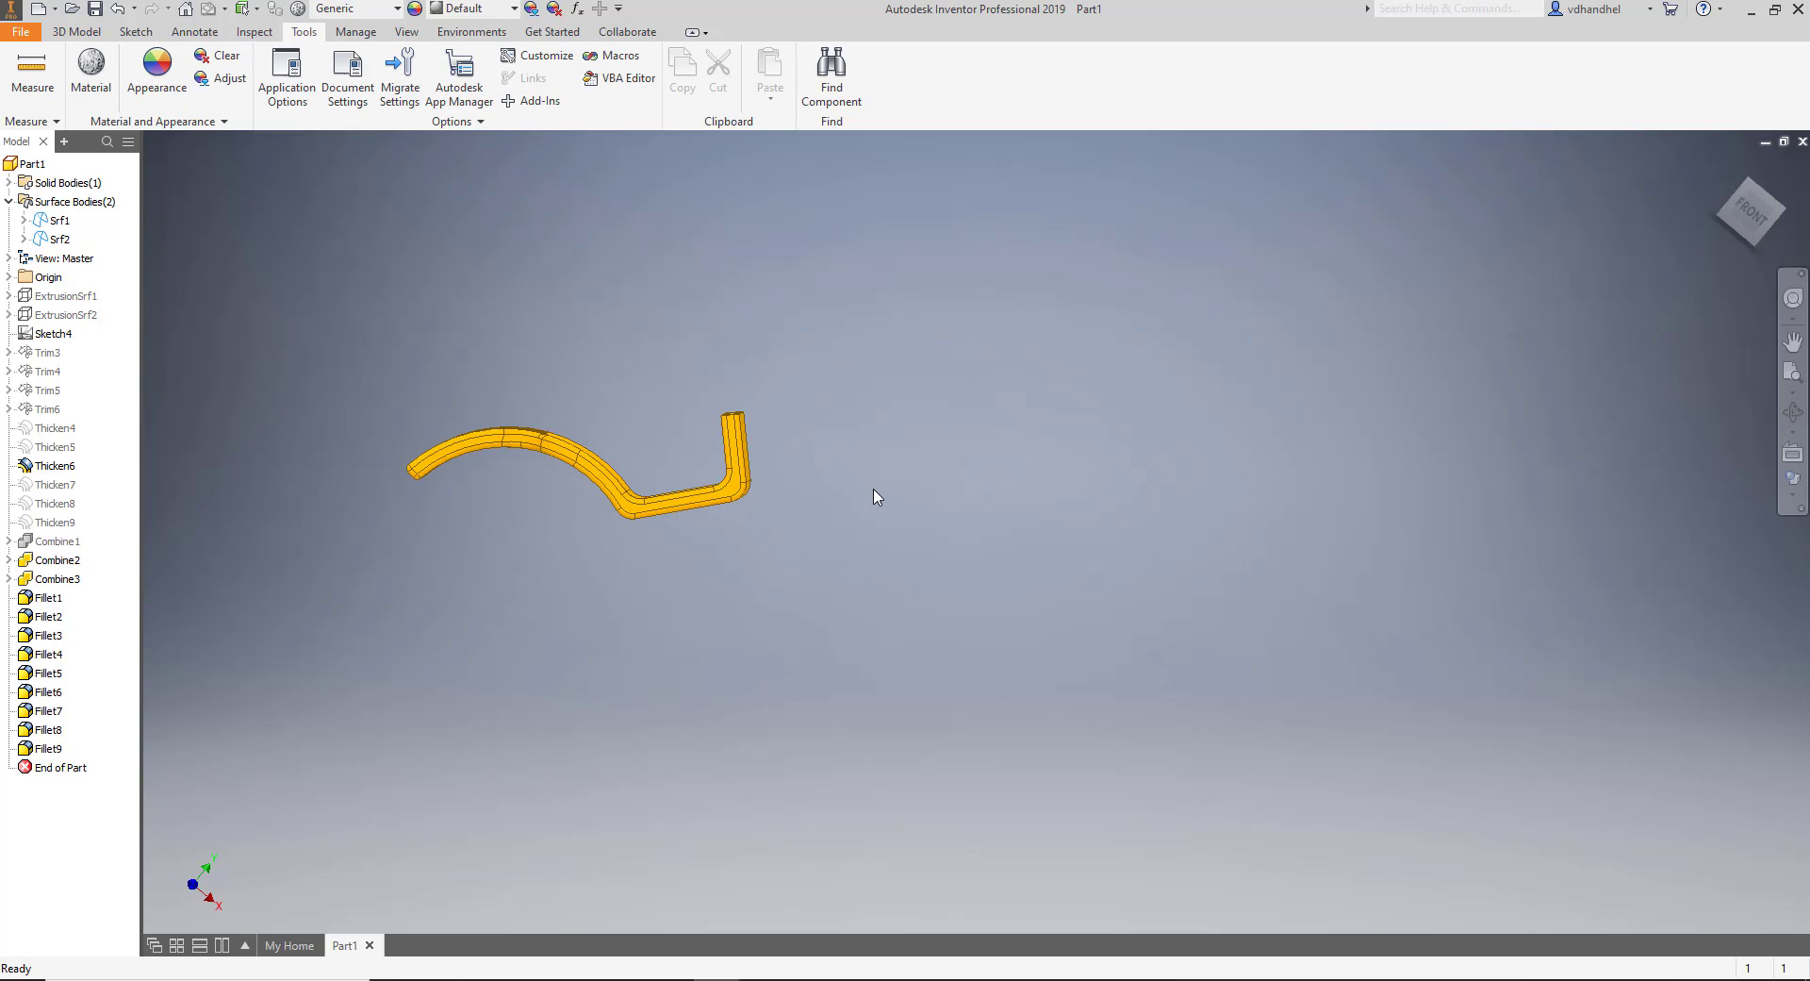
# Create a work plane tangent to the outer cylindrical face of the flange bend through a point on the bend's edge.
pyautogui.click(76, 31)
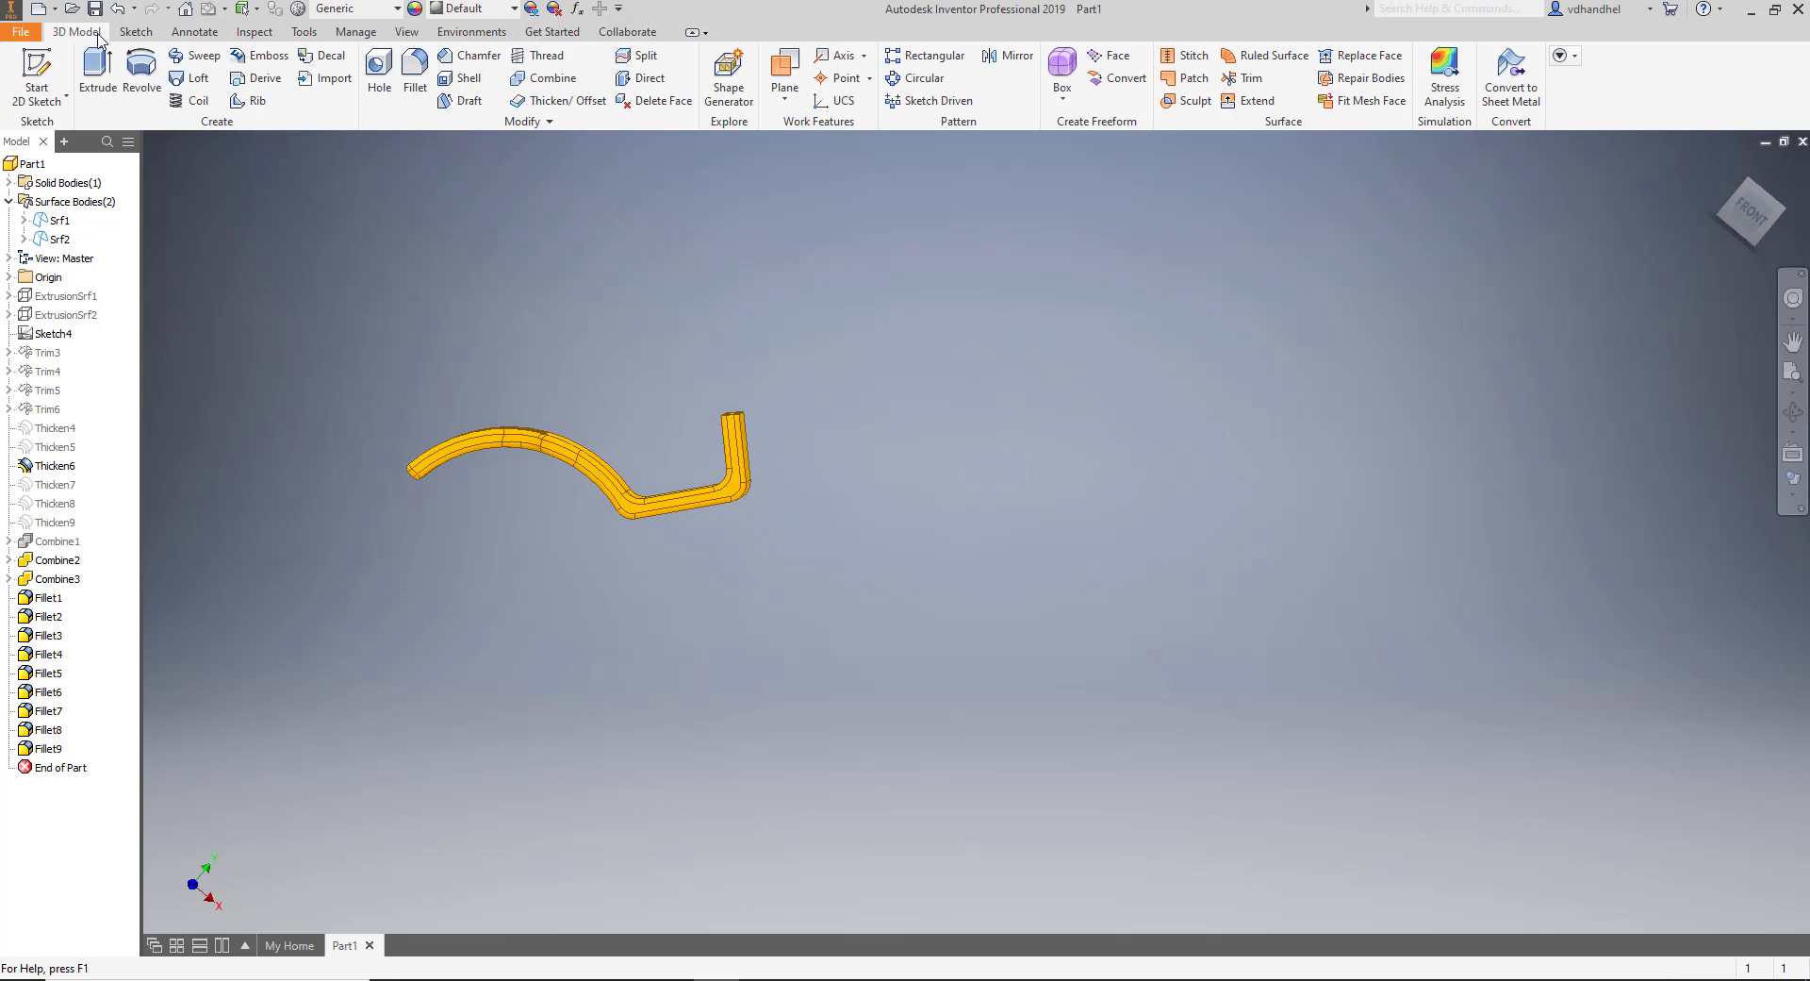
pyautogui.click(786, 76)
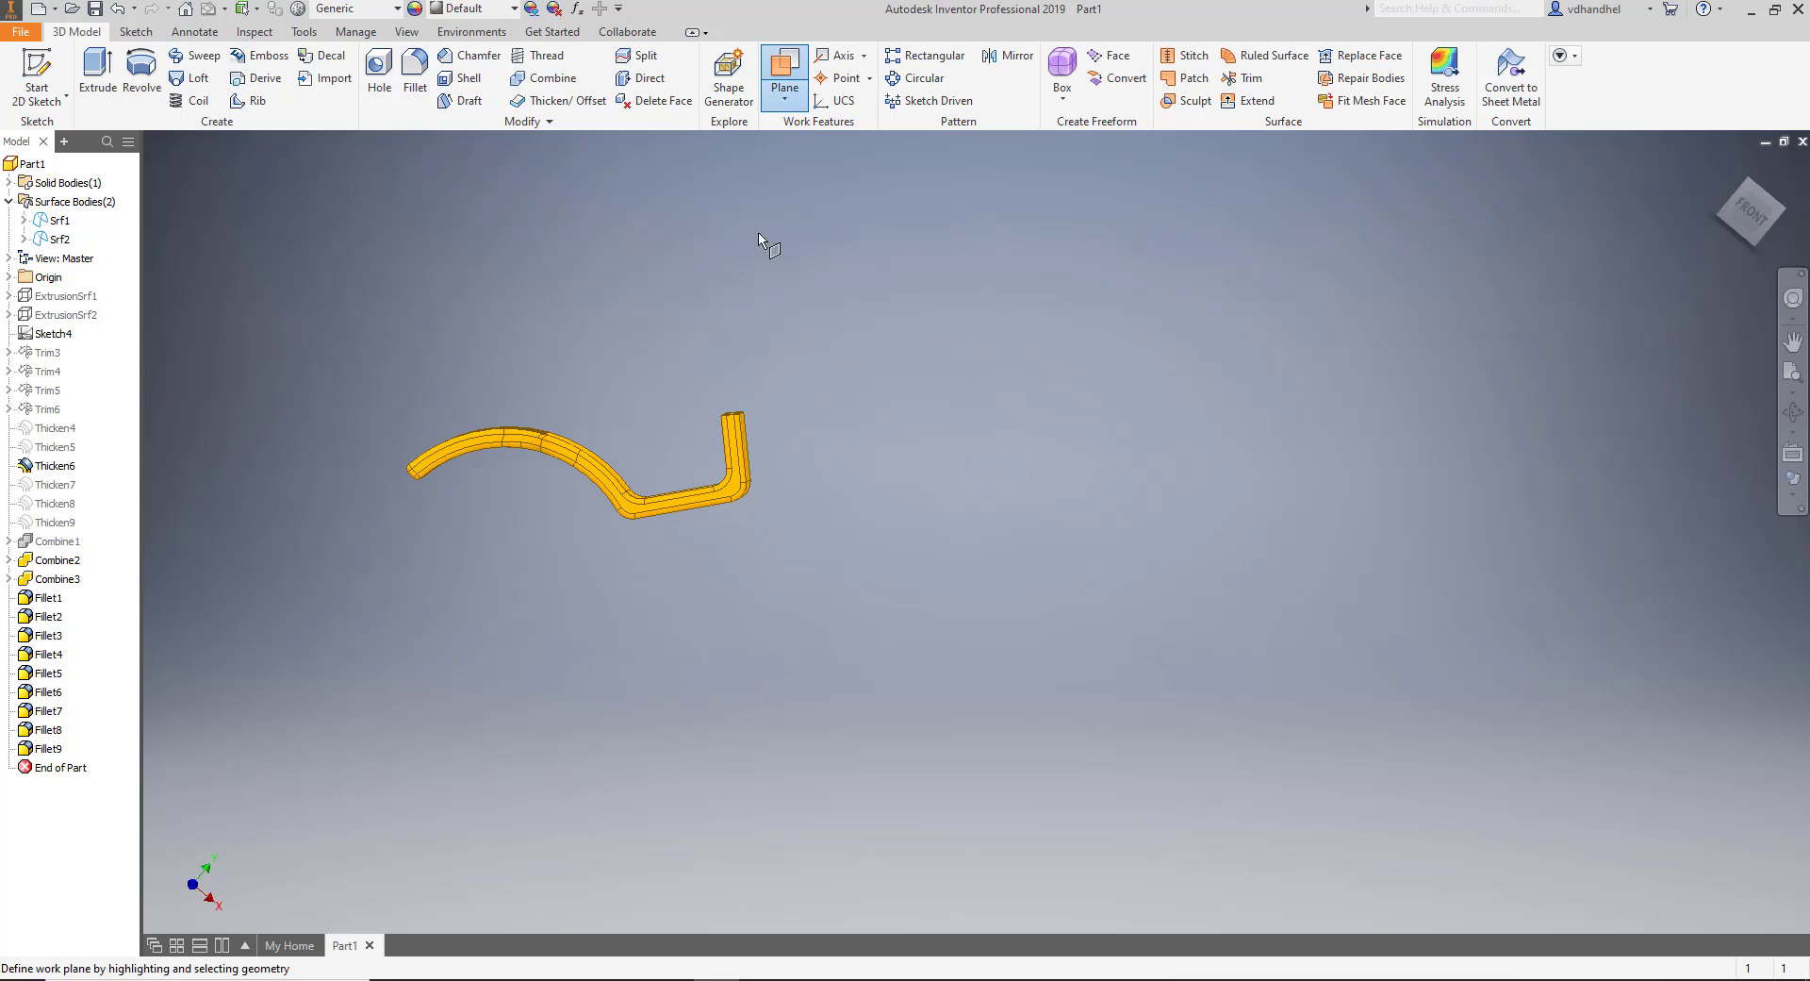
pyautogui.scroll(-5, 748, 496)
pyautogui.scroll(2, 748, 497)
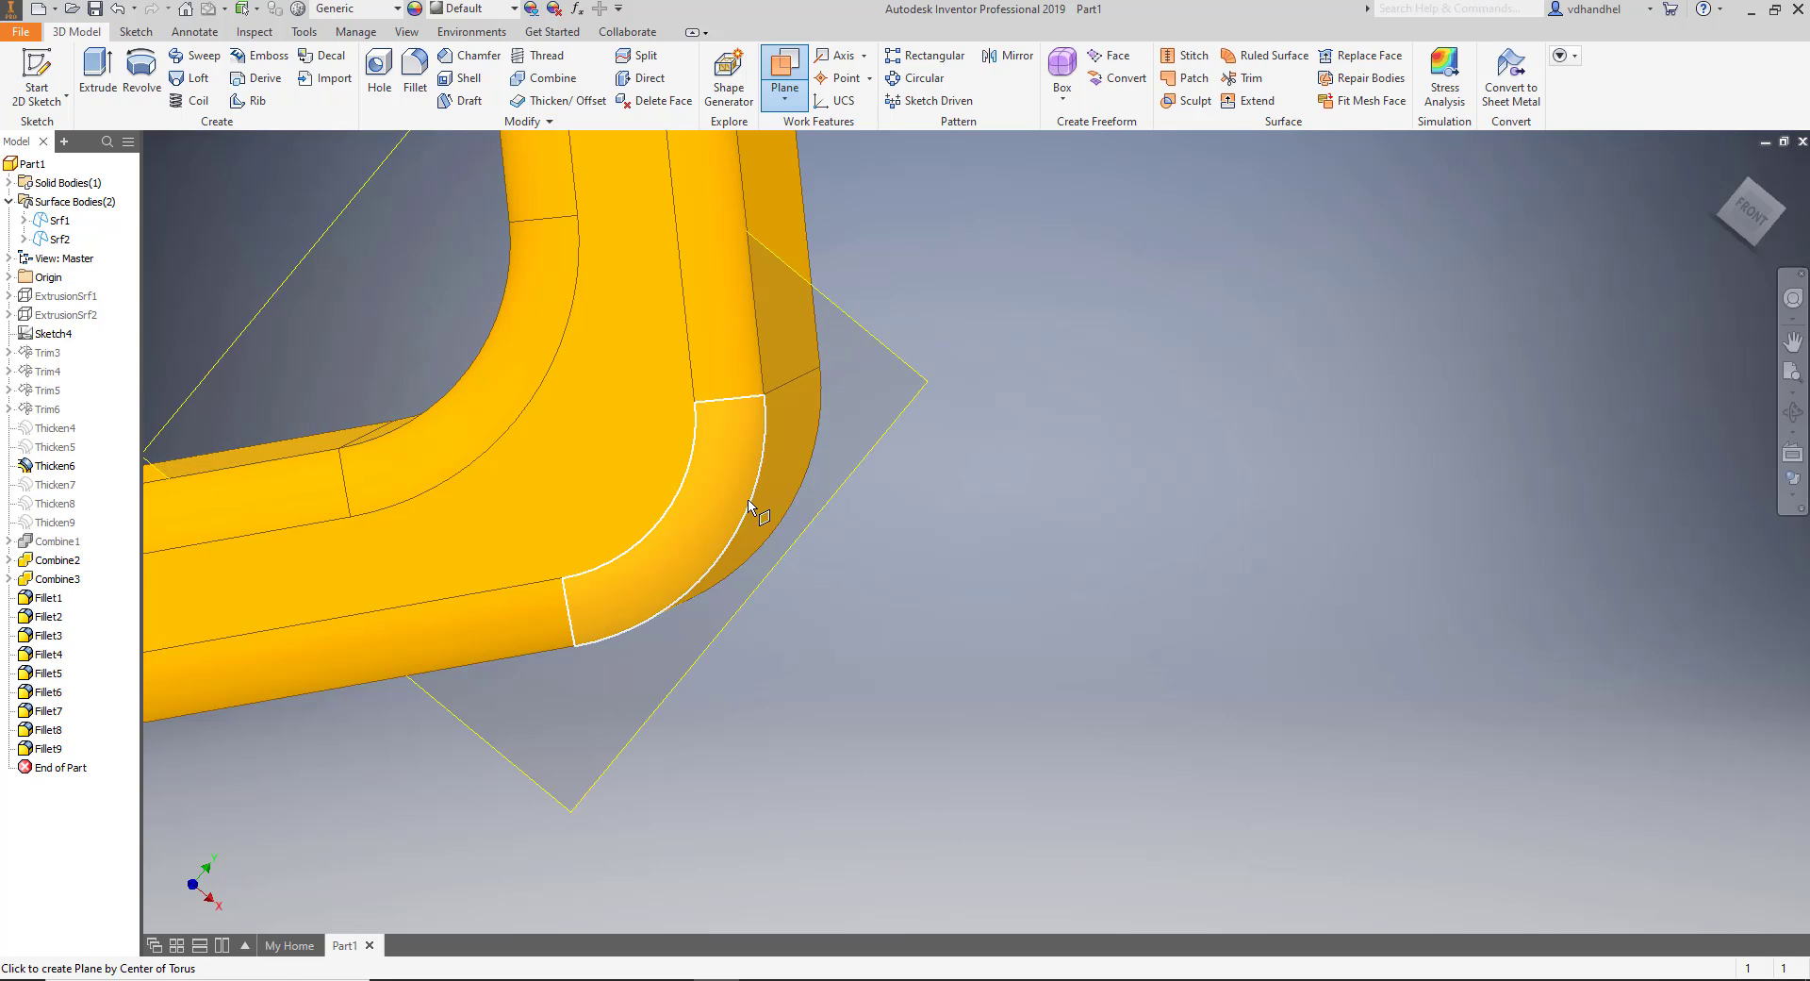
pyautogui.scroll(2, 773, 514)
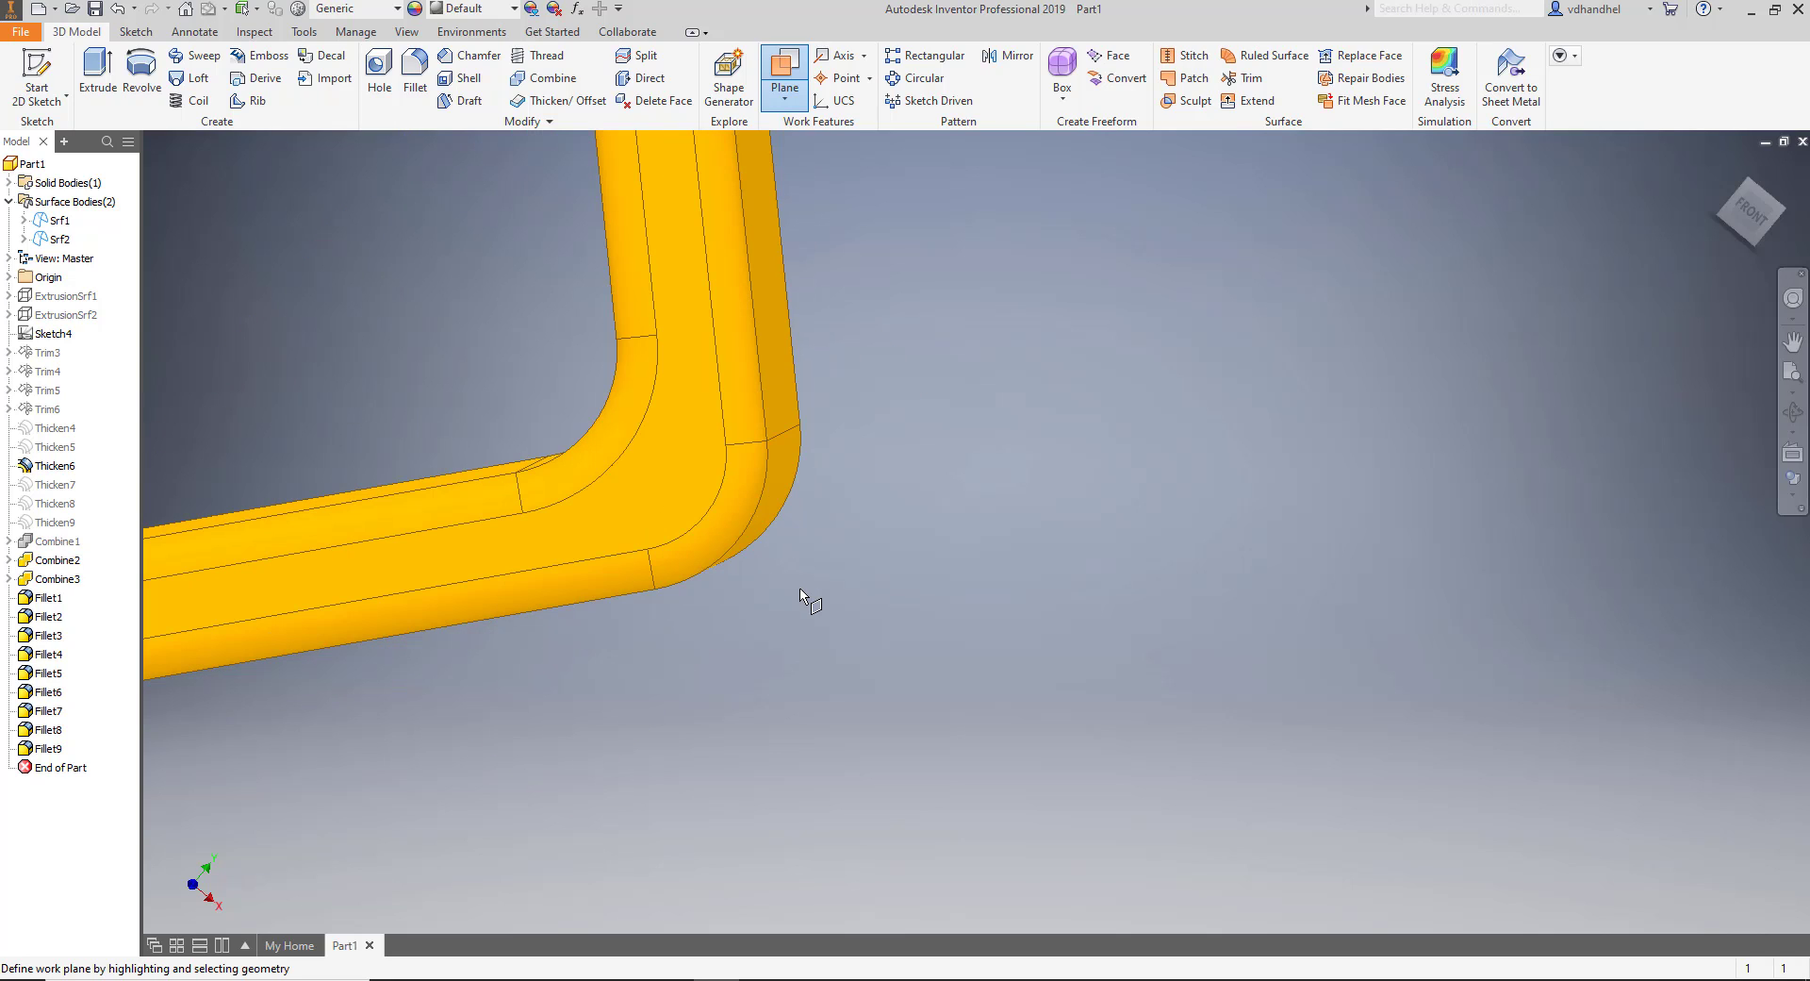
pyautogui.scroll(-5, 803, 601)
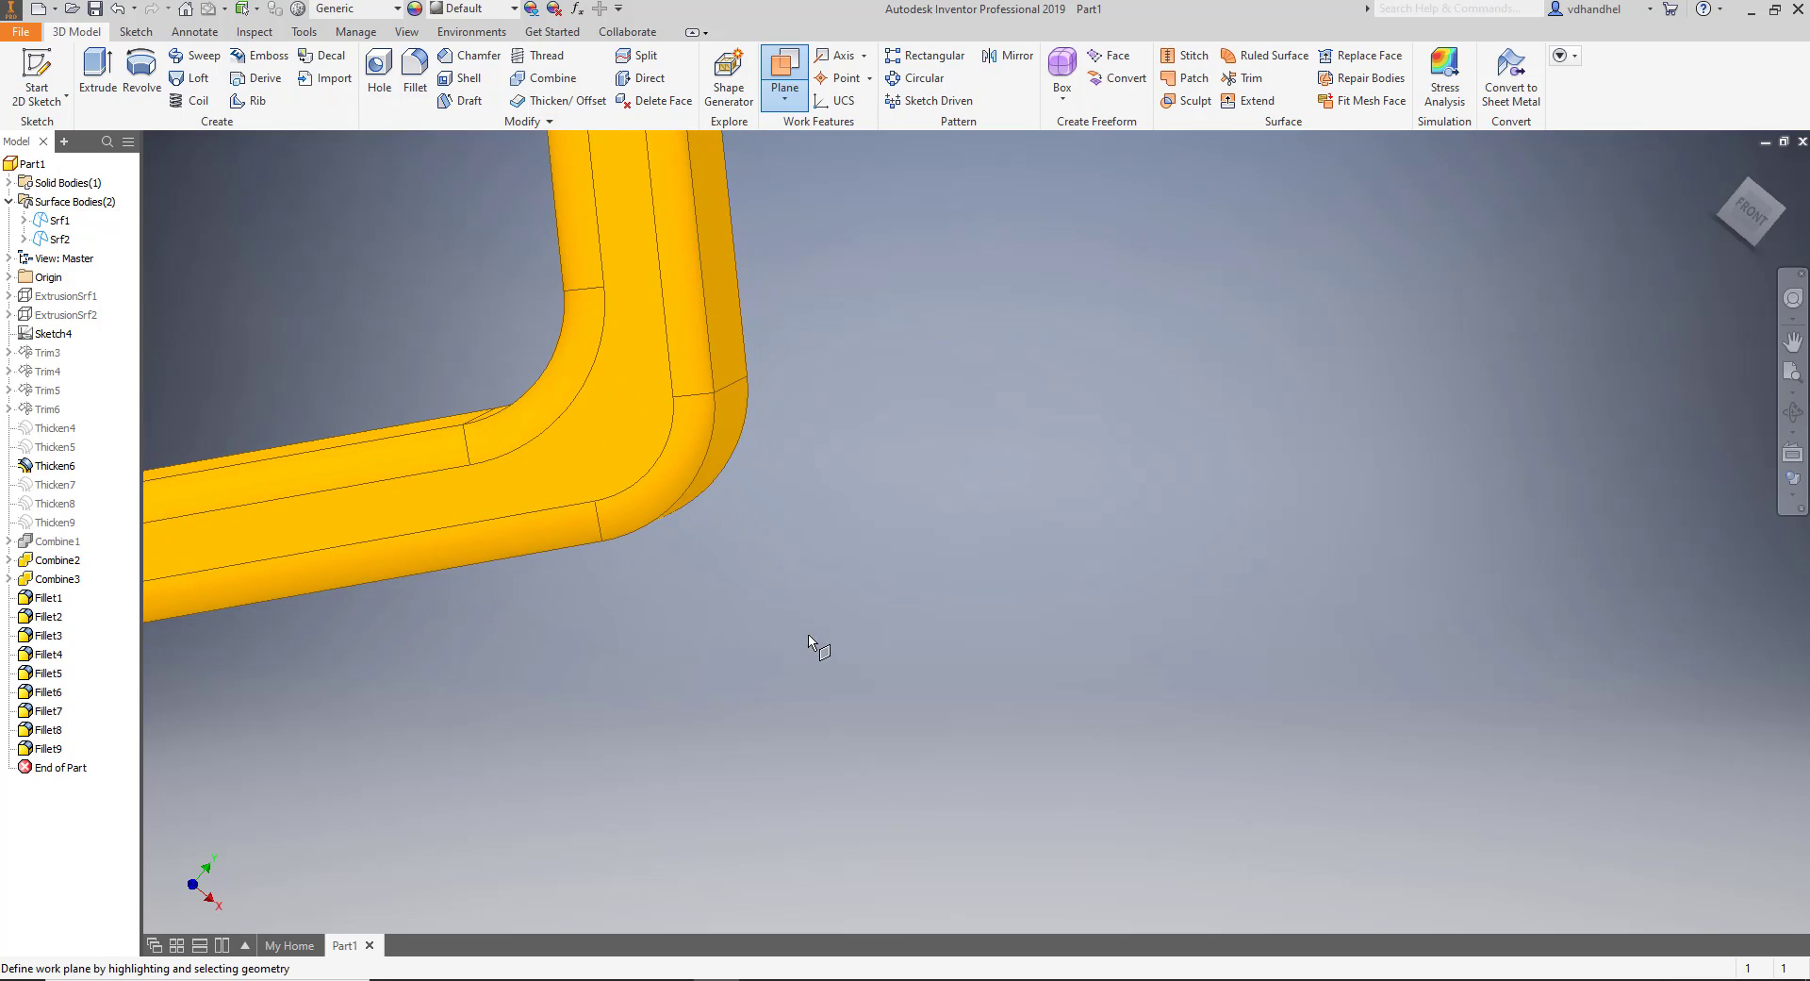
pyautogui.press('F4')
pyautogui.scroll(4, 790, 611)
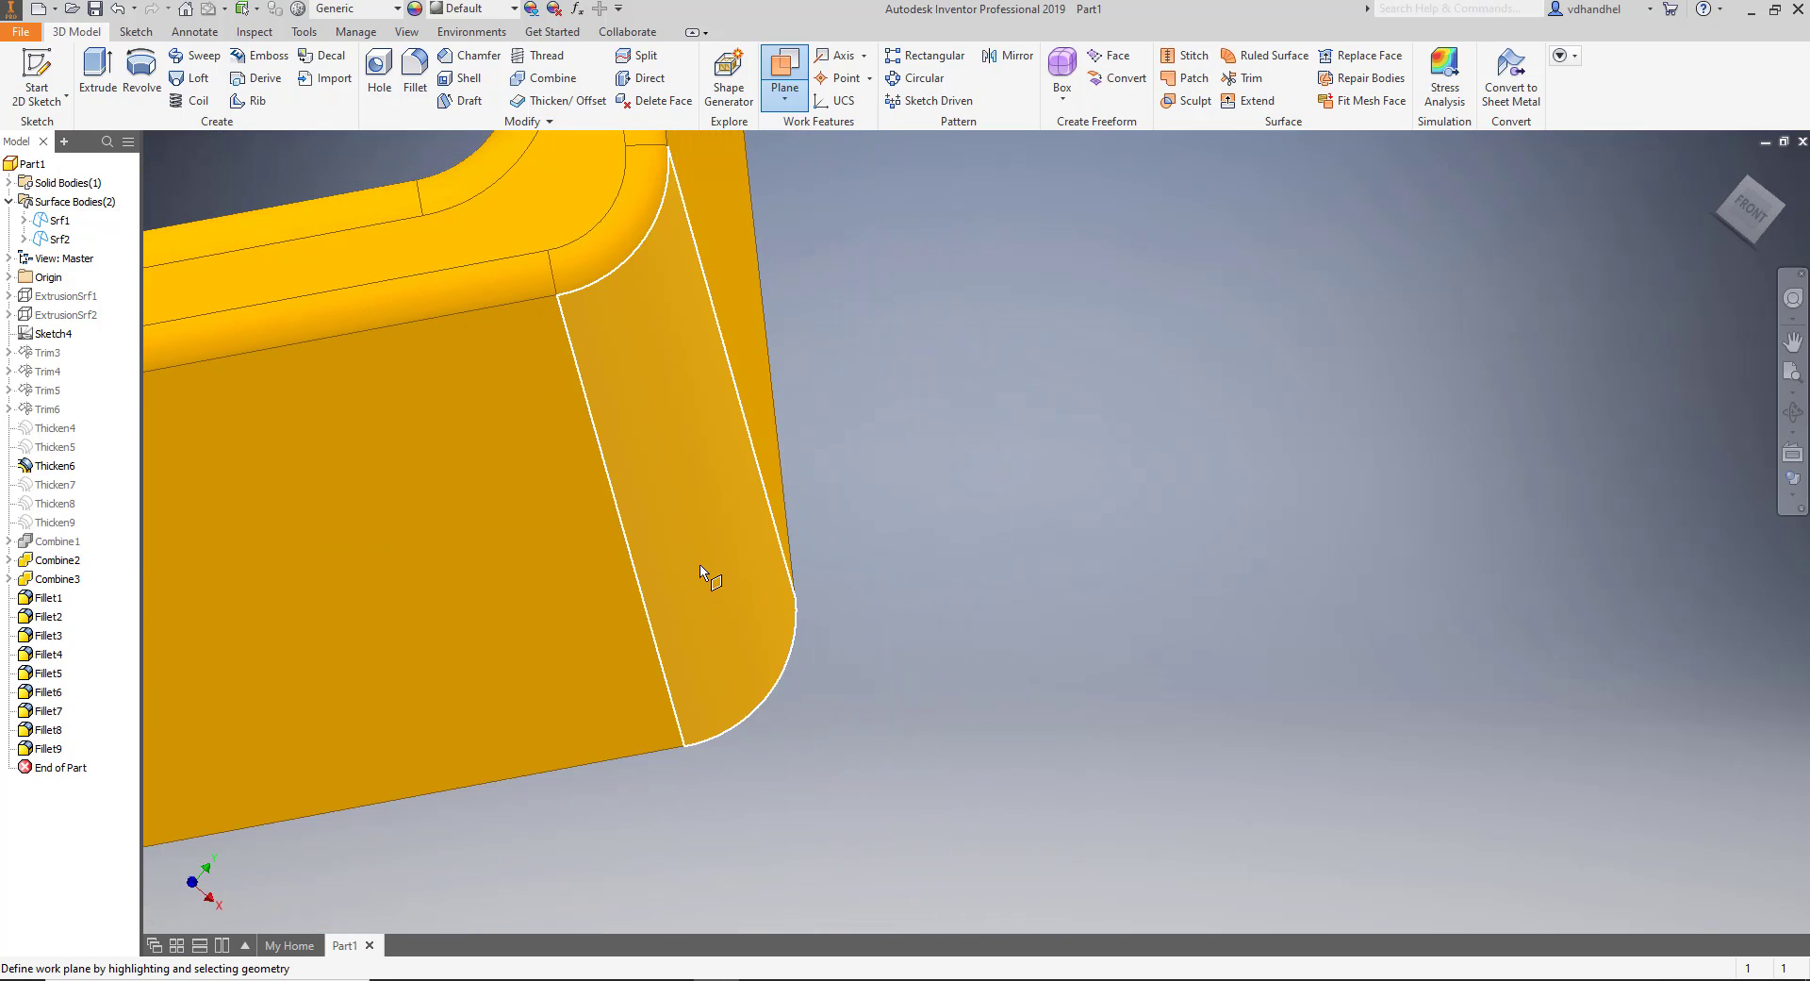
pyautogui.scroll(4, 763, 505)
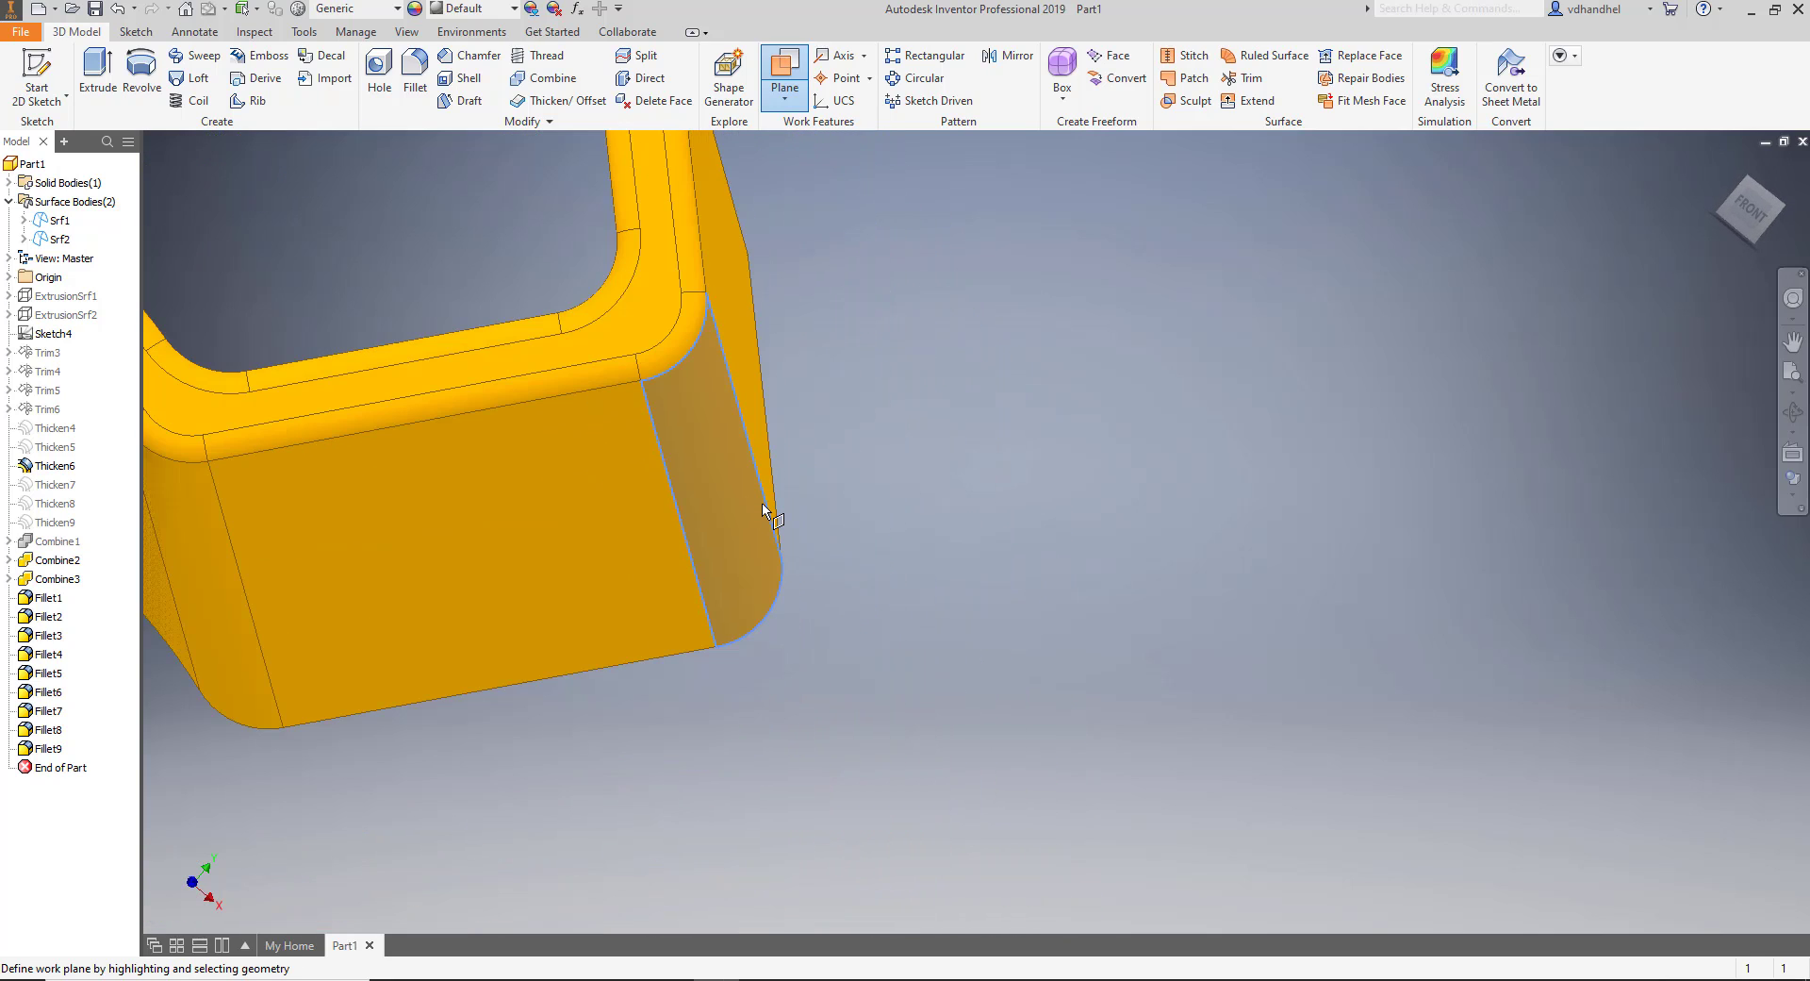
pyautogui.press('F4')
pyautogui.moveTo(764, 505); pyautogui.dragTo(774, 514)
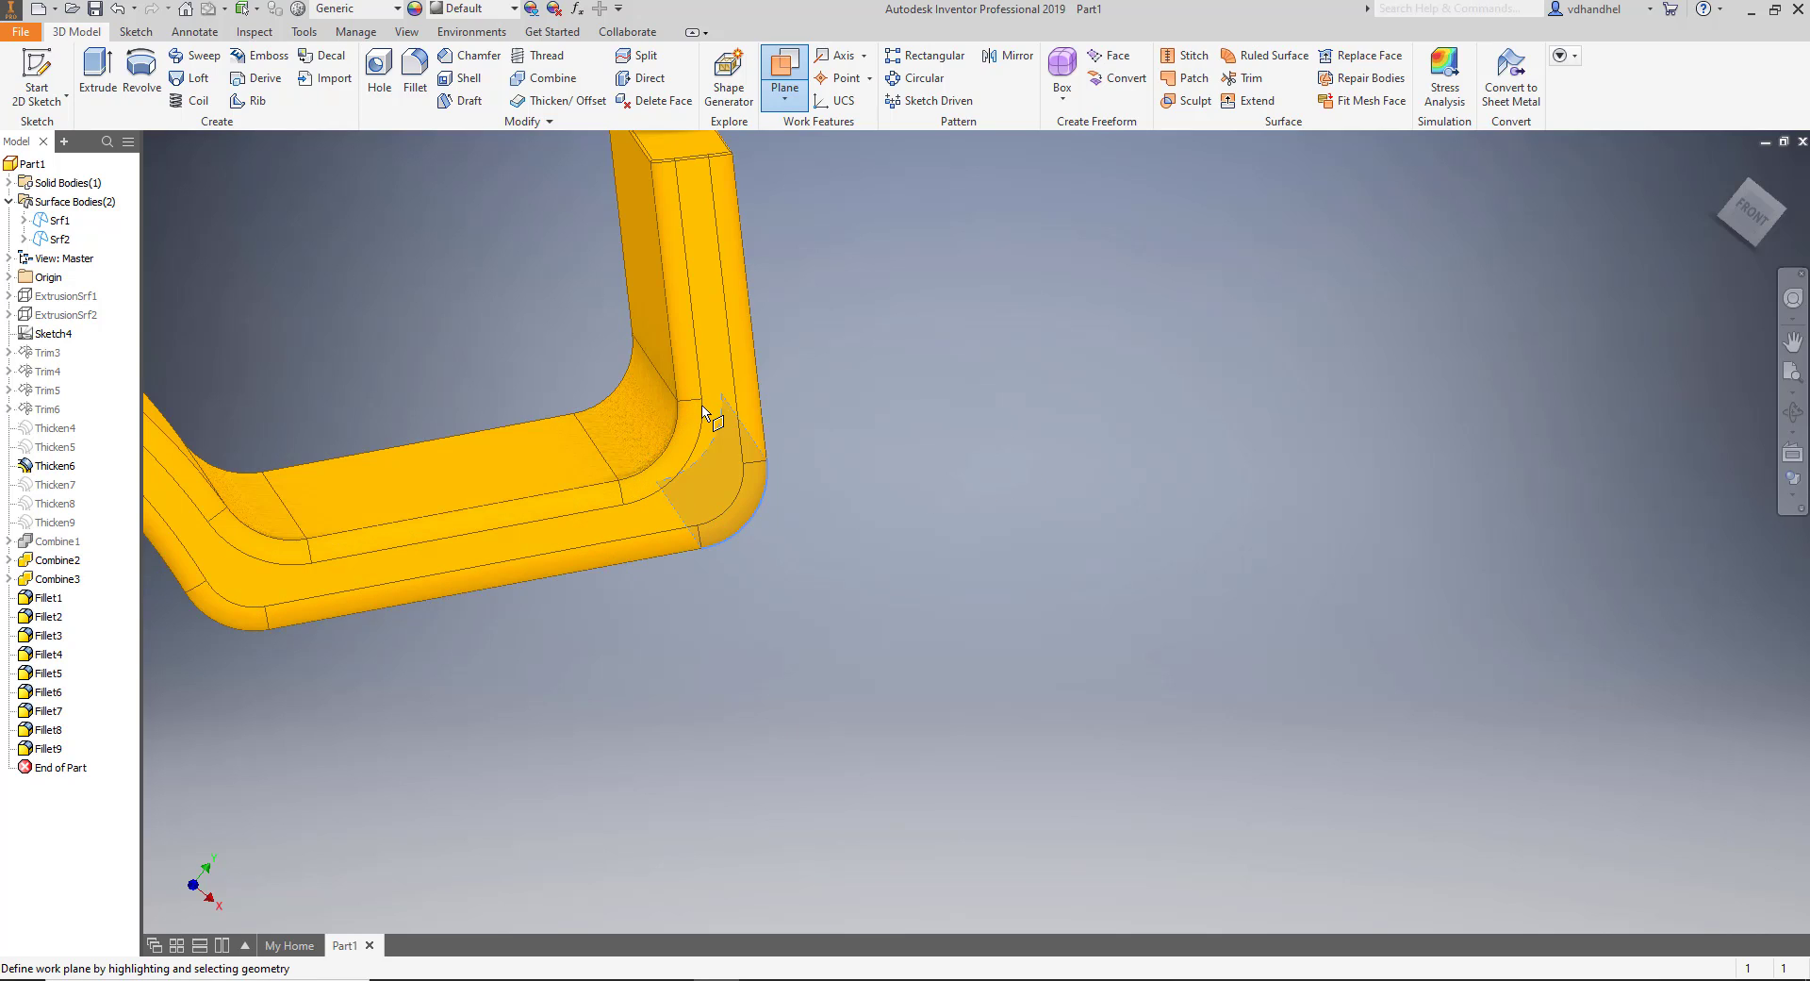
pyautogui.scroll(-5, 731, 547)
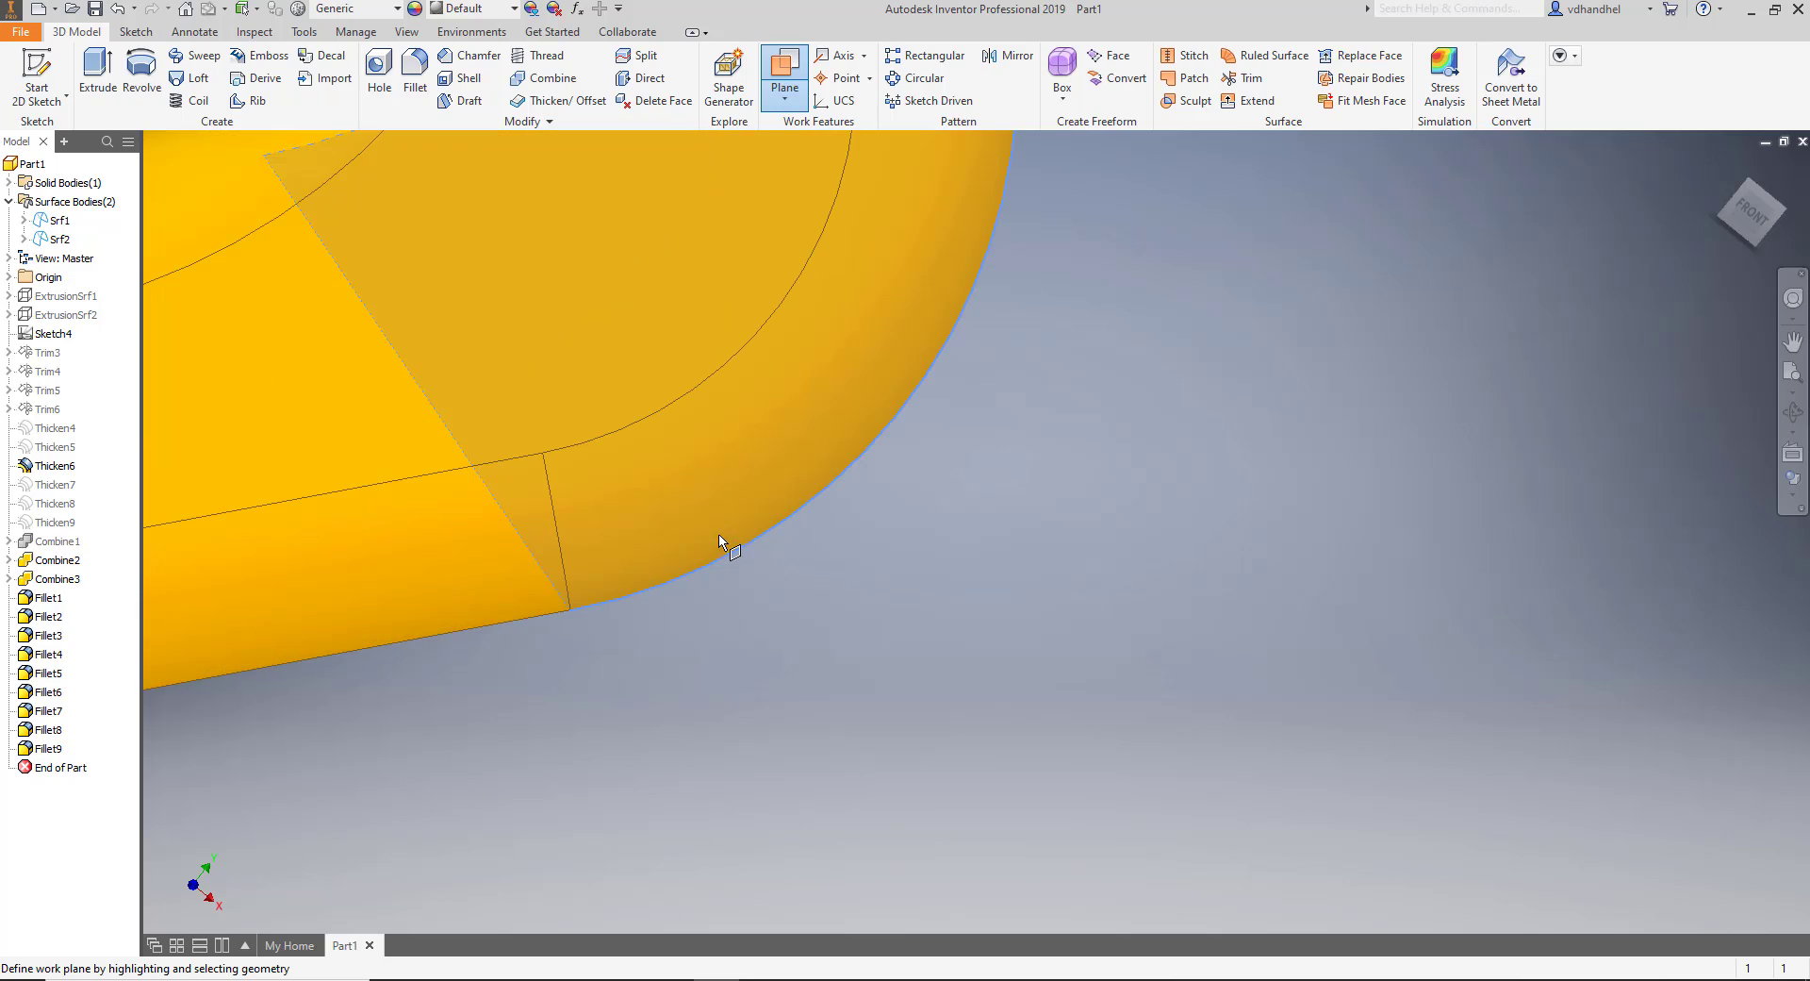
pyautogui.click(549, 469)
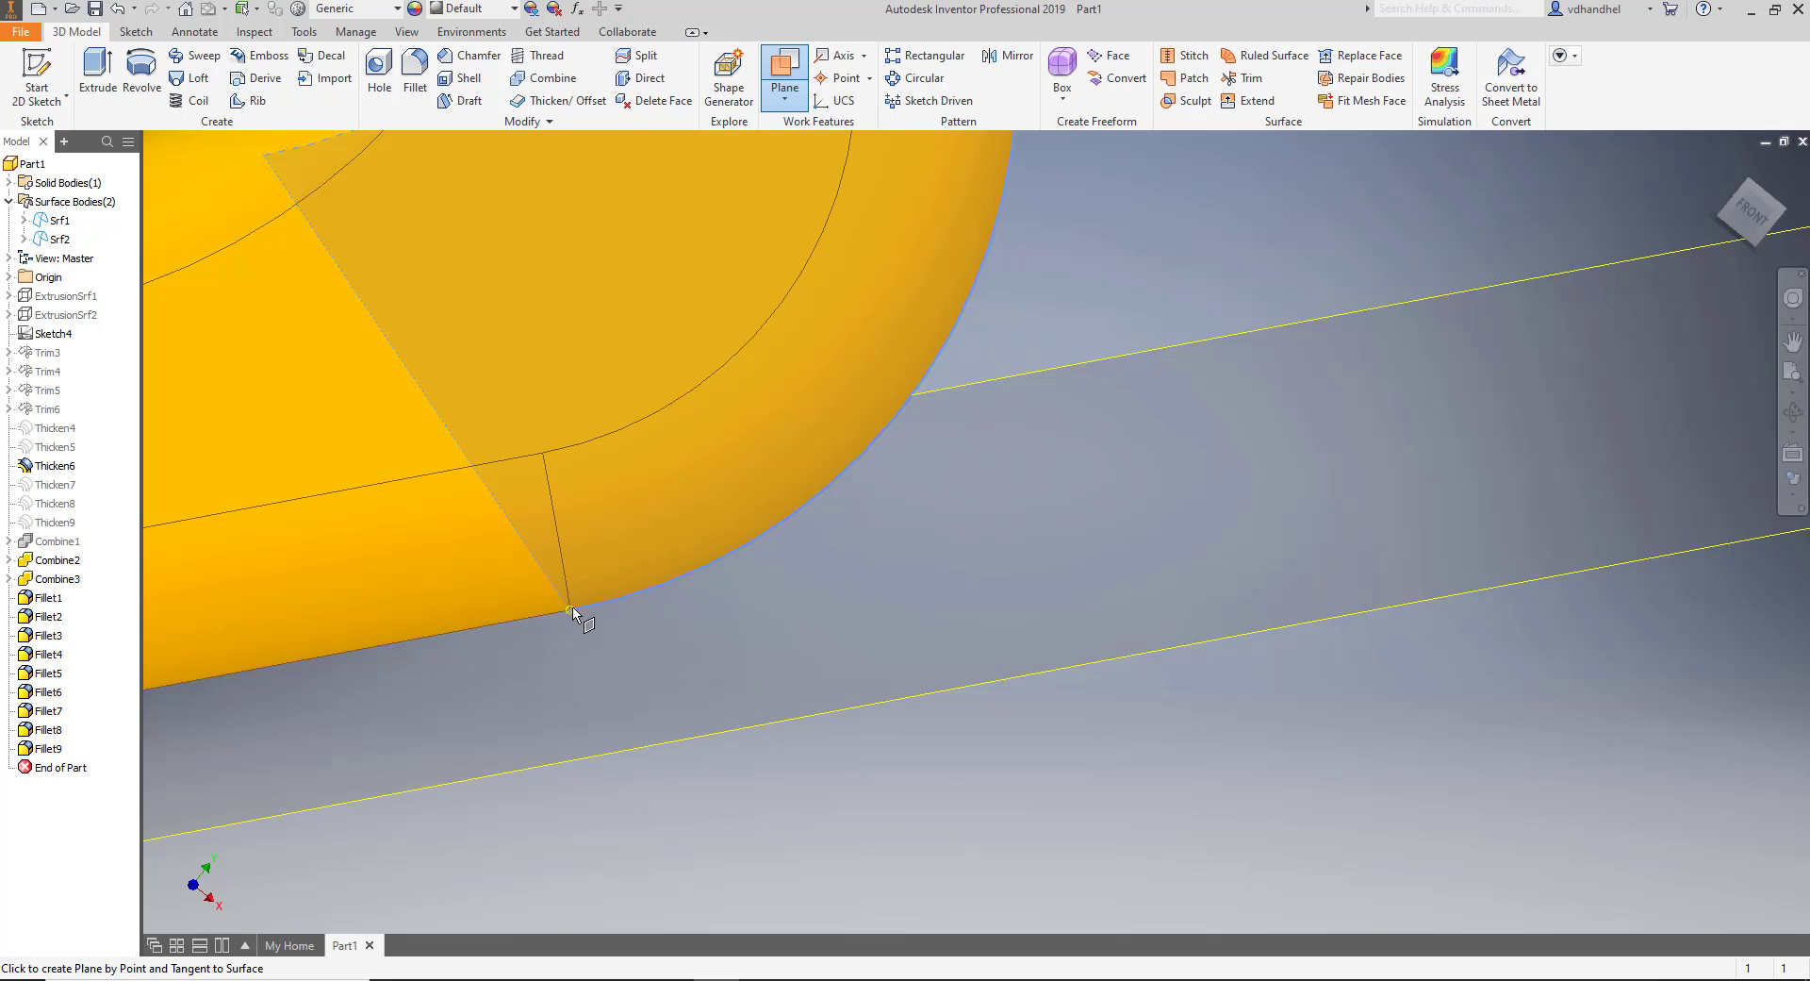
pyautogui.scroll(5, 573, 611)
pyautogui.scroll(4, 573, 611)
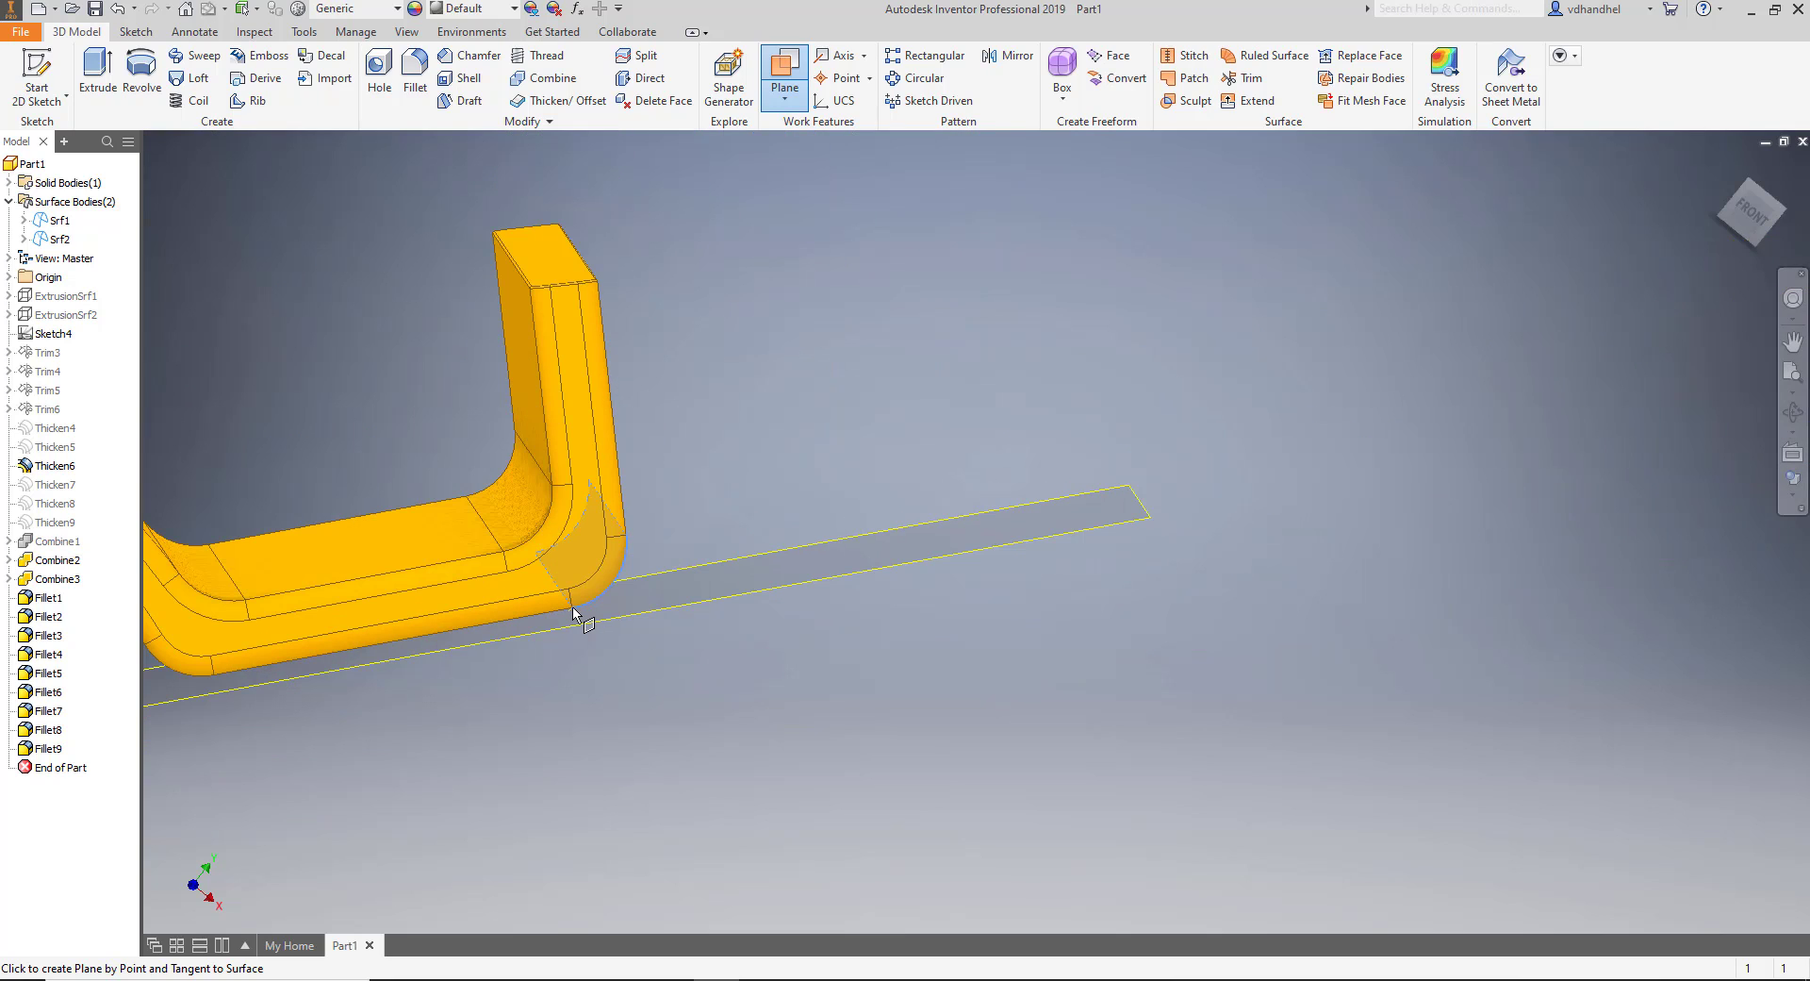
pyautogui.scroll(-3, 603, 591)
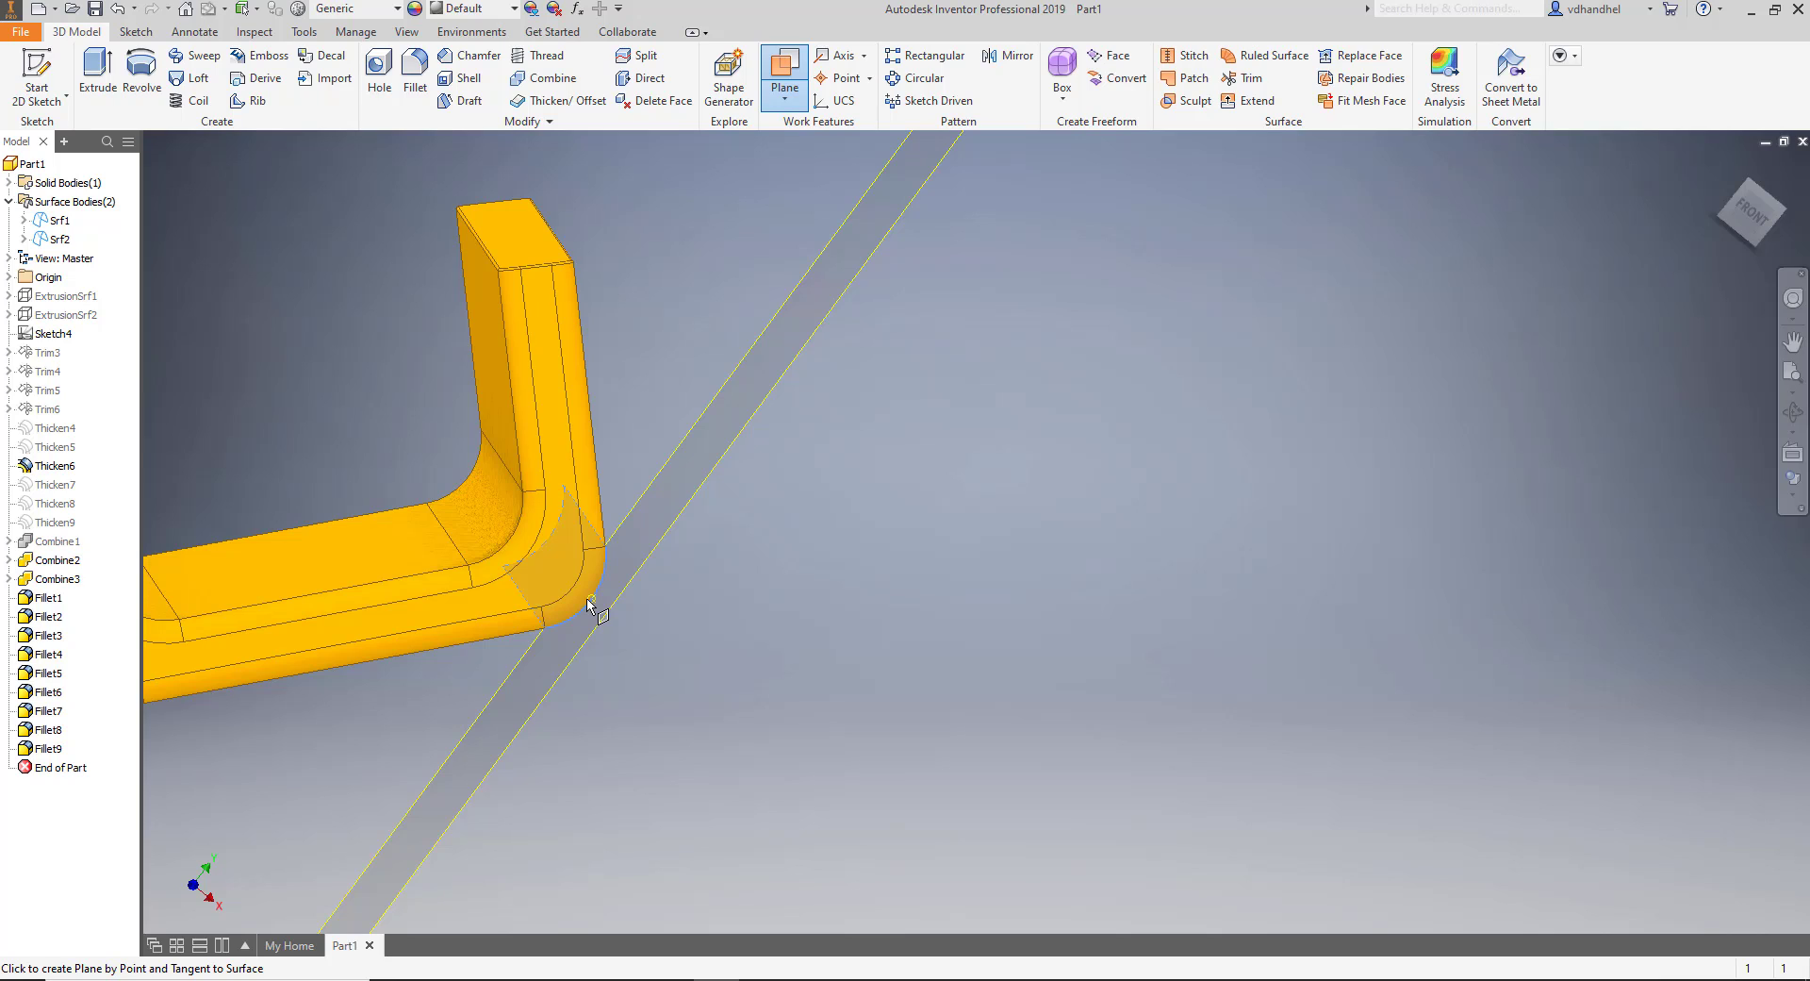
pyautogui.click(589, 604)
# Start a sketch on the tangent work plane, finish it empty, and delete it.
pyautogui.keyDown('shift'); pyautogui.moveTo(687, 635); pyautogui.dragTo(796, 509, button='middle'); pyautogui.keyUp('shift')
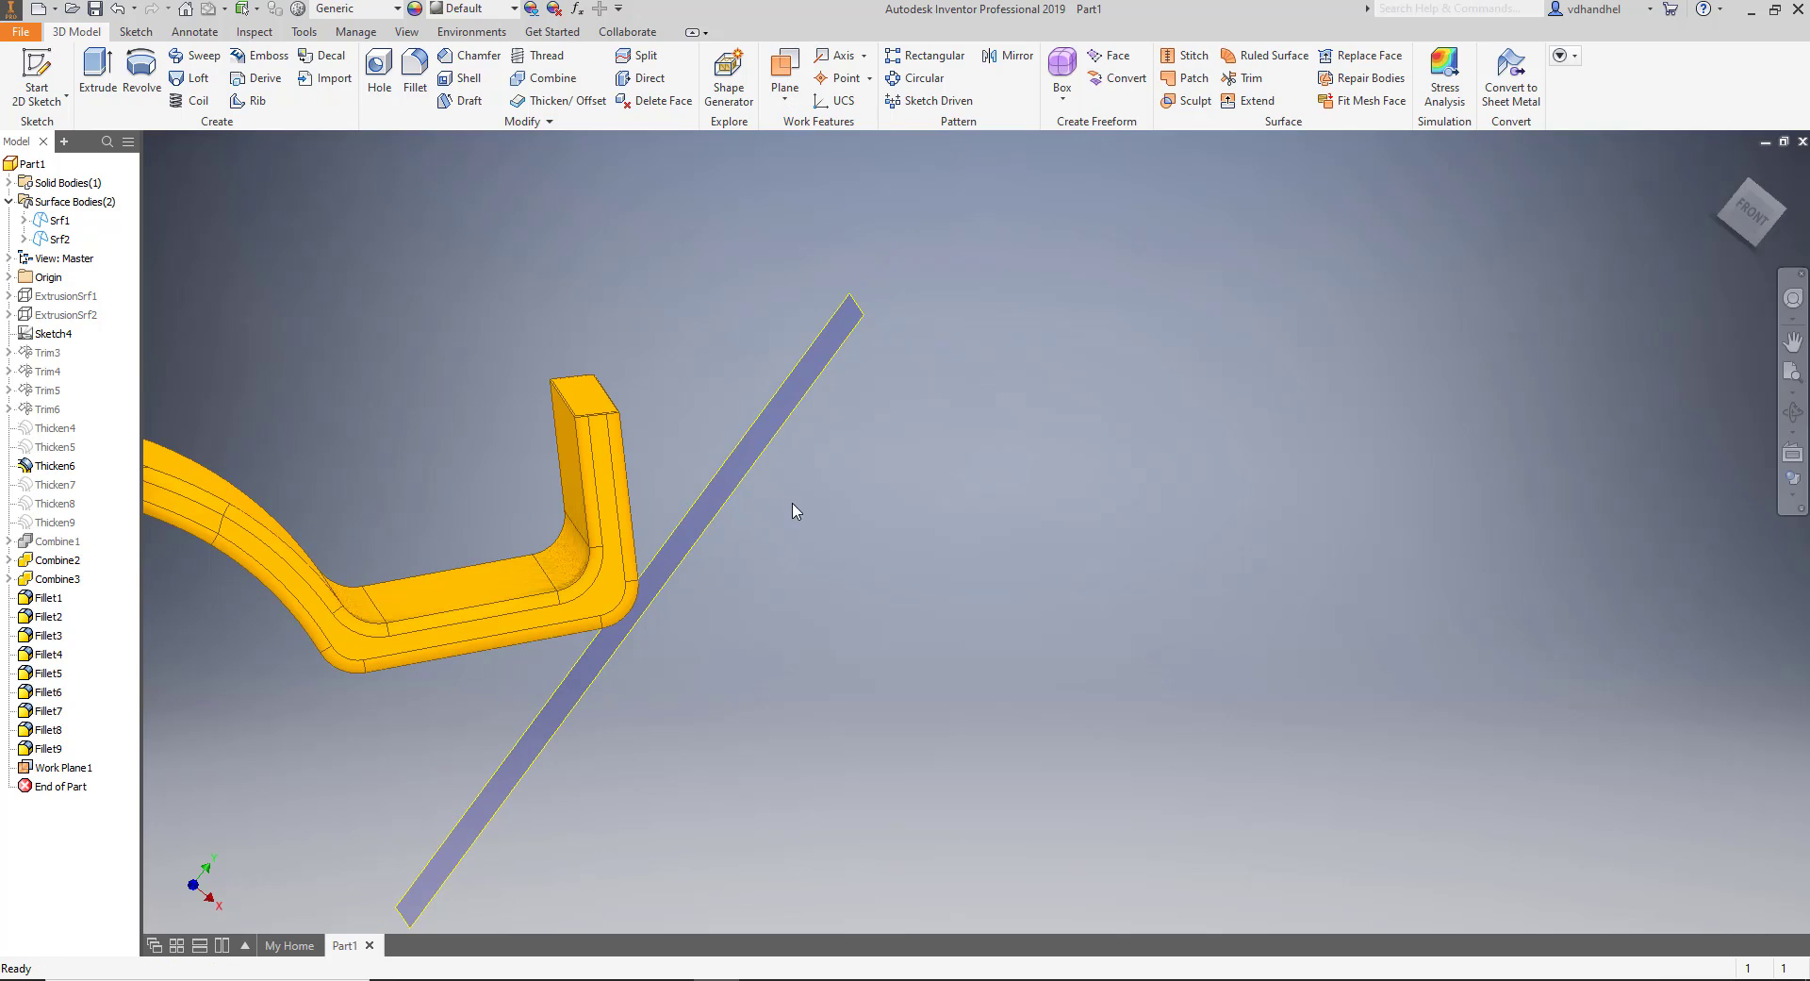
pyautogui.click(865, 309)
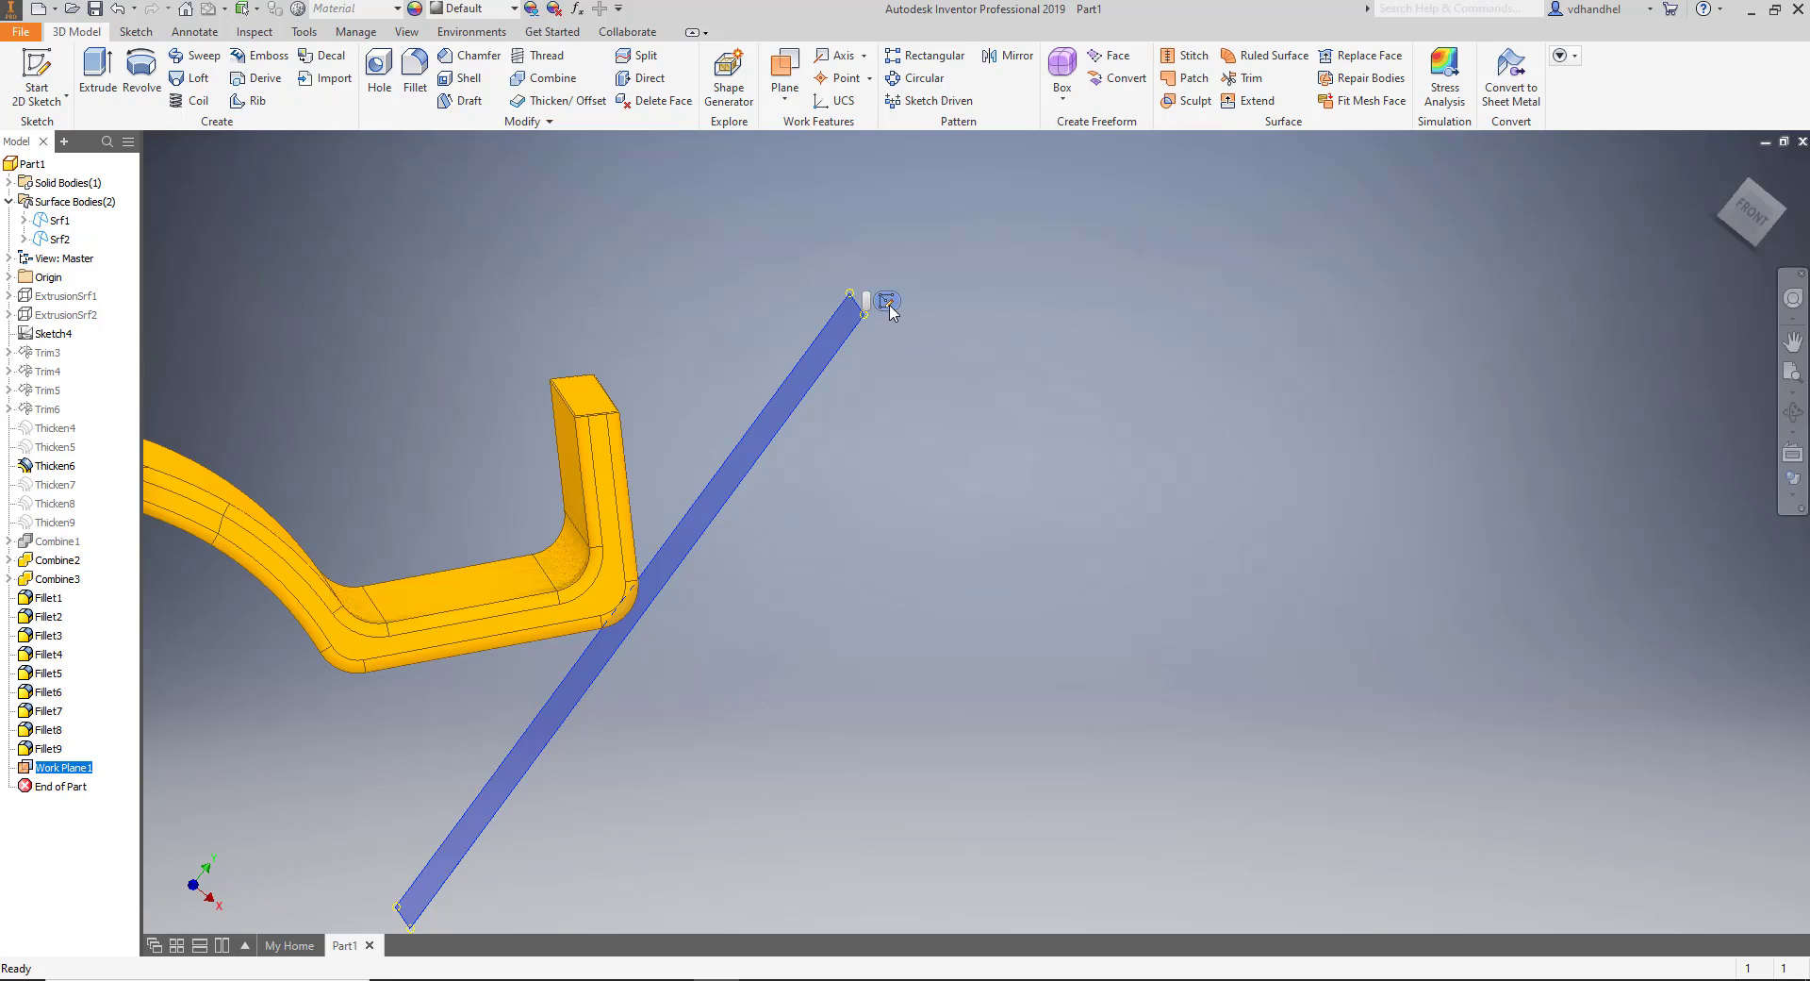
pyautogui.press('s')
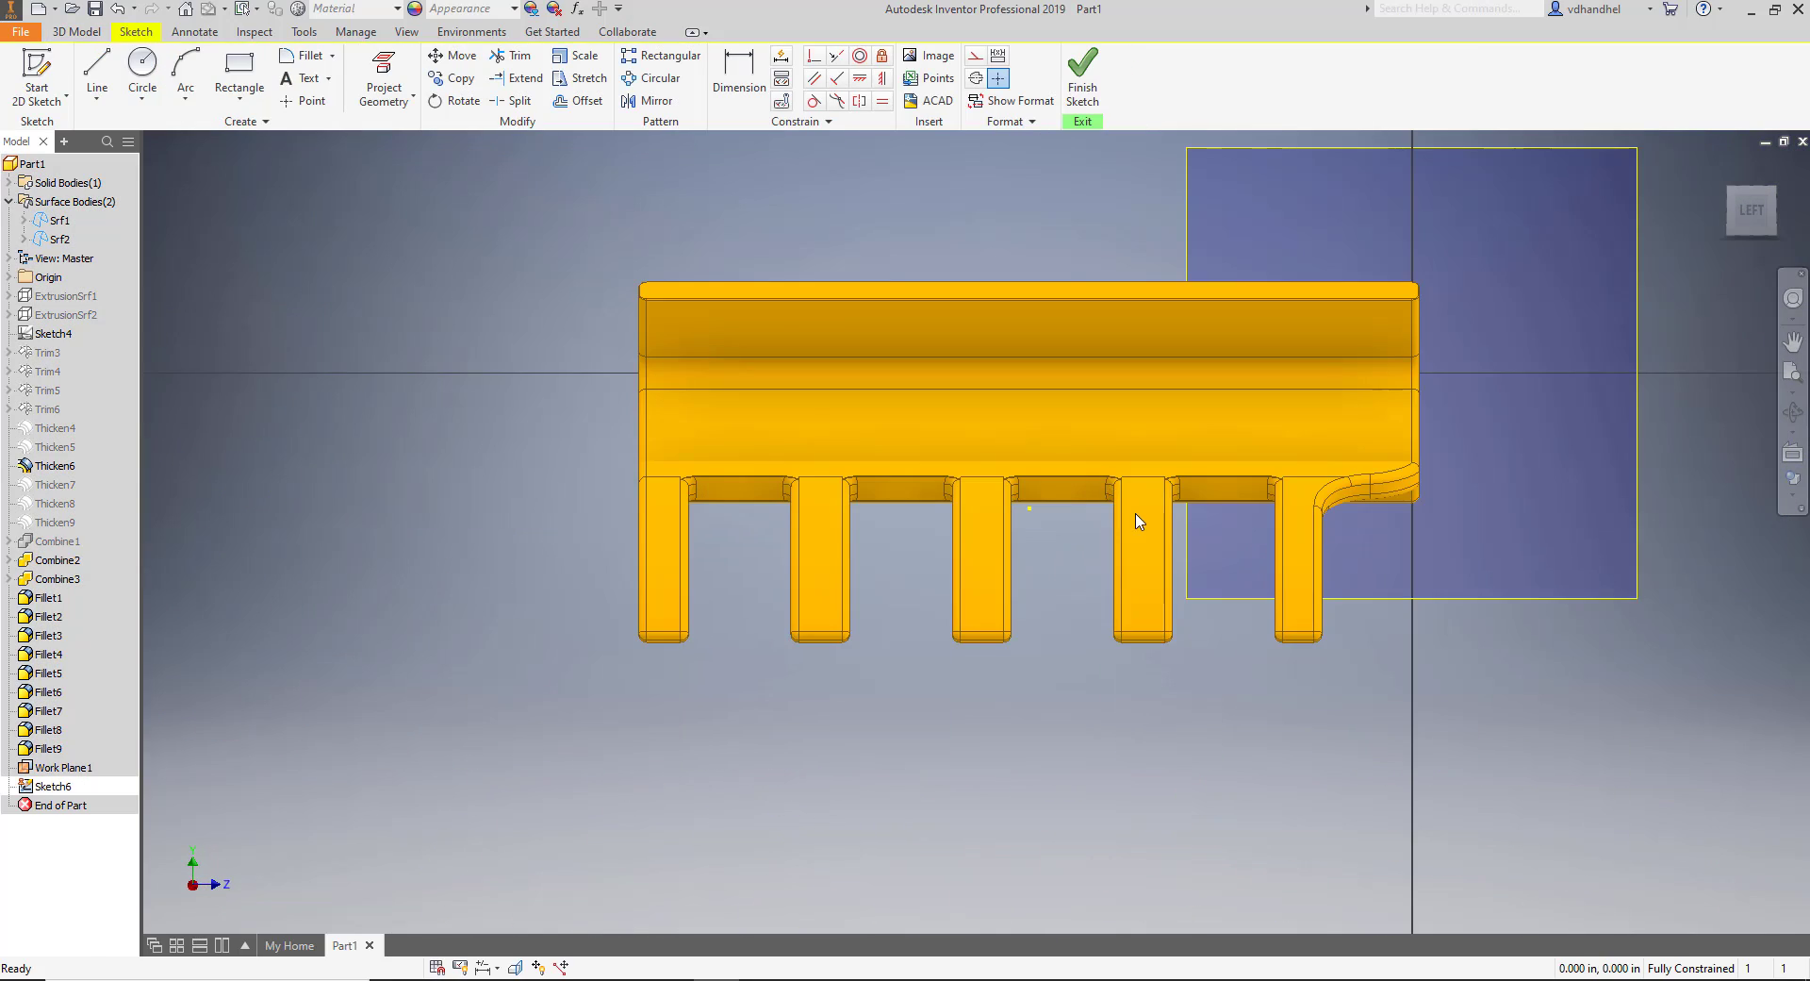
pyautogui.keyDown('shift'); pyautogui.moveTo(1144, 517); pyautogui.dragTo(692, 533, button='middle'); pyautogui.keyUp('shift')
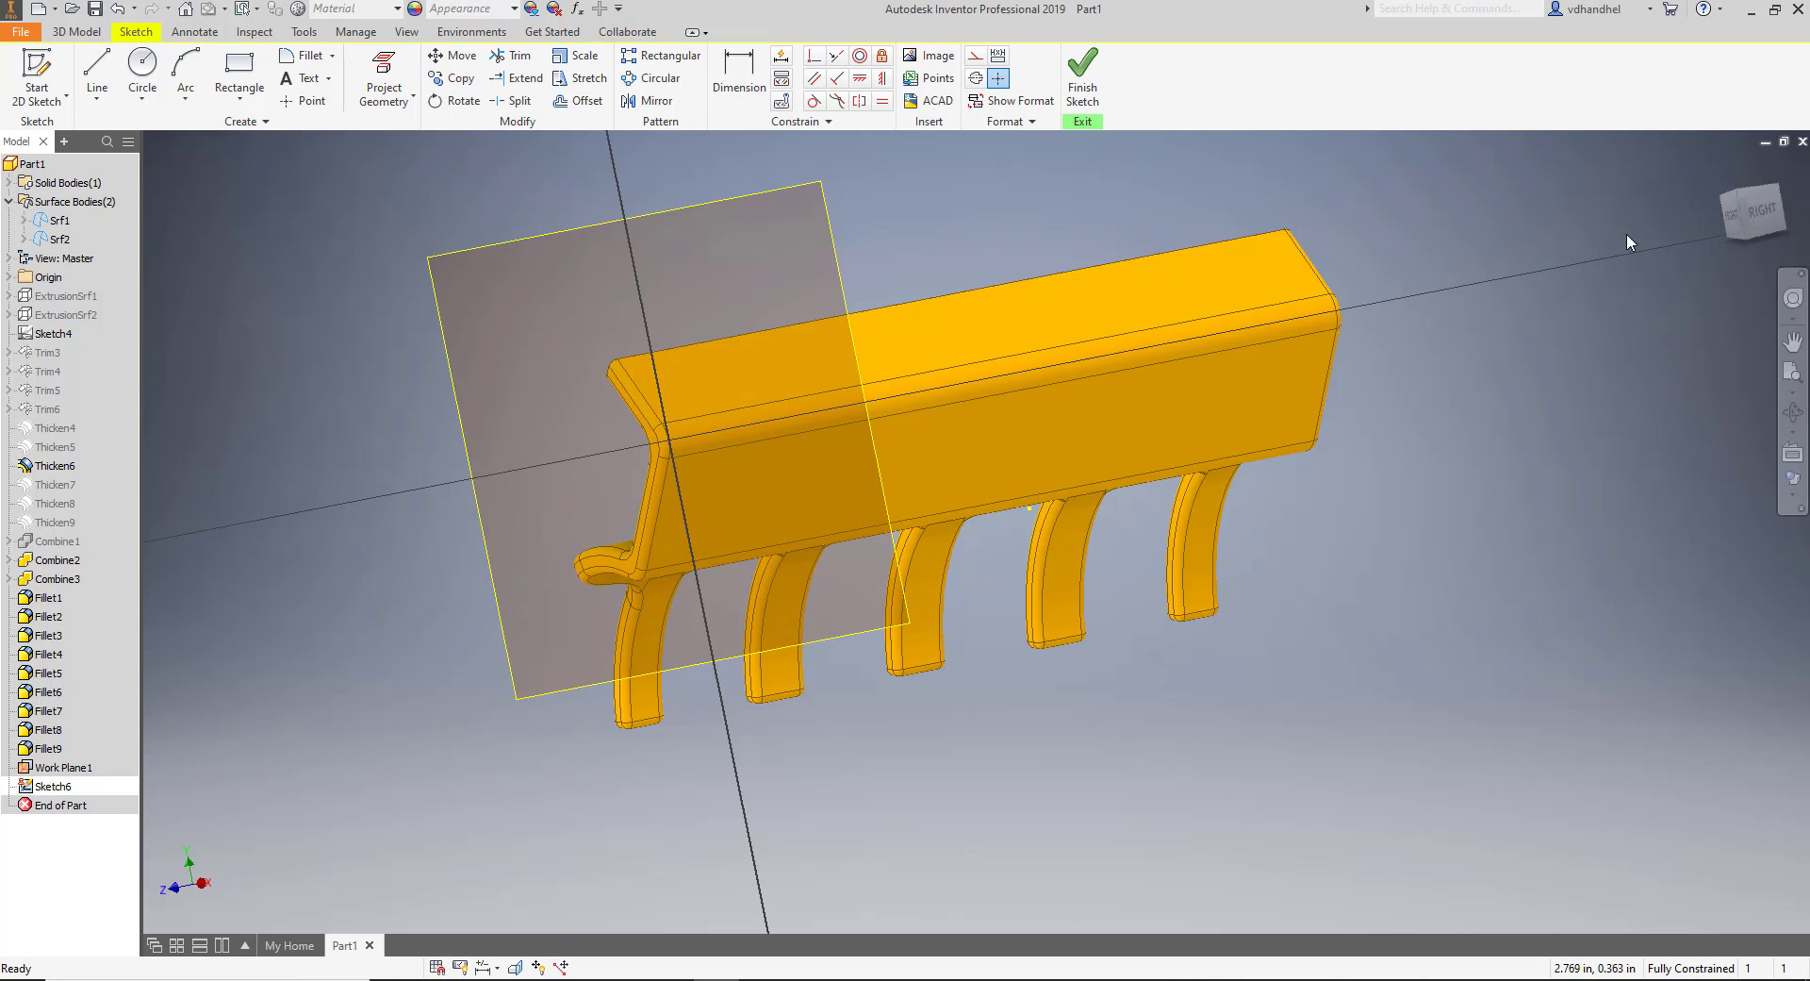
pyautogui.click(1750, 212)
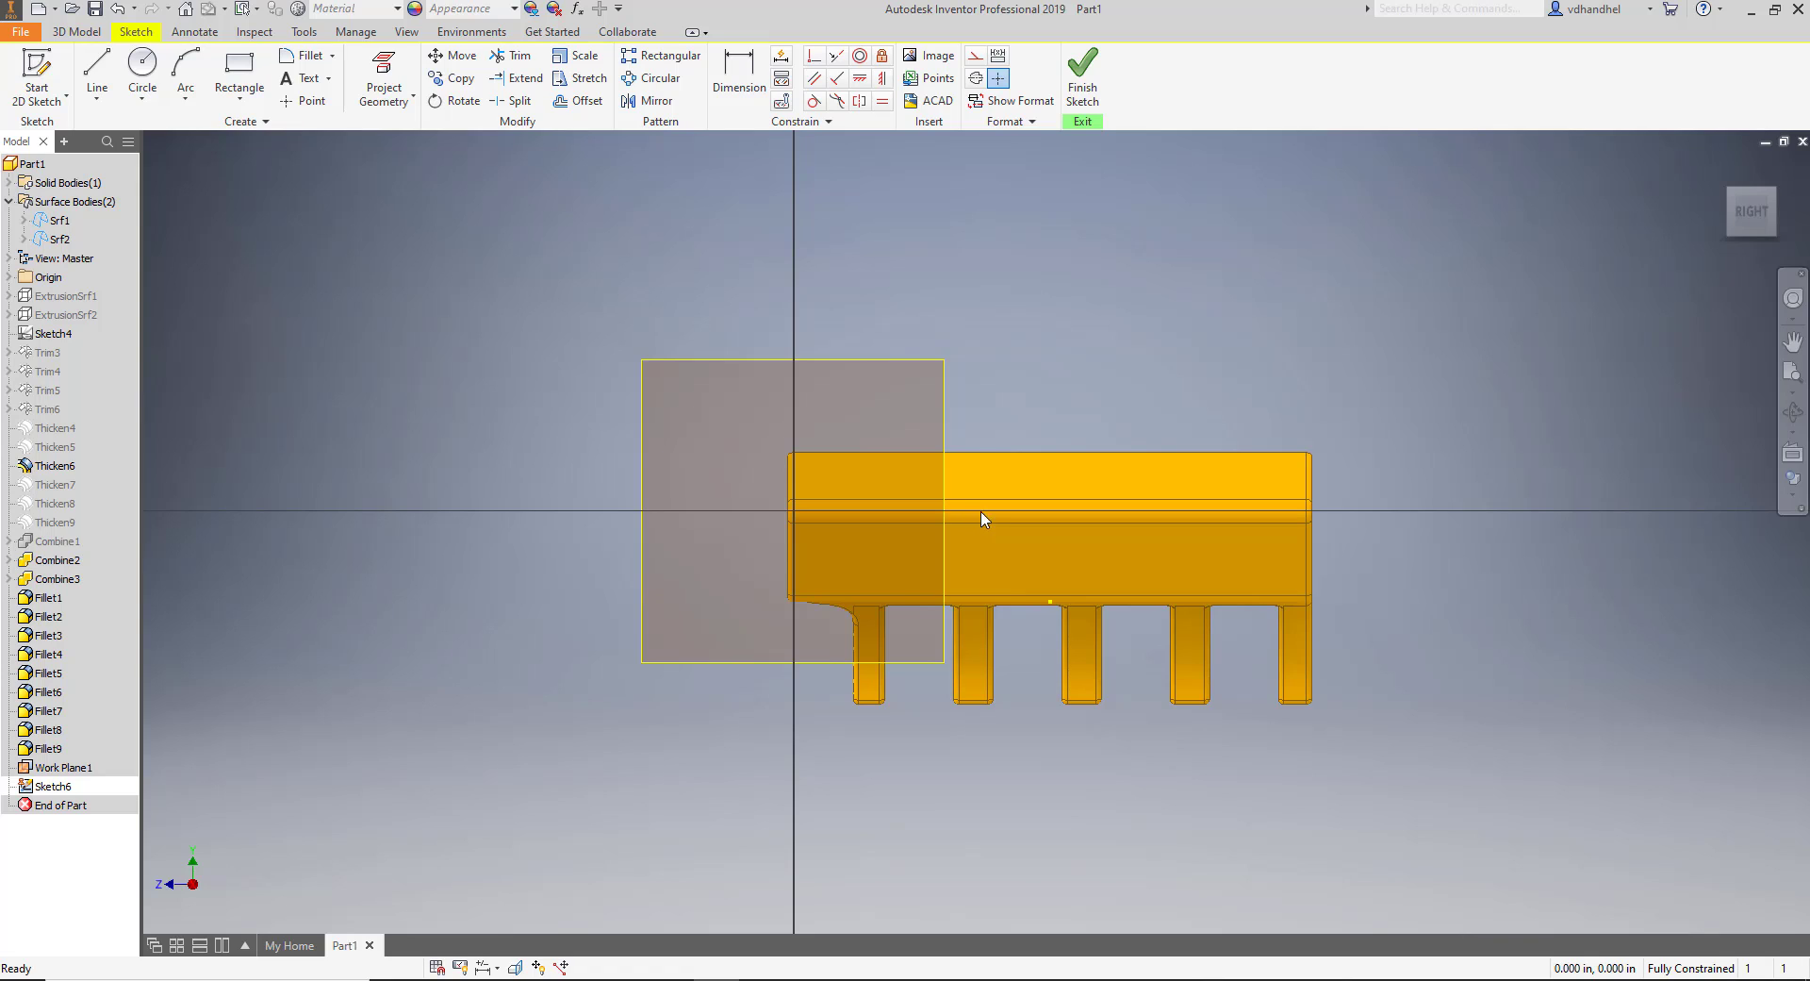
pyautogui.moveTo(1411, 597); pyautogui.dragTo(1313, 559, button='middle')
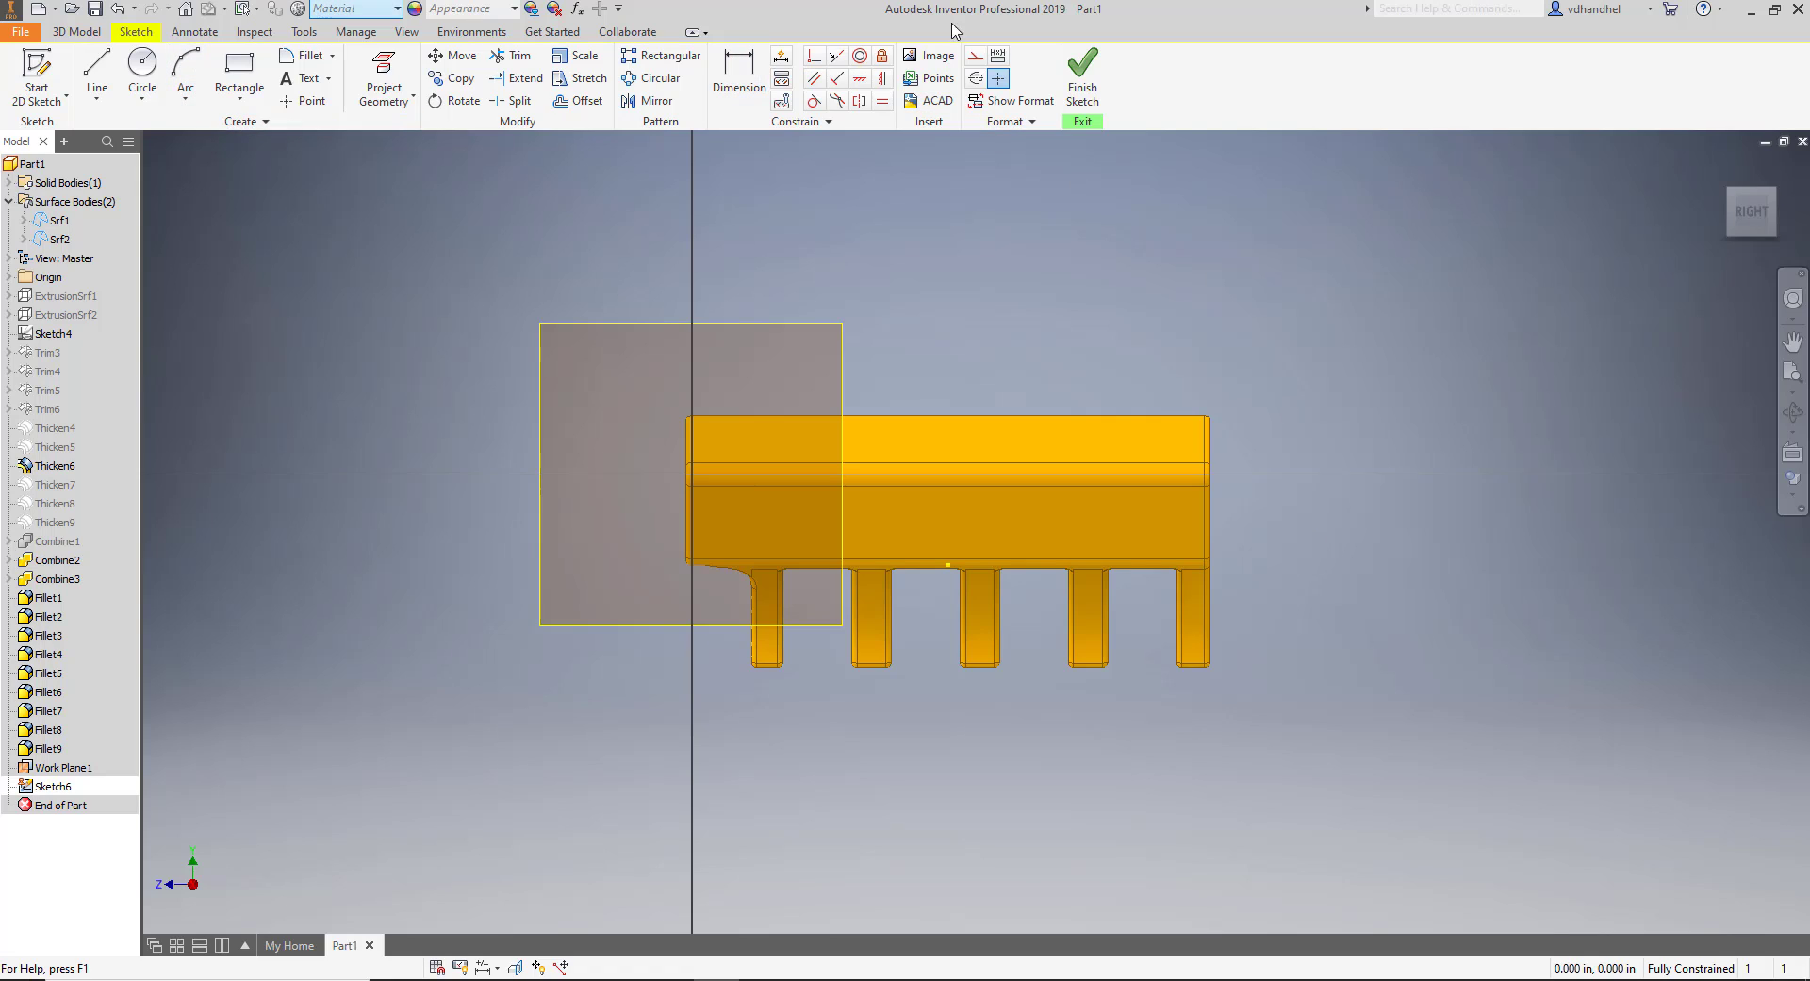
pyautogui.click(1083, 76)
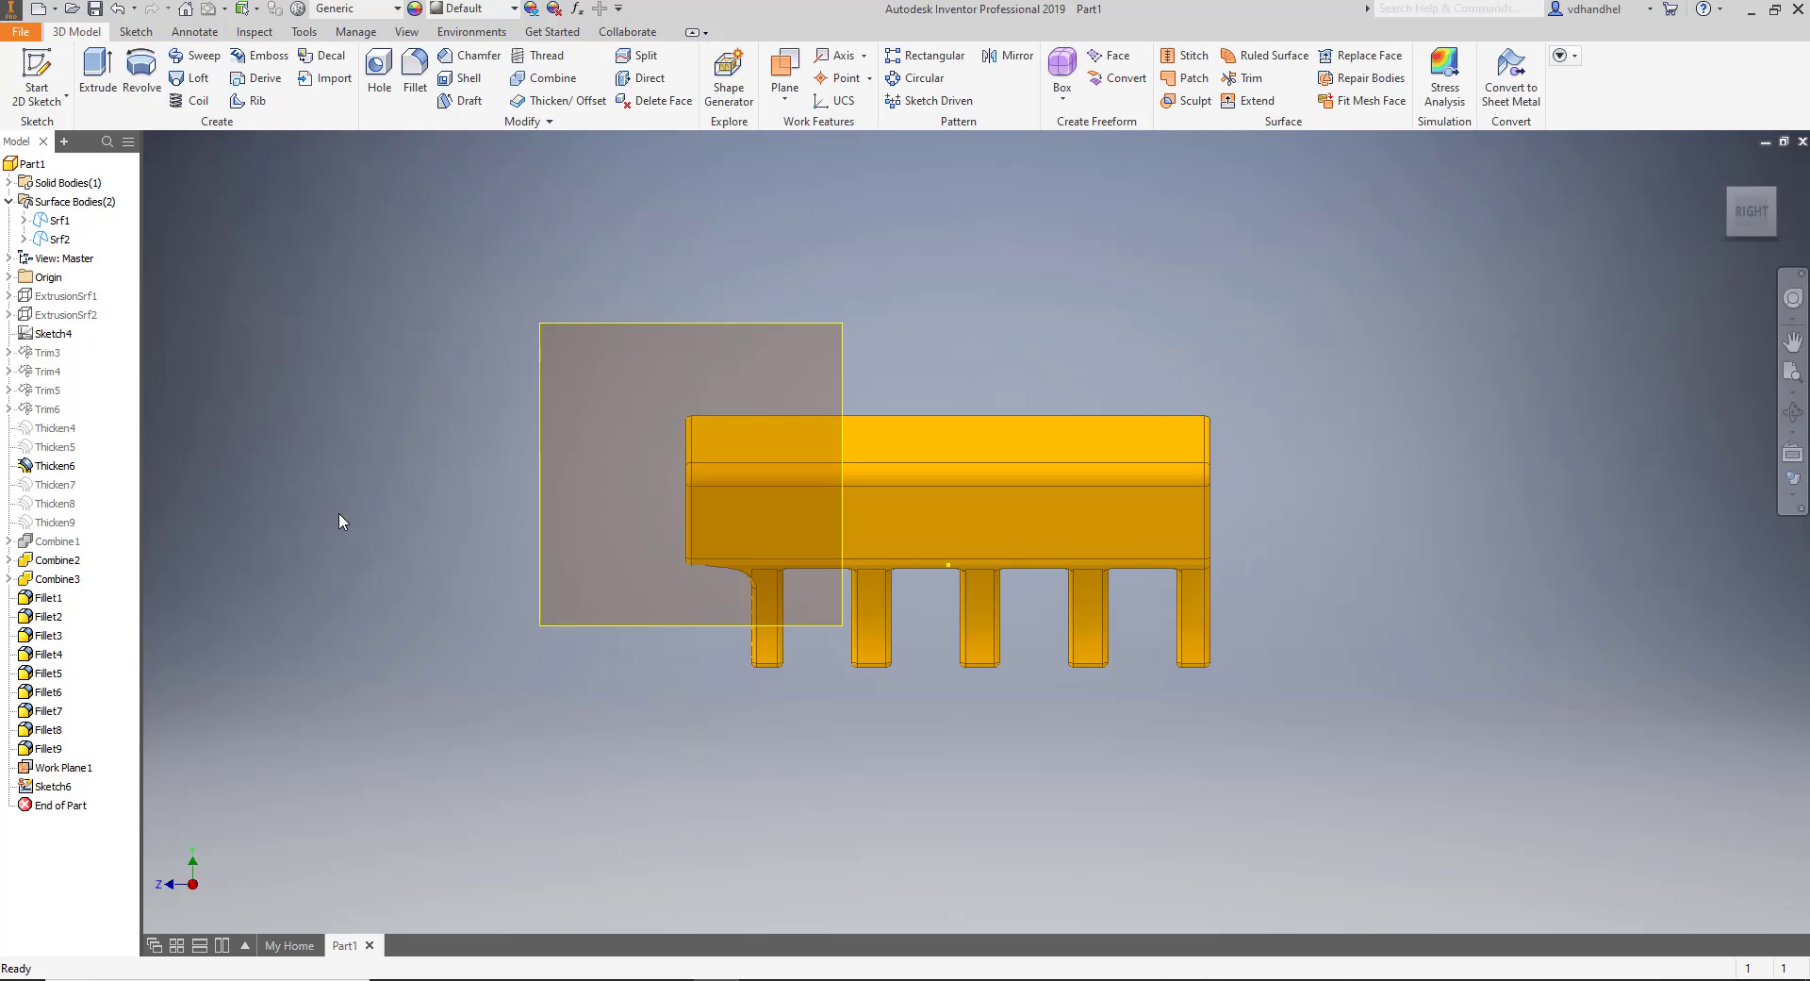
pyautogui.rightClick(66, 786)
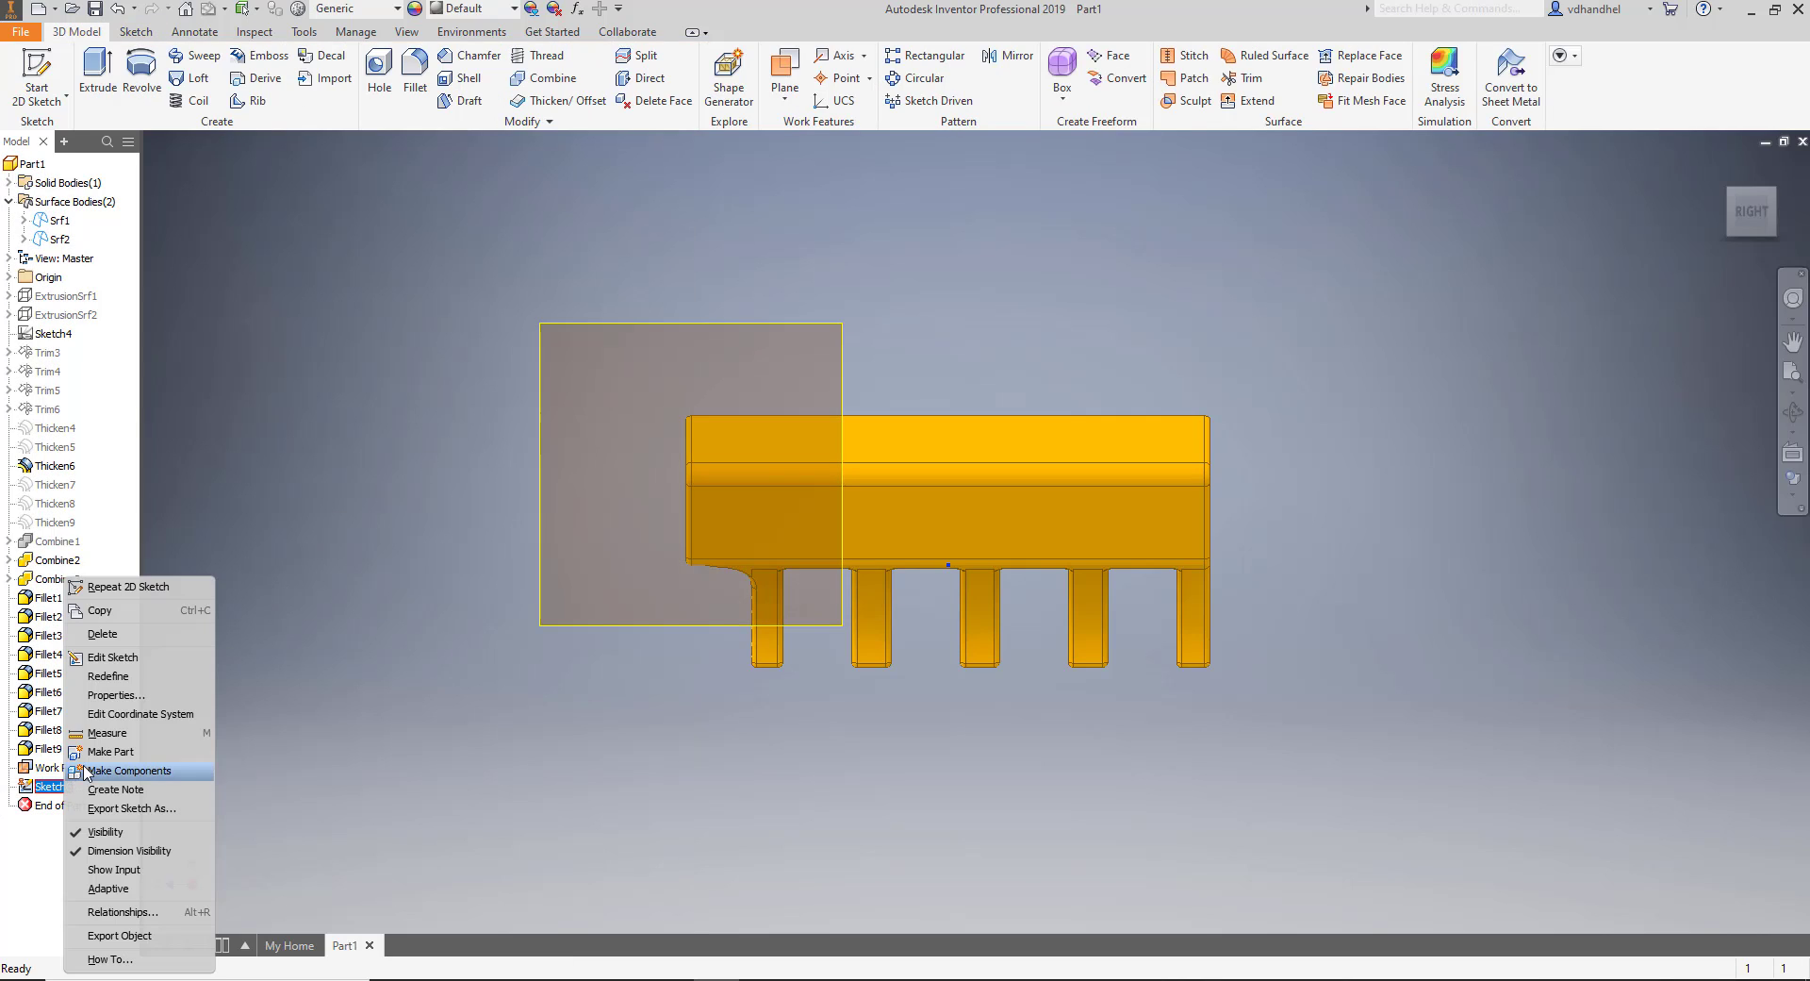
pyautogui.click(102, 634)
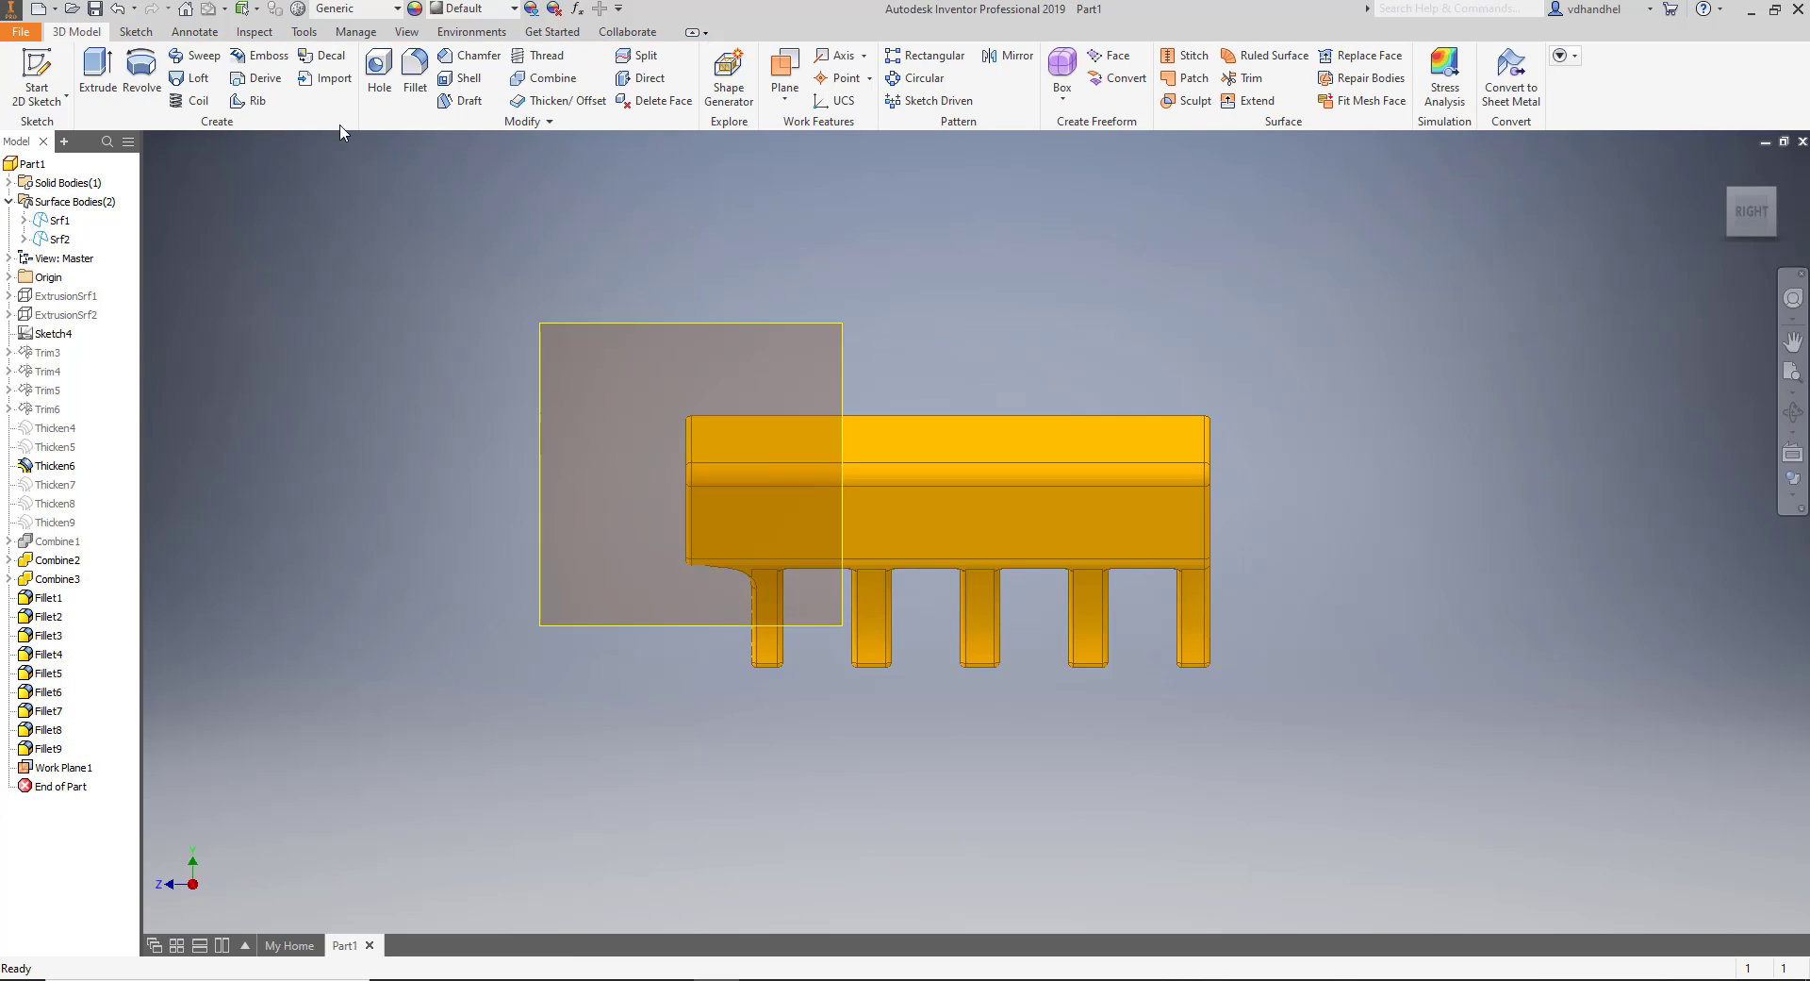
pyautogui.click(784, 68)
pyautogui.click(763, 325)
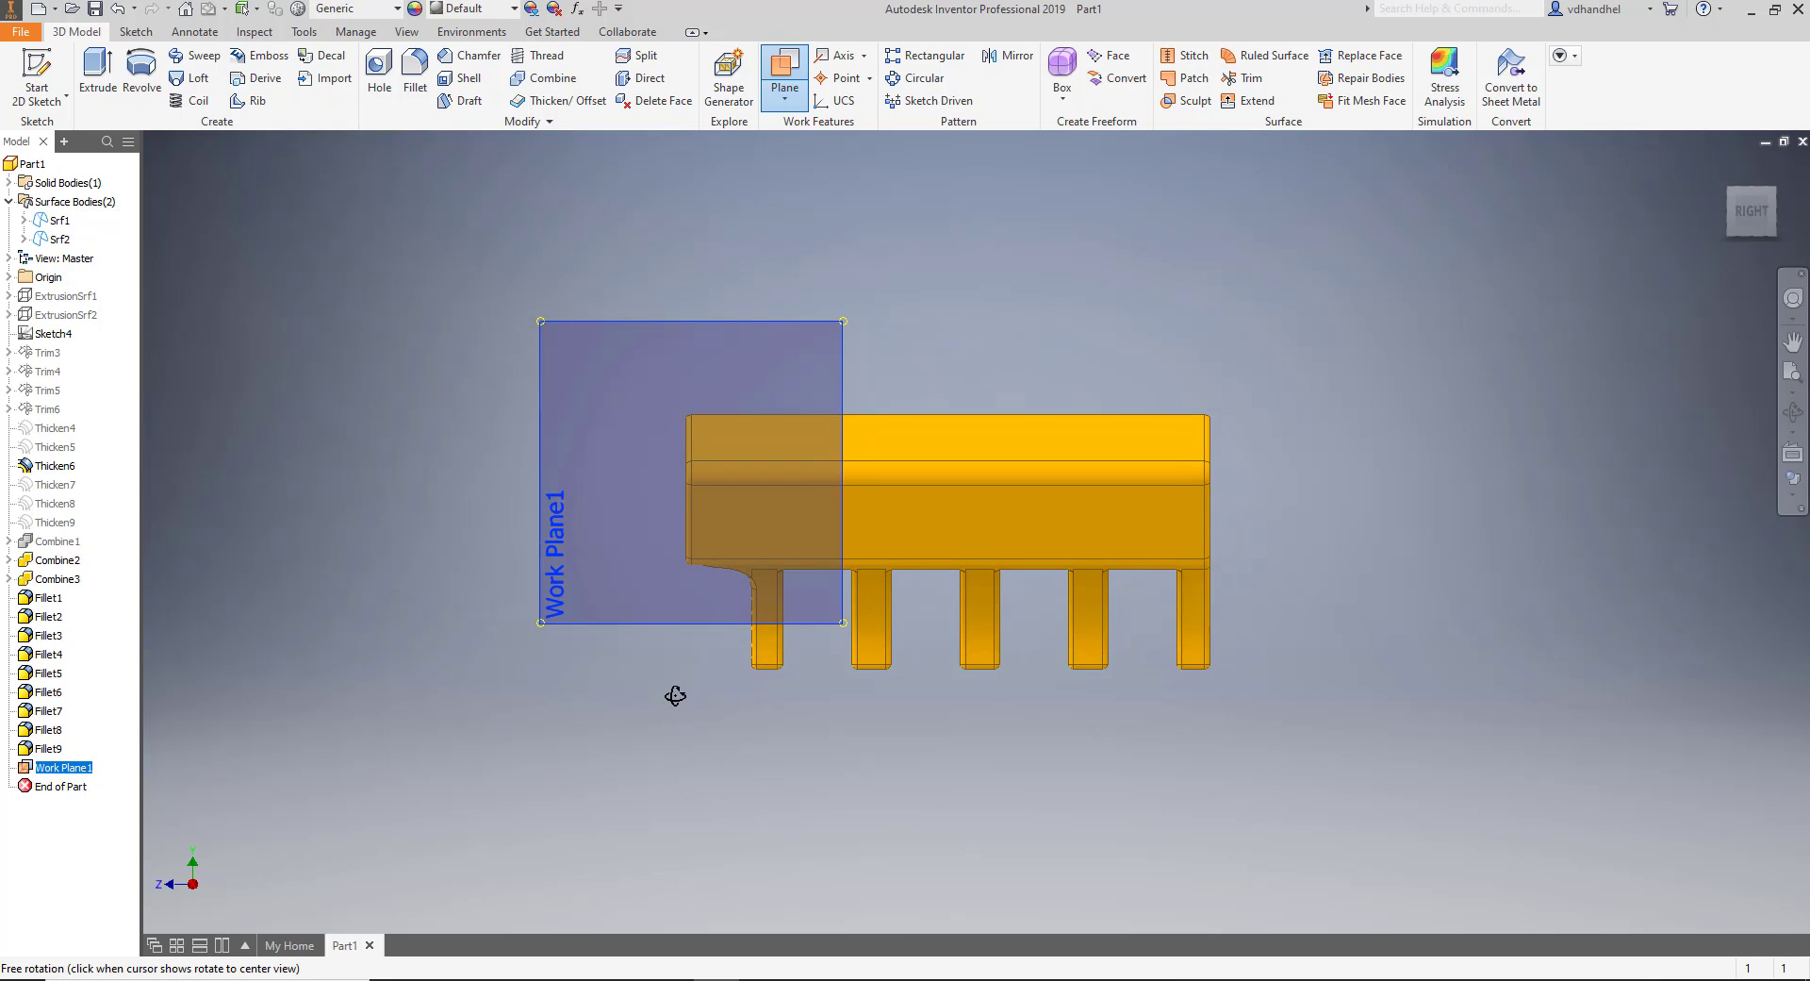
pyautogui.keyDown('shift'); pyautogui.moveTo(671, 695); pyautogui.dragTo(917, 739, button='middle'); pyautogui.keyUp('shift')
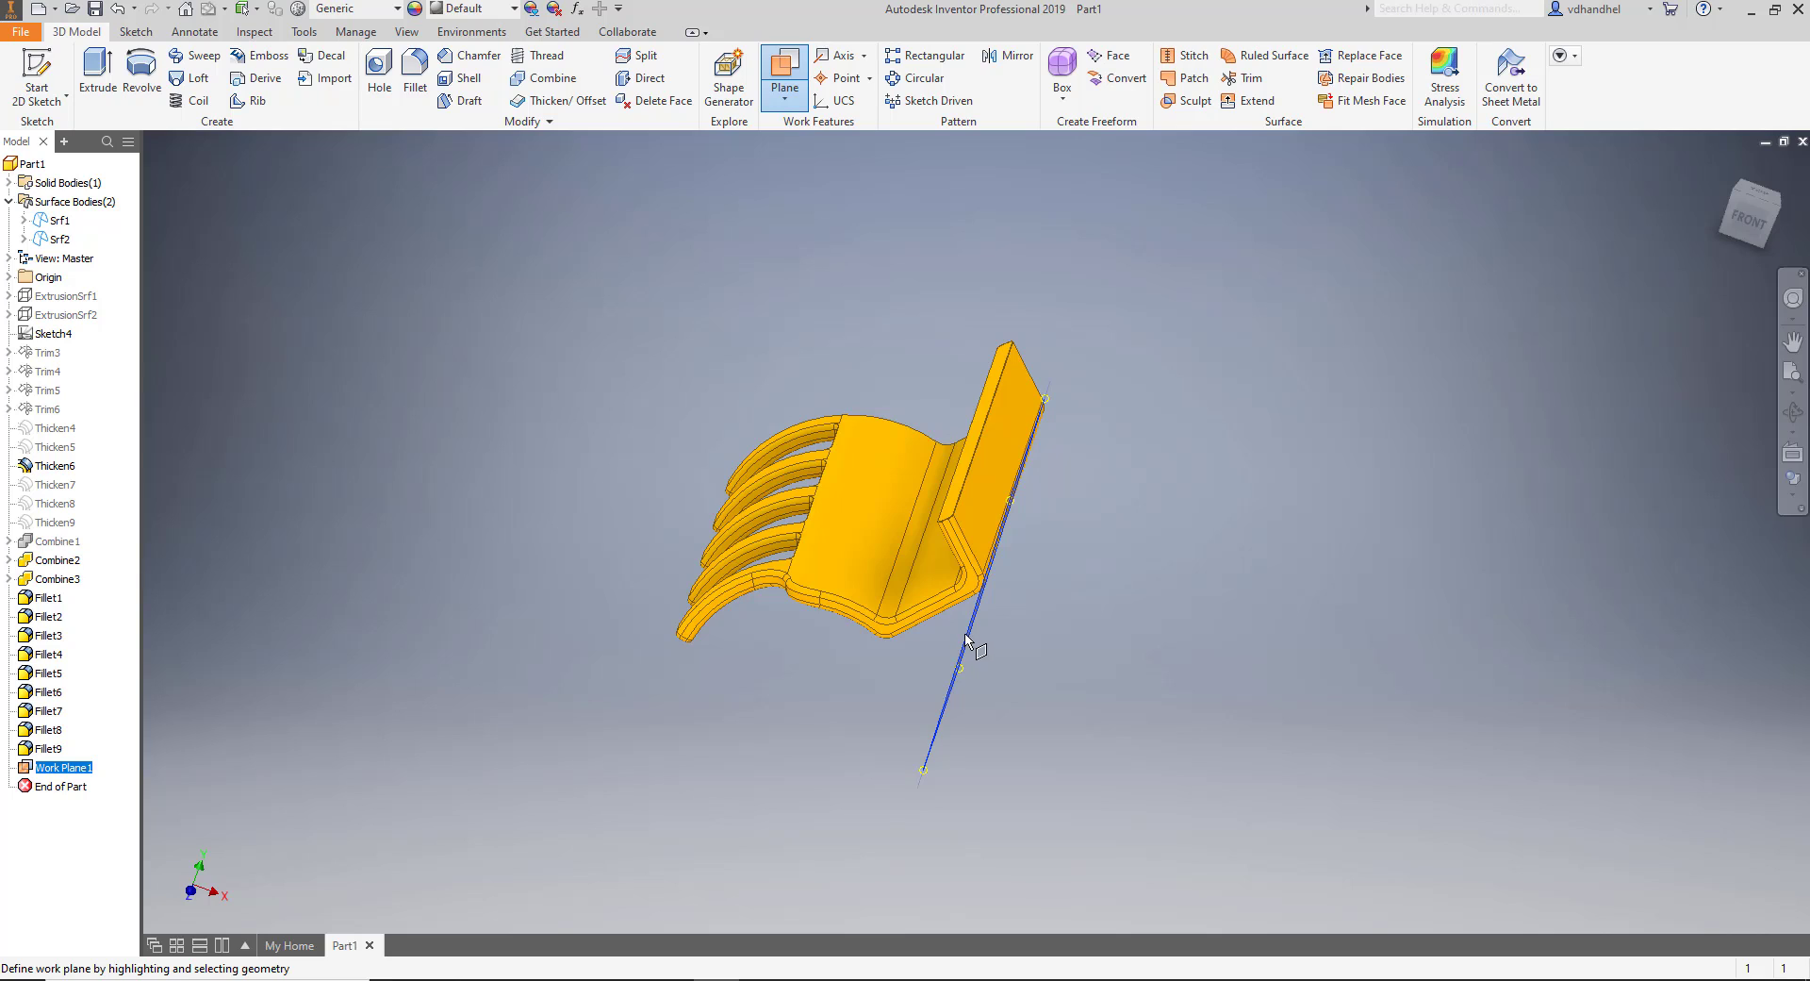
pyautogui.keyDown('shift'); pyautogui.moveTo(970, 646); pyautogui.dragTo(921, 614, button='middle'); pyautogui.keyUp('shift')
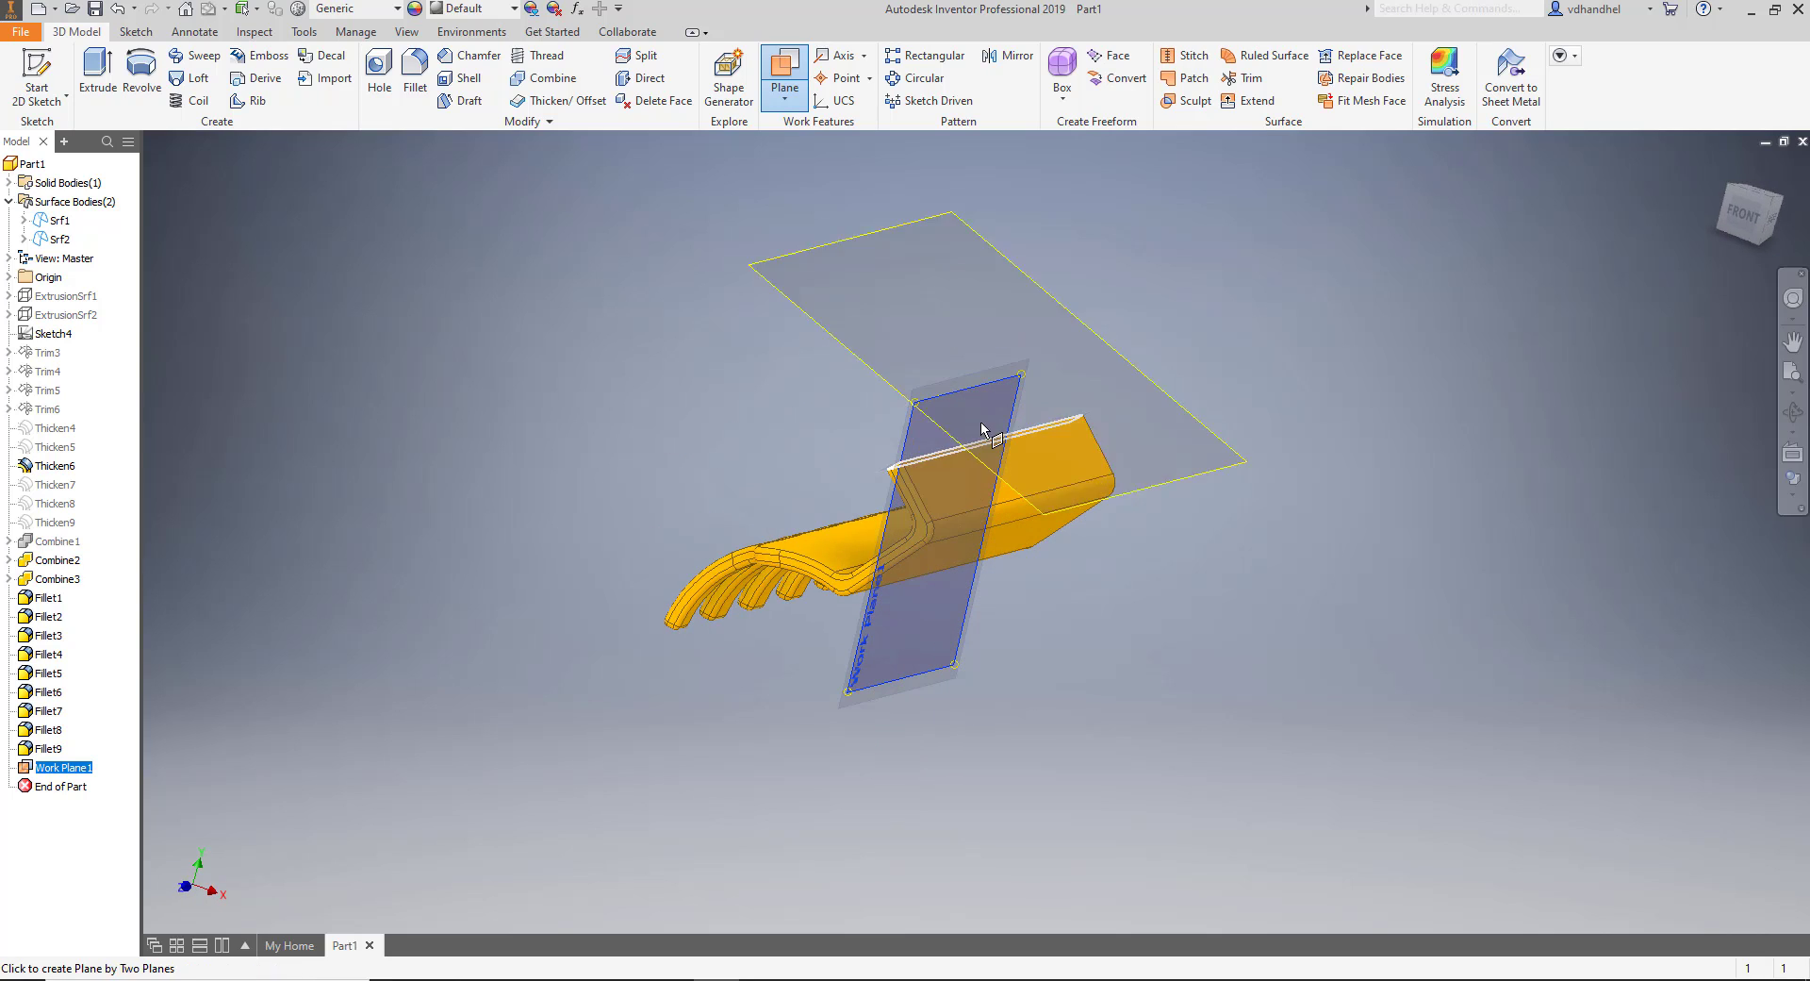
pyautogui.click(923, 414)
pyautogui.keyDown('shift'); pyautogui.moveTo(923, 414); pyautogui.dragTo(966, 432, button='middle'); pyautogui.keyUp('shift')
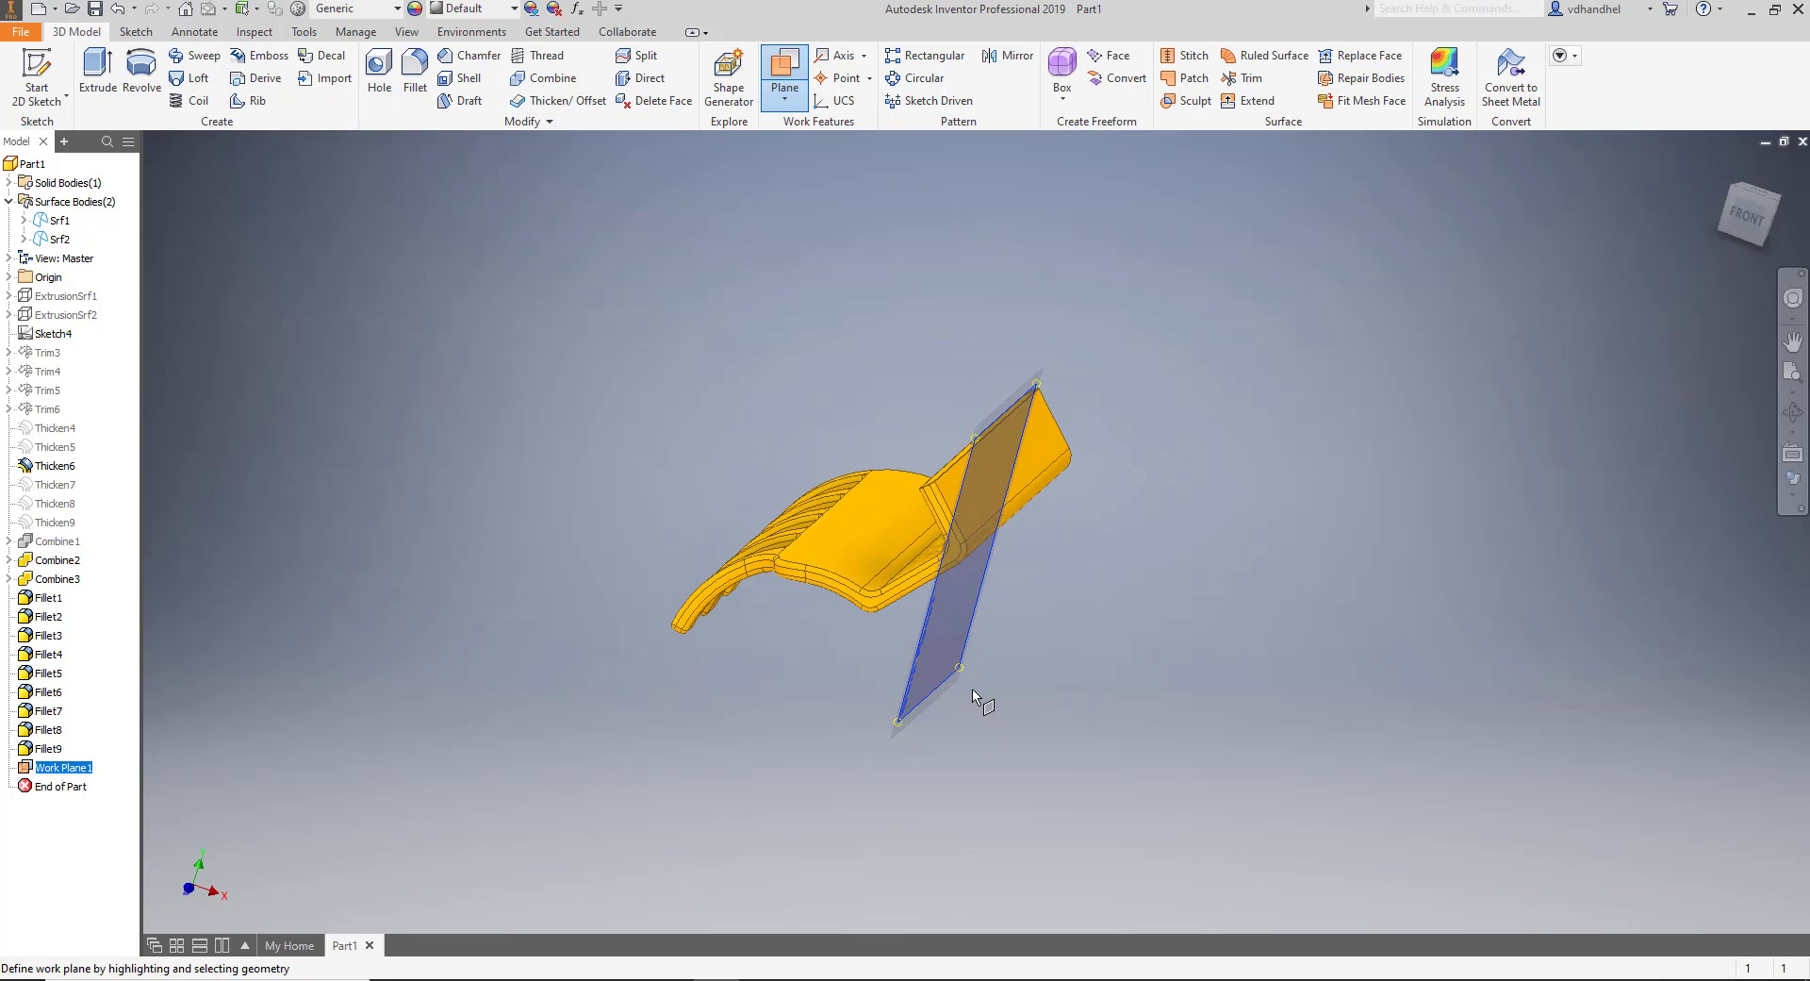
pyautogui.click(797, 102)
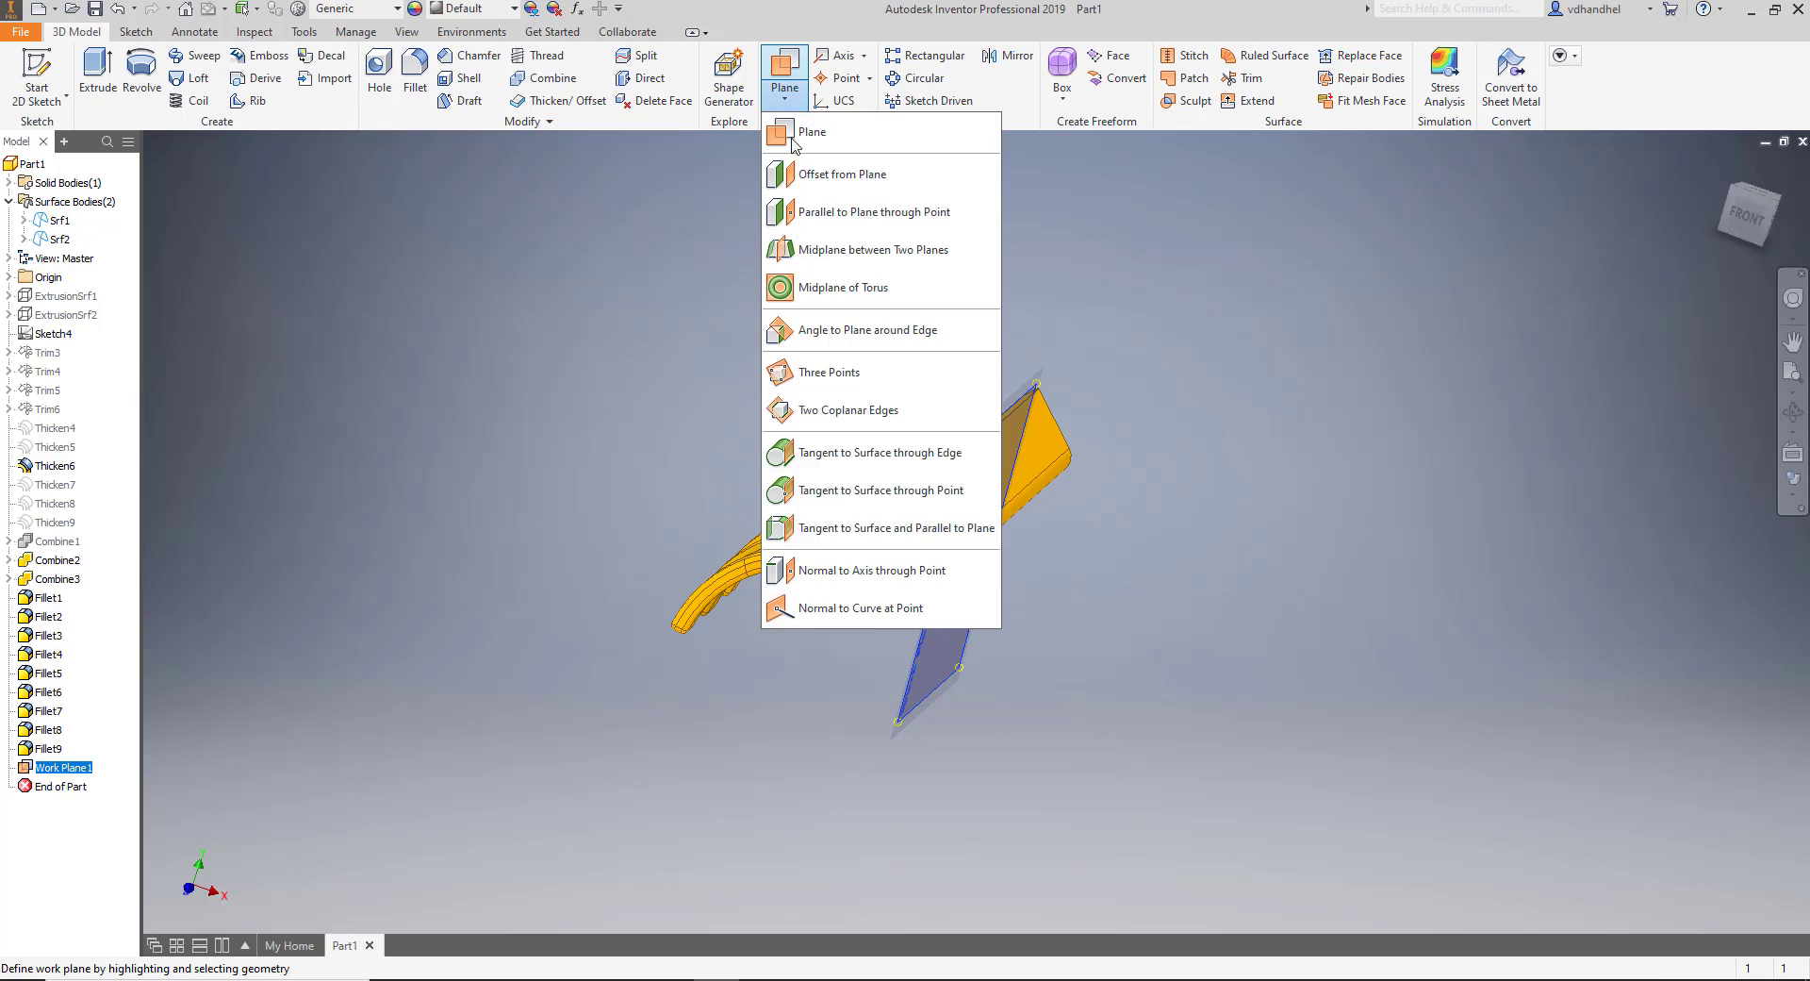
pyautogui.click(830, 170)
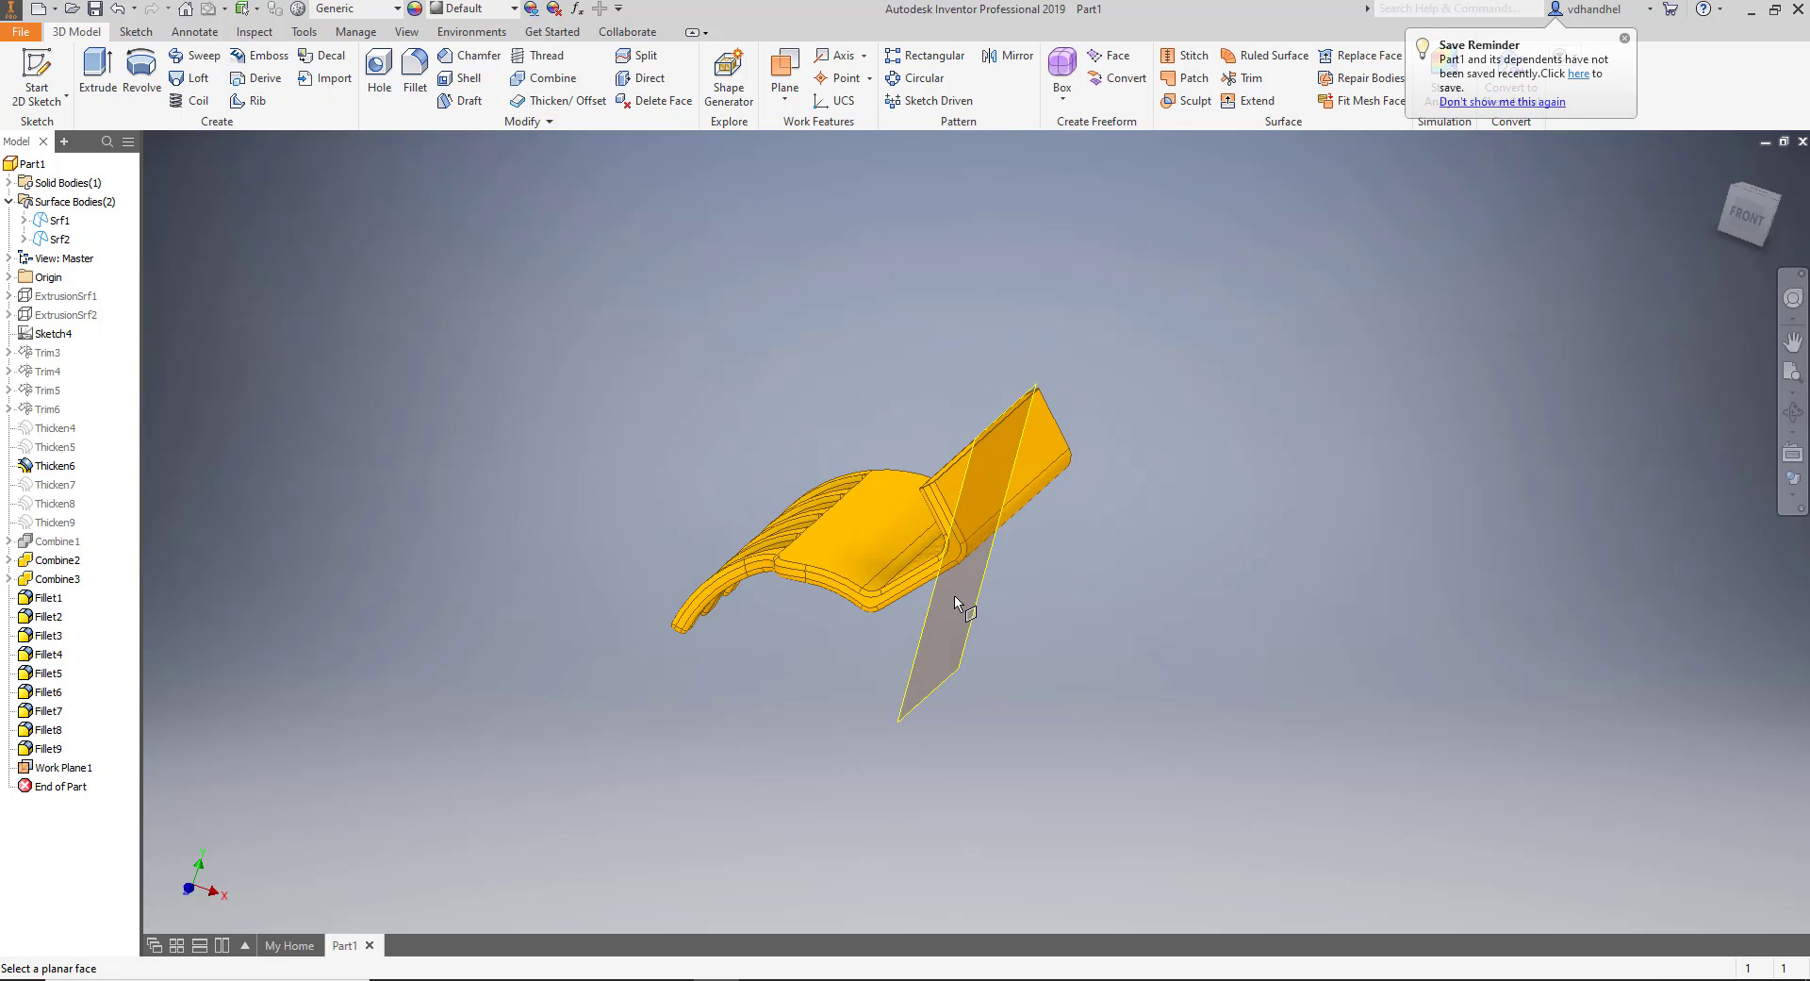
pyautogui.click(921, 636)
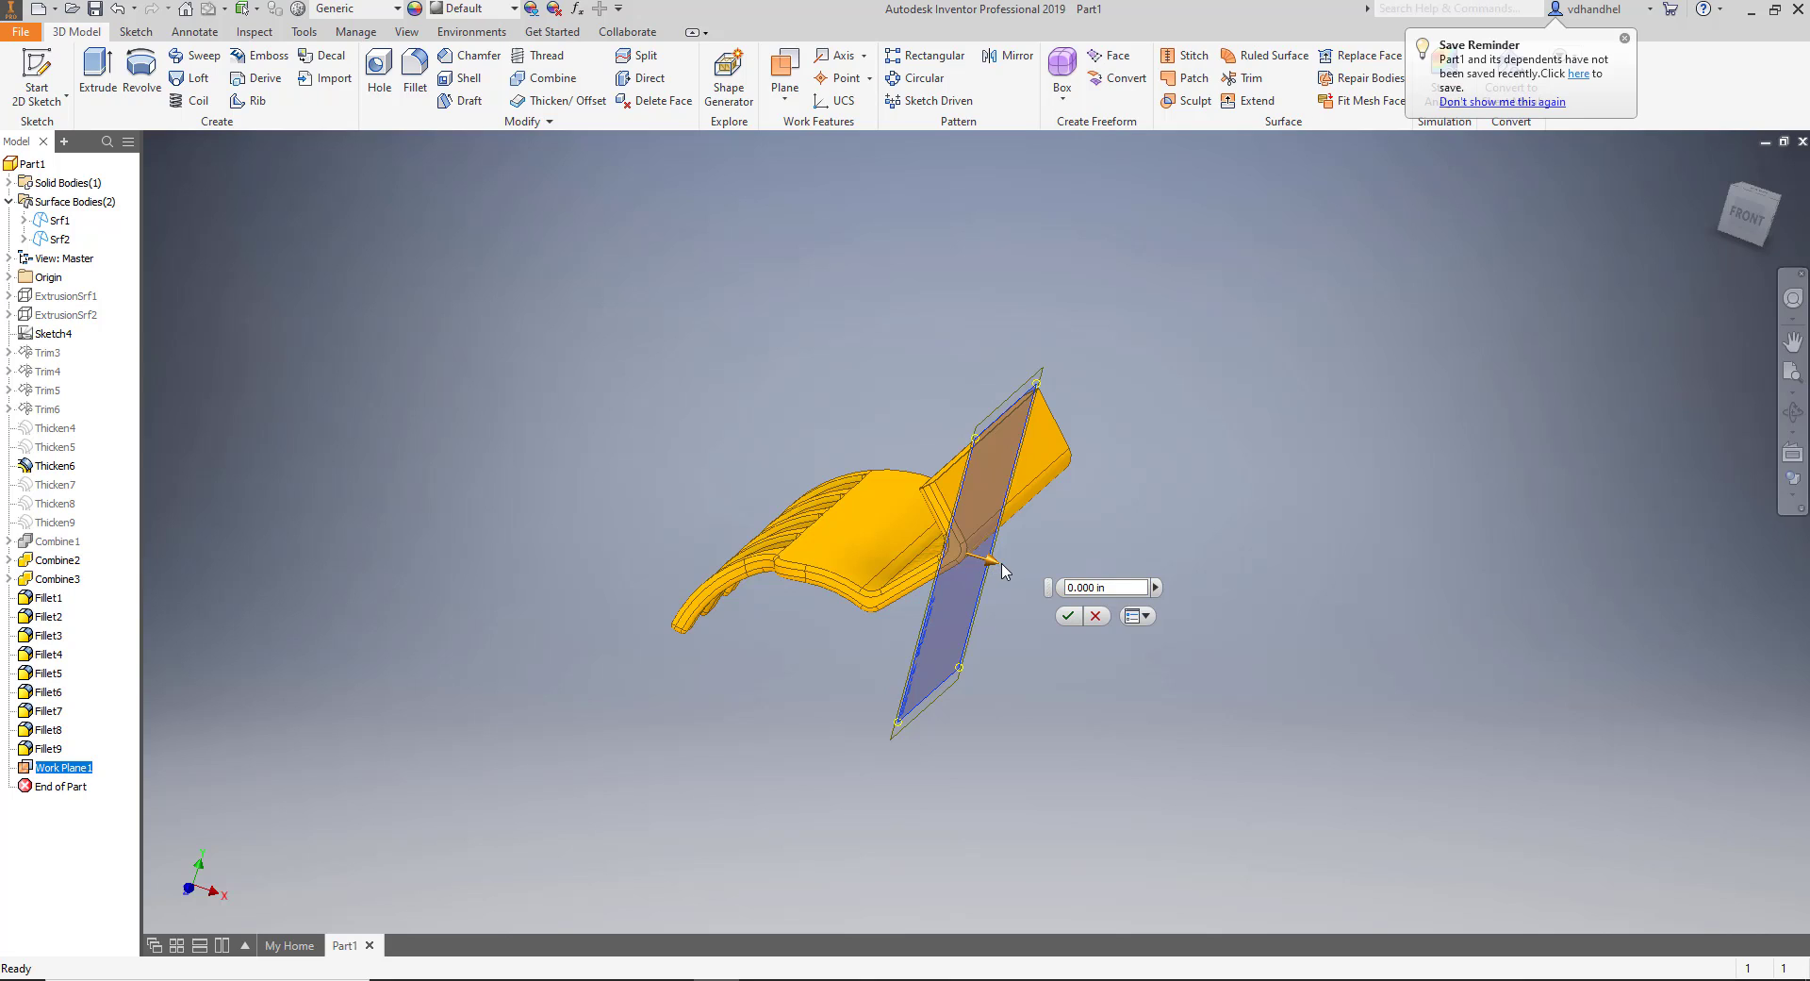
pyautogui.moveTo(995, 566); pyautogui.dragTo(1010, 573)
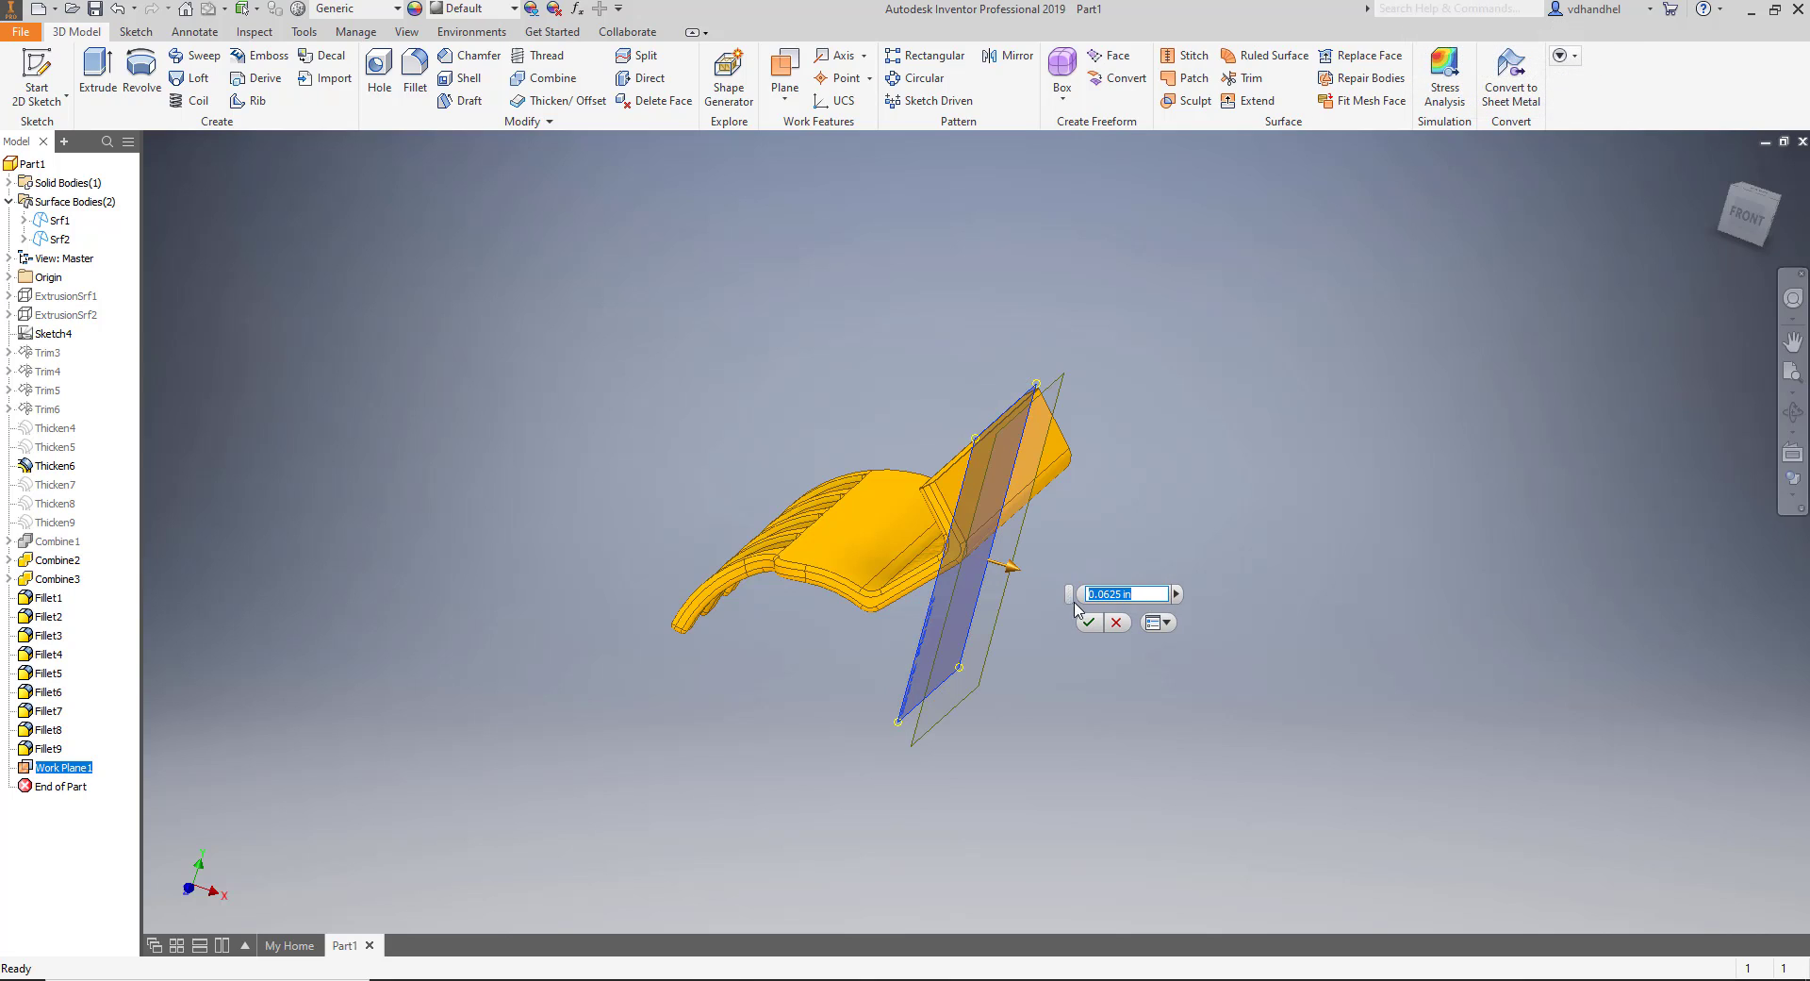
pyautogui.keyDown('shift'); pyautogui.moveTo(1042, 614); pyautogui.dragTo(1070, 588, button='middle'); pyautogui.keyUp('shift')
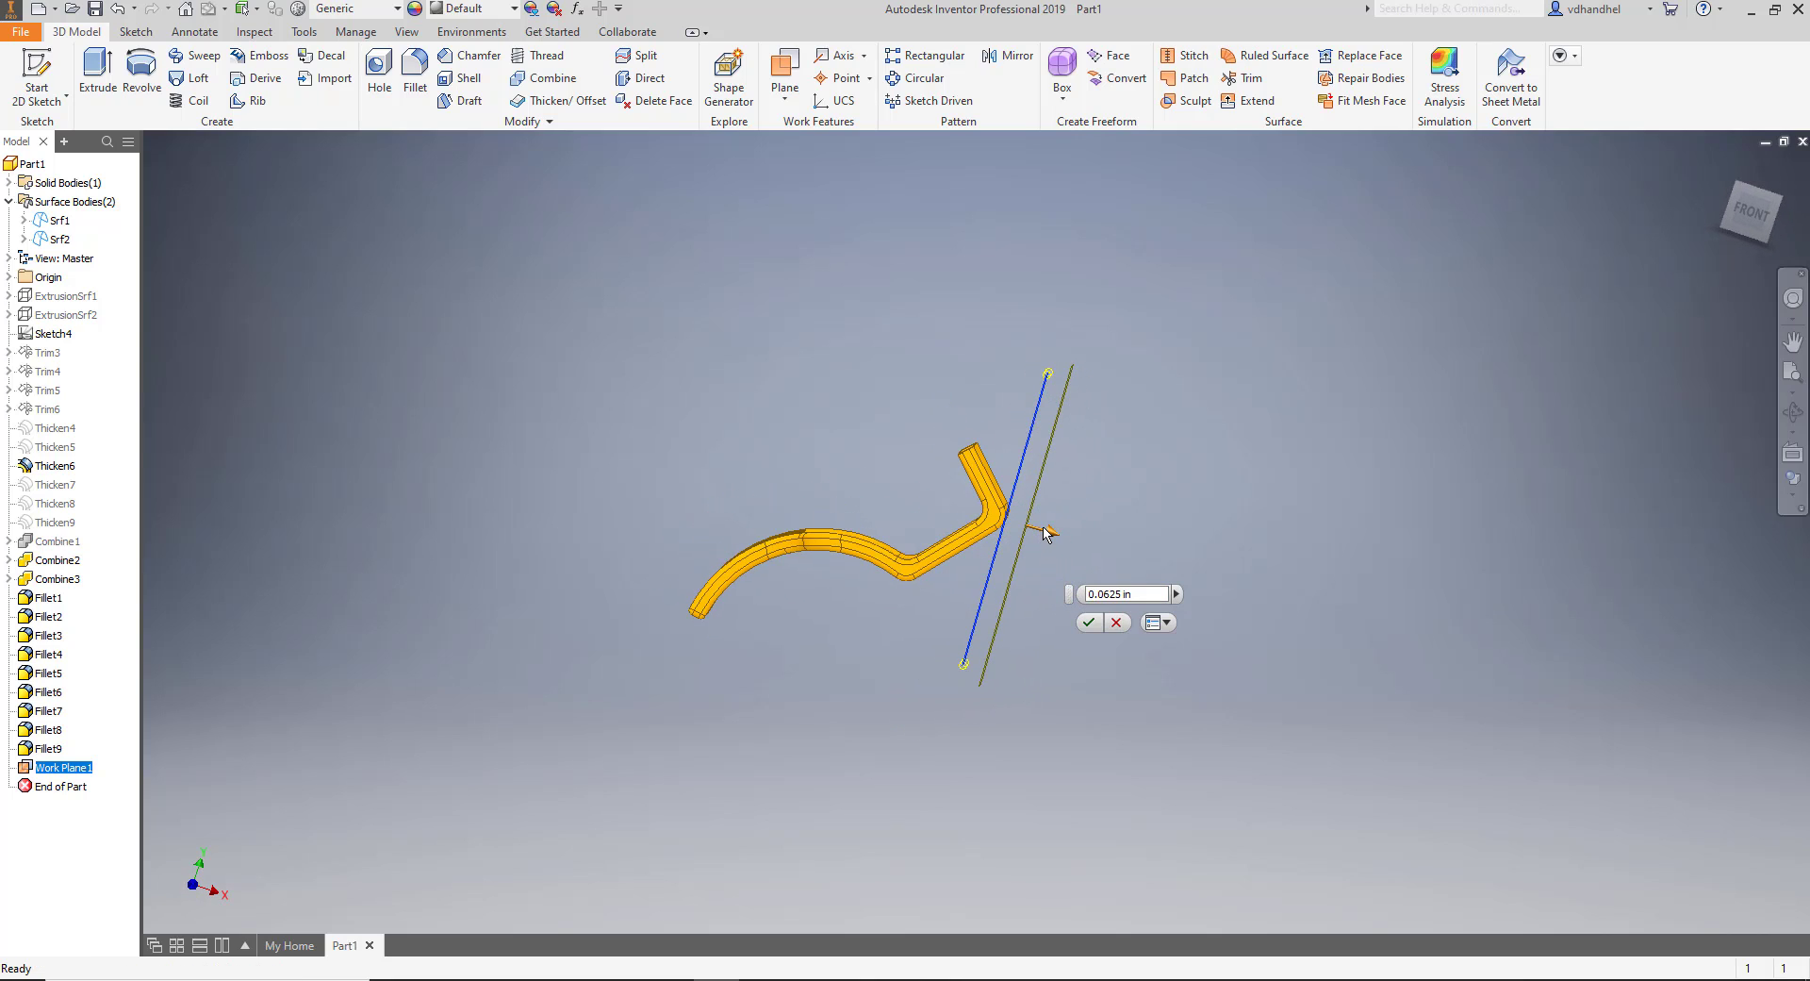
pyautogui.moveTo(1047, 529); pyautogui.dragTo(1069, 544)
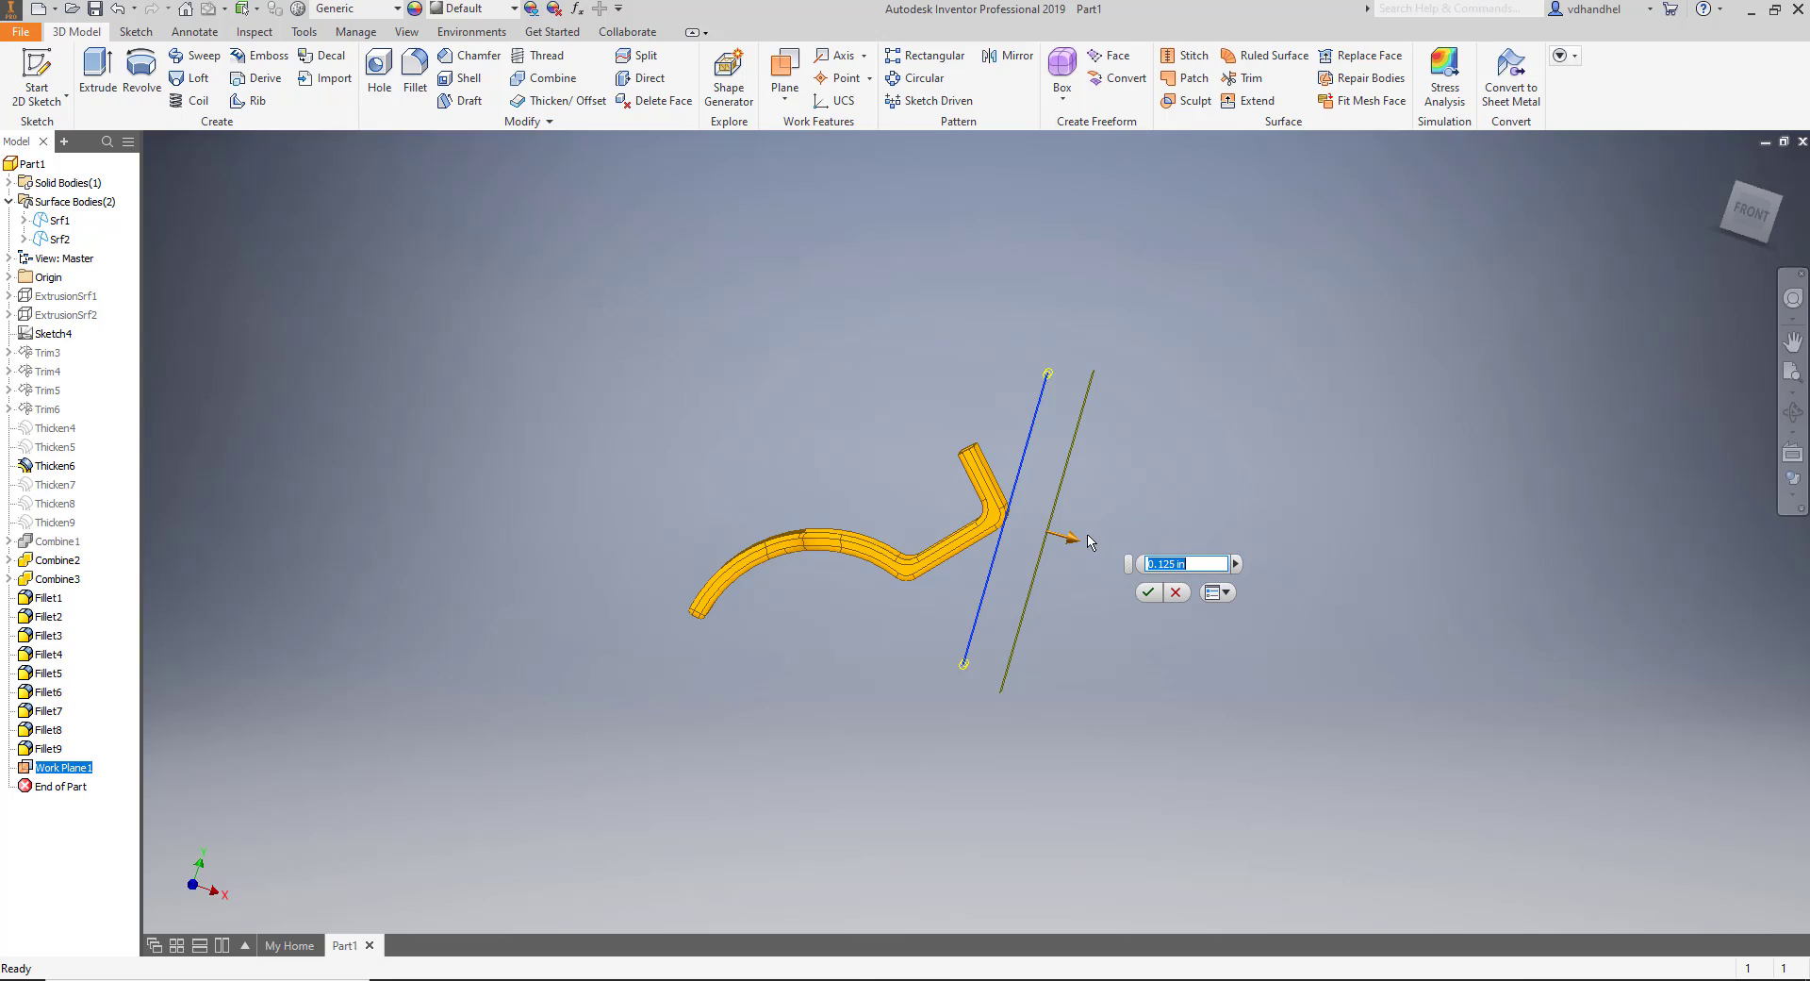
pyautogui.click(1176, 593)
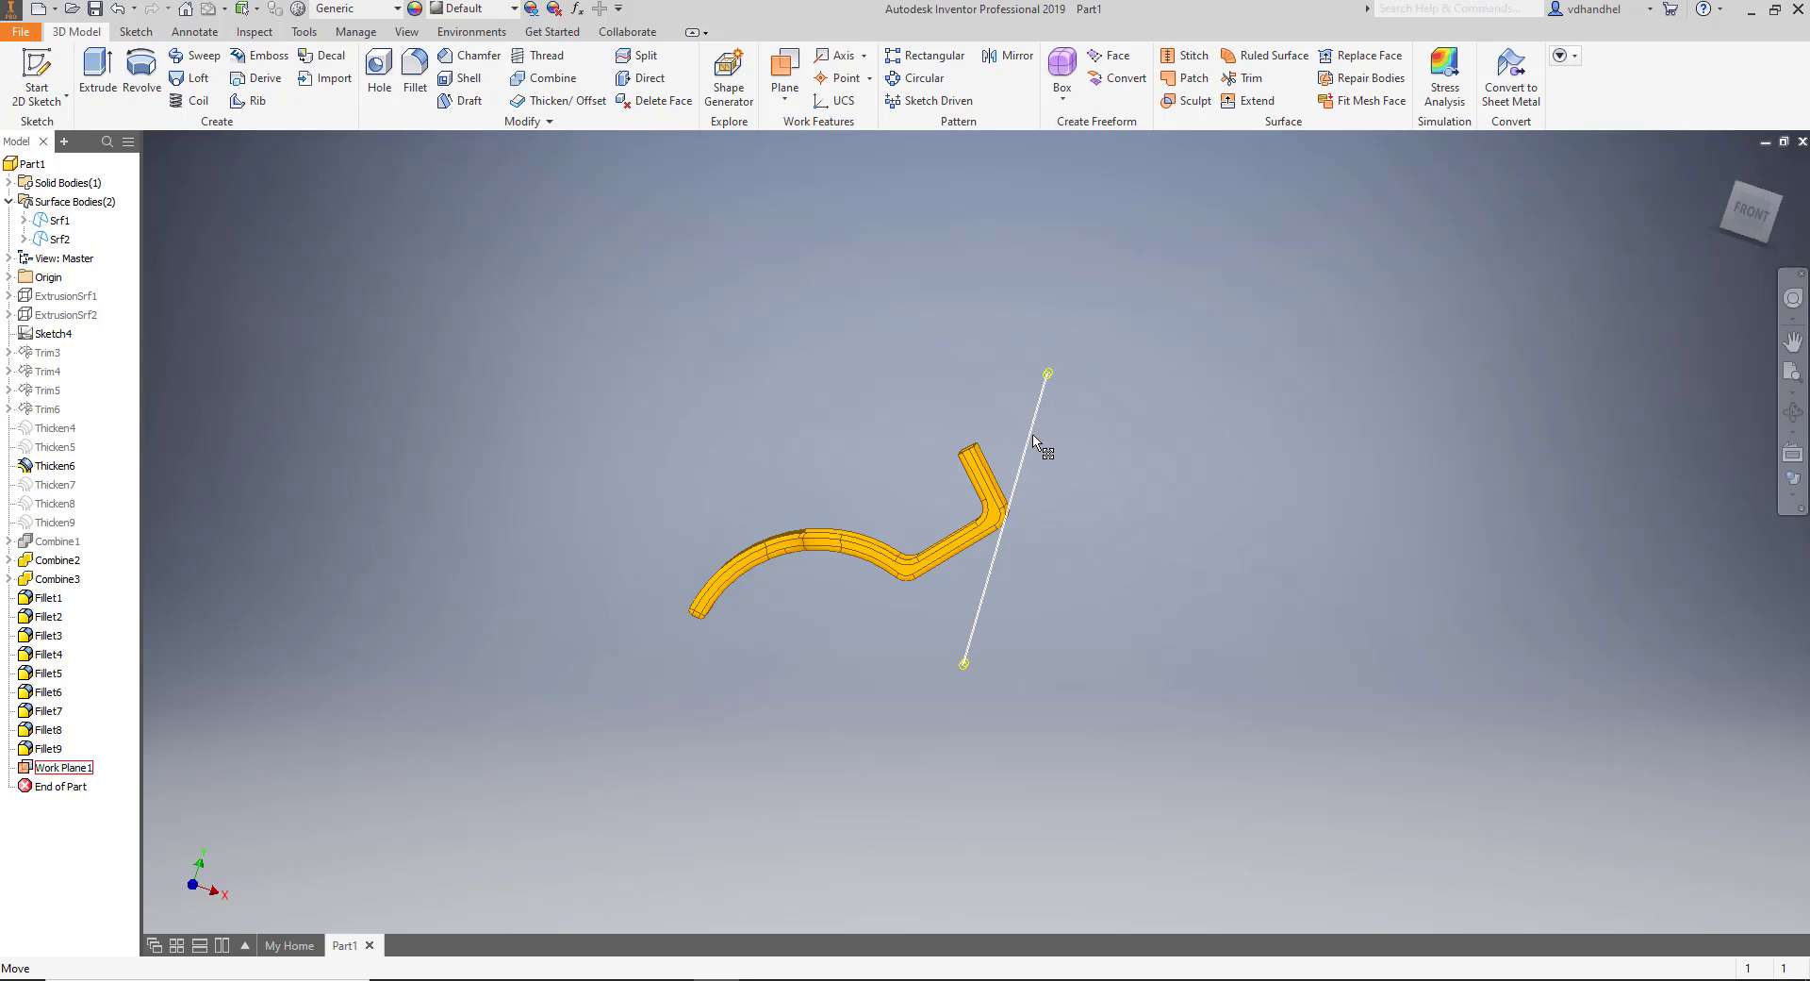
# Create a second work plane through the center of the torus-shaped fillet face on the outside of the flange bend.
pyautogui.scroll(-5, 1051, 536)
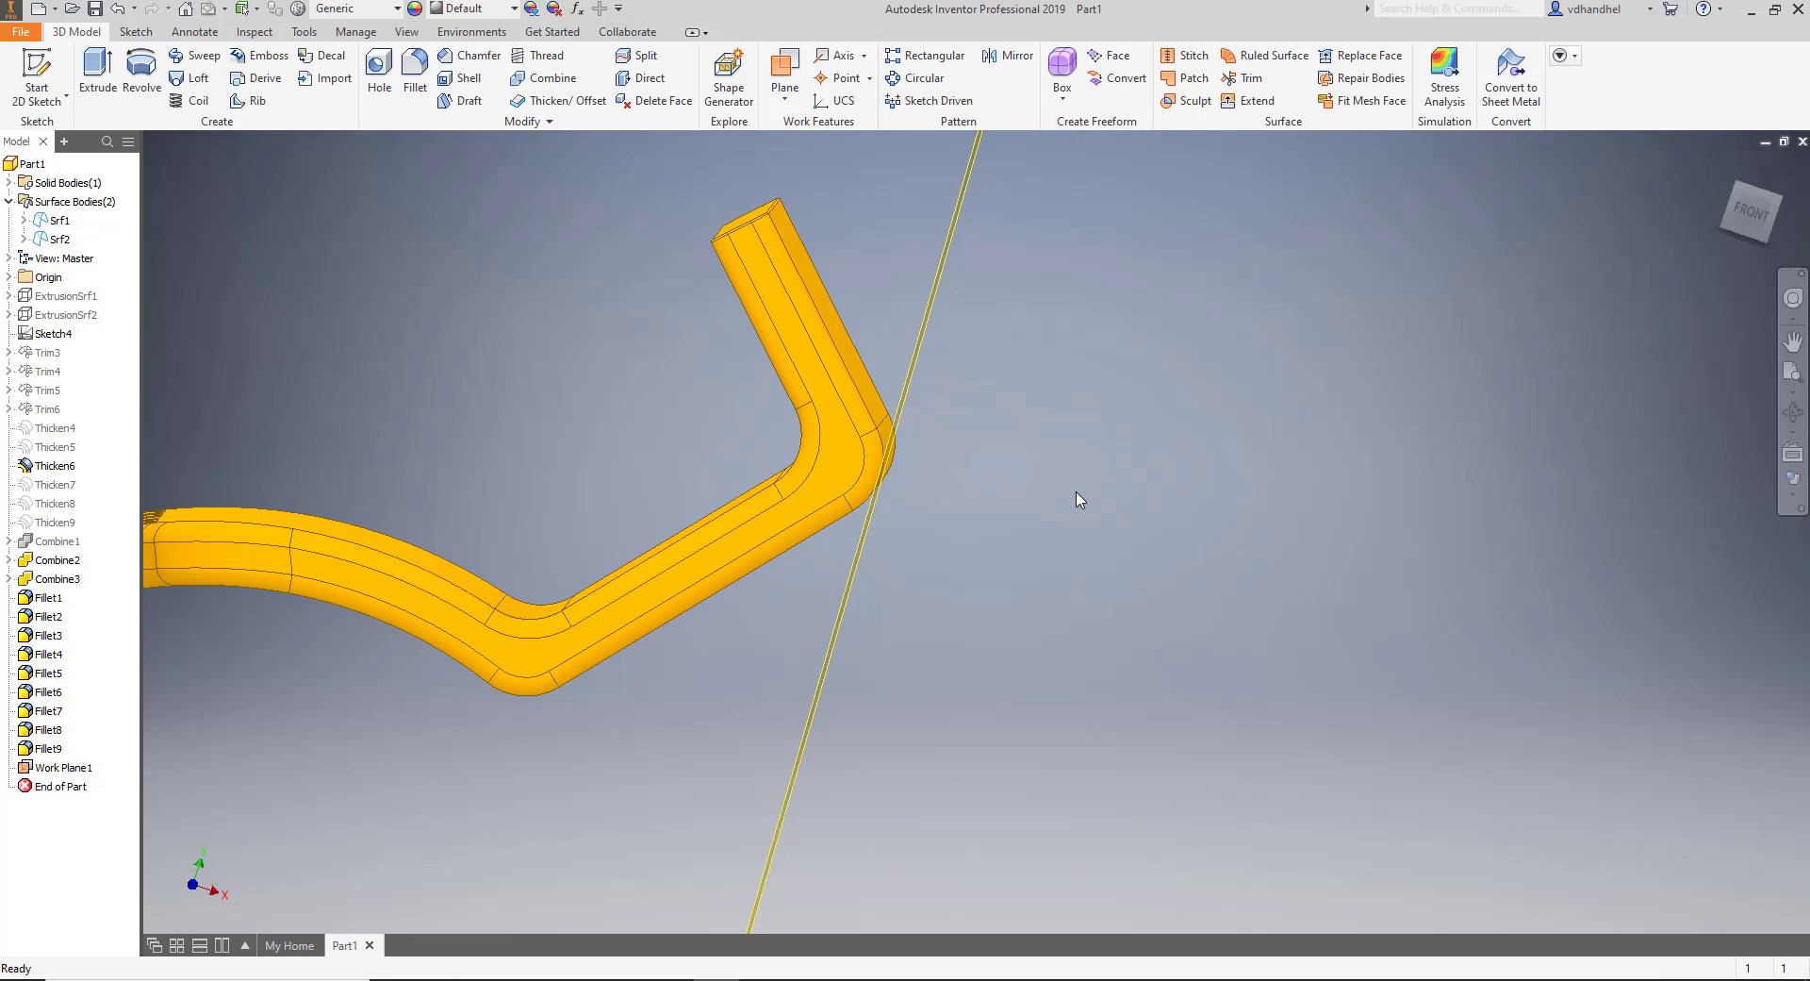
pyautogui.click(784, 68)
pyautogui.scroll(-3, 877, 467)
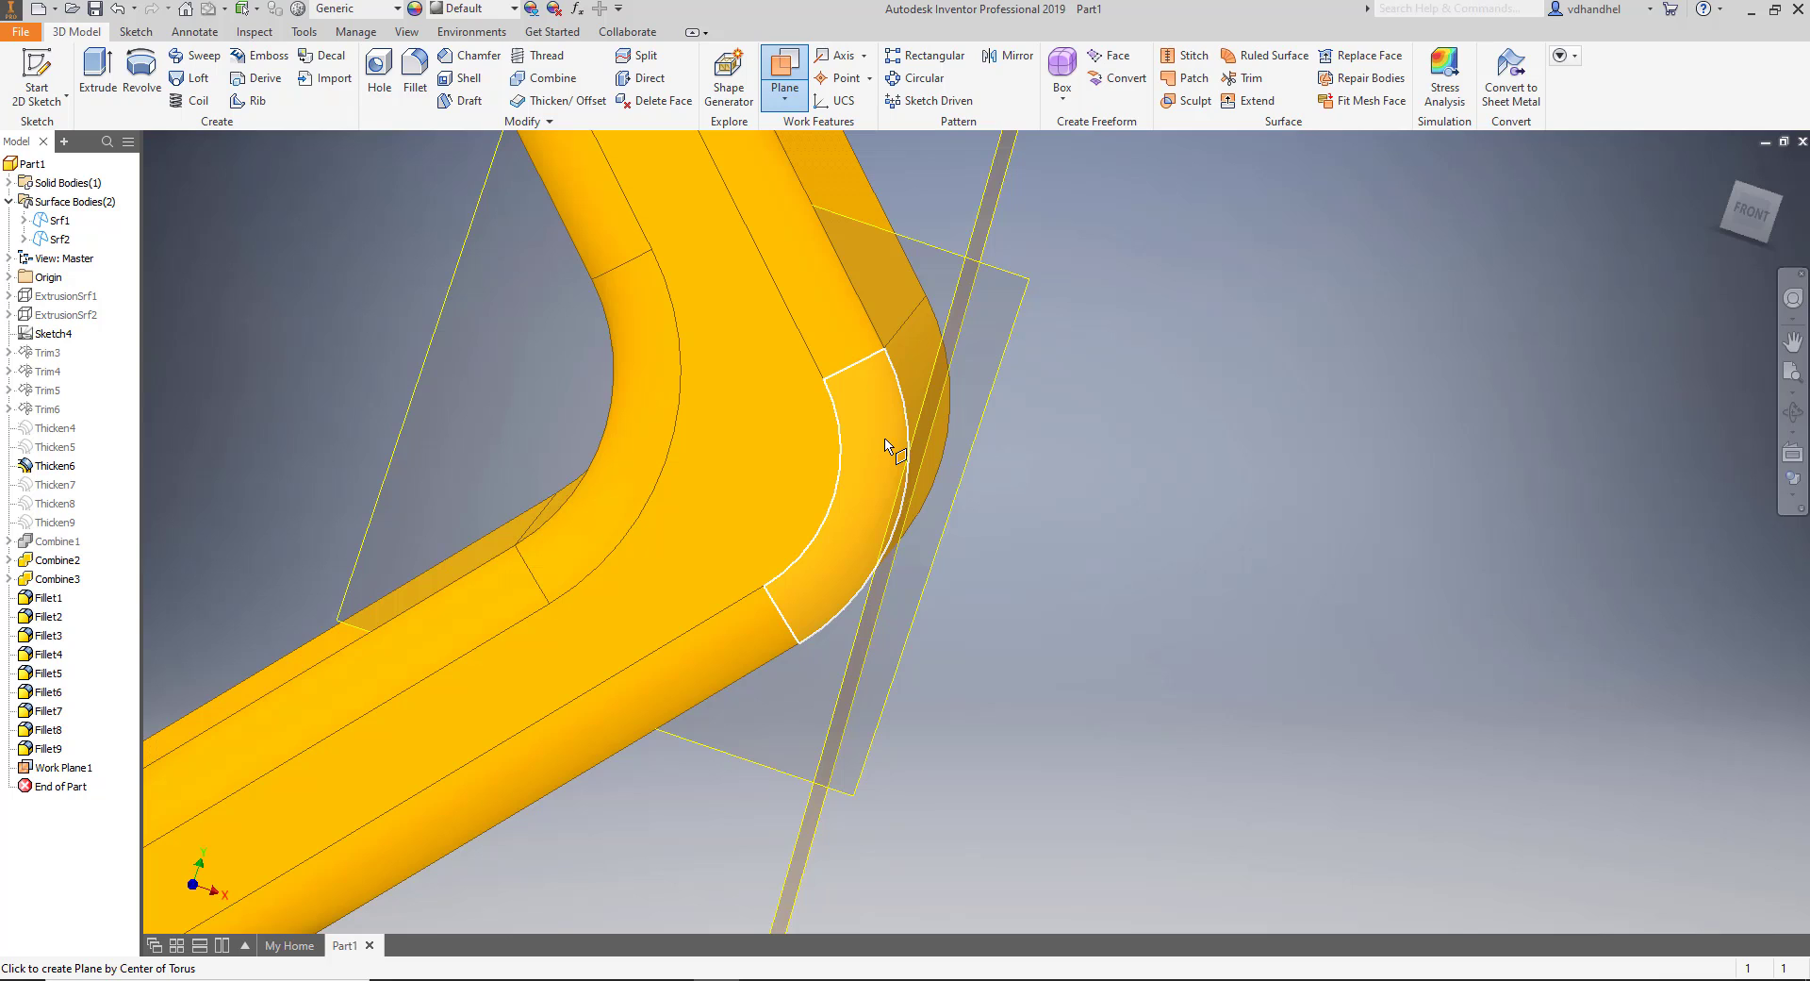
pyautogui.click(887, 445)
pyautogui.scroll(-2, 1127, 472)
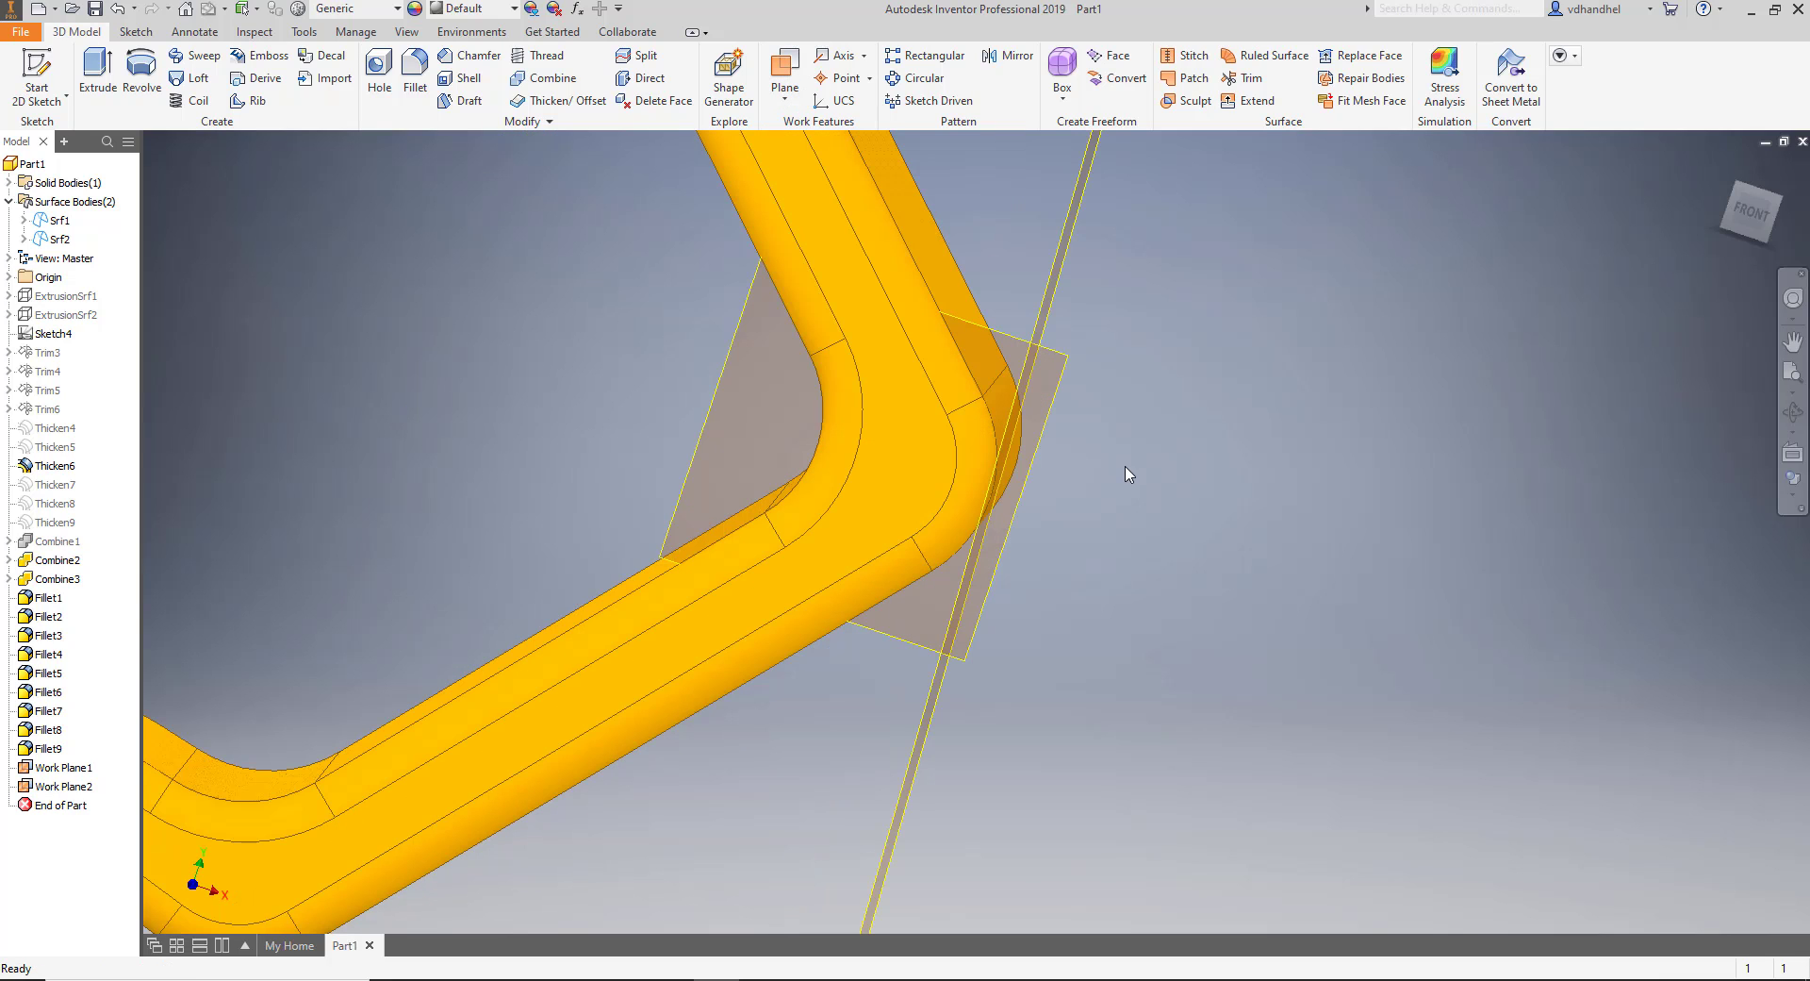
# Start a new sketch on the second work plane, the one through the fillet face outside the flange bend.
pyautogui.scroll(2, 1129, 471)
pyautogui.moveTo(1128, 471)
pyautogui.keyDown('shift'); pyautogui.mouseDown(button='middle')
pyautogui.moveTo(1018, 476)
pyautogui.moveTo(1216, 492)
pyautogui.moveTo(1297, 469)
pyautogui.moveTo(1345, 500)
pyautogui.moveTo(1156, 477)
pyautogui.mouseUp(button='middle'); pyautogui.keyUp('shift')
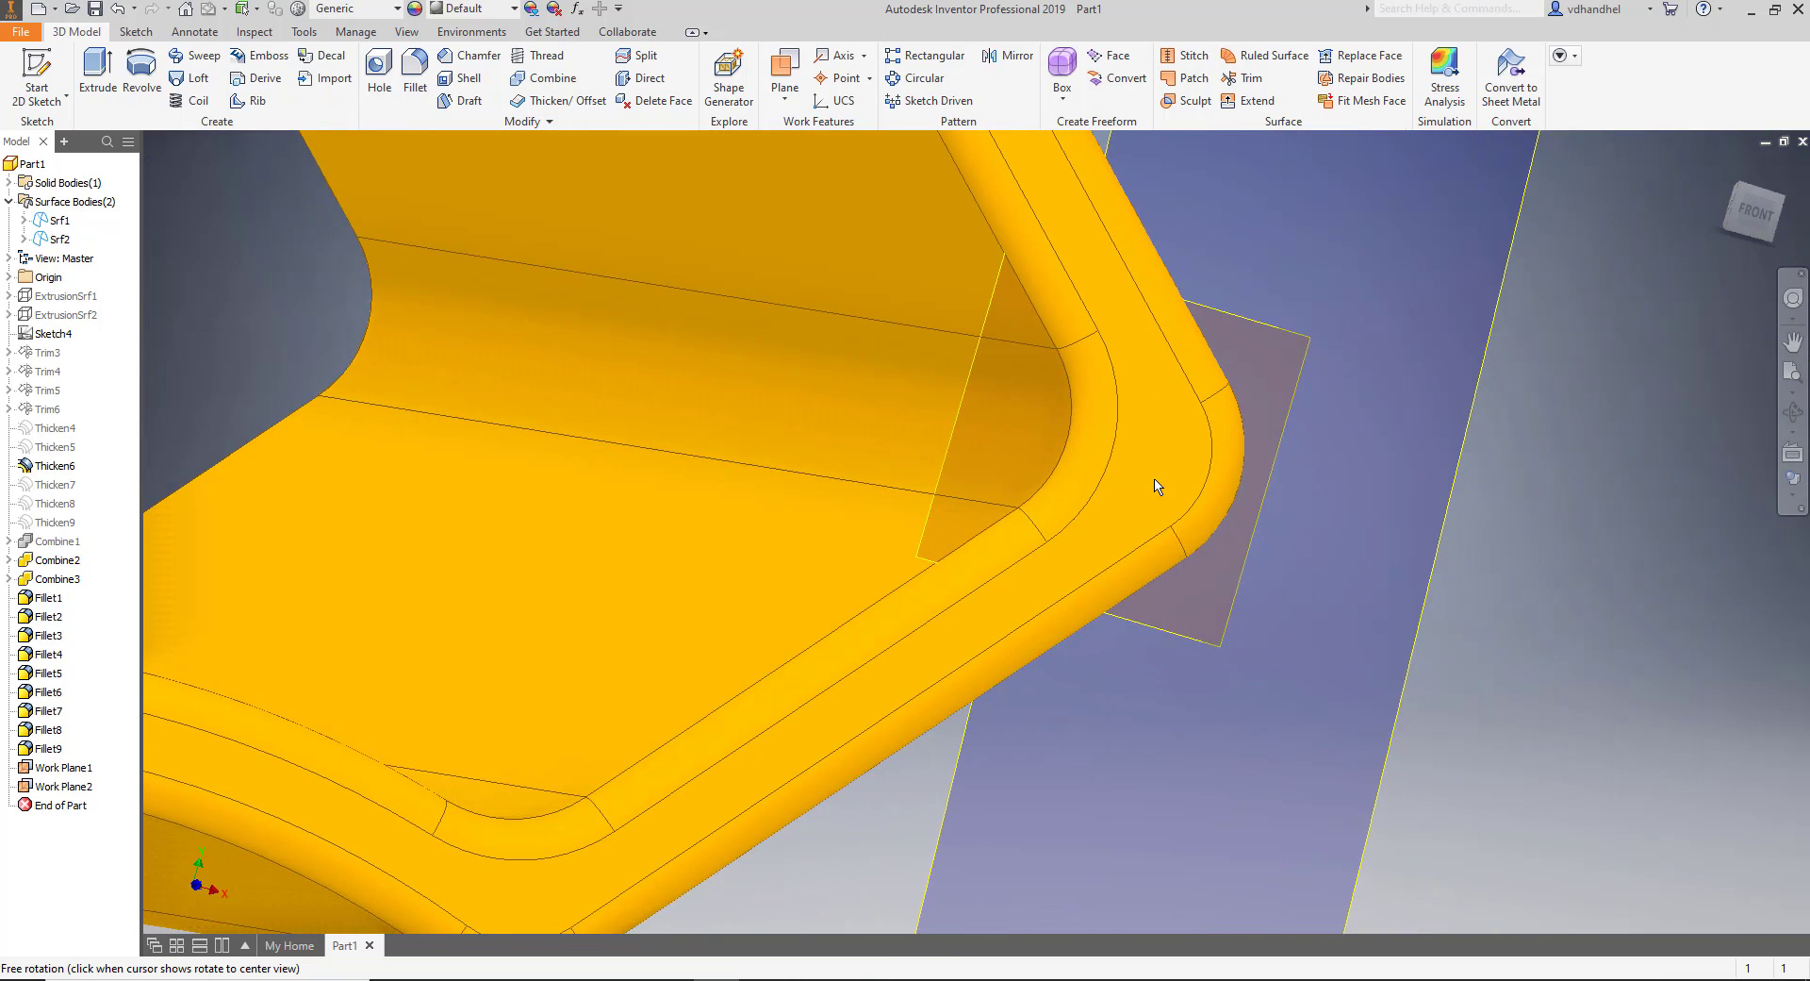
pyautogui.click(1312, 344)
pyautogui.press('s')
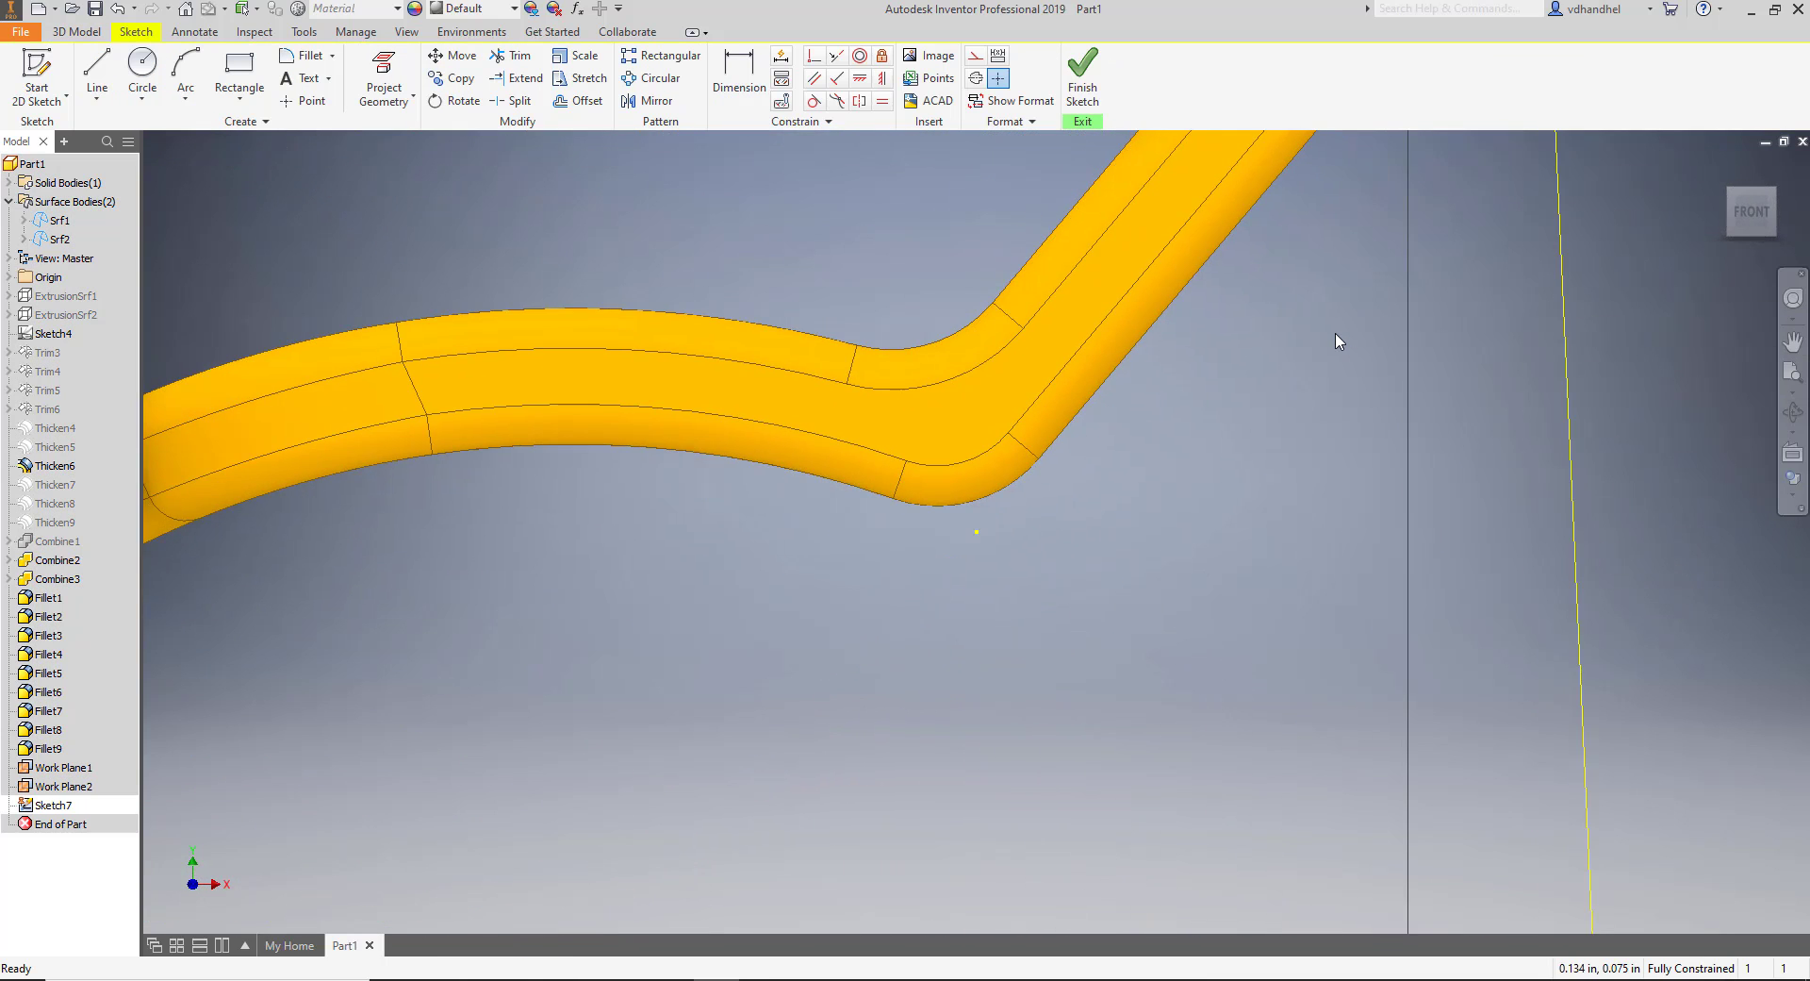
pyautogui.scroll(4, 1335, 331)
pyautogui.scroll(2, 1132, 537)
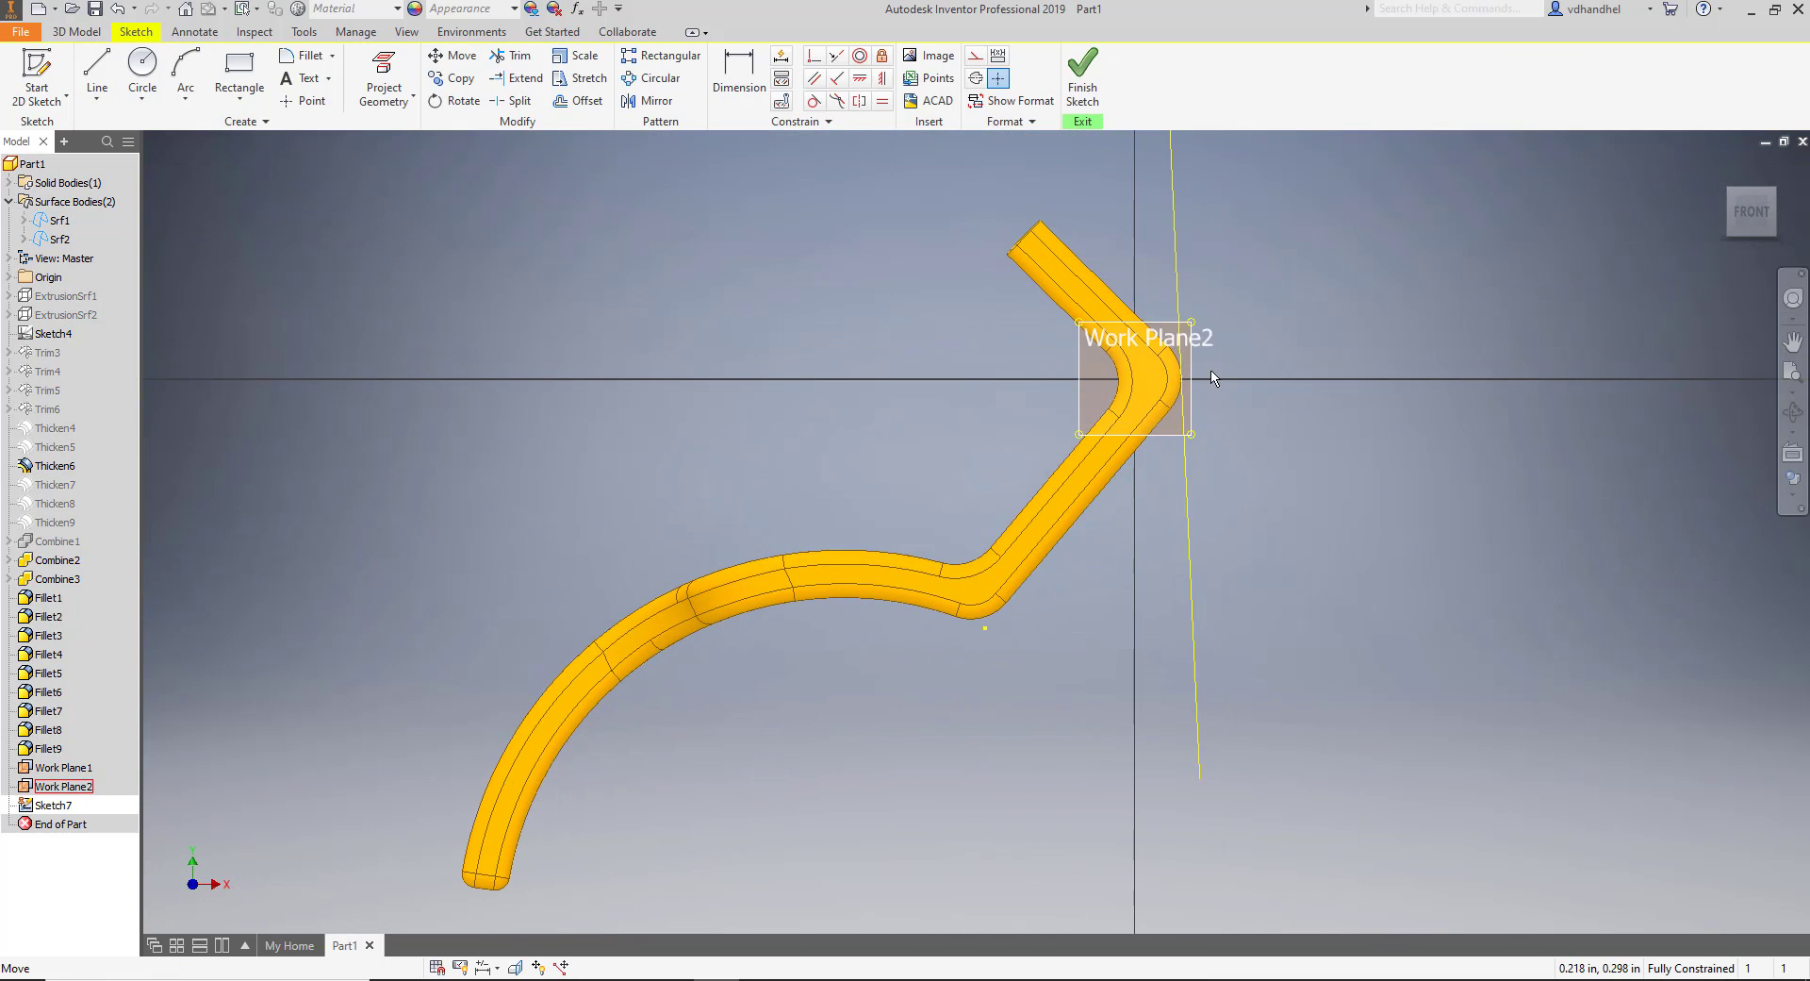
pyautogui.moveTo(1213, 377)
pyautogui.mouseDown(button='middle')
pyautogui.moveTo(1078, 529)
pyautogui.moveTo(1060, 523)
pyautogui.mouseUp(button='middle')
pyautogui.scroll(-3, 1001, 494)
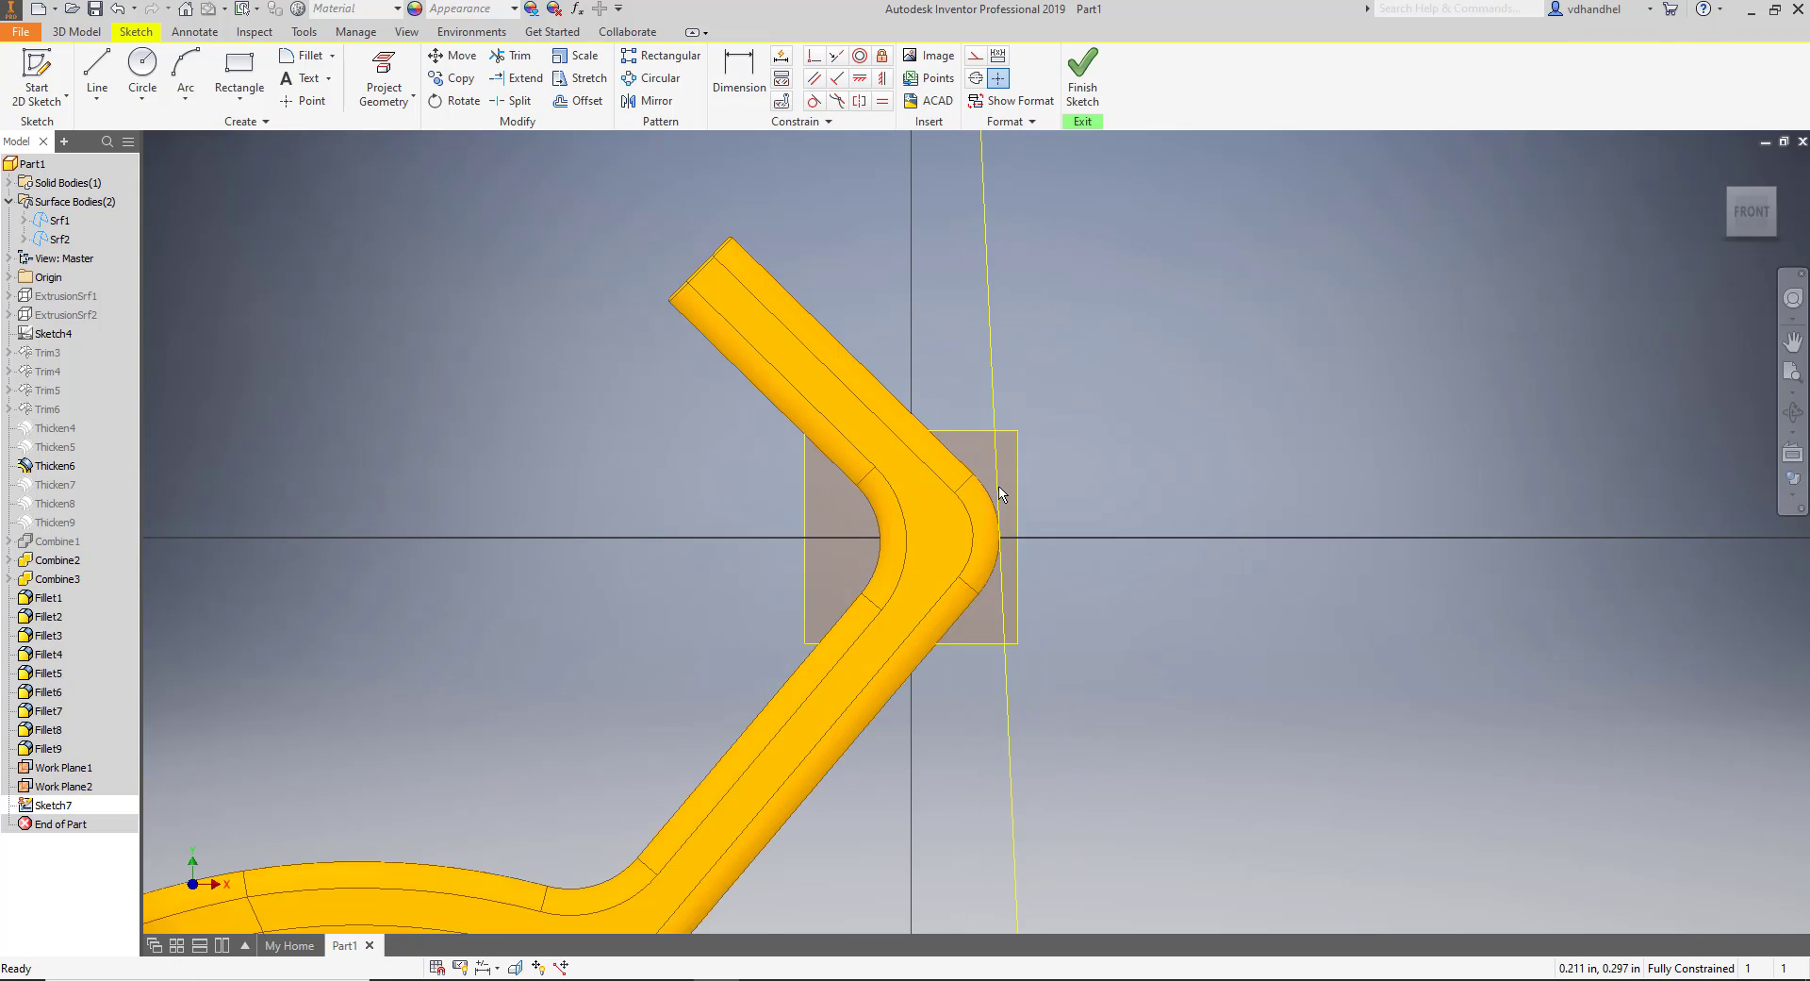
pyautogui.scroll(-2, 1001, 494)
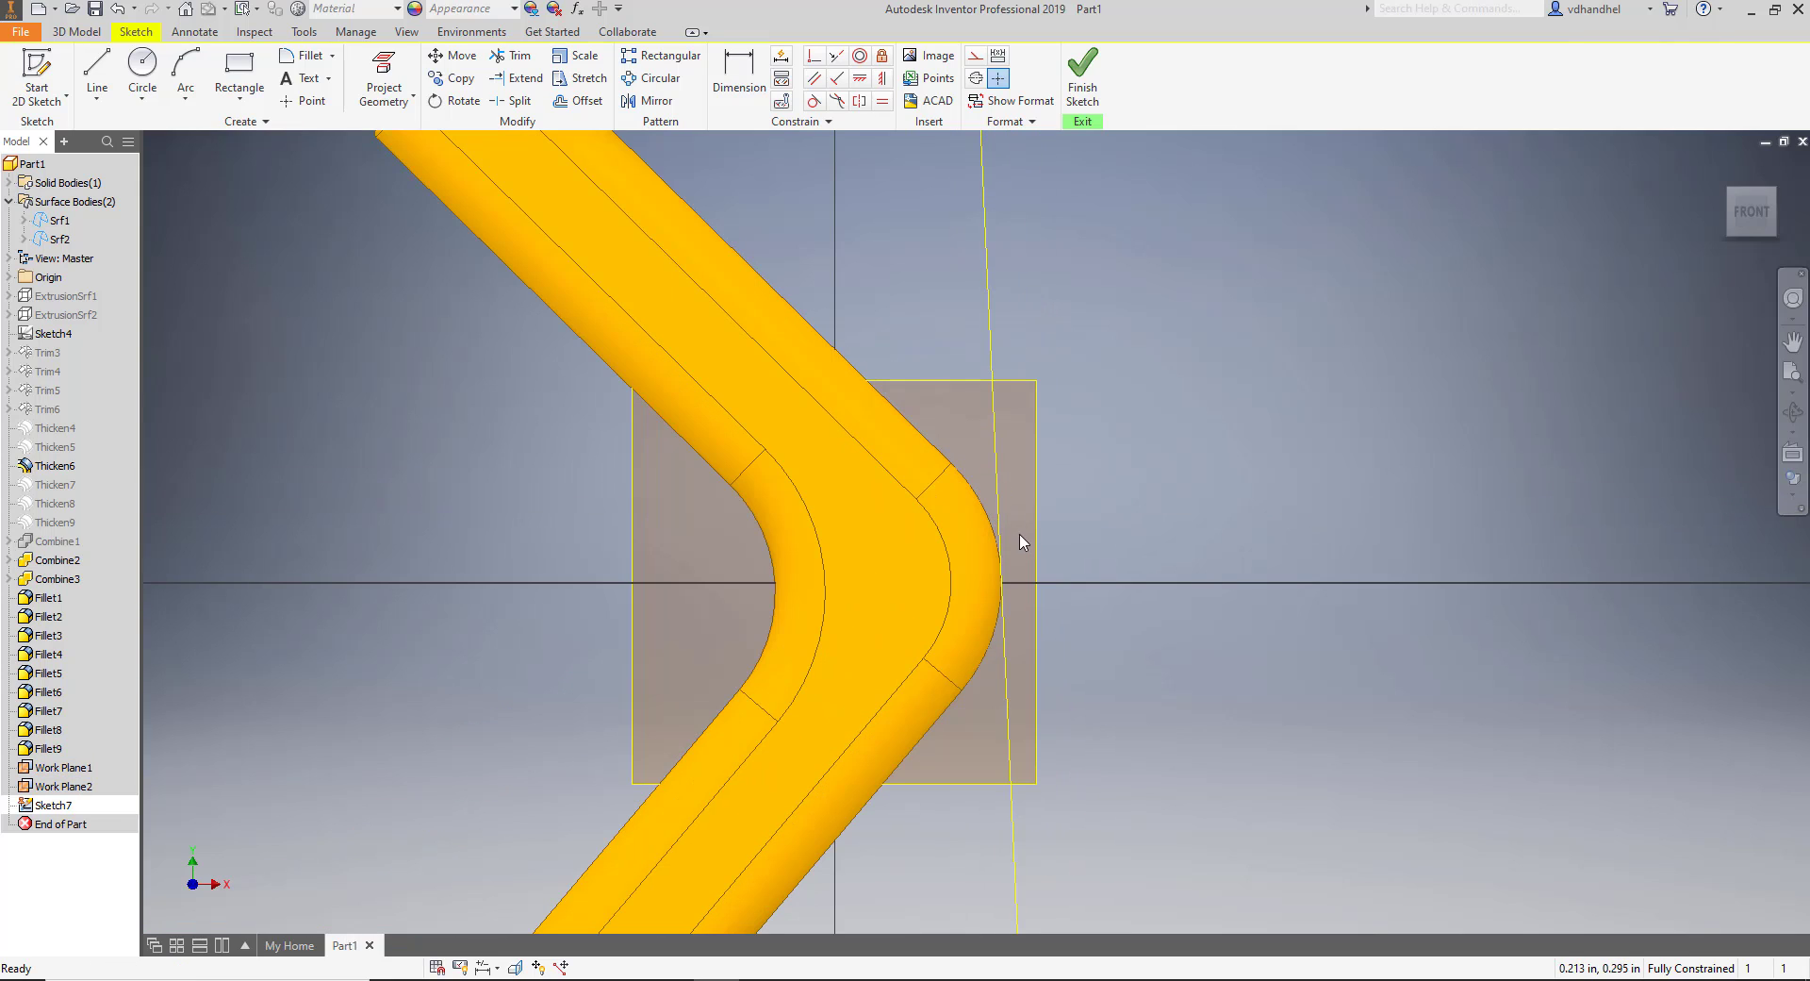
# Set the visual style to Wireframe with hidden edges so the bend's edges can be used for sketching.
pyautogui.click(1792, 498)
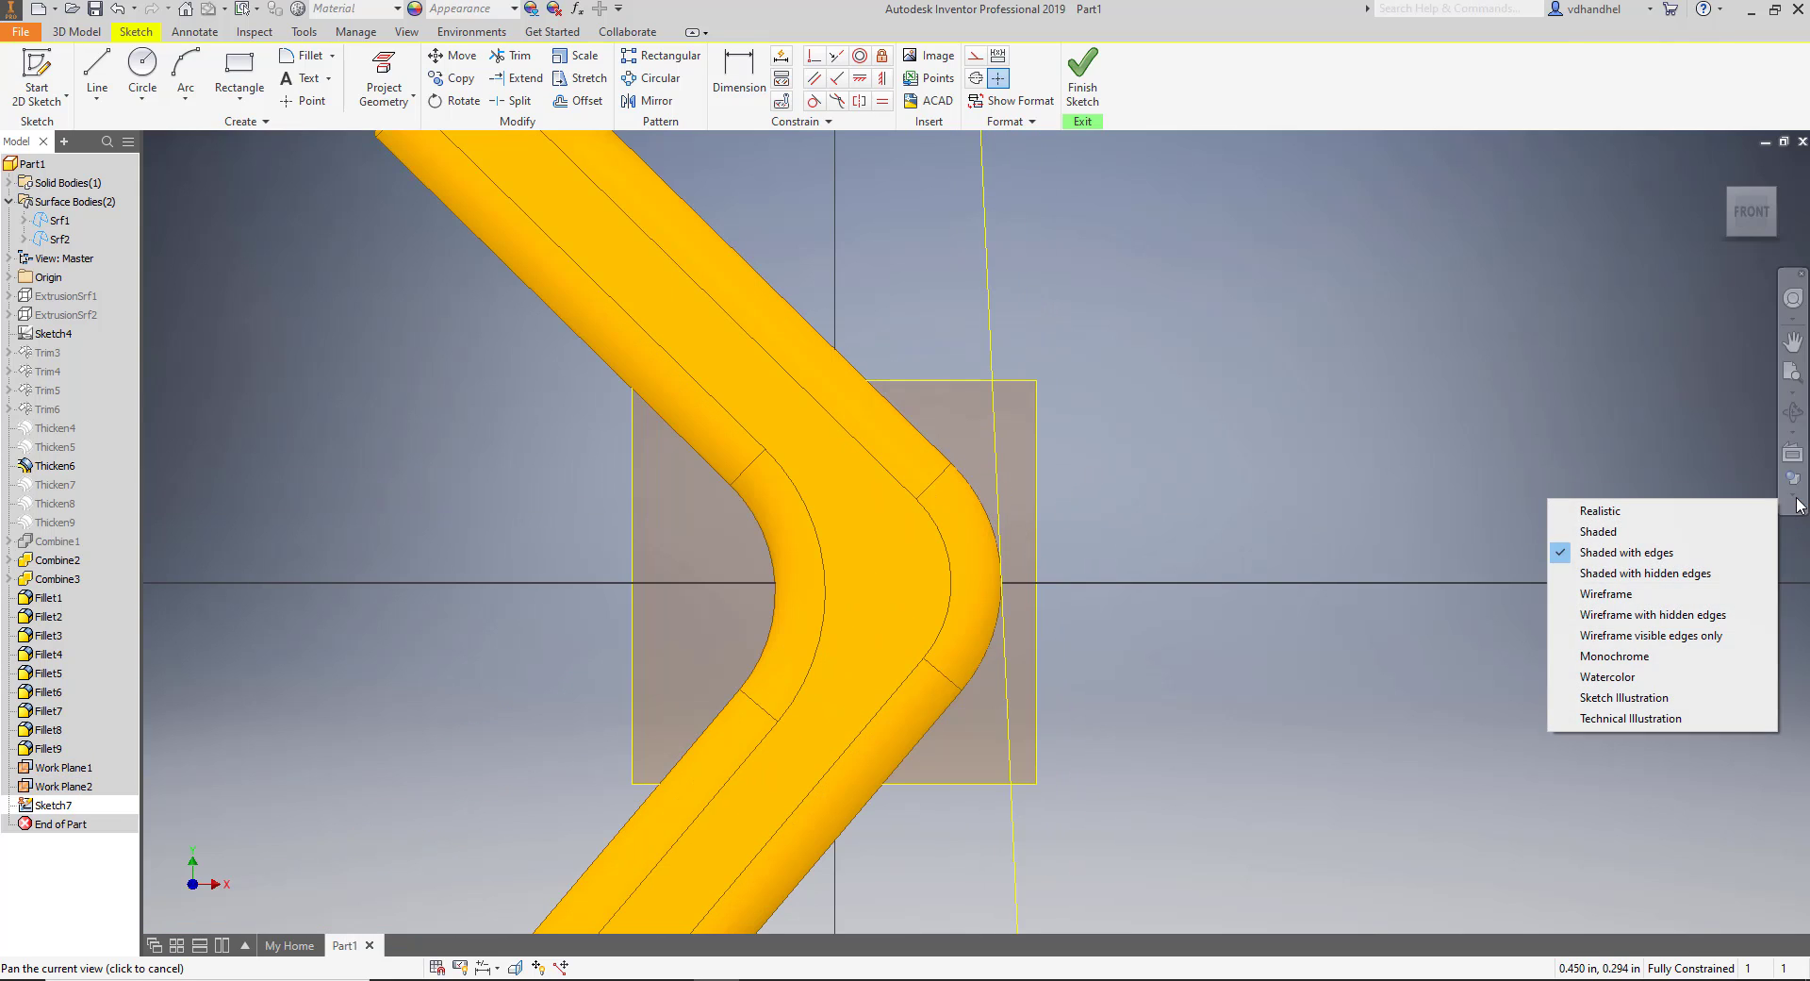
pyautogui.click(1667, 614)
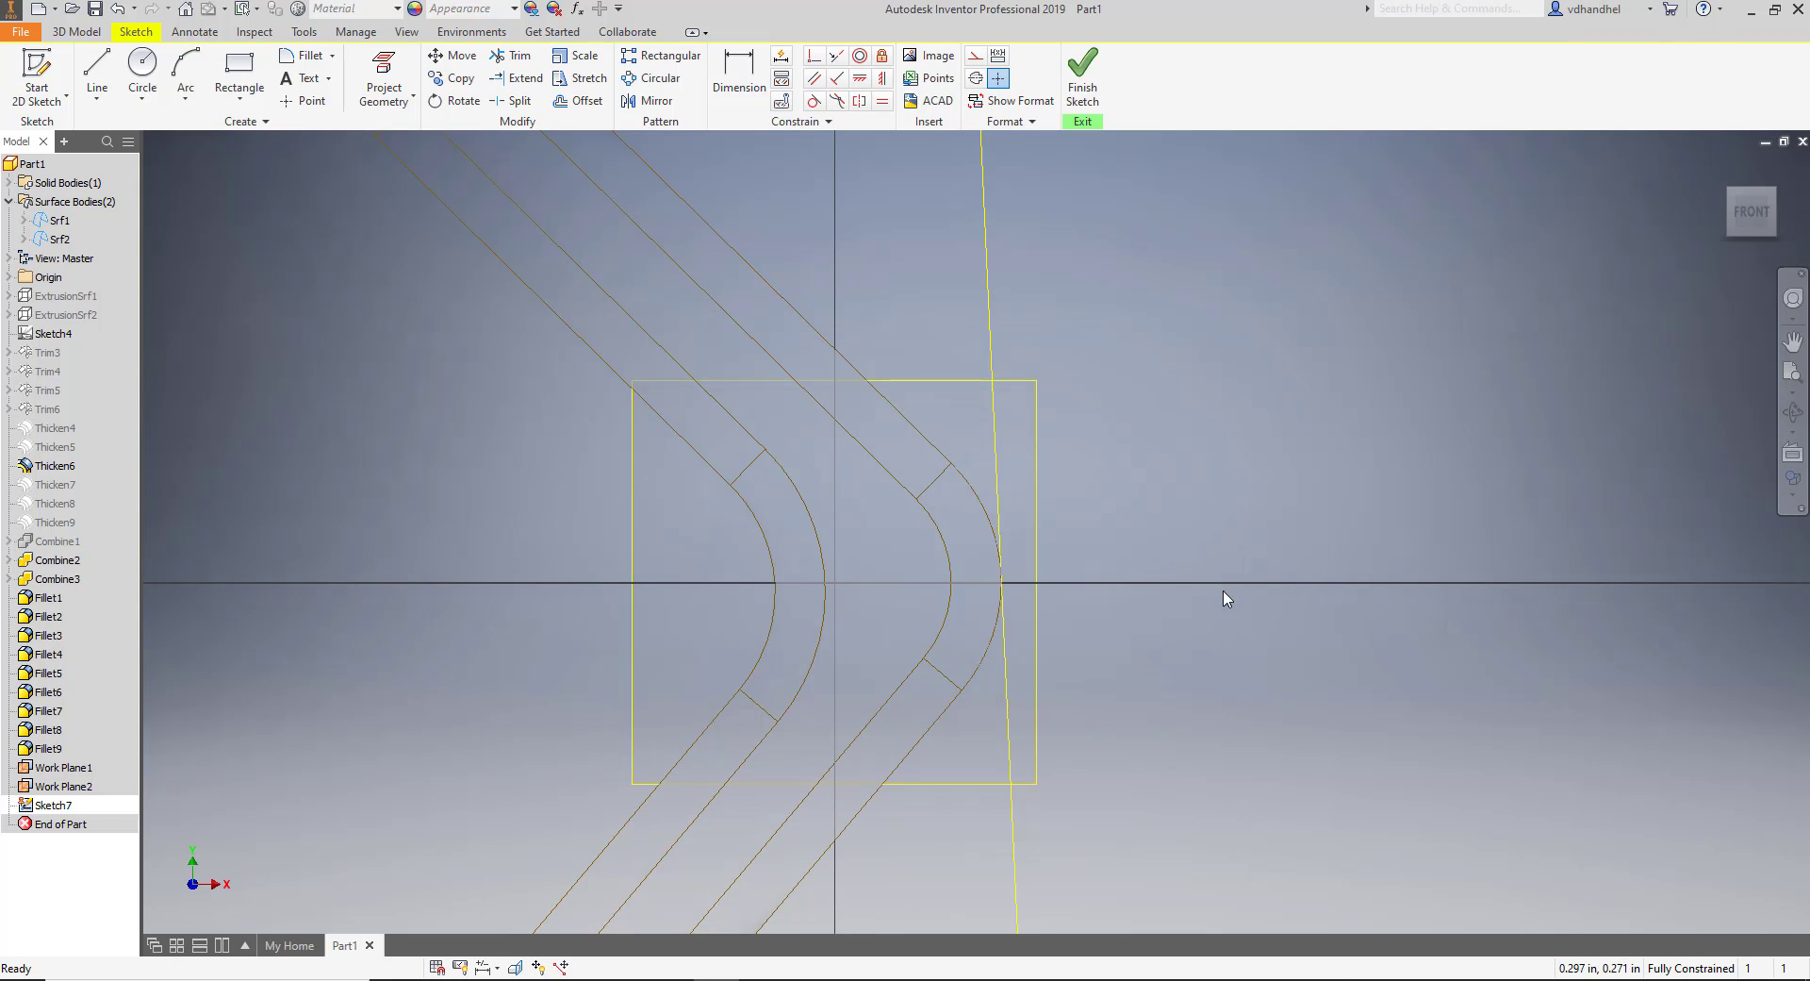
pyautogui.scroll(-2, 1191, 611)
pyautogui.scroll(2, 1192, 613)
pyautogui.scroll(2, 1192, 610)
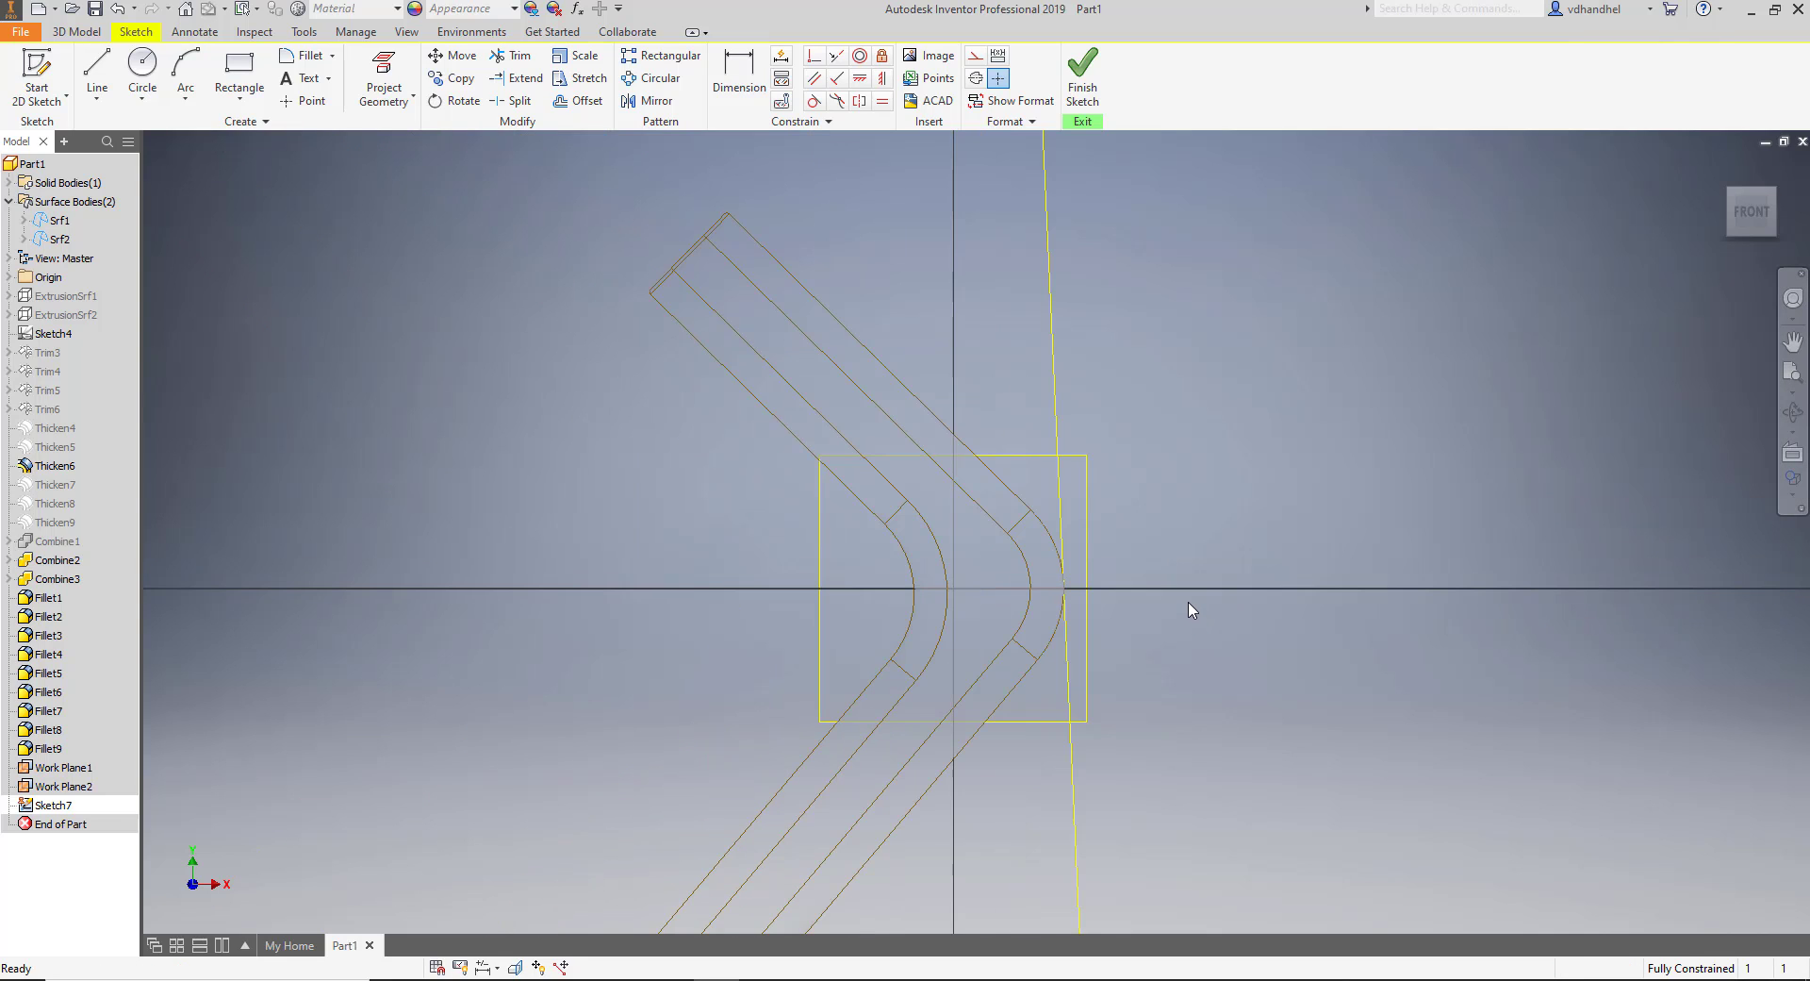
pyautogui.moveTo(1192, 610); pyautogui.dragTo(995, 530, button='middle')
pyautogui.moveTo(1015, 597); pyautogui.dragTo(942, 573, button='middle')
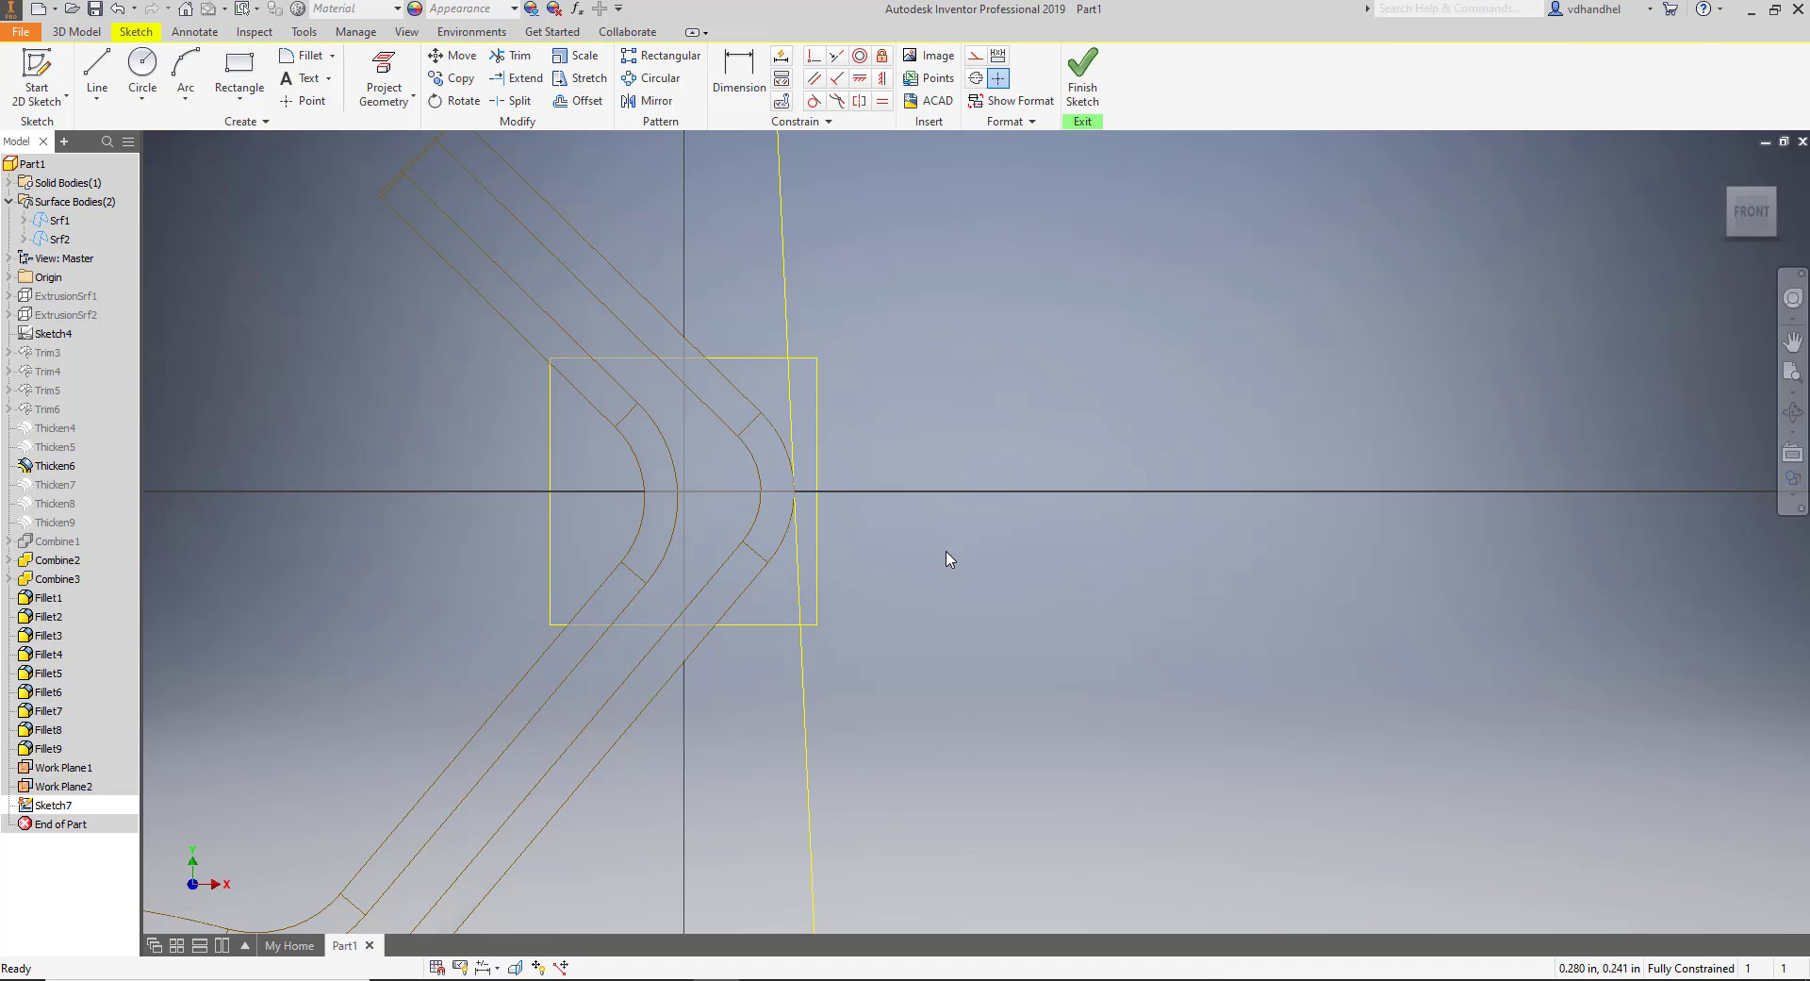
# Draw a vertical construction line about 0.2 in long upward from the sketch origin at the flange bend.
pyautogui.click(97, 75)
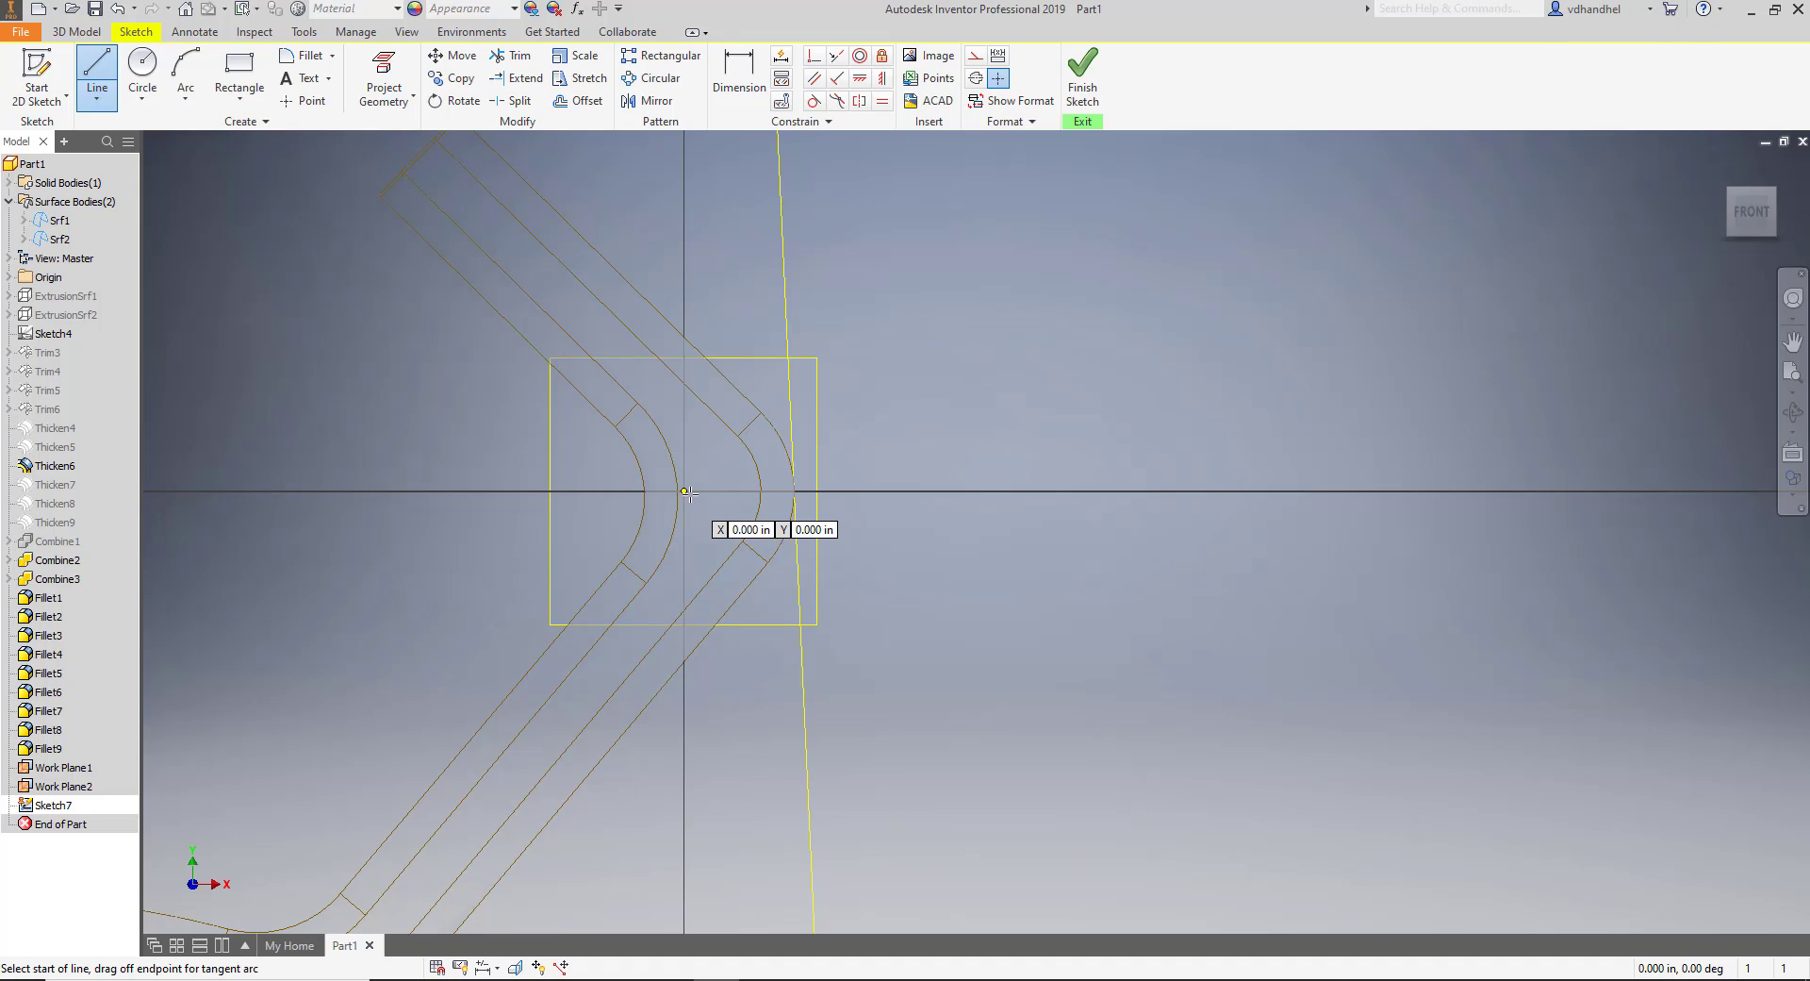
pyautogui.click(975, 55)
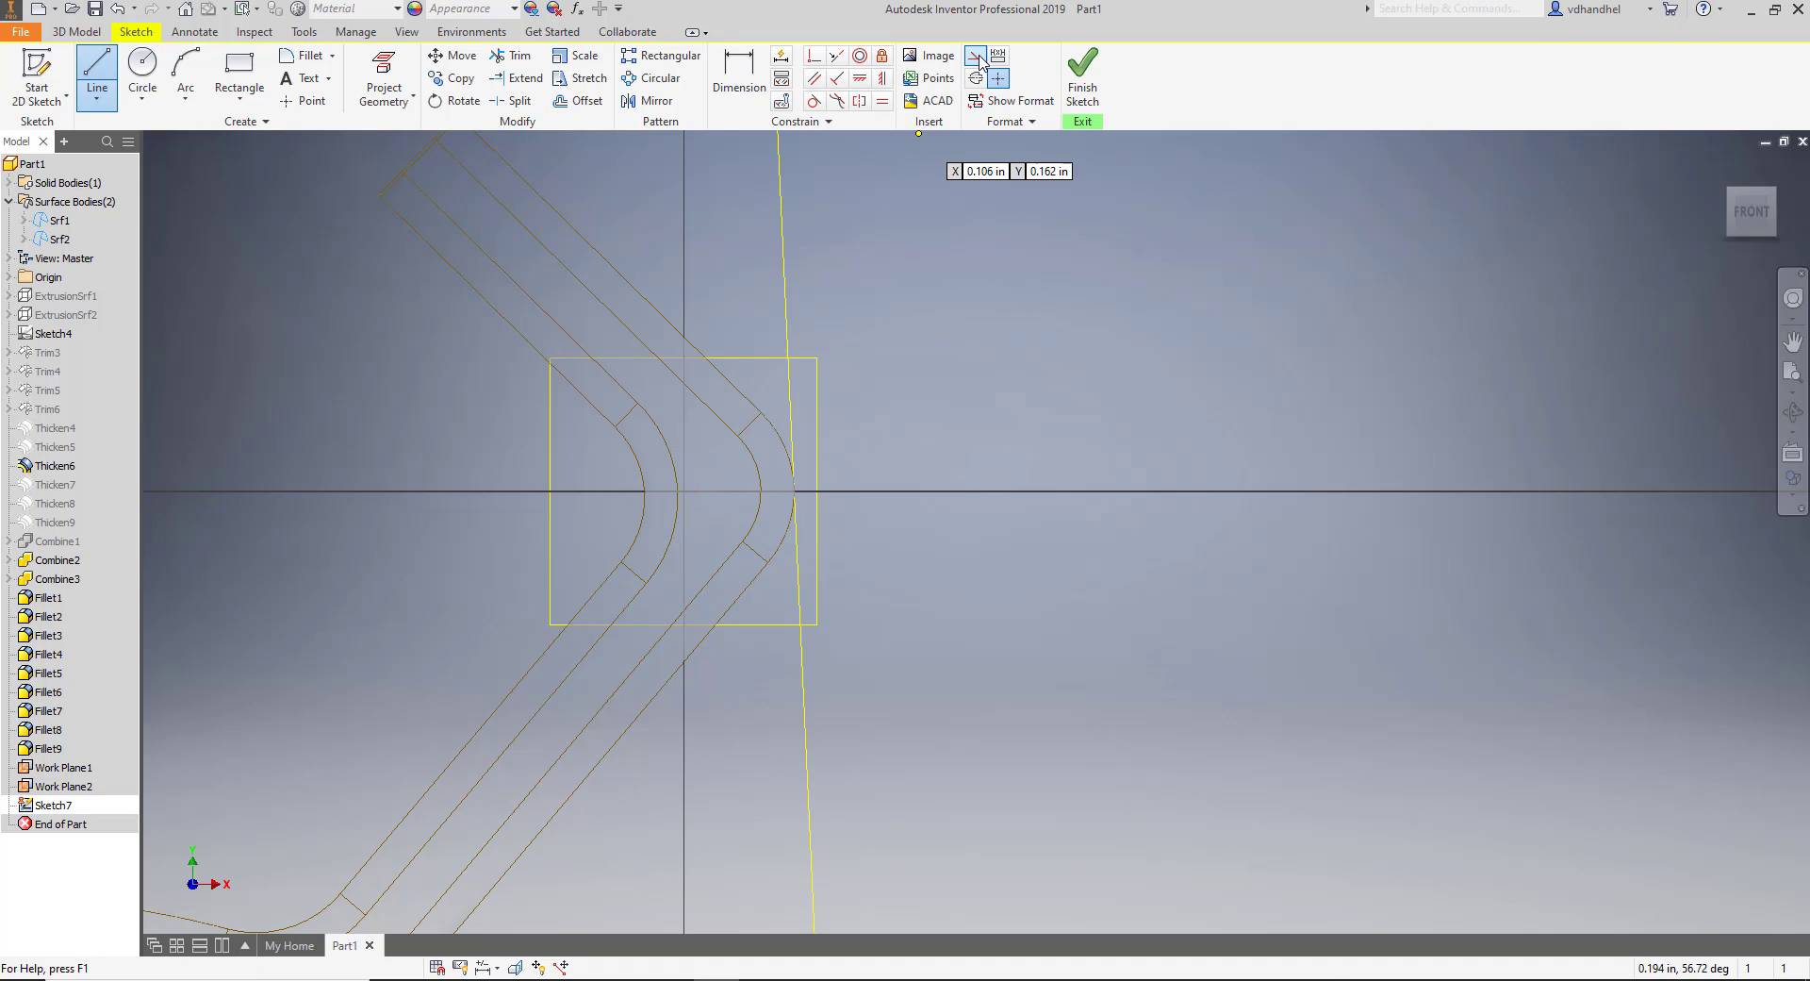
pyautogui.click(685, 490)
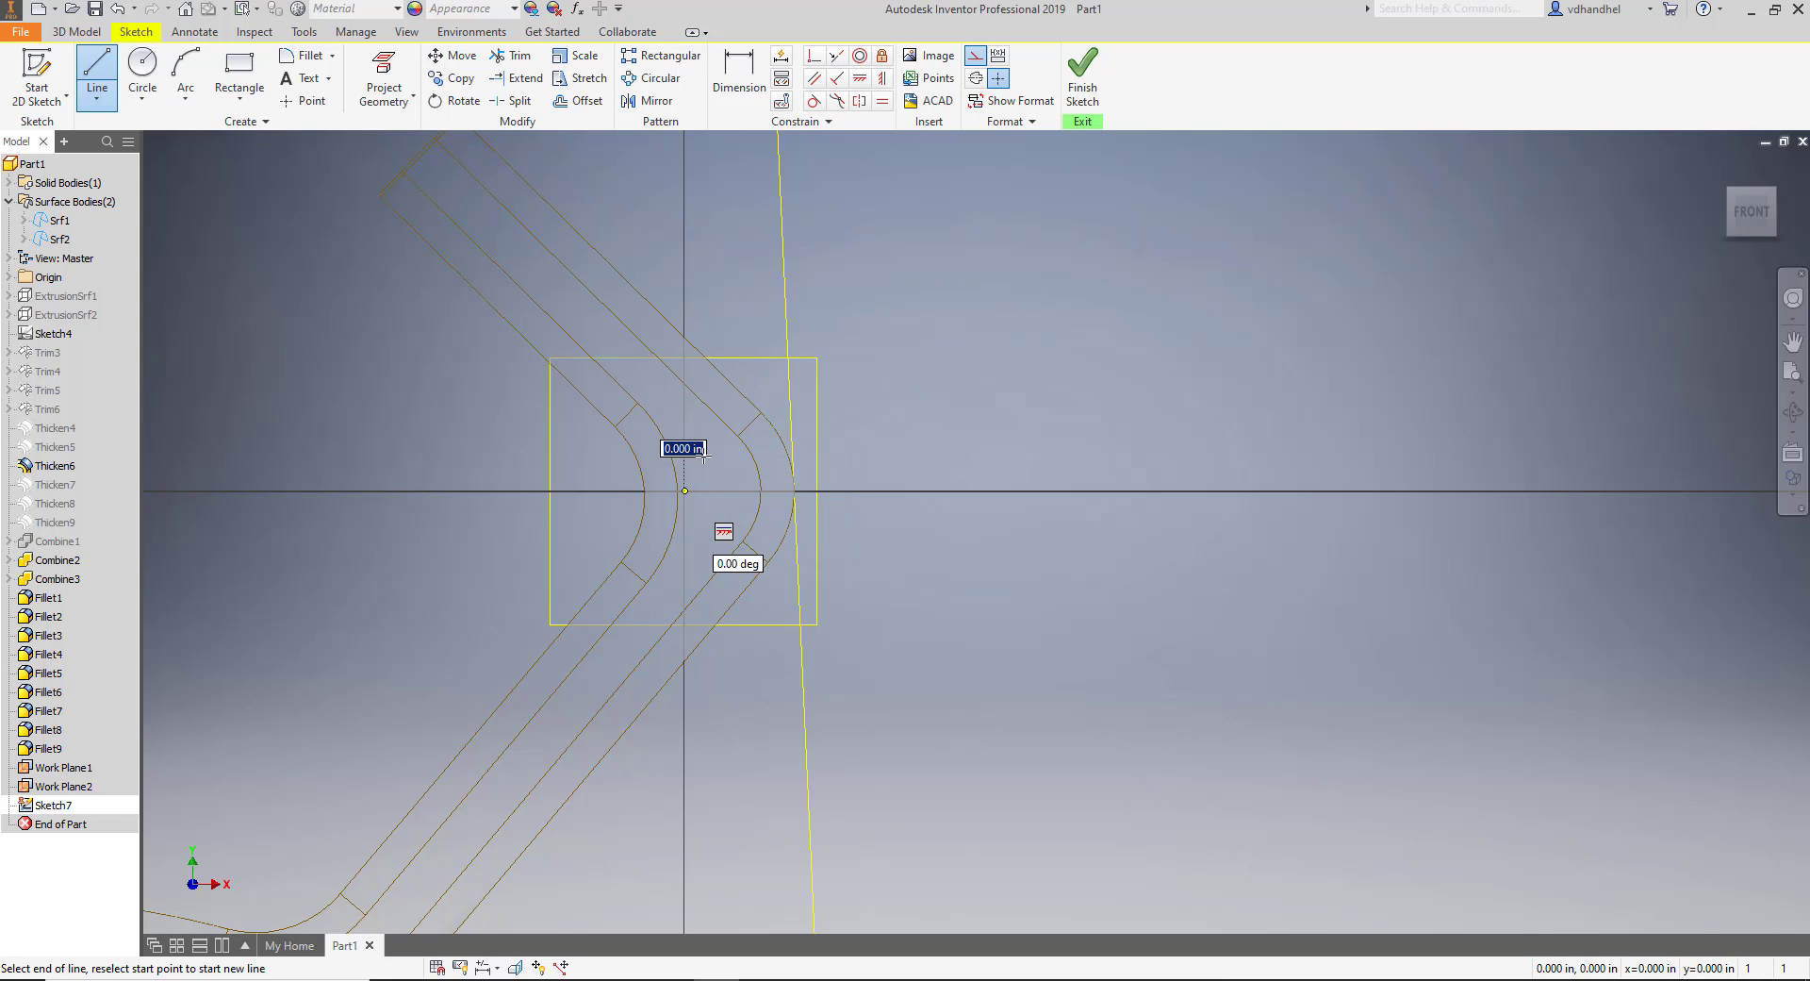
pyautogui.moveTo(729, 264); pyautogui.dragTo(672, 528, button='middle')
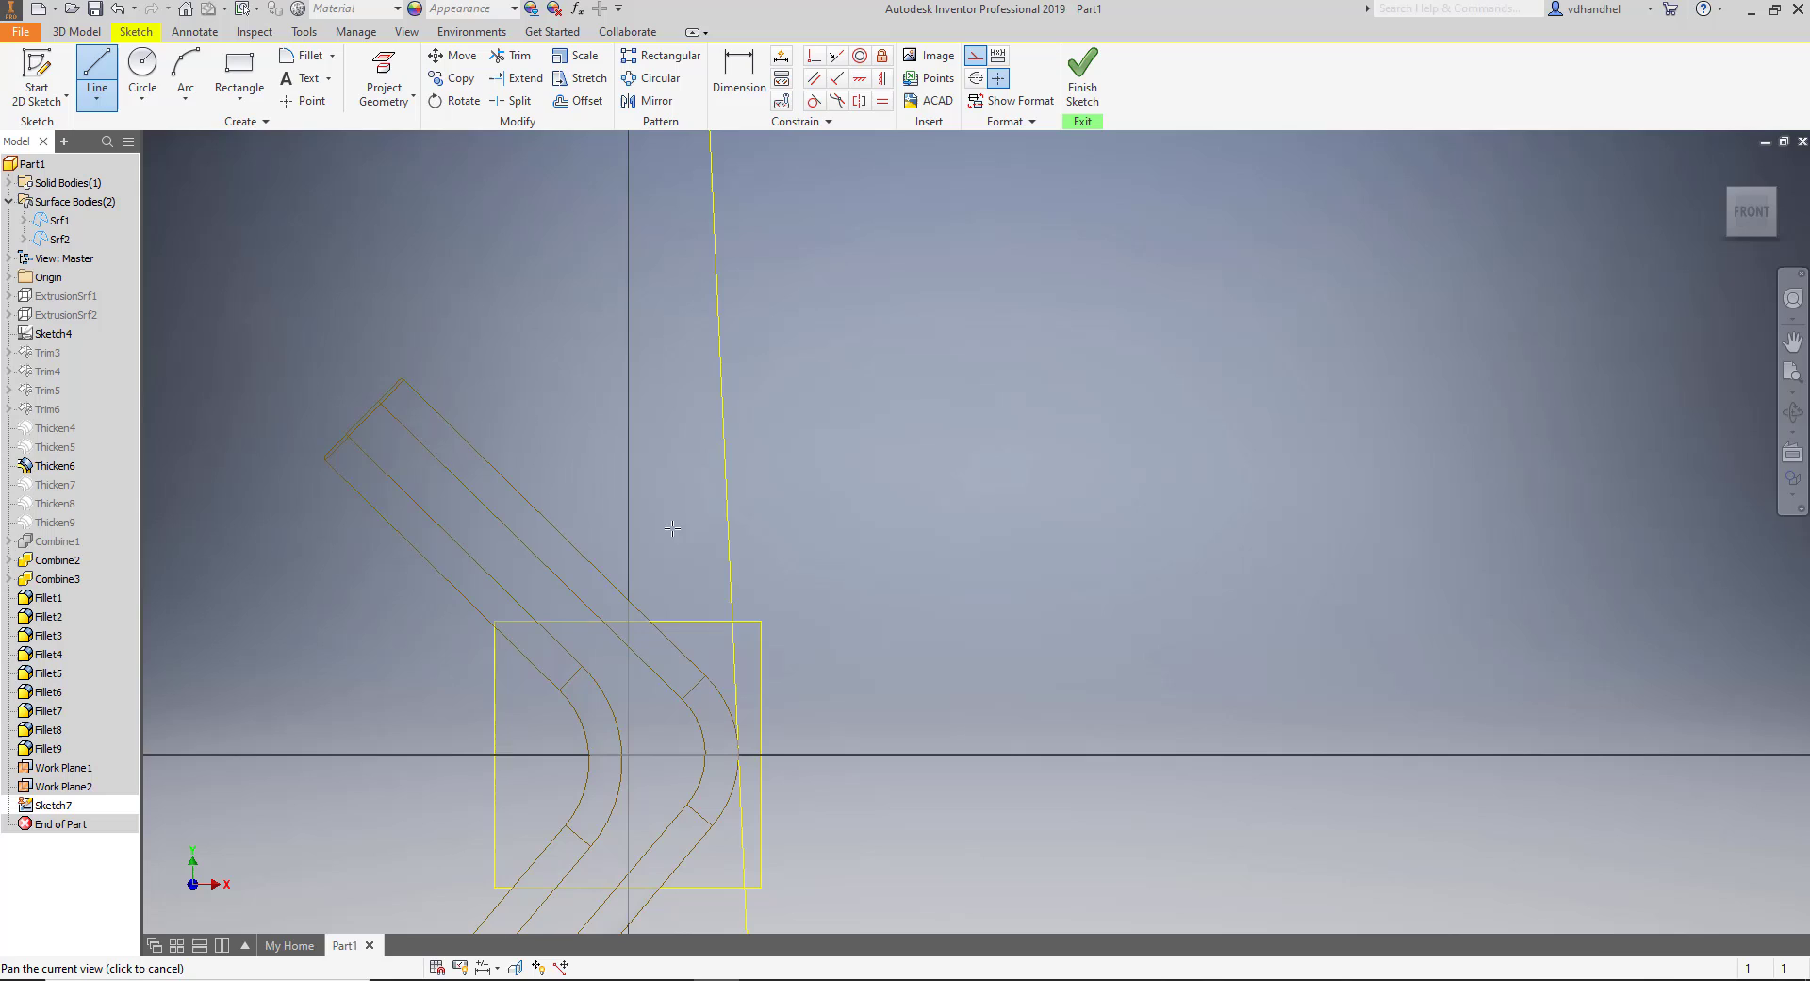
pyautogui.click(629, 305)
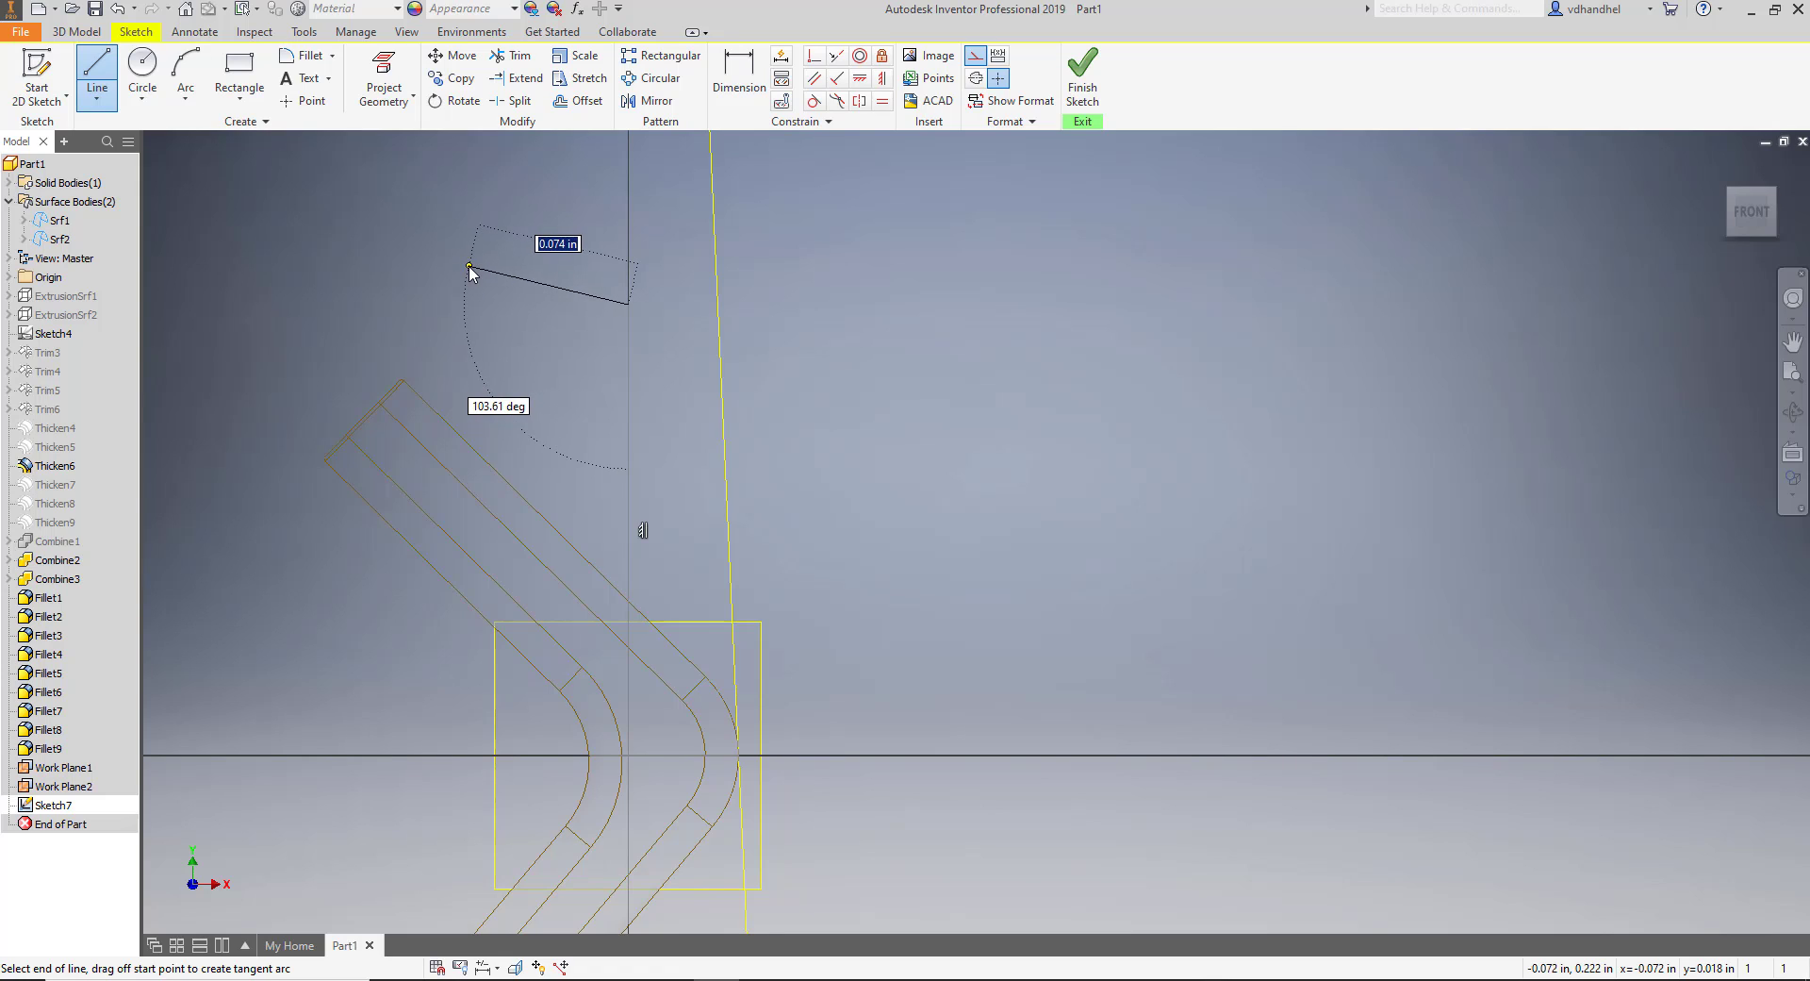
pyautogui.rightClick(472, 271)
pyautogui.click(482, 253)
pyautogui.moveTo(677, 442); pyautogui.dragTo(687, 279, button='middle')
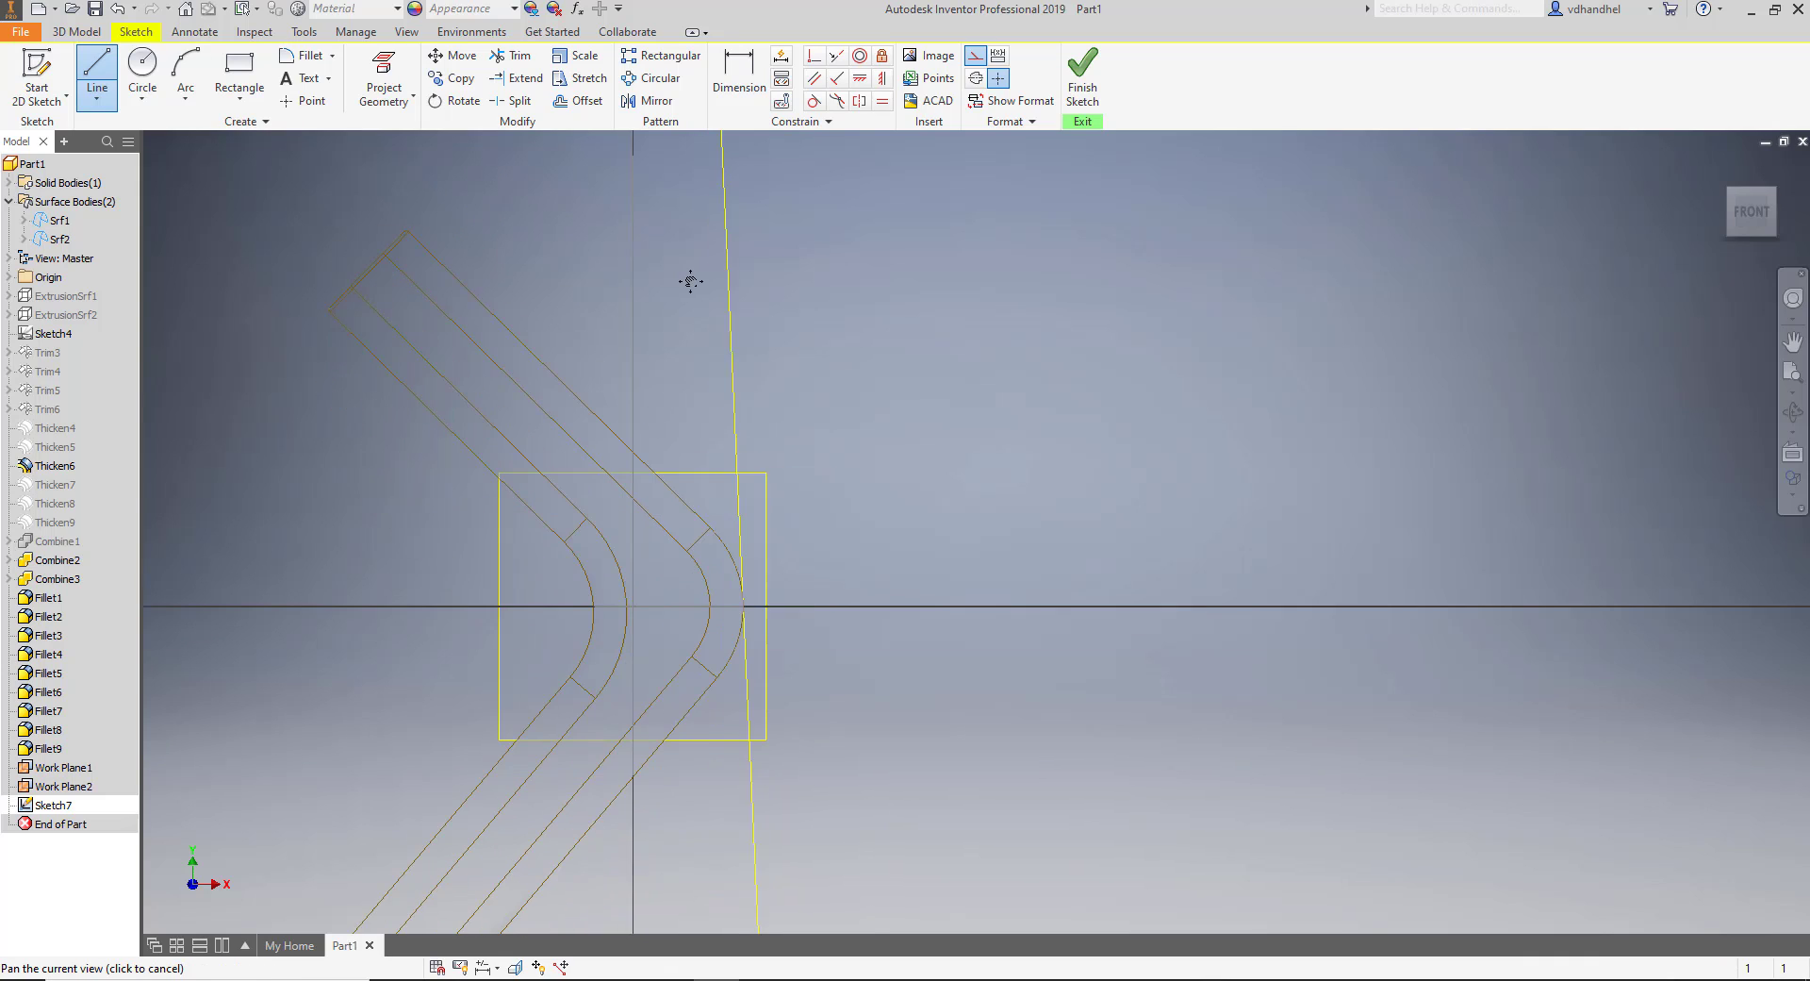
# Draw a horizontal construction line about 0.185 in long from the sketch origin outward past the bend.
pyautogui.click(640, 586)
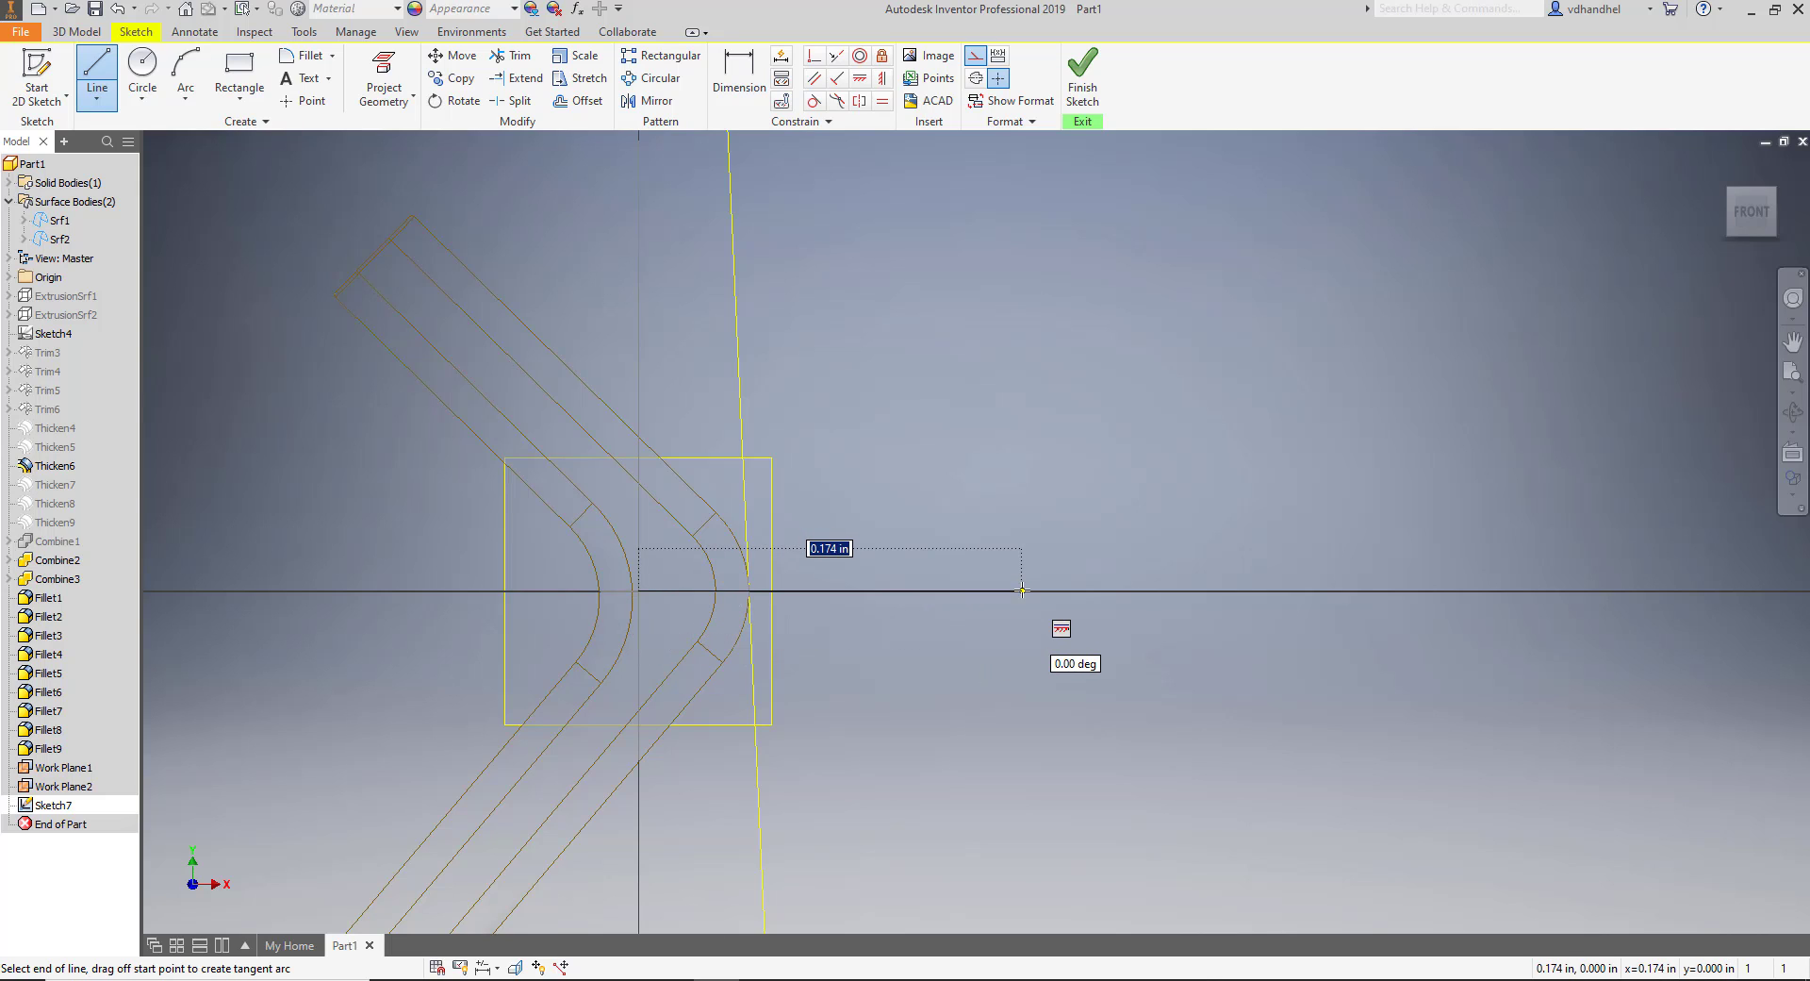
pyautogui.moveTo(1022, 590); pyautogui.dragTo(933, 449, button='middle')
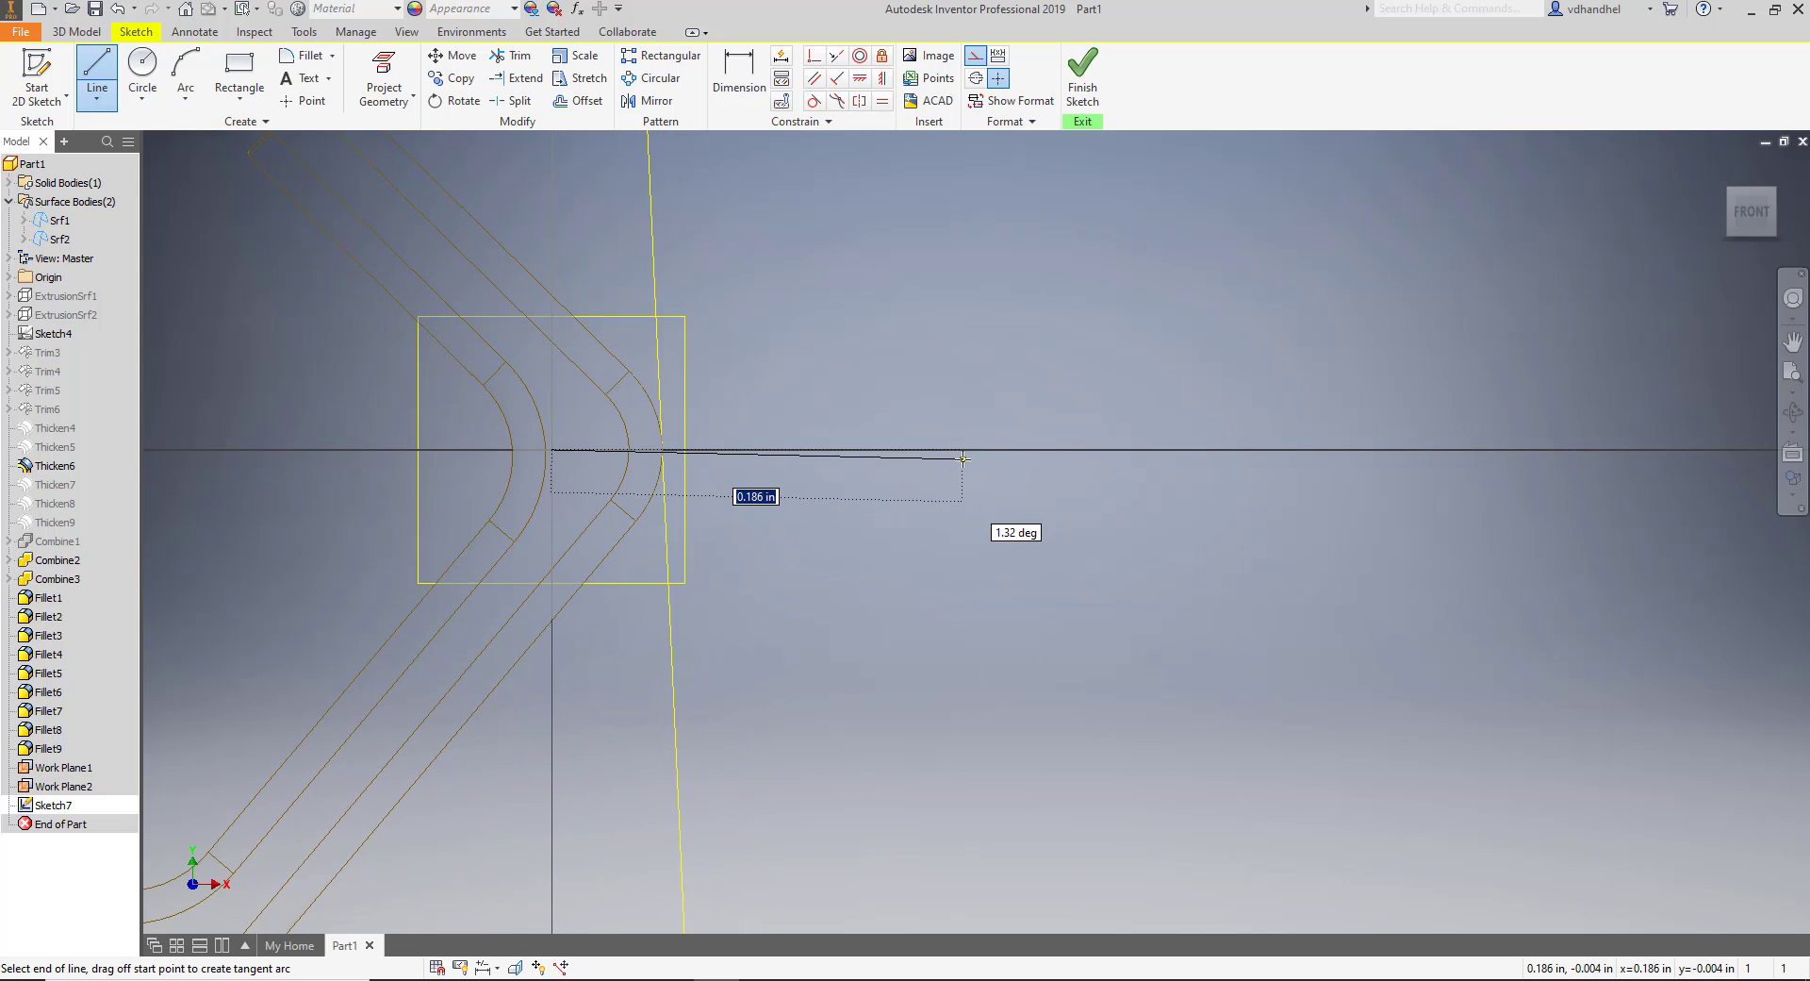
pyautogui.click(960, 449)
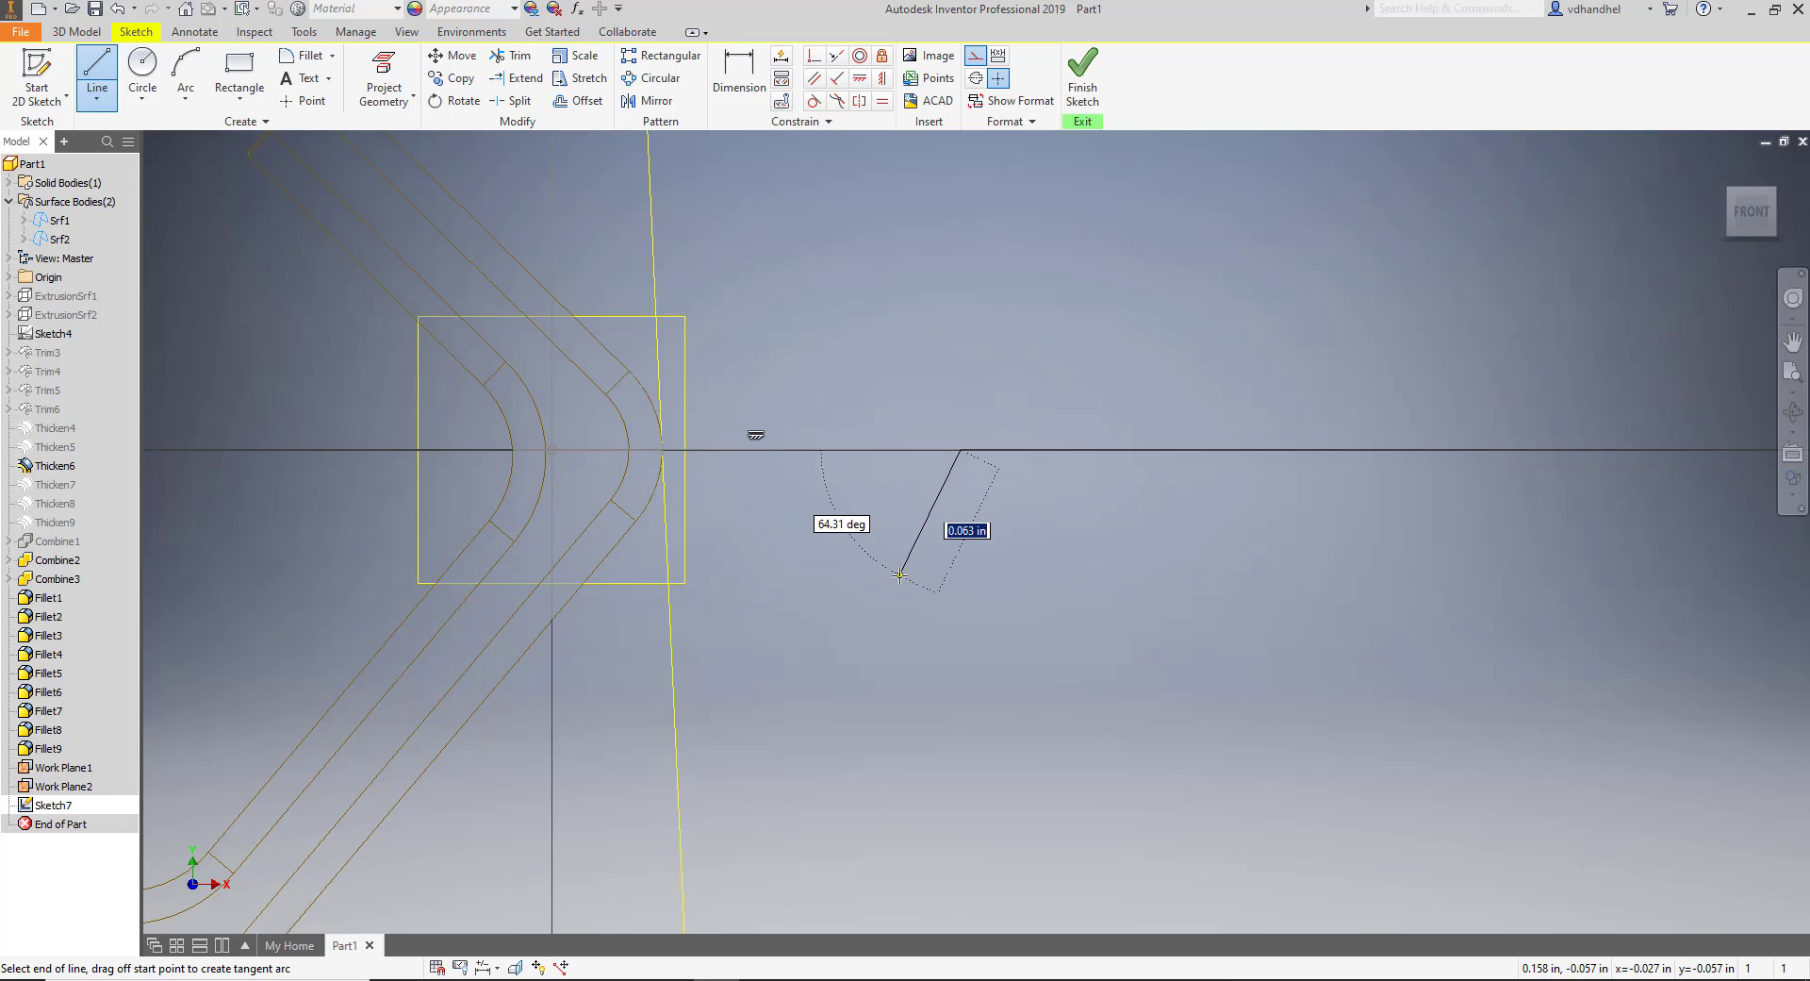
pyautogui.rightClick(898, 579)
pyautogui.click(932, 564)
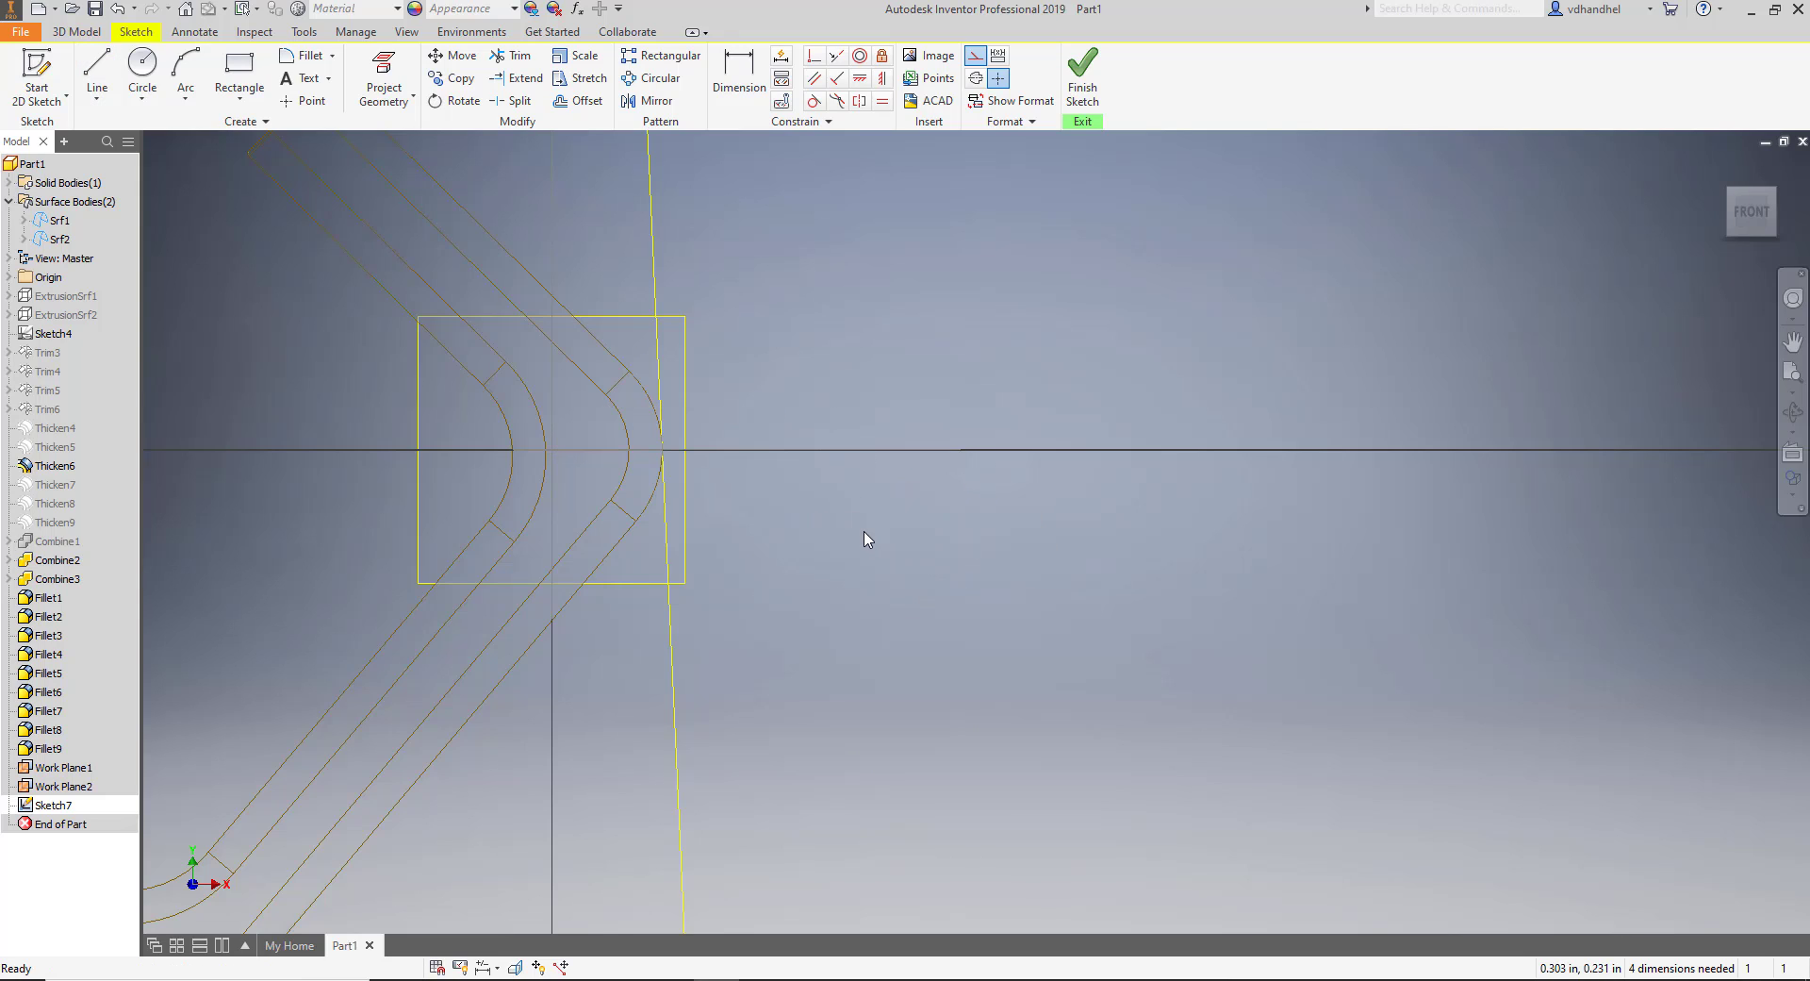
# Draw a solid-line circle about 0.074 in in diameter, centered on the horizontal axis about 0.22 in from the origin.
pyautogui.scroll(2, 867, 538)
pyautogui.moveTo(868, 538)
pyautogui.mouseDown(button='middle')
pyautogui.moveTo(760, 557)
pyautogui.moveTo(714, 593)
pyautogui.mouseUp(button='middle')
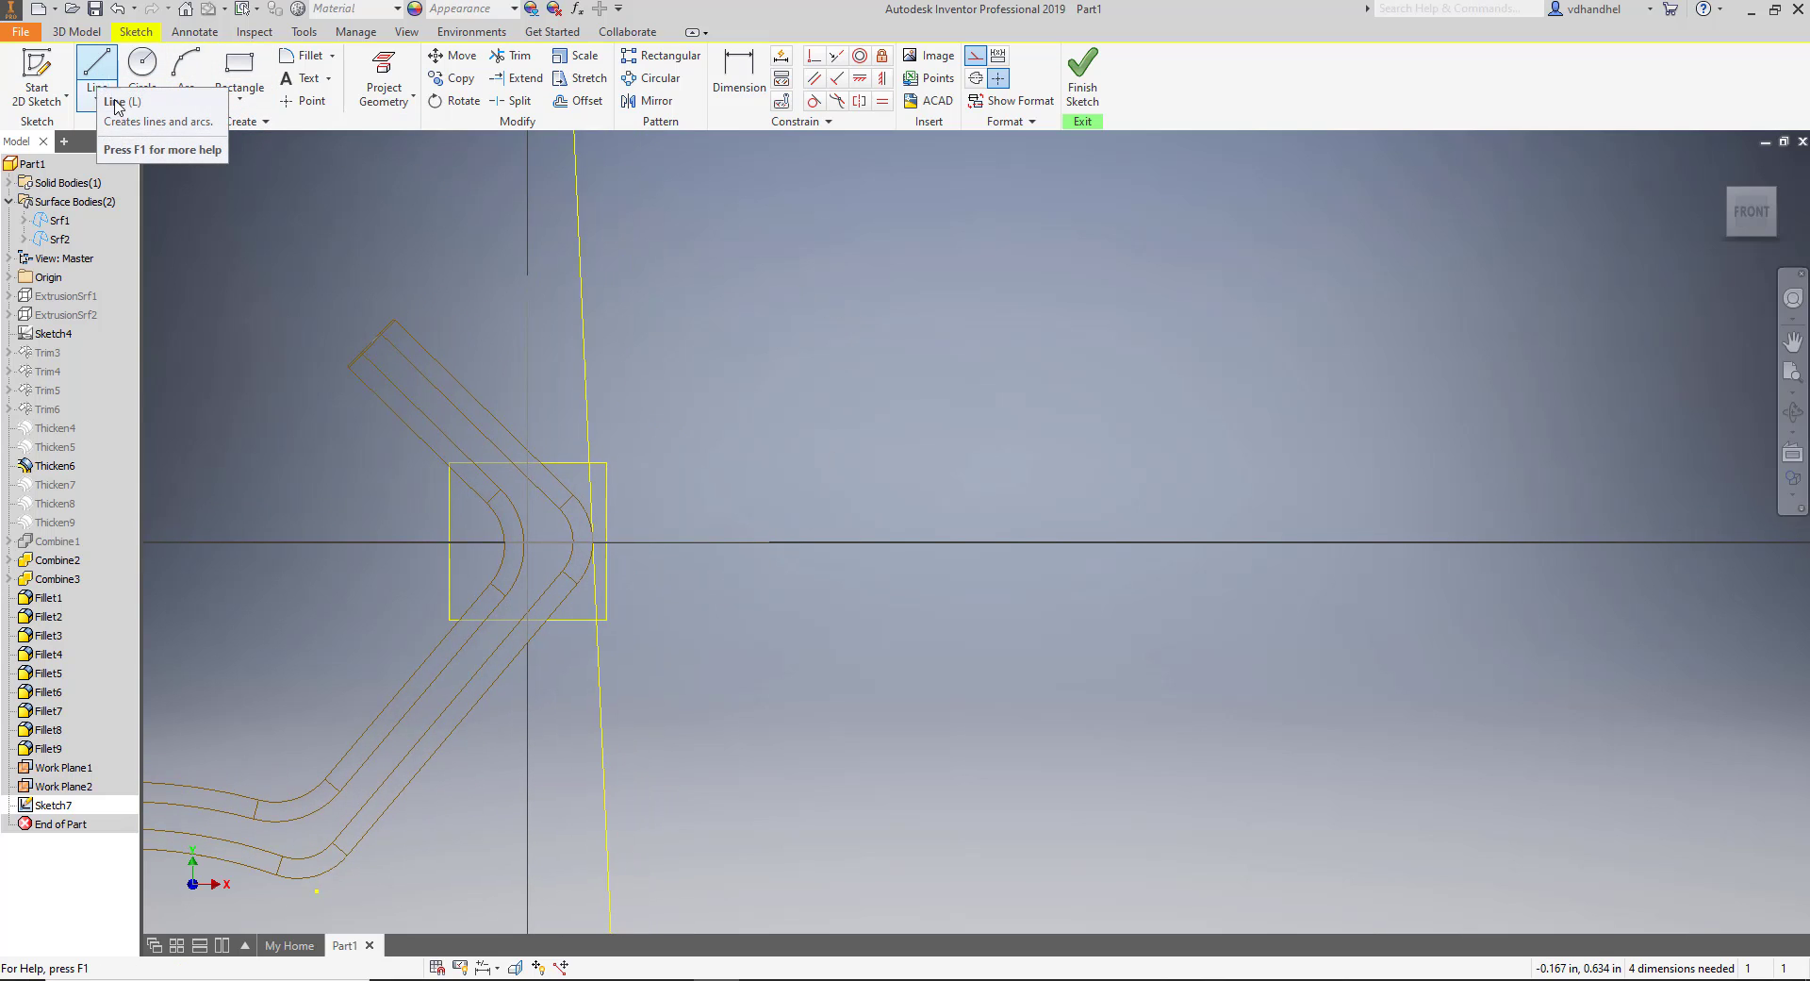
pyautogui.click(151, 68)
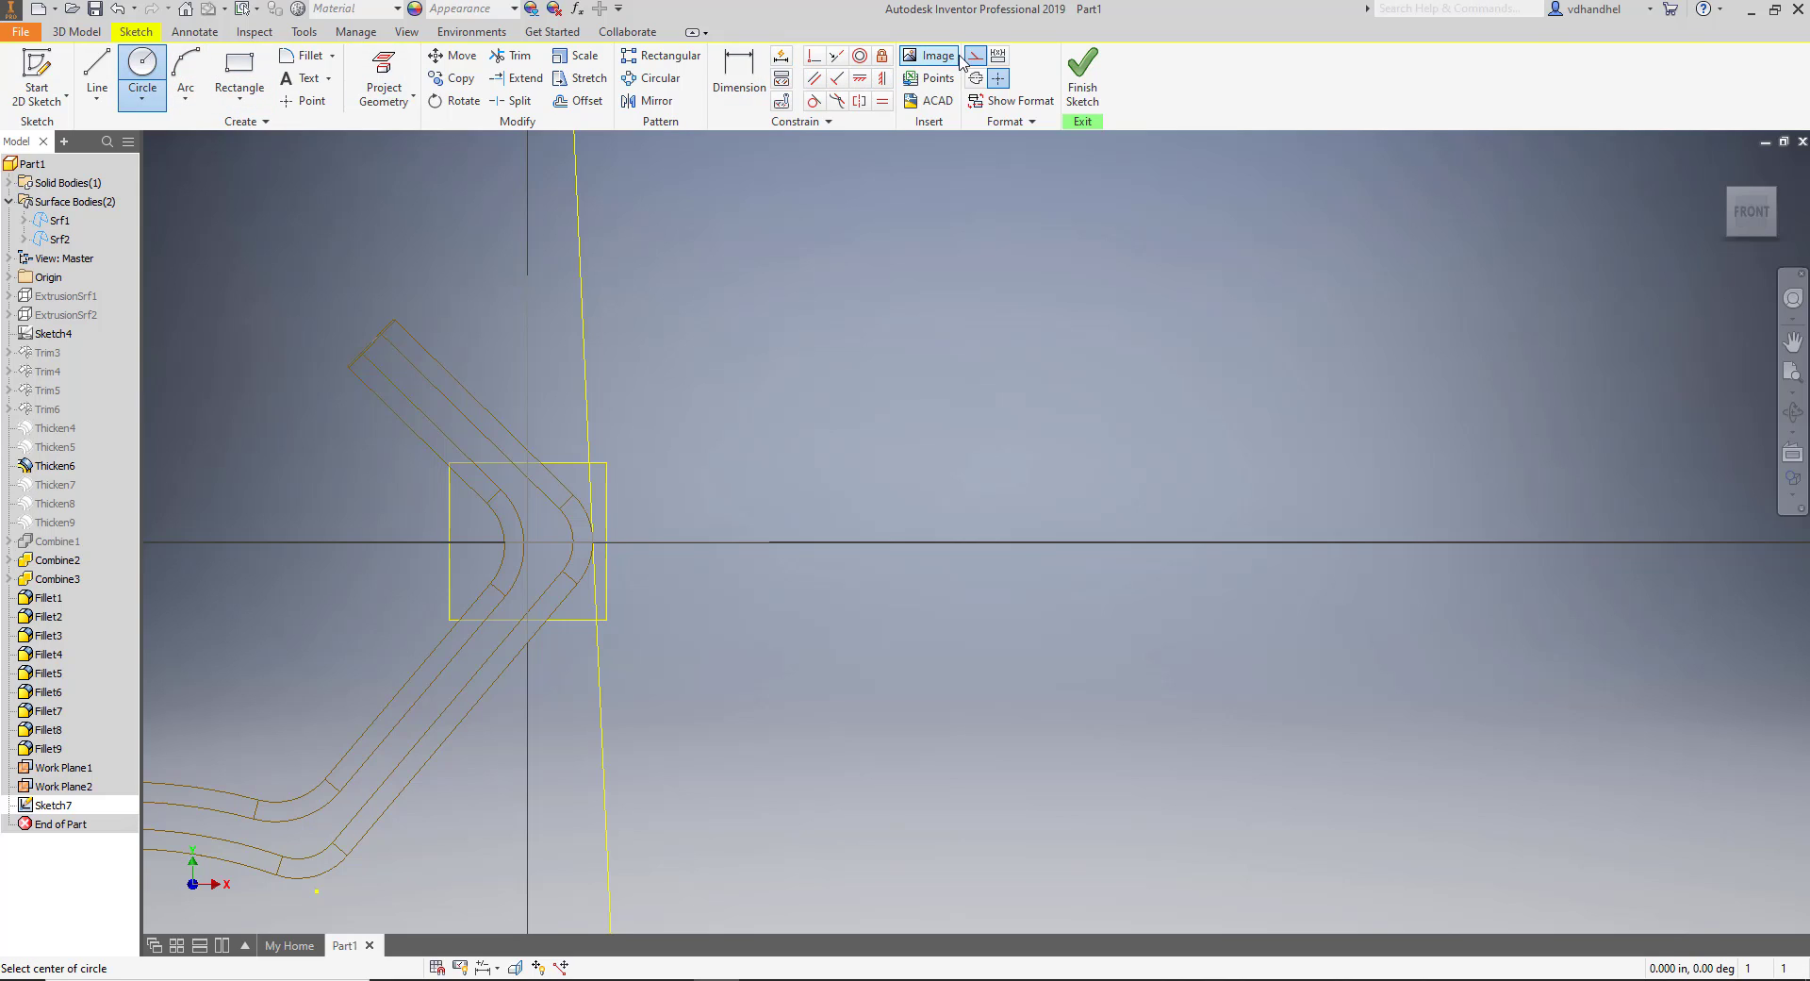
pyautogui.click(814, 541)
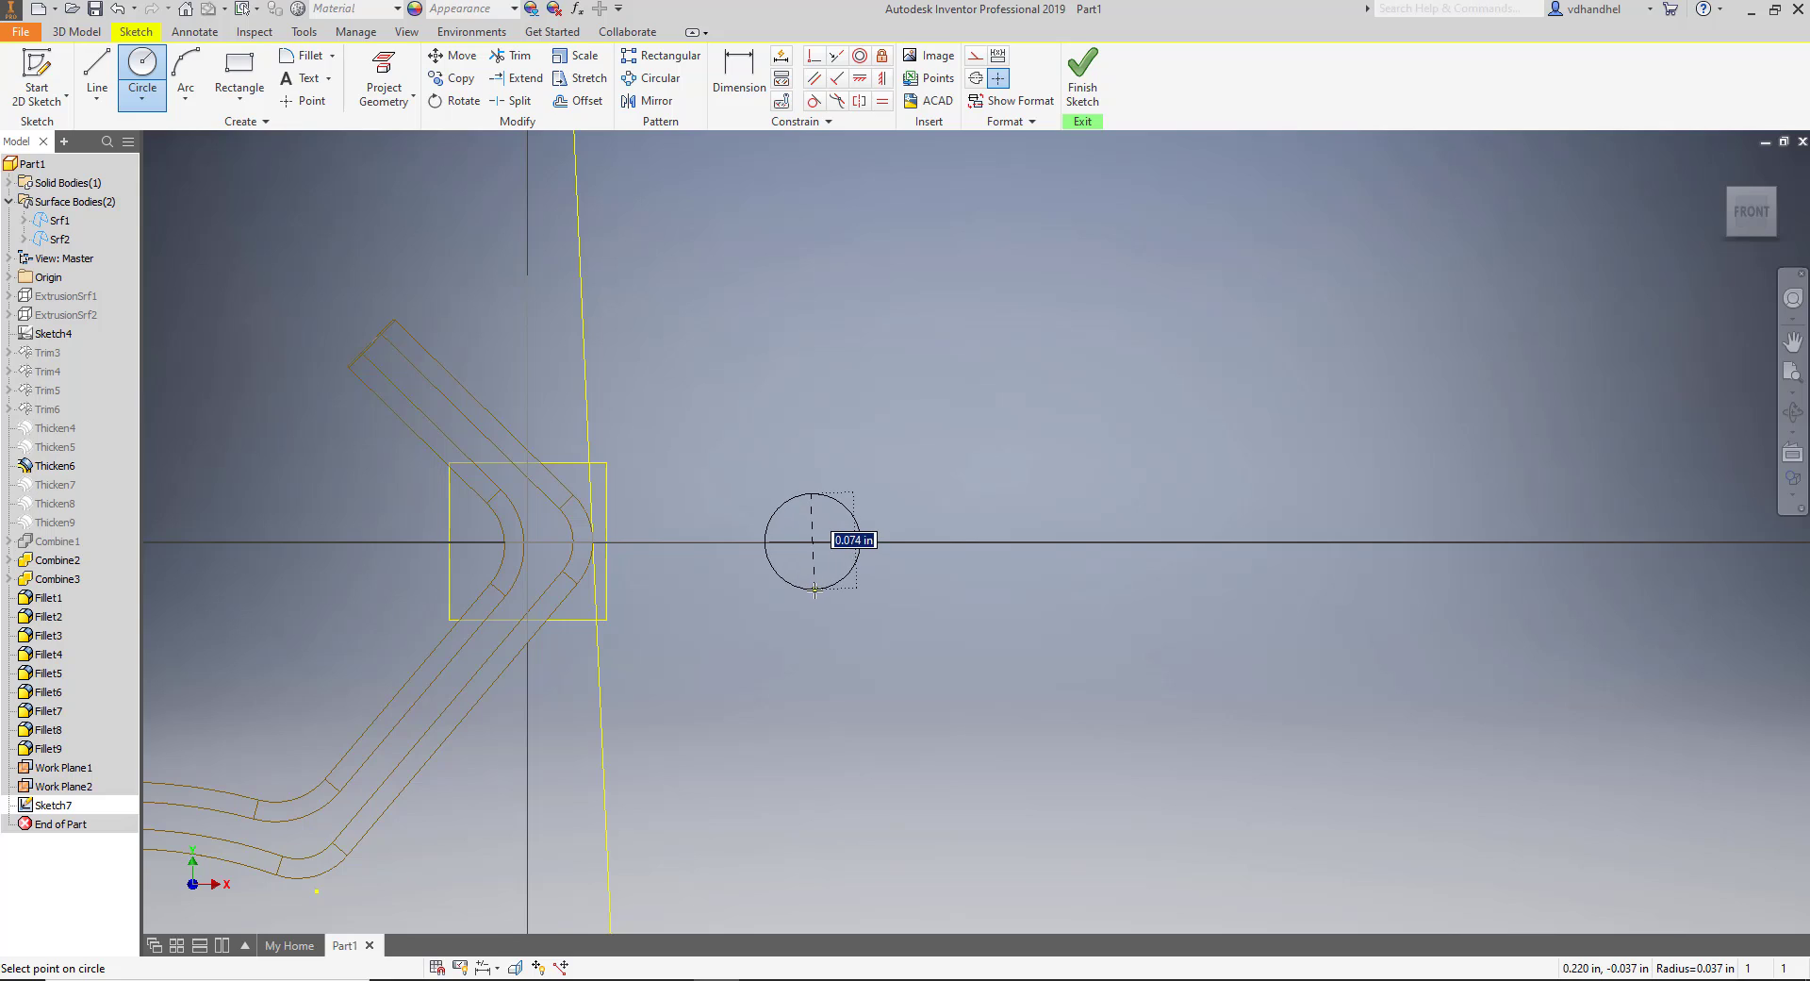
pyautogui.click(815, 590)
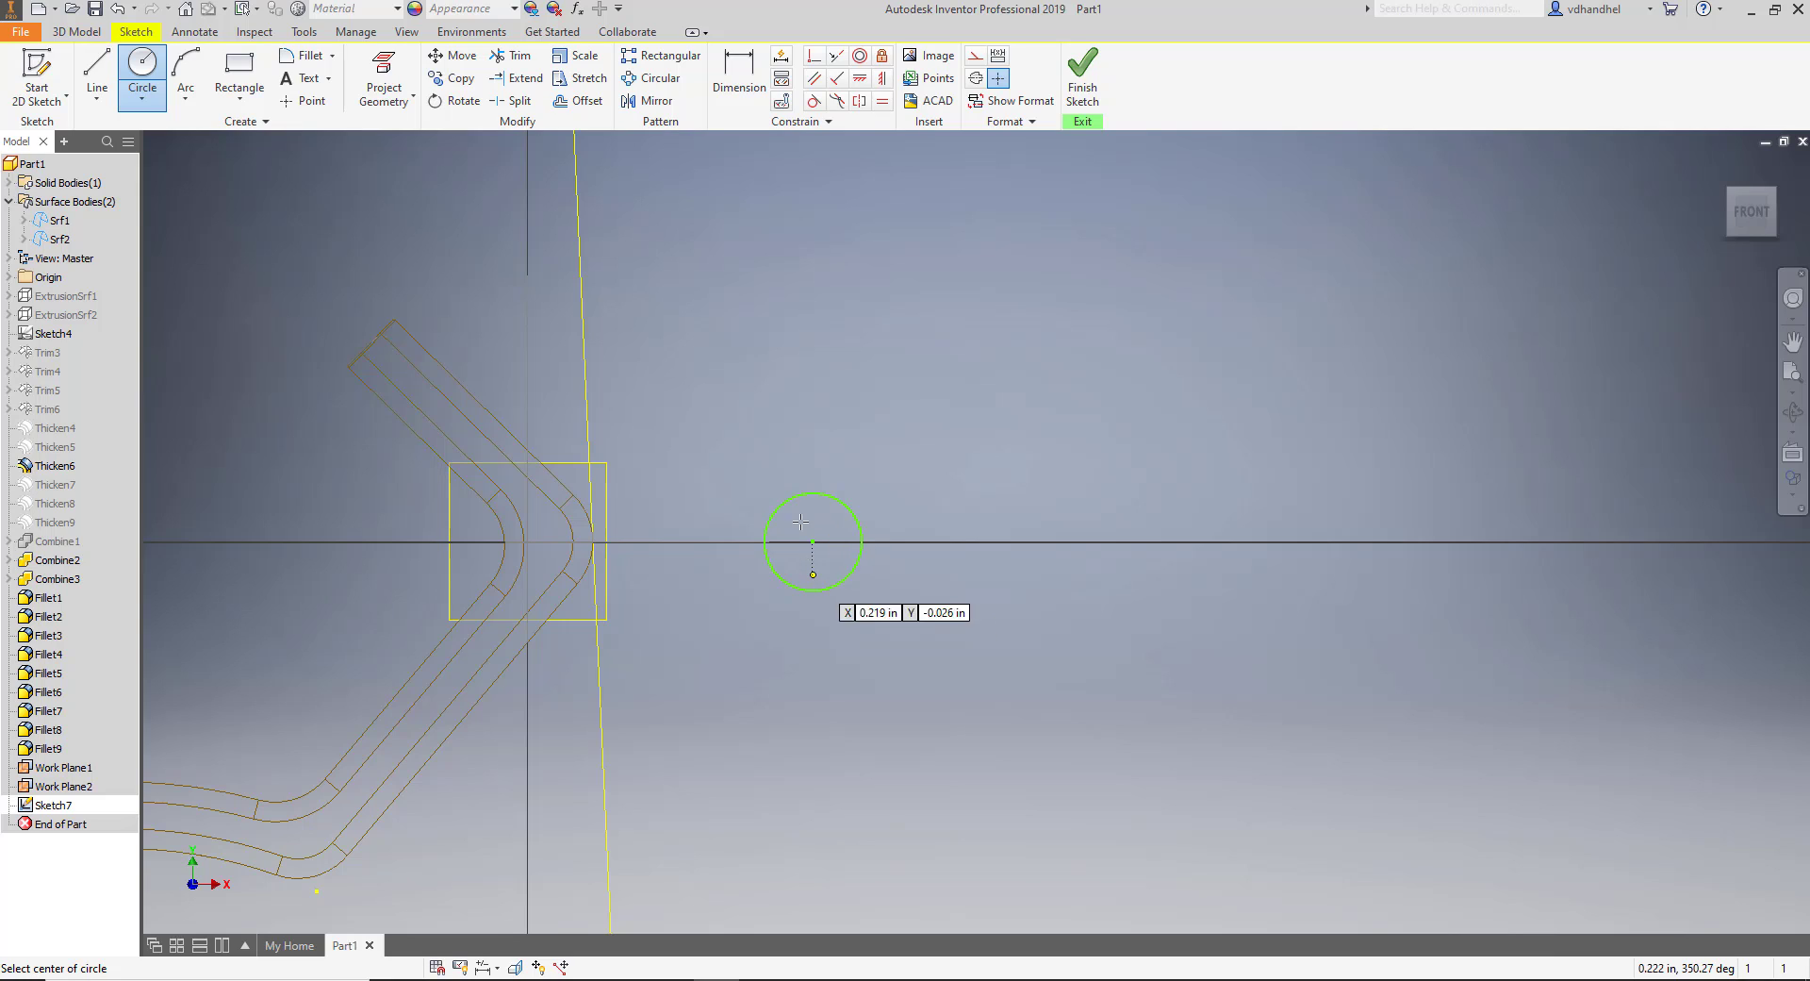
# Draw a sloping line from the outer edge of the upper flange arm to just beyond the top of the circle.
pyautogui.press('l')
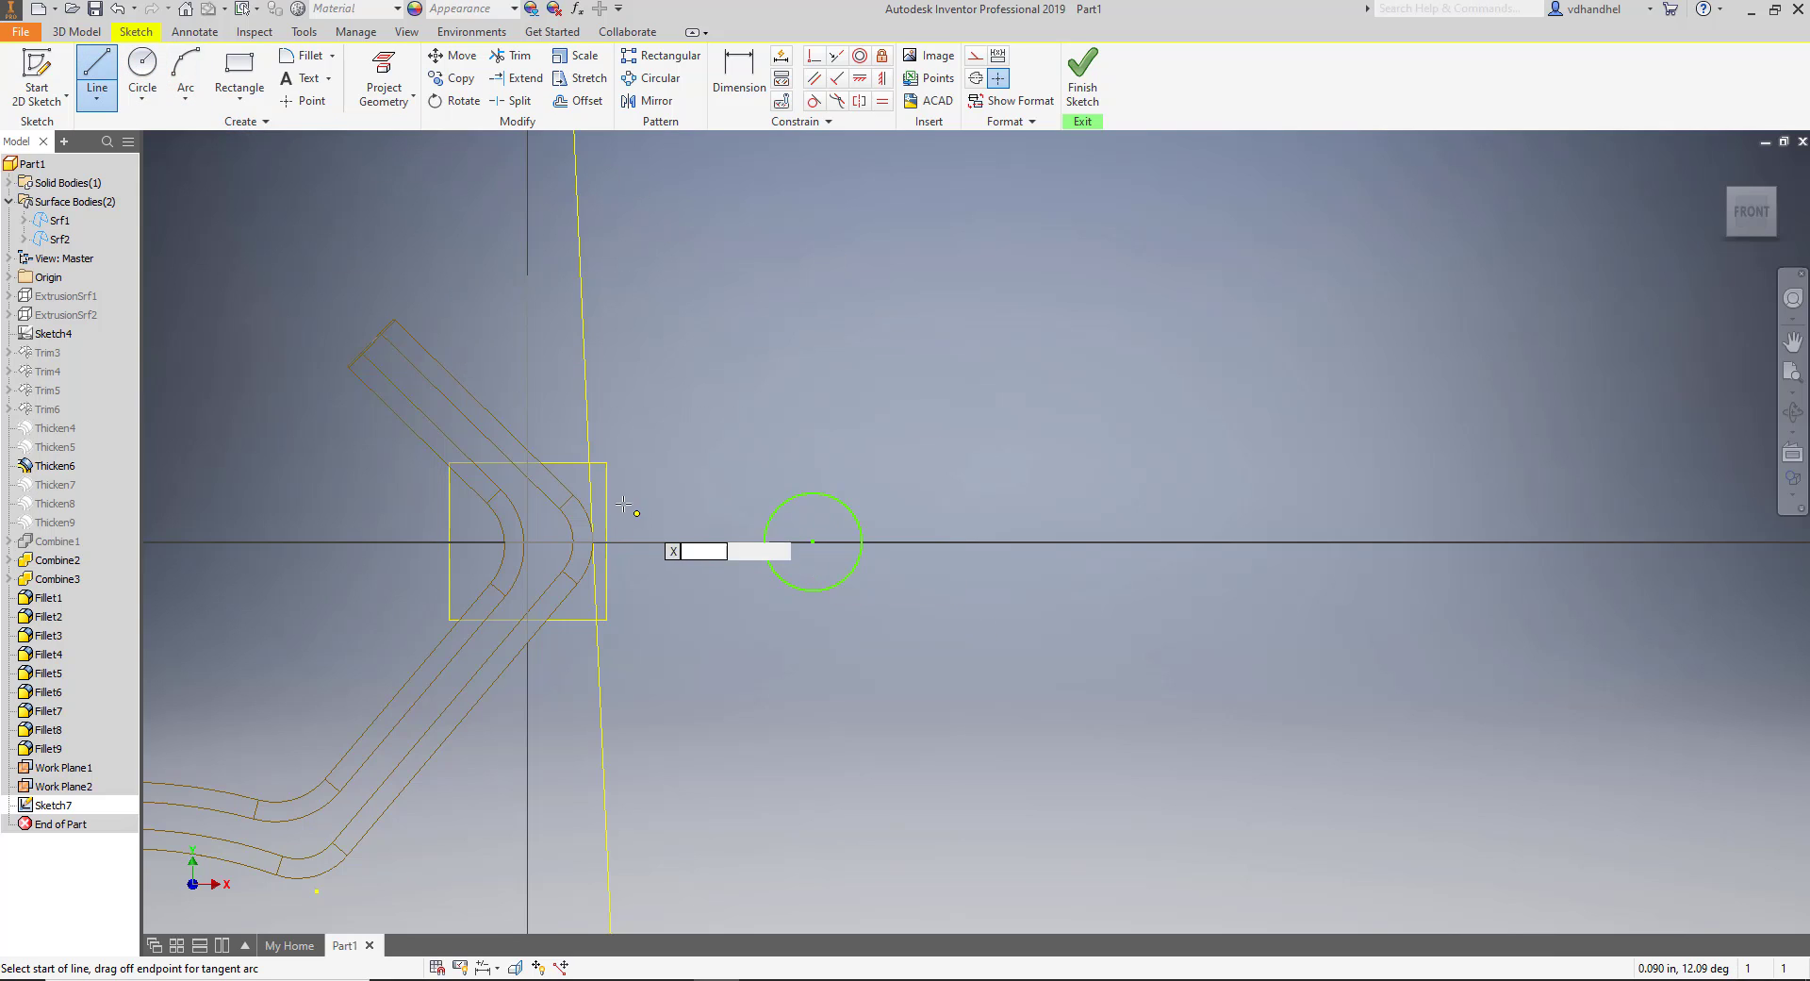
pyautogui.scroll(3, 685, 516)
pyautogui.scroll(3, 685, 515)
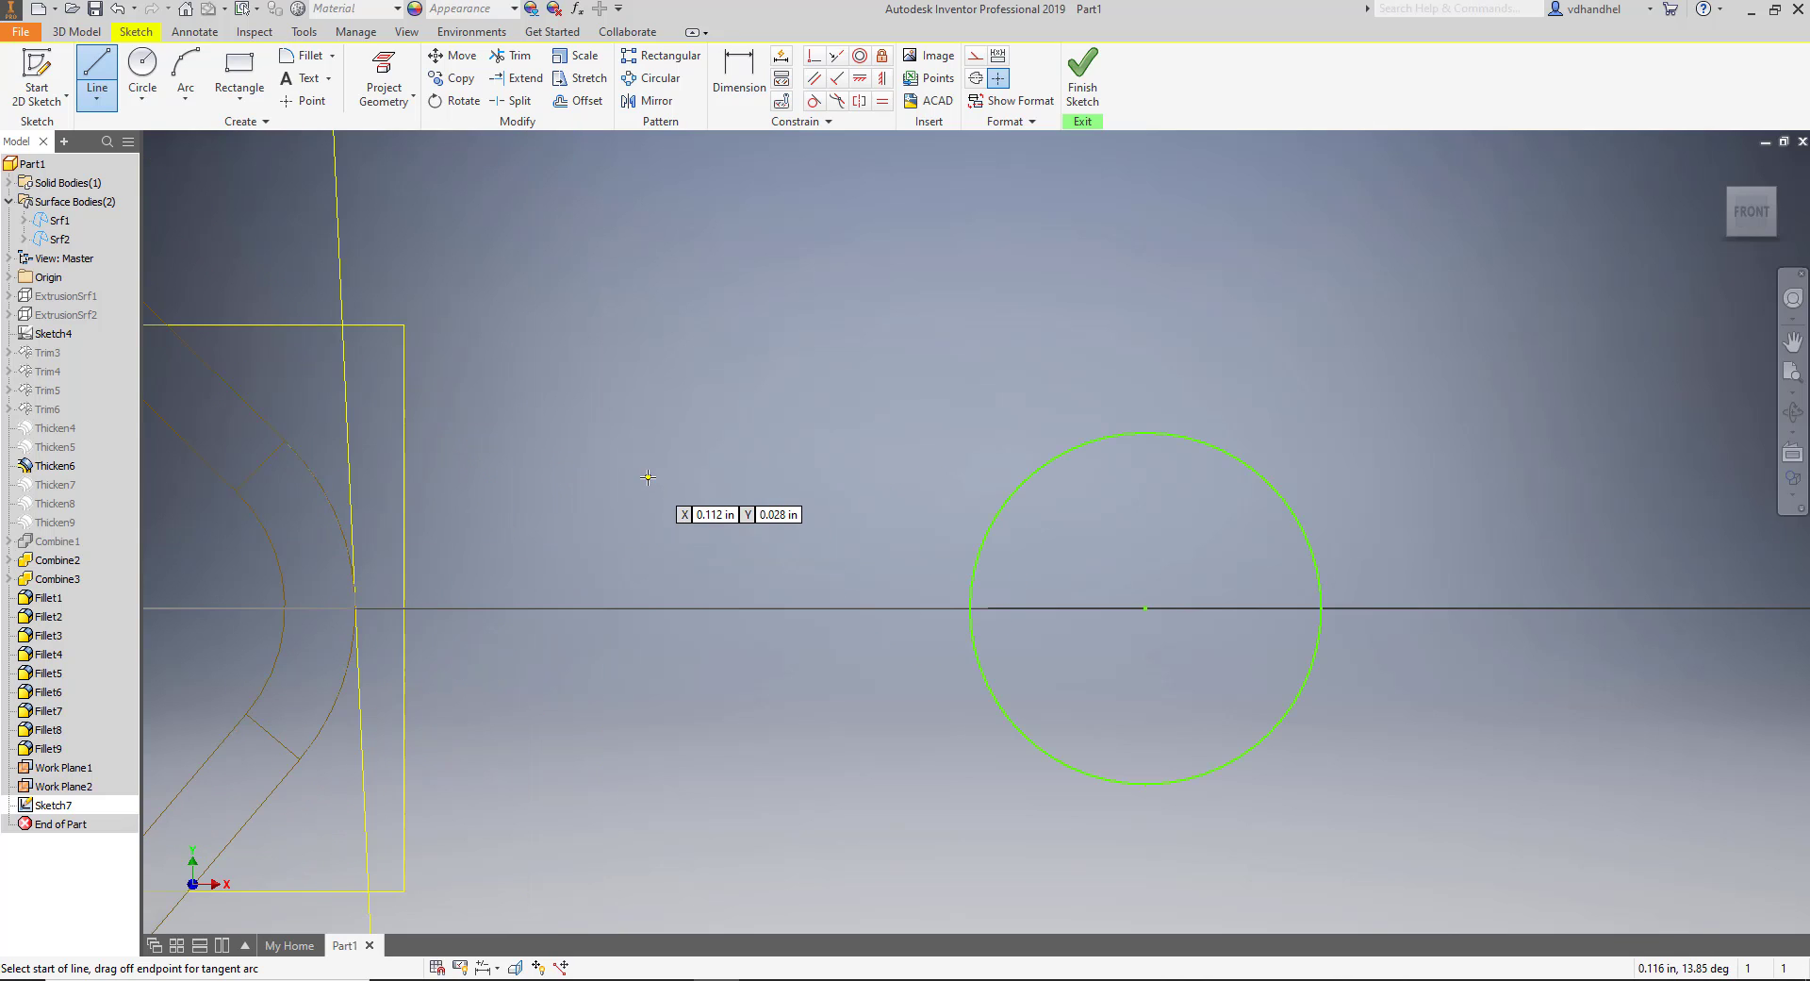
pyautogui.scroll(-3, 660, 485)
pyautogui.moveTo(663, 473); pyautogui.dragTo(833, 436, button='middle')
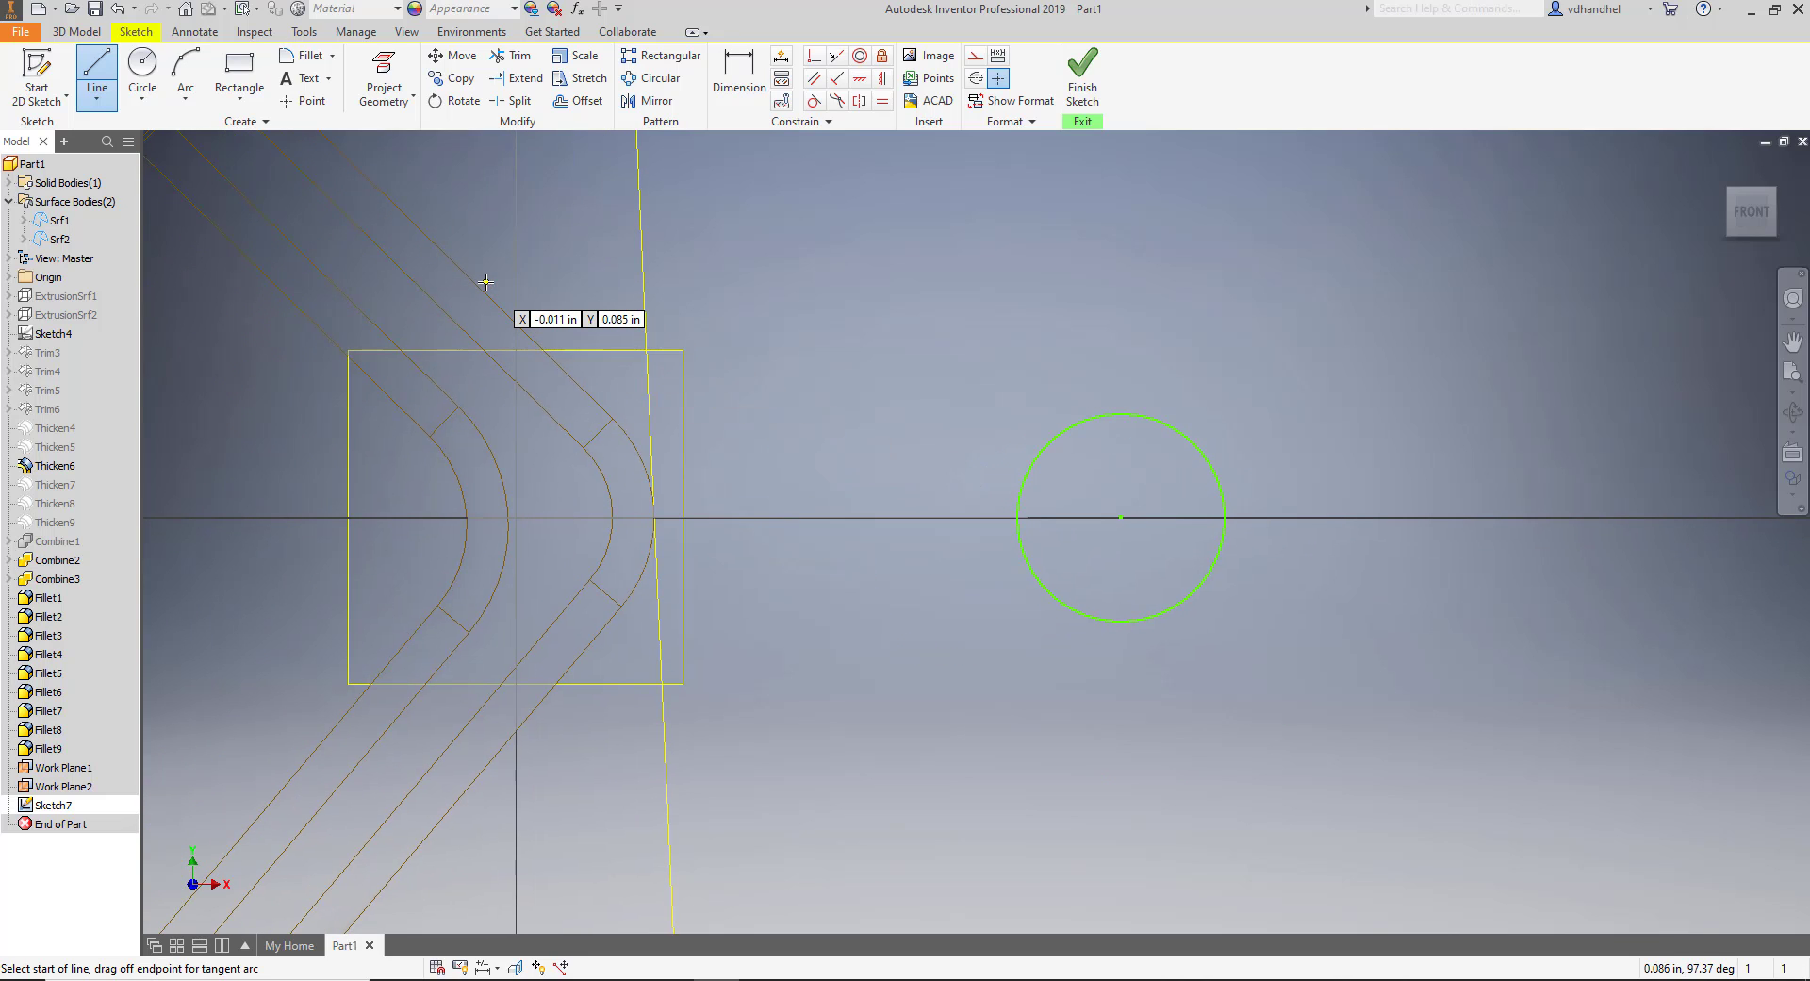
pyautogui.scroll(-3, 489, 286)
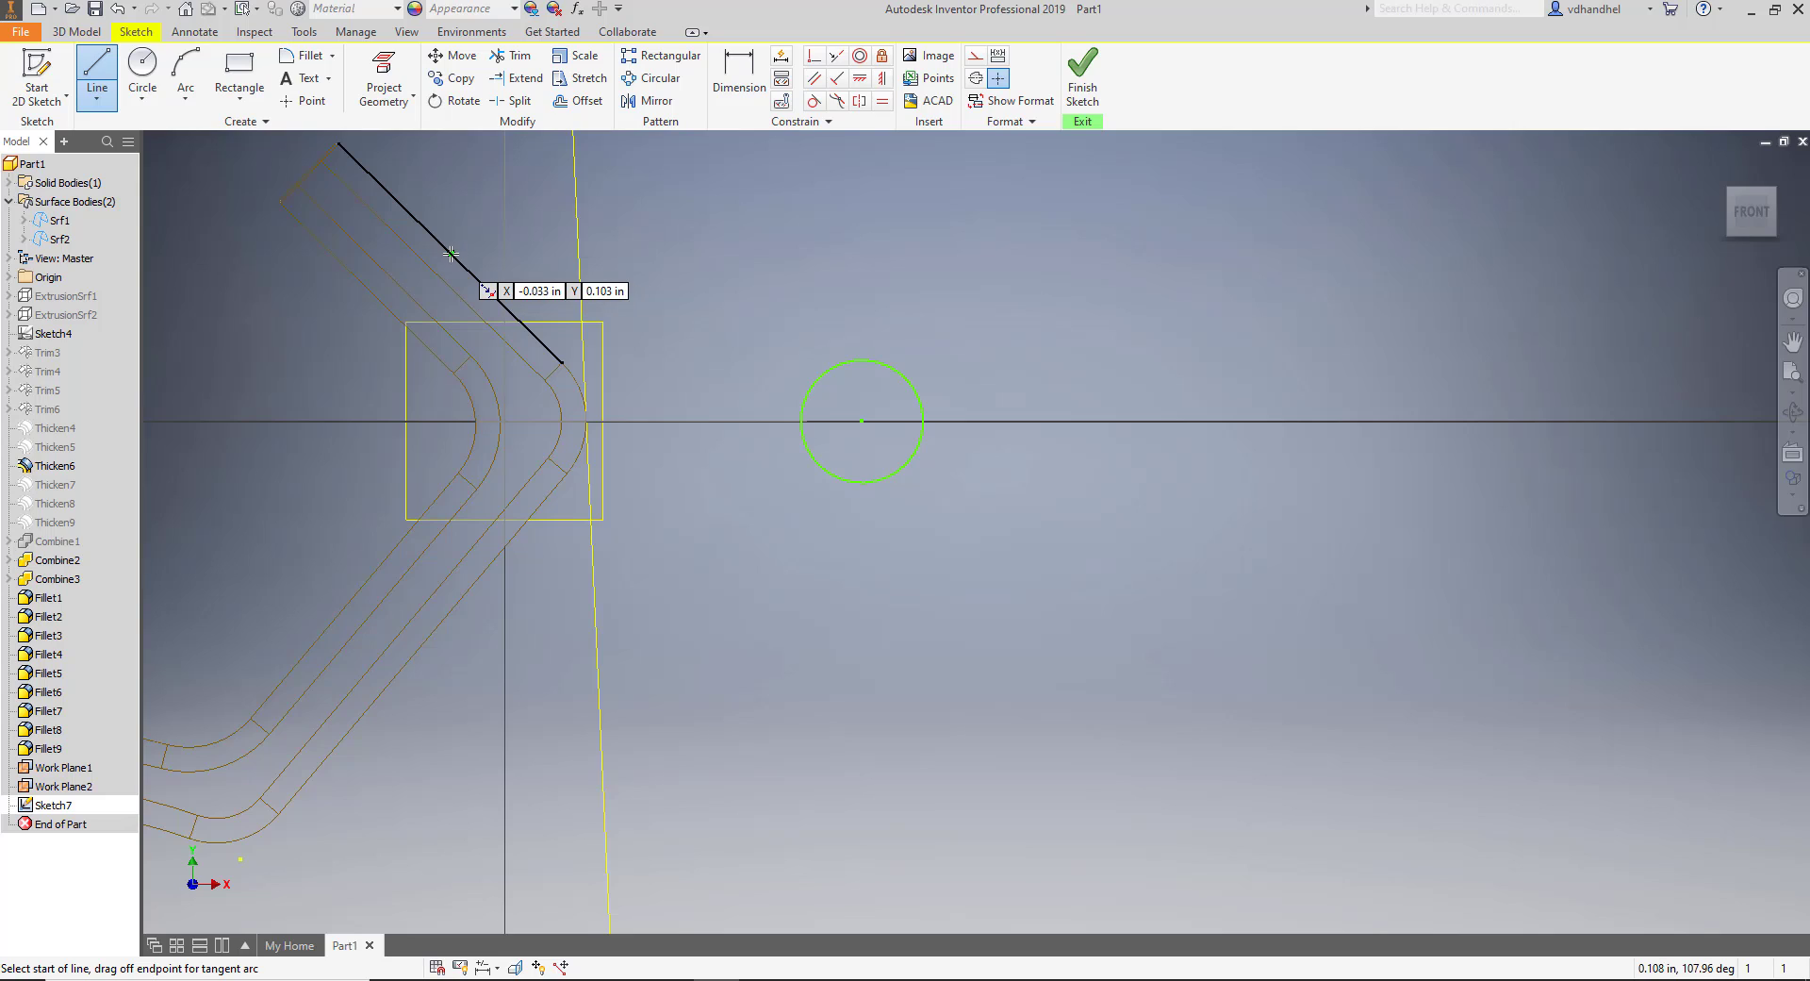
pyautogui.click(454, 255)
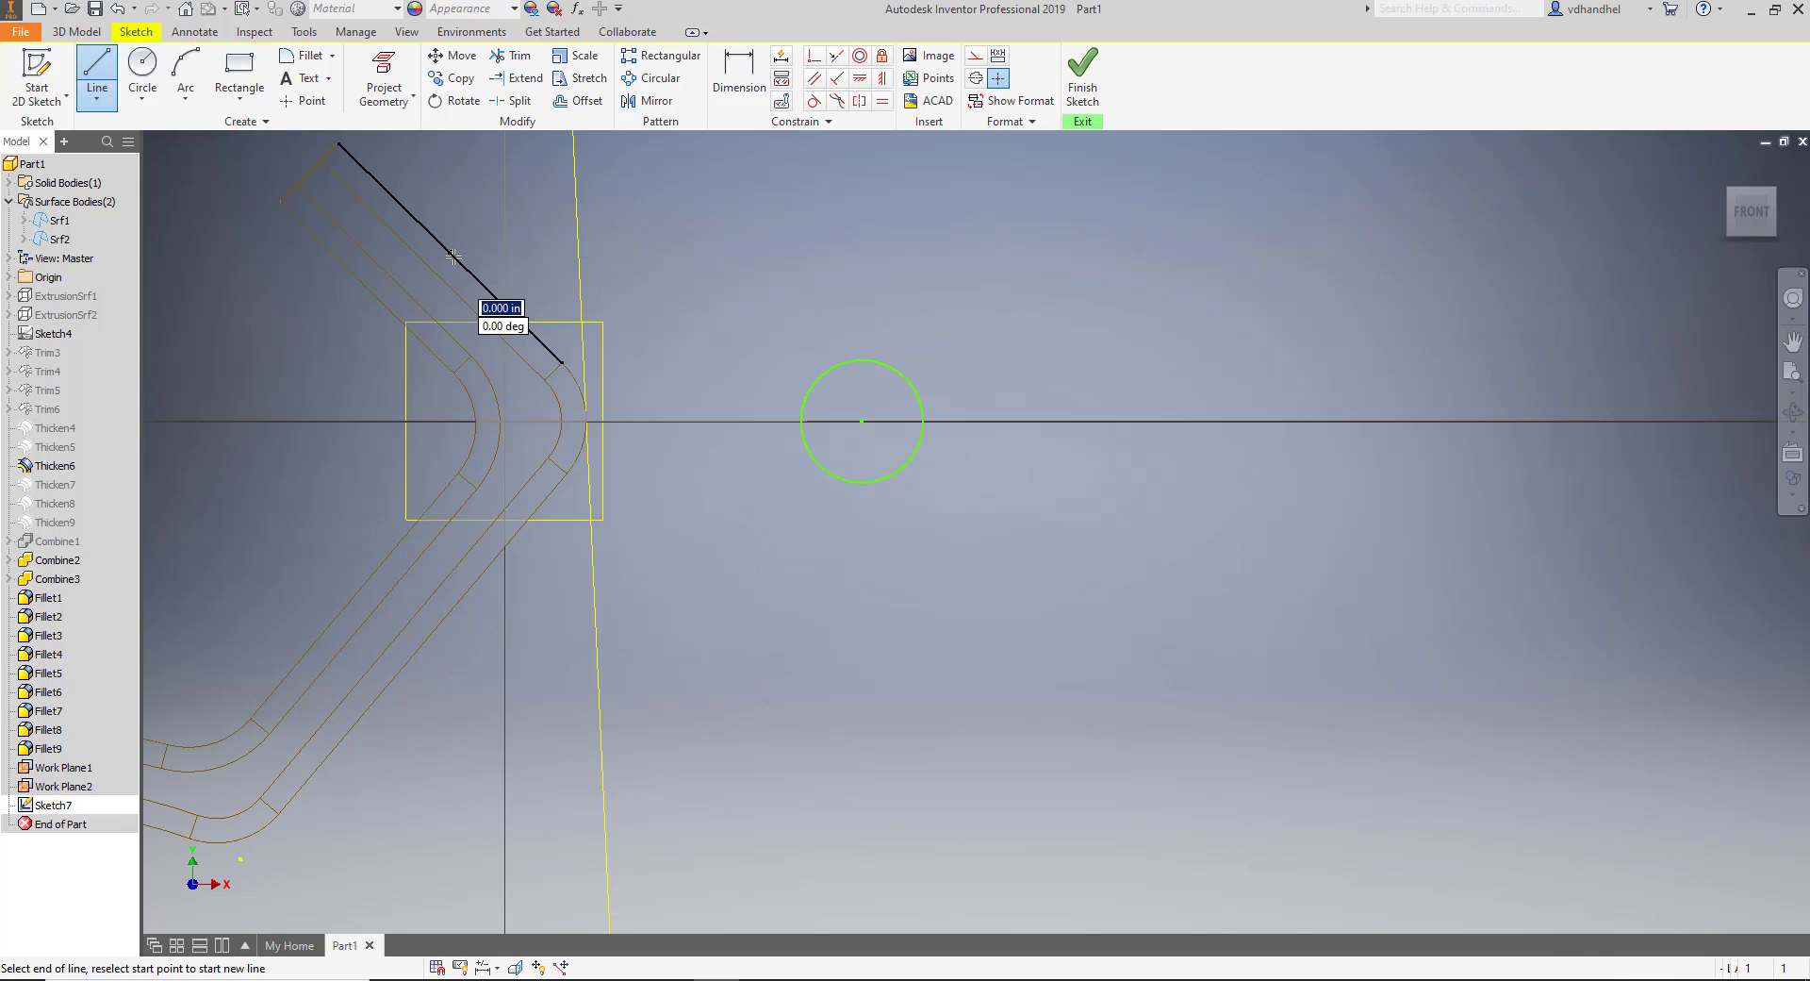
pyautogui.click(934, 374)
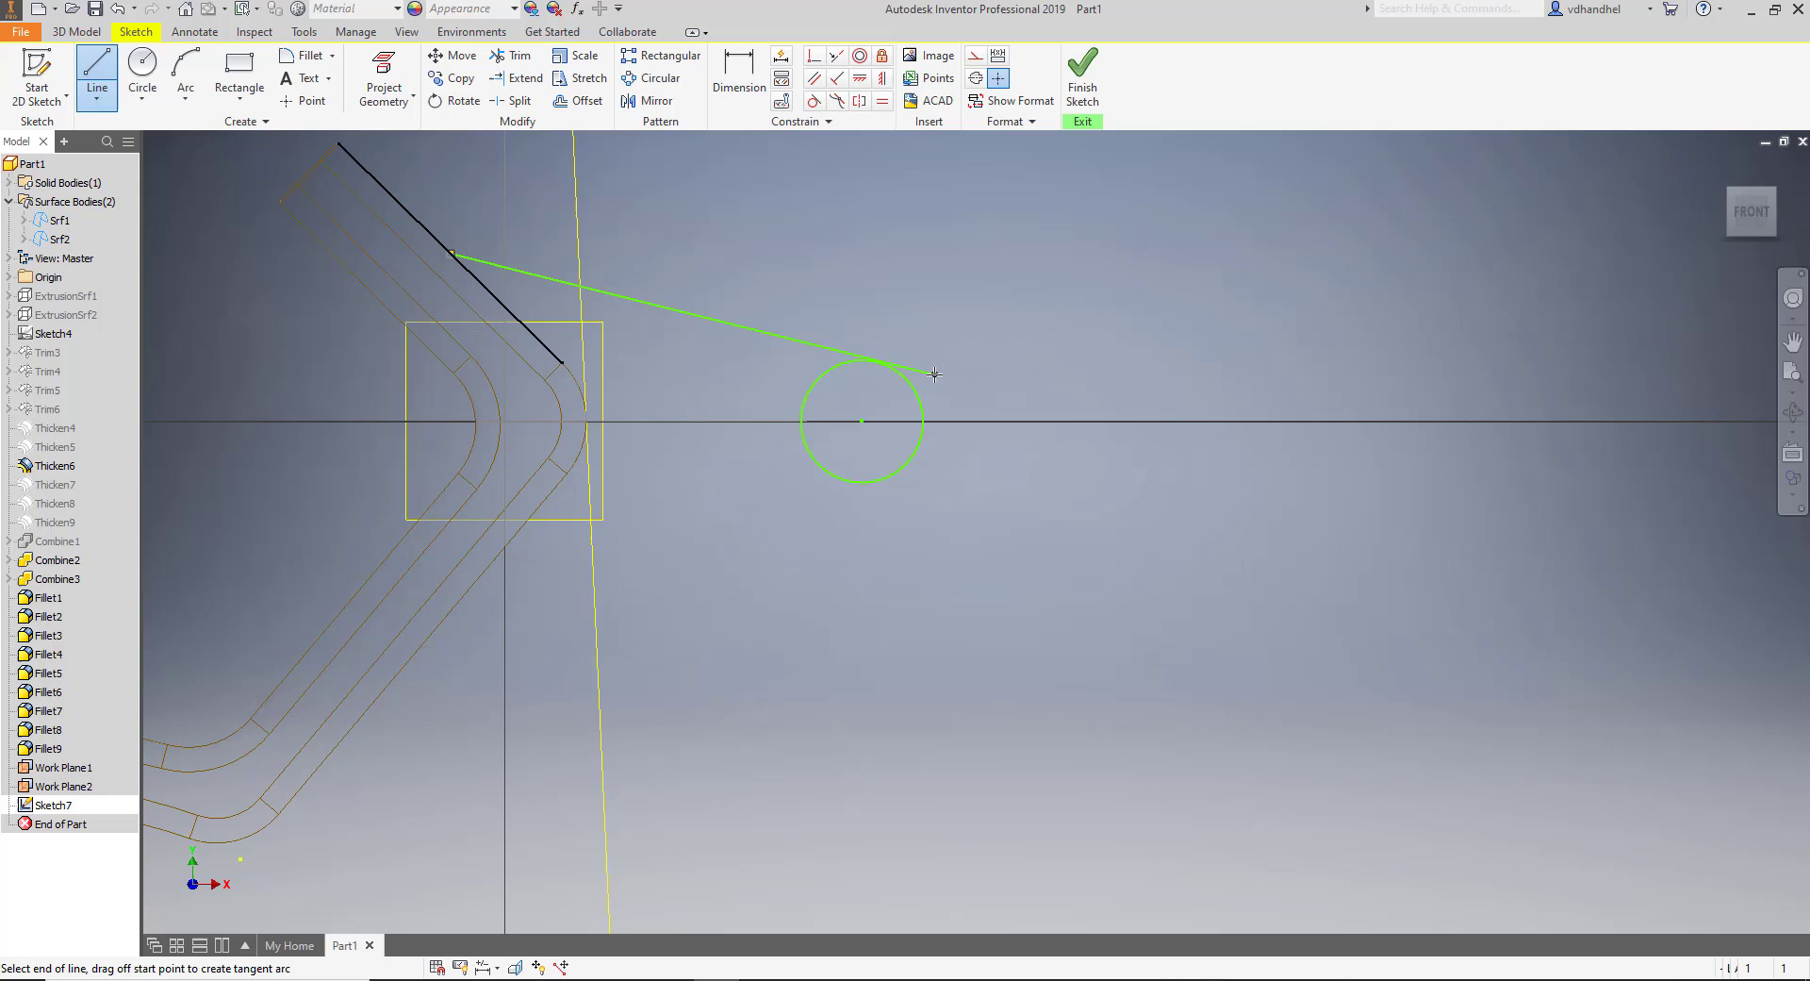
pyautogui.rightClick(978, 276)
pyautogui.click(971, 244)
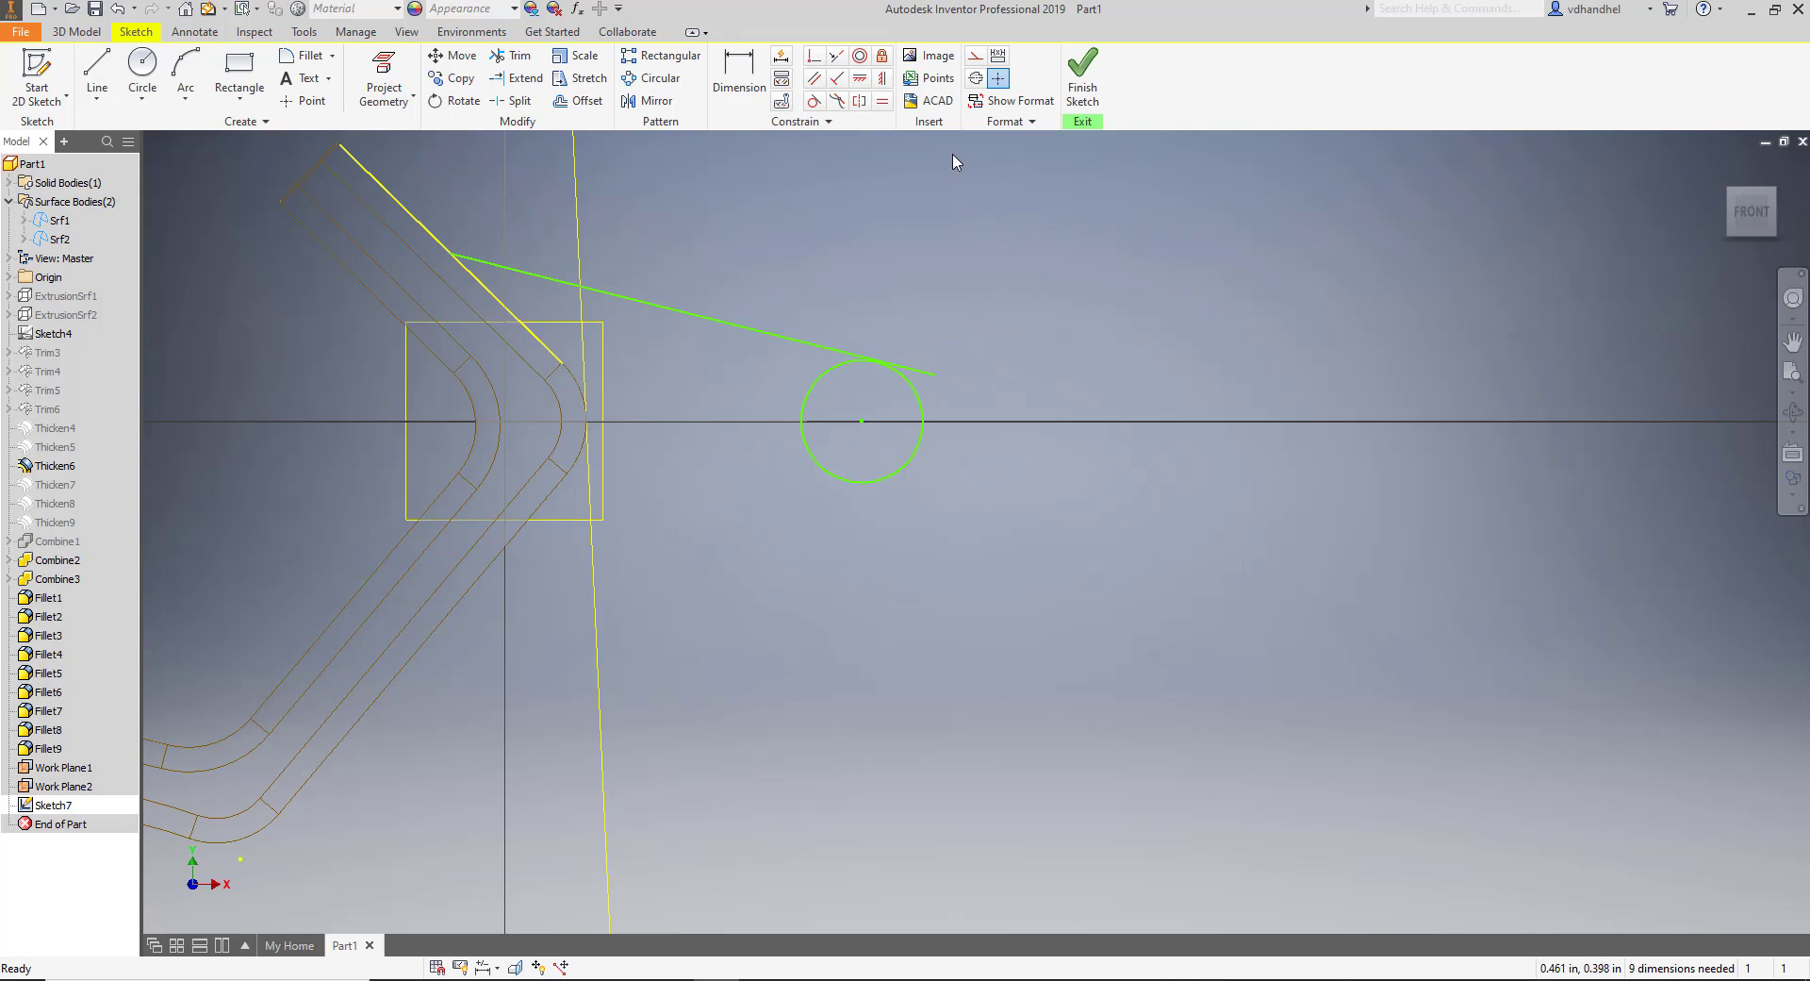
# Apply a Tangent constraint between the sloping line and the circle.
pyautogui.click(816, 102)
pyautogui.click(922, 371)
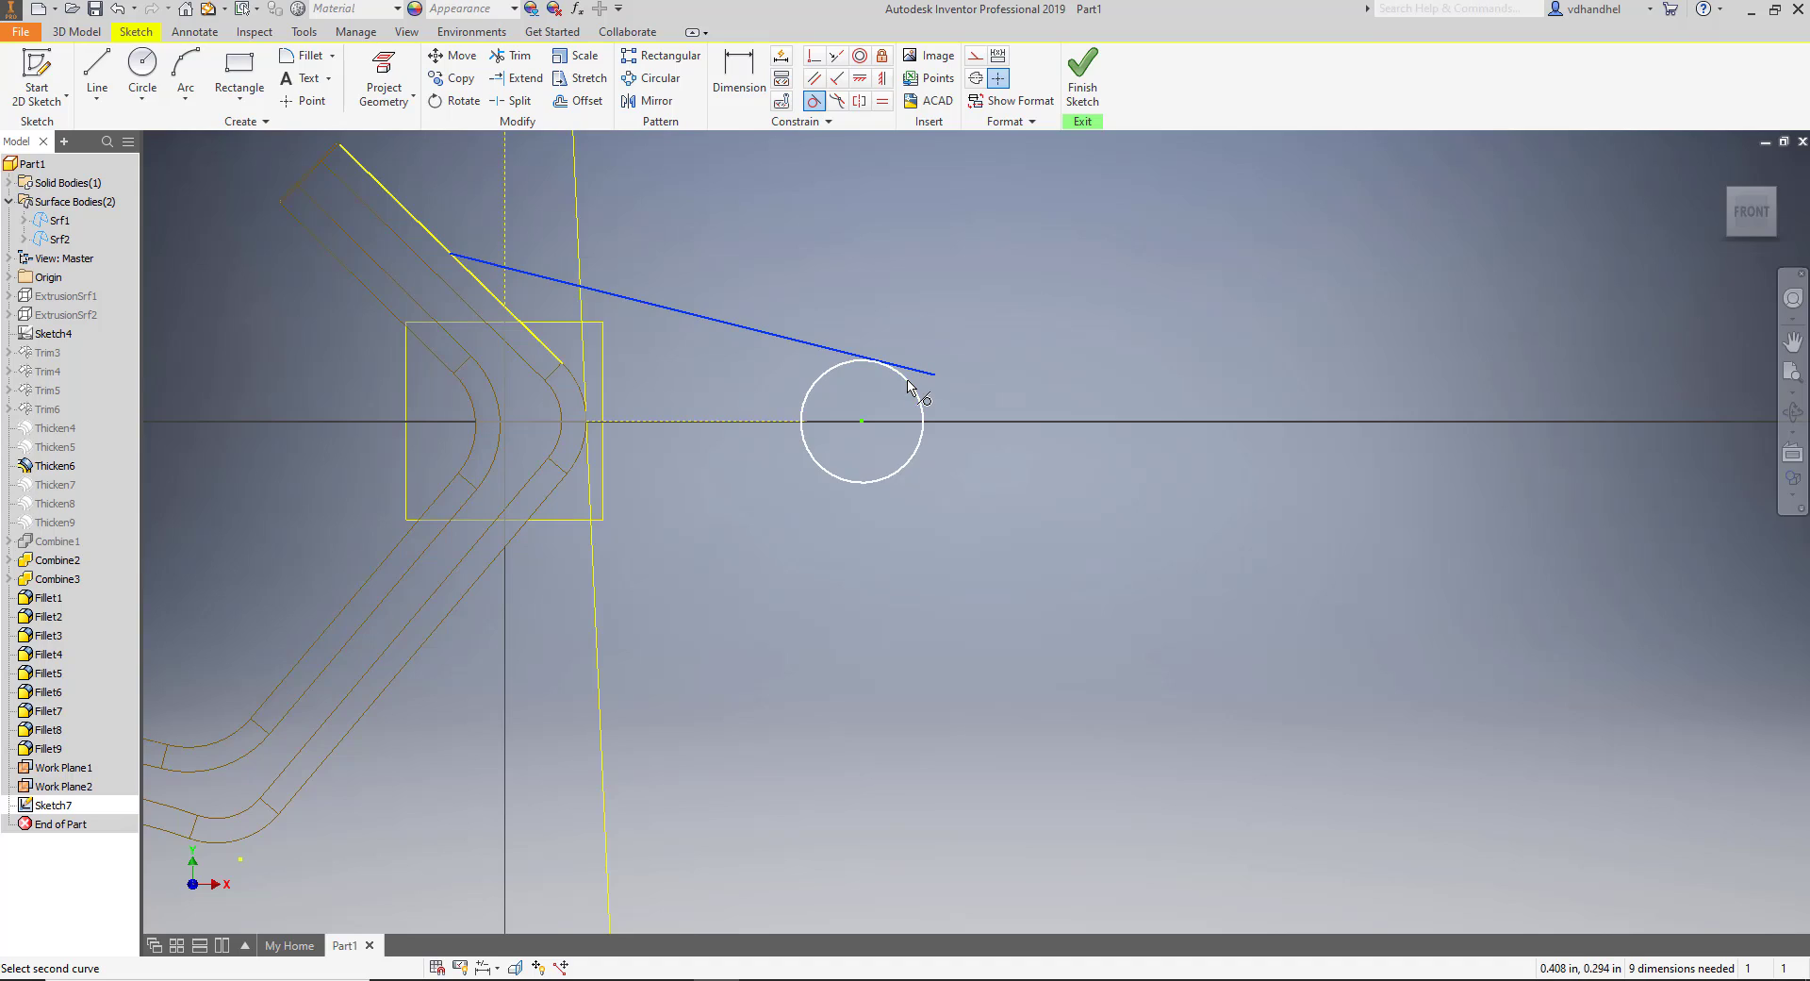
pyautogui.click(909, 386)
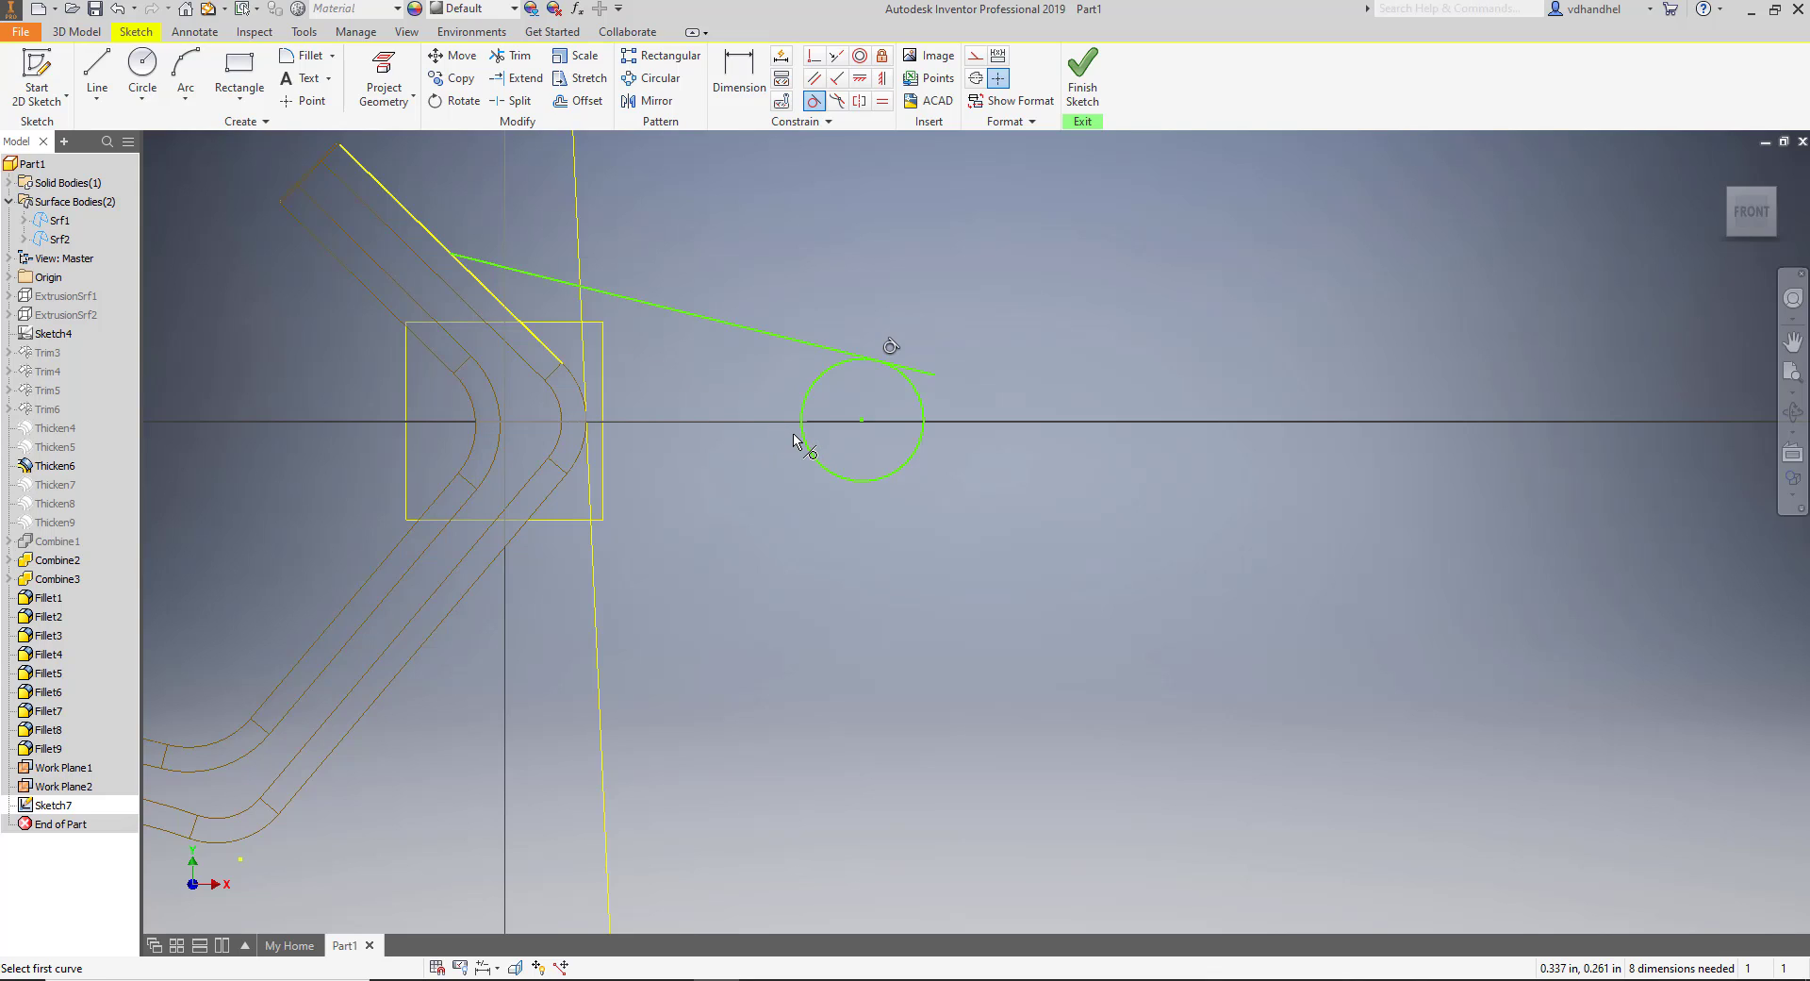
# Mirror the sloping tangent line about the horizontal construction line to create its lower counterpart.
pyautogui.click(643, 102)
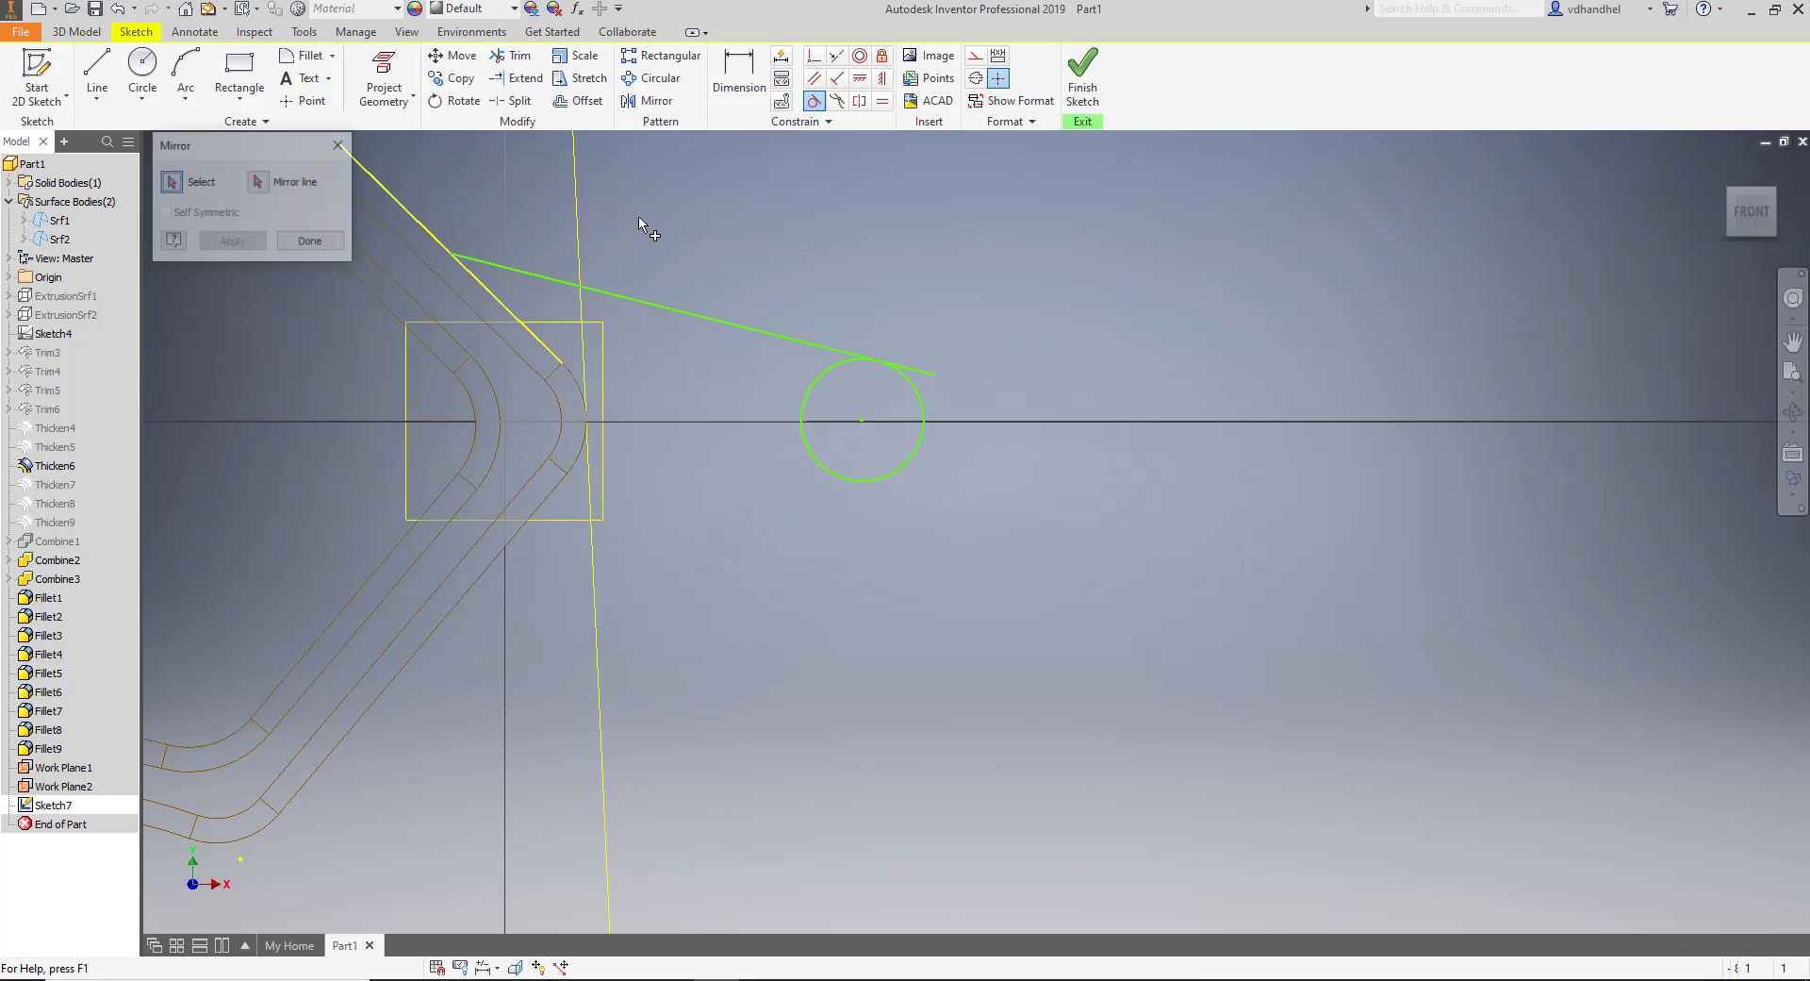
pyautogui.click(655, 303)
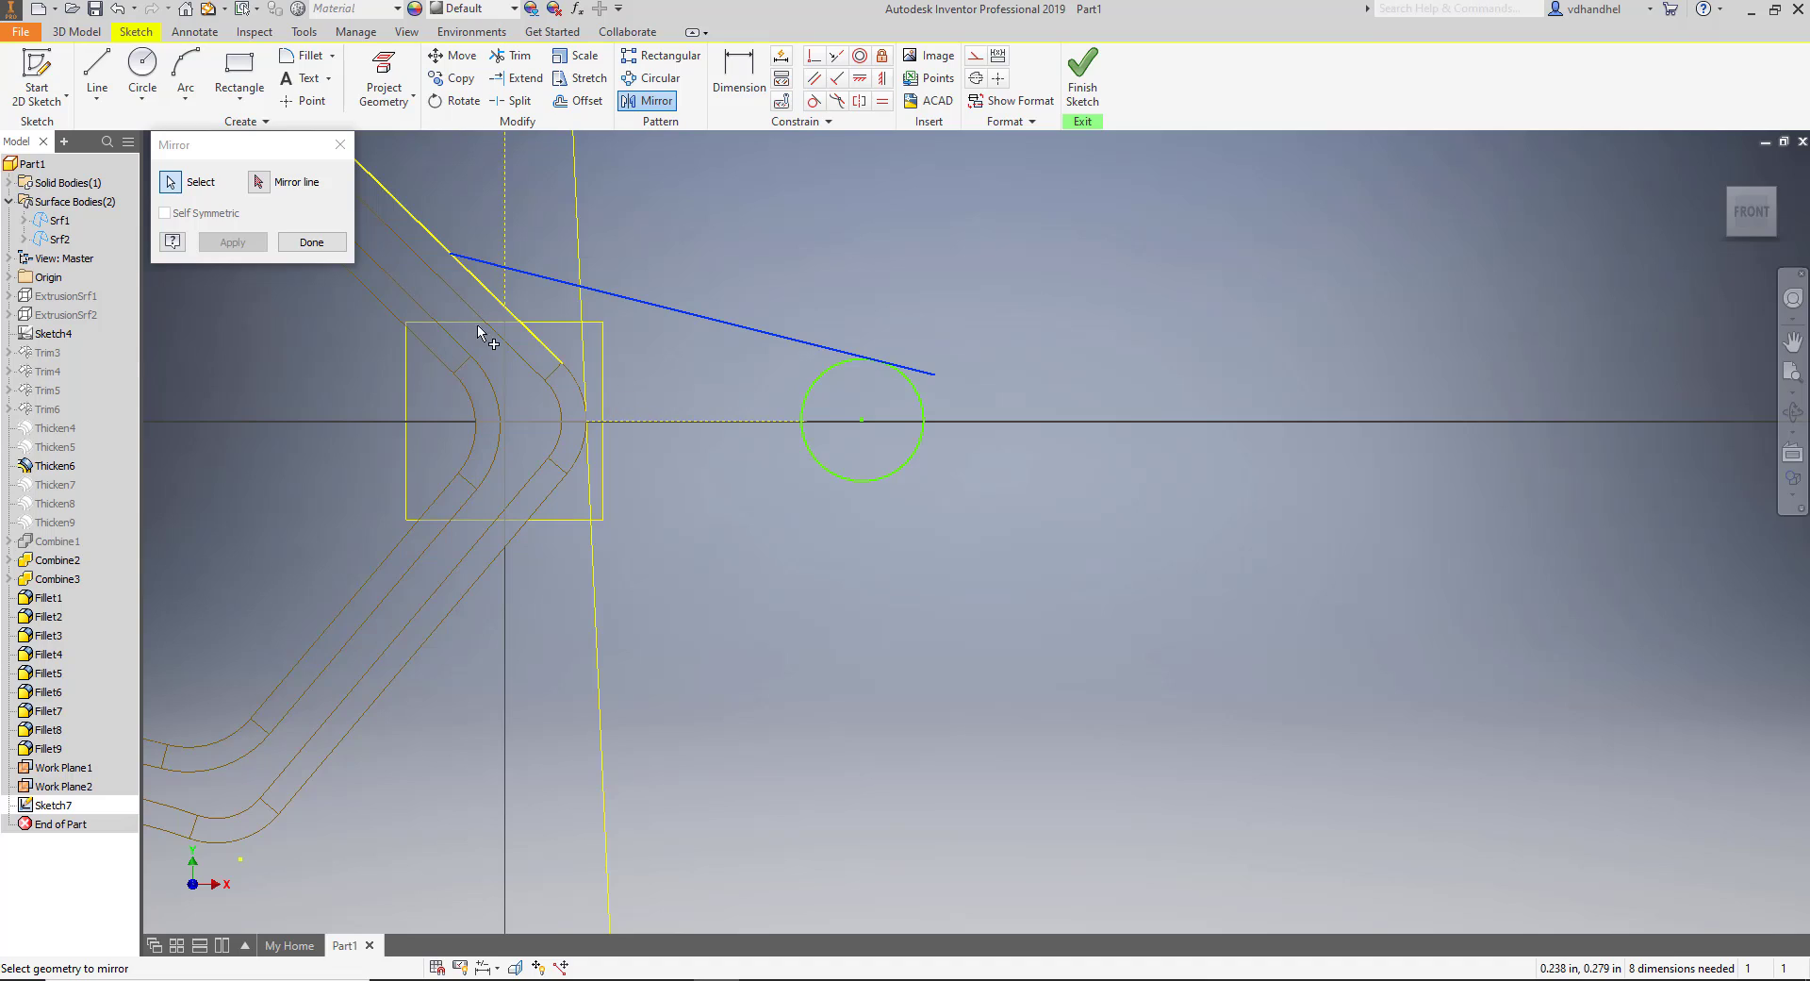
pyautogui.click(296, 187)
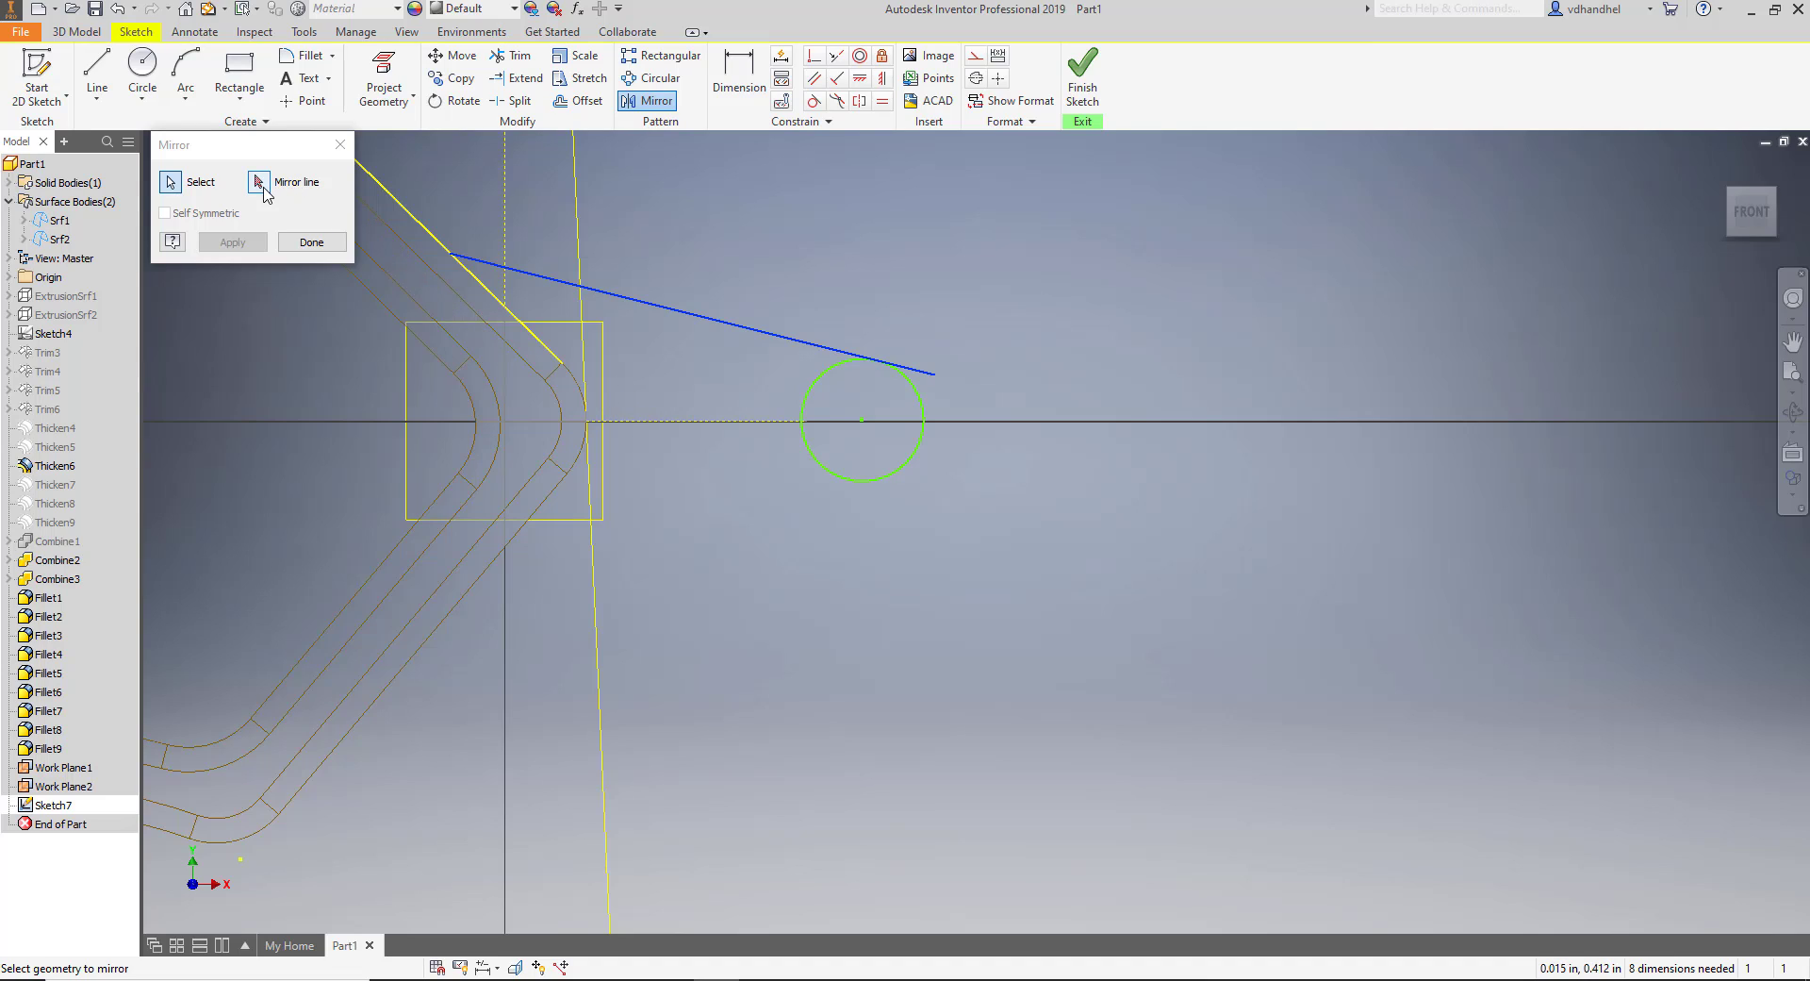
pyautogui.click(638, 421)
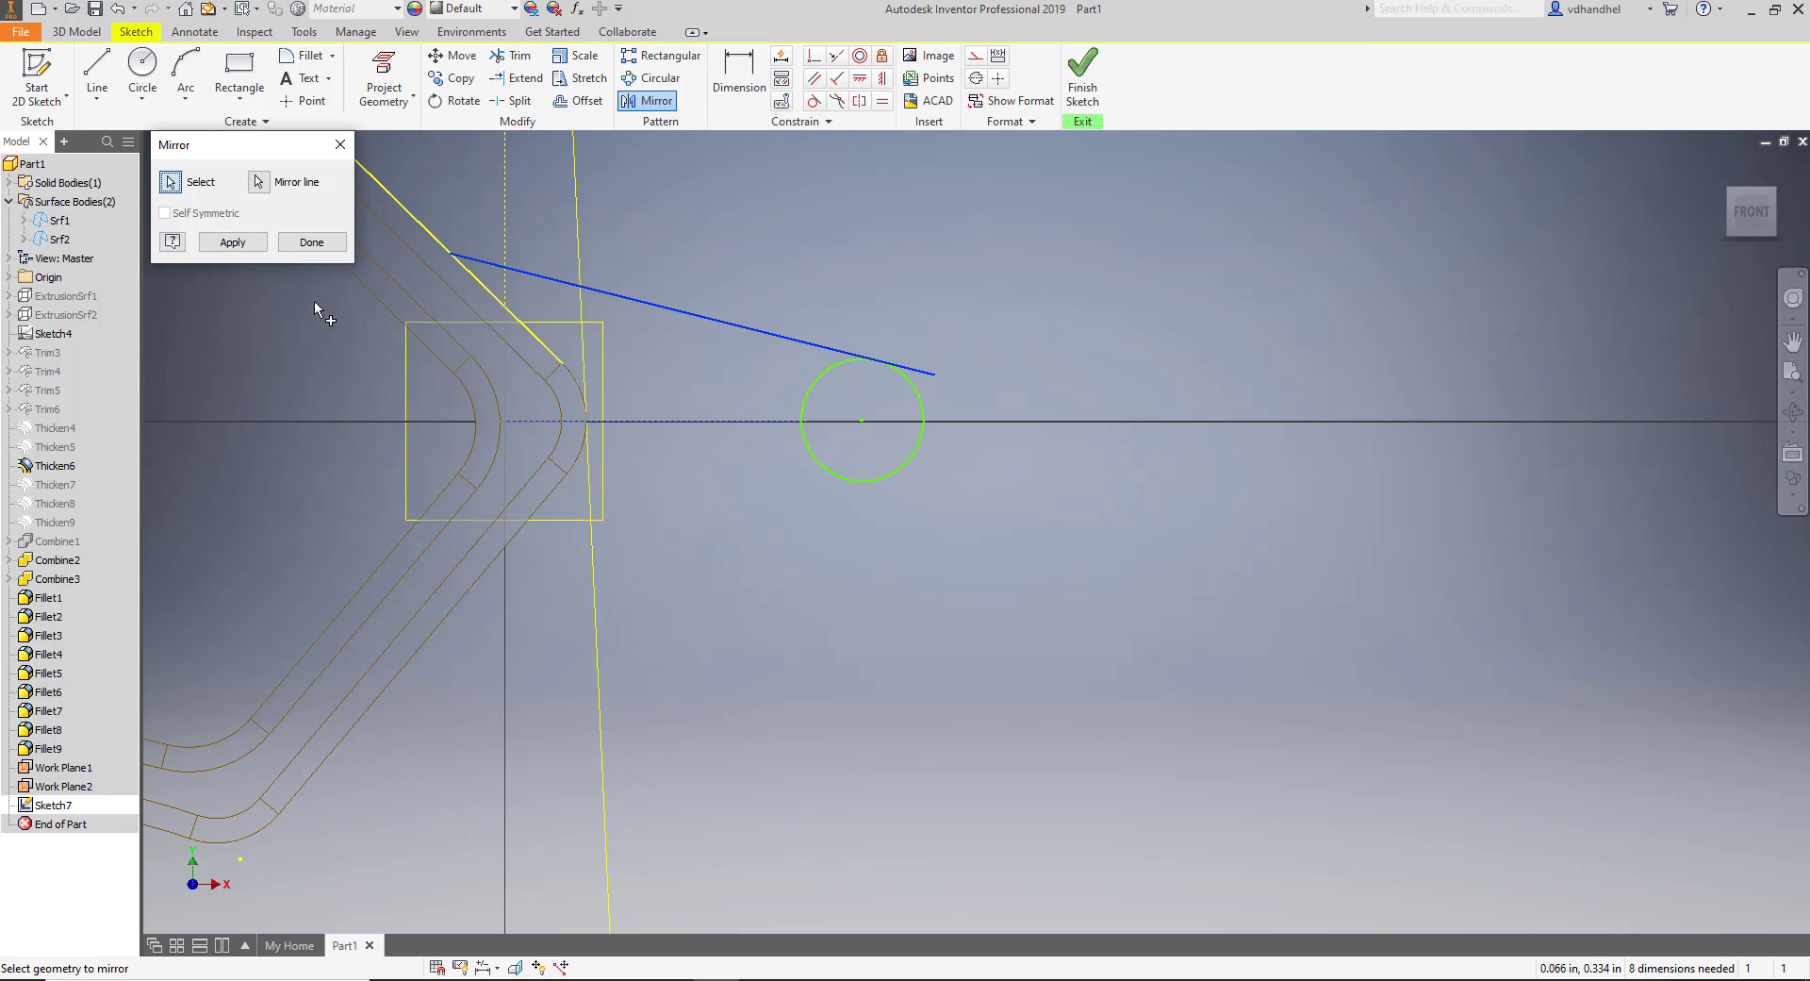
pyautogui.click(233, 242)
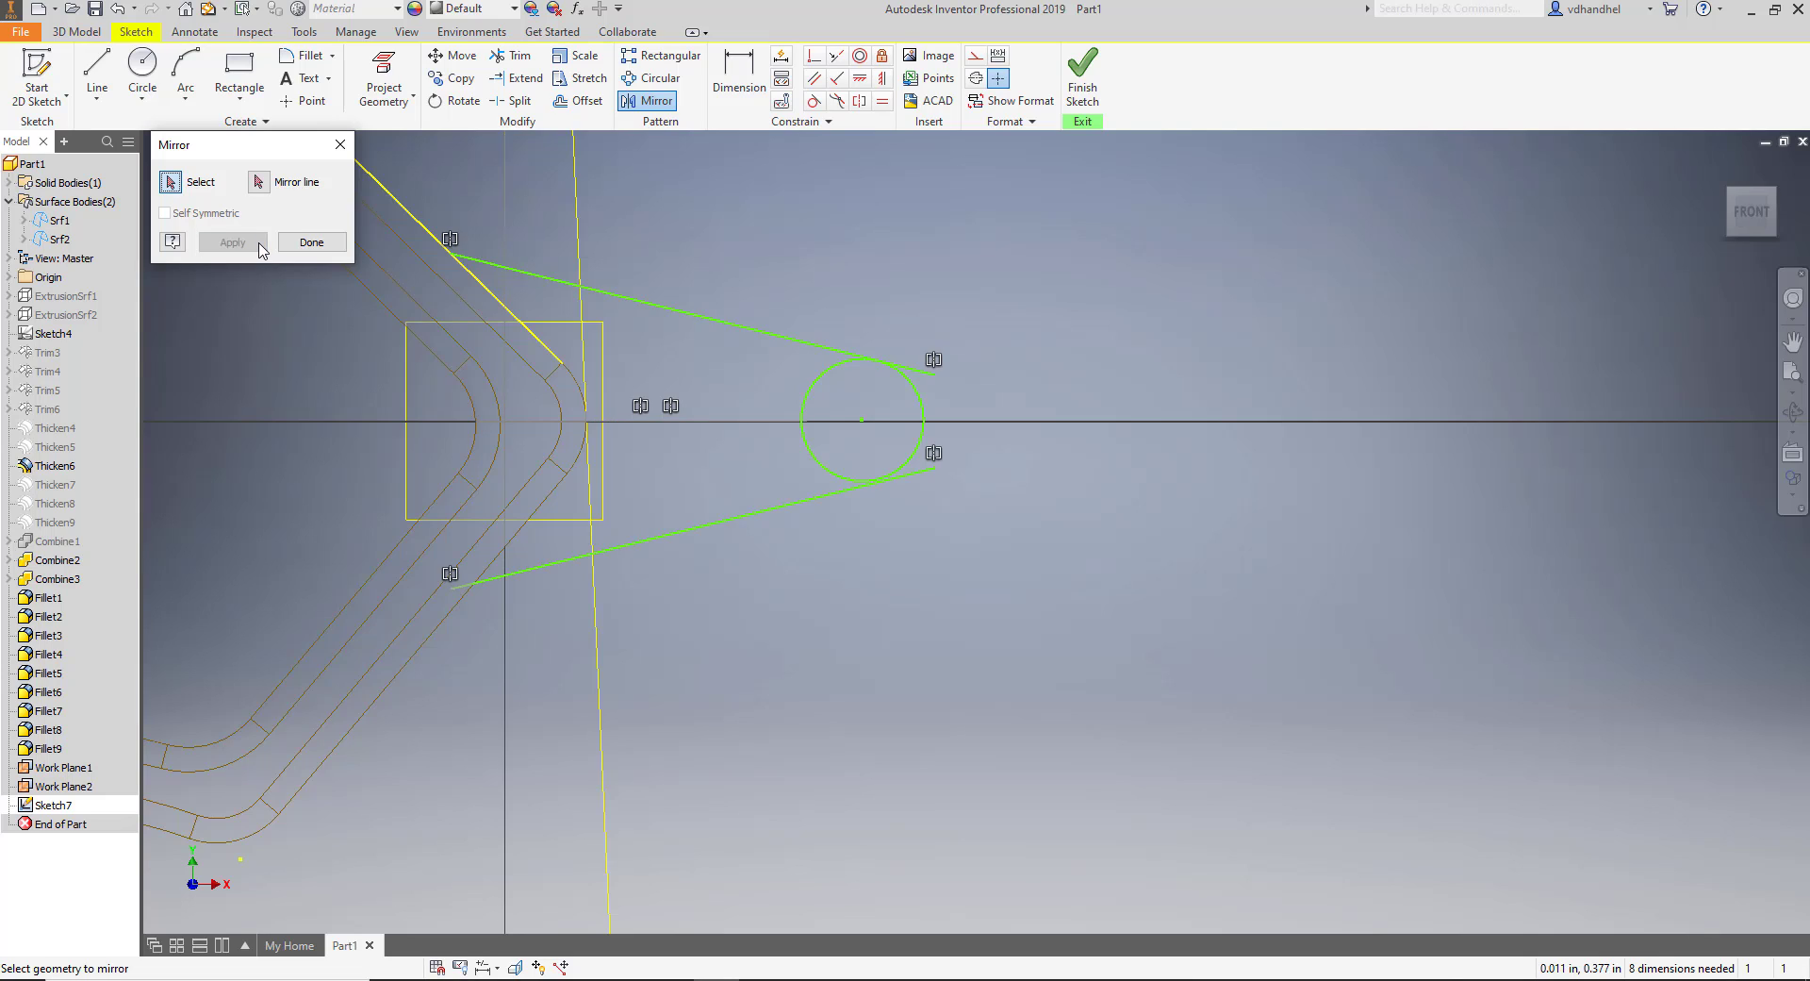
pyautogui.click(311, 242)
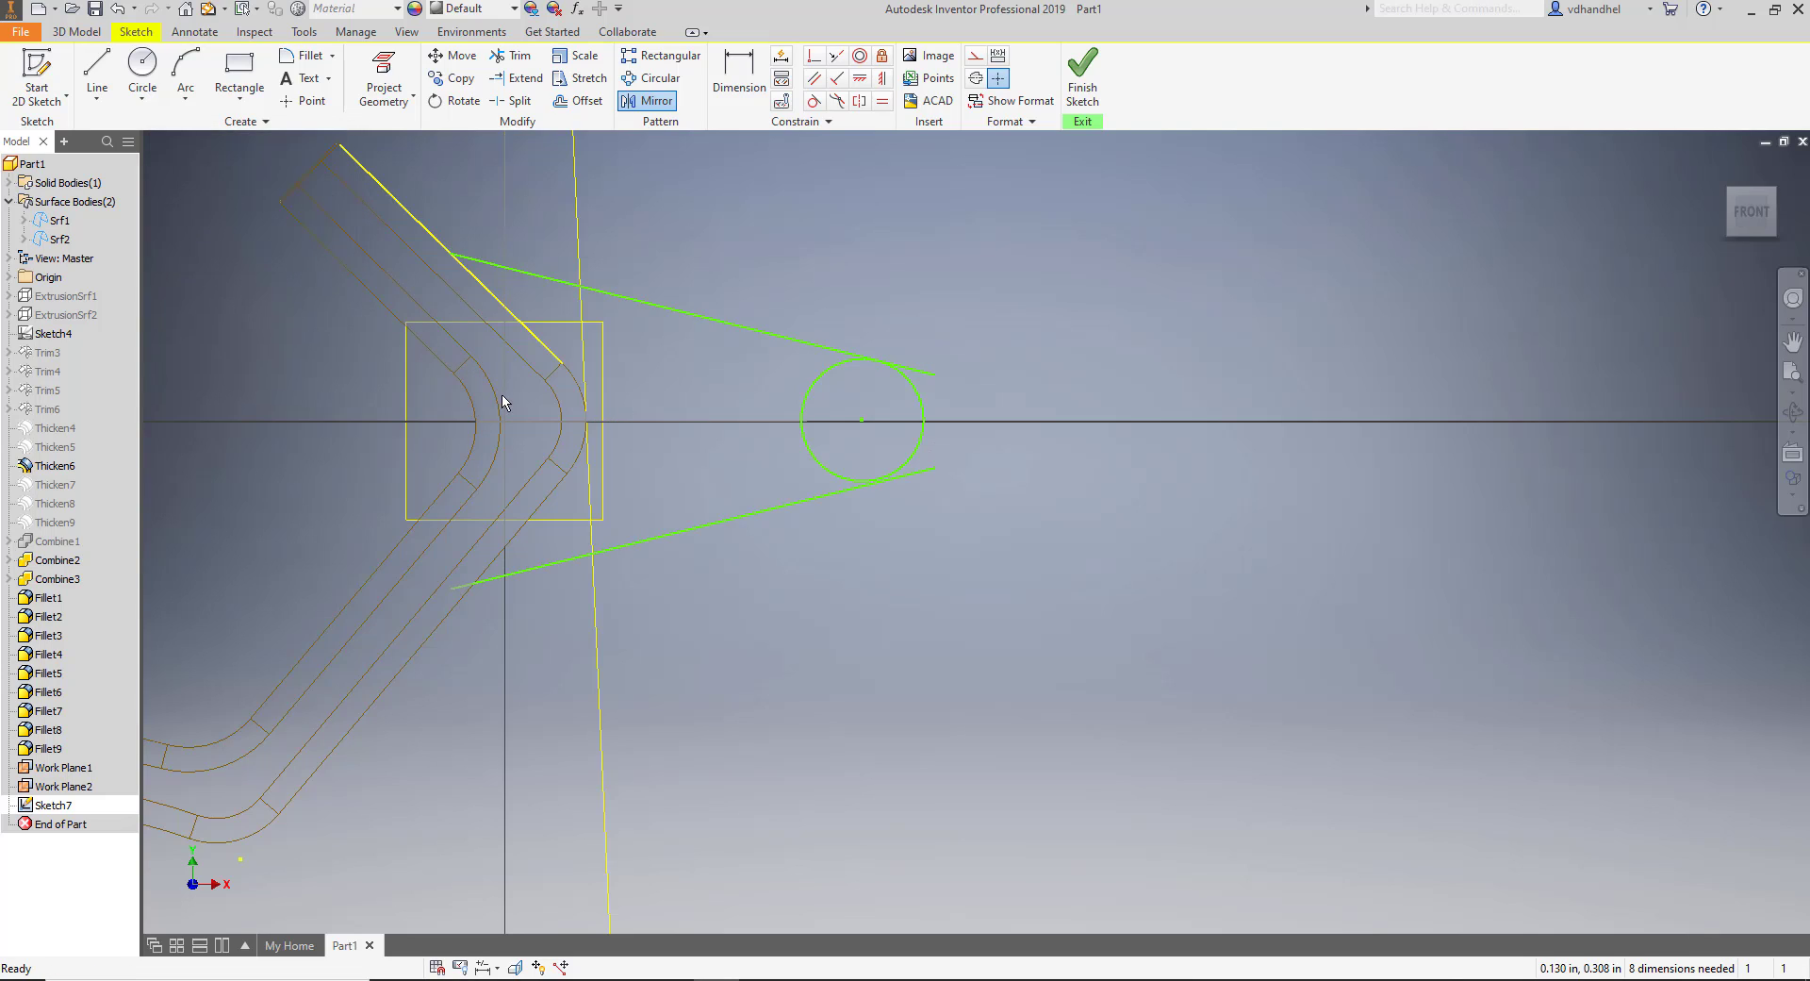
# Project the outer bend arc and the lower flange arm's outer edge into the sketch.
pyautogui.click(384, 80)
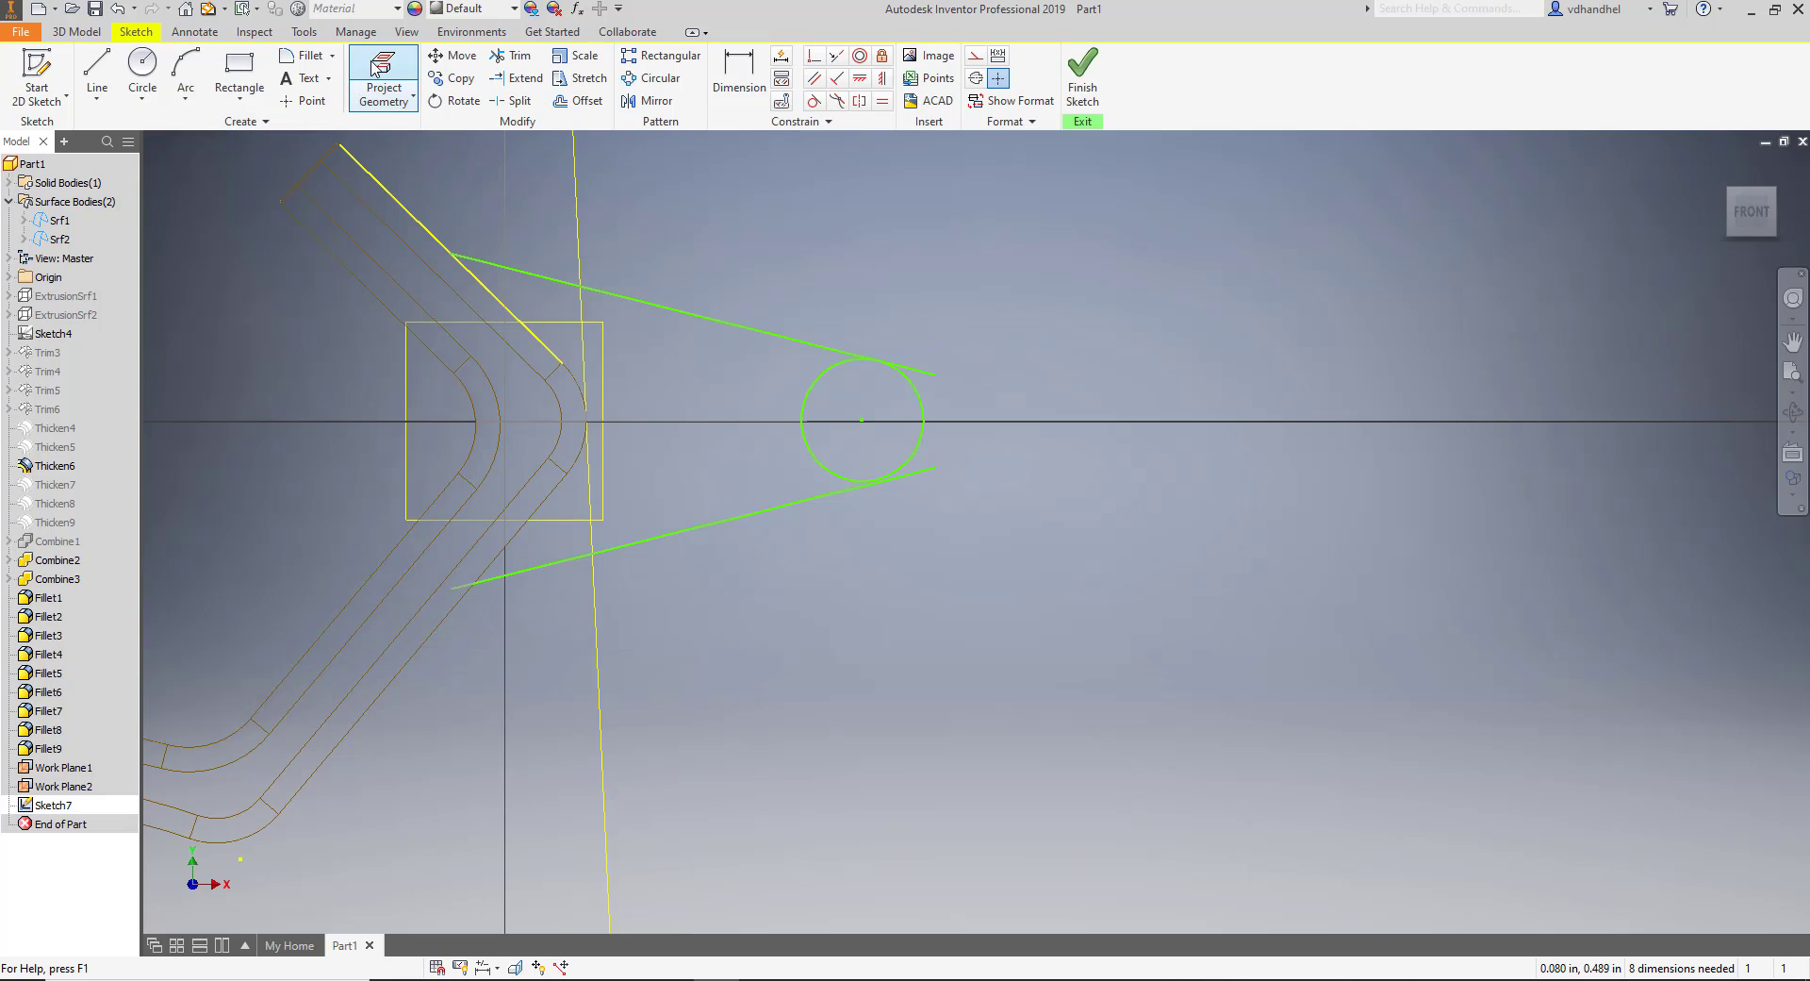
pyautogui.scroll(3, 566, 396)
pyautogui.click(550, 358)
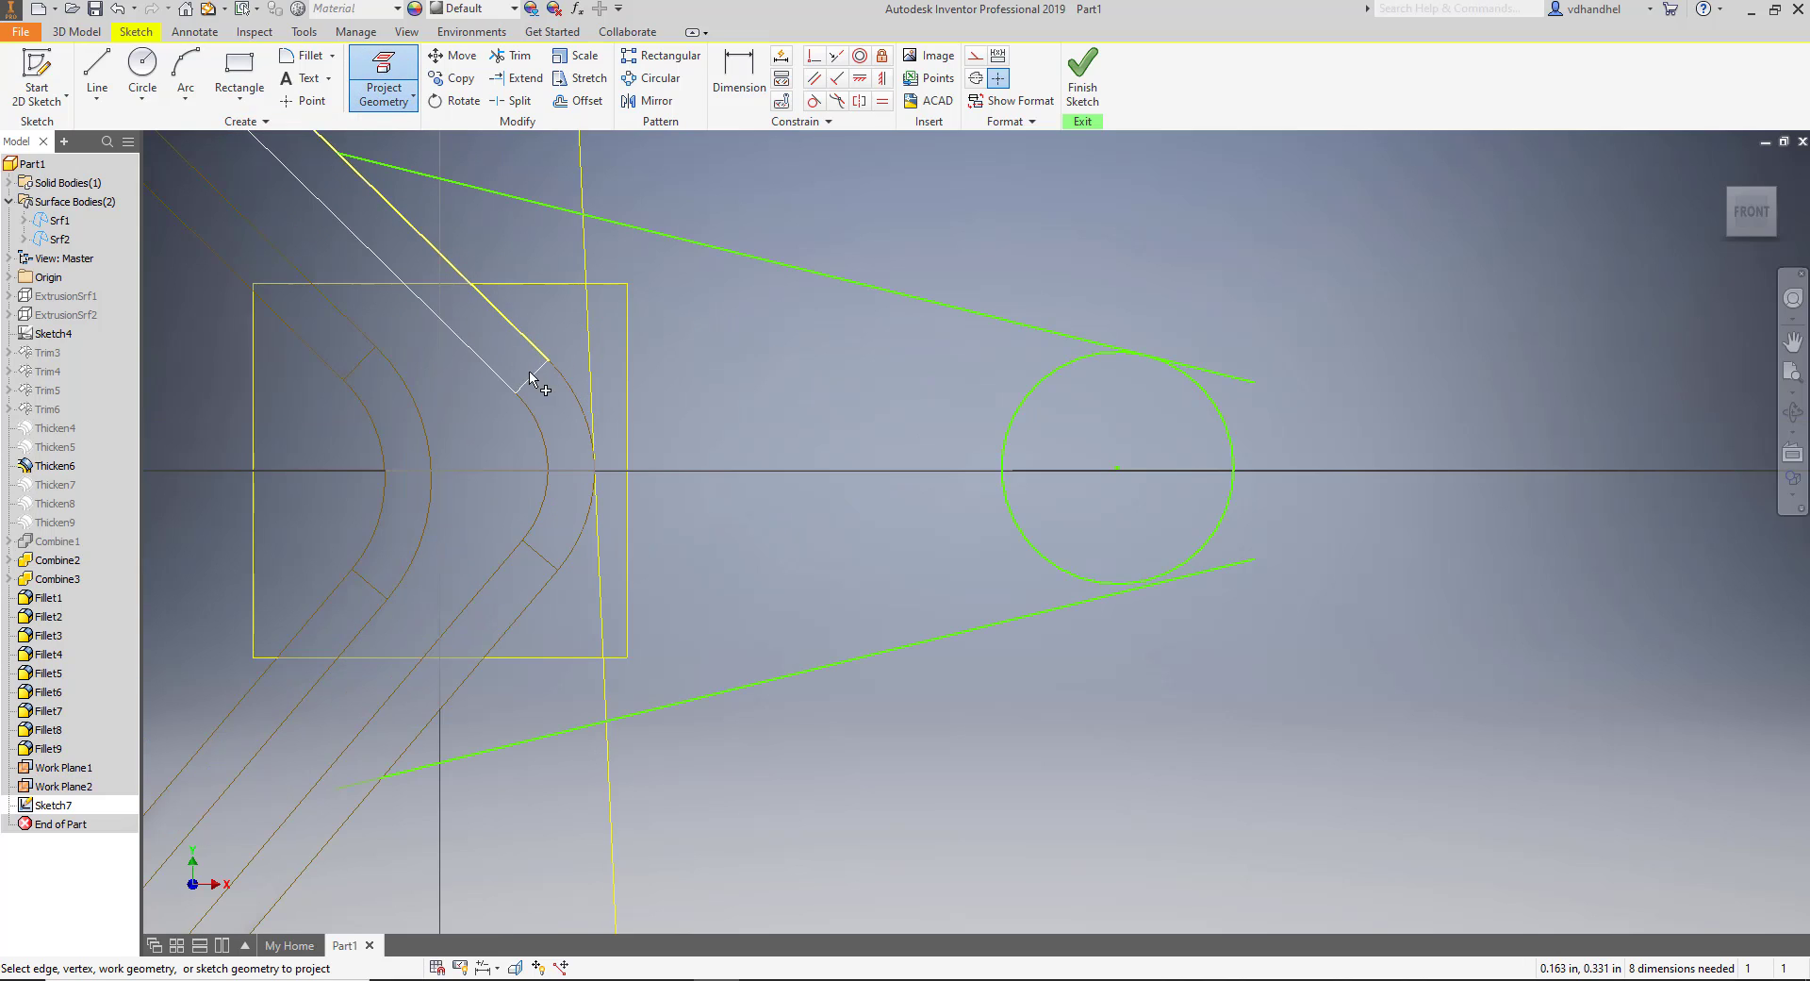
pyautogui.click(577, 401)
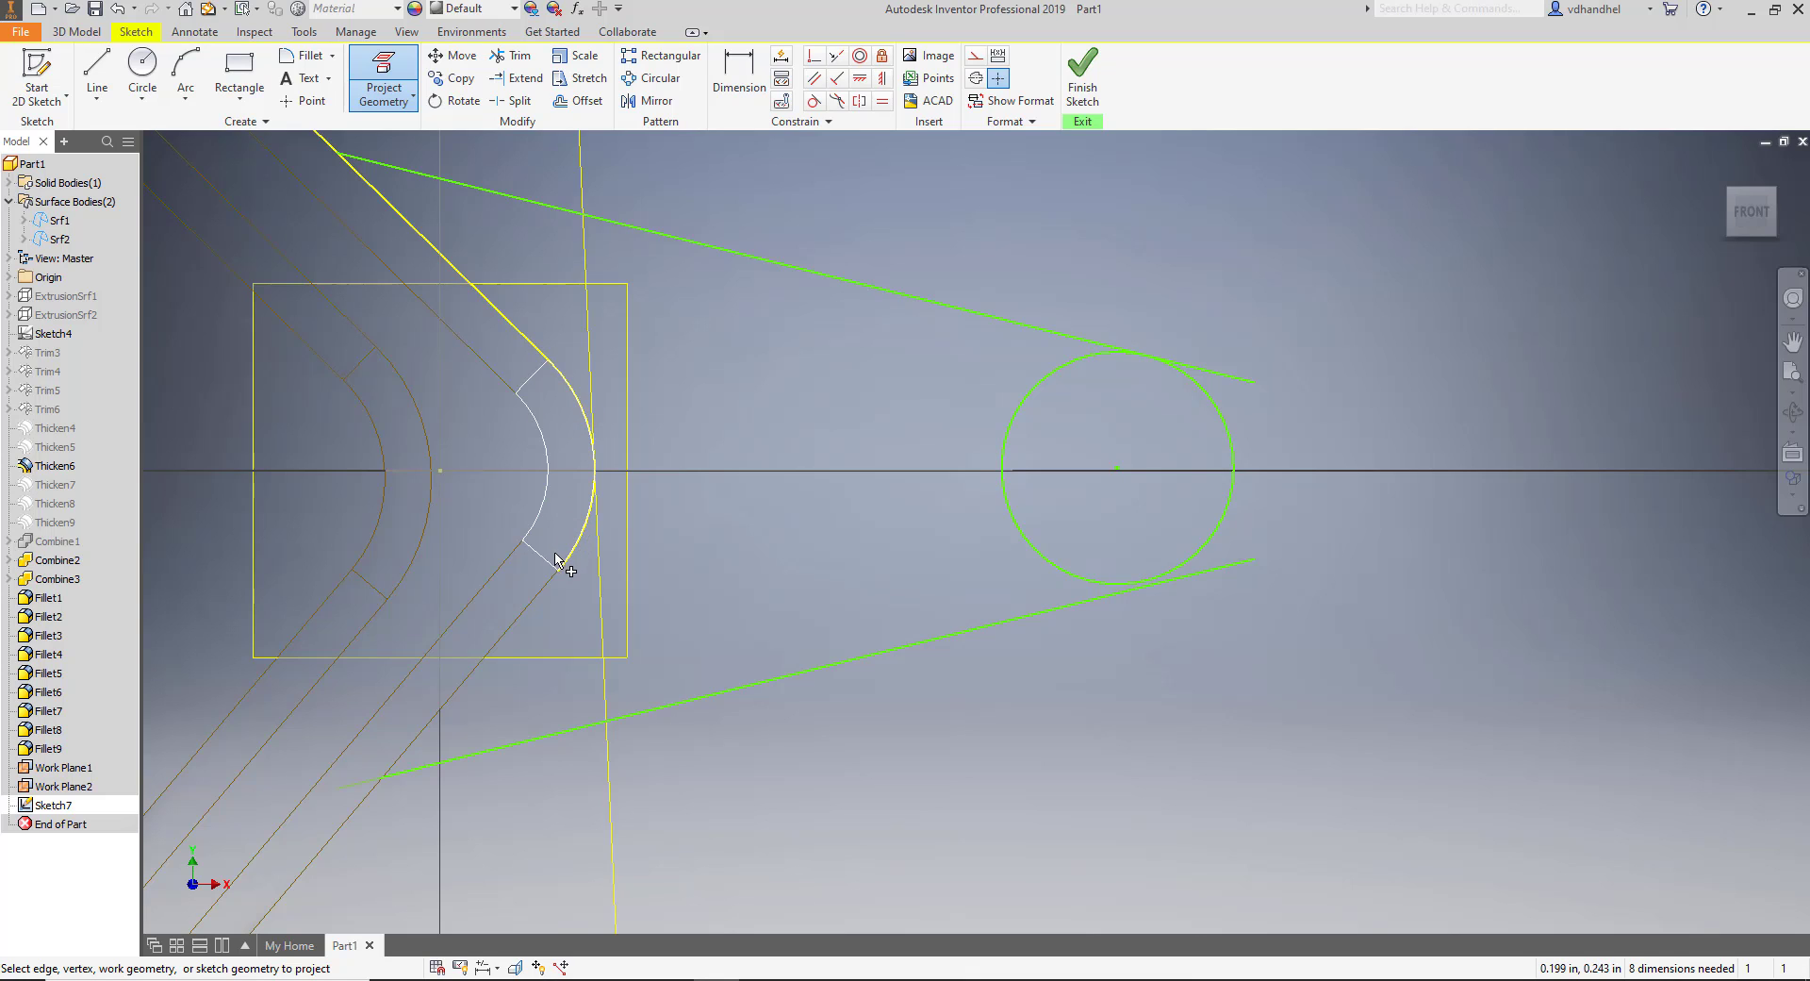
pyautogui.click(552, 587)
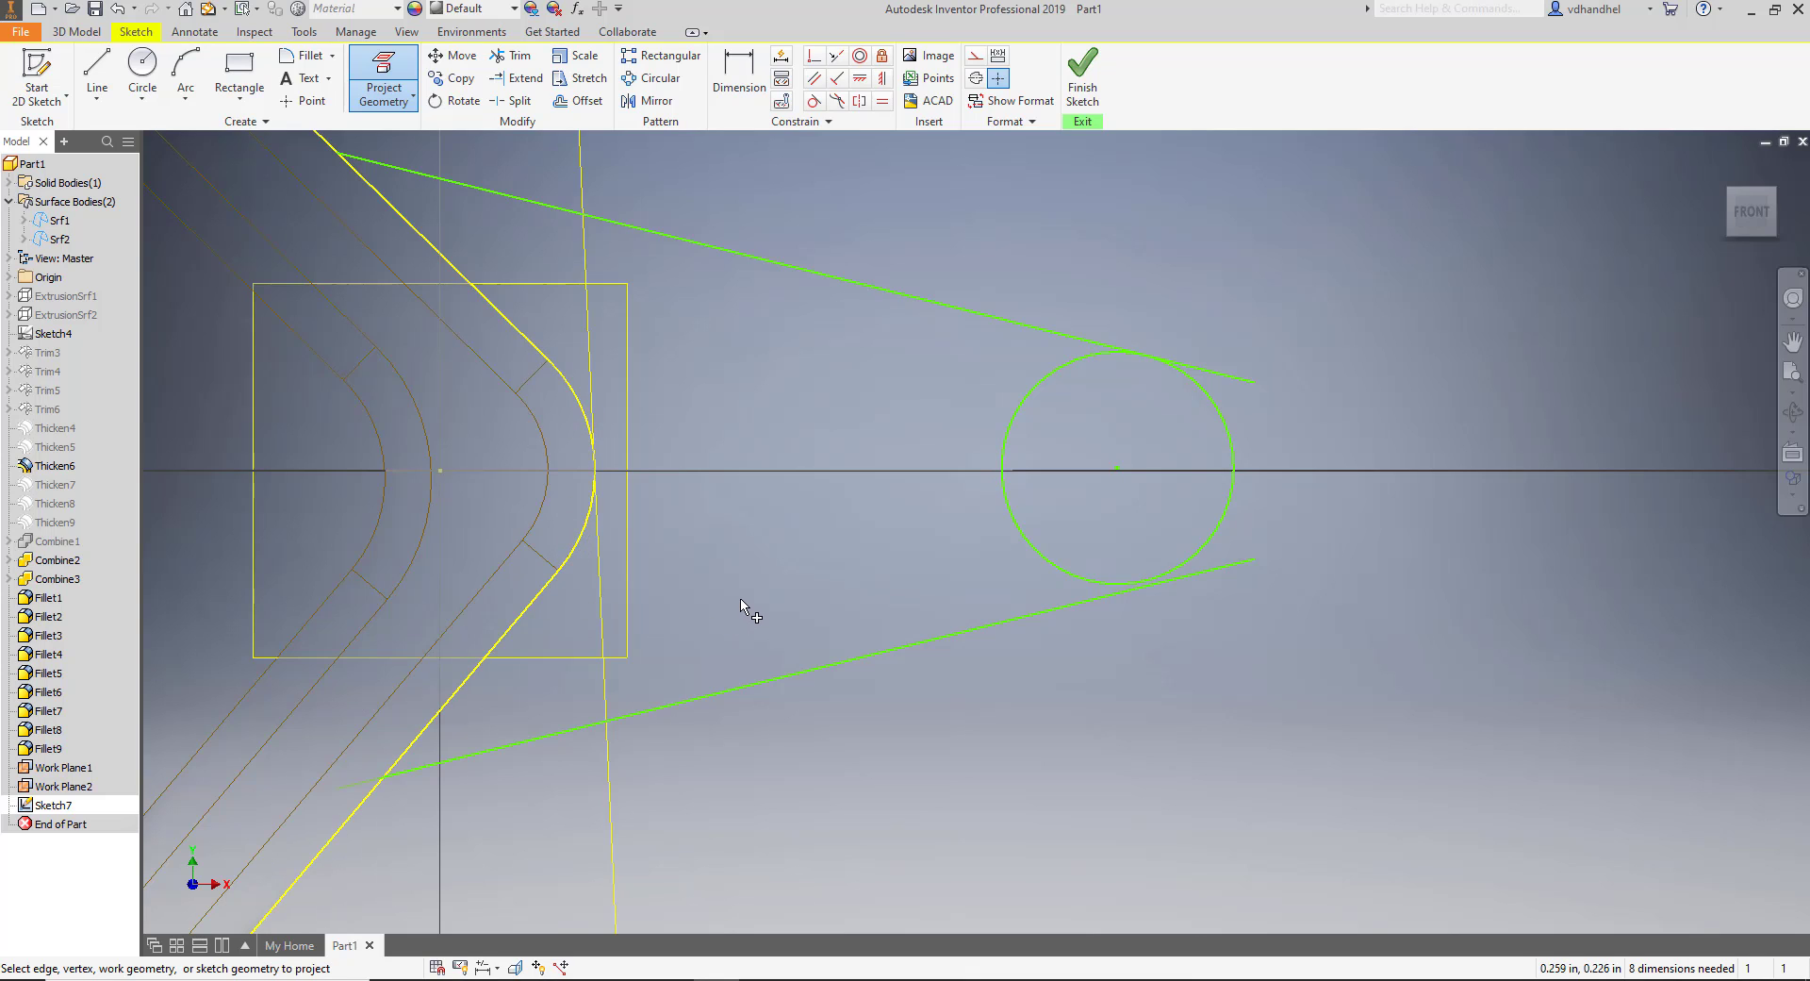
pyautogui.scroll(-2, 749, 613)
pyautogui.scroll(-1, 840, 516)
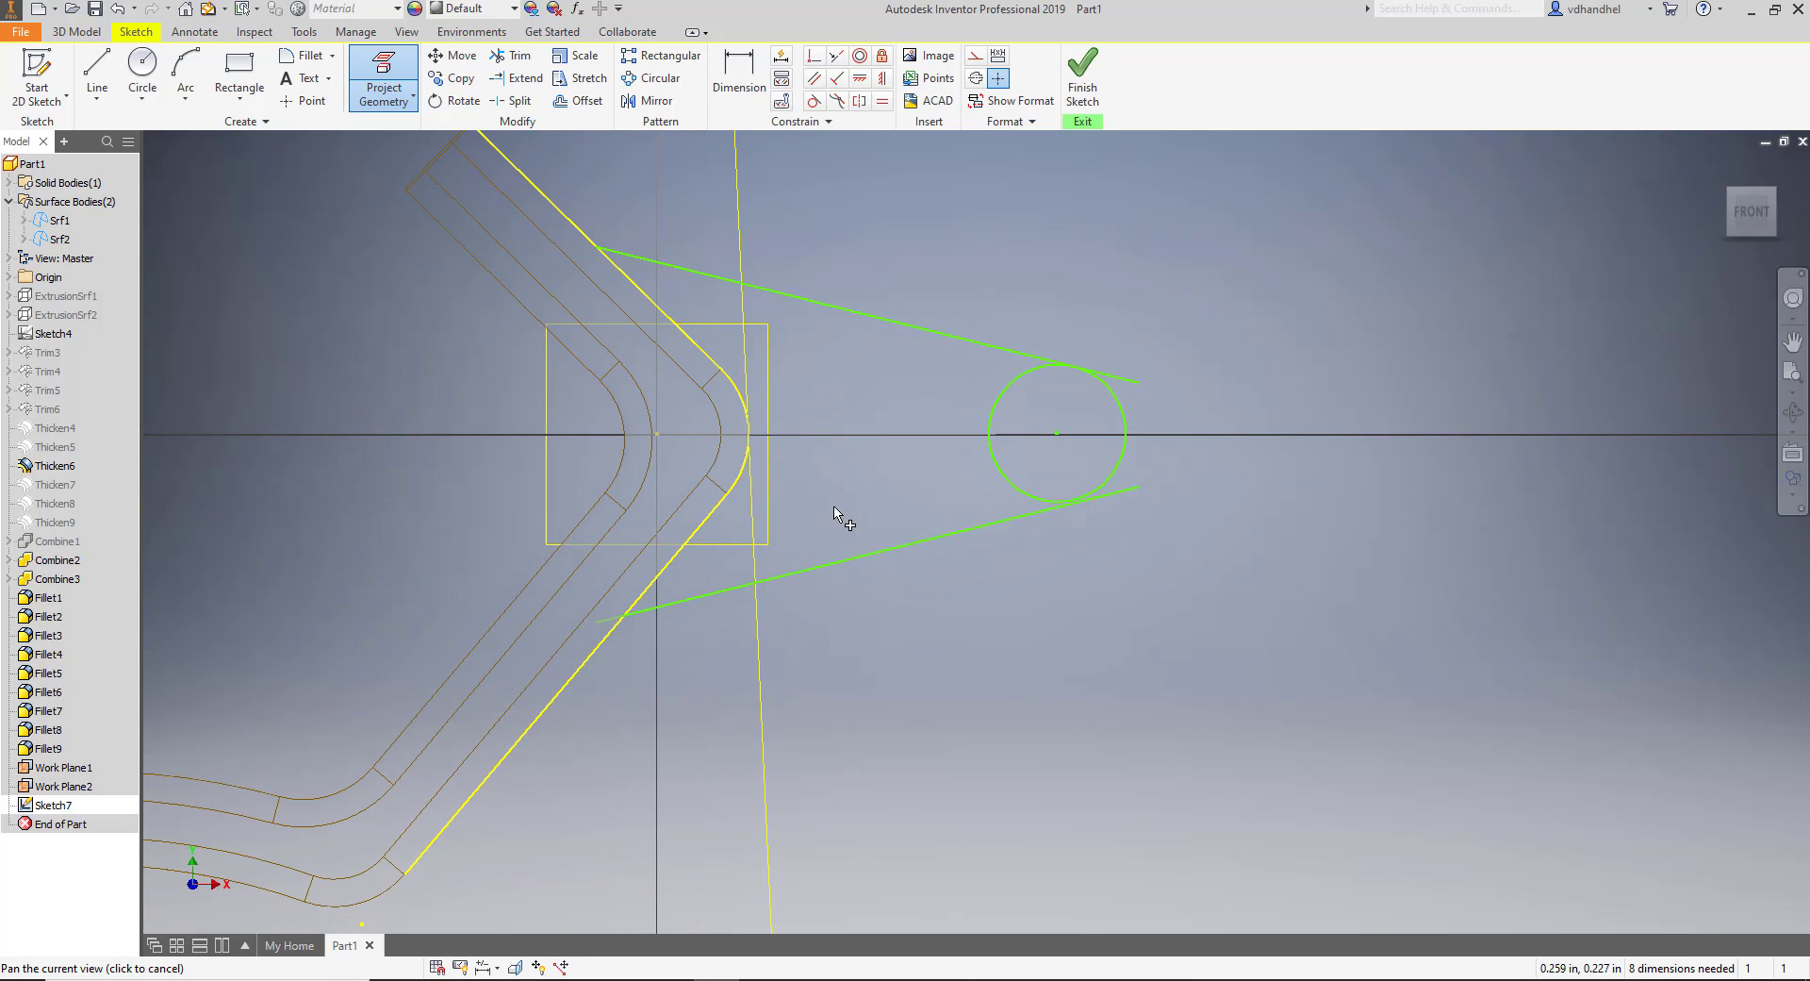
# Trim the mirrored line's short overhang past the outer edge of the lower flange arm.
pyautogui.click(528, 58)
pyautogui.scroll(3, 604, 247)
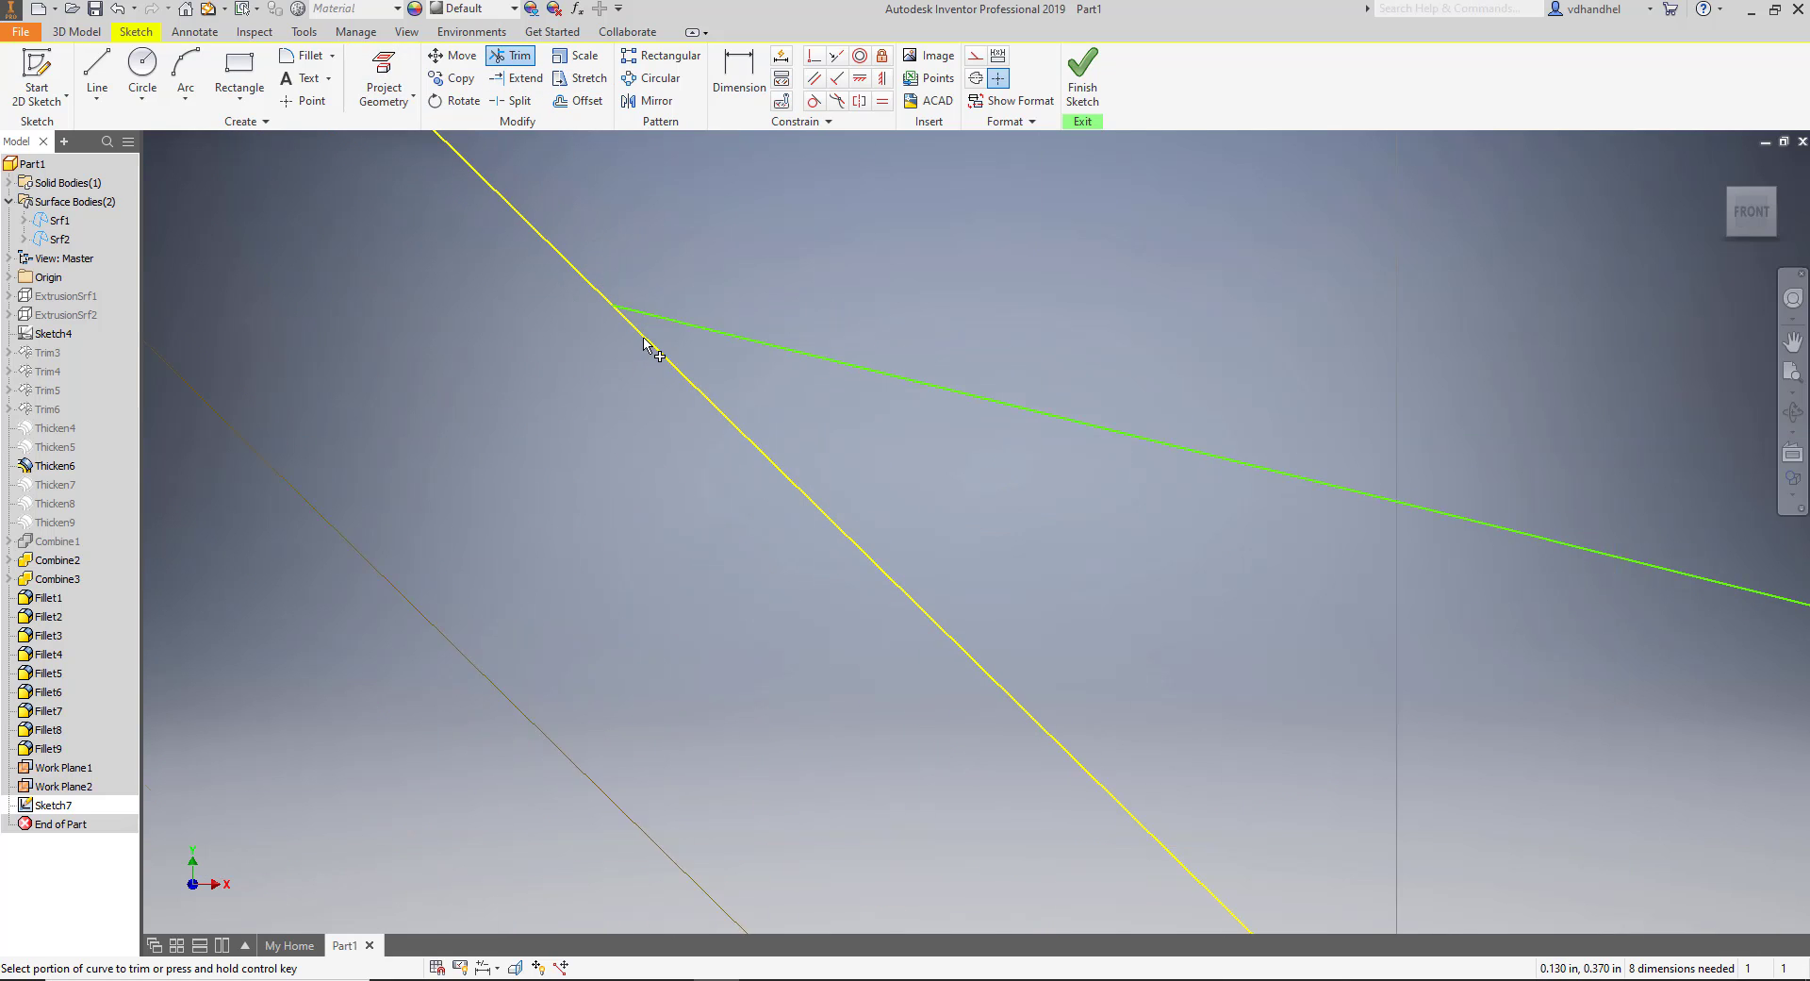
pyautogui.scroll(-4, 651, 347)
pyautogui.scroll(4, 664, 441)
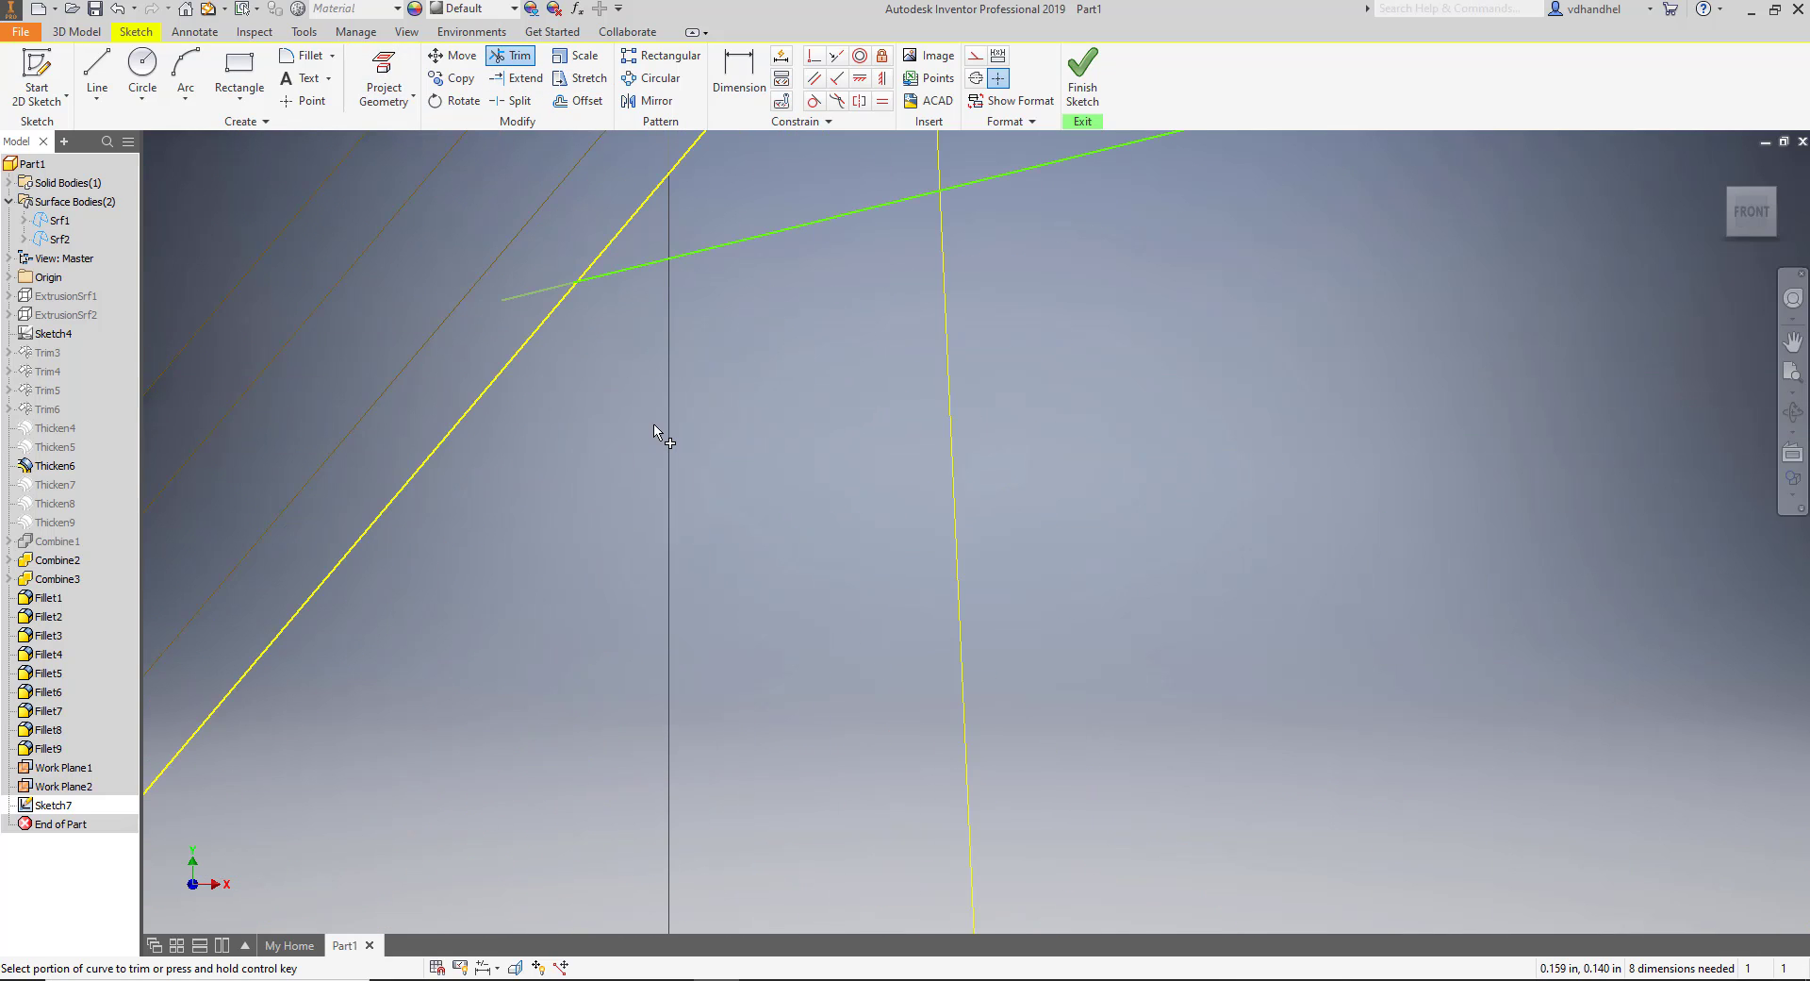
pyautogui.click(544, 298)
pyautogui.scroll(-3, 709, 381)
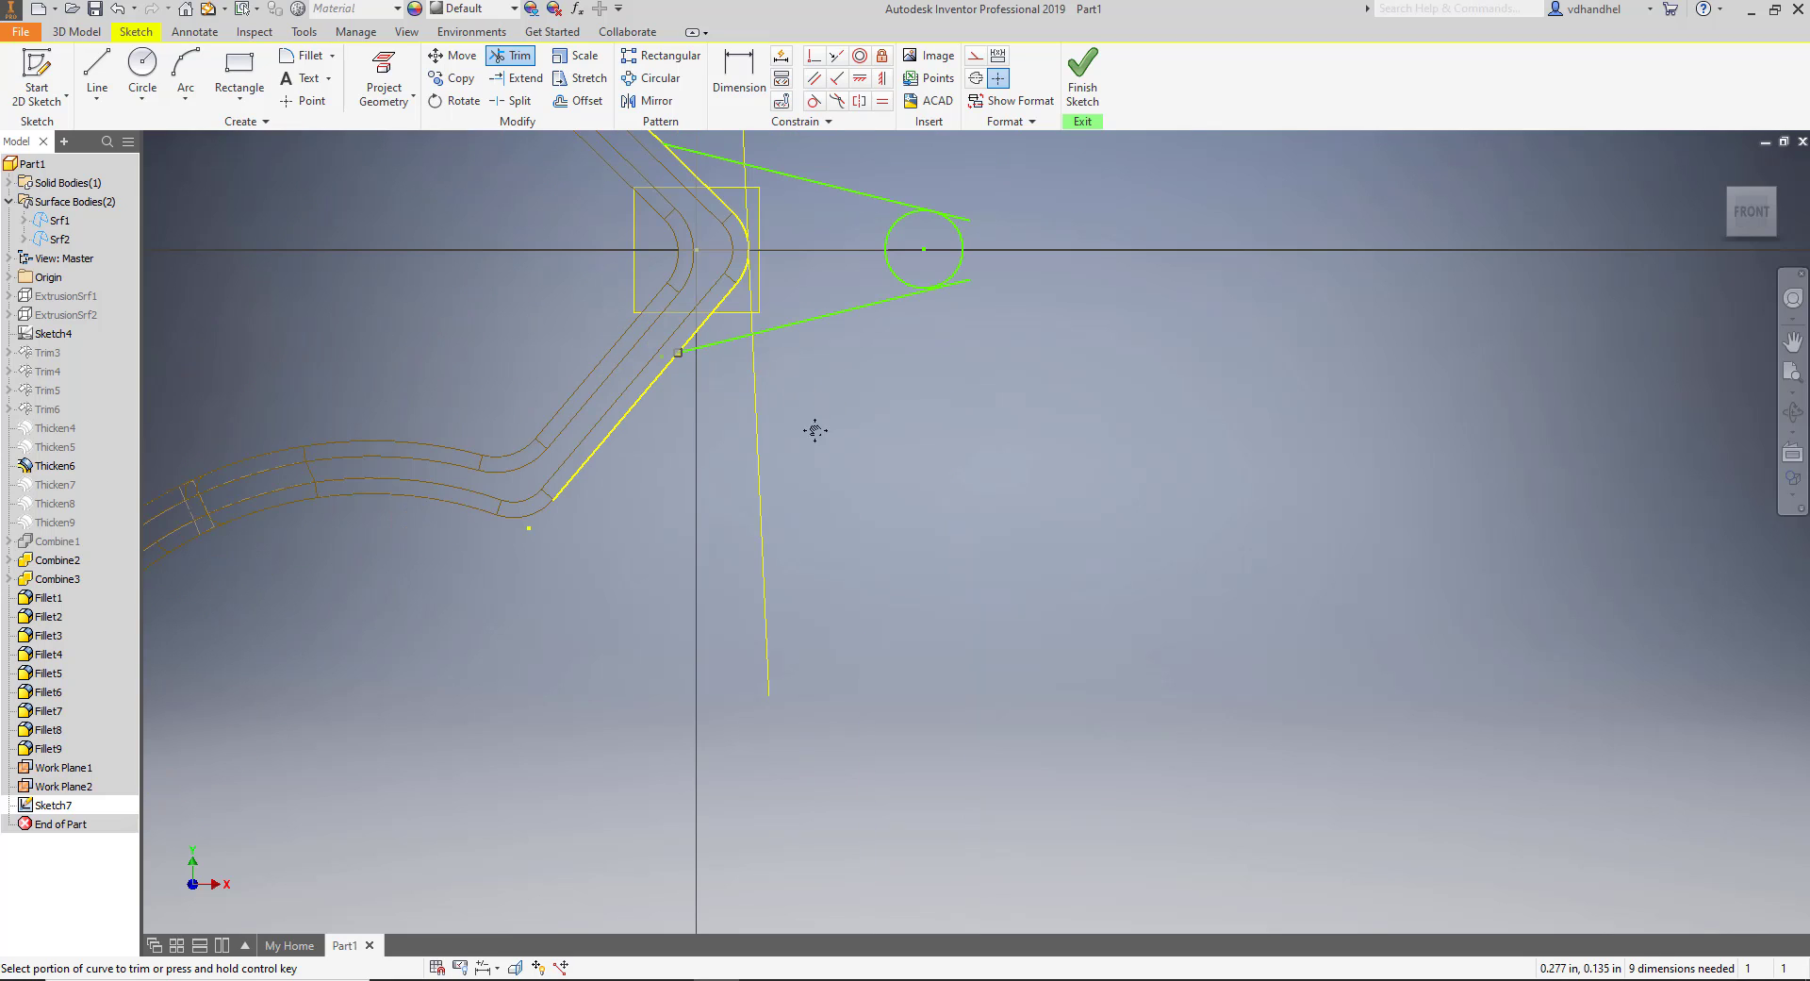
pyautogui.moveTo(816, 430); pyautogui.dragTo(787, 533, button='middle')
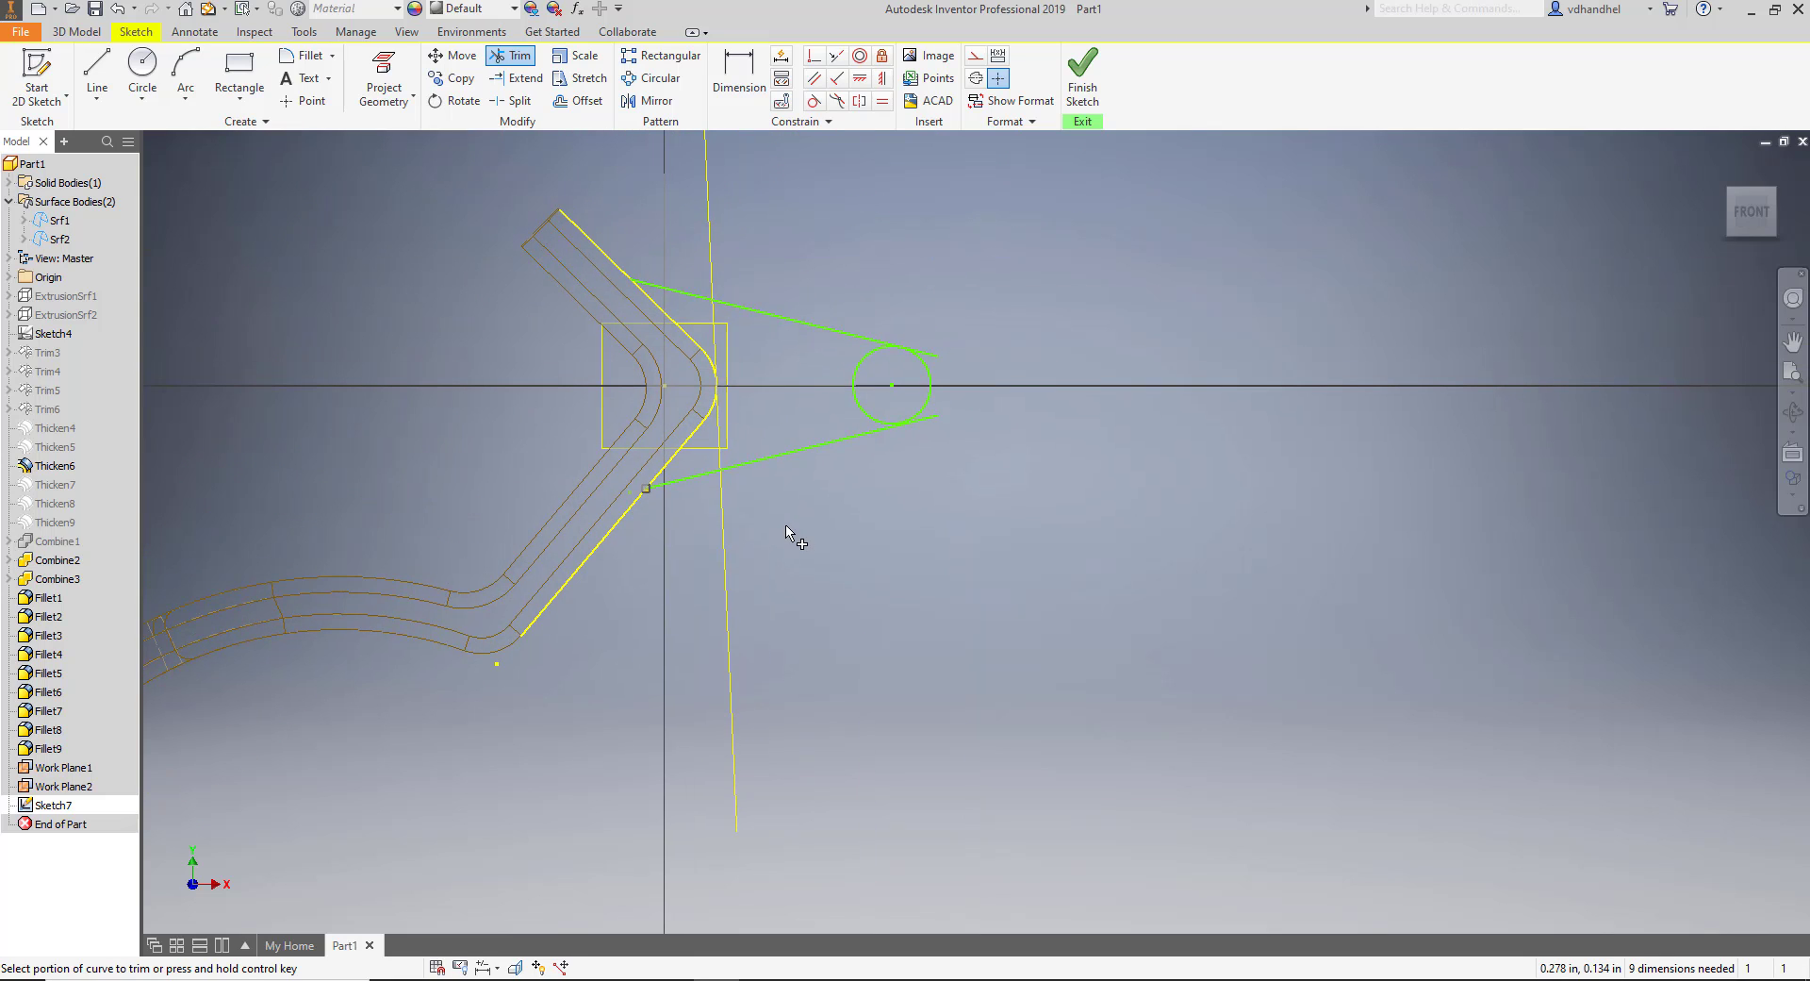
# Try to apply Tangent constraints between the two sloping lines and the projected flange arm edges.
pyautogui.click(814, 100)
pyautogui.scroll(5, 703, 316)
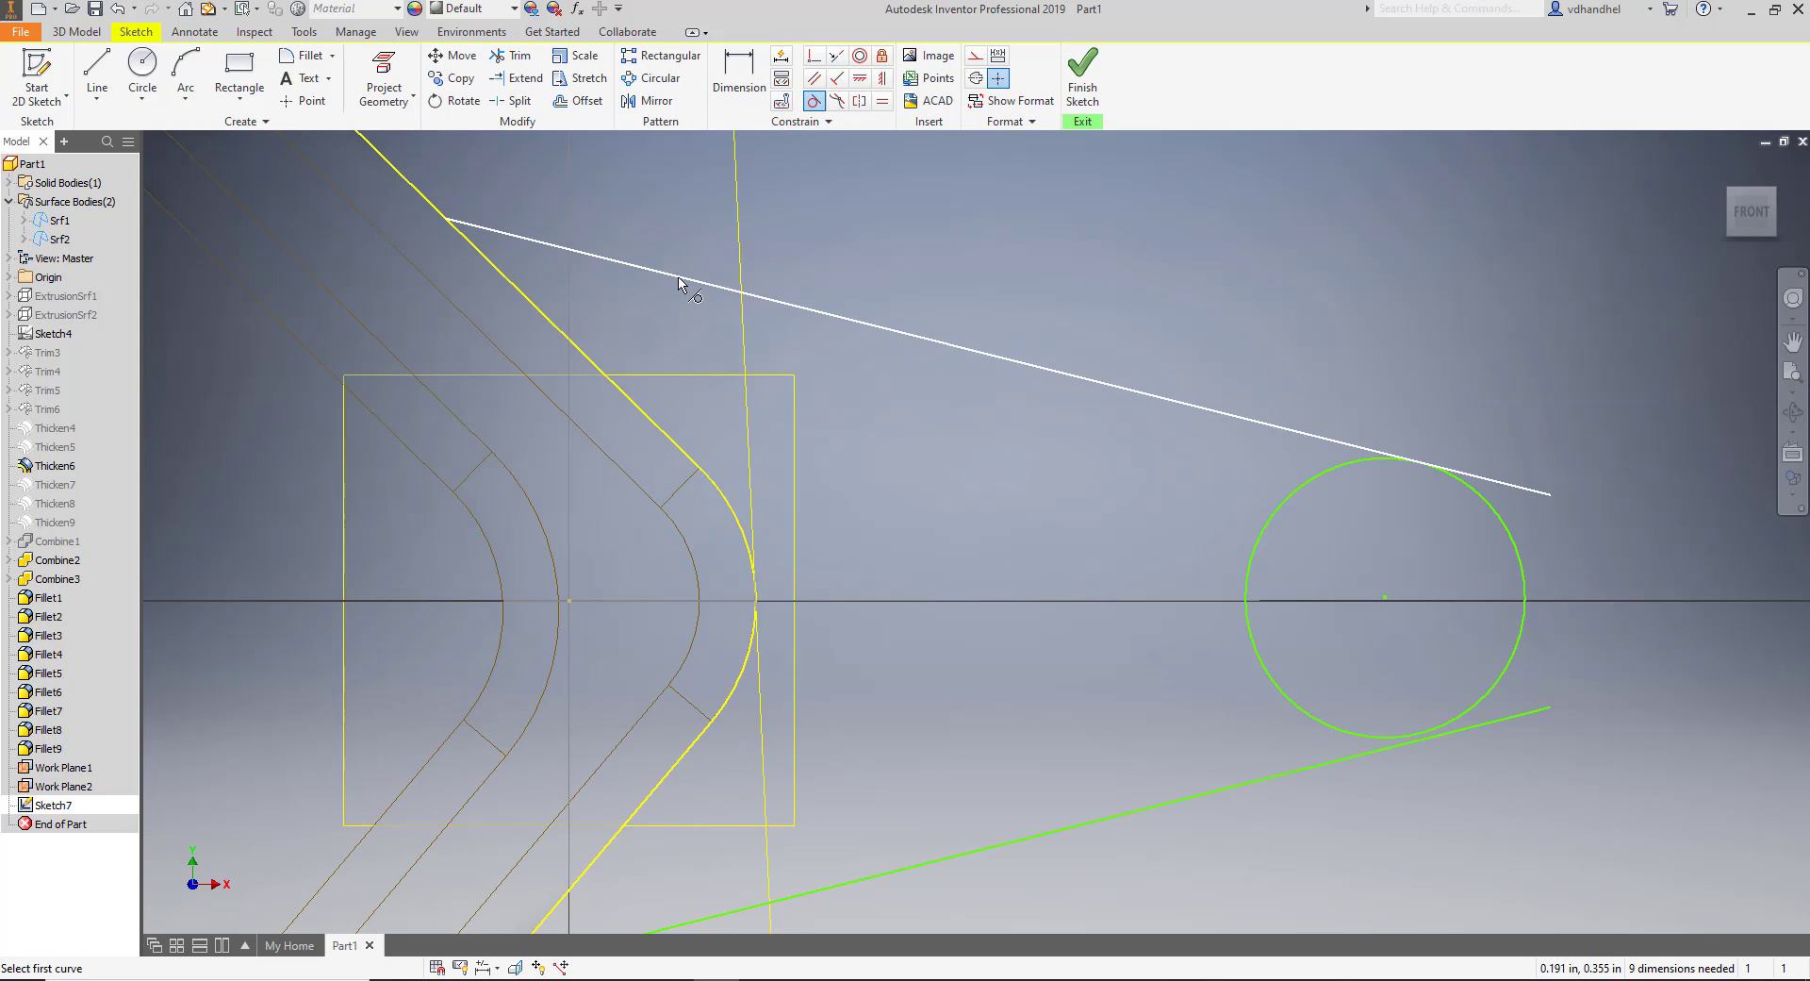
pyautogui.click(686, 282)
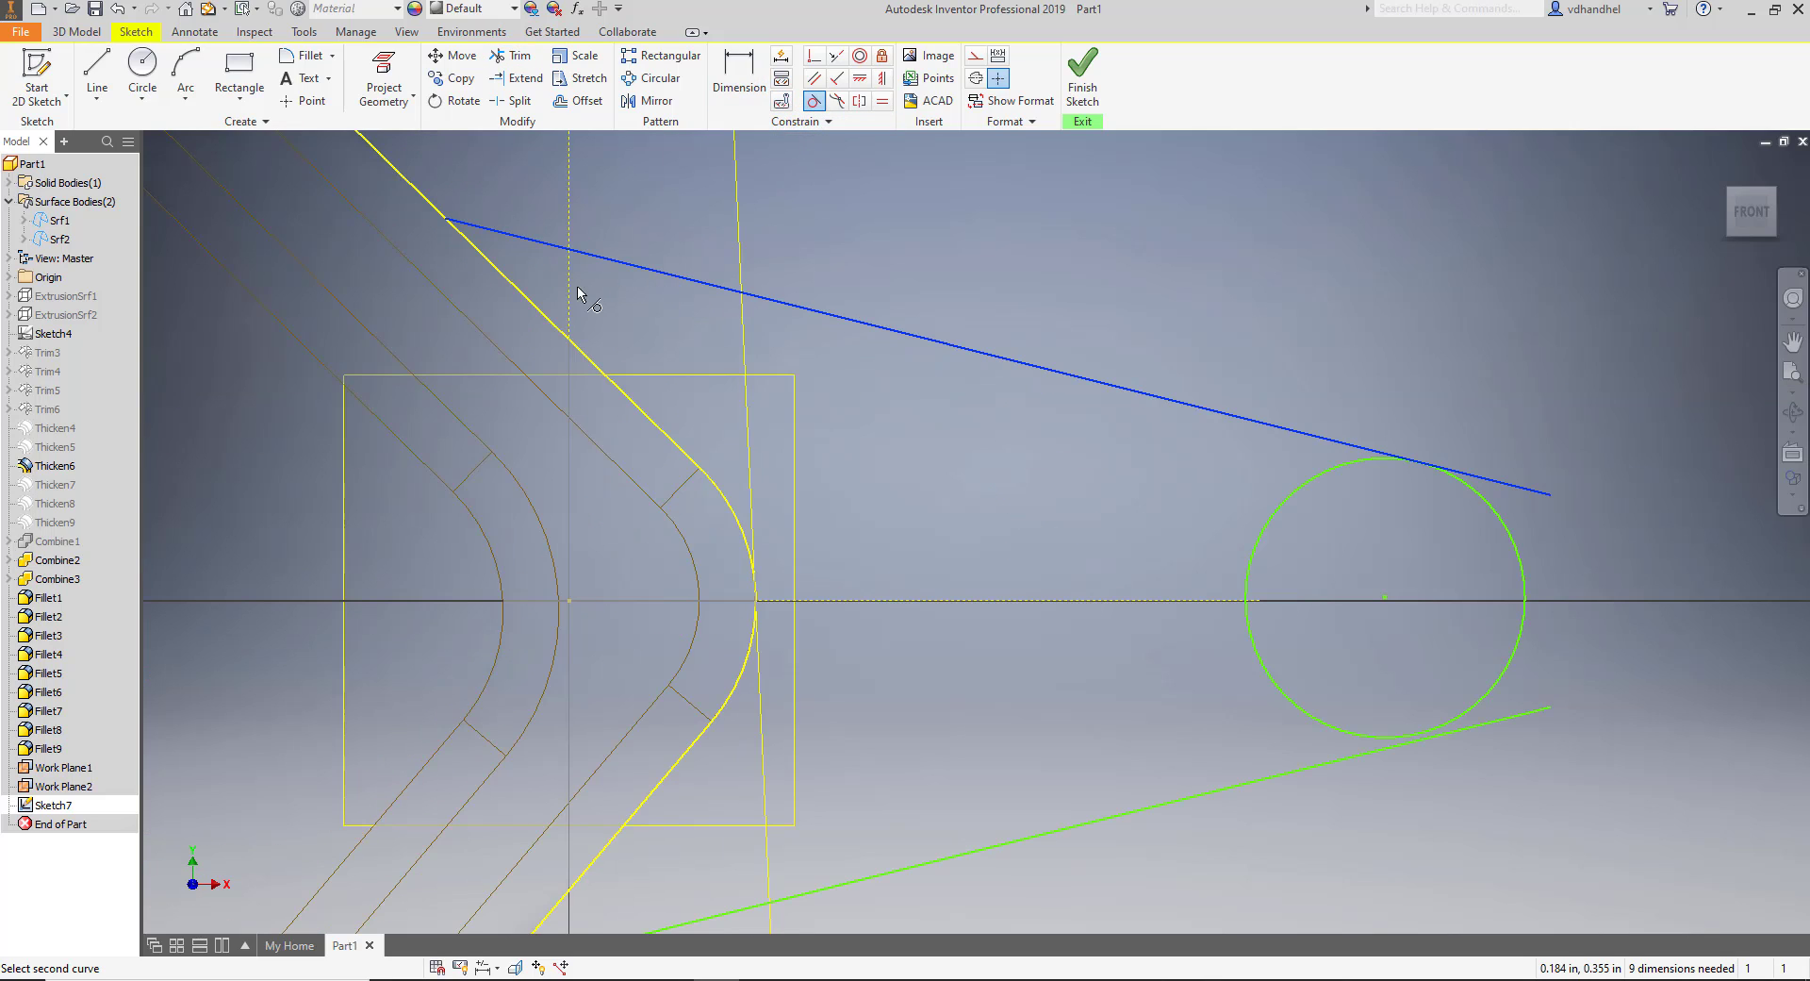
pyautogui.click(471, 250)
pyautogui.scroll(-3, 999, 514)
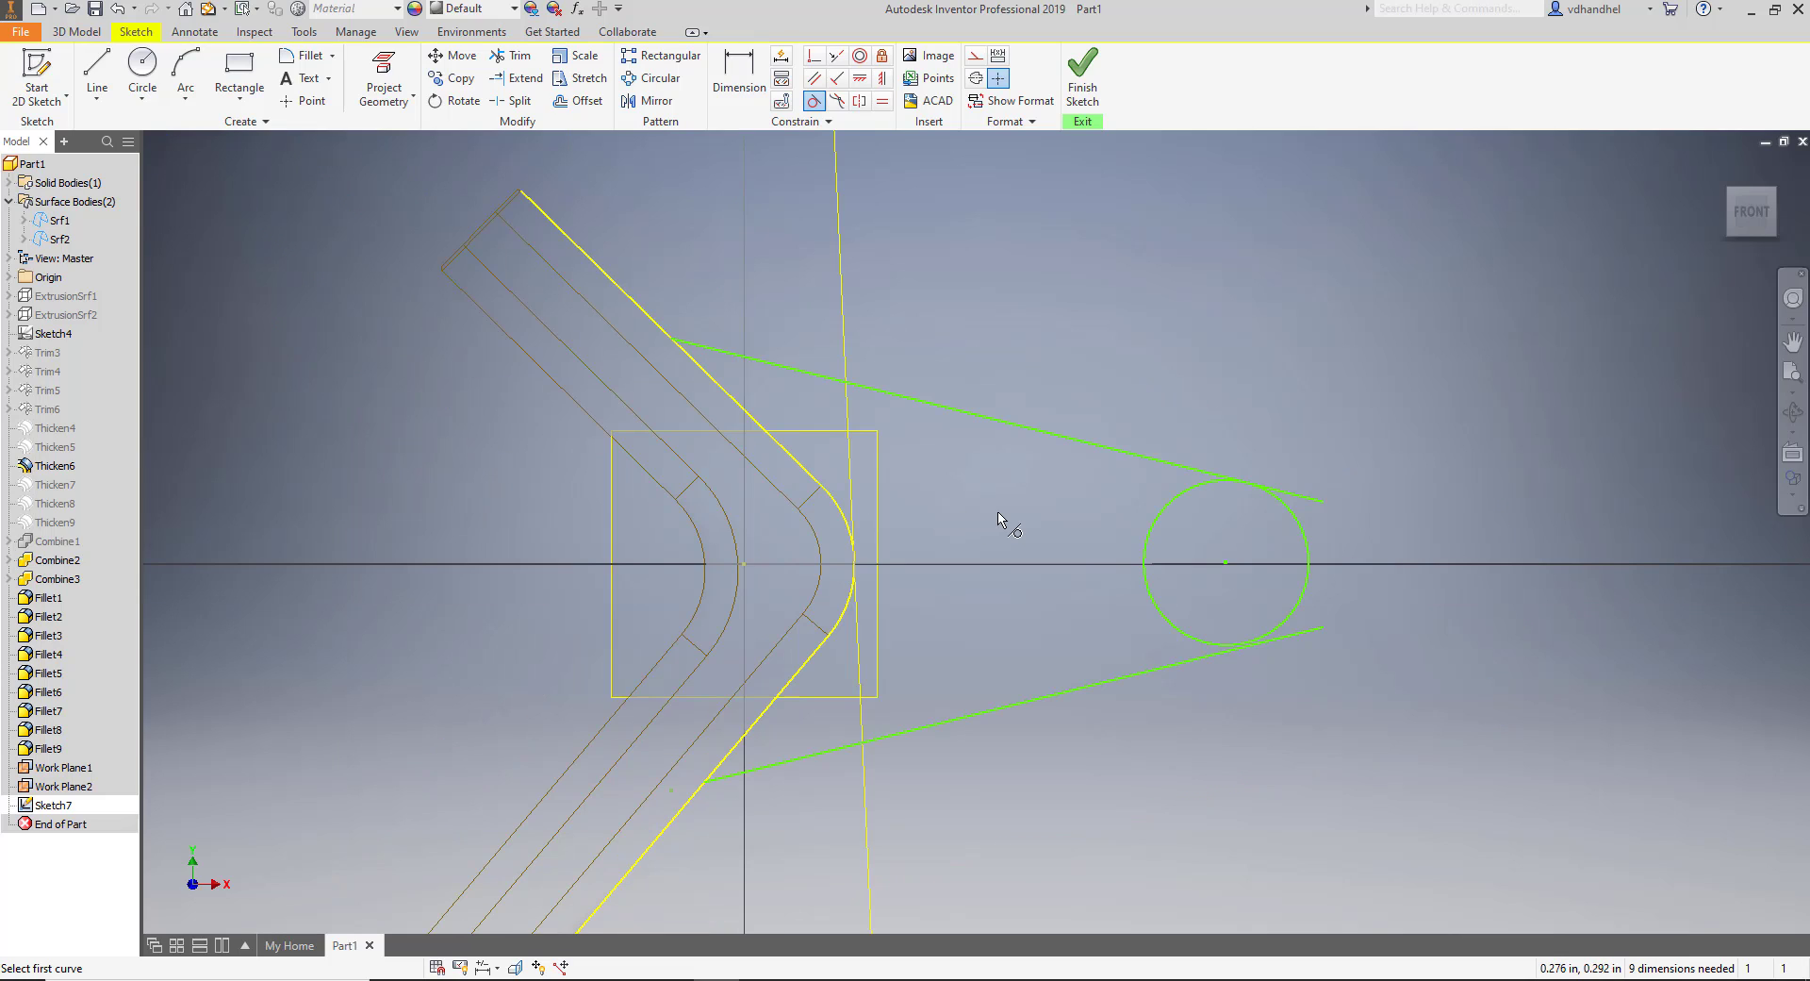
pyautogui.click(760, 769)
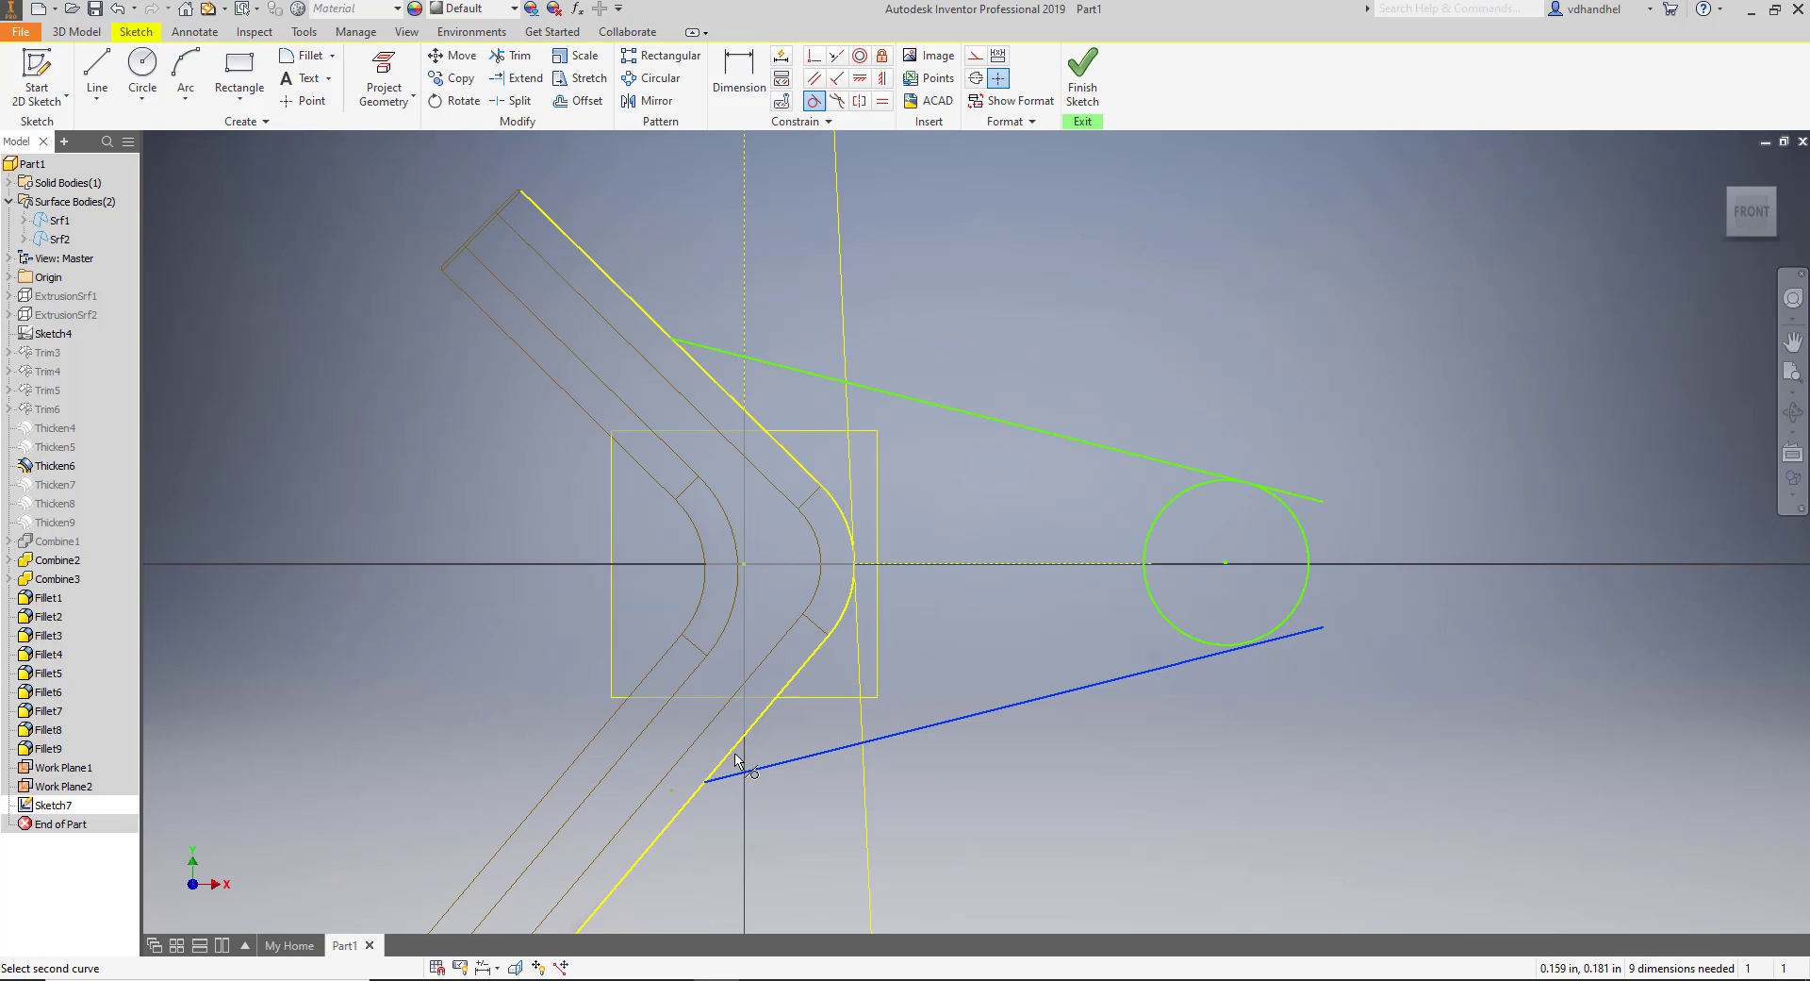
pyautogui.click(735, 760)
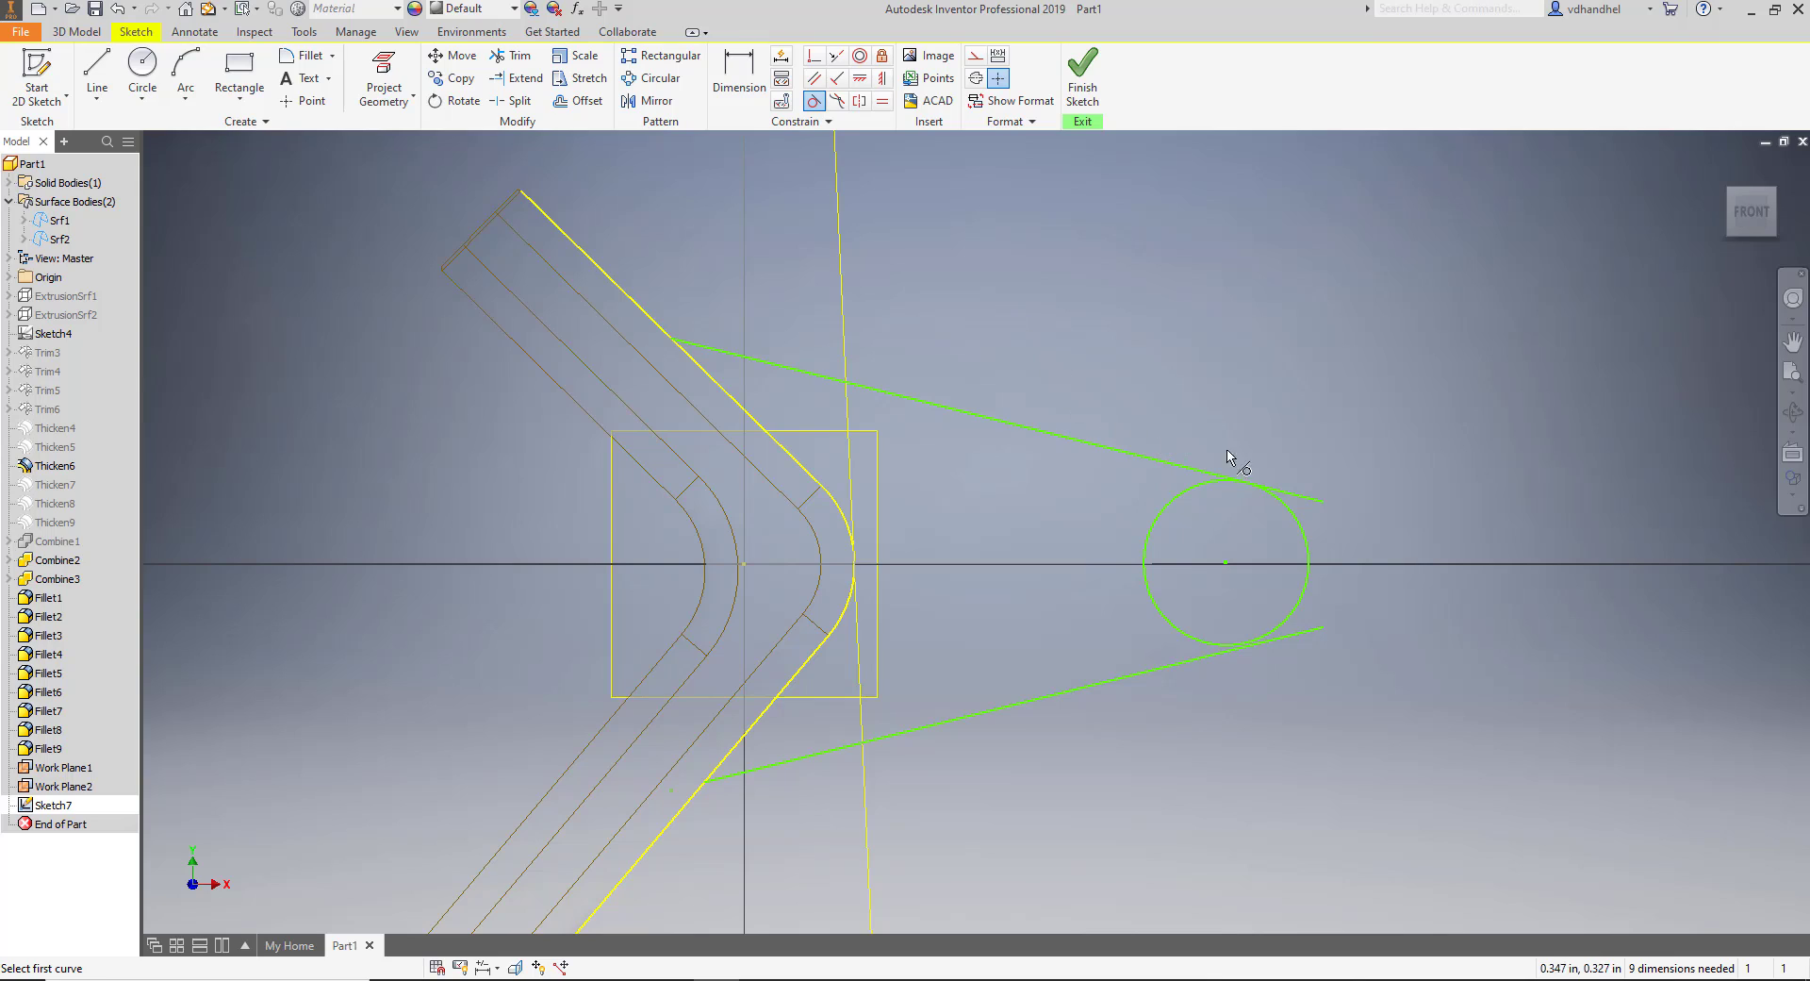
# Trim the upper sloping line's end beyond the circle, and undo the trim made on the lower line.
pyautogui.click(525, 62)
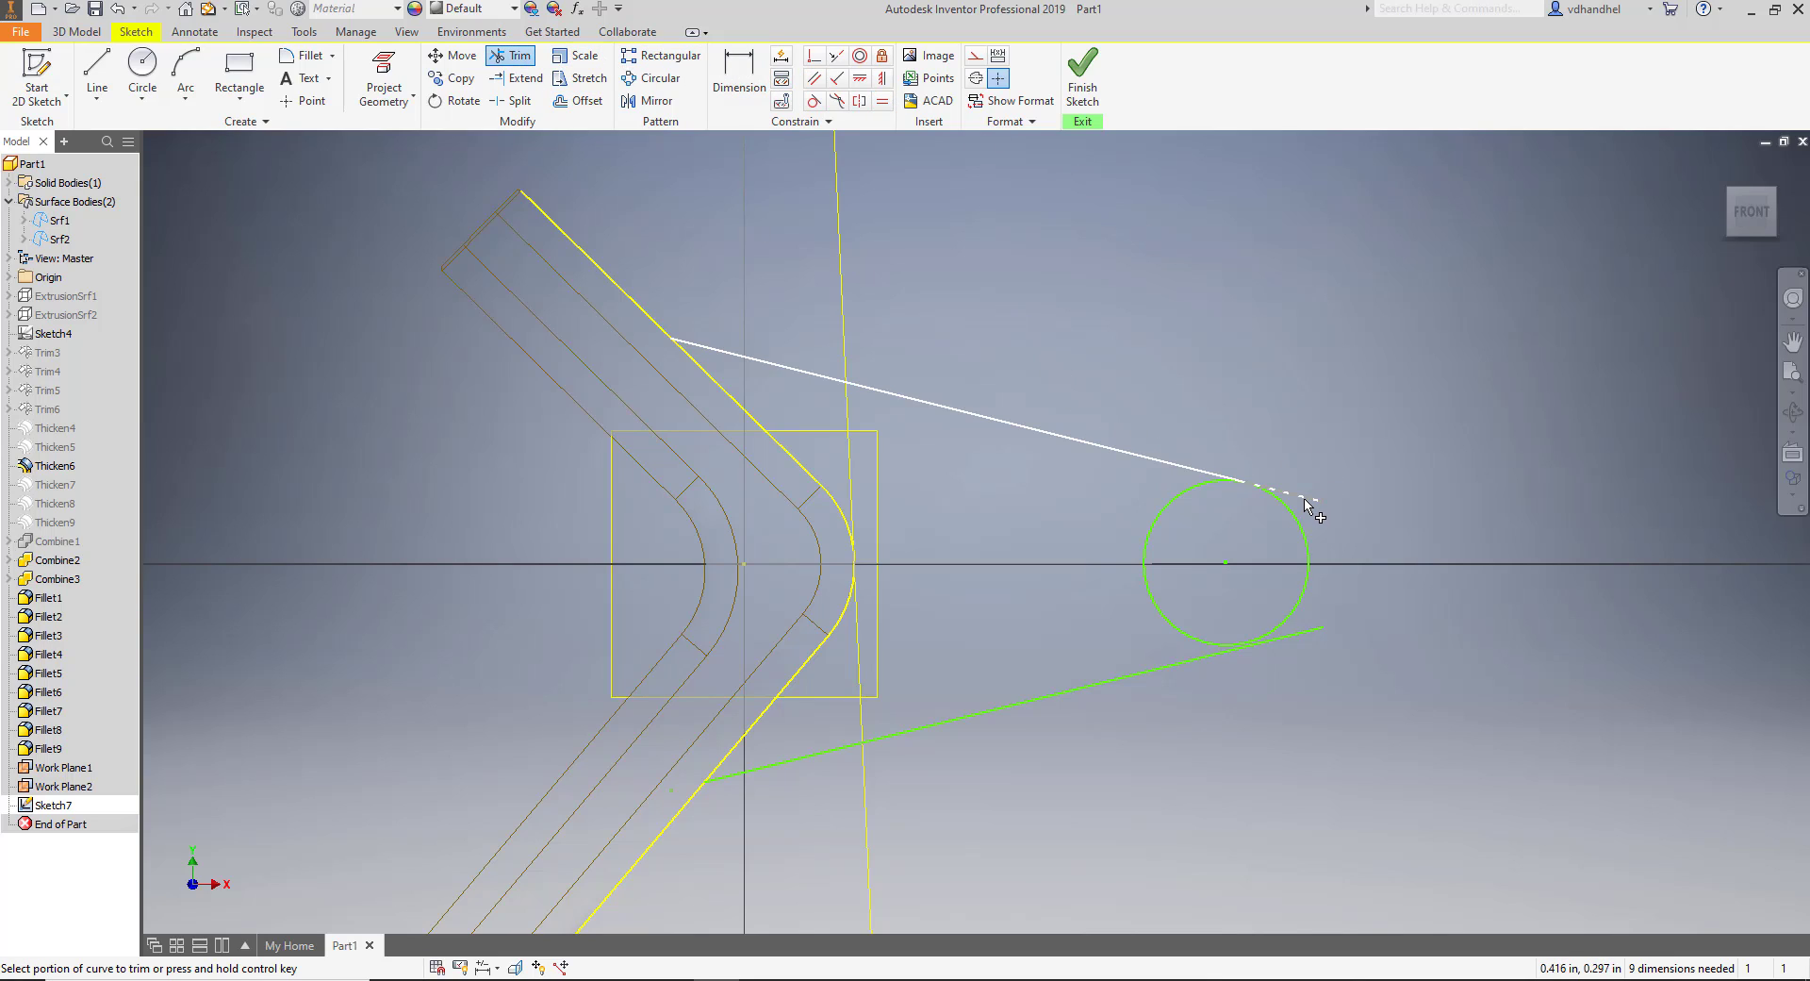
pyautogui.click(1309, 494)
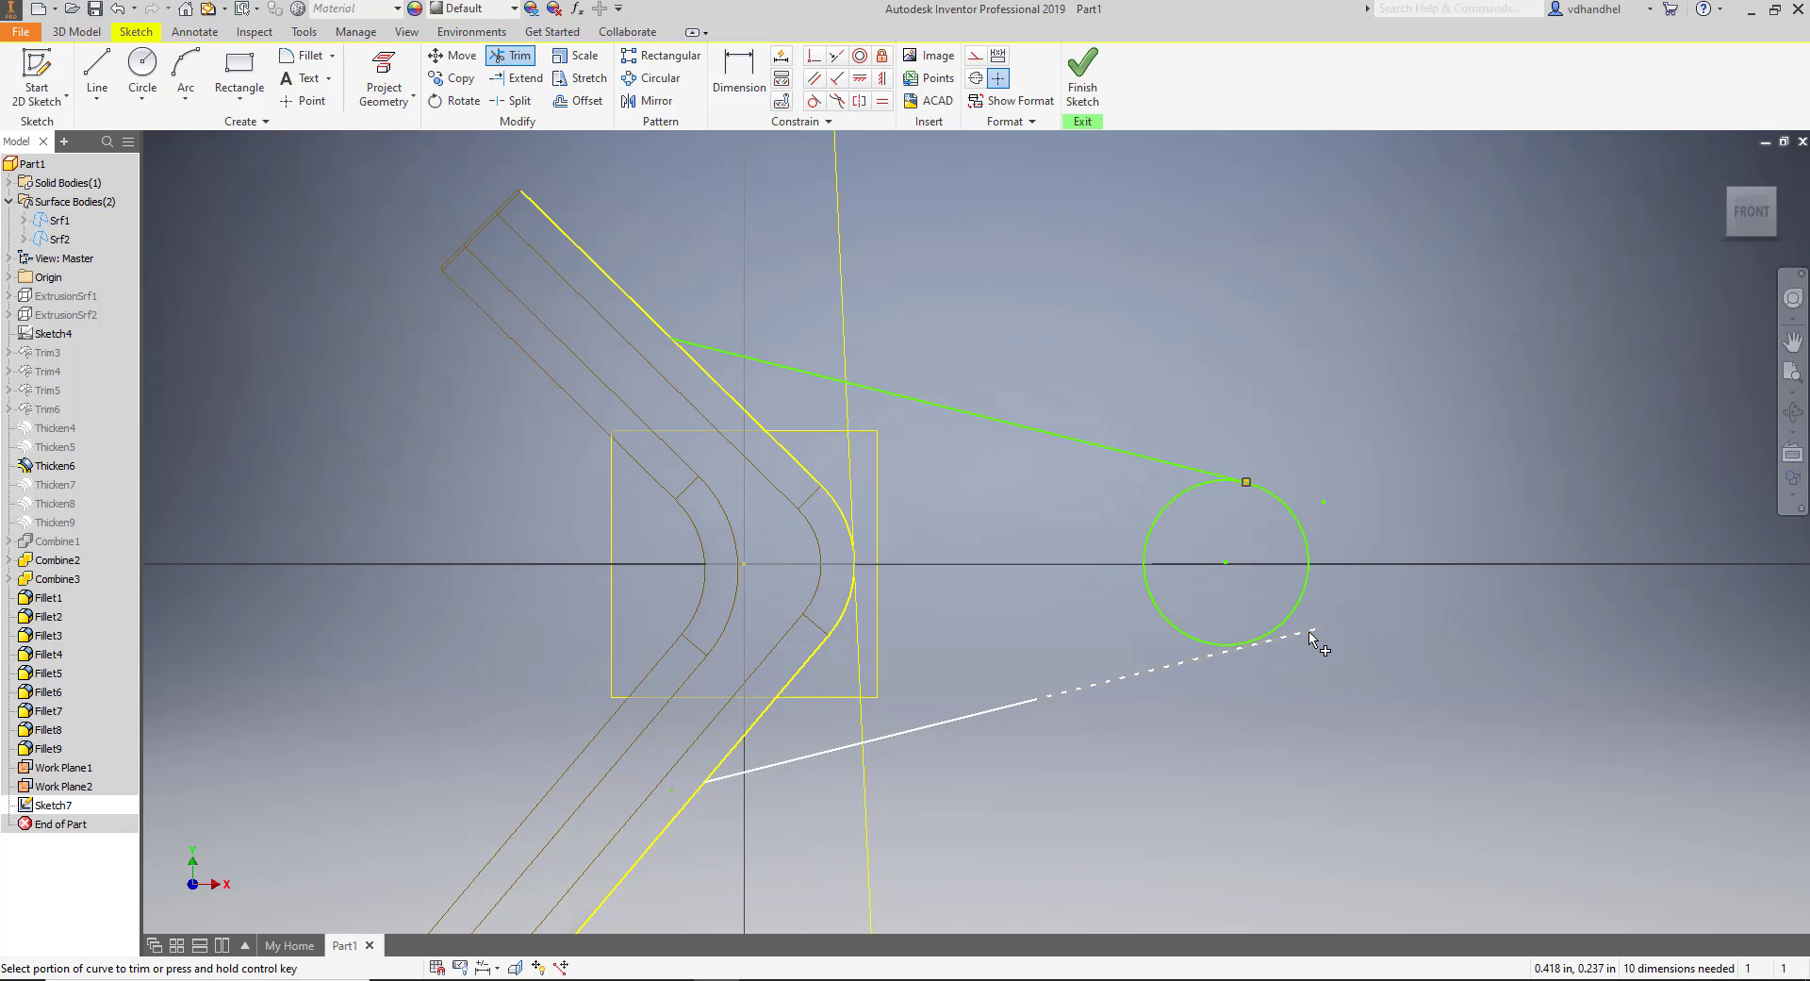
pyautogui.click(1308, 629)
pyautogui.press('ctrl')
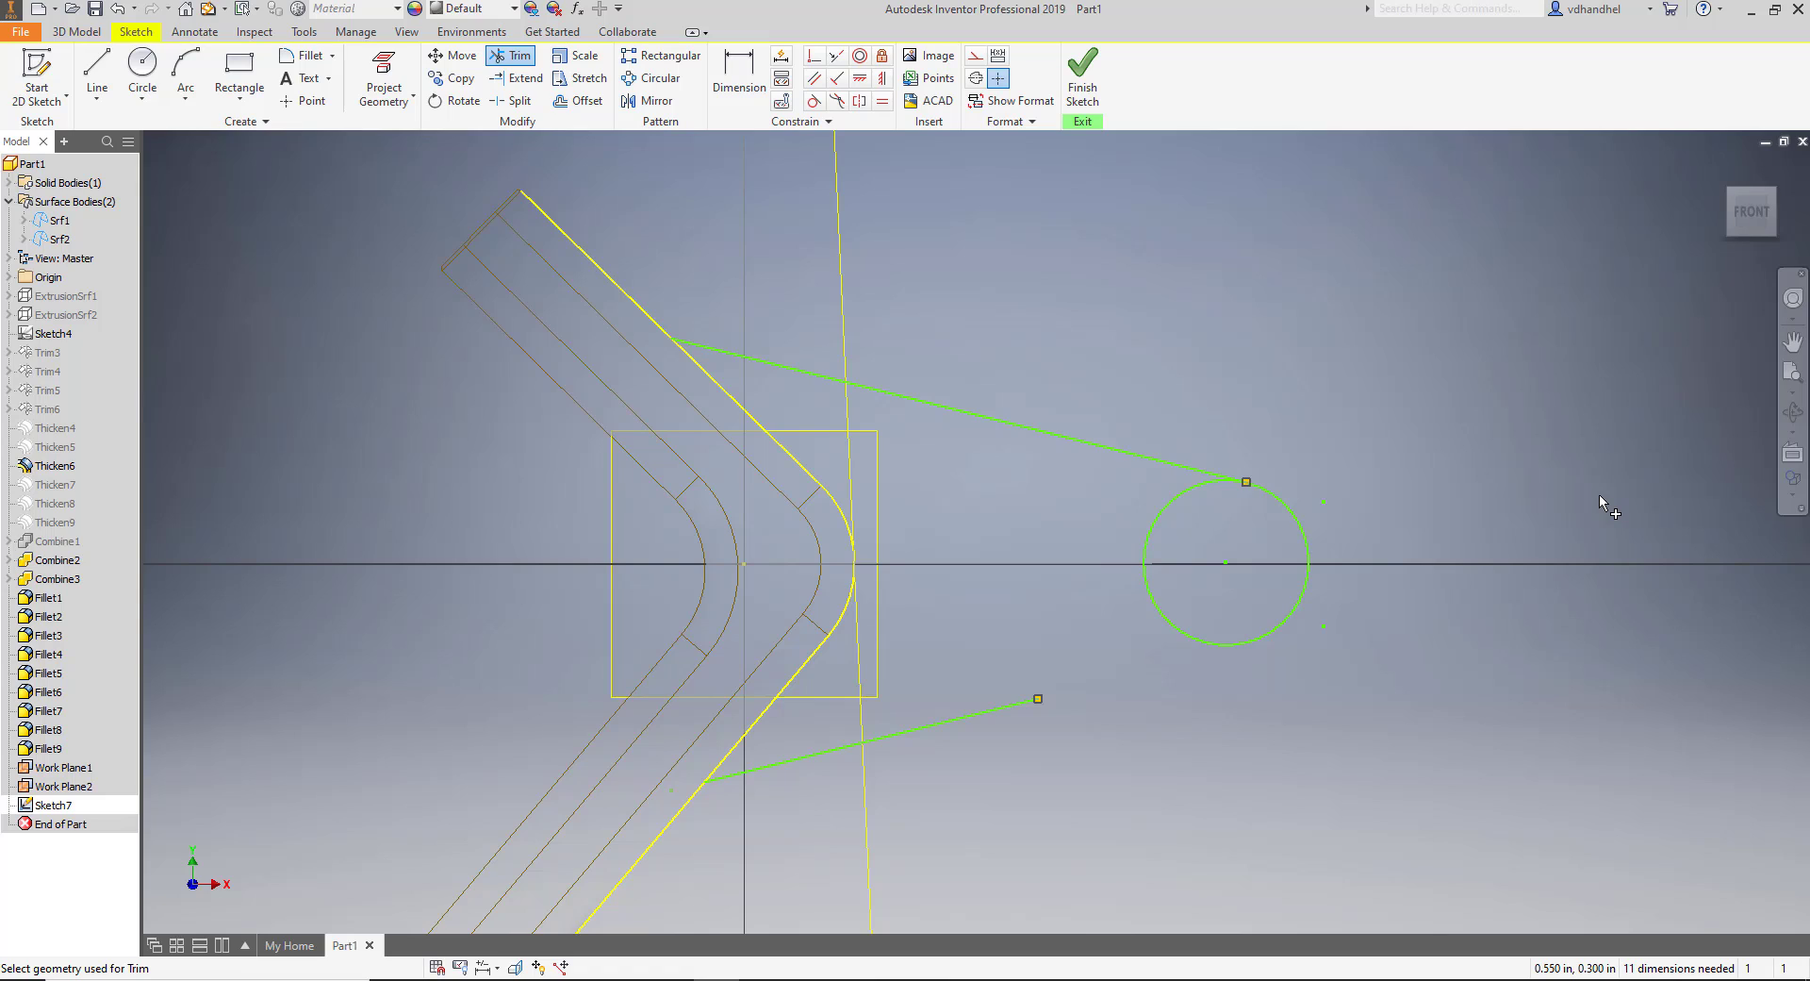
pyautogui.hotkey('ctrl', 'z')
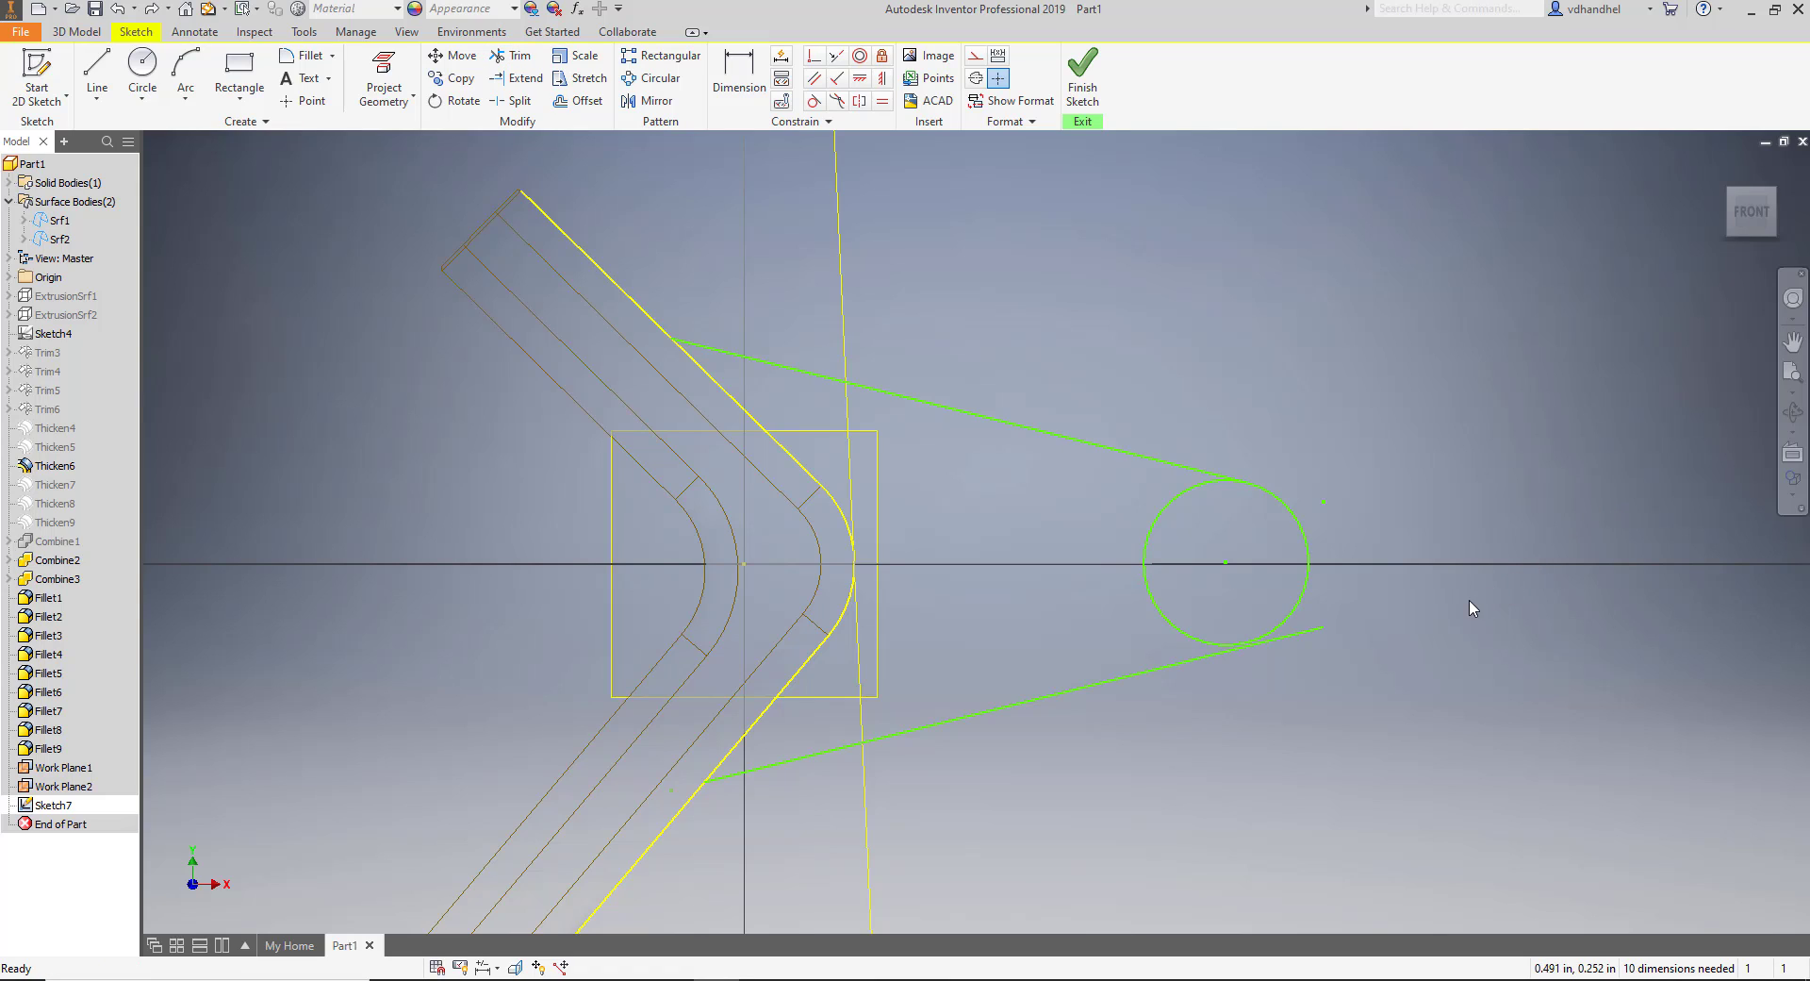
# Apply Tangent constraints between the circle and the lower and upper sloping lines.
pyautogui.click(813, 100)
pyautogui.scroll(5, 1318, 664)
pyautogui.click(1268, 576)
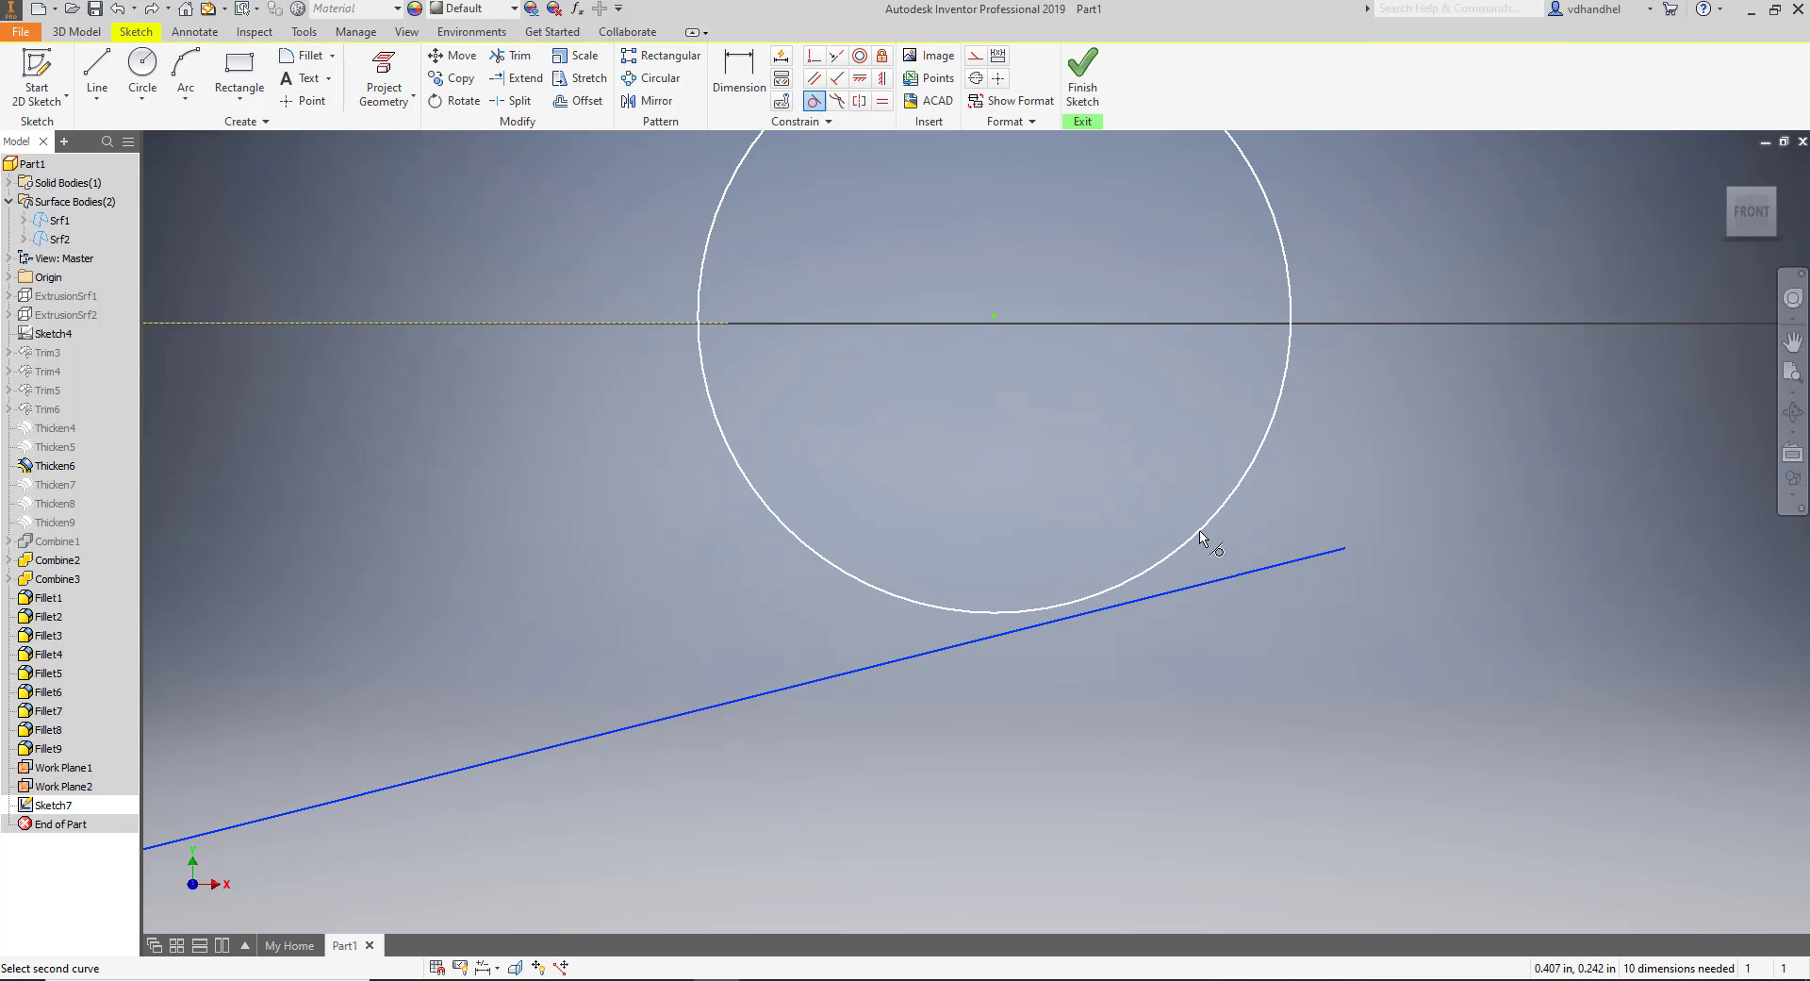
pyautogui.click(1203, 534)
pyautogui.scroll(-2, 1208, 543)
pyautogui.scroll(-2, 1207, 544)
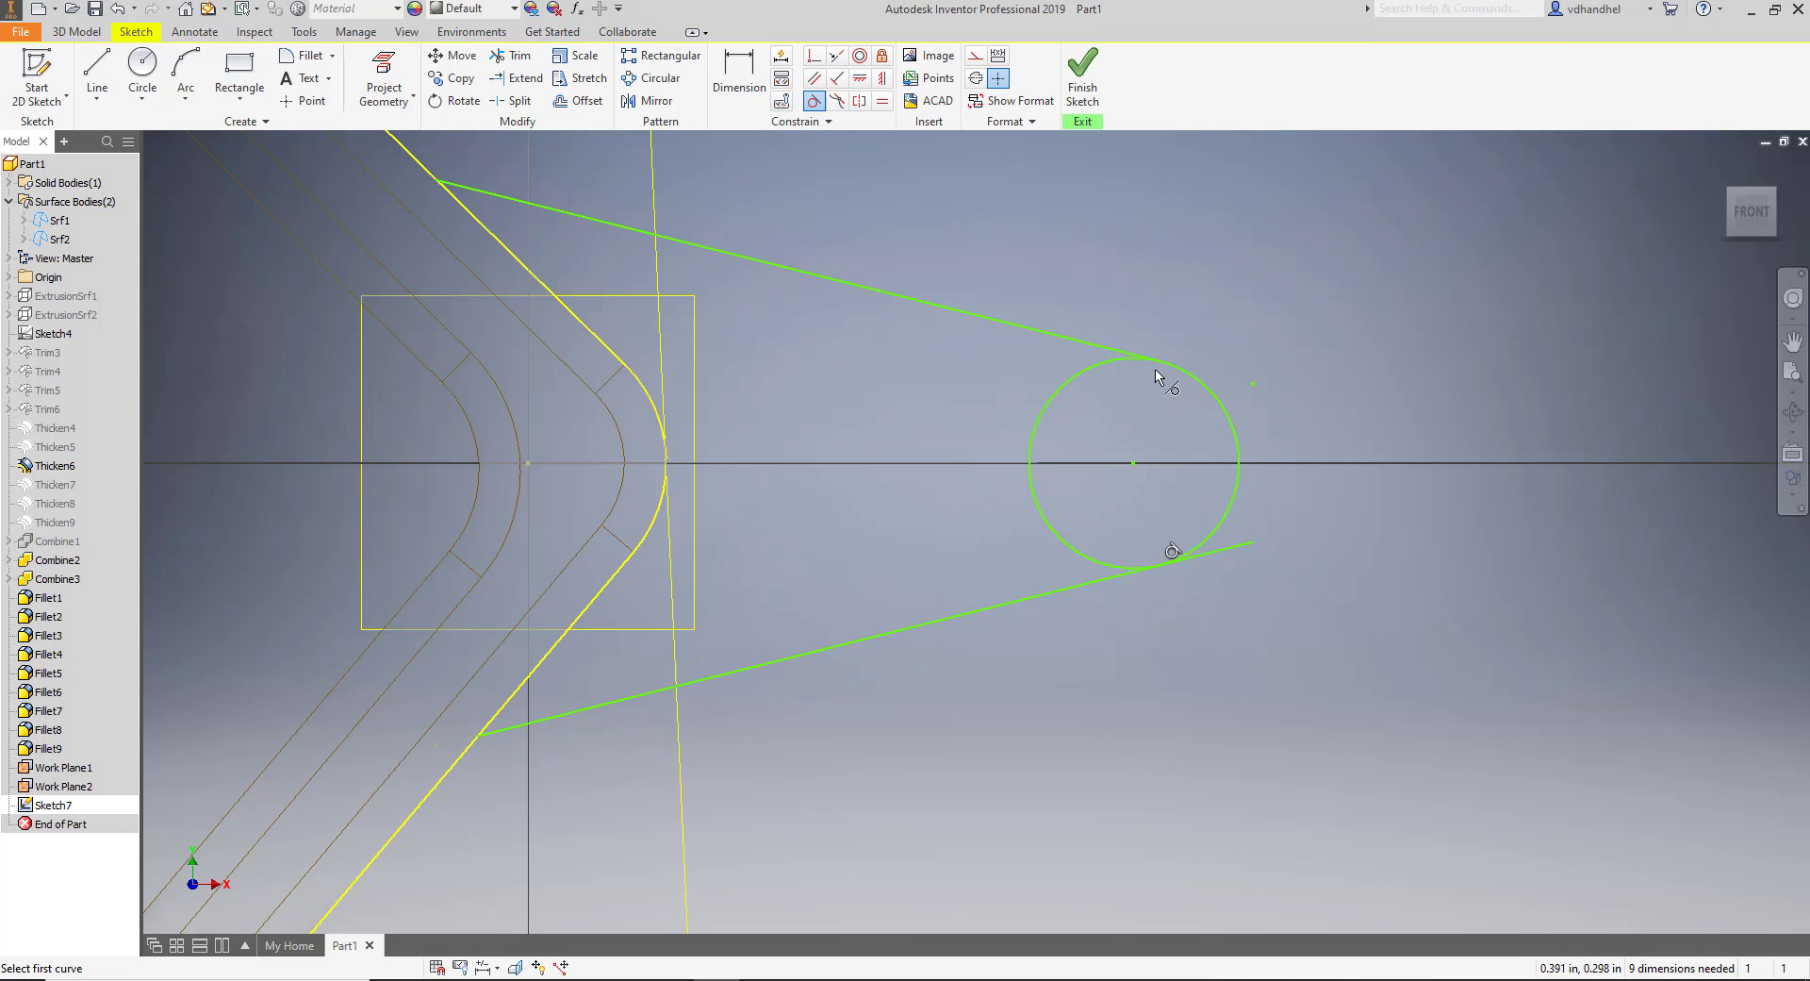
pyautogui.click(1101, 355)
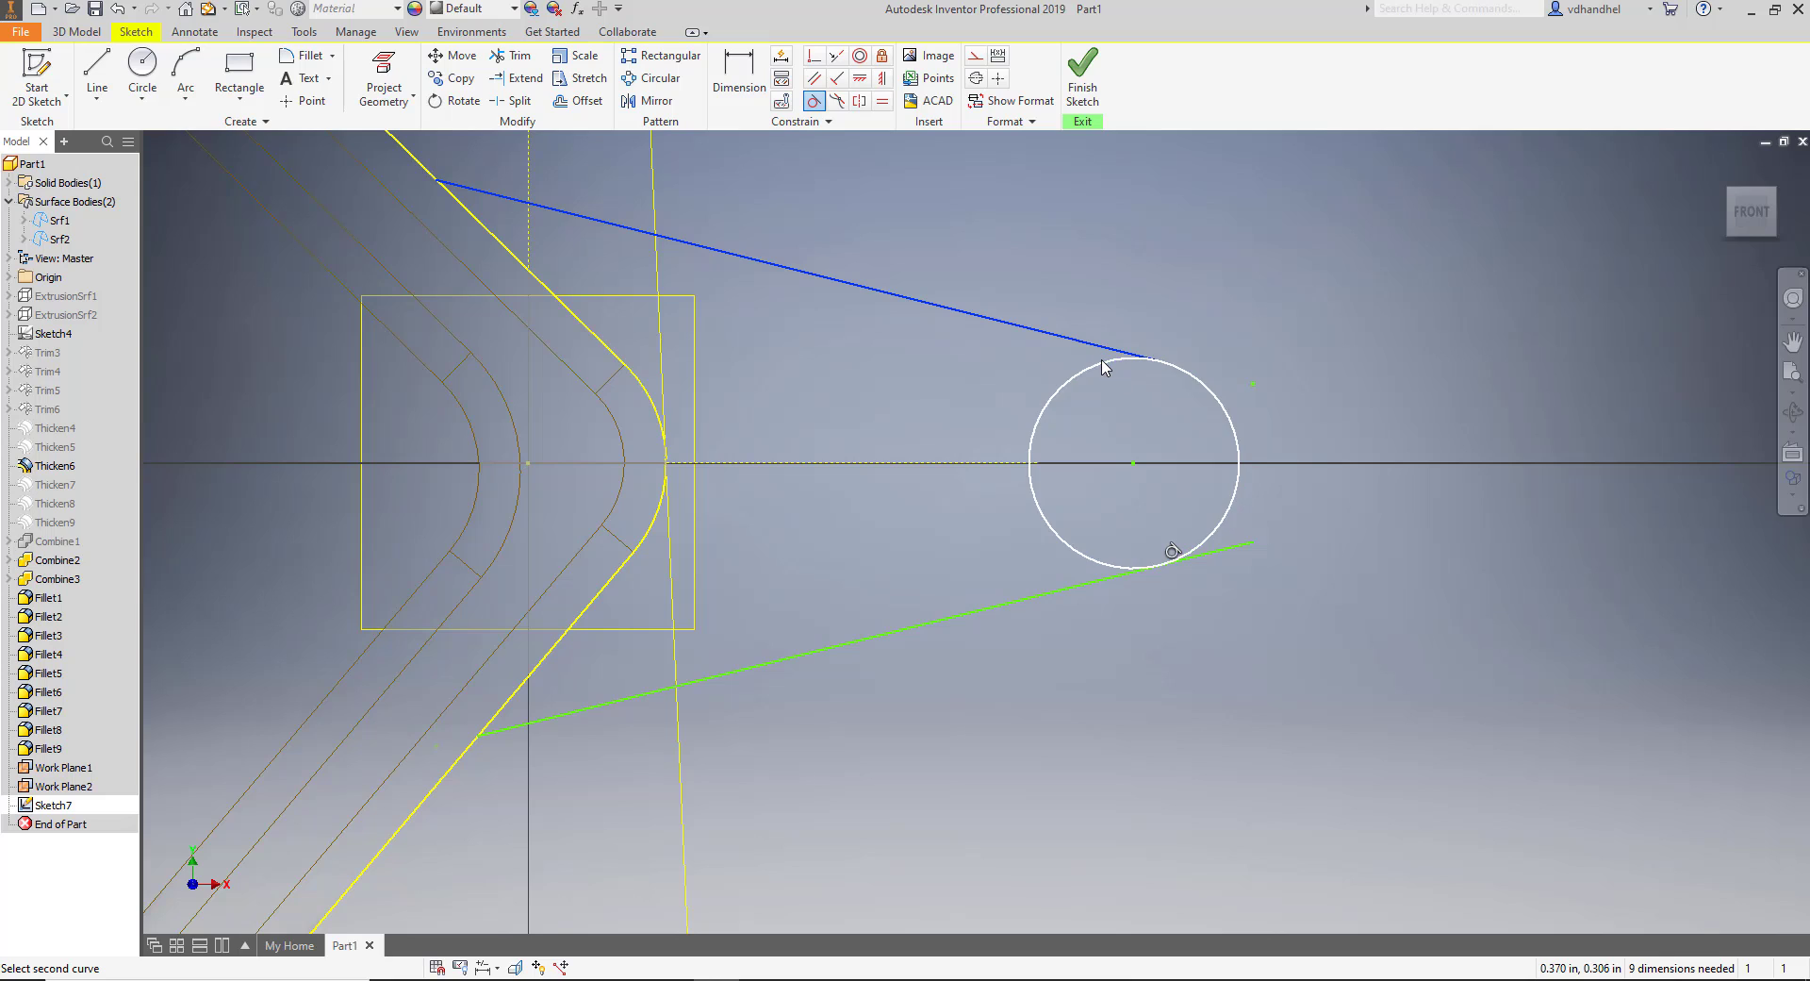
pyautogui.click(1103, 363)
pyautogui.click(411, 177)
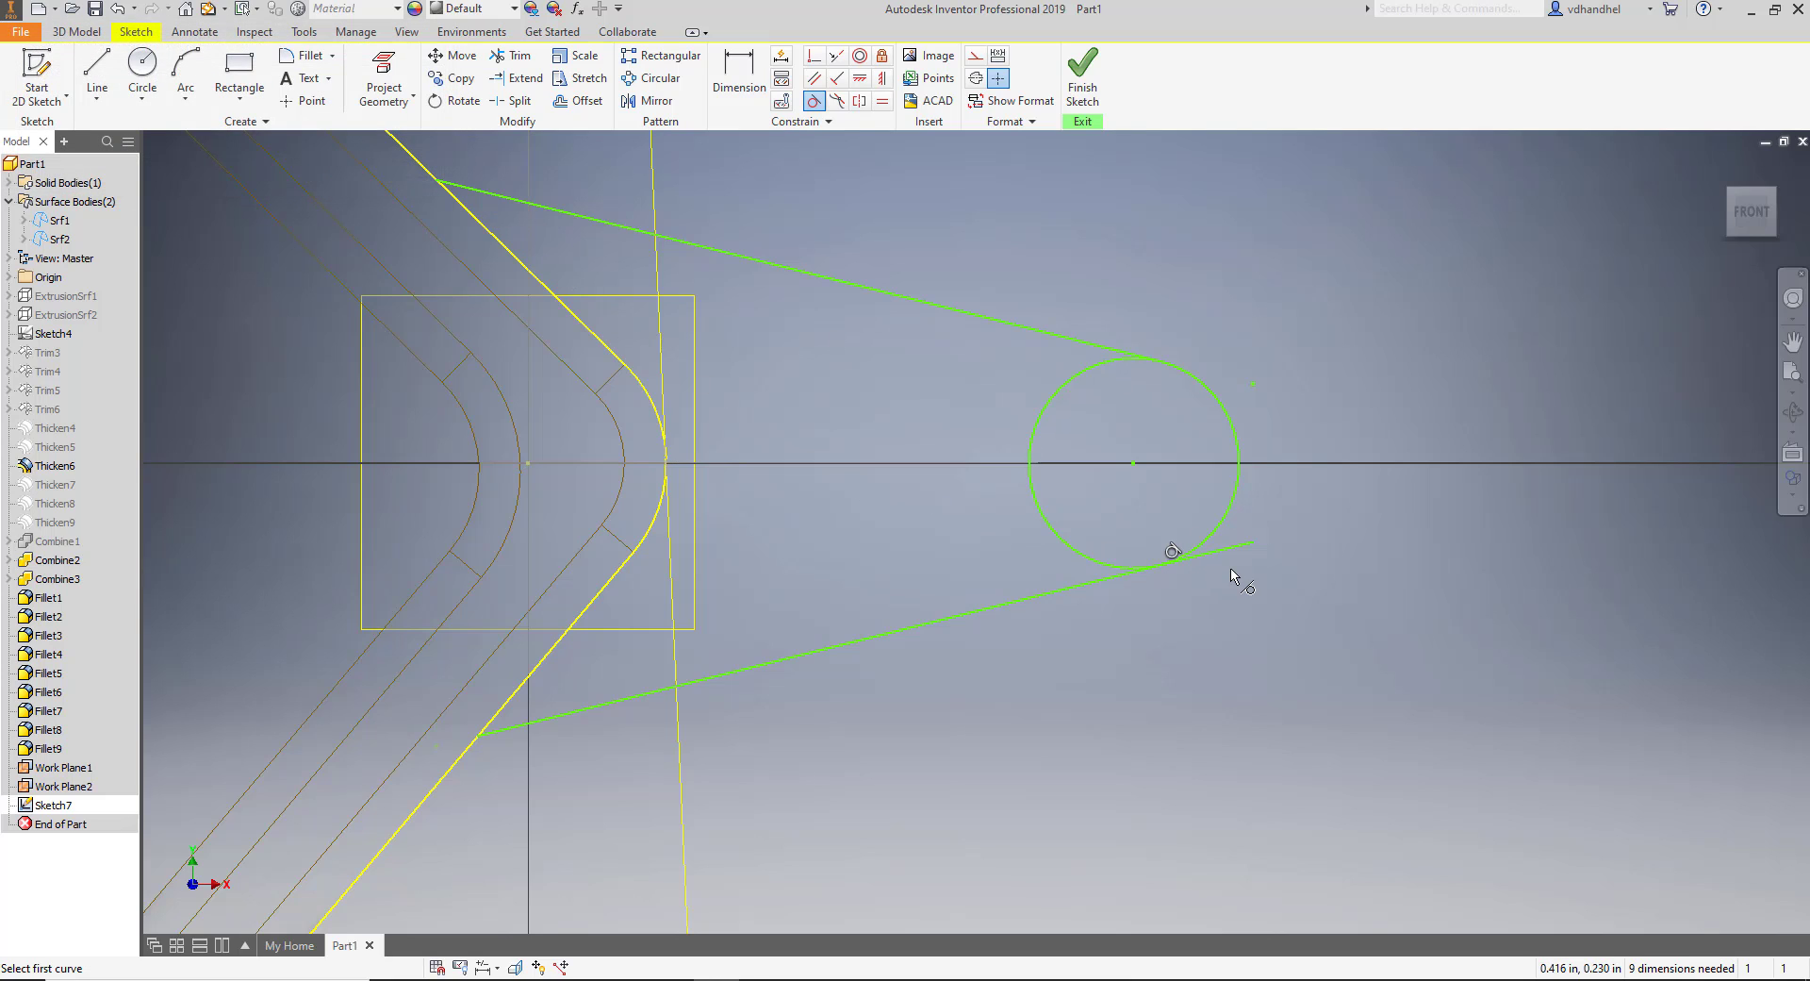
# Trim the lower line's overhang and the circle's inner arc, leaving a closed tapered profile with a rounded tip.
pyautogui.click(510, 54)
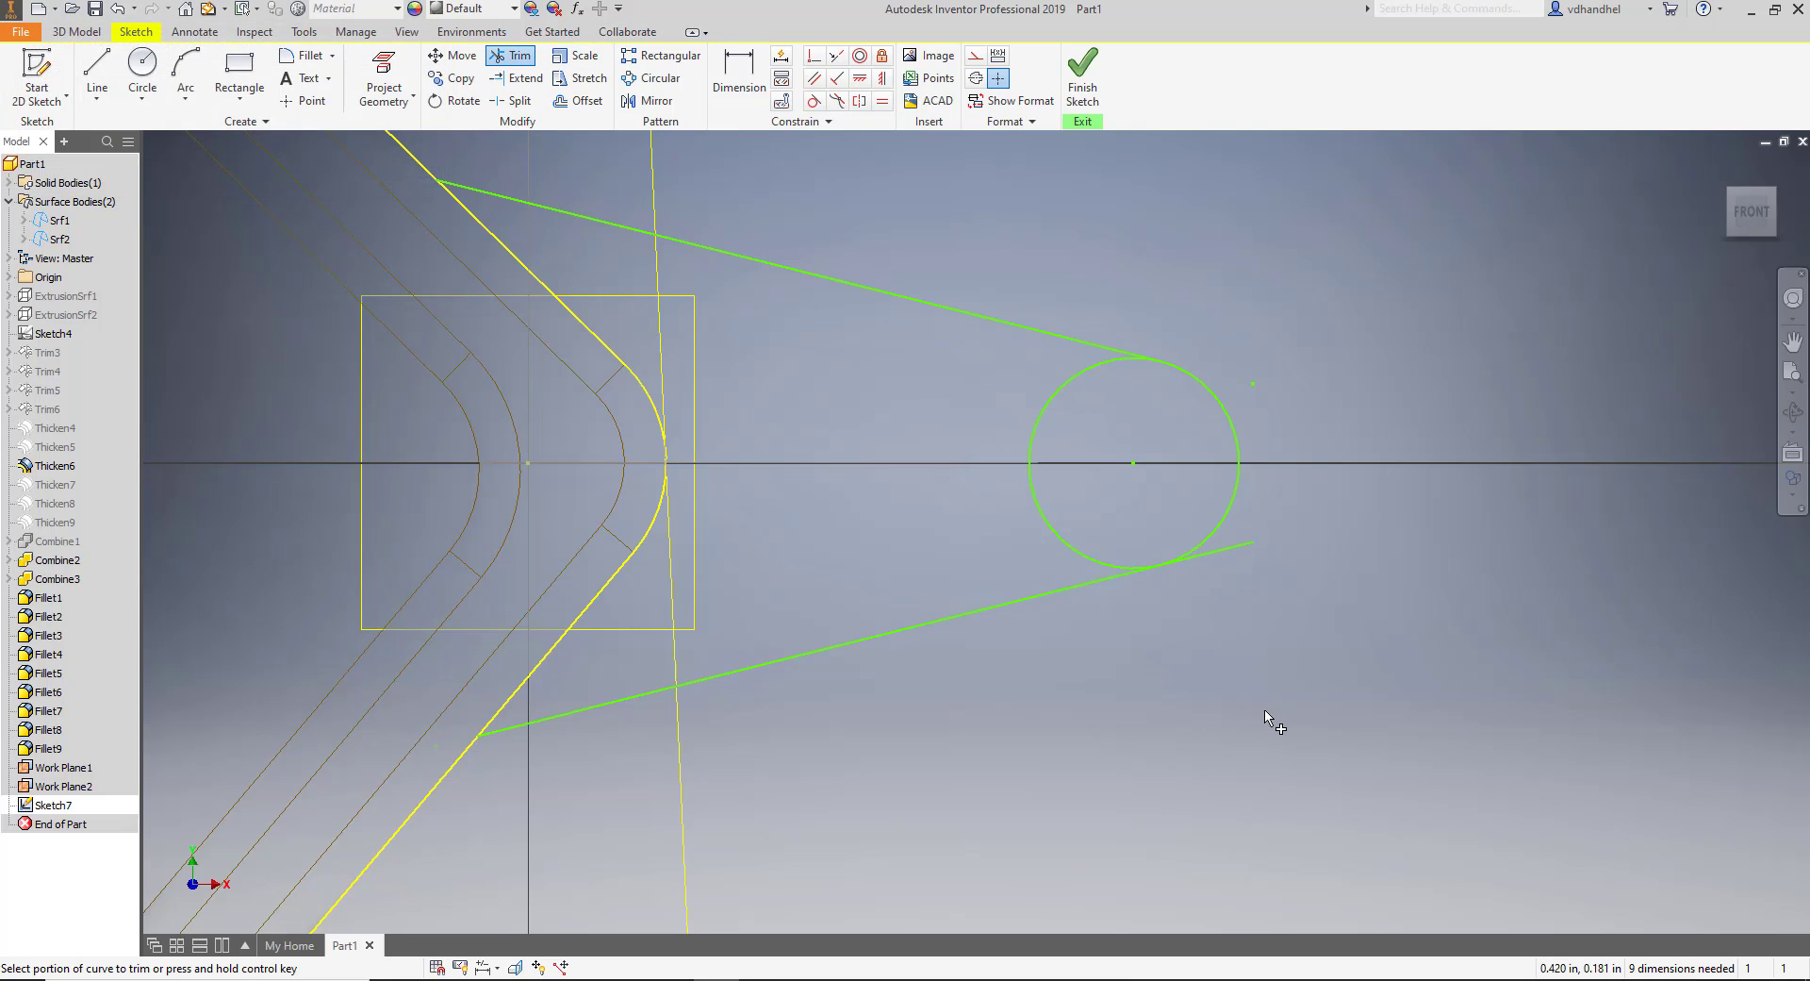
pyautogui.click(1236, 551)
pyautogui.click(1034, 510)
pyautogui.scroll(3, 1325, 603)
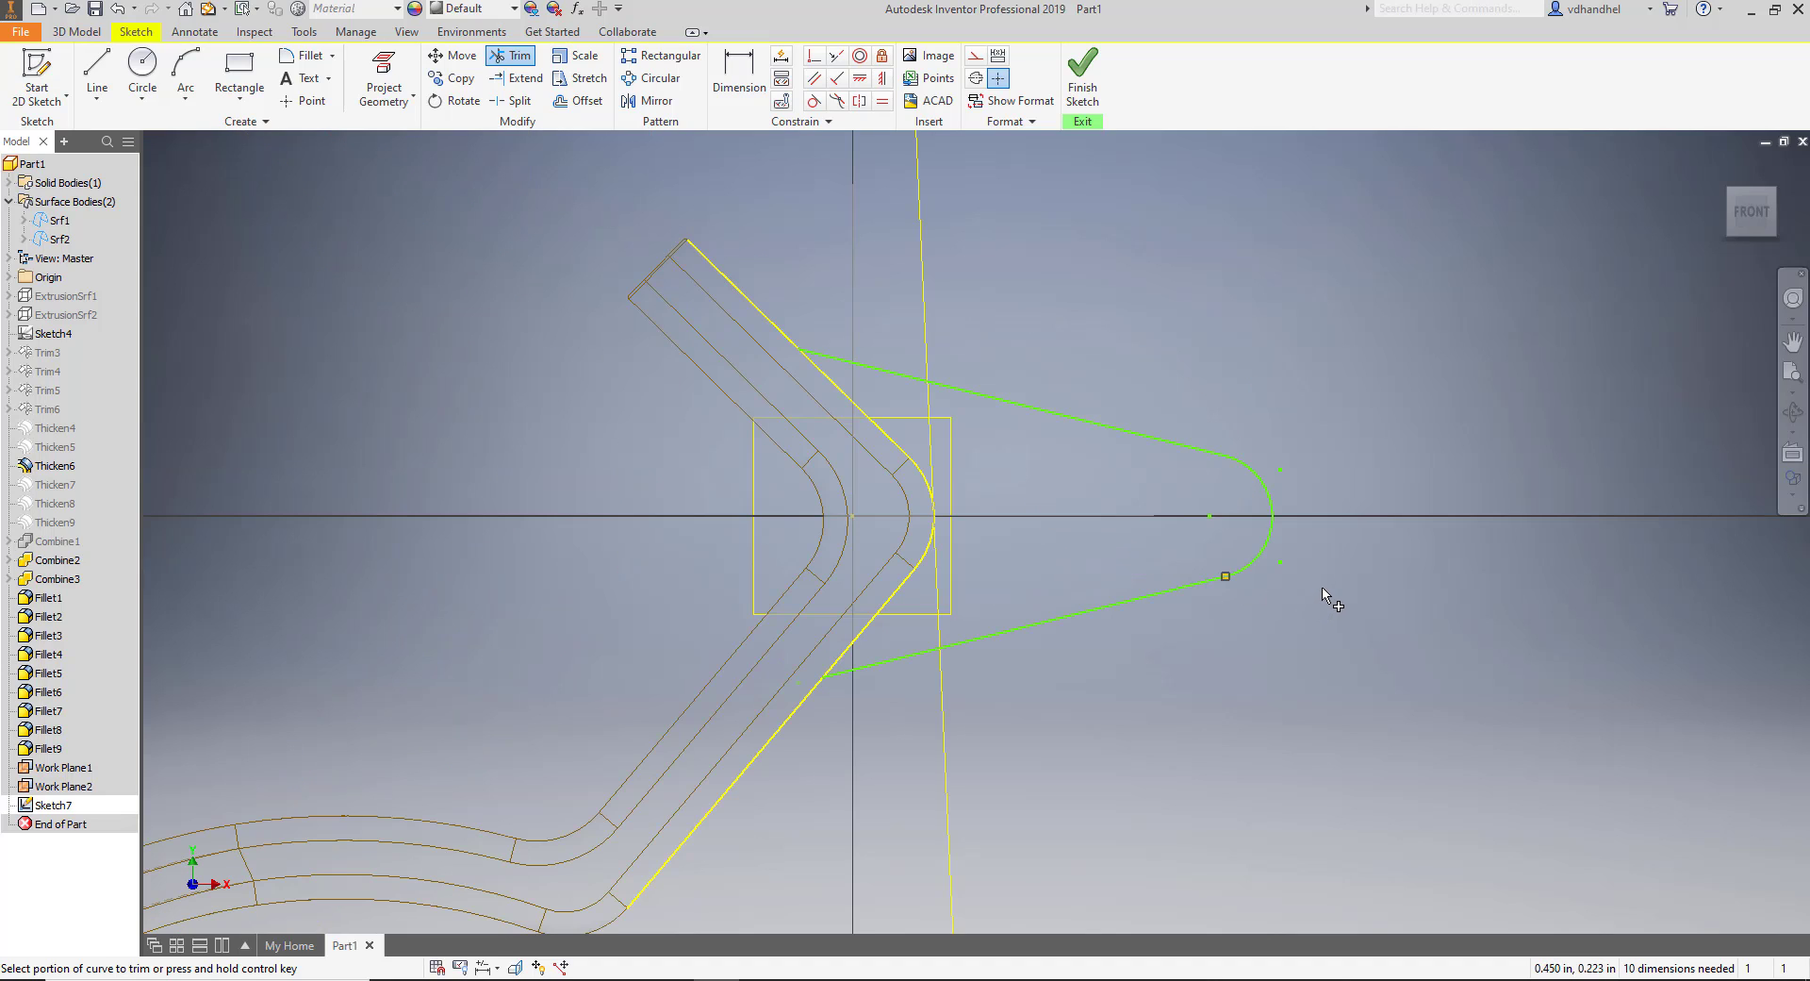
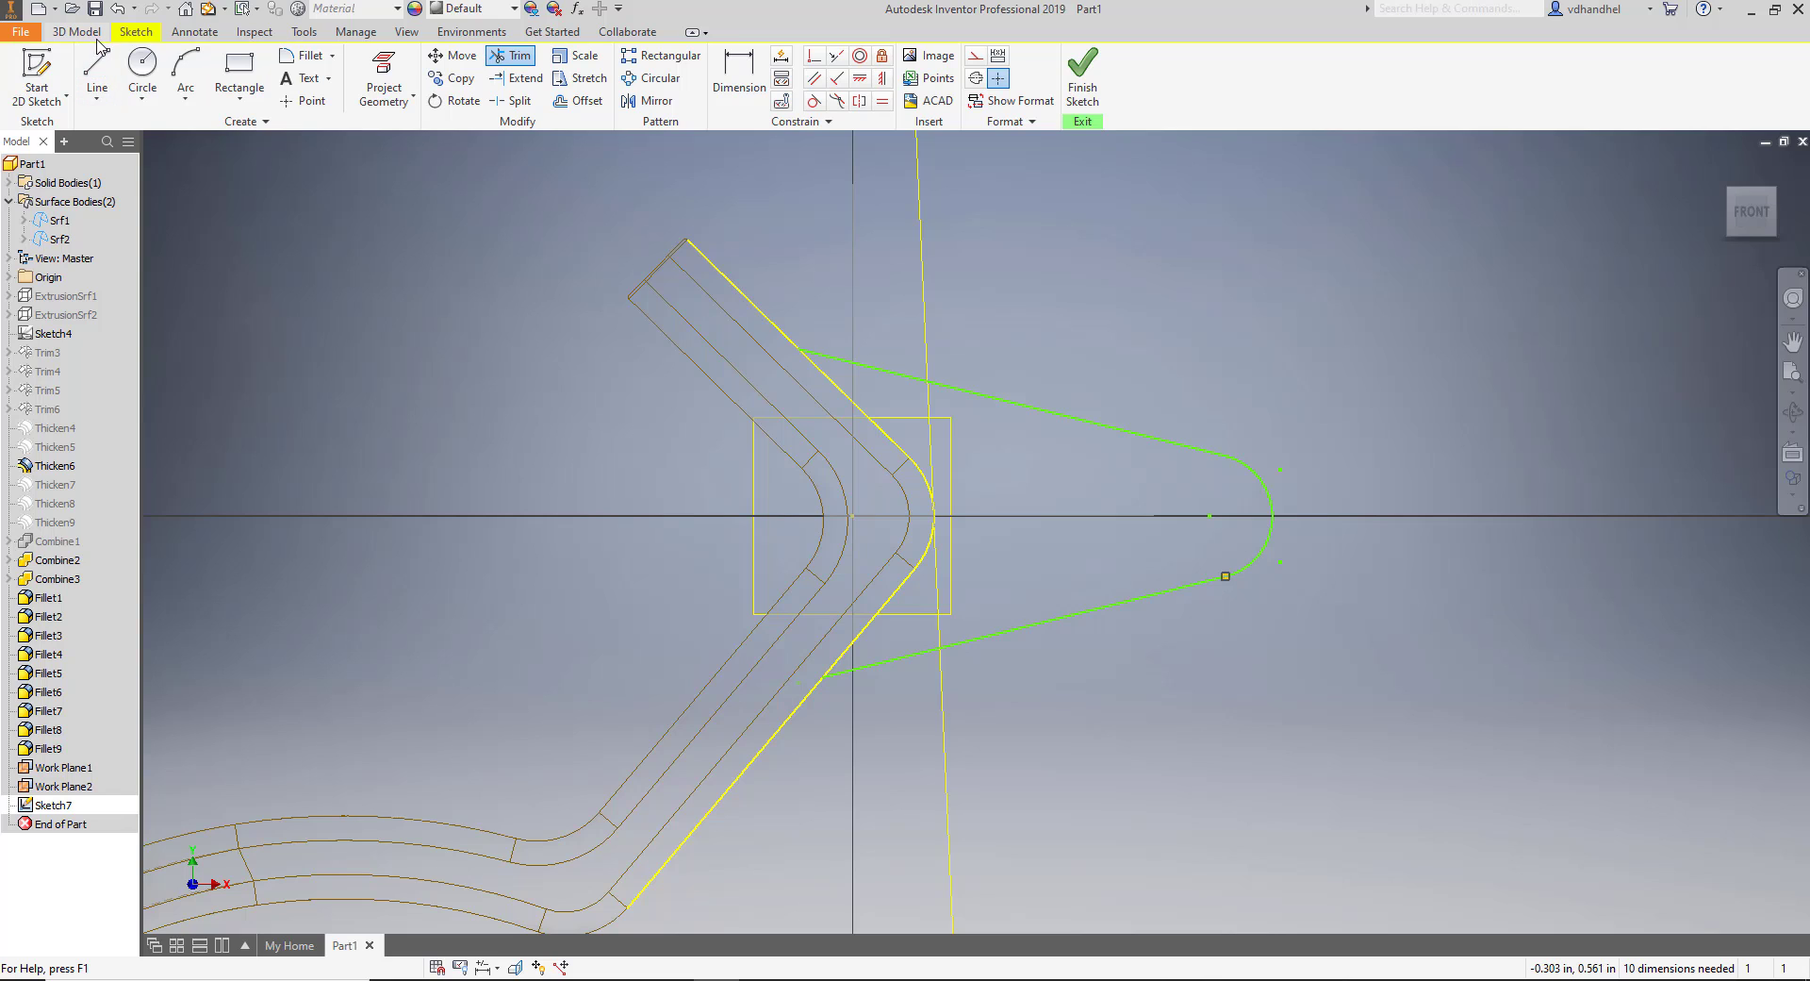
# Extrude the tapered, round-tipped profile as a solid in the reversed direction along the flange bend.
pyautogui.click(96, 35)
pyautogui.click(104, 70)
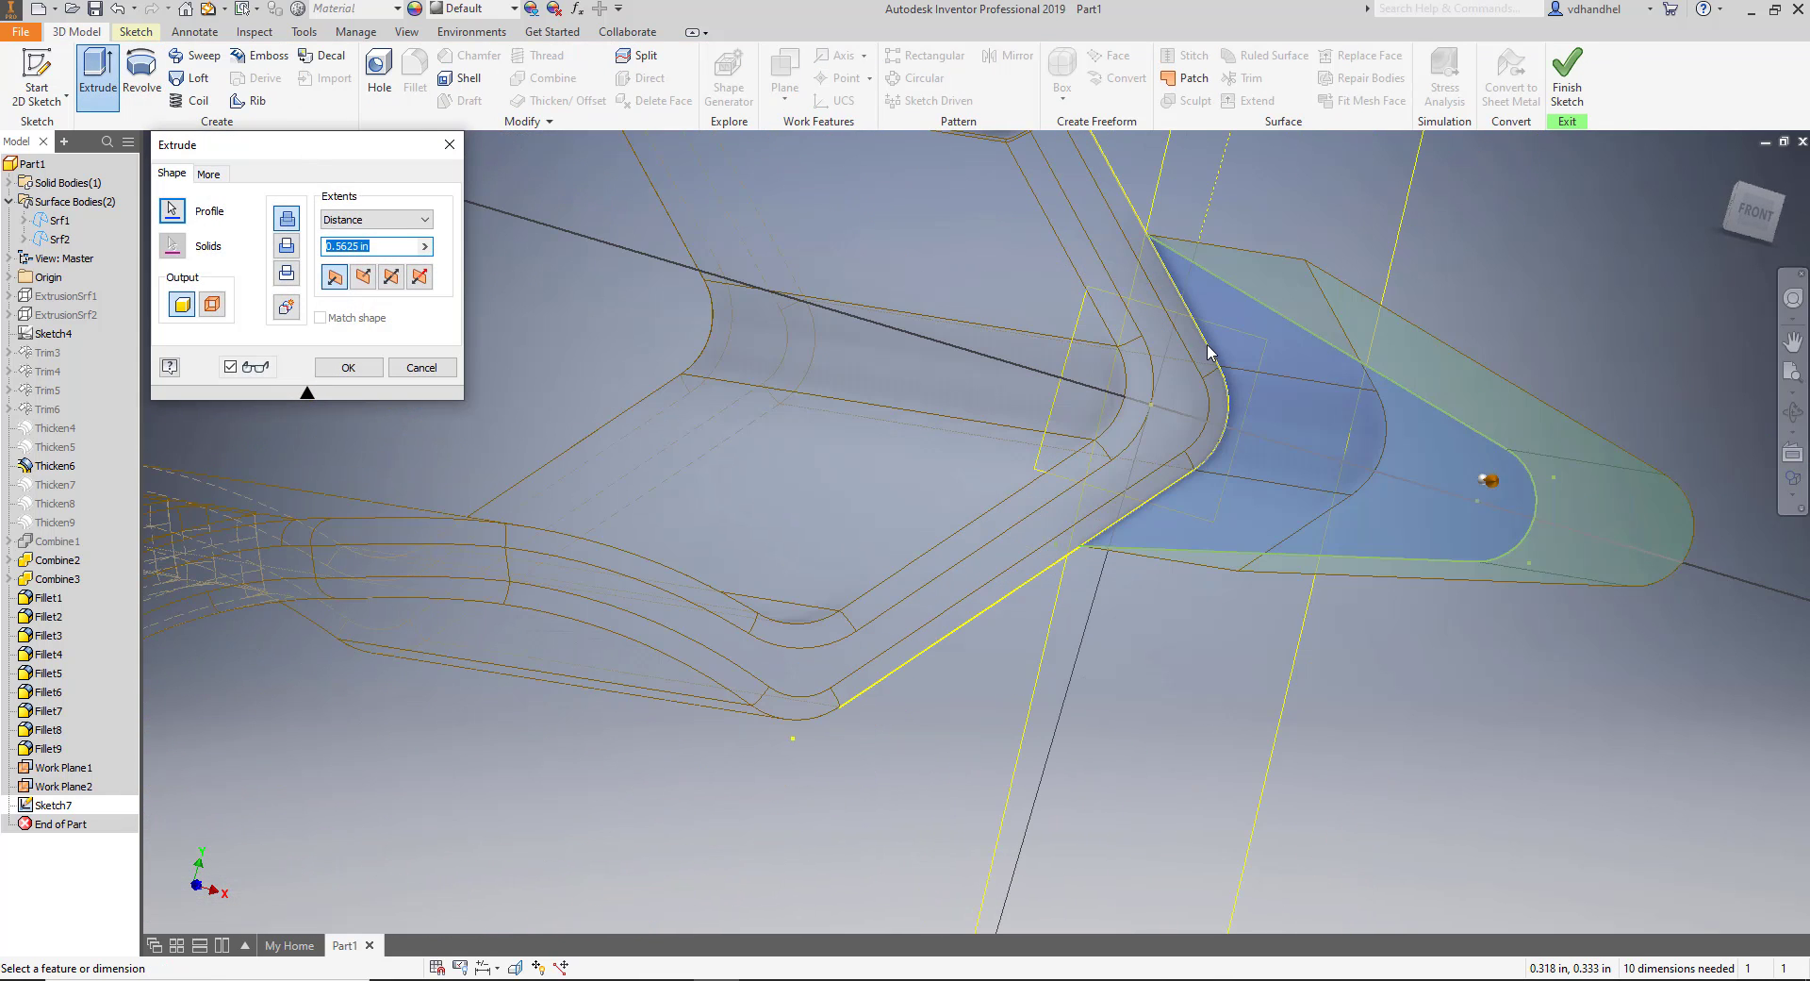
pyautogui.click(371, 280)
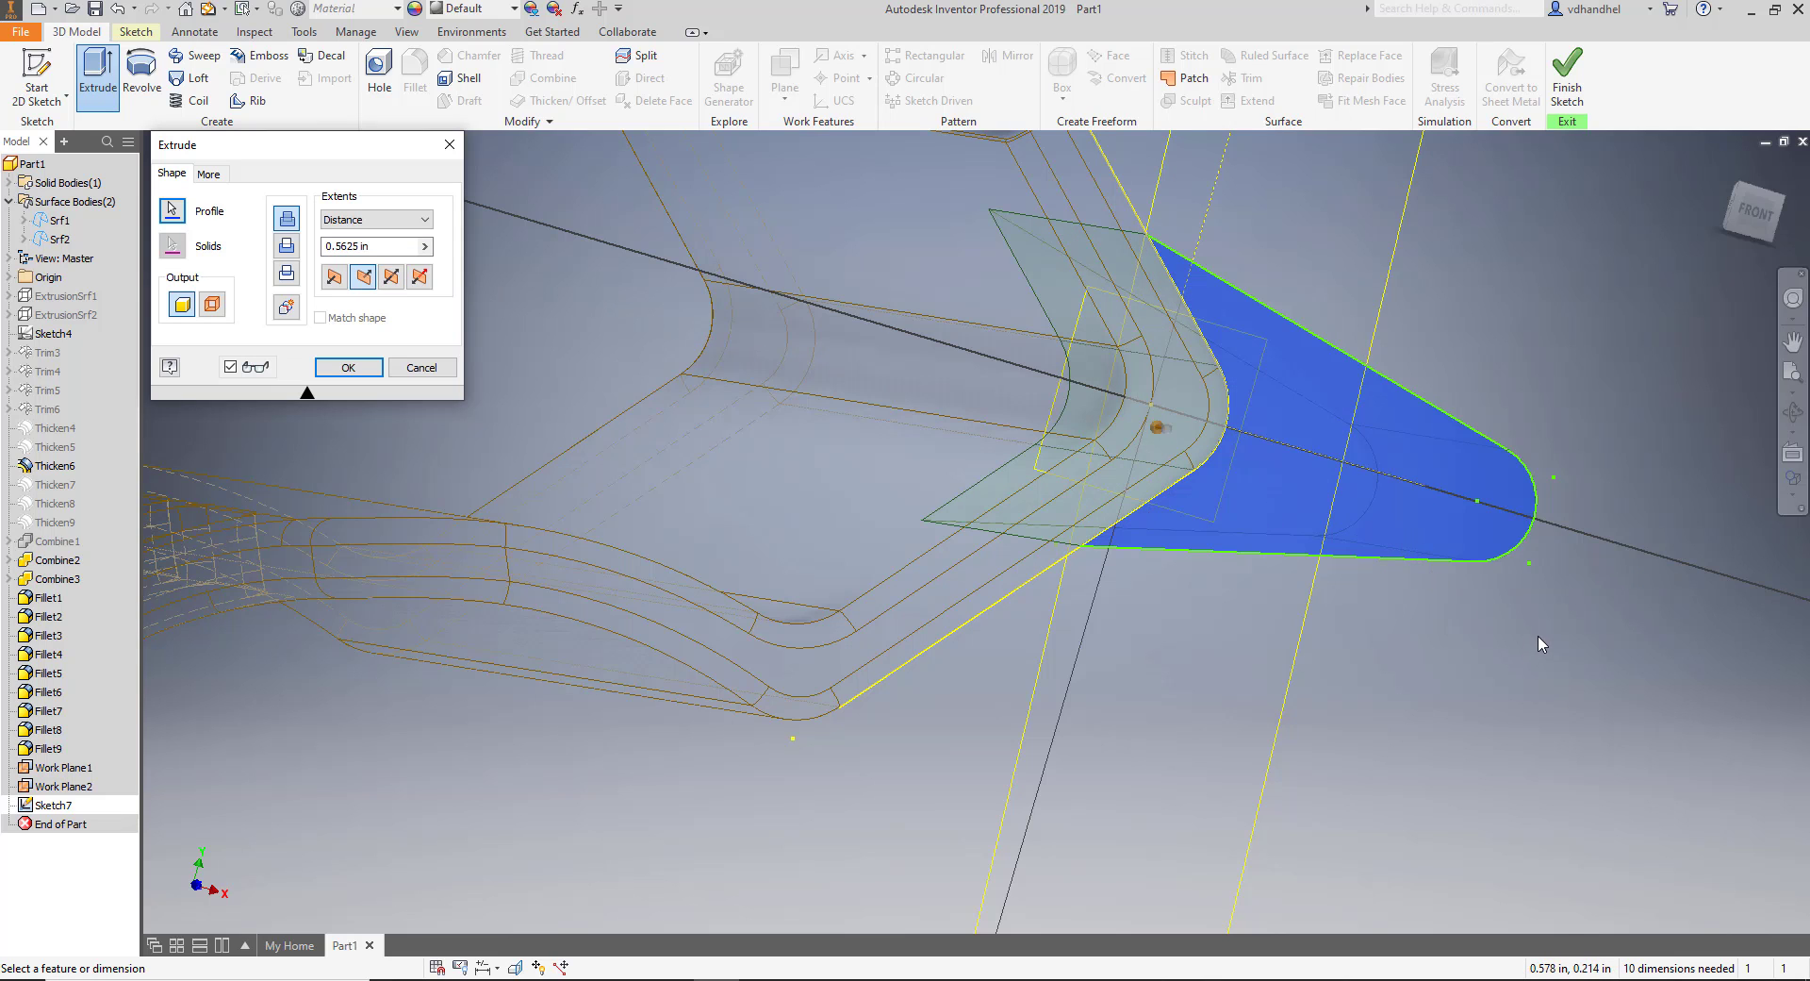
# Extrude the tapered profile 0.375 in along the underside of the curved body as a solid.
pyautogui.press('F6')
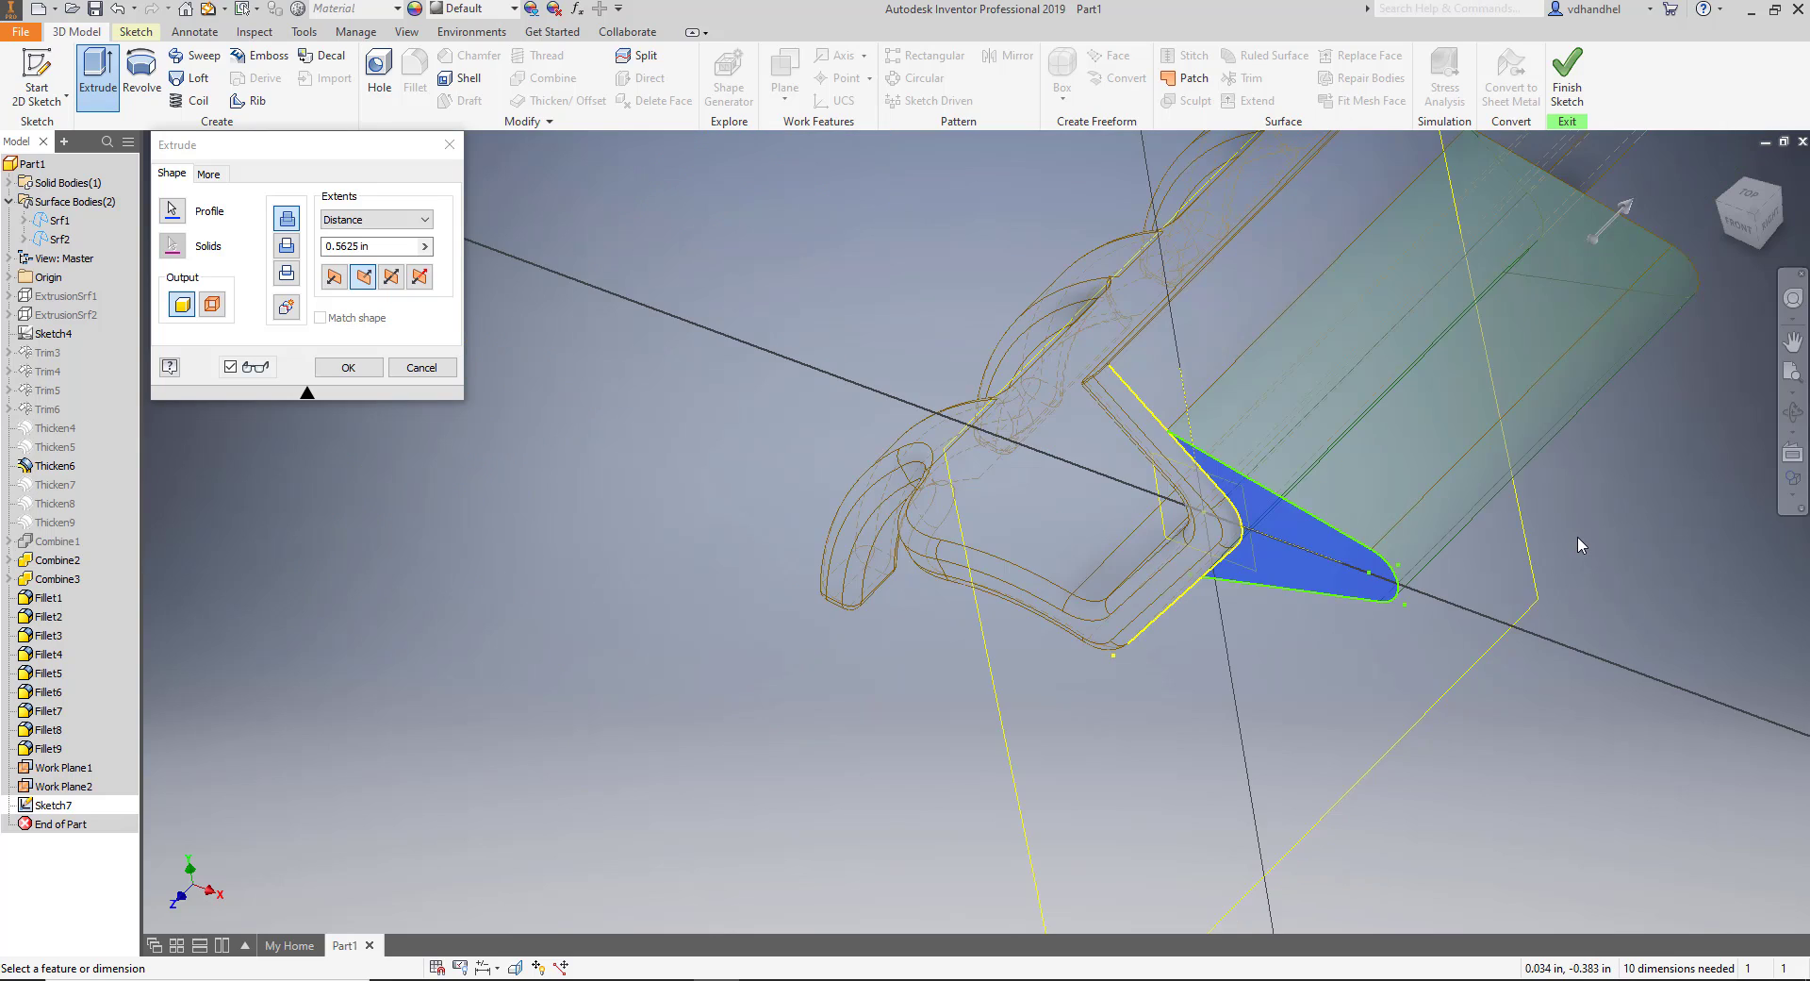
pyautogui.moveTo(1581, 545); pyautogui.dragTo(1406, 688, button='middle')
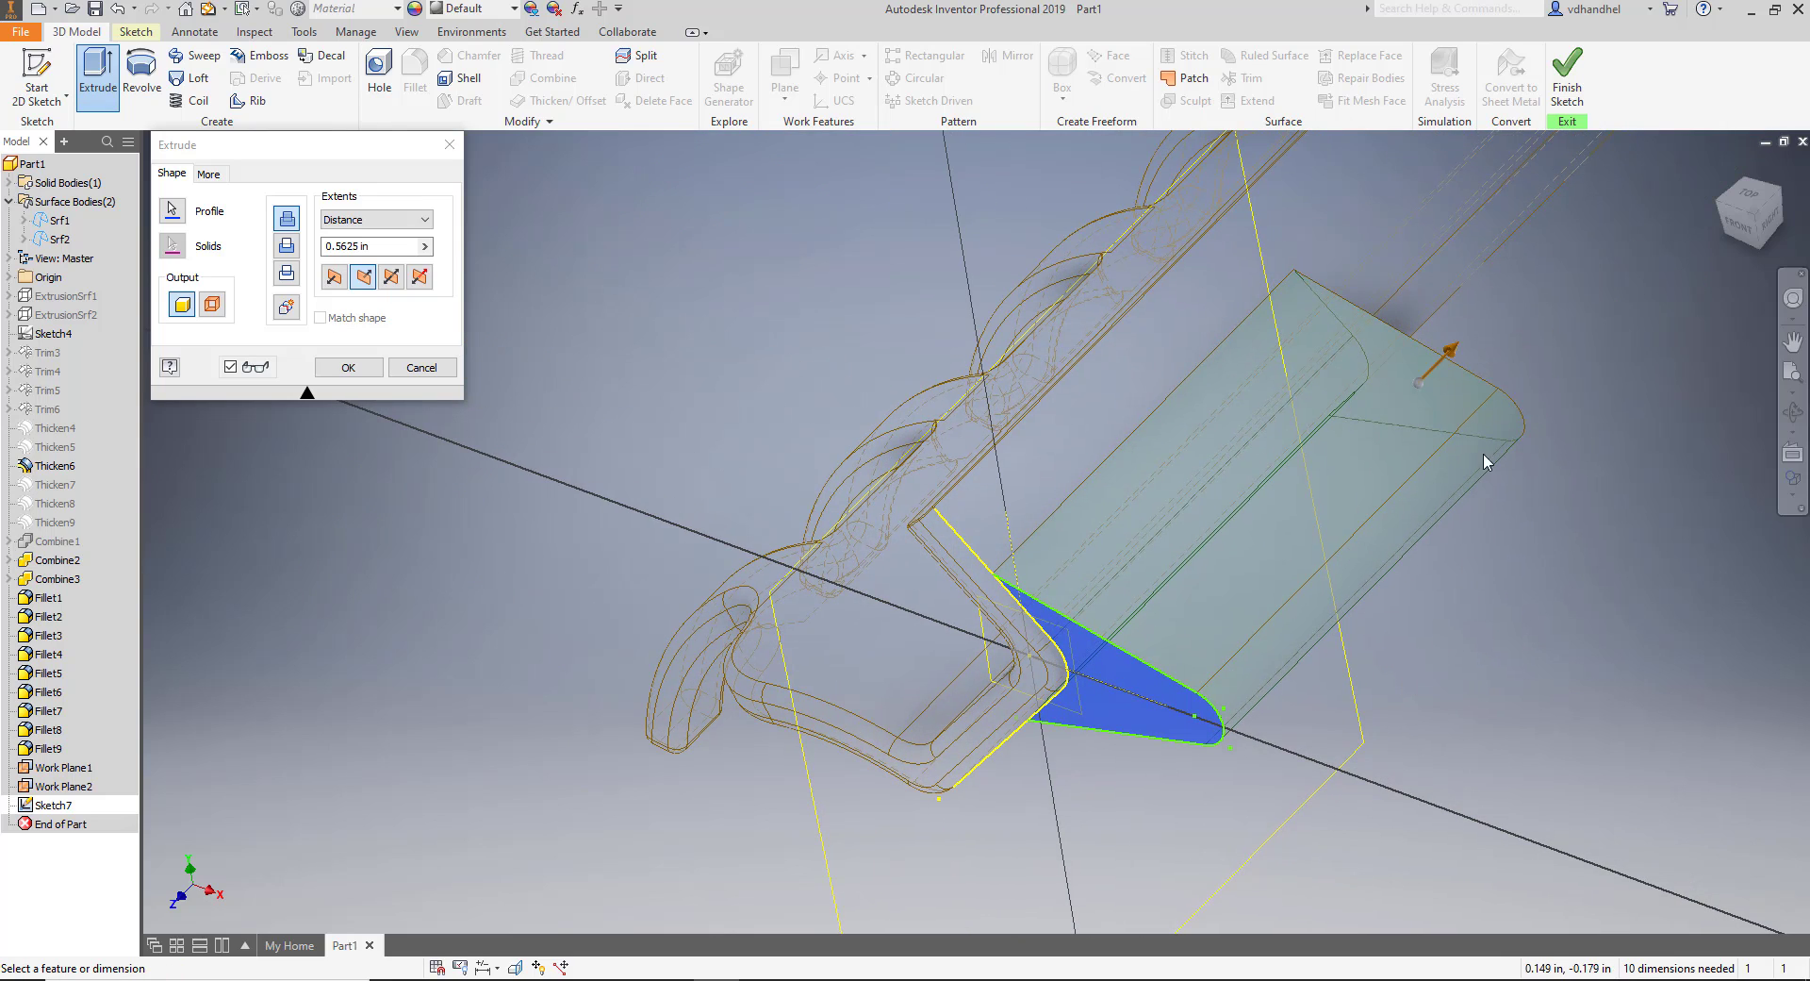
pyautogui.moveTo(1450, 354); pyautogui.dragTo(1249, 585)
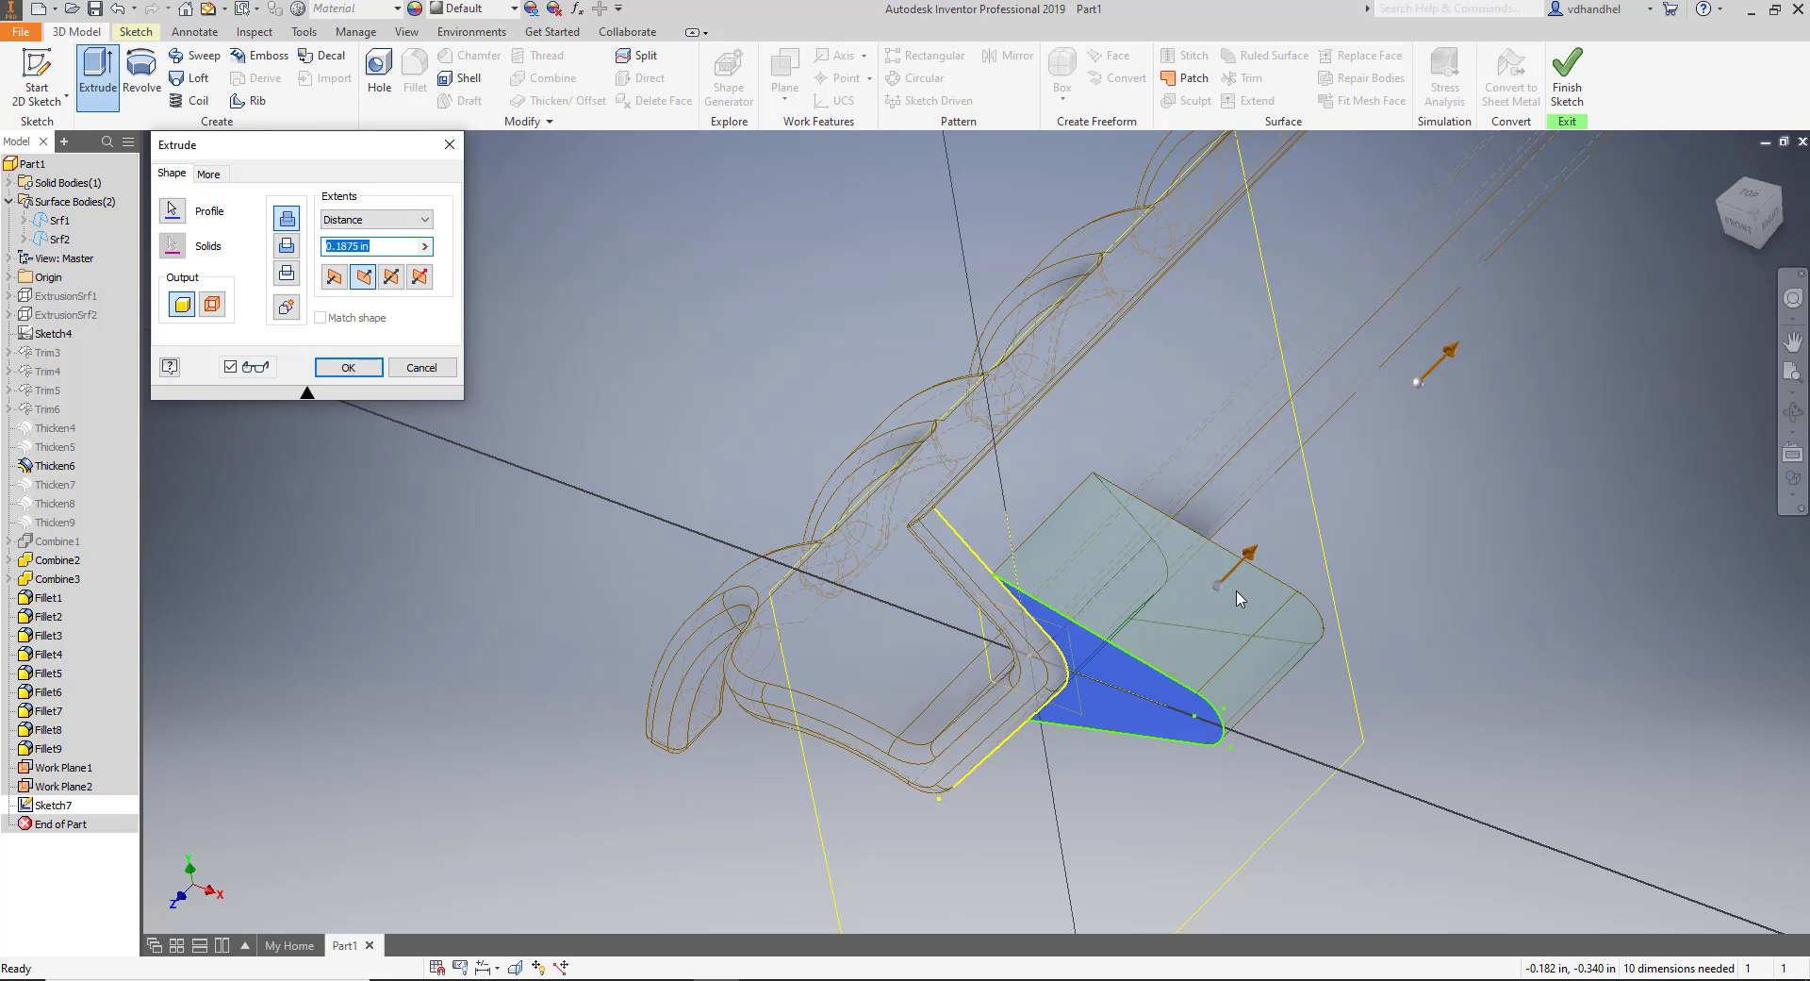
pyautogui.scroll(2, 1444, 530)
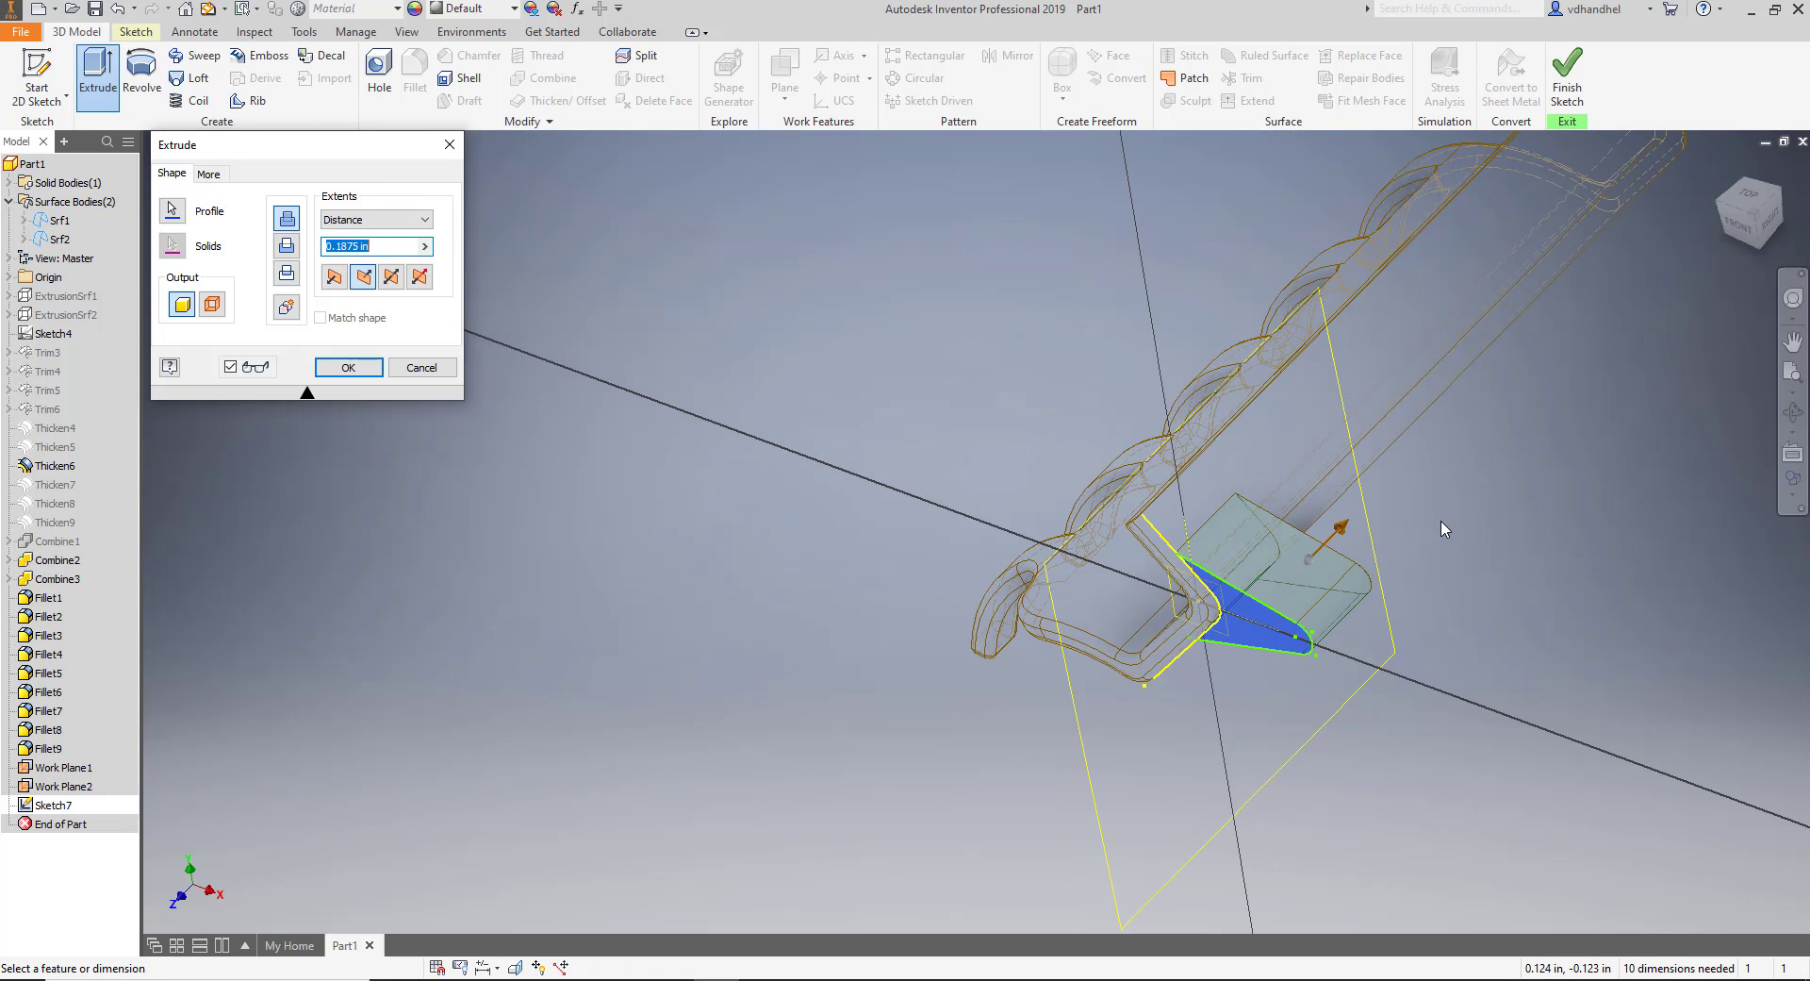
pyautogui.moveTo(1445, 530); pyautogui.dragTo(1132, 605, button='middle')
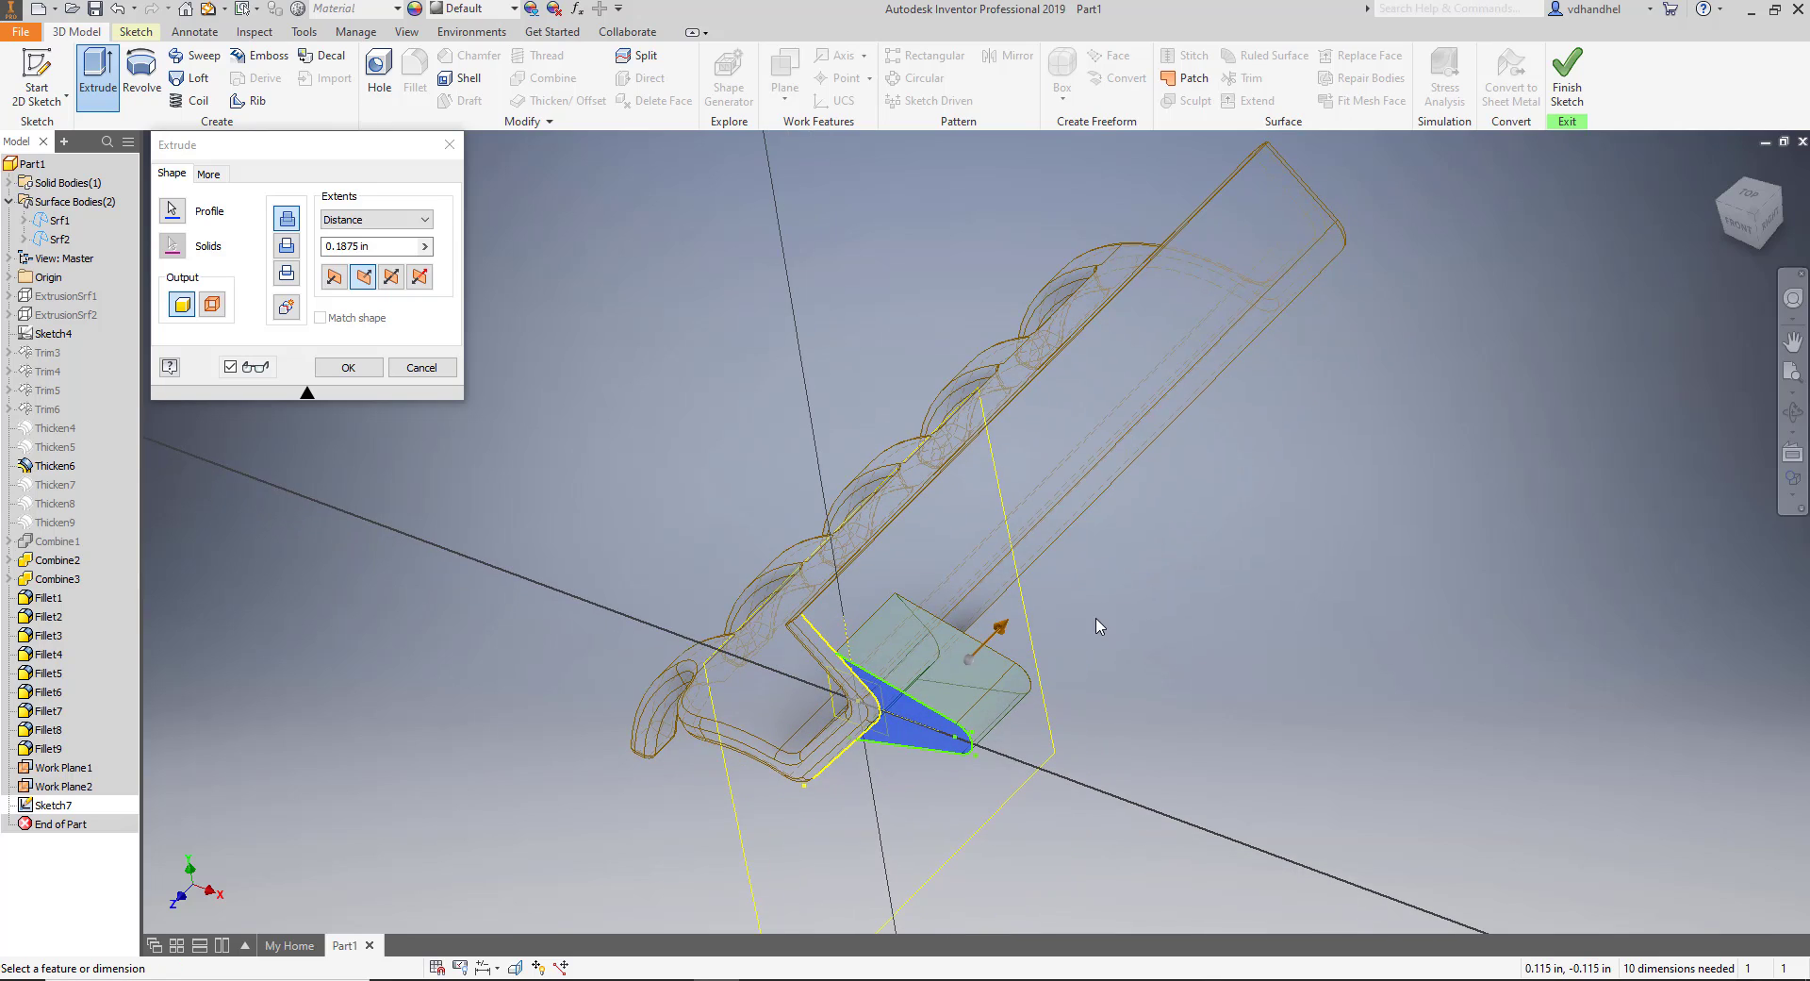
pyautogui.scroll(-3, 1044, 646)
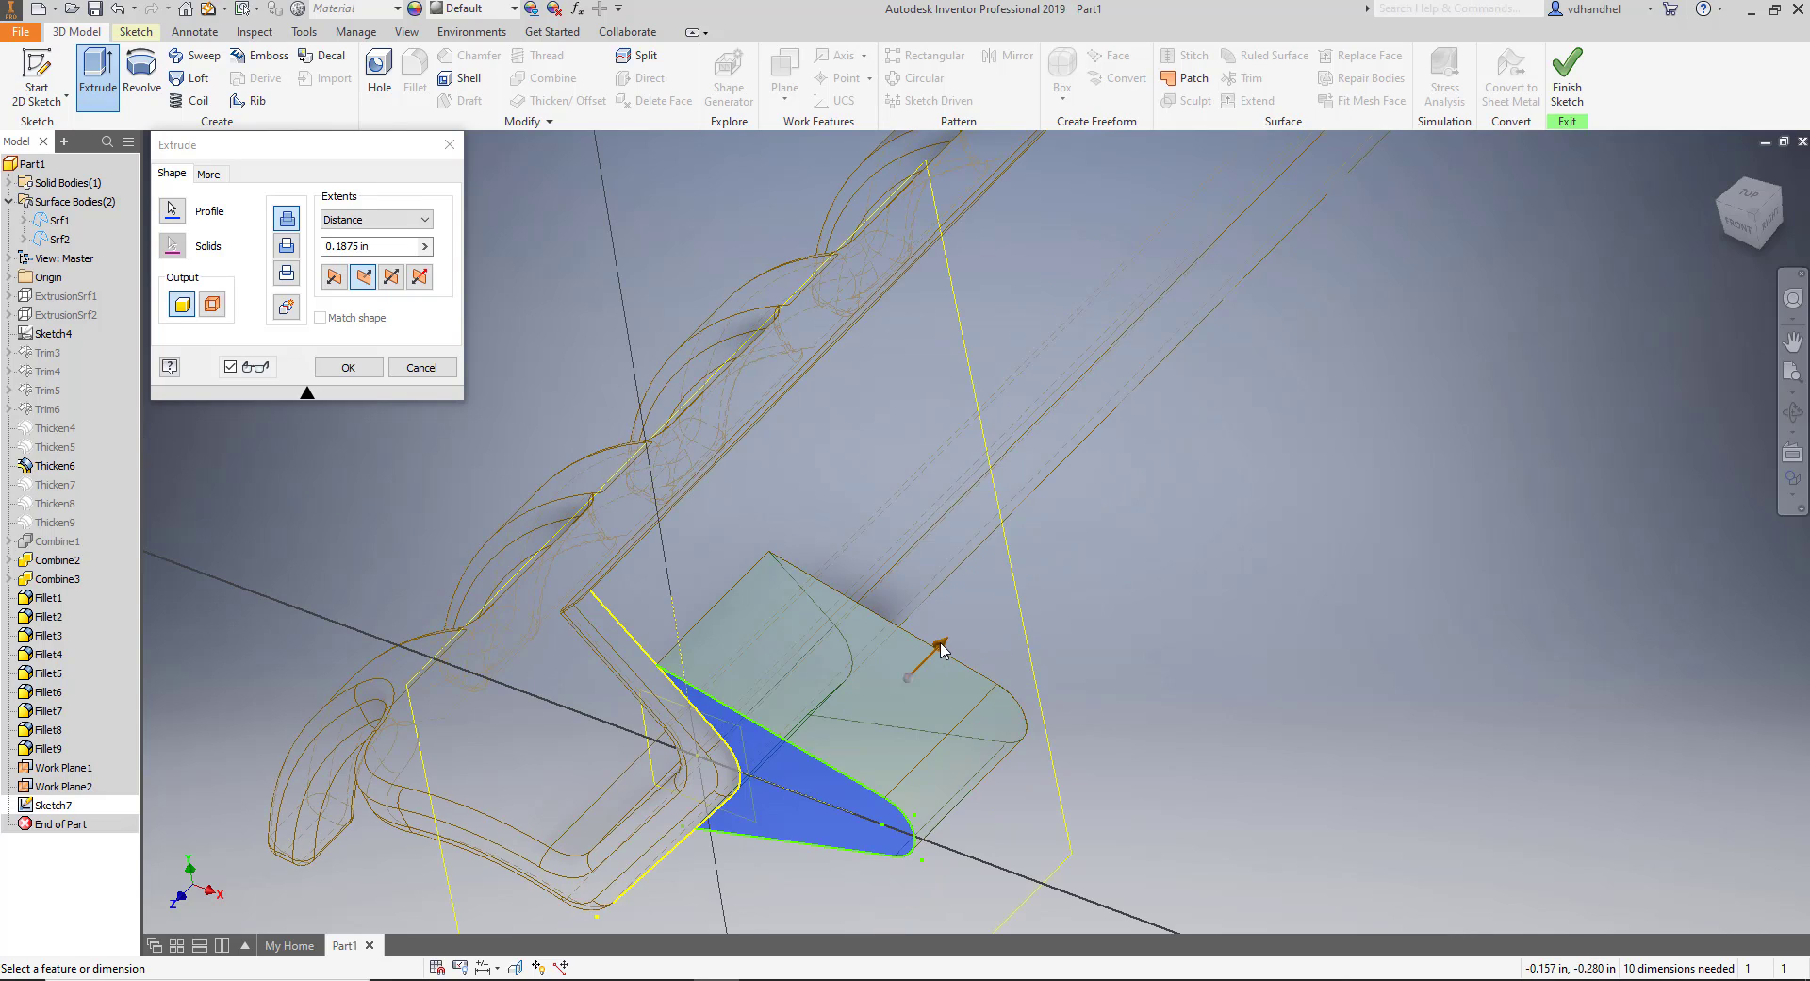
pyautogui.moveTo(941, 647); pyautogui.dragTo(990, 608)
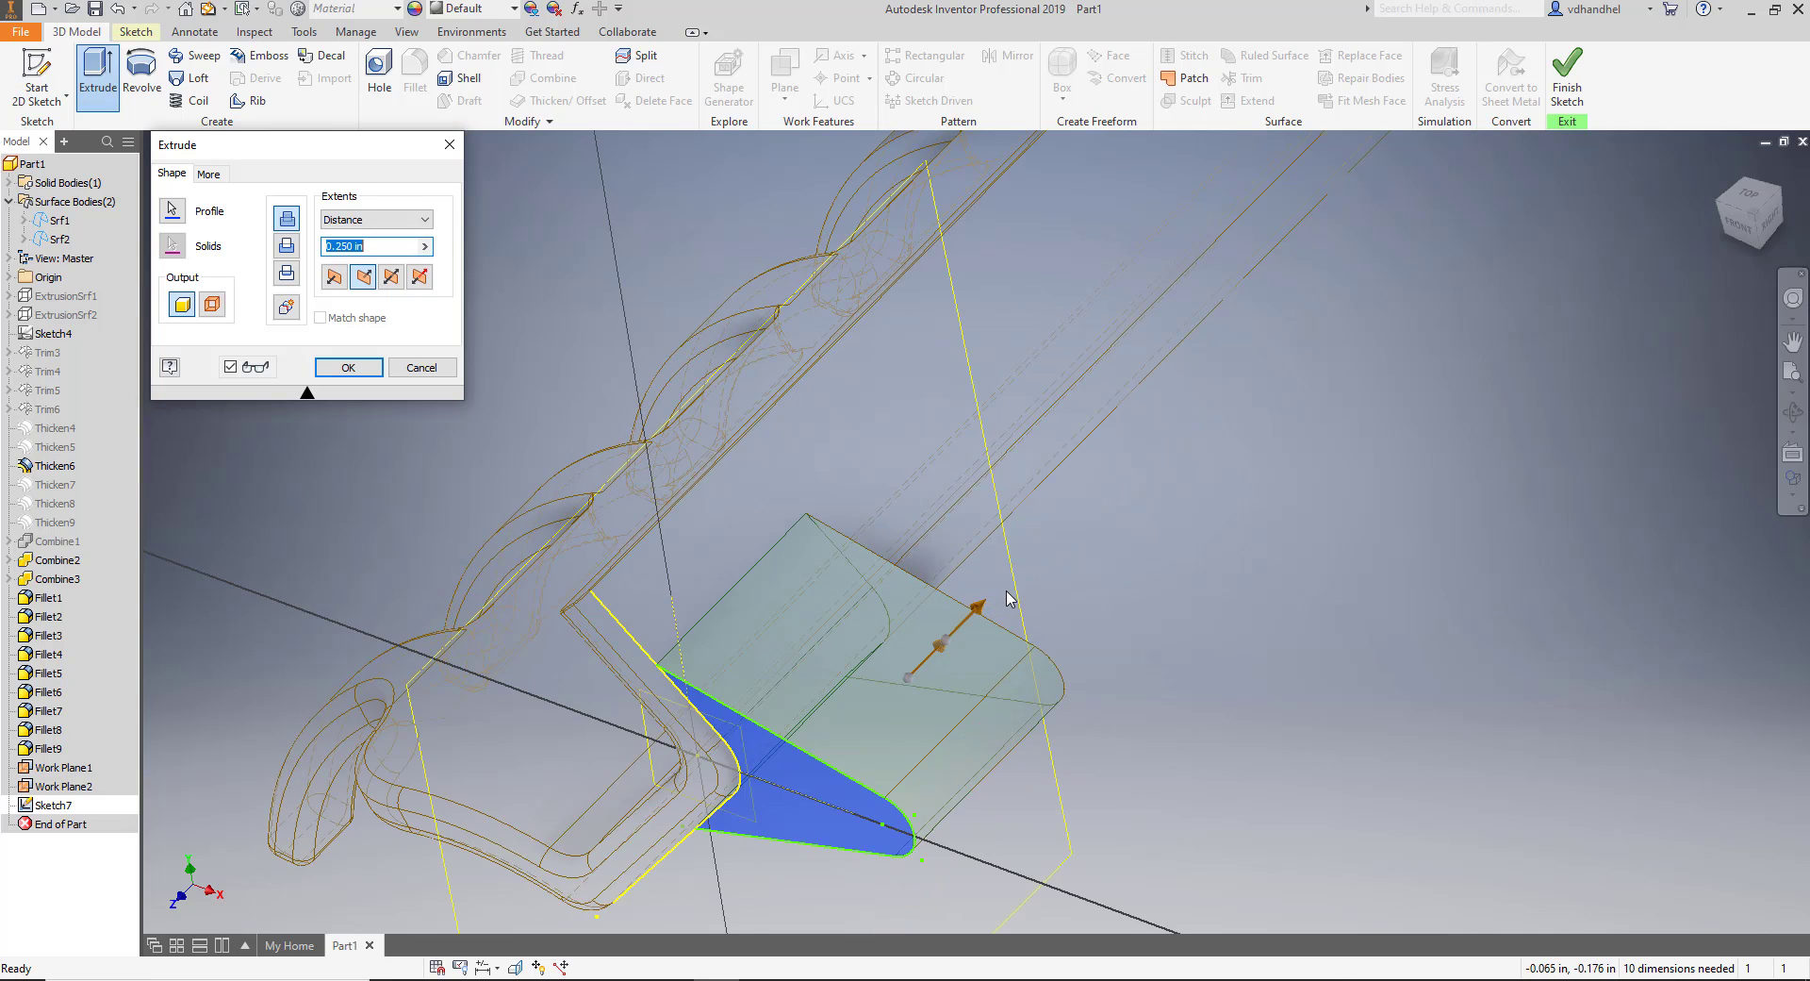
pyautogui.scroll(2, 1065, 617)
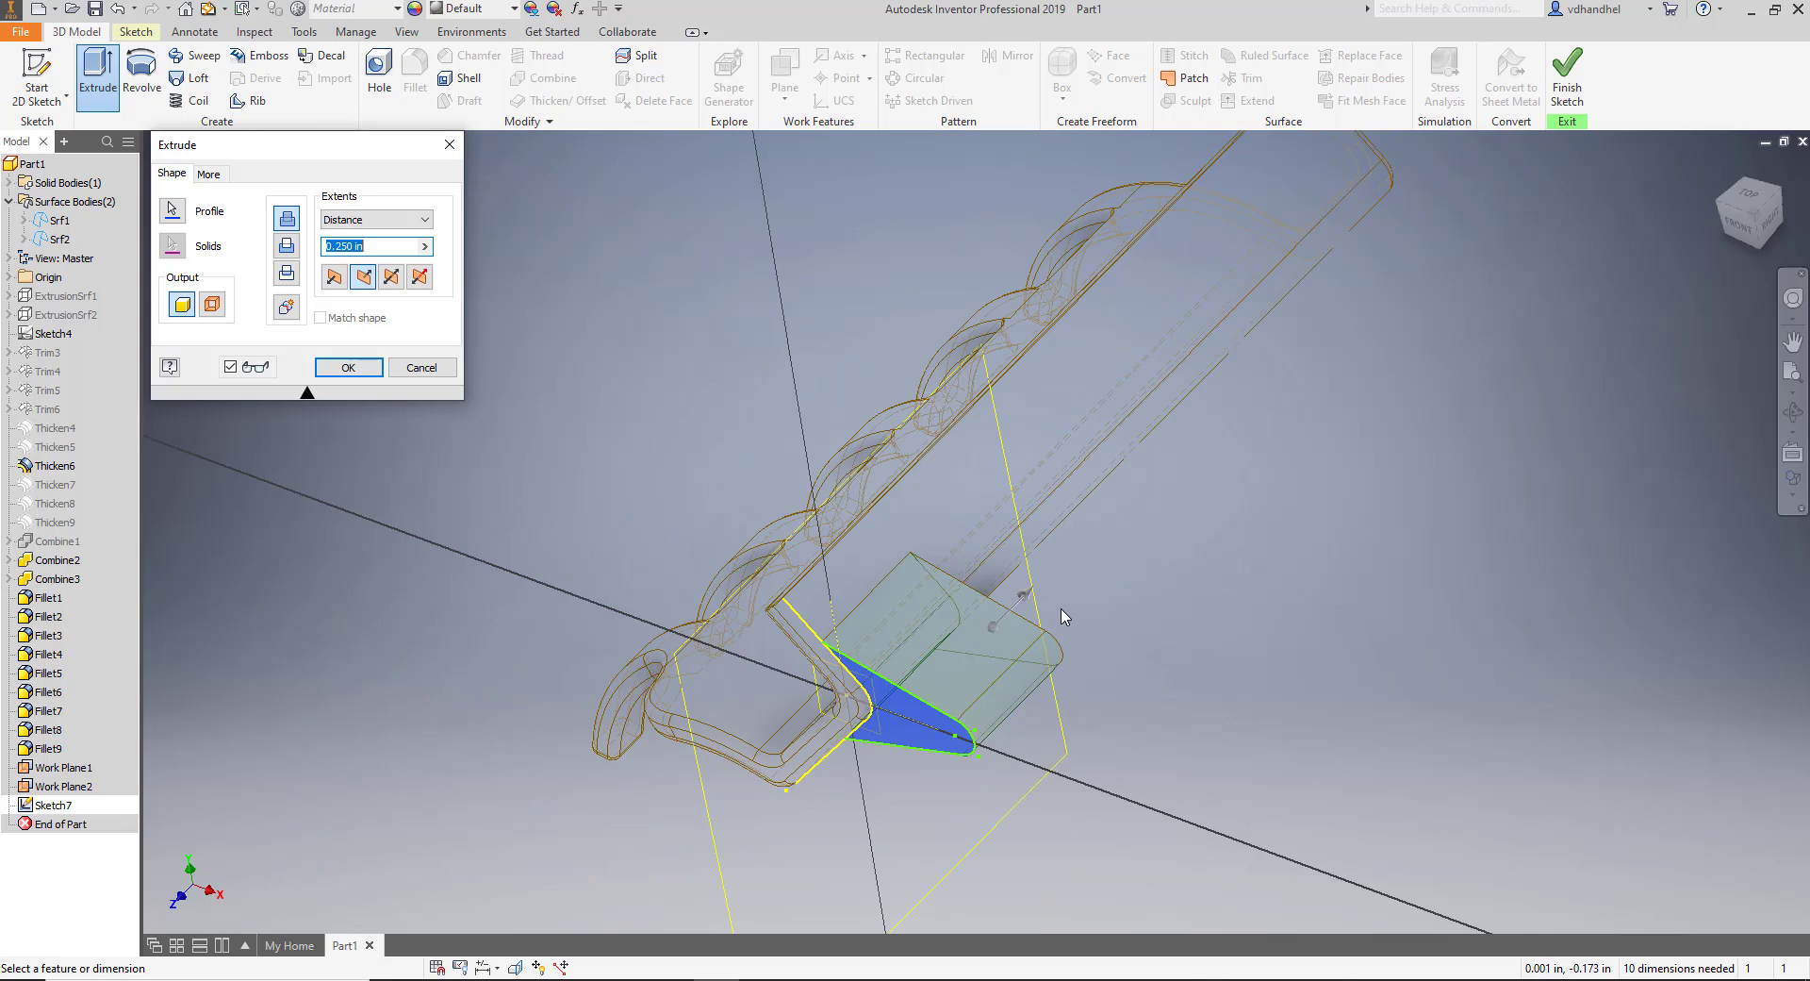
pyautogui.moveTo(1294, 558); pyautogui.dragTo(1116, 619, button='middle')
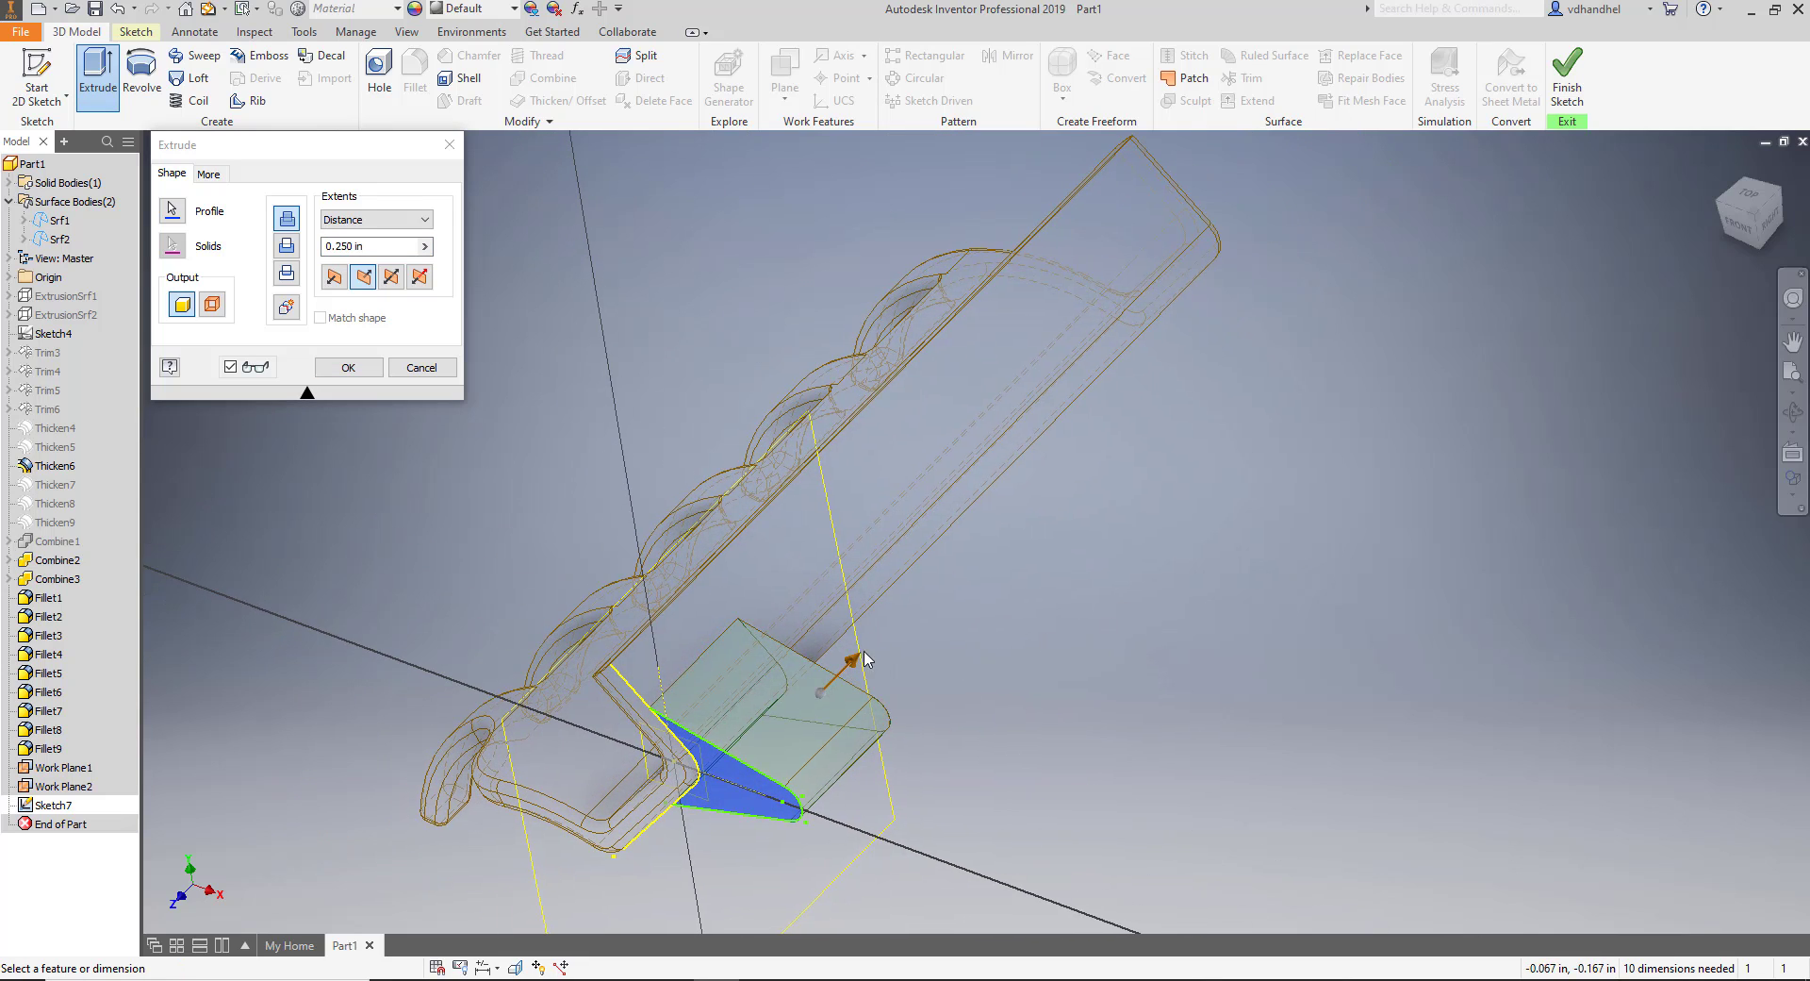
pyautogui.moveTo(865, 659); pyautogui.dragTo(912, 619)
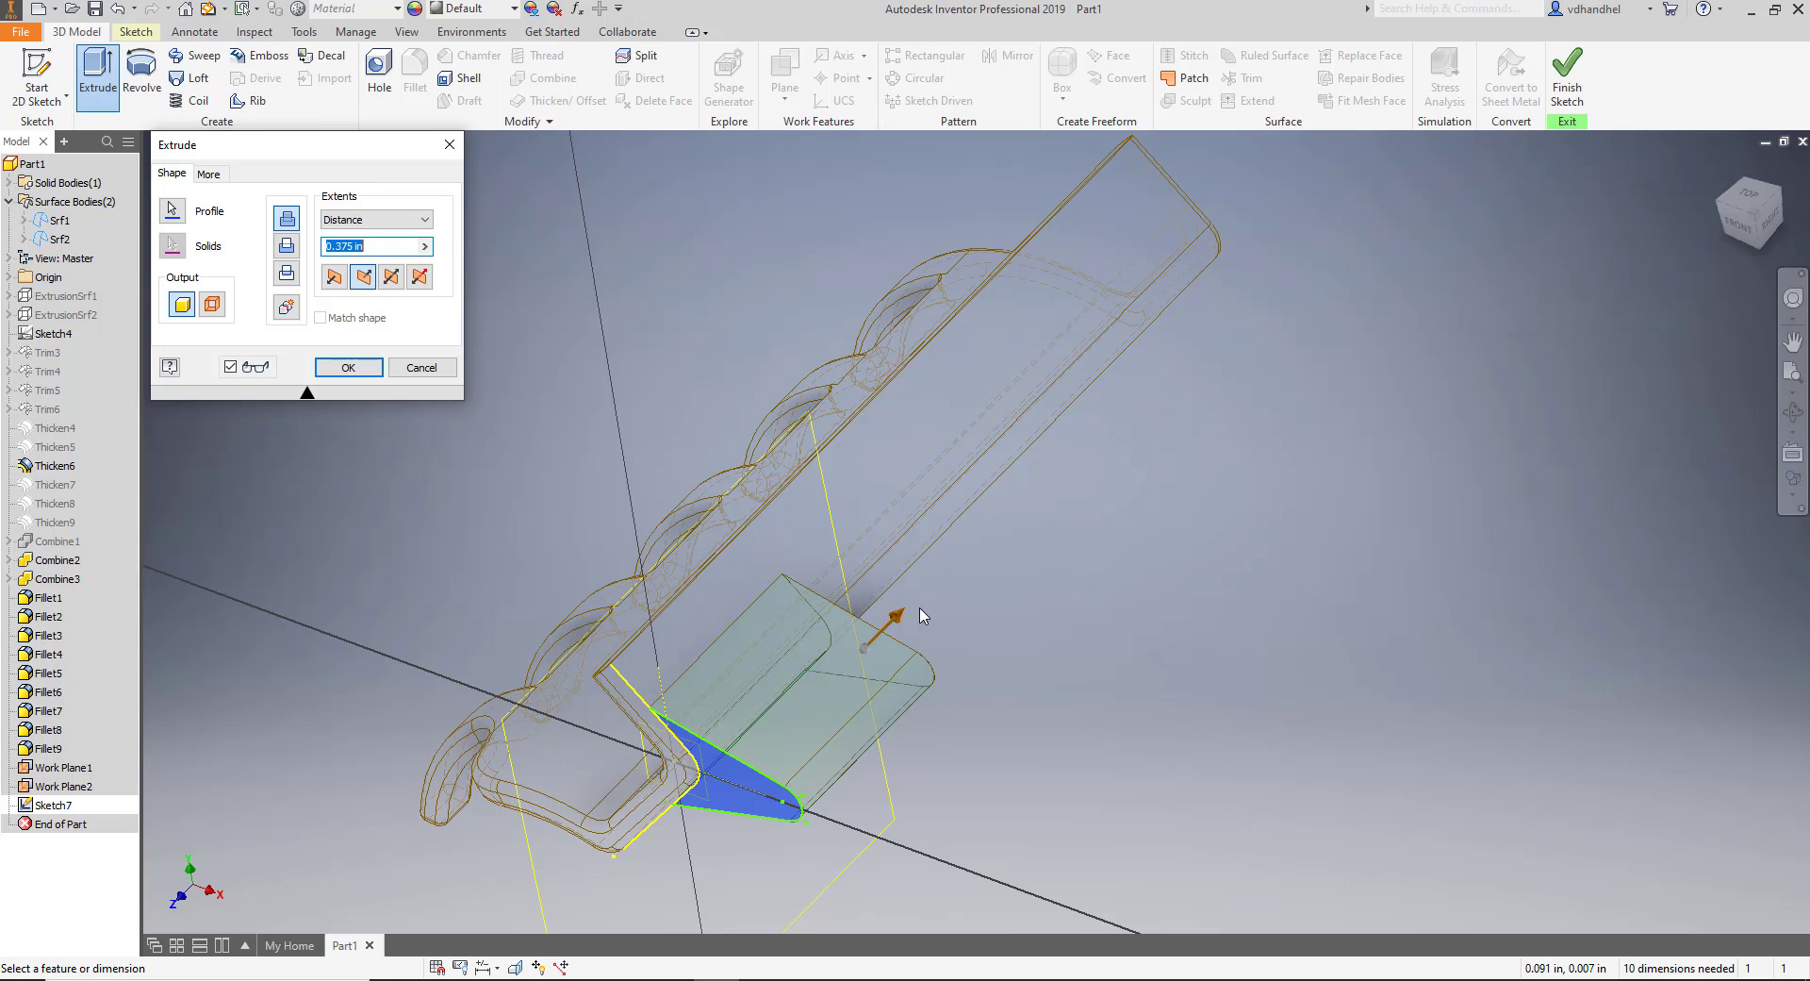
pyautogui.click(362, 373)
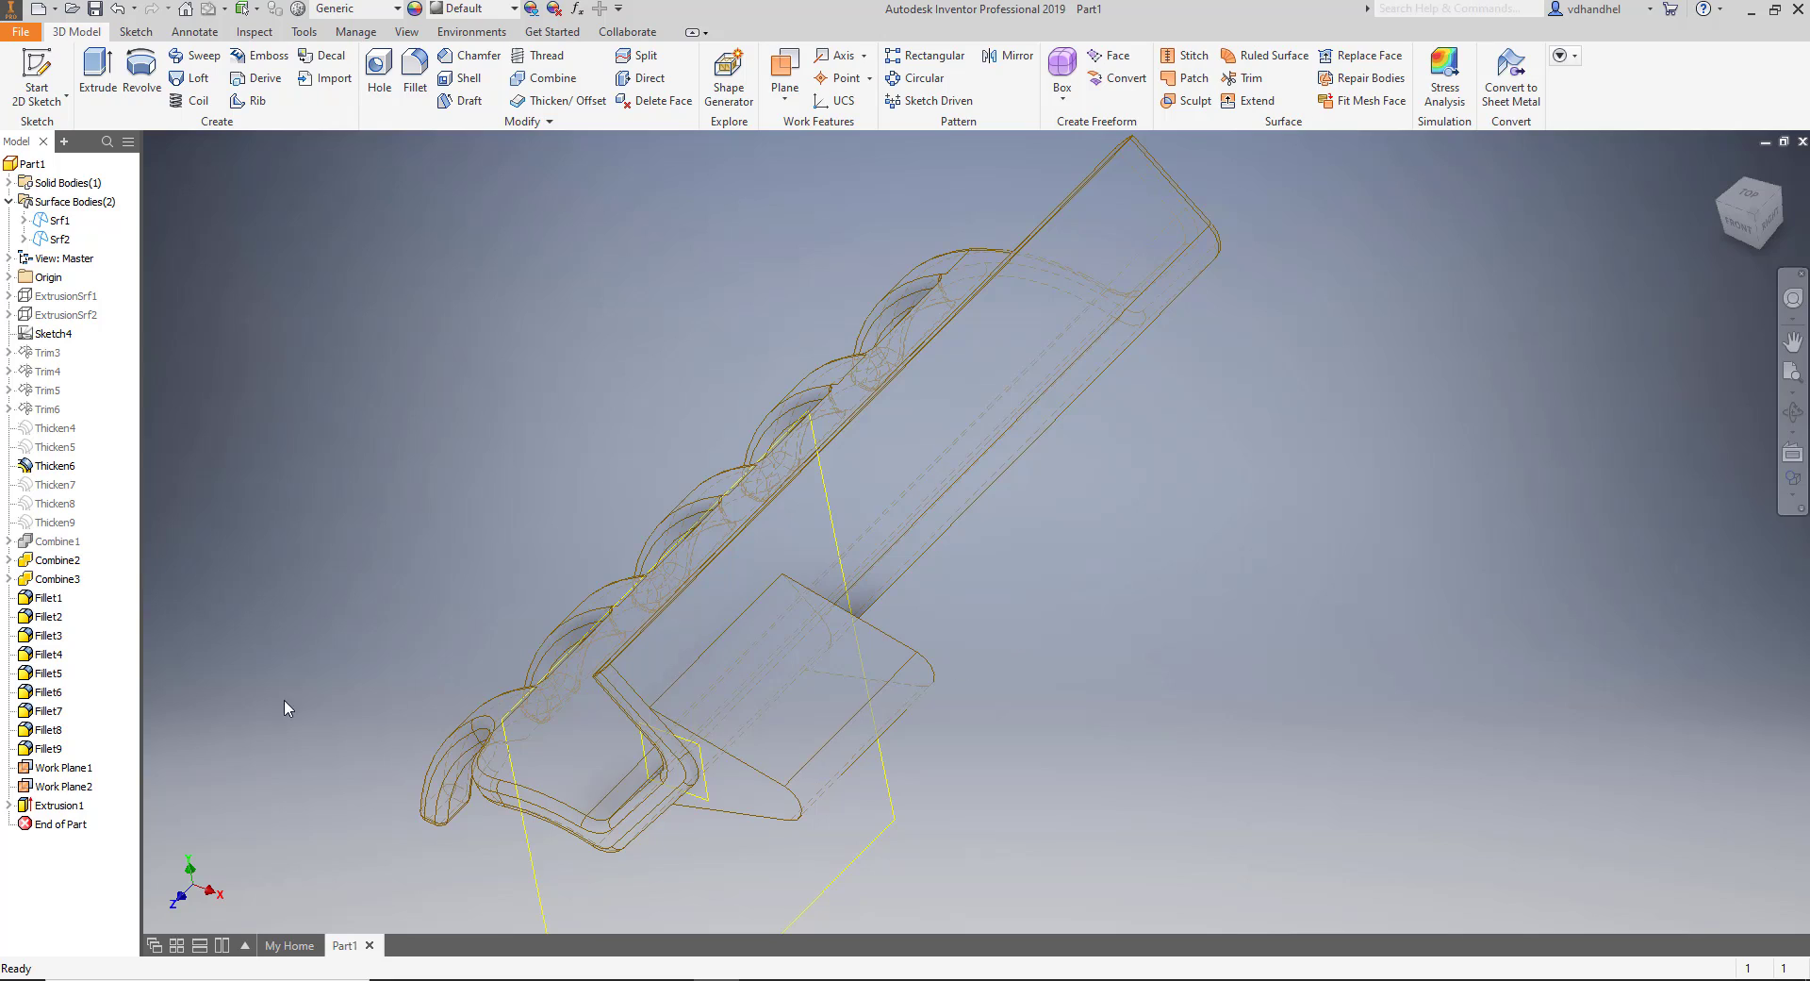
# Reopen the tapered extrusion's sketch and draw a circle about 0.042 in across, concentric with the rounded tip.
pyautogui.click(9, 805)
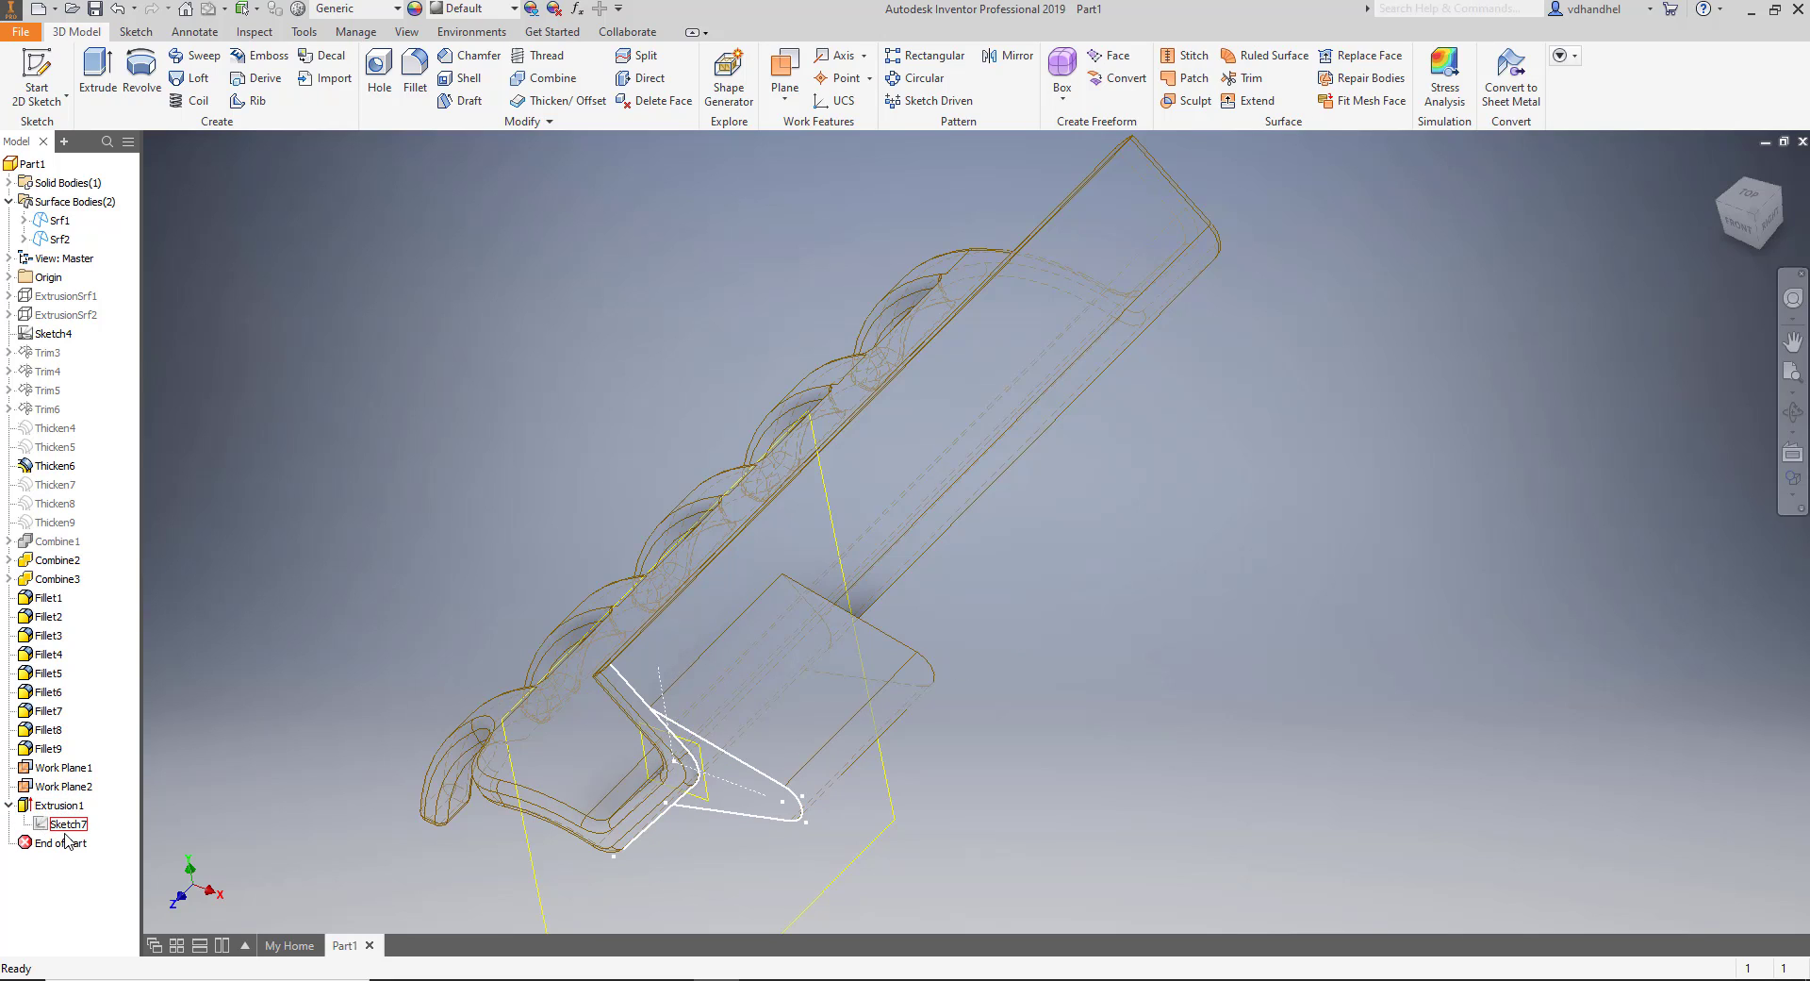
pyautogui.doubleClick(70, 824)
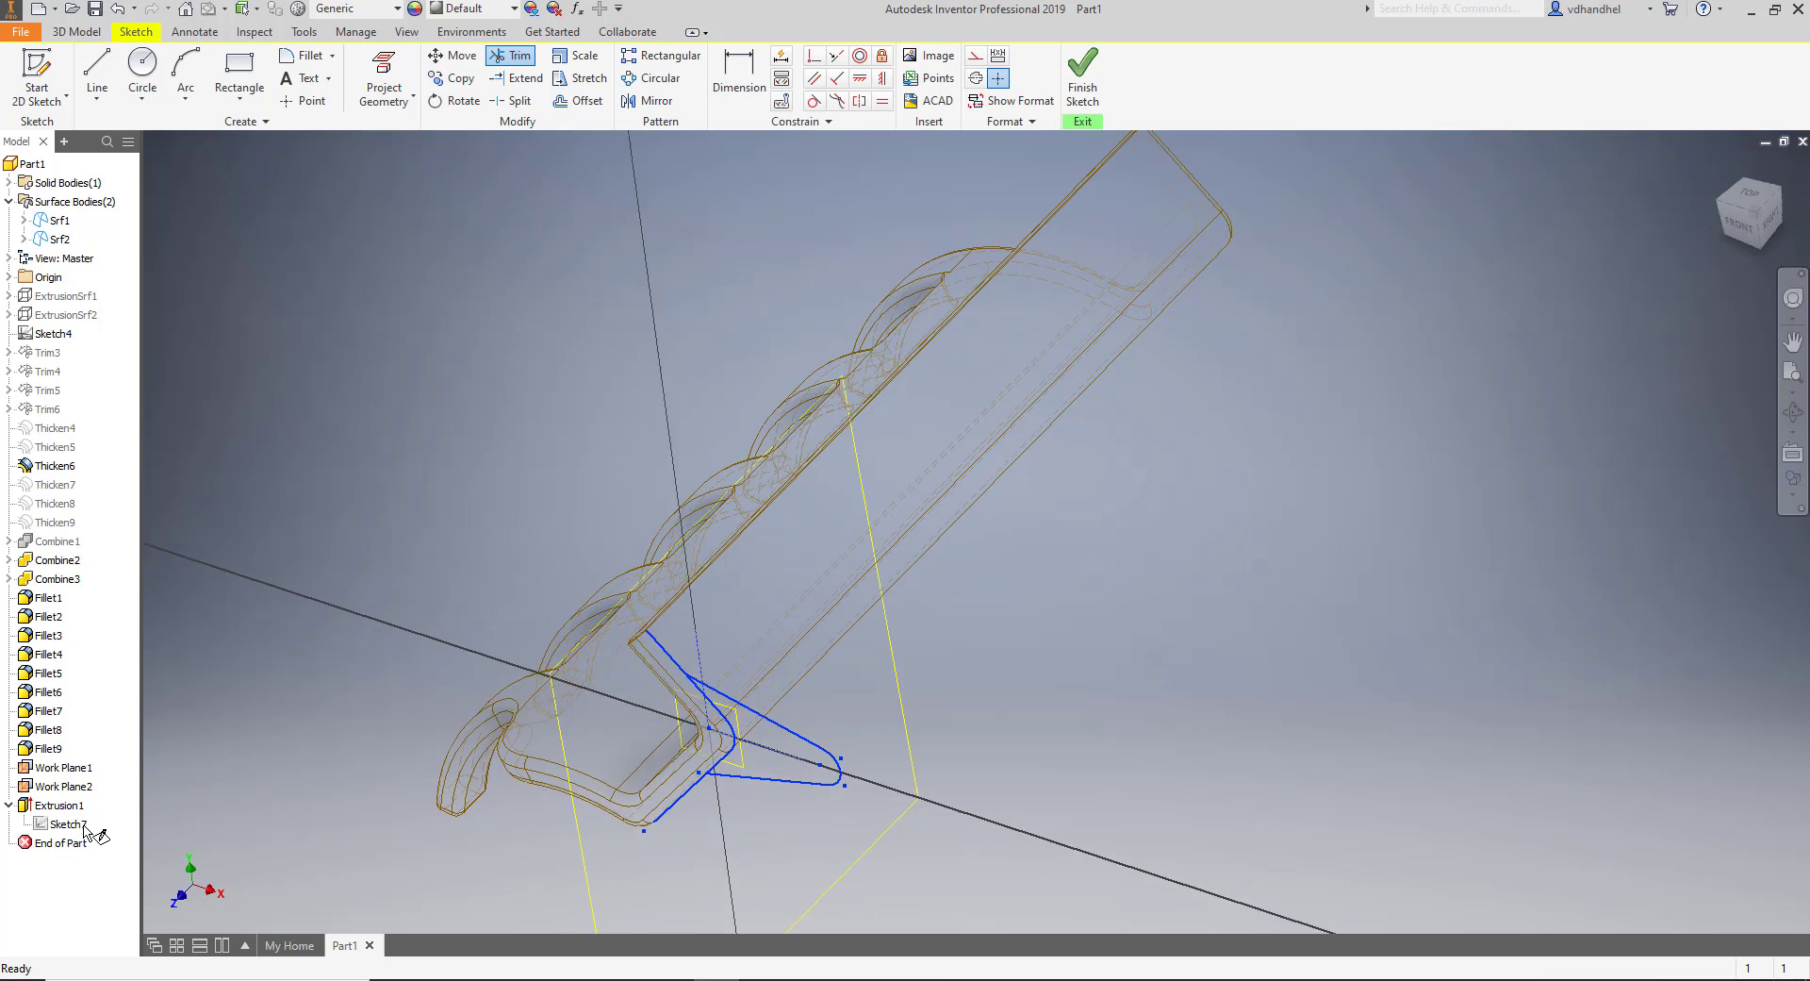
pyautogui.click(142, 64)
pyautogui.scroll(5, 1051, 492)
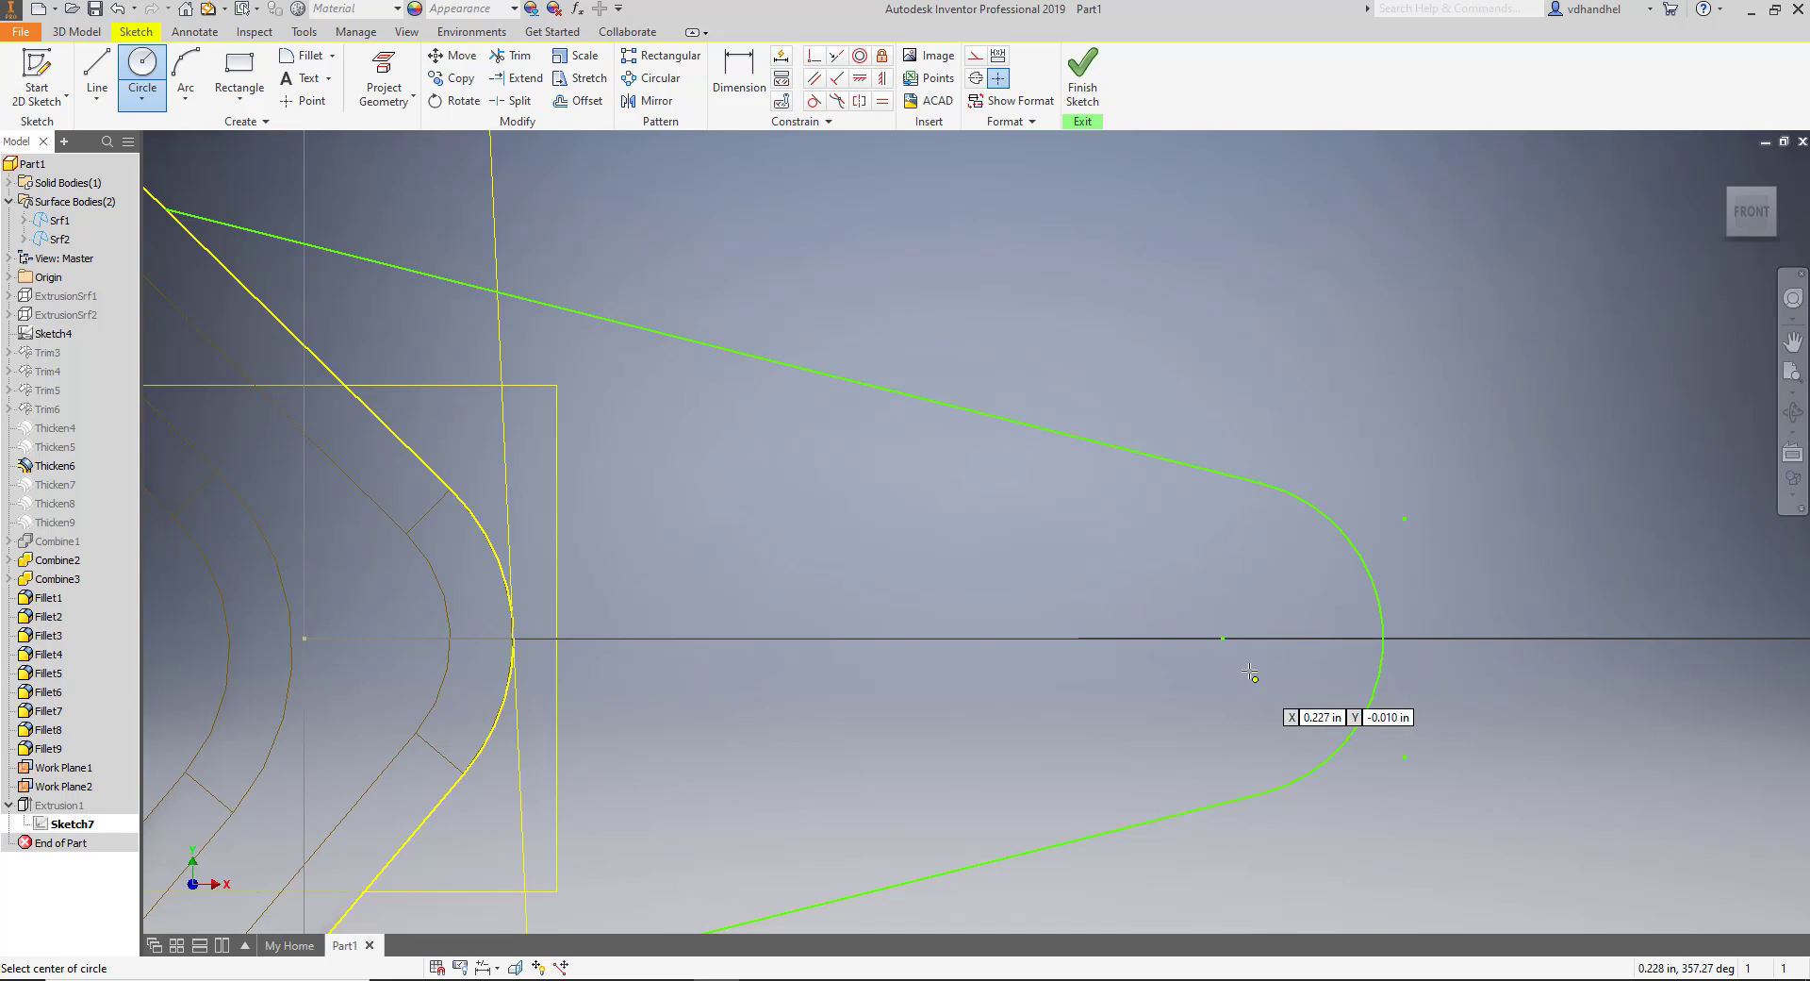
pyautogui.click(1223, 639)
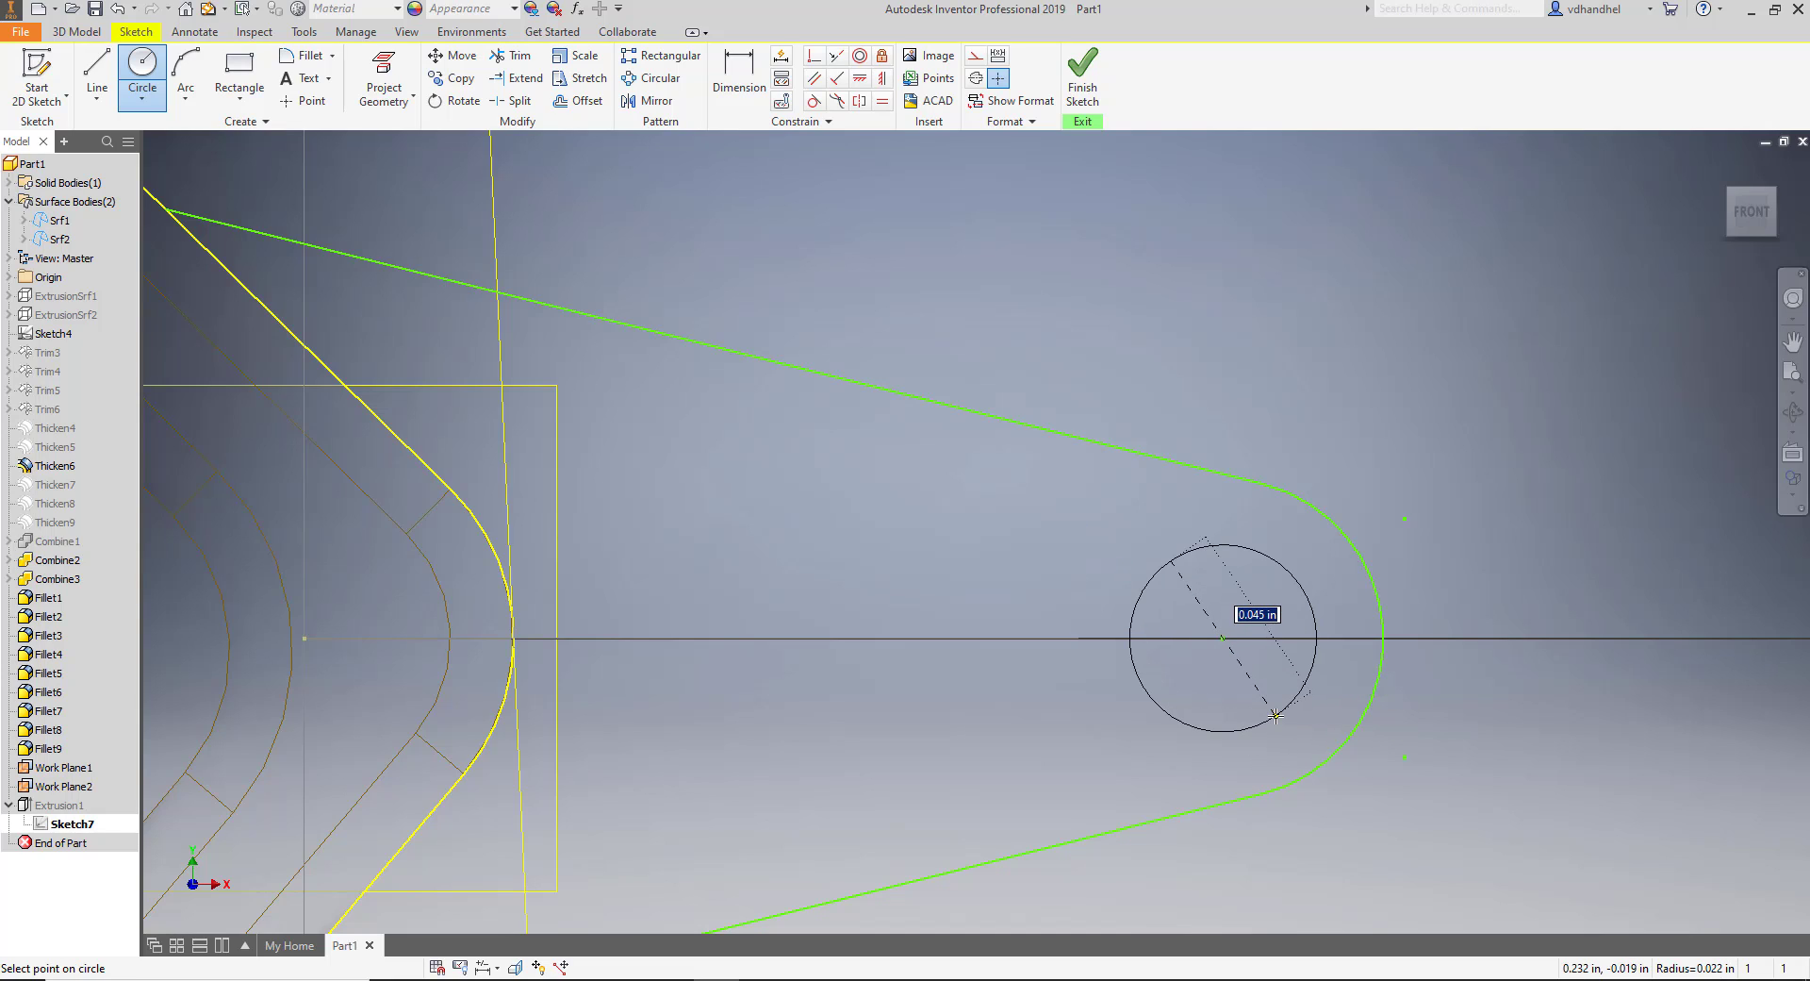
pyautogui.click(1272, 712)
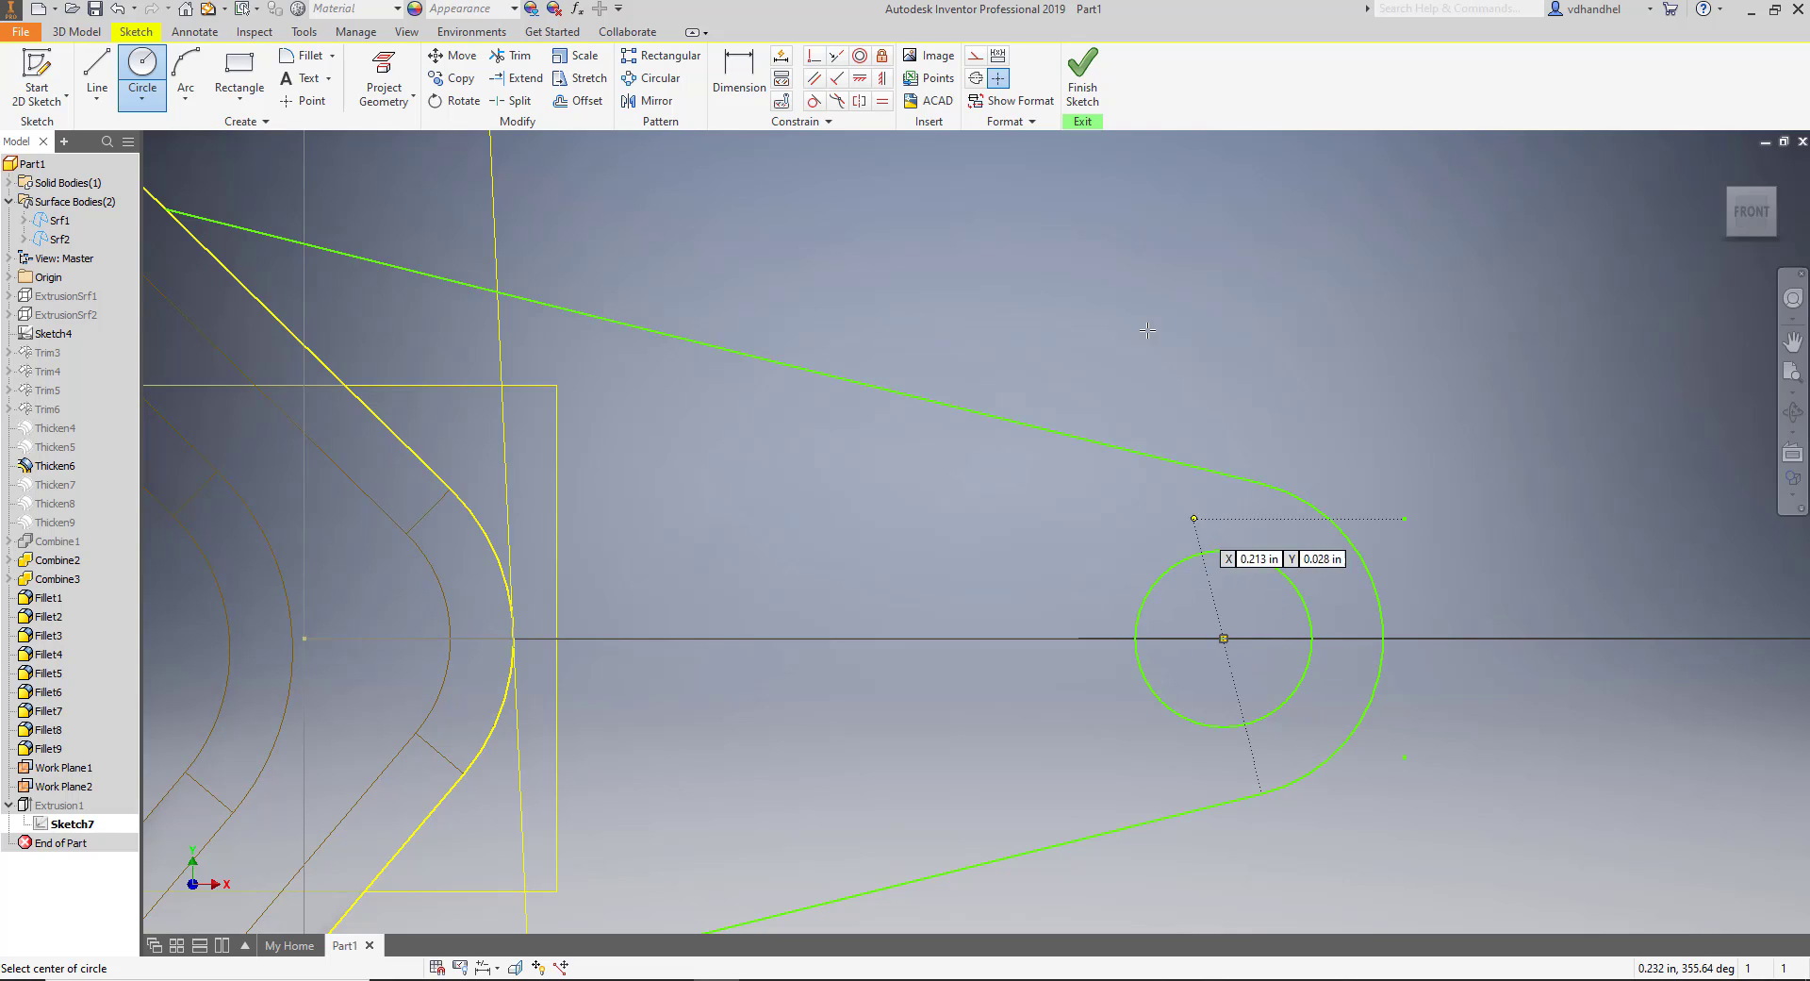
# Dimension the circle's diameter and finish the sketch.
pyautogui.click(739, 74)
pyautogui.click(1149, 600)
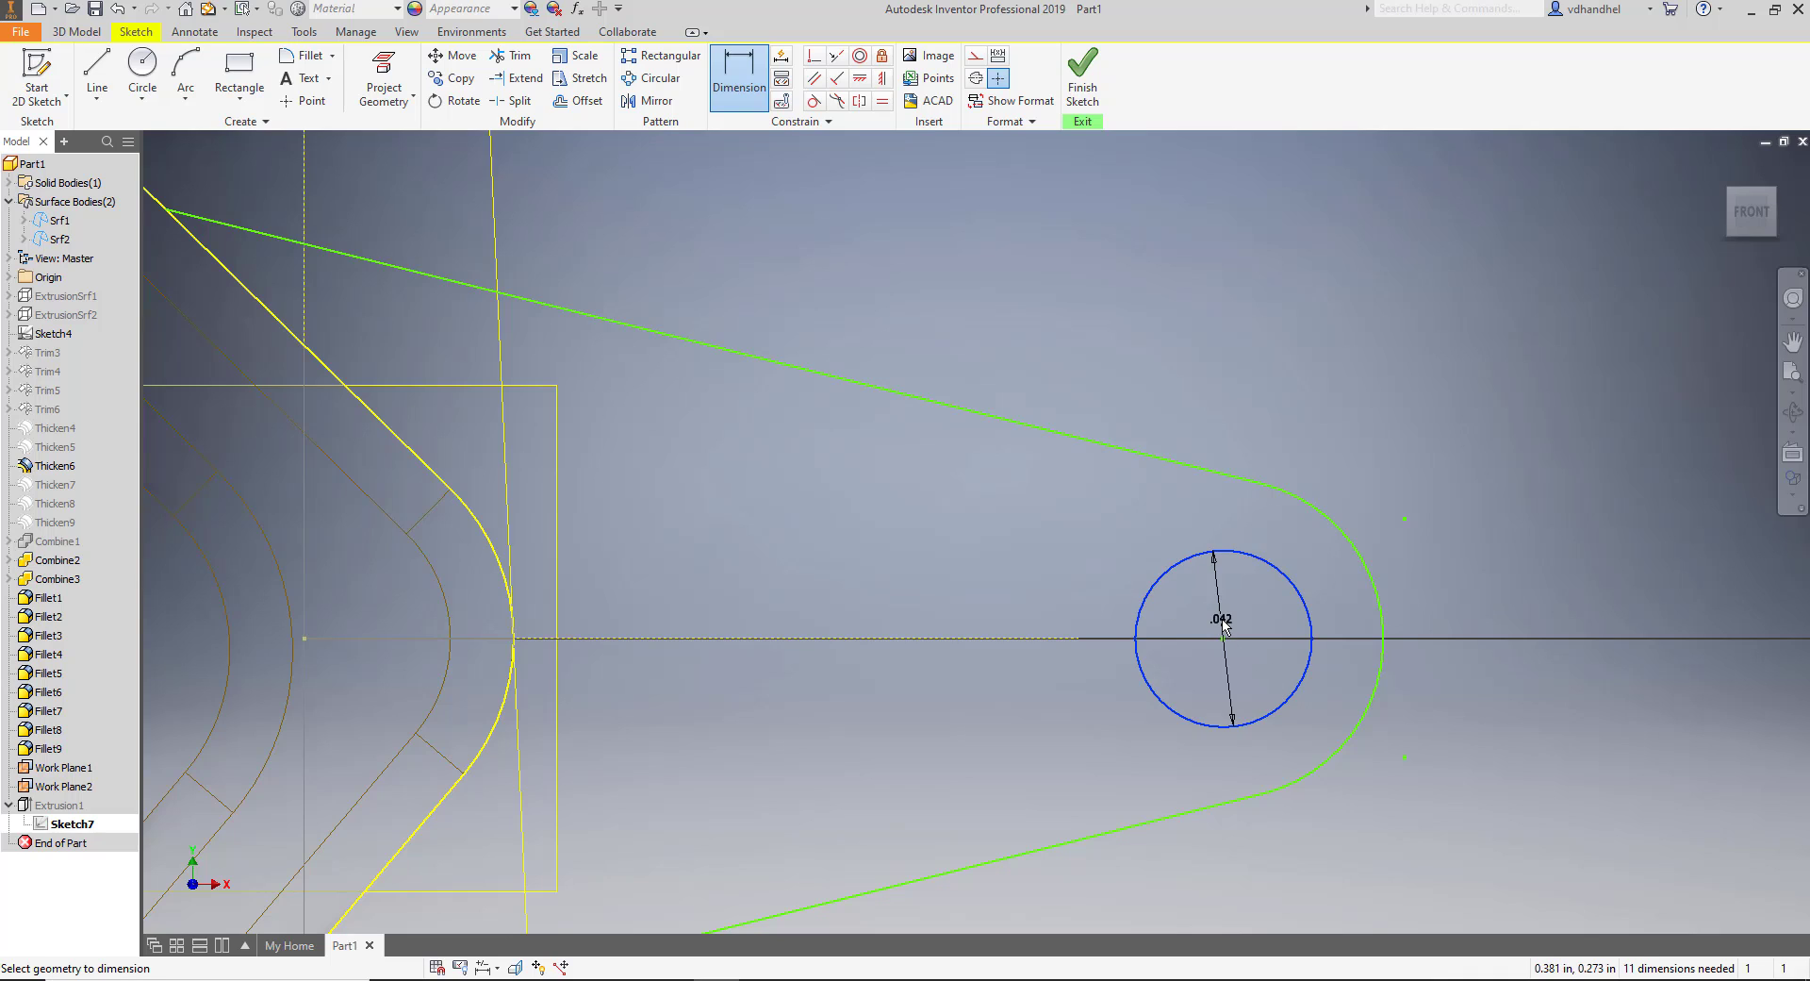
pyautogui.click(1220, 613)
pyautogui.click(1321, 692)
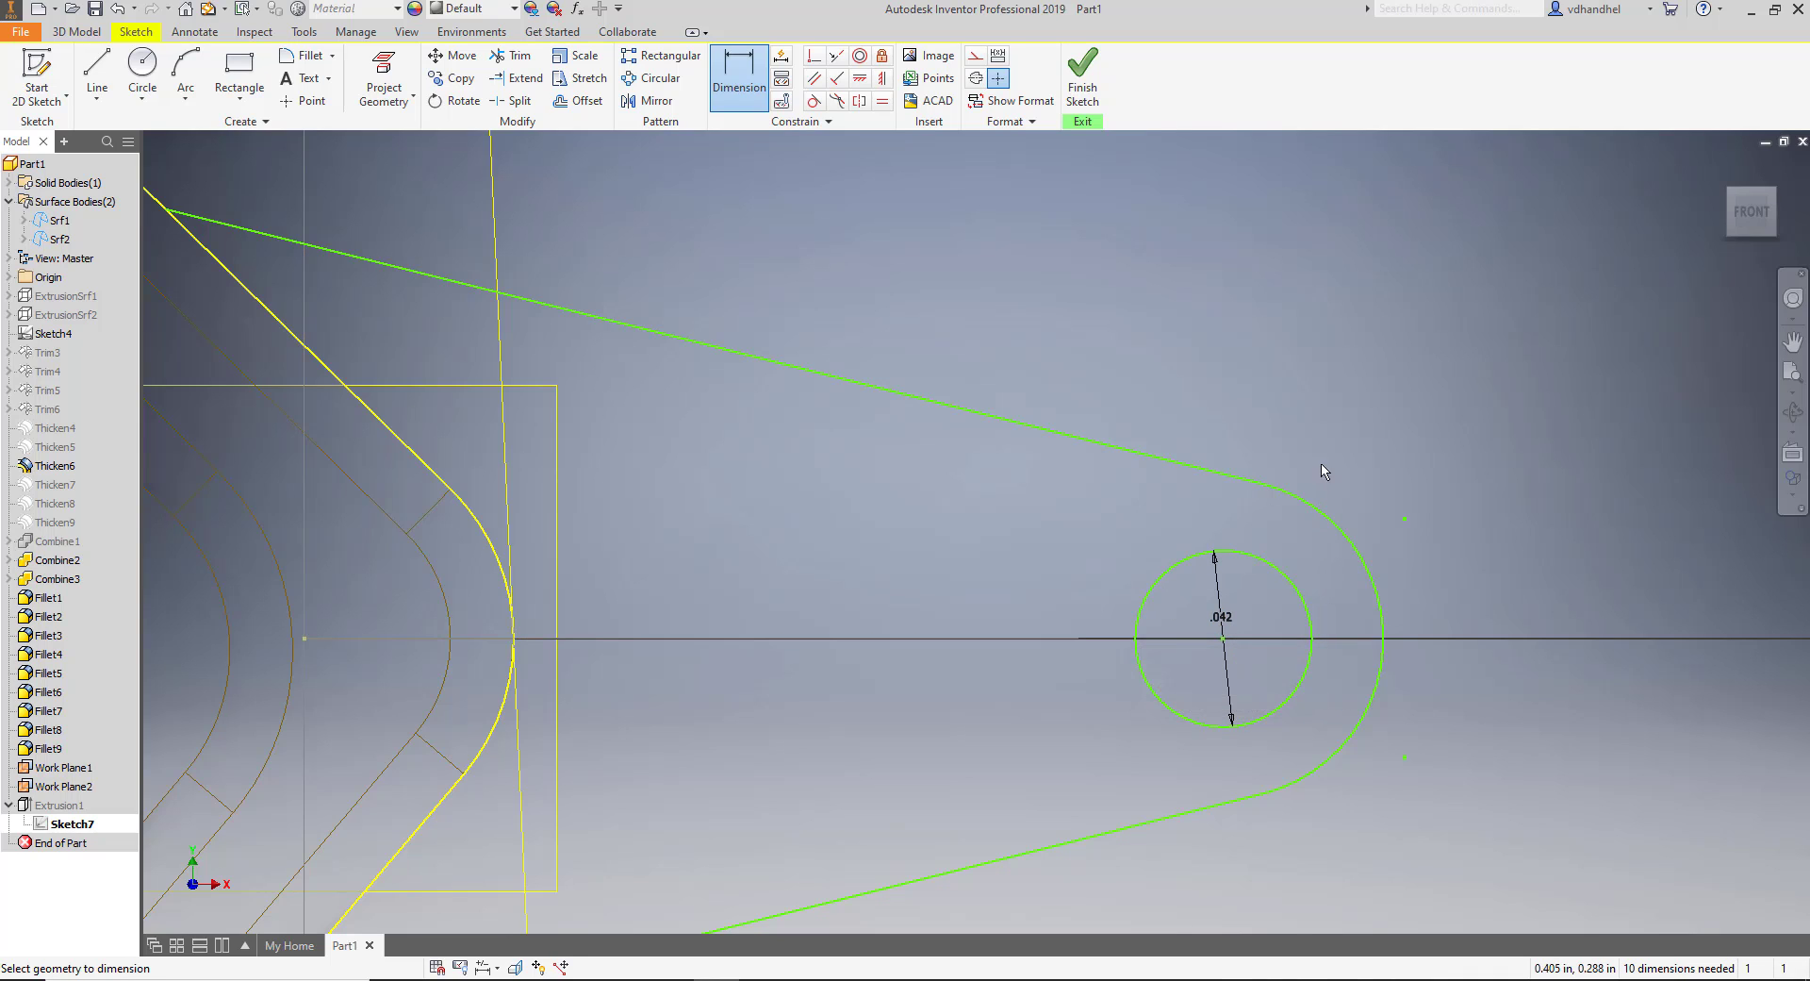
pyautogui.click(1087, 83)
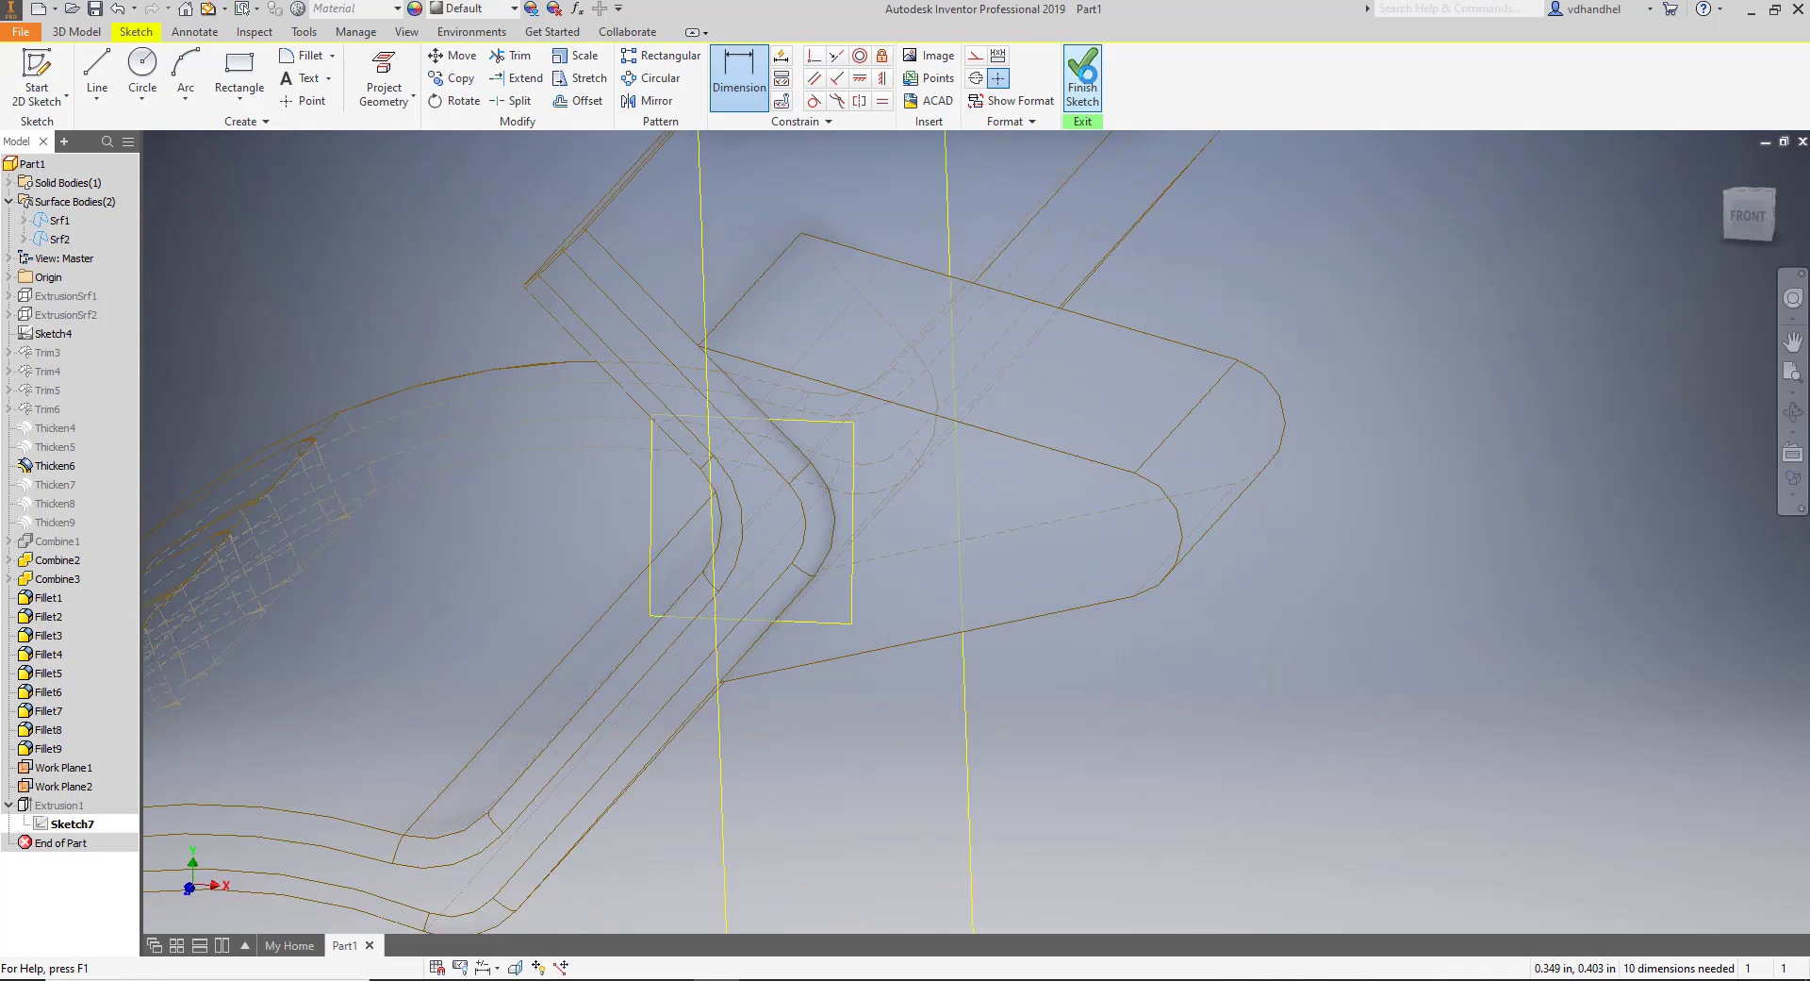
# Delete the tapered extrusion while keeping its consumed sketch.
pyautogui.click(53, 804)
pyautogui.rightClick(52, 804)
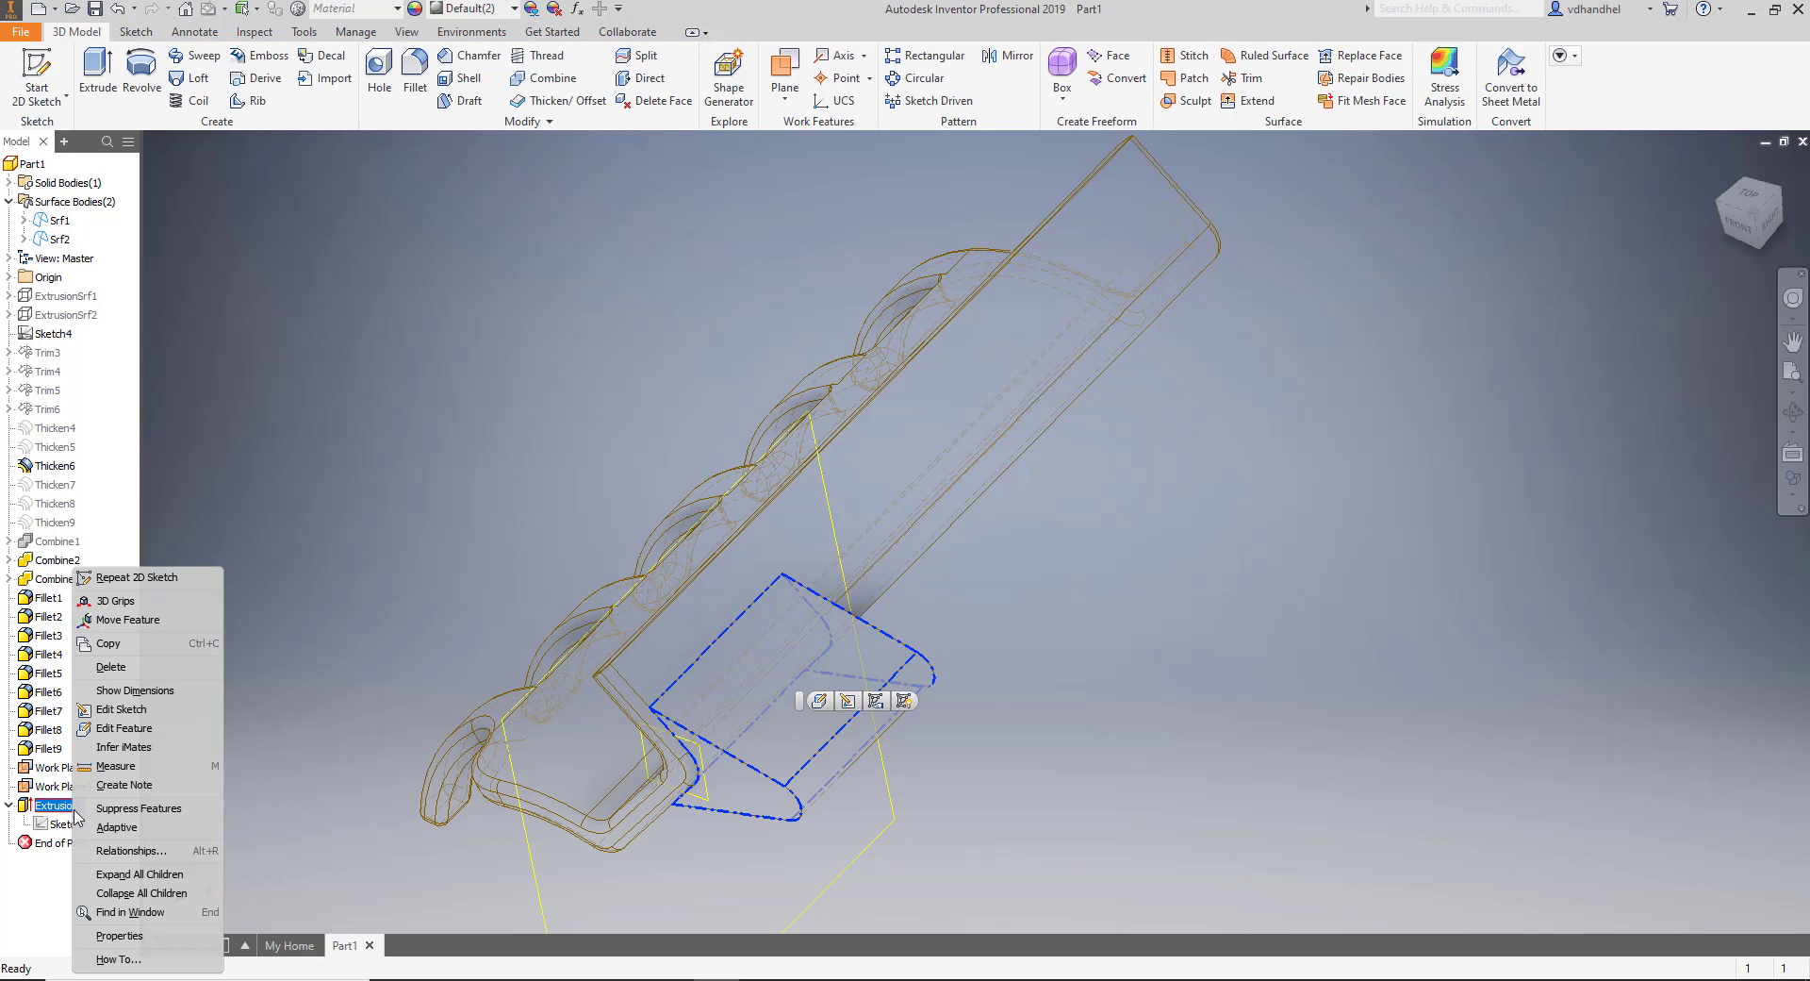
pyautogui.click(111, 666)
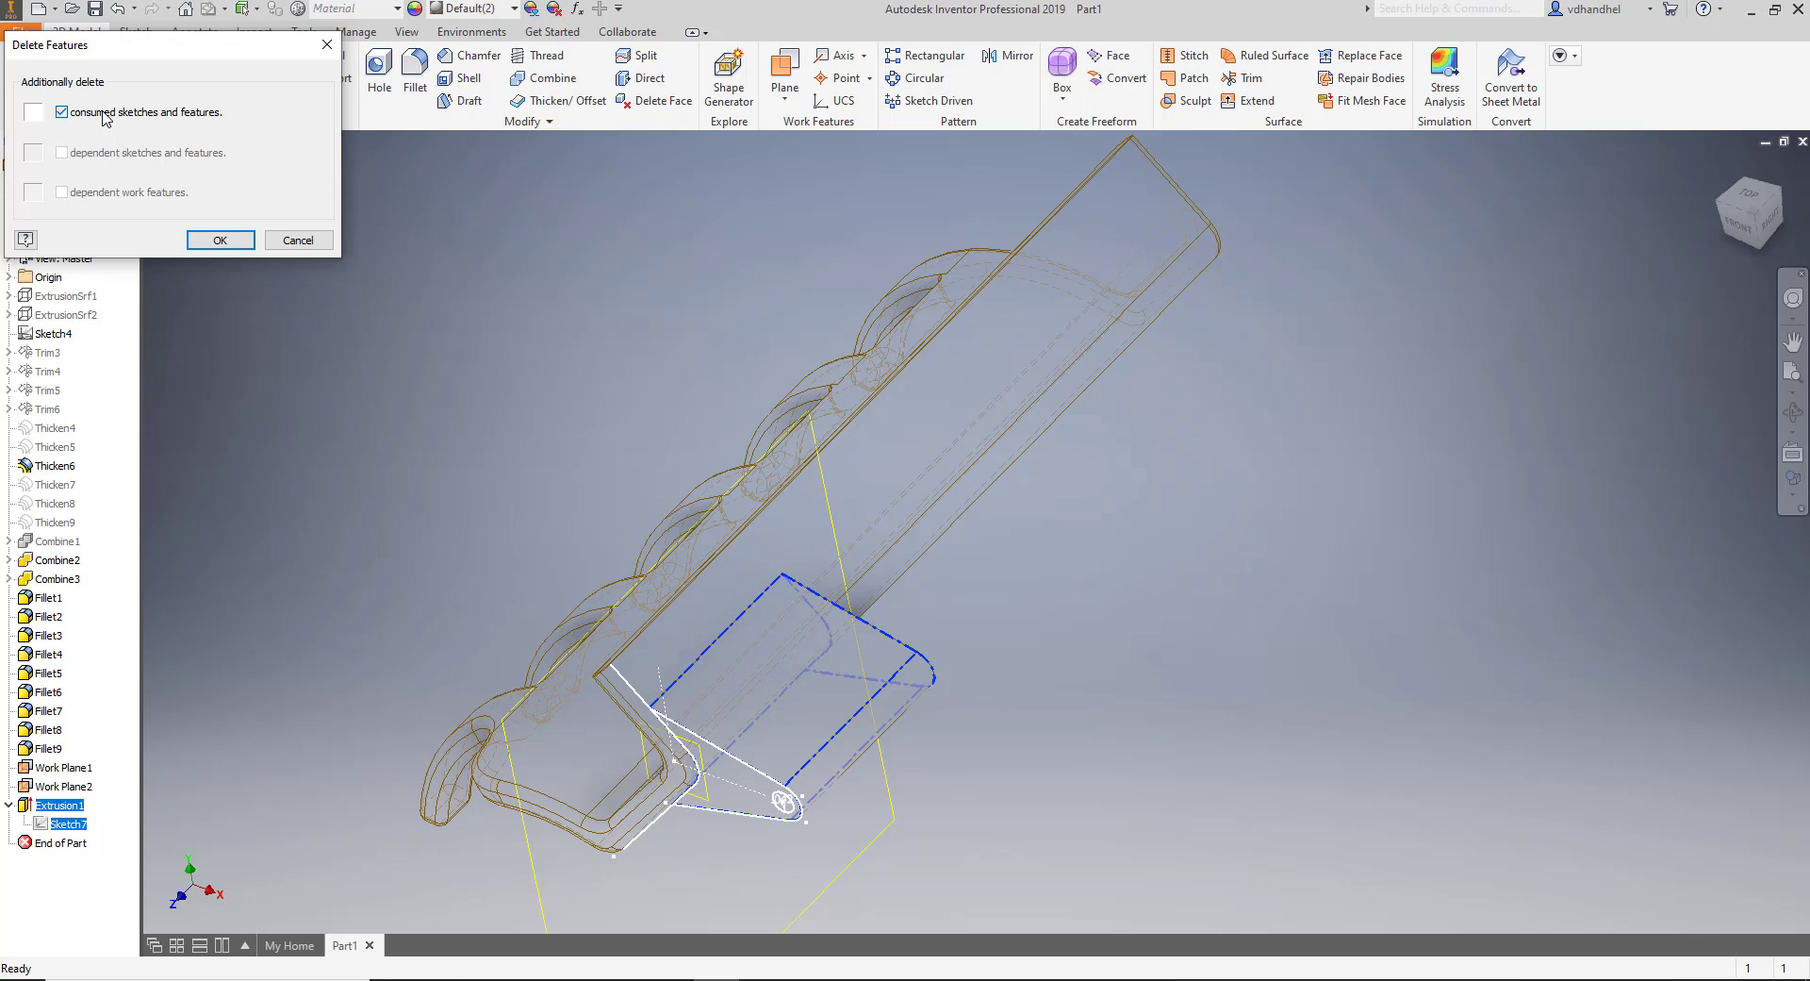
pyautogui.click(232, 239)
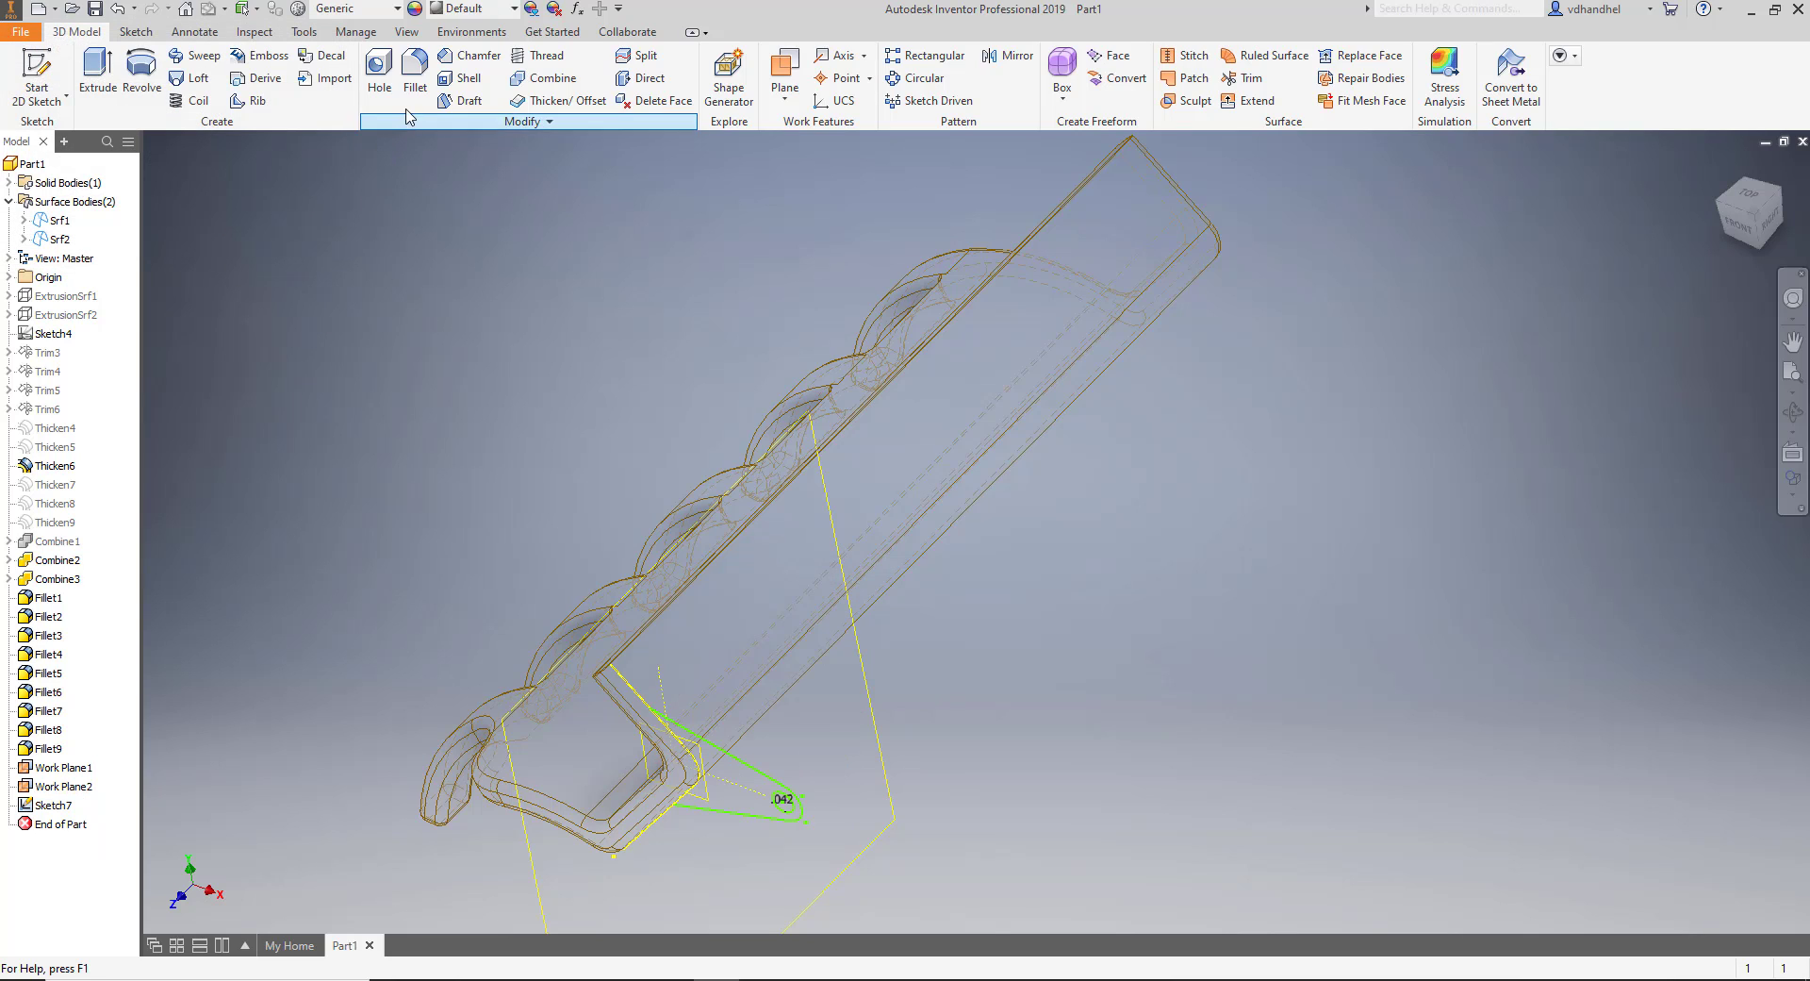
# Extrude the tapered profile around the circle 0.375 in along the body, reversing the direction and leaving the hole open.
pyautogui.press('e')
pyautogui.scroll(5, 759, 839)
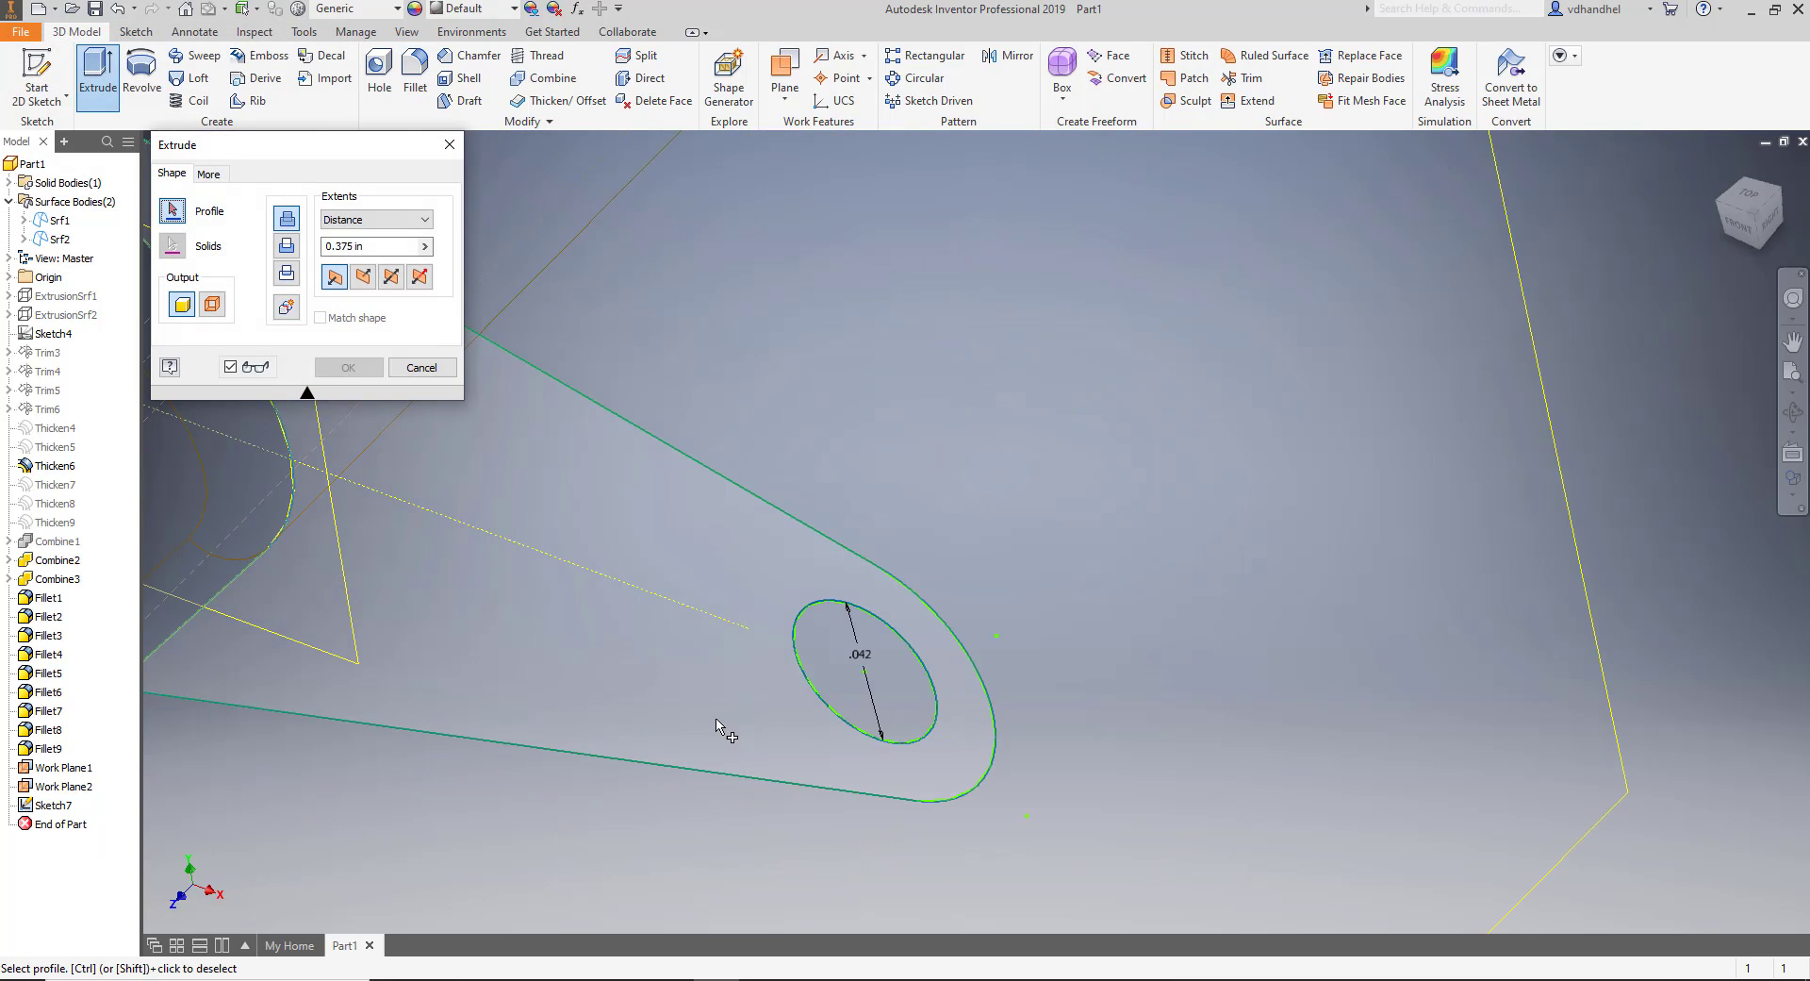
pyautogui.click(721, 600)
pyautogui.scroll(-3, 751, 679)
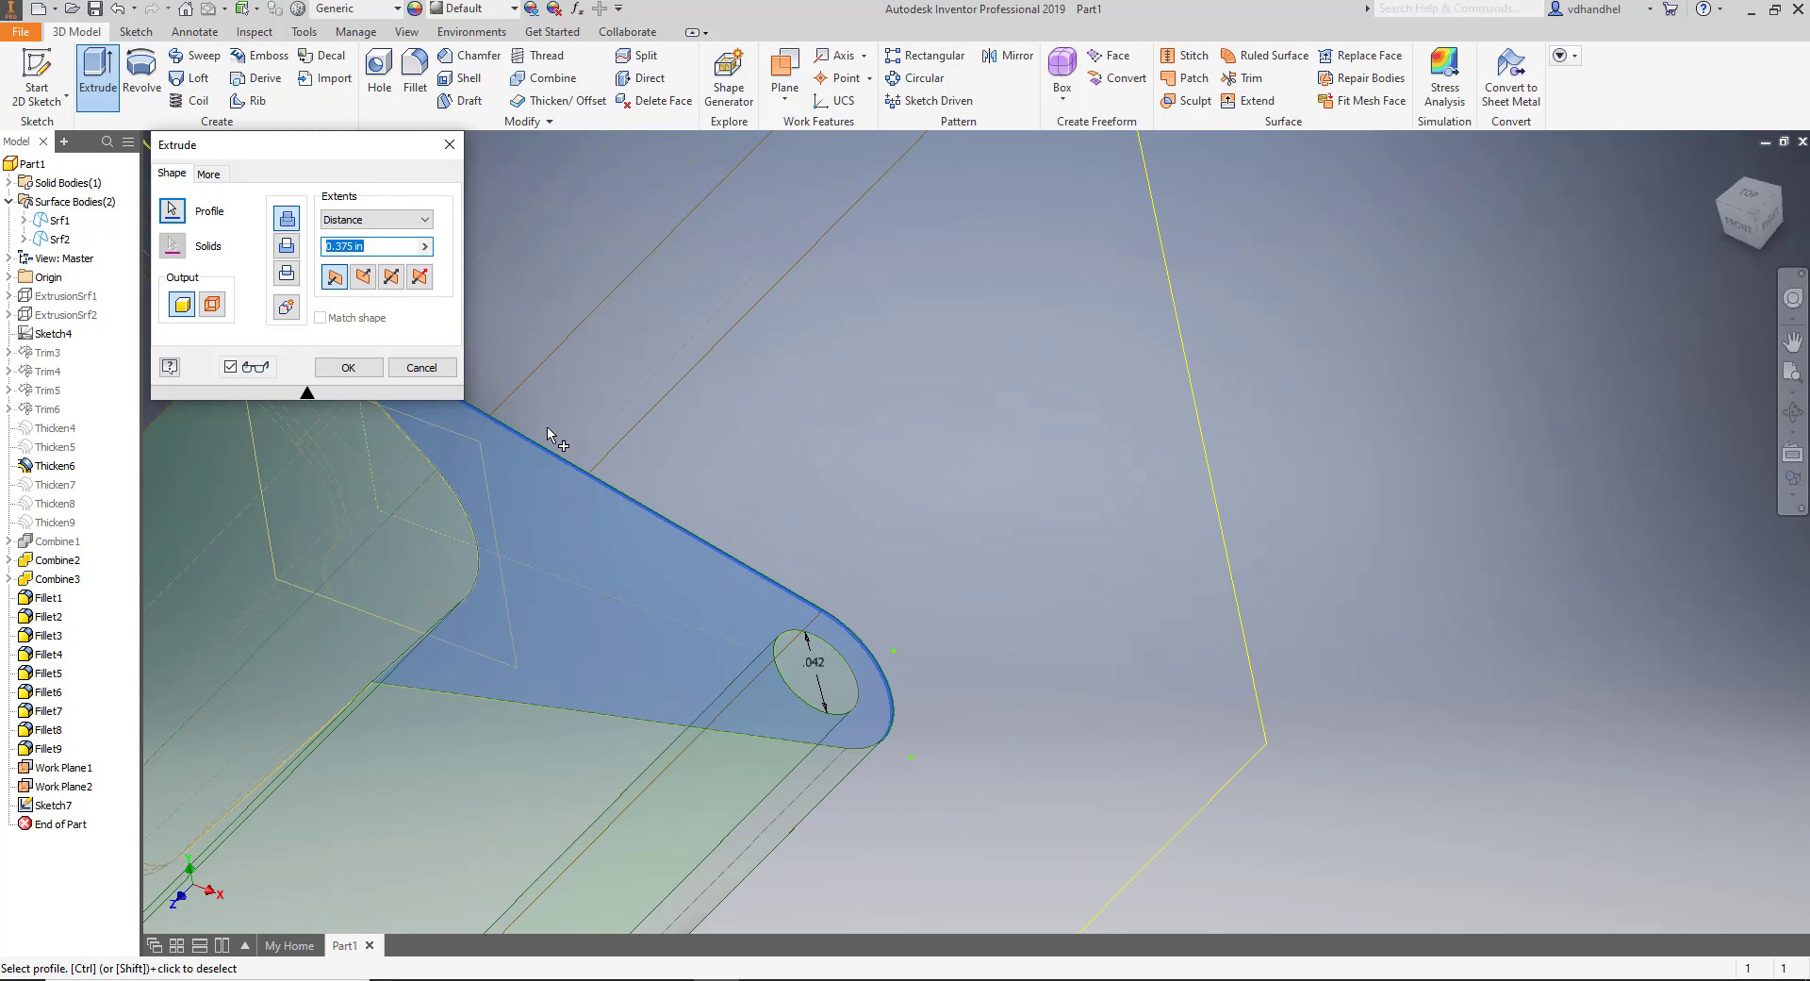
pyautogui.click(364, 286)
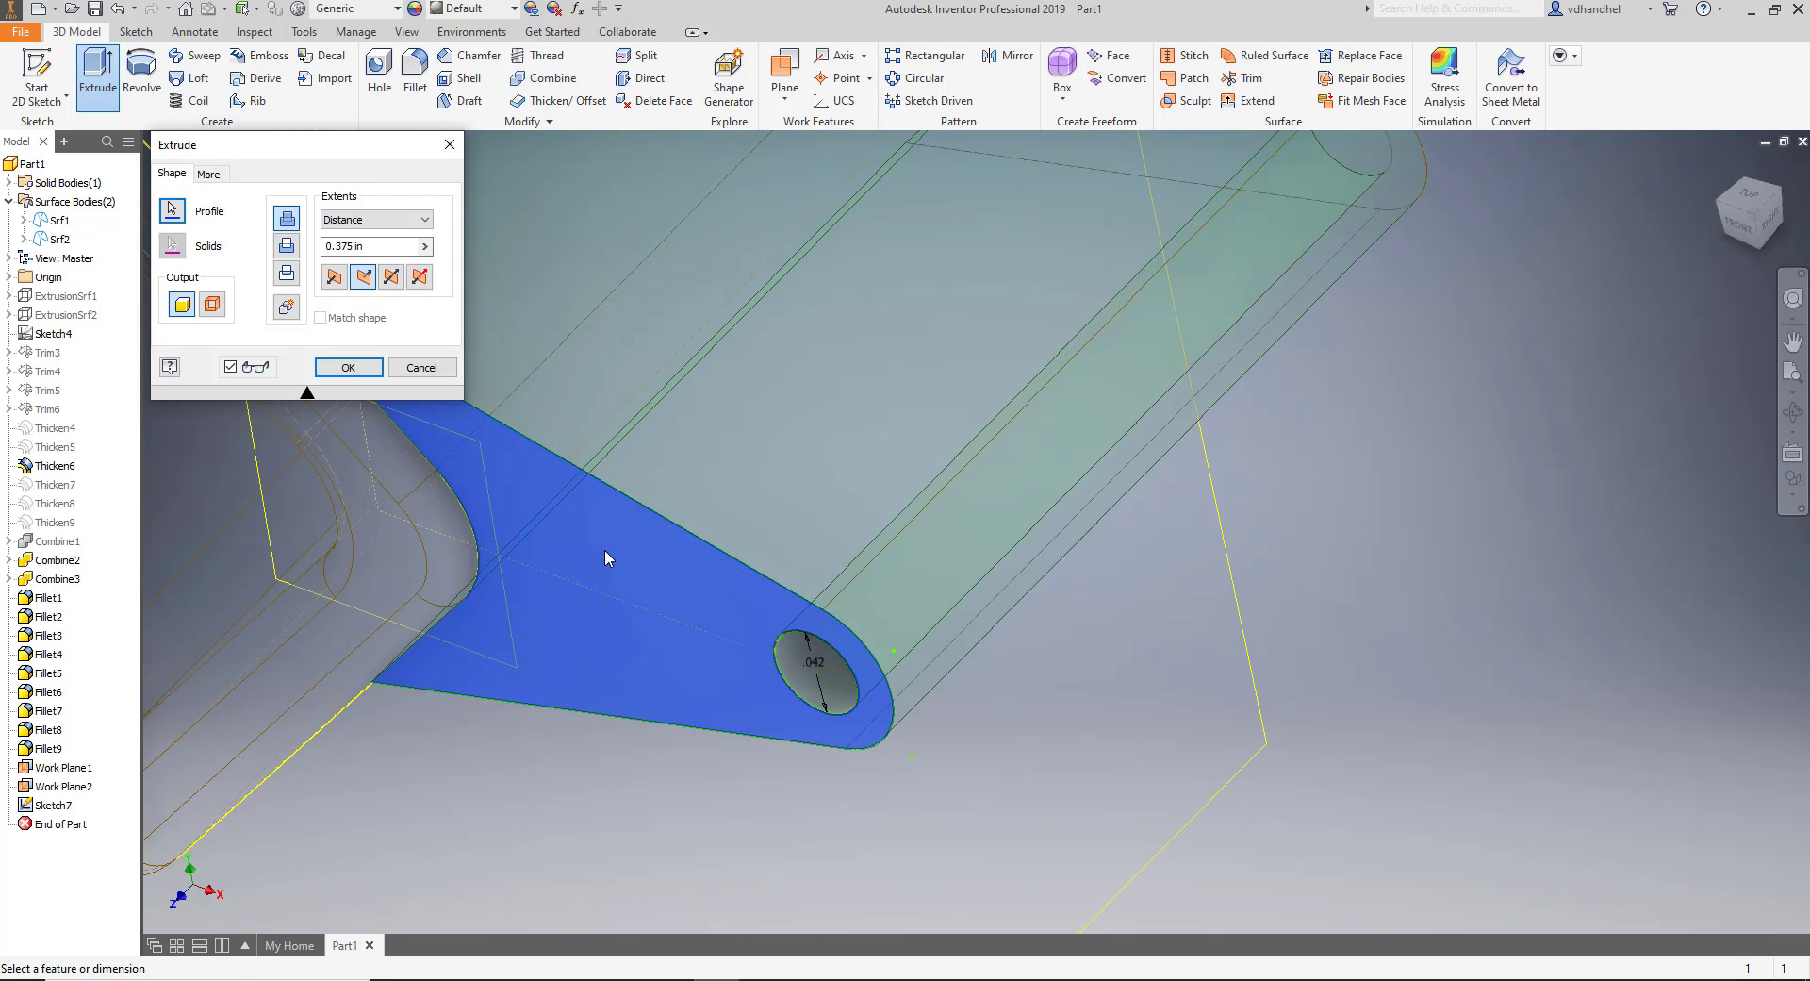
pyautogui.scroll(-3, 604, 548)
pyautogui.moveTo(647, 550); pyautogui.dragTo(592, 807, button='middle')
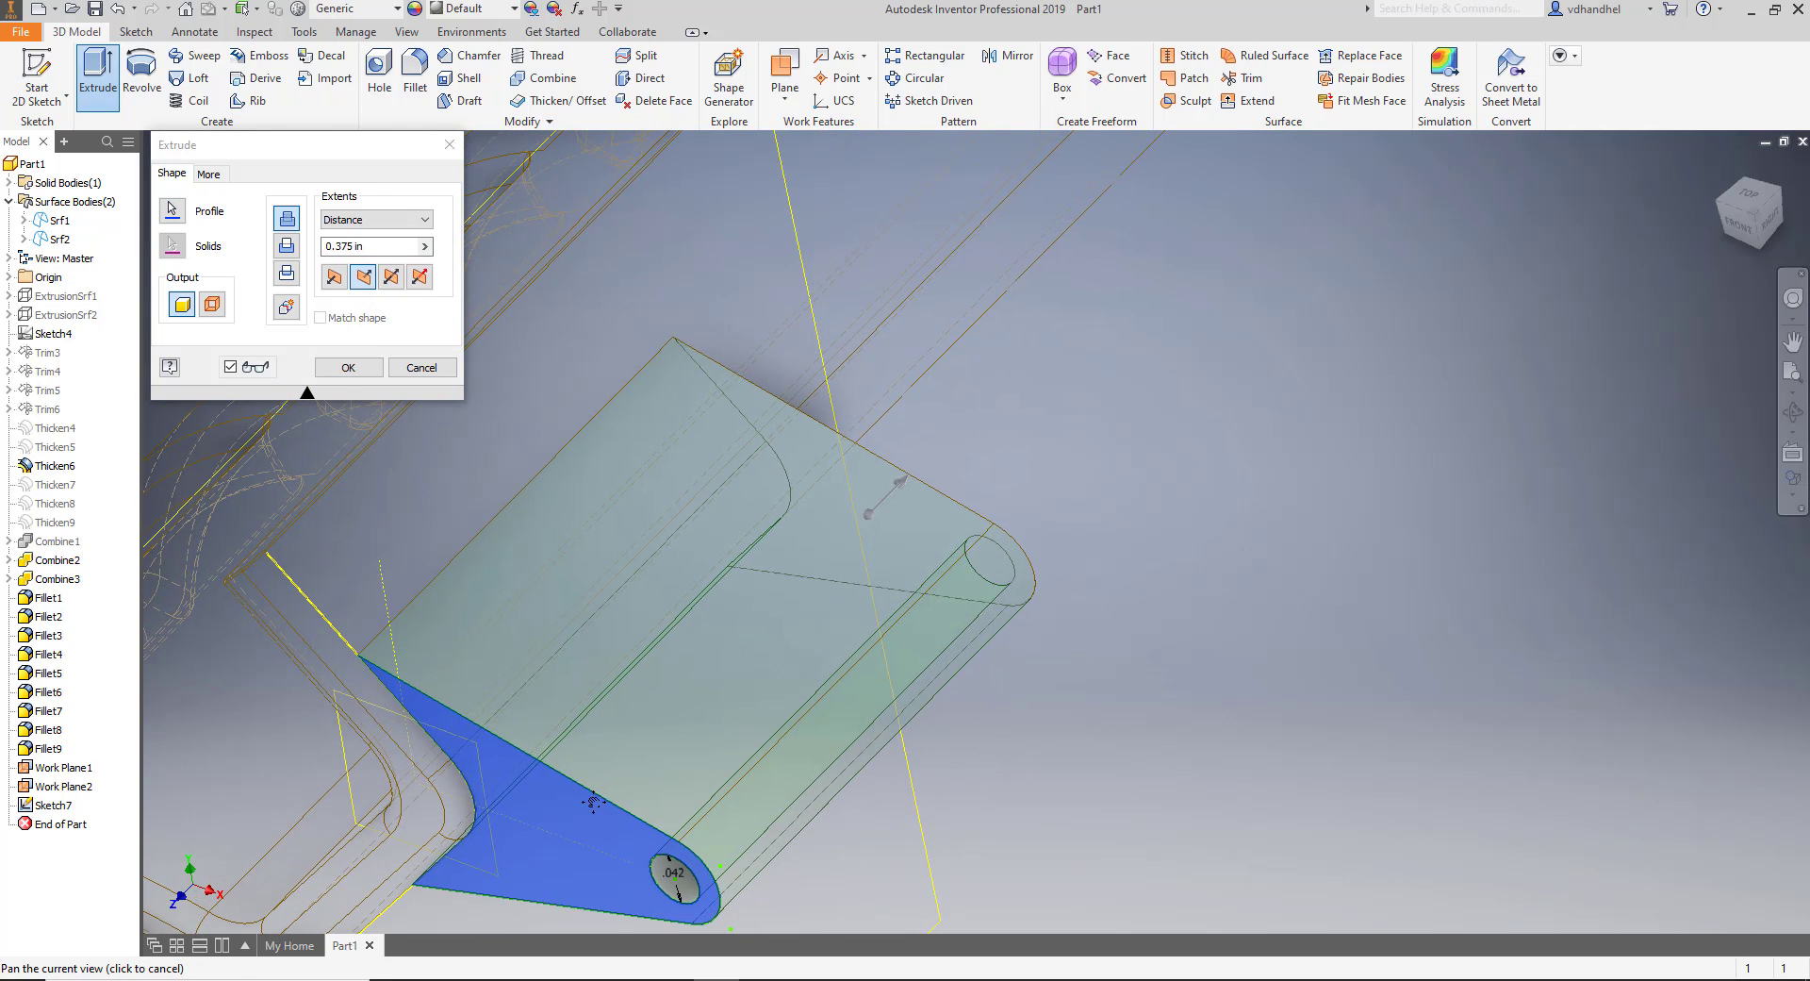
pyautogui.click(366, 367)
pyautogui.scroll(-3, 1027, 581)
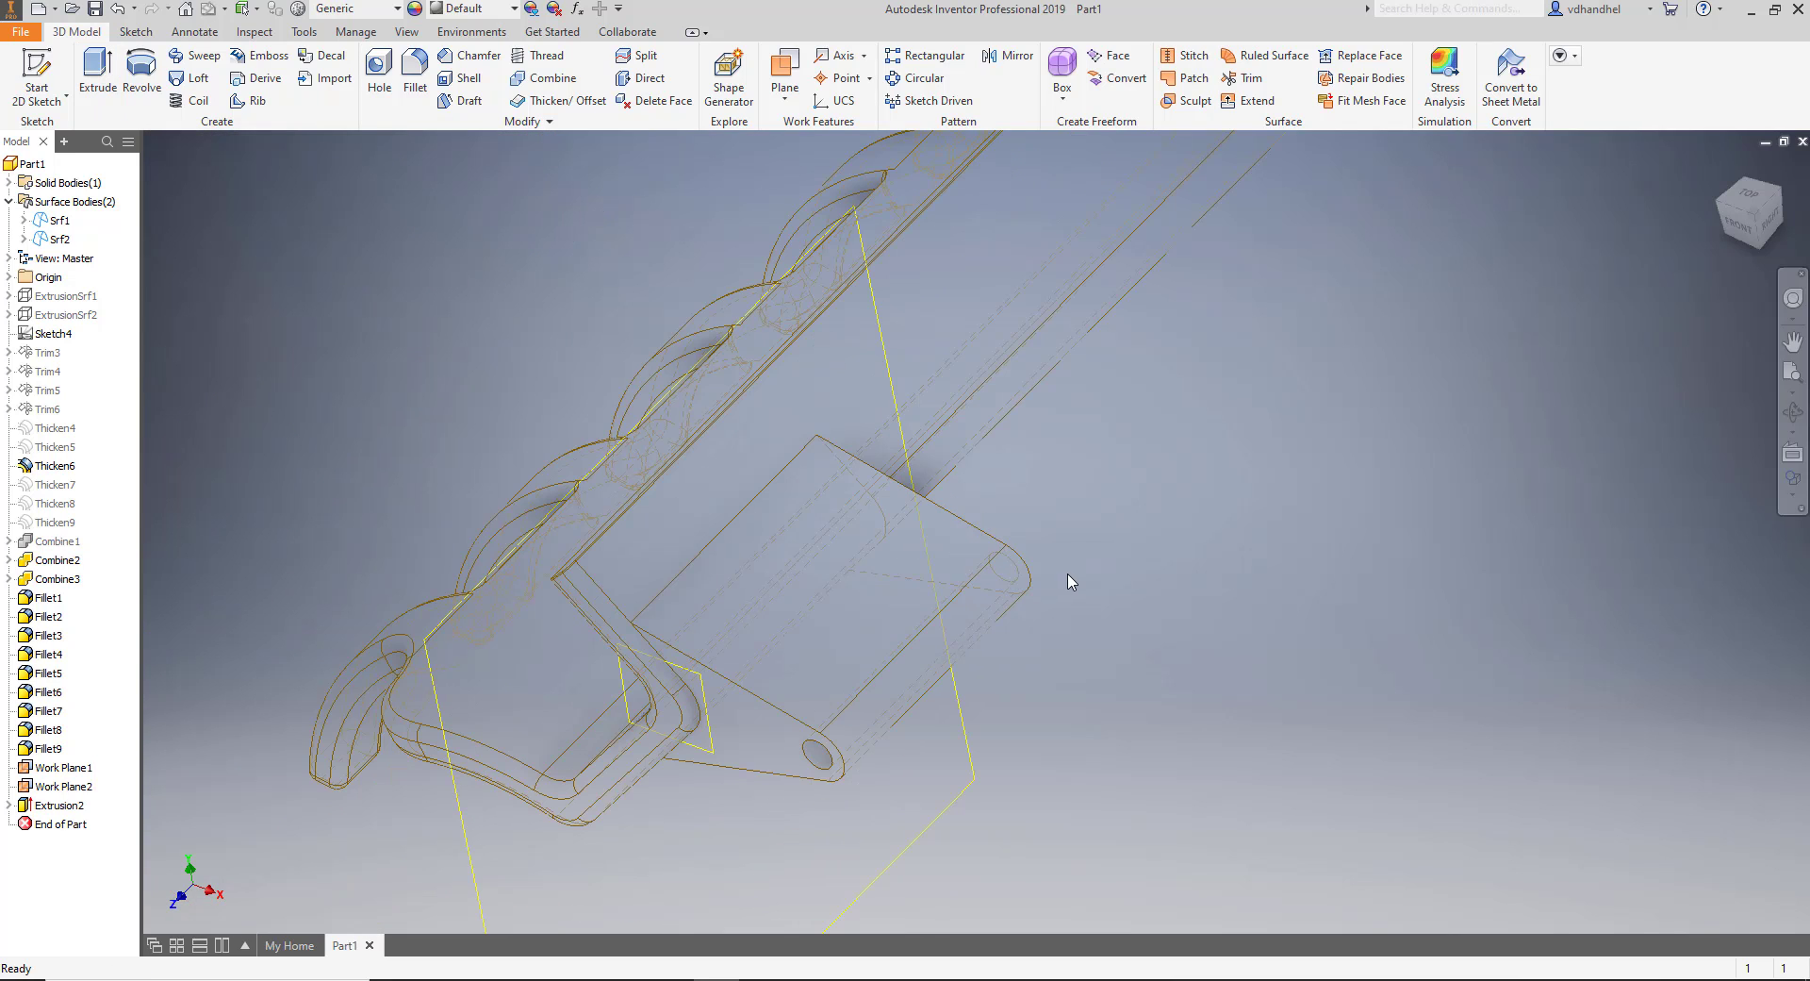
# Create a work plane midway between the two opposite end faces of the main body.
pyautogui.scroll(-2, 1070, 580)
pyautogui.moveTo(1075, 569); pyautogui.dragTo(760, 719, button='middle')
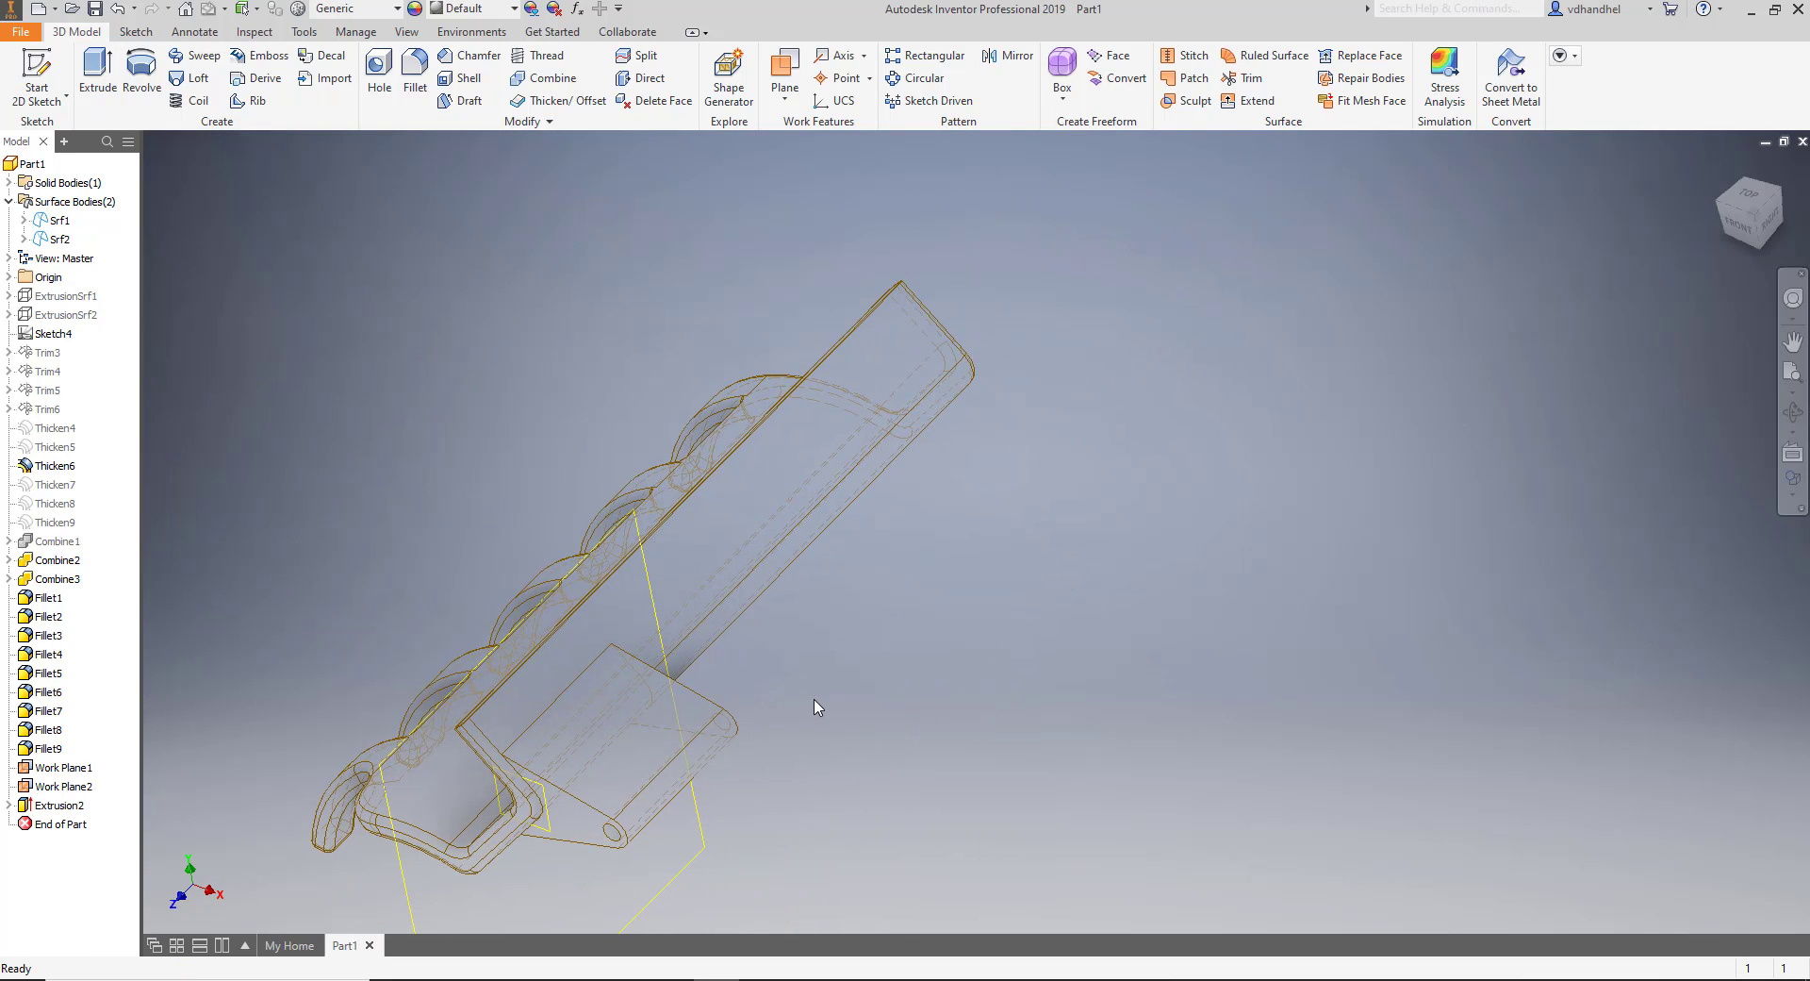
pyautogui.scroll(-2, 817, 710)
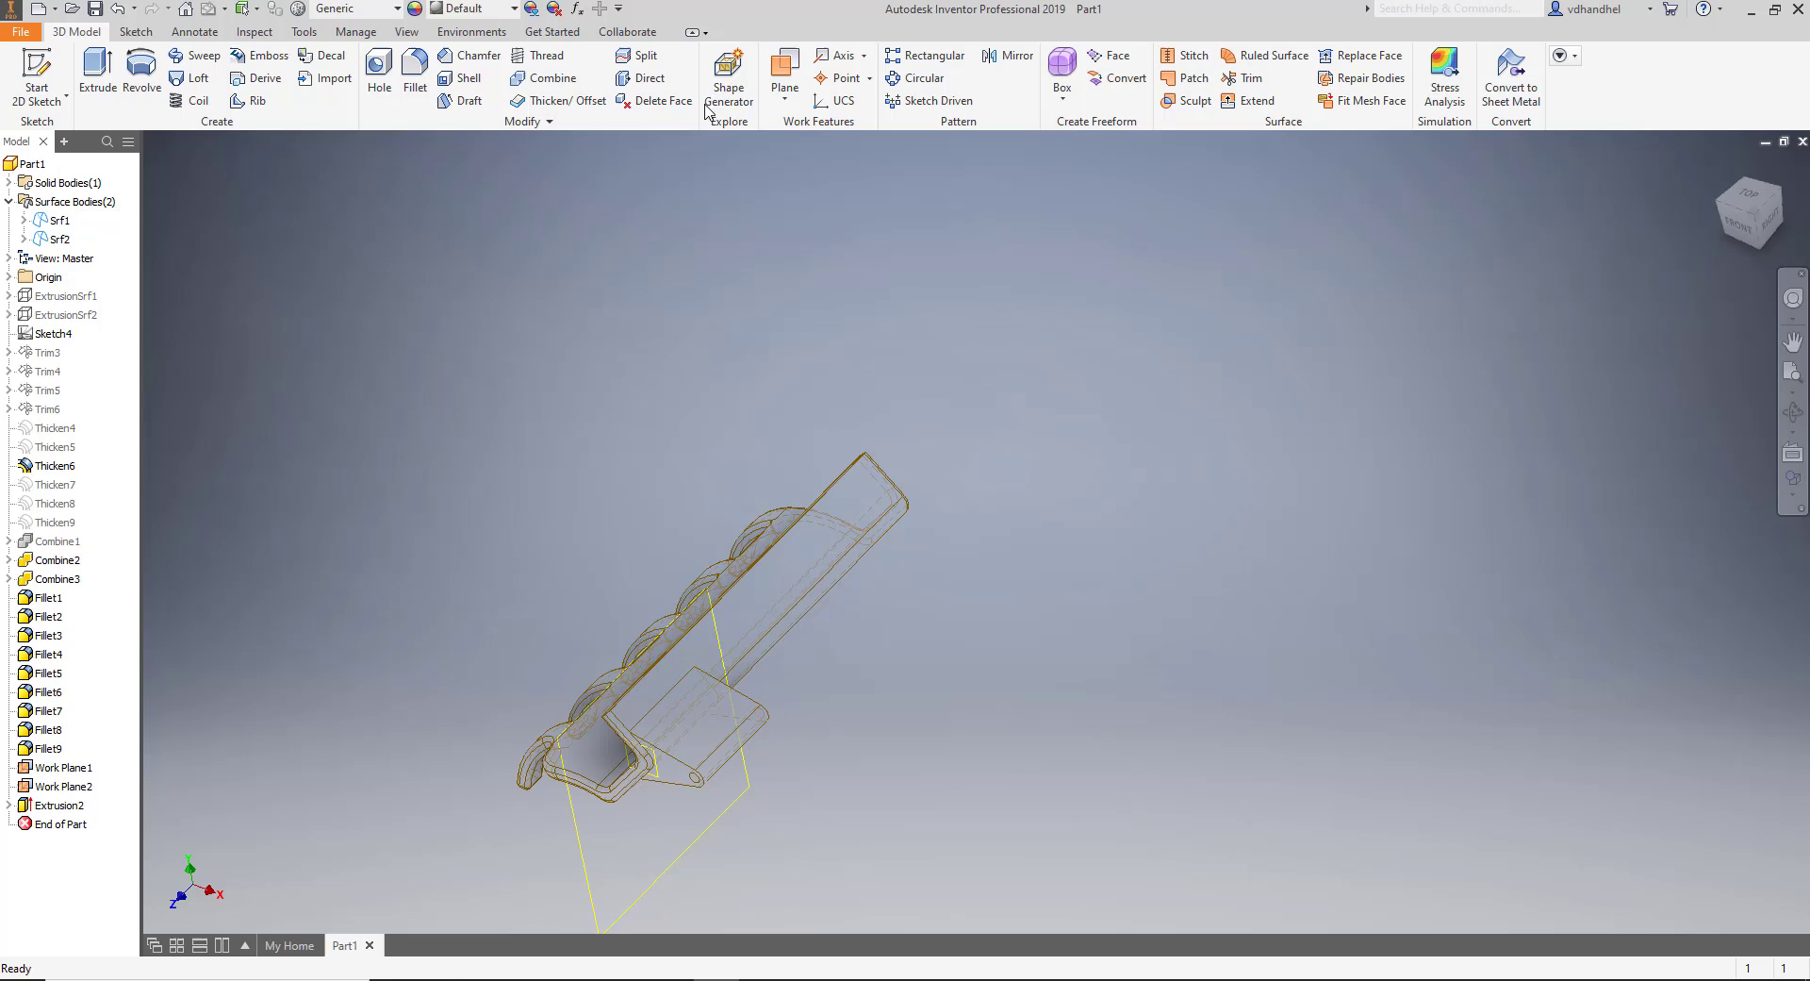
pyautogui.click(785, 75)
pyautogui.scroll(5, 604, 792)
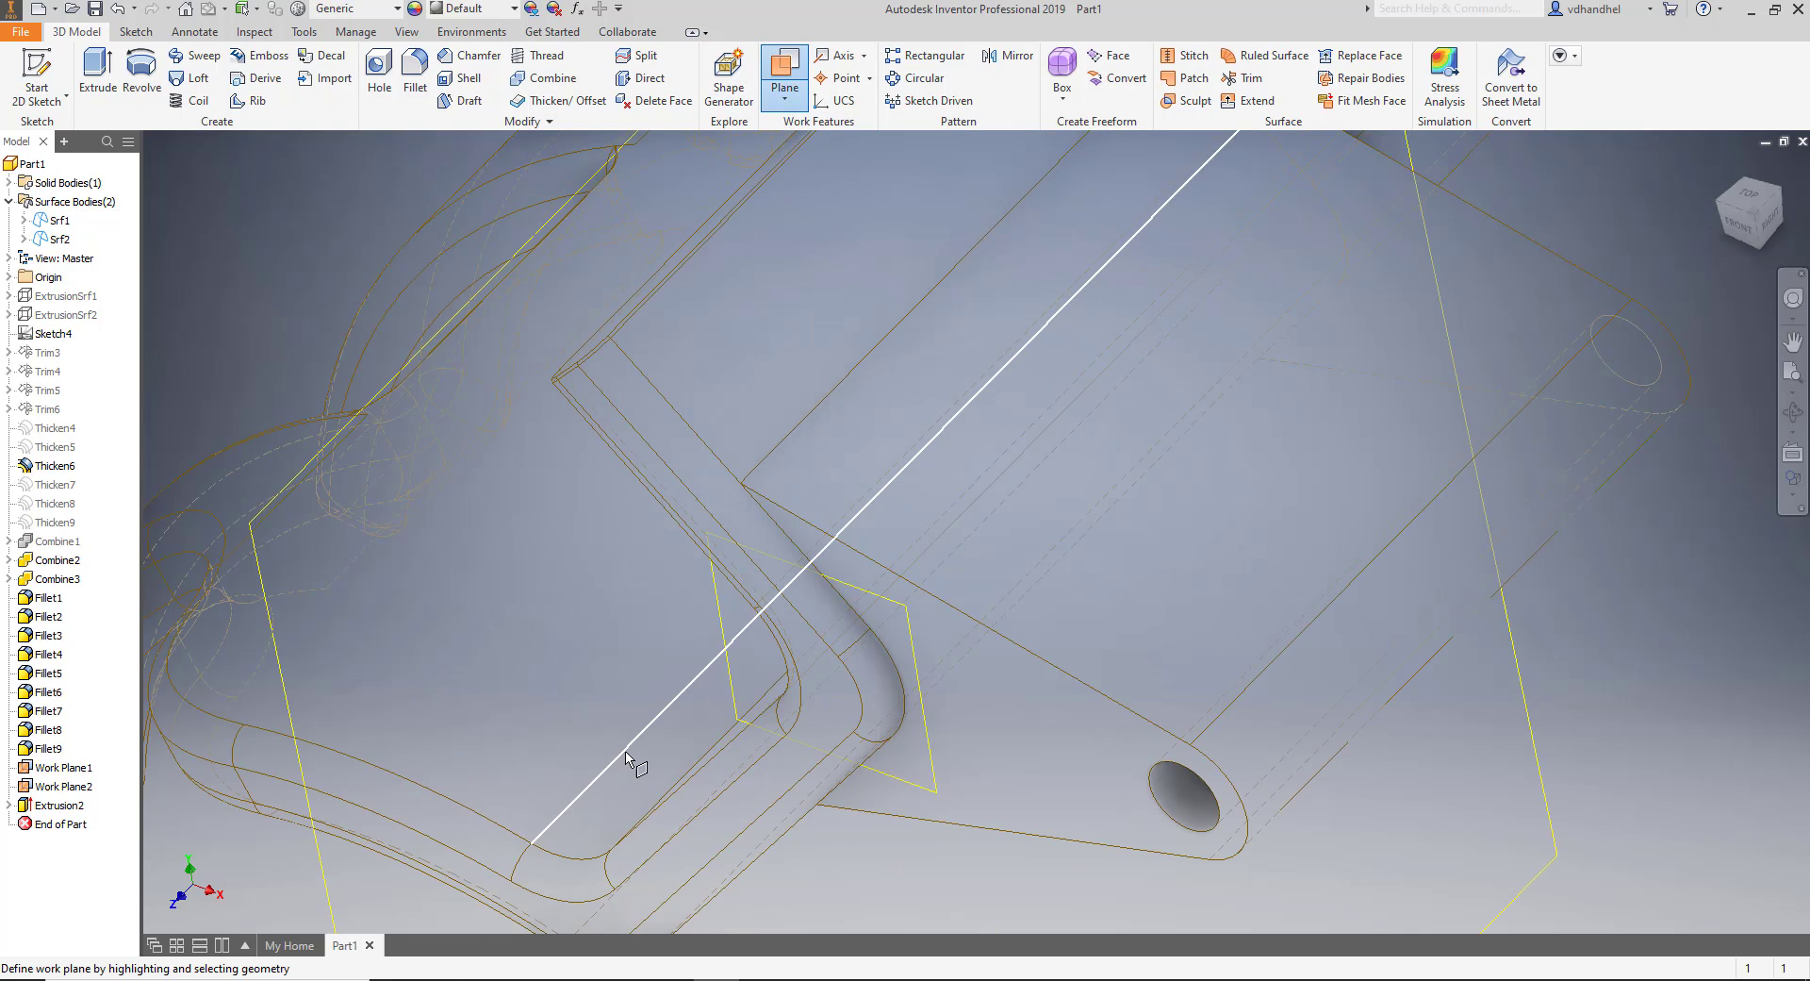
pyautogui.click(702, 518)
pyautogui.scroll(-6, 732, 529)
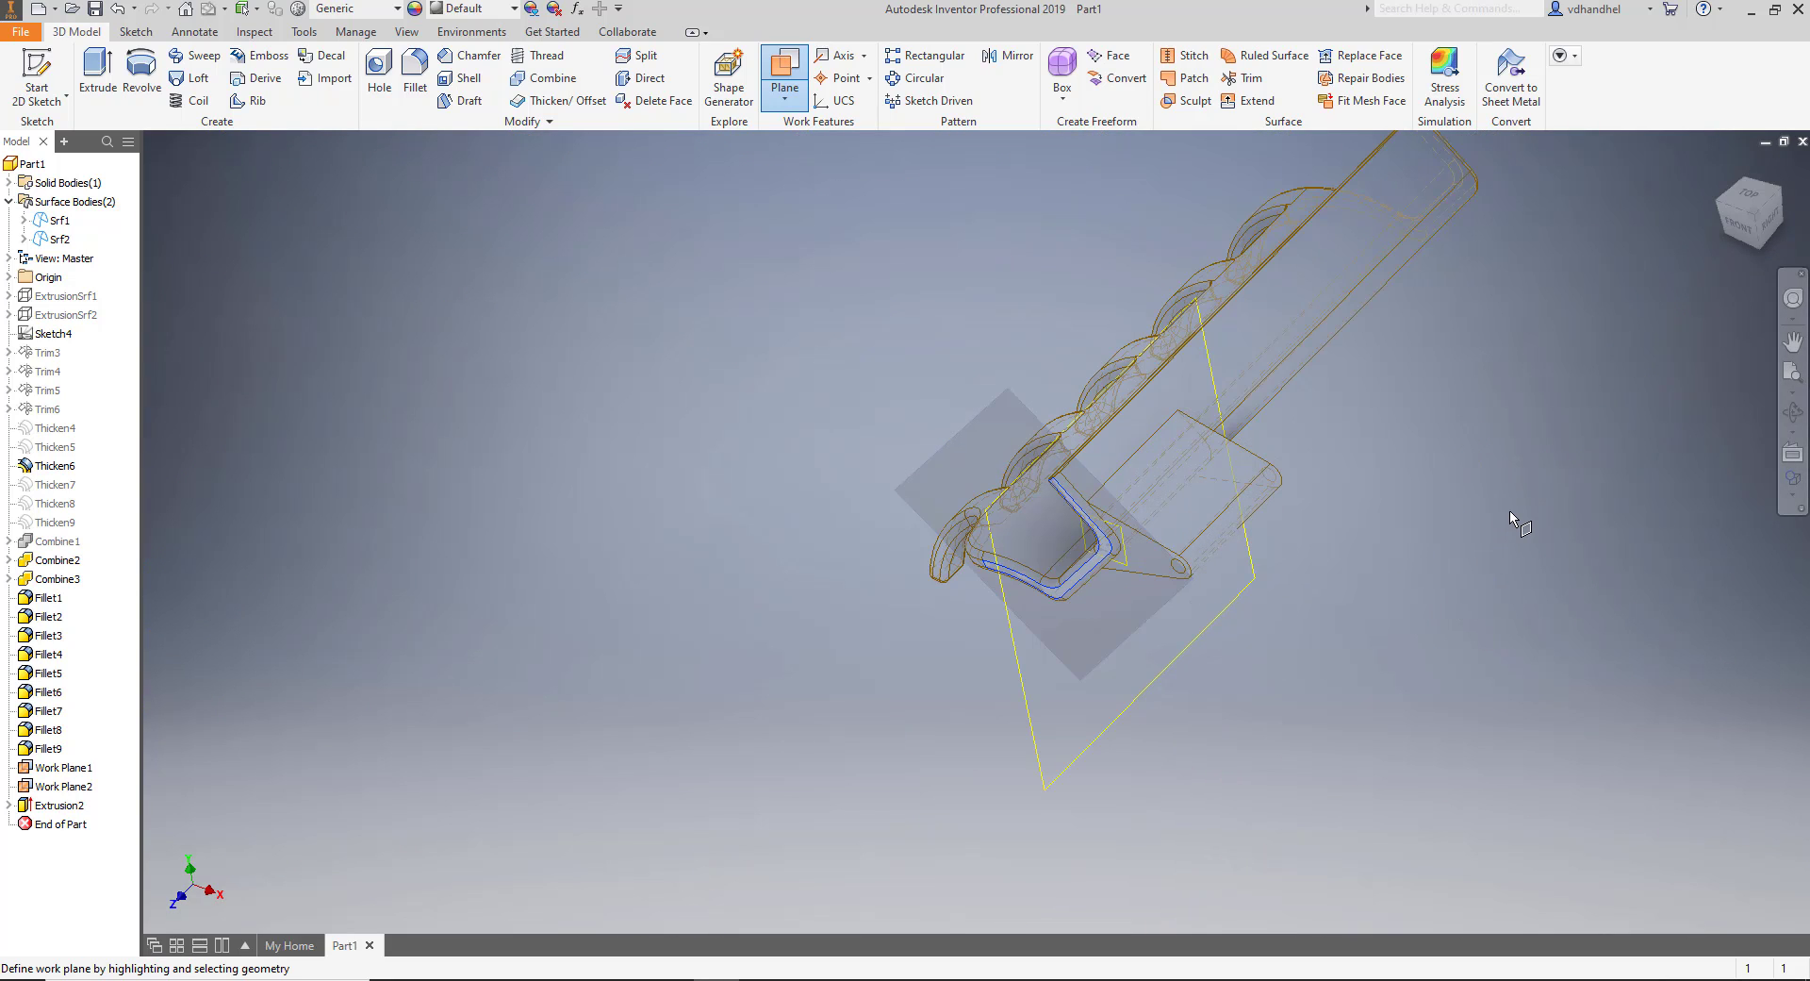
pyautogui.keyDown('shift'); pyautogui.moveTo(1516, 518); pyautogui.dragTo(875, 810, button='middle'); pyautogui.keyUp('shift')
pyautogui.scroll(8, 990, 504)
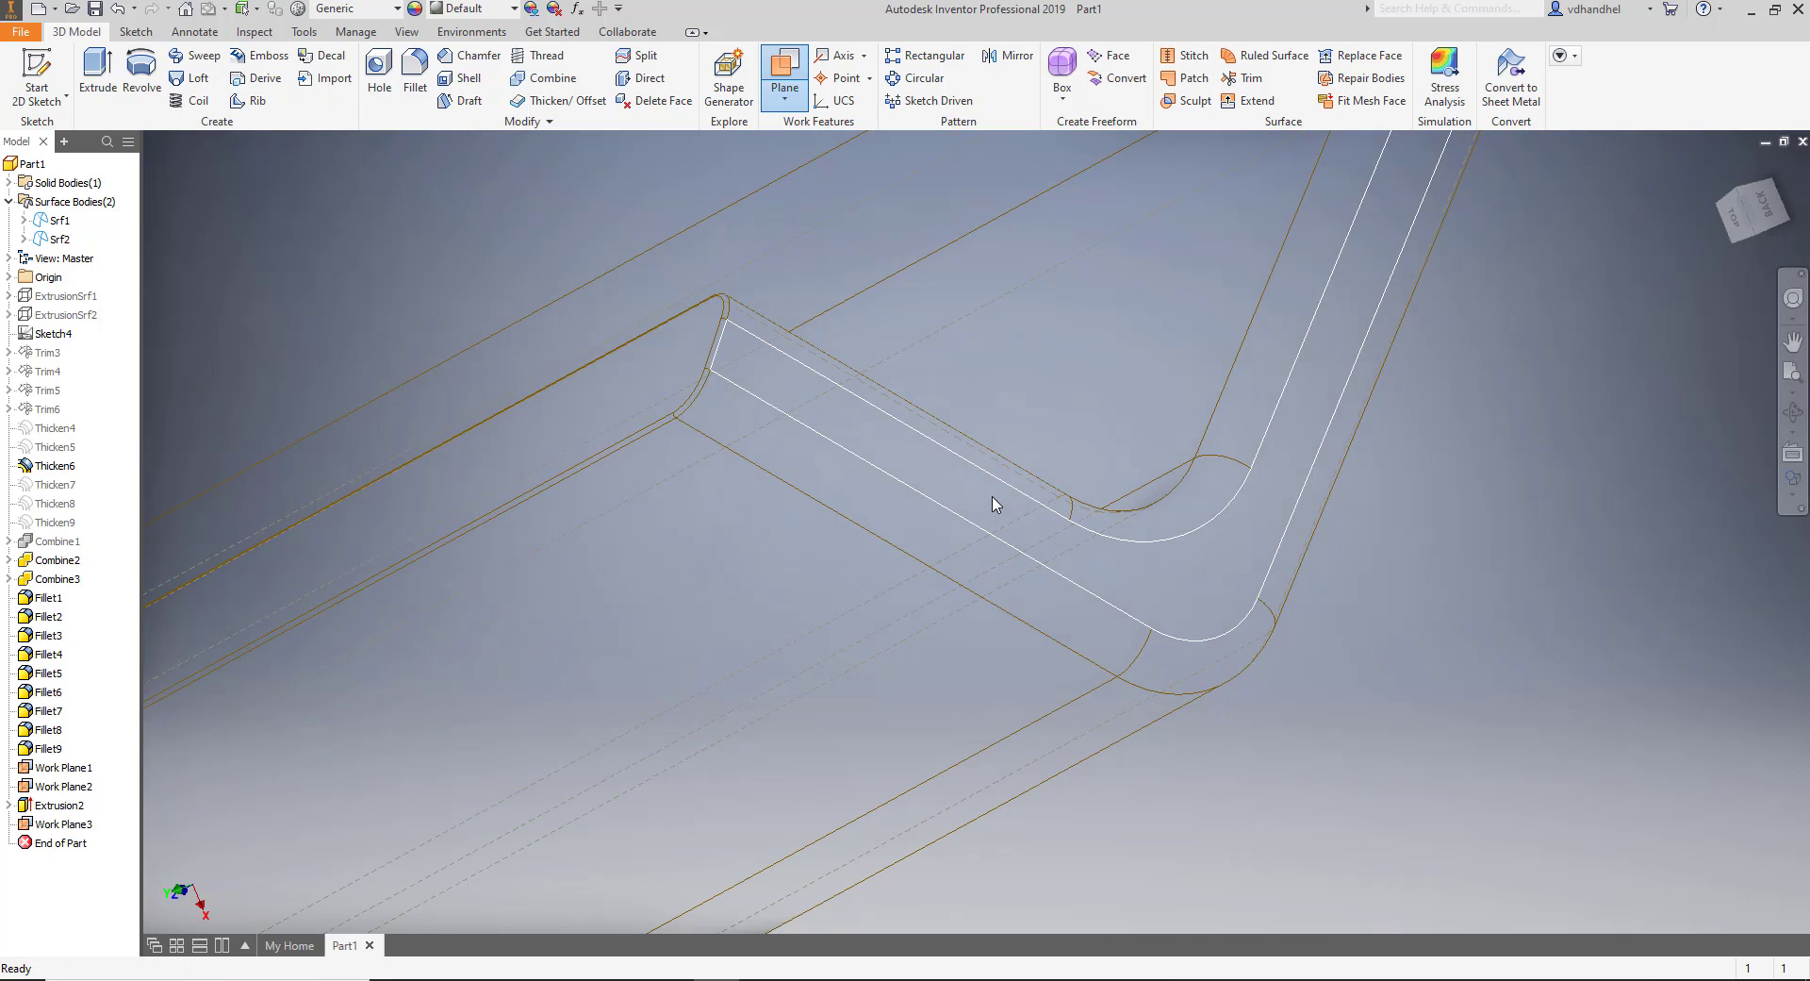
pyautogui.click(993, 502)
pyautogui.scroll(-5, 993, 503)
pyautogui.keyDown('shift'); pyautogui.moveTo(993, 503); pyautogui.dragTo(1082, 426, button='middle'); pyautogui.keyUp('shift')
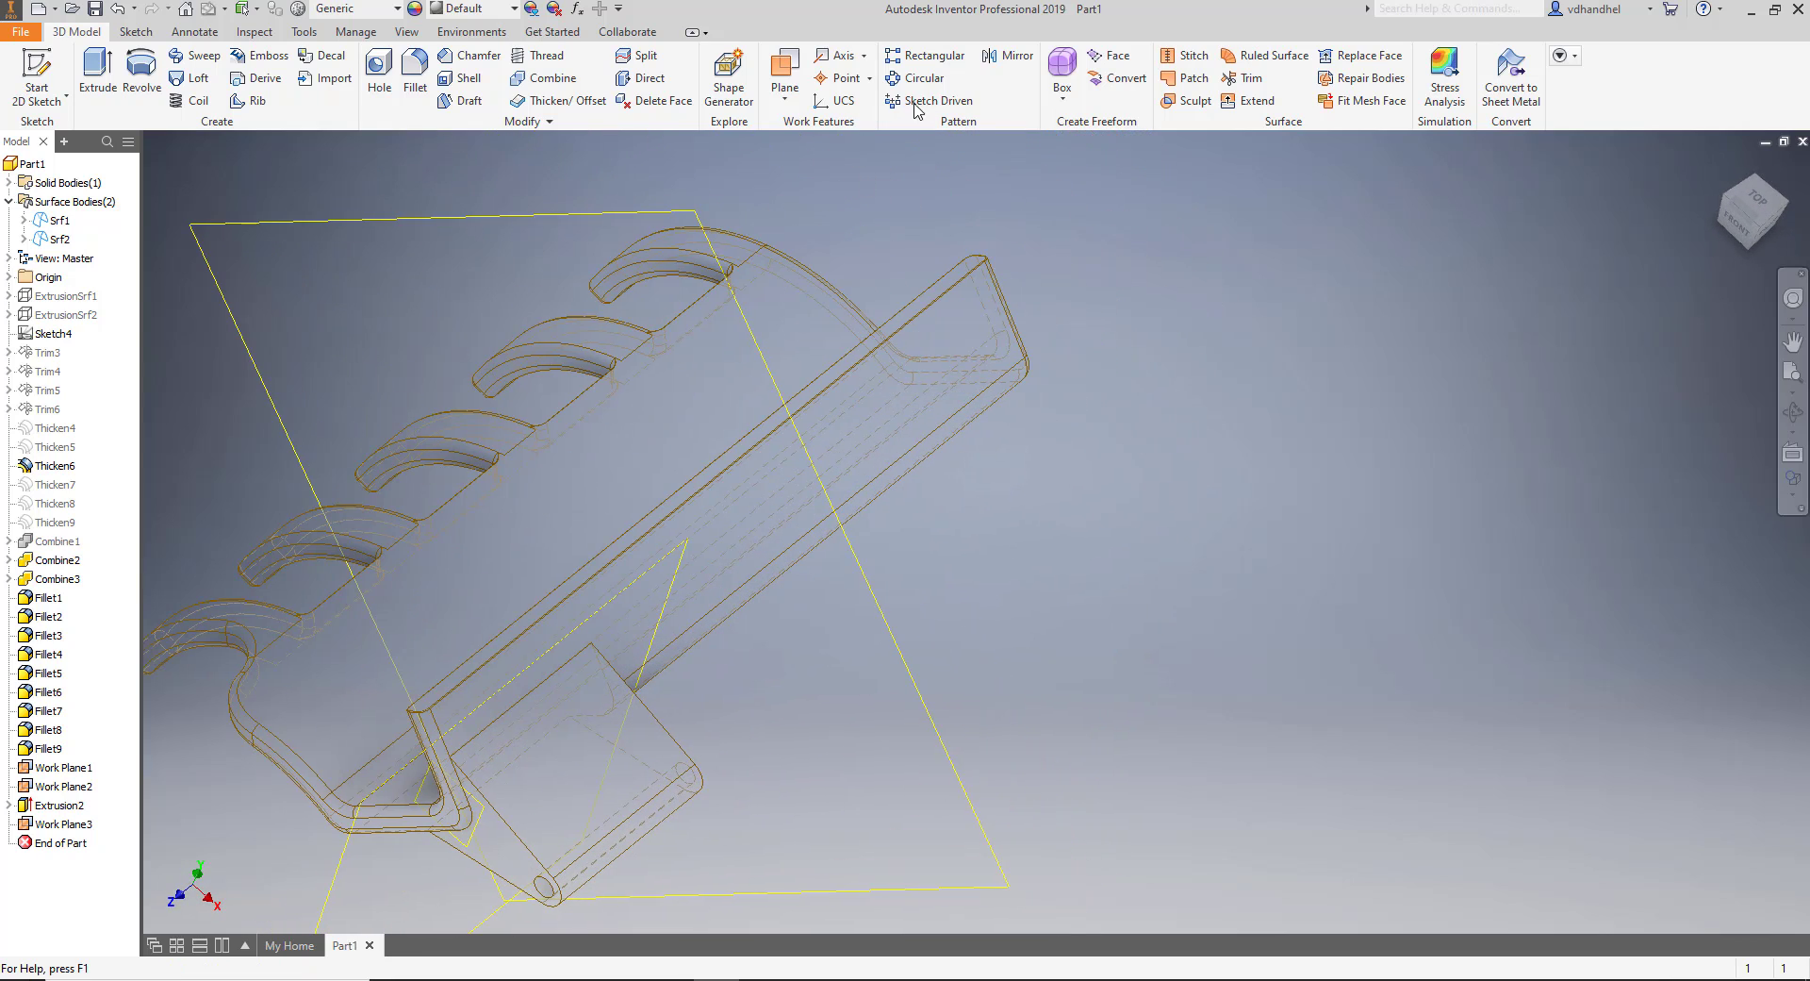
# Mirror the tapered lug extrusion about the mid work plane to the opposite end of the body.
pyautogui.click(1007, 56)
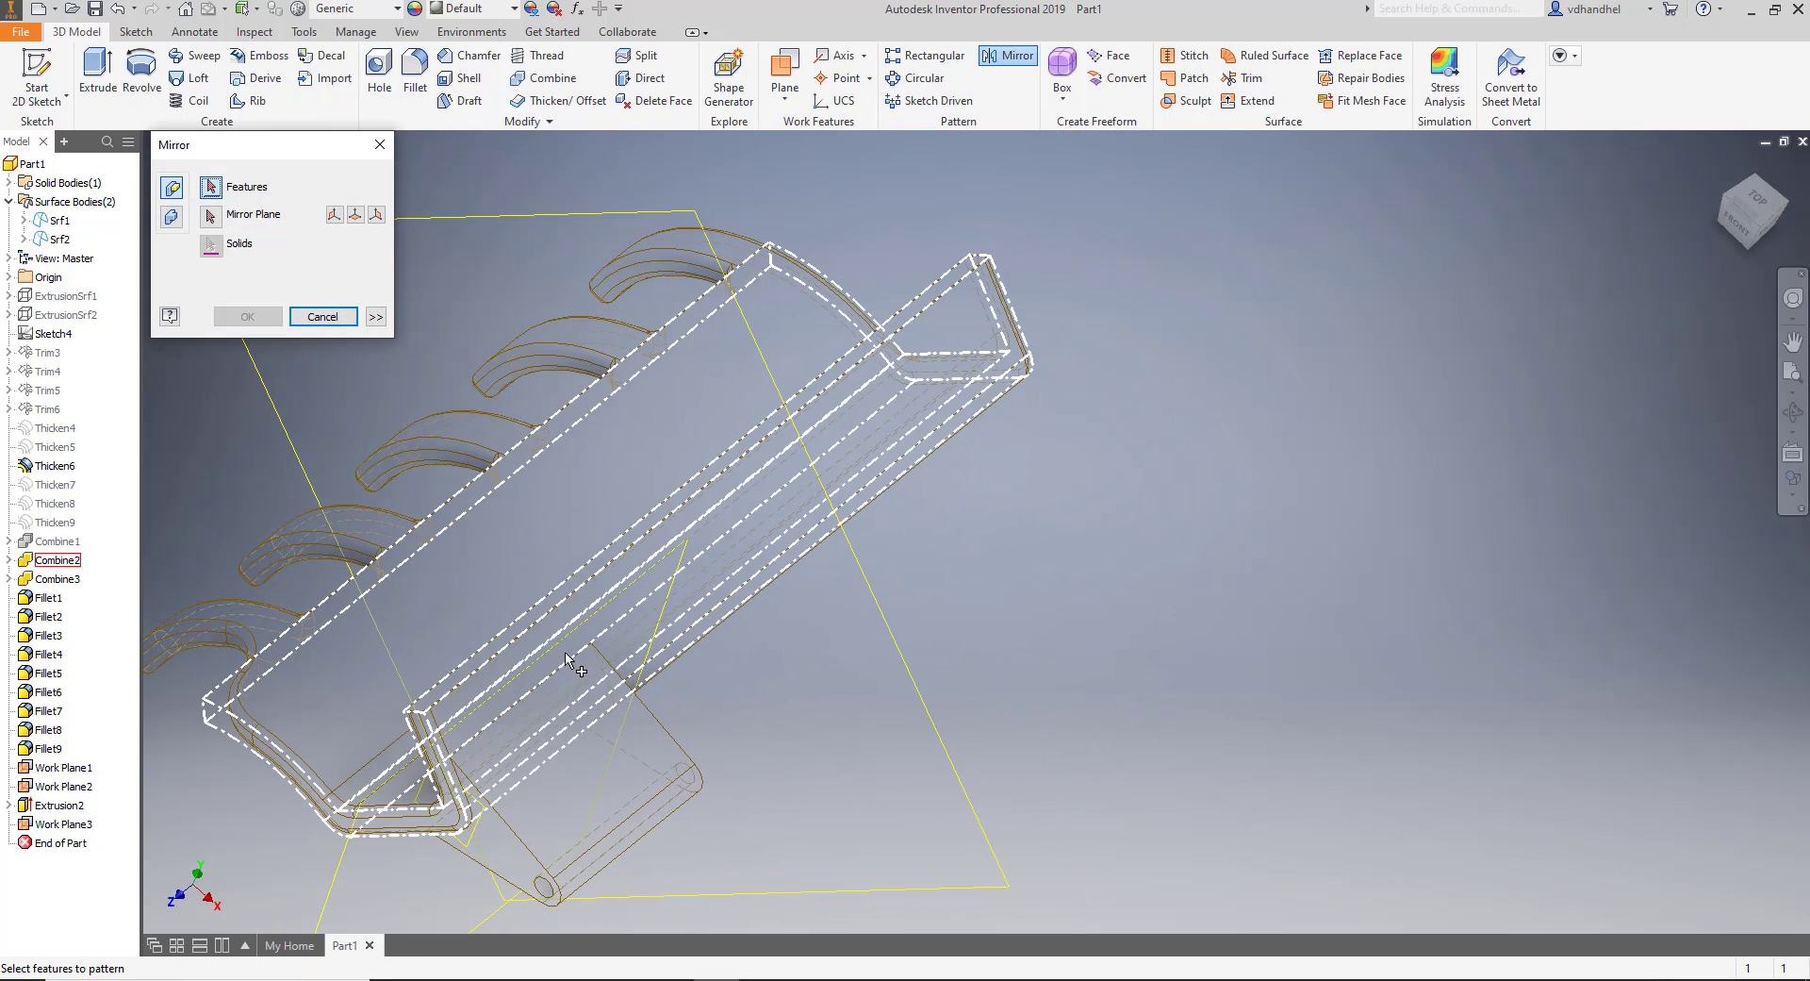
pyautogui.click(634, 794)
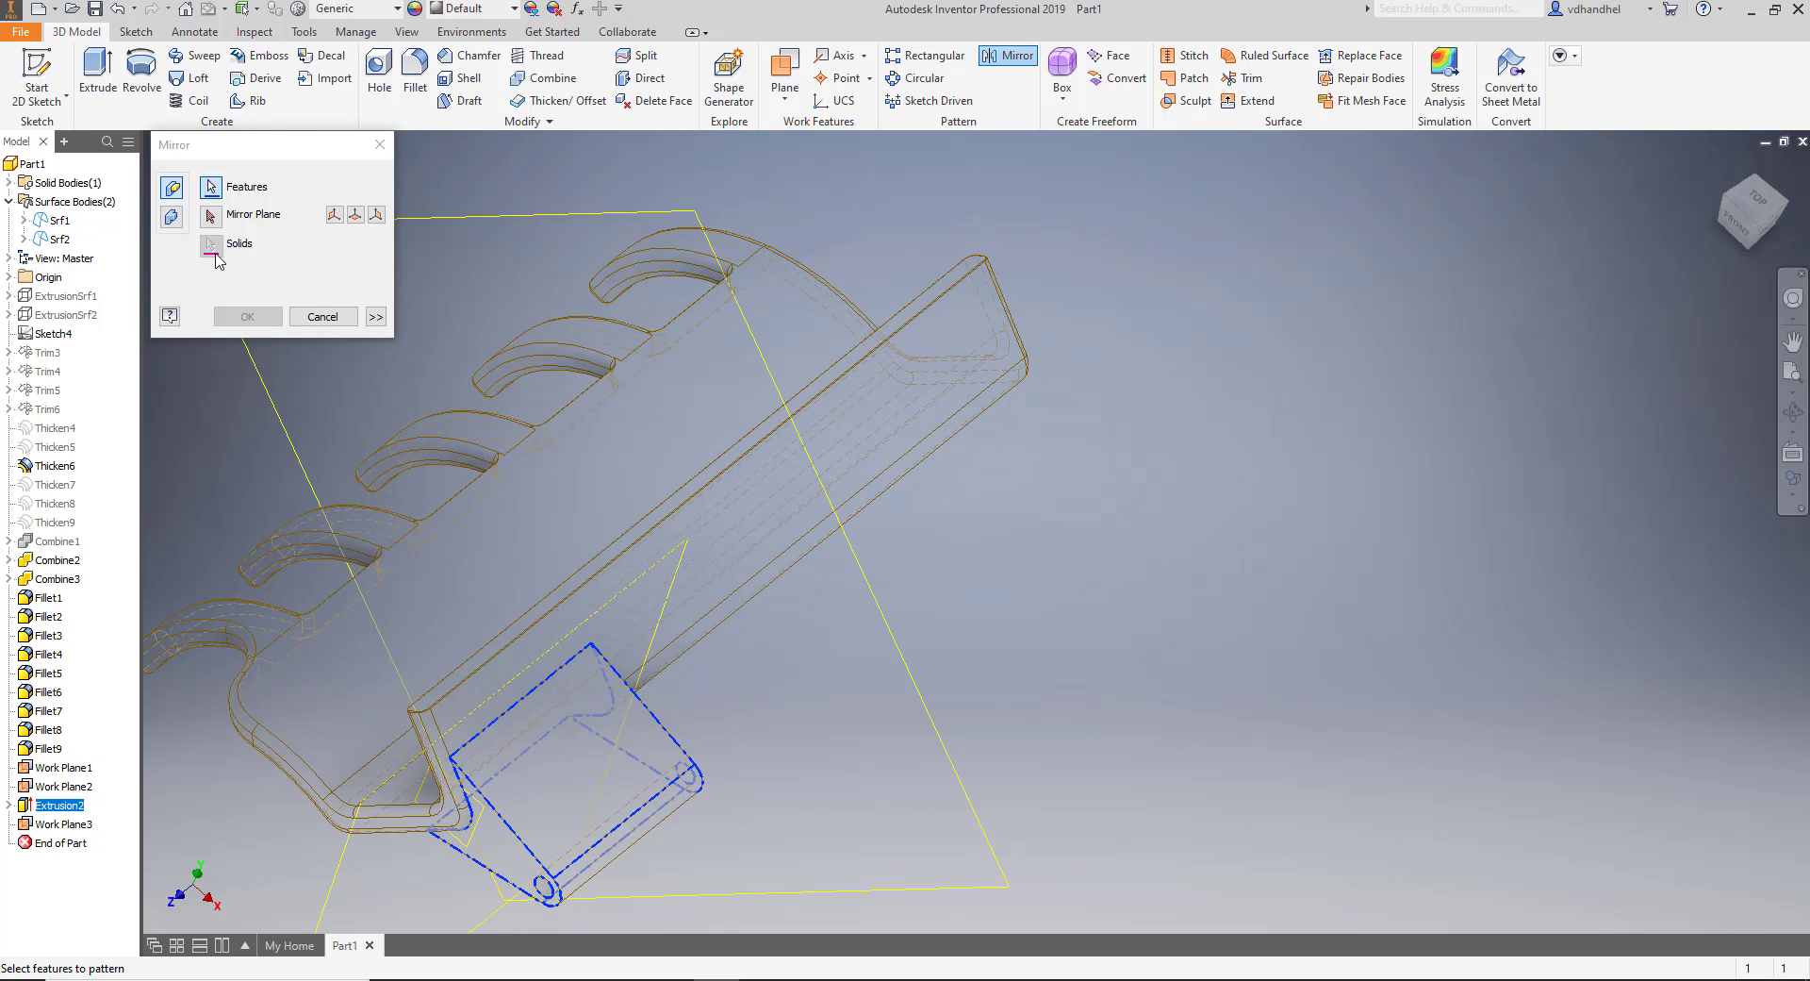
pyautogui.click(211, 219)
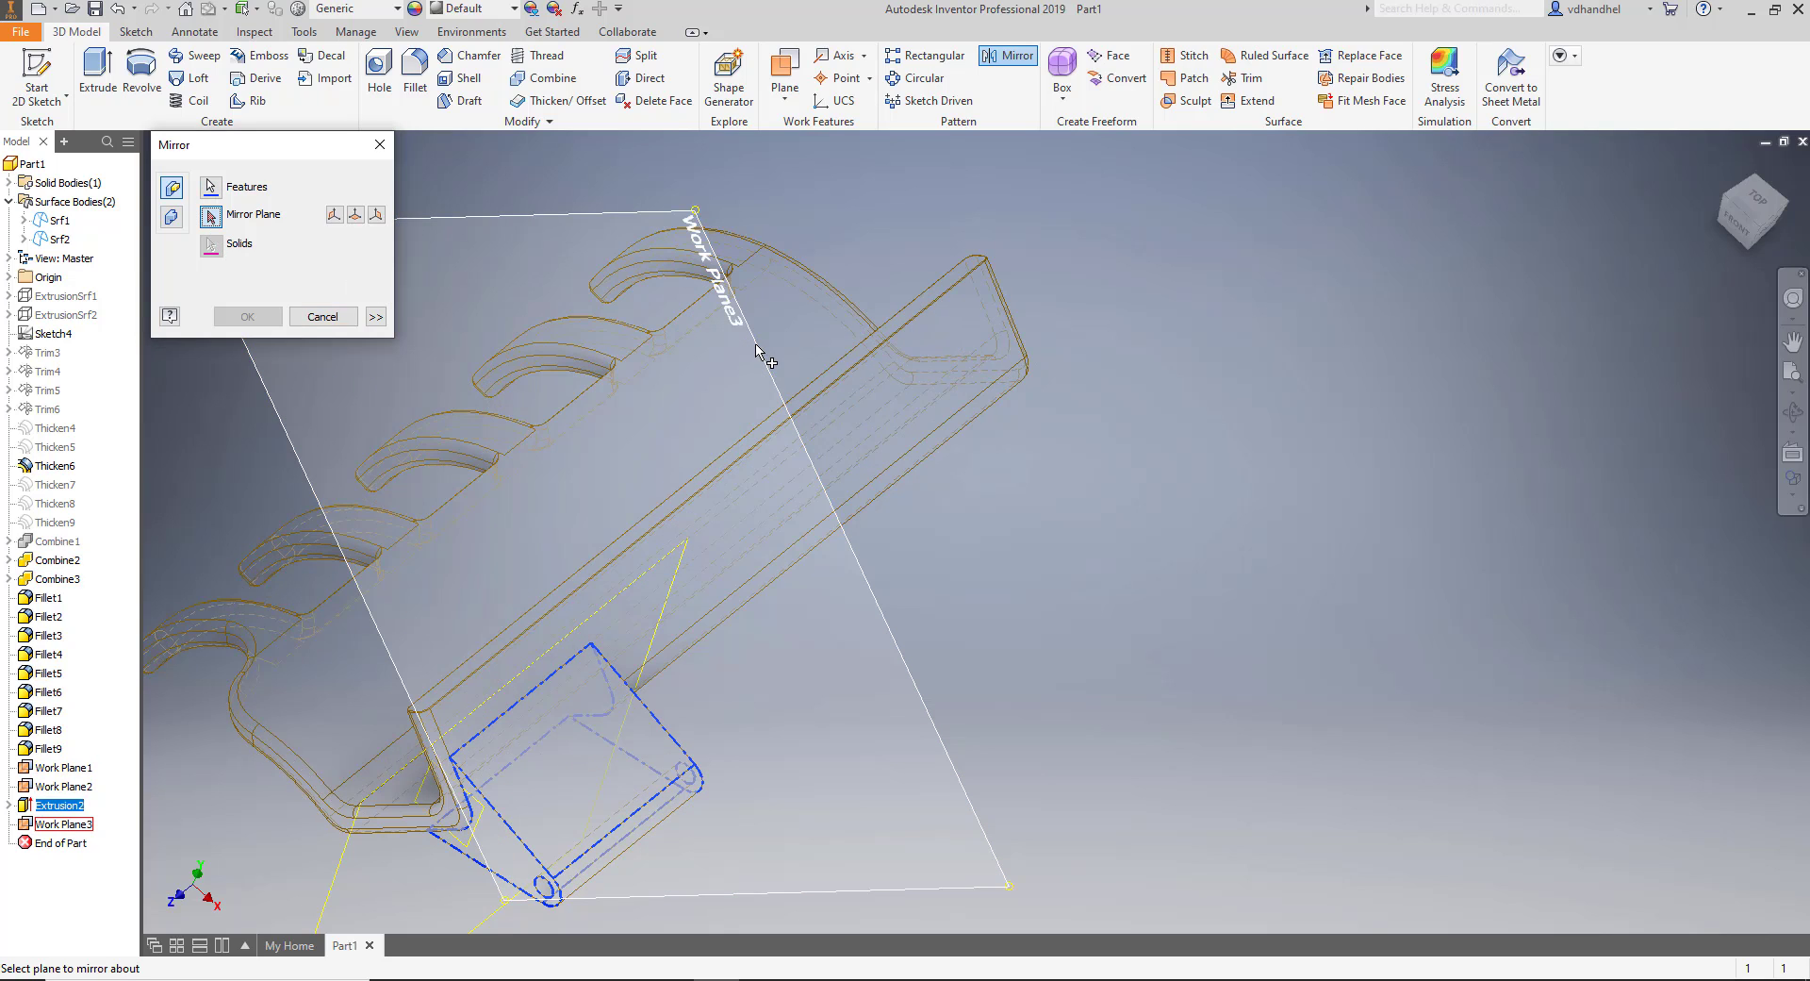
pyautogui.click(751, 350)
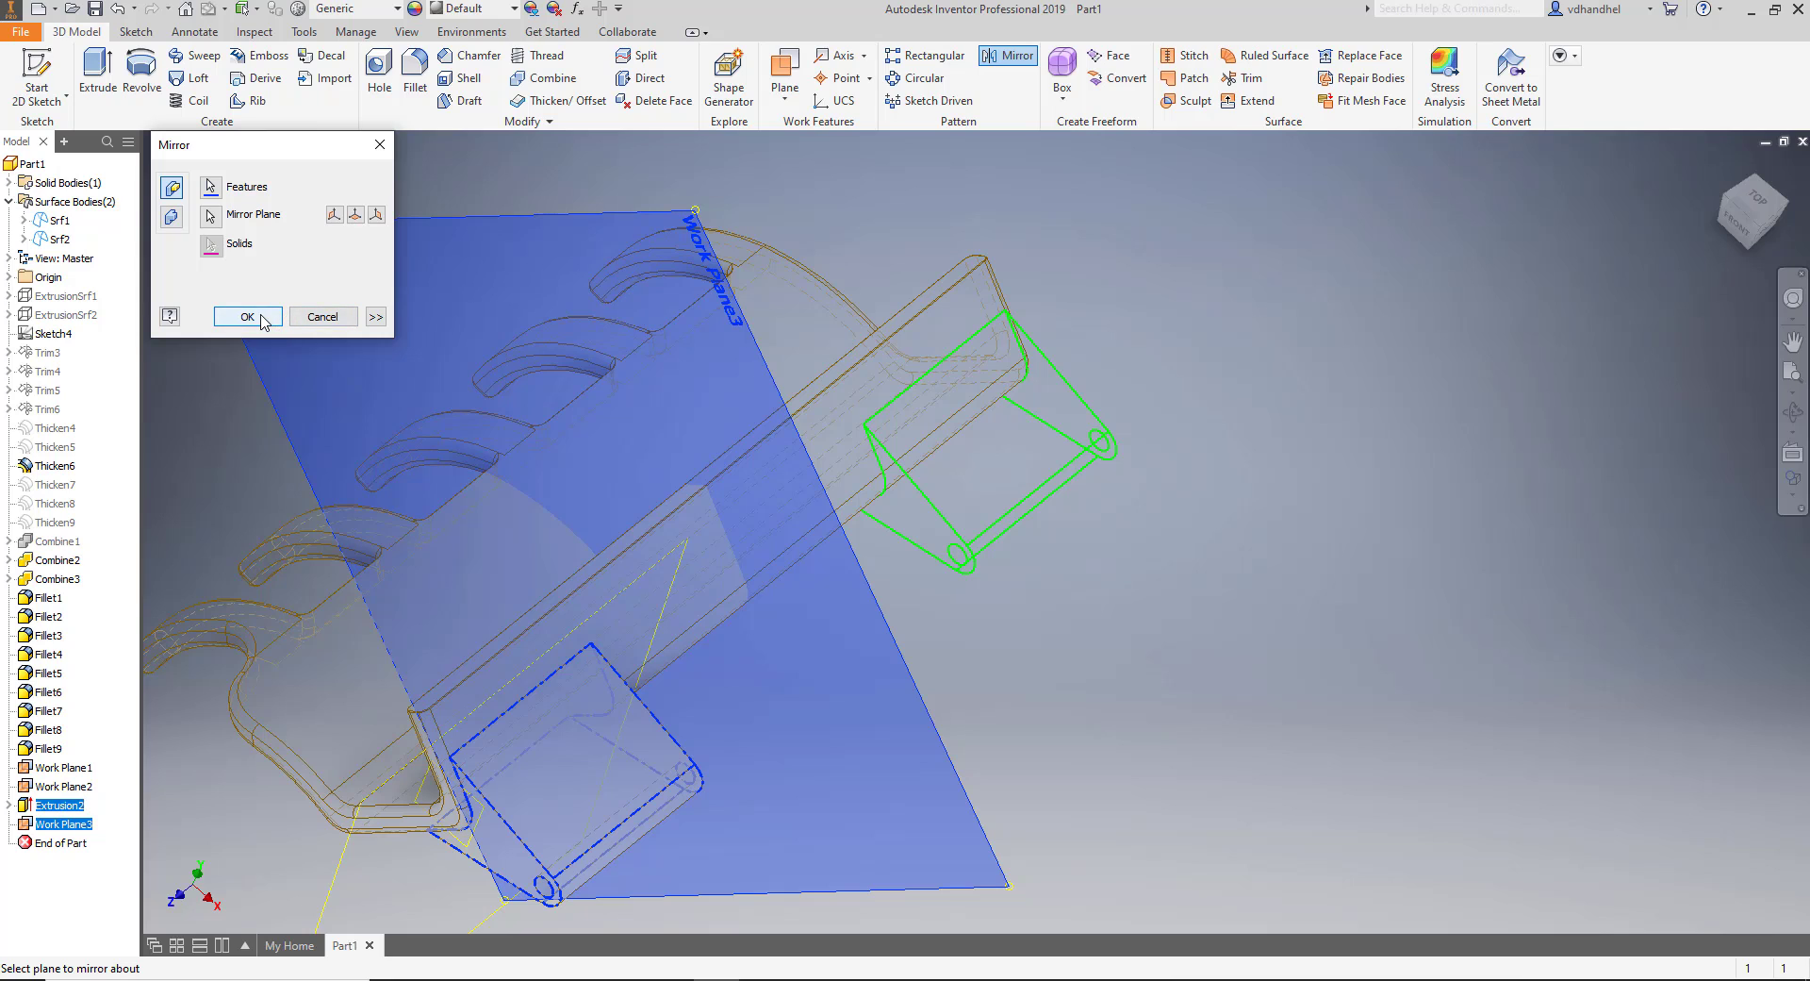
pyautogui.click(247, 317)
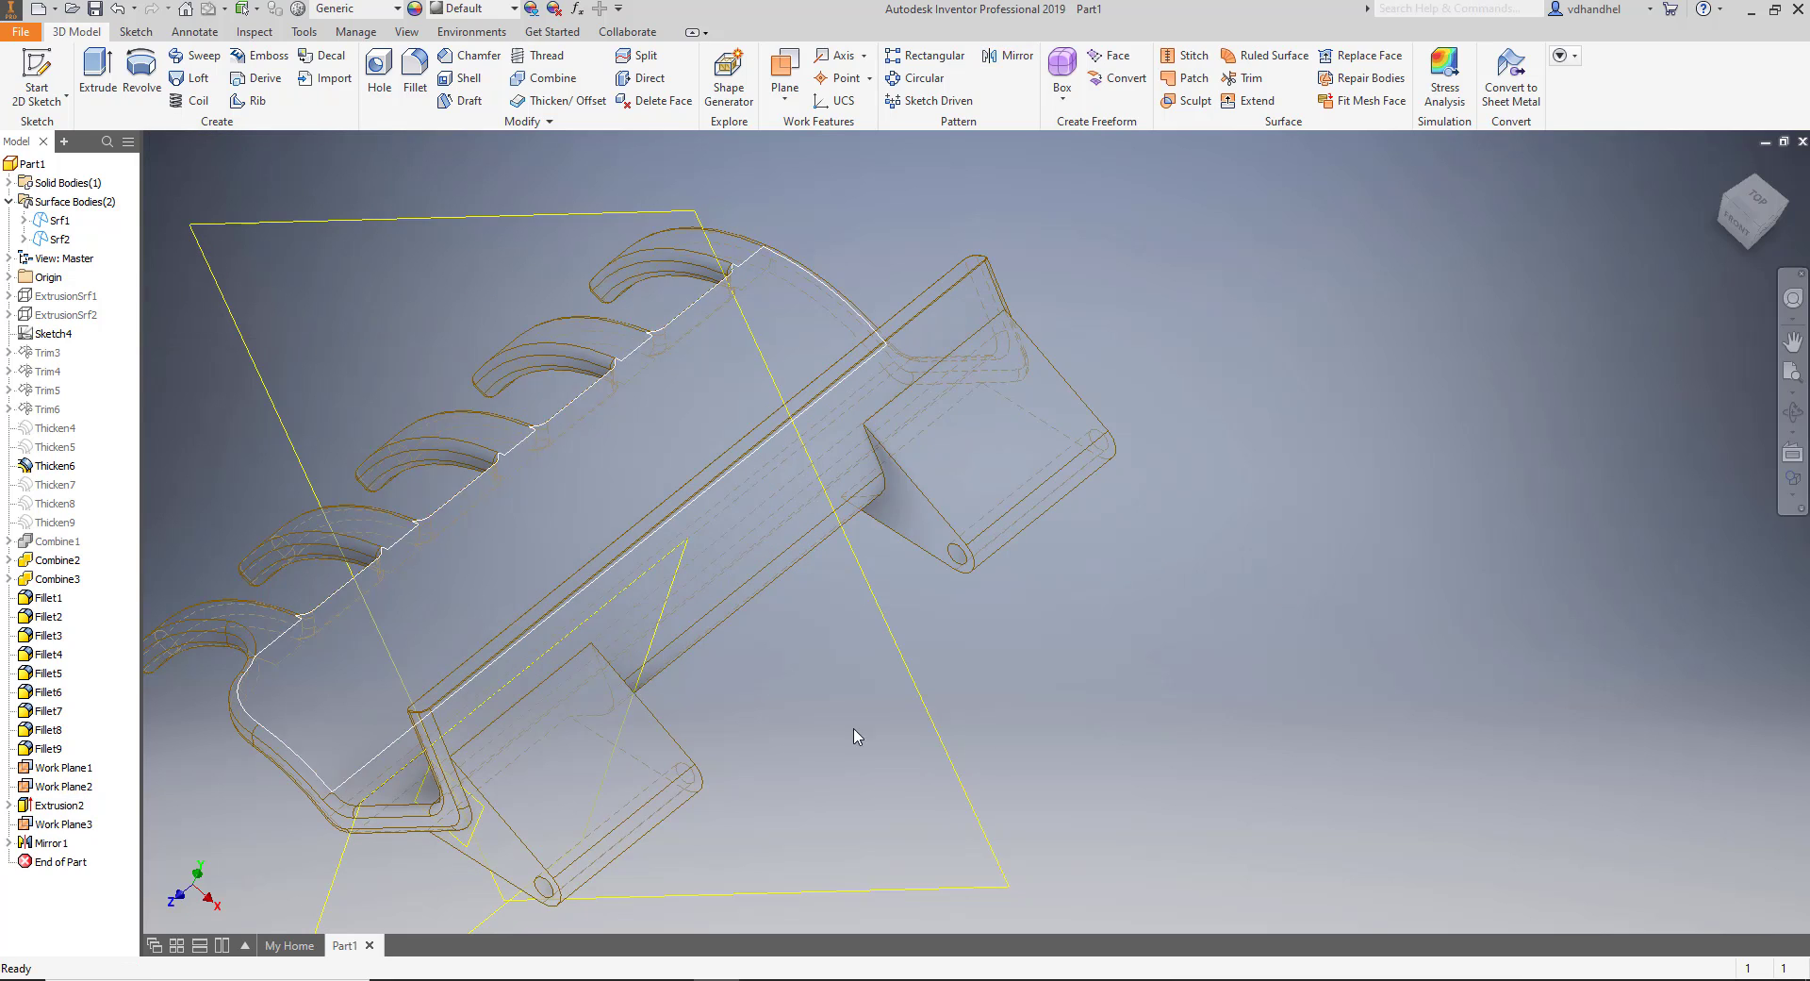
# Hide the mirror work plane and the large work plane at the original lug.
pyautogui.keyDown('shift'); pyautogui.moveTo(1452, 756); pyautogui.dragTo(1220, 736, button='middle'); pyautogui.keyUp('shift')
pyautogui.scroll(8, 1135, 346)
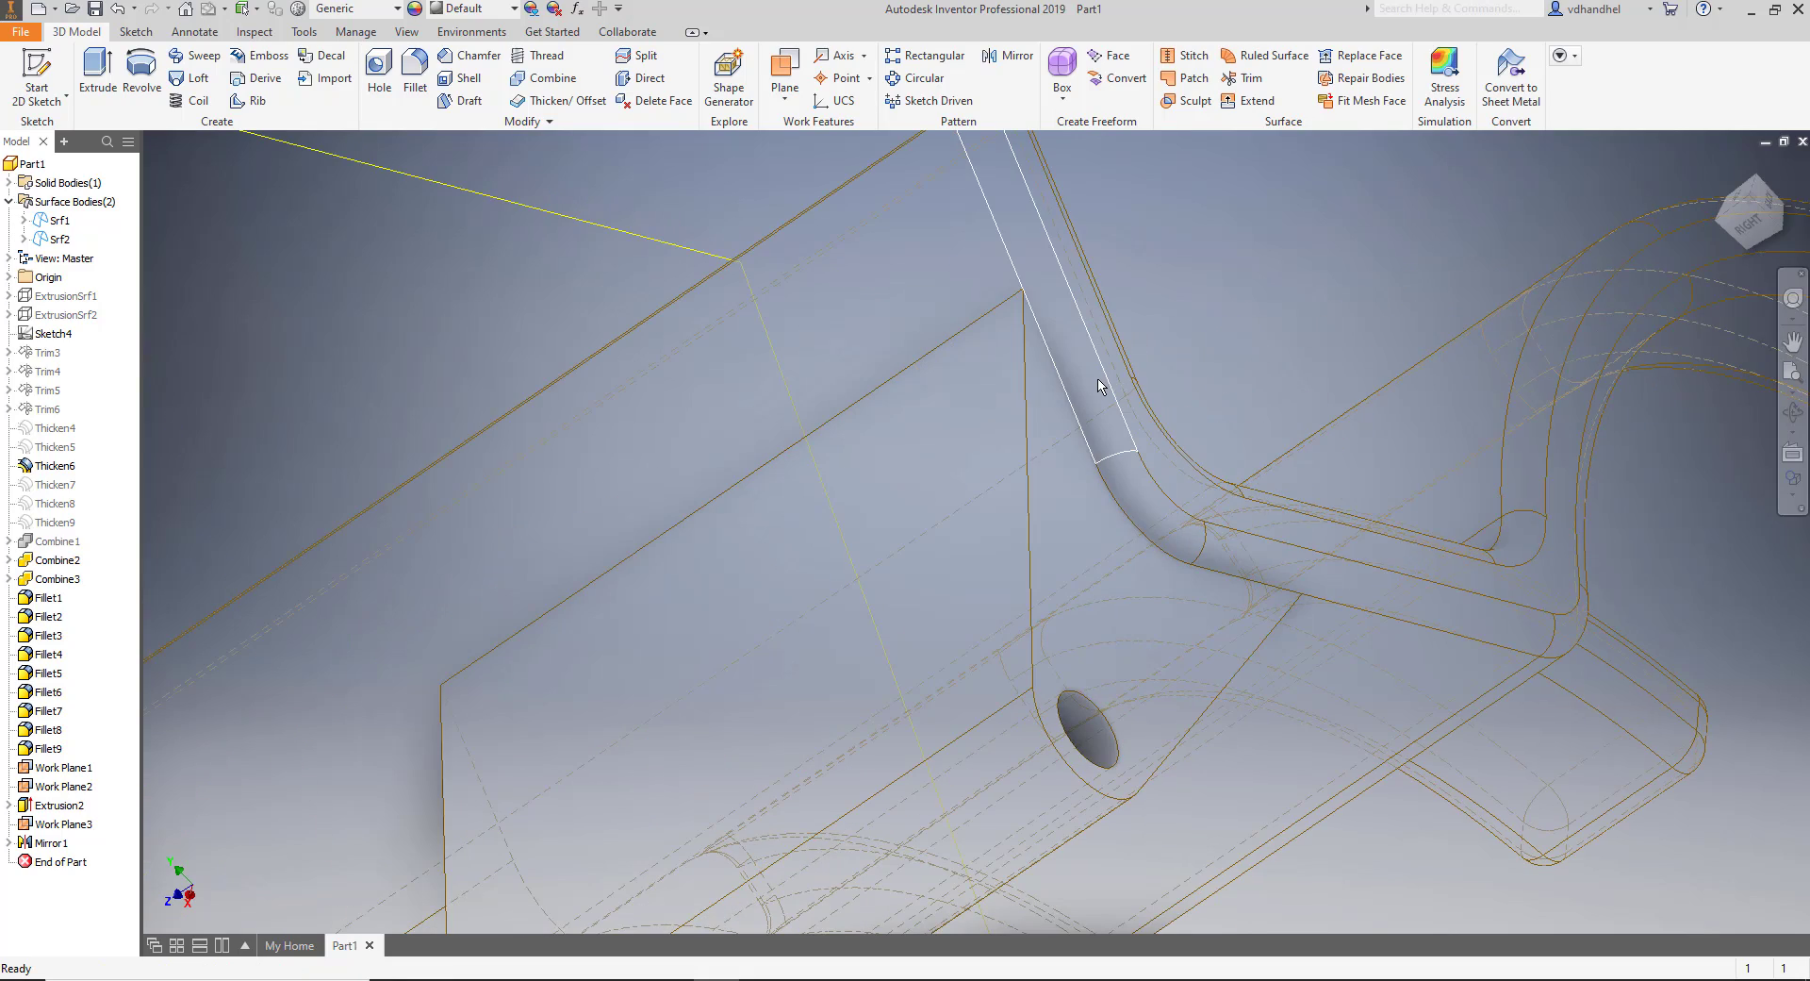
pyautogui.scroll(-3, 1083, 391)
pyautogui.scroll(-8, 1108, 443)
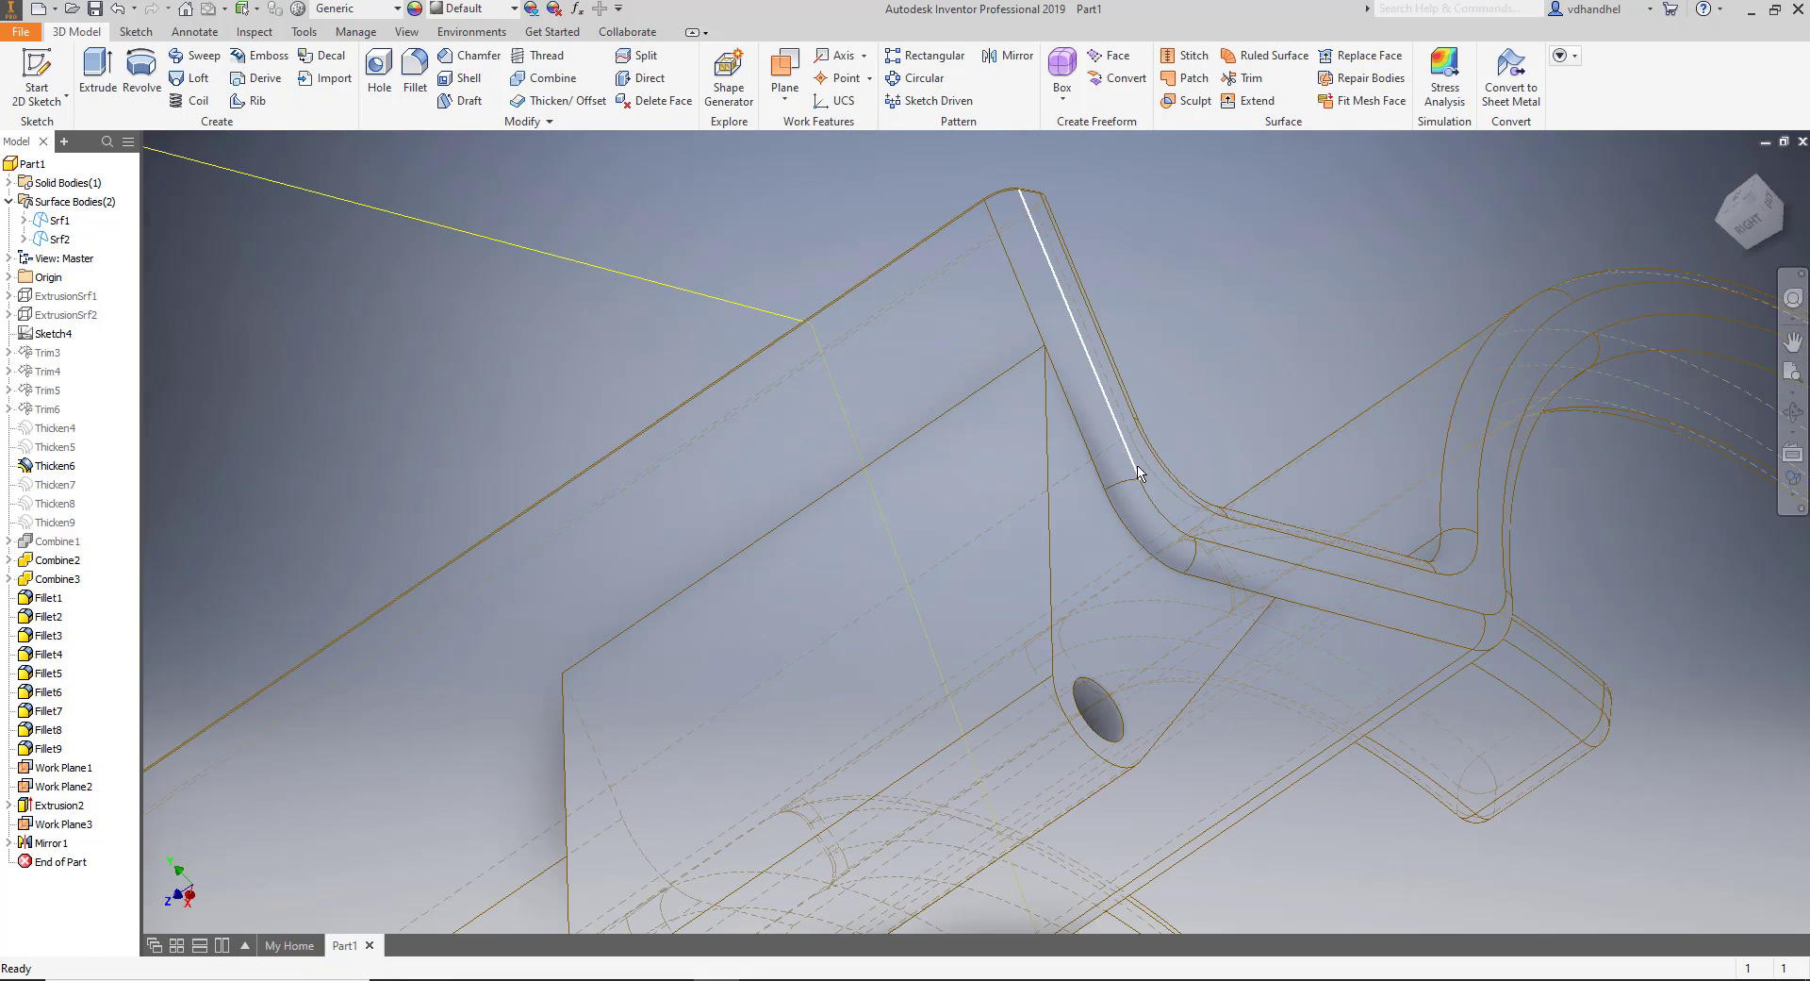
pyautogui.scroll(-2, 1258, 509)
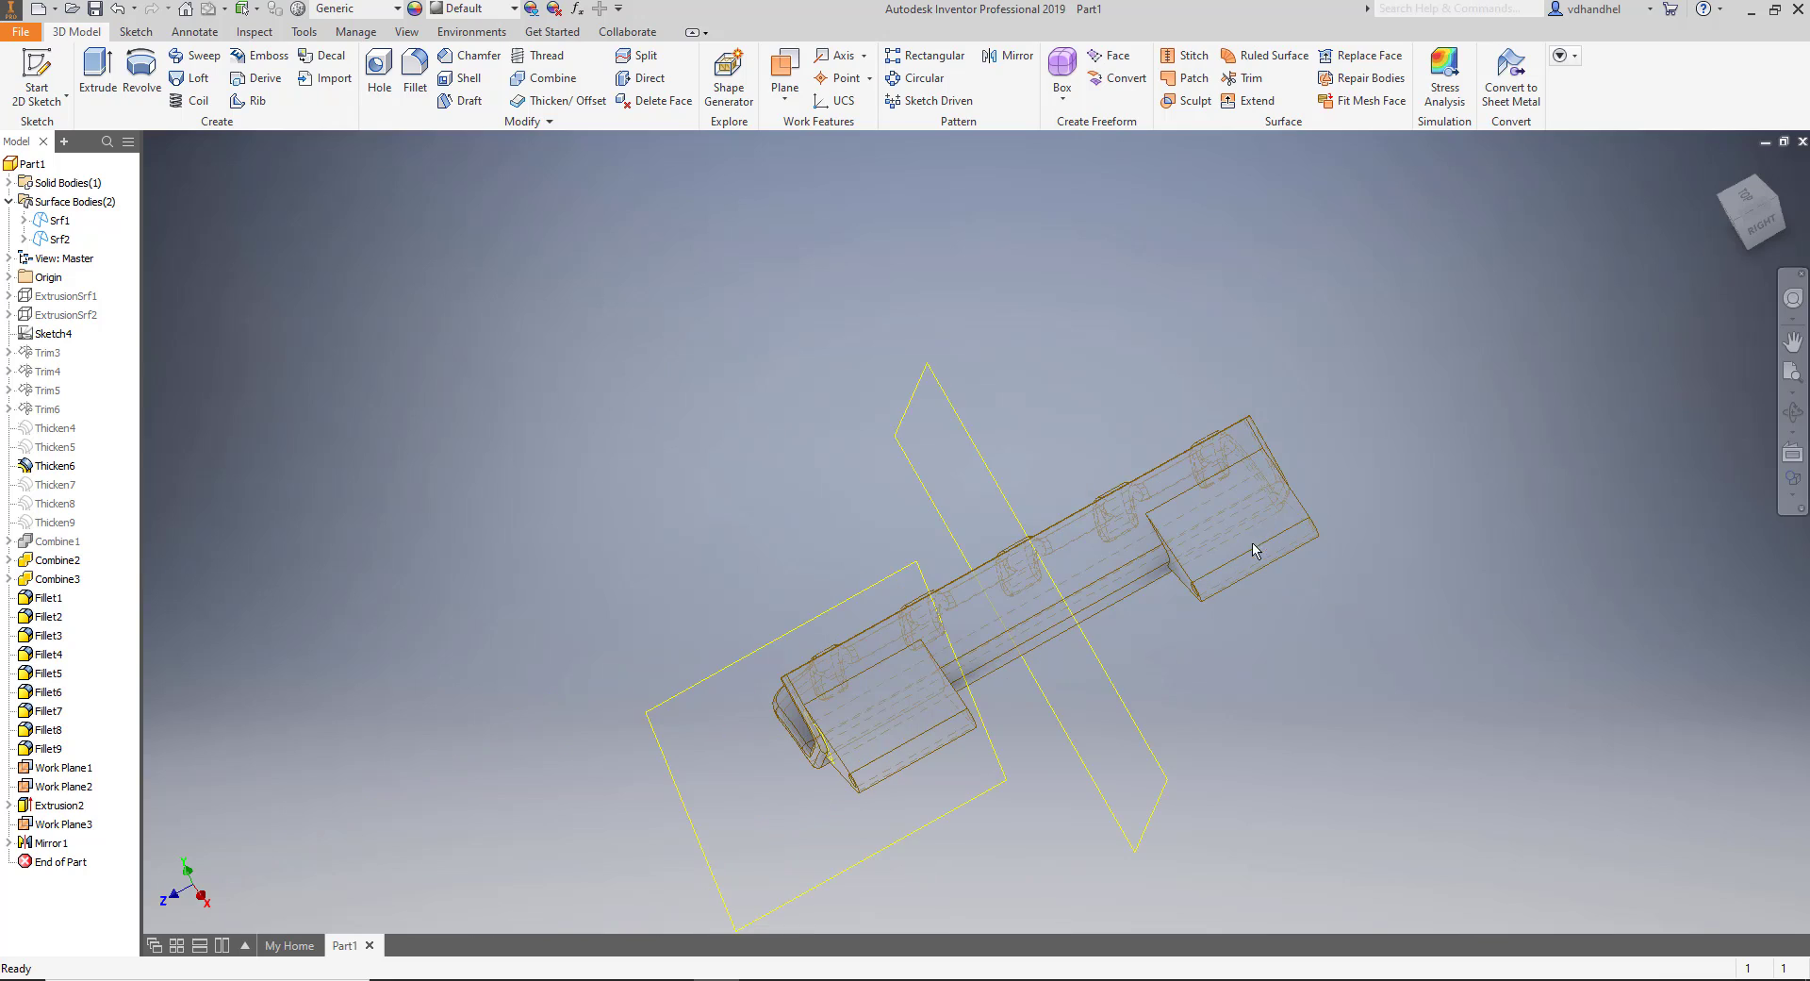
pyautogui.click(1793, 479)
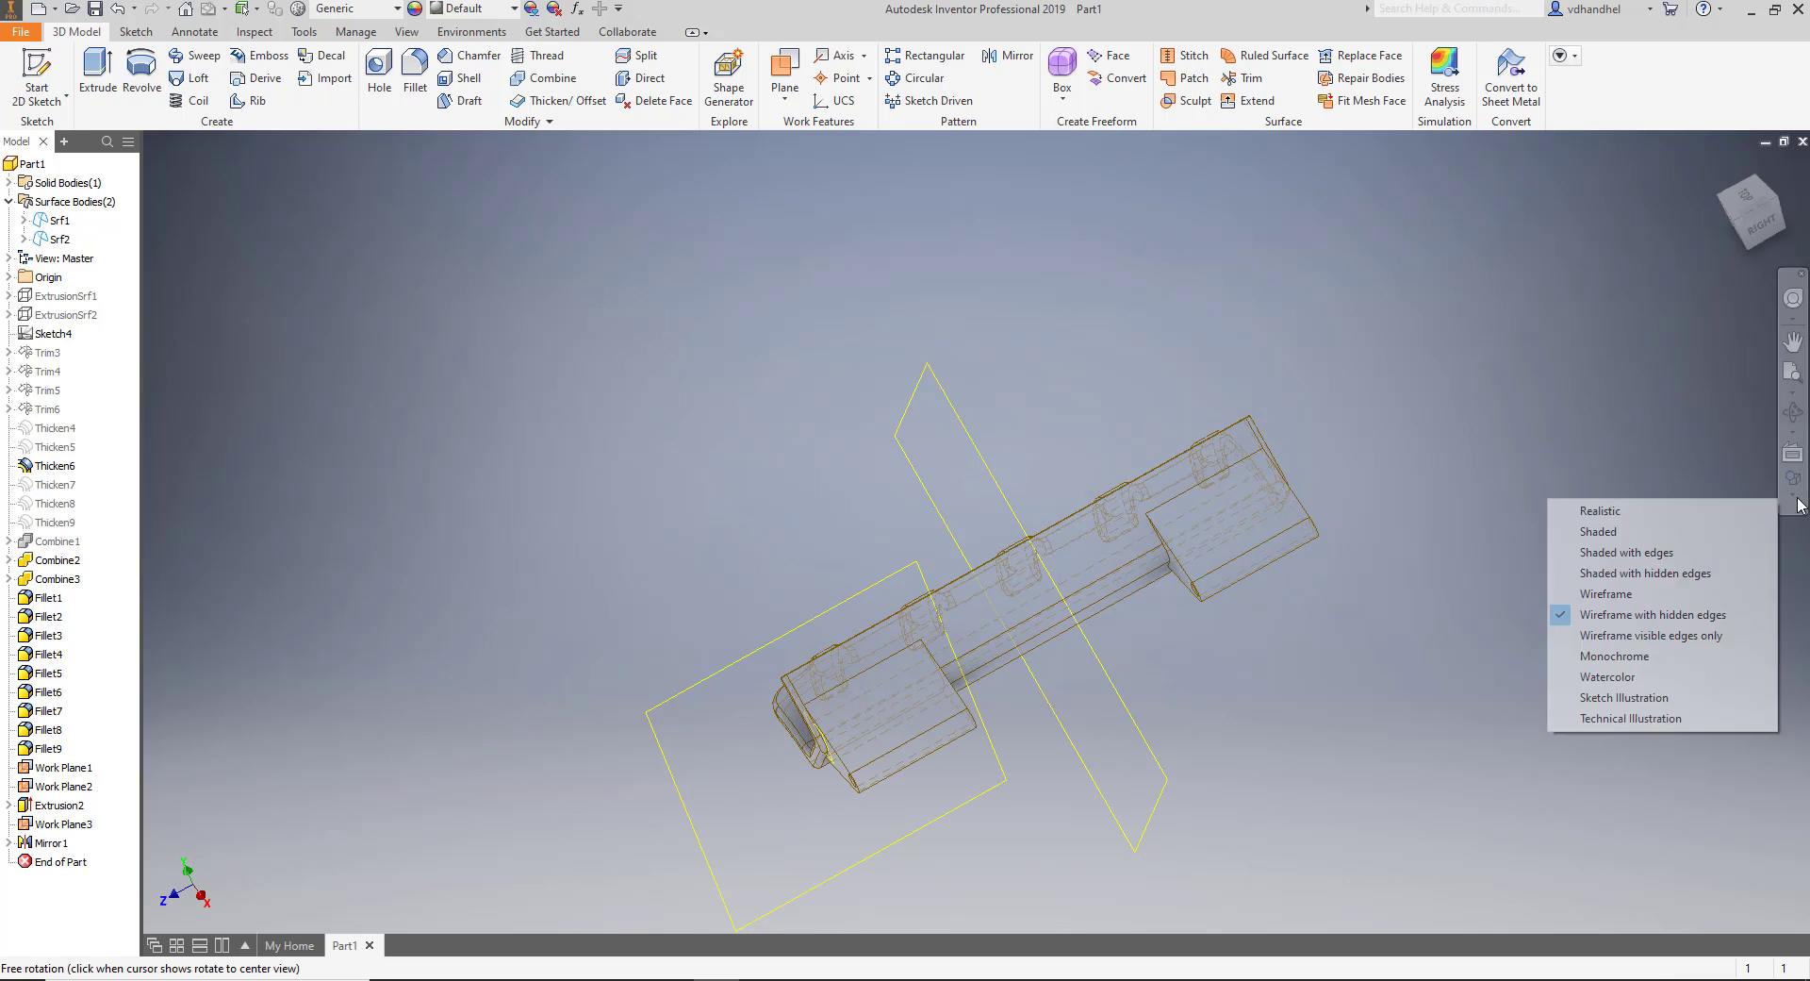
pyautogui.click(927, 369)
pyautogui.rightClick(928, 369)
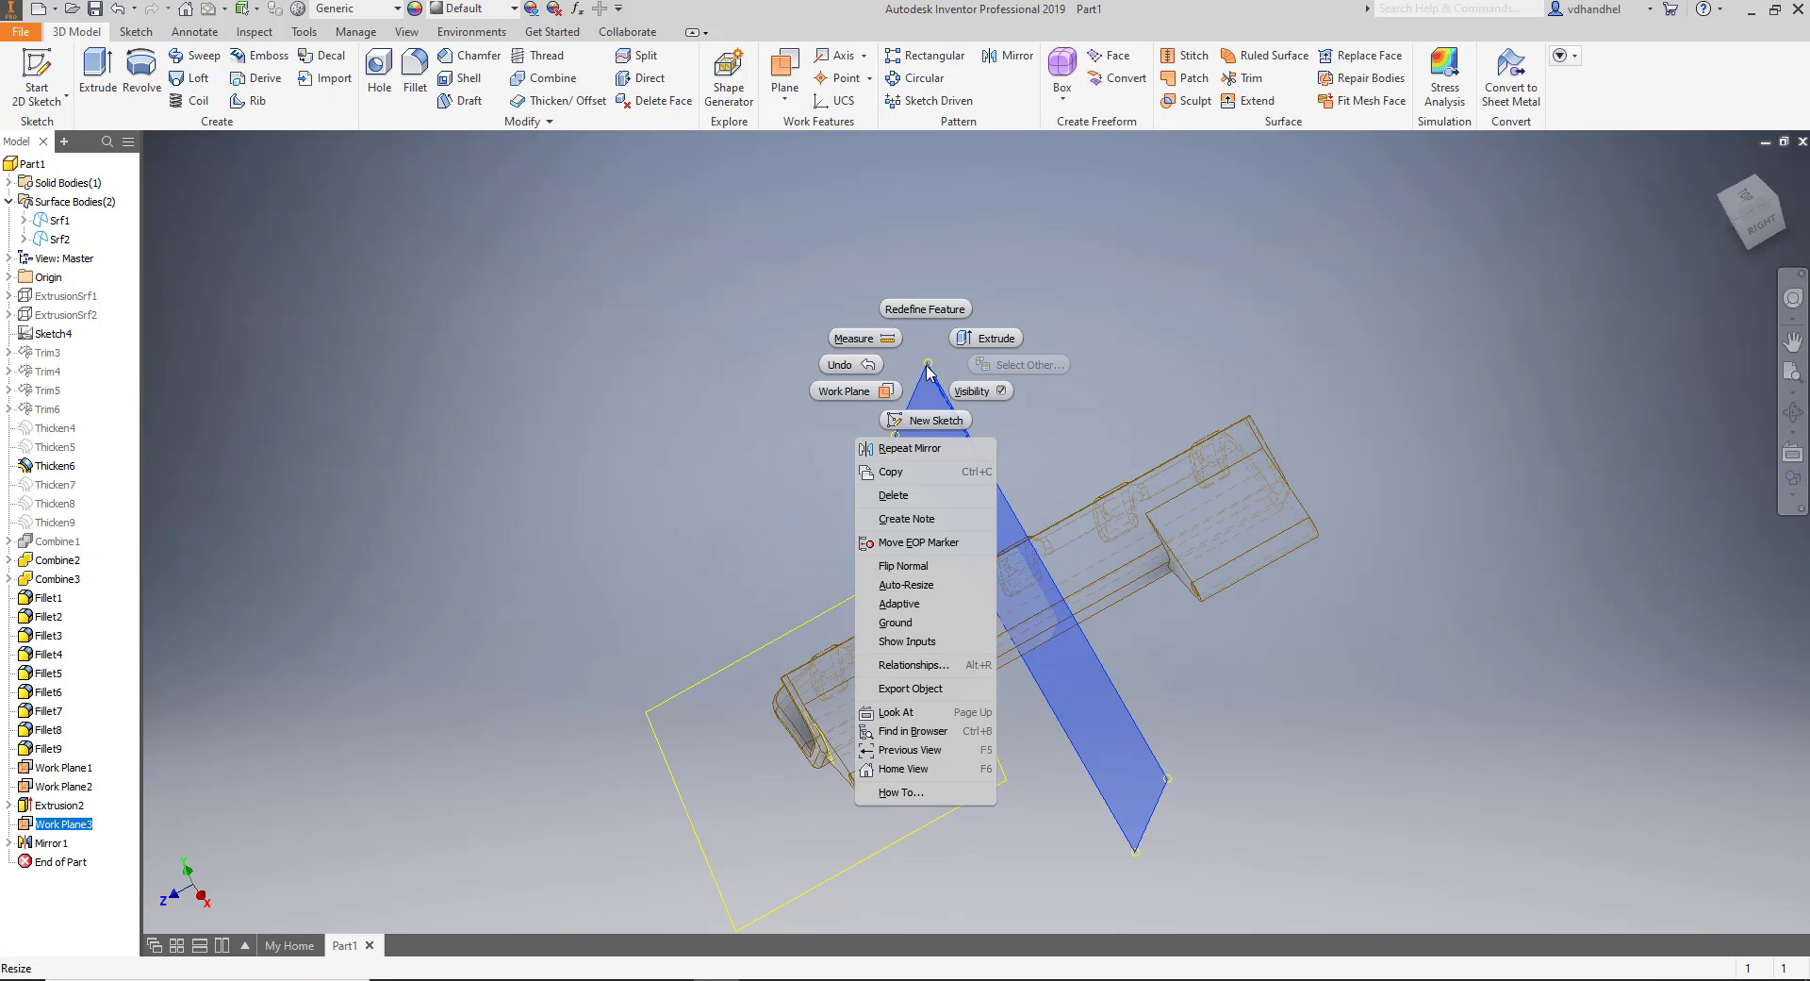
pyautogui.click(912, 596)
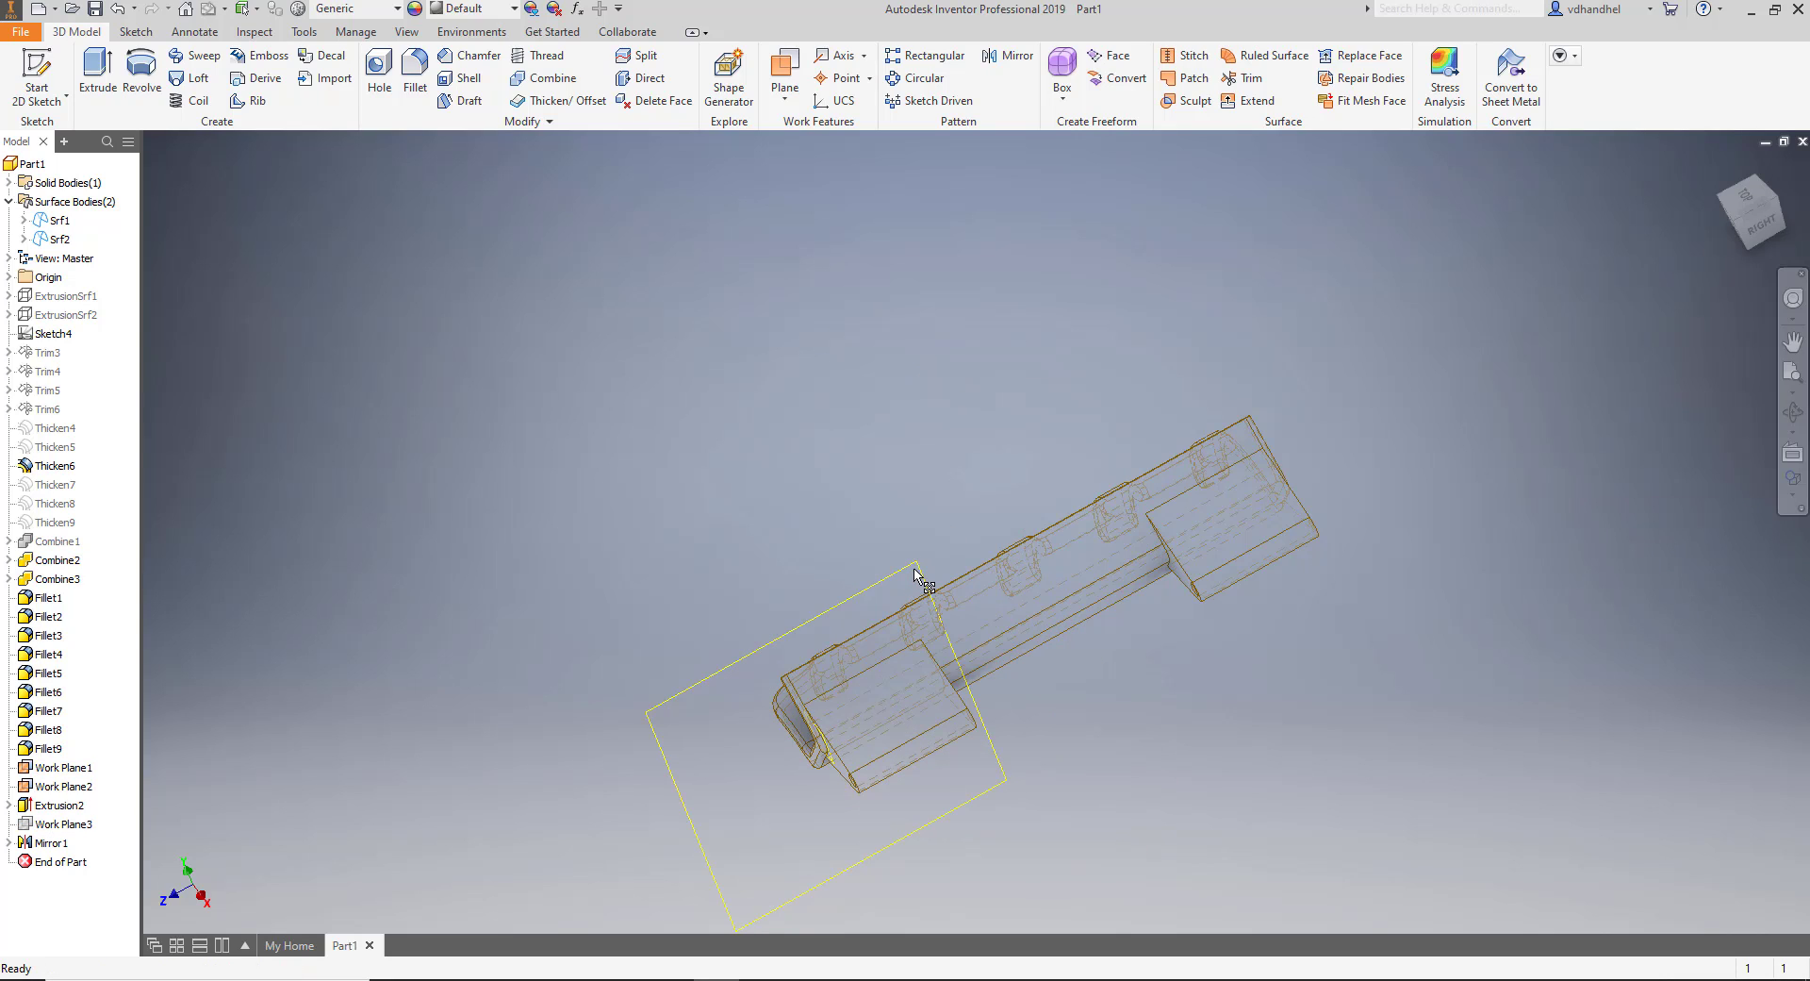
pyautogui.click(915, 574)
pyautogui.rightClick(914, 573)
pyautogui.click(977, 608)
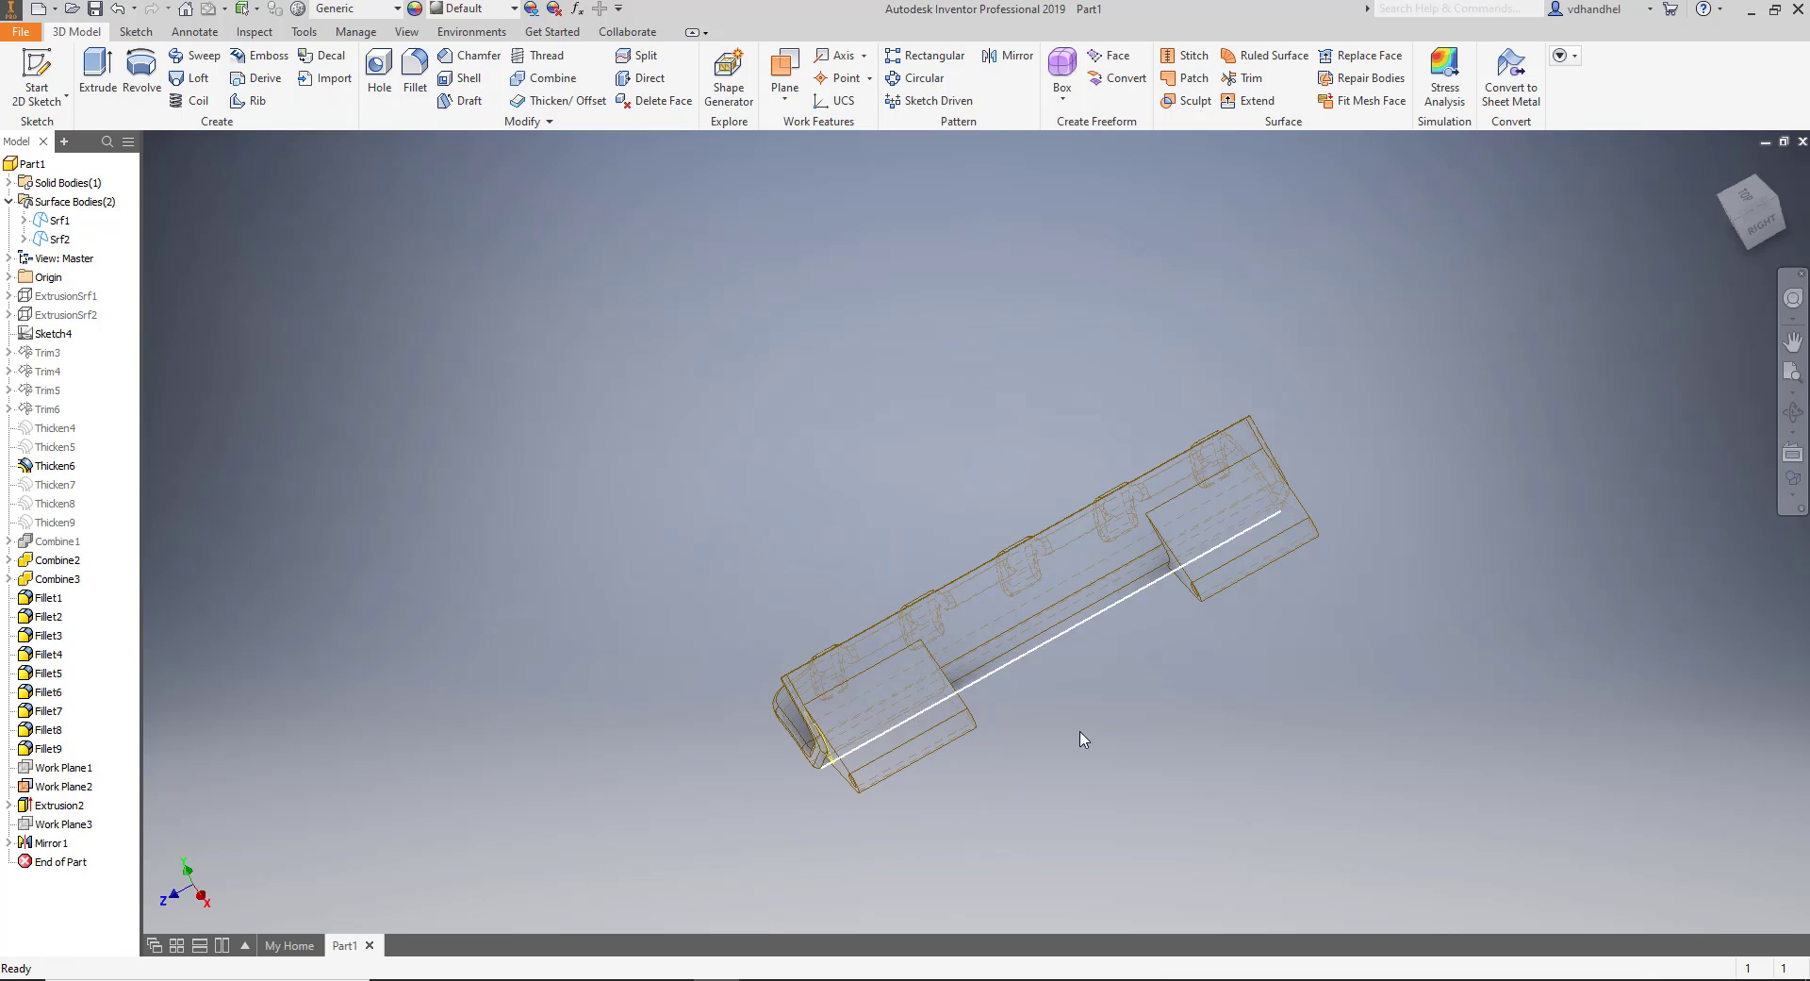
# Hide the remaining small work plane at the end face of the body.
pyautogui.keyDown('shift'); pyautogui.moveTo(1132, 744); pyautogui.dragTo(1414, 524, button='middle'); pyautogui.keyUp('shift')
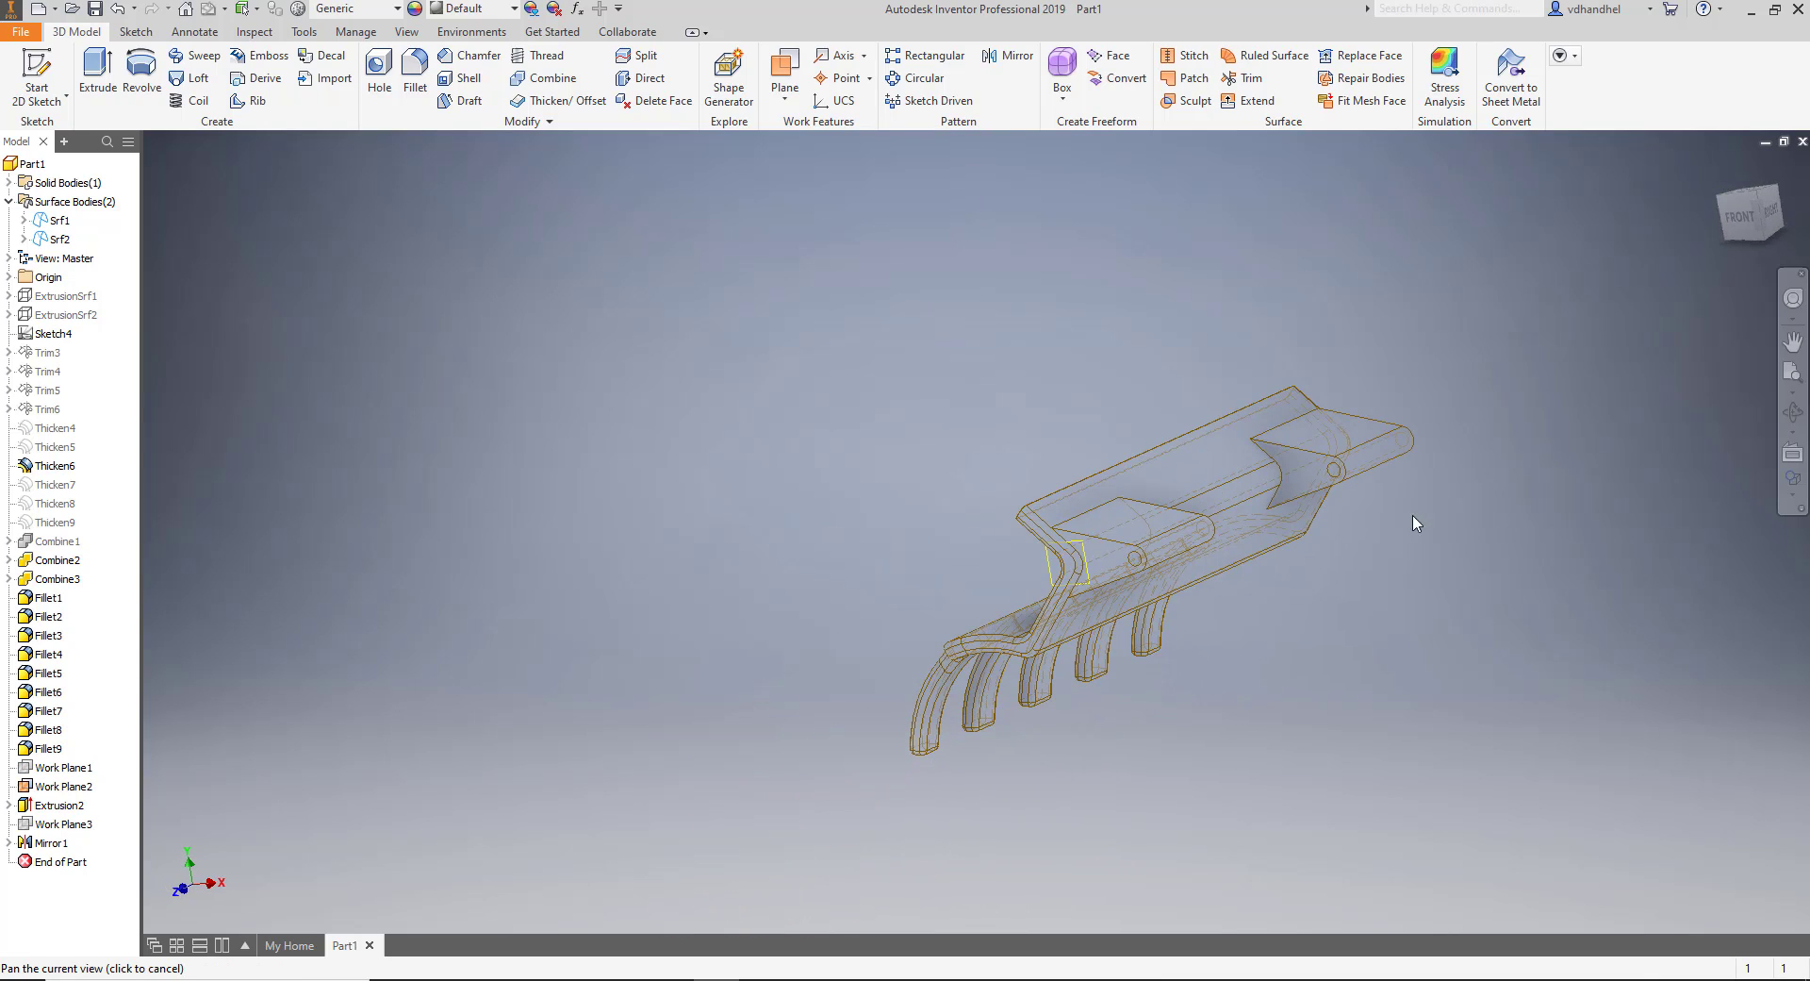
pyautogui.scroll(10, 1010, 594)
pyautogui.moveTo(1539, 436); pyautogui.dragTo(922, 524, button='middle')
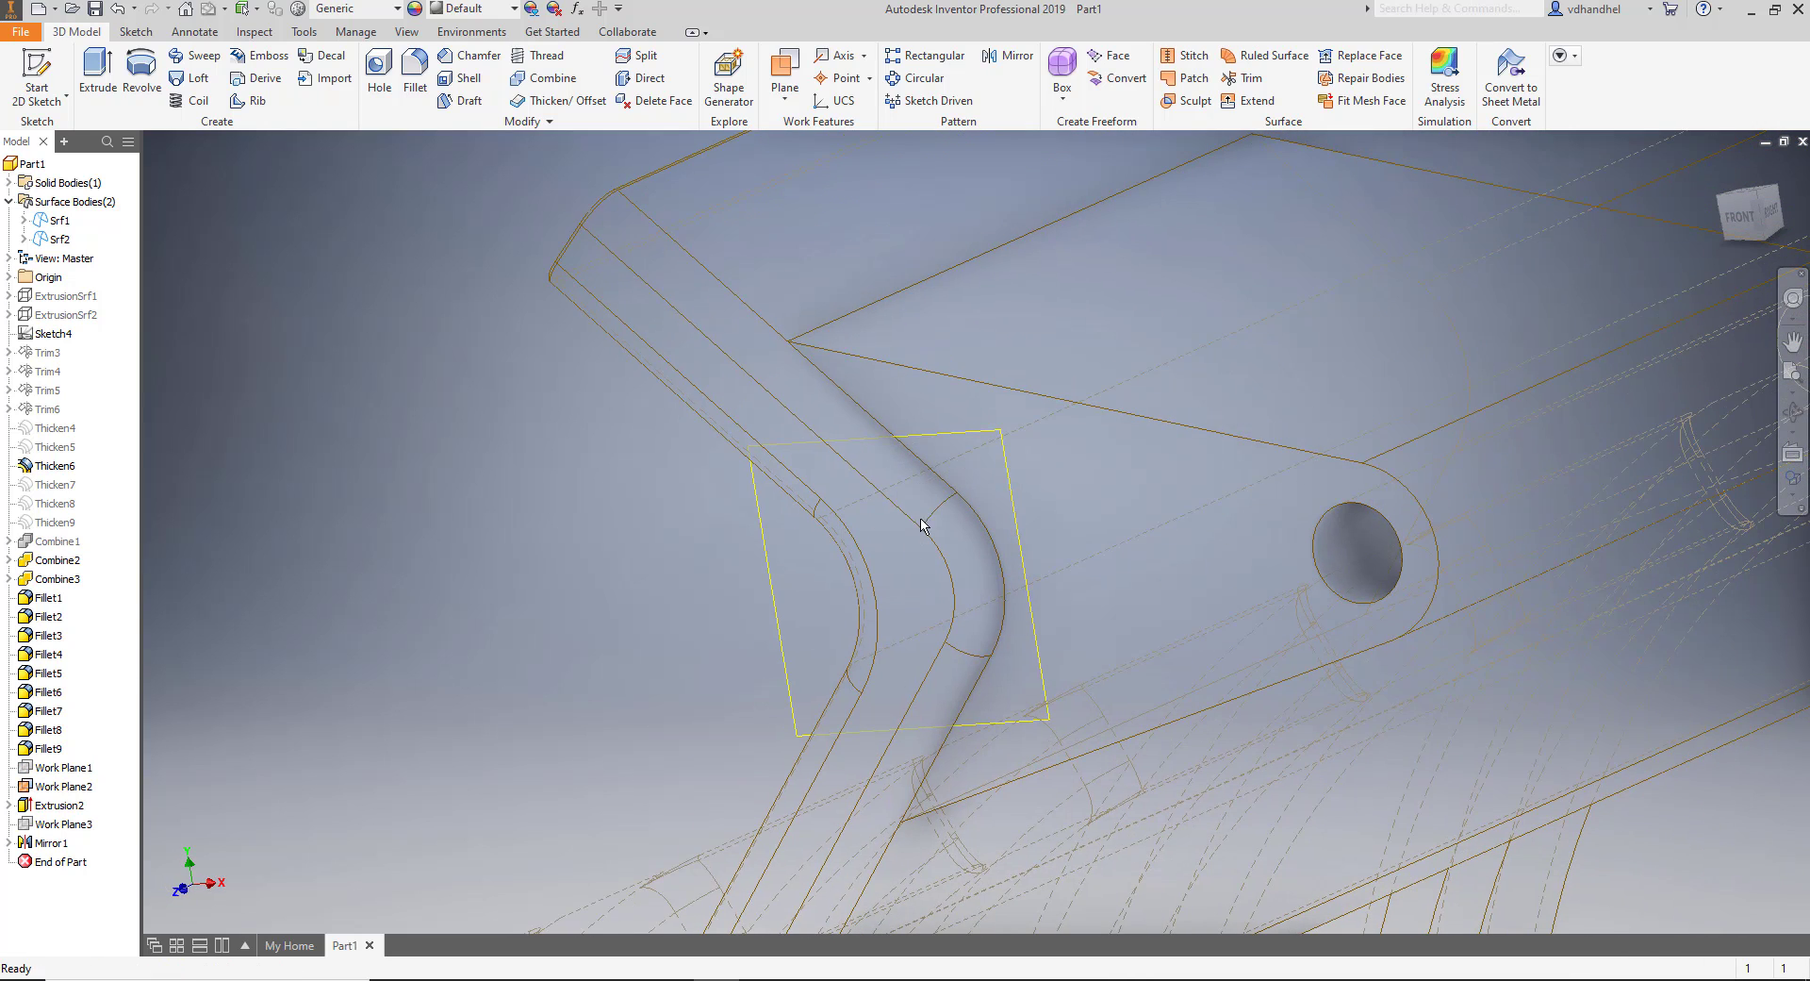
pyautogui.rightClick(1002, 435)
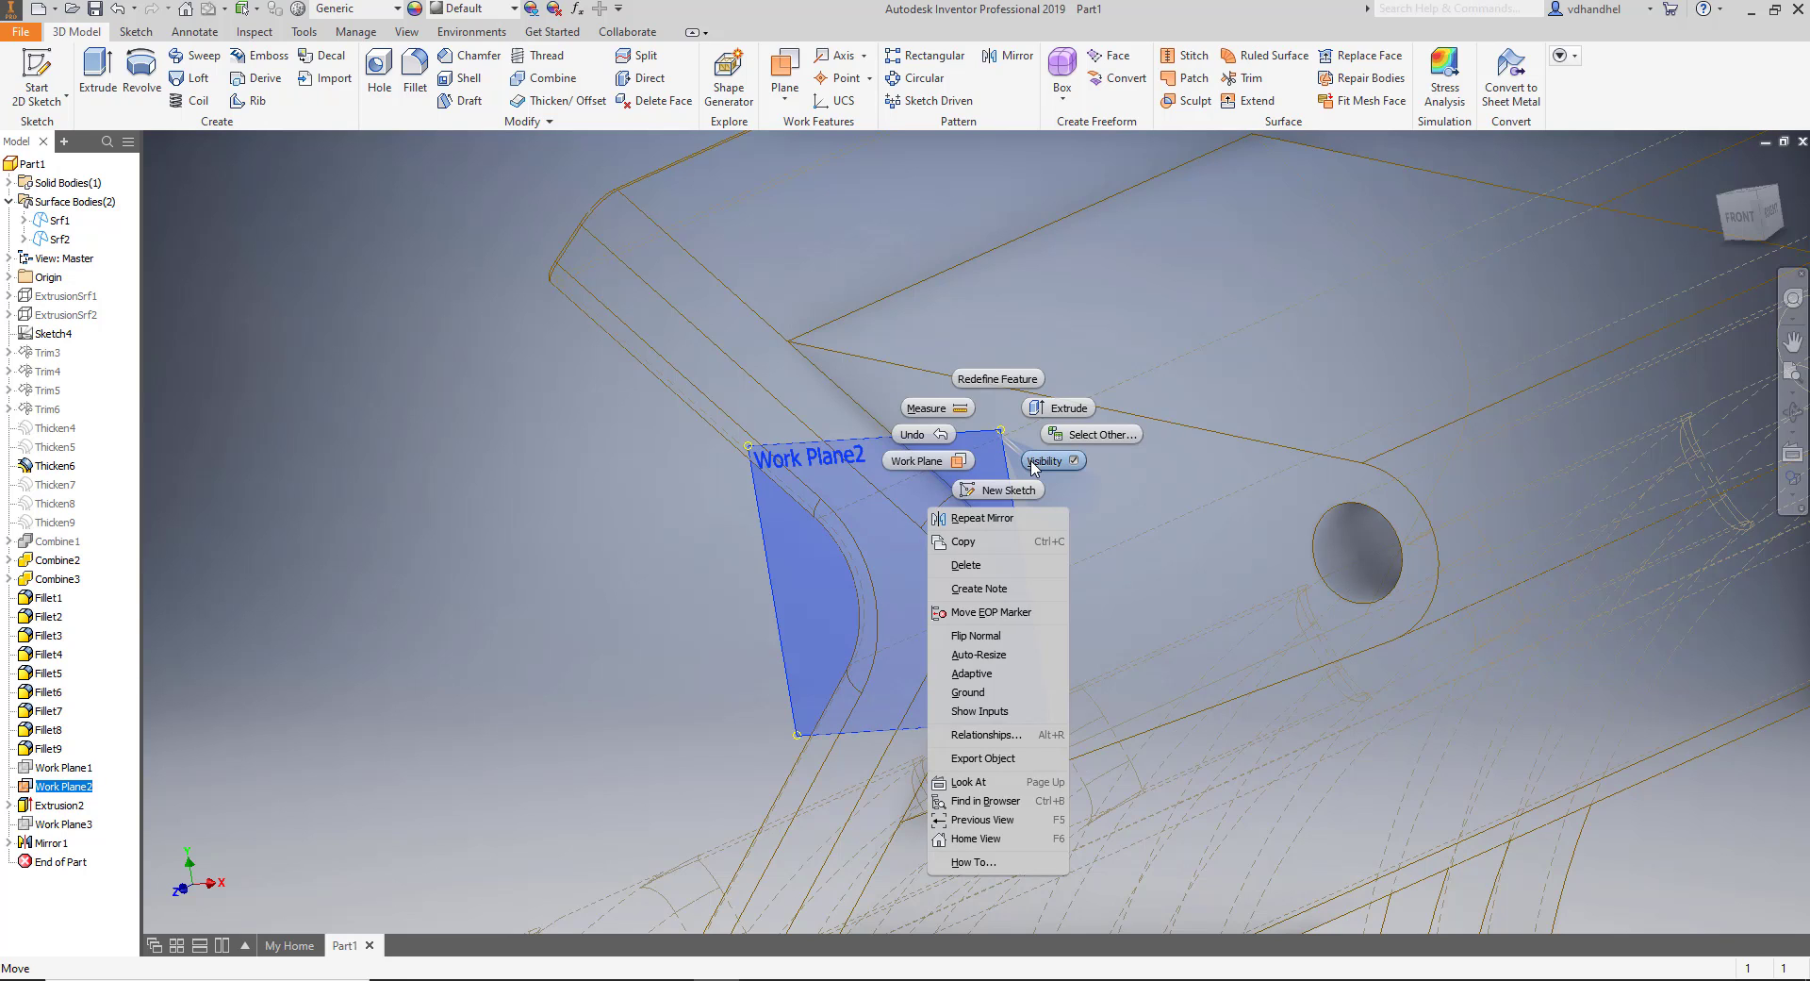
pyautogui.click(1035, 461)
# Examine the curved fingers, the filleted body and both lugs from several angles.
pyautogui.scroll(-5, 1304, 766)
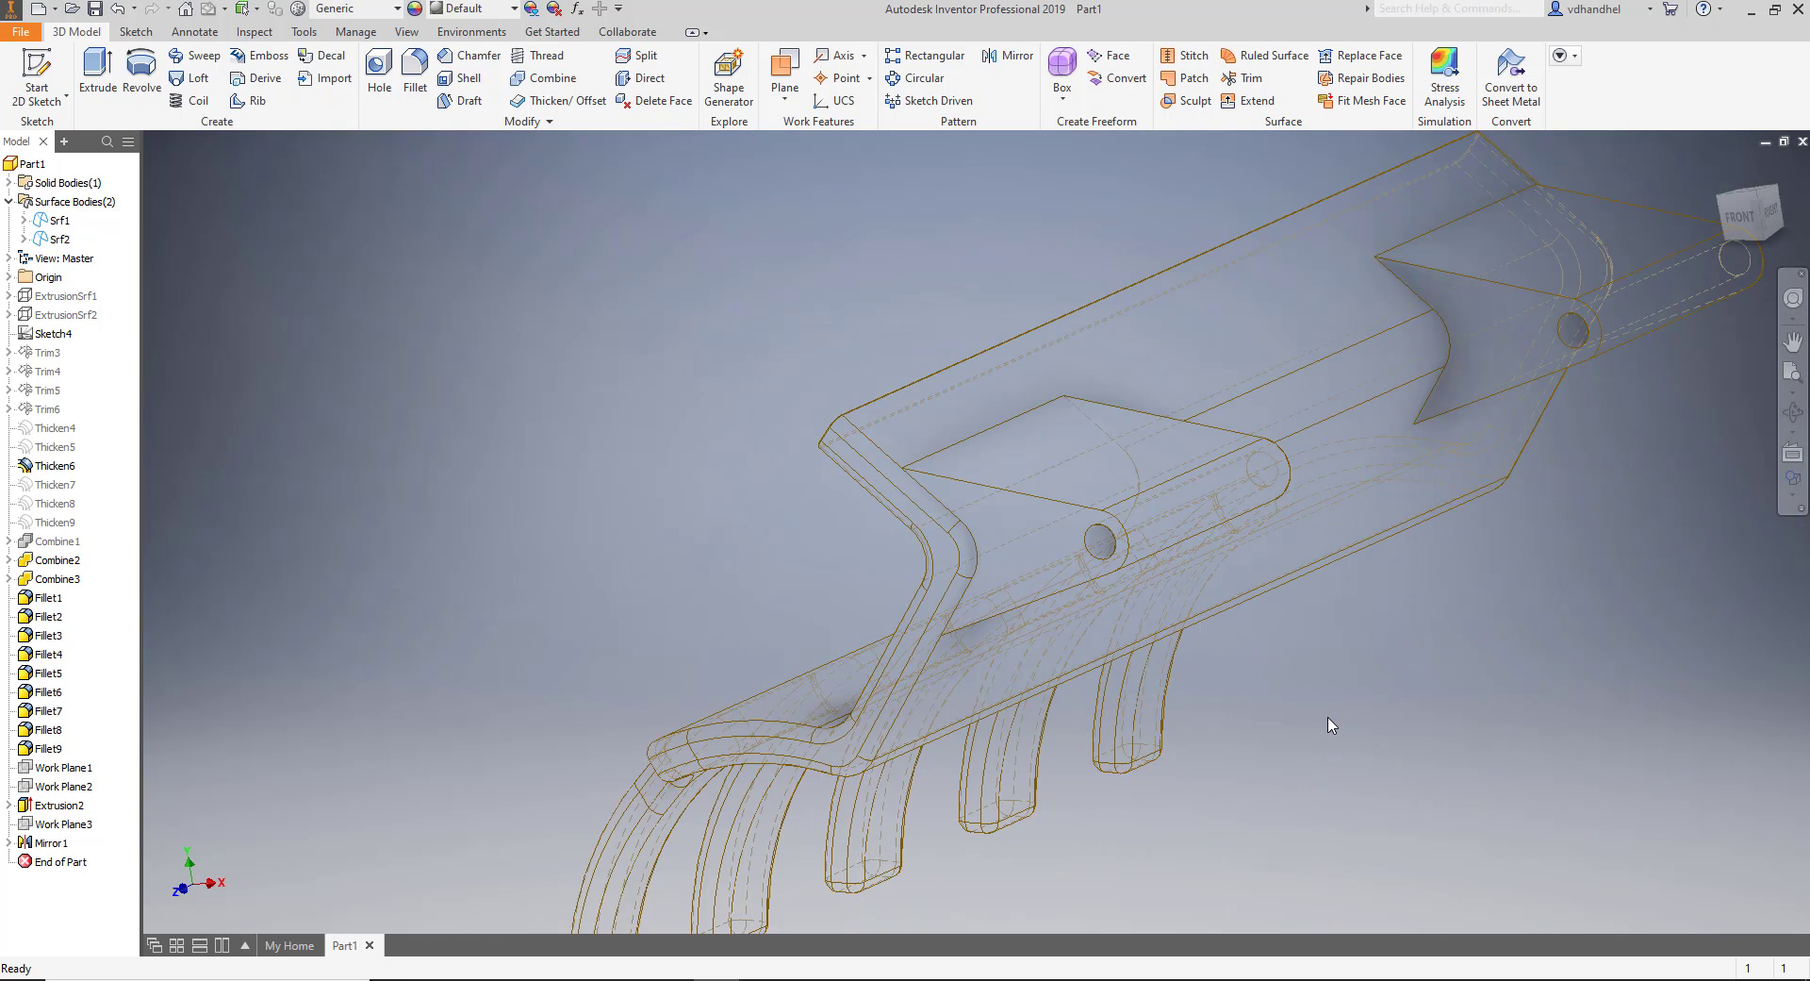
pyautogui.keyDown('shift'); pyautogui.moveTo(1333, 716); pyautogui.dragTo(1532, 828, button='middle'); pyautogui.keyUp('shift')
pyautogui.scroll(-5, 1264, 768)
pyautogui.scroll(2, 675, 436)
pyautogui.scroll(-4, 852, 403)
pyautogui.scroll(5, 865, 476)
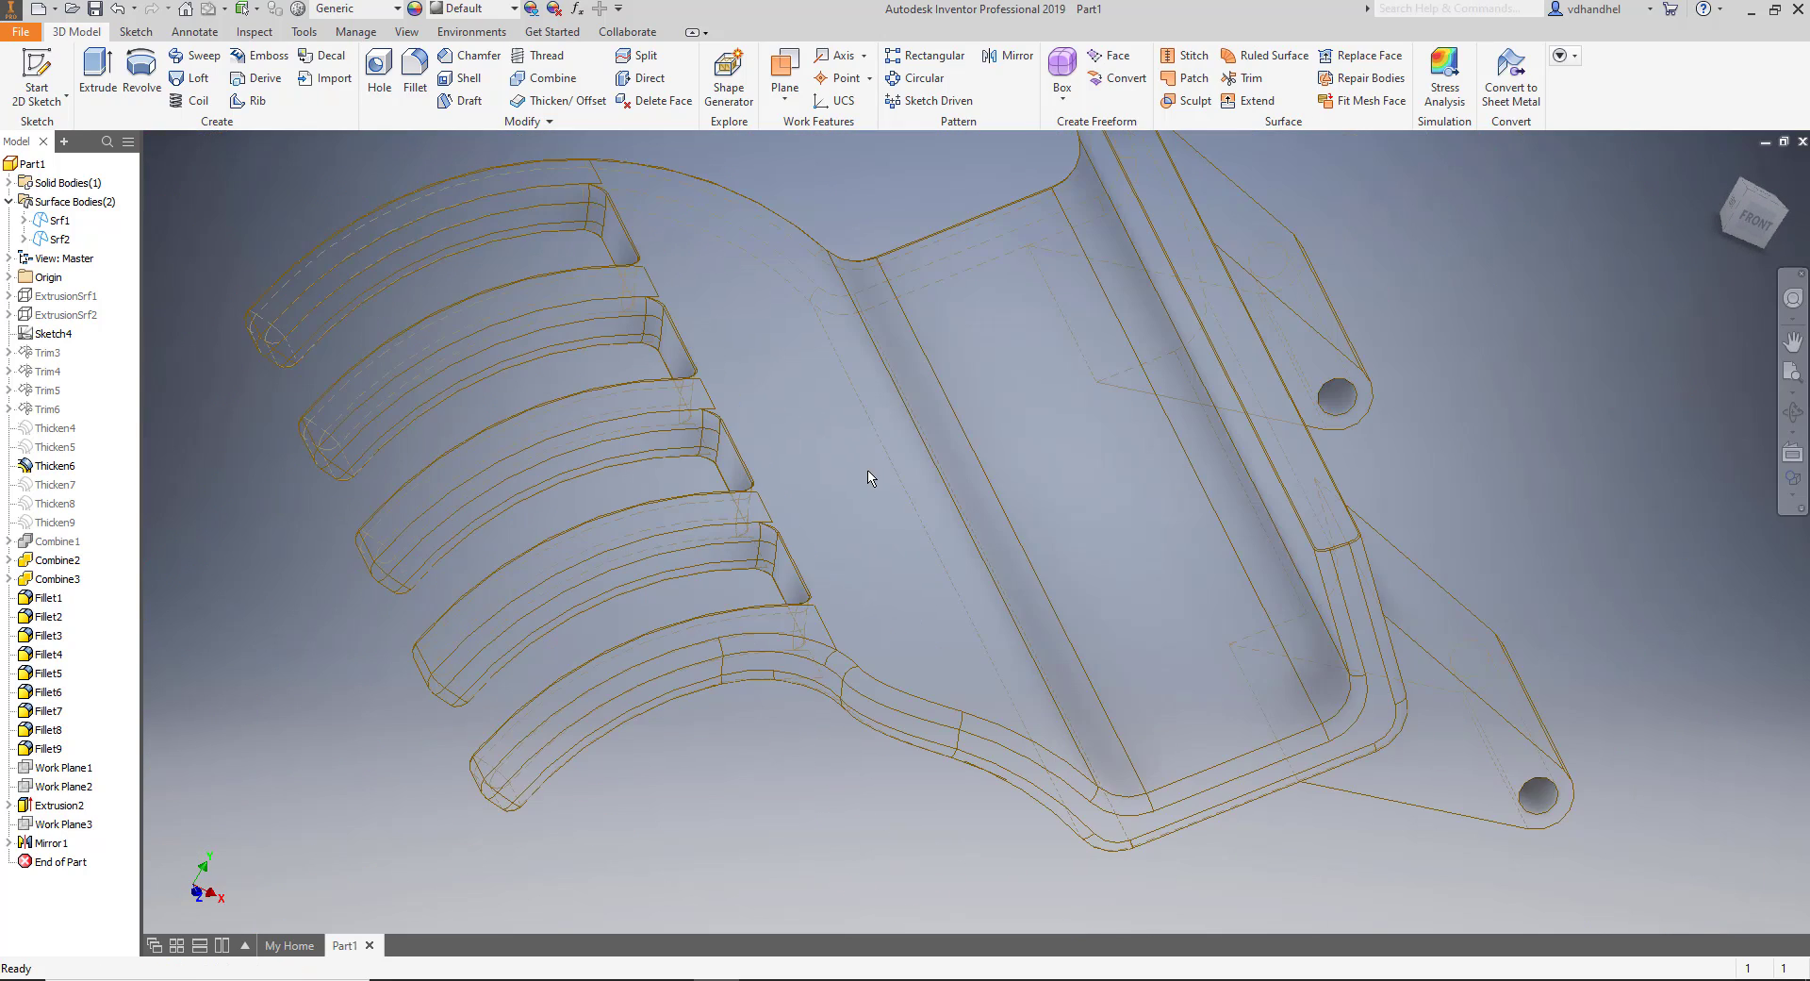
pyautogui.keyDown('shift'); pyautogui.moveTo(870, 479); pyautogui.dragTo(930, 466, button='middle'); pyautogui.keyUp('shift')
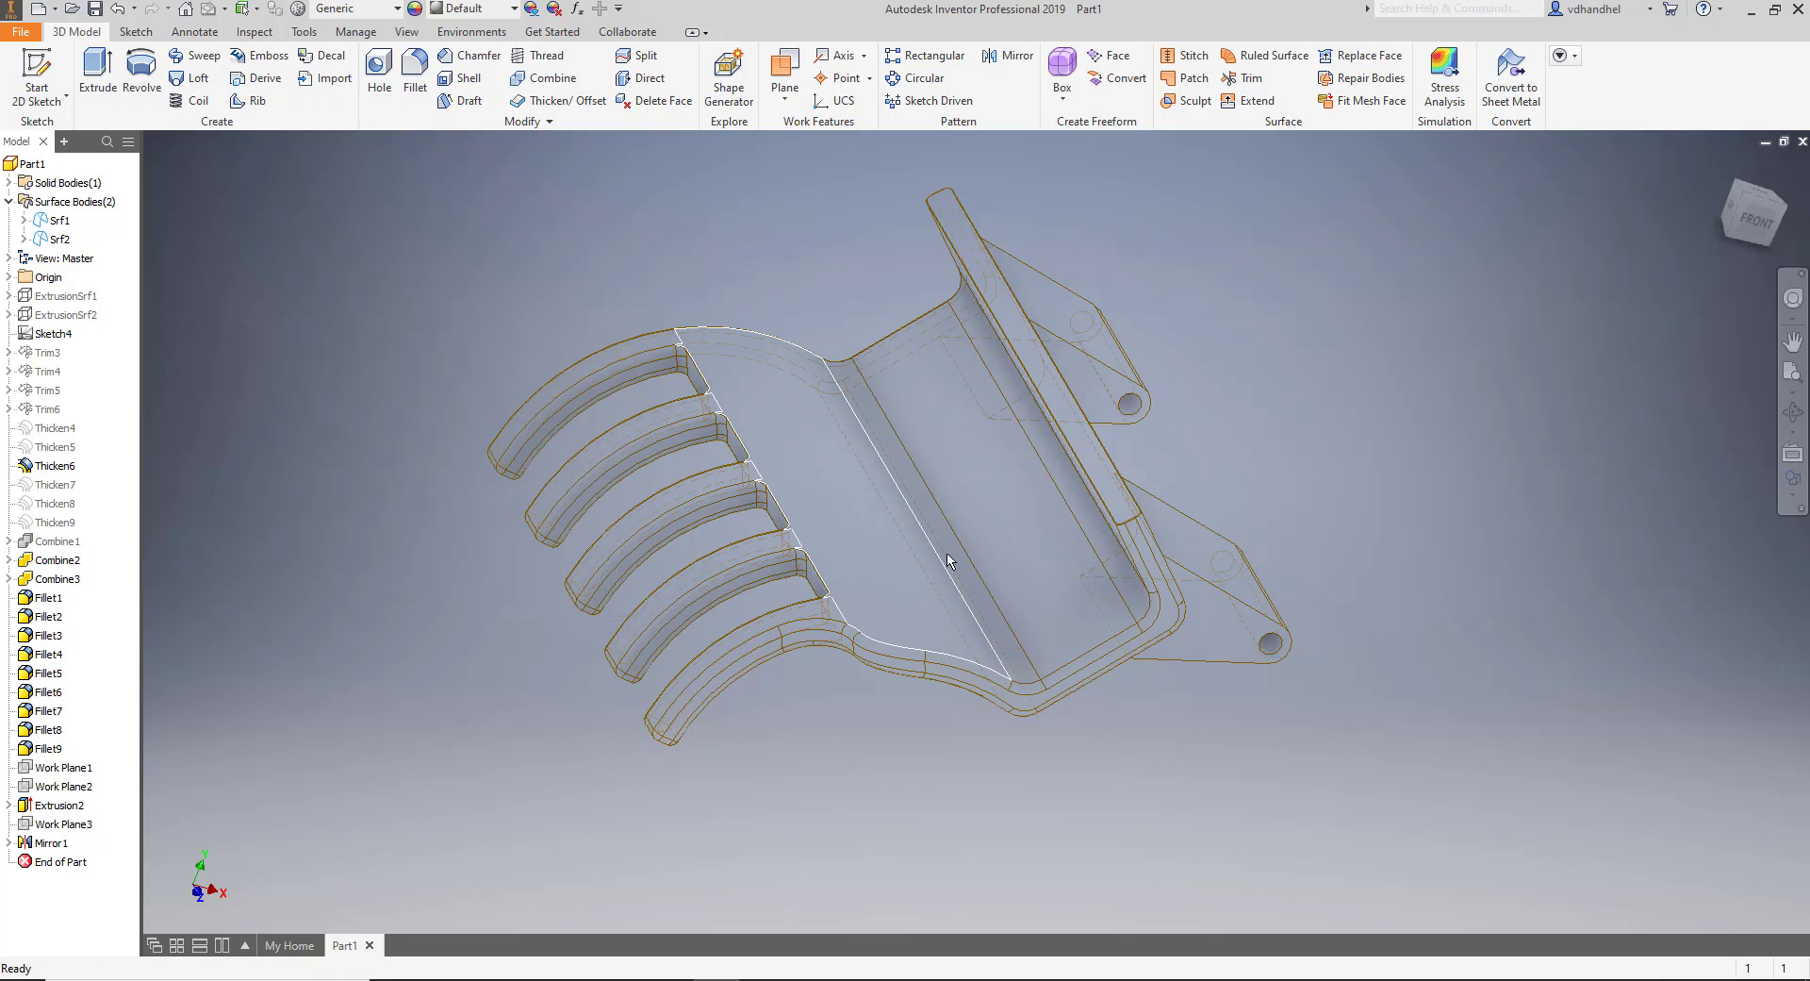
pyautogui.scroll(5, 1170, 539)
pyautogui.scroll(-7, 1180, 513)
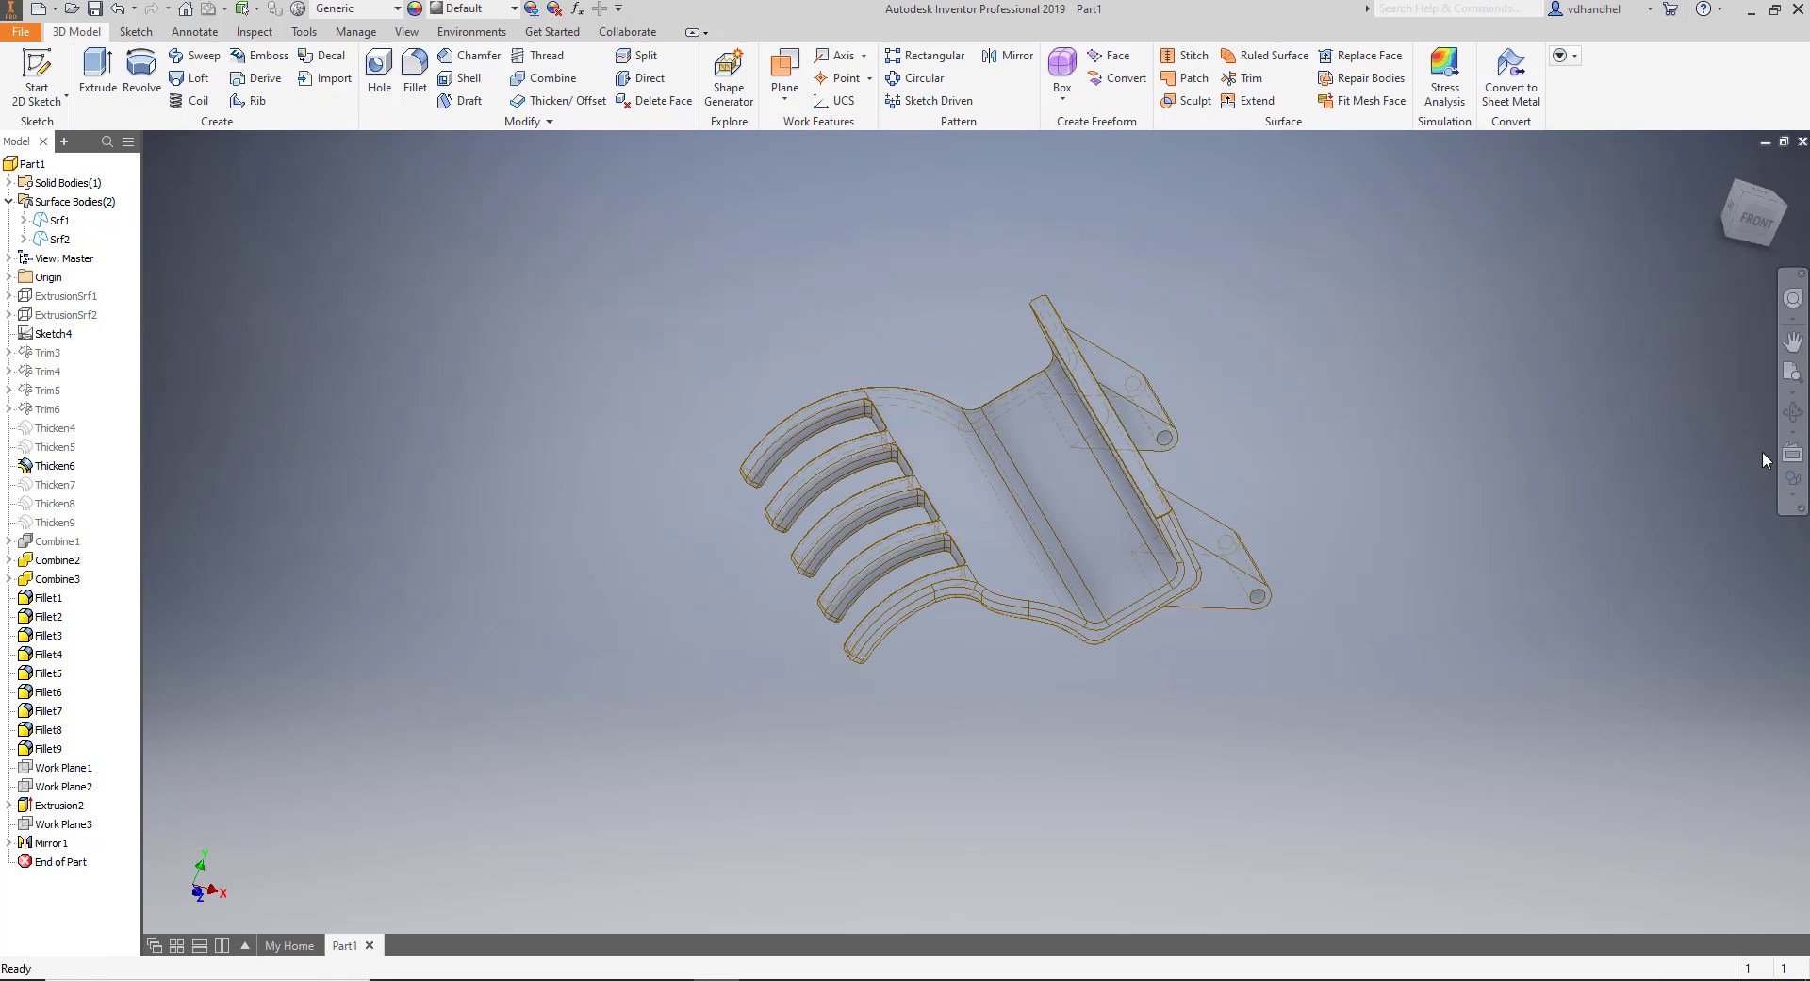
# Display the part with the Shaded with Edges style and inspect its fingers, body and mirrored lugs from different angles.
pyautogui.click(1788, 505)
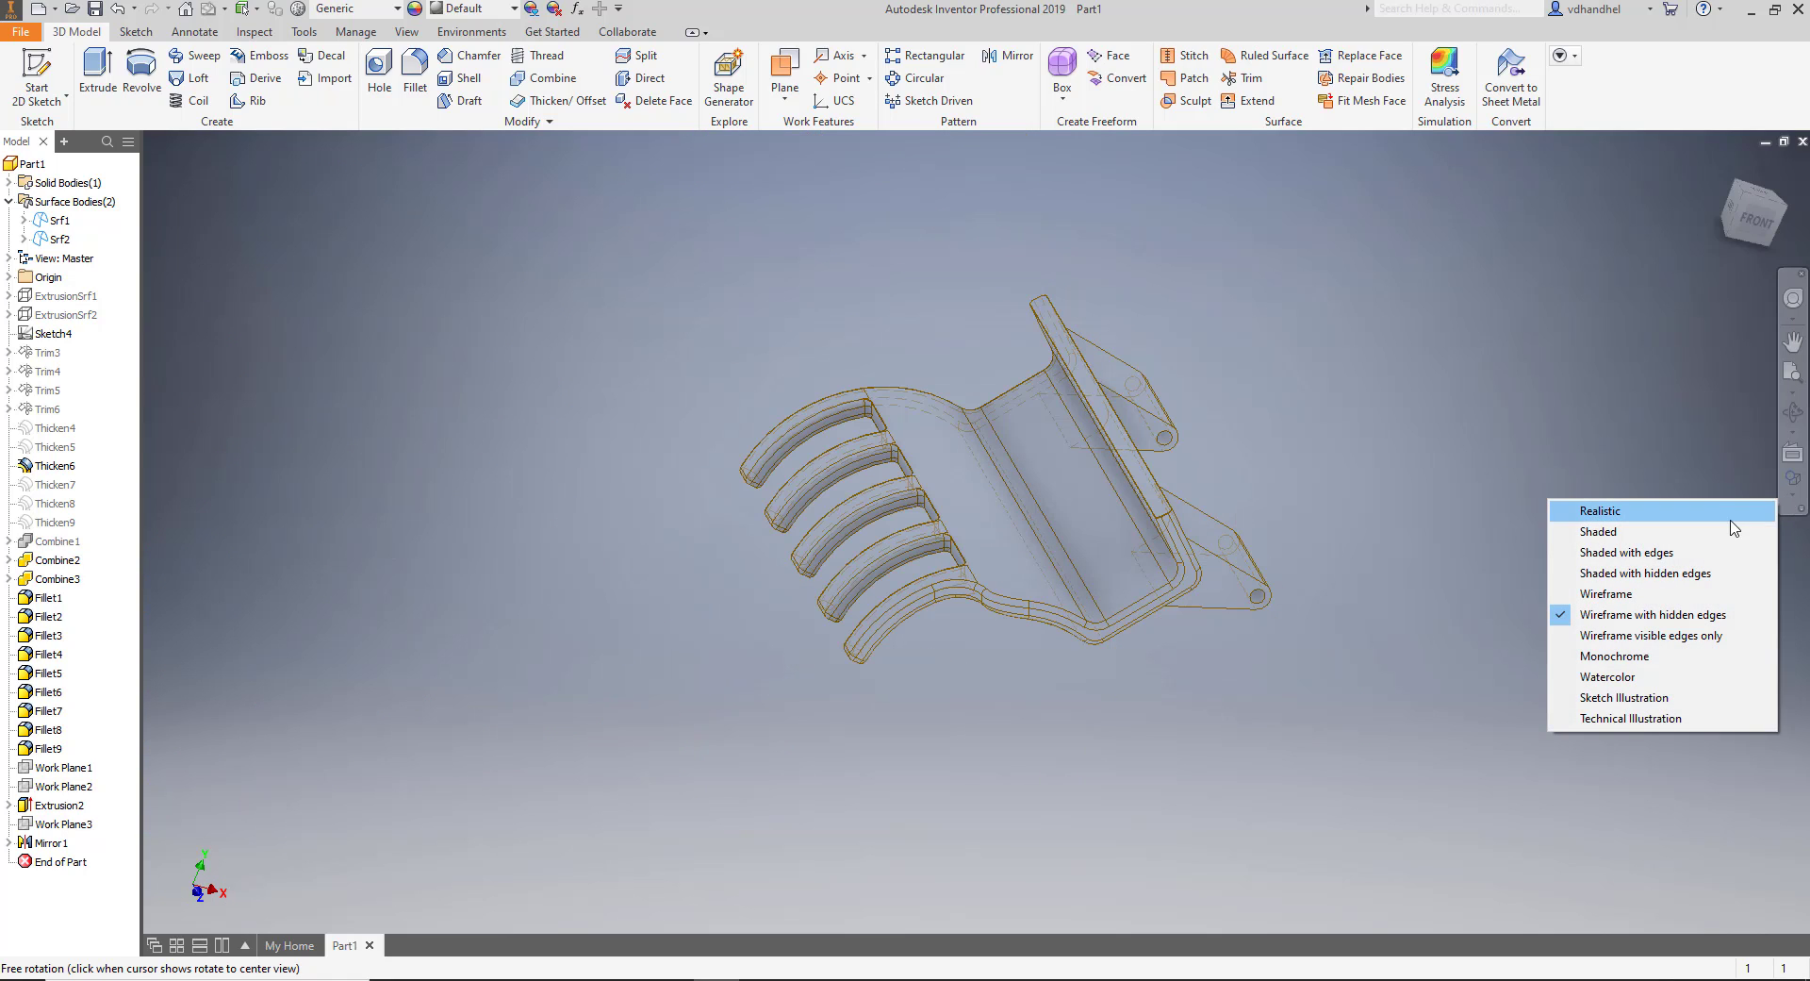
pyautogui.click(1697, 552)
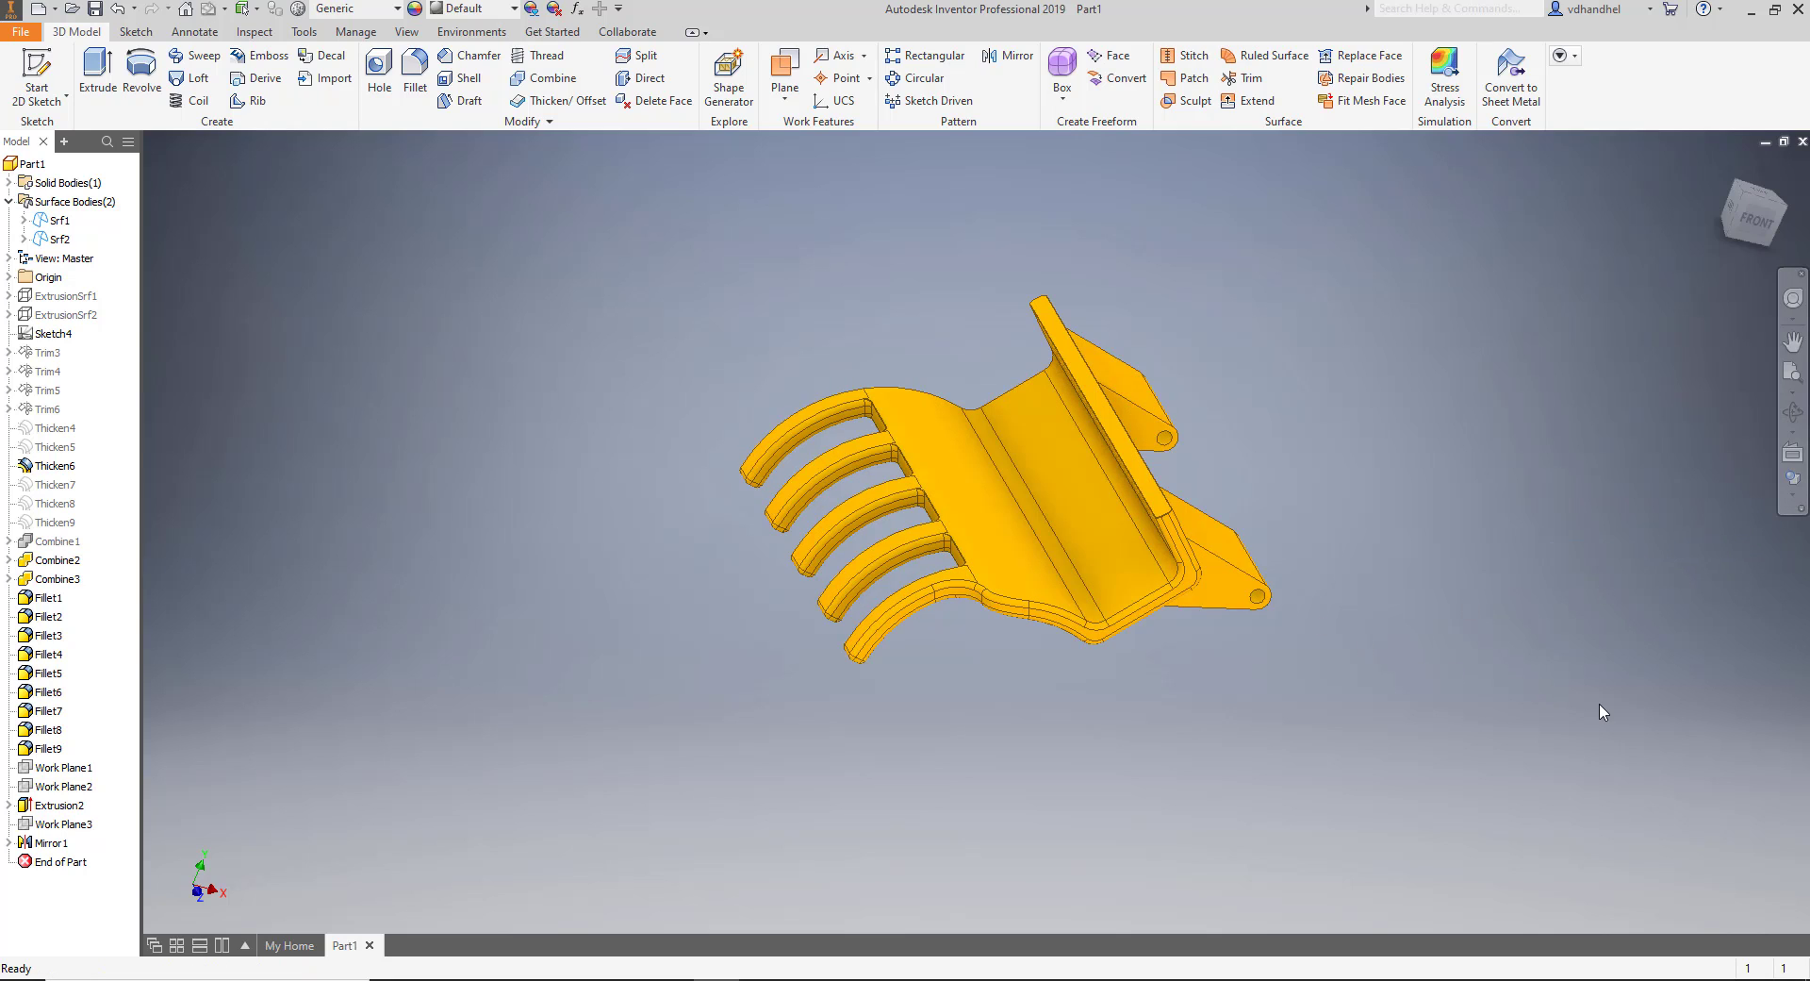
pyautogui.moveTo(1589, 686); pyautogui.dragTo(1539, 673)
pyautogui.press('Escape')
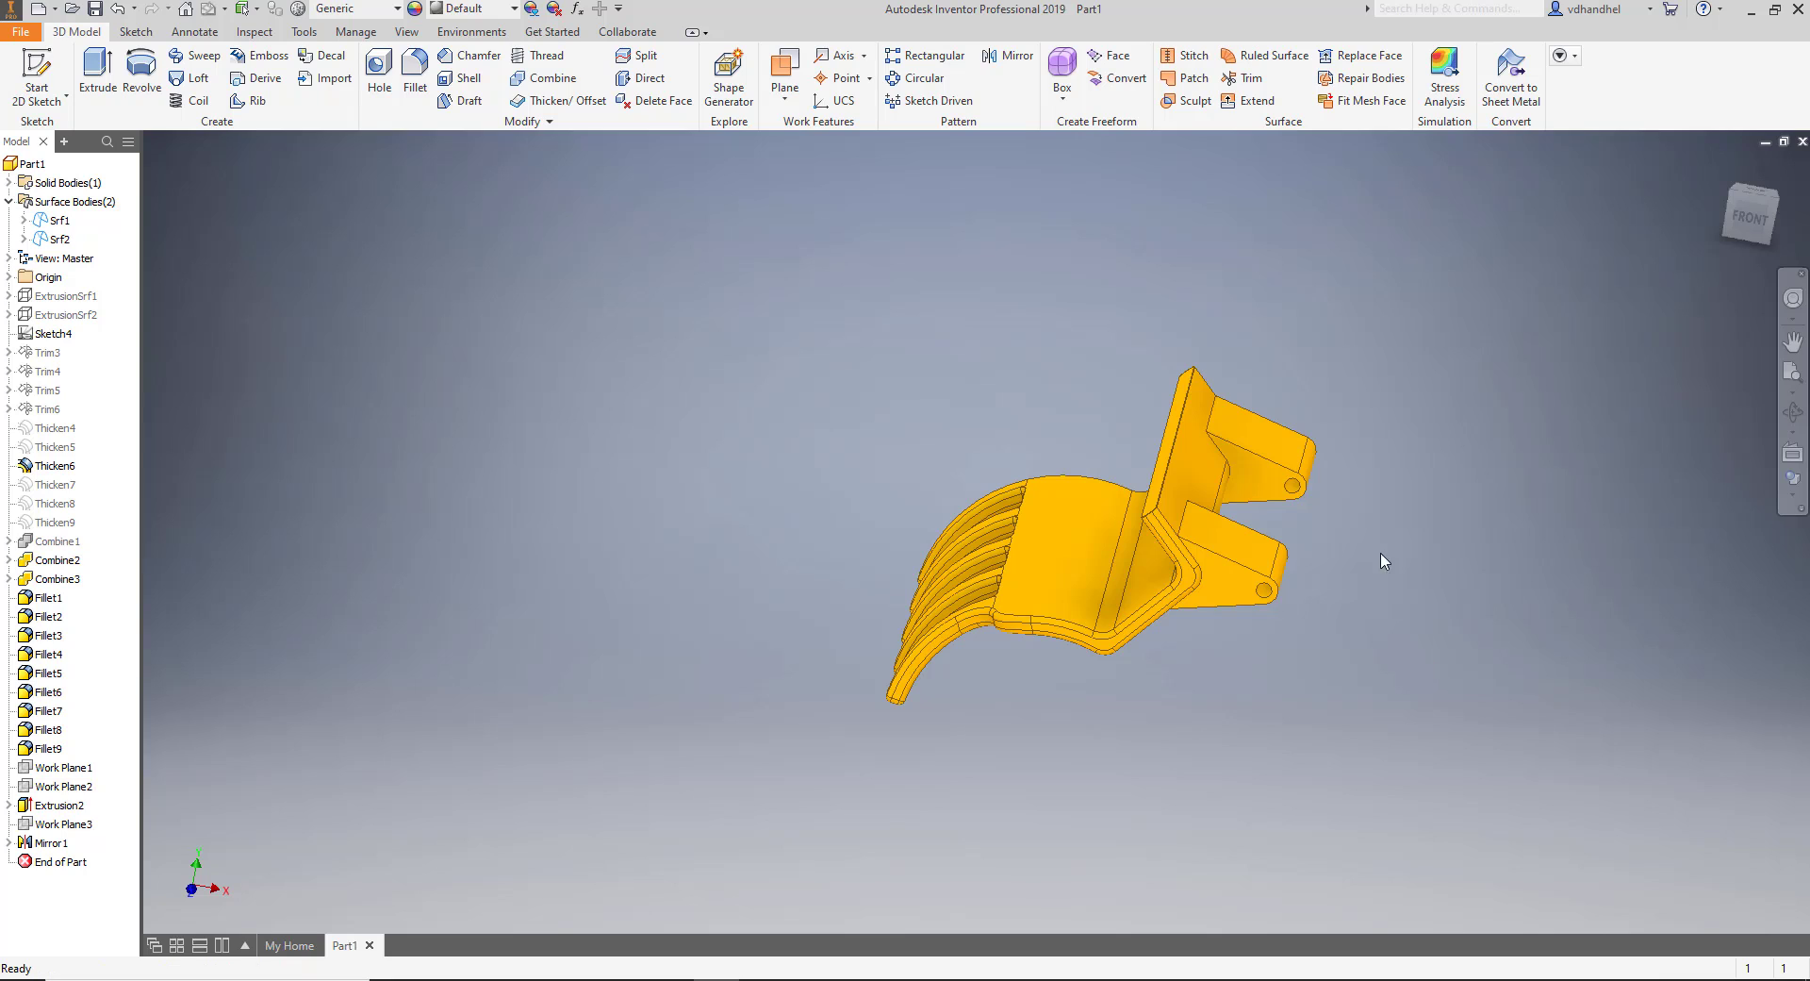
pyautogui.scroll(5, 1333, 505)
pyautogui.scroll(-2, 1288, 552)
pyautogui.moveTo(1288, 552)
pyautogui.keyDown('shift'); pyautogui.mouseDown(button='middle')
pyautogui.moveTo(1293, 518)
pyautogui.moveTo(1306, 543)
pyautogui.mouseUp(button='middle'); pyautogui.keyUp('shift')
pyautogui.scroll(-3, 1251, 615)
pyautogui.moveTo(1220, 691)
pyautogui.keyDown('shift'); pyautogui.mouseDown(button='middle')
pyautogui.moveTo(1264, 660)
pyautogui.moveTo(1200, 687)
pyautogui.moveTo(1240, 697)
pyautogui.moveTo(1216, 691)
pyautogui.mouseUp(button='middle'); pyautogui.keyUp('shift')
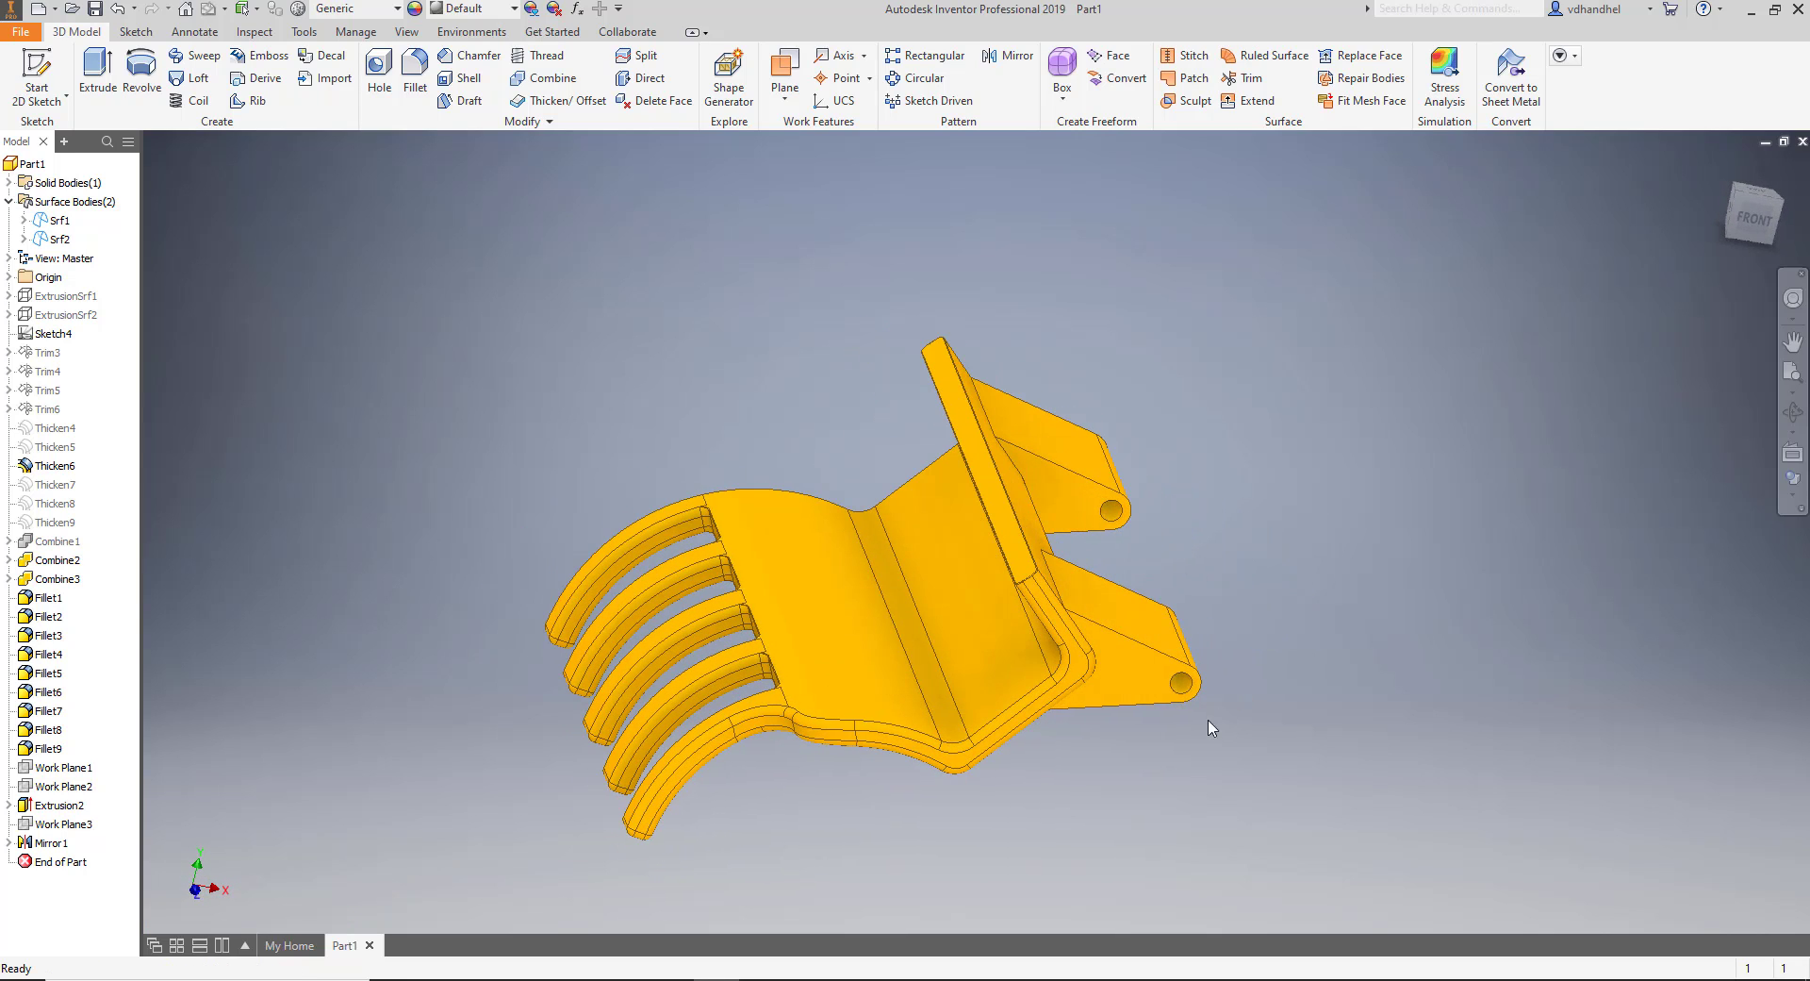
pyautogui.scroll(4, 1064, 646)
pyautogui.moveTo(1489, 665); pyautogui.dragTo(1515, 608, button='middle')
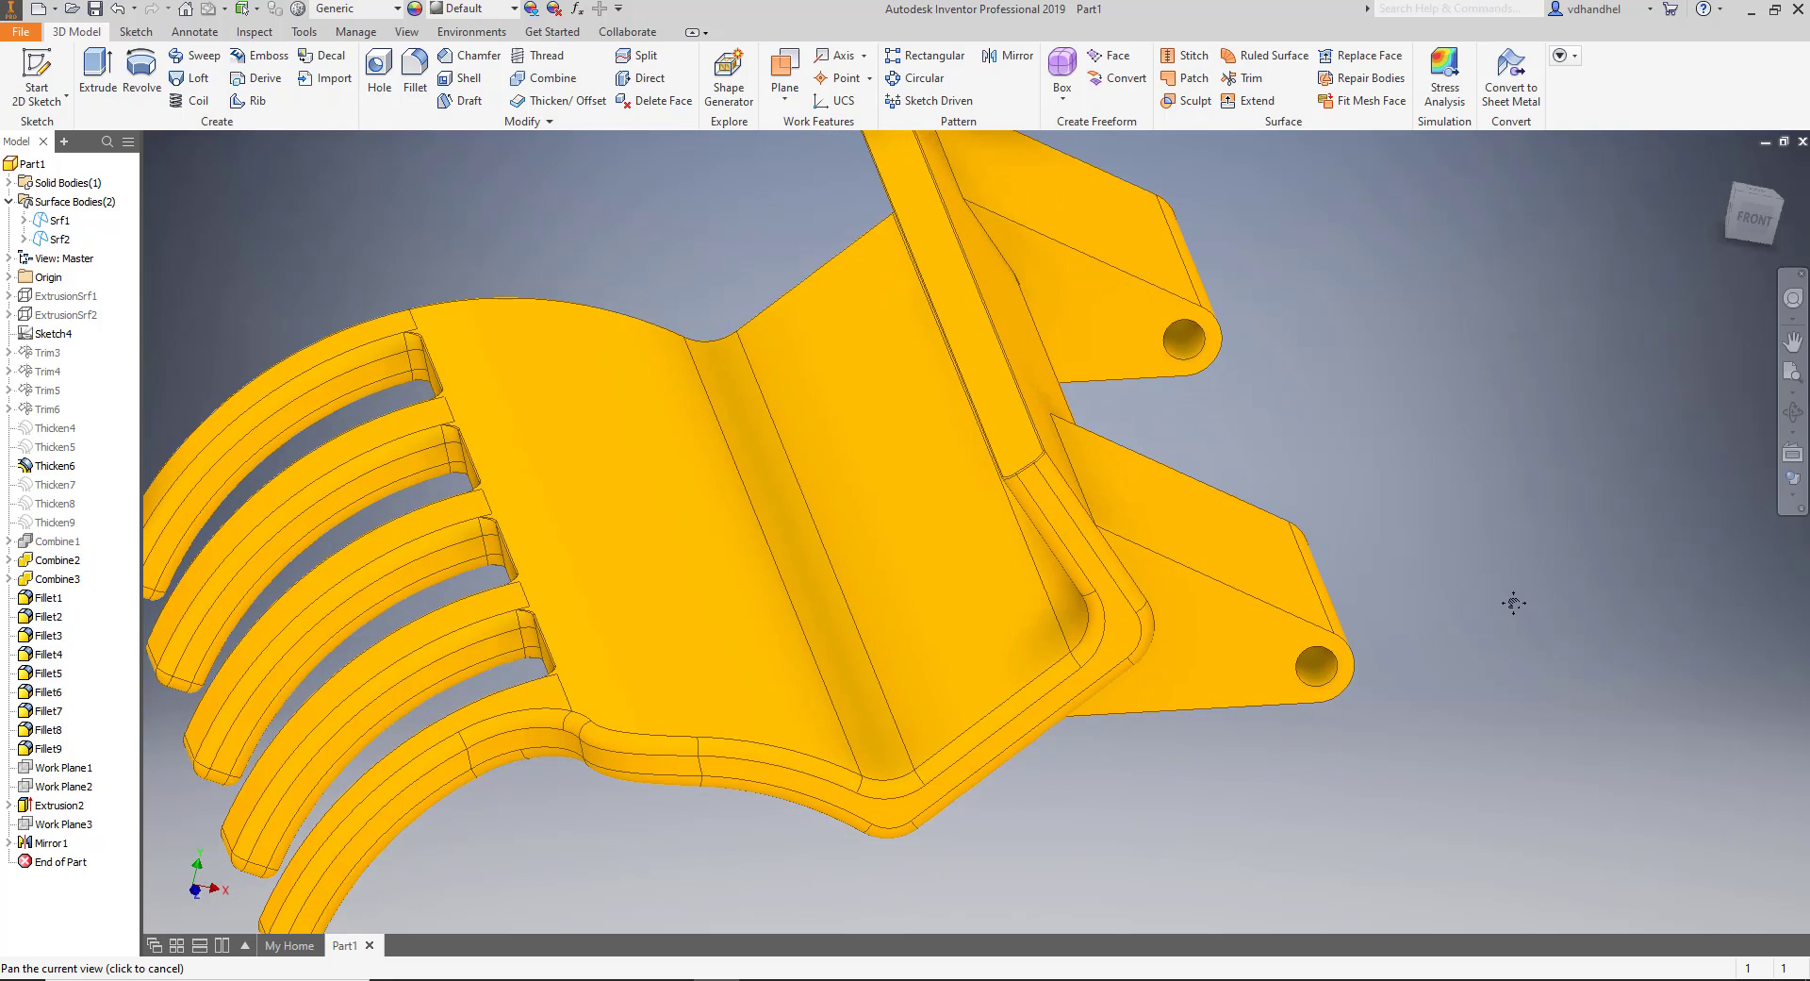
# Set the visual style to Realistic and bring the fingers and lugs into view.
pyautogui.click(314, 36)
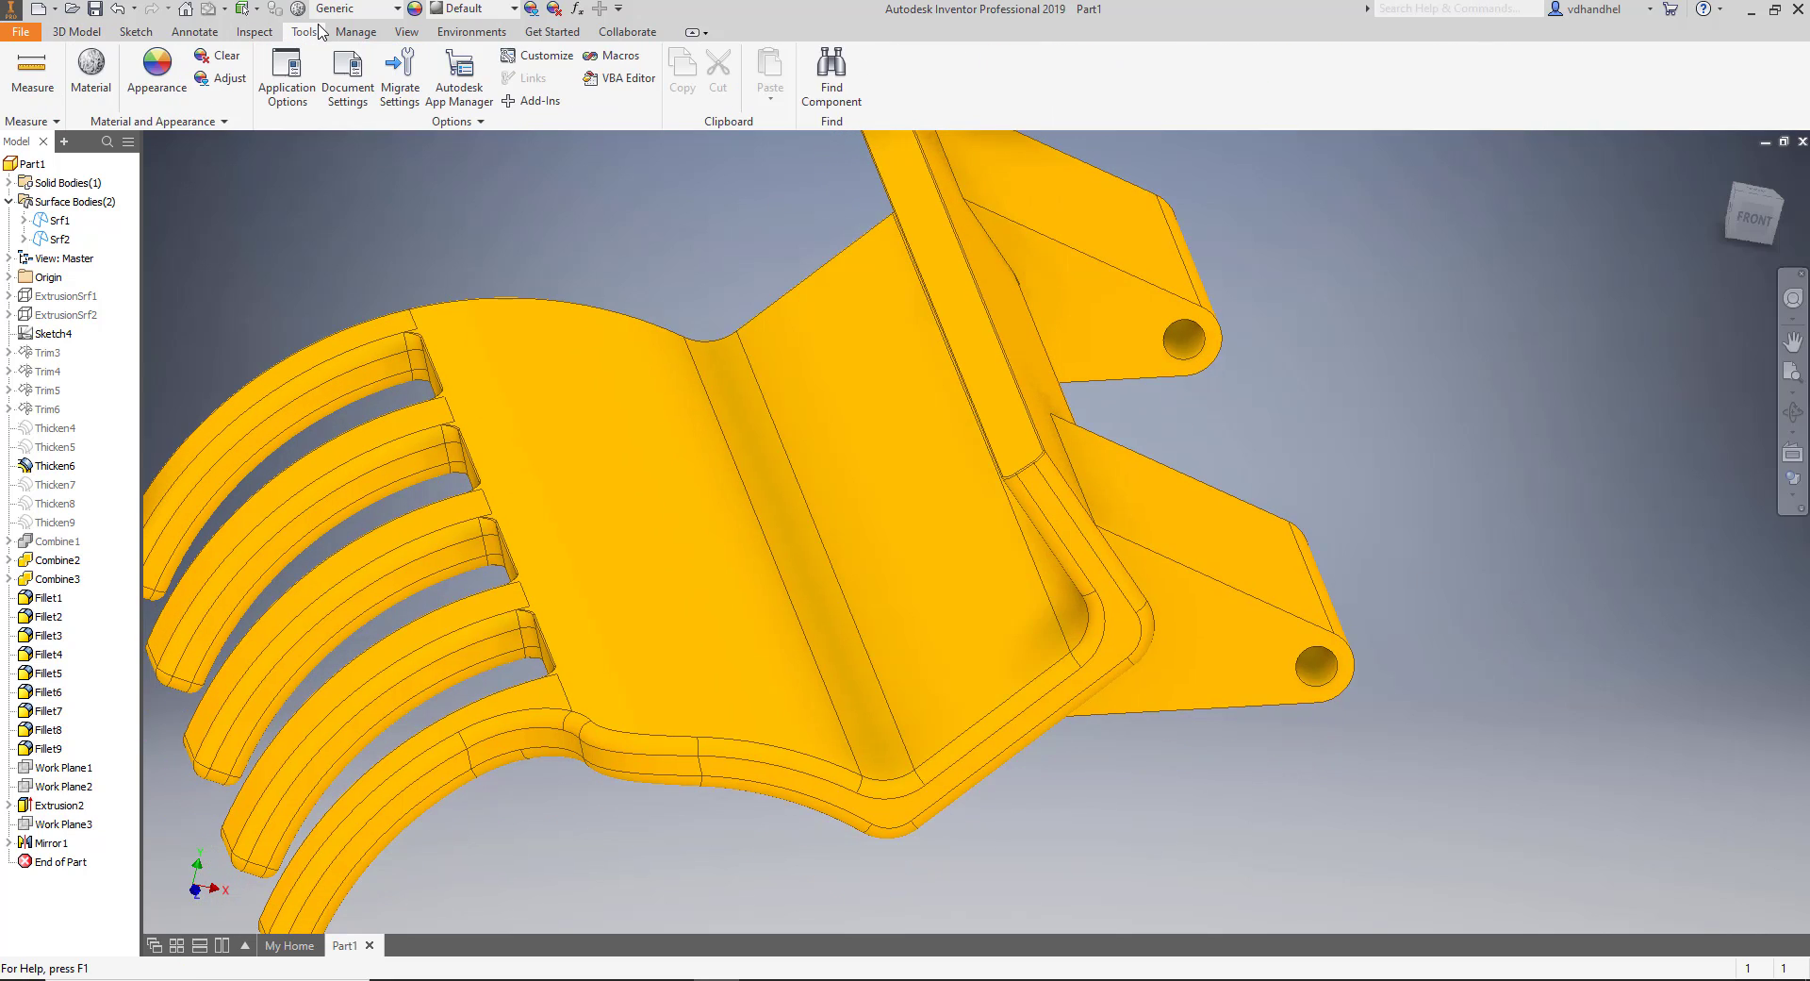
pyautogui.click(400, 36)
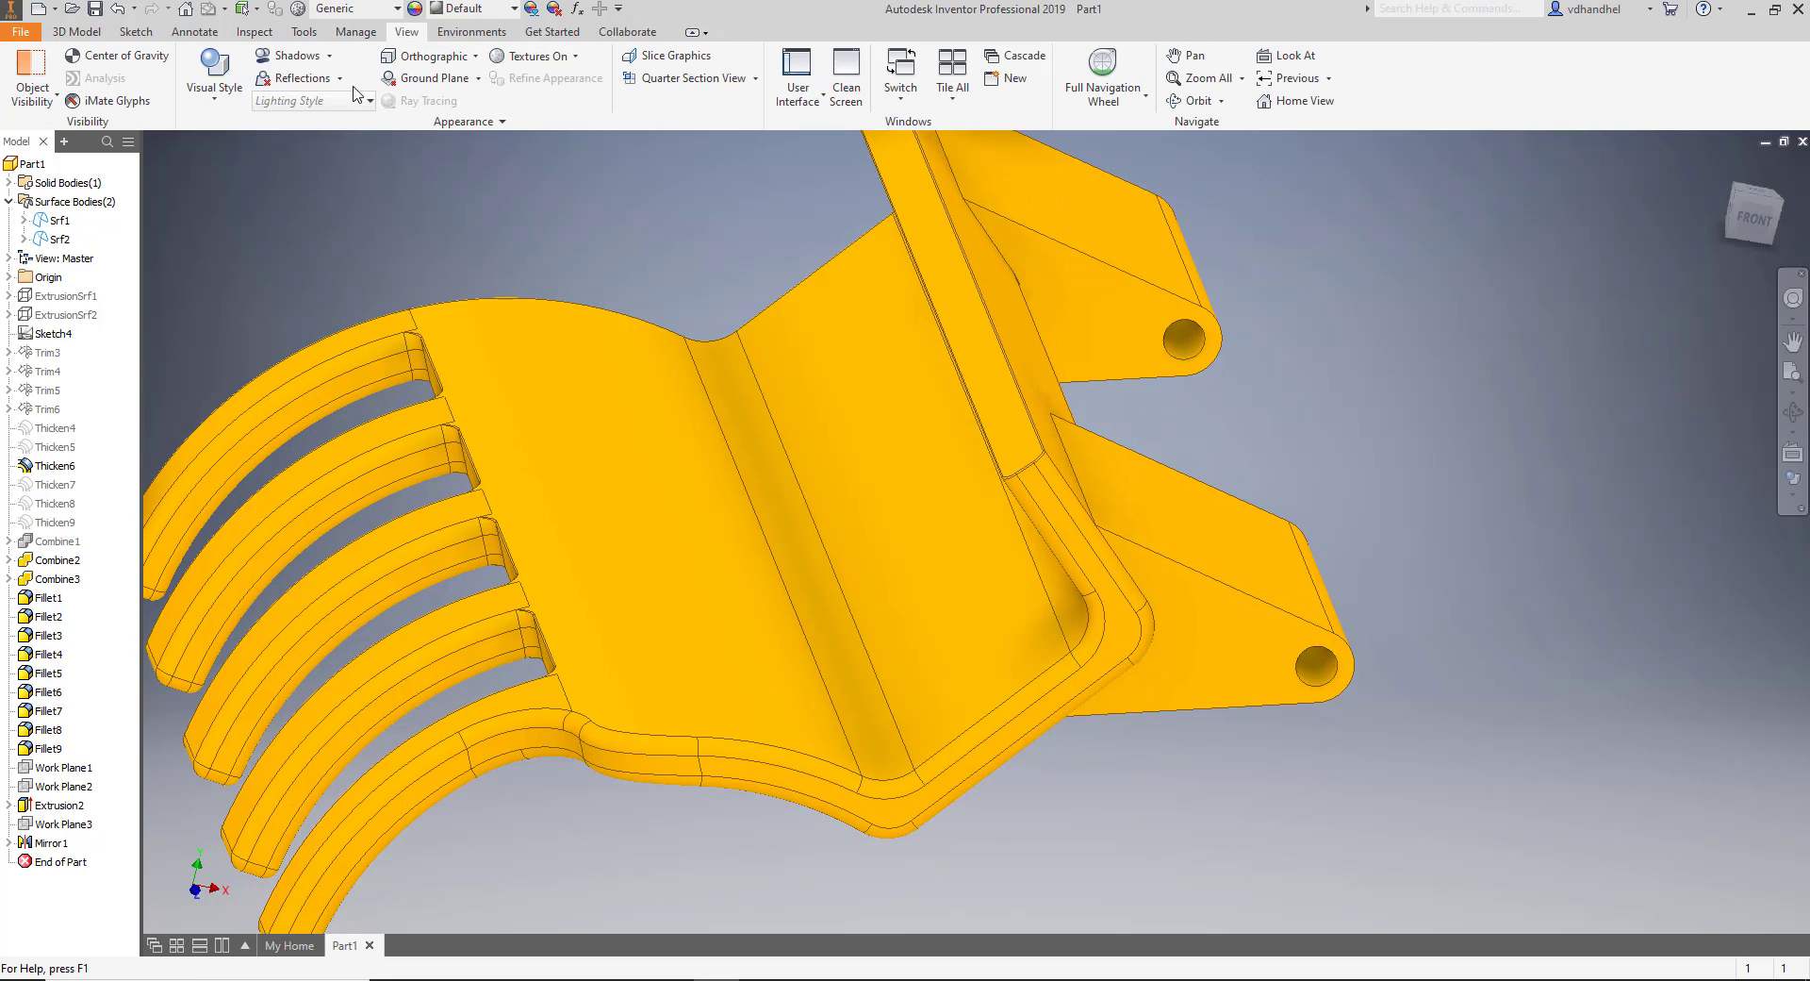
pyautogui.click(215, 83)
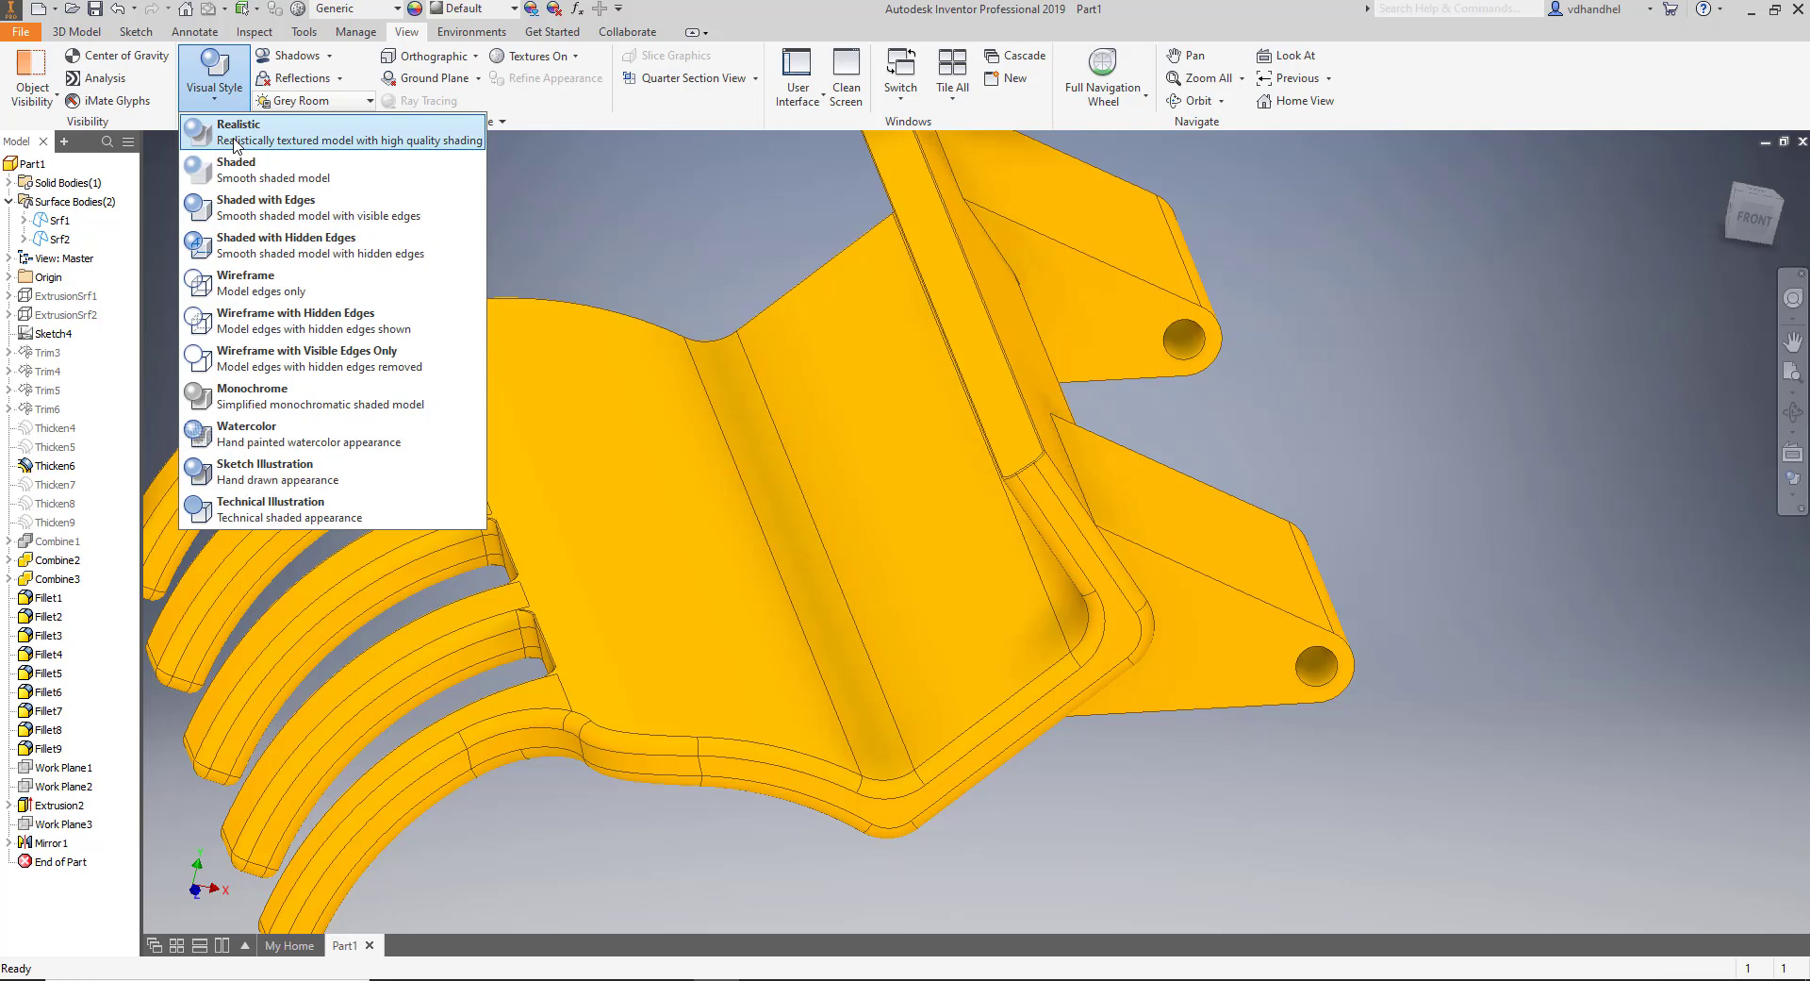
pyautogui.click(235, 136)
pyautogui.scroll(3, 930, 444)
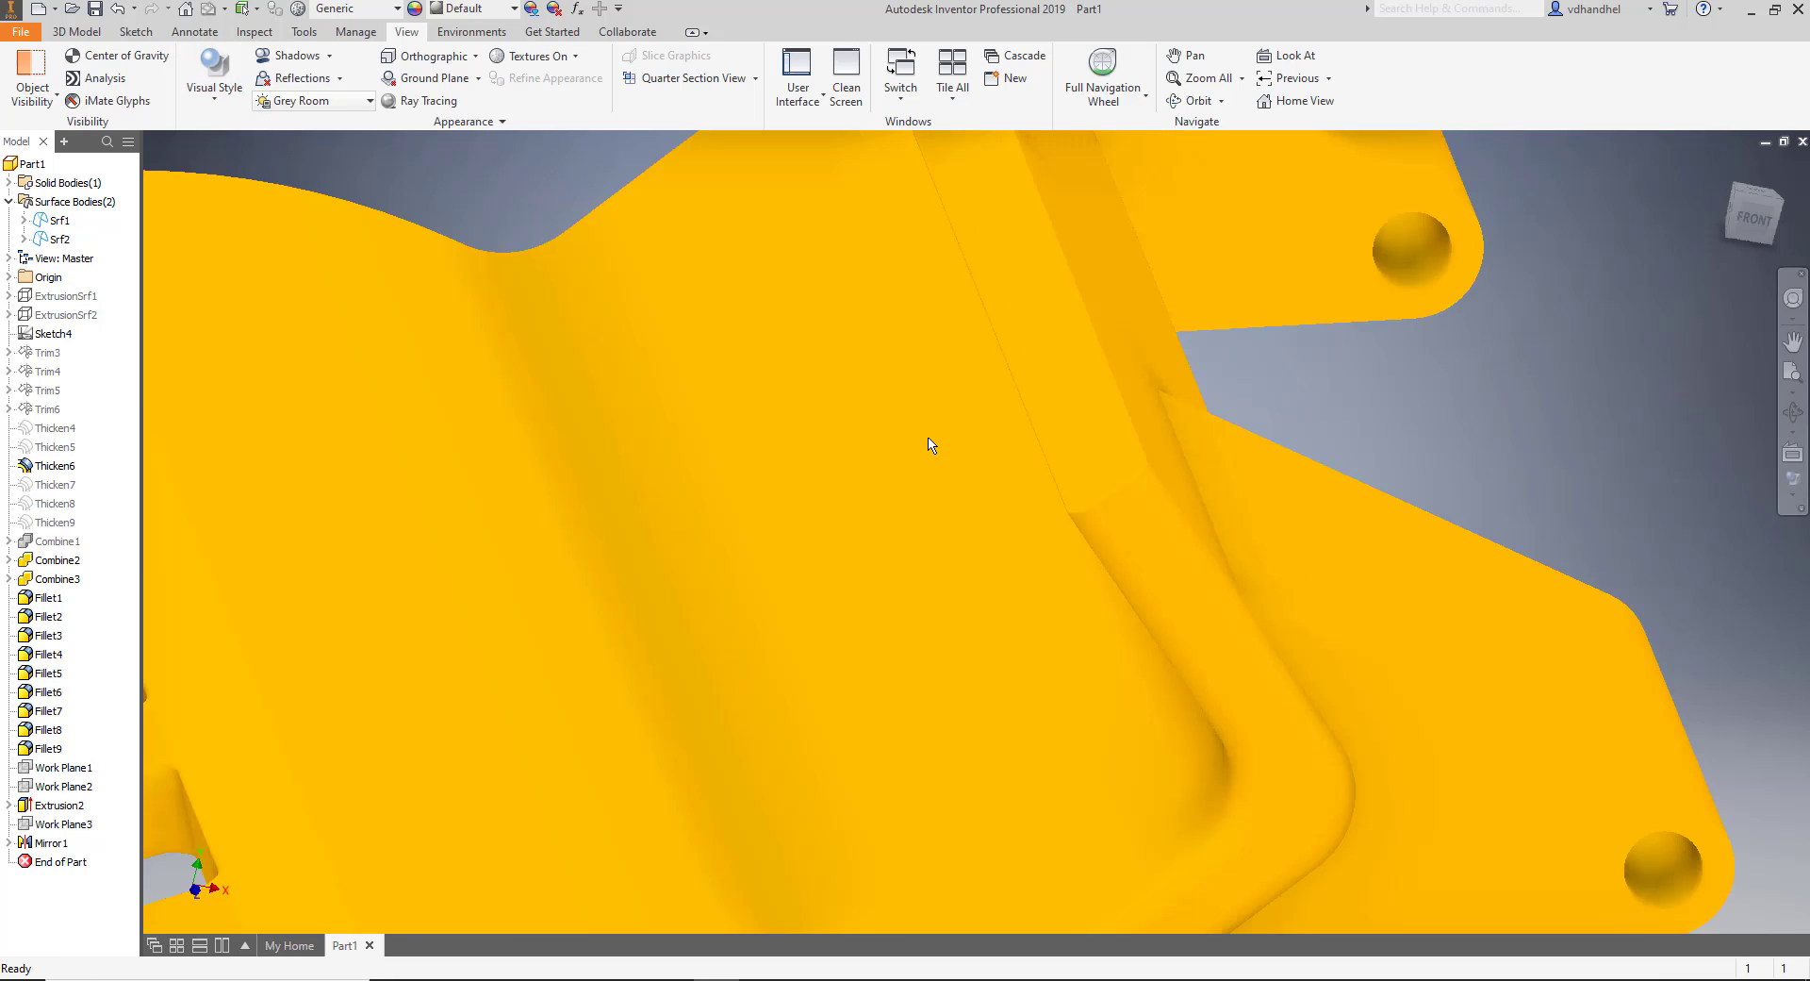
pyautogui.scroll(-5, 929, 444)
pyautogui.scroll(3, 929, 444)
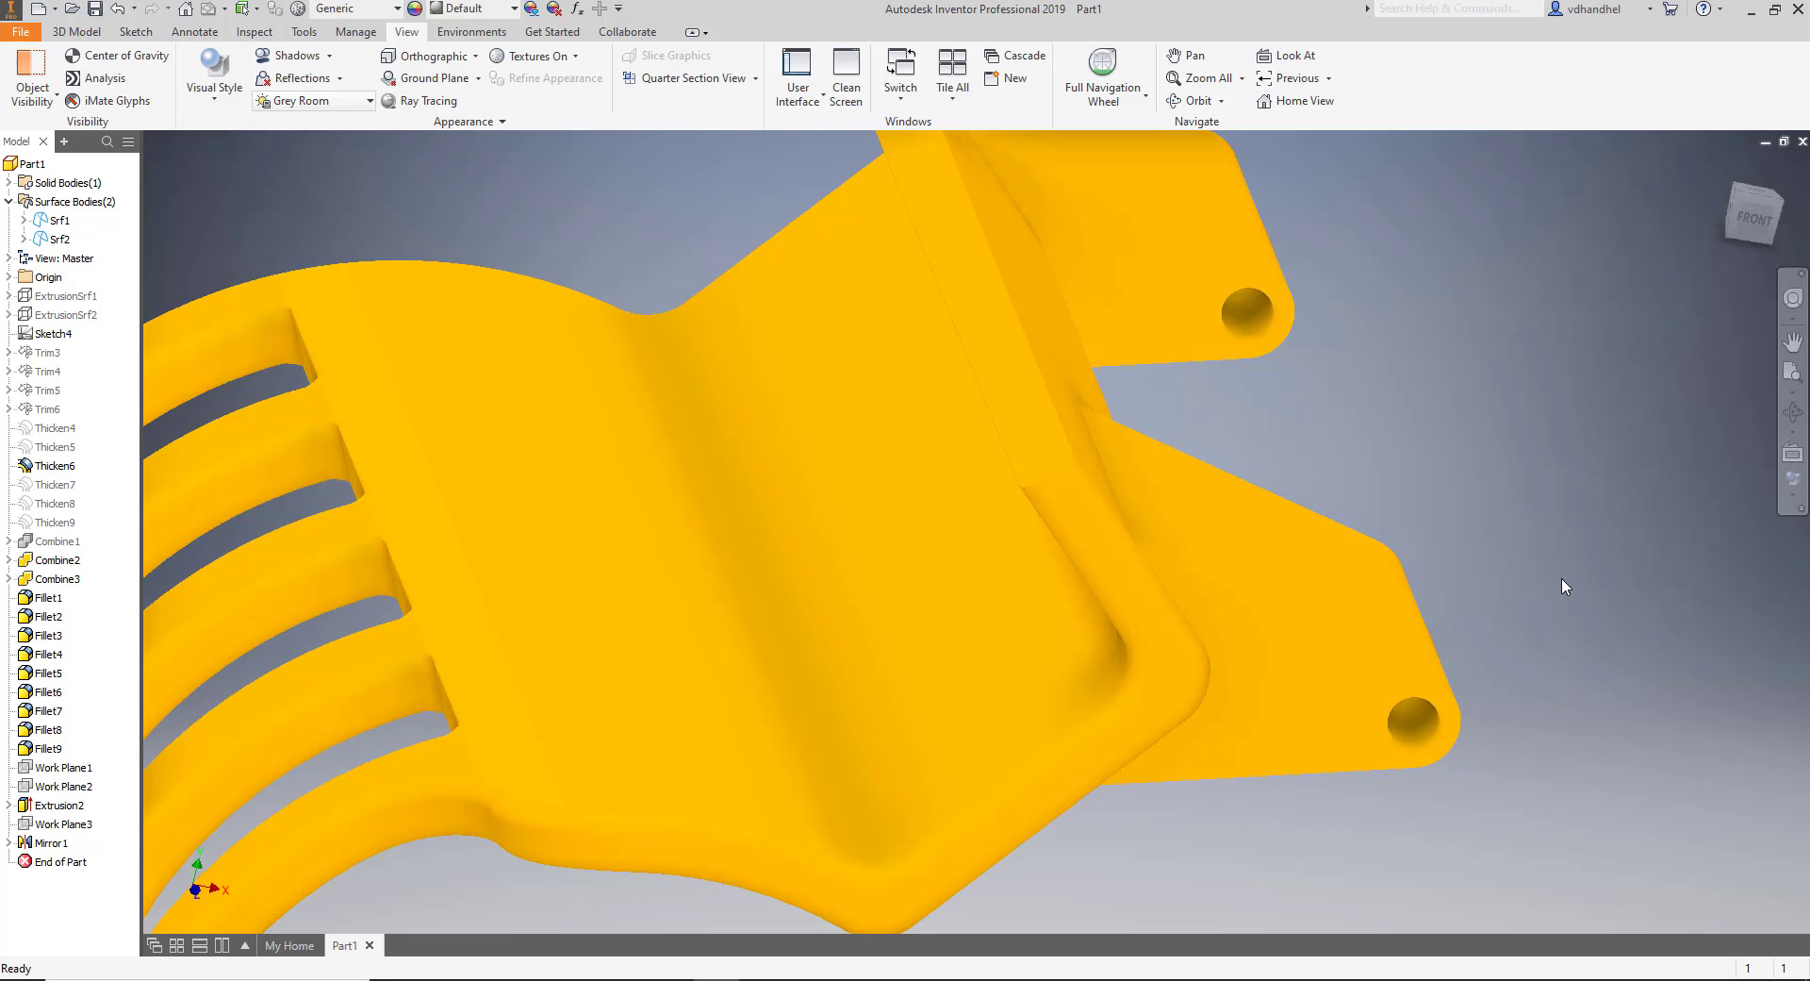
pyautogui.moveTo(1562, 584)
pyautogui.keyDown('shift'); pyautogui.mouseDown(button='middle')
pyautogui.moveTo(1519, 529)
pyautogui.moveTo(1434, 566)
pyautogui.moveTo(1576, 593)
pyautogui.moveTo(1525, 538)
pyautogui.moveTo(1503, 562)
pyautogui.moveTo(1543, 578)
pyautogui.mouseUp(button='middle'); pyautogui.keyUp('shift')
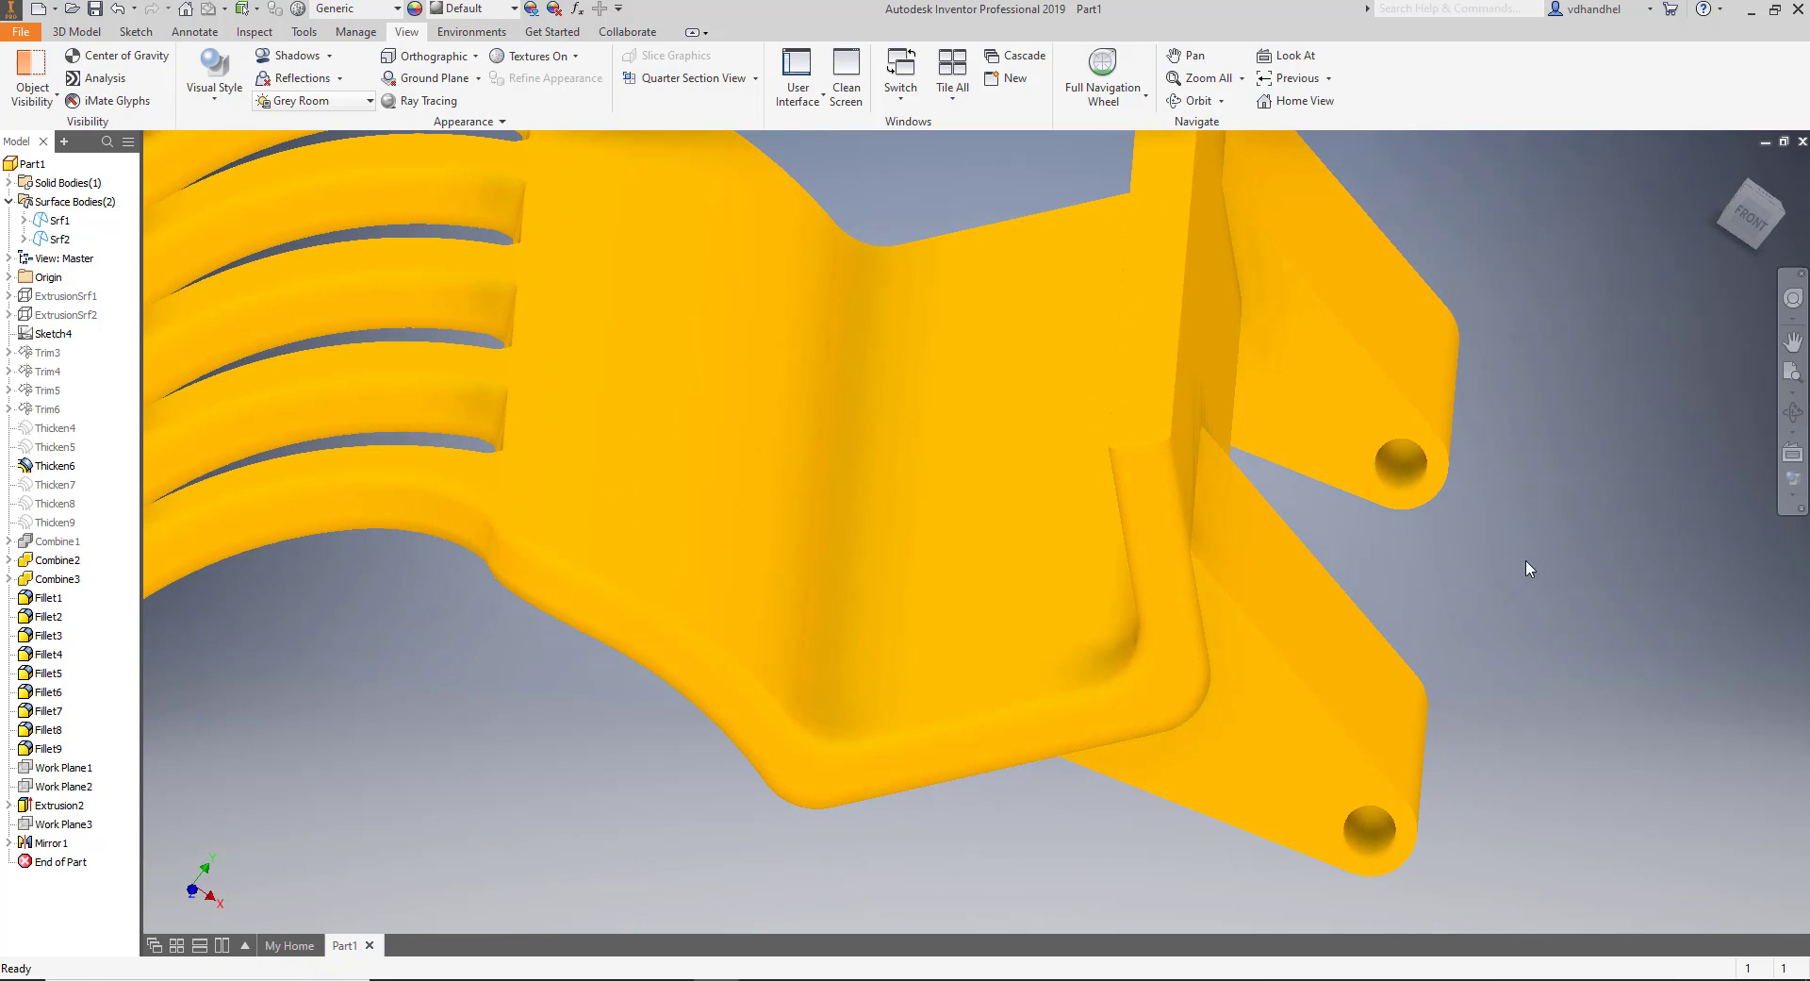
pyautogui.moveTo(1414, 616); pyautogui.dragTo(1183, 665, button='middle')
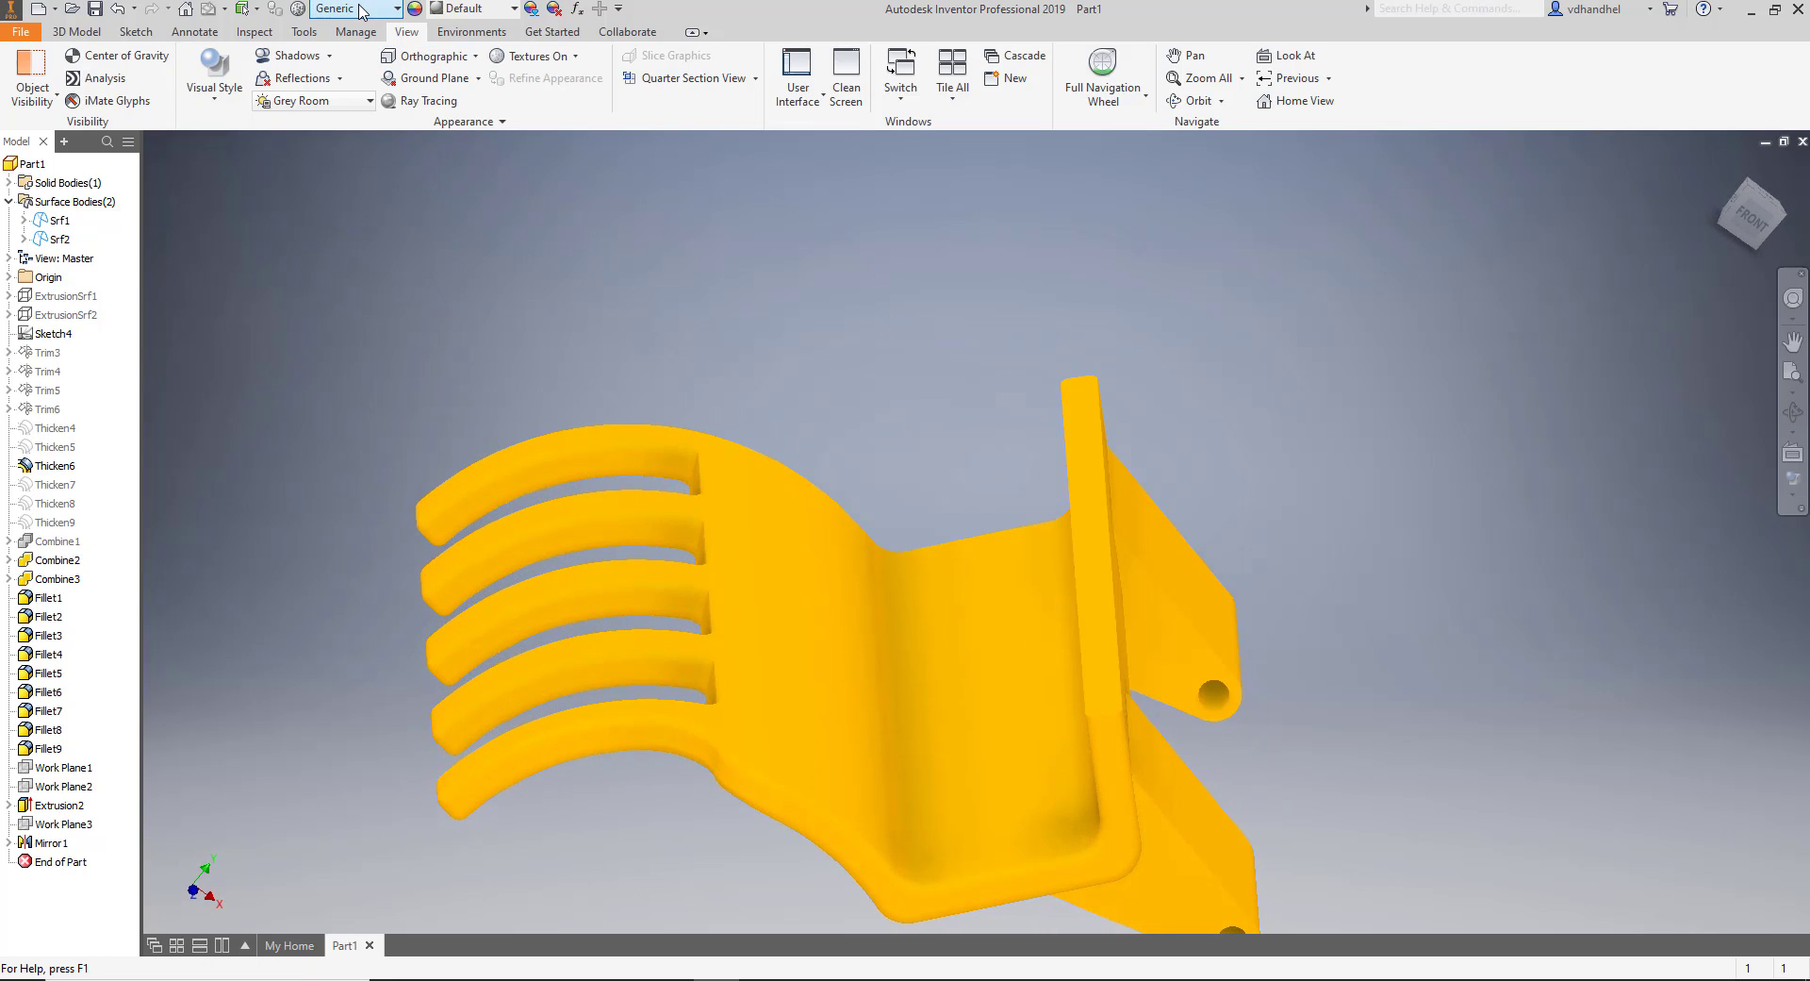
# Assign the Polished Brushed appearance from the Inventor Material Library to the part.
pyautogui.click(466, 9)
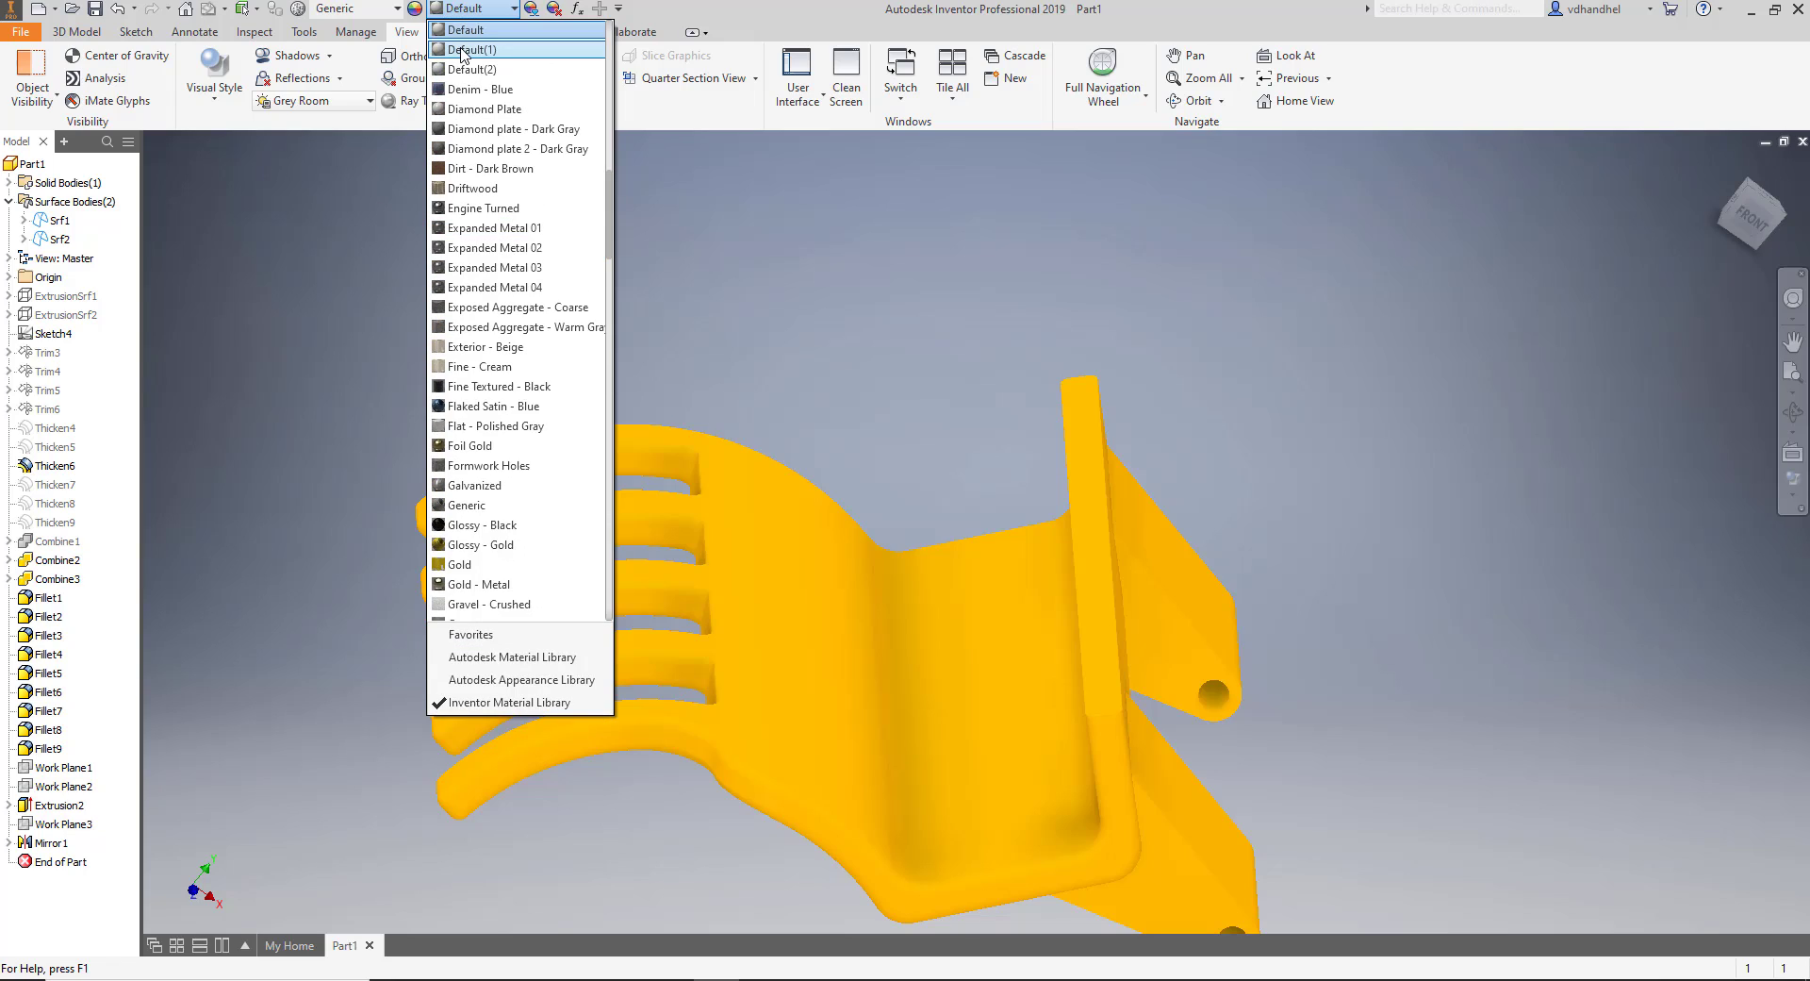
pyautogui.press('g')
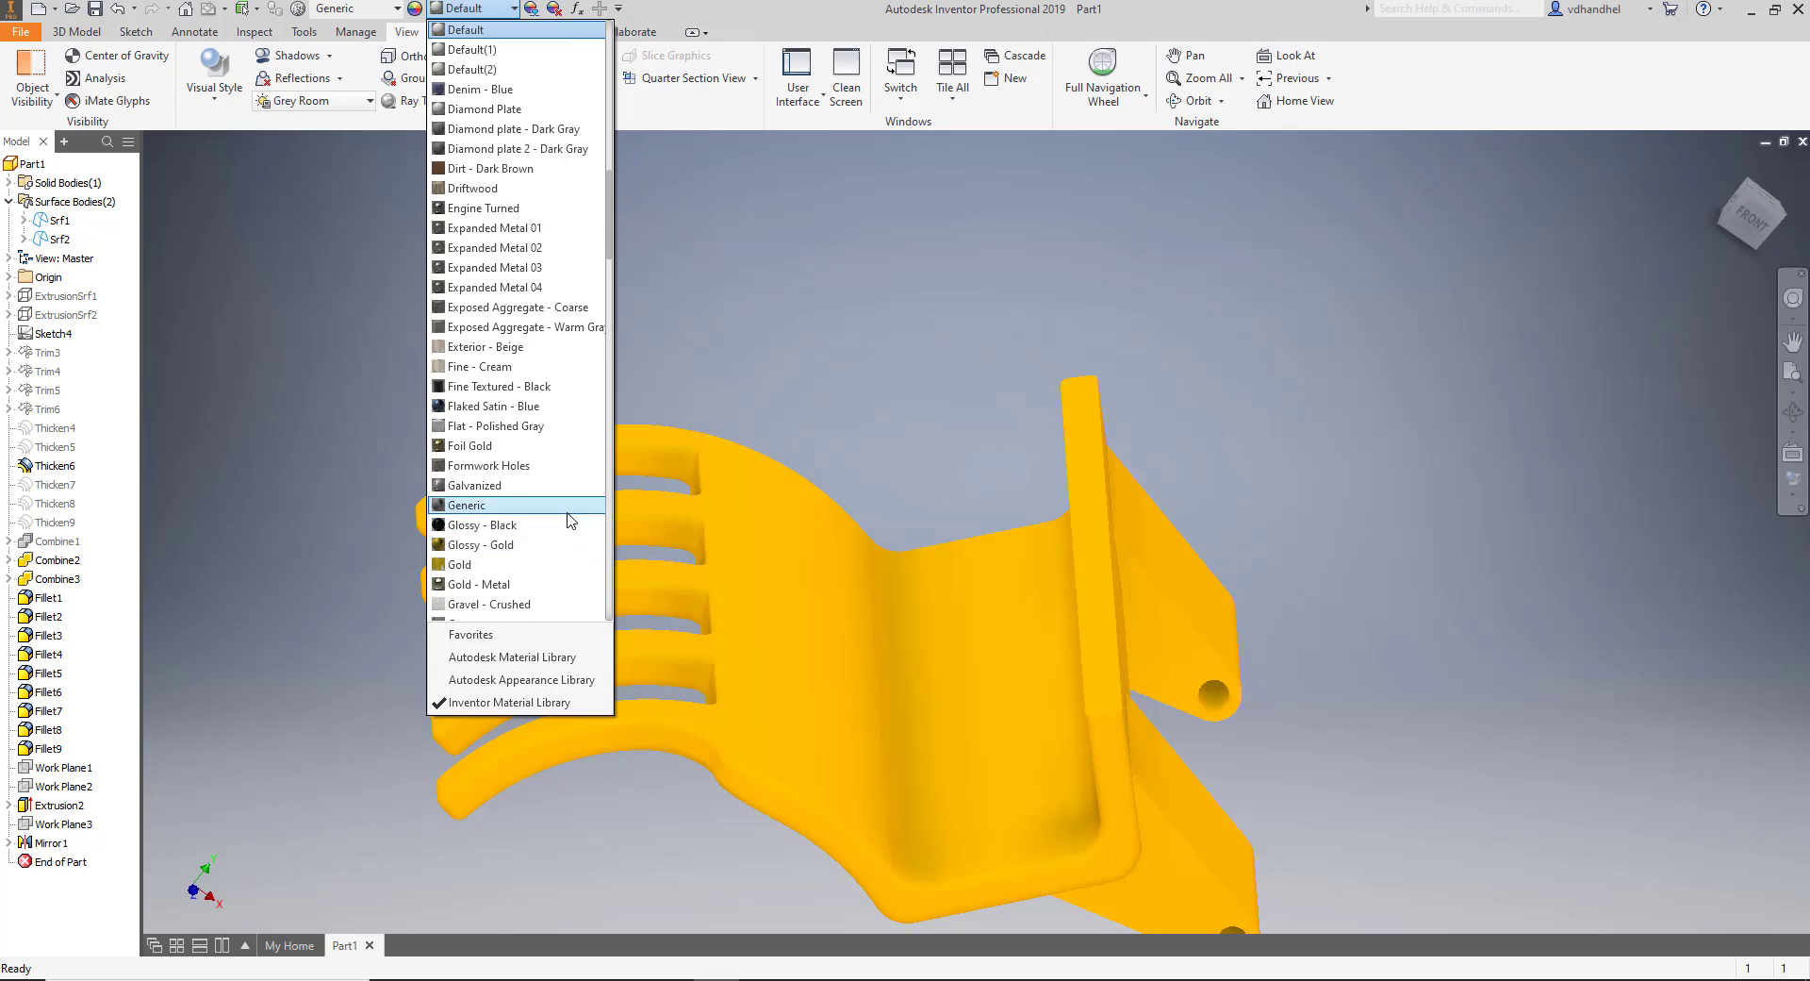
pyautogui.scroll(-1, 566, 517)
pyautogui.press('Down')
pyautogui.press('Down')
pyautogui.press('Down')
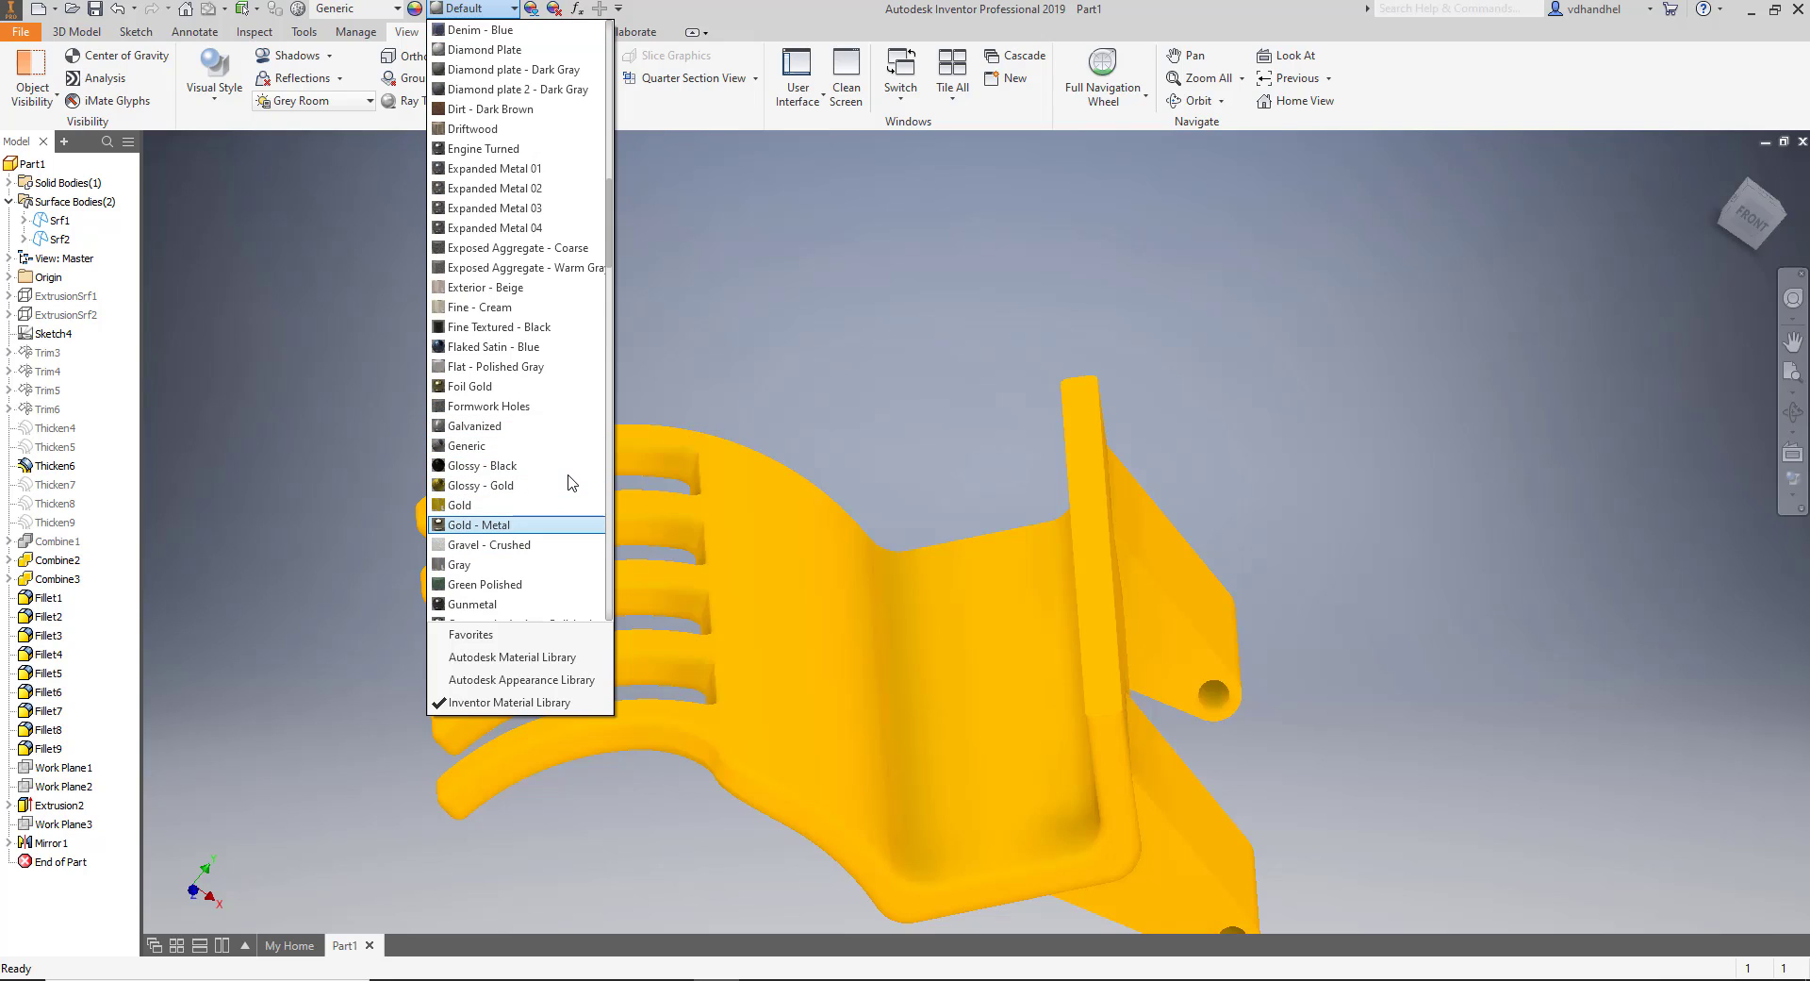
pyautogui.press('Up')
pyautogui.press('Up')
pyautogui.press('Up')
pyautogui.press('Up')
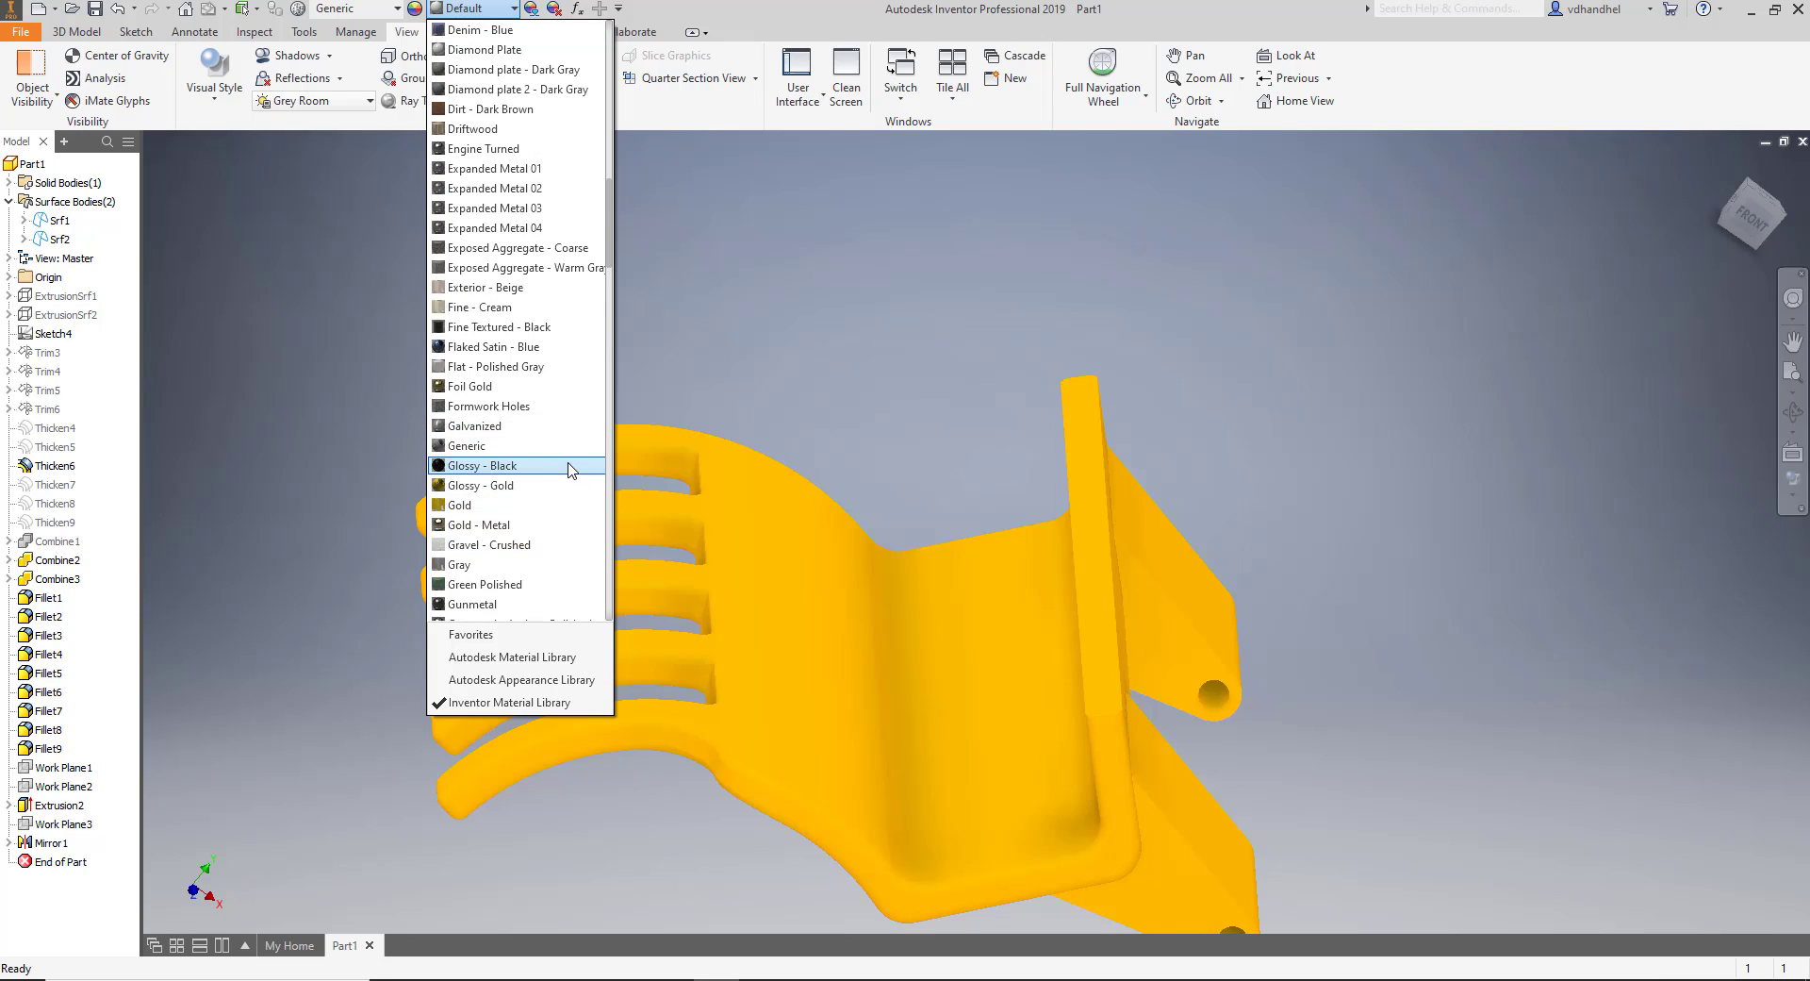
pyautogui.press('Up')
pyautogui.press('Up')
pyautogui.press('Down')
pyautogui.press('Down')
pyautogui.press('Down')
pyautogui.press('Down')
pyautogui.press('Down')
pyautogui.press('Down')
pyautogui.press('Down')
pyautogui.press('Down')
pyautogui.press('Down')
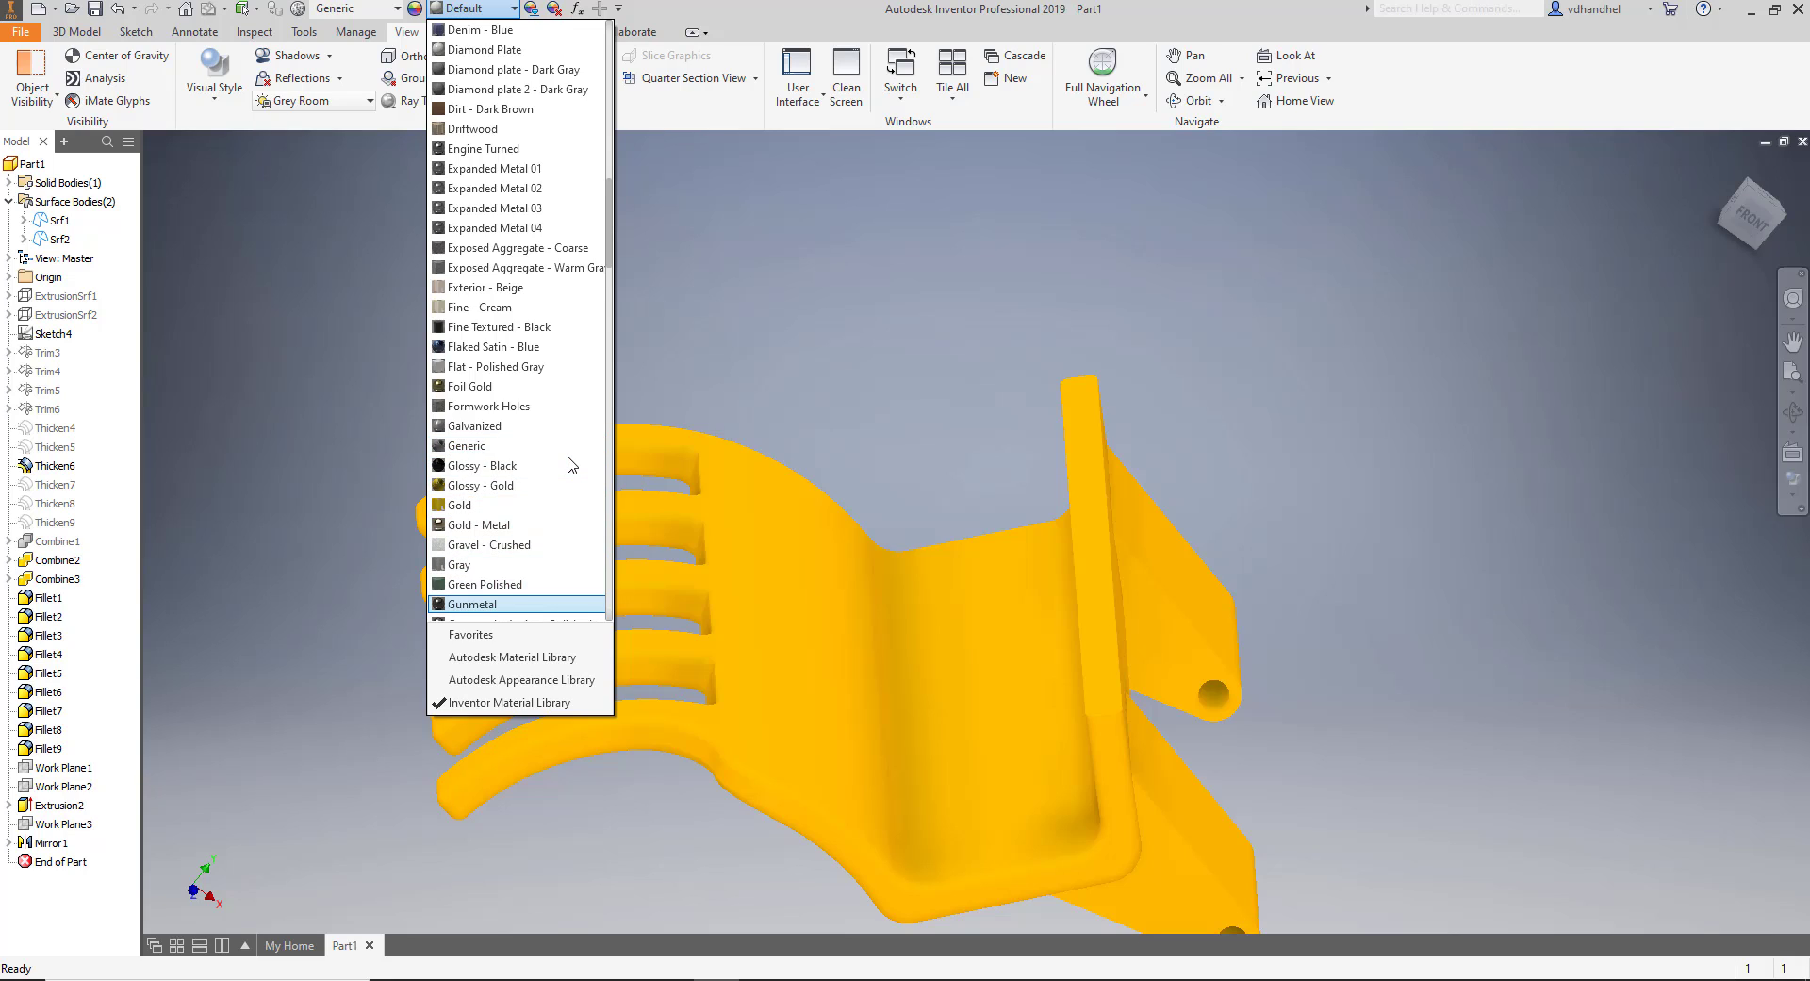
pyautogui.press('Down')
pyautogui.press('Down')
pyautogui.press('Up')
pyautogui.press('Up')
pyautogui.press('Up')
pyautogui.press('Up')
pyautogui.press('Up')
pyautogui.press('Up')
pyautogui.press('Up')
pyautogui.press('Up')
pyautogui.press('Up')
pyautogui.press('Up')
pyautogui.press('Down')
pyautogui.press('Down')
pyautogui.press('Down')
pyautogui.press('Down')
pyautogui.press('Down')
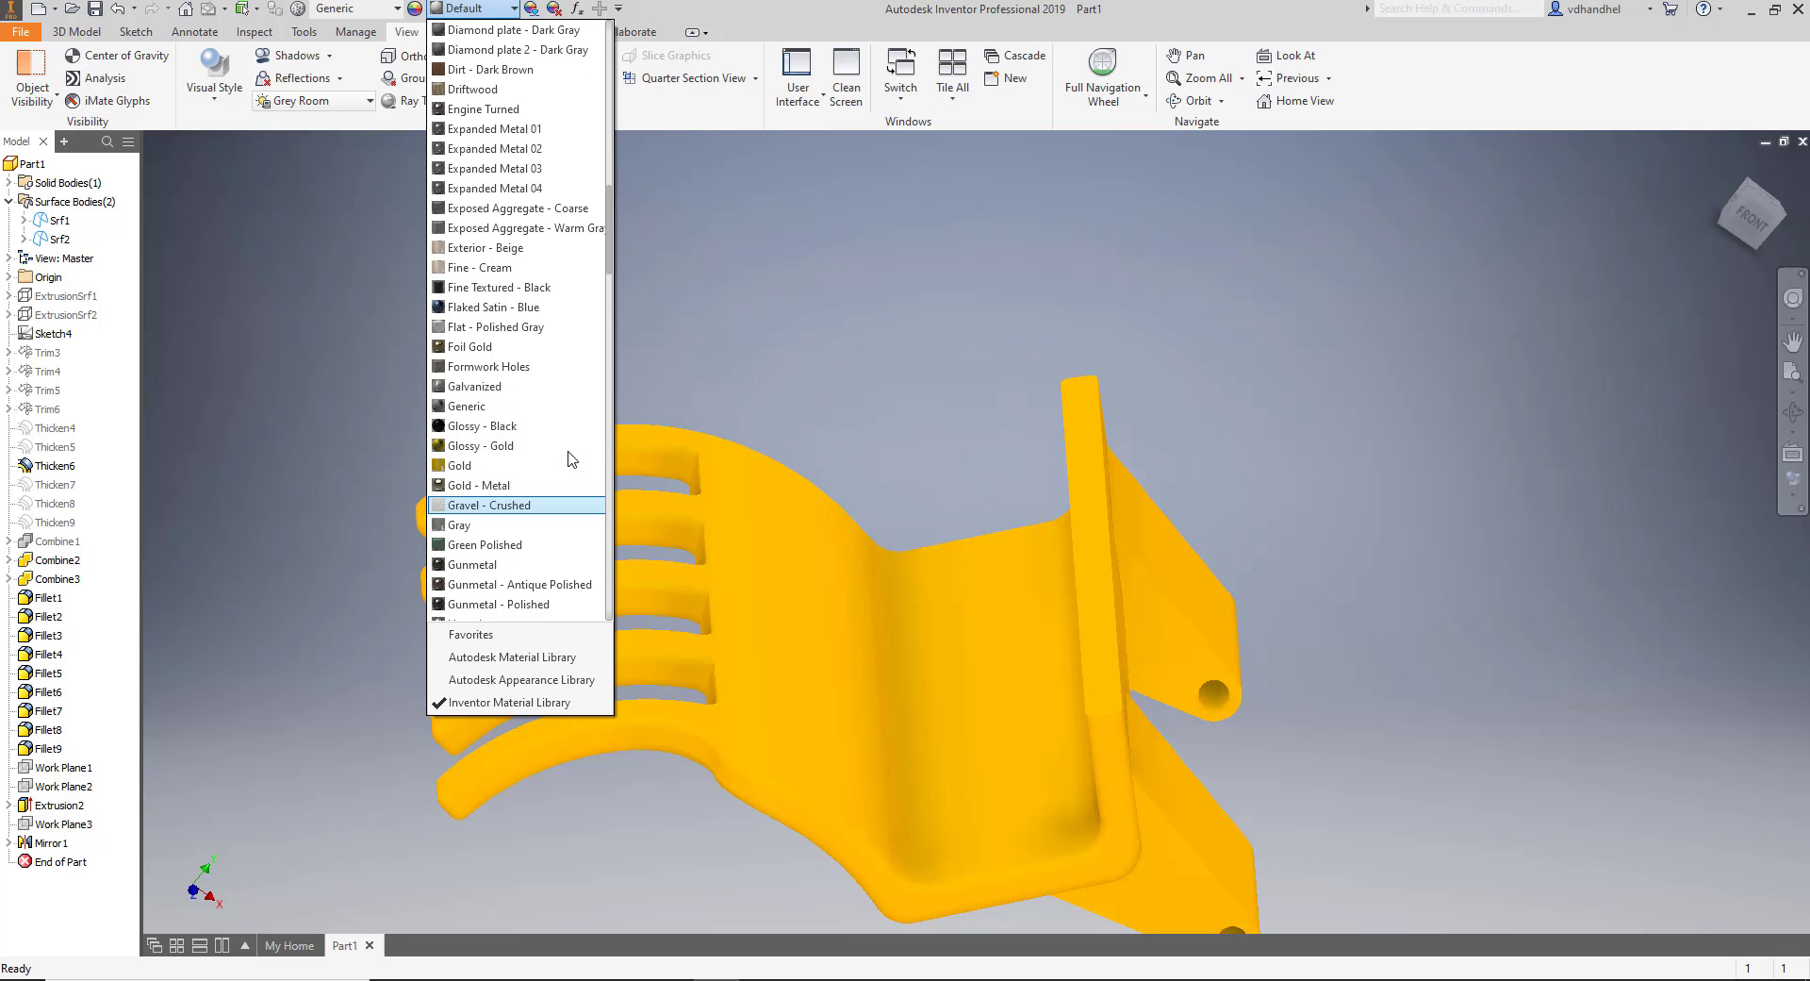
pyautogui.press('Down')
pyautogui.press('Down')
pyautogui.press('Down')
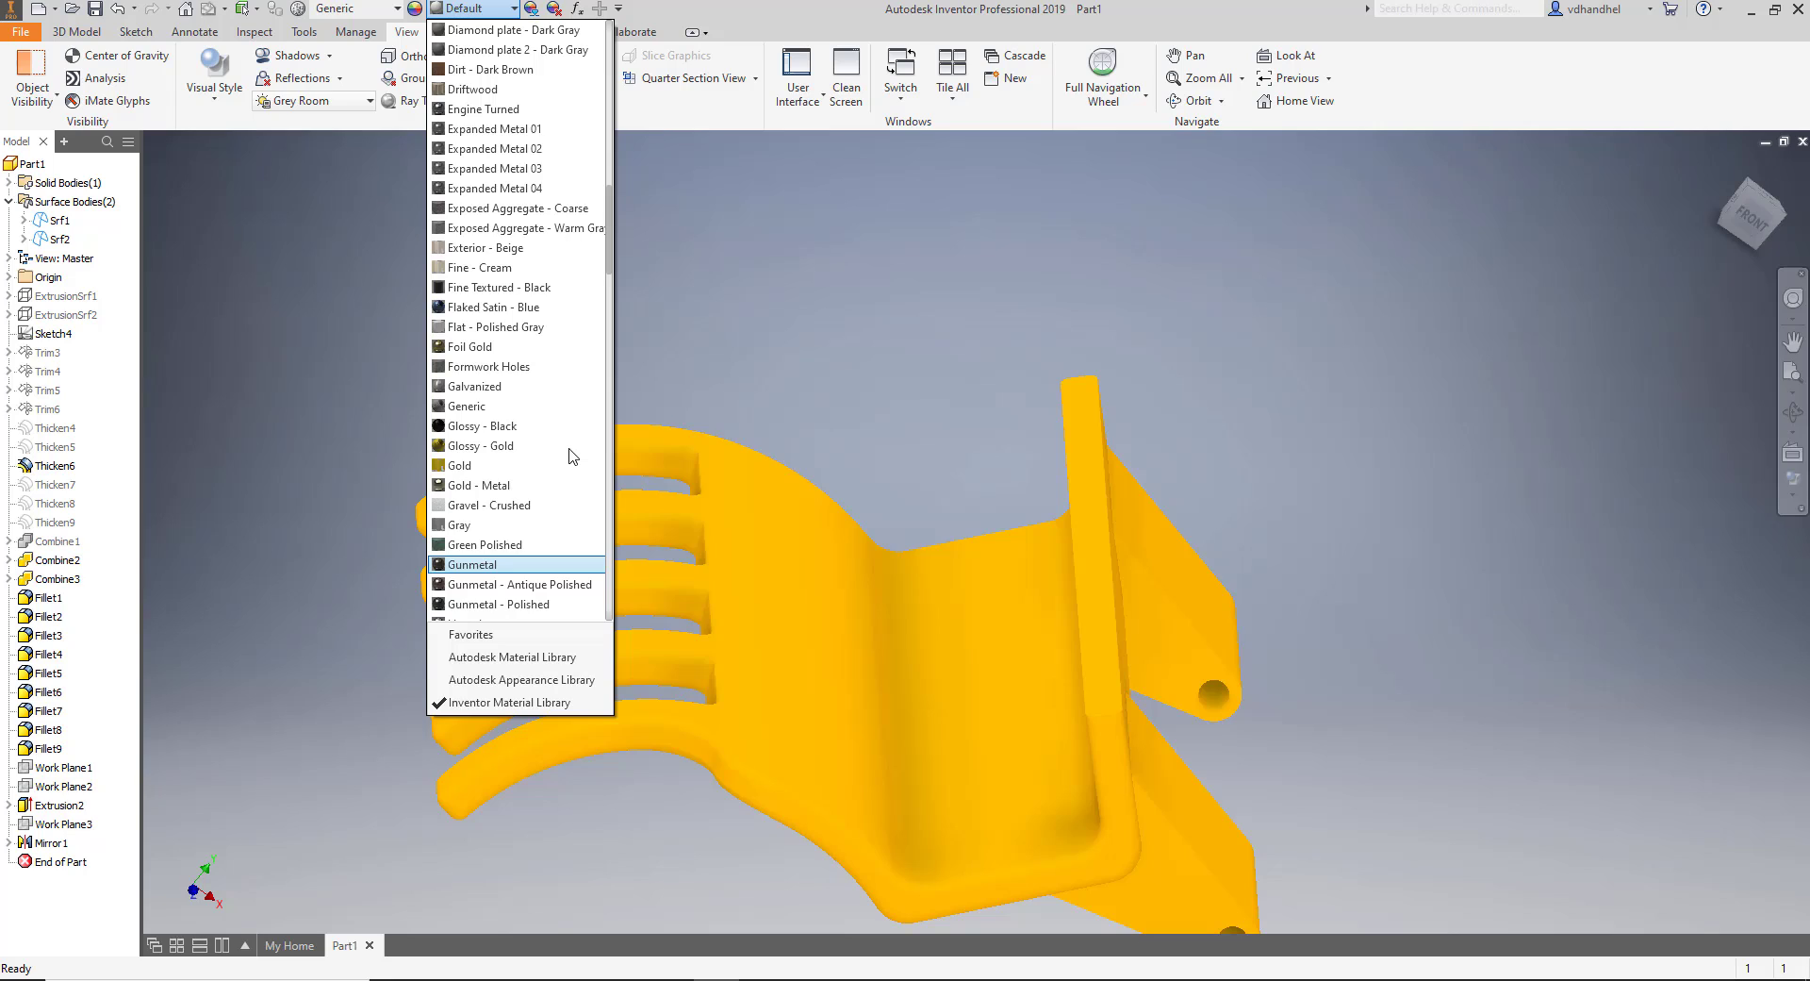
pyautogui.press('Down')
pyautogui.press('Down')
pyautogui.press('Down')
pyautogui.press('Down')
pyautogui.press('Down')
pyautogui.press('Down')
pyautogui.press('Down')
pyautogui.press('Down')
pyautogui.press('Down')
pyautogui.press('Down')
pyautogui.press('Down')
pyautogui.press('Down')
pyautogui.press('Down')
pyautogui.press('Down')
pyautogui.press('Down')
pyautogui.press('Down')
pyautogui.press('Down')
pyautogui.press('Down')
pyautogui.press('Down')
pyautogui.press('Down')
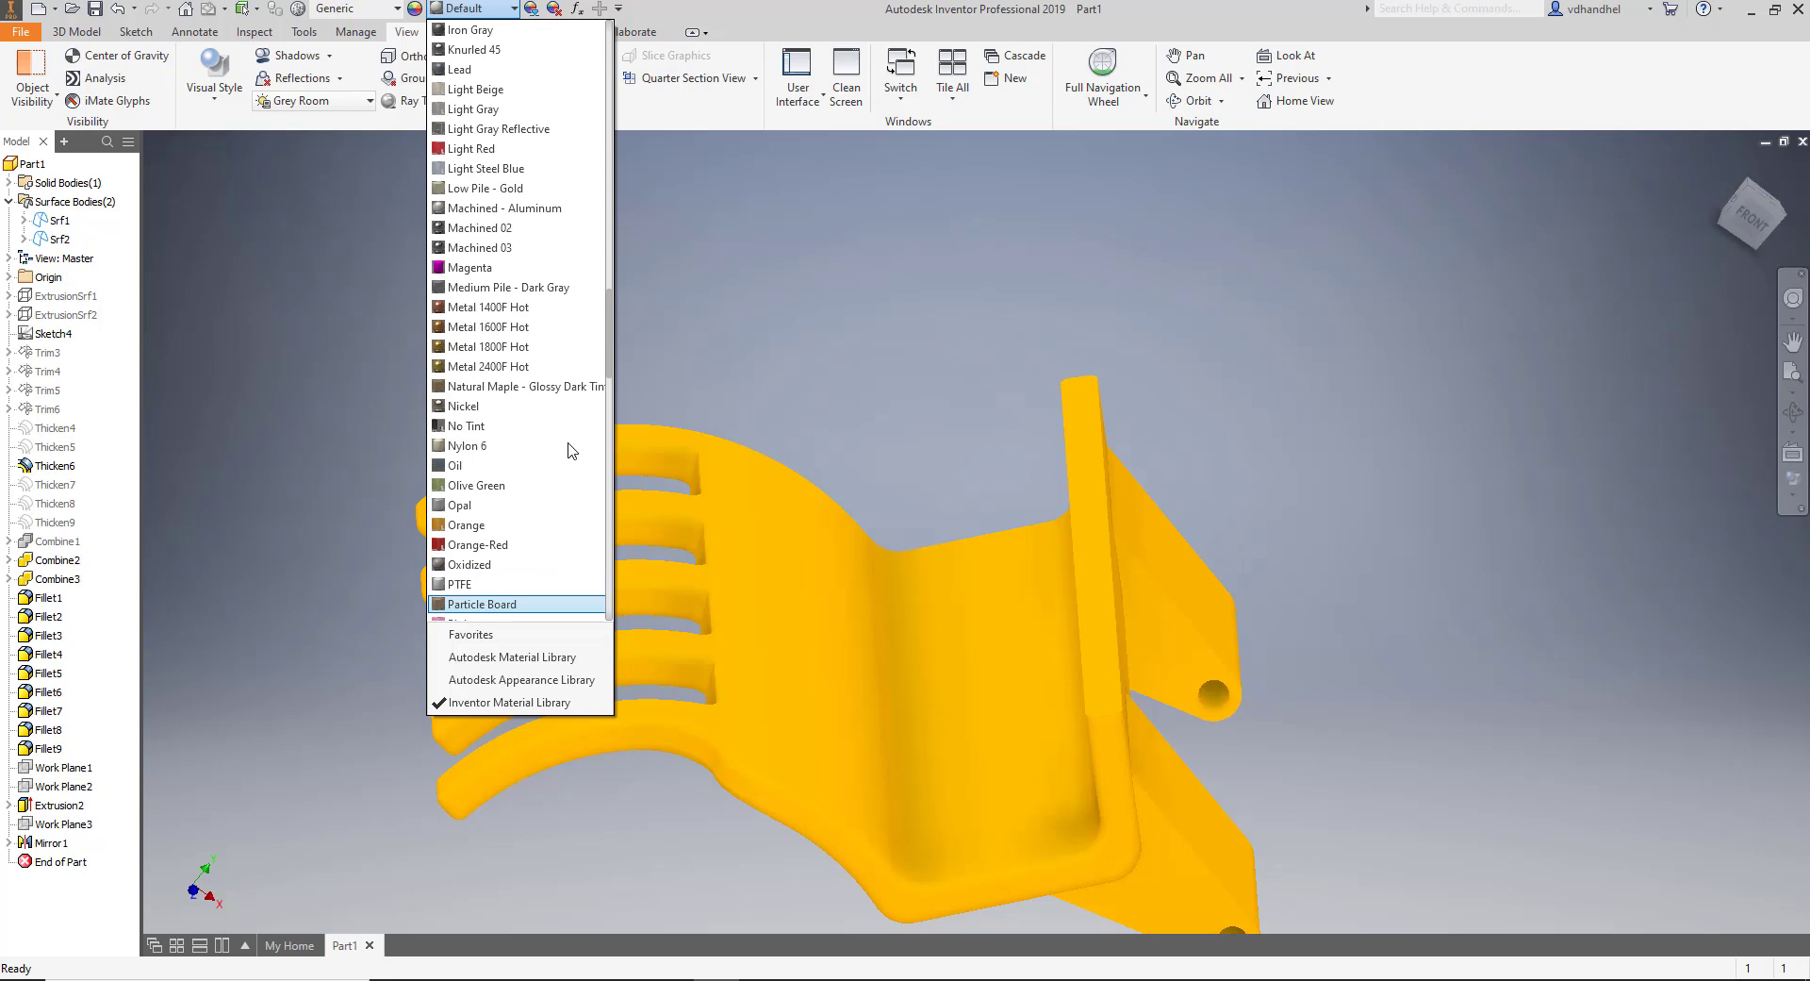
pyautogui.scroll(-2, 572, 449)
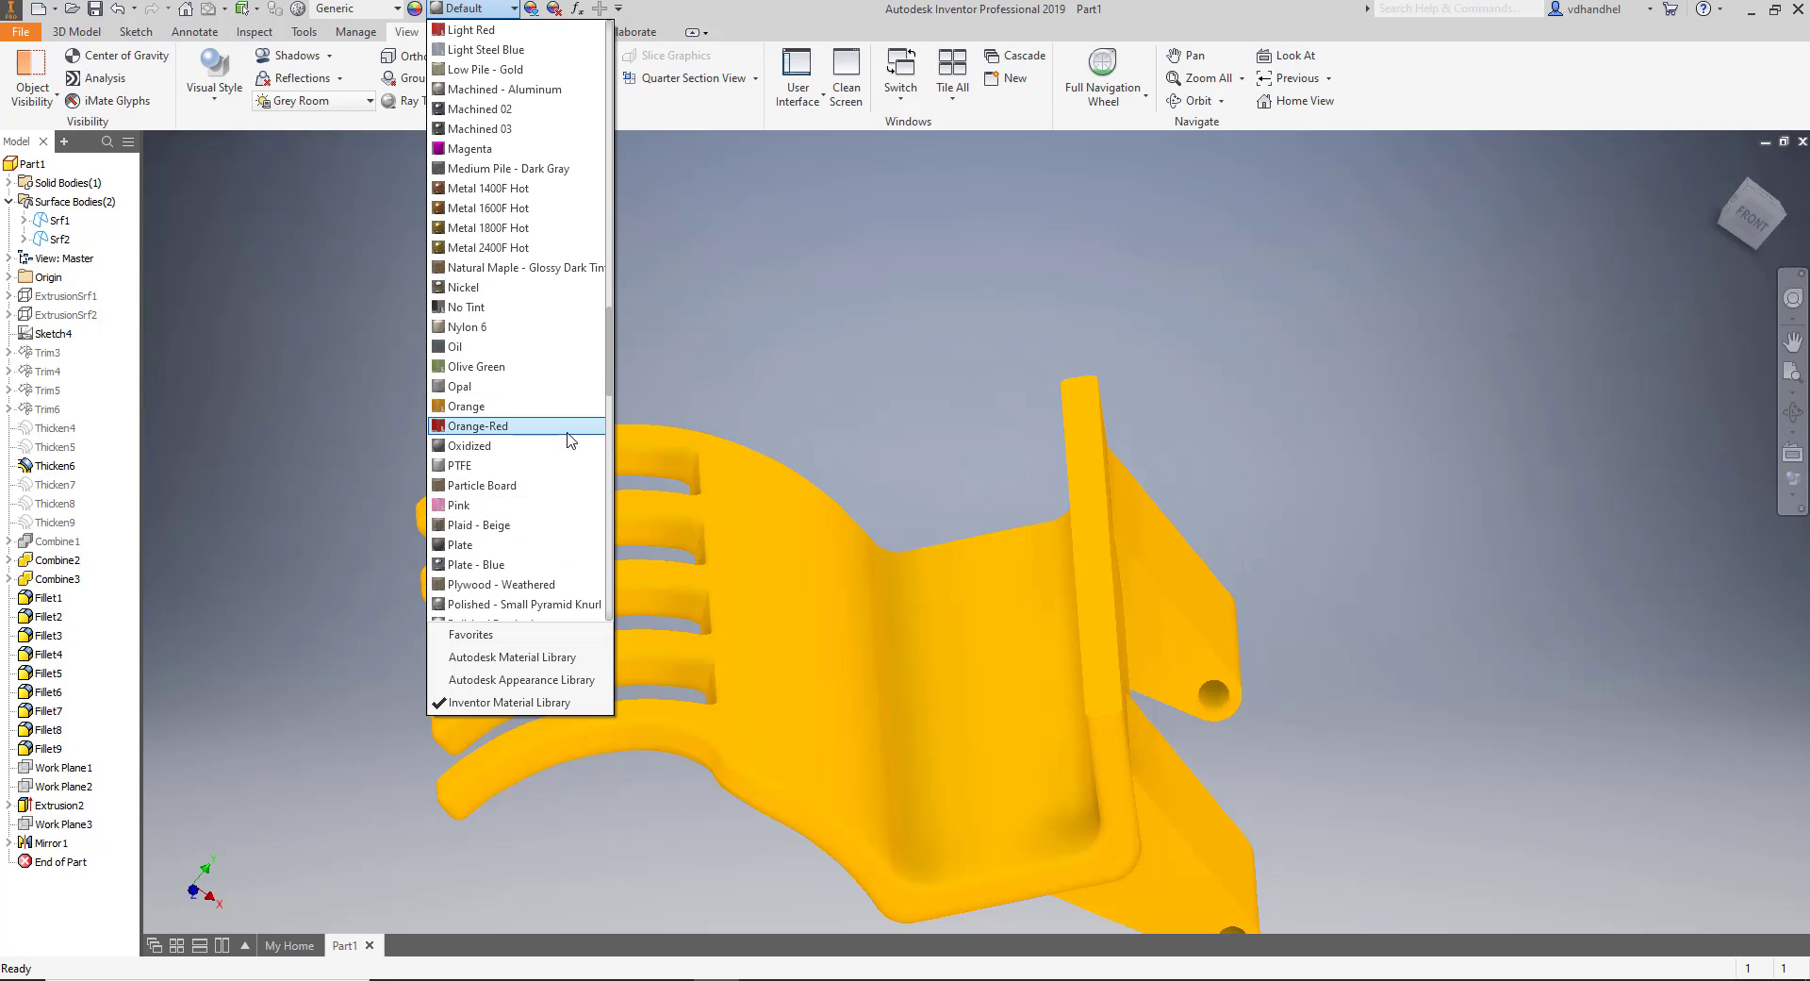
pyautogui.press('Down')
pyautogui.press('Down')
pyautogui.press('Down')
pyautogui.press('Down')
pyautogui.press('Down')
pyautogui.press('Down')
pyautogui.press('Down')
pyautogui.press('Down')
pyautogui.press('Down')
pyautogui.press('Down')
pyautogui.press('Down')
pyautogui.press('Down')
pyautogui.press('Down')
pyautogui.press('Down')
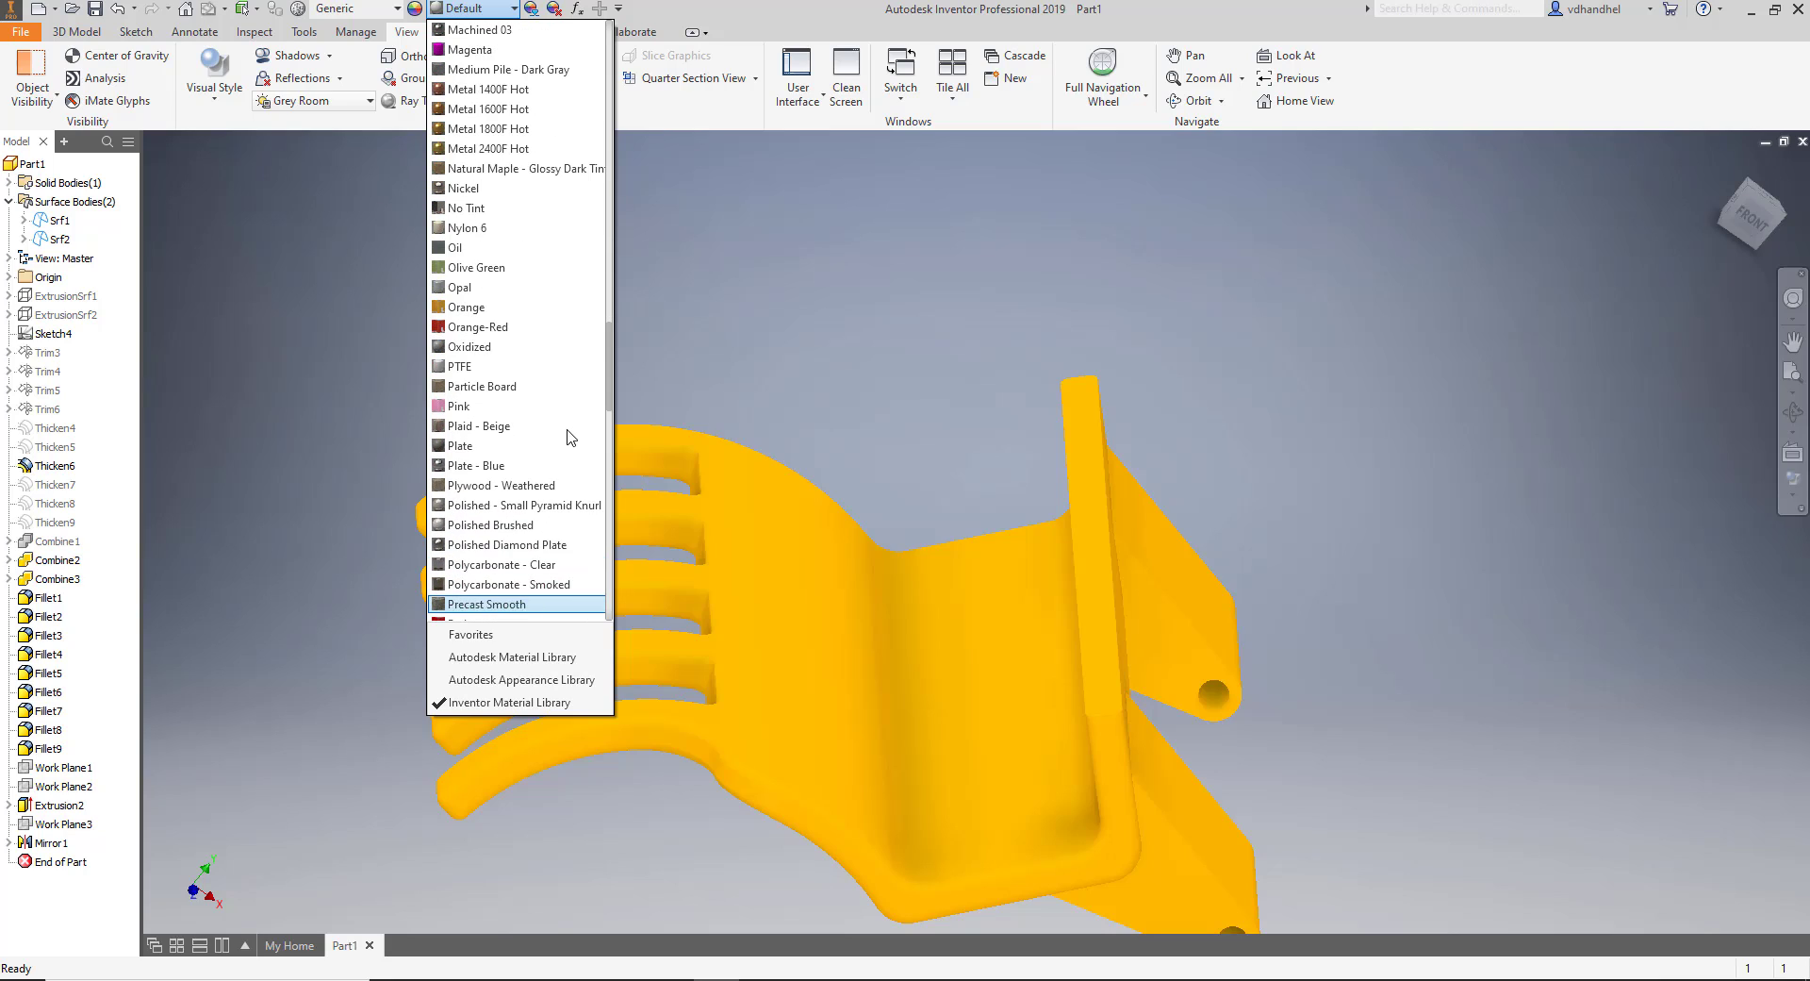
pyautogui.press('Up')
pyautogui.press('Up')
pyautogui.press('Up')
pyautogui.press('Up')
pyautogui.press('Up')
pyautogui.press('Up')
pyautogui.press('Up')
pyautogui.press('Up')
pyautogui.press('Up')
pyautogui.press('Up')
pyautogui.press('Up')
pyautogui.press('Up')
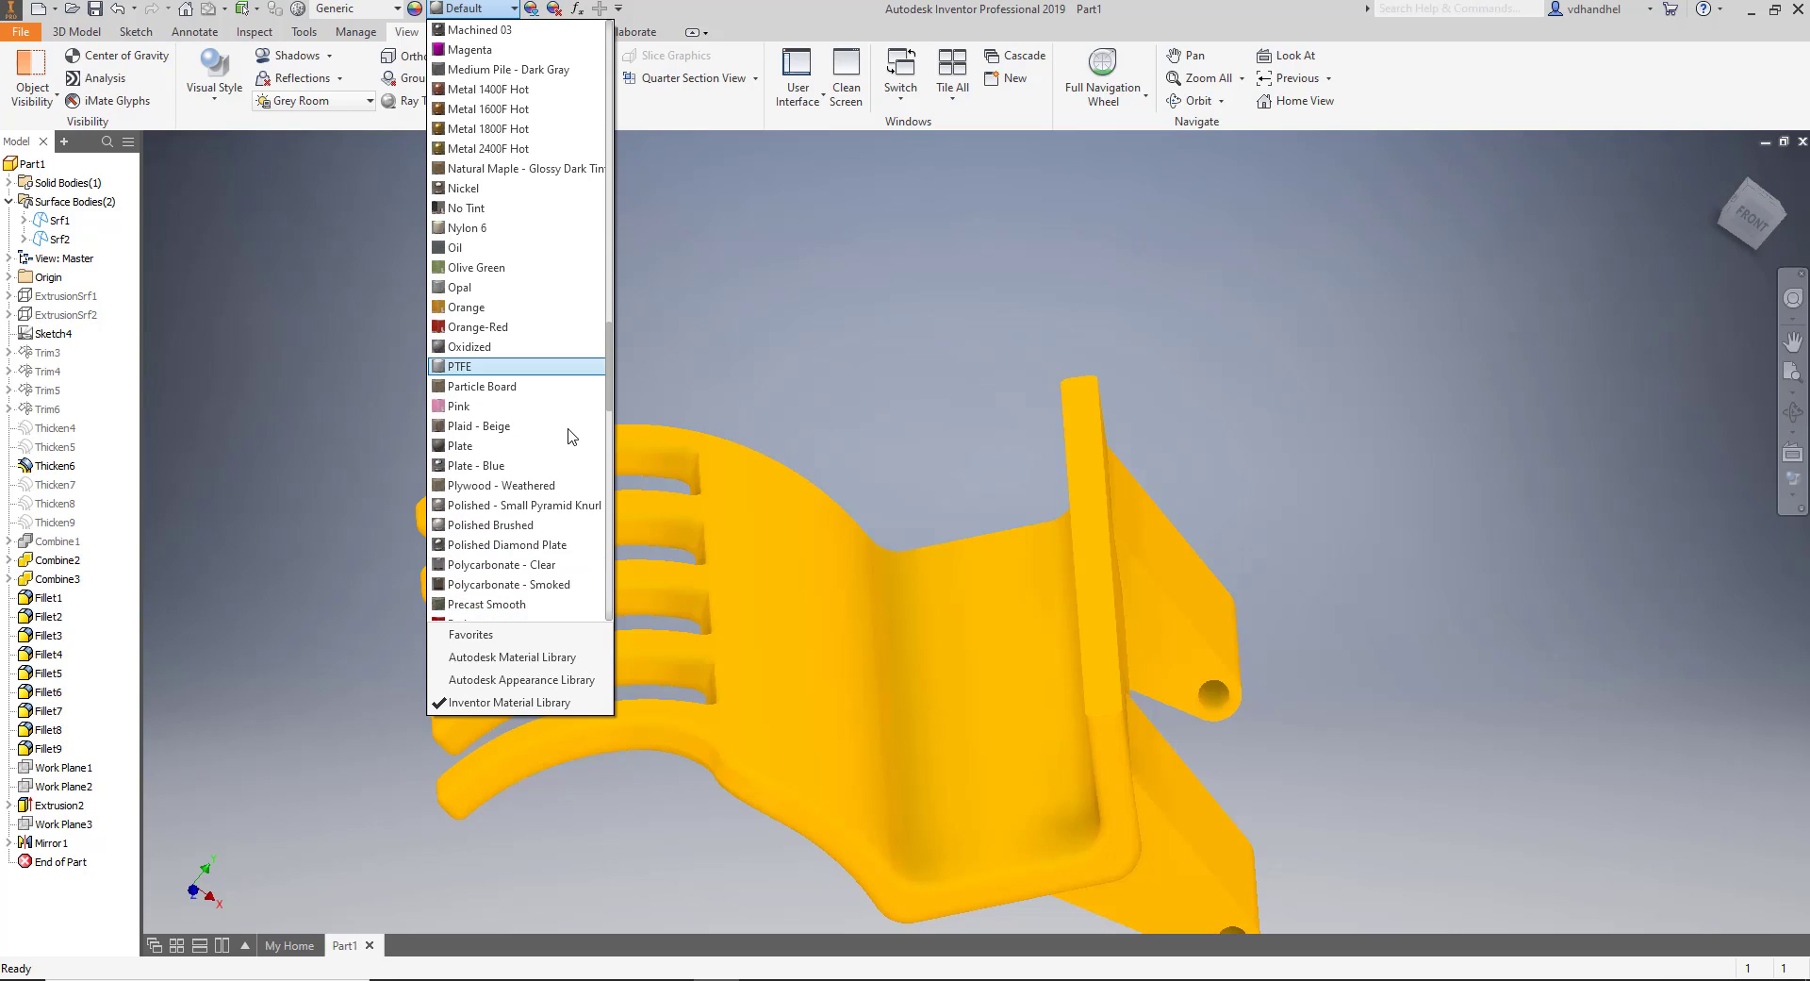
pyautogui.click(525, 525)
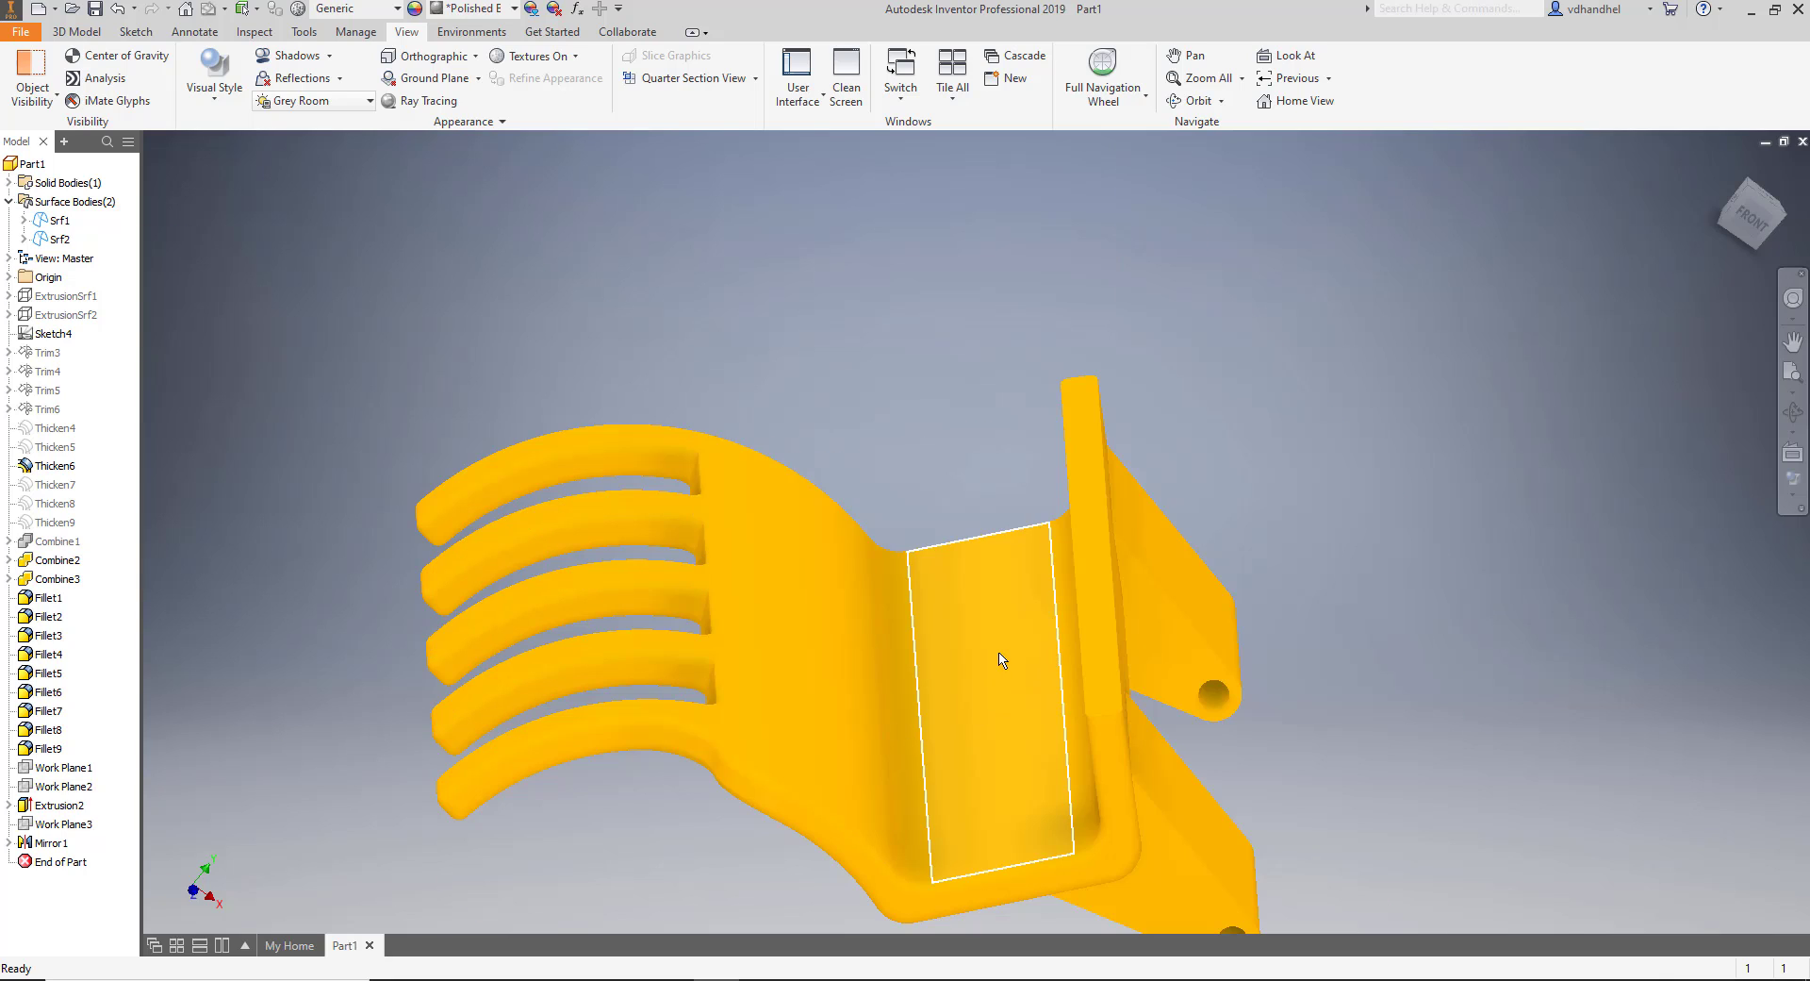
# Examine the realistic part close up and from several angles, including the finger slots, the bent body and both pin-hole lugs.
pyautogui.scroll(5, 1002, 659)
pyautogui.scroll(-5, 1002, 659)
pyautogui.scroll(2, 970, 509)
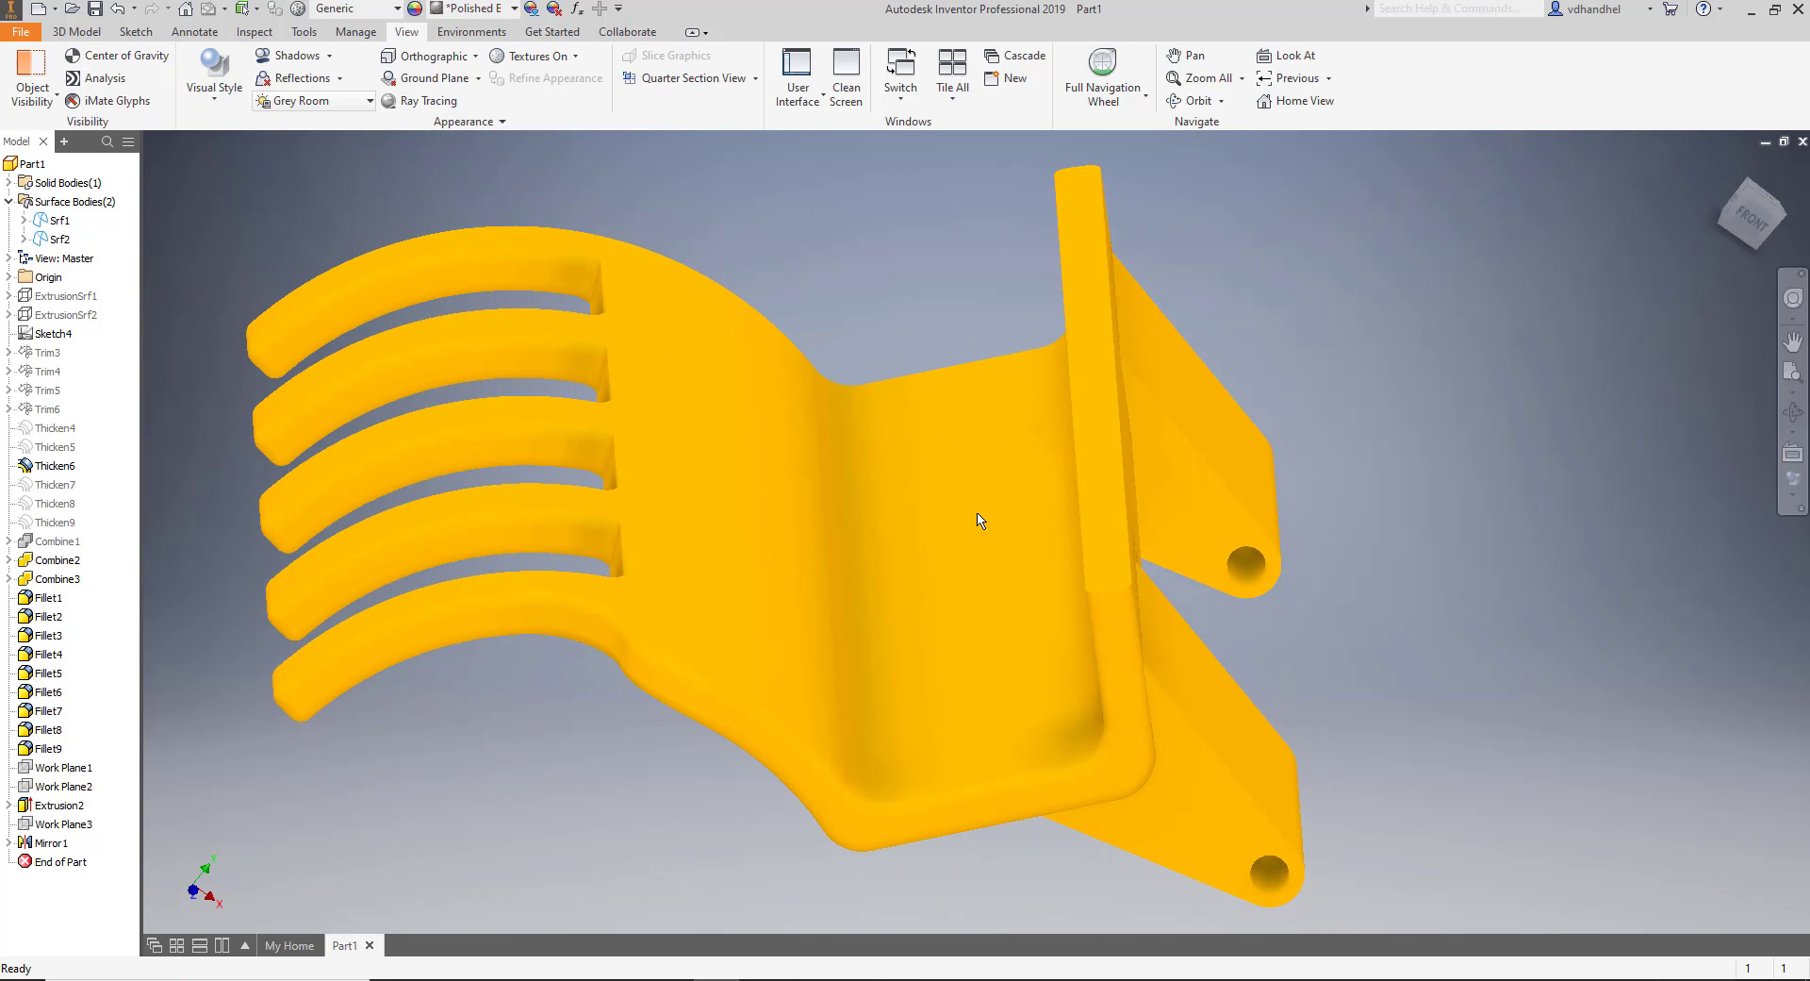
pyautogui.keyDown('shift'); pyautogui.moveTo(971, 506); pyautogui.dragTo(971, 606, button='middle'); pyautogui.keyUp('shift')
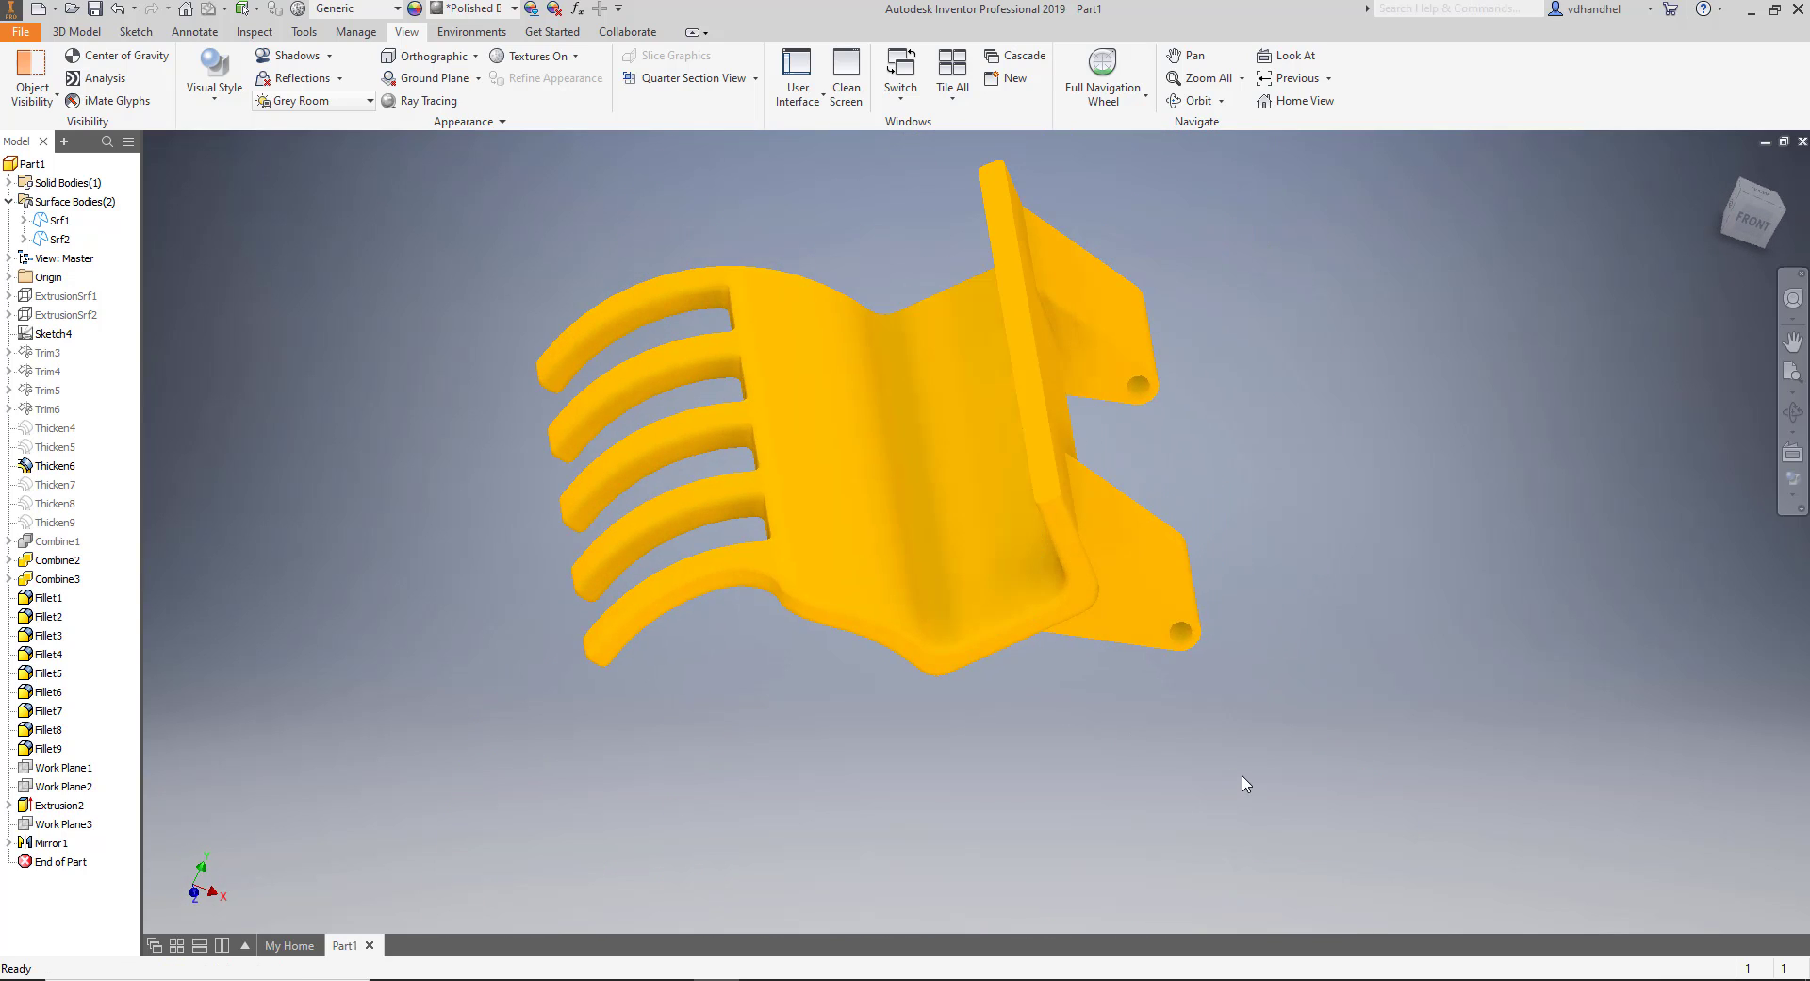
pyautogui.scroll(5, 893, 393)
pyautogui.scroll(-4, 886, 397)
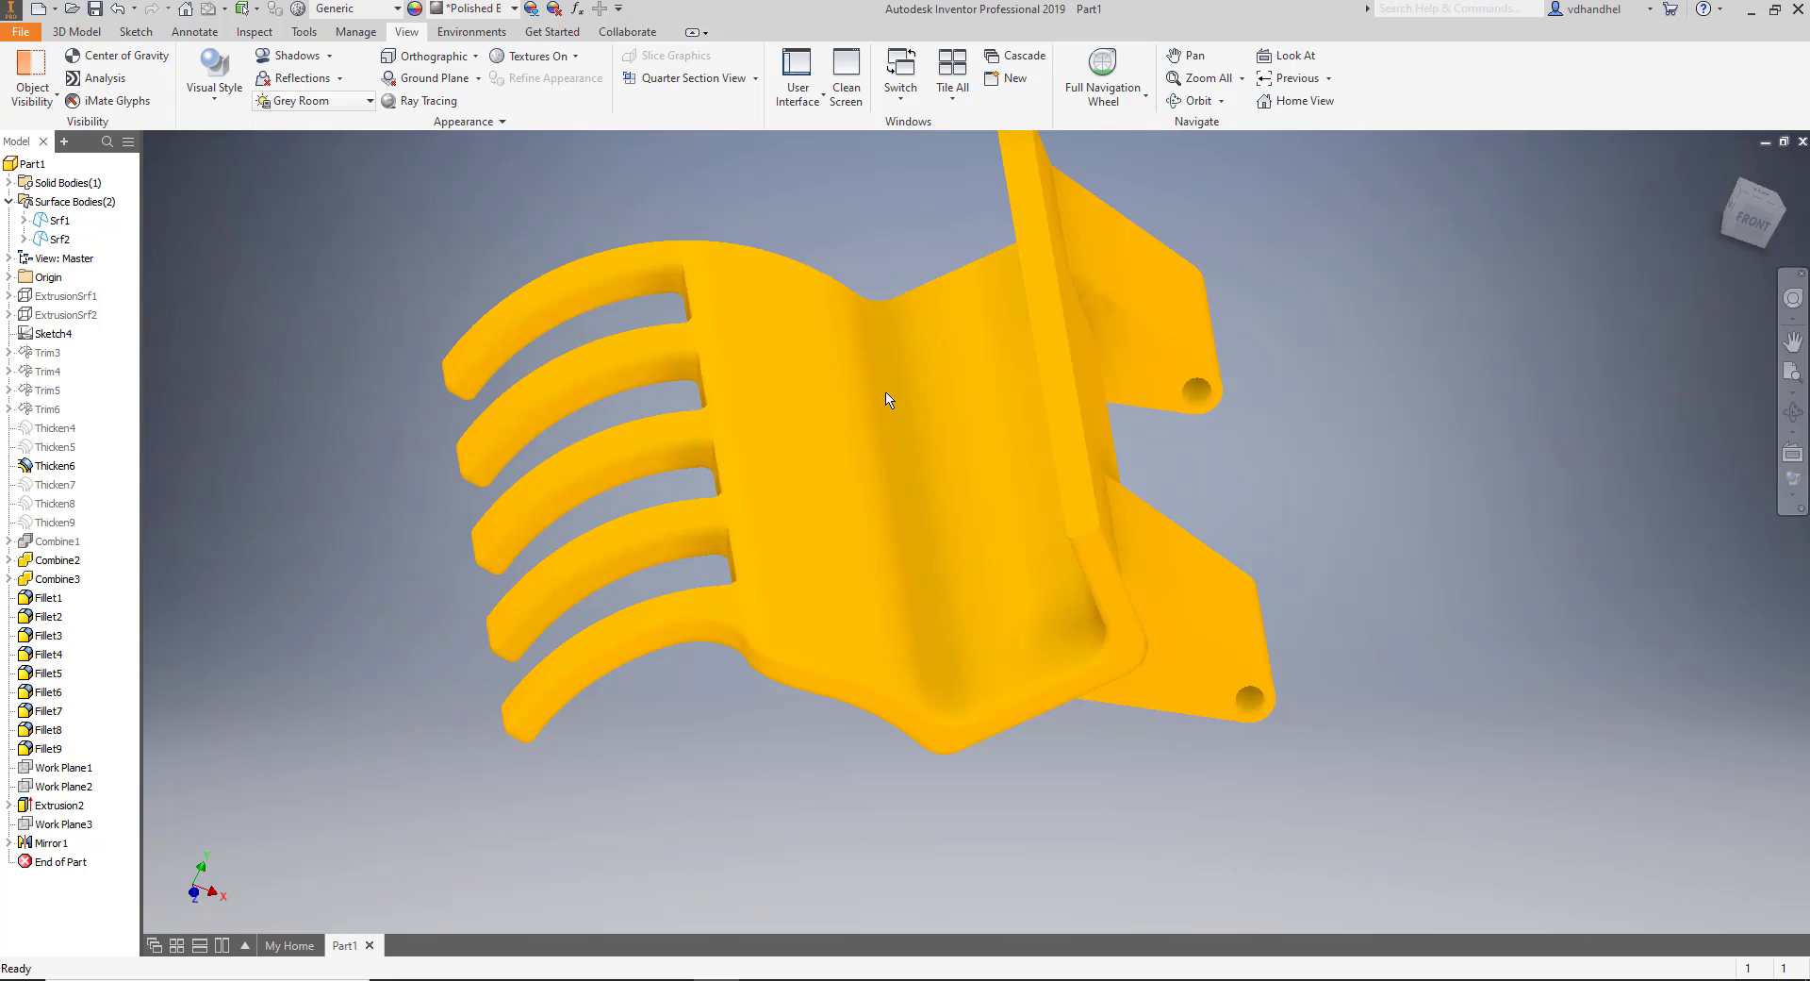
pyautogui.scroll(5, 731, 400)
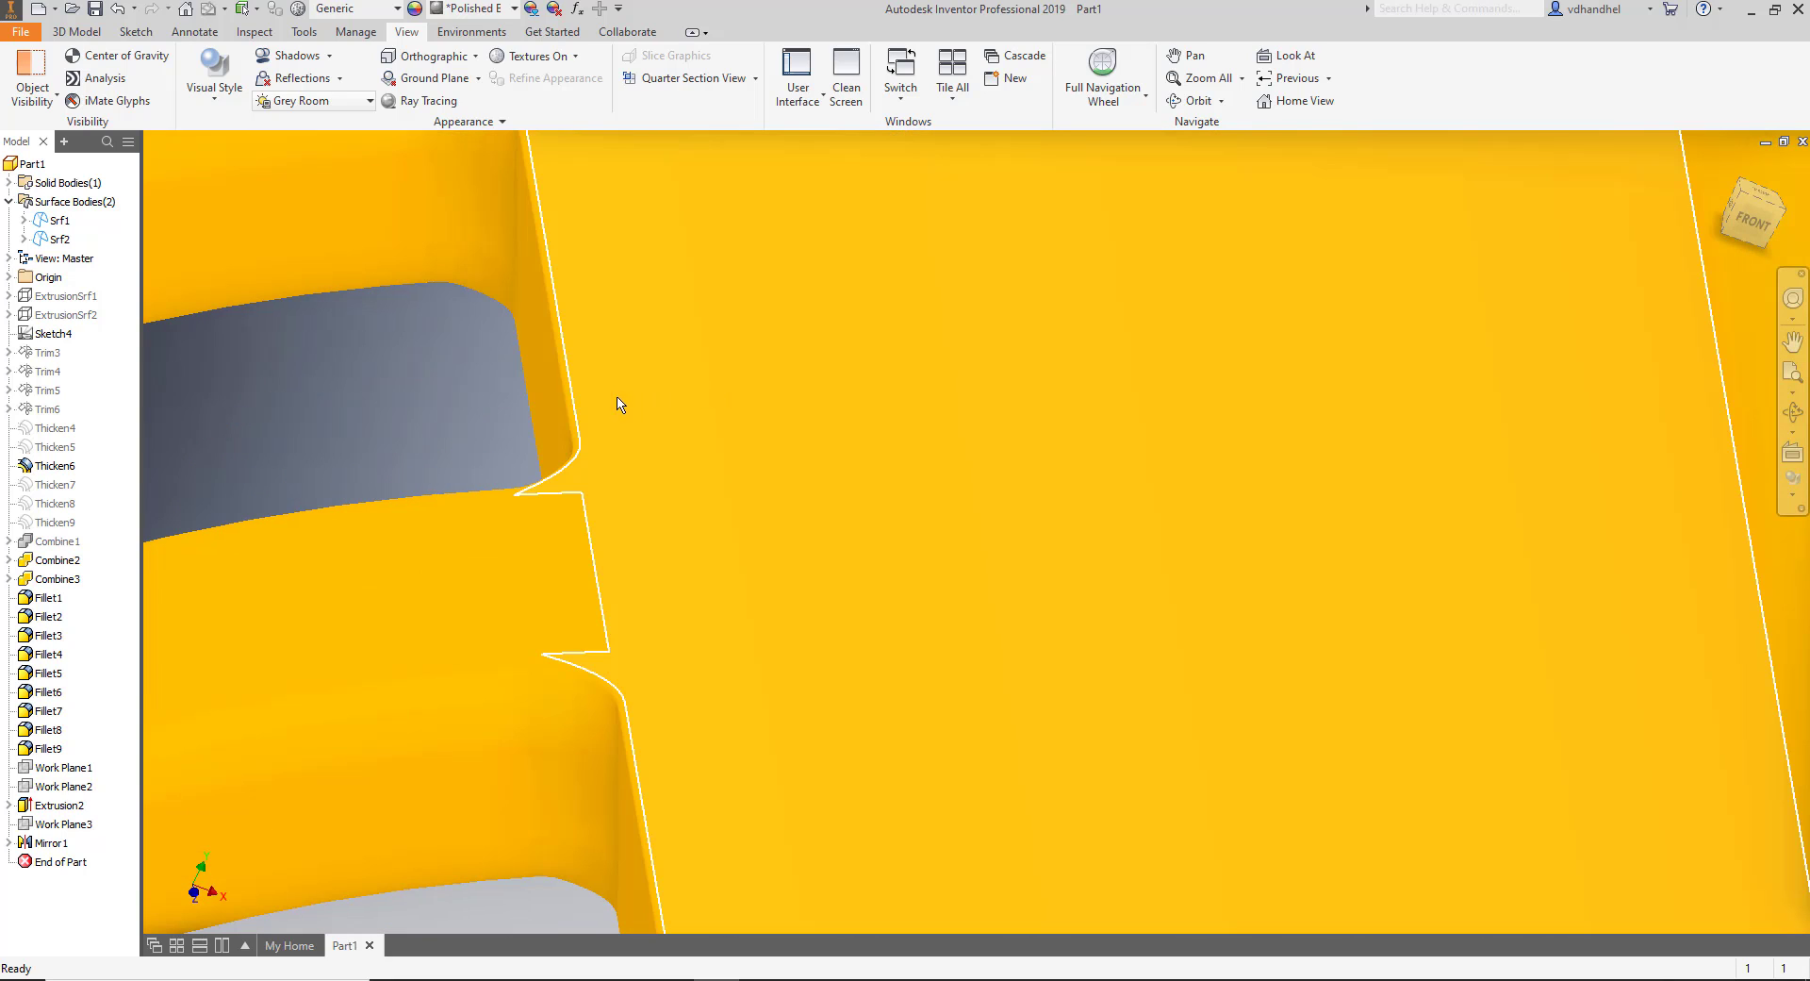
pyautogui.scroll(-5, 618, 403)
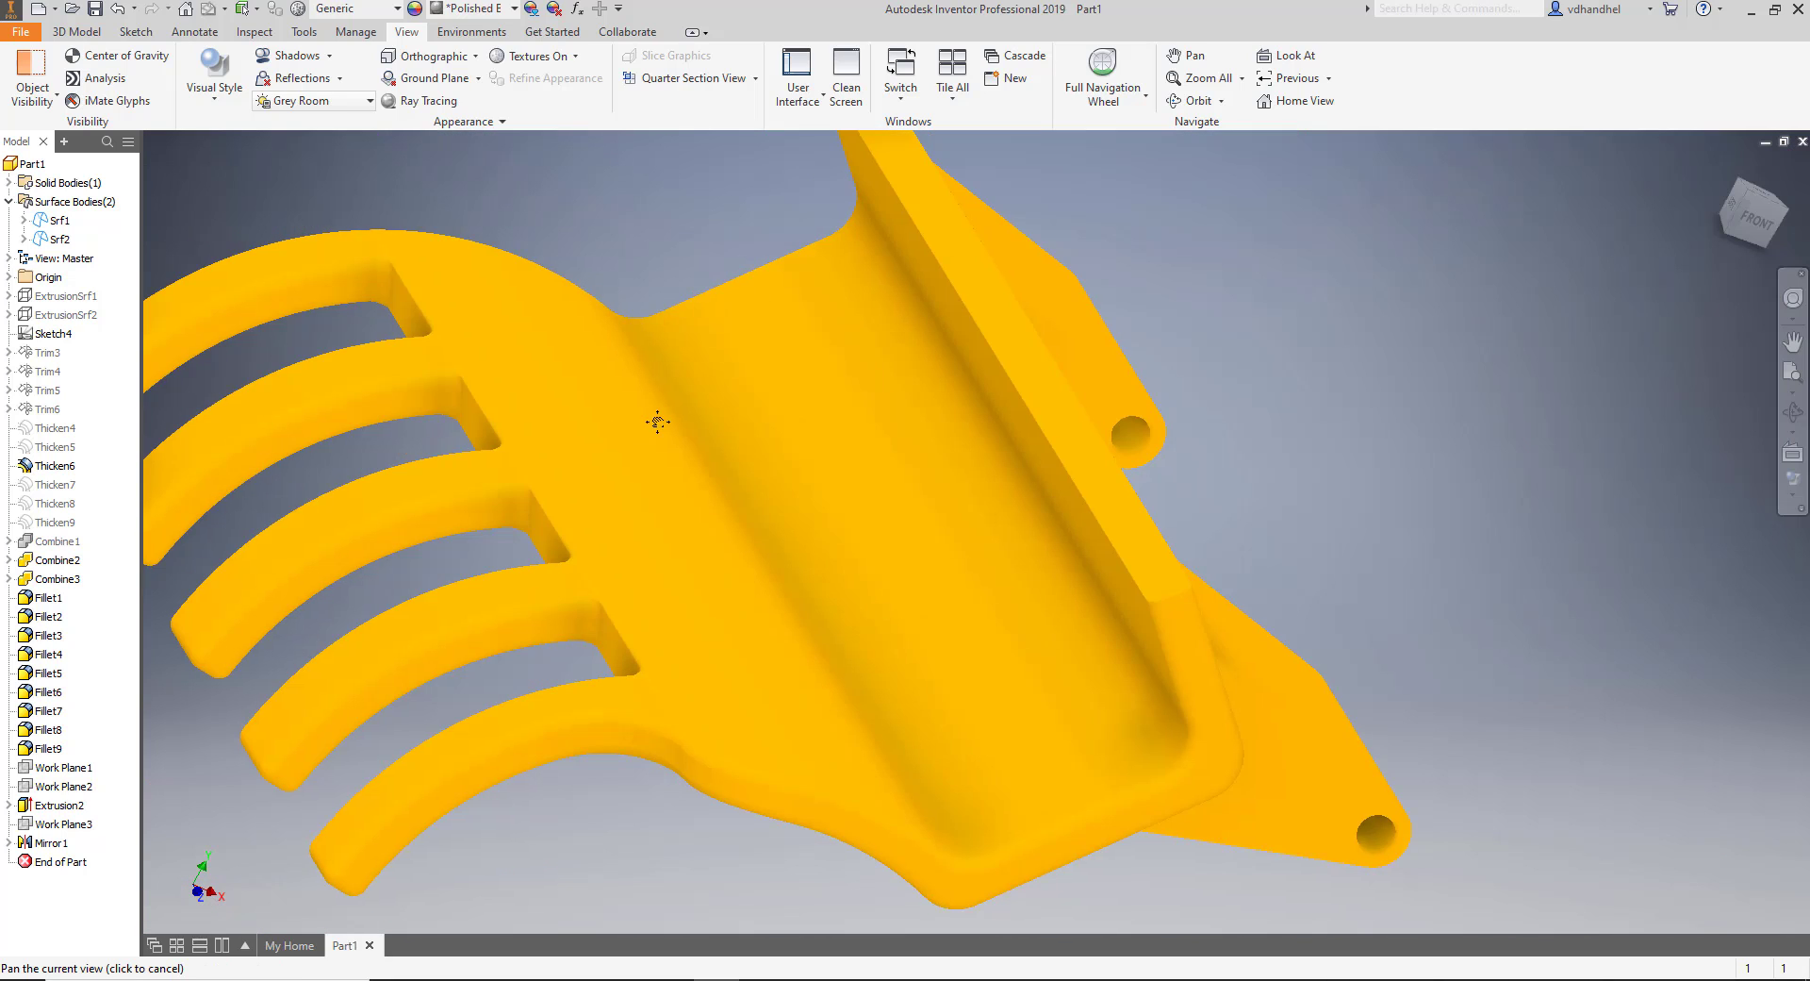
pyautogui.scroll(-3, 670, 419)
pyautogui.moveTo(745, 478); pyautogui.dragTo(686, 511, button='middle')
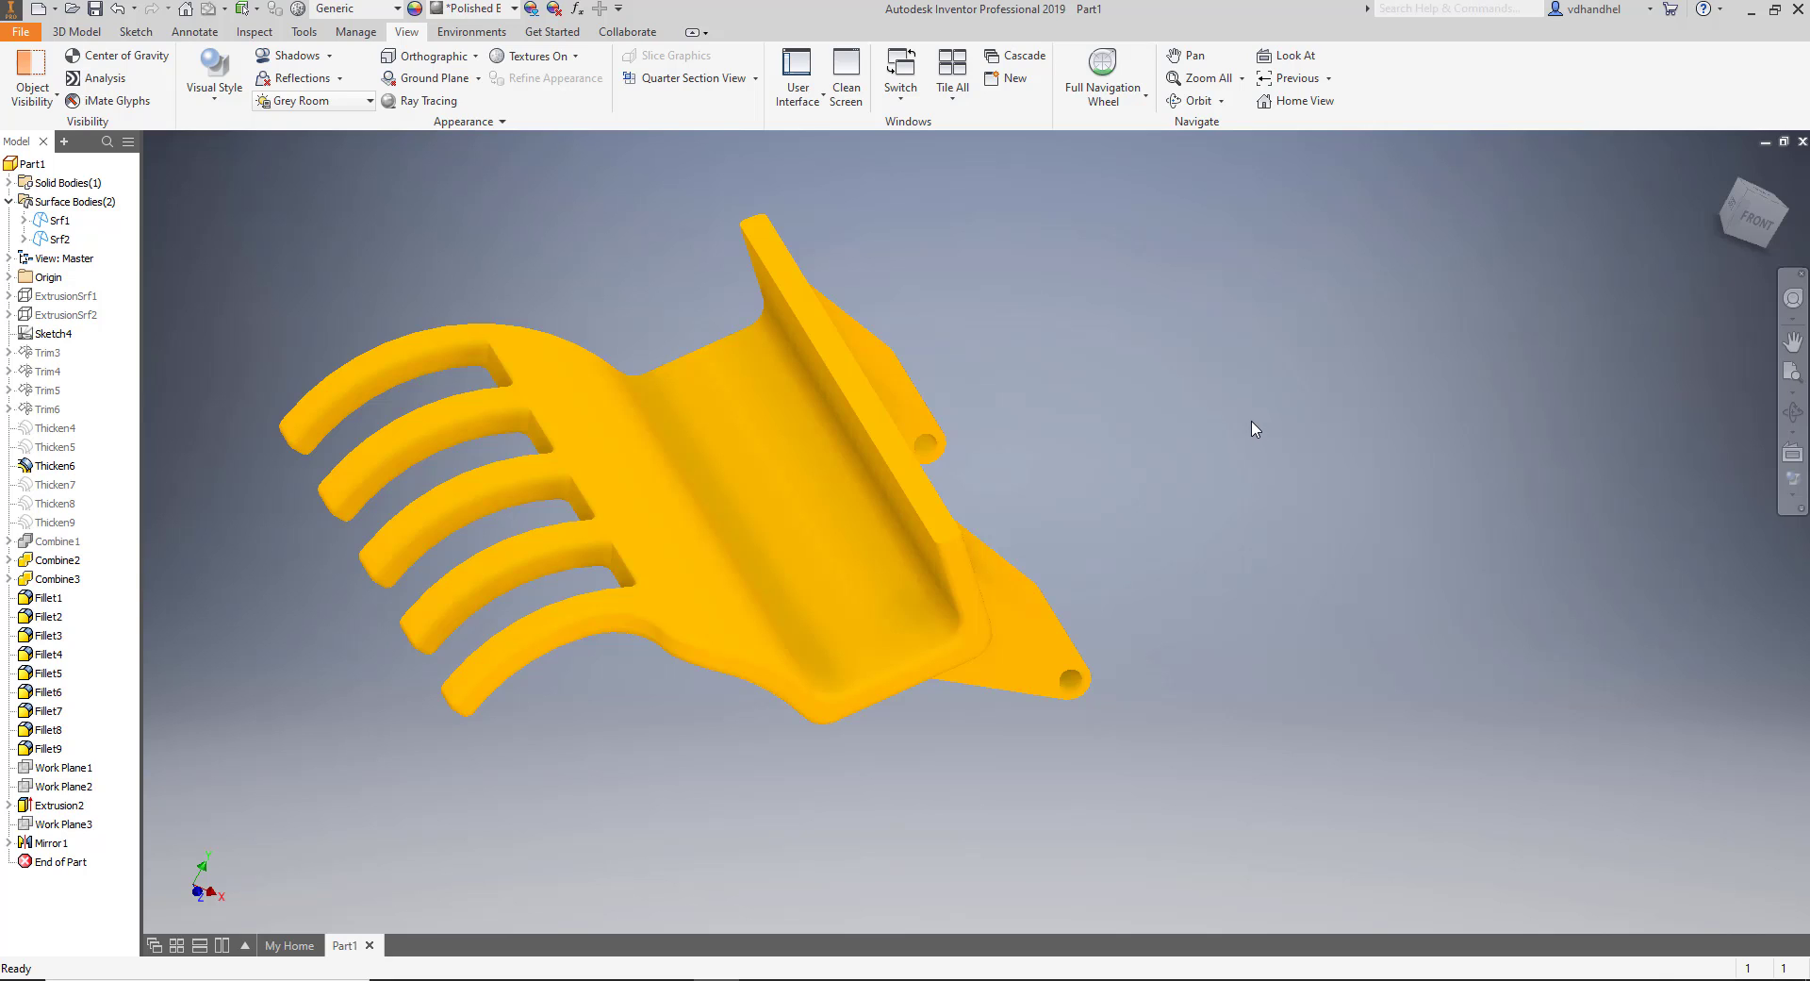
pyautogui.keyDown('shift'); pyautogui.moveTo(1254, 429); pyautogui.dragTo(829, 485, button='middle'); pyautogui.keyUp('shift')
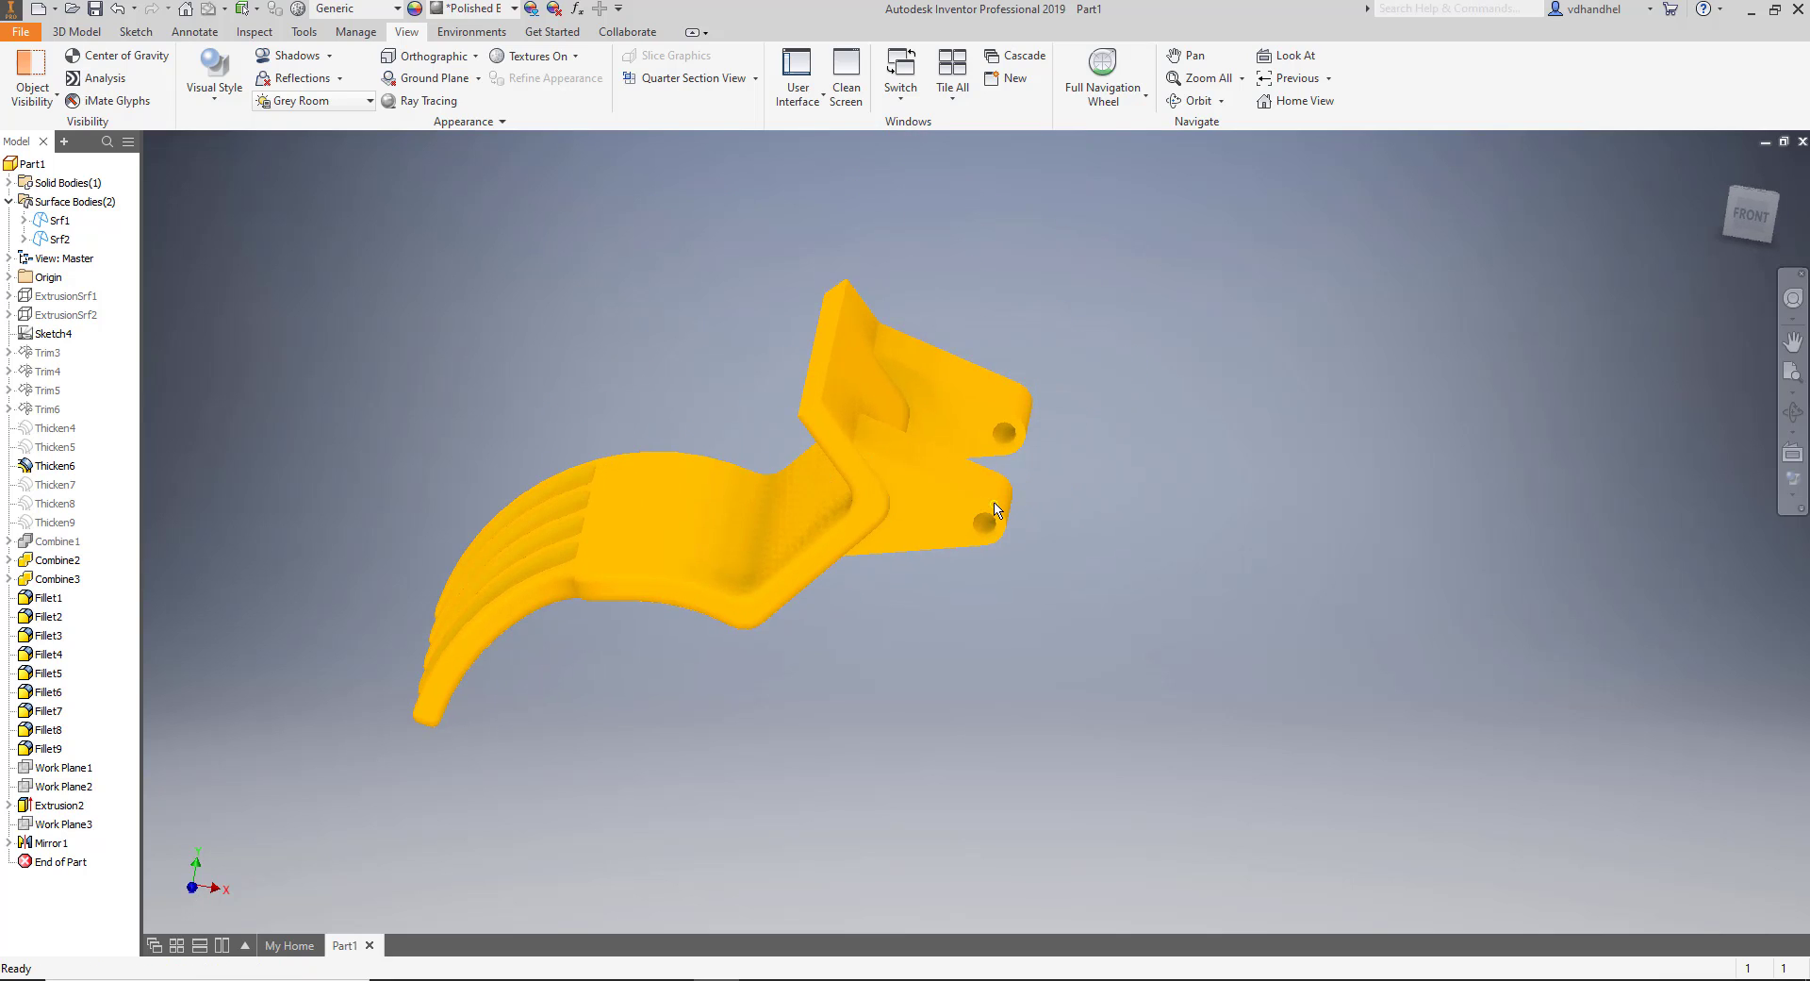
pyautogui.scroll(-4, 996, 510)
pyautogui.scroll(5, 1000, 511)
pyautogui.keyDown('shift'); pyautogui.moveTo(999, 511); pyautogui.dragTo(958, 517, button='middle'); pyautogui.keyUp('shift')
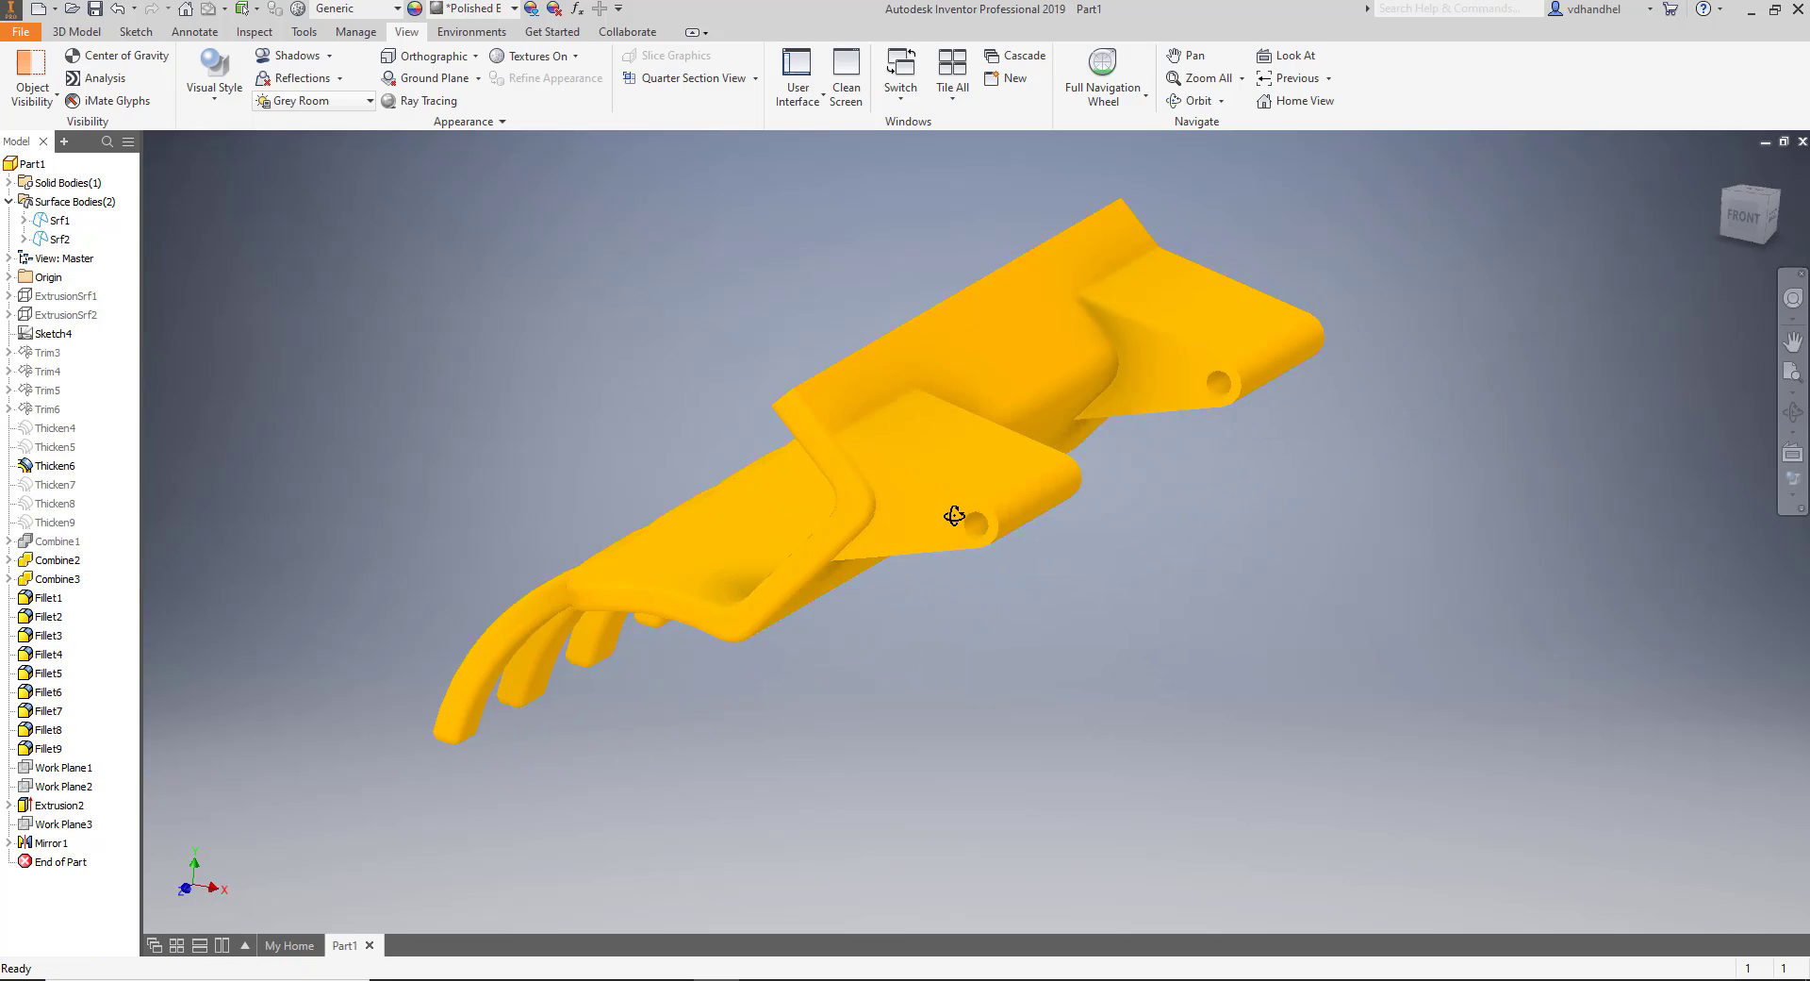
pyautogui.moveTo(1166, 514); pyautogui.dragTo(914, 635, button='middle')
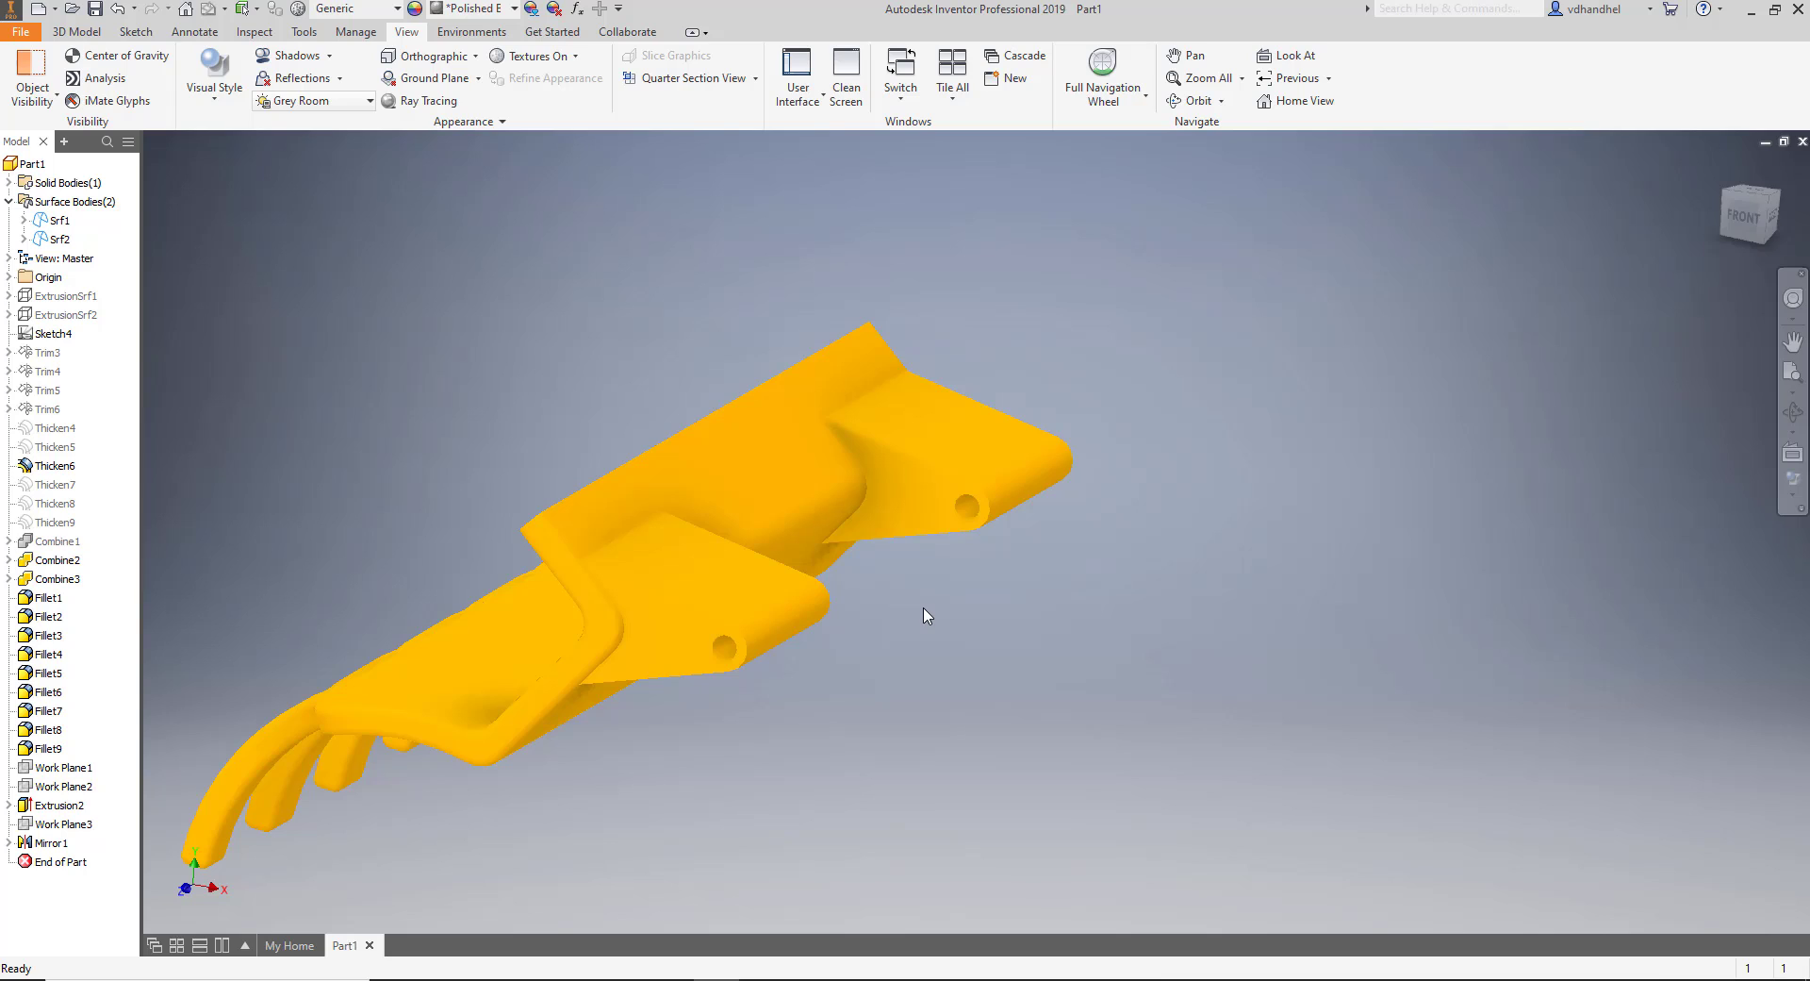
# Create a new sketch on the inner face of the far lug and display the model as wireframe with hidden edges.
pyautogui.click(968, 495)
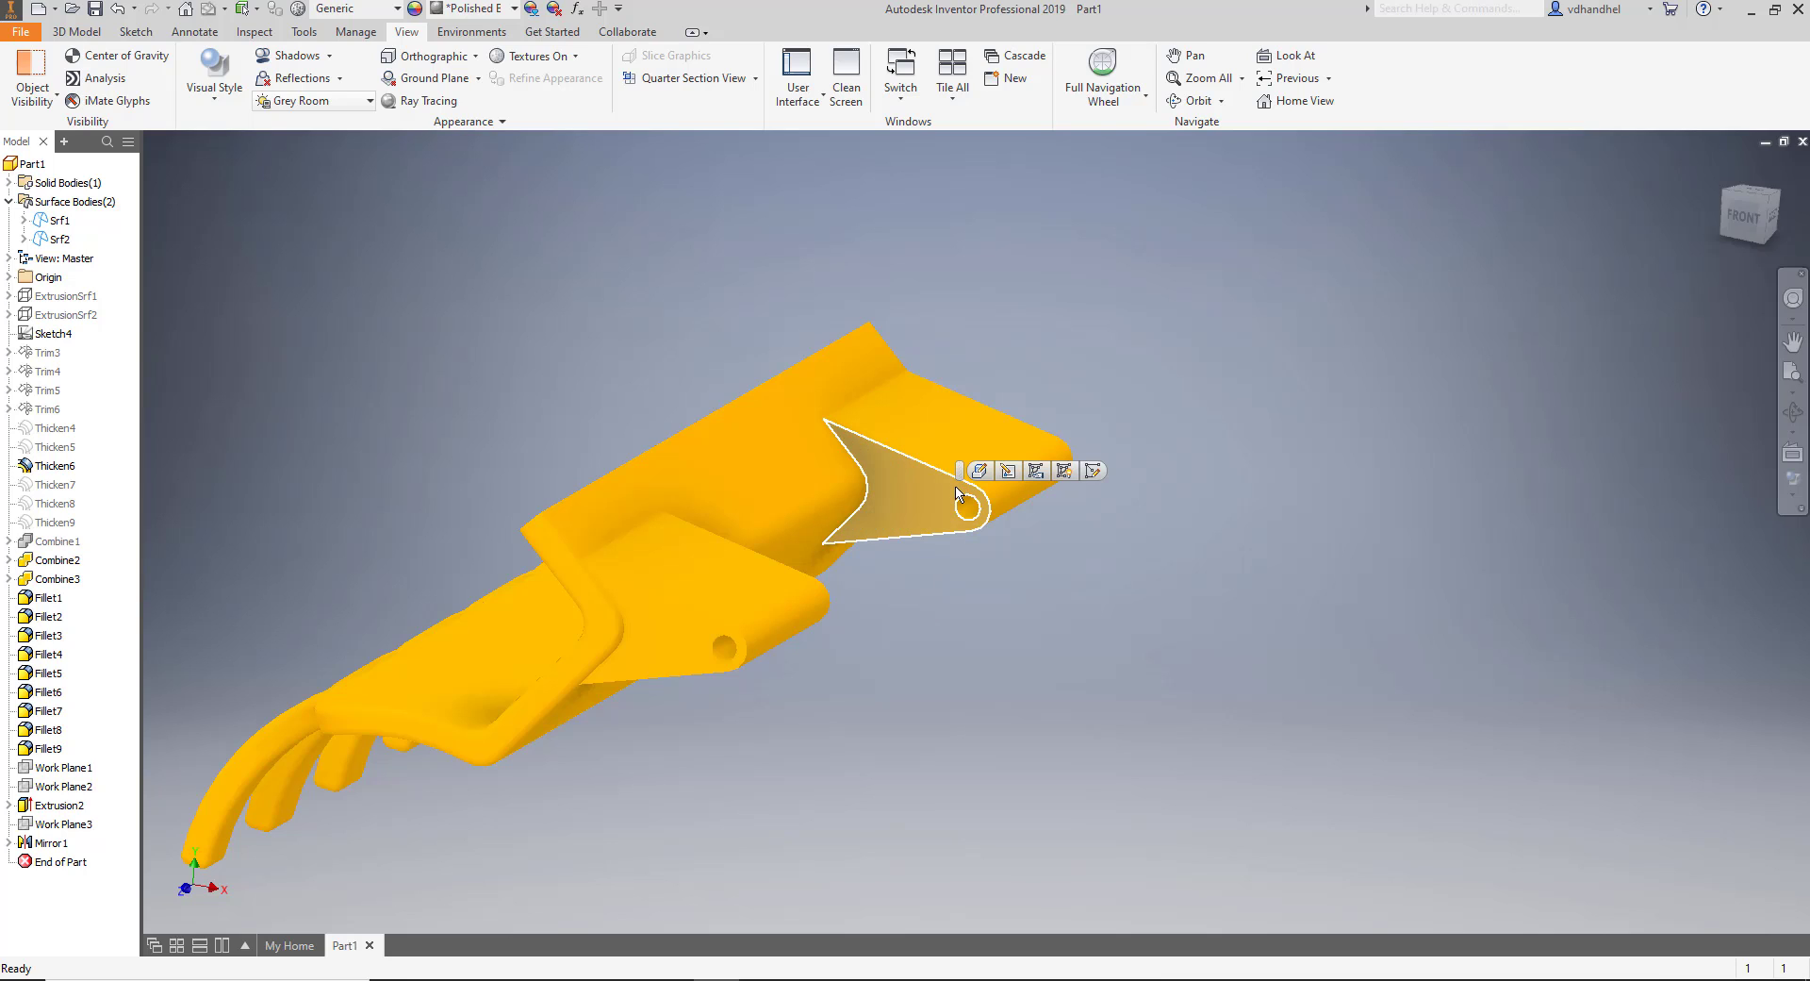
pyautogui.click(1093, 471)
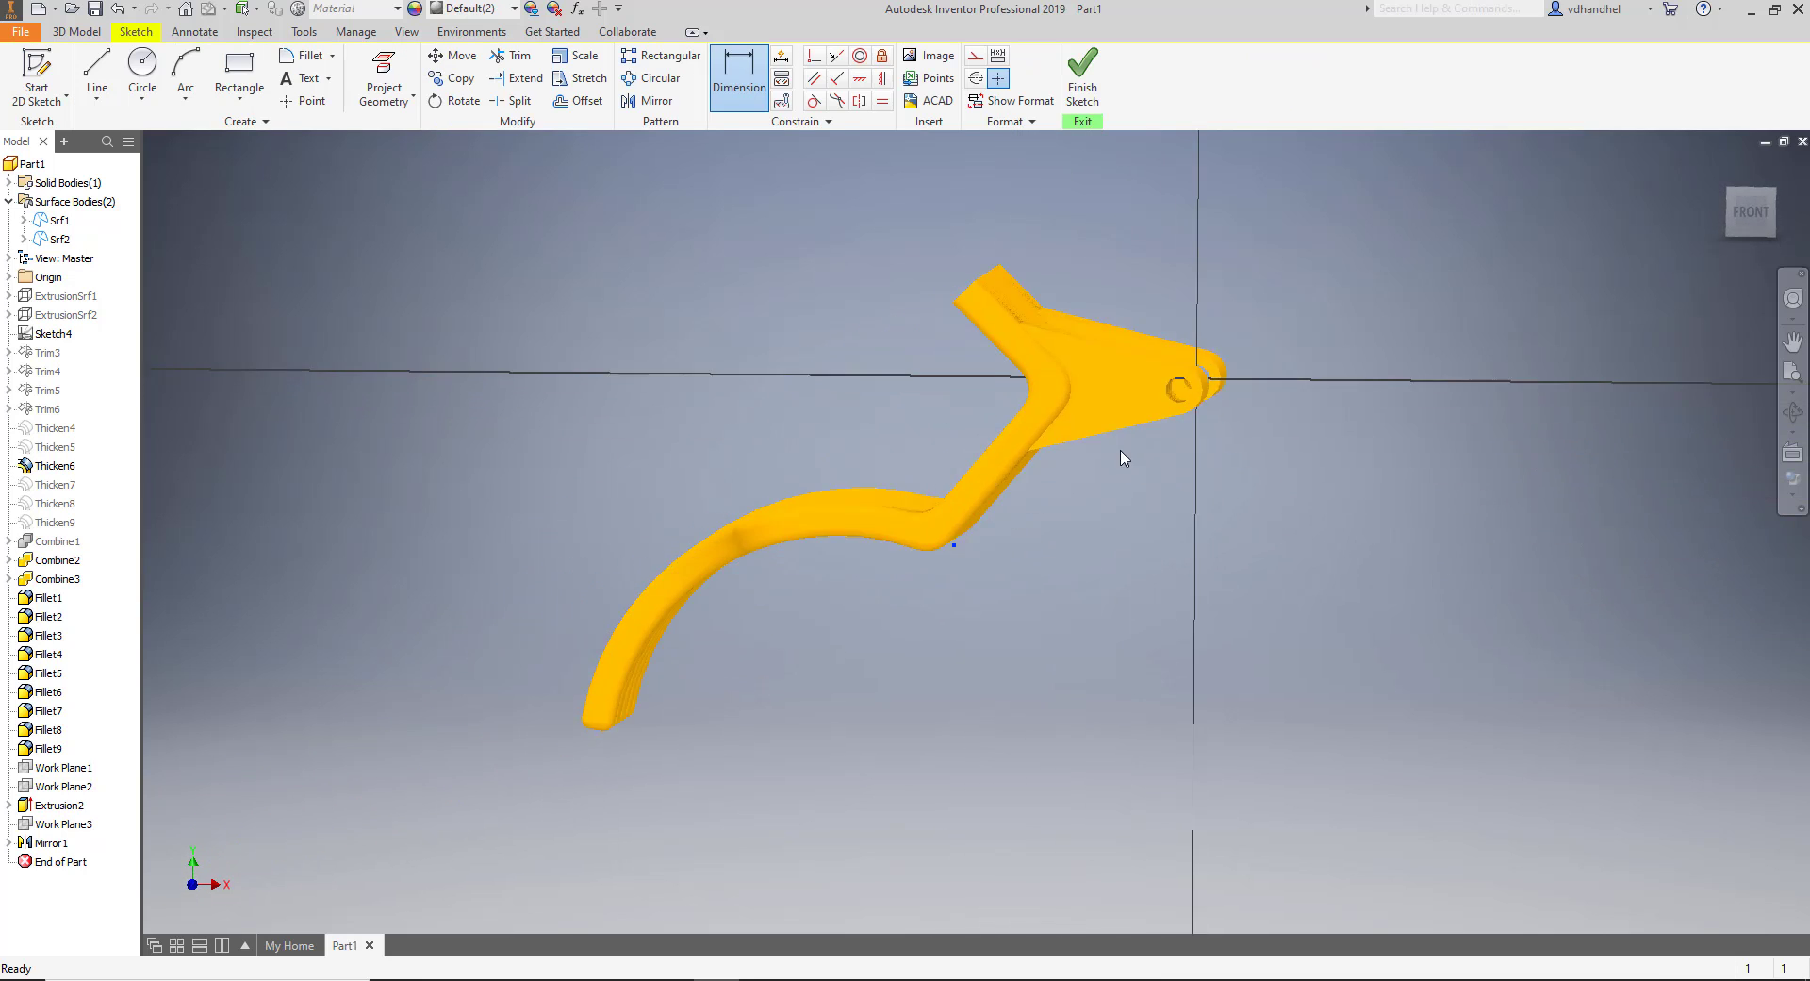
pyautogui.scroll(3, 1238, 380)
pyautogui.scroll(-2, 1148, 440)
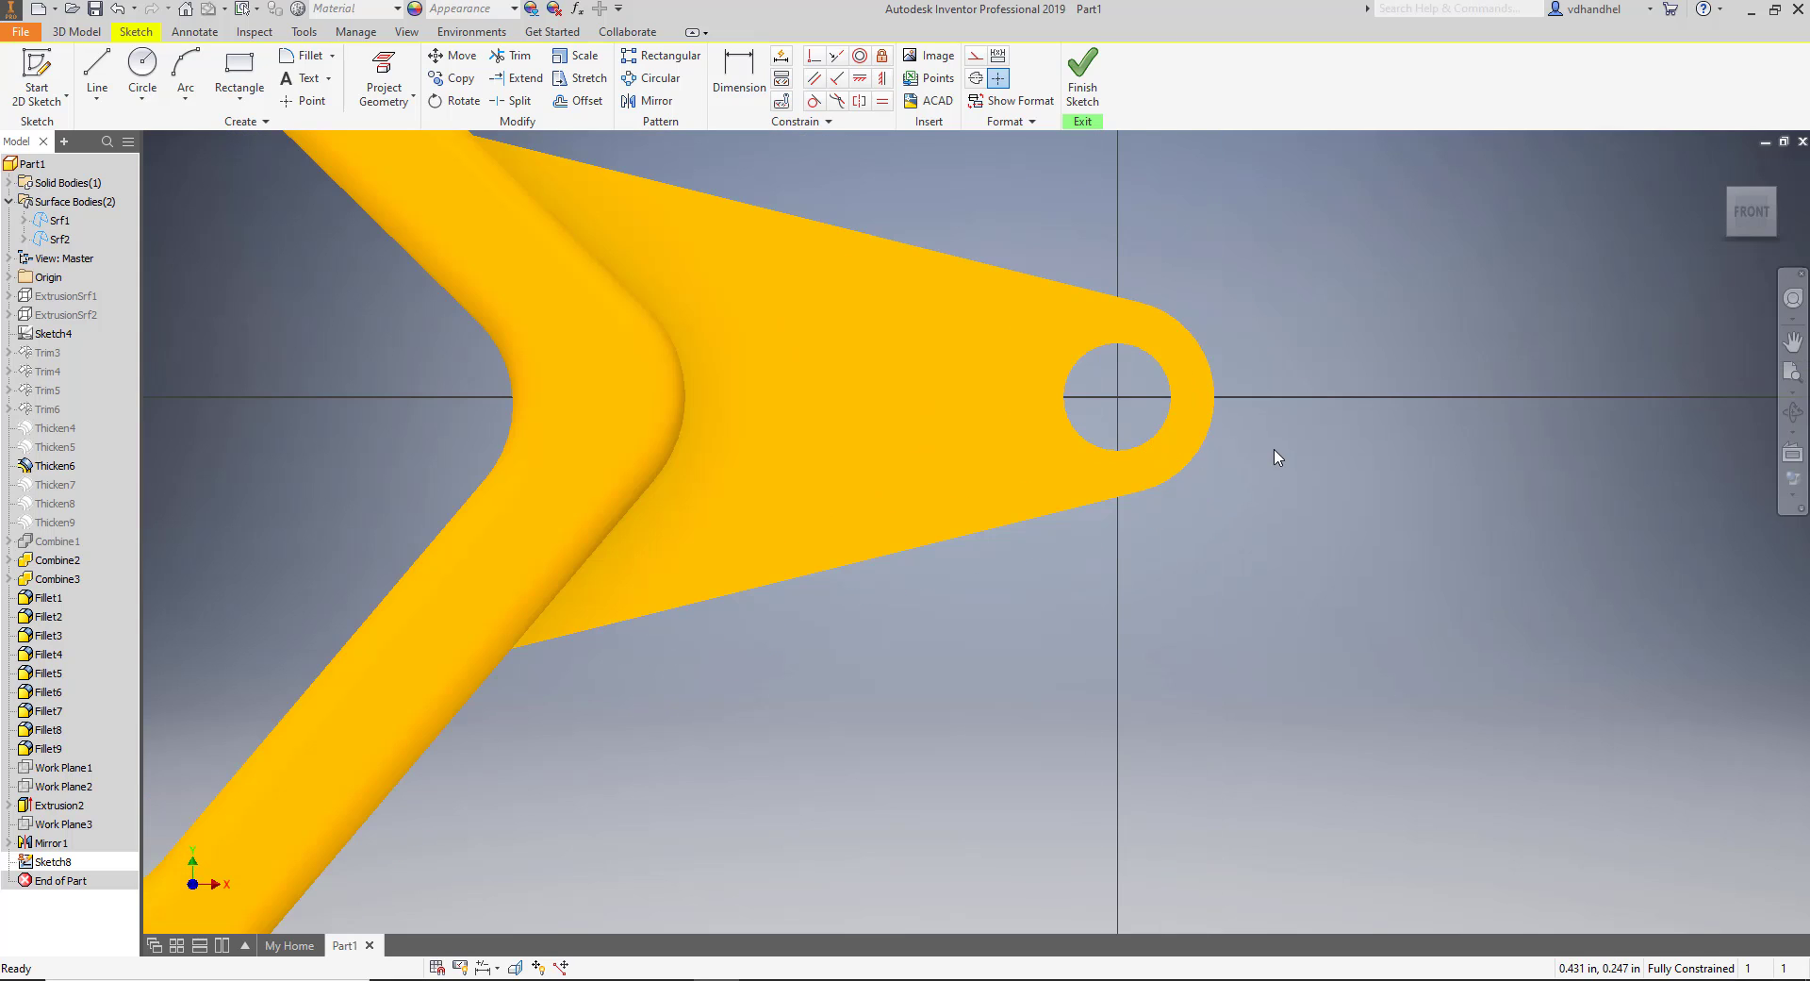
pyautogui.scroll(2, 1277, 457)
pyautogui.press('F2')
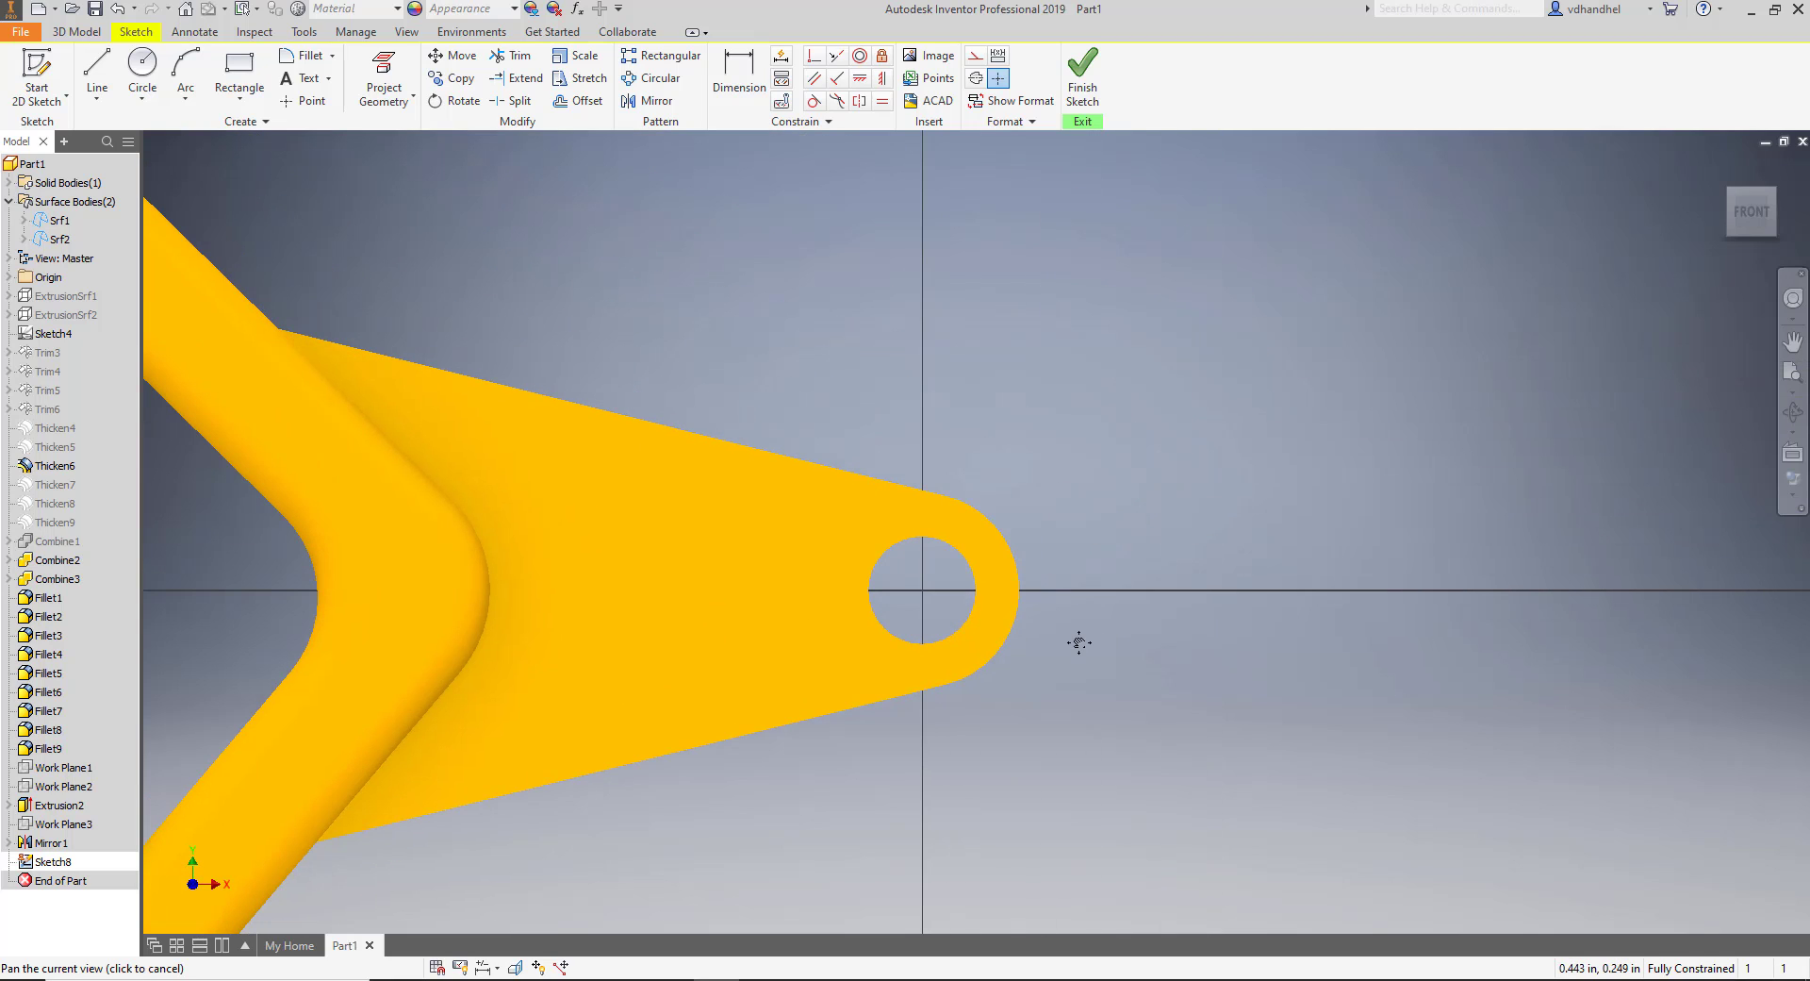
pyautogui.click(1794, 494)
pyautogui.click(1648, 615)
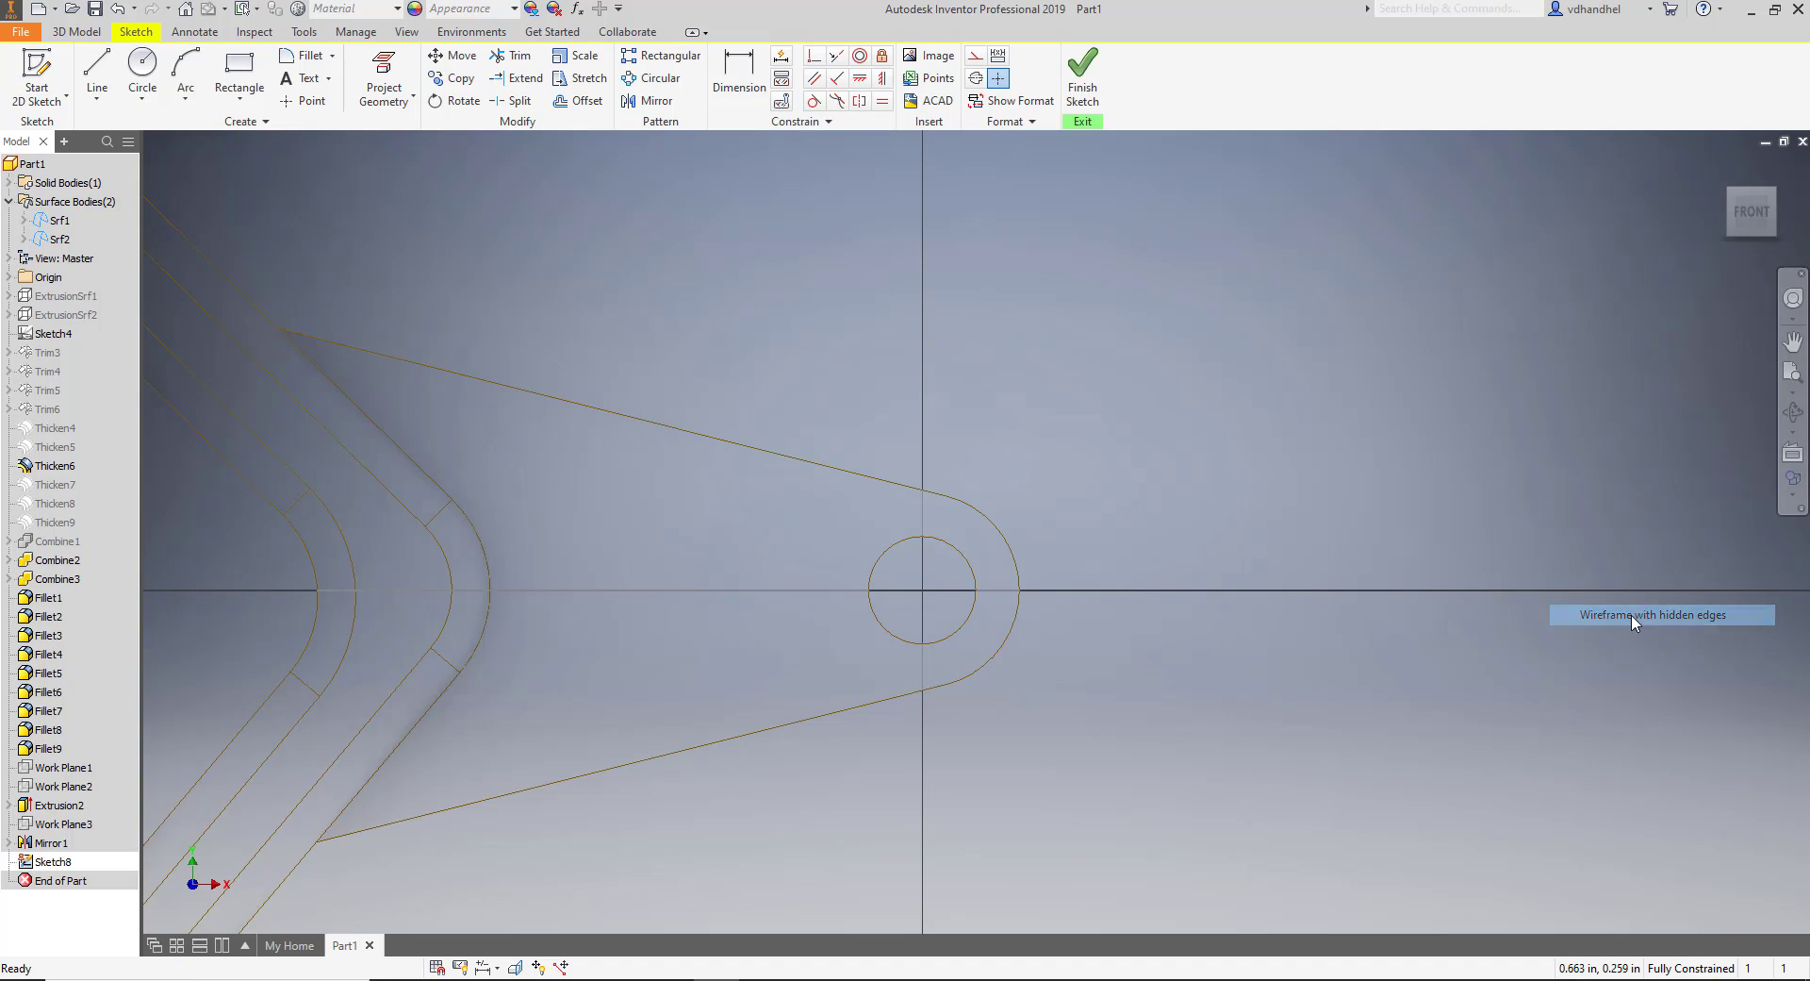
# Sketch a circle about 0.030 in in diameter, centred on the lug's pin hole and smaller than the hole.
pyautogui.click(98, 72)
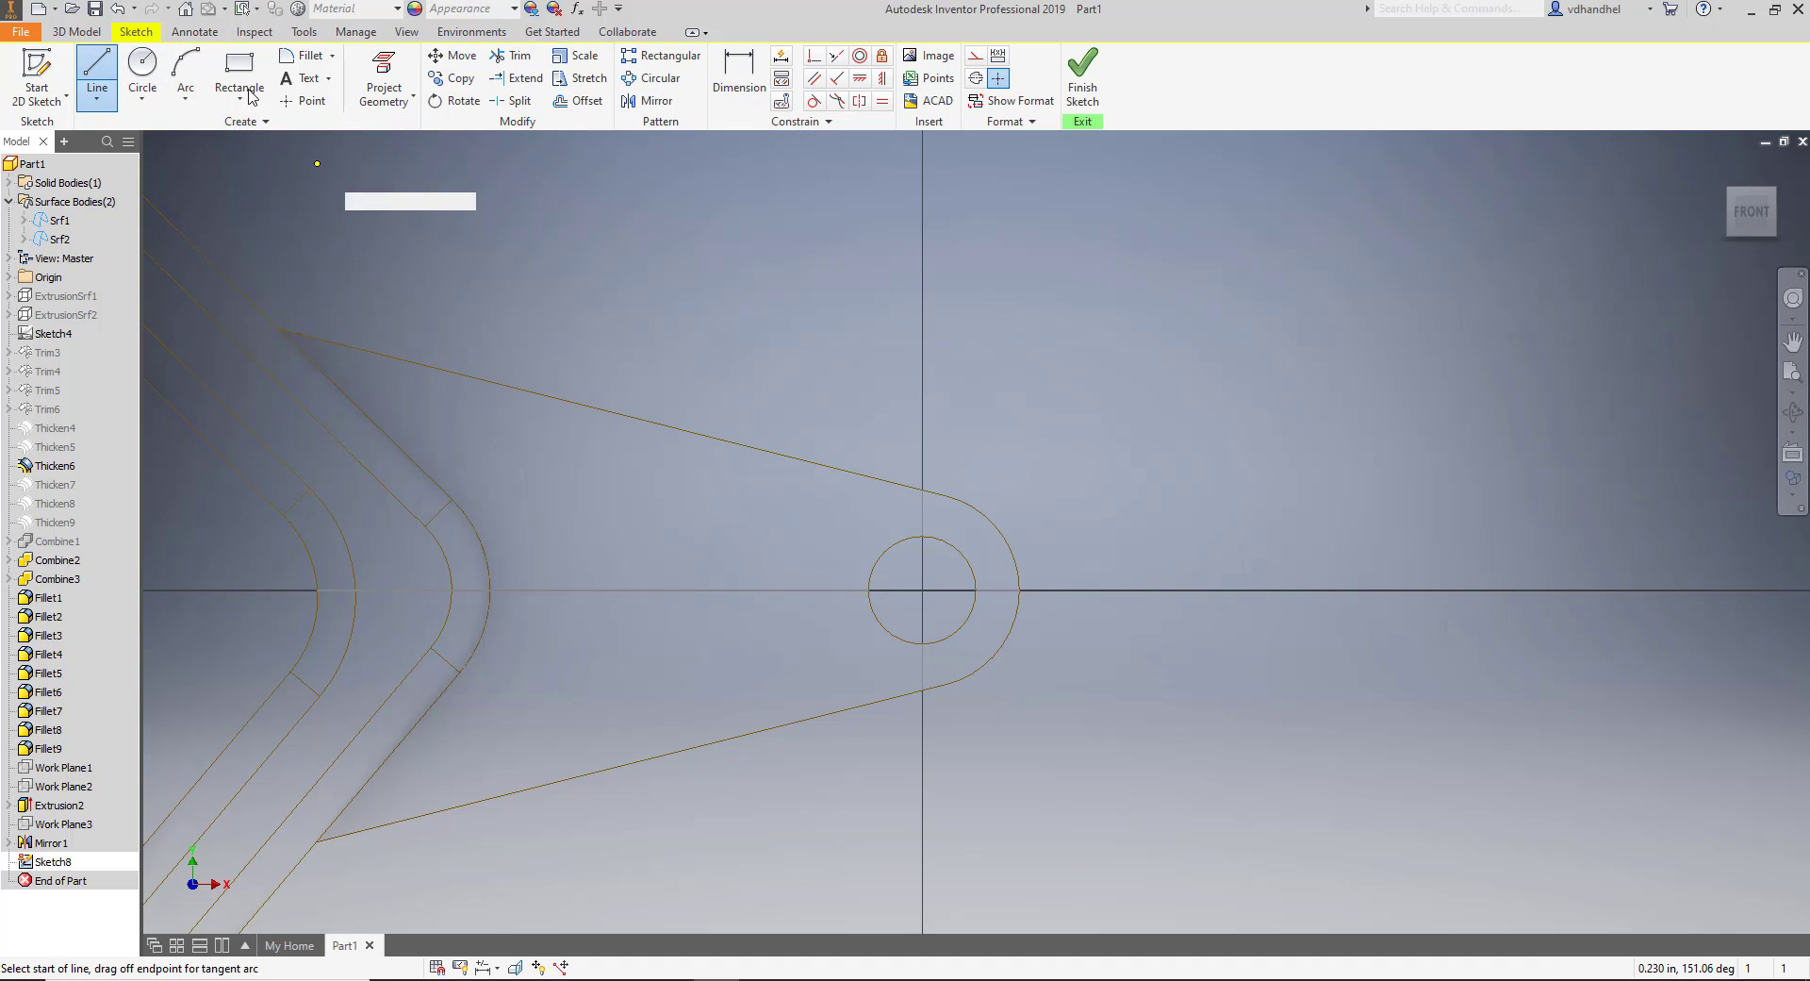
pyautogui.click(138, 87)
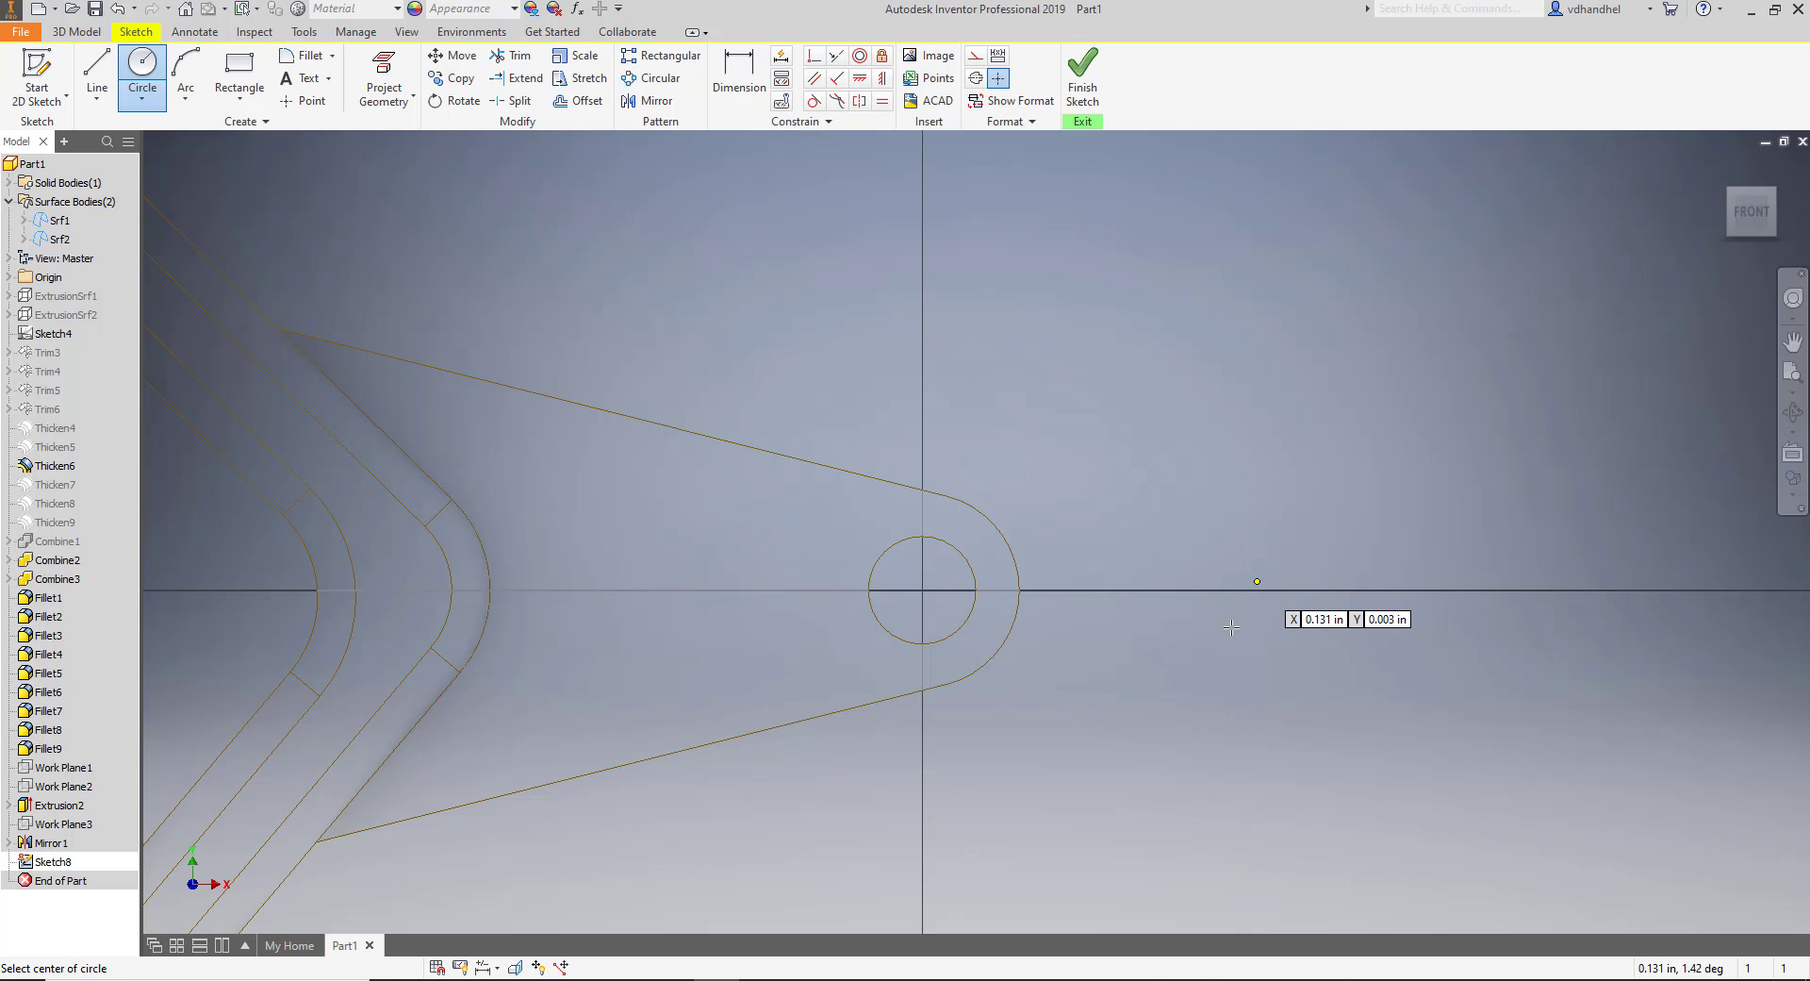
pyautogui.scroll(3, 1192, 630)
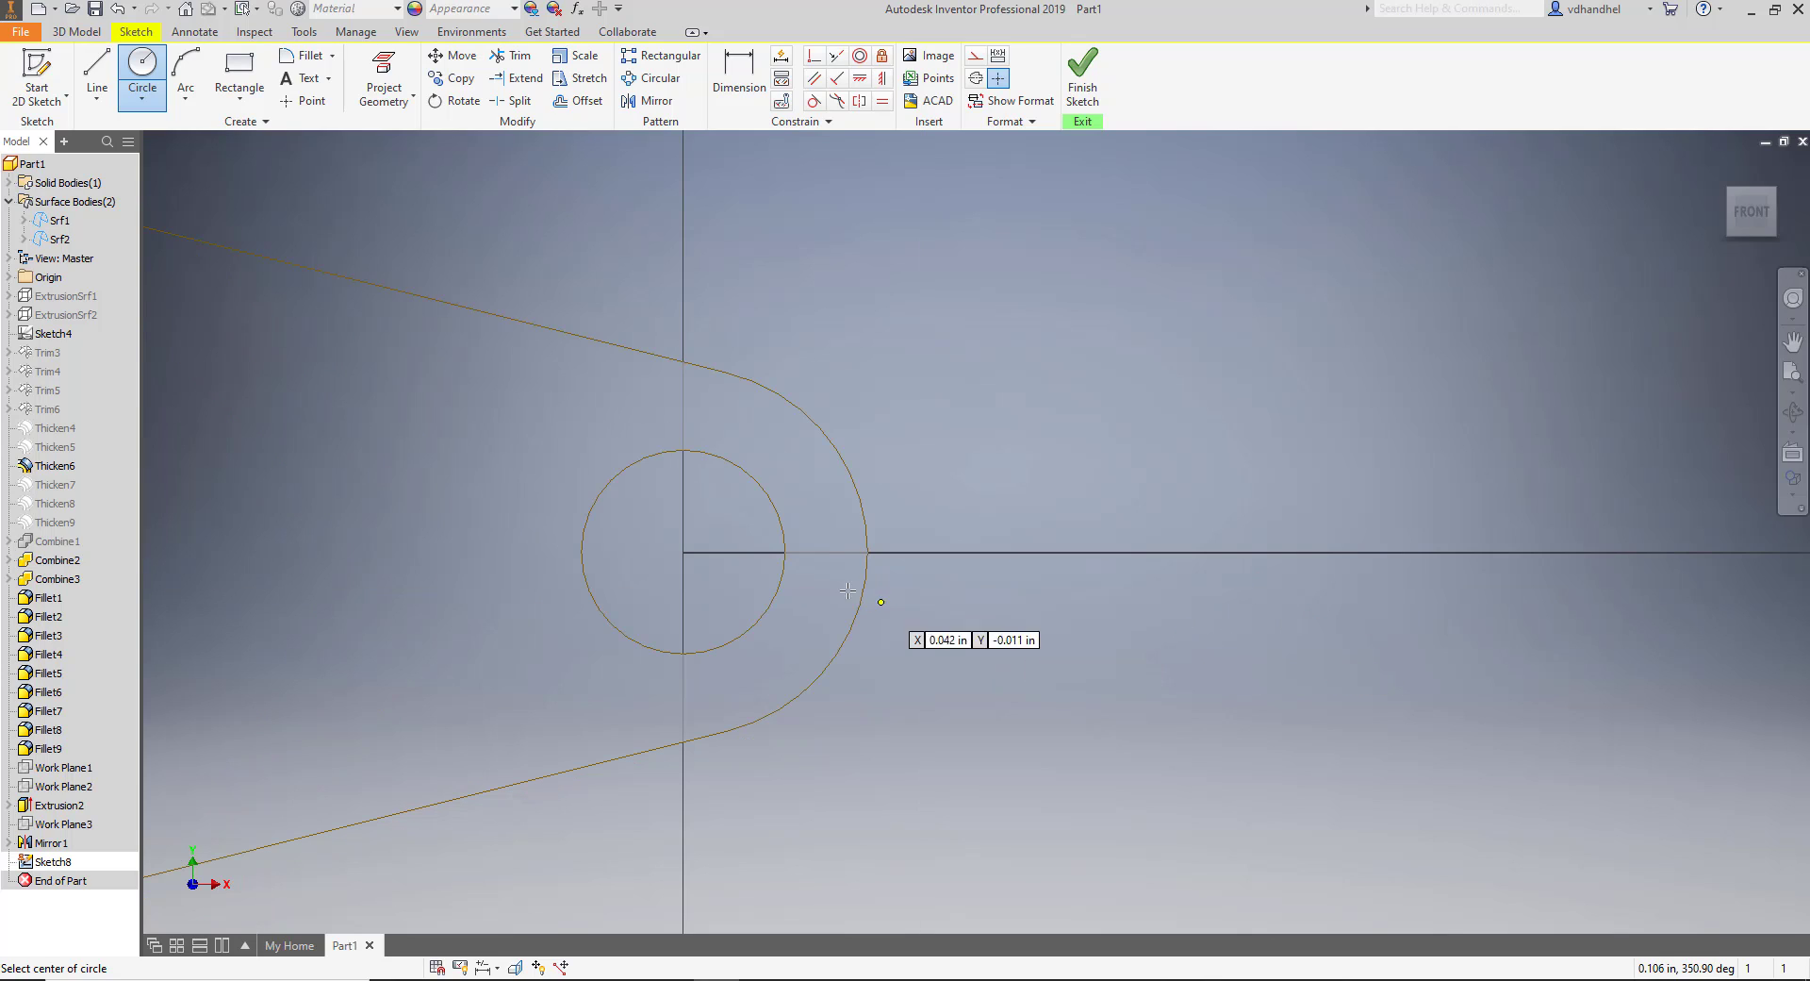
pyautogui.click(683, 552)
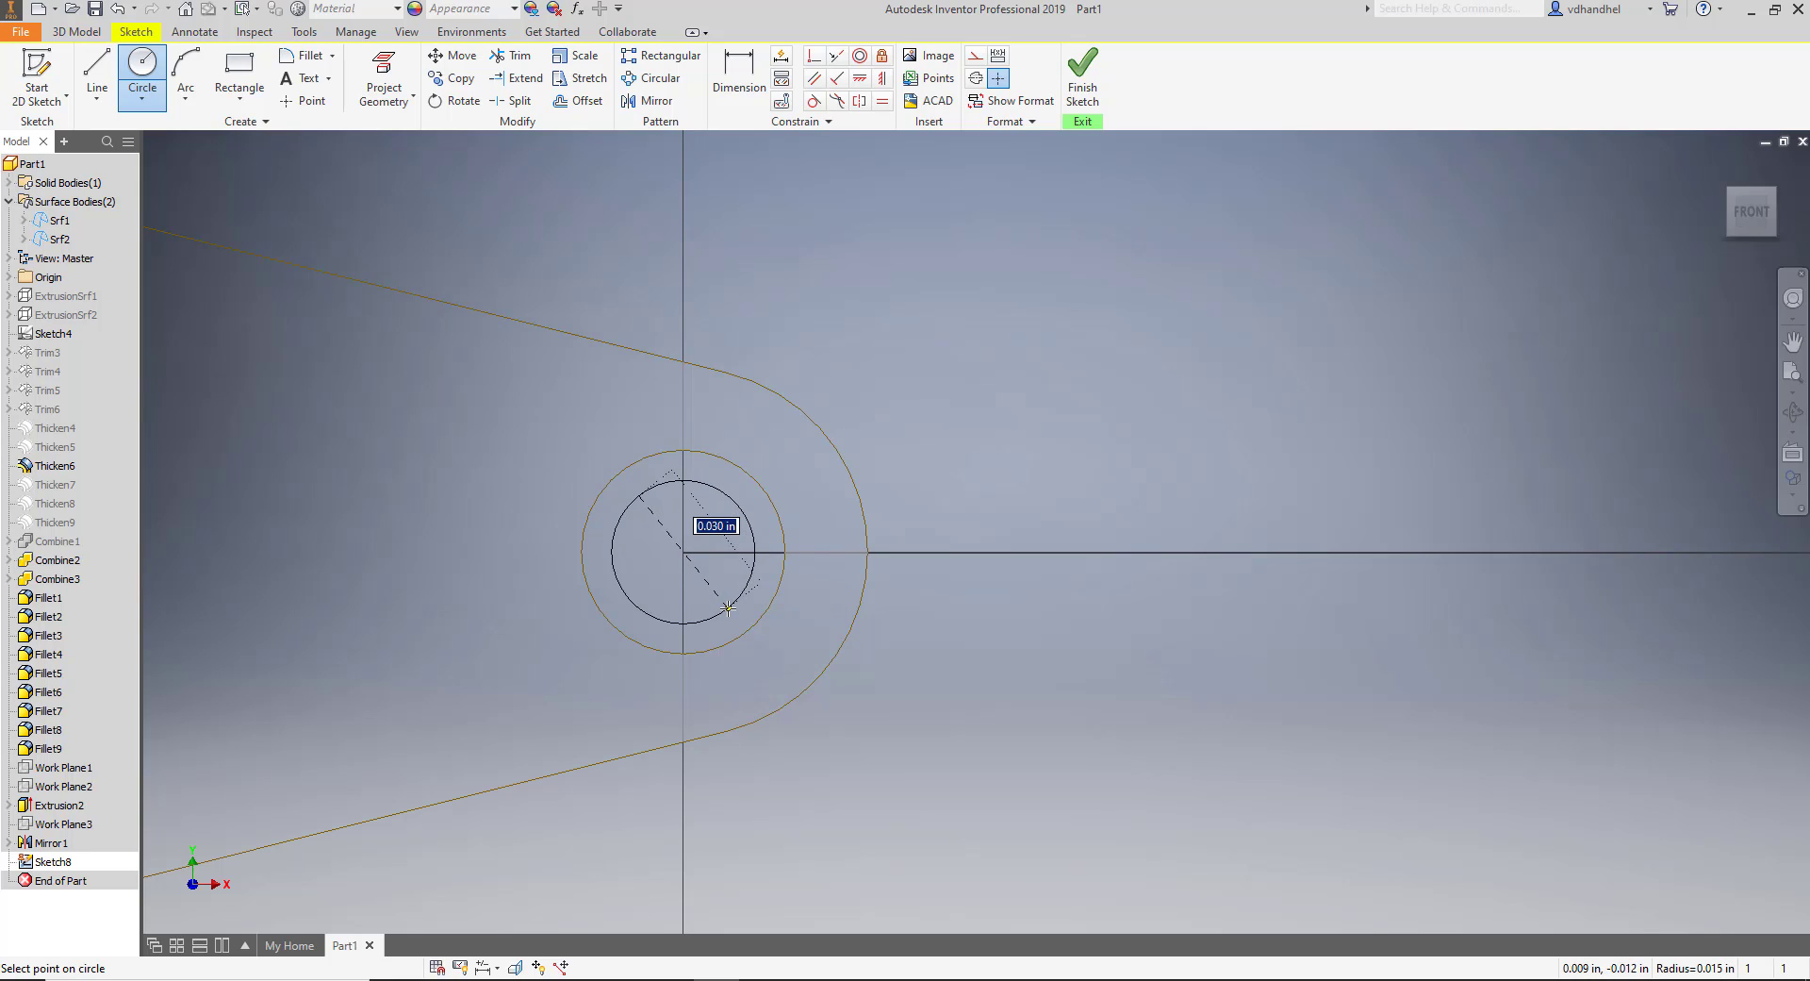
pyautogui.click(728, 608)
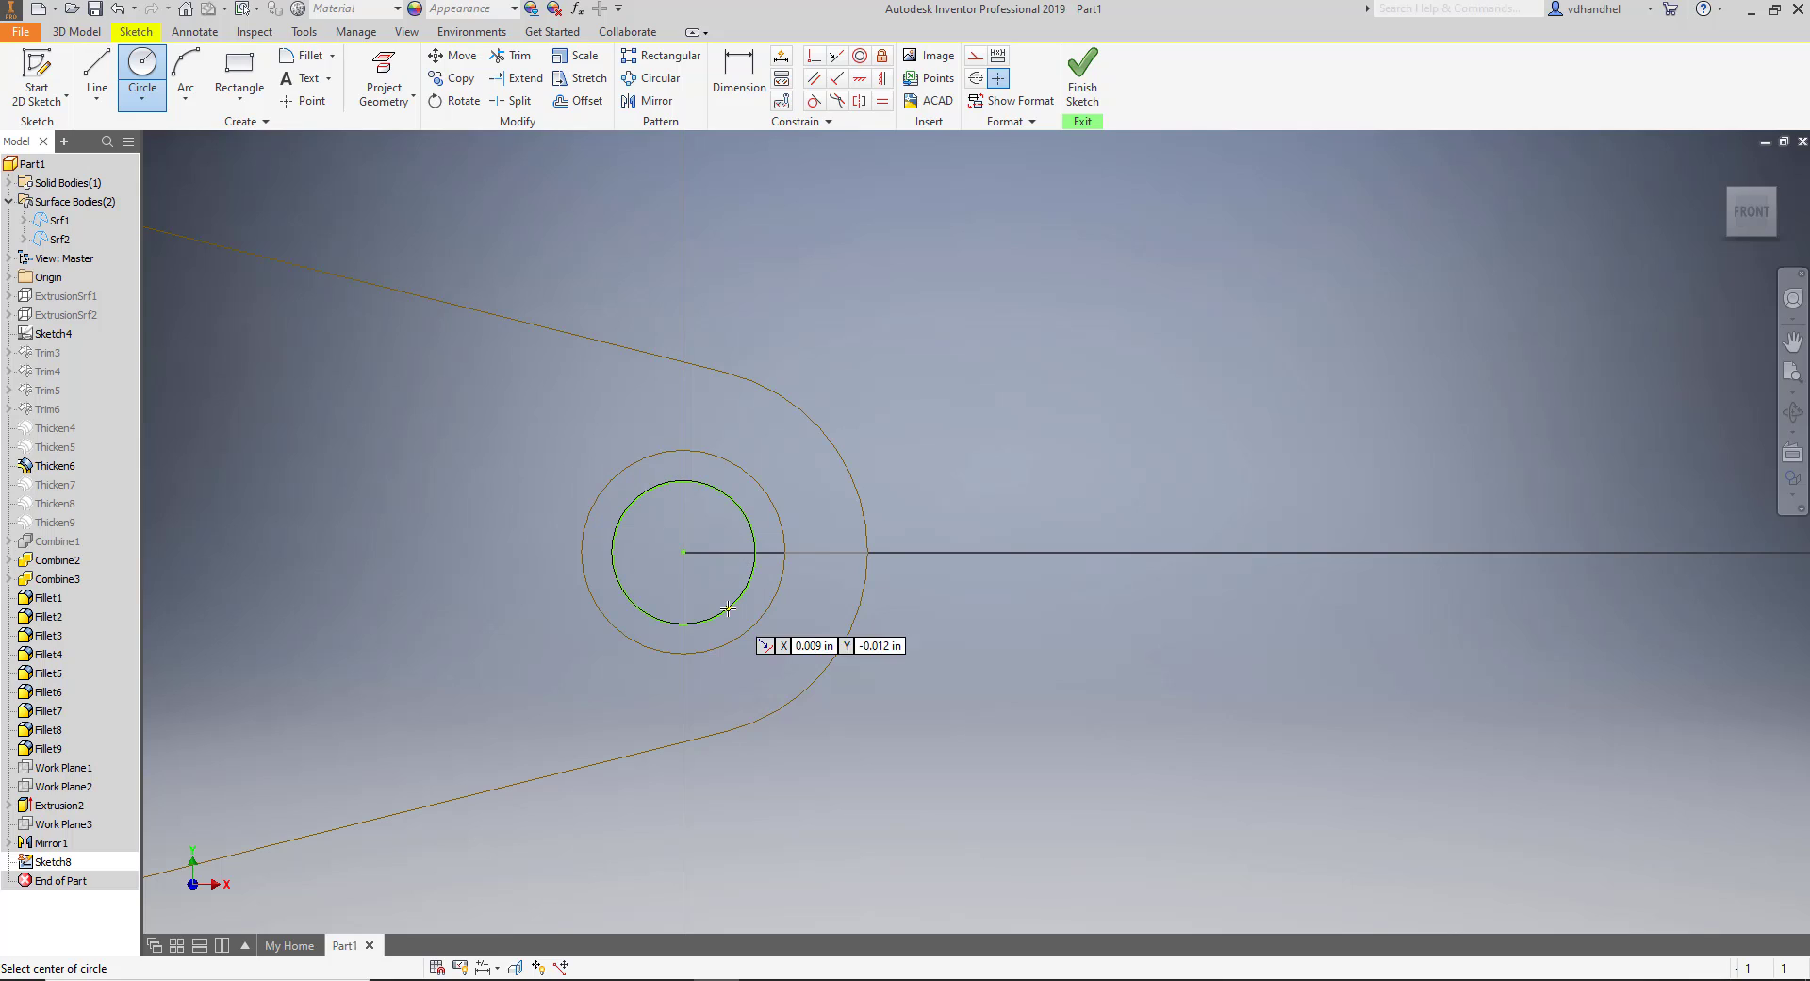
# Dimension the diameter of the new circle inside the pin hole, keeping its drawn size.
pyautogui.click(759, 95)
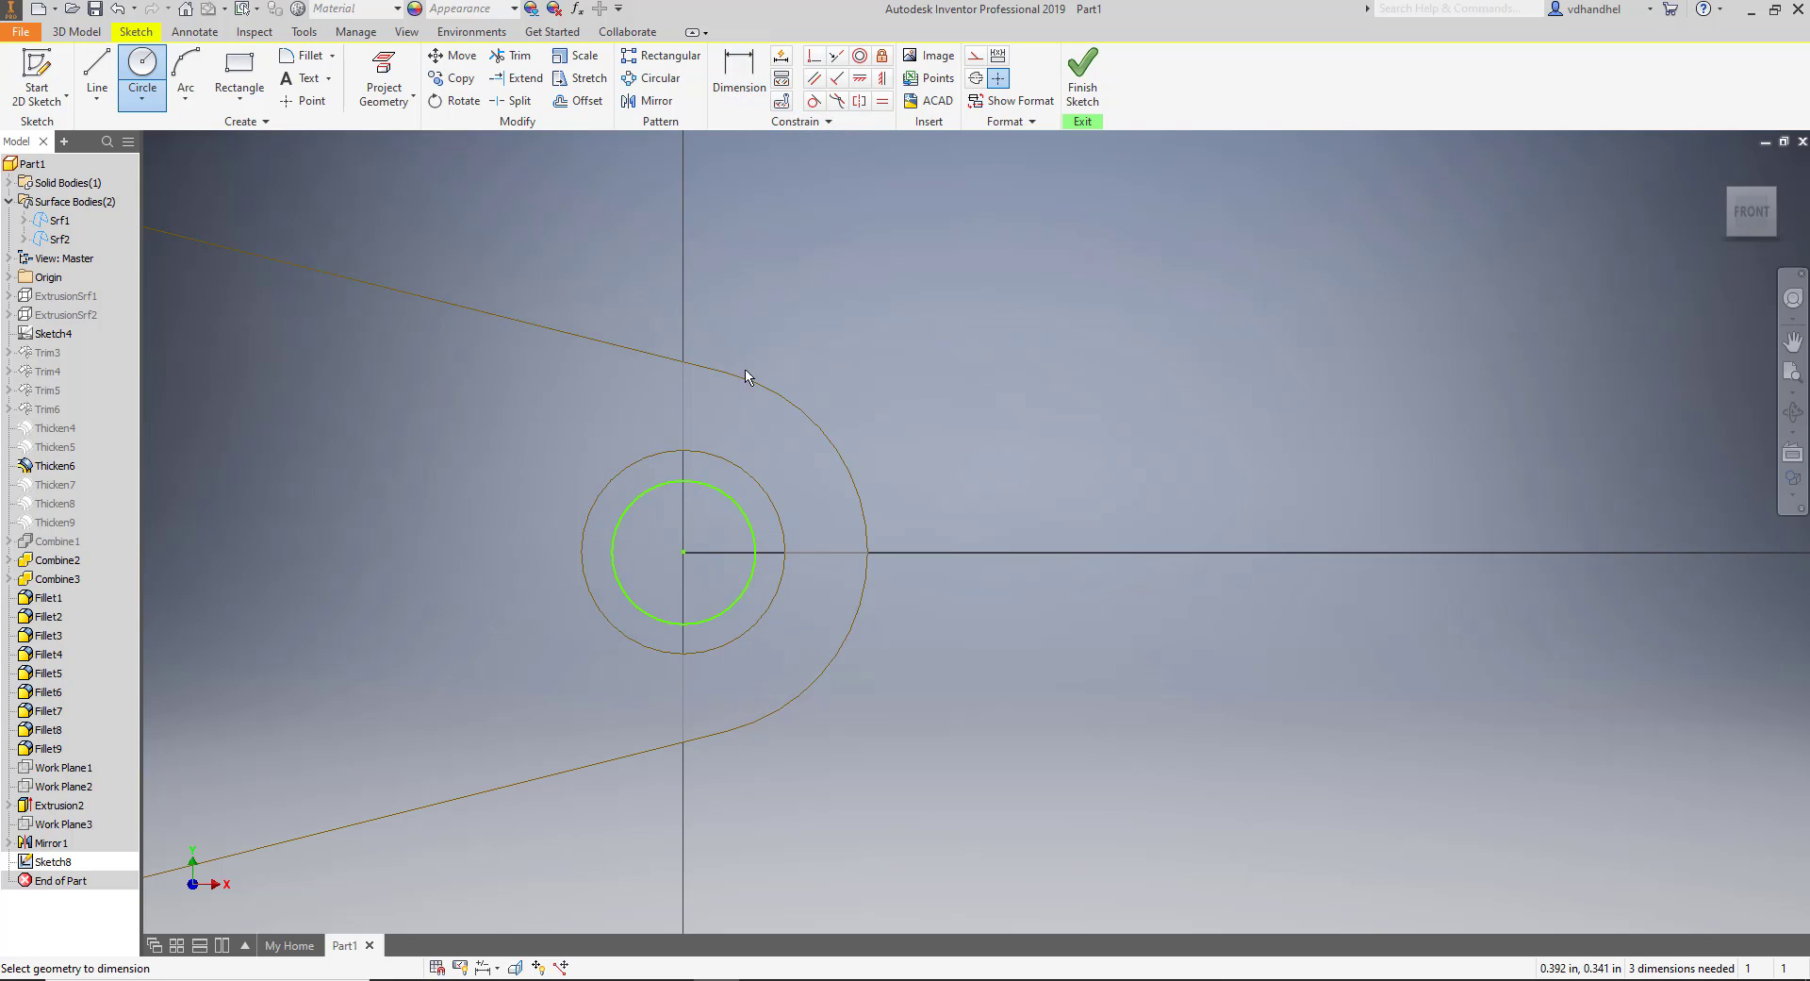
pyautogui.click(734, 506)
pyautogui.click(723, 528)
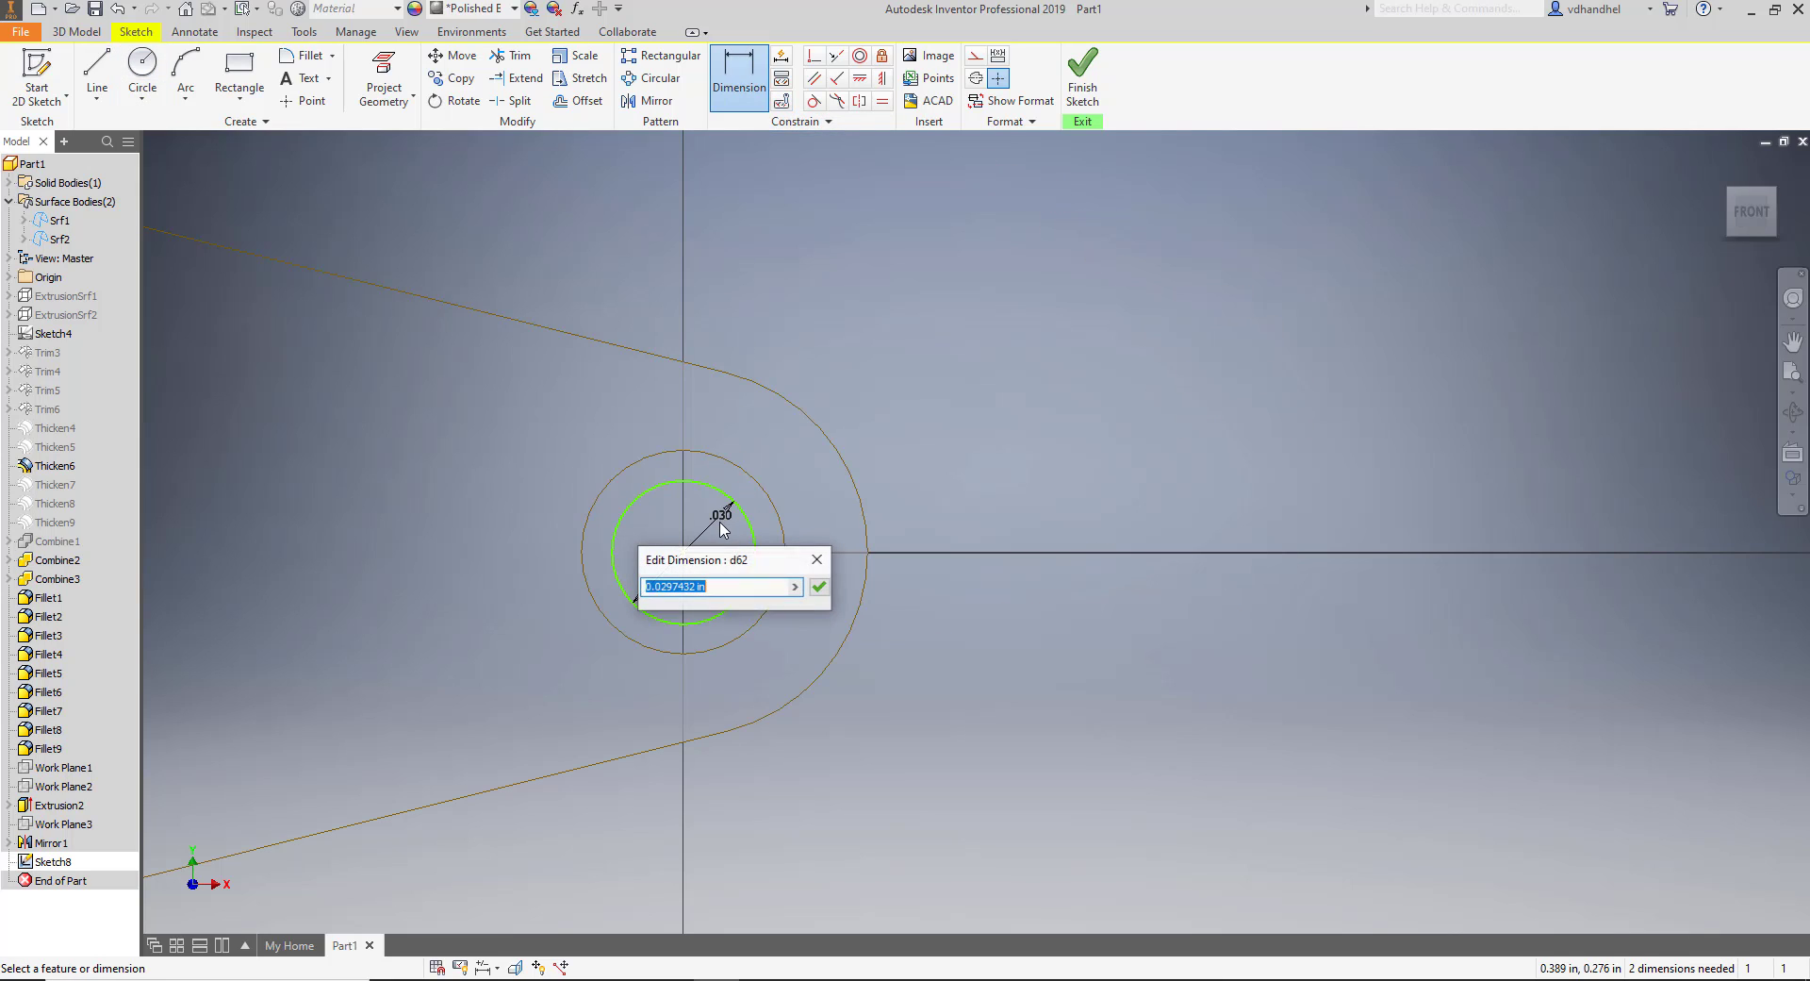
pyautogui.click(819, 588)
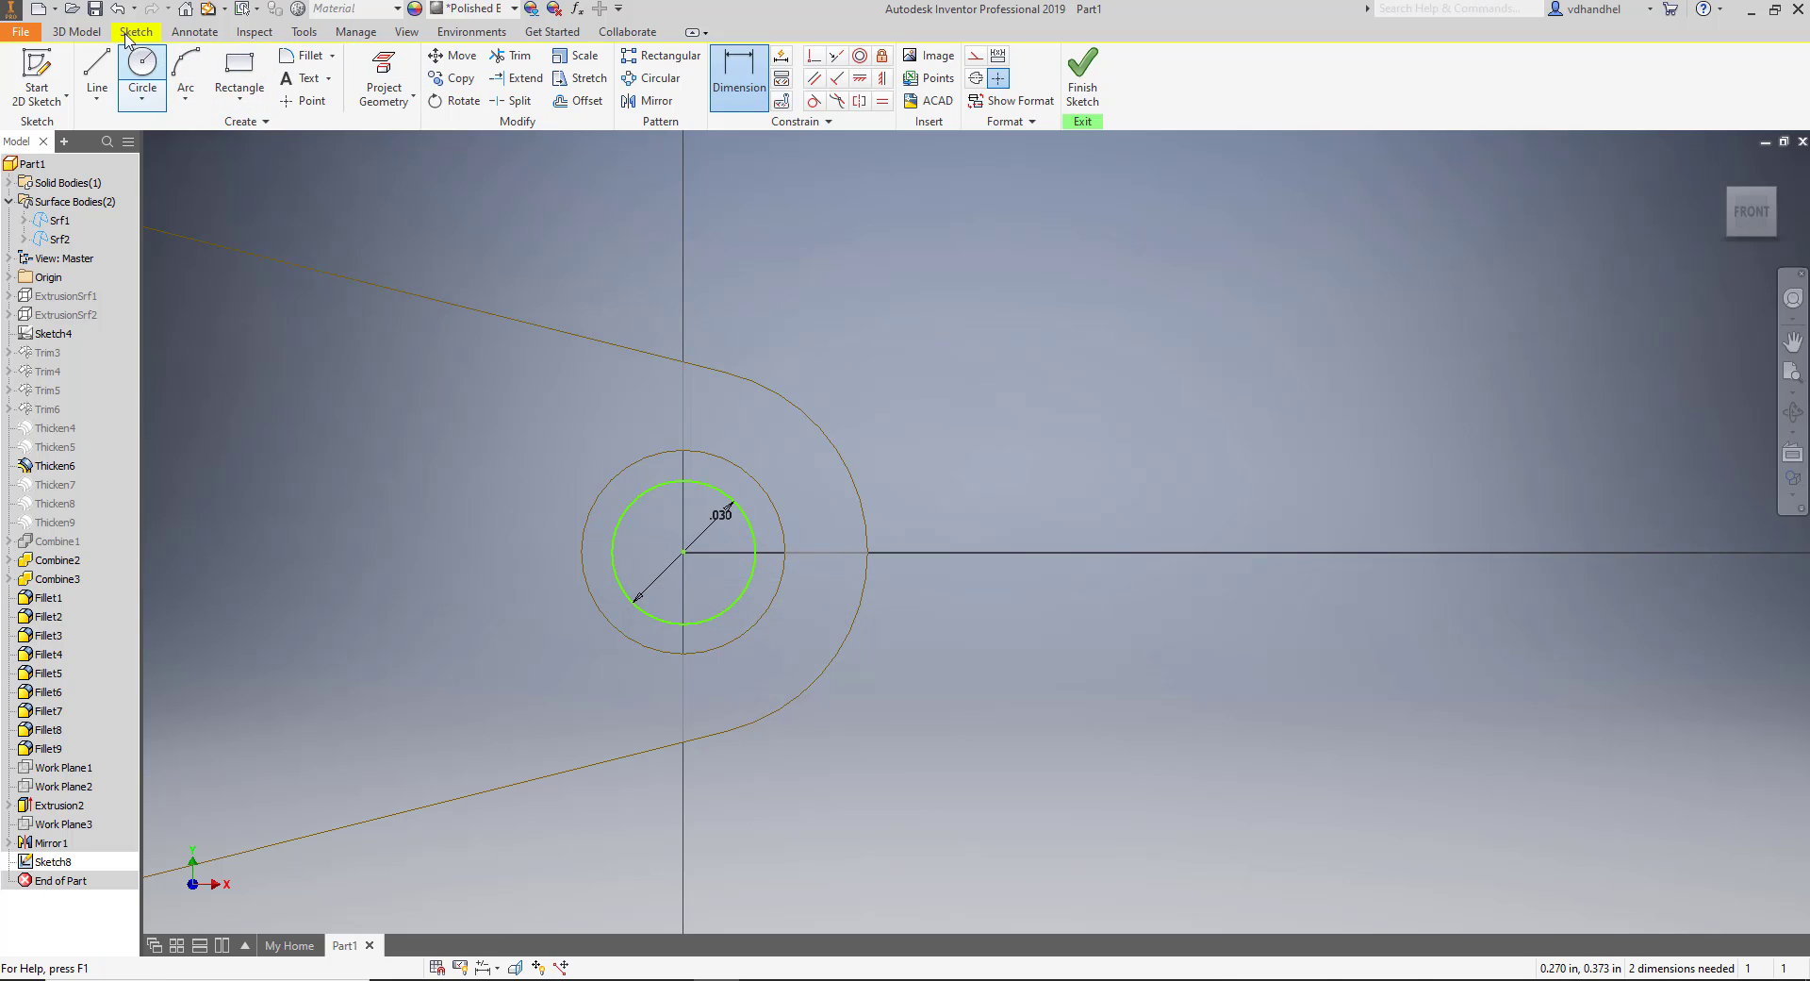
# Extrude the small circle asymmetrically into a pin through the lug, 0.0625 in one way and 0.438 in the other.
pyautogui.click(83, 36)
pyautogui.click(98, 76)
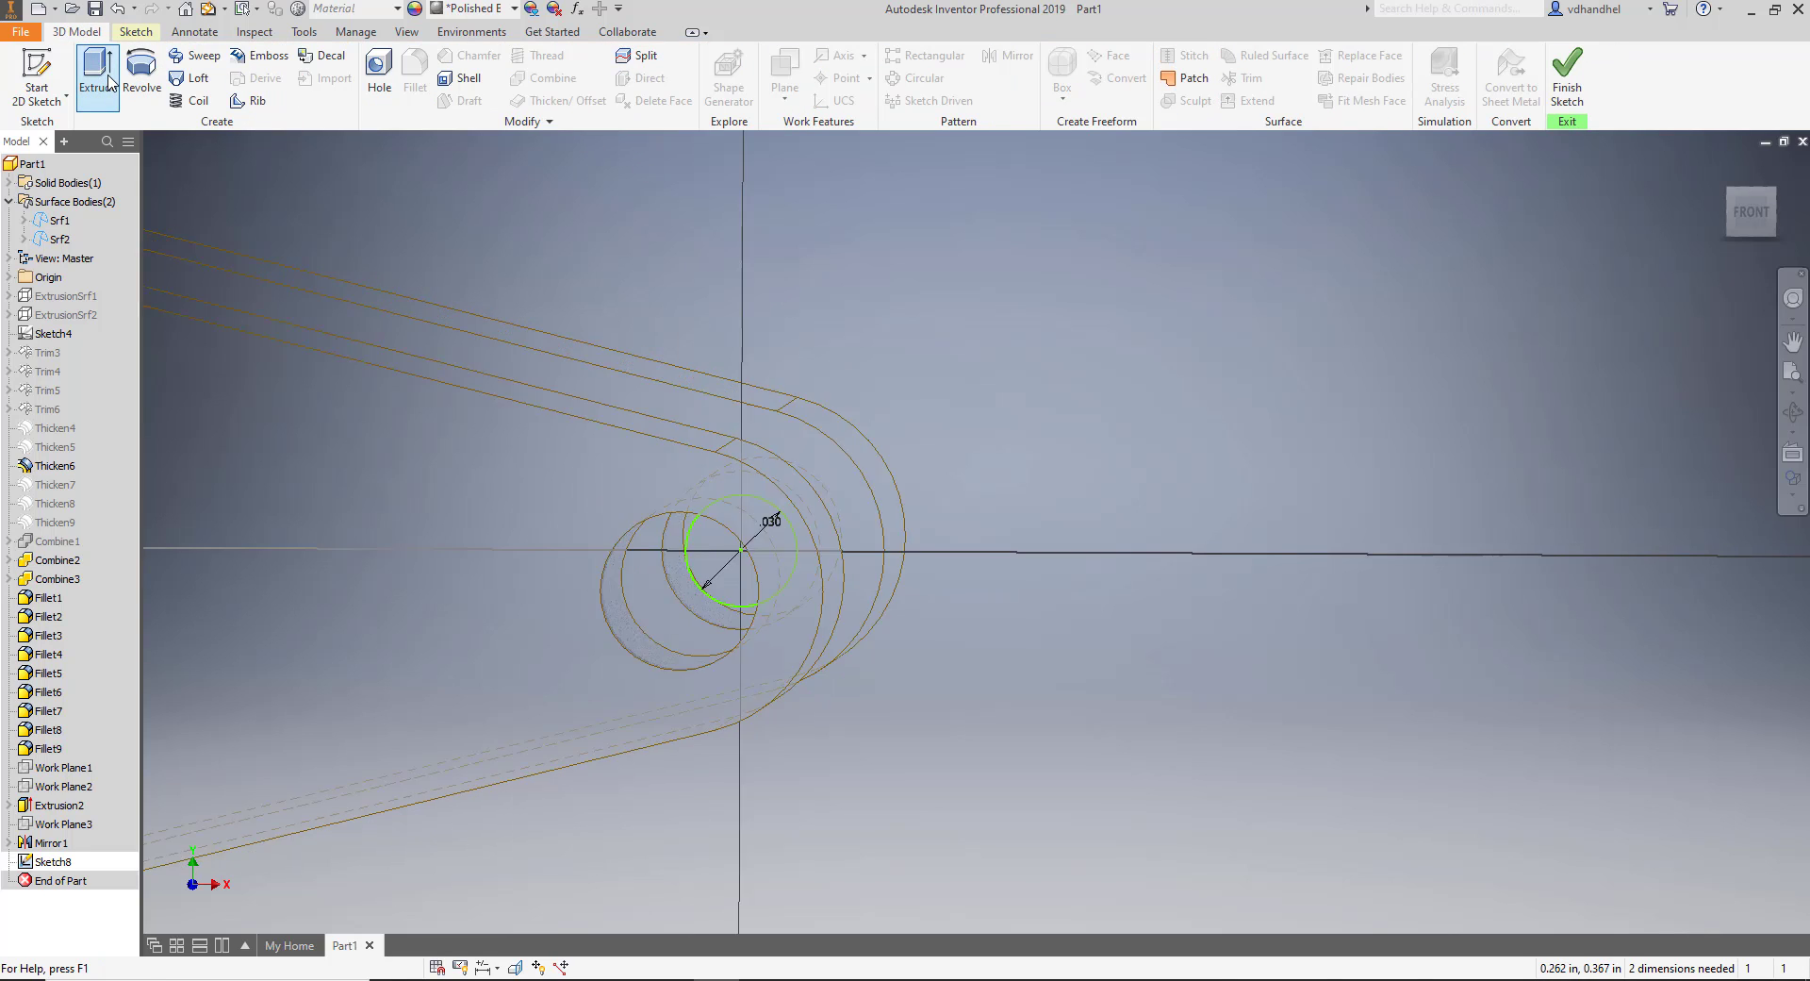
pyautogui.scroll(-3, 1016, 460)
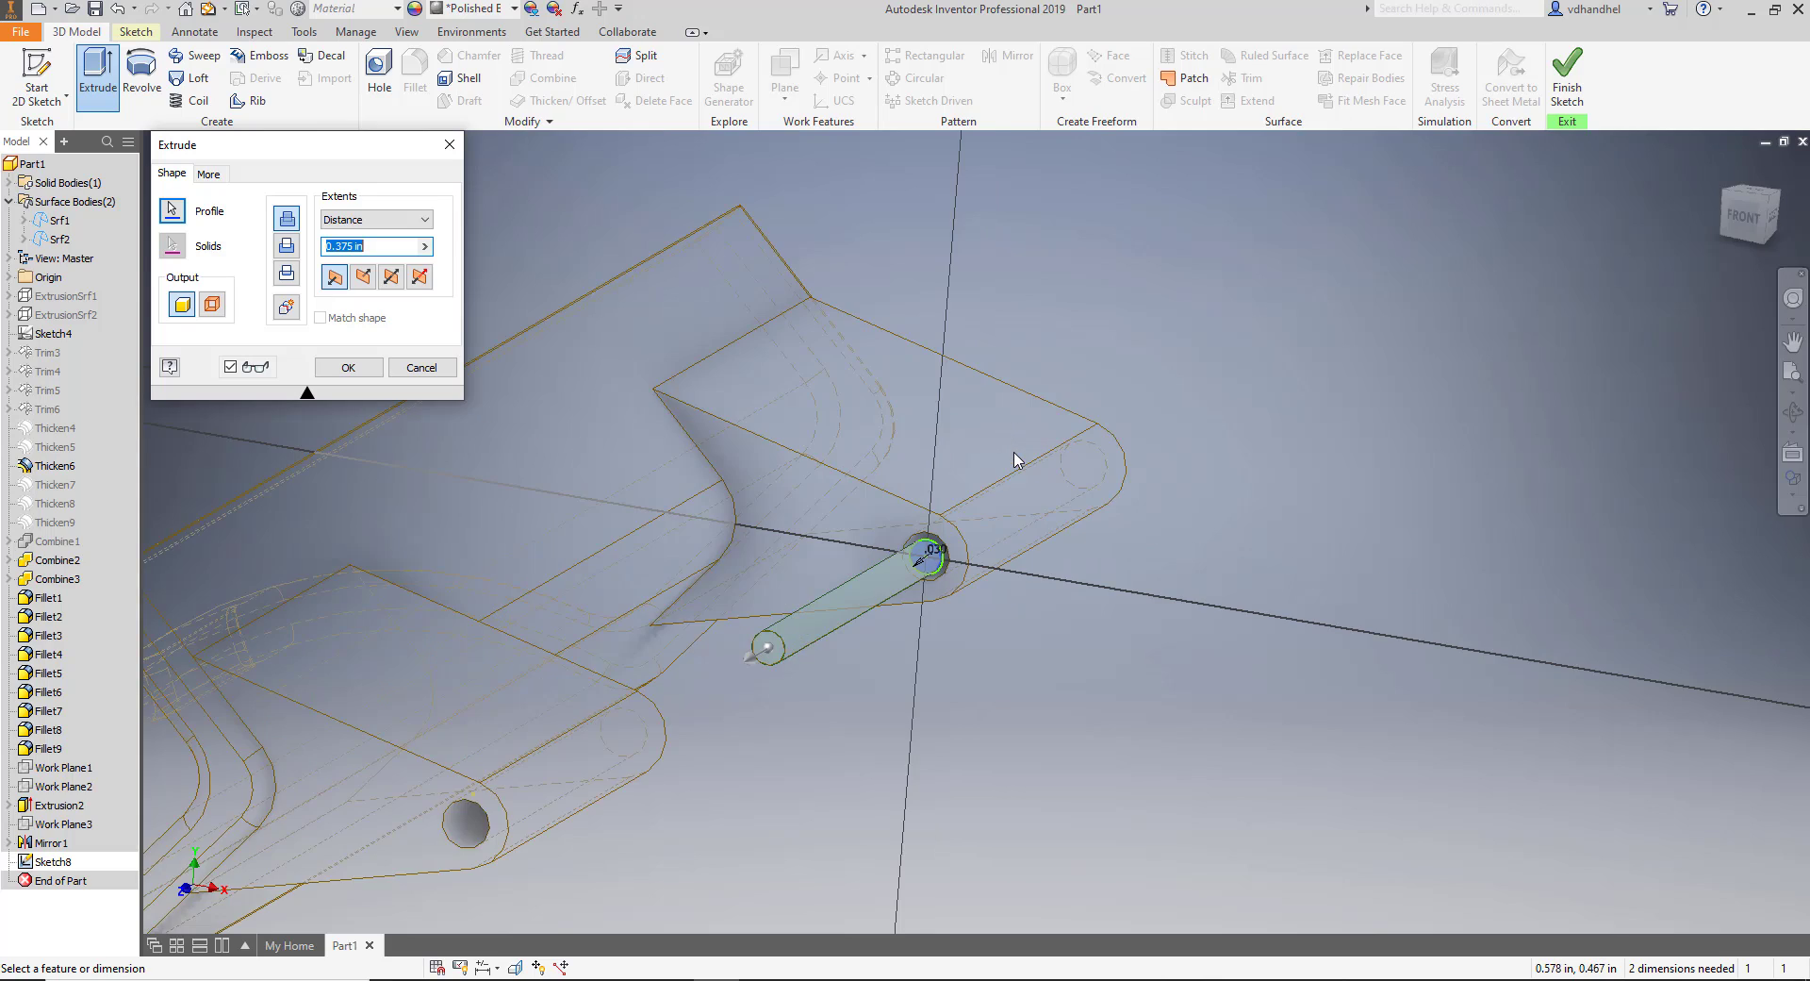
pyautogui.click(420, 276)
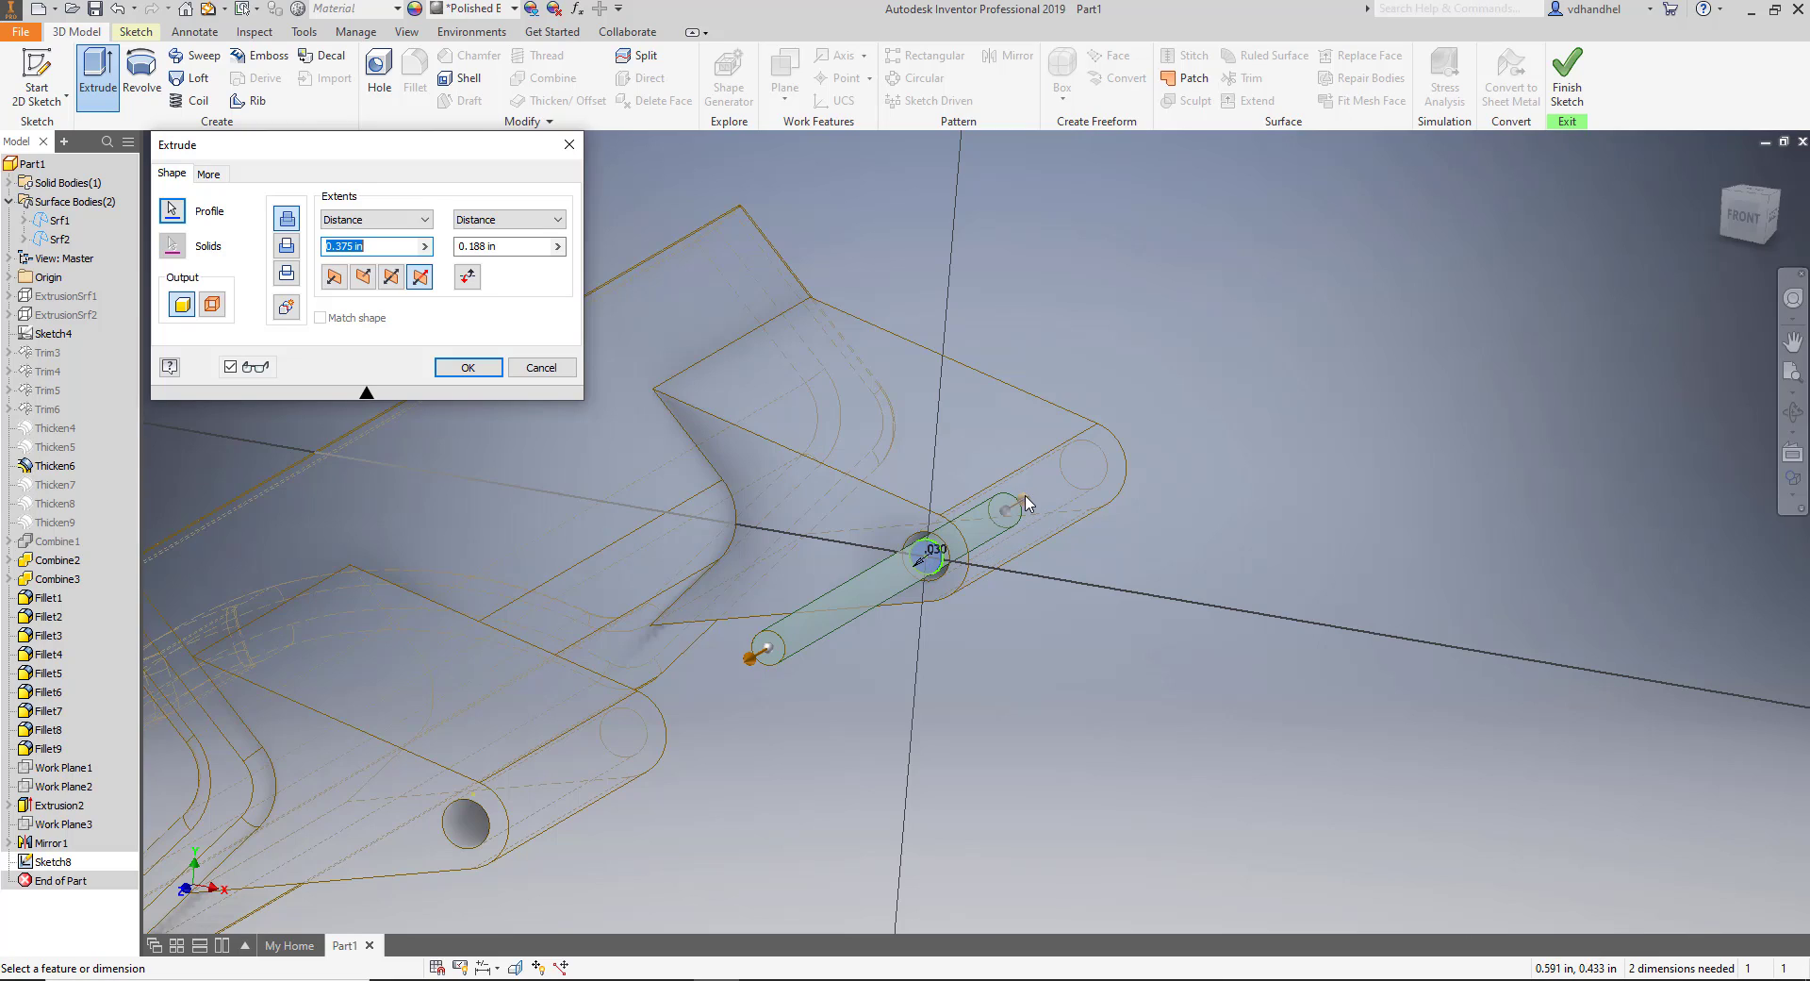
pyautogui.moveTo(1028, 503); pyautogui.dragTo(1145, 450)
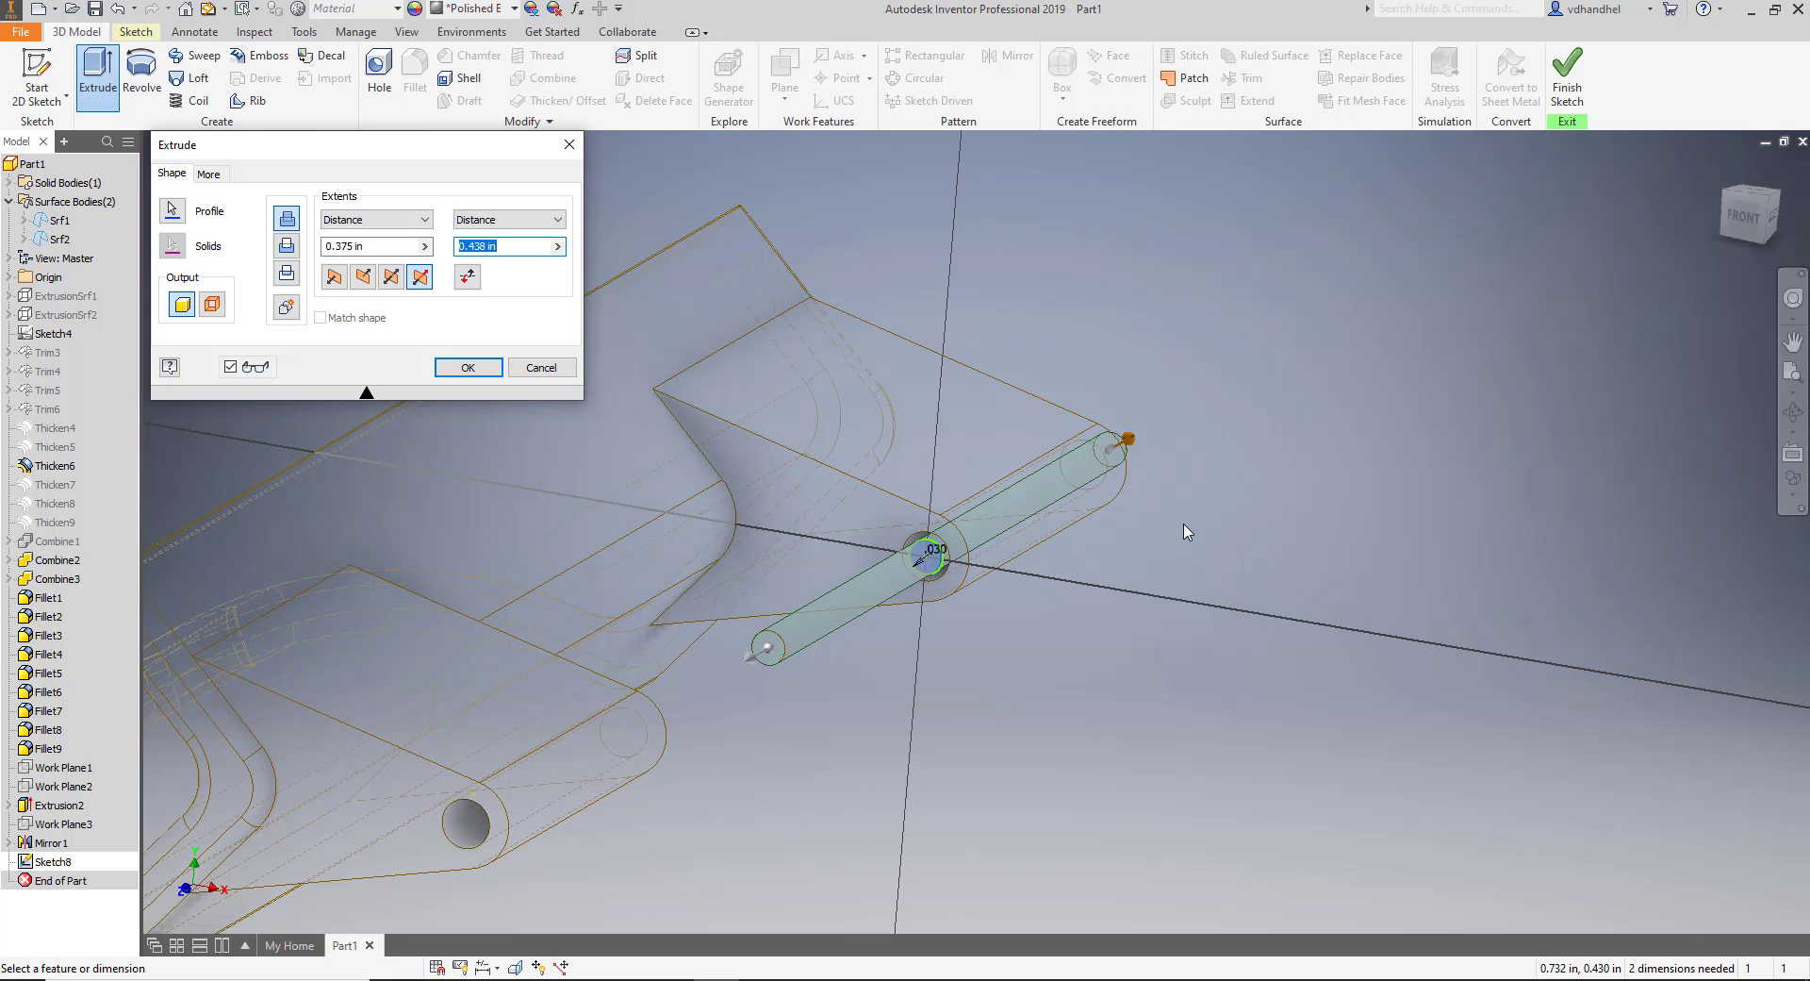
pyautogui.keyDown('shift'); pyautogui.moveTo(1185, 533); pyautogui.dragTo(1061, 535, button='middle'); pyautogui.keyUp('shift')
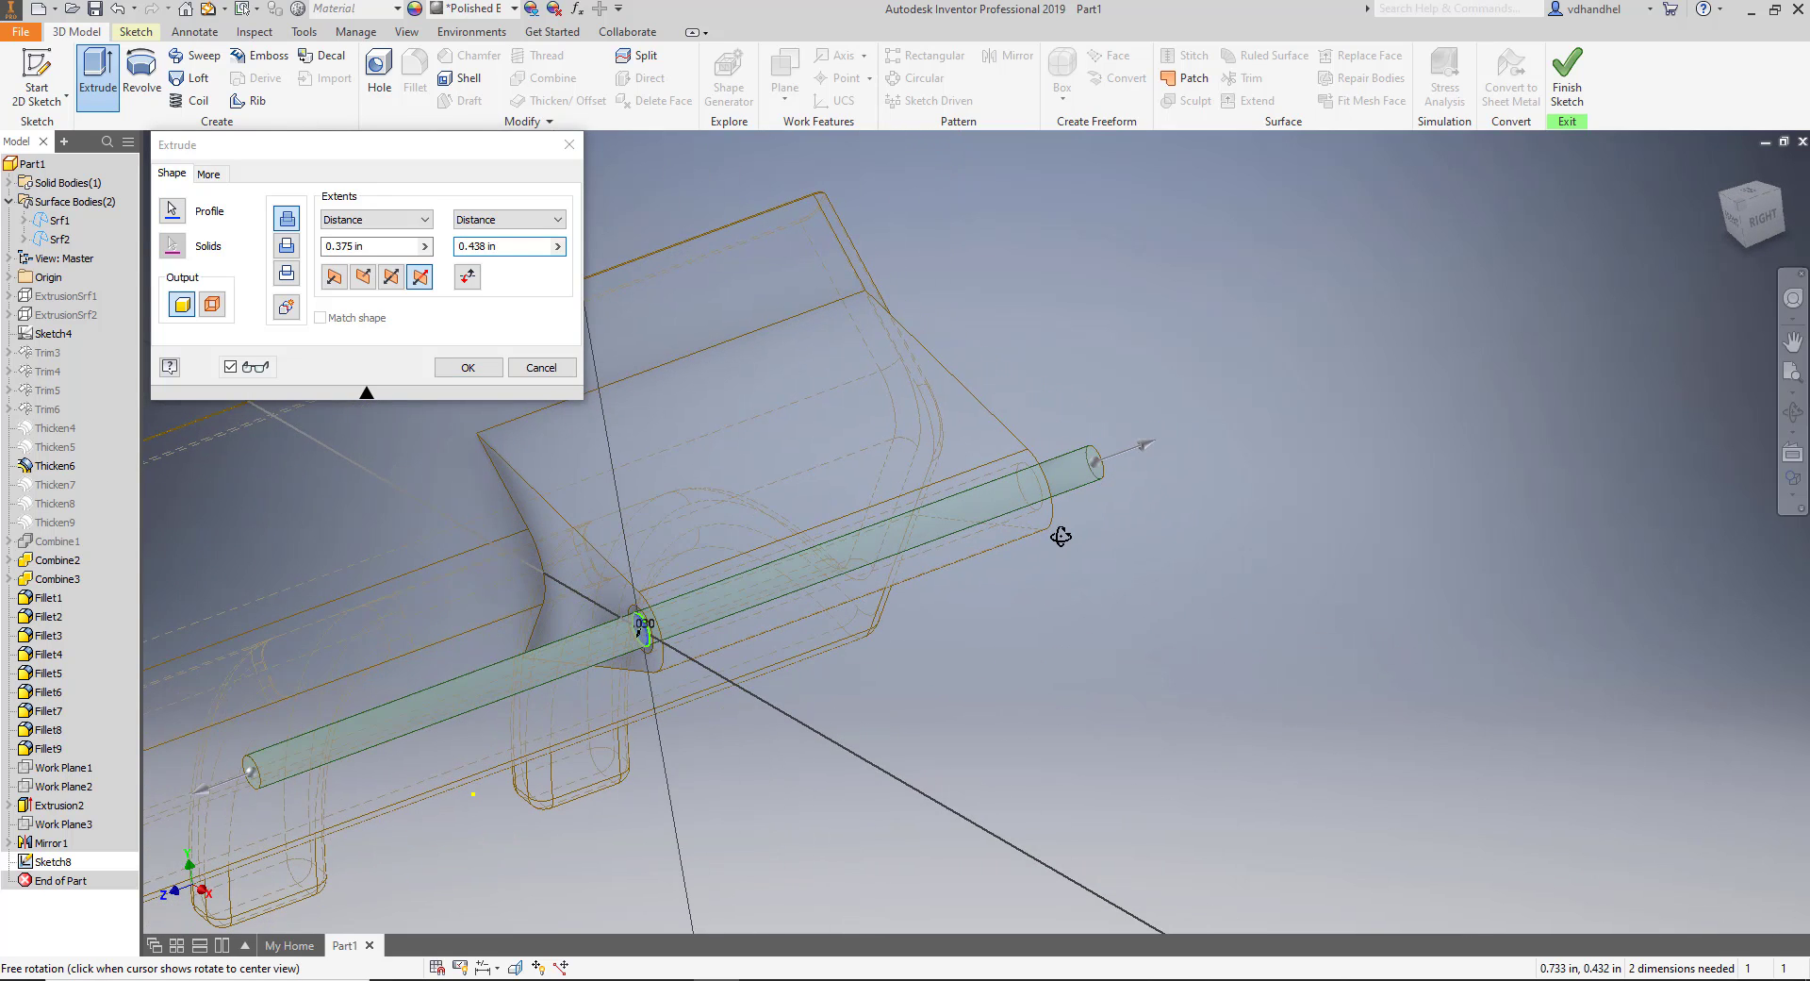
pyautogui.moveTo(731, 641); pyautogui.dragTo(1316, 485, button='middle')
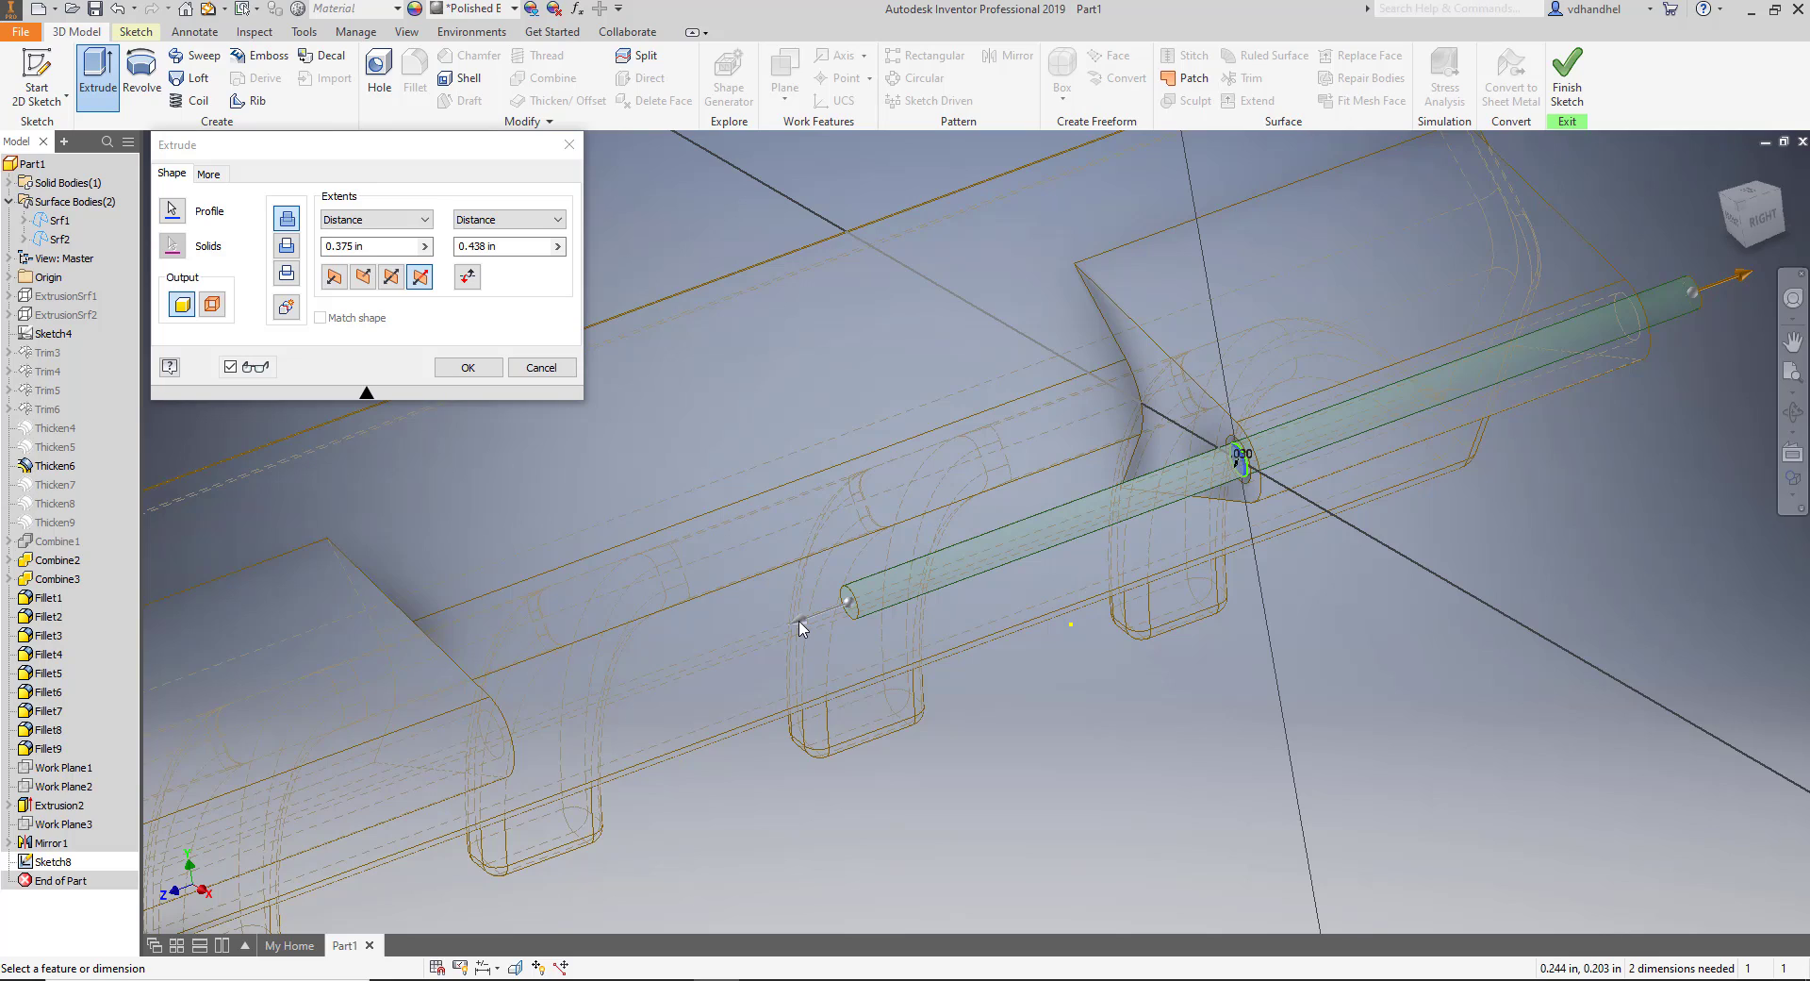
pyautogui.moveTo(800, 624); pyautogui.dragTo(1142, 505)
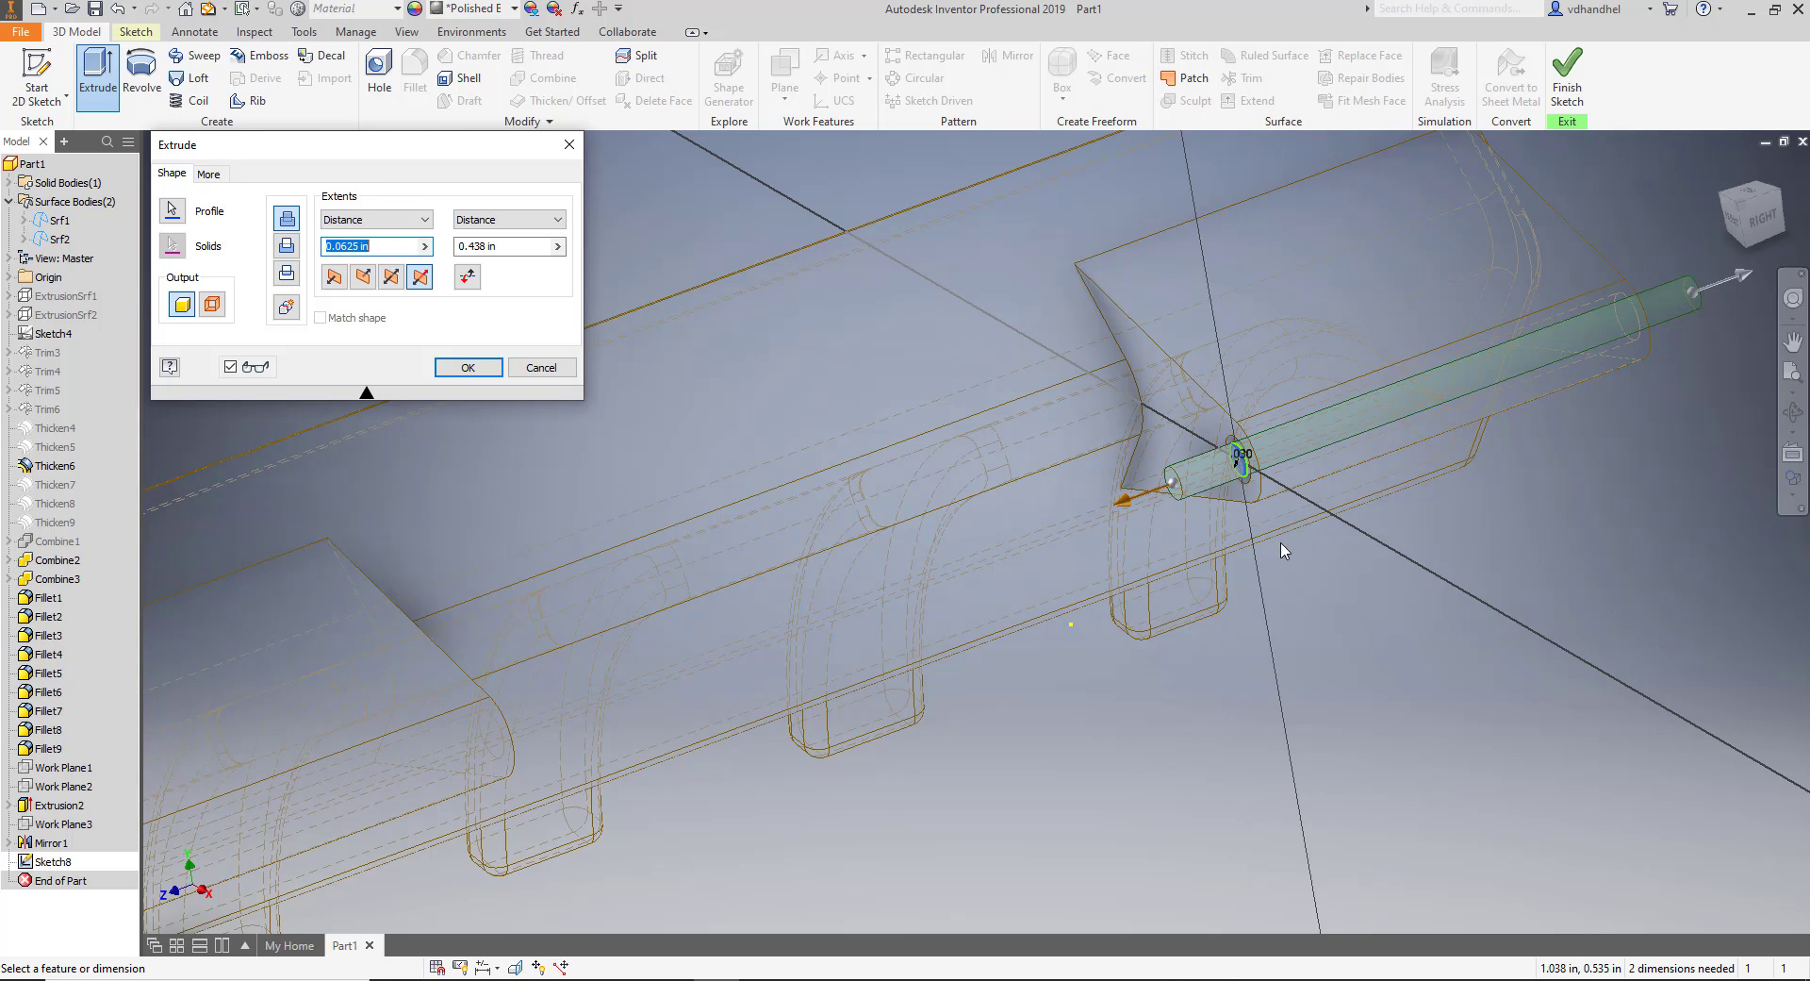
pyautogui.moveTo(1645, 606); pyautogui.dragTo(1452, 643, button='middle')
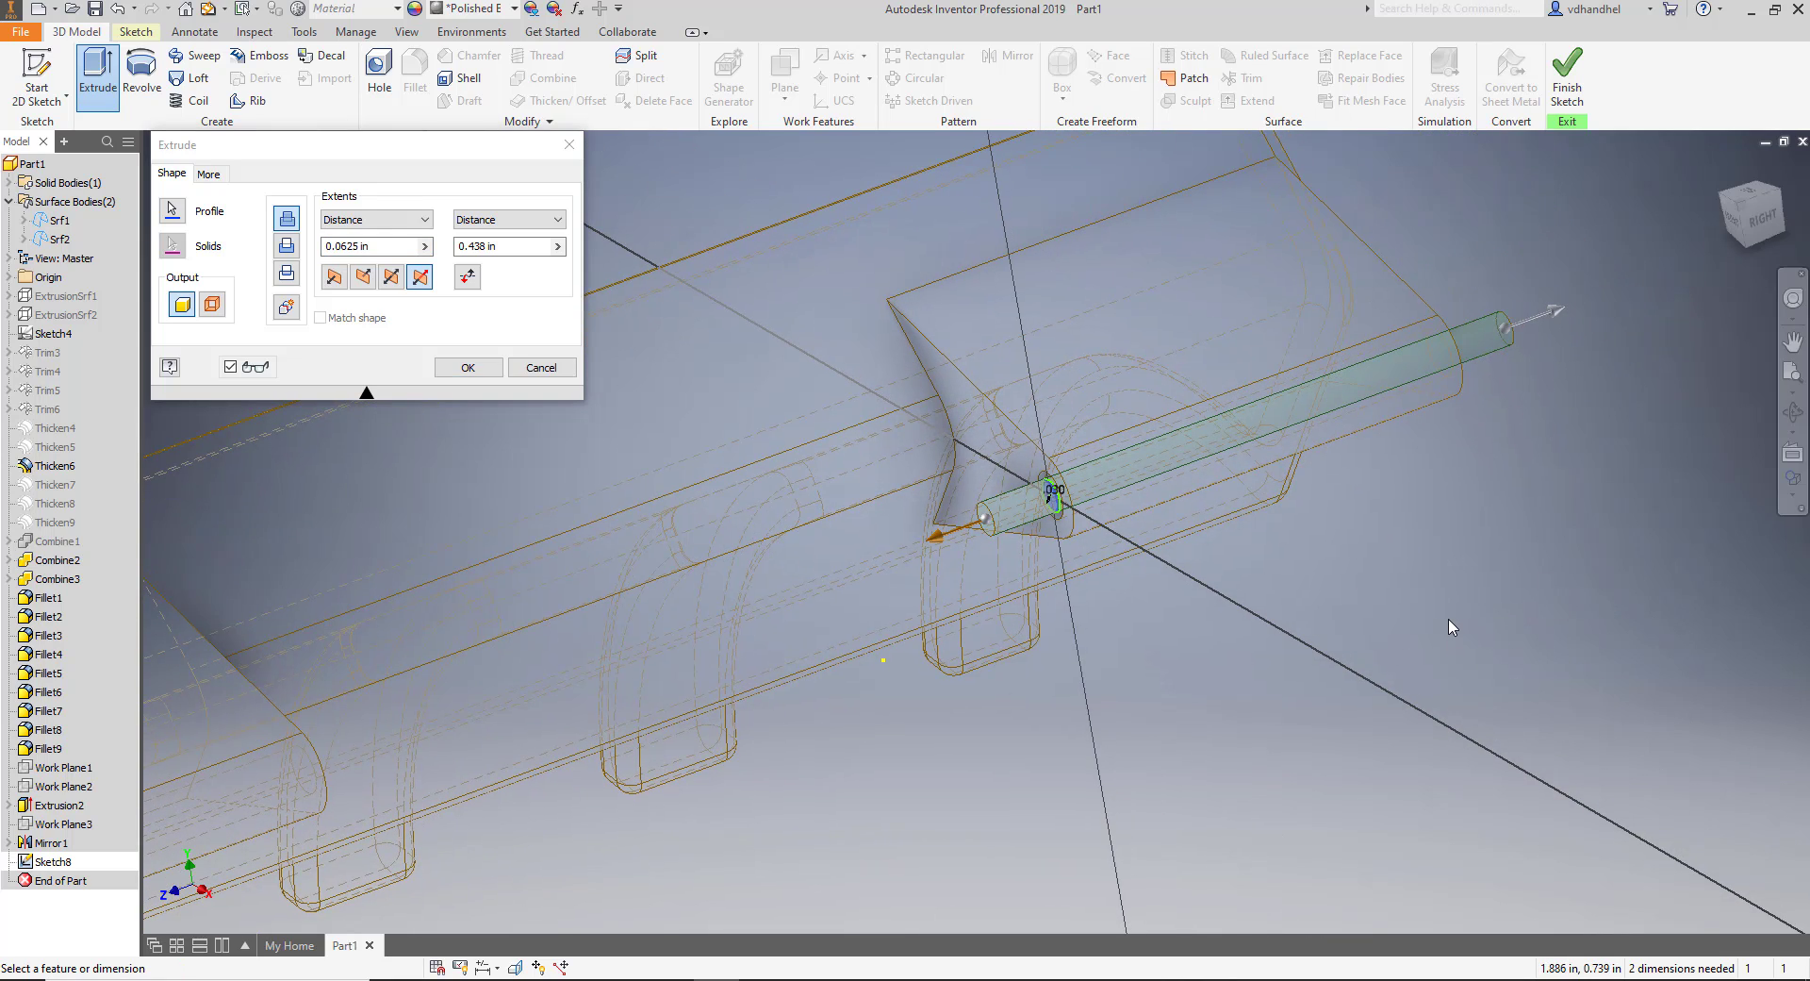
pyautogui.click(469, 370)
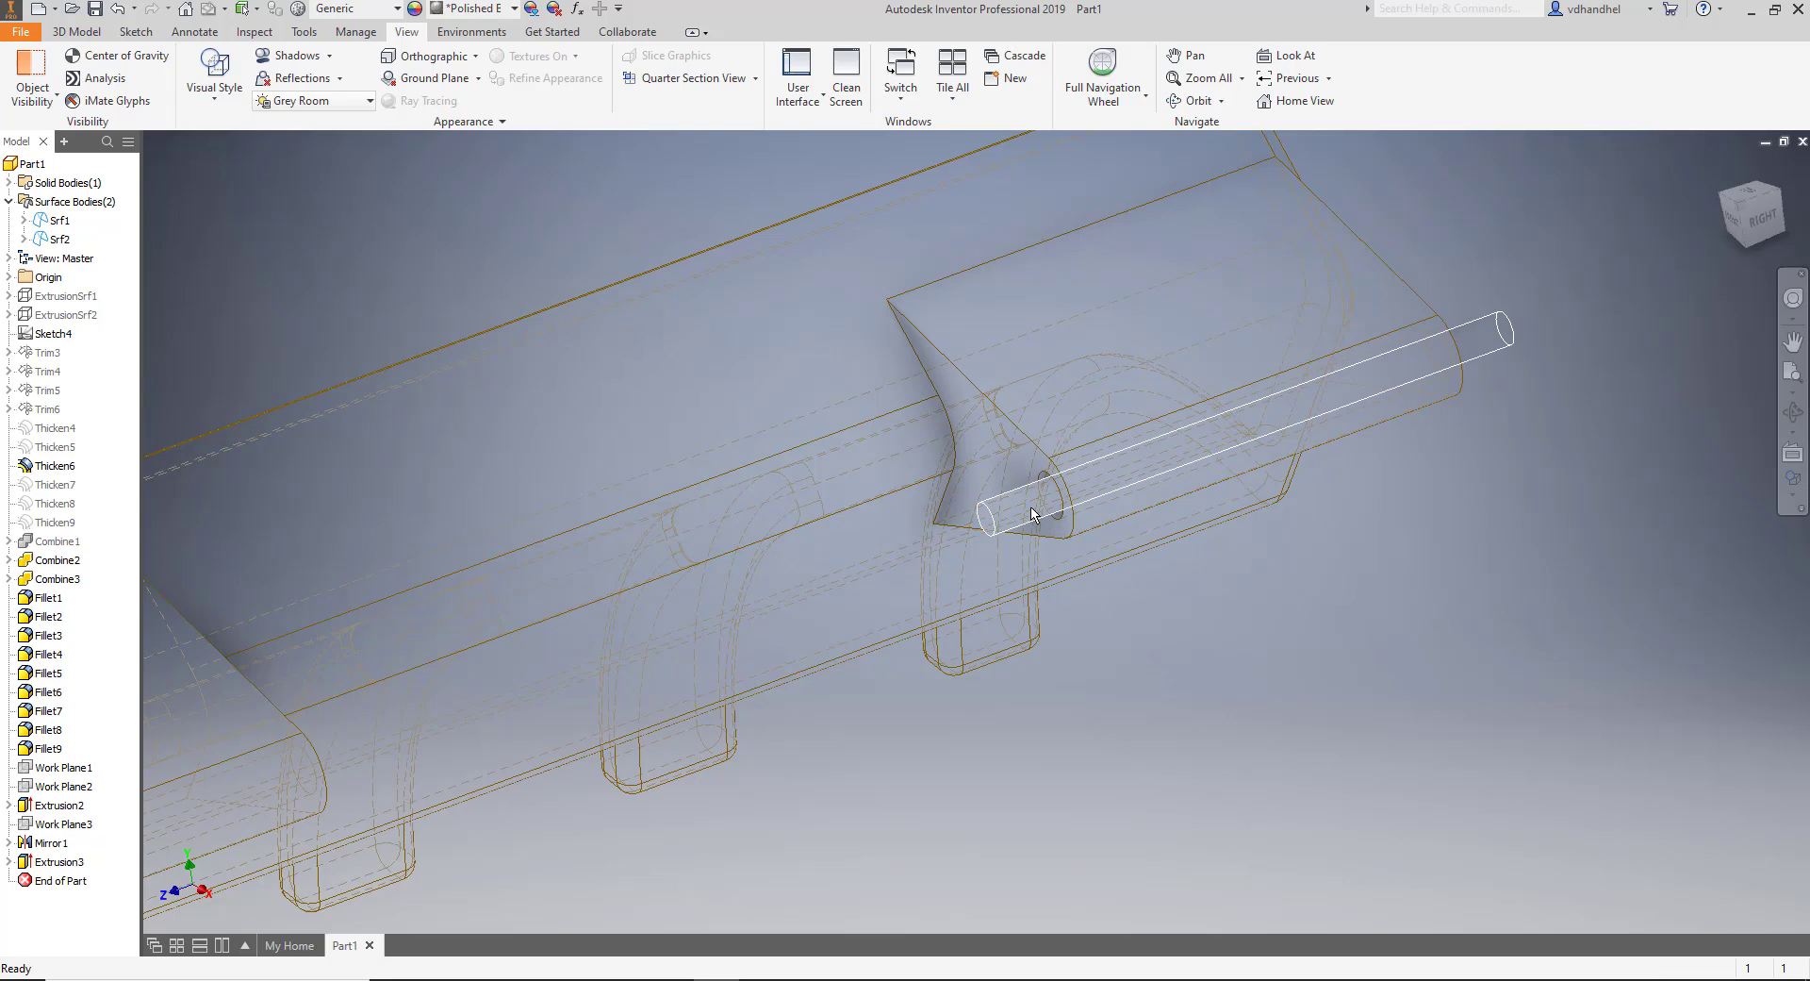
# Open the Appearance Browser and search the appearances for "iron".
pyautogui.click(356, 33)
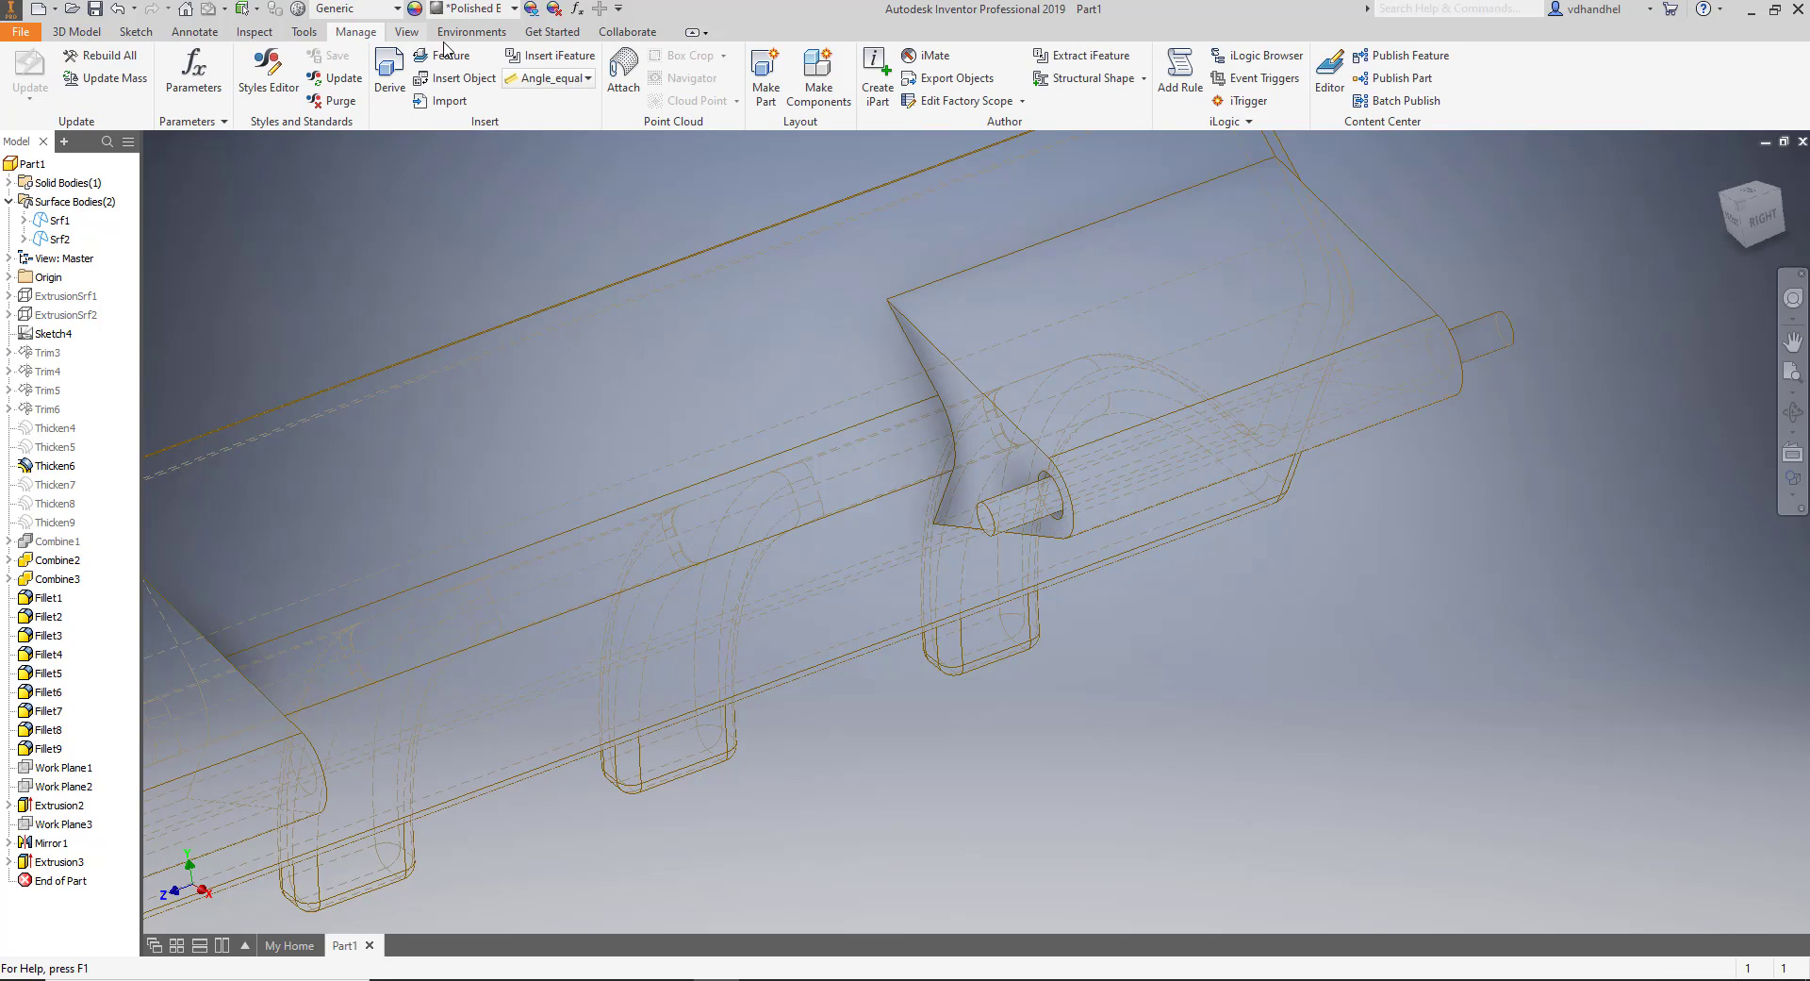
pyautogui.click(303, 32)
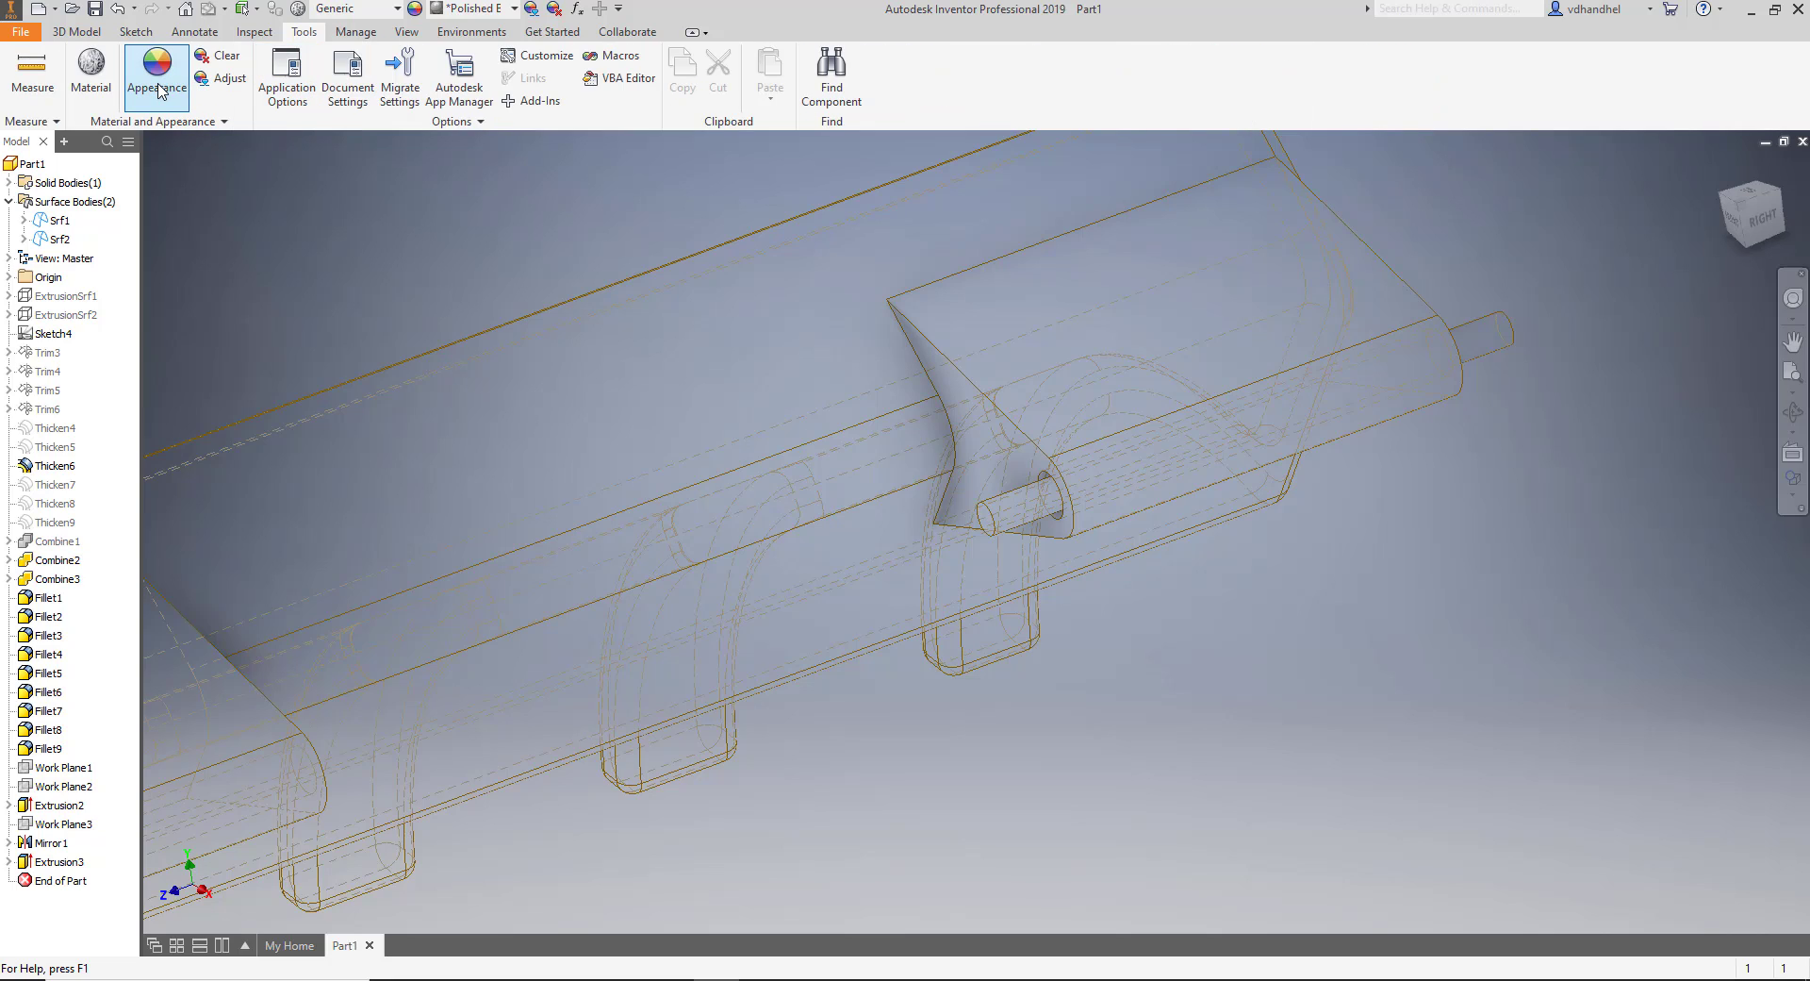
pyautogui.click(255, 32)
pyautogui.click(302, 32)
pyautogui.click(157, 74)
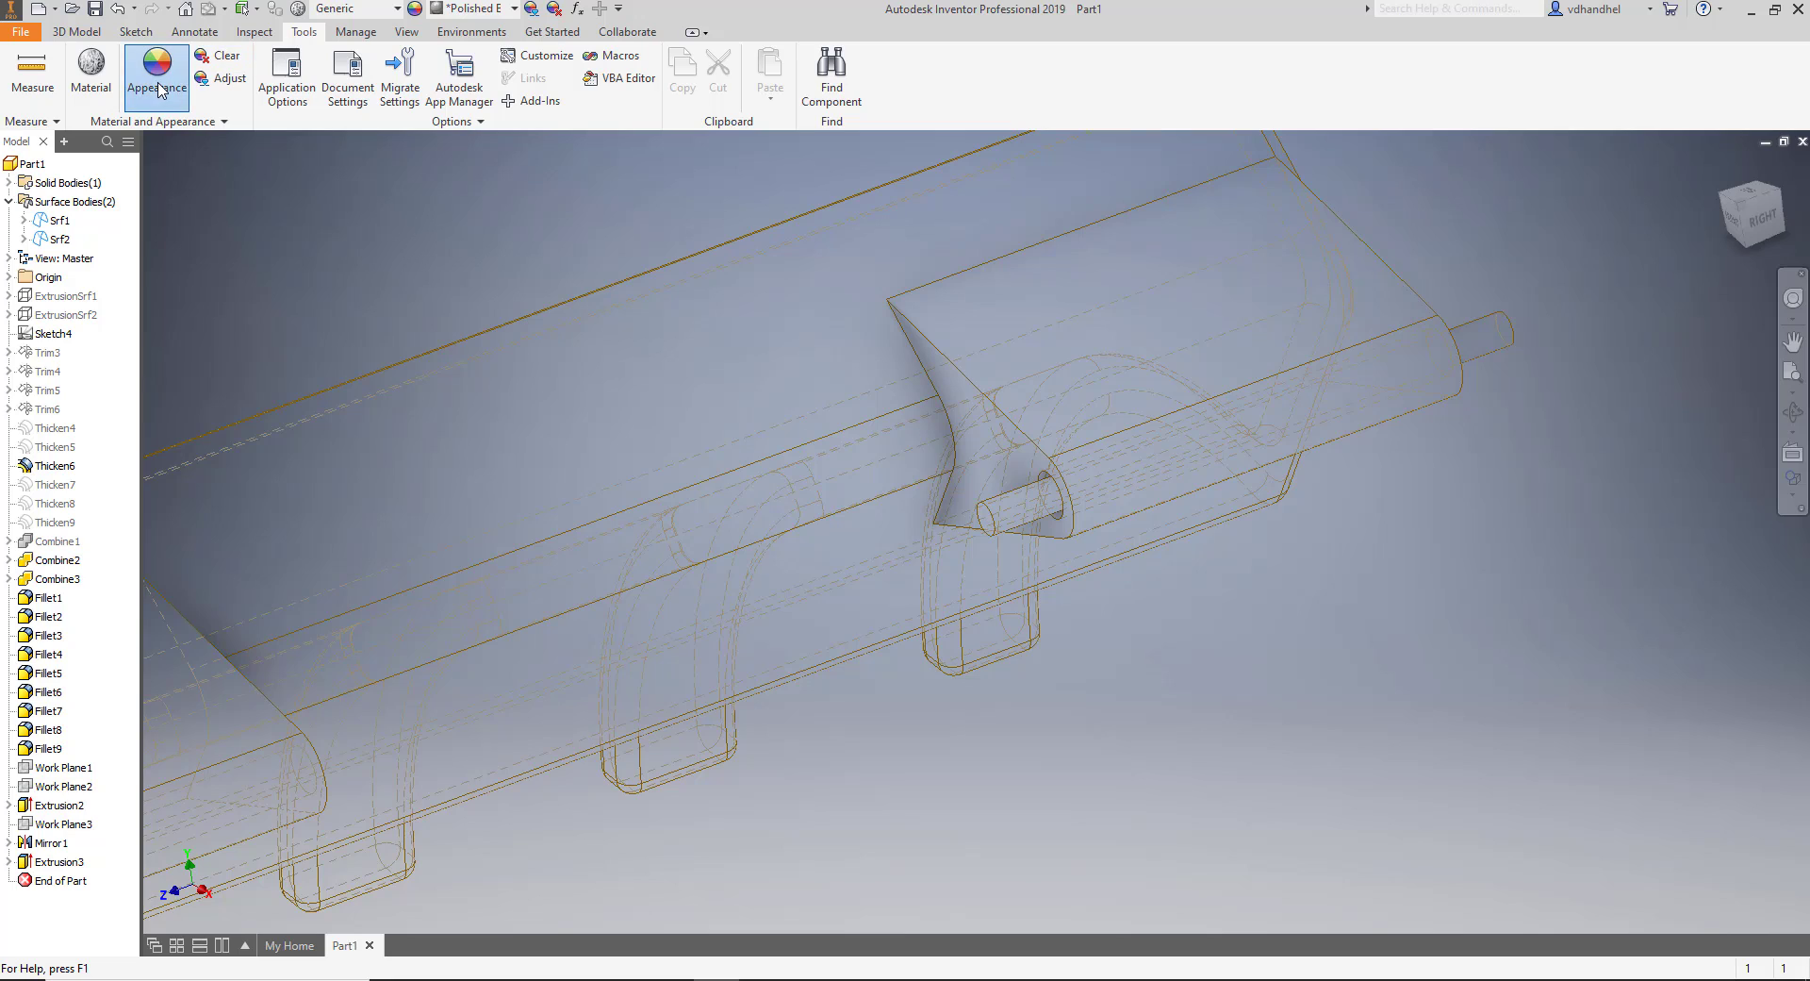
pyautogui.click(473, 209)
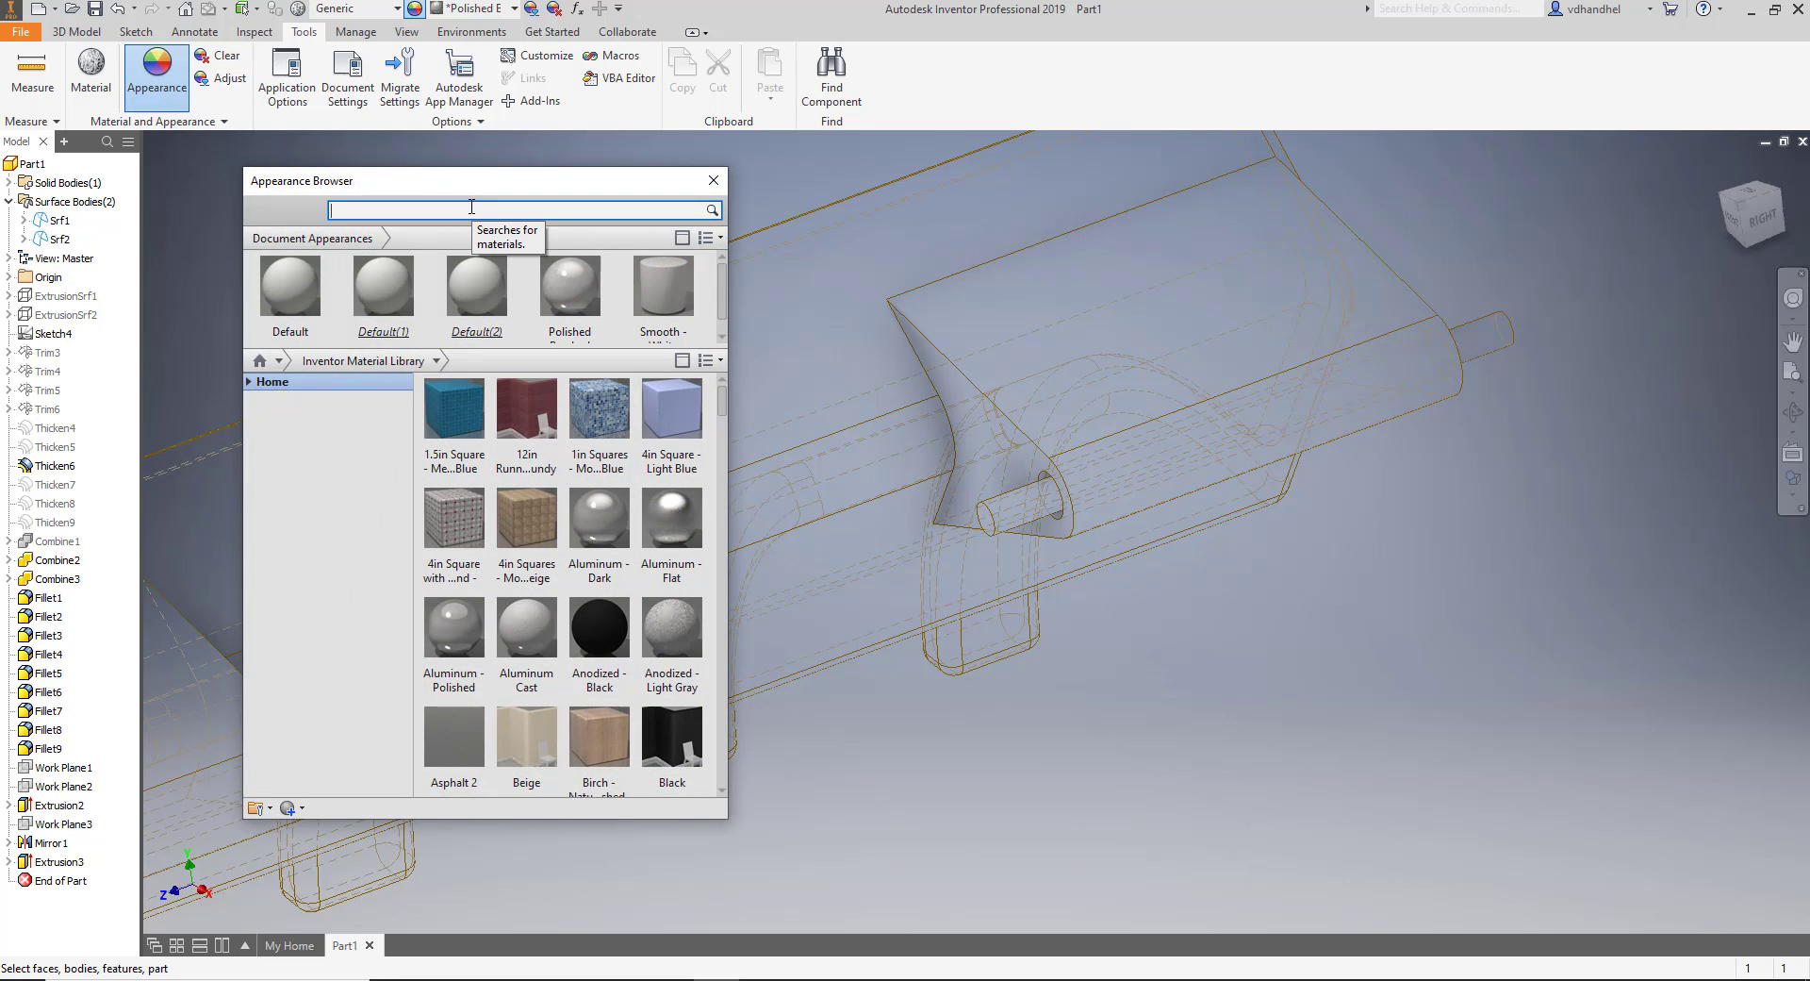
pyautogui.write('iron')
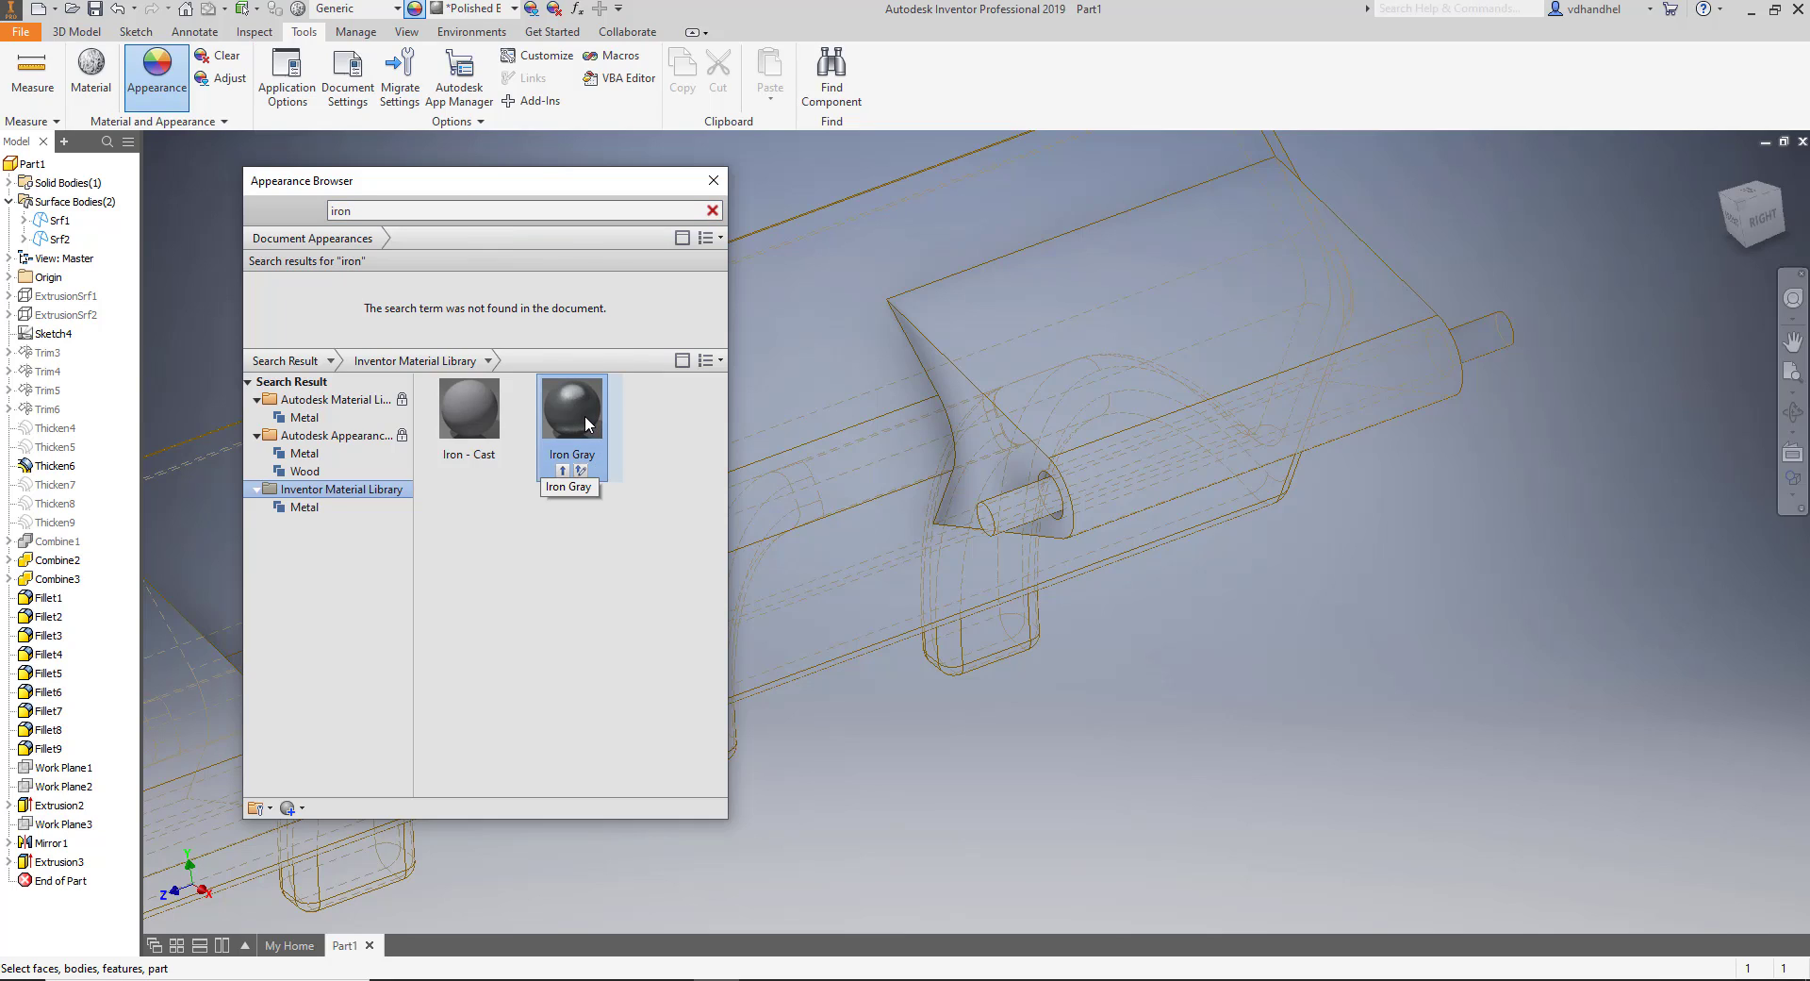
# Try to apply Iron Gray to the pin and switch the model display from wireframe to shaded with edges.
pyautogui.moveTo(584, 414)
pyautogui.mouseDown()
pyautogui.moveTo(613, 443)
pyautogui.moveTo(1031, 546)
pyautogui.moveTo(1064, 528)
pyautogui.mouseUp()
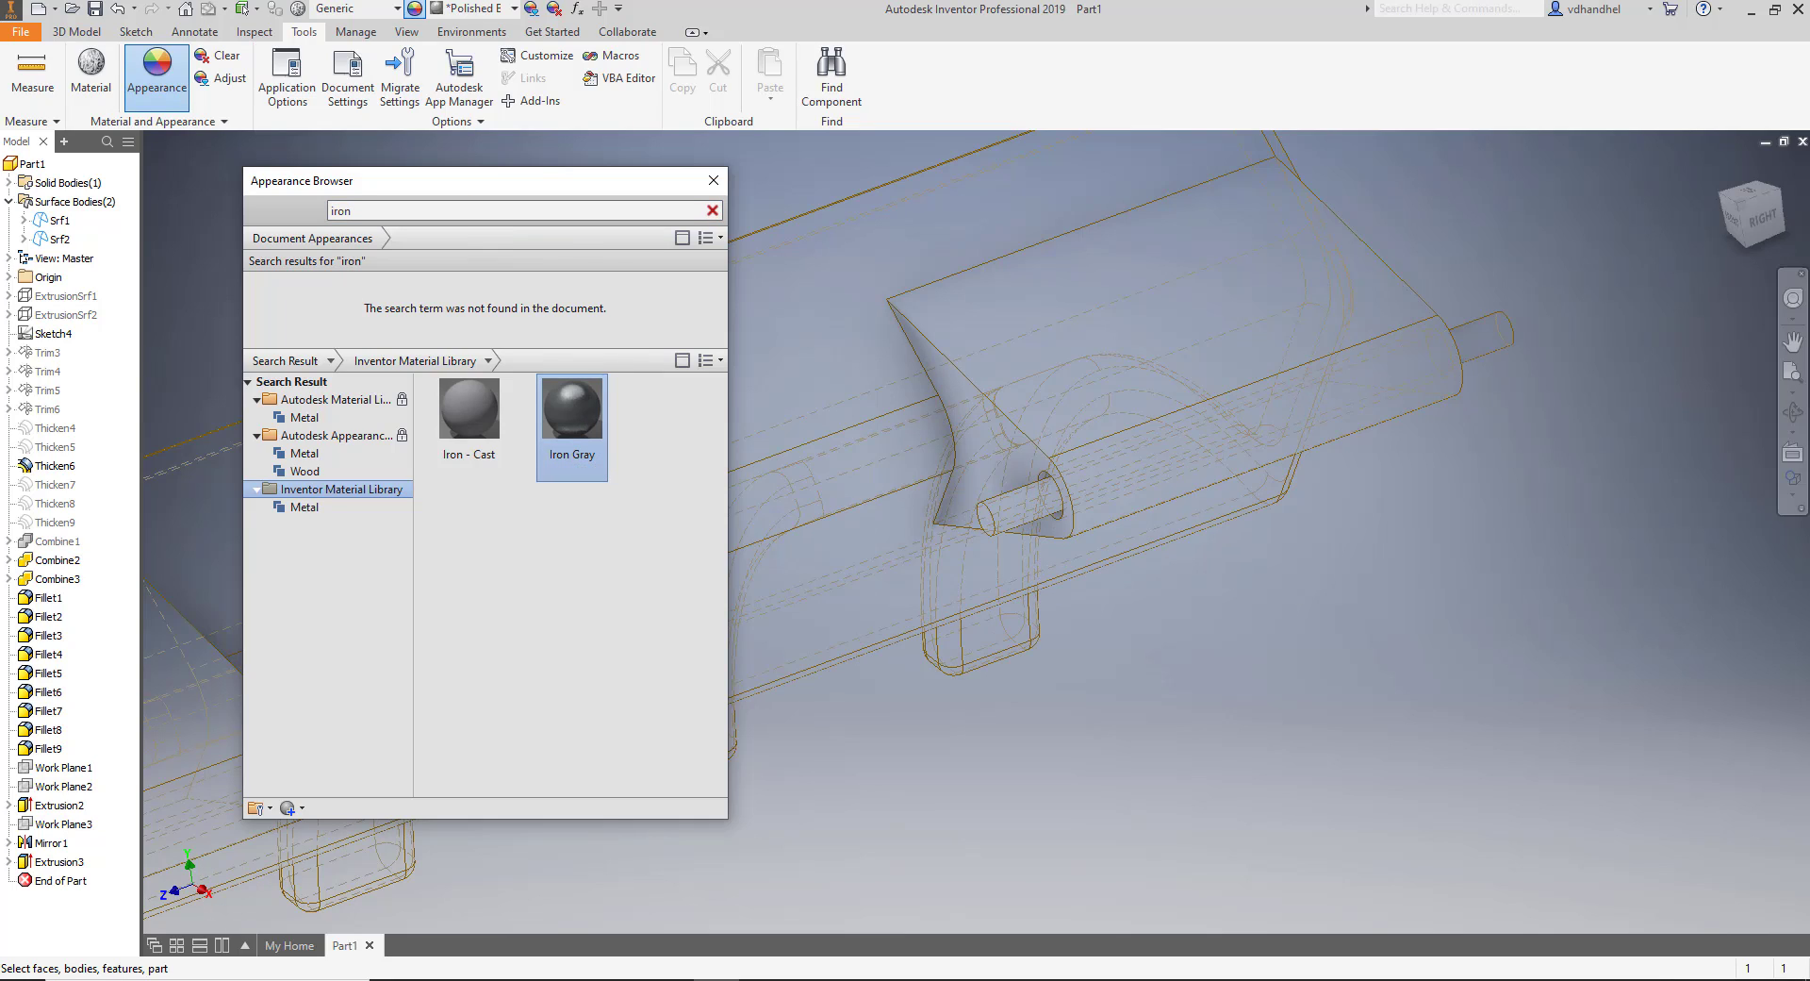
pyautogui.click(1795, 498)
pyautogui.click(1703, 557)
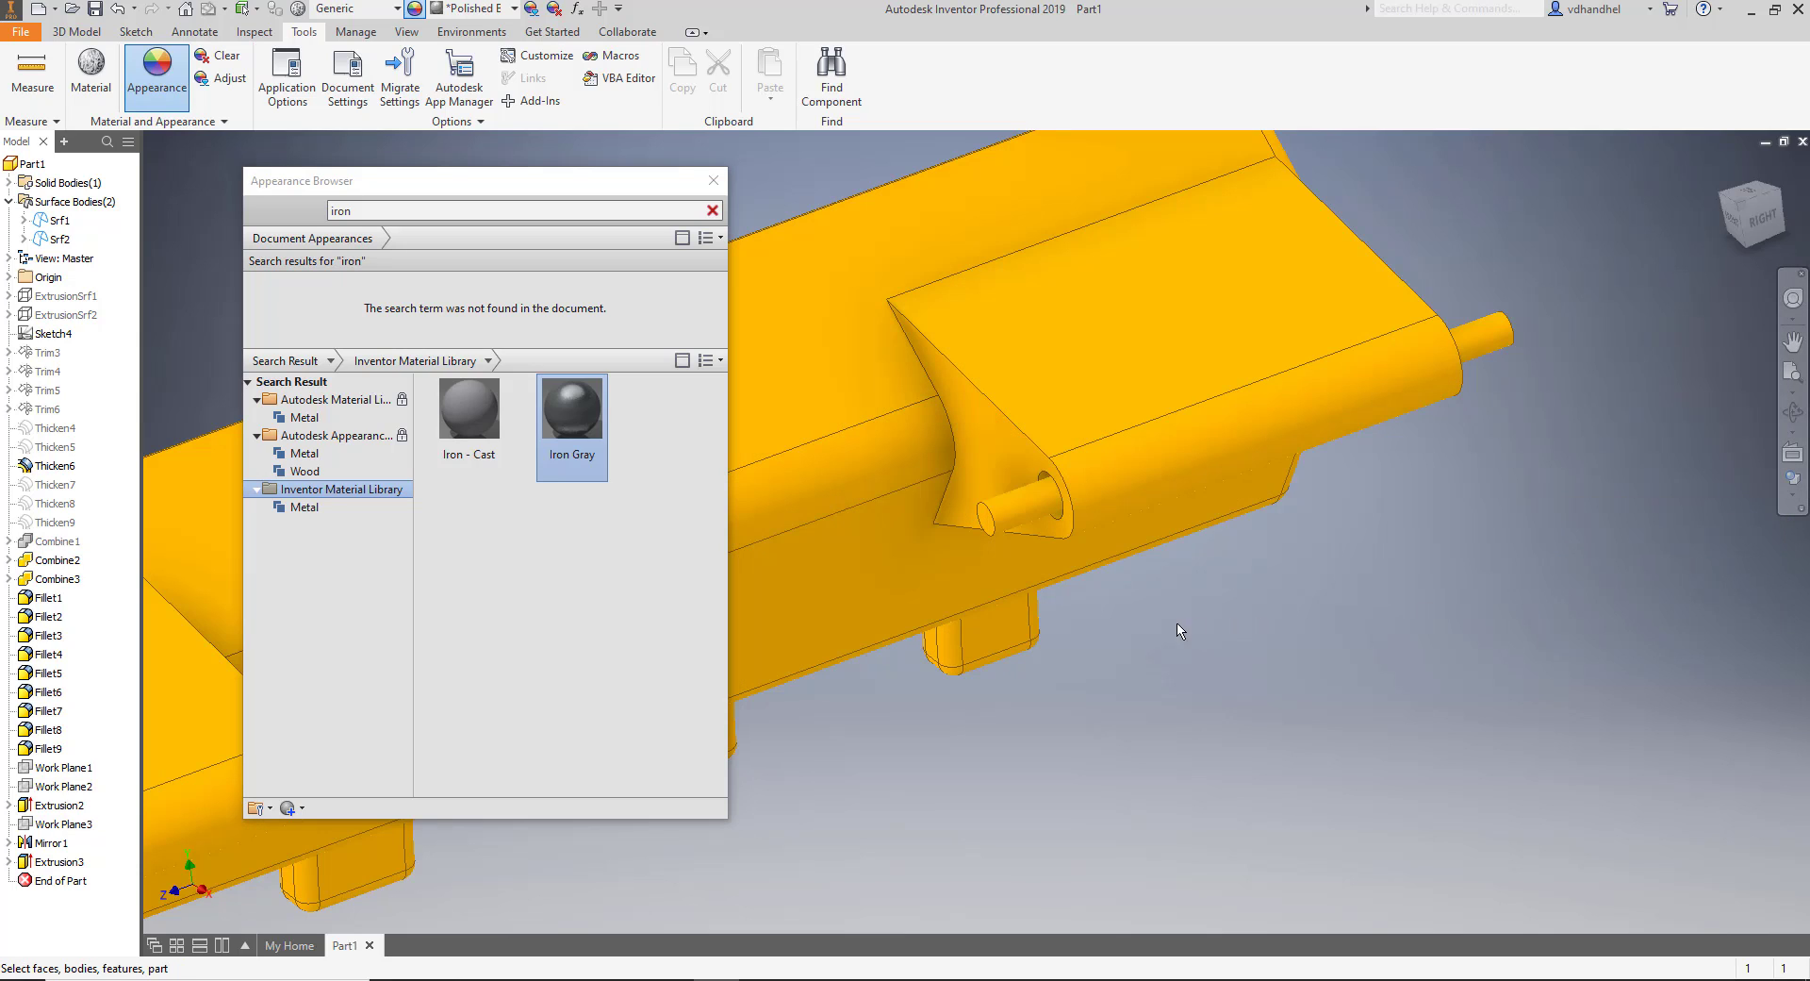
# Compare the Iron Gray and Iron - Cast appearances on the pin's cylindrical face.
pyautogui.click(1017, 515)
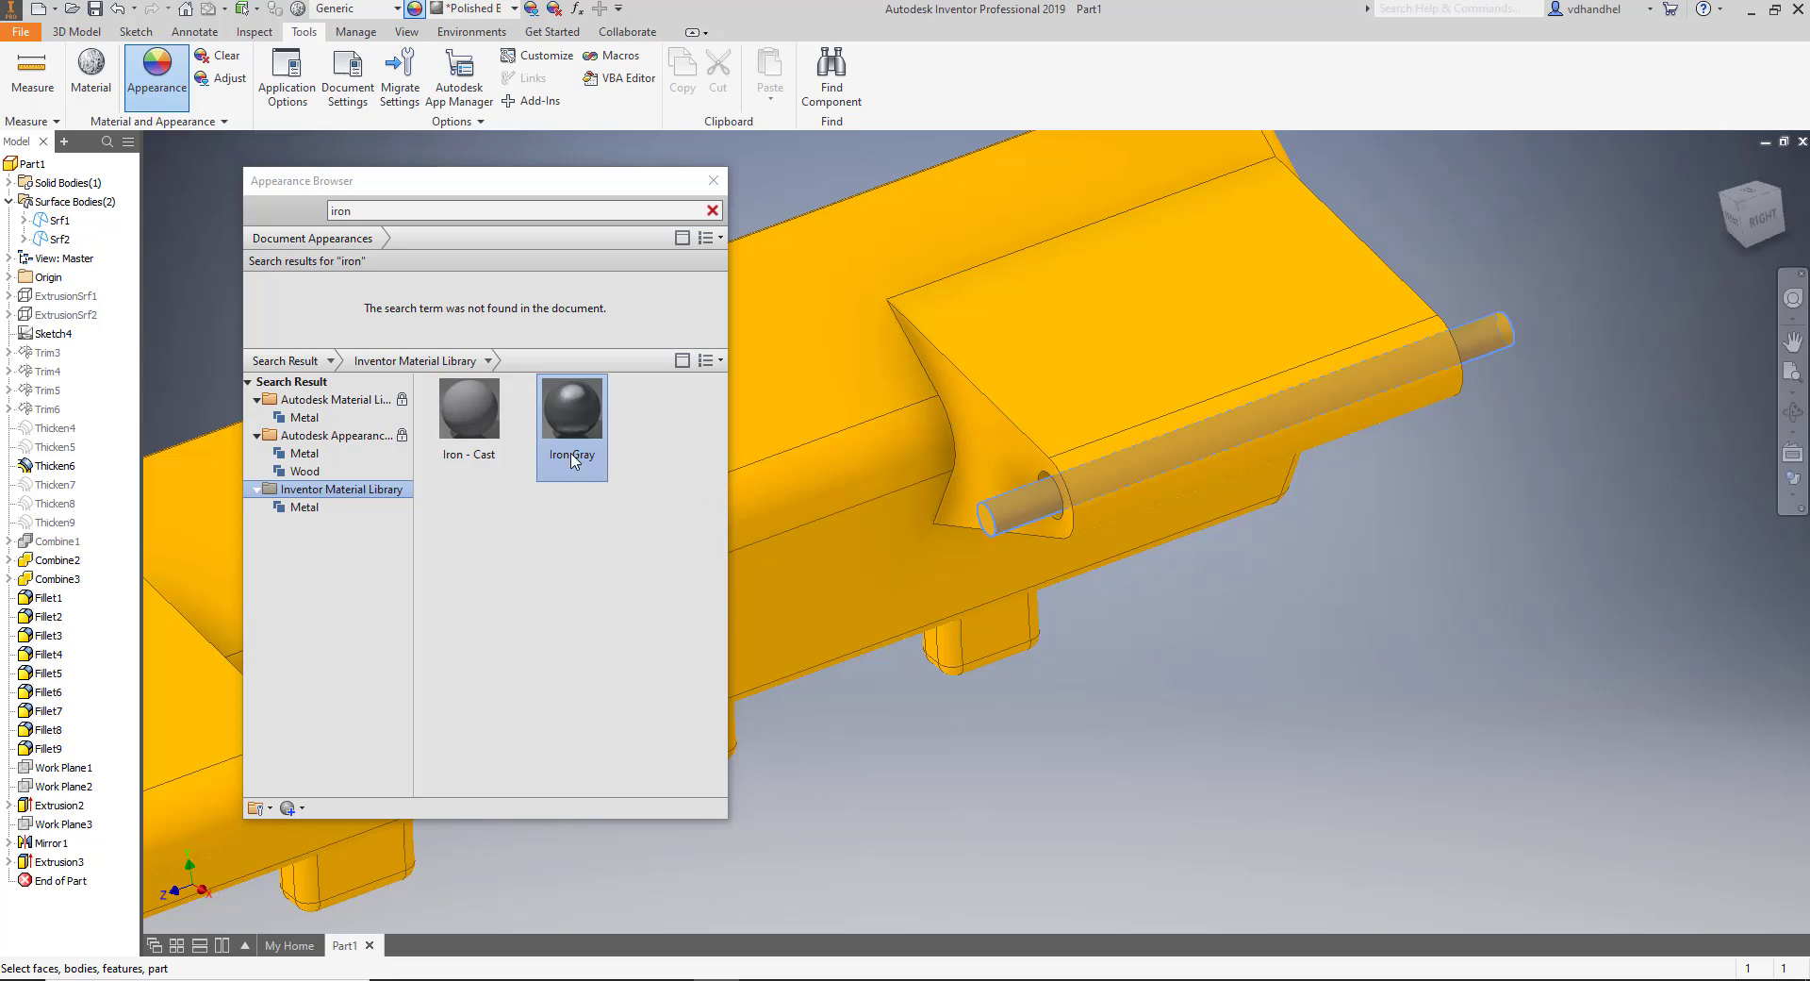
pyautogui.click(561, 421)
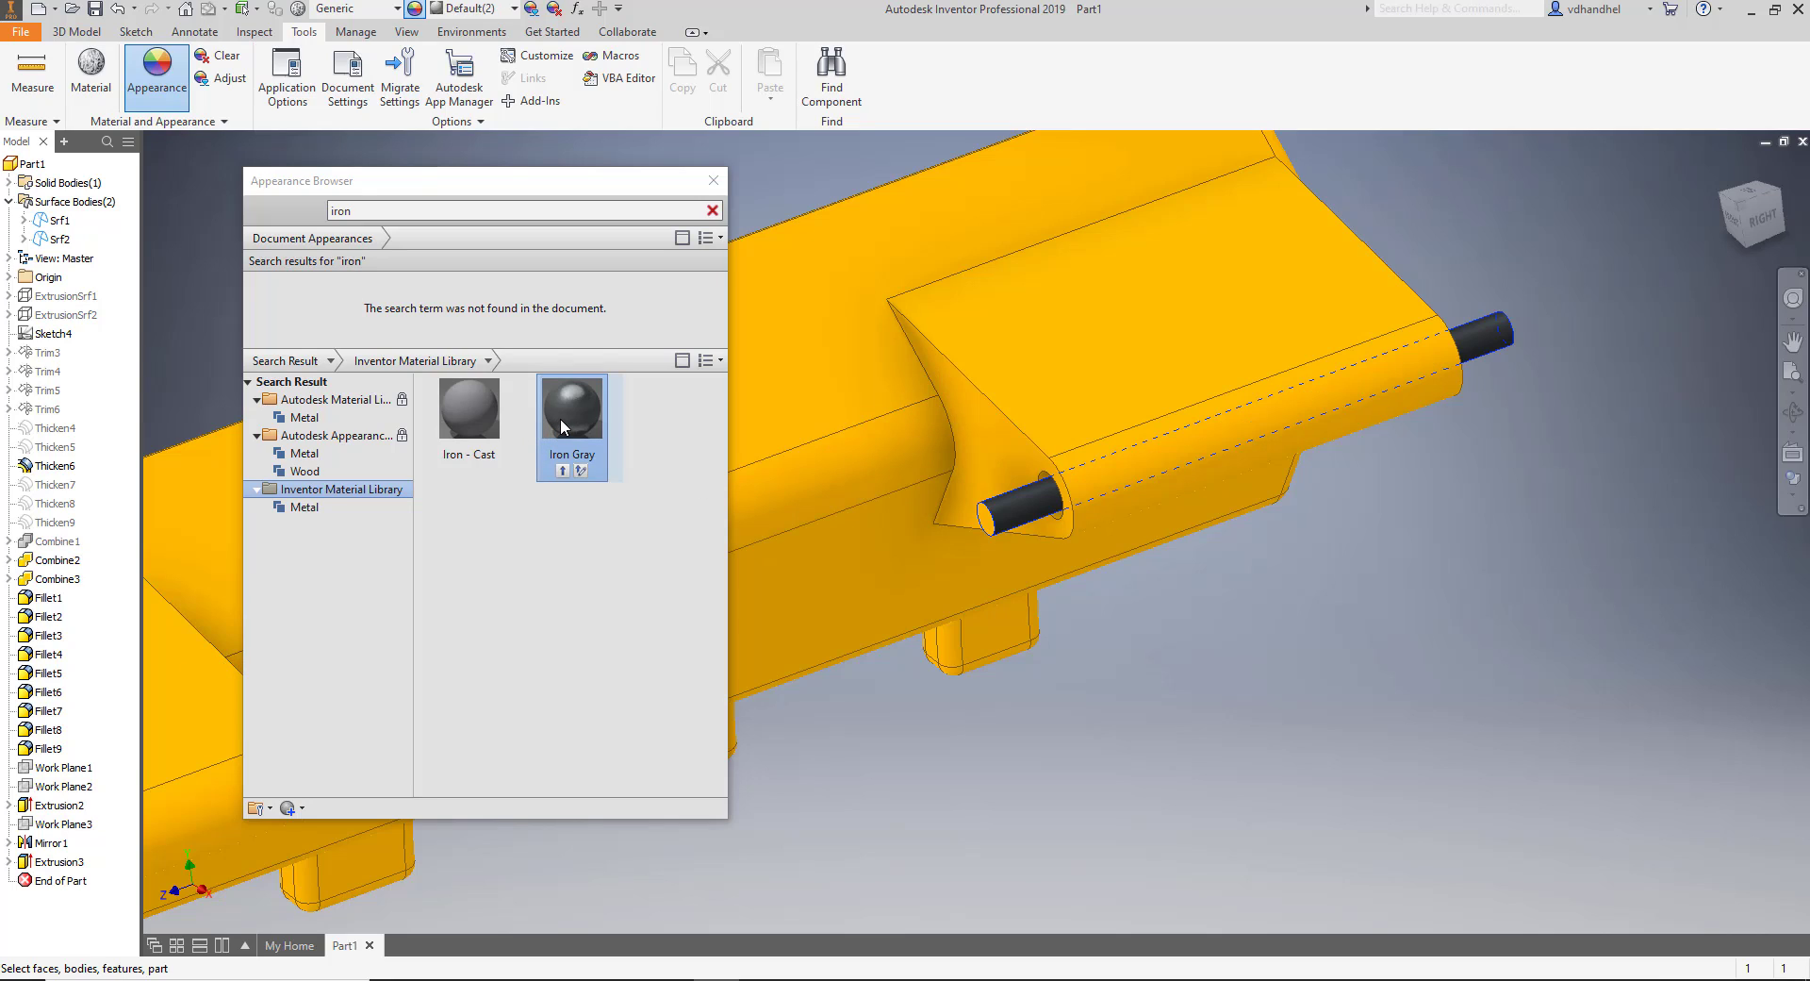
pyautogui.click(478, 409)
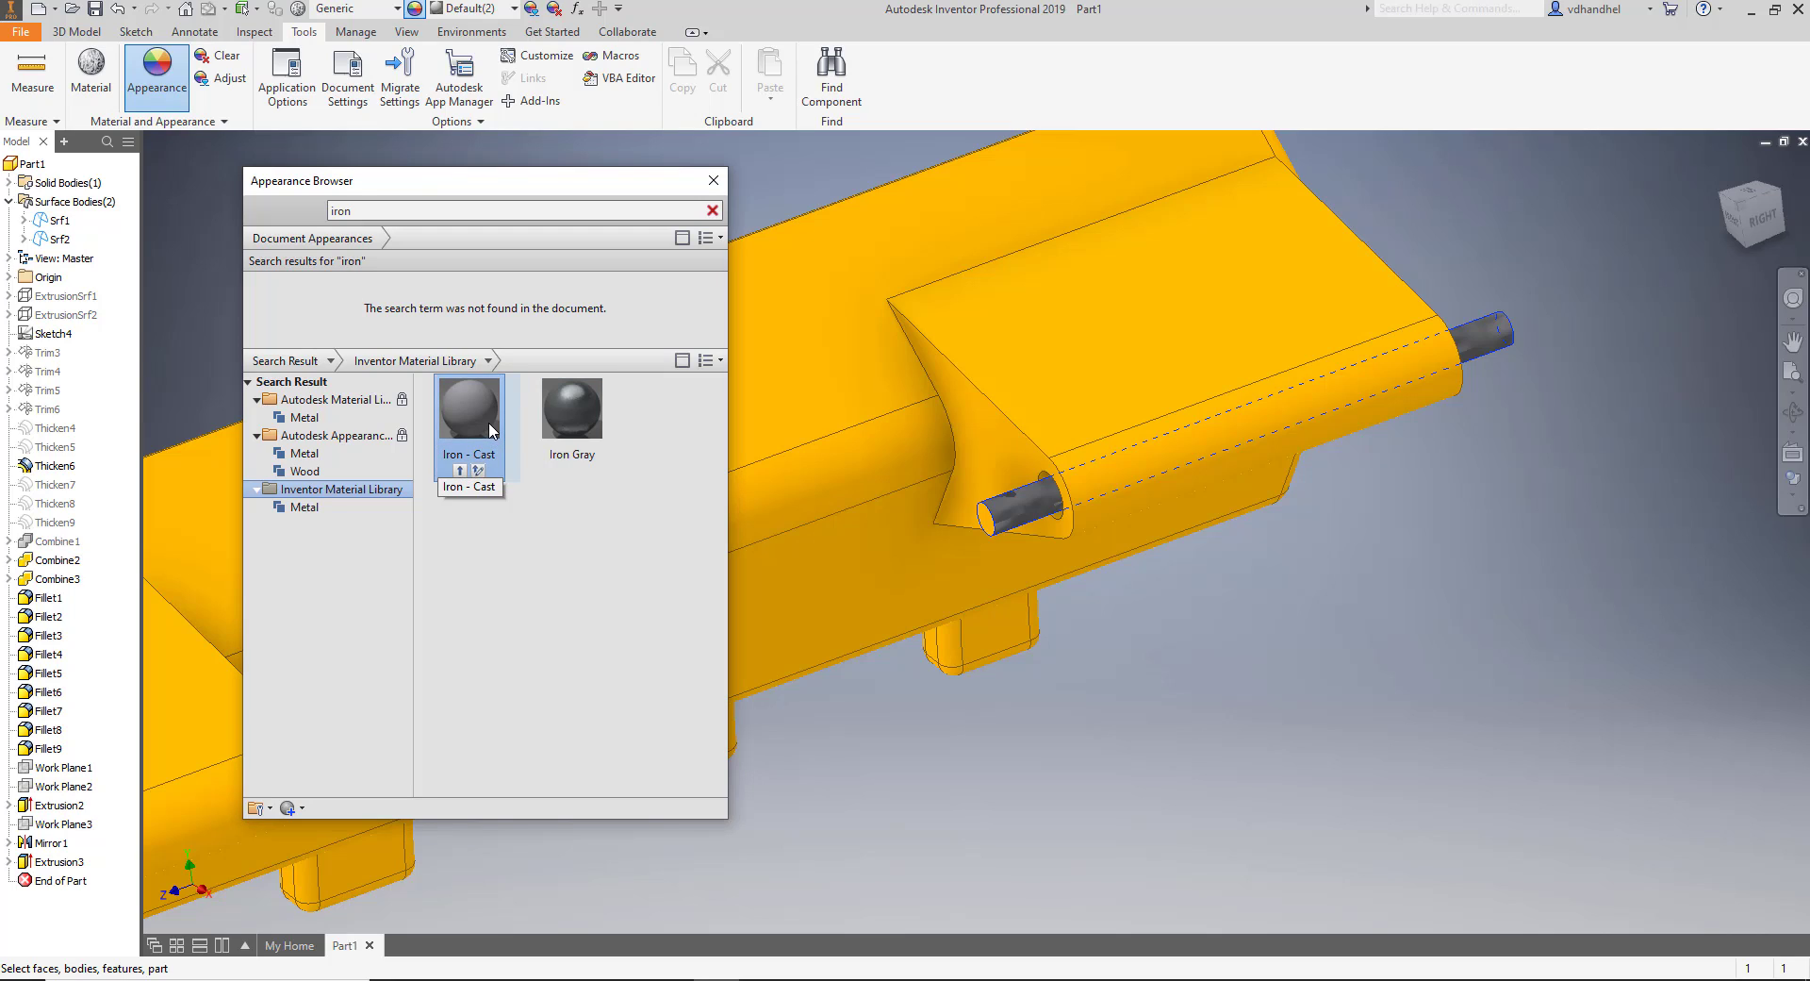
pyautogui.click(598, 426)
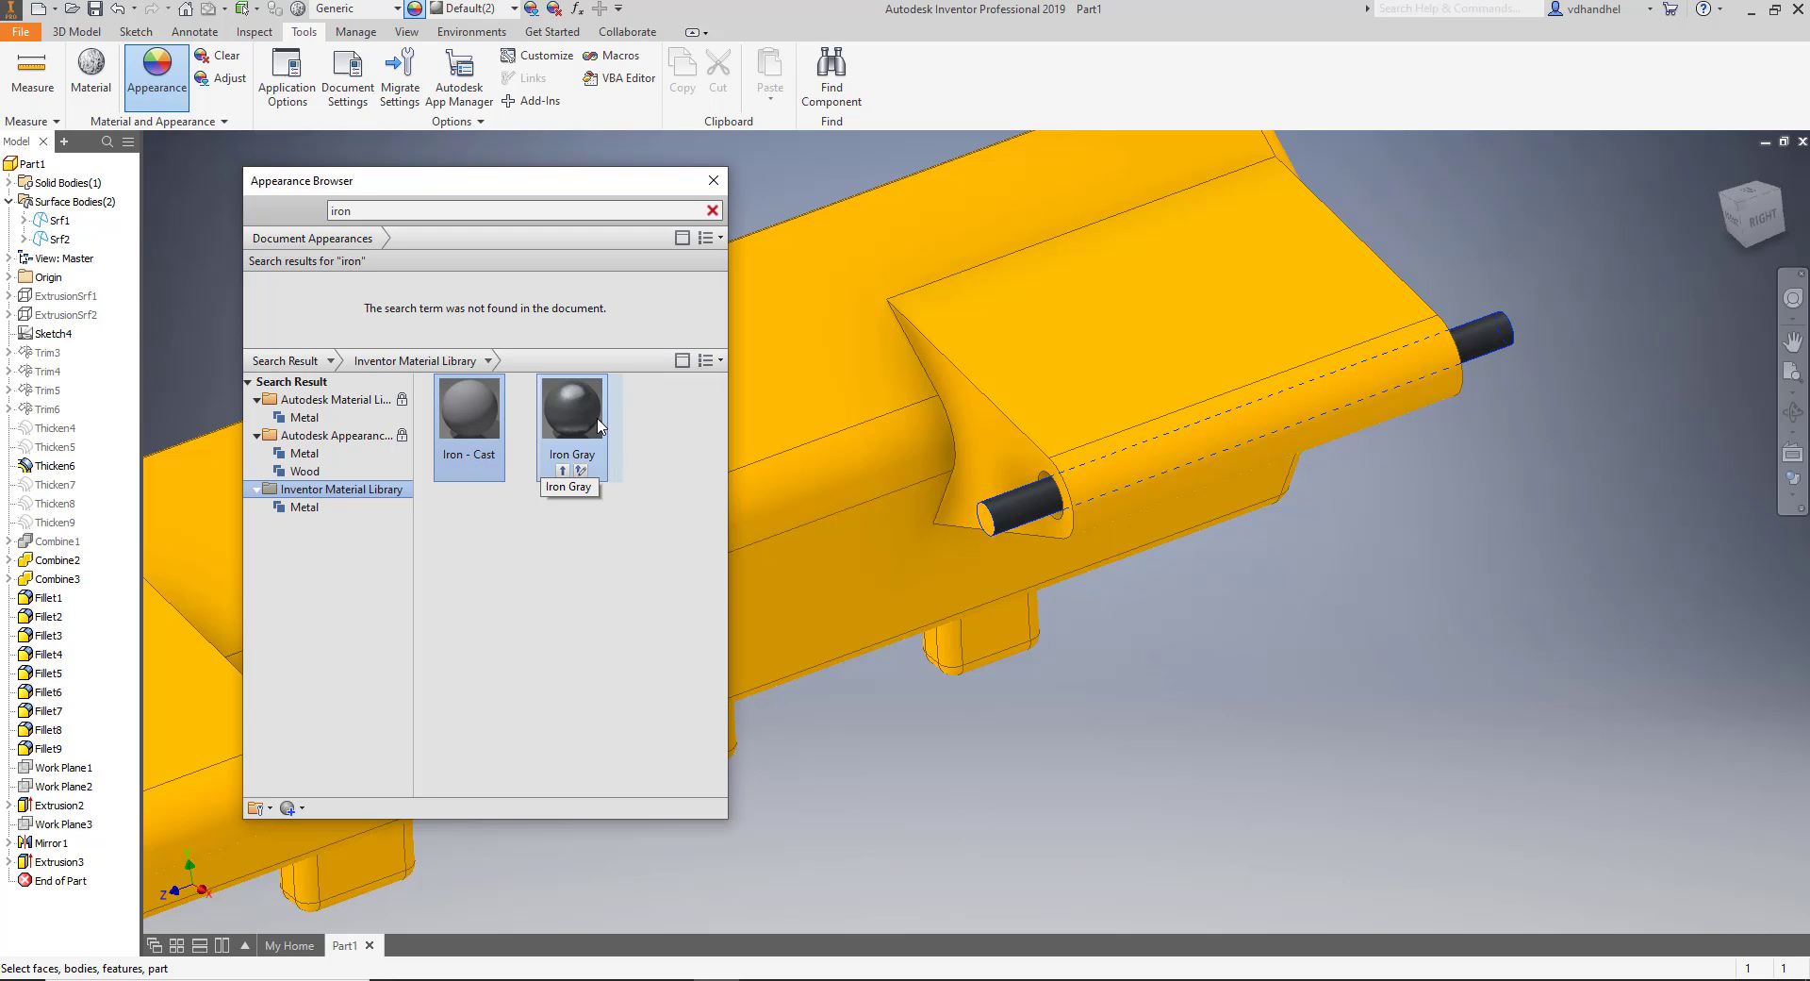
pyautogui.click(649, 458)
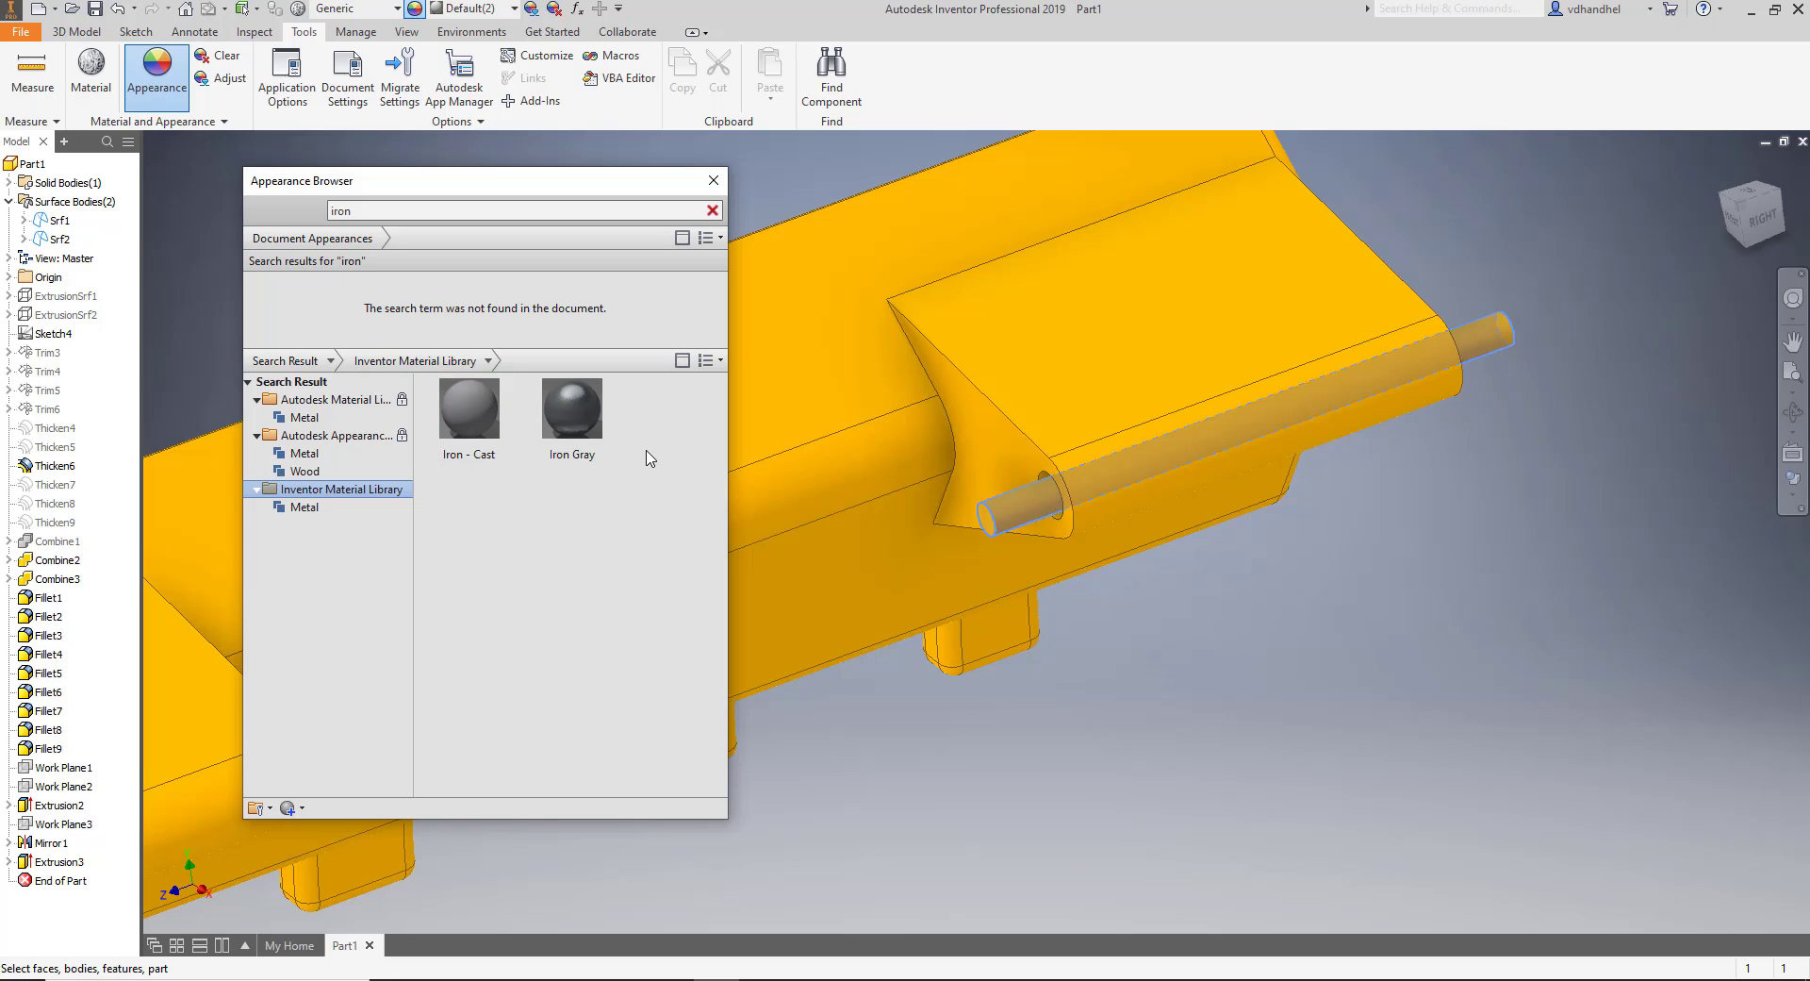
# Add Iron Gray to the document appearances unedited and apply it to the pin's cylindrical face.
pyautogui.doubleClick(581, 413)
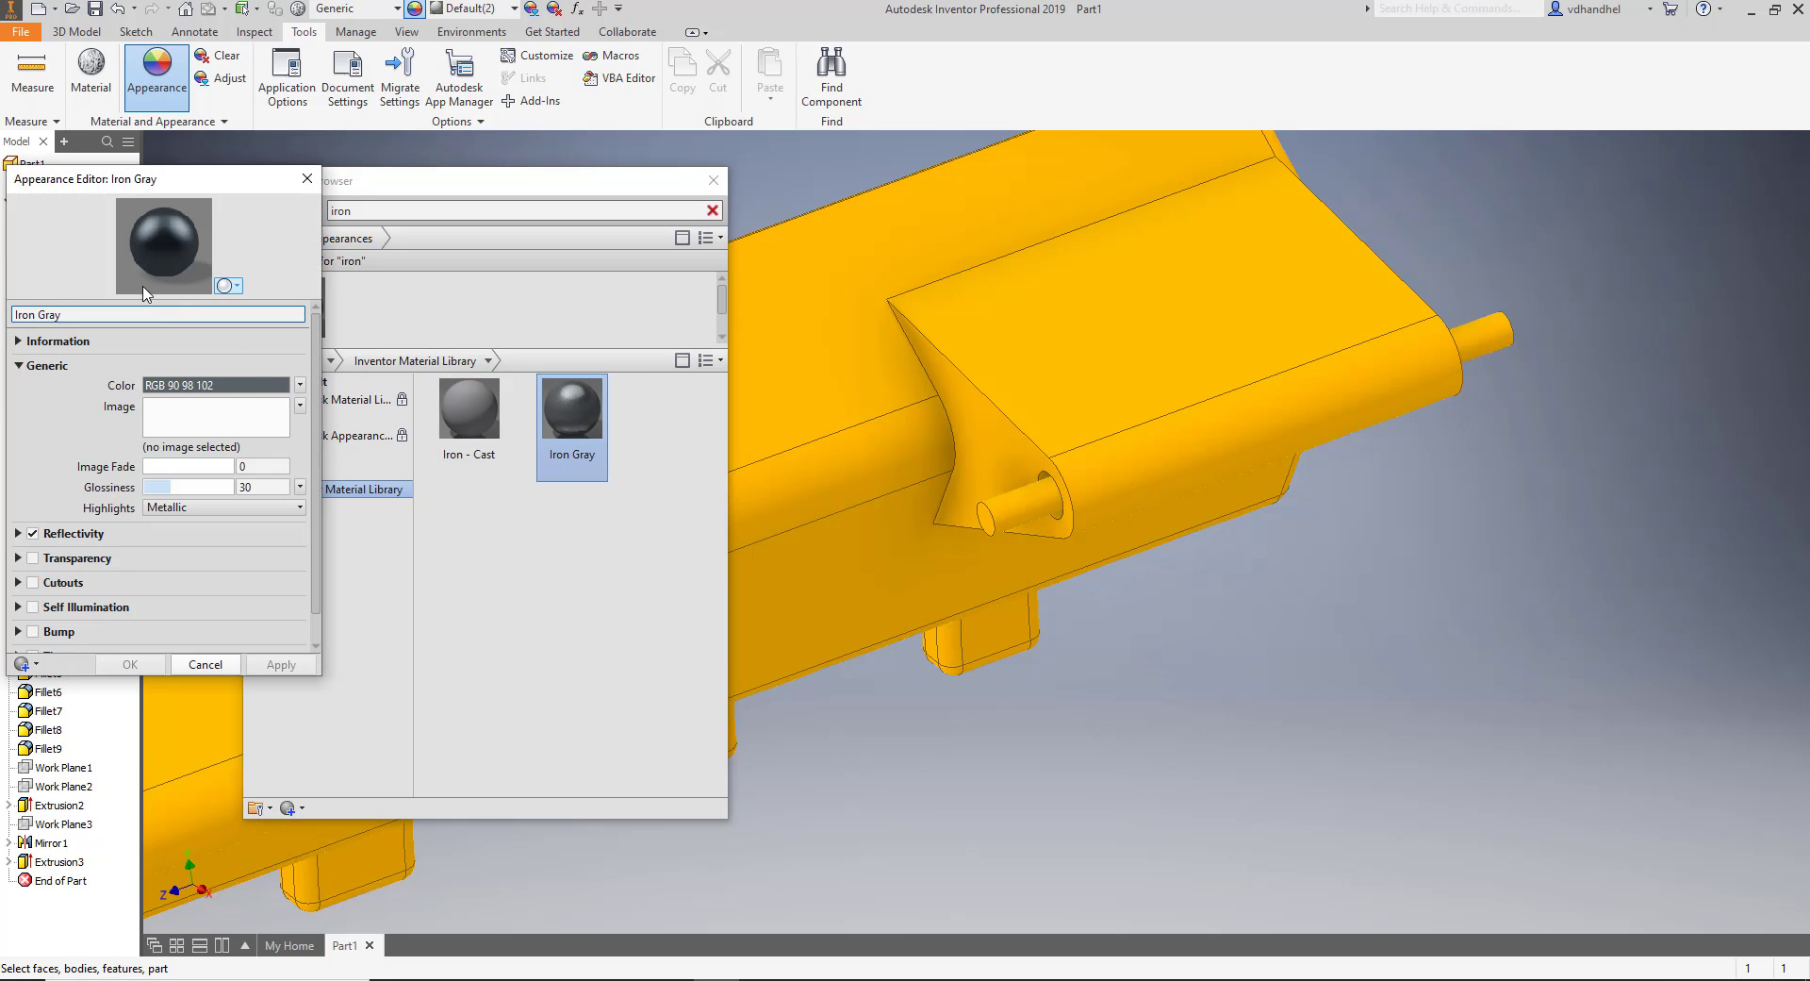
pyautogui.click(307, 179)
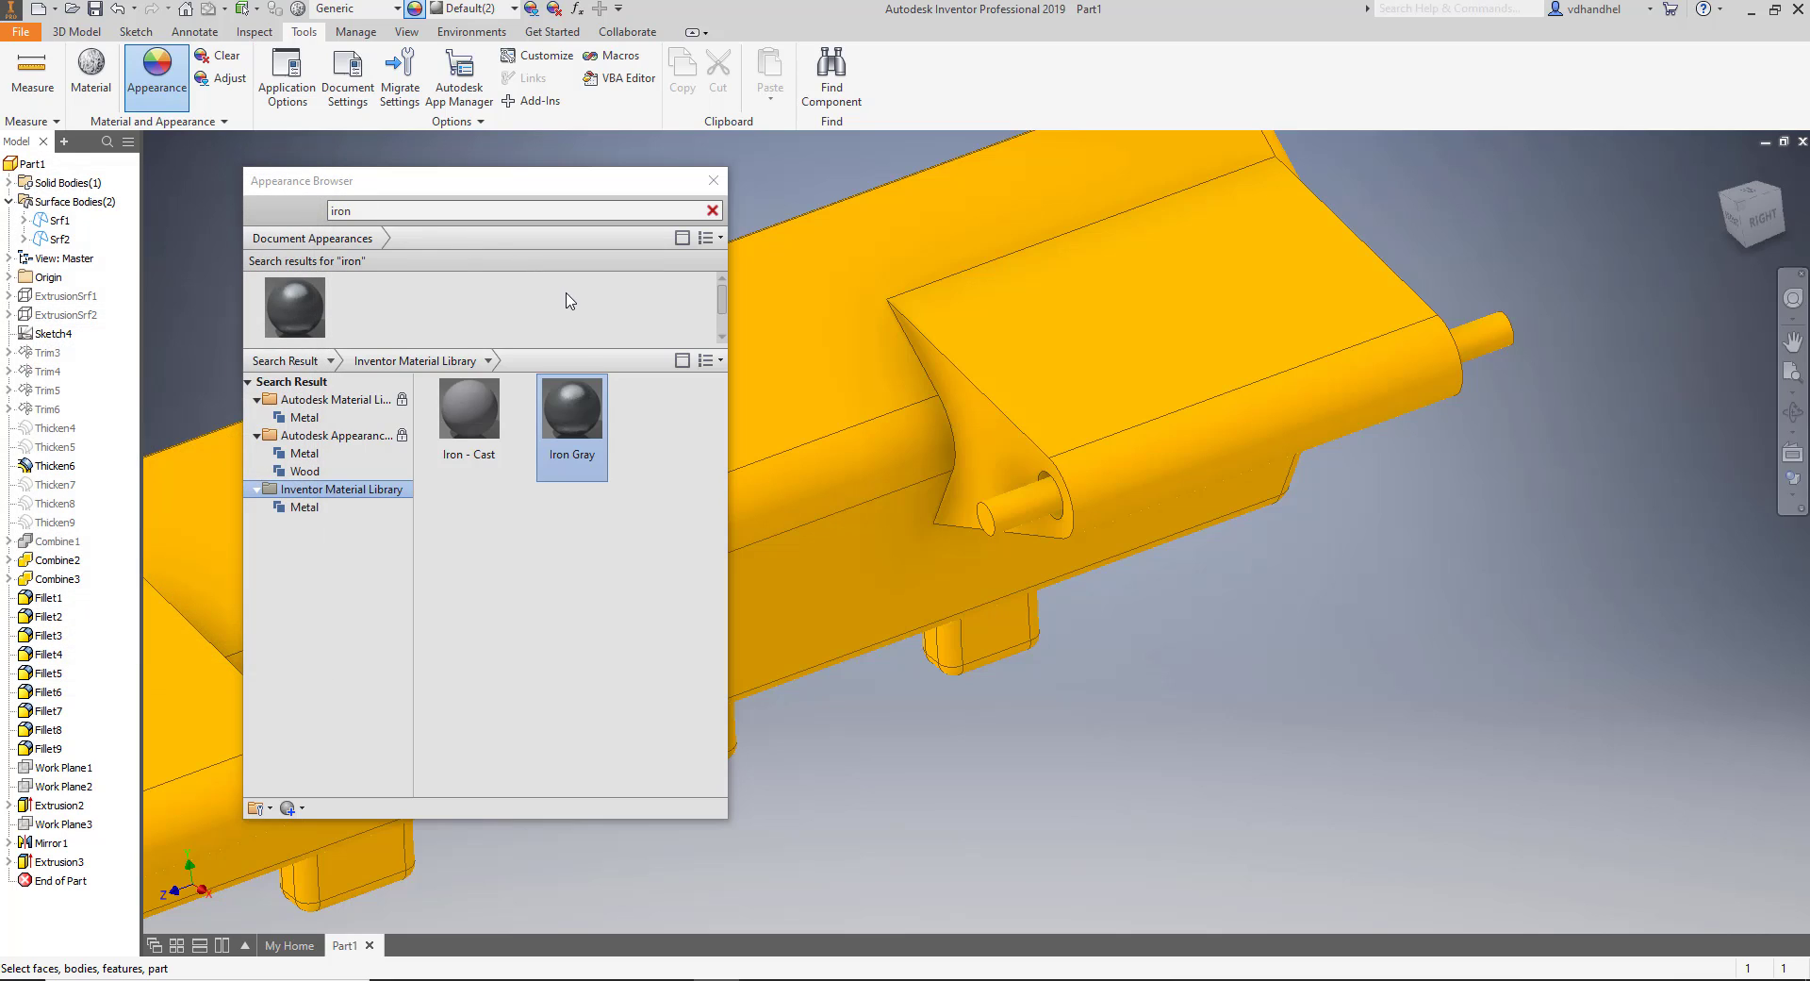
pyautogui.click(1006, 523)
pyautogui.click(314, 321)
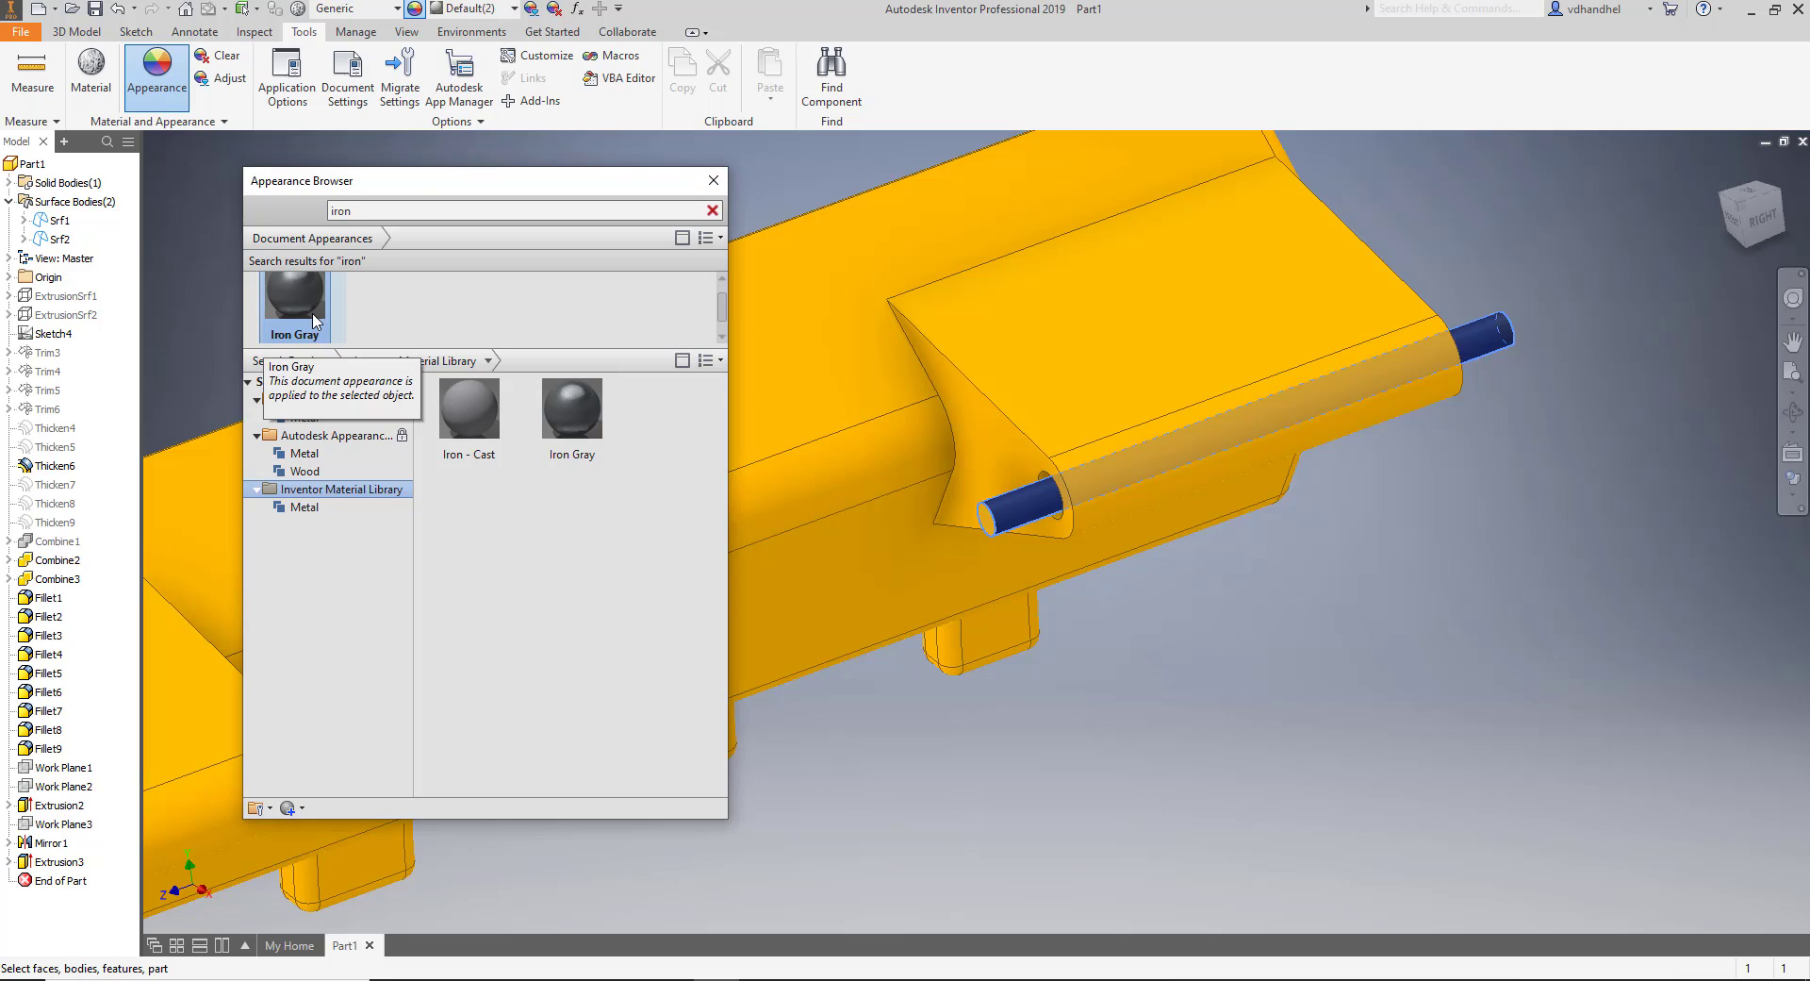
# Apply the Iron Gray appearance to both flat end faces of the pin.
pyautogui.scroll(-5, 1018, 561)
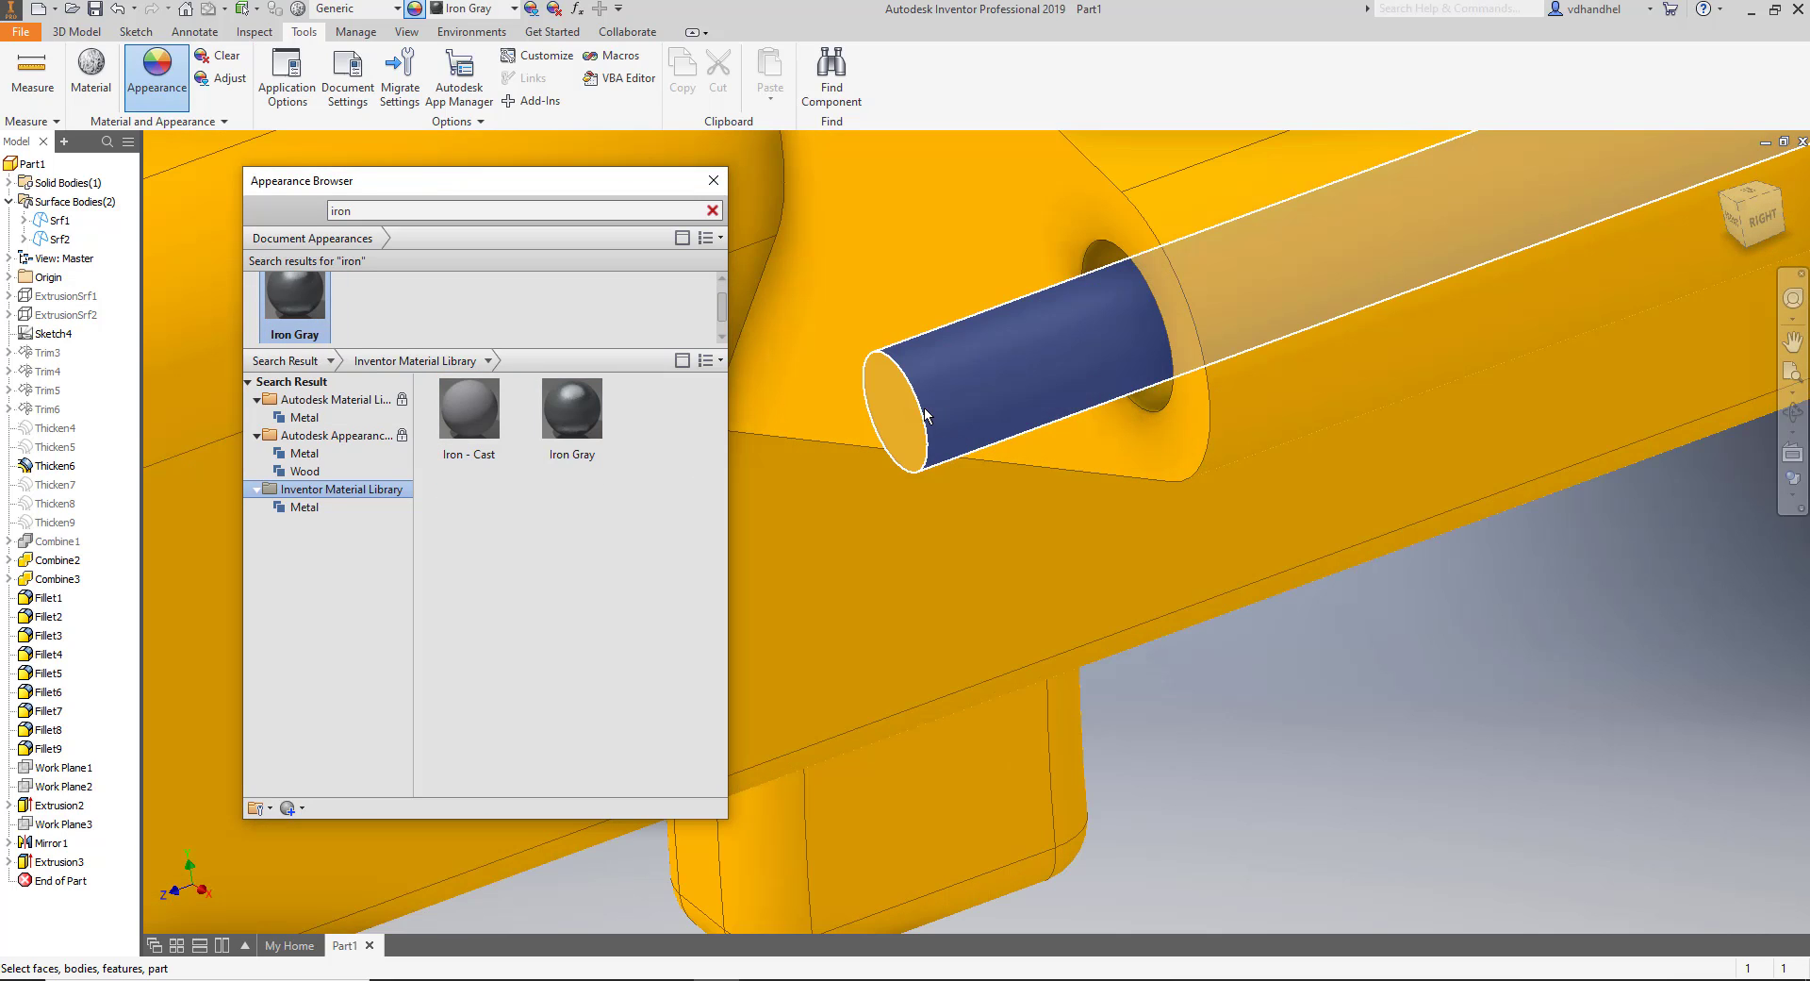
pyautogui.press('Escape')
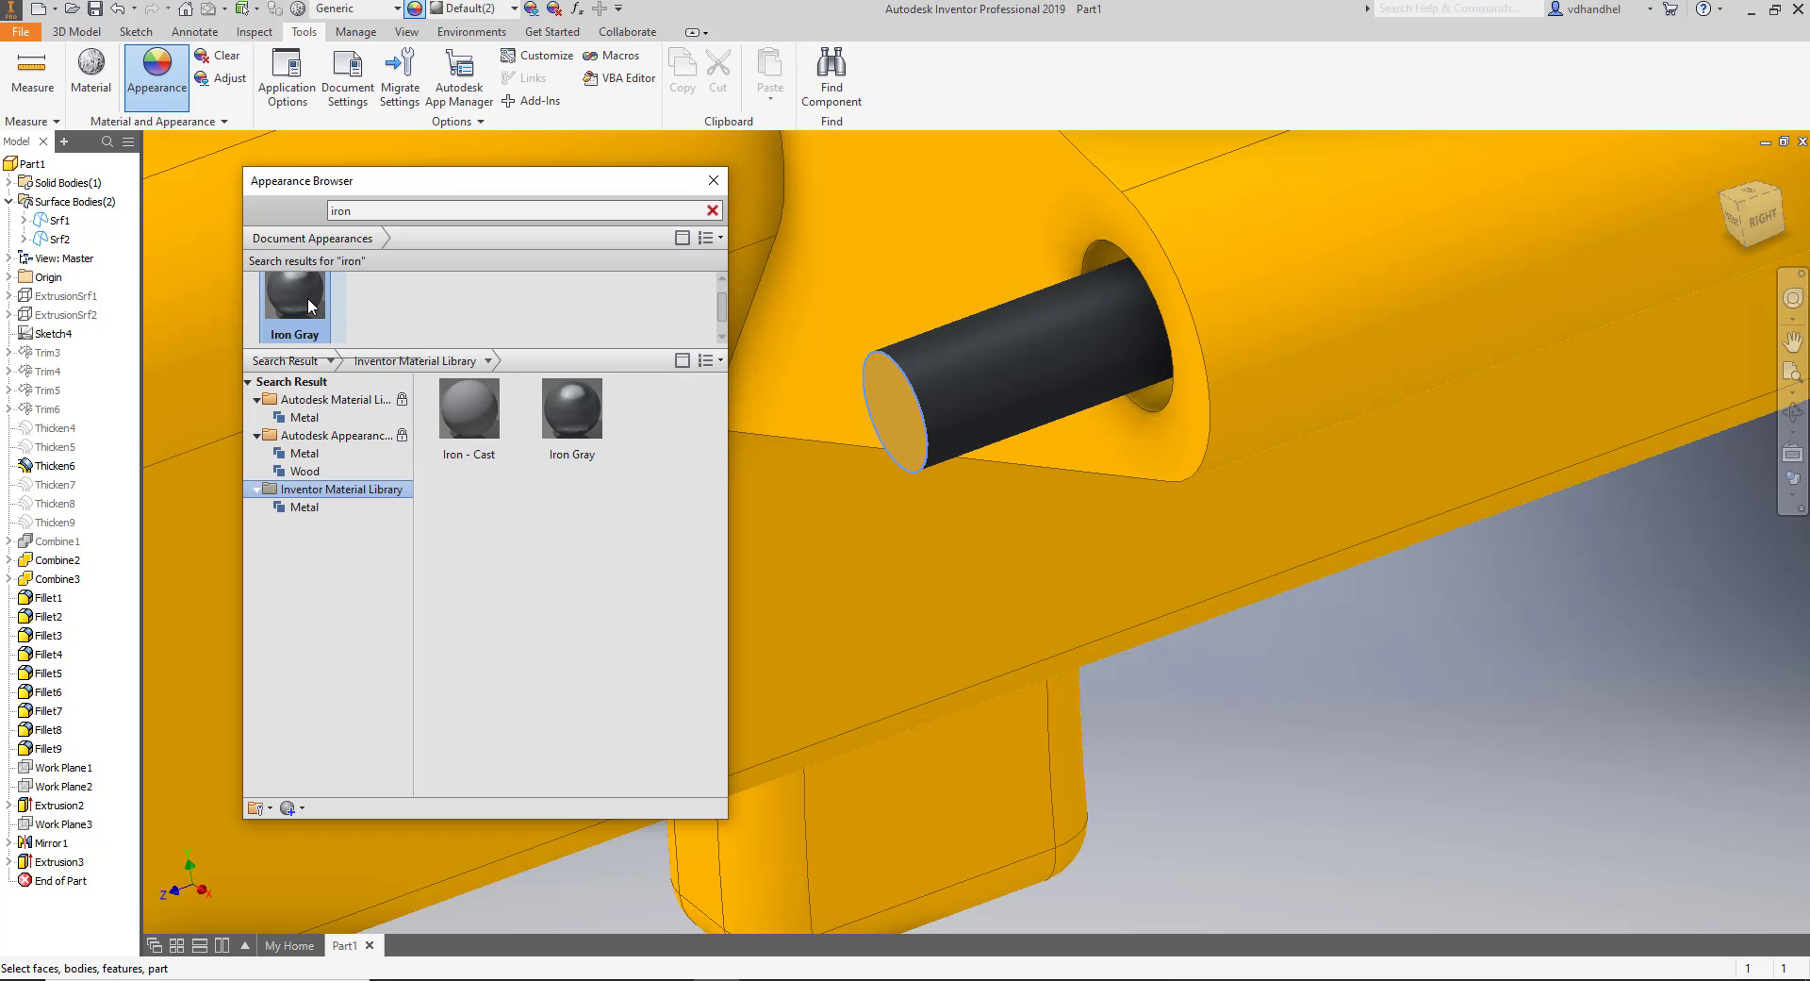
pyautogui.scroll(5, 1499, 563)
pyautogui.moveTo(1516, 555); pyautogui.dragTo(953, 745, button='middle')
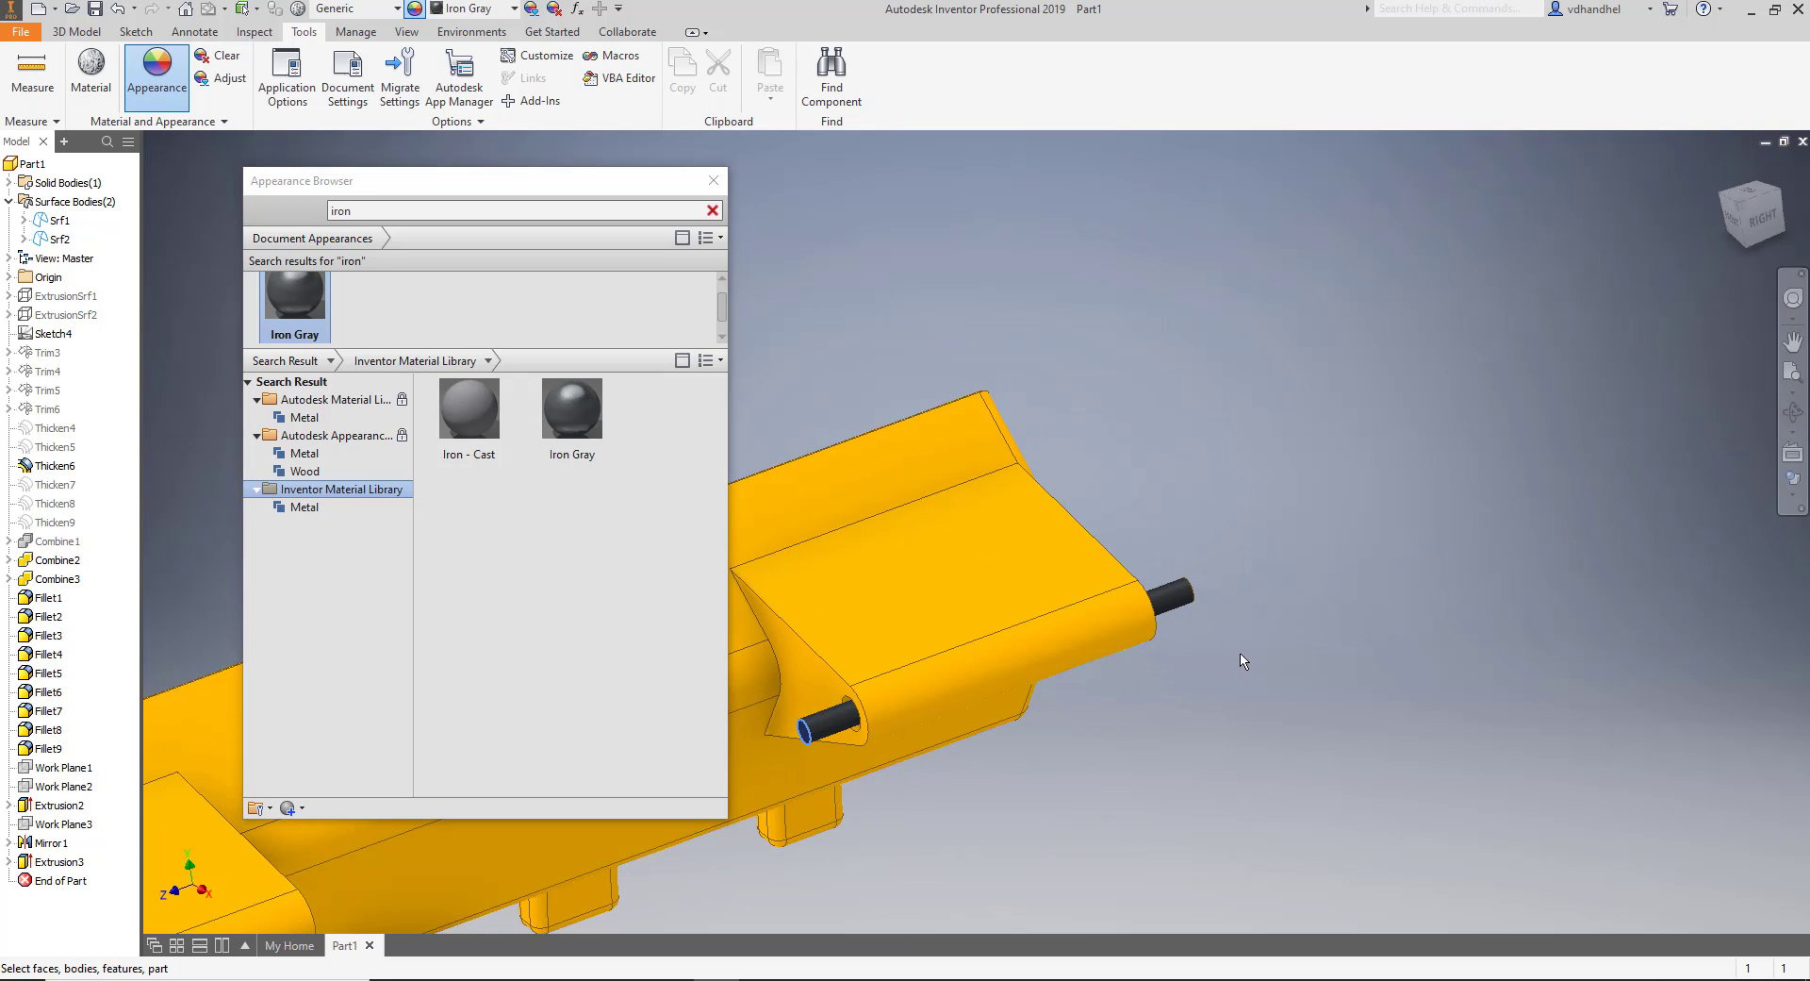
pyautogui.keyDown('shift'); pyautogui.moveTo(1243, 660); pyautogui.dragTo(1249, 606, button='middle'); pyautogui.keyUp('shift')
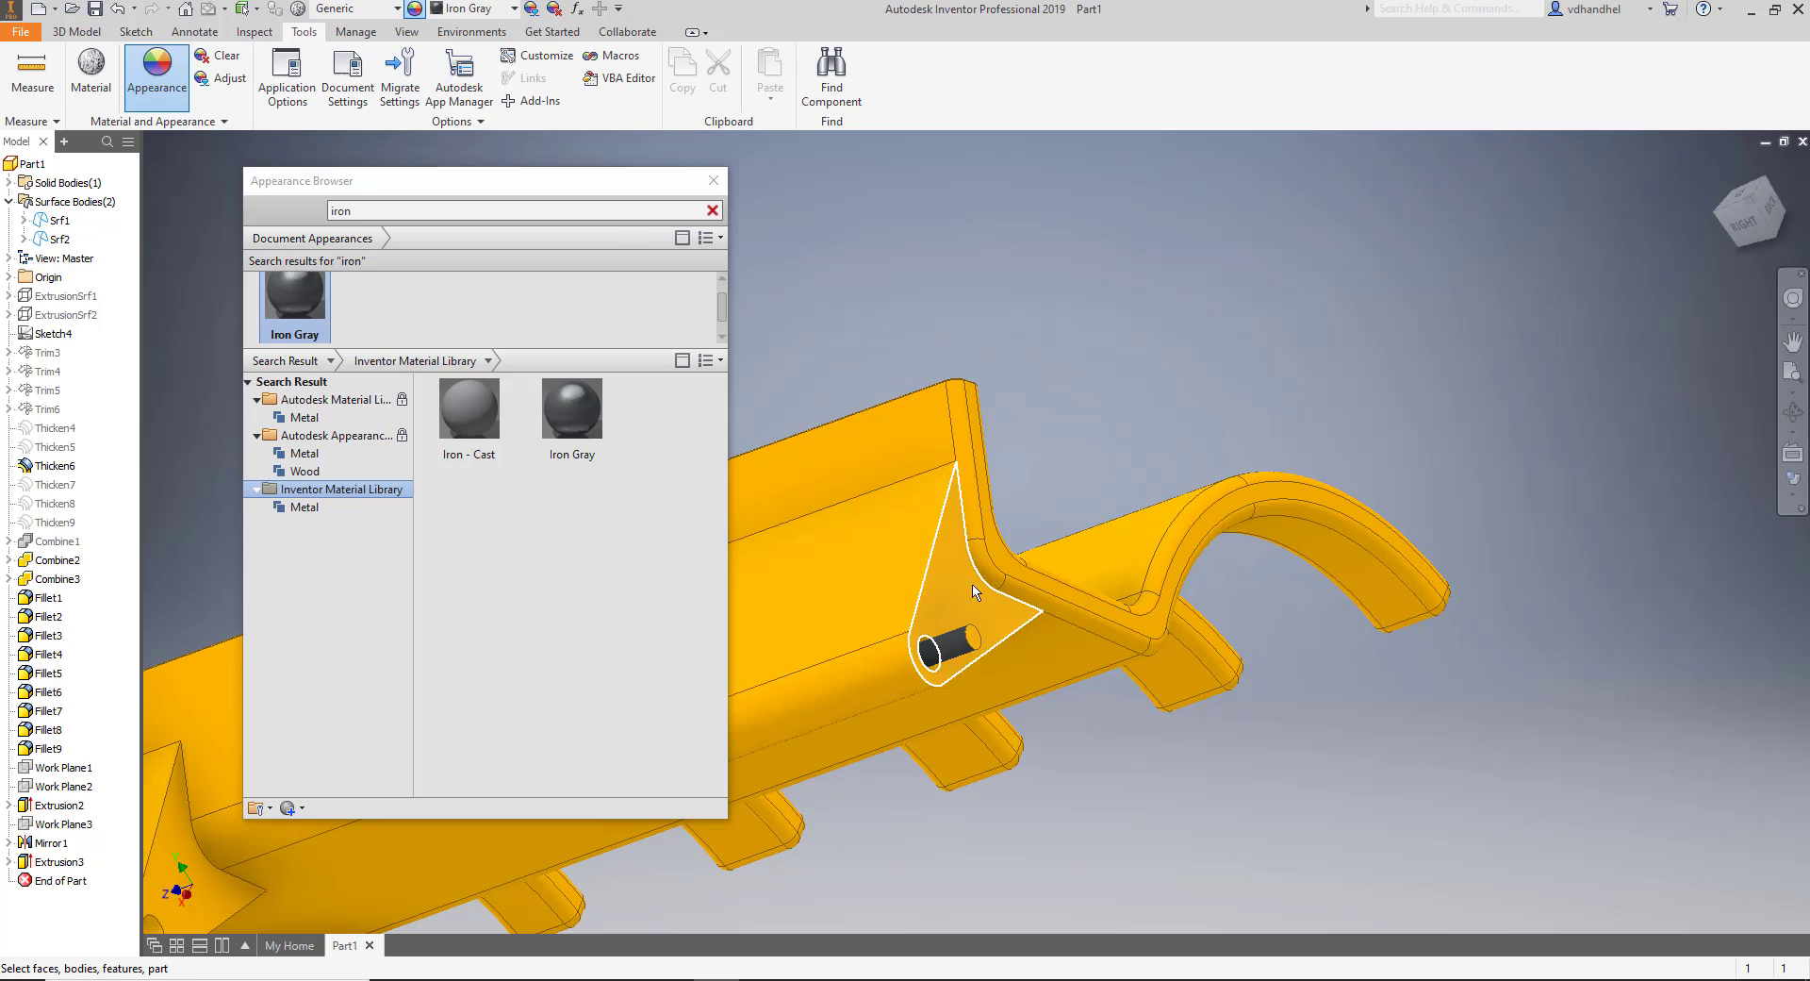
pyautogui.scroll(-5, 975, 592)
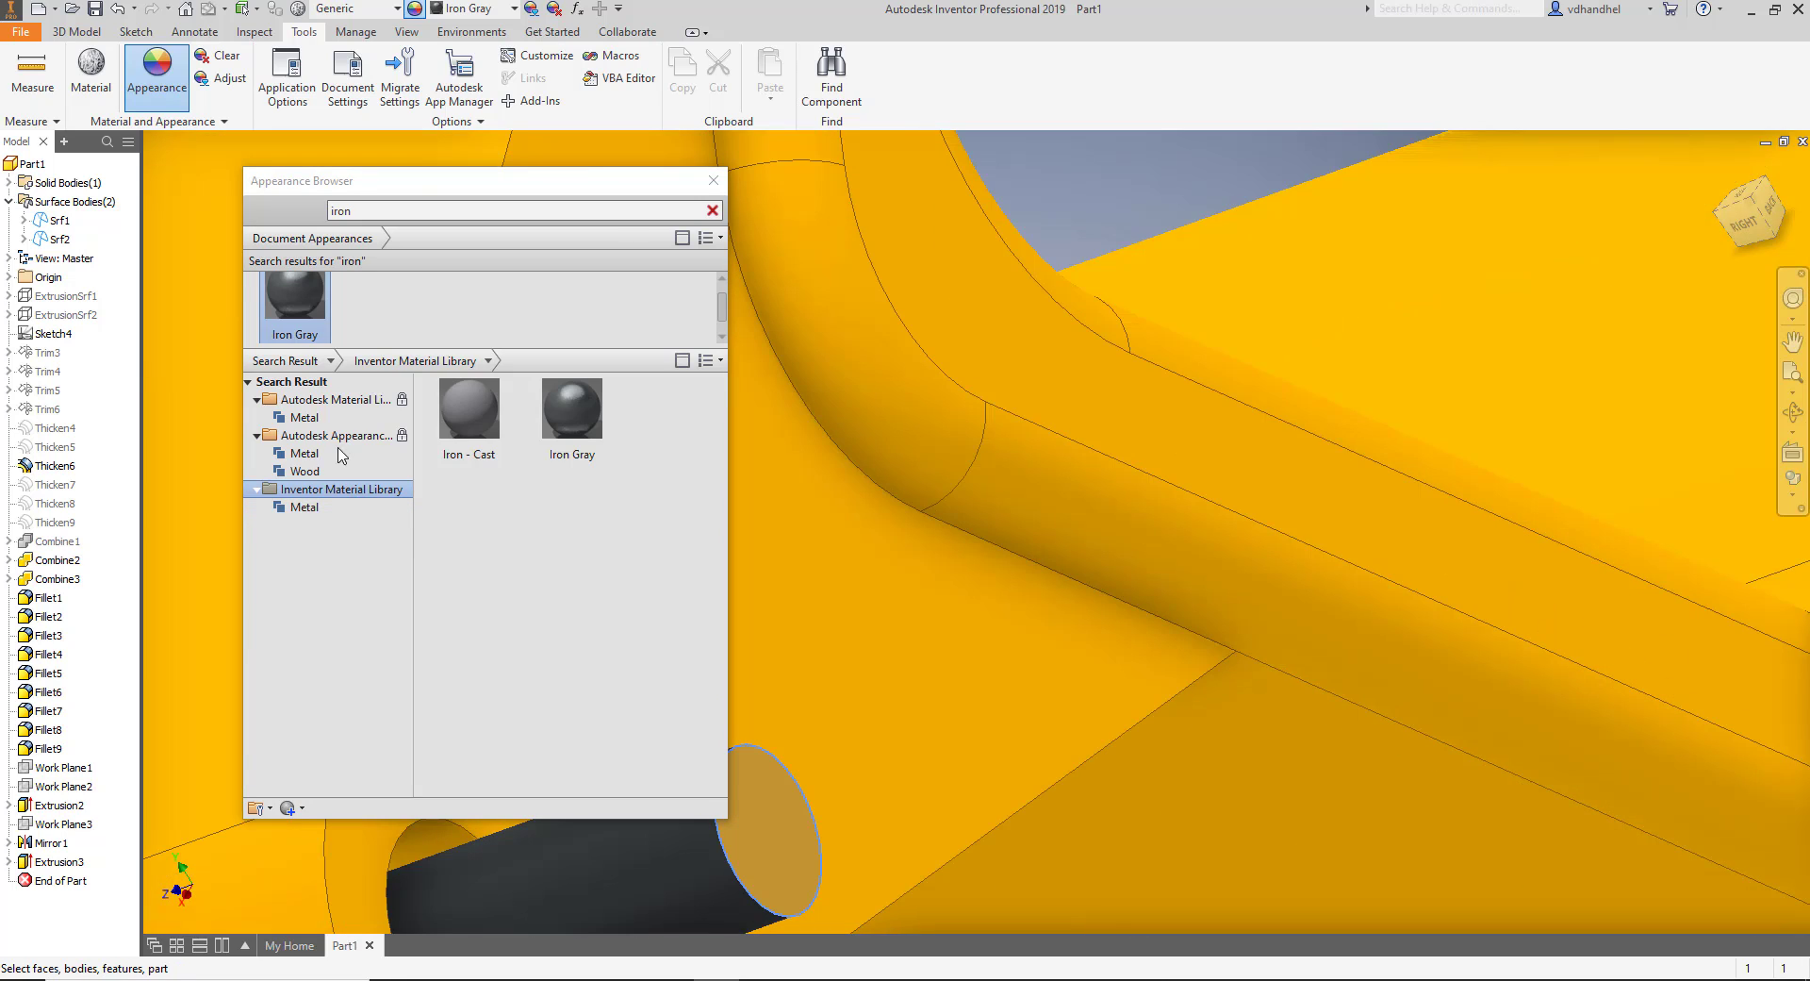
pyautogui.click(295, 304)
pyautogui.scroll(5, 829, 618)
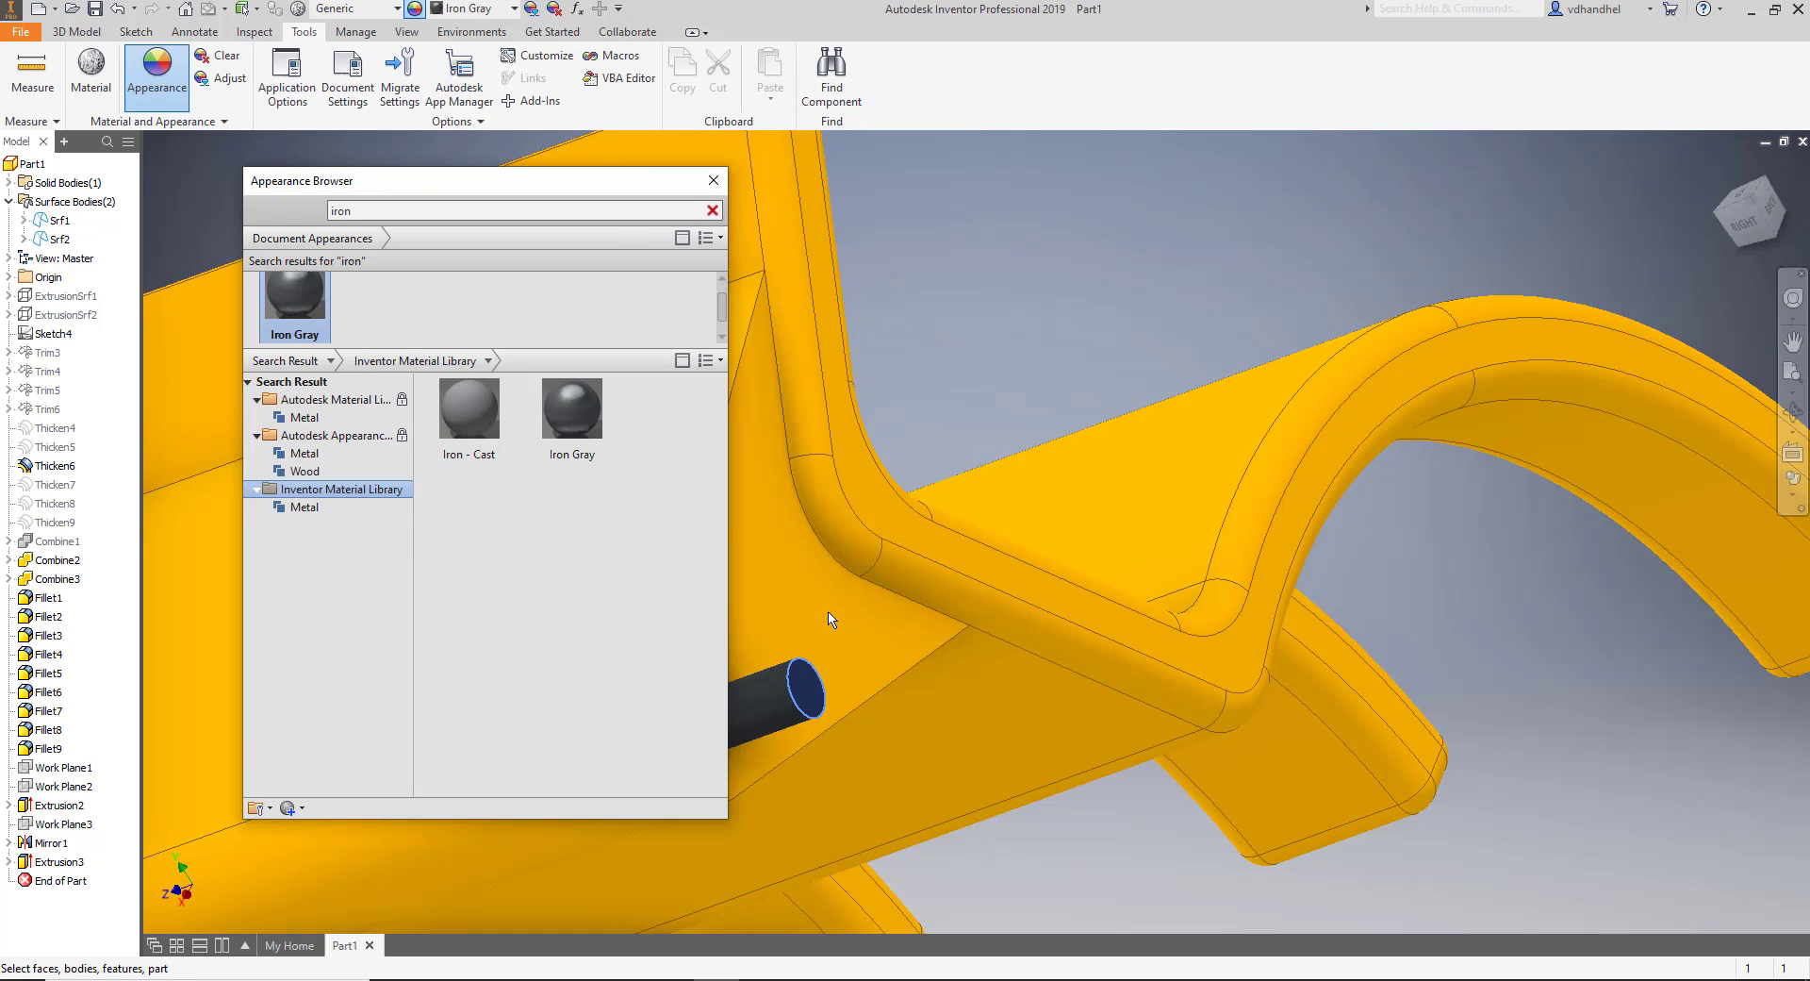
pyautogui.scroll(3, 829, 618)
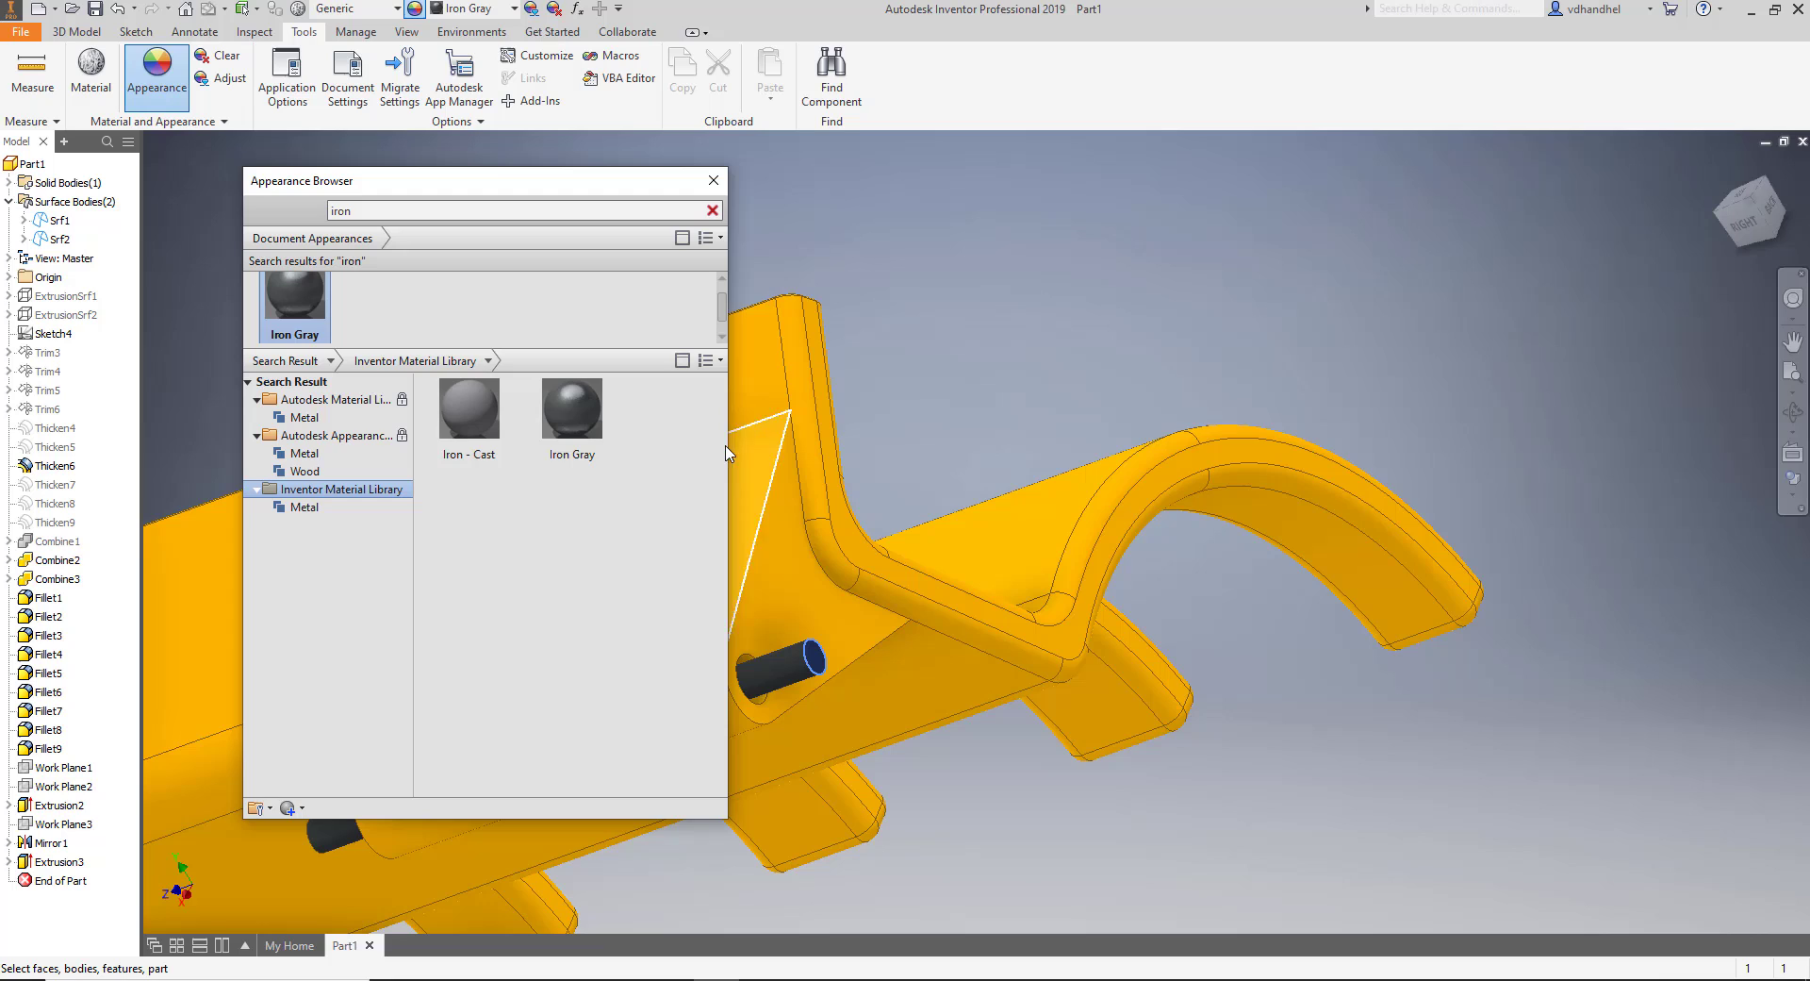
# Close the Appearance Browser and examine the pin where it protrudes from both sides of the lug.
pyautogui.click(713, 185)
pyautogui.keyDown('shift'); pyautogui.moveTo(744, 490); pyautogui.dragTo(999, 501, button='middle'); pyautogui.keyUp('shift')
pyautogui.scroll(-4, 901, 731)
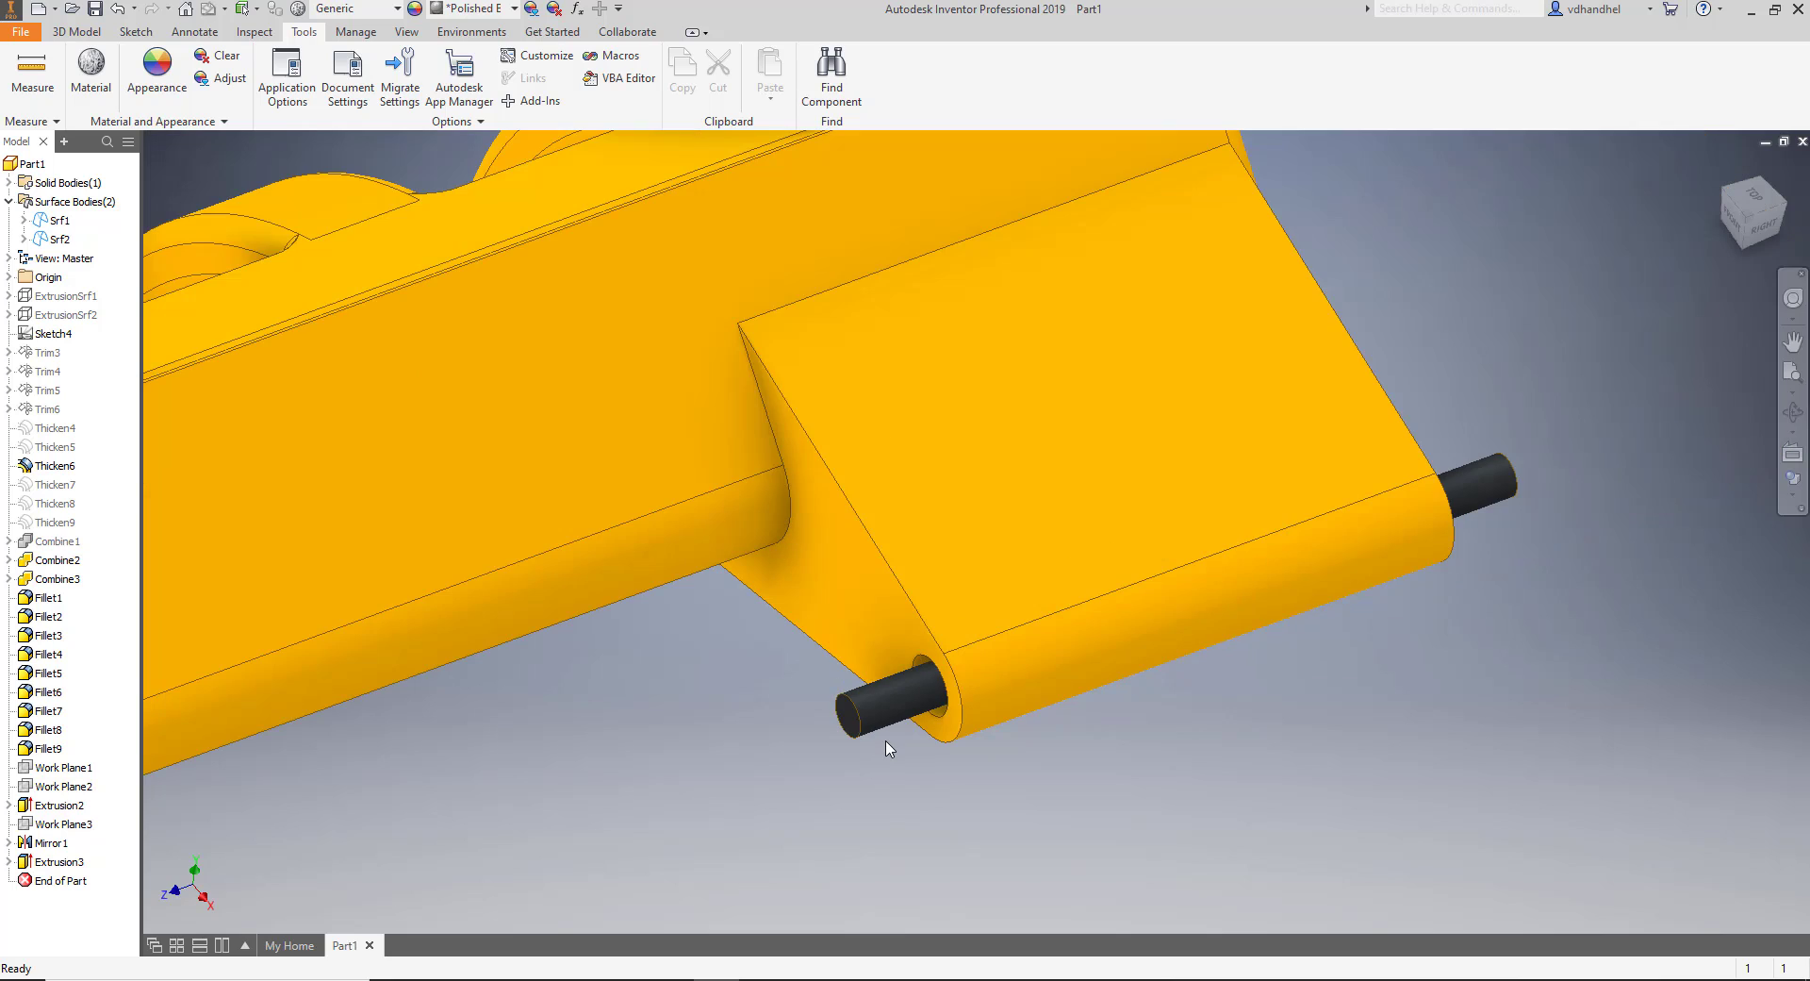
pyautogui.moveTo(887, 747); pyautogui.dragTo(974, 617, button='middle')
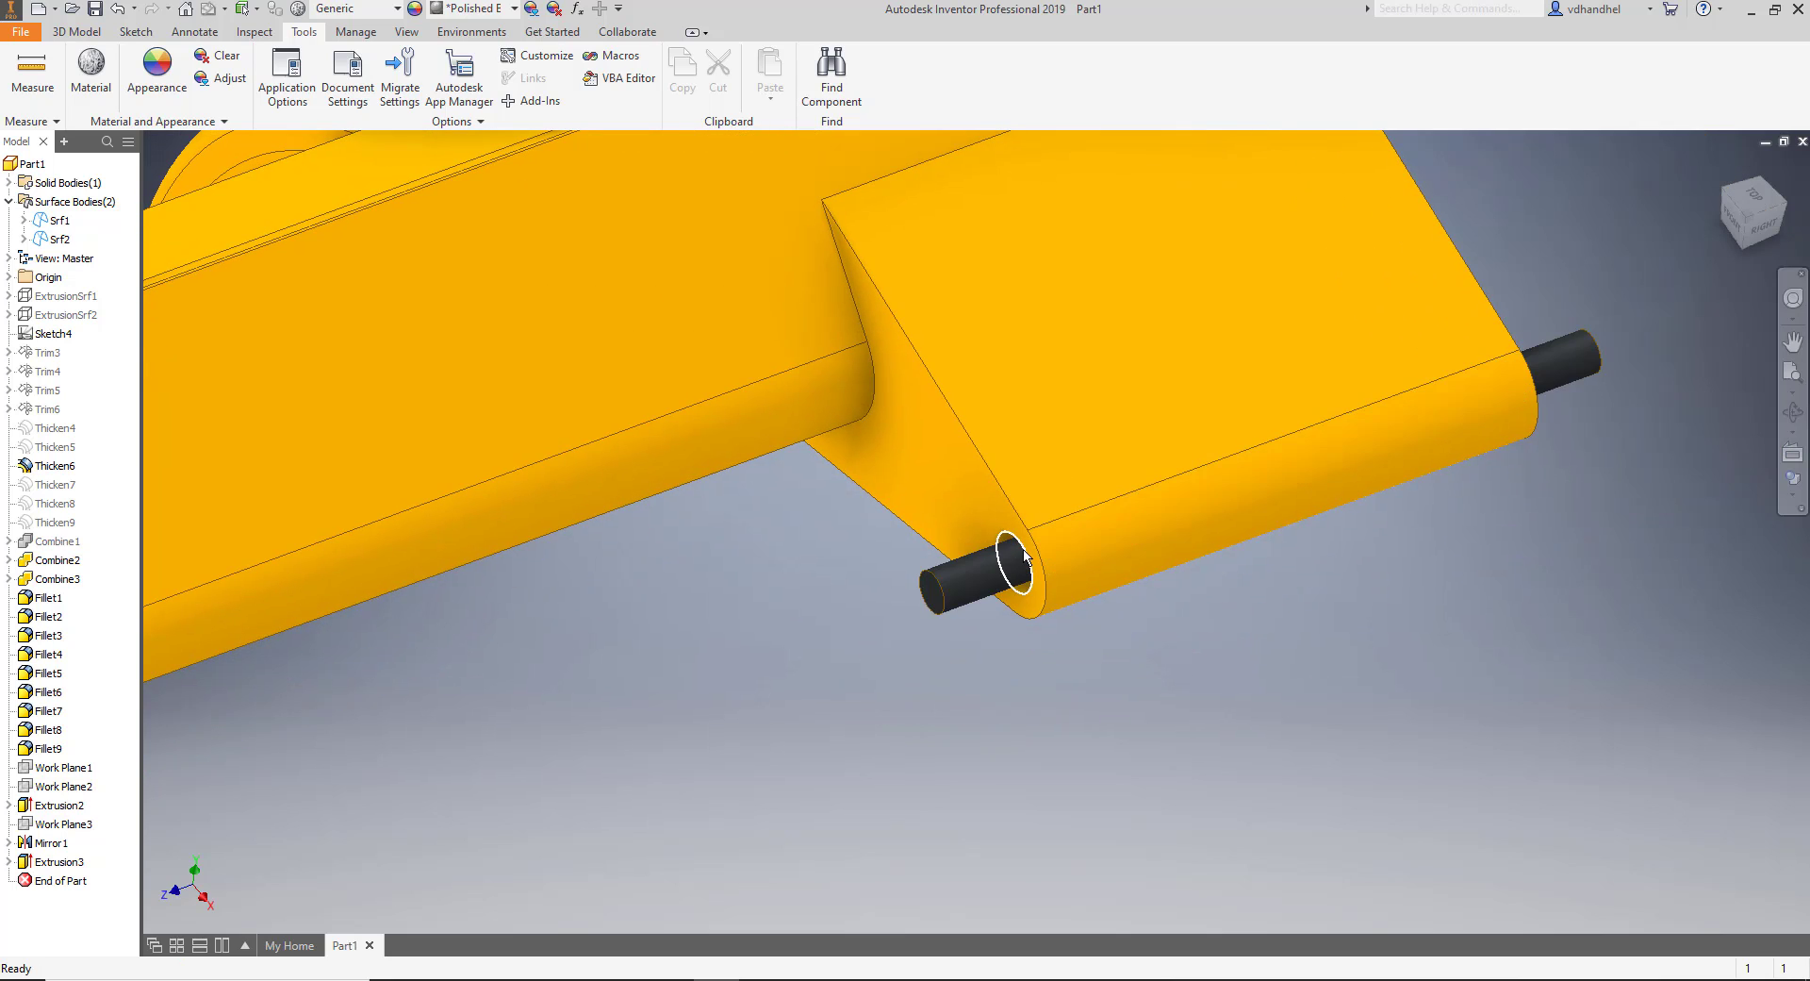
pyautogui.scroll(2, 1027, 649)
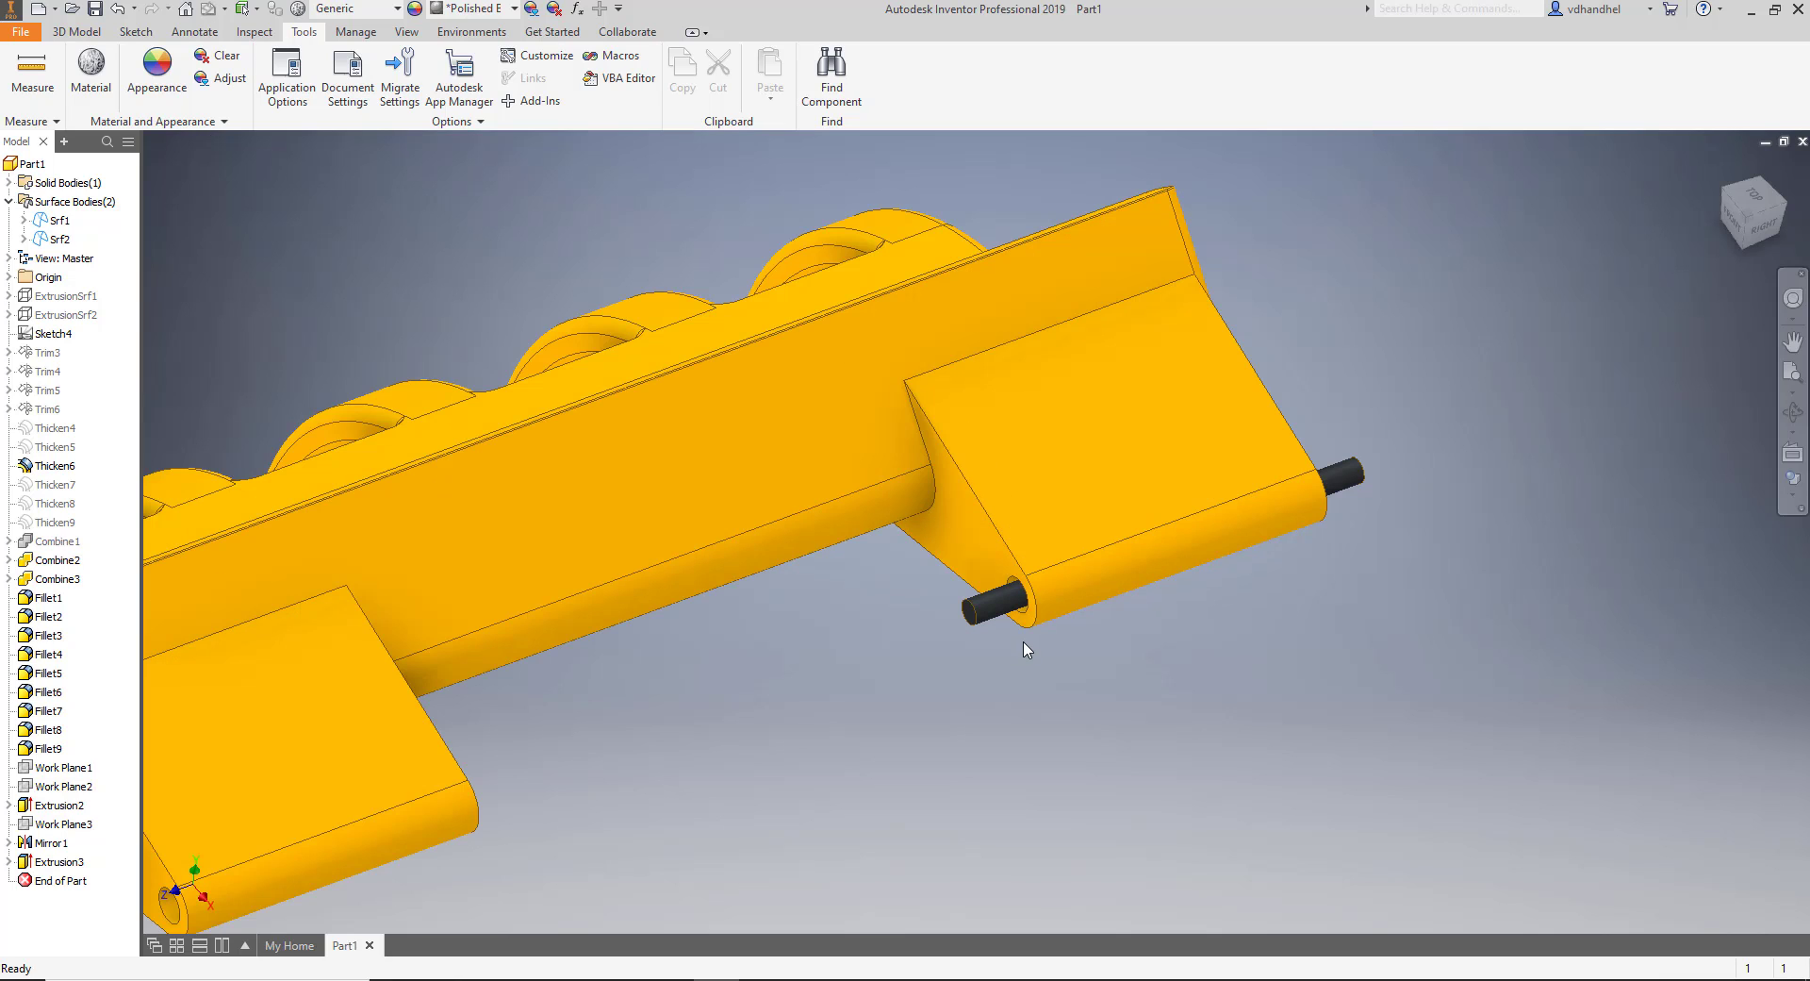
pyautogui.moveTo(1027, 649); pyautogui.dragTo(1010, 618, button='middle')
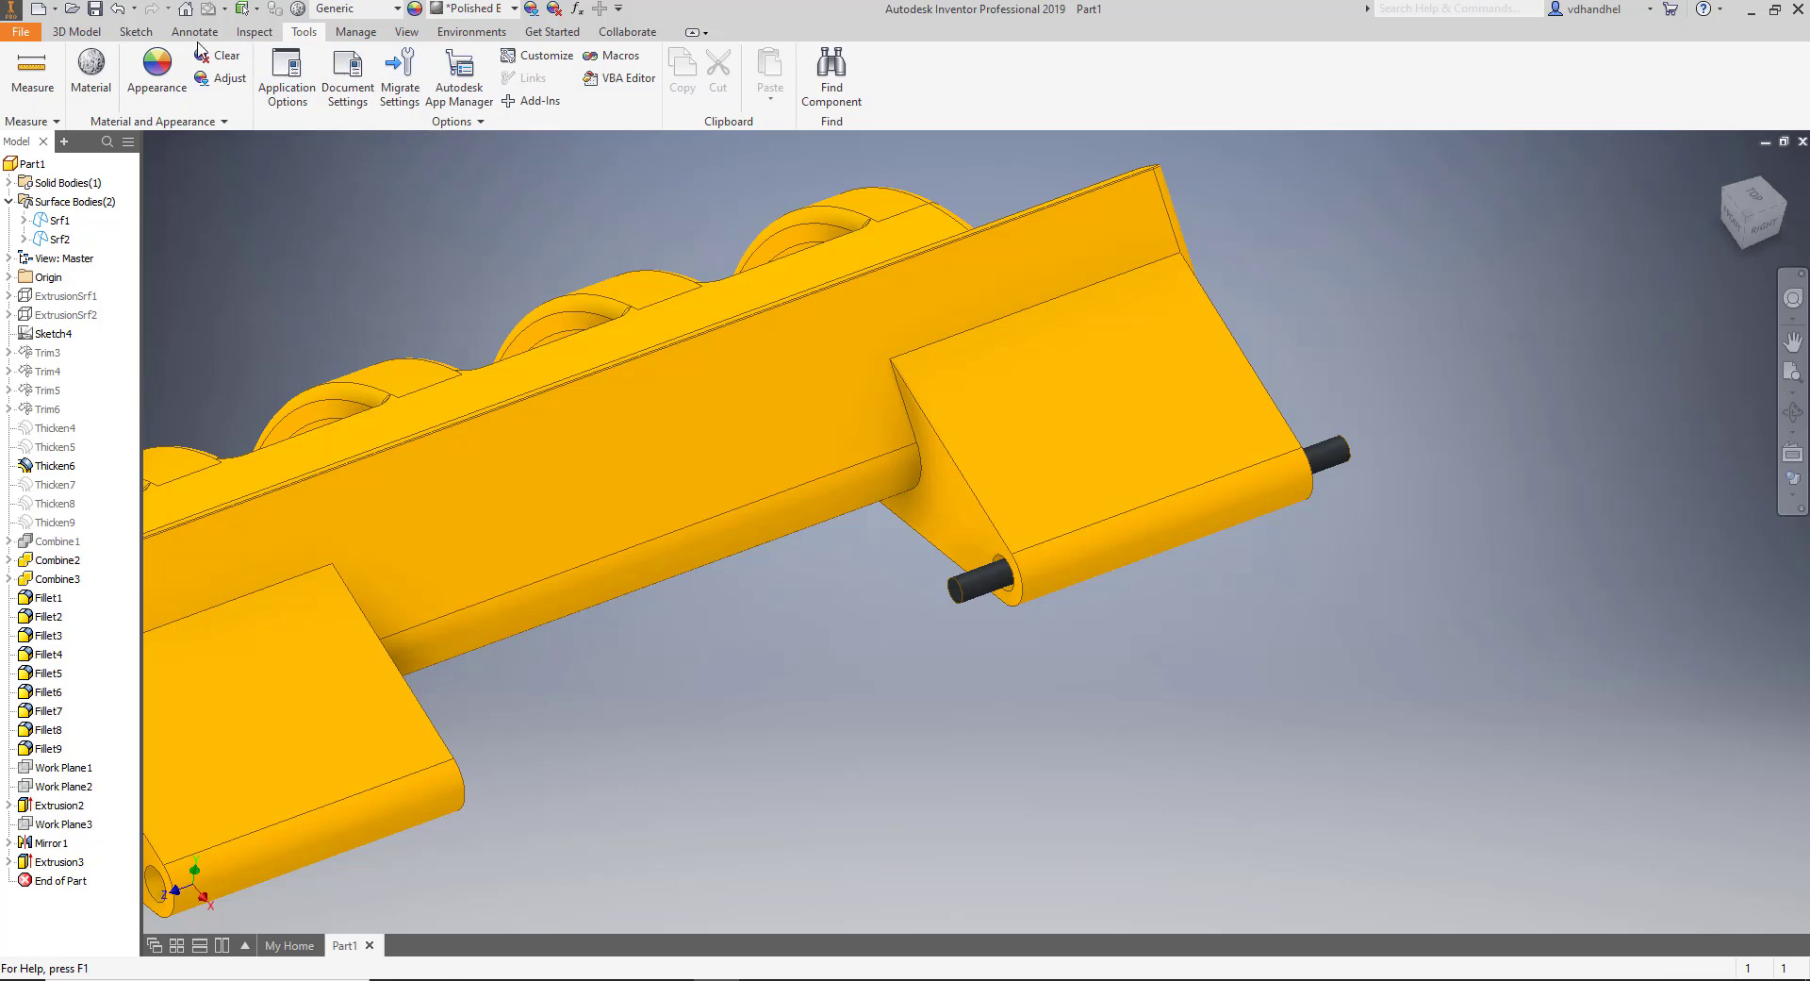
# Mirror the pin extrusion (Extrusion3) about Work Plane3 onto the other lug.
pyautogui.click(100, 37)
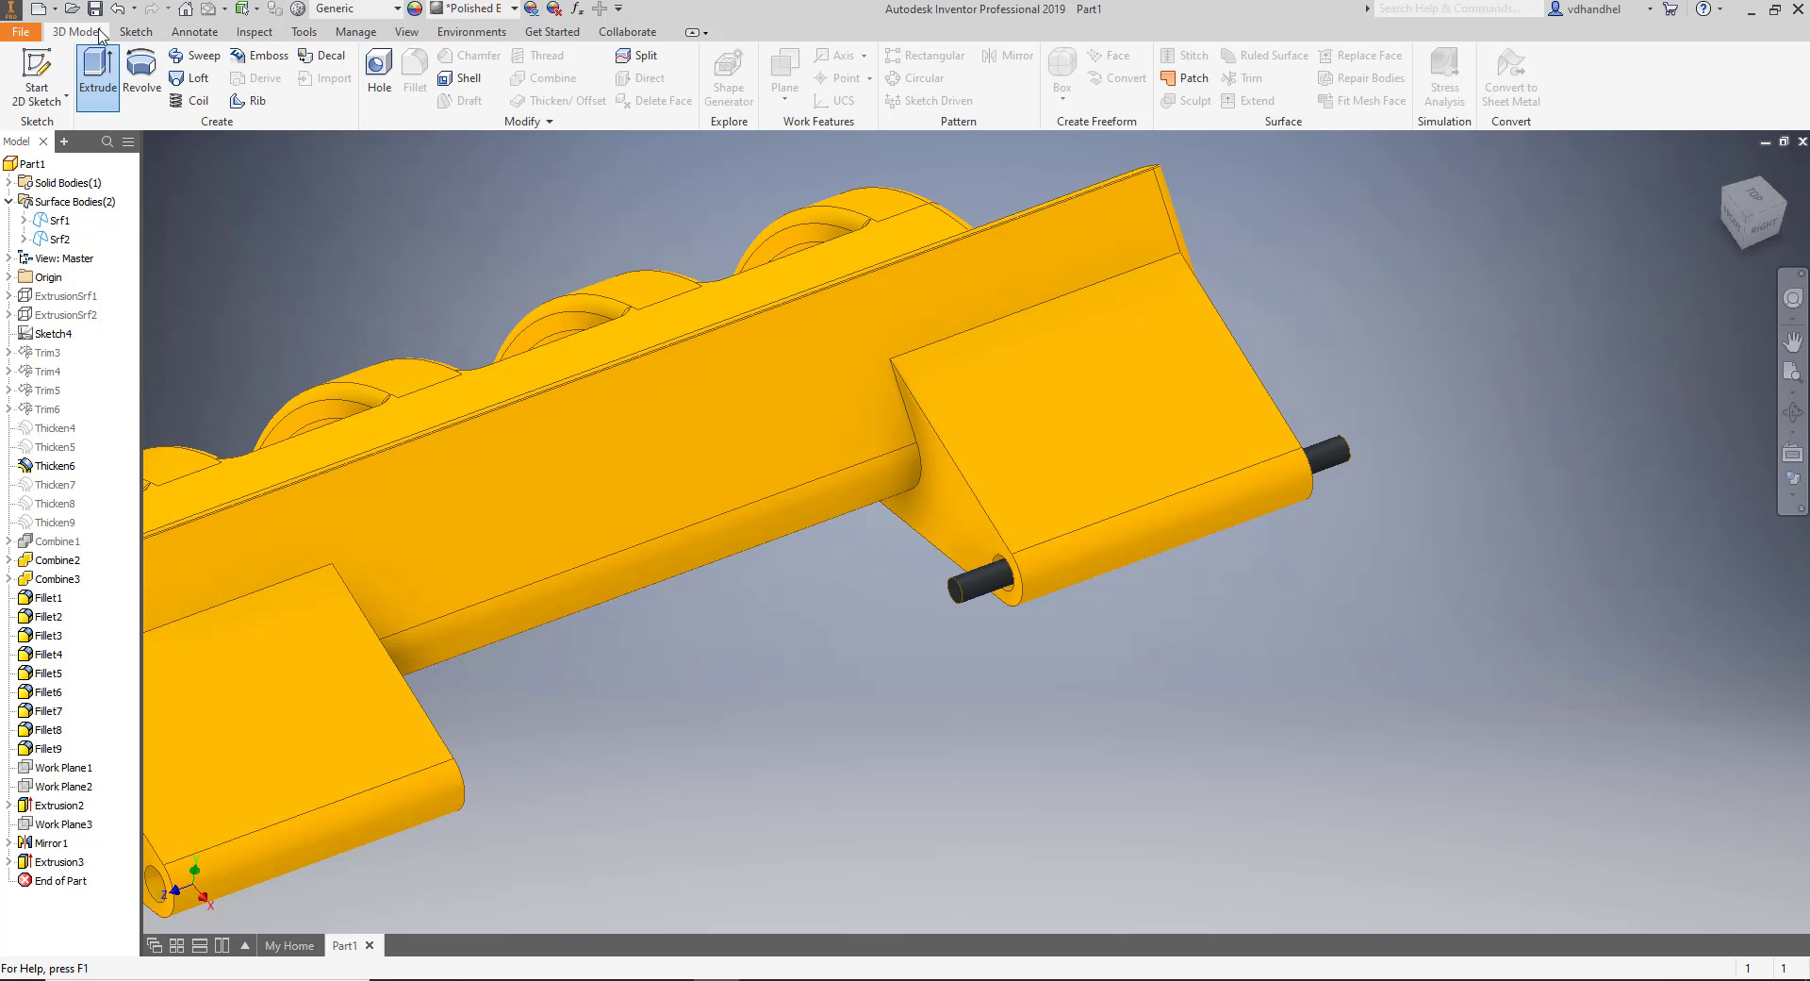
pyautogui.press('F6')
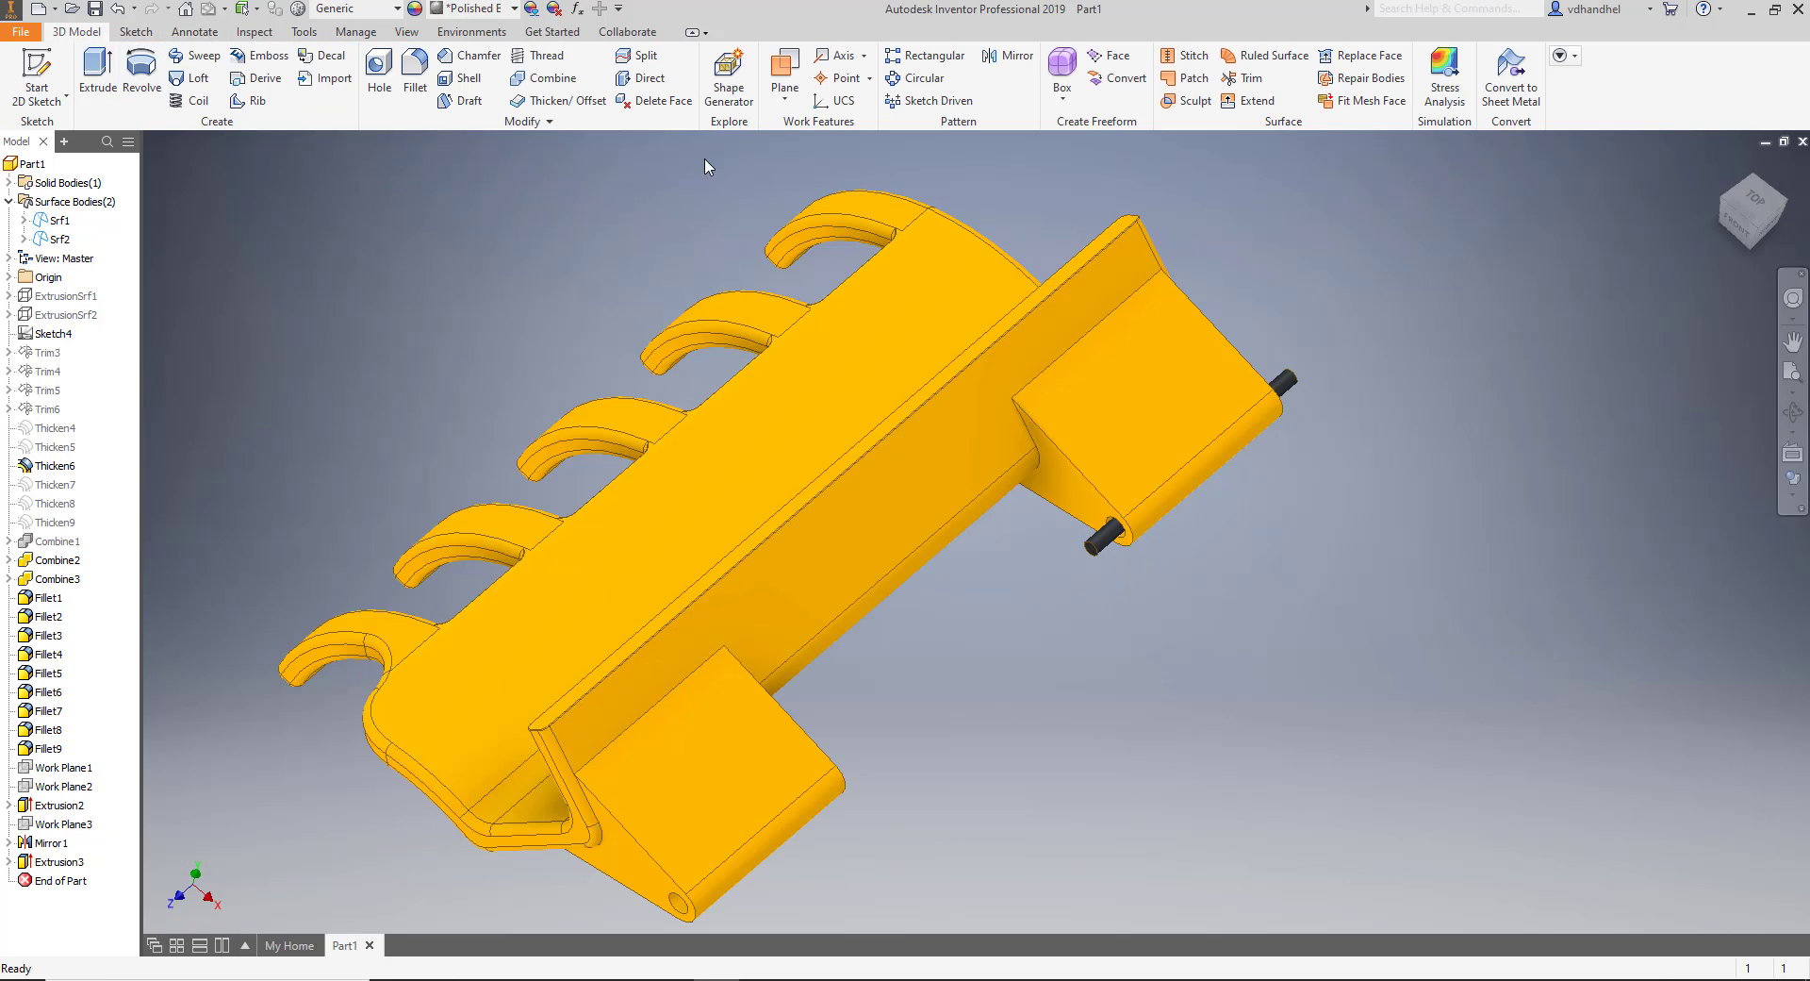
pyautogui.click(1014, 55)
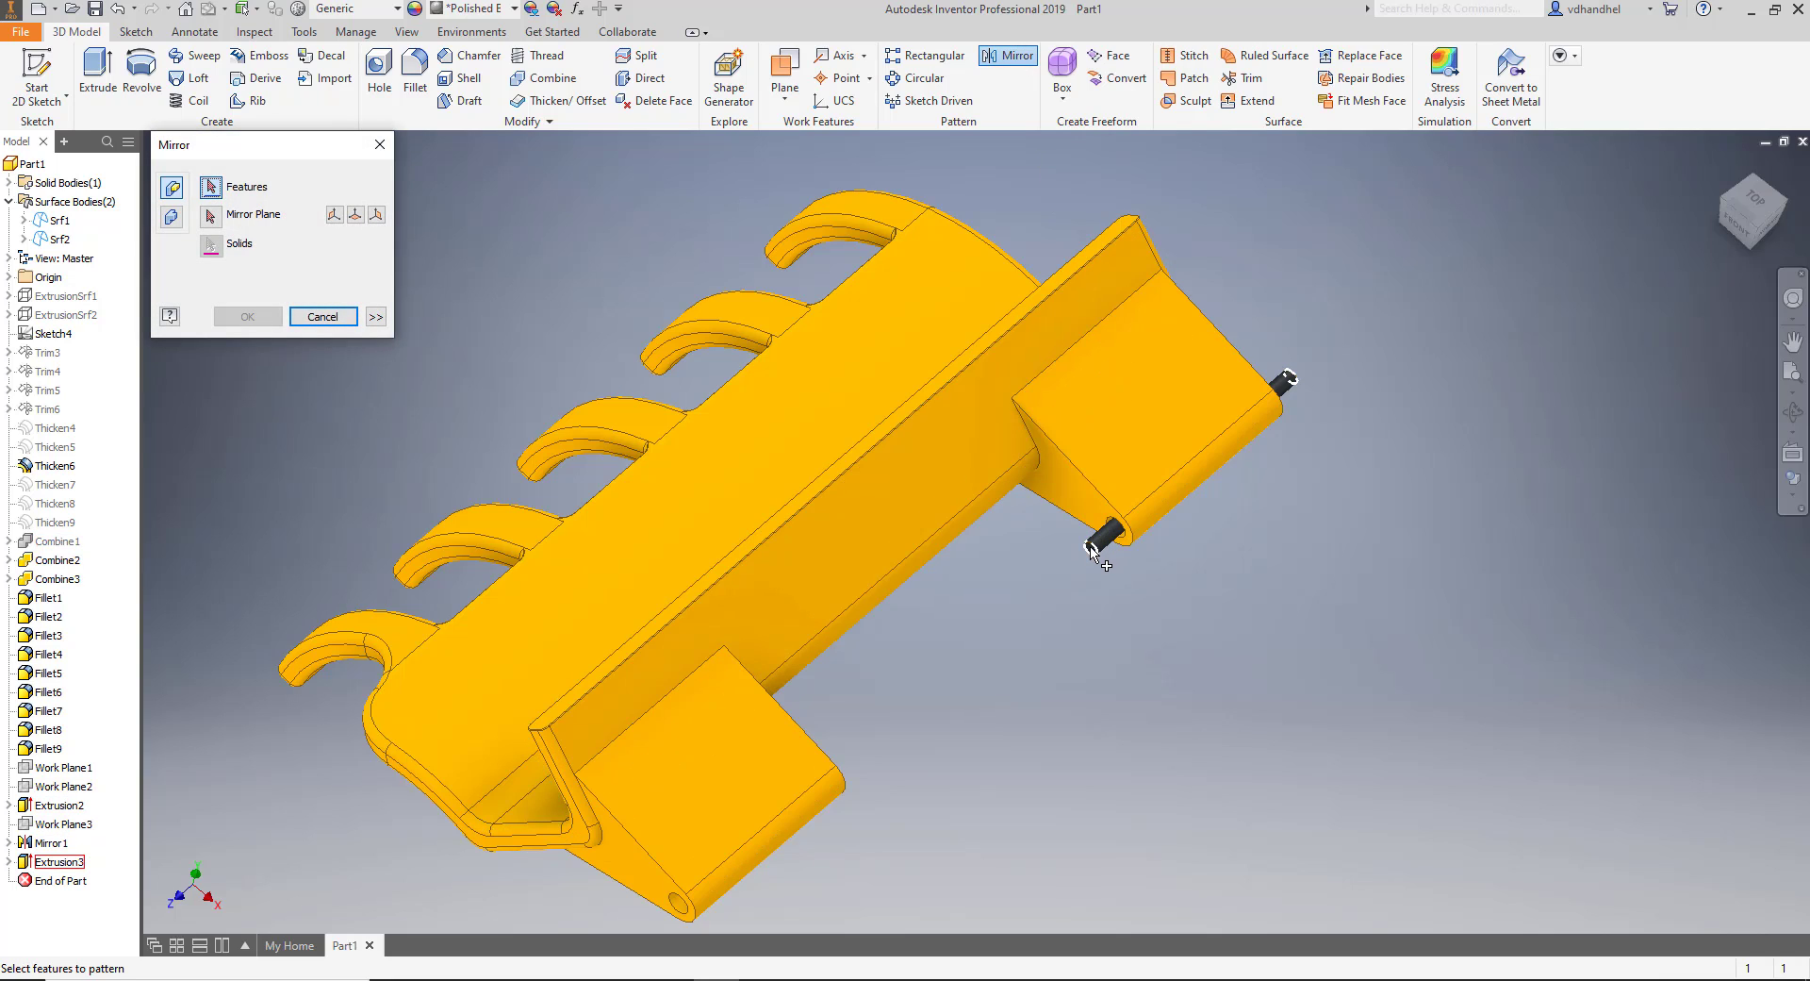
pyautogui.scroll(5, 1109, 537)
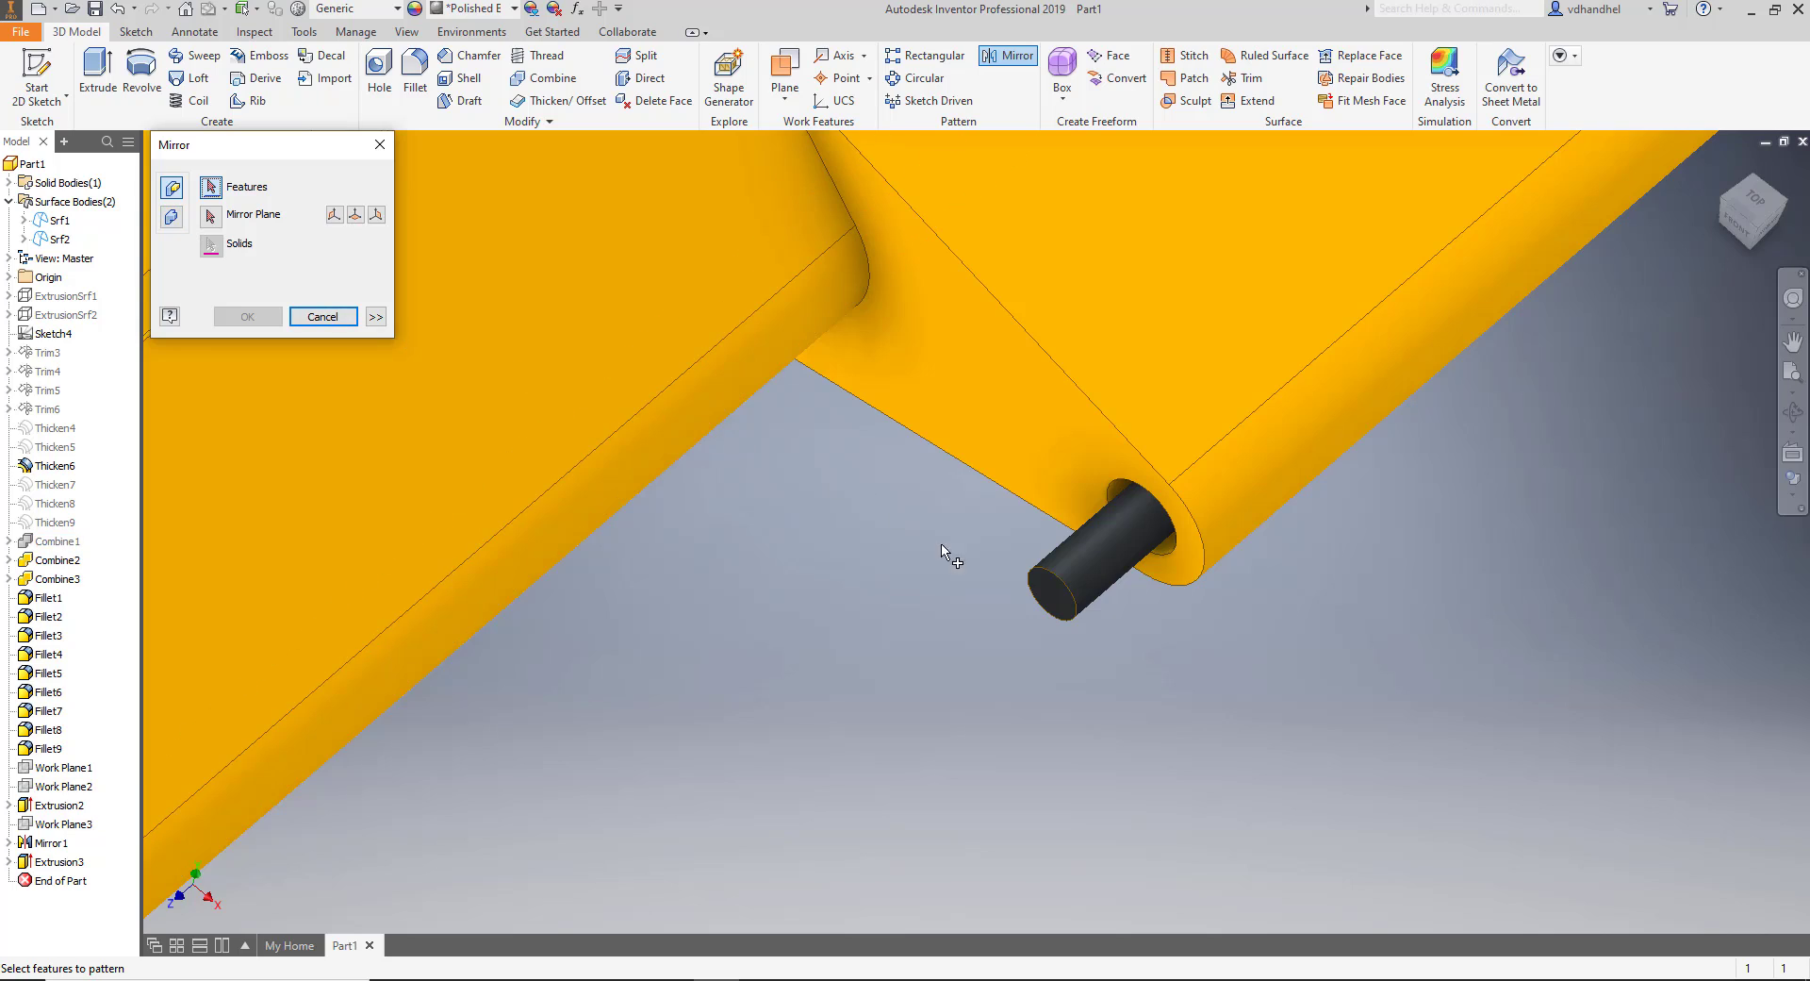
pyautogui.click(74, 869)
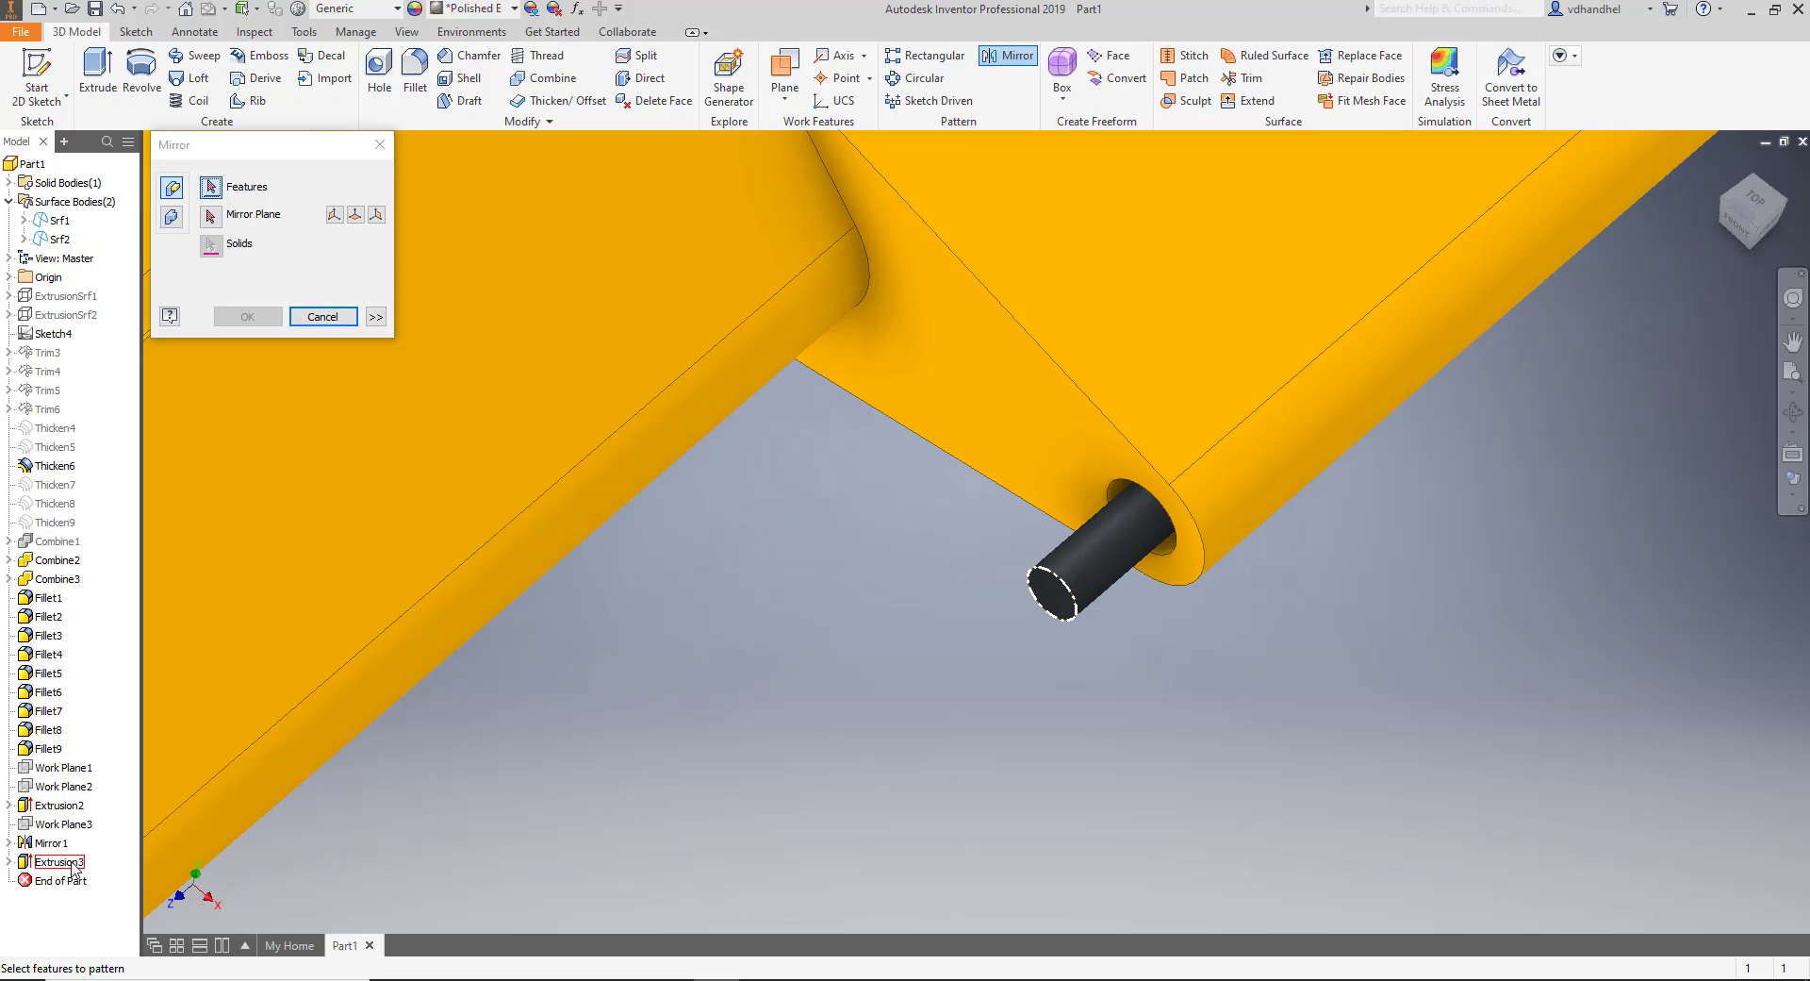
pyautogui.click(210, 214)
pyautogui.scroll(-5, 768, 598)
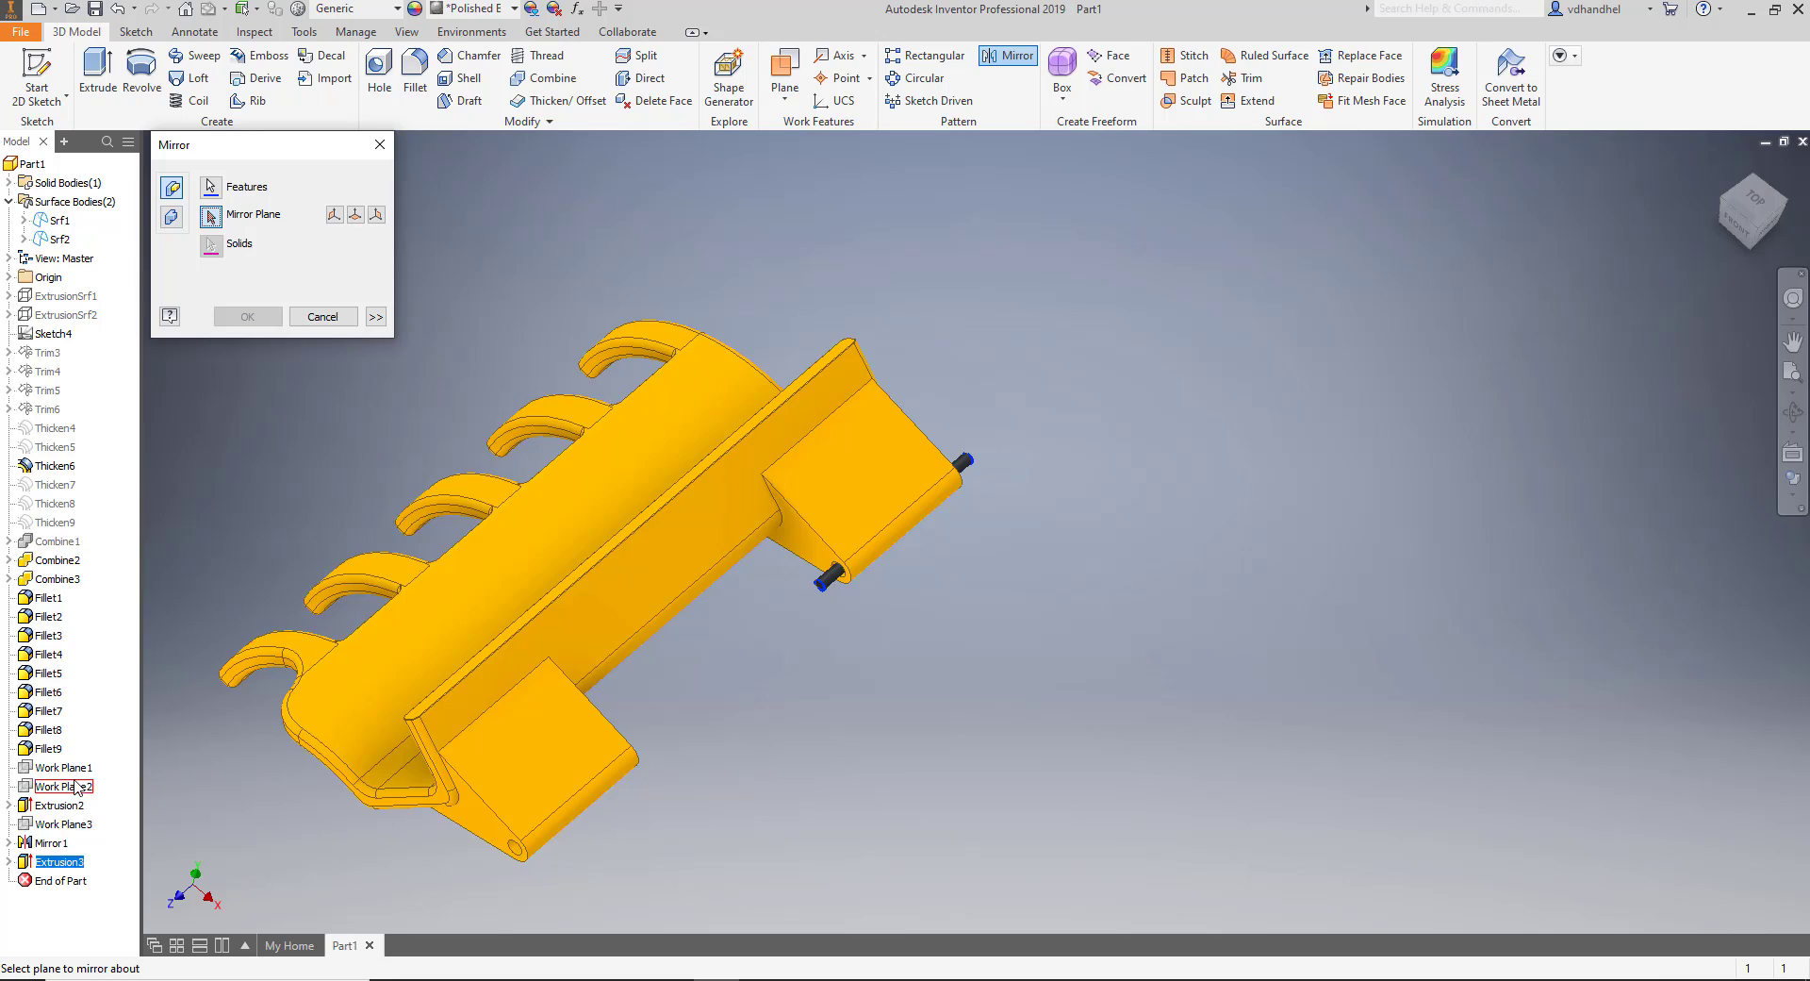
pyautogui.click(76, 835)
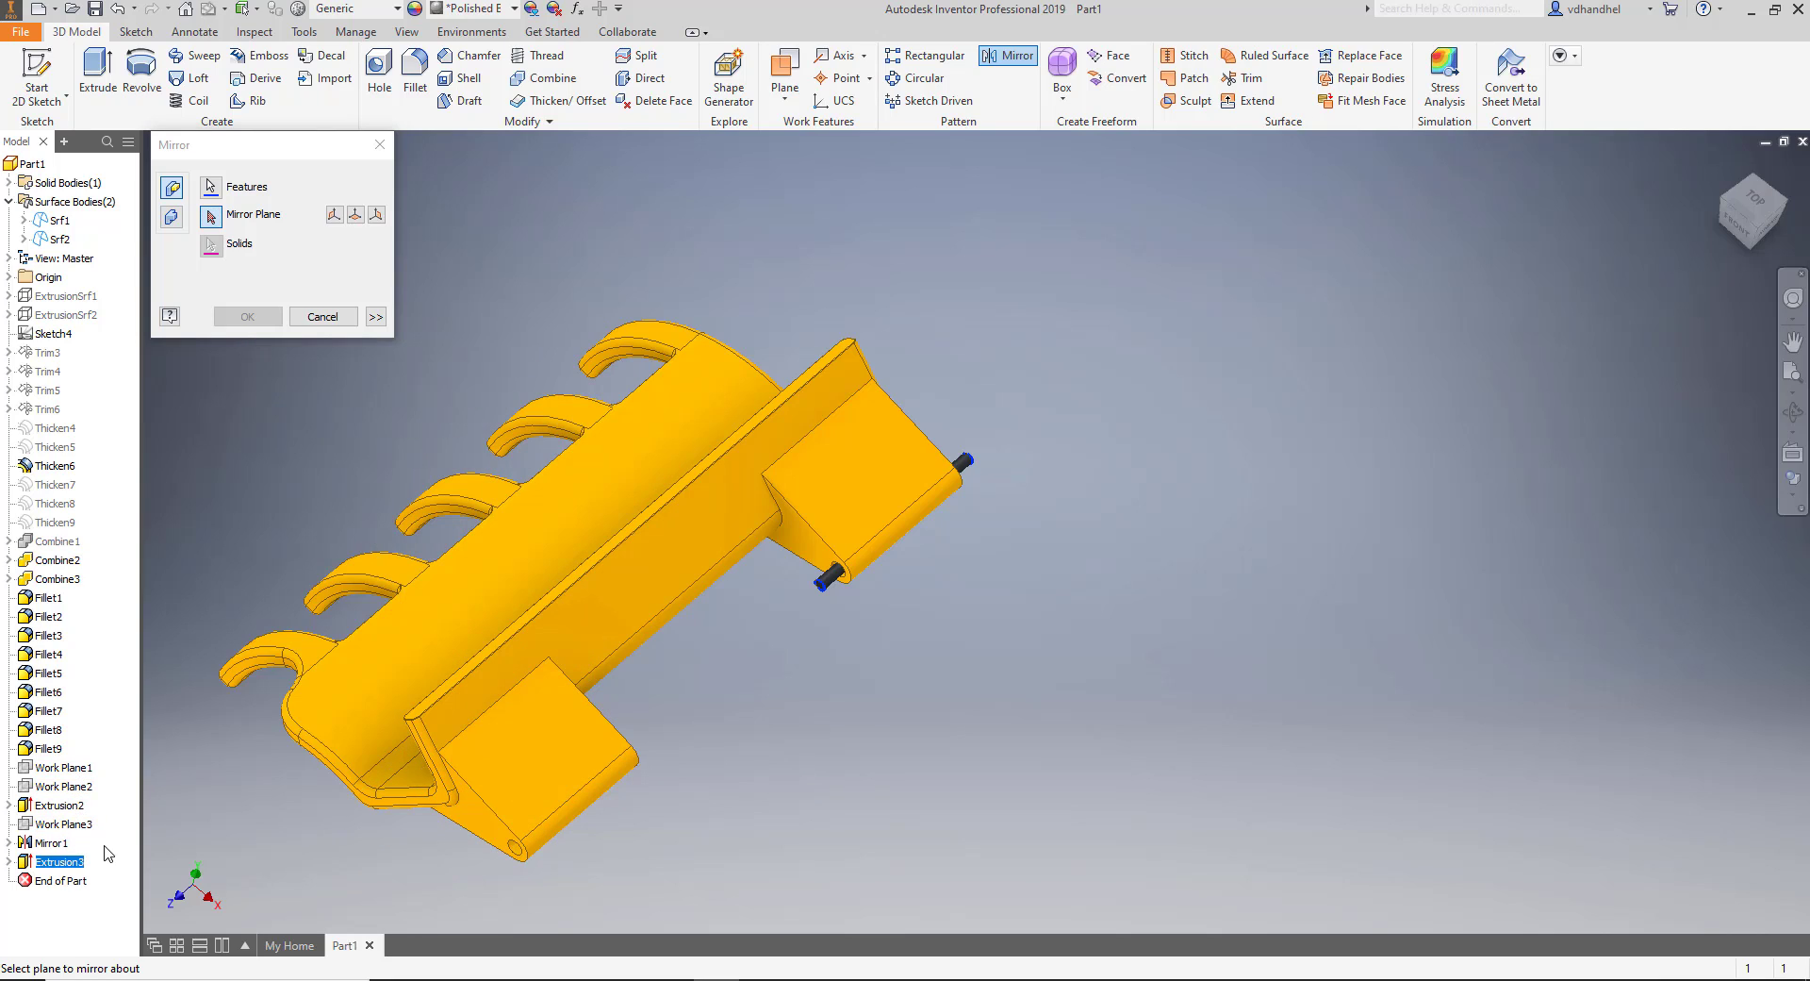
pyautogui.click(87, 834)
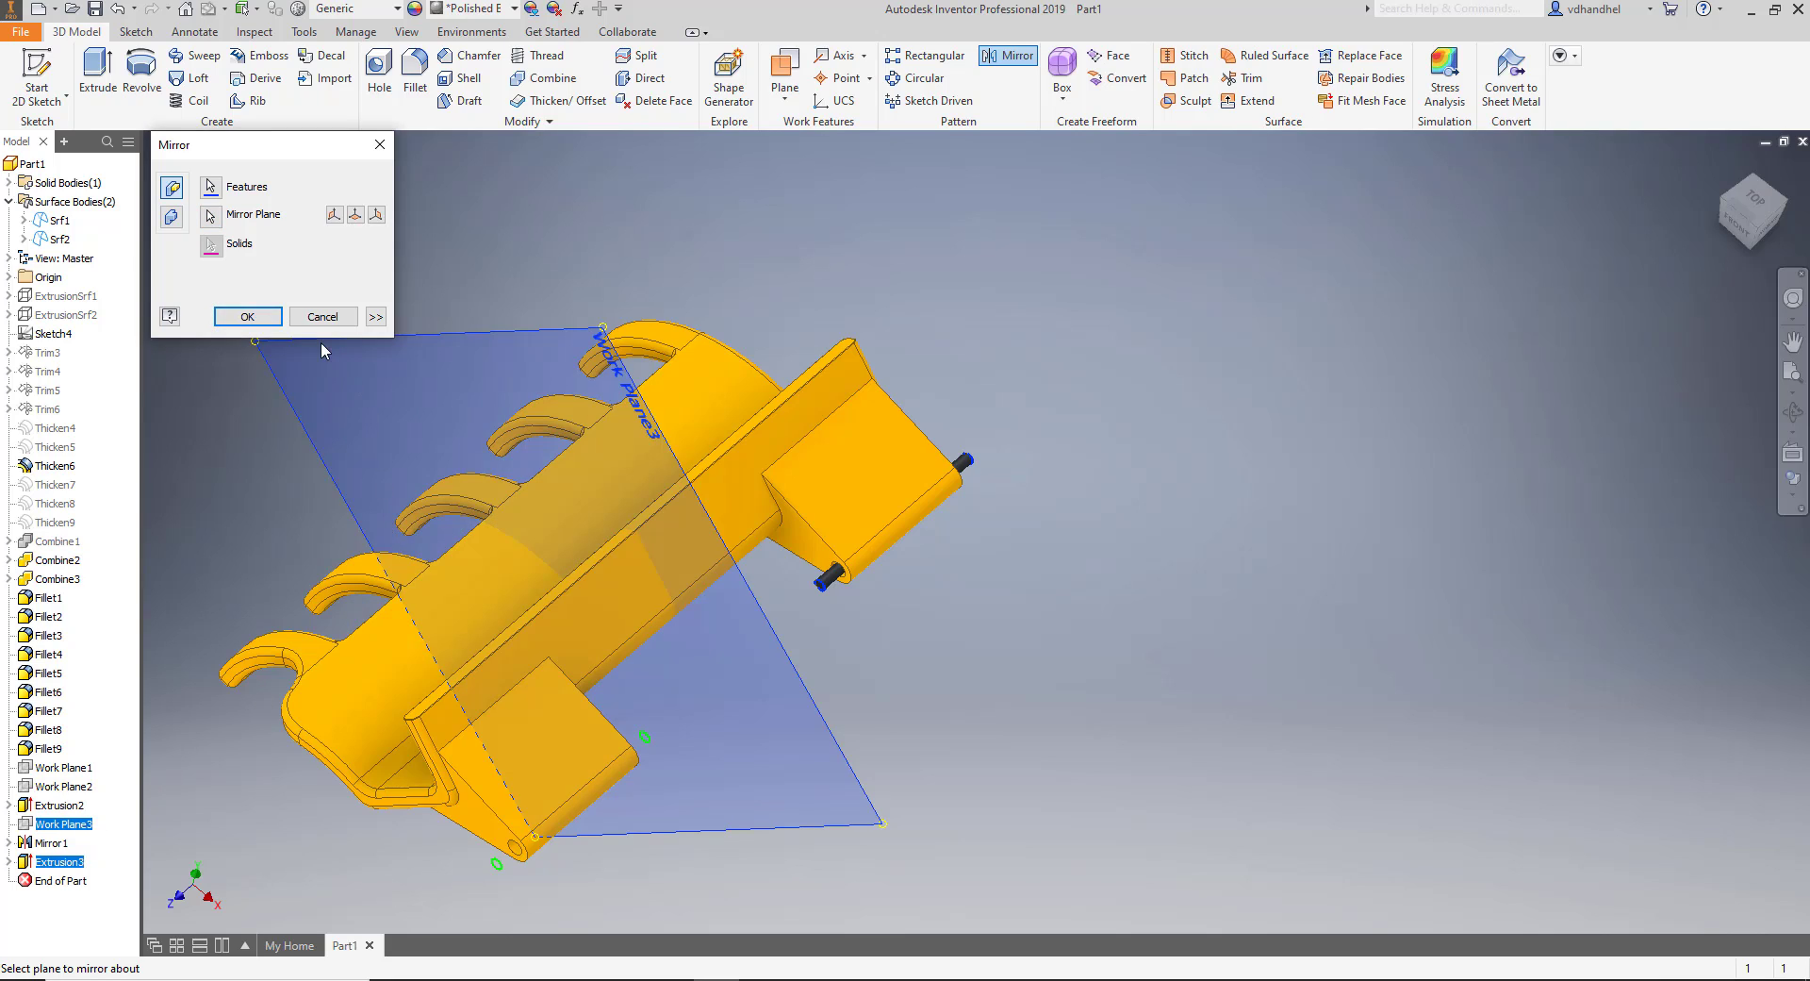
pyautogui.click(247, 317)
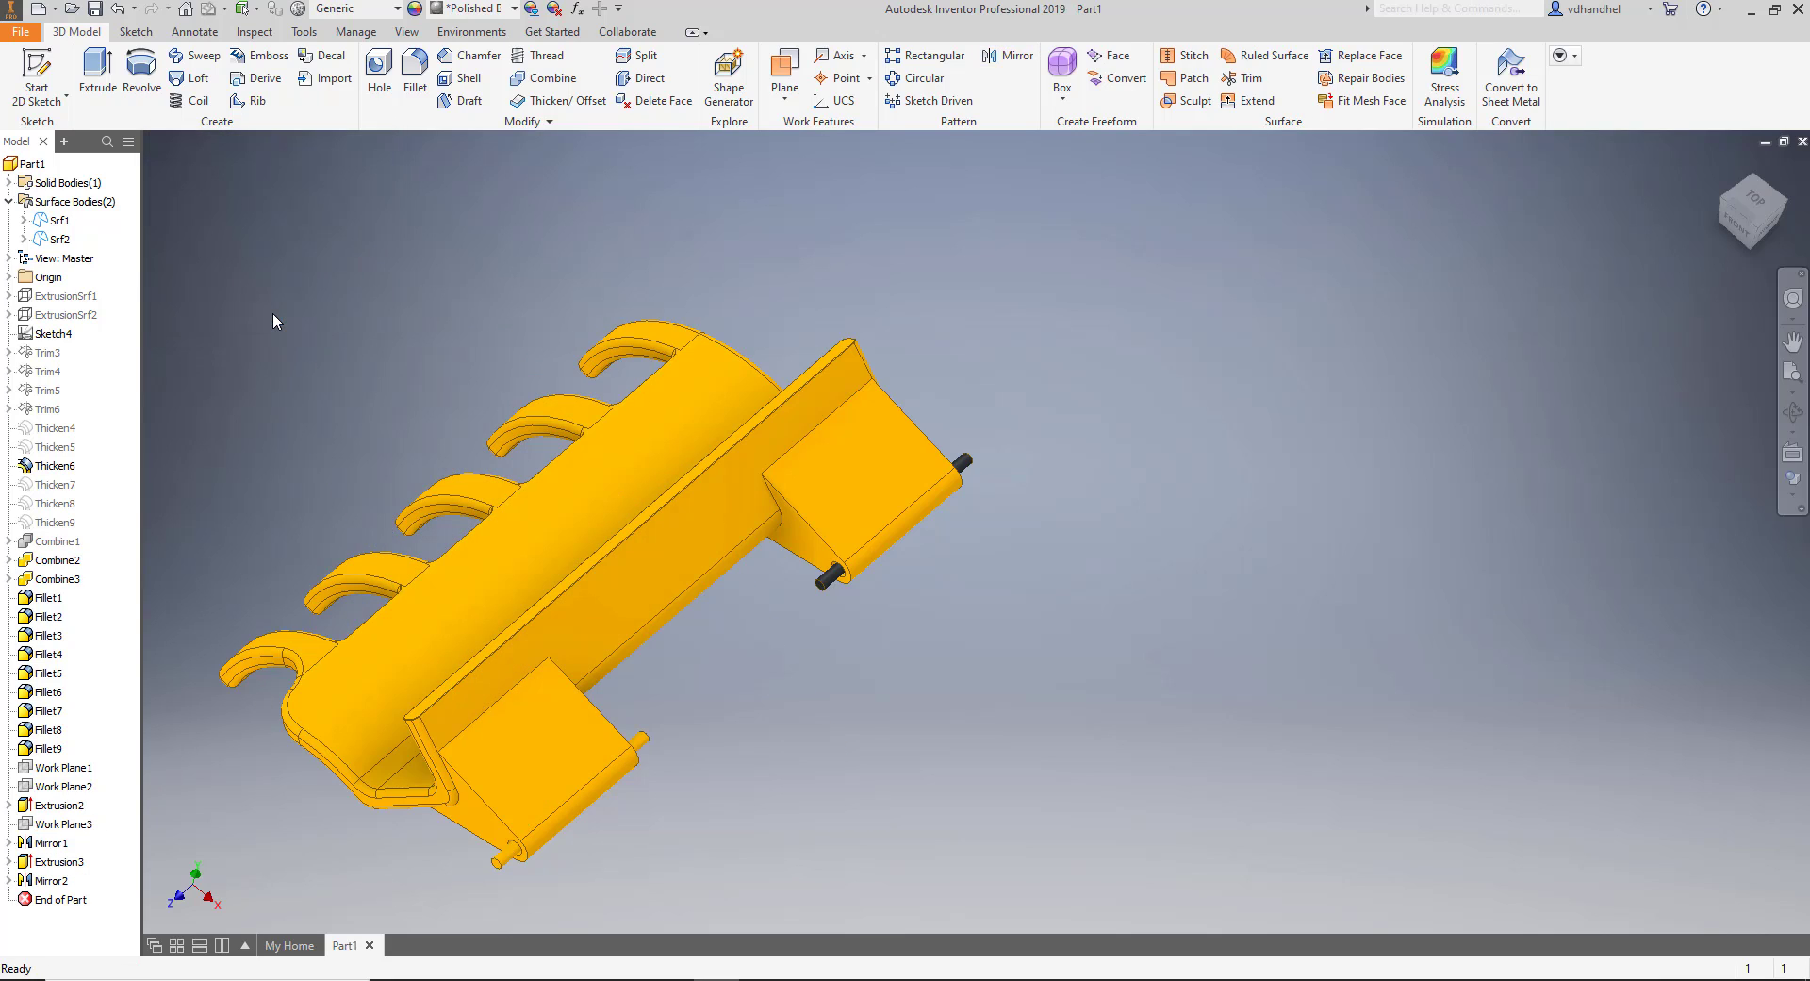
# Apply the Iron Gray document appearance to the mirrored pin's cylindrical face.
pyautogui.moveTo(421, 427); pyautogui.dragTo(546, 341, button='middle')
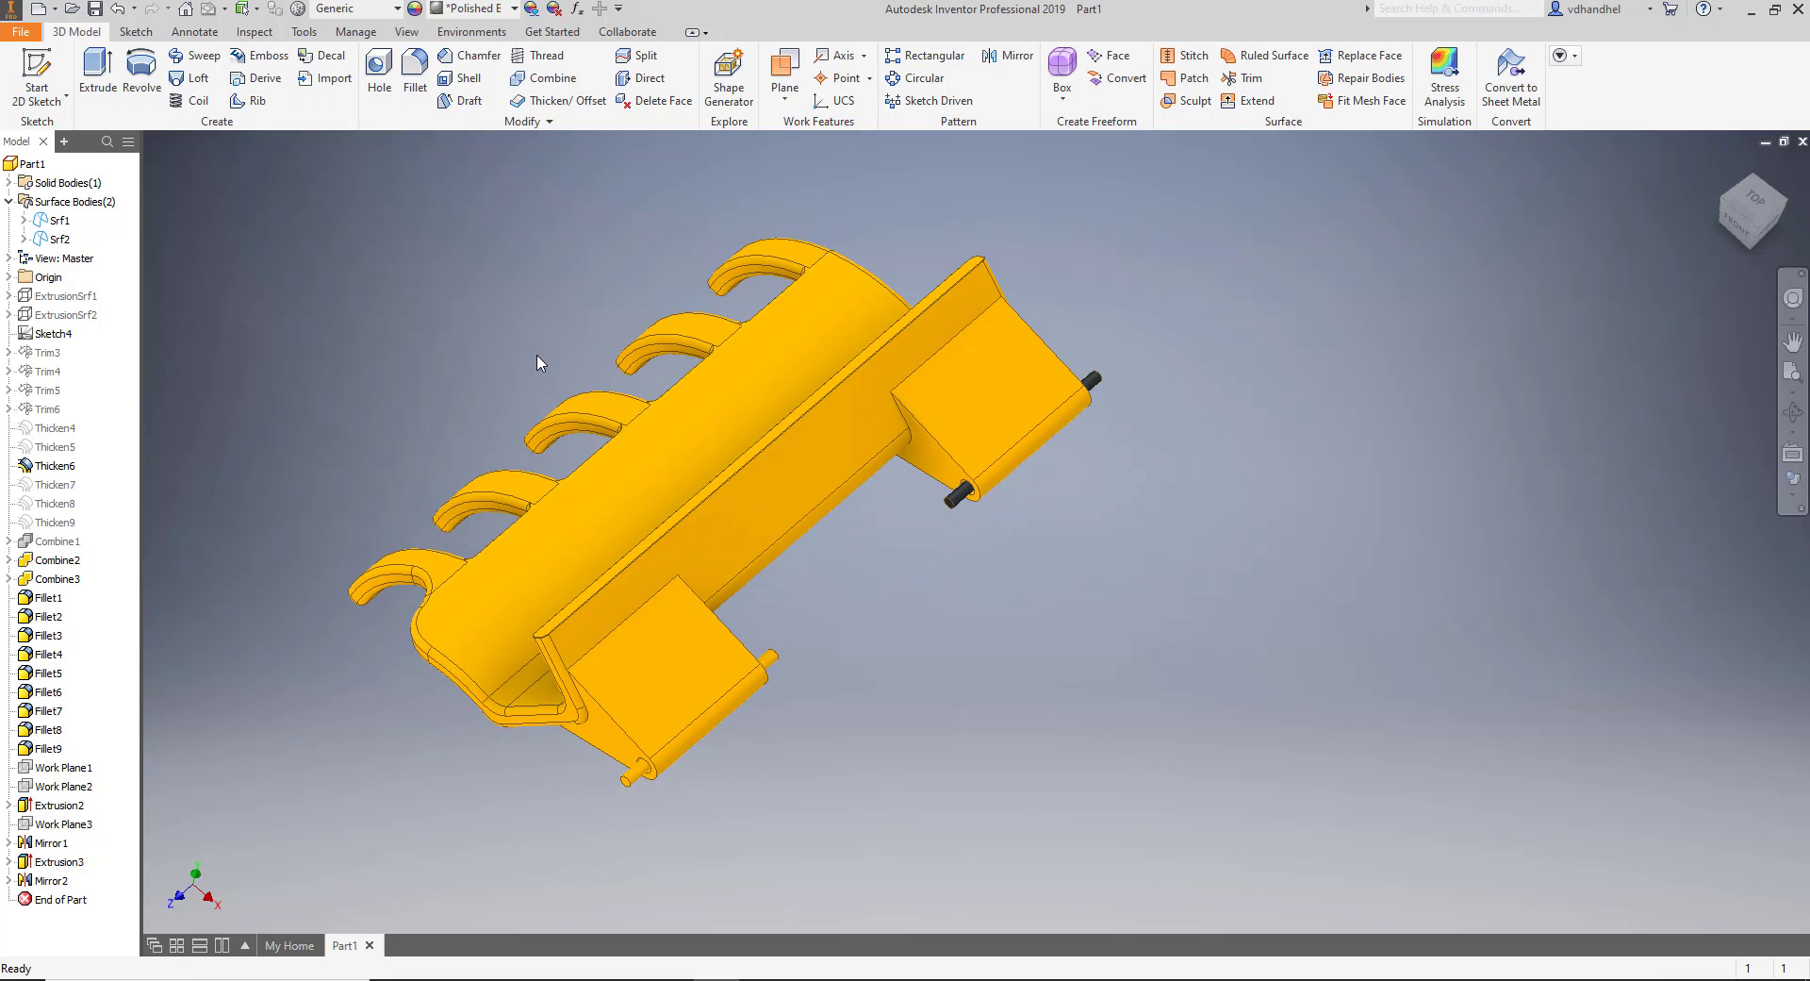
pyautogui.keyDown('shift'); pyautogui.moveTo(539, 362); pyautogui.dragTo(456, 356, button='middle'); pyautogui.keyUp('shift')
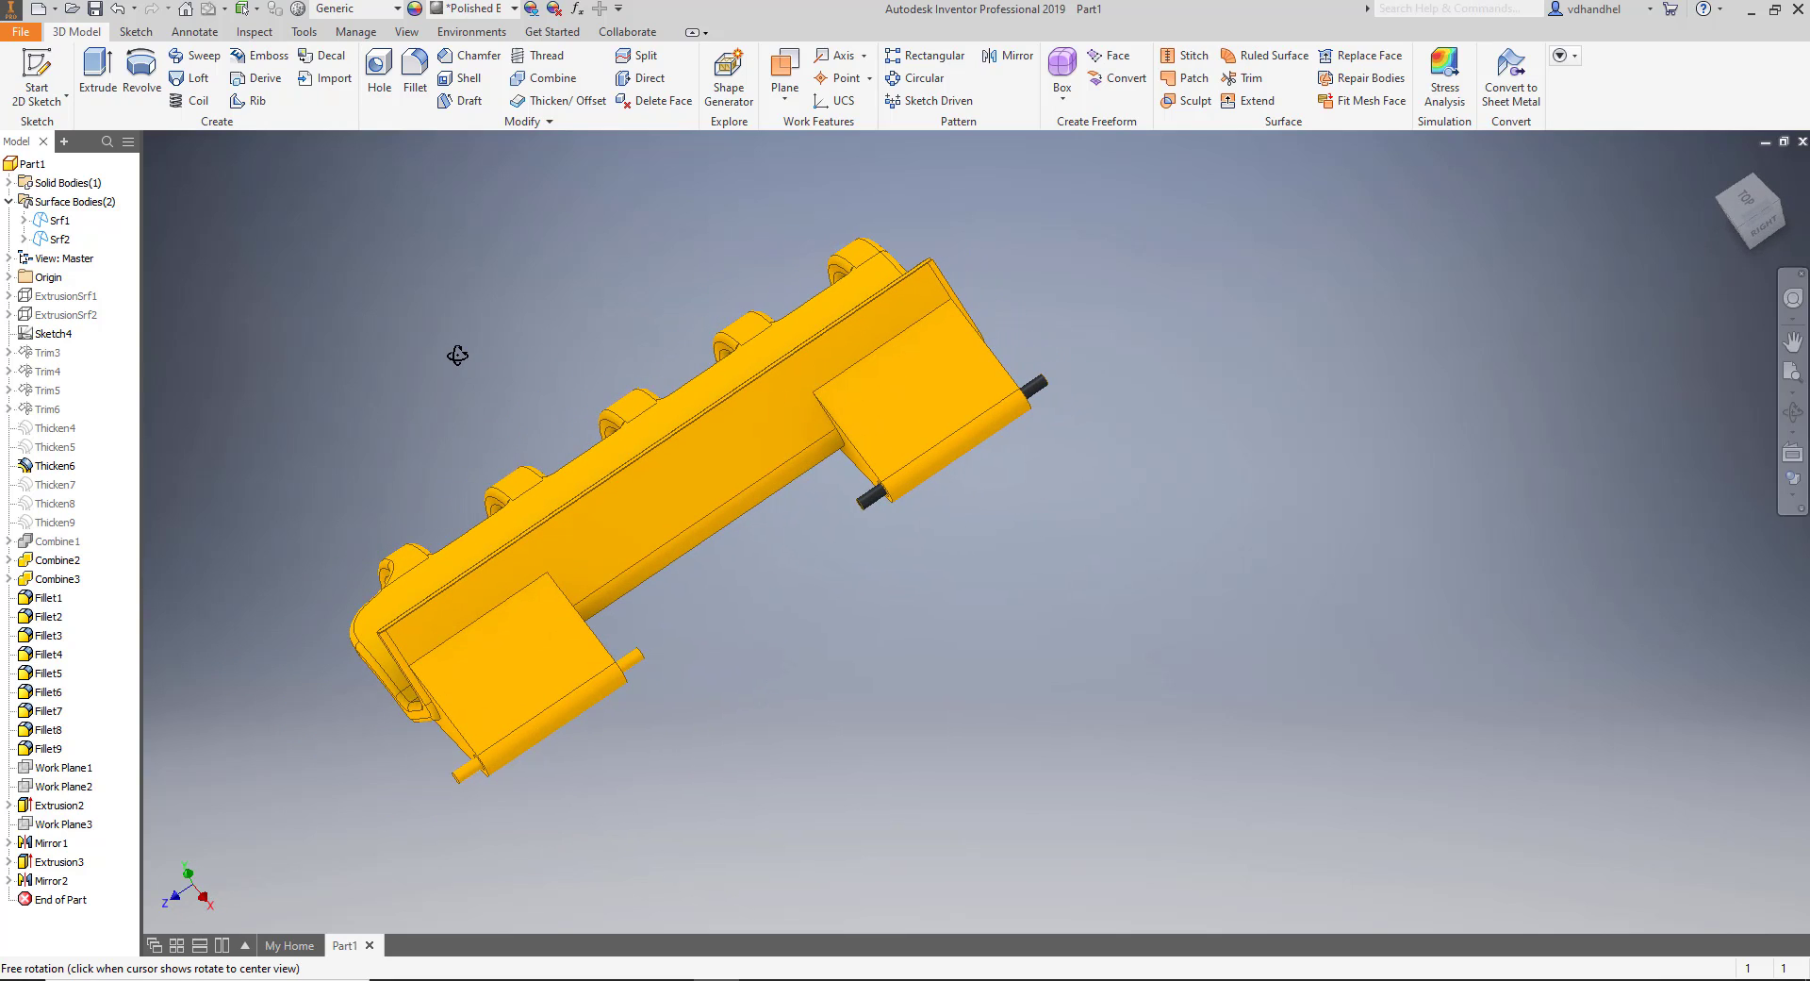
pyautogui.click(361, 34)
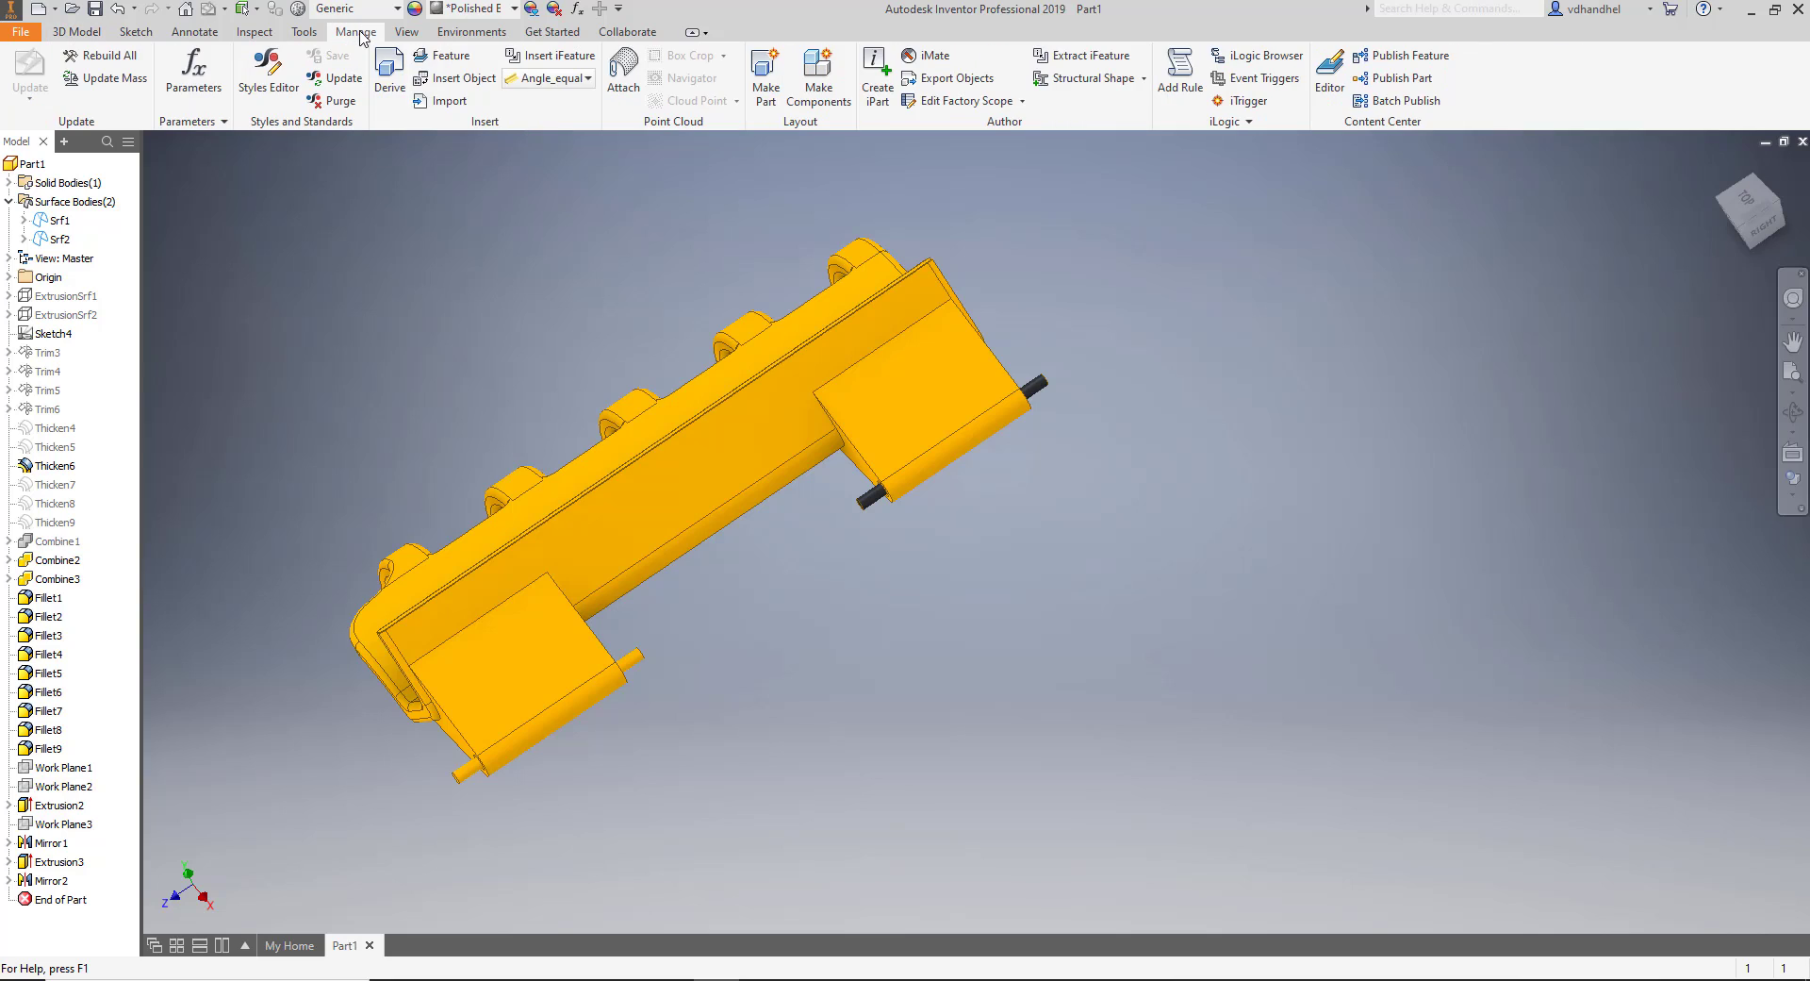
pyautogui.click(303, 34)
pyautogui.click(178, 78)
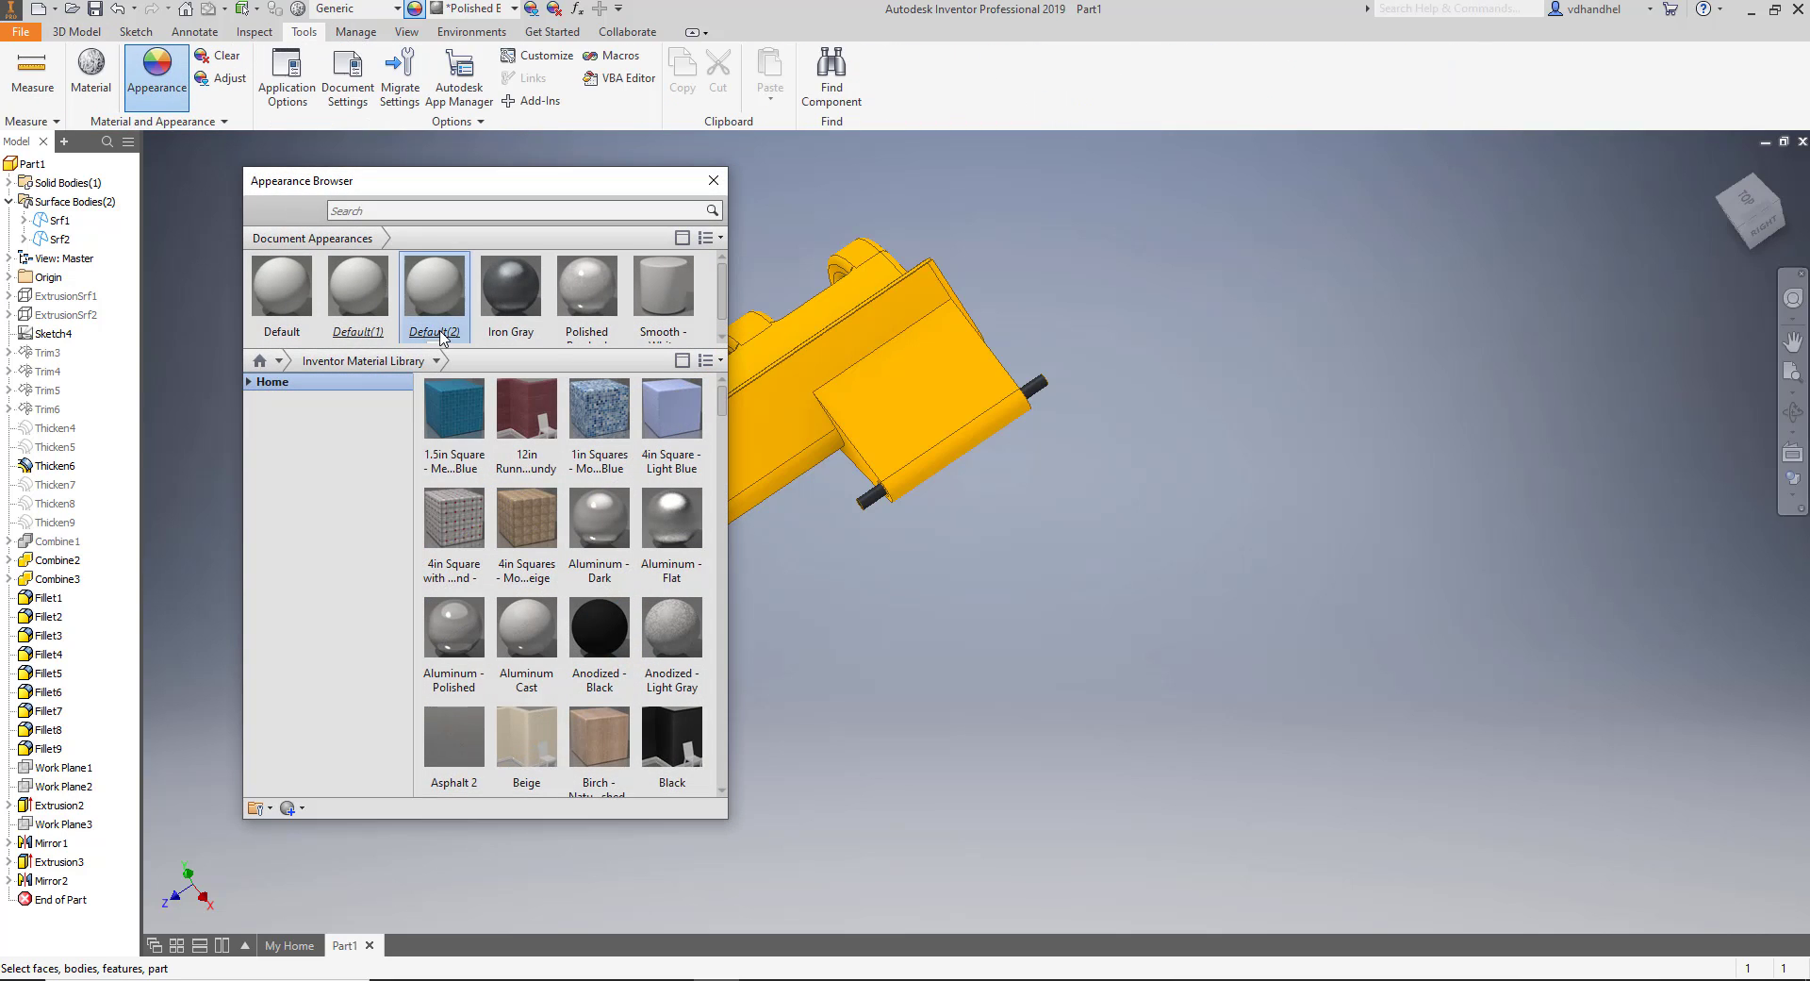
pyautogui.scroll(-3, 811, 628)
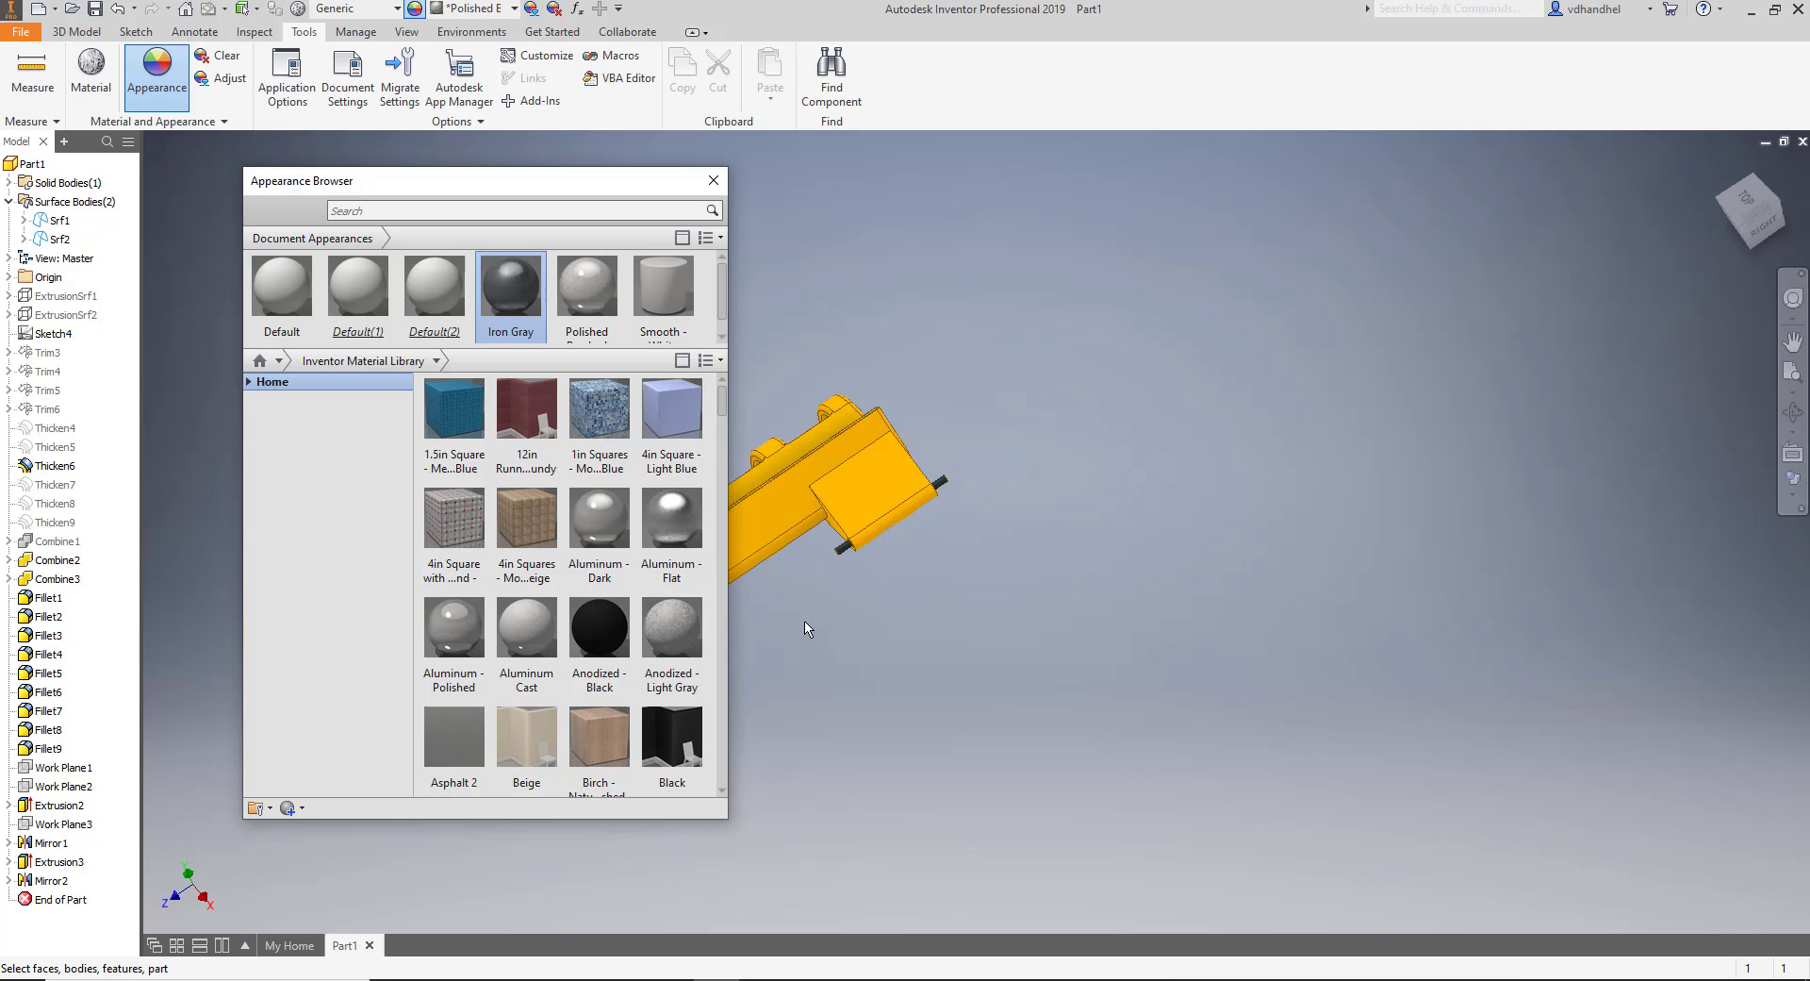
pyautogui.scroll(5, 1158, 515)
pyautogui.click(1126, 491)
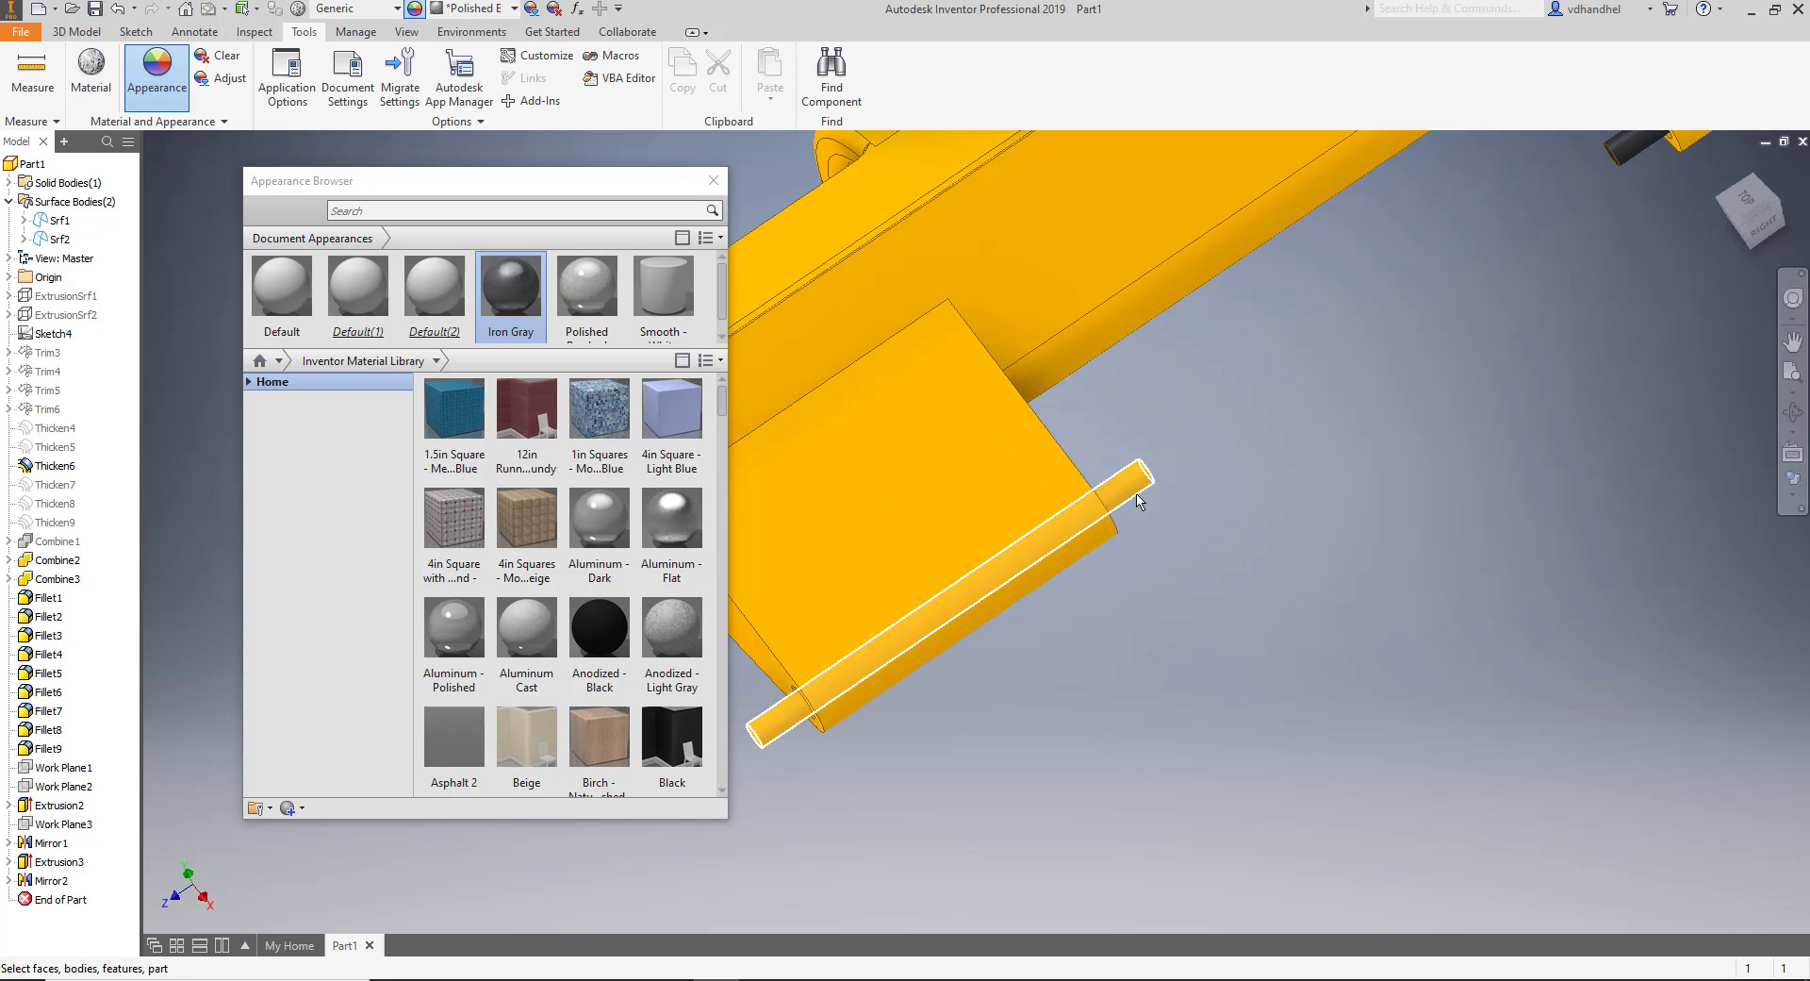
pyautogui.click(519, 309)
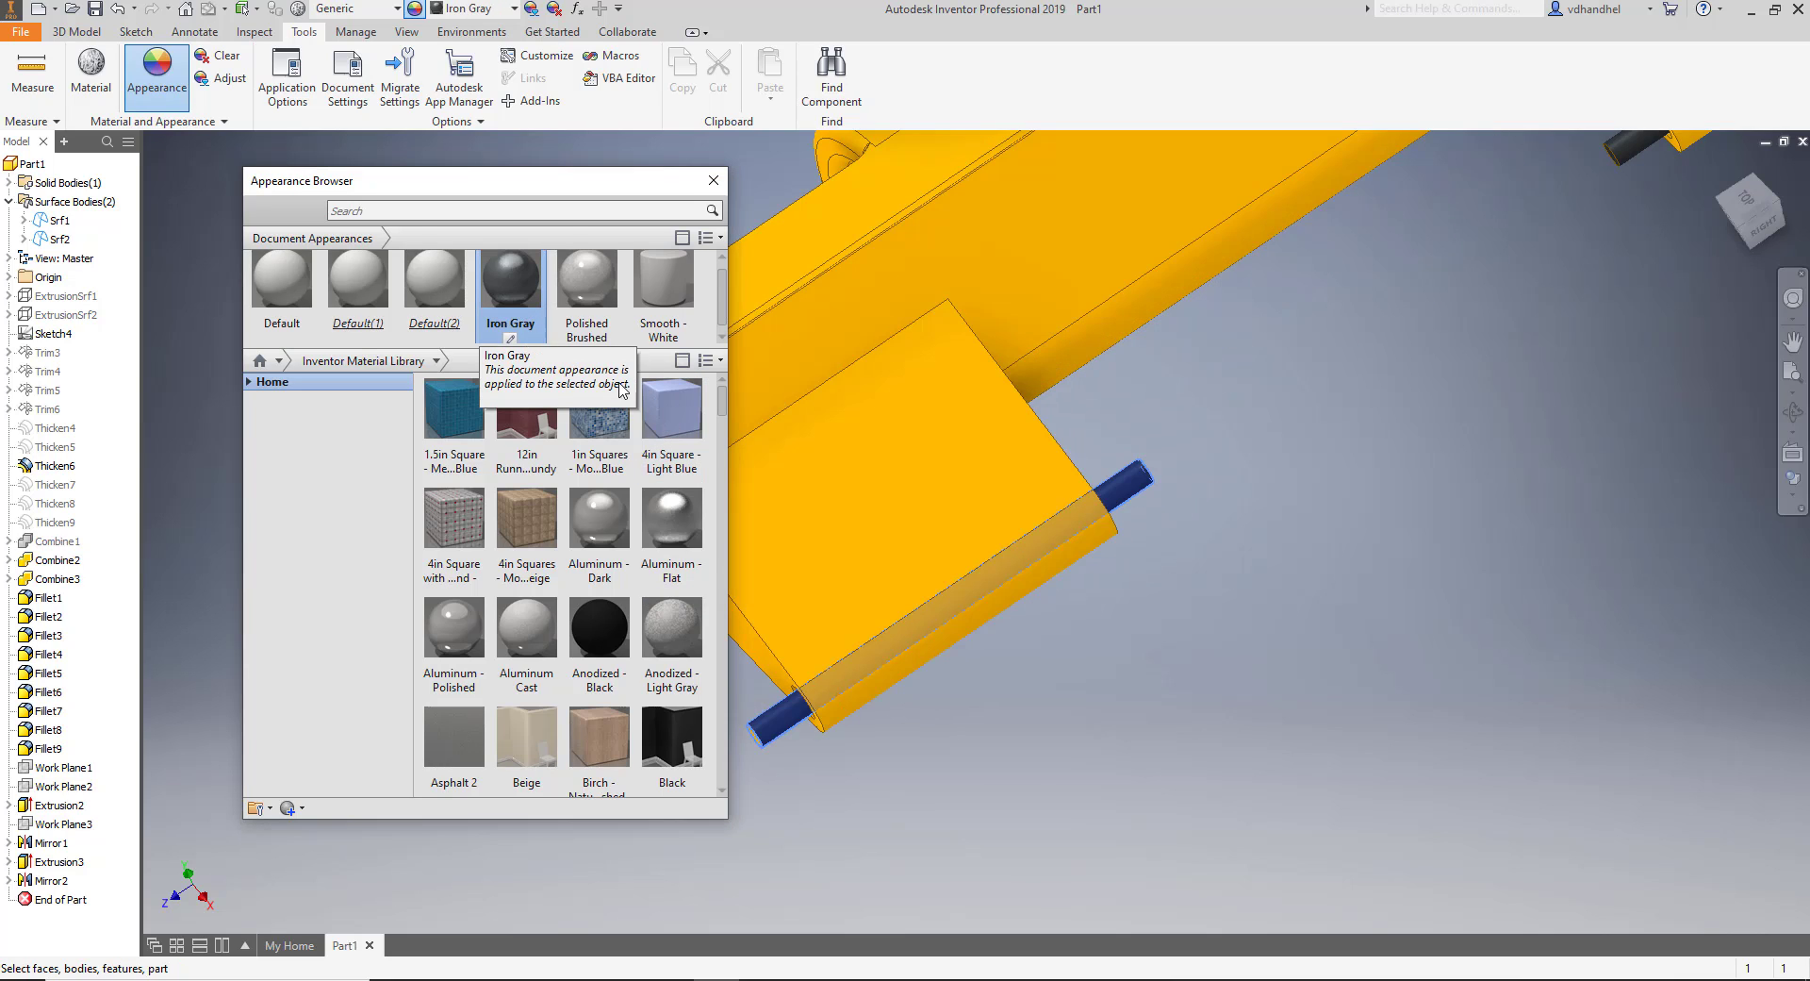
# Apply the Iron Gray appearance to both flat end faces of the mirrored pin.
pyautogui.scroll(-3, 1046, 655)
pyautogui.keyDown('shift'); pyautogui.moveTo(1043, 654); pyautogui.dragTo(1146, 569, button='middle'); pyautogui.keyUp('shift')
pyautogui.scroll(5, 1146, 568)
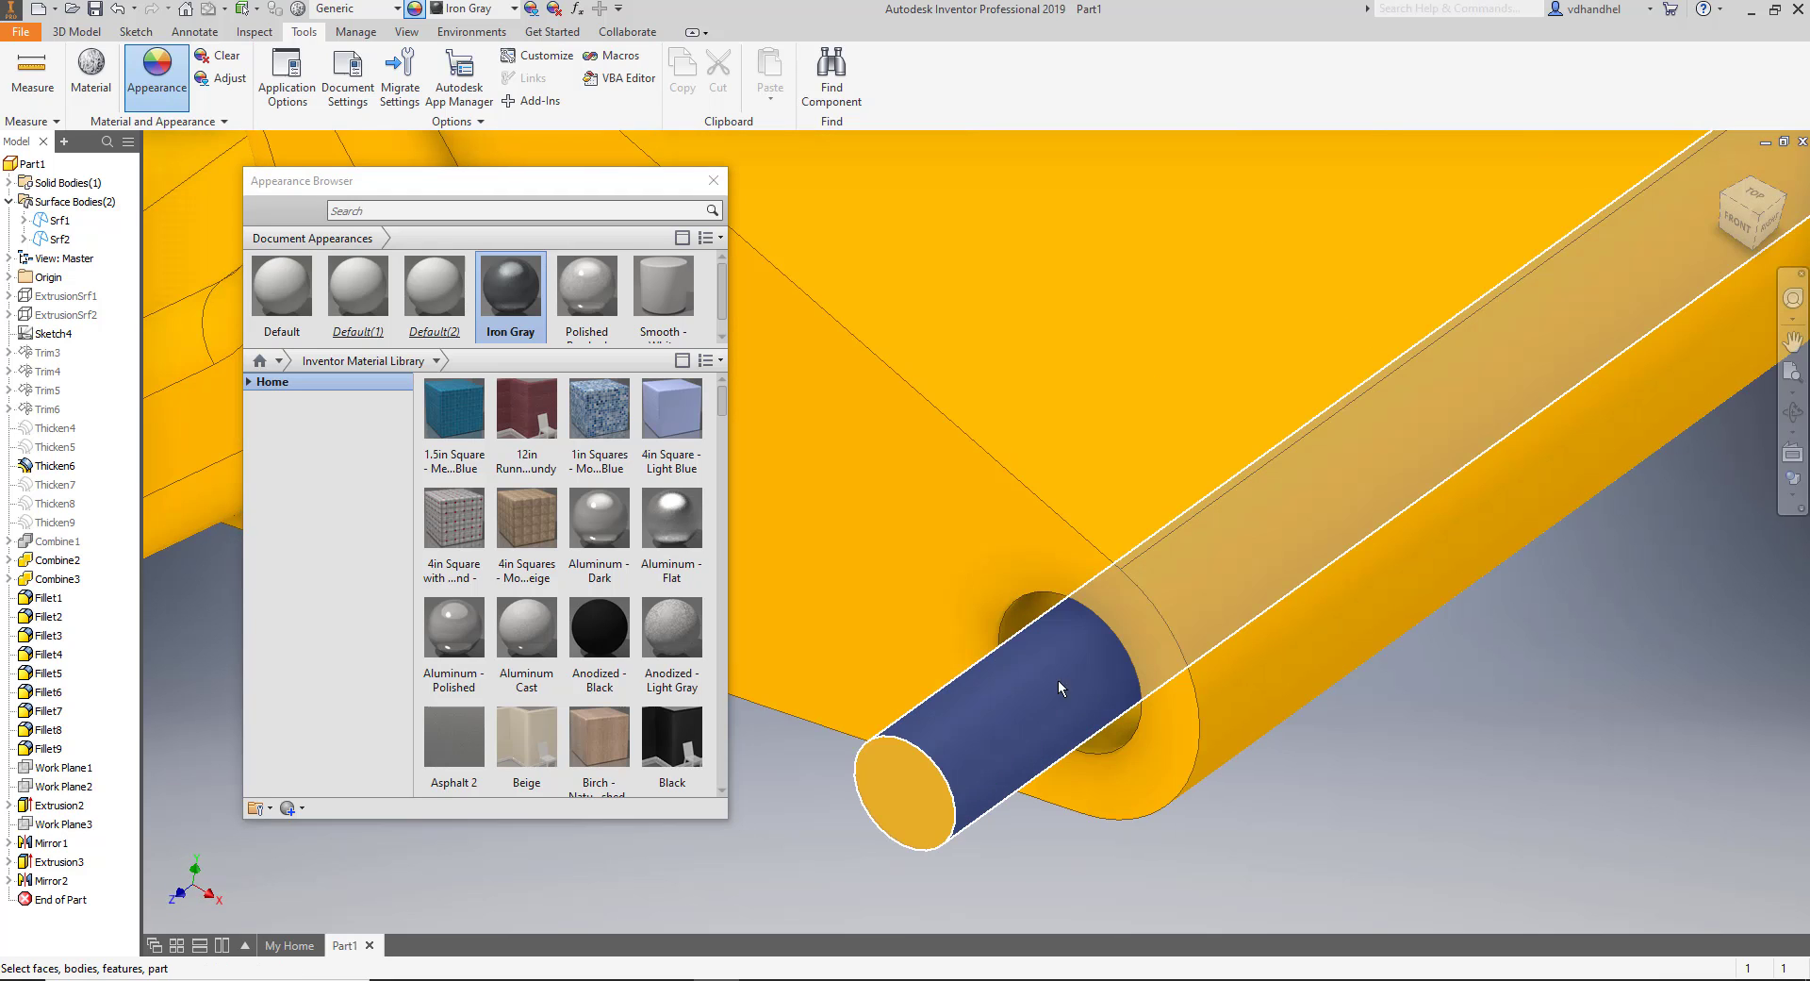
pyautogui.click(921, 833)
pyautogui.click(517, 325)
pyautogui.scroll(-3, 893, 431)
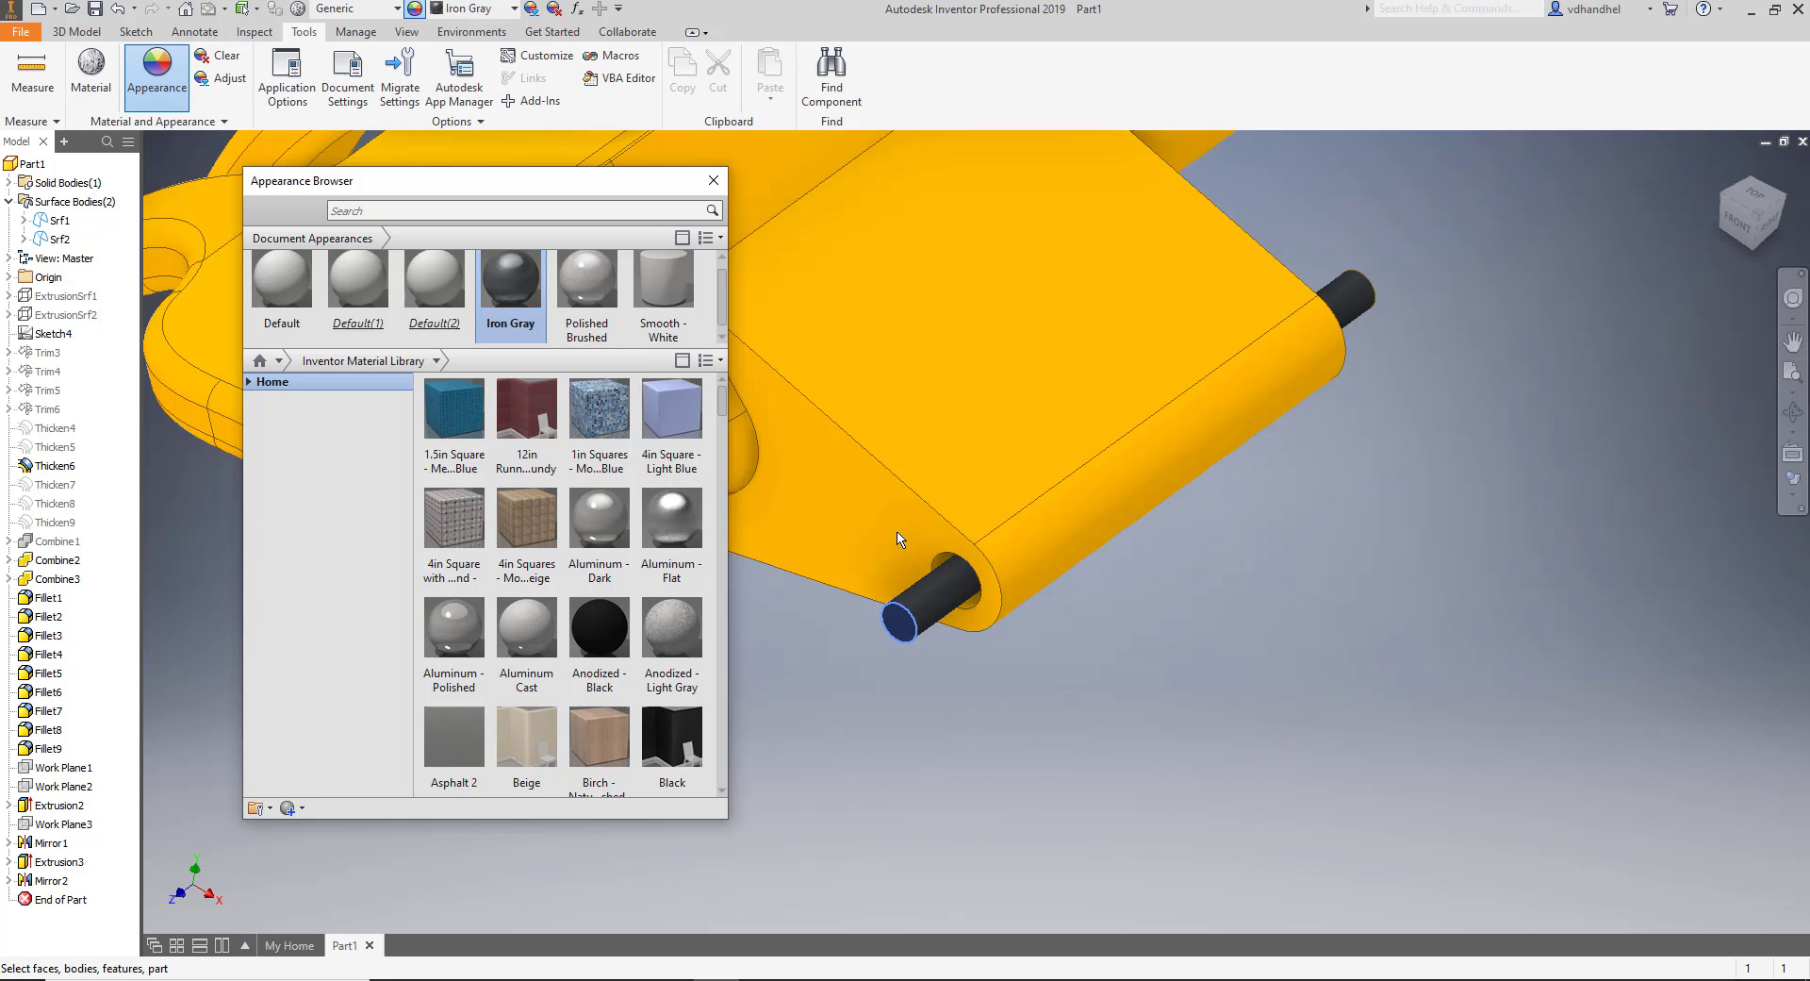
pyautogui.keyDown('shift'); pyautogui.moveTo(1358, 570); pyautogui.dragTo(1136, 528, button='middle'); pyautogui.keyUp('shift')
pyautogui.click(1130, 530)
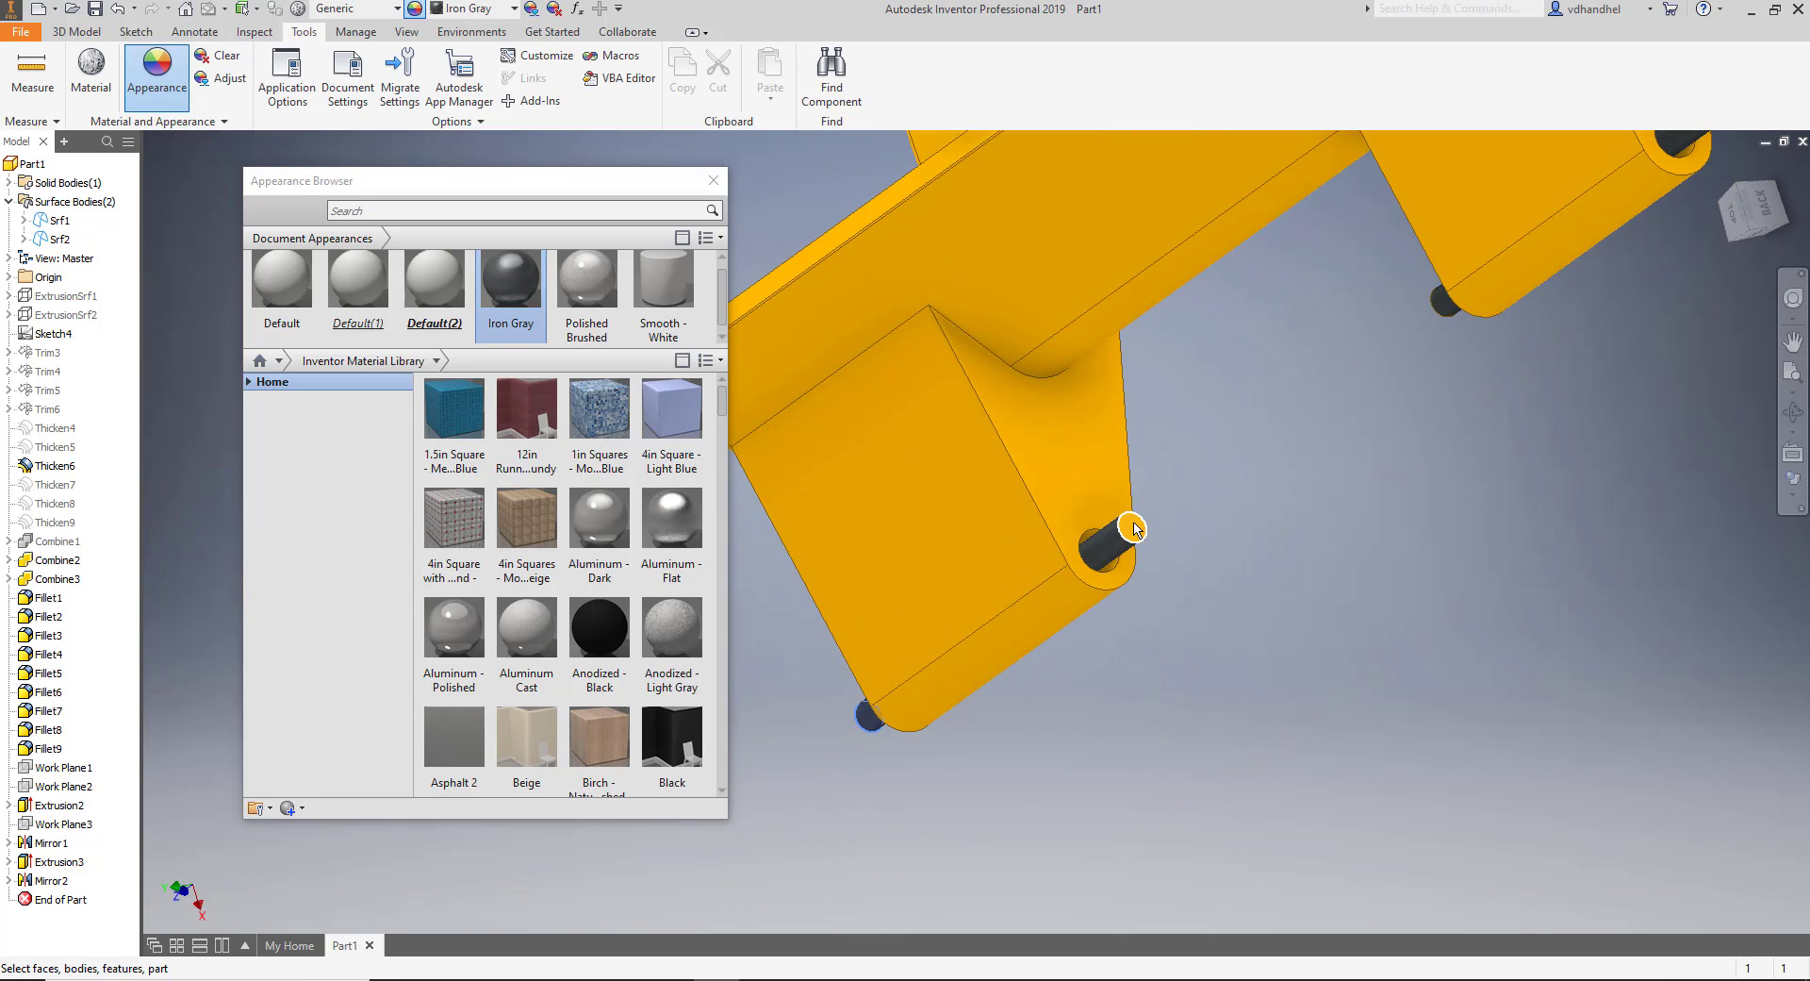
pyautogui.click(528, 301)
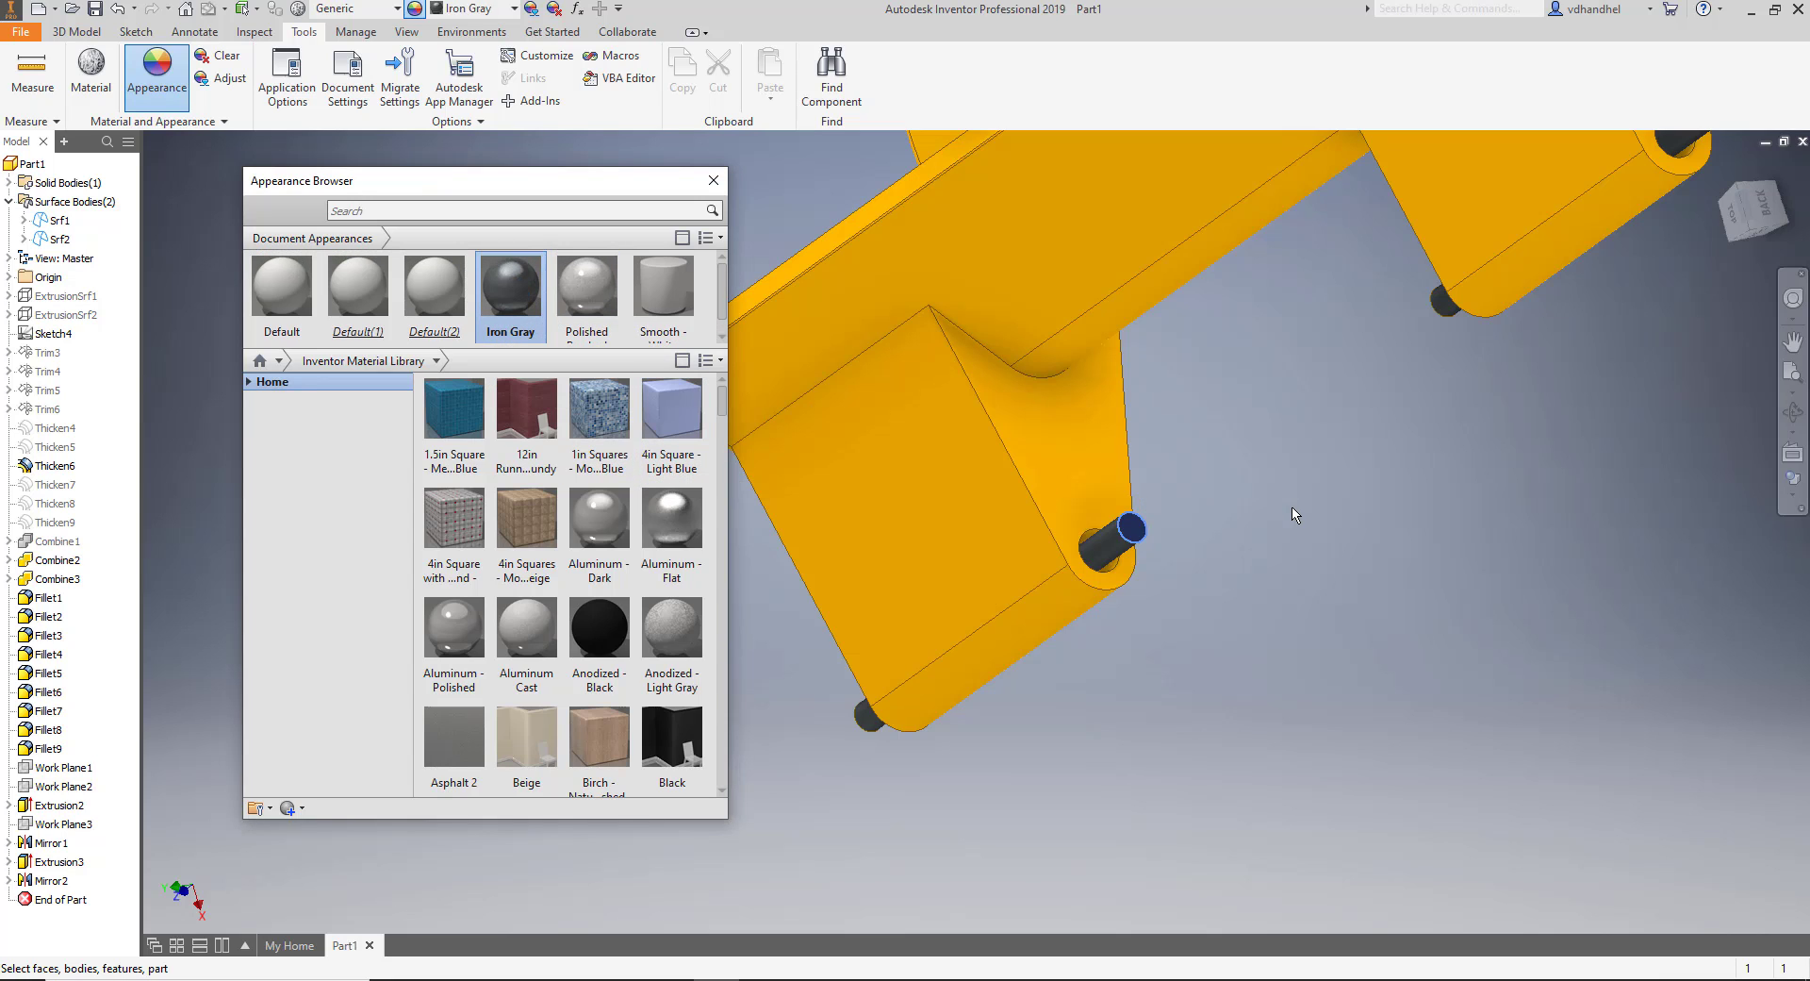
# Examine the pins in both lugs and close the Appearance Browser.
pyautogui.scroll(-2, 1297, 514)
pyautogui.keyDown('shift'); pyautogui.moveTo(1297, 513); pyautogui.dragTo(1302, 635, button='middle'); pyautogui.keyUp('shift')
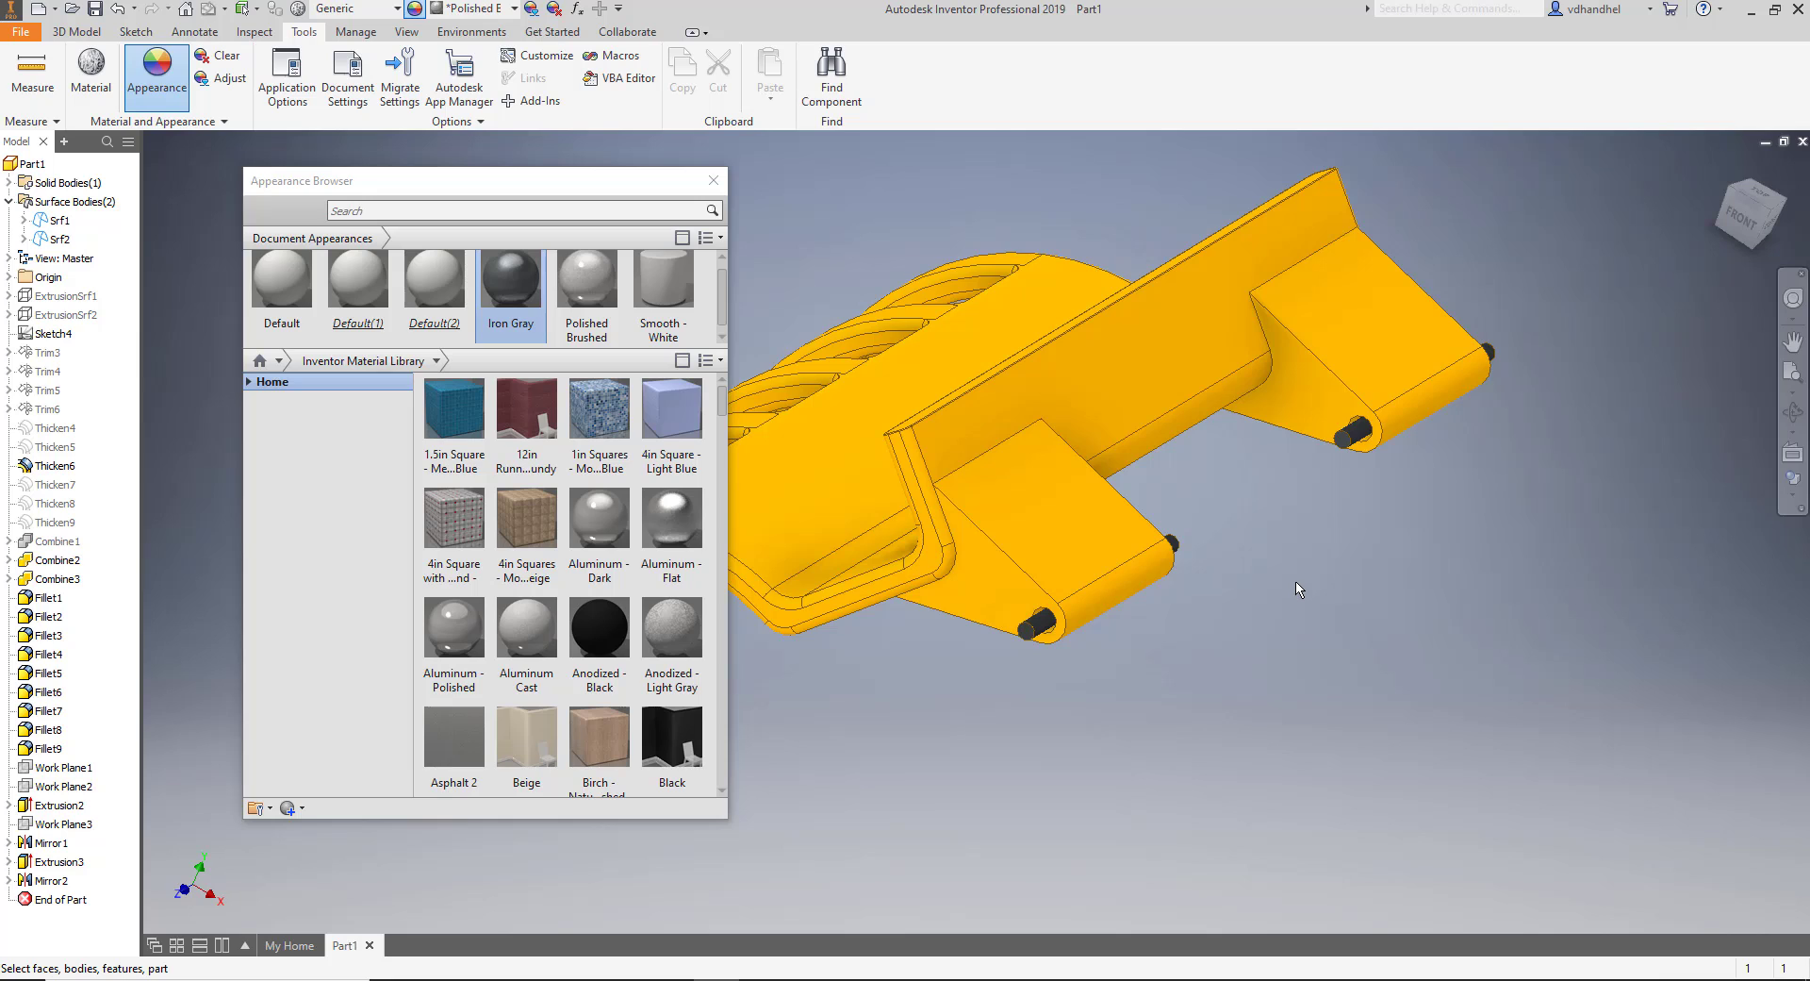
pyautogui.scroll(3, 1298, 590)
pyautogui.scroll(-2, 1298, 589)
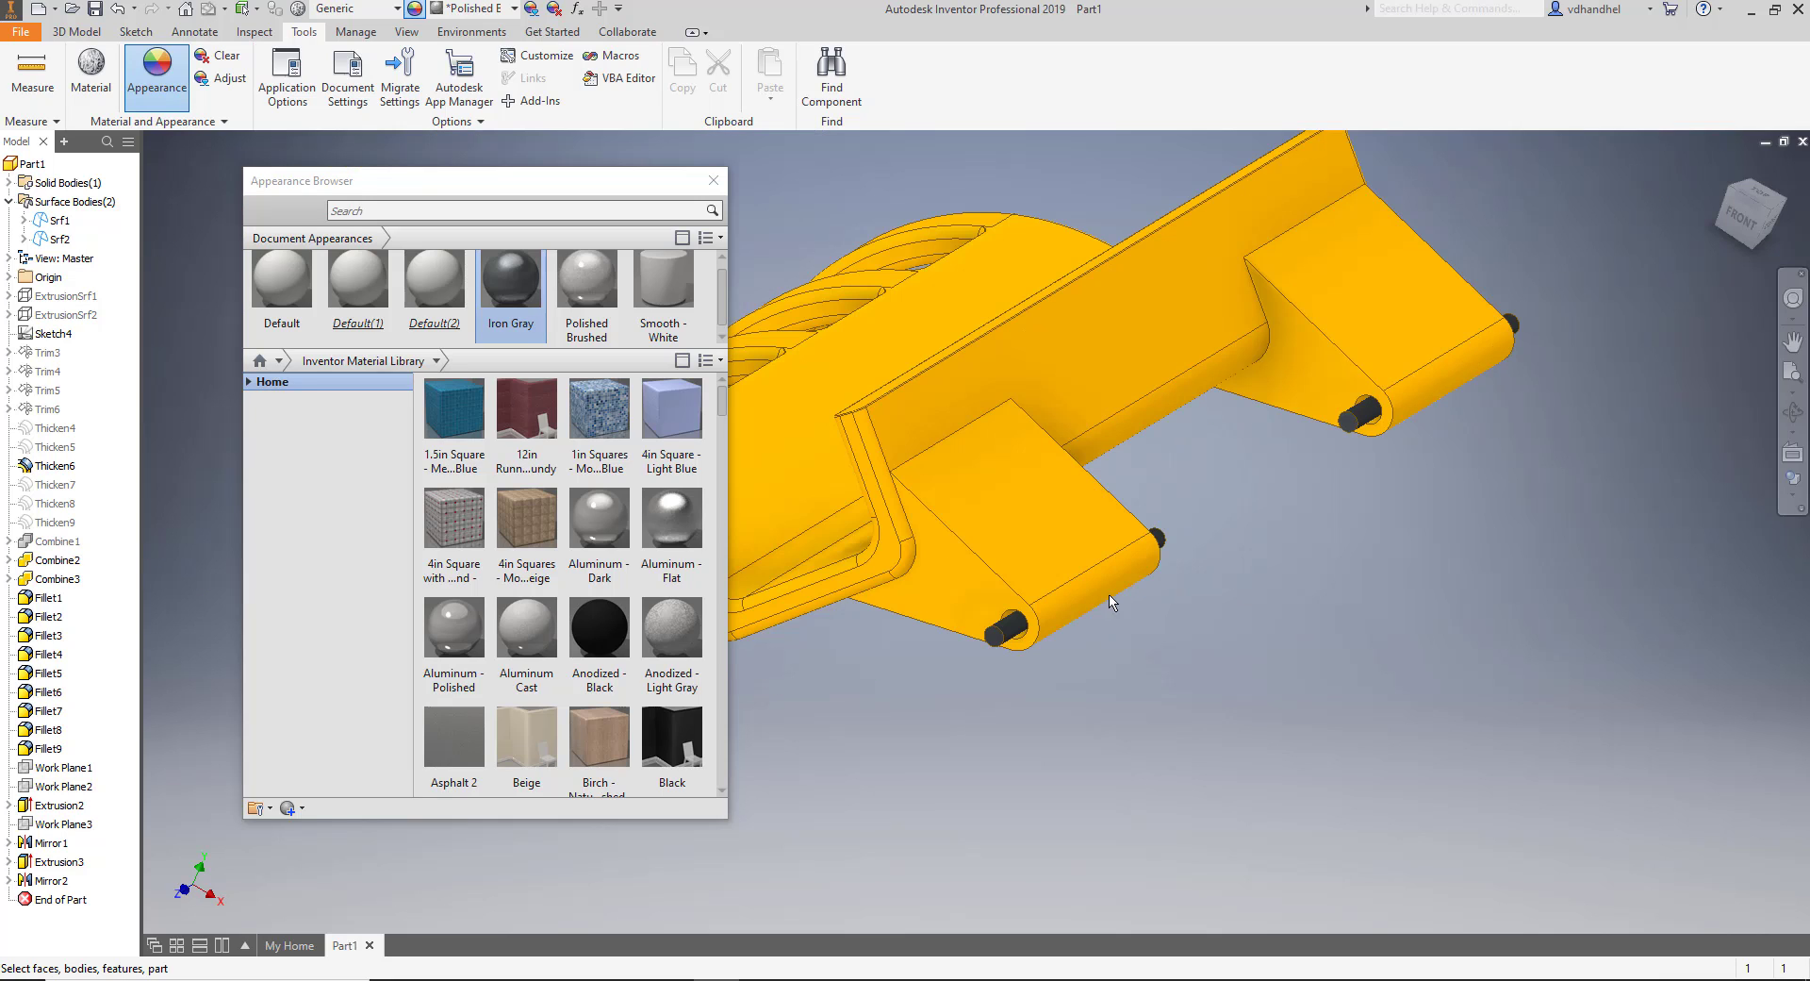
pyautogui.click(714, 181)
pyautogui.scroll(-2, 638, 625)
pyautogui.keyDown('shift'); pyautogui.moveTo(638, 625); pyautogui.dragTo(364, 315, button='middle'); pyautogui.keyUp('shift')
# Save the finished part as "clutch one side" in the tire folder.
pyautogui.click(96, 9)
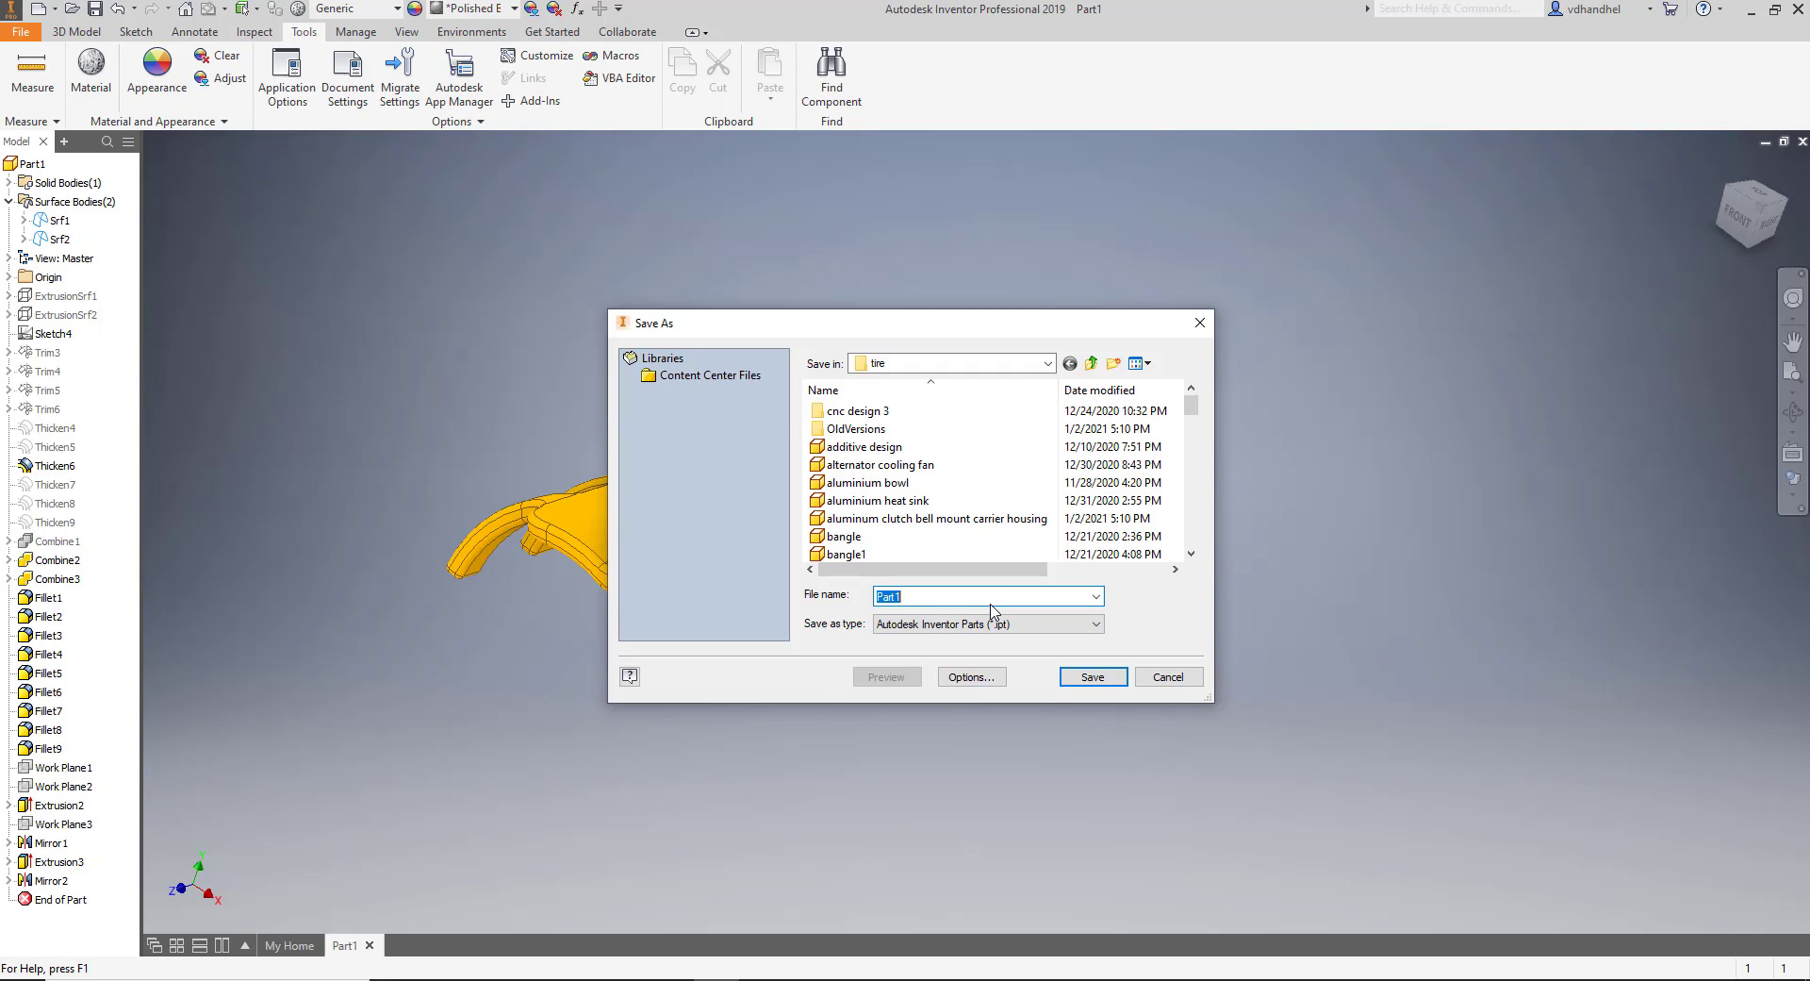
pyautogui.write('clutch one side')
pyautogui.click(1086, 677)
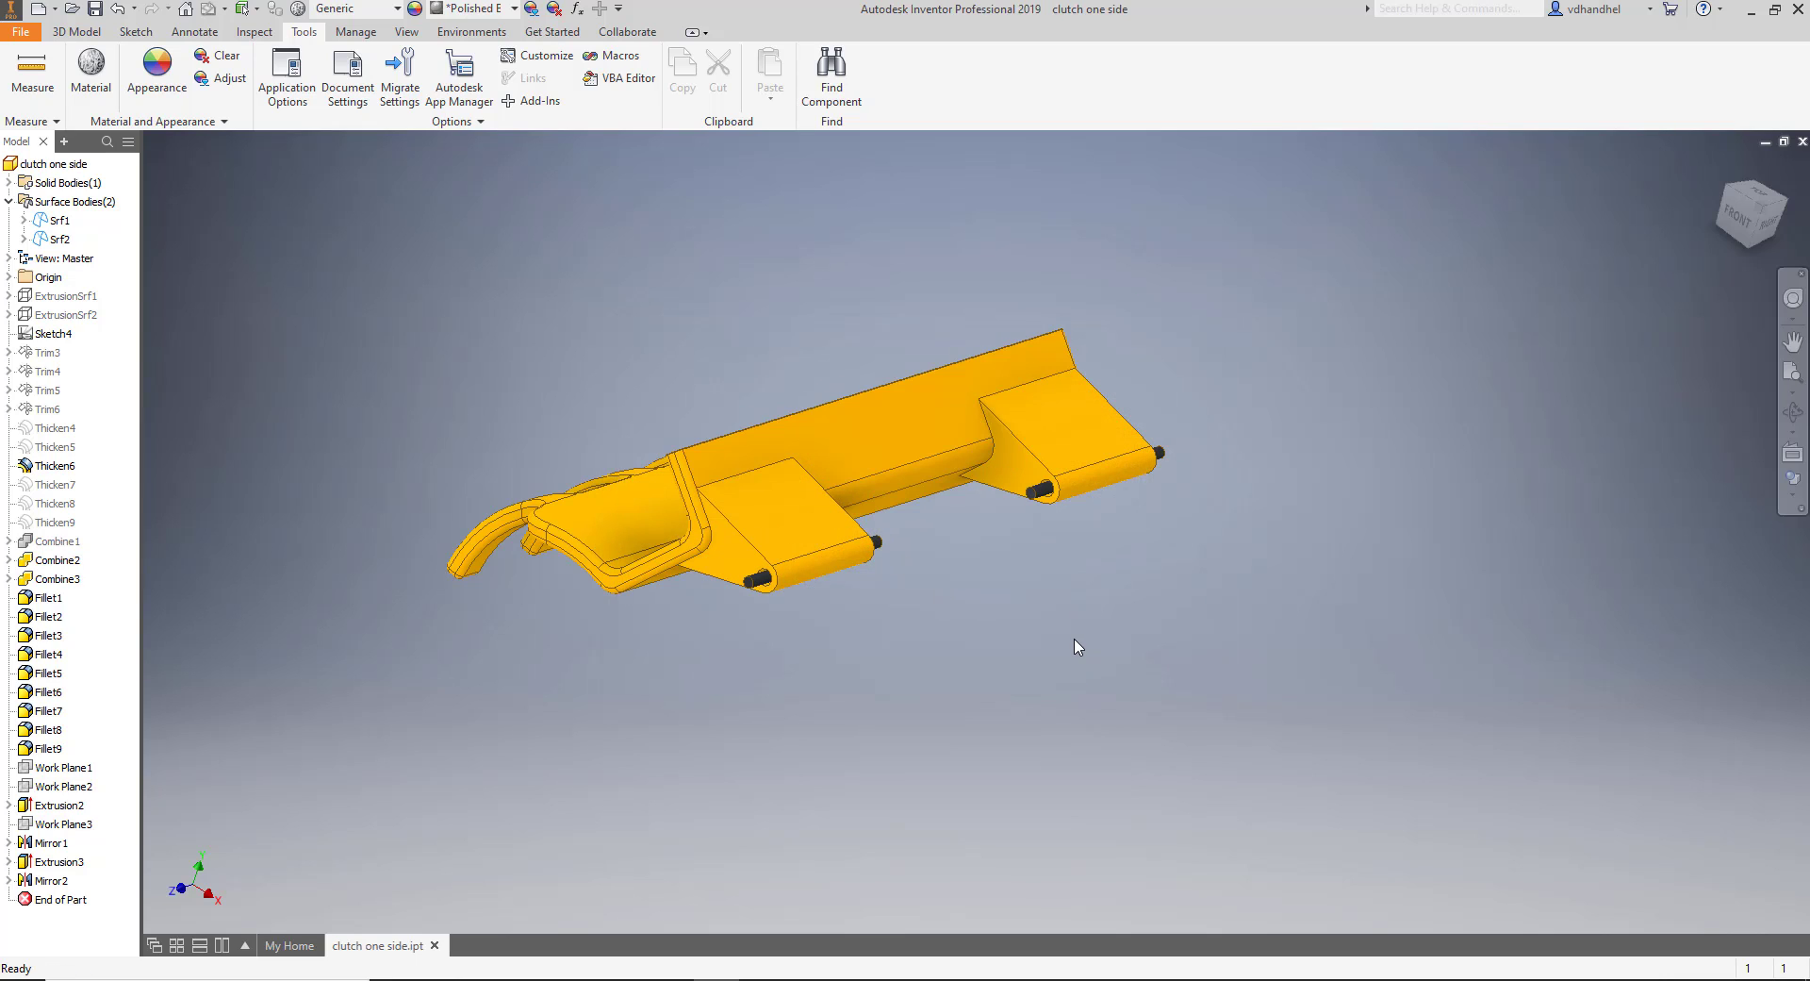
# Switch to the part file "clutch one side 2" to continue modelling there.
pyautogui.keyDown('shift'); pyautogui.moveTo(1078, 644); pyautogui.dragTo(1168, 699, button='middle'); pyautogui.keyUp('shift')
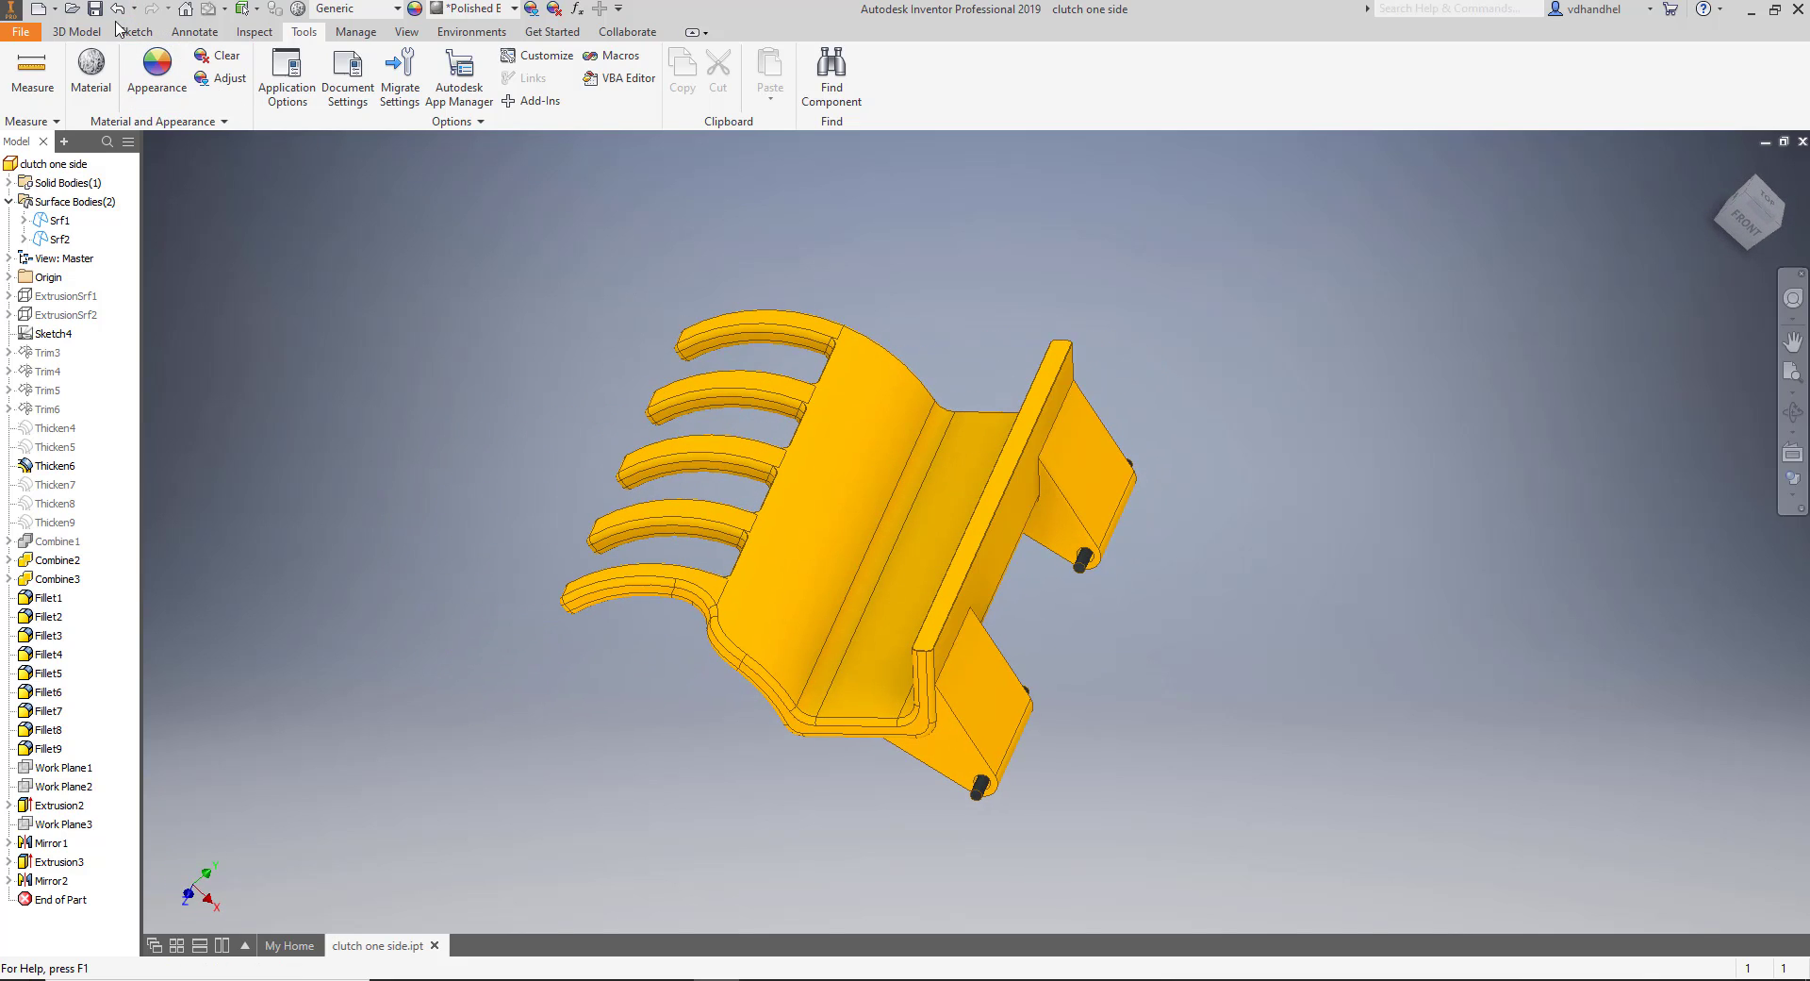
pyautogui.click(55, 11)
pyautogui.click(83, 77)
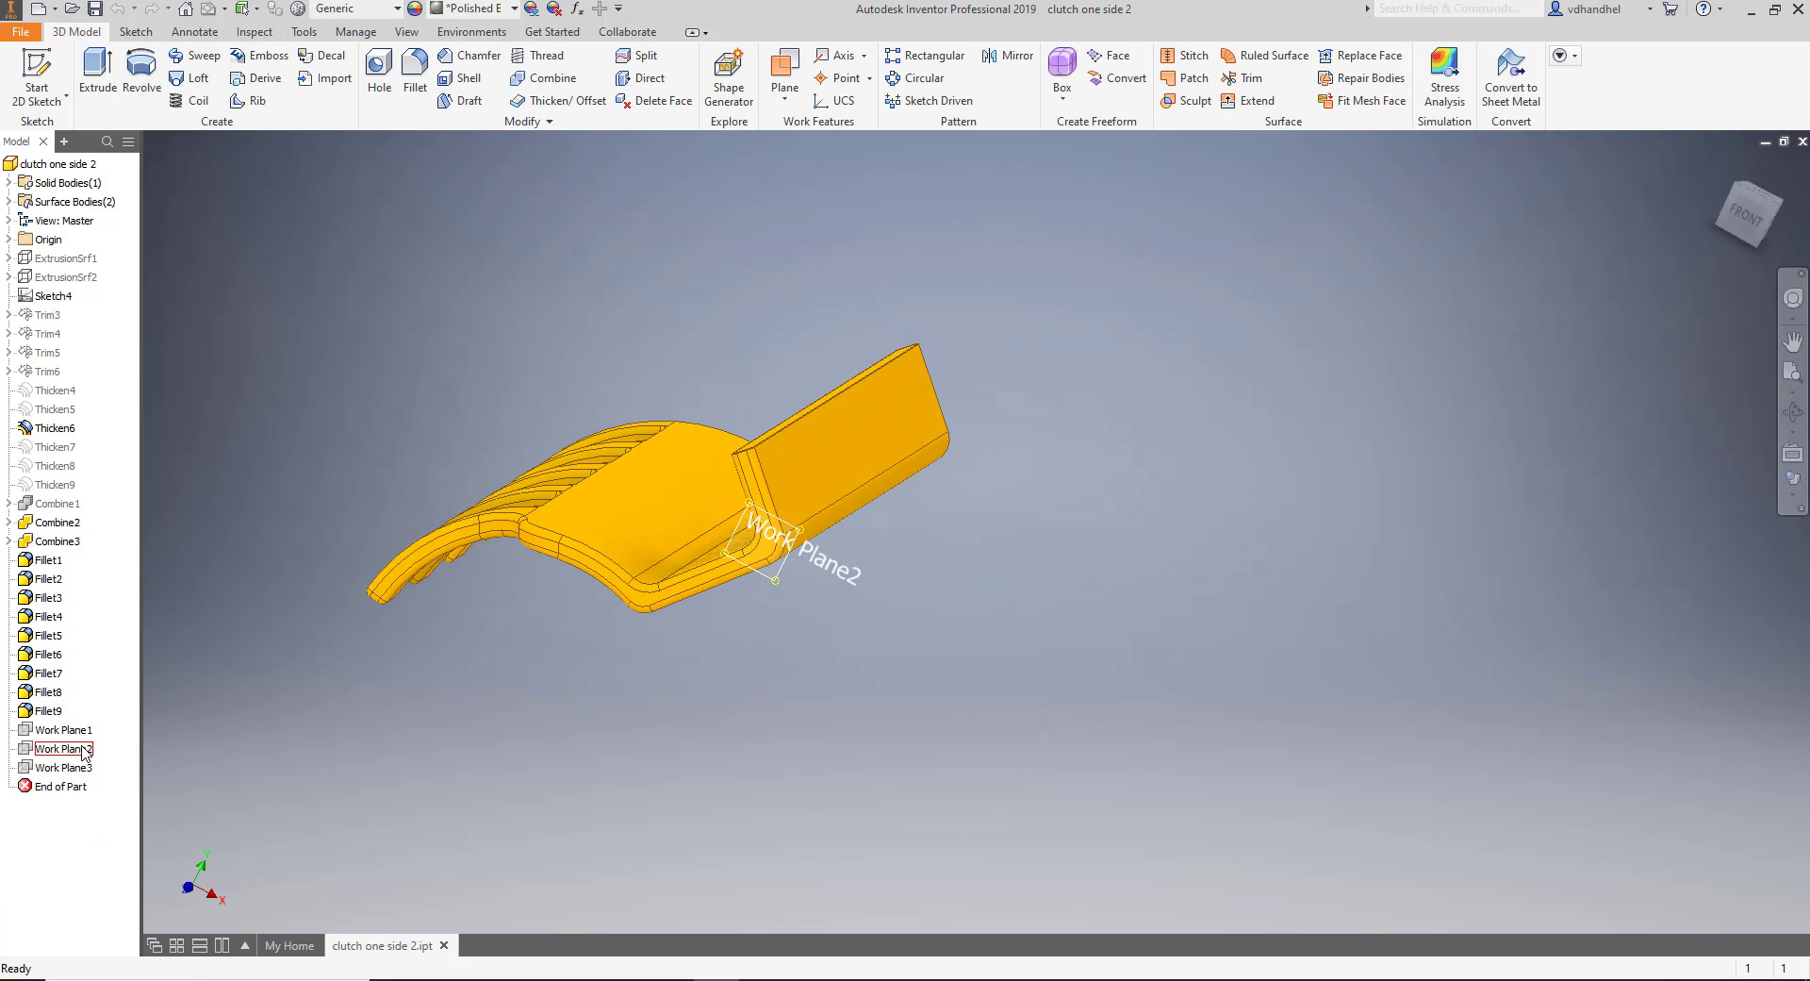
# Create a work plane offset -0.250 in from Work Plane2, partway along the angled wall.
pyautogui.click(63, 748)
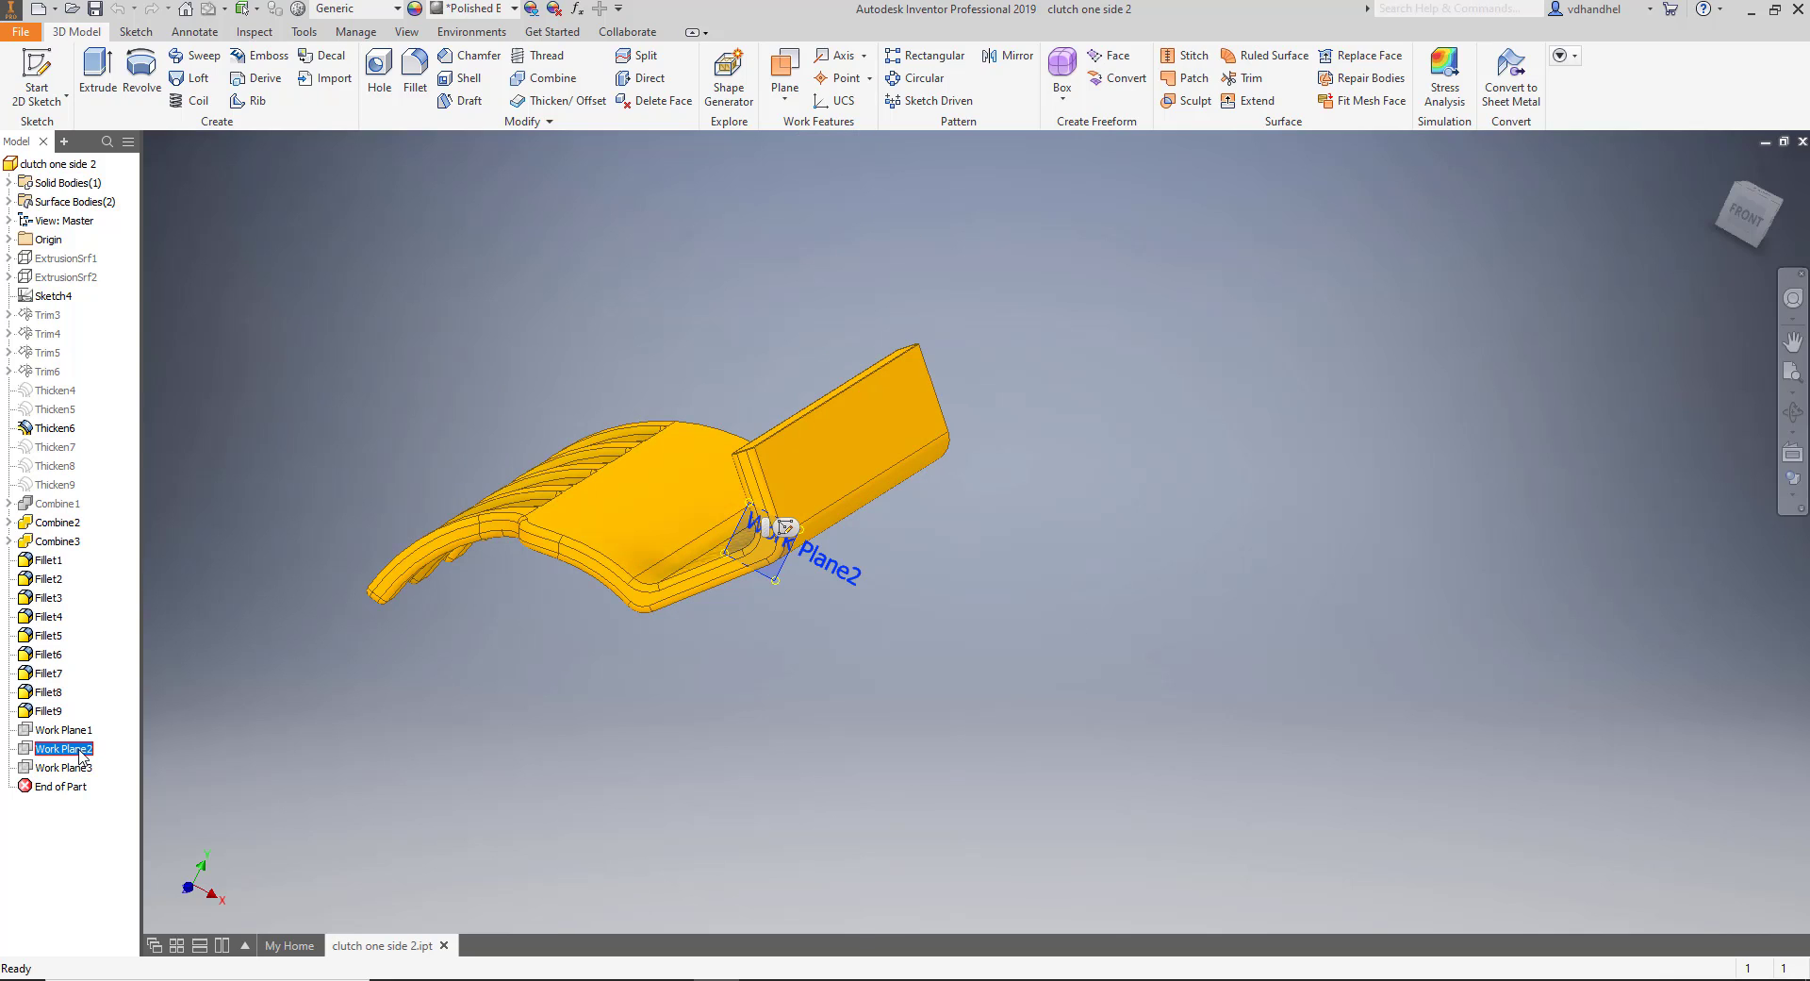
pyautogui.click(785, 93)
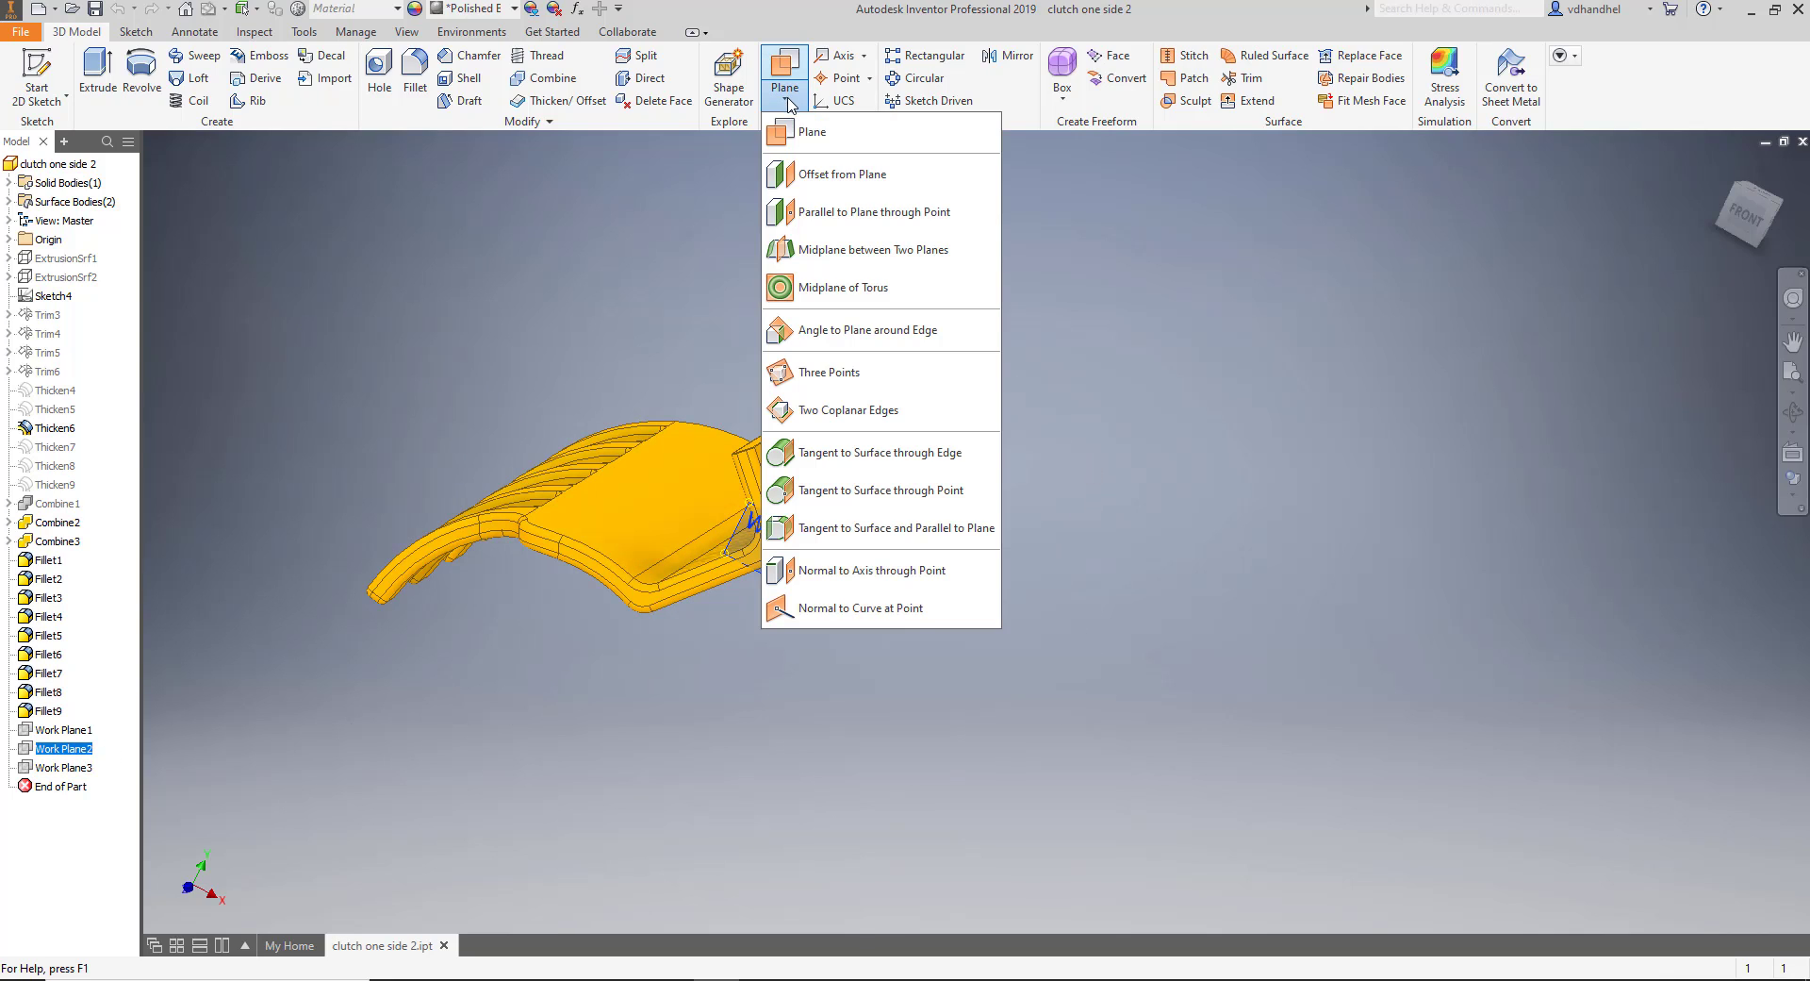
pyautogui.click(833, 174)
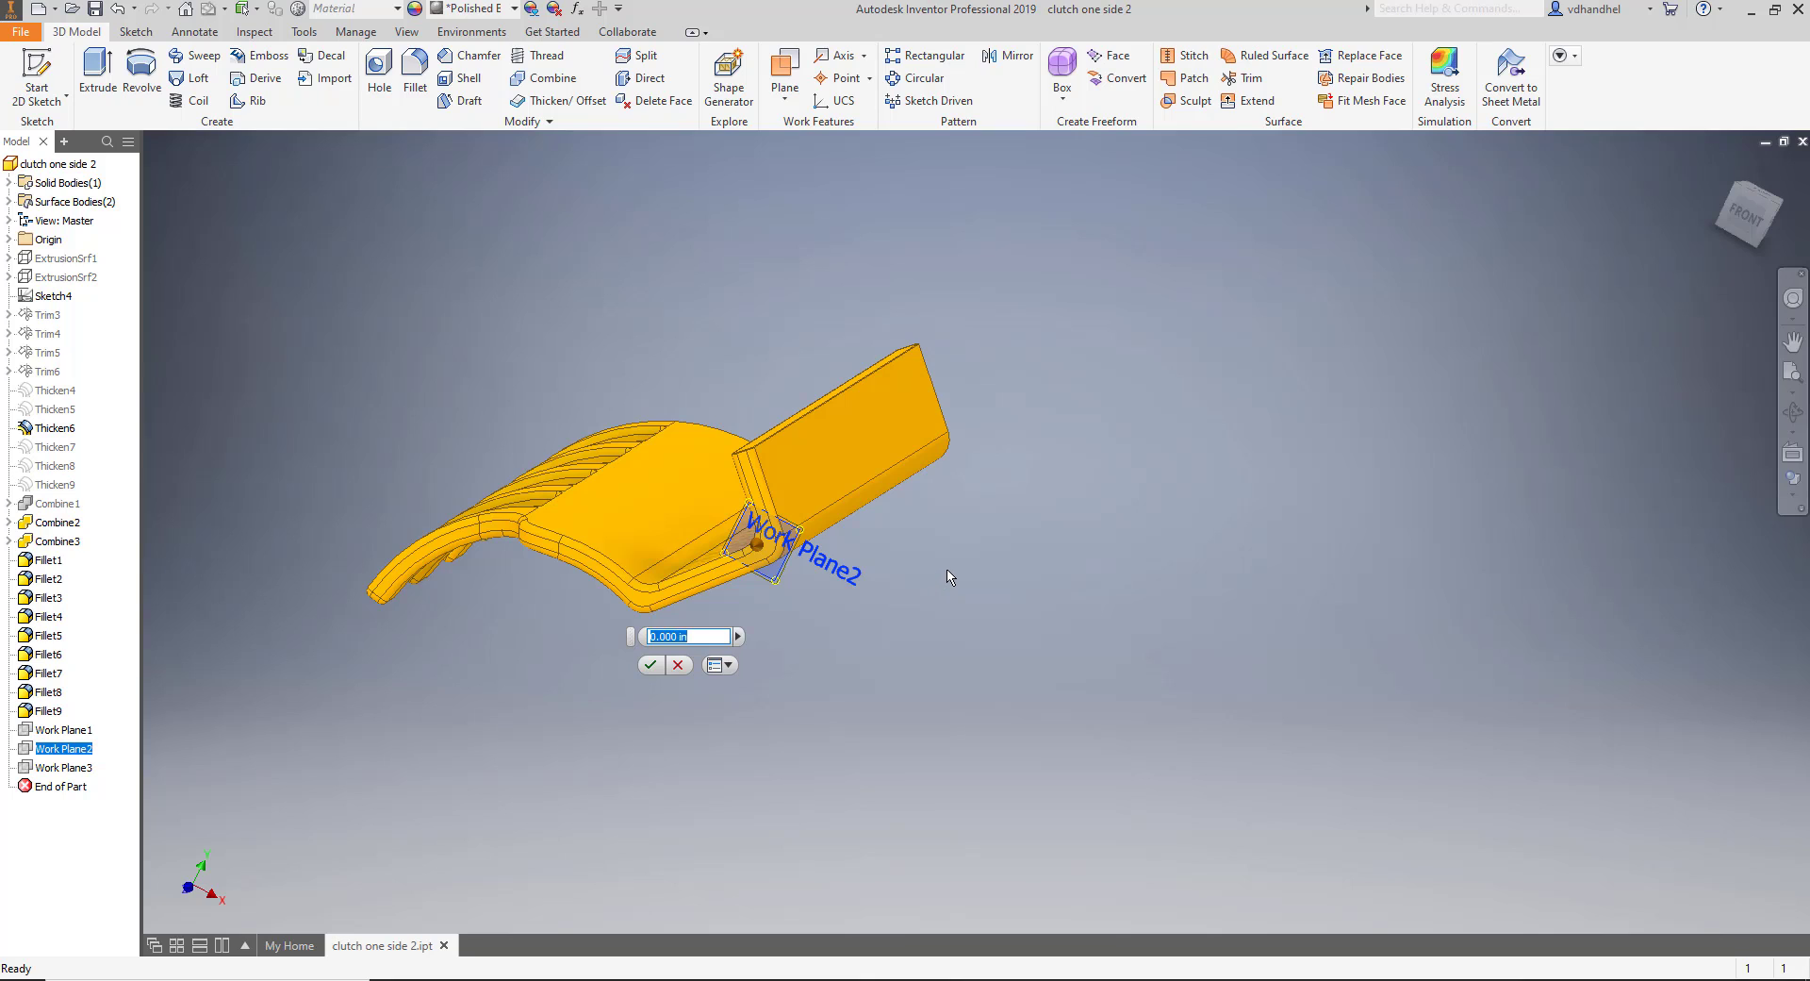
pyautogui.scroll(3, 950, 566)
pyautogui.moveTo(950, 566); pyautogui.dragTo(857, 623, button='middle')
pyautogui.scroll(-3, 881, 576)
pyautogui.scroll(-2, 964, 644)
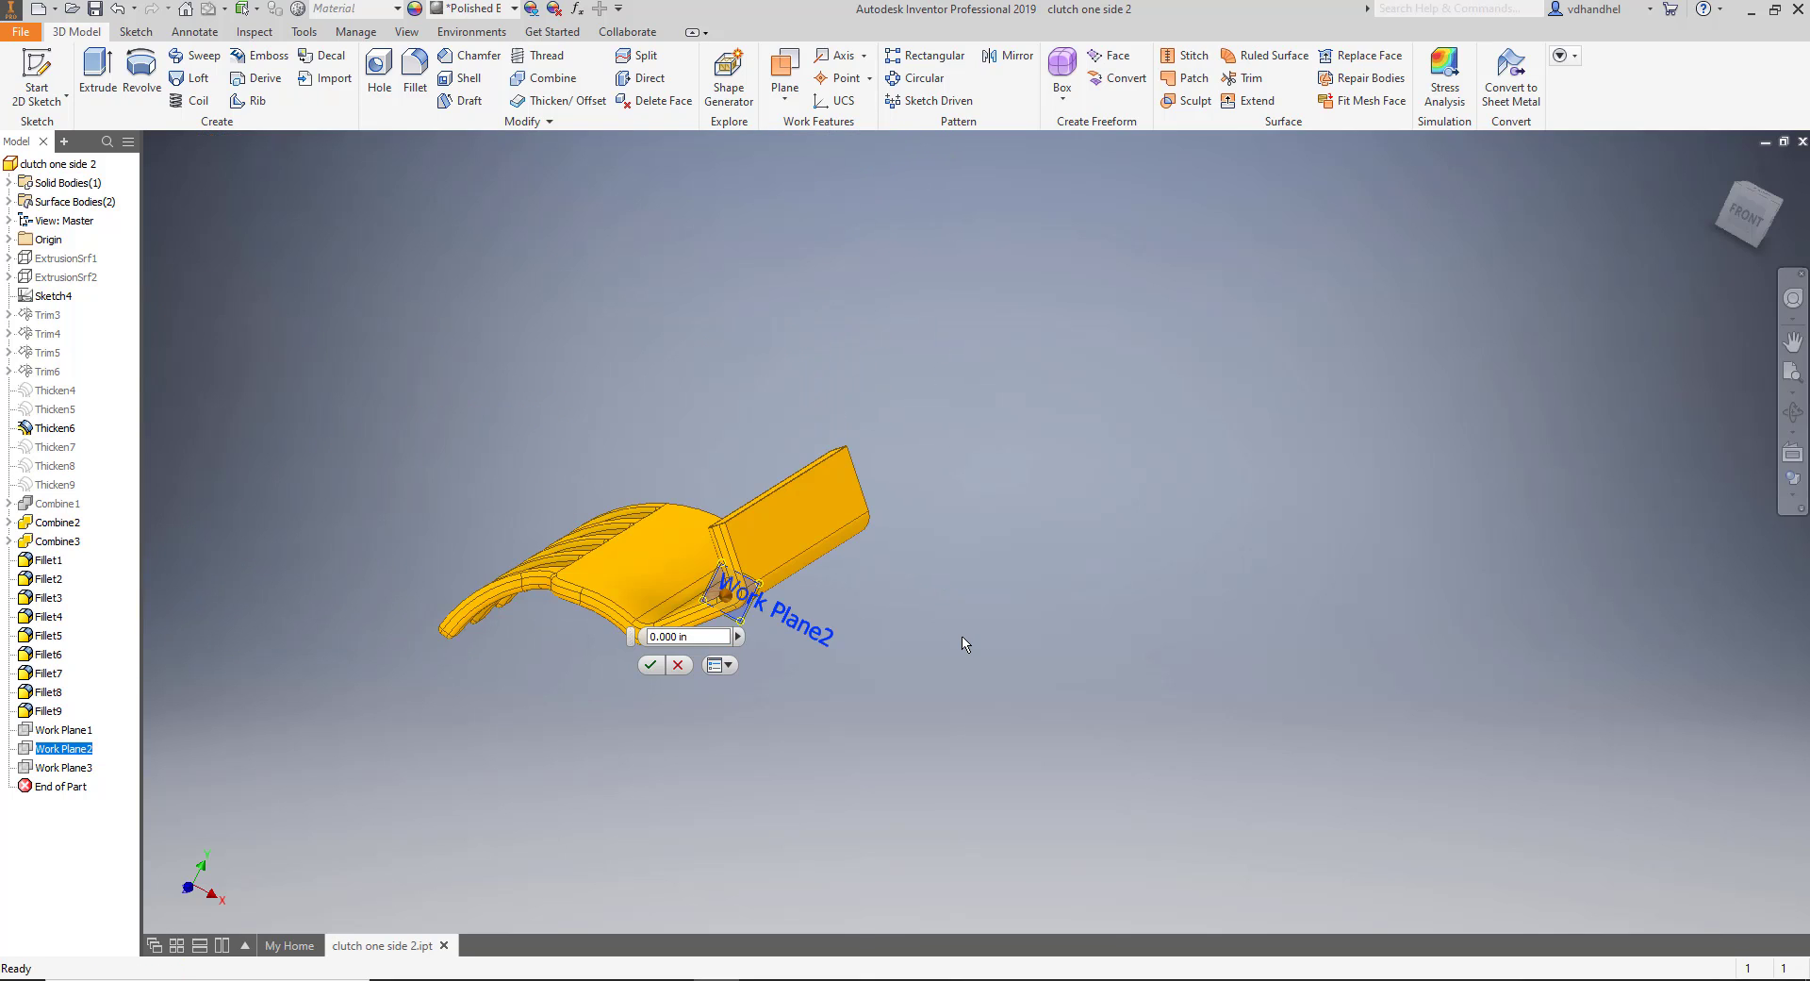
pyautogui.moveTo(964, 644)
pyautogui.keyDown('shift'); pyautogui.mouseDown(button='middle')
pyautogui.moveTo(881, 635)
pyautogui.moveTo(981, 647)
pyautogui.mouseUp(button='middle'); pyautogui.keyUp('shift')
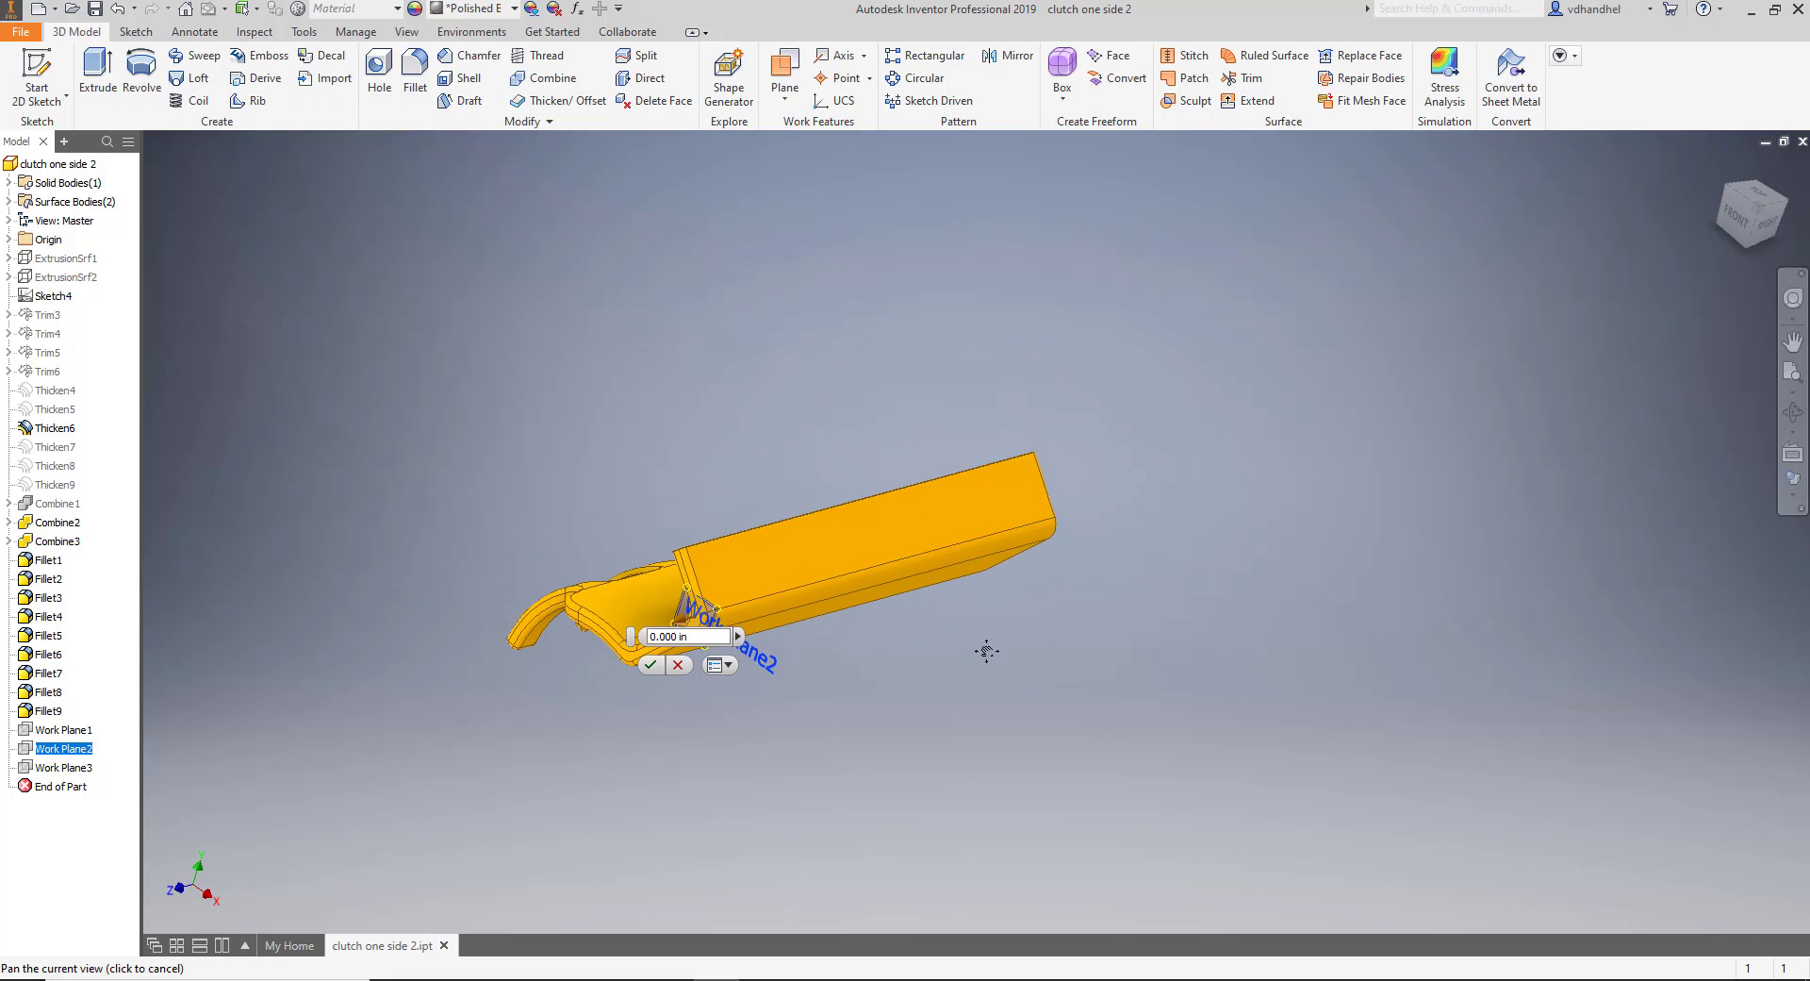
pyautogui.scroll(5, 694, 611)
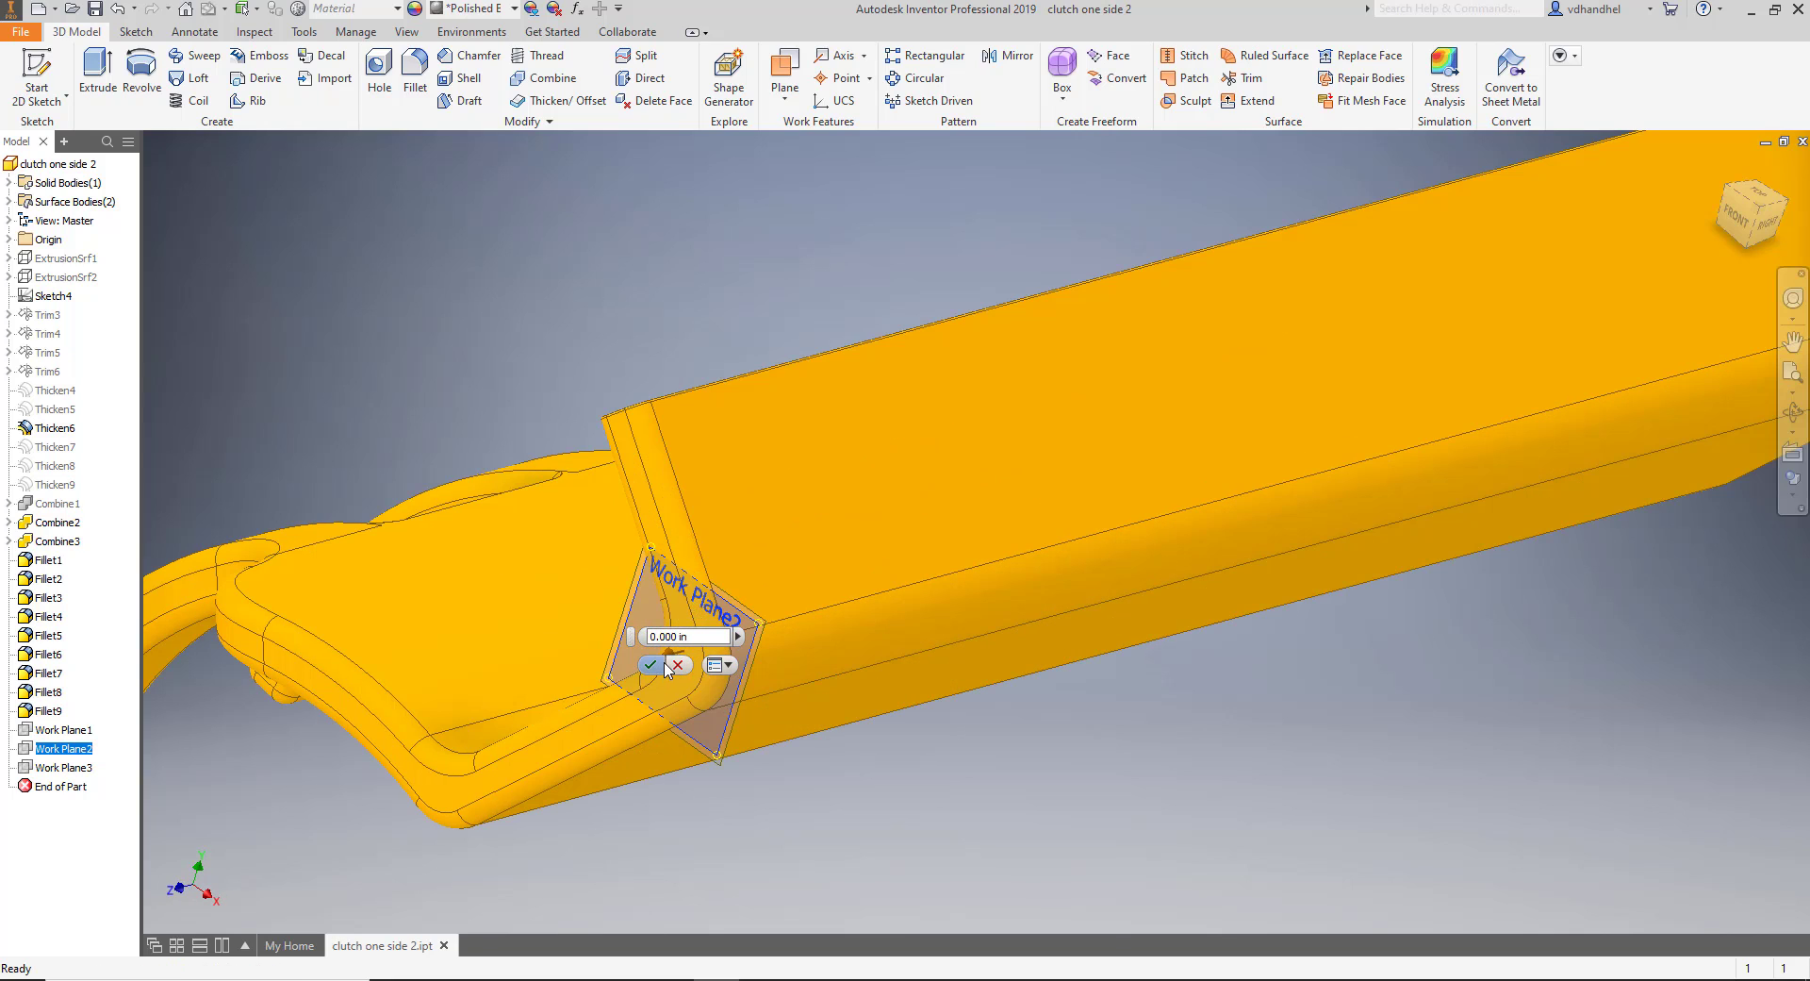
pyautogui.scroll(4, 744, 589)
pyautogui.scroll(-1, 728, 617)
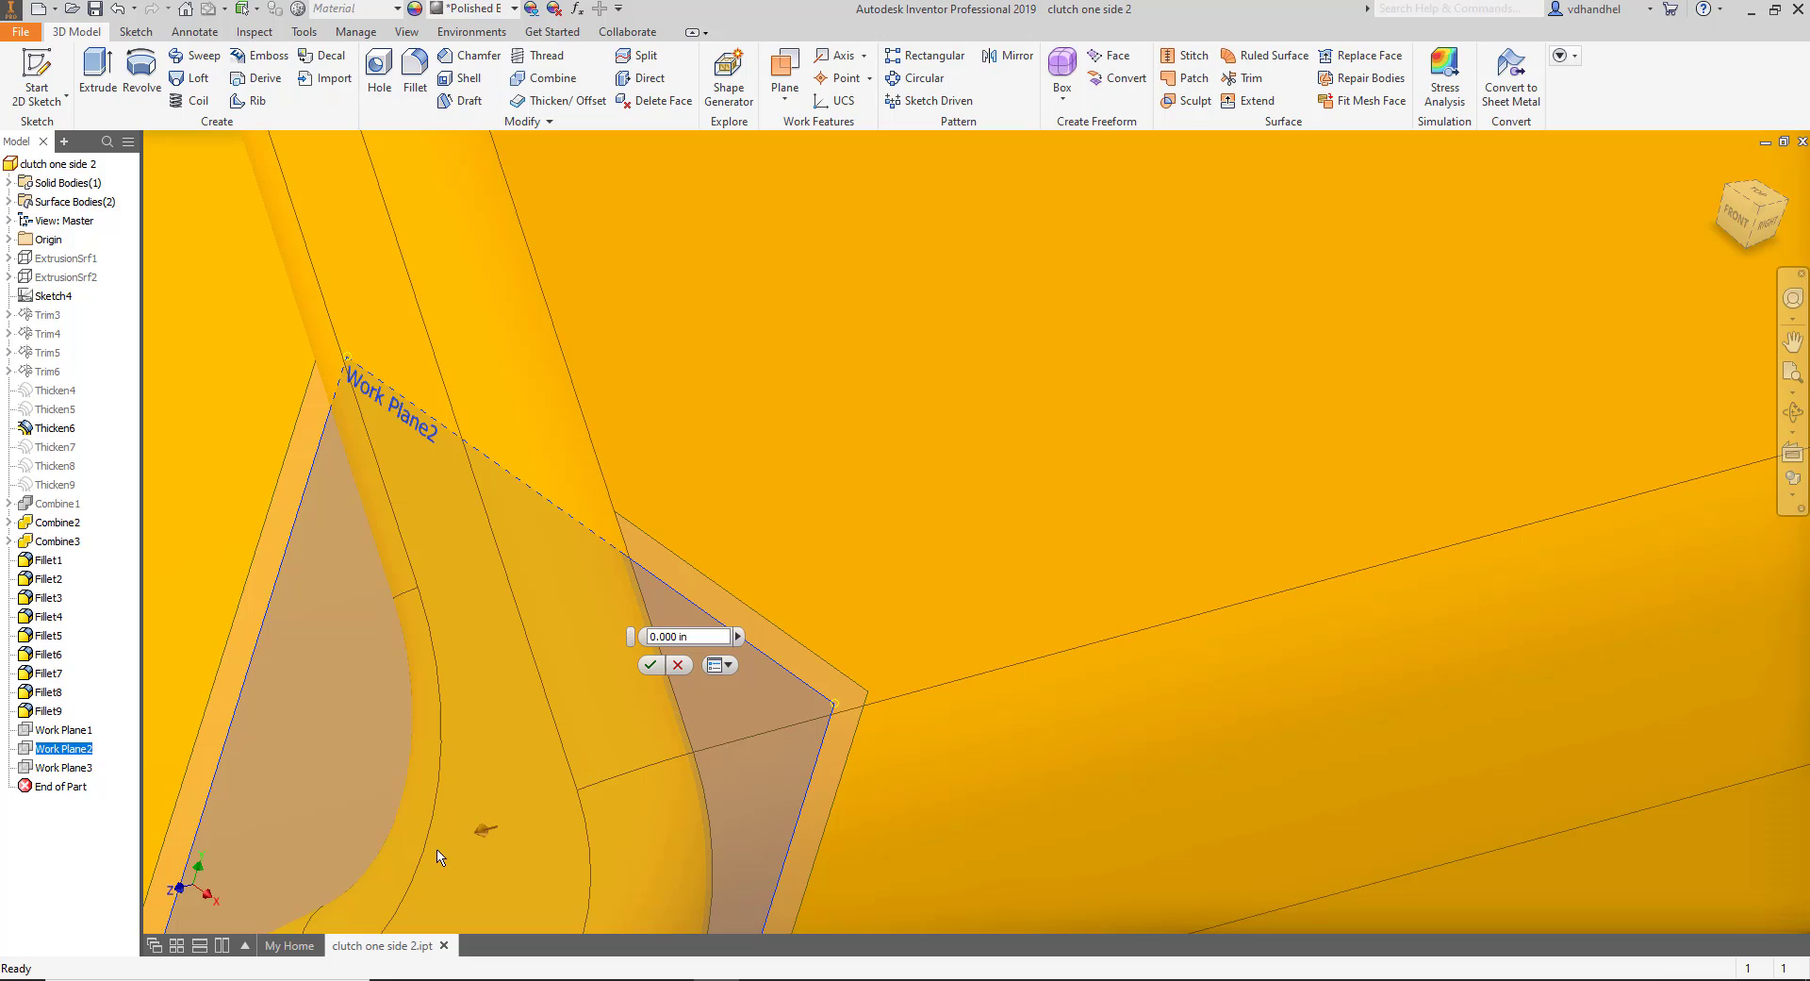
pyautogui.moveTo(649, 783); pyautogui.dragTo(1457, 523)
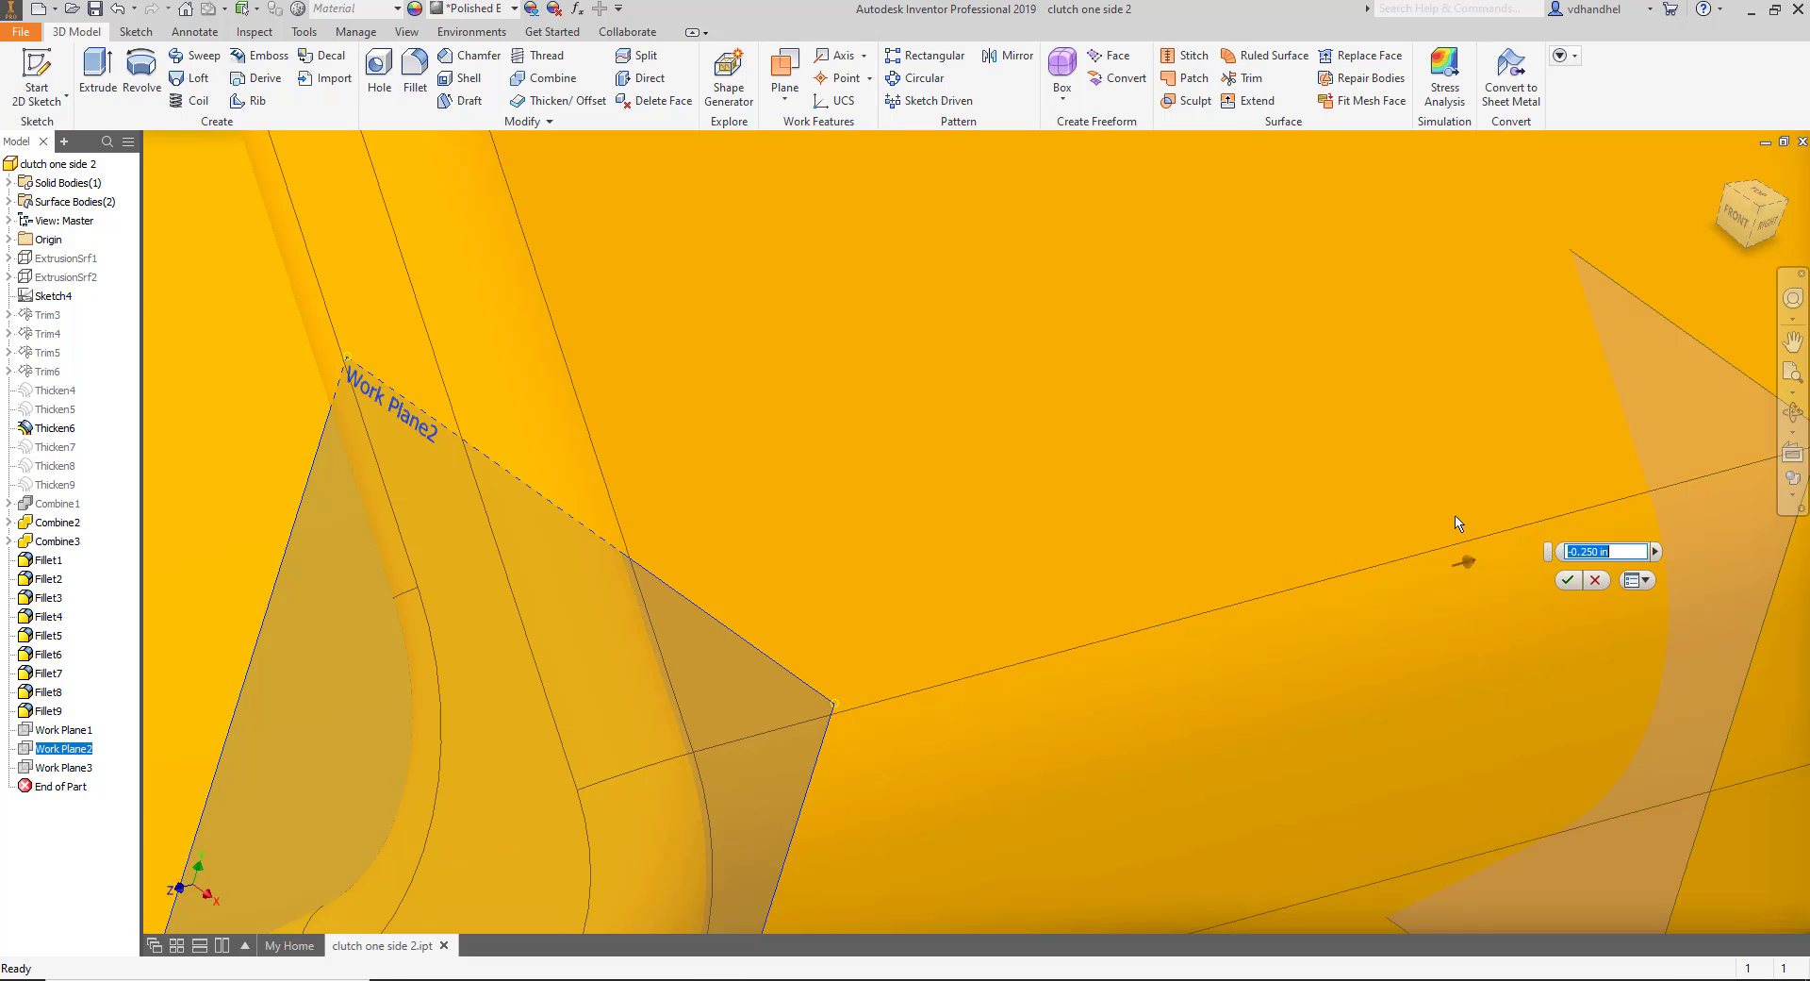
pyautogui.scroll(-5, 1457, 523)
pyautogui.scroll(2, 1415, 517)
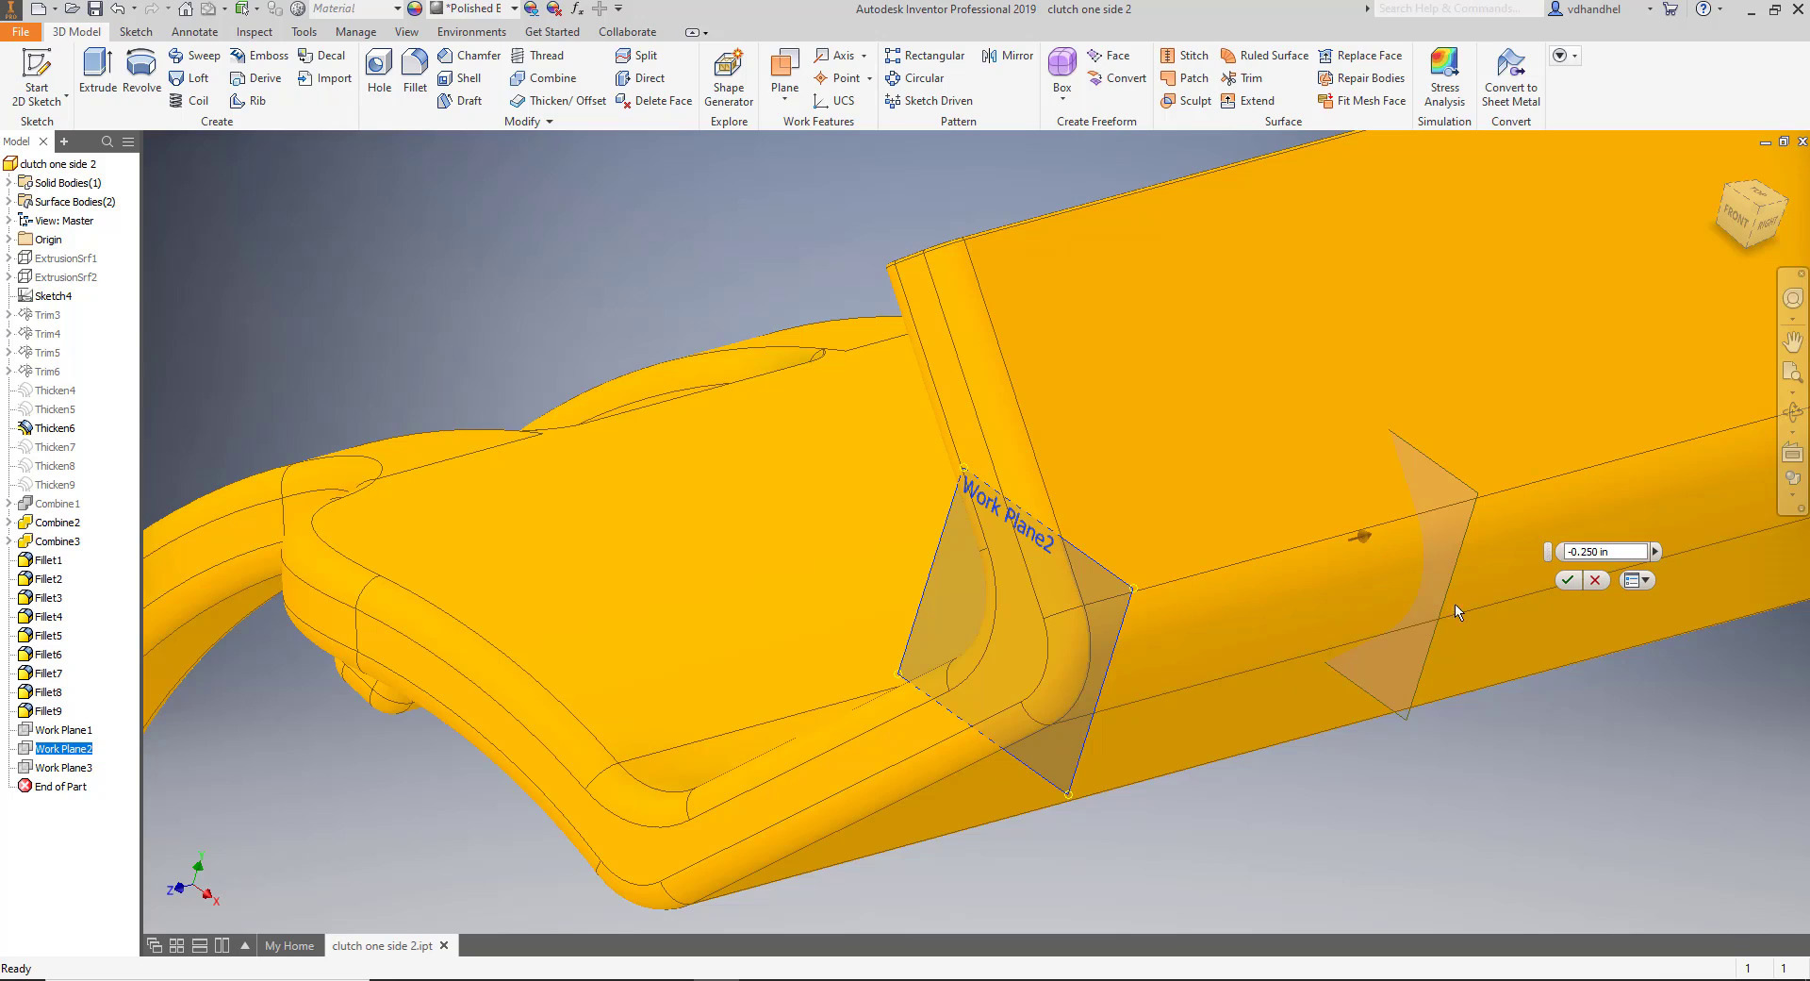
pyautogui.click(1571, 581)
pyautogui.scroll(6, 1596, 705)
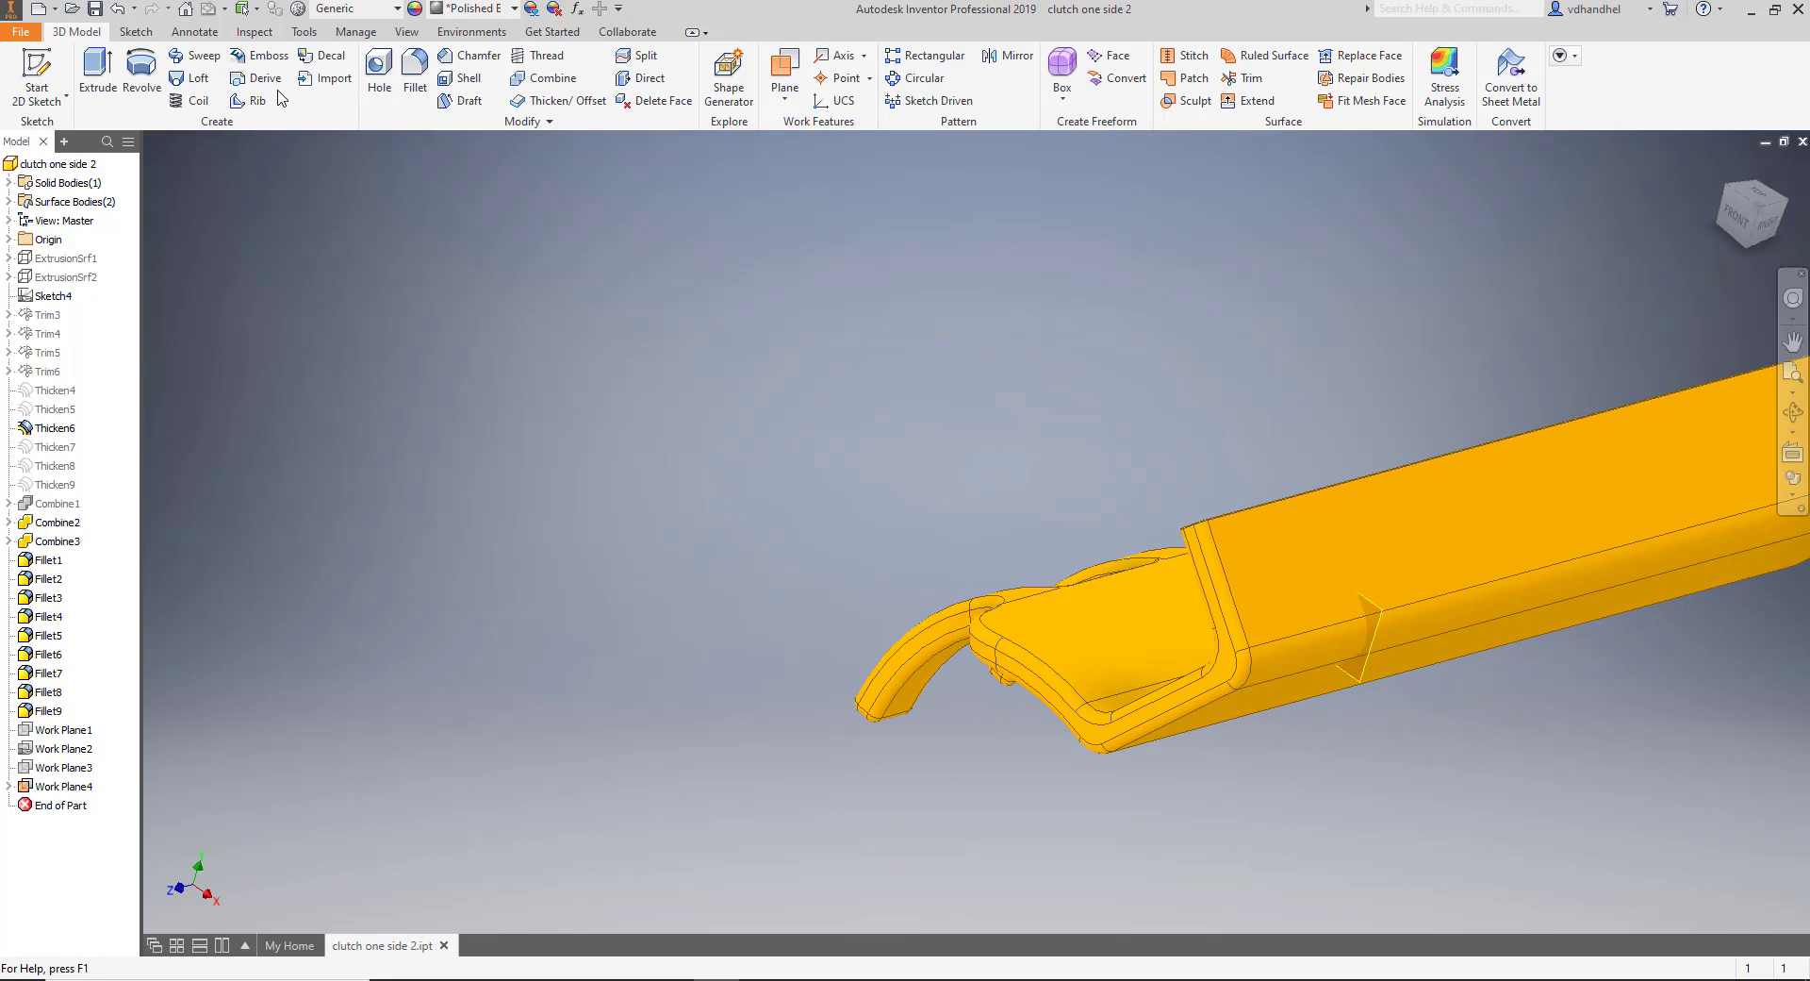
# Open the part file "clutch one side" from the tire folder and bring its first pinned lug into view.
pyautogui.click(55, 8)
pyautogui.click(72, 11)
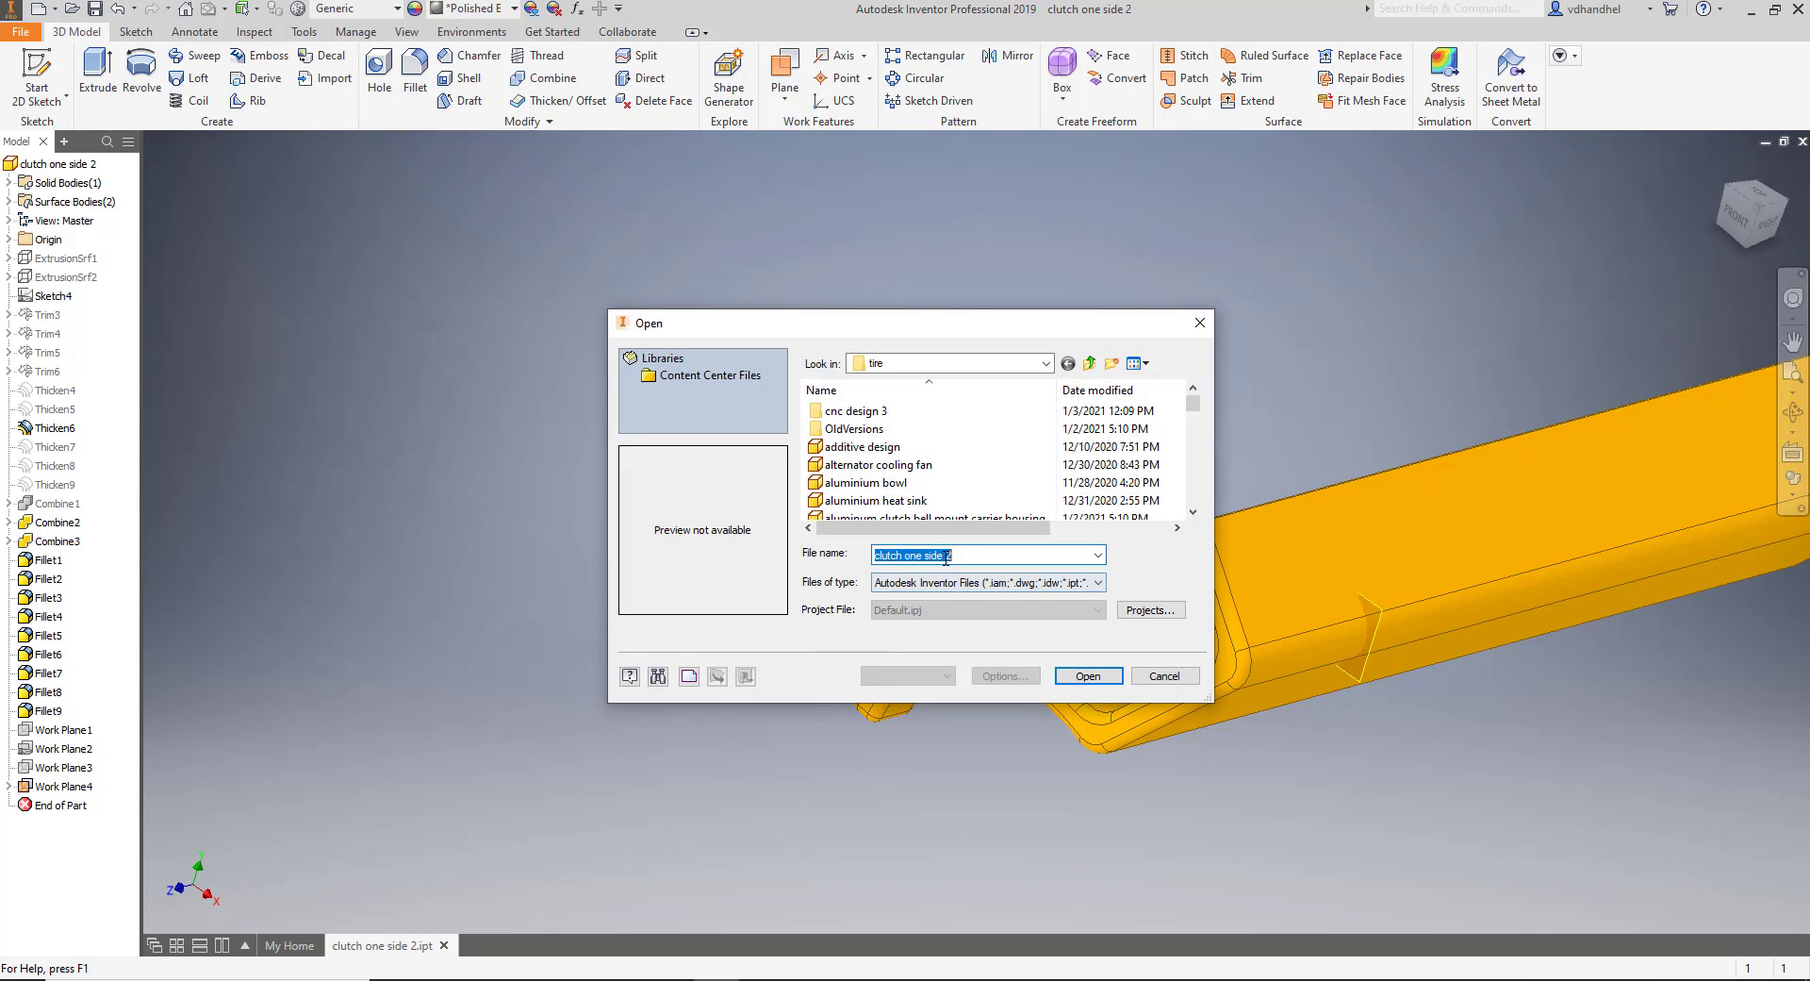
pyautogui.click(898, 448)
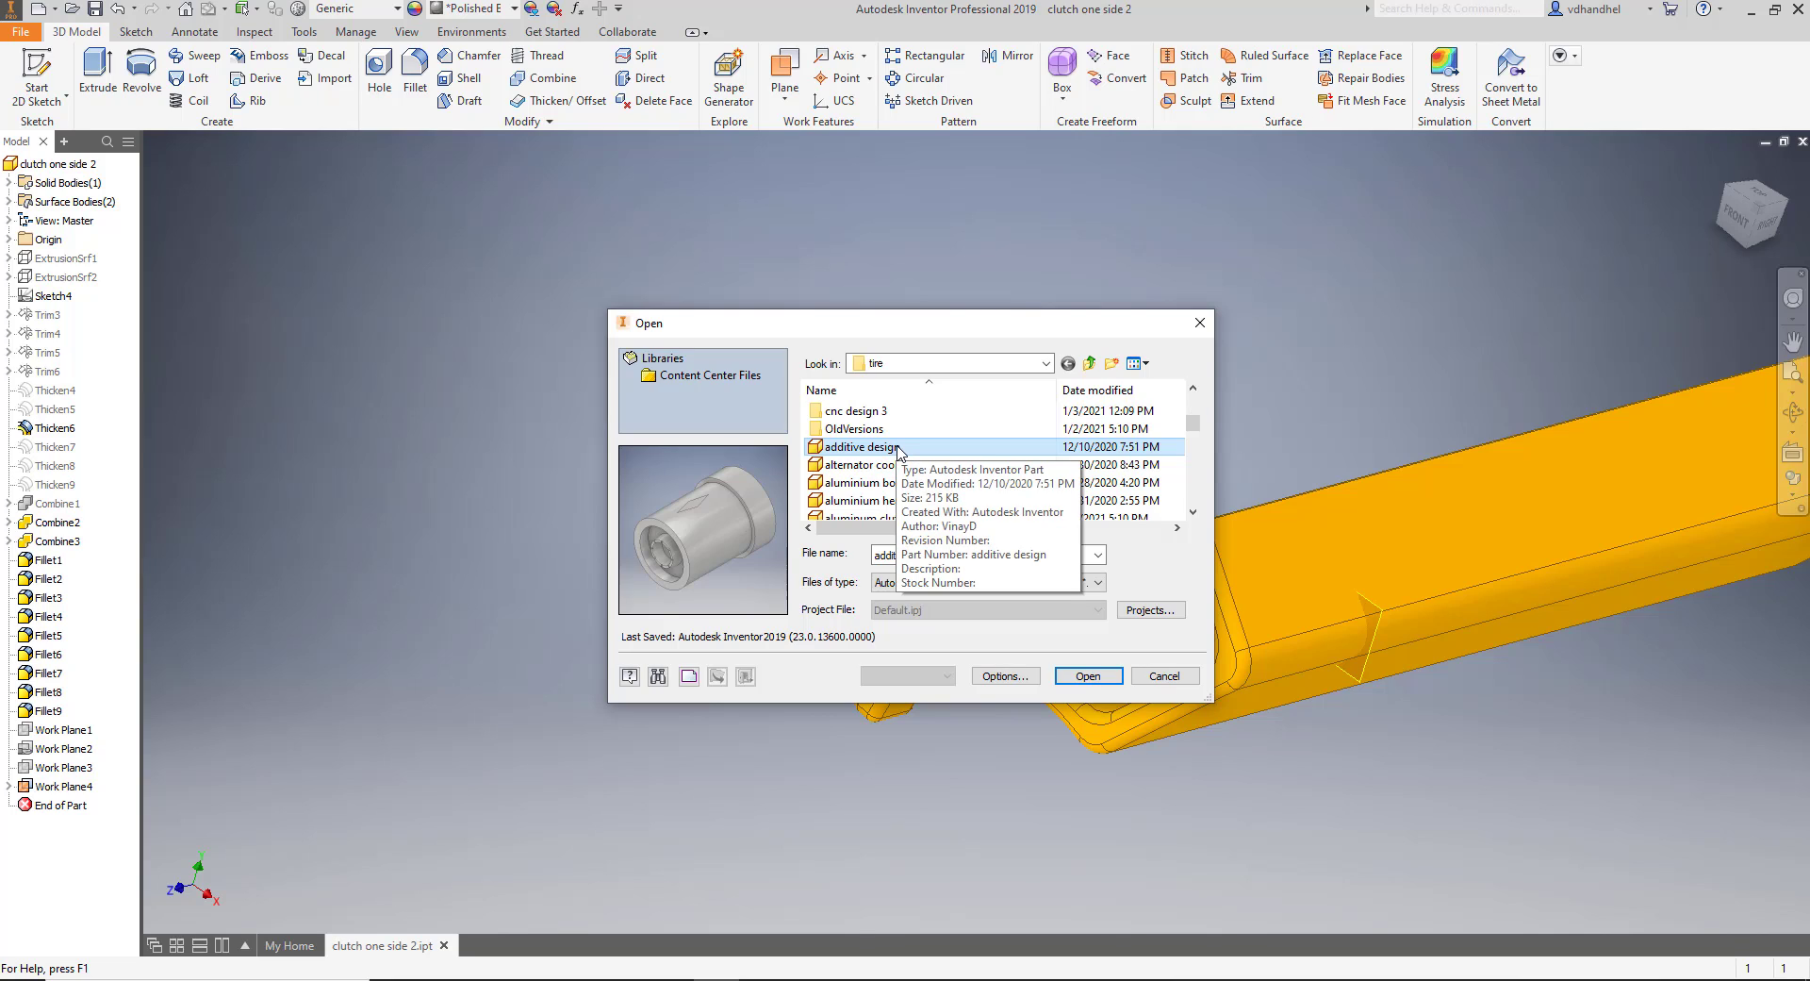
pyautogui.press('c')
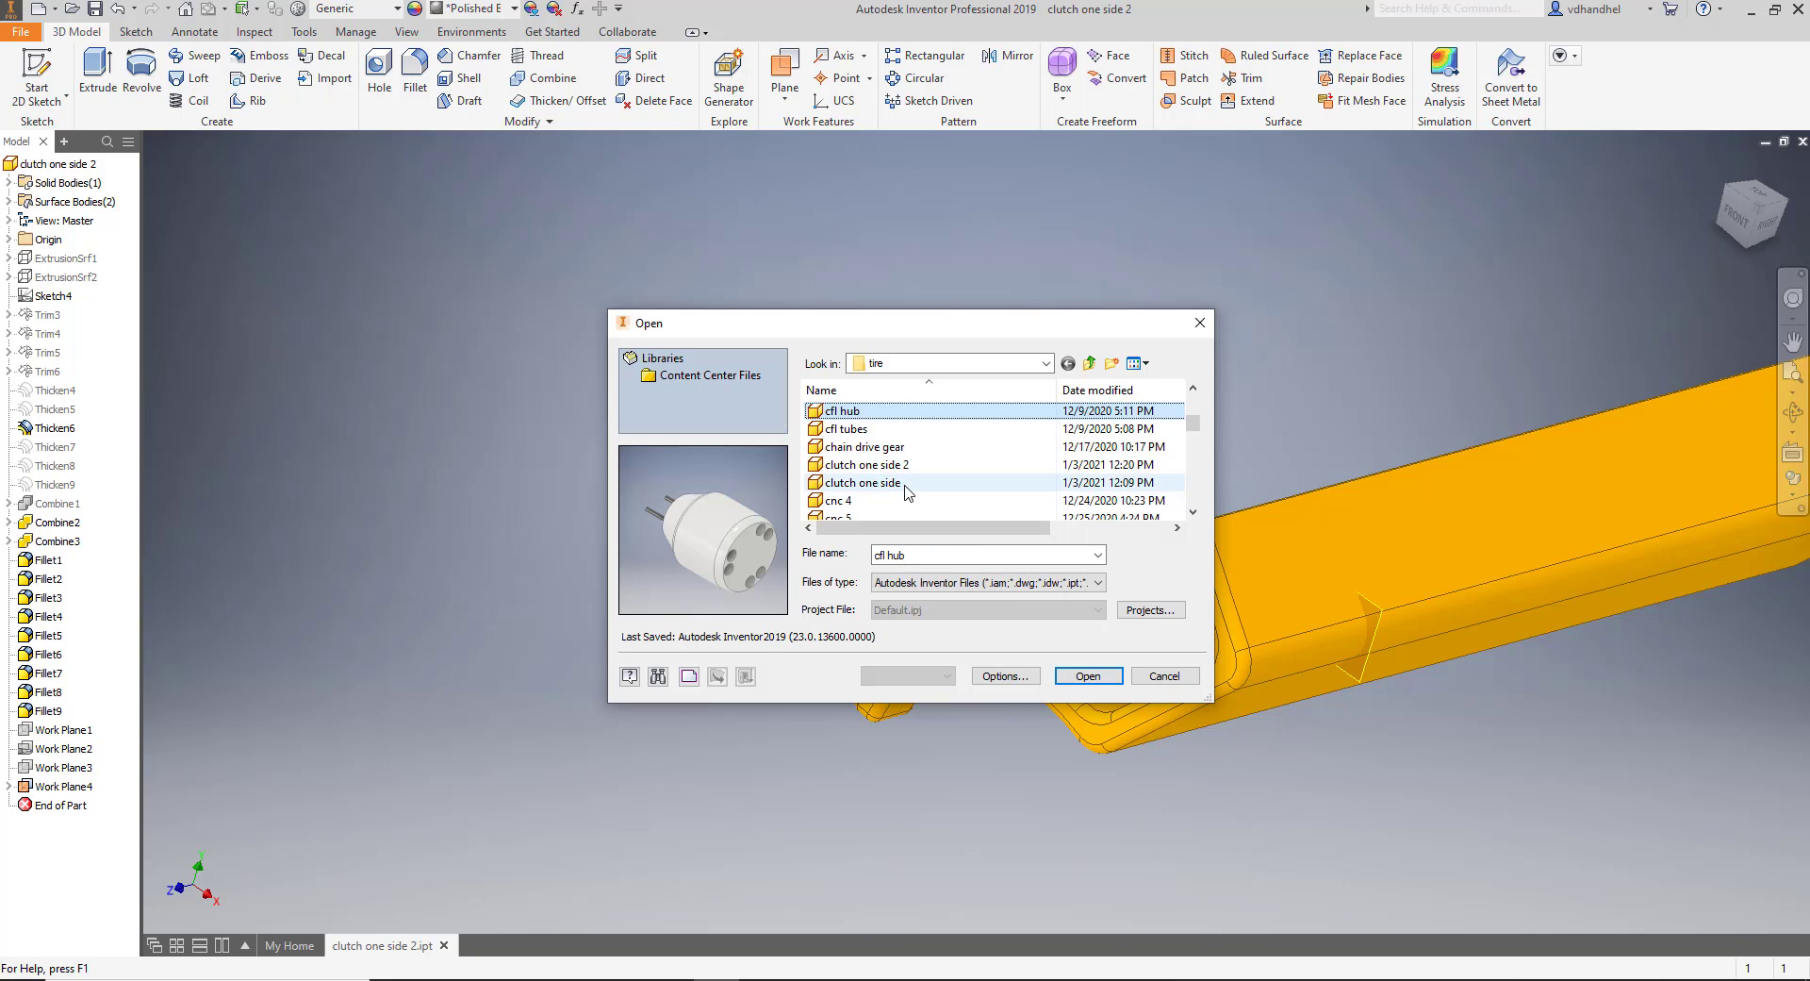
pyautogui.click(896, 482)
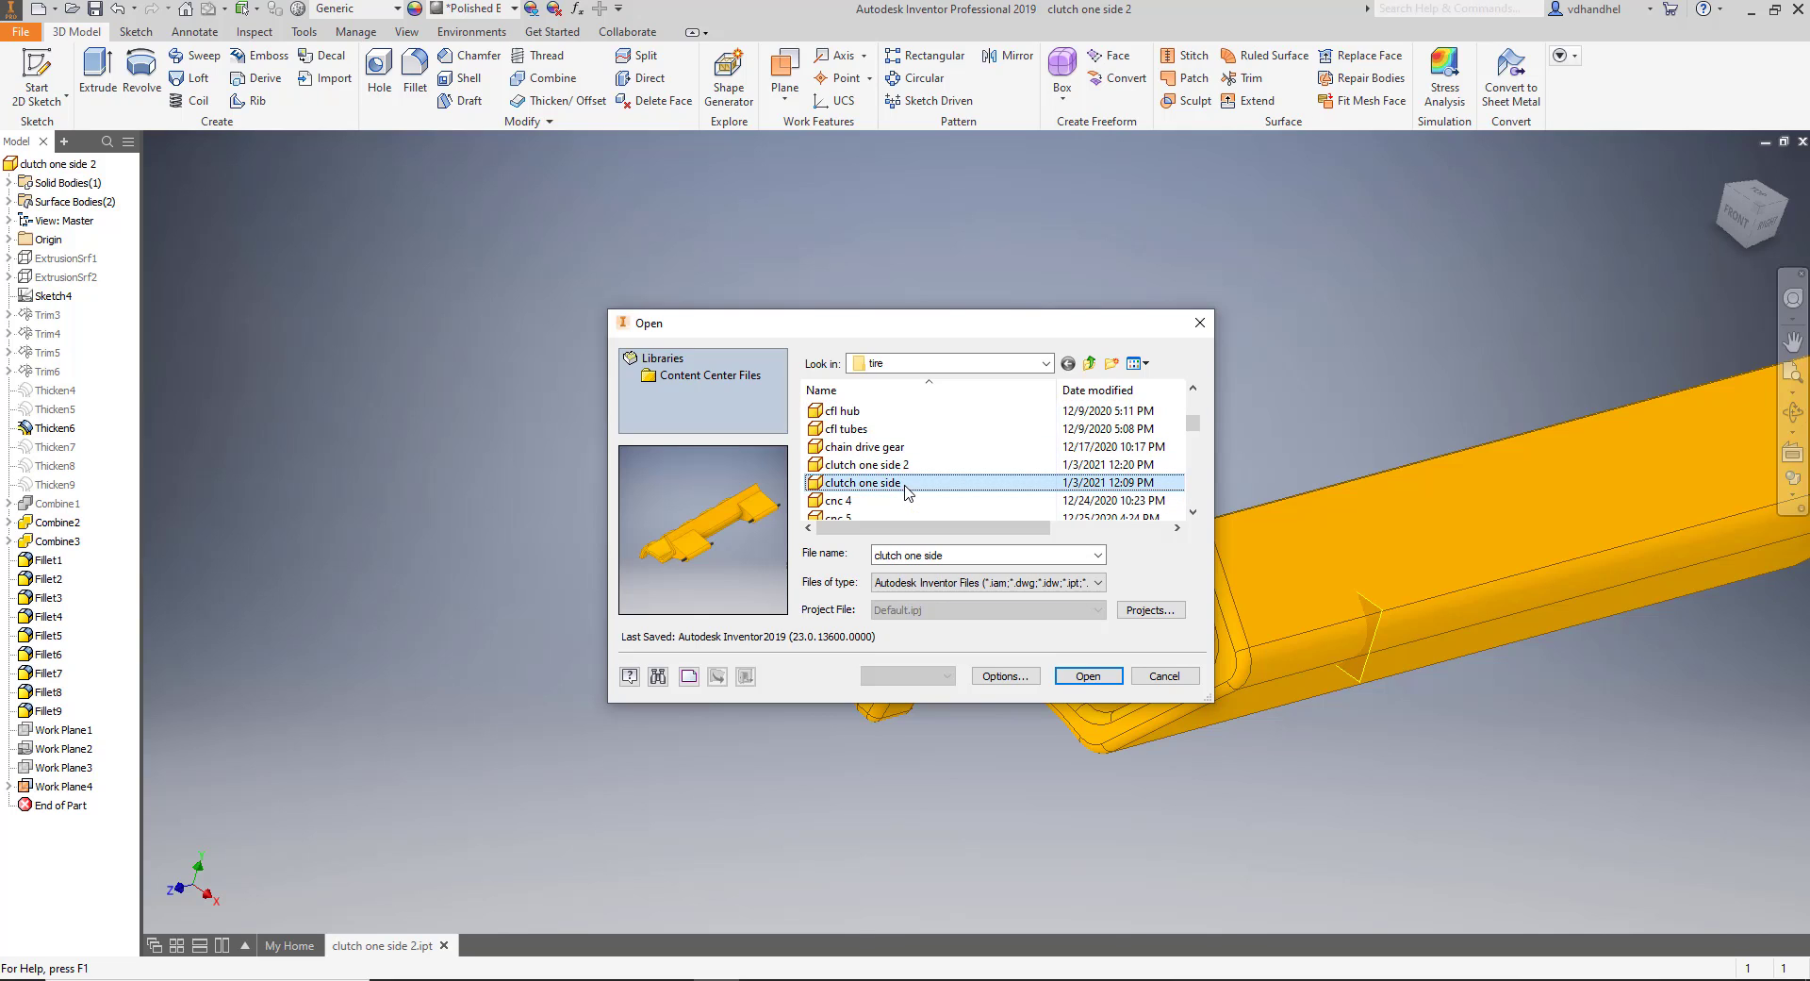
pyautogui.click(1087, 676)
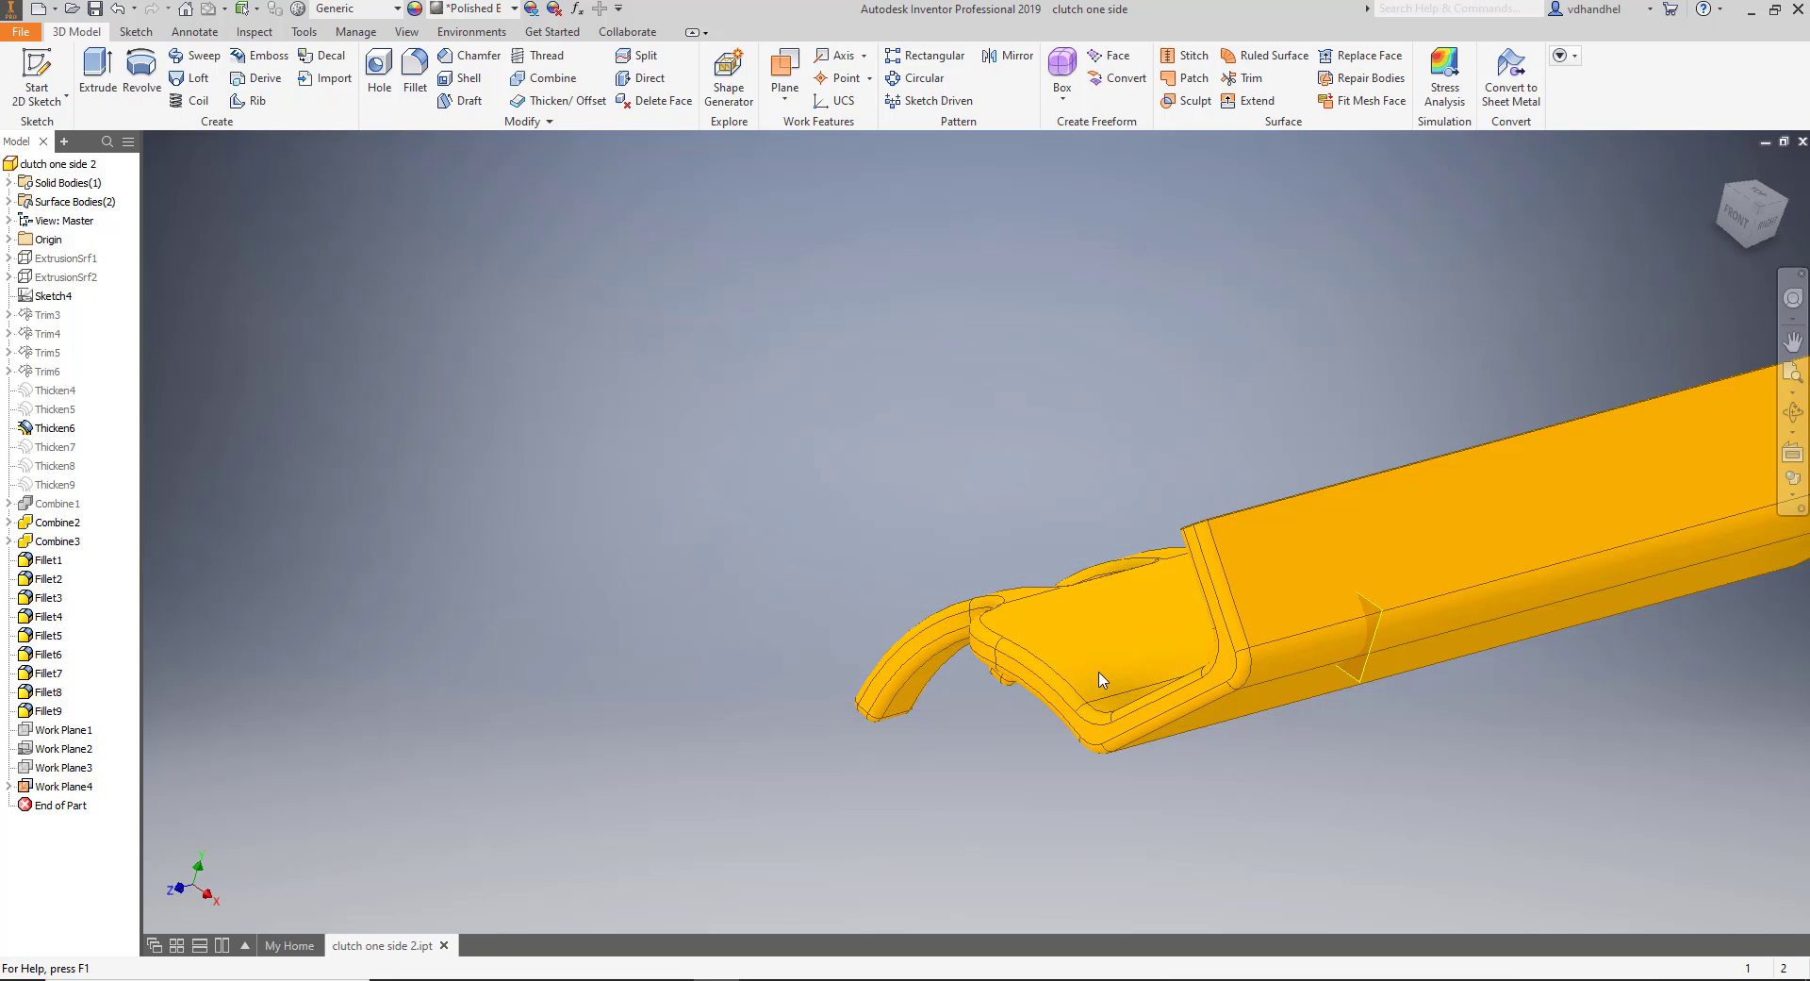
pyautogui.scroll(3, 934, 614)
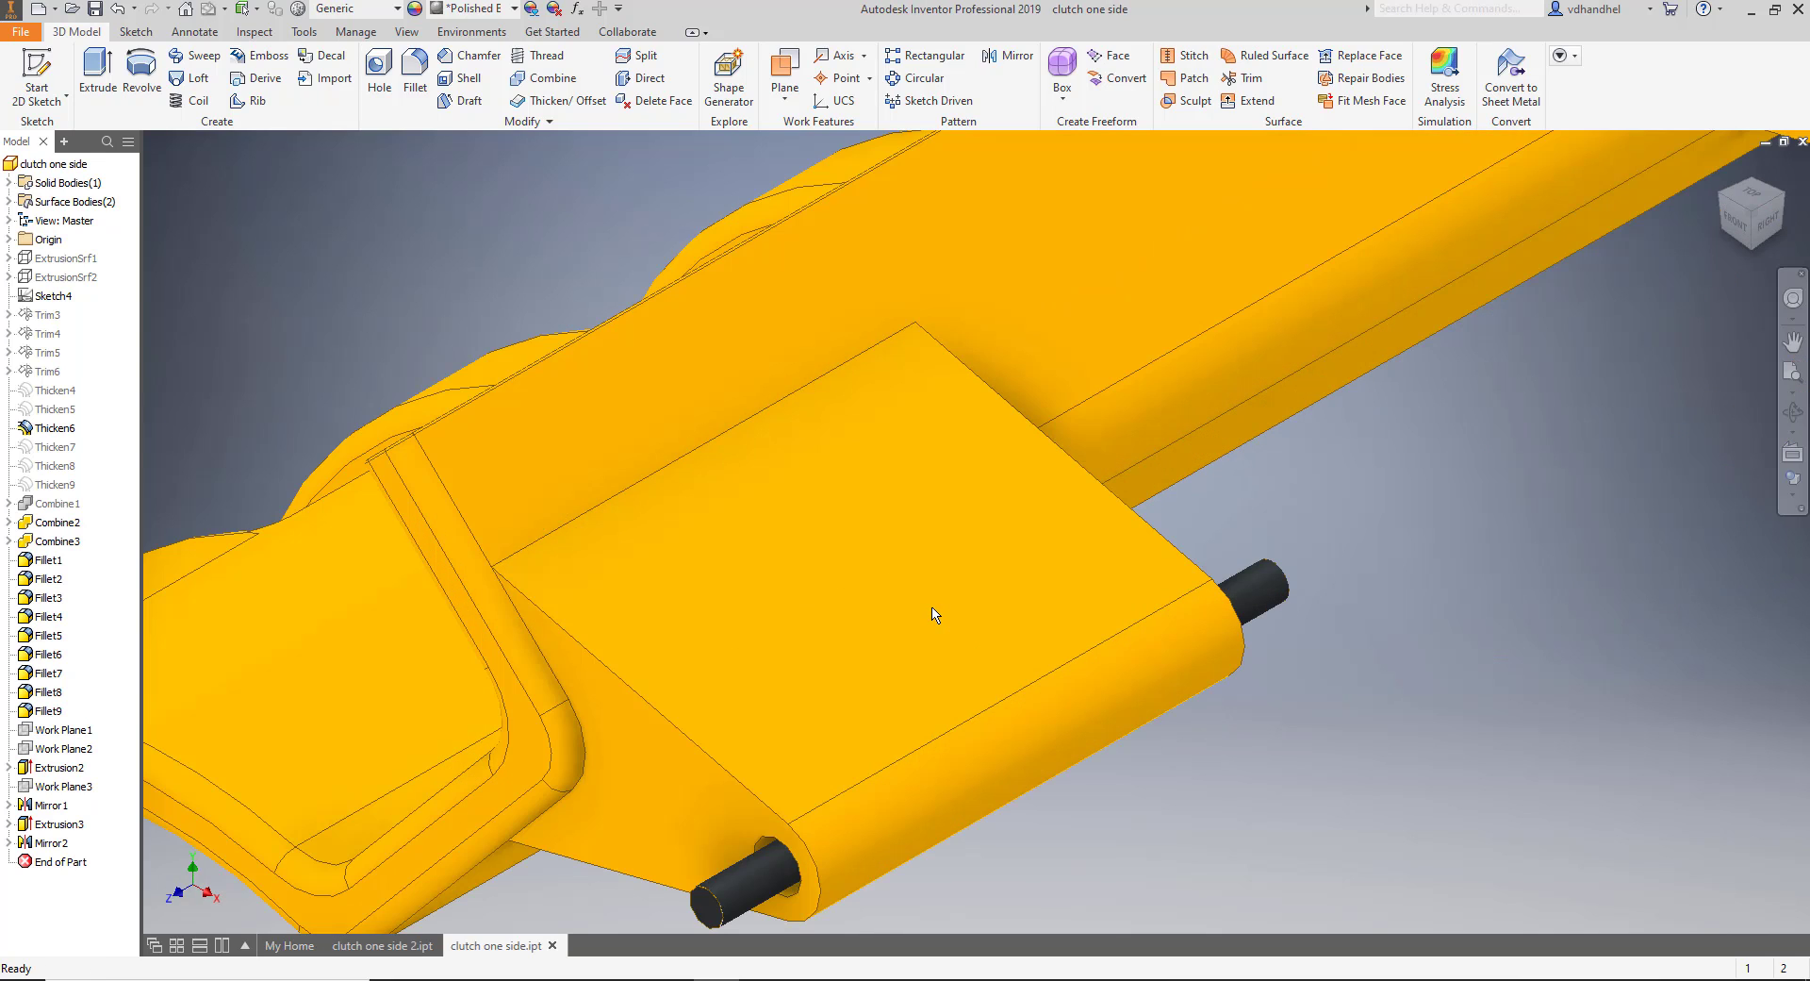
pyautogui.scroll(-1, 933, 614)
pyautogui.moveTo(933, 614); pyautogui.dragTo(902, 522, button='middle')
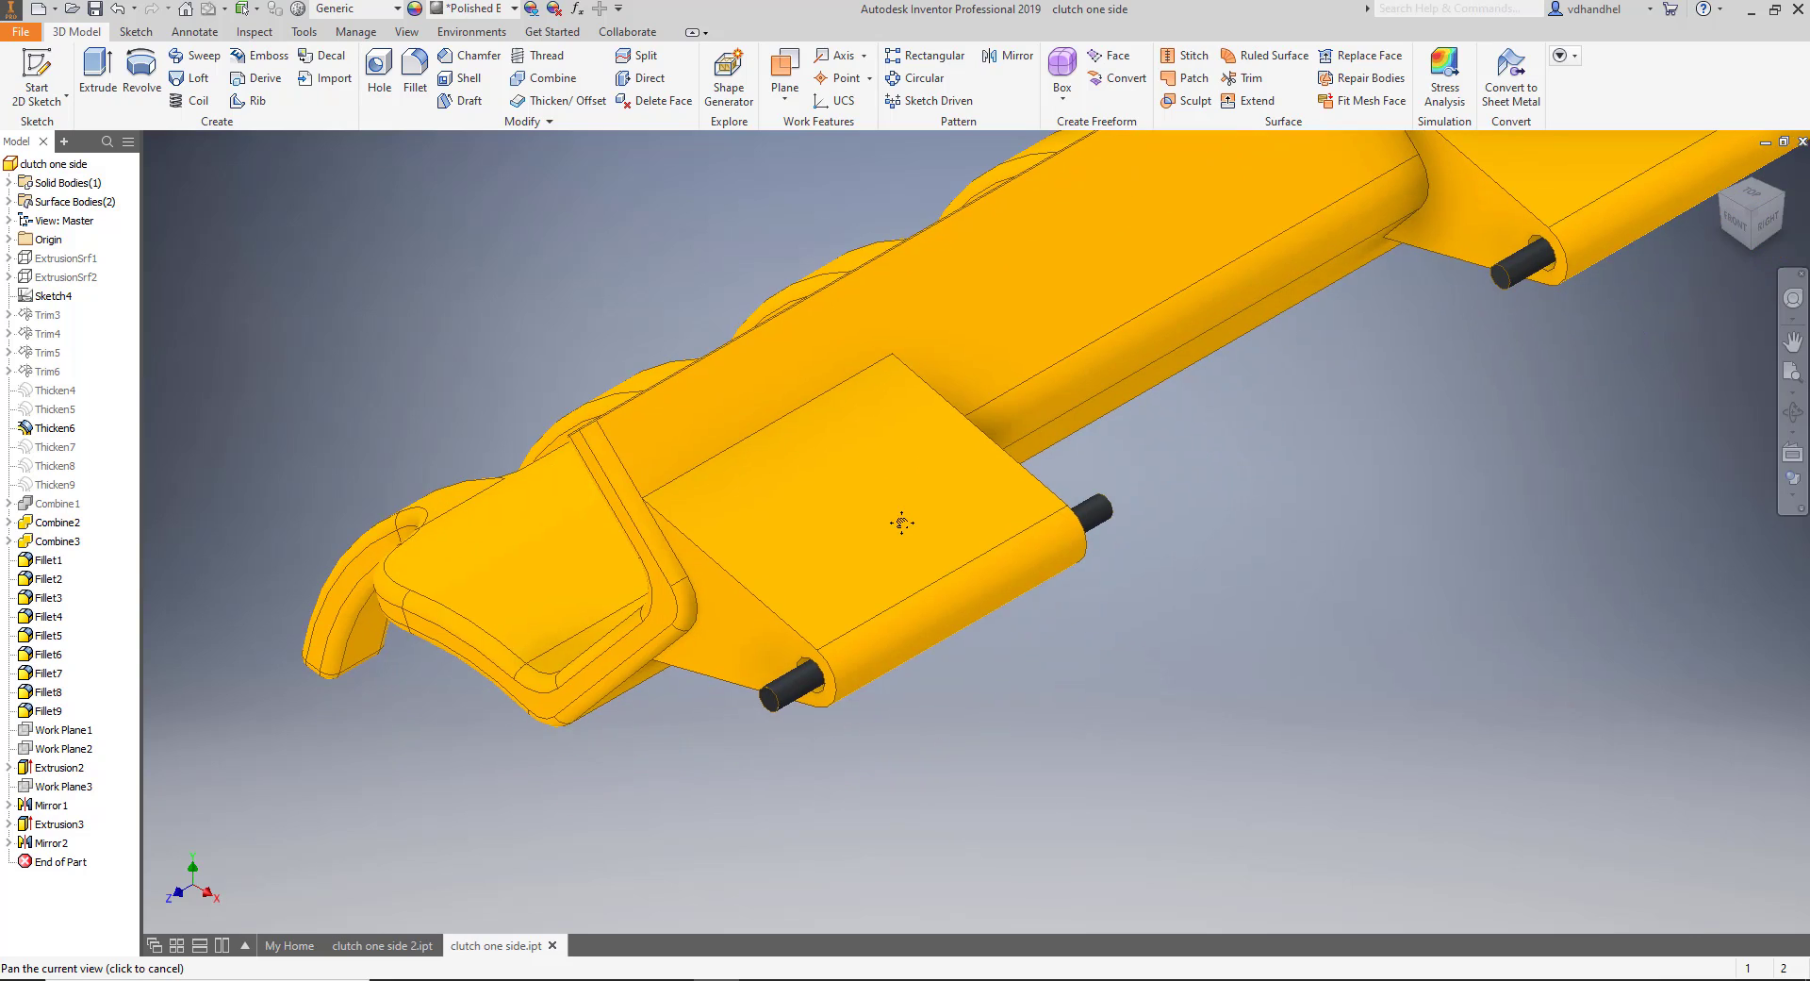
# Check the extrusion distance of the first lug, Extrusion2, without changing it, and return to "clutch one side 2".
pyautogui.doubleClick(54, 769)
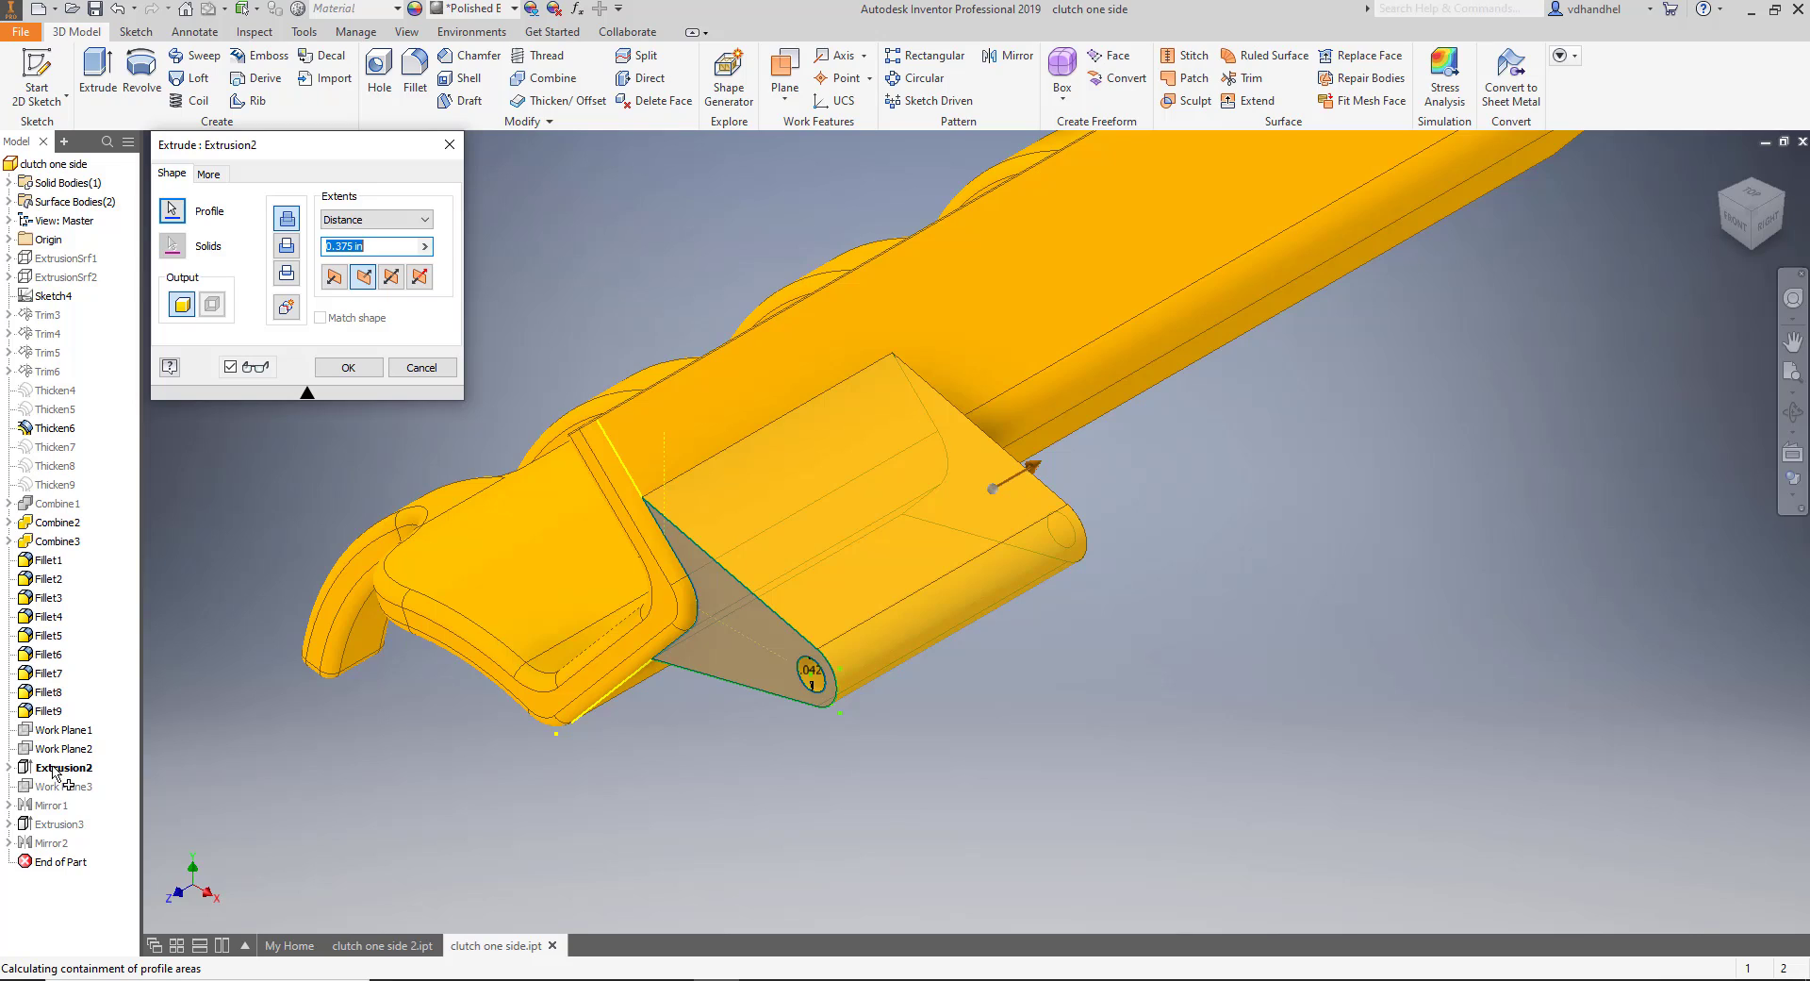
pyautogui.click(421, 368)
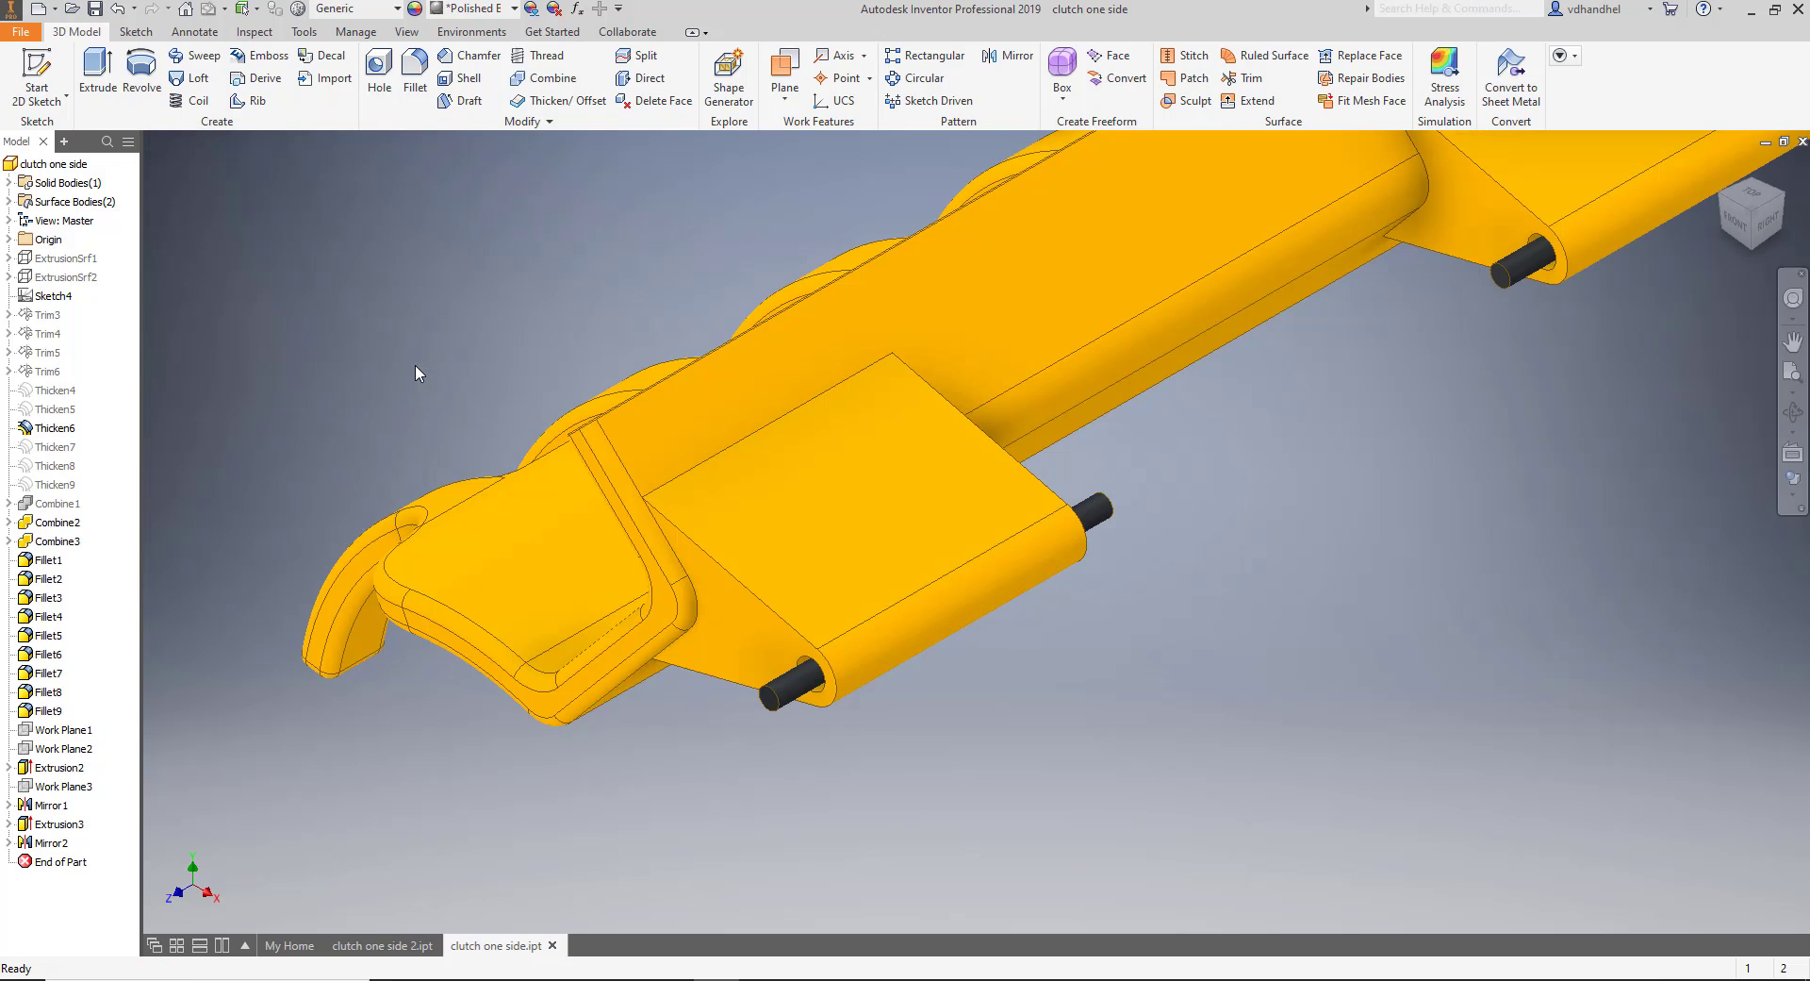
pyautogui.click(403, 945)
pyautogui.moveTo(1625, 626); pyautogui.dragTo(1176, 614, button='middle')
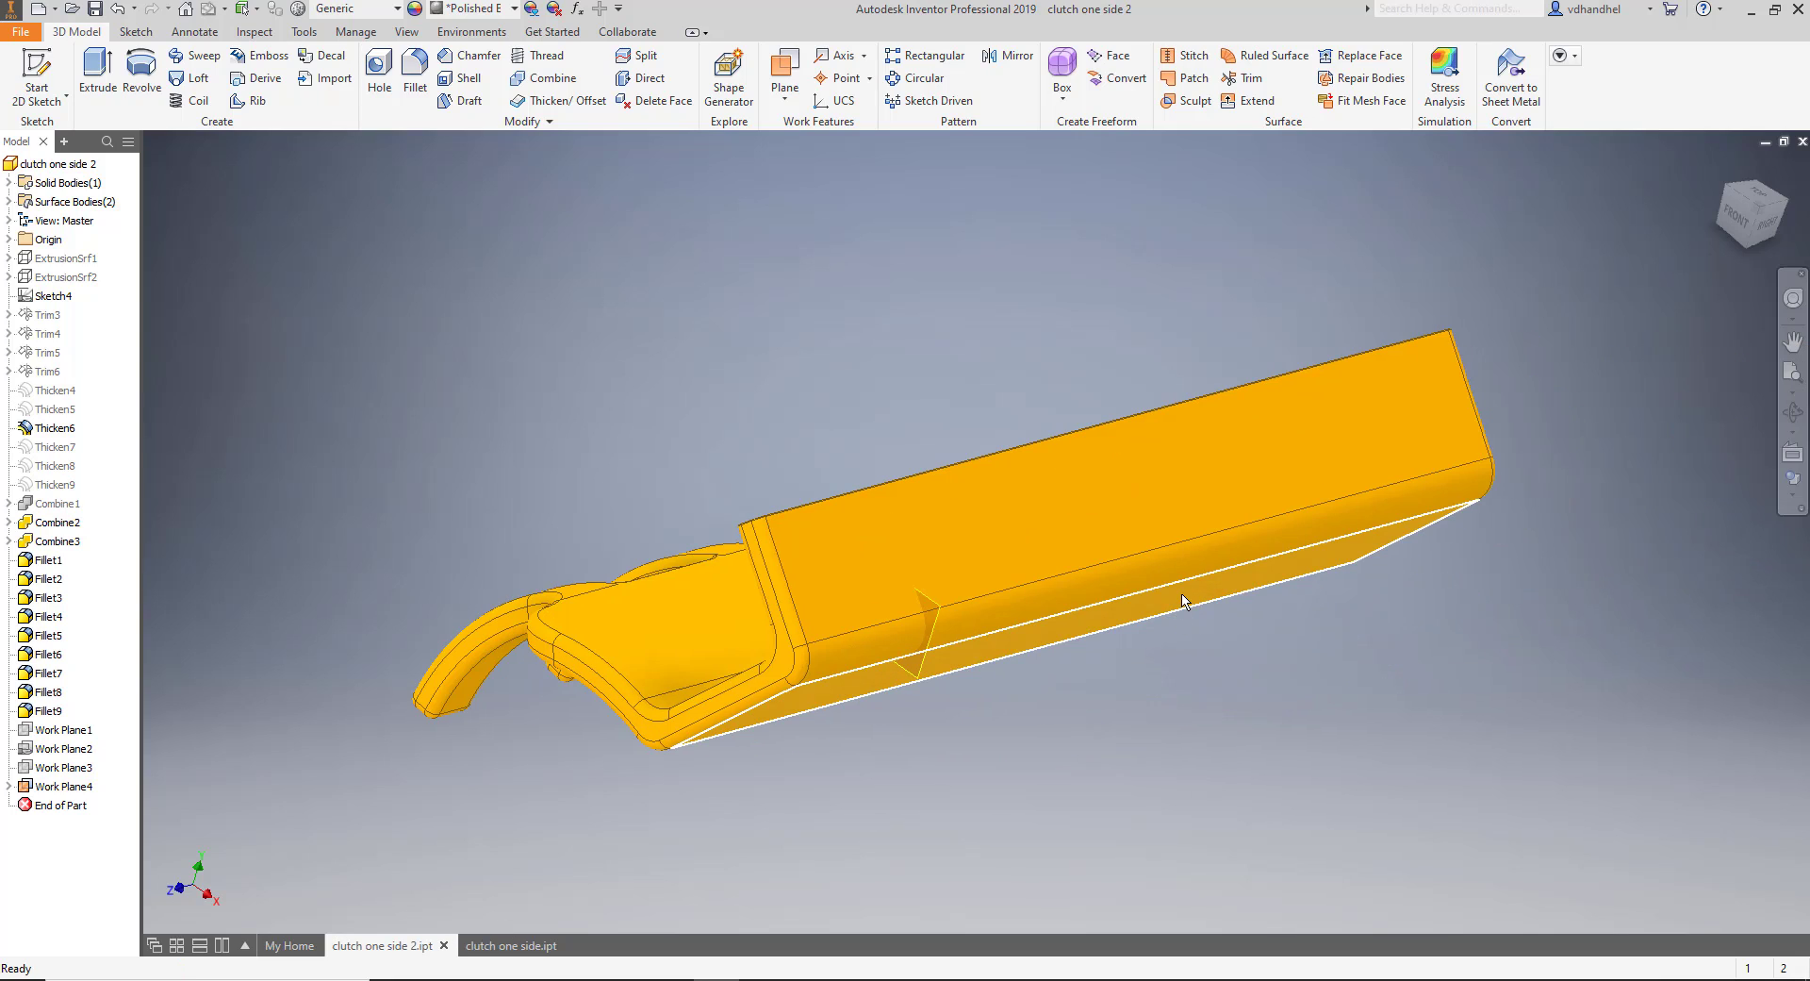
# Try an offset of -0.375 in + 0.150 in for the new work plane.
pyautogui.moveTo(1184, 601)
pyautogui.click(1196, 632)
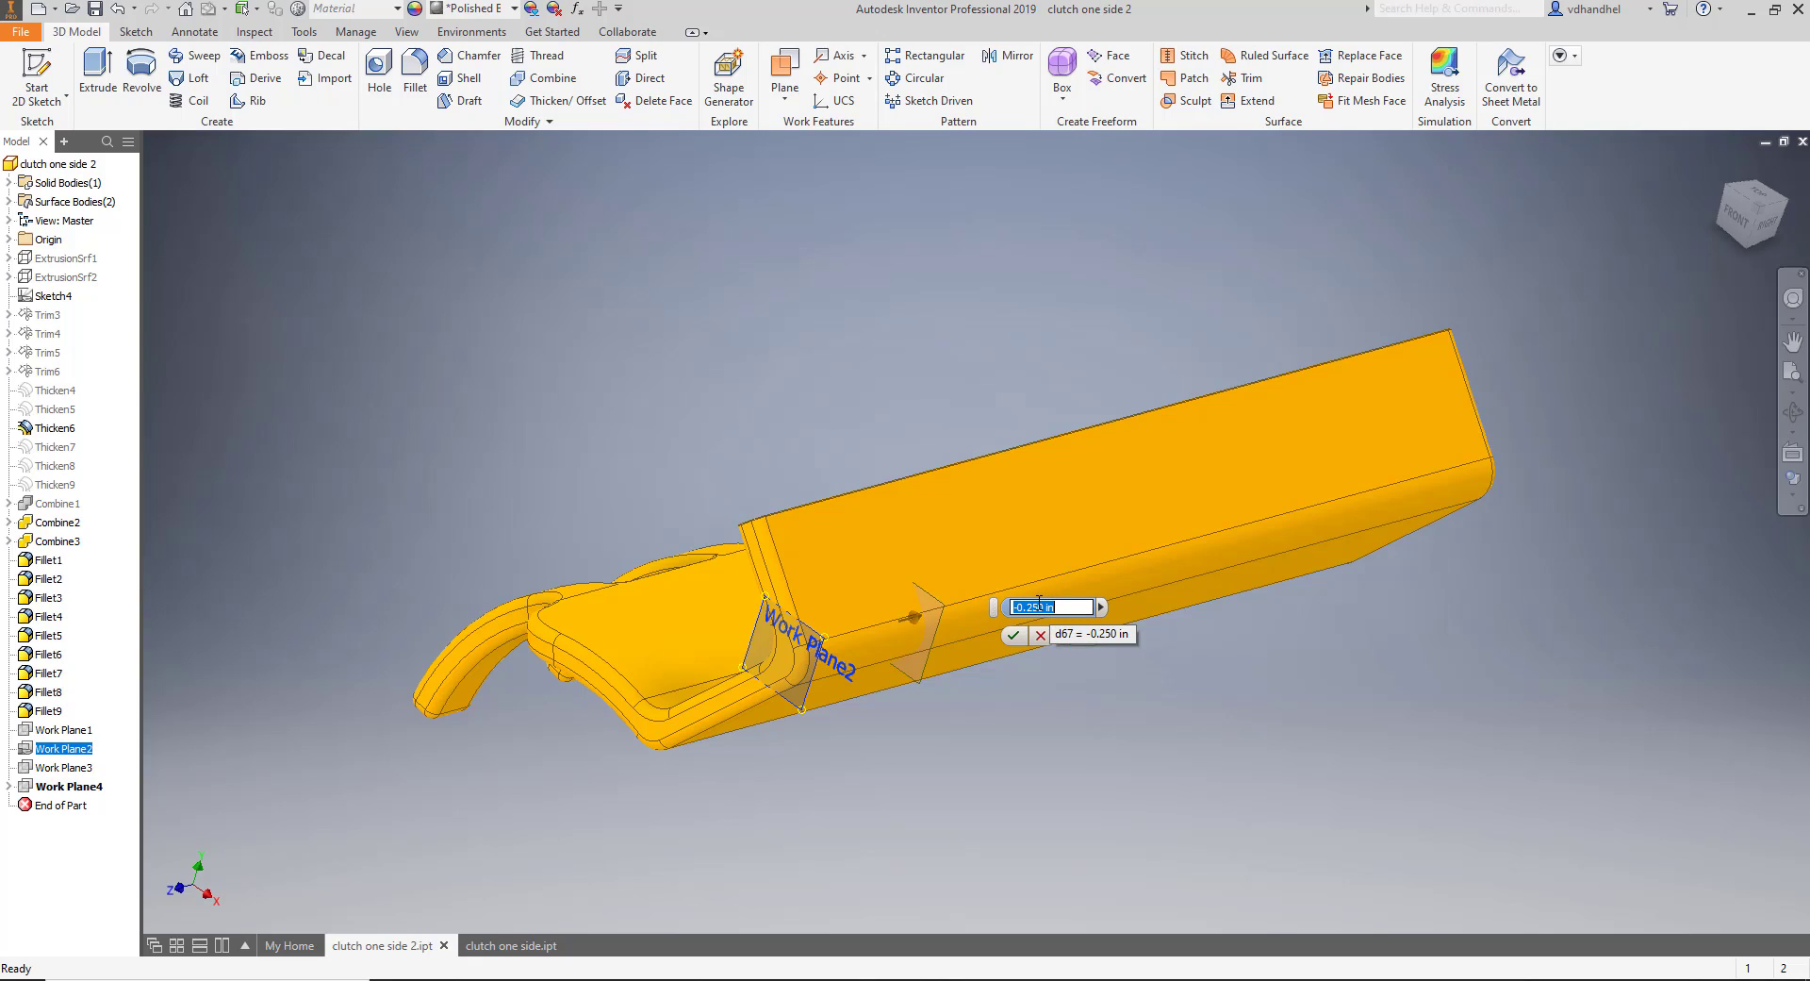
pyautogui.click(1029, 606)
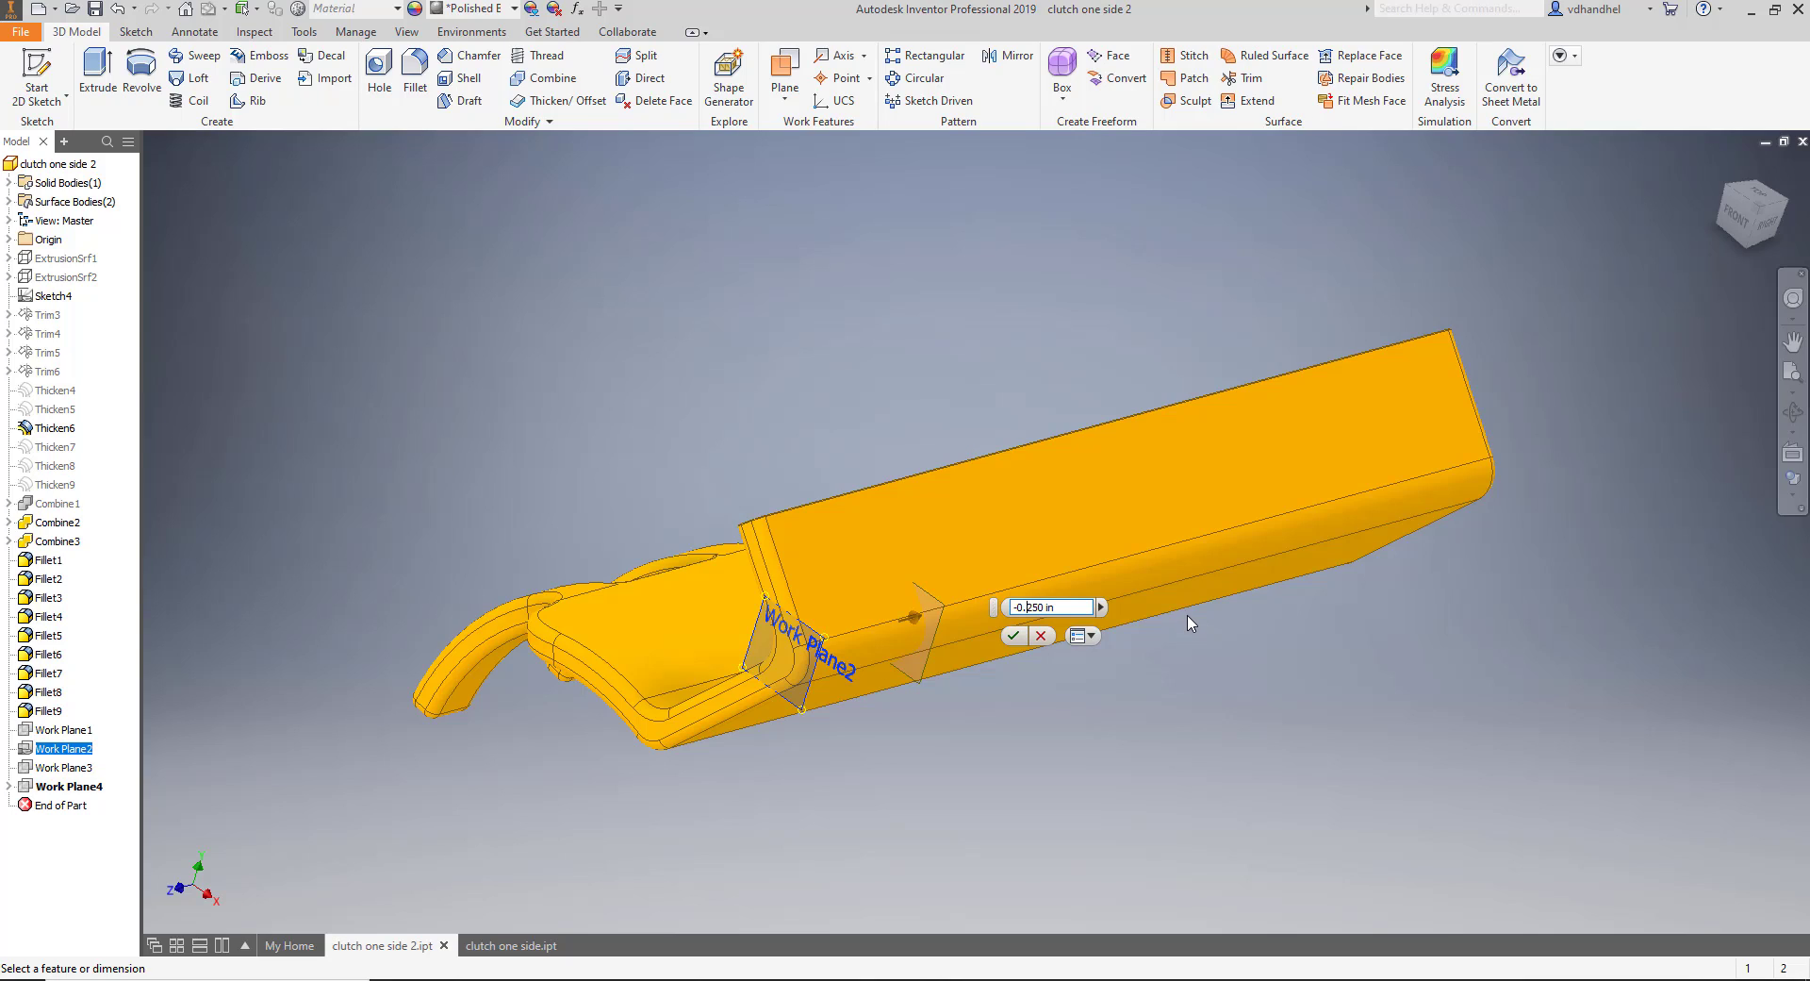
pyautogui.press('Delete')
pyautogui.write('375+.1')
pyautogui.press('Return')
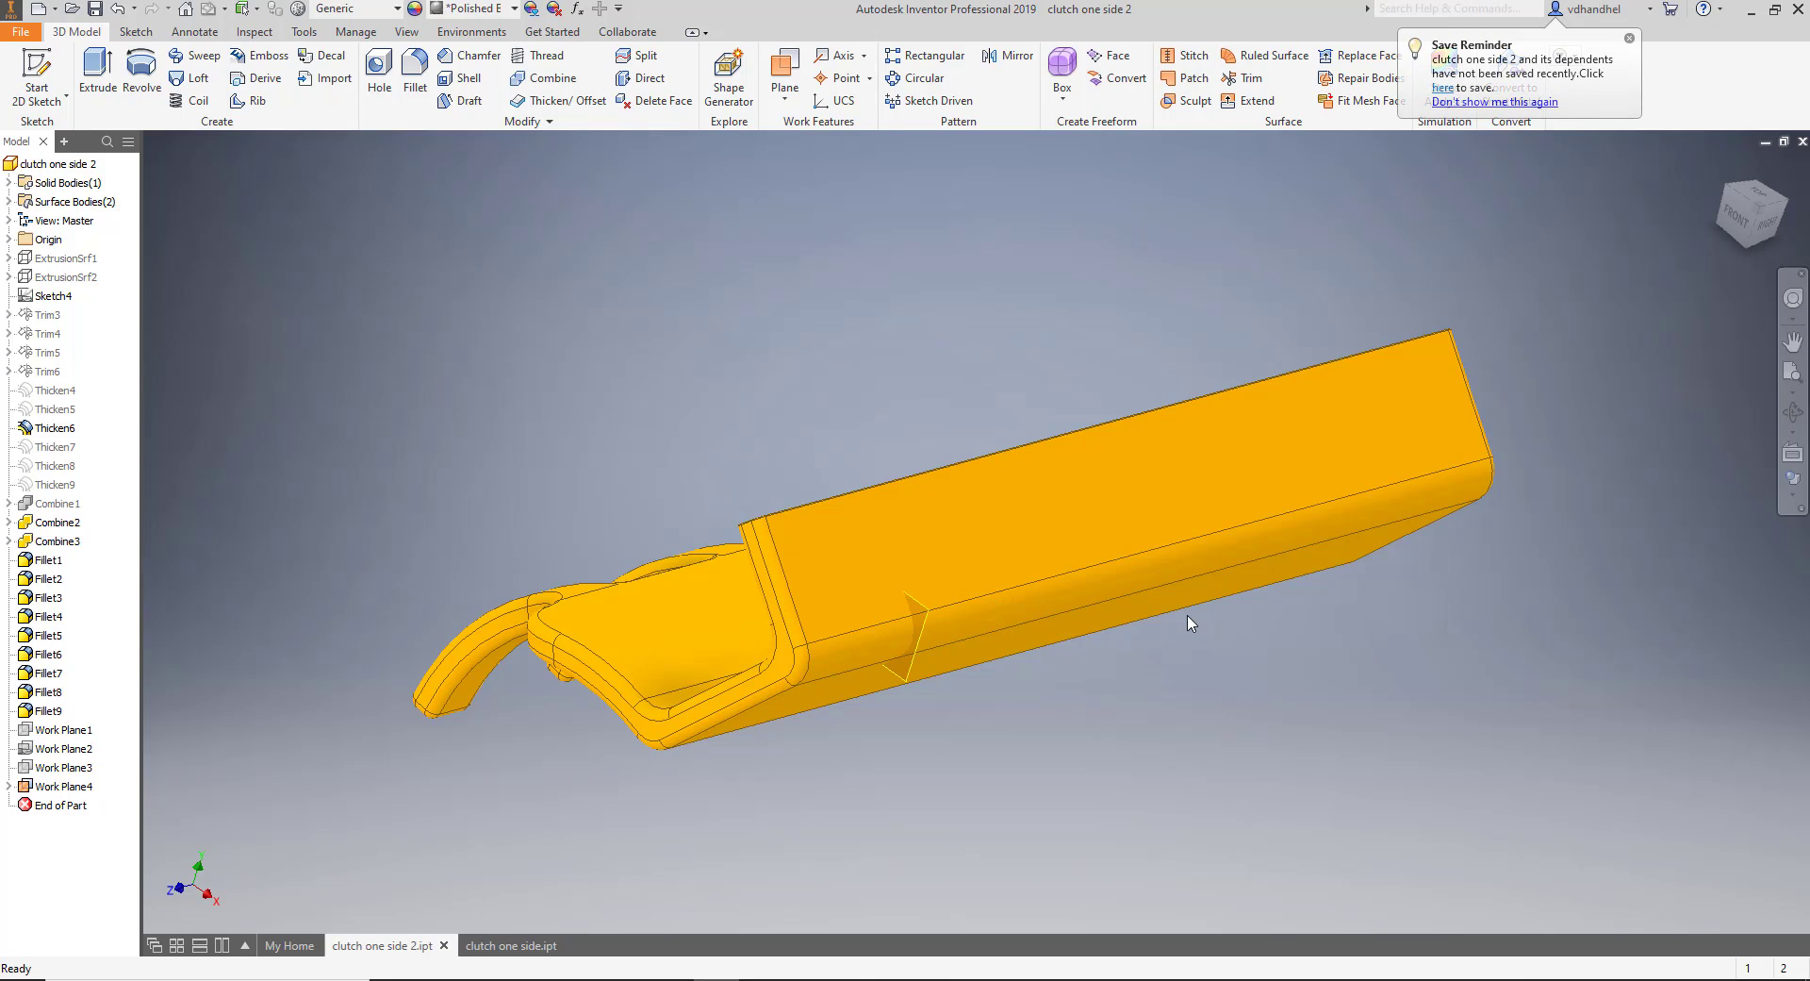
# Set the offset of Work Plane4 to -0.375 in - 0.150 in.
pyautogui.doubleClick(923, 618)
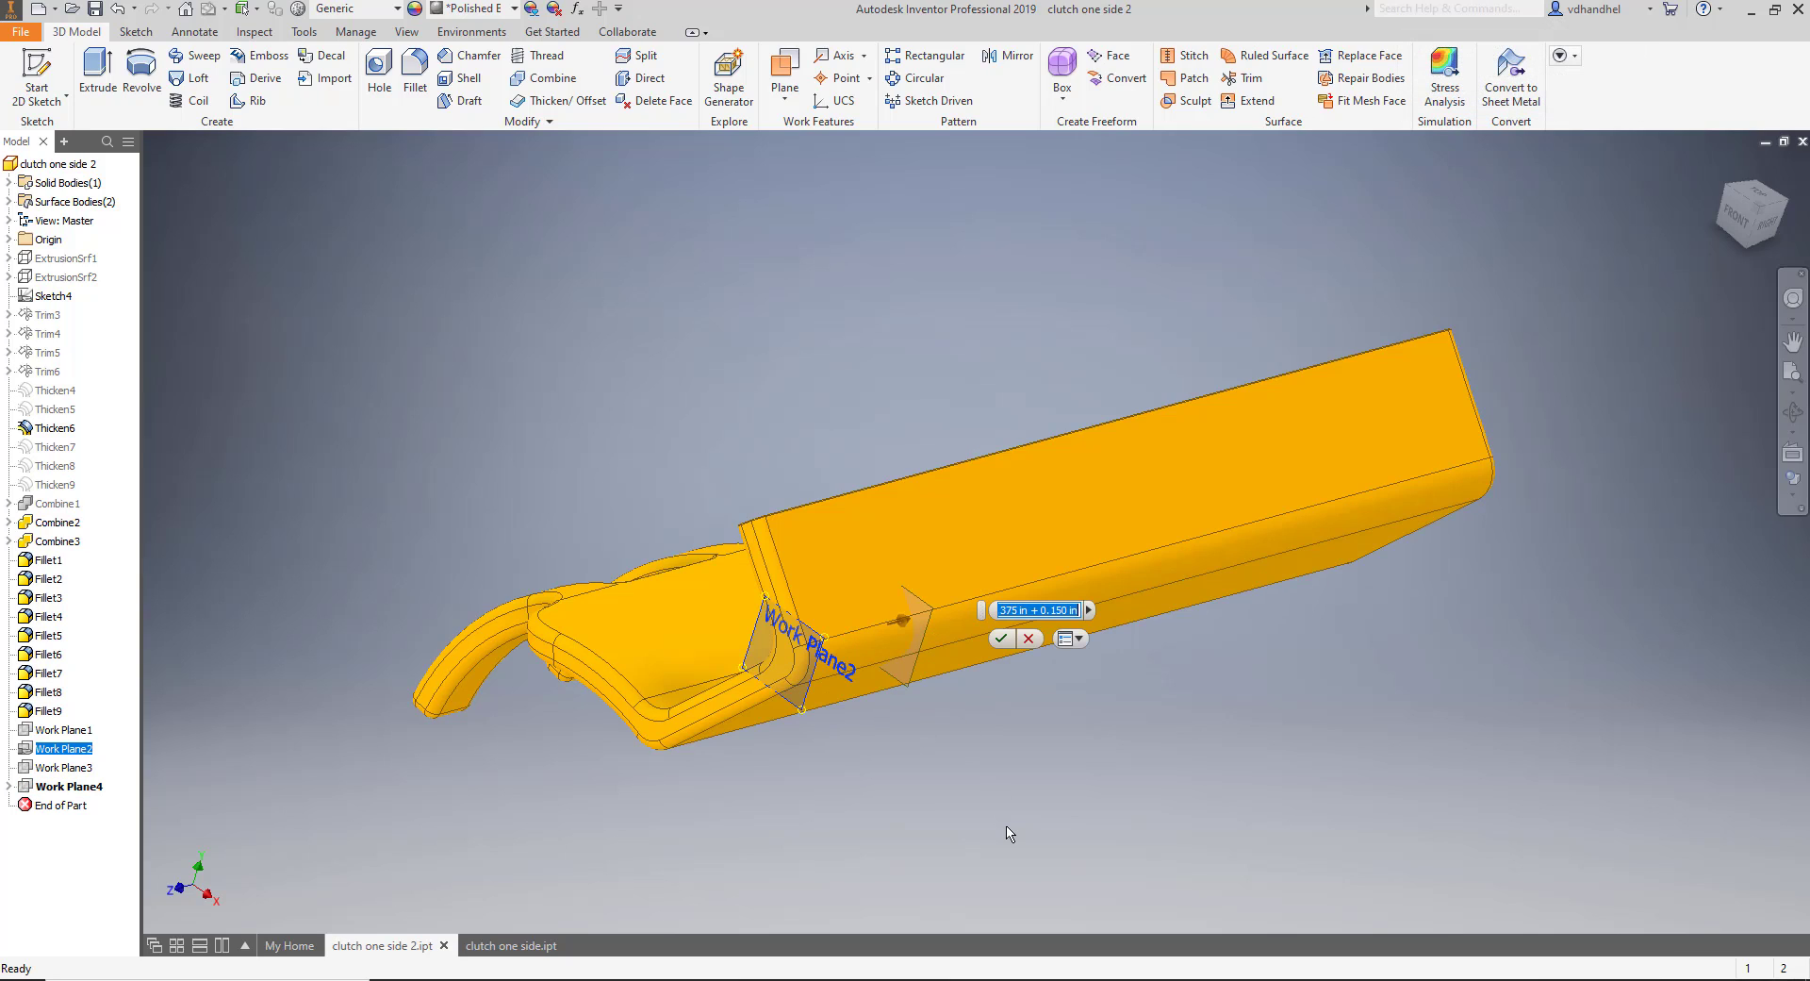
pyautogui.click(1040, 609)
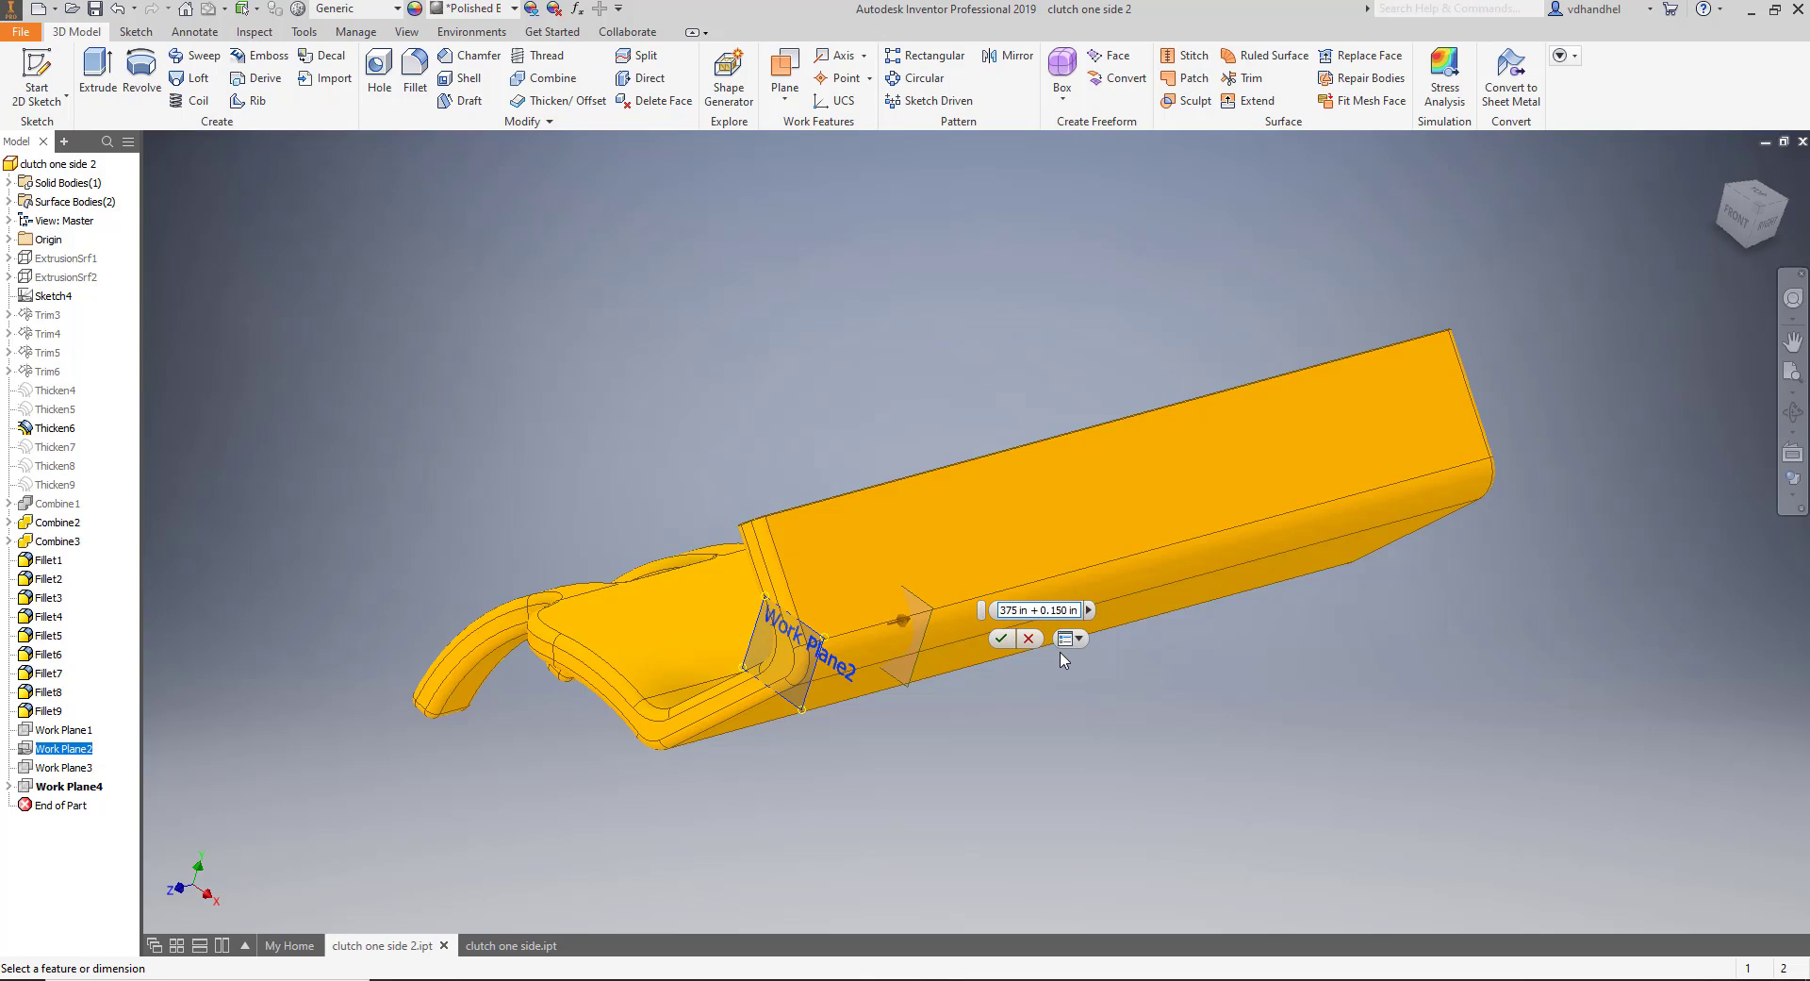
pyautogui.press('BackSpace')
pyautogui.write('-')
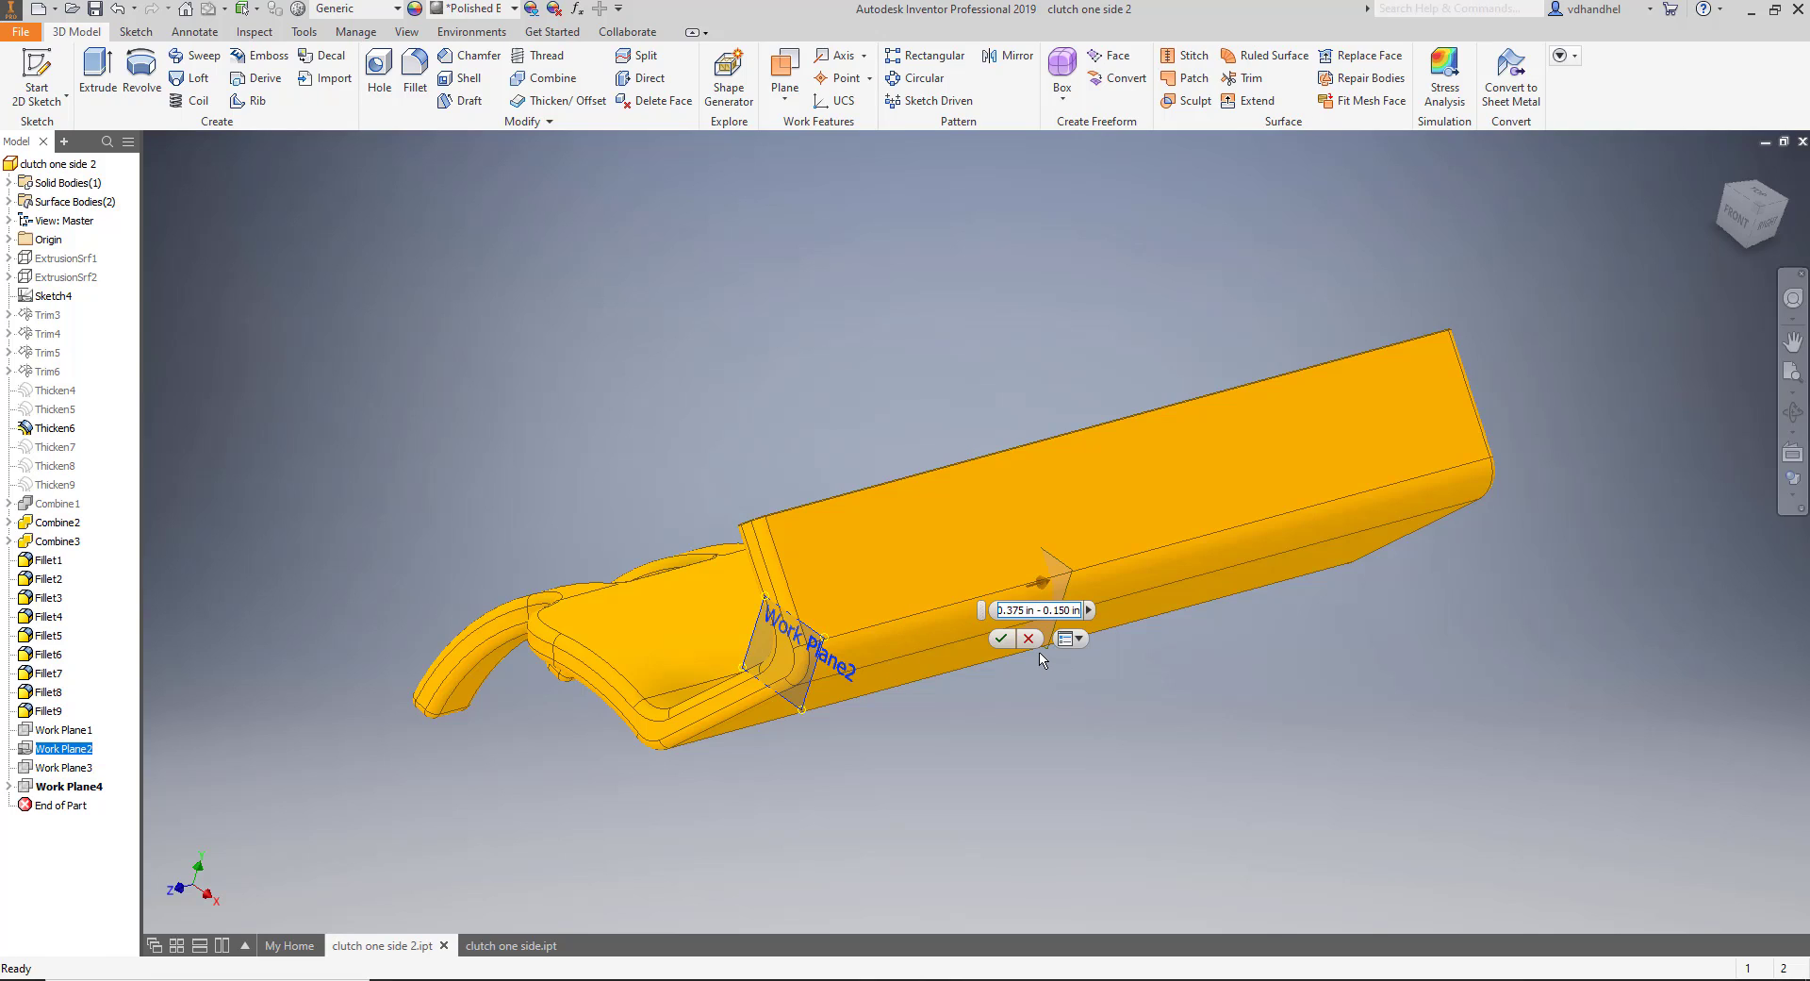
pyautogui.click(1002, 638)
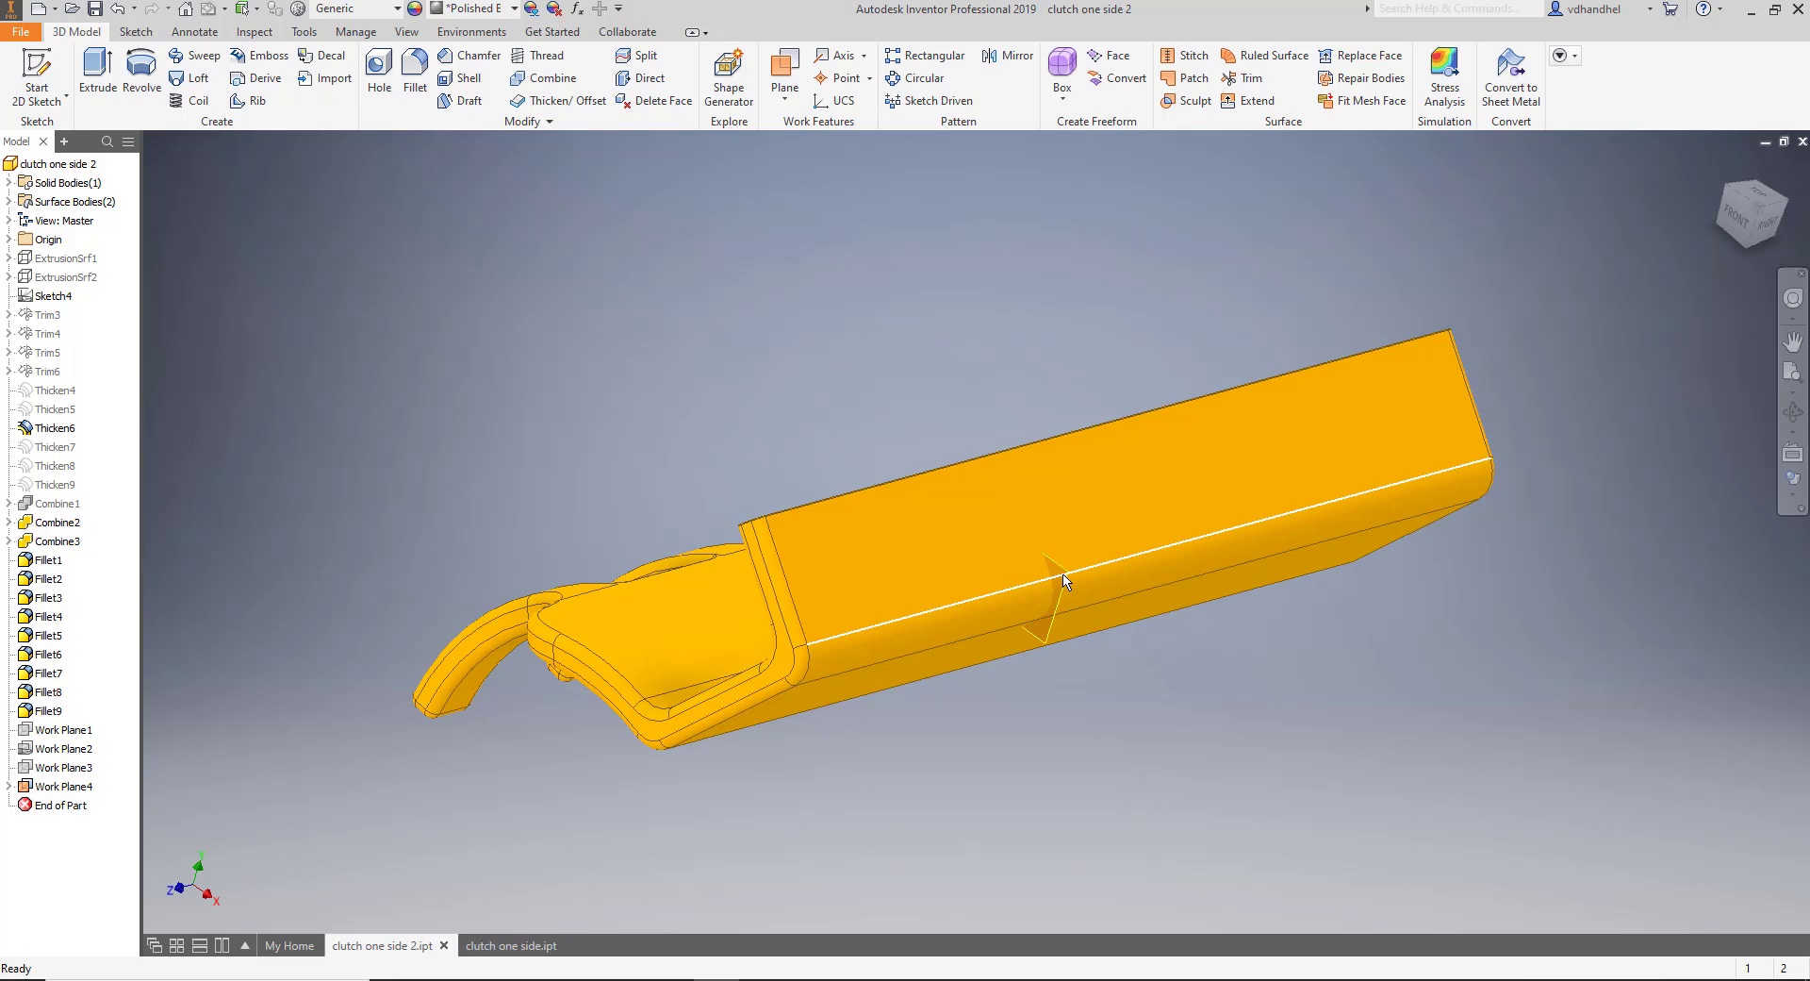
# Start a new sketch on Work Plane4 with the bent profile in view.
pyautogui.click(1051, 643)
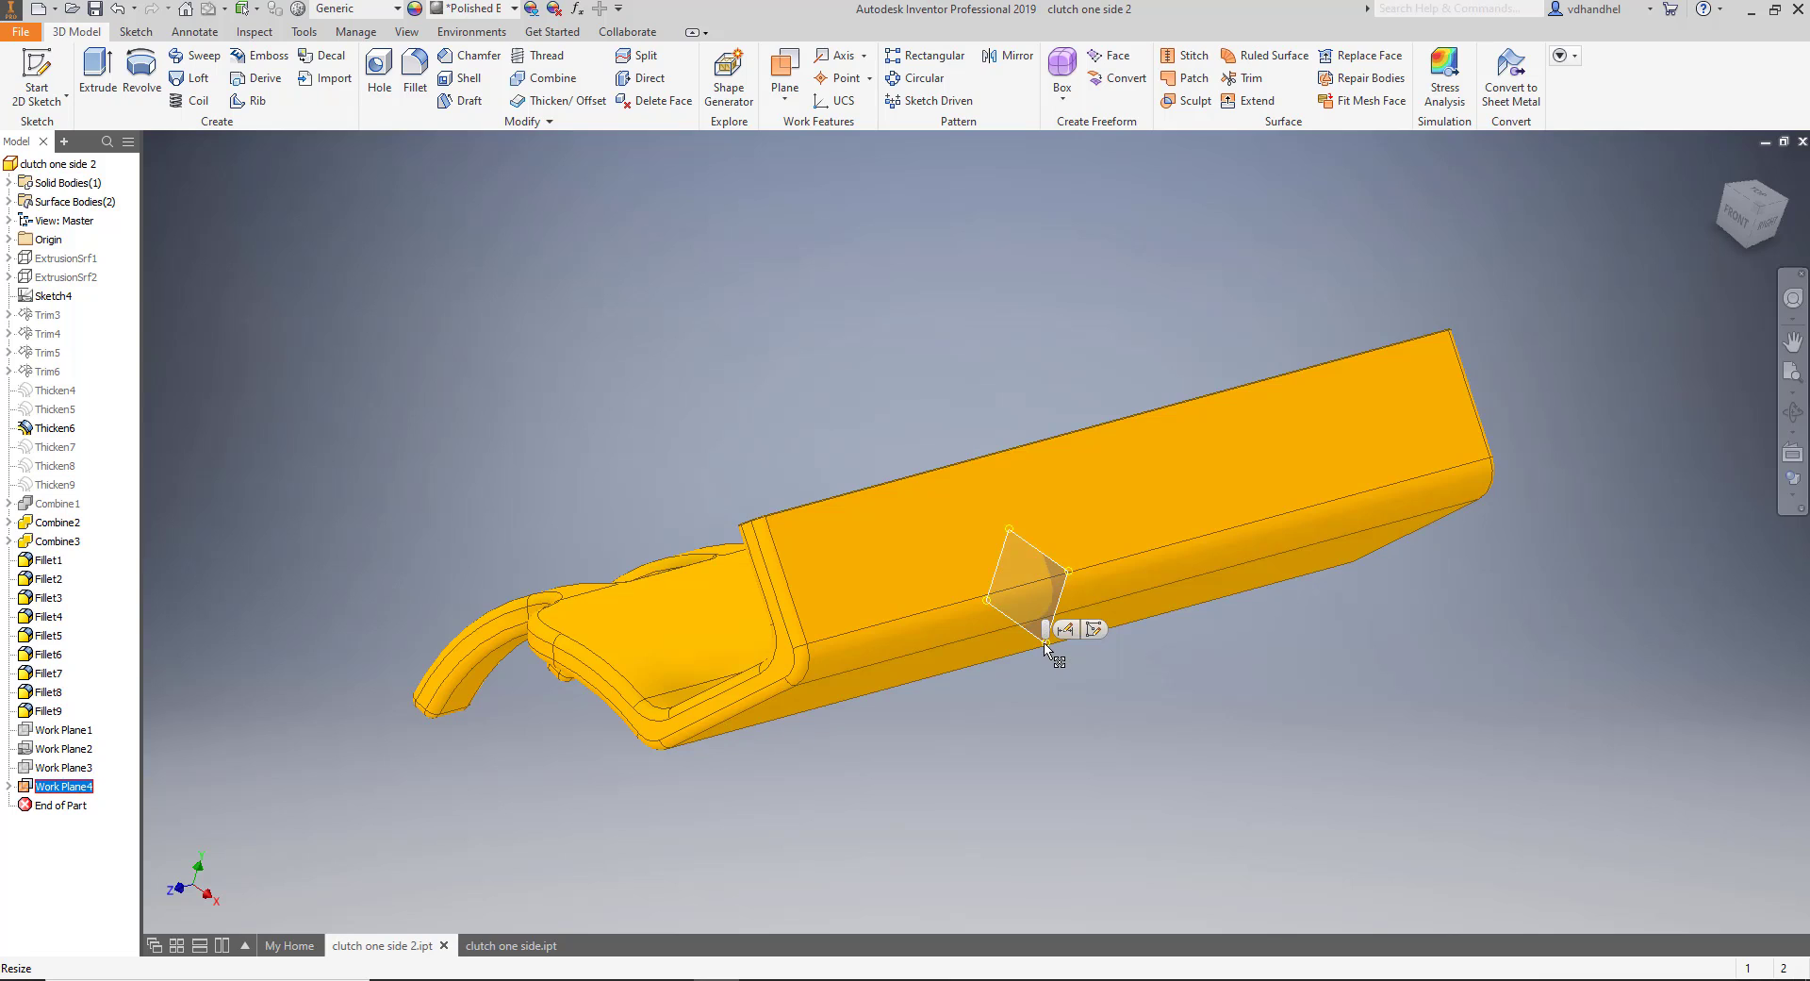
pyautogui.click(1093, 629)
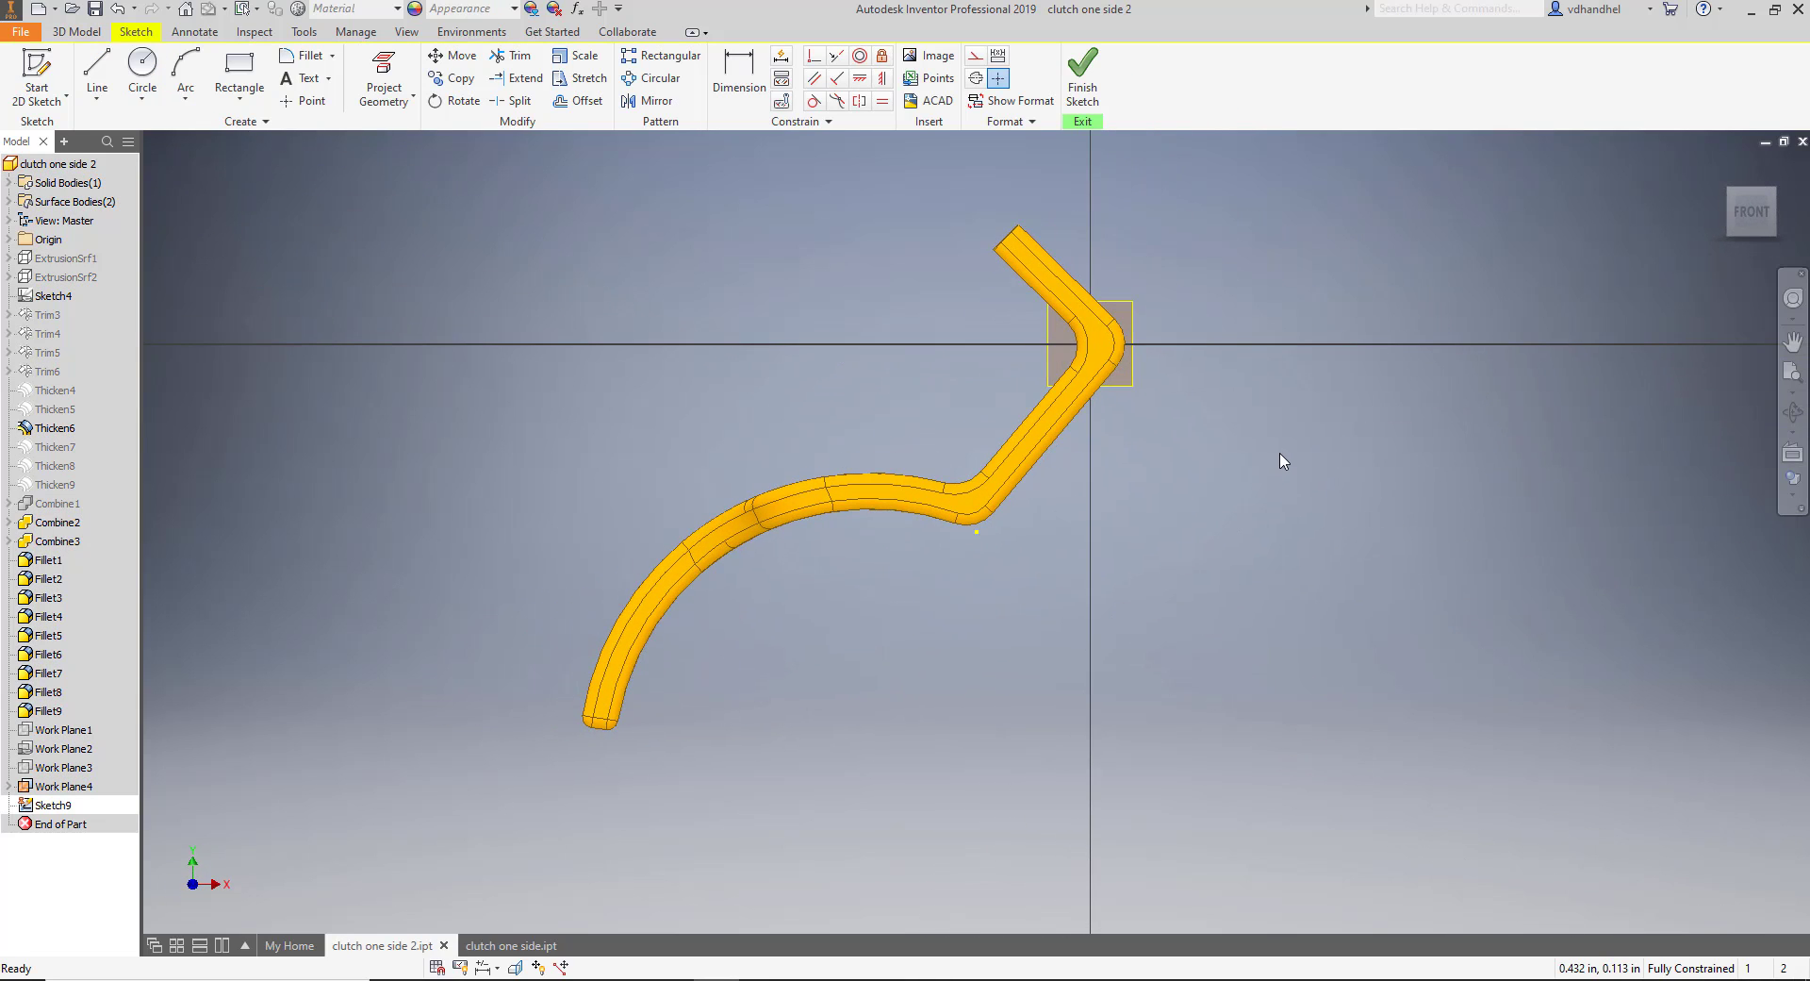
pyautogui.moveTo(1285, 456); pyautogui.dragTo(1105, 641, button='middle')
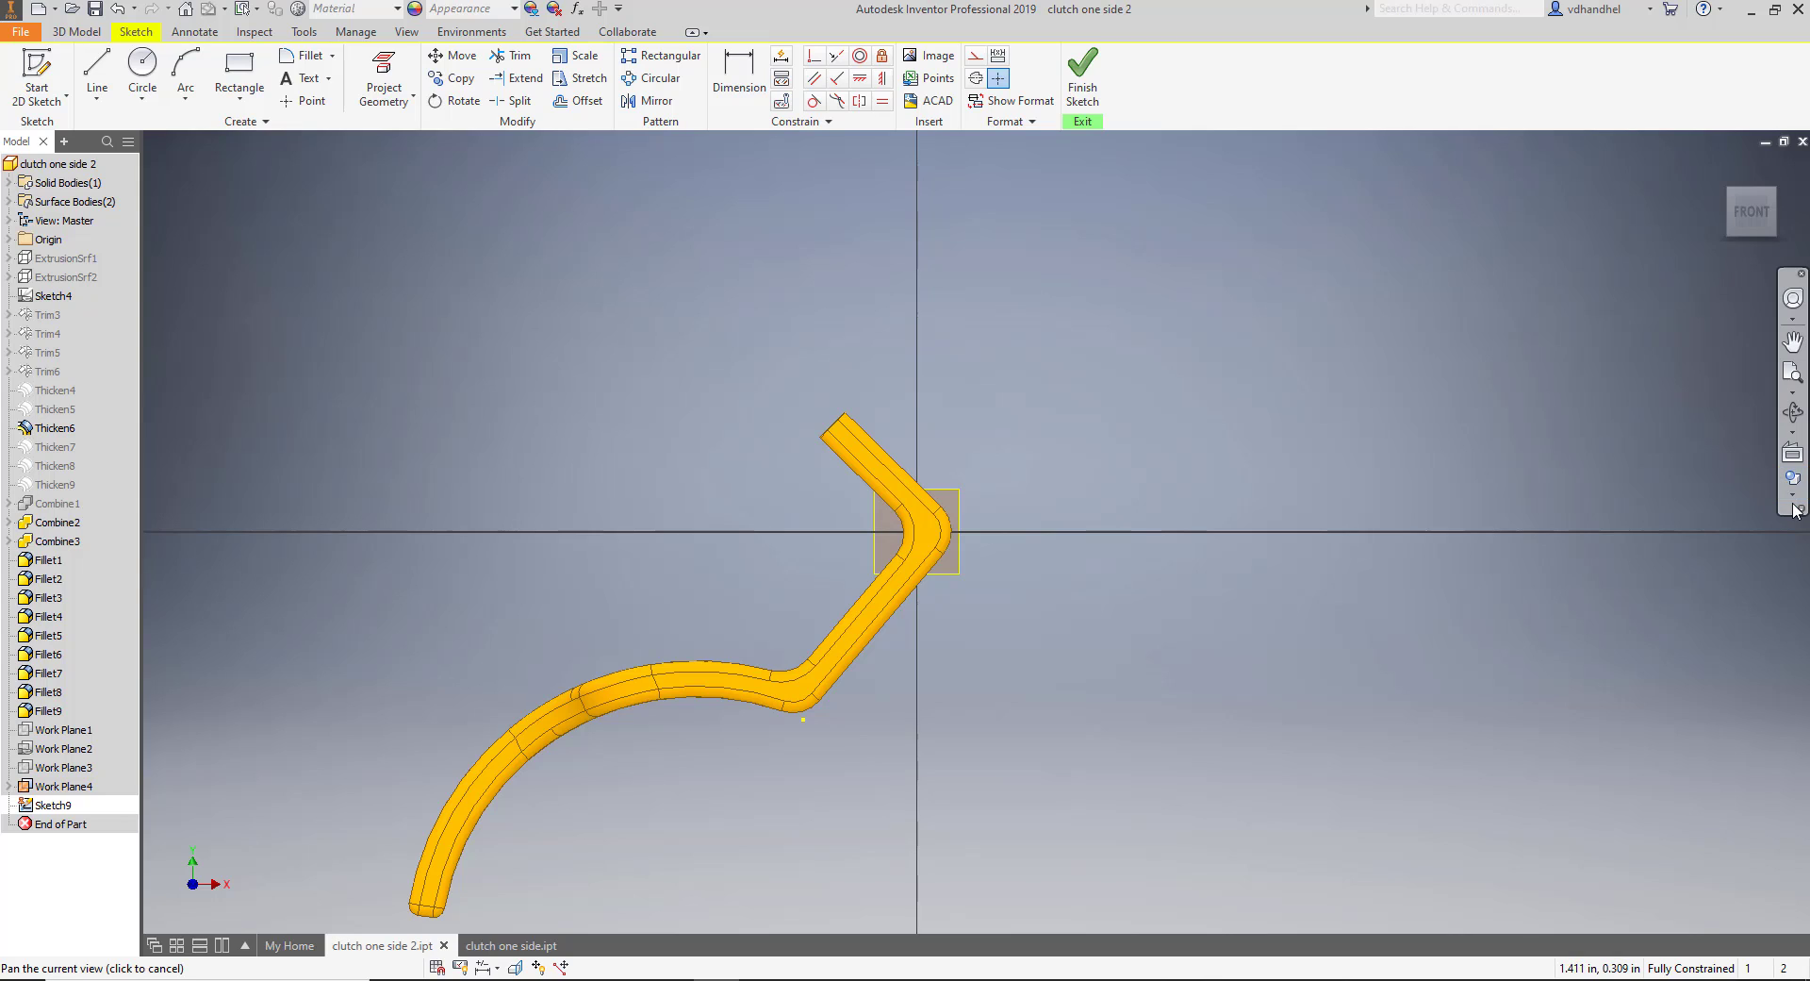
# In "clutch one side", open the lug profile Sketch7 under Extrusion2 for editing.
pyautogui.click(510, 945)
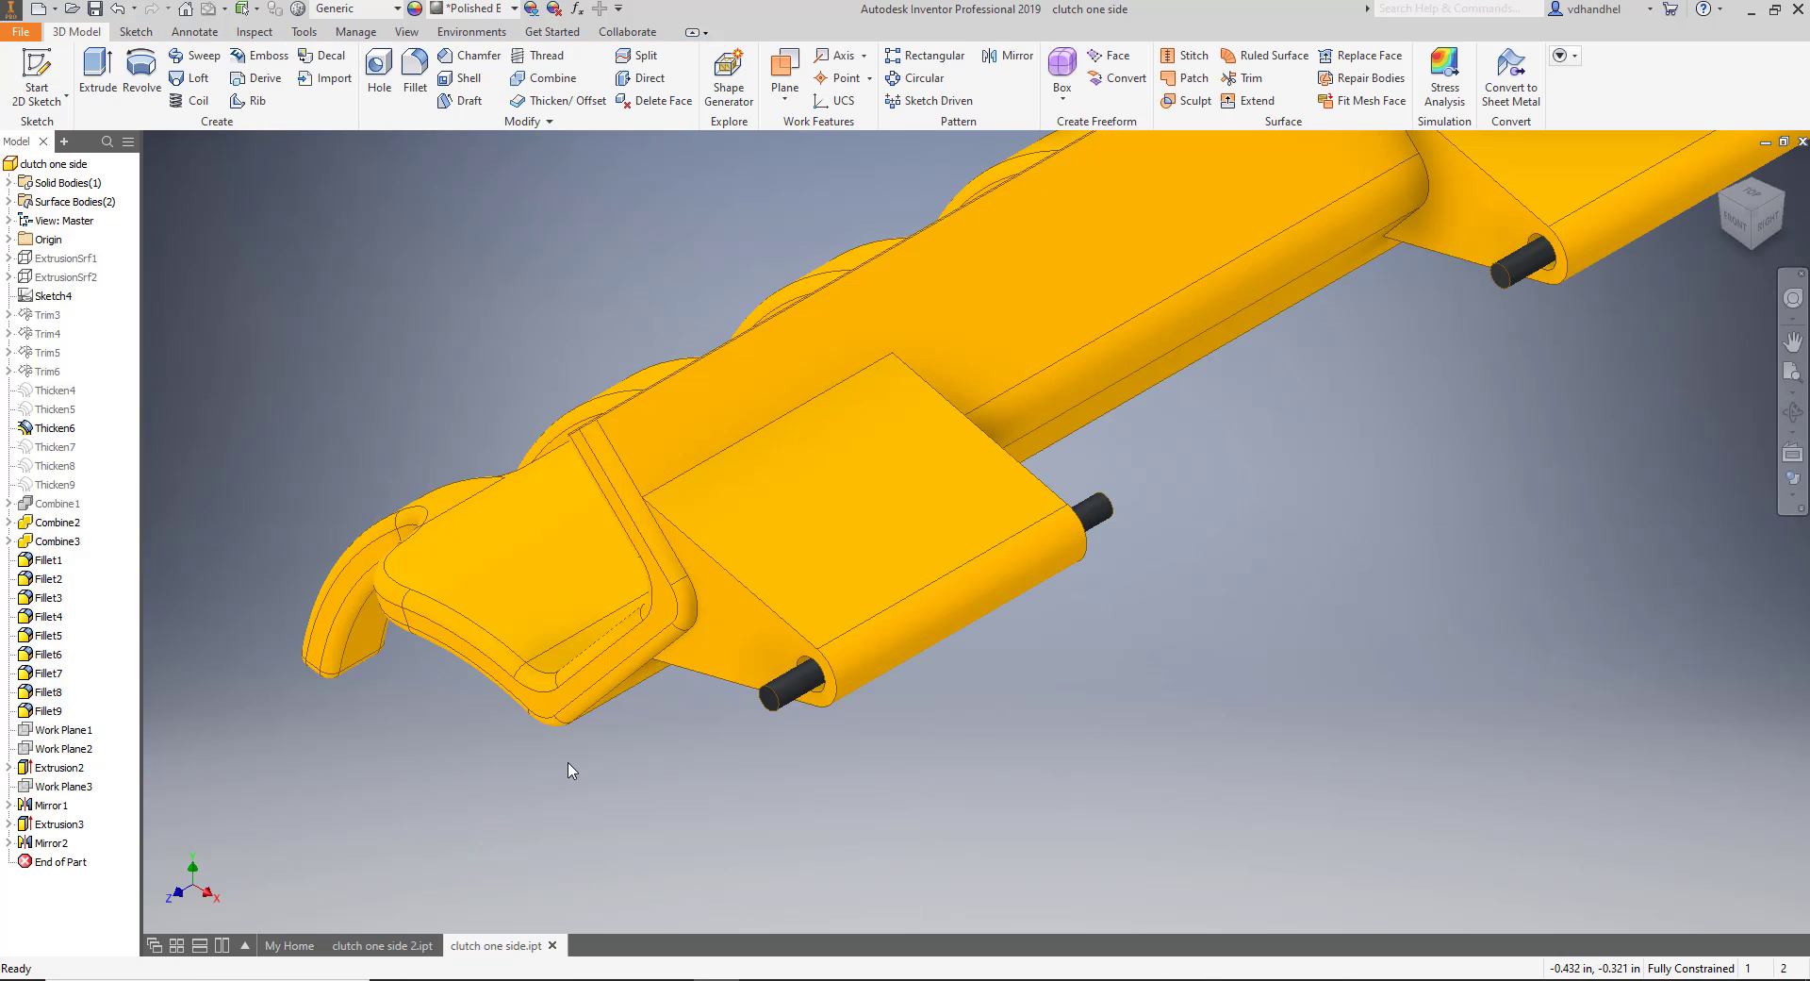
pyautogui.click(59, 768)
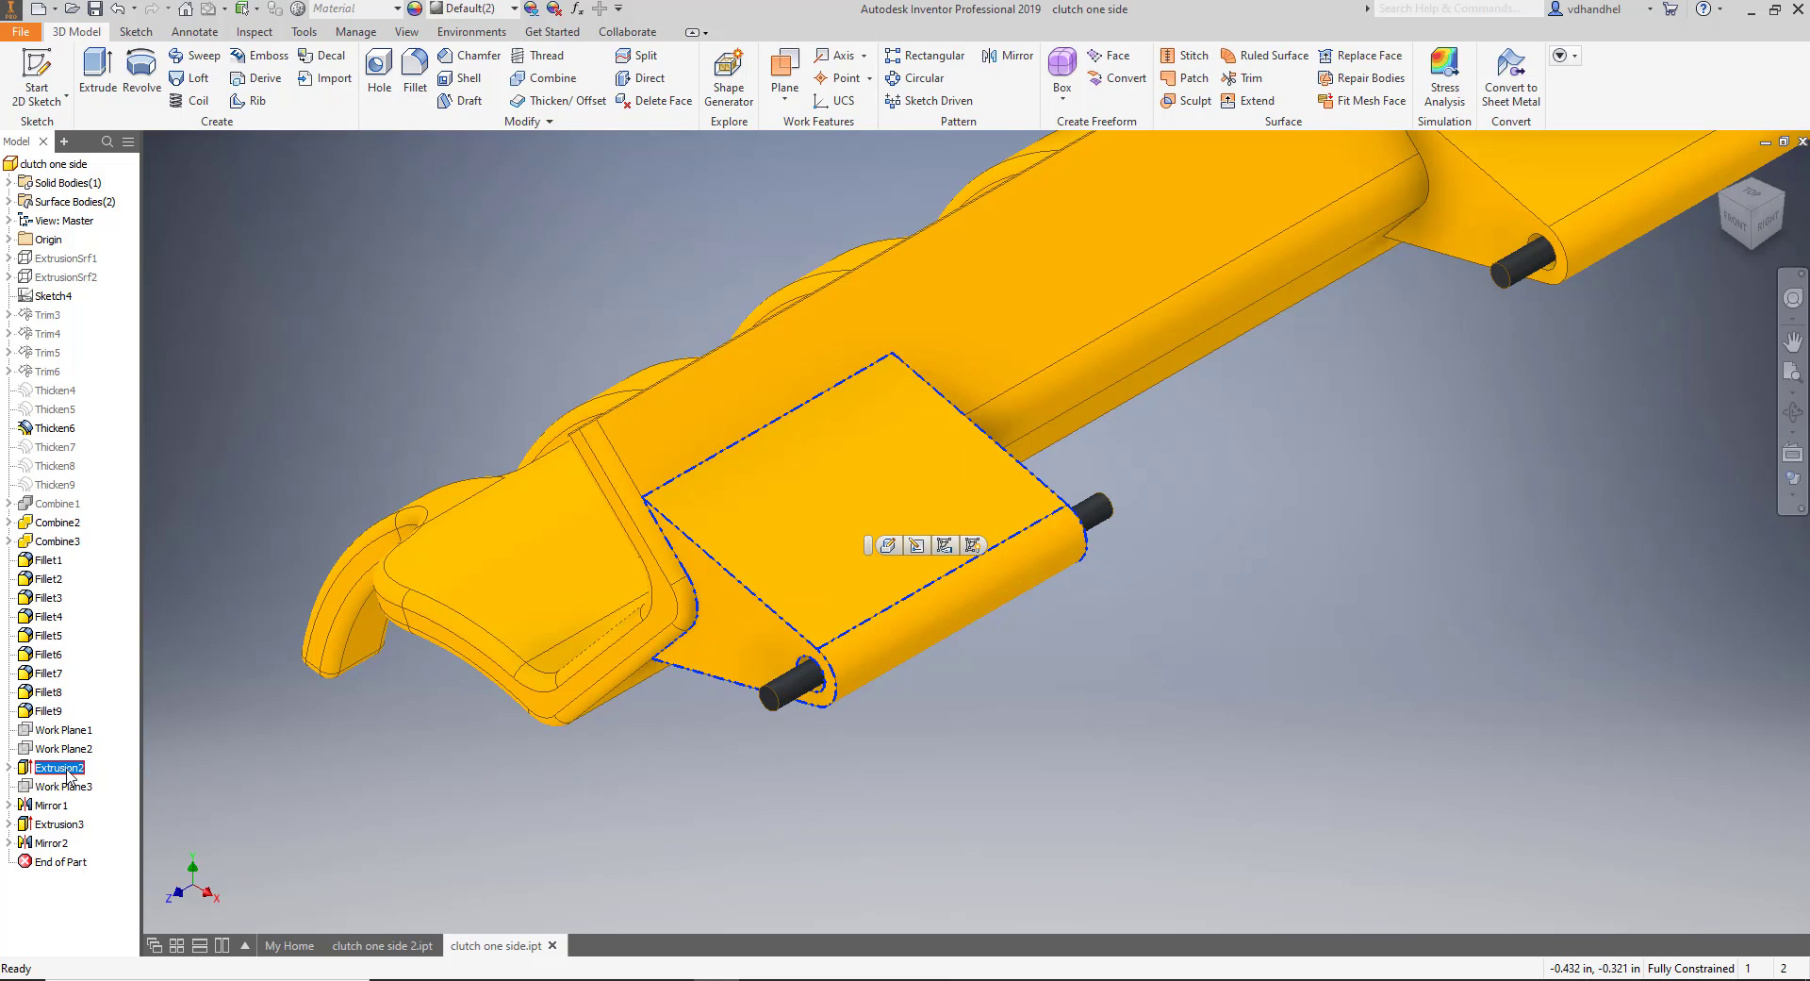
pyautogui.click(61, 769)
pyautogui.click(38, 771)
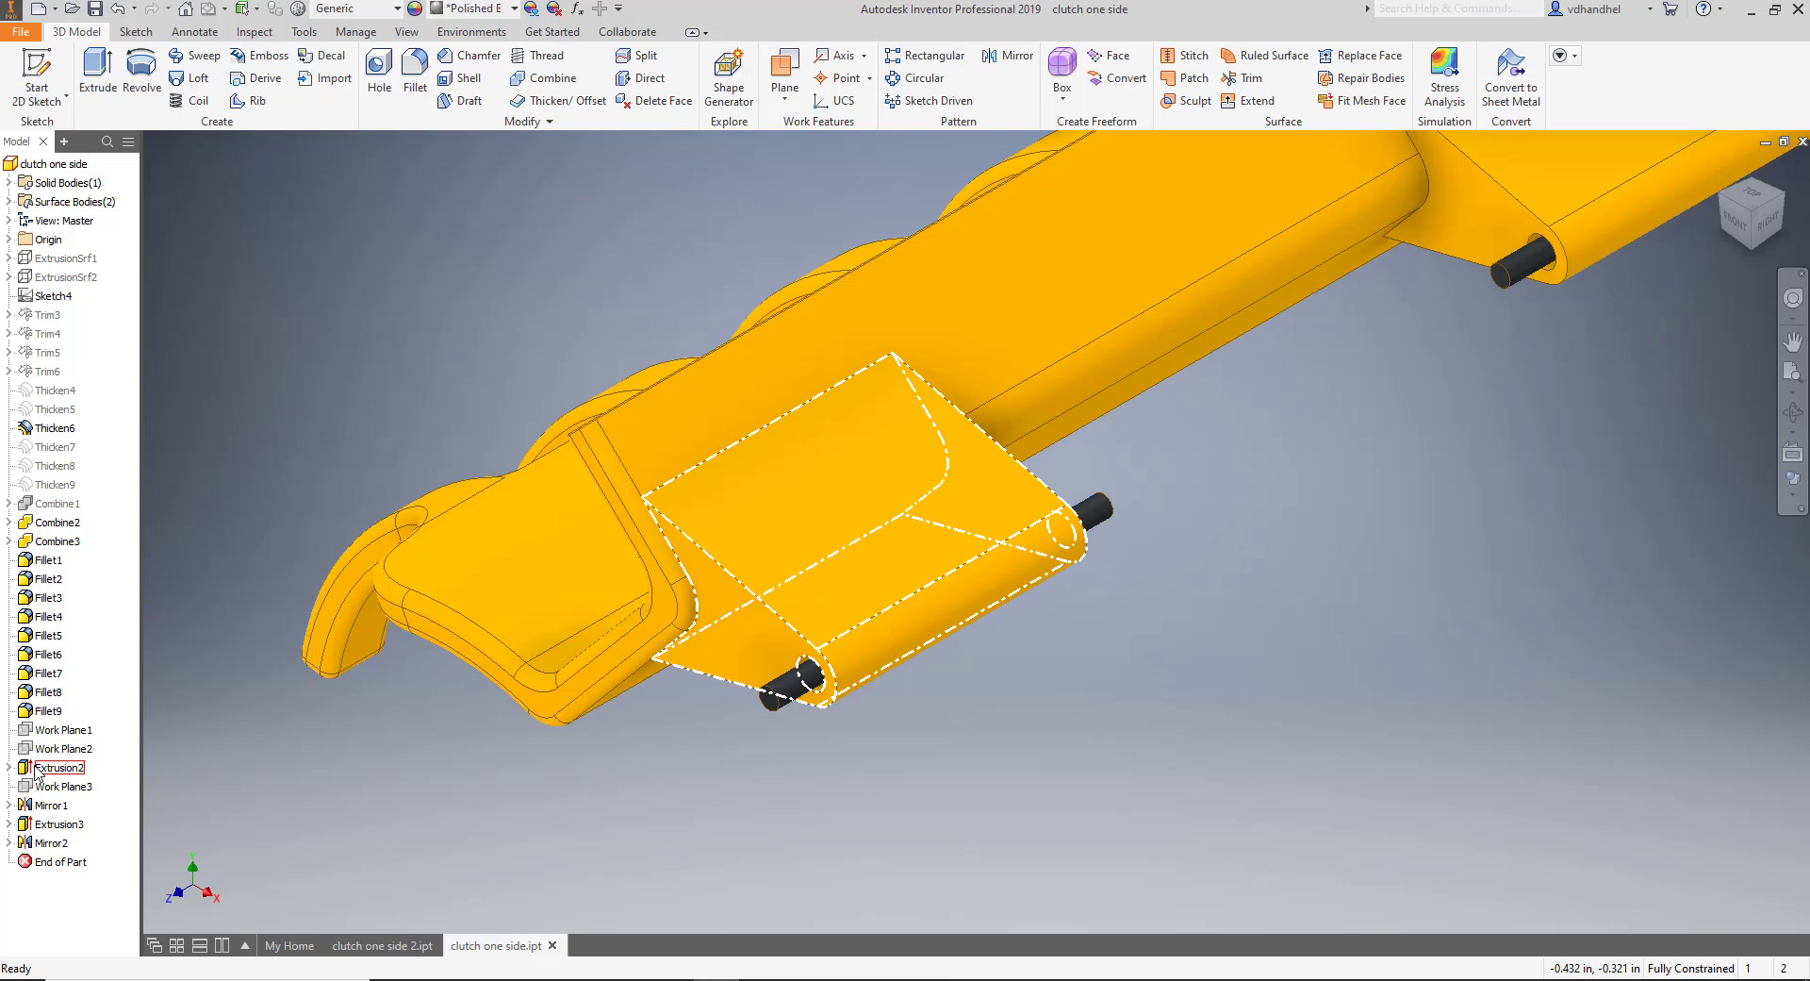
pyautogui.click(8, 767)
pyautogui.doubleClick(68, 785)
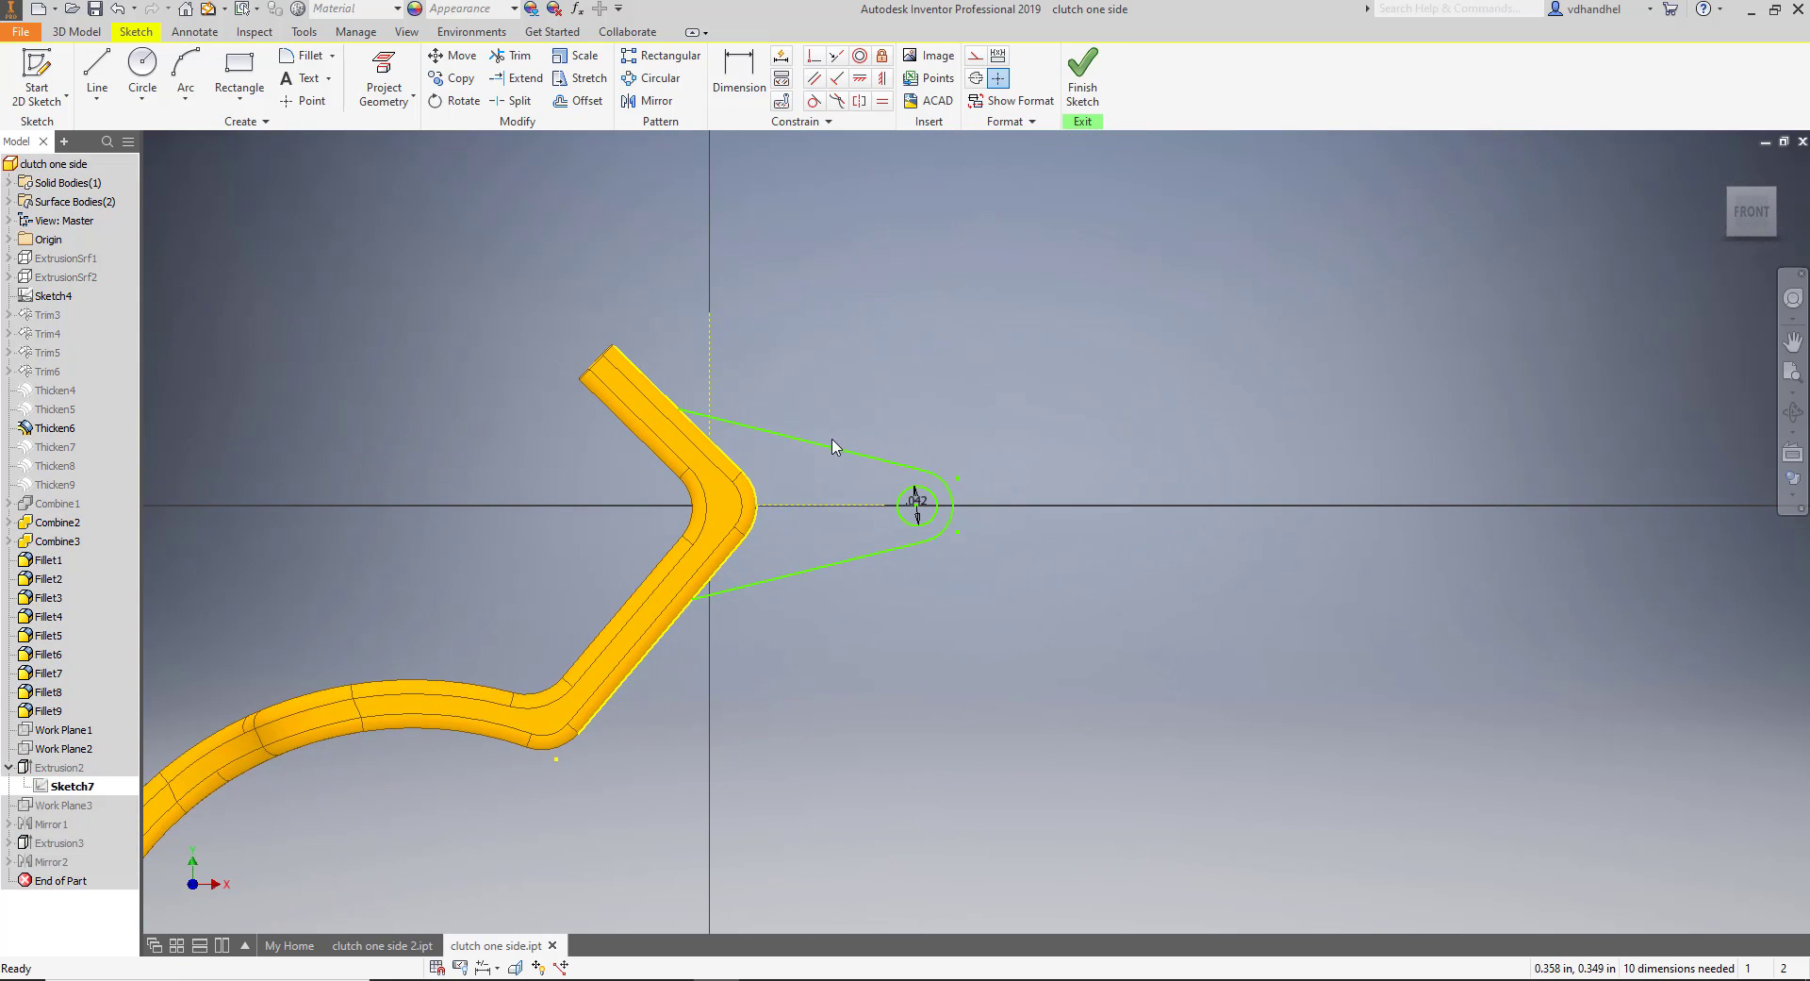
pyautogui.scroll(-3, 698, 416)
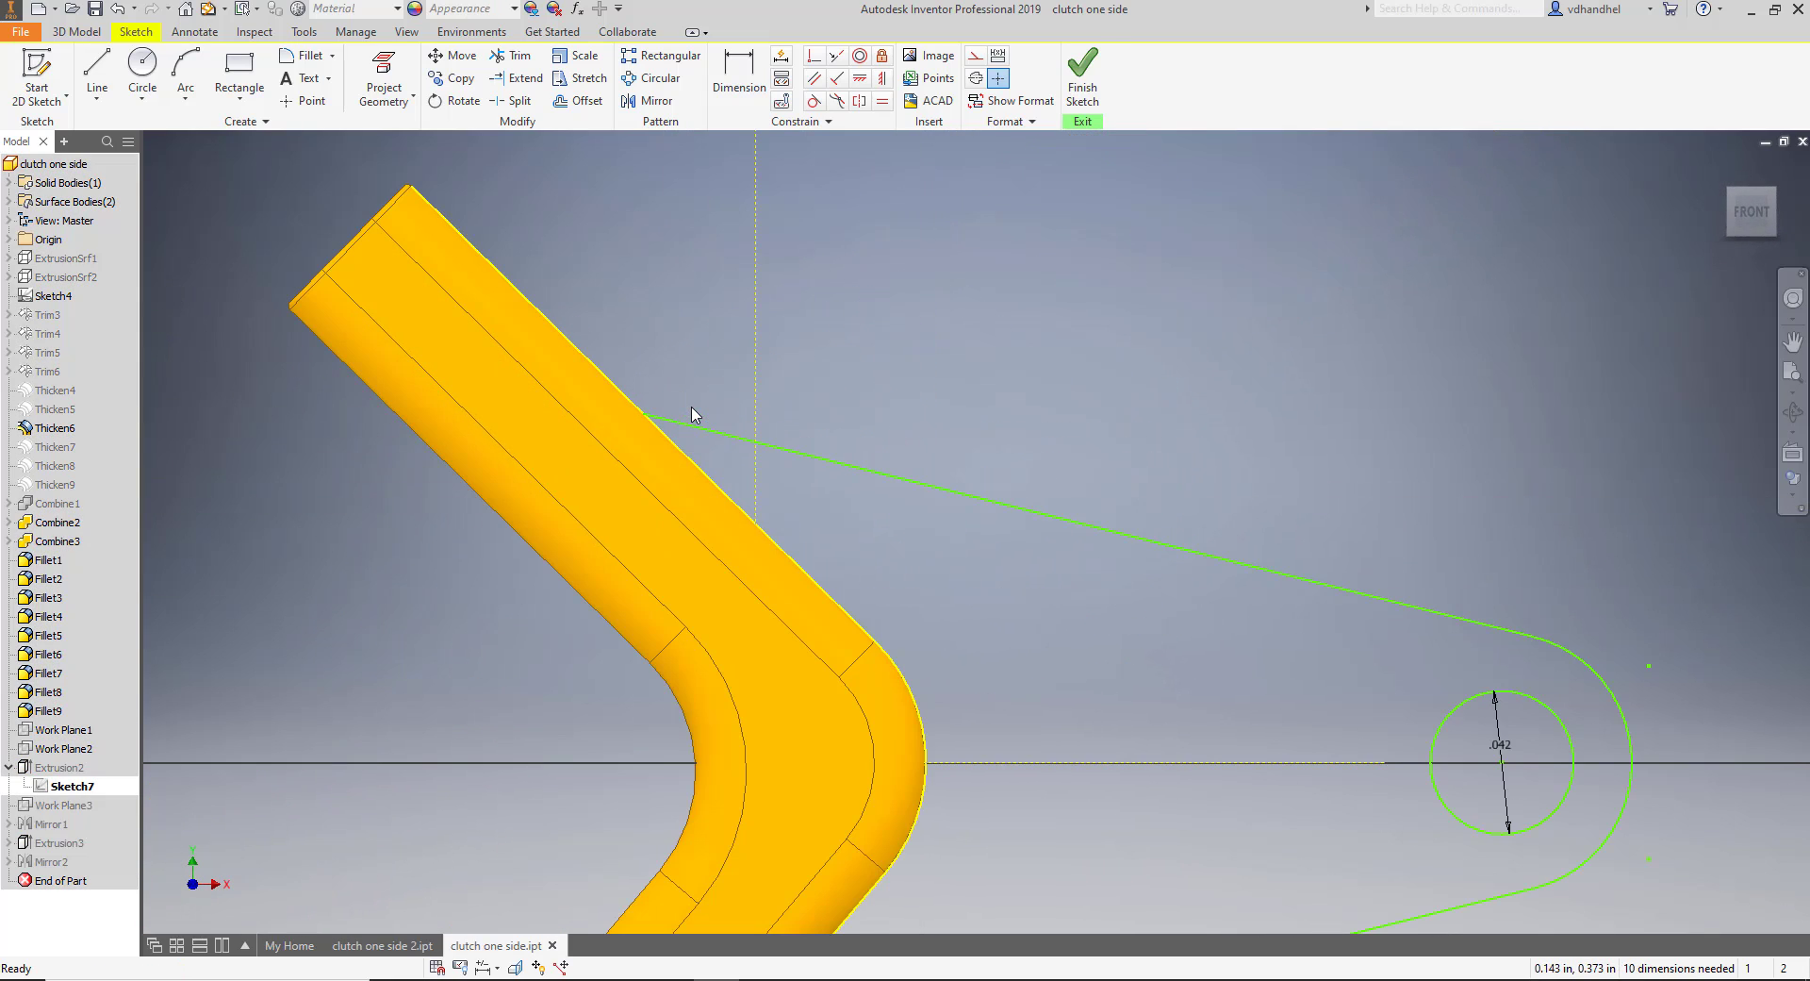
# Dimension the horizontal distance from the upper slanted line's endpoint to the vertical construction axis, accepting the measured value.
pyautogui.click(739, 75)
pyautogui.click(754, 401)
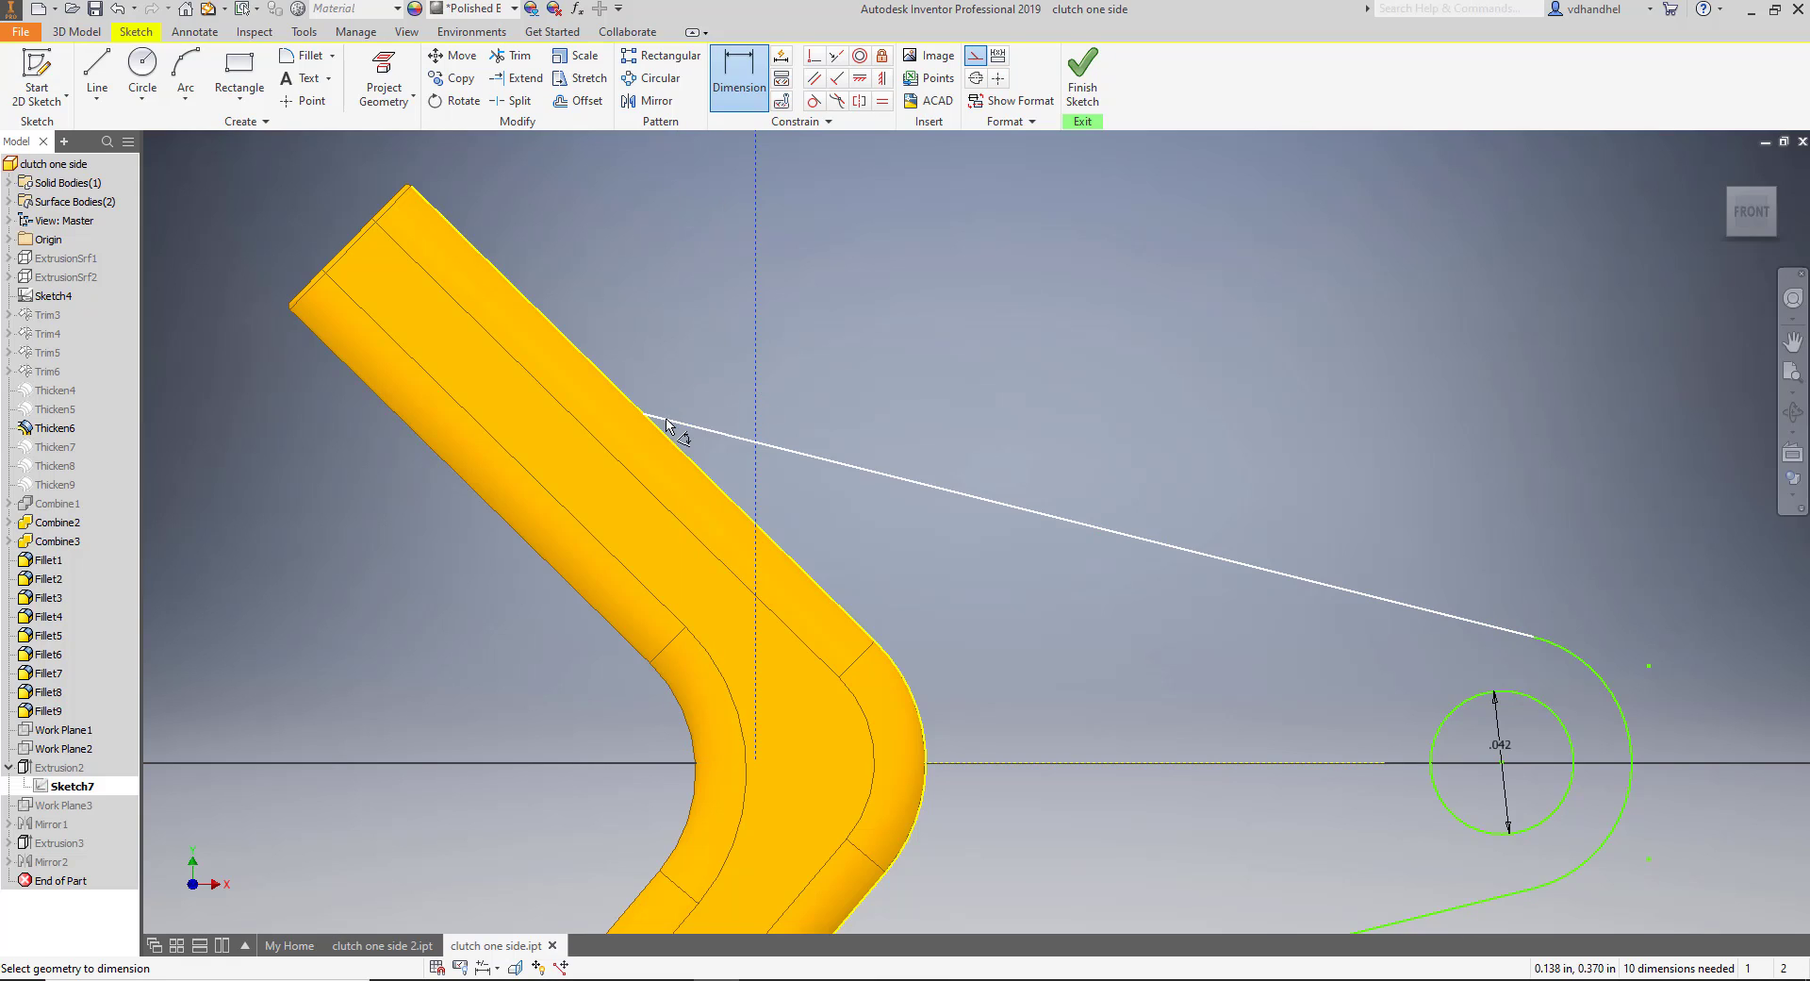
pyautogui.click(643, 412)
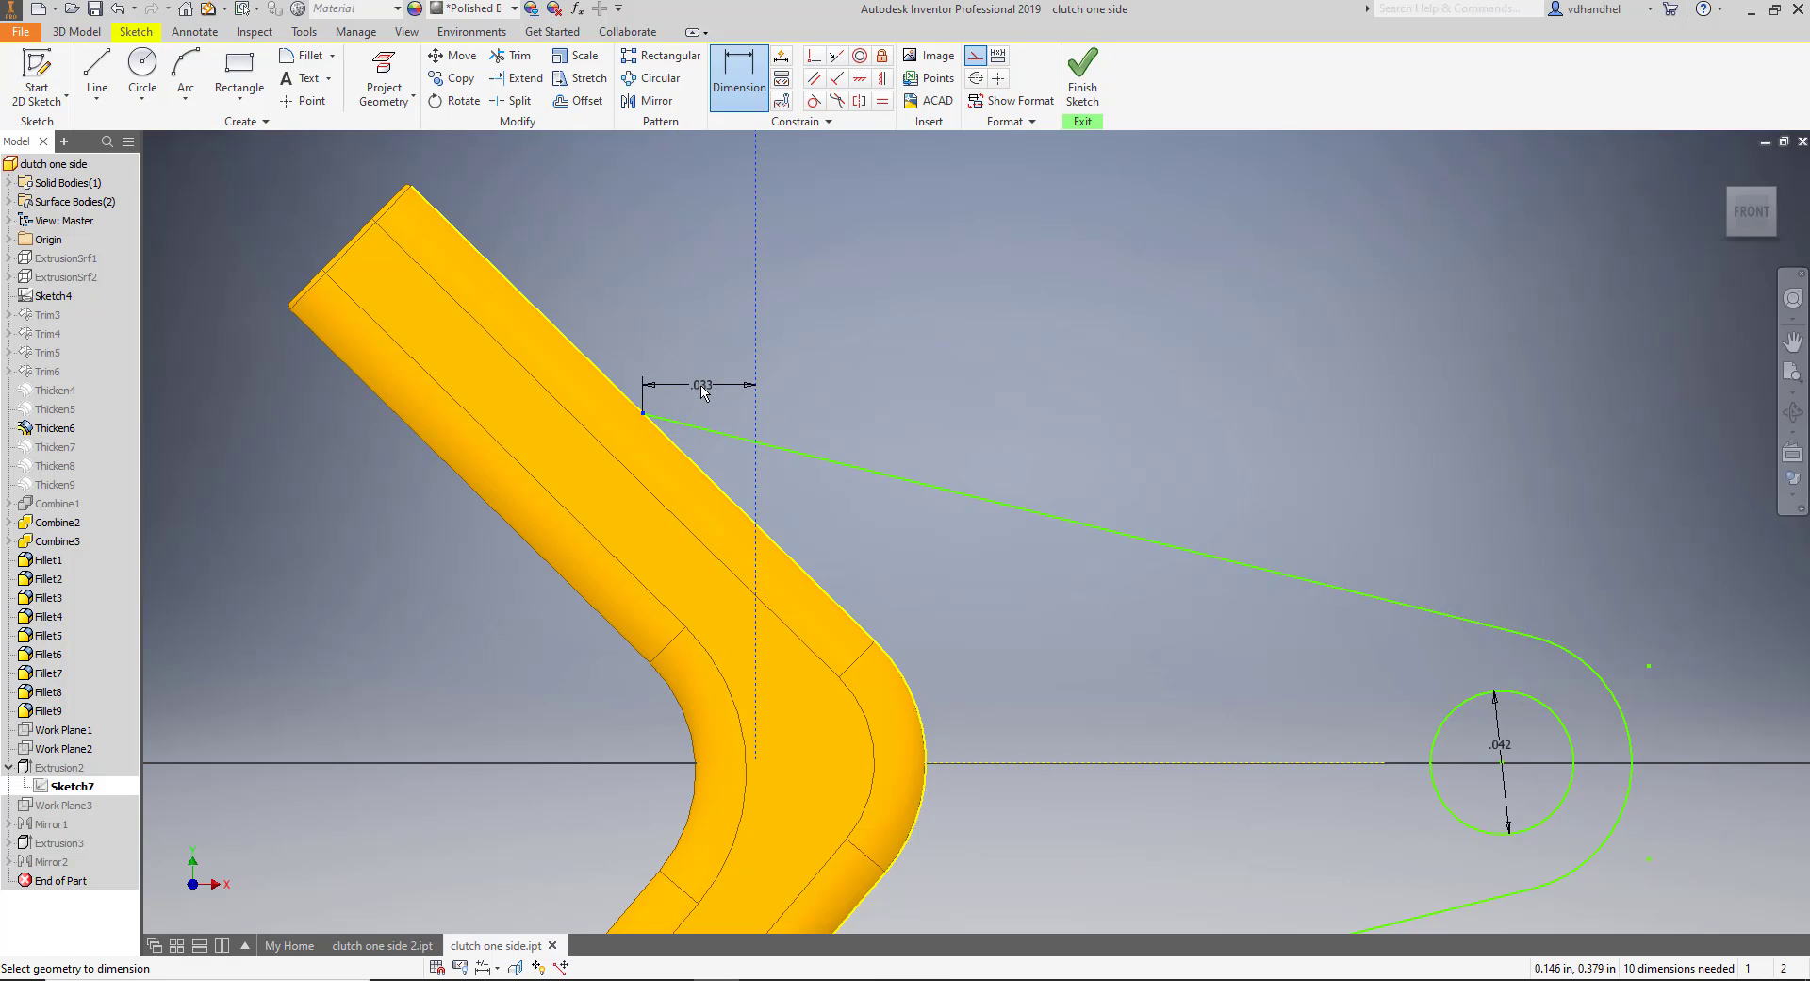
pyautogui.click(703, 384)
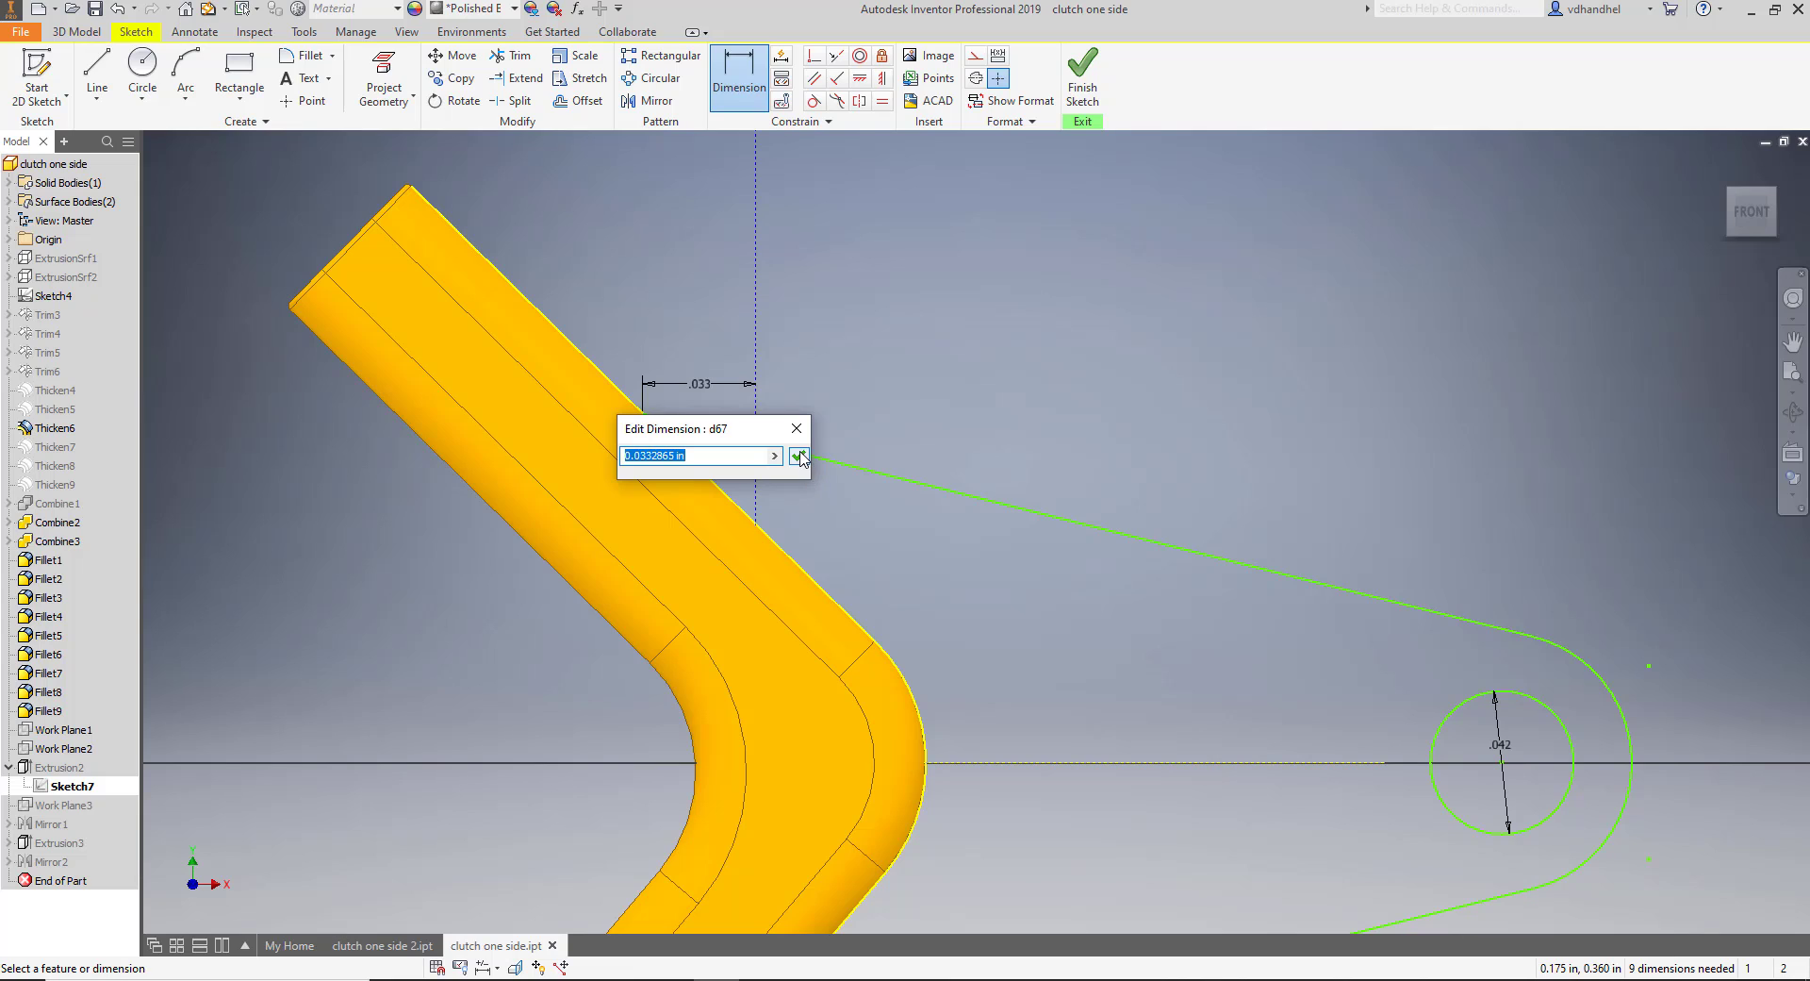
pyautogui.click(798, 457)
# Dimension the horizontal distance from the vertical construction axis to the circle's centre, accepting the measured value.
pyautogui.scroll(-3, 880, 524)
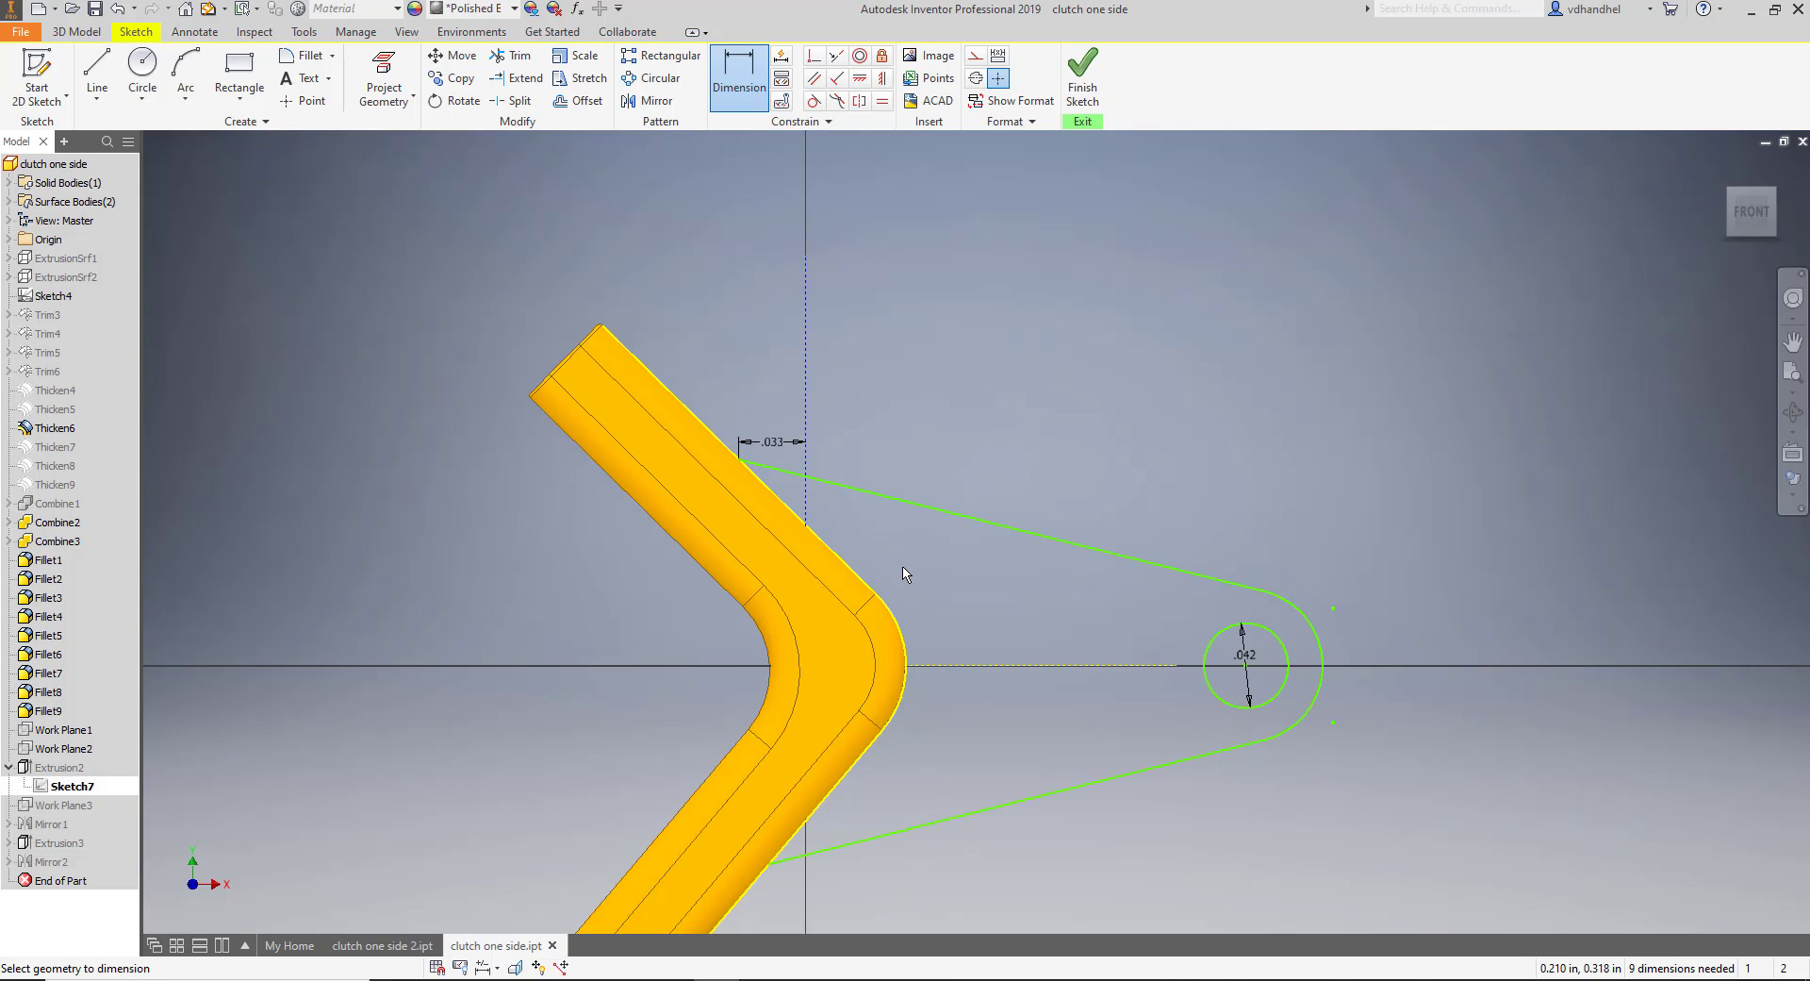
pyautogui.scroll(-3, 903, 574)
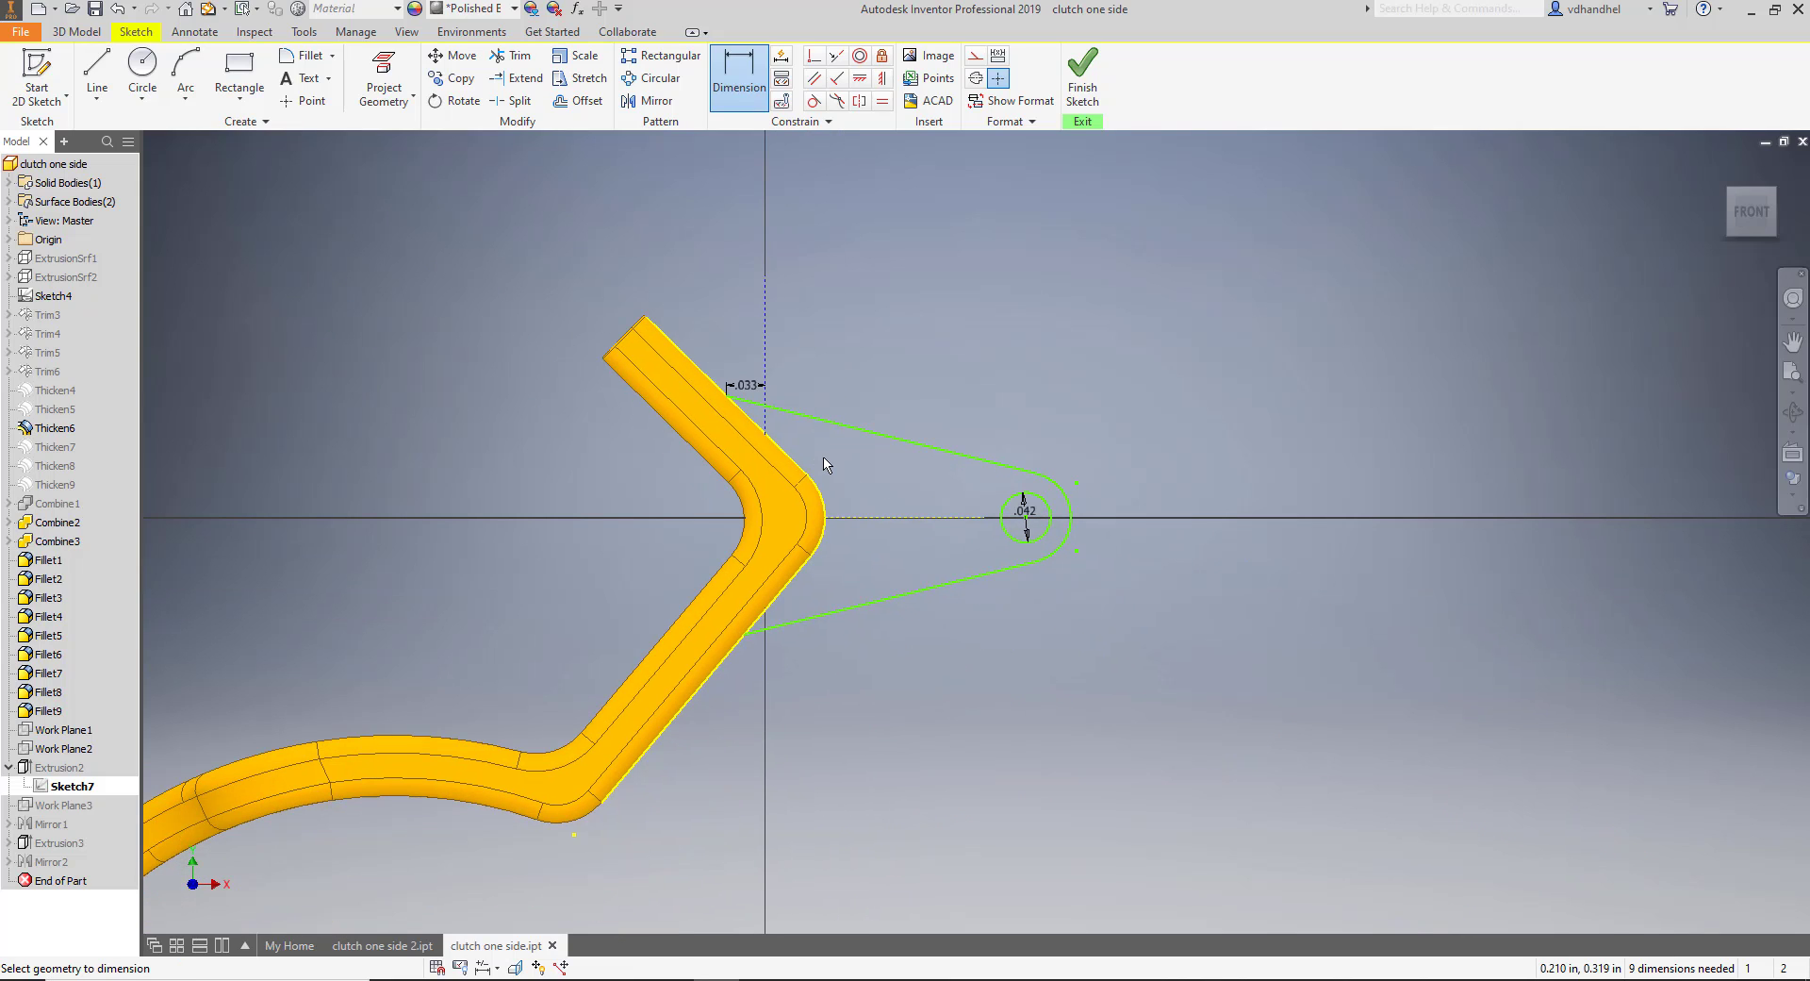
pyautogui.click(1023, 514)
pyautogui.click(766, 342)
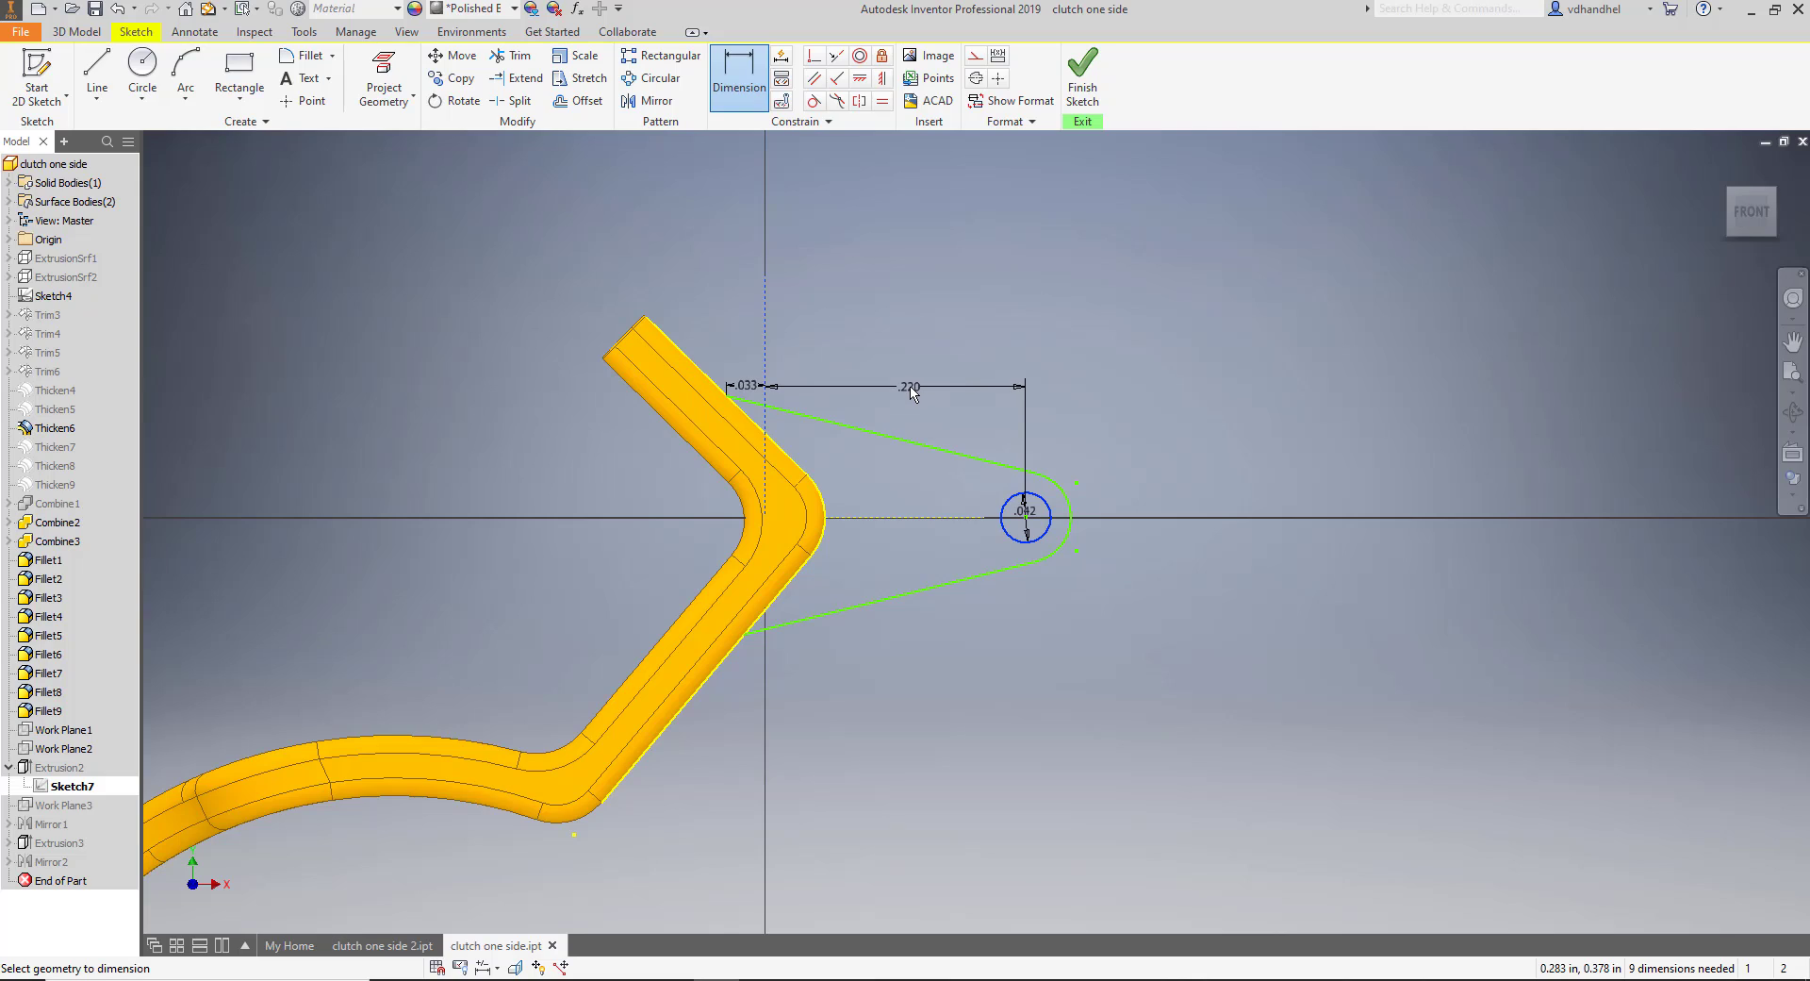
pyautogui.click(912, 393)
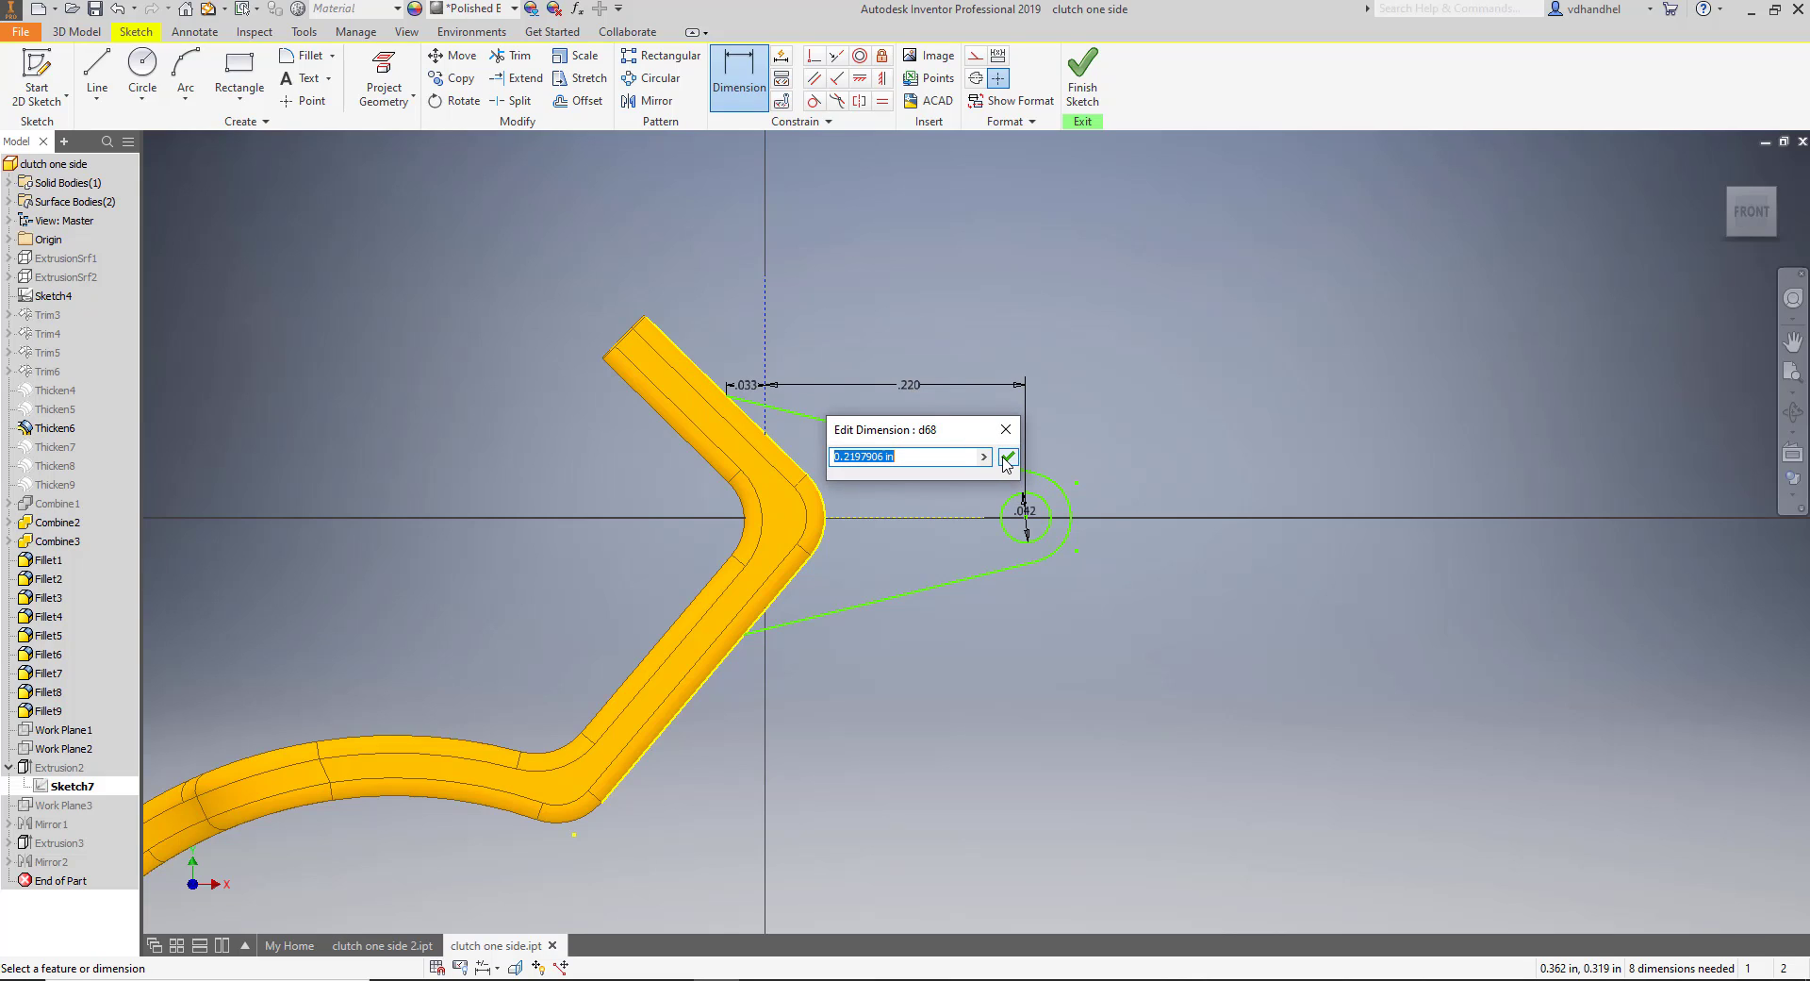
pyautogui.click(1007, 459)
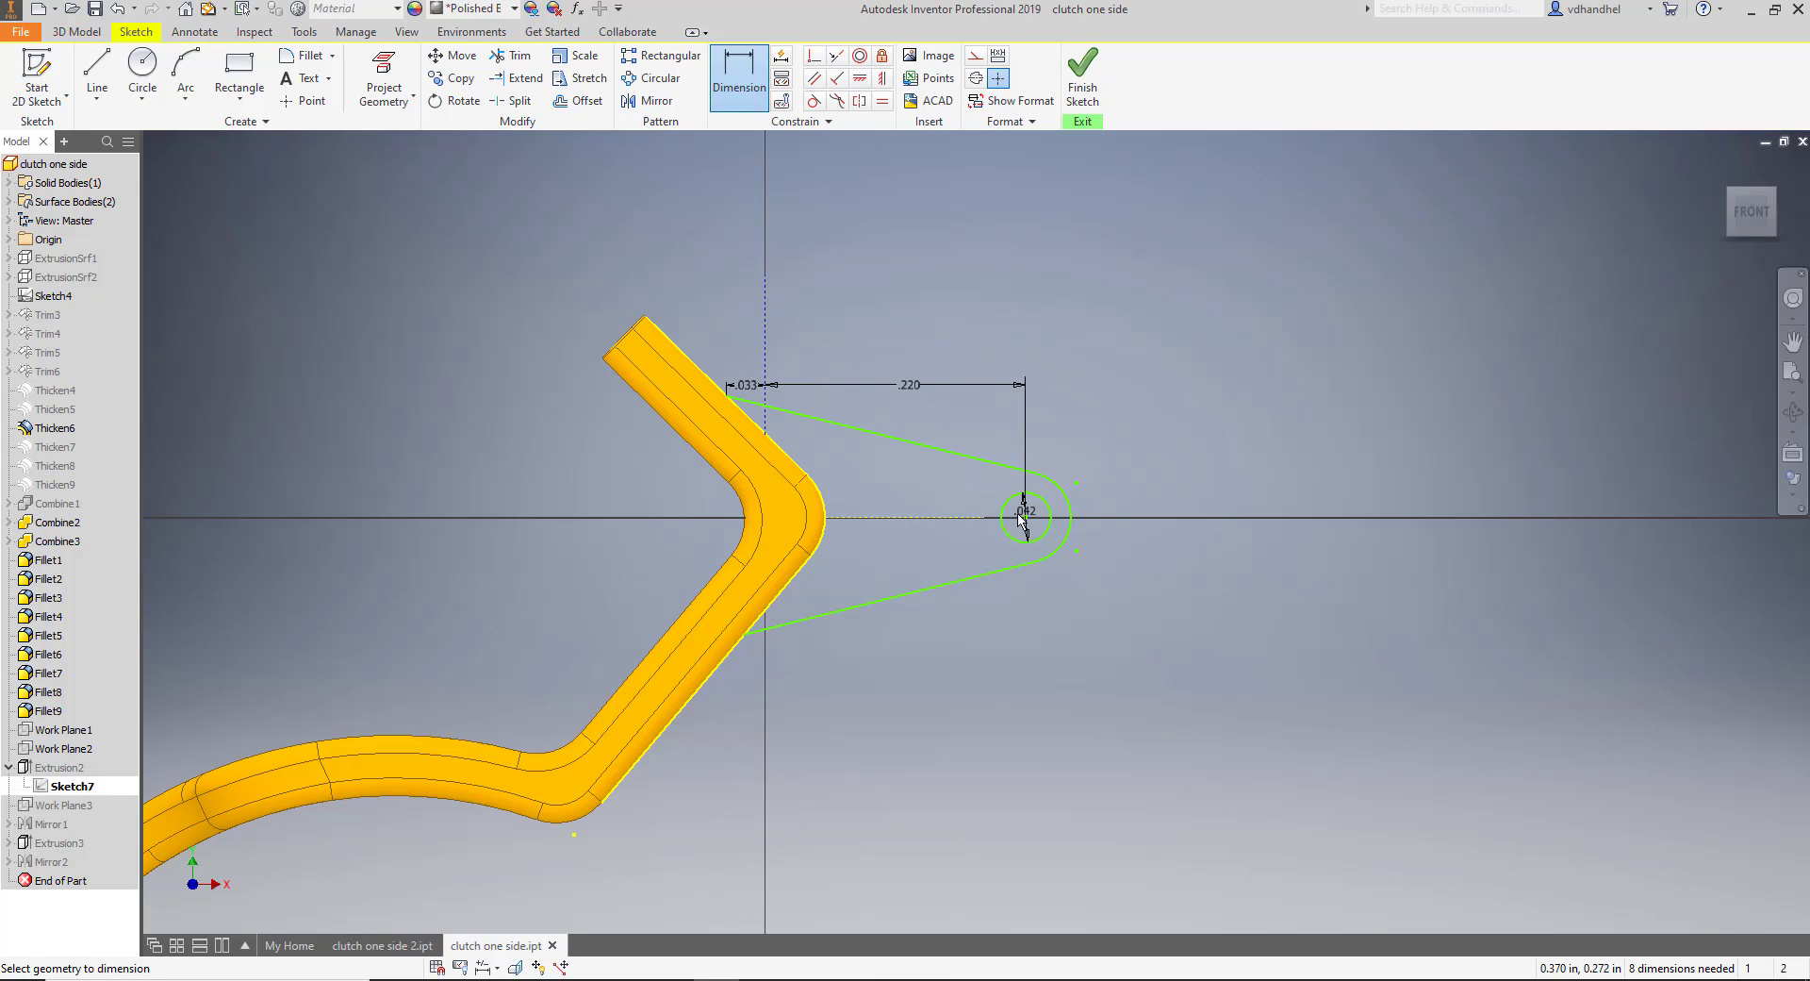
pyautogui.click(1067, 500)
pyautogui.click(766, 350)
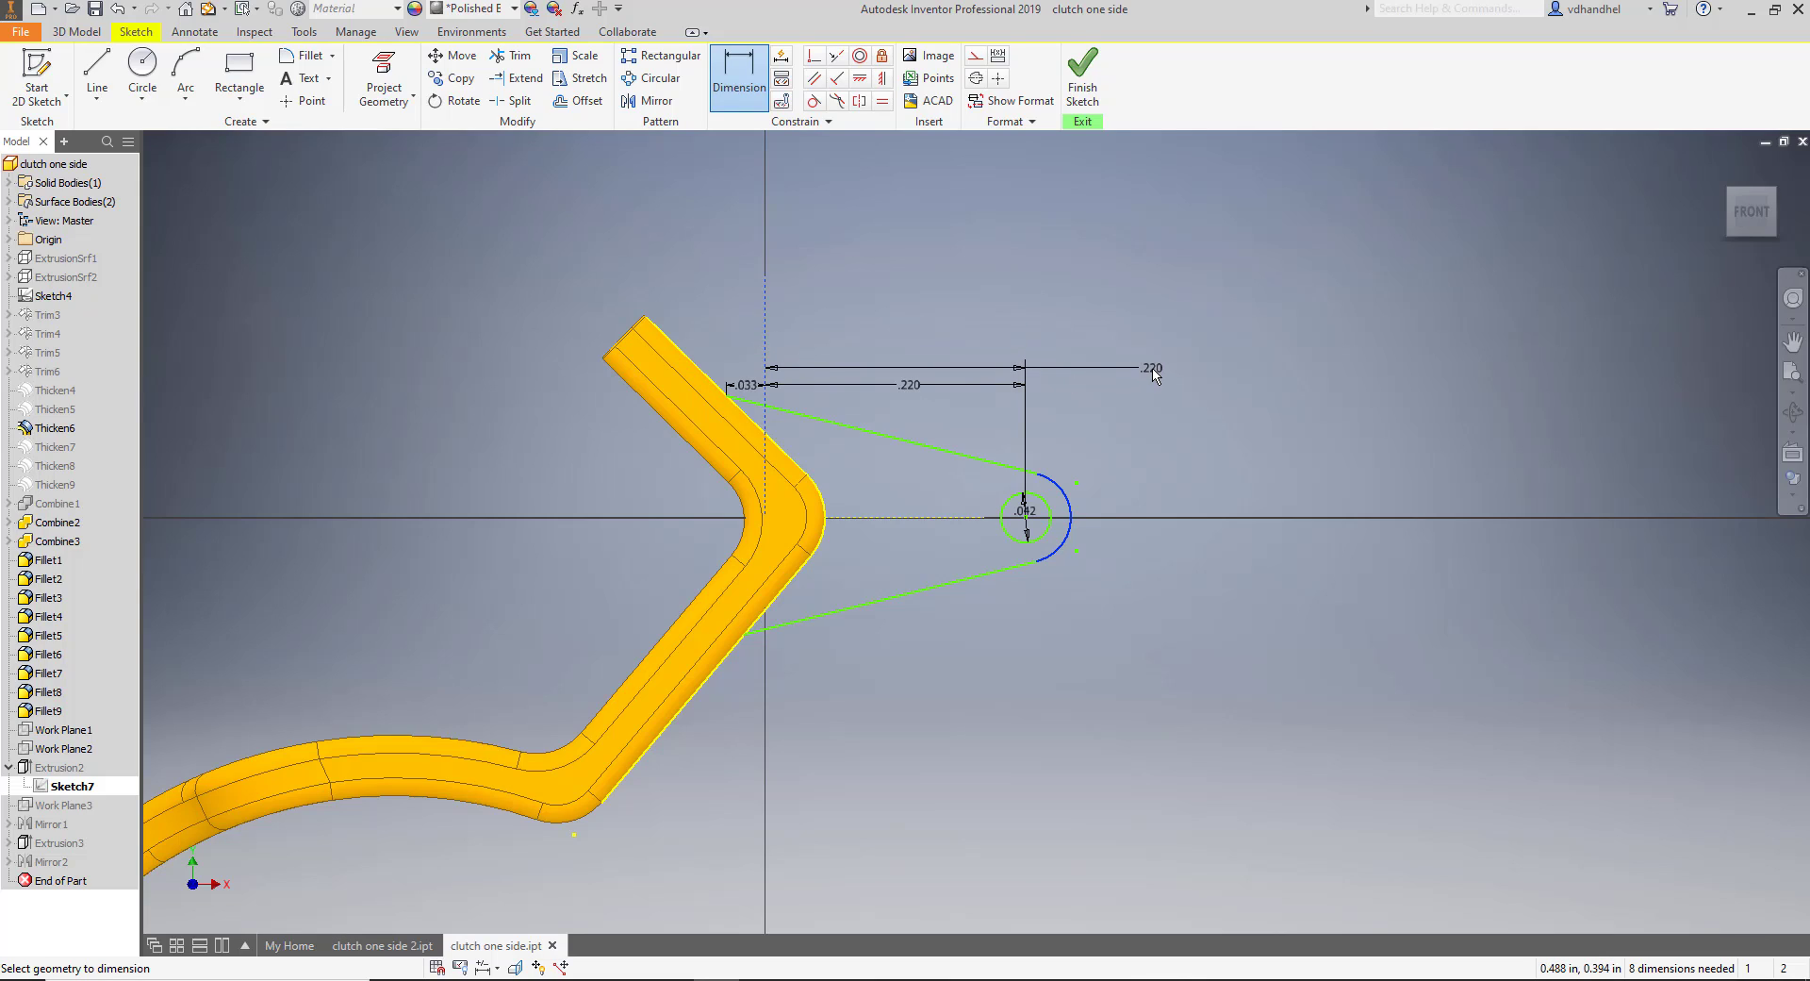
pyautogui.press('Escape')
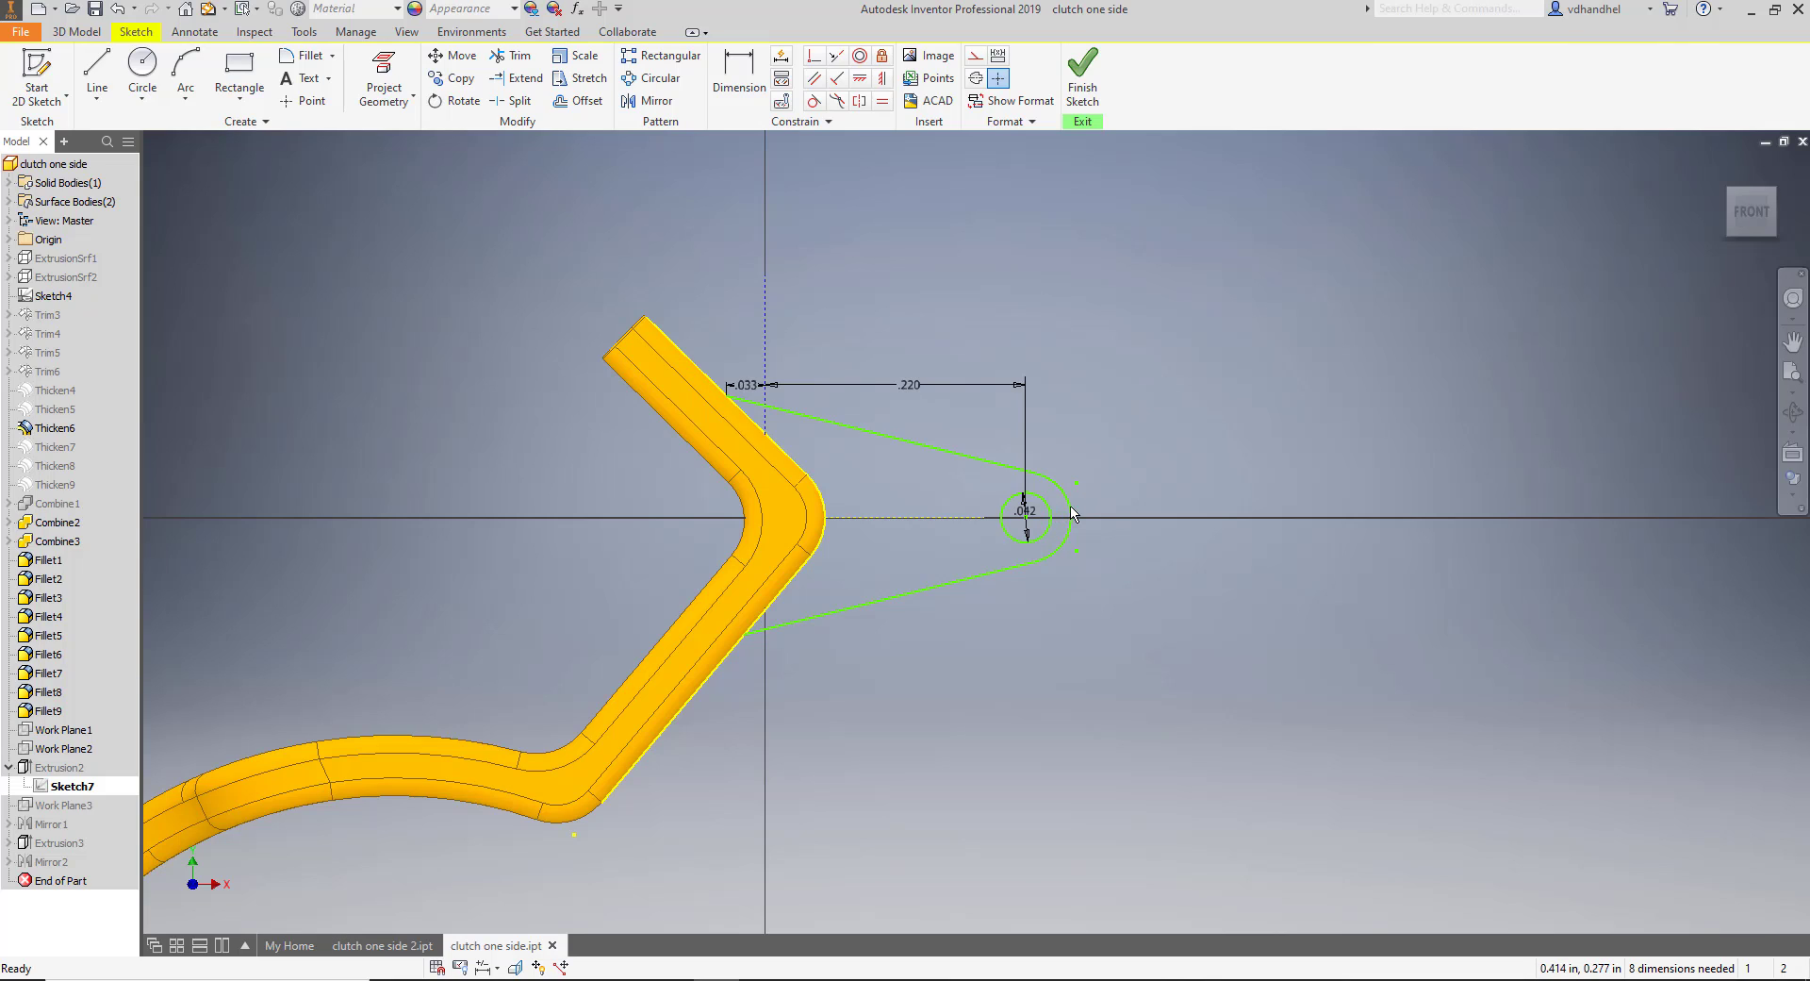
# Dimension the radius of the lug's rounded end arc around the circle, accepting the measured value.
pyautogui.click(1072, 512)
pyautogui.click(740, 90)
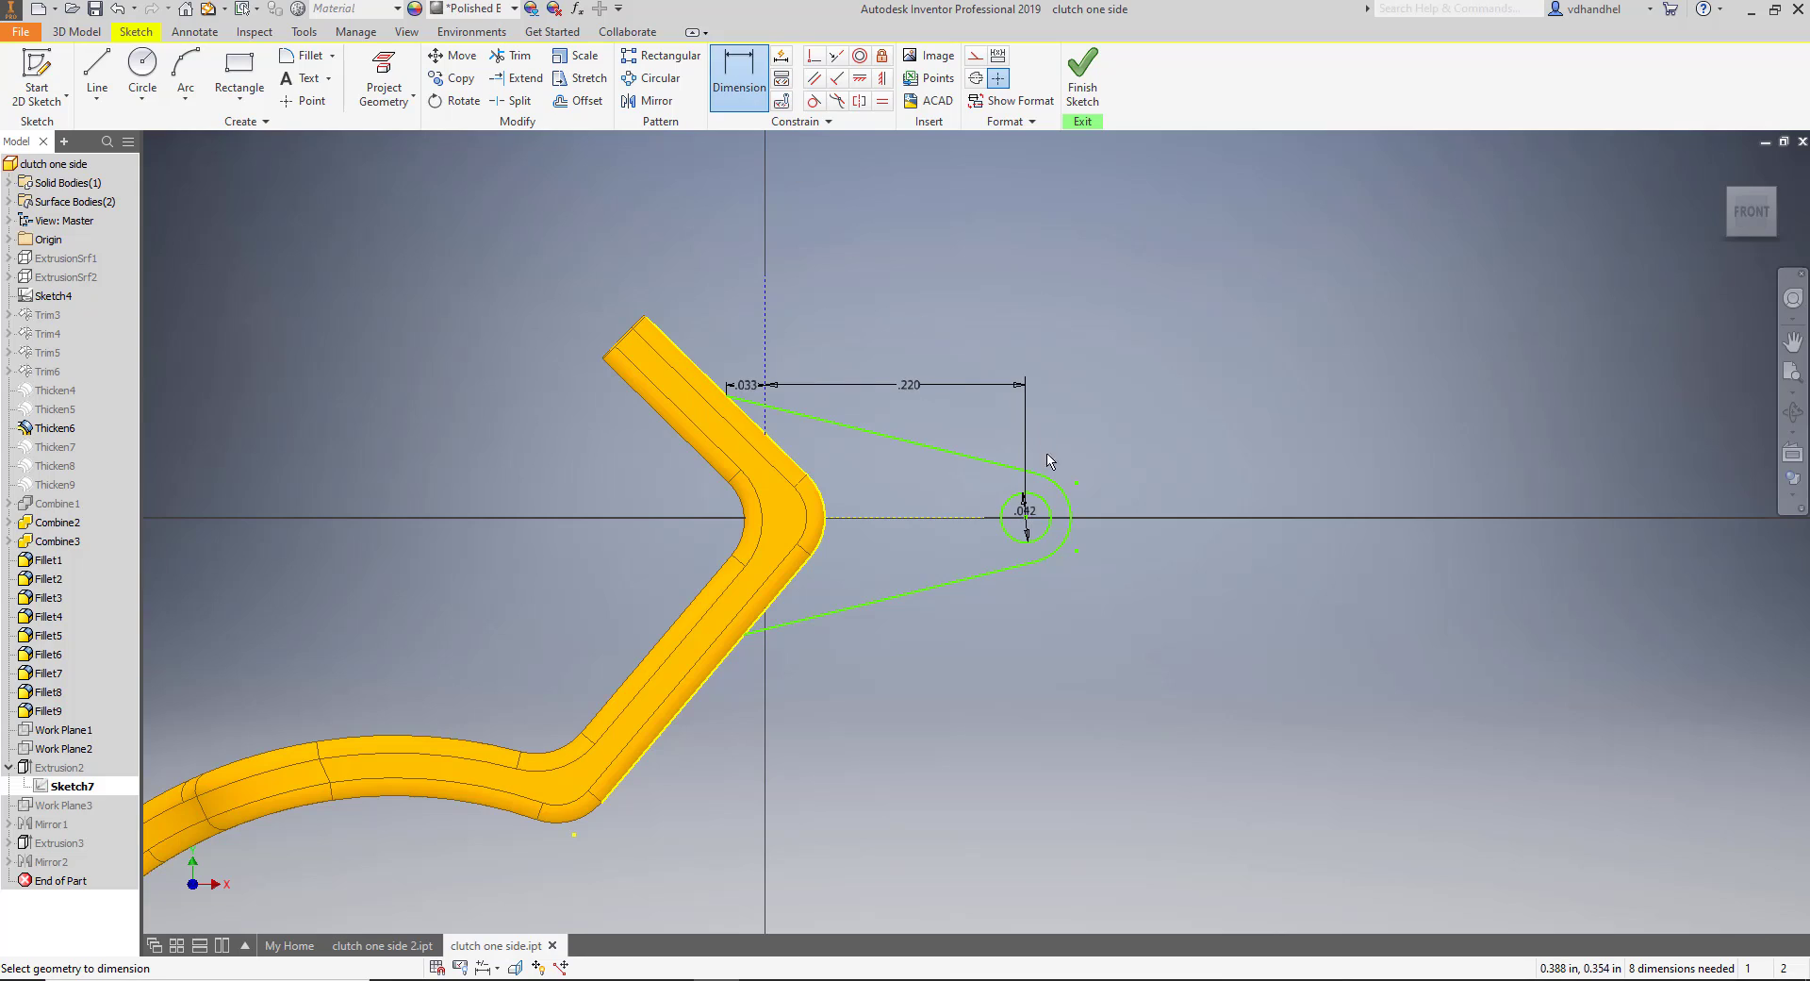
pyautogui.click(1068, 512)
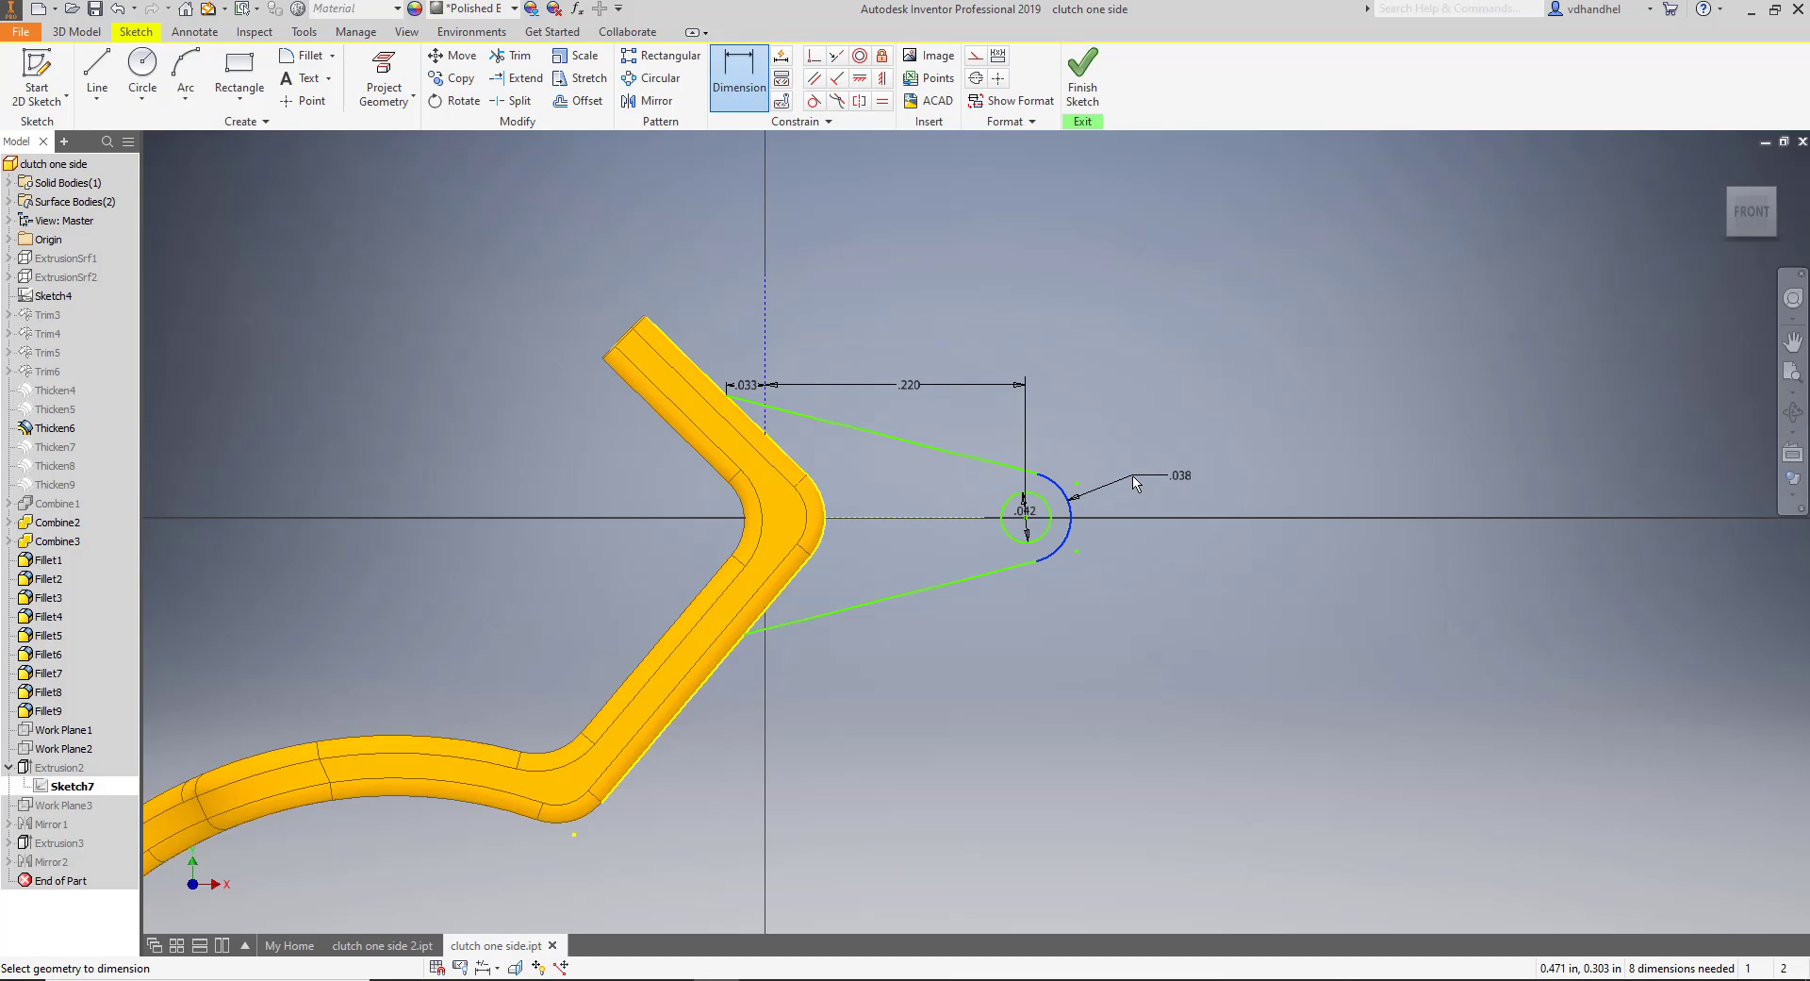
pyautogui.click(1135, 483)
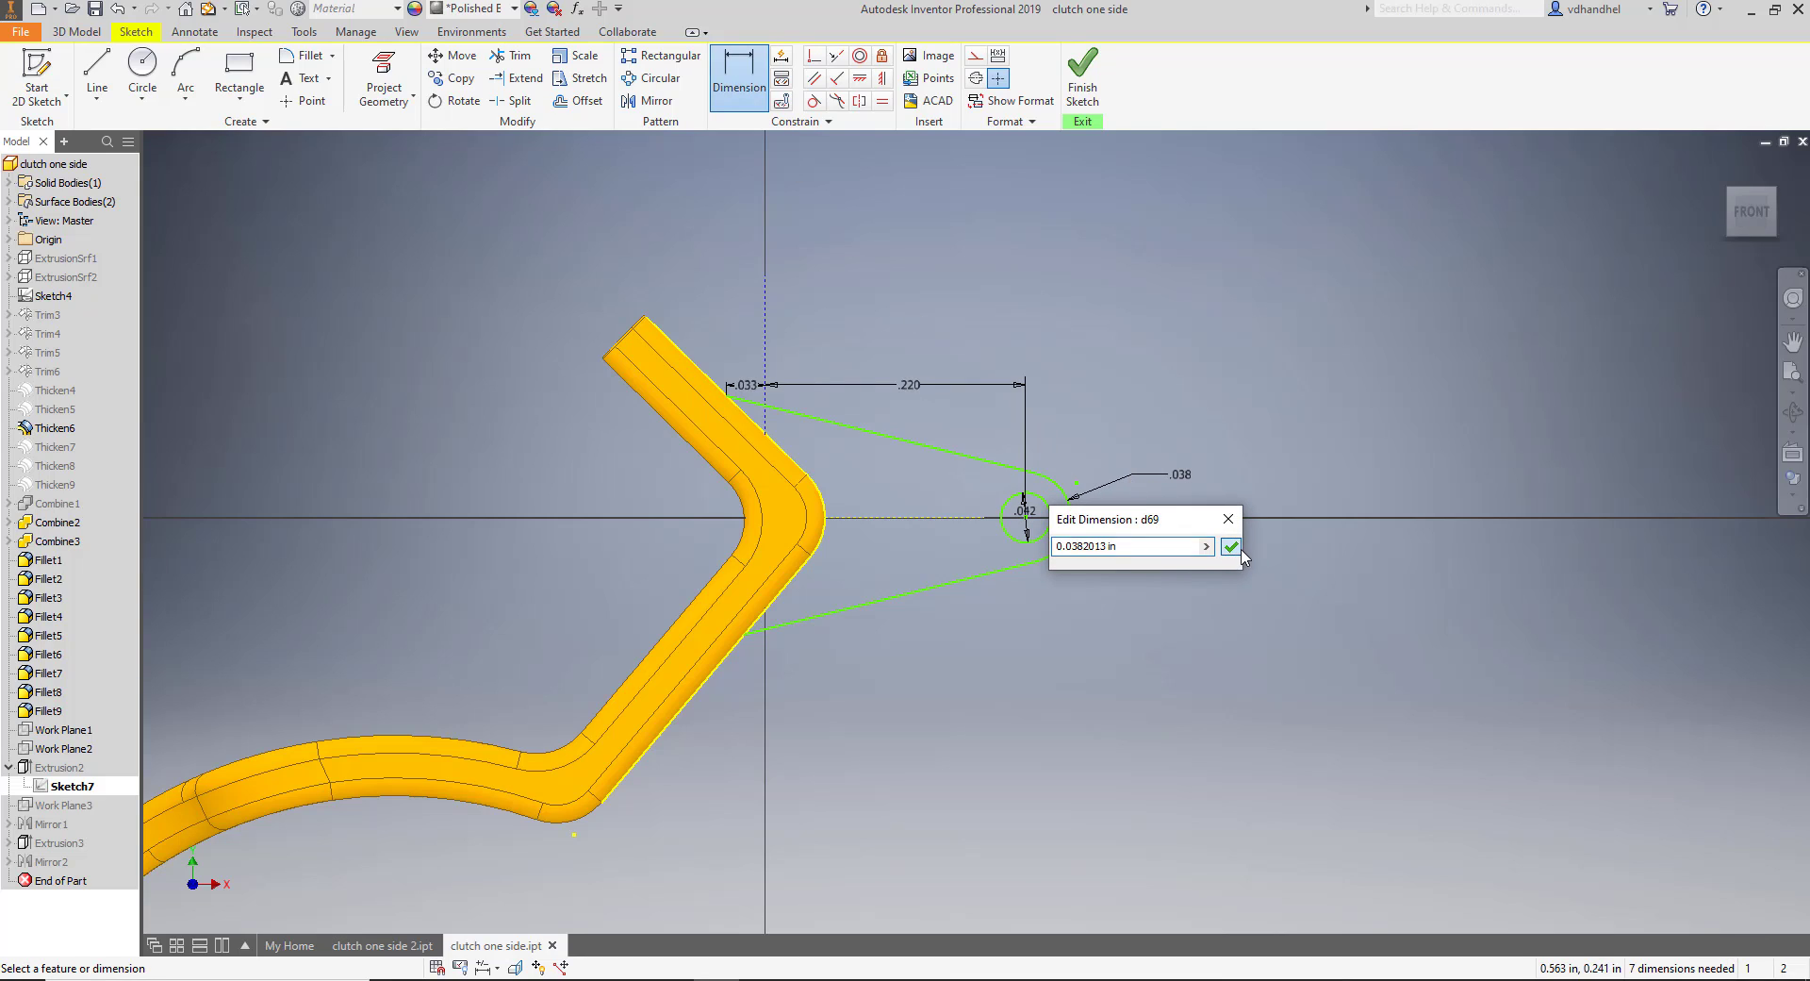
pyautogui.click(1231, 549)
pyautogui.scroll(3, 1196, 483)
pyautogui.scroll(-3, 1186, 490)
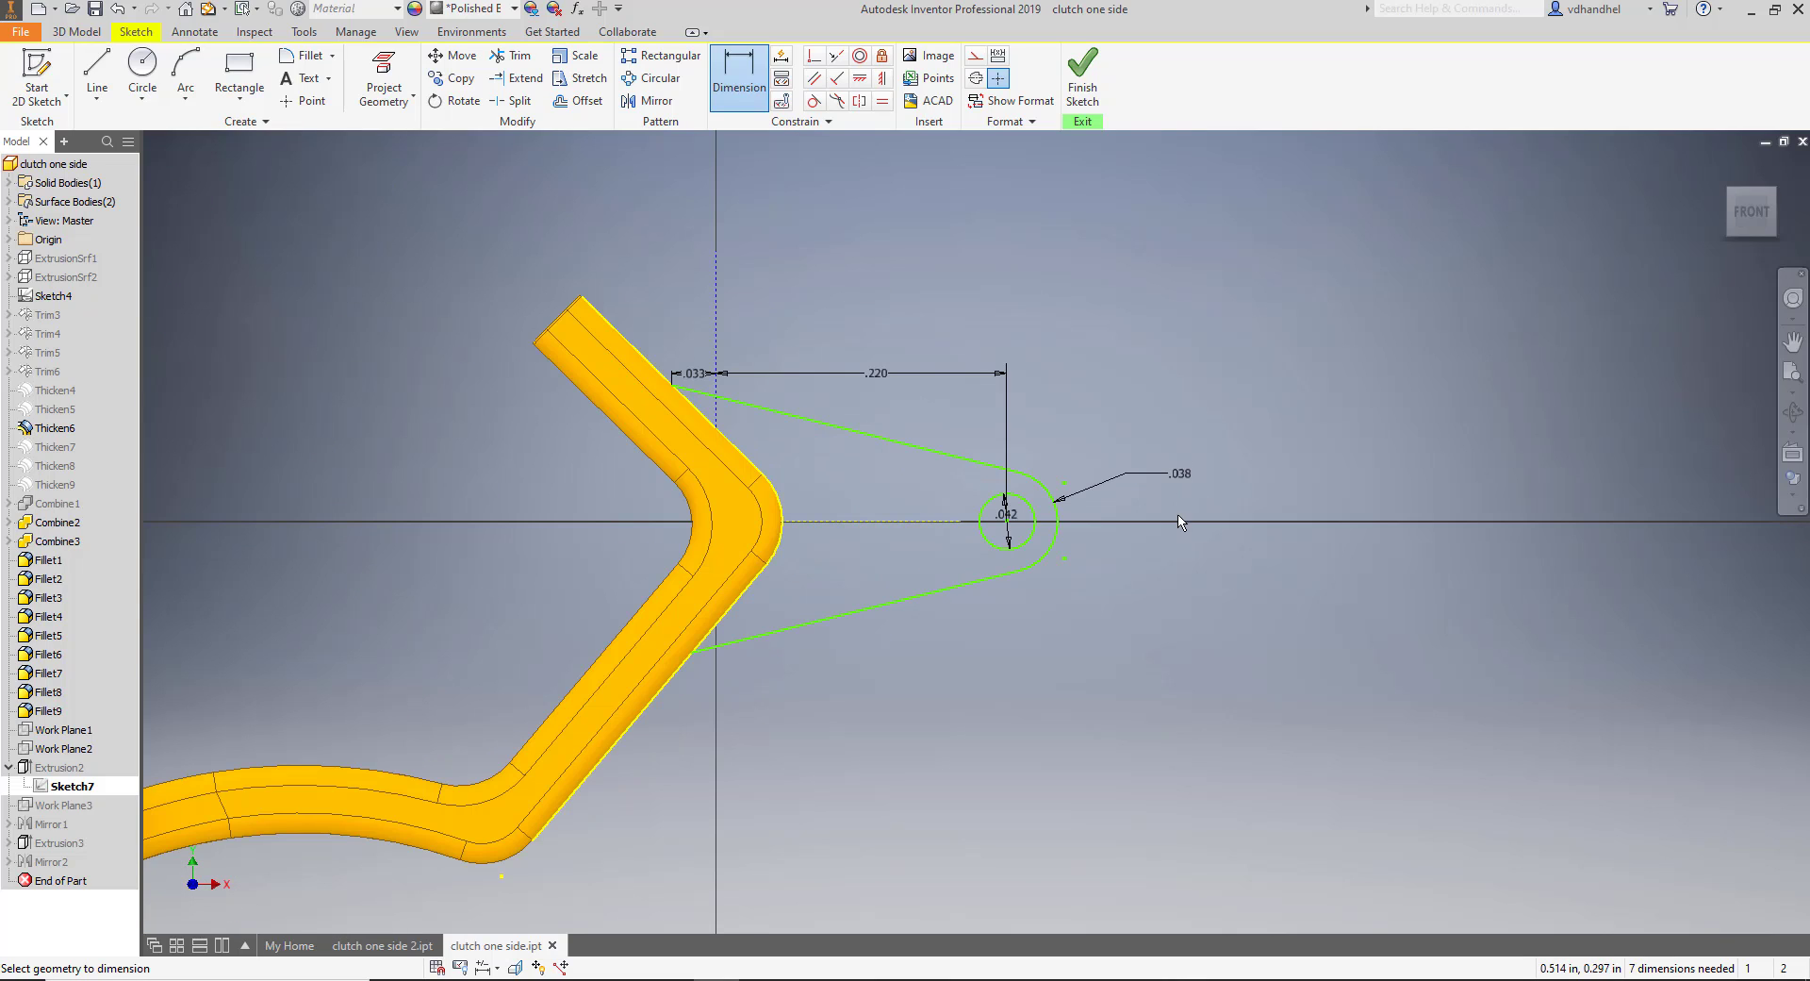
pyautogui.scroll(1, 1079, 598)
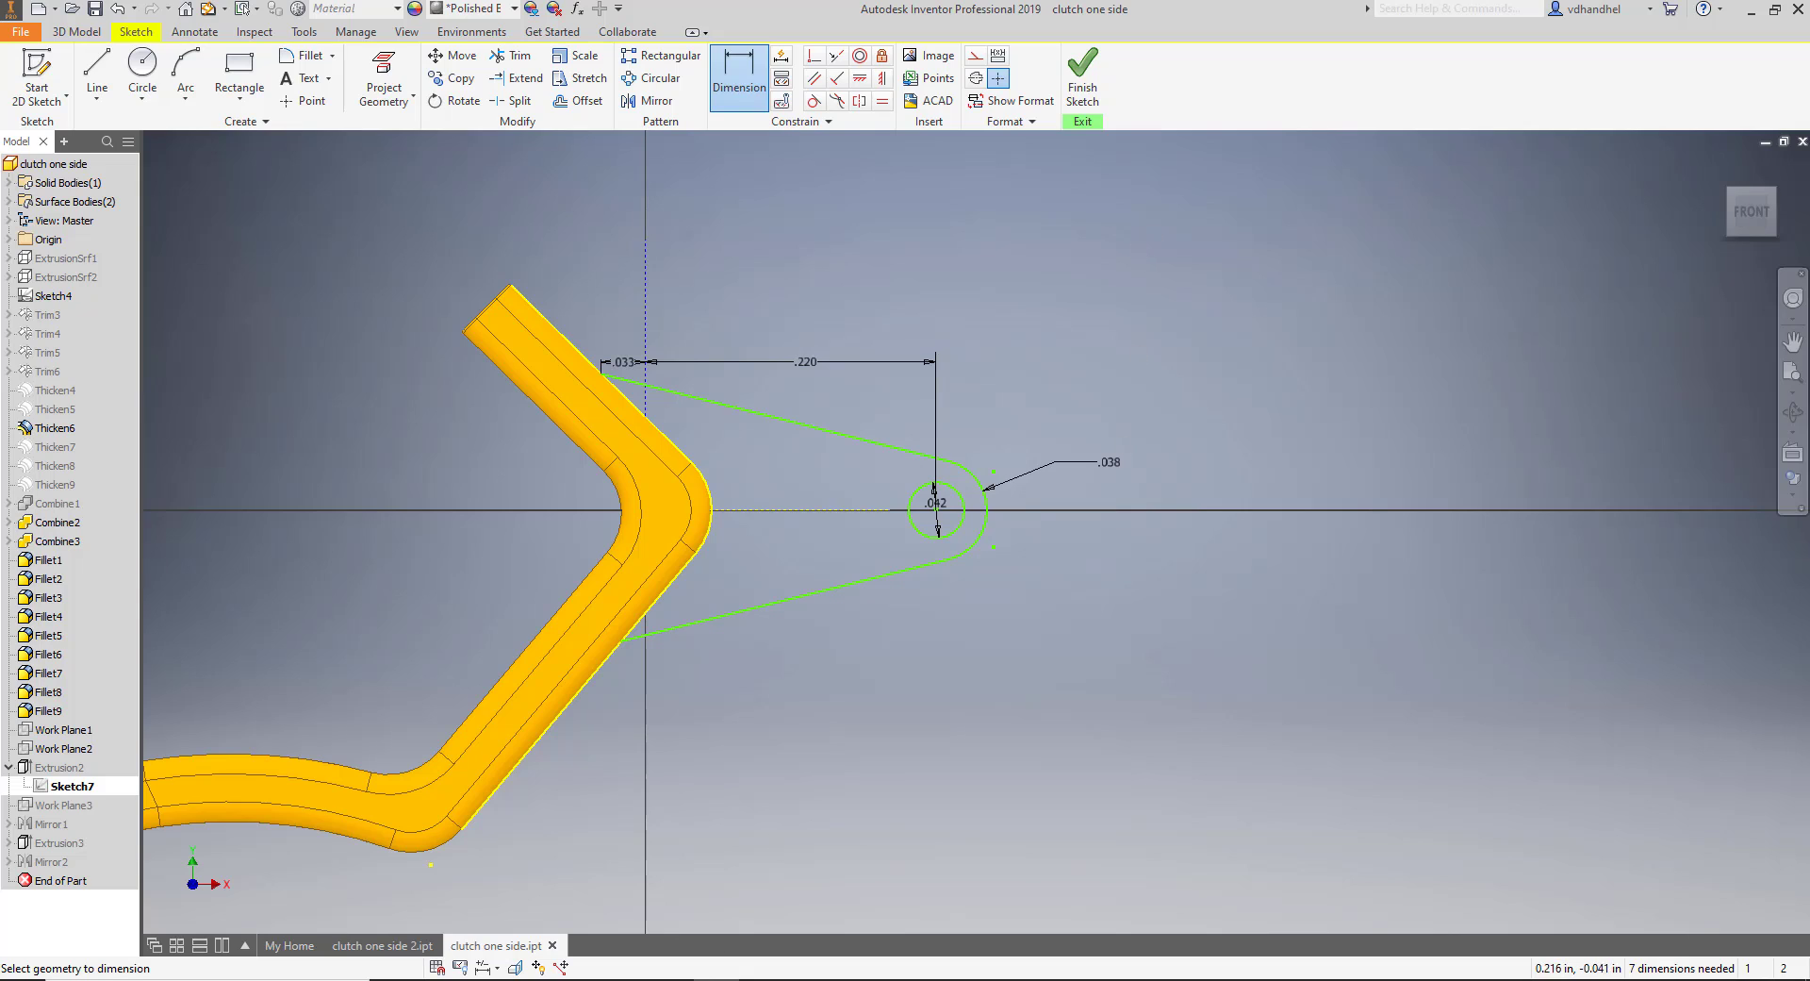
# Switch to the part "clutch one side 2" and set its visual style to Wireframe with hidden edges.
pyautogui.click(416, 946)
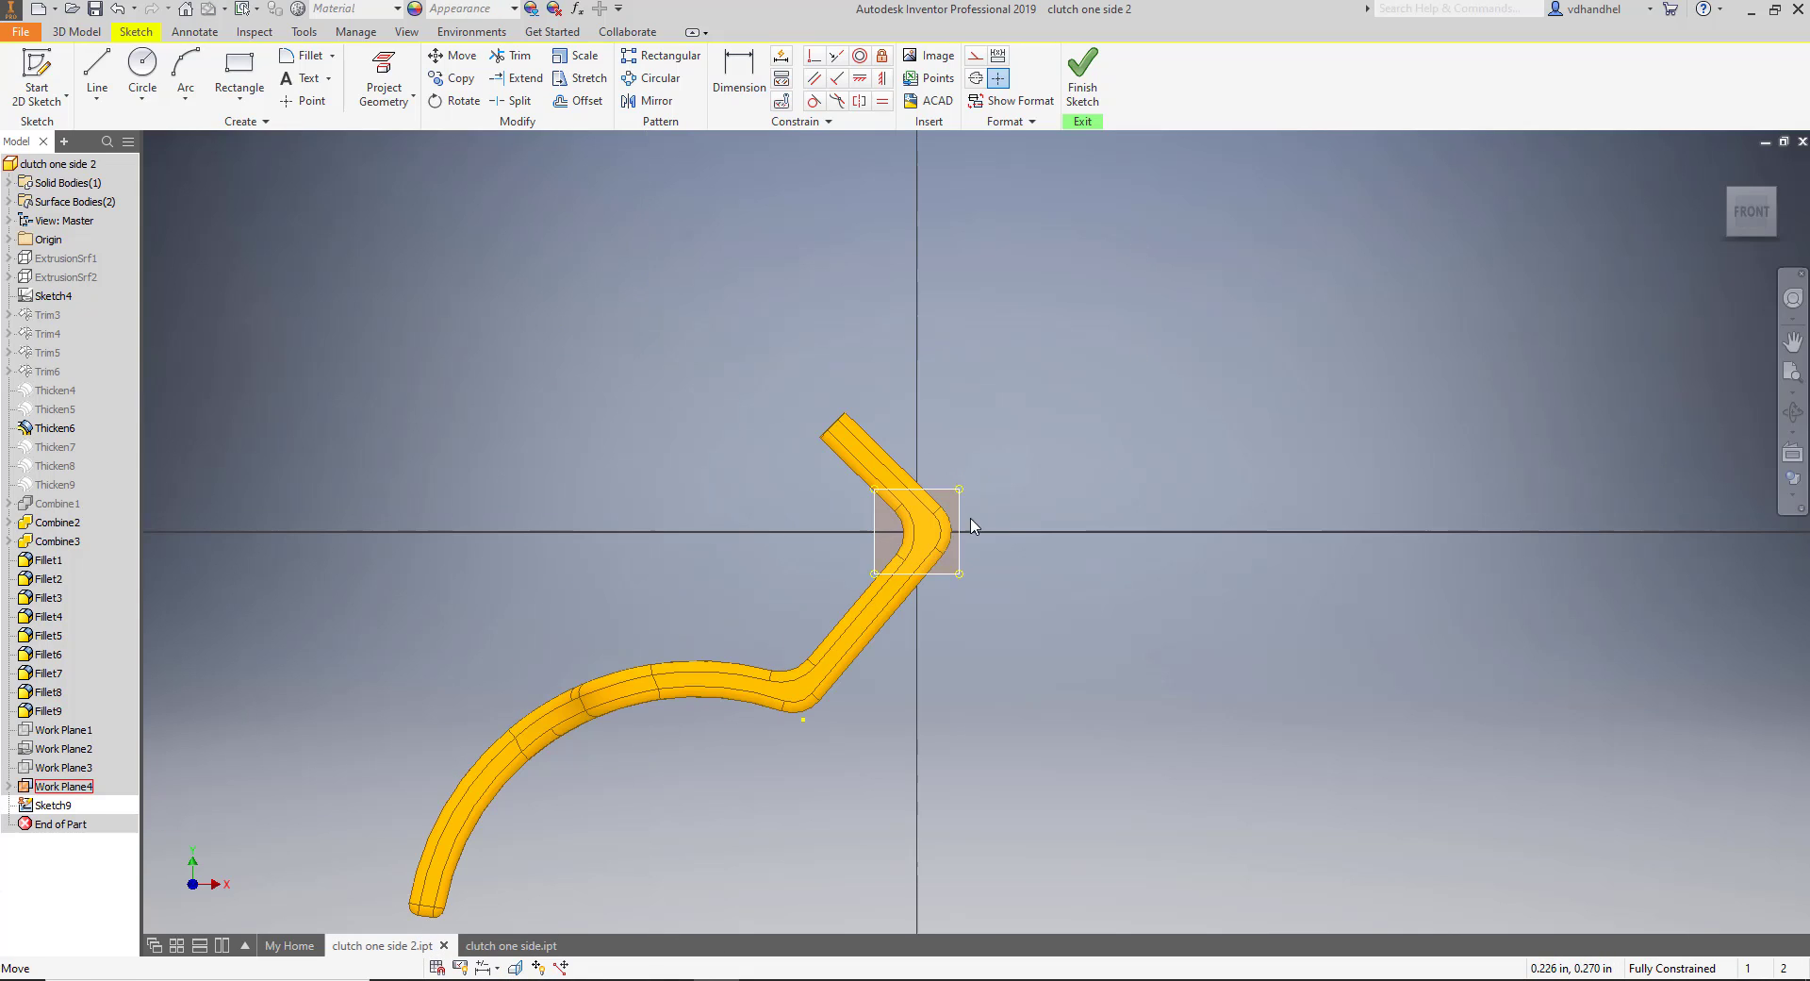
pyautogui.click(1800, 492)
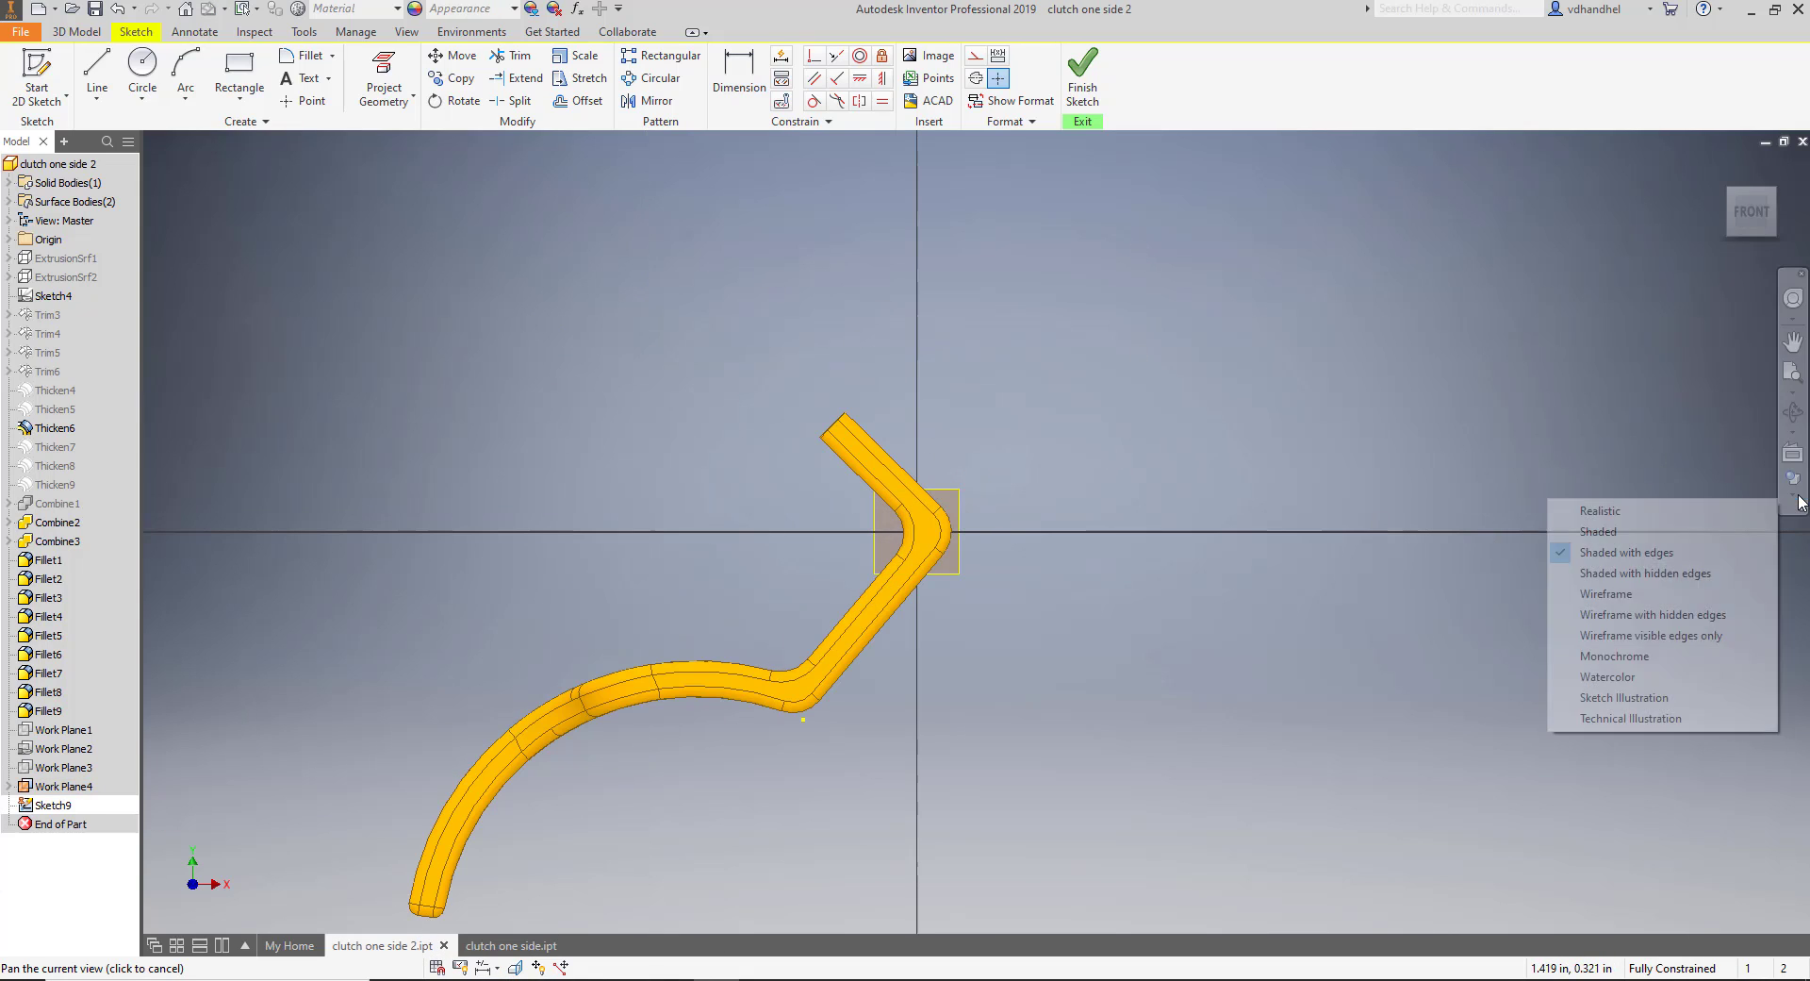
pyautogui.click(1685, 615)
# Draw a vertical construction line about 0.152 in long upward from the sketch origin.
pyautogui.click(97, 75)
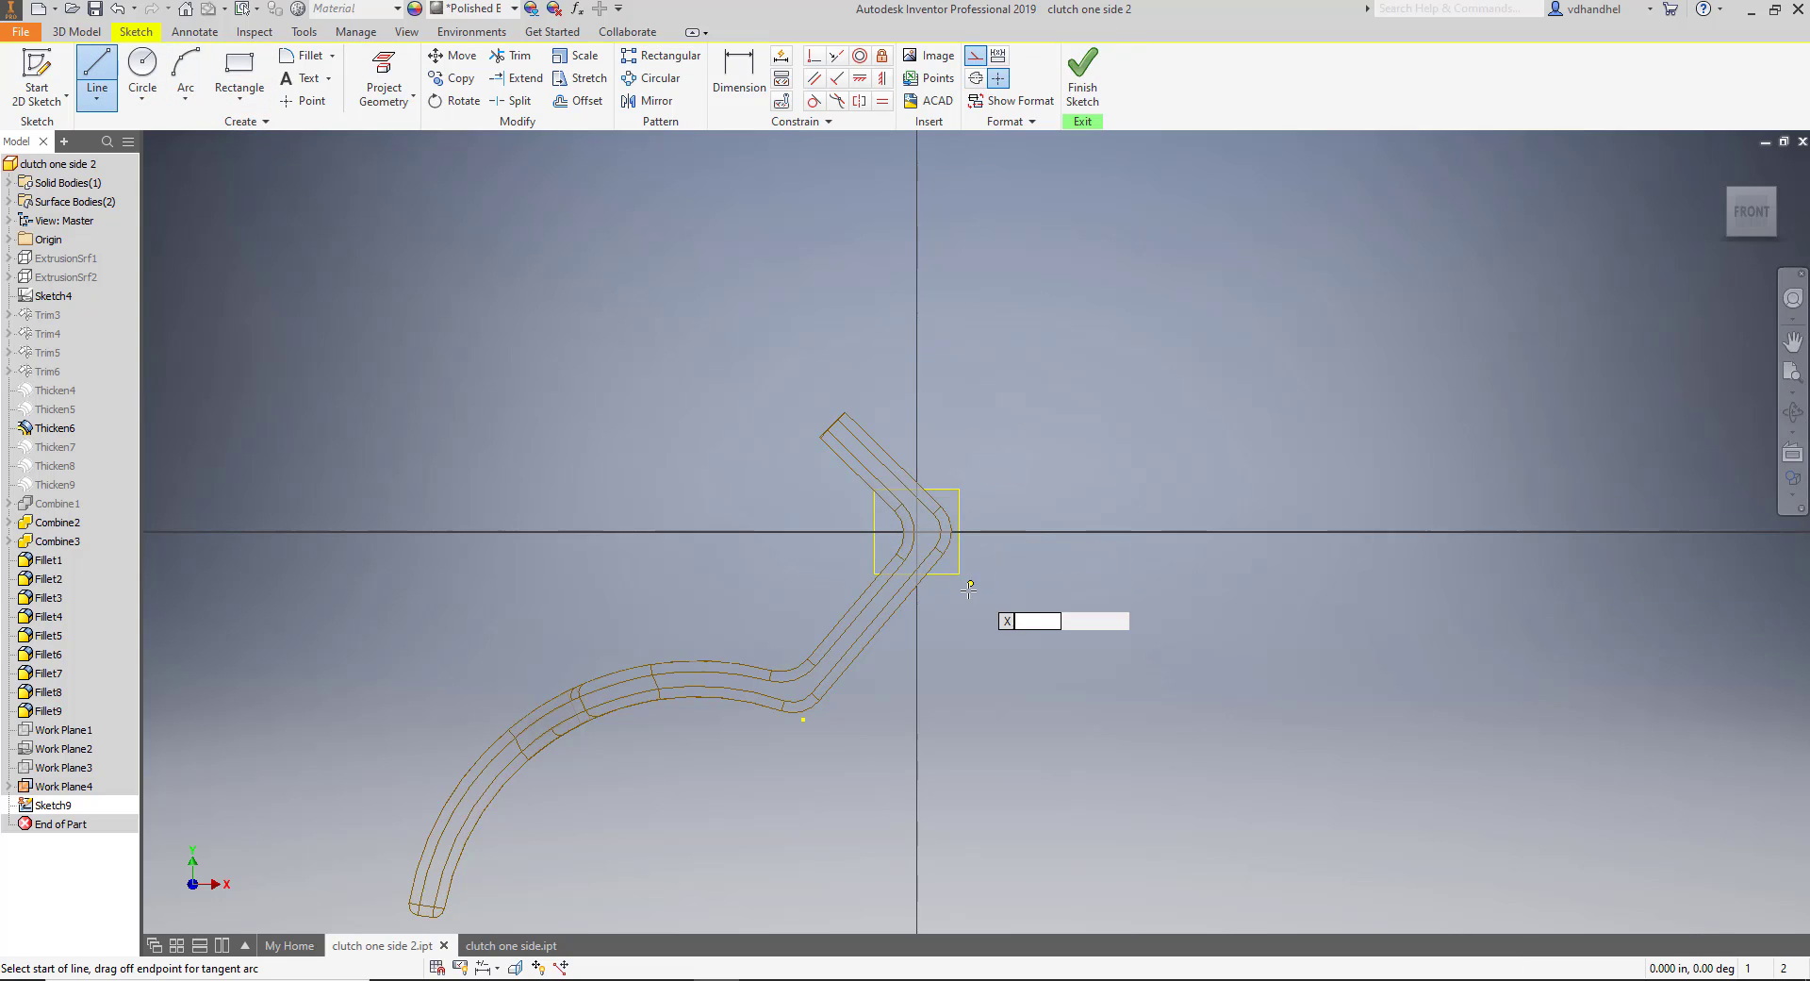
pyautogui.scroll(5, 957, 529)
pyautogui.click(813, 537)
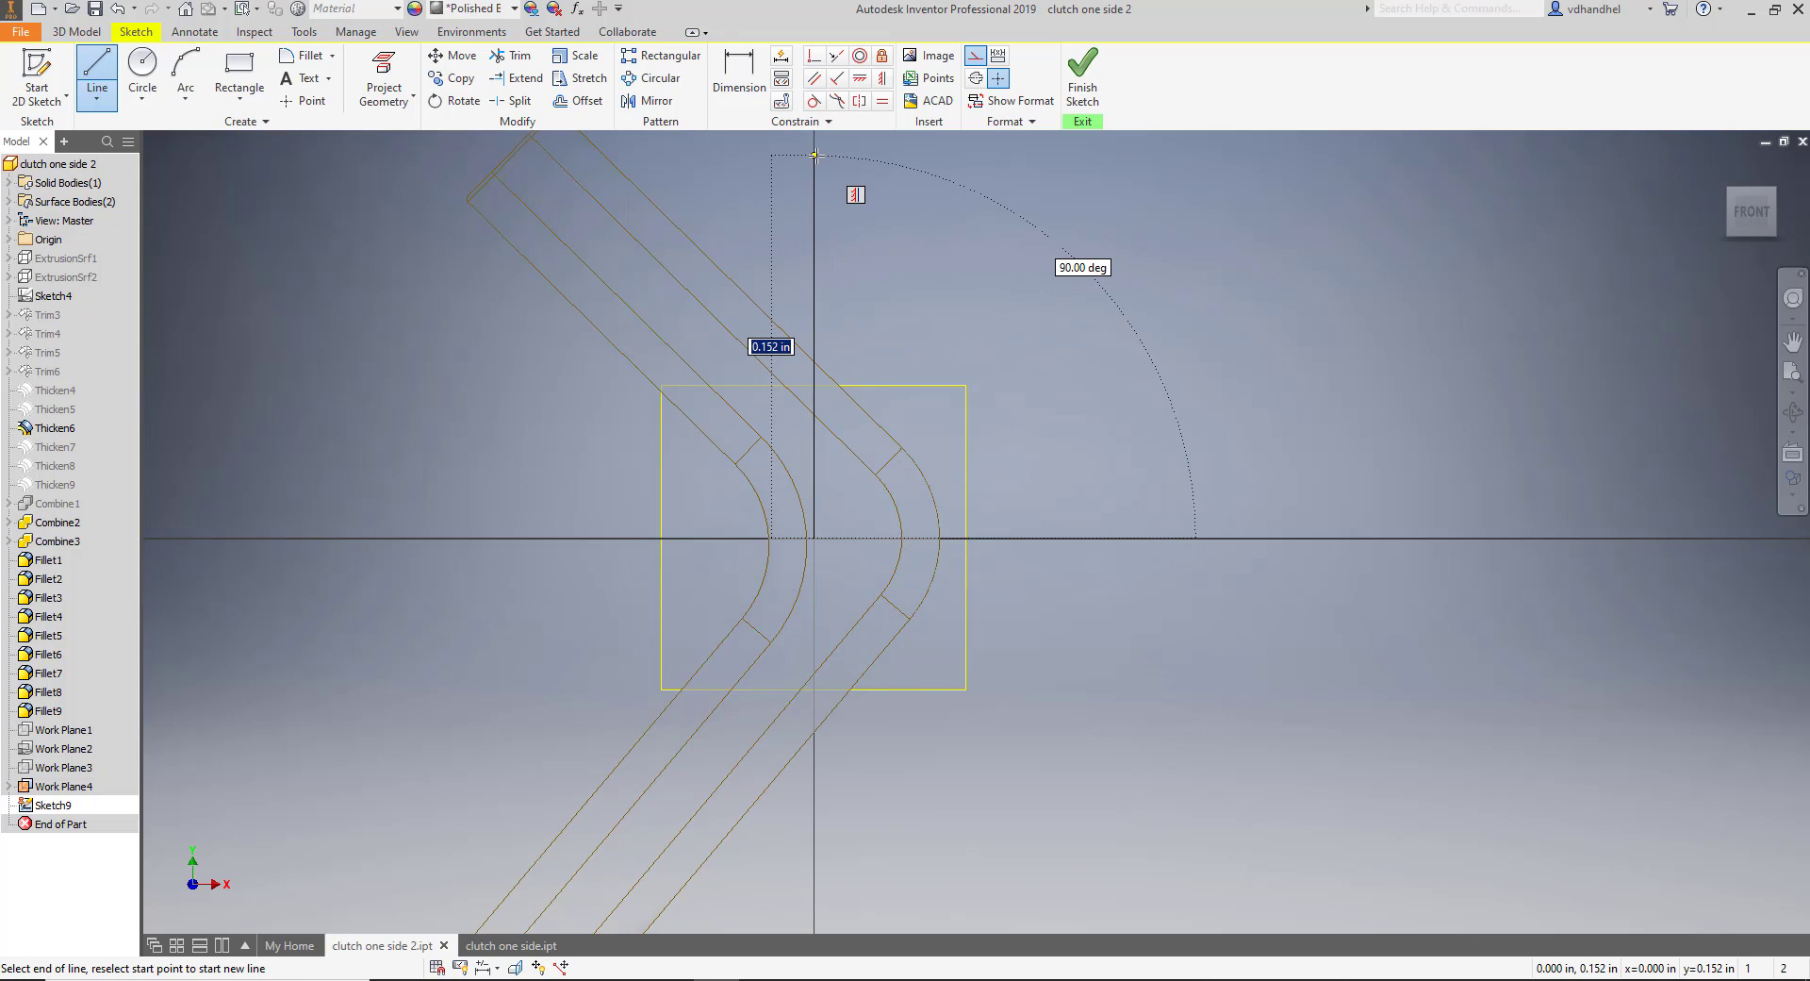
pyautogui.rightClick(865, 215)
pyautogui.click(891, 146)
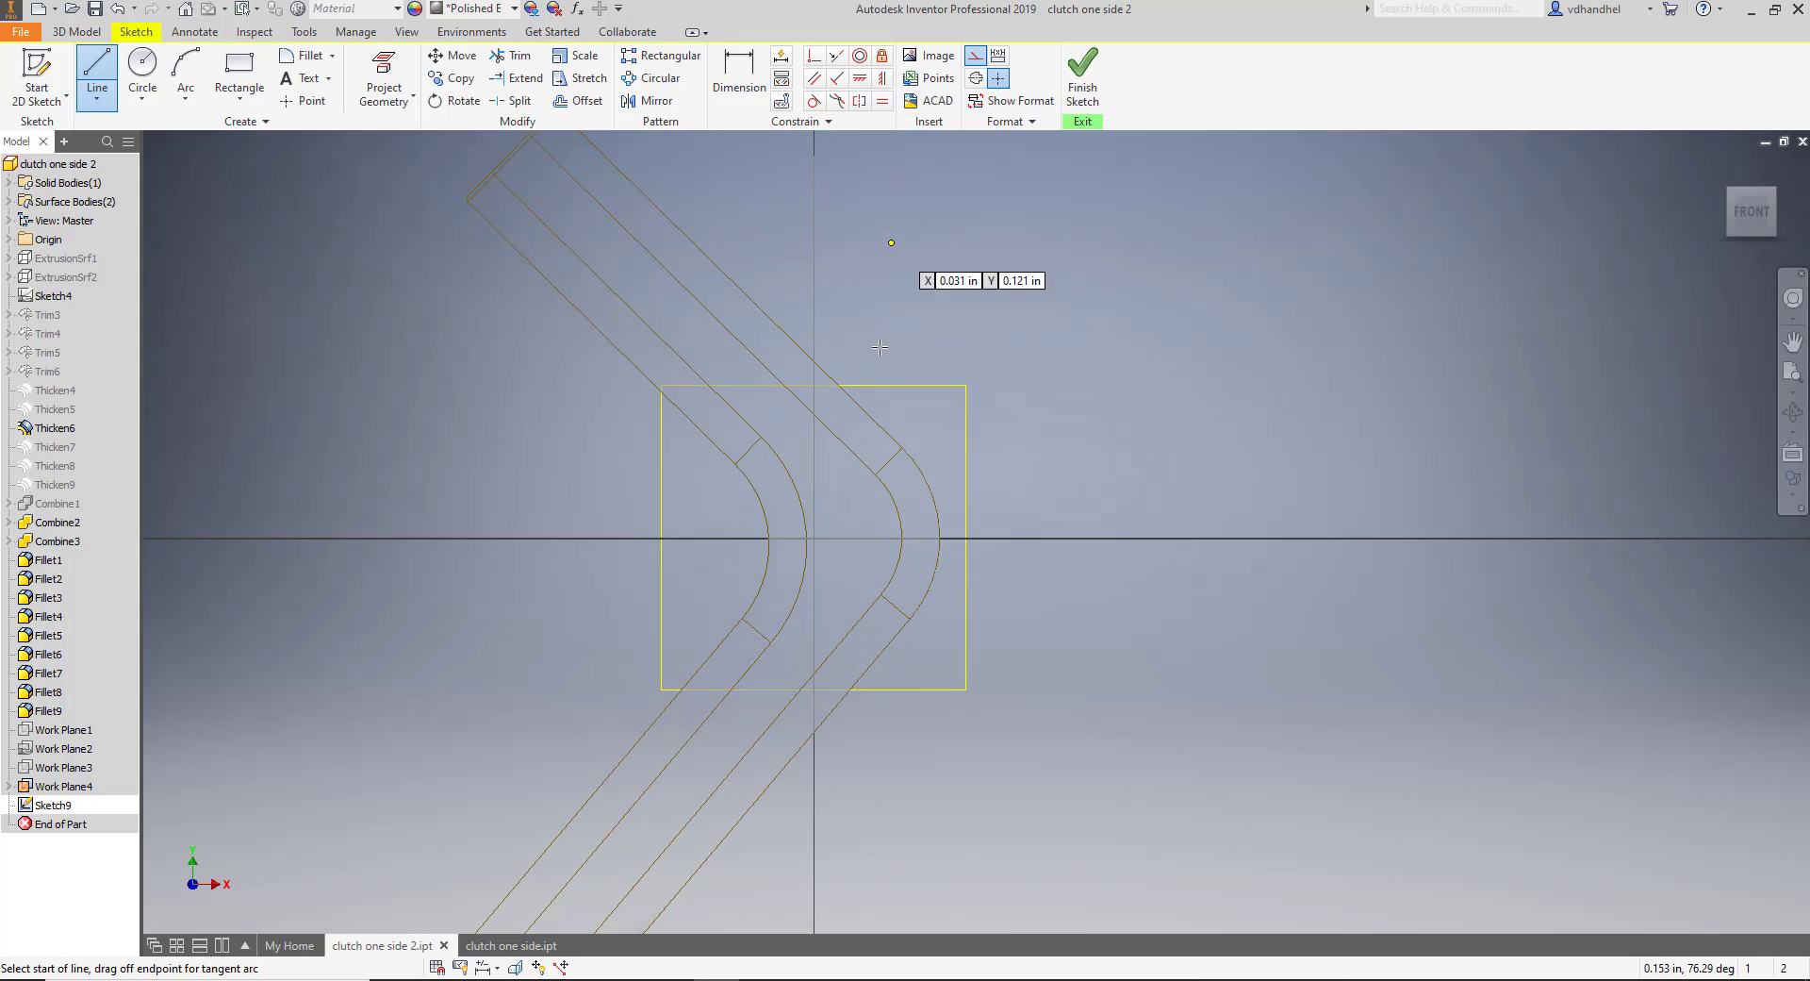
# Draw a horizontal construction line from the sketch origin outward past the outside of the bend.
pyautogui.click(813, 537)
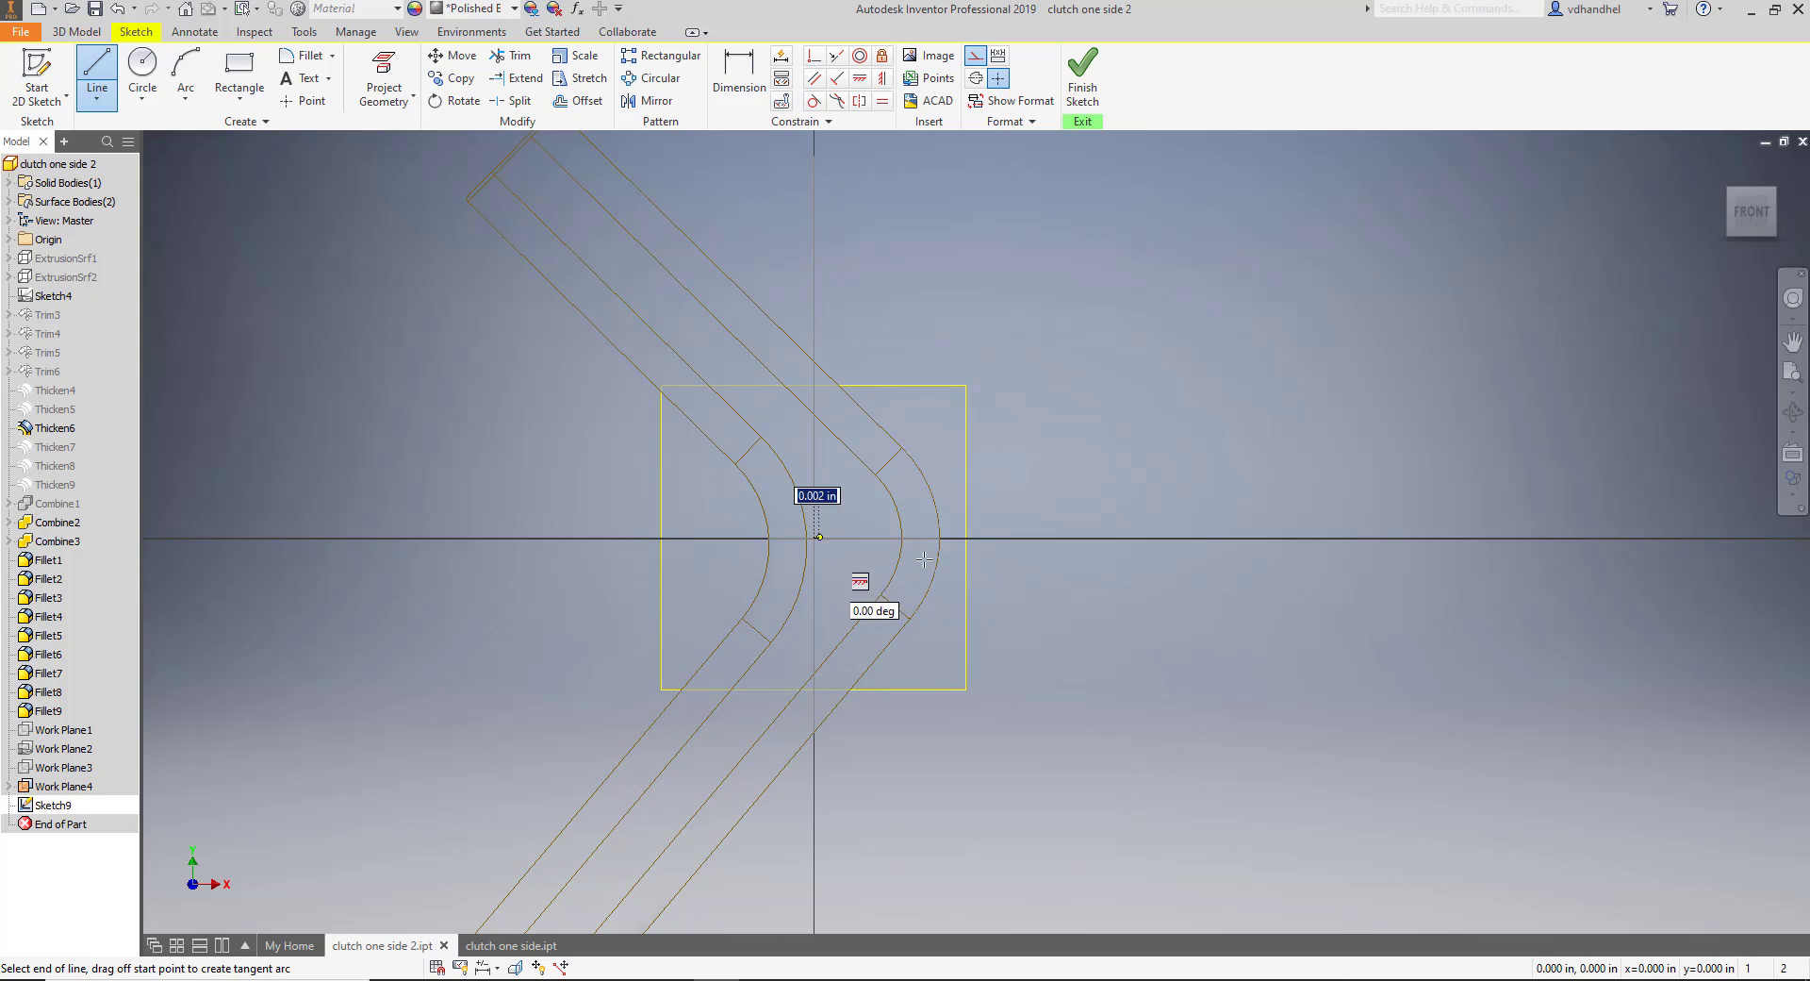
pyautogui.click(1305, 537)
pyautogui.rightClick(1252, 666)
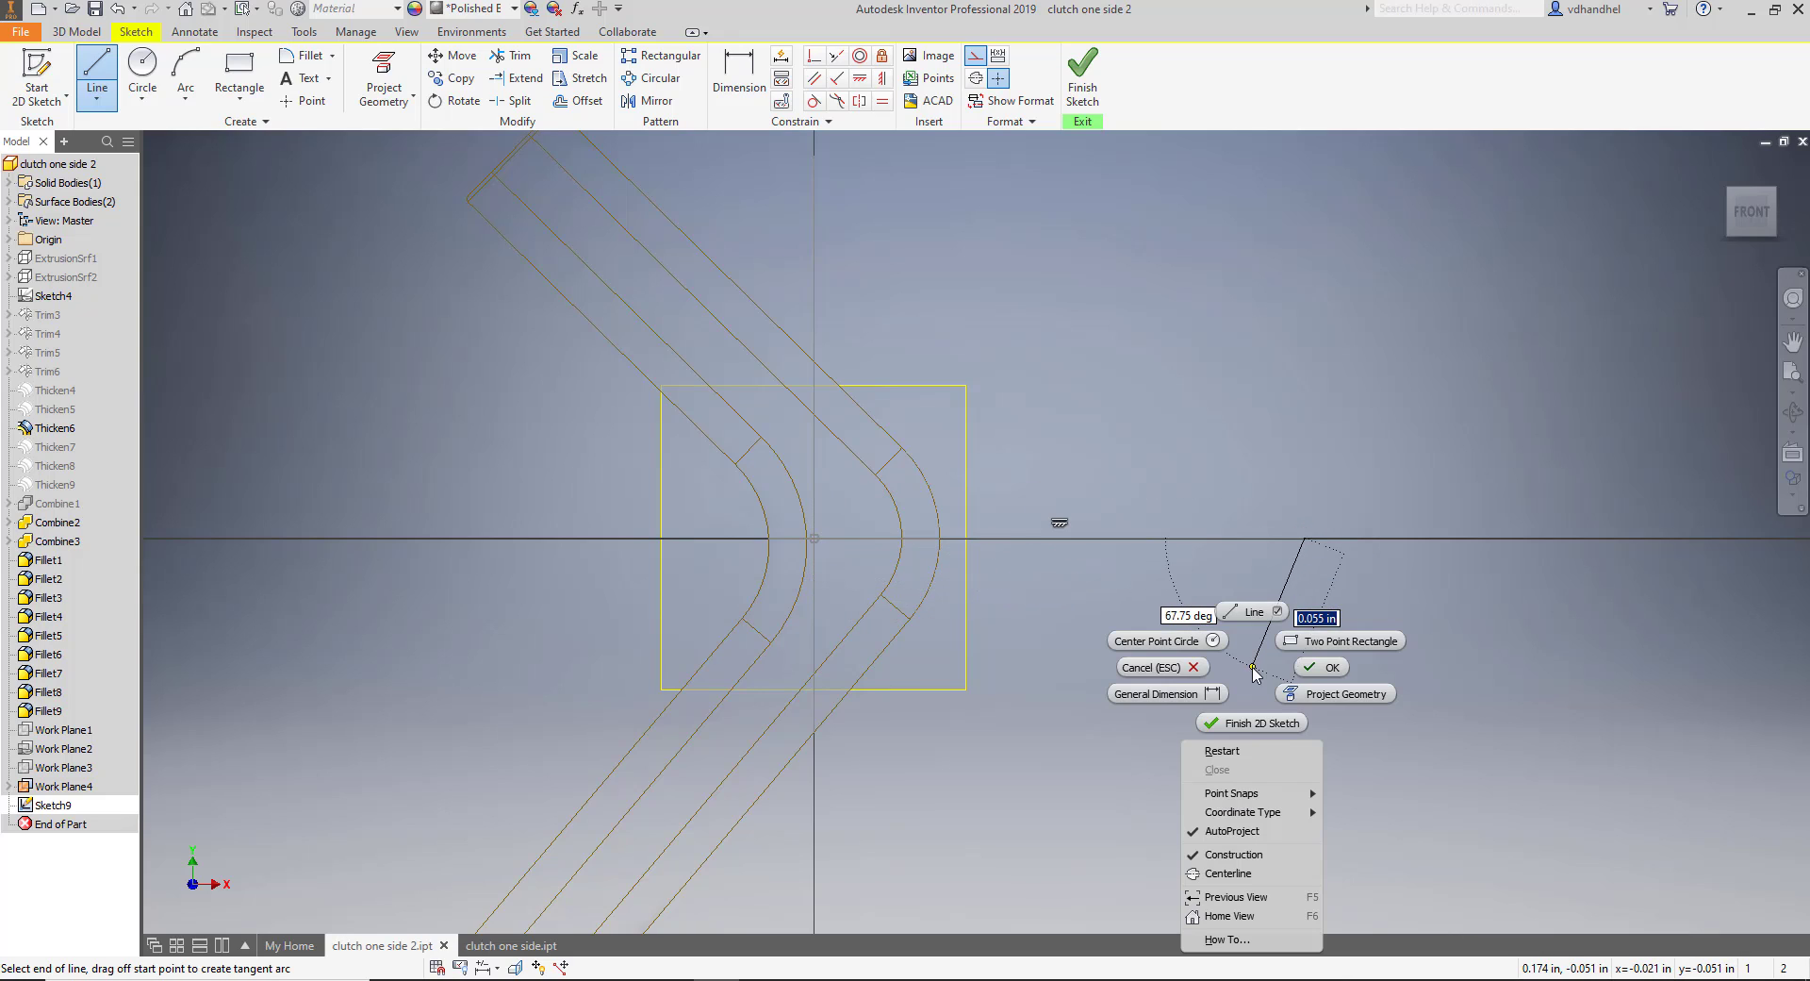
pyautogui.press('Escape')
pyautogui.press('Escape')
pyautogui.scroll(-3, 1229, 650)
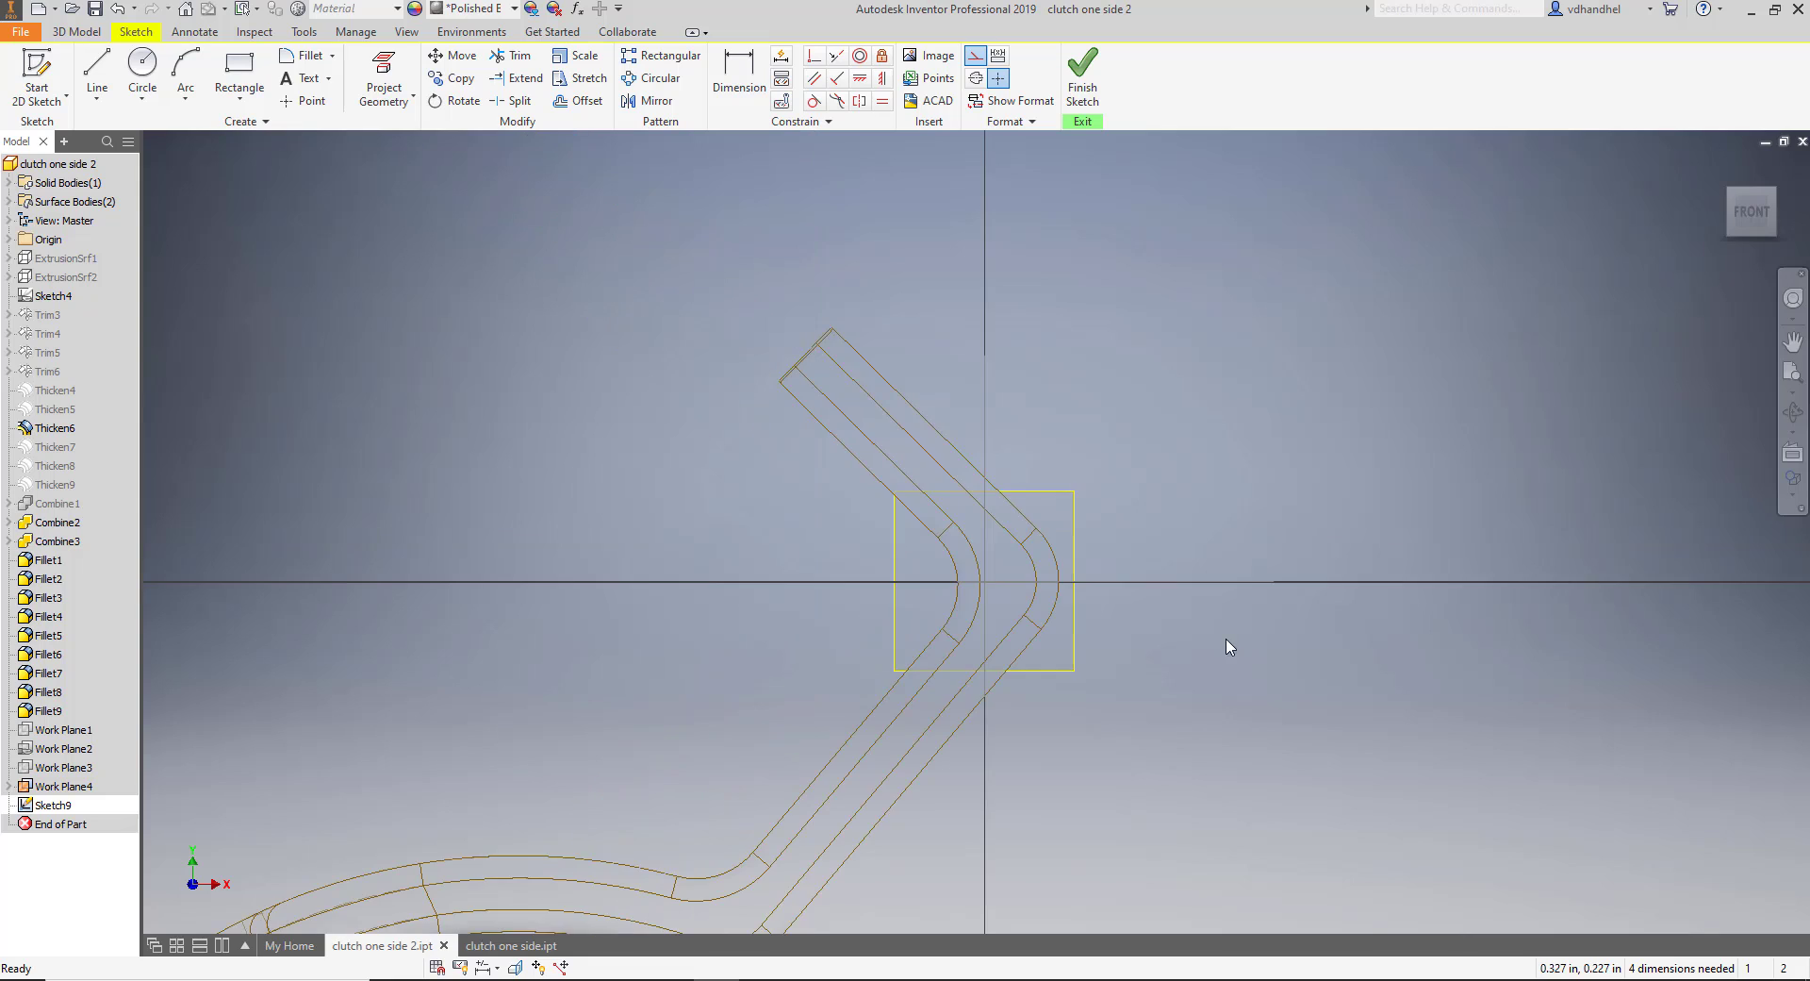
# Sketch a regular circle centred on the horizontal axis, beyond the end of the horizontal construction line.
pyautogui.moveTo(1228, 651); pyautogui.dragTo(792, 597, button='middle')
pyautogui.click(142, 68)
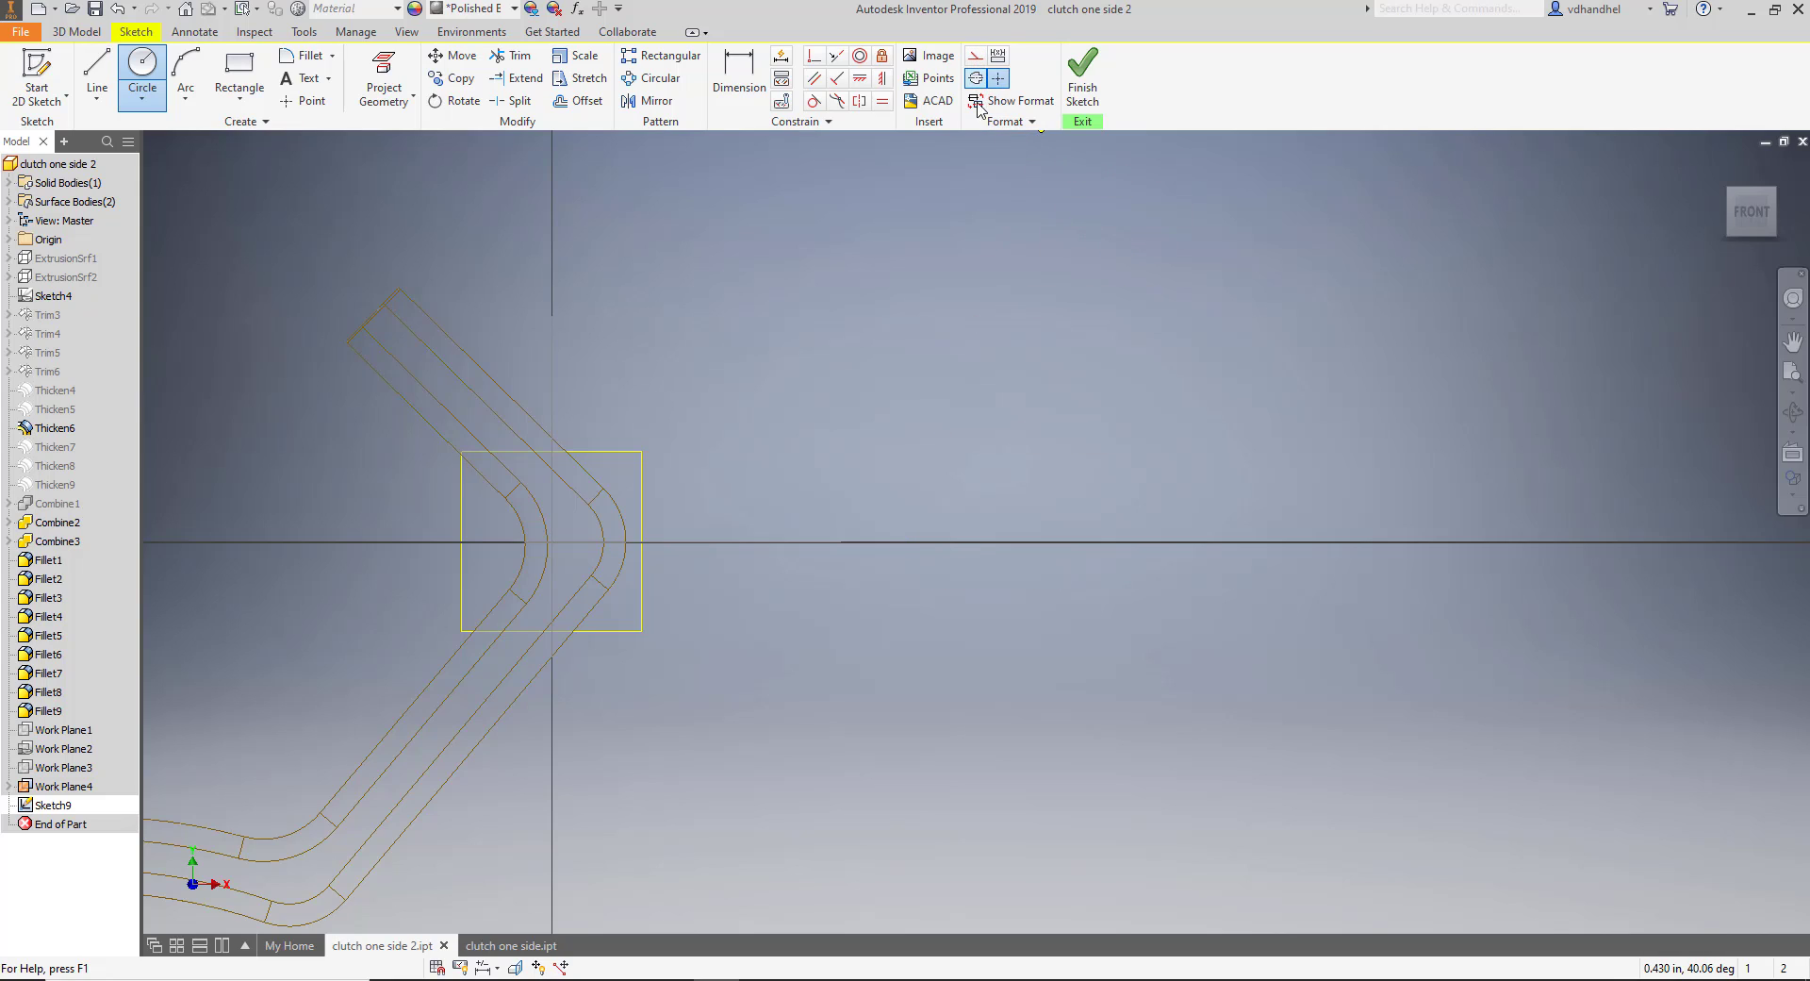
pyautogui.click(962, 543)
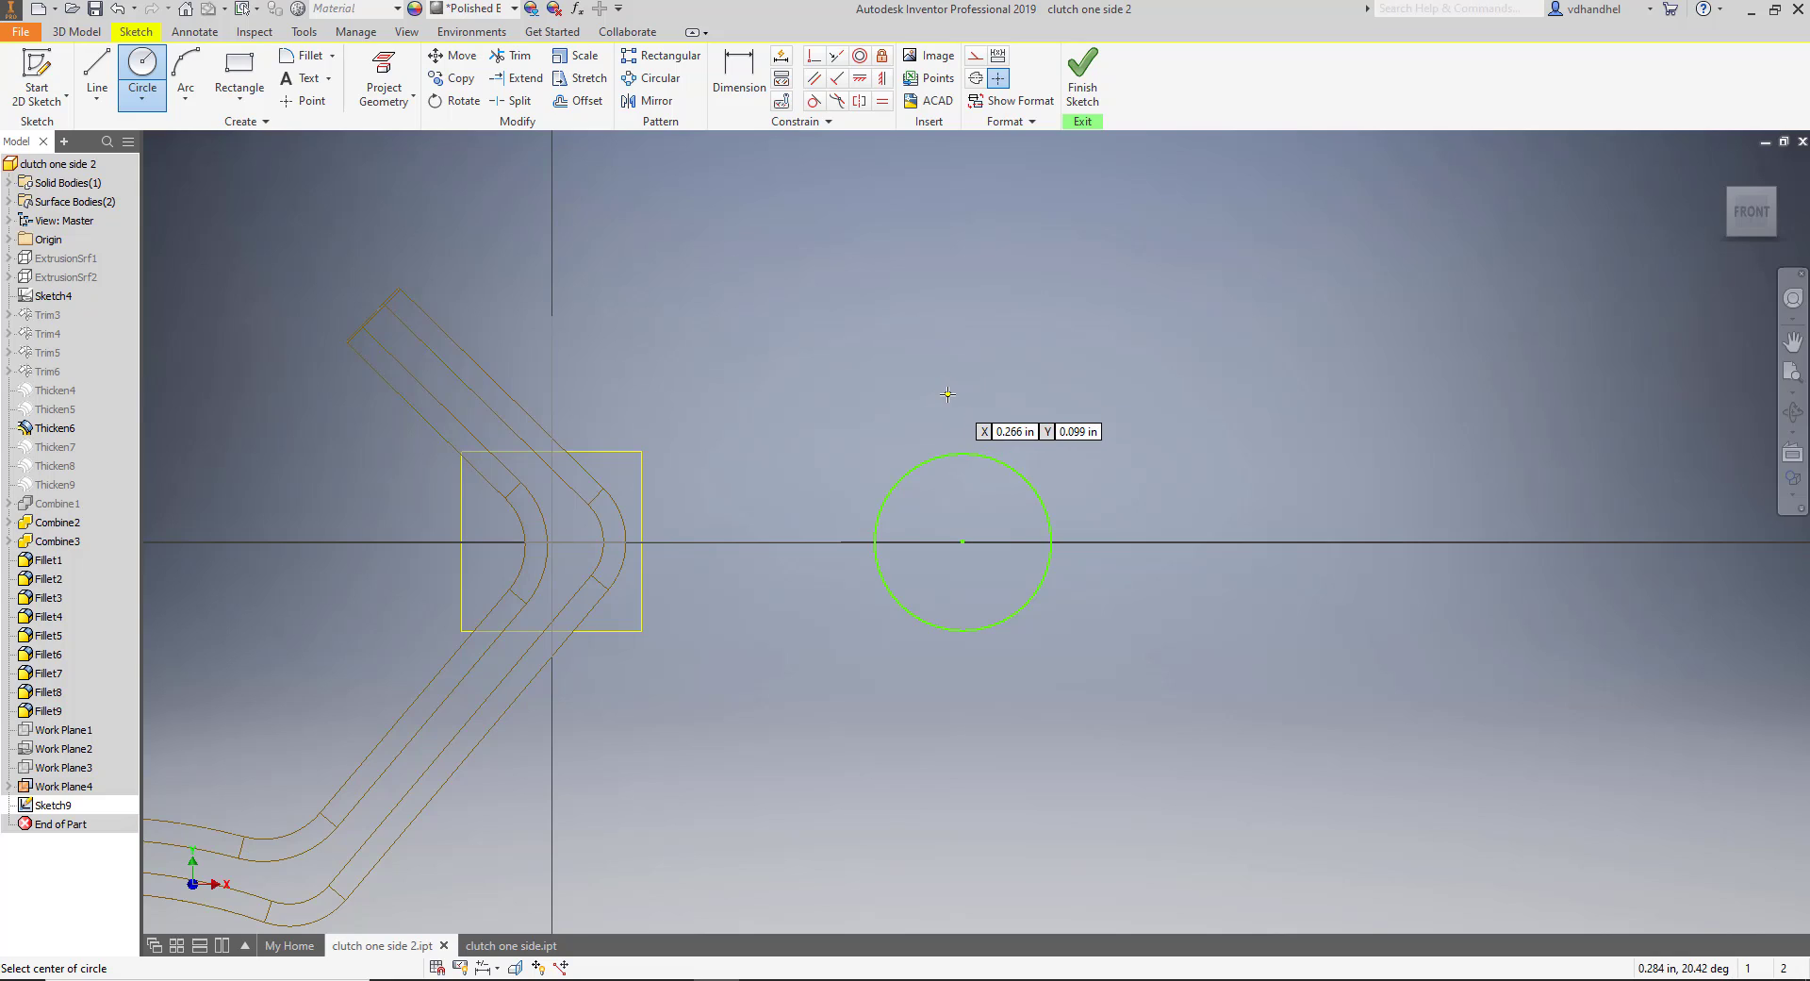
# Sketch a slanted line from near the profile's upper arm, sloping down over the top of the circle and past it.
pyautogui.click(94, 73)
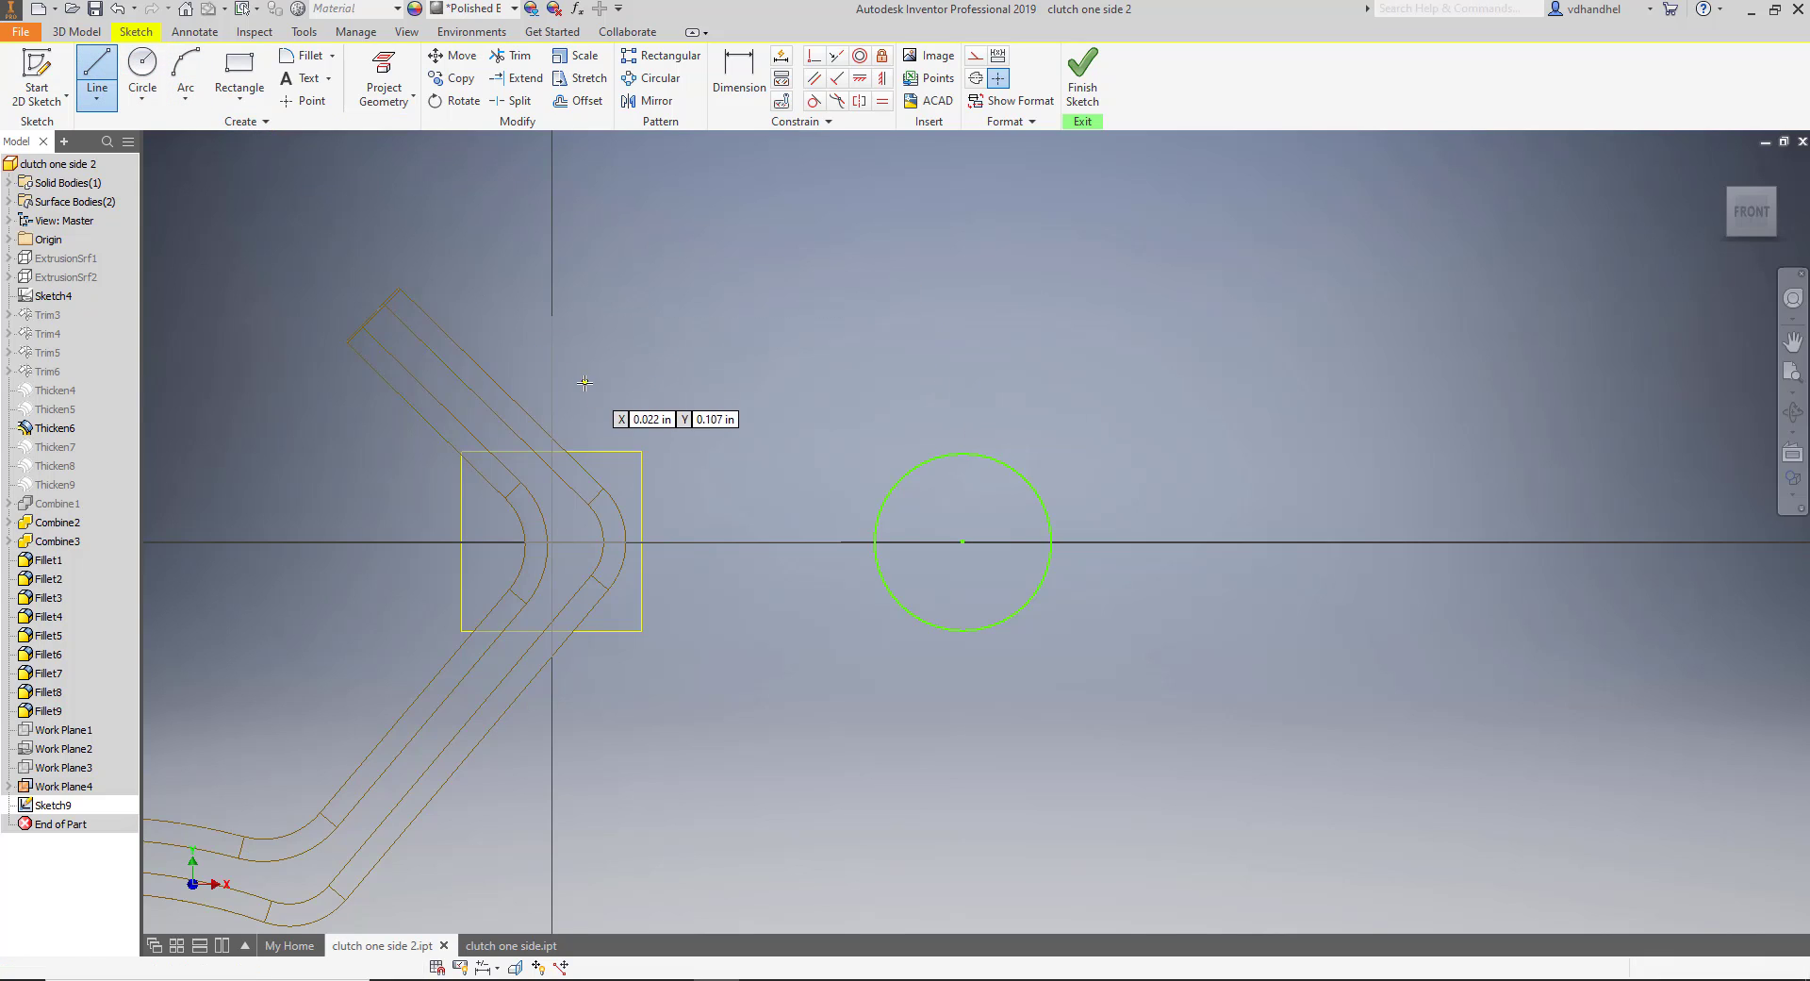
pyautogui.click(518, 384)
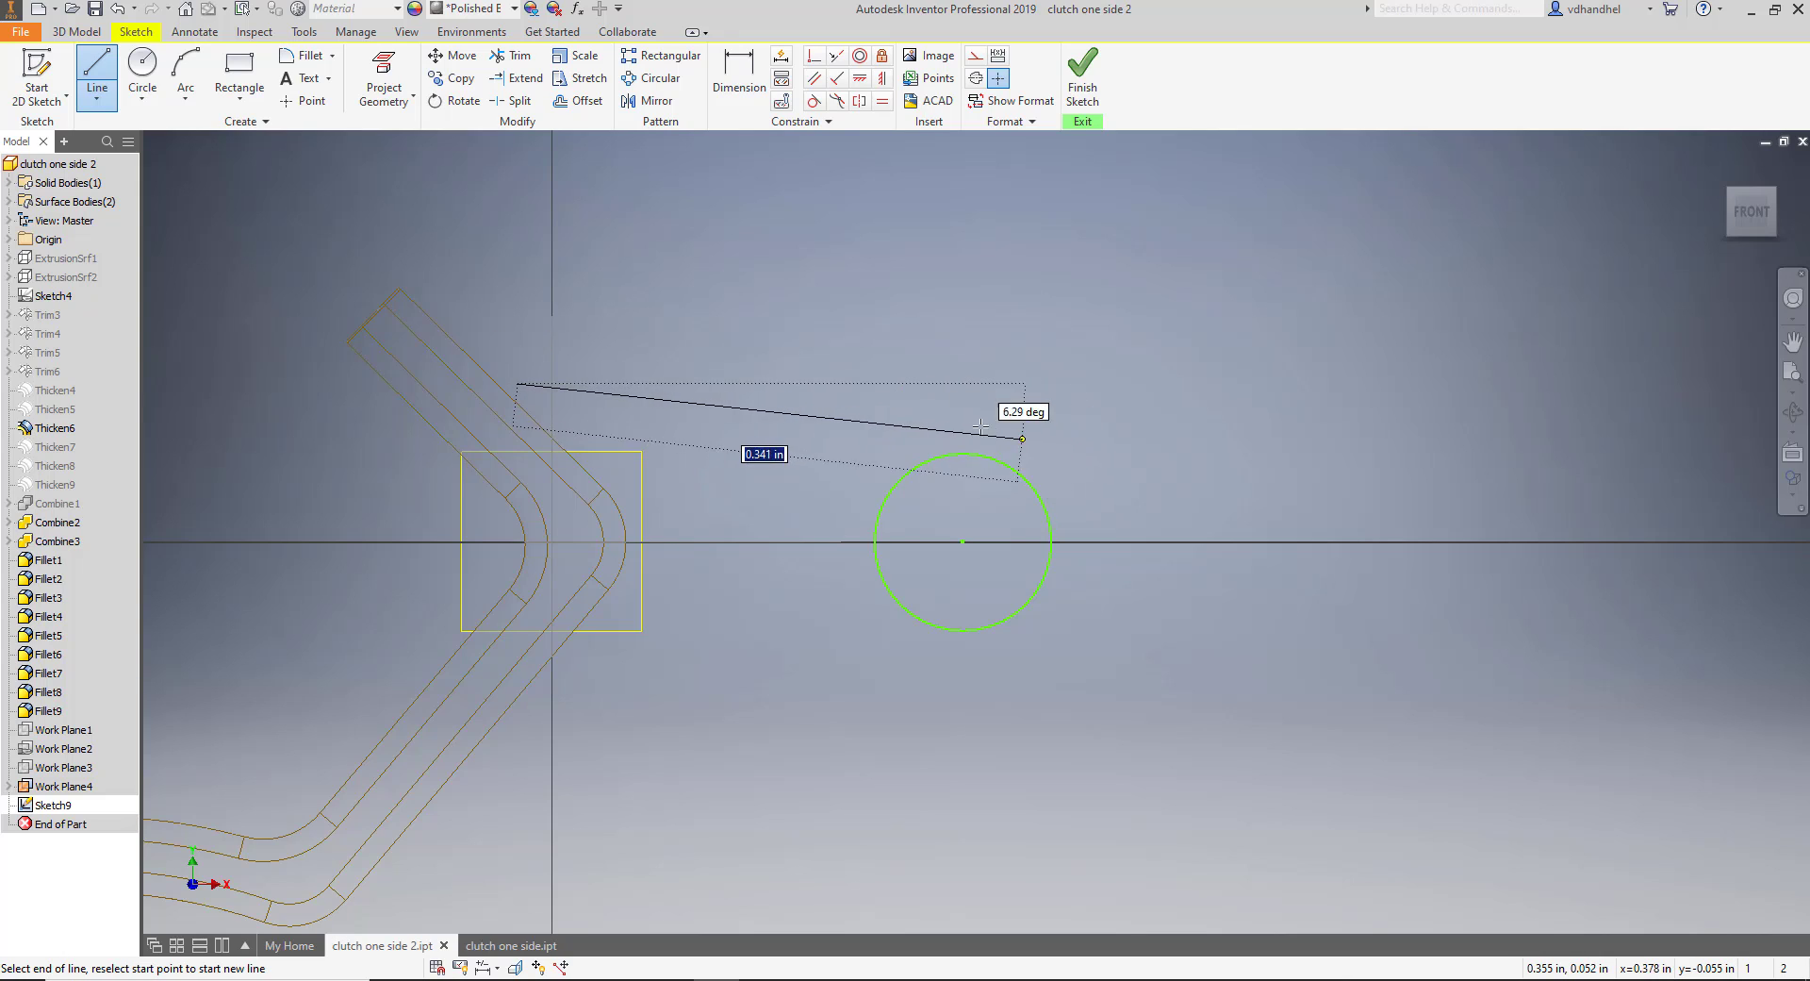
pyautogui.click(1096, 464)
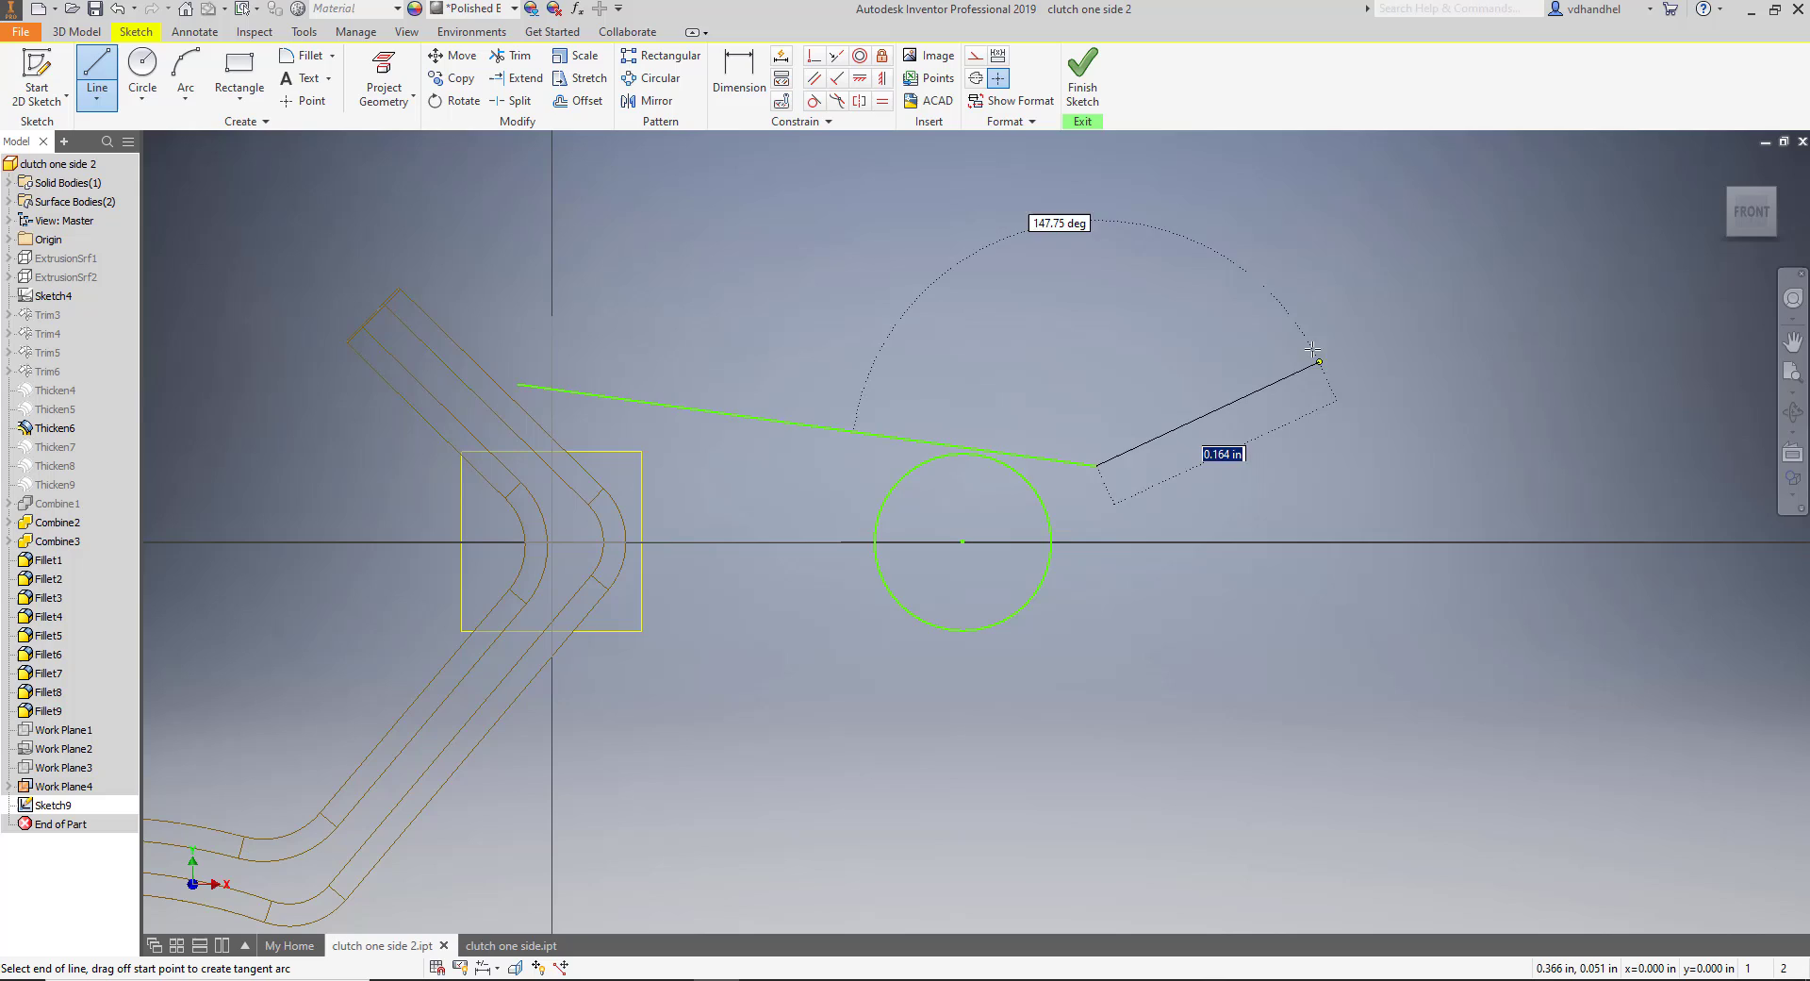
pyautogui.rightClick(1051, 280)
pyautogui.click(1103, 286)
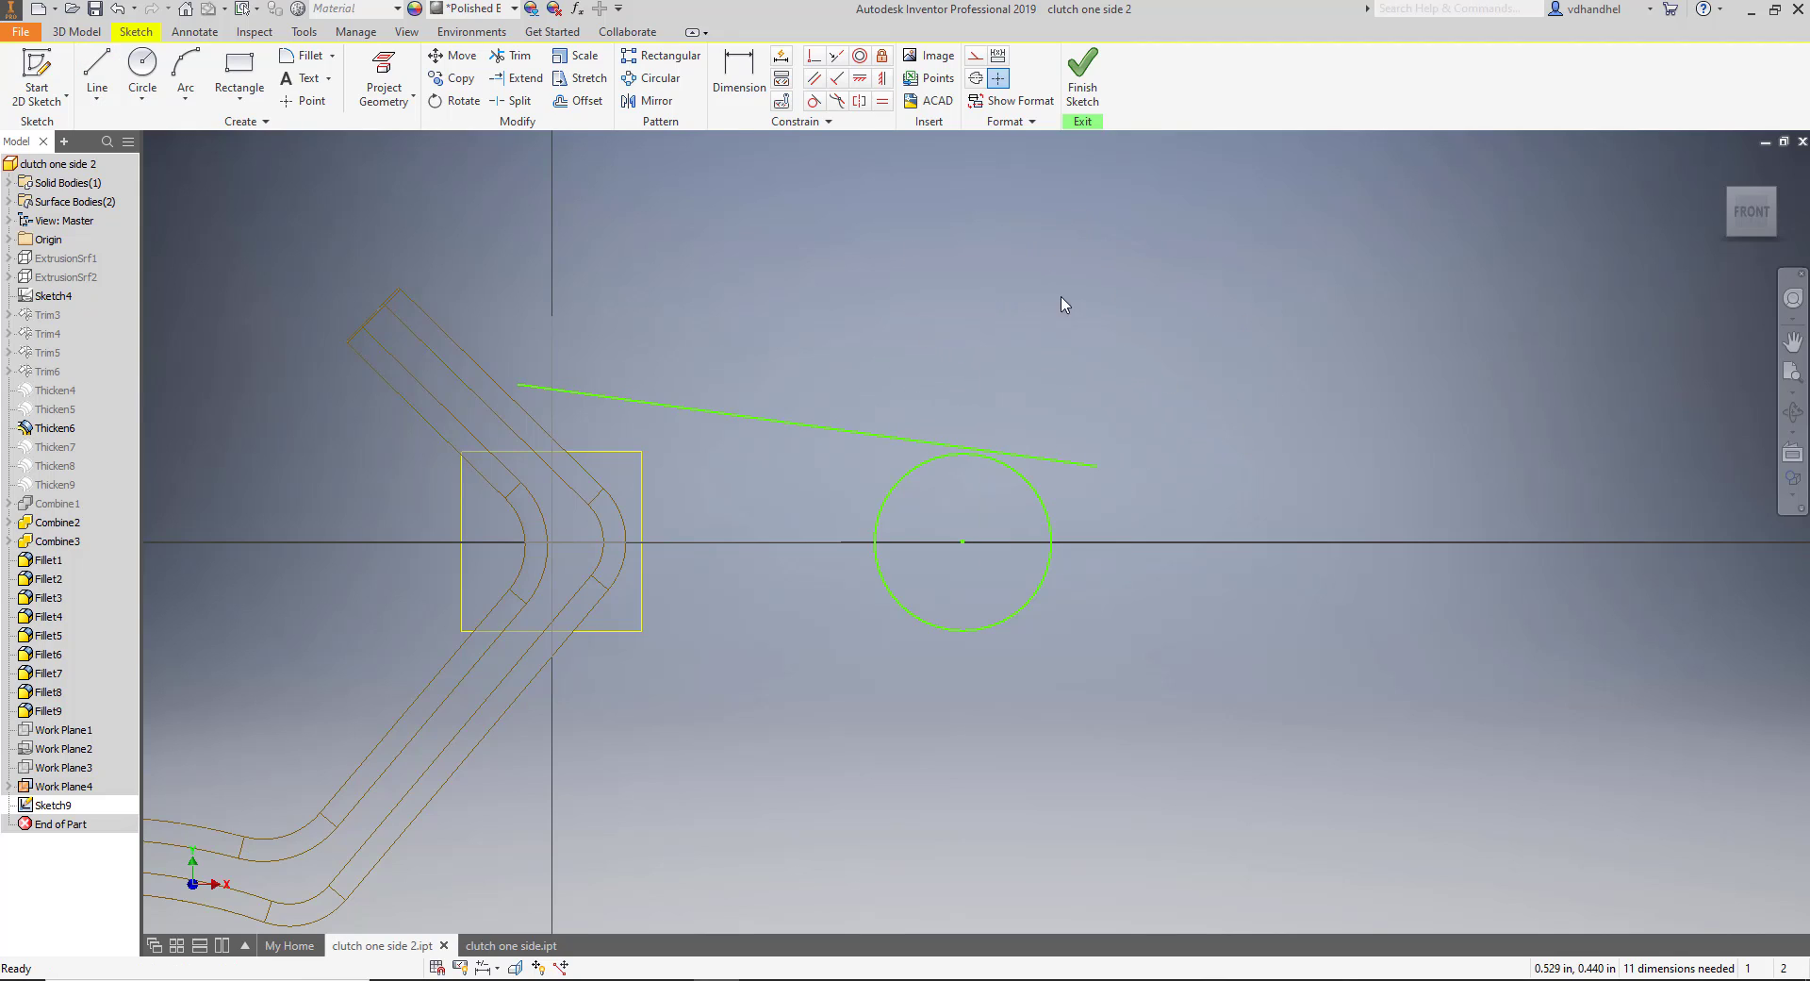
# Project the bent profile's outer edges into the sketch: the upper straight edge, the bend arc and the lower straight edge.
pyautogui.click(384, 80)
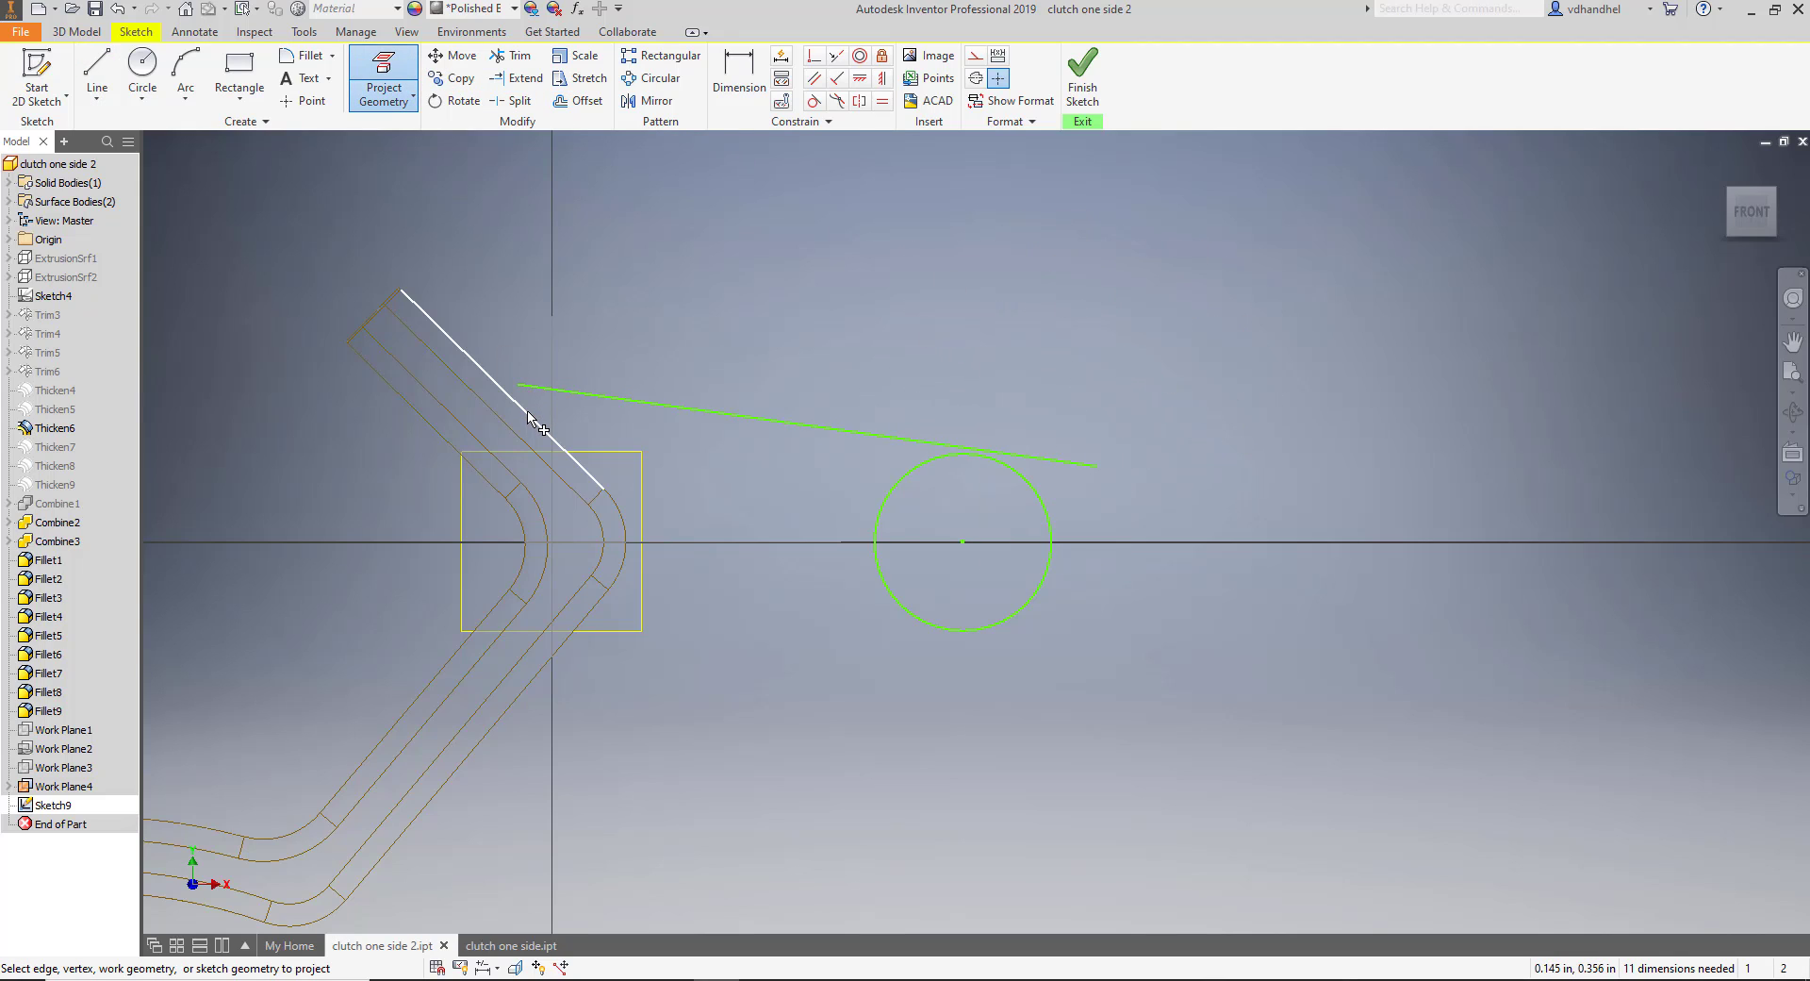
pyautogui.click(529, 416)
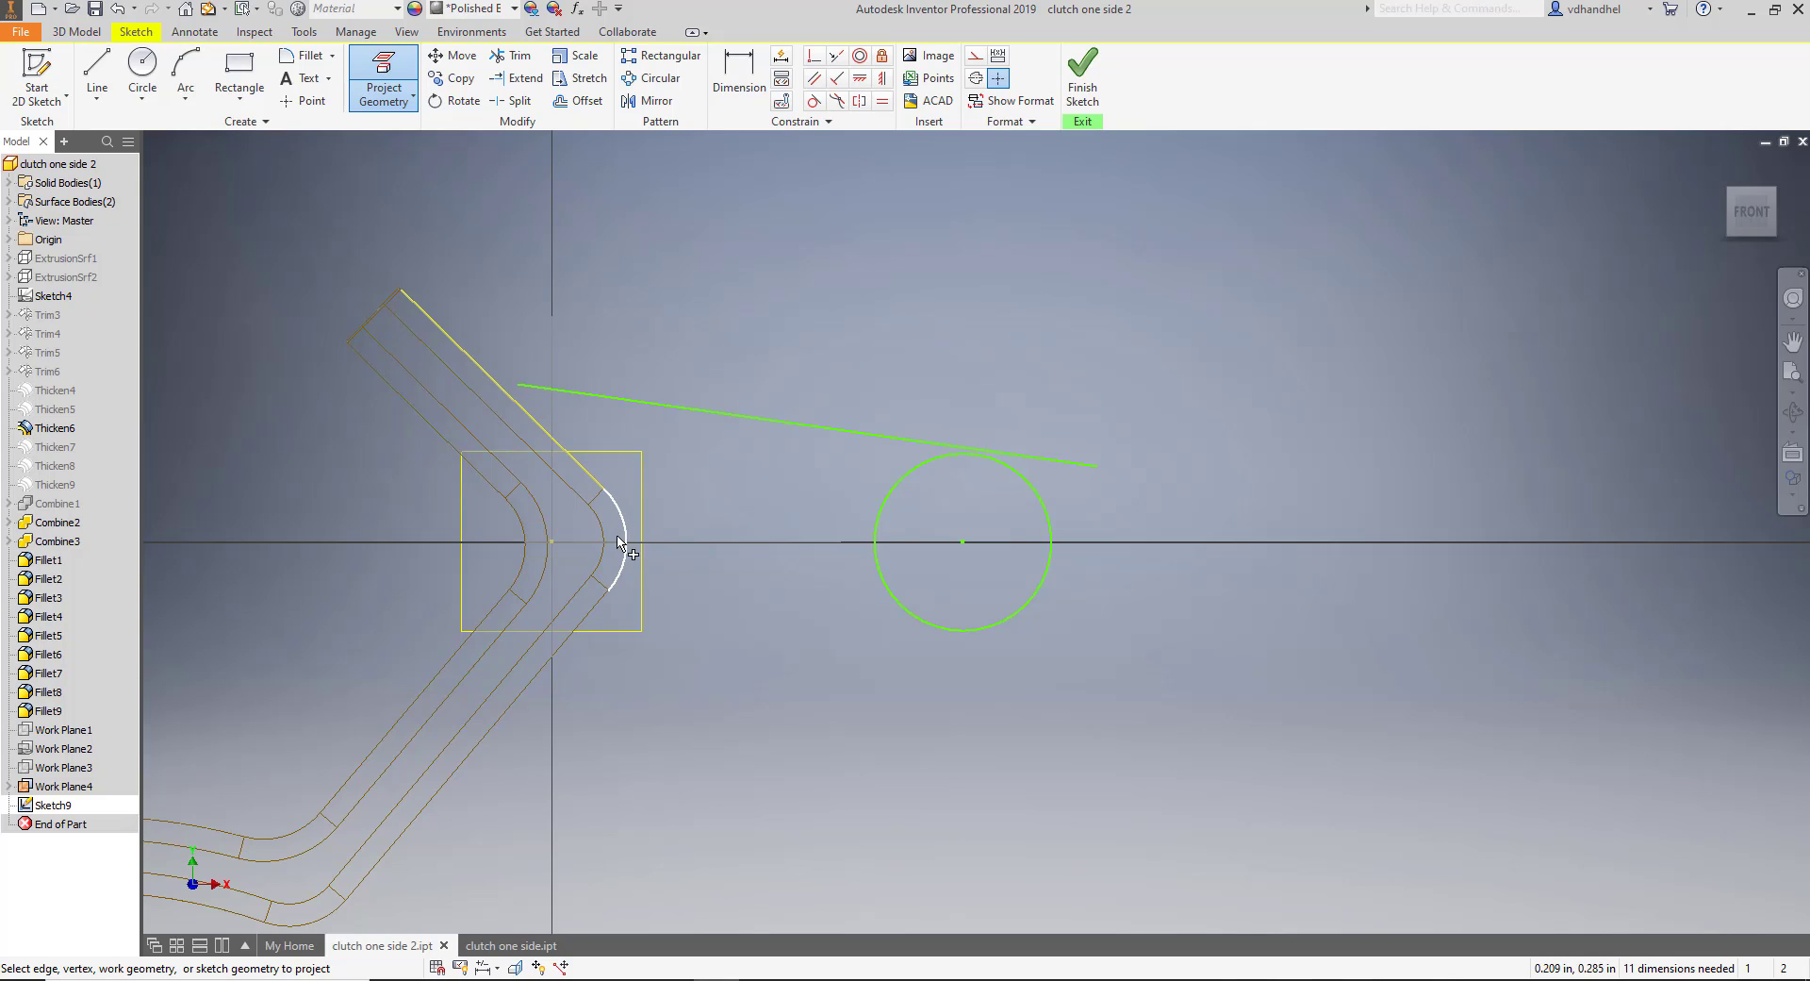
pyautogui.click(624, 542)
pyautogui.click(607, 600)
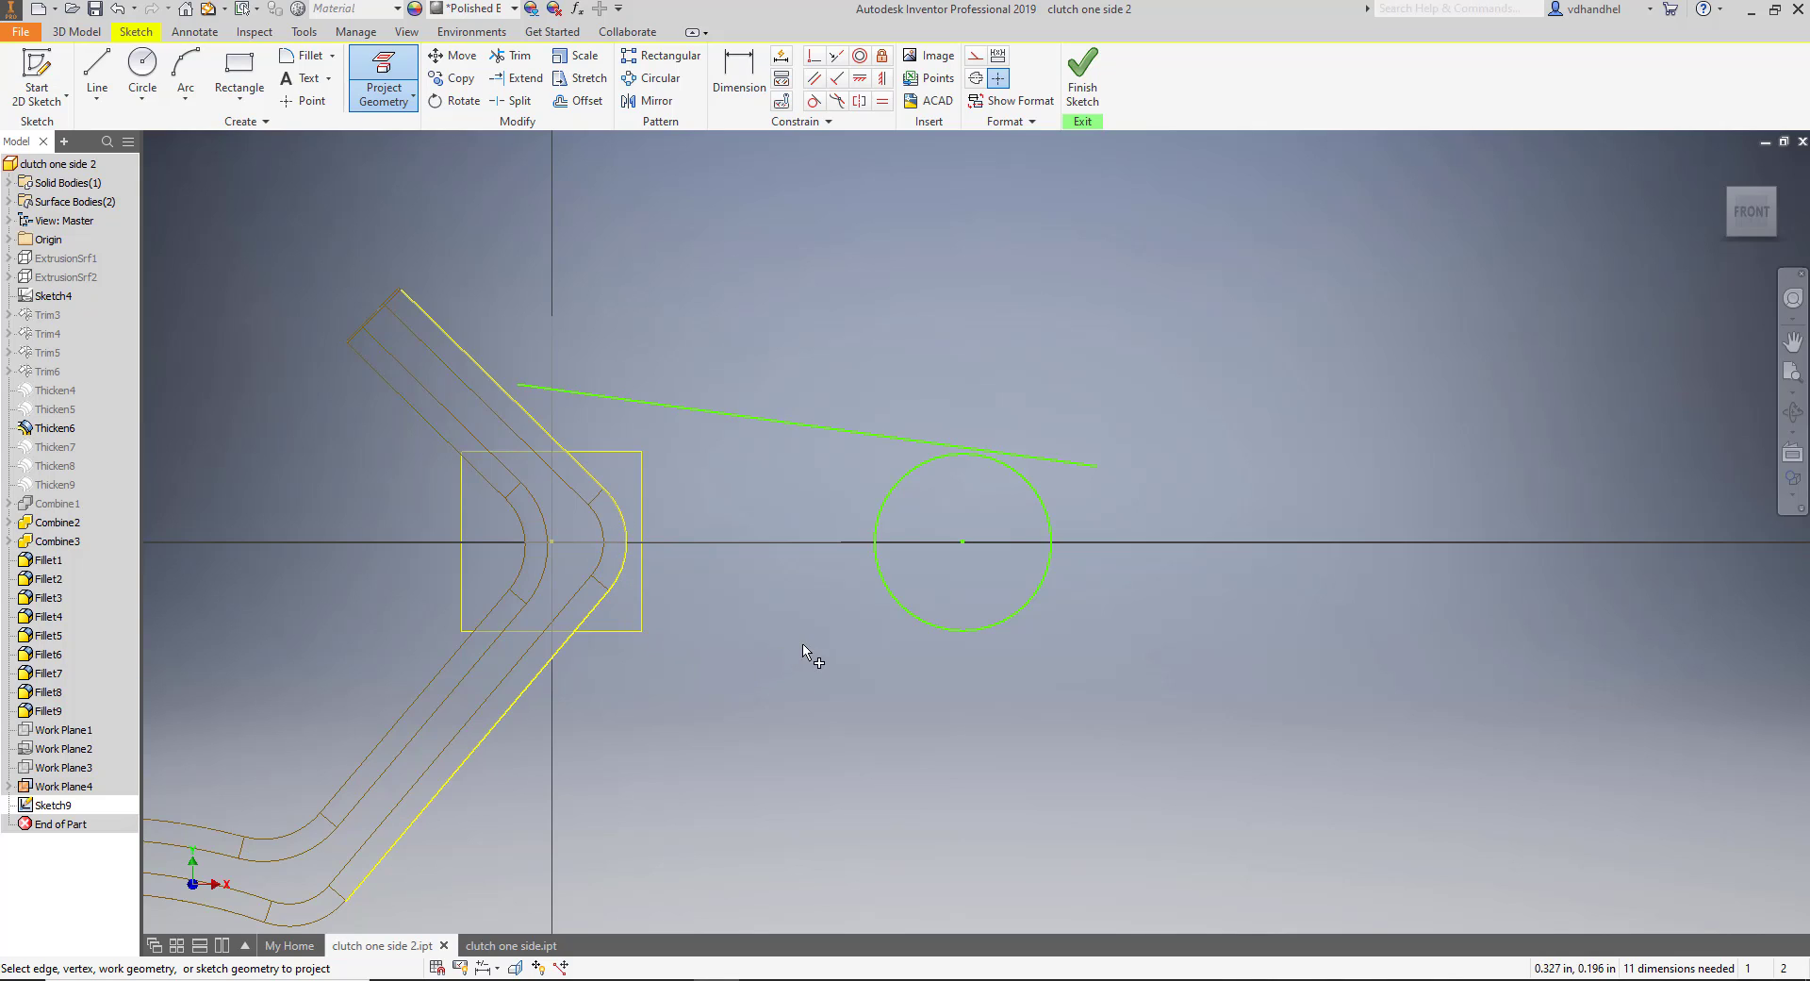
# Apply a Tangent constraint between the circle and the slanted line.
pyautogui.click(815, 102)
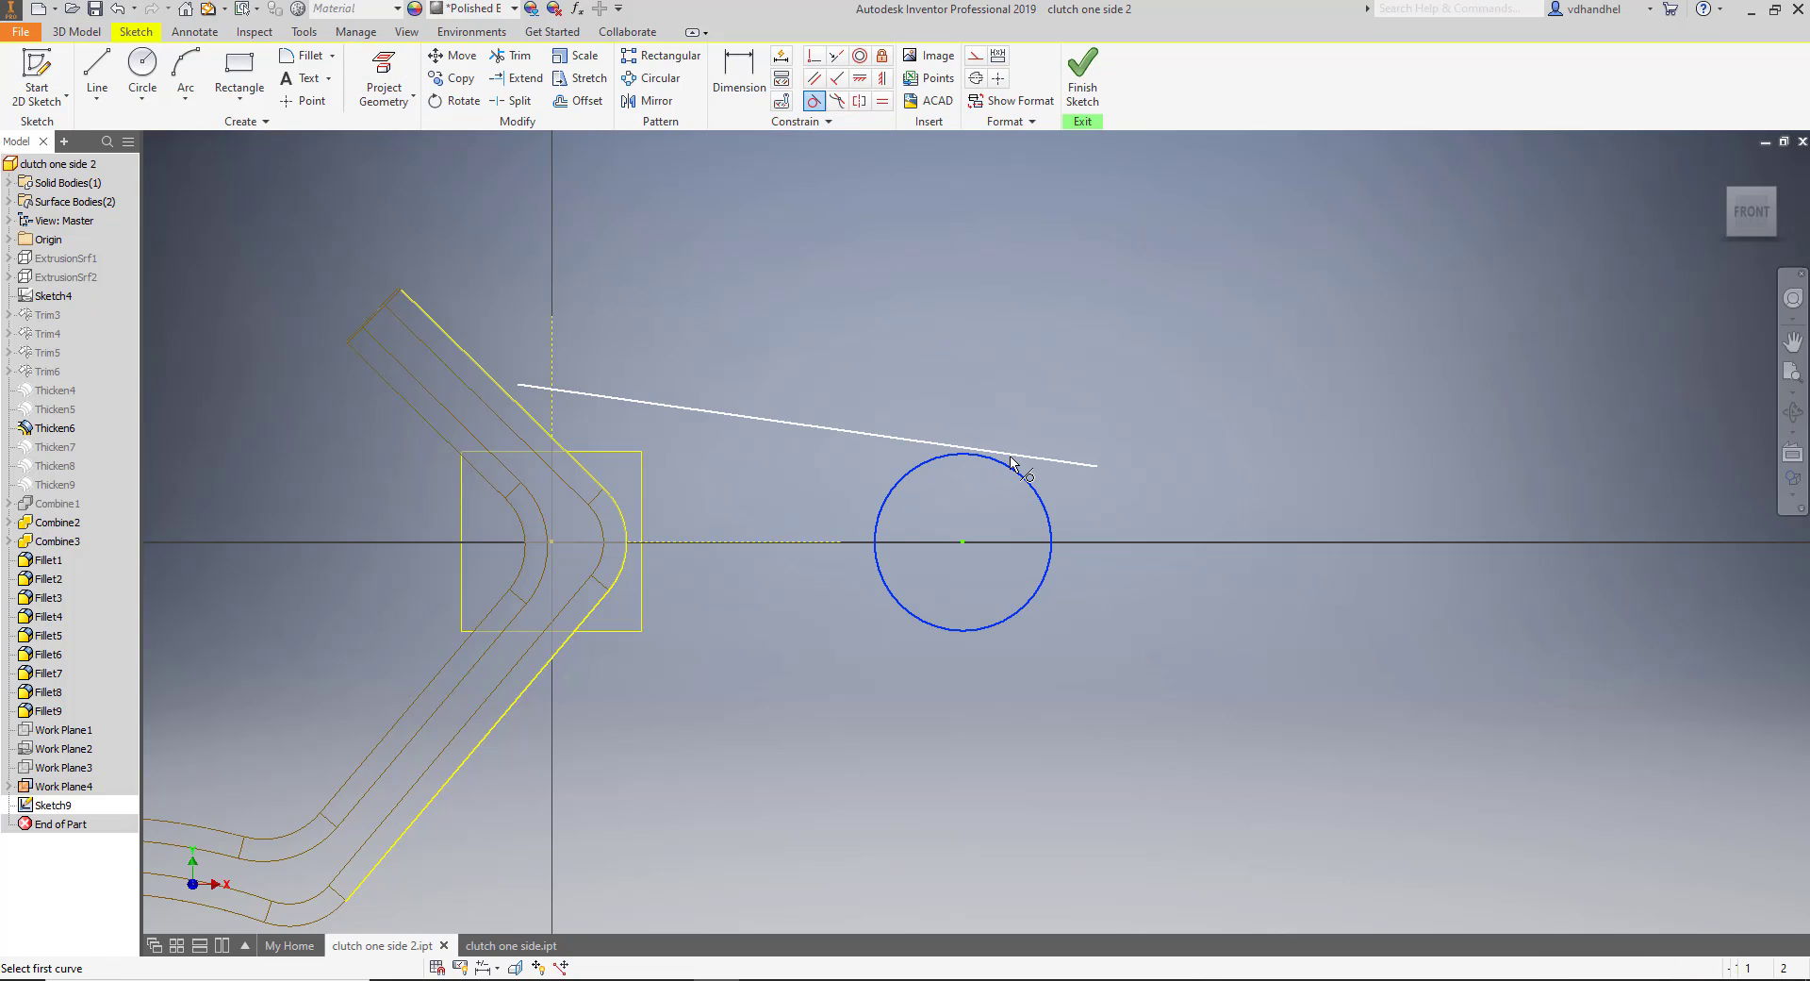
pyautogui.click(1010, 459)
pyautogui.click(952, 441)
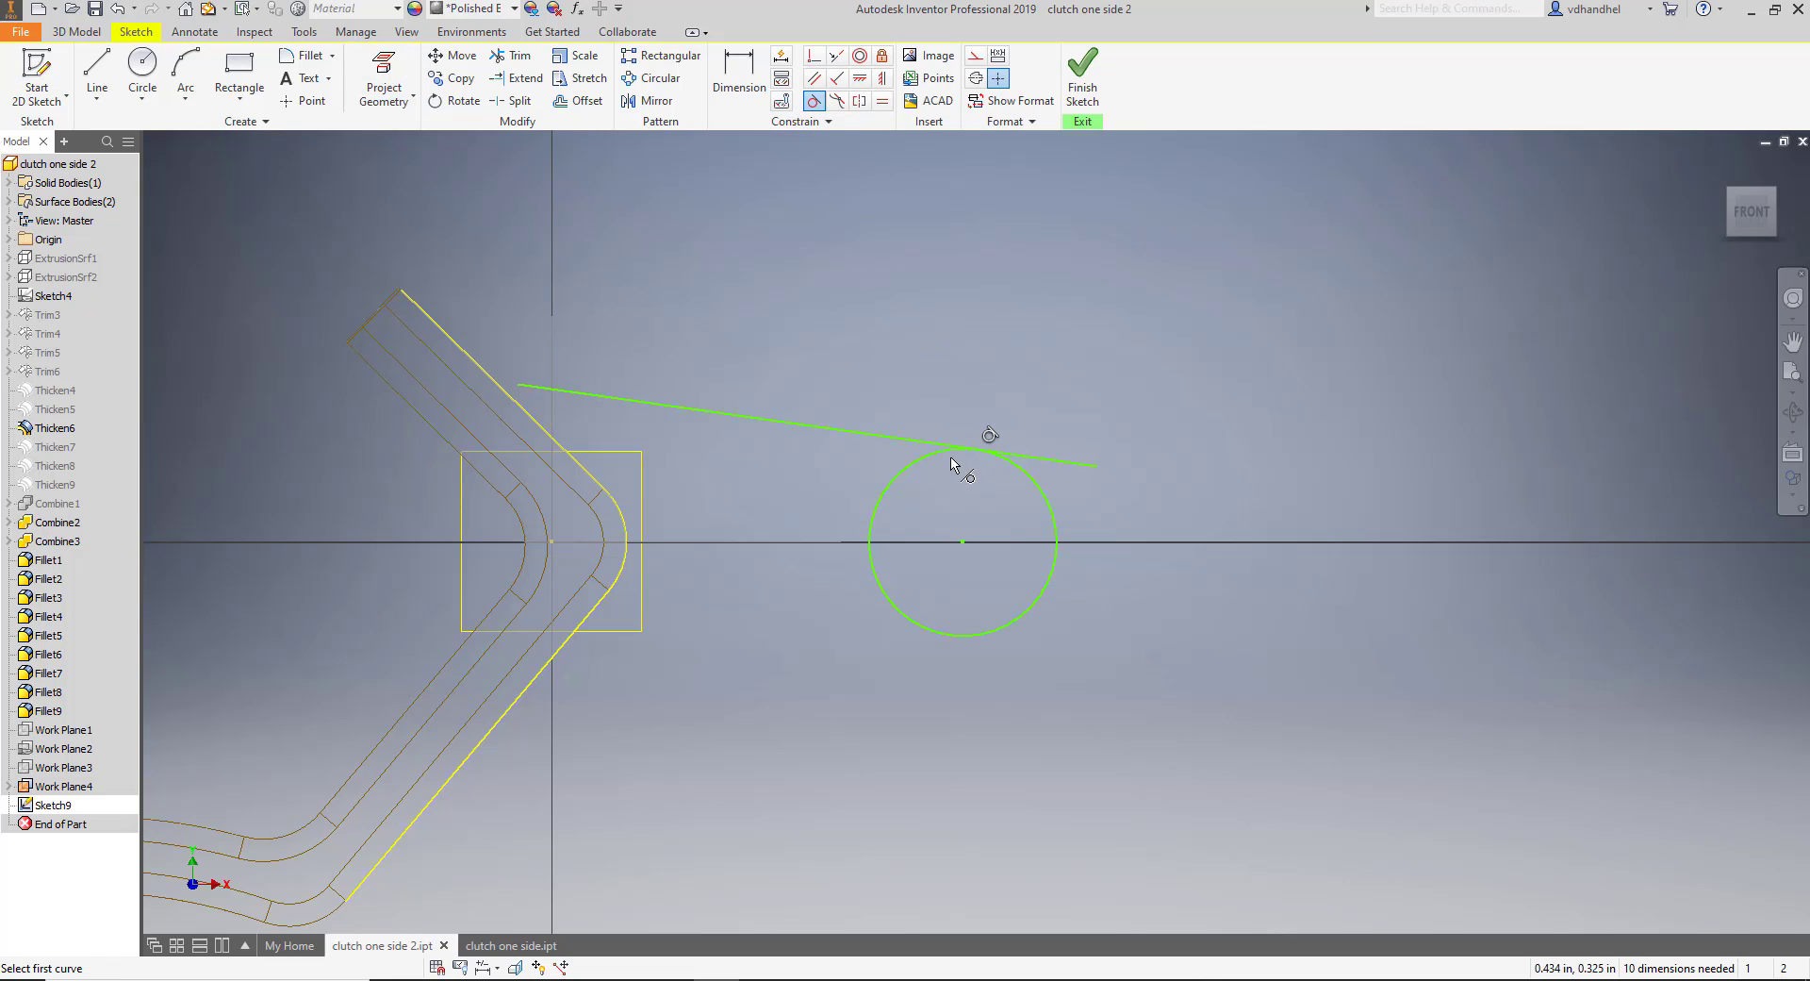
pyautogui.click(618, 402)
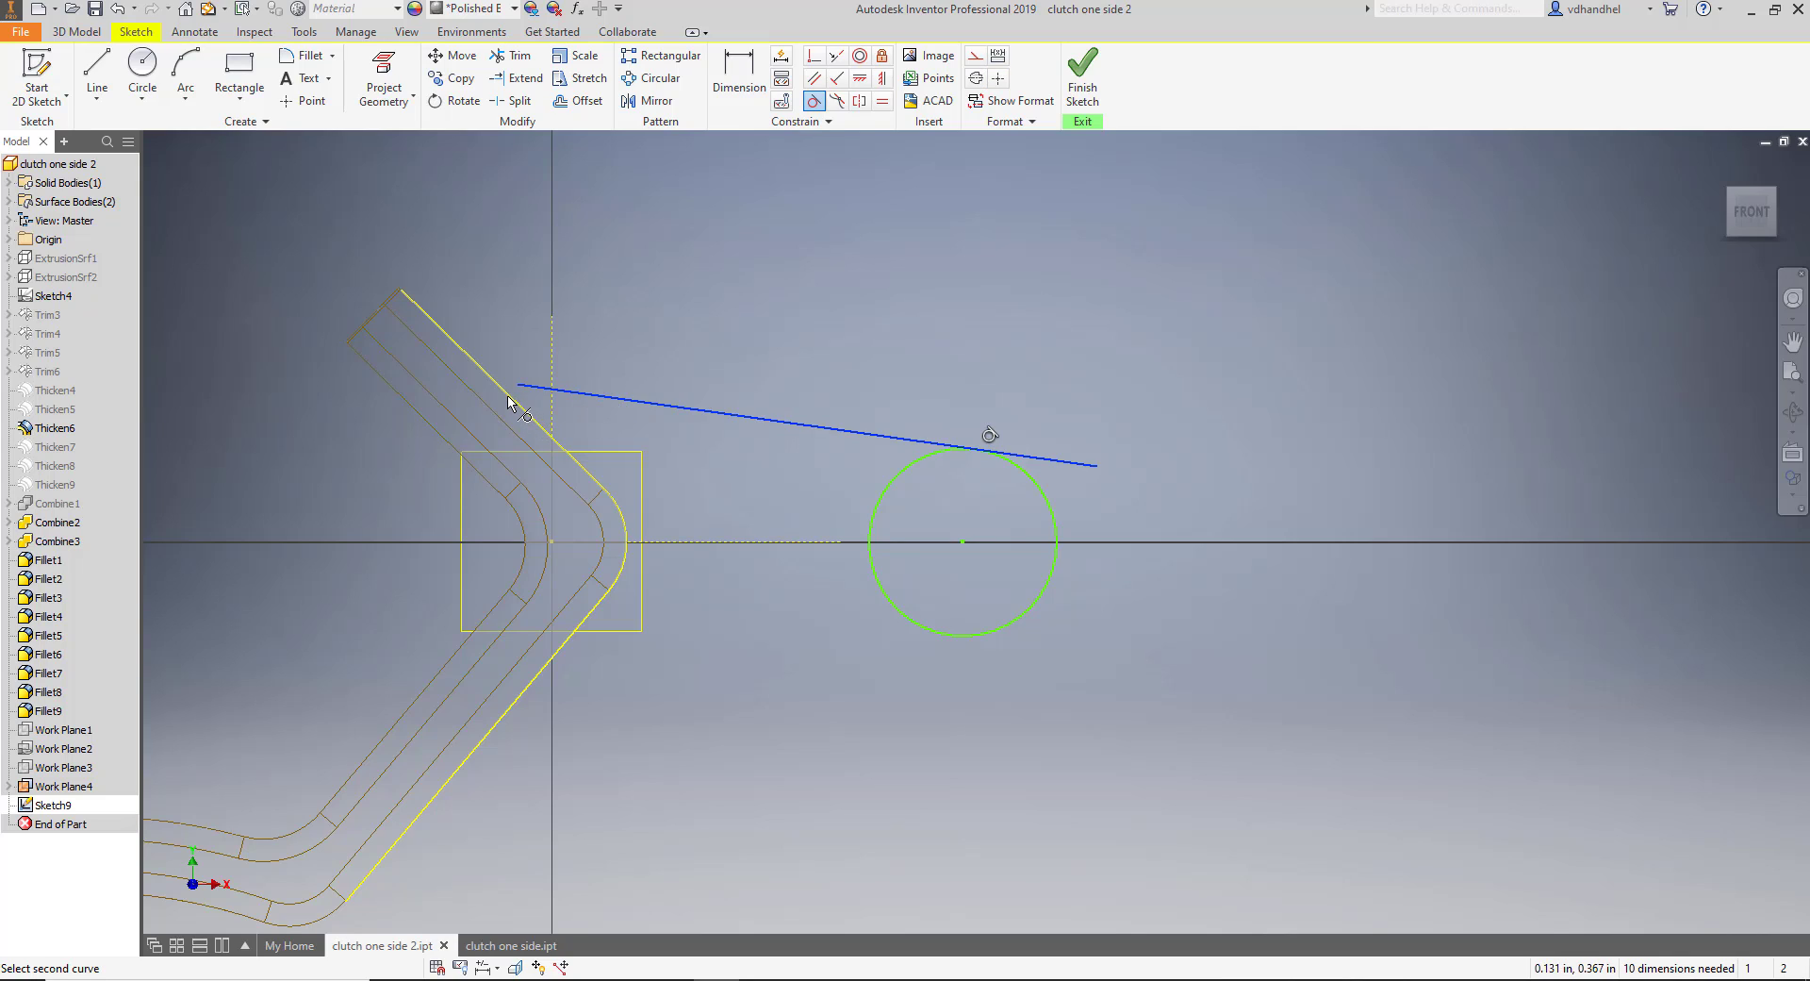
# Apply a Coincident constraint between the slanted line's upper endpoint and the projected upper straight edge.
pyautogui.click(510, 402)
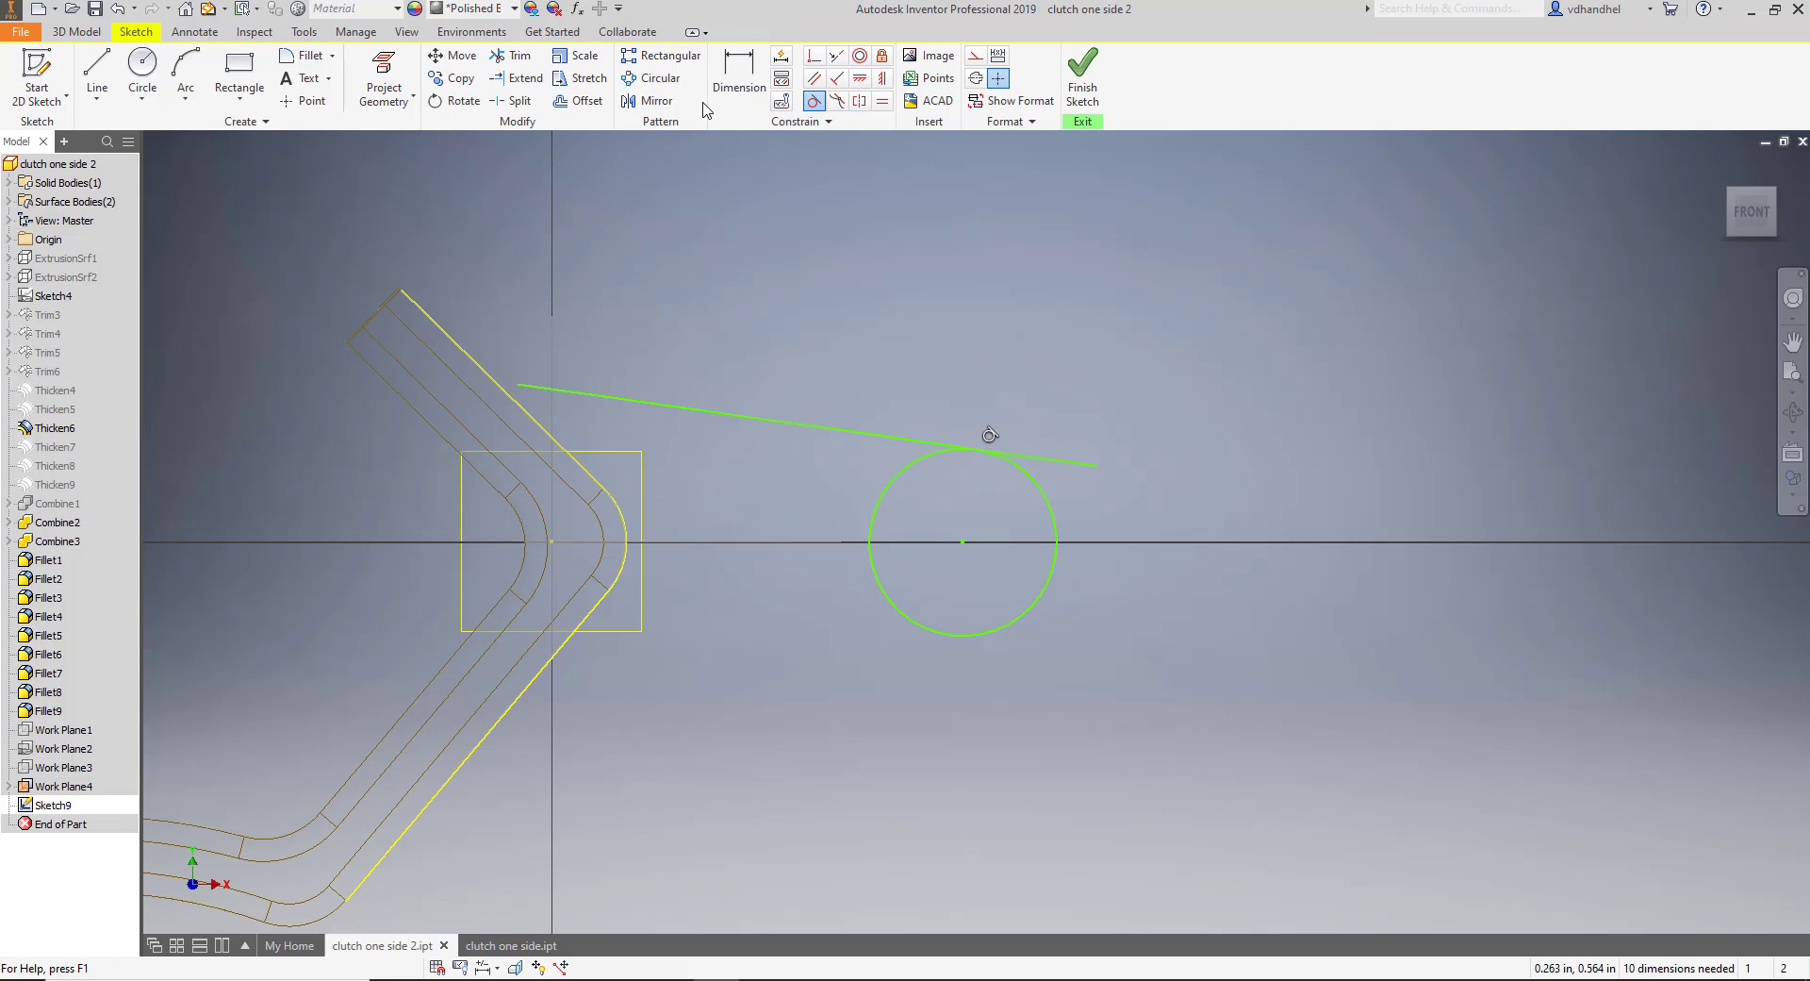
pyautogui.click(813, 56)
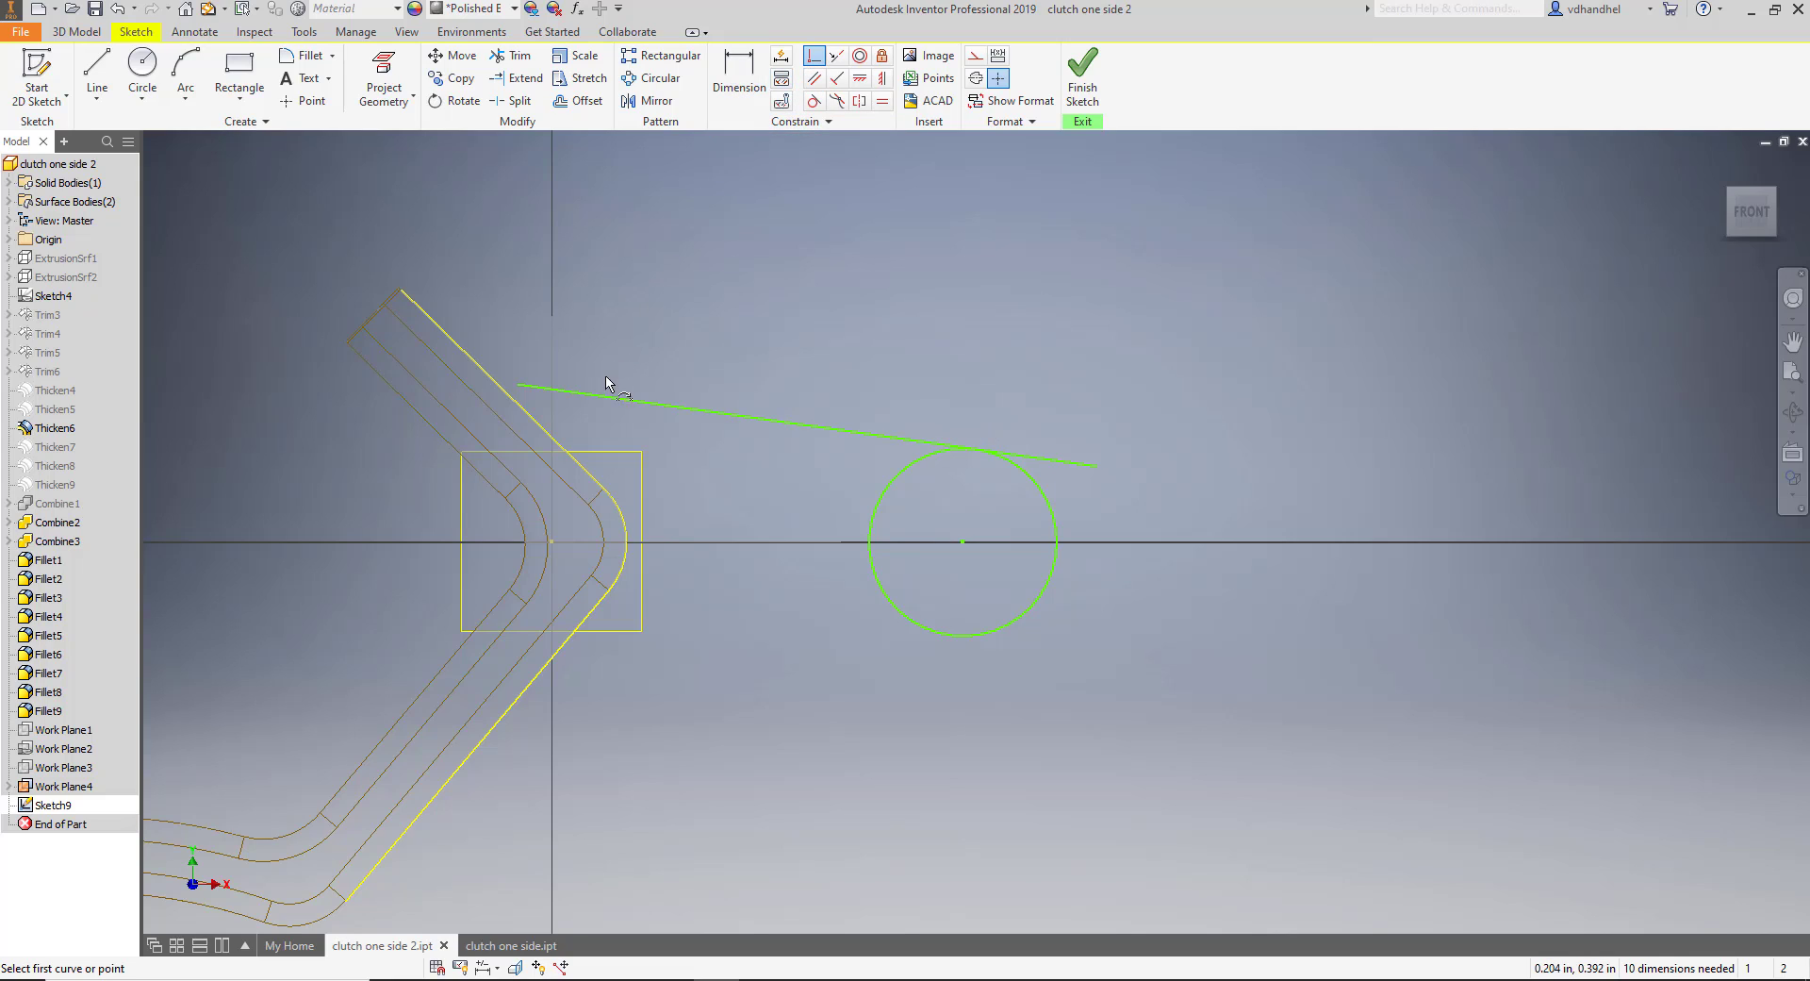
pyautogui.scroll(5, 506, 390)
pyautogui.click(554, 390)
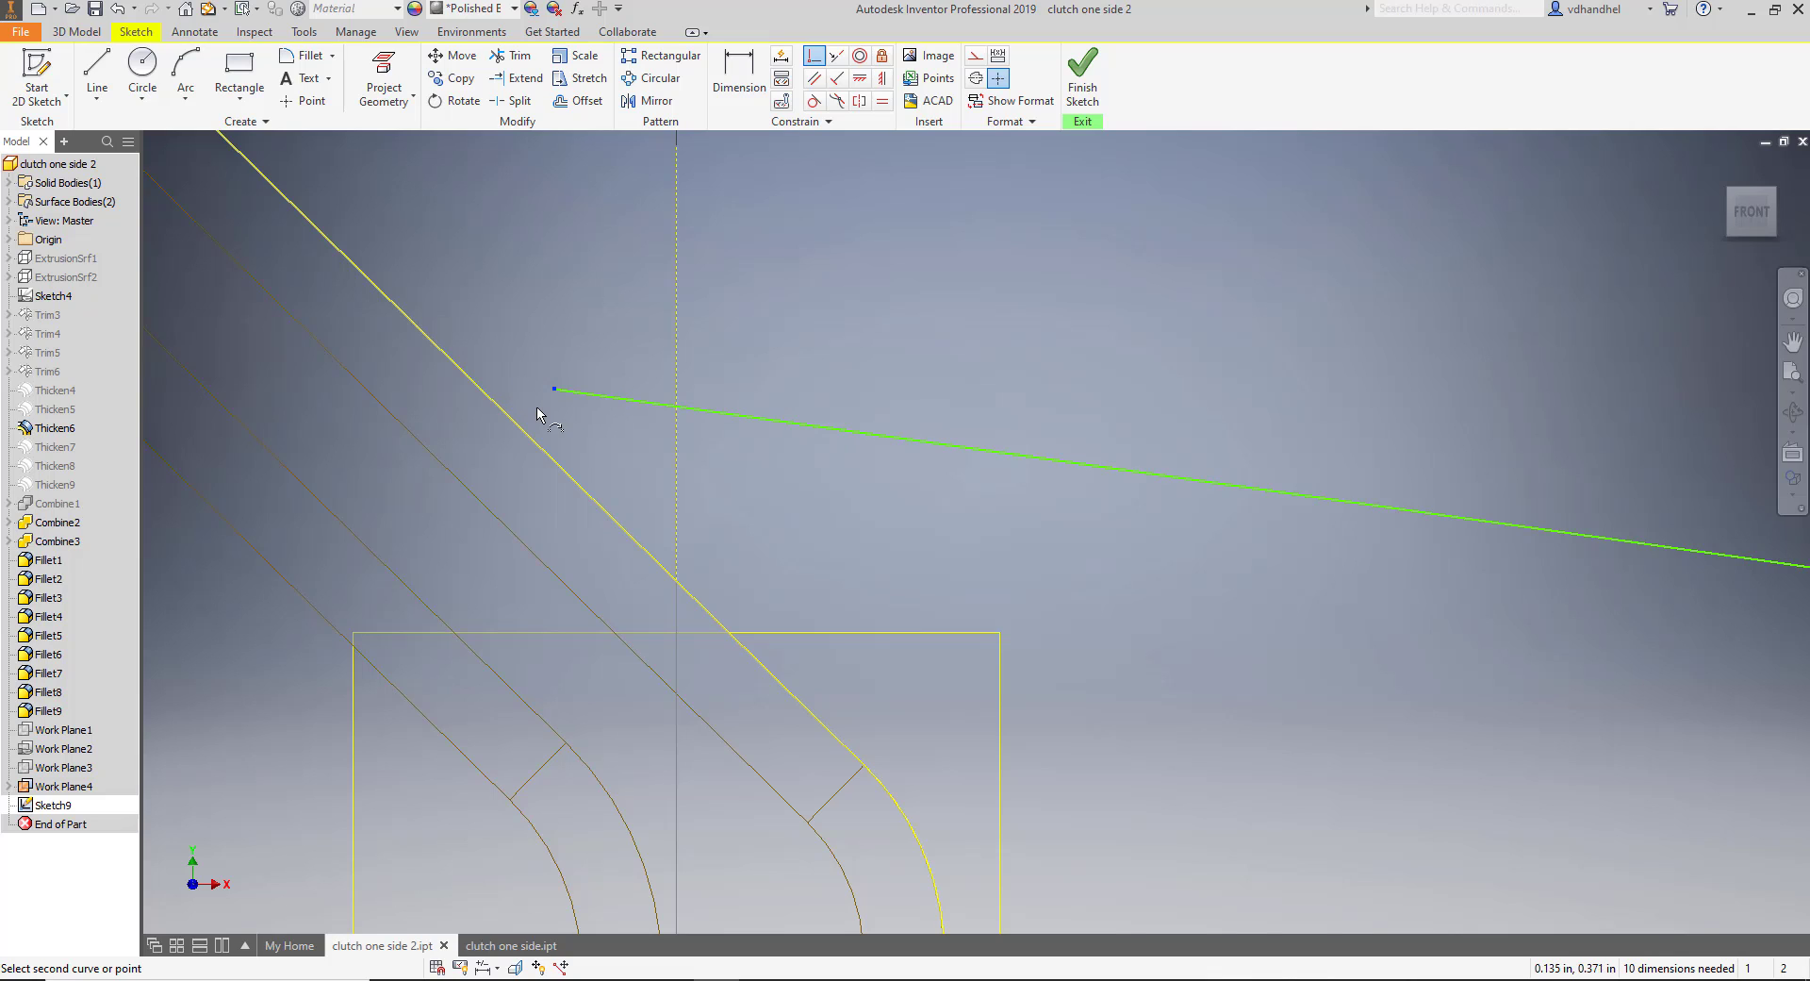
pyautogui.click(517, 432)
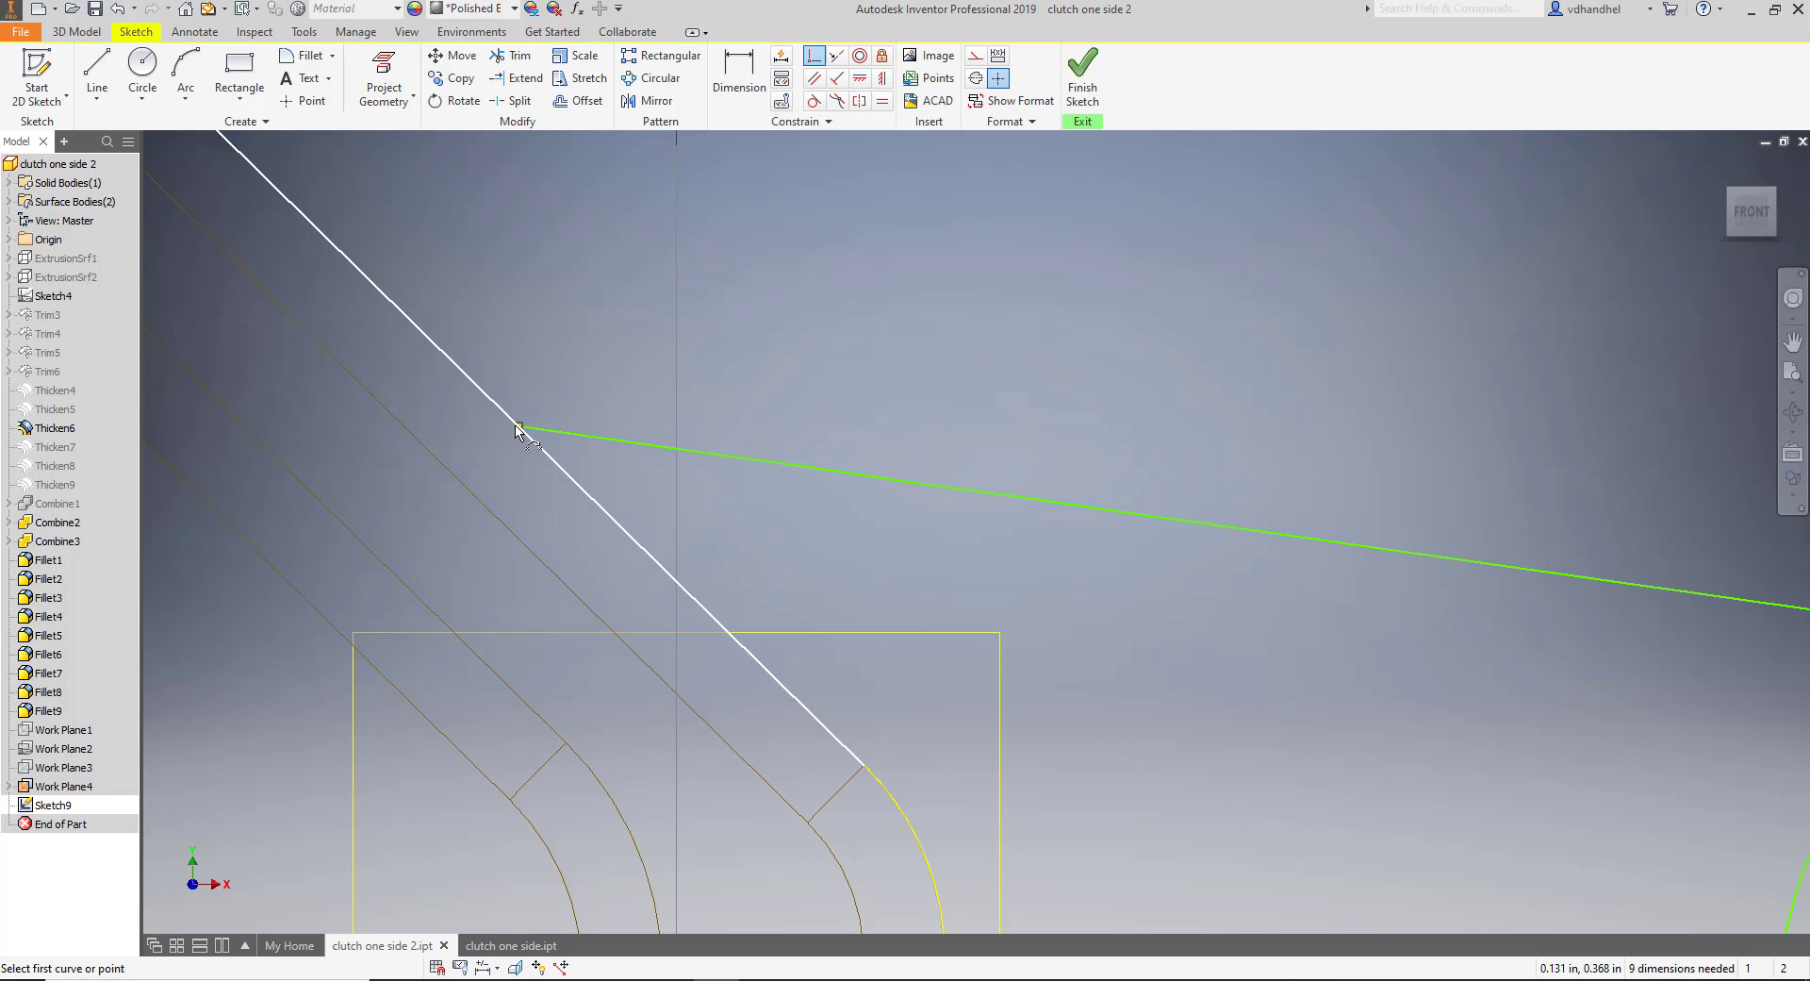
pyautogui.scroll(-5, 800, 414)
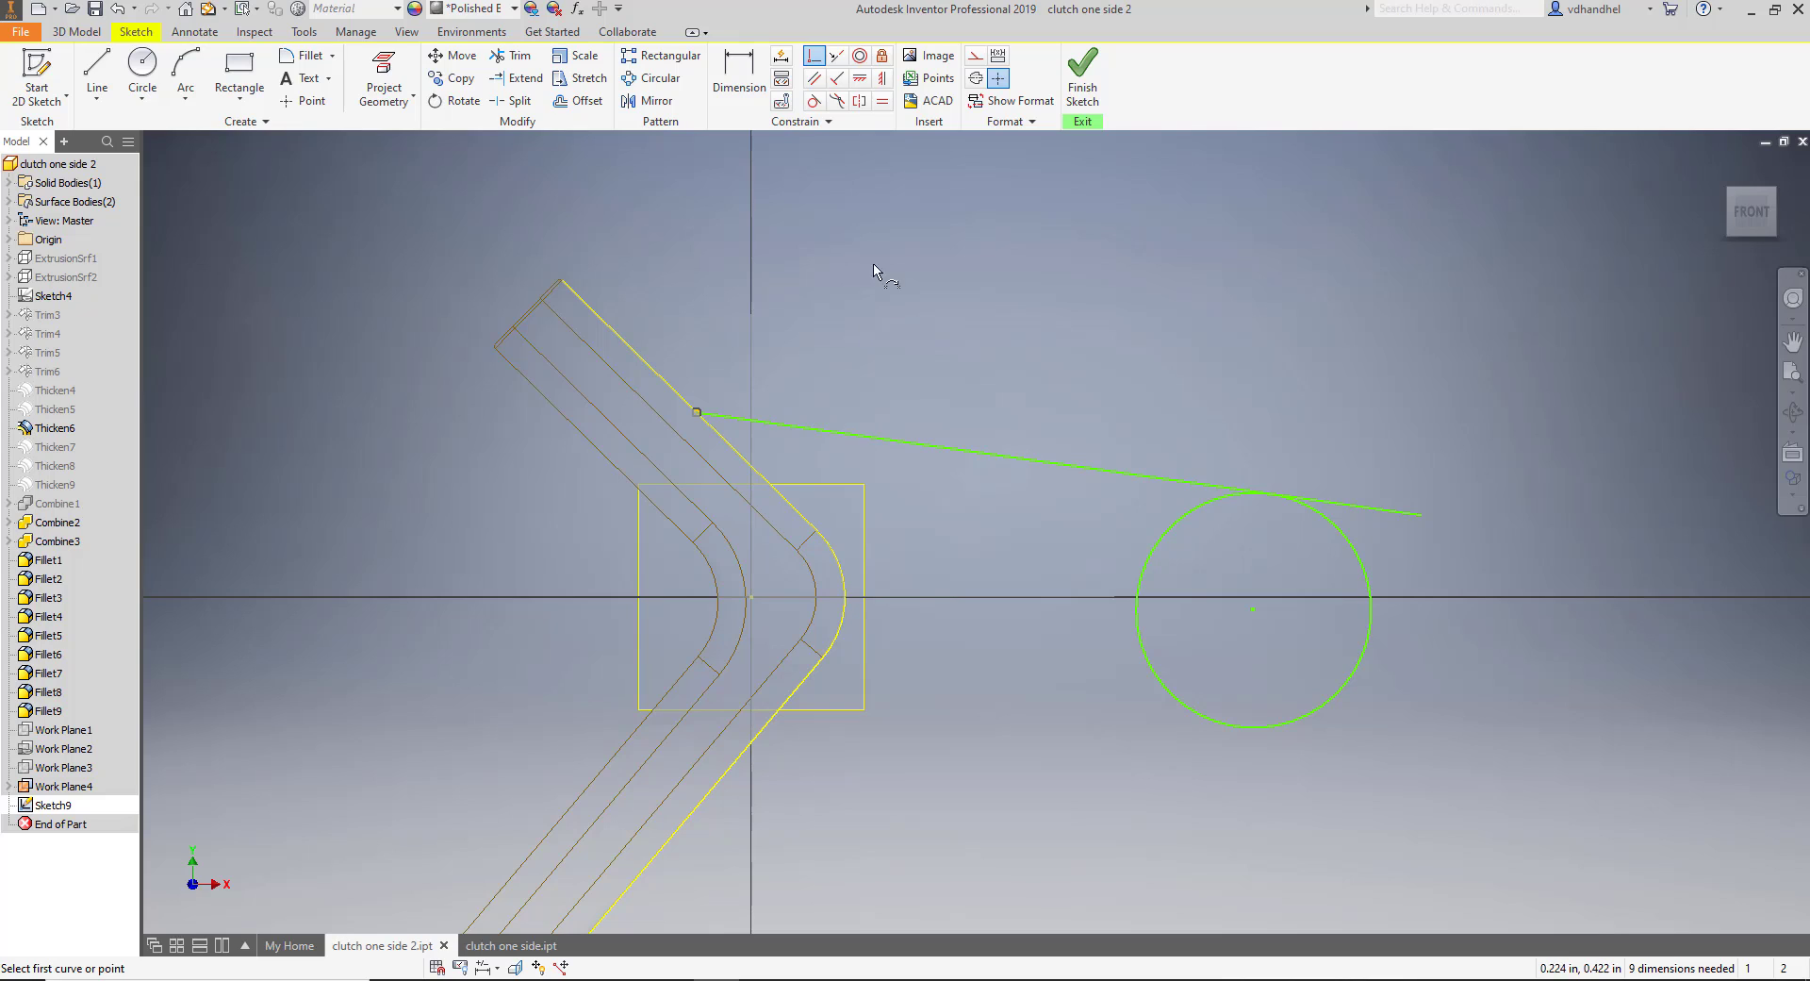
pyautogui.click(739, 71)
pyautogui.scroll(4, 712, 424)
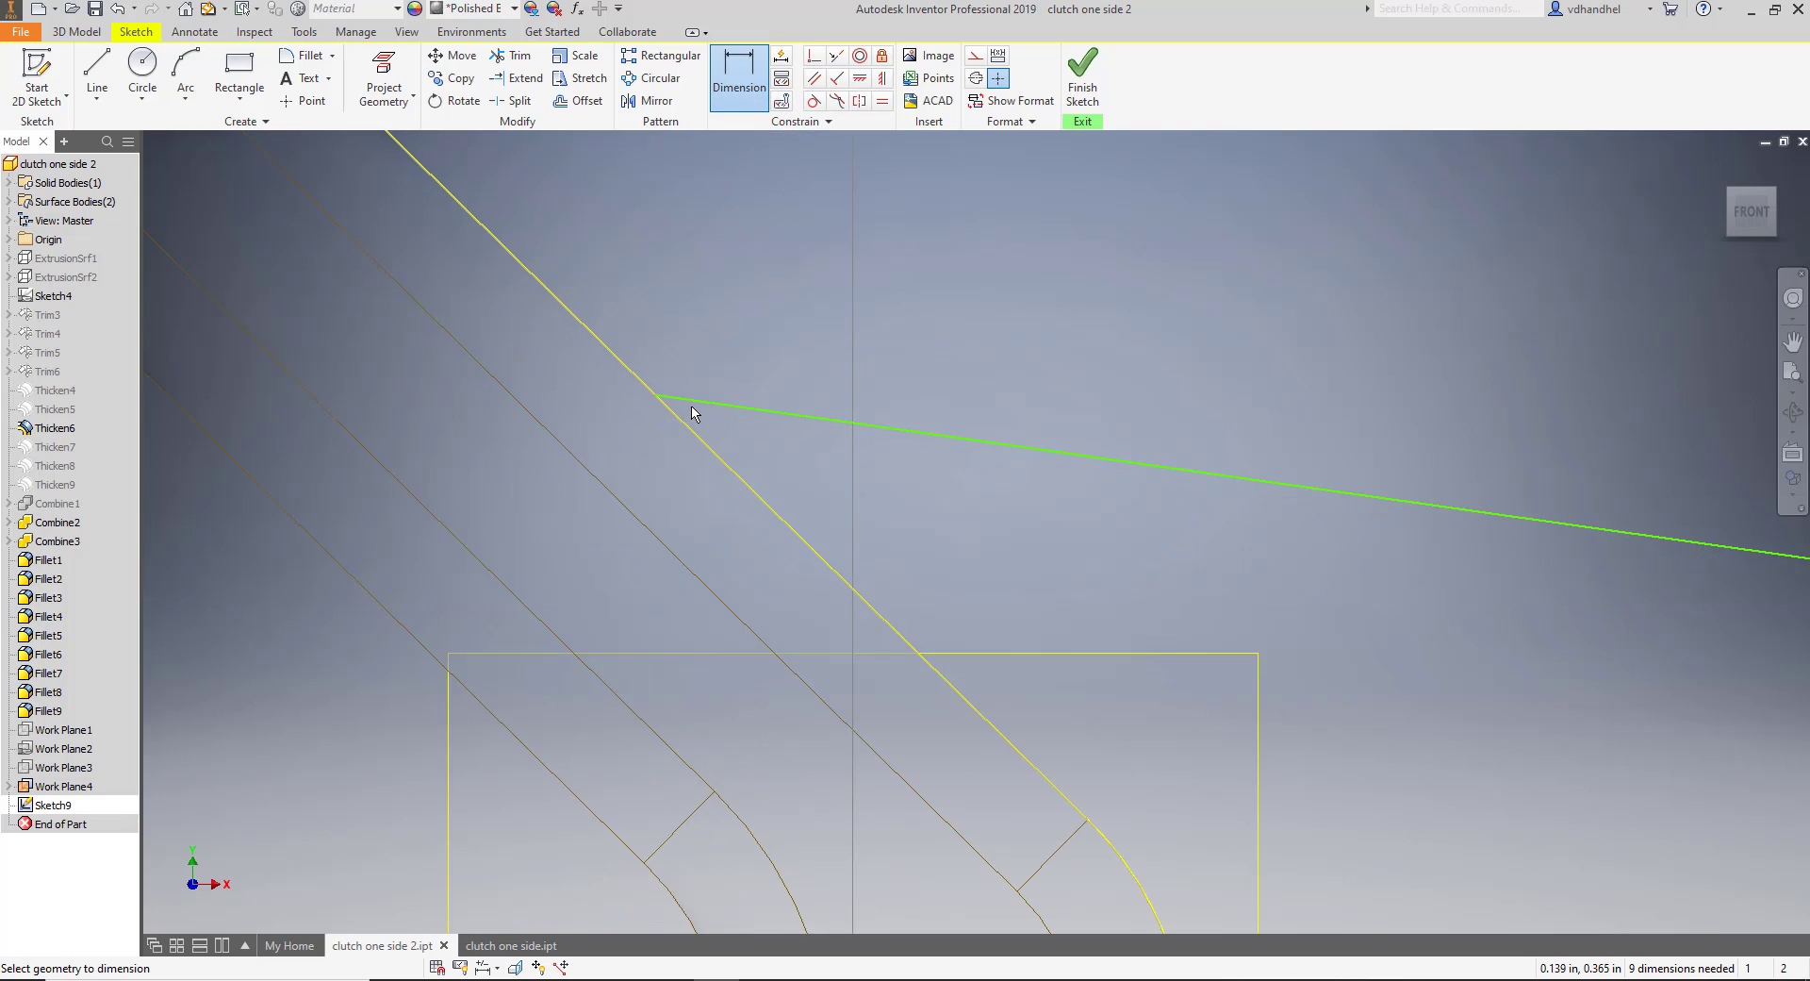
pyautogui.click(656, 399)
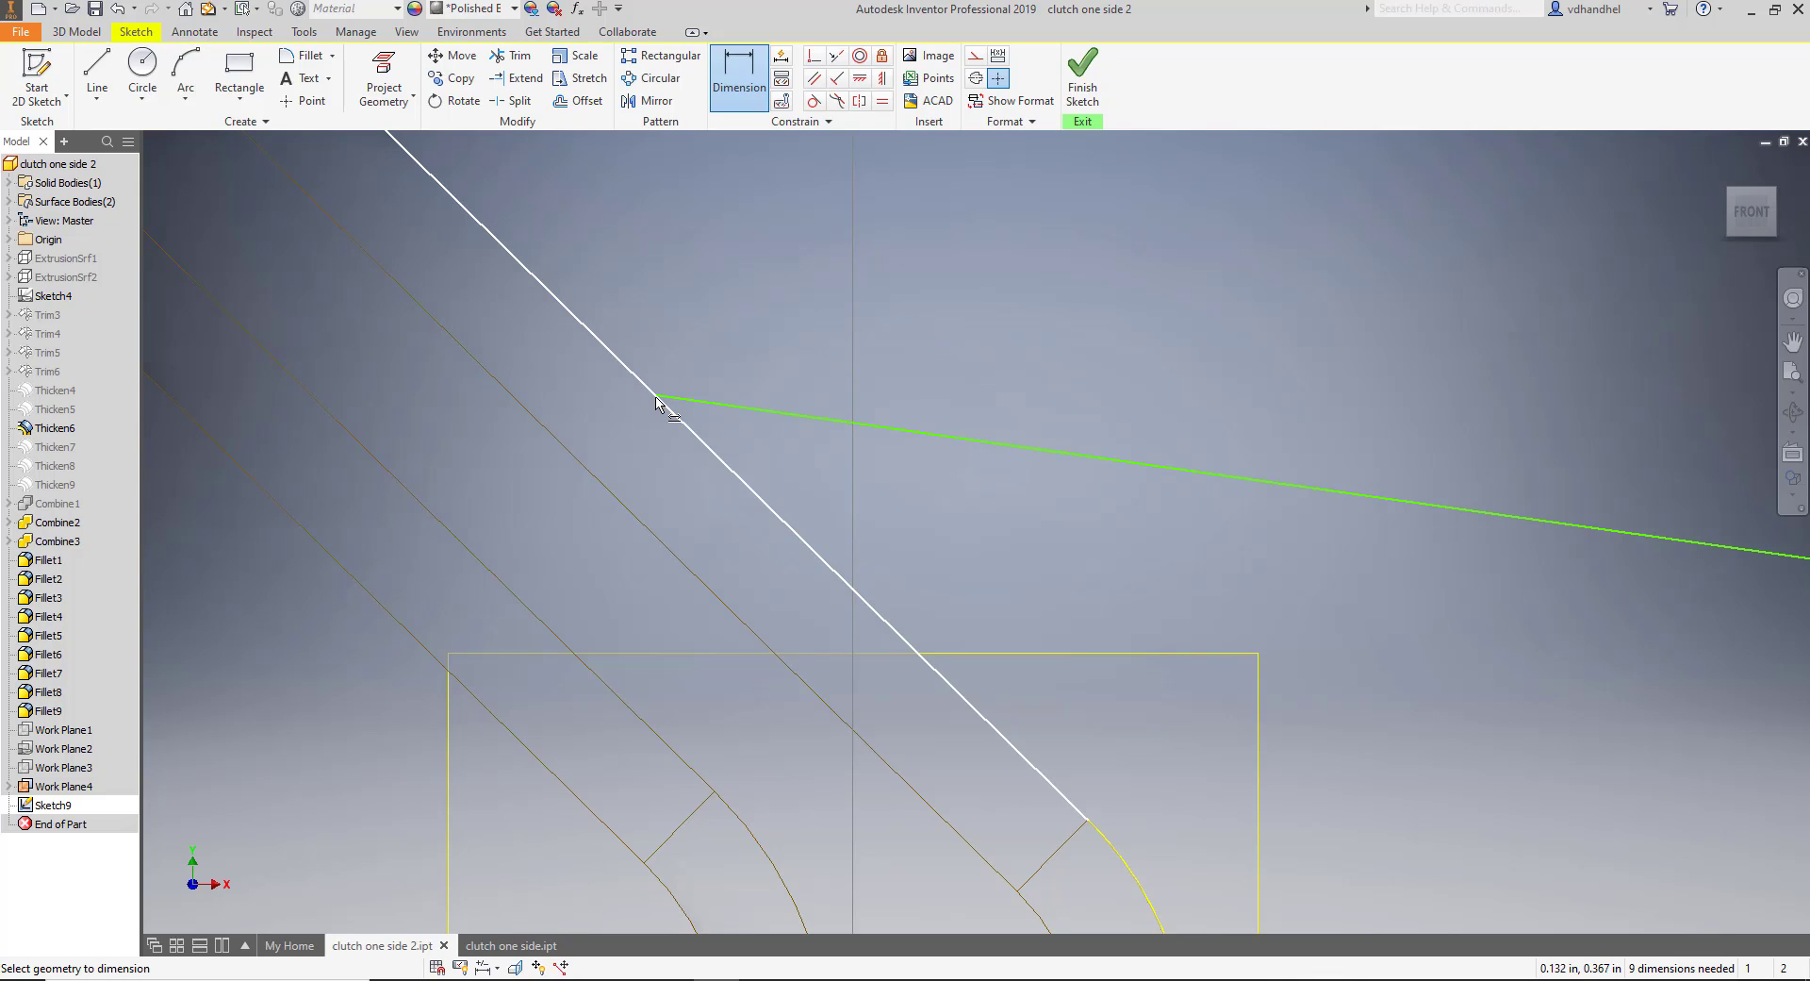
pyautogui.scroll(3, 658, 396)
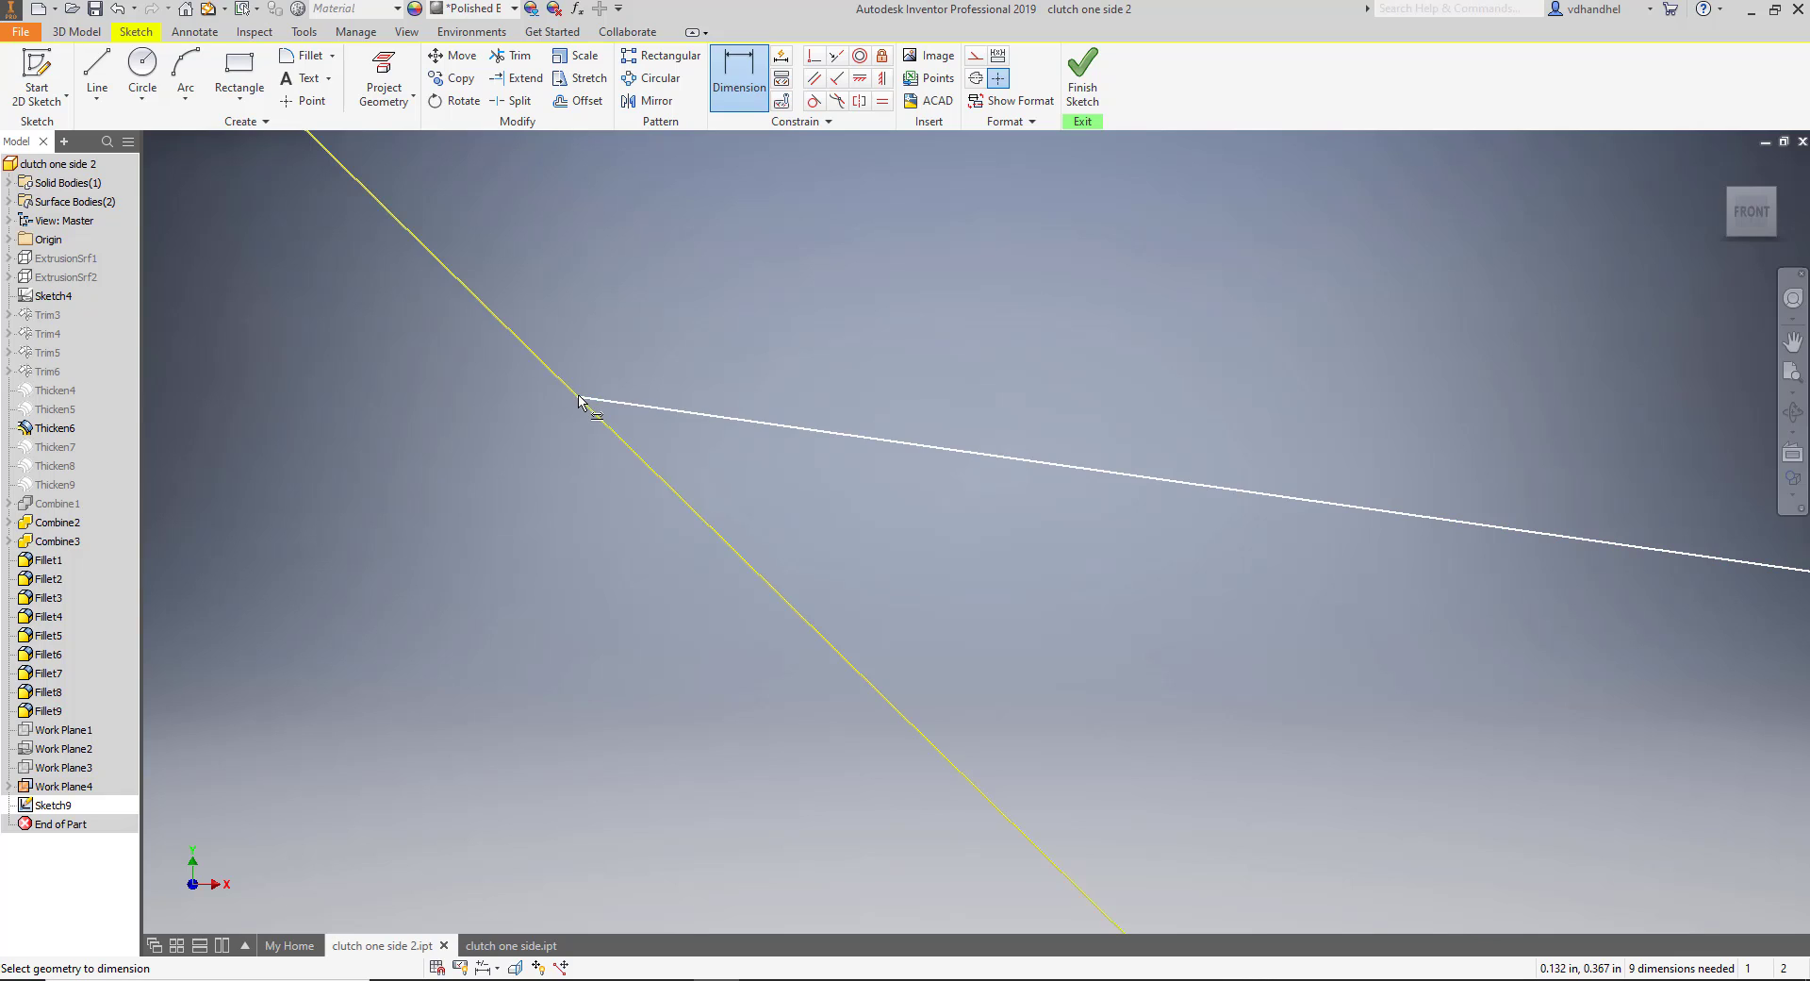
pyautogui.moveTo(764, 438)
pyautogui.mouseDown(button='middle')
pyautogui.moveTo(1014, 404)
pyautogui.moveTo(1333, 436)
pyautogui.mouseUp(button='middle')
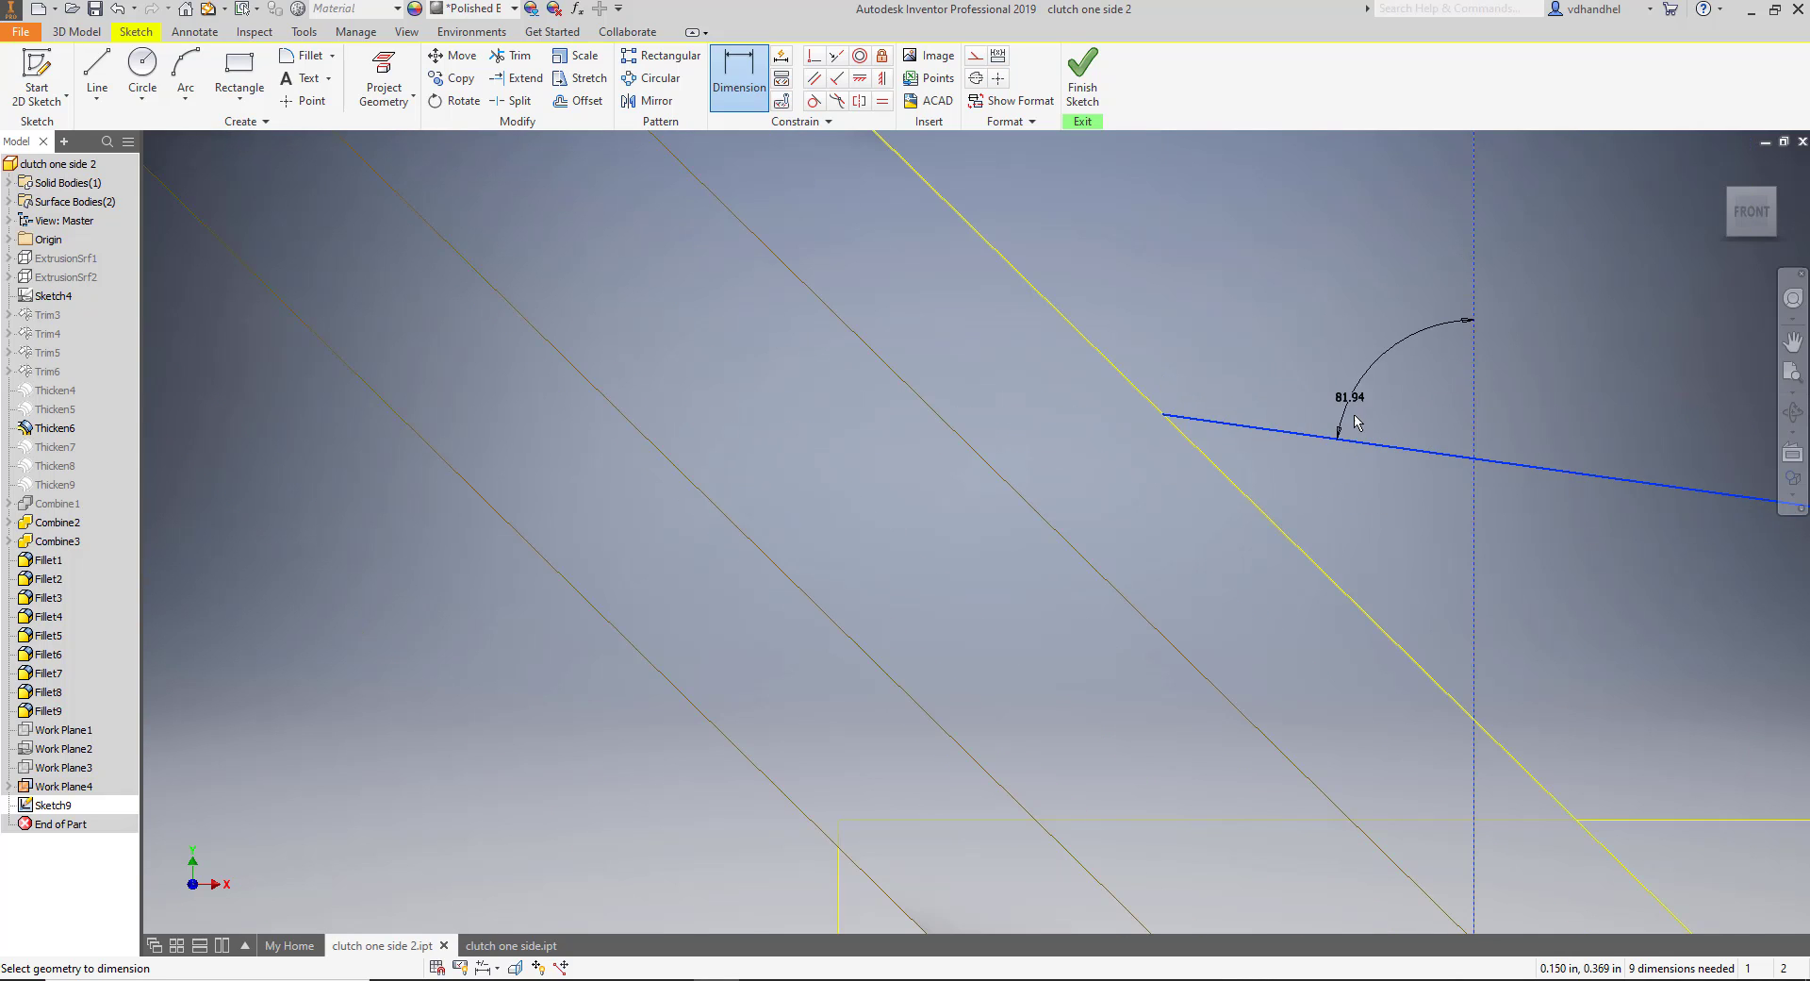
pyautogui.scroll(-4, 1351, 391)
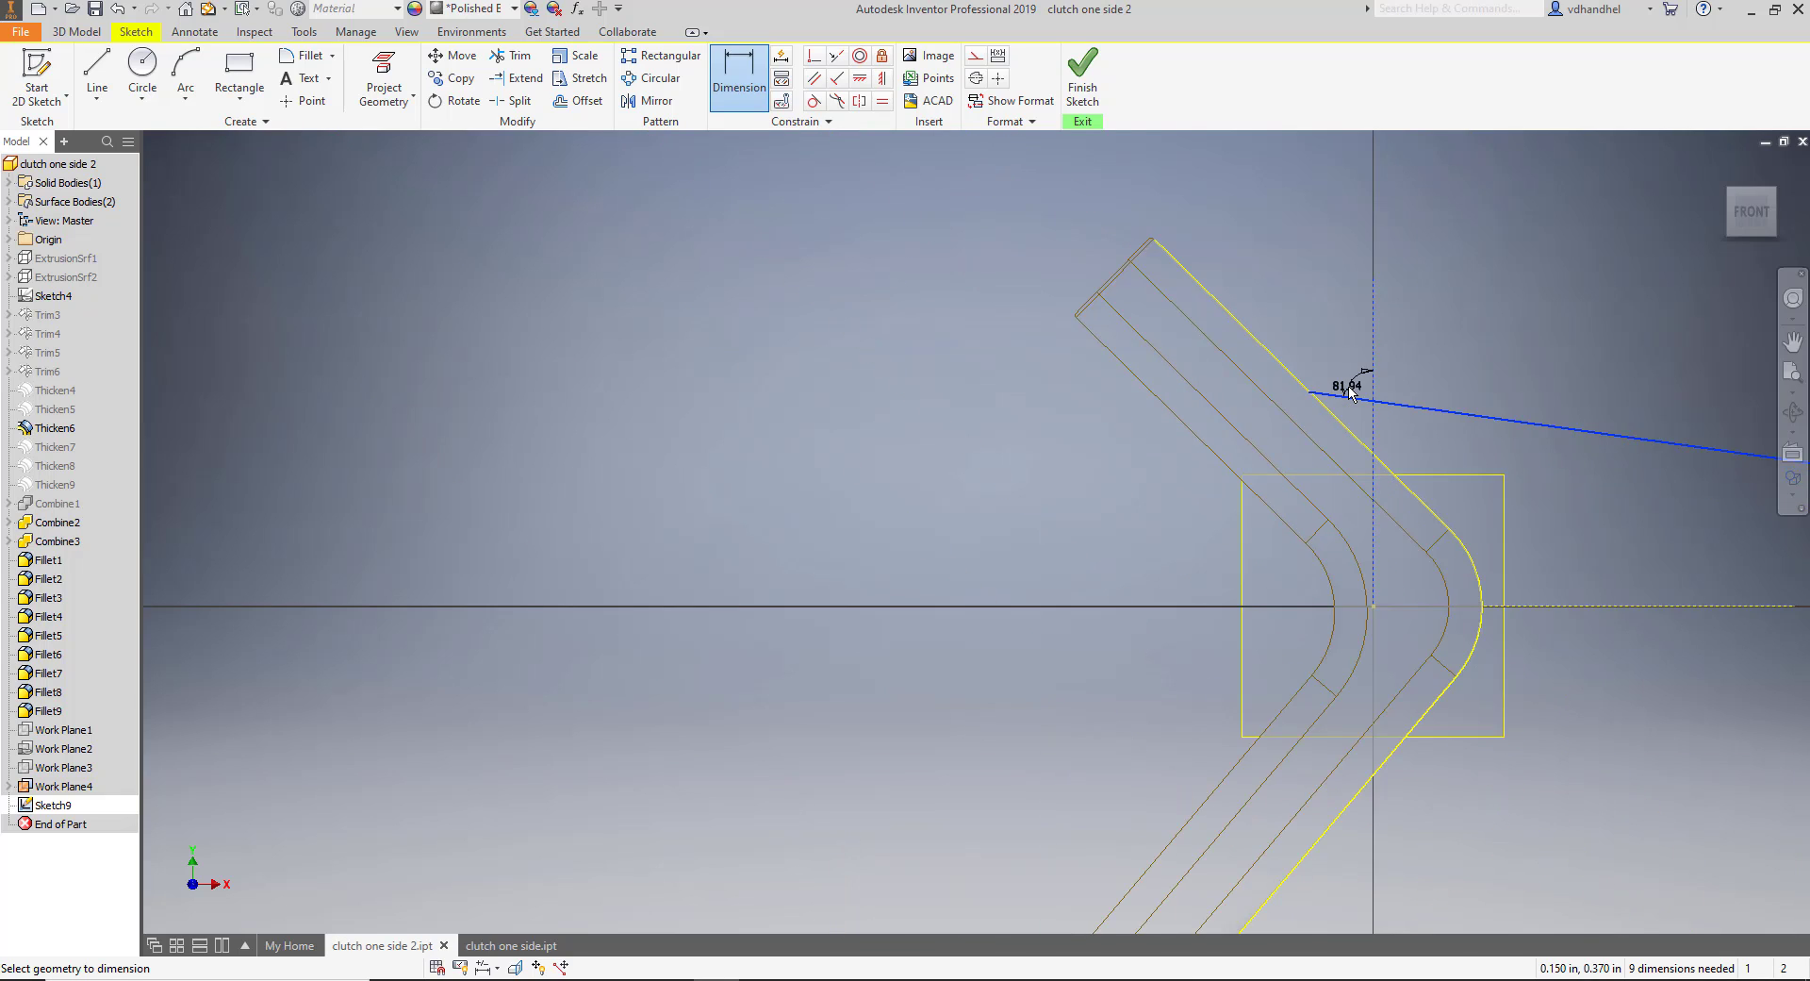
pyautogui.press('Escape')
pyautogui.scroll(-2, 1350, 392)
pyautogui.scroll(5, 1350, 394)
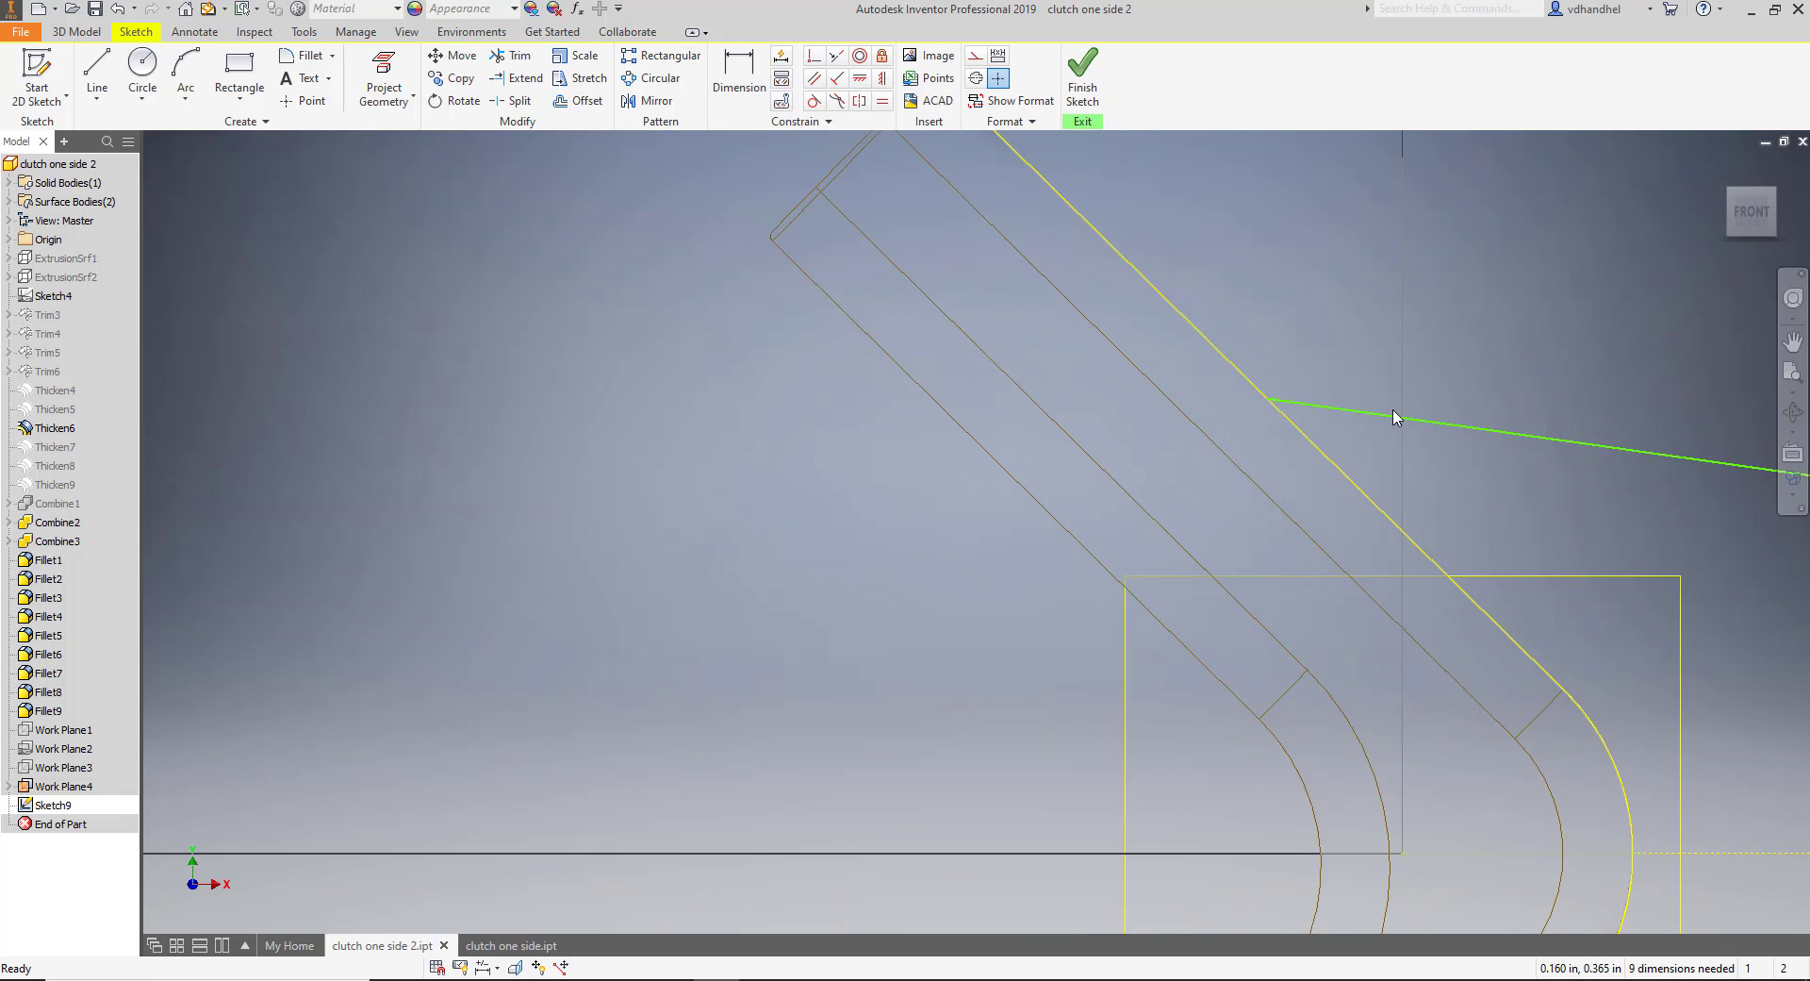
pyautogui.scroll(-4, 1396, 418)
pyautogui.moveTo(1355, 436); pyautogui.dragTo(869, 404, button='middle')
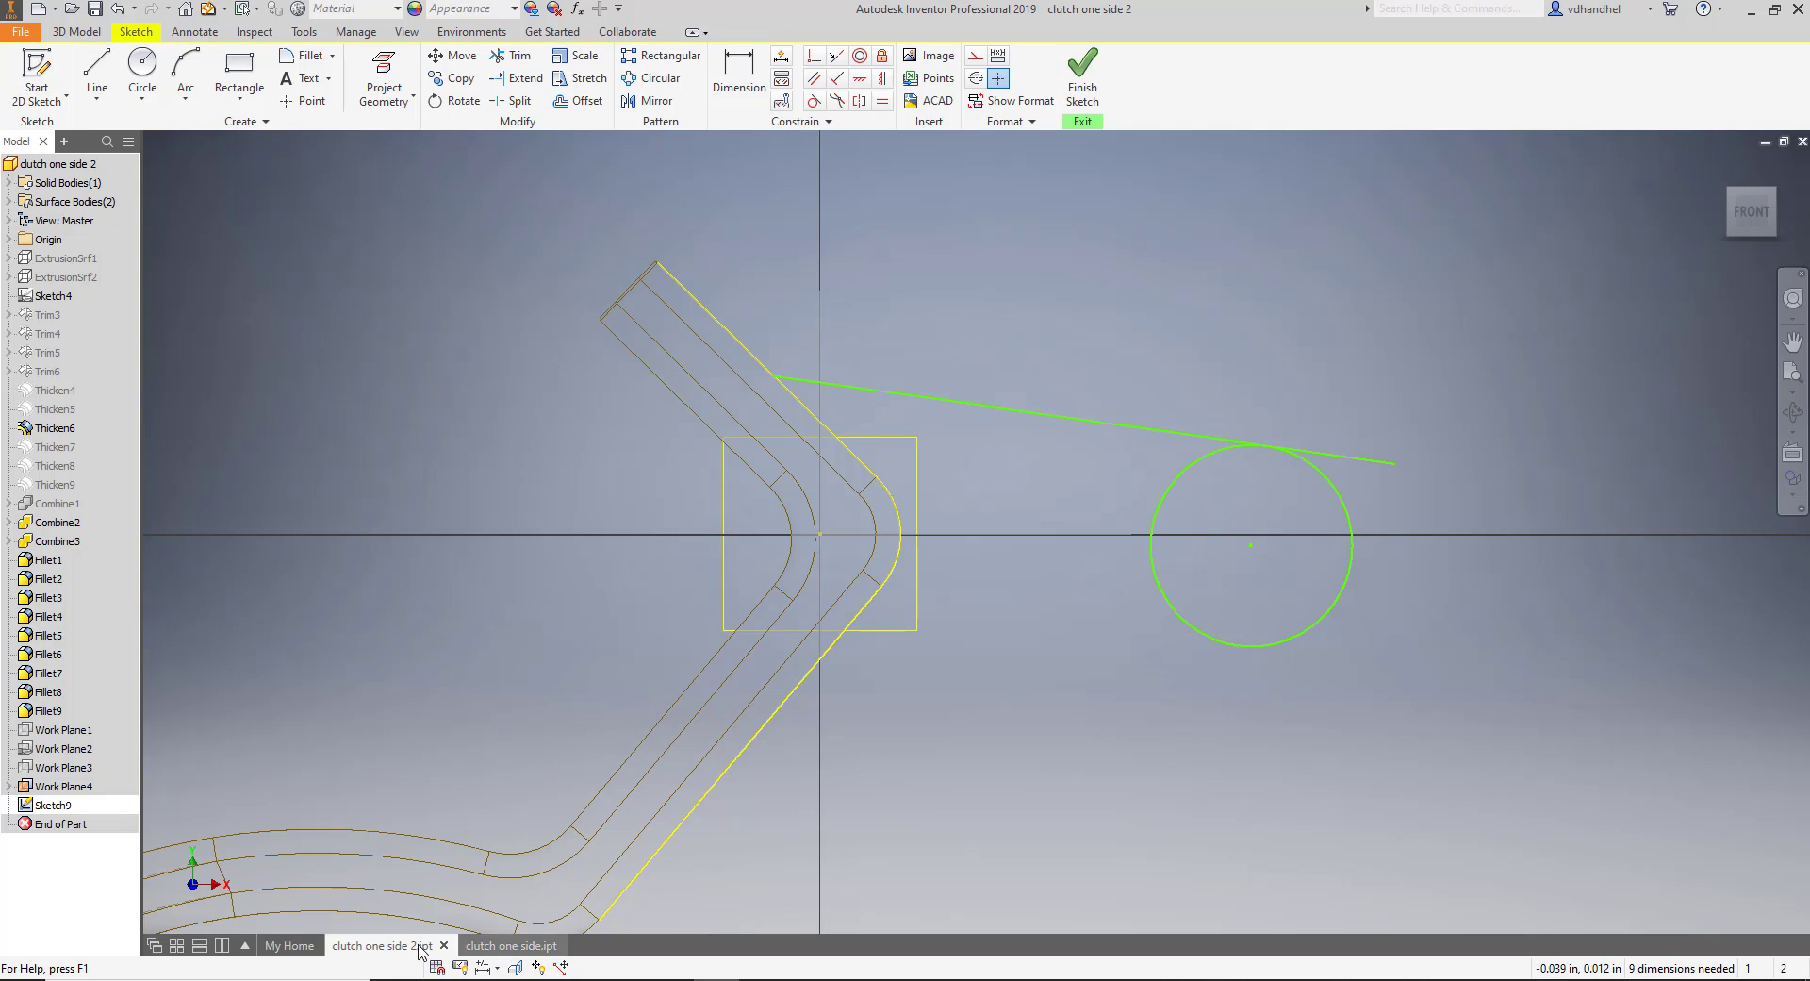
# Check the lug's tip radius in clutch one side and dimension the circle in clutch one side 2 with a diameter of 0.038 in.
pyautogui.click(482, 945)
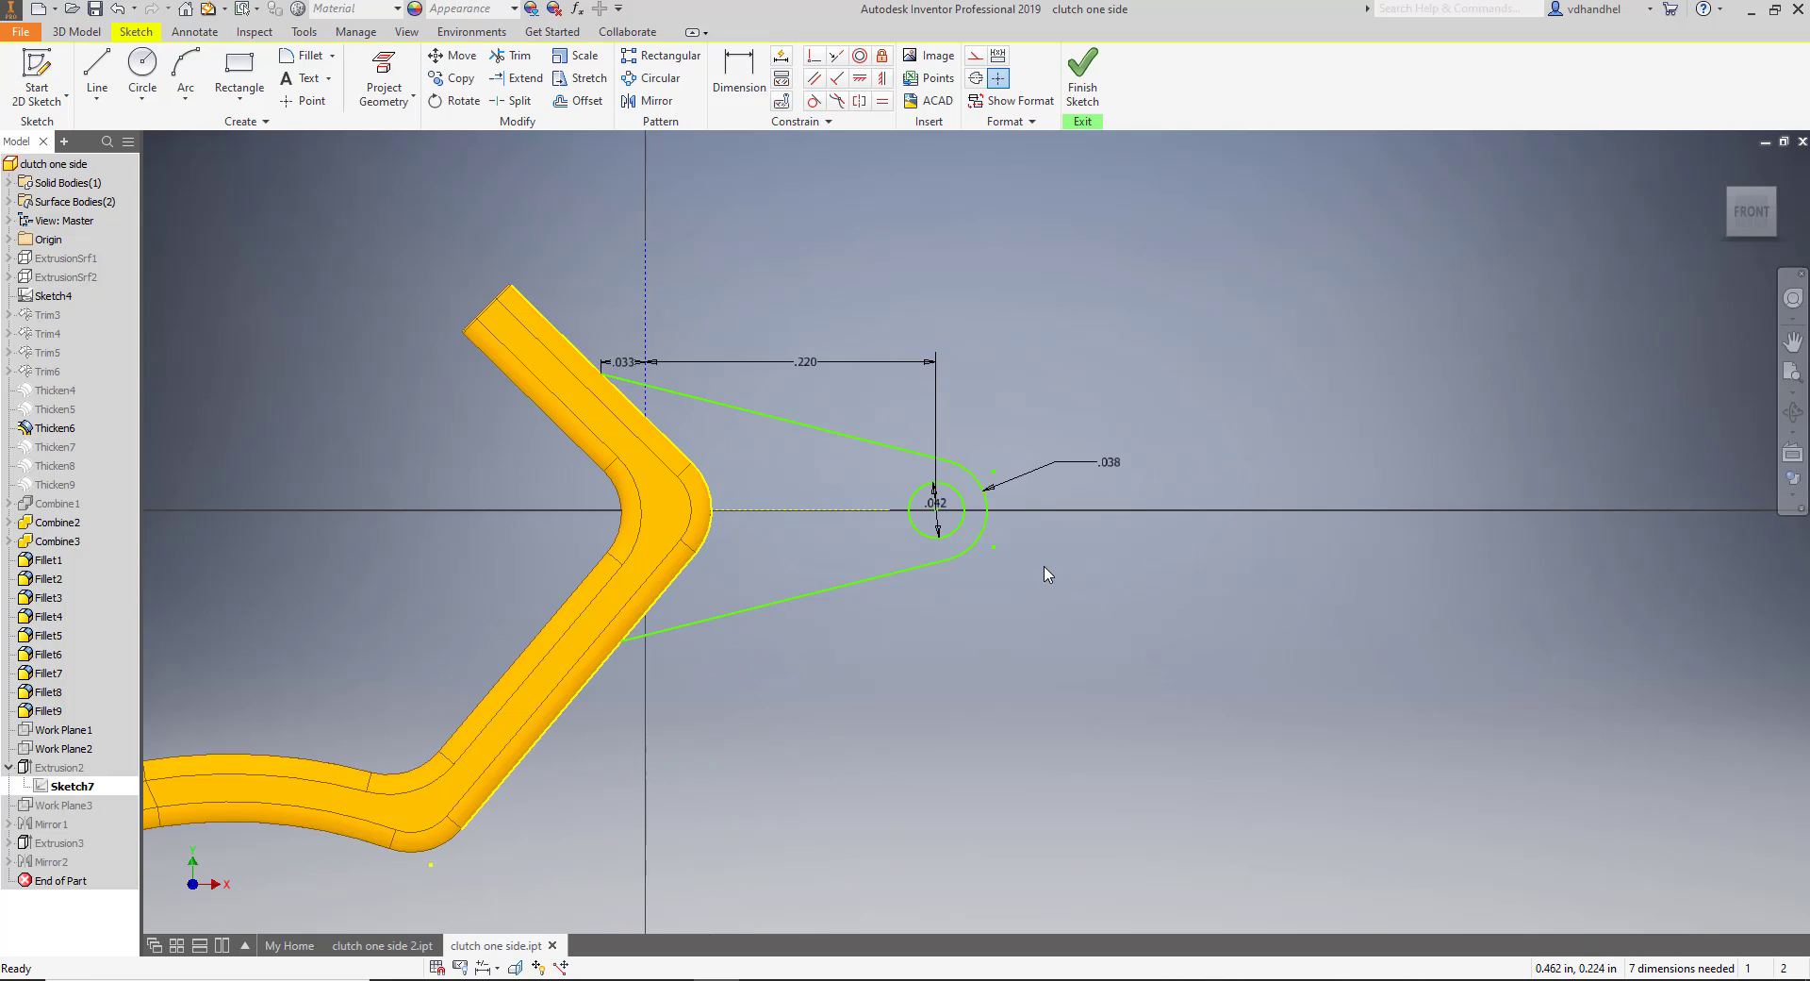
pyautogui.click(357, 947)
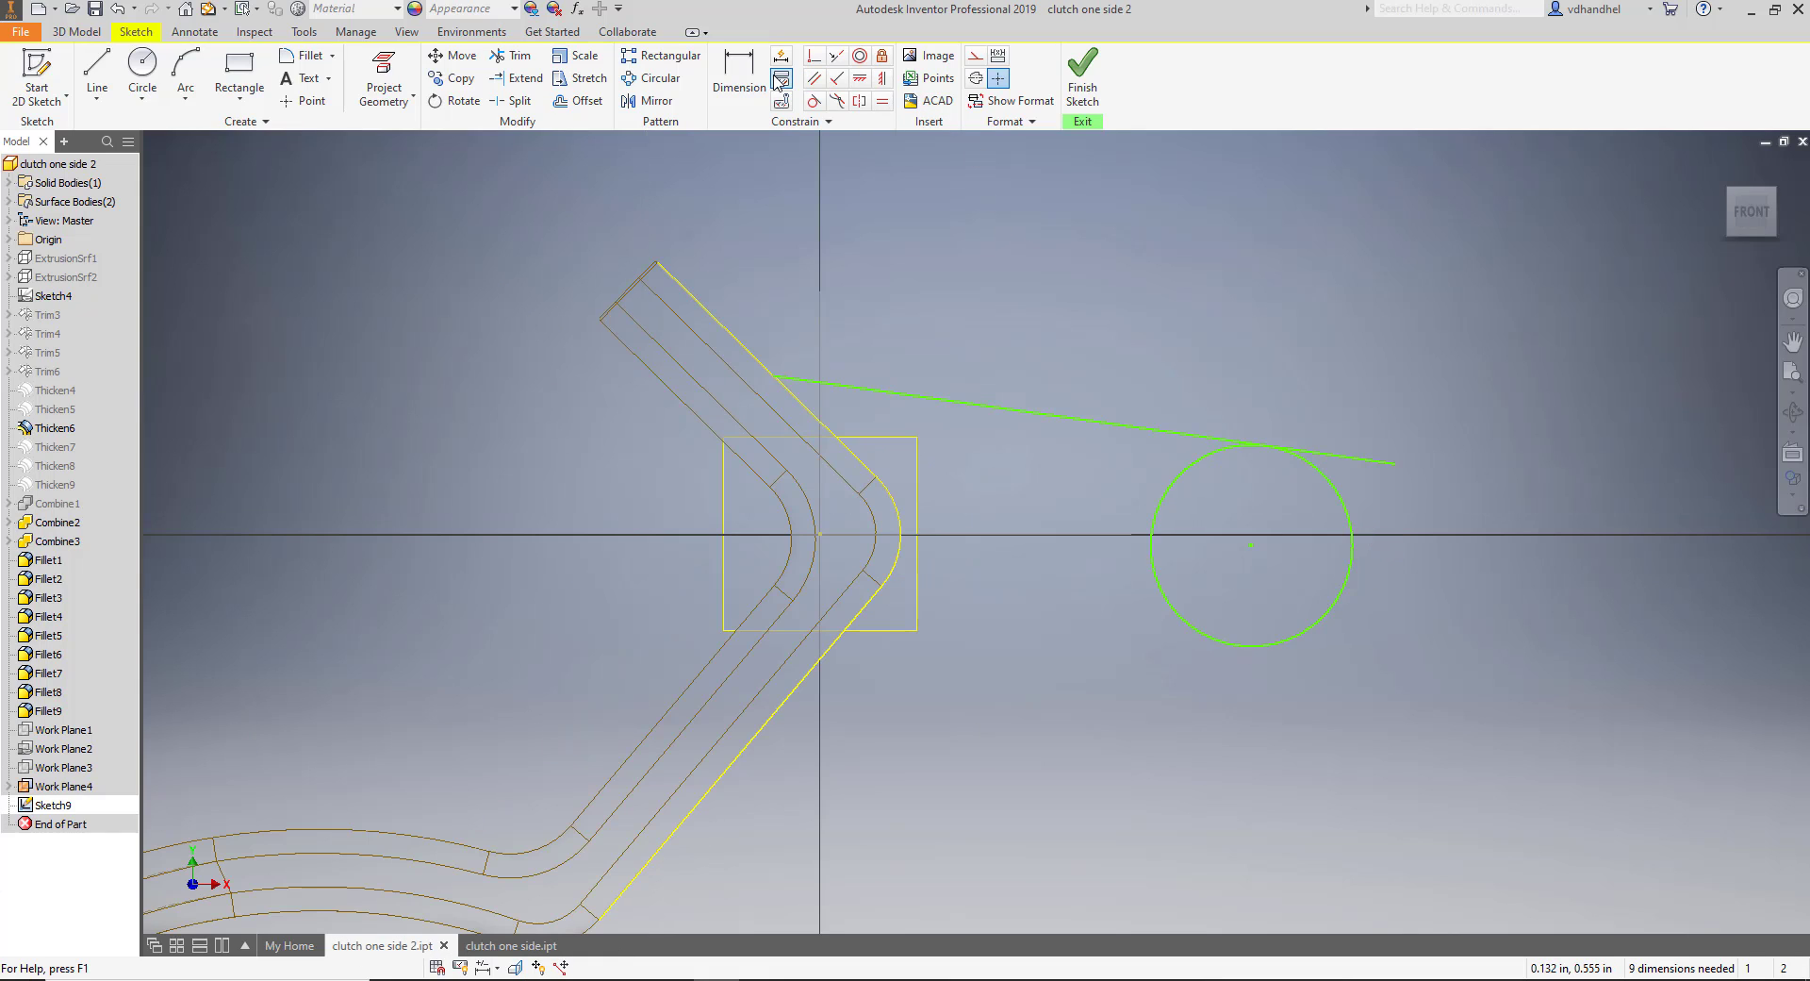
pyautogui.click(739, 76)
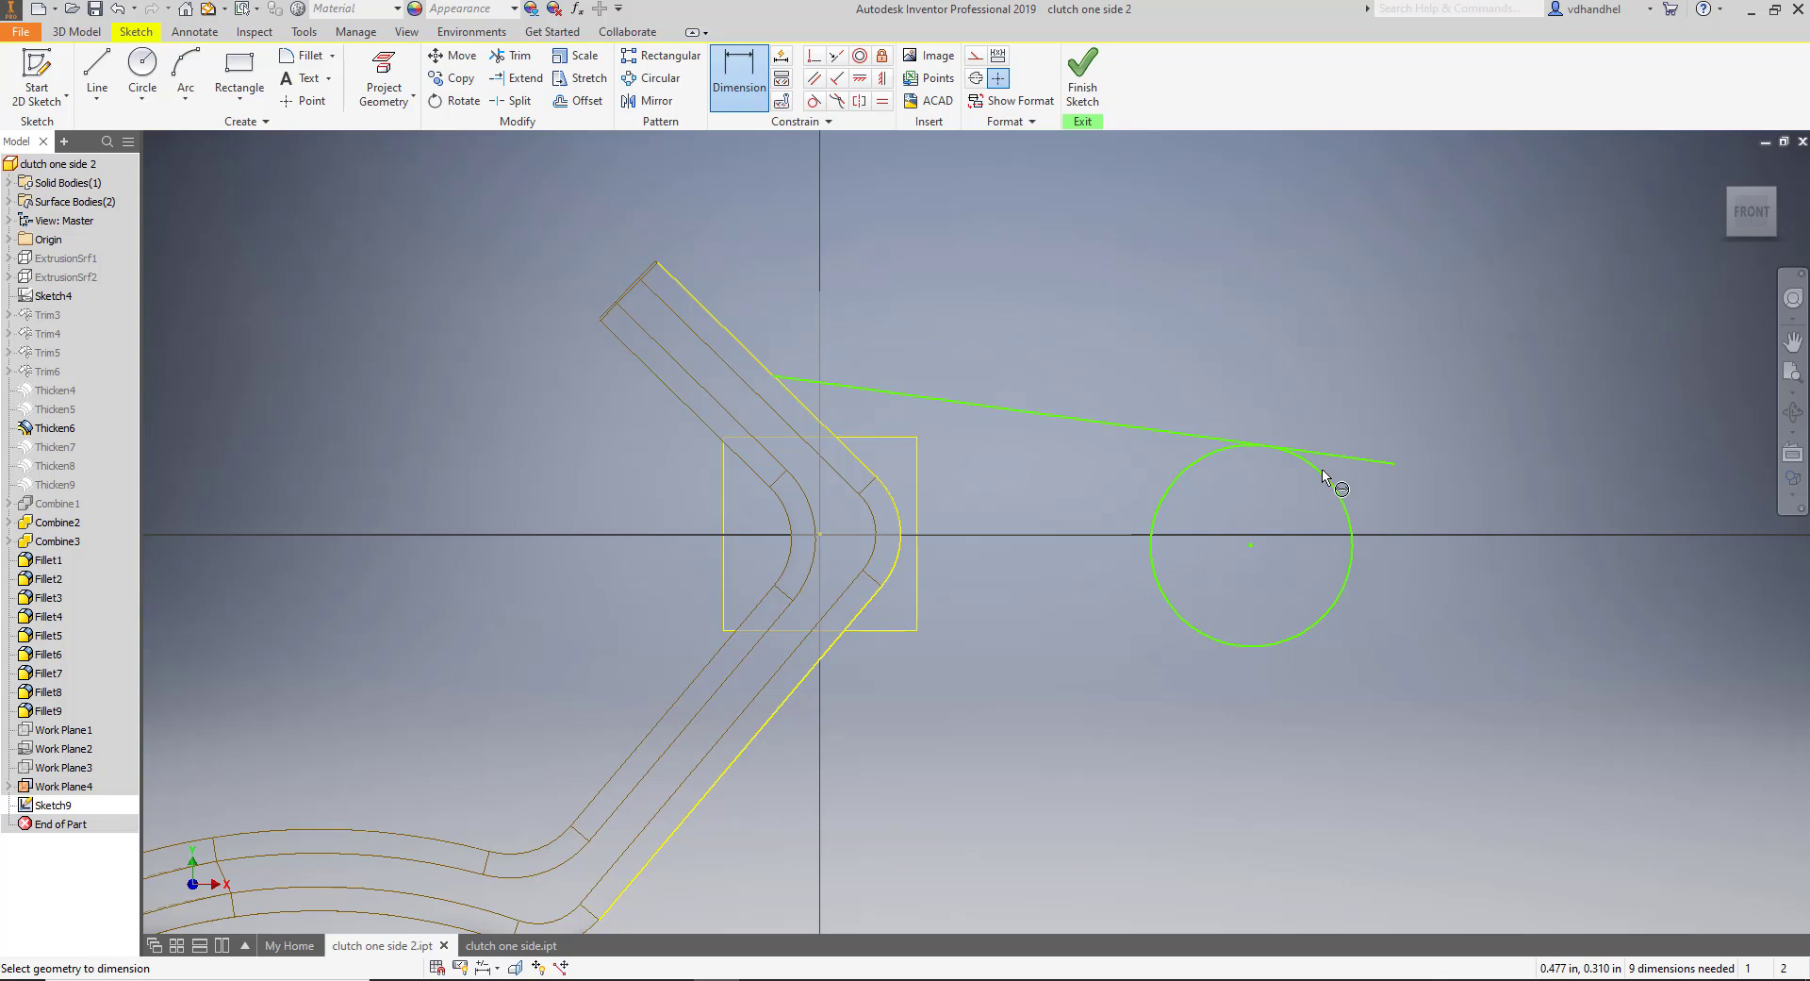
pyautogui.click(1323, 476)
pyautogui.click(1271, 506)
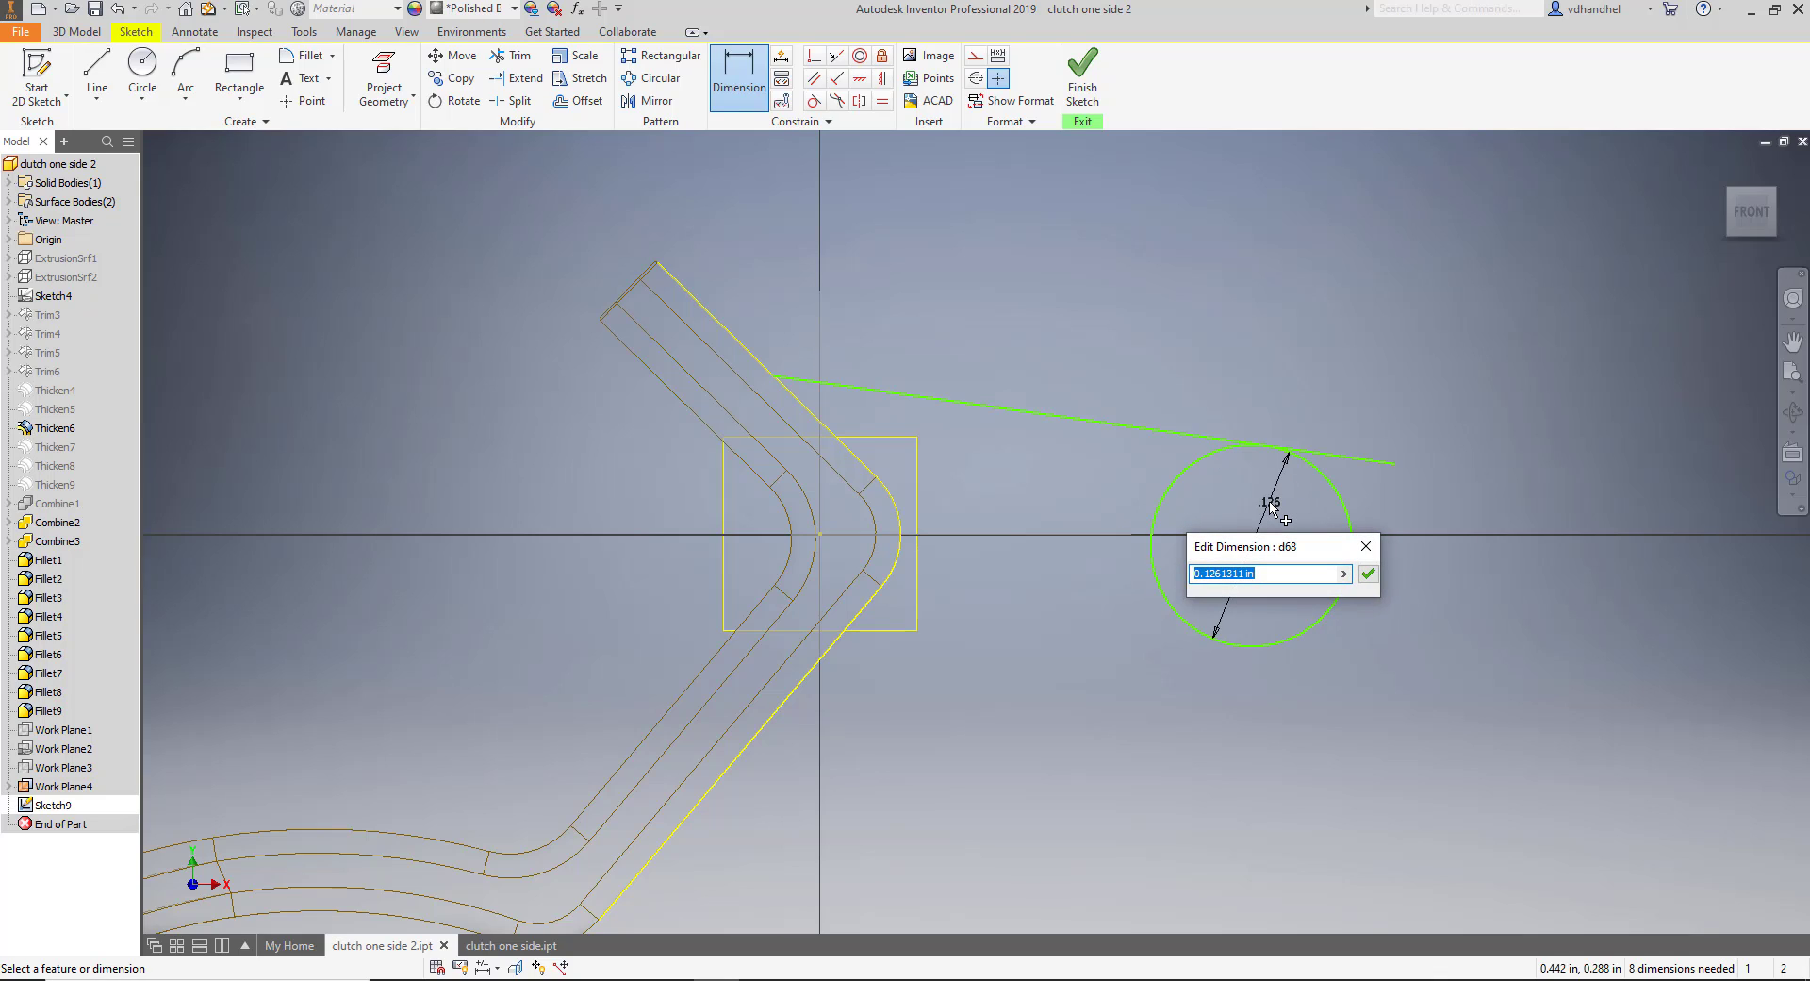
pyautogui.press('BackSpace')
pyautogui.press('Return')
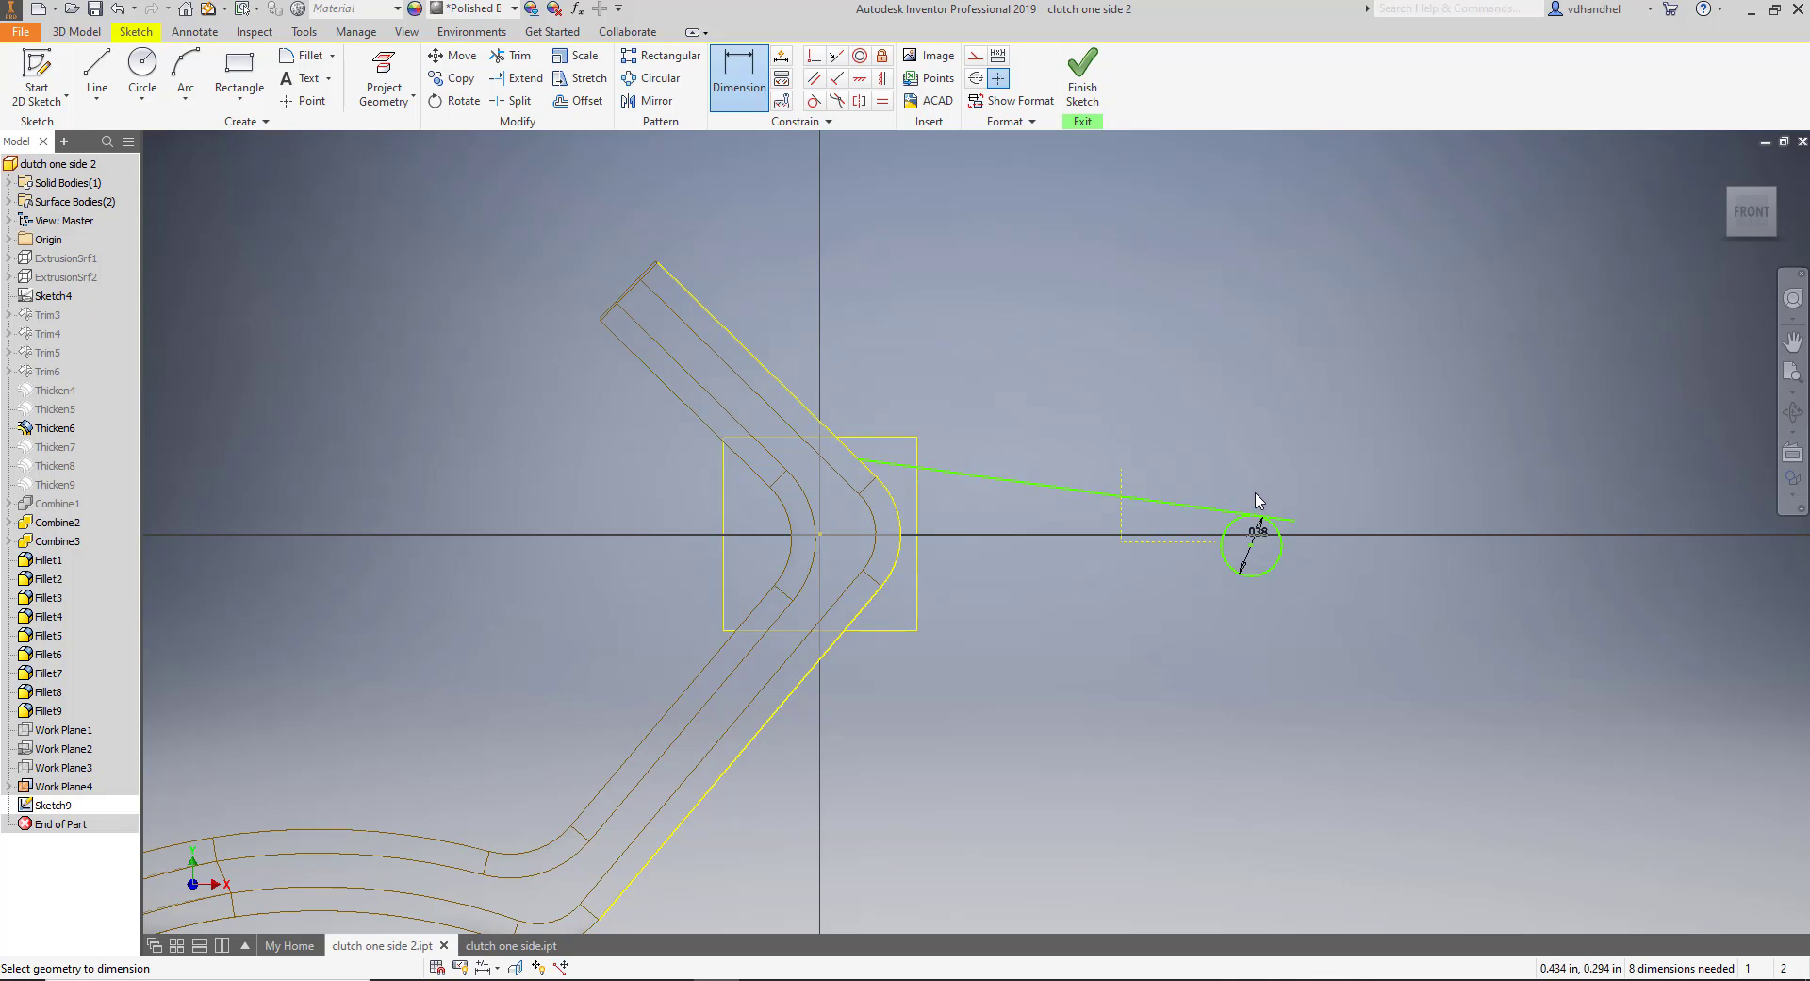
# Recheck the reference sketch in clutch one side and set the circle's diameter in clutch one side 2 to 0.038*2 in.
pyautogui.click(509, 946)
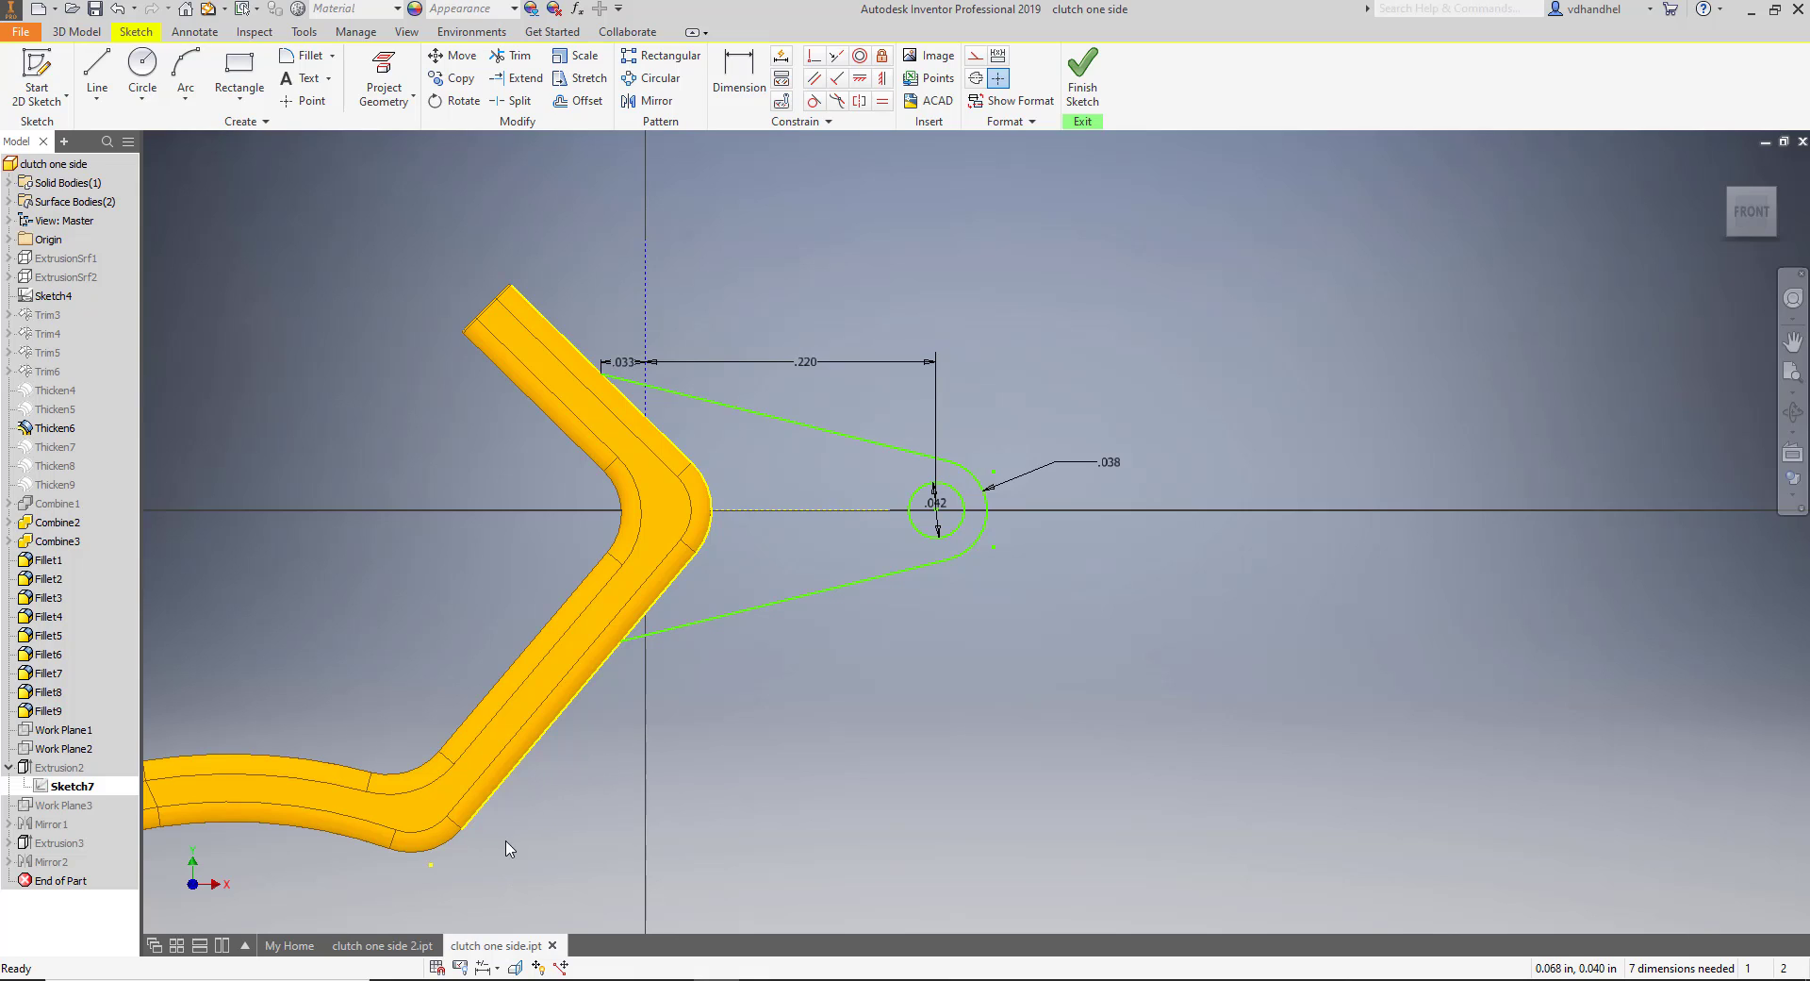
pyautogui.click(391, 945)
pyautogui.press('d')
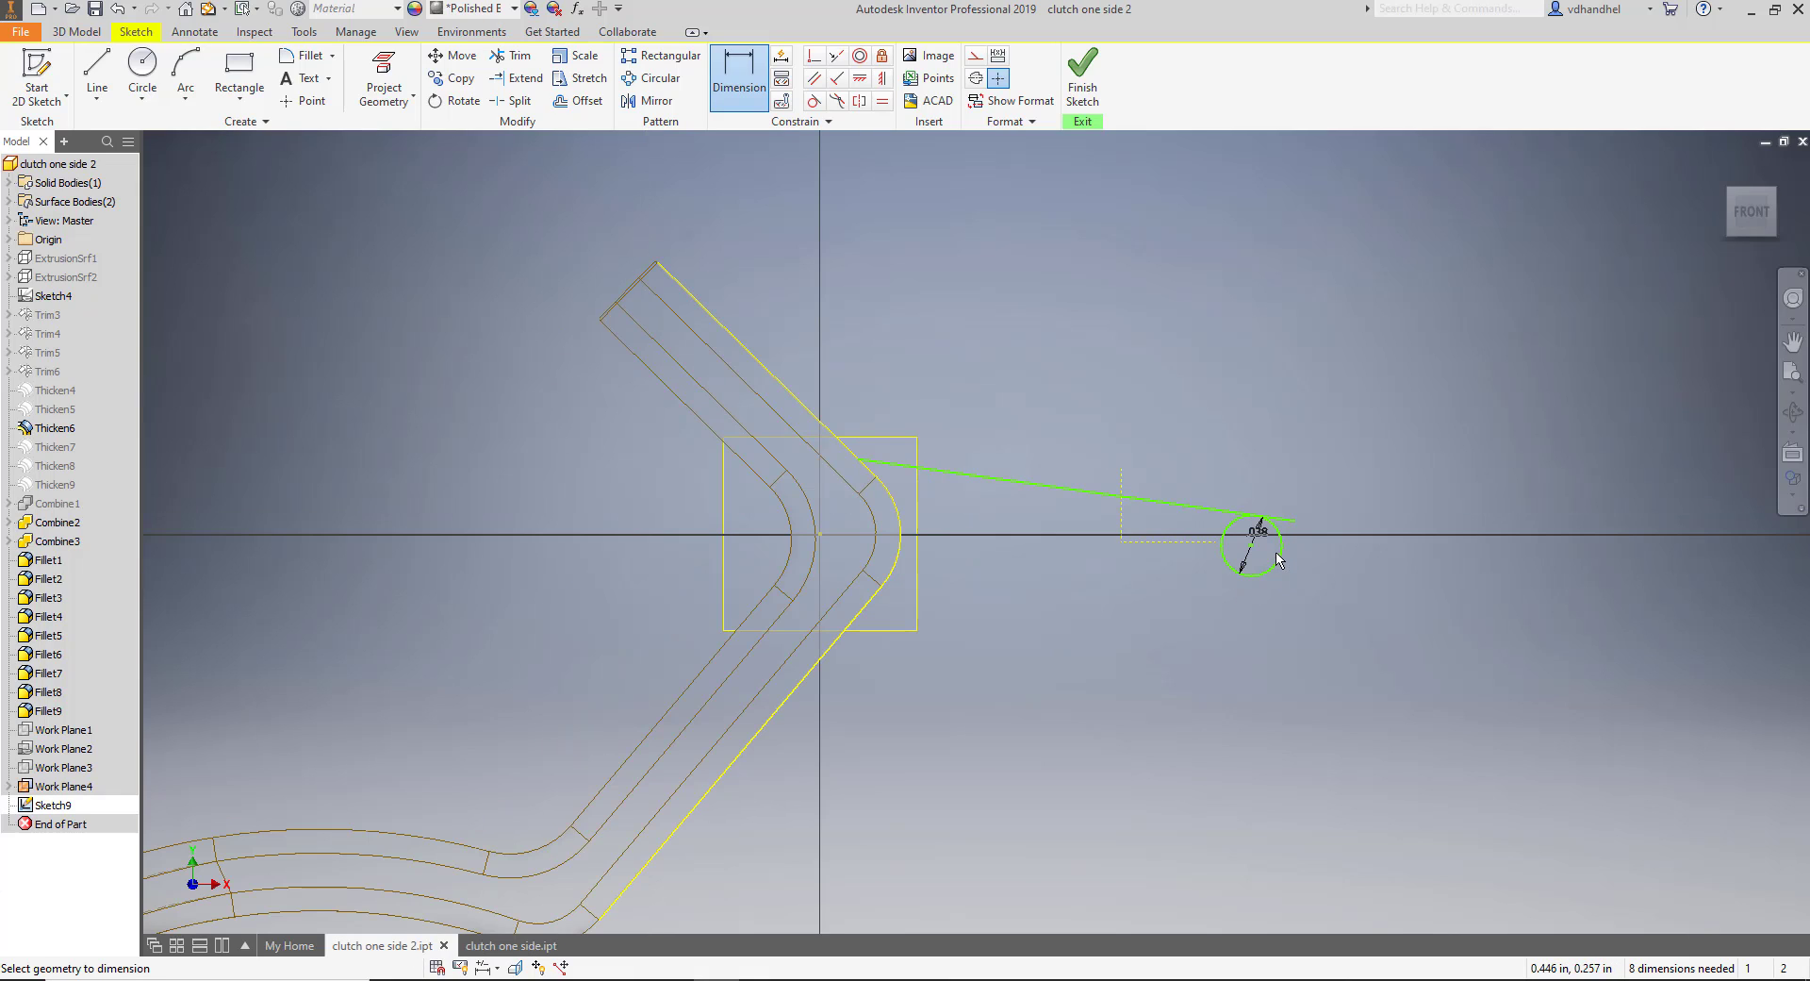
pyautogui.click(1265, 540)
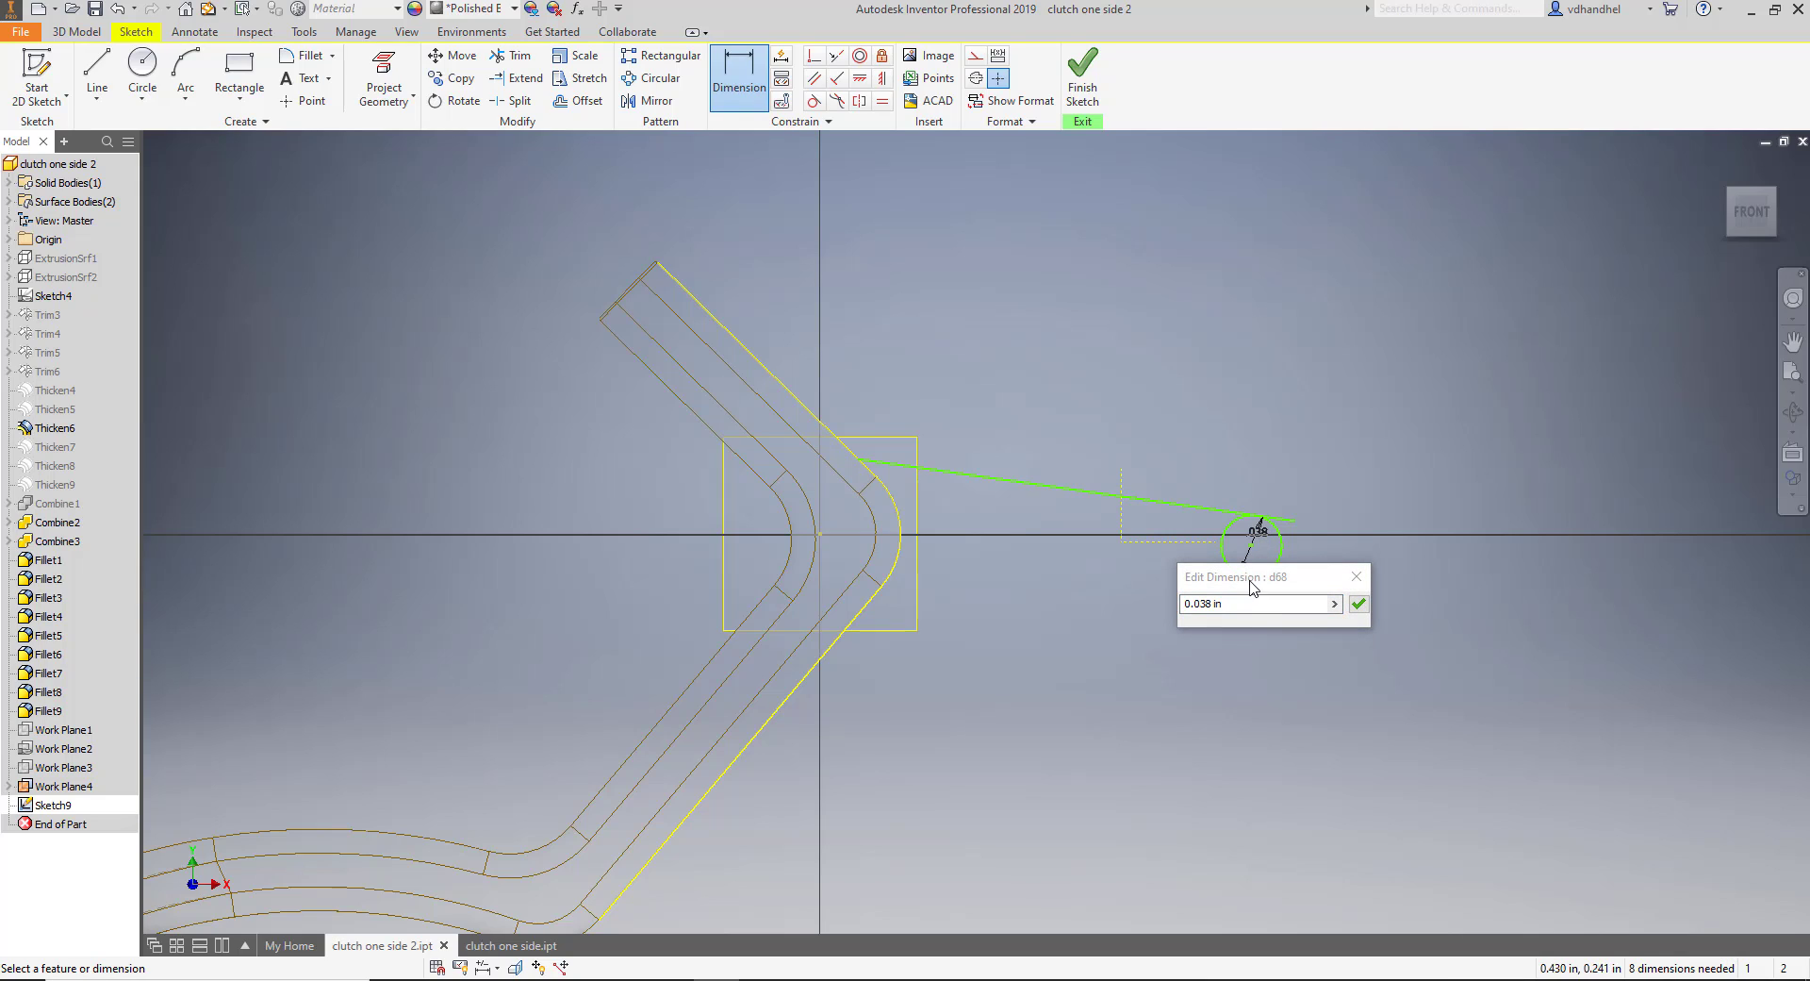
pyautogui.click(1215, 603)
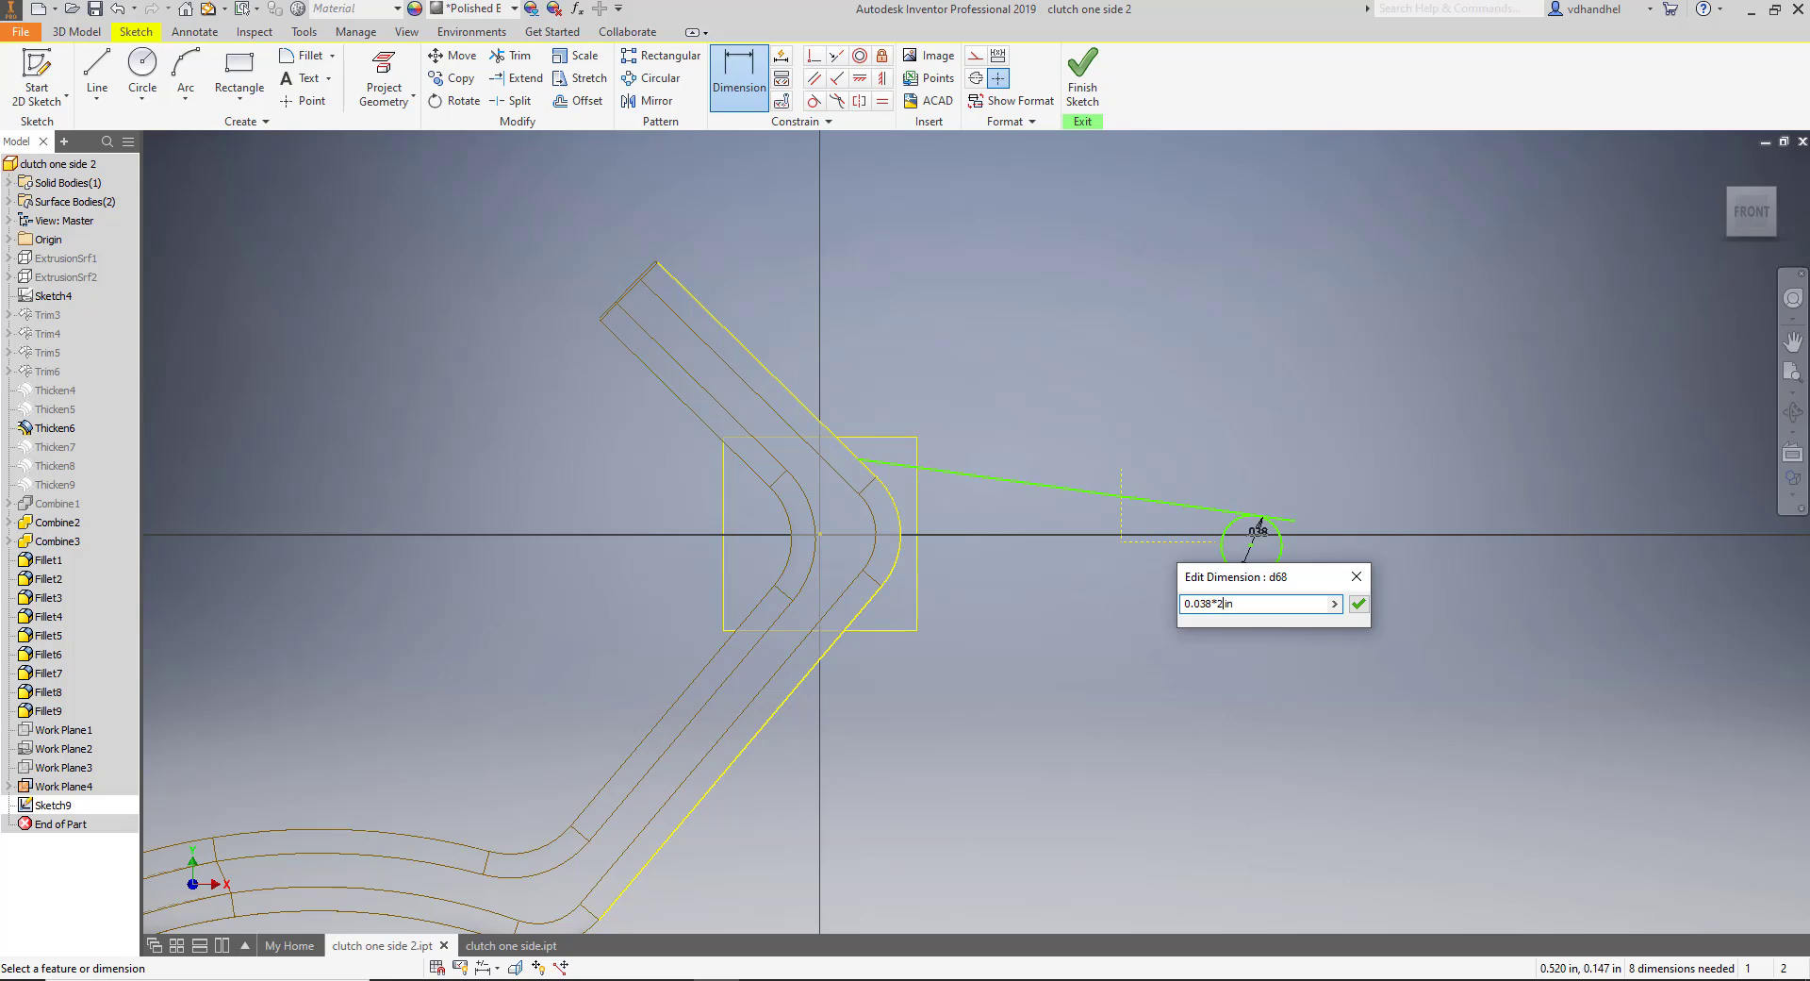
pyautogui.write('*2')
pyautogui.press('Return')
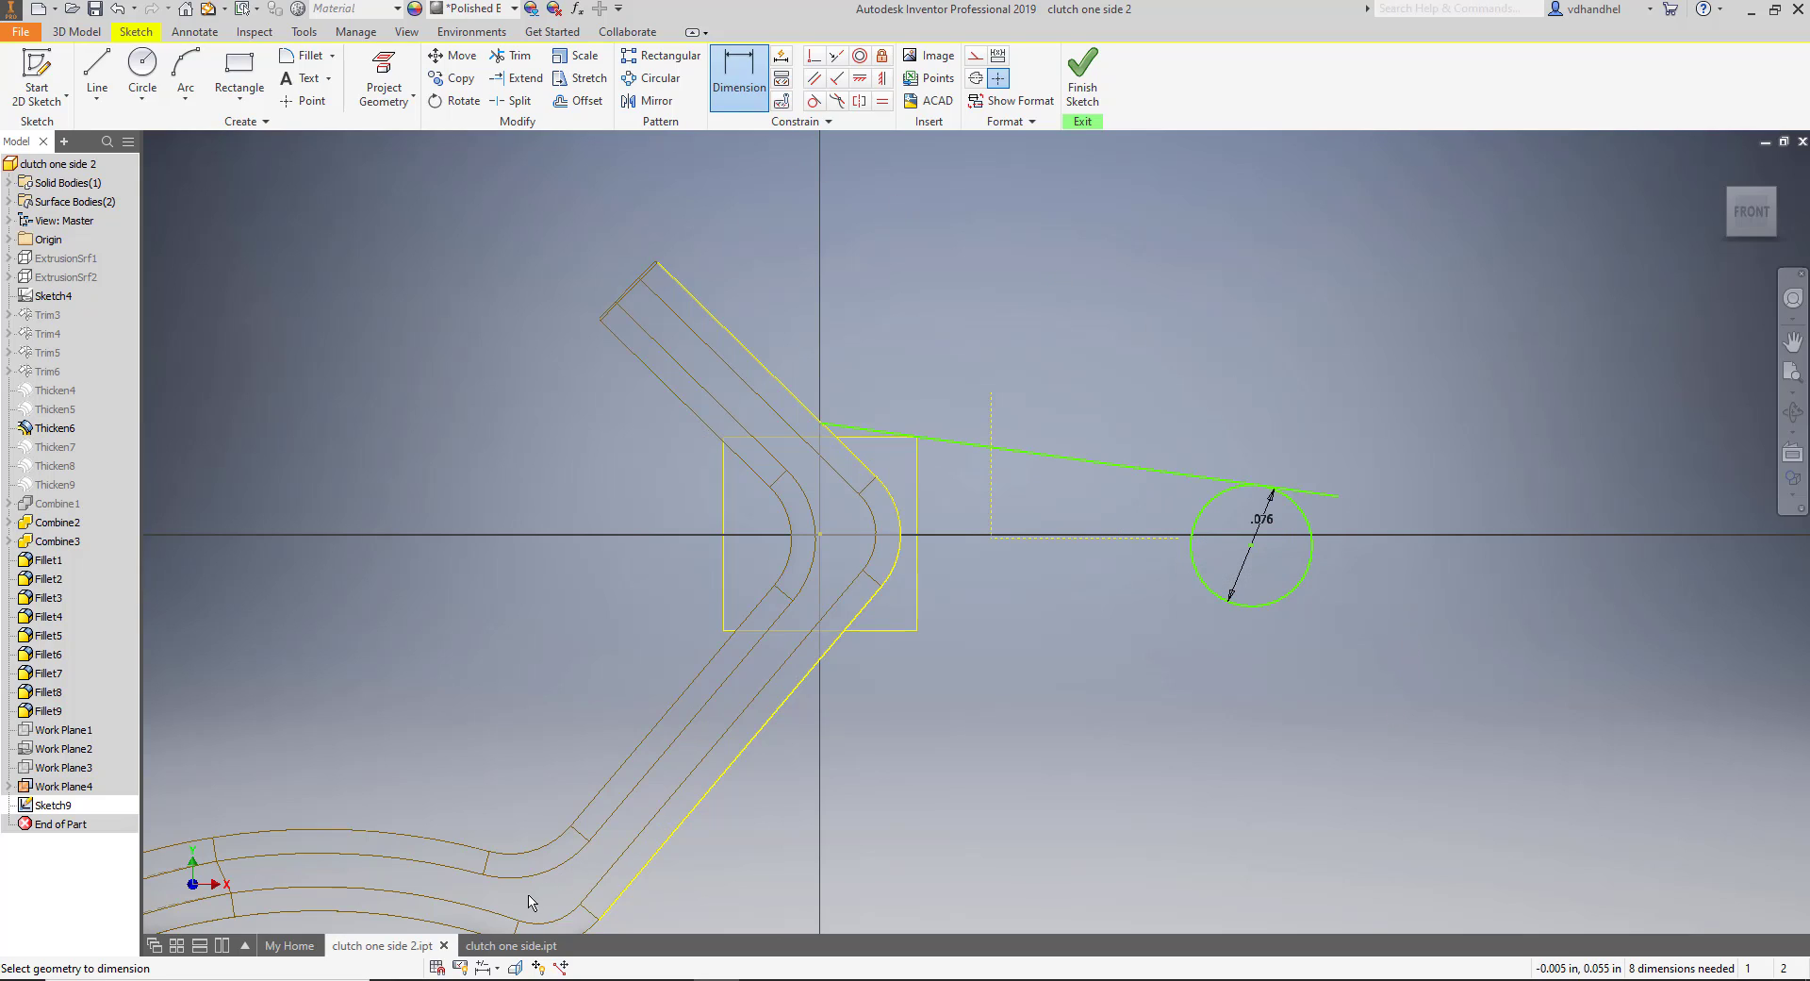
# Check the hole diameter in clutch one side and sketch a concentric 0.042 in diameter circle inside the circle in clutch one side 2.
pyautogui.click(500, 946)
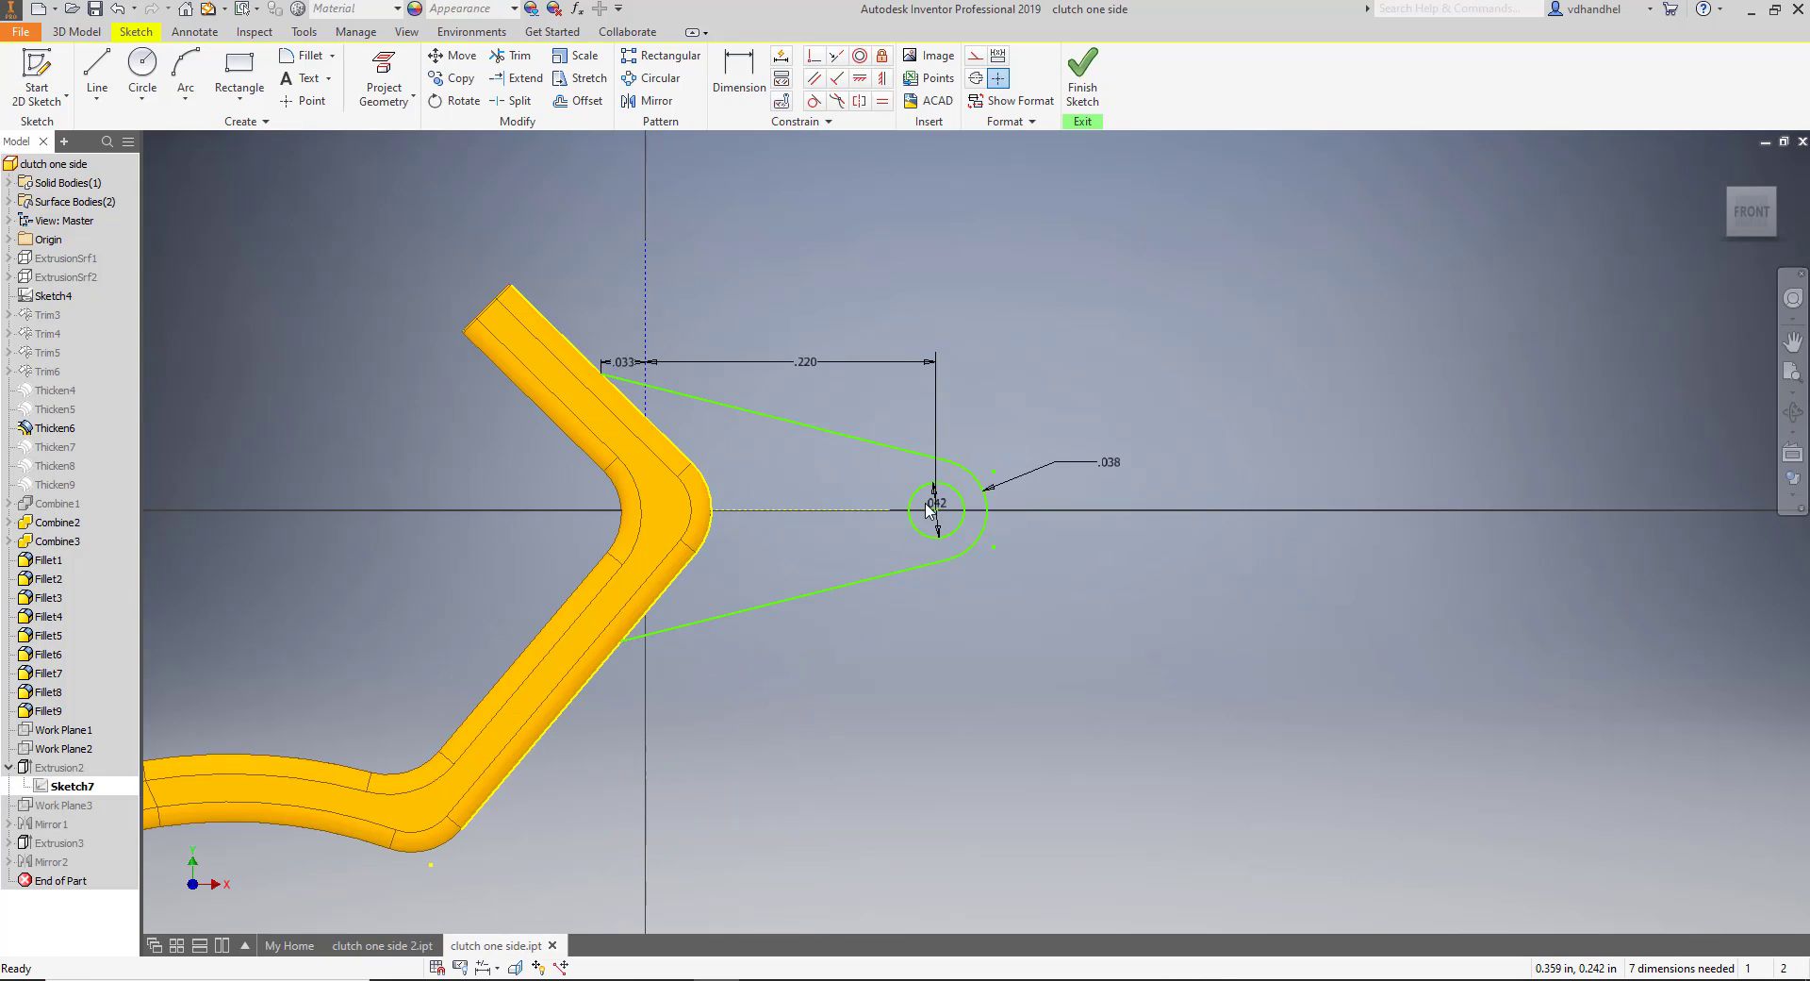
pyautogui.click(415, 945)
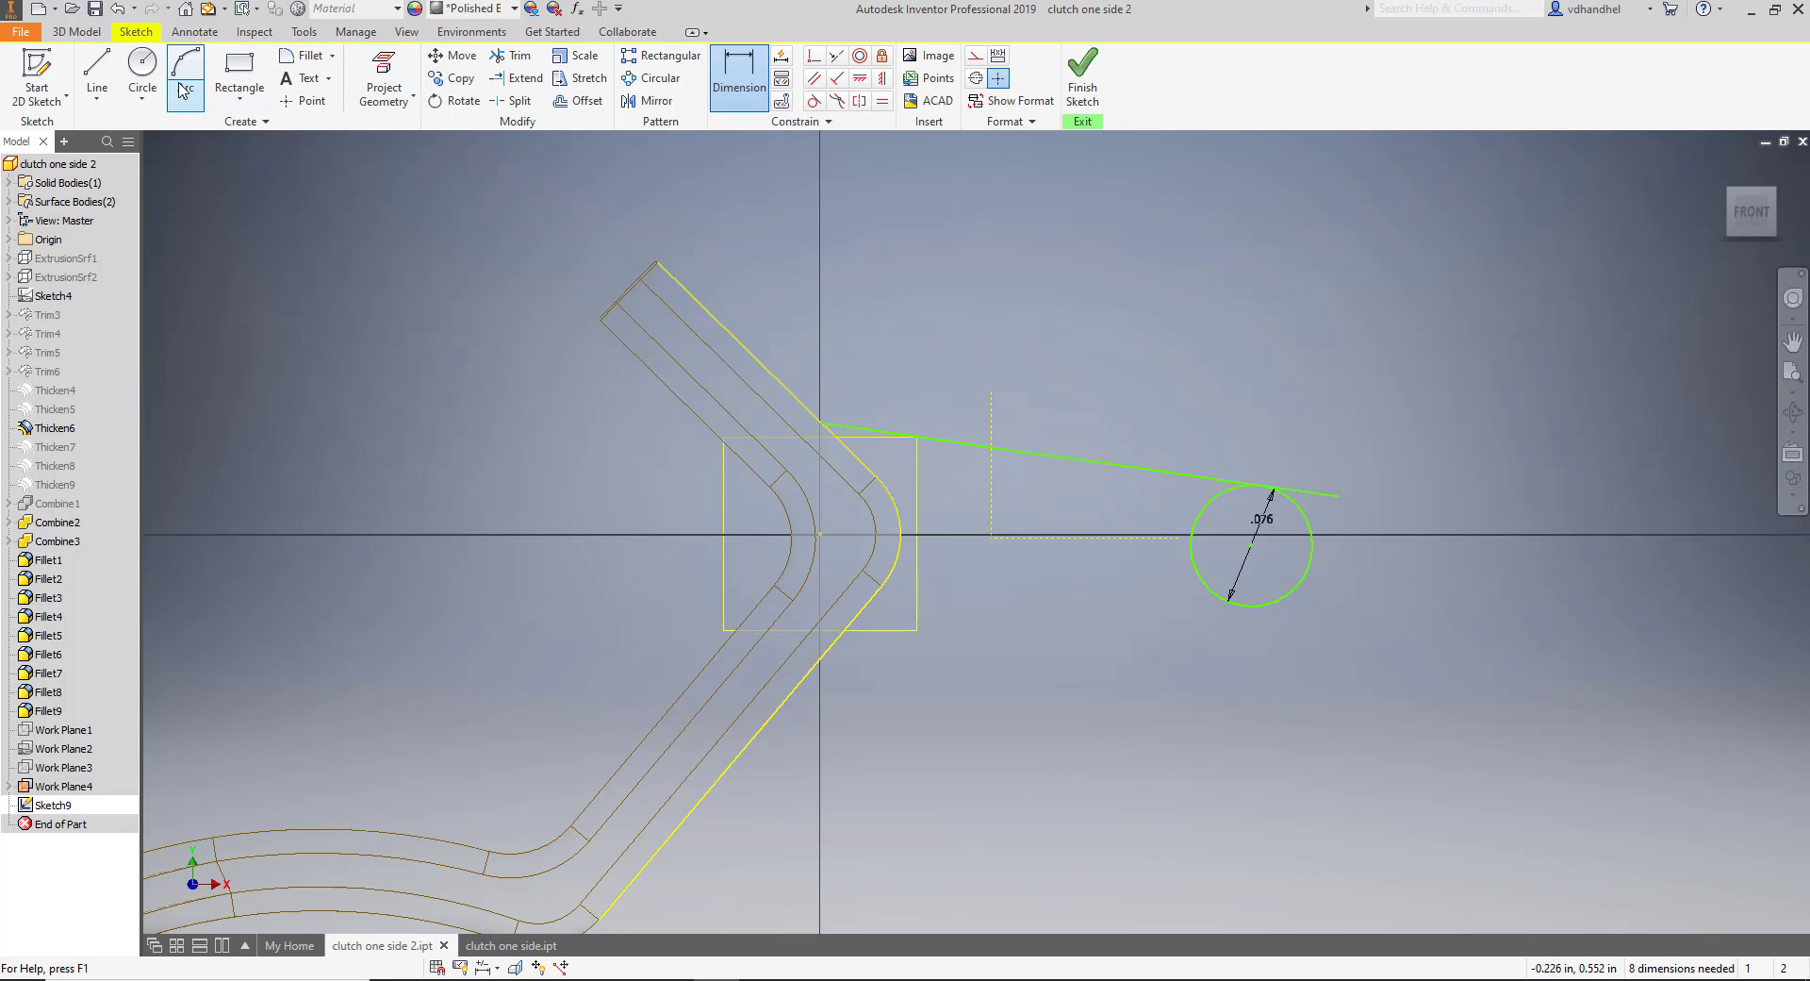
pyautogui.click(143, 75)
pyautogui.scroll(4, 1386, 622)
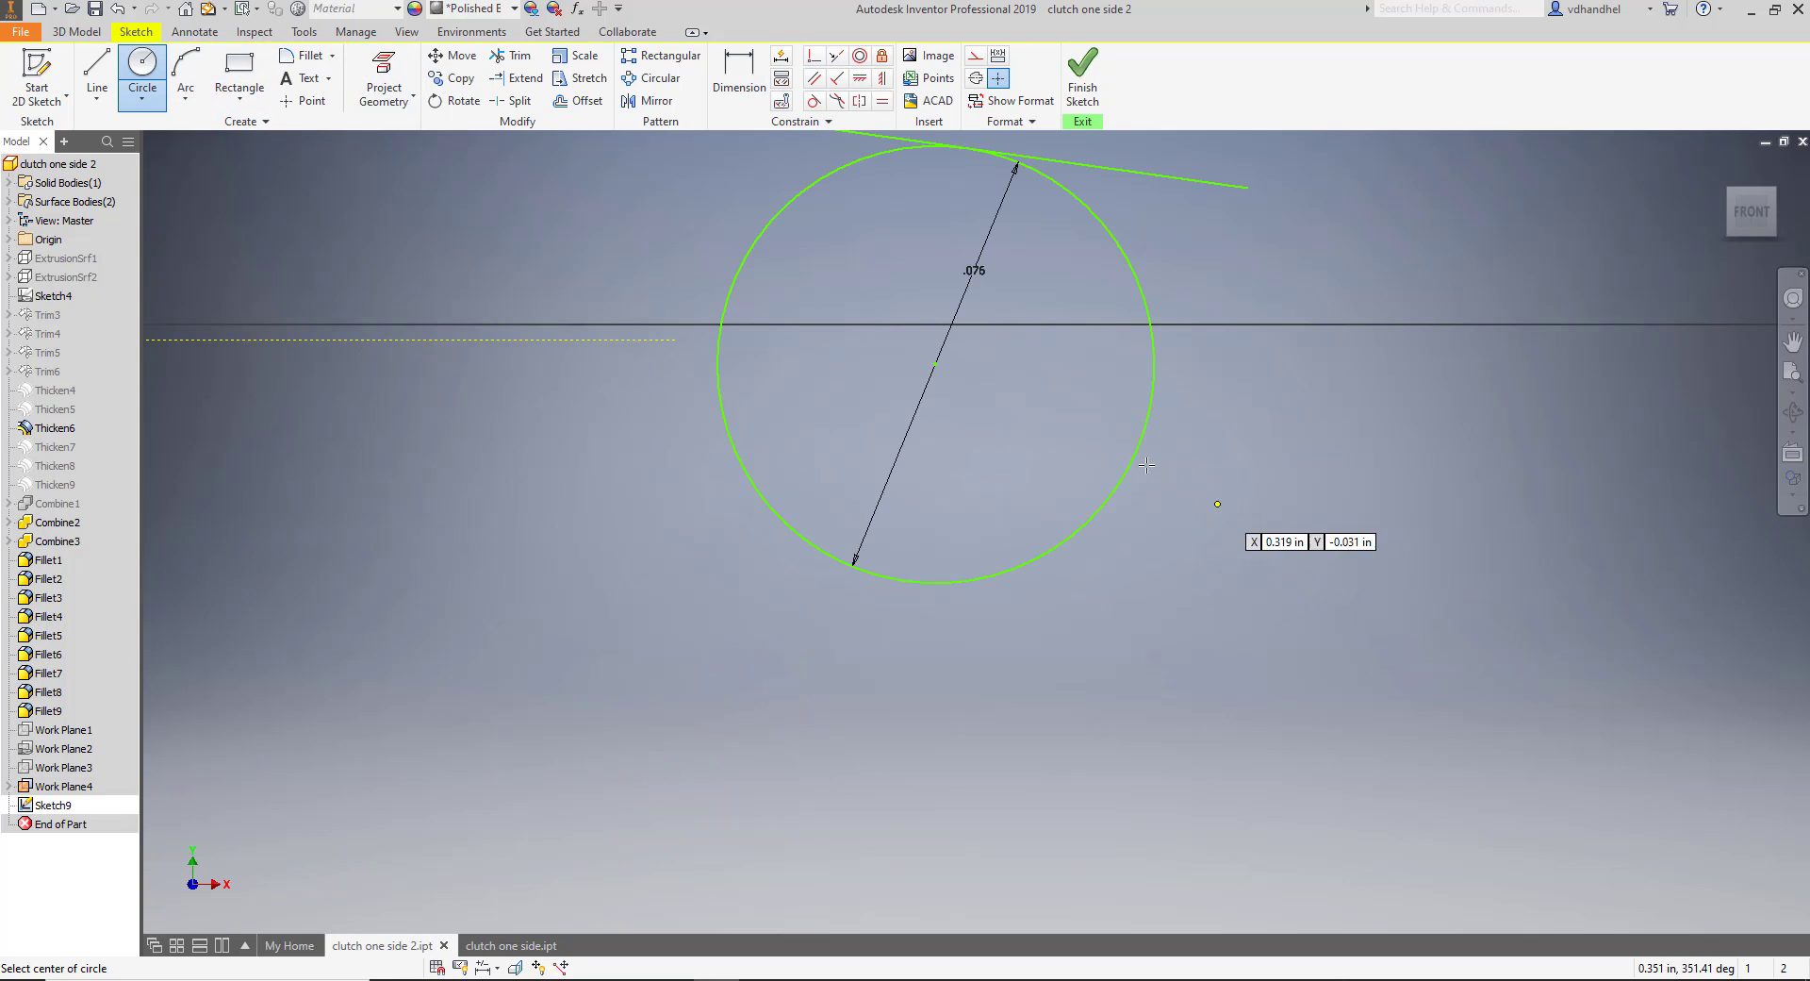
pyautogui.click(935, 364)
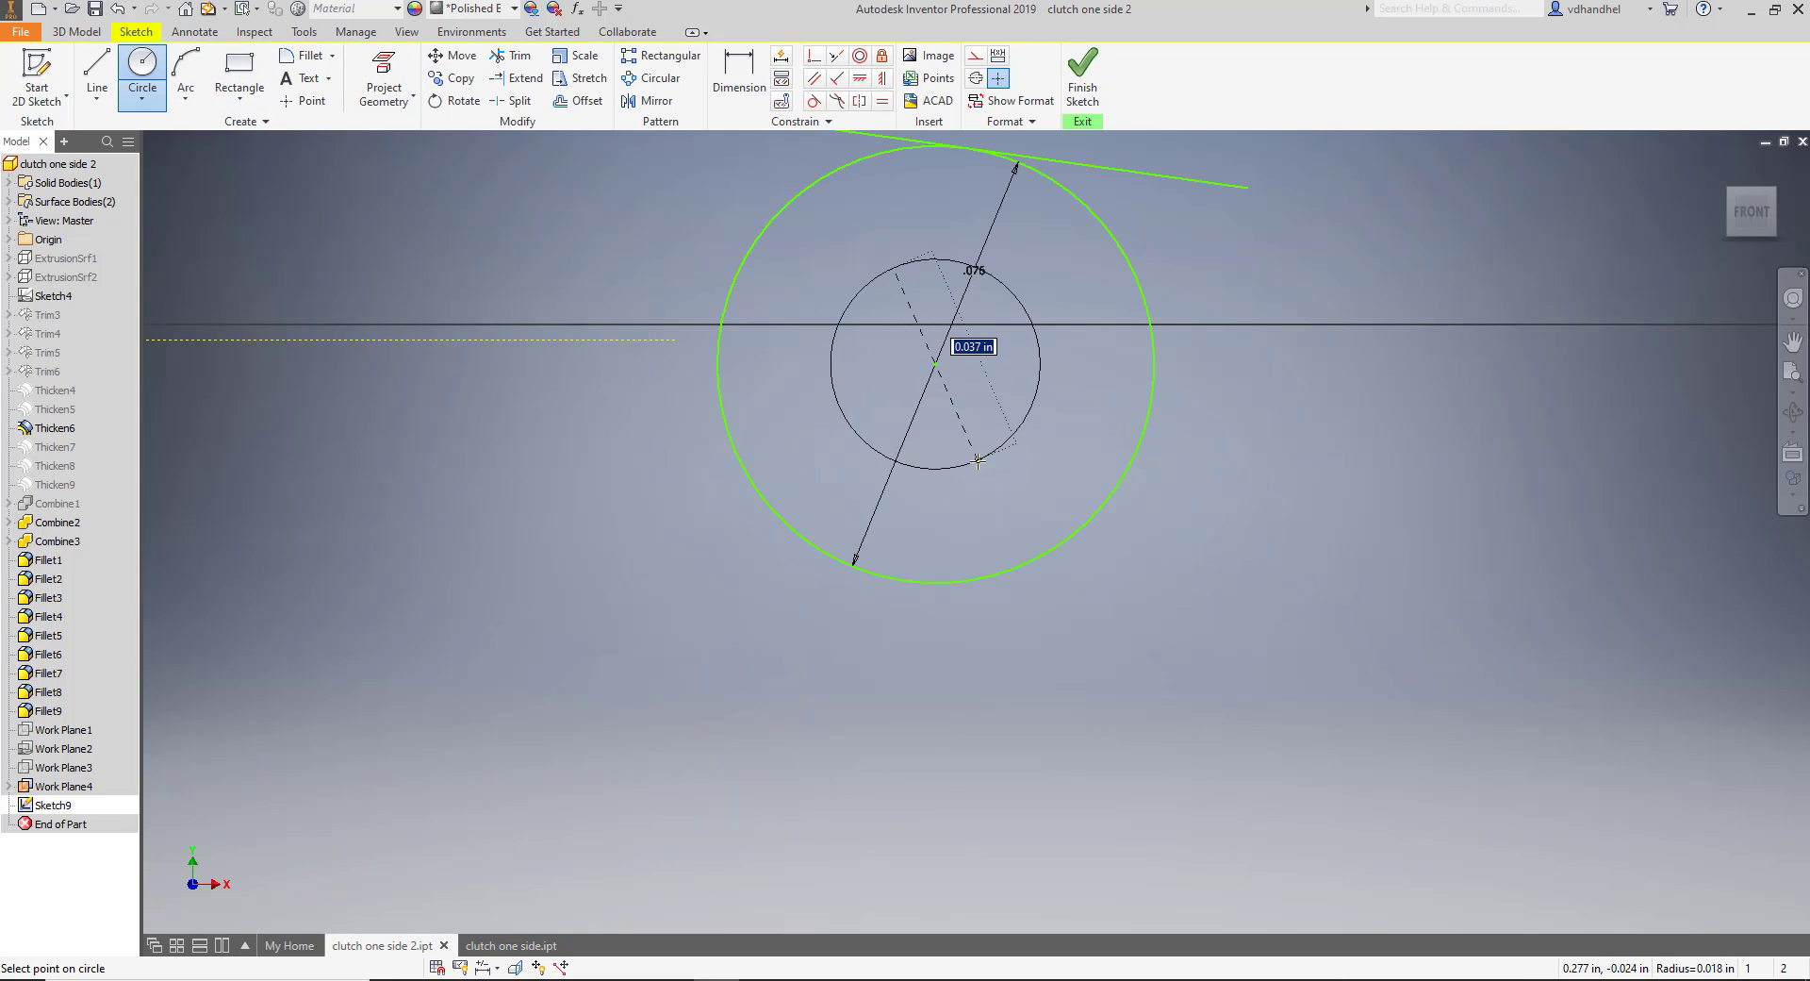
pyautogui.write('.042')
pyautogui.press('Return')
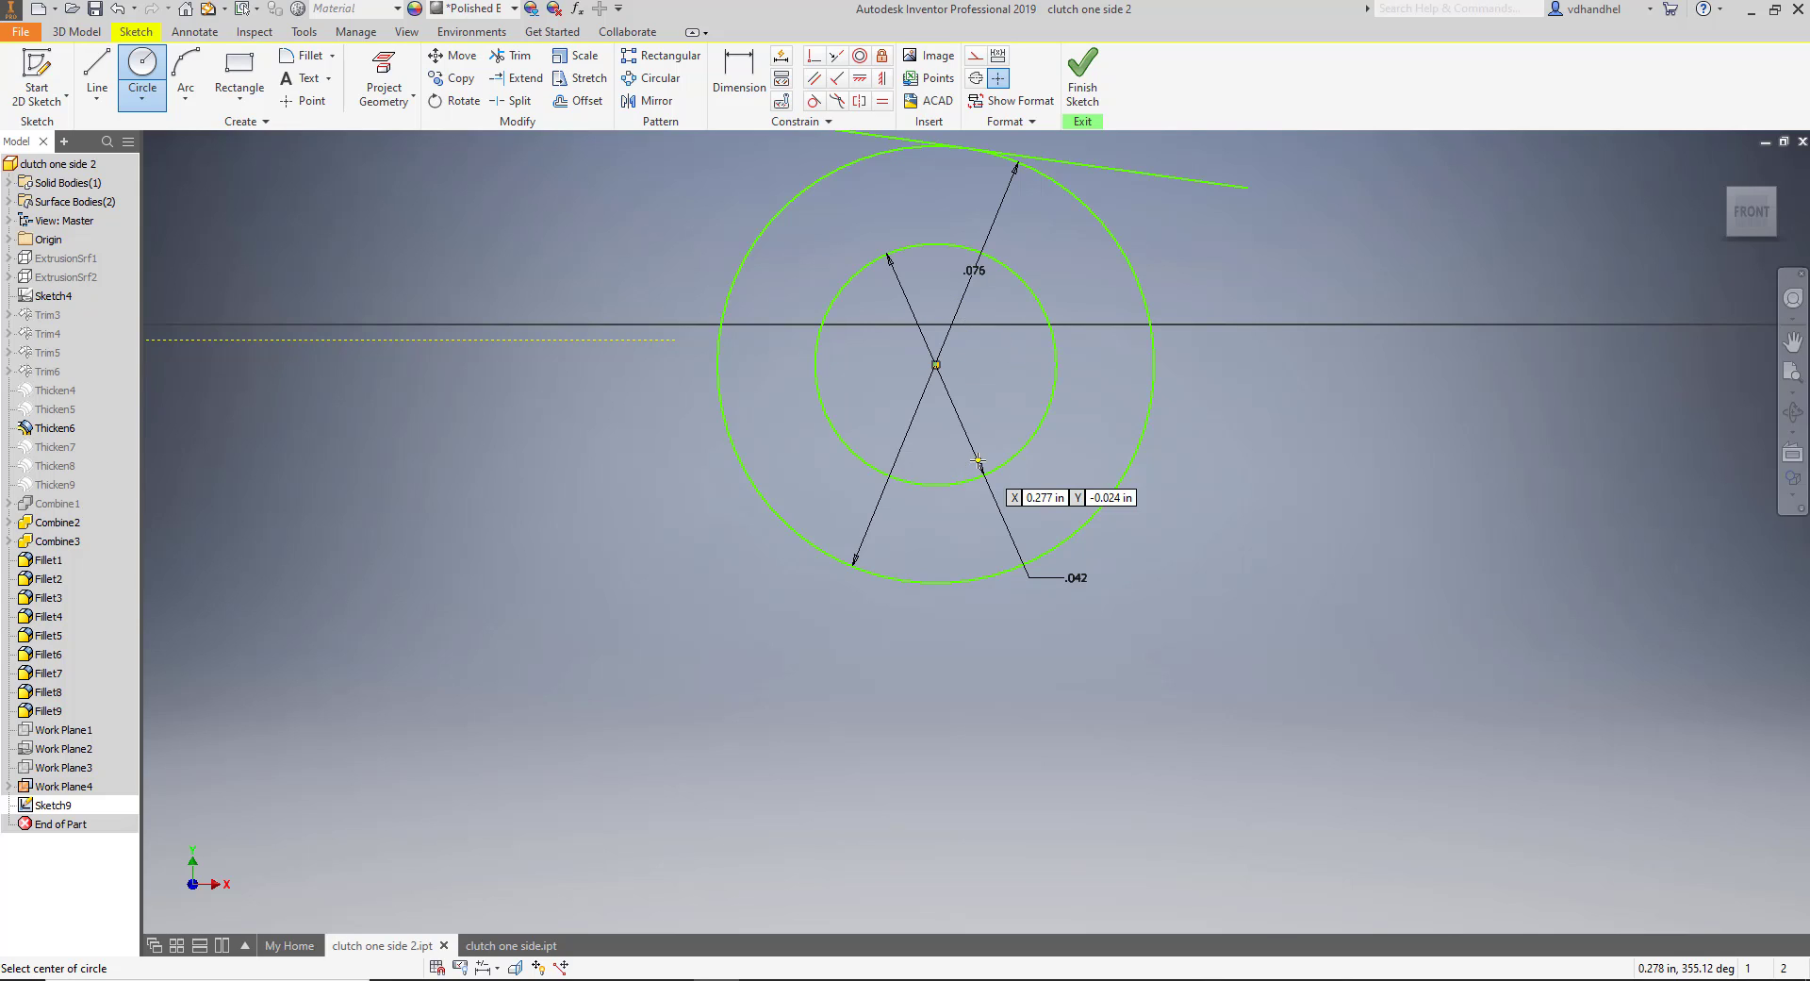
# Apply a Coincident constraint between the shared corner of the construction lines and the centre point where the sketch axes cross.
pyautogui.scroll(-5, 989, 418)
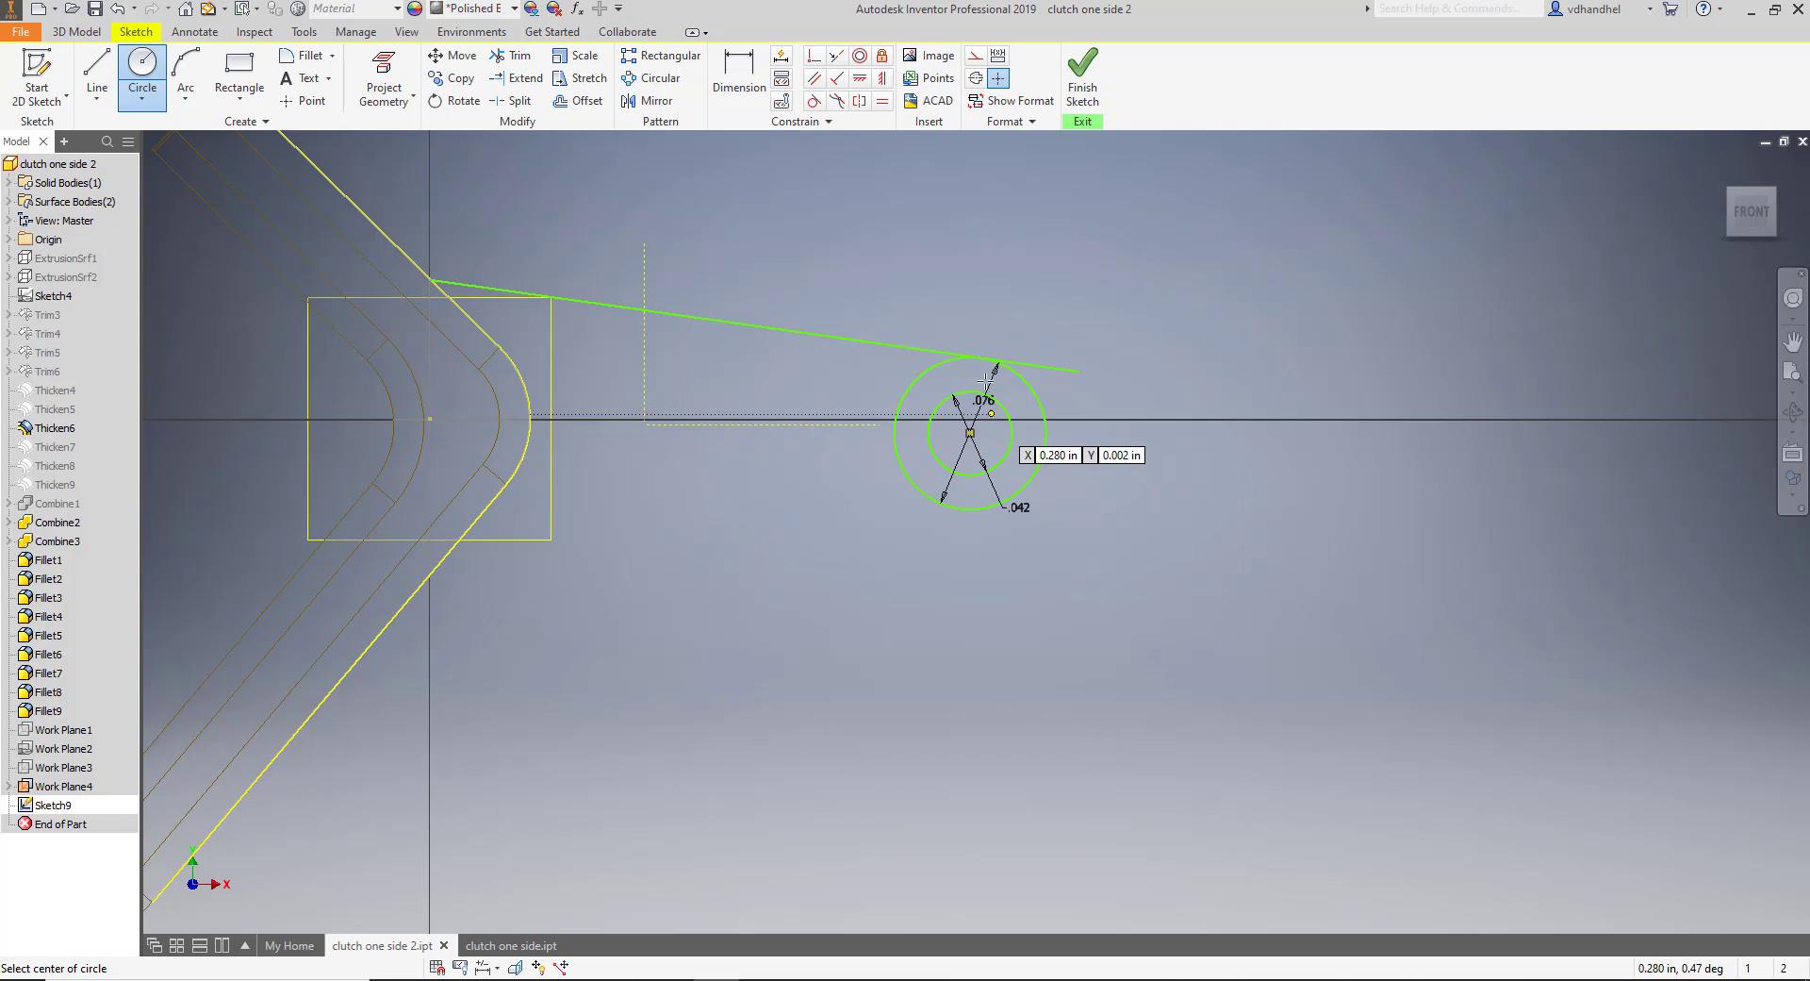
pyautogui.click(815, 59)
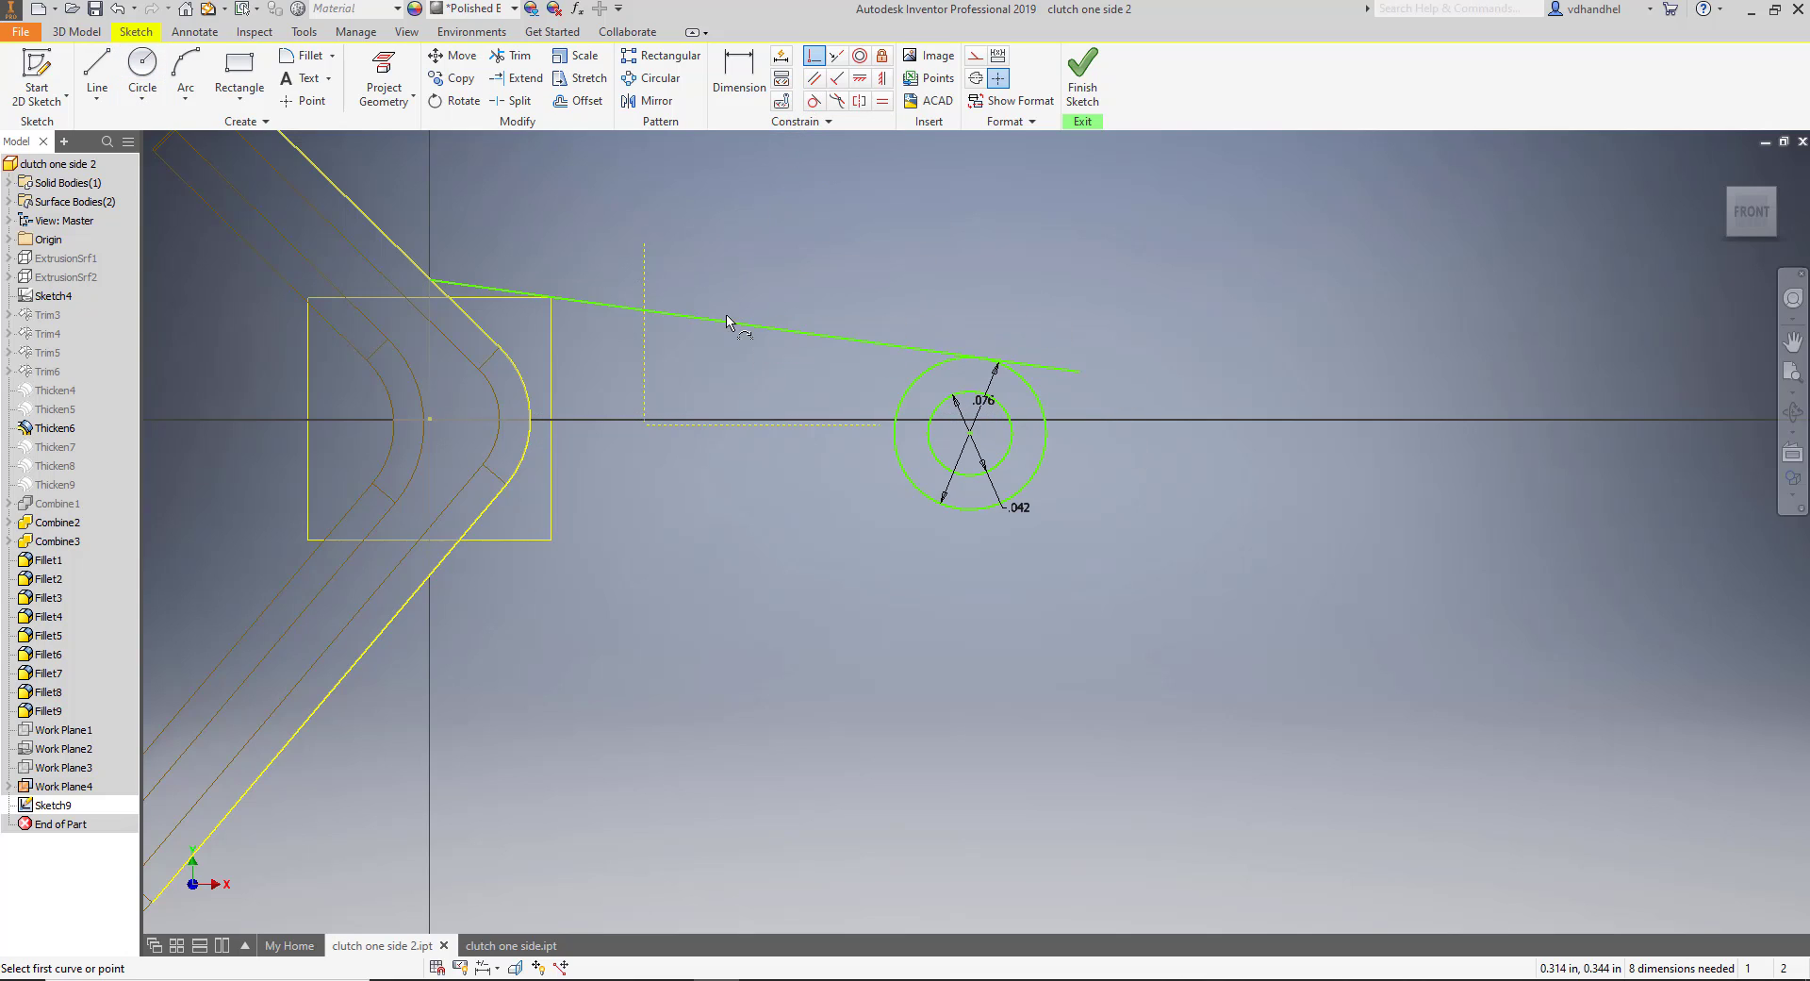
pyautogui.scroll(3, 674, 410)
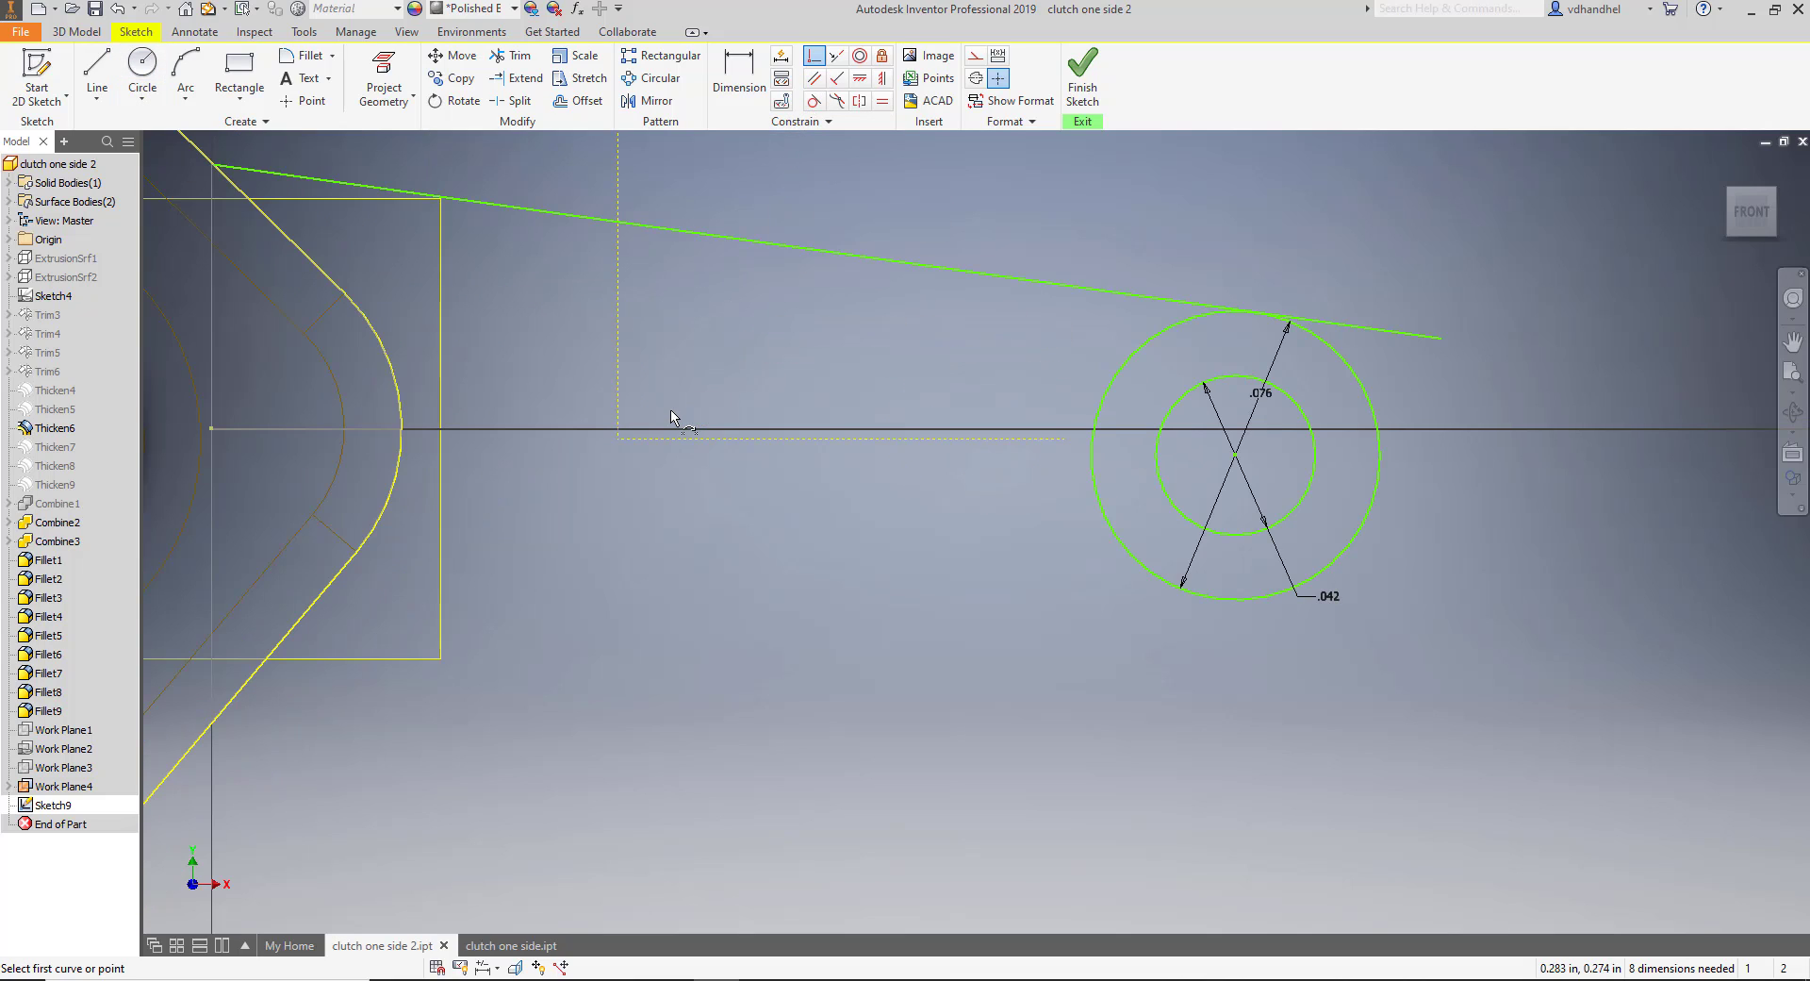
pyautogui.click(618, 438)
pyautogui.scroll(-3, 584, 457)
pyautogui.moveTo(566, 465); pyautogui.dragTo(696, 457, button='middle')
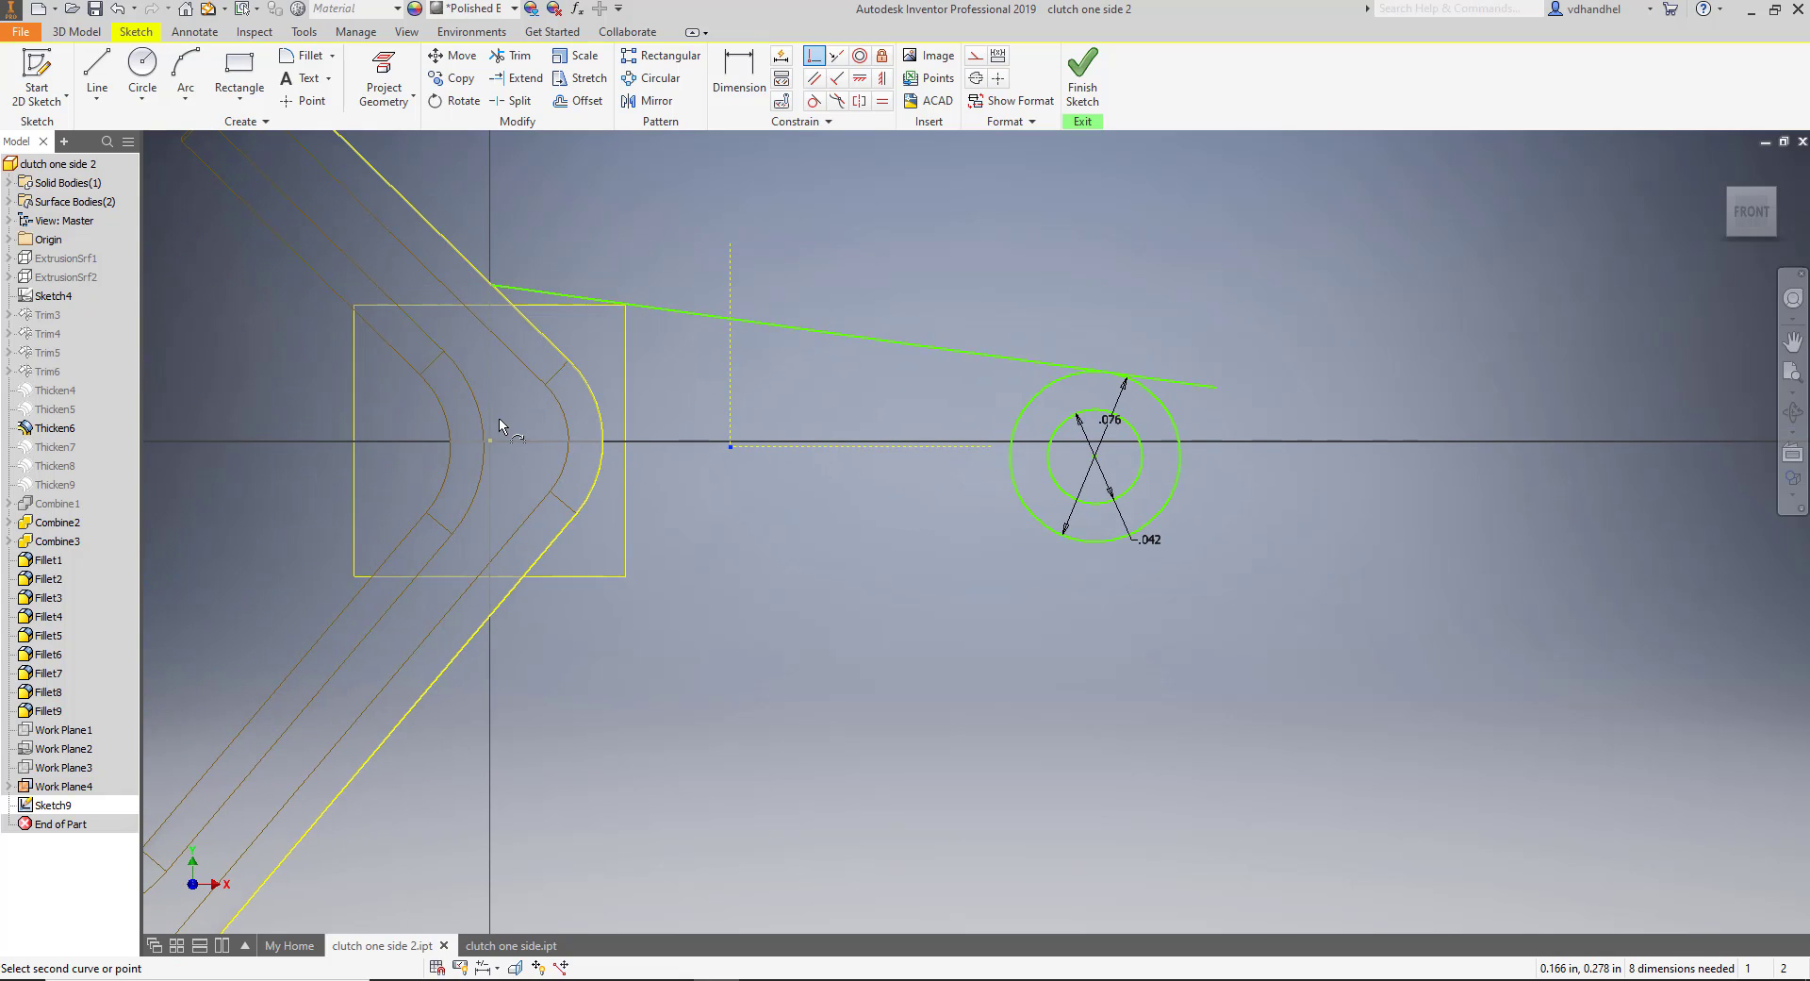
pyautogui.scroll(4, 492, 439)
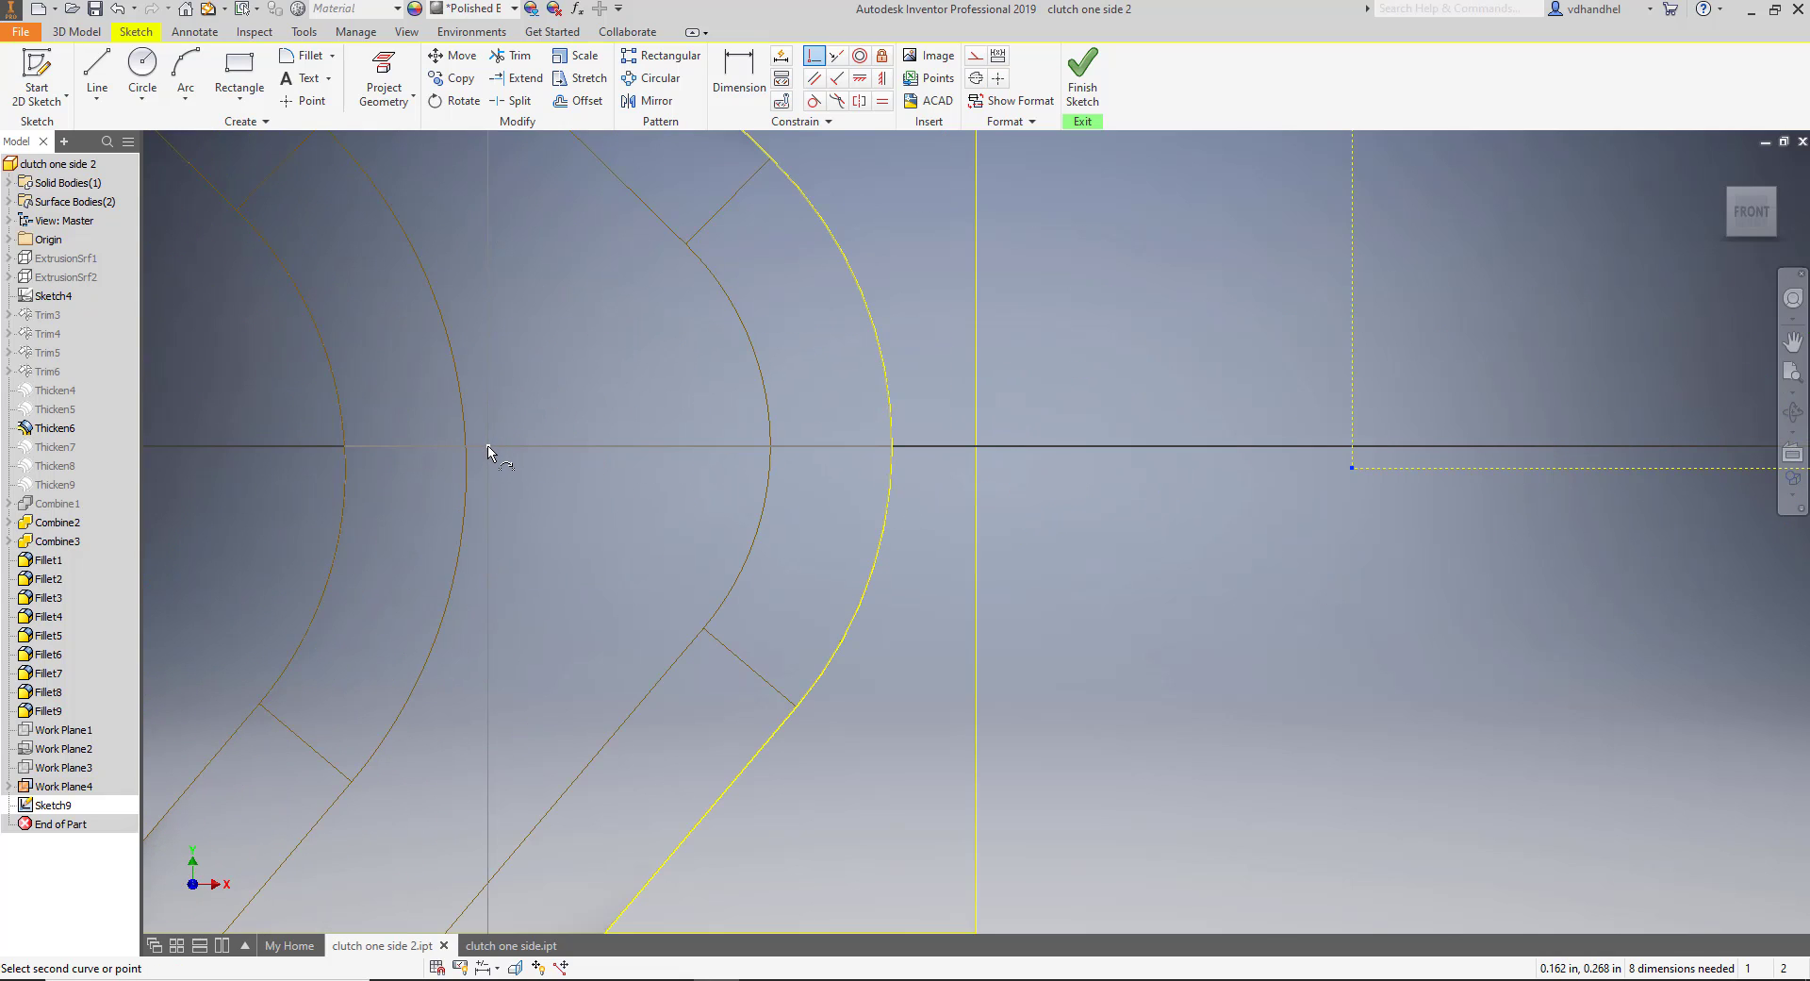
pyautogui.click(488, 451)
pyautogui.scroll(-4, 786, 545)
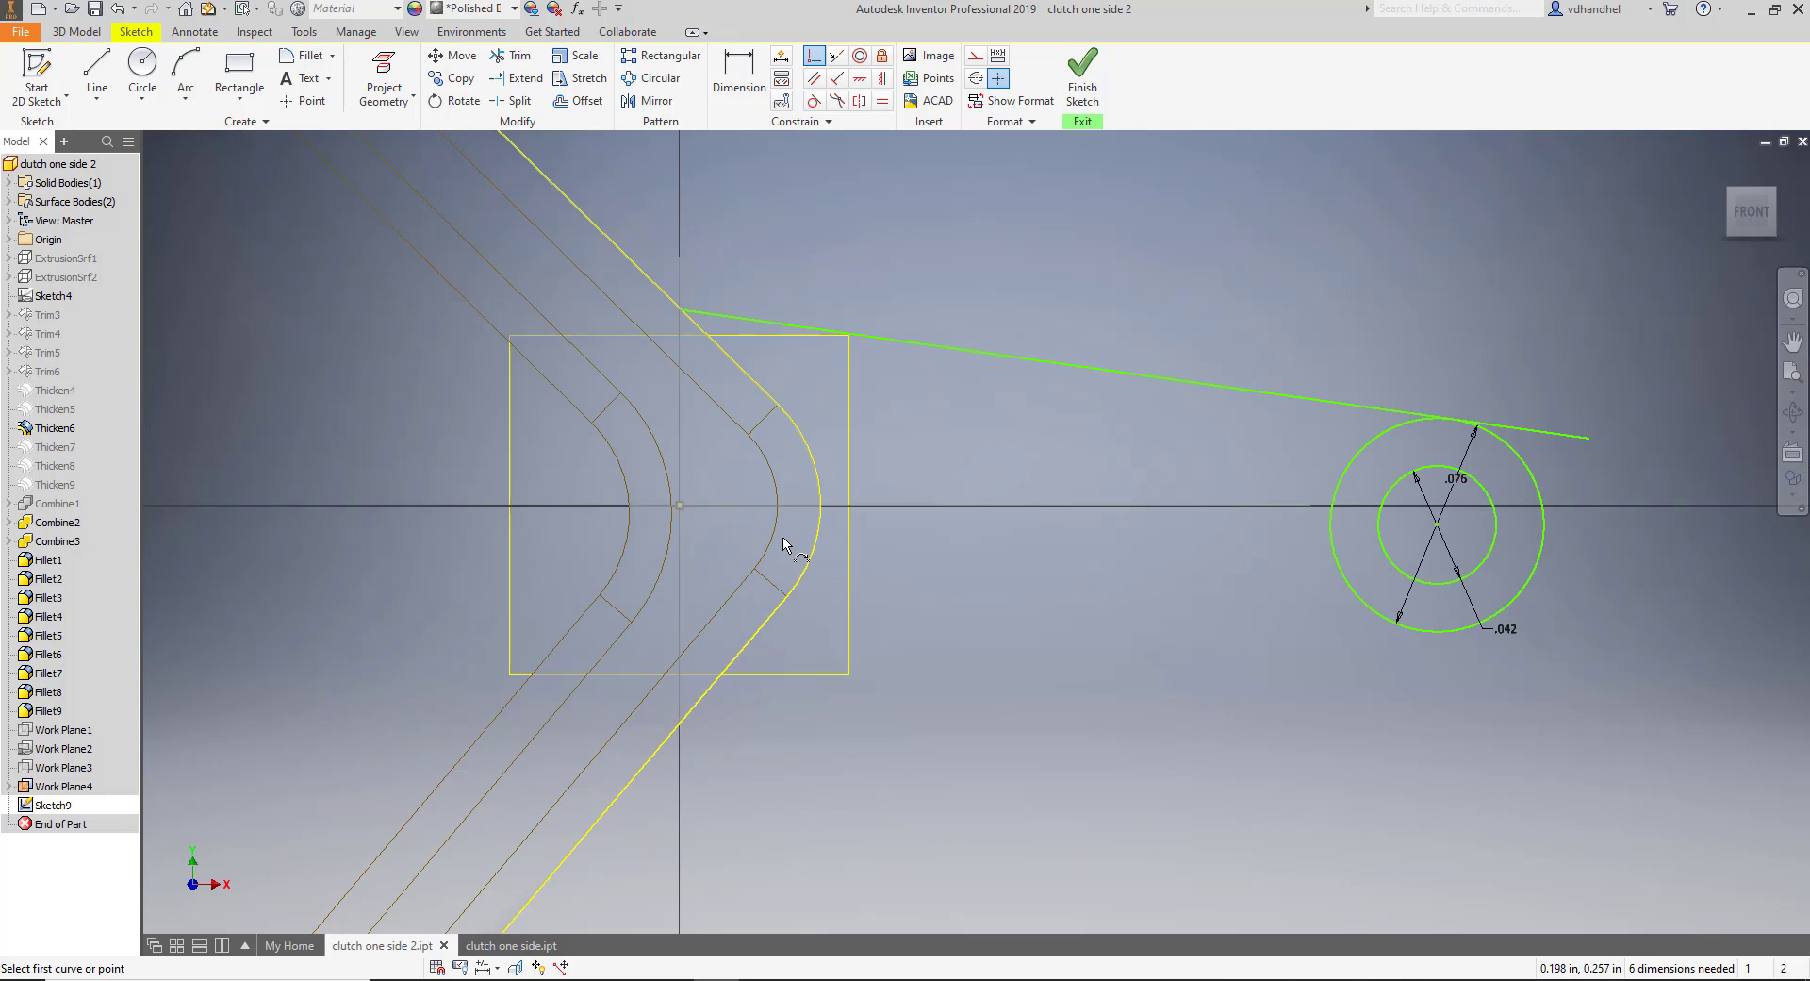
# Check the hole's horizontal offset in clutch one side and dimension the outer circle 0.22 in from the vertical axis in clutch one side 2.
pyautogui.moveTo(941, 638); pyautogui.dragTo(870, 603, button='middle')
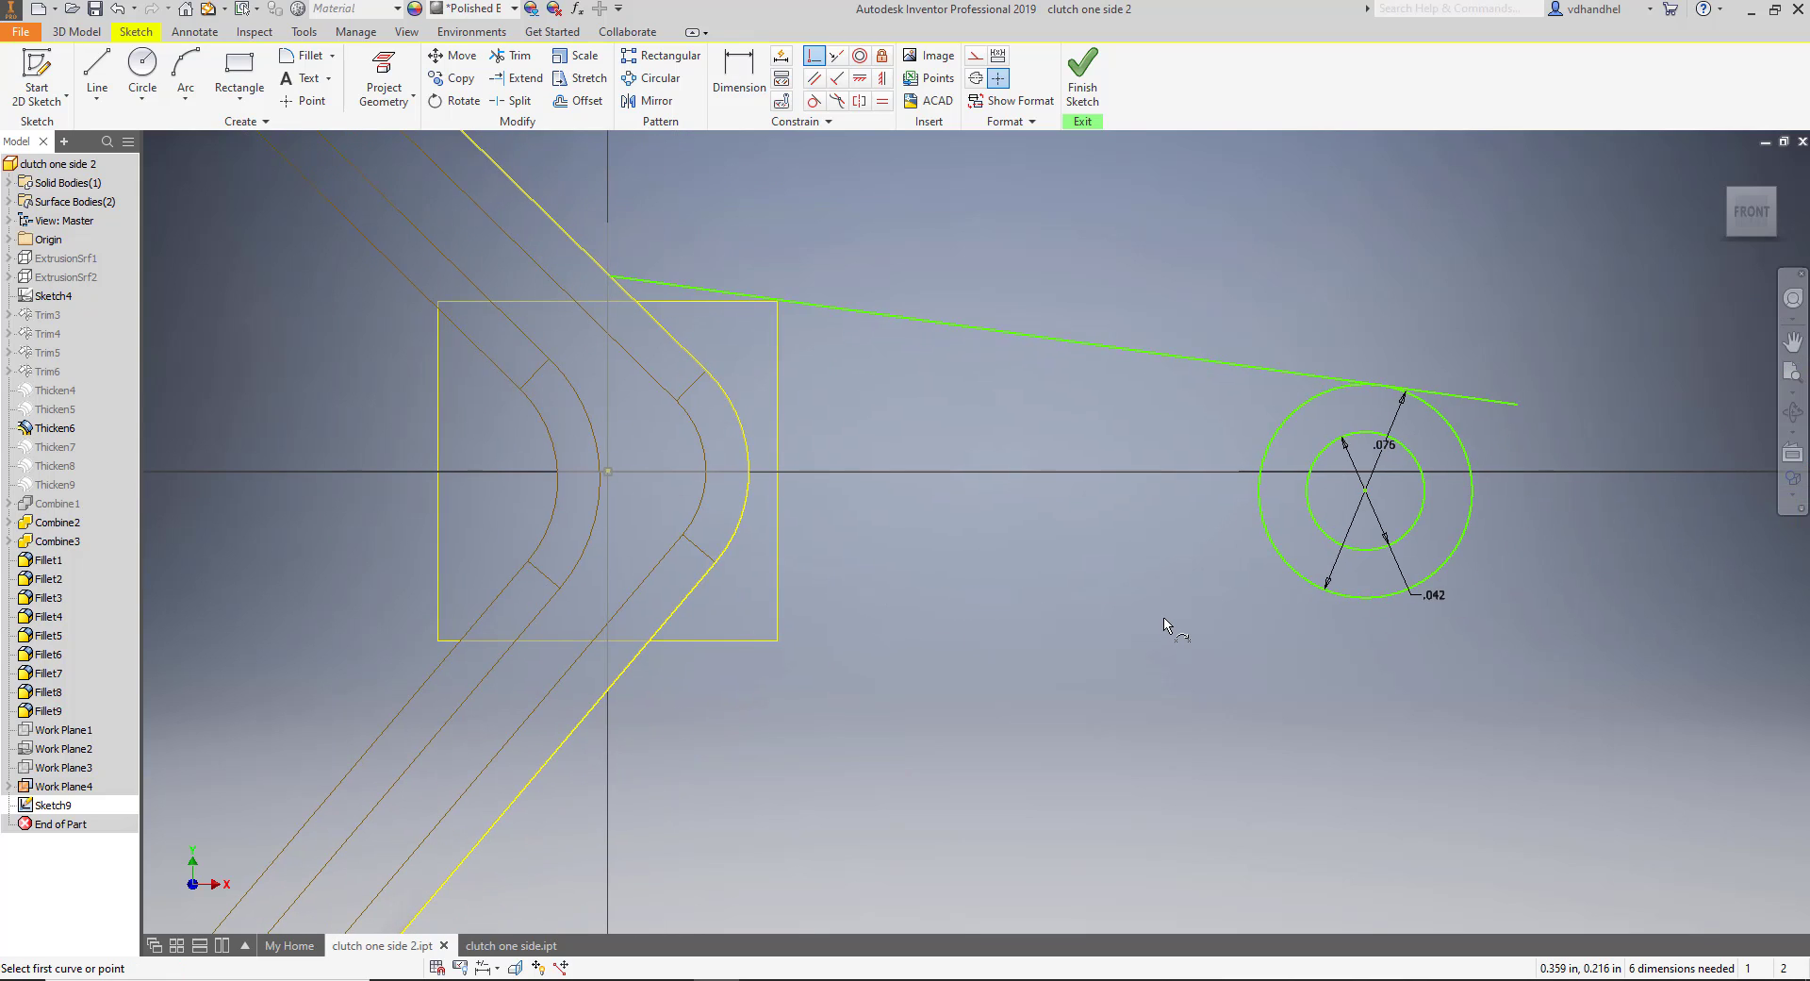
pyautogui.press('d')
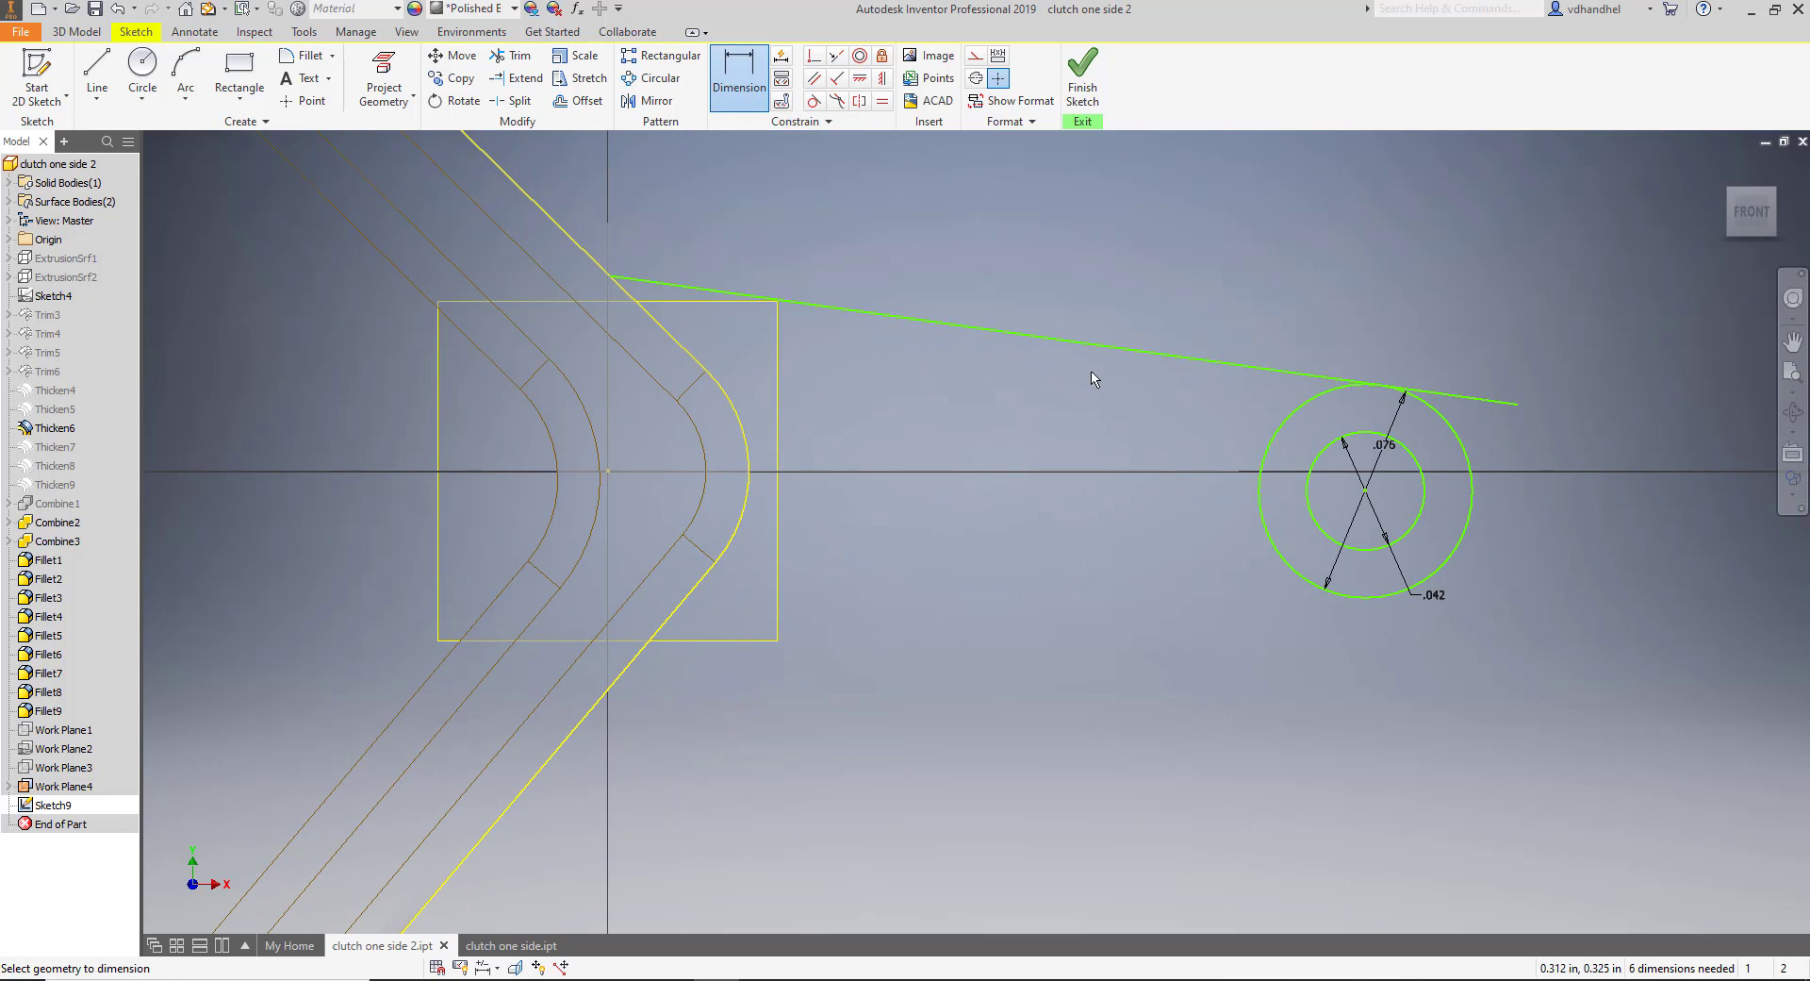
pyautogui.click(1267, 454)
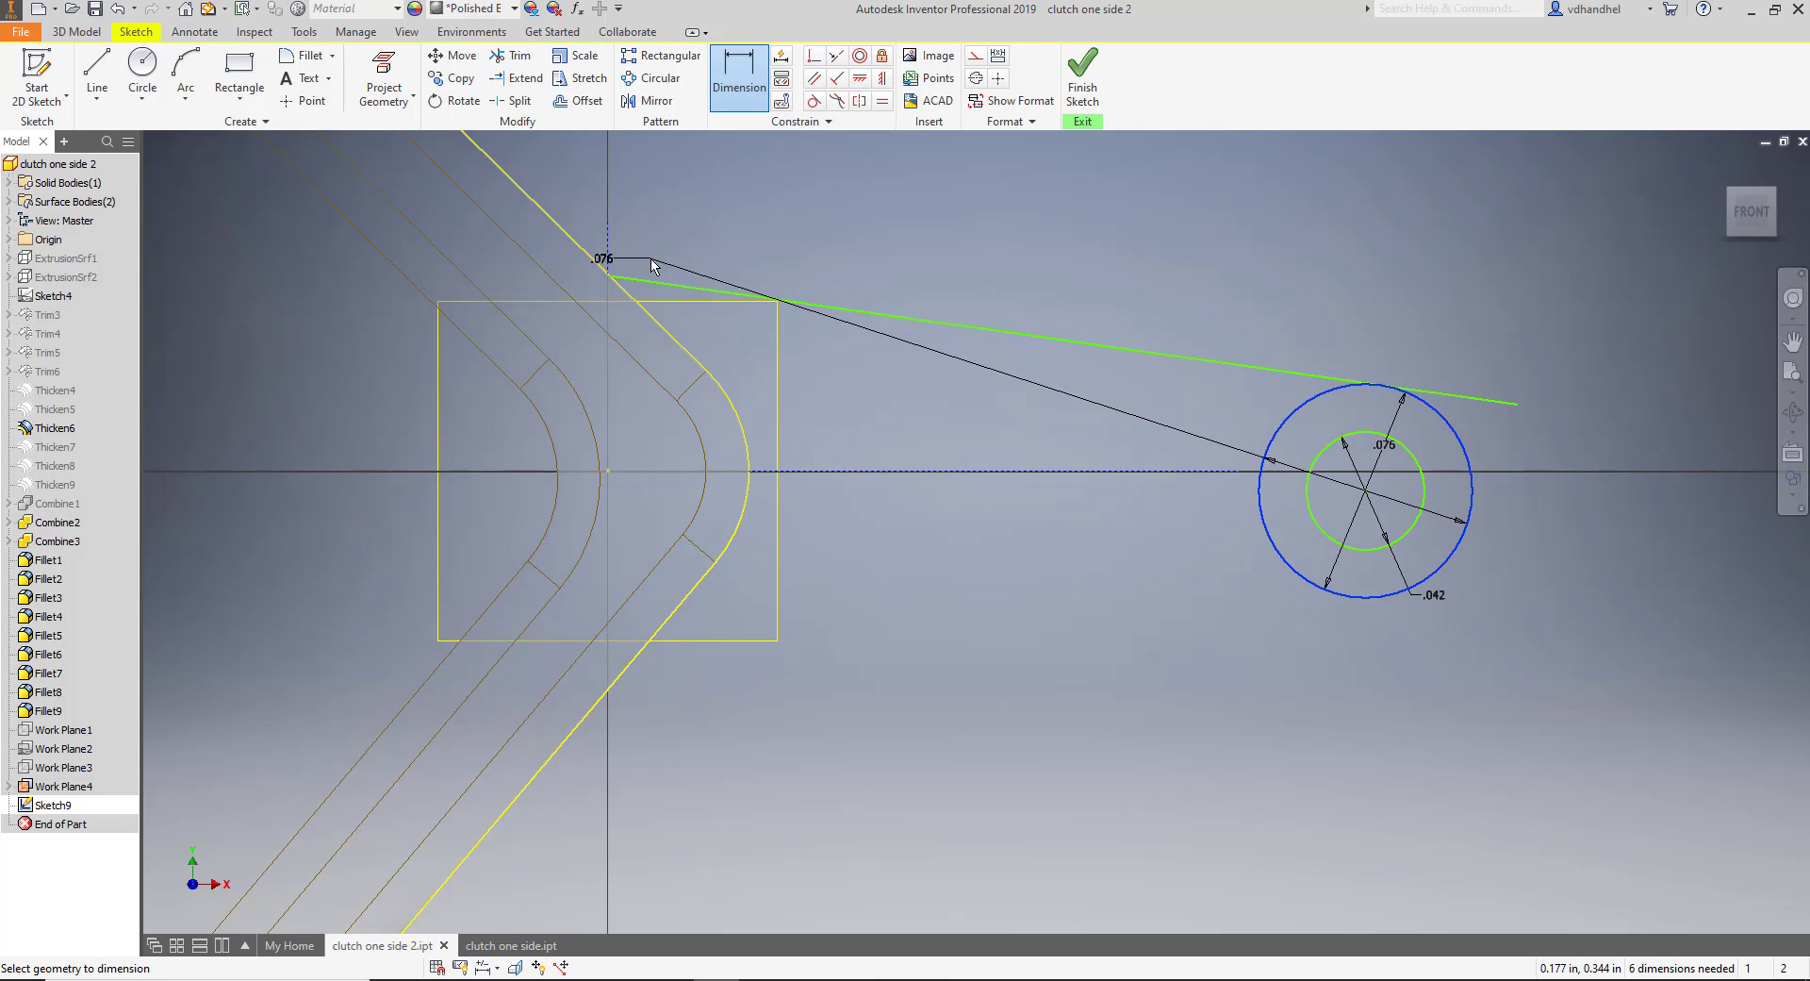
pyautogui.click(611, 253)
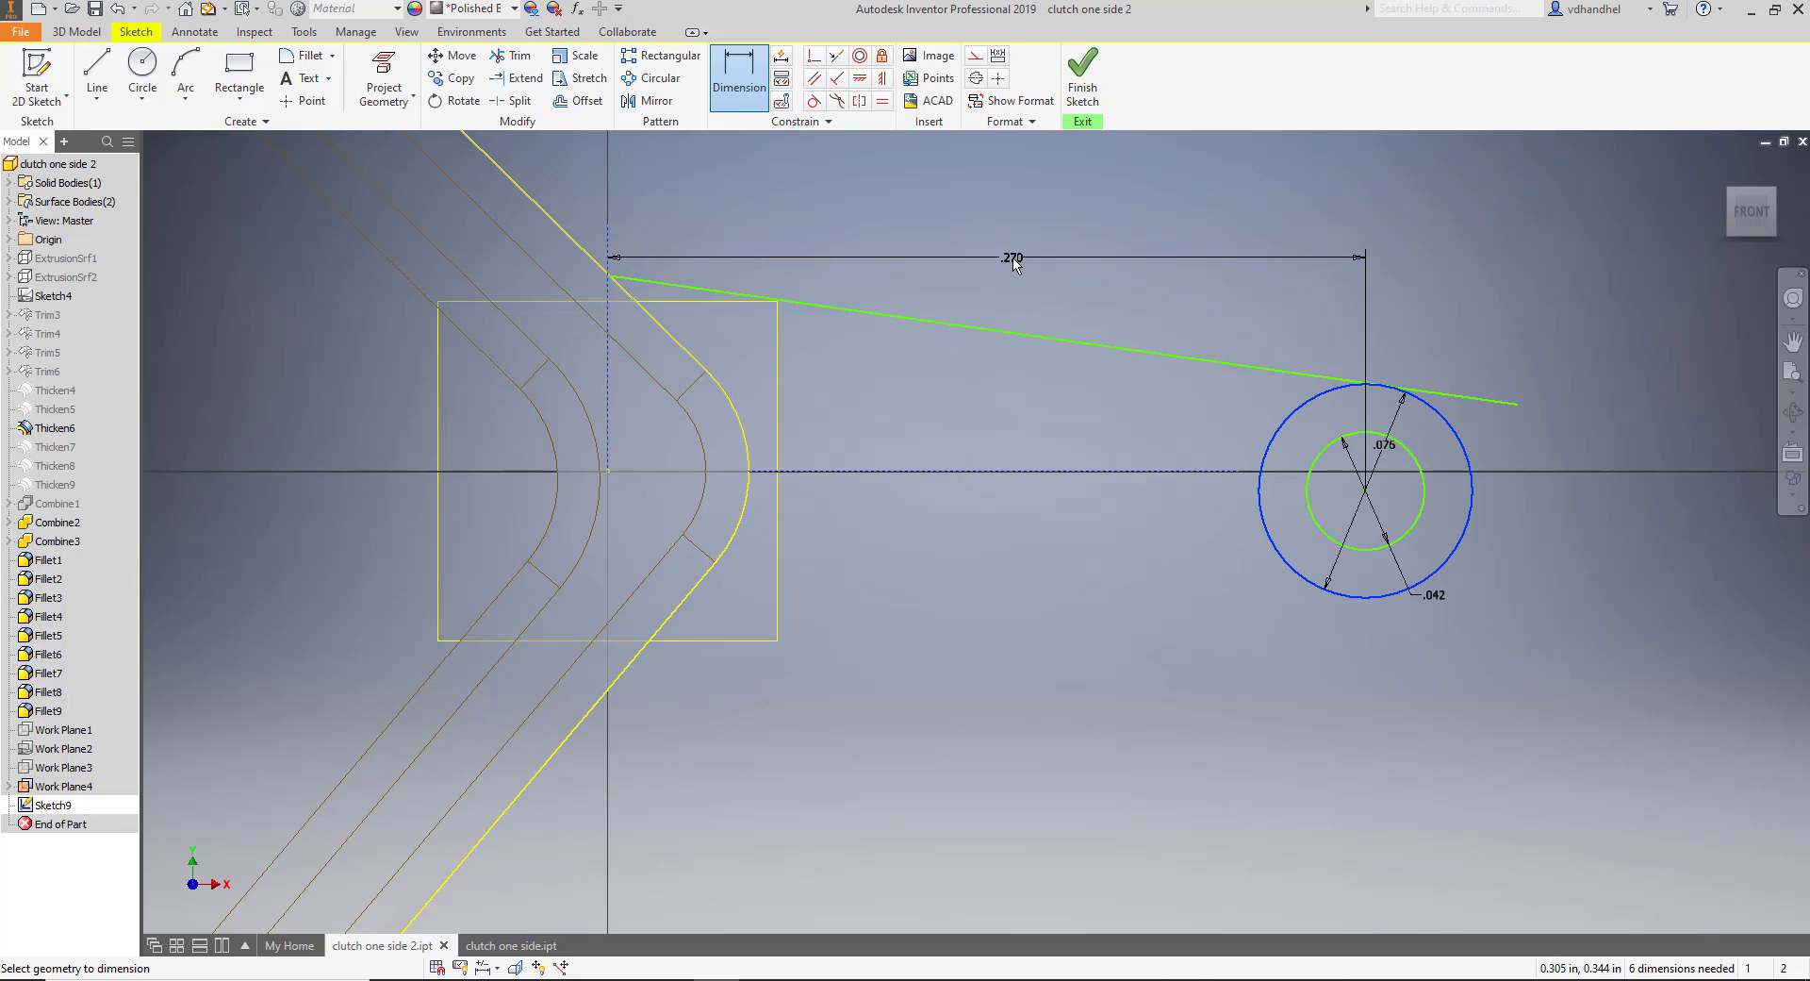
pyautogui.click(1013, 264)
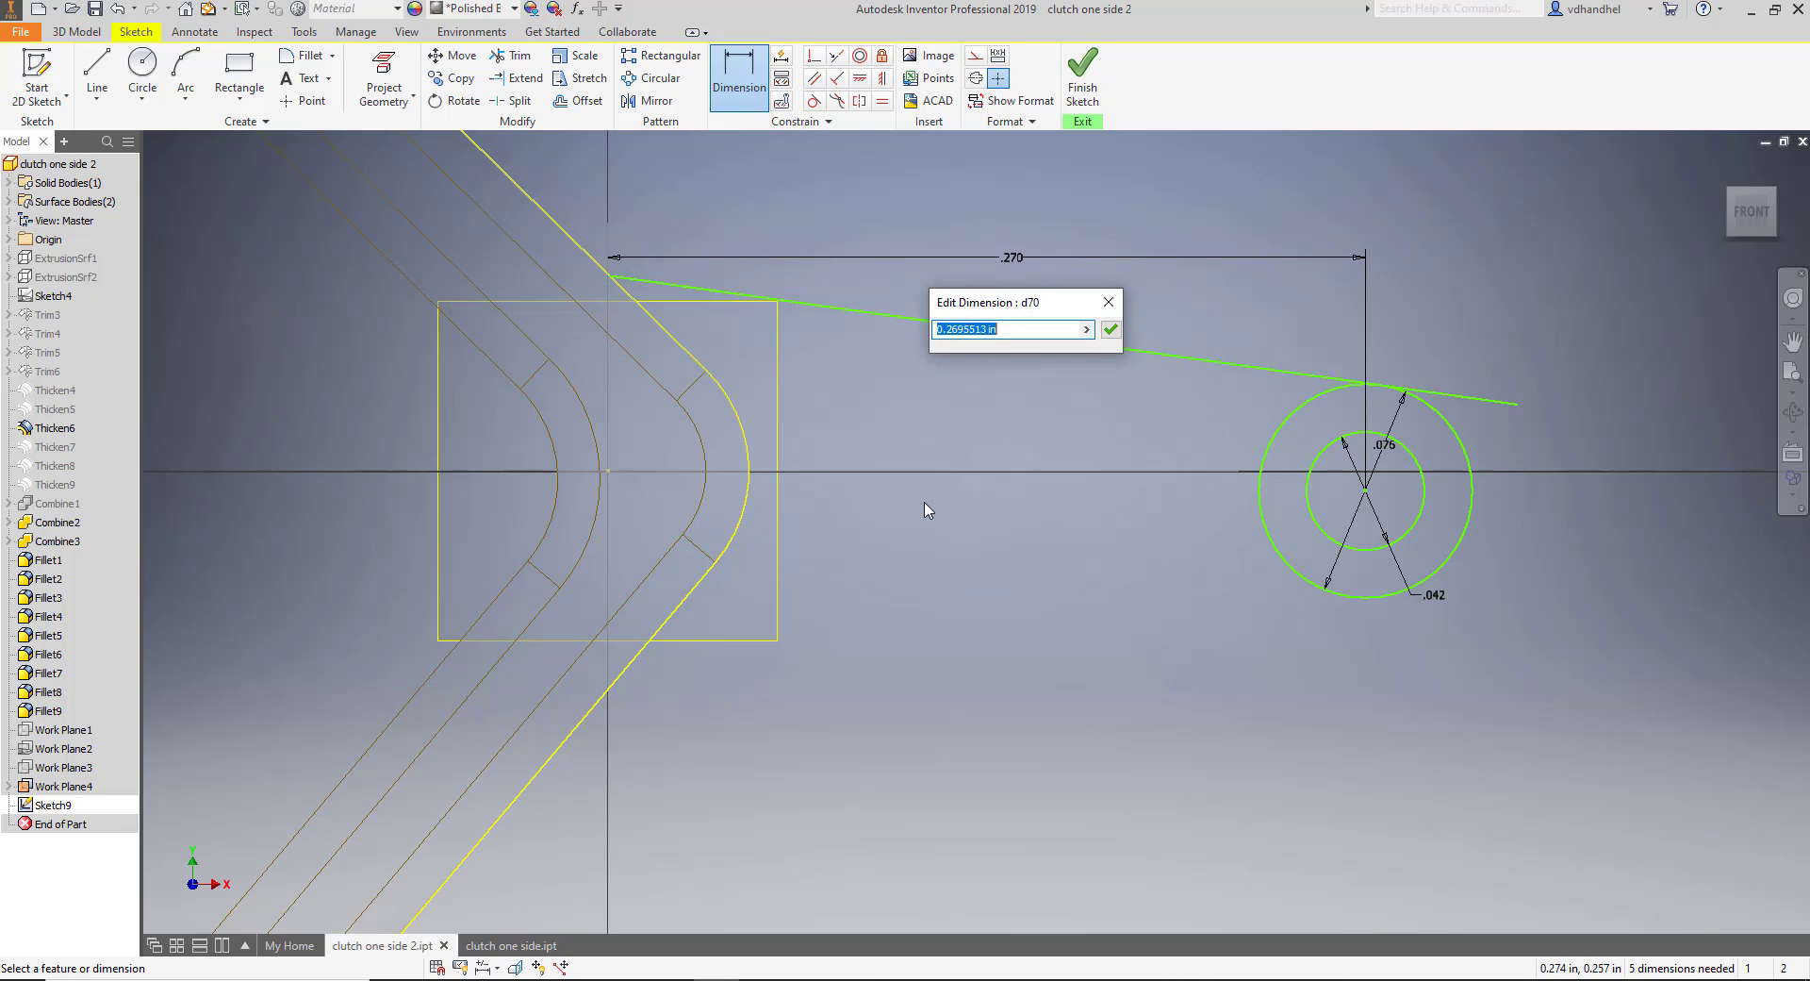
pyautogui.click(505, 945)
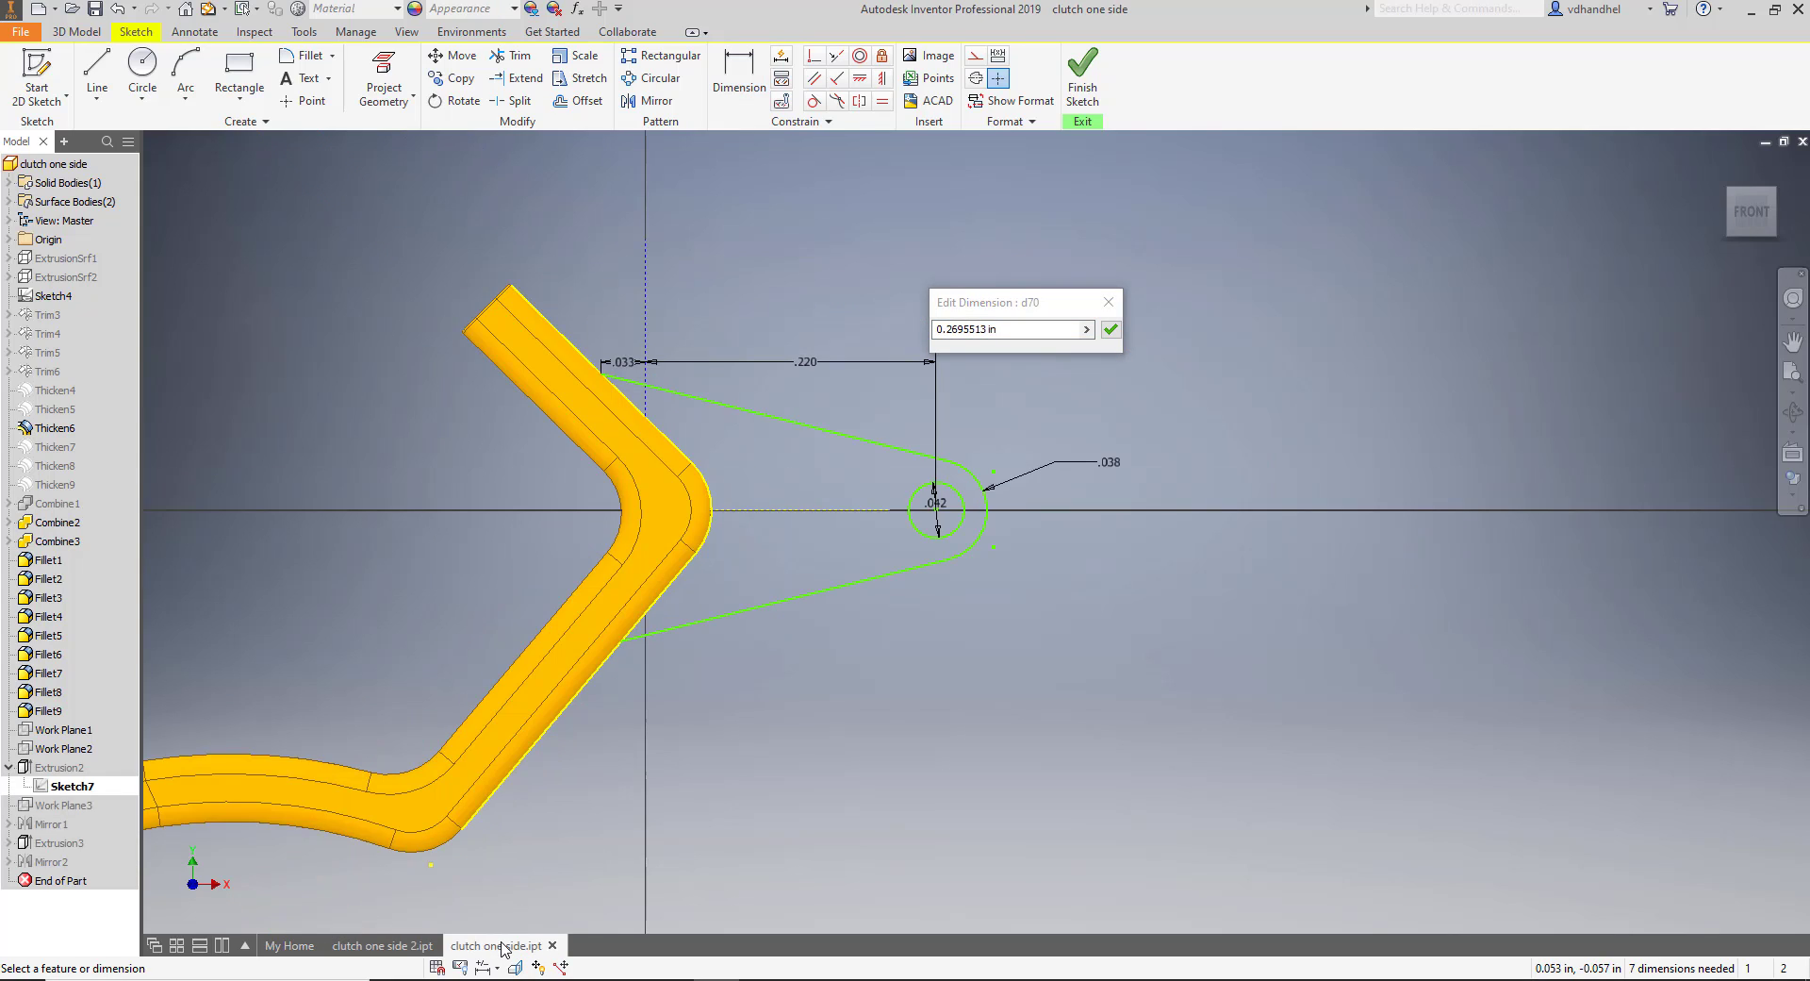
pyautogui.click(405, 947)
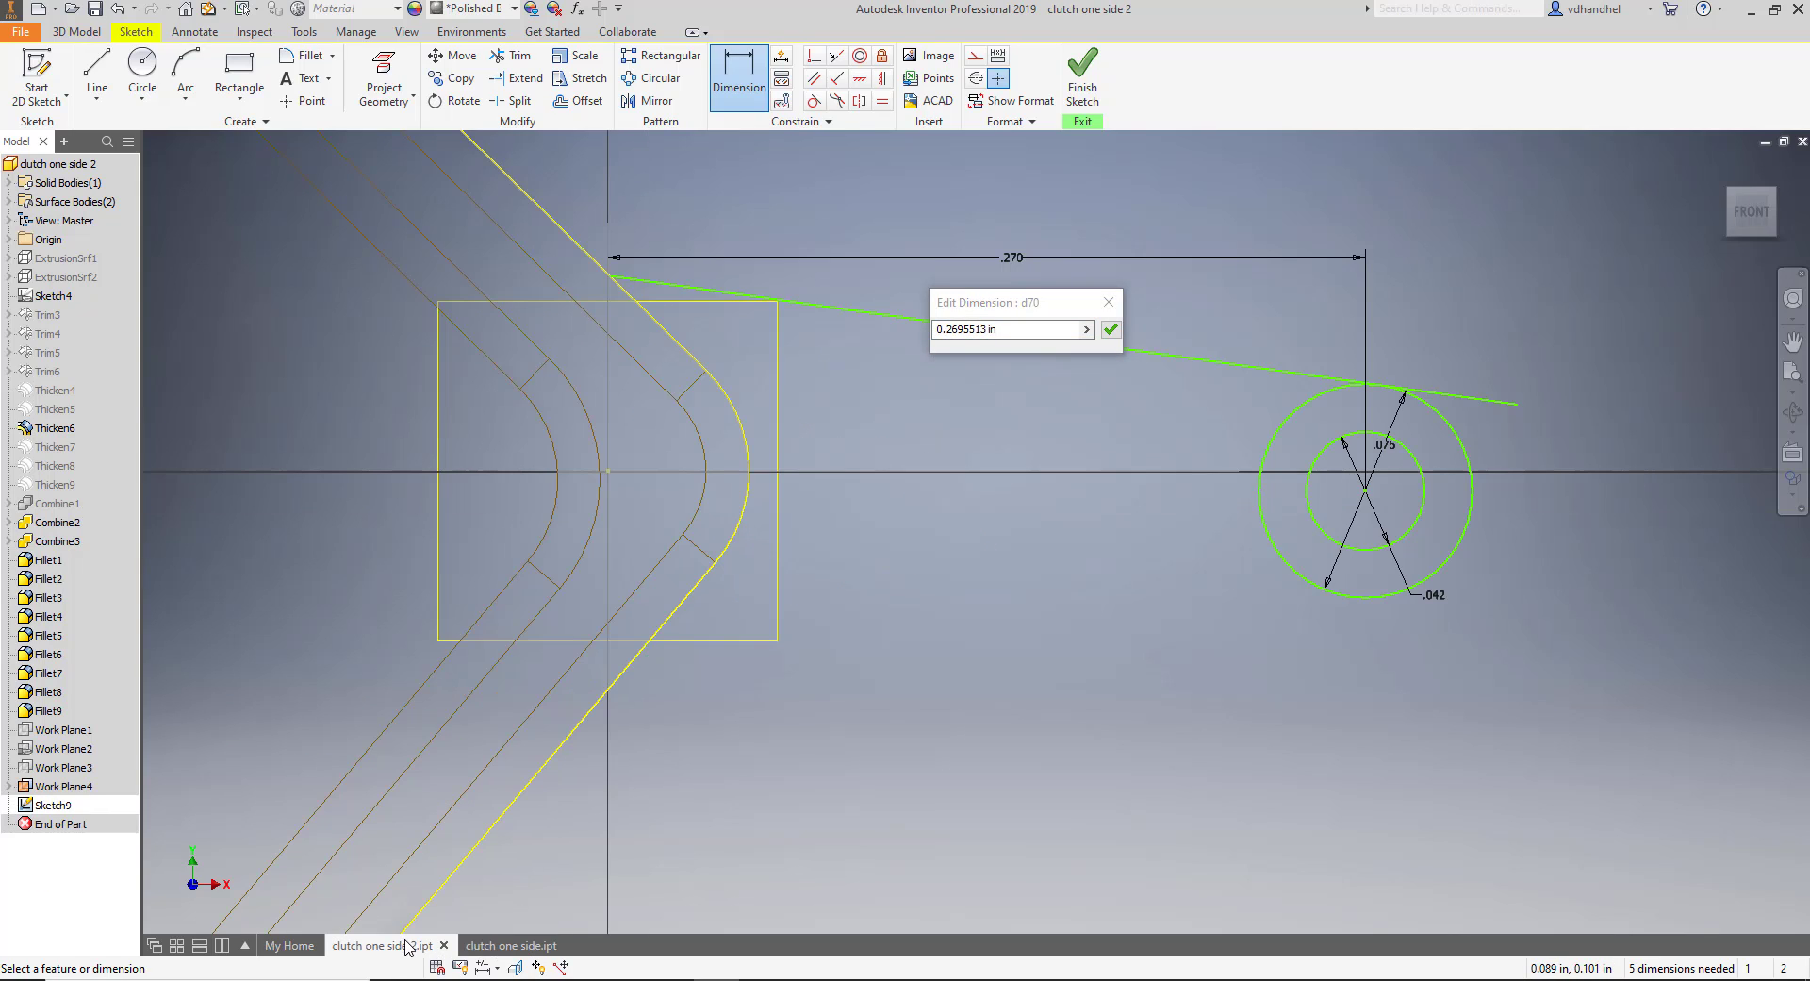
pyautogui.click(933, 325)
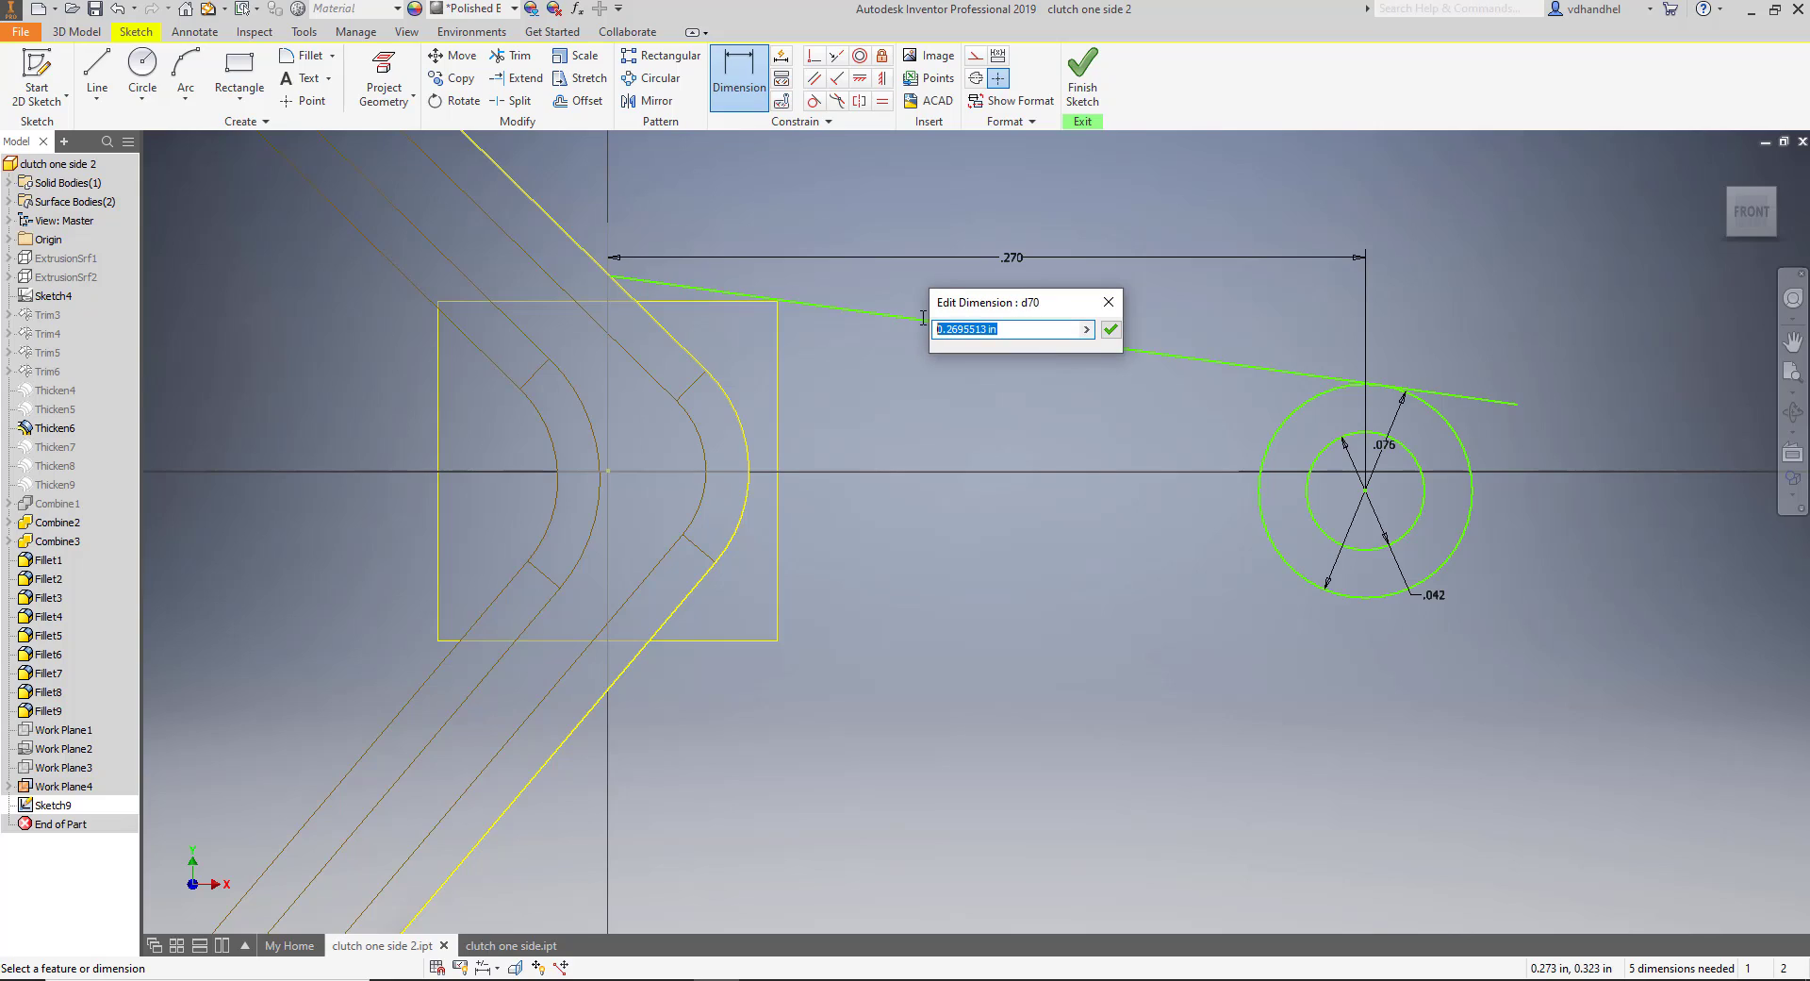
pyautogui.write('.22')
pyautogui.press('Return')
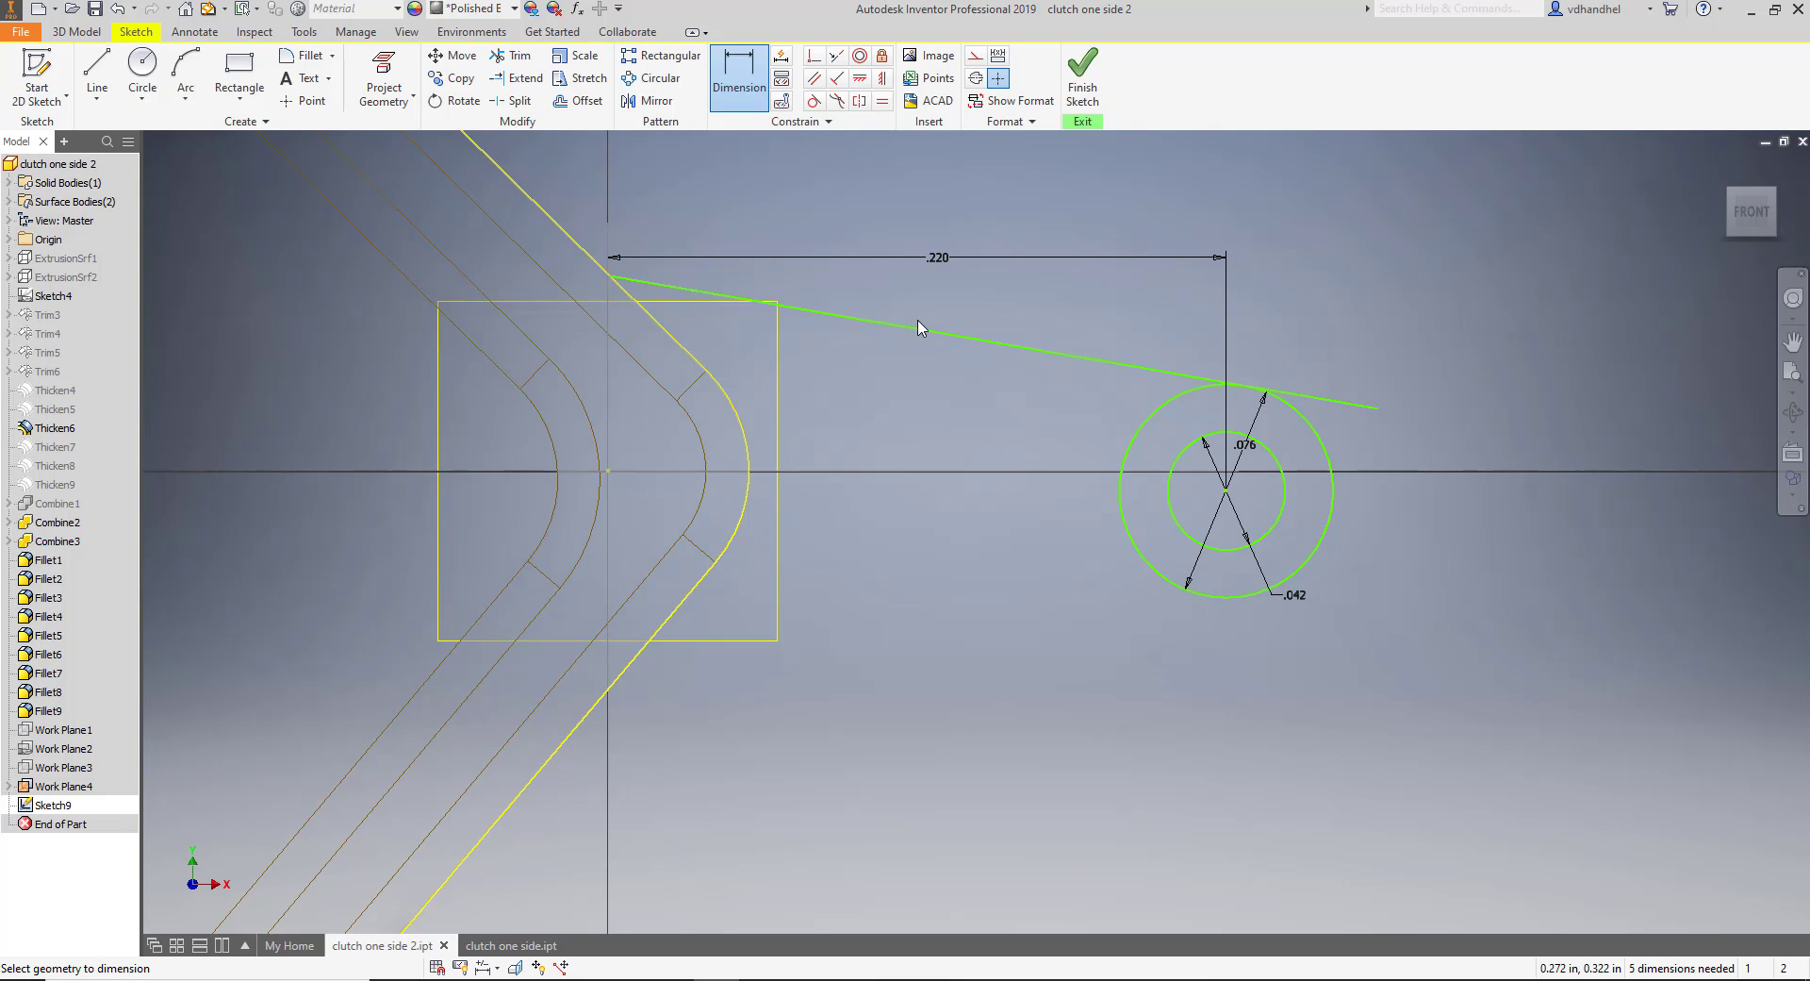
# Trim away the slanted line running from the part's upper angled edge past the outer circle, including its remaining stub.
pyautogui.moveTo(831, 361); pyautogui.dragTo(822, 553, button='middle')
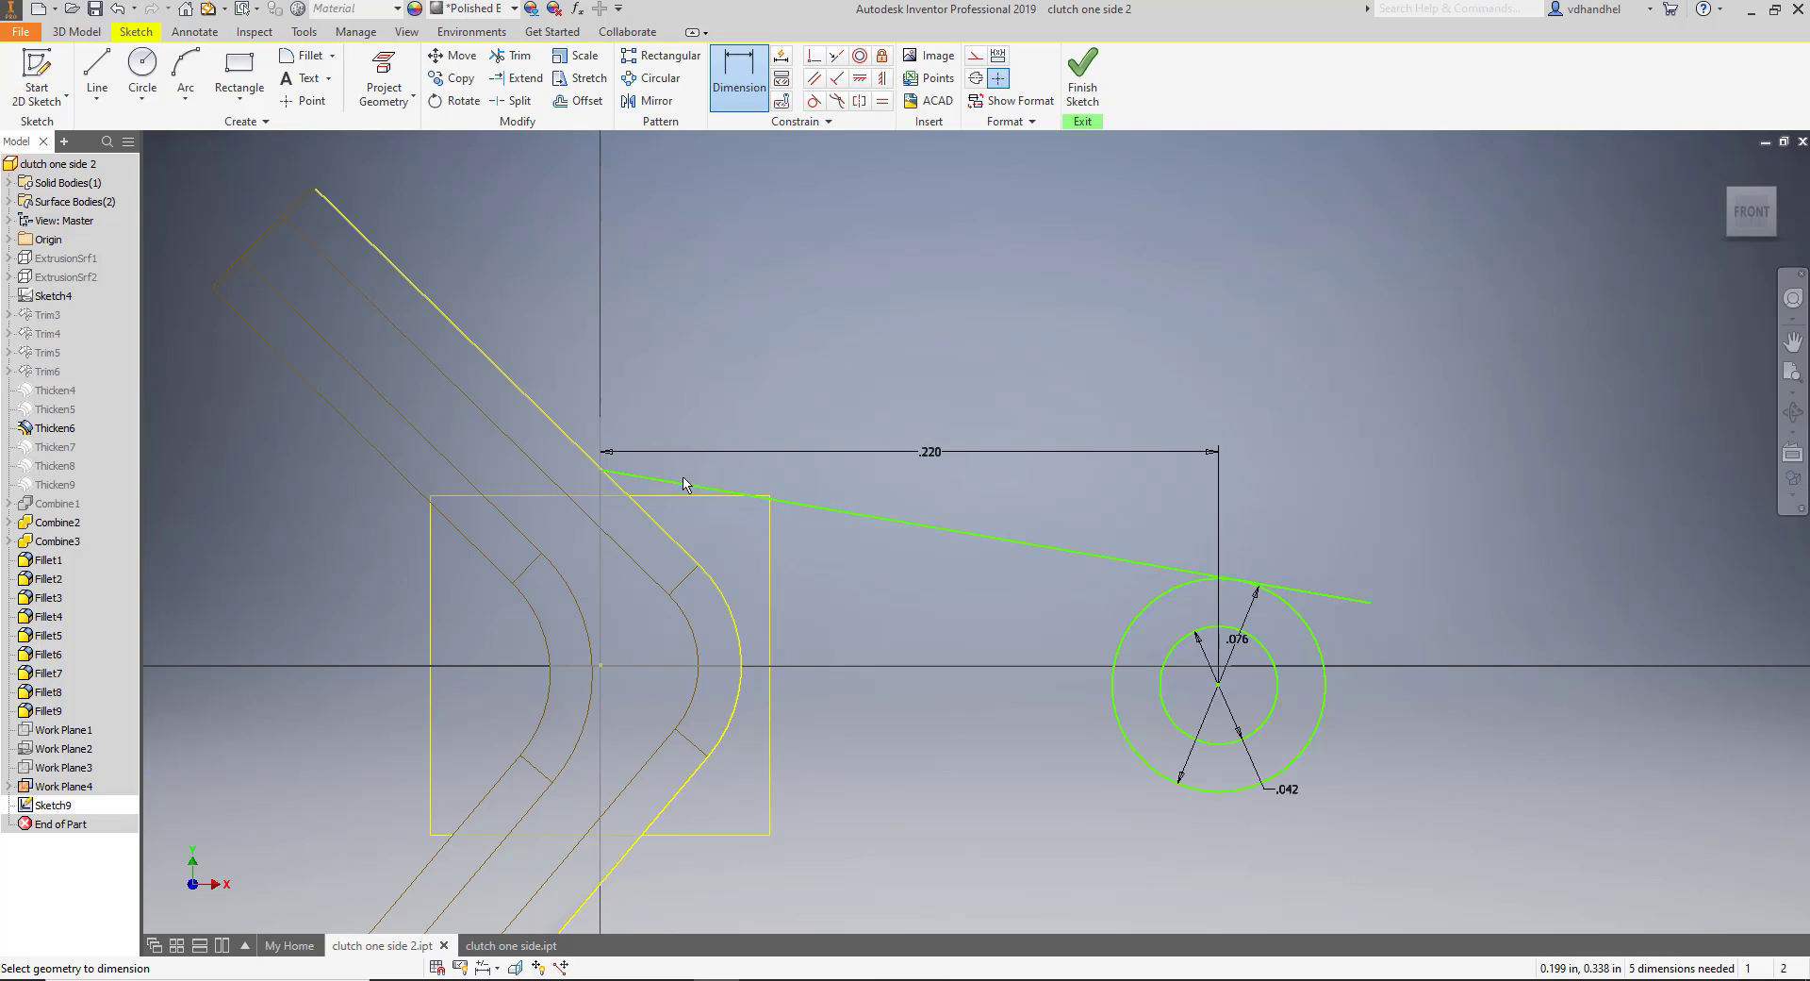
pyautogui.scroll(4, 630, 489)
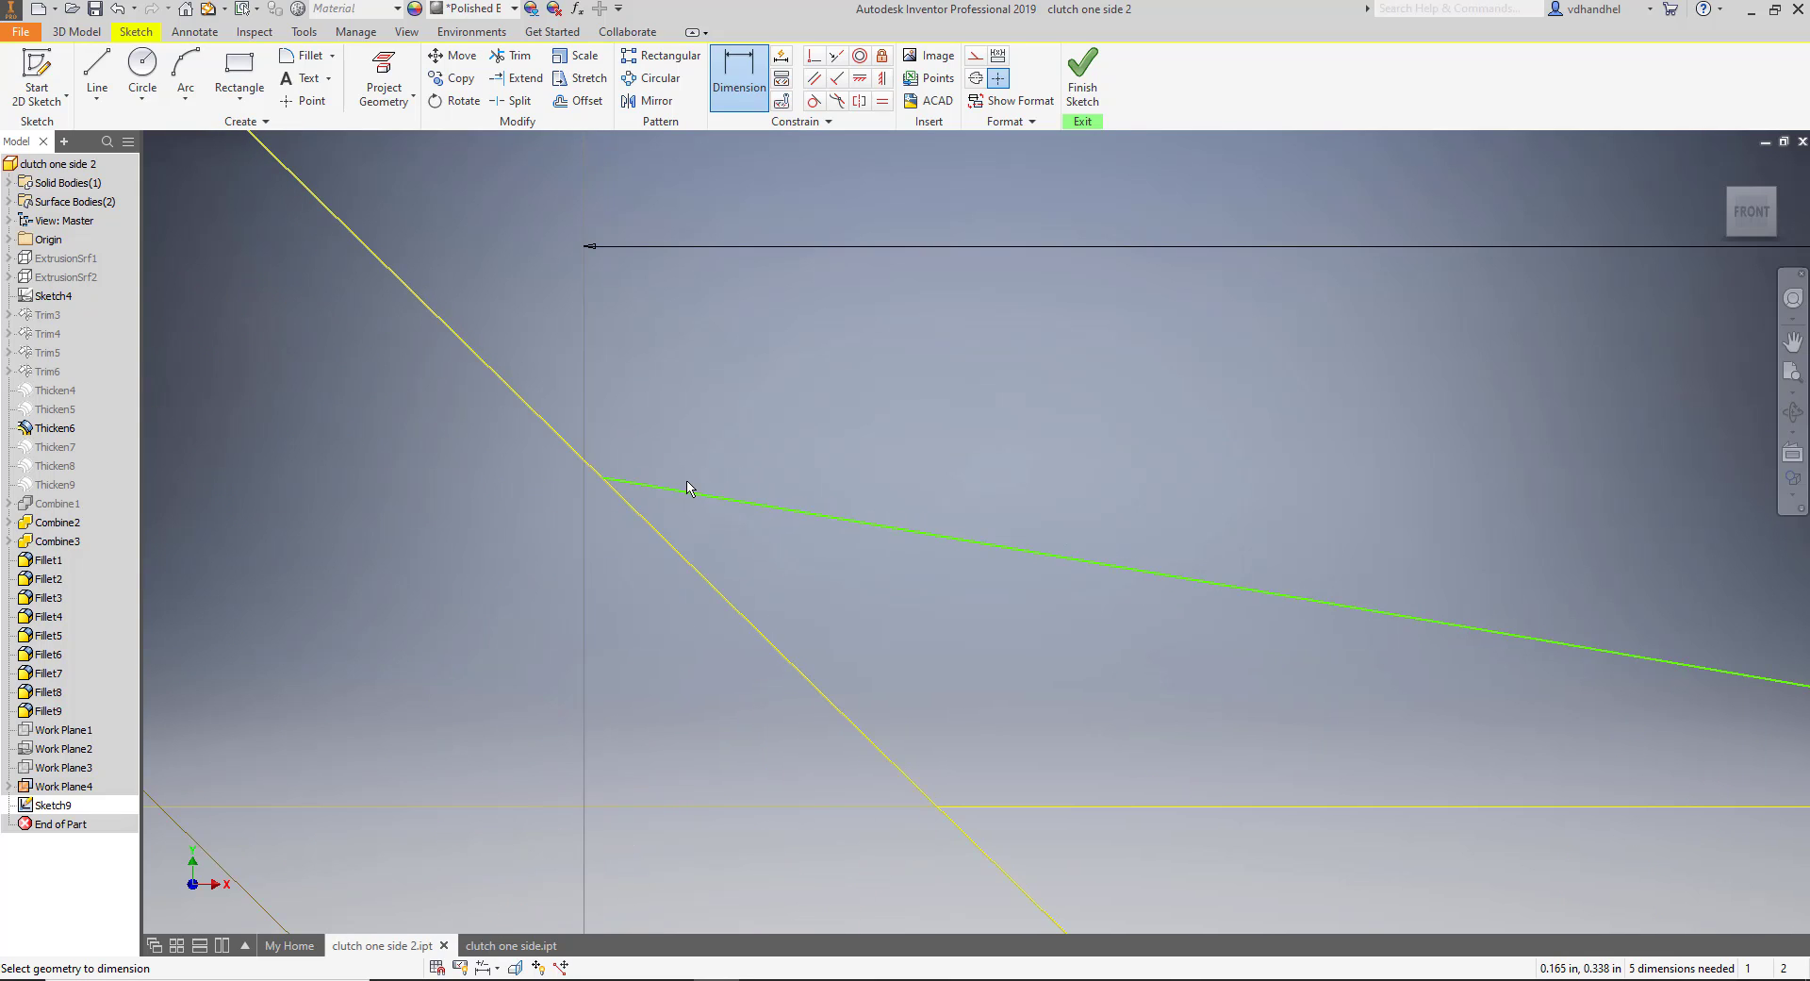
pyautogui.scroll(-5, 698, 495)
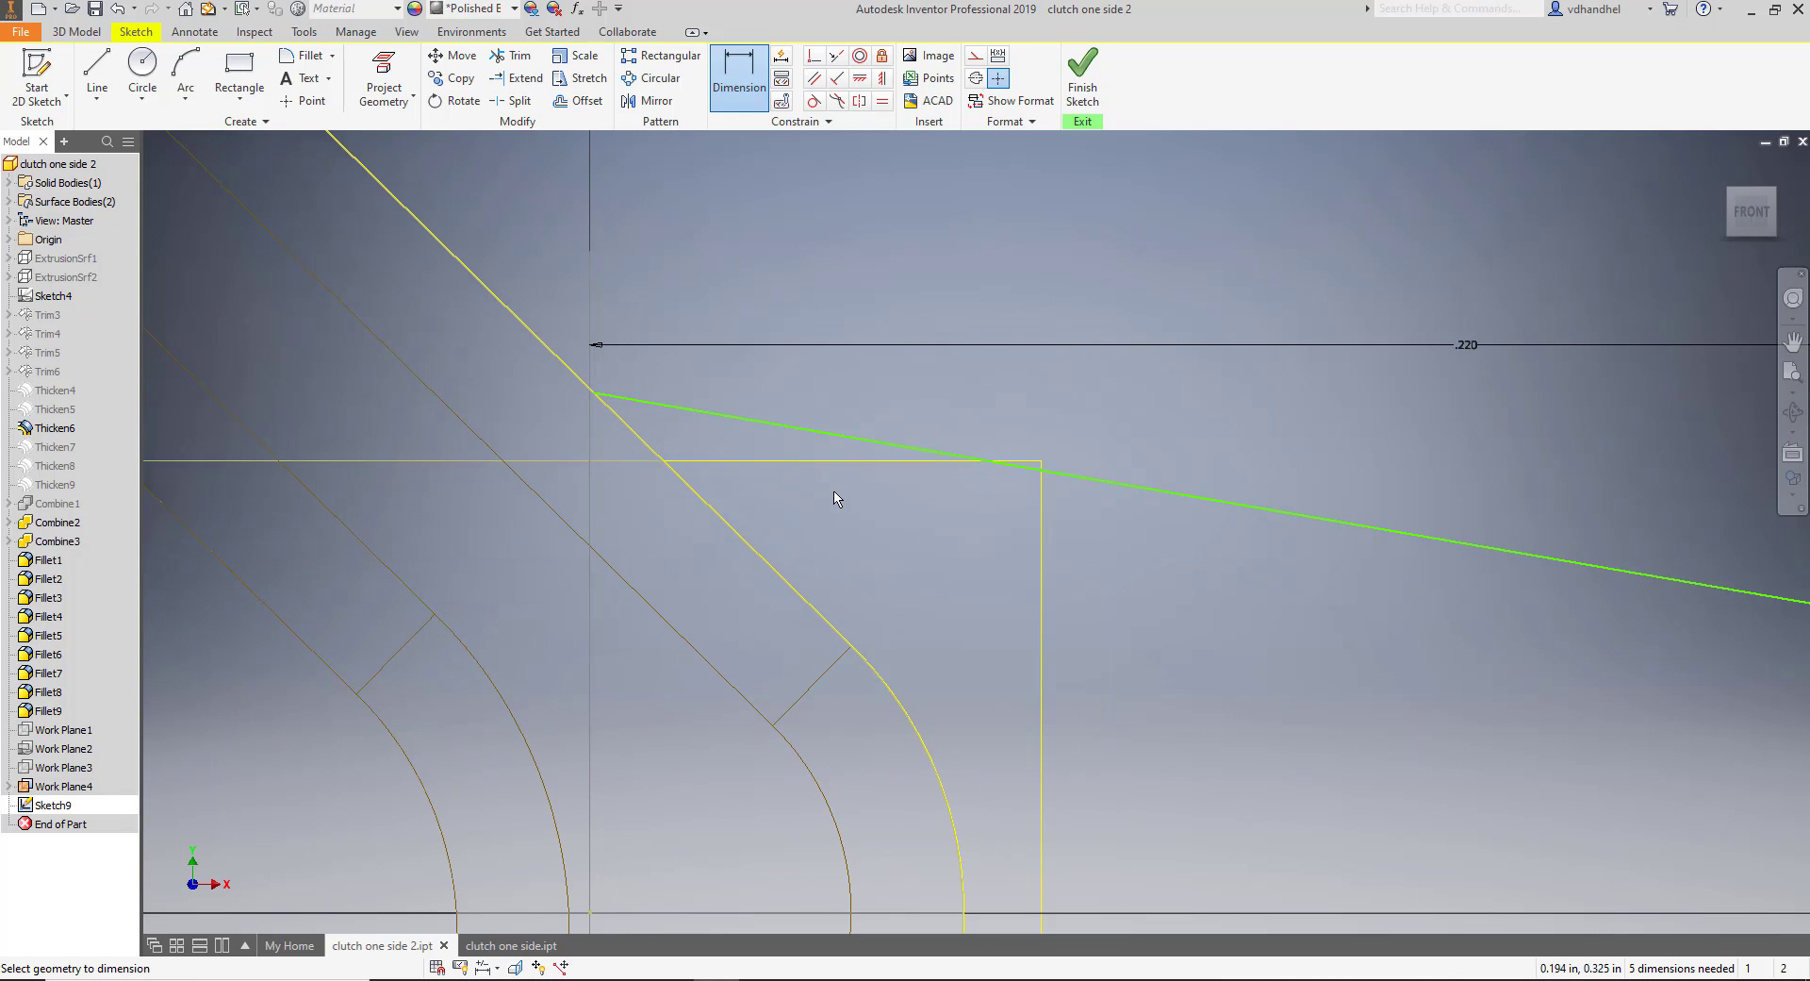
pyautogui.click(517, 55)
pyautogui.click(1163, 492)
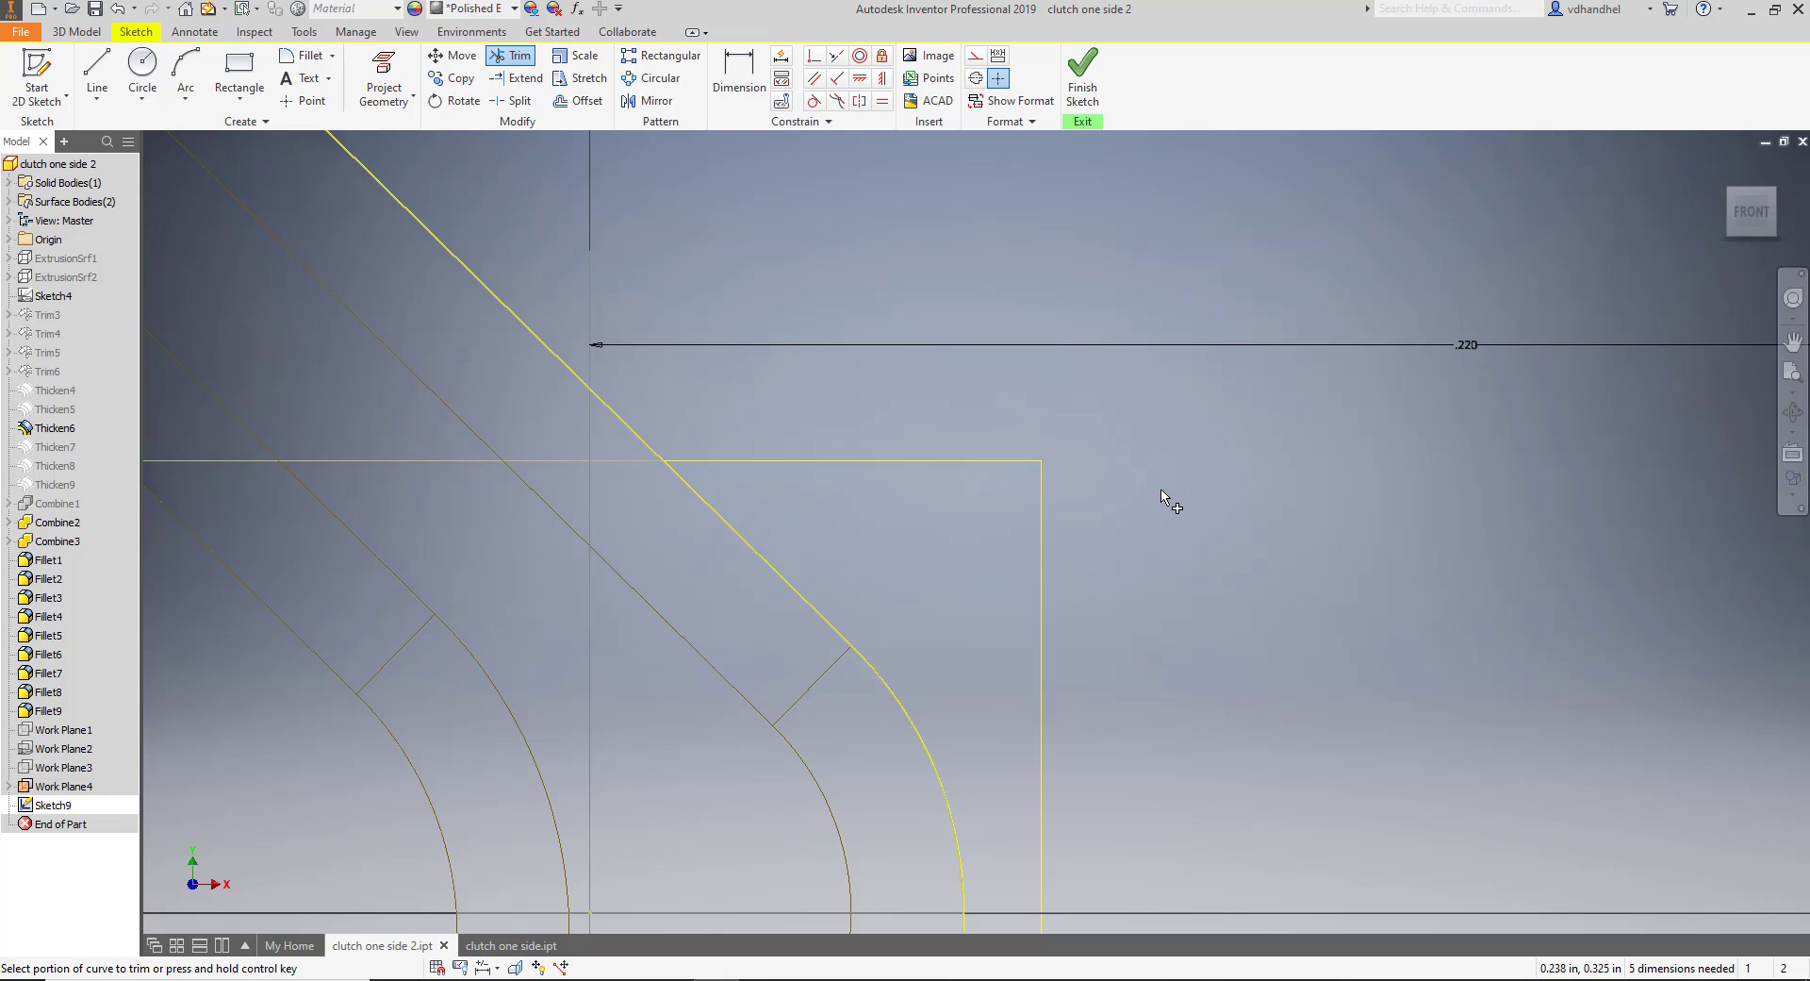
pyautogui.scroll(-3, 1162, 497)
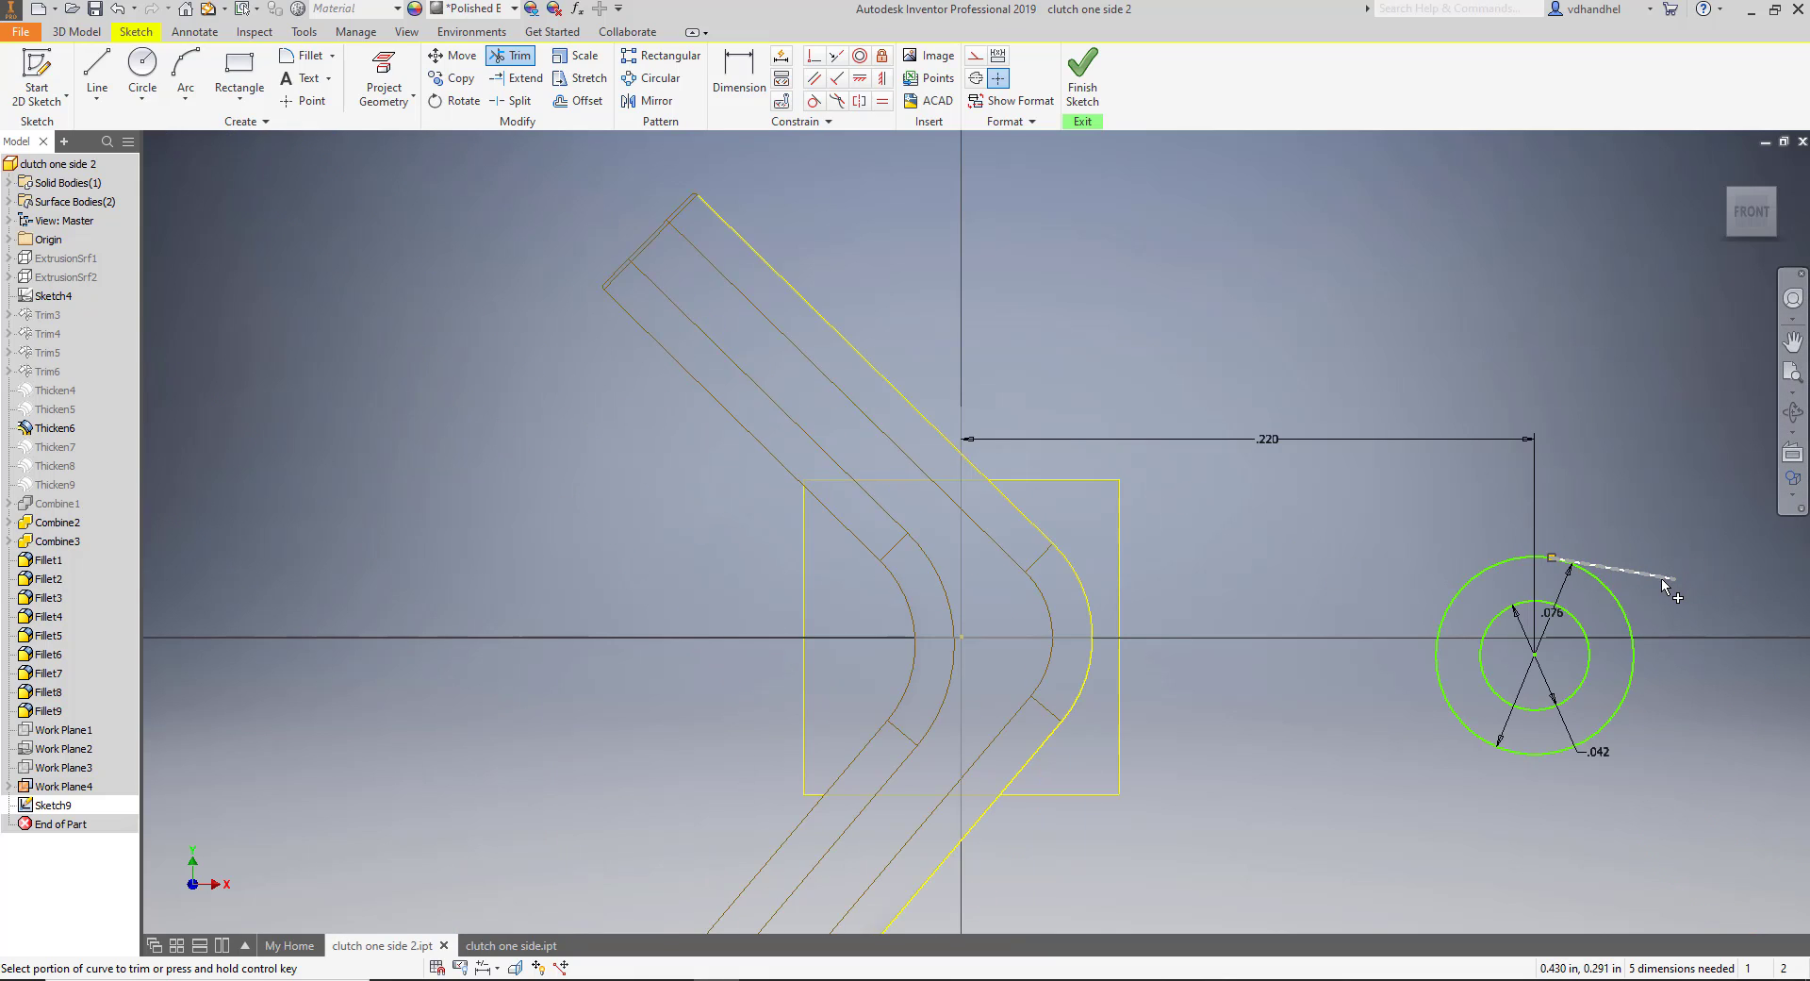
# In clutch one side, dimension the angle between the lug's upper slanted line and the part's upper angled edge.
pyautogui.click(506, 945)
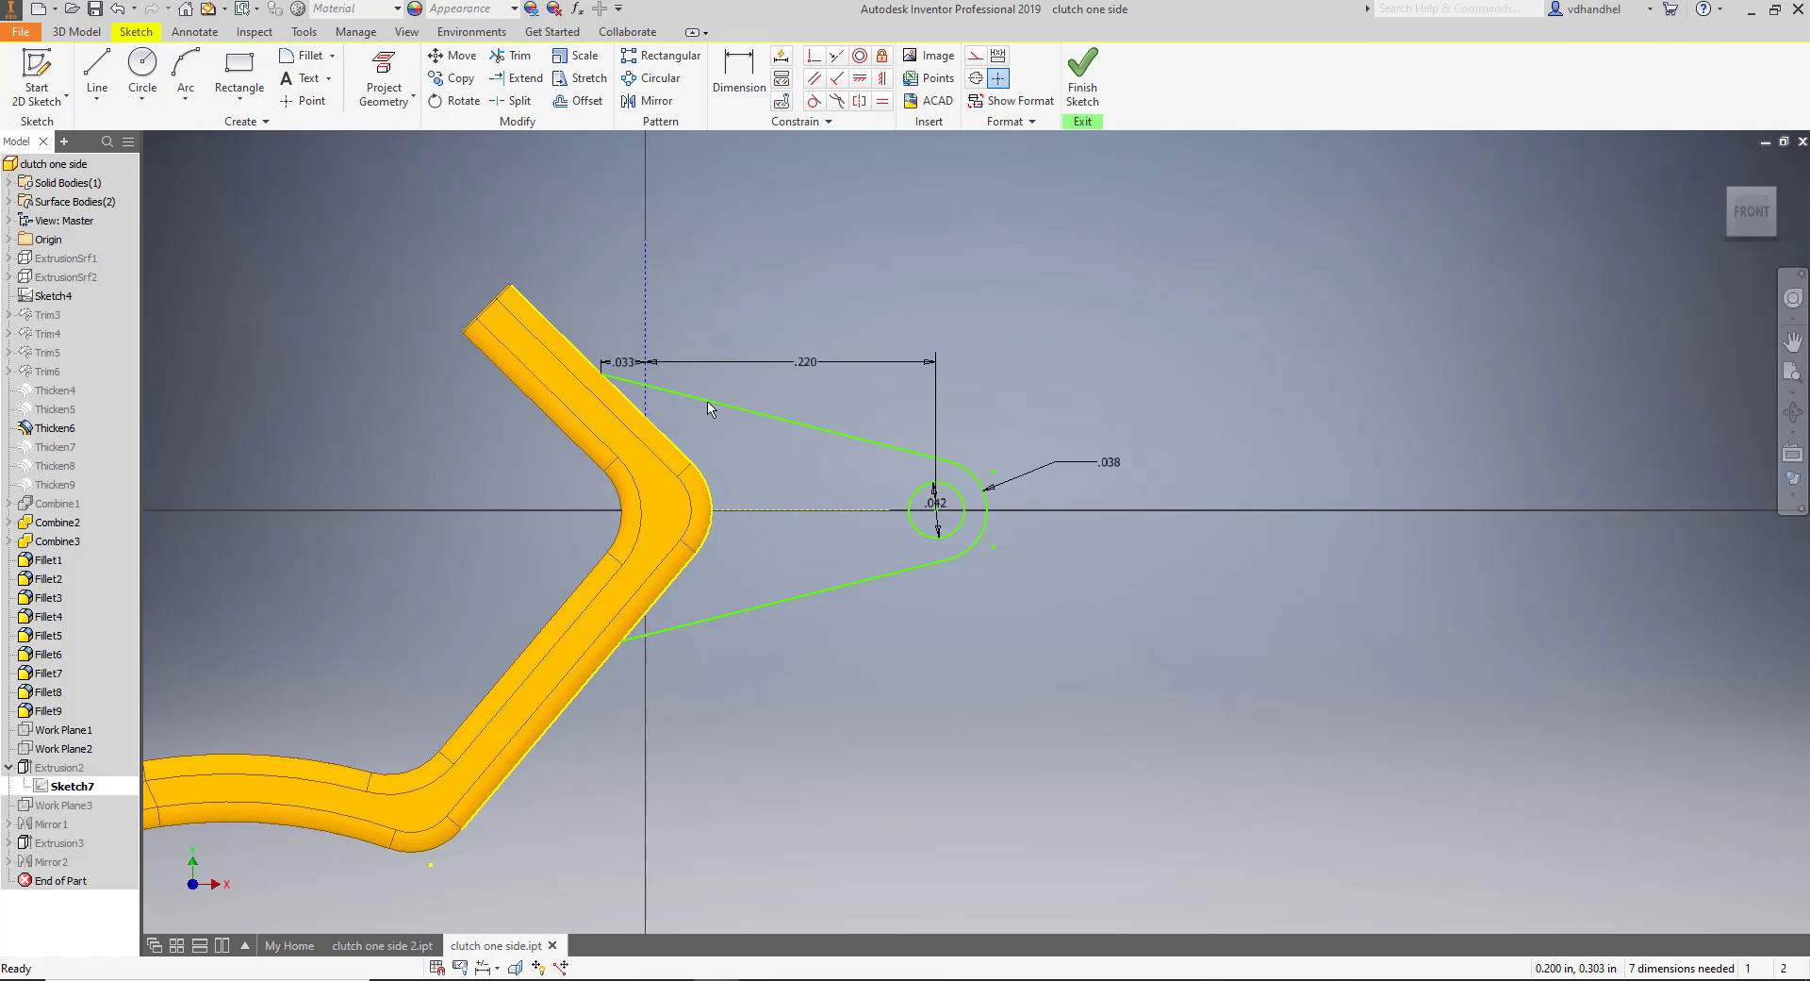
pyautogui.click(739, 71)
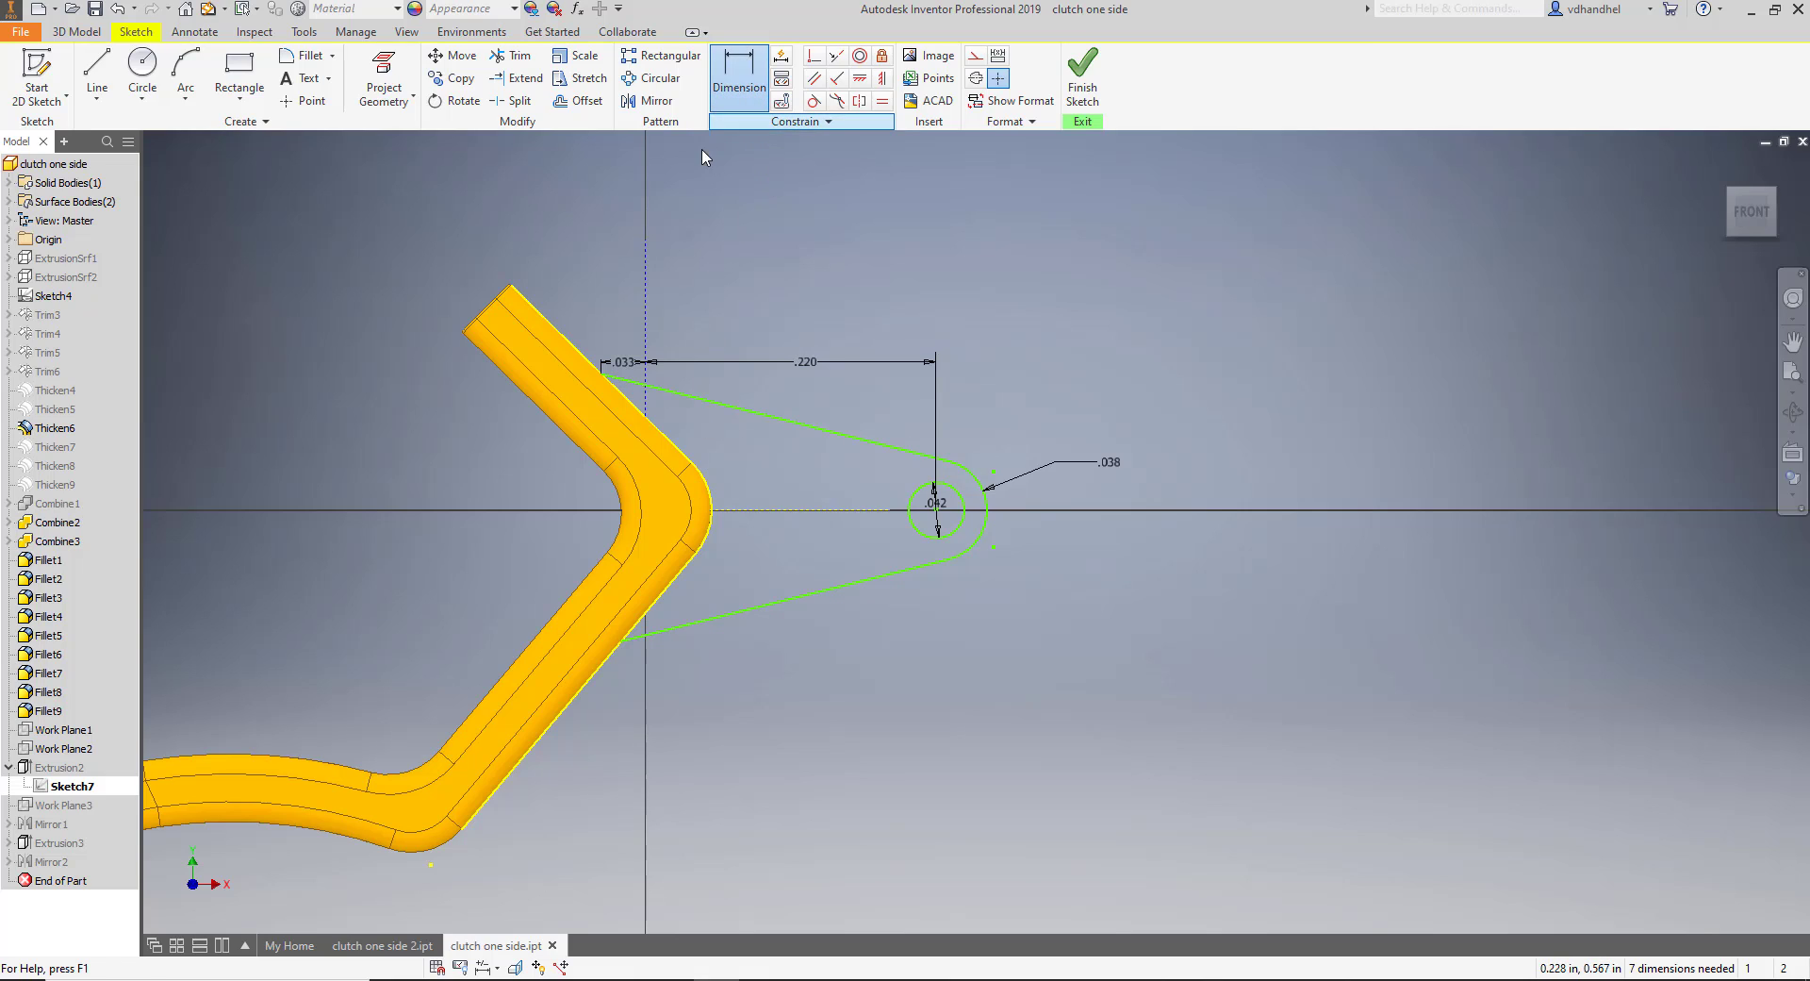
pyautogui.click(676, 396)
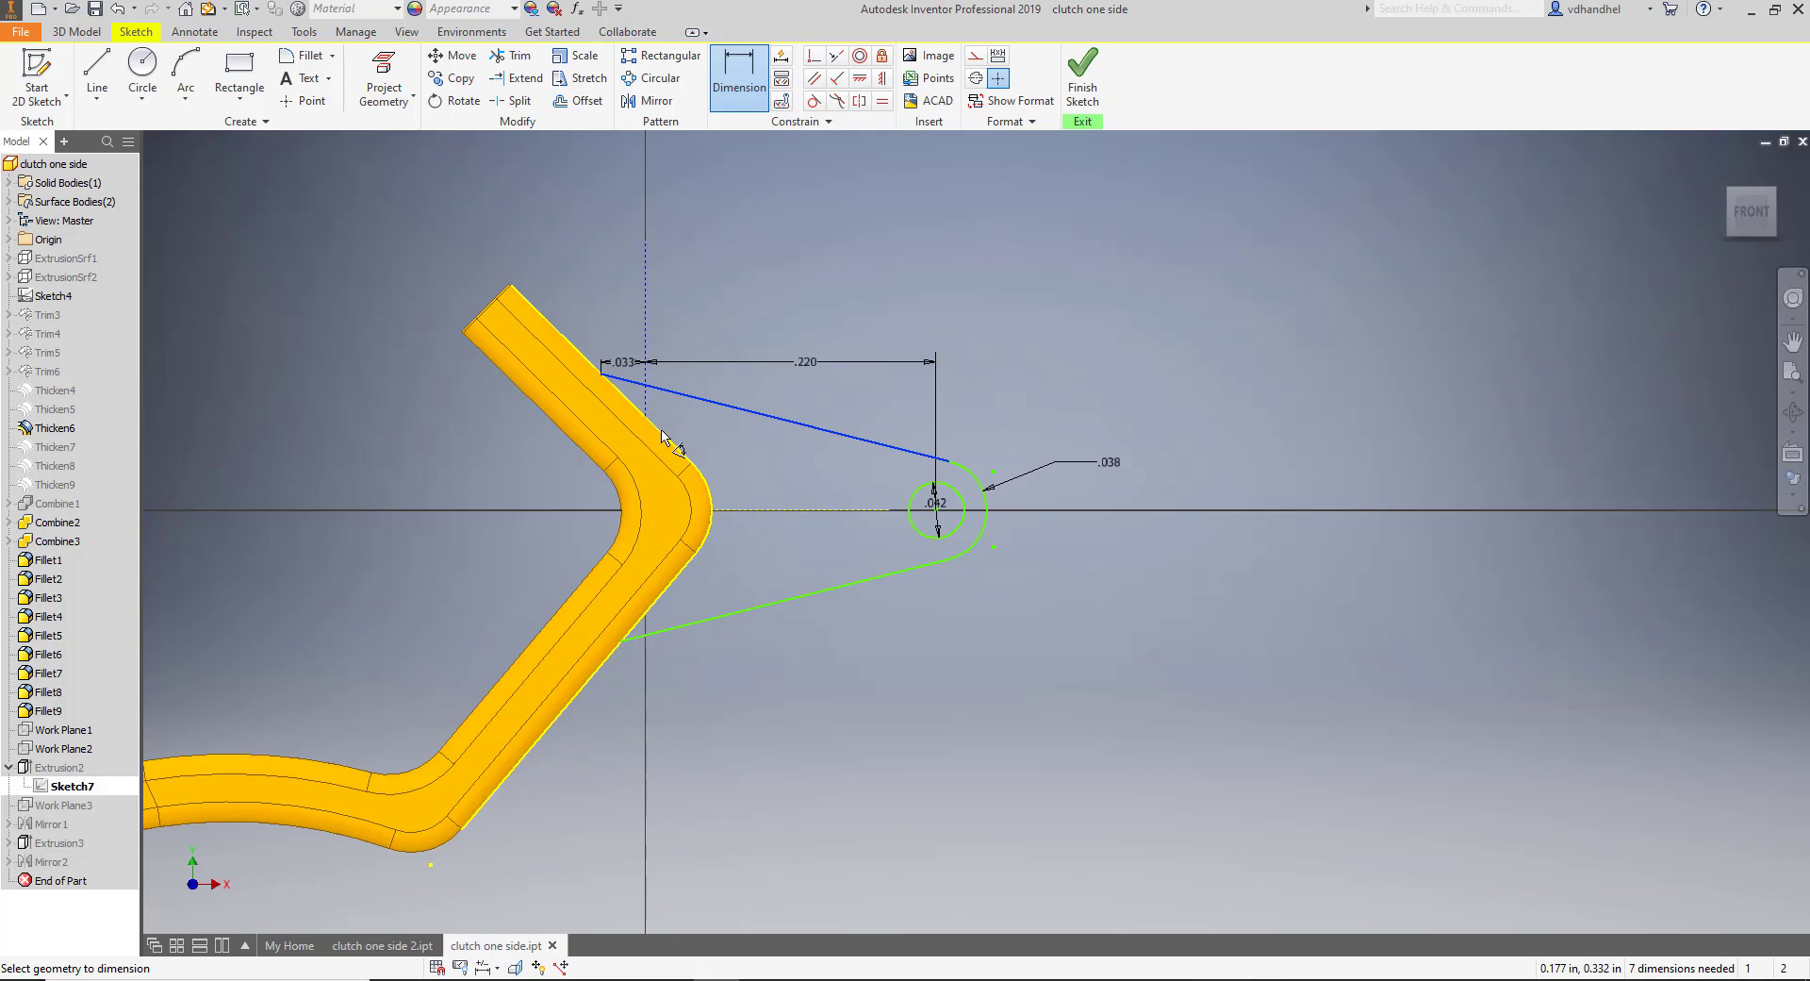
pyautogui.click(666, 438)
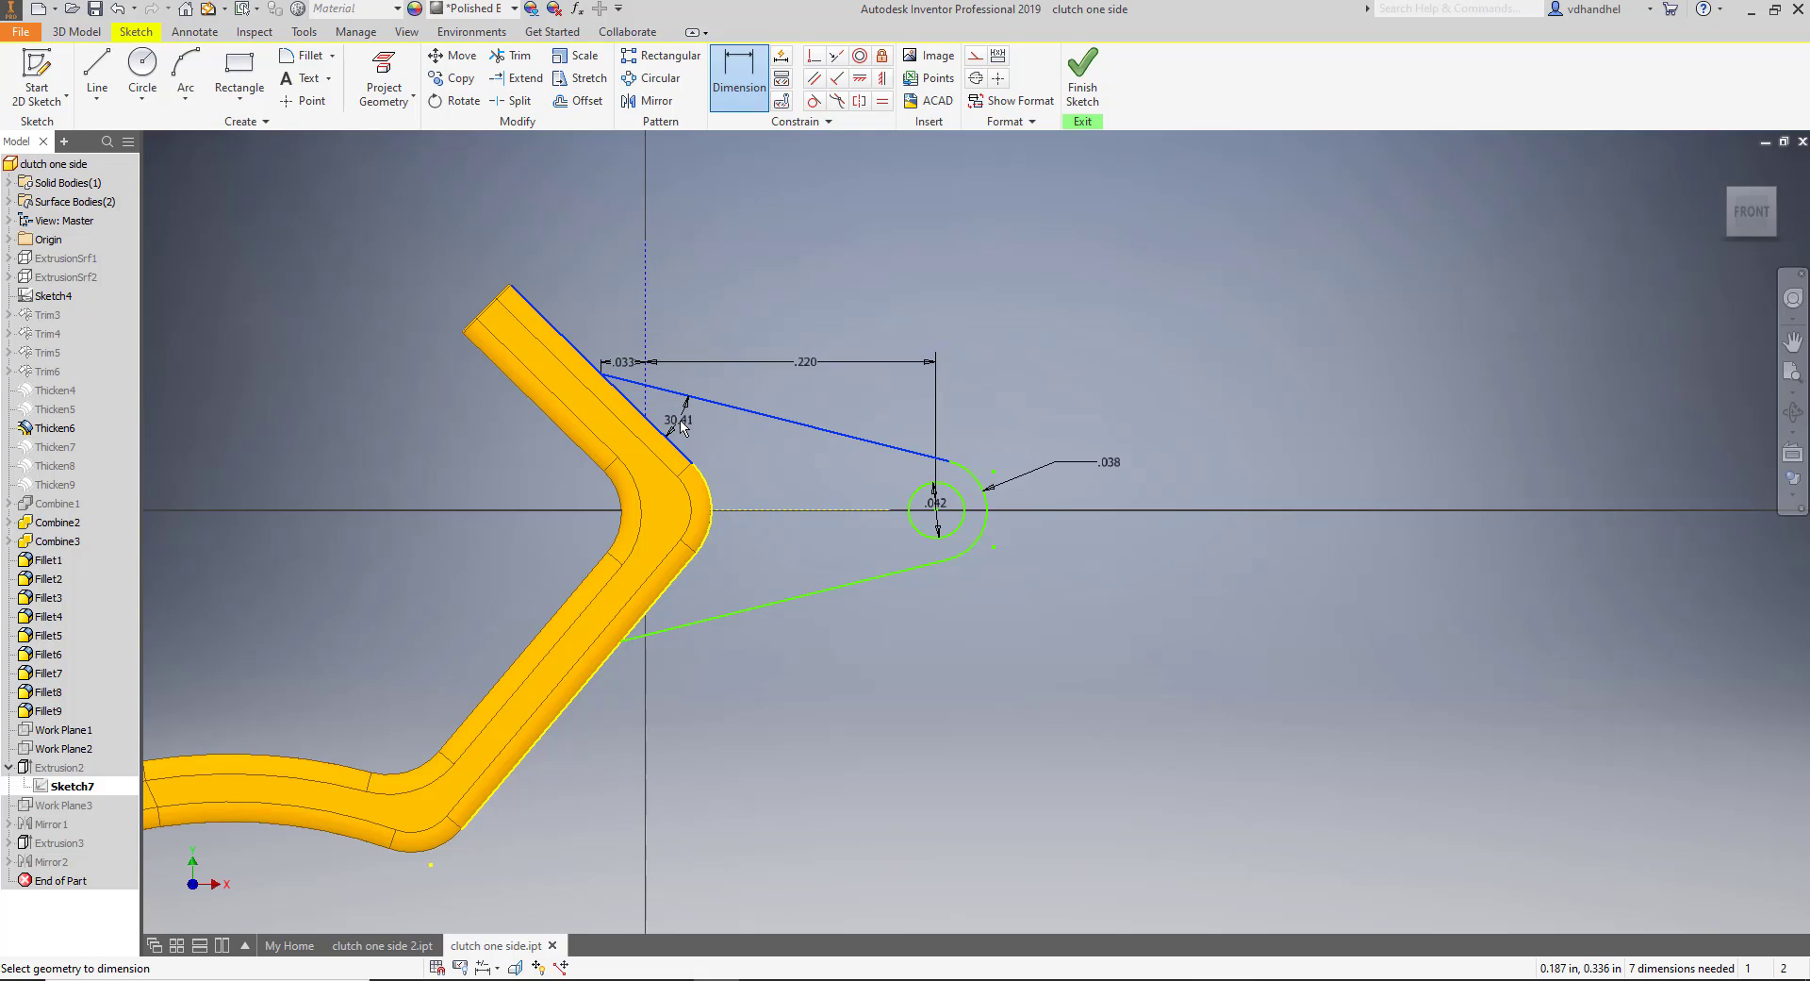
pyautogui.click(682, 426)
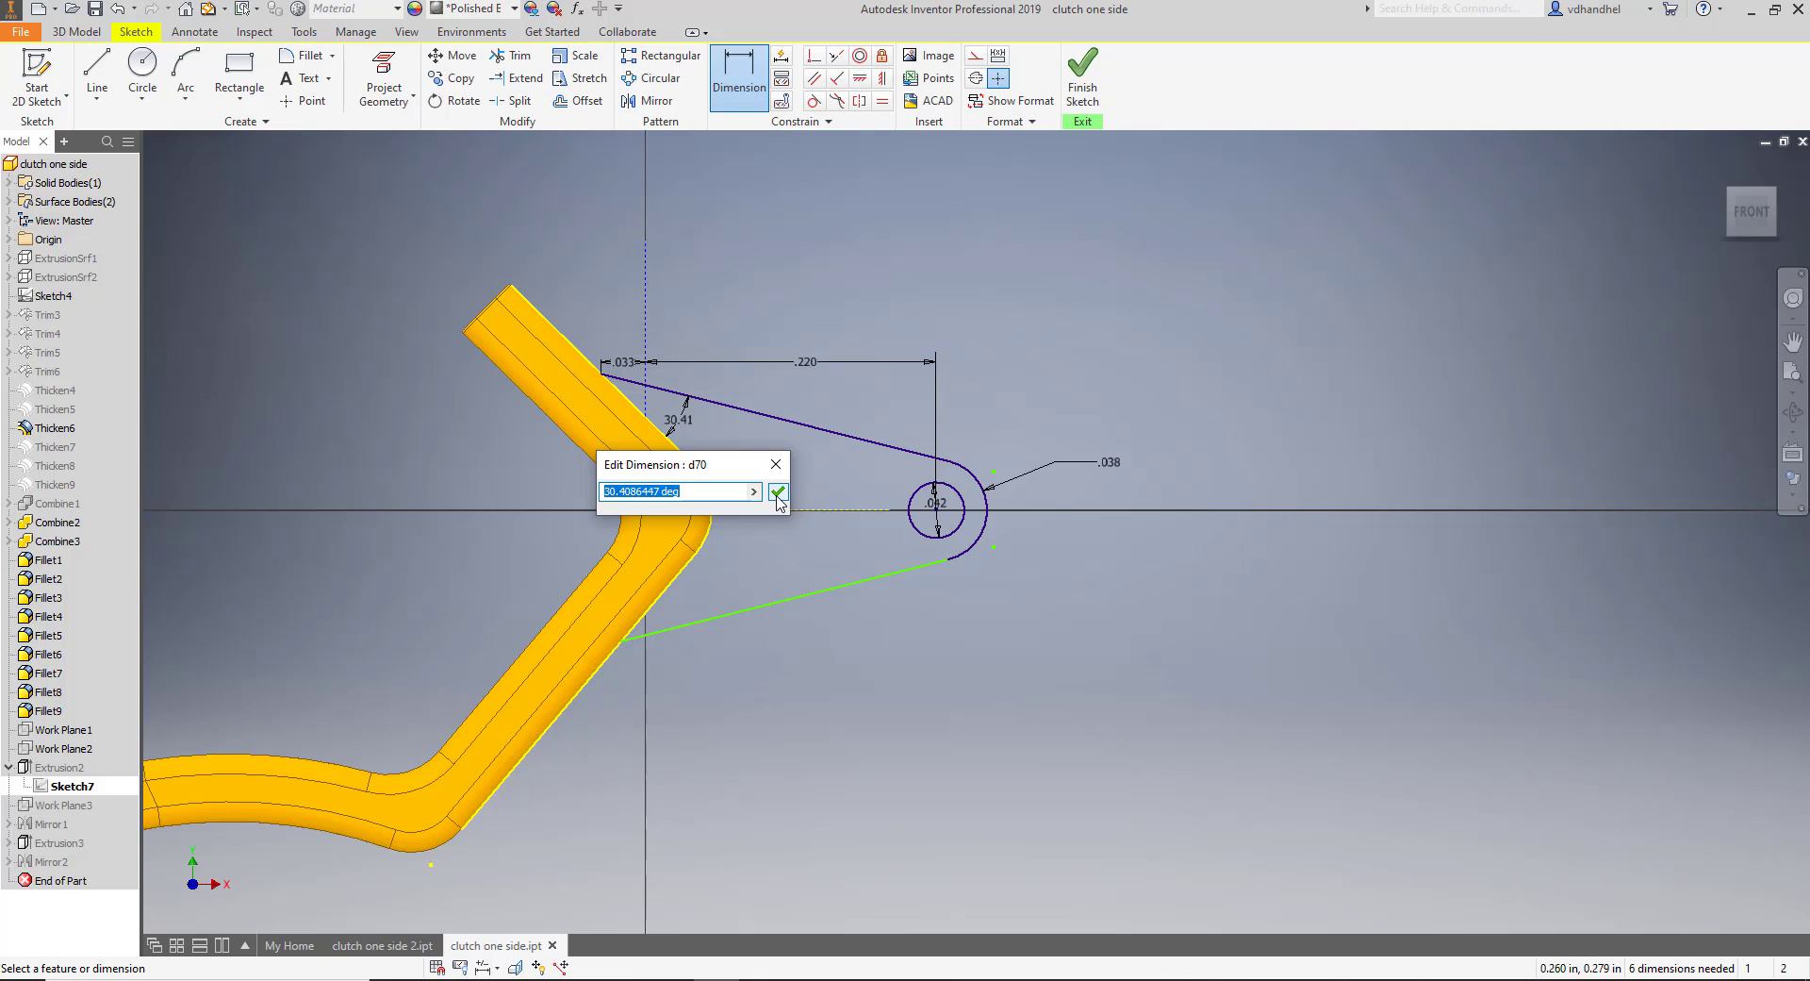
pyautogui.press('Return')
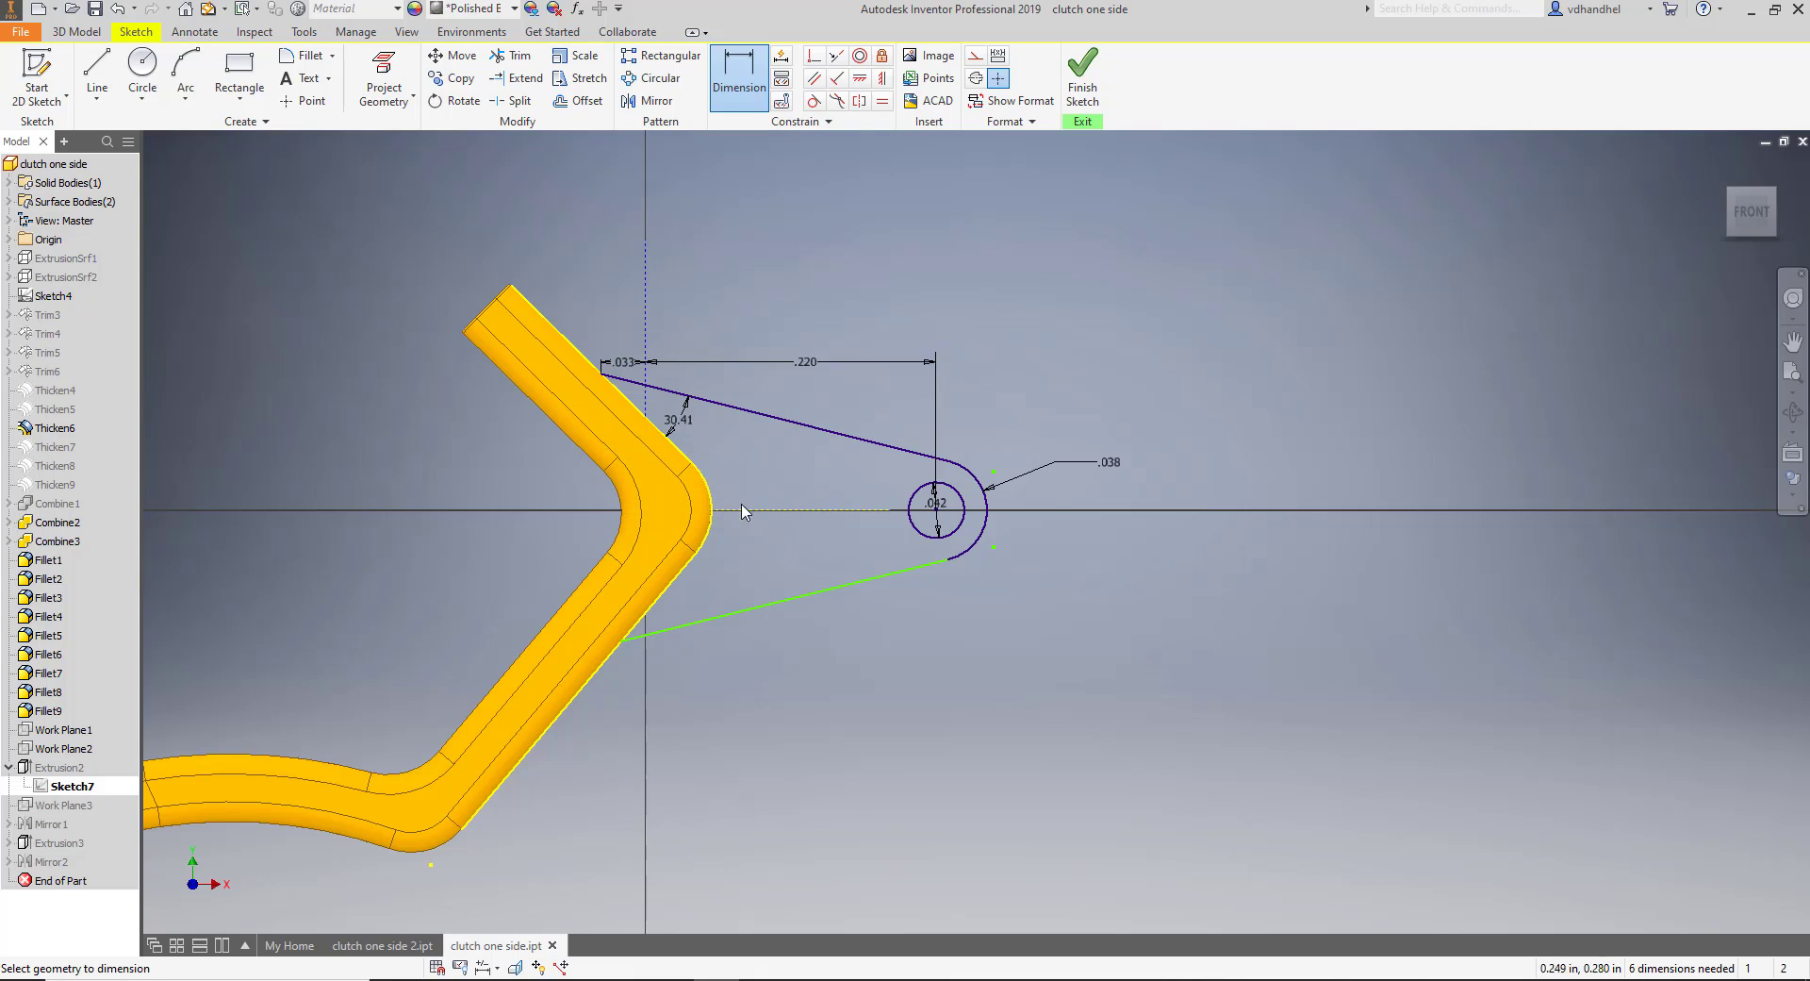
# In clutch one side 2, sketch a slanted line from the part's upper angled edge to just beyond the outer circle.
pyautogui.click(403, 947)
pyautogui.moveTo(1017, 382); pyautogui.dragTo(465, 473, button='middle')
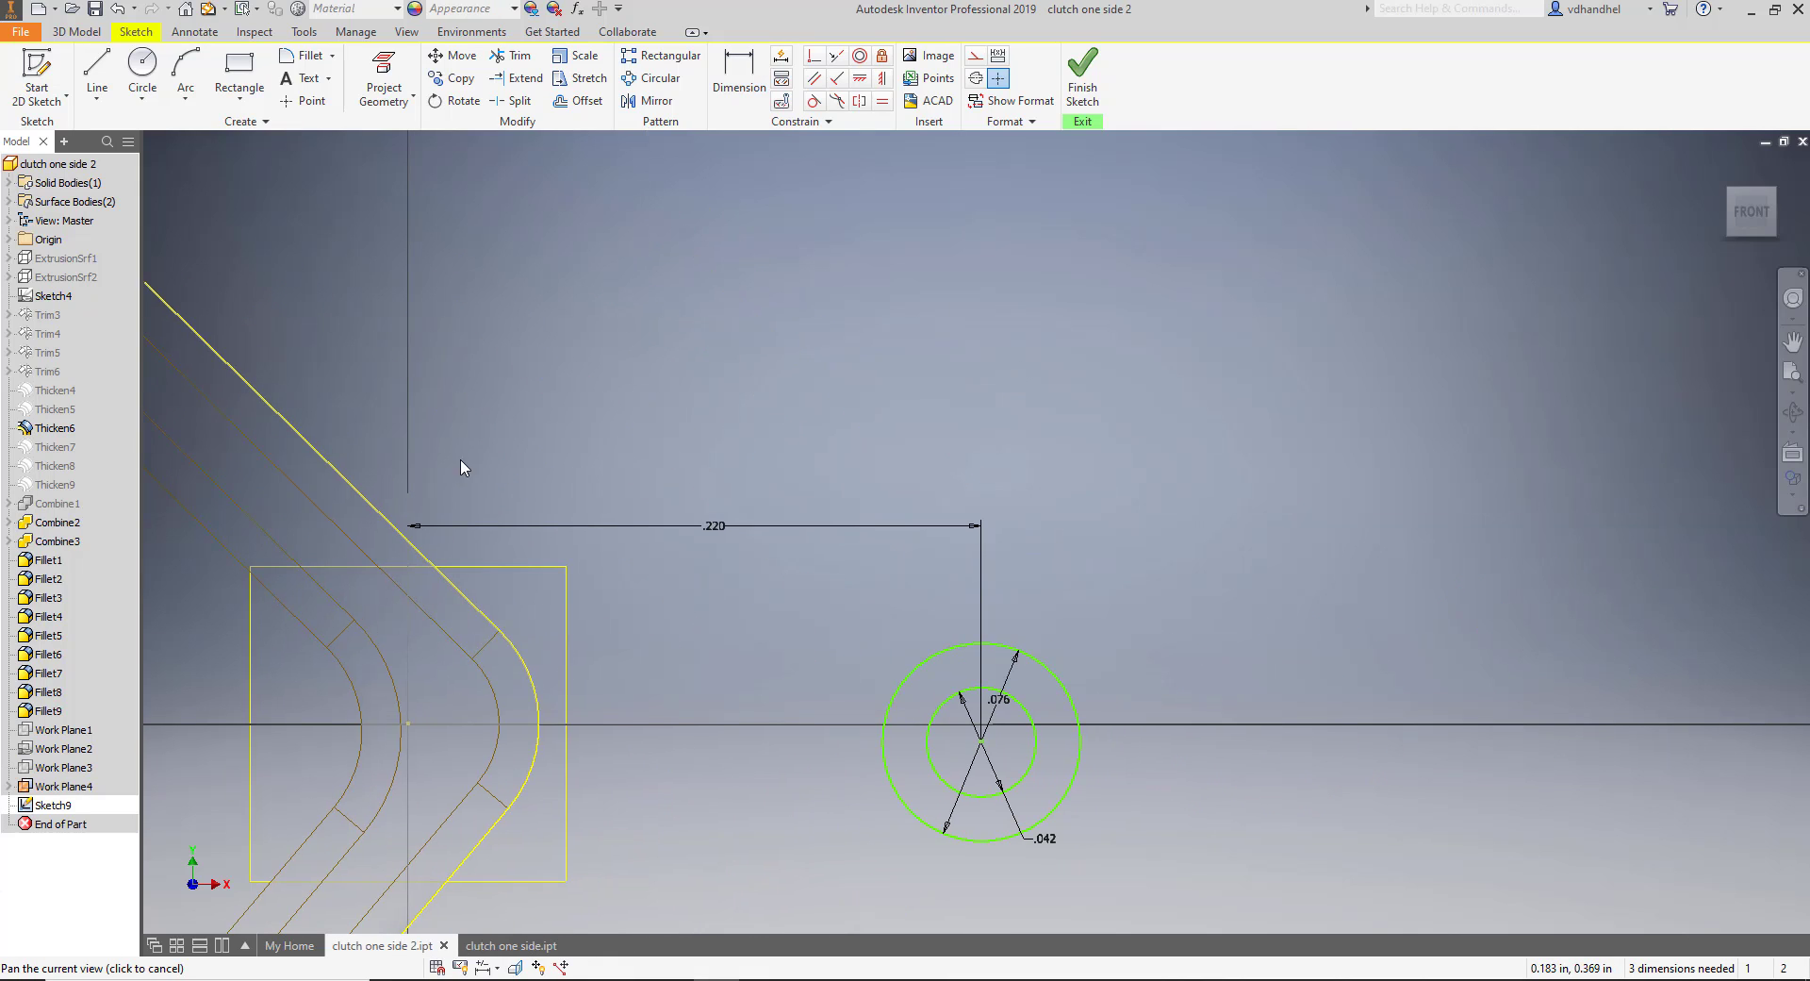
pyautogui.click(97, 75)
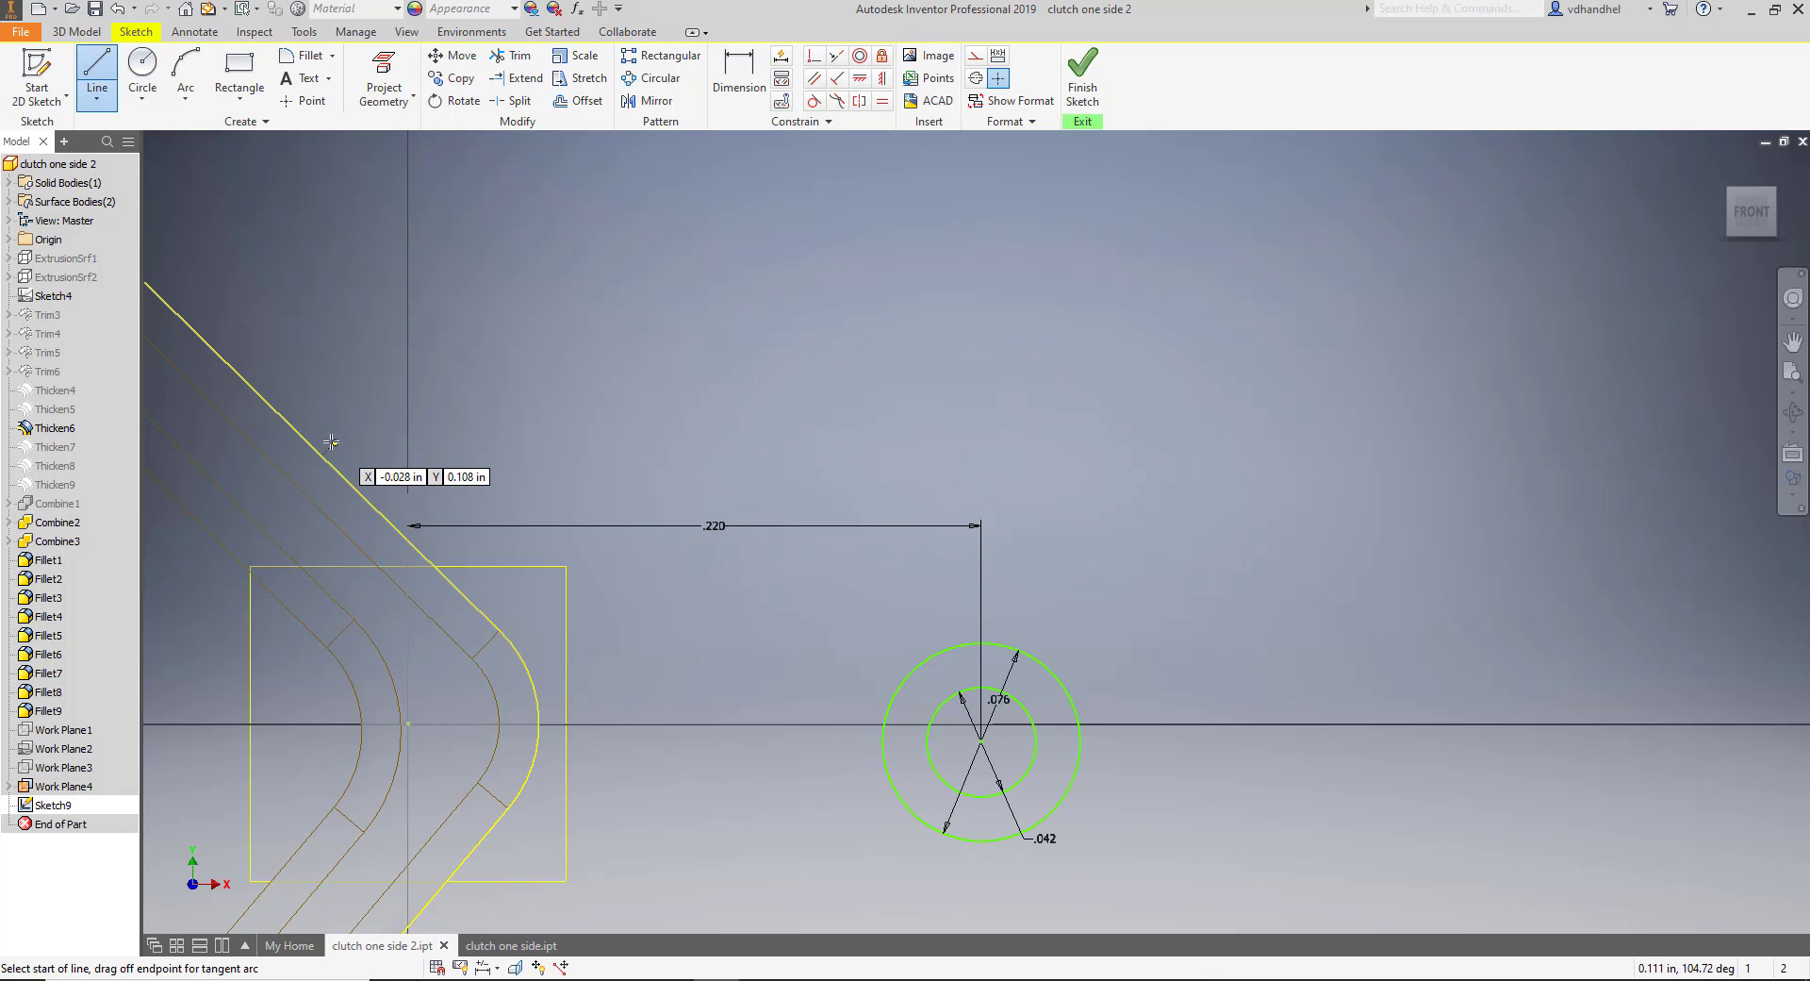
pyautogui.click(316, 451)
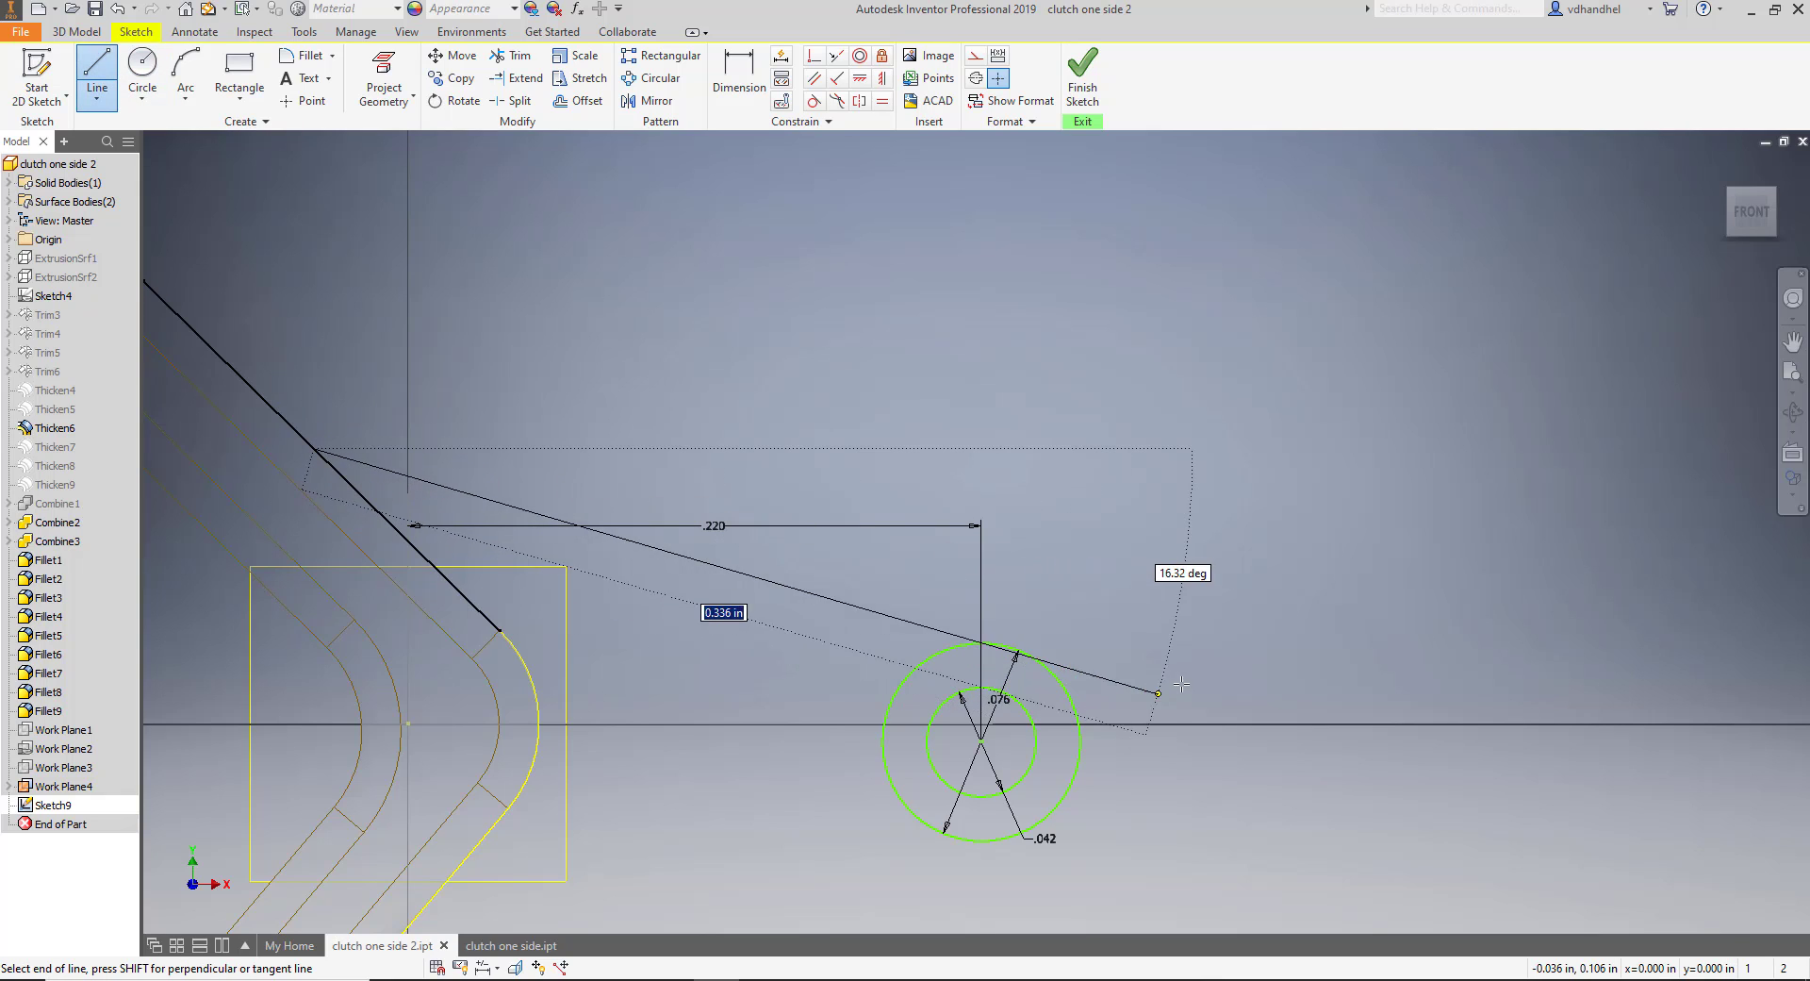
pyautogui.click(1126, 651)
pyautogui.rightClick(1038, 379)
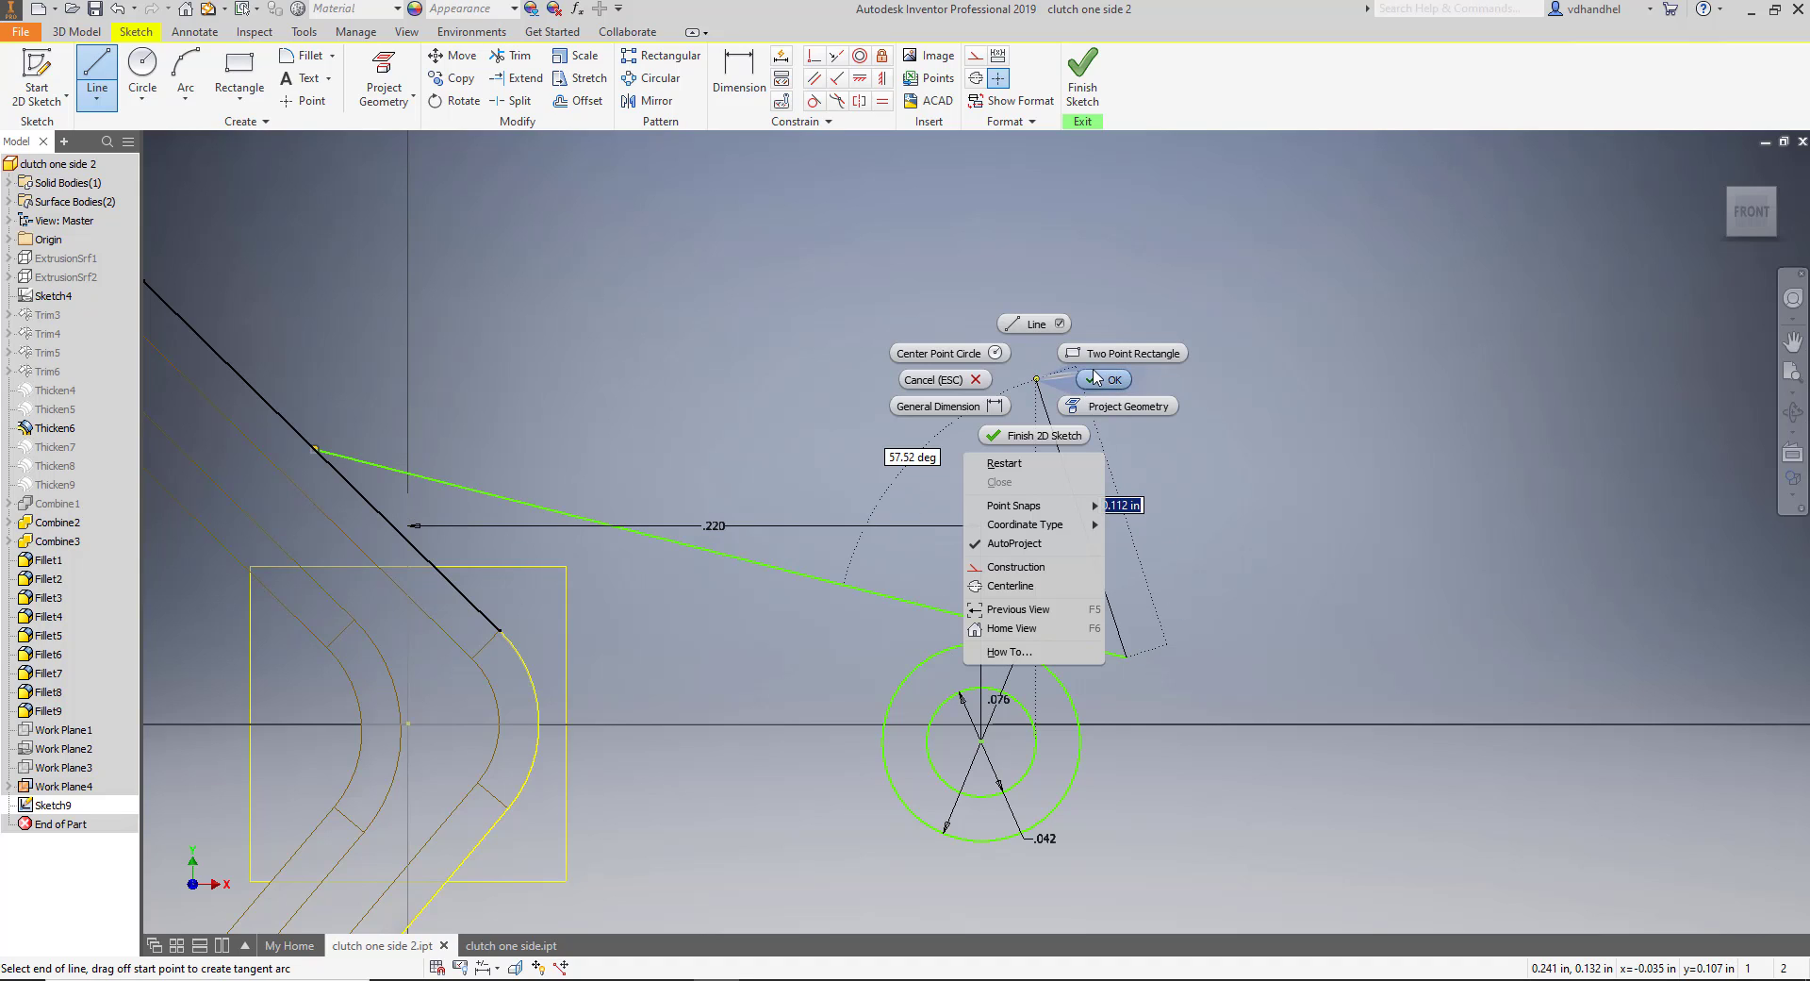
pyautogui.click(1095, 378)
# Apply a Tangent constraint between the outer circle and the new slanted line.
pyautogui.click(814, 101)
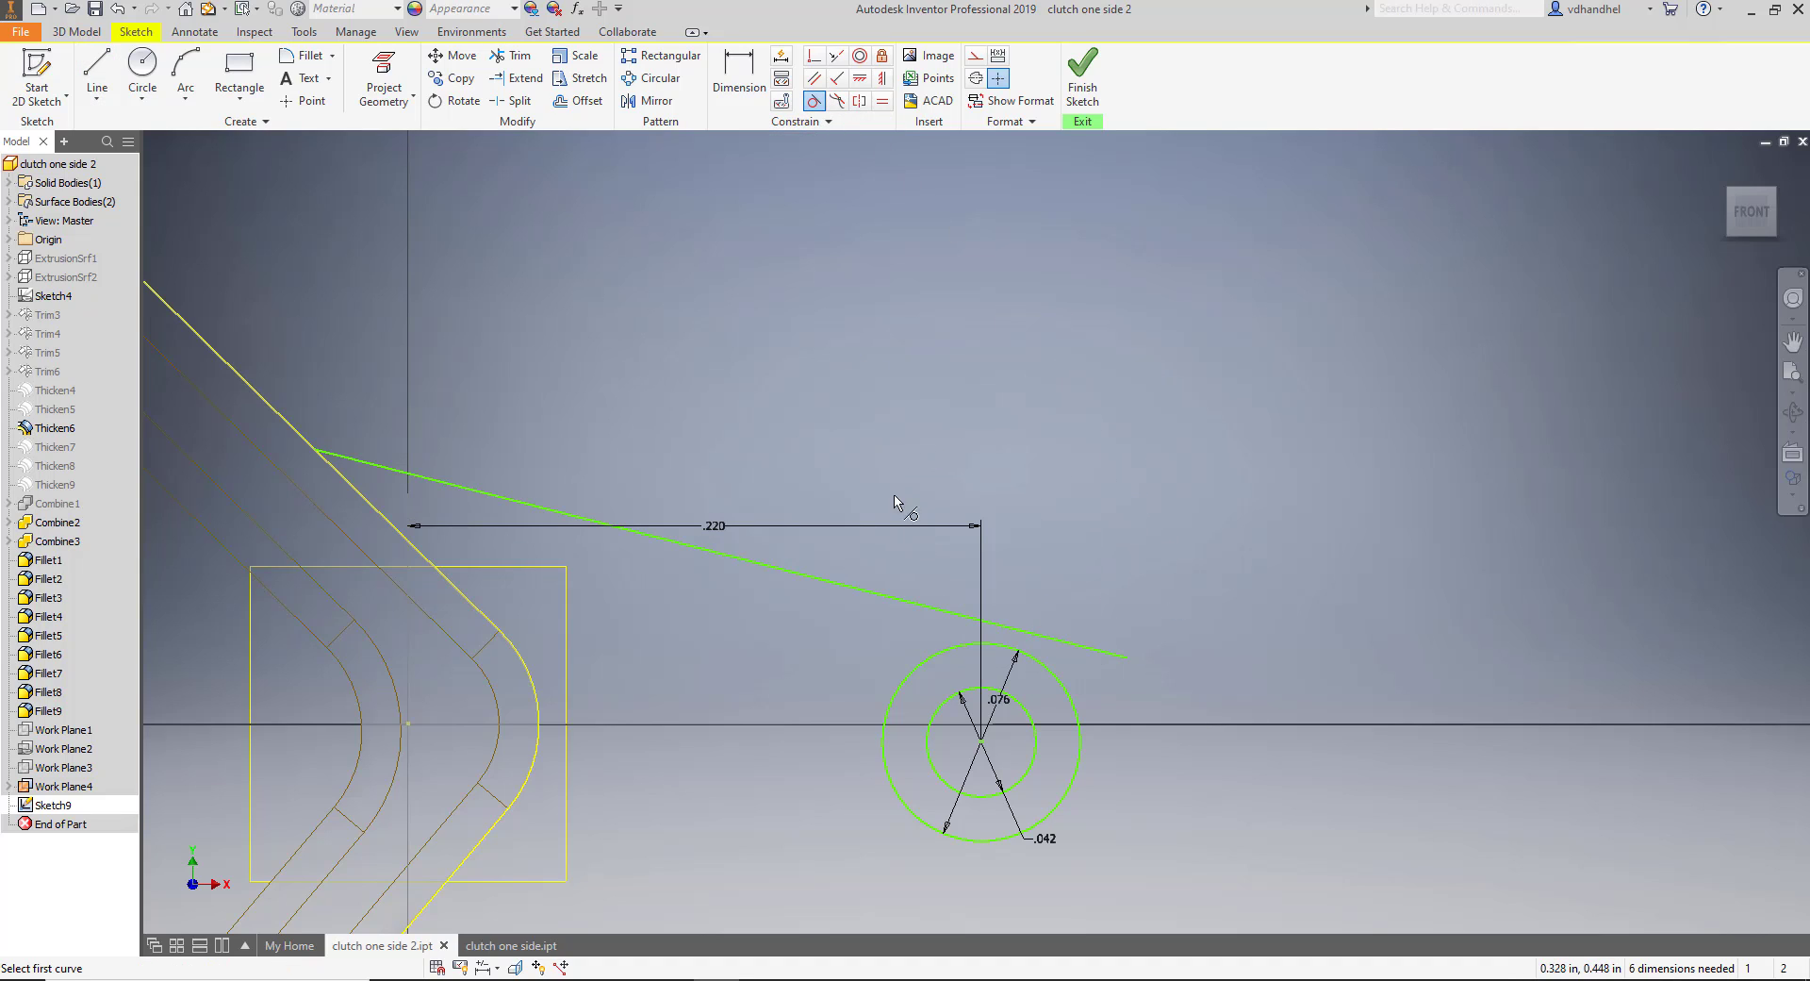
pyautogui.click(979, 645)
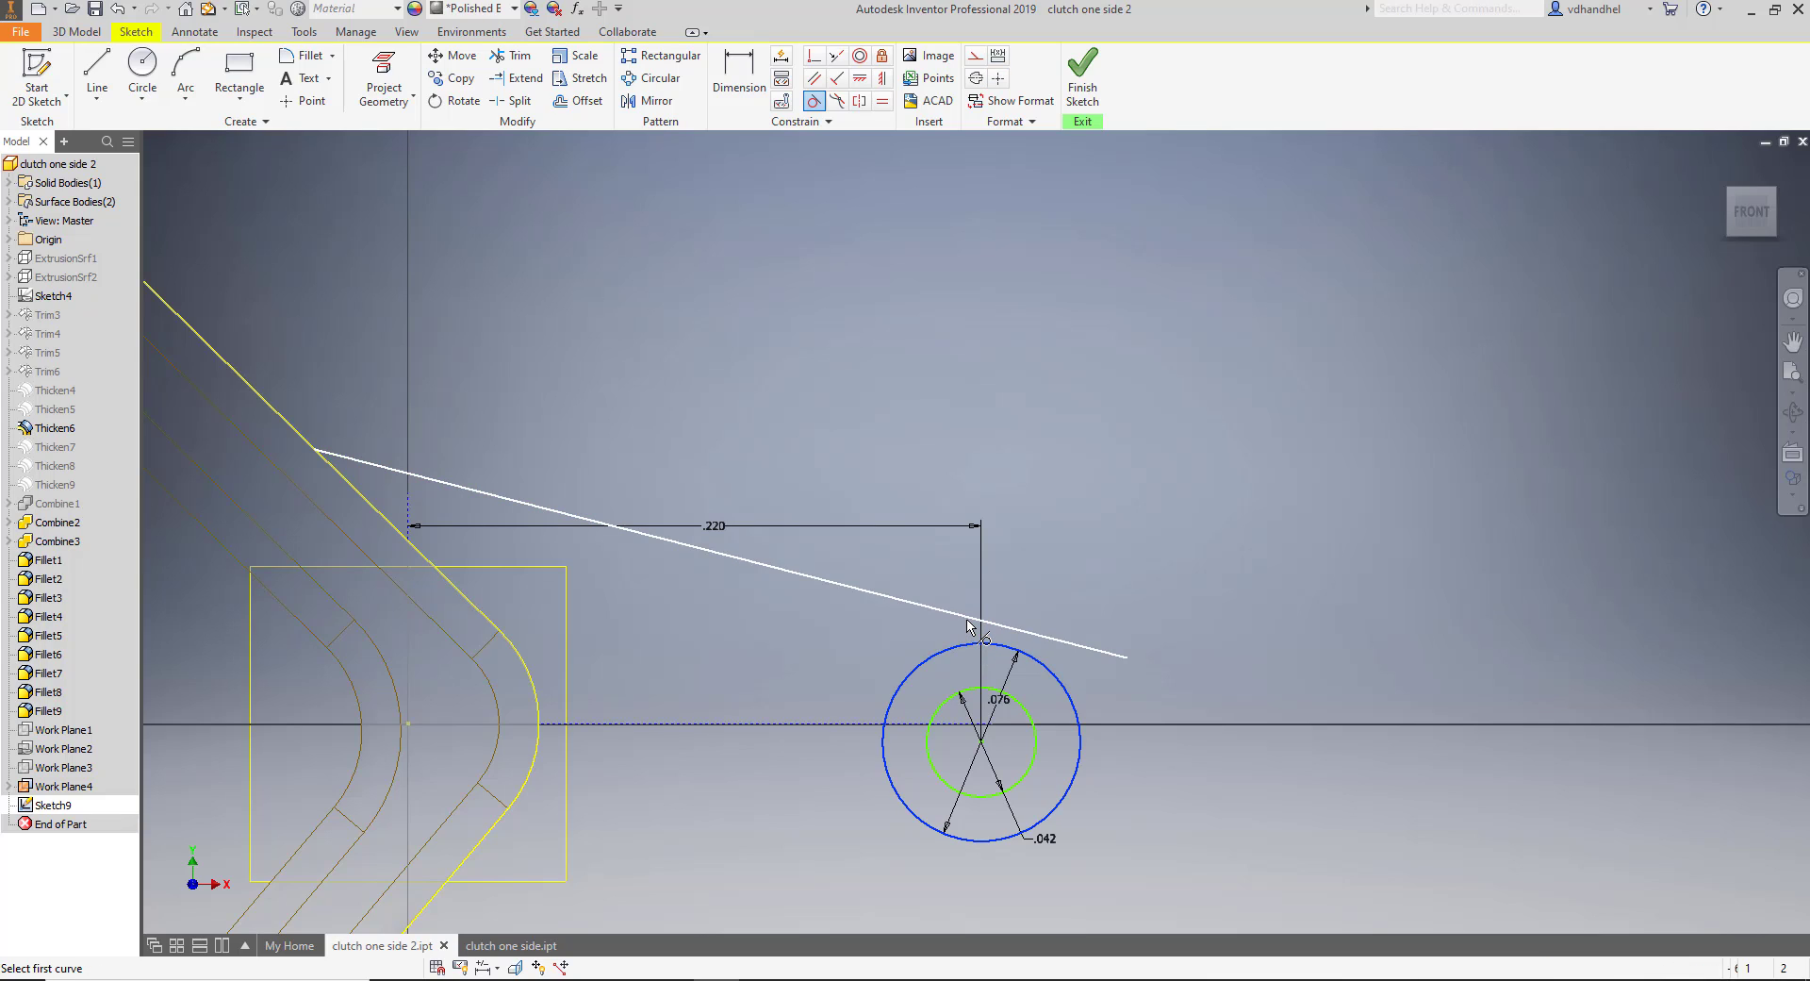
pyautogui.click(969, 623)
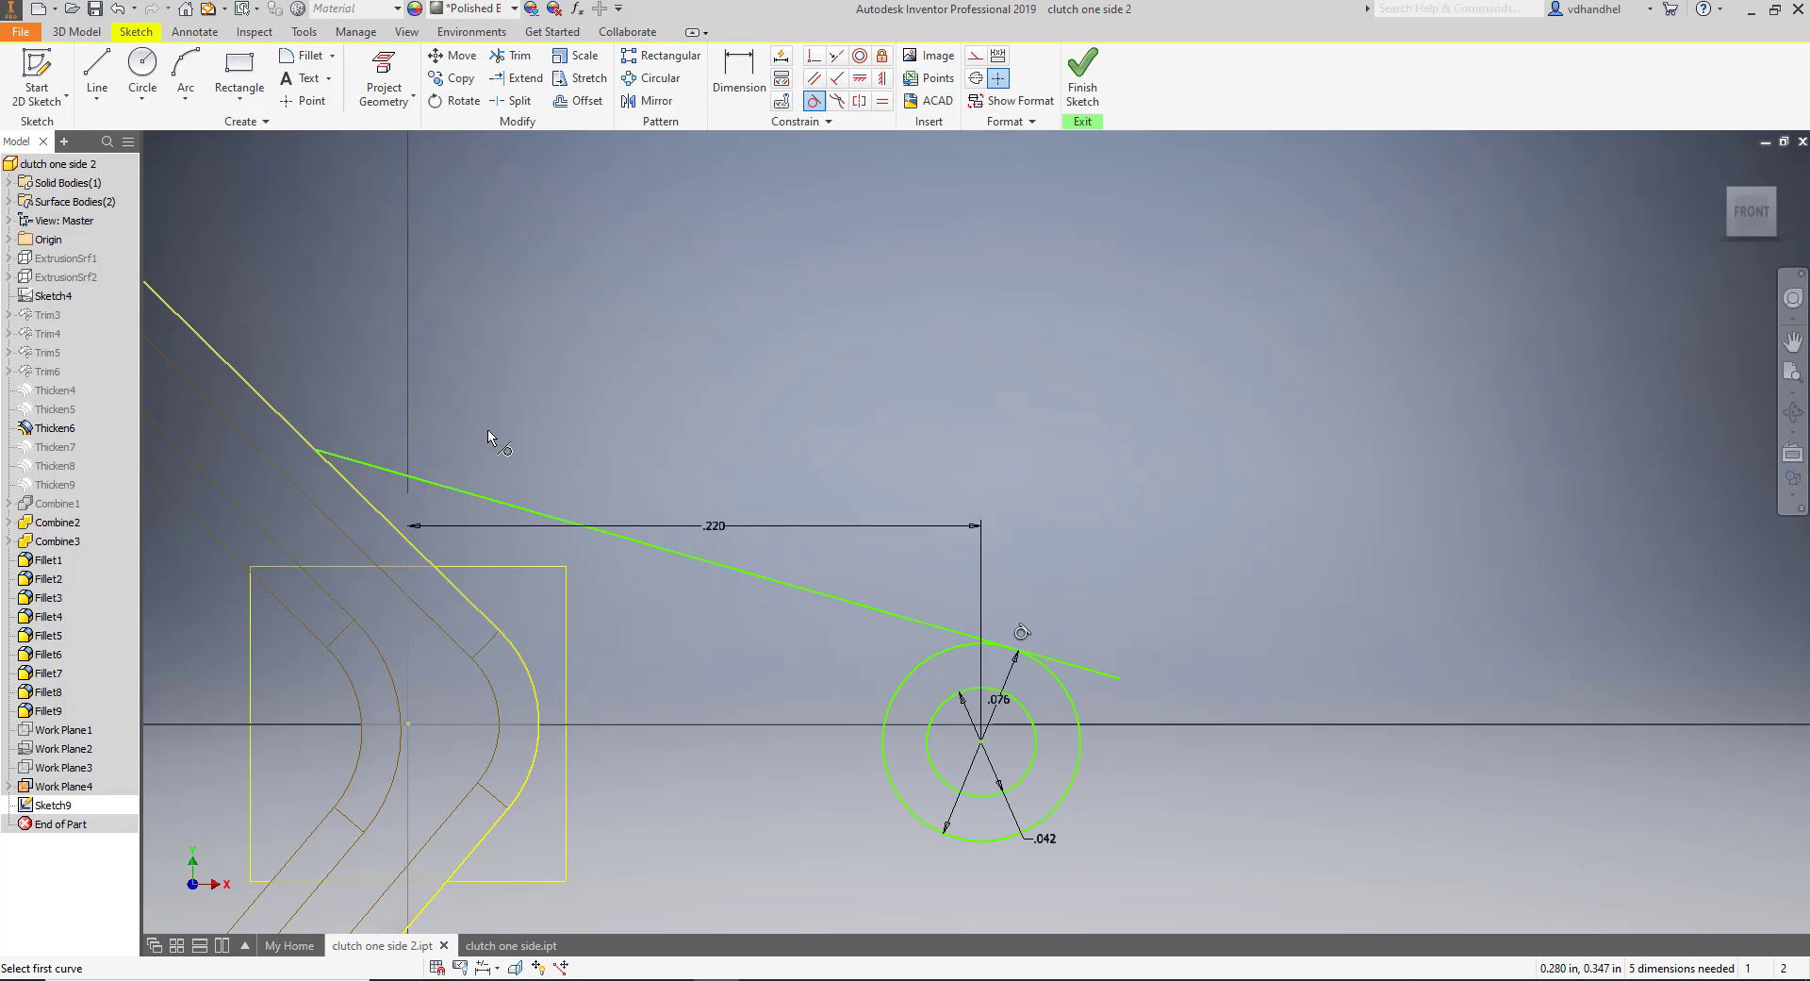
# Dimension the angle between the slanted line and the part's upper angled edge as 30.41 degrees.
pyautogui.click(716, 95)
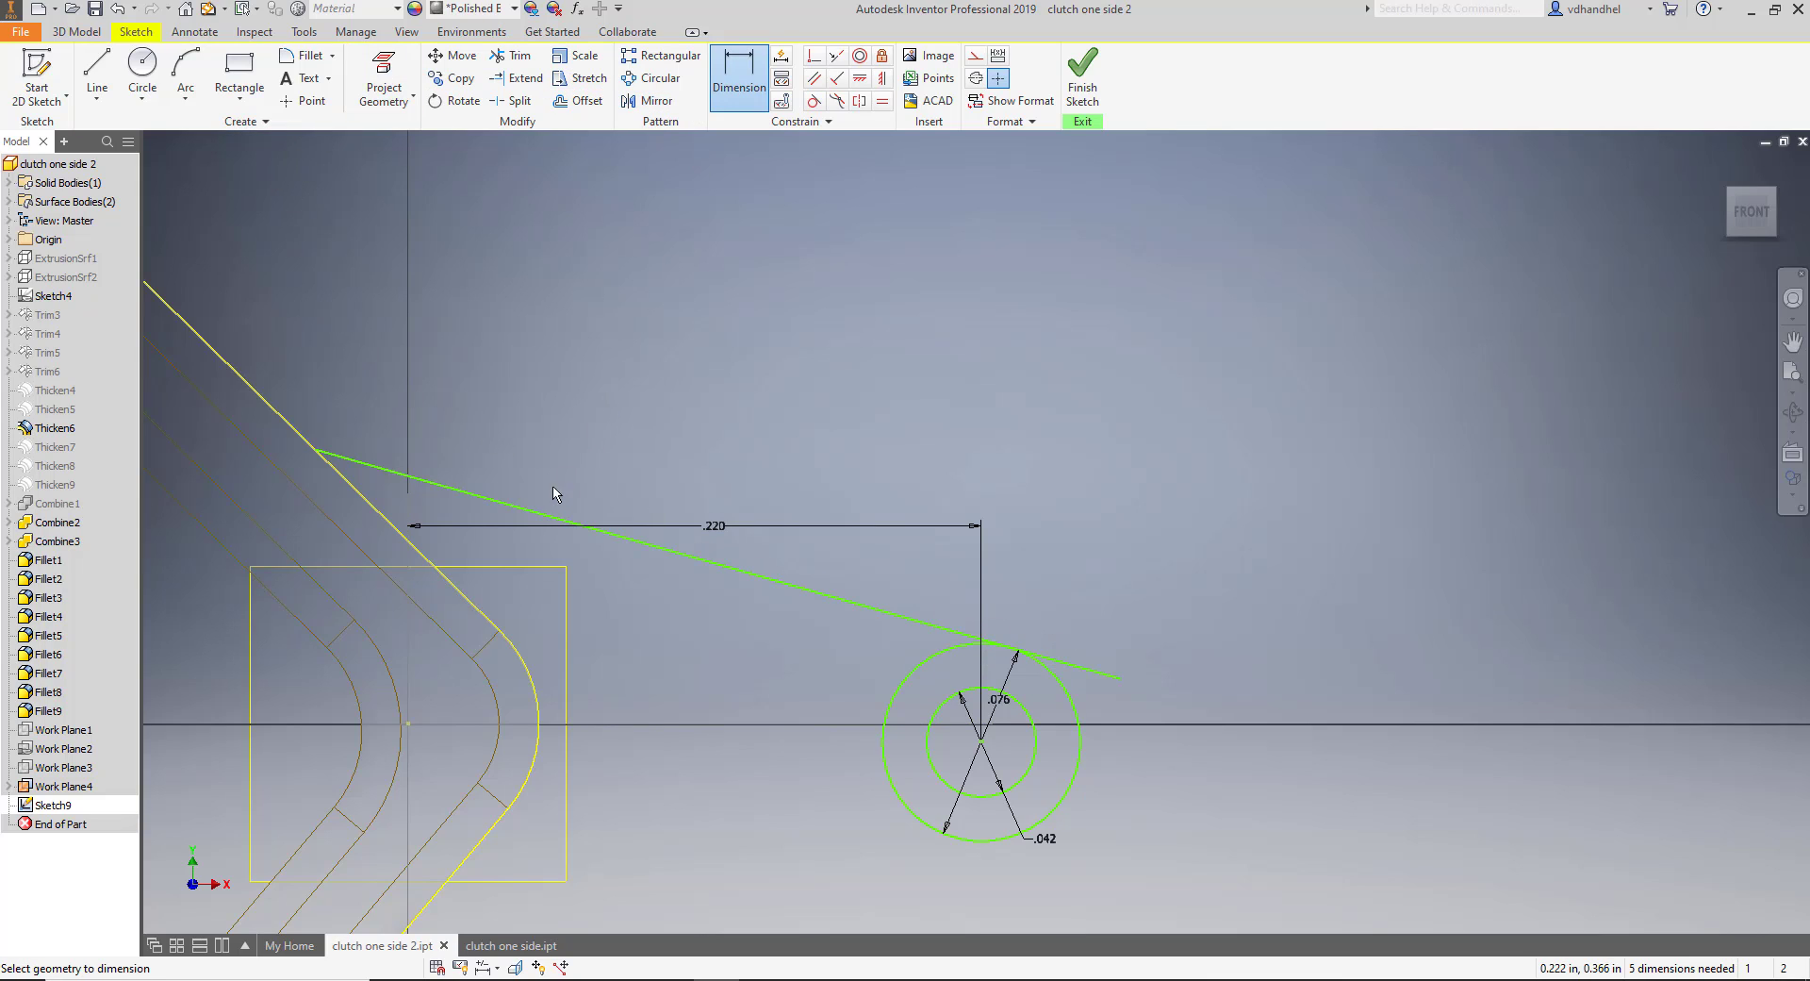
pyautogui.click(363, 495)
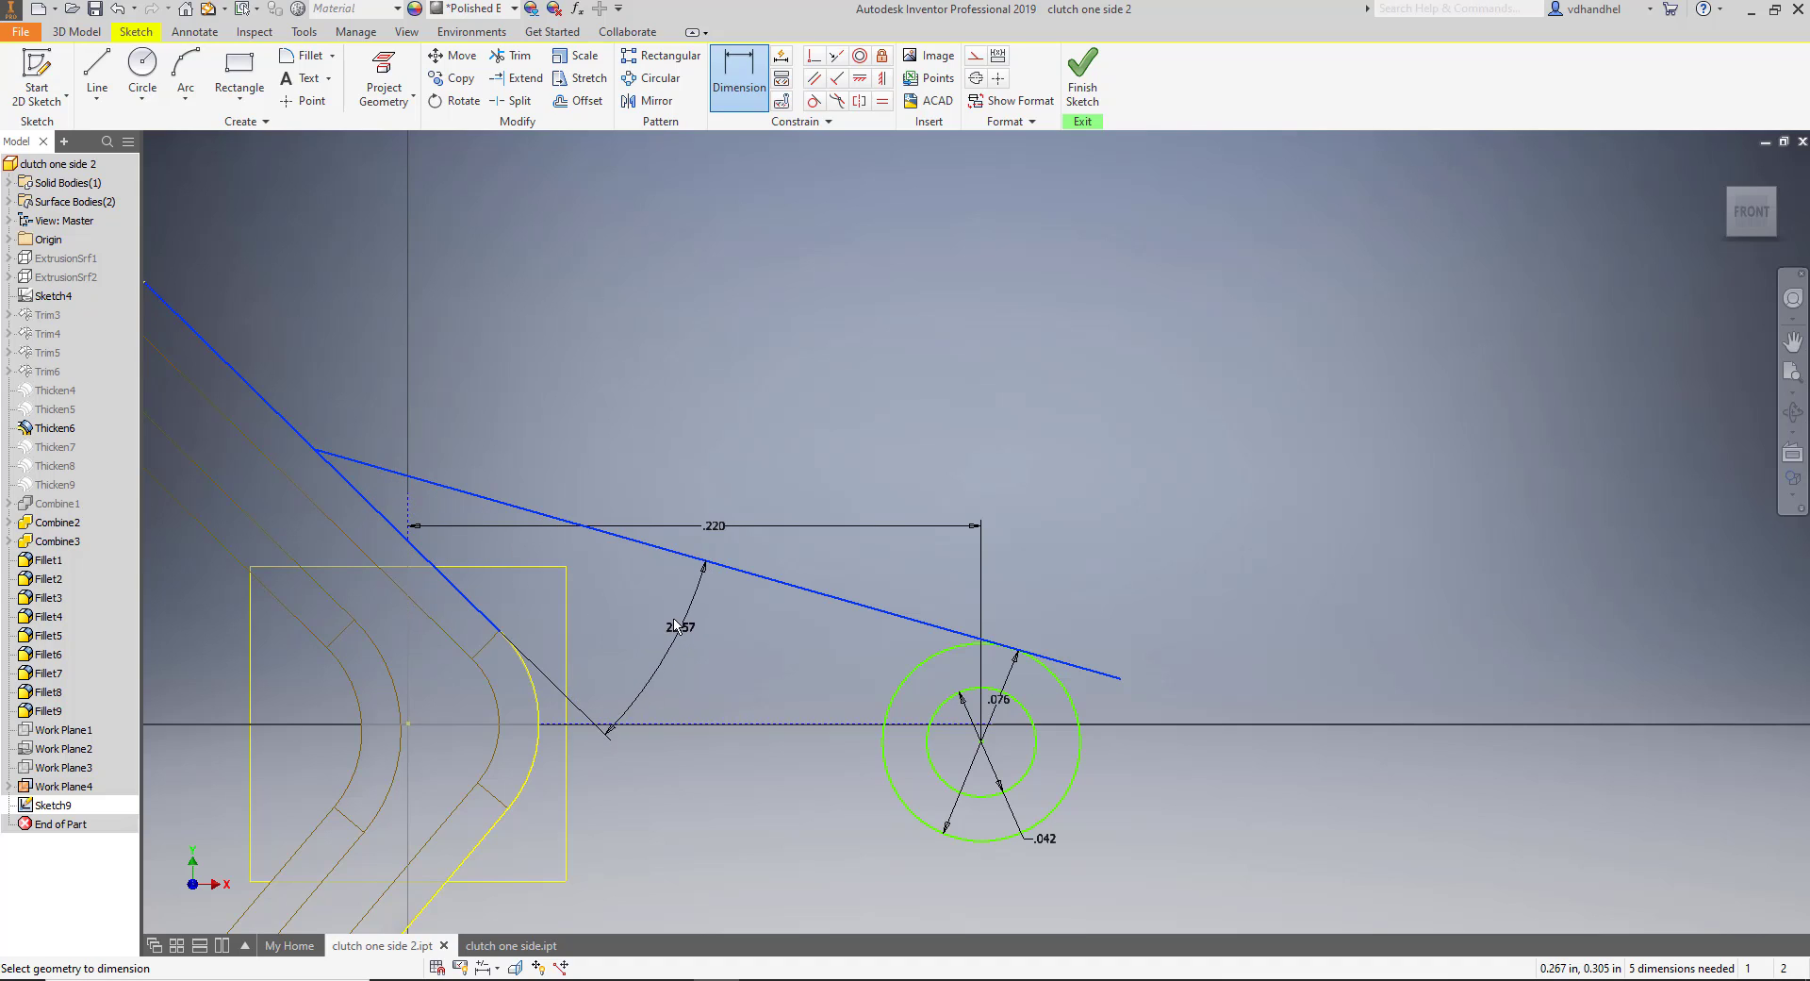
pyautogui.click(644, 611)
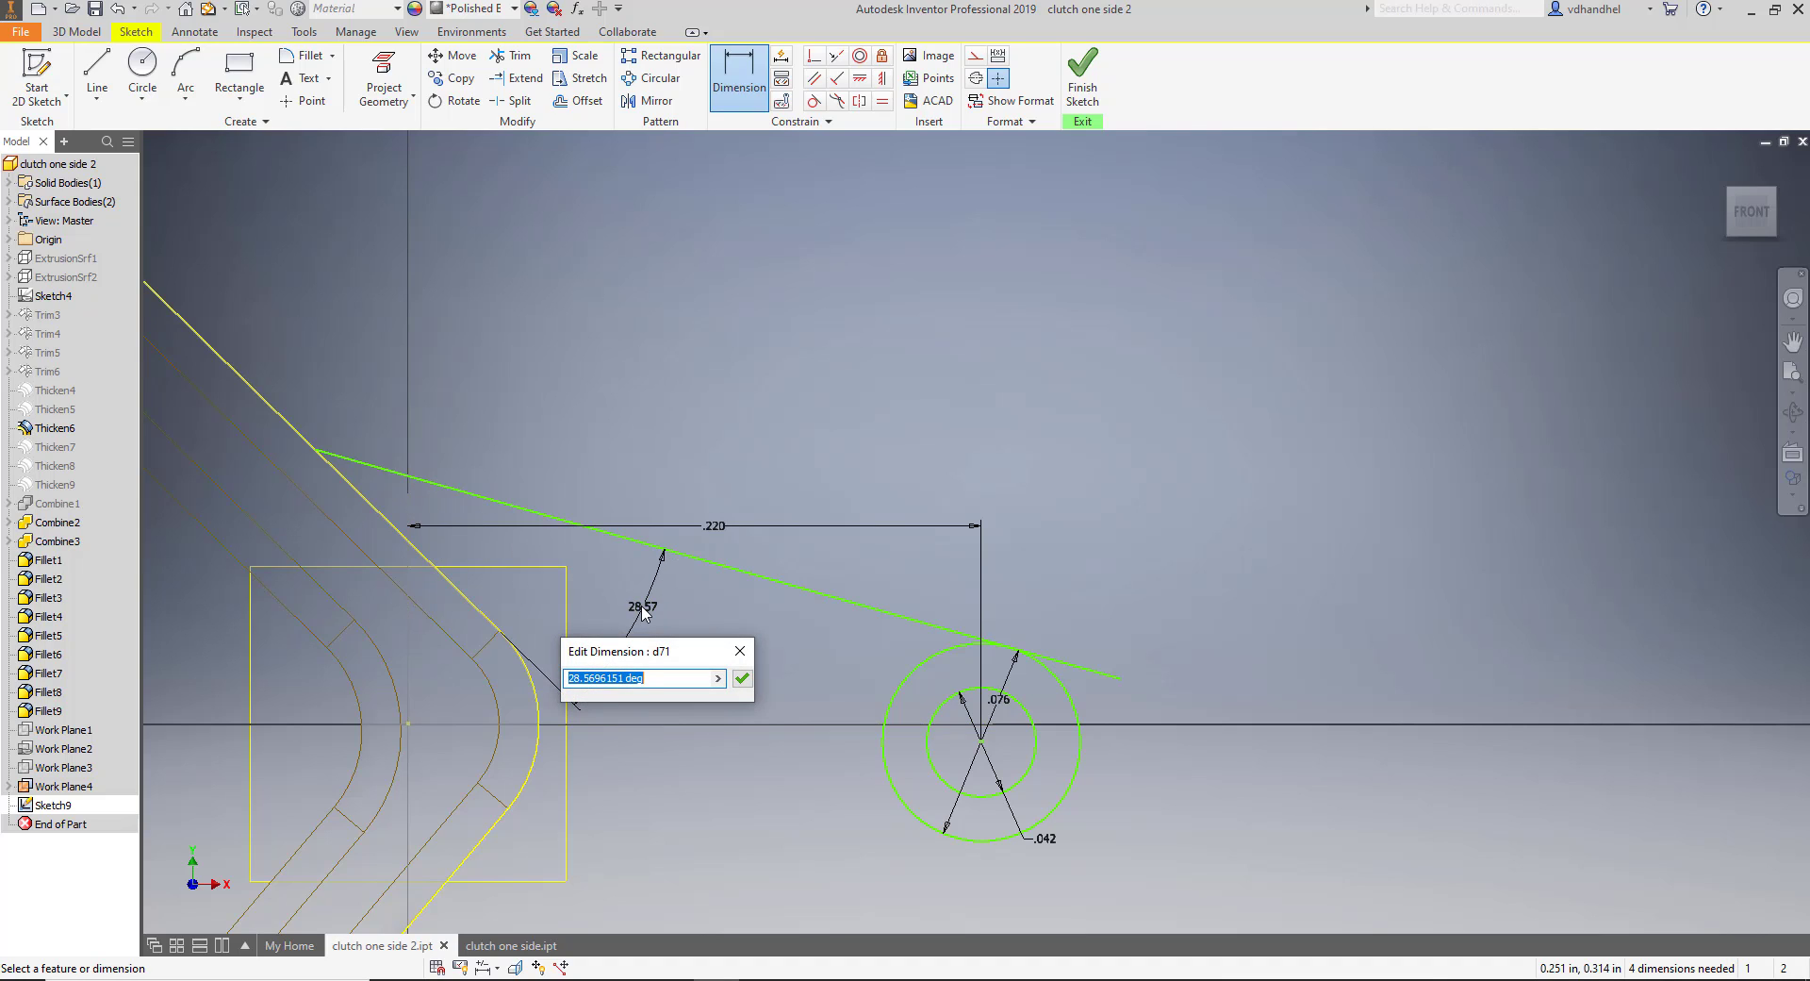
pyautogui.write('30.41')
pyautogui.press('Return')
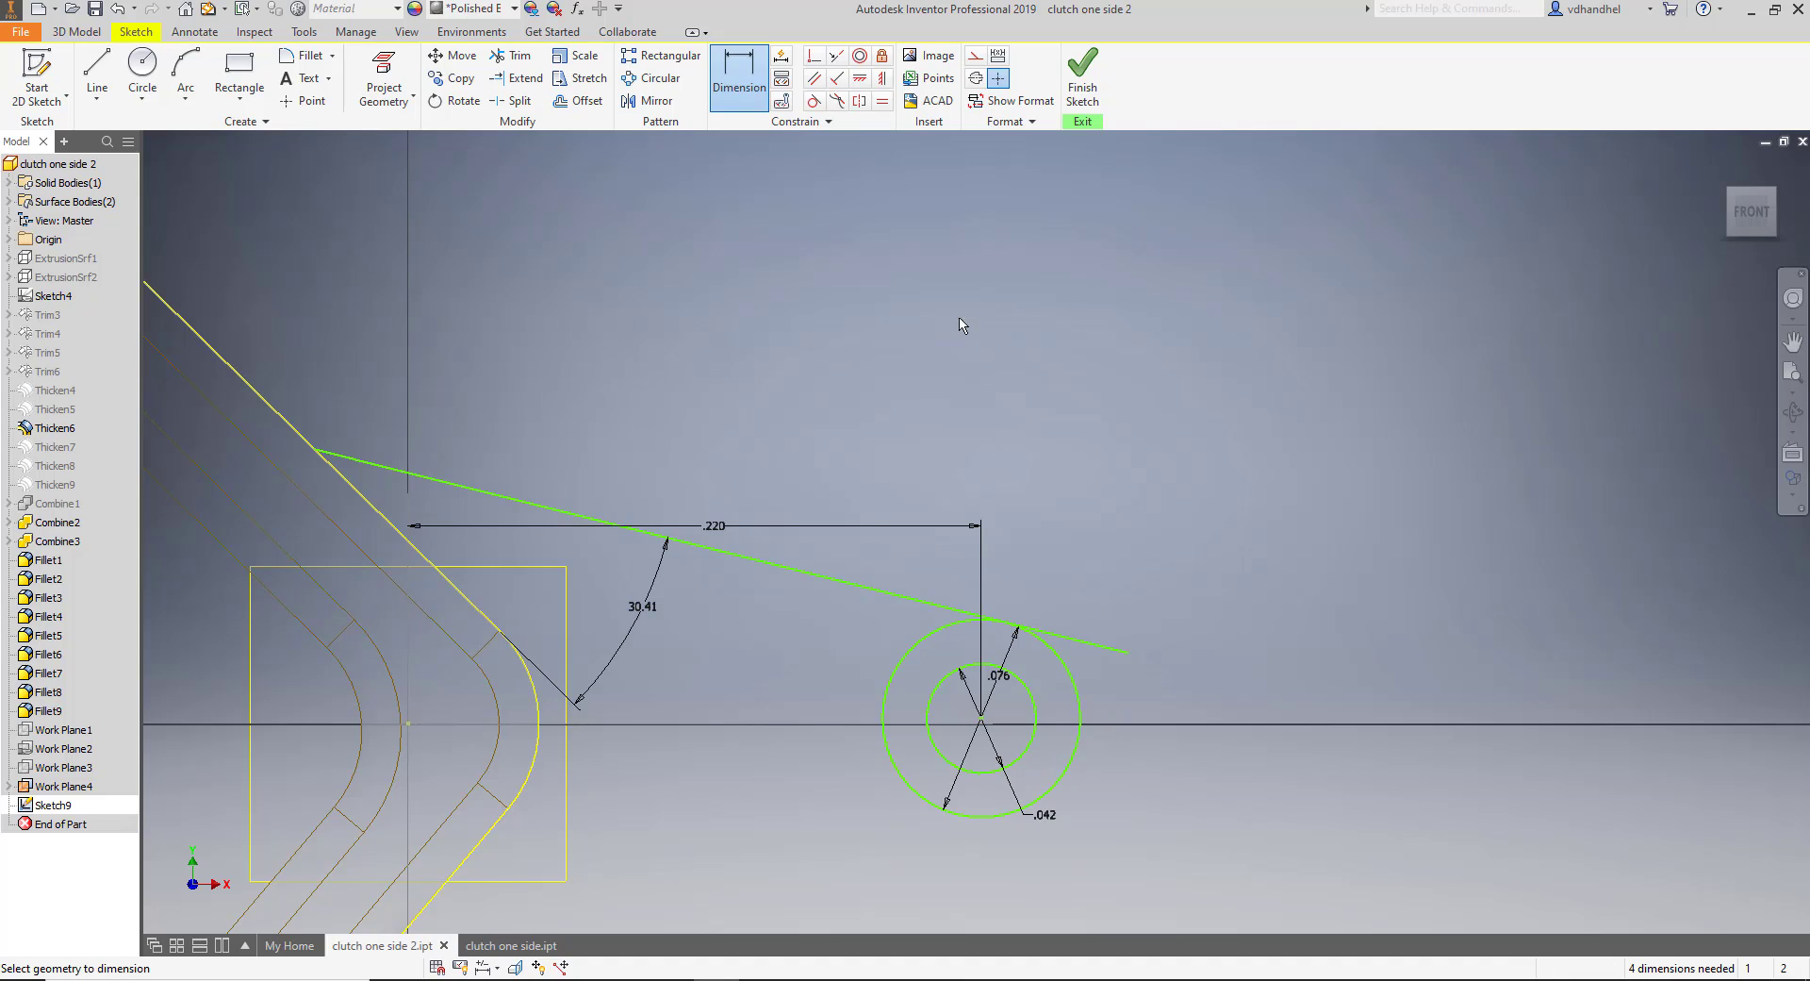
# Apply a Coincident constraint between the circles' shared centre point and the horizontal sketch axis.
pyautogui.click(813, 55)
pyautogui.scroll(5, 997, 829)
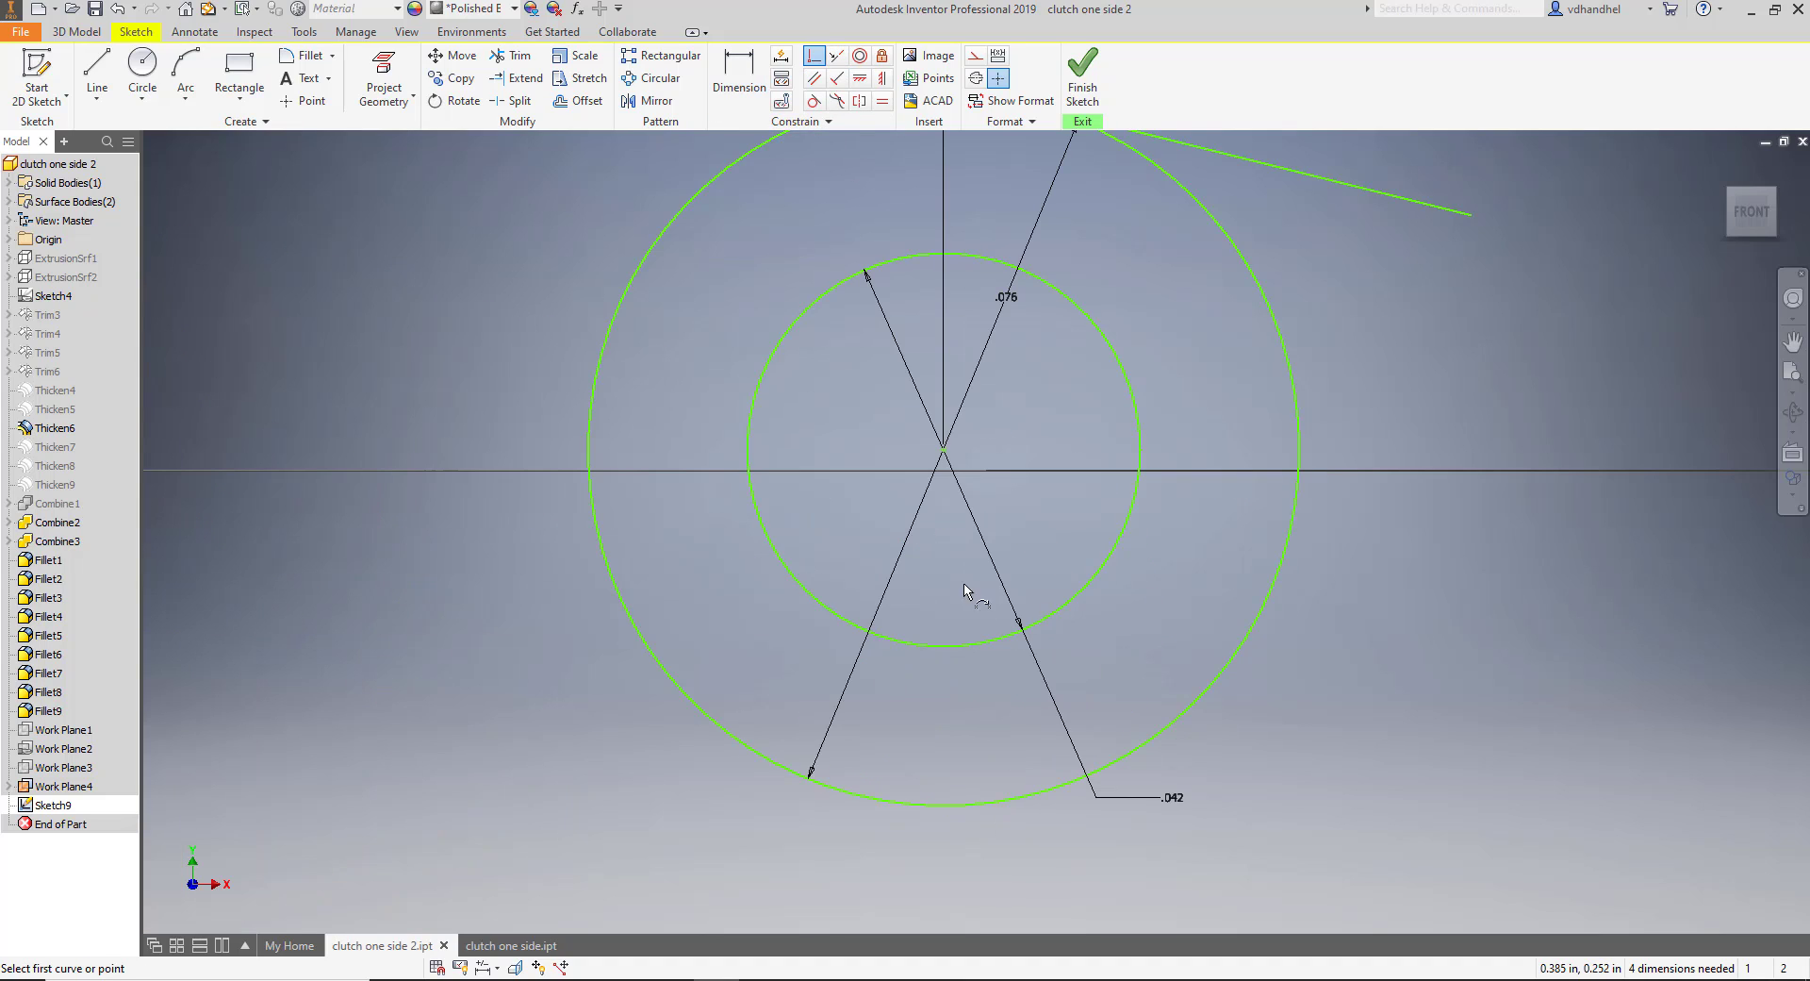
pyautogui.click(944, 449)
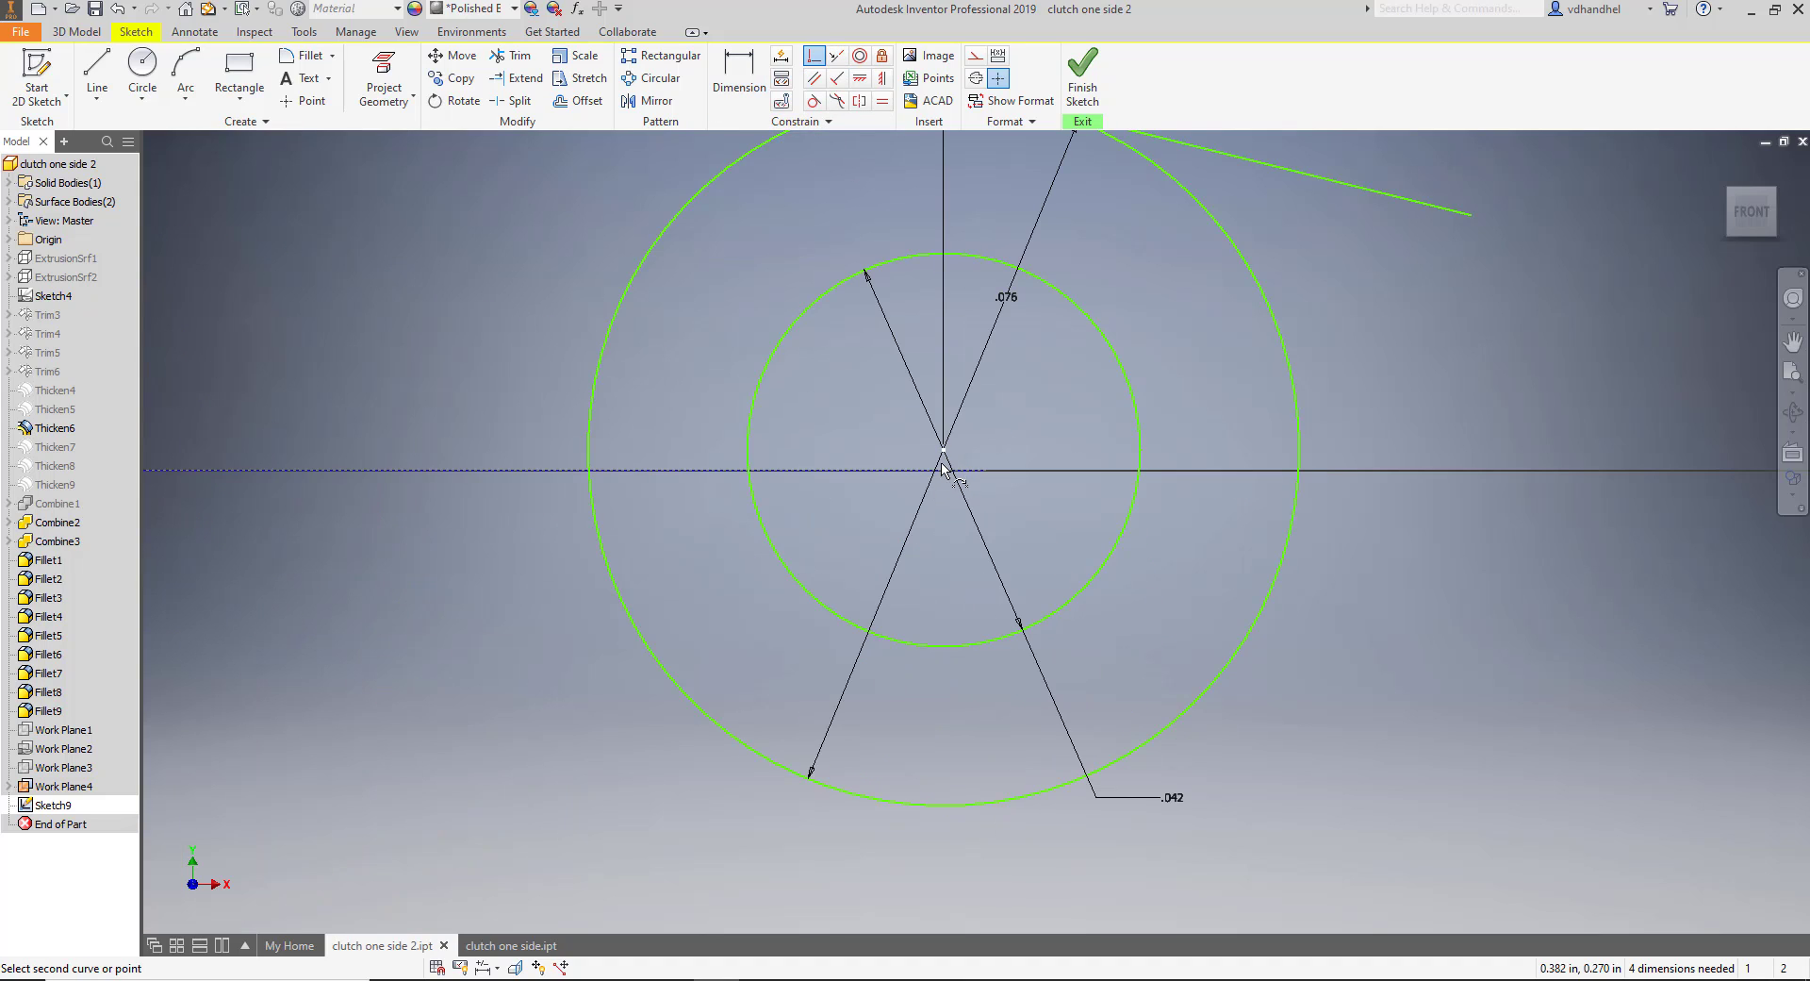
pyautogui.click(942, 471)
pyautogui.scroll(-5, 953, 500)
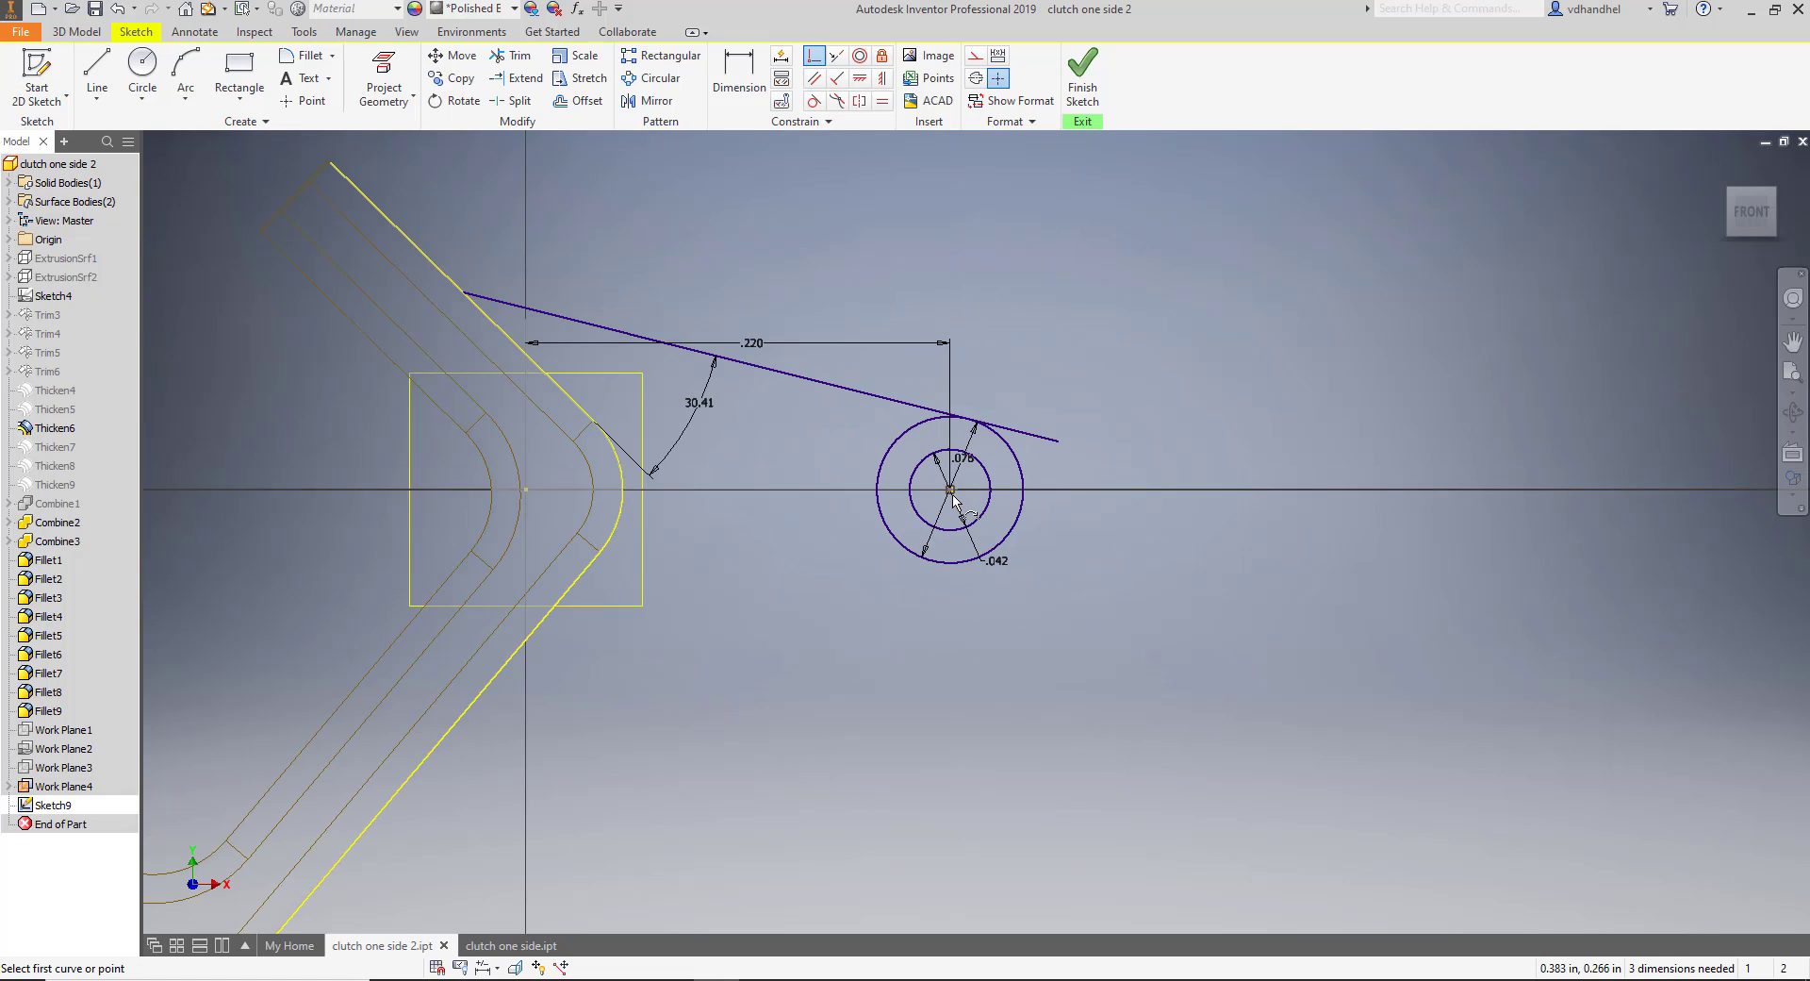
pyautogui.moveTo(821, 478)
pyautogui.mouseDown(button='middle')
pyautogui.moveTo(824, 574)
pyautogui.moveTo(975, 611)
pyautogui.mouseUp(button='middle')
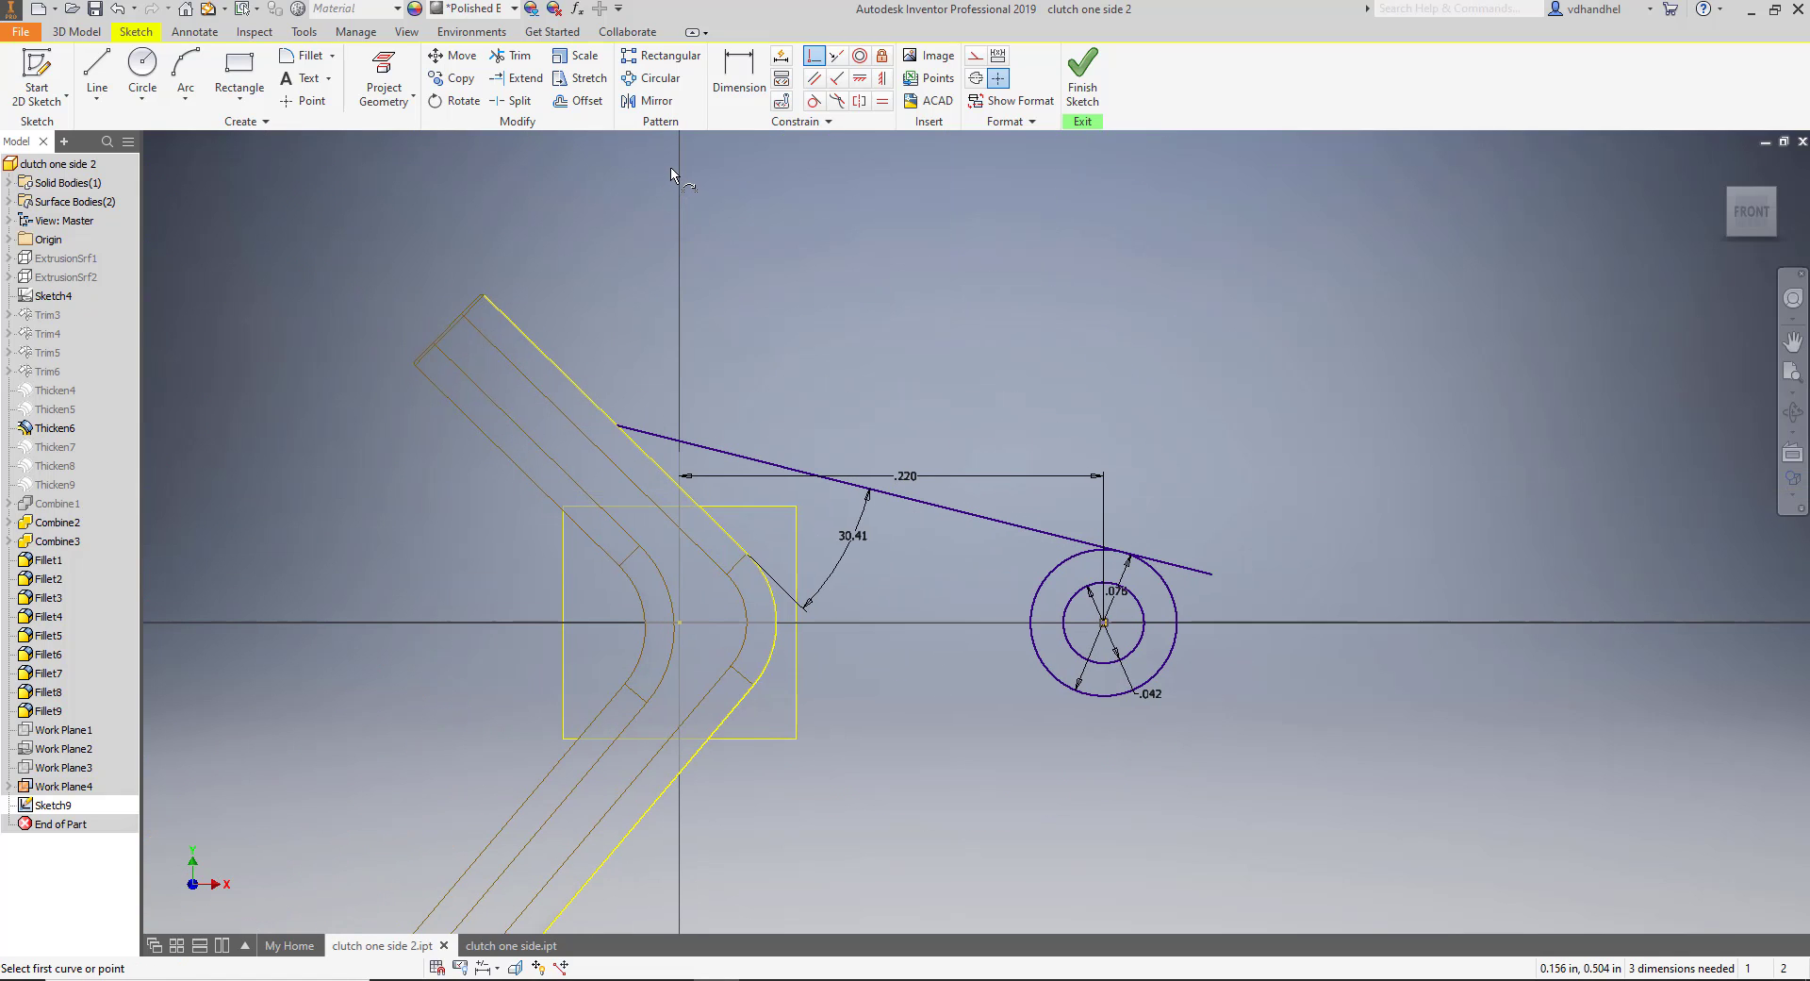
# Try to dimension the distance from the slanted line's upper endpoint to the vertical sketch axis.
pyautogui.click(739, 73)
pyautogui.scroll(5, 675, 429)
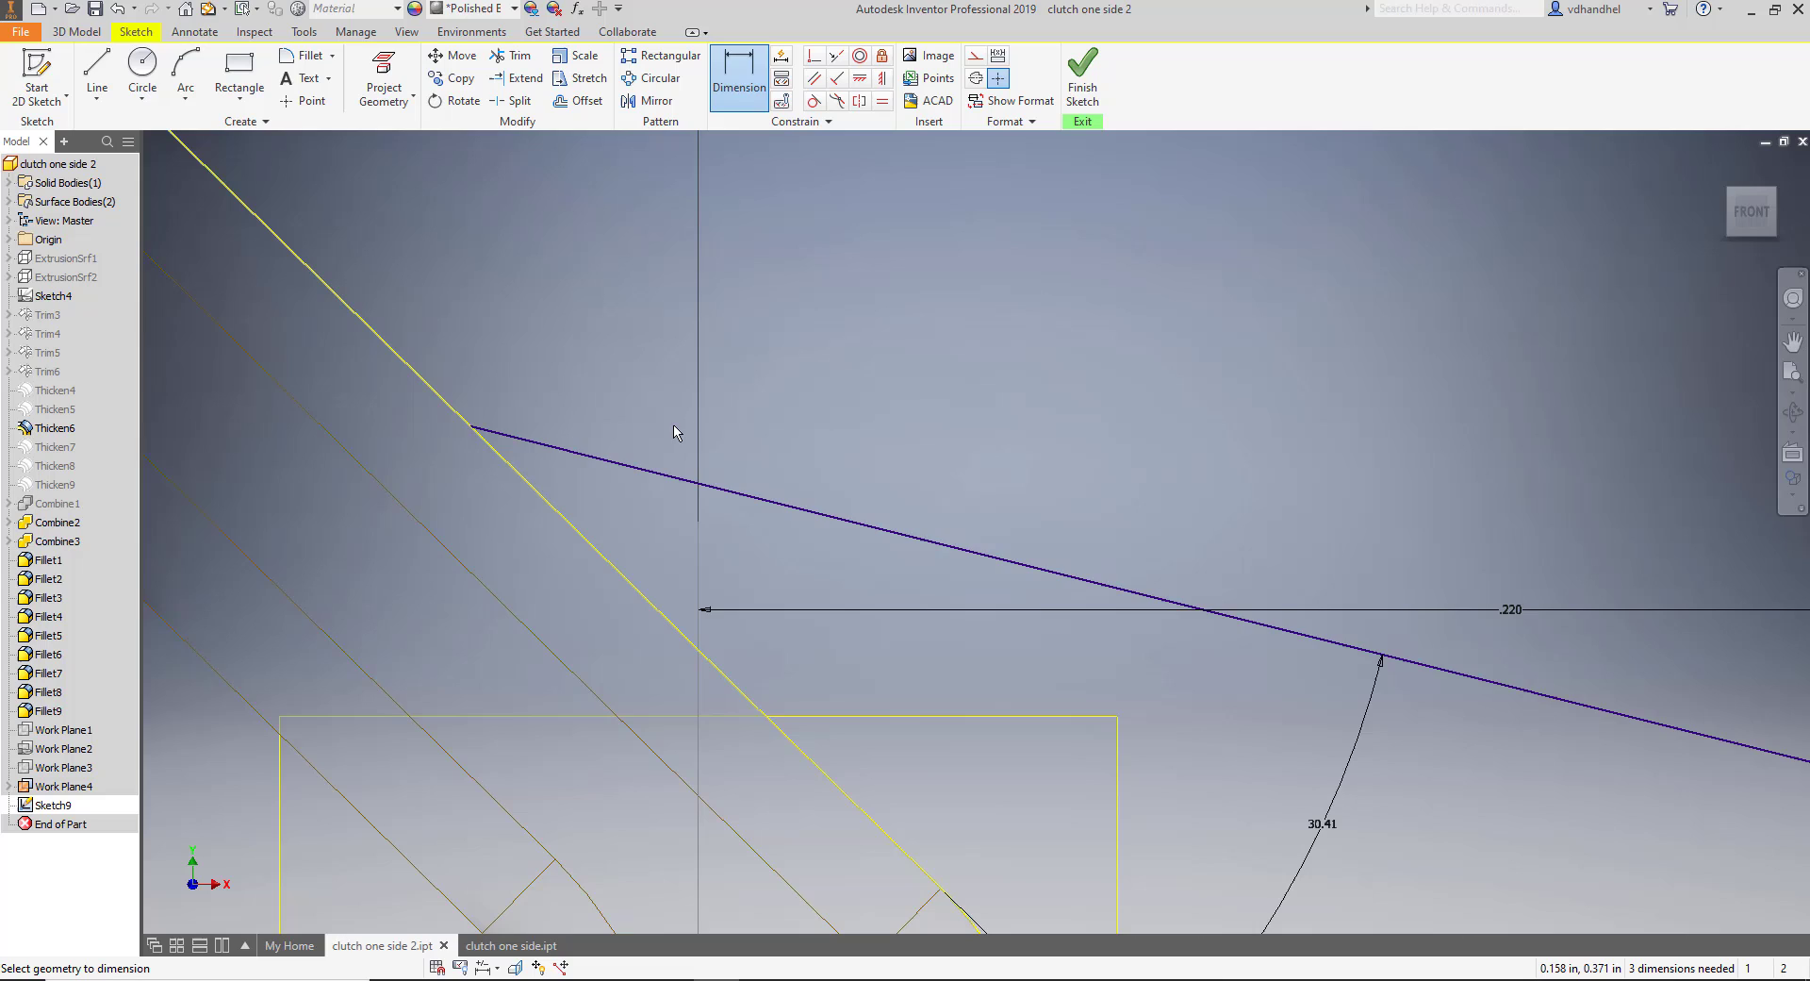
pyautogui.click(473, 432)
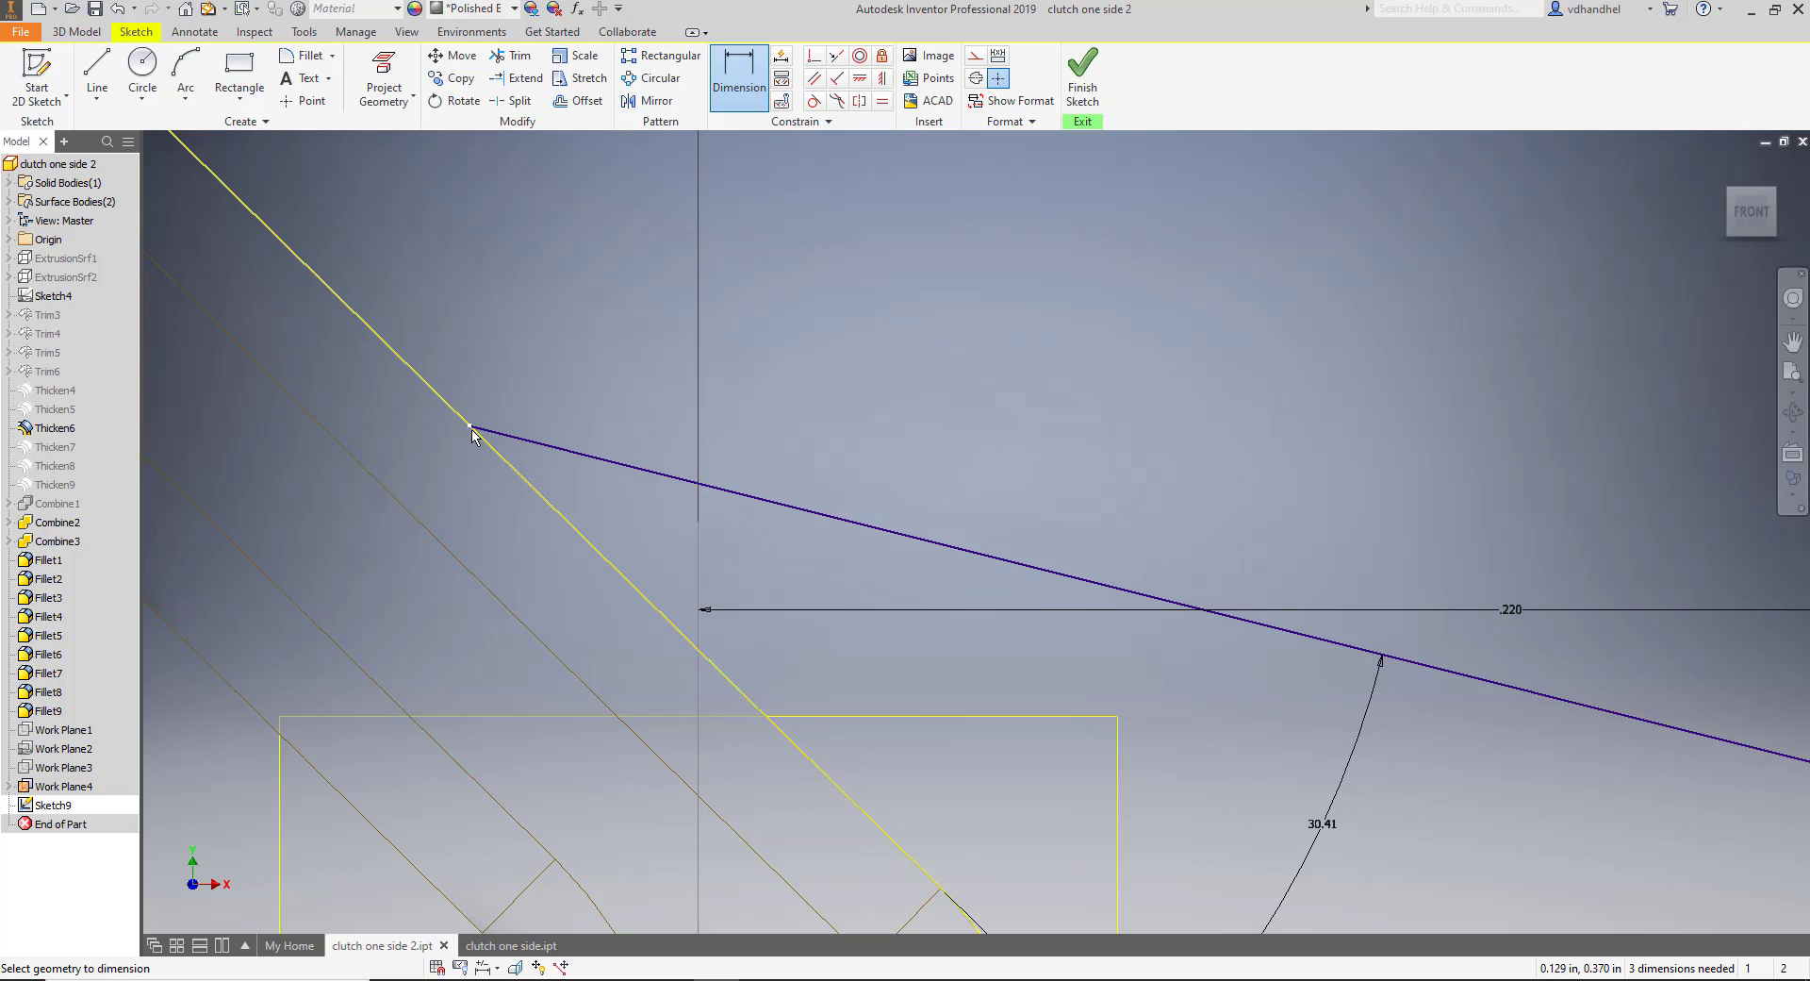
pyautogui.click(696, 590)
pyautogui.click(622, 410)
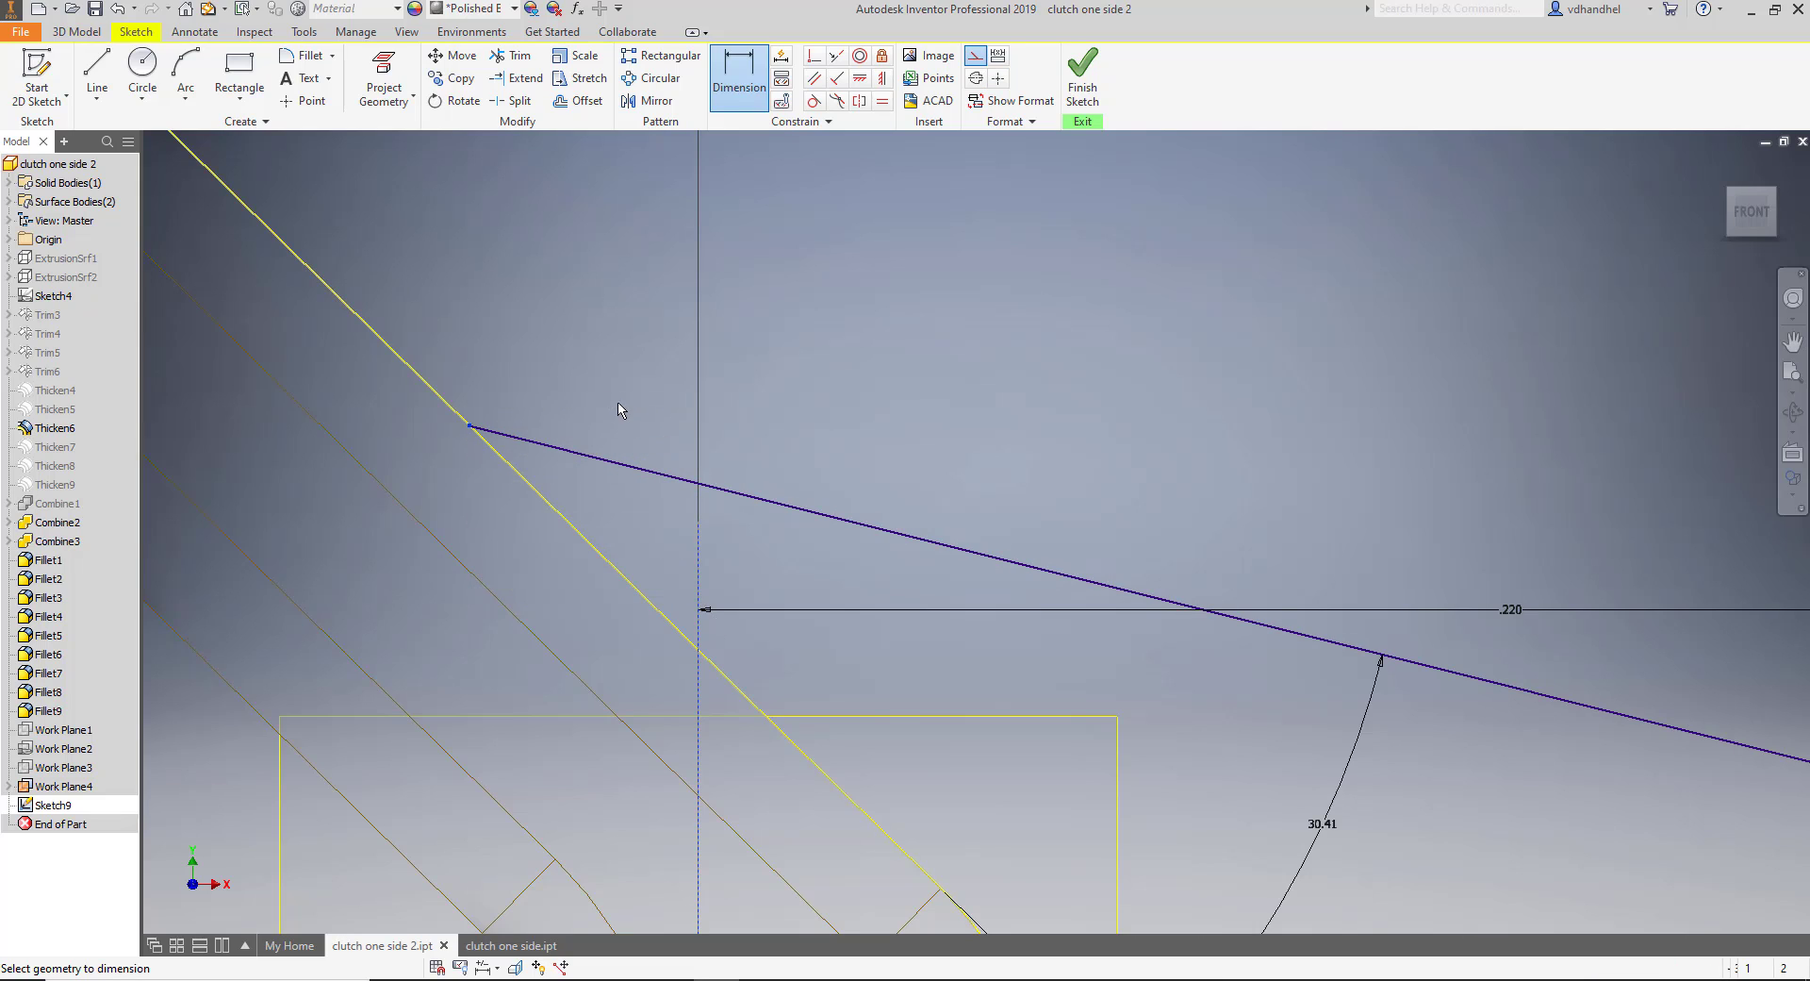
pyautogui.click(335, 173)
# Trim the slanted line's overhang past the outer circle and the circle's portions outside the upper-right arc.
pyautogui.scroll(-4, 836, 592)
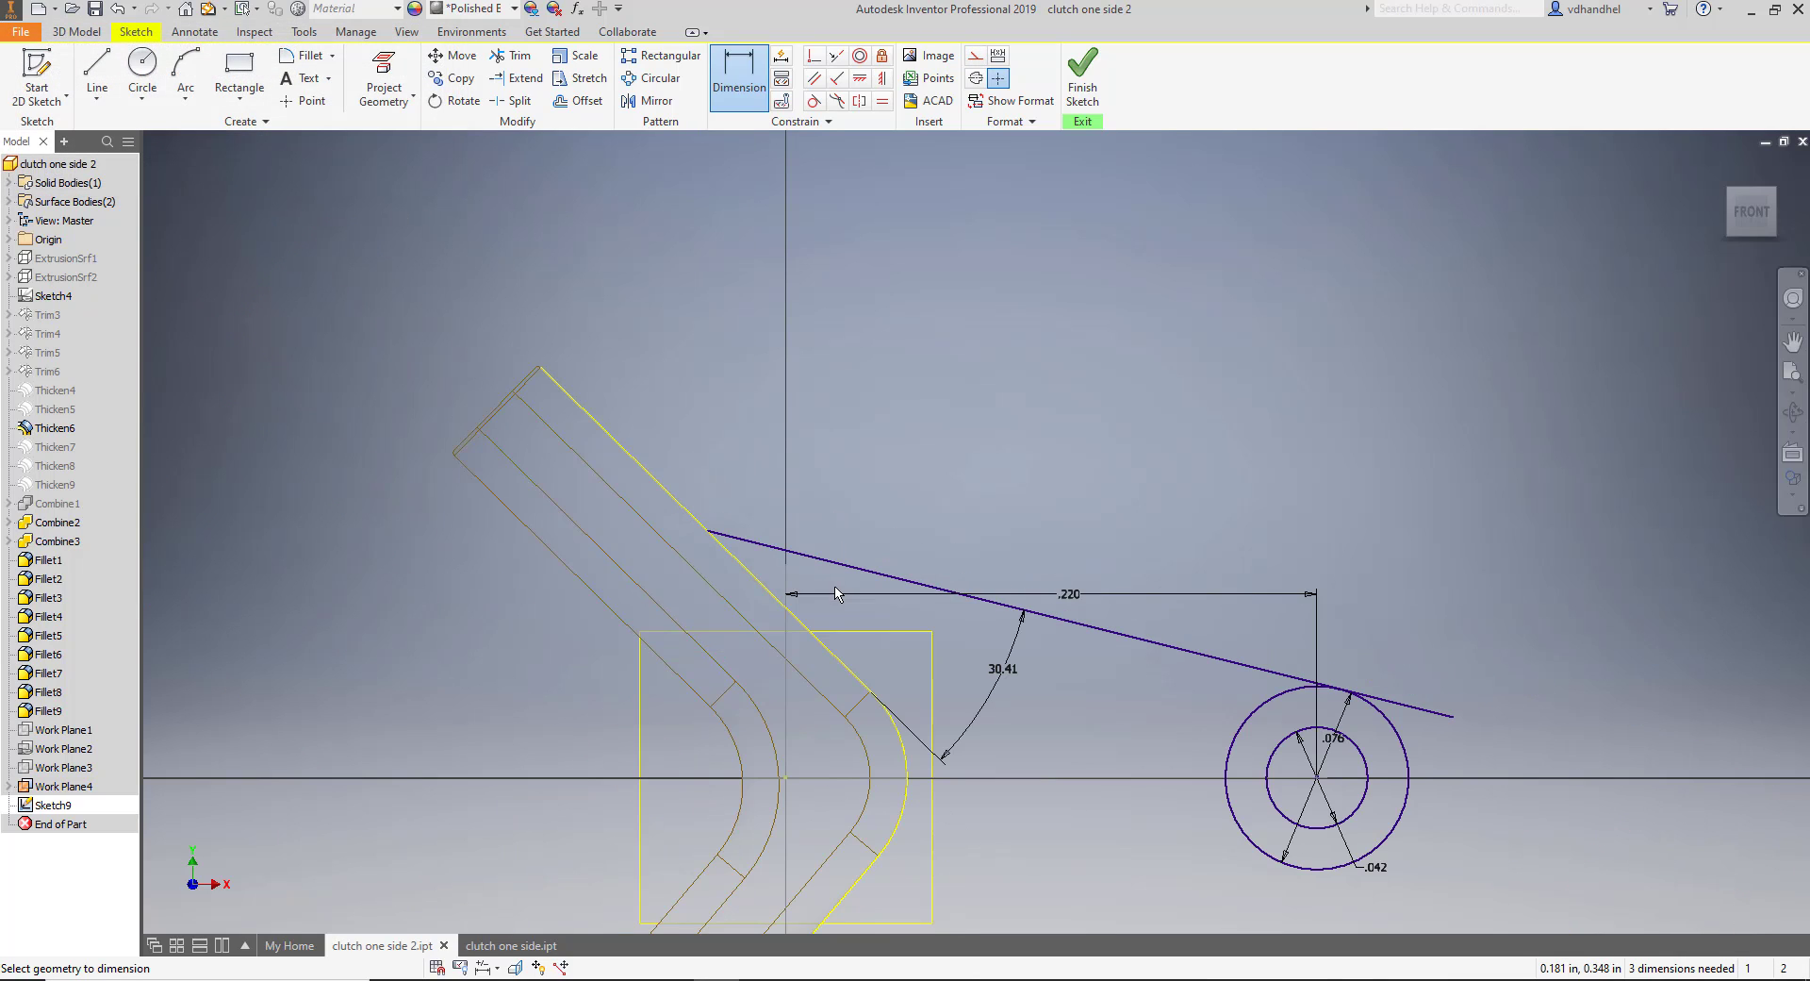
pyautogui.moveTo(992, 825); pyautogui.dragTo(947, 643, button='middle')
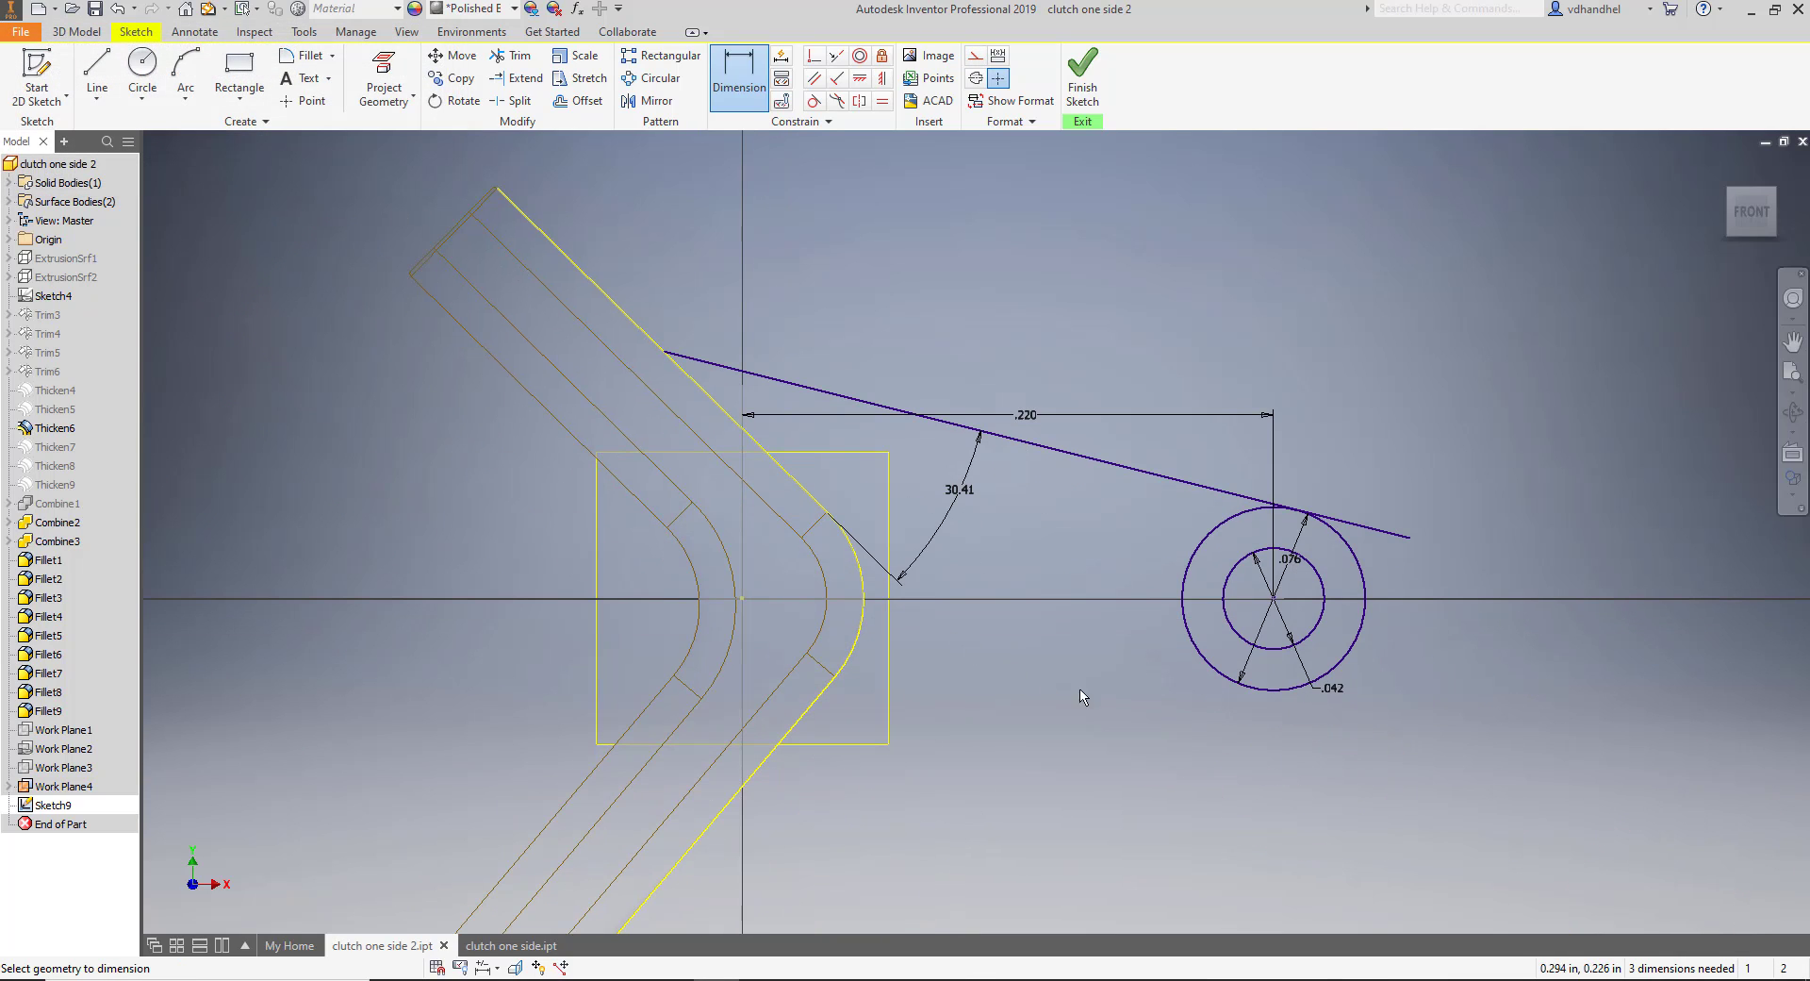
pyautogui.press('x')
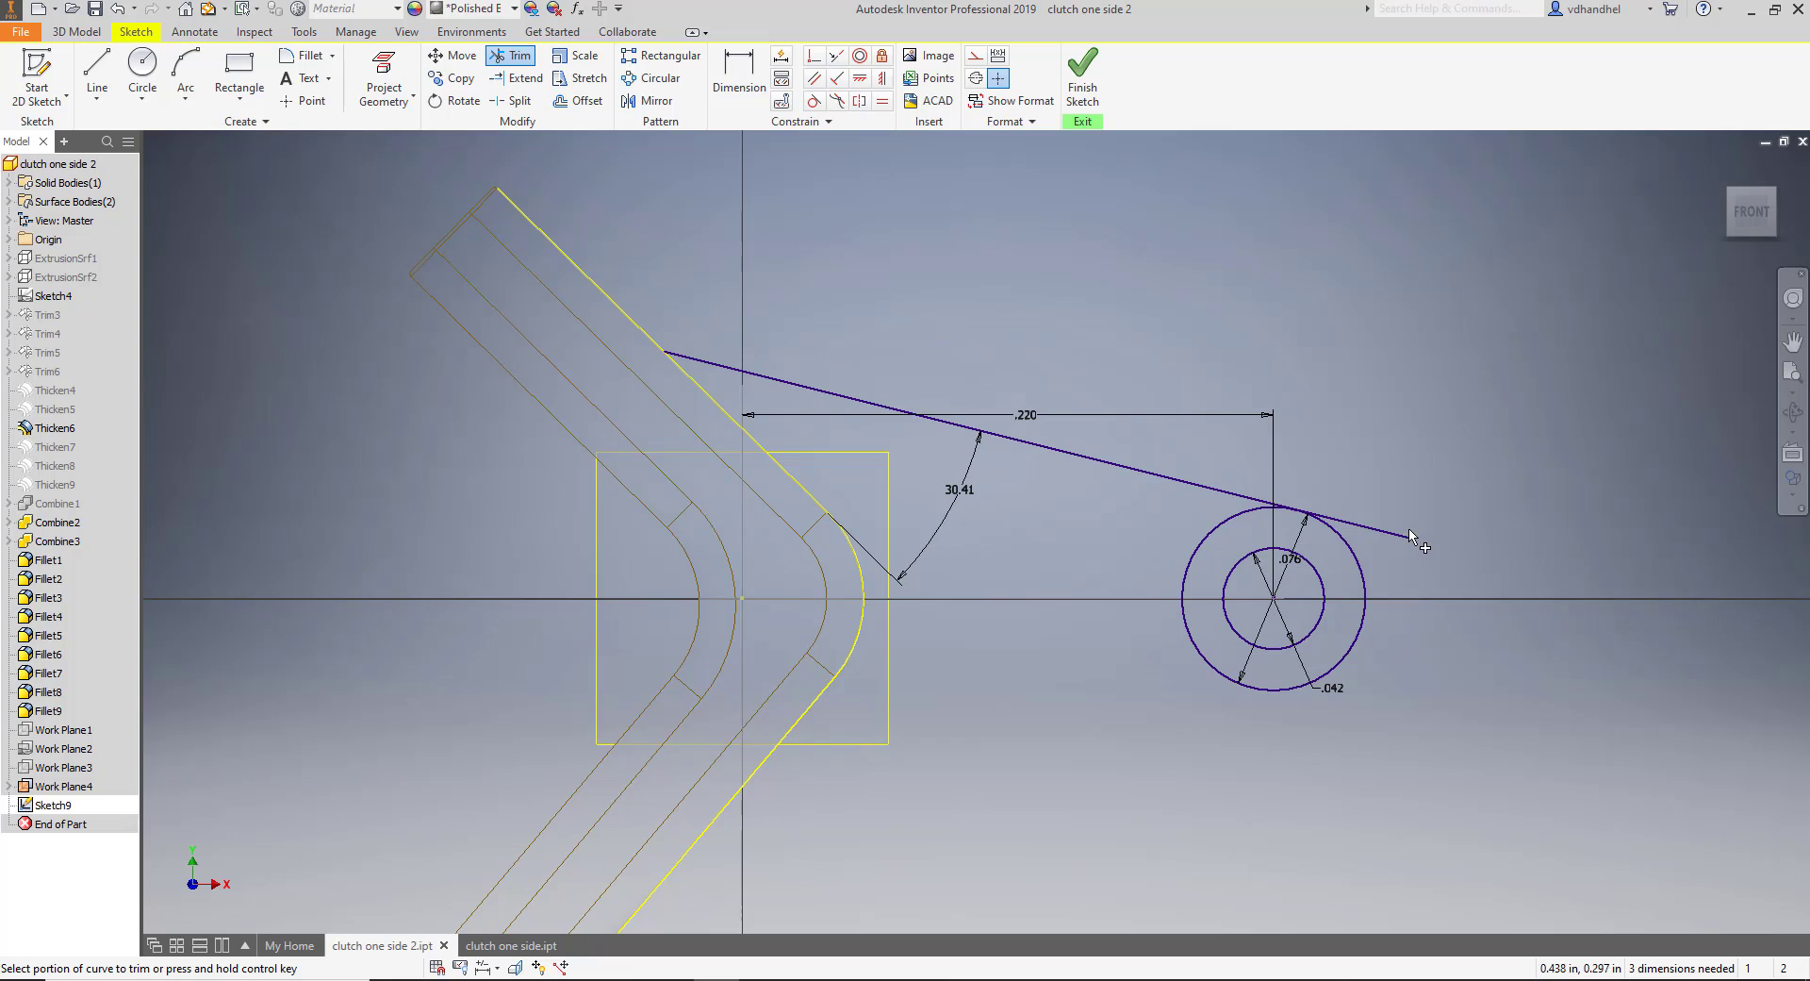
pyautogui.click(1405, 534)
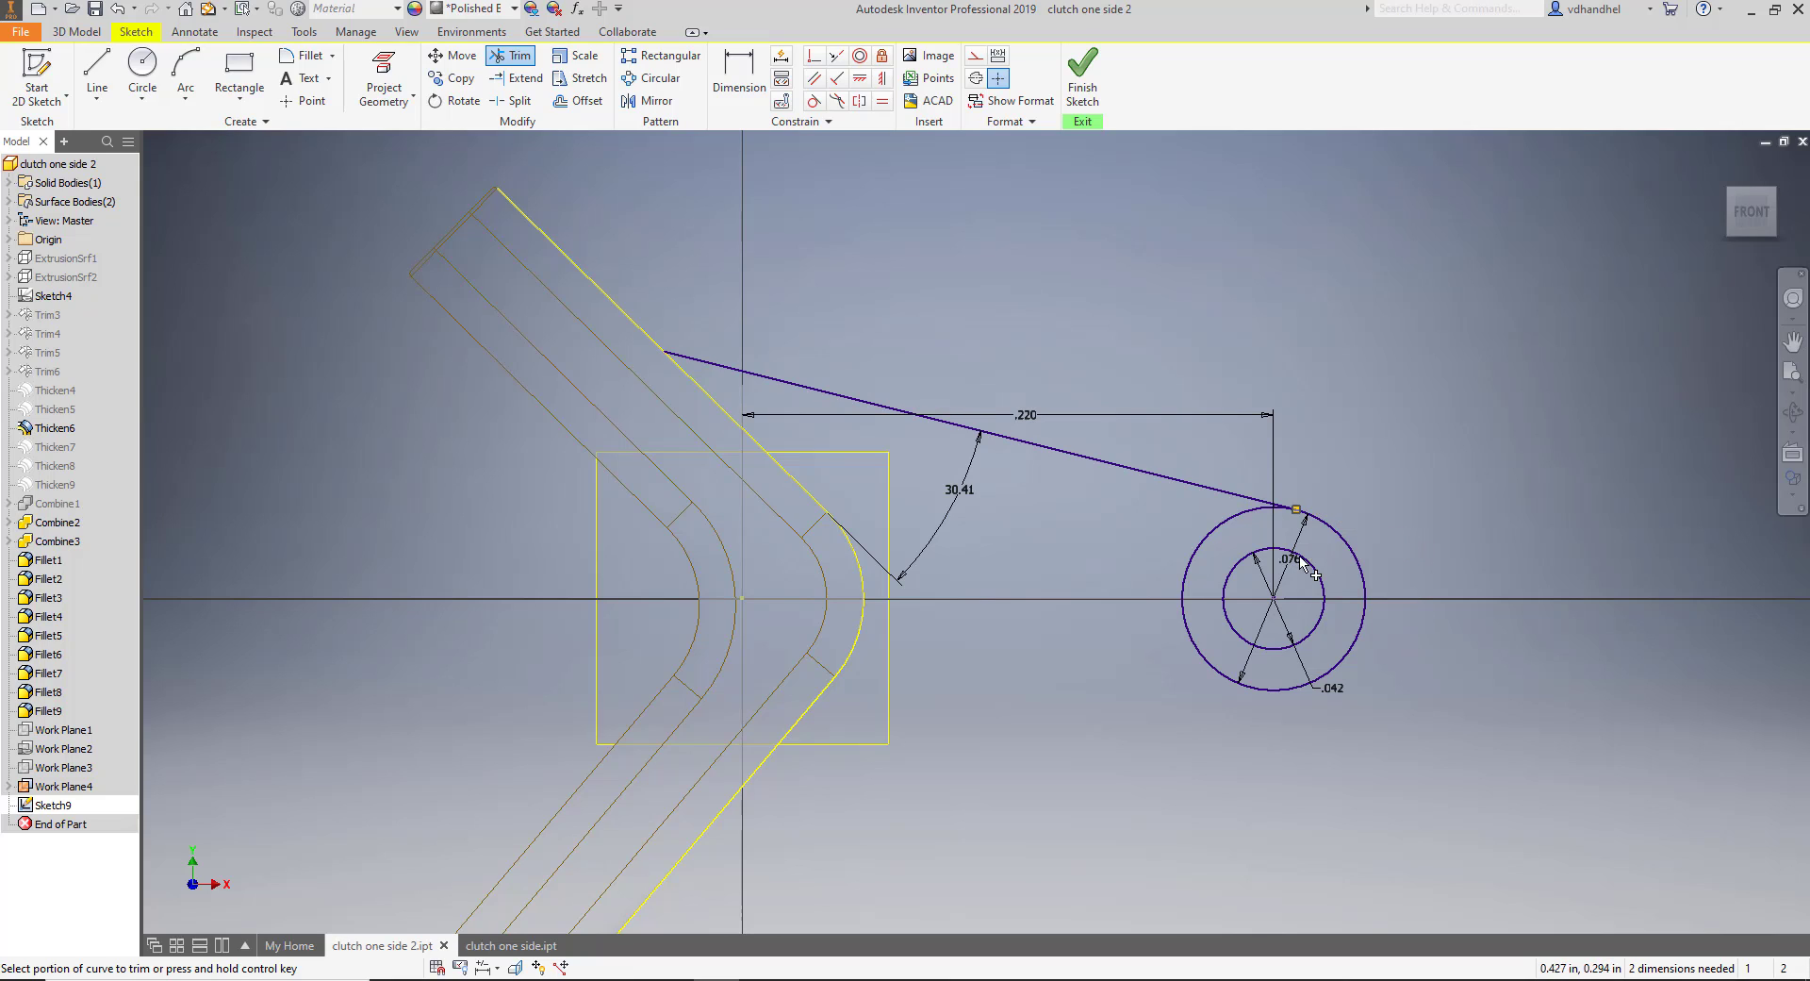
pyautogui.click(1188, 585)
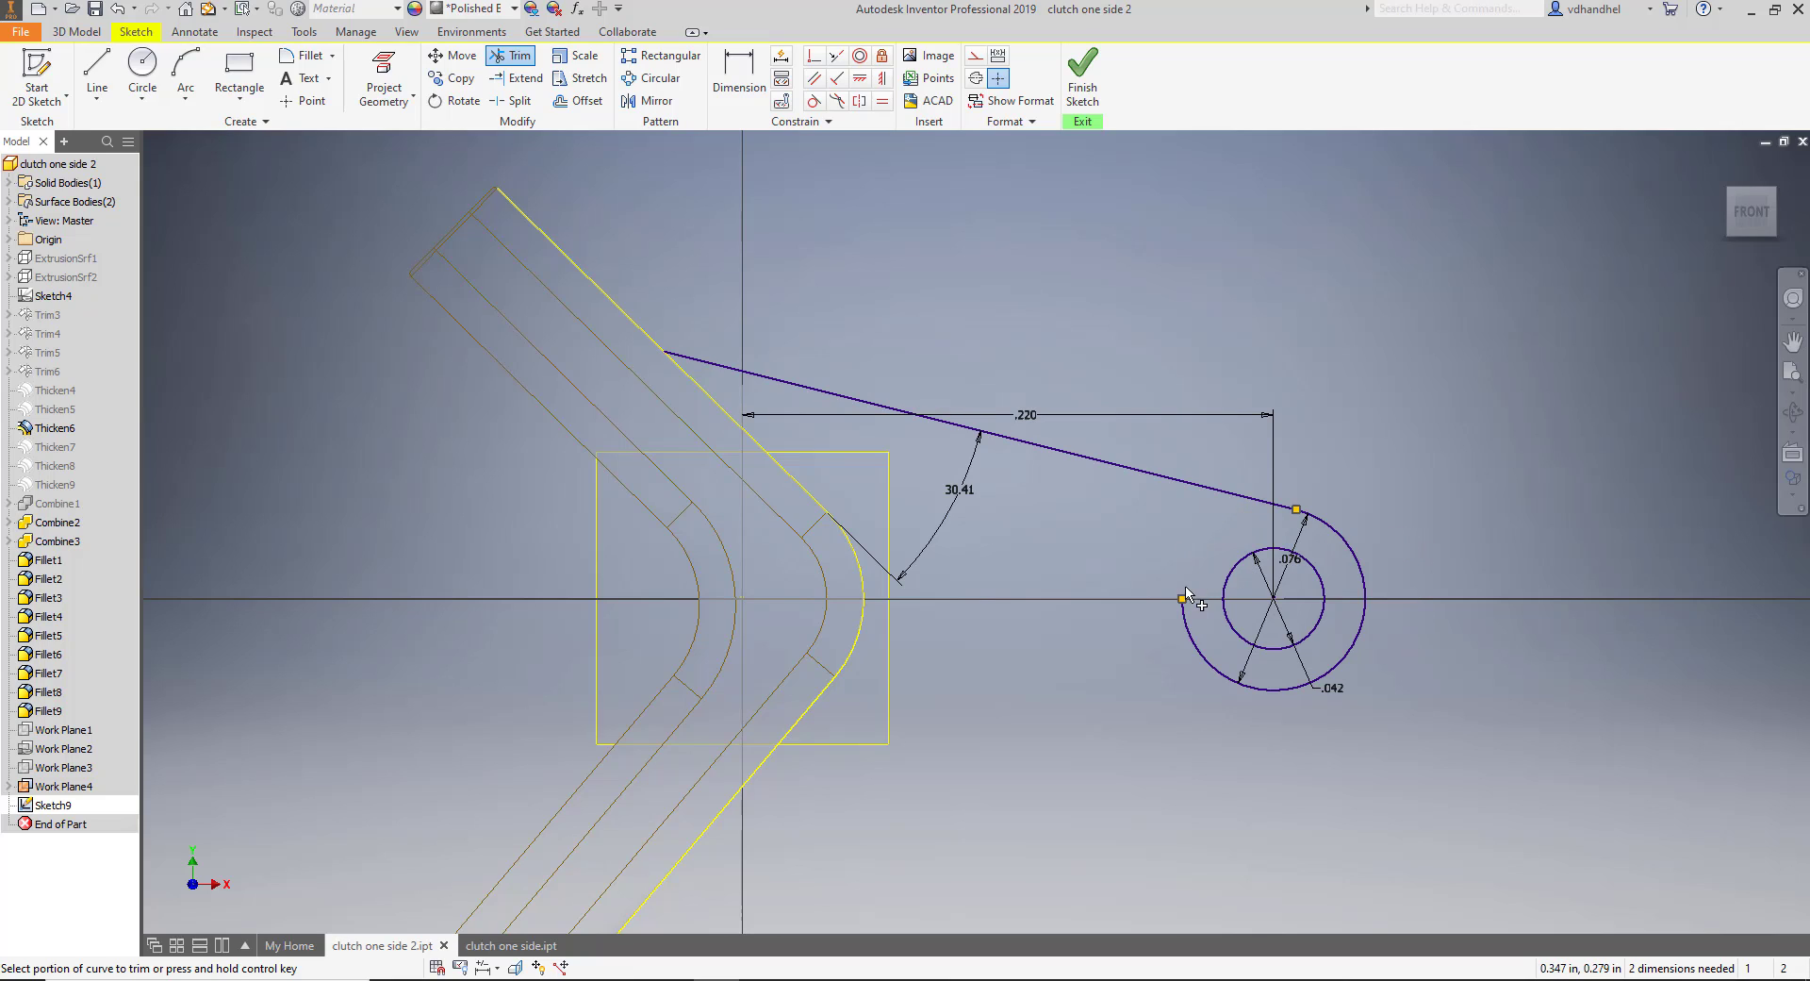
pyautogui.click(1197, 656)
# Mirror the slanted line and the remaining outer arc about the horizontal sketch axis.
pyautogui.click(648, 100)
pyautogui.click(842, 406)
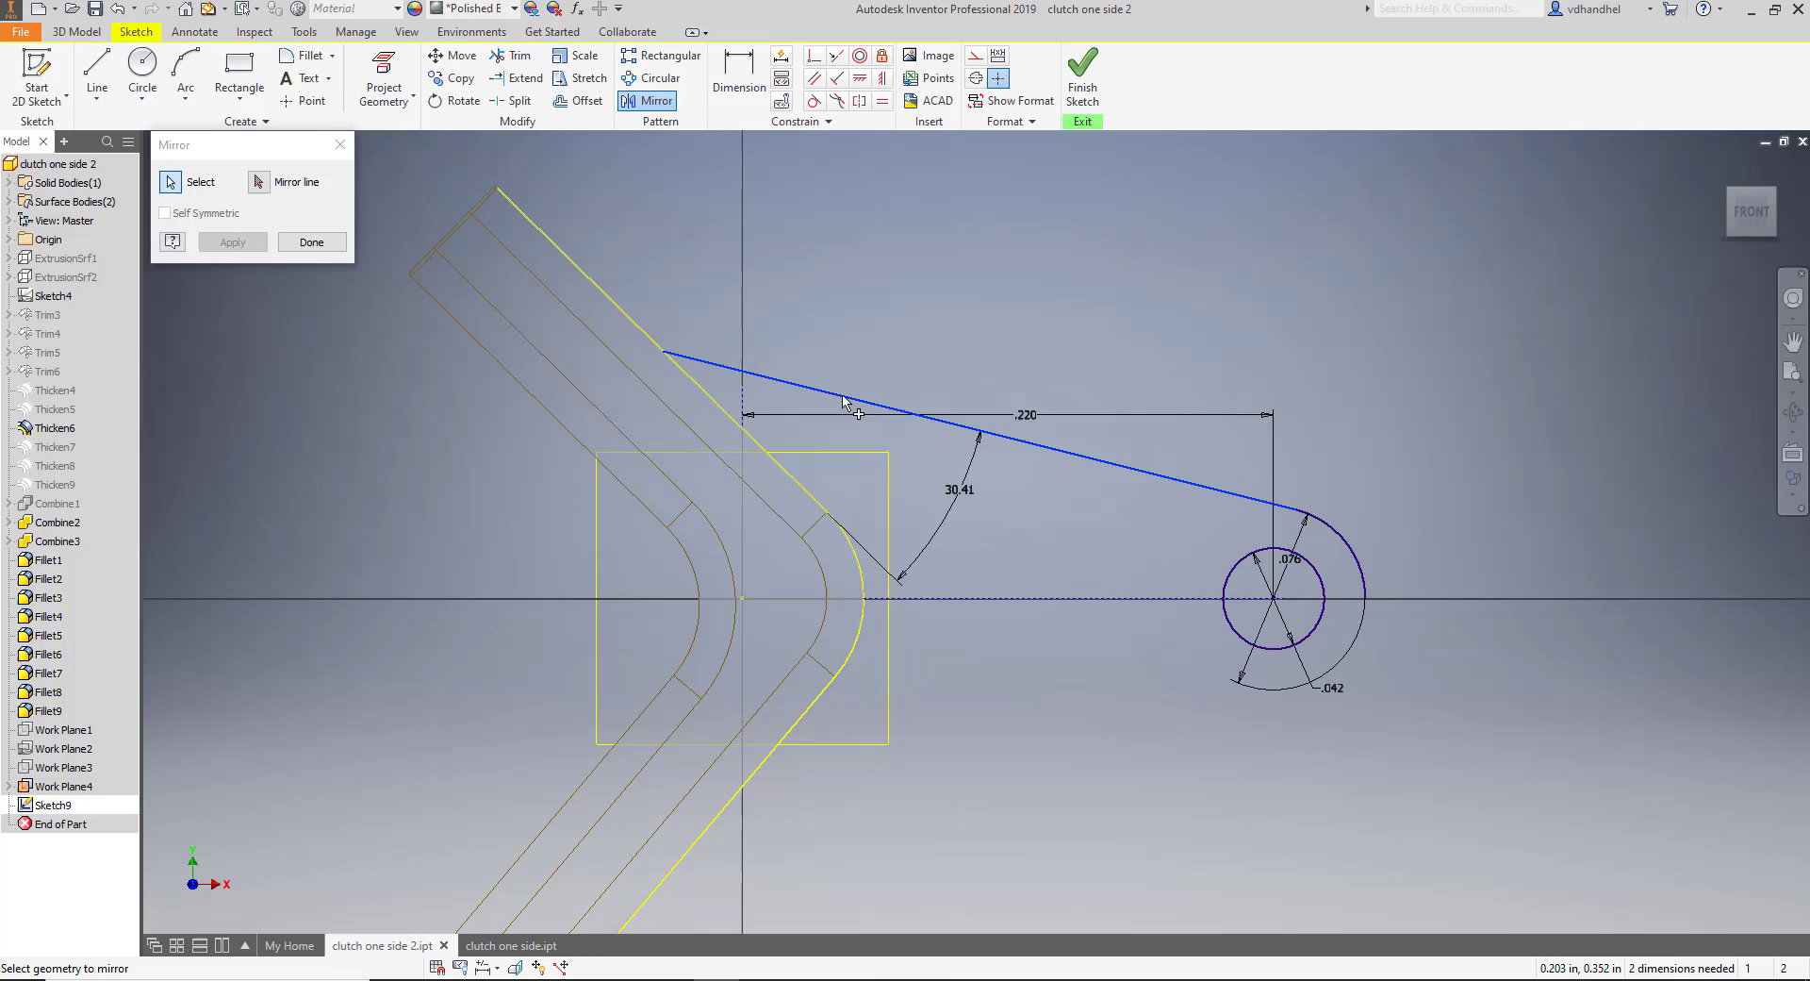
pyautogui.click(1357, 570)
pyautogui.click(262, 185)
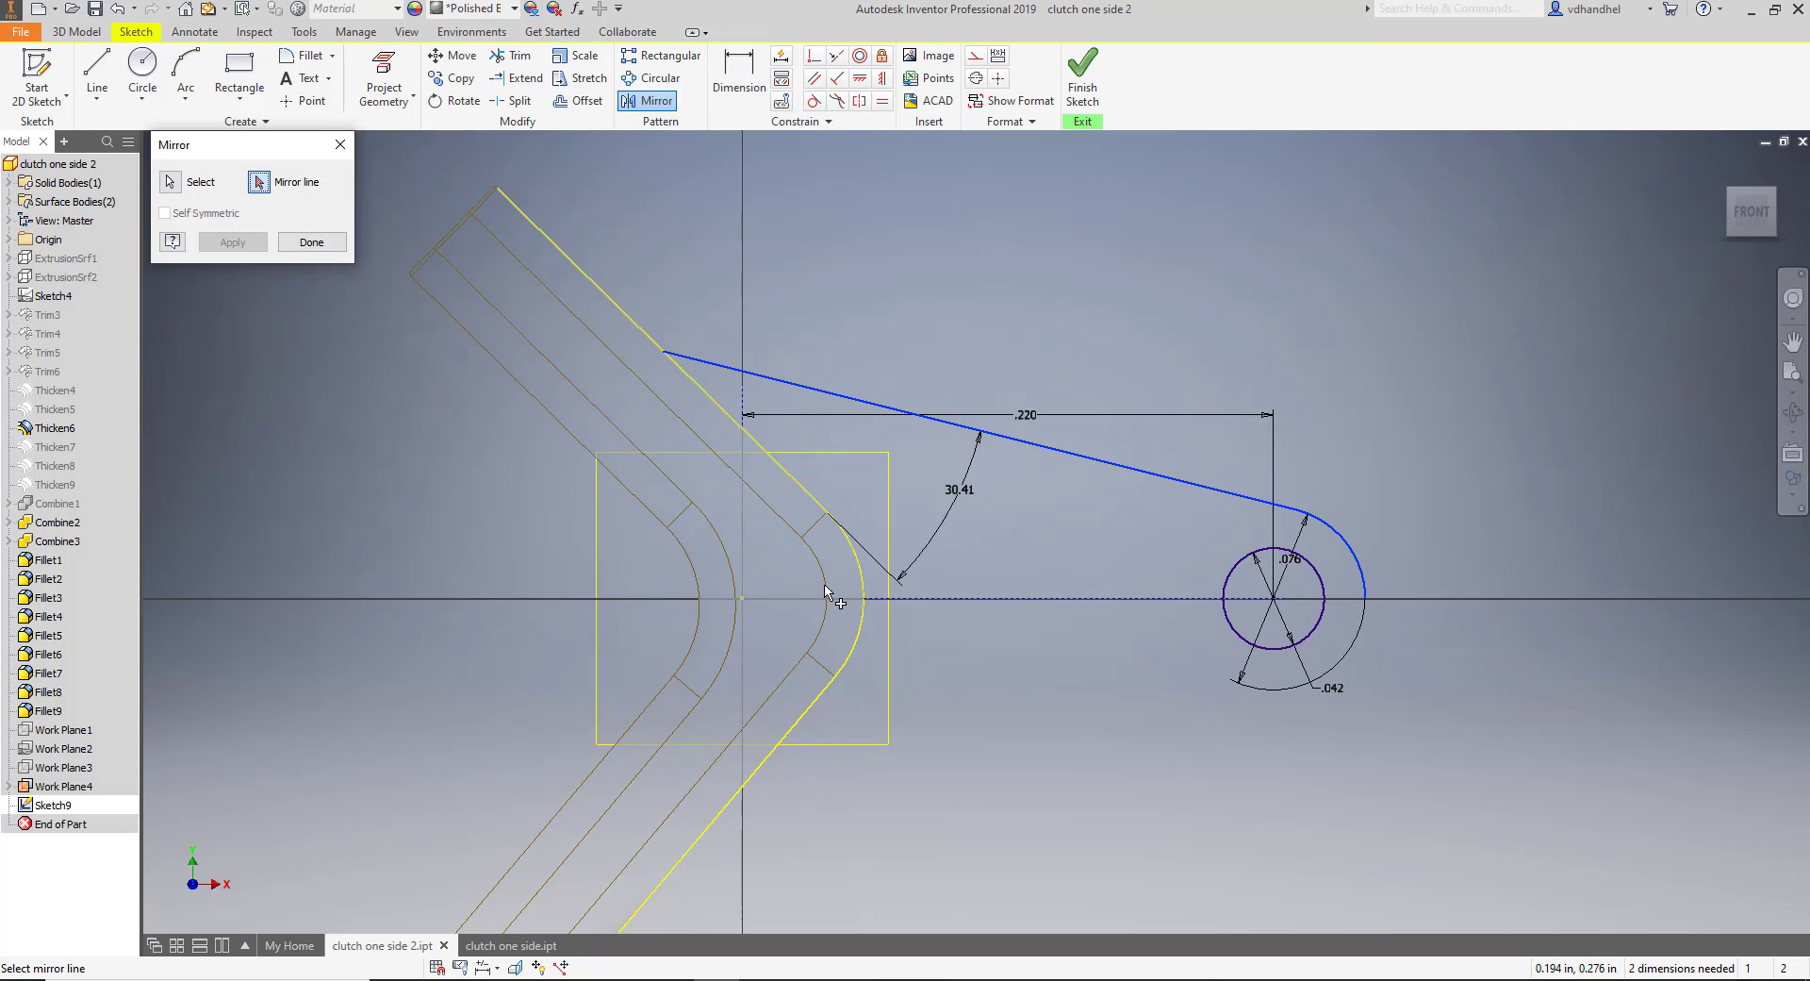
pyautogui.click(913, 601)
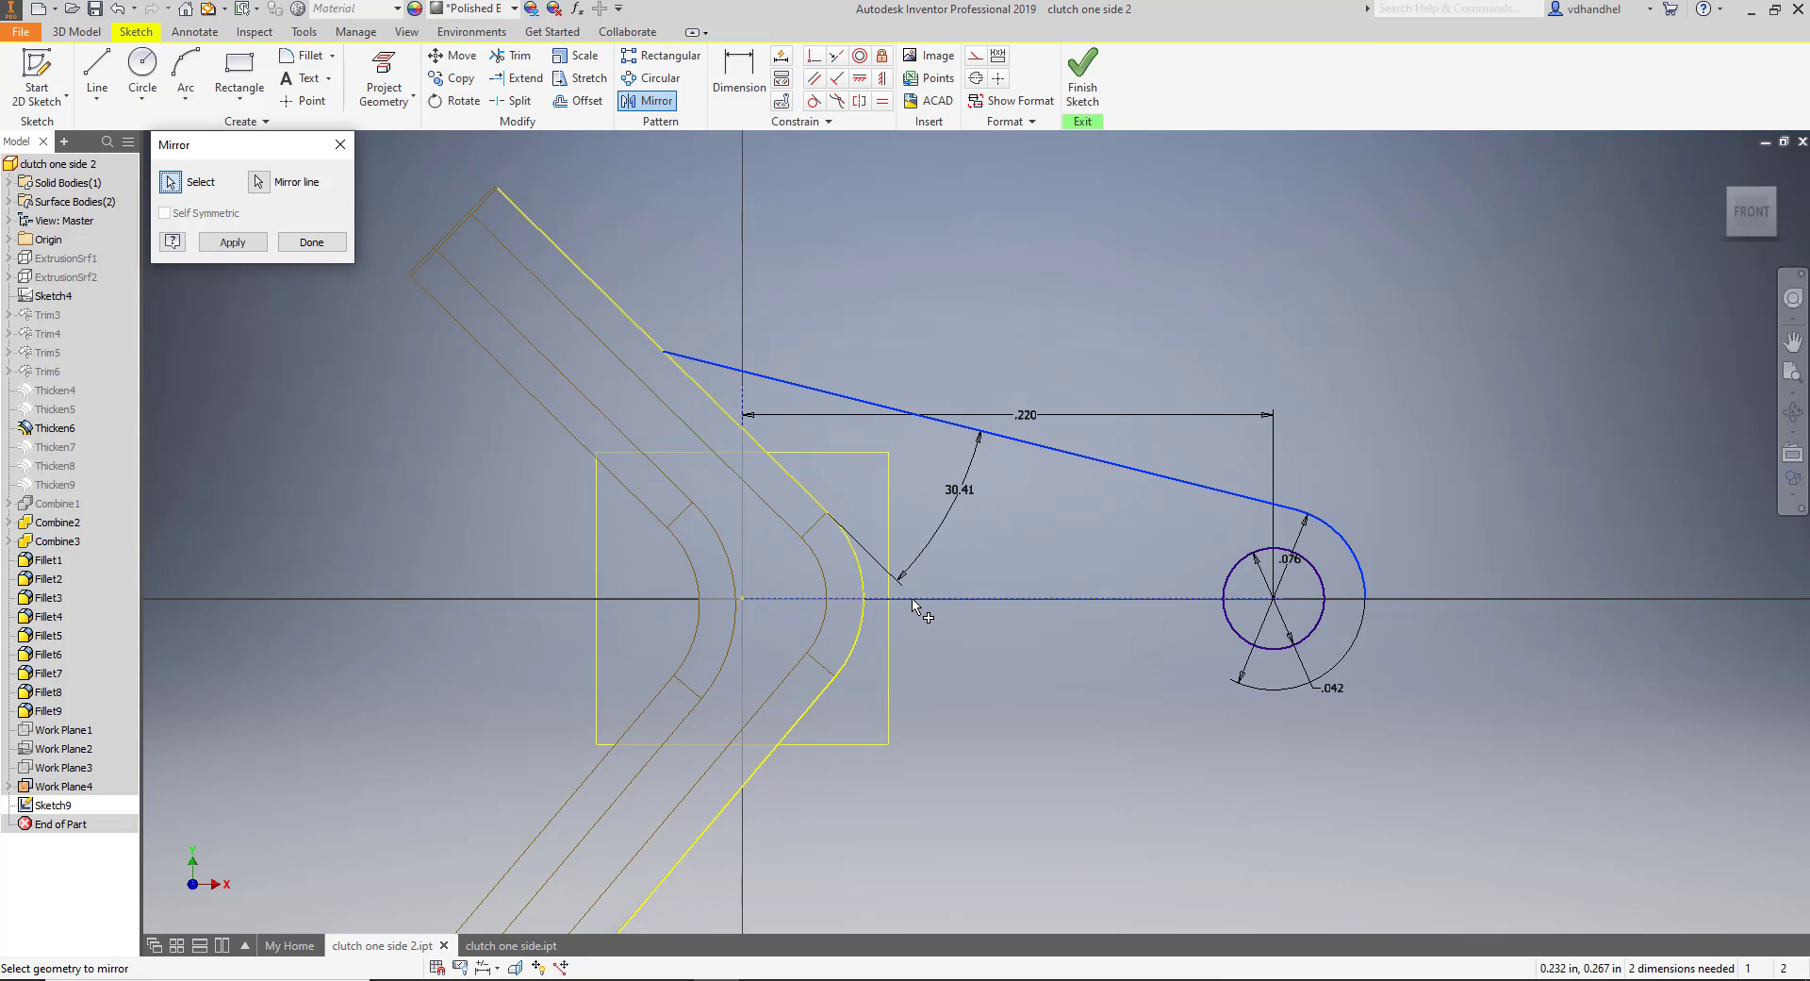
pyautogui.click(233, 243)
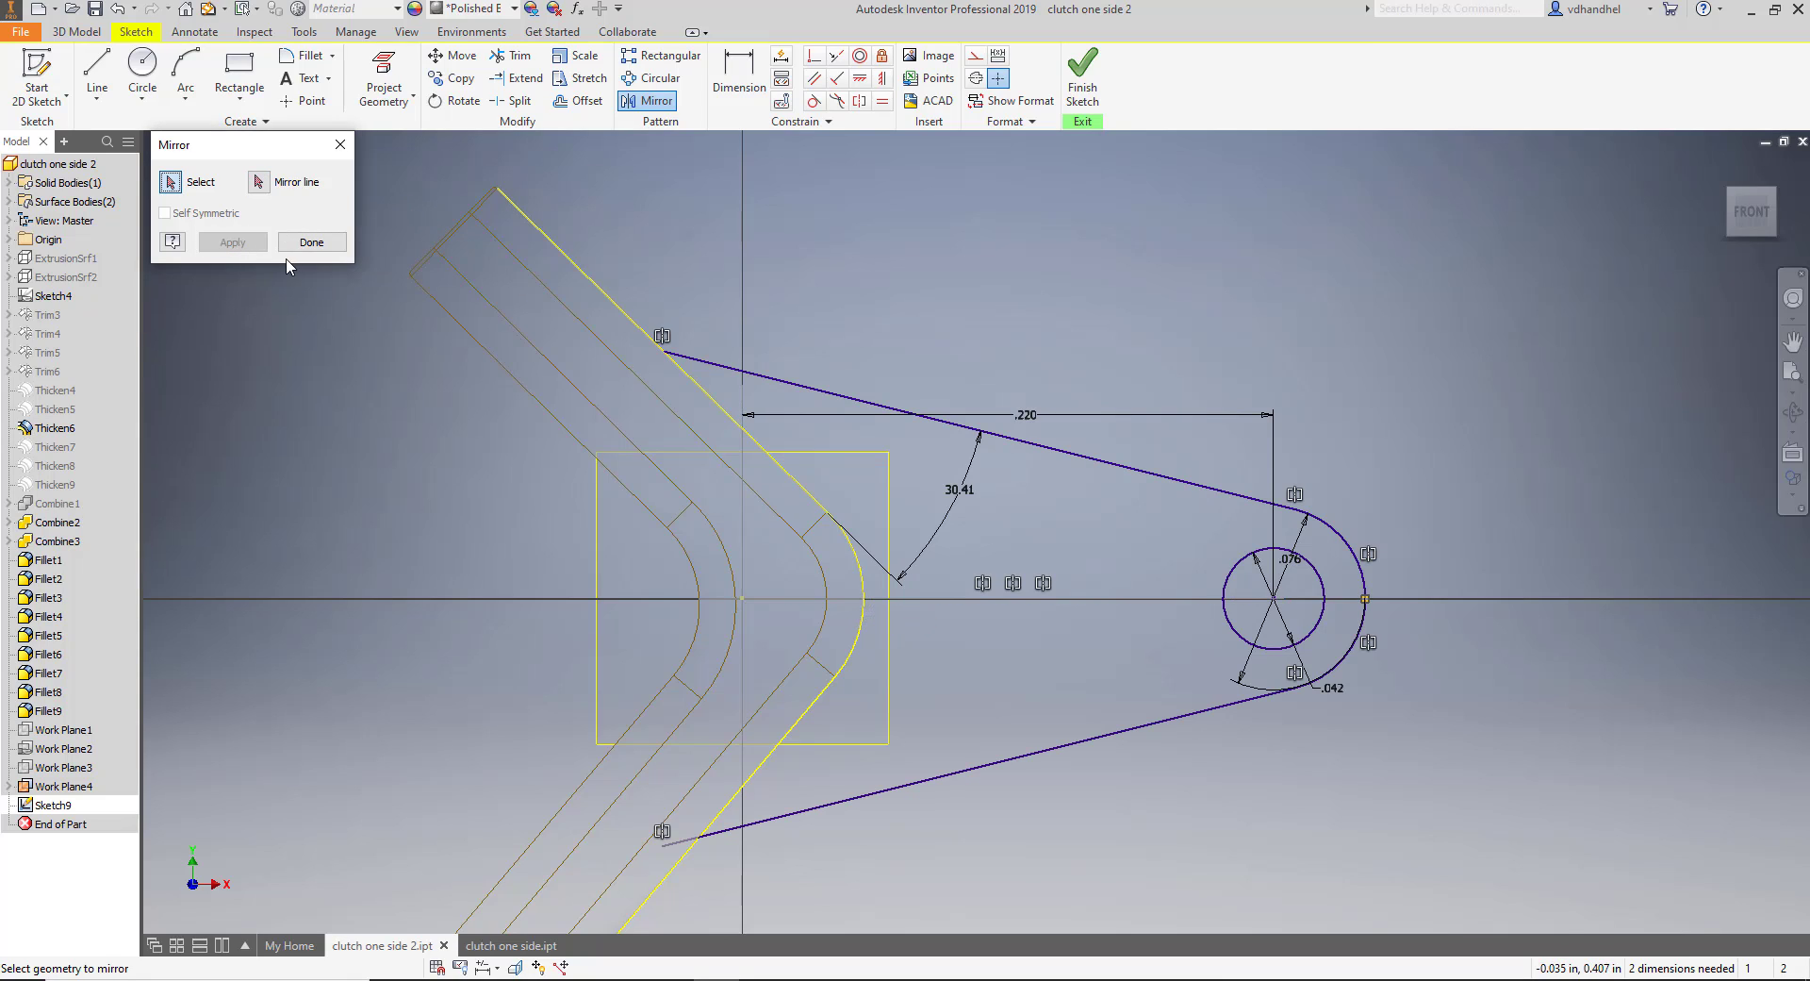
pyautogui.click(314, 247)
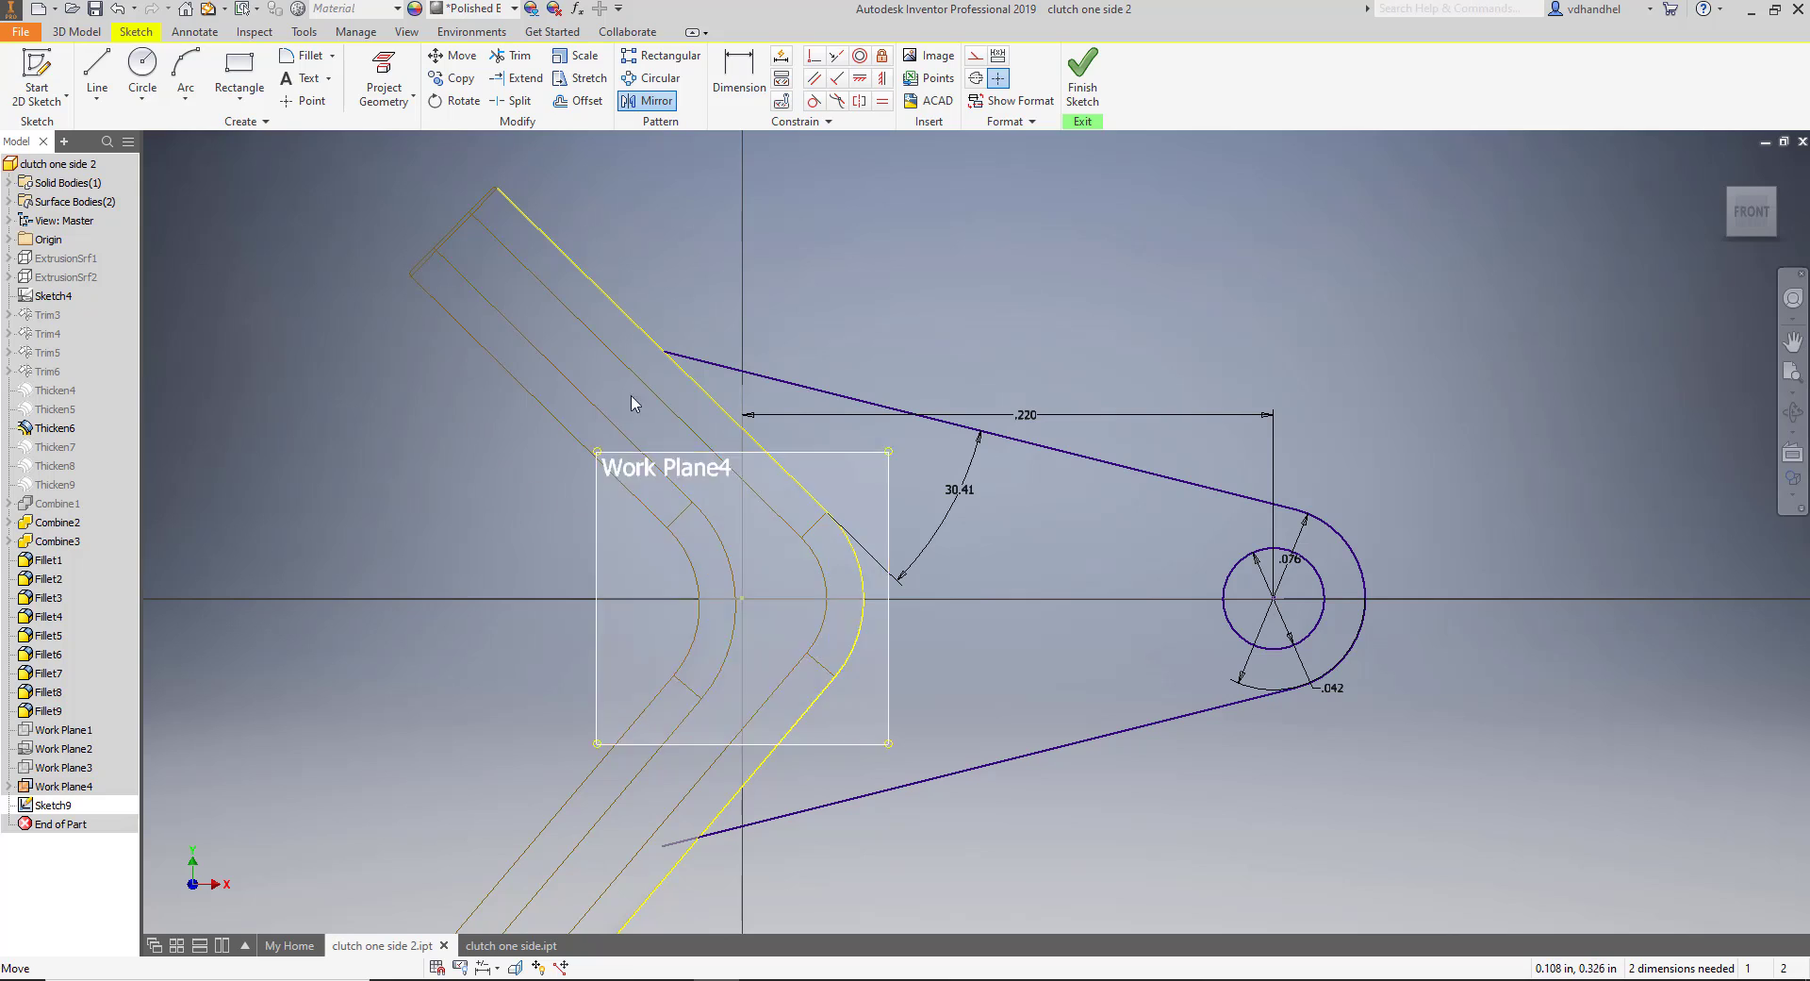
# Trim the mirrored line's overhang where it crosses the part's lower angled edge.
pyautogui.click(514, 56)
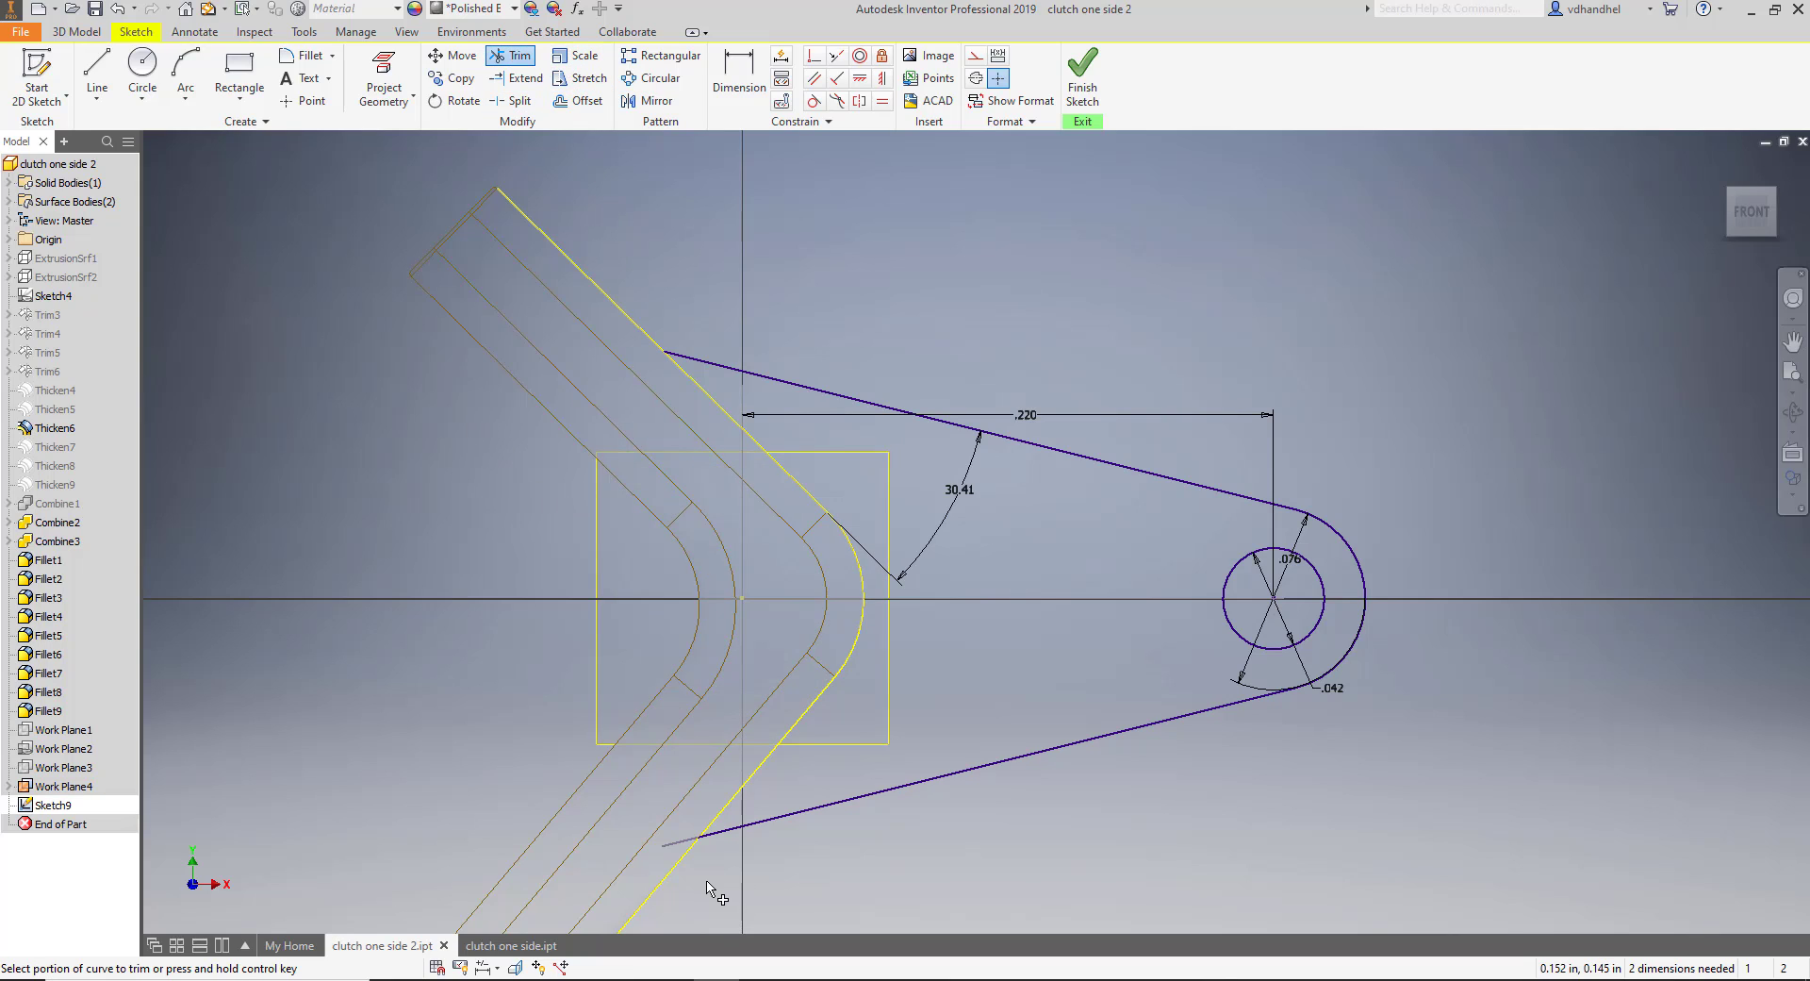
pyautogui.click(677, 847)
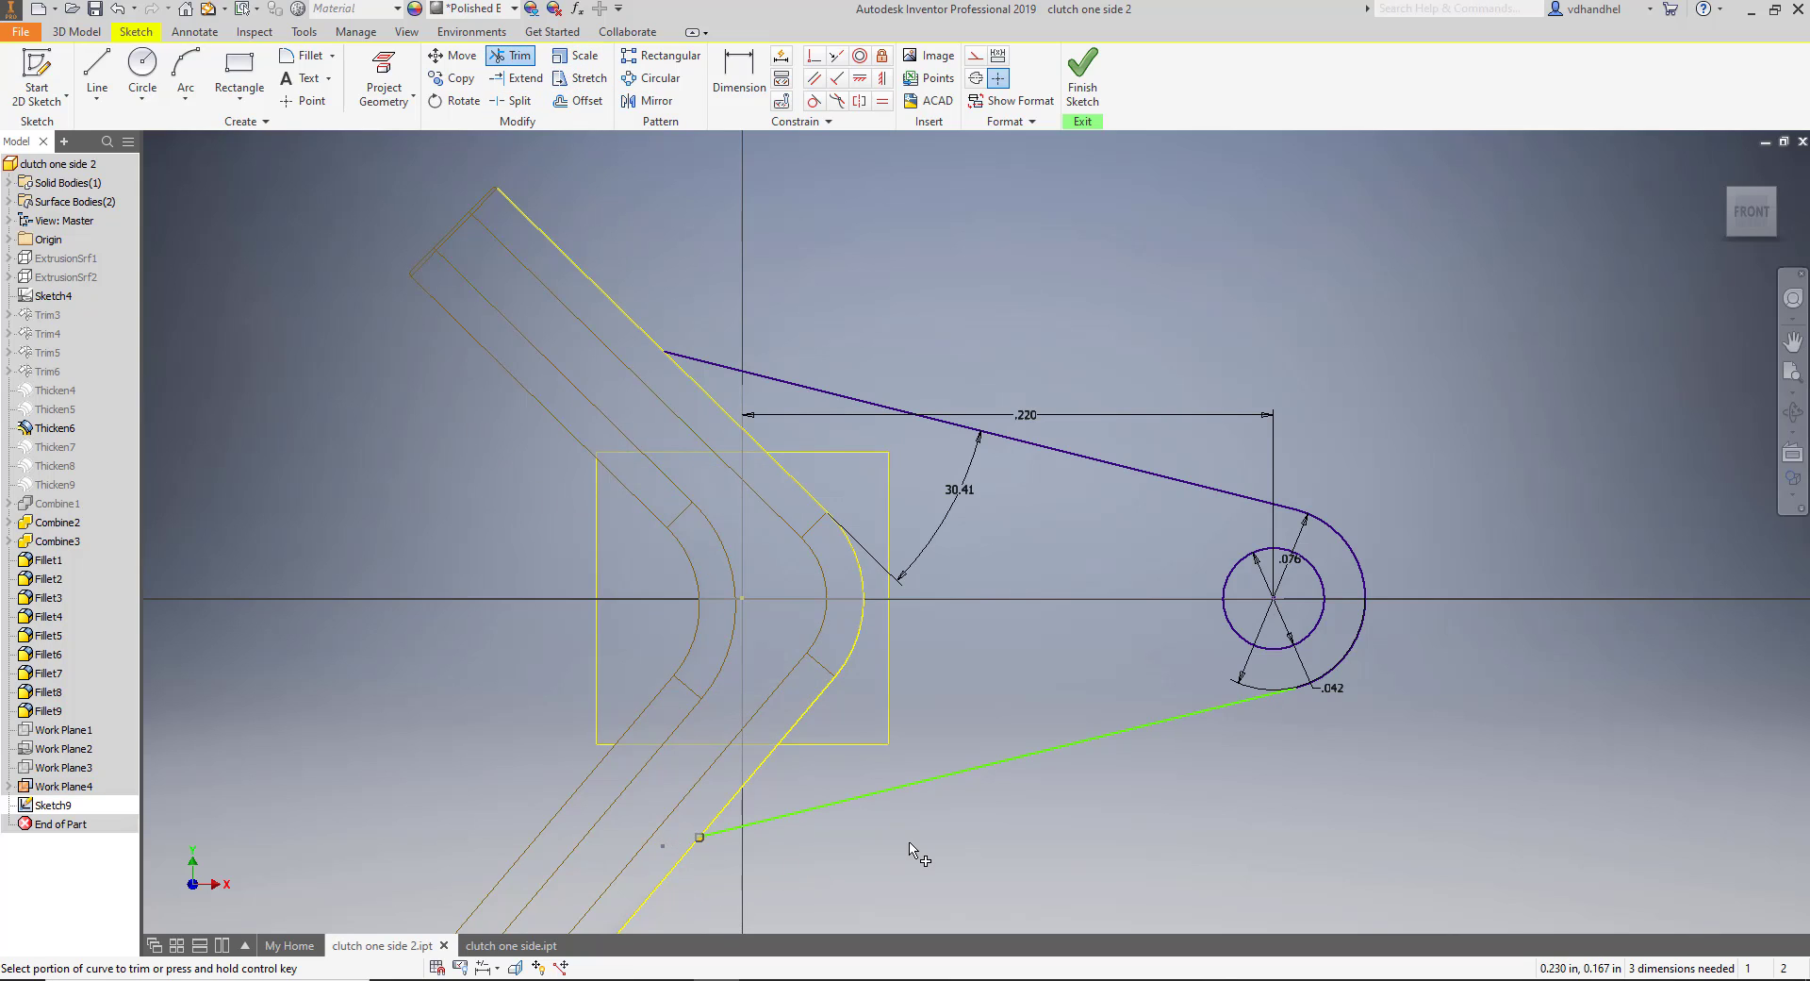
pyautogui.scroll(3, 920, 855)
pyautogui.moveTo(1018, 912); pyautogui.dragTo(946, 681, button='middle')
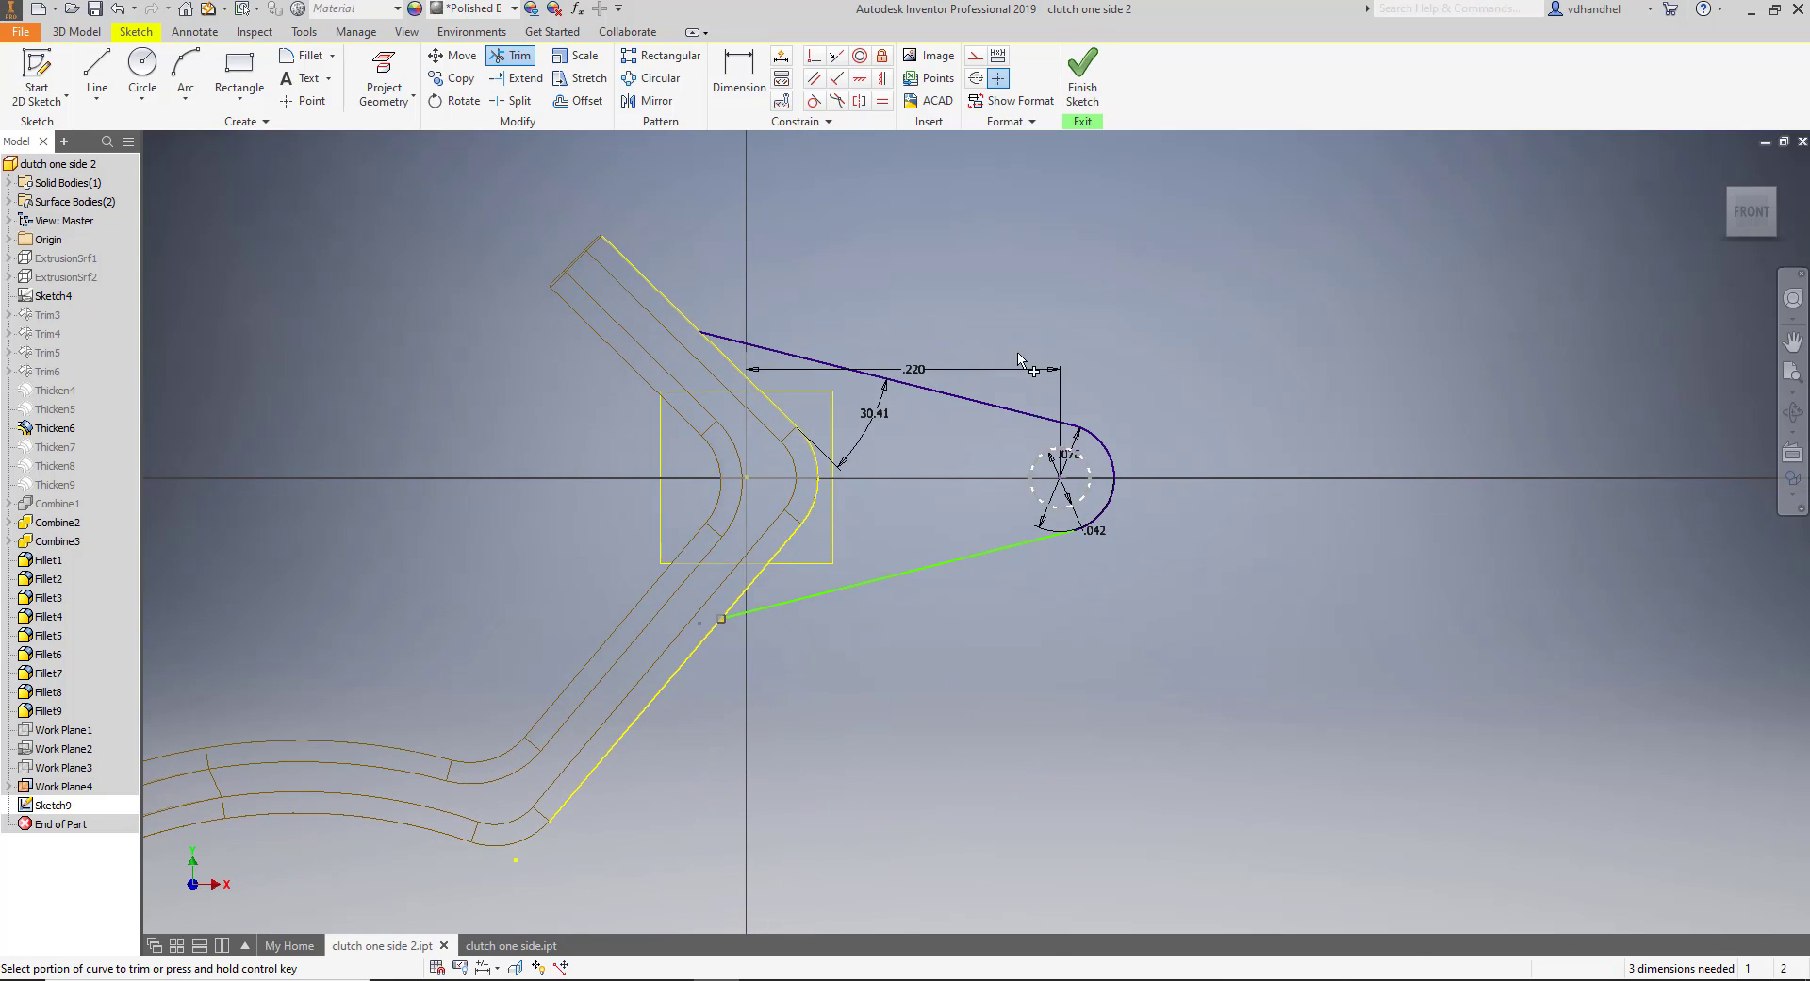
# Apply a Tangent constraint between the lower outer arc and the mirrored slanted line.
pyautogui.click(814, 101)
pyautogui.scroll(5, 1056, 516)
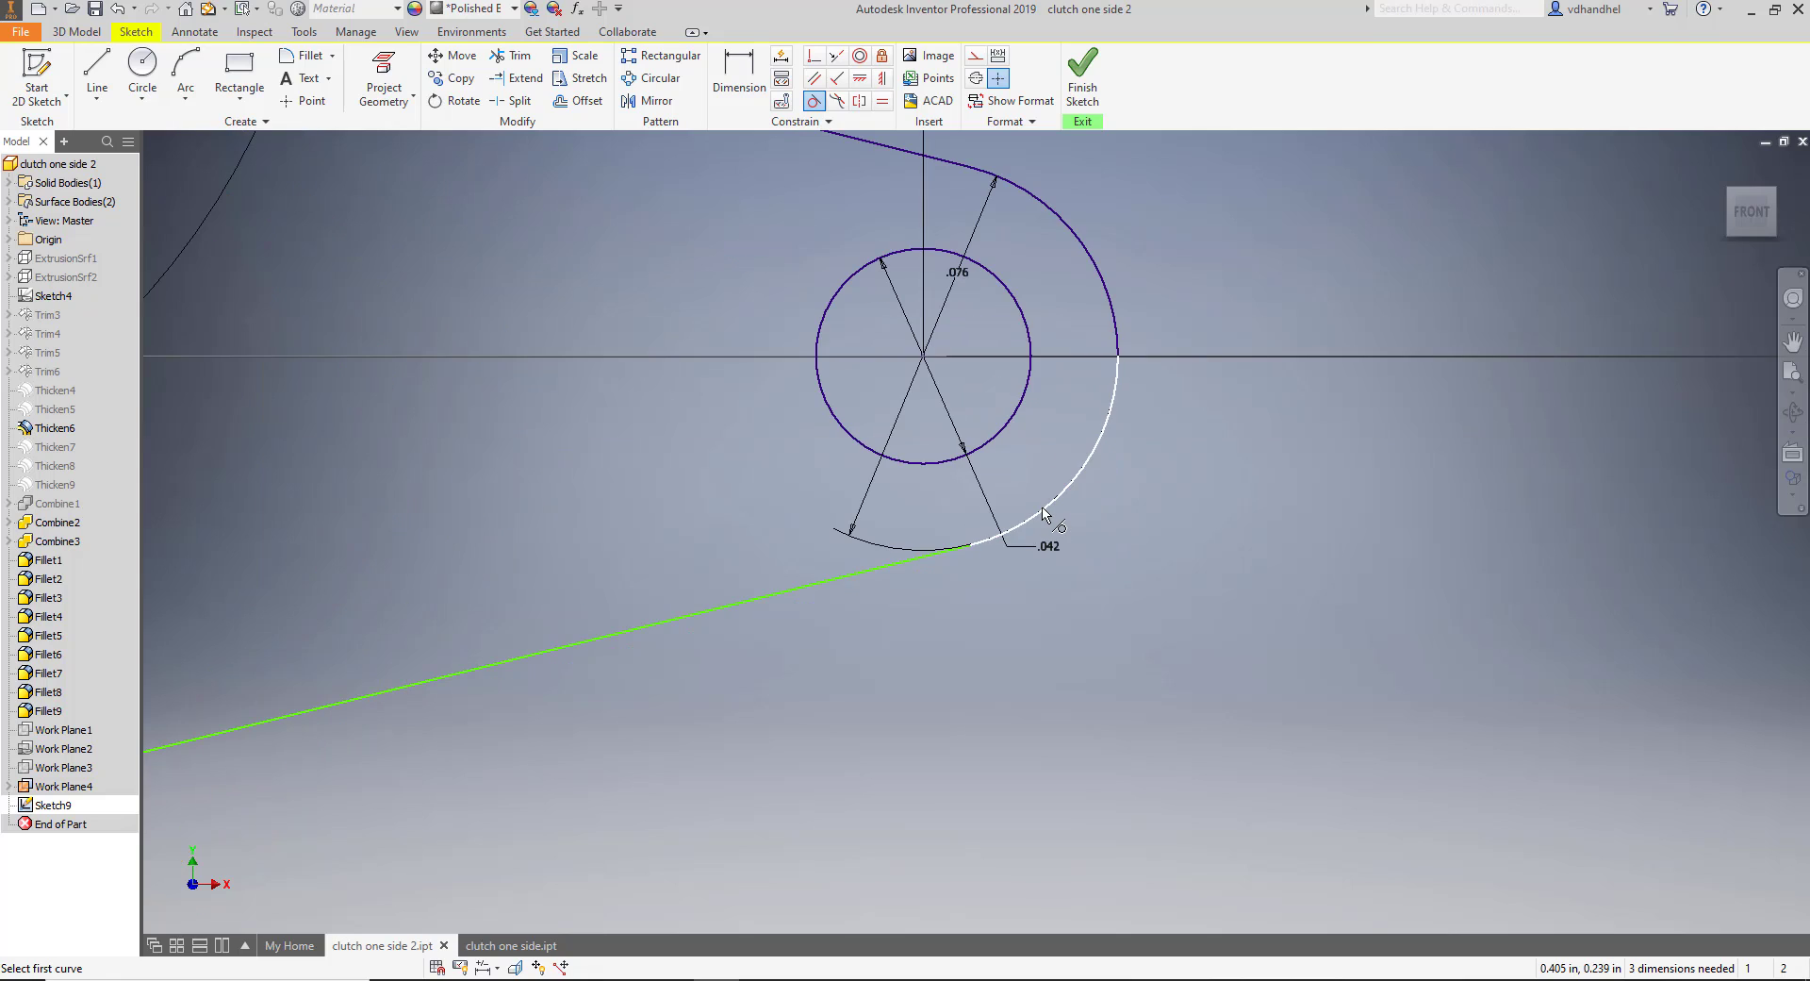
pyautogui.click(1045, 517)
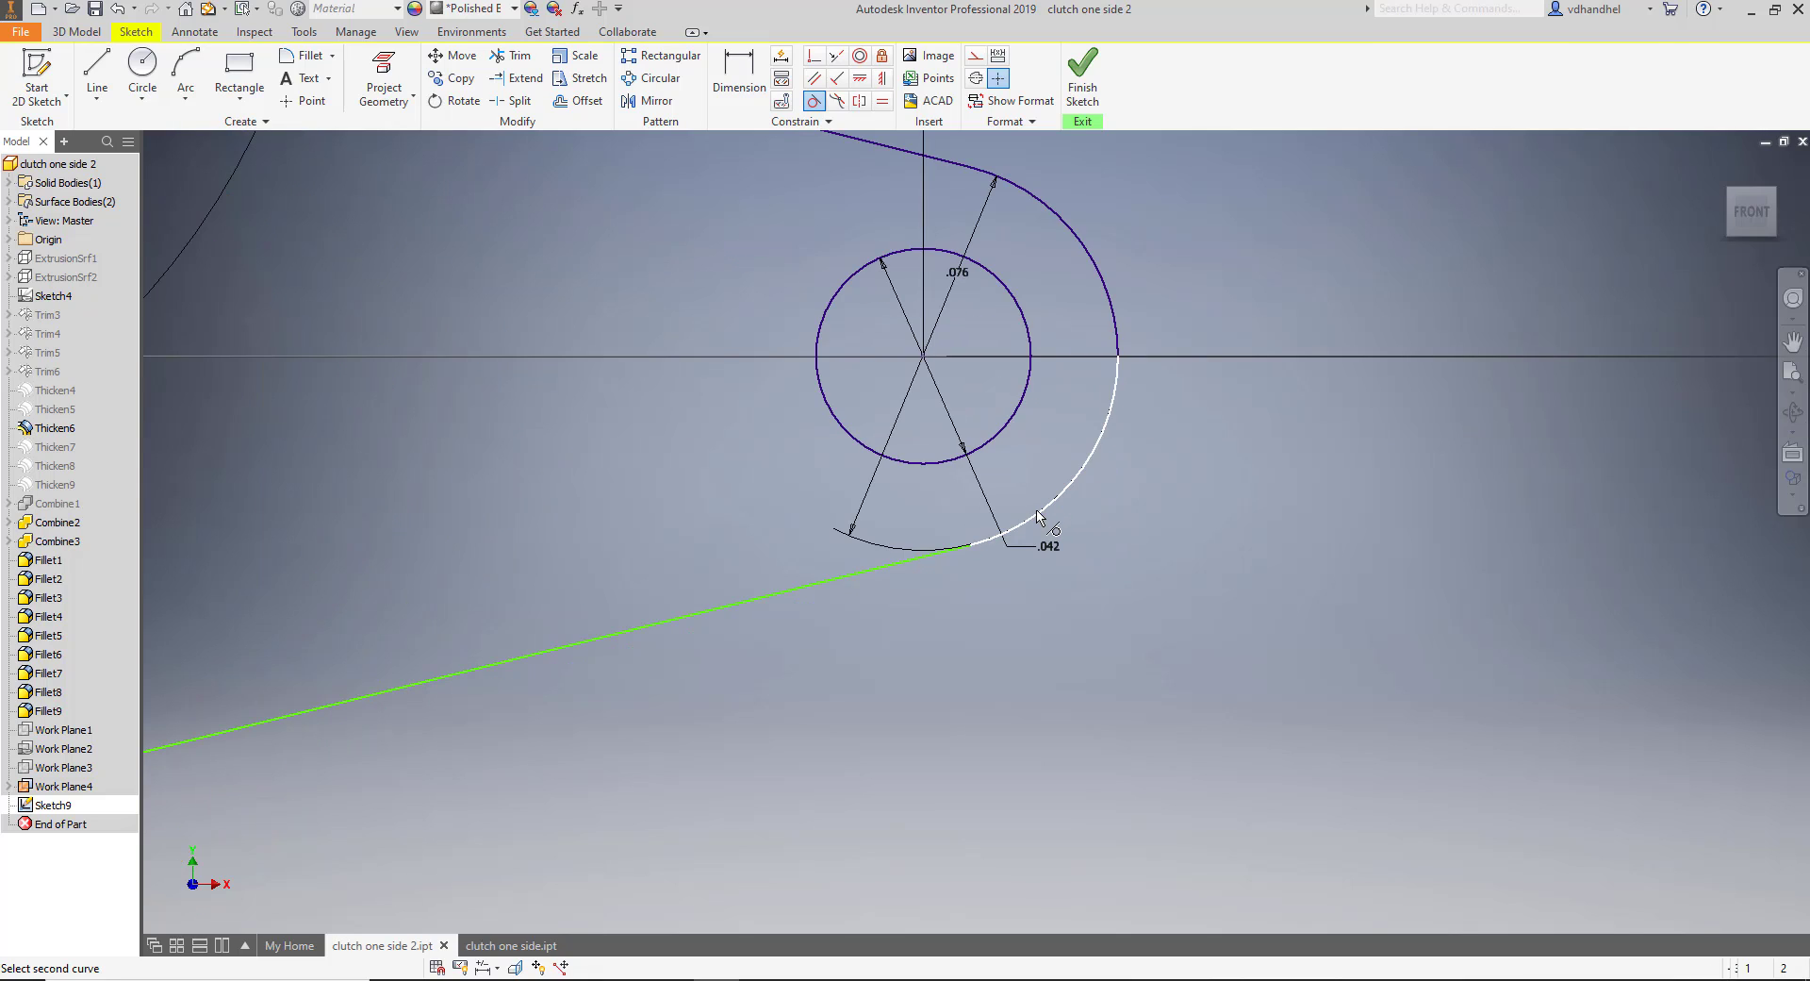
pyautogui.click(929, 559)
pyautogui.scroll(-4, 1161, 497)
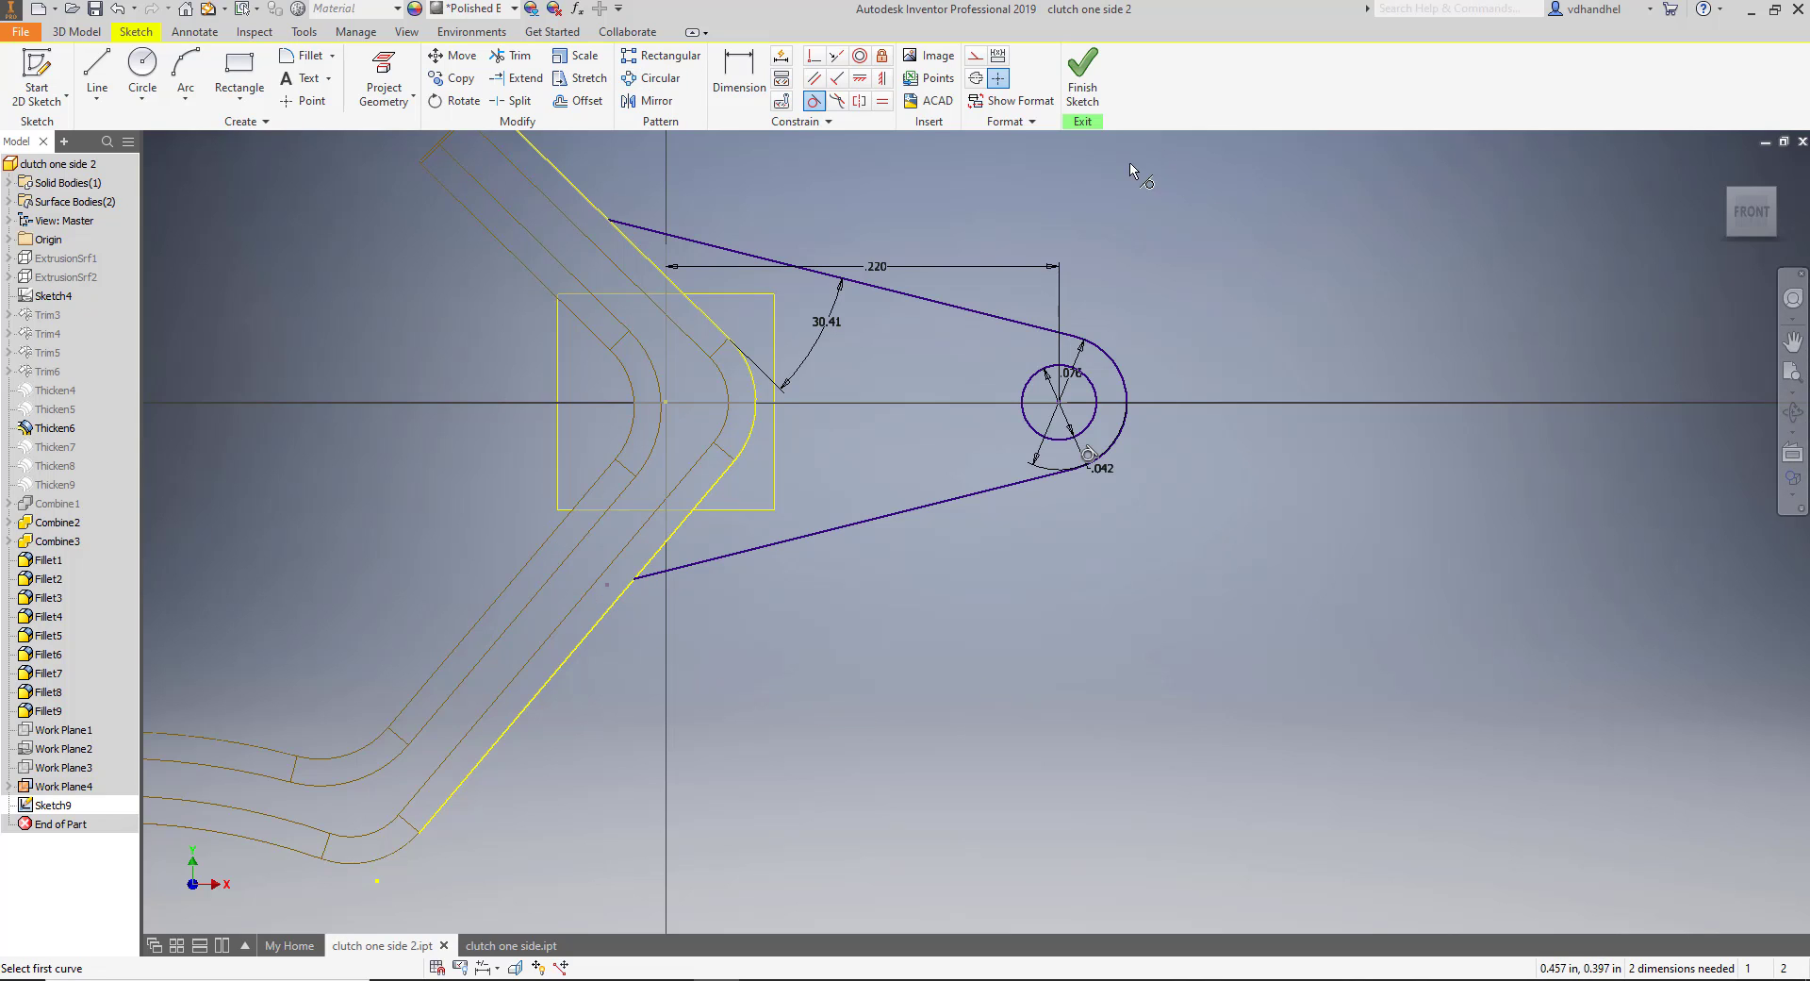
# Extrude the lug profile, leaving out the inner circle, 0.1875 in in the reversed direction as a join.
pyautogui.click(76, 31)
pyautogui.click(94, 70)
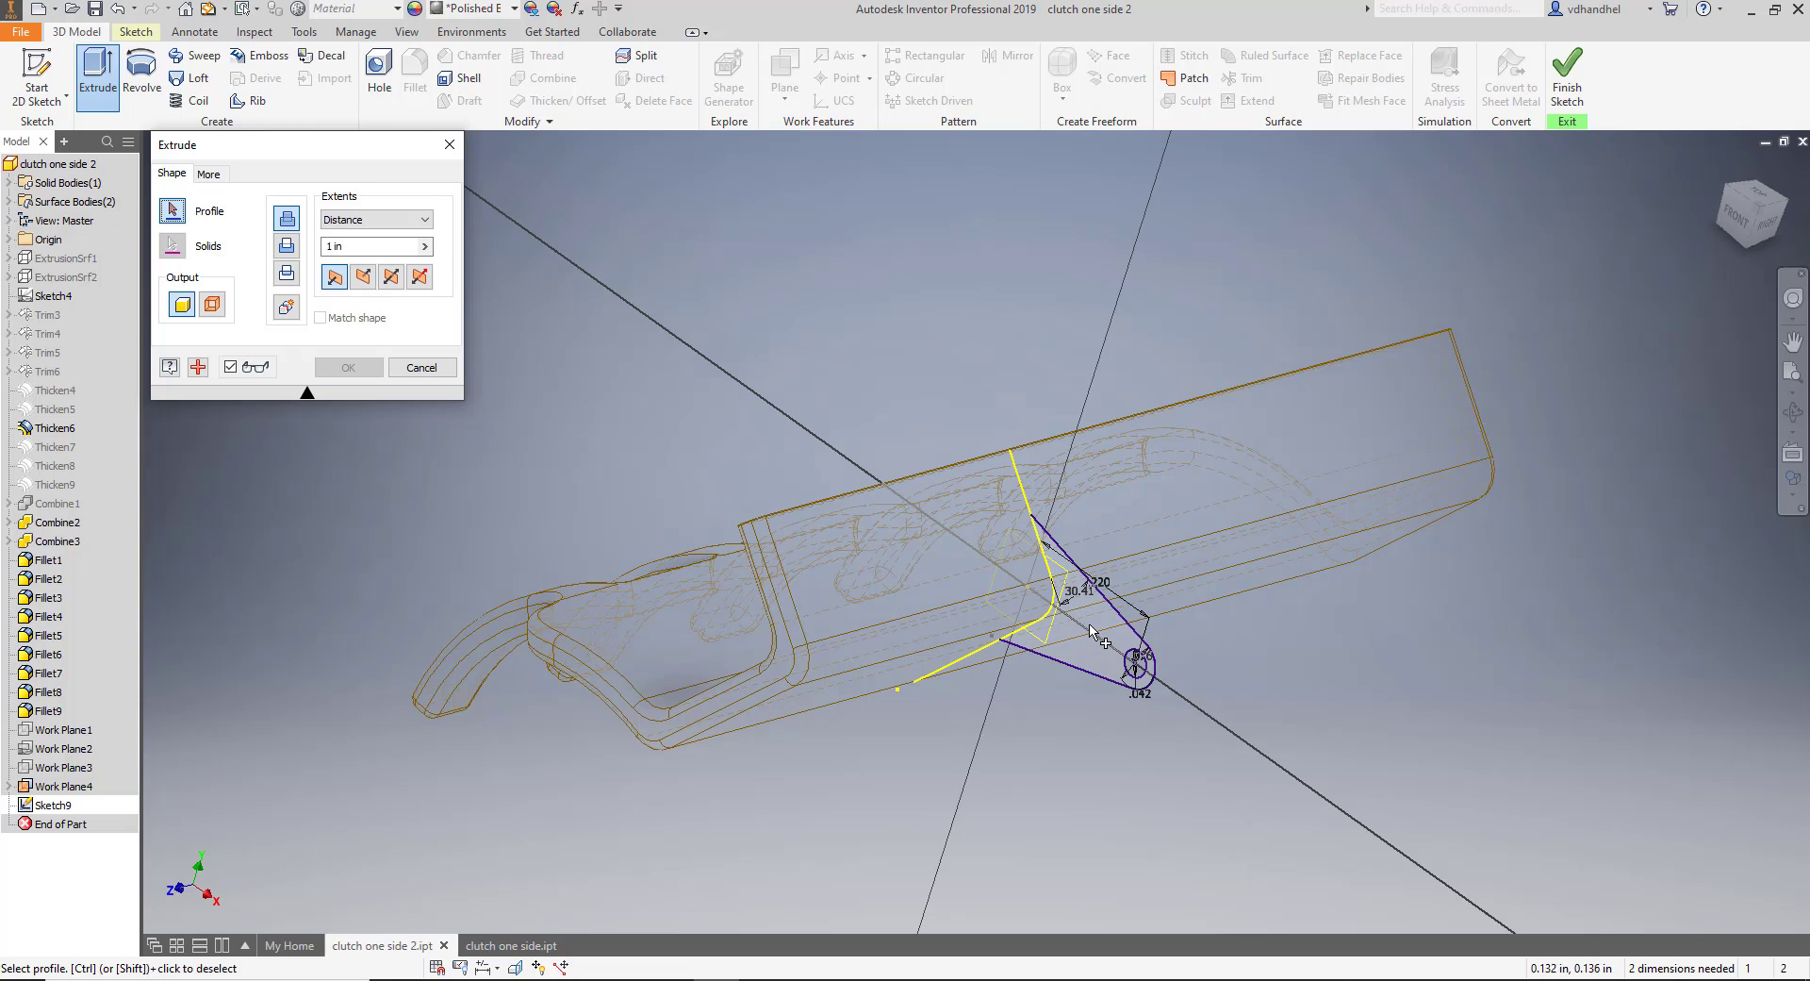
pyautogui.click(1040, 614)
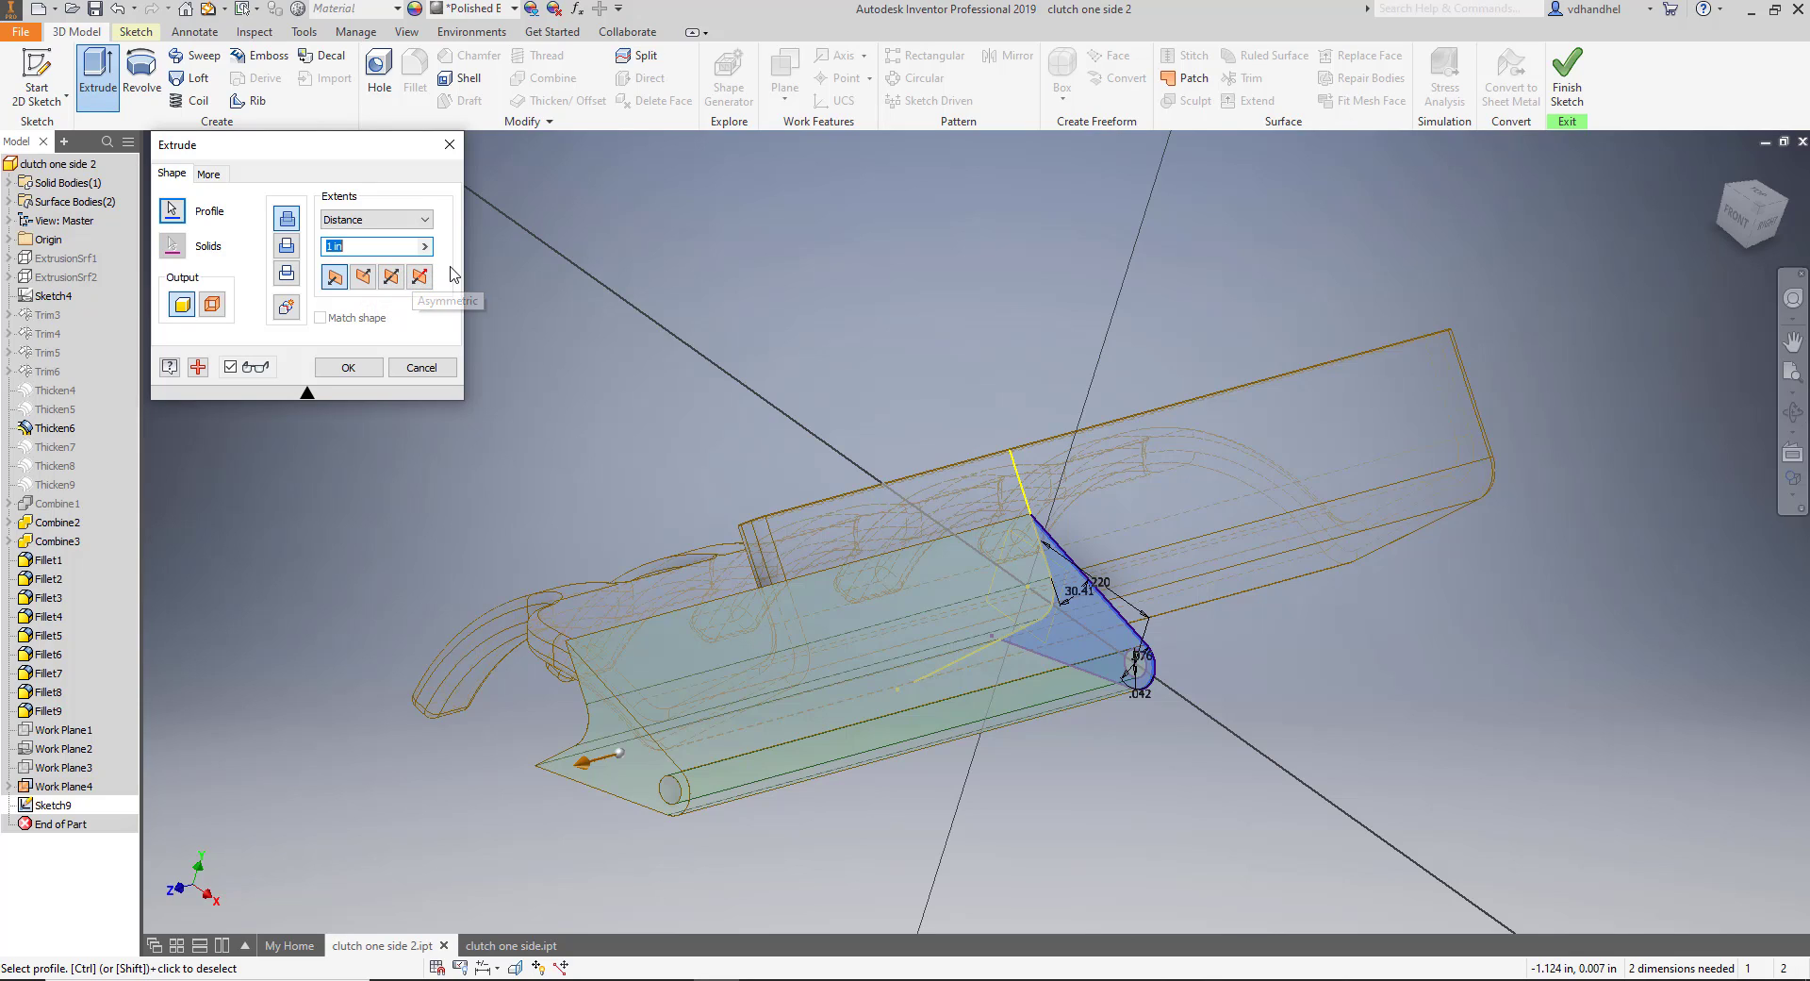
pyautogui.click(363, 279)
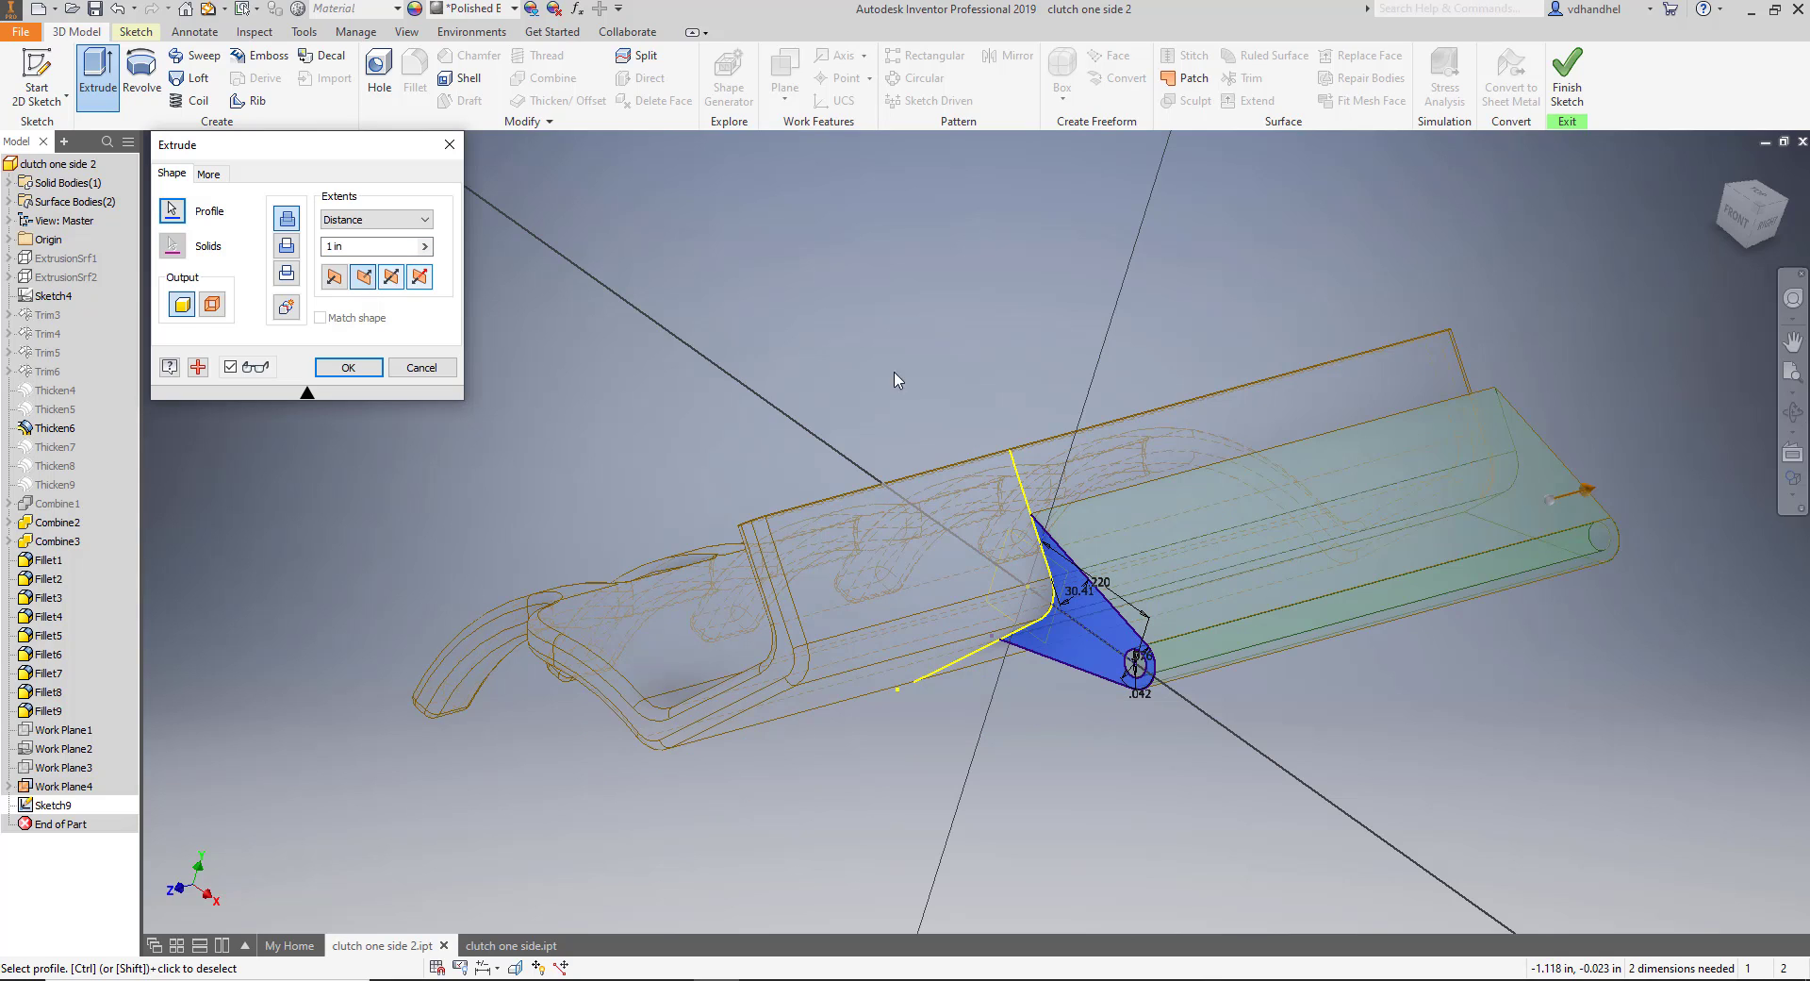
pyautogui.moveTo(1587, 497); pyautogui.dragTo(1180, 595)
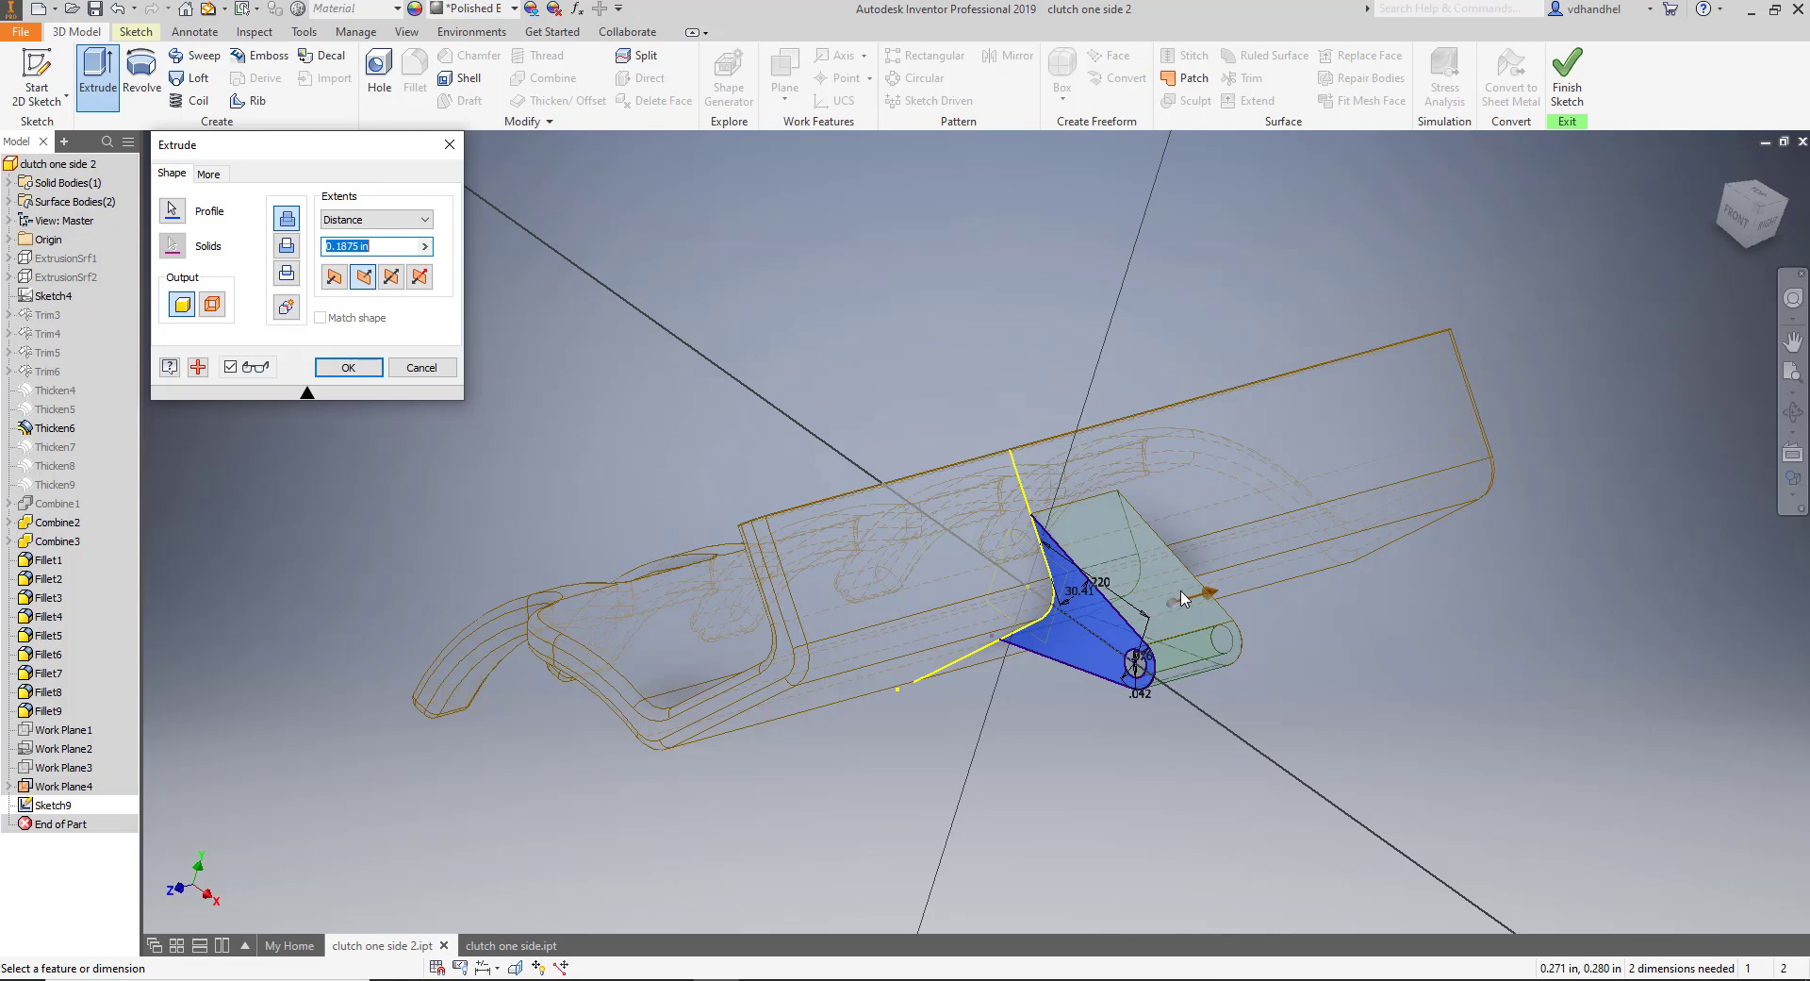
pyautogui.click(348, 368)
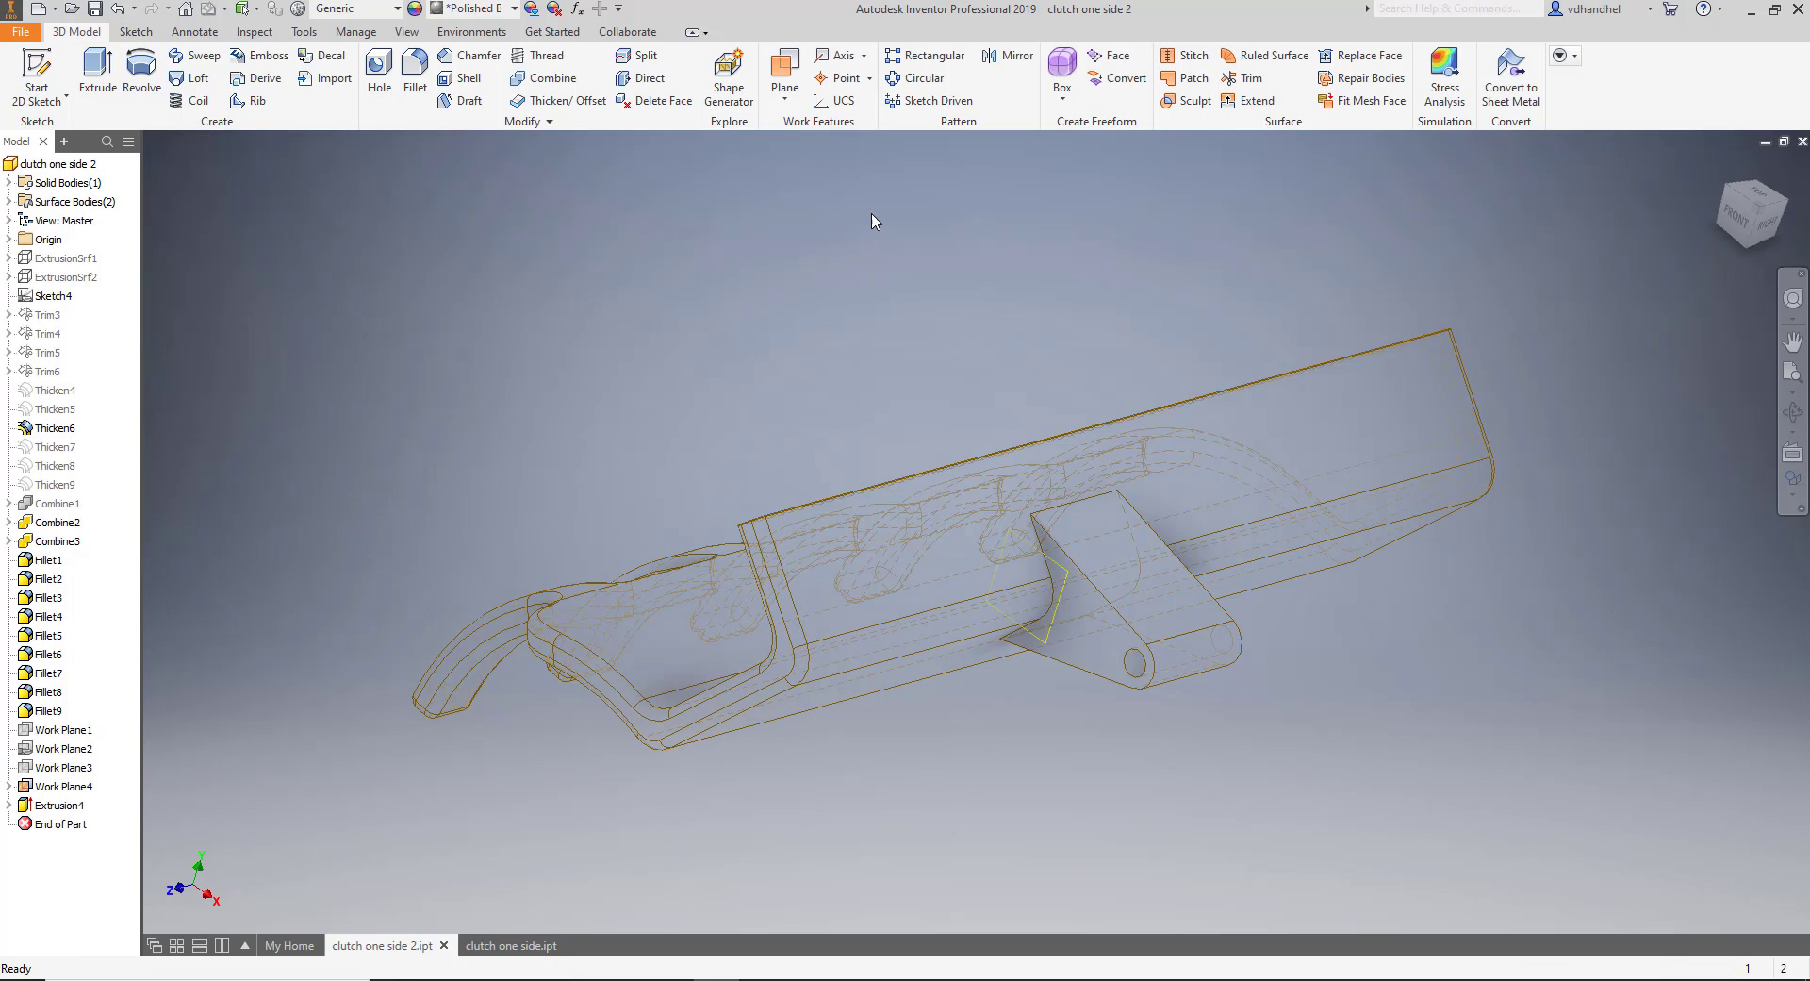
# Create a work plane midway between the two opposite end faces of the part.
pyautogui.click(784, 75)
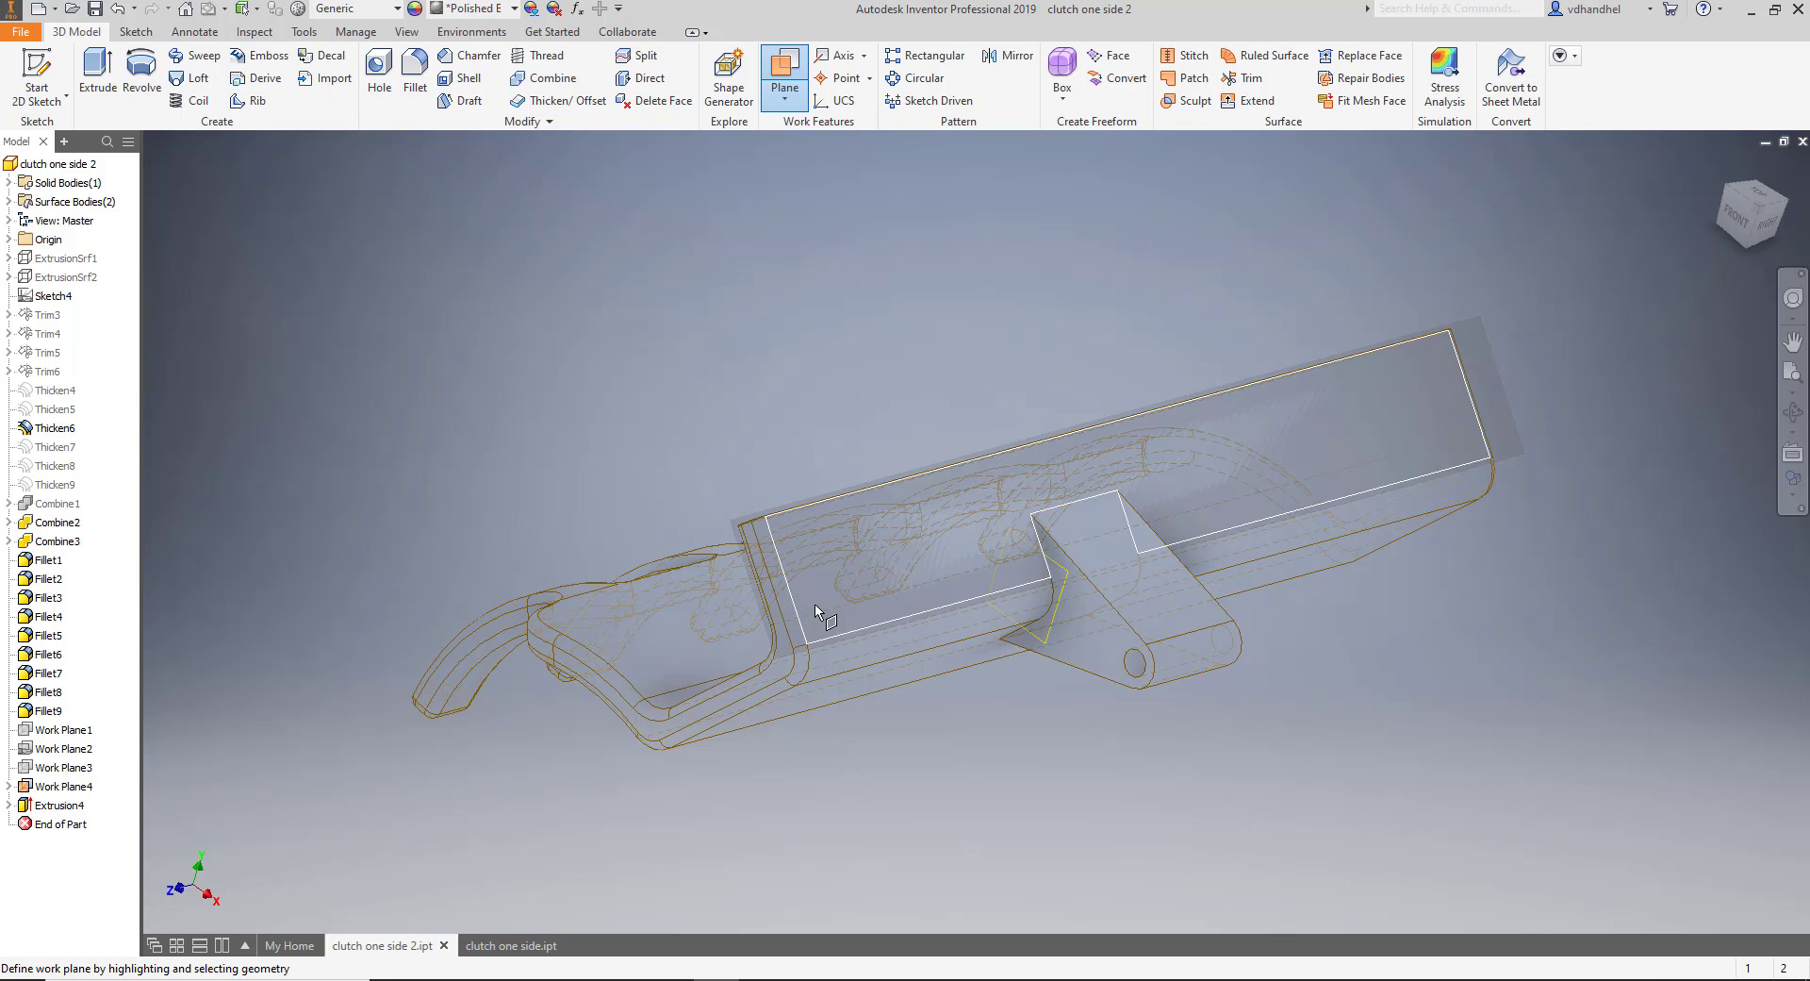
pyautogui.scroll(-5, 802, 596)
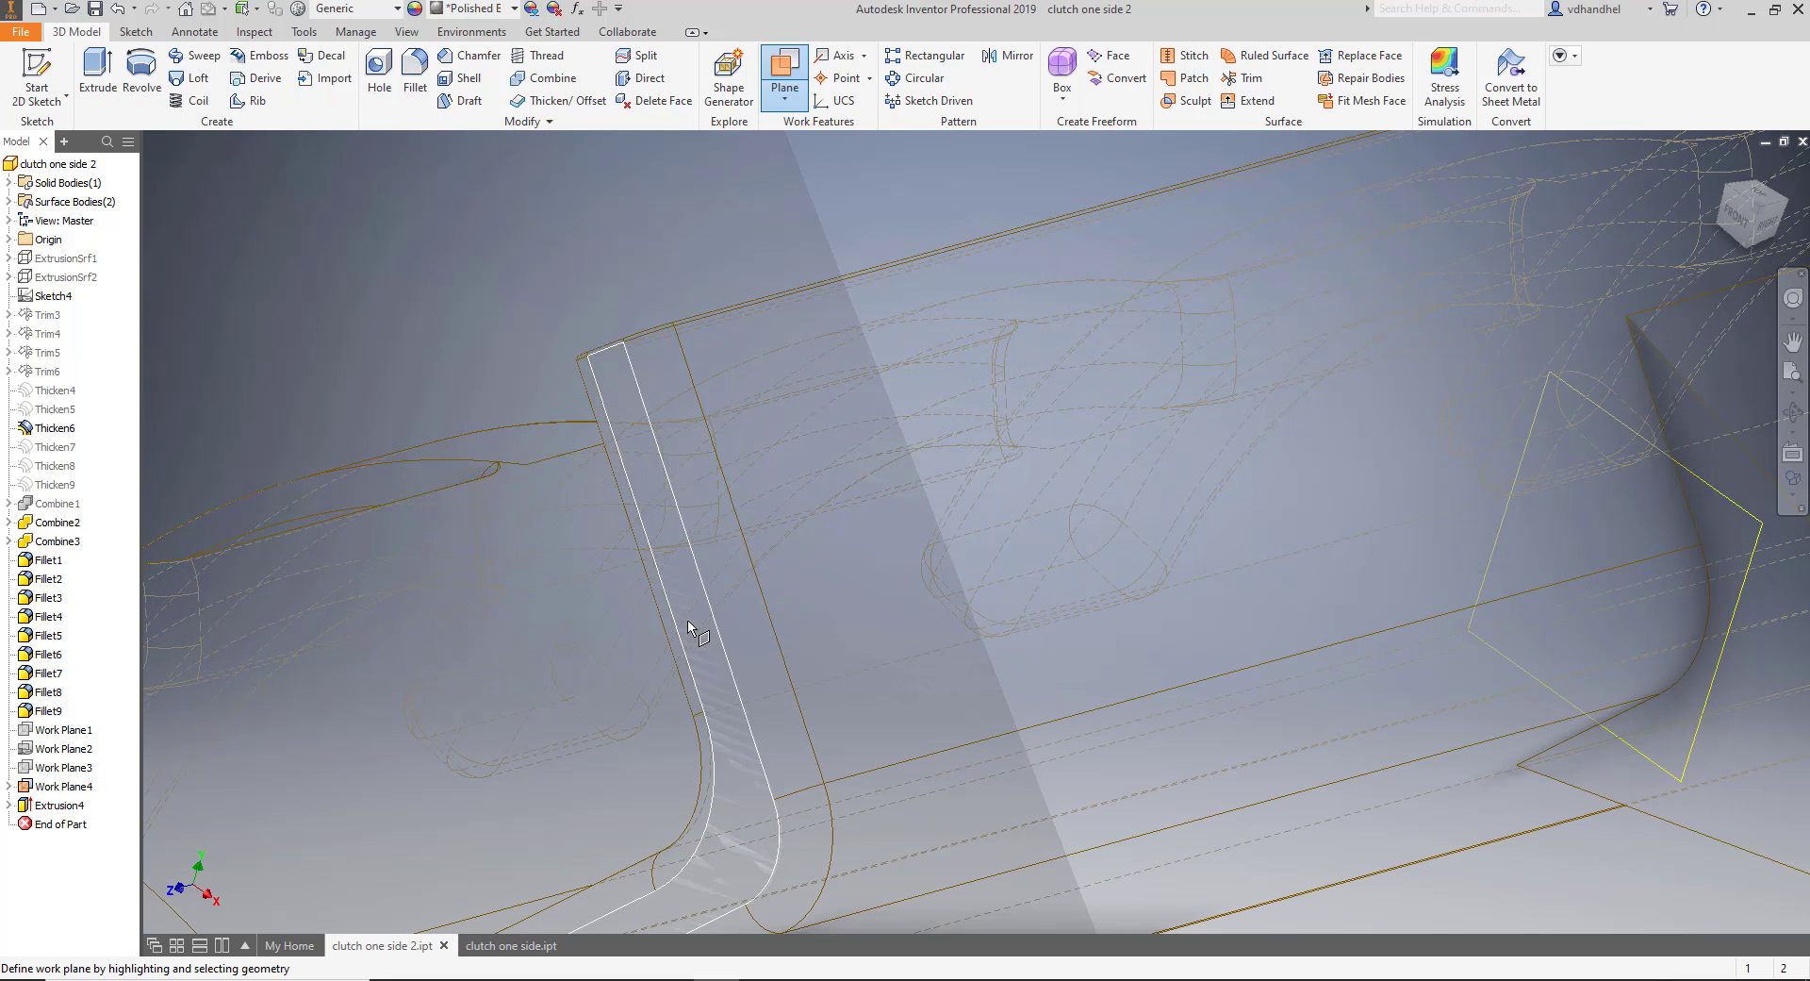
pyautogui.scroll(6, 1083, 500)
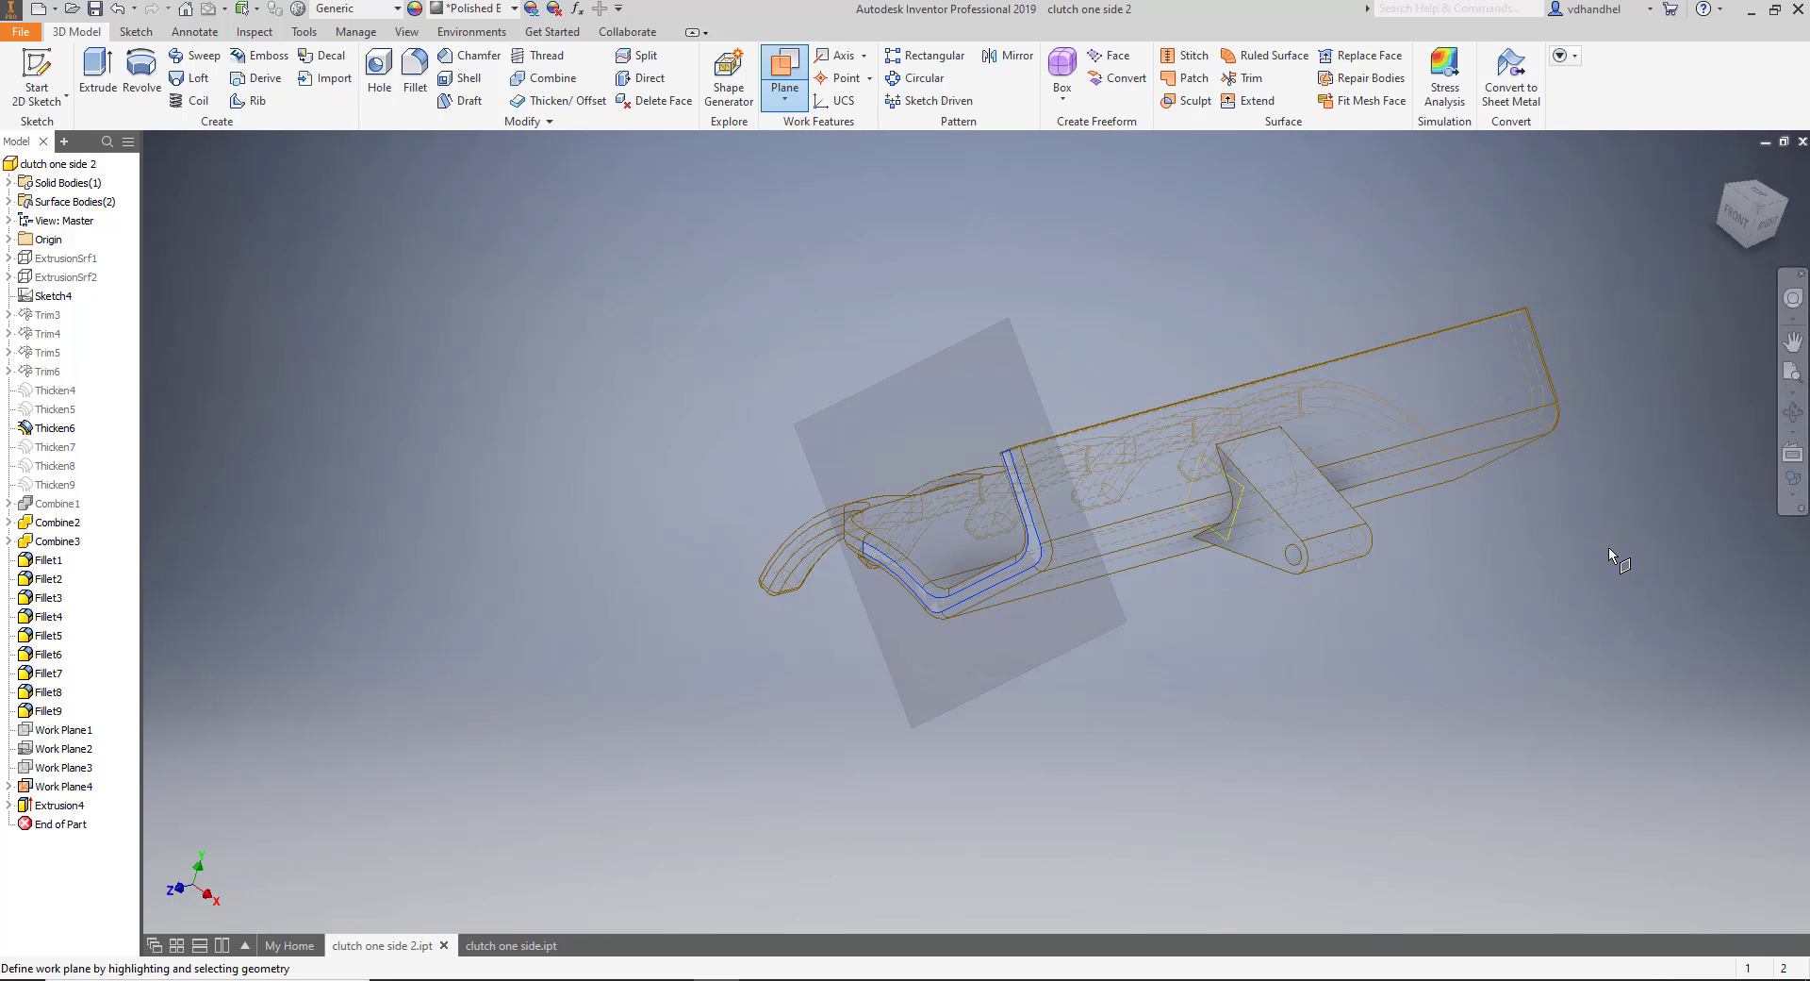
pyautogui.keyDown('shift'); pyautogui.moveTo(1499, 549); pyautogui.dragTo(695, 827, button='middle'); pyautogui.keyUp('shift')
pyautogui.scroll(-6, 880, 557)
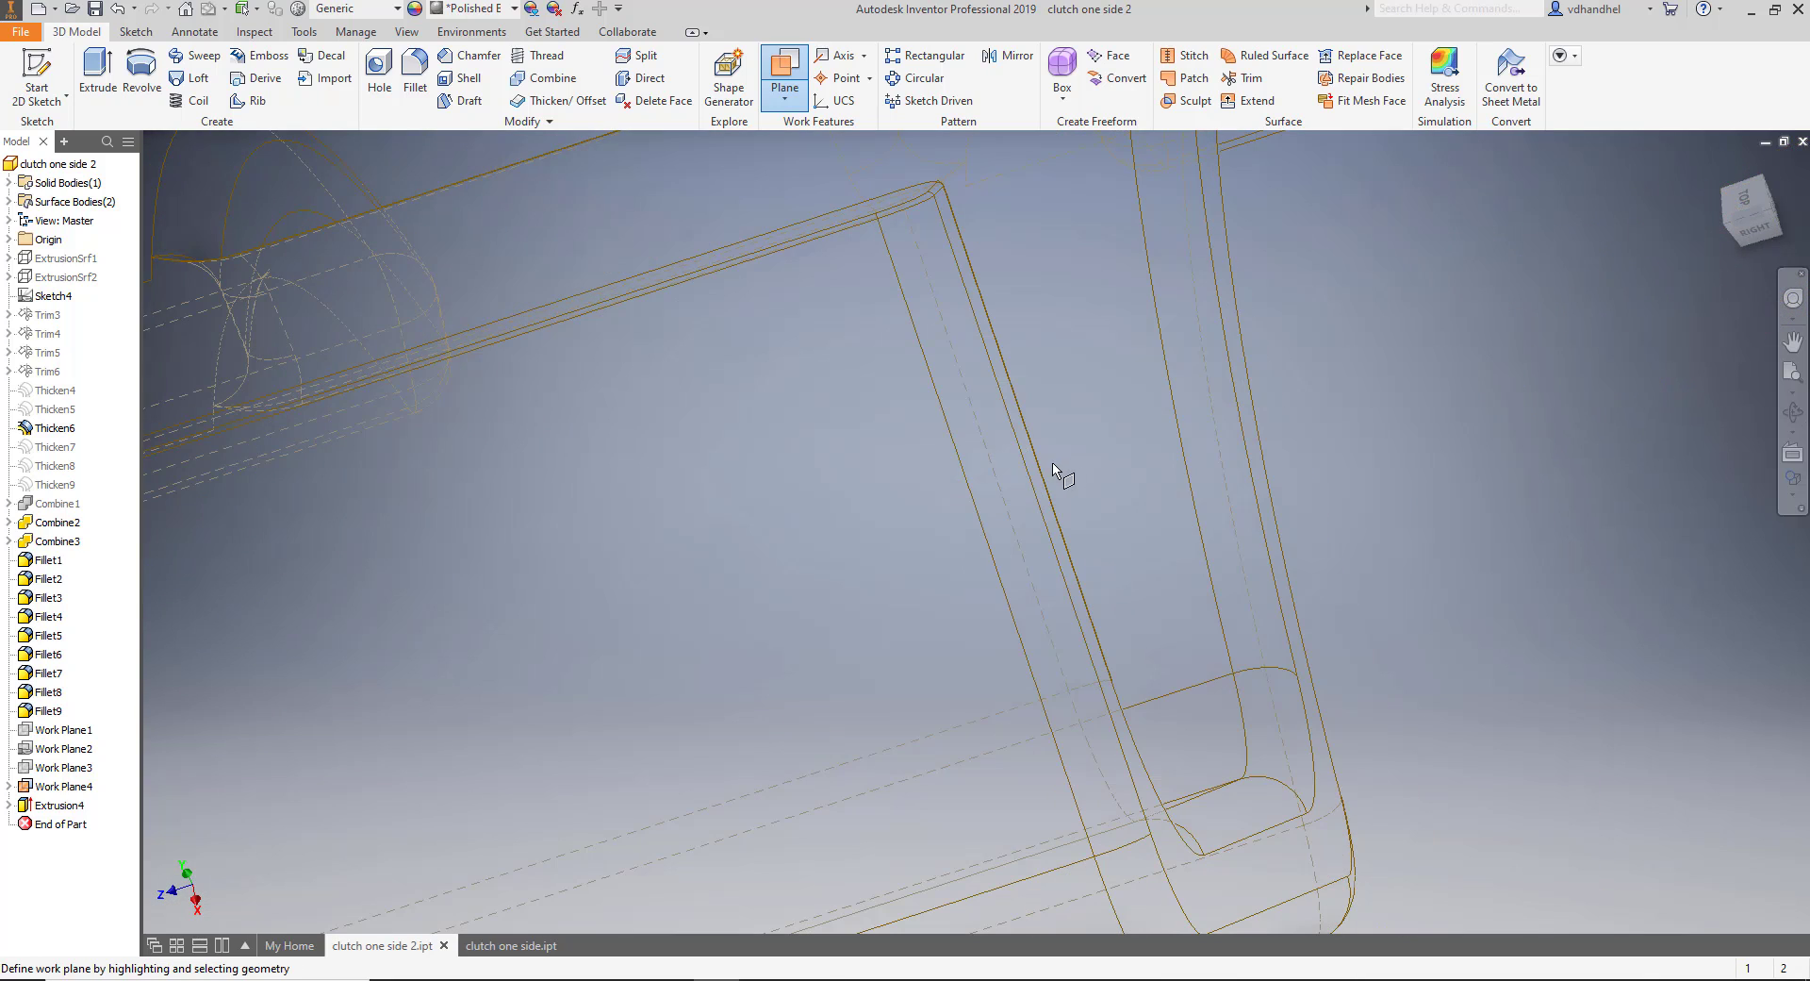
pyautogui.click(1038, 474)
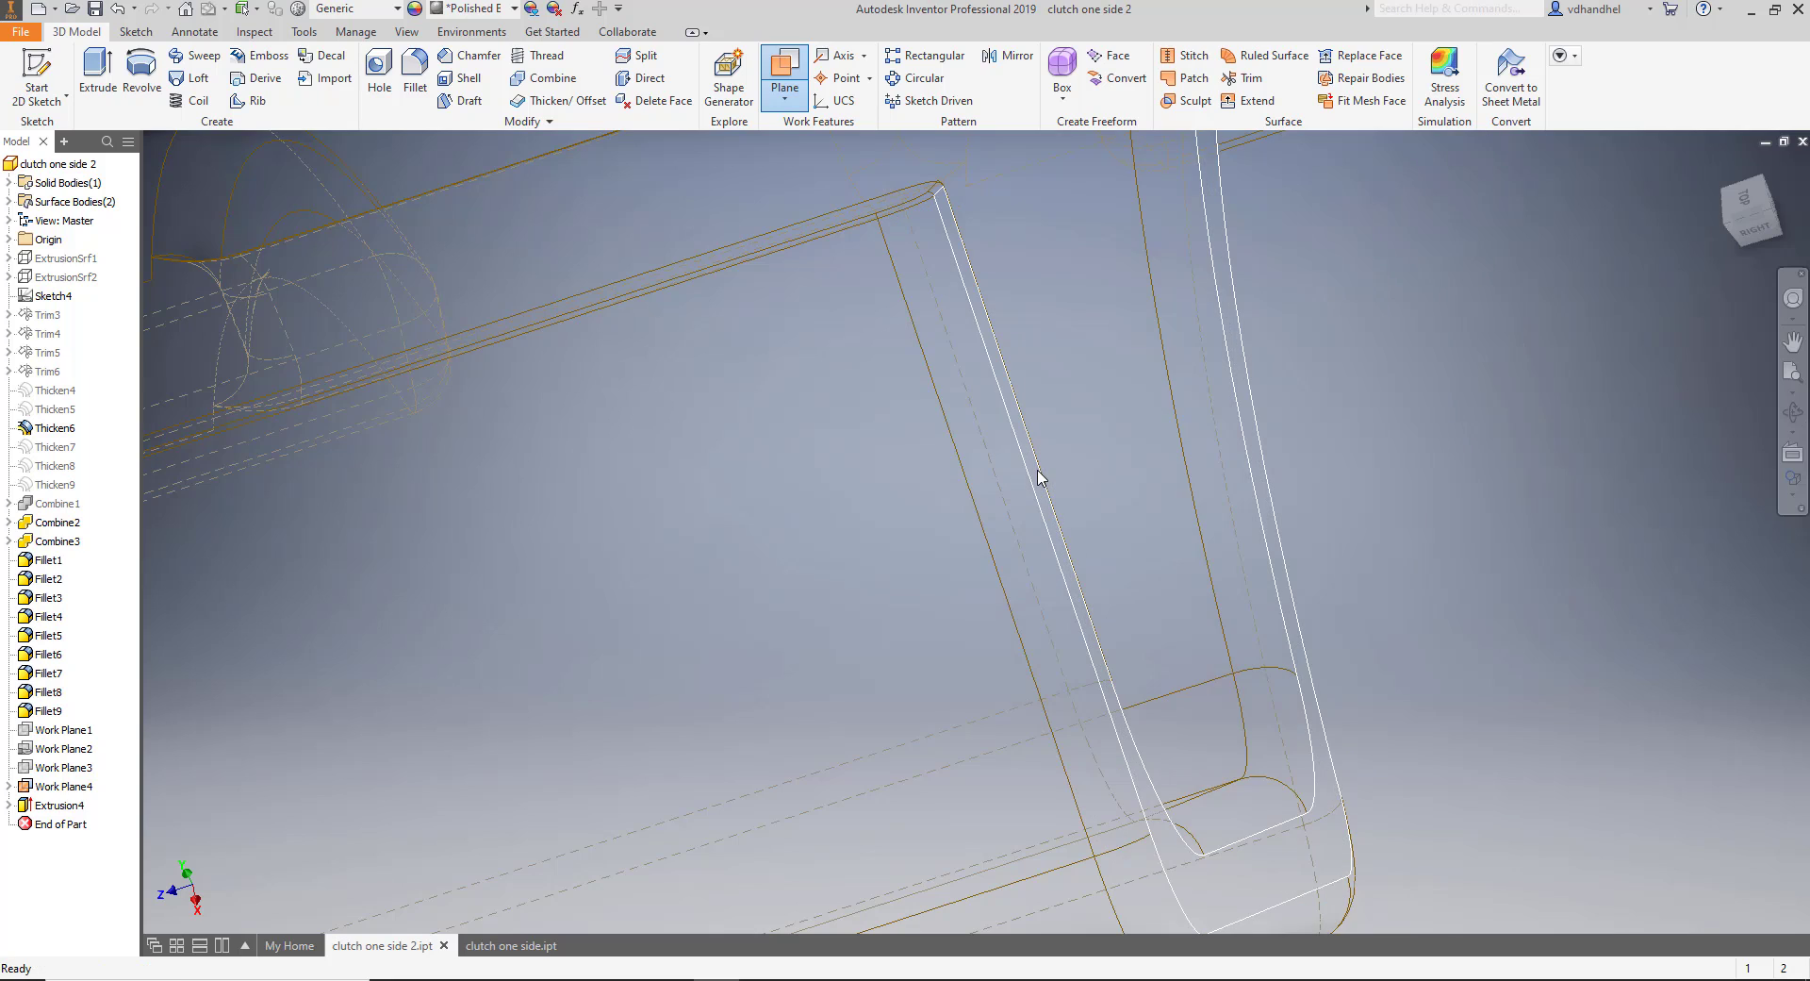
pyautogui.scroll(5, 1038, 475)
pyautogui.keyDown('shift'); pyautogui.moveTo(960, 582); pyautogui.dragTo(981, 570, button='middle'); pyautogui.keyUp('shift')
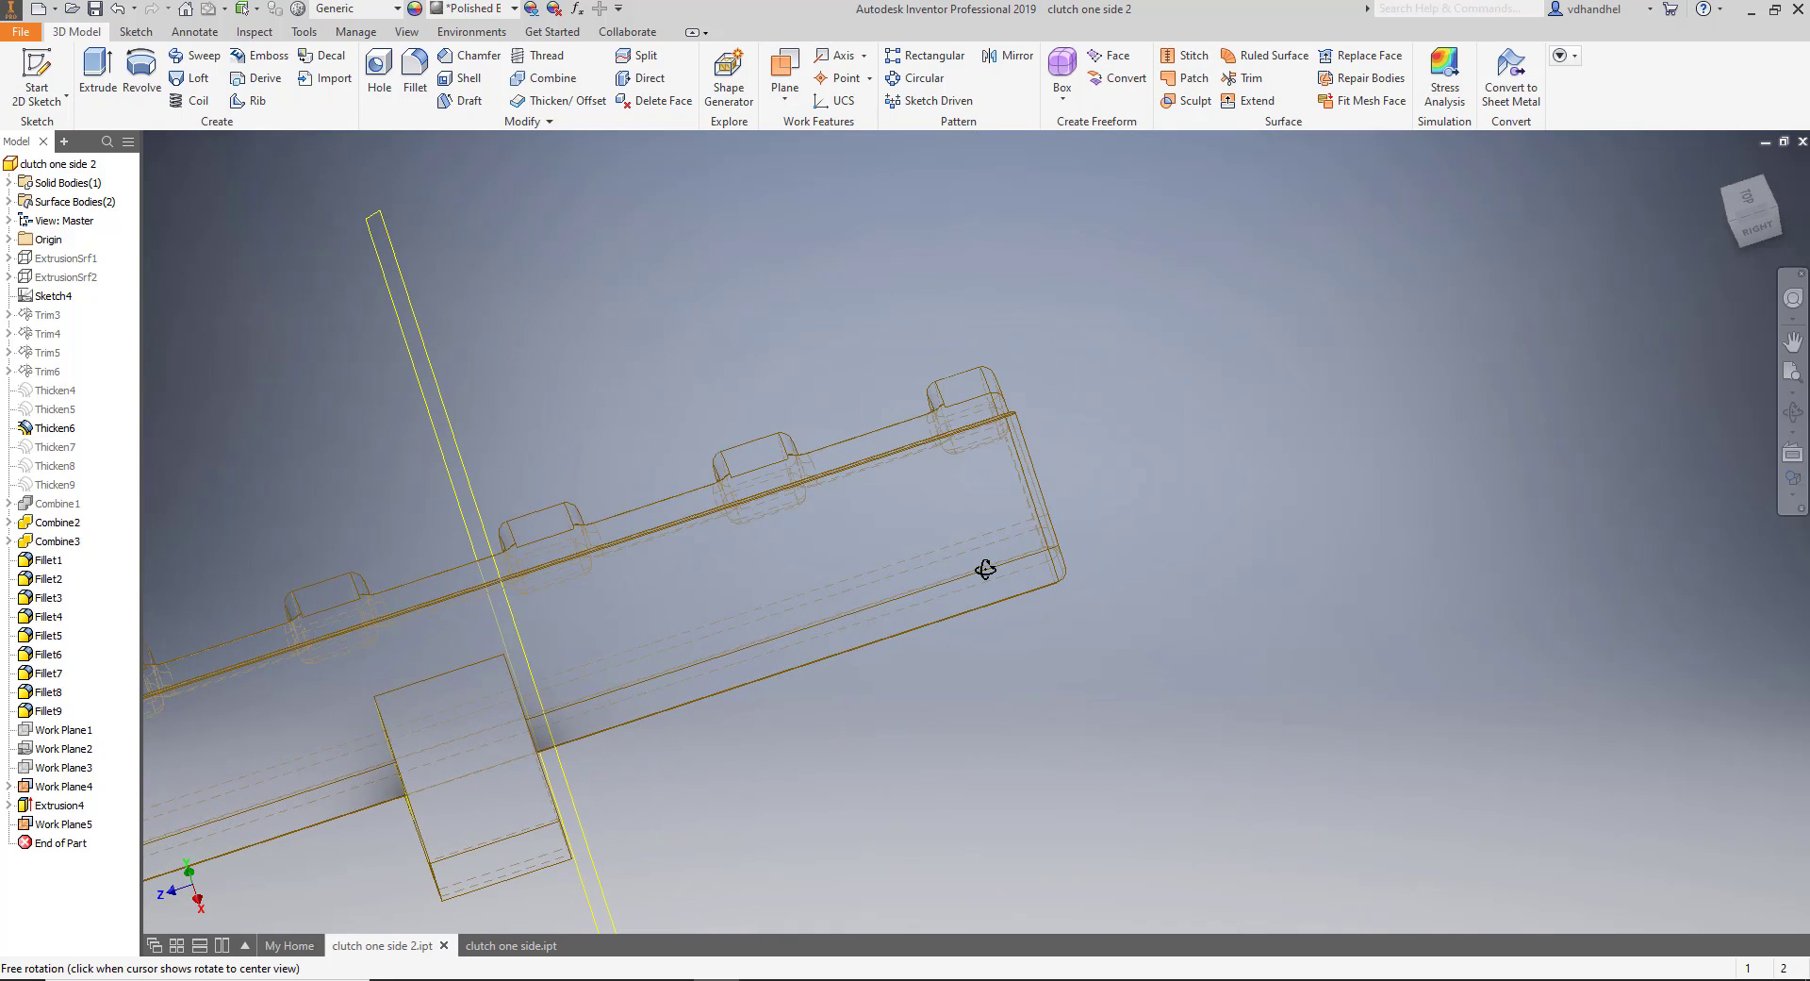
# Mirror the extruded lug about the new midway work plane, Work Plane5.
pyautogui.click(991, 70)
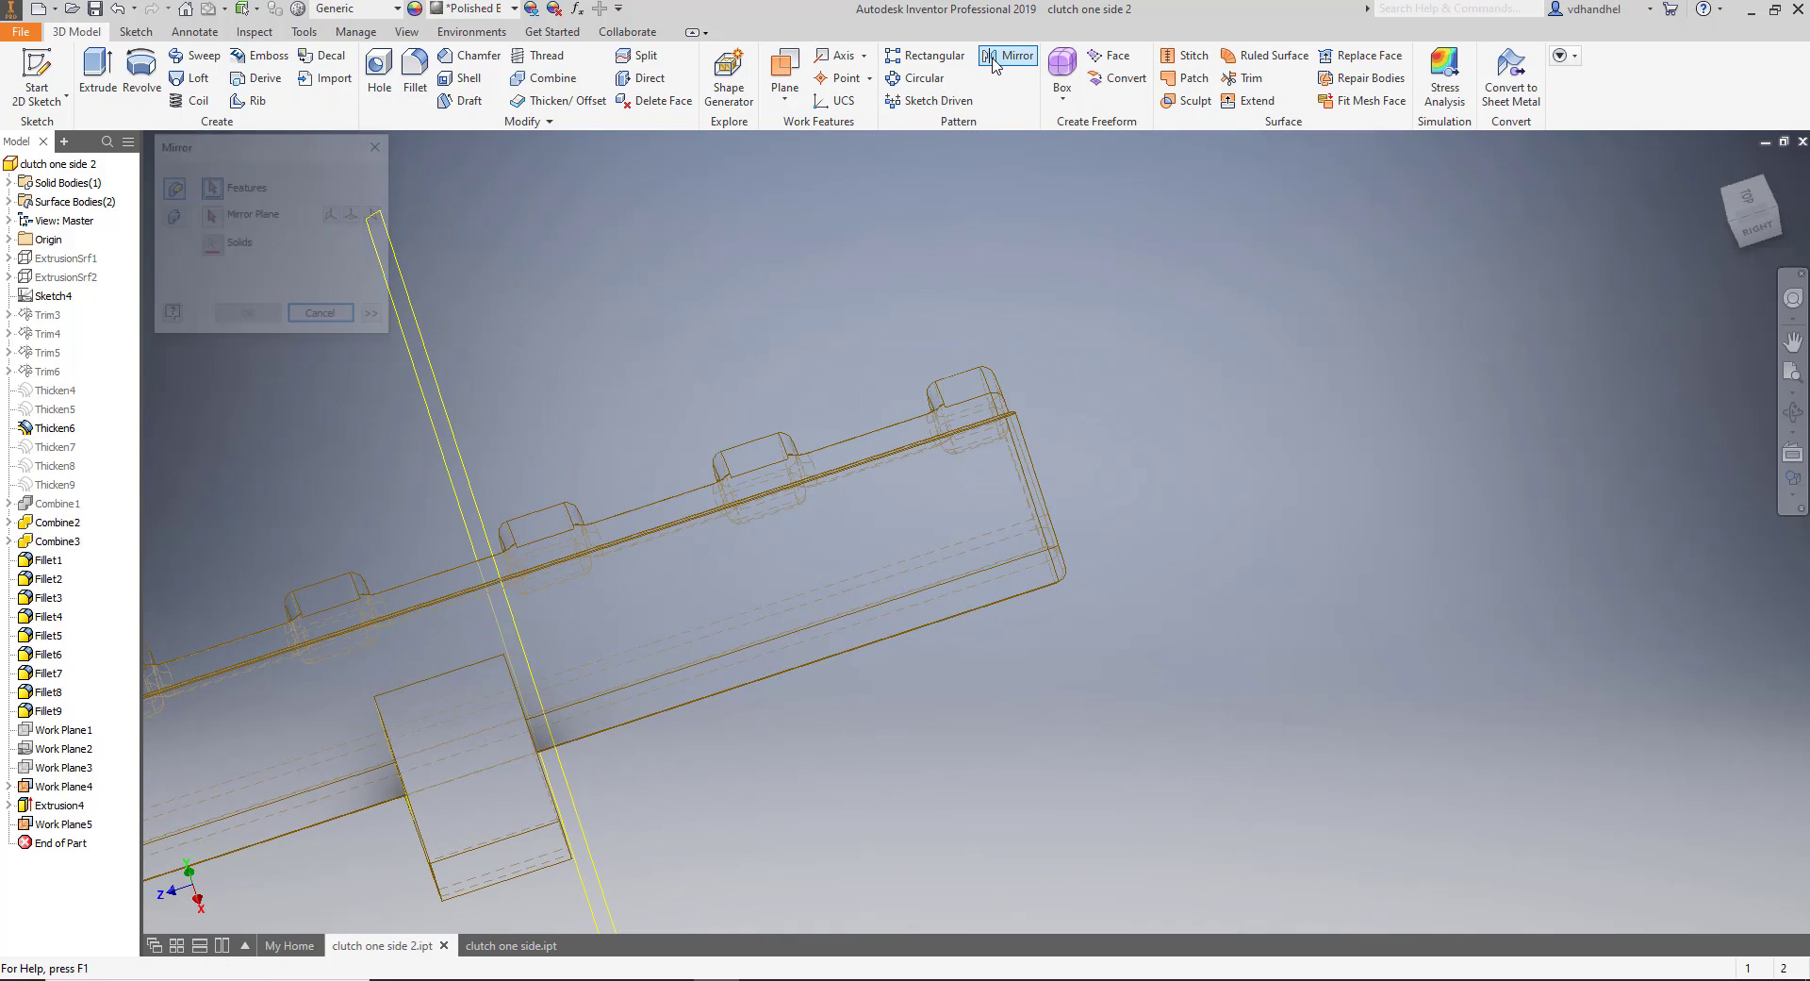
pyautogui.click(448, 764)
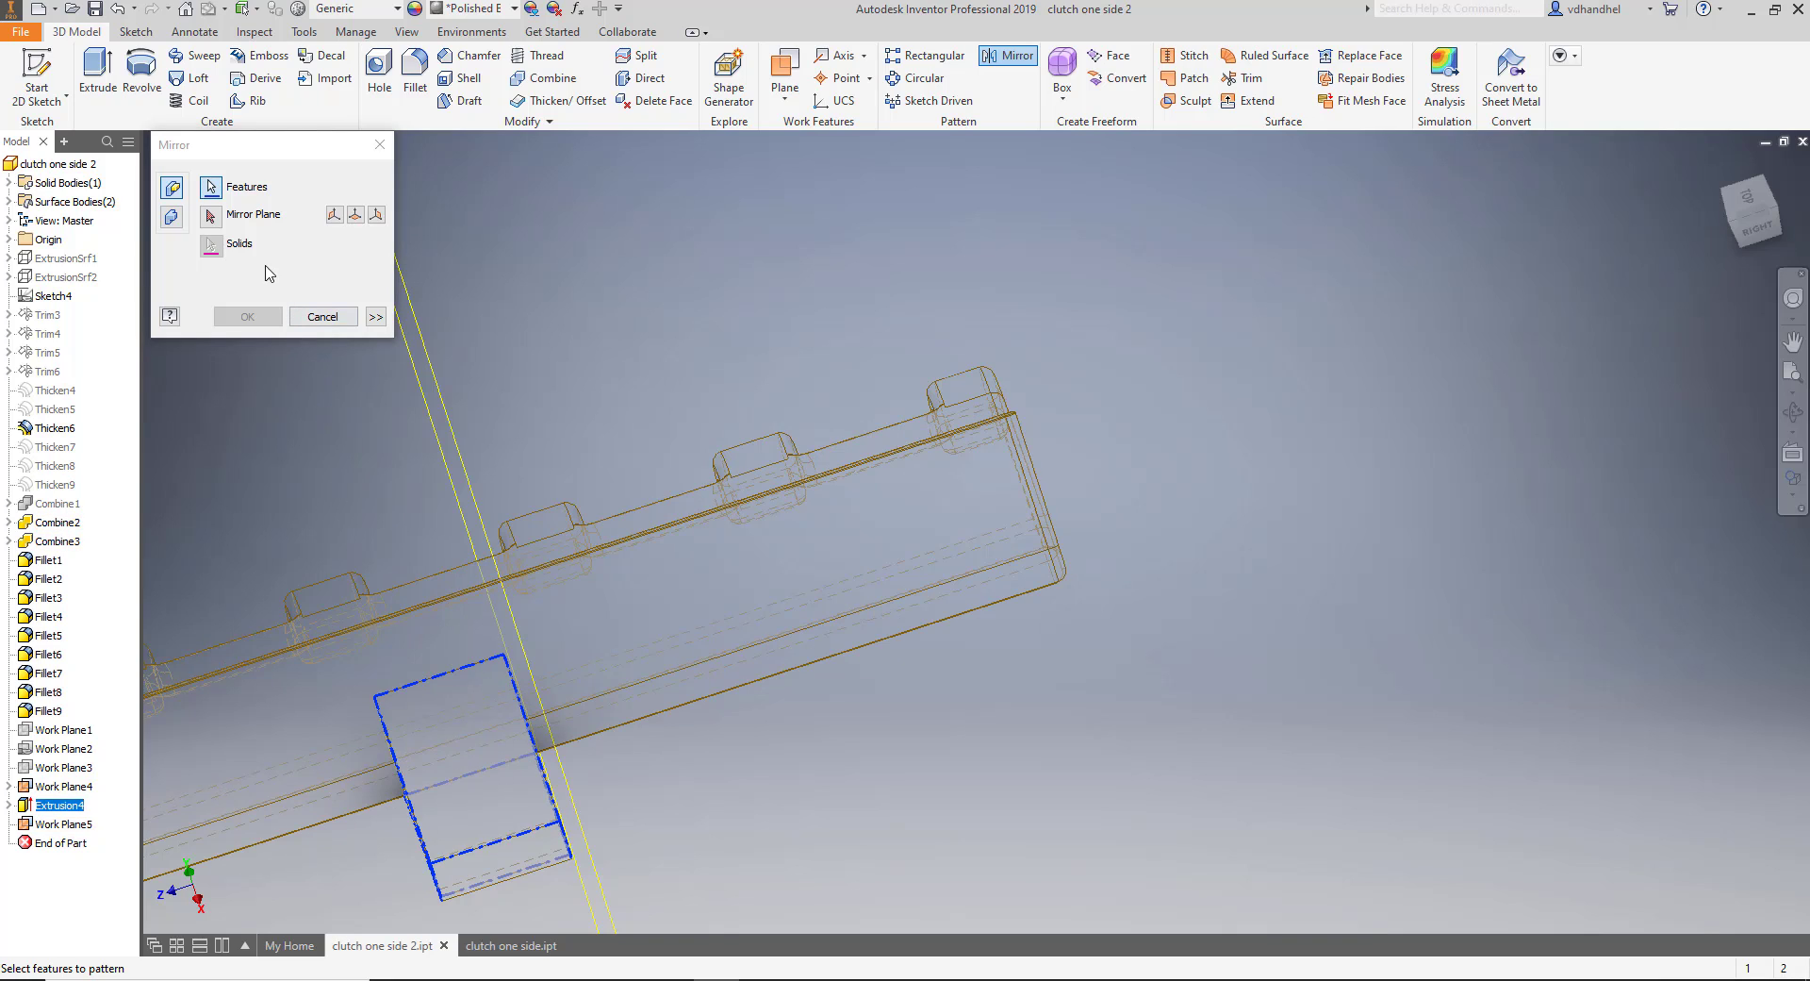
pyautogui.click(210, 215)
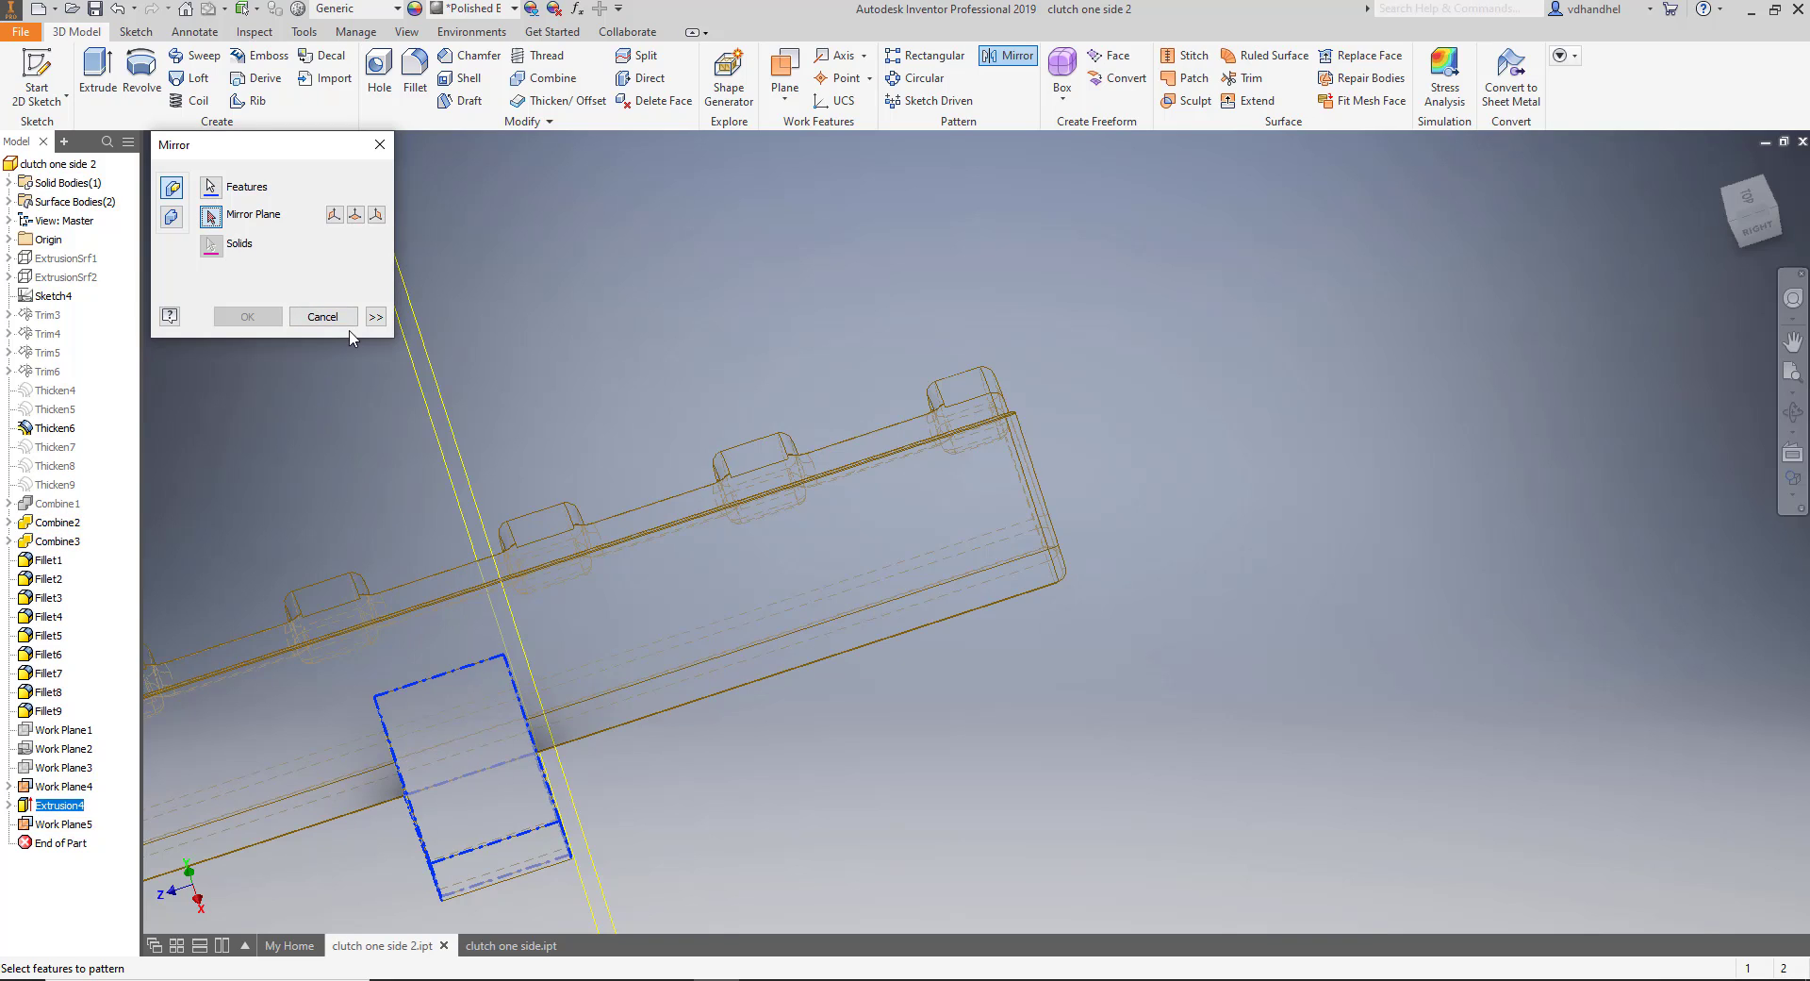
pyautogui.click(415, 365)
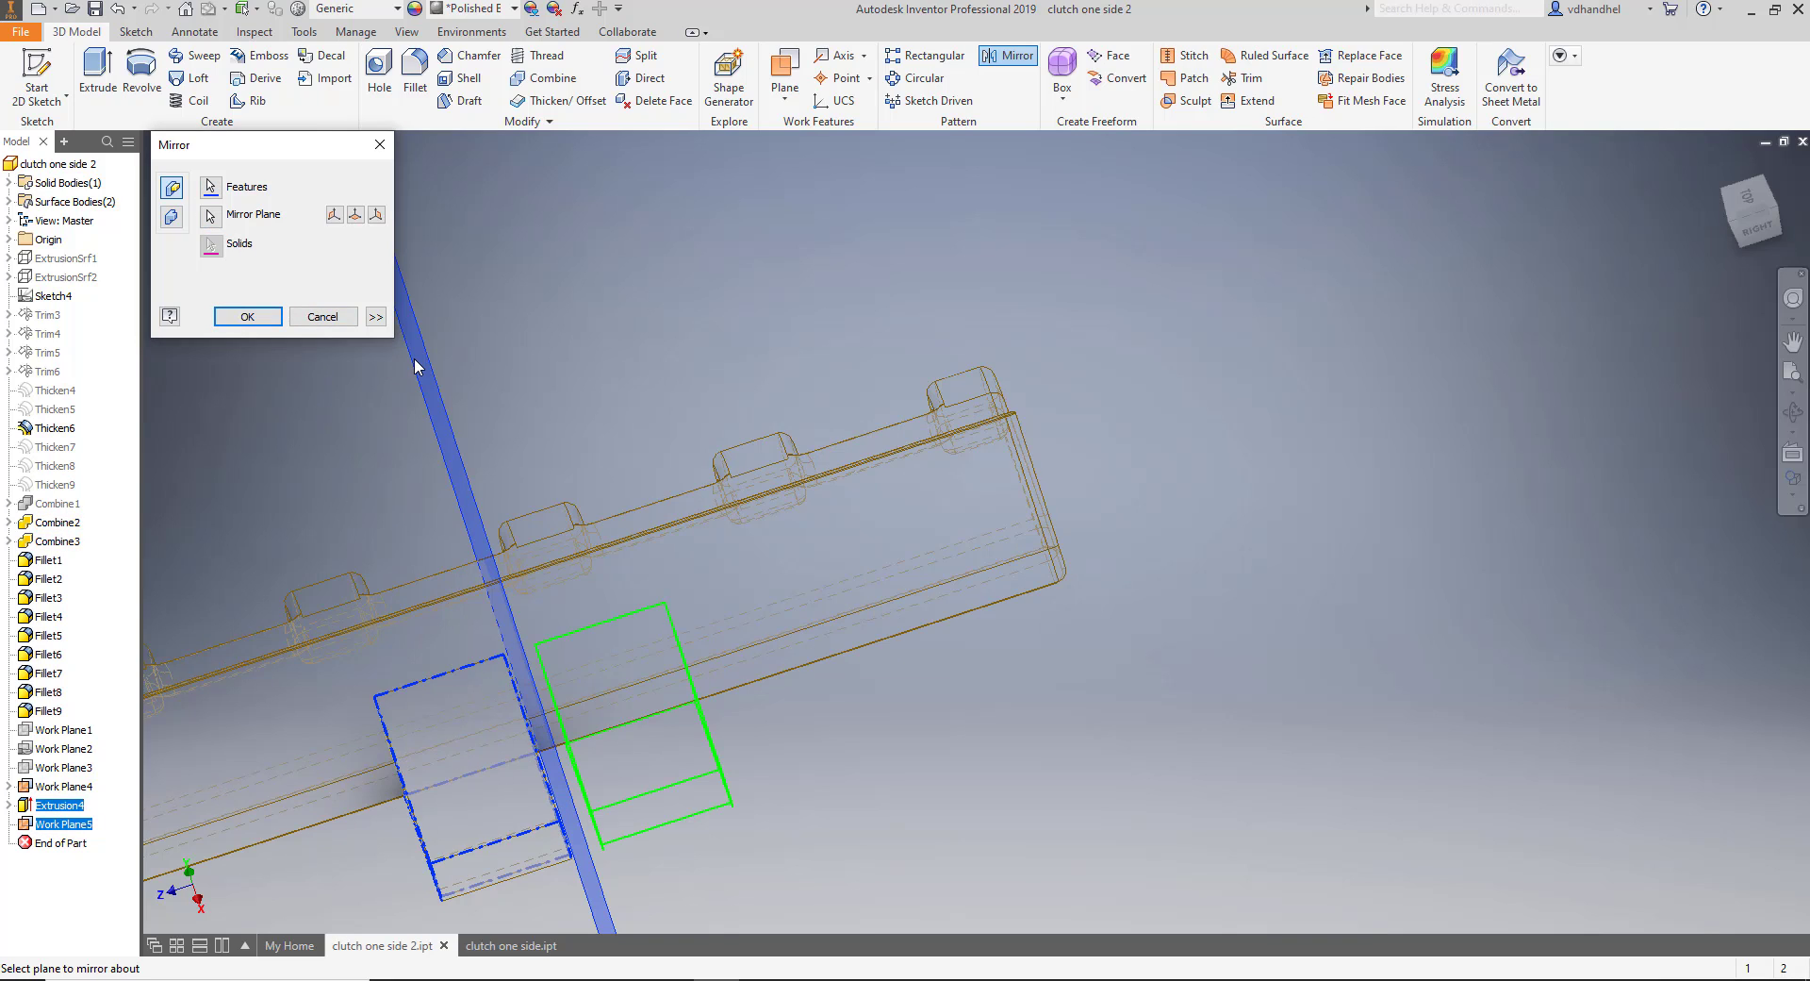
pyautogui.click(268, 316)
pyautogui.keyDown('shift'); pyautogui.moveTo(784, 720); pyautogui.dragTo(934, 659, button='middle'); pyautogui.keyUp('shift')
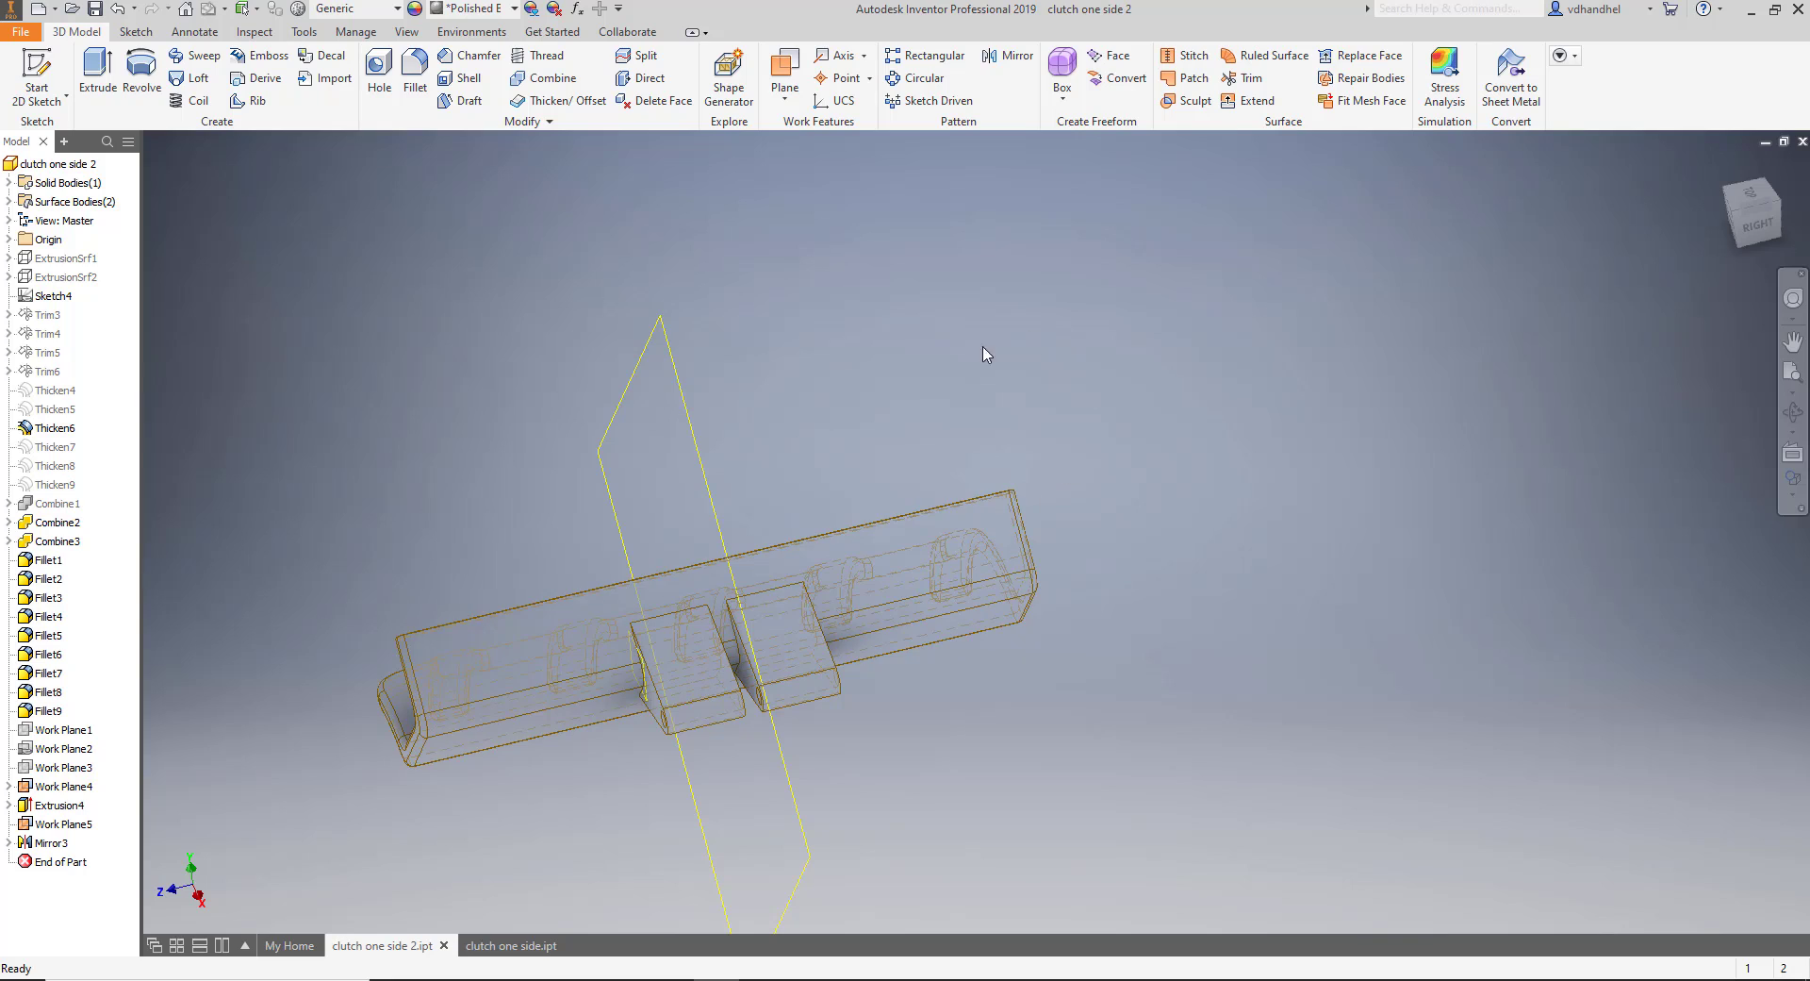
# Hide Work Plane5 and Work Plane4 in the part.
pyautogui.rightClick(662, 322)
pyautogui.click(707, 353)
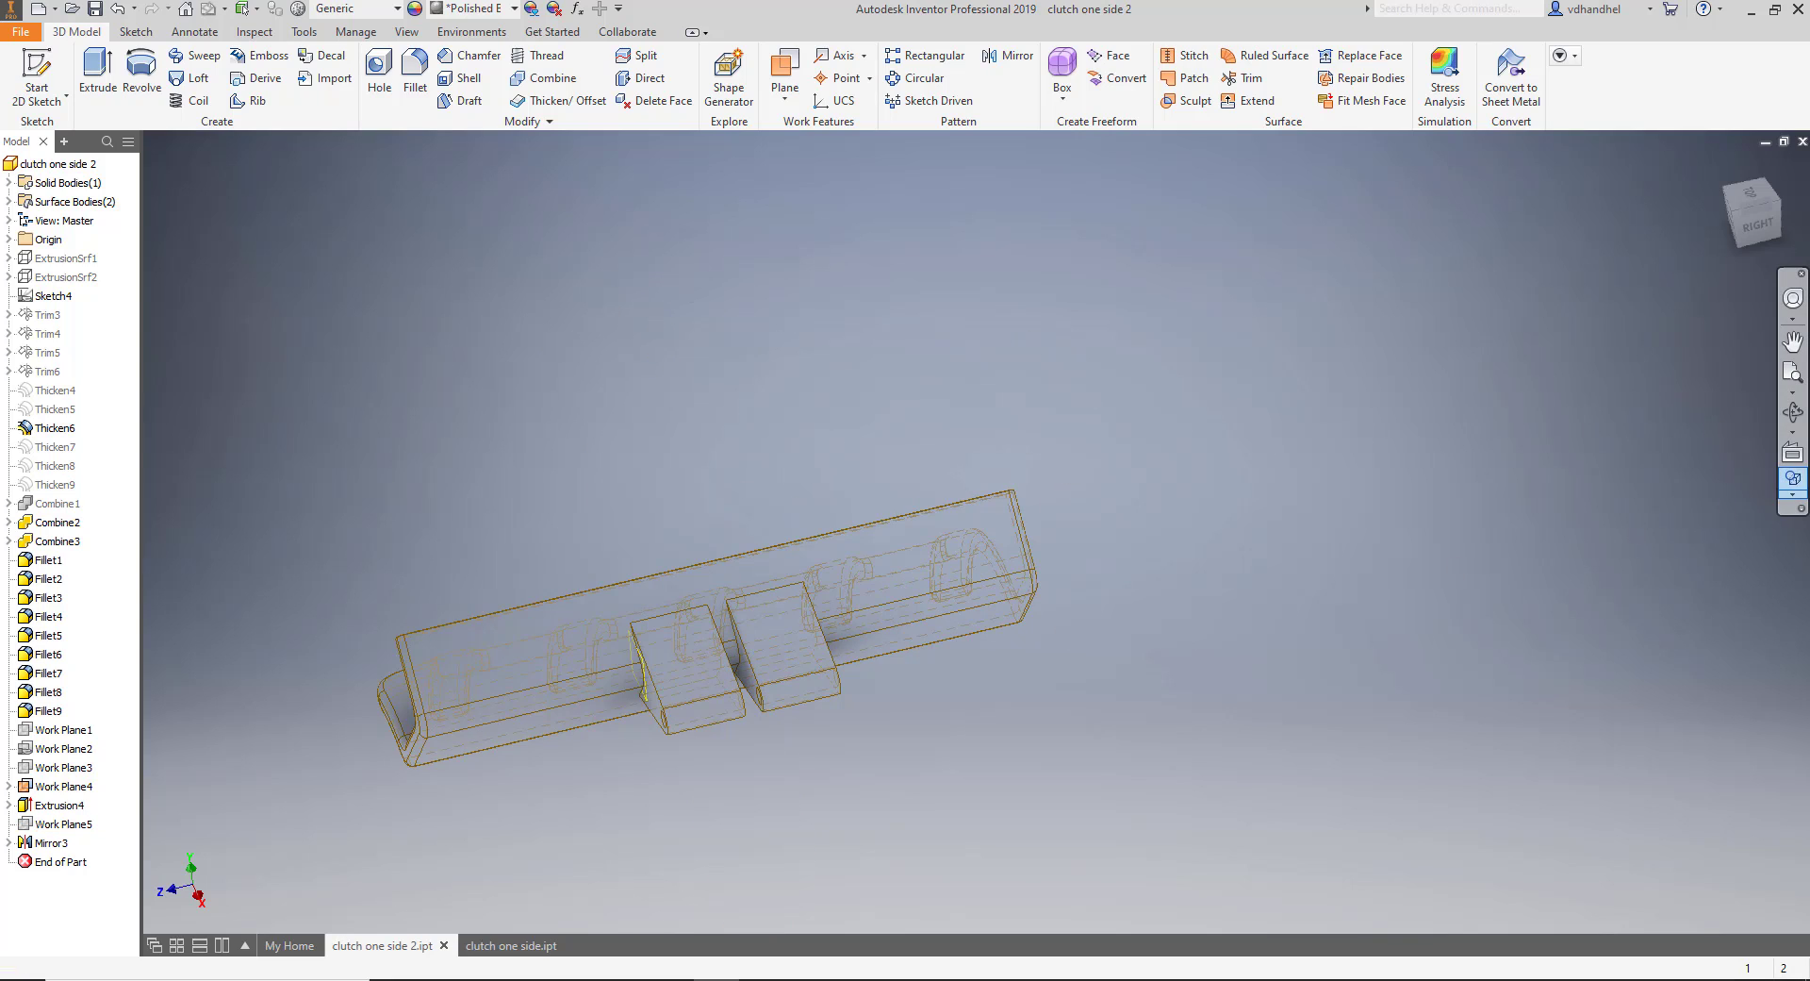
pyautogui.scroll(-5, 647, 671)
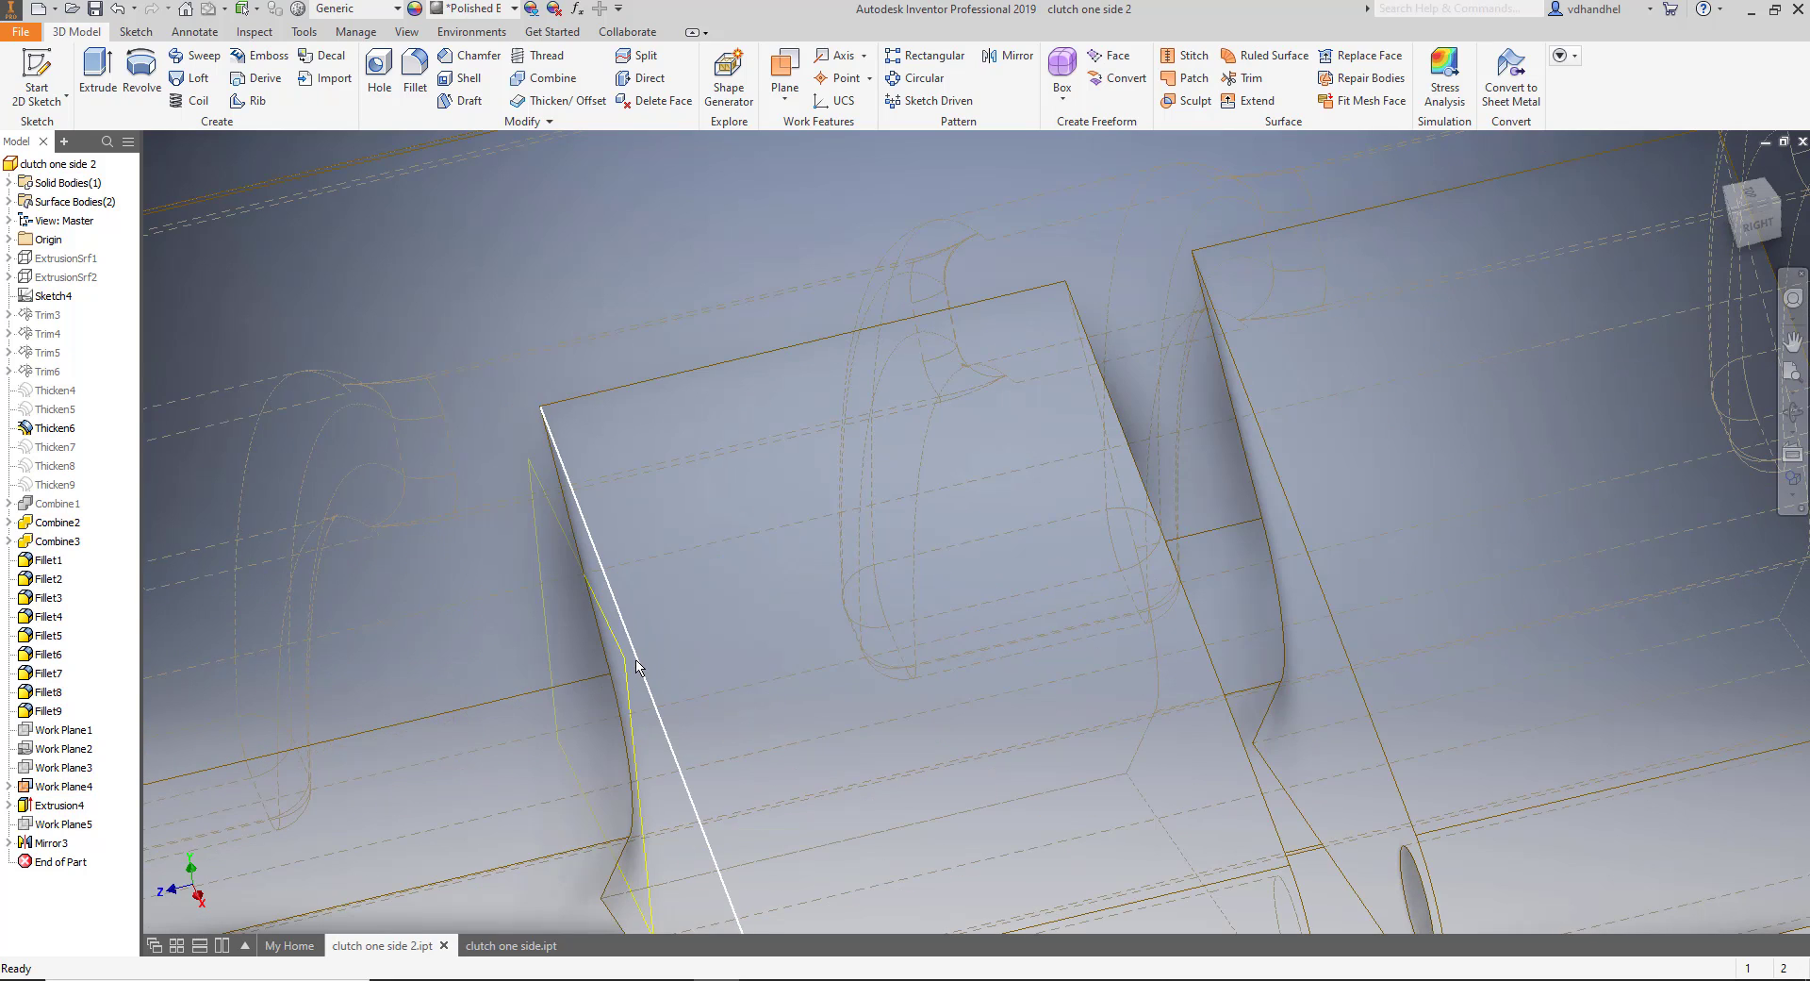
pyautogui.rightClick(624, 659)
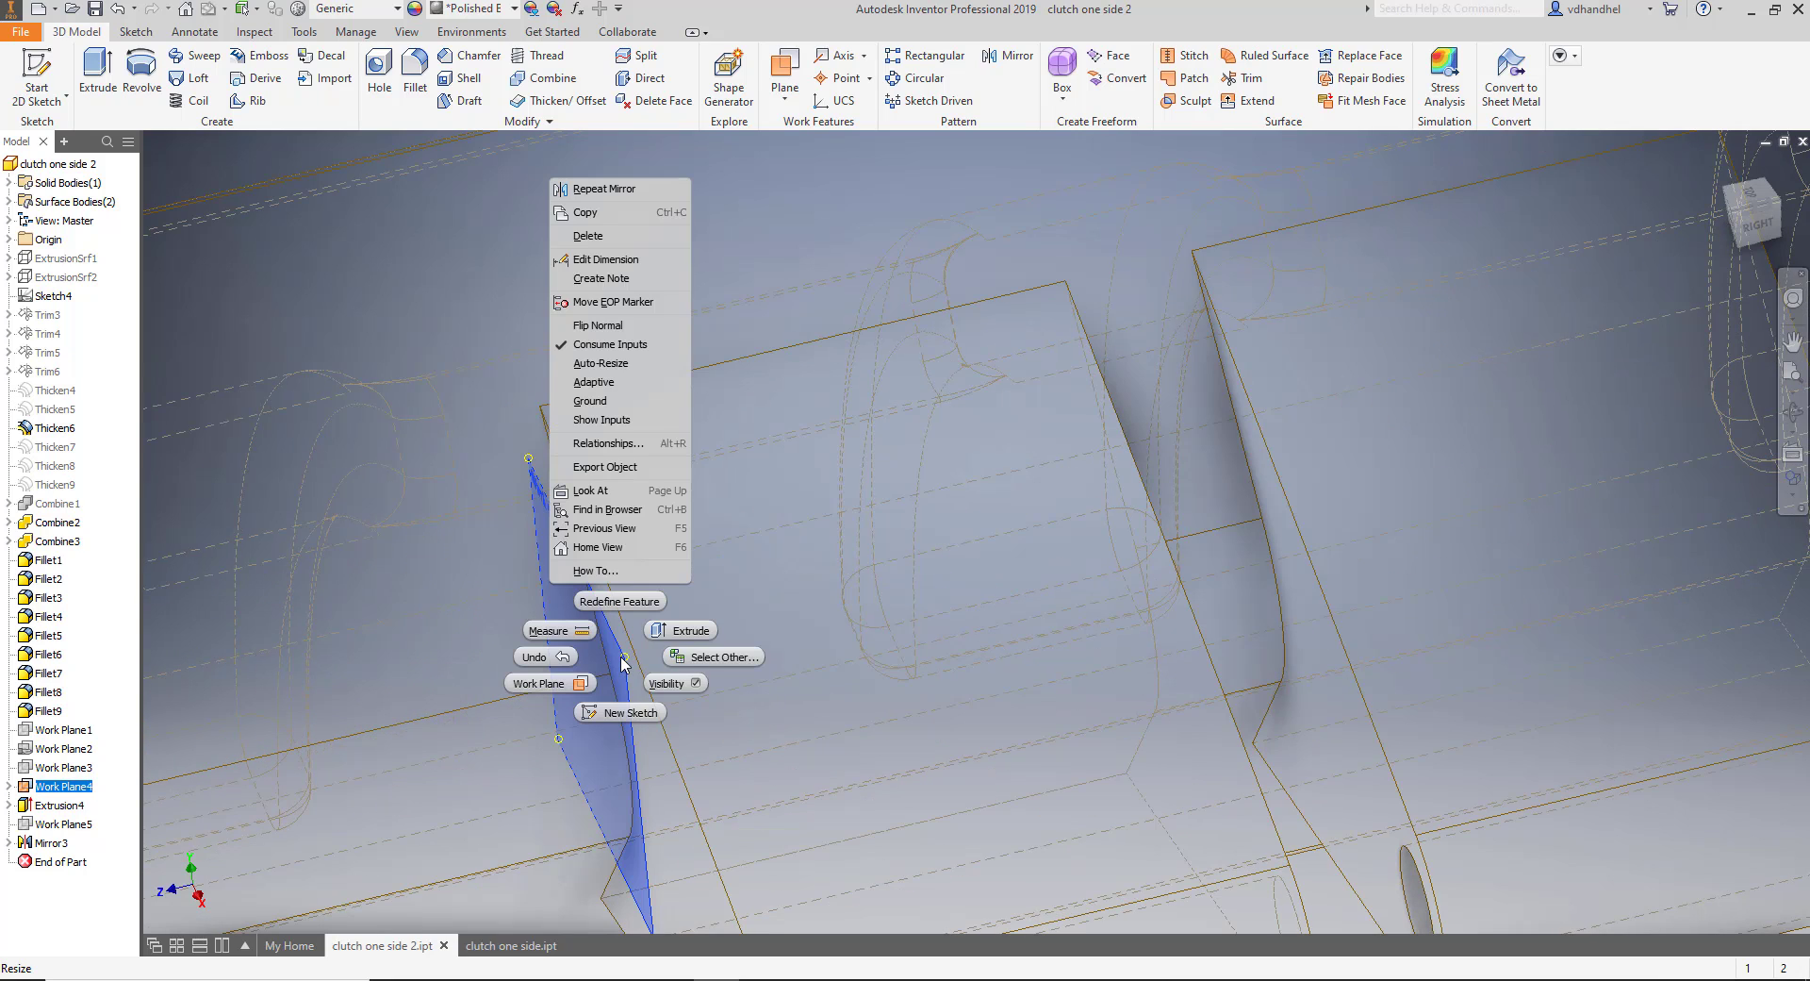
pyautogui.click(674, 683)
pyautogui.scroll(8, 693, 674)
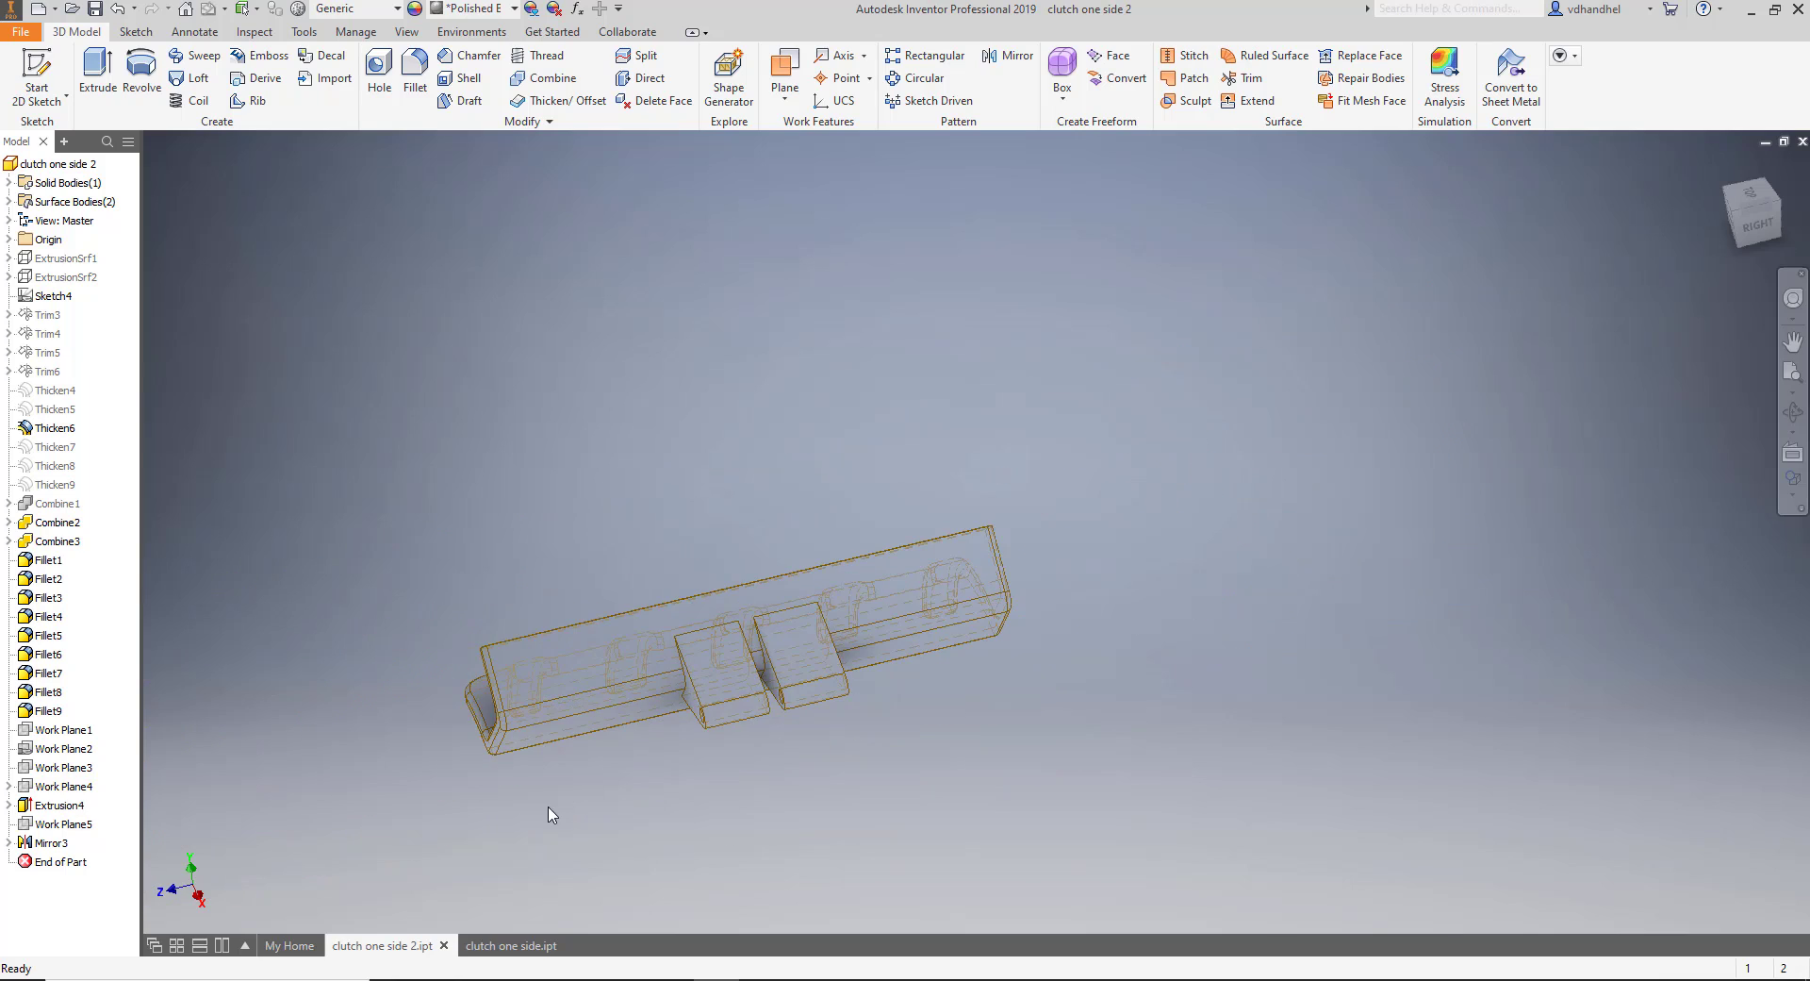
# Change the part's visual style from wireframe to shaded with visible edges.
pyautogui.moveTo(575, 787); pyautogui.dragTo(905, 657, button='middle')
pyautogui.scroll(5, 801, 488)
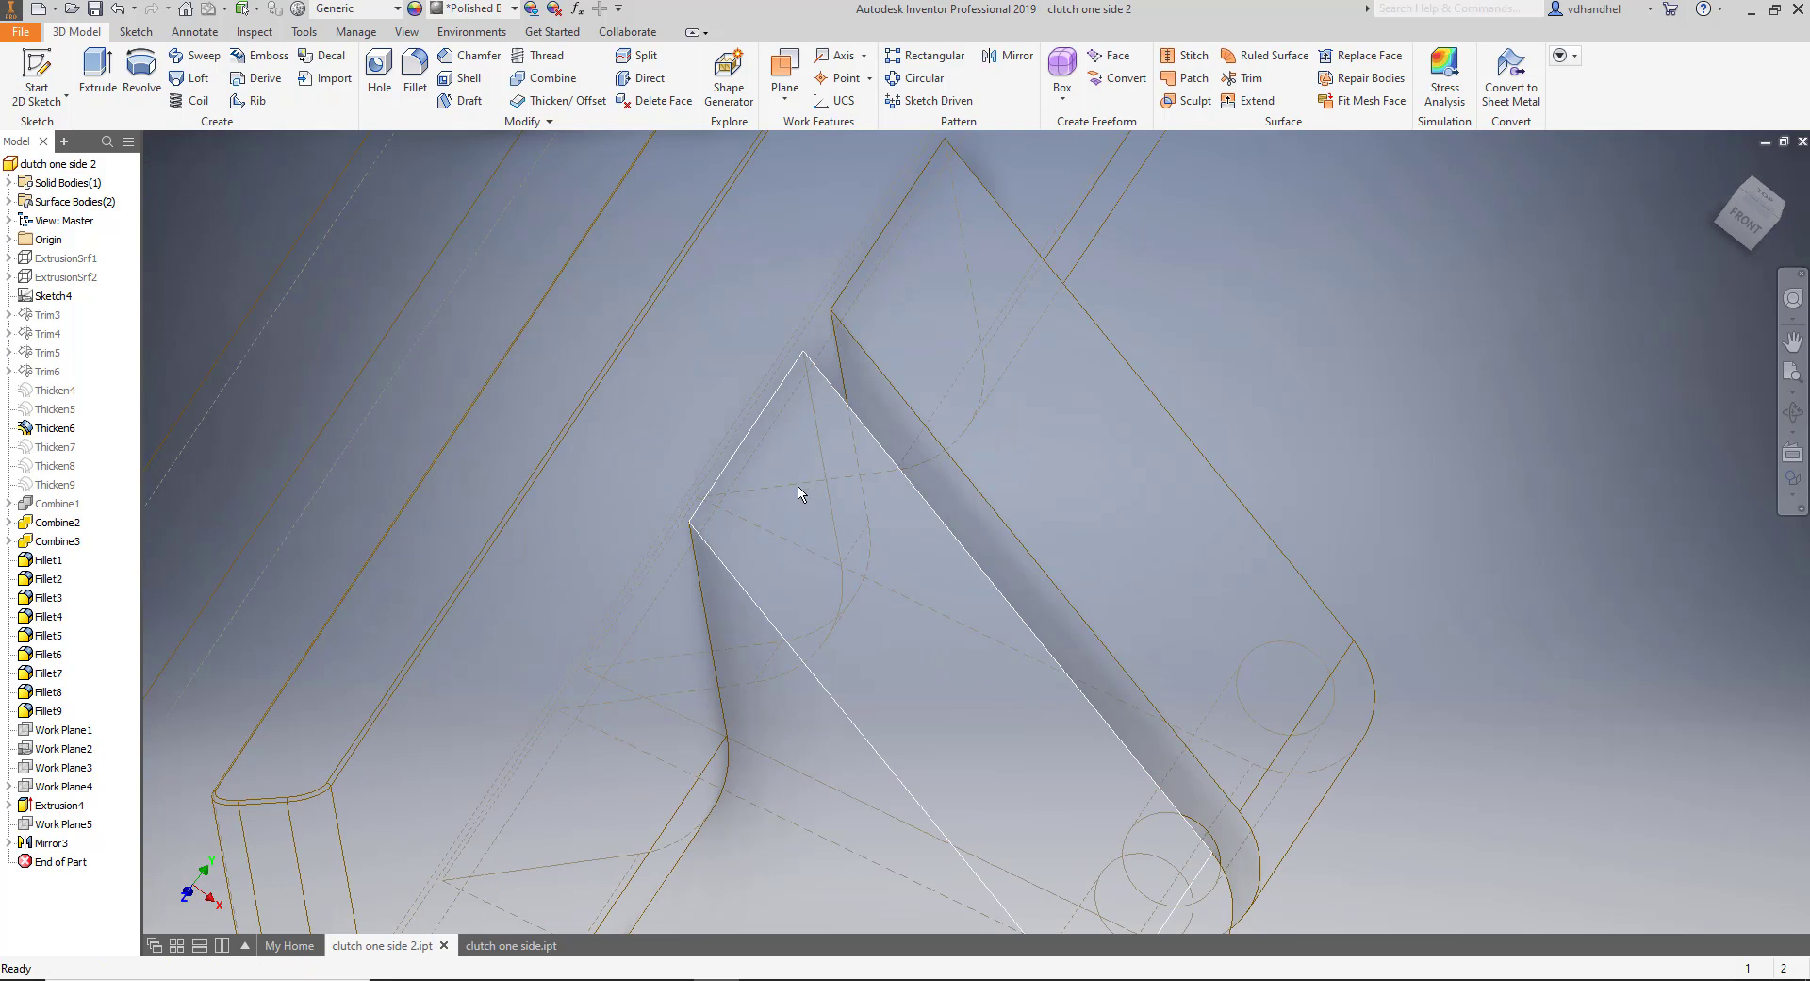
pyautogui.click(1793, 495)
pyautogui.click(1657, 556)
pyautogui.moveTo(1197, 566)
pyautogui.keyDown('shift'); pyautogui.mouseDown(button='middle')
pyautogui.moveTo(990, 500)
pyautogui.moveTo(739, 488)
pyautogui.moveTo(945, 476)
pyautogui.moveTo(1182, 530)
pyautogui.moveTo(973, 457)
pyautogui.moveTo(923, 463)
pyautogui.moveTo(993, 456)
pyautogui.moveTo(1026, 501)
pyautogui.mouseUp(button='middle'); pyautogui.keyUp('shift')
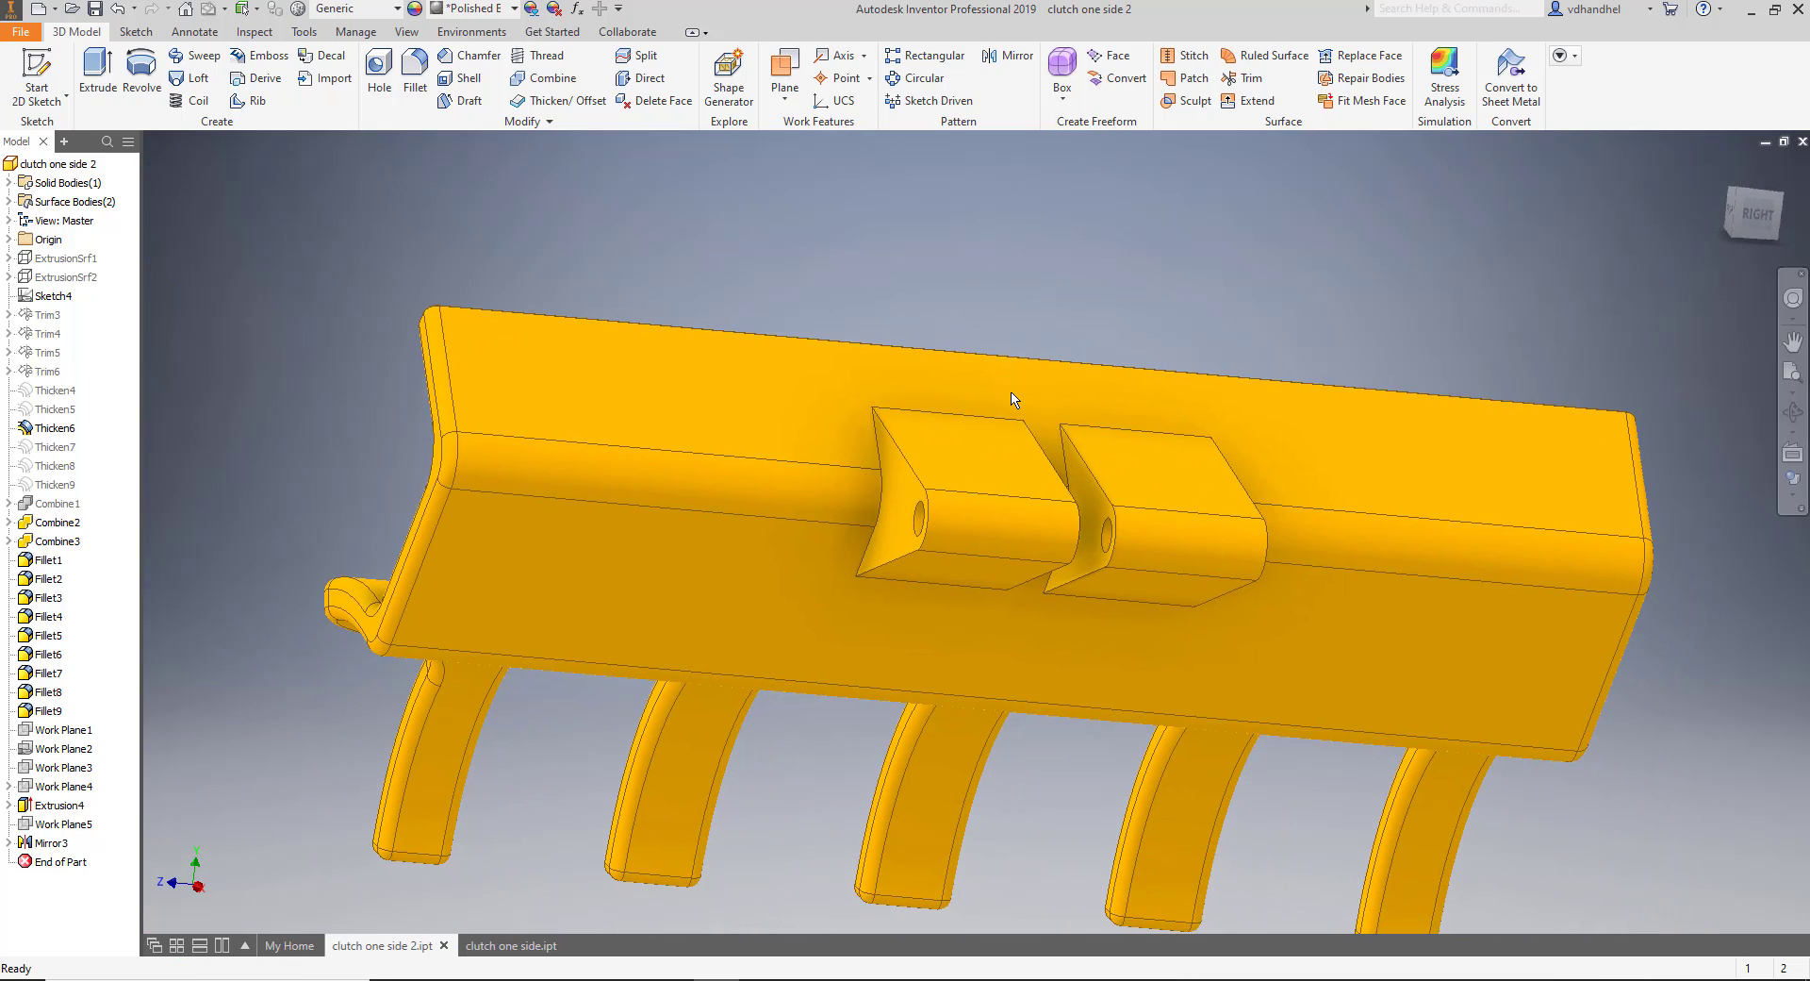
# Go back to the clutch one side part and finish editing its open lug sketch, Sketch7.
pyautogui.moveTo(1012, 399)
pyautogui.click(490, 948)
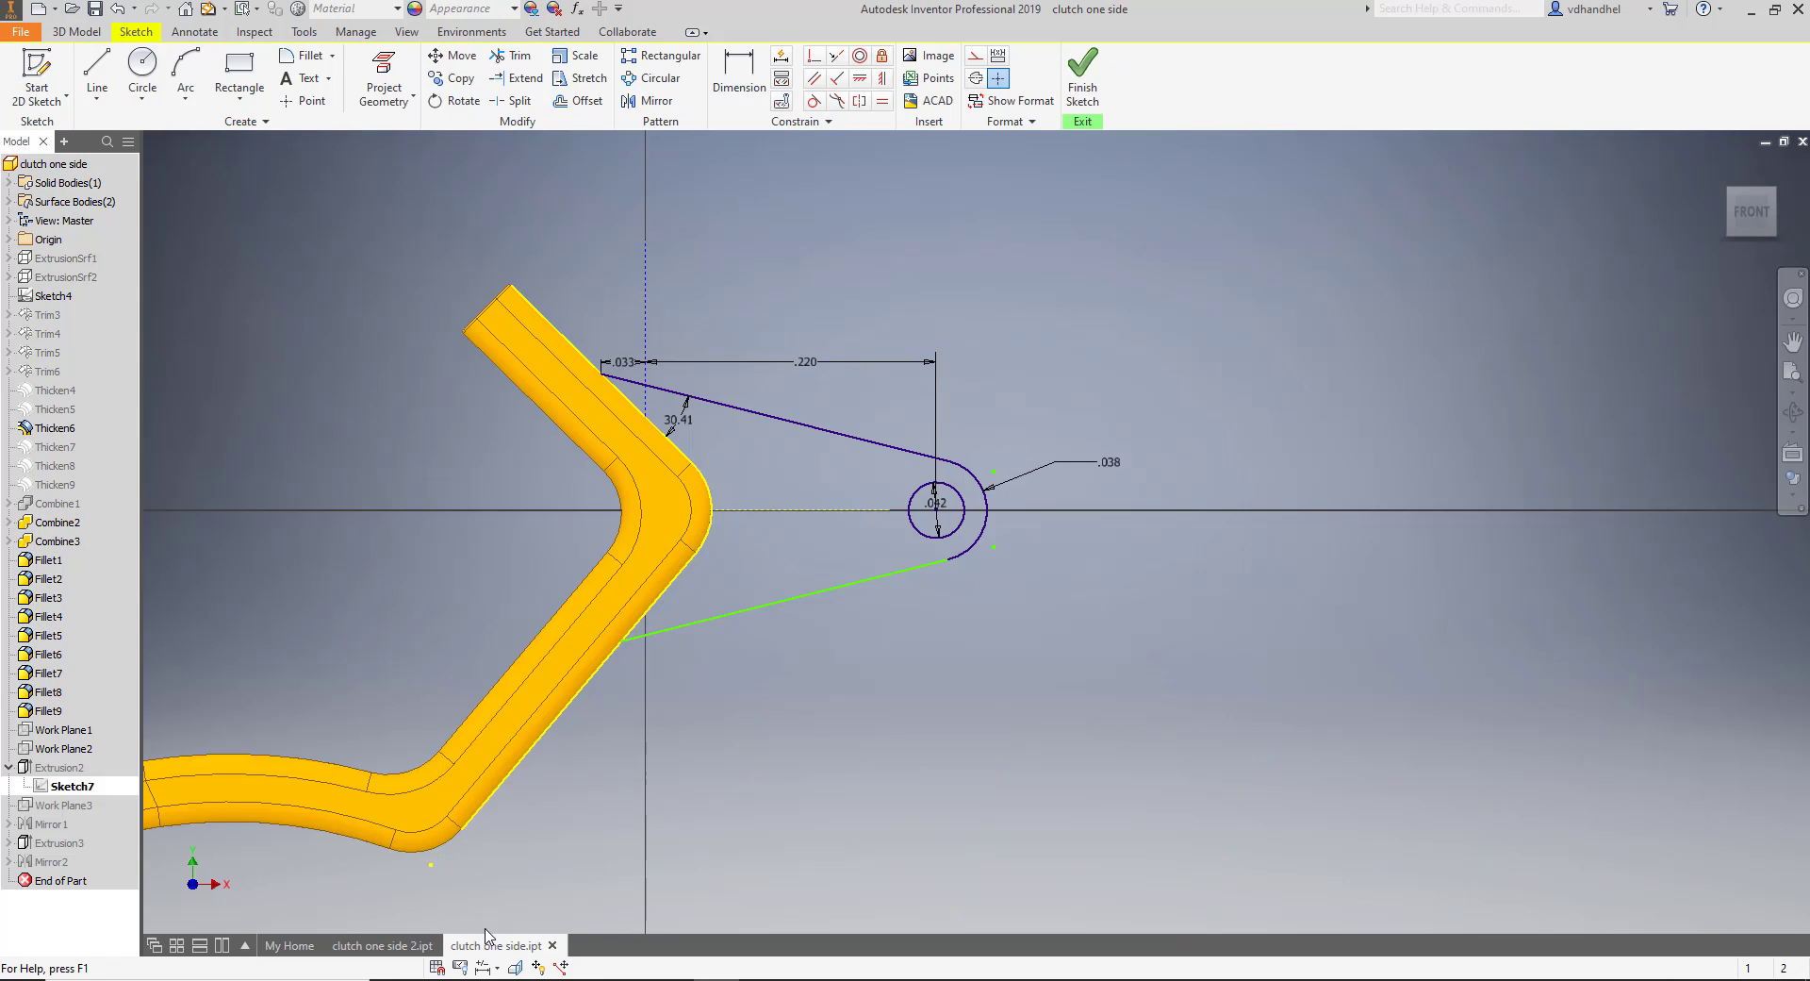
pyautogui.click(1081, 86)
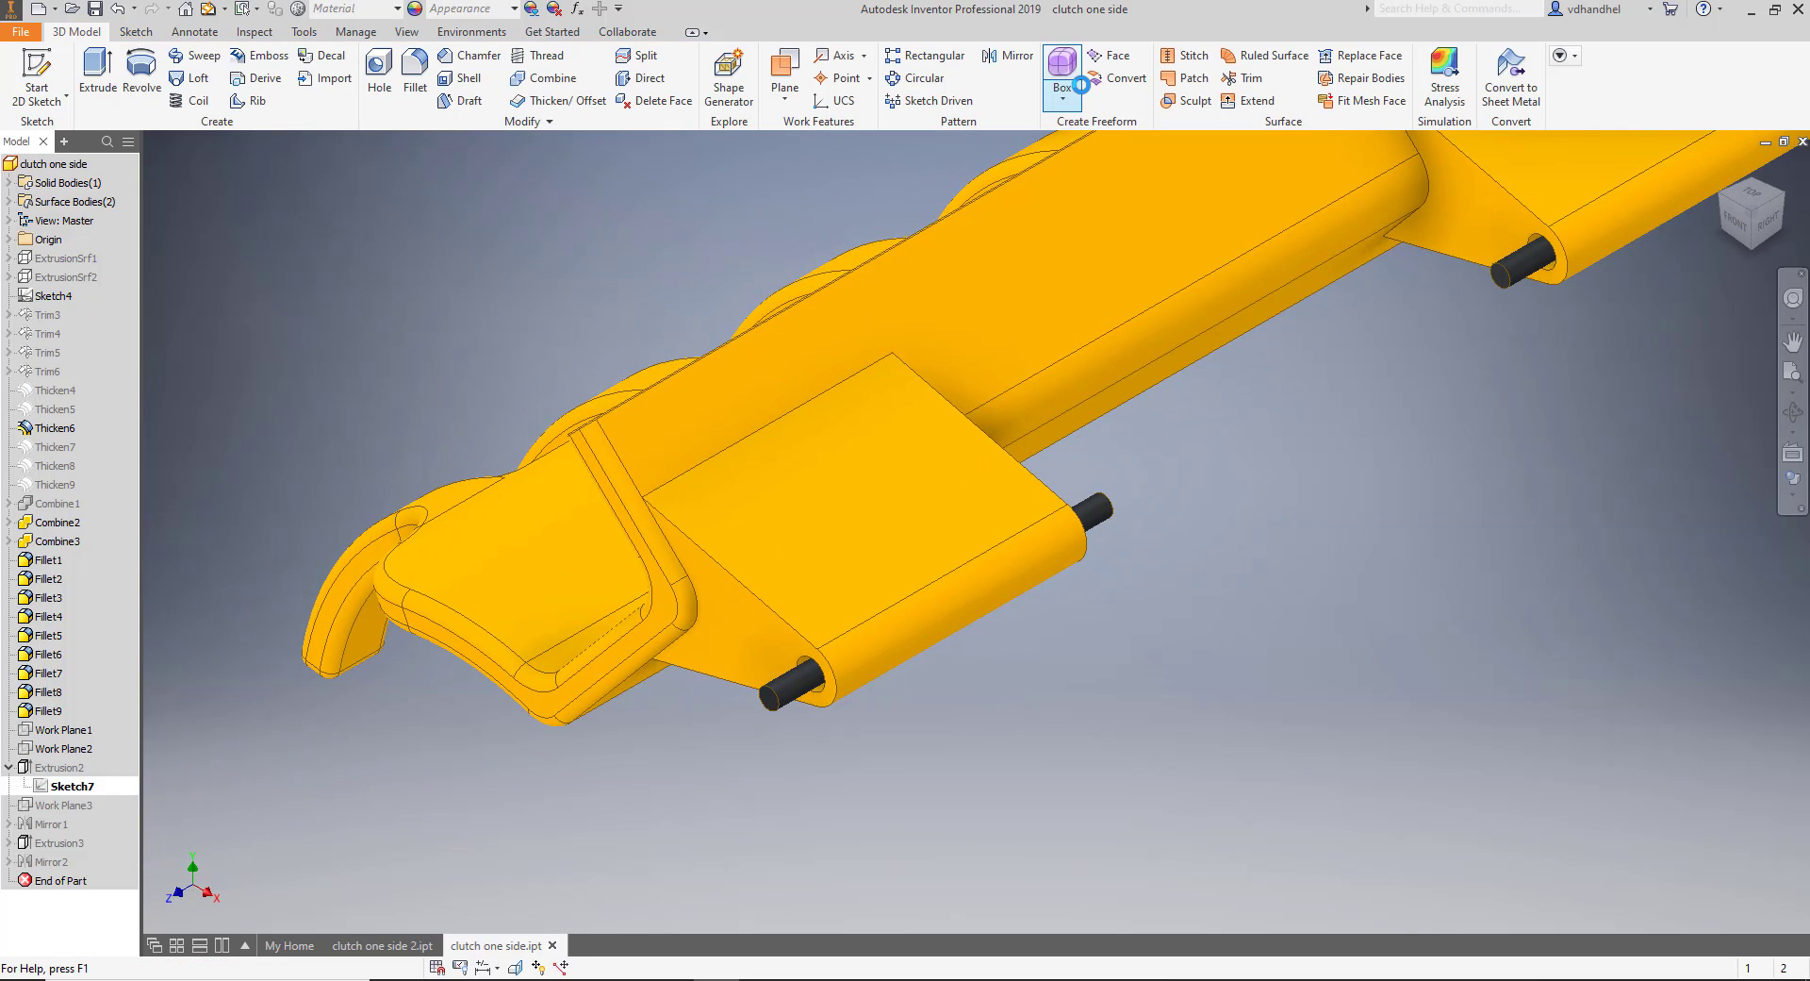
pyautogui.scroll(-3, 1209, 575)
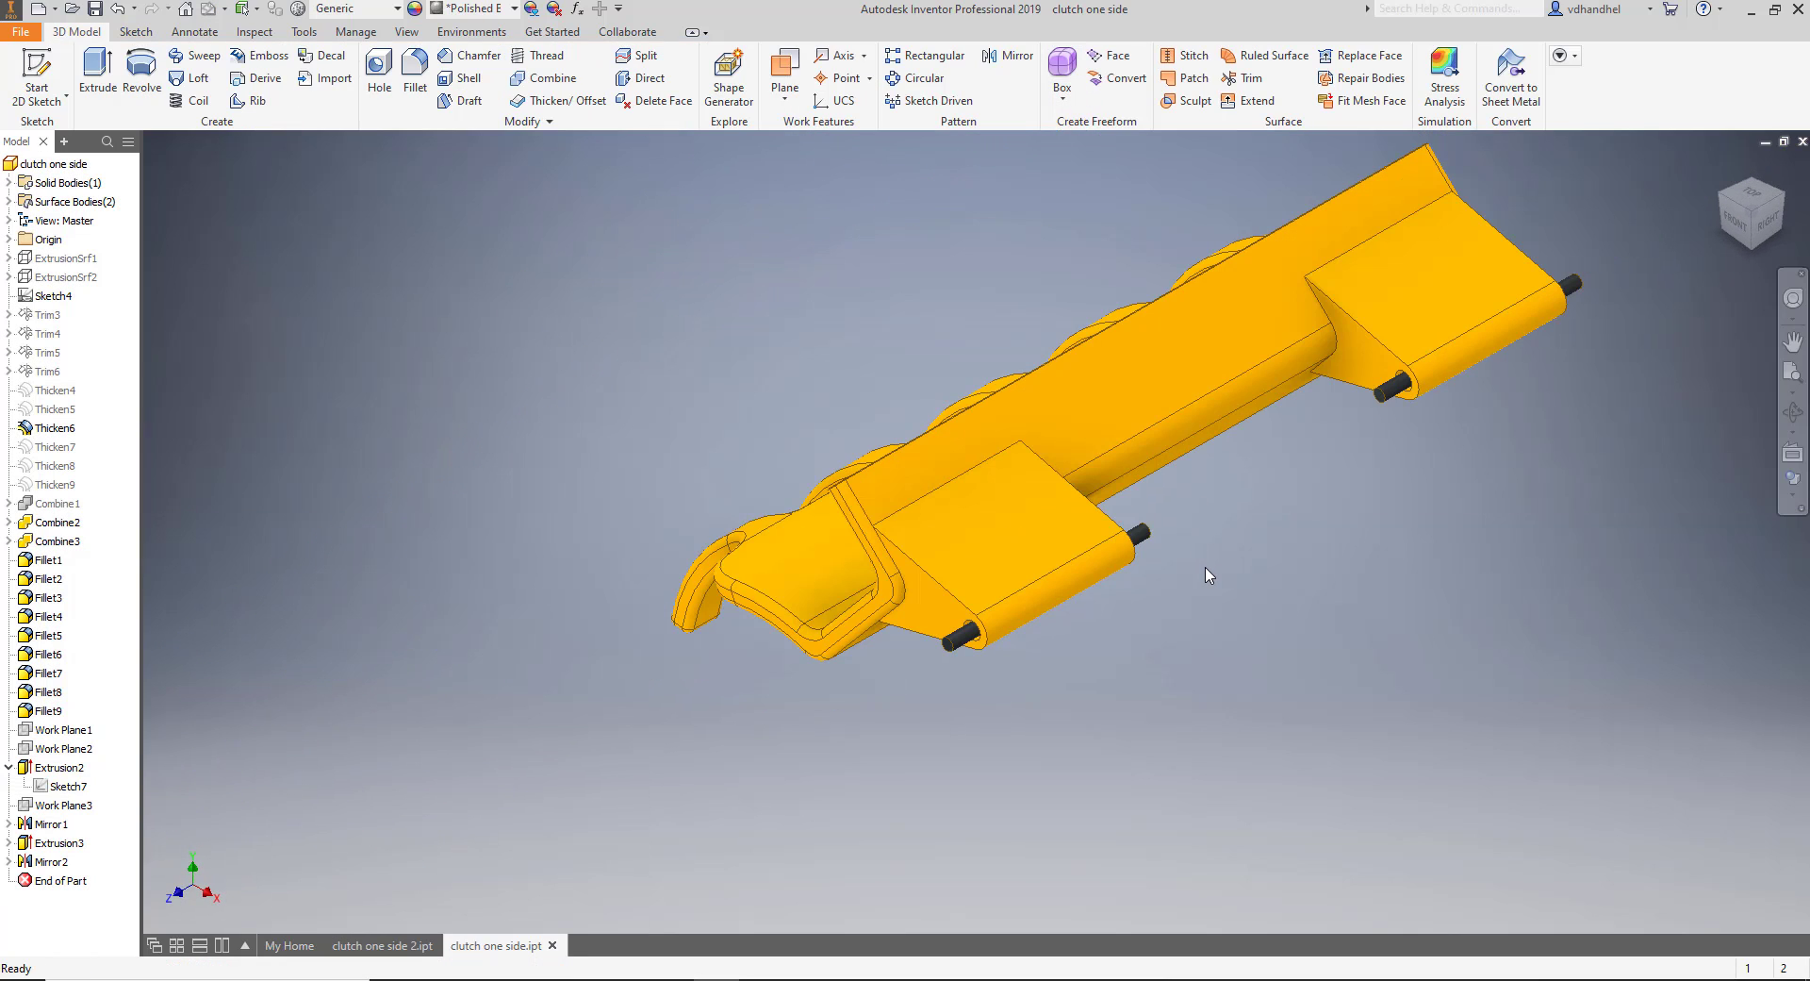
pyautogui.moveTo(1205, 567); pyautogui.dragTo(1051, 592, button='middle')
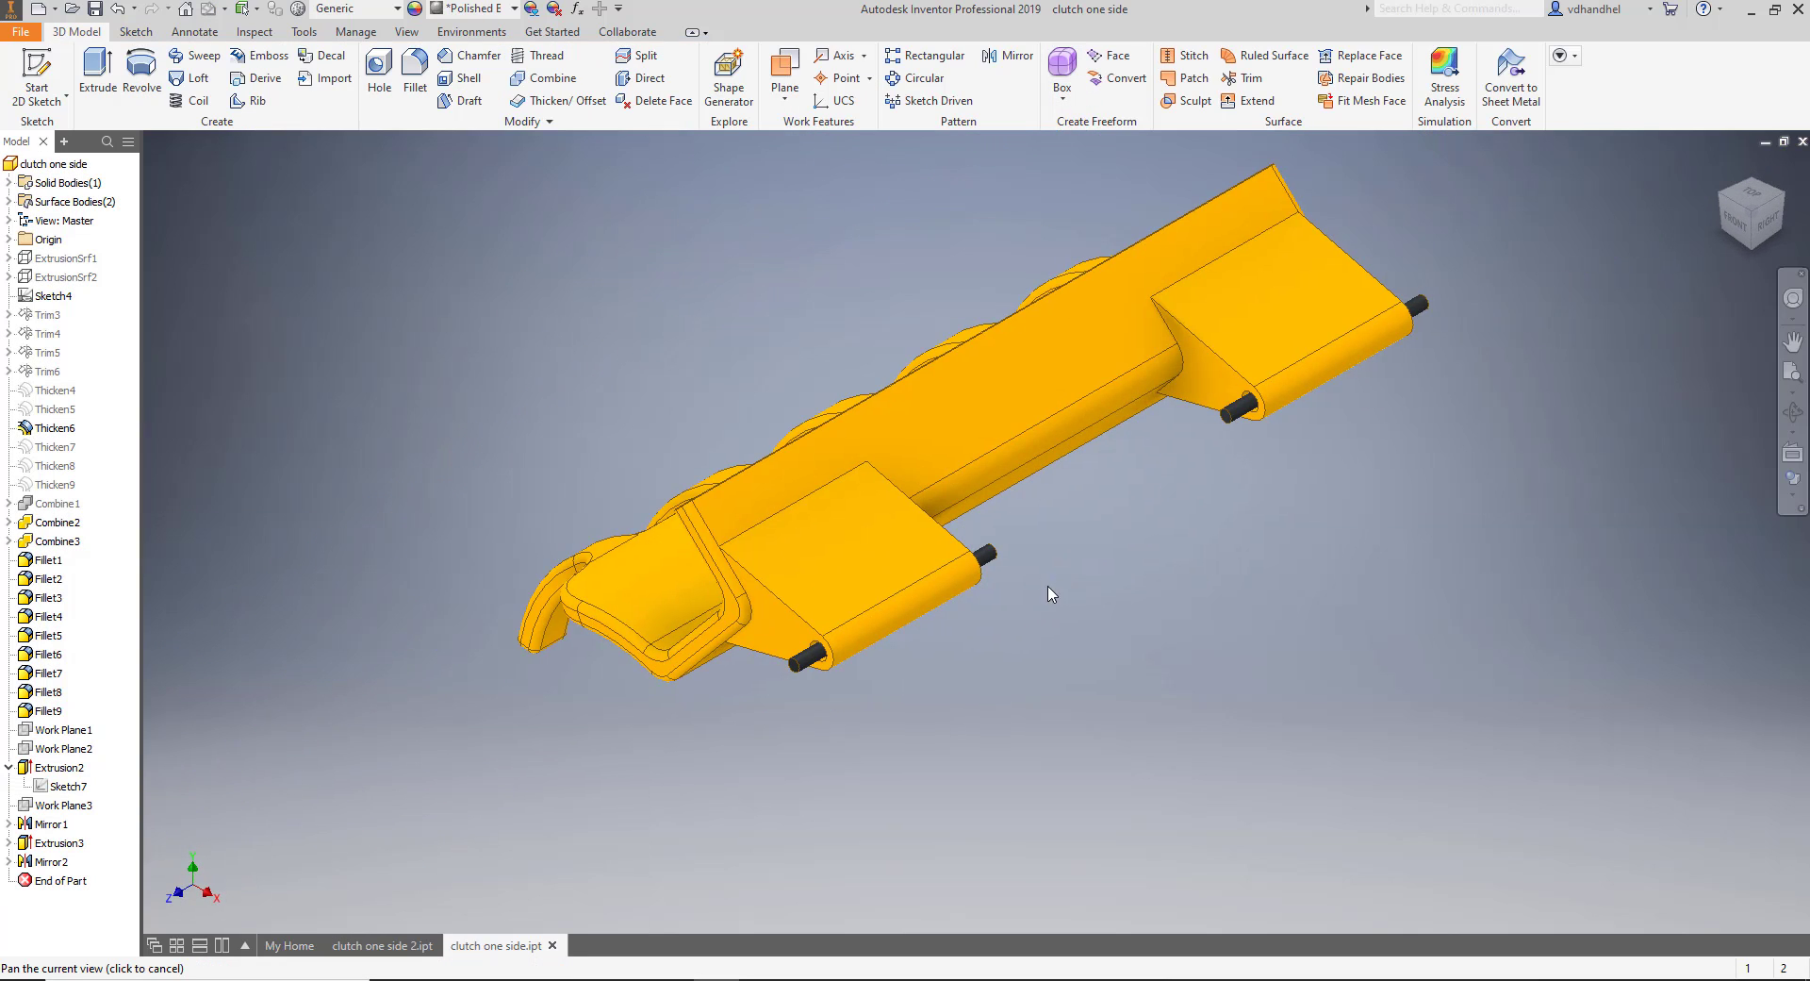
# Create a new assembly and place one instance of clutch one side in it, accepting the file's current location.
pyautogui.click(55, 10)
pyautogui.click(66, 38)
pyautogui.click(26, 97)
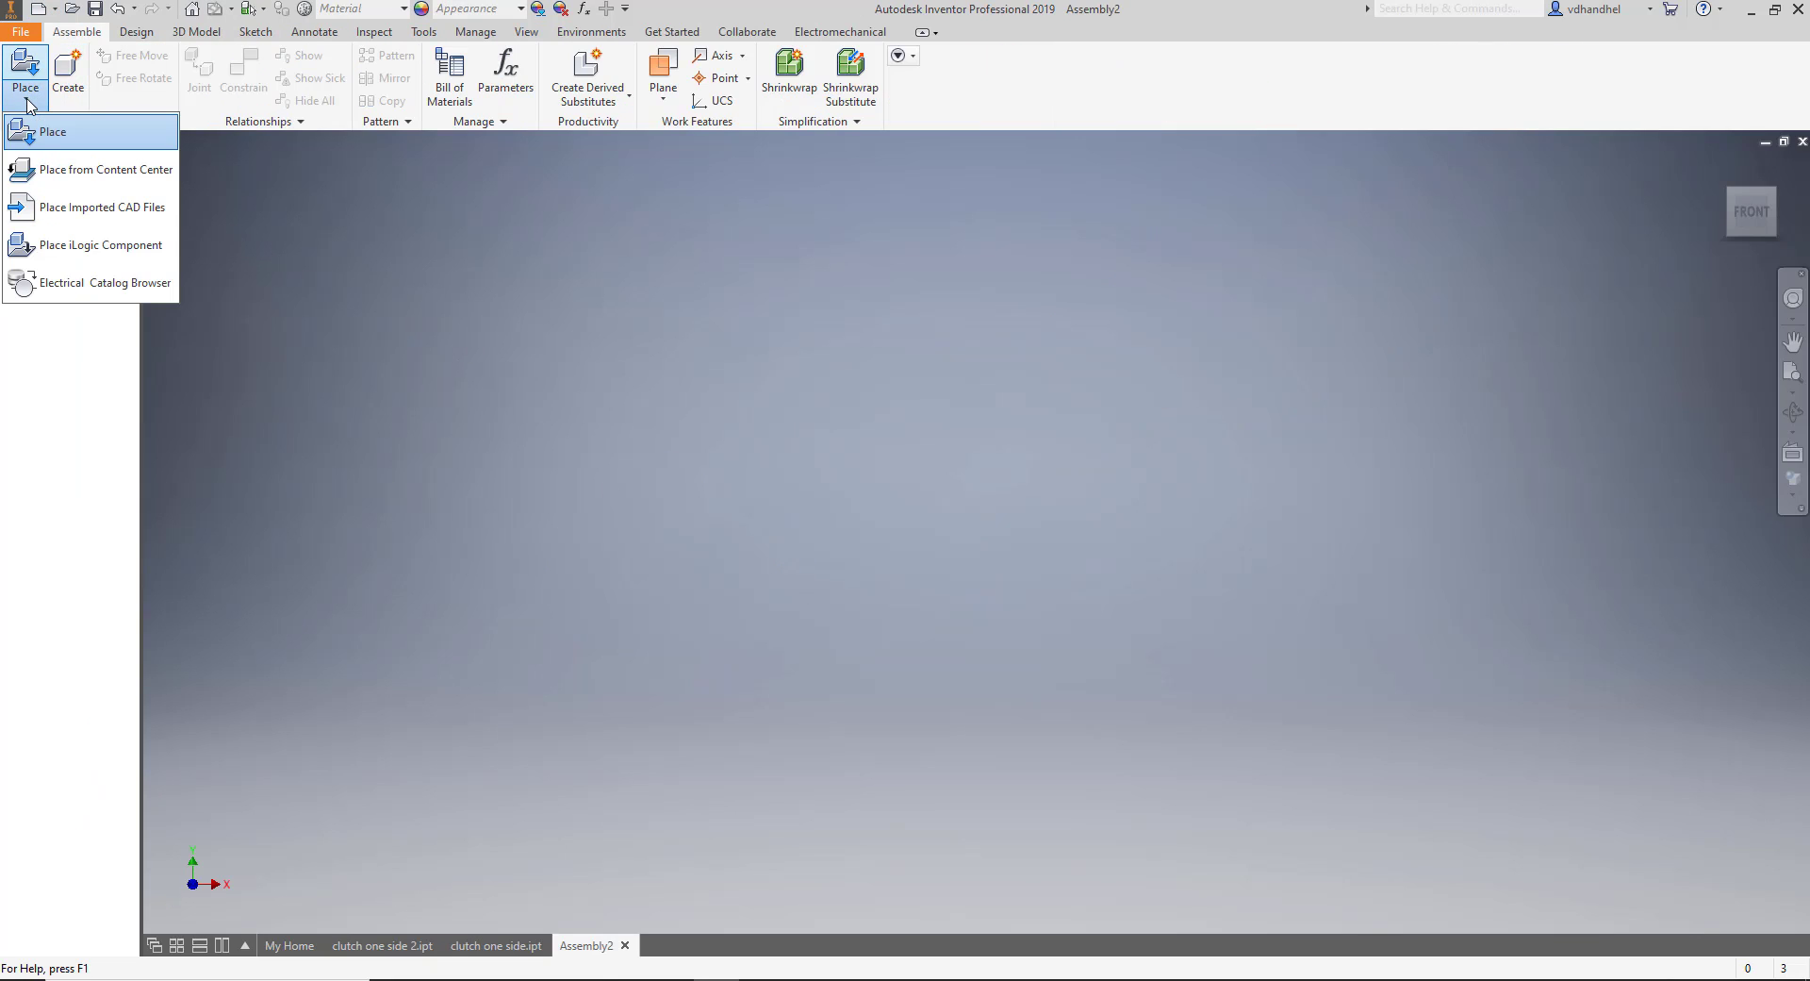
pyautogui.click(49, 128)
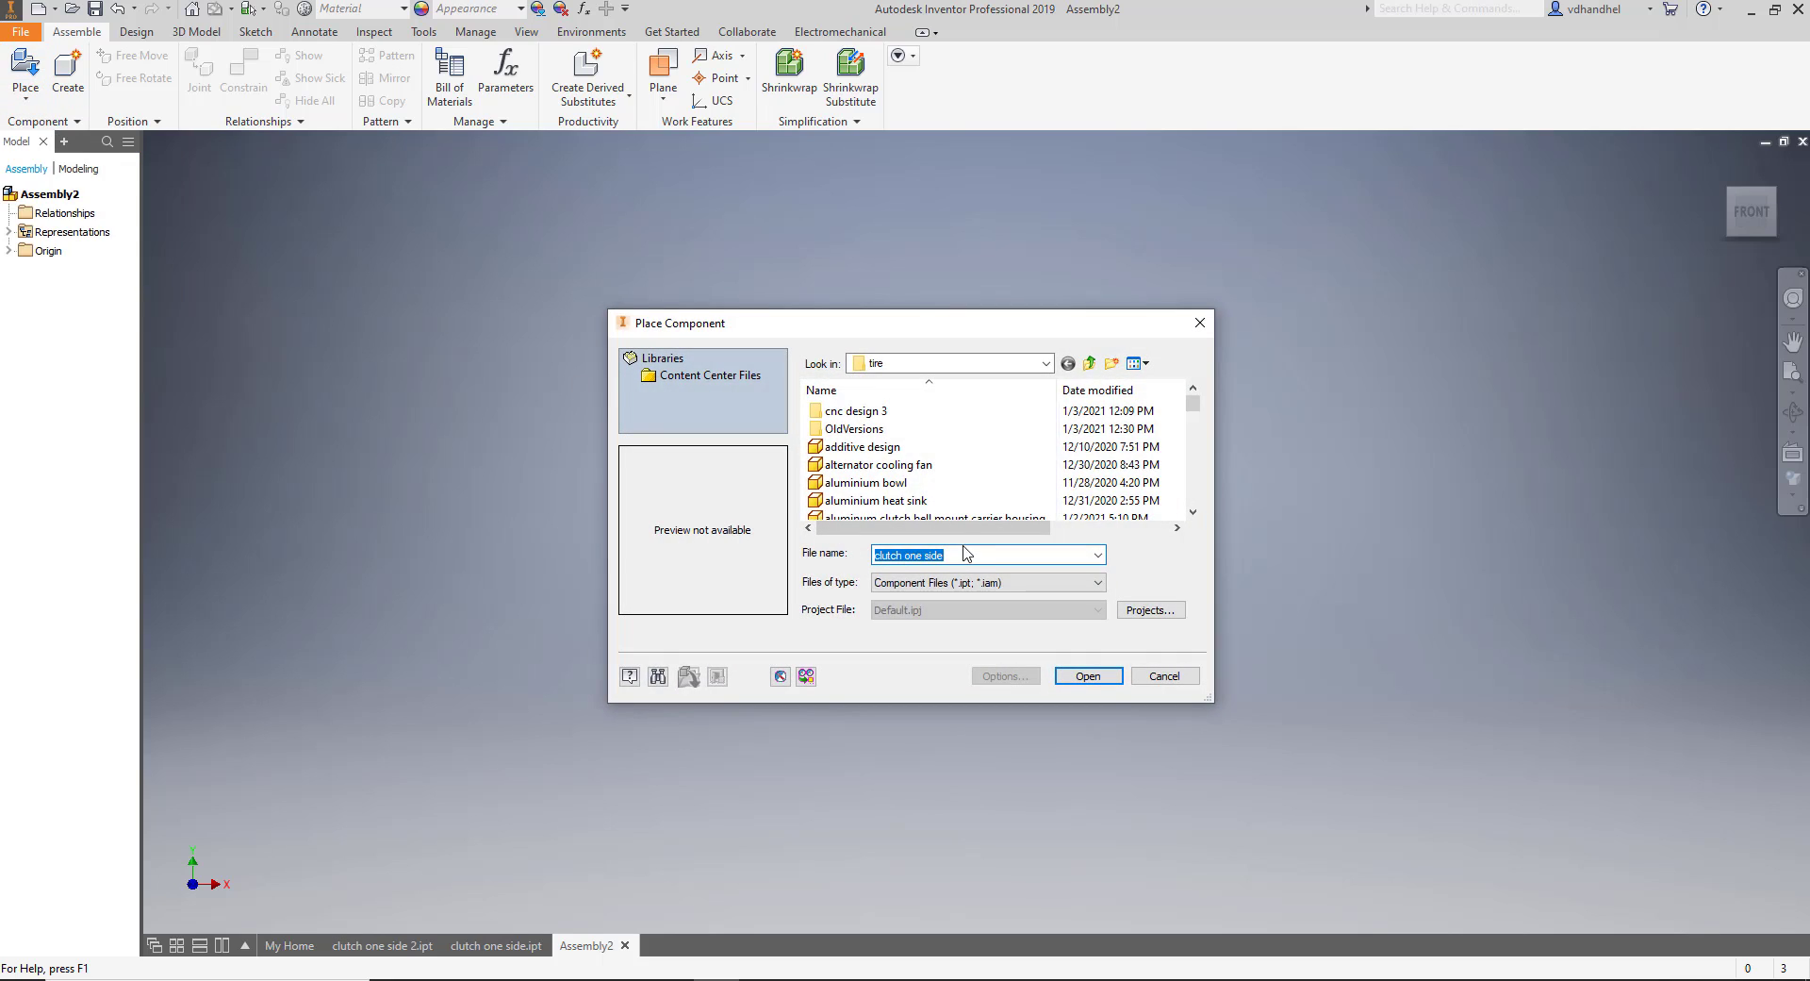
pyautogui.click(1086, 677)
pyautogui.click(992, 569)
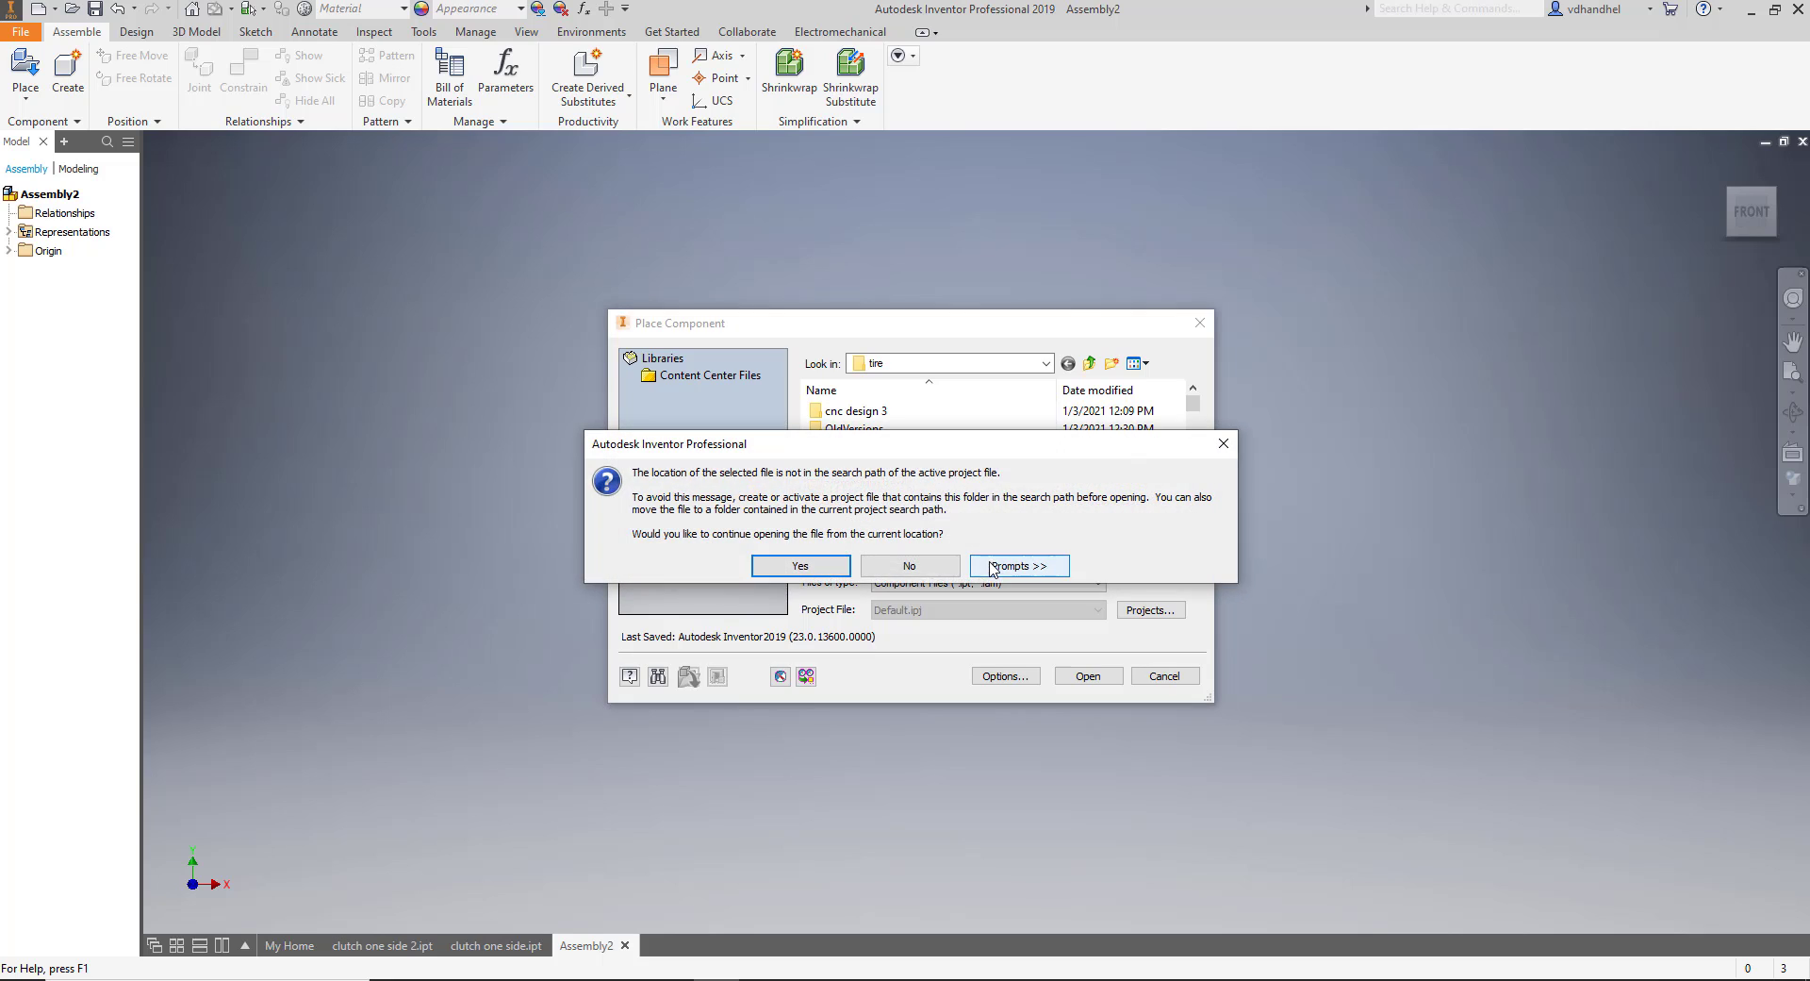
pyautogui.click(833, 568)
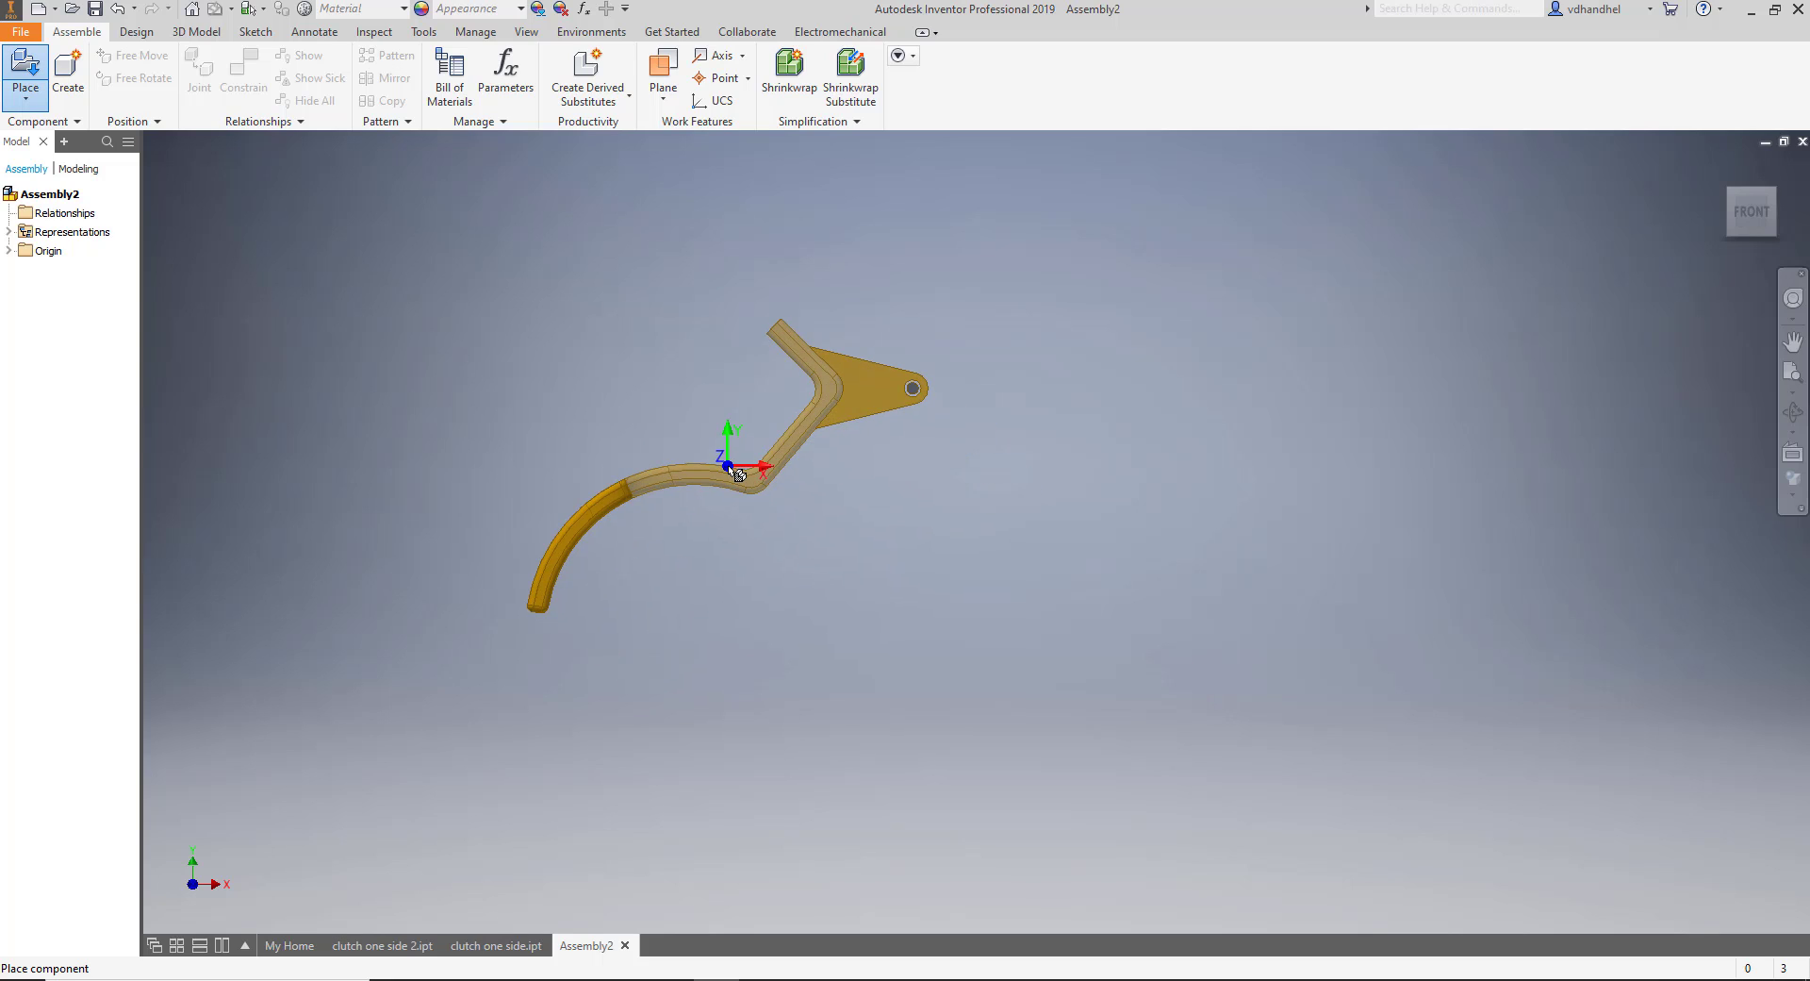
pyautogui.click(740, 477)
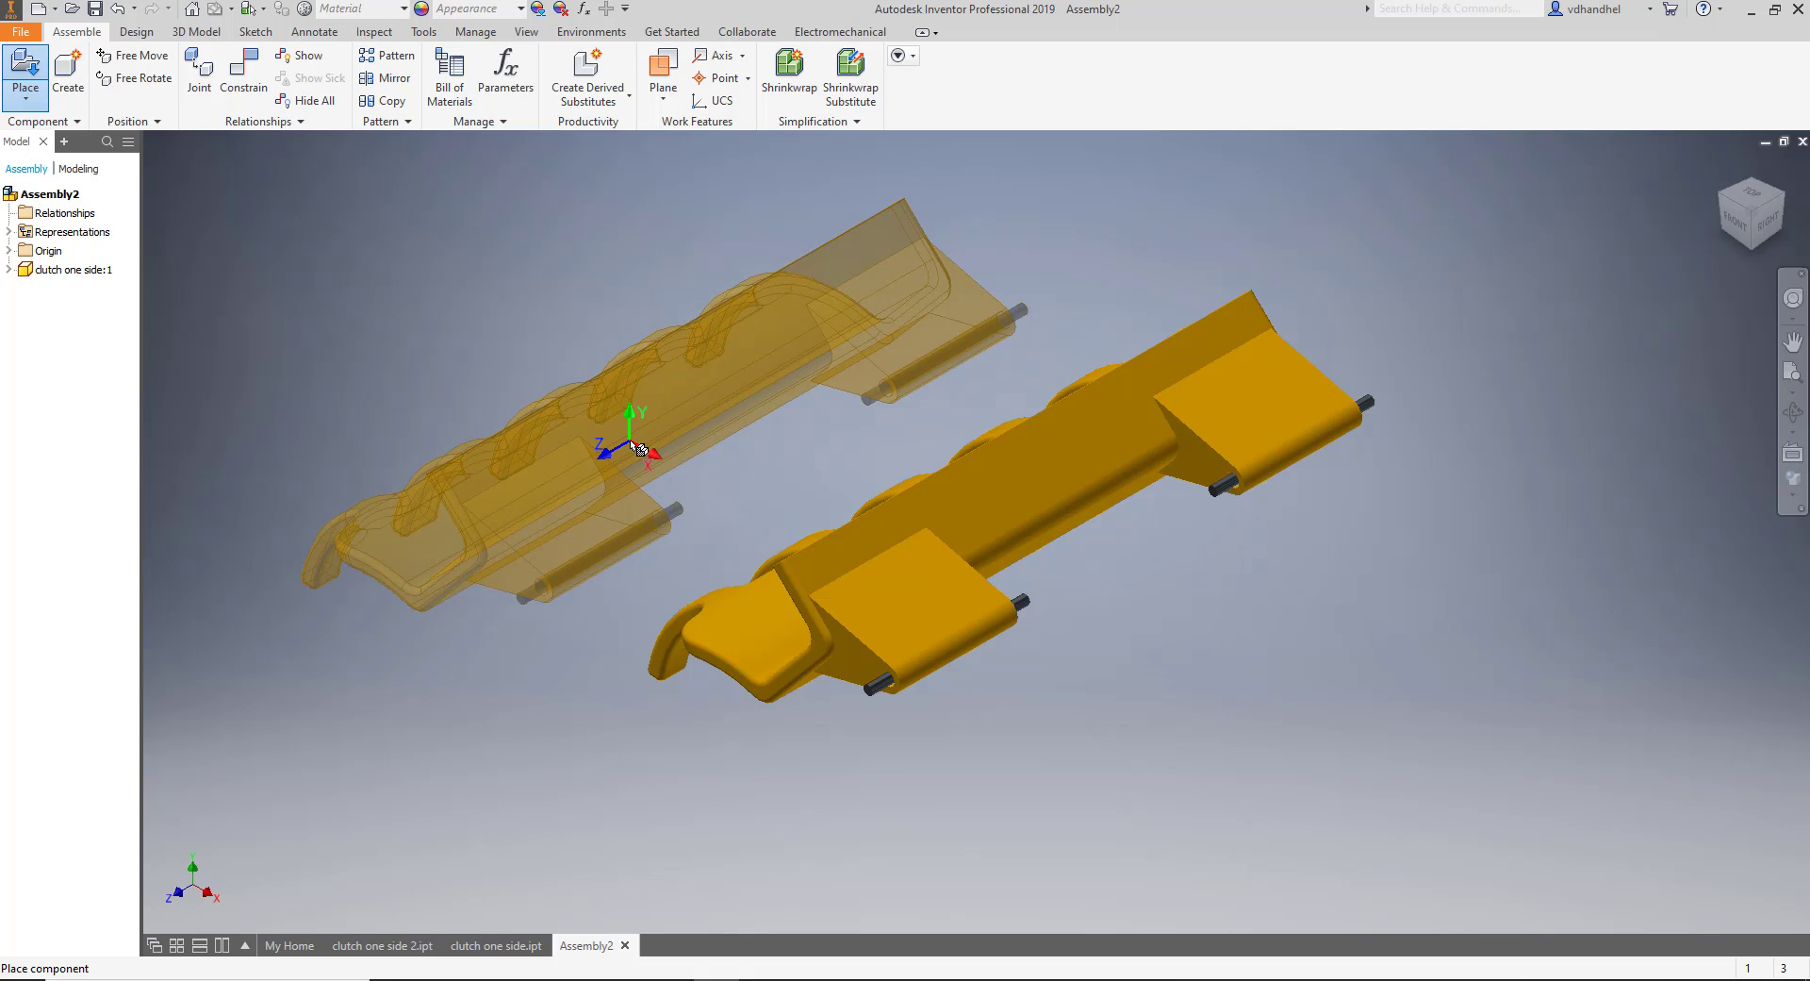
pyautogui.press('Escape')
# Place one instance of clutch one side 2 in the assembly, beside the first clutch half.
pyautogui.click(25, 70)
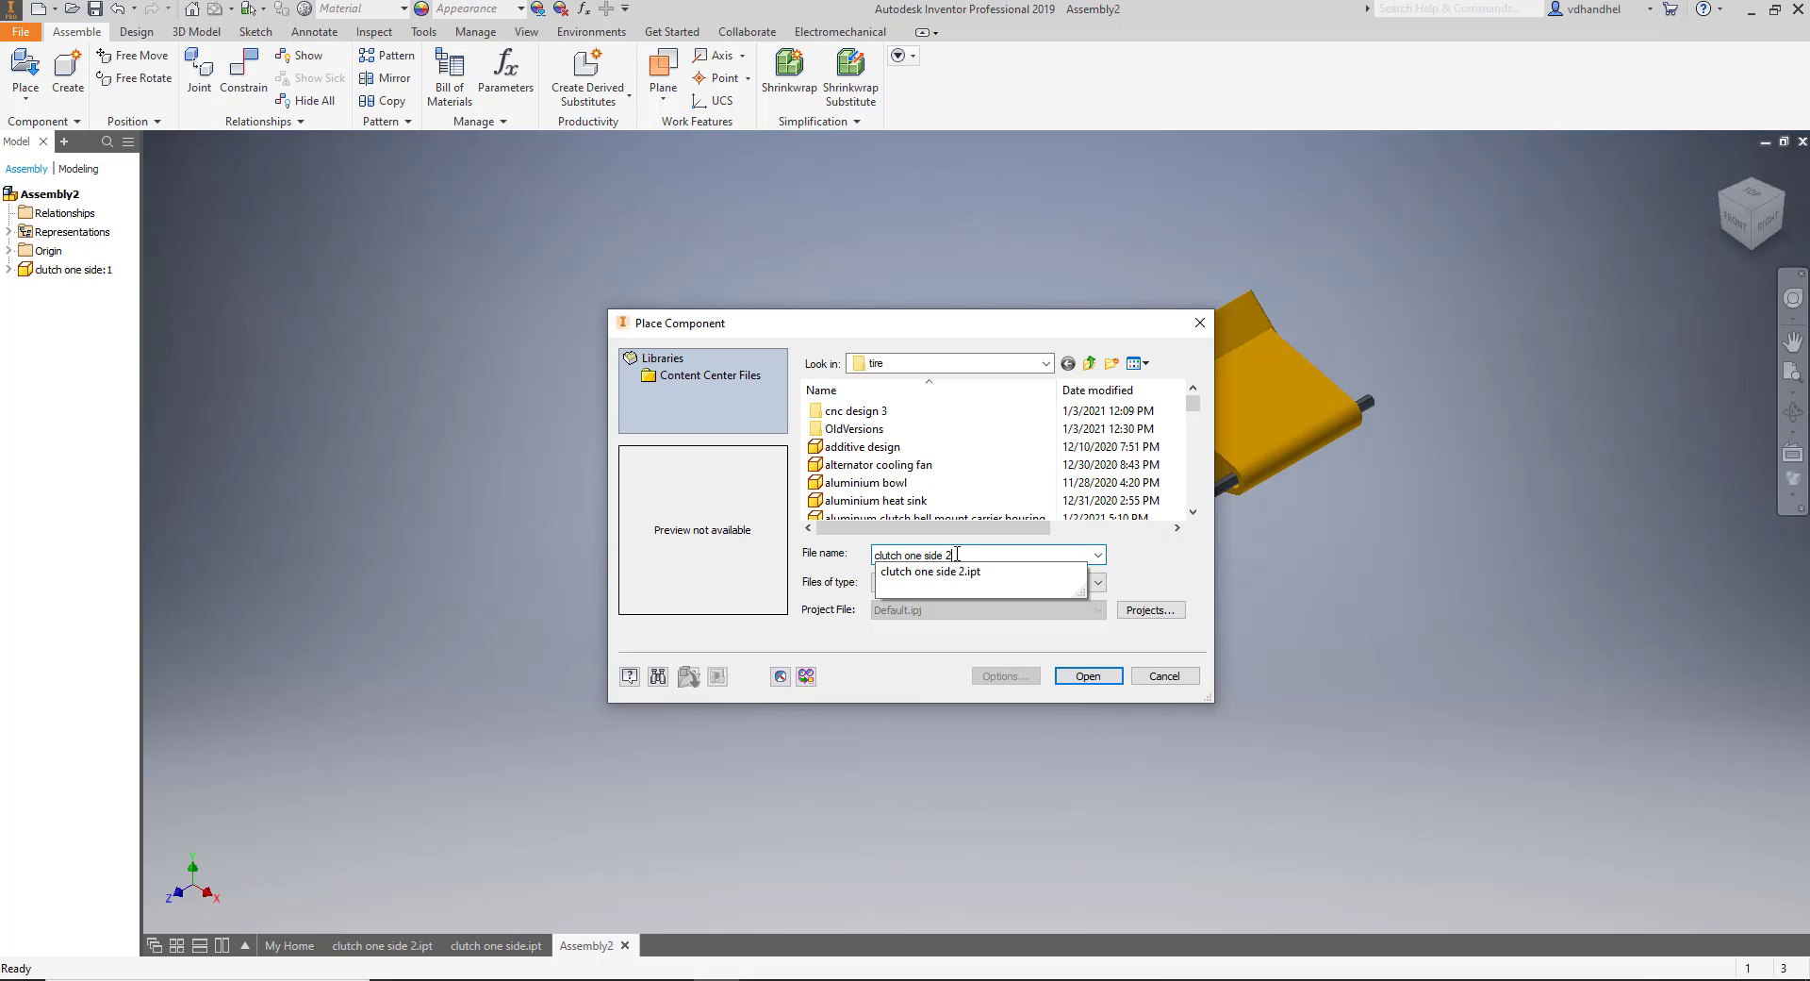
pyautogui.click(1088, 676)
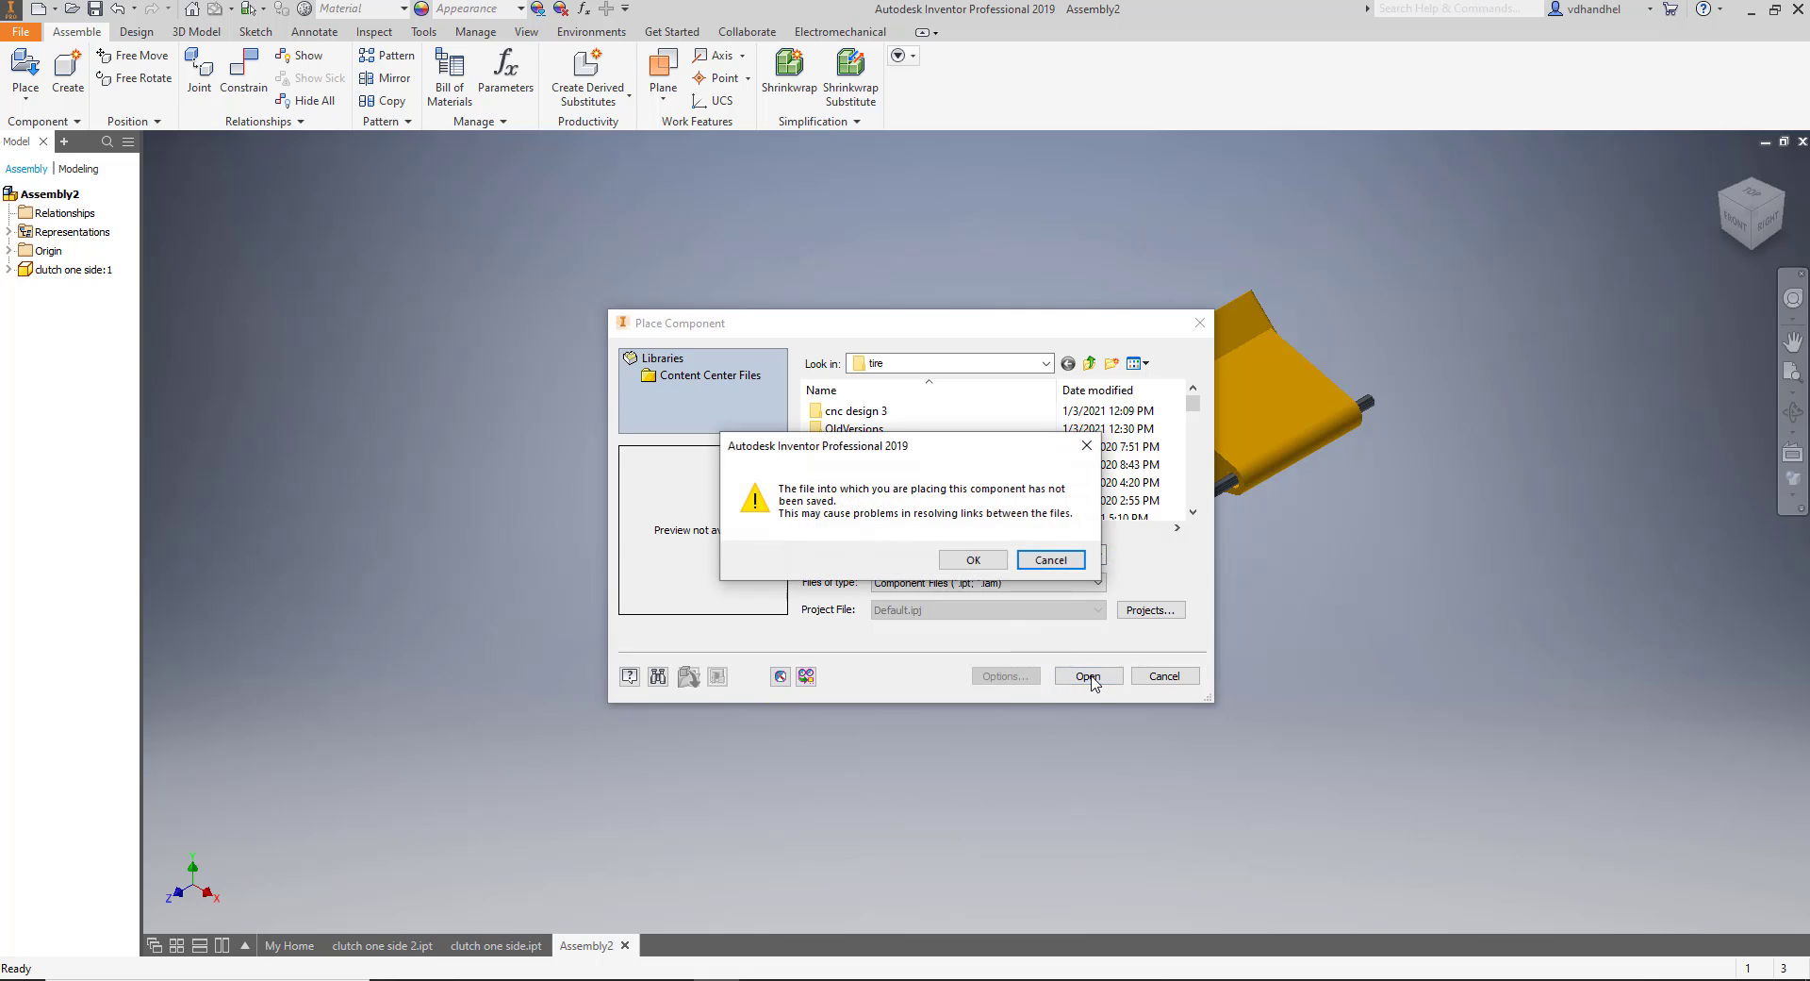
pyautogui.click(973, 559)
pyautogui.click(816, 566)
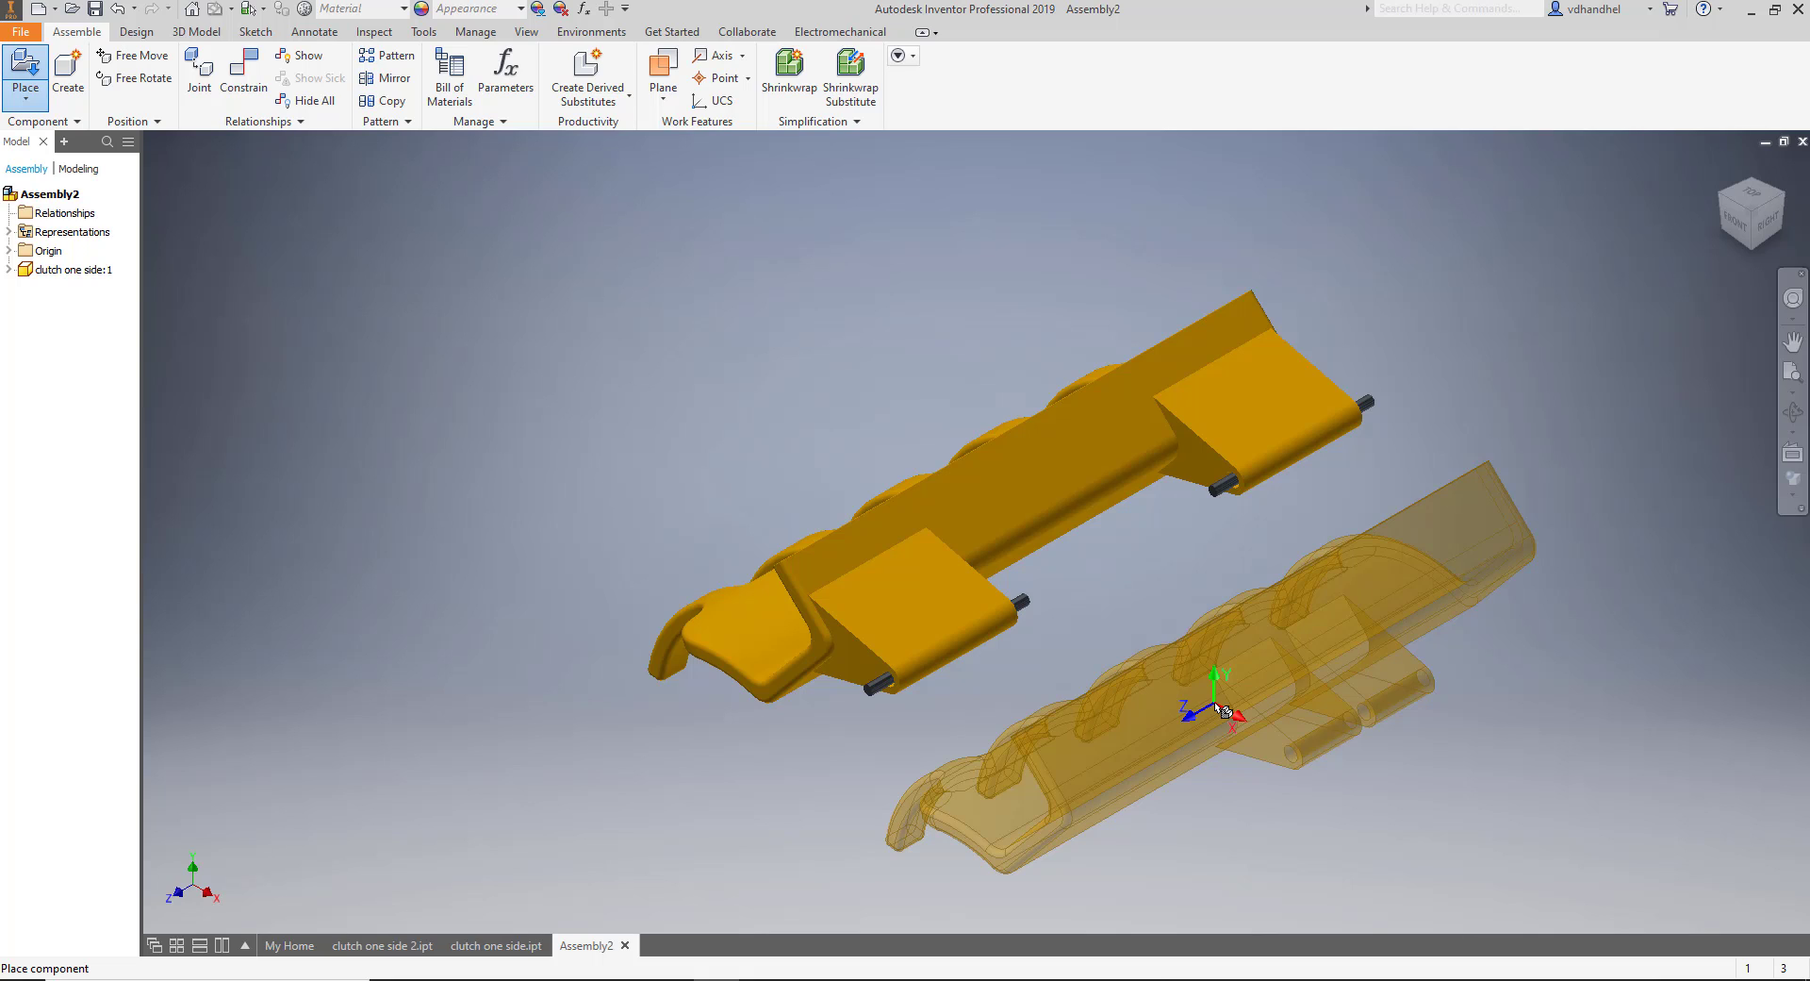
pyautogui.click(1223, 710)
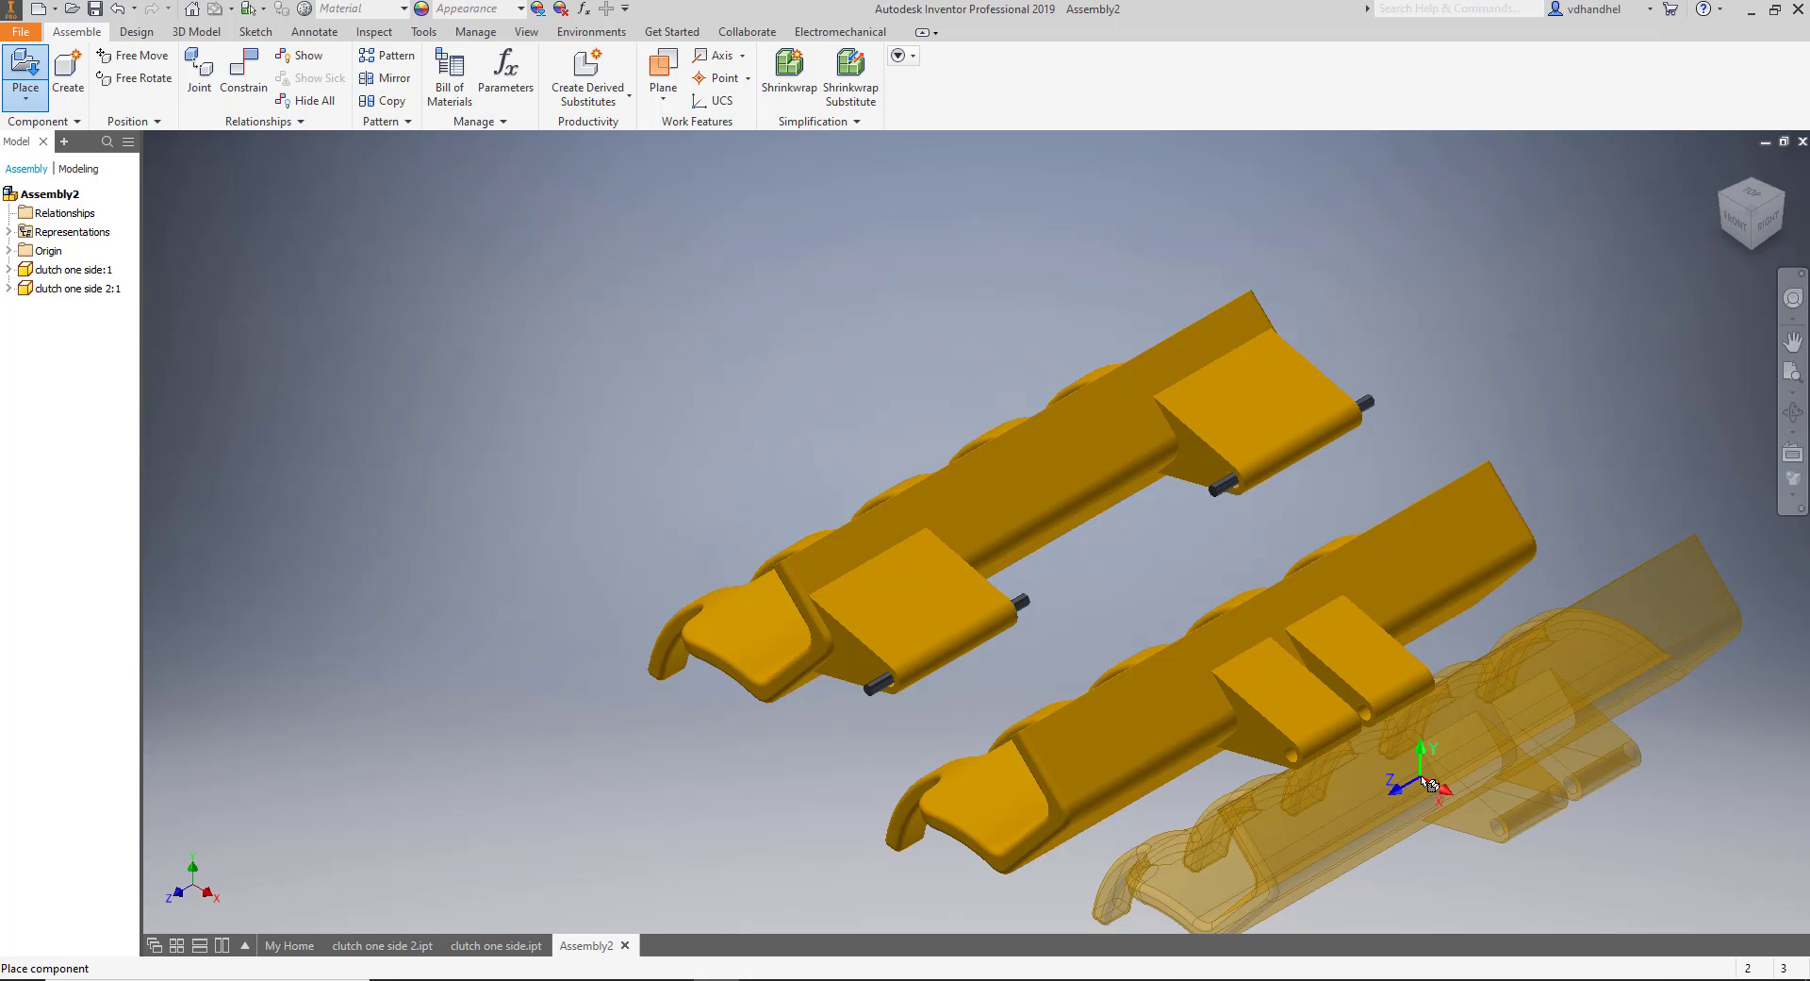
pyautogui.press('Escape')
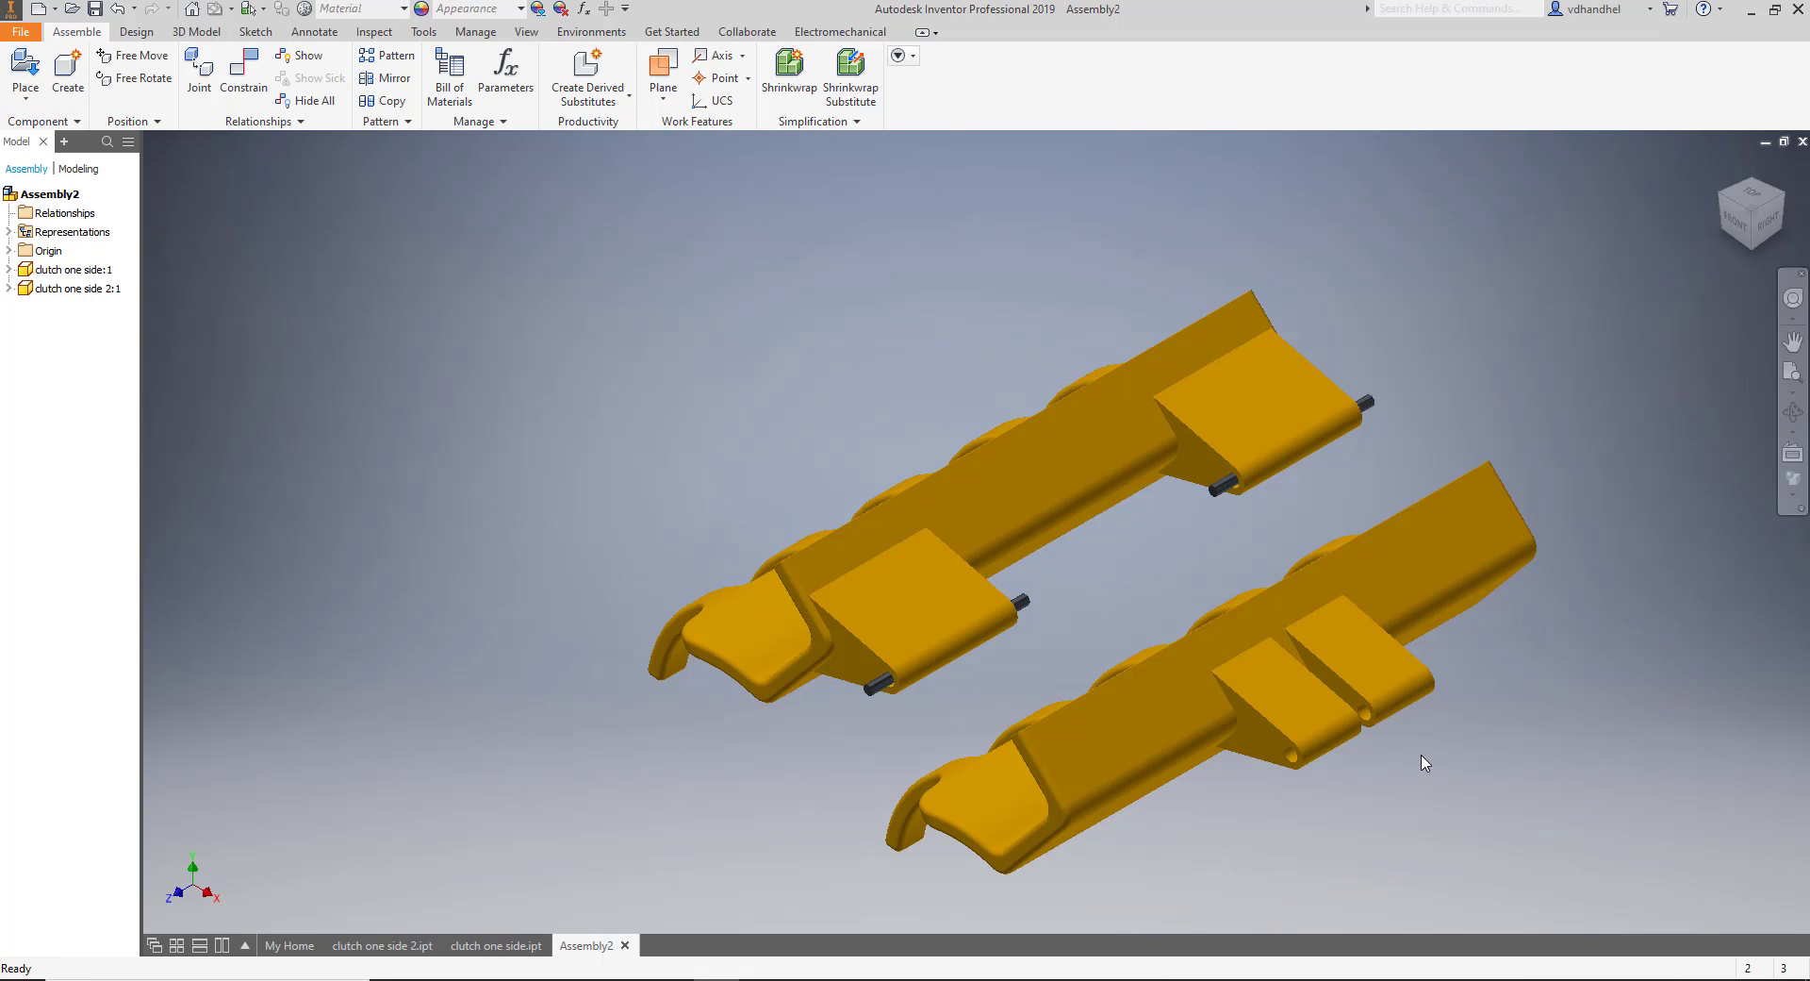
# Free-rotate clutch one side 2 so its curved fingers curl the opposite way to those of the first half.
pyautogui.keyDown('shift'); pyautogui.moveTo(1434, 759); pyautogui.dragTo(1558, 768, button='middle'); pyautogui.keyUp('shift')
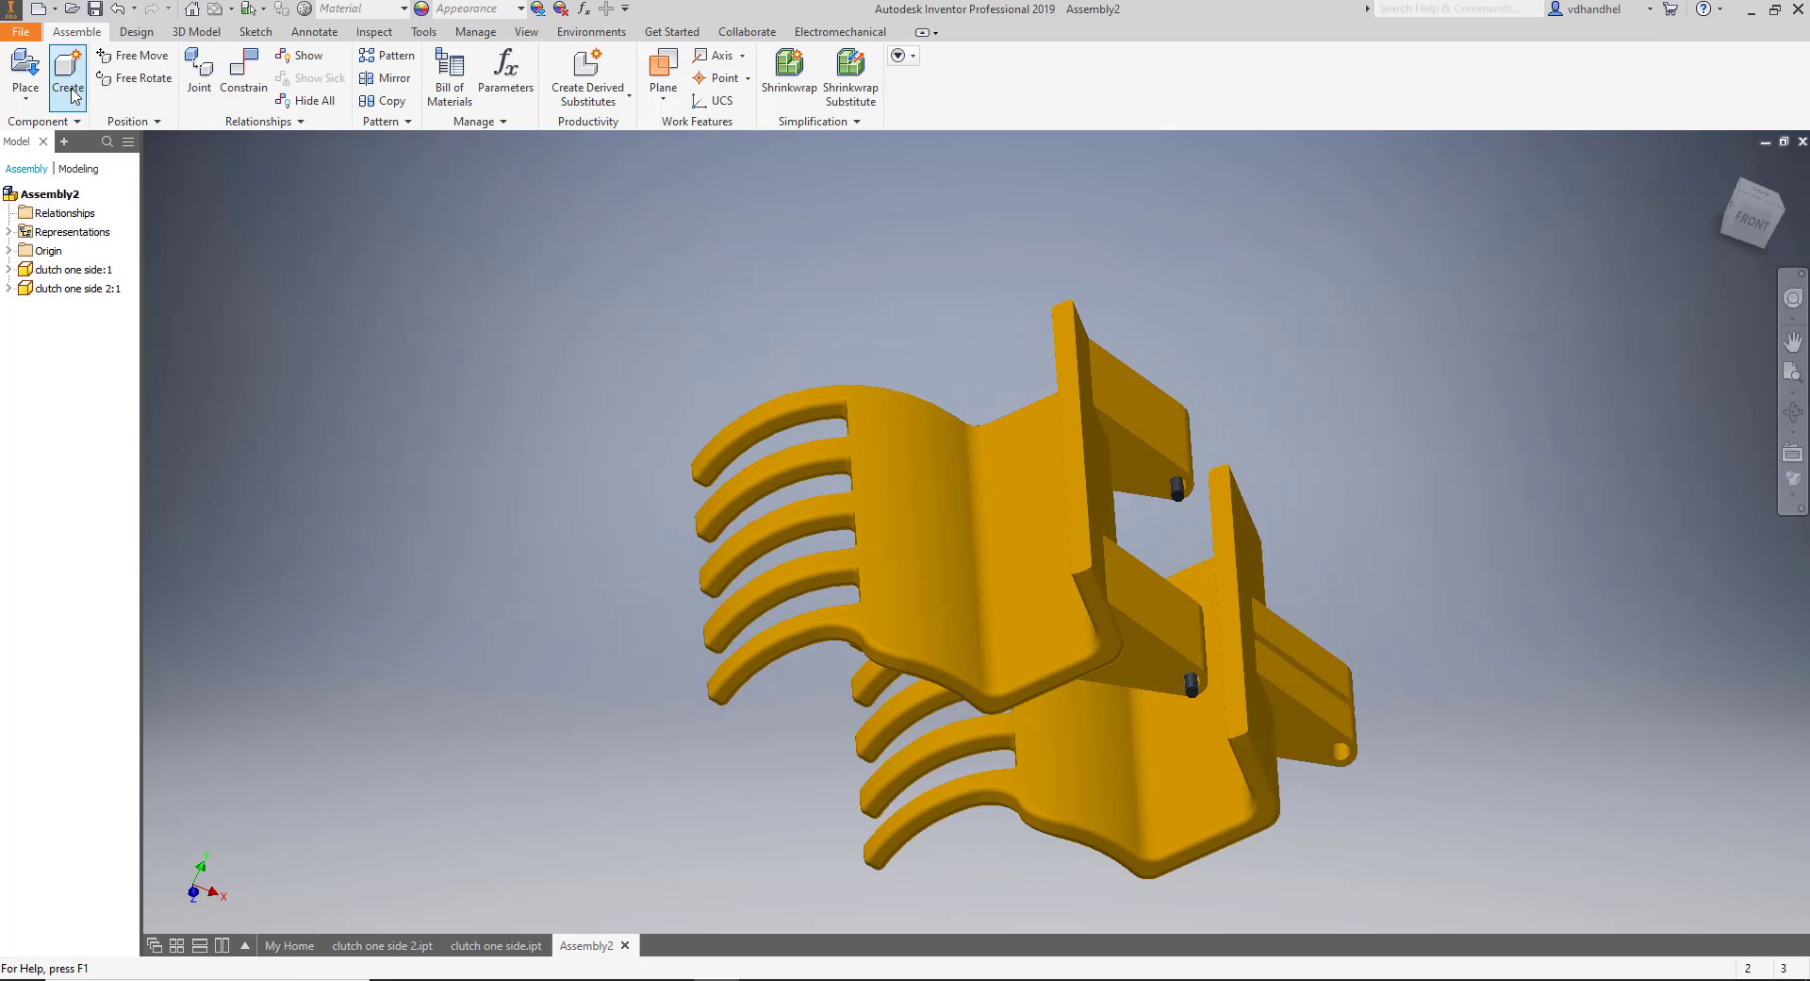
pyautogui.click(135, 79)
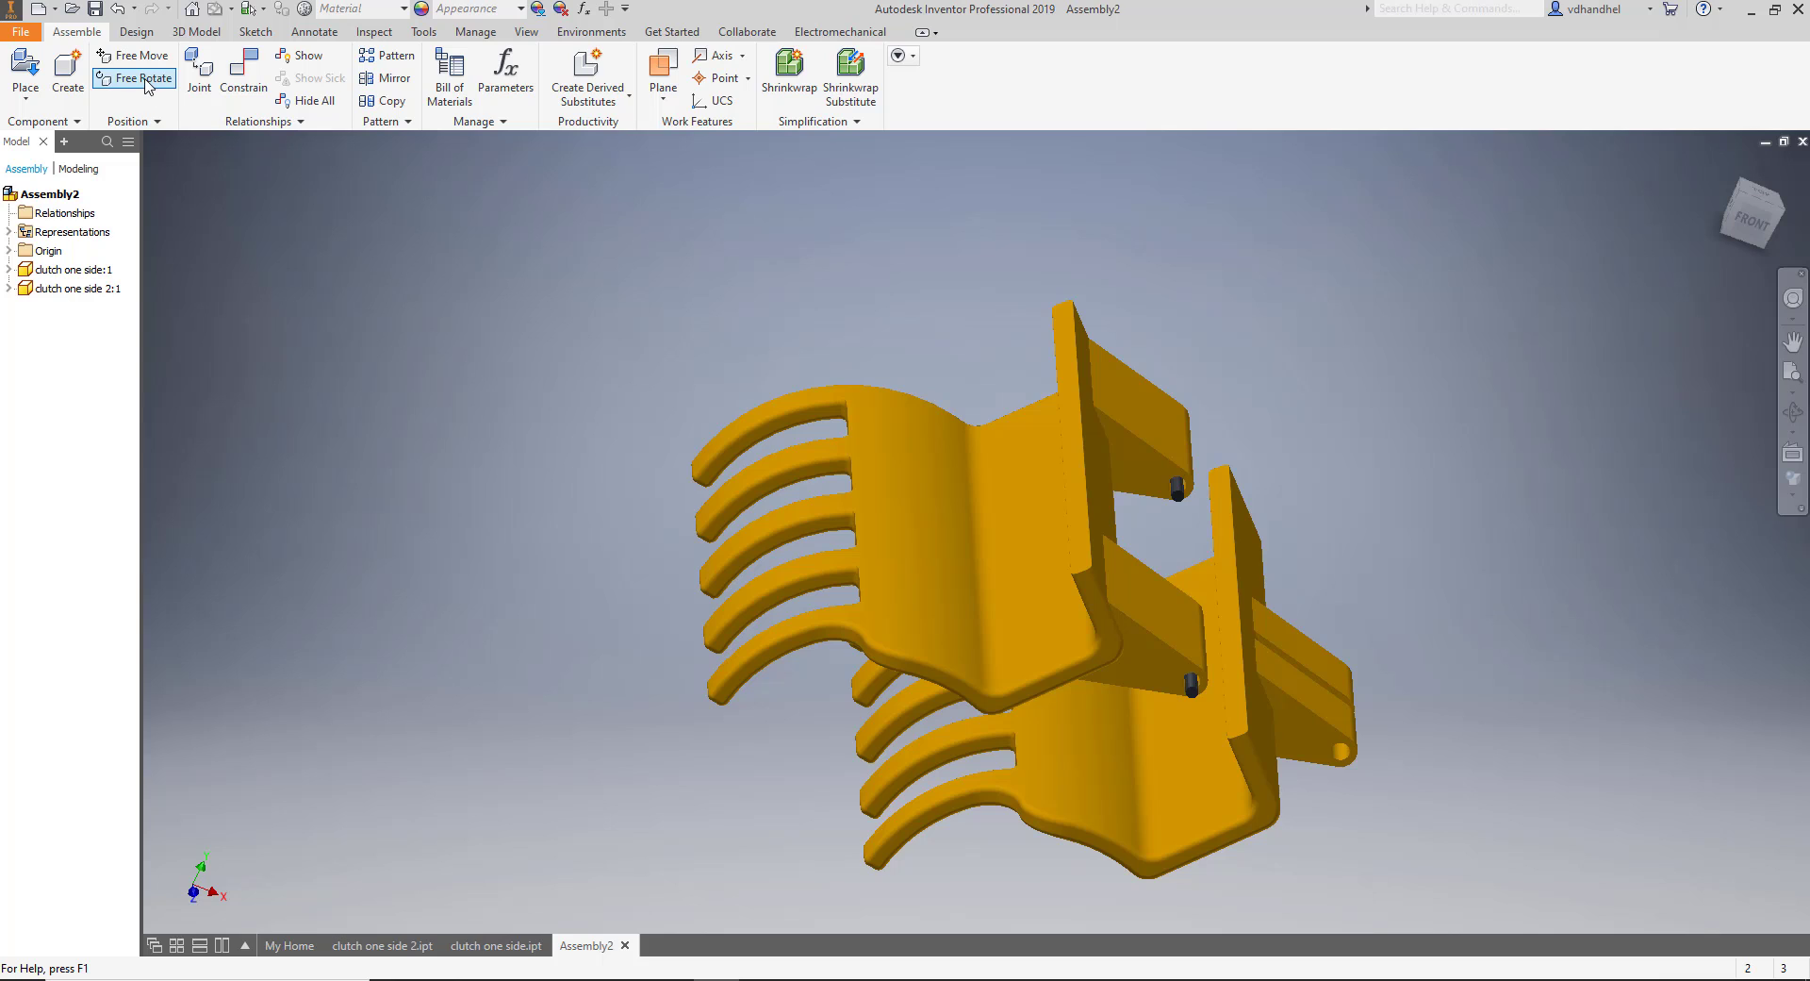
pyautogui.click(1083, 812)
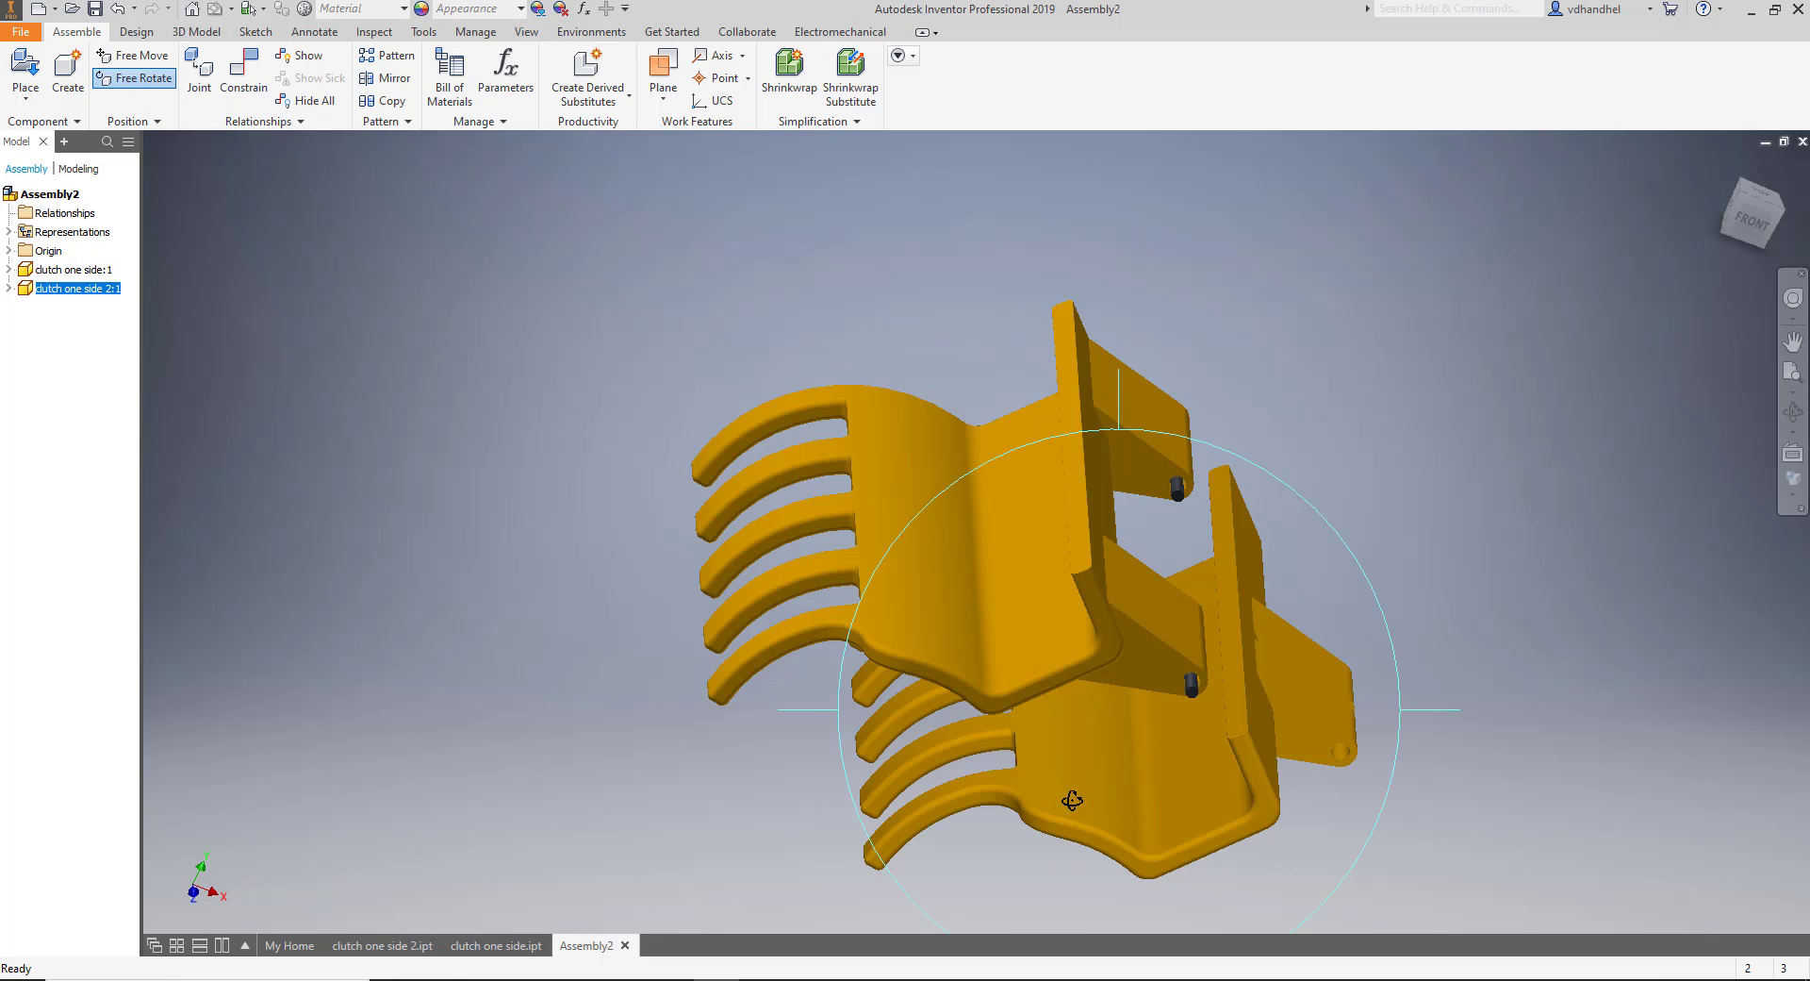
pyautogui.moveTo(1083, 796); pyautogui.dragTo(1498, 497)
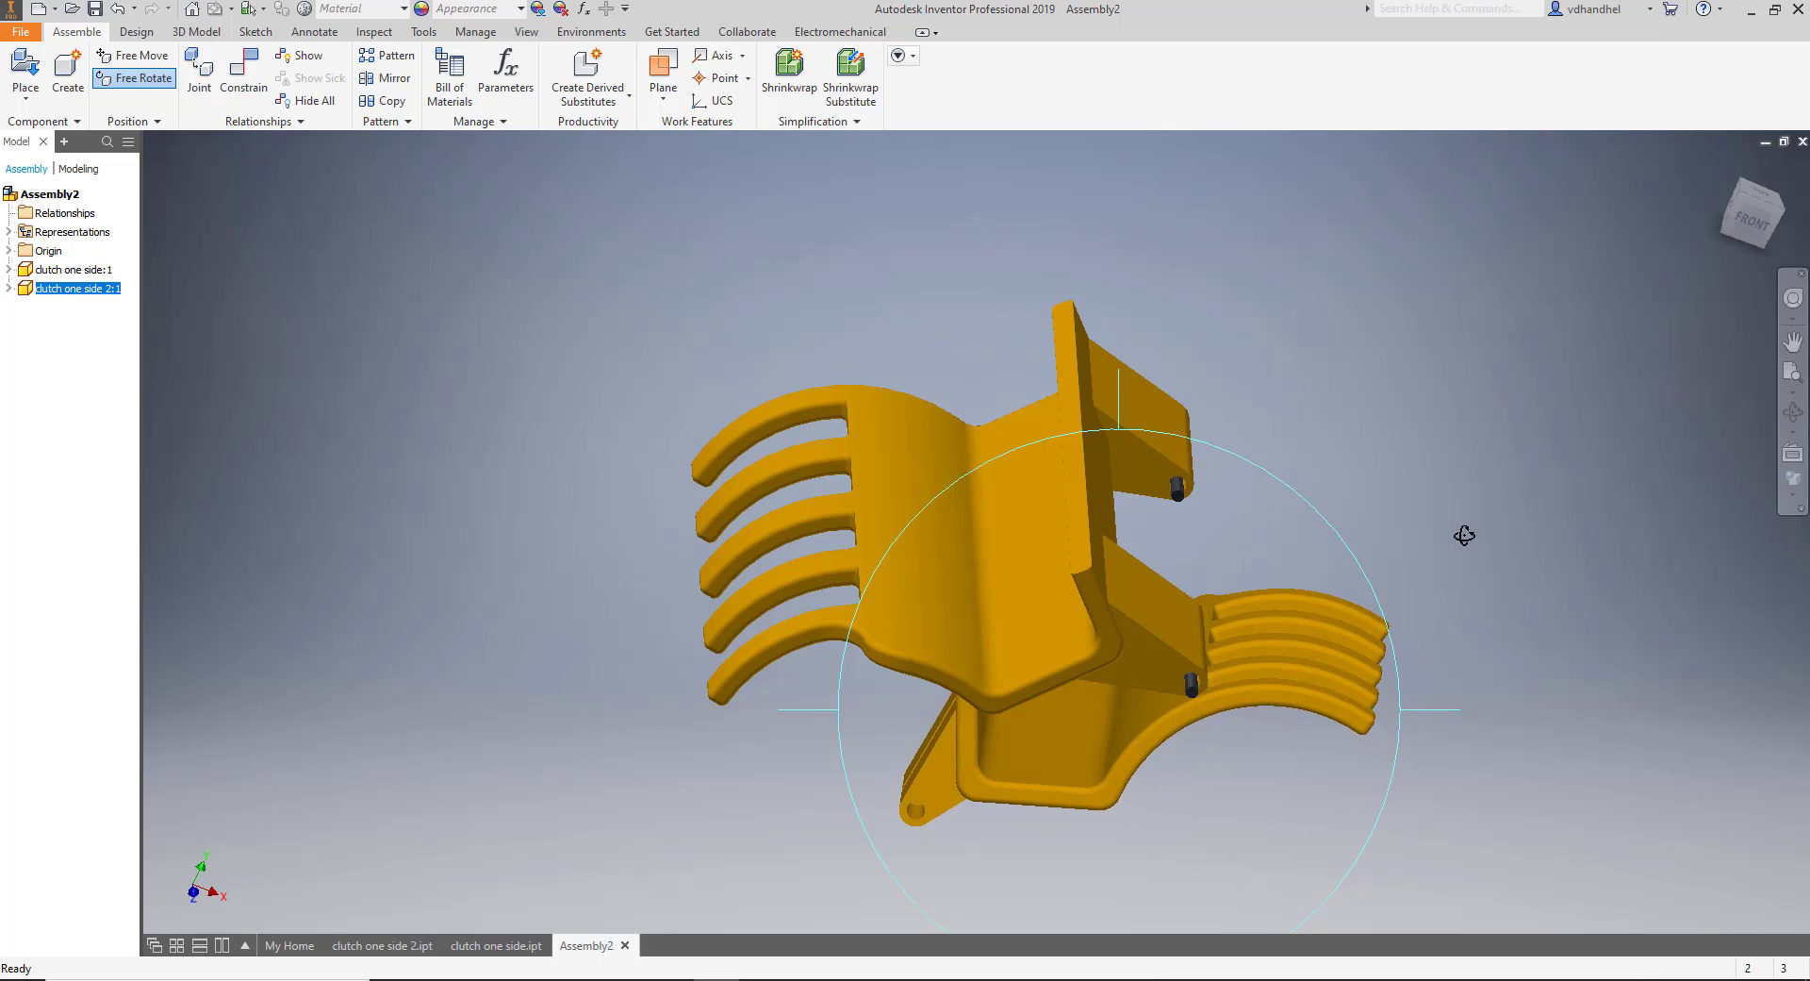
pyautogui.moveTo(1464, 535); pyautogui.dragTo(1710, 463)
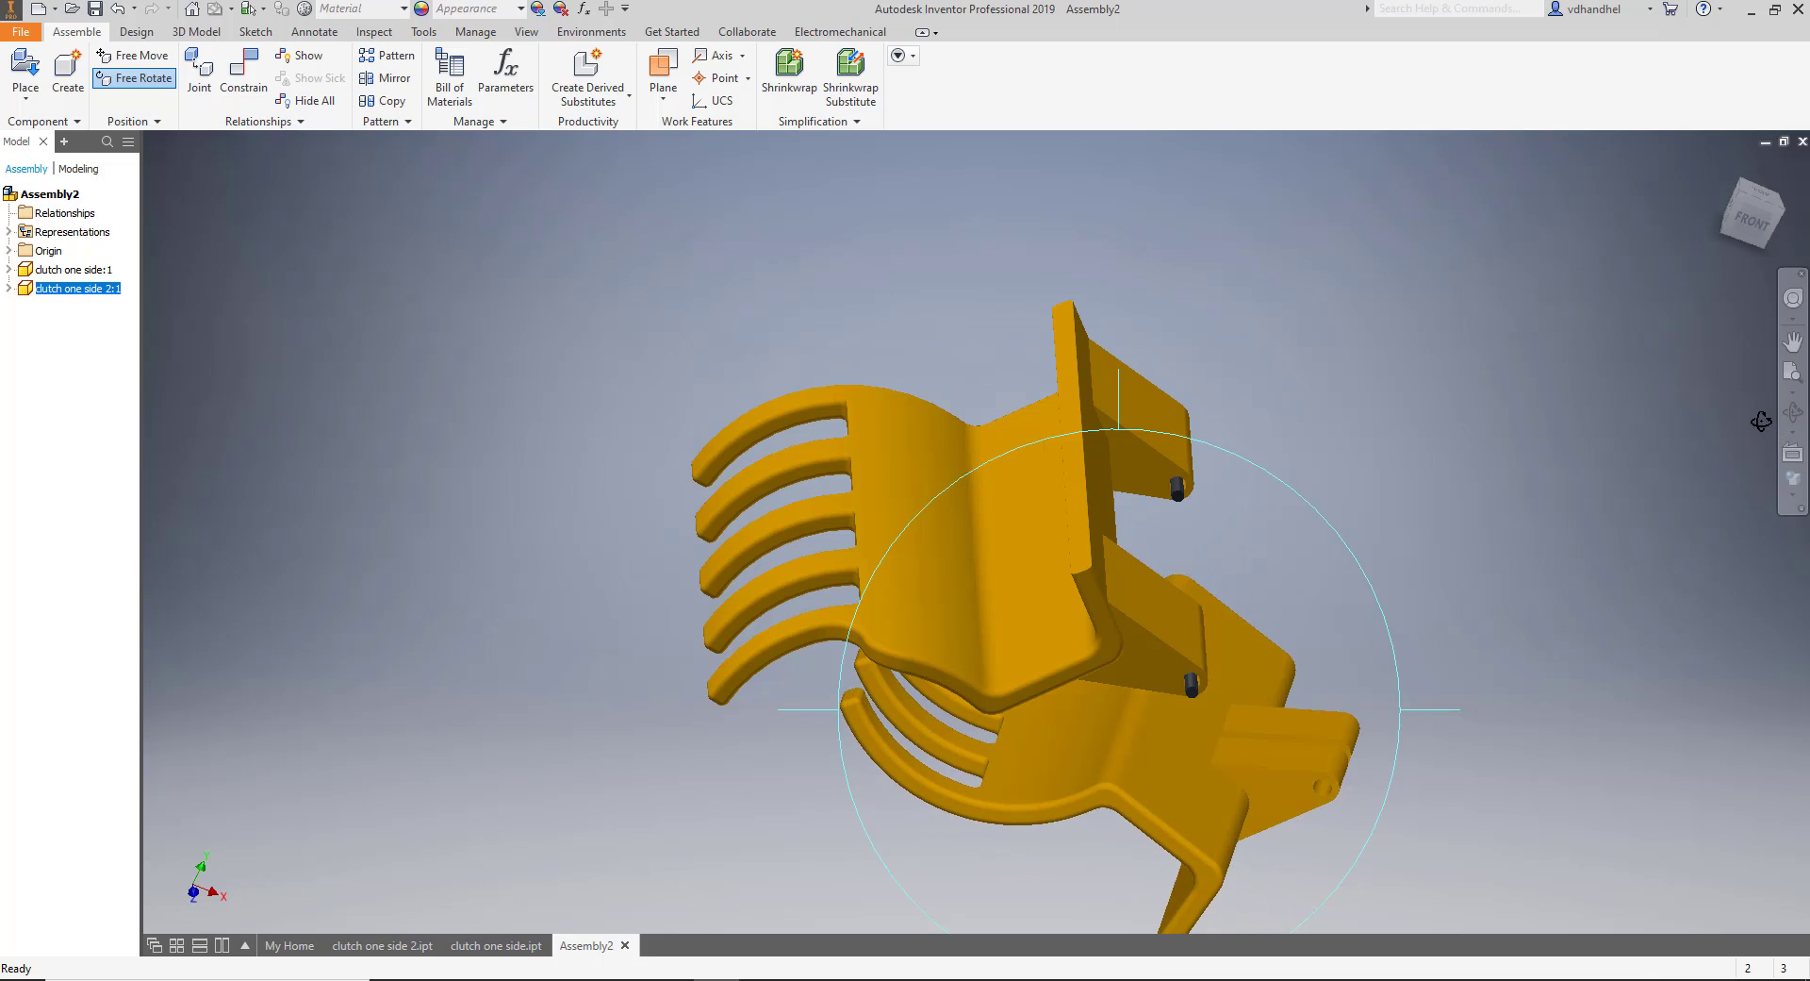
pyautogui.moveTo(1765, 455); pyautogui.dragTo(1730, 359)
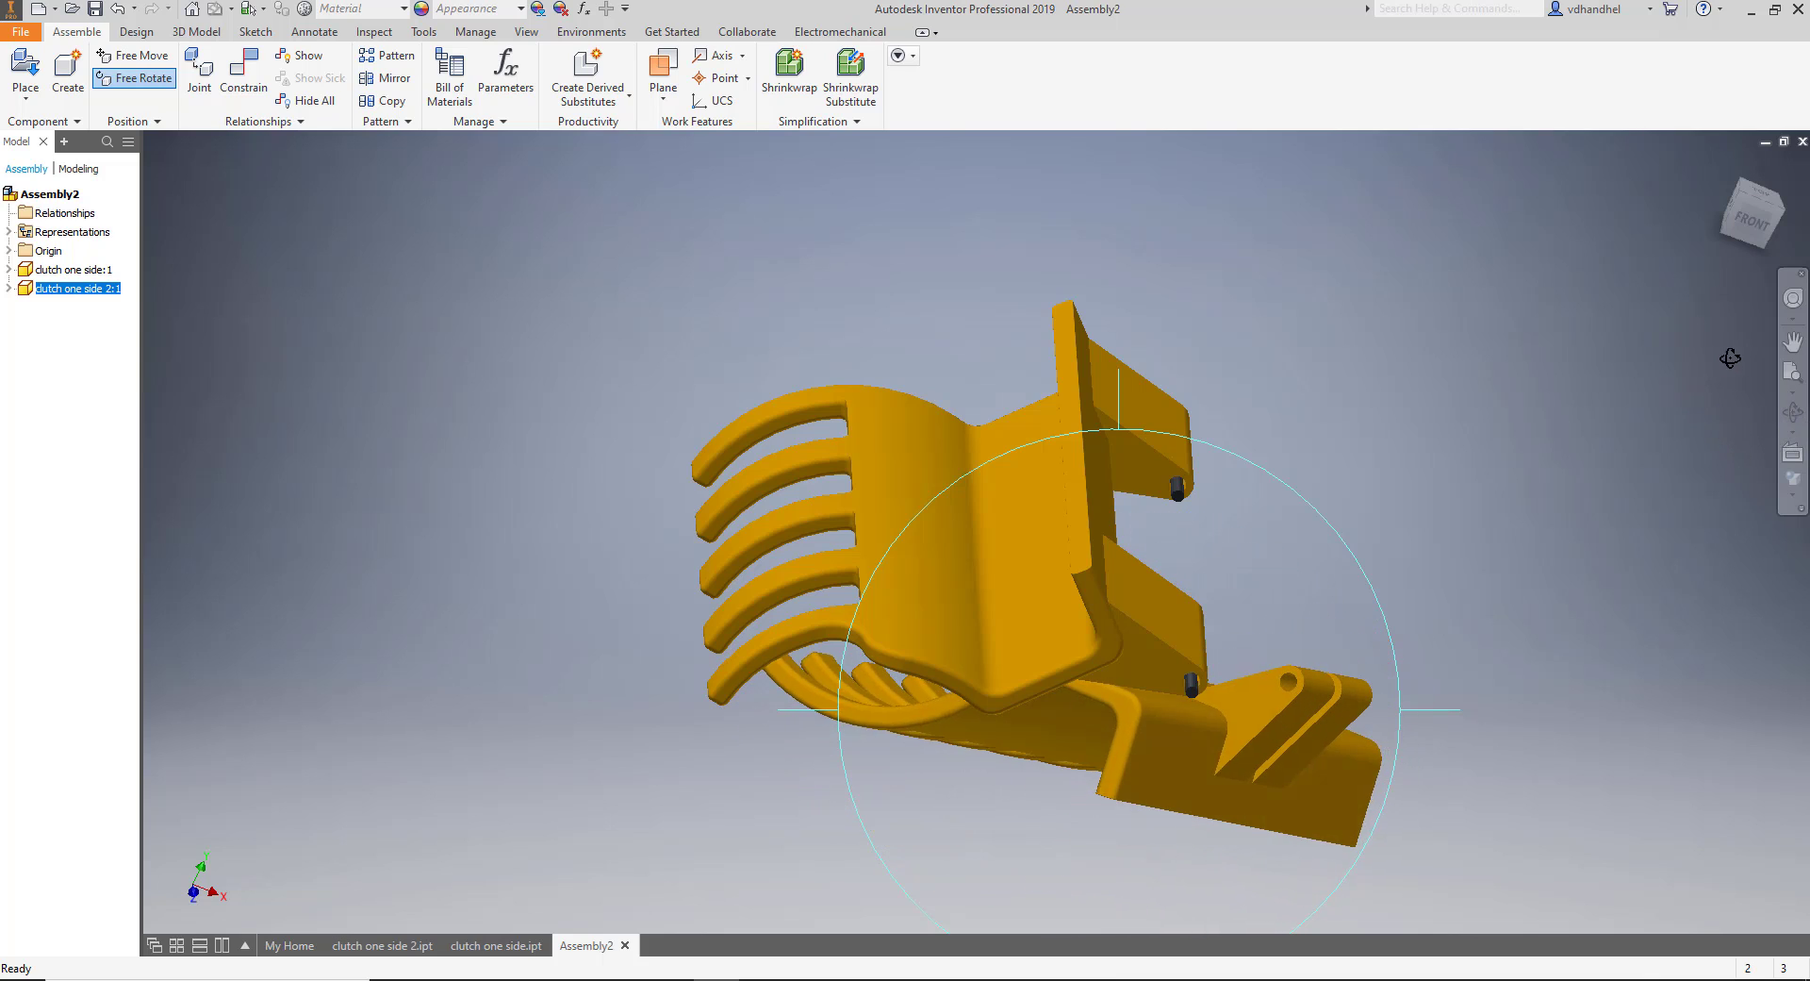
pyautogui.moveTo(1797, 441); pyautogui.dragTo(1626, 466)
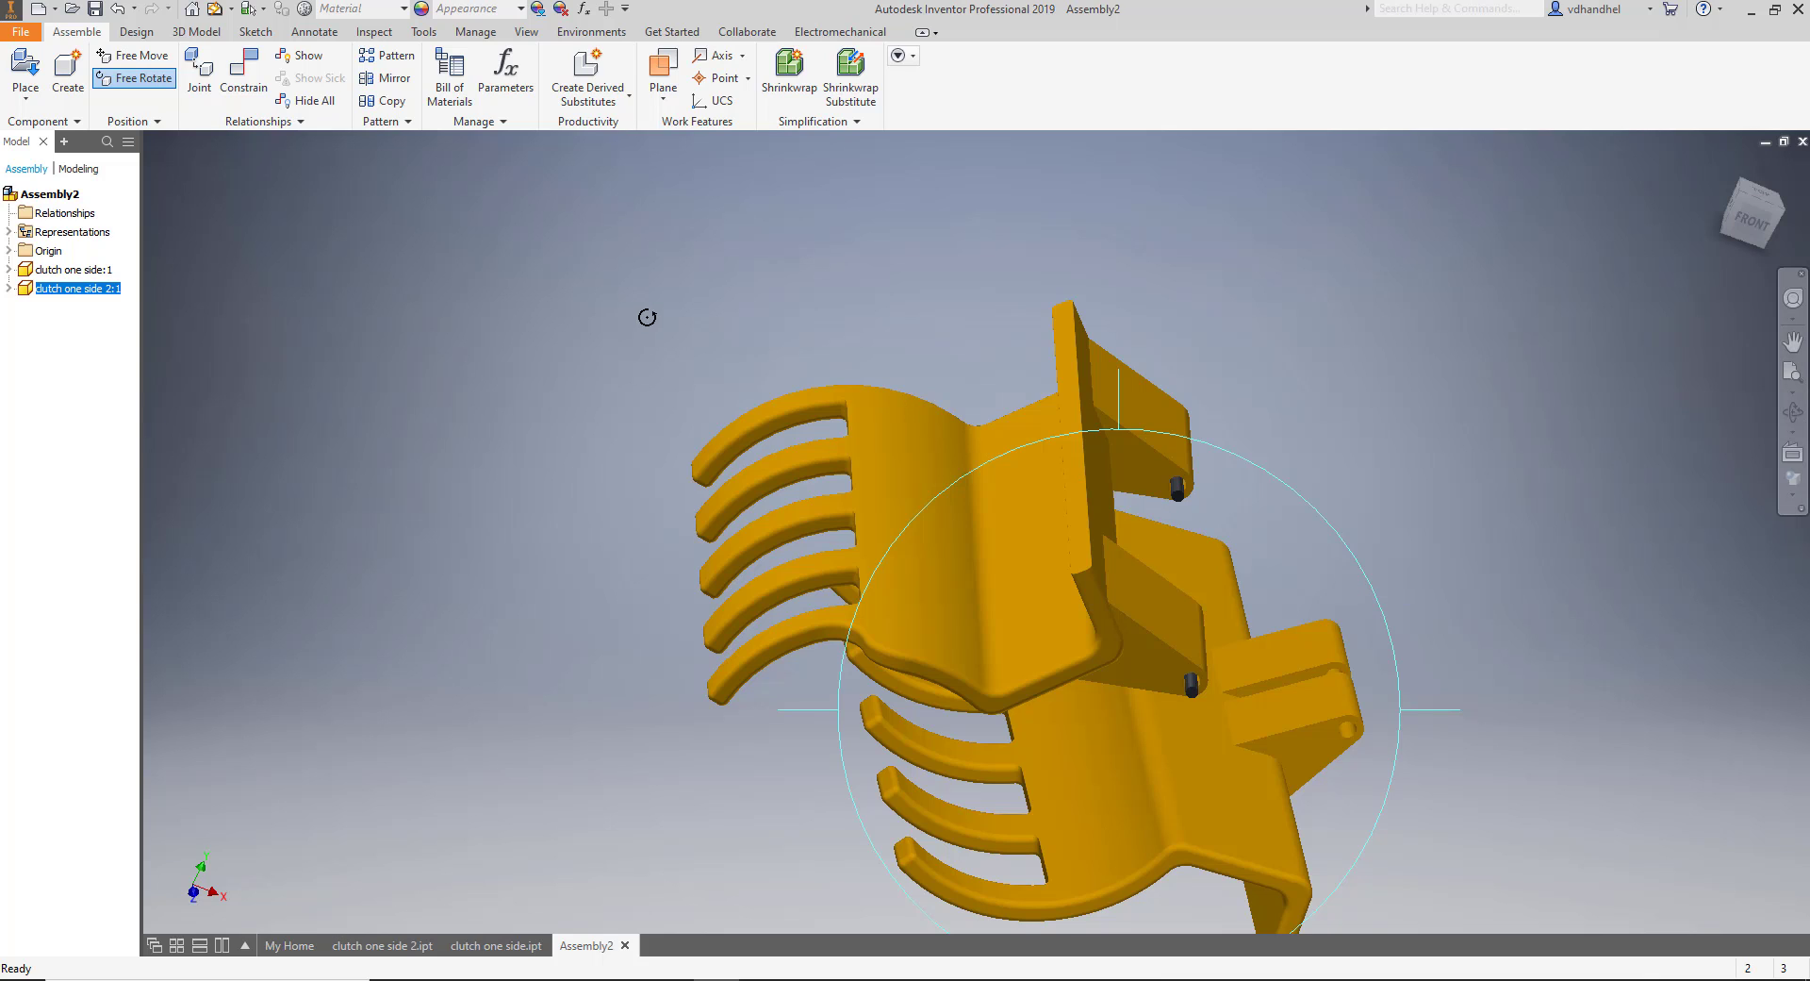
pyautogui.press('Escape')
# Start placing an assembly constraint at the hinge area of the two clutch halves.
pyautogui.keyDown('shift'); pyautogui.moveTo(1161, 538); pyautogui.dragTo(829, 566, button='middle'); pyautogui.keyUp('shift')
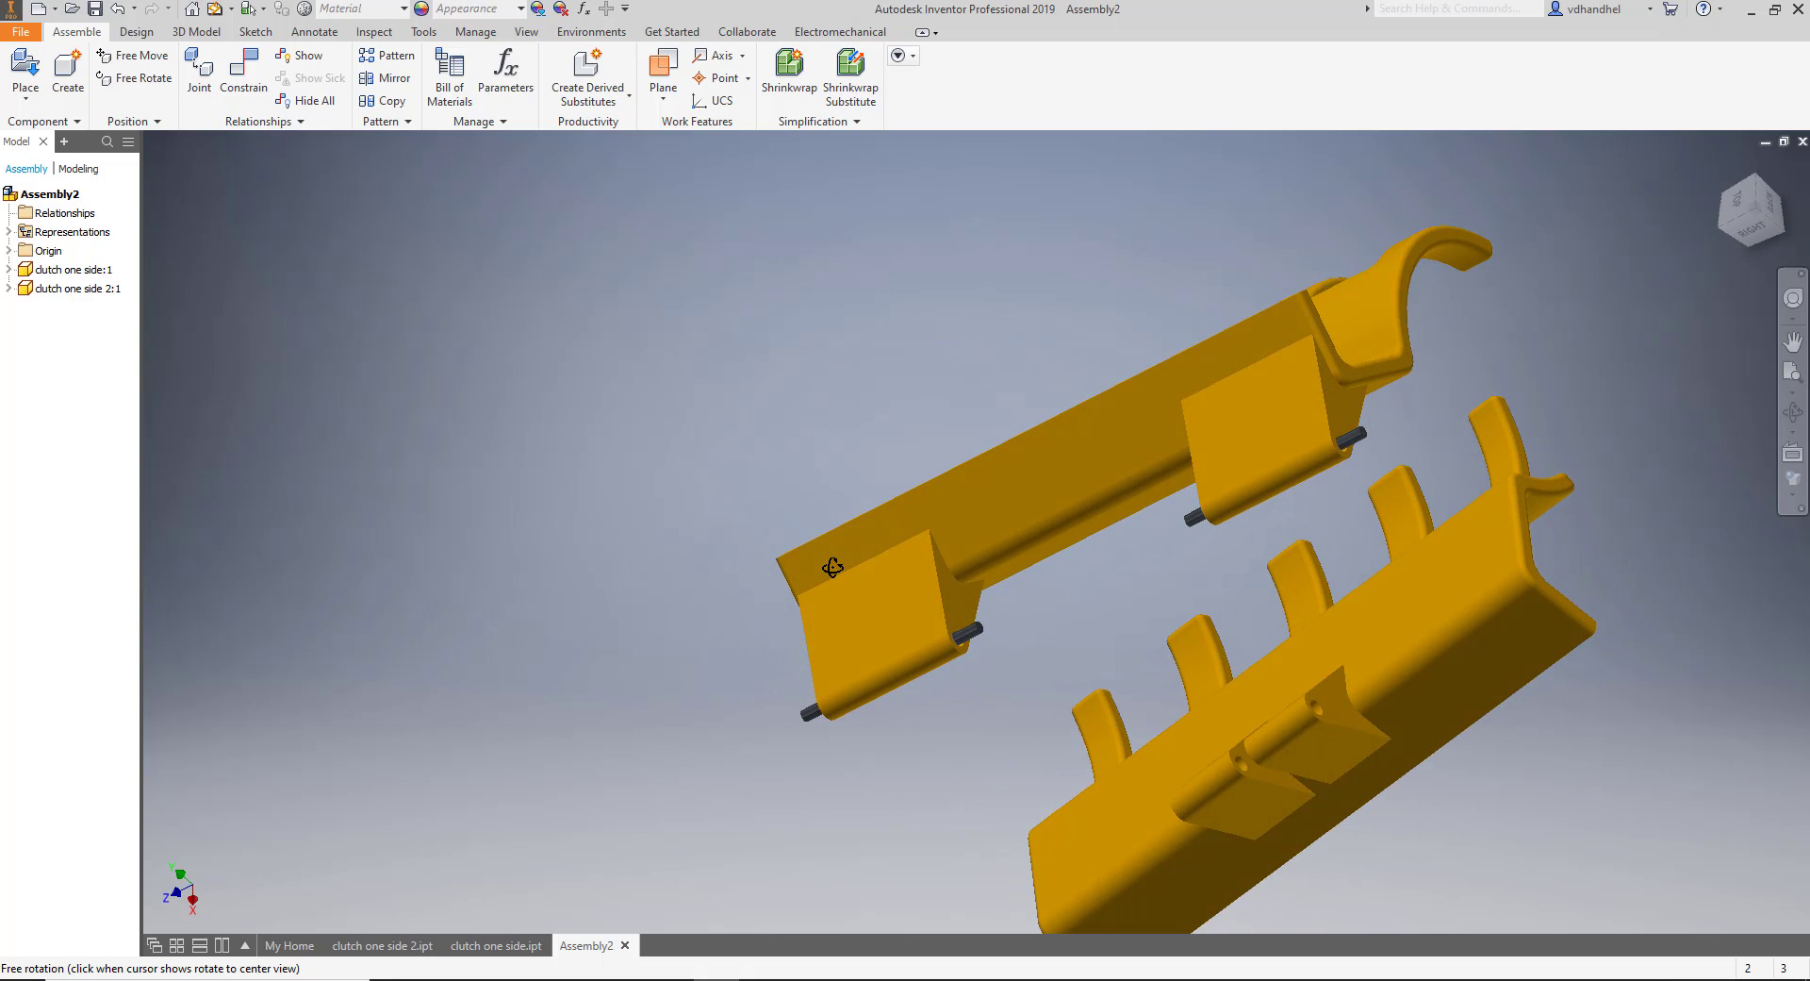
pyautogui.scroll(-3, 990, 644)
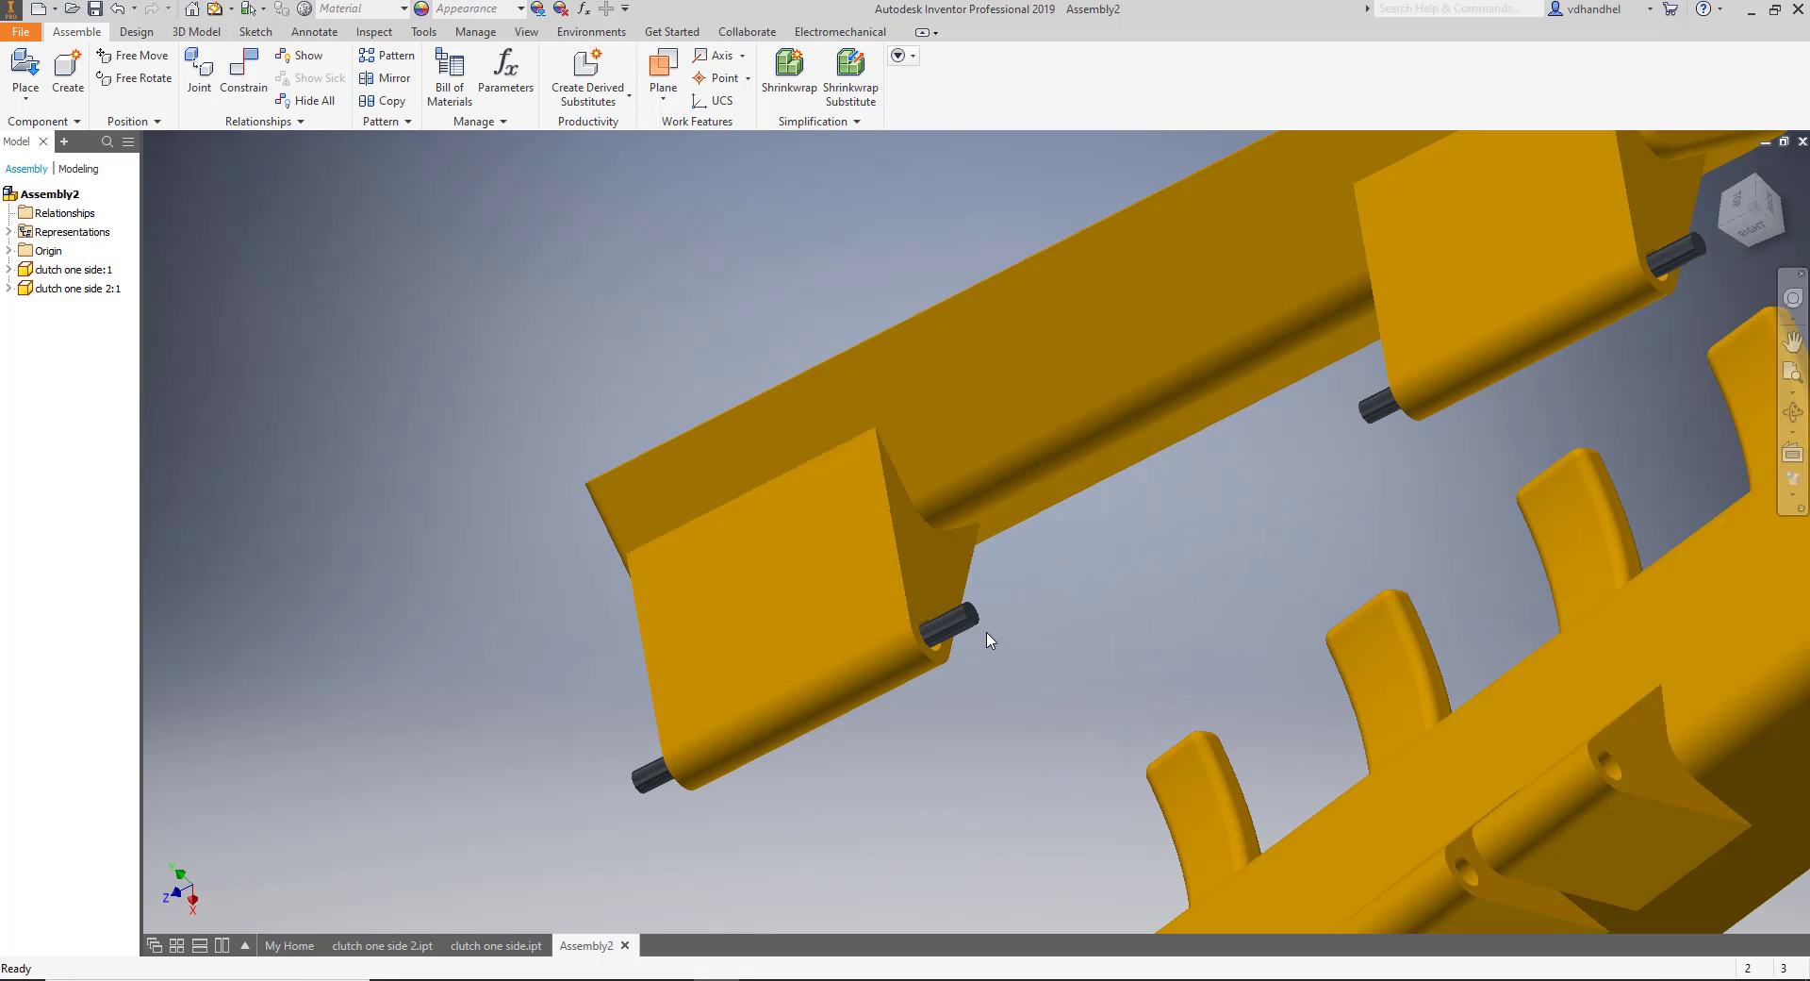
pyautogui.click(243, 71)
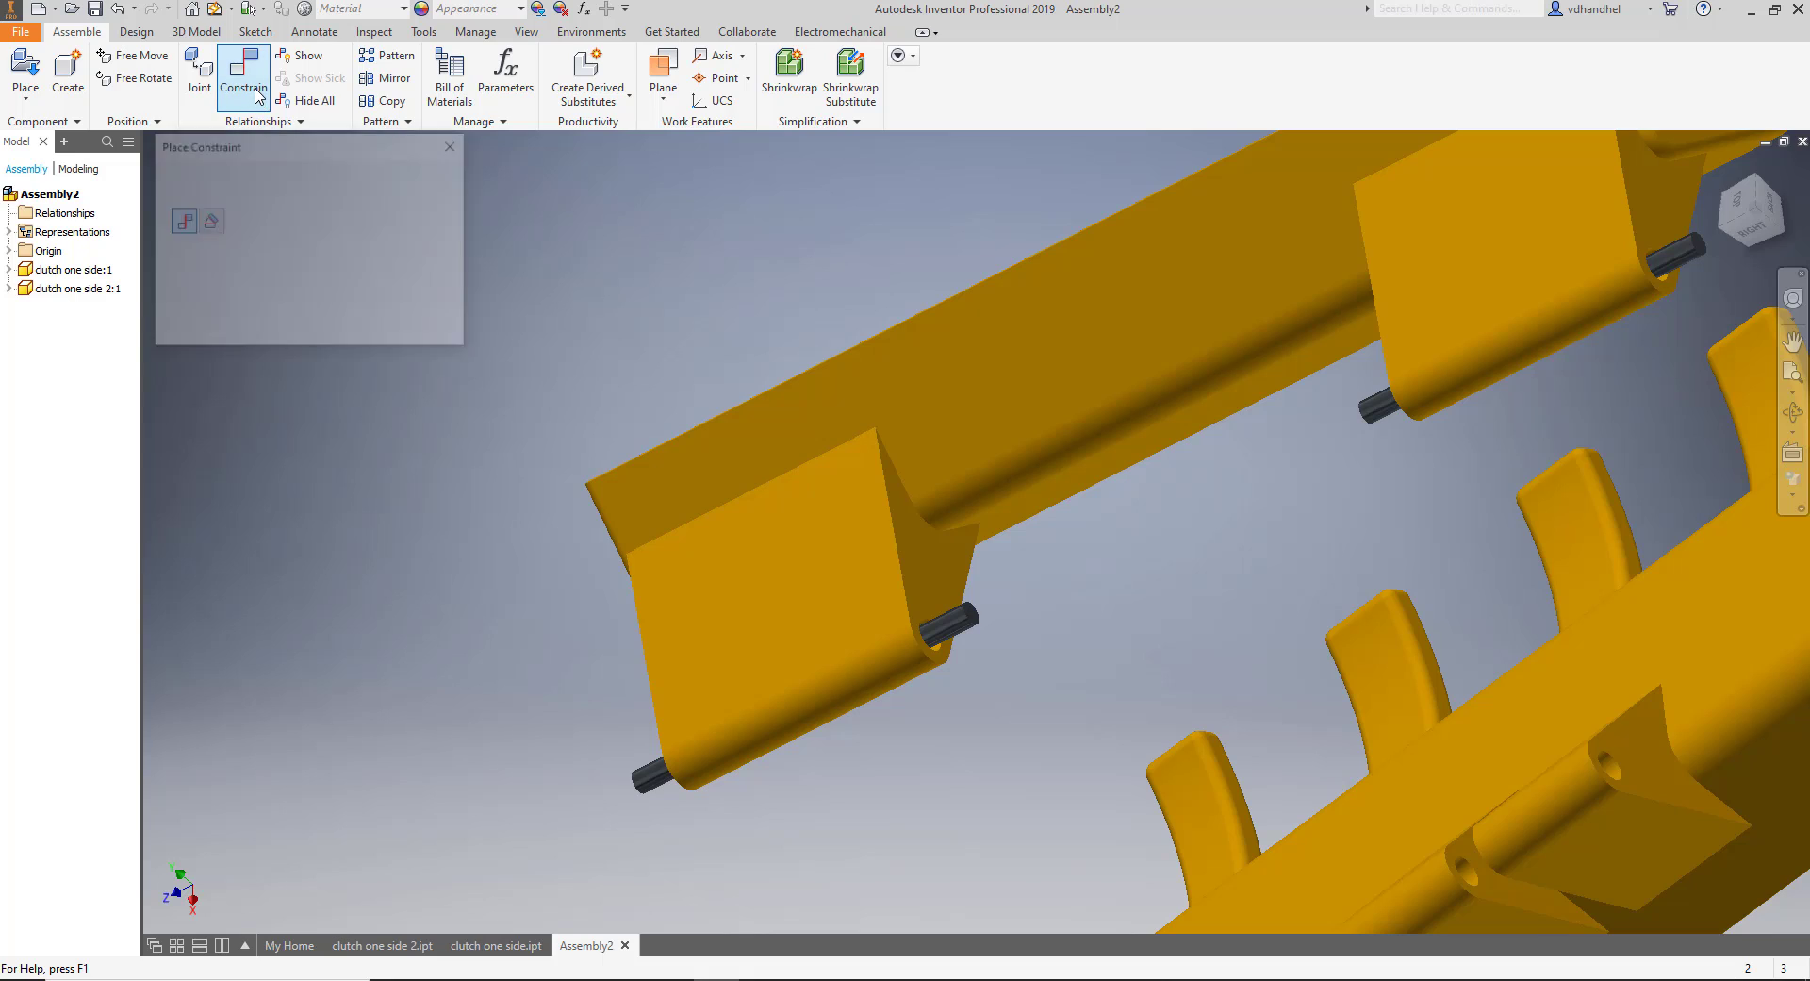